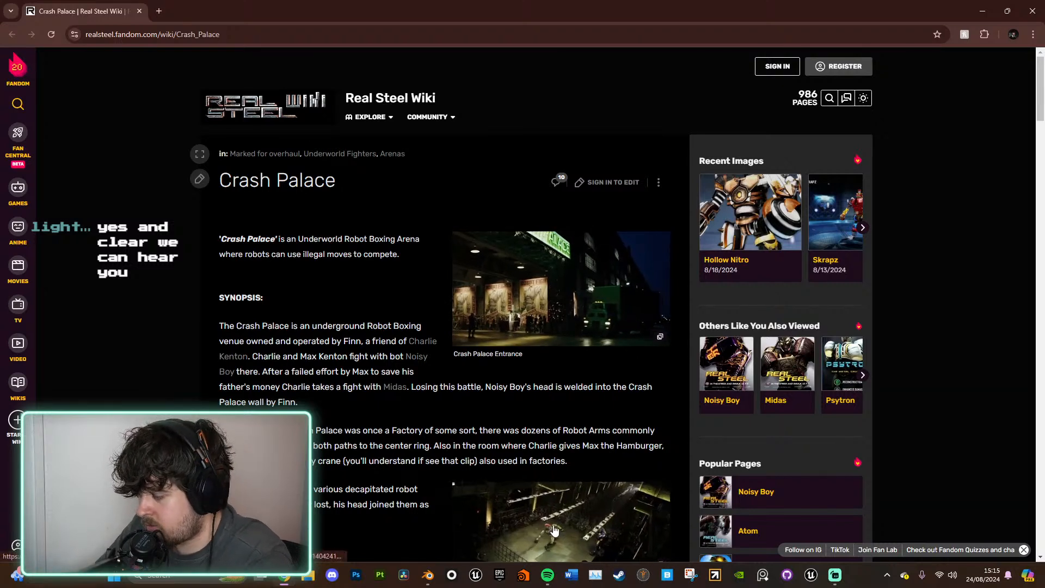
Step: Skim the Crash Palace article and view the line drawings of the ring corner and full boxing ring in its image gallery
{"action": "mouse_move", "coordinate": [835, 581]}
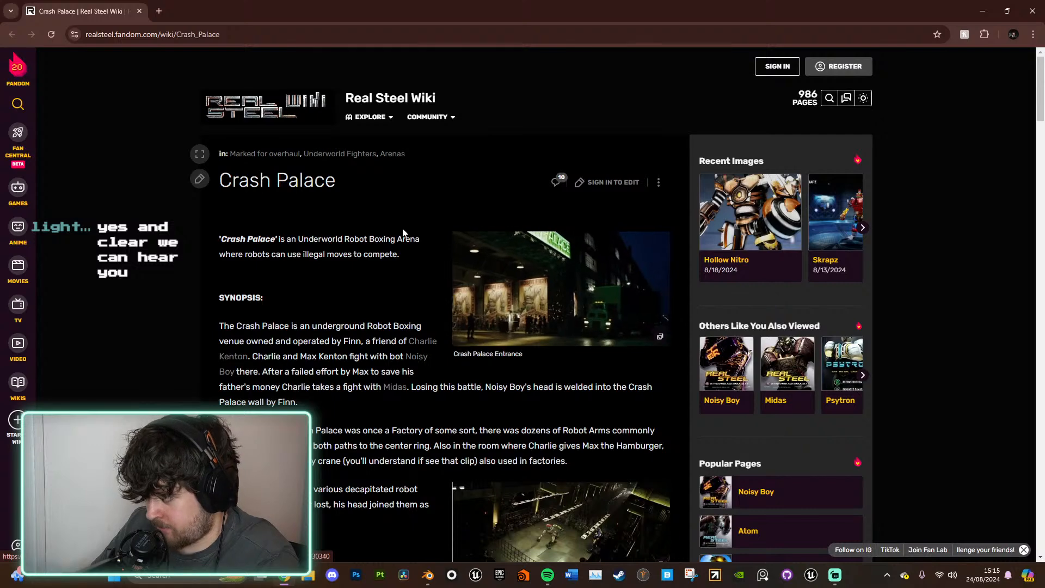
{"action": "scroll", "coordinate": [397, 273], "scroll_direction": "down", "scroll_amount": 3}
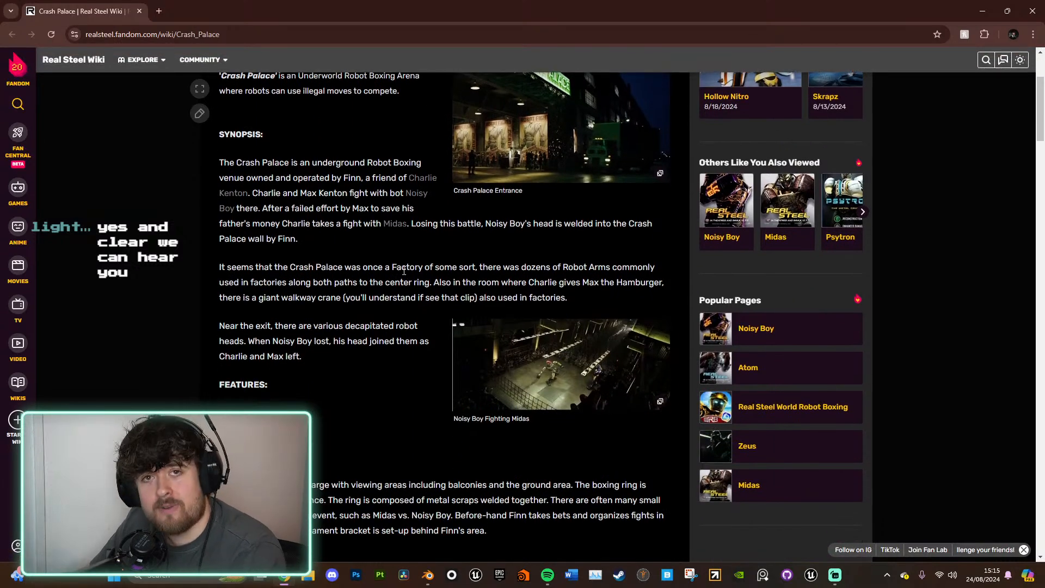
{"action": "scroll", "coordinate": [422, 286], "scroll_direction": "down", "scroll_amount": 5}
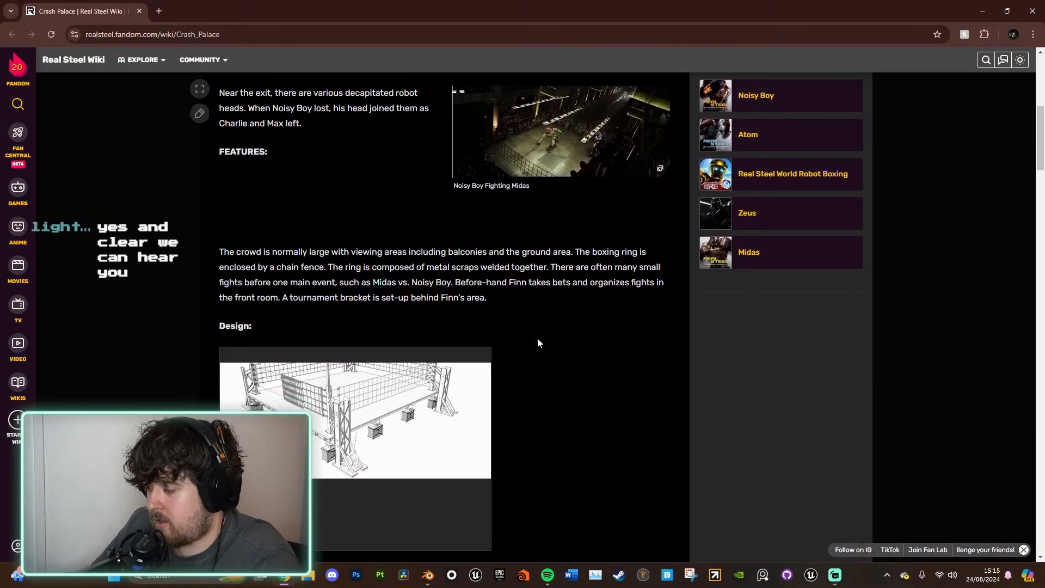
{"action": "scroll", "coordinate": [552, 404], "scroll_direction": "up", "scroll_amount": 6}
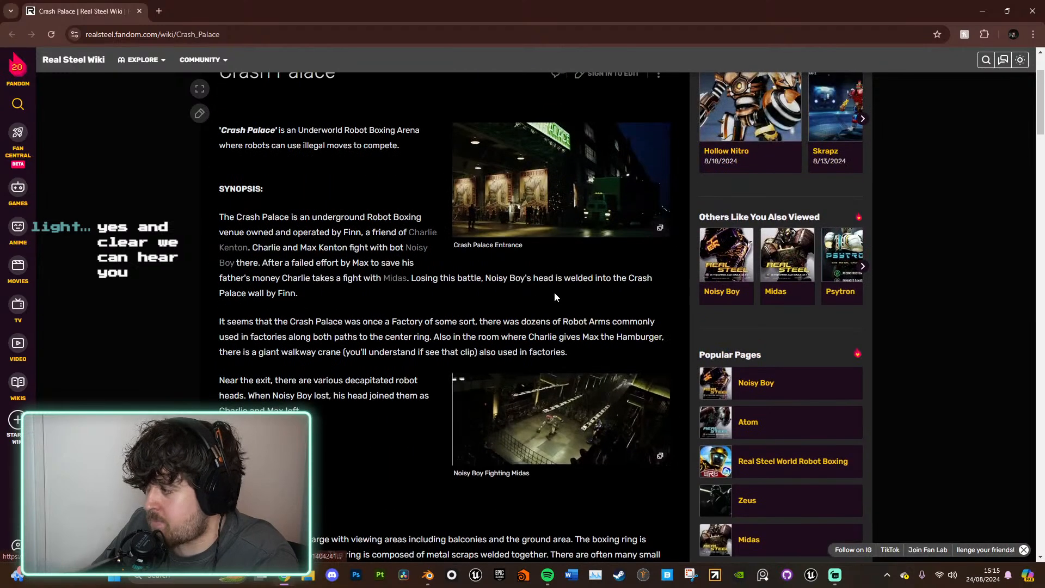
{"action": "scroll", "coordinate": [573, 296], "scroll_direction": "up", "scroll_amount": 2}
{"action": "left_click", "coordinate": [577, 300]}
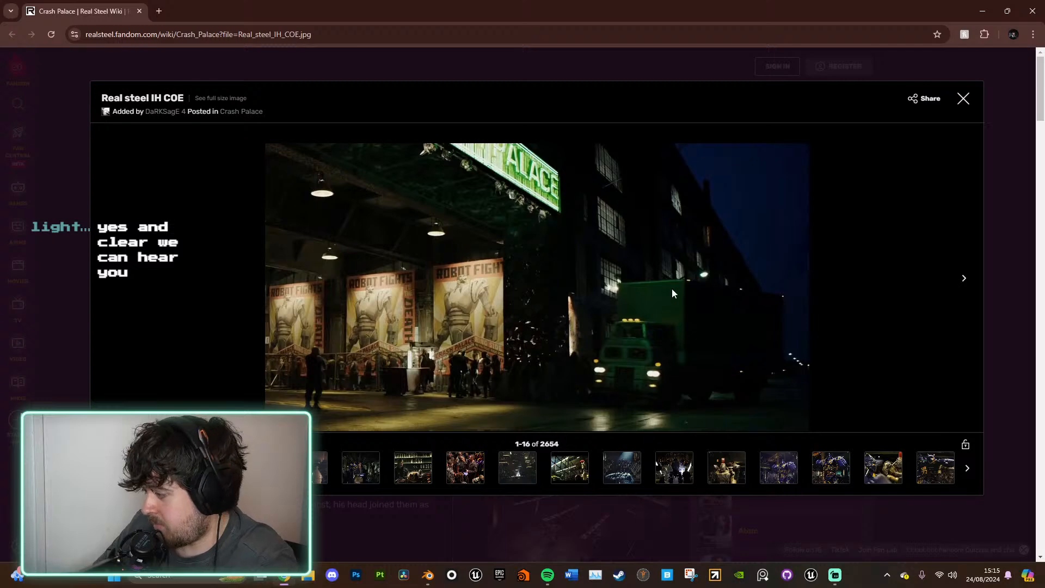
{"action": "key", "text": "Right"}
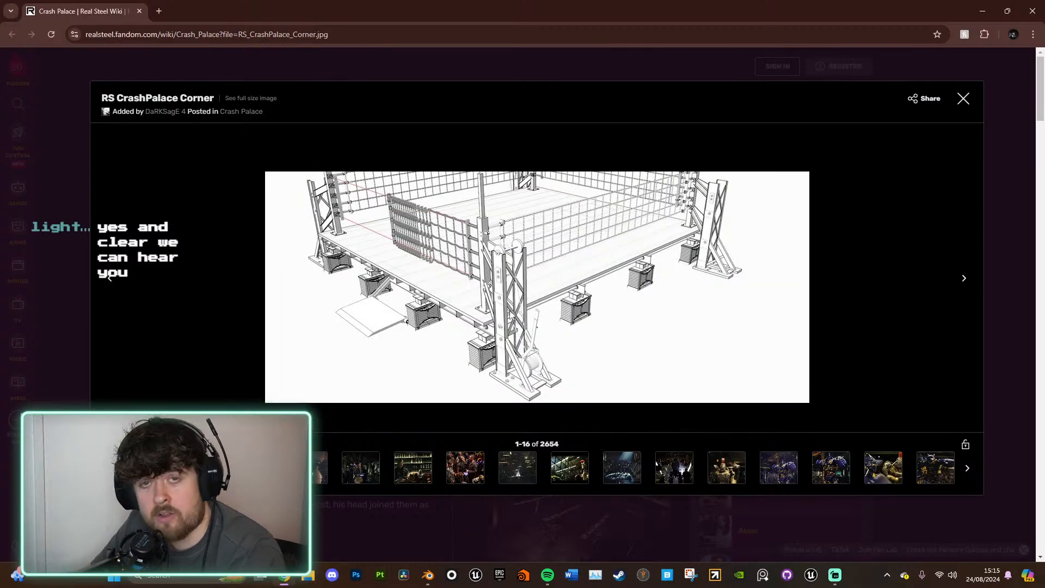
{"action": "key", "text": "Right"}
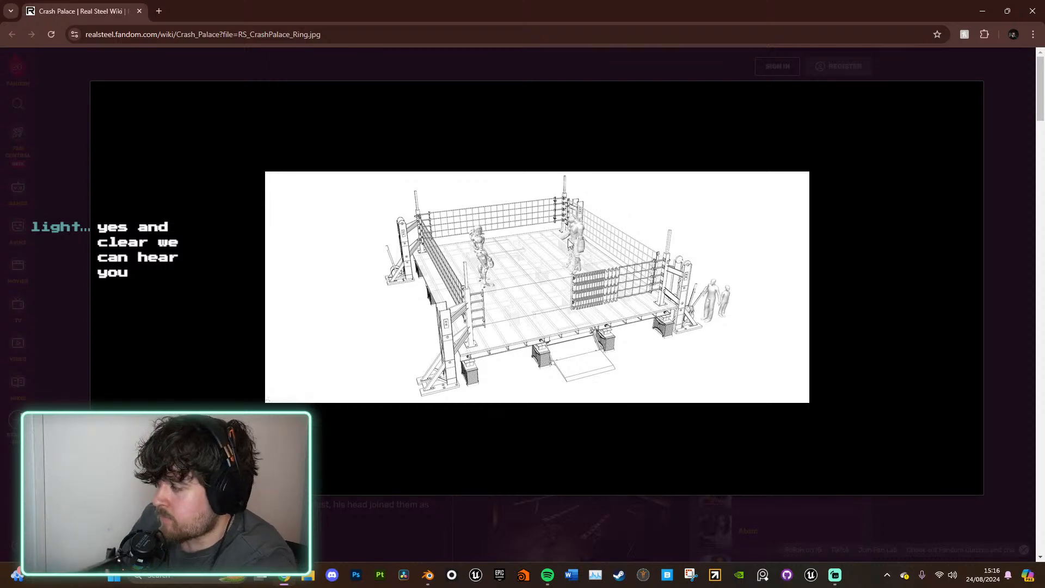
{"action": "mouse_move", "coordinate": [499, 369]}
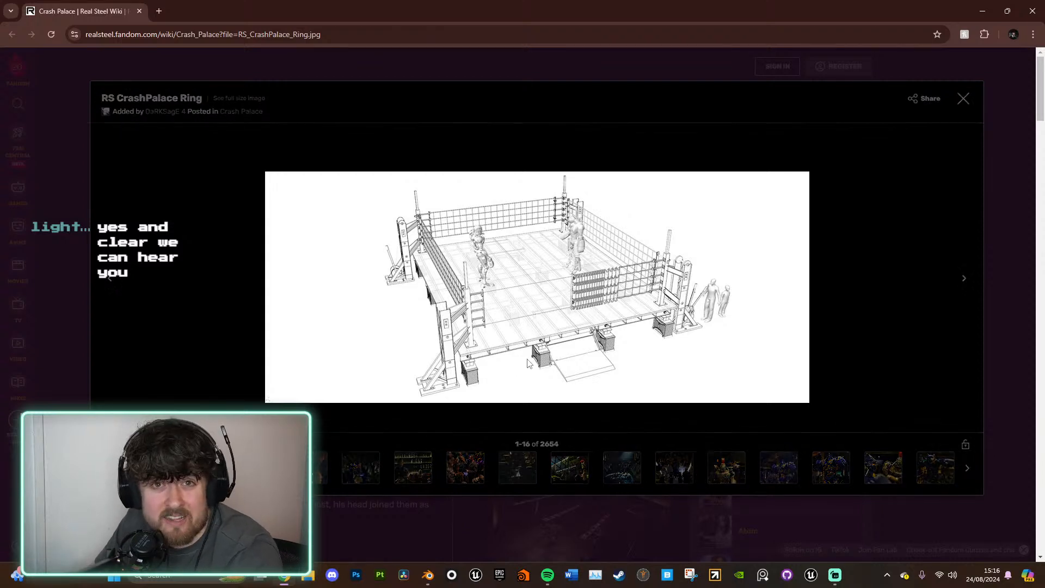
{"action": "mouse_move", "coordinate": [540, 363]}
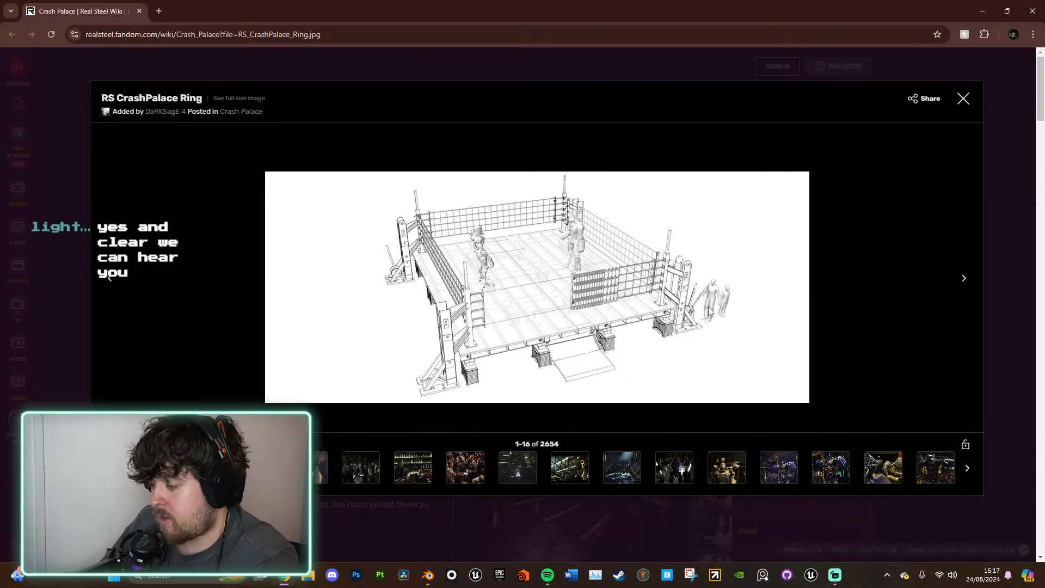
Step: Browse the following gallery images of the Crash Palace arena, robot entrances and fights, and close the gallery
{"action": "key", "text": "Right"}
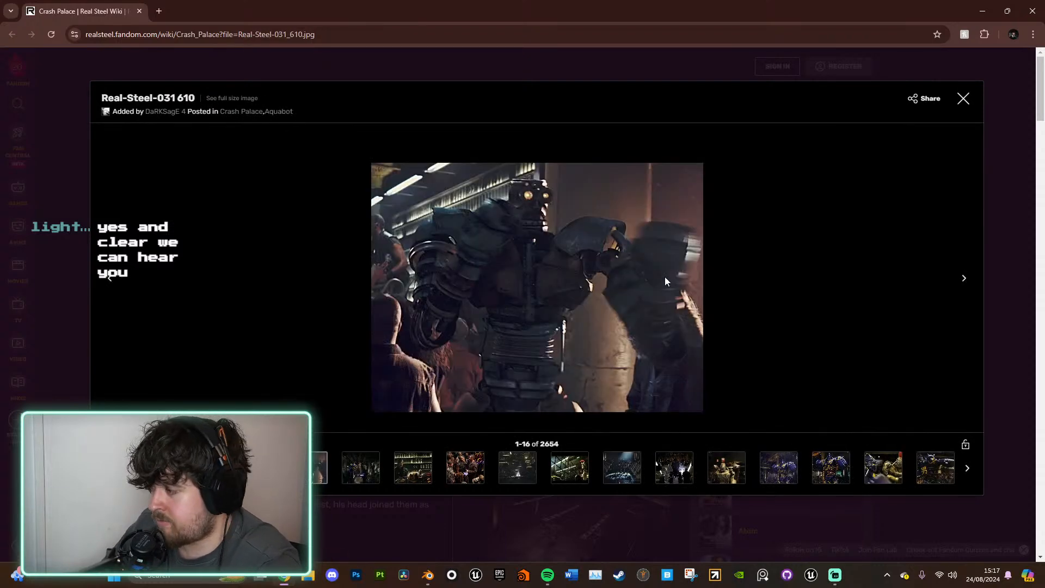
{"action": "key", "text": "Right"}
{"action": "key", "text": "Right"}
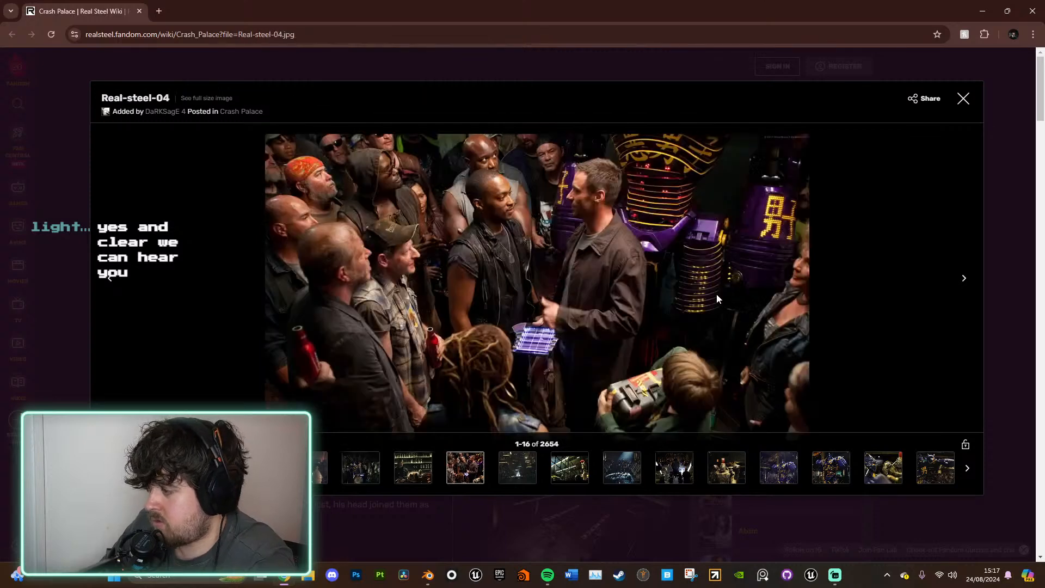
{"action": "key", "text": "Right"}
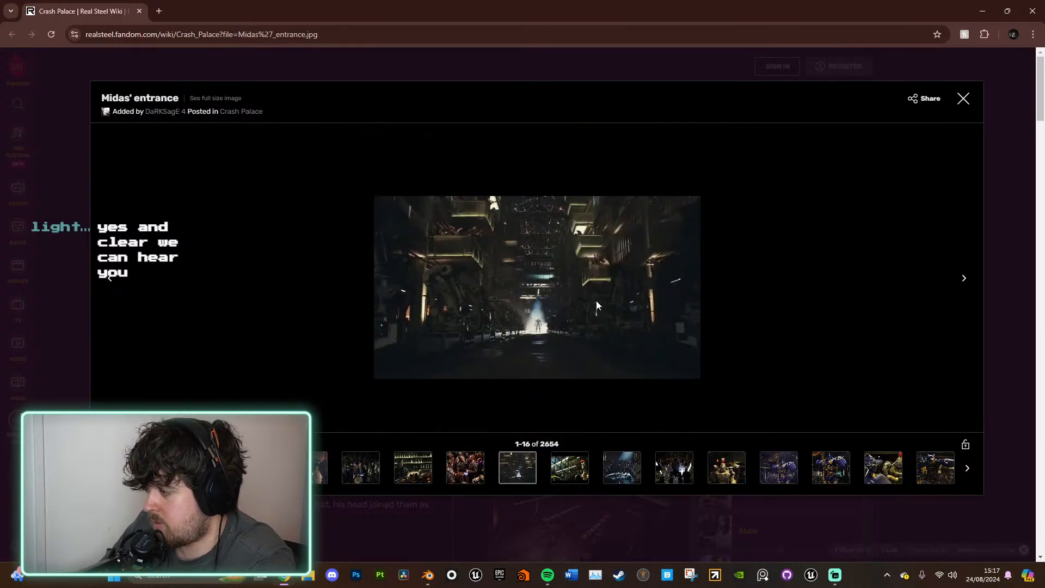
{"action": "key", "text": "Right"}
{"action": "key", "text": "Right"}
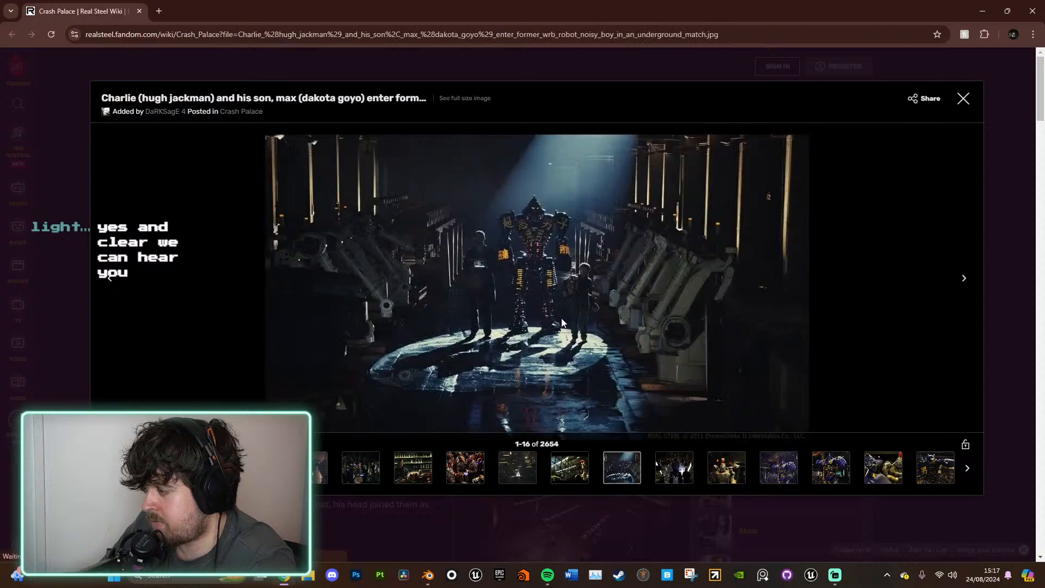
{"action": "key", "text": "Right"}
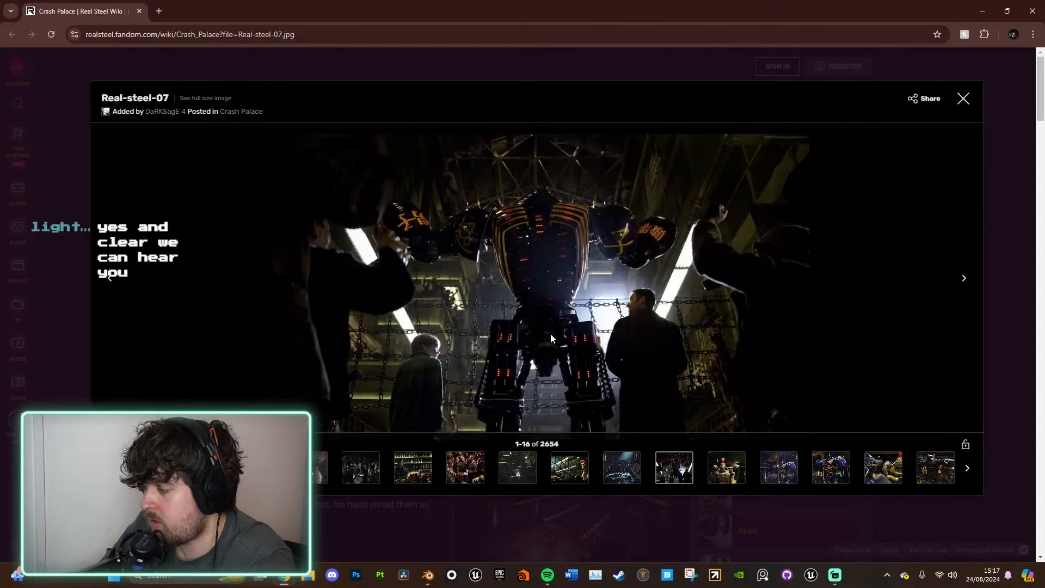
{"action": "key", "text": "Right"}
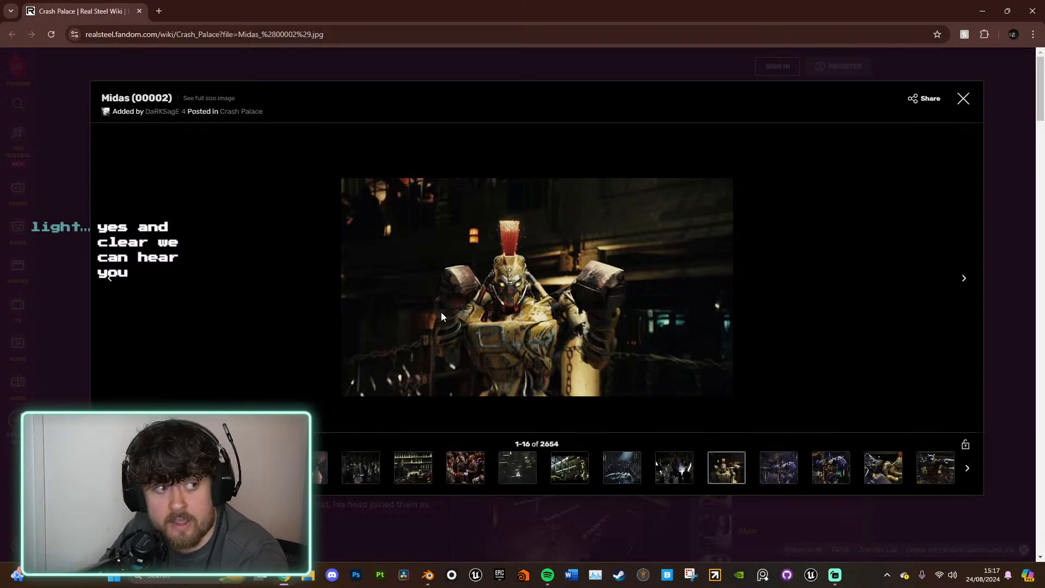
{"action": "key", "text": "Right"}
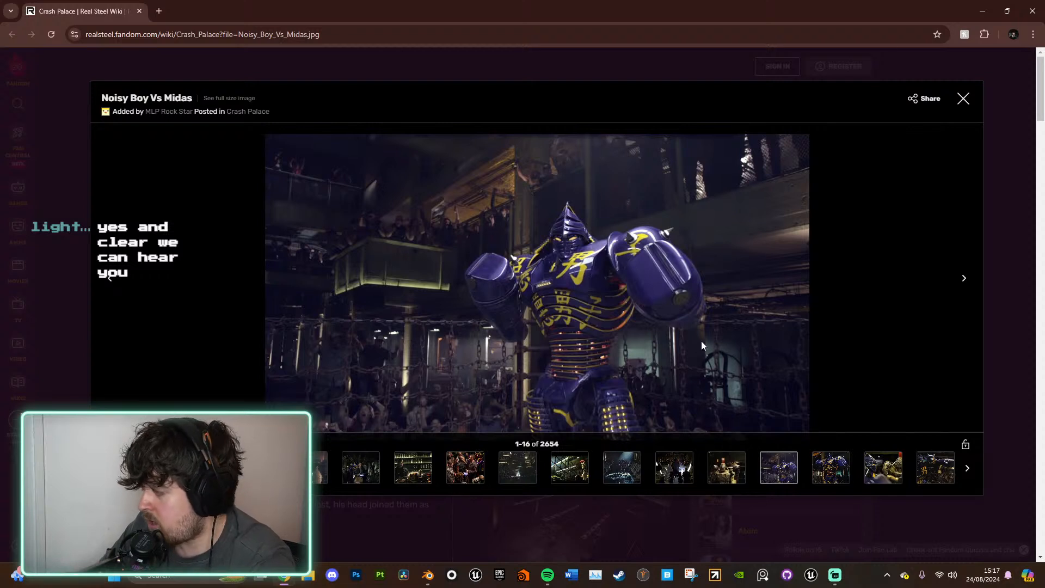
{"action": "key", "text": "Right"}
{"action": "key", "text": "Right"}
{"action": "key", "text": "Right"}
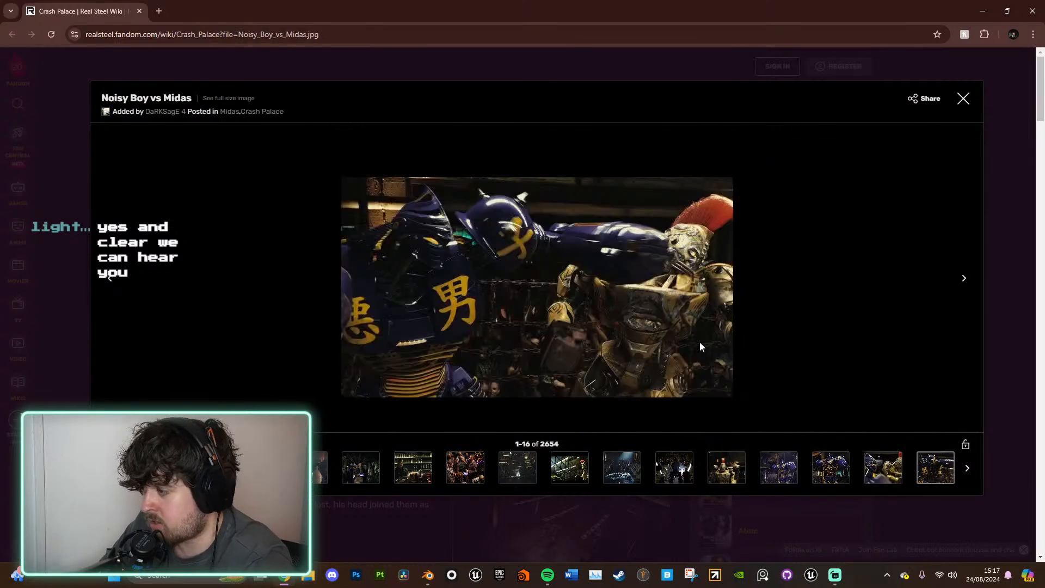
{"action": "key", "text": "Right"}
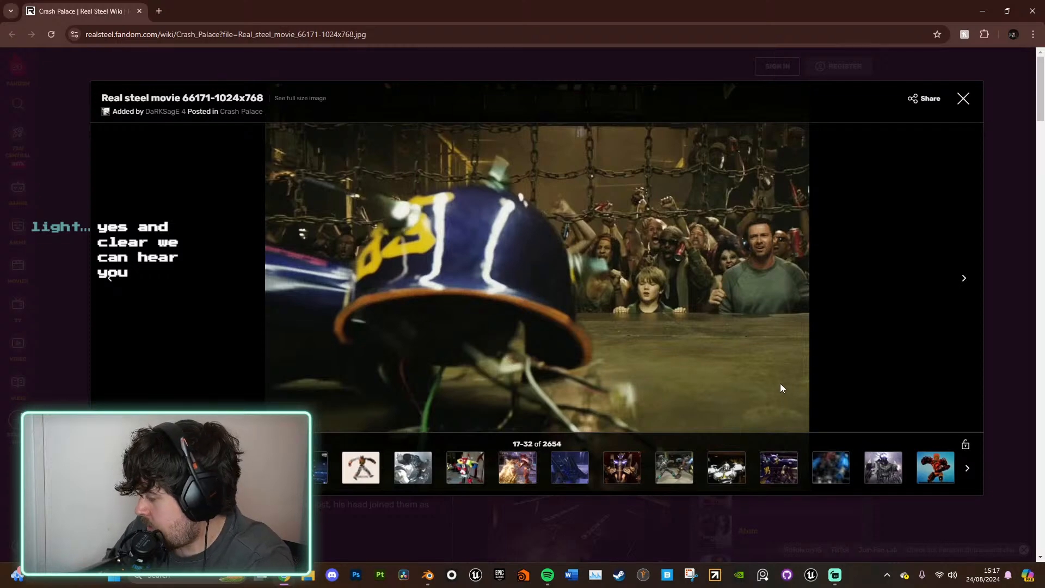
{"action": "key", "text": "Right"}
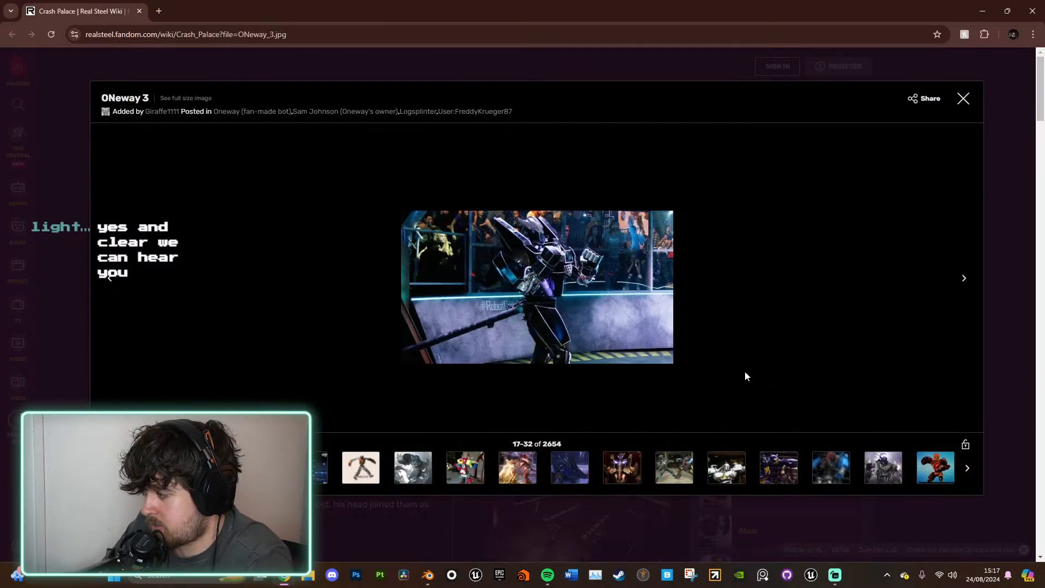
{"action": "key", "text": "Right"}
{"action": "key", "text": "Right"}
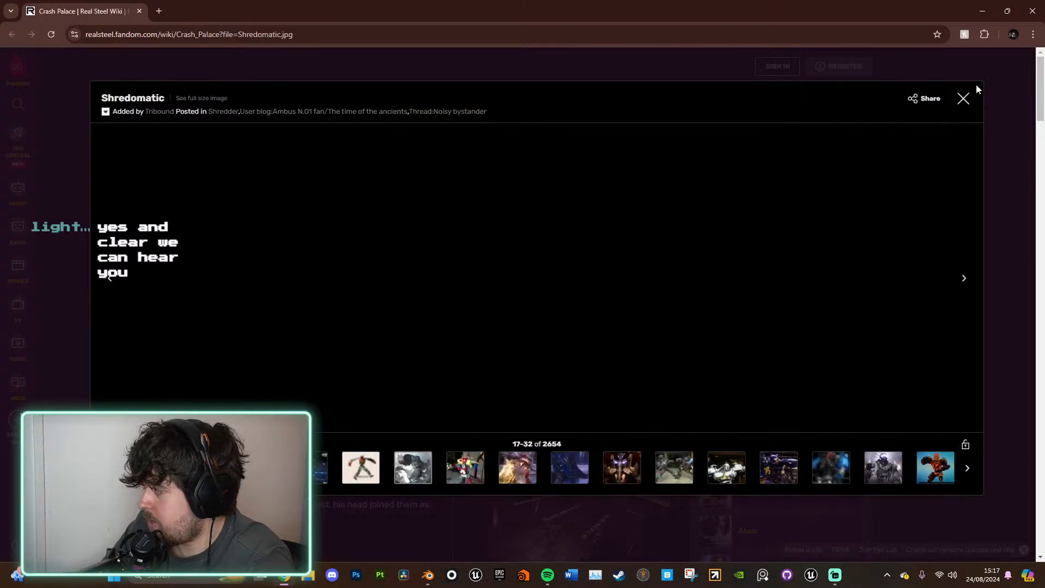
{"action": "left_click", "coordinate": [963, 98]}
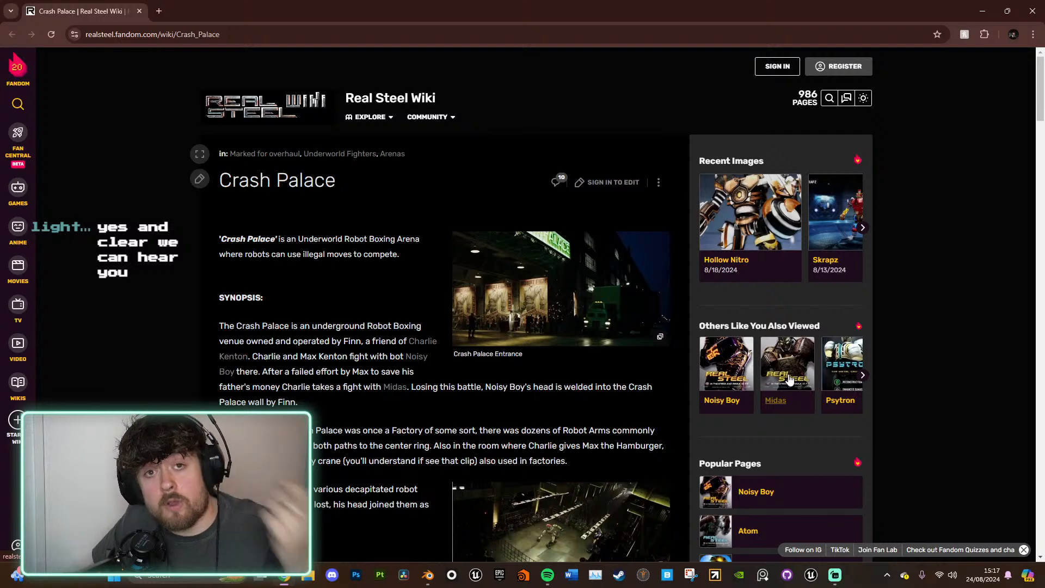
Step: Switch to Blender and select the human body model at the world origin
{"action": "left_click", "coordinate": [433, 579]}
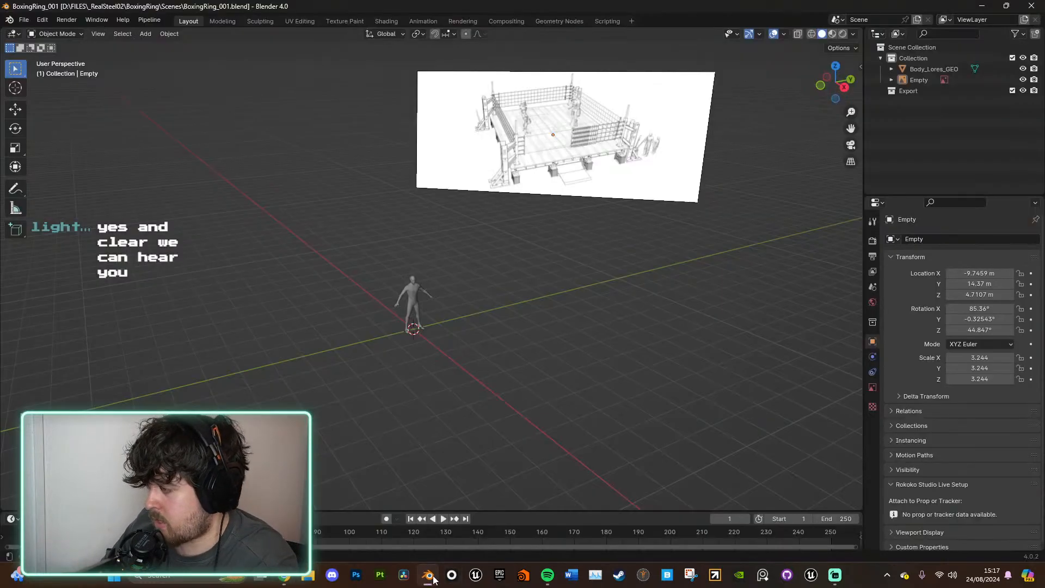
{"action": "middle_click_drag", "start_coordinate": [546, 301], "coordinate": [522, 284]}
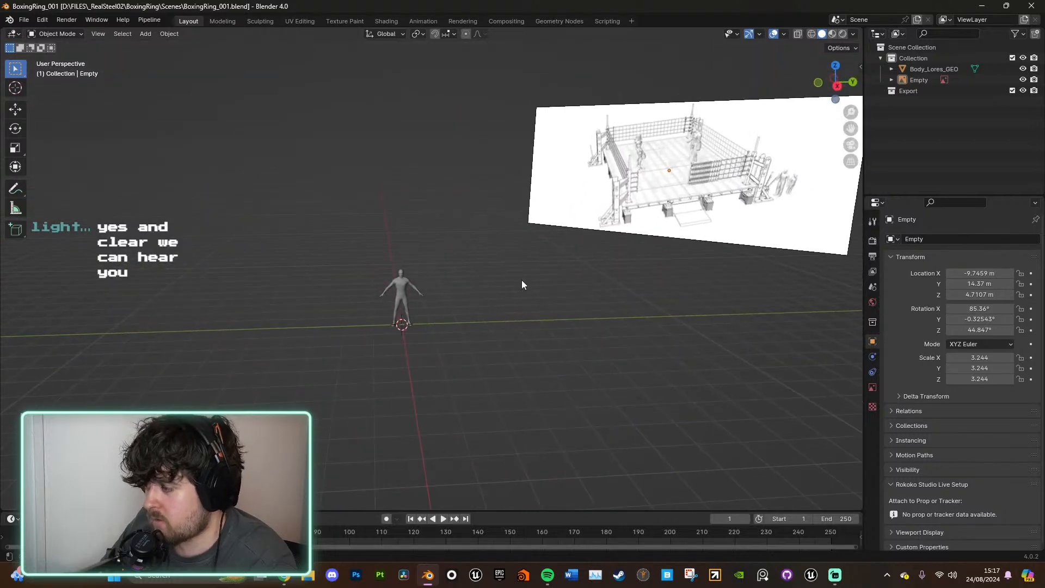
{"action": "left_click", "coordinate": [399, 291]}
{"action": "scroll", "coordinate": [407, 257], "scroll_direction": "up", "scroll_amount": 5}
{"action": "key", "text": "KP_Decimal"}
{"action": "middle_click_drag", "start_coordinate": [524, 279], "coordinate": [586, 289]}
{"action": "scroll", "coordinate": [562, 287], "scroll_direction": "down", "scroll_amount": 3}
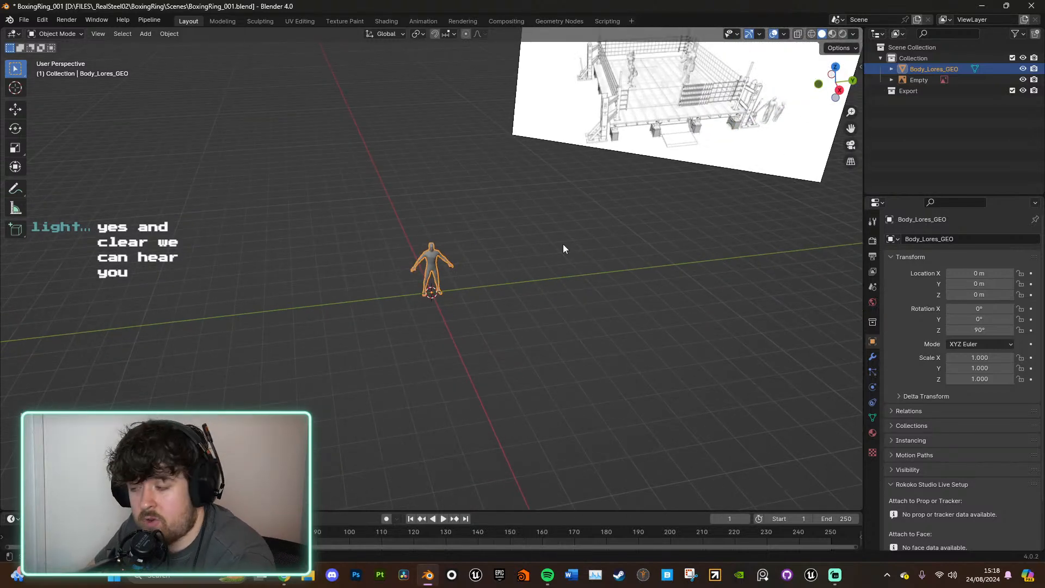
{"action": "middle_click_drag", "start_coordinate": [614, 234], "coordinate": [556, 246]}
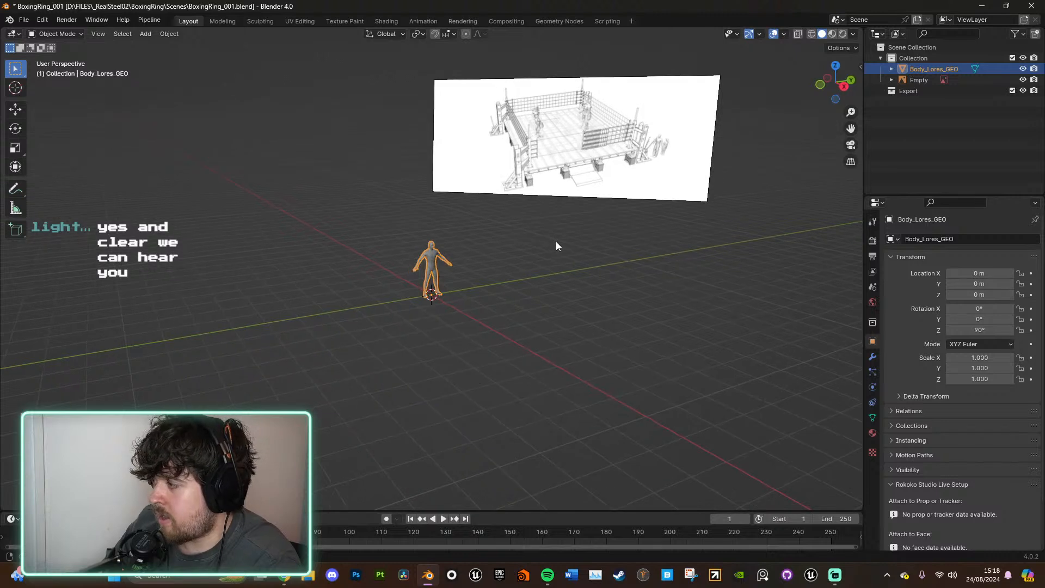
{"action": "mouse_move", "coordinate": [556, 285]}
{"action": "middle_mouse_down"}
{"action": "mouse_move", "coordinate": [562, 320]}
{"action": "mouse_move", "coordinate": [553, 292]}
{"action": "middle_mouse_up"}
Step: Move the human body along the ground plane away from the origin to about X 4.96 m, Y 5.35 m
{"action": "key", "text": "g"}
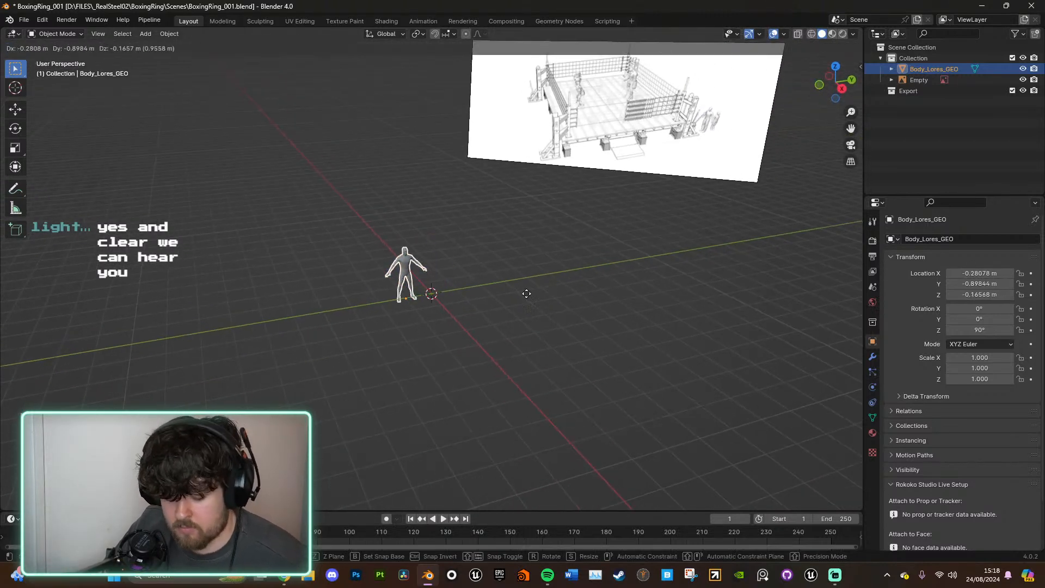
{"action": "left_click", "coordinate": [829, 325]}
{"action": "middle_click_drag", "start_coordinate": [829, 326], "coordinate": [715, 333]}
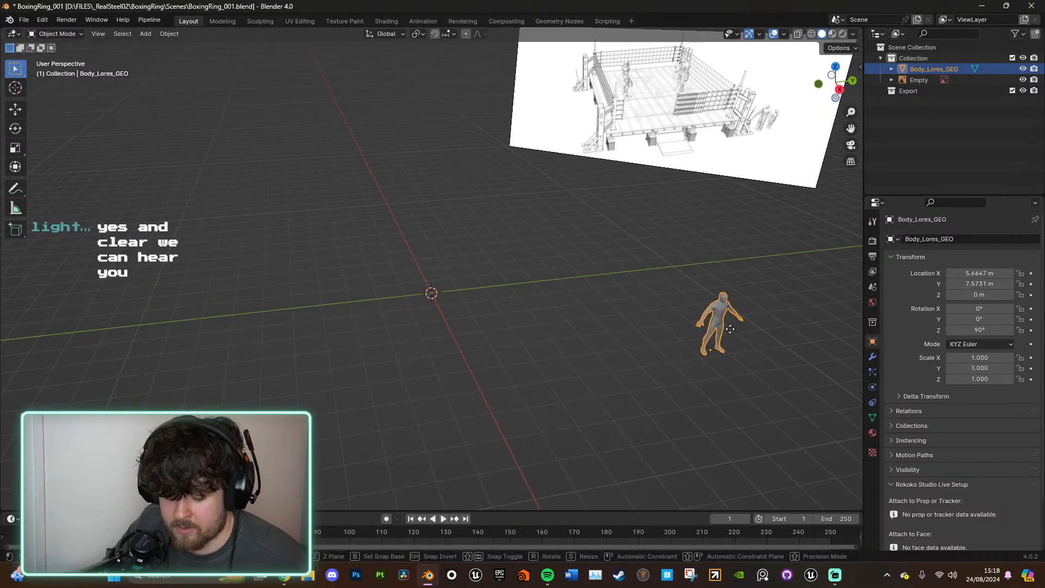
{"action": "key", "text": "g"}
{"action": "key", "text": "shift+z"}
{"action": "left_click", "coordinate": [654, 330]}
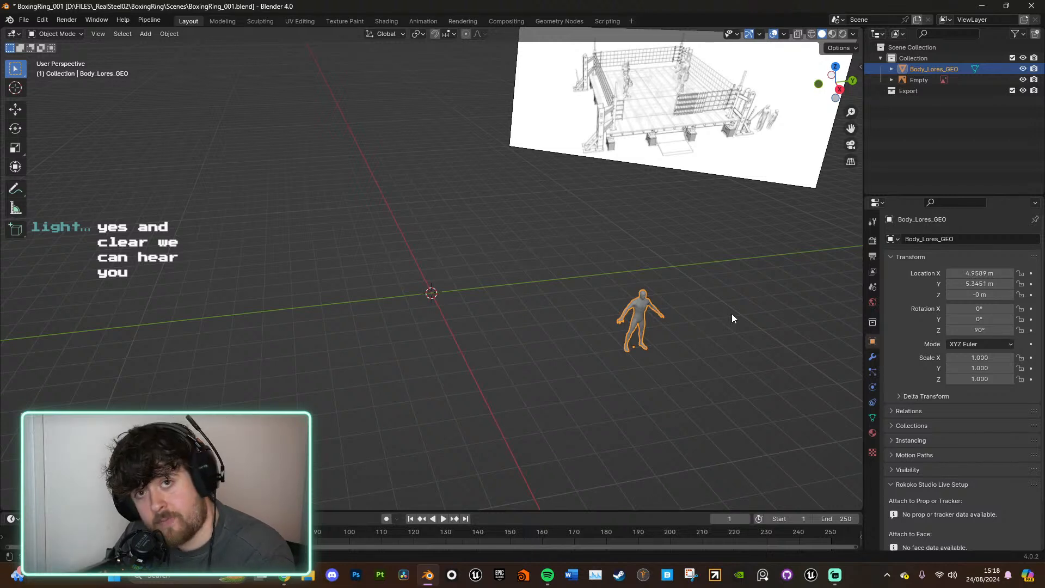
Step: Examine the human body up close and its placement relative to the origin and ring reference image, and clear the selection
{"action": "middle_click_drag", "start_coordinate": [737, 321], "coordinate": [672, 262]}
{"action": "scroll", "coordinate": [672, 282], "scroll_direction": "up", "scroll_amount": 2}
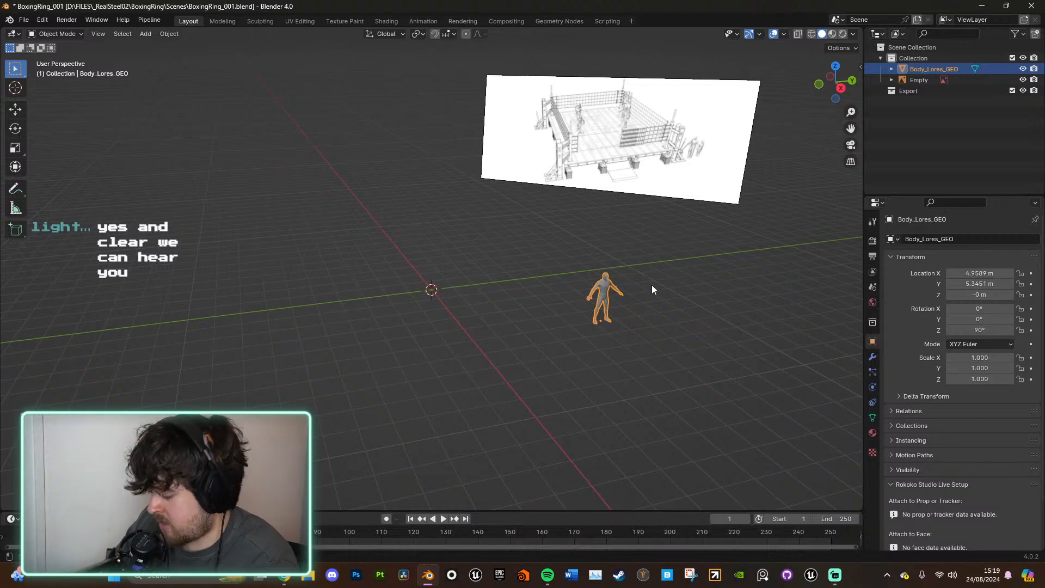
{"action": "key", "text": "KP_Decimal"}
{"action": "middle_click_drag", "start_coordinate": [603, 217], "coordinate": [626, 228]}
{"action": "scroll", "coordinate": [397, 80], "scroll_direction": "up", "scroll_amount": 1}
{"action": "scroll", "coordinate": [419, 109], "scroll_direction": "up", "scroll_amount": 1}
{"action": "middle_click_drag", "start_coordinate": [434, 124], "coordinate": [501, 143]}
{"action": "scroll", "coordinate": [544, 285], "scroll_direction": "down", "scroll_amount": 6}
{"action": "scroll", "coordinate": [543, 285], "scroll_direction": "down", "scroll_amount": 3}
{"action": "middle_click_drag", "start_coordinate": [501, 305], "coordinate": [665, 357]}
{"action": "left_click", "coordinate": [515, 311]}
{"action": "scroll", "coordinate": [643, 354], "scroll_direction": "up", "scroll_amount": 2}
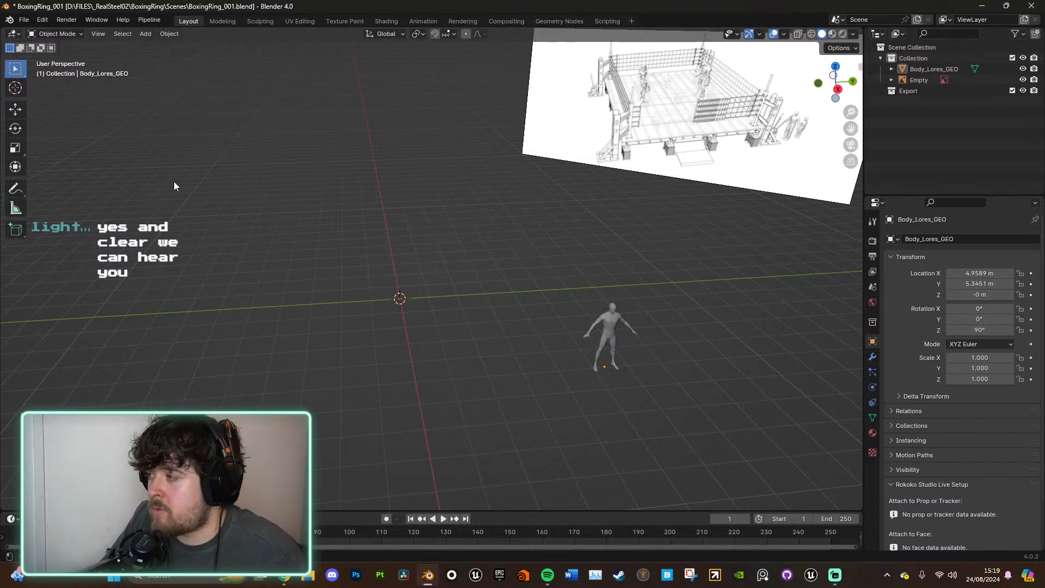
{"action": "middle_click_drag", "start_coordinate": [344, 285], "coordinate": [449, 291]}
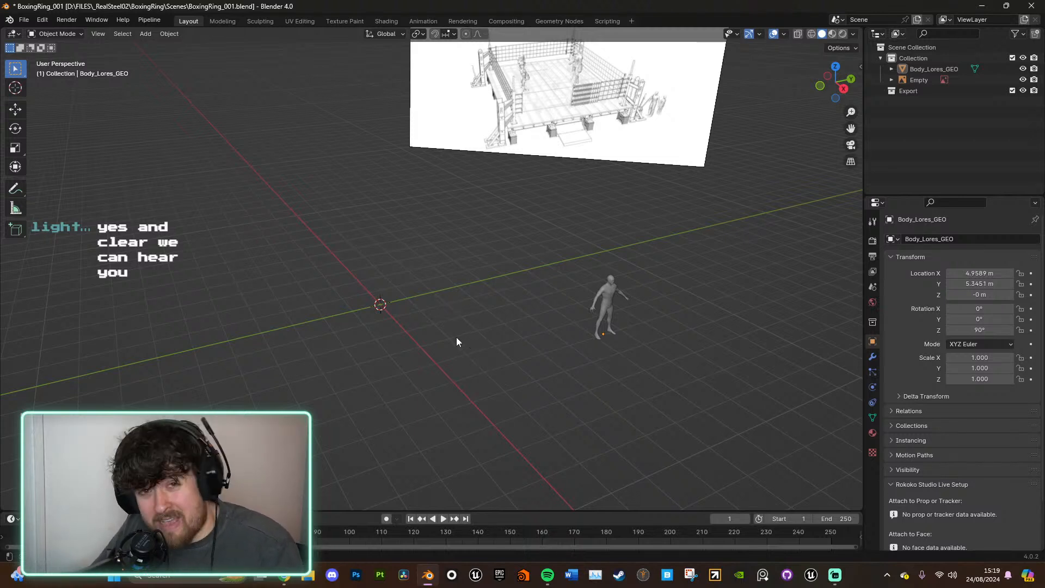
{"action": "middle_click_drag", "start_coordinate": [496, 329], "coordinate": [519, 280]}
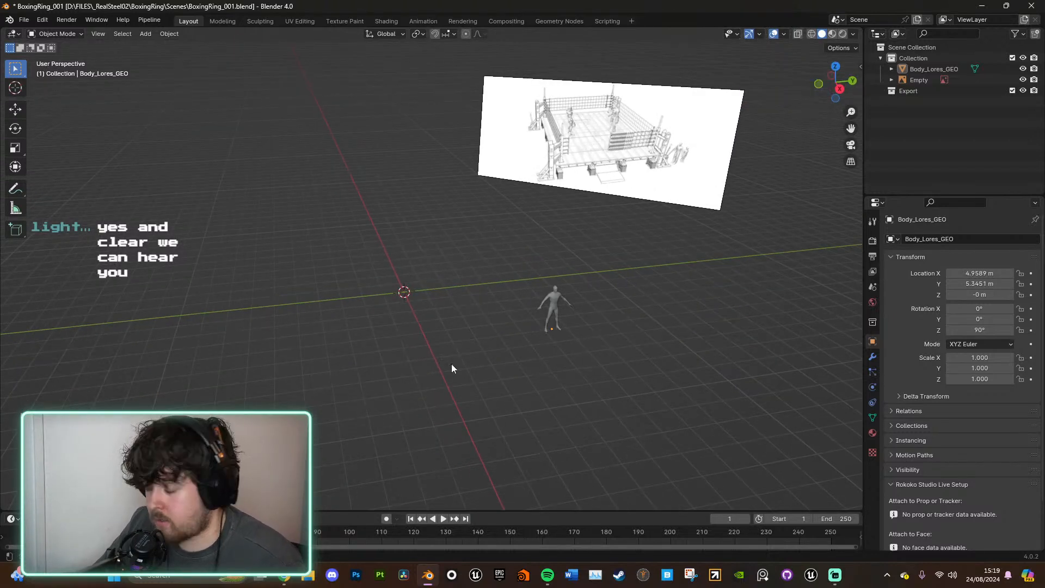
Step: Select the boxing ring reference image and examine its platform, posts, supports and figures up close
{"action": "middle_click_drag", "start_coordinate": [624, 142], "coordinate": [523, 189]}
{"action": "left_click", "coordinate": [543, 191]}
{"action": "key", "text": "KP_Decimal"}
{"action": "scroll", "coordinate": [502, 272], "scroll_direction": "up", "scroll_amount": 11}
{"action": "middle_click_drag", "start_coordinate": [509, 277], "coordinate": [600, 290]}
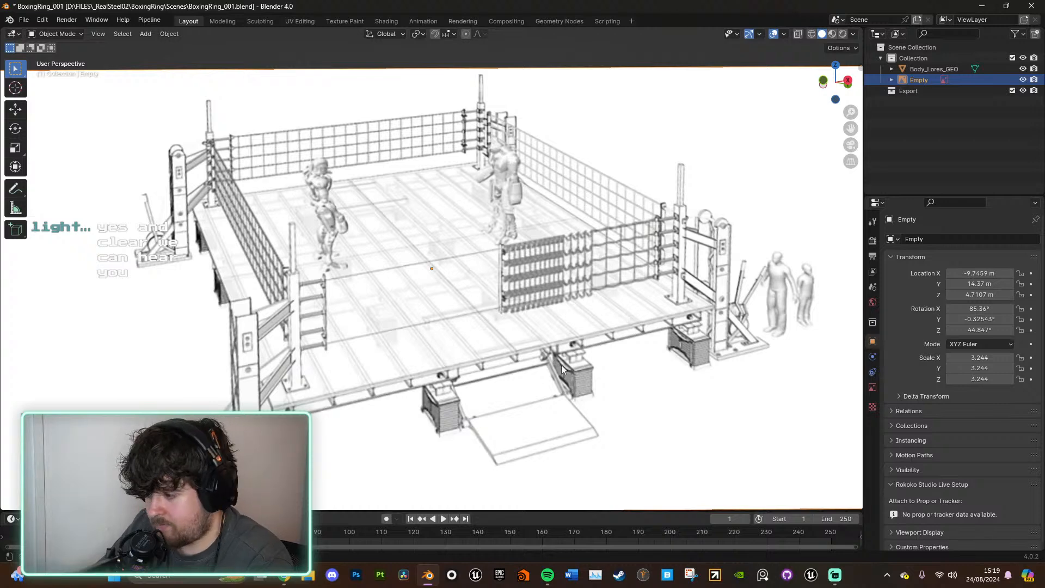
{"action": "middle_click_drag", "start_coordinate": [527, 372], "coordinate": [657, 223]}
{"action": "scroll", "coordinate": [489, 329], "scroll_direction": "down", "scroll_amount": 6}
{"action": "scroll", "coordinate": [648, 236], "scroll_direction": "down", "scroll_amount": 4}
Step: Select the human body again and examine its size against the empty ground area around the origin
{"action": "left_click", "coordinate": [634, 261]}
{"action": "scroll", "coordinate": [656, 295], "scroll_direction": "up", "scroll_amount": 4}
{"action": "mouse_move", "coordinate": [657, 297]}
{"action": "middle_mouse_down"}
{"action": "mouse_move", "coordinate": [681, 280]}
{"action": "mouse_move", "coordinate": [646, 286]}
{"action": "middle_mouse_up"}
{"action": "left_click", "coordinate": [684, 292]}
{"action": "key", "text": "KP_Decimal"}
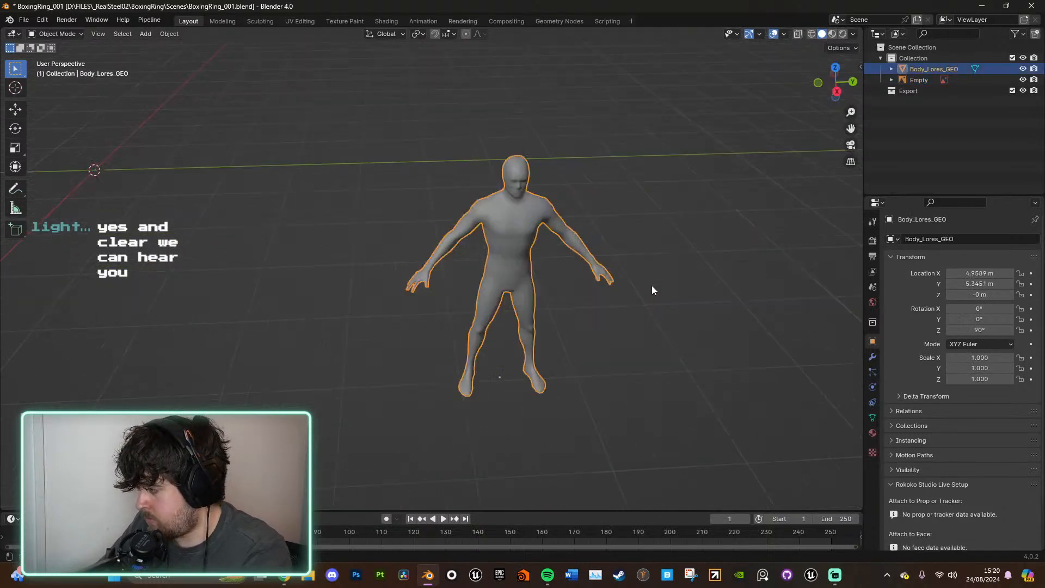
{"action": "scroll", "coordinate": [622, 270], "scroll_direction": "down", "scroll_amount": 3}
{"action": "middle_click_drag", "start_coordinate": [517, 321], "coordinate": [773, 362]}
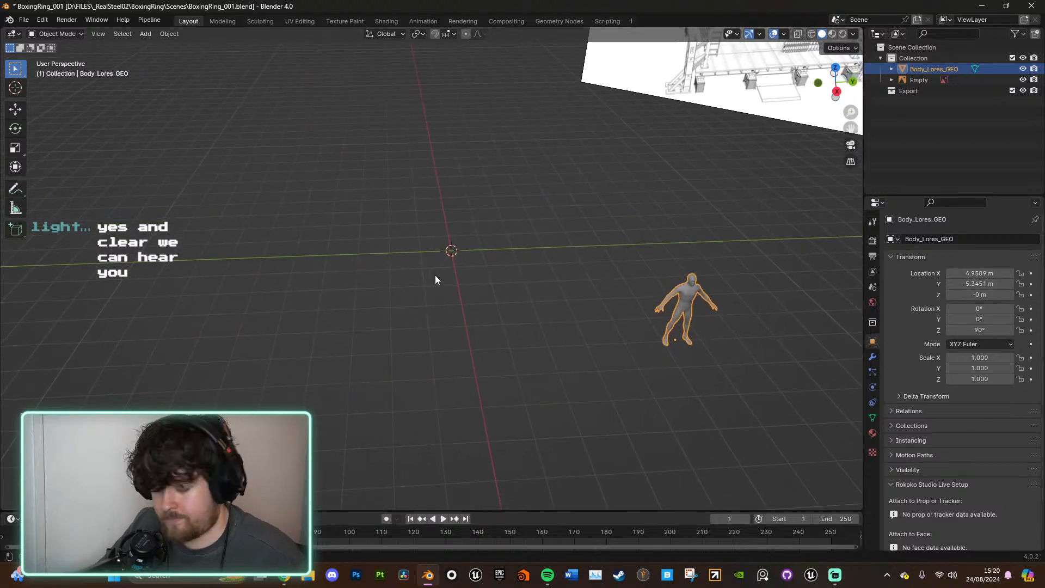
Step: Add a plane at the origin and scale it up uniformly to about 6.865
{"action": "key", "text": "shift+a"}
{"action": "mouse_move", "coordinate": [418, 186]}
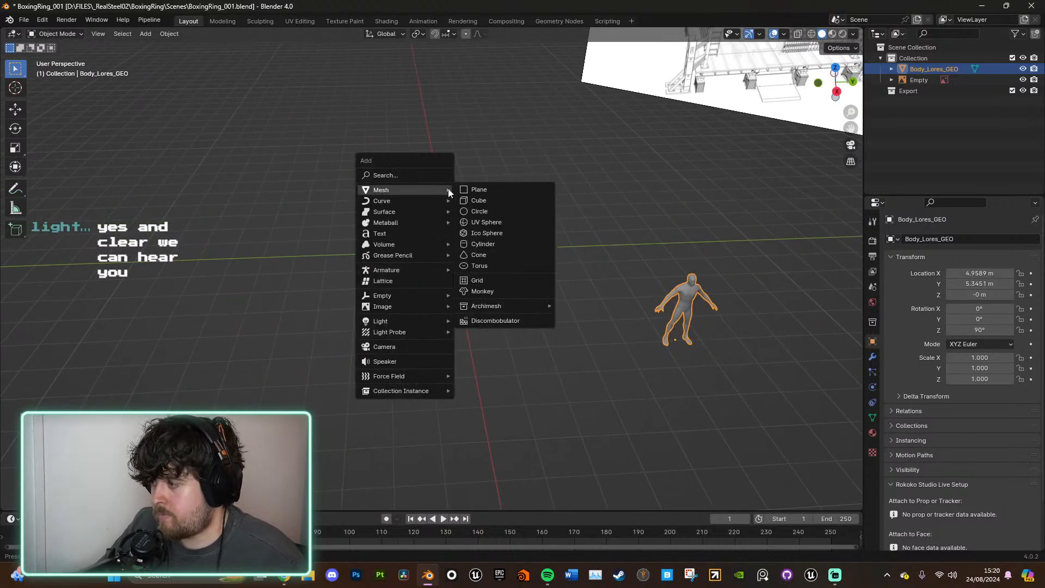
{"action": "left_click", "coordinate": [477, 188]}
{"action": "middle_click_drag", "start_coordinate": [586, 261], "coordinate": [602, 240]}
{"action": "scroll", "coordinate": [599, 243], "scroll_direction": "down", "scroll_amount": 3}
{"action": "key", "text": "s"}
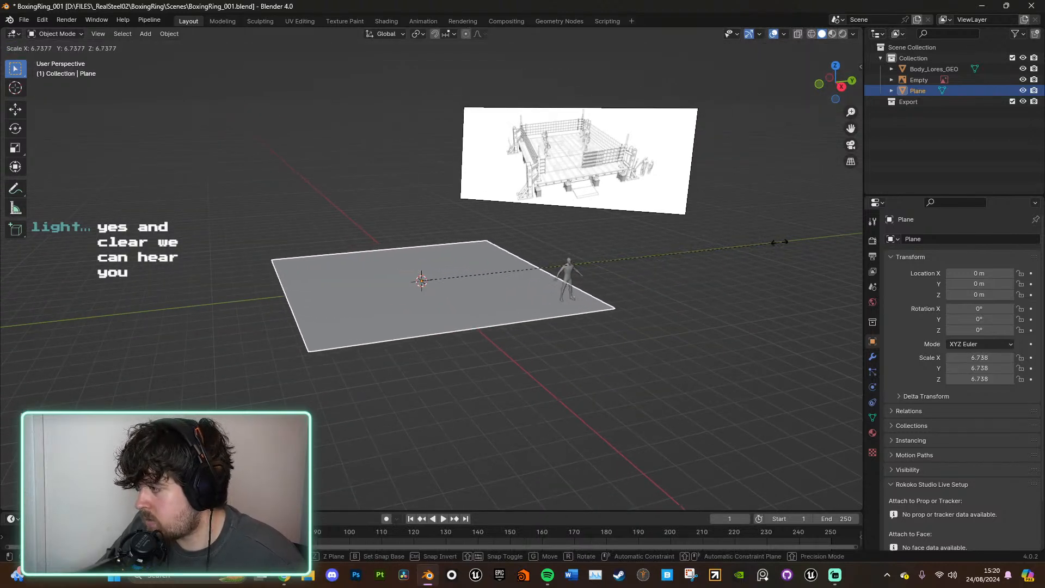
{"action": "left_click", "coordinate": [795, 240]}
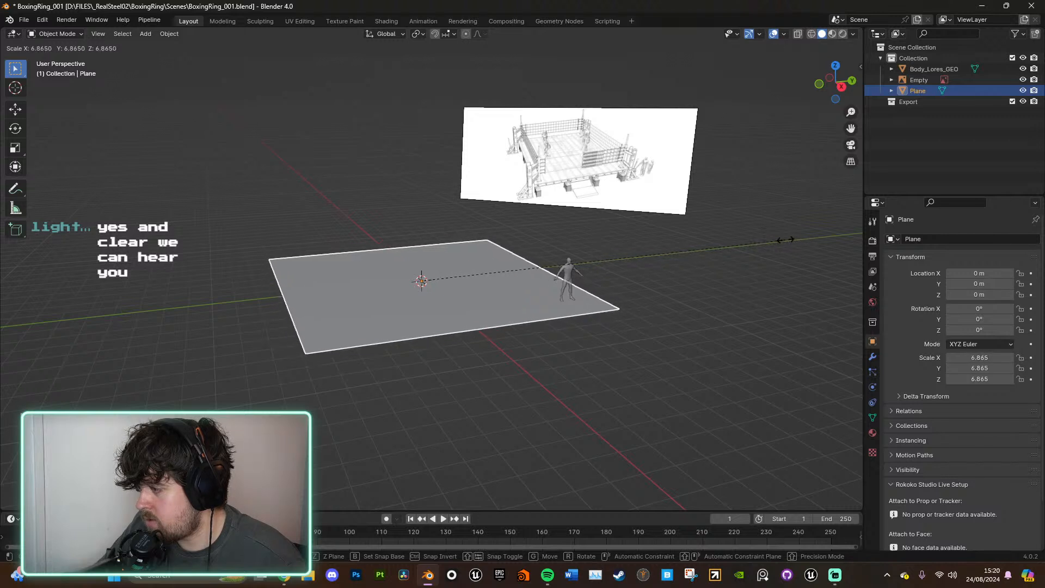
Step: Move the human body off the plane so it stands clear of the plane's edge
{"action": "left_click", "coordinate": [568, 281]}
{"action": "key", "text": "g"}
{"action": "left_click", "coordinate": [651, 289]}
{"action": "scroll", "coordinate": [644, 296], "scroll_direction": "up", "scroll_amount": 1}
Step: Scale the plane down uniformly to about 6.248
{"action": "left_click", "coordinate": [518, 289]}
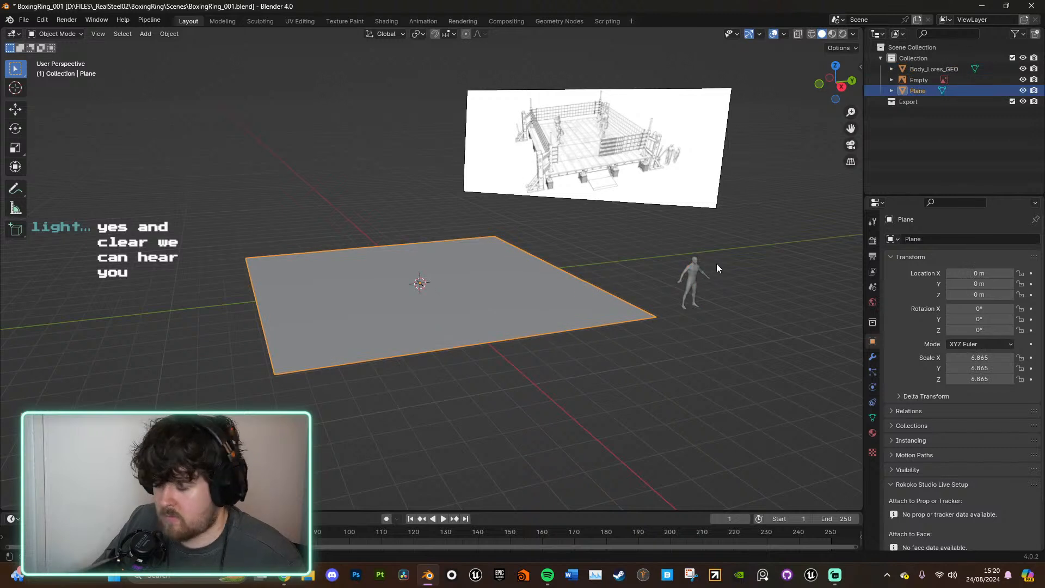
{"action": "key", "text": "s"}
{"action": "left_click", "coordinate": [691, 268]}
Step: Move the human body along the ground to about X 5.00 m, Y 7.83 m, closer to the plane's edge
{"action": "left_click", "coordinate": [699, 286]}
{"action": "key", "text": "g"}
{"action": "key", "text": "shift+z"}
{"action": "left_click", "coordinate": [662, 309]}
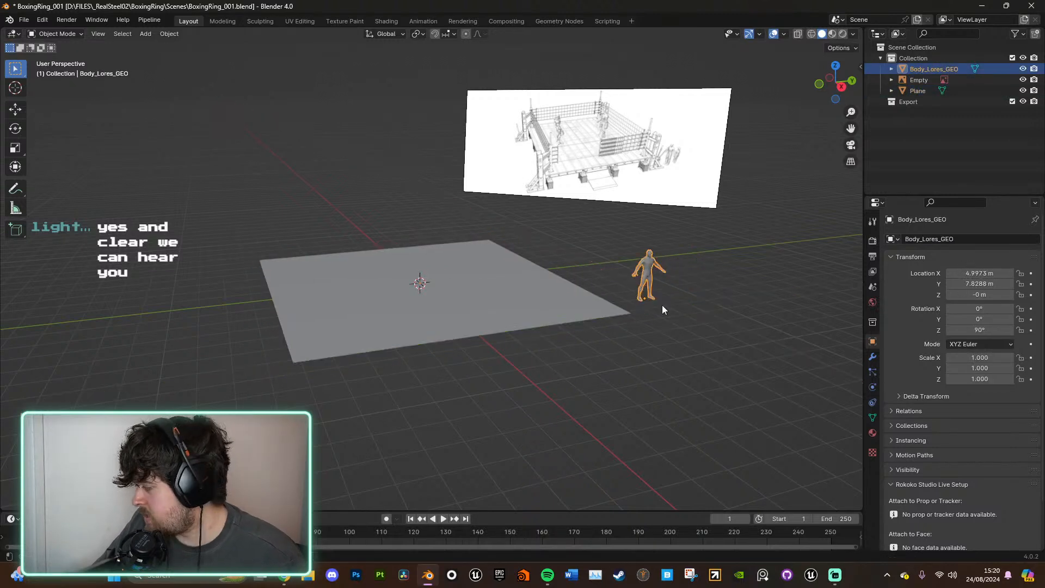
{"action": "middle_click_drag", "start_coordinate": [642, 344], "coordinate": [642, 355]}
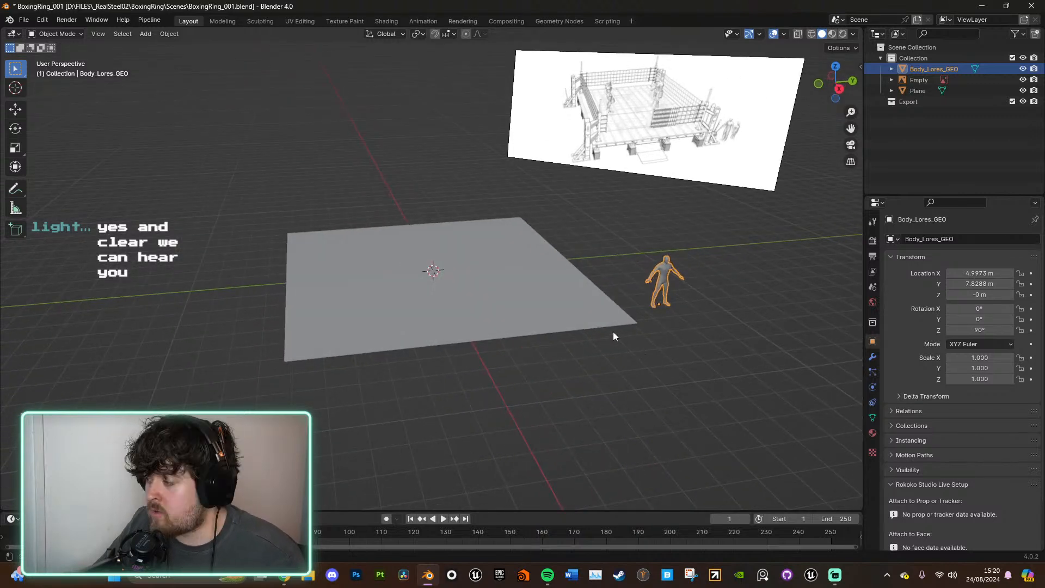
{"action": "middle_click_drag", "start_coordinate": [613, 331], "coordinate": [625, 325]}
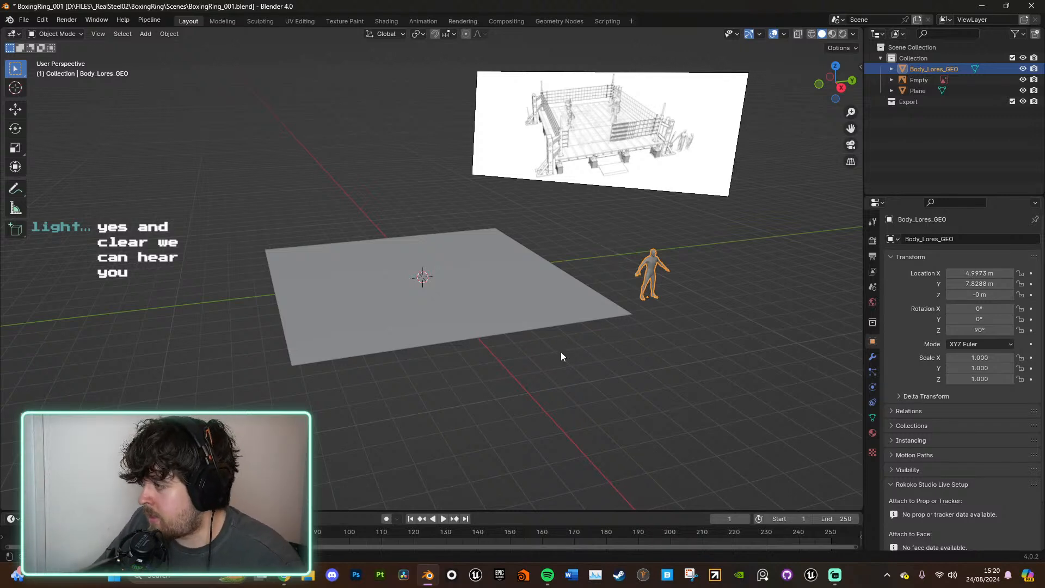
Step: Examine the boxing ring reference image up close, comparing its platform and supports with the plane
{"action": "middle_click_drag", "start_coordinate": [529, 308], "coordinate": [531, 352]}
{"action": "left_click", "coordinate": [530, 348]}
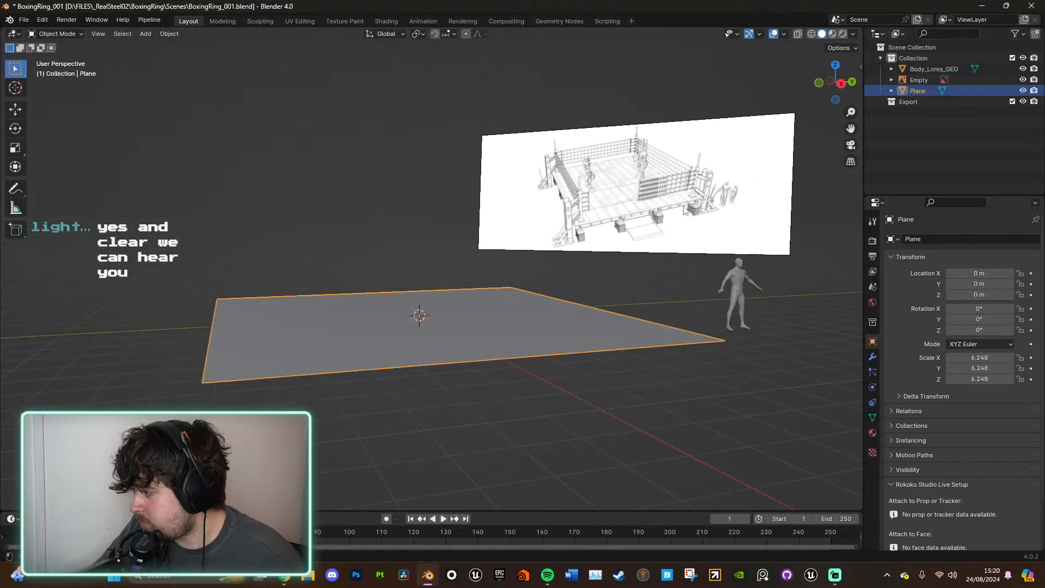
{"action": "left_click", "coordinate": [658, 205]}
{"action": "key", "text": "KP_Decimal"}
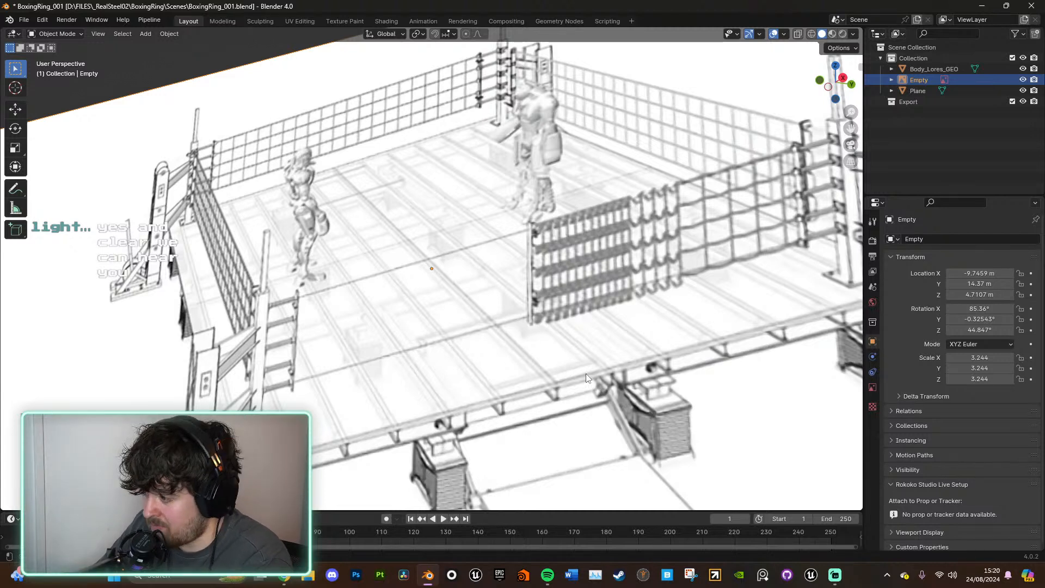
{"action": "middle_click_drag", "start_coordinate": [469, 368], "coordinate": [471, 401]}
{"action": "scroll", "coordinate": [472, 400], "scroll_direction": "down", "scroll_amount": 4}
{"action": "scroll", "coordinate": [399, 384], "scroll_direction": "down", "scroll_amount": 6}
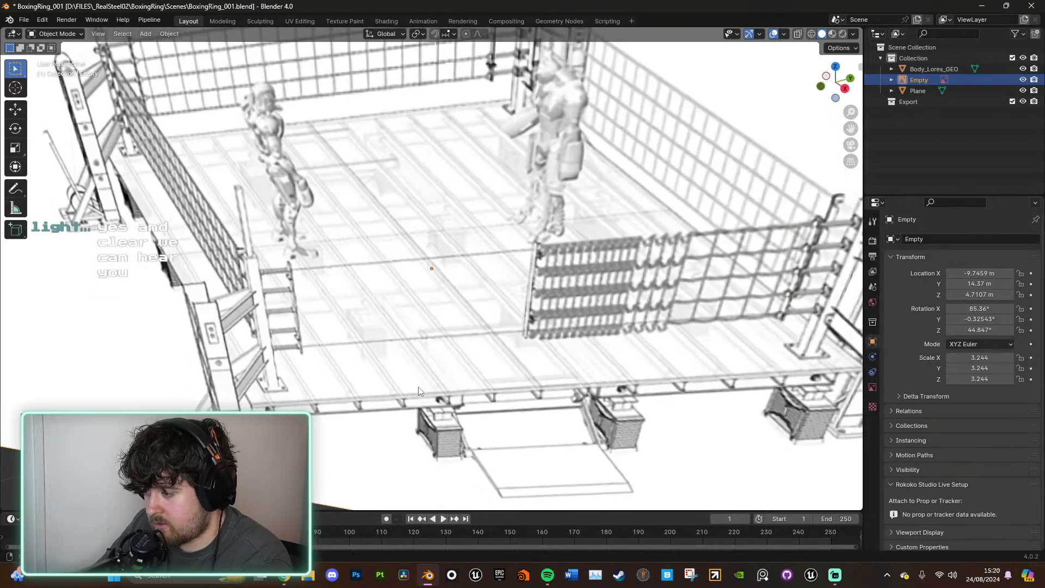
{"action": "middle_click_drag", "start_coordinate": [399, 385], "coordinate": [435, 425]}
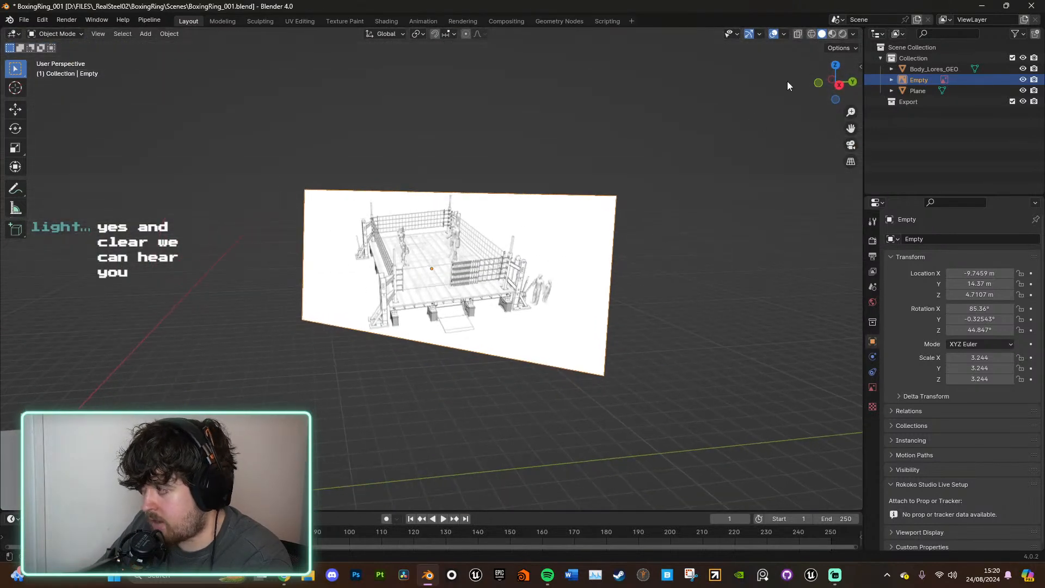
Step: Select the plane and examine it from the right orthographic view against the human body
{"action": "left_click", "coordinate": [834, 83]}
{"action": "middle_click_drag", "start_coordinate": [434, 348], "coordinate": [437, 357]}
{"action": "left_click", "coordinate": [218, 432]}
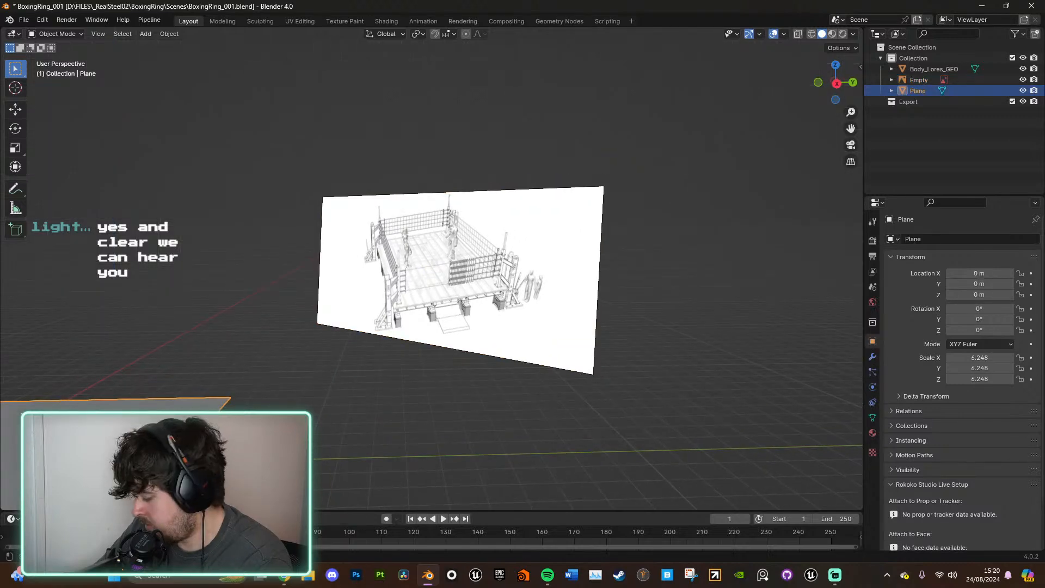
{"action": "key", "text": "KP_Decimal"}
{"action": "left_click", "coordinate": [837, 83]}
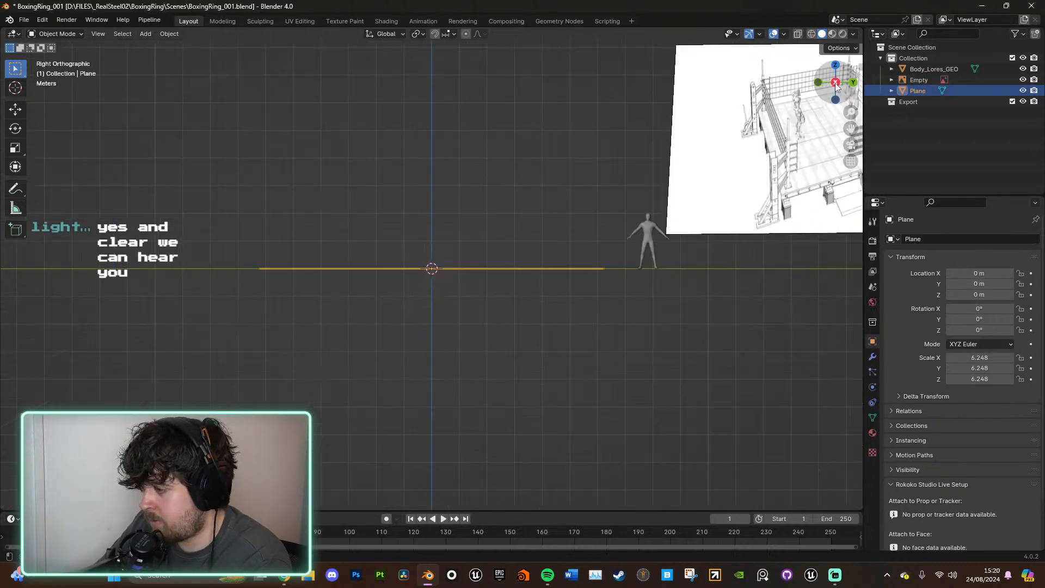
{"action": "scroll", "coordinate": [554, 255], "scroll_direction": "up", "scroll_amount": 12}
{"action": "scroll", "coordinate": [554, 255], "scroll_direction": "down", "scroll_amount": 12}
{"action": "middle_click_drag", "start_coordinate": [554, 250], "coordinate": [583, 309]}
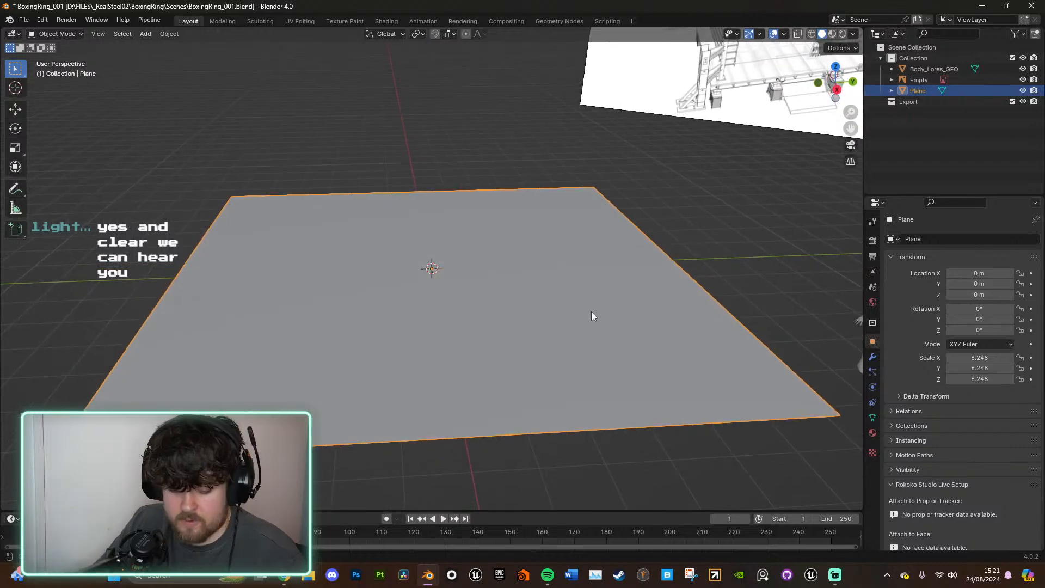
Step: Extrude the plane's face slightly upward to form a thin slab and return to Object Mode
{"action": "key", "text": "Tab"}
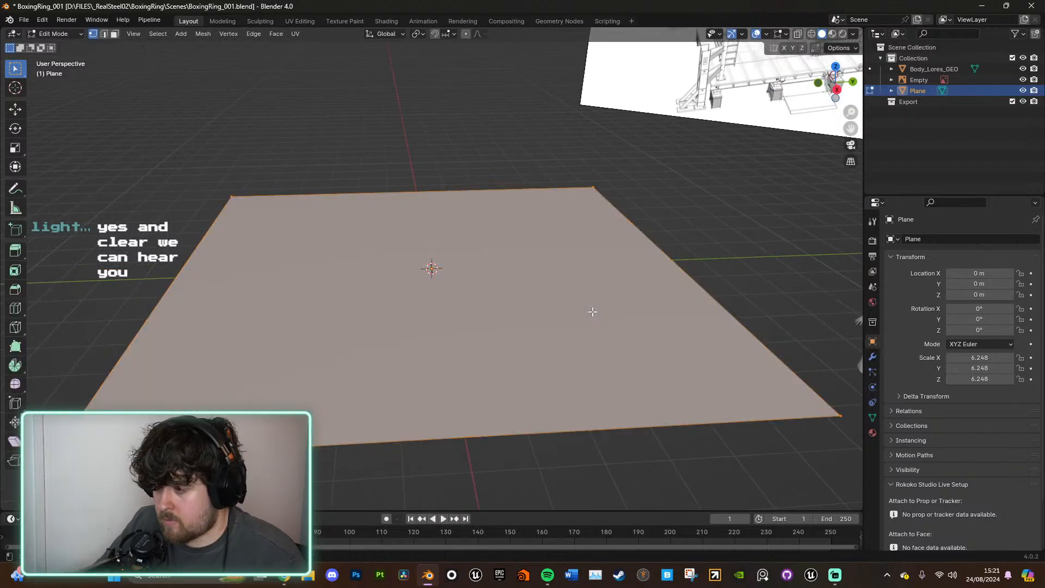
{"action": "left_click", "coordinate": [115, 33]}
{"action": "left_click", "coordinate": [419, 278]}
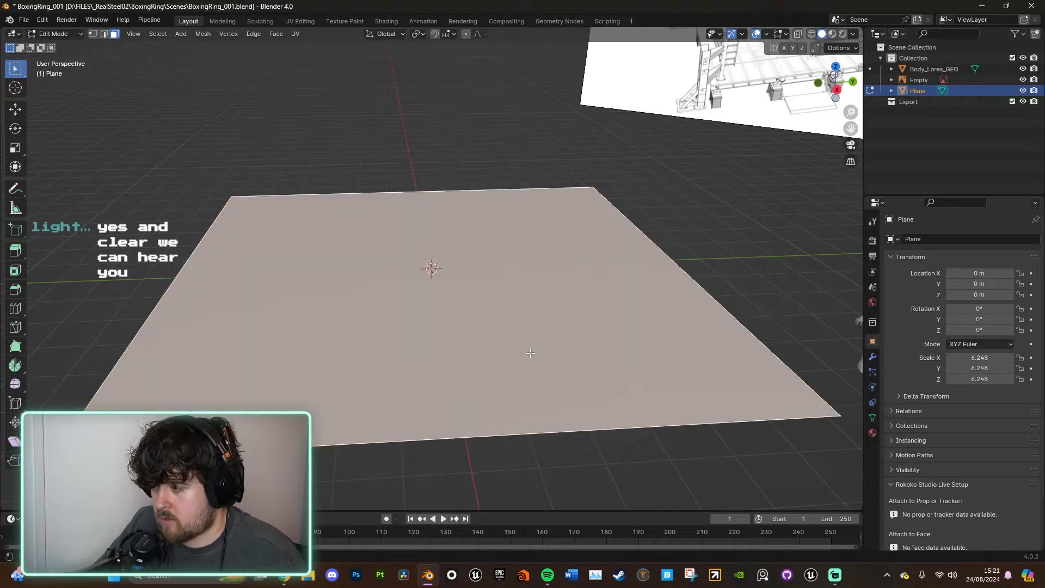
{"action": "mouse_move", "coordinate": [528, 357]}
{"action": "middle_mouse_down"}
{"action": "mouse_move", "coordinate": [544, 320]}
{"action": "mouse_move", "coordinate": [534, 339]}
{"action": "middle_mouse_up"}
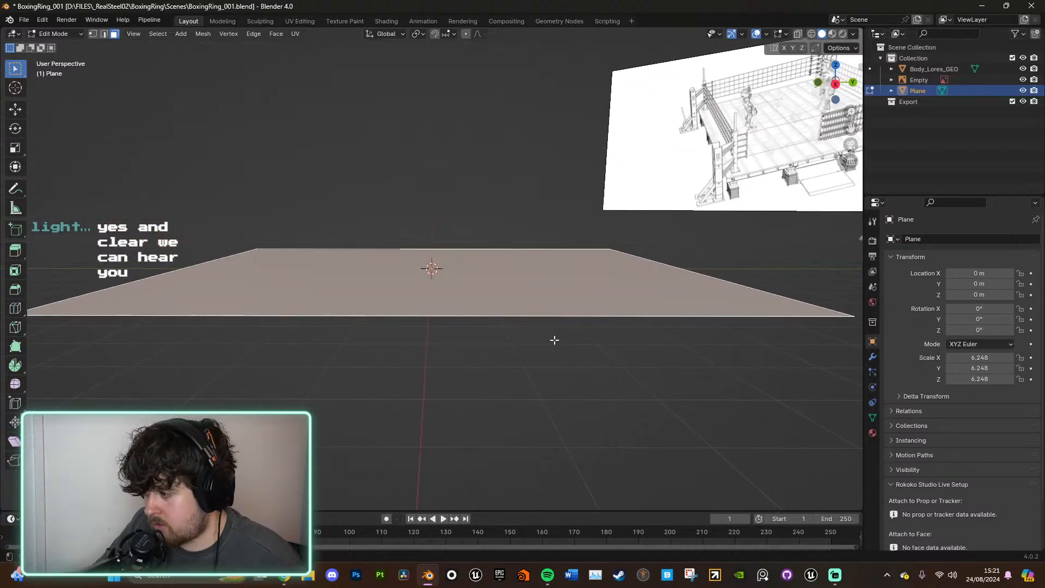
{"action": "key", "text": "e"}
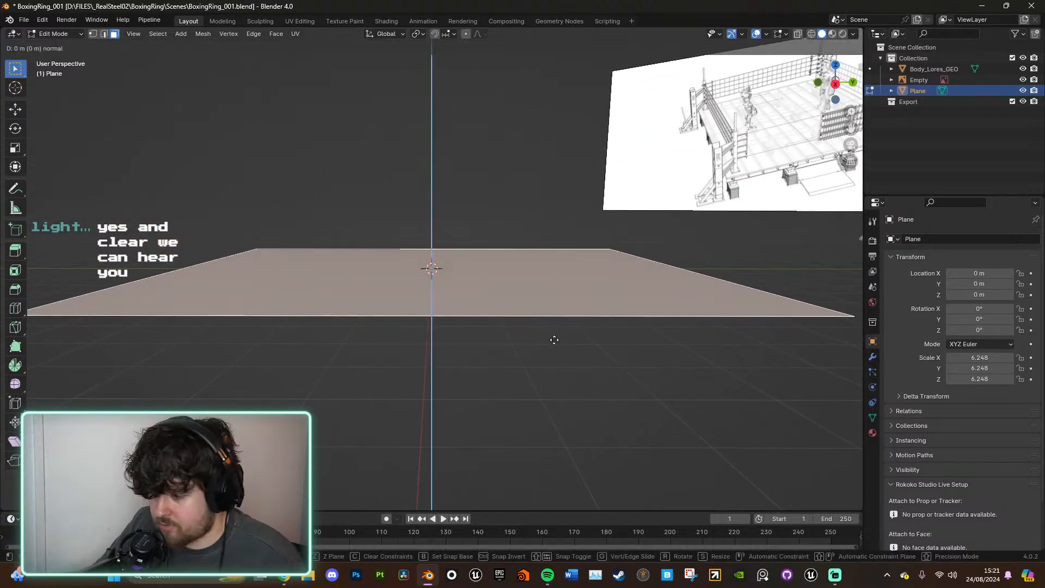
{"action": "left_click", "coordinate": [555, 337]}
{"action": "key", "text": "Tab"}
{"action": "middle_click_drag", "start_coordinate": [555, 335], "coordinate": [514, 343]}
{"action": "left_click", "coordinate": [591, 329]}
{"action": "left_click", "coordinate": [514, 343]}
Step: Add a Bevel modifier to the slab
{"action": "left_click", "coordinate": [872, 357]}
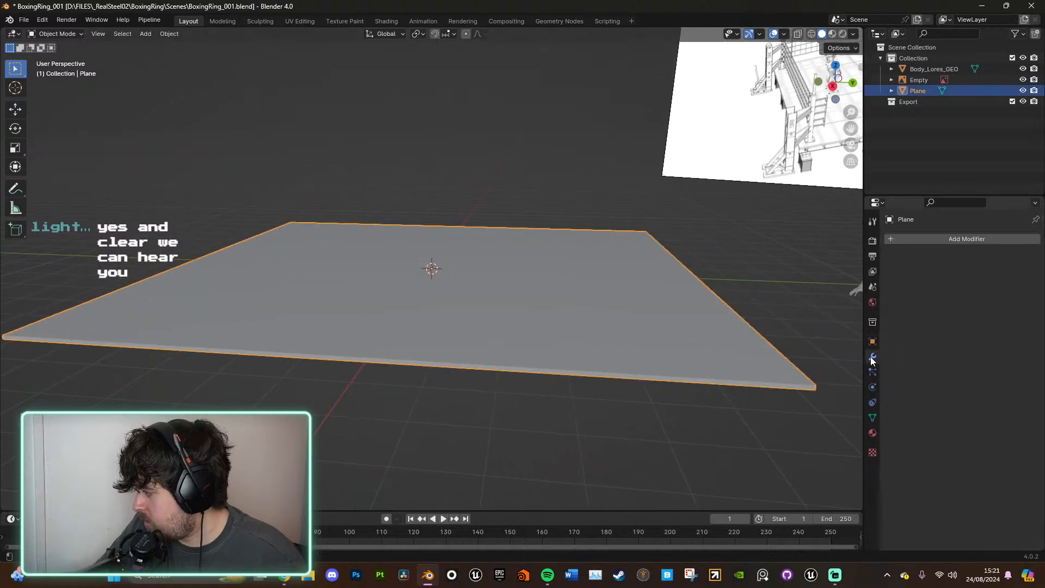
{"action": "left_click", "coordinate": [921, 239]}
{"action": "left_click", "coordinate": [922, 238]}
{"action": "type", "text": "bevel"}
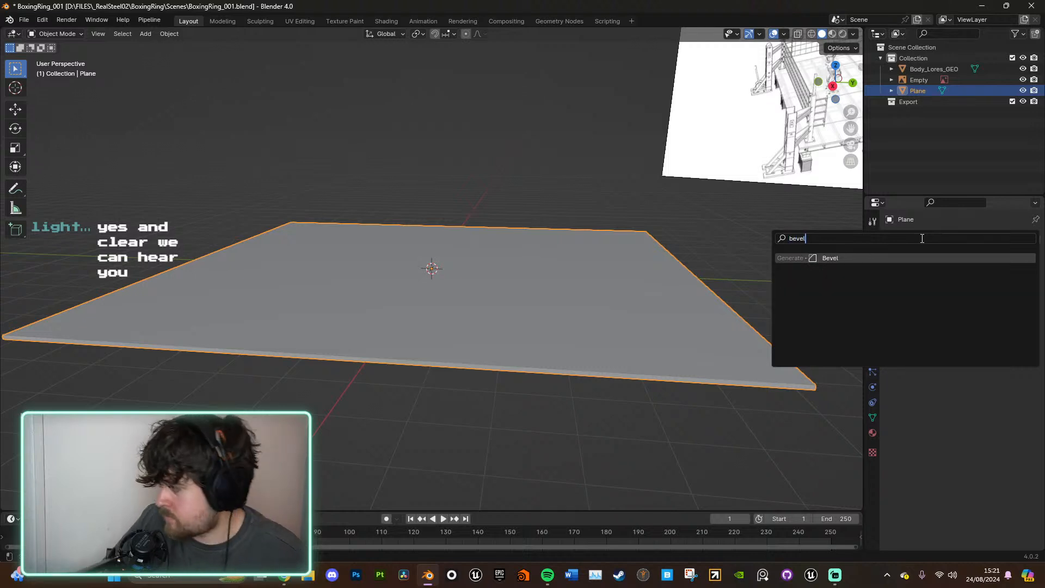
{"action": "key", "text": "Return"}
Step: Set the slab's Bevel amount to 0.01 m with 5 segments and clear the selection
{"action": "middle_click_drag", "start_coordinate": [838, 321], "coordinate": [788, 325]}
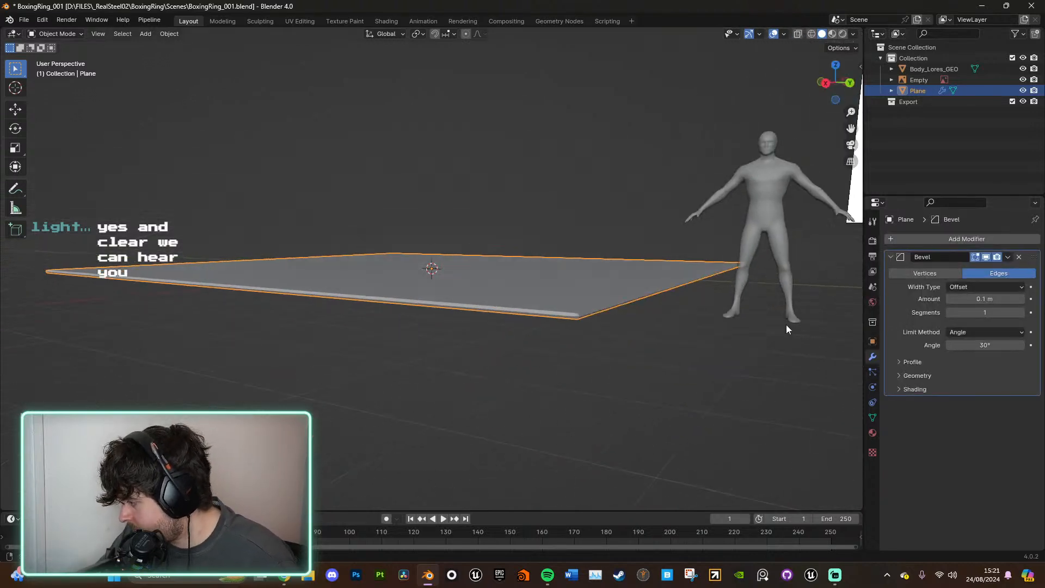
{"action": "scroll", "coordinate": [788, 334], "scroll_direction": "up", "scroll_amount": 5}
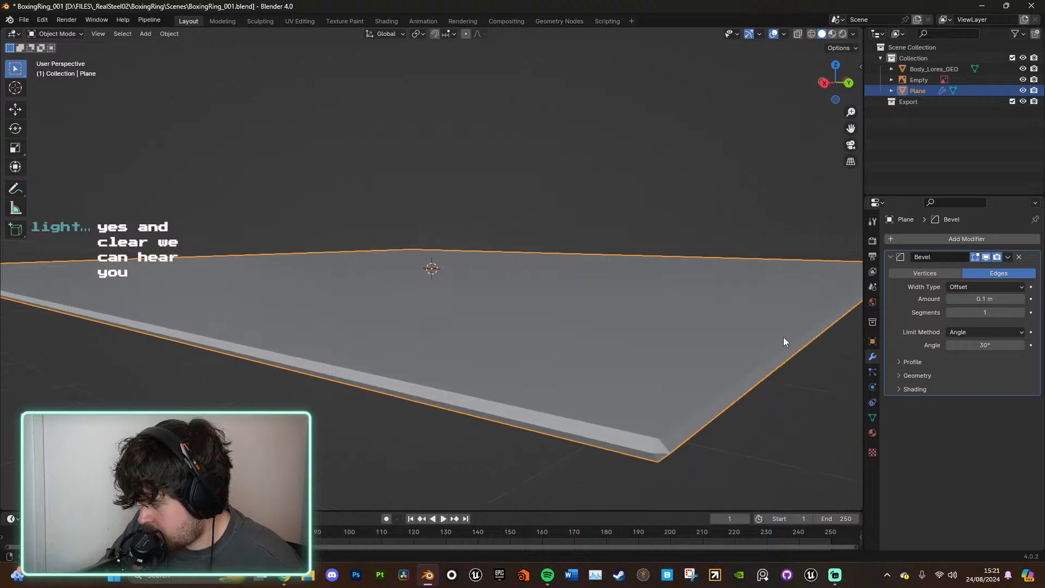
{"action": "mouse_move", "coordinate": [985, 299]}
{"action": "left_mouse_down"}
{"action": "mouse_move", "coordinate": [947, 299]}
{"action": "mouse_move", "coordinate": [995, 313]}
{"action": "mouse_move", "coordinate": [966, 298]}
{"action": "left_mouse_up"}
{"action": "left_click", "coordinate": [971, 298]}
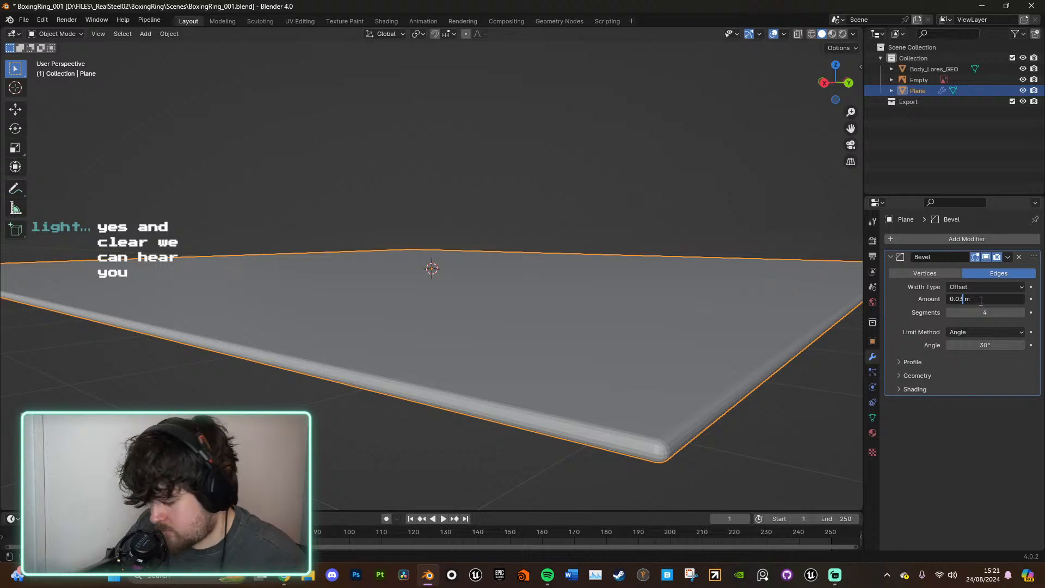
{"action": "type", "text": "1"}
{"action": "key", "text": "Return"}
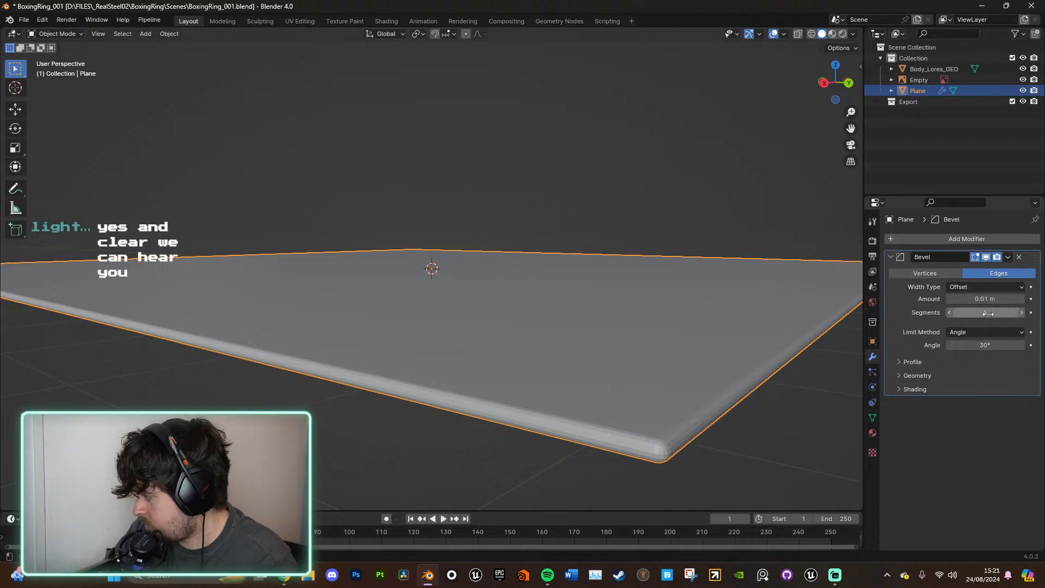
{"action": "middle_click_drag", "start_coordinate": [426, 315], "coordinate": [588, 354]}
{"action": "scroll", "coordinate": [520, 367], "scroll_direction": "down", "scroll_amount": 5}
{"action": "left_click", "coordinate": [530, 400]}
{"action": "scroll", "coordinate": [531, 400], "scroll_direction": "up", "scroll_amount": 4}
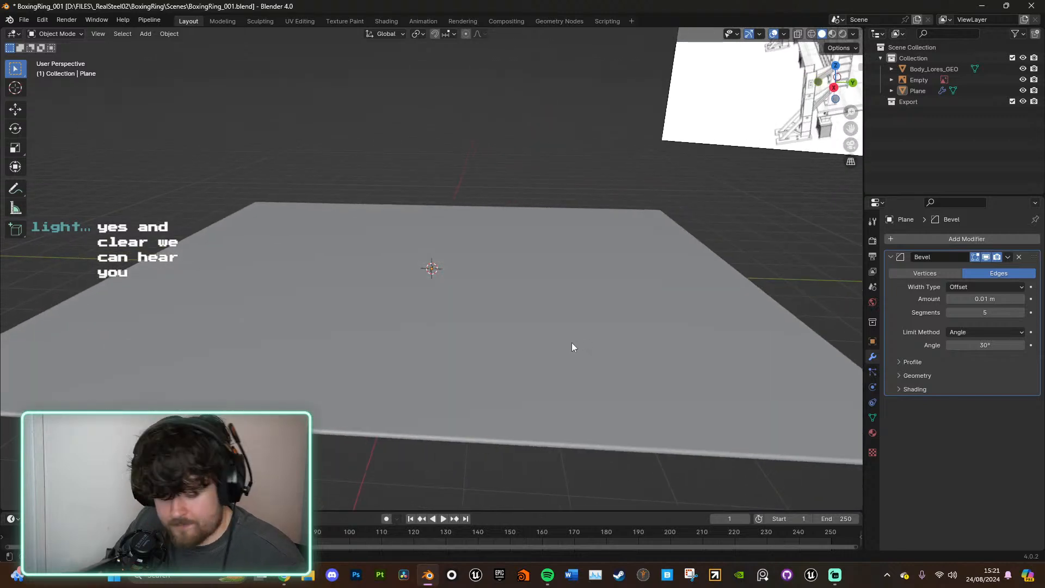
Step: Raise the slab's top face along Z by about 0.15 m to thicken it, and return to Object Mode
{"action": "left_click", "coordinate": [555, 305]}
{"action": "key", "text": "Tab"}
{"action": "middle_click_drag", "start_coordinate": [516, 334], "coordinate": [526, 325]}
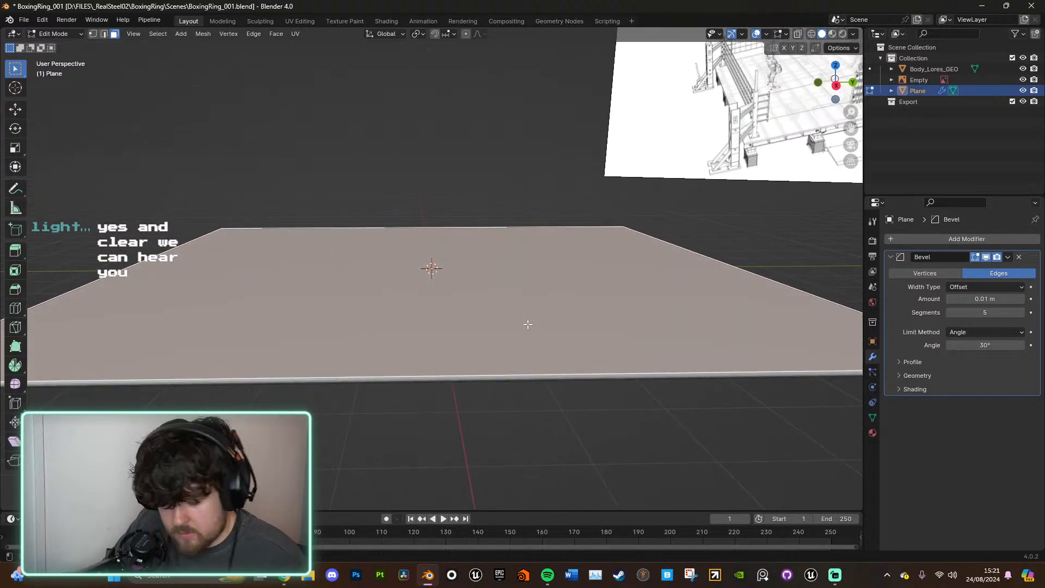
{"action": "key", "text": "g"}
{"action": "key", "text": "z"}
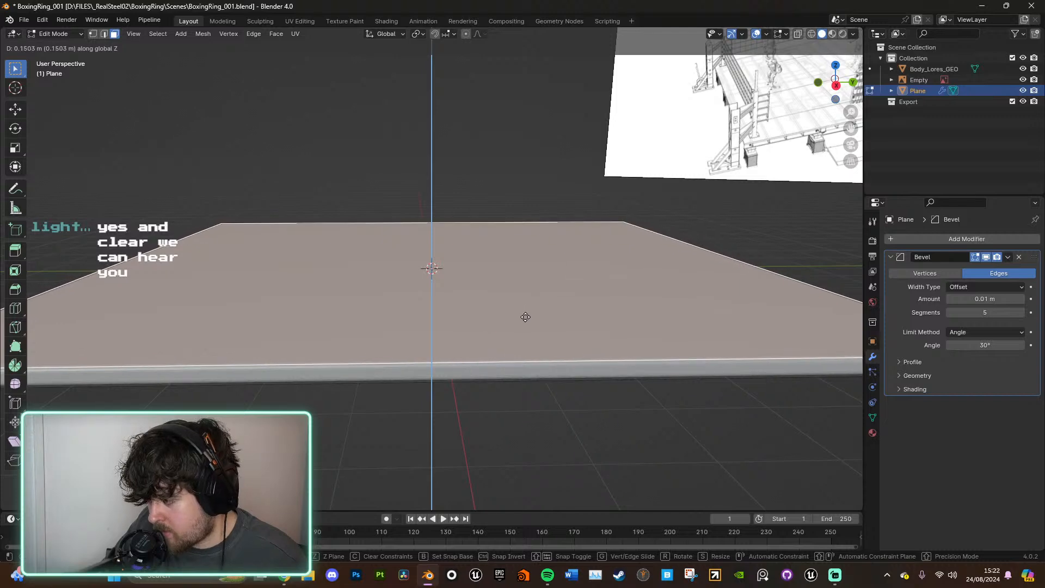
{"action": "left_click", "coordinate": [524, 317]}
{"action": "key", "text": "Tab"}
{"action": "middle_click_drag", "start_coordinate": [524, 317], "coordinate": [584, 327]}
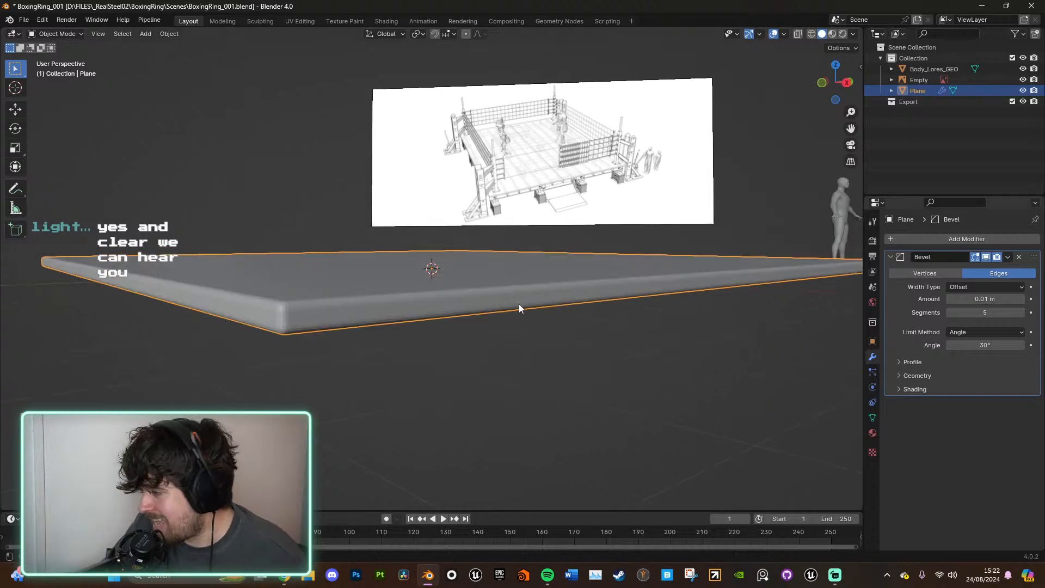
Step: Set the slab's Bevel modifier to 6 segments and clear the selection
{"action": "left_click_drag", "start_coordinate": [990, 300], "coordinate": [956, 299]}
{"action": "left_click", "coordinate": [978, 311]}
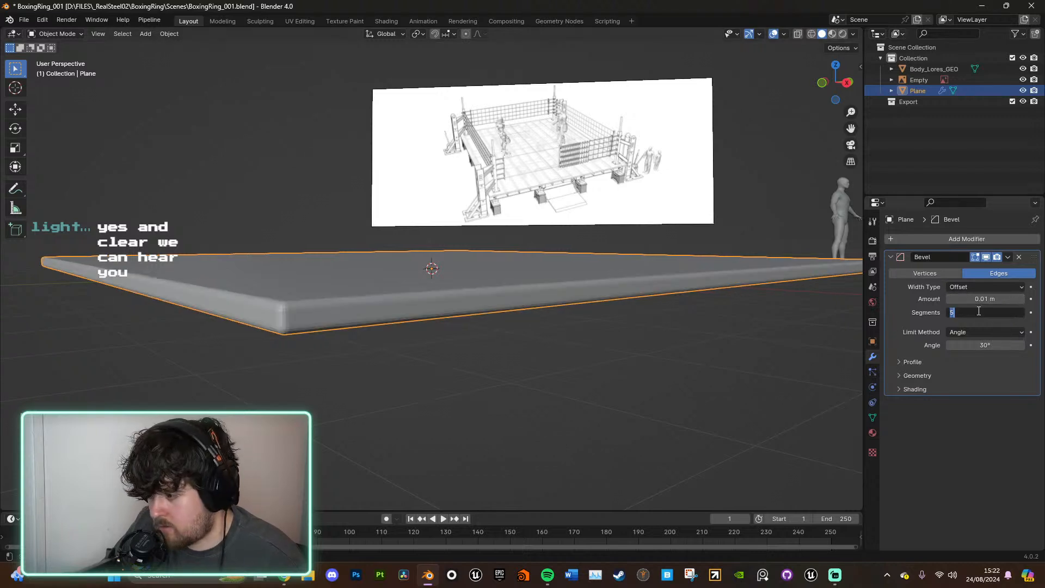
{"action": "type", "text": "3"}
{"action": "key", "text": "Return"}
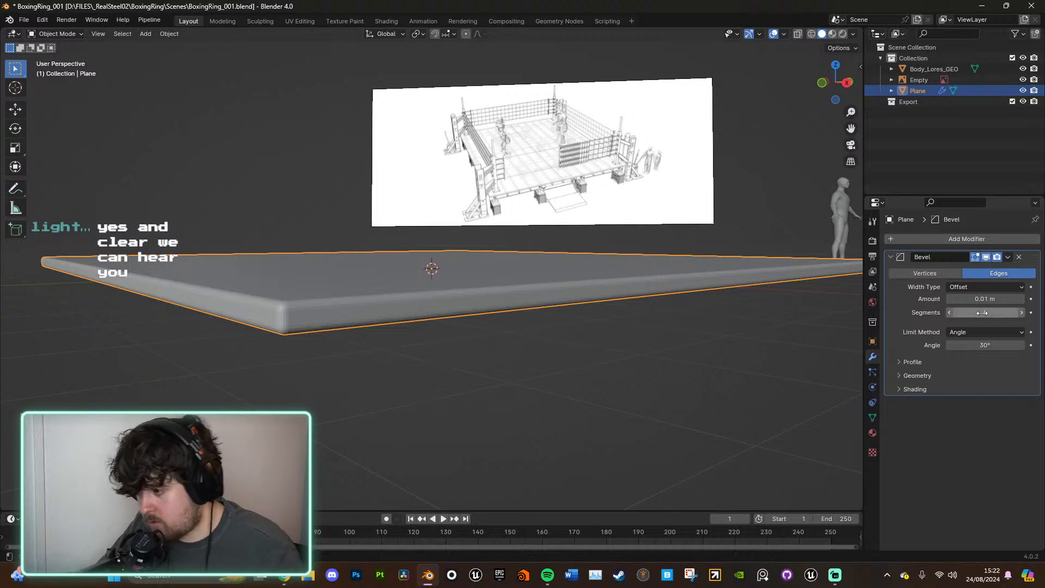
{"action": "right_click", "coordinate": [540, 300]}
{"action": "left_click", "coordinate": [544, 296]}
{"action": "mouse_move", "coordinate": [569, 304]}
{"action": "middle_mouse_down"}
{"action": "mouse_move", "coordinate": [514, 328]}
{"action": "mouse_move", "coordinate": [531, 351]}
{"action": "mouse_move", "coordinate": [557, 316]}
{"action": "mouse_move", "coordinate": [589, 300]}
{"action": "mouse_move", "coordinate": [619, 312]}
{"action": "mouse_move", "coordinate": [532, 324]}
{"action": "mouse_move", "coordinate": [628, 287]}
{"action": "middle_mouse_up"}
{"action": "scroll", "coordinate": [515, 329], "scroll_direction": "down", "scroll_amount": 5}
{"action": "left_click", "coordinate": [531, 353]}
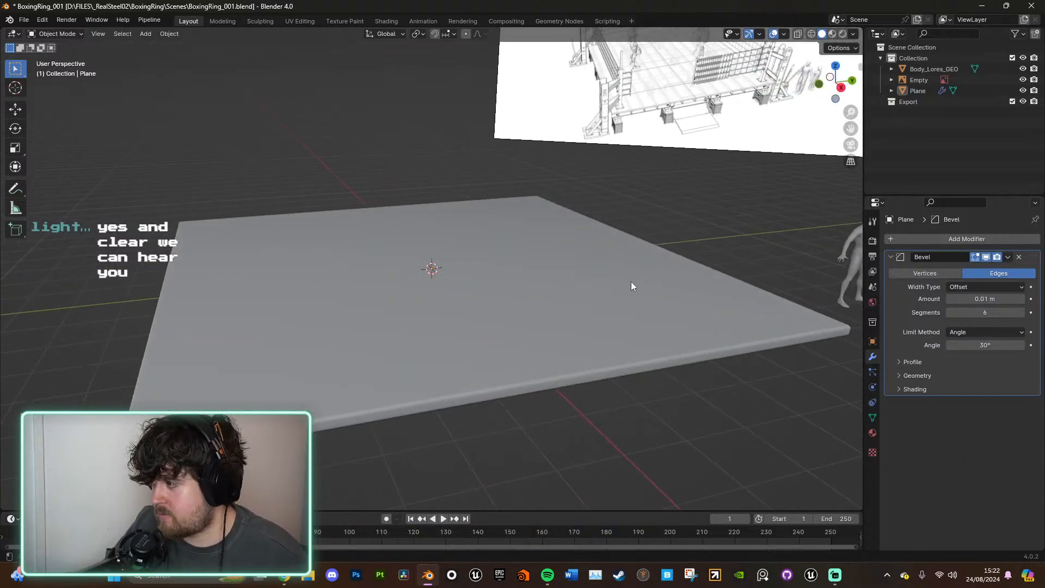
Step: Examine the whole boxing ring reference image up close and switch to the Crash Palace wiki page in the browser
{"action": "scroll", "coordinate": [564, 321], "scroll_direction": "down", "scroll_amount": 5}
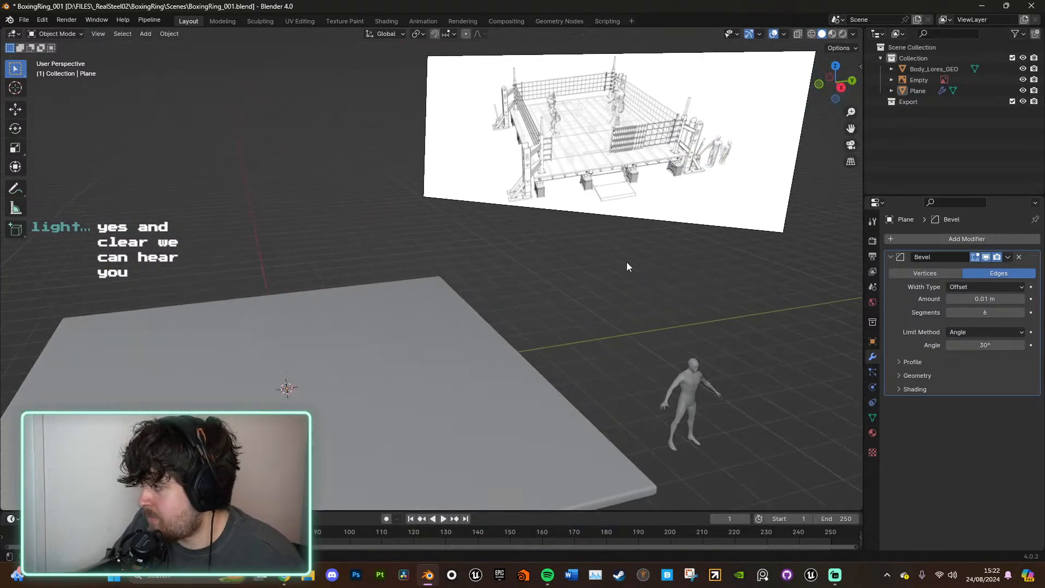
{"action": "left_click", "coordinate": [617, 197]}
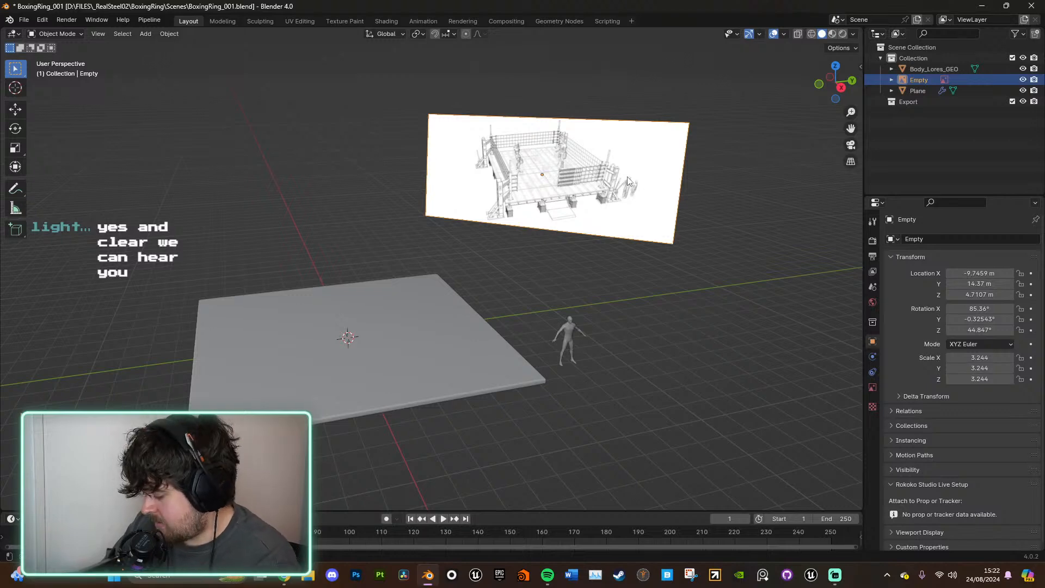
{"action": "key", "text": "KP_Decimal"}
{"action": "scroll", "coordinate": [524, 294], "scroll_direction": "up", "scroll_amount": 5}
{"action": "middle_click_drag", "start_coordinate": [533, 310], "coordinate": [578, 278]}
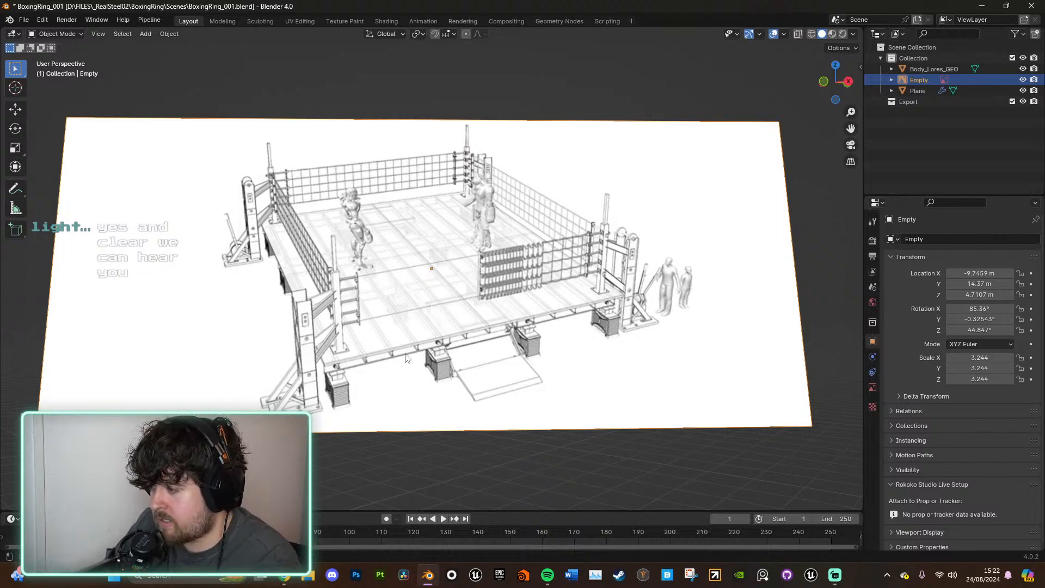
{"action": "key", "text": "alt+Tab"}
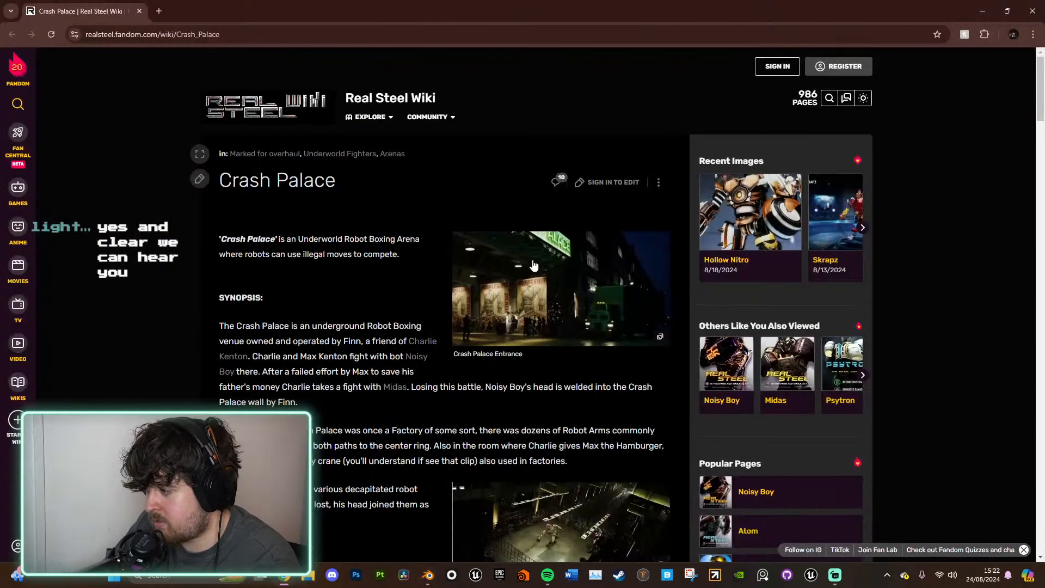
Step: Open the Crash Palace entrance picture and browse forward through the wiki's image gallery for boxing ring references
{"action": "left_click", "coordinate": [544, 306]}
{"action": "key", "text": "Right"}
{"action": "key", "text": "Right"}
{"action": "key", "text": "Right"}
{"action": "key", "text": "Right"}
{"action": "key", "text": "Right"}
{"action": "key", "text": "Right"}
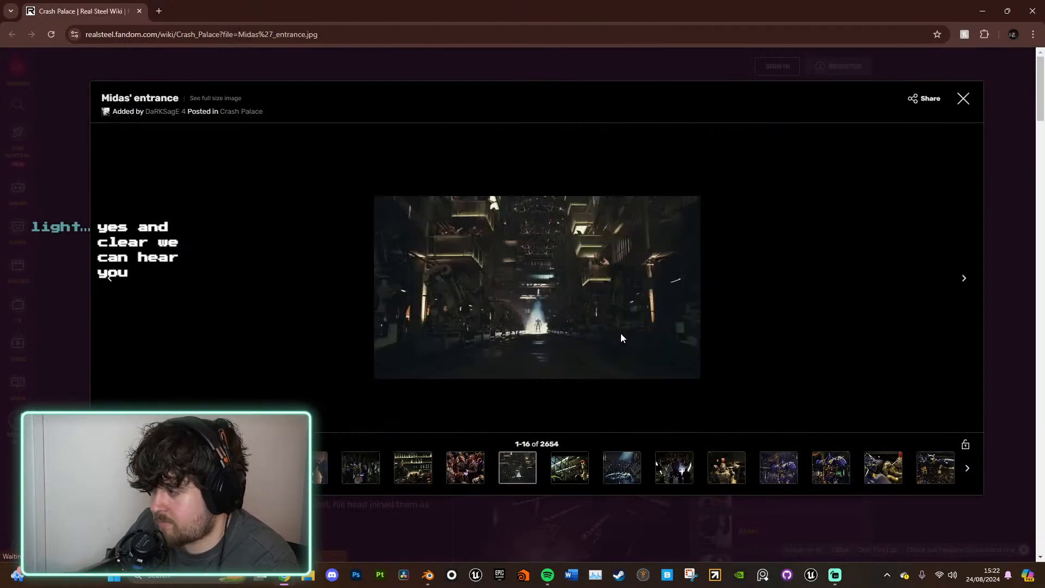
{"action": "key", "text": "Right"}
{"action": "key", "text": "Right"}
{"action": "key", "text": "Right"}
{"action": "key", "text": "Right"}
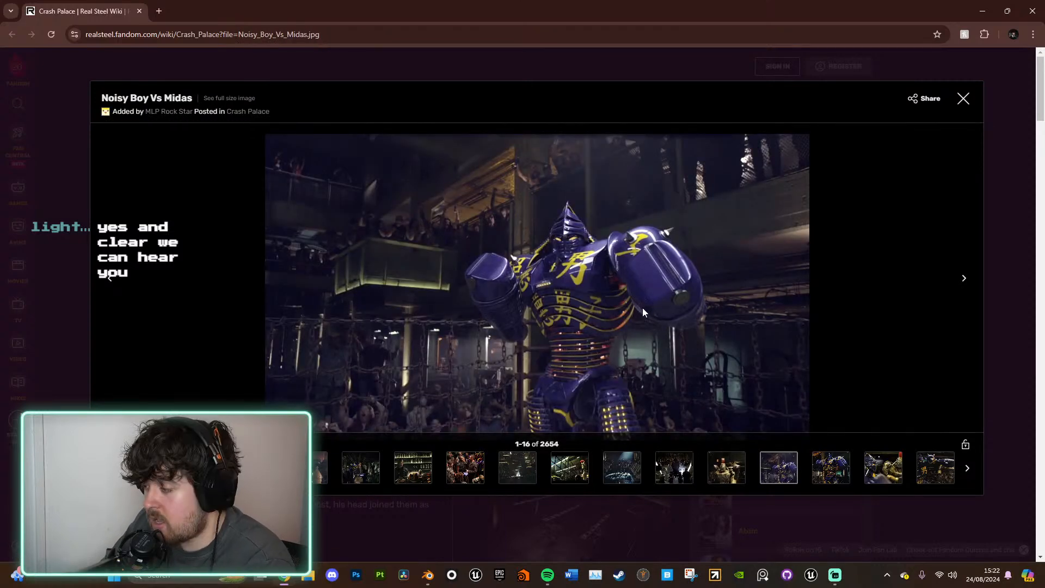
{"action": "key", "text": "Right"}
{"action": "key", "text": "Right"}
{"action": "key", "text": "Right"}
{"action": "key", "text": "Right"}
{"action": "key", "text": "Right"}
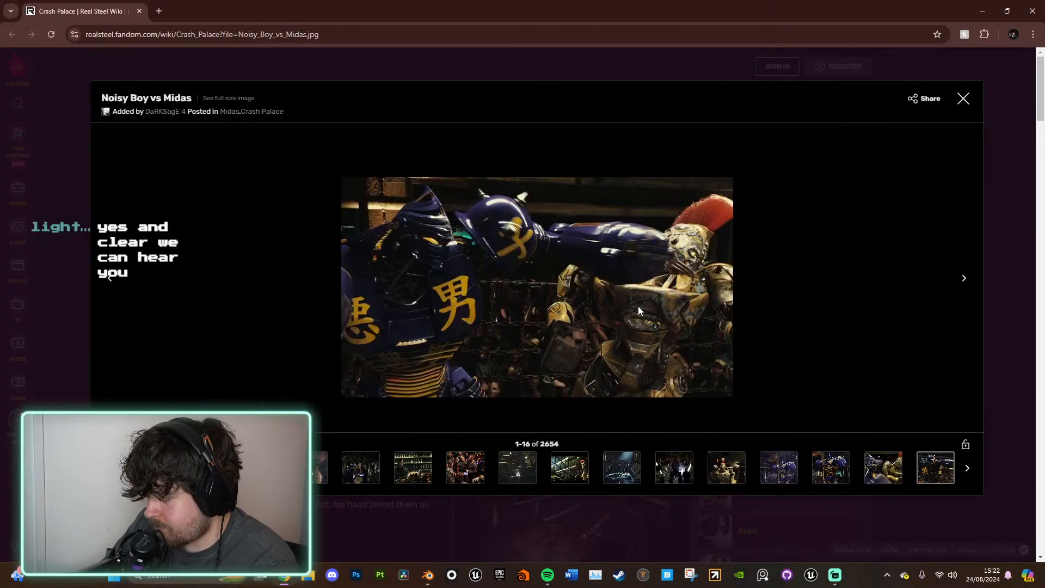
{"action": "key", "text": "Right"}
{"action": "key", "text": "Right"}
{"action": "key", "text": "Right"}
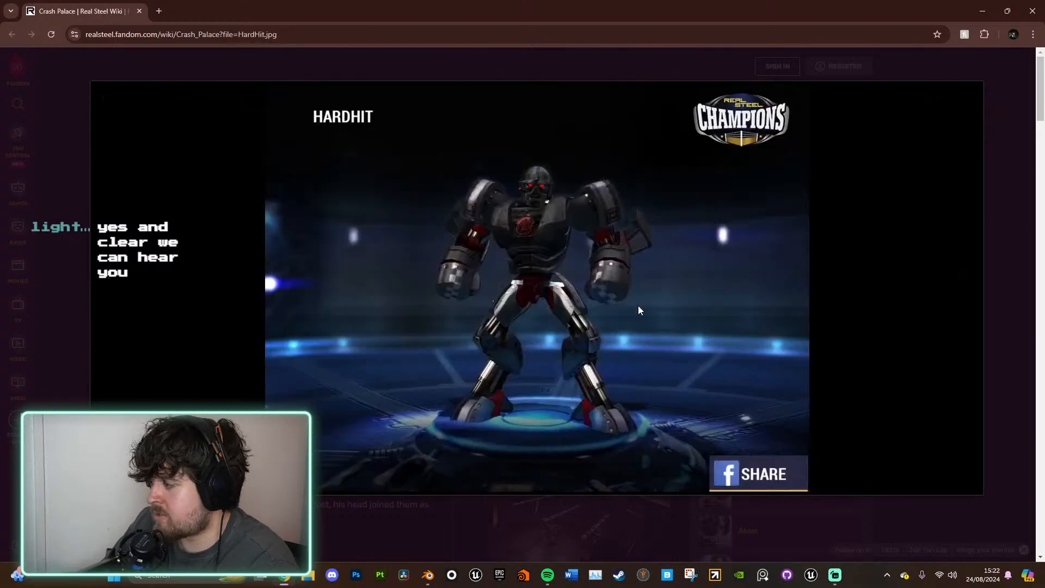
Step: Go back through the gallery to examine the "Midas enters the ring" picture and its neighbours, and close the gallery
{"action": "key", "text": "Left"}
{"action": "key", "text": "Left"}
{"action": "key", "text": "Left"}
{"action": "key", "text": "Left"}
{"action": "key", "text": "Left"}
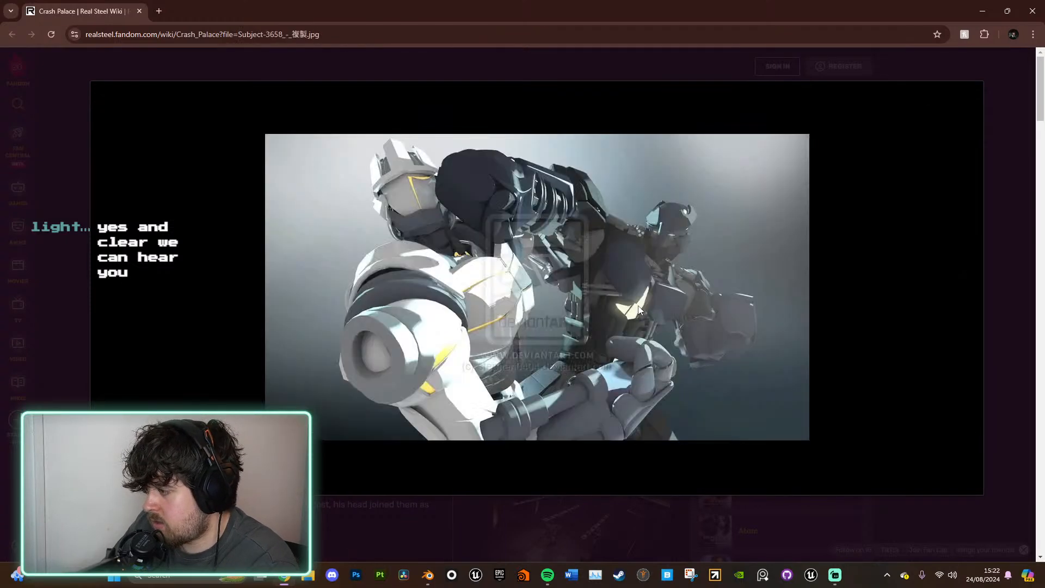
{"action": "key", "text": "Left"}
{"action": "key", "text": "Left"}
{"action": "key", "text": "Left"}
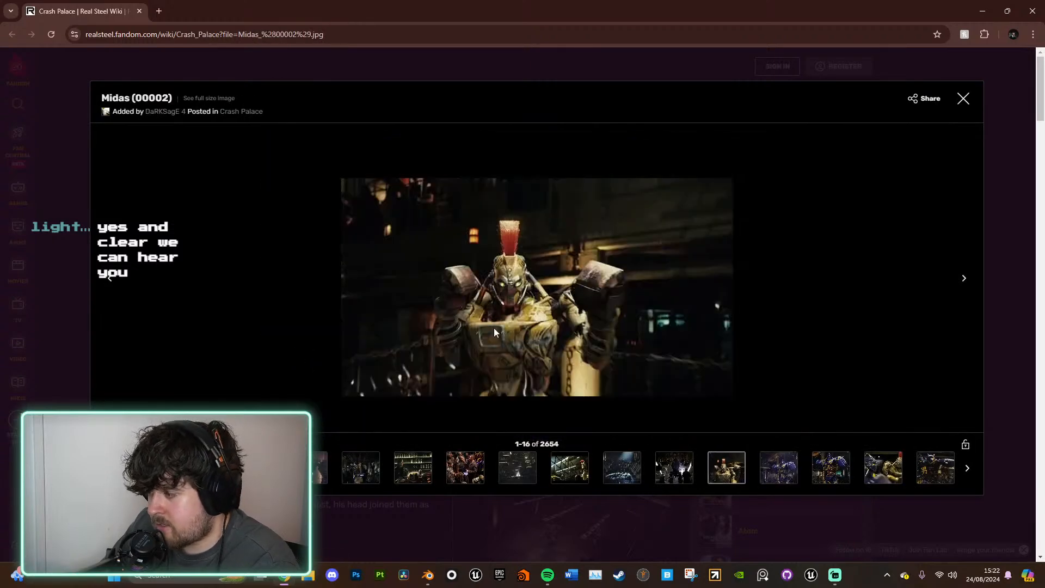
{"action": "key", "text": "Left"}
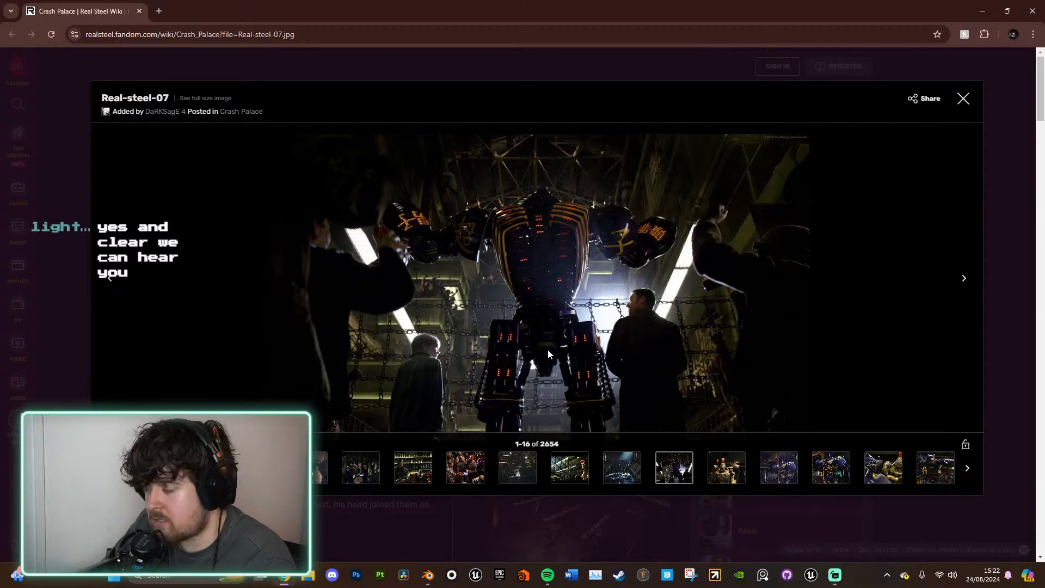
{"action": "key", "text": "Left"}
{"action": "key", "text": "Left"}
{"action": "key", "text": "Left"}
{"action": "key", "text": "Right"}
{"action": "key", "text": "Left"}
{"action": "key", "text": "Right"}
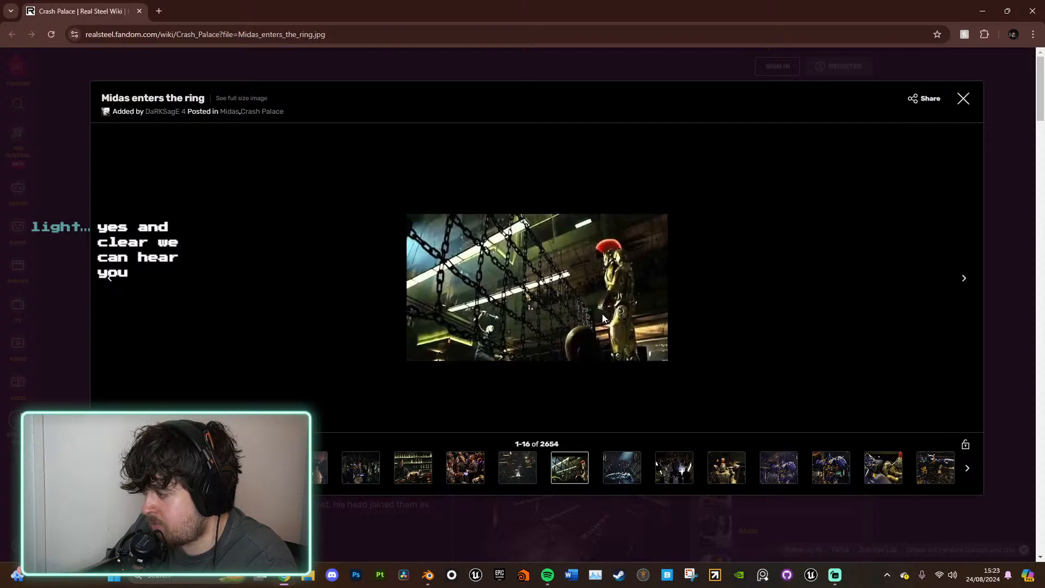
{"action": "left_click", "coordinate": [964, 97]}
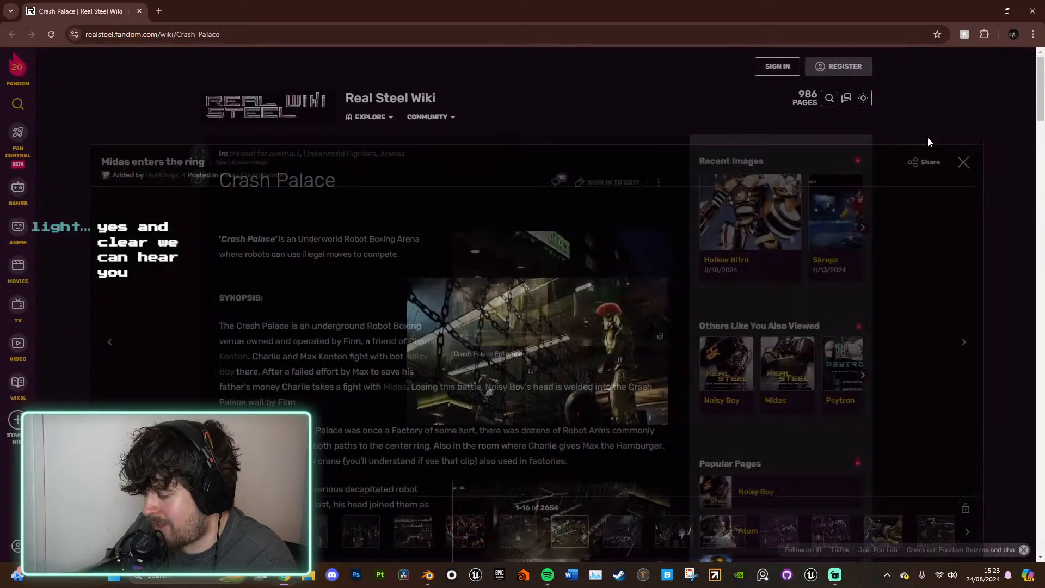
Step: Switch to Blender and examine the ring drawing's corner posts and their bases against the modelled slab and human figure
{"action": "left_click", "coordinate": [428, 574]}
{"action": "middle_click_drag", "start_coordinate": [571, 343], "coordinate": [552, 364]}
{"action": "scroll", "coordinate": [549, 368], "scroll_direction": "down", "scroll_amount": 5}
{"action": "scroll", "coordinate": [608, 223], "scroll_direction": "down", "scroll_amount": 1}
{"action": "middle_click_drag", "start_coordinate": [479, 442], "coordinate": [560, 297], "text": "shift"}
{"action": "middle_click_drag", "start_coordinate": [563, 256], "coordinate": [570, 208]}
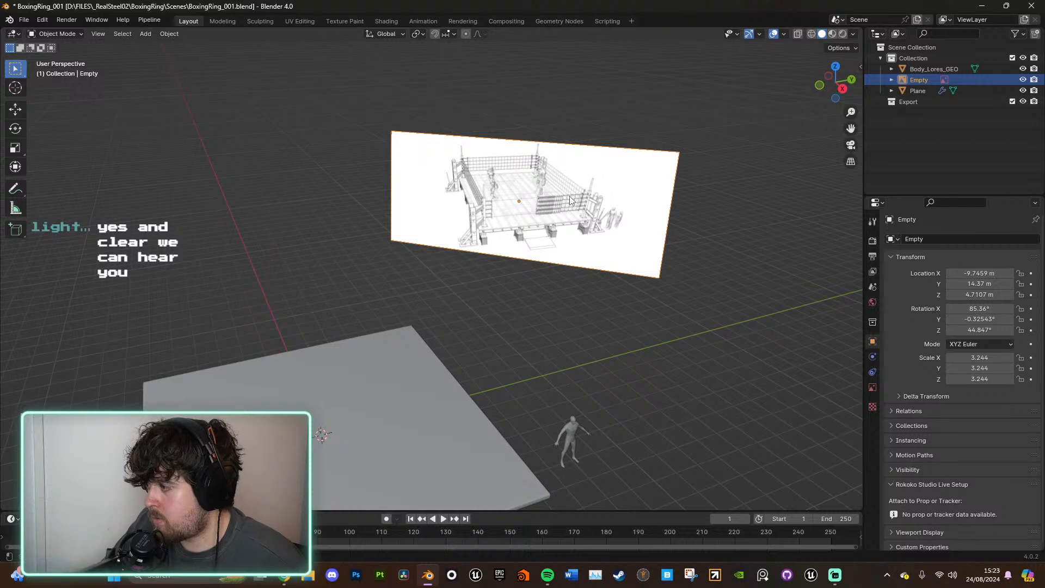
{"action": "key", "text": "KP_Decimal"}
{"action": "scroll", "coordinate": [474, 322], "scroll_direction": "up", "scroll_amount": 7}
{"action": "middle_click_drag", "start_coordinate": [473, 322], "coordinate": [504, 290]}
{"action": "scroll", "coordinate": [504, 290], "scroll_direction": "up", "scroll_amount": 3}
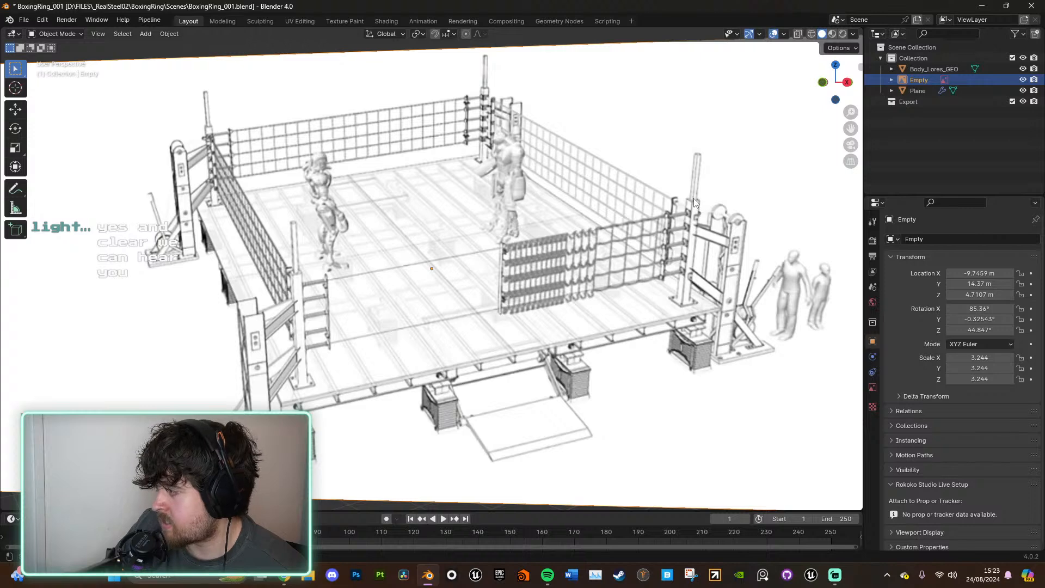
{"action": "middle_click_drag", "start_coordinate": [596, 350], "coordinate": [566, 346]}
{"action": "scroll", "coordinate": [492, 427], "scroll_direction": "down", "scroll_amount": 6}
{"action": "middle_click_drag", "start_coordinate": [492, 427], "coordinate": [661, 272], "text": "shift"}
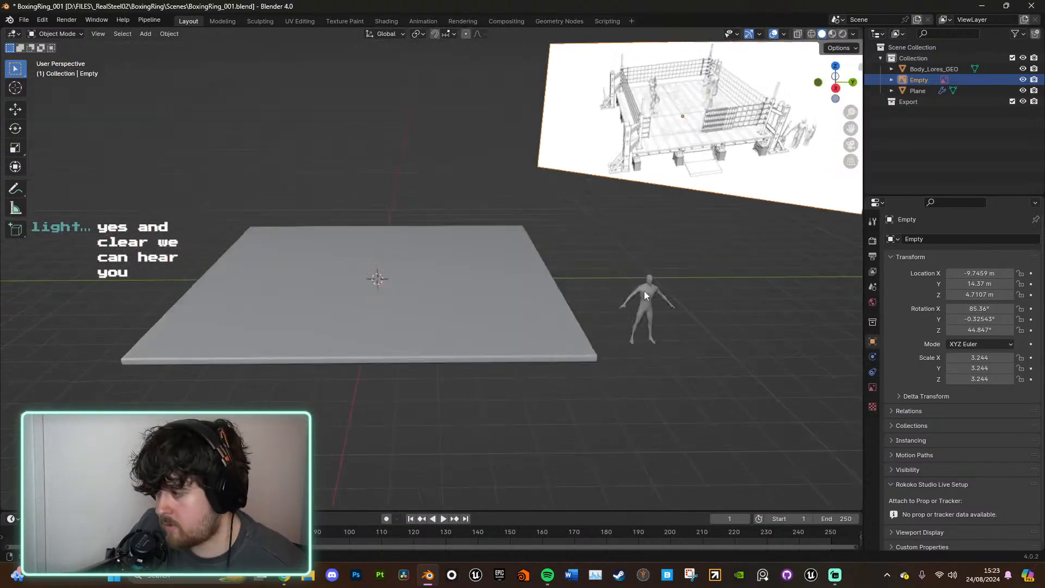
Step: Add a cube at the slab's centre and raise it about 1.14 m along Z above the slab
{"action": "left_click", "coordinate": [501, 268]}
{"action": "key", "text": "KP_Decimal"}
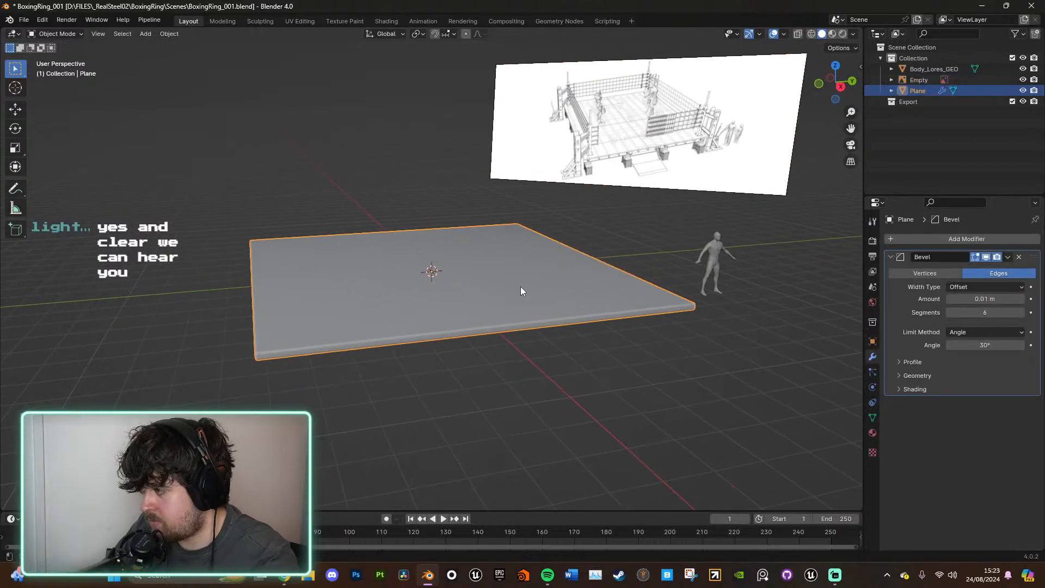
{"action": "key", "text": "shift+a"}
{"action": "mouse_move", "coordinate": [512, 290]}
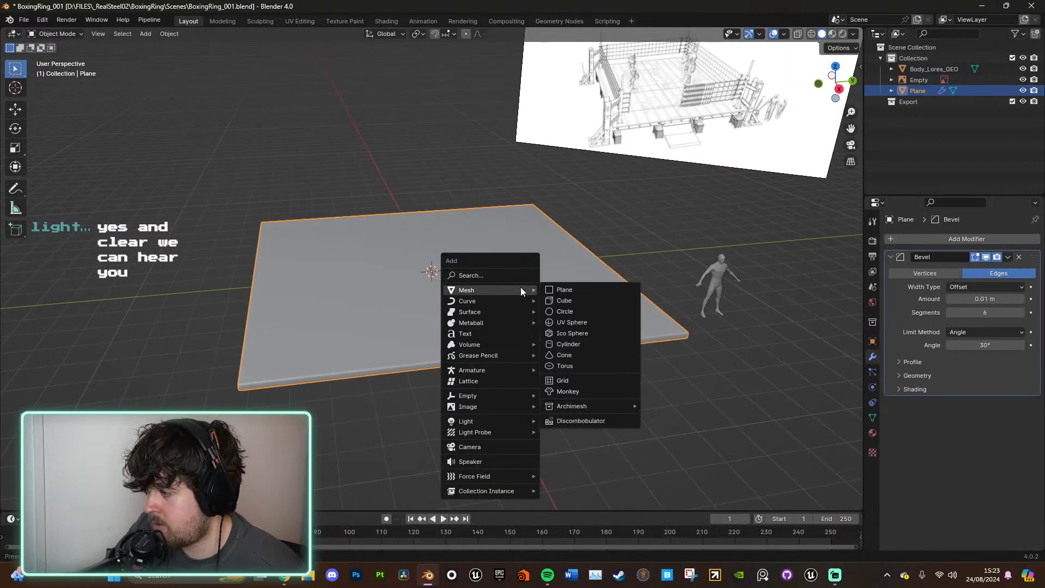
{"action": "left_click", "coordinate": [564, 300]}
{"action": "middle_click_drag", "start_coordinate": [520, 299], "coordinate": [583, 273]}
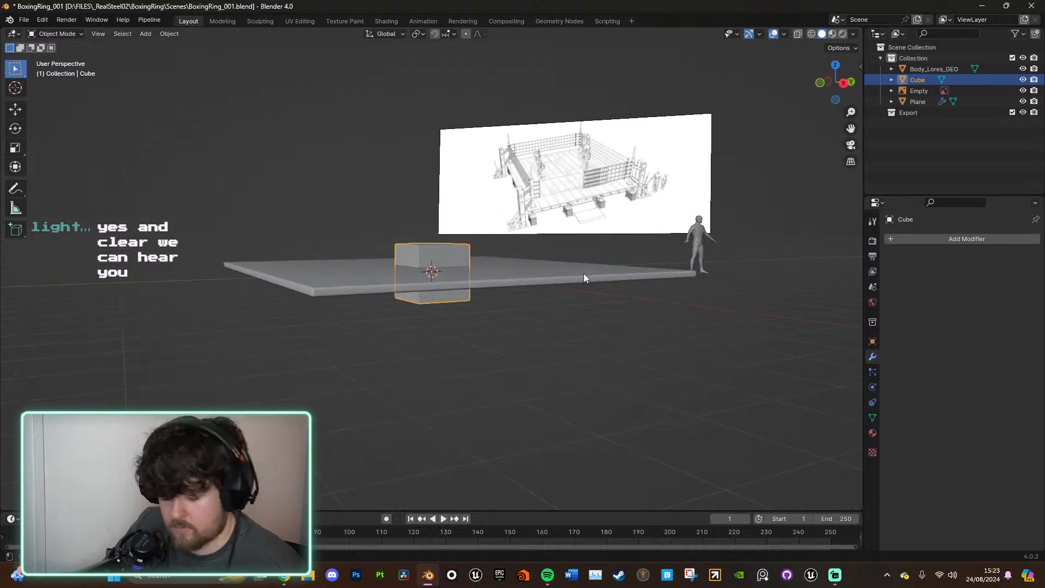
{"action": "key", "text": "g"}
{"action": "key", "text": "z"}
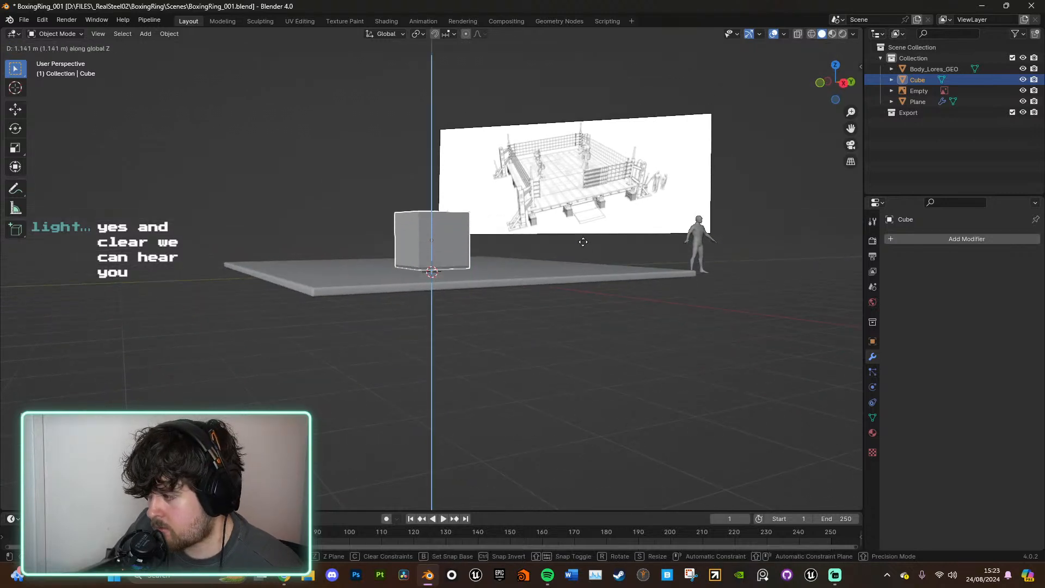
{"action": "left_click", "coordinate": [582, 241]}
{"action": "mouse_move", "coordinate": [582, 242]}
{"action": "middle_mouse_down"}
{"action": "mouse_move", "coordinate": [580, 277]}
{"action": "mouse_move", "coordinate": [581, 257]}
{"action": "middle_mouse_up"}
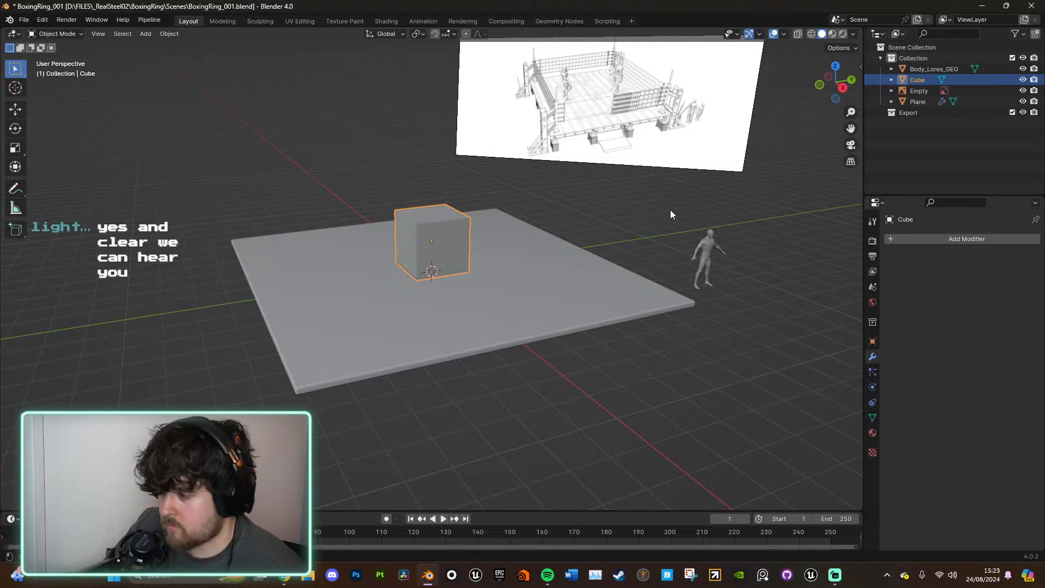
Step: Flatten the cube into a thin plate by scaling it along Z to about 0.08
{"action": "key", "text": "s"}
{"action": "key", "text": "shift+z"}
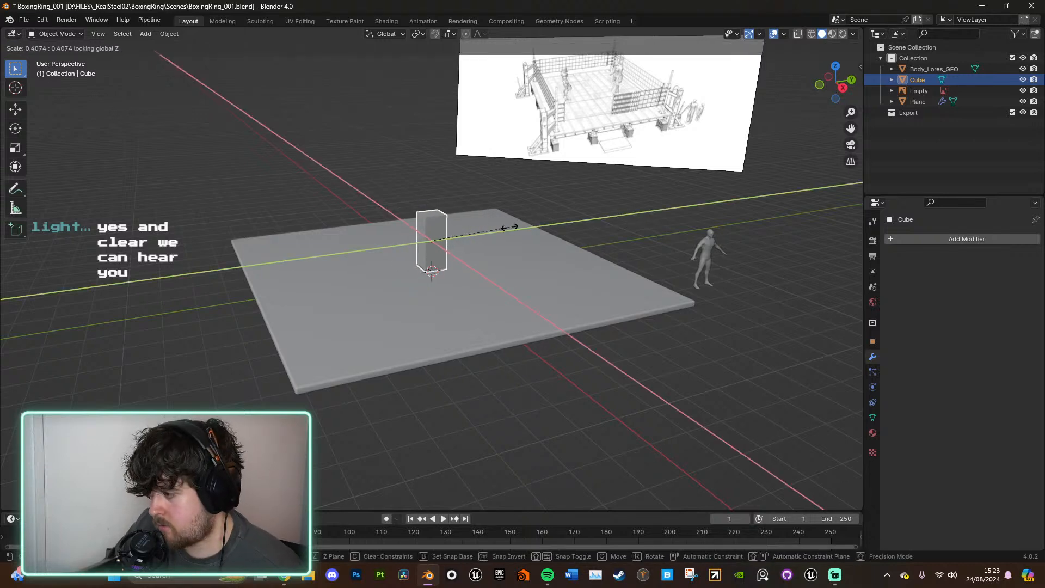
{"action": "key", "text": "z"}
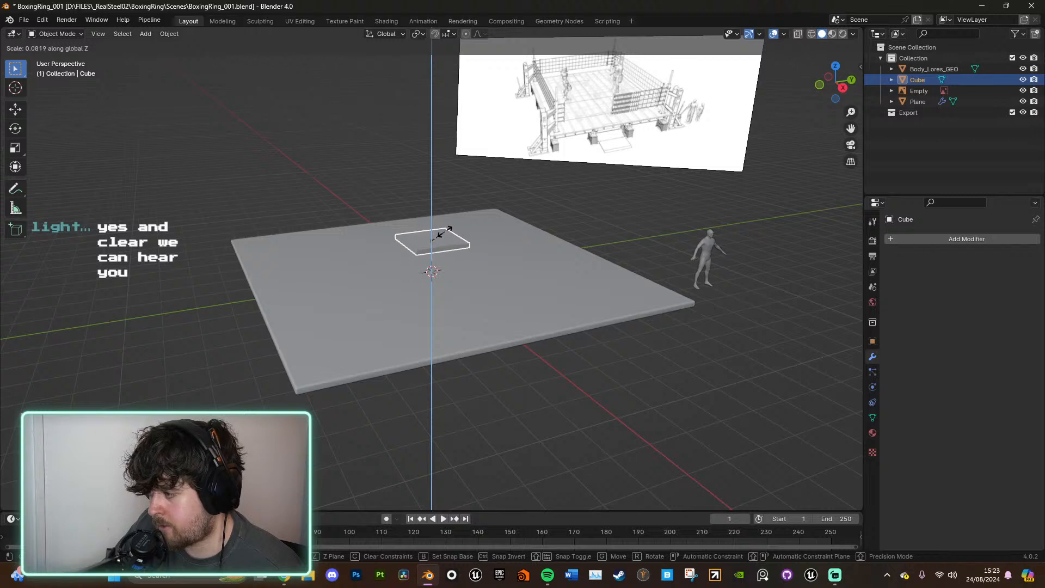
{"action": "left_click", "coordinate": [460, 243]}
Step: Lower the plate about 1.03 m along Z onto the slab and nudge it up slightly to rest on the surface
{"action": "key", "text": "g"}
{"action": "key", "text": "z"}
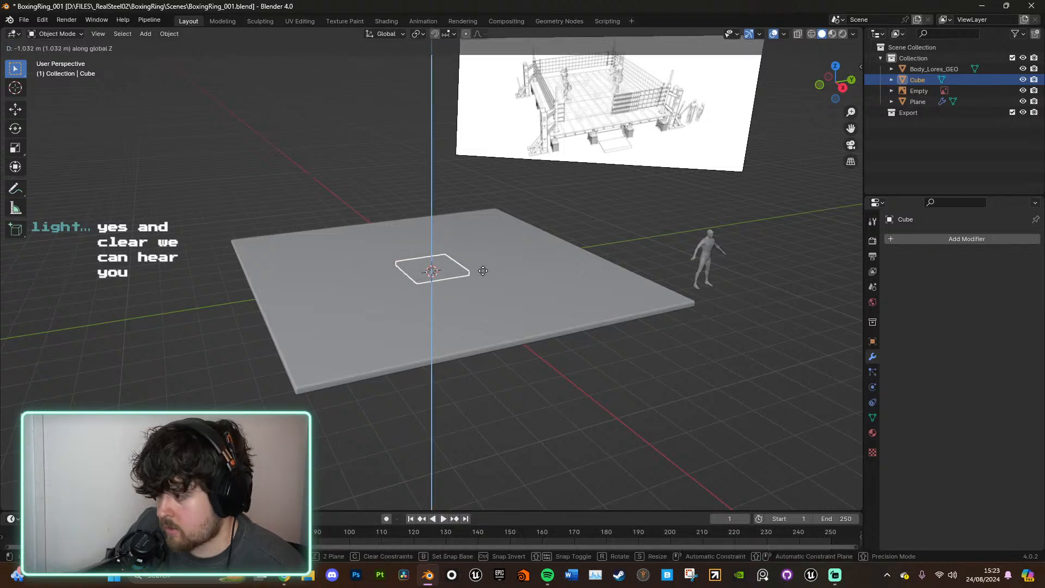
{"action": "left_click", "coordinate": [482, 267]}
{"action": "key", "text": "KP_Decimal"}
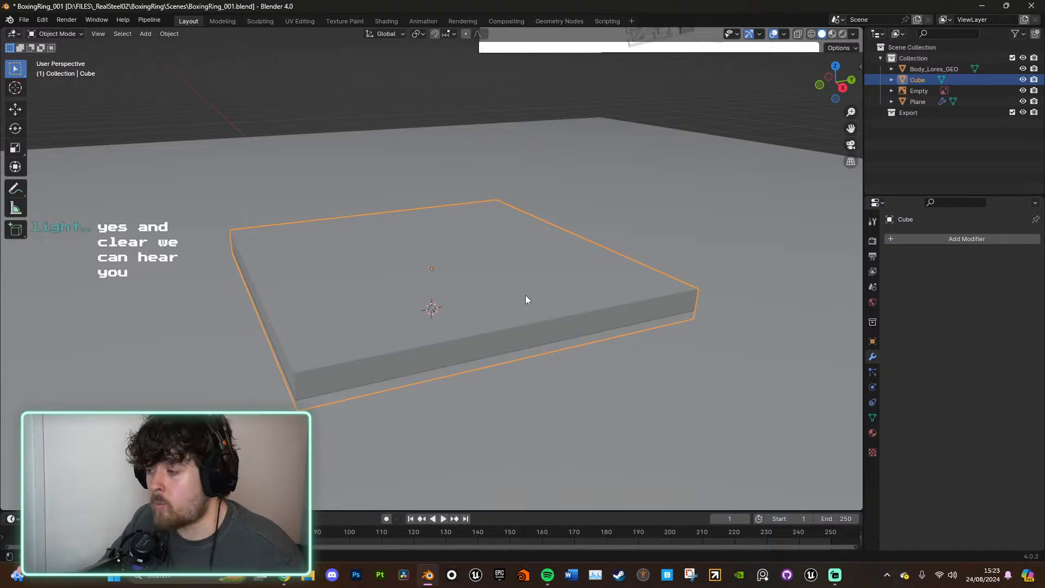
{"action": "key", "text": "g"}
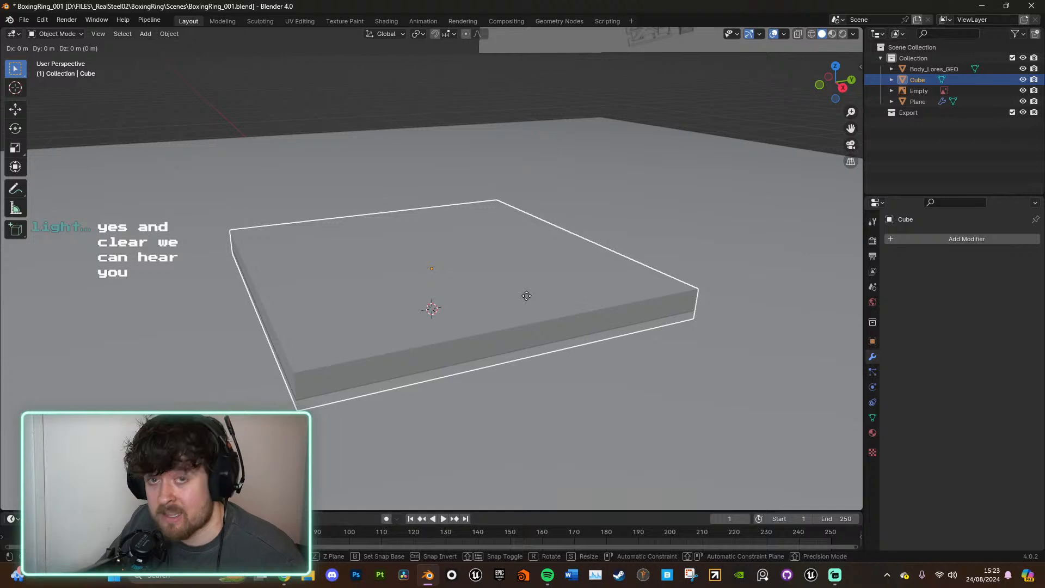
{"action": "key", "text": "z"}
{"action": "left_click", "coordinate": [528, 290]}
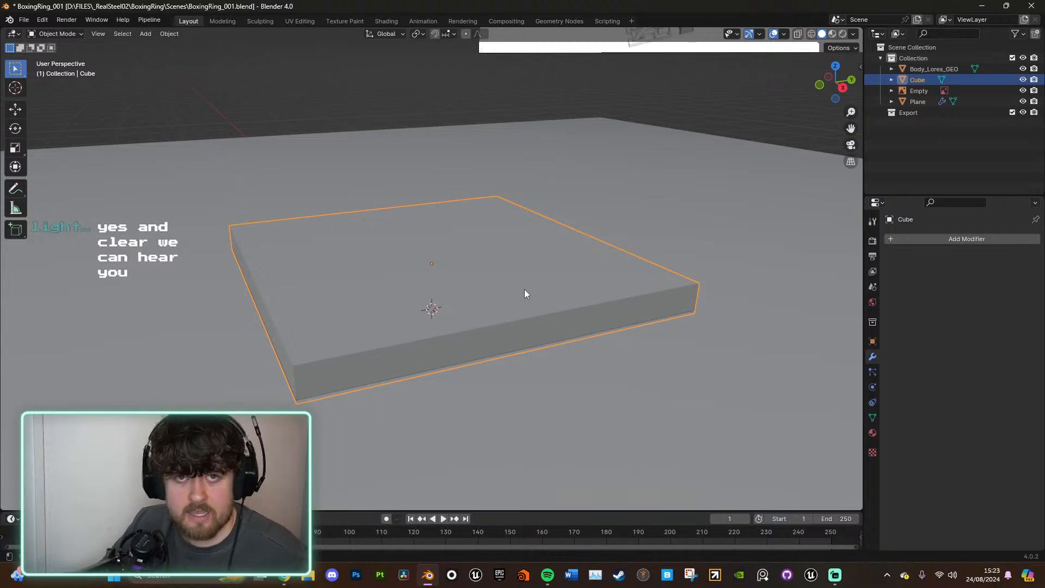
{"action": "mouse_move", "coordinate": [563, 293]}
{"action": "middle_mouse_down"}
{"action": "mouse_move", "coordinate": [576, 292]}
{"action": "mouse_move", "coordinate": [544, 295]}
{"action": "middle_mouse_up"}
Step: Raise the plate's bottom face slightly along Z in Edit Mode to align it with the slab's surface
{"action": "key", "text": "Tab"}
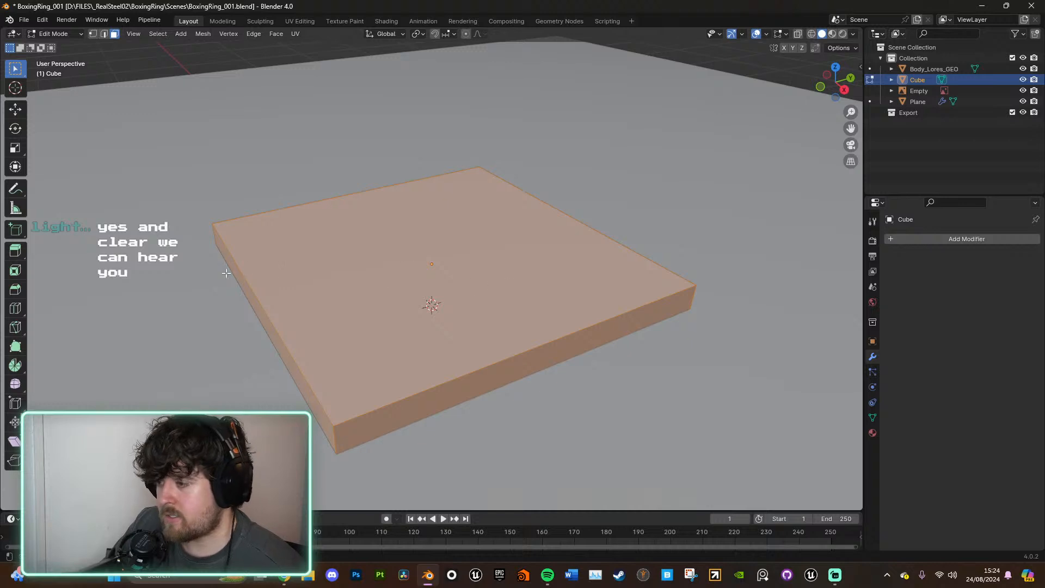
{"action": "key", "text": "alt+a"}
{"action": "key", "text": "Tab"}
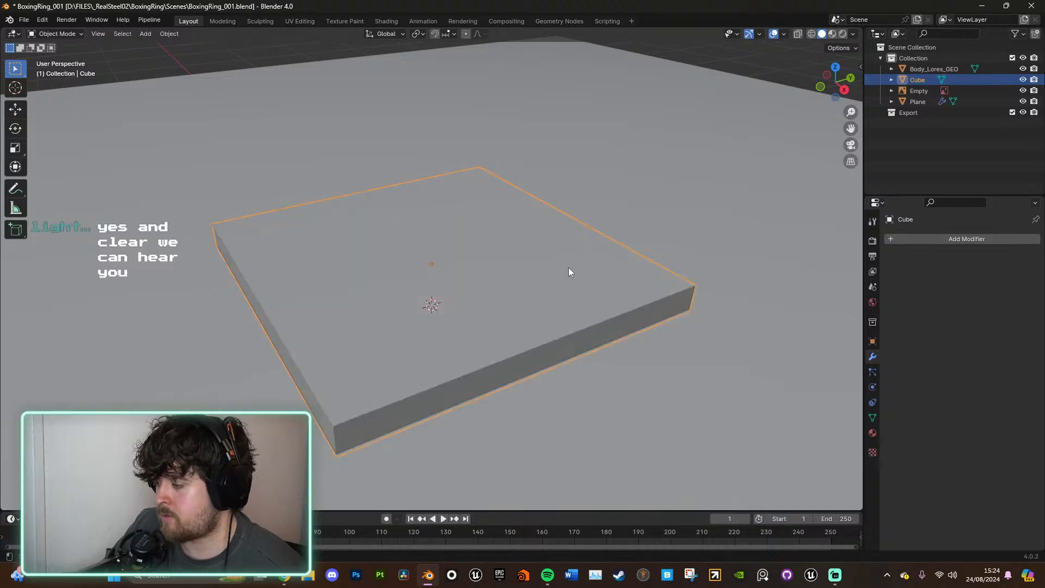
{"action": "key", "text": "Tab"}
{"action": "scroll", "coordinate": [531, 264], "scroll_direction": "down", "scroll_amount": 6}
{"action": "middle_click_drag", "start_coordinate": [591, 226], "coordinate": [583, 127], "text": "shift"}
{"action": "scroll", "coordinate": [558, 183], "scroll_direction": "up", "scroll_amount": 6}
{"action": "middle_click_drag", "start_coordinate": [549, 164], "coordinate": [564, 281], "text": "shift"}
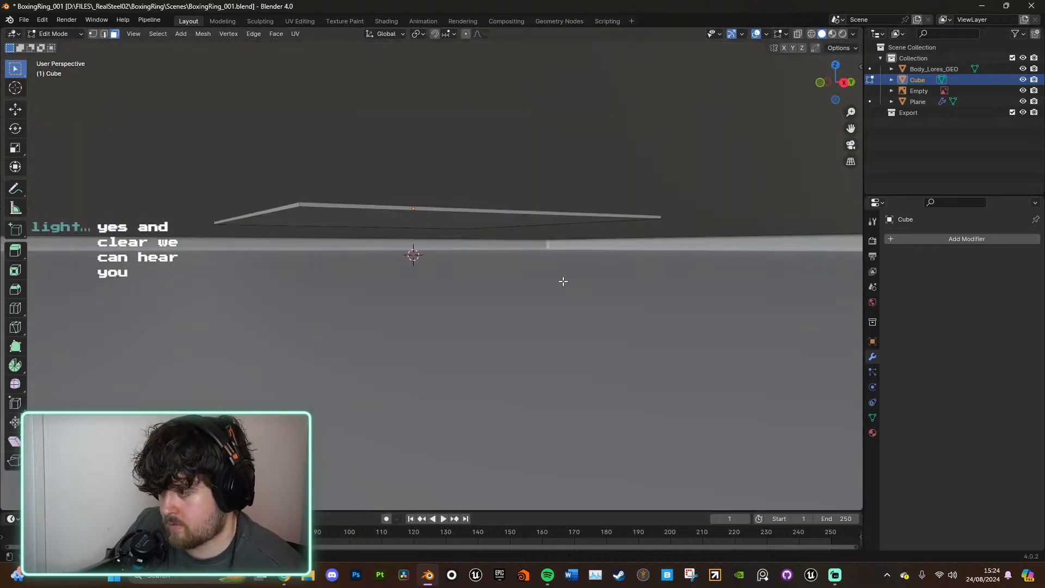
{"action": "left_click", "coordinate": [417, 223]}
{"action": "middle_click_drag", "start_coordinate": [418, 223], "coordinate": [548, 247]}
{"action": "key", "text": "g"}
{"action": "key", "text": "z"}
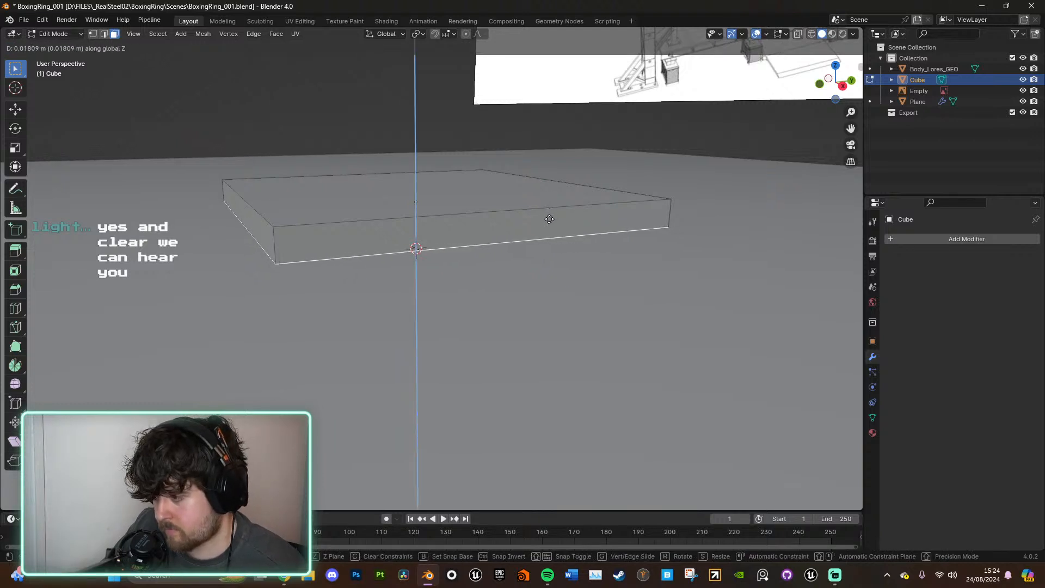
{"action": "left_click", "coordinate": [550, 224]}
Step: Lower the plate's top face about 0.1 m along Z to thin the plate
{"action": "left_click", "coordinate": [486, 186]}
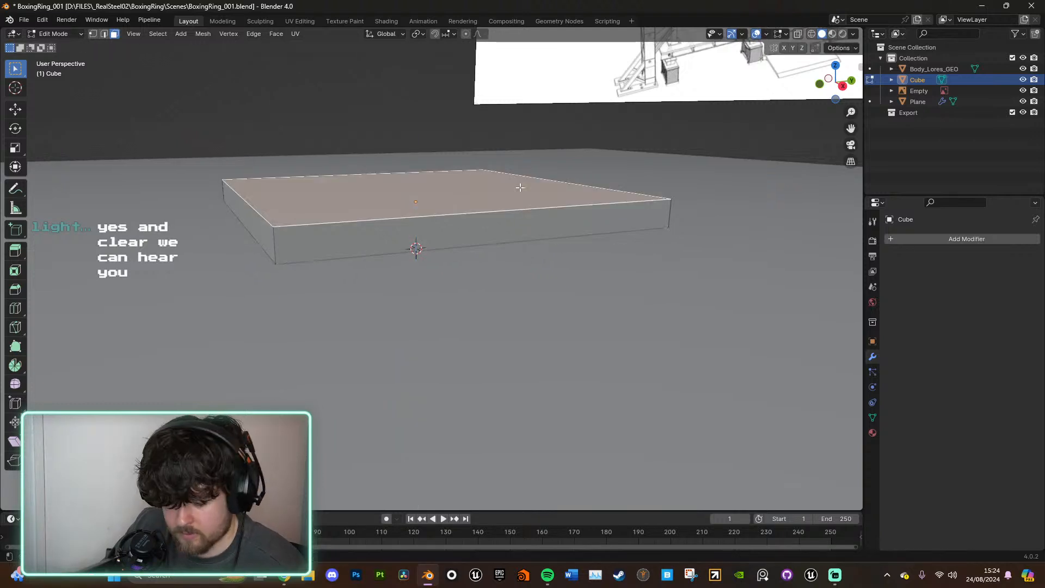
{"action": "key", "text": "g"}
{"action": "key", "text": "z"}
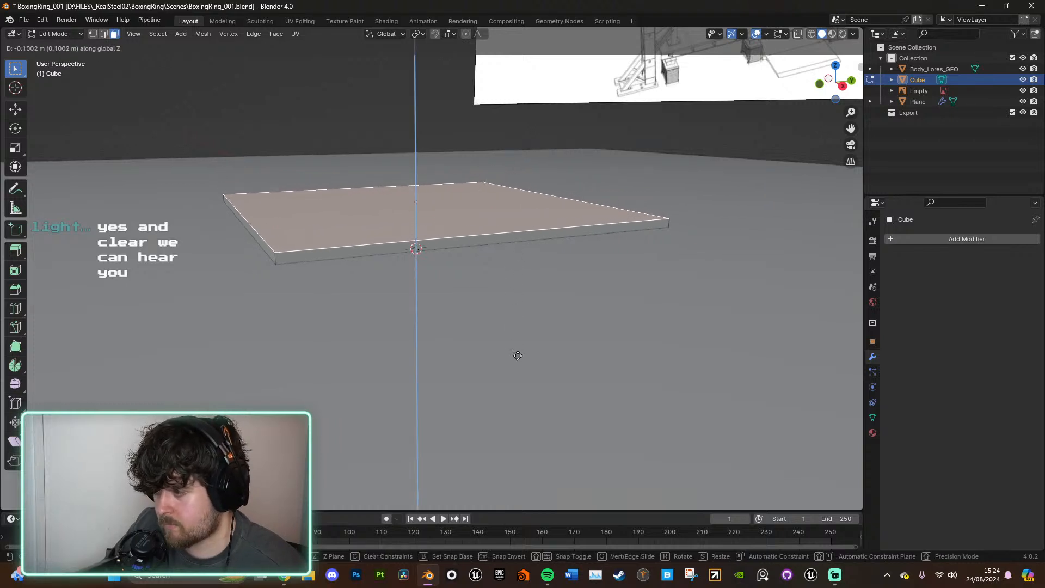
{"action": "left_click", "coordinate": [517, 347]}
{"action": "middle_click_drag", "start_coordinate": [537, 251], "coordinate": [540, 282]}
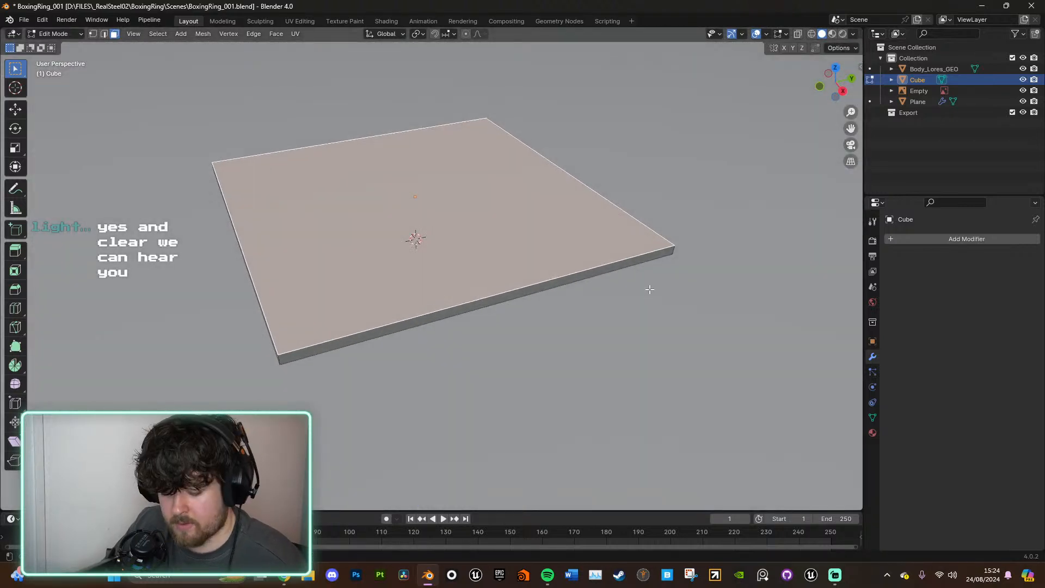
Step: Extrude the plate's top face in place and scale it inward on X and Y to about 0.57, plus a further 0.96
{"action": "key", "text": "e"}
{"action": "key", "text": "s"}
{"action": "key", "text": "shift+z"}
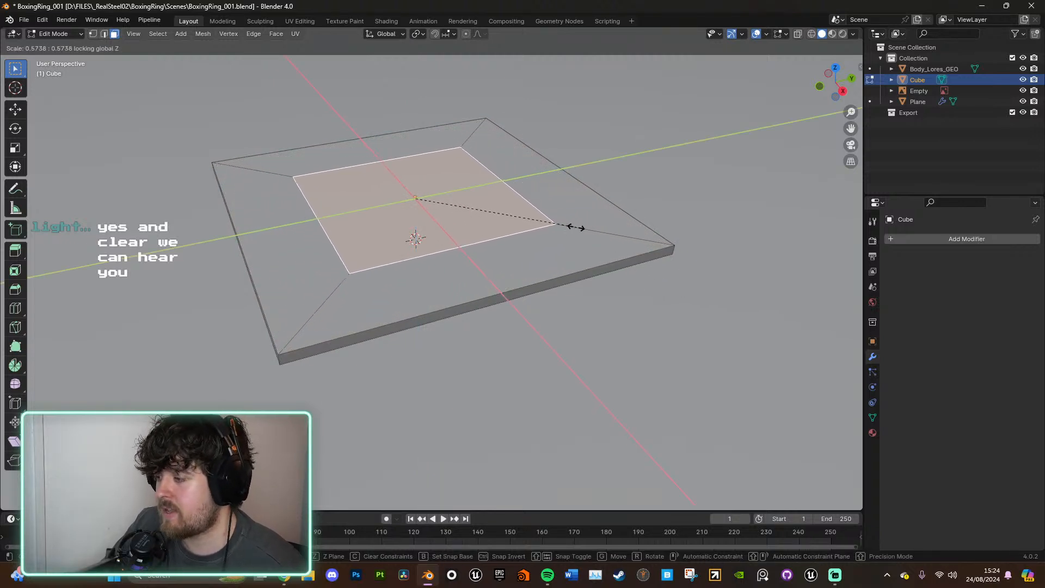
{"action": "left_click", "coordinate": [565, 219]}
{"action": "middle_click_drag", "start_coordinate": [593, 220], "coordinate": [572, 305], "text": "shift"}
{"action": "scroll", "coordinate": [567, 303], "scroll_direction": "down", "scroll_amount": 7}
{"action": "scroll", "coordinate": [592, 319], "scroll_direction": "up", "scroll_amount": 3}
{"action": "key", "text": "s"}
{"action": "key", "text": "shift+z"}
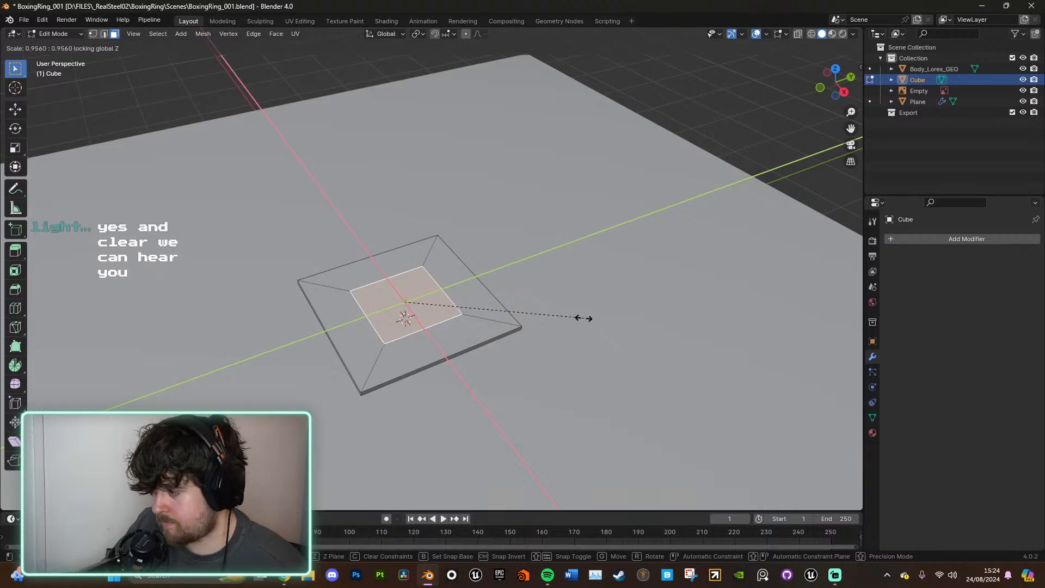
{"action": "left_click", "coordinate": [580, 317]}
Step: Extrude the inner face upward into a tall square post, sized against the reference figure, and return to Object Mode
{"action": "middle_click_drag", "start_coordinate": [603, 235], "coordinate": [604, 322], "text": "shift"}
{"action": "scroll", "coordinate": [593, 345], "scroll_direction": "down", "scroll_amount": 6}
{"action": "scroll", "coordinate": [590, 319], "scroll_direction": "up", "scroll_amount": 3}
{"action": "scroll", "coordinate": [590, 320], "scroll_direction": "down", "scroll_amount": 2}
{"action": "key", "text": "e"}
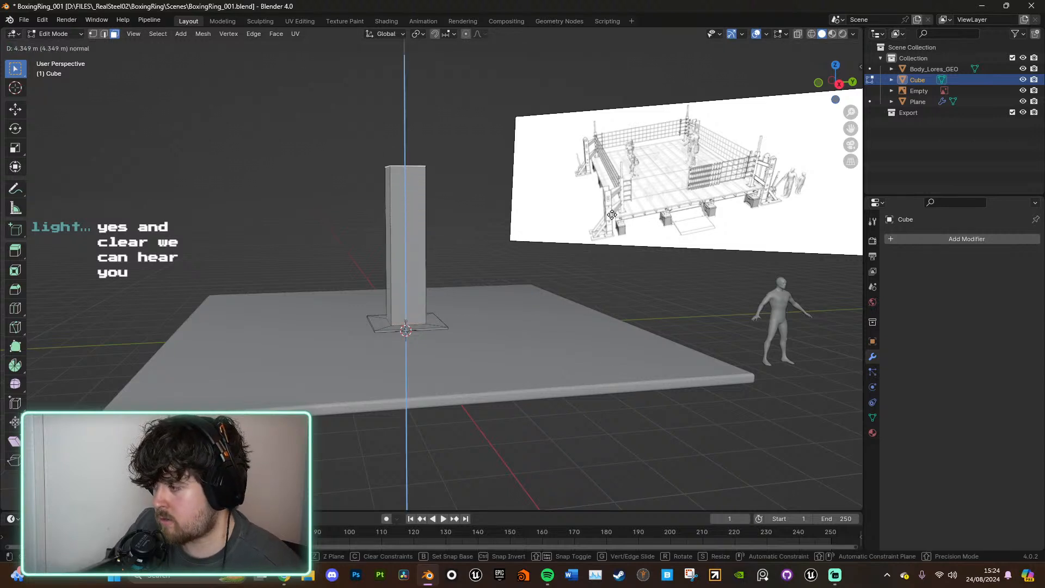
{"action": "left_click", "coordinate": [605, 107]}
{"action": "key", "text": "Tab"}
Step: Move the post within the XY plane onto the near corner of the platform slab
{"action": "middle_click_drag", "start_coordinate": [605, 107], "coordinate": [572, 314]}
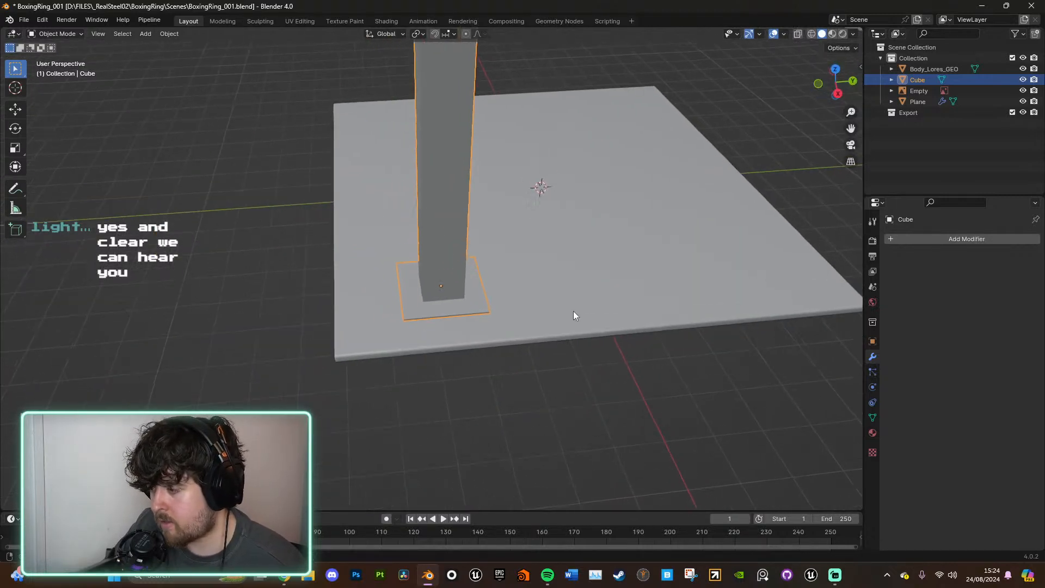
{"action": "key", "text": "g"}
{"action": "key", "text": "shift+z"}
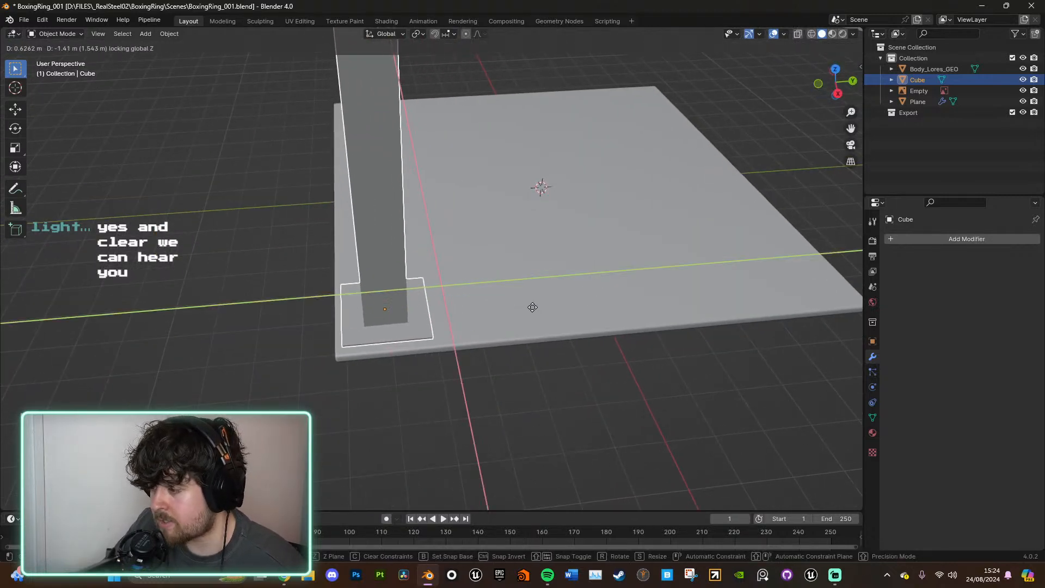
{"action": "left_click", "coordinate": [532, 307]}
Step: Scale the whole post down uniformly and nudge it into position near the slab's corner
{"action": "key", "text": "s"}
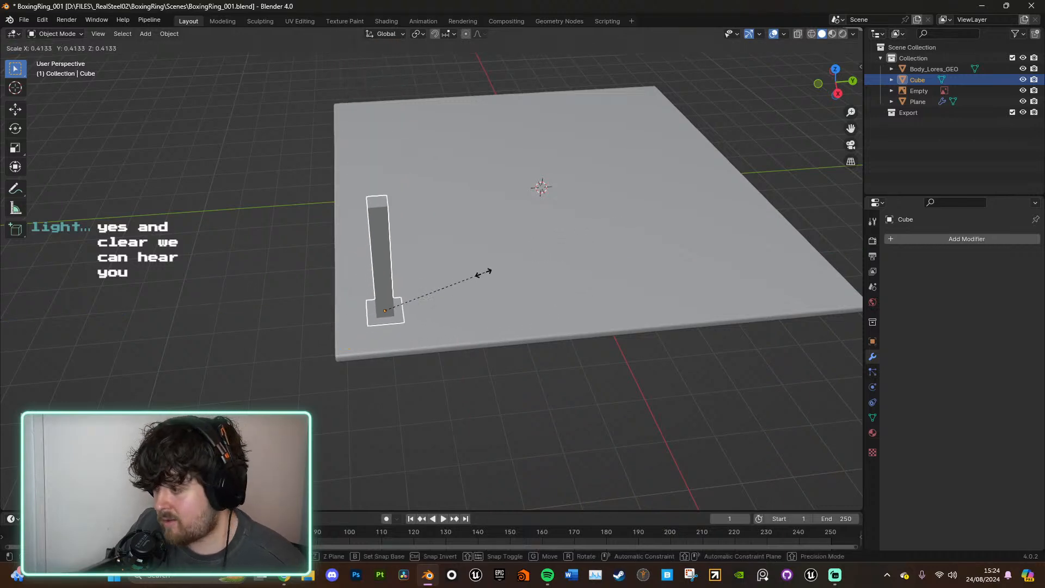
{"action": "left_click", "coordinate": [541, 252]}
{"action": "key", "text": "g"}
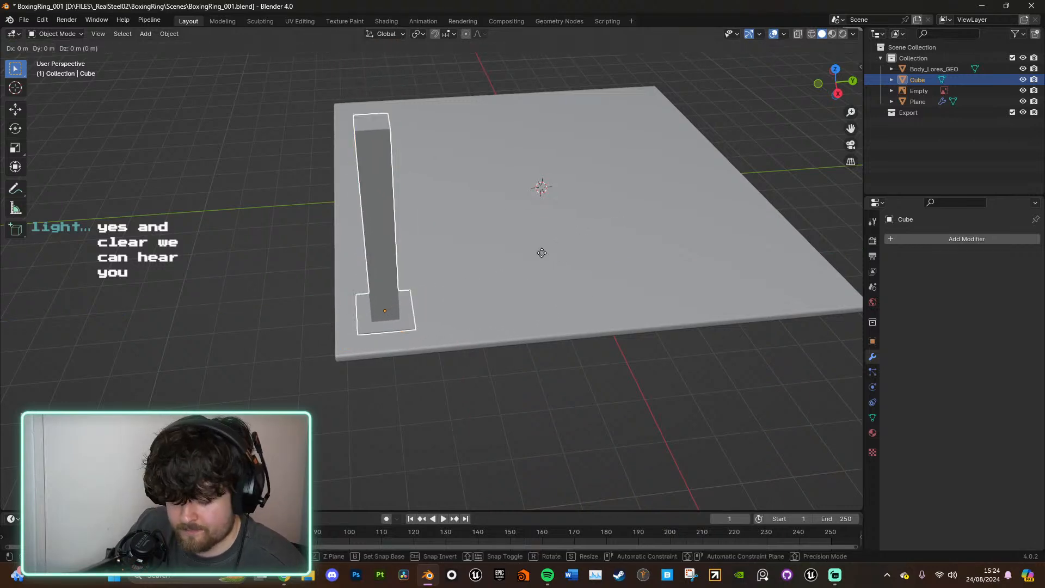
{"action": "left_click", "coordinate": [524, 266]}
Step: Scale the post down further to match the reference image and shift it horizontally closer to the slab's corner
{"action": "scroll", "coordinate": [572, 240], "scroll_direction": "down", "scroll_amount": 4}
{"action": "middle_click_drag", "start_coordinate": [614, 178], "coordinate": [580, 260], "text": "shift"}
{"action": "scroll", "coordinate": [604, 221], "scroll_direction": "up", "scroll_amount": 4}
{"action": "middle_click_drag", "start_coordinate": [604, 221], "coordinate": [417, 293], "text": "shift"}
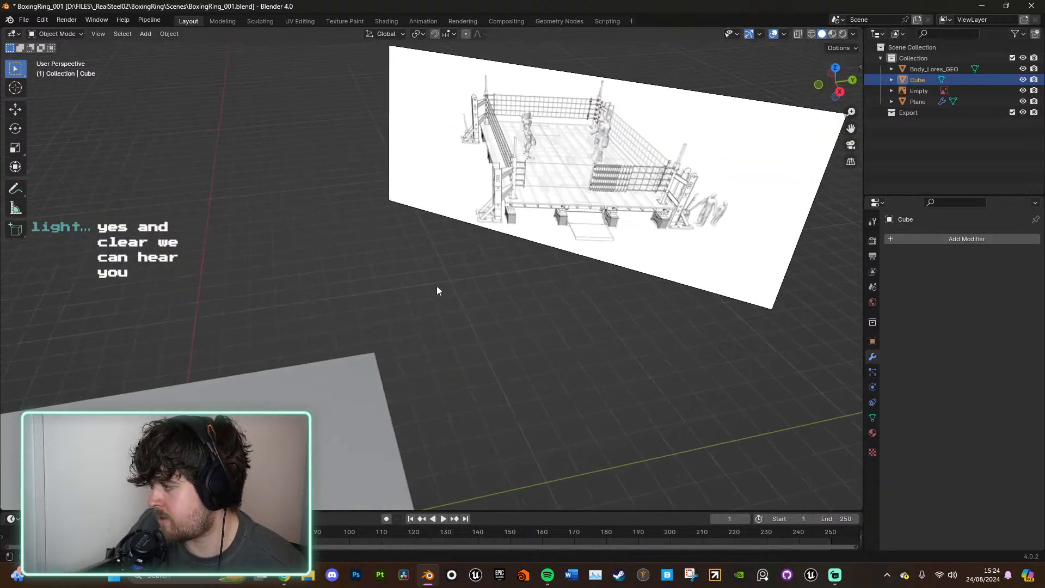
{"action": "middle_click_drag", "start_coordinate": [429, 435], "coordinate": [670, 270], "text": "shift"}
{"action": "scroll", "coordinate": [670, 270], "scroll_direction": "down", "scroll_amount": 4}
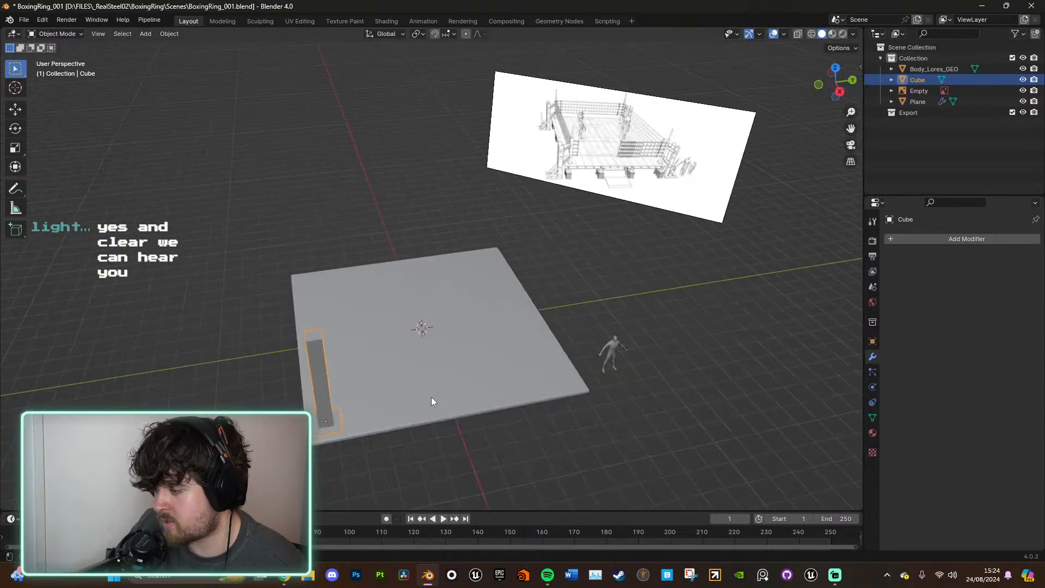
{"action": "middle_click_drag", "start_coordinate": [428, 401], "coordinate": [553, 277], "text": "shift"}
{"action": "scroll", "coordinate": [616, 299], "scroll_direction": "up", "scroll_amount": 5}
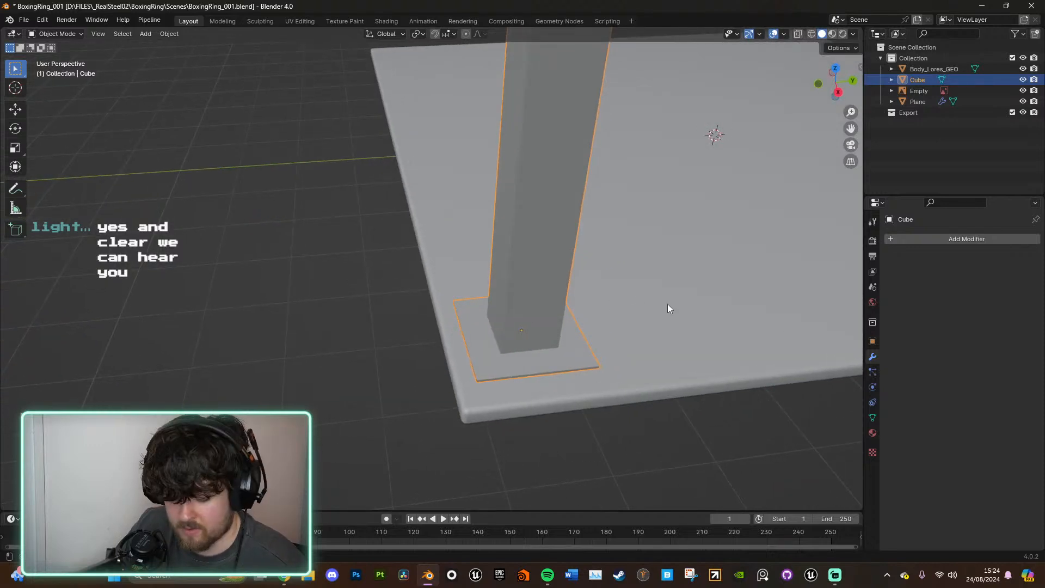
{"action": "key", "text": "s"}
{"action": "left_click", "coordinate": [602, 317]}
{"action": "key", "text": "g"}
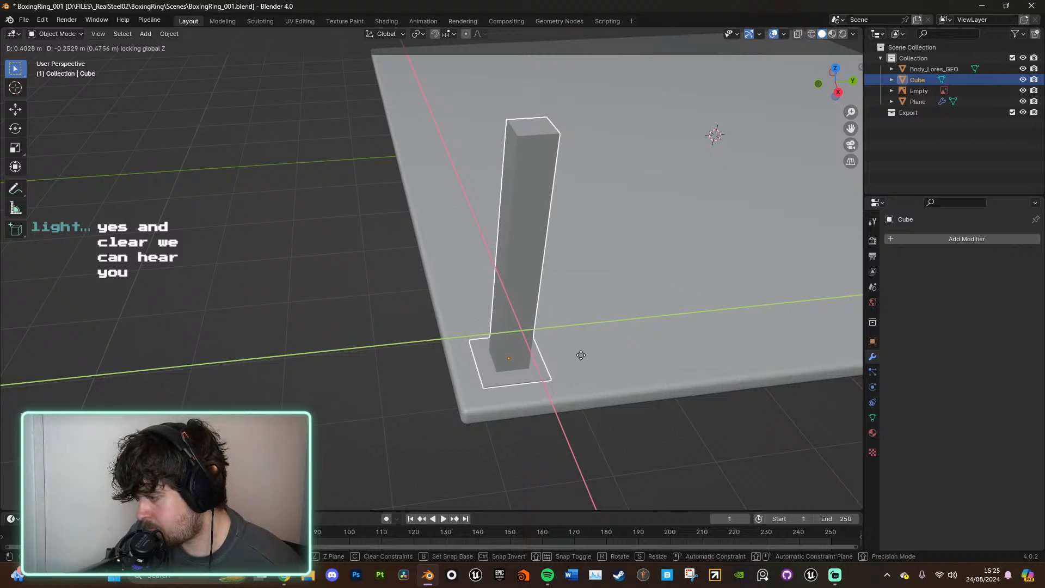
{"action": "left_click", "coordinate": [580, 352]}
Step: Compare the resized post with the corner post and its thin upper section in the wireframe reference image
{"action": "scroll", "coordinate": [580, 353], "scroll_direction": "down", "scroll_amount": 5}
{"action": "middle_click_drag", "start_coordinate": [651, 210], "coordinate": [563, 185], "text": "shift"}
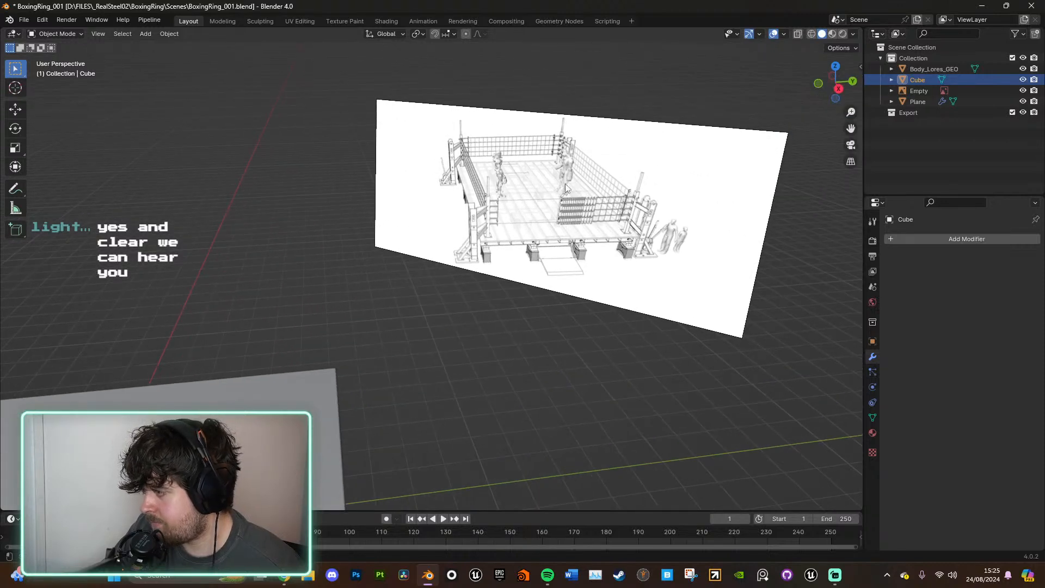
{"action": "scroll", "coordinate": [563, 190], "scroll_direction": "up", "scroll_amount": 4}
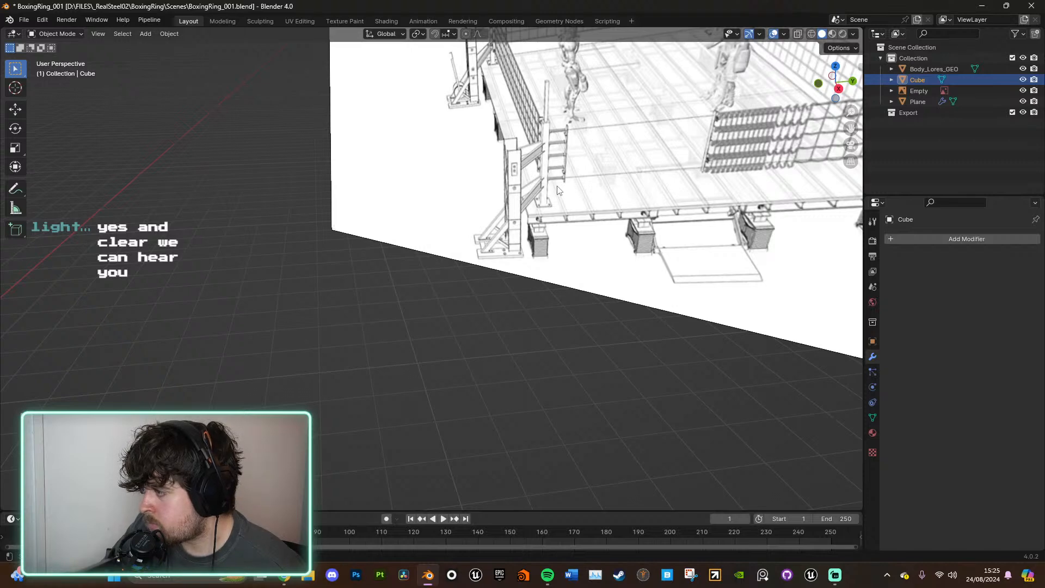
{"action": "scroll", "coordinate": [545, 239], "scroll_direction": "down", "scroll_amount": 4}
{"action": "middle_click_drag", "start_coordinate": [536, 313], "coordinate": [764, 197], "text": "shift"}
{"action": "middle_click_drag", "start_coordinate": [510, 290], "coordinate": [612, 234], "text": "shift"}
{"action": "scroll", "coordinate": [560, 256], "scroll_direction": "up", "scroll_amount": 5}
{"action": "middle_click_drag", "start_coordinate": [524, 248], "coordinate": [543, 260]}
{"action": "scroll", "coordinate": [530, 247], "scroll_direction": "down", "scroll_amount": 7}
{"action": "scroll", "coordinate": [495, 285], "scroll_direction": "up", "scroll_amount": 5}
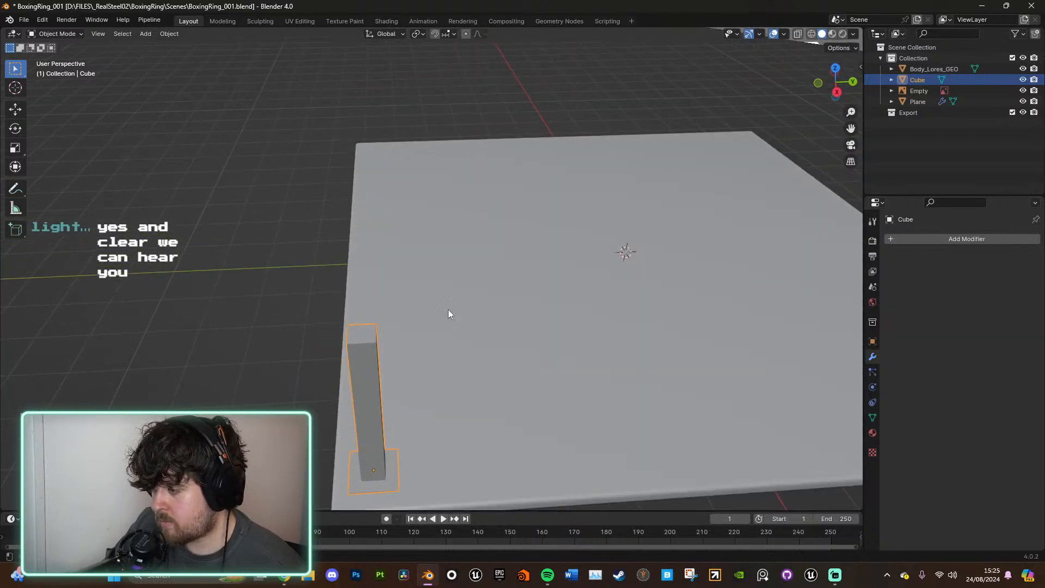
Step: Extrude the post's top face in place in Edit Mode and scale it inward on X and Y only
{"action": "key", "text": "Tab"}
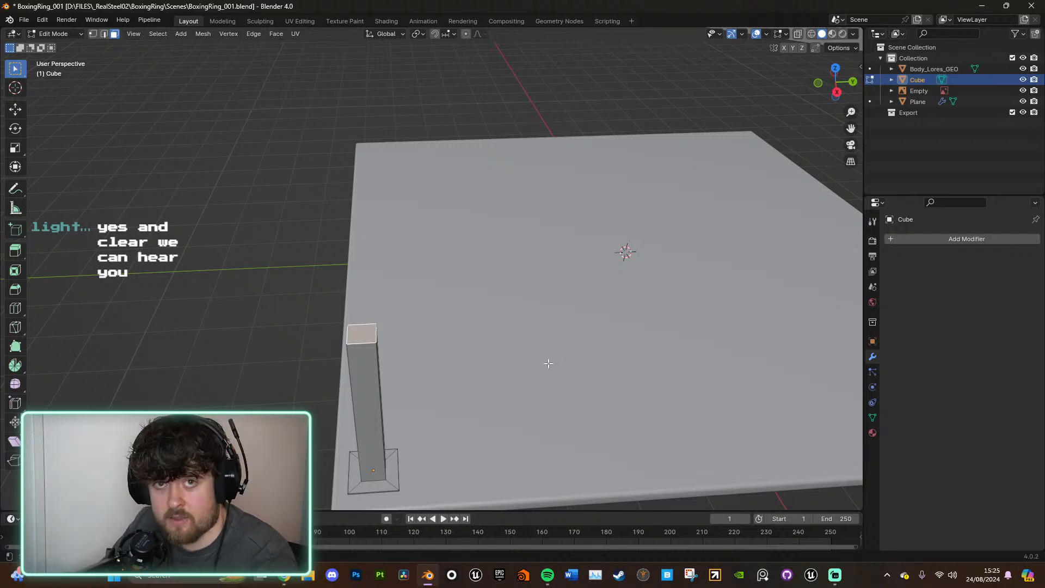
{"action": "key", "text": "KP_Decimal"}
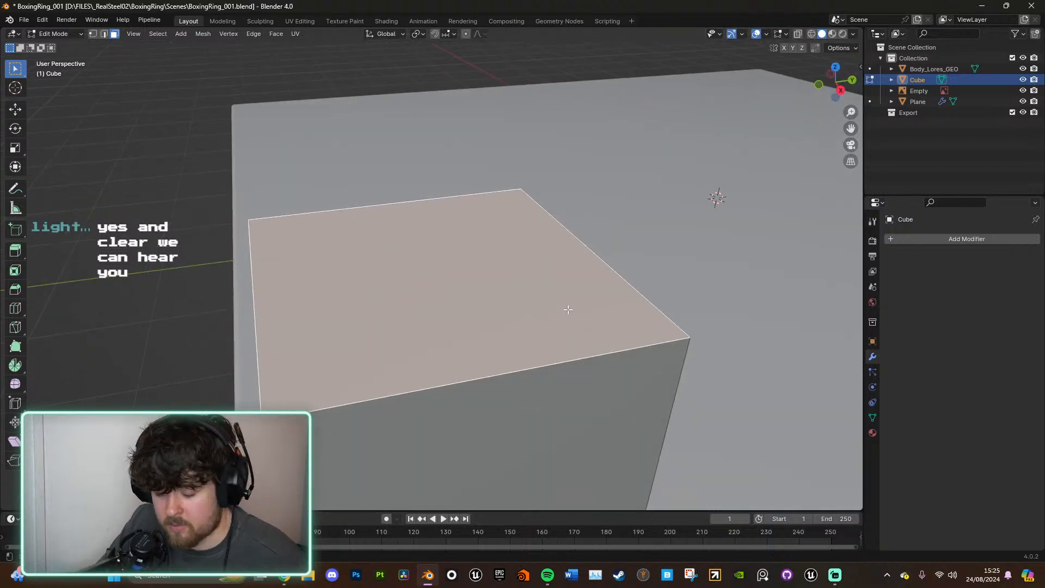
{"action": "mouse_move", "coordinate": [567, 283]}
{"action": "middle_mouse_down"}
{"action": "mouse_move", "coordinate": [560, 261]}
{"action": "mouse_move", "coordinate": [560, 274]}
{"action": "middle_mouse_up"}
{"action": "scroll", "coordinate": [595, 277], "scroll_direction": "down", "scroll_amount": 10}
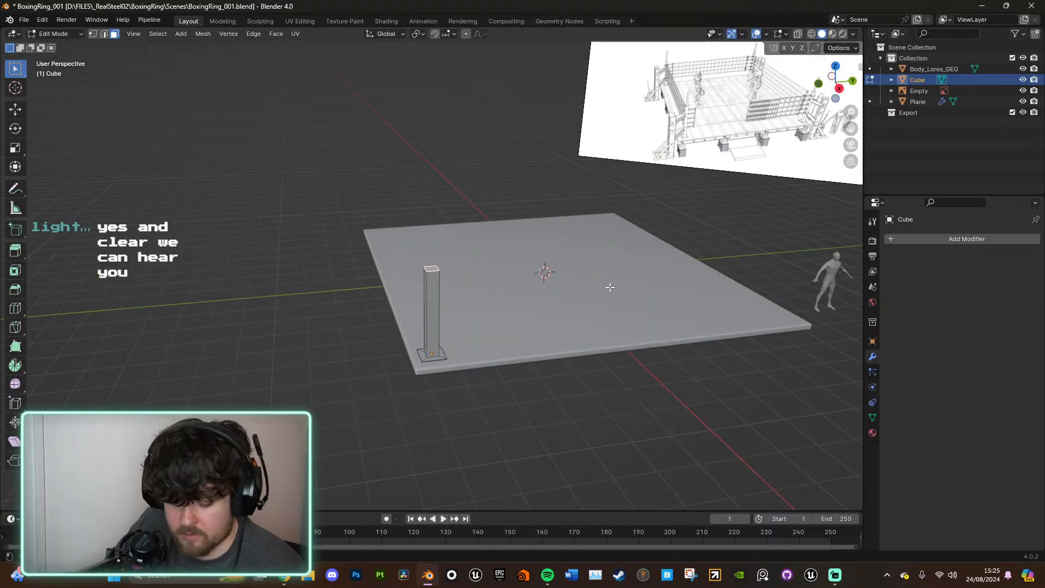
{"action": "key", "text": "s"}
{"action": "key", "text": "z"}
{"action": "key", "text": "shift+z"}
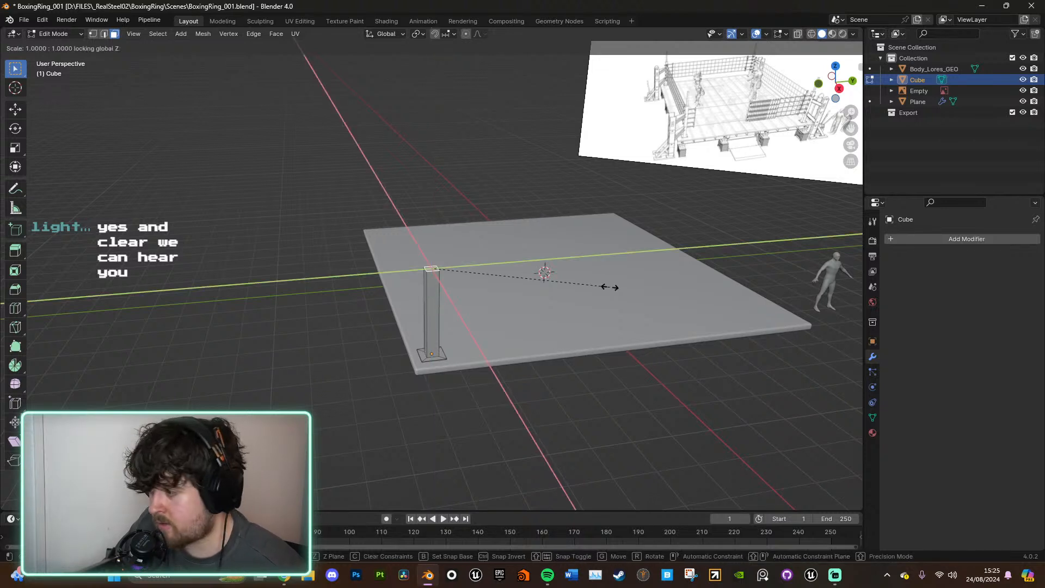
{"action": "left_click", "coordinate": [515, 272]}
Step: Extrude the inset top face upward into a thinner upper section, then return to Object Mode and deselect the post
{"action": "middle_click_drag", "start_coordinate": [530, 260], "coordinate": [517, 302]}
{"action": "scroll", "coordinate": [523, 327], "scroll_direction": "up", "scroll_amount": 3}
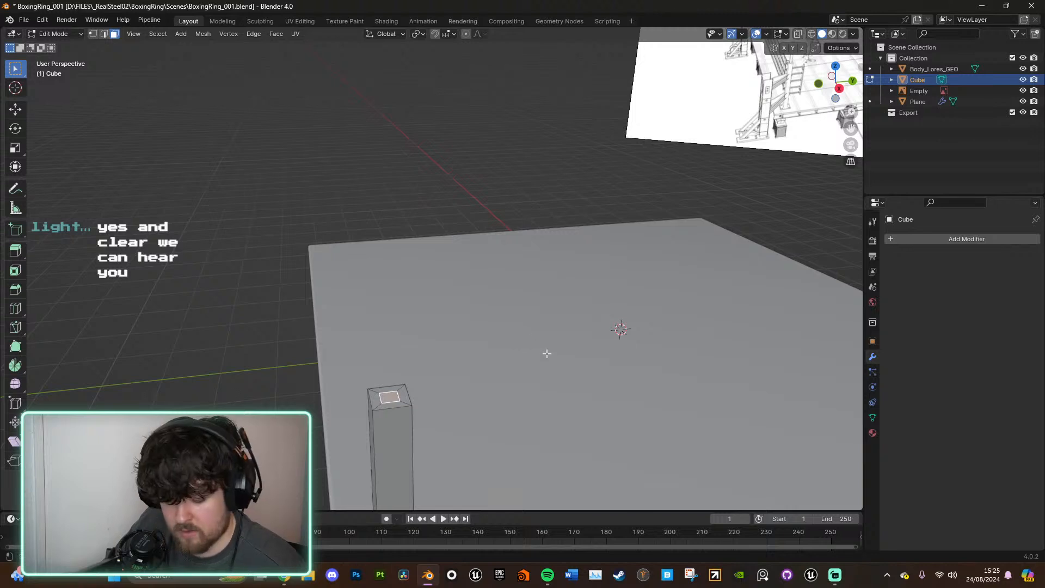
{"action": "key", "text": "e"}
{"action": "left_click", "coordinate": [551, 184]}
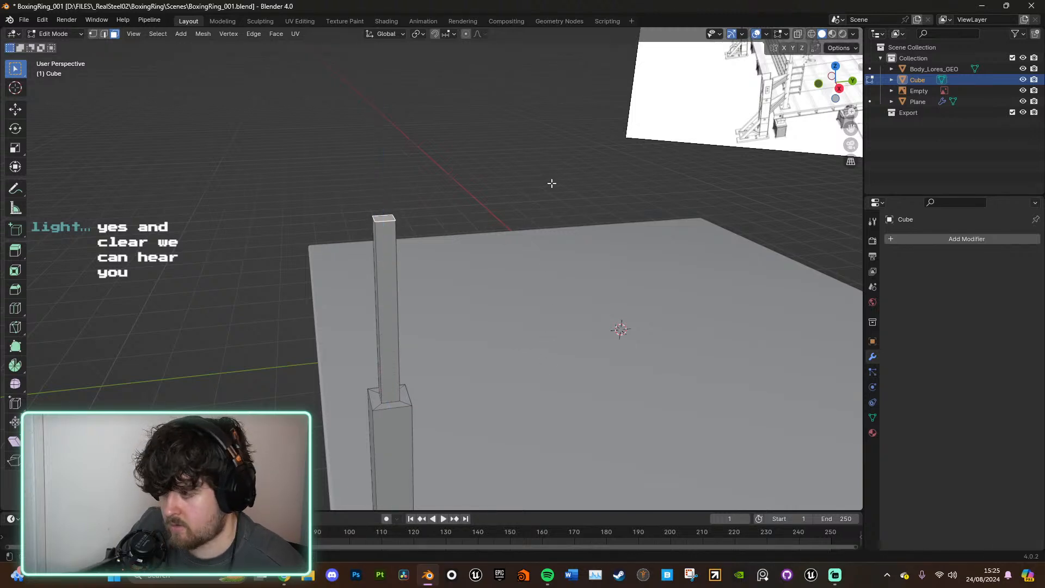
{"action": "key", "text": "Tab"}
{"action": "scroll", "coordinate": [554, 206], "scroll_direction": "down", "scroll_amount": 4}
{"action": "left_click", "coordinate": [584, 412]}
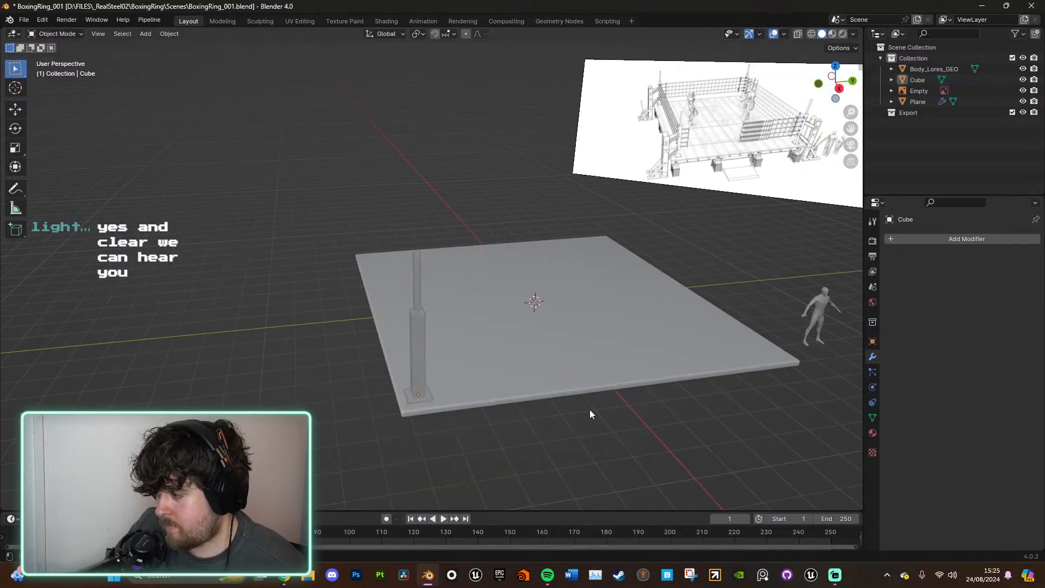
Step: Select the platform slab and turn off the viewport display of its Bevel modifier
{"action": "middle_click_drag", "start_coordinate": [586, 400], "coordinate": [565, 325]}
{"action": "left_click", "coordinate": [418, 321]}
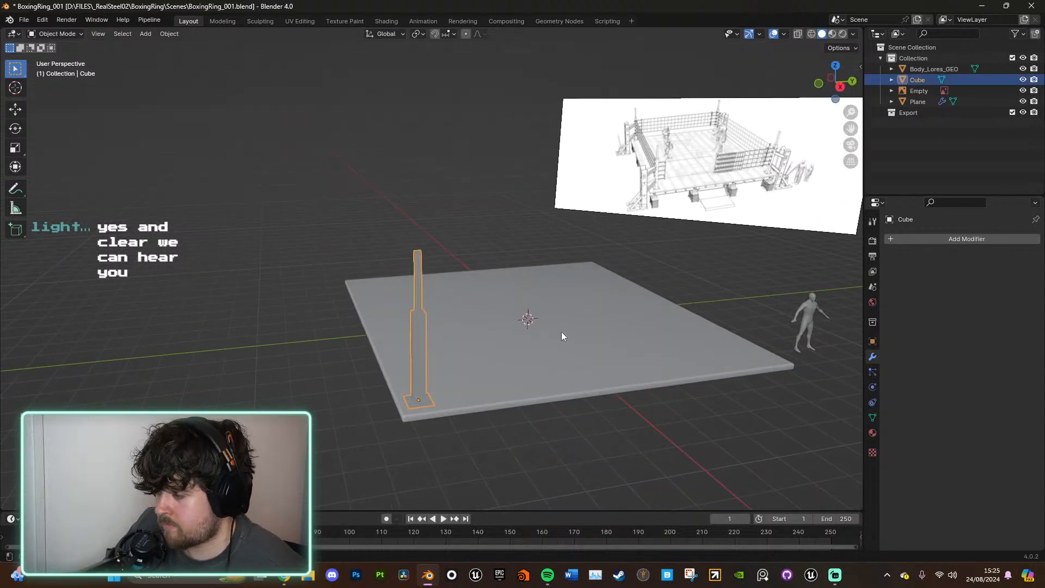
{"action": "scroll", "coordinate": [597, 341], "scroll_direction": "up", "scroll_amount": 5}
{"action": "middle_click_drag", "start_coordinate": [609, 161], "coordinate": [547, 359]}
{"action": "left_click", "coordinate": [406, 471]}
{"action": "middle_click_drag", "start_coordinate": [405, 471], "coordinate": [531, 402]}
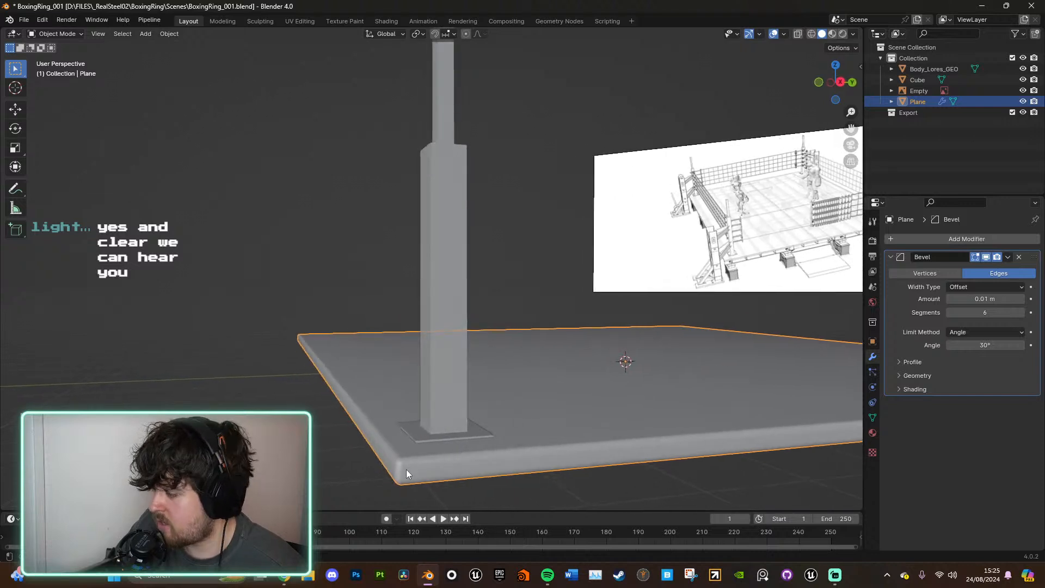
{"action": "left_click", "coordinate": [985, 259]}
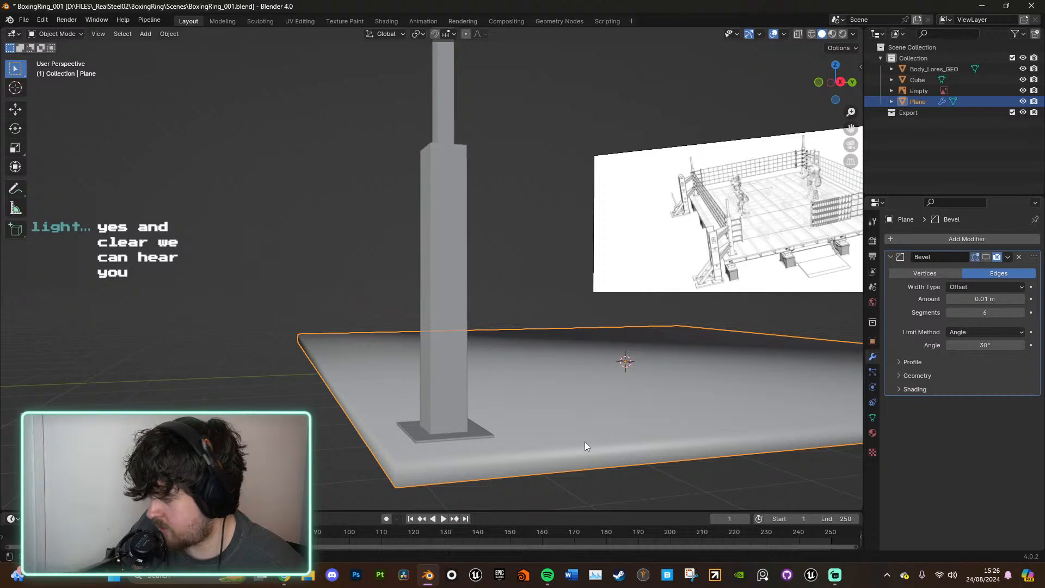
Step: Bevel all of the slab's edges directly in Edit Mode and return to Object Mode
{"action": "key", "text": "Tab"}
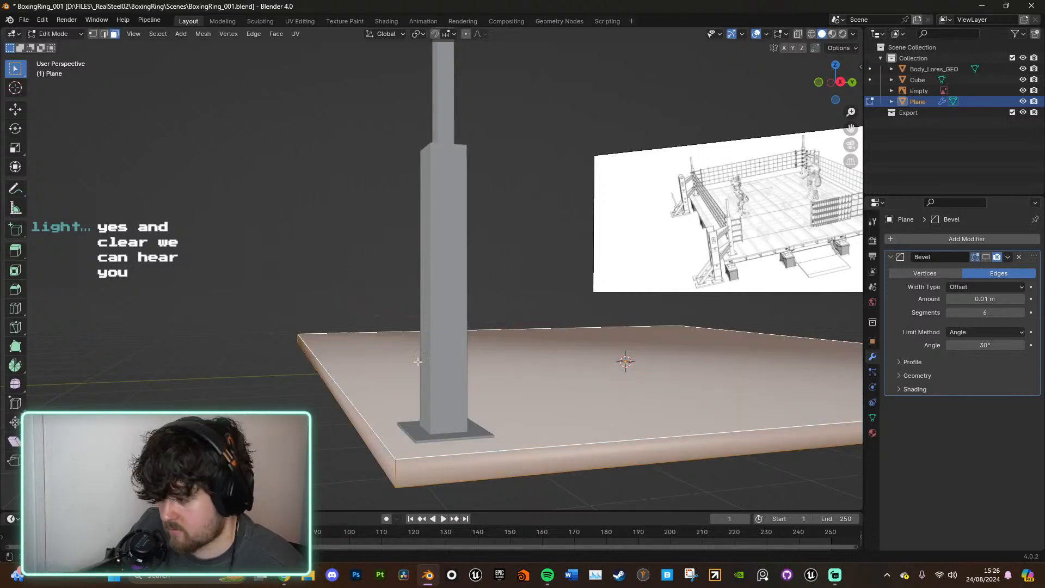
{"action": "left_click", "coordinate": [104, 34]}
{"action": "key", "text": "a"}
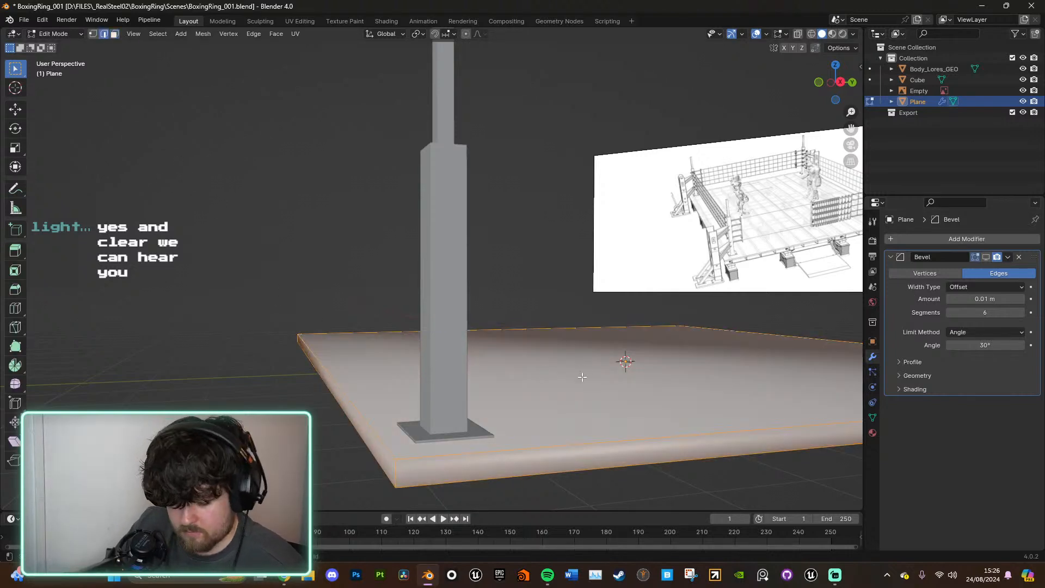
{"action": "key", "text": "ctrl+b"}
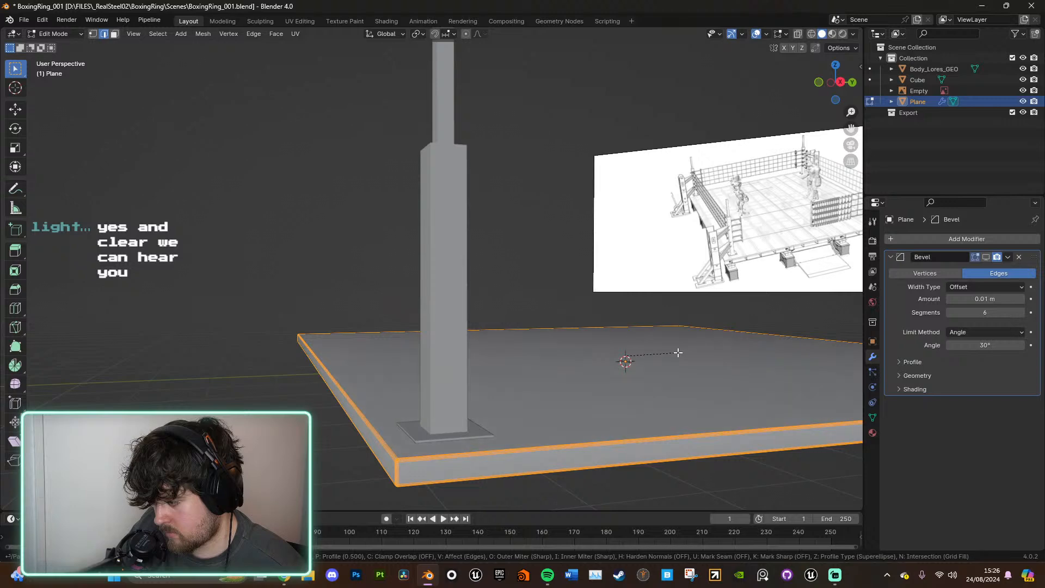
{"action": "left_click", "coordinate": [677, 352]}
{"action": "key", "text": "Tab"}
{"action": "middle_click_drag", "start_coordinate": [677, 352], "coordinate": [724, 375]}
Step: Select the post and raise it along Z until its base plate clears the slab's surface
{"action": "left_click", "coordinate": [450, 413]}
{"action": "middle_click_drag", "start_coordinate": [449, 413], "coordinate": [485, 436]}
{"action": "key", "text": "g"}
{"action": "key", "text": "z"}
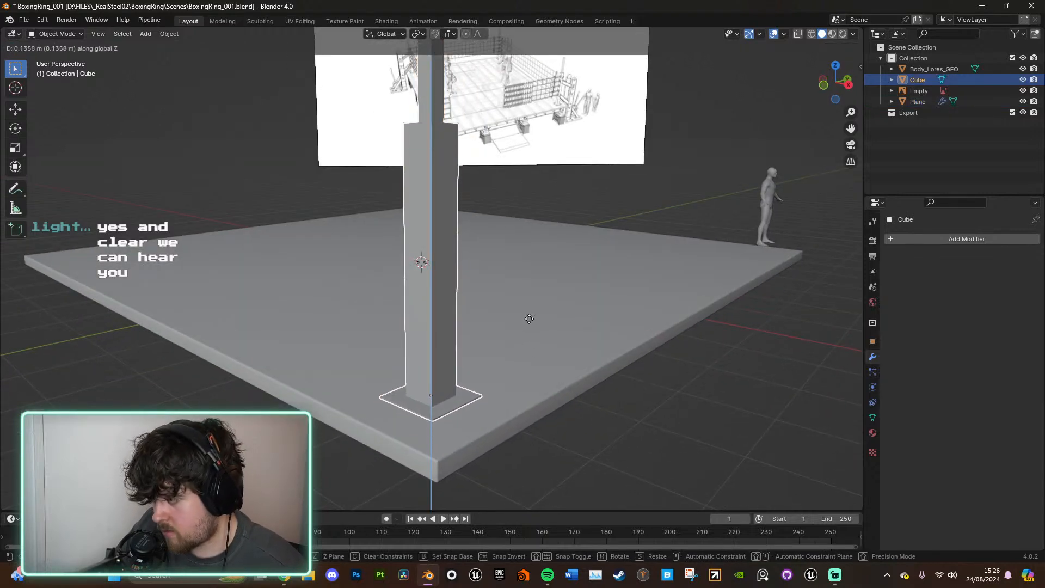
{"action": "left_click", "coordinate": [524, 393]}
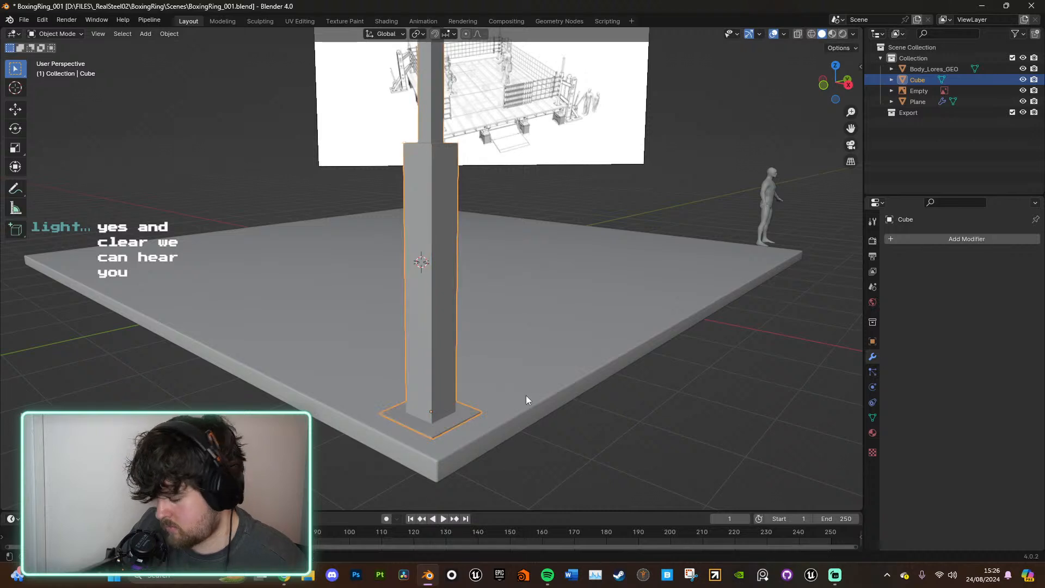
Step: Lower the post slightly along Z to seat its base plate on the slab
{"action": "scroll", "coordinate": [525, 395], "scroll_direction": "down", "scroll_amount": 2}
{"action": "scroll", "coordinate": [527, 405], "scroll_direction": "up", "scroll_amount": 4}
{"action": "scroll", "coordinate": [528, 416], "scroll_direction": "down", "scroll_amount": 3}
{"action": "scroll", "coordinate": [559, 252], "scroll_direction": "up", "scroll_amount": 5}
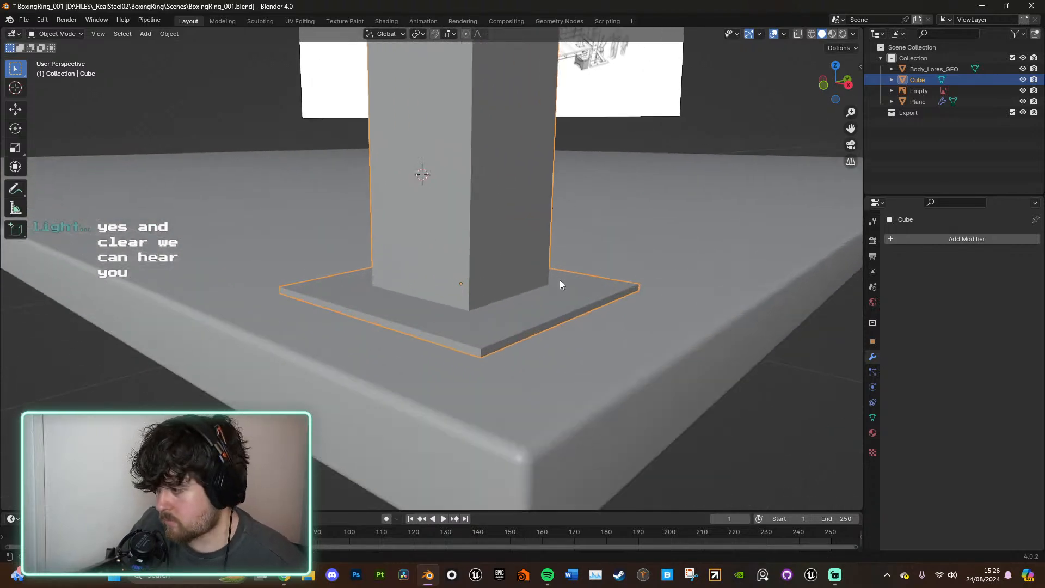
{"action": "key", "text": "g"}
{"action": "key", "text": "z"}
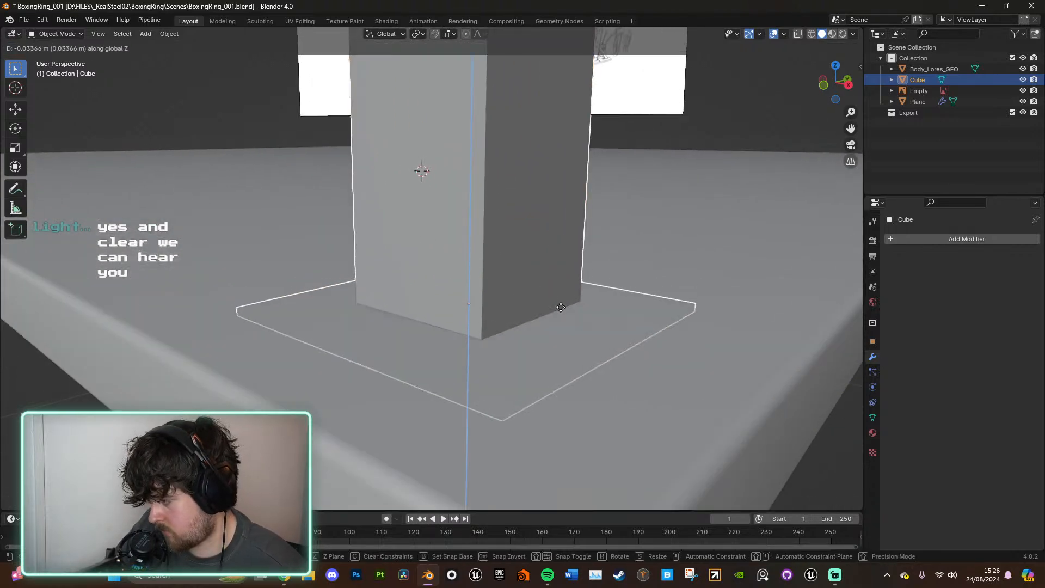
{"action": "left_click", "coordinate": [562, 298]}
Step: Shift the post within the XY plane to refine its placement at the slab's corner
{"action": "middle_click_drag", "start_coordinate": [563, 299], "coordinate": [576, 315]}
{"action": "scroll", "coordinate": [578, 294], "scroll_direction": "down", "scroll_amount": 3}
{"action": "middle_click_drag", "start_coordinate": [583, 261], "coordinate": [522, 309]}
{"action": "key", "text": "g"}
{"action": "key", "text": "shift+z"}
{"action": "left_click", "coordinate": [495, 324]}
{"action": "scroll", "coordinate": [566, 253], "scroll_direction": "up", "scroll_amount": 3}
{"action": "scroll", "coordinate": [523, 272], "scroll_direction": "down", "scroll_amount": 2}
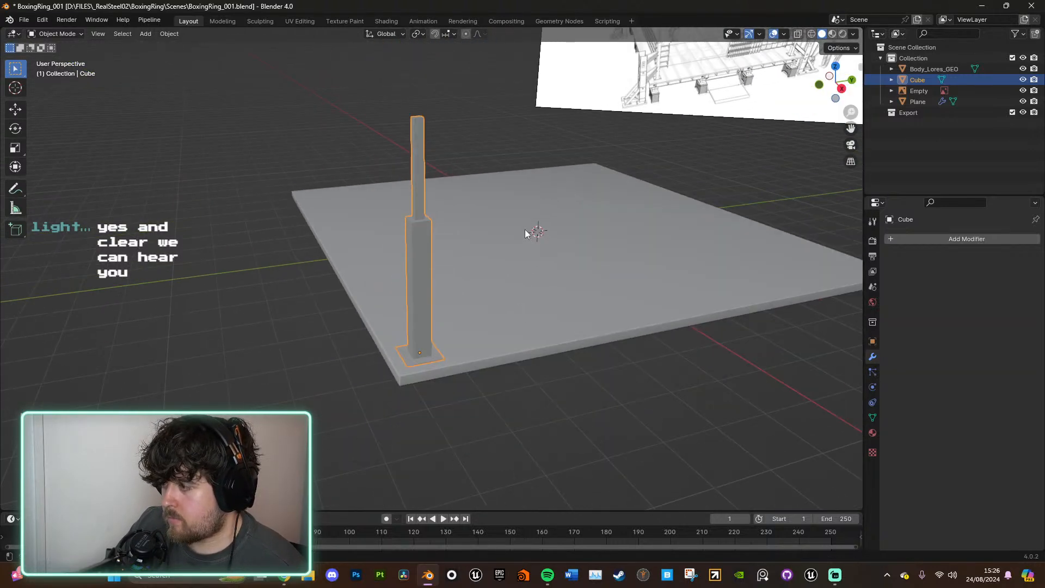
Step: Add a Bevel modifier to the post and set its amount to 0.03 m
{"action": "left_click", "coordinate": [928, 237]}
{"action": "type", "text": "be"}
{"action": "left_click", "coordinate": [917, 254]}
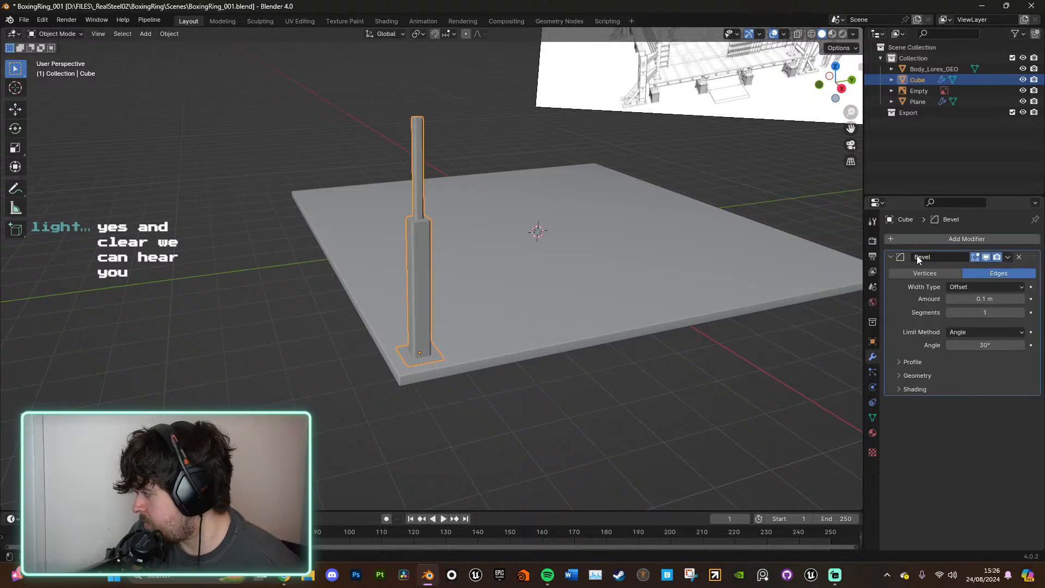
{"action": "scroll", "coordinate": [458, 264], "scroll_direction": "up", "scroll_amount": 3}
{"action": "left_click", "coordinate": [947, 297]}
{"action": "left_click", "coordinate": [947, 298]}
{"action": "left_click", "coordinate": [948, 297]}
{"action": "left_click", "coordinate": [947, 297]}
{"action": "left_click", "coordinate": [947, 297]}
{"action": "left_click", "coordinate": [947, 297]}
{"action": "left_click", "coordinate": [947, 297]}
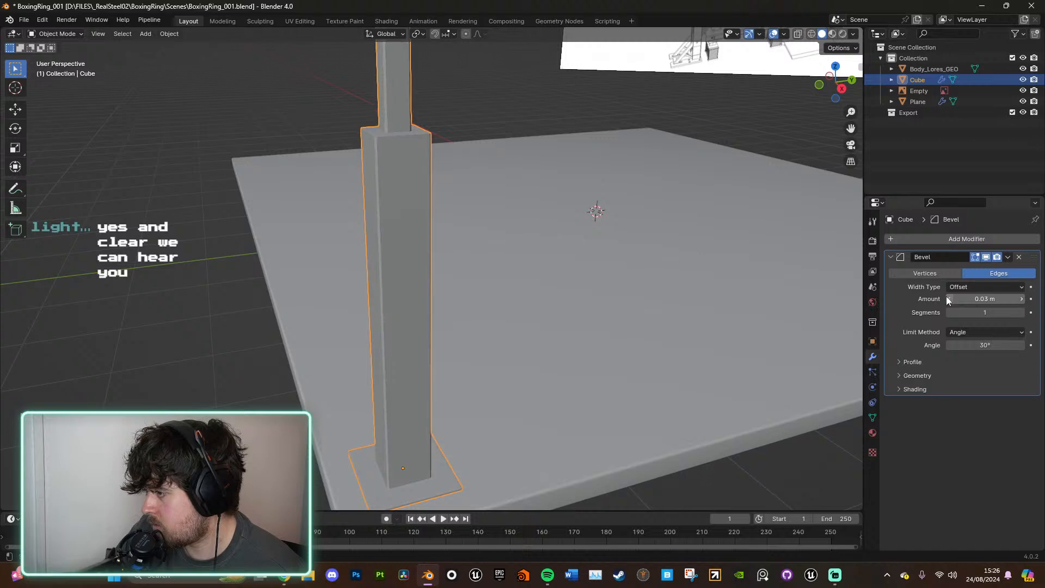
Step: Set the post's Bevel modifier to 5 segments
{"action": "left_click_drag", "start_coordinate": [1020, 312], "coordinate": [1035, 312]}
{"action": "middle_click_drag", "start_coordinate": [498, 312], "coordinate": [513, 329]}
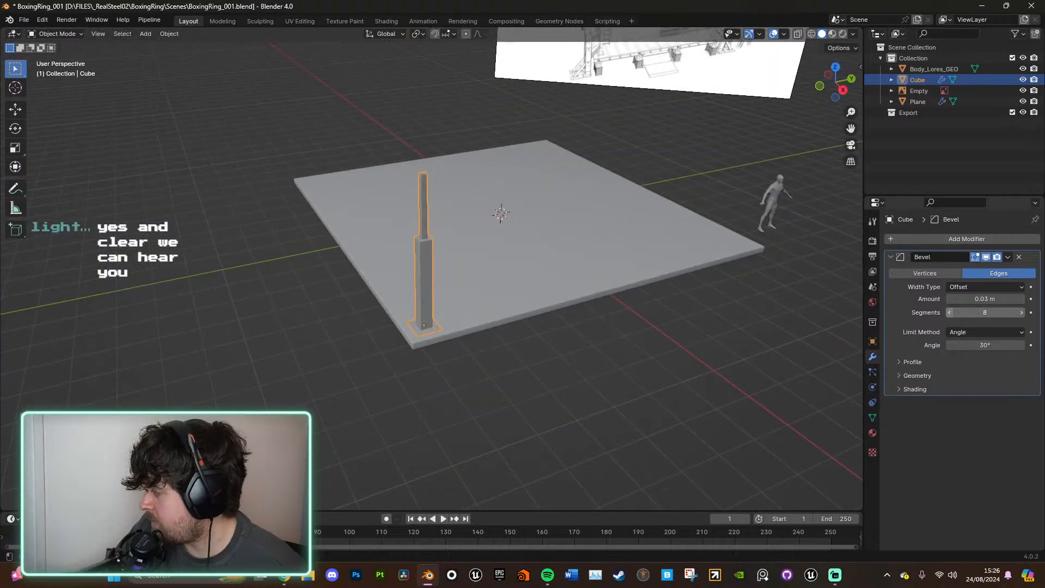
{"action": "left_click", "coordinate": [949, 313]}
{"action": "middle_click_drag", "start_coordinate": [616, 210], "coordinate": [625, 227]}
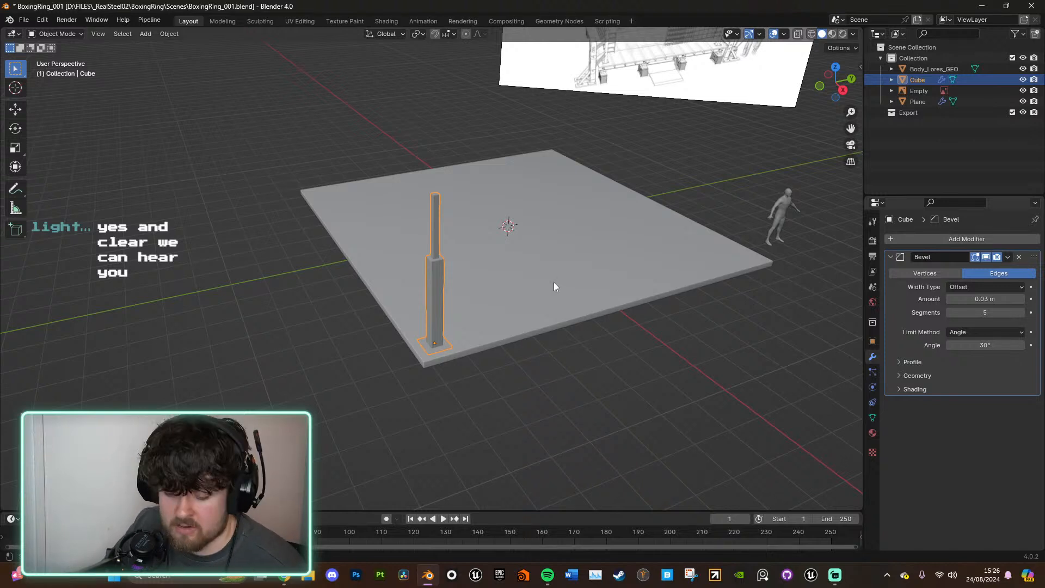
Step: Inspect the bevelled corner post's edges and overall proportions against the slab and the reference drawing
{"action": "key", "text": "Tab"}
{"action": "scroll", "coordinate": [469, 273], "scroll_direction": "up", "scroll_amount": 6}
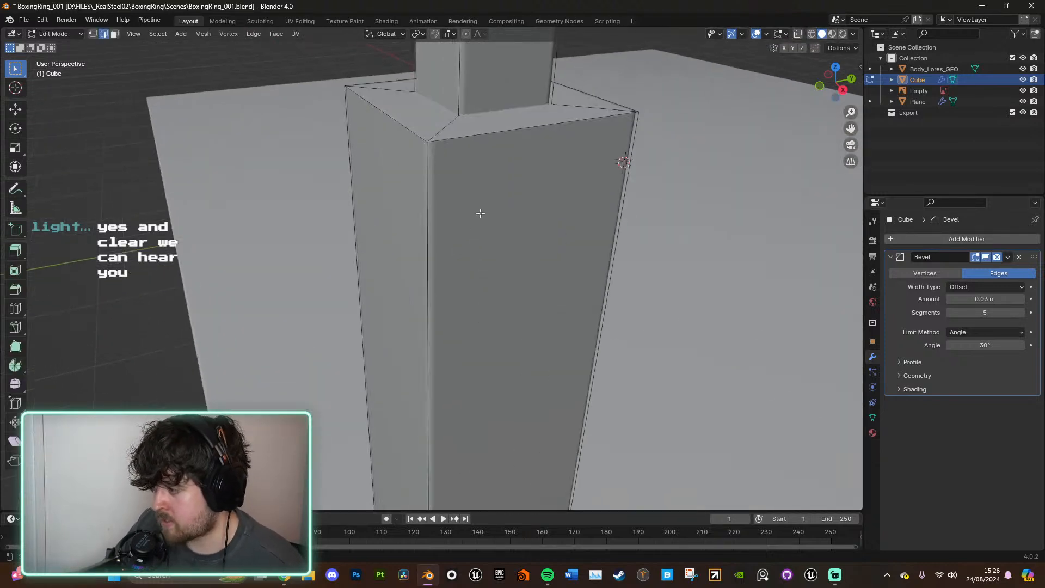
{"action": "scroll", "coordinate": [479, 164], "scroll_direction": "down", "scroll_amount": 3}
{"action": "middle_click_drag", "start_coordinate": [558, 159], "coordinate": [539, 144]}
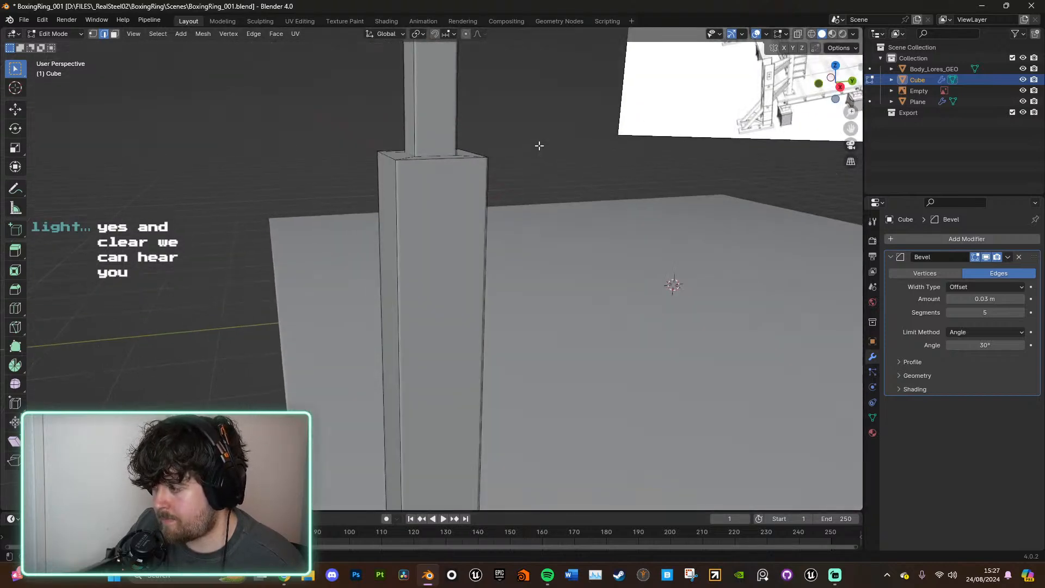
{"action": "key", "text": "Tab"}
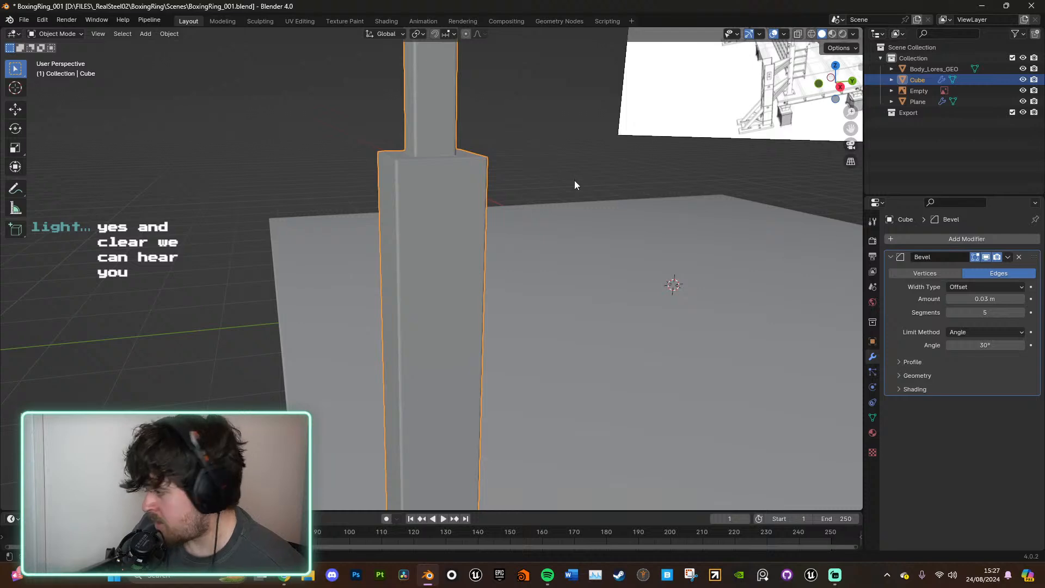
{"action": "scroll", "coordinate": [598, 279], "scroll_direction": "down", "scroll_amount": 3}
{"action": "scroll", "coordinate": [602, 304], "scroll_direction": "down", "scroll_amount": 3}
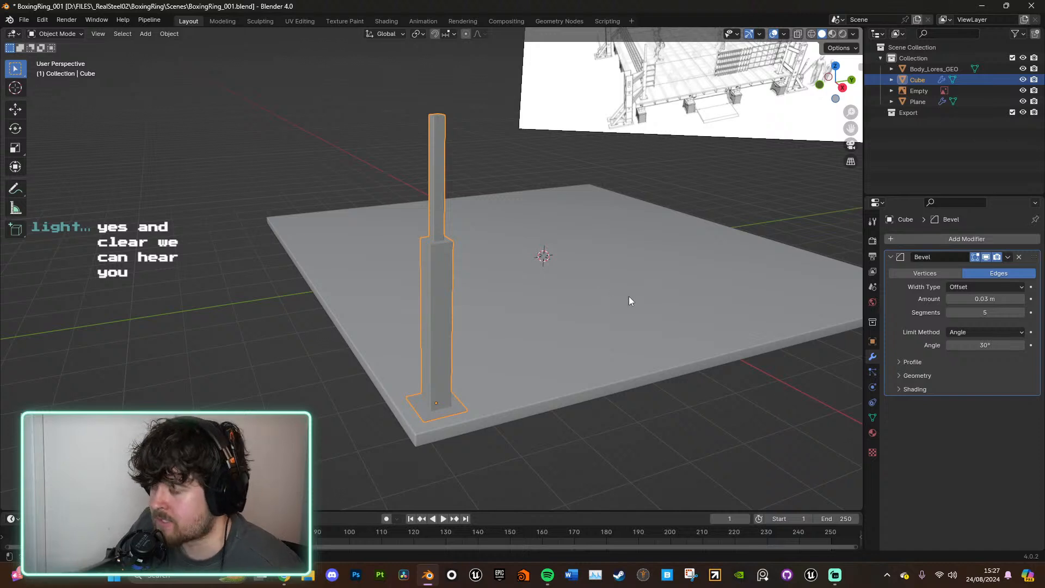
{"action": "middle_click_drag", "start_coordinate": [622, 294], "coordinate": [626, 312]}
{"action": "scroll", "coordinate": [626, 312], "scroll_direction": "down", "scroll_amount": 3}
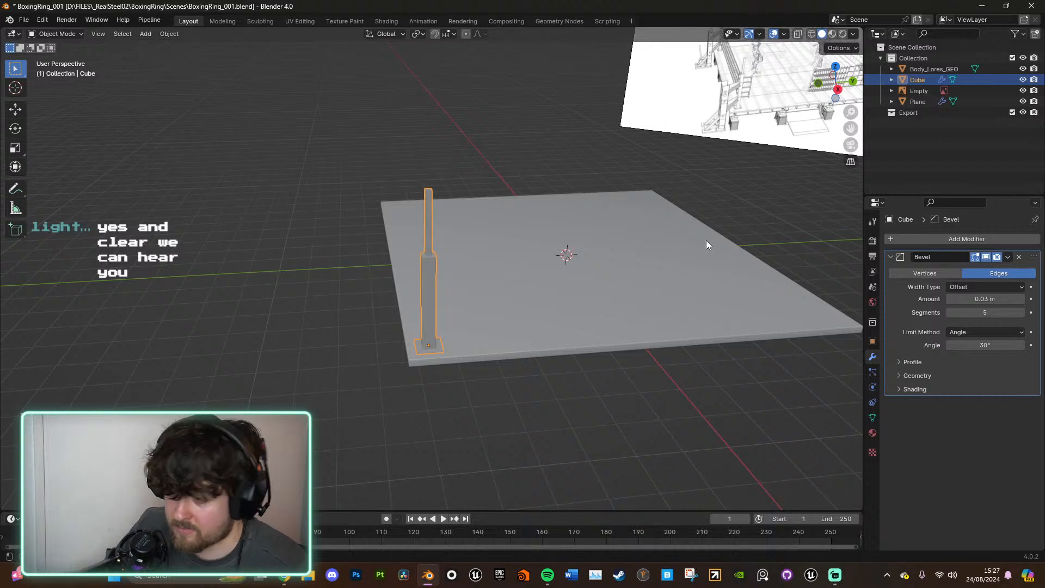
{"action": "left_click", "coordinate": [839, 91]}
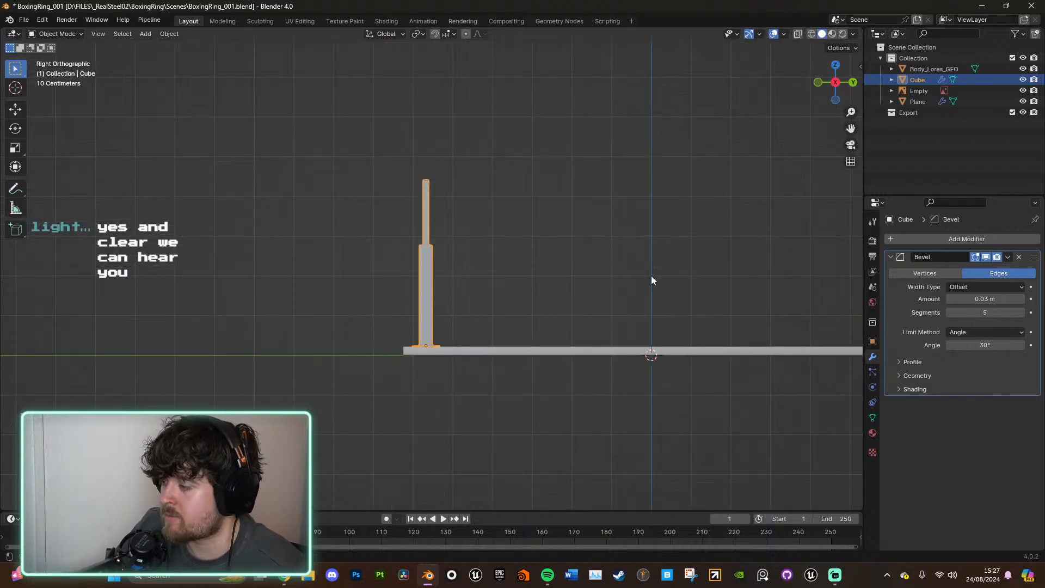
{"action": "middle_click_drag", "start_coordinate": [647, 306], "coordinate": [539, 264]}
{"action": "scroll", "coordinate": [527, 259], "scroll_direction": "down", "scroll_amount": 3}
{"action": "scroll", "coordinate": [540, 262], "scroll_direction": "up", "scroll_amount": 2}
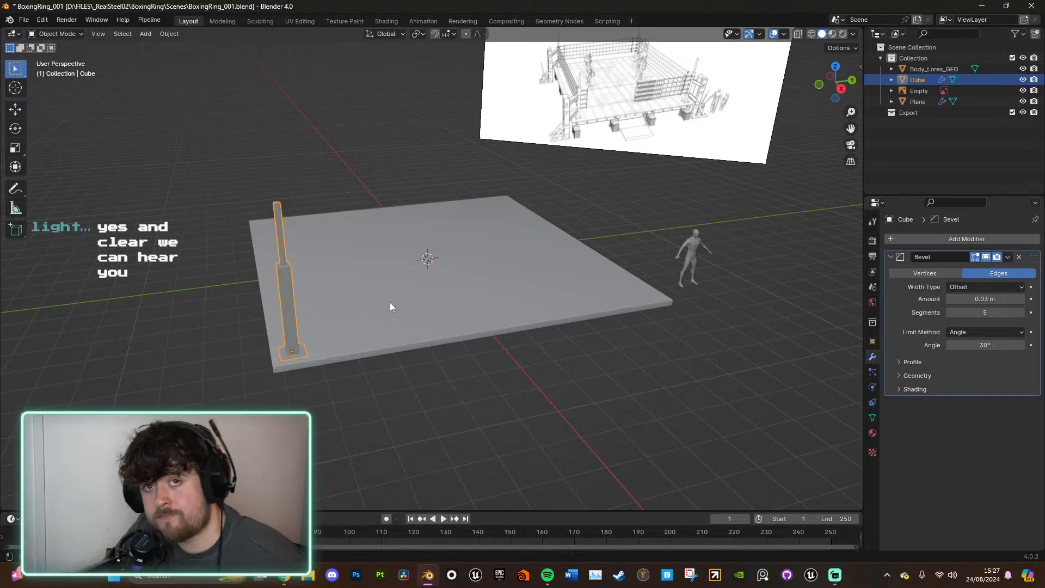
Step: Examine the corner post proportions and base plates in the boxing ring reference drawing
{"action": "left_click", "coordinate": [581, 108]}
{"action": "key", "text": "KP_Decimal"}
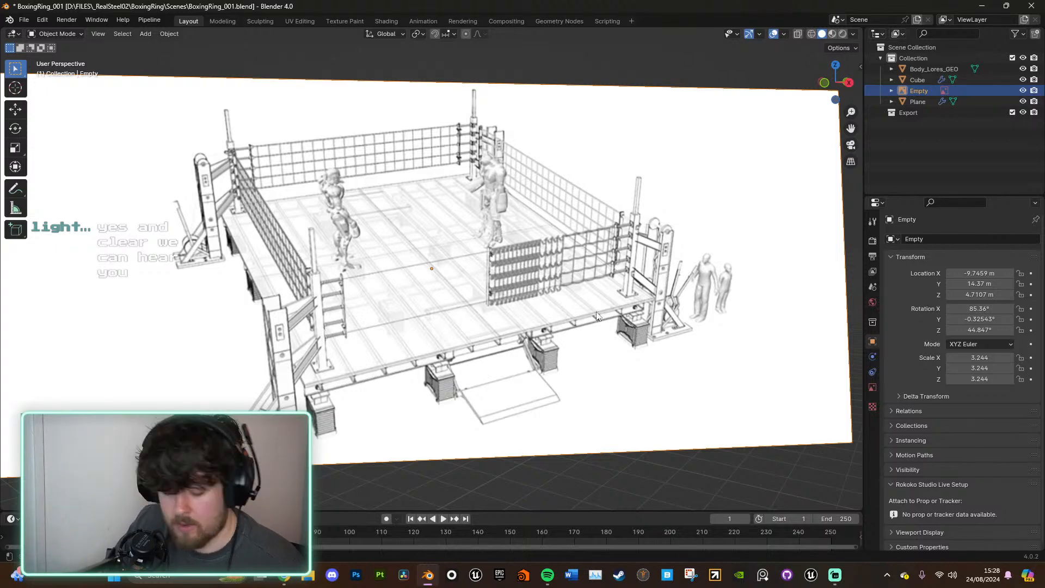
{"action": "middle_click_drag", "start_coordinate": [587, 311], "coordinate": [573, 315]}
{"action": "scroll", "coordinate": [564, 325], "scroll_direction": "down", "scroll_amount": 5}
{"action": "scroll", "coordinate": [420, 288], "scroll_direction": "up", "scroll_amount": 6}
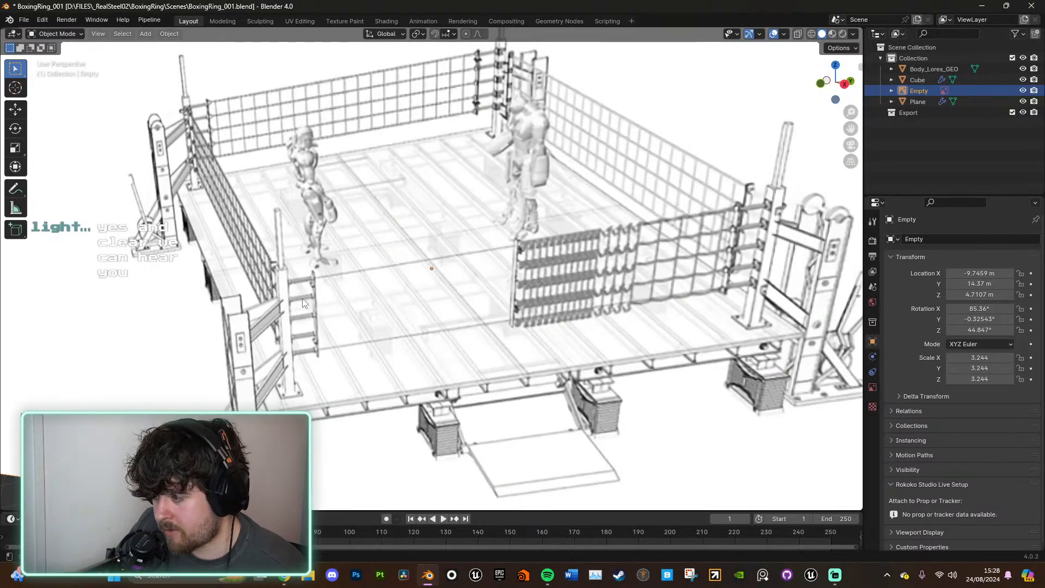
{"action": "scroll", "coordinate": [377, 412], "scroll_direction": "down", "scroll_amount": 8}
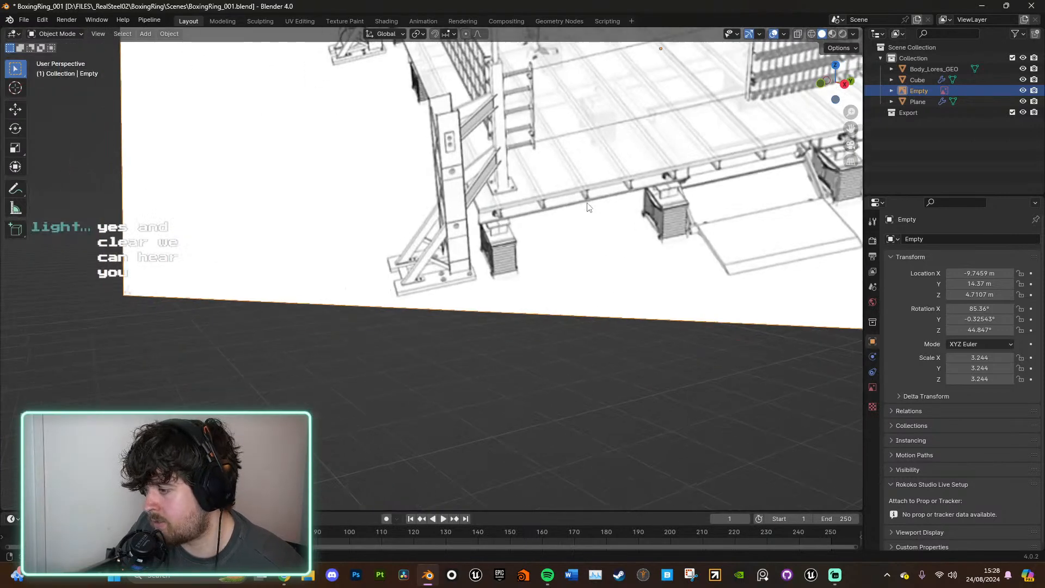
{"action": "scroll", "coordinate": [541, 255], "scroll_direction": "up", "scroll_amount": 6}
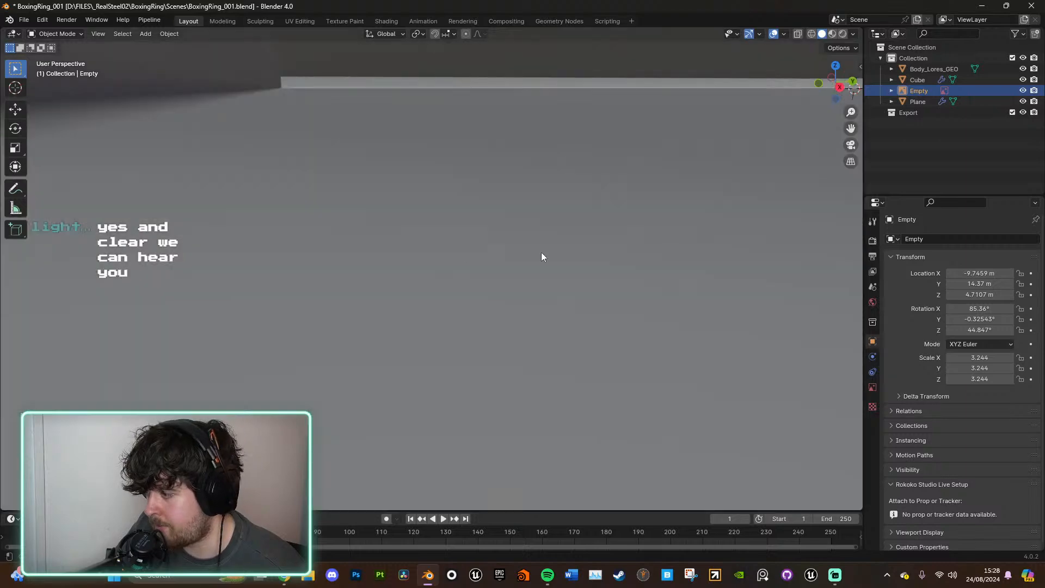
{"action": "scroll", "coordinate": [527, 255], "scroll_direction": "down", "scroll_amount": 4}
{"action": "scroll", "coordinate": [513, 256], "scroll_direction": "up", "scroll_amount": 3}
Step: Shorten the corner post's upper section by lowering its top face along Z
{"action": "left_click", "coordinate": [275, 197]}
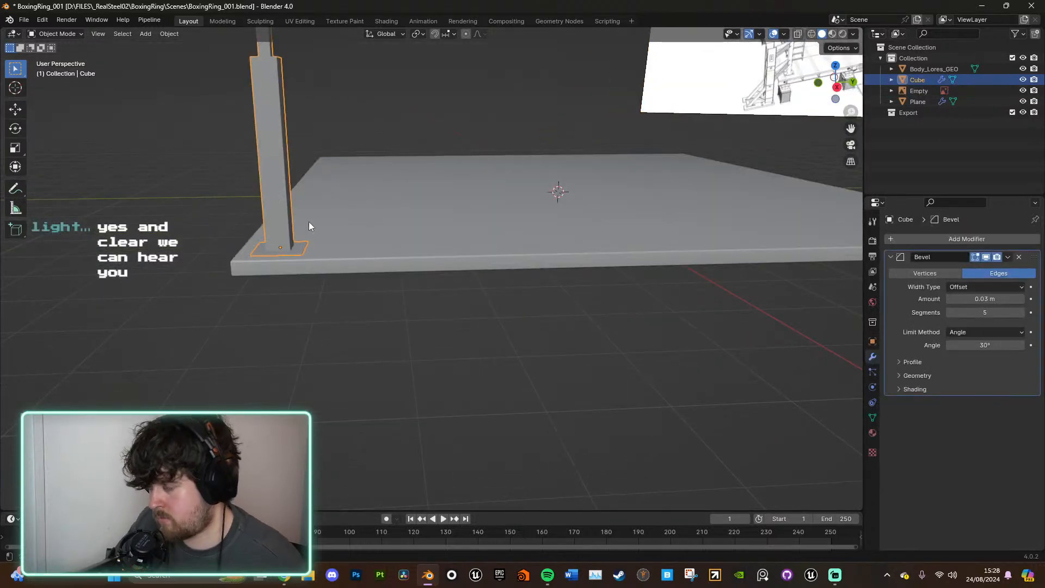
{"action": "scroll", "coordinate": [349, 231], "scroll_direction": "down", "scroll_amount": 3}
{"action": "scroll", "coordinate": [622, 341], "scroll_direction": "down", "scroll_amount": 2}
{"action": "middle_click_drag", "start_coordinate": [623, 341], "coordinate": [589, 330]}
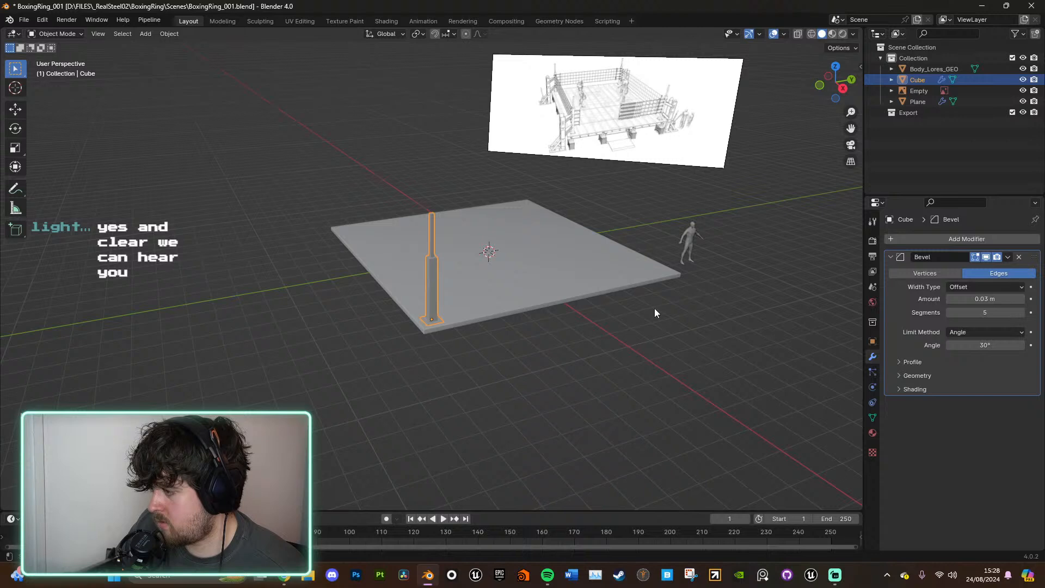
{"action": "scroll", "coordinate": [593, 217], "scroll_direction": "up", "scroll_amount": 5}
{"action": "scroll", "coordinate": [493, 262], "scroll_direction": "up", "scroll_amount": 2}
{"action": "scroll", "coordinate": [397, 257], "scroll_direction": "down", "scroll_amount": 1}
{"action": "key", "text": "Tab"}
{"action": "mouse_move", "coordinate": [409, 185]}
{"action": "middle_mouse_down"}
{"action": "mouse_move", "coordinate": [406, 216]}
{"action": "mouse_move", "coordinate": [400, 170]}
{"action": "middle_mouse_up"}
{"action": "key", "text": "g"}
{"action": "key", "text": "z"}
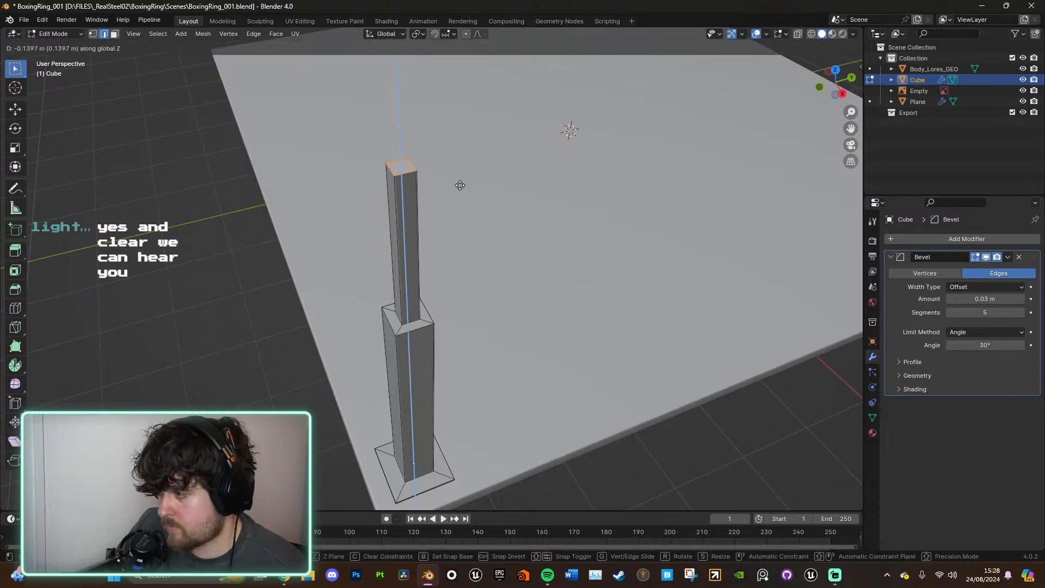
{"action": "left_click", "coordinate": [458, 265]}
{"action": "middle_click_drag", "start_coordinate": [458, 266], "coordinate": [443, 137]}
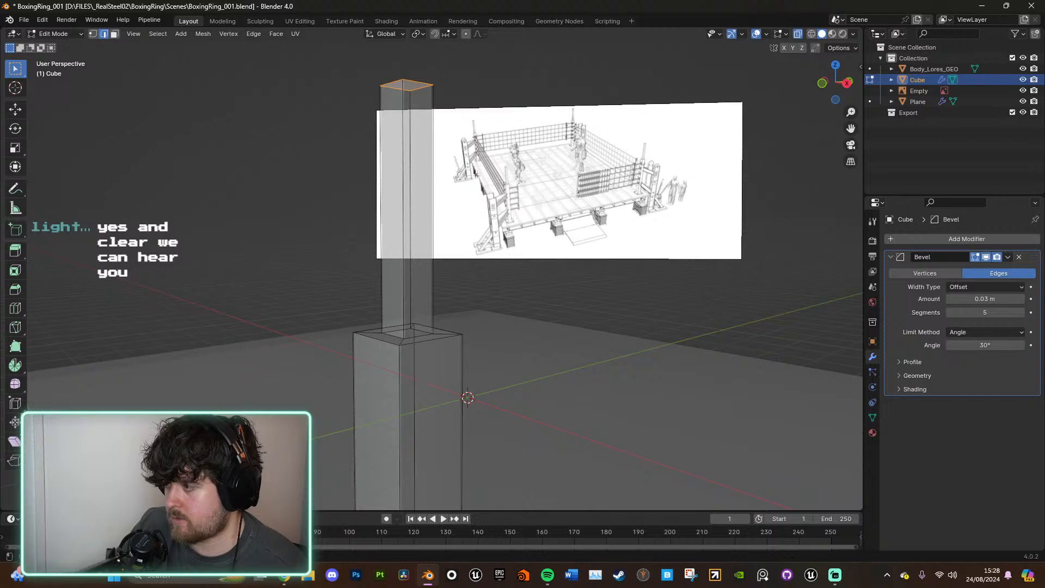
Step: Select all faces of the post's upper section and scale them down in the XY plane to make it thinner
{"action": "left_click", "coordinate": [824, 84]}
{"action": "left_click_drag", "start_coordinate": [435, 76], "coordinate": [583, 277]}
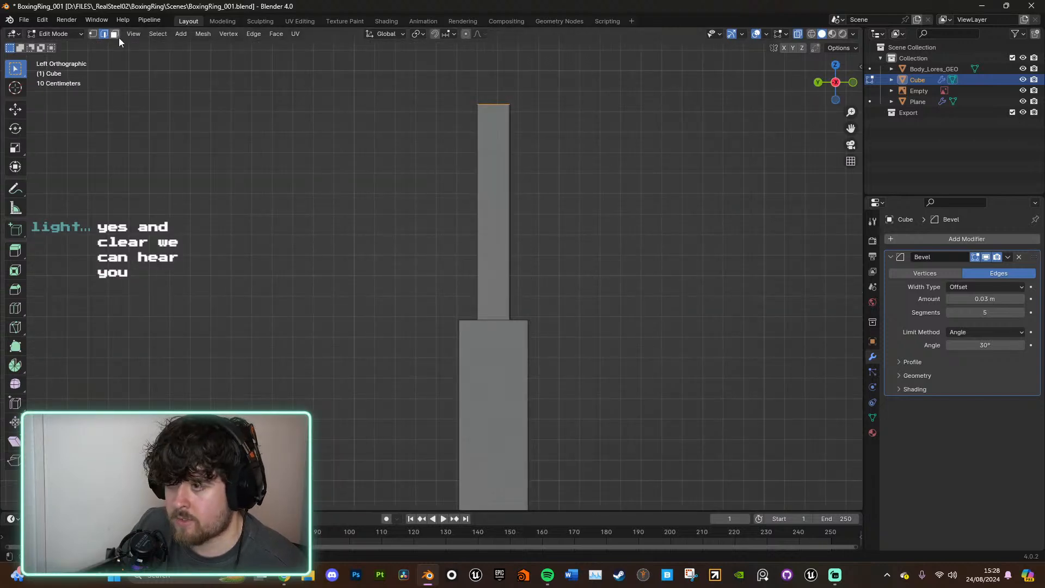
{"action": "left_click_drag", "start_coordinate": [372, 65], "coordinate": [596, 243]}
{"action": "middle_click_drag", "start_coordinate": [596, 243], "coordinate": [654, 281]}
{"action": "key", "text": "alt+z"}
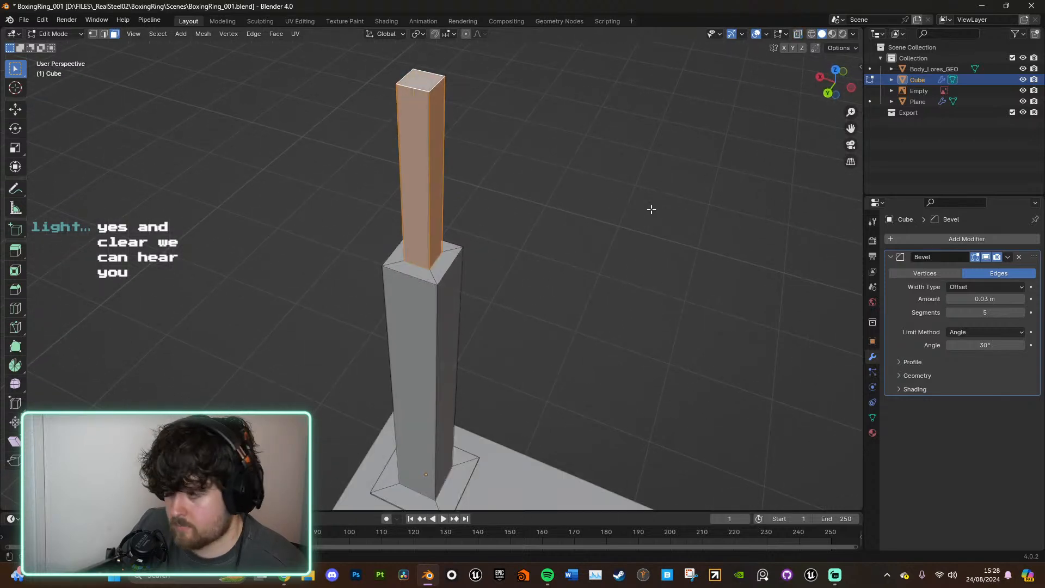
{"action": "middle_click_drag", "start_coordinate": [683, 196], "coordinate": [645, 231]}
{"action": "key", "text": "s"}
{"action": "key", "text": "shift+z"}
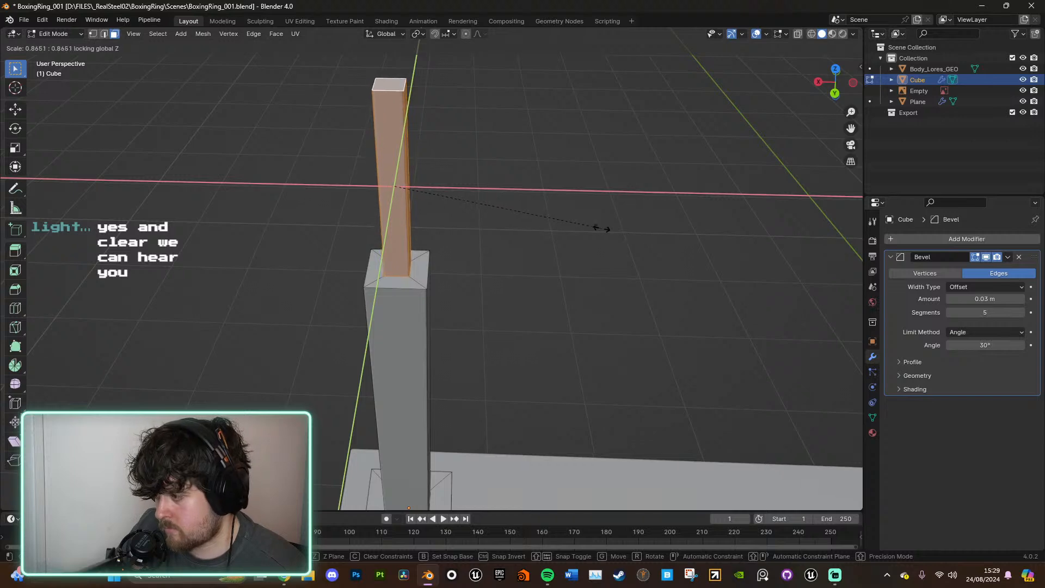
{"action": "left_click", "coordinate": [565, 219]}
{"action": "key", "text": "Tab"}
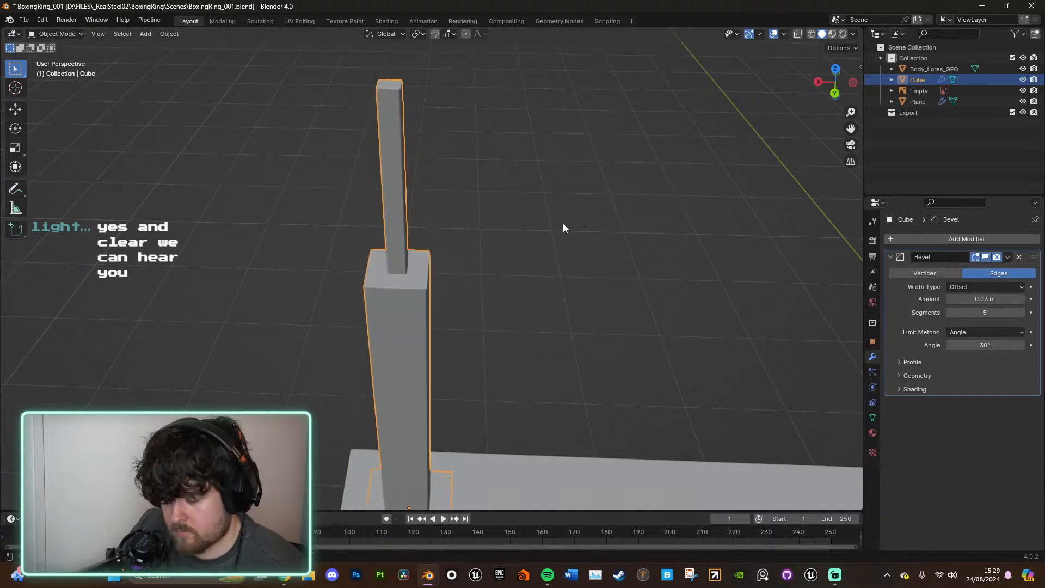
Step: Compare the post's thickness with the corner posts in the ring reference drawing
{"action": "scroll", "coordinate": [563, 229], "scroll_direction": "down", "scroll_amount": 5}
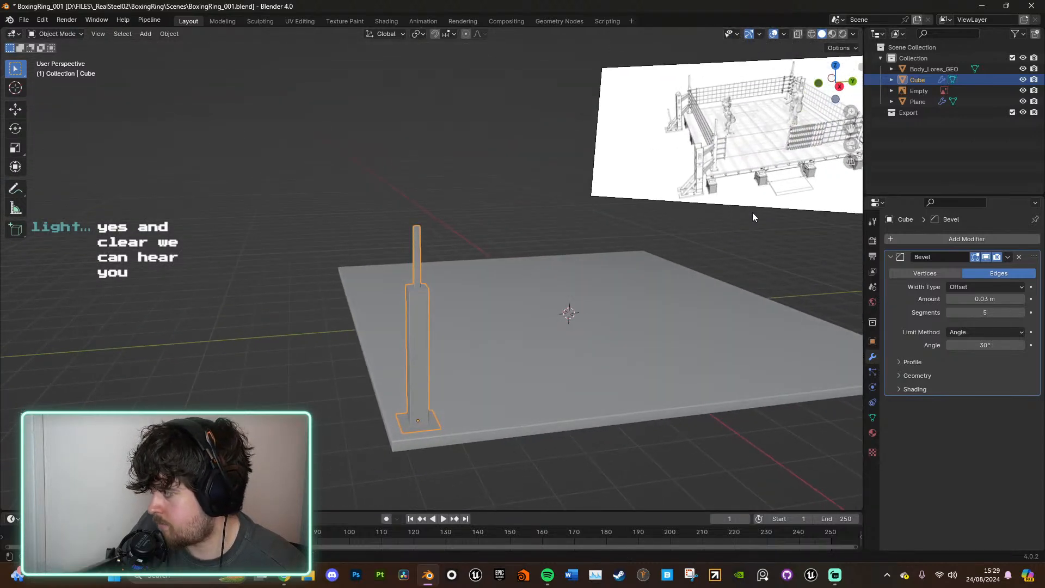
{"action": "middle_click_drag", "start_coordinate": [752, 211], "coordinate": [588, 204]}
{"action": "left_click", "coordinate": [587, 204]}
{"action": "key", "text": "KP_Decimal"}
{"action": "scroll", "coordinate": [467, 265], "scroll_direction": "up", "scroll_amount": 8}
{"action": "scroll", "coordinate": [467, 265], "scroll_direction": "down", "scroll_amount": 7}
{"action": "middle_click_drag", "start_coordinate": [421, 313], "coordinate": [696, 159], "text": "shift"}
{"action": "middle_click_drag", "start_coordinate": [486, 218], "coordinate": [564, 209]}
{"action": "scroll", "coordinate": [539, 255], "scroll_direction": "up", "scroll_amount": 3}
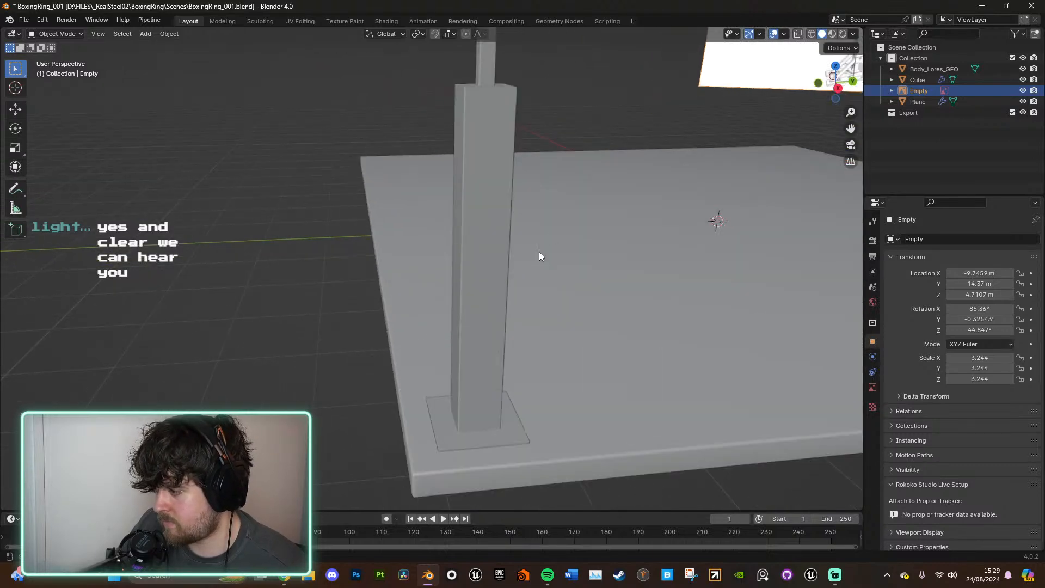
Step: Scale the whole corner post down in the XY plane to about three quarters, keeping its height
{"action": "left_click", "coordinate": [487, 256]}
{"action": "scroll", "coordinate": [556, 267], "scroll_direction": "up", "scroll_amount": 5}
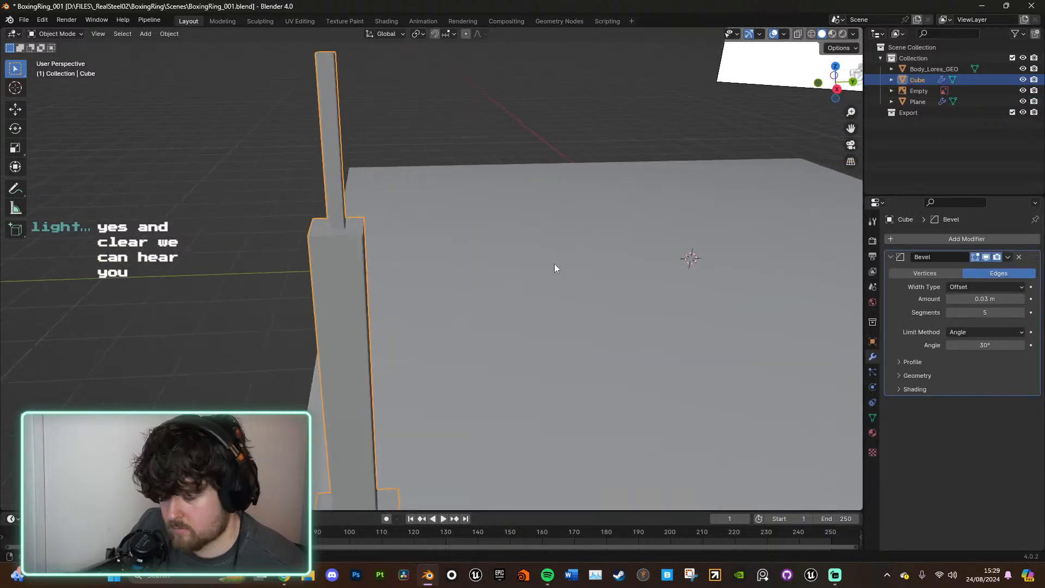
{"action": "scroll", "coordinate": [554, 263], "scroll_direction": "down", "scroll_amount": 6}
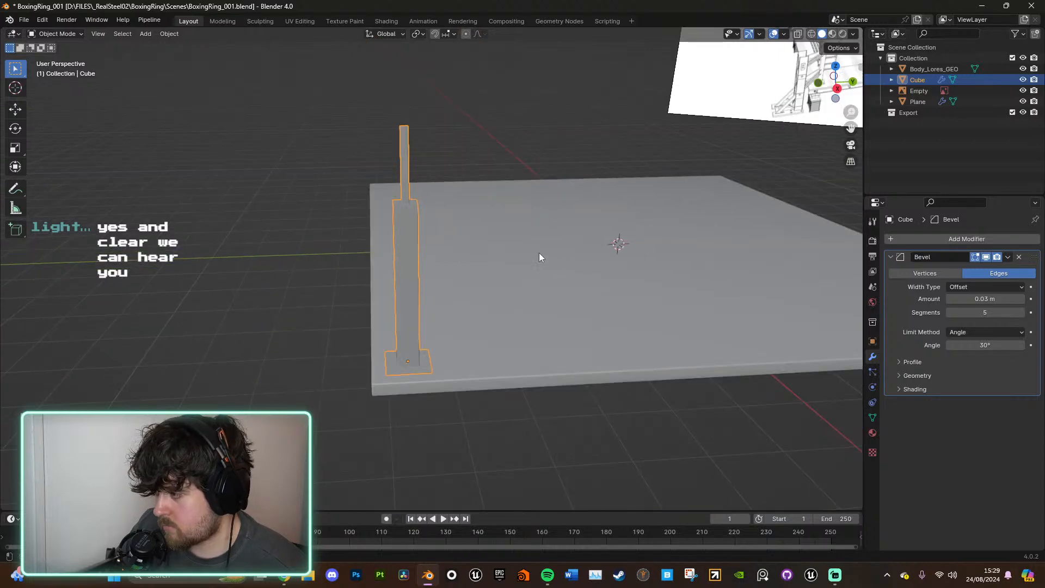
{"action": "key", "text": "Tab"}
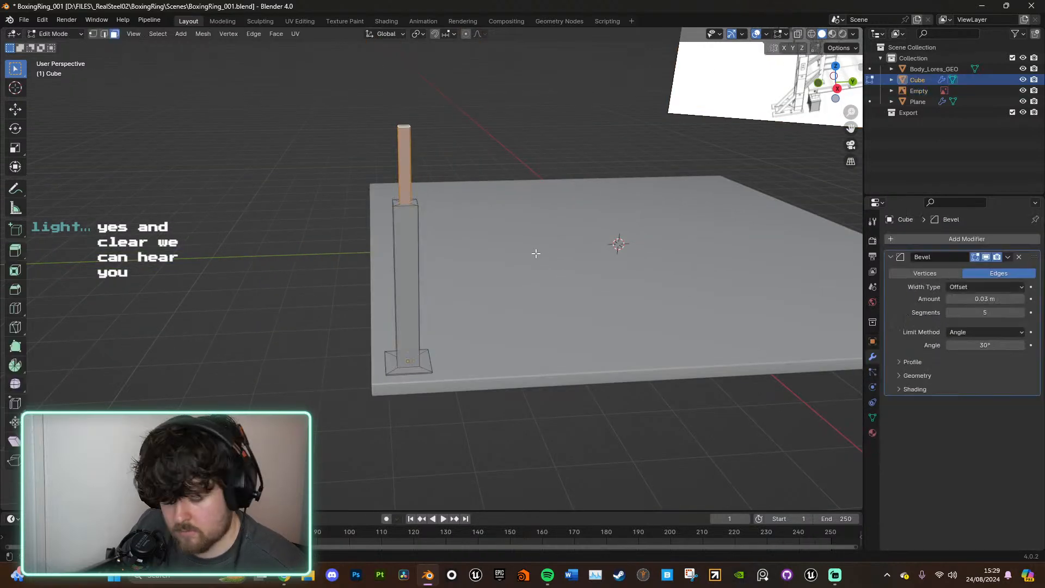
{"action": "key", "text": "Tab"}
{"action": "key", "text": "s"}
{"action": "key", "text": "shift+z"}
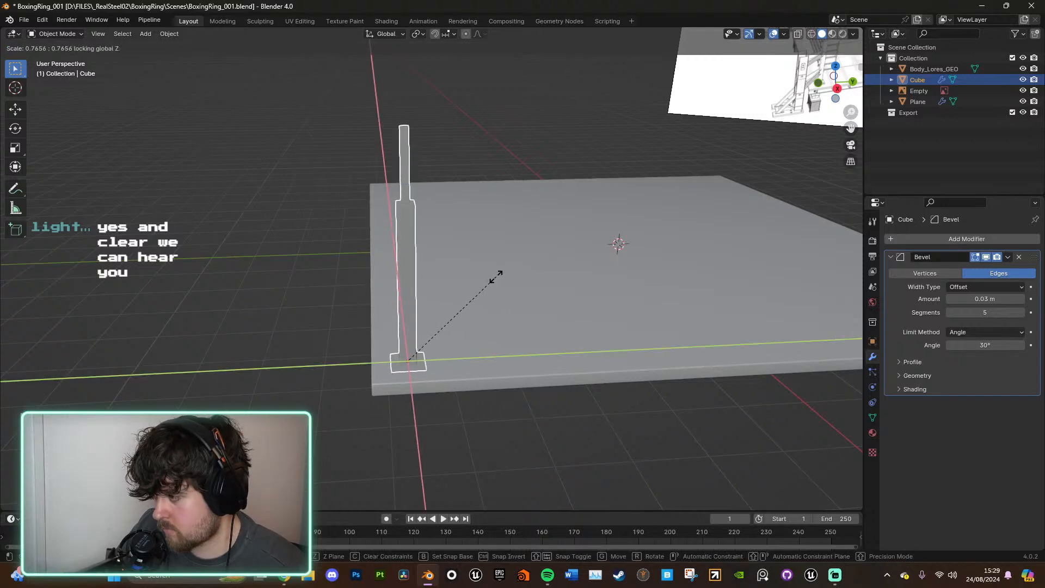
{"action": "left_click", "coordinate": [489, 275]}
Step: Move the slimmed post within the XY plane closer to the slab's corner and deselect it
{"action": "key", "text": "g"}
{"action": "key", "text": "x"}
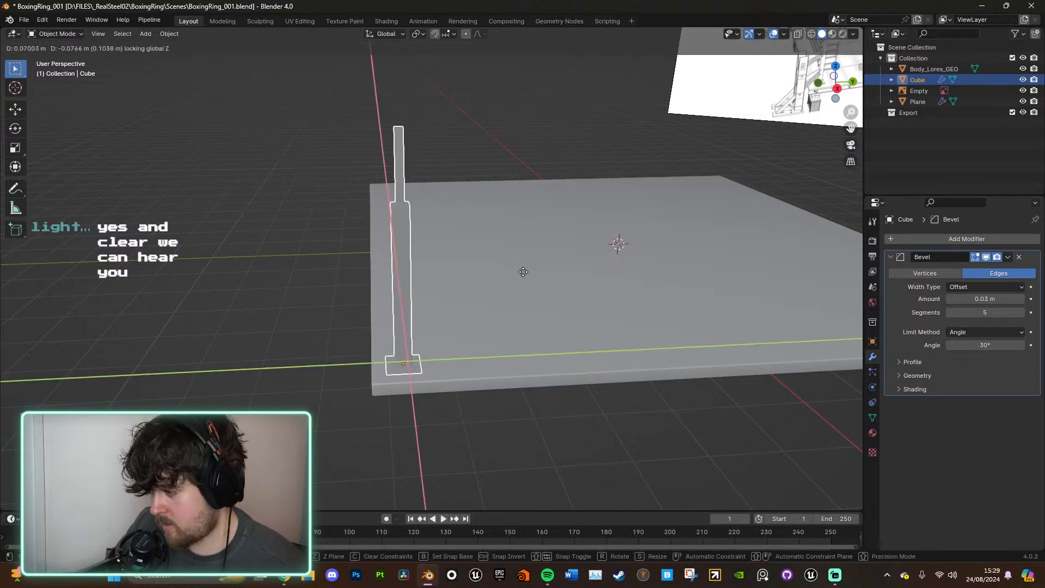
{"action": "left_click", "coordinate": [526, 275]}
{"action": "middle_click_drag", "start_coordinate": [526, 271], "coordinate": [593, 364]}
{"action": "key", "text": "g"}
{"action": "key", "text": "shift+z"}
{"action": "left_click", "coordinate": [661, 322]}
{"action": "scroll", "coordinate": [600, 287], "scroll_direction": "down", "scroll_amount": 5}
{"action": "left_click", "coordinate": [608, 350]}
Step: Add a mesh cylinder with 64 vertices to the scene
{"action": "scroll", "coordinate": [602, 340], "scroll_direction": "up", "scroll_amount": 7}
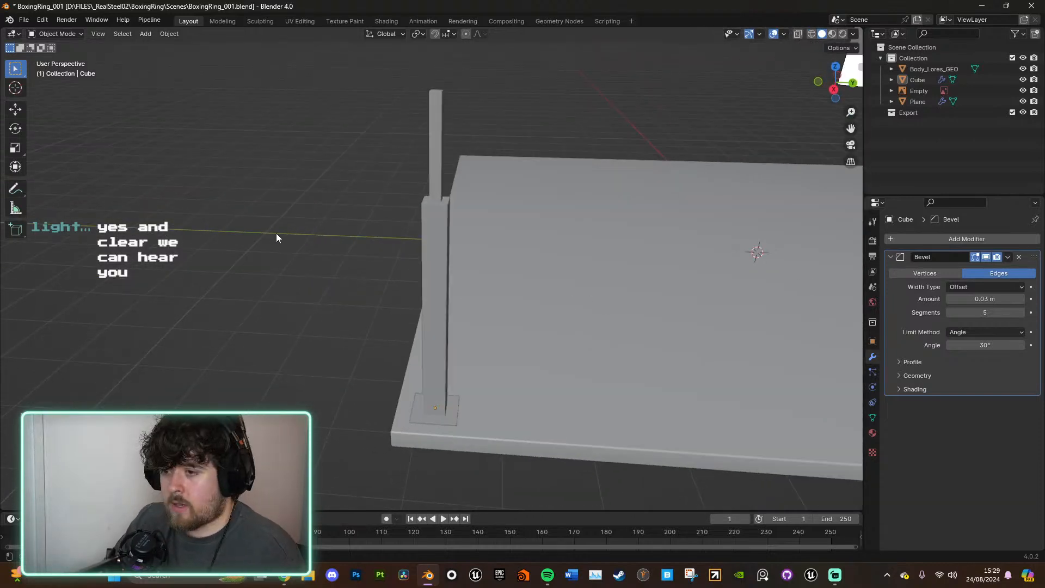
{"action": "key", "text": "shift+a"}
{"action": "mouse_move", "coordinate": [354, 218]}
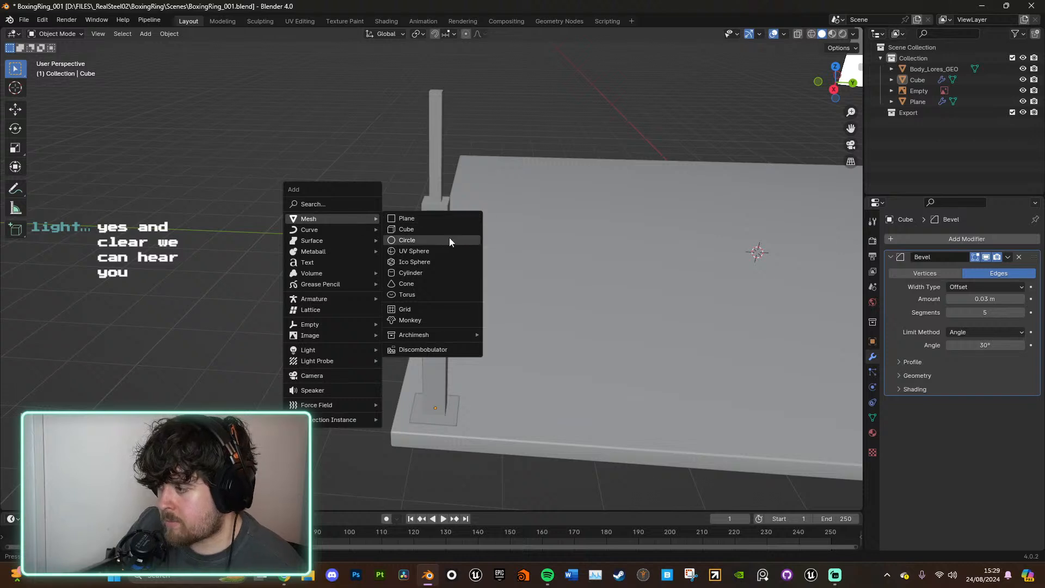
{"action": "left_click", "coordinate": [433, 273]}
{"action": "scroll", "coordinate": [561, 310], "scroll_direction": "down", "scroll_amount": 4}
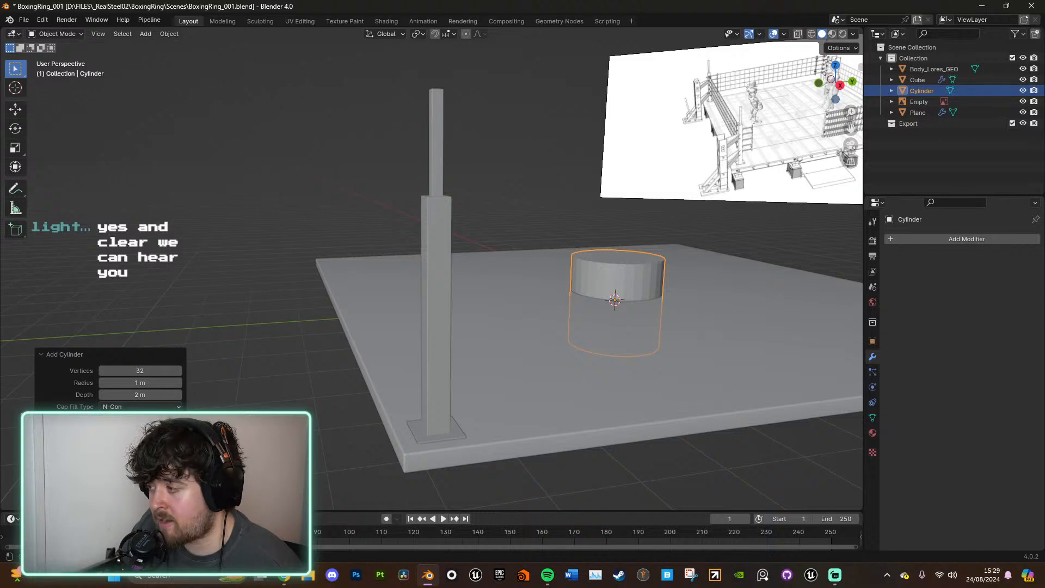
{"action": "left_click", "coordinate": [149, 370]}
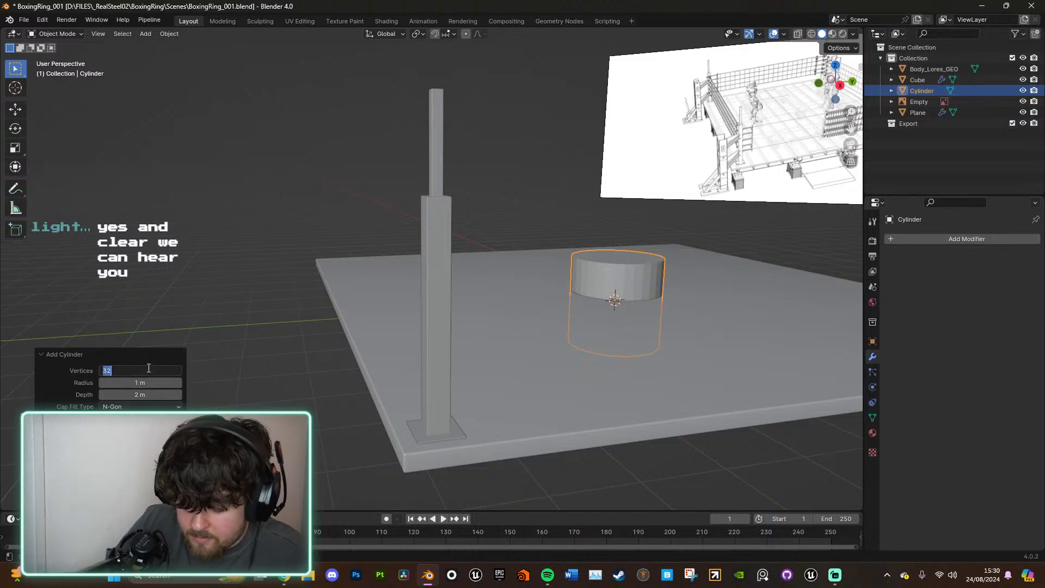
{"action": "type", "text": "64"}
{"action": "key", "text": "Return"}
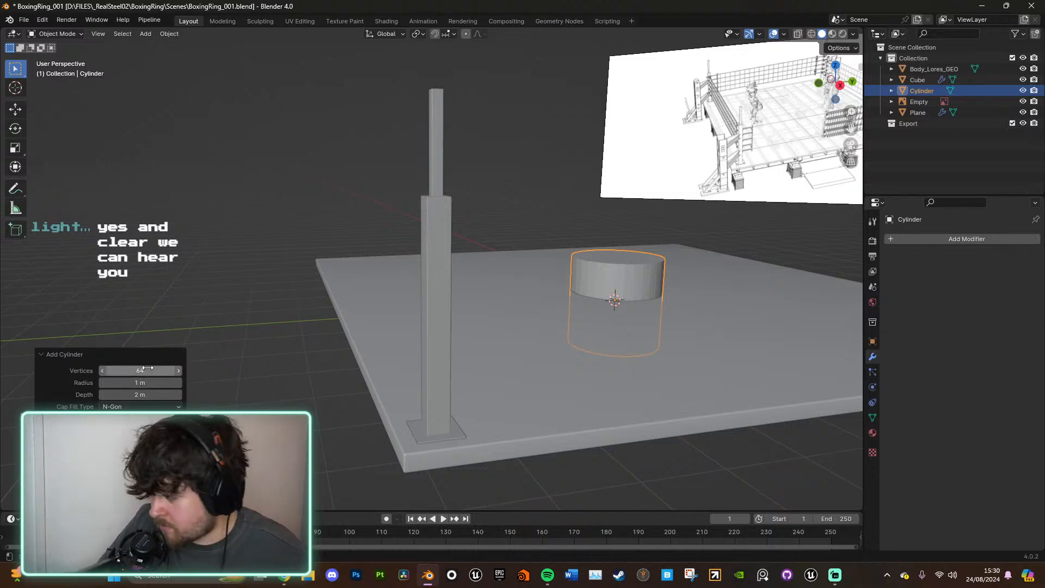
Step: Frame the ring reference drawing and examine its corner post details
{"action": "middle_click_drag", "start_coordinate": [657, 337], "coordinate": [663, 333]}
{"action": "scroll", "coordinate": [665, 335], "scroll_direction": "down", "scroll_amount": 2}
{"action": "scroll", "coordinate": [671, 308], "scroll_direction": "down", "scroll_amount": 2}
{"action": "left_click", "coordinate": [702, 119]}
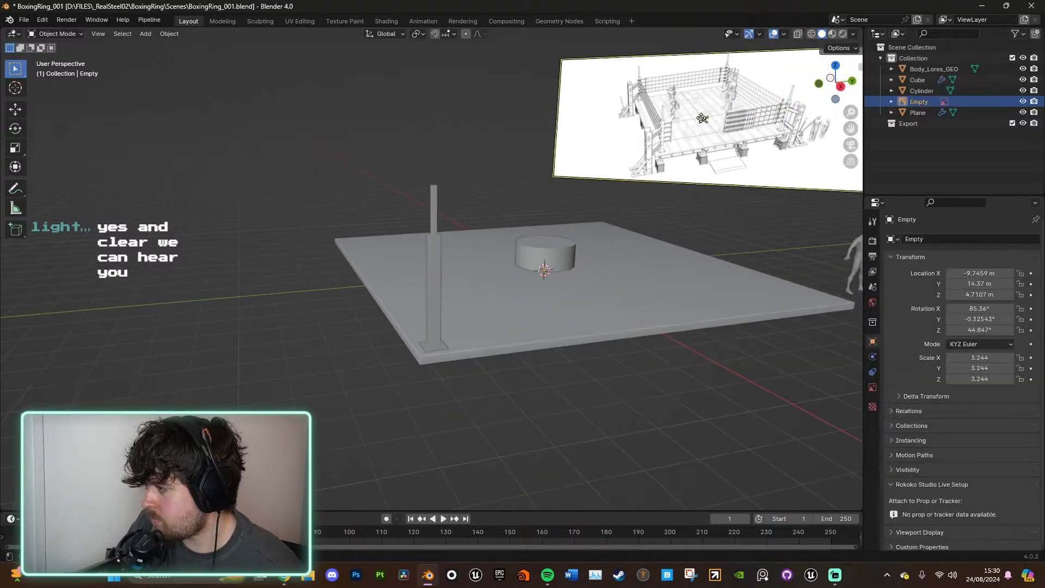
{"action": "key", "text": "KP_Decimal"}
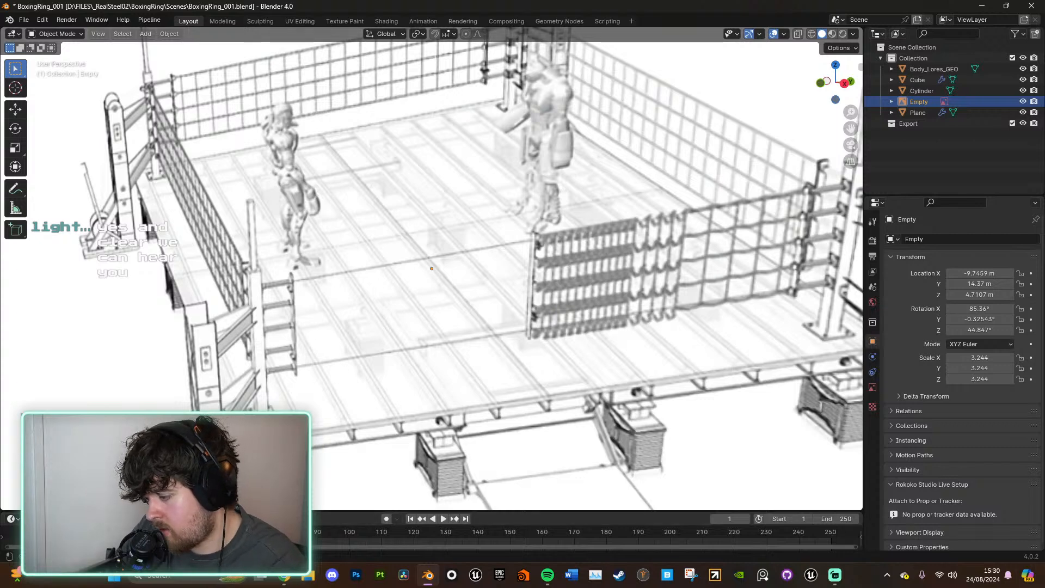
Step: Switch to the browser and advance the Crash Palace wiki gallery to the RS CrashPalace Corner image
{"action": "key", "text": "alt+Tab"}
{"action": "left_click", "coordinate": [516, 319]}
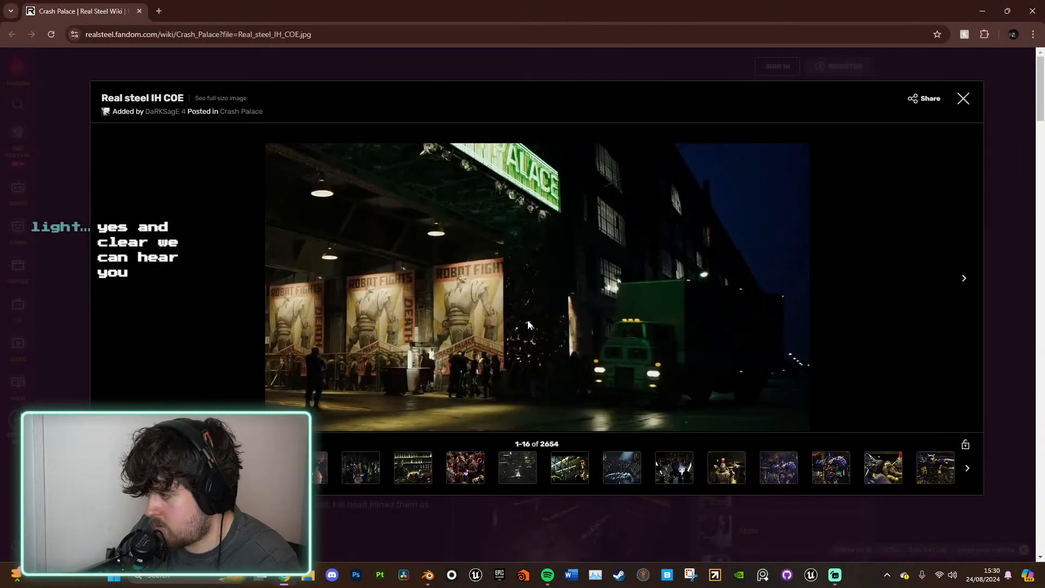
{"action": "key", "text": "Right"}
{"action": "key", "text": "Right"}
{"action": "key", "text": "Right"}
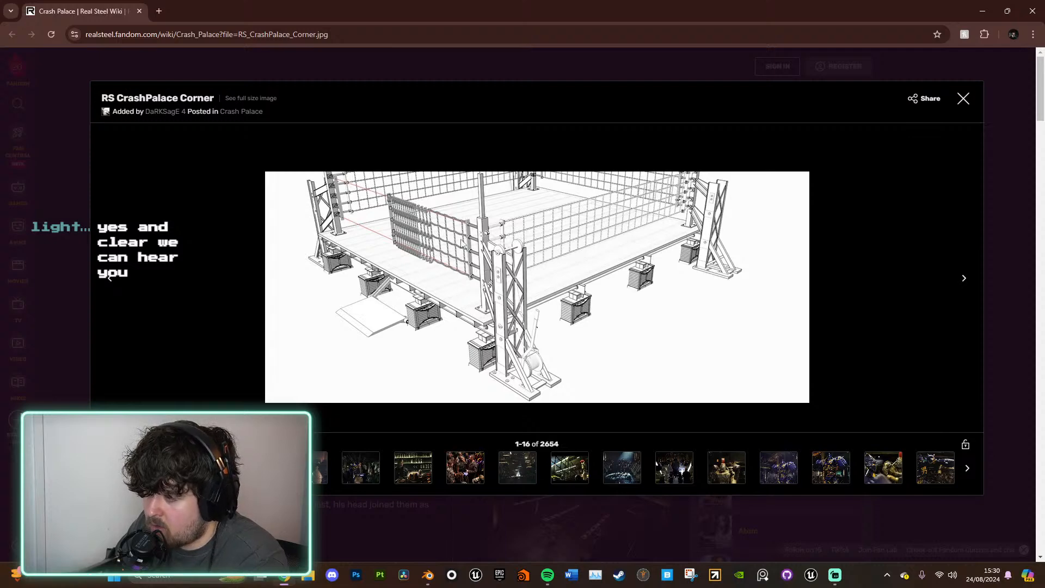
Step: Browse further through the Crash Palace gallery to the Noisy Boy Vs Midas image and examine its ring corners
{"action": "key", "text": "Right"}
{"action": "key", "text": "Right"}
{"action": "key", "text": "Right"}
{"action": "key", "text": "Right"}
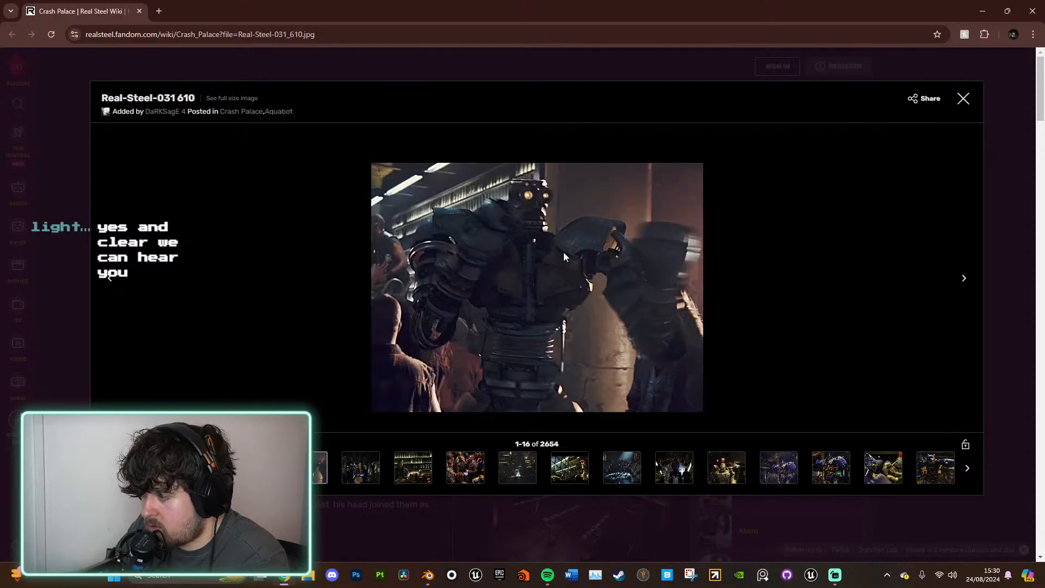
{"action": "key", "text": "Right"}
{"action": "key", "text": "Right"}
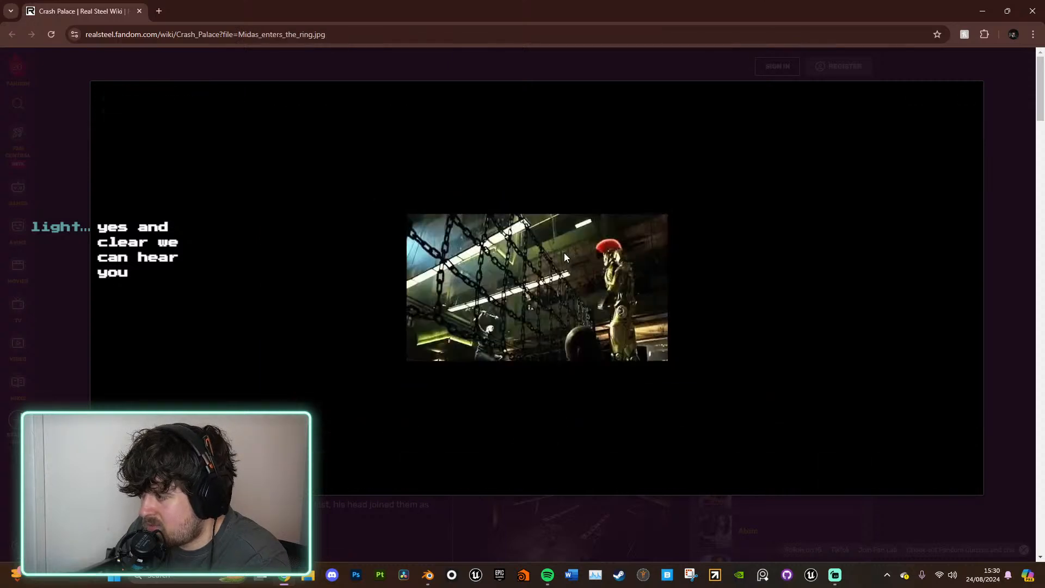
{"action": "key", "text": "Right"}
{"action": "key", "text": "Right"}
{"action": "key", "text": "Right"}
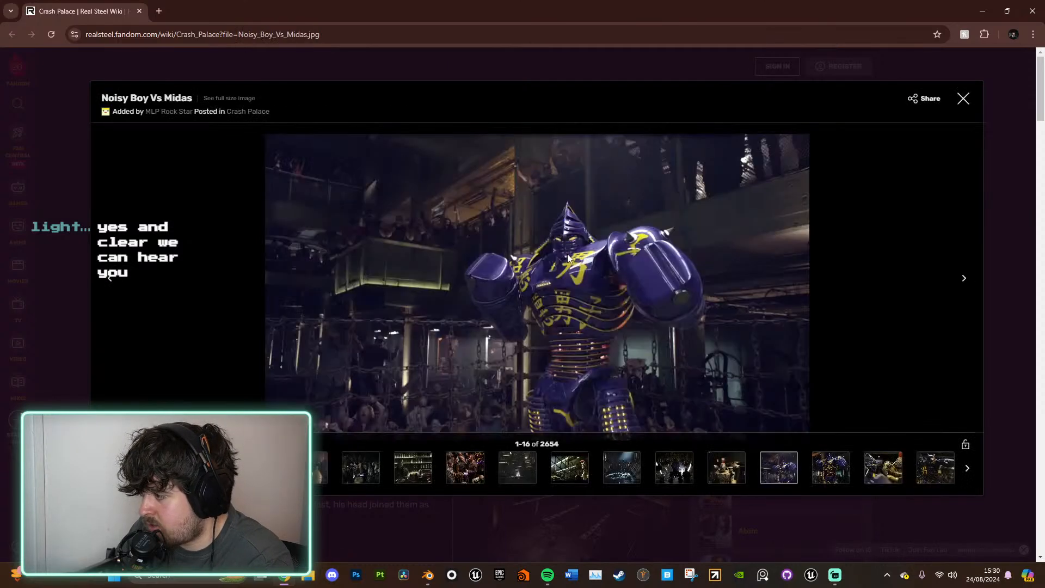
{"action": "key", "text": "Right"}
{"action": "key", "text": "Right"}
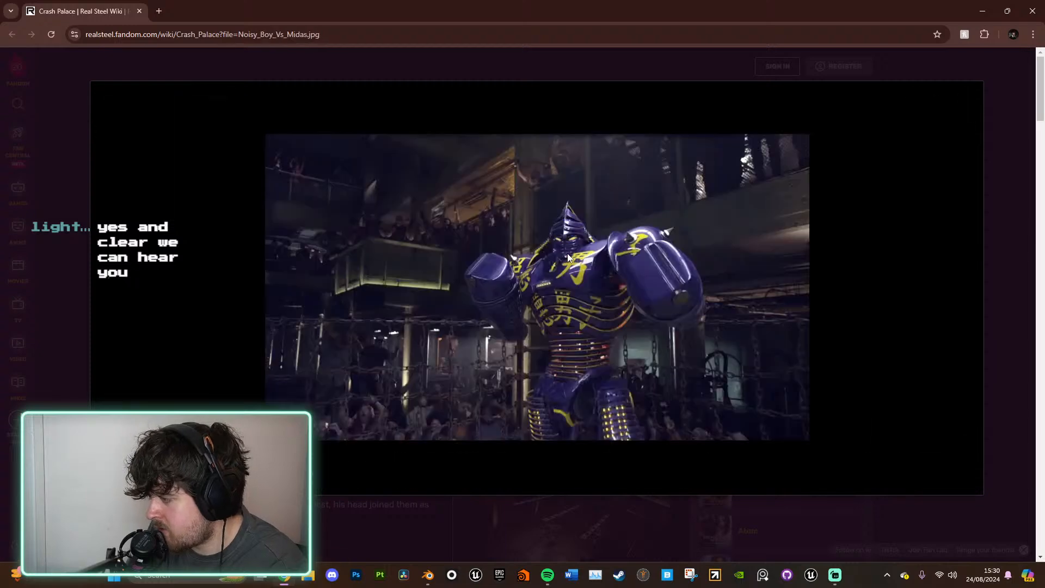
{"action": "key", "text": "Left"}
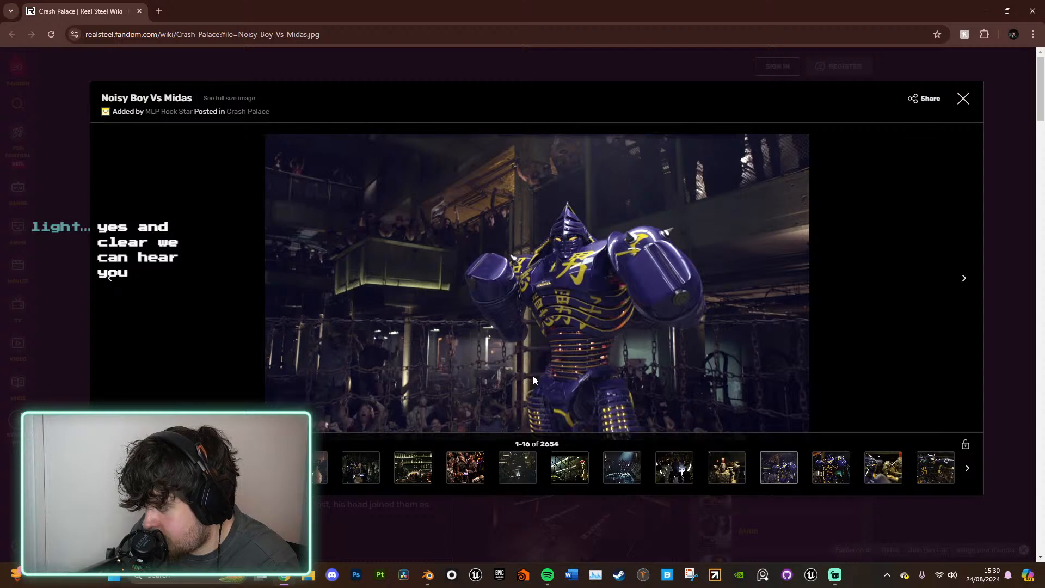
Step: Switch back to Blender, select the cylinder on the slab and rotate it 90 degrees about the X axis
{"action": "left_click", "coordinate": [434, 579]}
{"action": "scroll", "coordinate": [467, 329], "scroll_direction": "down", "scroll_amount": 7}
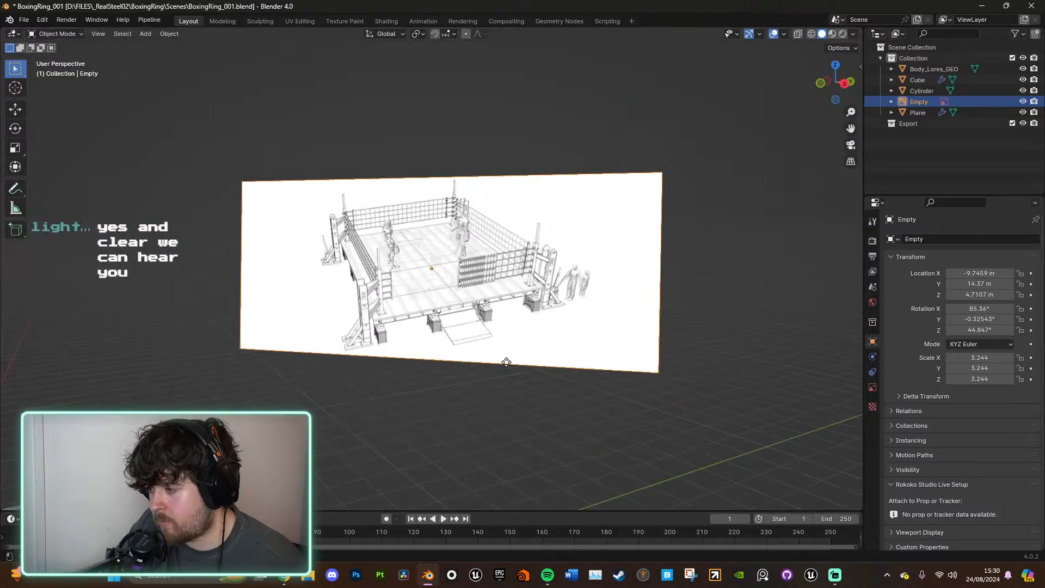
{"action": "middle_click_drag", "start_coordinate": [482, 383], "coordinate": [645, 262], "text": "shift"}
{"action": "scroll", "coordinate": [644, 266], "scroll_direction": "down", "scroll_amount": 5}
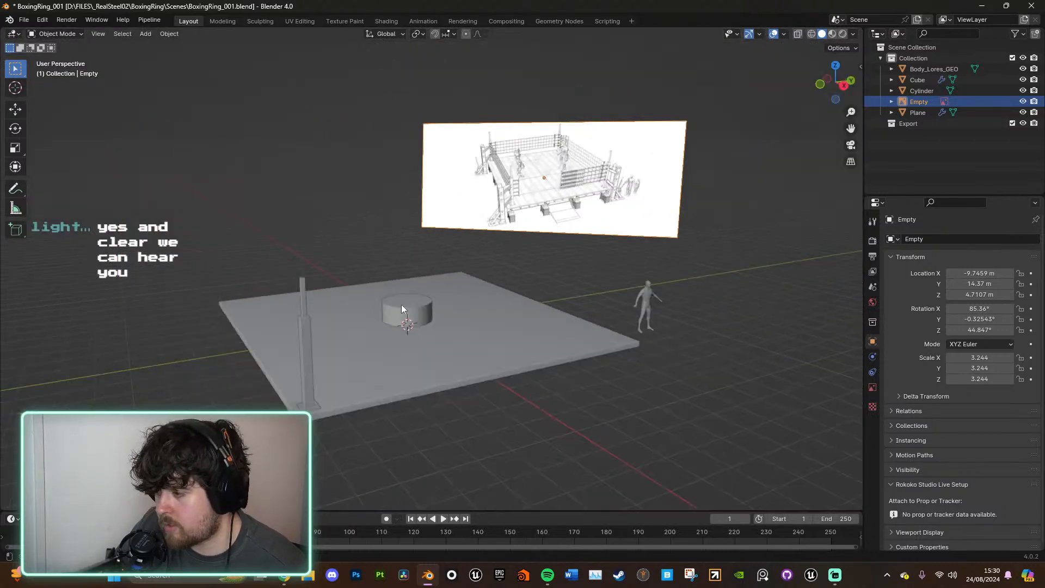
{"action": "left_click", "coordinate": [414, 310]}
{"action": "scroll", "coordinate": [488, 384], "scroll_direction": "up", "scroll_amount": 5}
{"action": "scroll", "coordinate": [525, 394], "scroll_direction": "down", "scroll_amount": 4}
{"action": "scroll", "coordinate": [509, 322], "scroll_direction": "up", "scroll_amount": 3}
{"action": "middle_click_drag", "start_coordinate": [495, 305], "coordinate": [637, 329]}
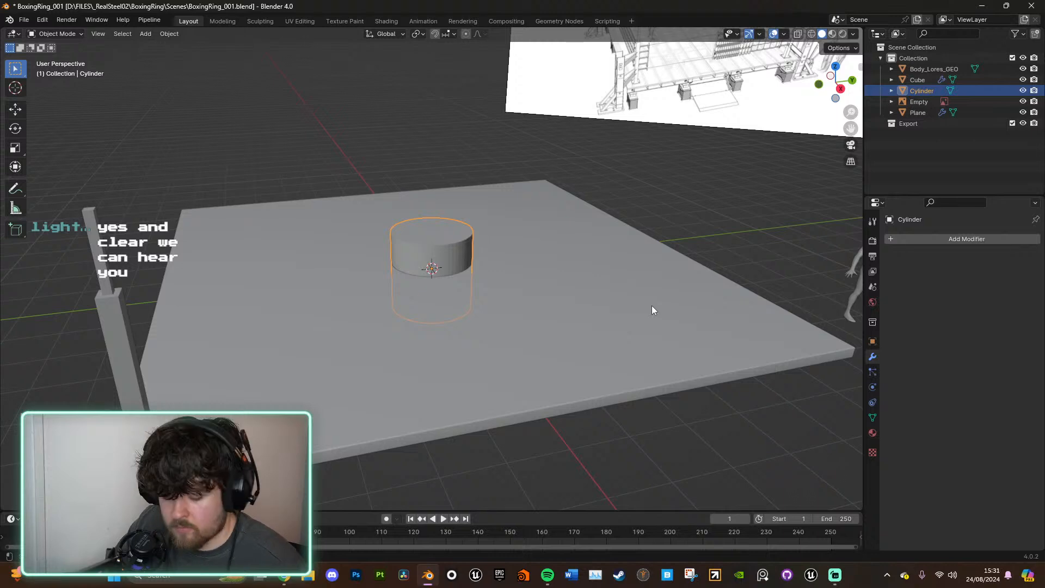
{"action": "type", "text": "rx"}
{"action": "type", "text": "90"}
{"action": "key", "text": "Return"}
Step: Scale down the cylinder's diameter, keeping its length along Y, to make a thin horizontal bar
{"action": "middle_click_drag", "start_coordinate": [658, 307], "coordinate": [634, 336]}
{"action": "key", "text": "s"}
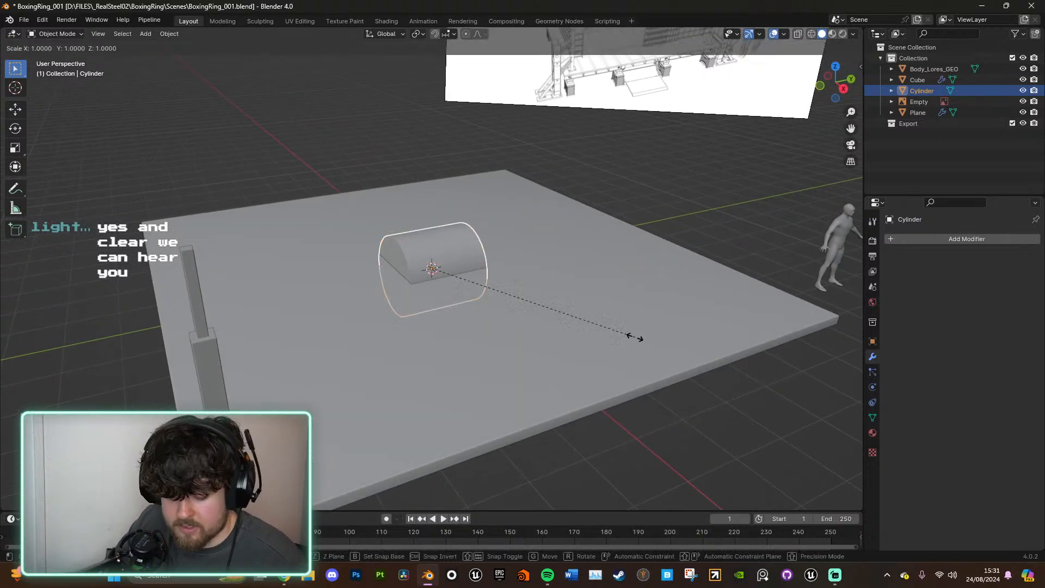
{"action": "key", "text": "shift+z"}
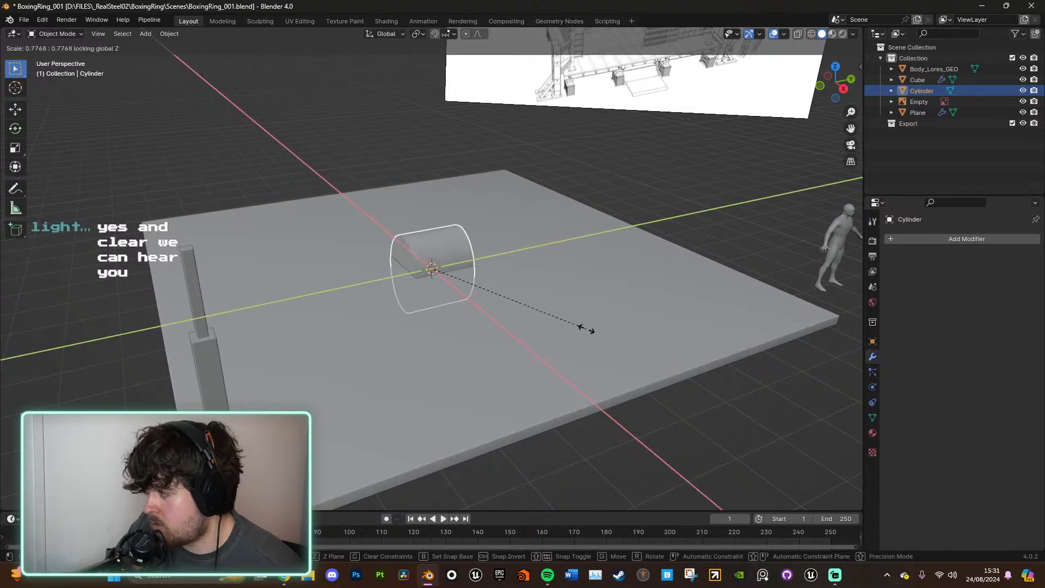
{"action": "key", "text": "shift+y"}
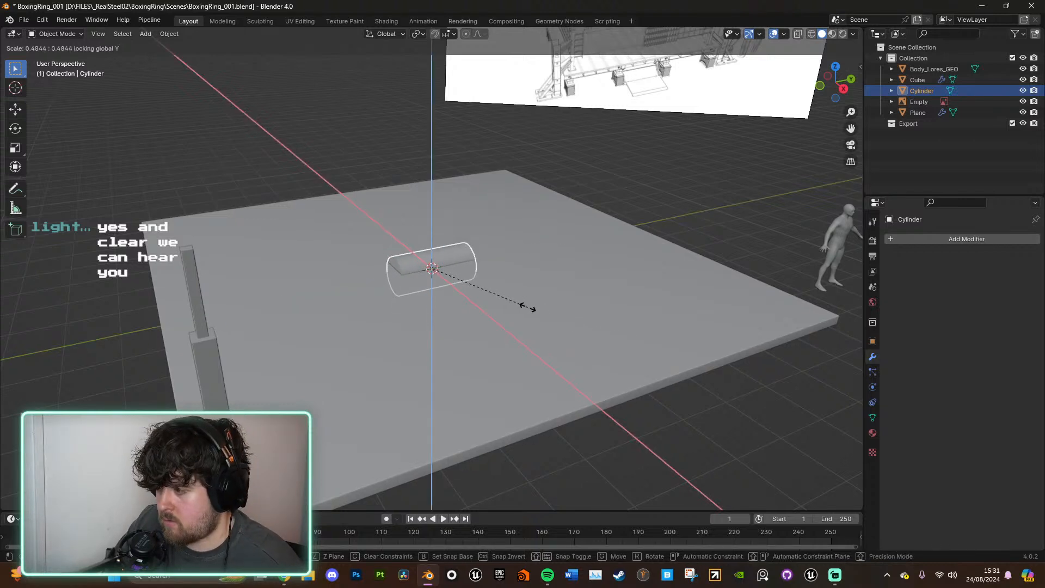
{"action": "left_click", "coordinate": [494, 279]}
Step: Move the cylinder in the XY plane to the slab's edge and raise it beside the top of the corner post's lower tier
{"action": "key", "text": "g"}
{"action": "key", "text": "shift+z"}
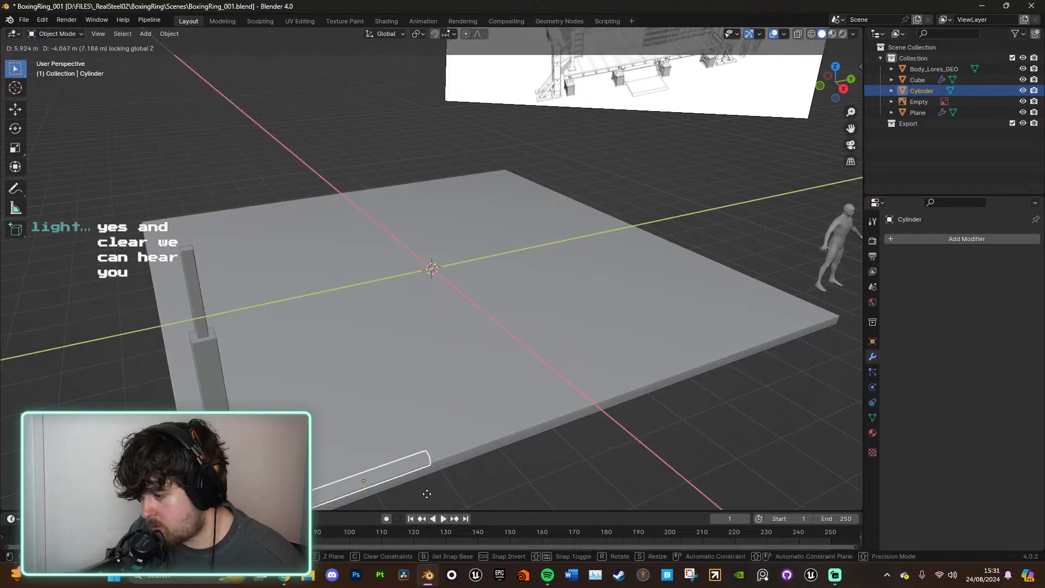
{"action": "left_click", "coordinate": [427, 493]}
{"action": "left_click", "coordinate": [843, 88]}
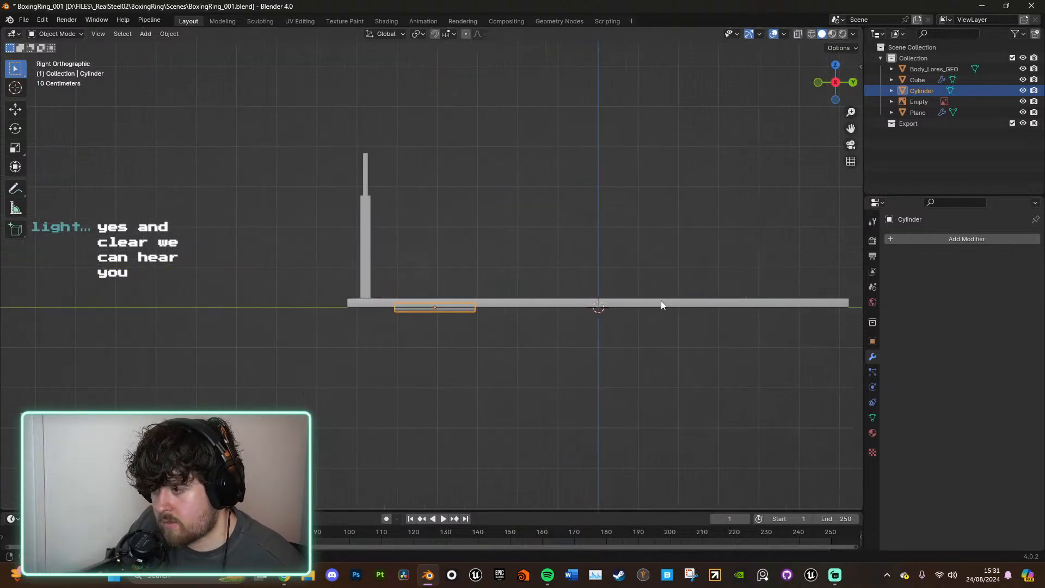
{"action": "key", "text": "g"}
{"action": "left_click", "coordinate": [573, 235]}
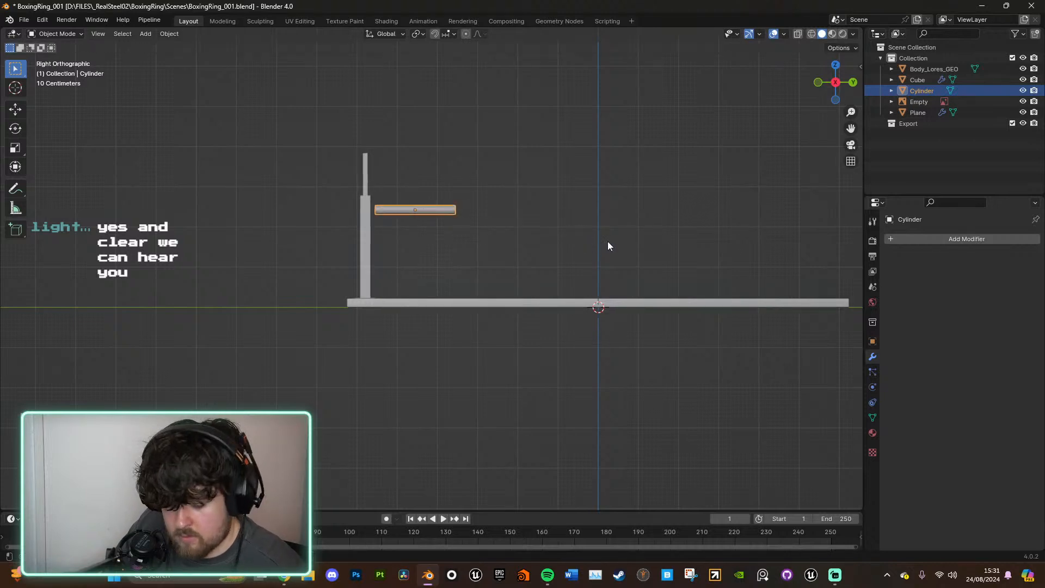
Step: Shorten the cylinder along Y and shift it along X to line up with the corner post
{"action": "key", "text": "s"}
{"action": "key", "text": "y"}
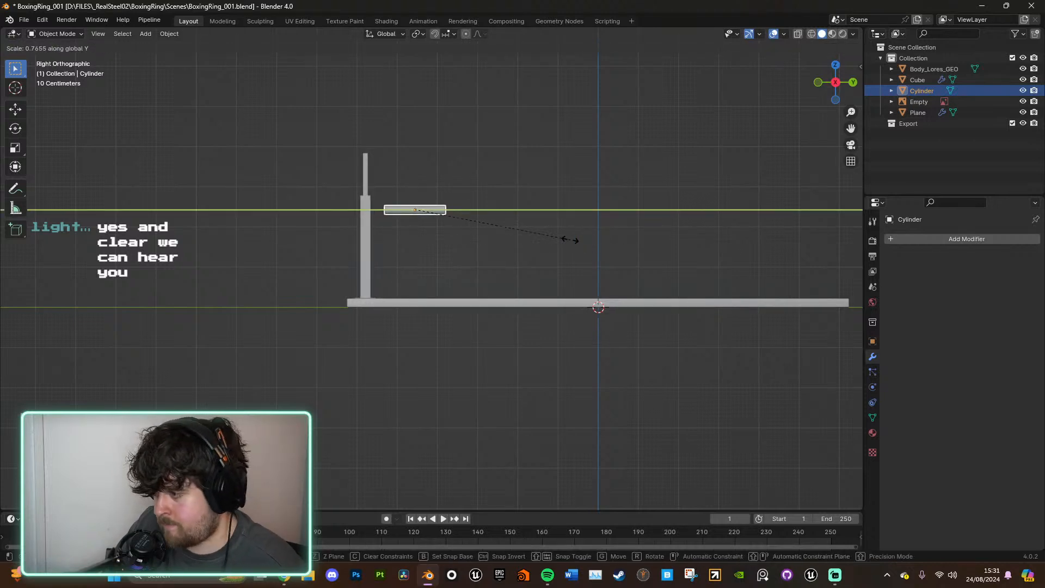
{"action": "left_click", "coordinate": [474, 226]}
{"action": "key", "text": "KP_Decimal"}
{"action": "middle_click_drag", "start_coordinate": [503, 269], "coordinate": [484, 302]}
{"action": "key", "text": "g"}
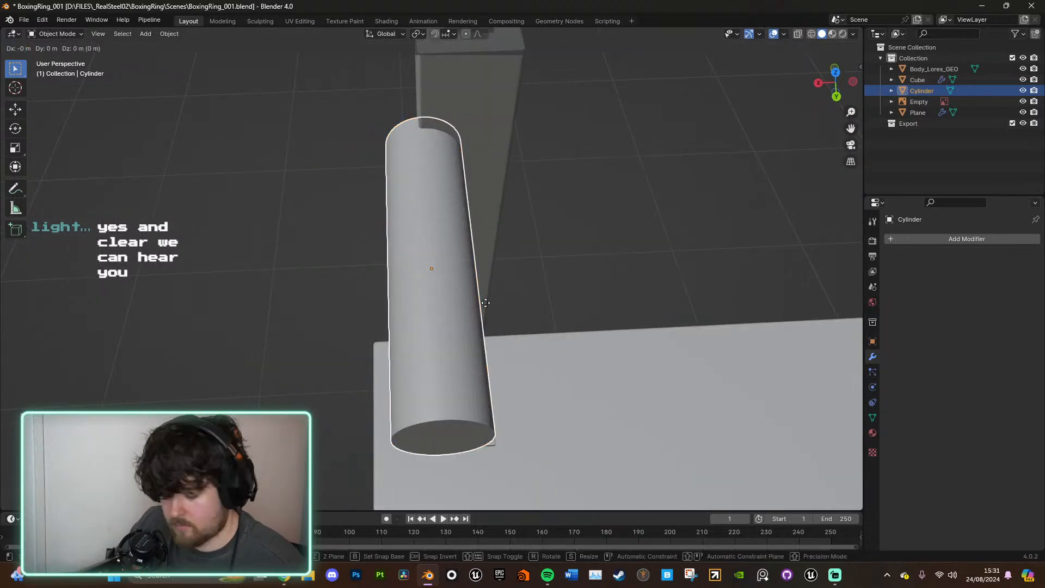
{"action": "key", "text": "x"}
{"action": "left_click", "coordinate": [655, 273]}
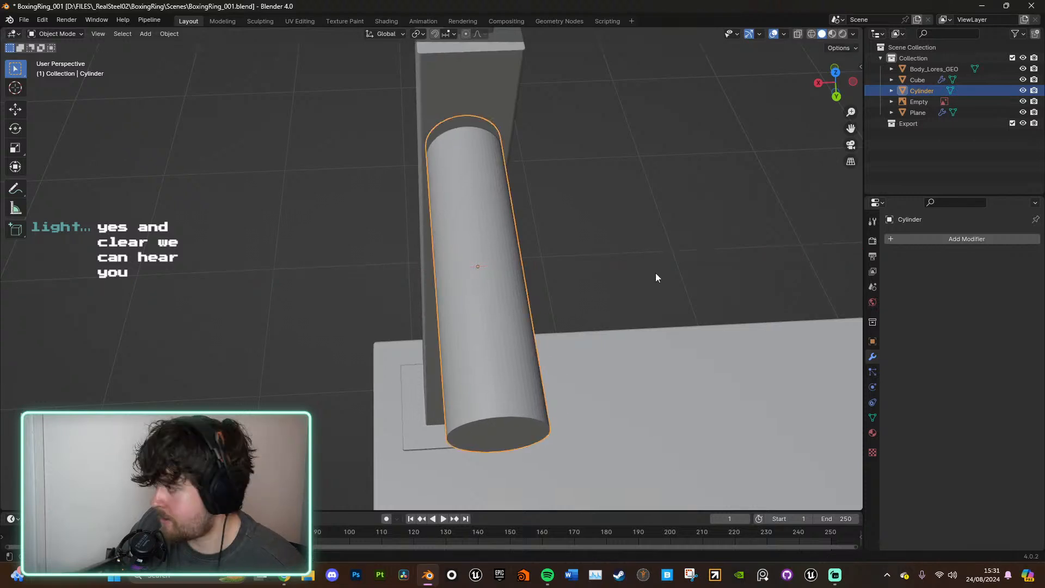
Step: Scale the cylinder's thickness to less than half, excluding Y, and compare it with the post
{"action": "key", "text": "s"}
{"action": "key", "text": "x"}
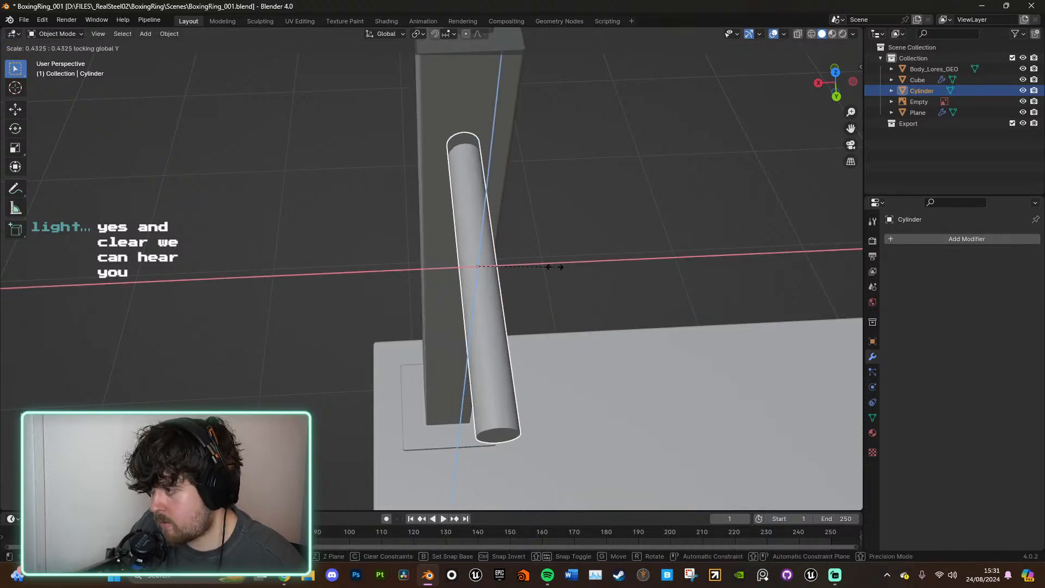
{"action": "left_click", "coordinate": [562, 270]}
{"action": "middle_click_drag", "start_coordinate": [561, 267], "coordinate": [682, 216]}
{"action": "scroll", "coordinate": [681, 215], "scroll_direction": "down", "scroll_amount": 6}
{"action": "middle_click_drag", "start_coordinate": [593, 360], "coordinate": [619, 338]}
{"action": "scroll", "coordinate": [631, 338], "scroll_direction": "down", "scroll_amount": 3}
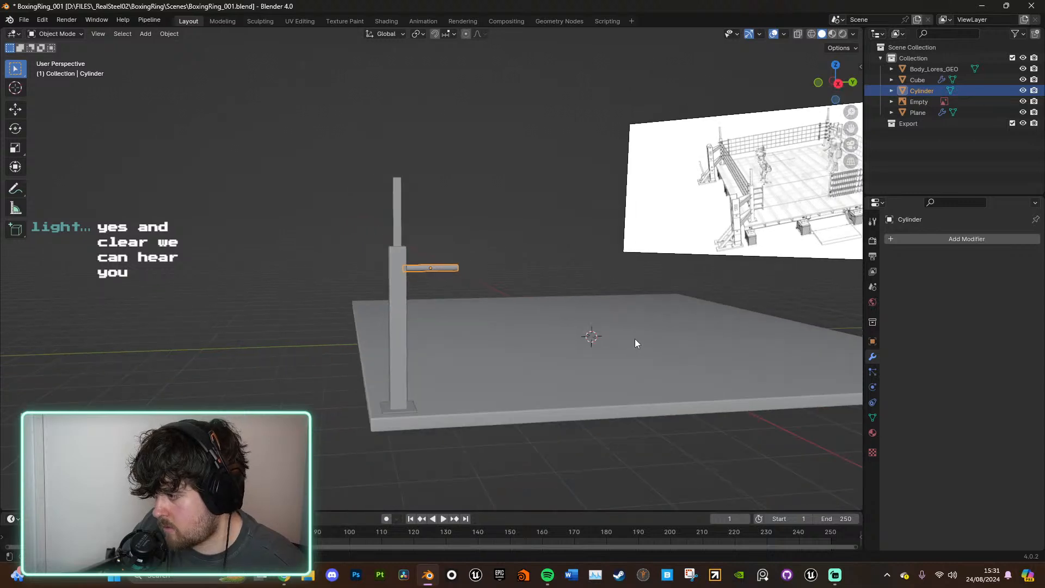
Step: Adjust the cylinder's length in Edit Mode by moving its outer end face along Y, then return to Object Mode
{"action": "middle_click_drag", "start_coordinate": [692, 324], "coordinate": [594, 327]}
{"action": "middle_click_drag", "start_coordinate": [471, 303], "coordinate": [576, 282], "text": "shift"}
{"action": "scroll", "coordinate": [575, 277], "scroll_direction": "up", "scroll_amount": 3}
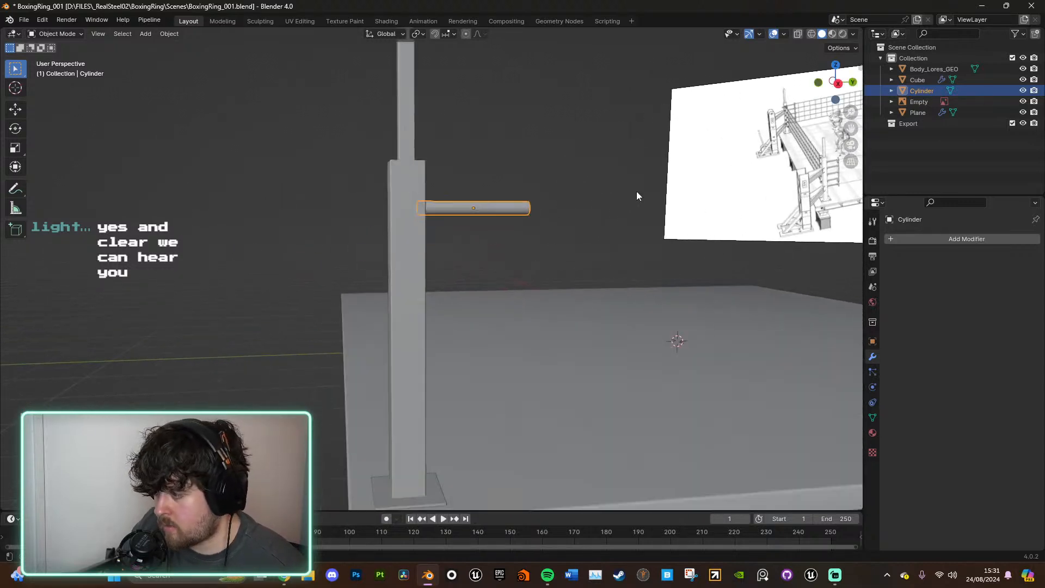
{"action": "left_click", "coordinate": [838, 84]}
{"action": "scroll", "coordinate": [766, 173], "scroll_direction": "up", "scroll_amount": 1}
{"action": "key", "text": "Tab"}
{"action": "middle_click_drag", "start_coordinate": [728, 239], "coordinate": [461, 175]}
{"action": "left_click", "coordinate": [535, 212]}
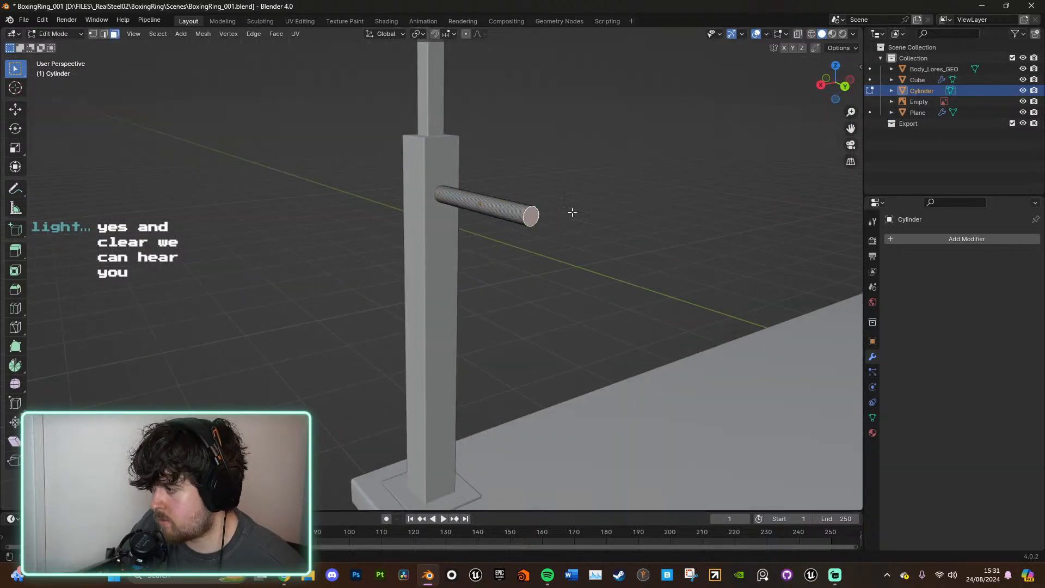
{"action": "left_click", "coordinate": [822, 87]}
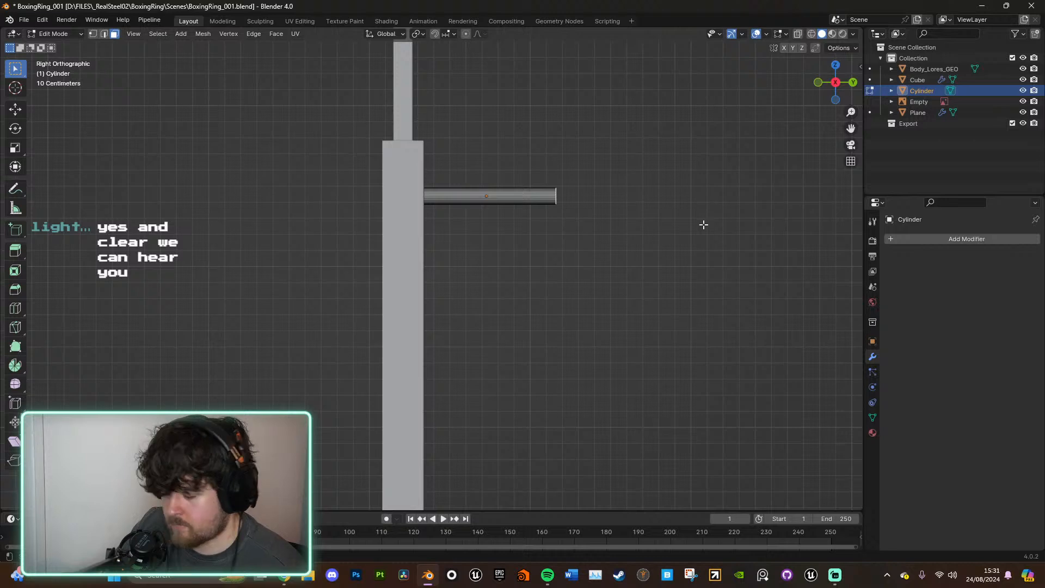
{"action": "key", "text": "g"}
{"action": "key", "text": "y"}
{"action": "left_click", "coordinate": [683, 223]}
{"action": "scroll", "coordinate": [683, 227], "scroll_direction": "down", "scroll_amount": 4}
{"action": "scroll", "coordinate": [683, 227], "scroll_direction": "down", "scroll_amount": 3}
{"action": "middle_click_drag", "start_coordinate": [684, 227], "coordinate": [691, 275]}
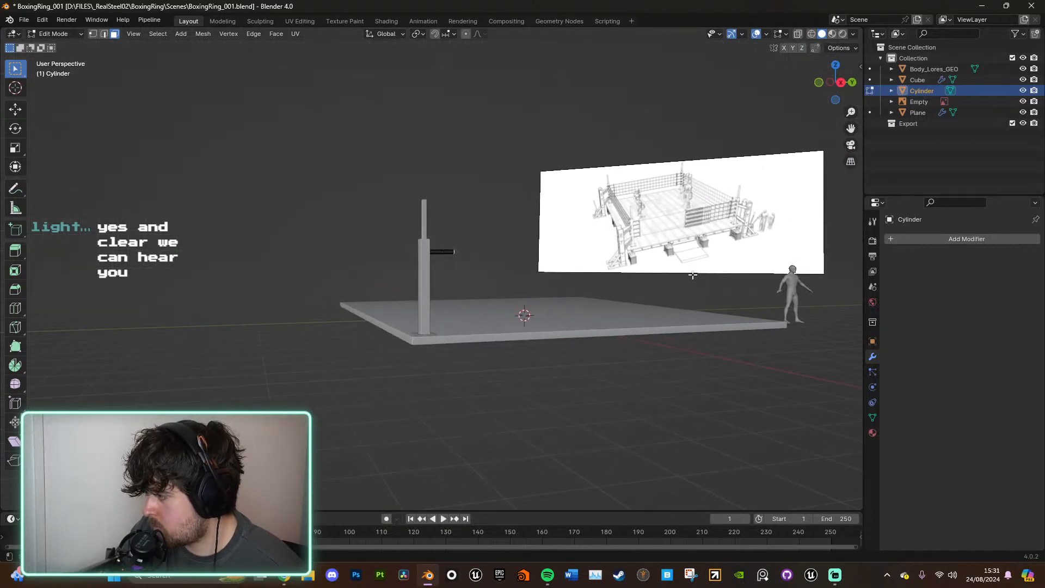
{"action": "key", "text": "Tab"}
Step: Duplicate the cylinder twice straight down along Z, spacing the copies below it on the post
{"action": "scroll", "coordinate": [780, 281], "scroll_direction": "up", "scroll_amount": 5}
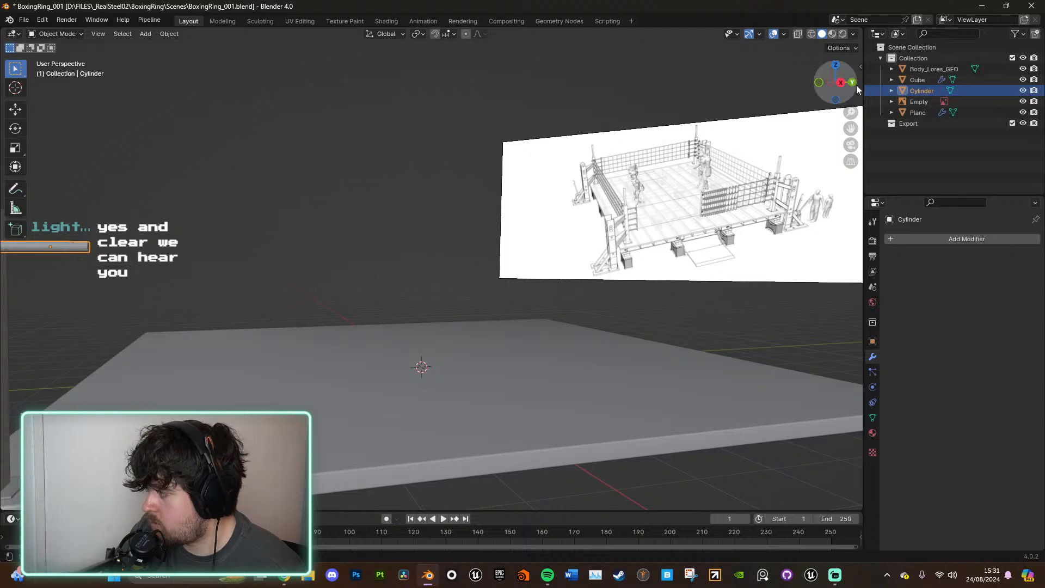
{"action": "left_click", "coordinate": [840, 84]}
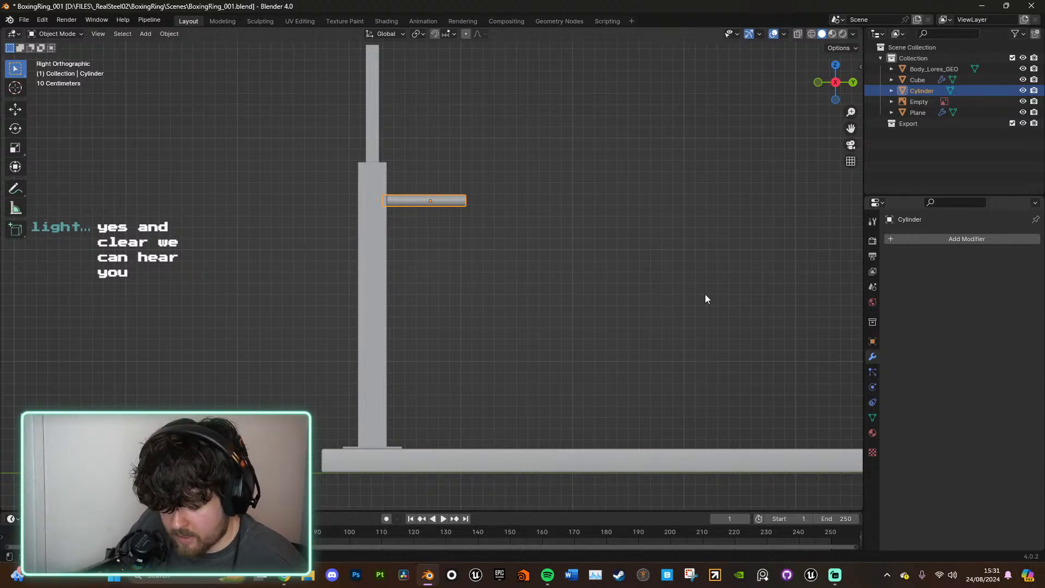
{"action": "key", "text": "shift+d"}
{"action": "key", "text": "z"}
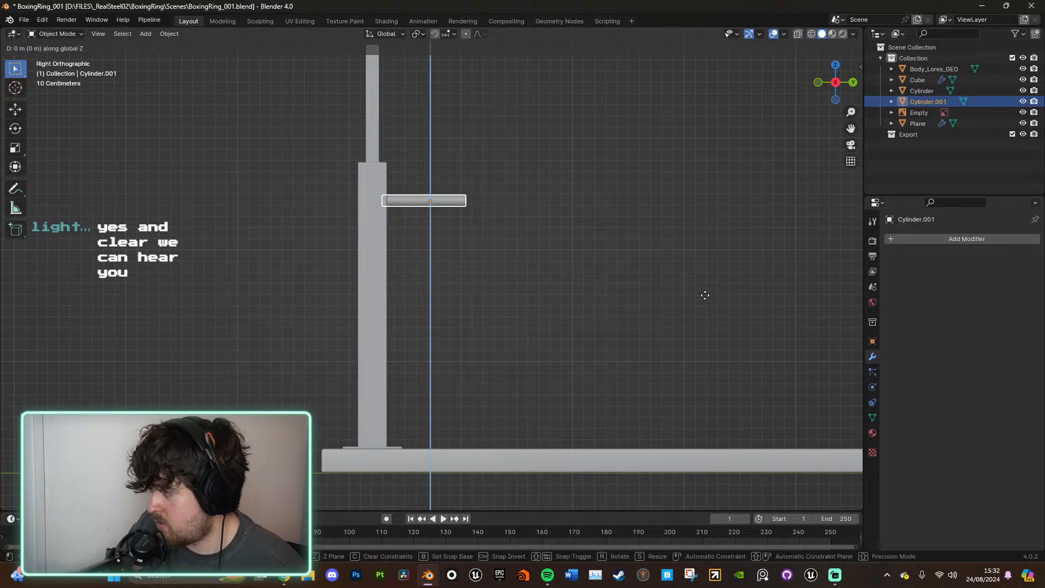
{"action": "left_click", "coordinate": [704, 322]}
{"action": "key", "text": "shift+d"}
{"action": "key", "text": "z"}
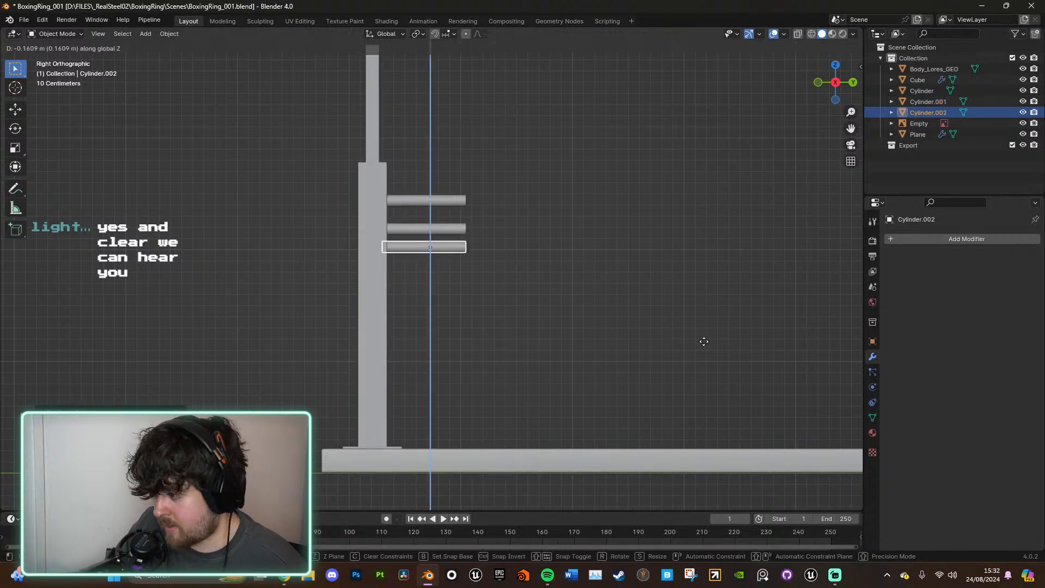
{"action": "left_click", "coordinate": [703, 354]}
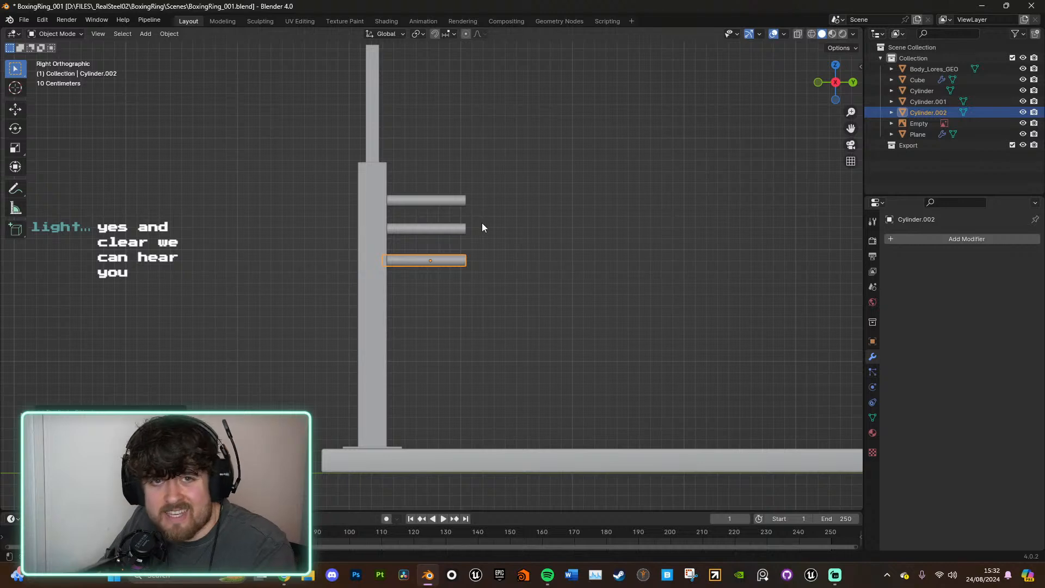
Step: Delete the two duplicated cylinders below the original
{"action": "key", "text": "Delete"}
{"action": "left_click", "coordinate": [450, 229]}
{"action": "key", "text": "Delete"}
Step: Select the remaining cylinder and add an Array modifier to it
{"action": "left_click", "coordinate": [451, 206]}
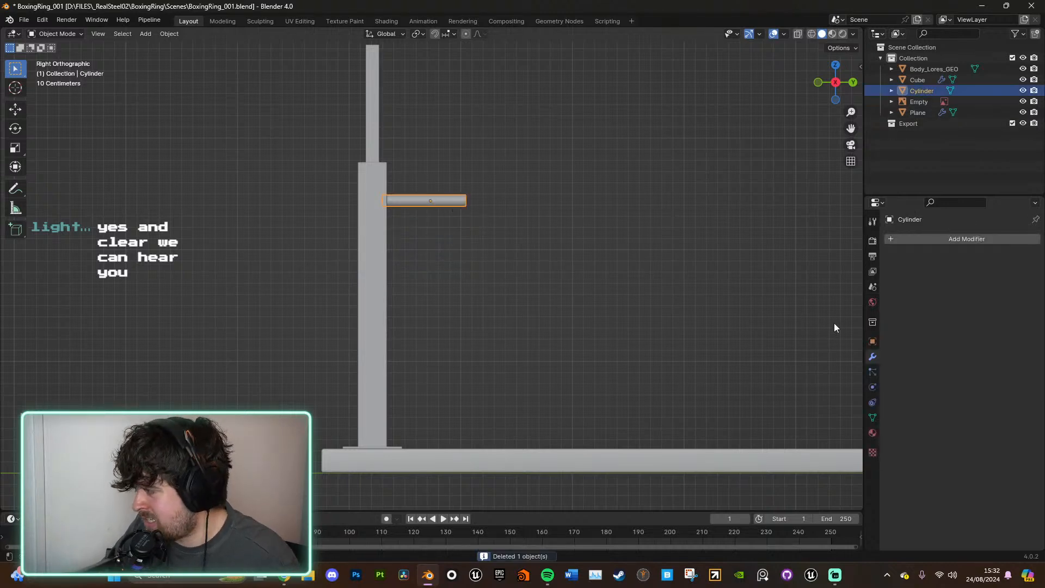
{"action": "left_click", "coordinate": [932, 240]}
{"action": "left_click", "coordinate": [935, 239]}
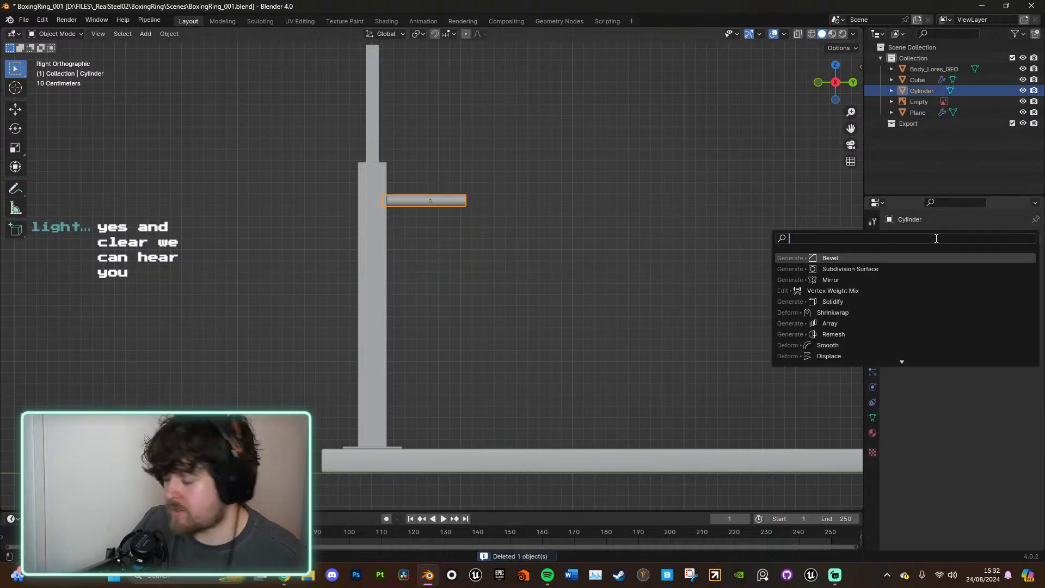
{"action": "type", "text": "arra"}
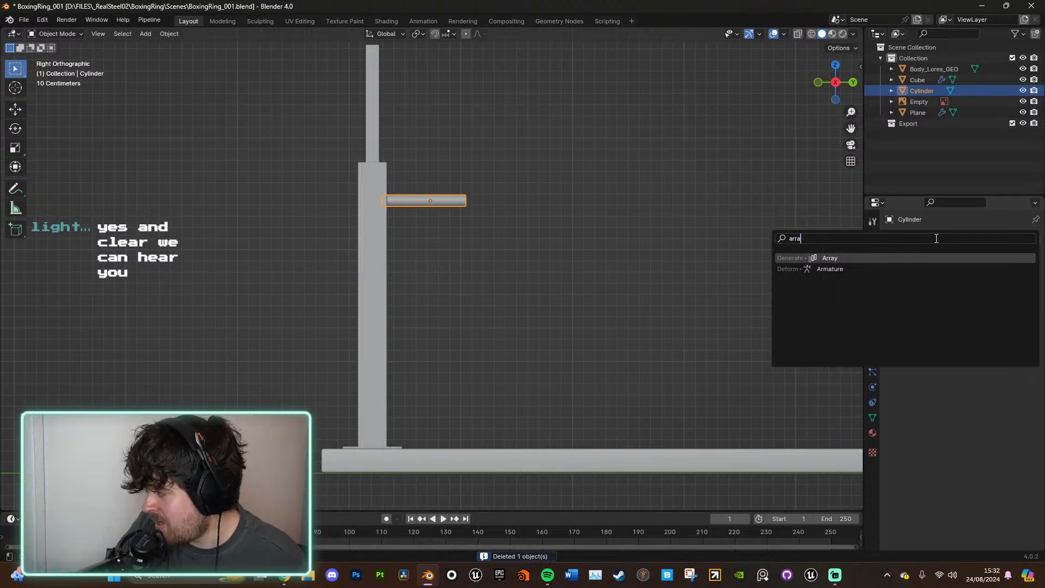
{"action": "left_click", "coordinate": [906, 258]}
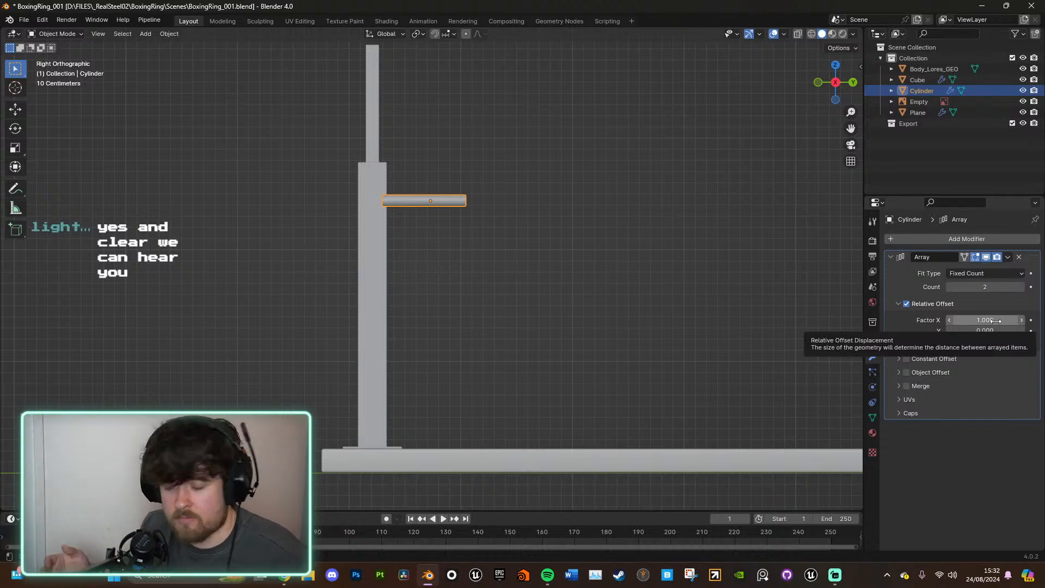
Step: Set the Array modifier's relative offset Factor X to 0 on the cylinder
{"action": "middle_click_drag", "start_coordinate": [671, 301], "coordinate": [569, 356]}
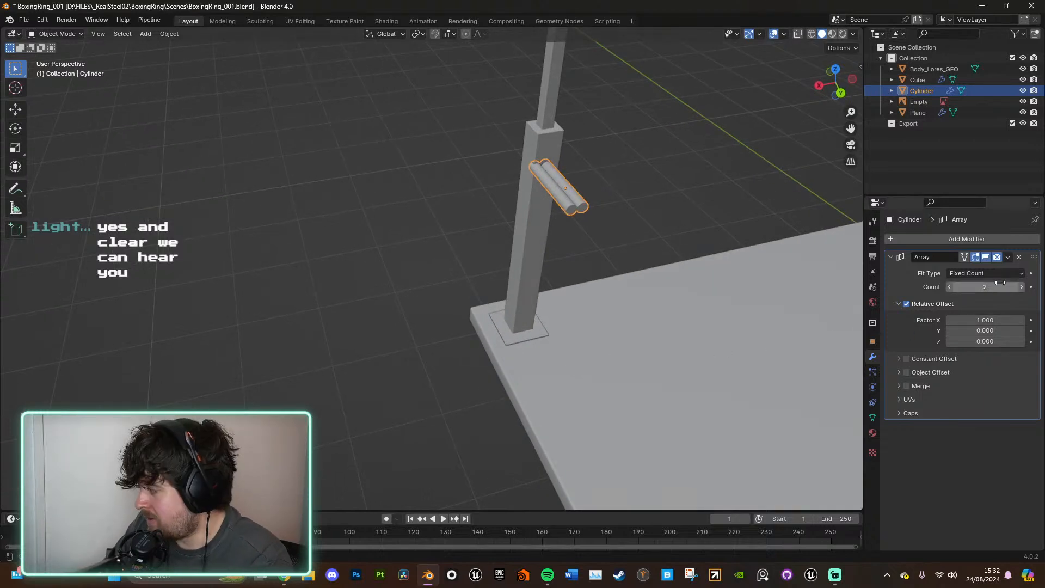
{"action": "middle_click_drag", "start_coordinate": [635, 249], "coordinate": [585, 207]}
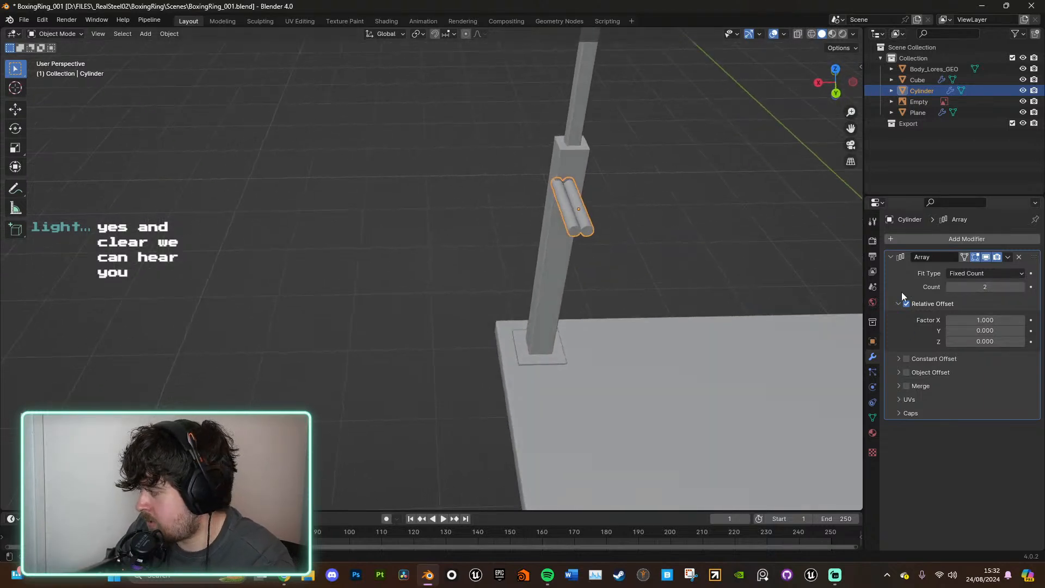
{"action": "left_click", "coordinate": [982, 320]}
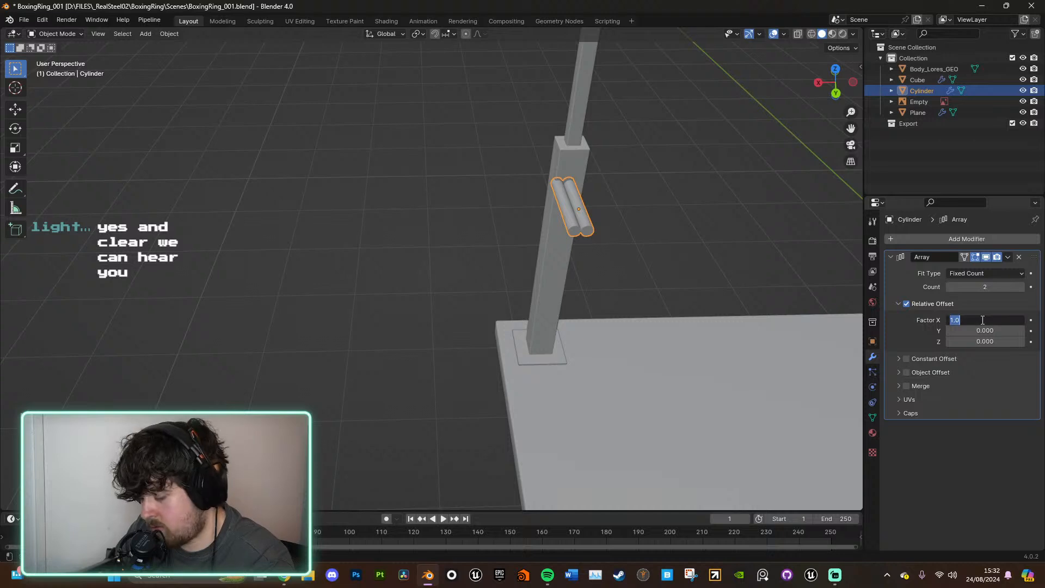
{"action": "key", "text": "Return"}
{"action": "middle_click_drag", "start_coordinate": [494, 333], "coordinate": [557, 302]}
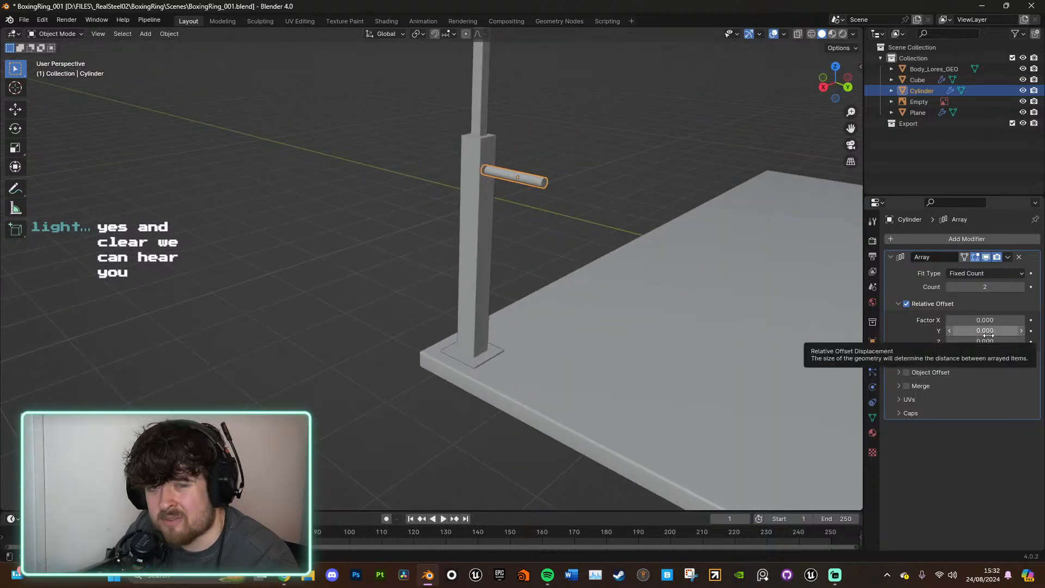
Step: Try a relative offset Z factor of 1 on the cylinder's array, restoring it to 0
{"action": "left_click", "coordinate": [988, 340]}
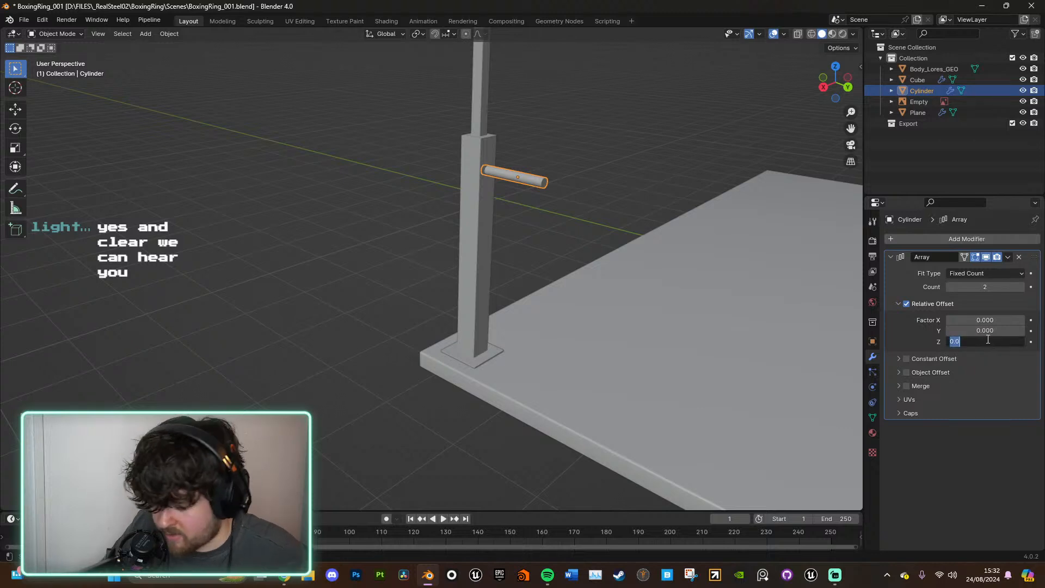
{"action": "type", "text": "1"}
{"action": "key", "text": "Return"}
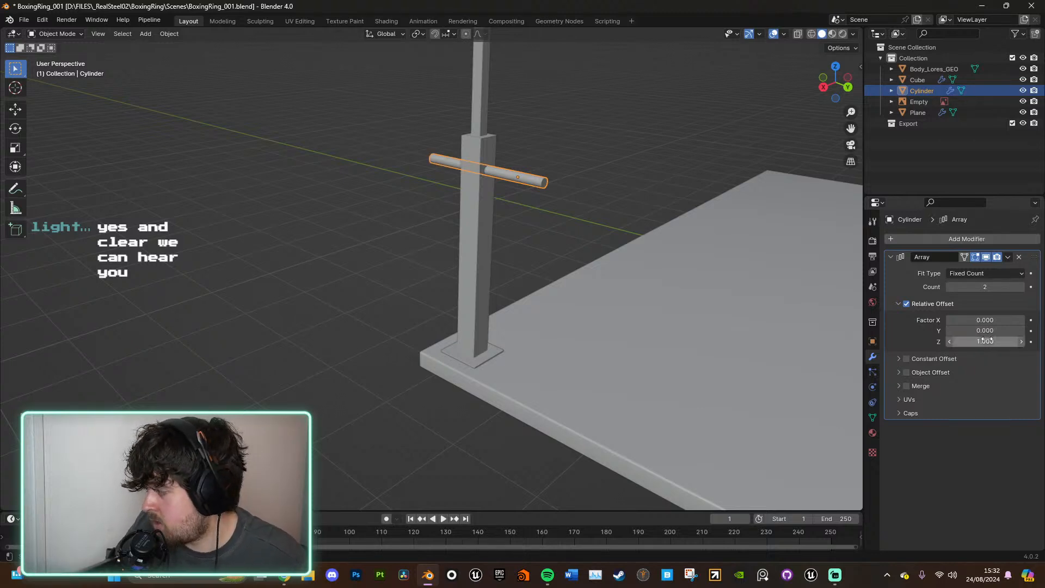
{"action": "left_click", "coordinate": [988, 339]}
{"action": "type", "text": "0"}
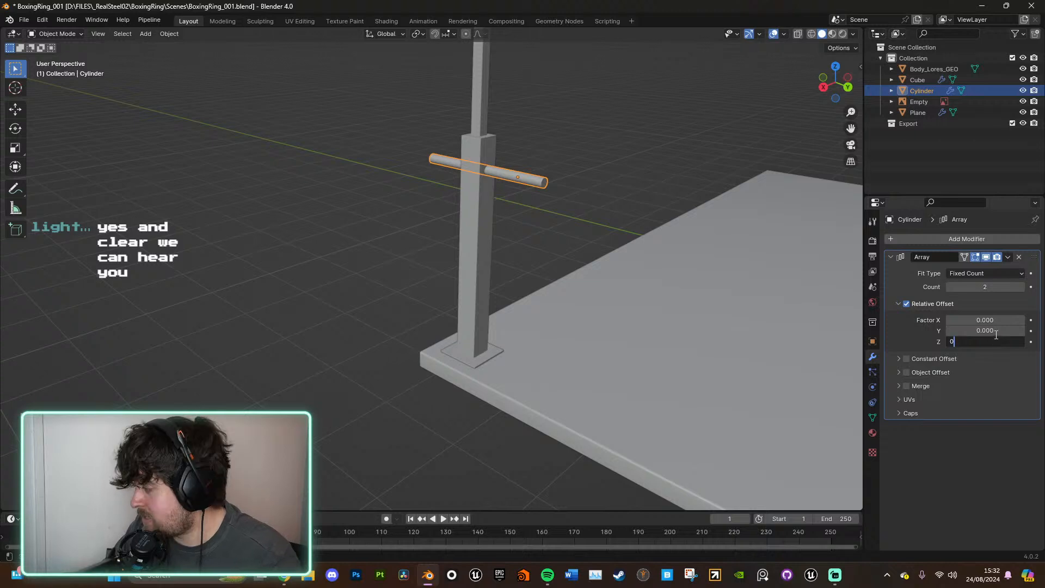
{"action": "key", "text": "Return"}
Step: Set the array's relative offset Y factor to 1, and reverse it to -1 so the copy stacks below the cylinder
{"action": "left_click", "coordinate": [991, 329]}
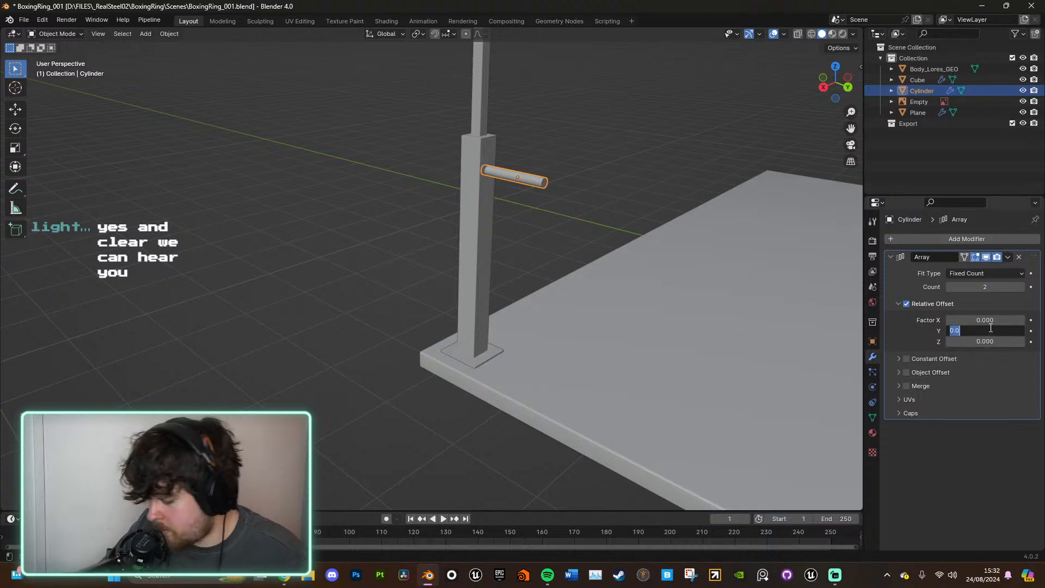
{"action": "type", "text": "1"}
{"action": "key", "text": "Return"}
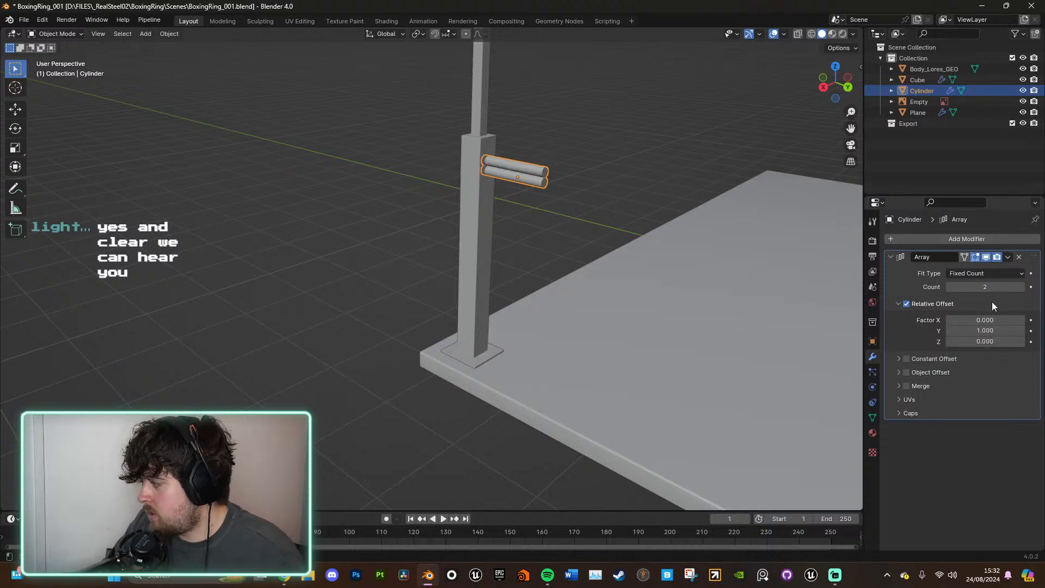
{"action": "left_click", "coordinate": [980, 329]}
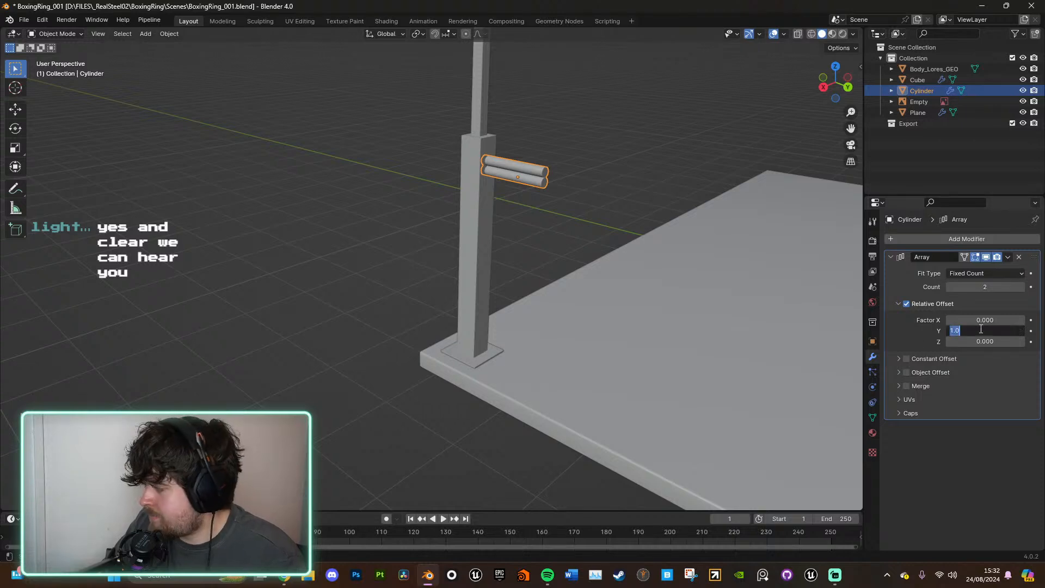
{"action": "type", "text": "-1"}
{"action": "key", "text": "Return"}
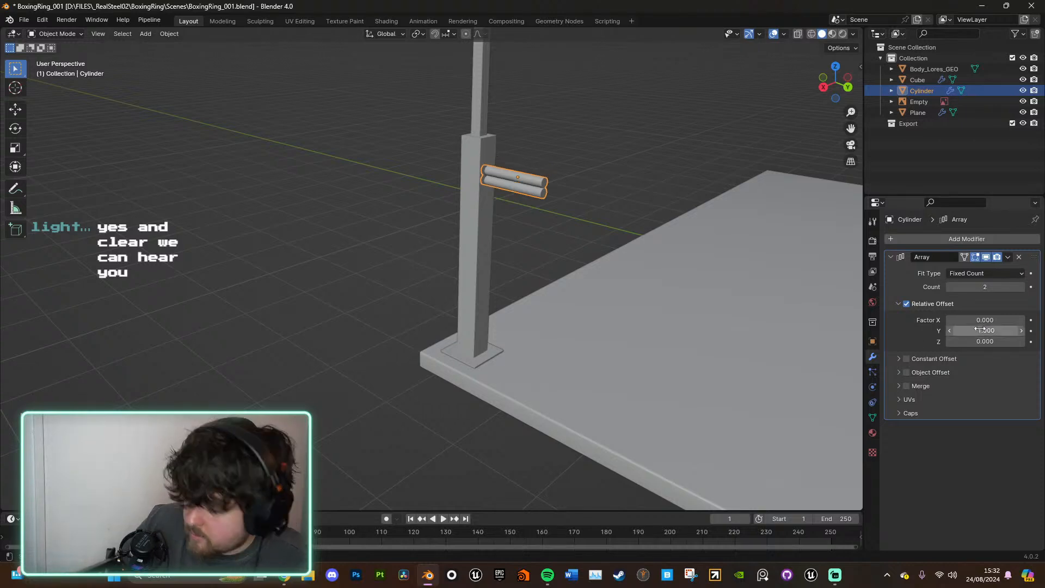
Step: Increase the array count to 5 bars
{"action": "middle_click_drag", "start_coordinate": [680, 283], "coordinate": [763, 264]}
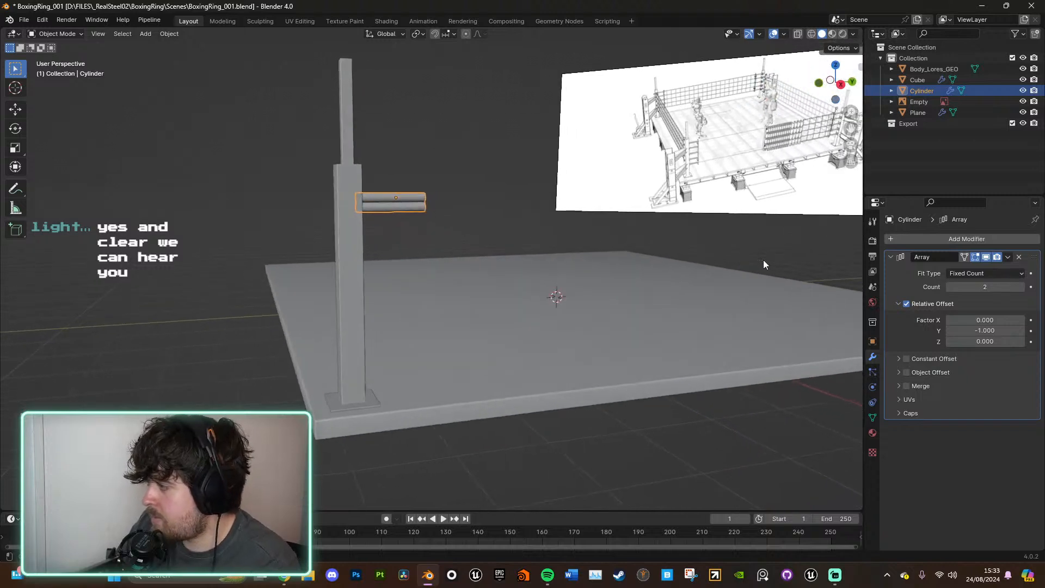
{"action": "left_click", "coordinate": [1021, 287]}
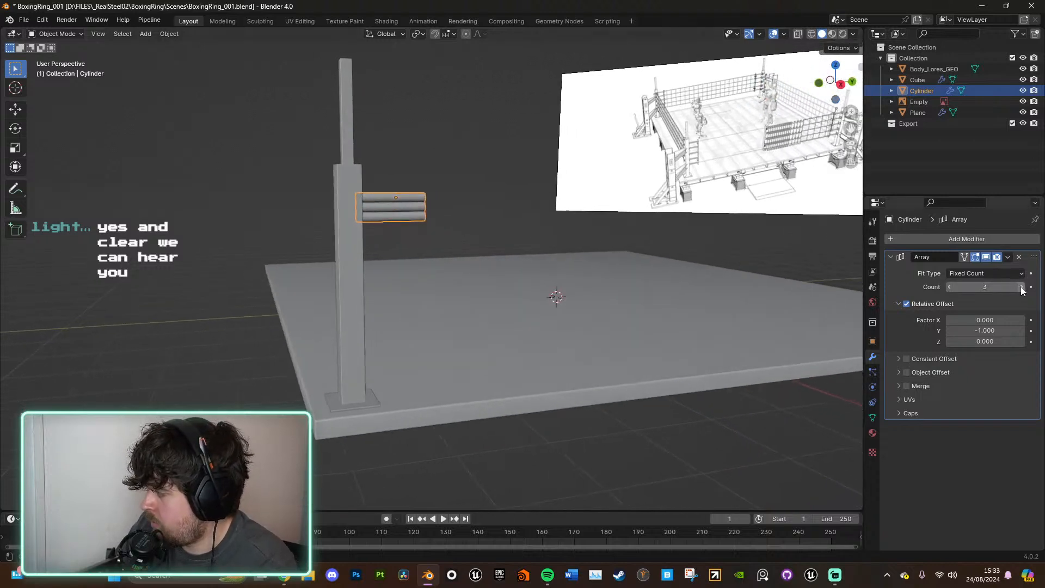
{"action": "left_click", "coordinate": [1020, 287]}
{"action": "left_click", "coordinate": [1021, 287]}
{"action": "middle_click_drag", "start_coordinate": [820, 308], "coordinate": [608, 264]}
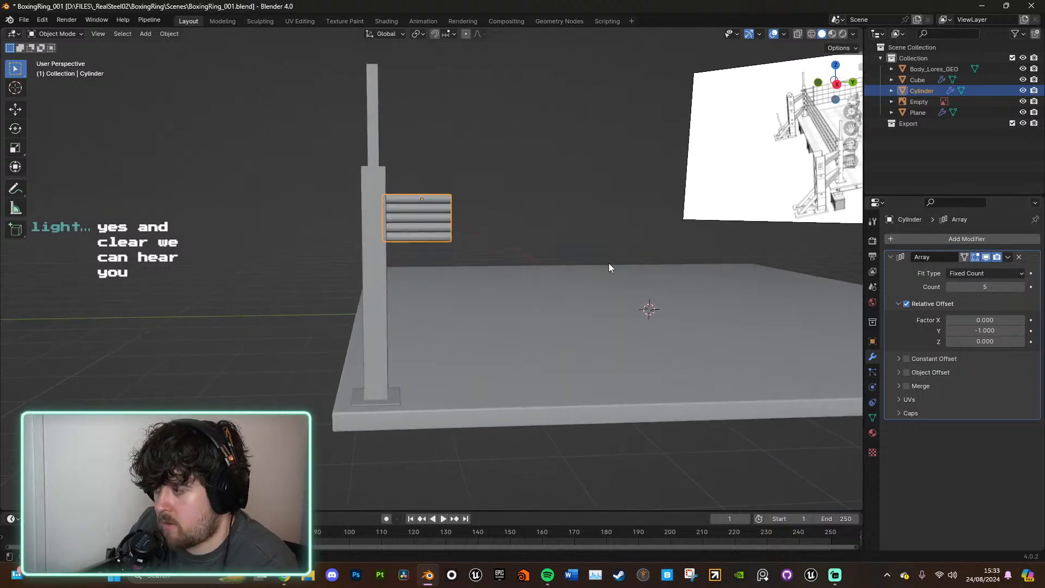
Step: Spread the bars down the post in the right orthographic view by setting the relative offset Y factor to -3.5
{"action": "left_click", "coordinate": [836, 84]}
{"action": "double_click", "coordinate": [985, 330]}
{"action": "type", "text": "-2"}
{"action": "key", "text": "Return"}
{"action": "left_click_drag", "start_coordinate": [985, 330], "coordinate": [933, 330]}
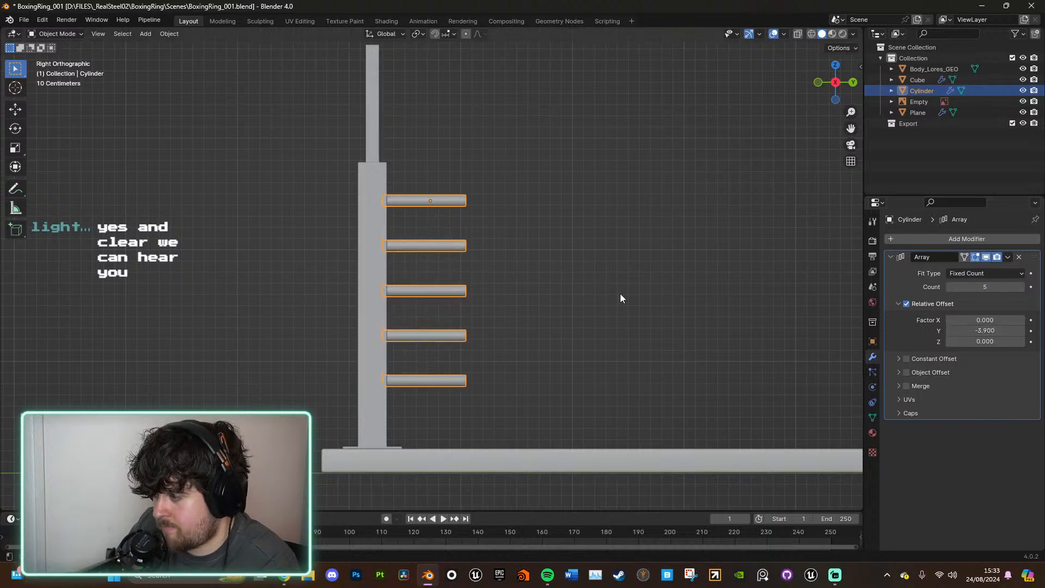
{"action": "left_click", "coordinate": [982, 330]}
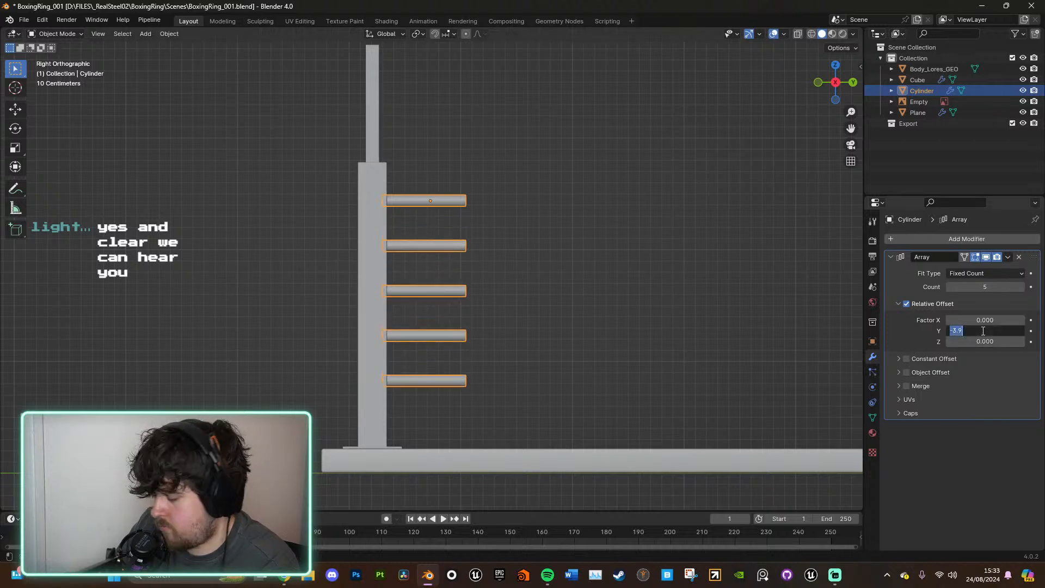
{"action": "type", "text": "-3.5"}
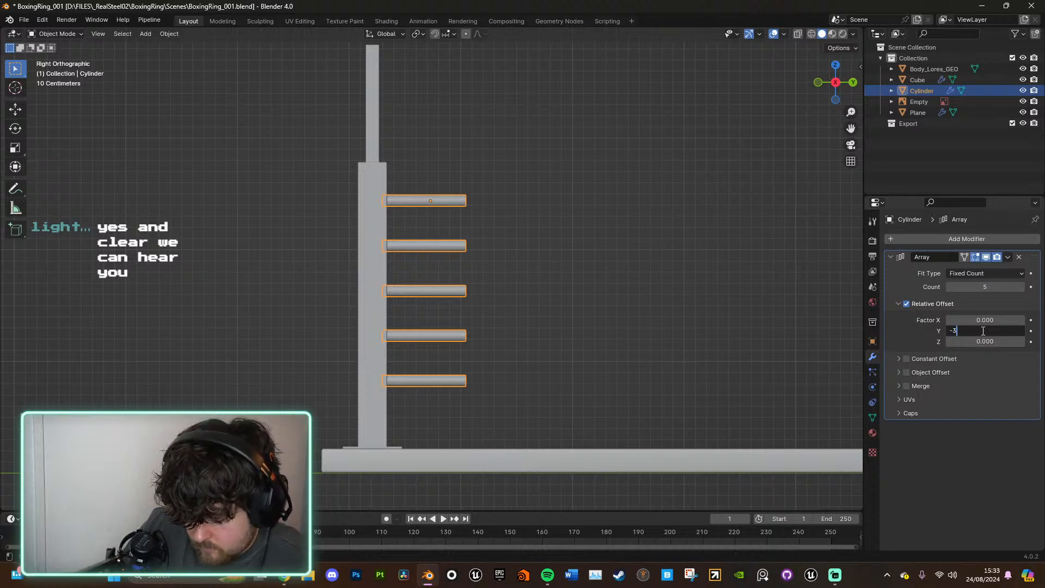
{"action": "key", "text": "Return"}
Step: Examine the arrayed bars on the corner post from several angles, comparing them with the reference image
{"action": "middle_click_drag", "start_coordinate": [642, 272], "coordinate": [693, 260]}
{"action": "scroll", "coordinate": [691, 262], "scroll_direction": "down", "scroll_amount": 5}
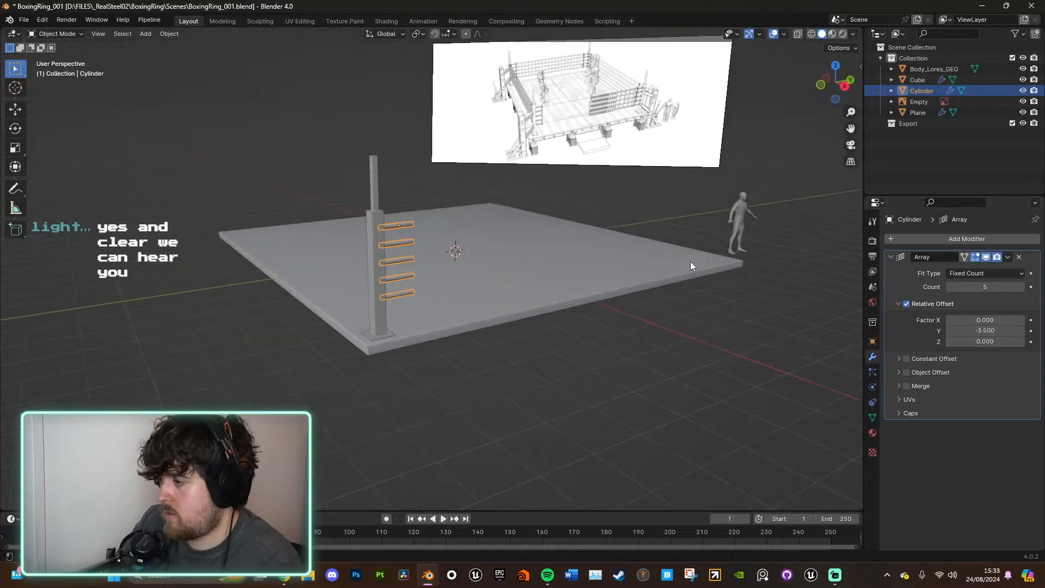
{"action": "middle_click_drag", "start_coordinate": [664, 222], "coordinate": [607, 223]}
{"action": "scroll", "coordinate": [606, 219], "scroll_direction": "up", "scroll_amount": 2}
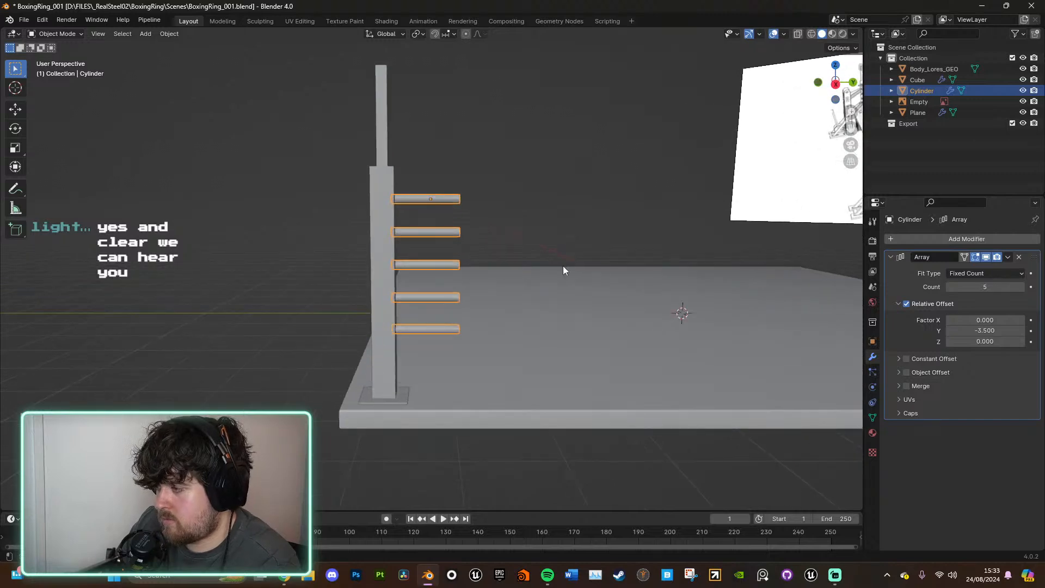
{"action": "scroll", "coordinate": [591, 236], "scroll_direction": "up", "scroll_amount": 2}
{"action": "middle_click_drag", "start_coordinate": [625, 280], "coordinate": [674, 299]}
{"action": "scroll", "coordinate": [675, 298], "scroll_direction": "down", "scroll_amount": 5}
{"action": "left_click", "coordinate": [625, 406]}
{"action": "middle_click_drag", "start_coordinate": [625, 389], "coordinate": [554, 331]}
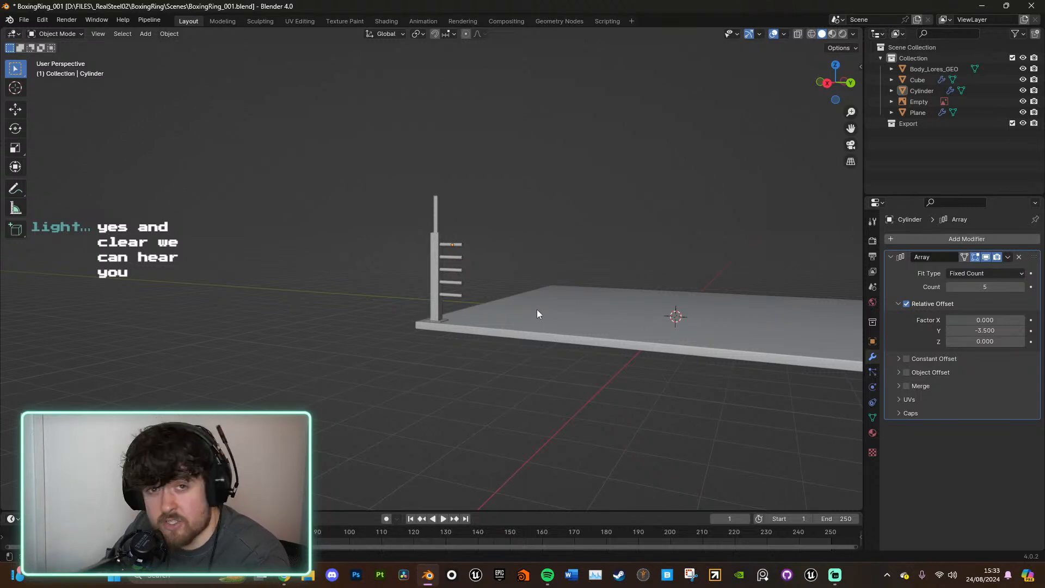
{"action": "middle_click_drag", "start_coordinate": [537, 308], "coordinate": [425, 257]}
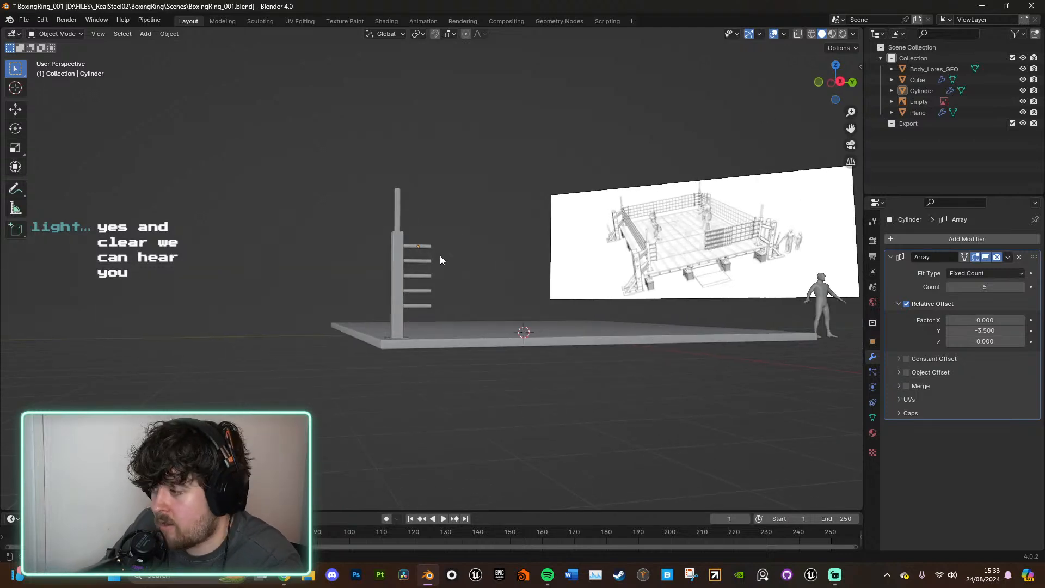
Step: Shorten the arrayed bars in Edit Mode by moving the cylinder's outer end face about 0.15 m toward the post along Y, then return to Object Mode
{"action": "left_click", "coordinate": [426, 262]}
{"action": "mouse_move", "coordinate": [504, 276]}
{"action": "middle_mouse_down"}
{"action": "mouse_move", "coordinate": [487, 284]}
{"action": "mouse_move", "coordinate": [496, 285]}
{"action": "middle_mouse_up"}
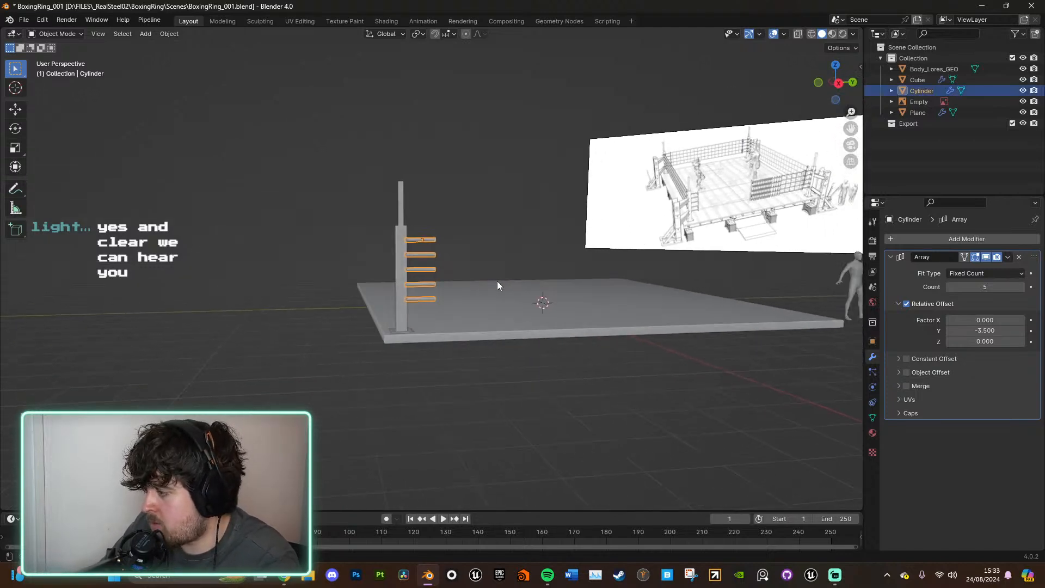
{"action": "scroll", "coordinate": [677, 232], "scroll_direction": "up", "scroll_amount": 8}
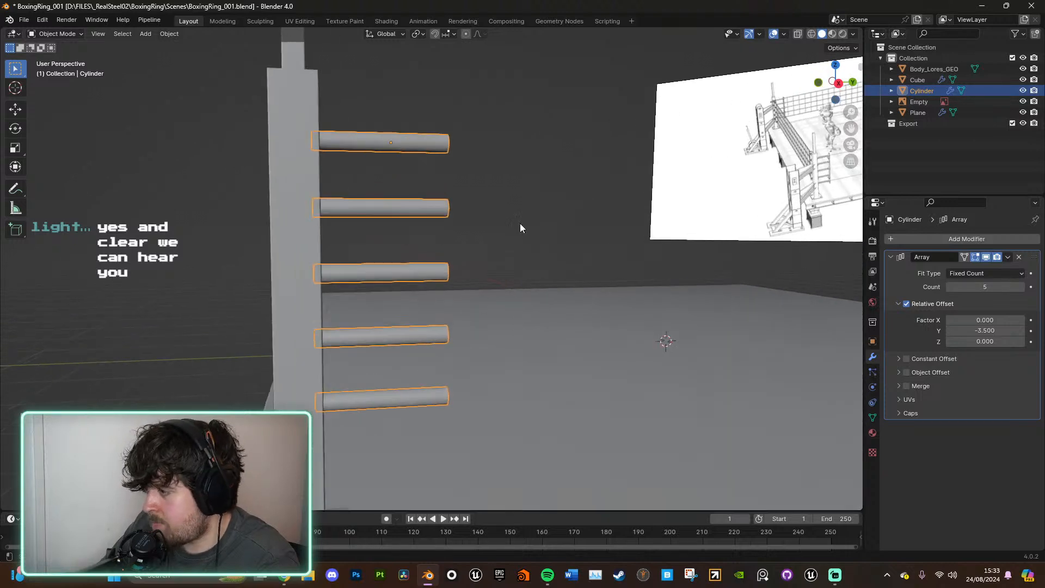
{"action": "key", "text": "Tab"}
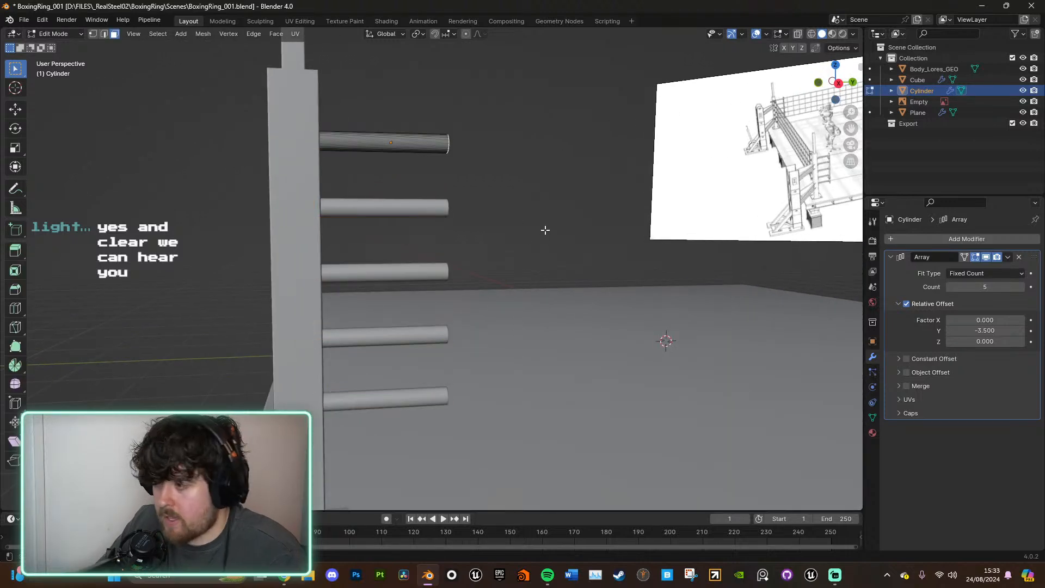
{"action": "left_click", "coordinate": [837, 83]}
{"action": "key", "text": "s"}
{"action": "key", "text": "y"}
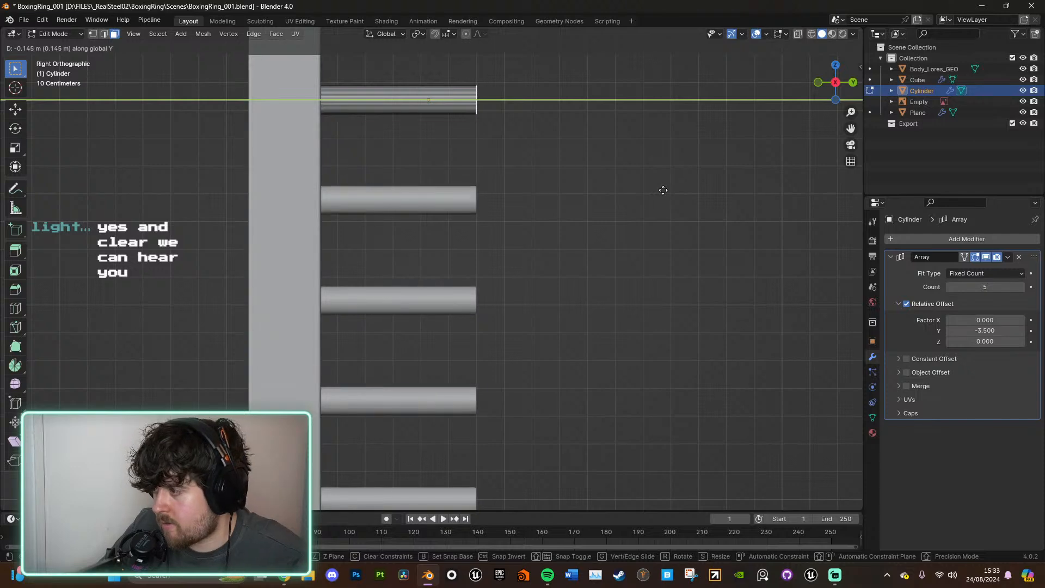
{"action": "left_click", "coordinate": [655, 190]}
{"action": "key", "text": "Tab"}
Step: Examine the horizontal bars beside the corner posts in the boxing ring reference image
{"action": "middle_click_drag", "start_coordinate": [655, 194], "coordinate": [655, 249]}
{"action": "middle_click_drag", "start_coordinate": [655, 360], "coordinate": [670, 352]}
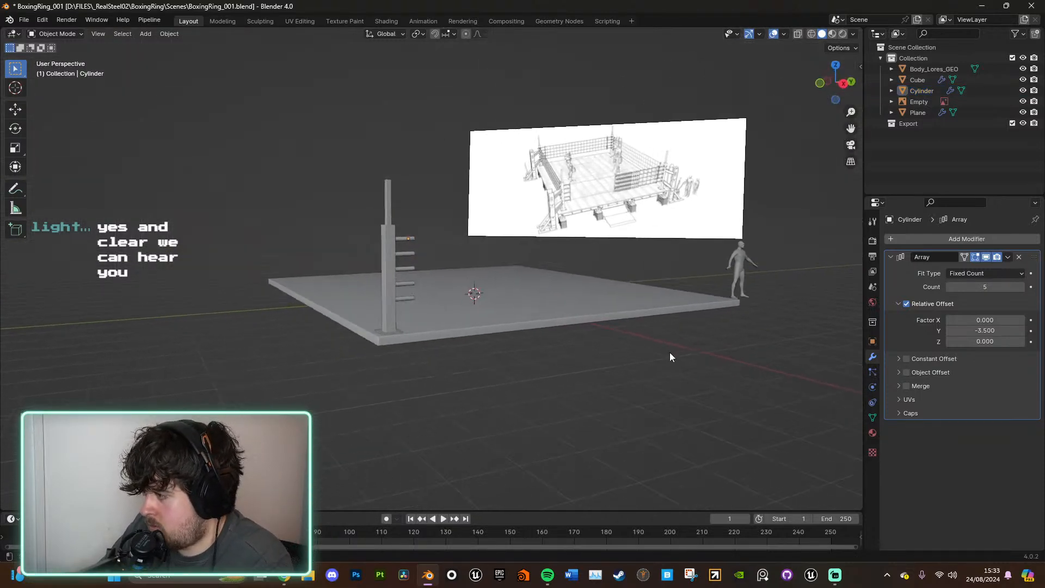
{"action": "scroll", "coordinate": [654, 289], "scroll_direction": "up", "scroll_amount": 4}
{"action": "left_click", "coordinate": [641, 212]}
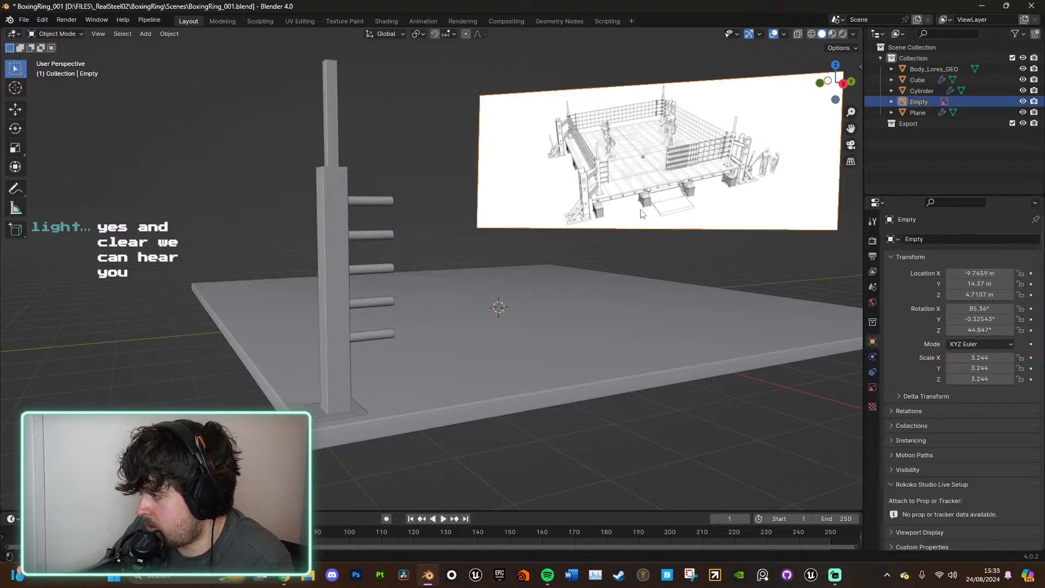
{"action": "key", "text": "KP_Decimal"}
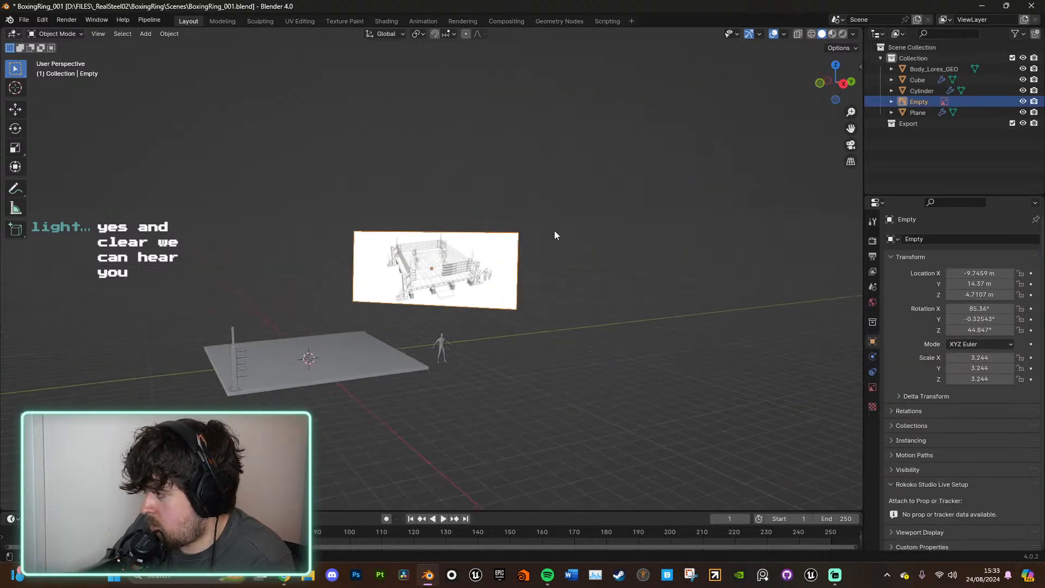
{"action": "scroll", "coordinate": [456, 278], "scroll_direction": "up", "scroll_amount": 3}
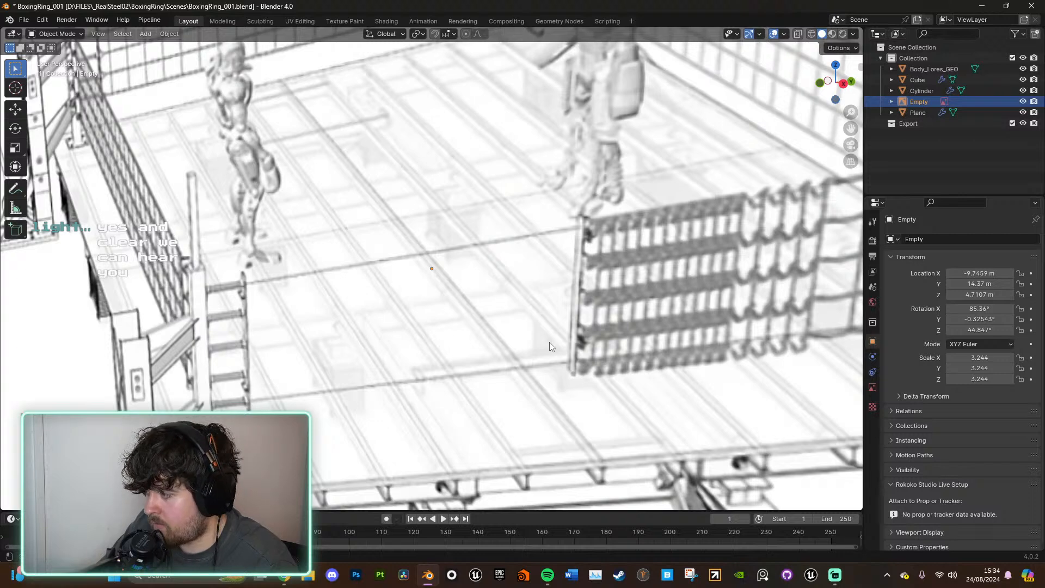
{"action": "scroll", "coordinate": [505, 351], "scroll_direction": "down", "scroll_amount": 5}
{"action": "scroll", "coordinate": [511, 367], "scroll_direction": "down", "scroll_amount": 5}
Step: Select the arrayed bars on the post, frame them and enter Edit Mode on the cylinder
{"action": "left_click", "coordinate": [322, 321]}
{"action": "scroll", "coordinate": [374, 335], "scroll_direction": "up", "scroll_amount": 6}
{"action": "key", "text": "KP_Decimal"}
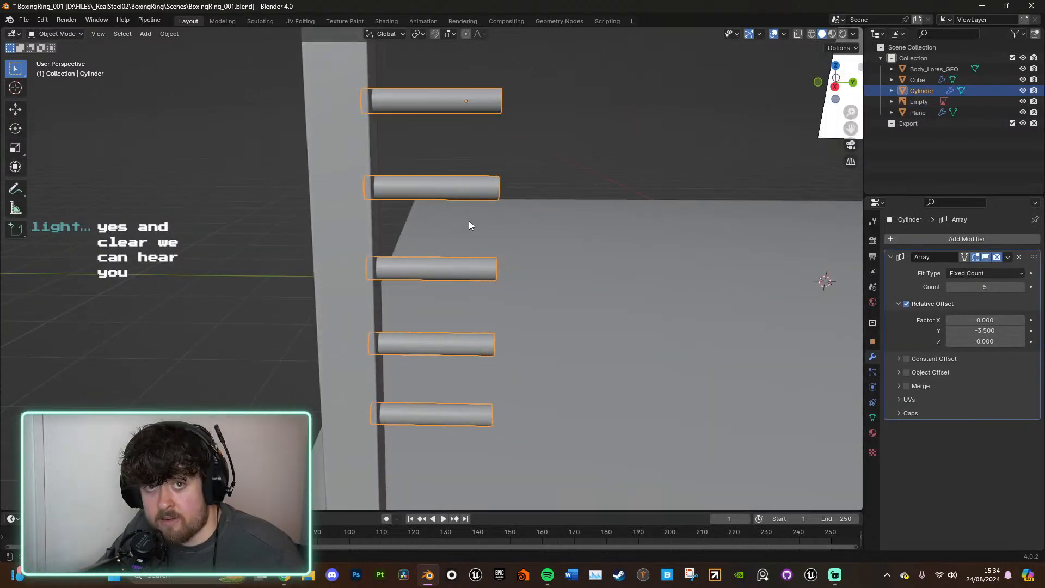
{"action": "key", "text": "Tab"}
{"action": "middle_click_drag", "start_coordinate": [504, 171], "coordinate": [506, 171]}
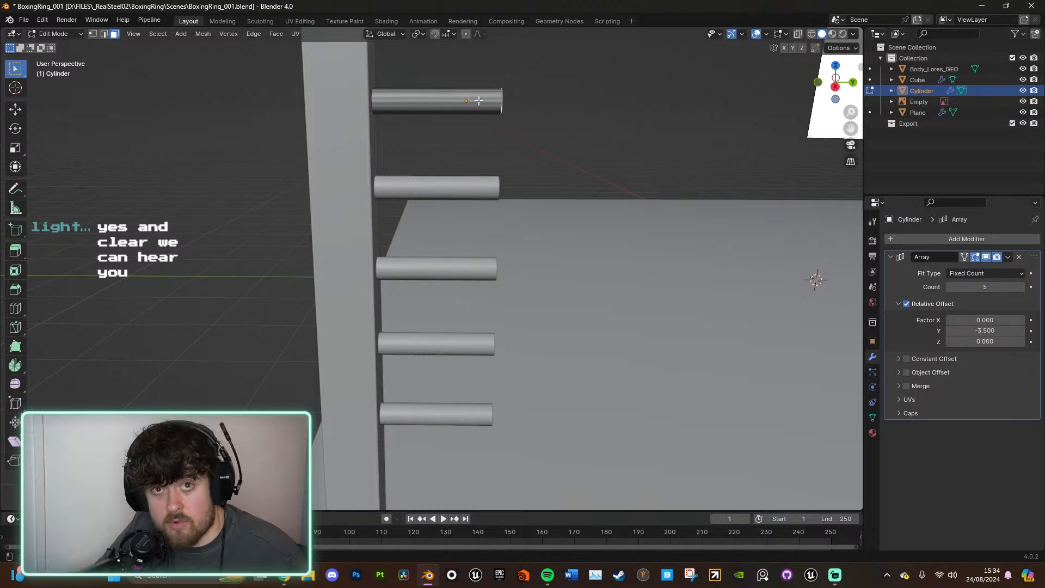
Step: Try moving the cylinder's outer end face freely away from the post, and undo the move
{"action": "key", "text": "g"}
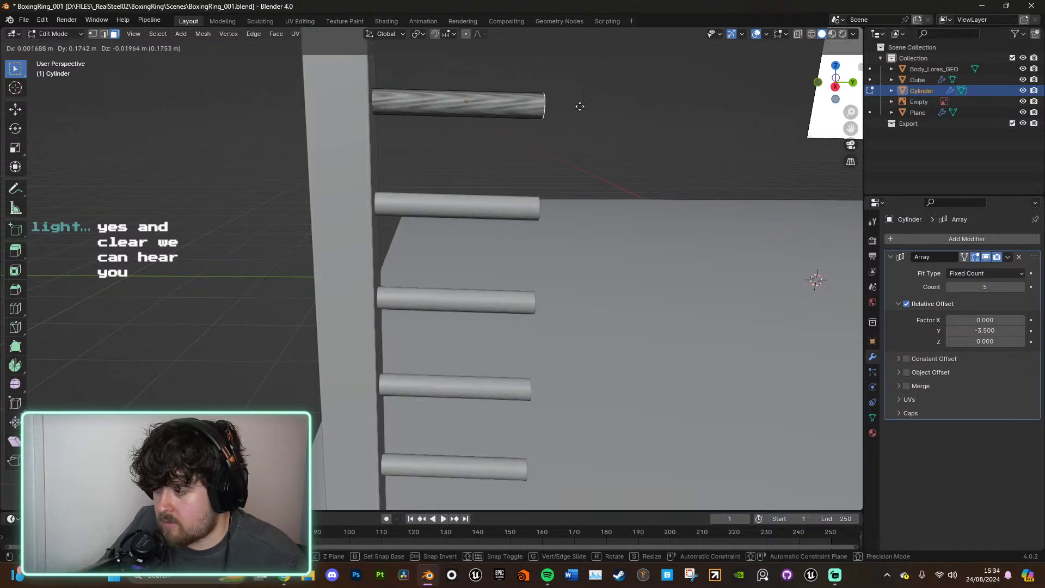
{"action": "left_click", "coordinate": [571, 102]}
{"action": "key", "text": "ctrl+z"}
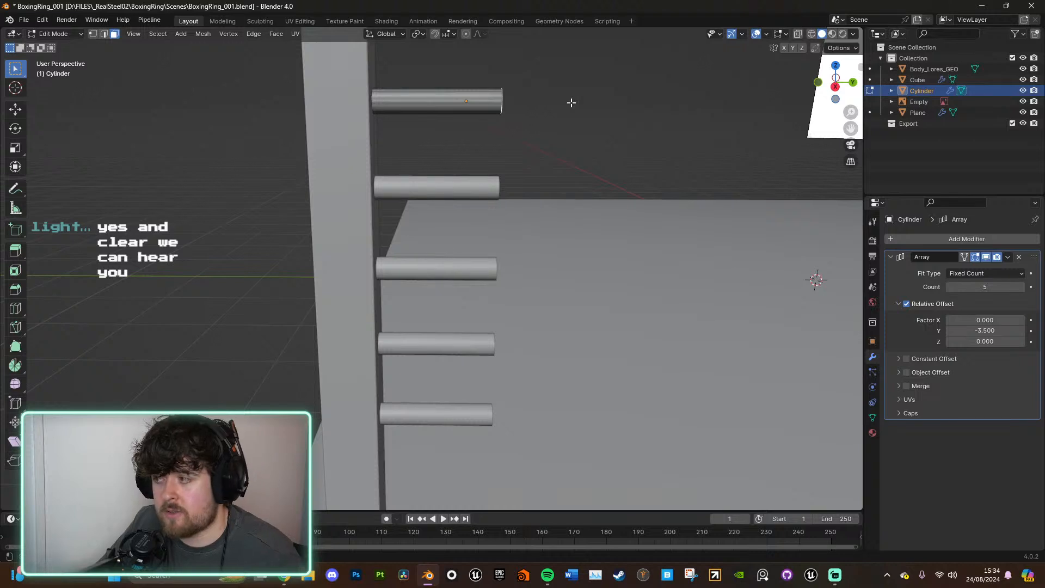
{"action": "scroll", "coordinate": [484, 131], "scroll_direction": "up", "scroll_amount": 5}
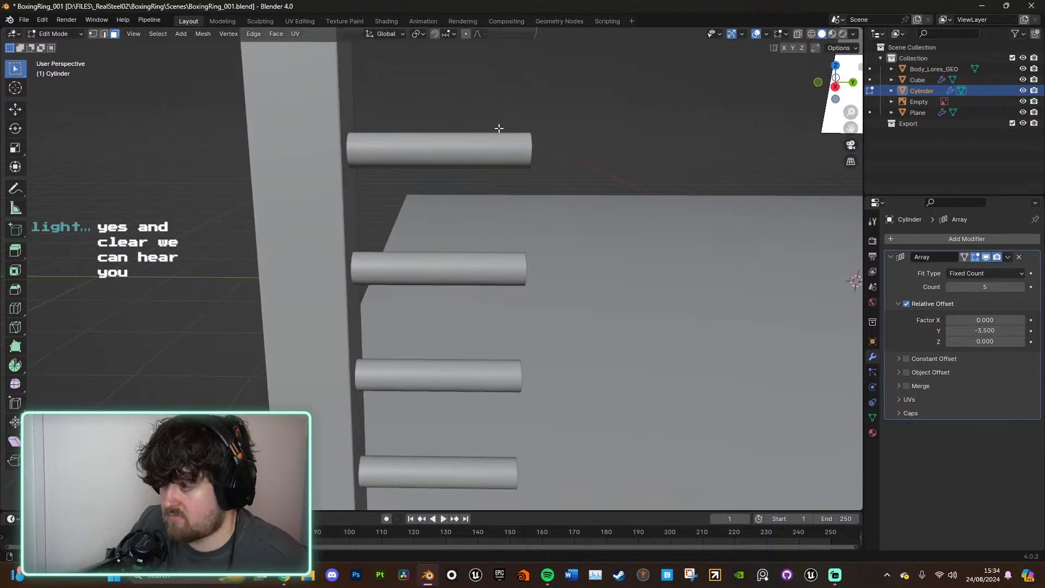
{"action": "mouse_move", "coordinate": [502, 250]}
{"action": "middle_mouse_down"}
{"action": "mouse_move", "coordinate": [515, 240]}
{"action": "mouse_move", "coordinate": [495, 238]}
{"action": "middle_mouse_up"}
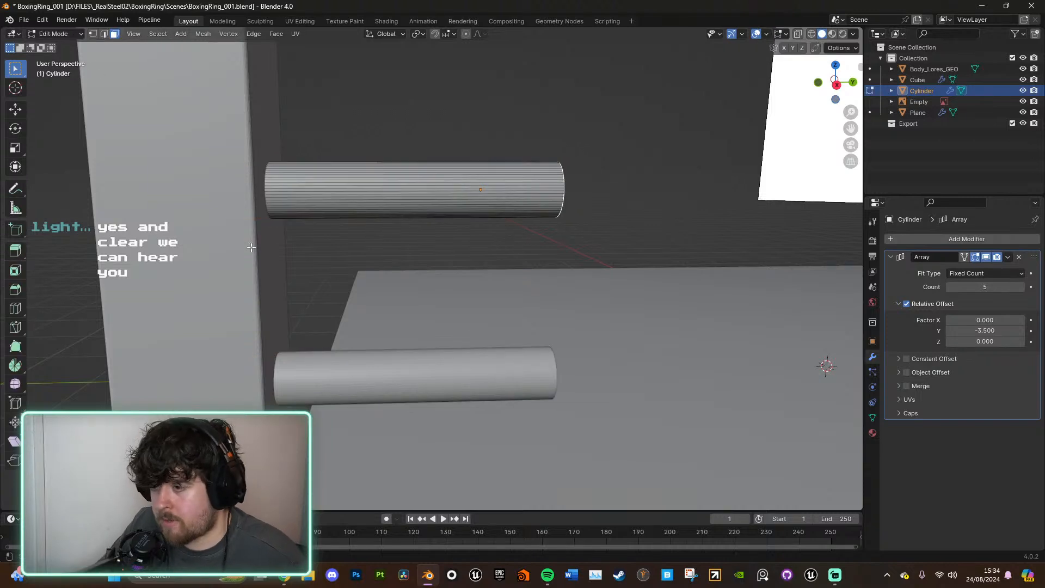
{"action": "key", "text": "Tab"}
{"action": "right_click", "coordinate": [397, 194]}
{"action": "key", "text": "Escape"}
{"action": "key", "text": "Tab"}
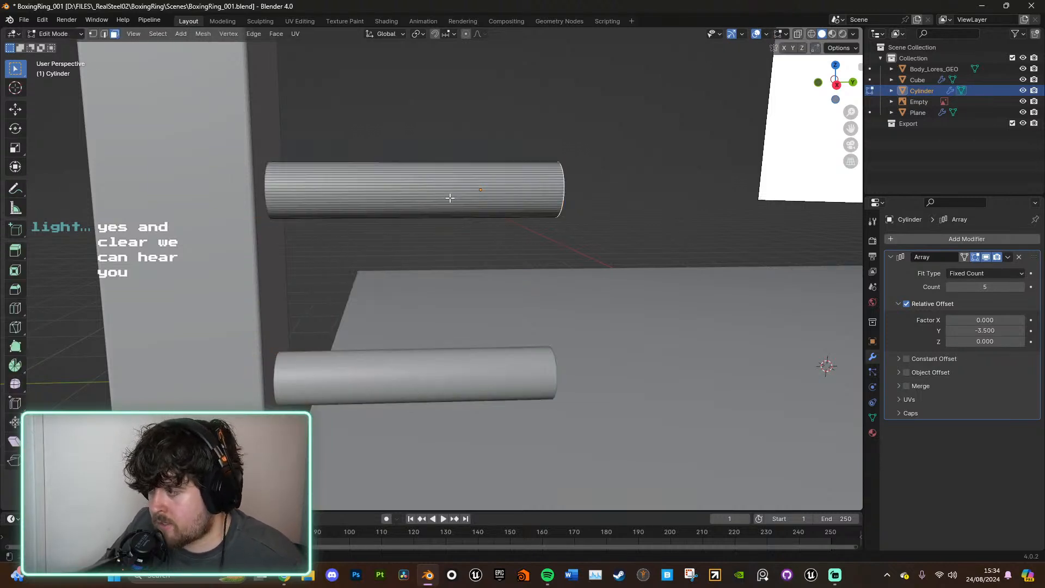
Step: Extrude the cylinder's outer end face in place and scale it slightly inward on X and Z only, then return to Object Mode
{"action": "middle_click_drag", "start_coordinate": [444, 238], "coordinate": [495, 241]}
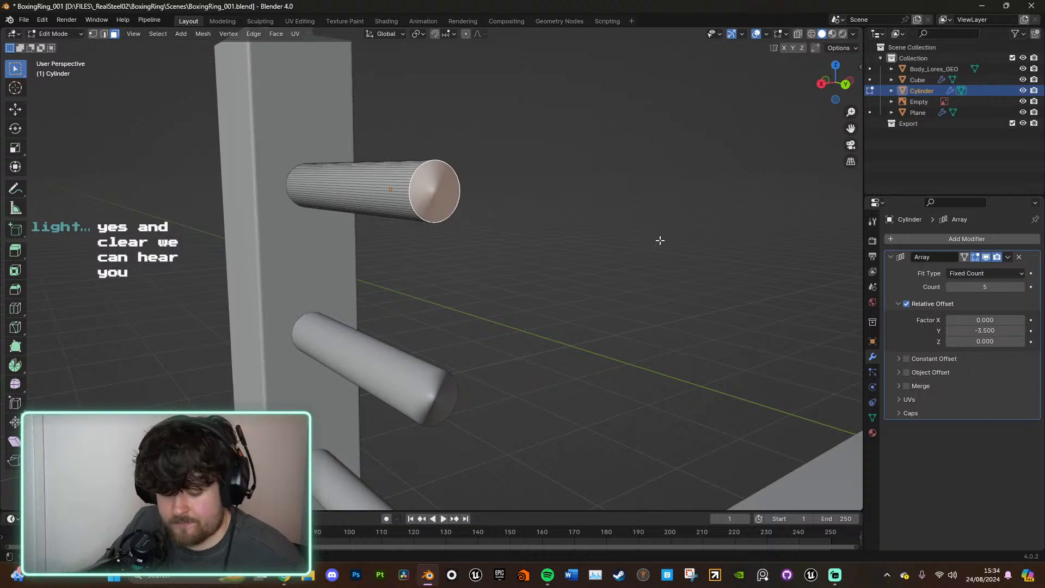
{"action": "key", "text": "e"}
{"action": "key", "text": "s"}
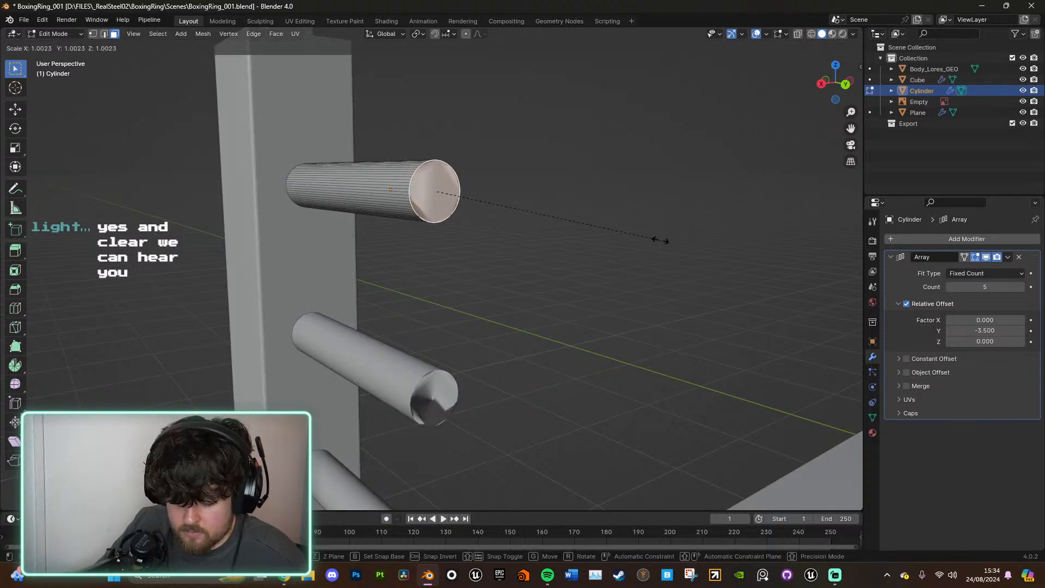
{"action": "key", "text": "shift+y"}
{"action": "left_click", "coordinate": [642, 235]}
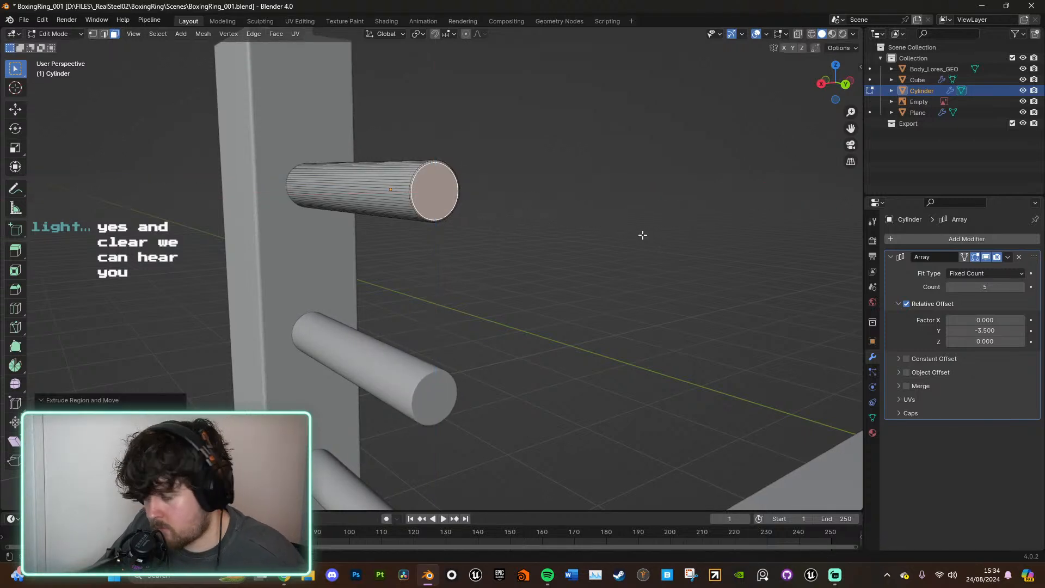
{"action": "key", "text": "Tab"}
{"action": "middle_click_drag", "start_coordinate": [536, 261], "coordinate": [586, 267]}
{"action": "middle_click_drag", "start_coordinate": [459, 235], "coordinate": [326, 204]}
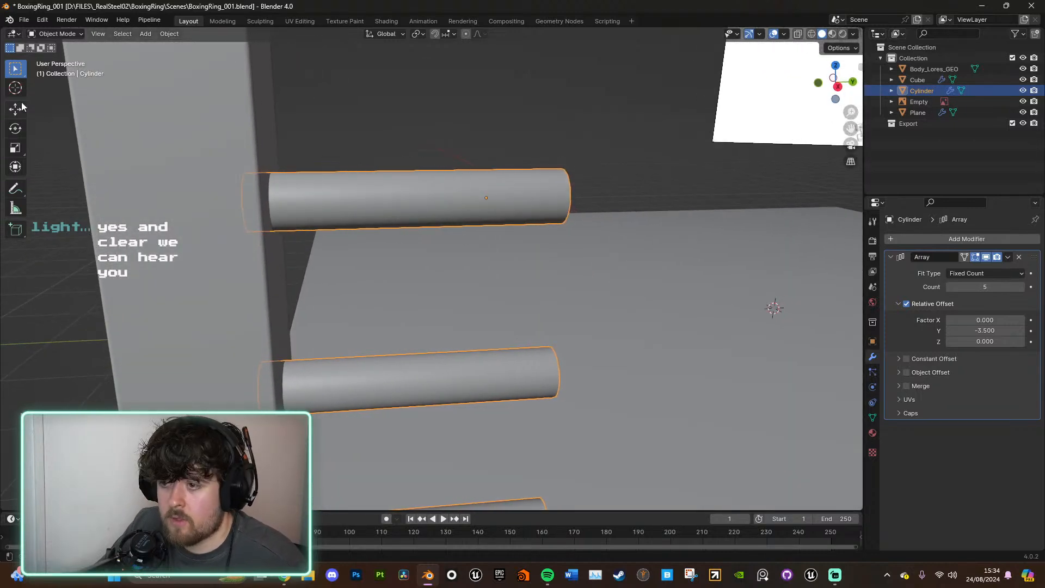
Step: Add two evenly spaced edge loops around the cylinder in Edit Mode, without sliding them
{"action": "key", "text": "Tab"}
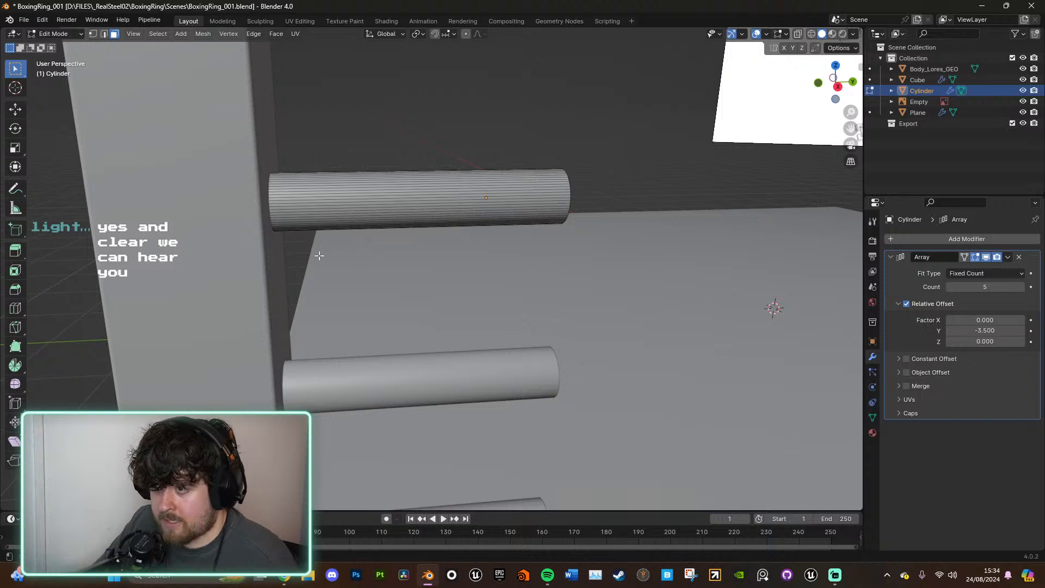
{"action": "left_click", "coordinate": [15, 309]}
{"action": "mouse_move", "coordinate": [416, 207]}
{"action": "middle_mouse_down"}
{"action": "mouse_move", "coordinate": [423, 201]}
{"action": "mouse_move", "coordinate": [411, 199]}
{"action": "middle_mouse_up"}
{"action": "left_click", "coordinate": [15, 328]}
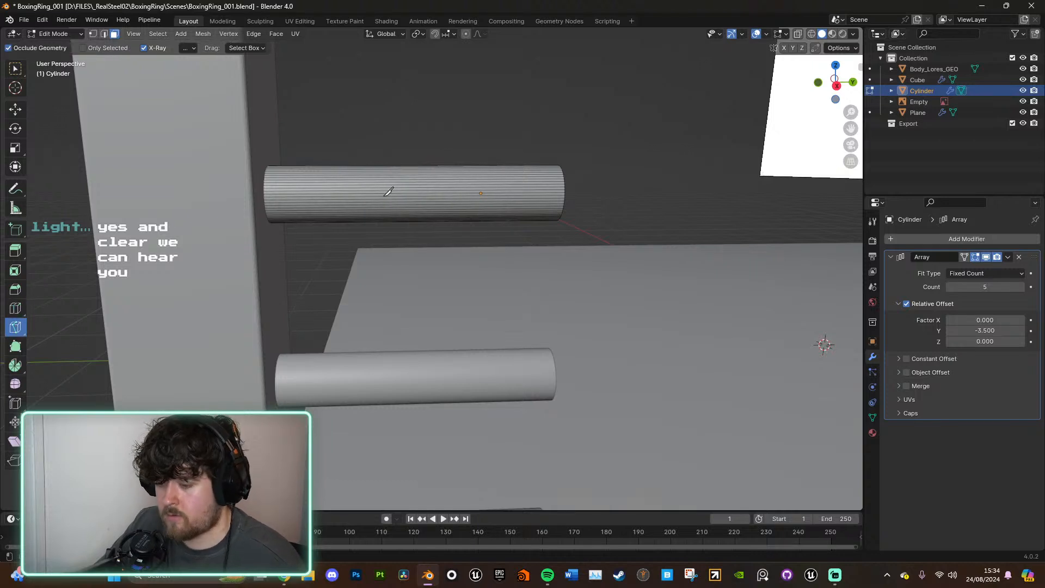
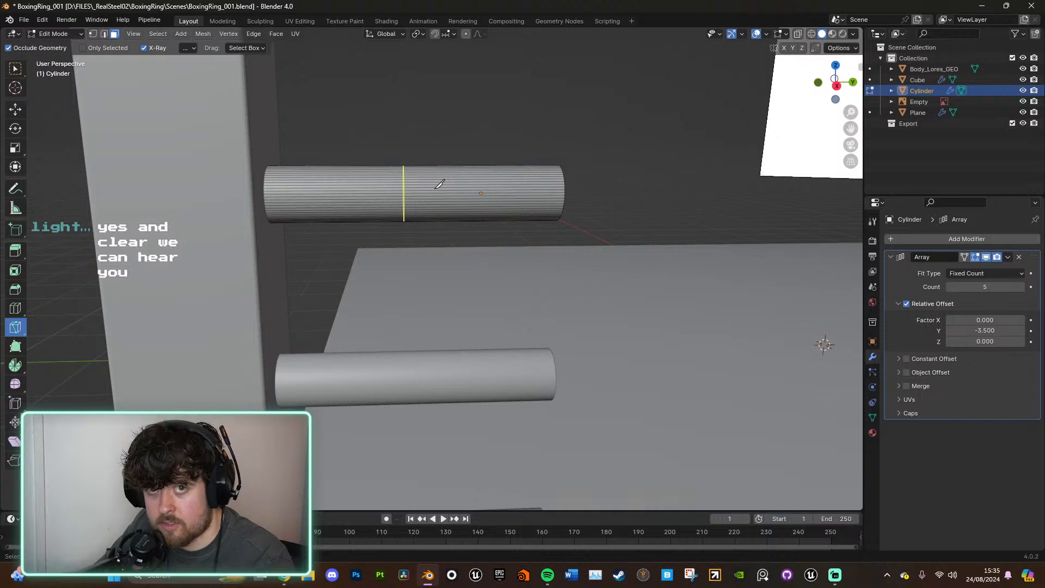
{"action": "scroll", "coordinate": [439, 184], "scroll_direction": "up", "scroll_amount": 1}
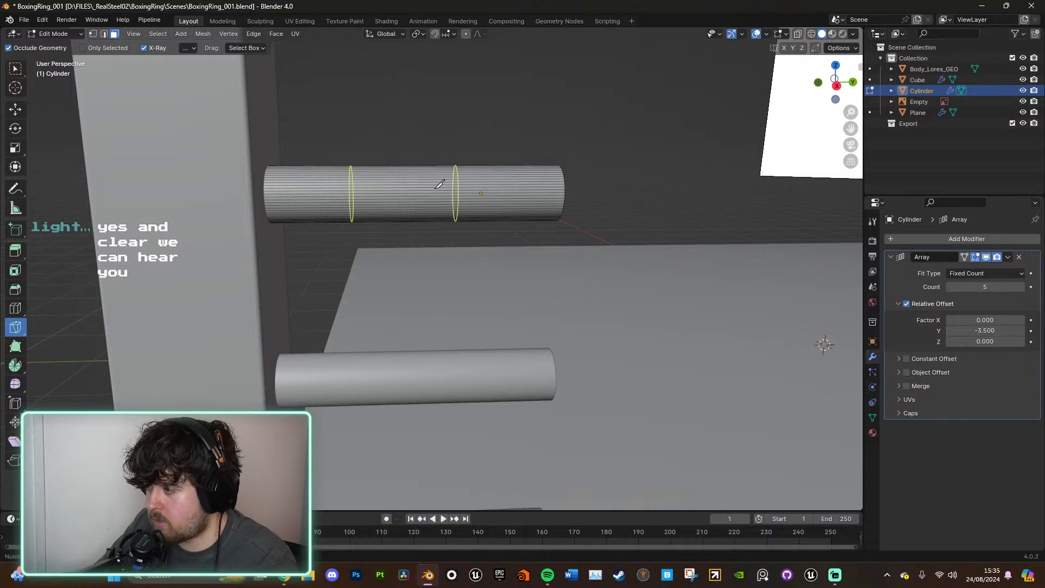
{"action": "left_click", "coordinate": [435, 188]}
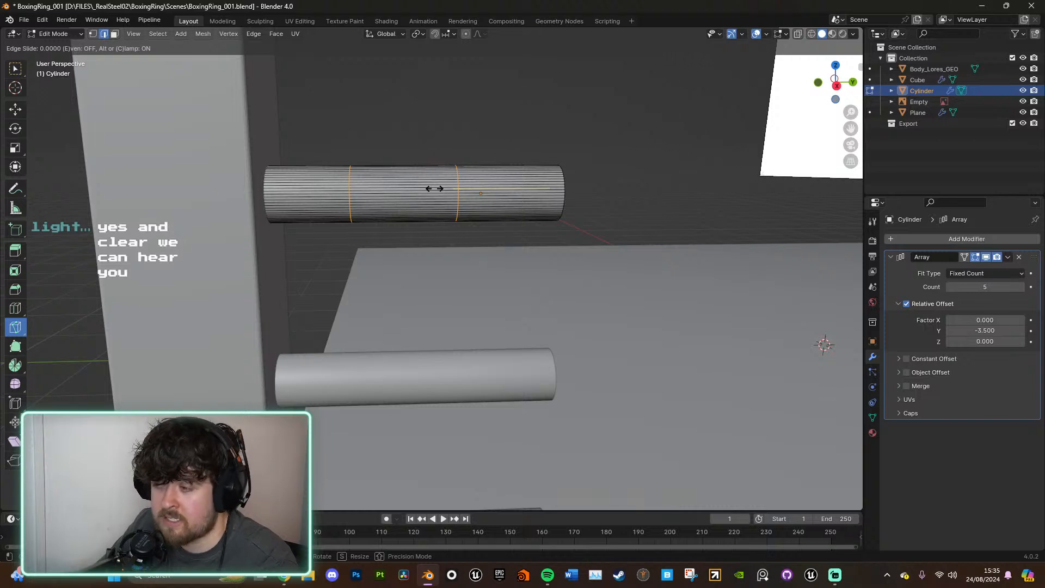
{"action": "left_click", "coordinate": [434, 188]}
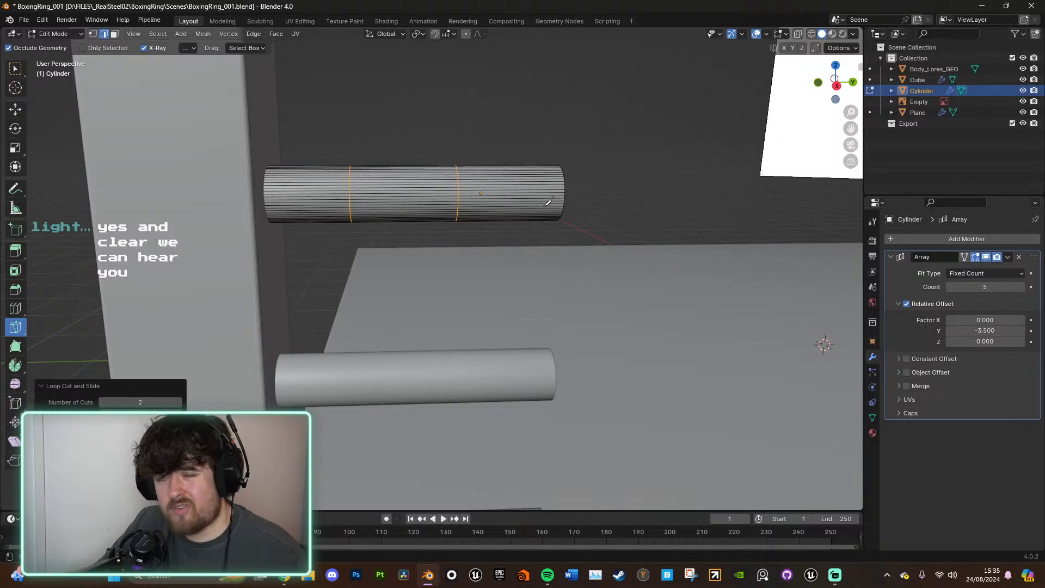
Step: Scale the two edge loops apart along Y until they sit close to the cylinder's ends, then return to Object Mode
{"action": "key", "text": "s"}
{"action": "key", "text": "y"}
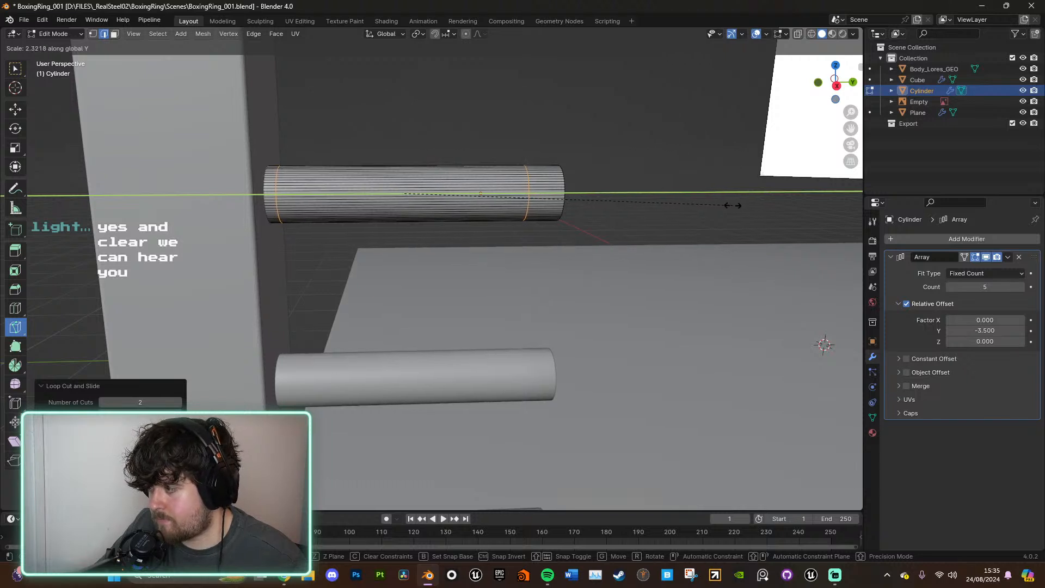
{"action": "left_click", "coordinate": [793, 195]}
{"action": "key", "text": "Tab"}
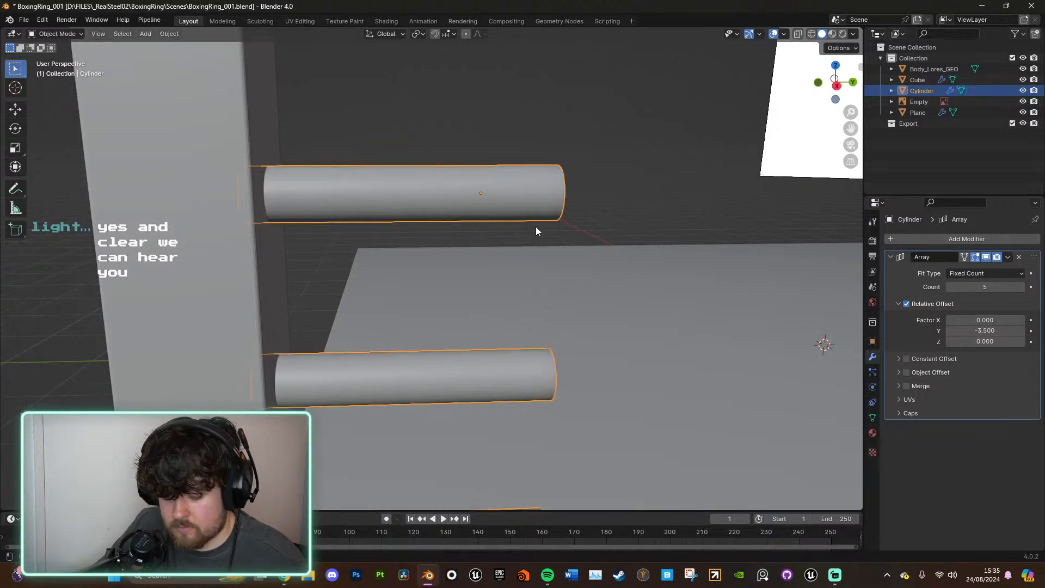
Step: Nudge the arrayed bars away from the post along Y until their inner ends meet the post's face
{"action": "key", "text": "g"}
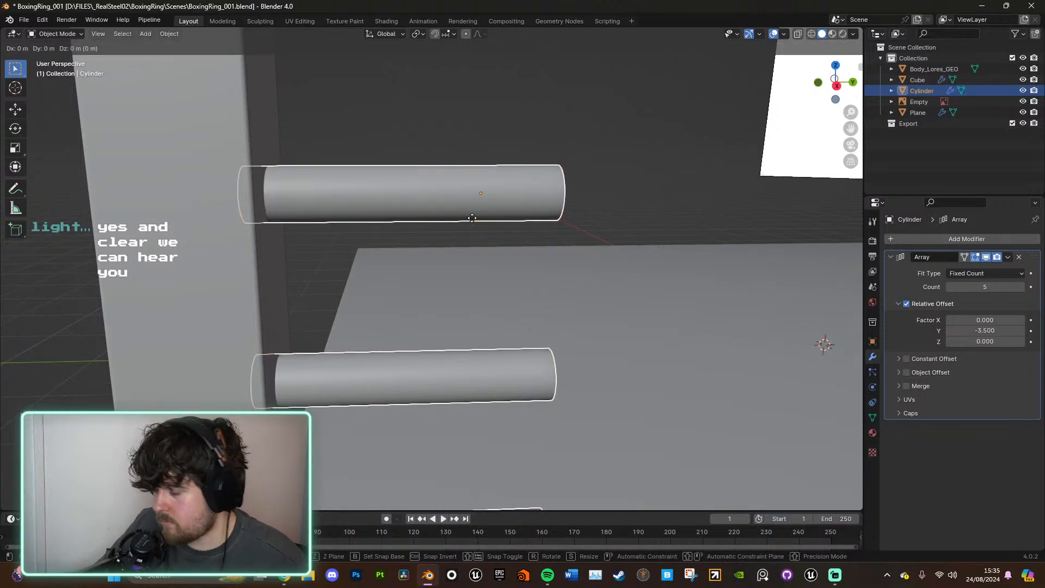
{"action": "key", "text": "y"}
{"action": "left_click", "coordinate": [488, 221]}
{"action": "key", "text": "Tab"}
{"action": "key", "text": "Tab"}
{"action": "key", "text": "g"}
{"action": "key", "text": "y"}
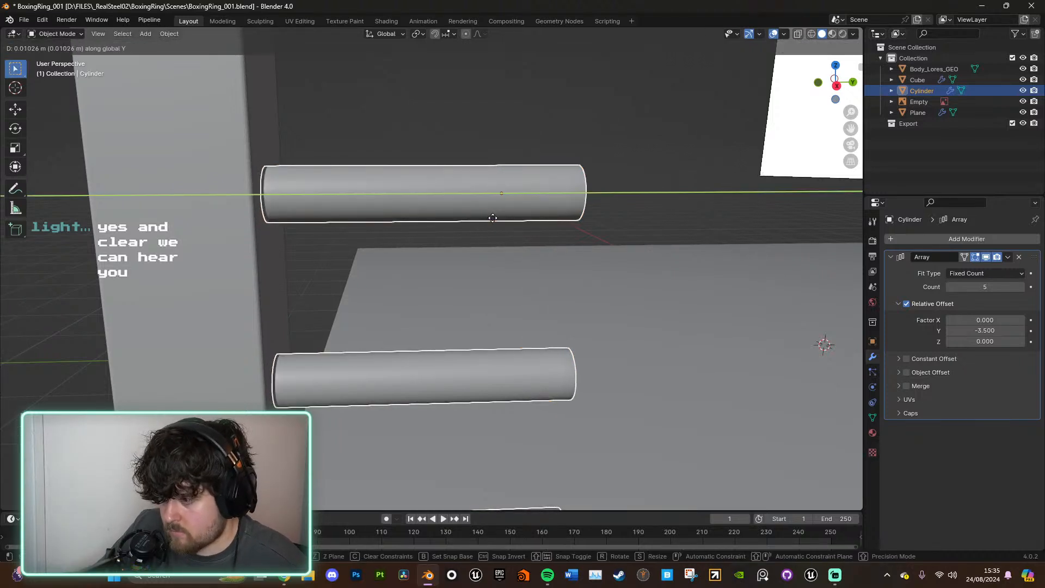
{"action": "left_click", "coordinate": [493, 217]}
Step: Shorten the whole cylinder mesh along Y and move it about 0.035 m toward the post, then return to Object Mode
{"action": "key", "text": "Tab"}
{"action": "middle_click_drag", "start_coordinate": [494, 217], "coordinate": [535, 294]}
{"action": "scroll", "coordinate": [544, 266], "scroll_direction": "down", "scroll_amount": 9}
{"action": "scroll", "coordinate": [534, 294], "scroll_direction": "up", "scroll_amount": 10}
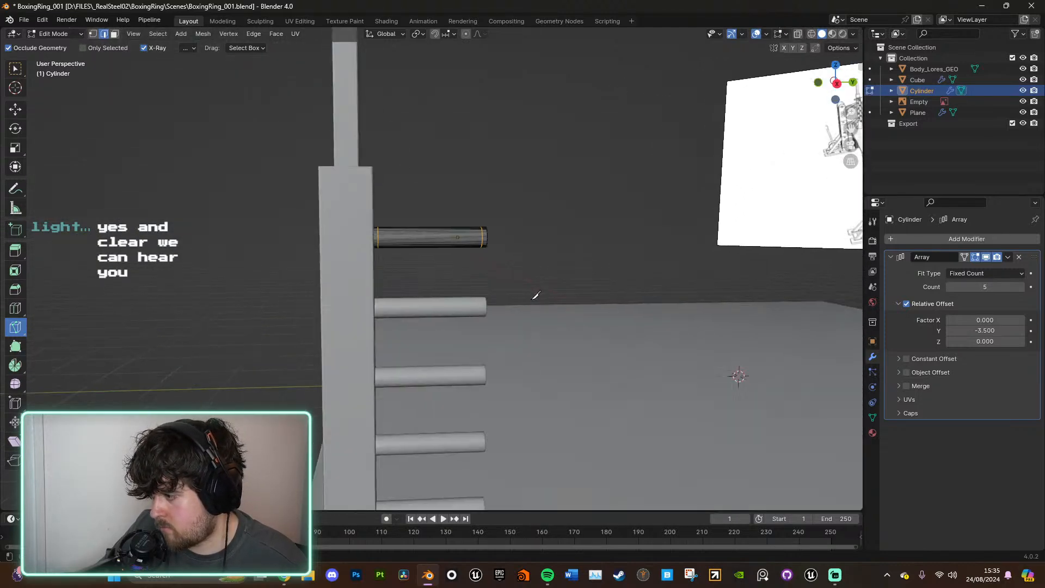
{"action": "key", "text": "a"}
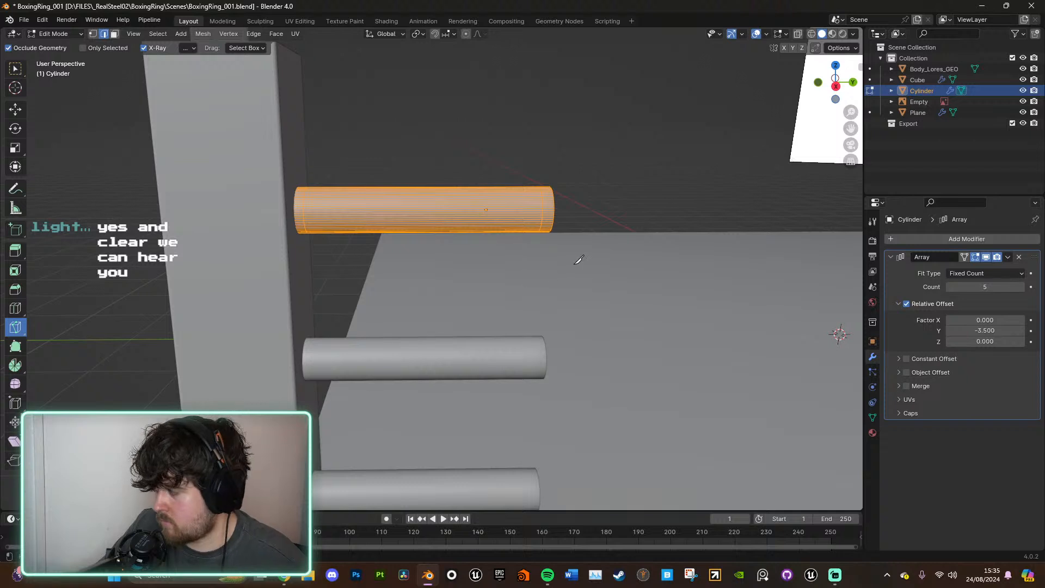
{"action": "key", "text": "s"}
{"action": "key", "text": "y"}
{"action": "left_click", "coordinate": [558, 260]}
{"action": "key", "text": "g"}
{"action": "key", "text": "y"}
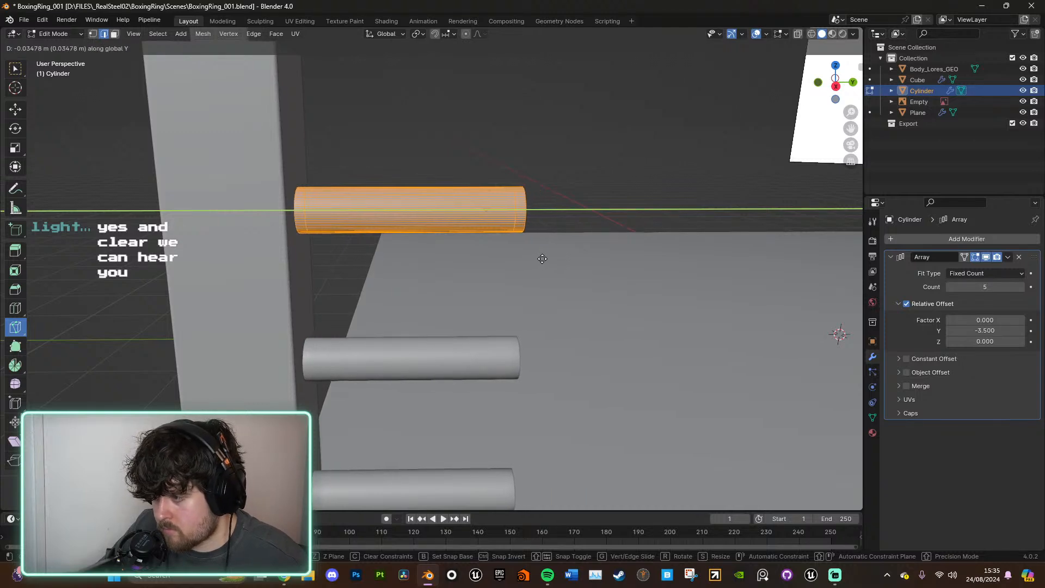
{"action": "left_click", "coordinate": [541, 258]}
{"action": "key", "text": "Tab"}
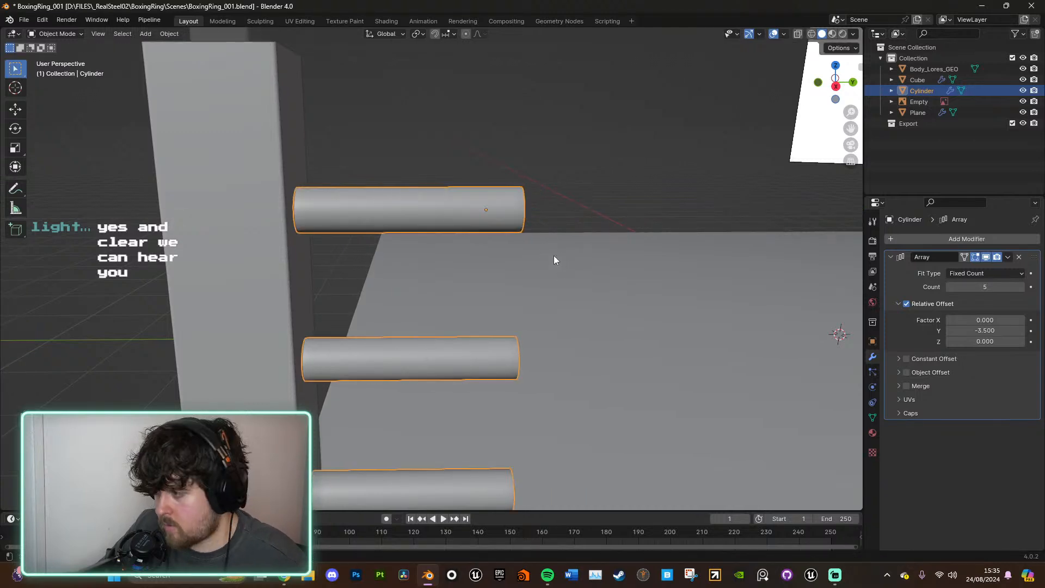
Step: Switch the cylinder to face selection in Edit Mode and select the face bands around its outer end, including the cap's rim
{"action": "scroll", "coordinate": [553, 256], "scroll_direction": "down", "scroll_amount": 4}
{"action": "middle_click_drag", "start_coordinate": [539, 337], "coordinate": [546, 318]}
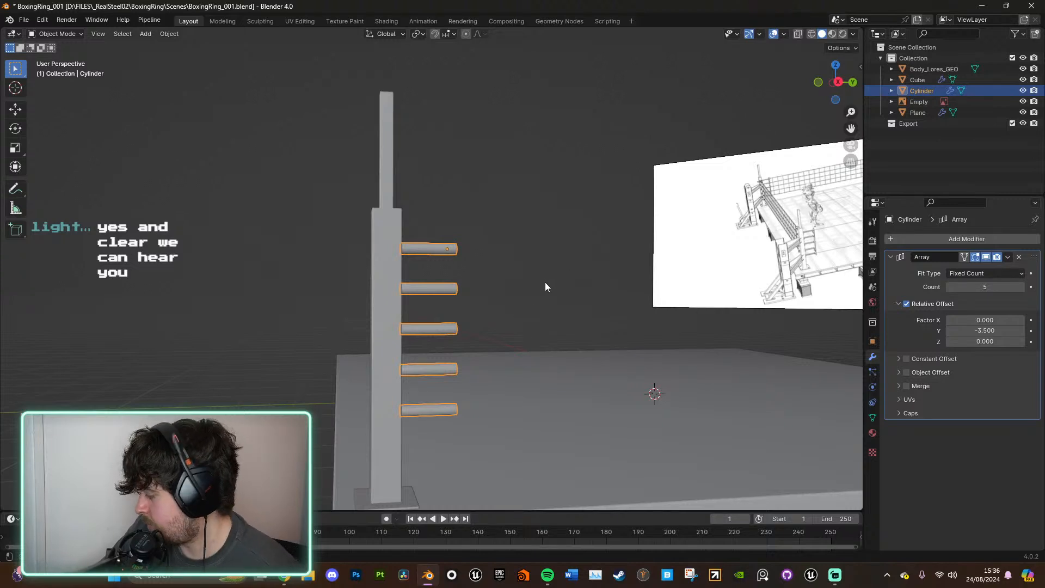
{"action": "scroll", "coordinate": [540, 279], "scroll_direction": "up", "scroll_amount": 4}
{"action": "scroll", "coordinate": [566, 267], "scroll_direction": "up", "scroll_amount": 3}
{"action": "key", "text": "Tab"}
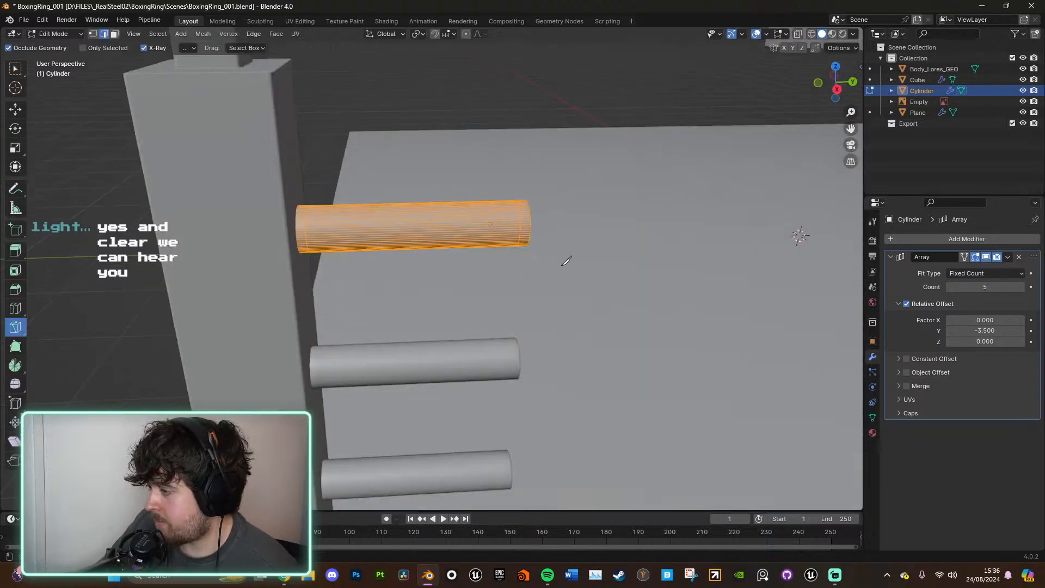
{"action": "key", "text": "3"}
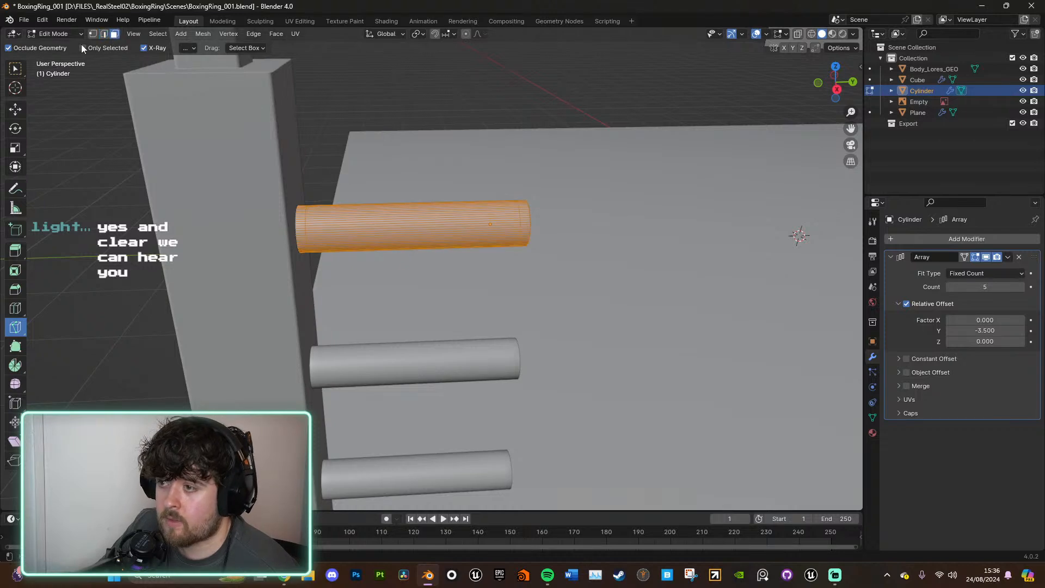
{"action": "left_click", "coordinate": [15, 67]}
{"action": "middle_click_drag", "start_coordinate": [617, 245], "coordinate": [574, 215]}
{"action": "scroll", "coordinate": [596, 214], "scroll_direction": "up", "scroll_amount": 3}
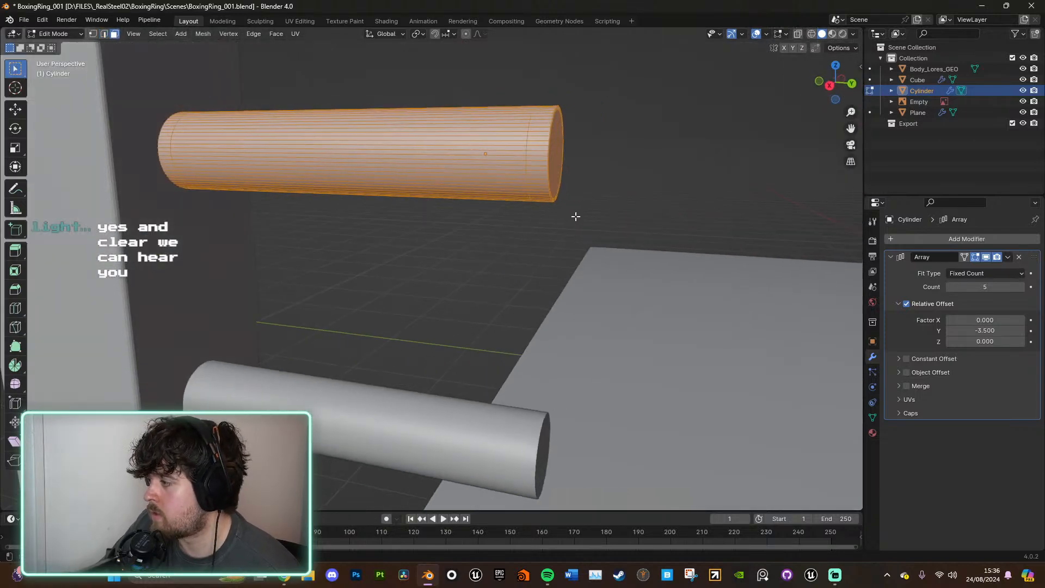
{"action": "left_click", "coordinate": [543, 119], "text": "alt"}
{"action": "middle_click_drag", "start_coordinate": [576, 170], "coordinate": [365, 130]}
{"action": "scroll", "coordinate": [365, 130], "scroll_direction": "up", "scroll_amount": 3}
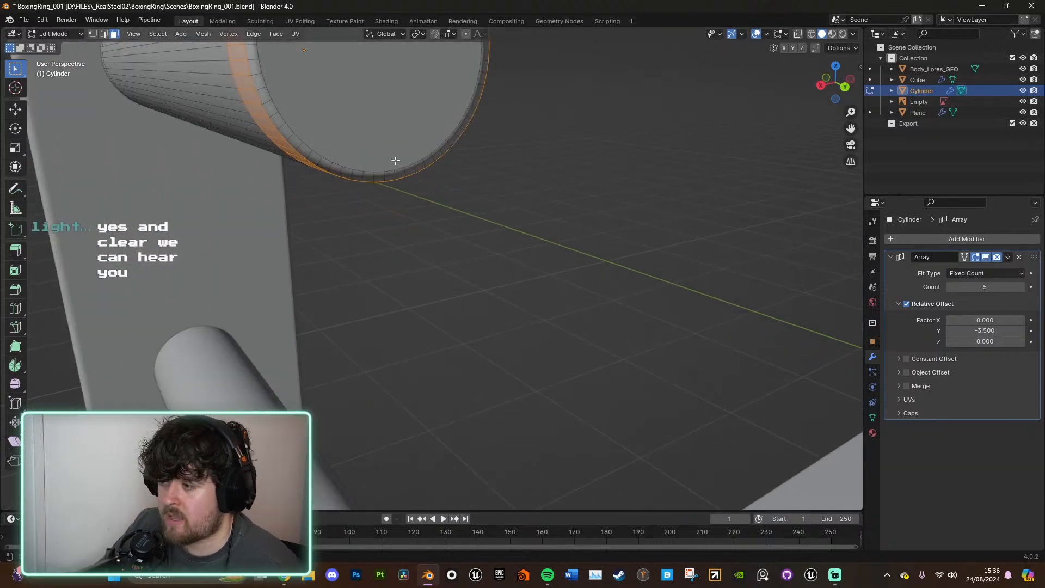
{"action": "scroll", "coordinate": [387, 126], "scroll_direction": "down", "scroll_amount": 3}
{"action": "left_click", "coordinate": [397, 226], "text": "alt+shift"}
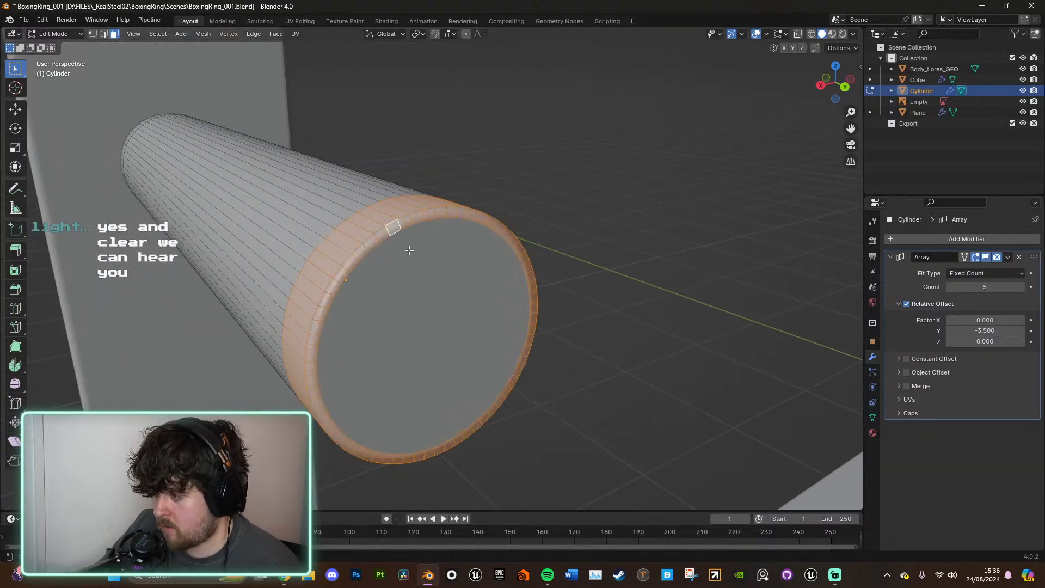
Step: Extend the face selection to the matching bands around the cylinder's post-side end
{"action": "middle_click_drag", "start_coordinate": [397, 297], "coordinate": [565, 242]}
{"action": "left_click", "coordinate": [441, 202], "text": "alt"}
{"action": "scroll", "coordinate": [482, 207], "scroll_direction": "up", "scroll_amount": 3}
{"action": "left_click", "coordinate": [811, 207], "text": "shift"}
{"action": "middle_click_drag", "start_coordinate": [805, 208], "coordinate": [654, 210]}
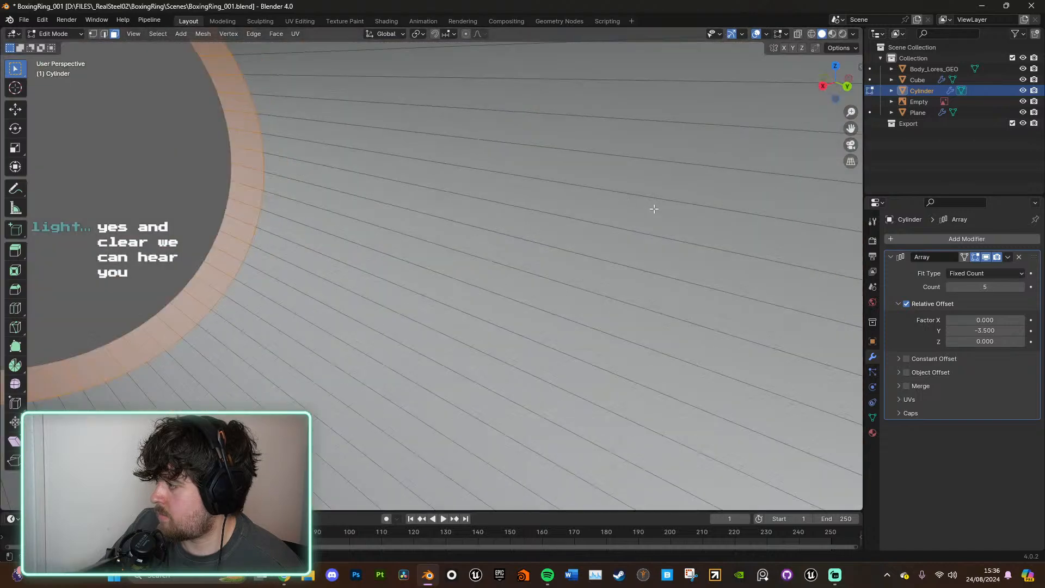
{"action": "scroll", "coordinate": [654, 209], "scroll_direction": "down", "scroll_amount": 5}
{"action": "scroll", "coordinate": [653, 264], "scroll_direction": "down", "scroll_amount": 4}
{"action": "middle_click_drag", "start_coordinate": [653, 265], "coordinate": [684, 261]}
{"action": "middle_click_drag", "start_coordinate": [626, 333], "coordinate": [538, 304], "text": "shift"}
{"action": "middle_click_drag", "start_coordinate": [647, 263], "coordinate": [615, 263]}
{"action": "scroll", "coordinate": [615, 262], "scroll_direction": "up", "scroll_amount": 1}
Step: Extrude the selected end bands and scale them by about 1.085 on X and Z only to form raised collars, then exit Edit Mode
{"action": "key", "text": "e"}
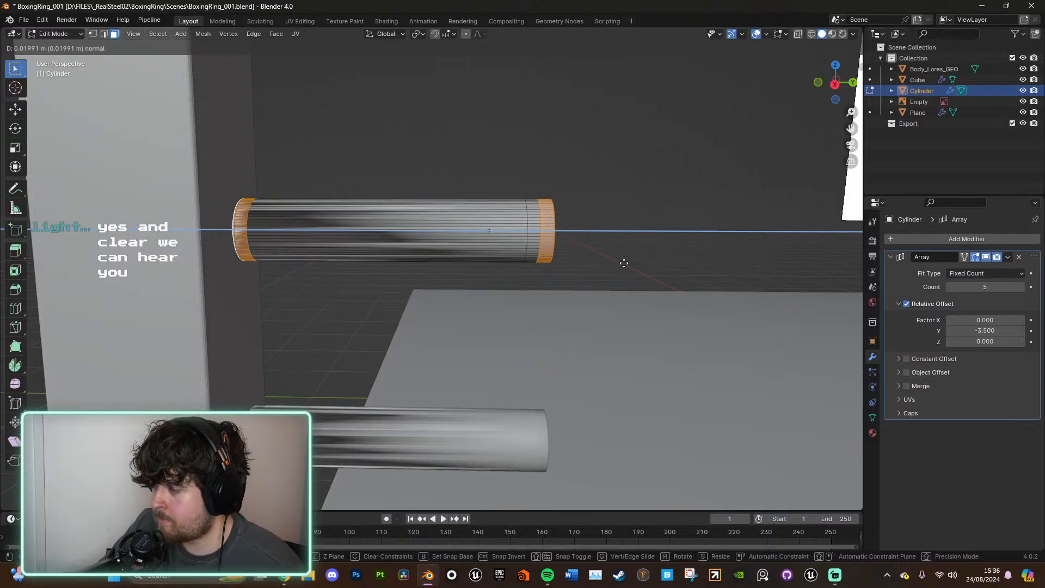
{"action": "right_click", "coordinate": [624, 263]}
{"action": "key", "text": "s"}
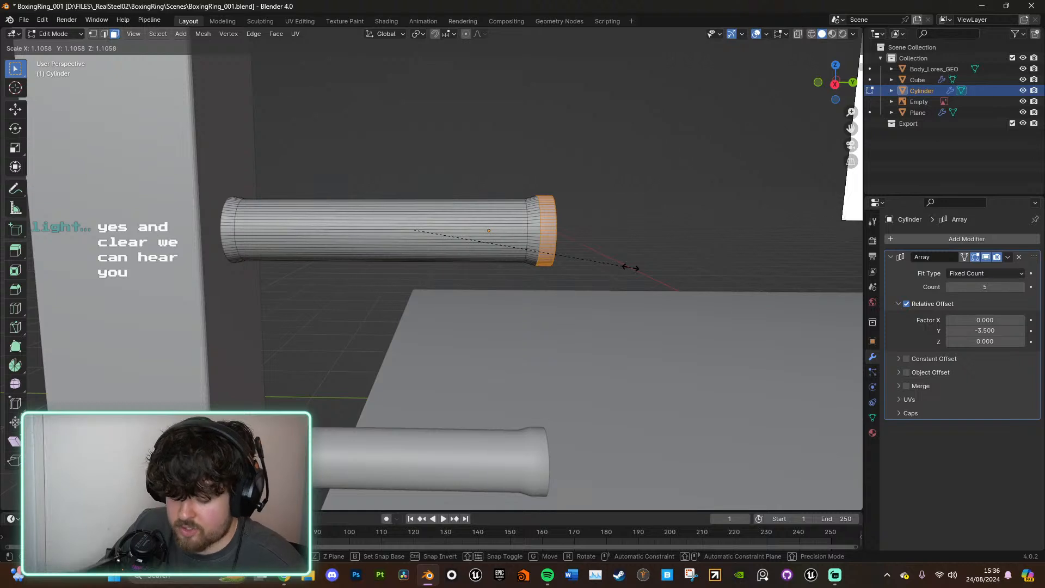
{"action": "key", "text": "shift+y"}
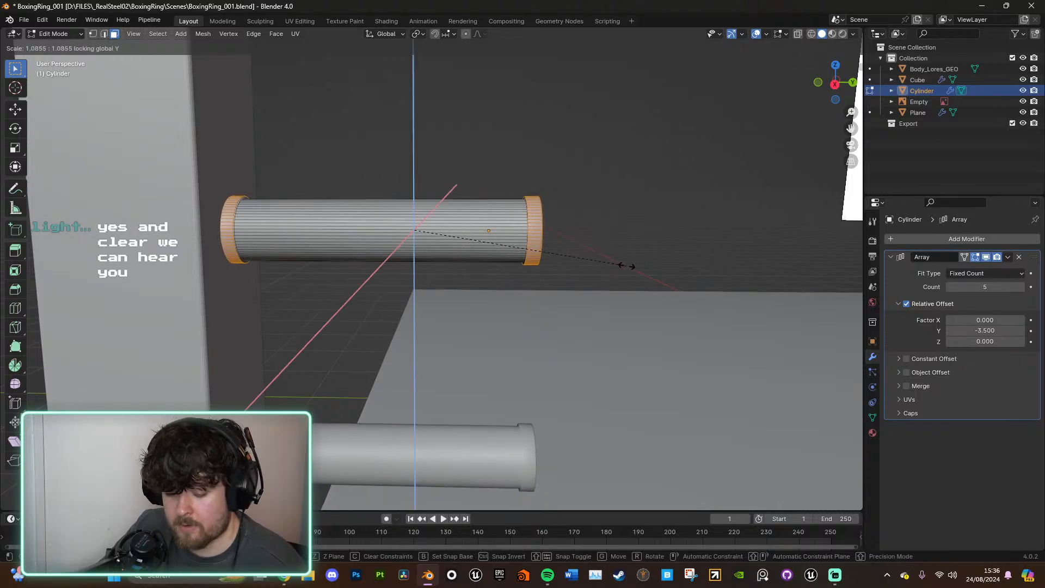
{"action": "left_click", "coordinate": [626, 265]}
{"action": "key", "text": "Tab"}
{"action": "middle_click_drag", "start_coordinate": [621, 273], "coordinate": [585, 295]}
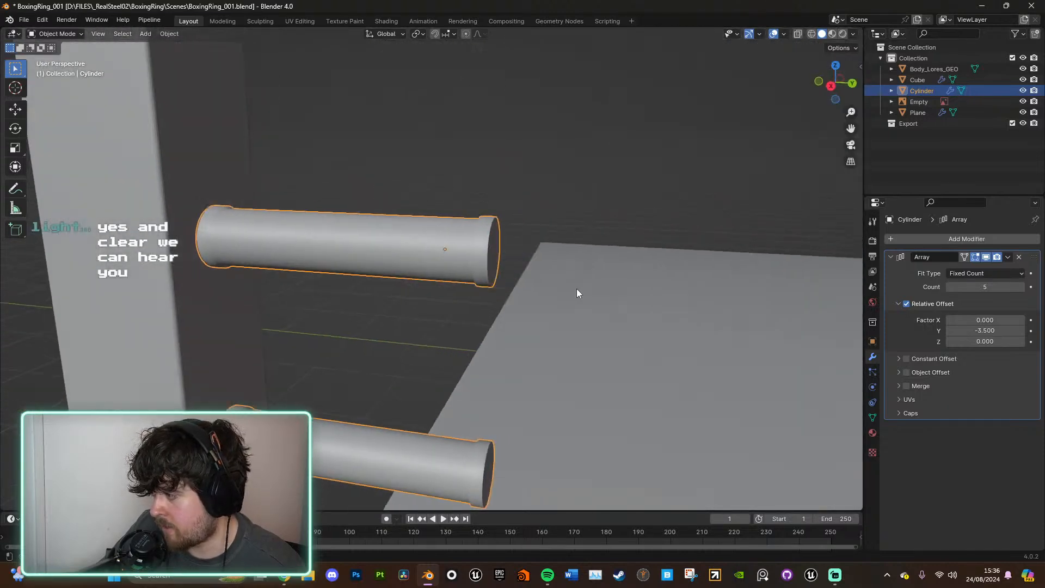
{"action": "scroll", "coordinate": [452, 259], "scroll_direction": "up", "scroll_amount": 3}
{"action": "middle_click_drag", "start_coordinate": [452, 259], "coordinate": [484, 260]}
{"action": "key", "text": "Tab"}
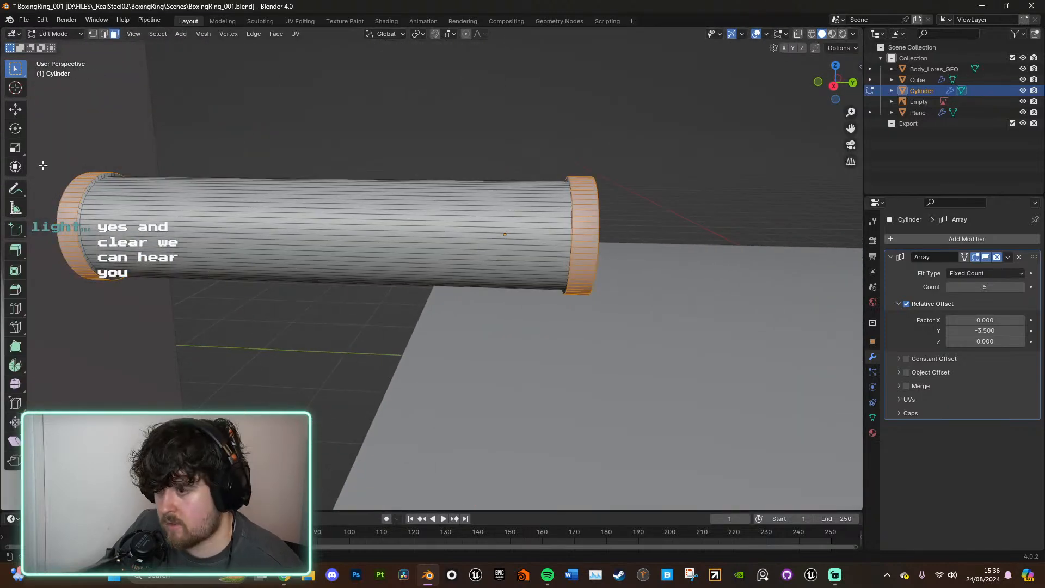
{"action": "left_click", "coordinate": [15, 308]}
{"action": "middle_click_drag", "start_coordinate": [326, 228], "coordinate": [362, 216]}
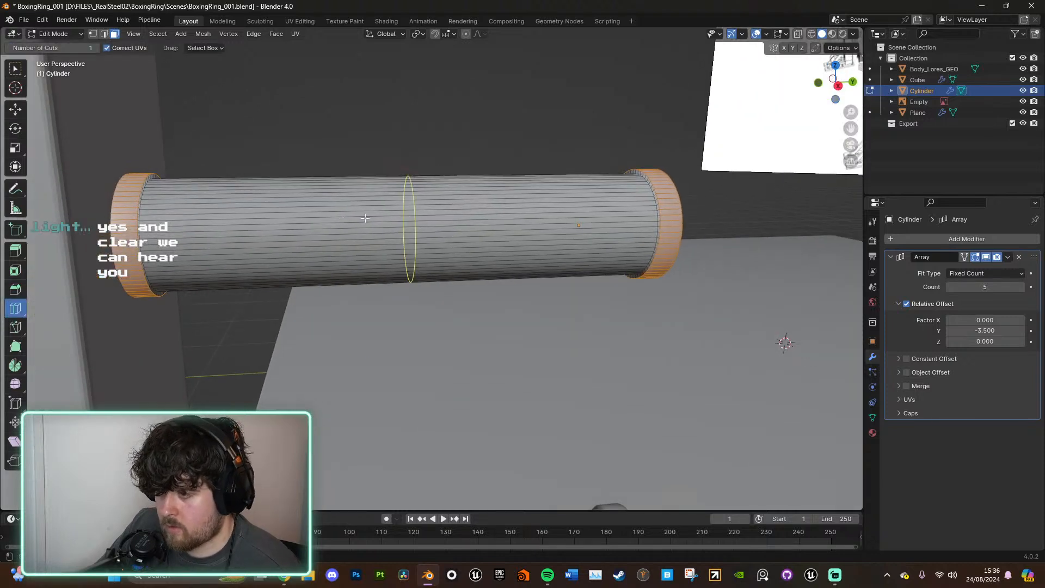
{"action": "left_click", "coordinate": [15, 327]}
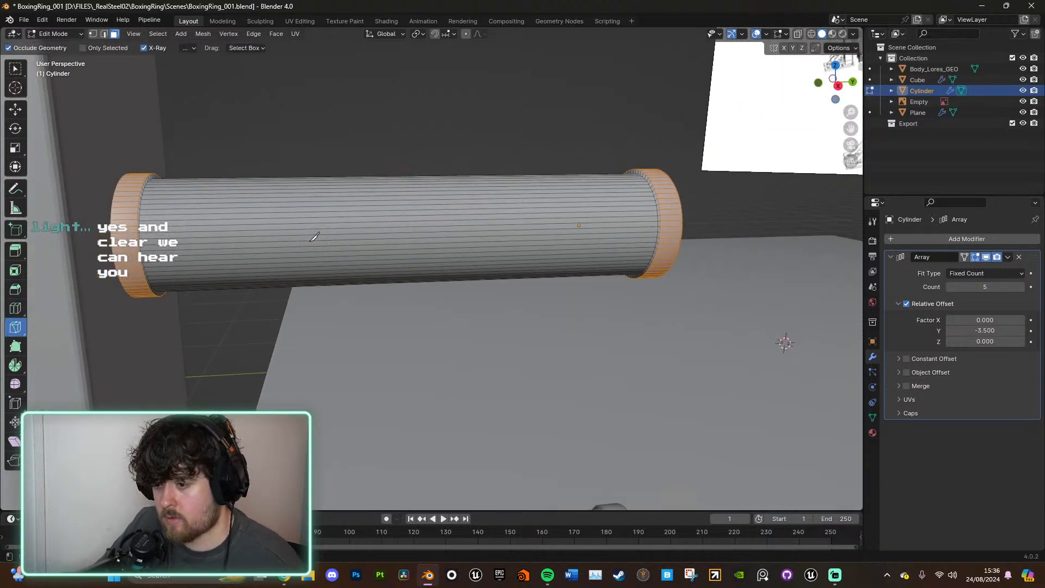
{"action": "key", "text": "Tab"}
Step: Try flat shading on the cylinder and restore its smooth shading
{"action": "middle_click_drag", "start_coordinate": [479, 201], "coordinate": [536, 216]}
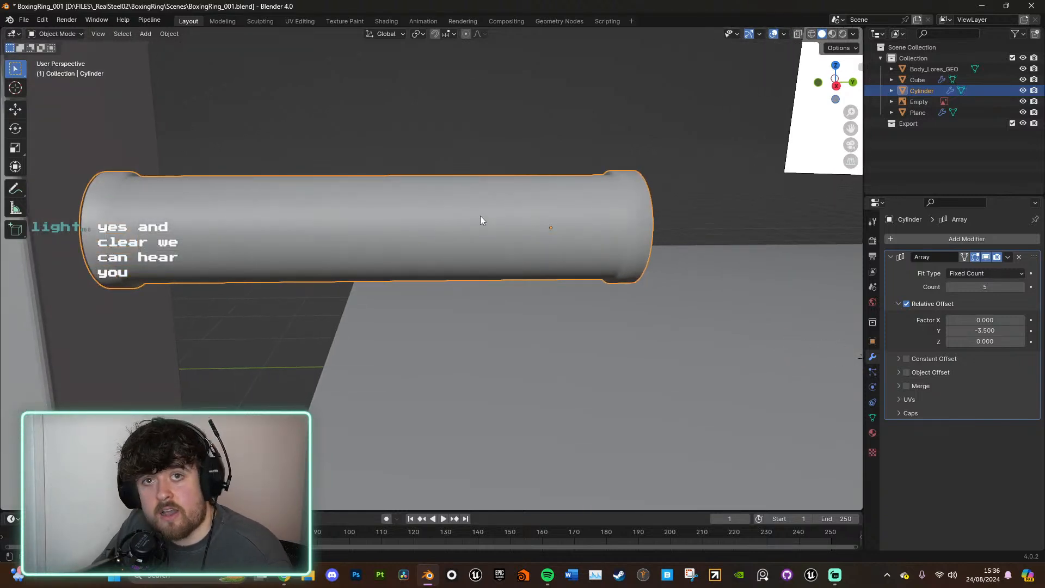
{"action": "right_click", "coordinate": [419, 229]}
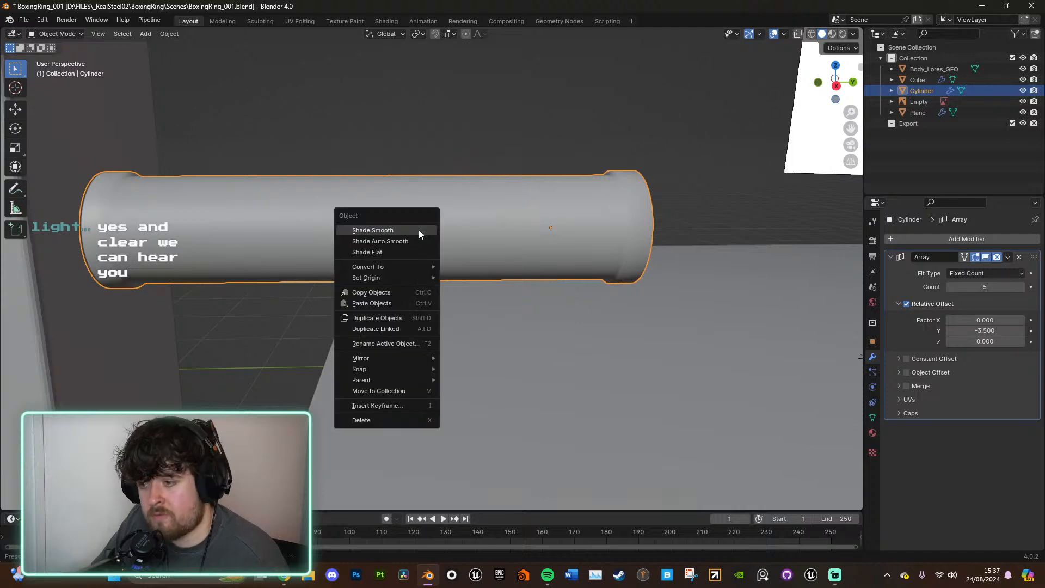
{"action": "left_click", "coordinate": [403, 252]}
{"action": "middle_click_drag", "start_coordinate": [411, 230], "coordinate": [370, 197]}
{"action": "right_click", "coordinate": [370, 197]}
{"action": "left_click", "coordinate": [365, 179]}
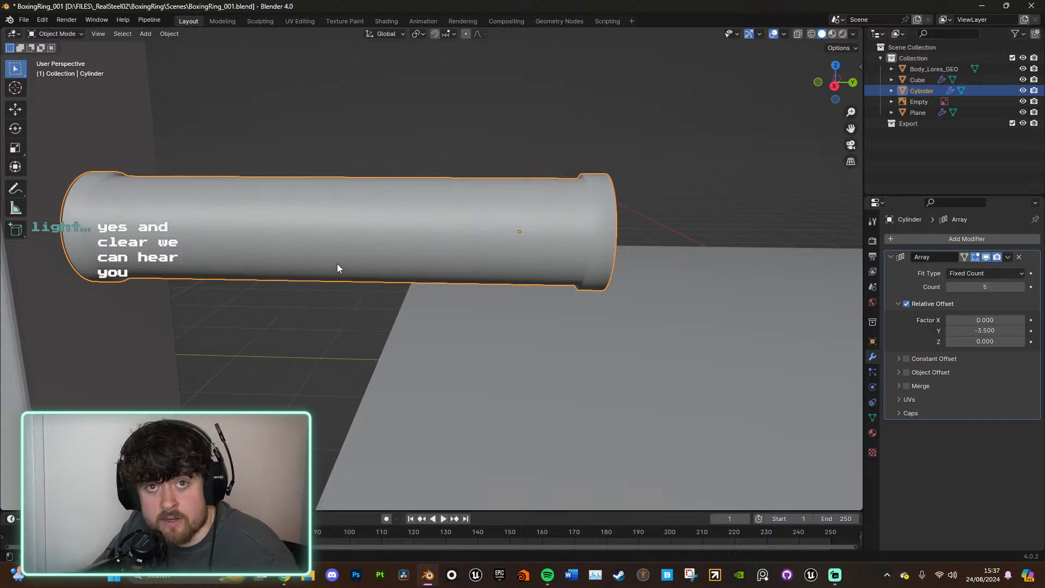
{"action": "middle_click_drag", "start_coordinate": [419, 248], "coordinate": [432, 254]}
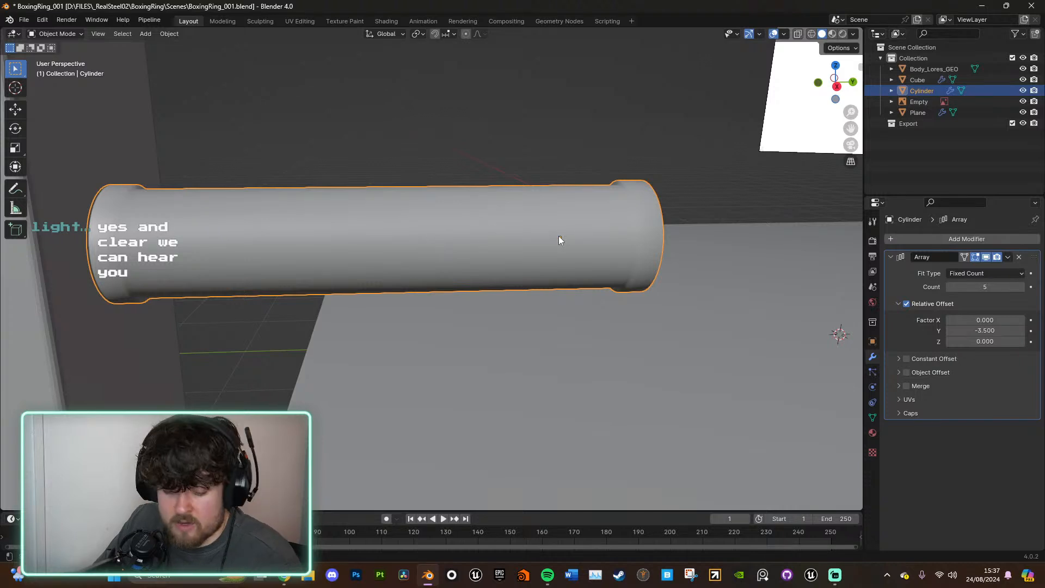
{"action": "key", "text": "Tab"}
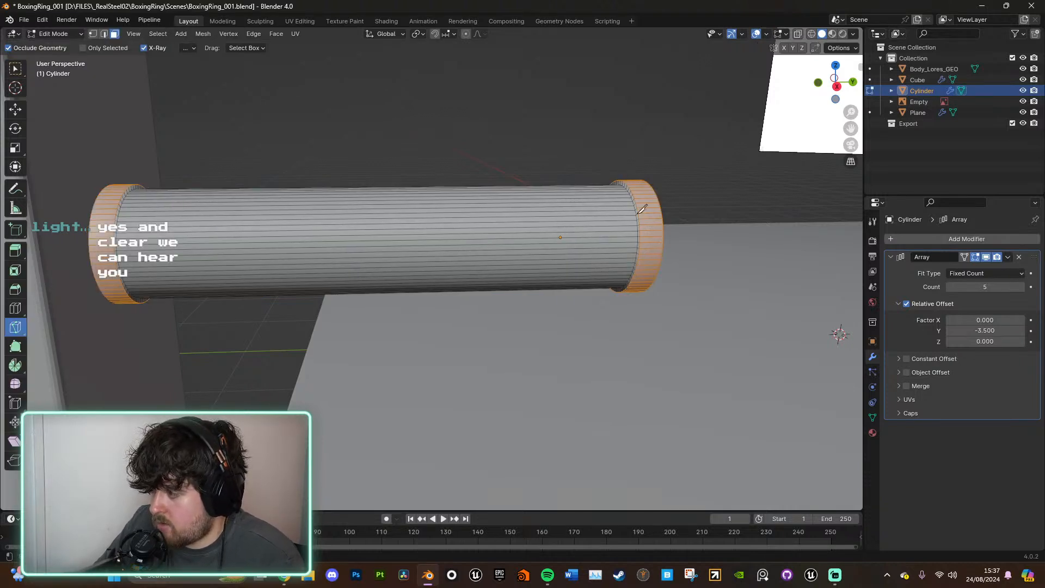
{"action": "middle_click_drag", "start_coordinate": [612, 263], "coordinate": [493, 244]}
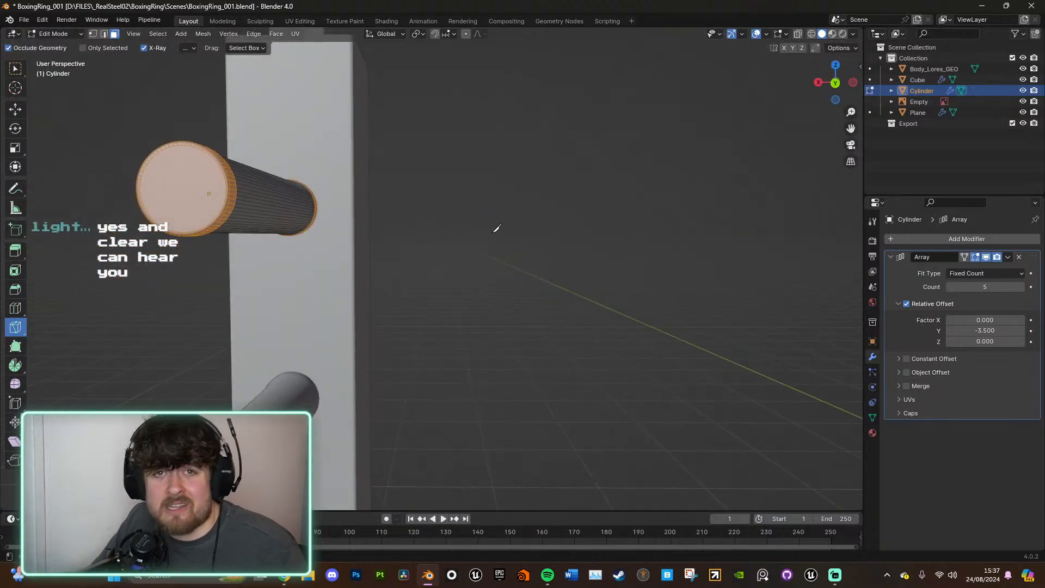
{"action": "middle_click_drag", "start_coordinate": [405, 249], "coordinate": [575, 254]}
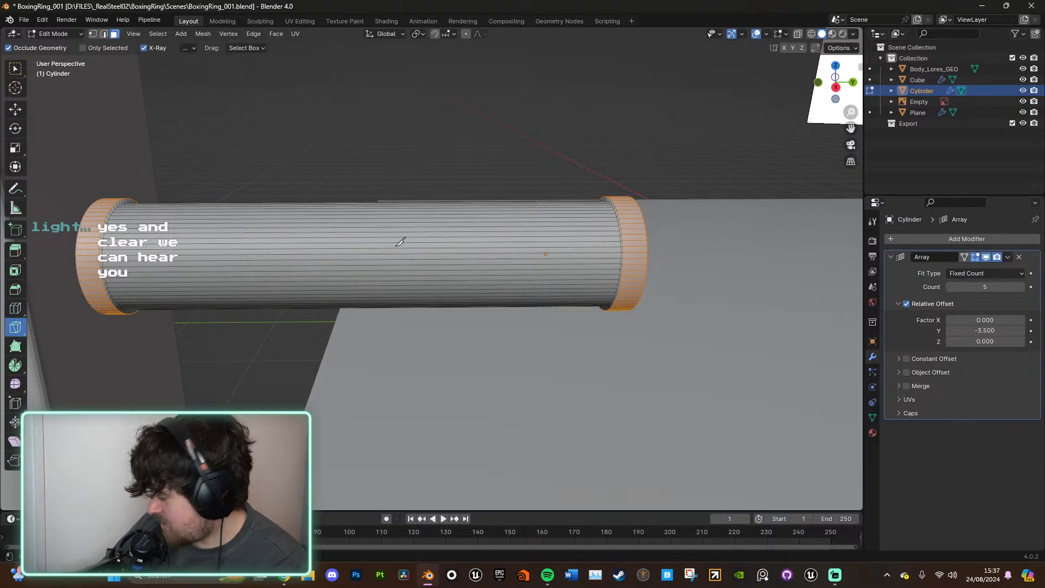
{"action": "middle_click_drag", "start_coordinate": [549, 263], "coordinate": [343, 262]}
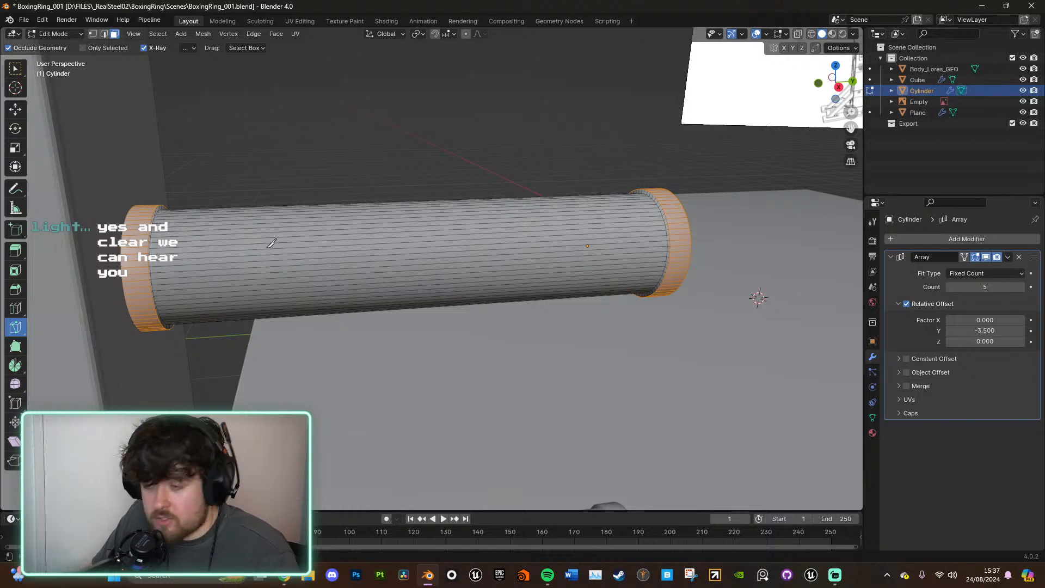
{"action": "key", "text": "Tab"}
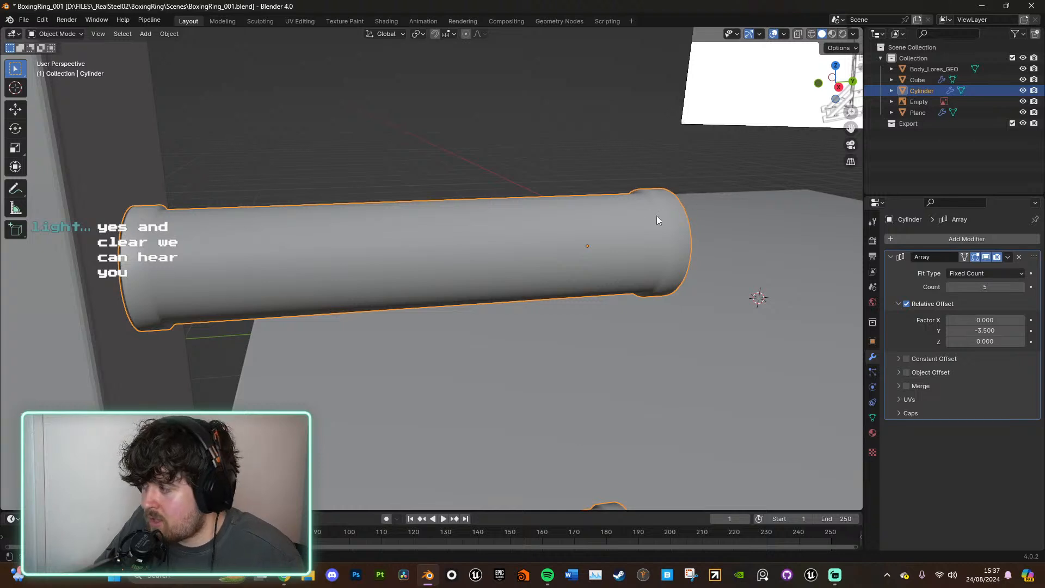
Step: Add two evenly spaced edge loops around the cylinder's shaft between the two end collars, without sliding them
{"action": "key", "text": "Tab"}
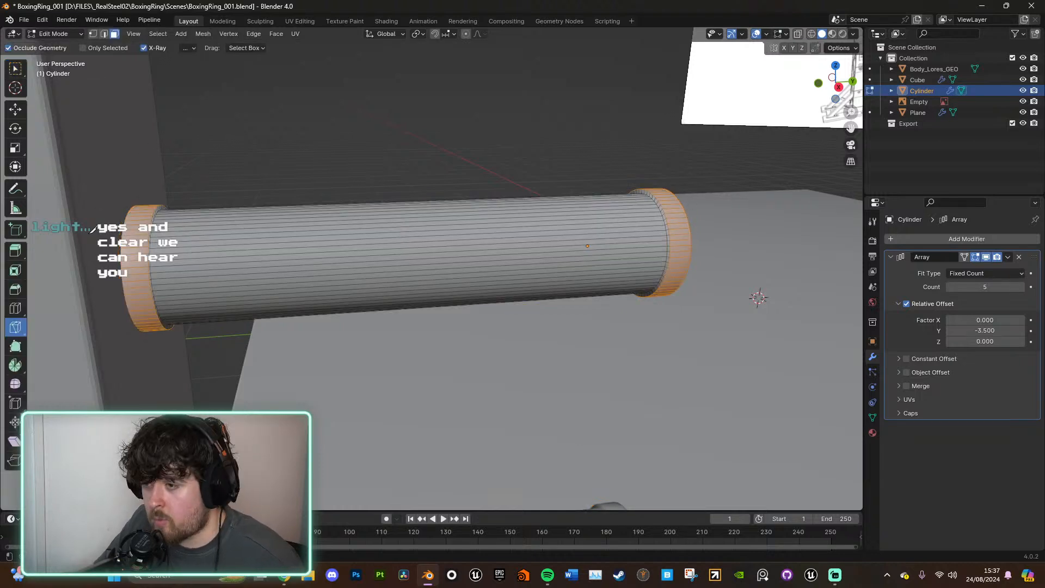
{"action": "left_click", "coordinate": [15, 308]}
{"action": "key", "text": "k"}
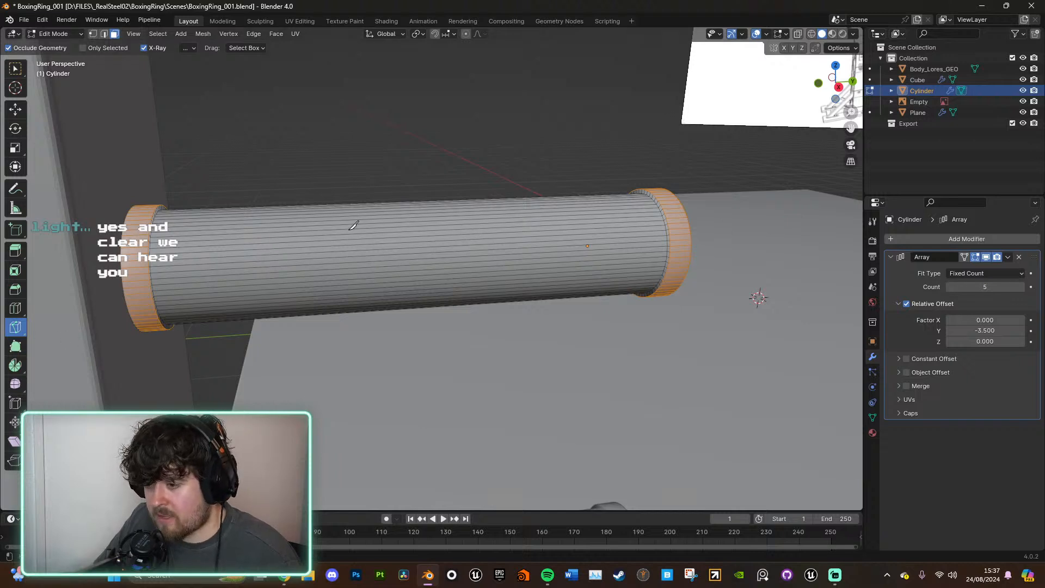
{"action": "key", "text": "ctrl+r"}
{"action": "scroll", "coordinate": [466, 227], "scroll_direction": "up", "scroll_amount": 1}
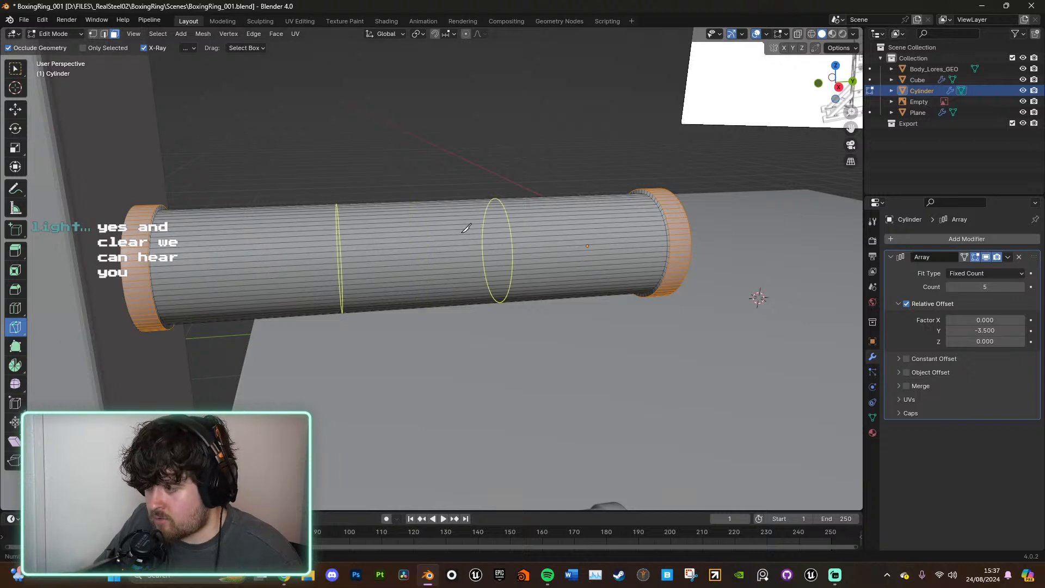
{"action": "left_click", "coordinate": [466, 228]}
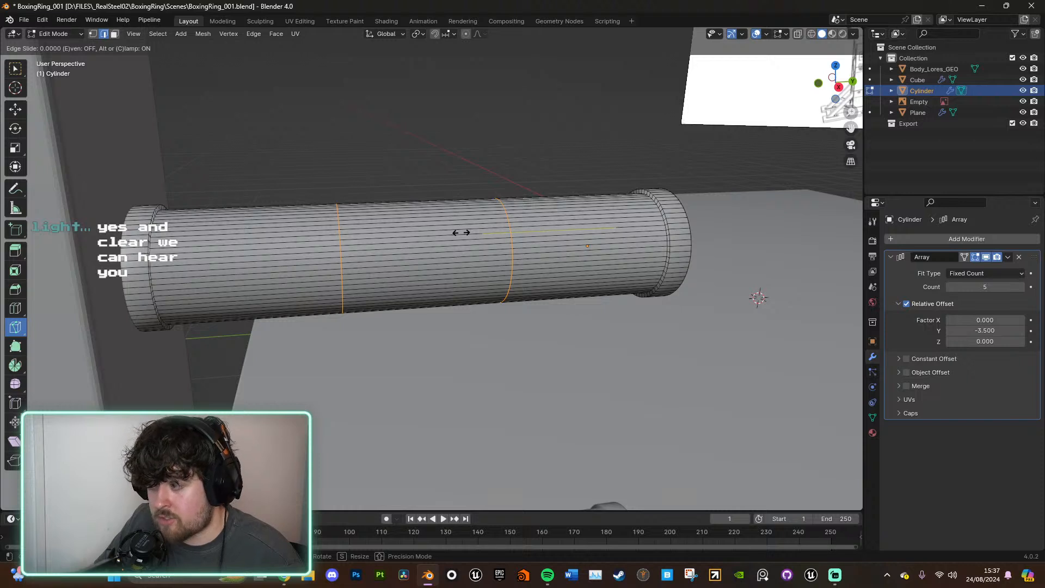
{"action": "right_click", "coordinate": [460, 232]}
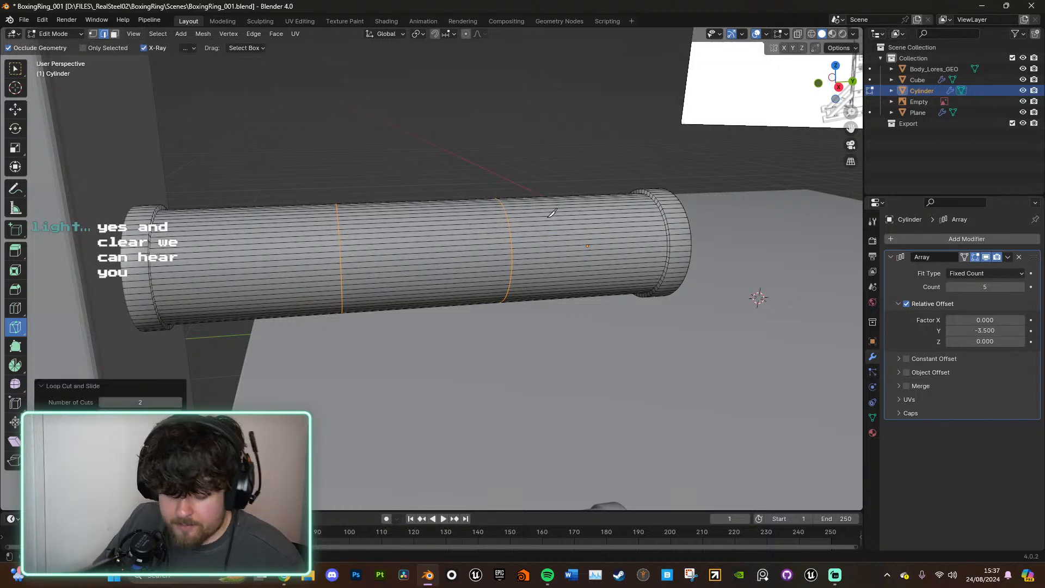
Step: Scale the two new loops by about 2.947 along Y to bring them close to the collars, and exit Edit Mode
{"action": "key", "text": "s"}
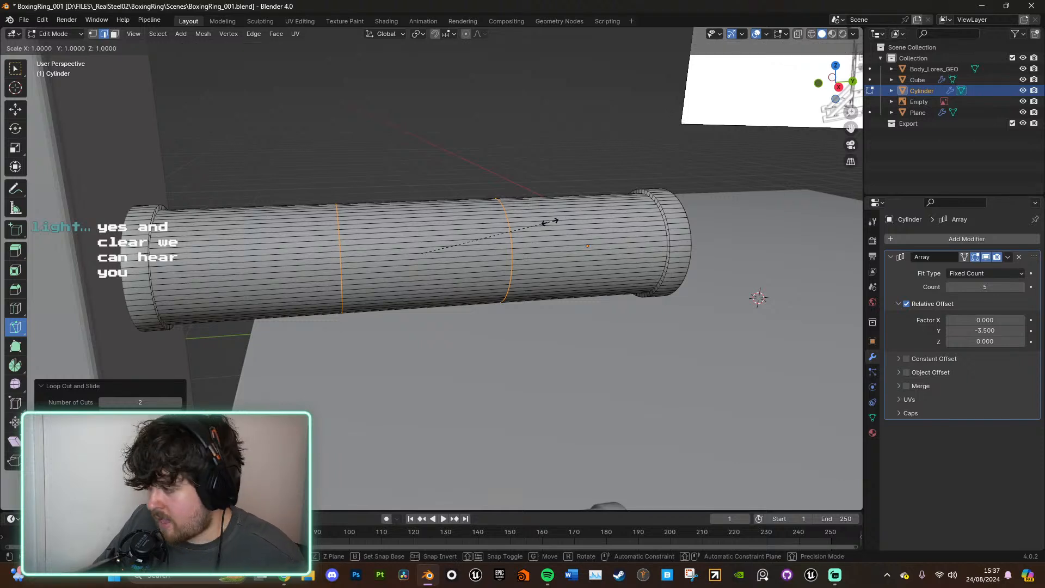
{"action": "key", "text": "y"}
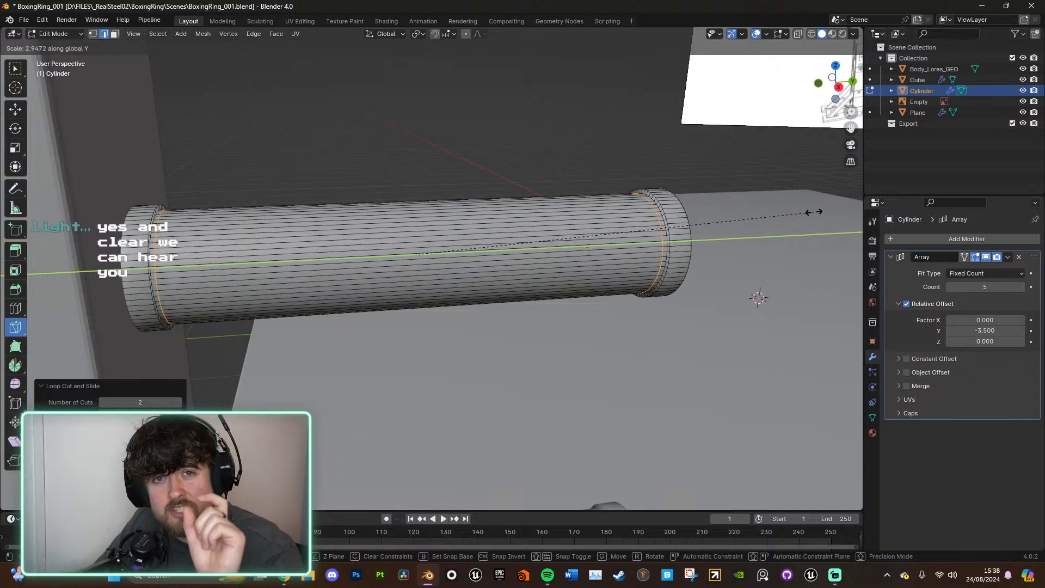
{"action": "left_click", "coordinate": [815, 211]}
{"action": "key", "text": "Tab"}
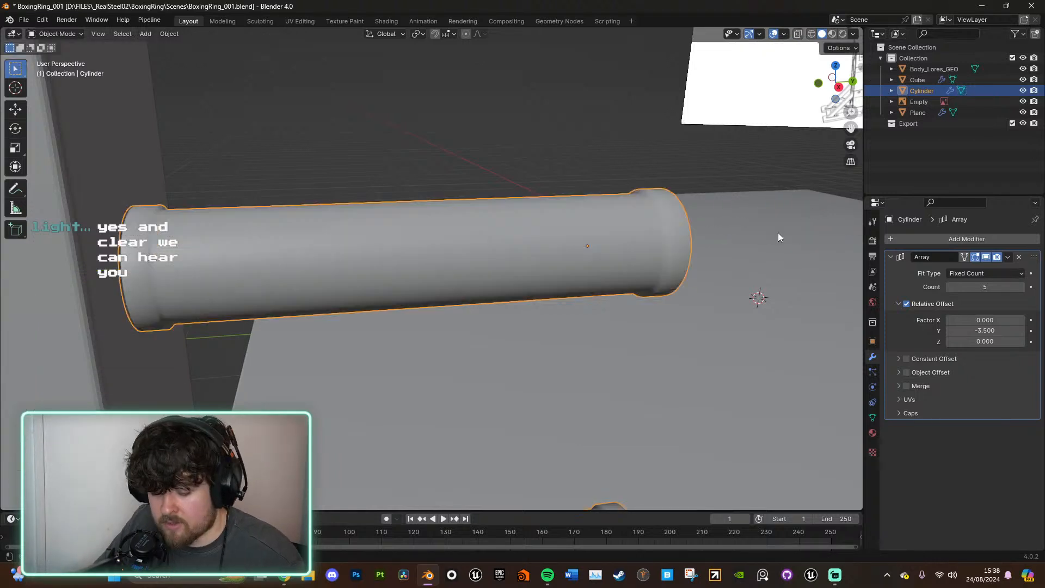
Step: Add one supporting edge loop to the cylinder's outer-end collar, slid close to the collar's inner edge
{"action": "key", "text": "Tab"}
{"action": "middle_click_drag", "start_coordinate": [192, 241], "coordinate": [66, 258]}
{"action": "left_click", "coordinate": [15, 308]}
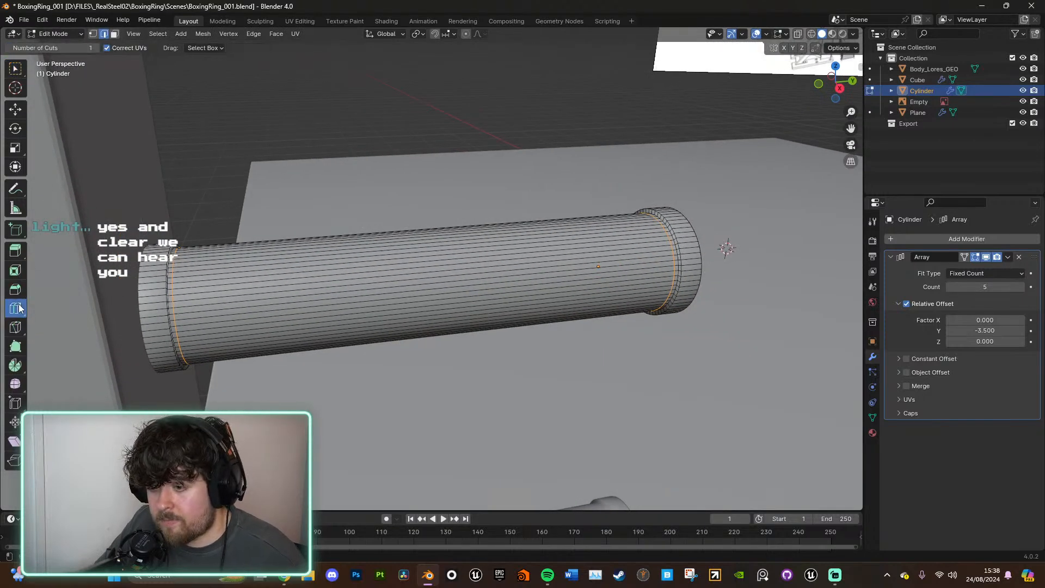
{"action": "middle_click_drag", "start_coordinate": [610, 261], "coordinate": [758, 215]}
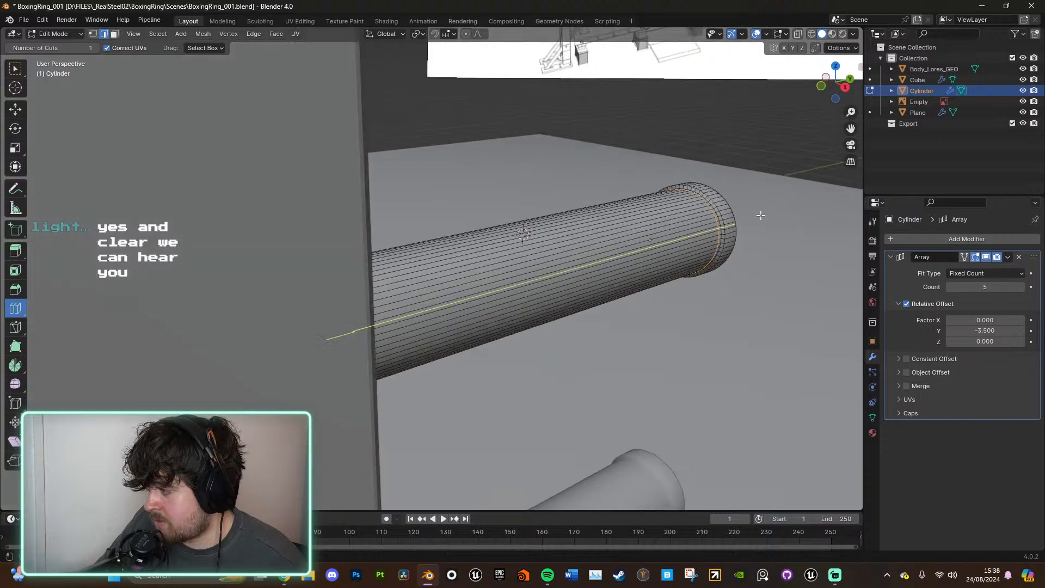
{"action": "left_click", "coordinate": [702, 200]}
{"action": "middle_click_drag", "start_coordinate": [702, 201], "coordinate": [662, 211]}
{"action": "left_click_drag", "start_coordinate": [604, 252], "coordinate": [592, 250]}
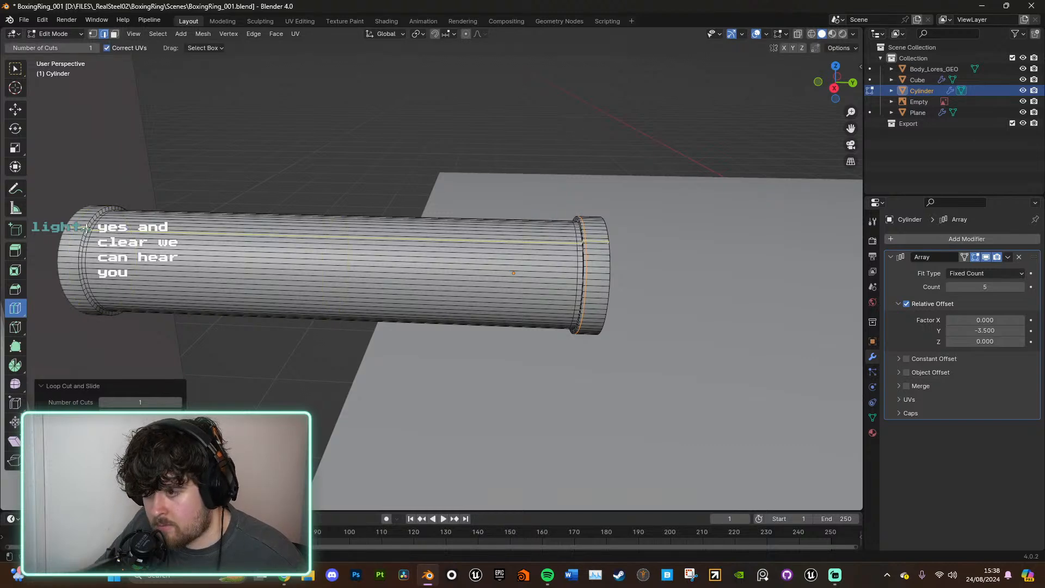
Step: Add a matching edge loop near the inner edge of the post-side collar and return to Object Mode
{"action": "middle_click_drag", "start_coordinate": [134, 237], "coordinate": [316, 266], "text": "shift"}
{"action": "scroll", "coordinate": [317, 267], "scroll_direction": "up", "scroll_amount": 5}
{"action": "middle_click_drag", "start_coordinate": [249, 219], "coordinate": [482, 231], "text": "shift"}
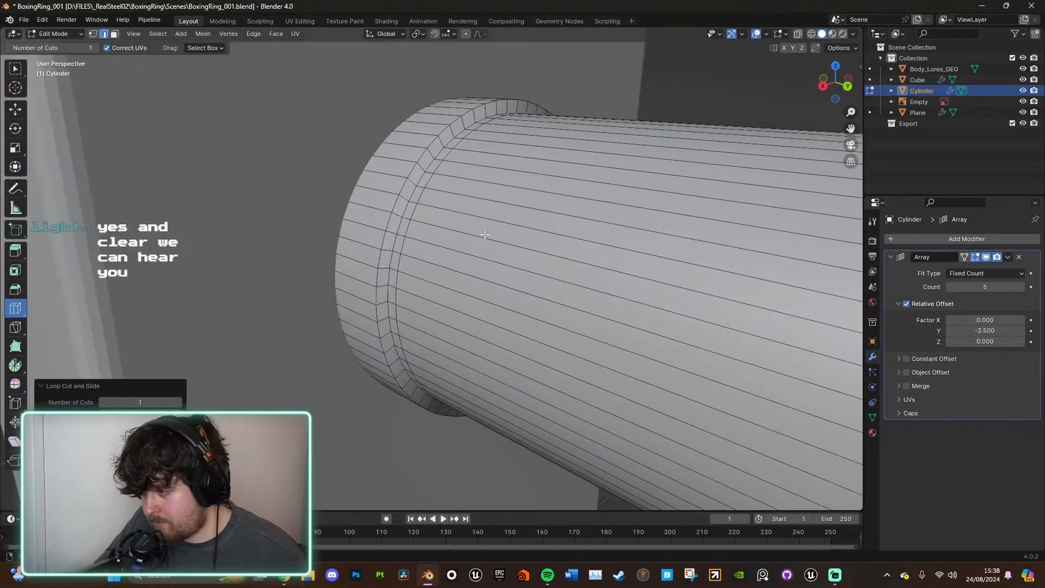
{"action": "left_click", "coordinate": [370, 200]}
{"action": "left_click_drag", "start_coordinate": [387, 203], "coordinate": [388, 204]}
{"action": "key", "text": "Tab"}
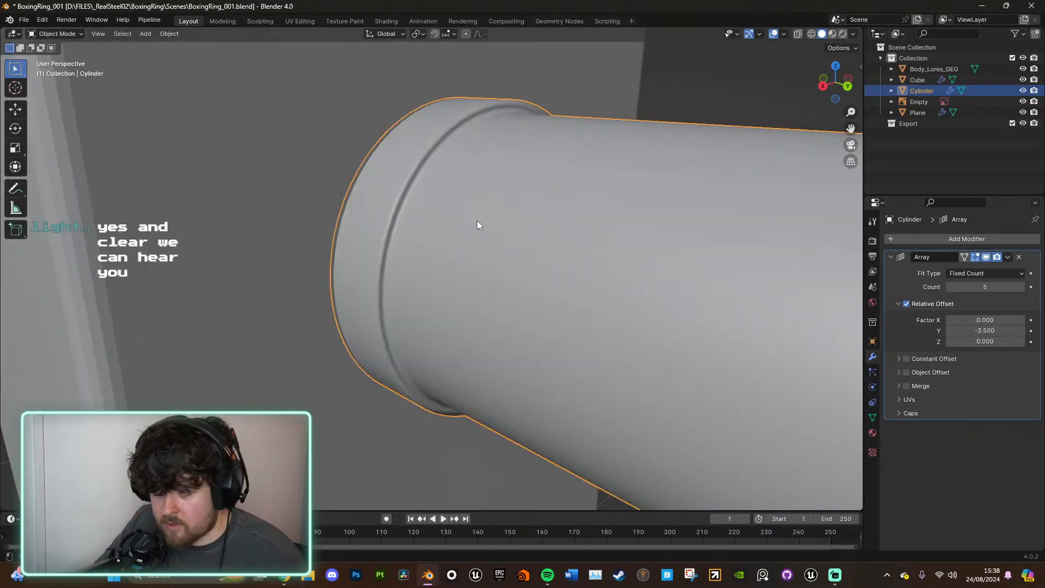
Step: Add another supporting edge loop to the outer-end collar, slid close to the end cap's rim
{"action": "middle_click_drag", "start_coordinate": [472, 216], "coordinate": [527, 260]}
{"action": "scroll", "coordinate": [565, 297], "scroll_direction": "down", "scroll_amount": 6}
{"action": "middle_click_drag", "start_coordinate": [580, 311], "coordinate": [458, 324], "text": "shift"}
{"action": "scroll", "coordinate": [626, 245], "scroll_direction": "up", "scroll_amount": 4}
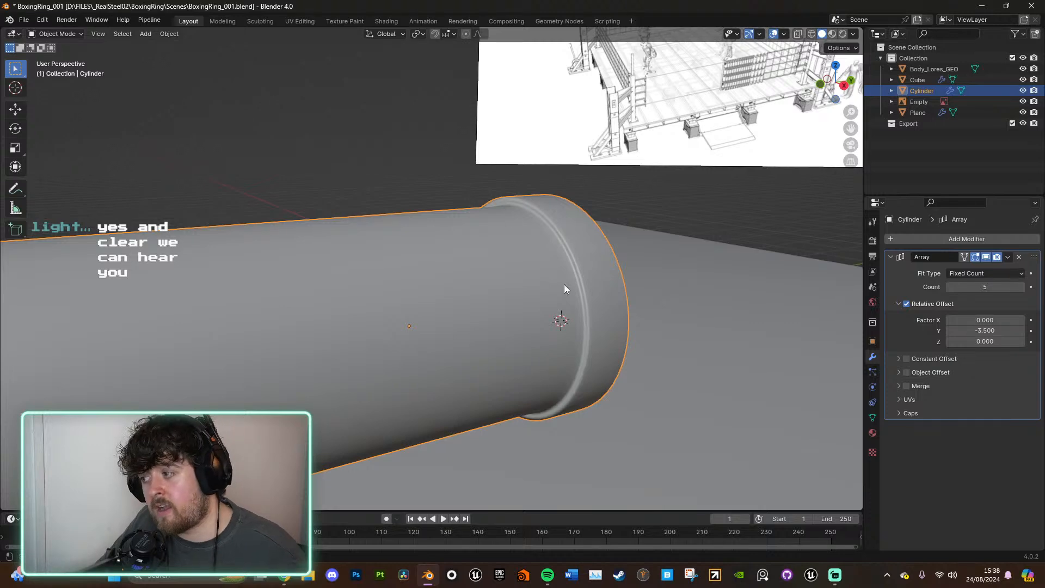
{"action": "middle_click_drag", "start_coordinate": [478, 336], "coordinate": [386, 327]}
{"action": "key", "text": "Tab"}
{"action": "middle_click_drag", "start_coordinate": [270, 278], "coordinate": [418, 238], "text": "shift"}
{"action": "left_click_drag", "start_coordinate": [521, 226], "coordinate": [538, 225]}
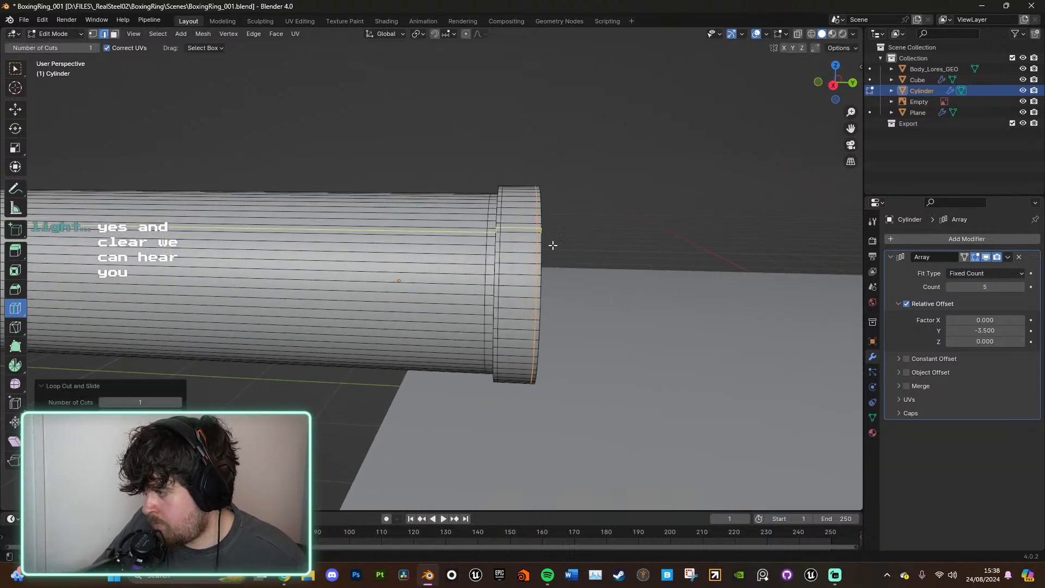
Step: Try to add another edge loop on the narrow band around the outer end cap
{"action": "key", "text": "Tab"}
{"action": "middle_click_drag", "start_coordinate": [552, 276], "coordinate": [564, 301]}
{"action": "key", "text": "Tab"}
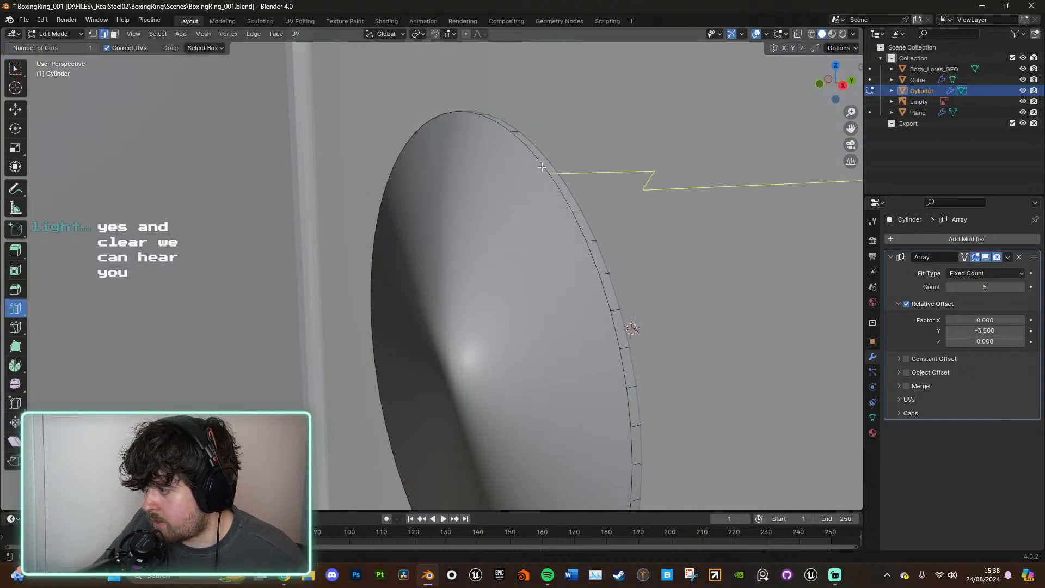
{"action": "left_click_drag", "start_coordinate": [539, 166], "coordinate": [478, 184]}
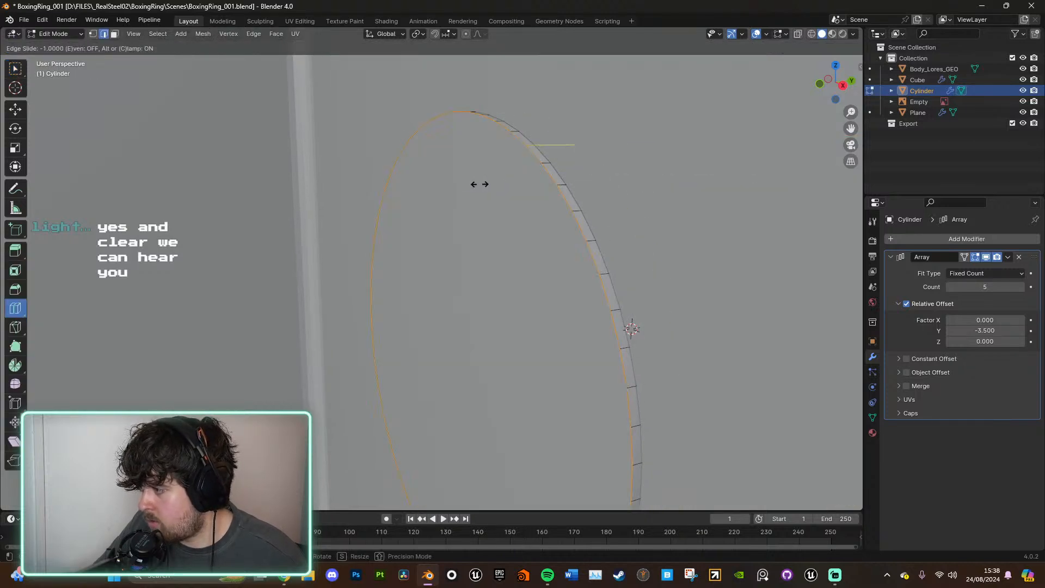
{"action": "left_click", "coordinate": [507, 180]}
Step: Extrude the outer end cap face in place, scale it slightly inward on X and Z only, and exit Edit Mode
{"action": "left_click", "coordinate": [15, 68]}
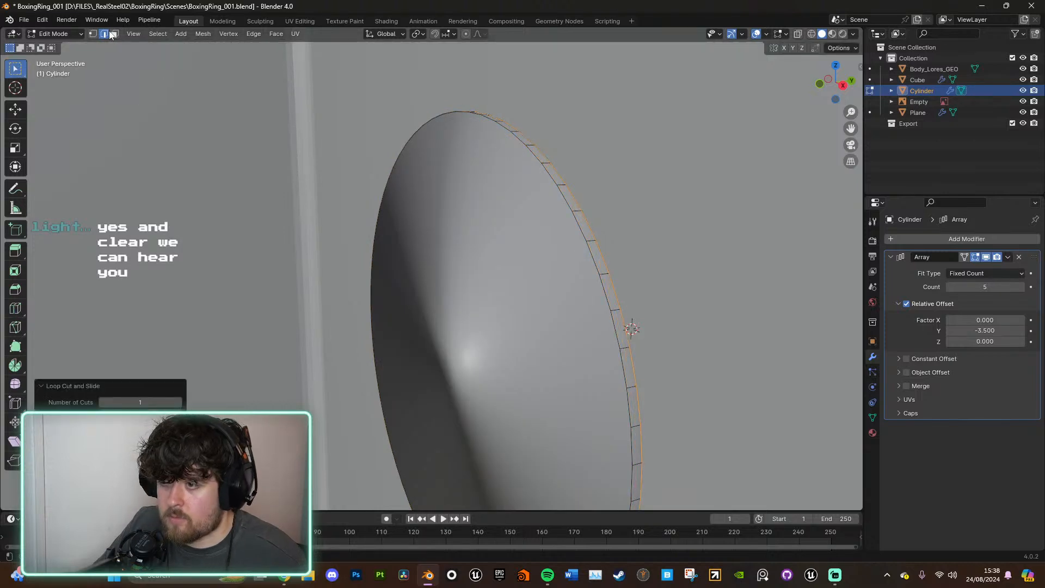
{"action": "left_click", "coordinate": [114, 34]}
{"action": "left_click", "coordinate": [502, 286]}
{"action": "key", "text": "s"}
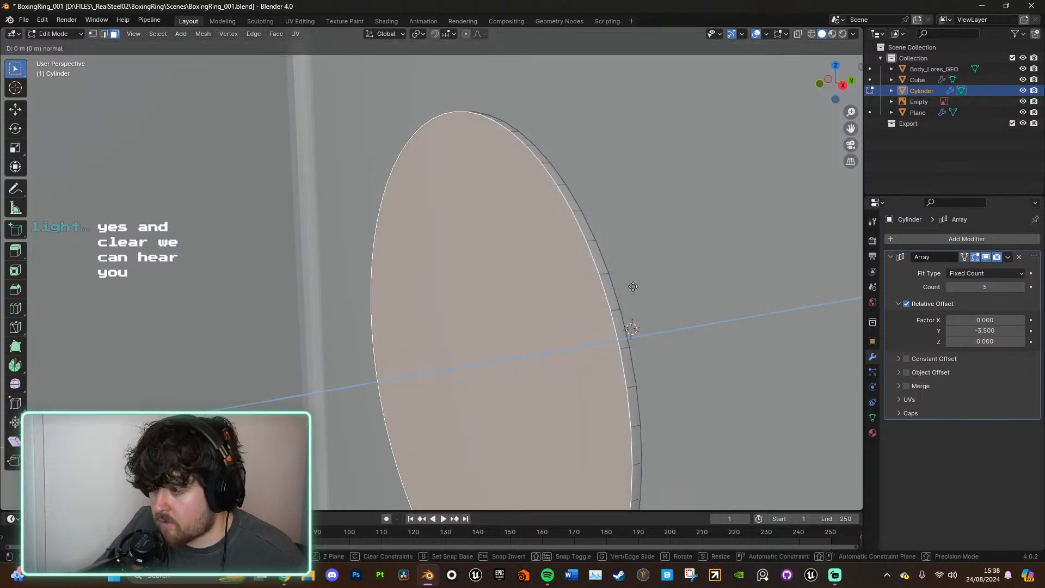
{"action": "key", "text": "shift+y"}
{"action": "left_click", "coordinate": [628, 287]}
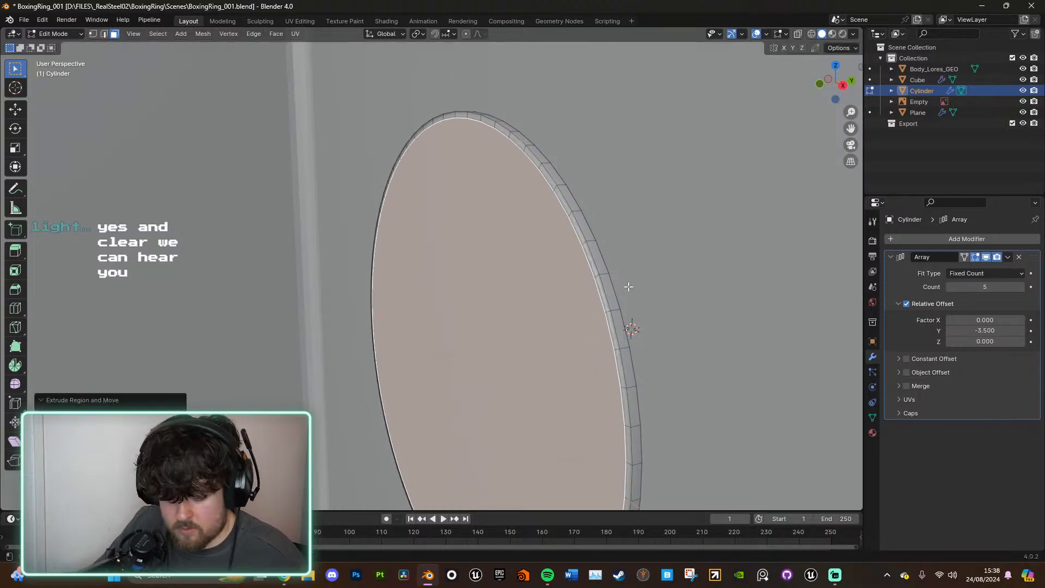
{"action": "key", "text": "Tab"}
Step: Inspect the collared bars' shading up close and examine the corner post and bars in the reference drawing
{"action": "left_click", "coordinate": [625, 294]}
{"action": "scroll", "coordinate": [625, 297], "scroll_direction": "down", "scroll_amount": 5}
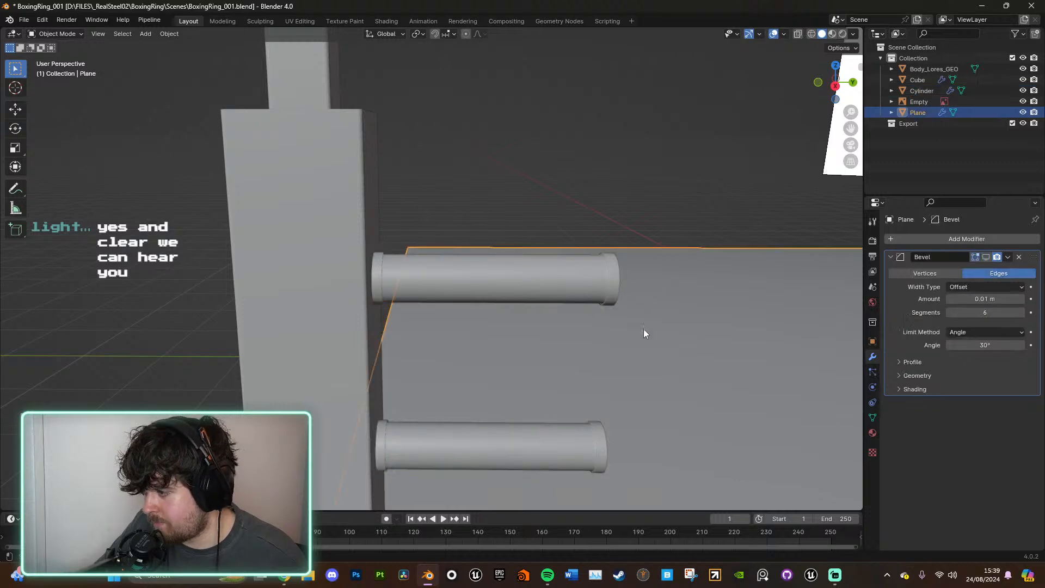
{"action": "scroll", "coordinate": [641, 330], "scroll_direction": "down", "scroll_amount": 2}
{"action": "scroll", "coordinate": [372, 275], "scroll_direction": "up", "scroll_amount": 10}
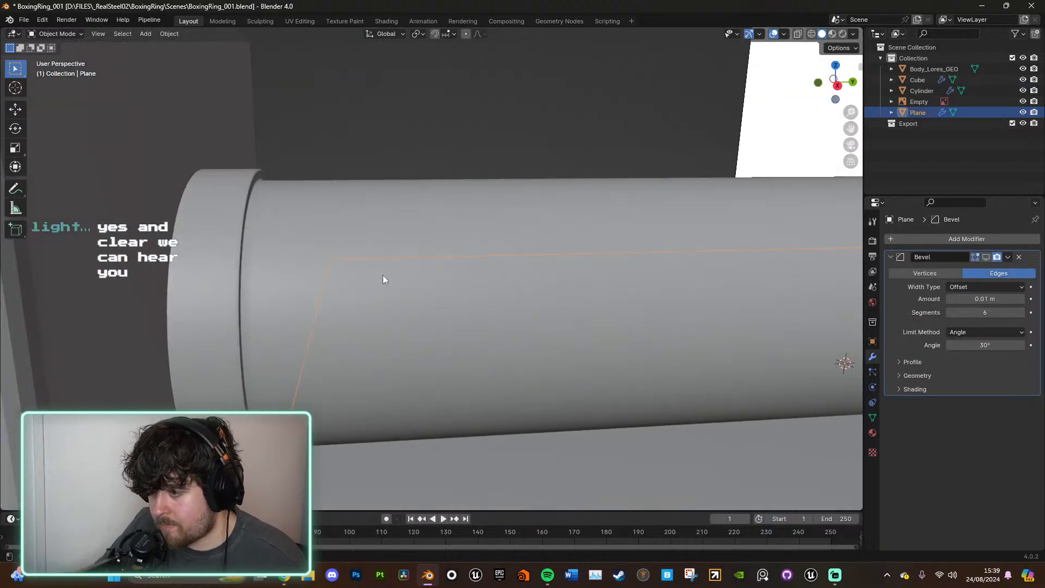
{"action": "scroll", "coordinate": [475, 248], "scroll_direction": "down", "scroll_amount": 8}
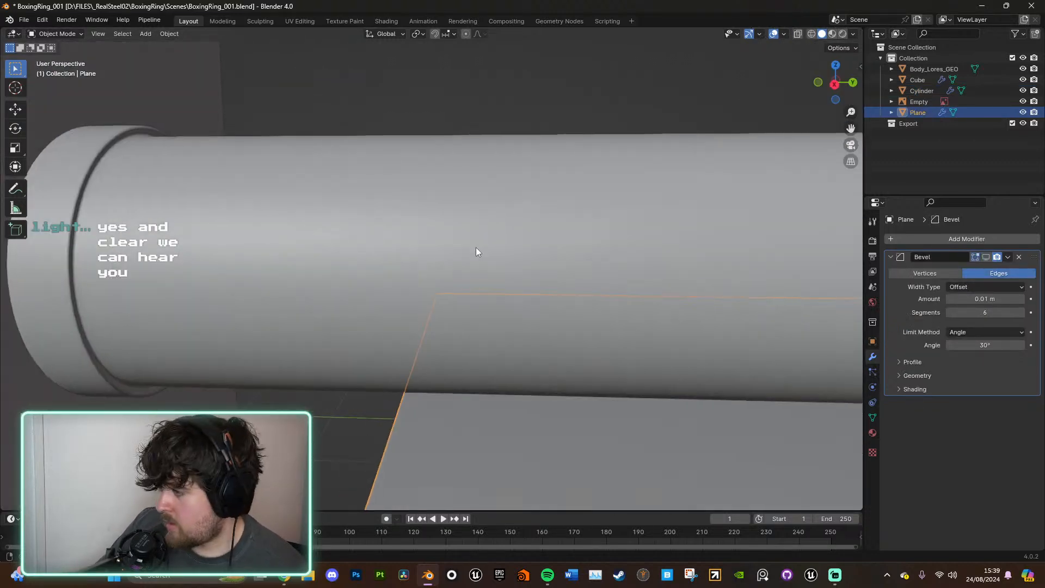
{"action": "left_click", "coordinate": [602, 227]}
{"action": "middle_click_drag", "start_coordinate": [578, 247], "coordinate": [544, 246]}
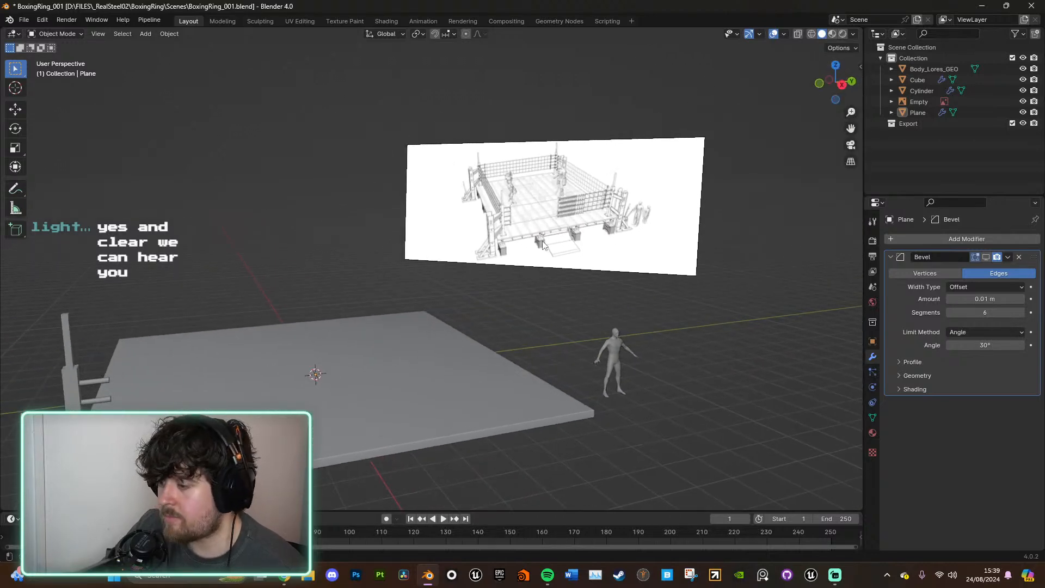
{"action": "left_click", "coordinate": [543, 244]}
{"action": "key", "text": "KP_Decimal"}
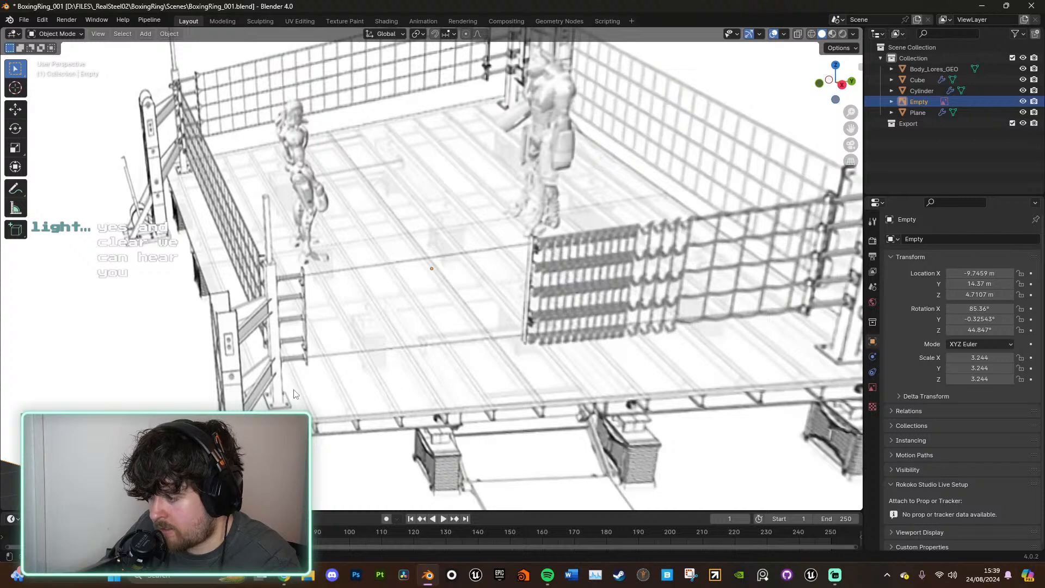
{"action": "scroll", "coordinate": [536, 330], "scroll_direction": "down", "scroll_amount": 5}
{"action": "middle_click_drag", "start_coordinate": [450, 427], "coordinate": [759, 246], "text": "shift"}
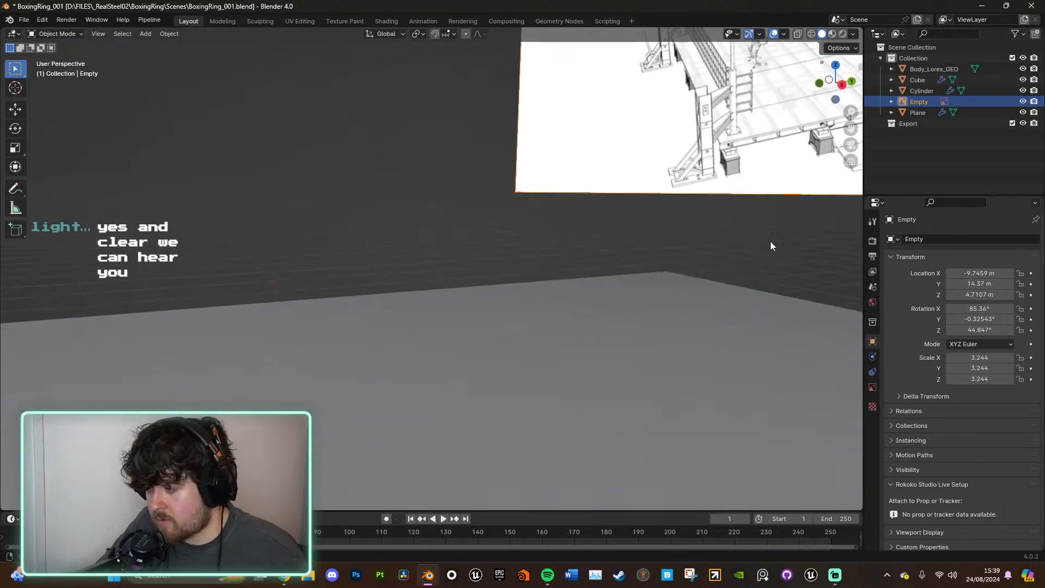
Step: Select the corner post, toggle its Bevel modifier's viewport display to compare, and set the bevel amount to 0.08 m
{"action": "scroll", "coordinate": [368, 364], "scroll_direction": "down", "scroll_amount": 4}
{"action": "middle_click_drag", "start_coordinate": [367, 363], "coordinate": [458, 357], "text": "shift"}
{"action": "left_click", "coordinate": [472, 325]}
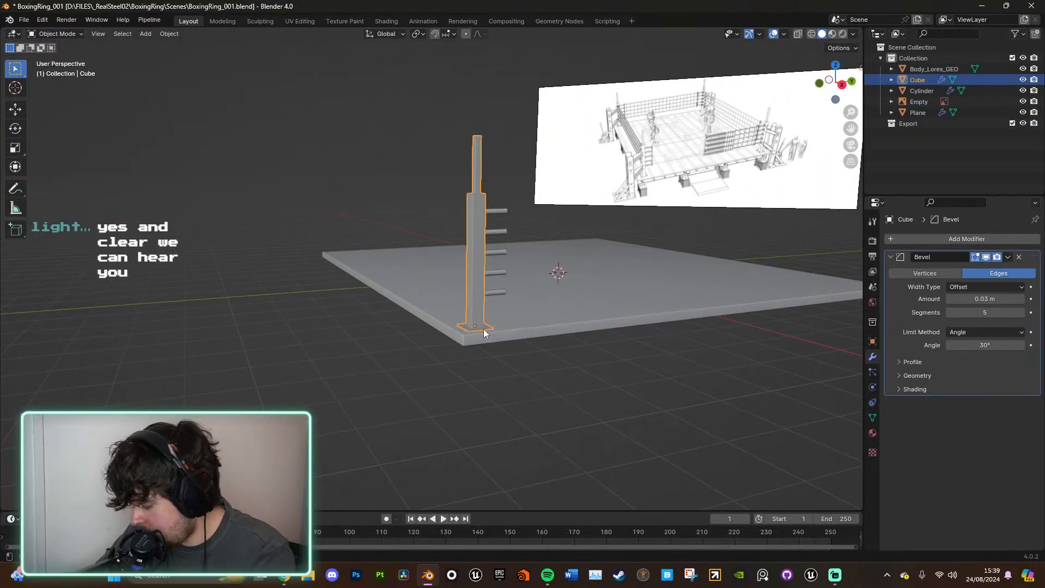
{"action": "scroll", "coordinate": [483, 329], "scroll_direction": "up", "scroll_amount": 3}
{"action": "scroll", "coordinate": [477, 328], "scroll_direction": "up", "scroll_amount": 8}
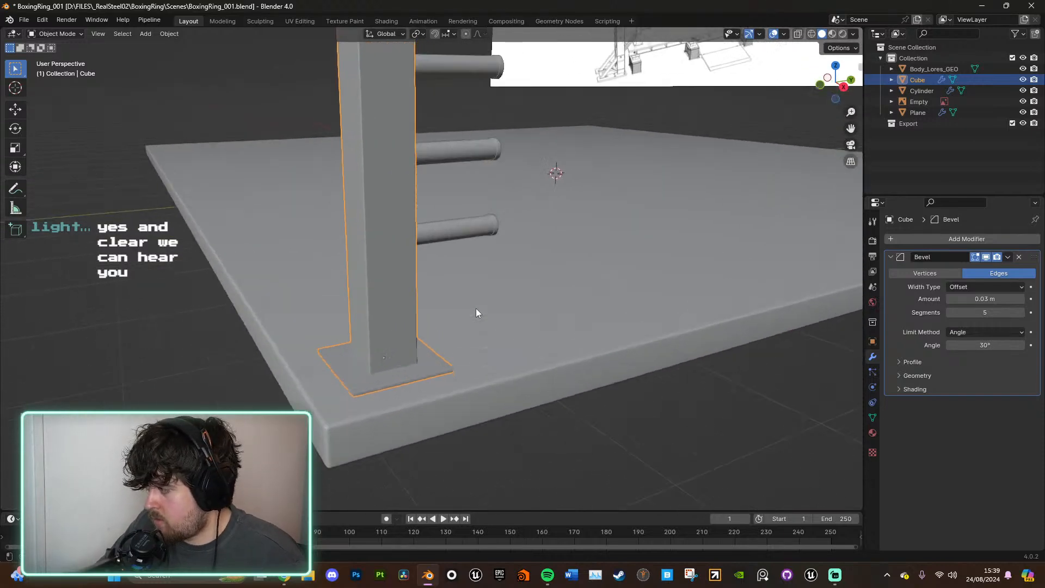
{"action": "middle_click_drag", "start_coordinate": [506, 311], "coordinate": [575, 211], "text": "shift"}
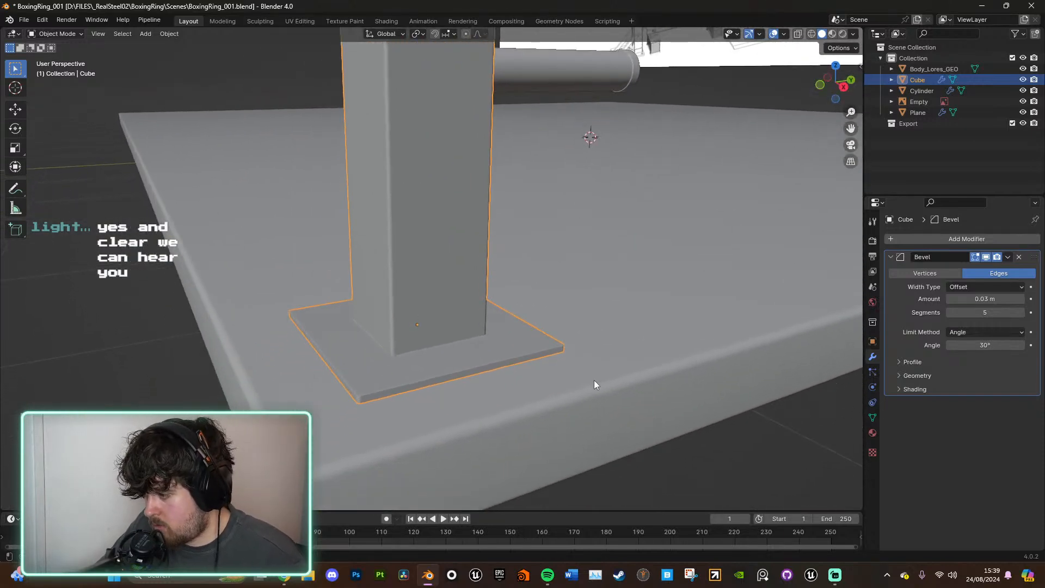
{"action": "left_click", "coordinate": [986, 257]}
{"action": "left_click", "coordinate": [987, 257]}
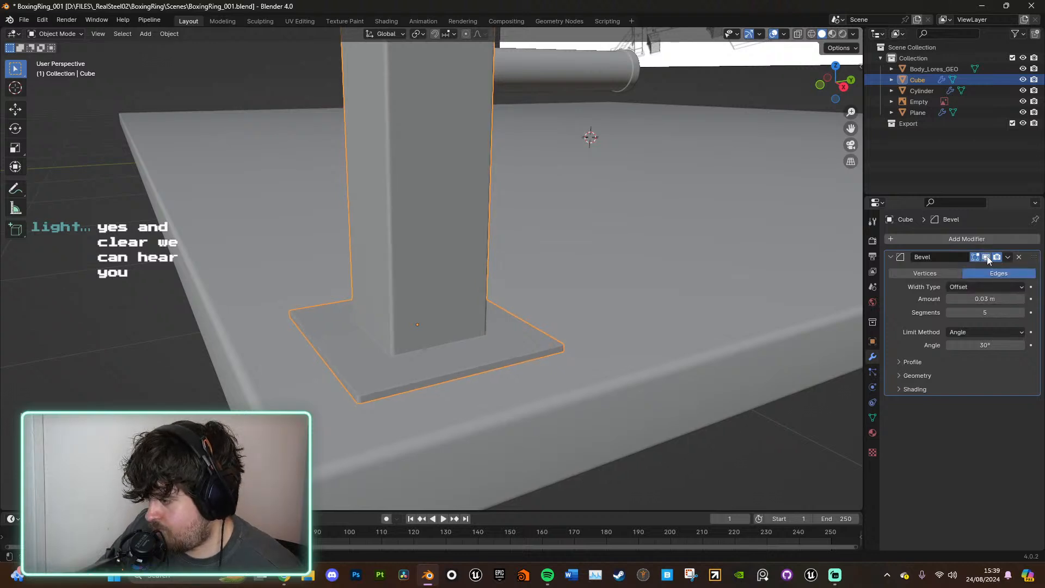
{"action": "mouse_move", "coordinate": [986, 299]}
{"action": "left_mouse_down"}
{"action": "mouse_move", "coordinate": [1010, 299]}
{"action": "mouse_move", "coordinate": [995, 299]}
{"action": "left_mouse_up"}
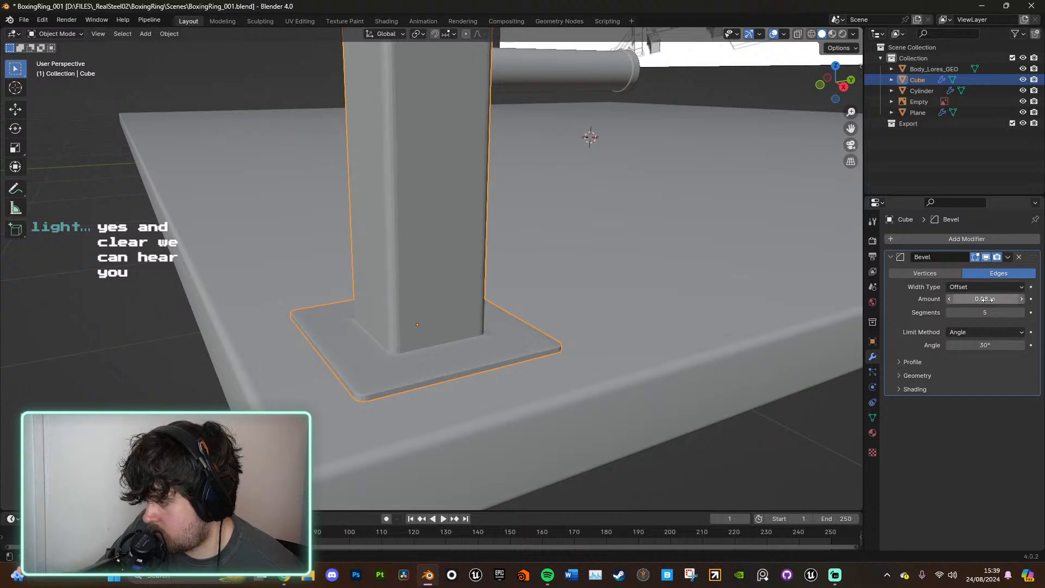
{"action": "middle_click_drag", "start_coordinate": [827, 292], "coordinate": [436, 348]}
{"action": "scroll", "coordinate": [687, 238], "scroll_direction": "up", "scroll_amount": 4}
{"action": "scroll", "coordinate": [535, 314], "scroll_direction": "up", "scroll_amount": 2}
{"action": "scroll", "coordinate": [535, 314], "scroll_direction": "down", "scroll_amount": 4}
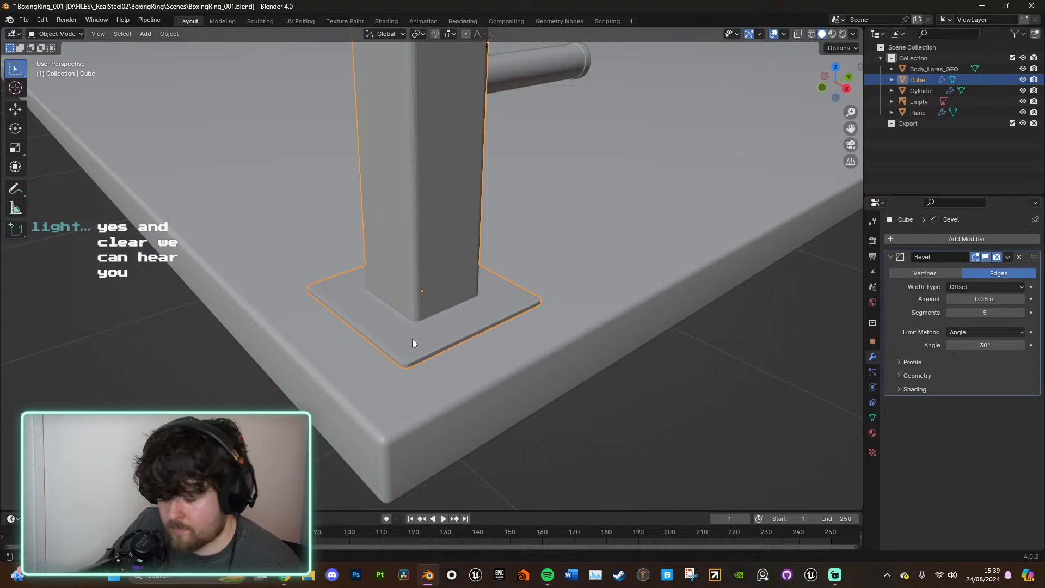
Step: Place the 3D cursor on the post's base plate near its outer corner and add a cylinder mesh there
{"action": "right_click", "coordinate": [413, 336]}
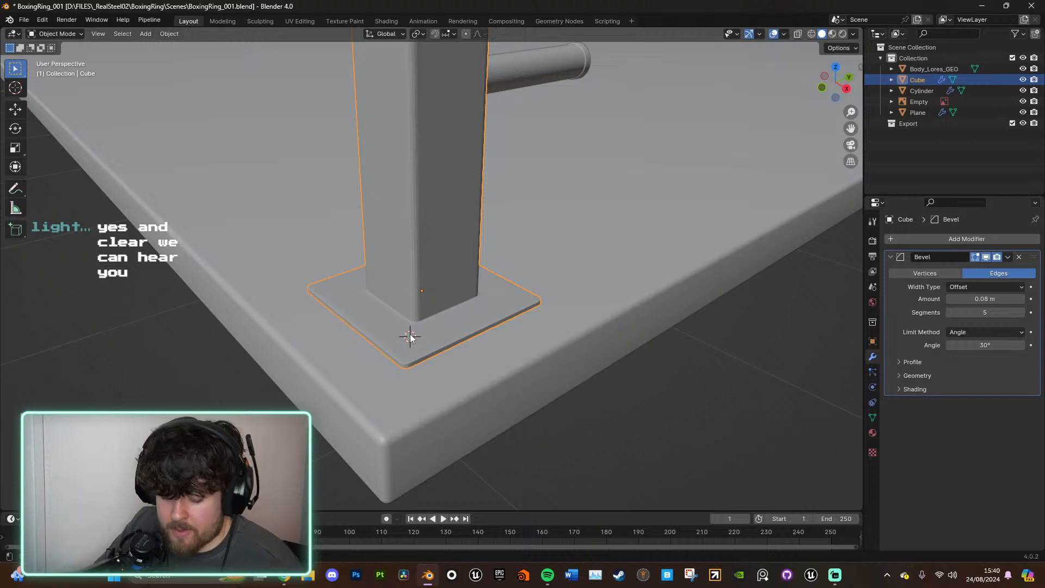
{"action": "key", "text": "shift+a"}
{"action": "mouse_move", "coordinate": [409, 334]}
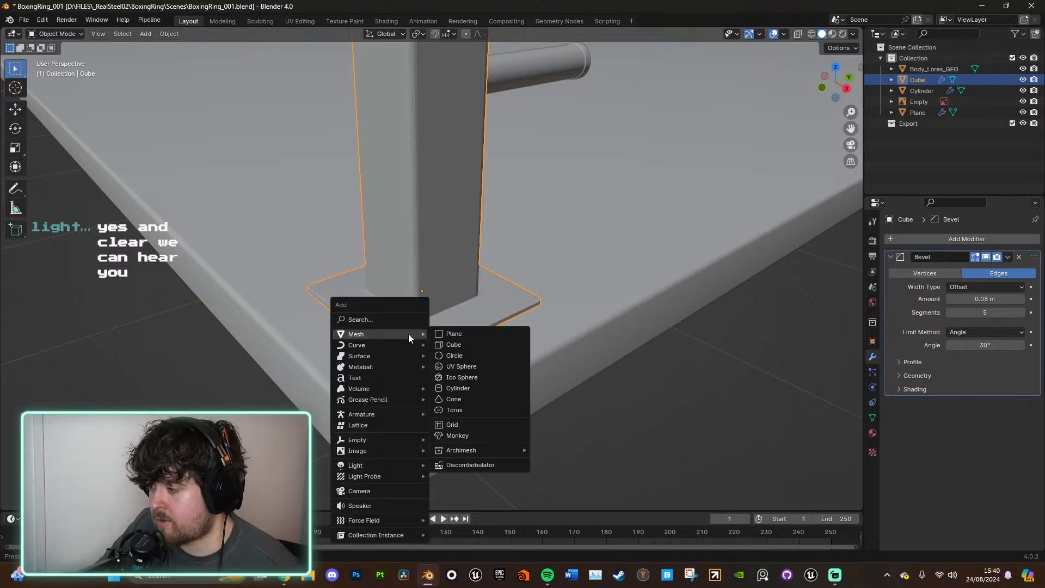
{"action": "left_click", "coordinate": [462, 388]}
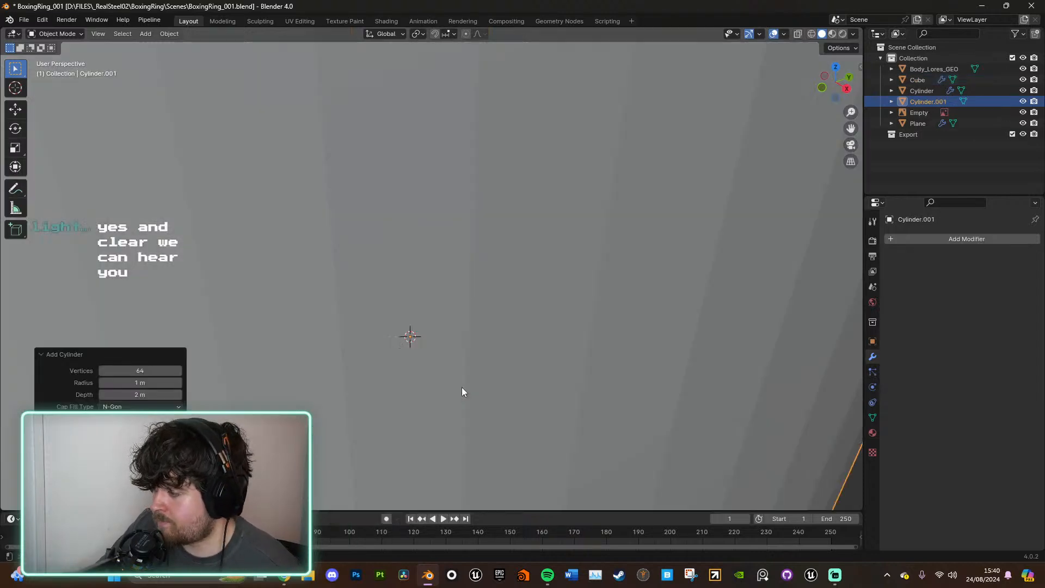
{"action": "key", "text": "KP_Decimal"}
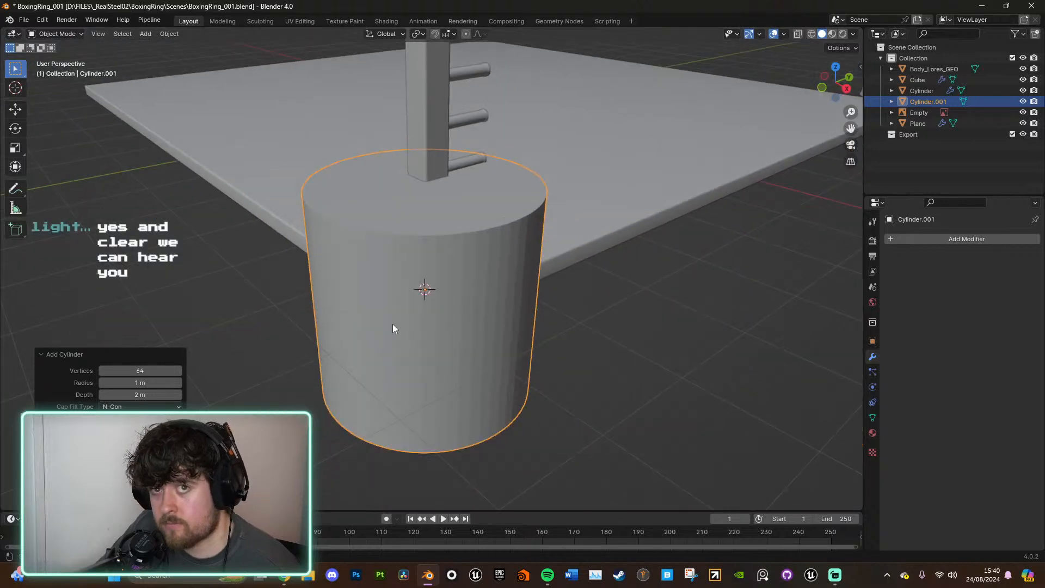
Step: Try 12 vertices for the new cylinder, and settle on 8 for an octagonal shape
{"action": "left_click", "coordinate": [155, 371]}
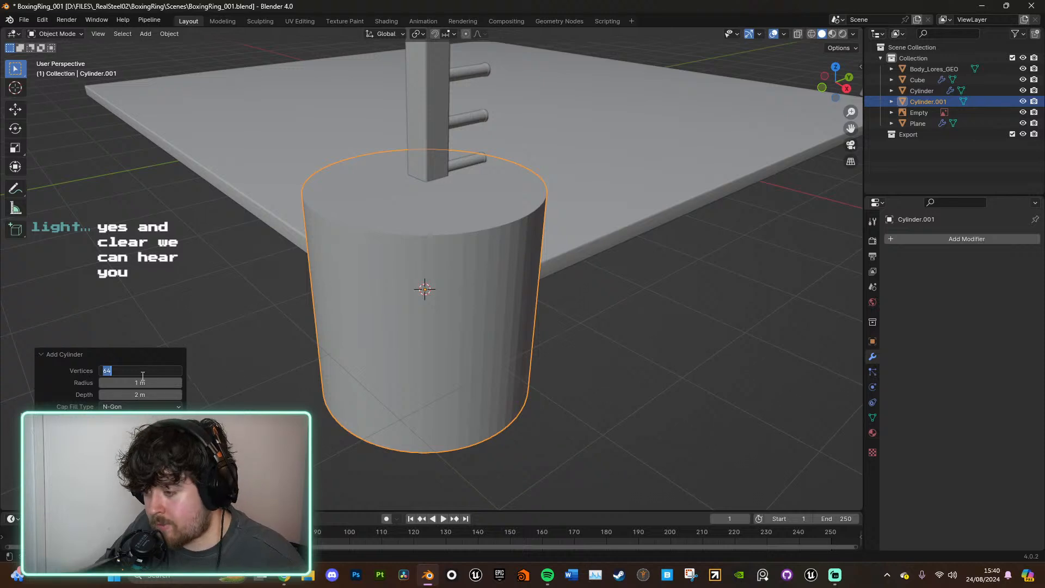
{"action": "type", "text": "12"}
{"action": "key", "text": "Return"}
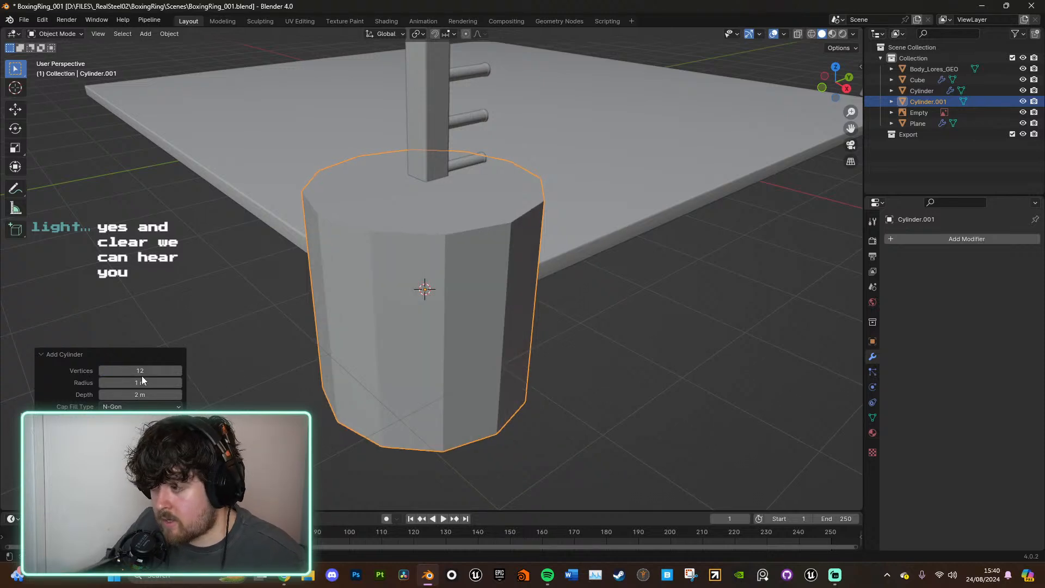
{"action": "left_click", "coordinate": [146, 372]}
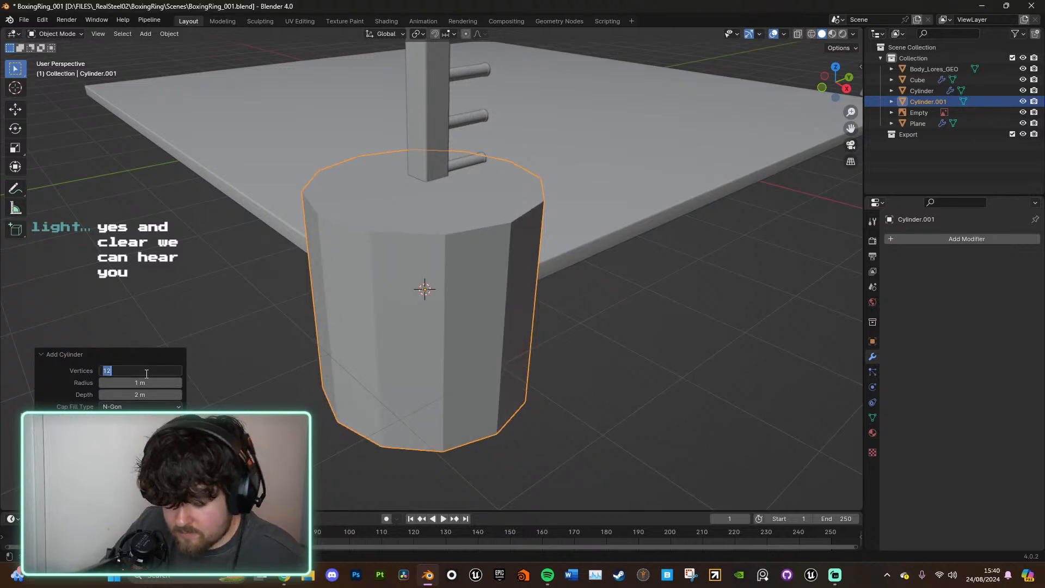
{"action": "type", "text": "8"}
{"action": "key", "text": "Return"}
{"action": "middle_click_drag", "start_coordinate": [546, 284], "coordinate": [533, 344]}
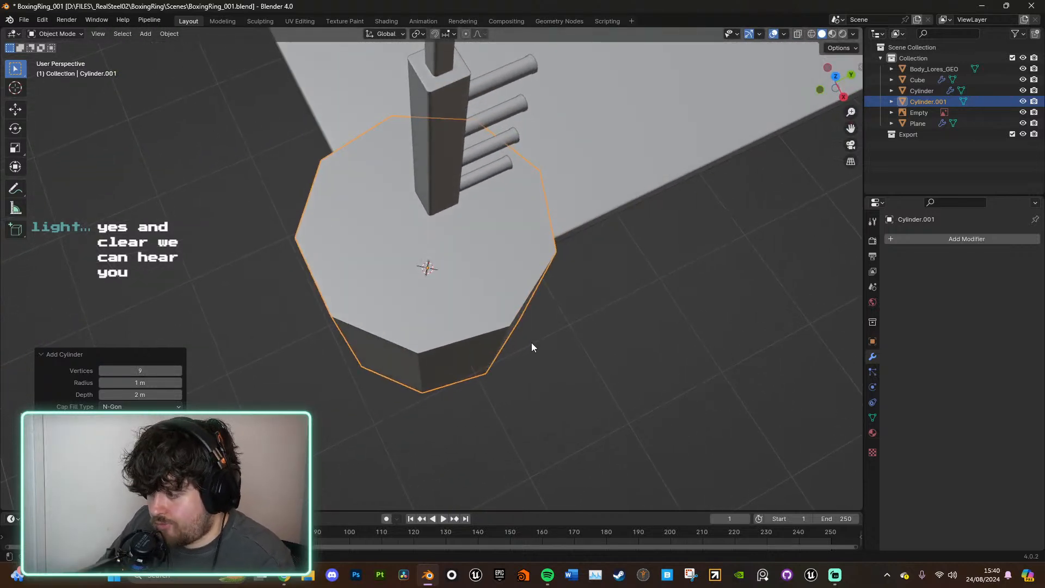
{"action": "left_click", "coordinate": [150, 367]}
{"action": "type", "text": "8"}
{"action": "key", "text": "Return"}
Step: Flatten the octagonal cylinder along Z into a thin disc and scale it down uniformly to bolt size
{"action": "middle_click_drag", "start_coordinate": [484, 314], "coordinate": [501, 214]}
{"action": "key", "text": "s"}
{"action": "key", "text": "z"}
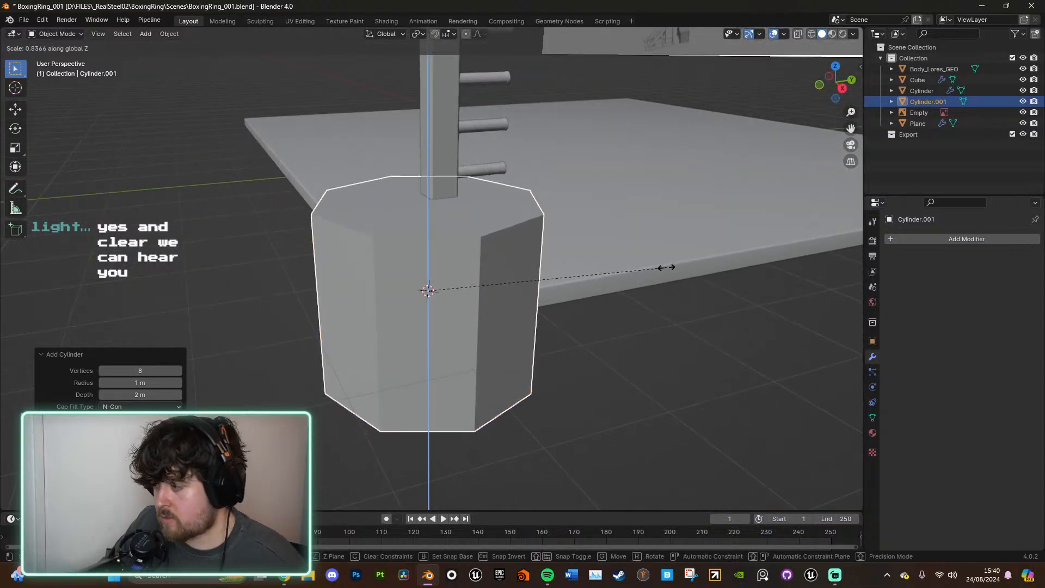
{"action": "left_click", "coordinate": [586, 288]}
{"action": "key", "text": "s"}
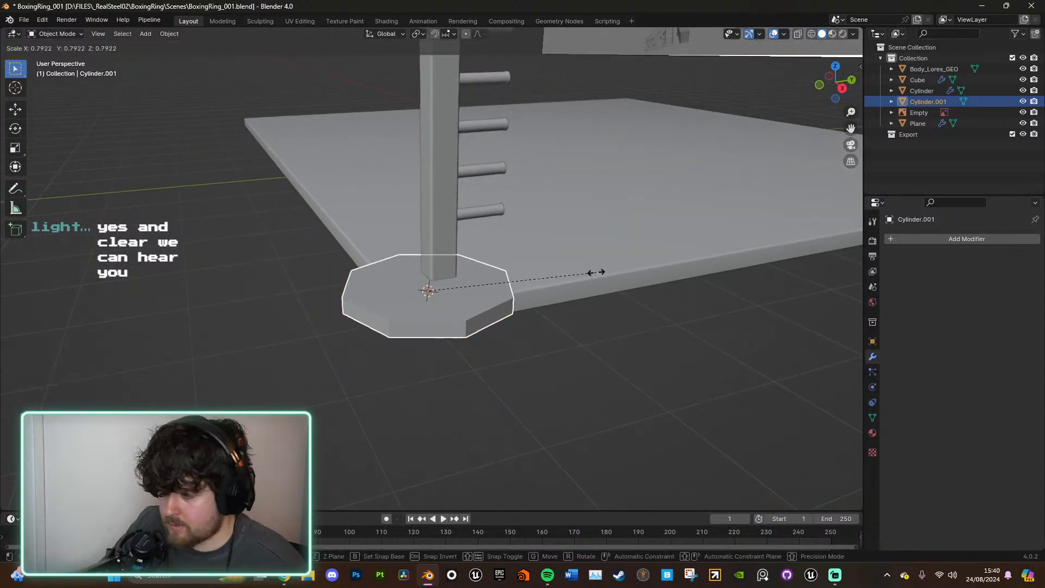
{"action": "left_click", "coordinate": [432, 282]}
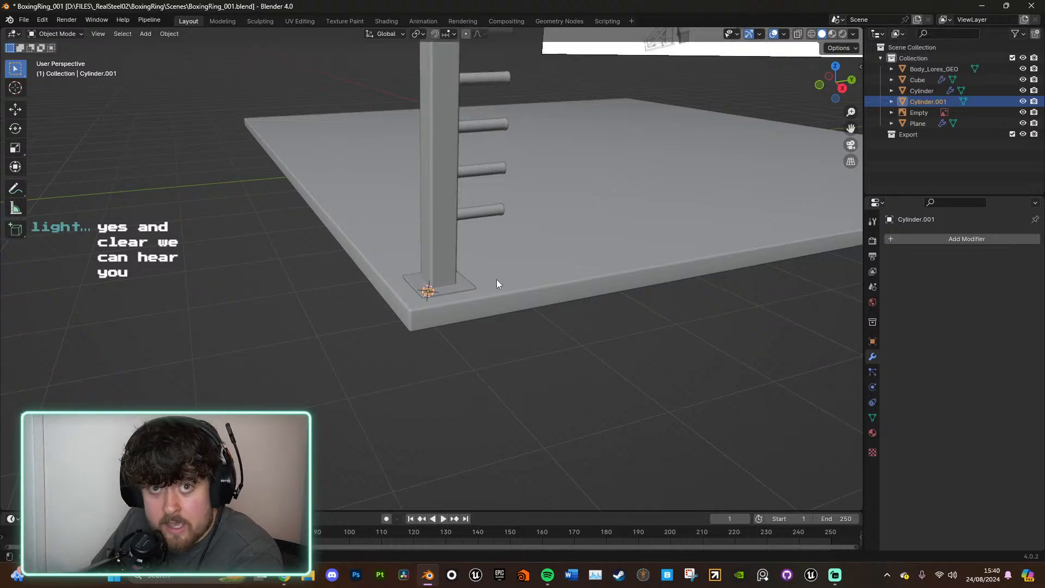
Step: Scale the octagonal disc down uniformly to about two-thirds of its size, judging it against the base plate
{"action": "key", "text": "KP_Decimal"}
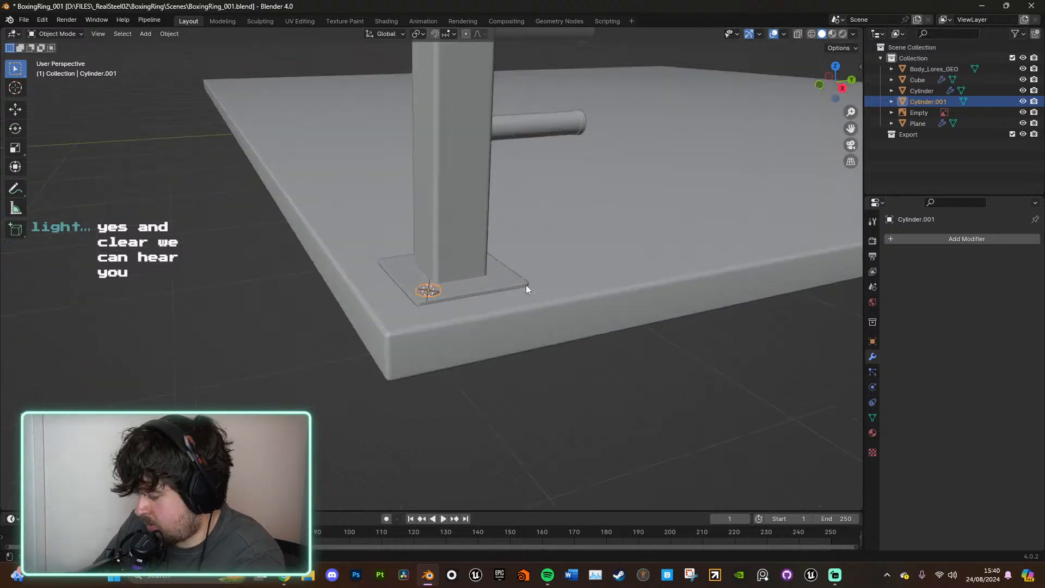
{"action": "middle_click_drag", "start_coordinate": [541, 283], "coordinate": [553, 335]}
{"action": "scroll", "coordinate": [561, 336], "scroll_direction": "down", "scroll_amount": 12}
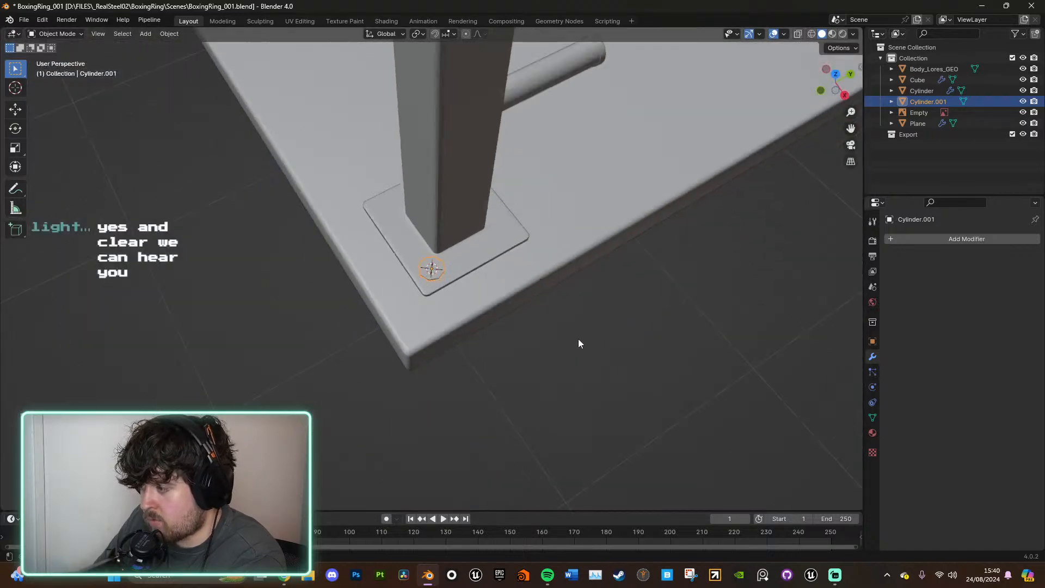
{"action": "left_click", "coordinate": [543, 291]}
{"action": "left_click", "coordinate": [442, 267]}
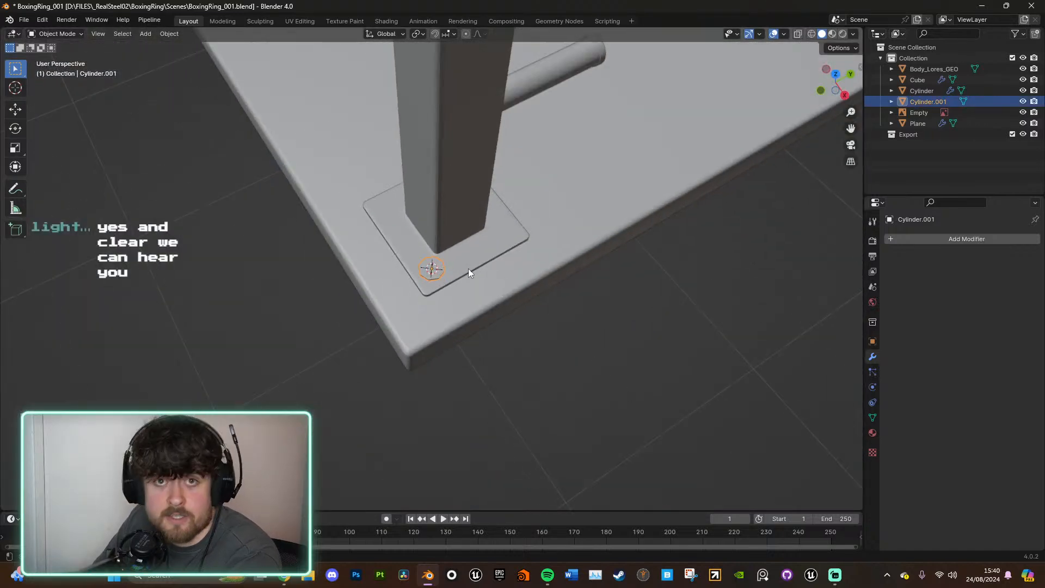
{"action": "scroll", "coordinate": [468, 268], "scroll_direction": "up", "scroll_amount": 4}
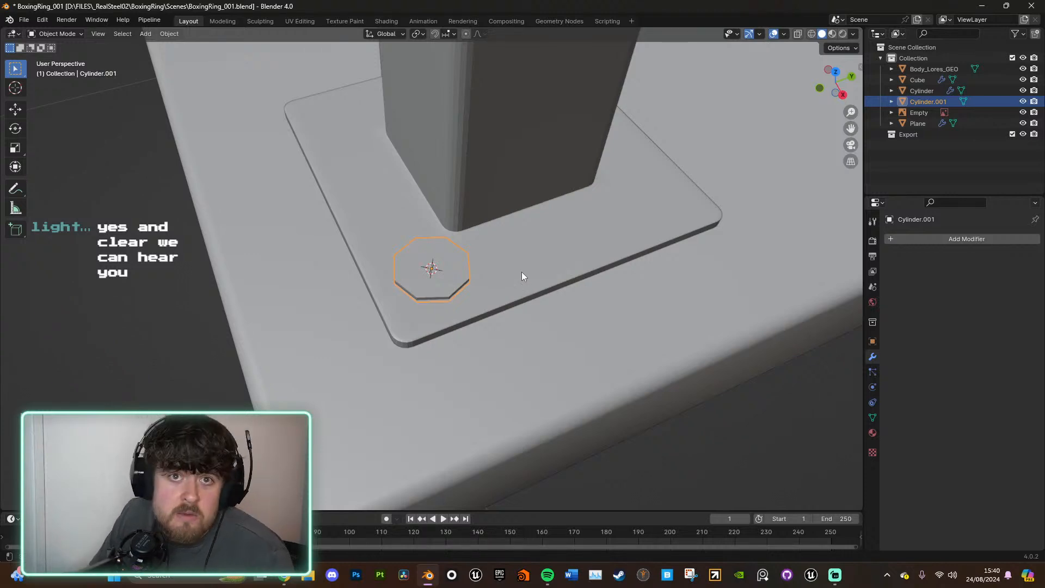
{"action": "mouse_move", "coordinate": [573, 287]}
{"action": "middle_mouse_down"}
{"action": "mouse_move", "coordinate": [600, 287]}
{"action": "mouse_move", "coordinate": [583, 280]}
{"action": "middle_mouse_up"}
{"action": "key", "text": "s"}
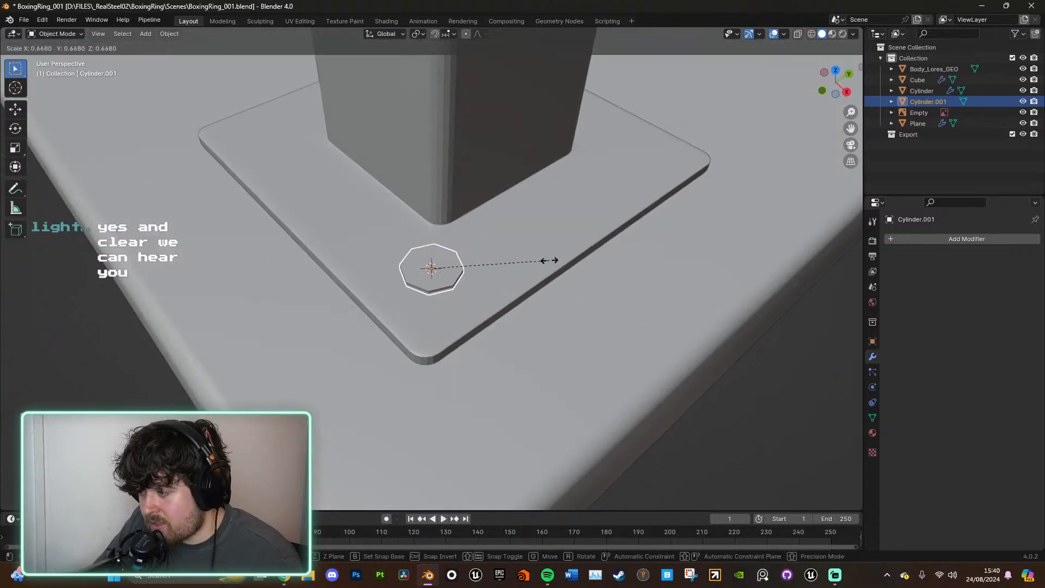
{"action": "left_click", "coordinate": [539, 260]}
Step: Move the octagonal disc horizontally, with Z locked, slightly closer to the base plate's outer corner
{"action": "key", "text": "KP_Decimal"}
{"action": "middle_click_drag", "start_coordinate": [551, 274], "coordinate": [524, 309]}
{"action": "scroll", "coordinate": [516, 273], "scroll_direction": "down", "scroll_amount": 6}
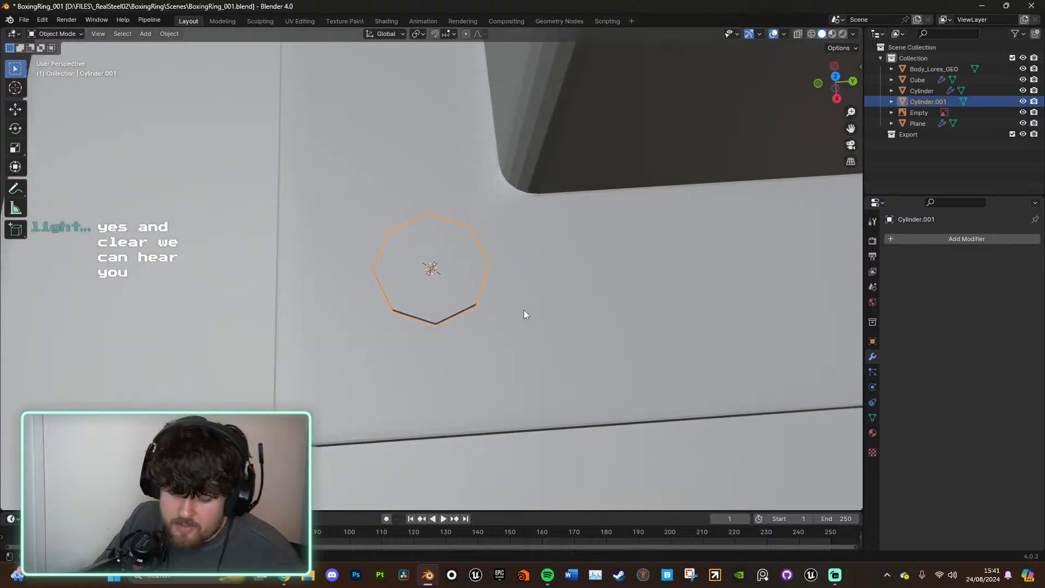
{"action": "key", "text": "g"}
{"action": "key", "text": "shift+z"}
{"action": "left_click", "coordinate": [505, 331]}
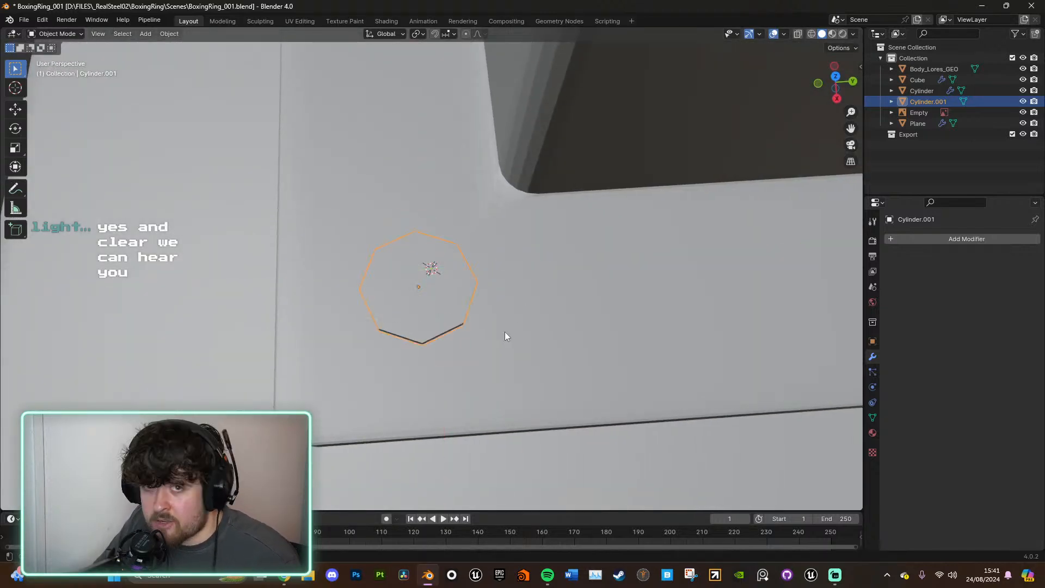
Step: Check the octagonal disc's proportions against the whole post, reselect it and adjust its uniform scale
{"action": "scroll", "coordinate": [517, 309], "scroll_direction": "down", "scroll_amount": 6}
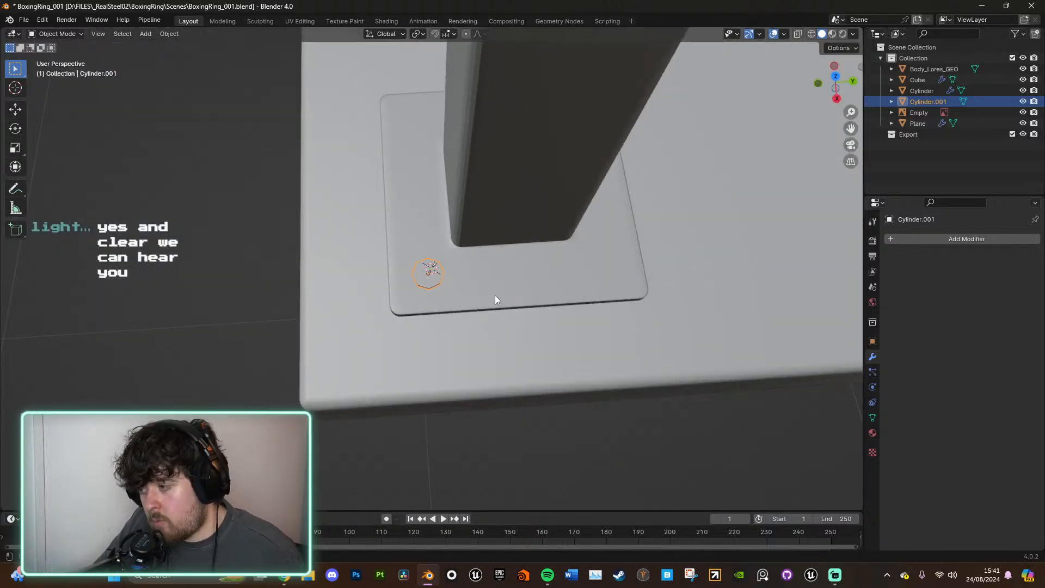
{"action": "scroll", "coordinate": [525, 294], "scroll_direction": "down", "scroll_amount": 3}
{"action": "middle_click_drag", "start_coordinate": [523, 293], "coordinate": [575, 249]}
{"action": "left_click", "coordinate": [589, 316]}
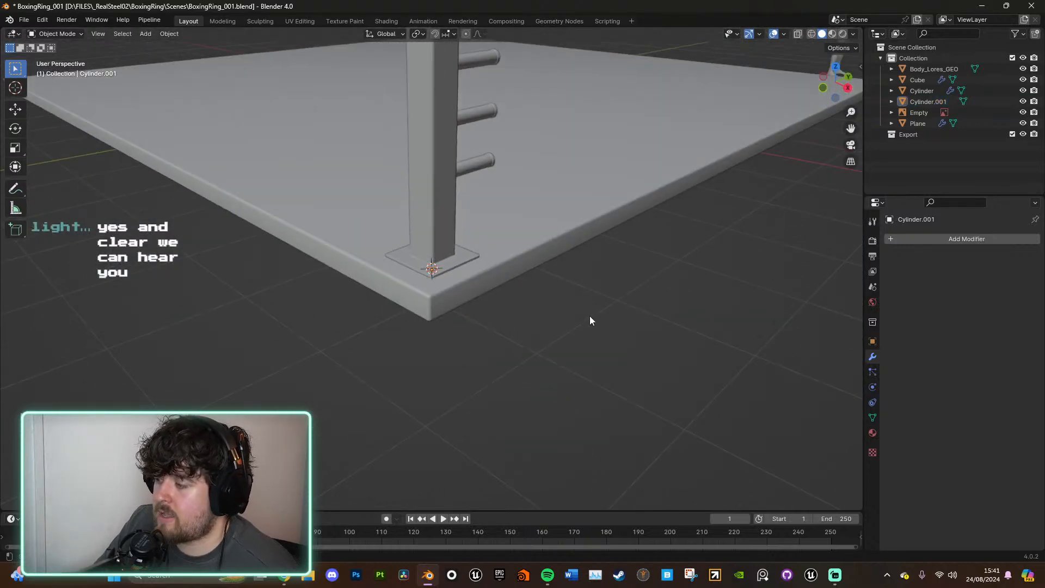
{"action": "scroll", "coordinate": [590, 313], "scroll_direction": "down", "scroll_amount": 5}
{"action": "middle_click_drag", "start_coordinate": [603, 294], "coordinate": [544, 319]}
{"action": "scroll", "coordinate": [564, 265], "scroll_direction": "up", "scroll_amount": 5}
{"action": "left_click", "coordinate": [432, 288]}
{"action": "key", "text": "s"}
{"action": "left_click", "coordinate": [548, 283]}
Step: Move the resized octagonal disc a little further into the base plate's outer corner
{"action": "middle_click_drag", "start_coordinate": [546, 283], "coordinate": [558, 298]}
{"action": "key", "text": "g"}
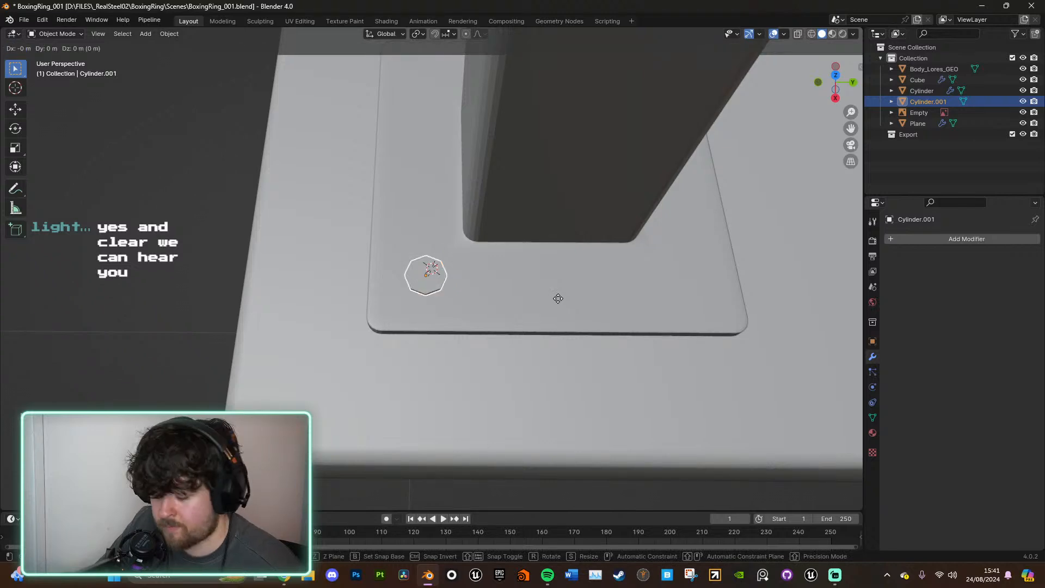
{"action": "left_click", "coordinate": [545, 309]}
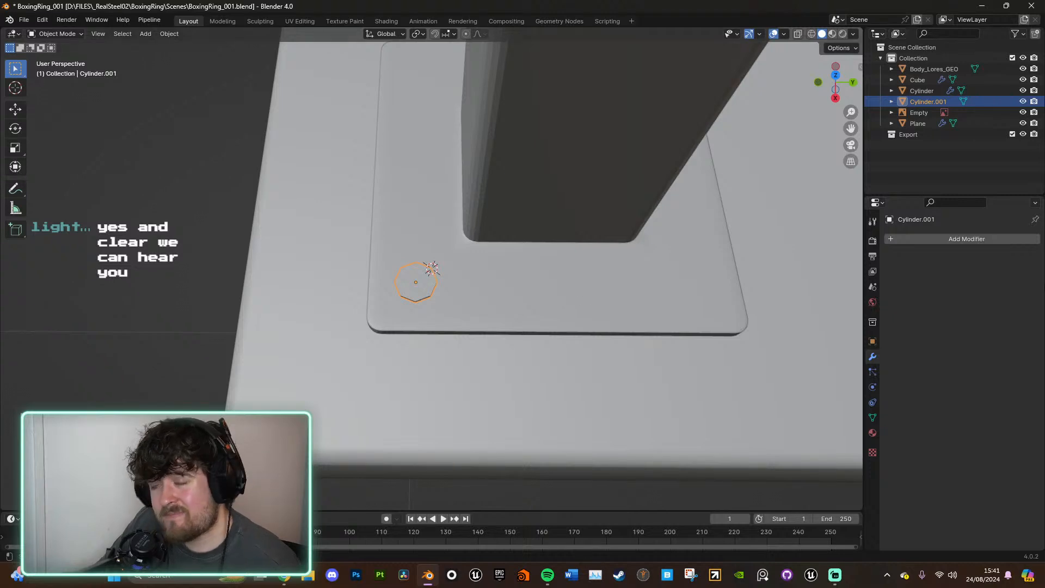
Step: Try duplicating the octagonal disc about 0.047 m along Y, and delete the copy
{"action": "middle_click_drag", "start_coordinate": [674, 363], "coordinate": [555, 363], "text": "shift"}
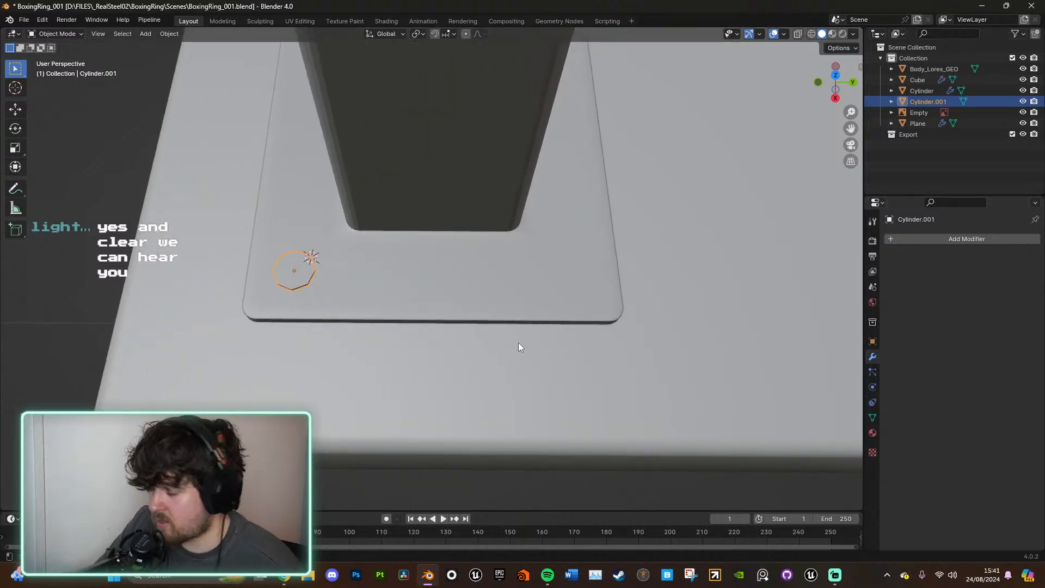
{"action": "key", "text": "shift+d"}
{"action": "key", "text": "y"}
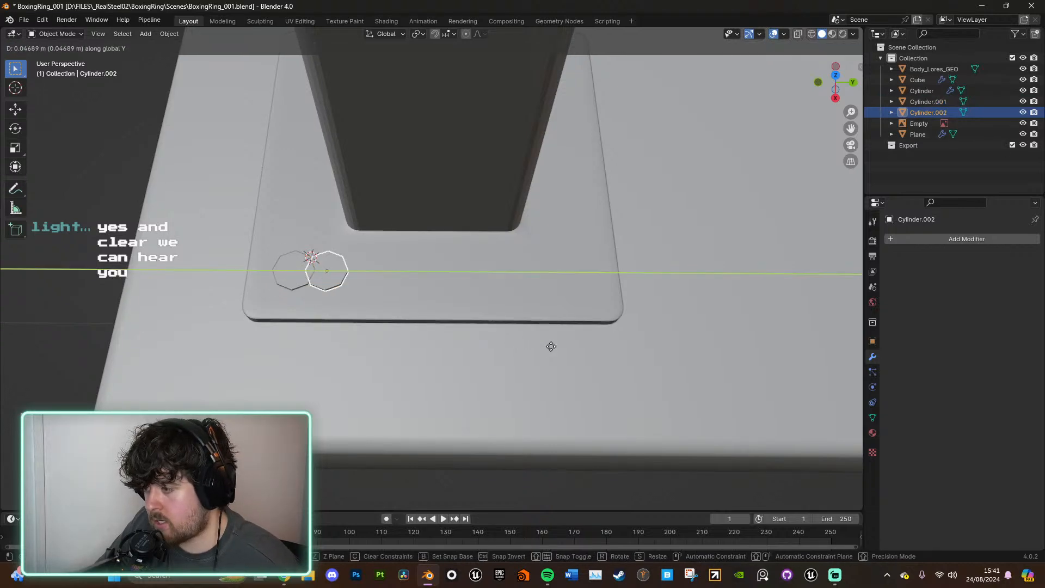
{"action": "left_click", "coordinate": [550, 347]}
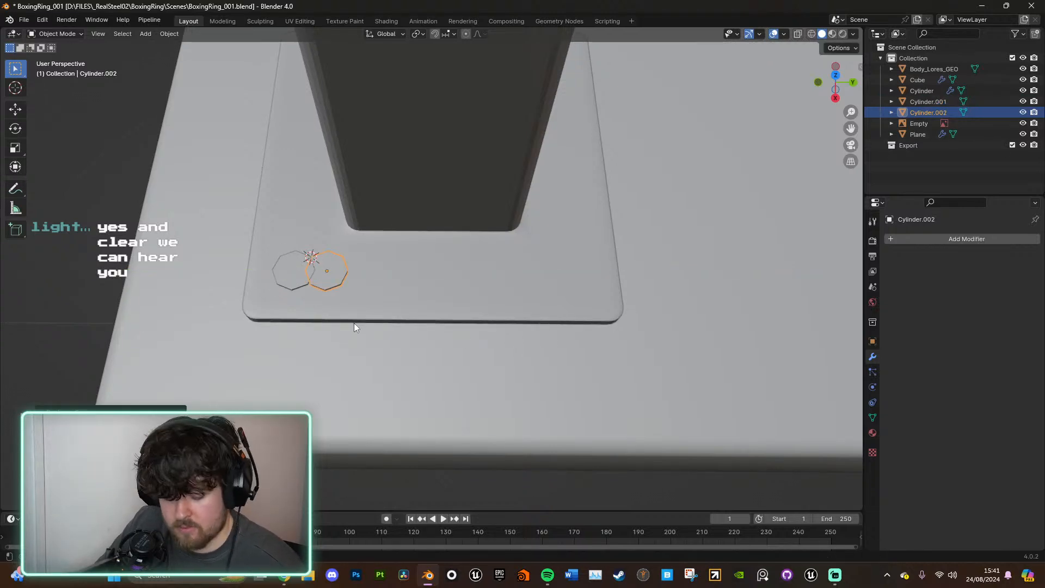
{"action": "key", "text": "Delete"}
Step: Select the original octagonal disc and add an Array modifier to it
{"action": "left_click", "coordinate": [293, 275]}
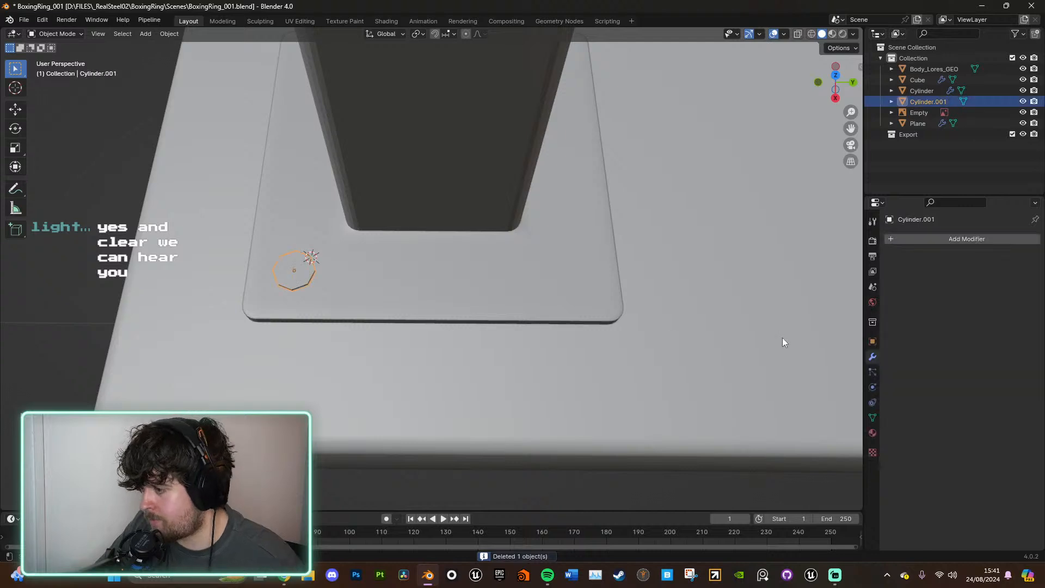
{"action": "left_click", "coordinate": [961, 238]}
{"action": "left_click", "coordinate": [933, 240]}
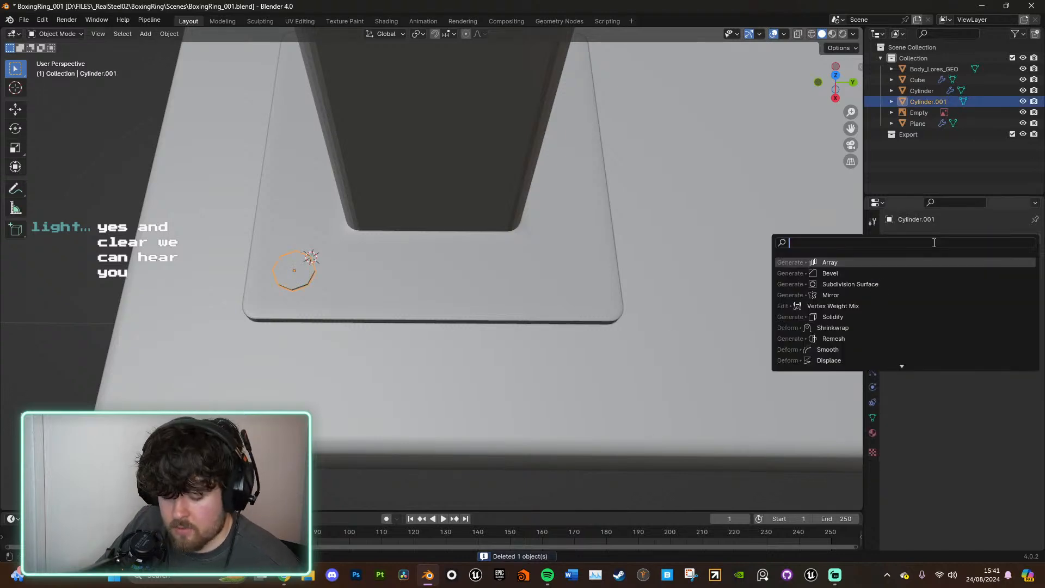
{"action": "type", "text": "ar"}
{"action": "left_click", "coordinate": [902, 263]}
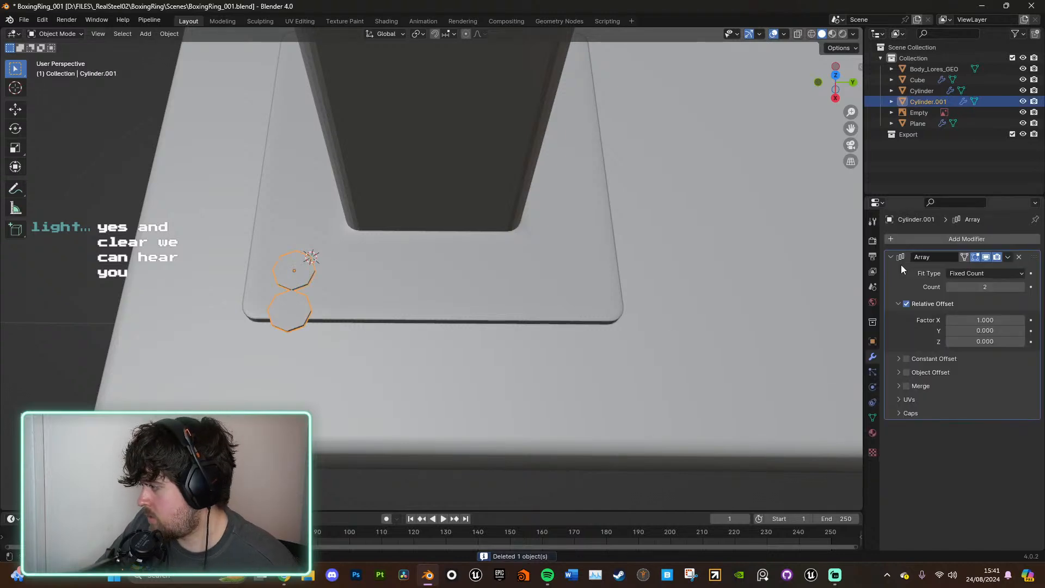
Step: Set the array's relative offset factor X to -6.400, placing the second disc near the base plate's adjacent corner
{"action": "left_click_drag", "start_coordinate": [985, 320], "coordinate": [914, 319]}
{"action": "middle_click_drag", "start_coordinate": [501, 243], "coordinate": [612, 305]}
{"action": "left_click_drag", "start_coordinate": [984, 320], "coordinate": [965, 320]}
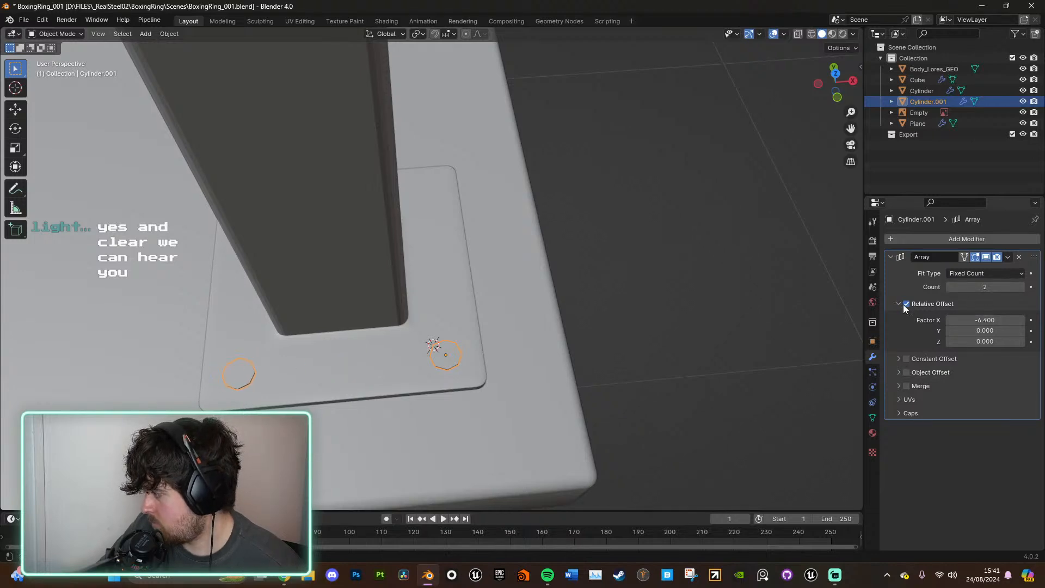
{"action": "mouse_move", "coordinate": [978, 330]}
{"action": "left_mouse_down"}
{"action": "mouse_move", "coordinate": [990, 330]}
{"action": "mouse_move", "coordinate": [978, 330]}
{"action": "left_mouse_up"}
{"action": "key", "text": "ctrl+z"}
{"action": "middle_click_drag", "start_coordinate": [597, 336], "coordinate": [674, 355]}
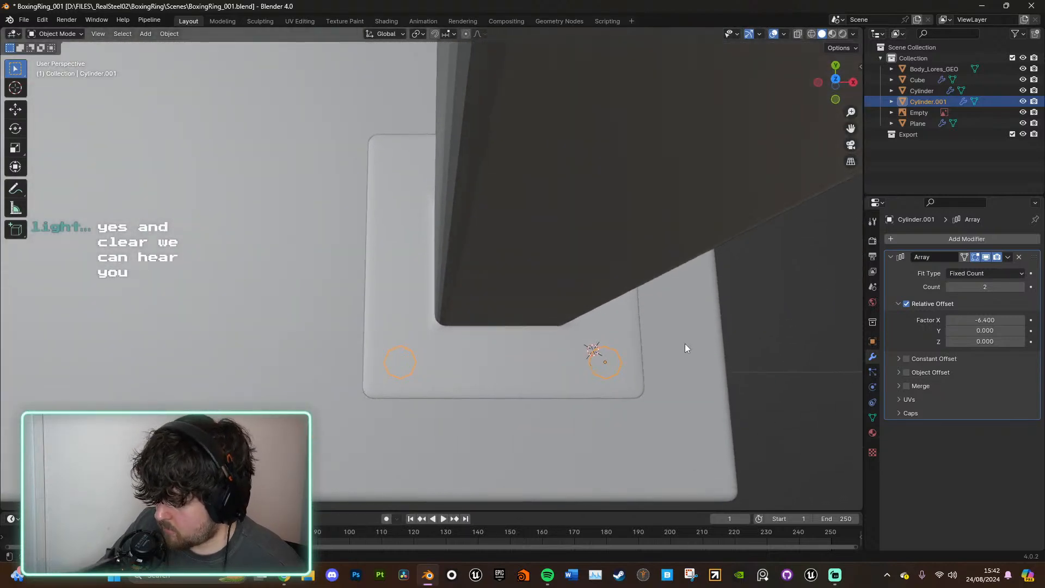
{"action": "left_click", "coordinate": [835, 79]}
{"action": "scroll", "coordinate": [569, 278], "scroll_direction": "up", "scroll_amount": 2}
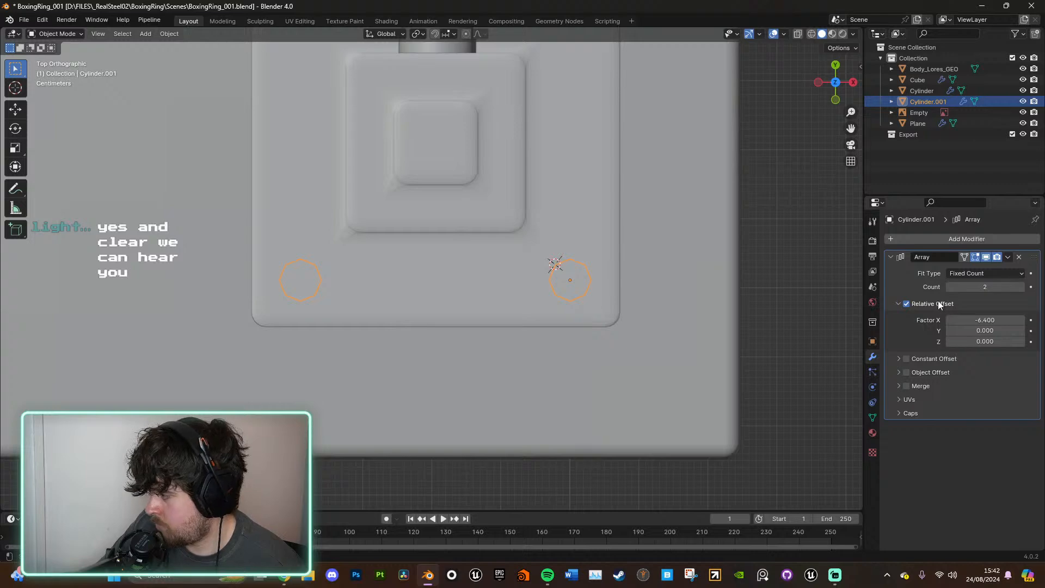
{"action": "middle_click_drag", "start_coordinate": [785, 325], "coordinate": [669, 255]}
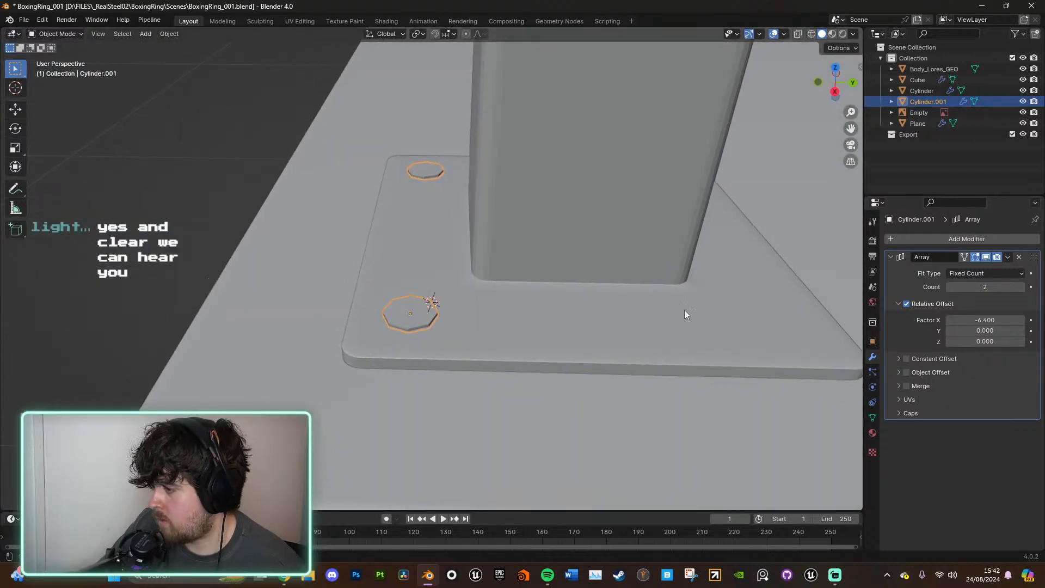
Step: Add a Mirror modifier to the octagonal bolts, mirroring only on Y with the corner post (Cube) as mirror object
{"action": "left_click", "coordinate": [953, 237]}
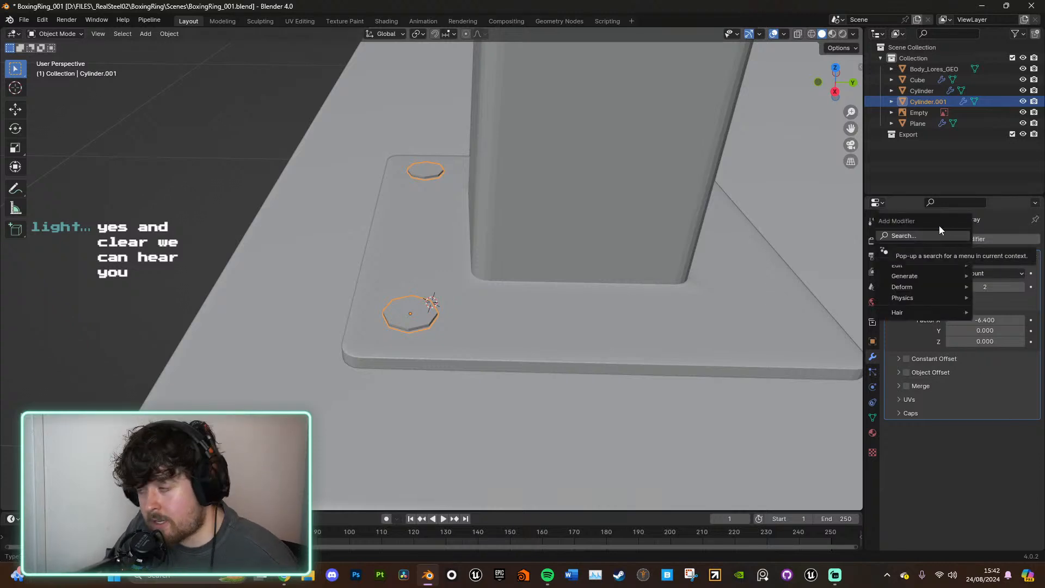
{"action": "left_click", "coordinate": [938, 234]}
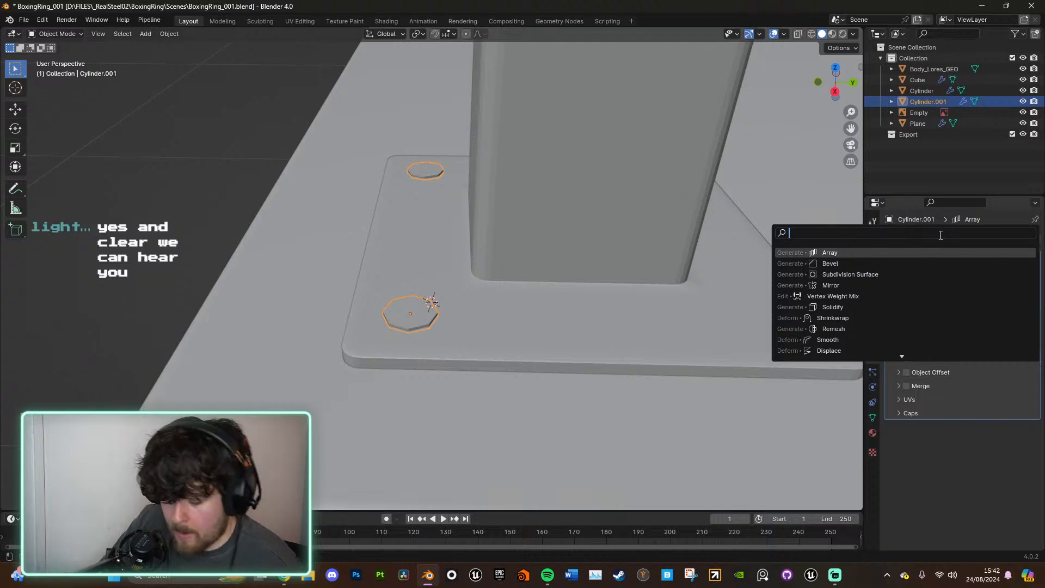
{"action": "type", "text": "mi"}
{"action": "left_click", "coordinate": [929, 253]}
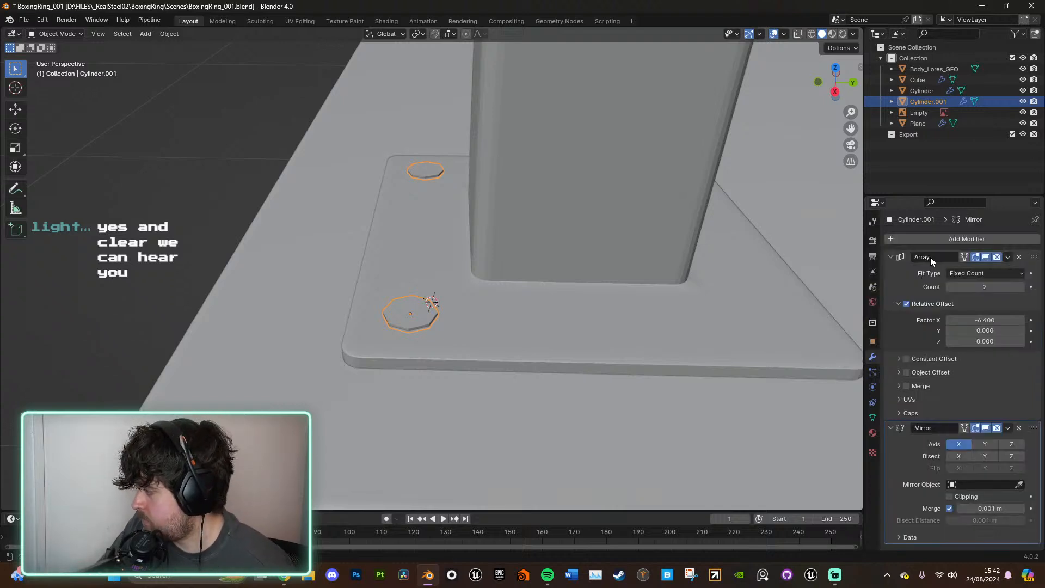
{"action": "left_click", "coordinate": [966, 444]}
{"action": "scroll", "coordinate": [596, 364], "scroll_direction": "down", "scroll_amount": 4}
{"action": "scroll", "coordinate": [759, 378], "scroll_direction": "up", "scroll_amount": 2}
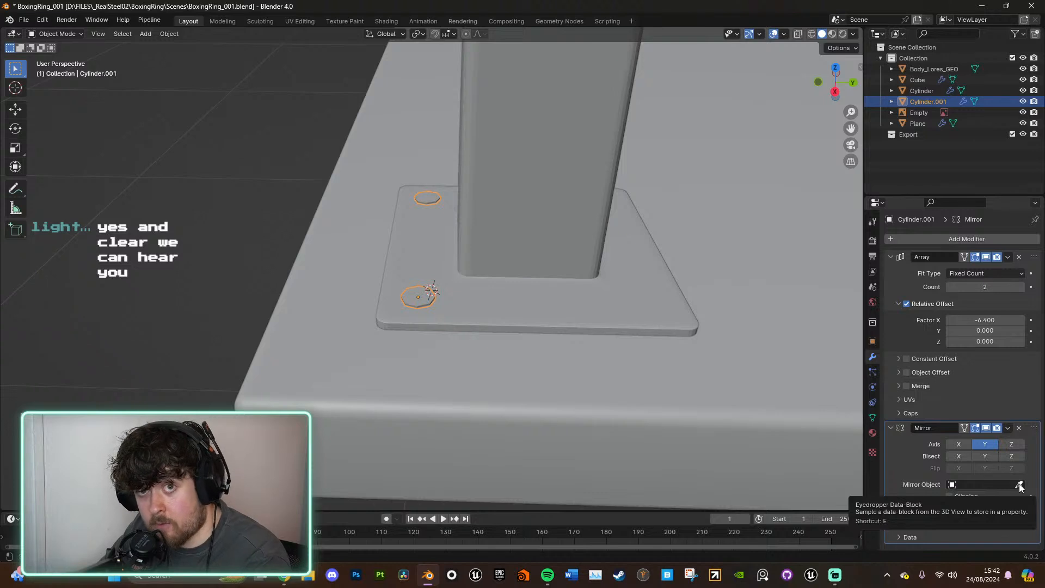
{"action": "left_click", "coordinate": [1019, 485]}
{"action": "left_click", "coordinate": [547, 185]}
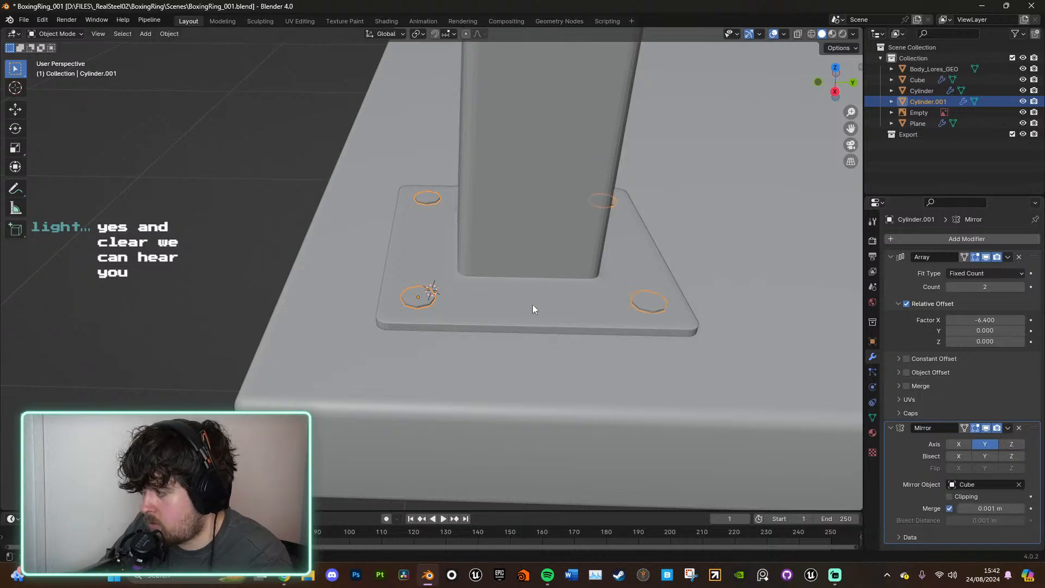
{"action": "middle_click_drag", "start_coordinate": [619, 286], "coordinate": [591, 277]}
{"action": "left_click", "coordinate": [261, 188]}
{"action": "middle_click_drag", "start_coordinate": [452, 273], "coordinate": [478, 281]}
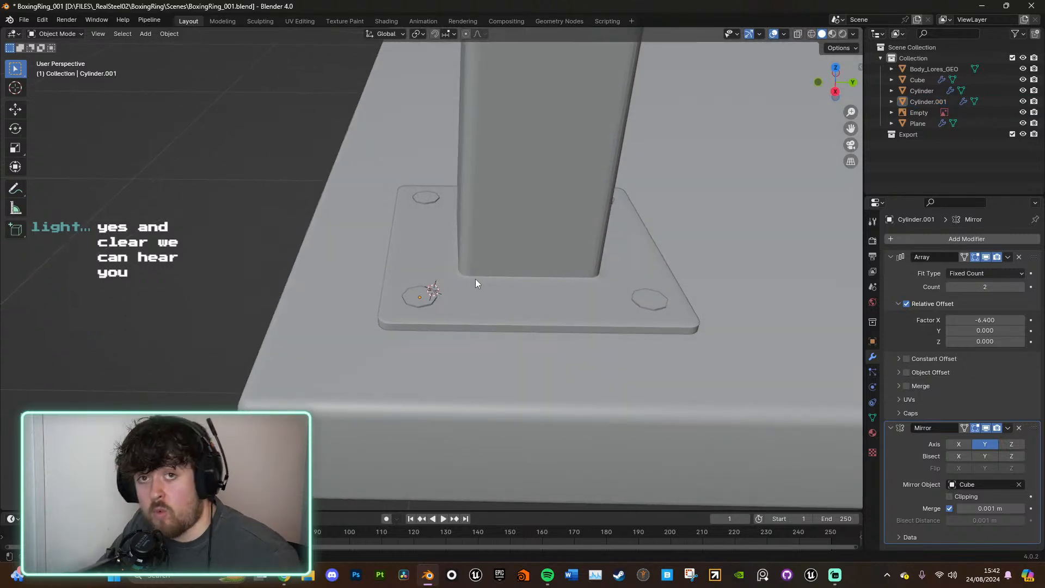
Step: Try extruding the octagonal bolt's top face upward, and undo the extrusion
{"action": "left_click", "coordinate": [414, 297]}
{"action": "key", "text": "Tab"}
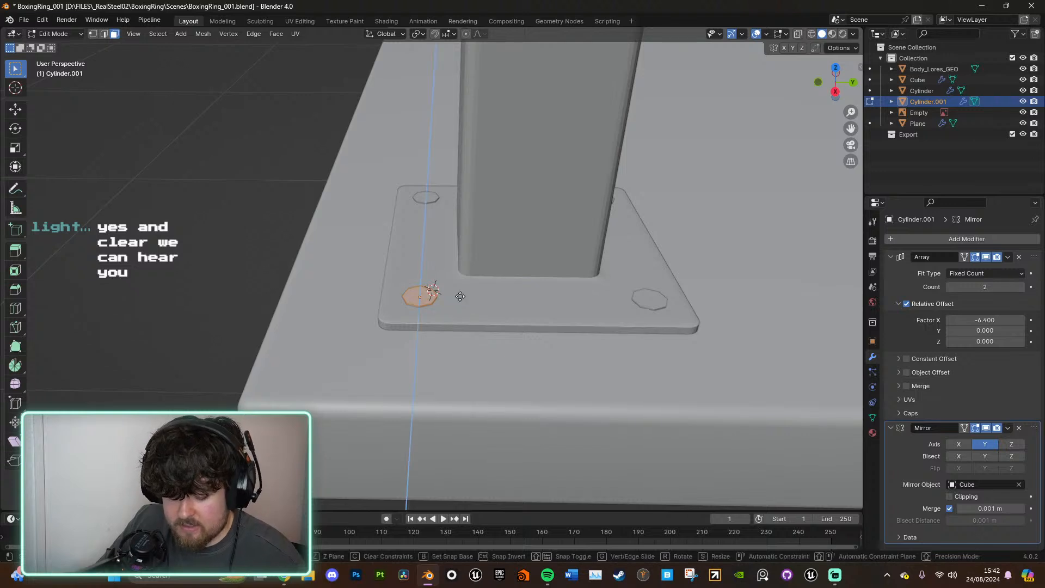
{"action": "key", "text": "g"}
{"action": "right_click", "coordinate": [458, 263]}
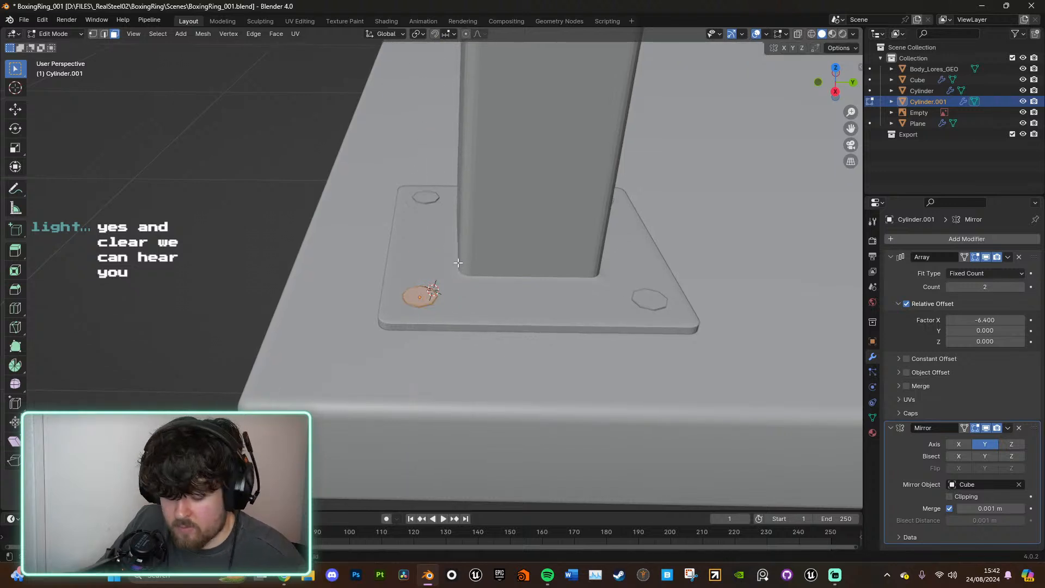
{"action": "left_click", "coordinate": [423, 298]}
{"action": "key", "text": "e"}
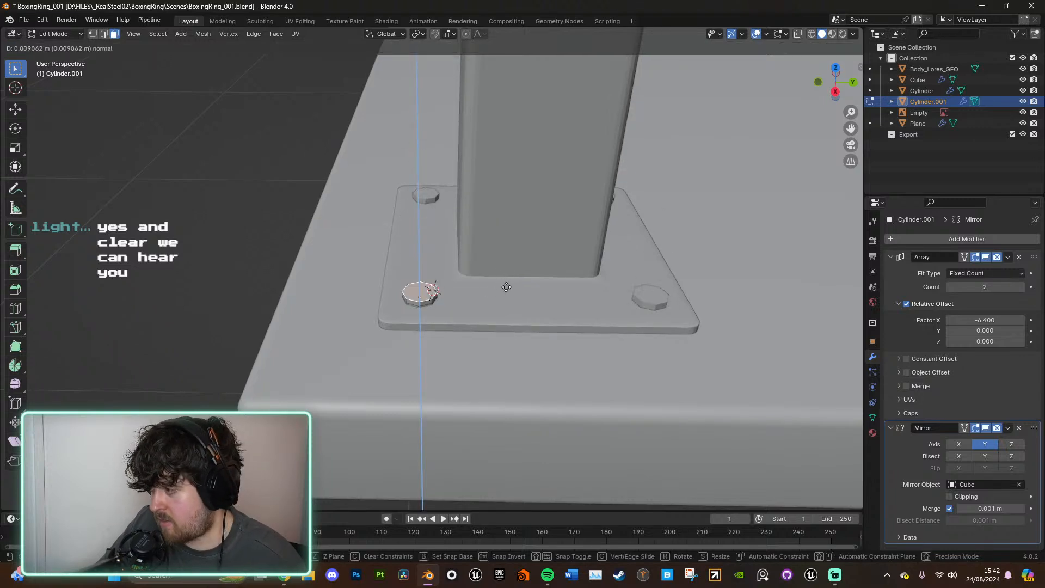
{"action": "left_click", "coordinate": [489, 259]}
{"action": "key", "text": "ctrl+z"}
Step: Raise the bolt object about 0.001 m along Z above the base plate, and deselect it
{"action": "scroll", "coordinate": [493, 293], "scroll_direction": "up", "scroll_amount": 5}
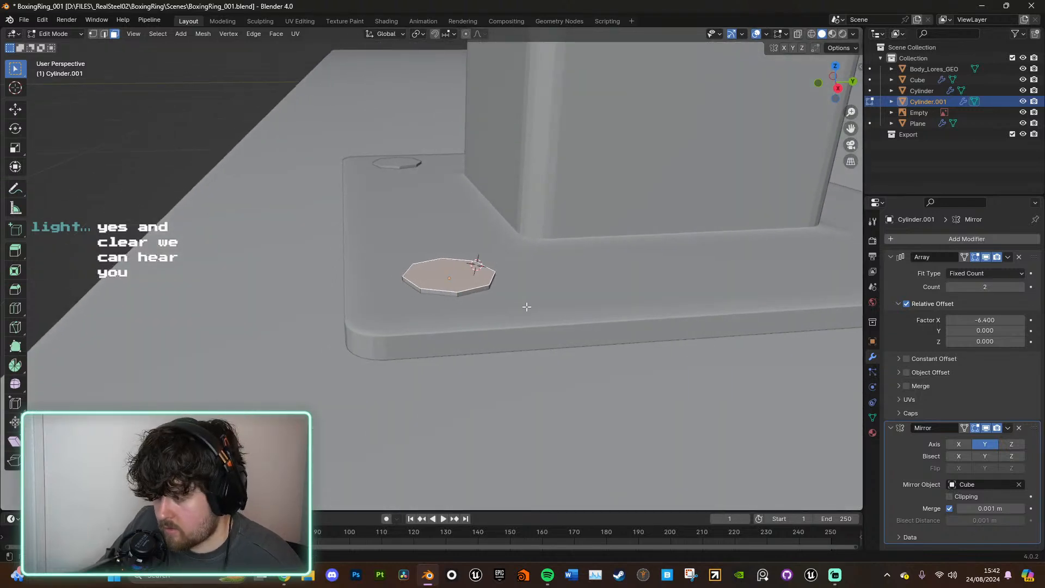
{"action": "key", "text": "Tab"}
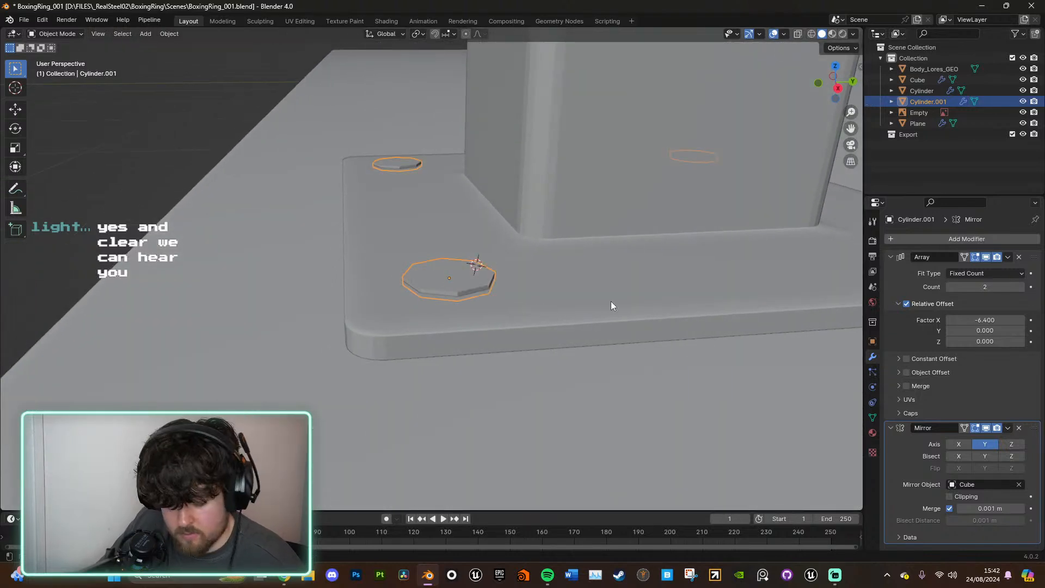
{"action": "key", "text": "g"}
{"action": "key", "text": "z"}
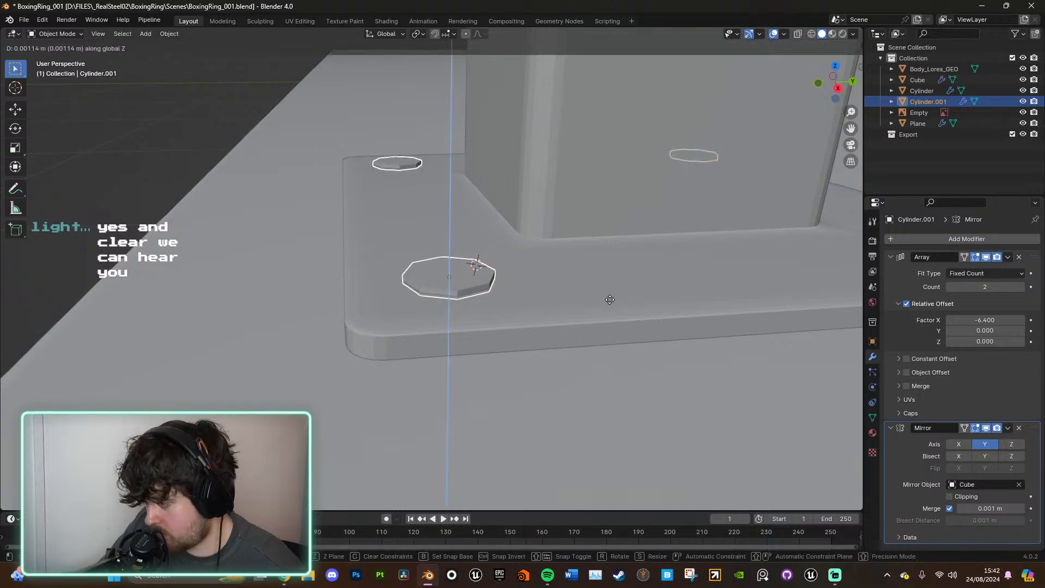
{"action": "left_click", "coordinate": [609, 297]}
{"action": "left_click", "coordinate": [151, 219]}
{"action": "middle_click_drag", "start_coordinate": [429, 237], "coordinate": [520, 284]}
{"action": "scroll", "coordinate": [521, 284], "scroll_direction": "down", "scroll_amount": 10}
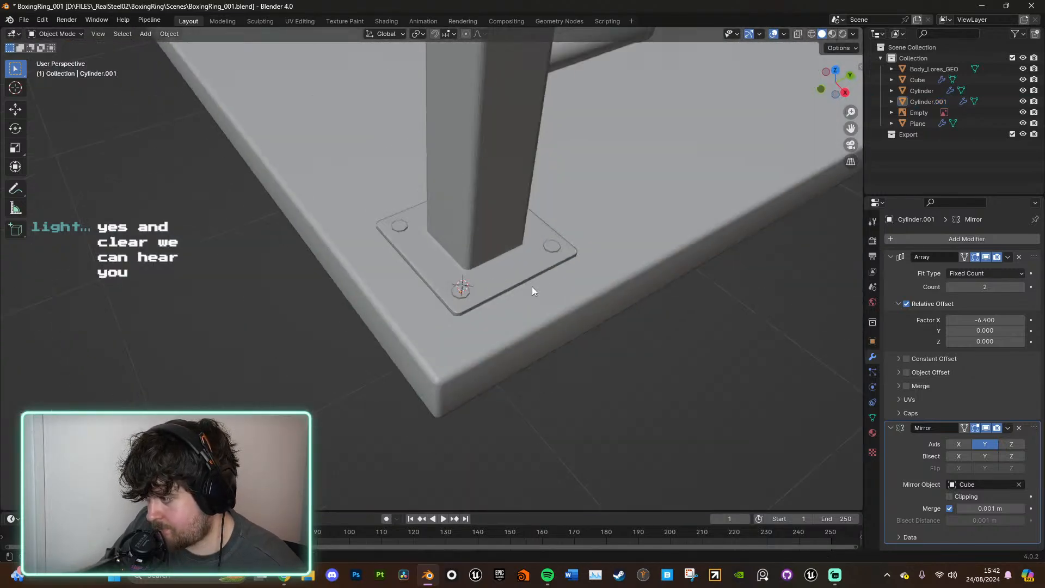
Step: Examine the post, rungs and bolts from several angles and compare them with the ring reference drawing up close
{"action": "middle_click_drag", "start_coordinate": [574, 323], "coordinate": [532, 315]}
{"action": "scroll", "coordinate": [532, 314], "scroll_direction": "down", "scroll_amount": 6}
{"action": "scroll", "coordinate": [531, 318], "scroll_direction": "up", "scroll_amount": 18}
{"action": "scroll", "coordinate": [534, 320], "scroll_direction": "down", "scroll_amount": 1}
{"action": "scroll", "coordinate": [534, 320], "scroll_direction": "down", "scroll_amount": 10}
{"action": "middle_click_drag", "start_coordinate": [539, 357], "coordinate": [535, 260]}
{"action": "scroll", "coordinate": [540, 326], "scroll_direction": "up", "scroll_amount": 5}
{"action": "left_click", "coordinate": [538, 164]}
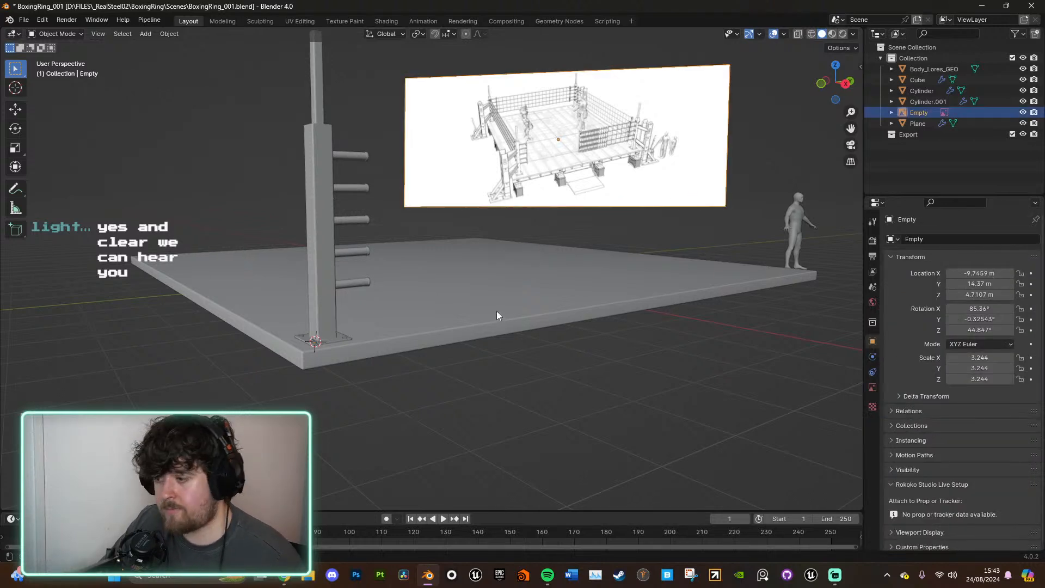
{"action": "middle_click_drag", "start_coordinate": [492, 283], "coordinate": [474, 285]}
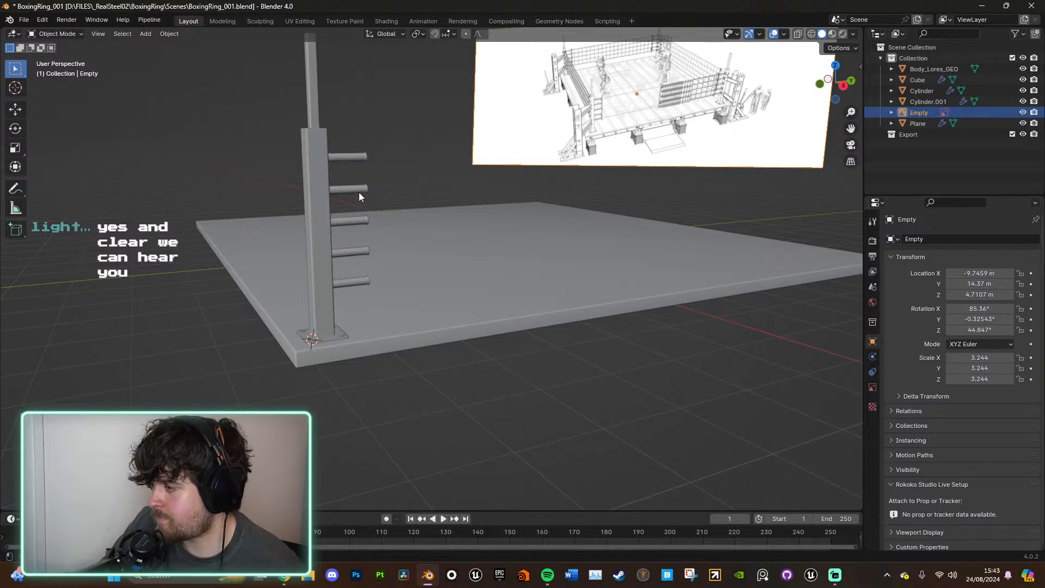
{"action": "middle_click_drag", "start_coordinate": [363, 255], "coordinate": [470, 271]}
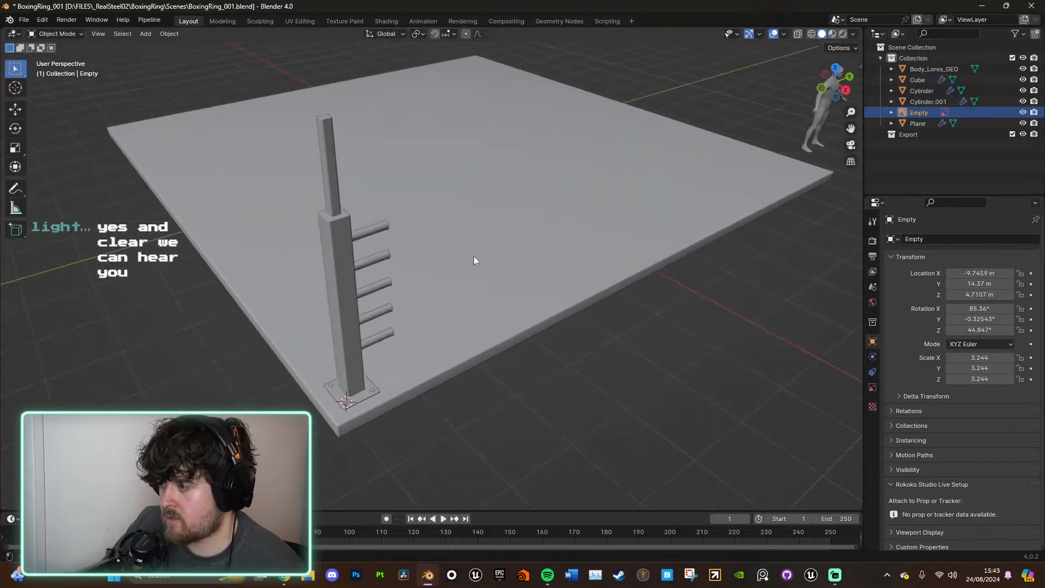
{"action": "middle_click_drag", "start_coordinate": [452, 233], "coordinate": [486, 273]}
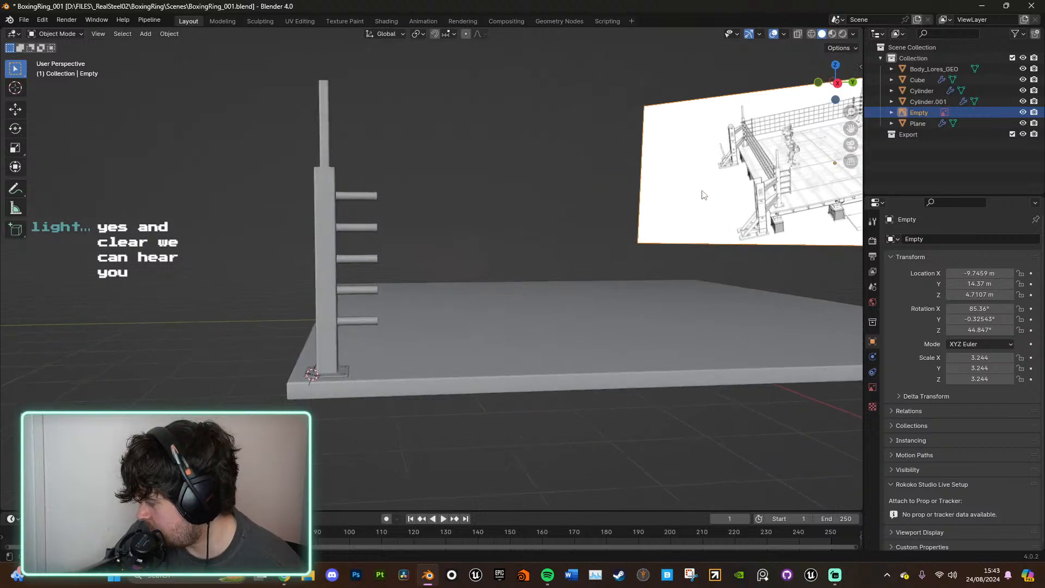
{"action": "scroll", "coordinate": [719, 202], "scroll_direction": "down", "scroll_amount": 4}
{"action": "key", "text": "KP_Decimal"}
{"action": "scroll", "coordinate": [322, 343], "scroll_direction": "up", "scroll_amount": 5}
{"action": "middle_click_drag", "start_coordinate": [320, 344], "coordinate": [356, 338]}
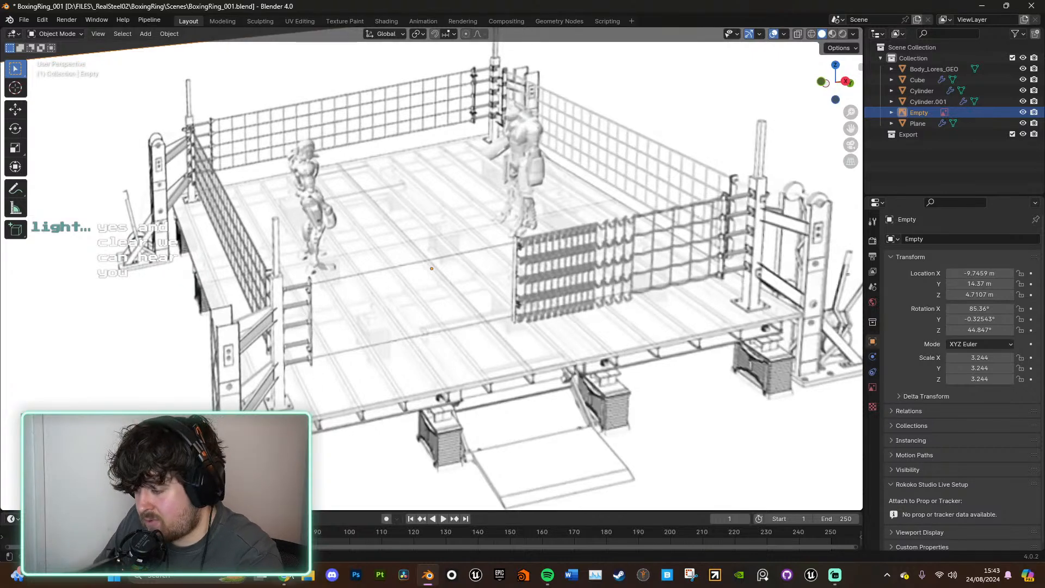
Step: Switch to the browser, look back through the Crash Palace gallery to the RS CrashPalace Ring and Corner drawings, and return to Blender
{"action": "left_click", "coordinate": [284, 576]}
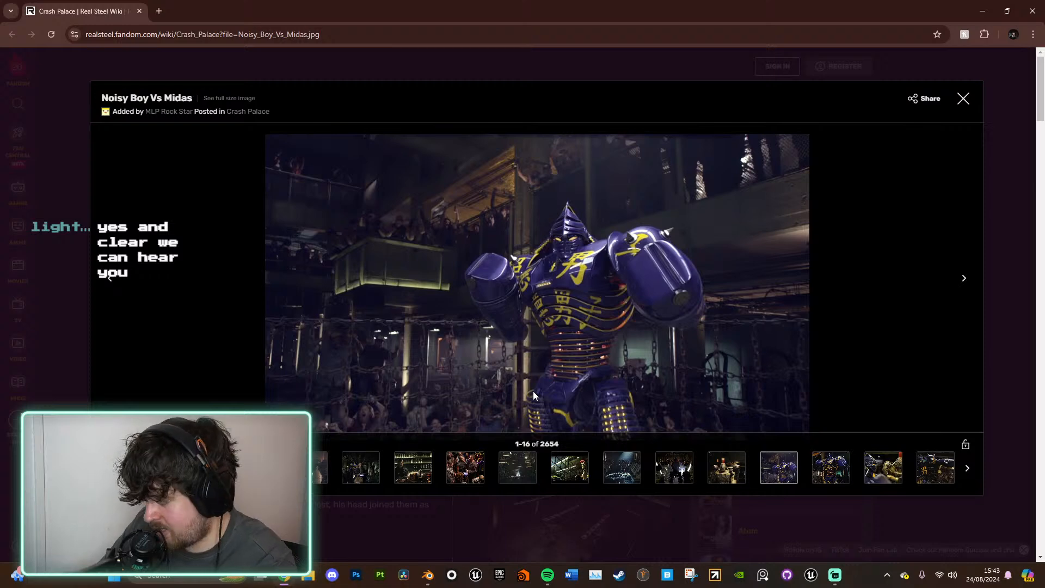
{"action": "key", "text": "Left"}
{"action": "key", "text": "Left"}
{"action": "key", "text": "Left"}
{"action": "key", "text": "Left"}
{"action": "key", "text": "Left"}
{"action": "key", "text": "Left"}
{"action": "key", "text": "Left"}
{"action": "key", "text": "Left"}
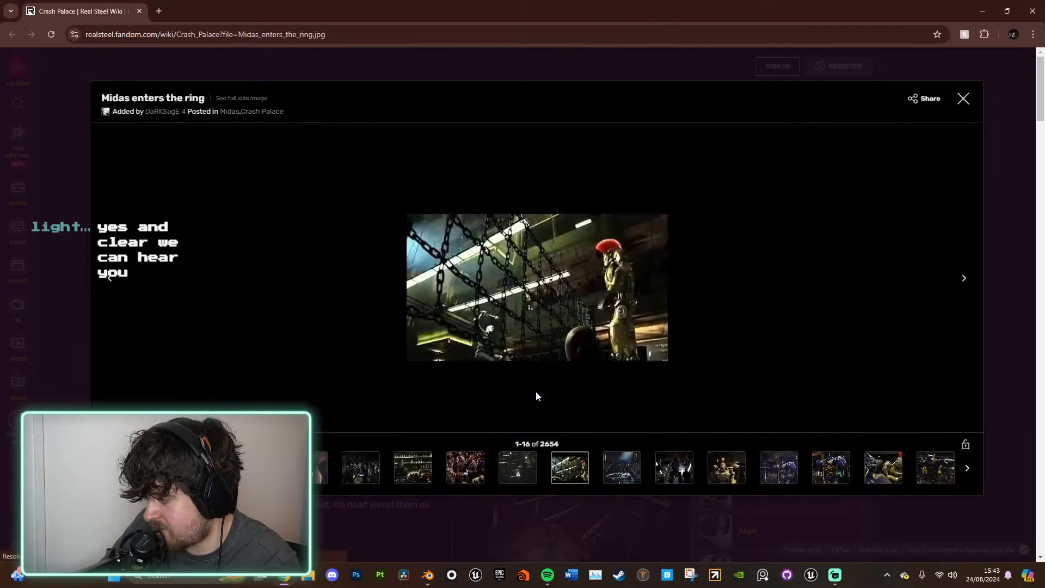
{"action": "key", "text": "Left"}
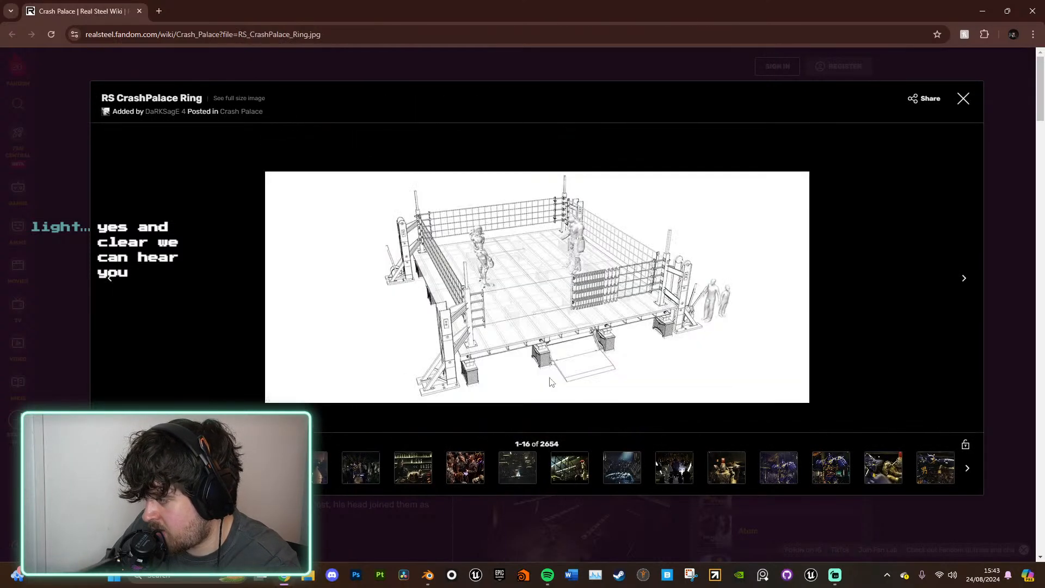
{"action": "key", "text": "Left"}
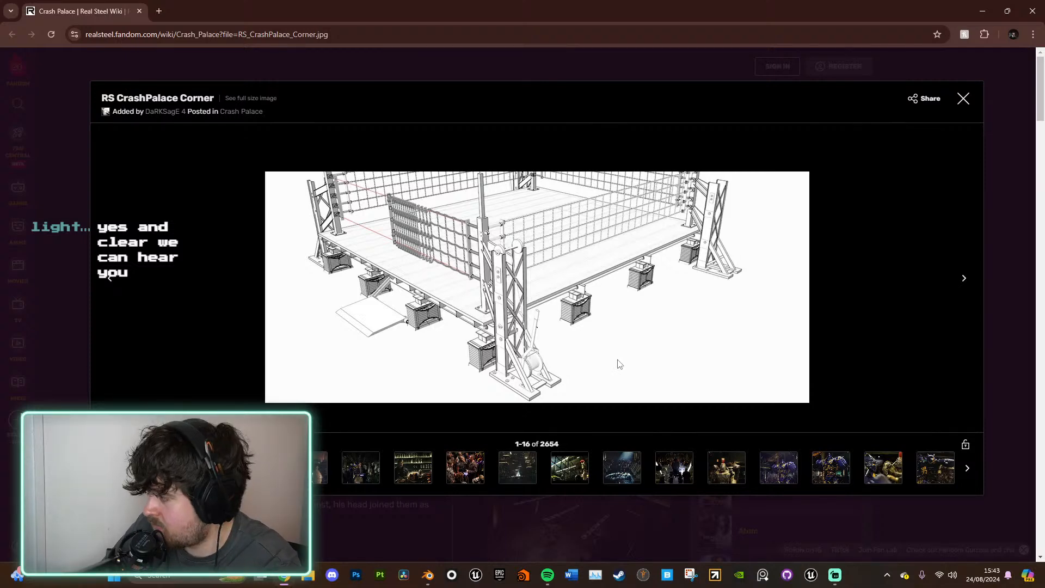
{"action": "left_click", "coordinate": [981, 12]}
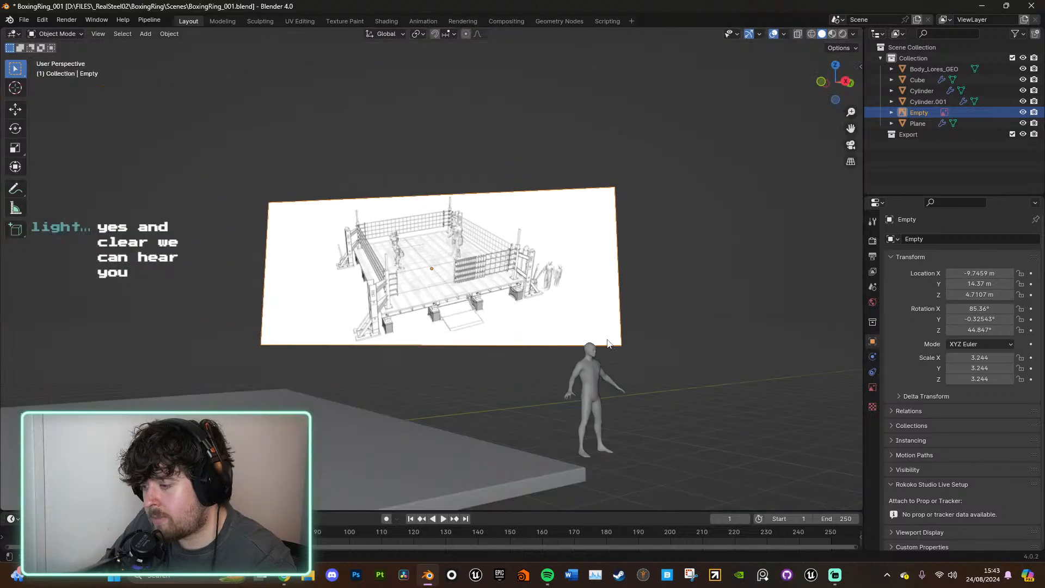
Step: Place the 3D cursor at the free end of the second rung from the top and add a cube there
{"action": "middle_click_drag", "start_coordinate": [607, 340], "coordinate": [674, 228]}
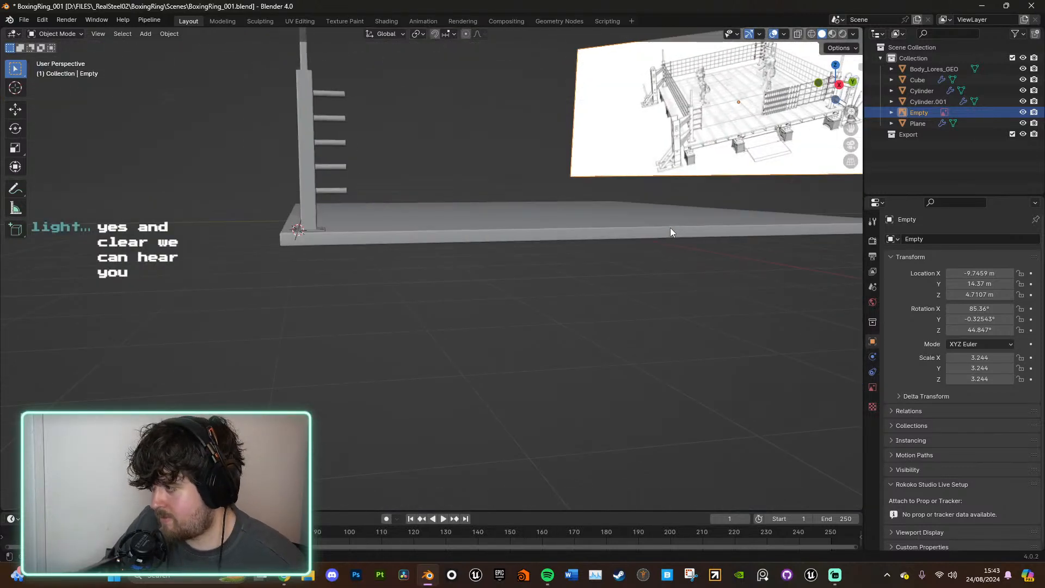
{"action": "left_click", "coordinate": [341, 117]}
{"action": "key", "text": "KP_Decimal"}
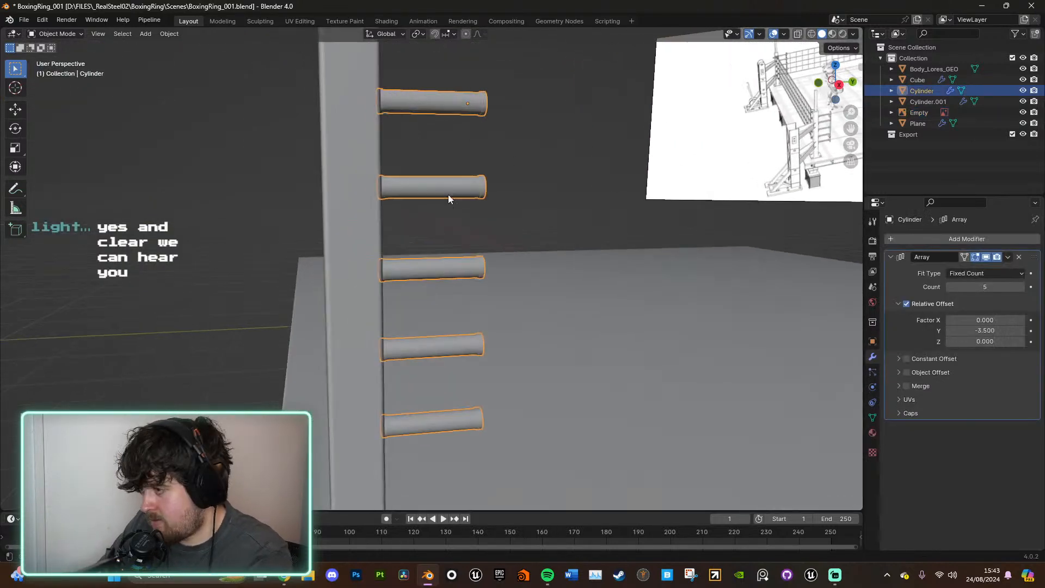
{"action": "right_click", "coordinate": [482, 186], "text": "shift"}
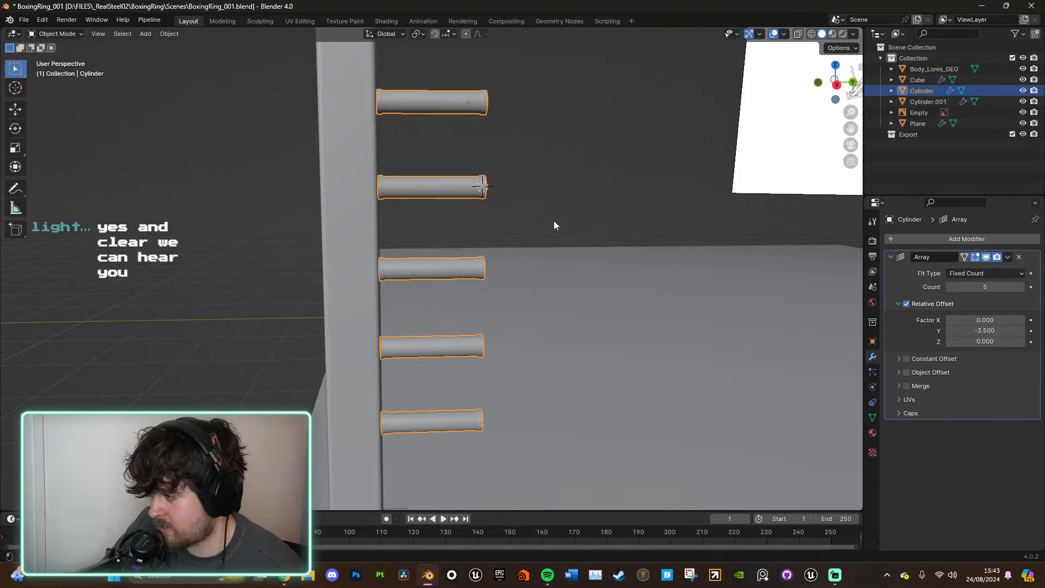
{"action": "key", "text": "shift+a"}
{"action": "mouse_move", "coordinate": [550, 203]}
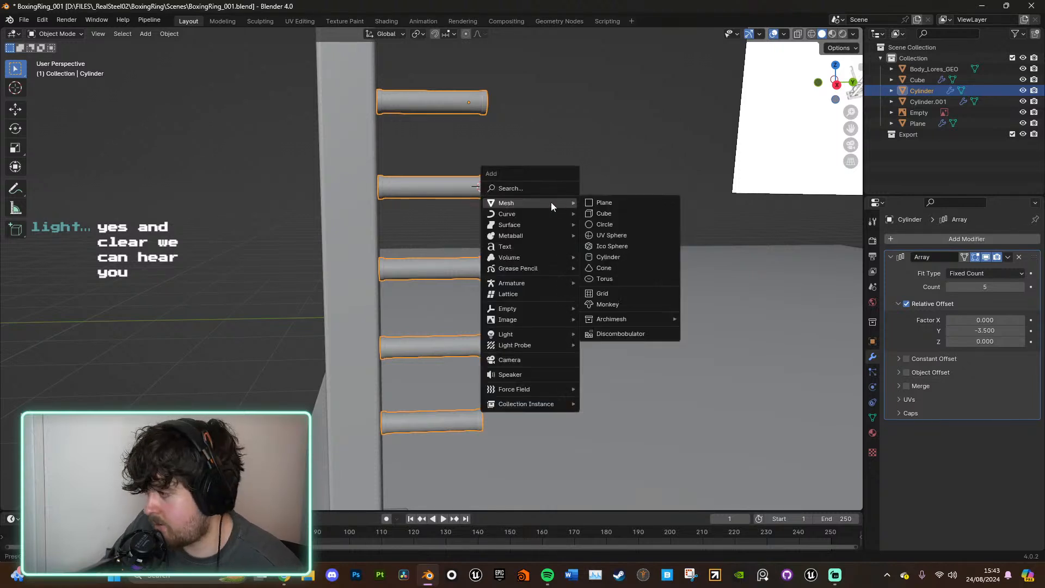
{"action": "left_click", "coordinate": [629, 213]}
{"action": "key", "text": "KP_Decimal"}
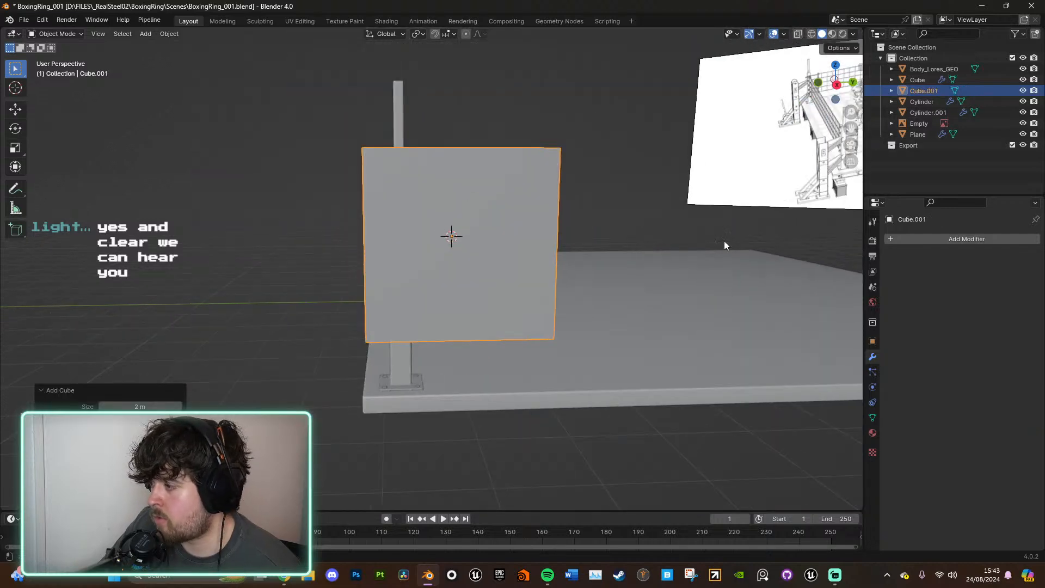
Step: Scale the cube to about 0.02 along Y and move it down about 0.36 m so it spans the ends of all five rungs
{"action": "left_click", "coordinate": [836, 84]}
{"action": "key", "text": "s"}
{"action": "key", "text": "y"}
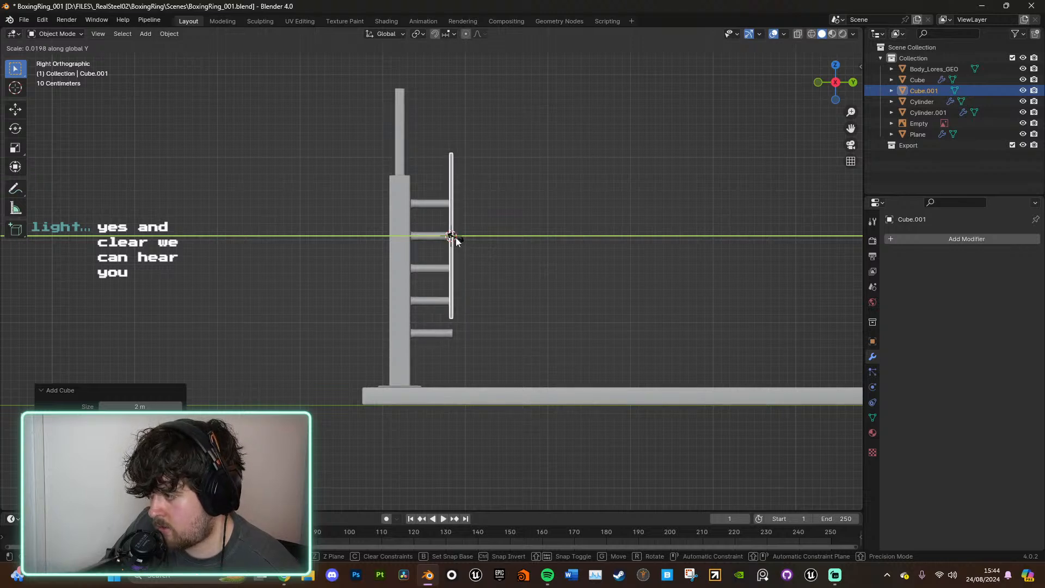
{"action": "left_click", "coordinate": [453, 236]}
{"action": "left_click", "coordinate": [834, 83]}
{"action": "scroll", "coordinate": [547, 224], "scroll_direction": "up", "scroll_amount": 5}
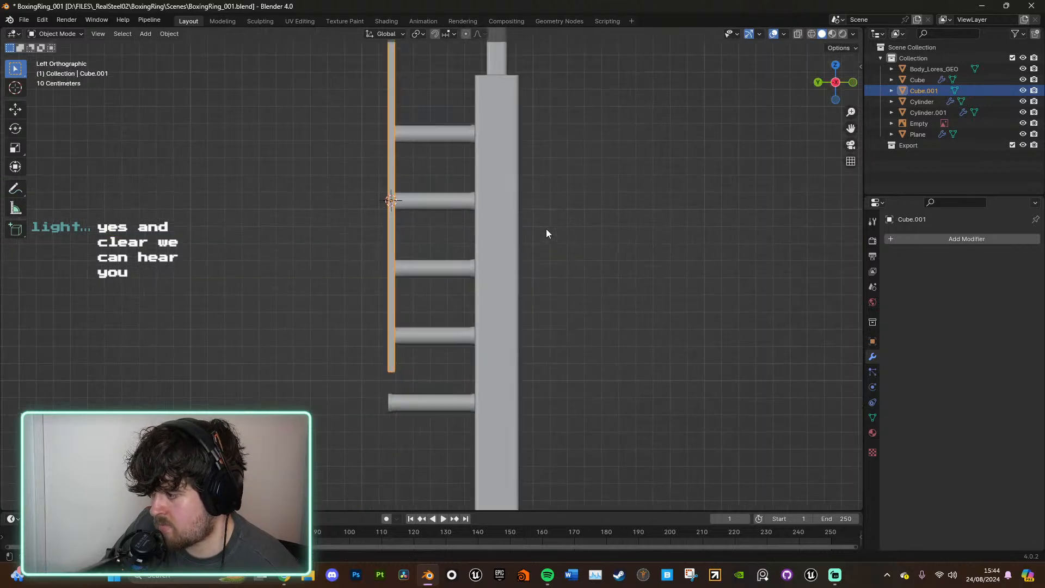
{"action": "key", "text": "g"}
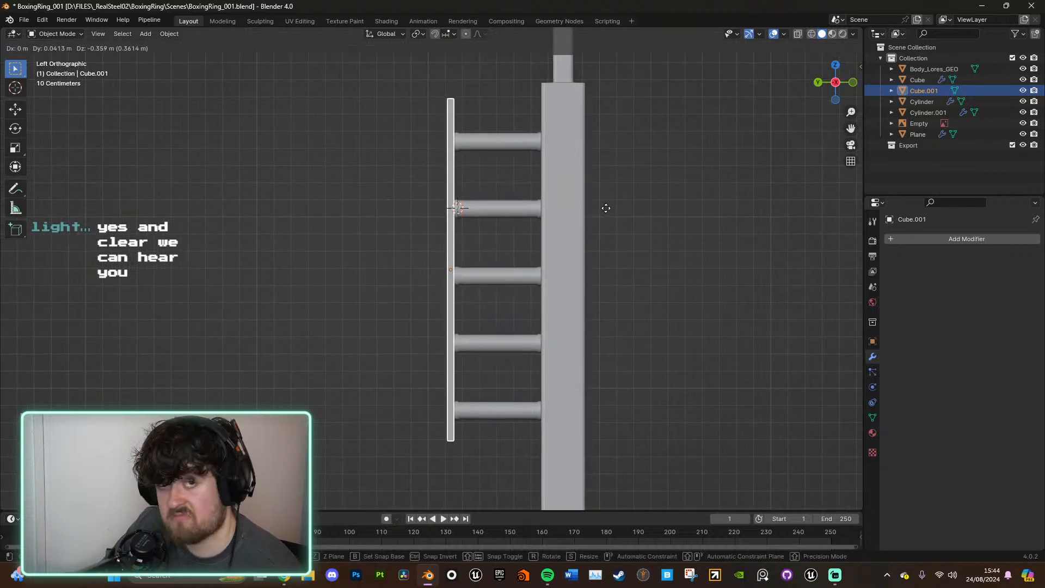
{"action": "left_click", "coordinate": [566, 224]}
Step: Scale the thin plate down along X until it is narrower than the corner post
{"action": "middle_click_drag", "start_coordinate": [566, 224], "coordinate": [630, 263]}
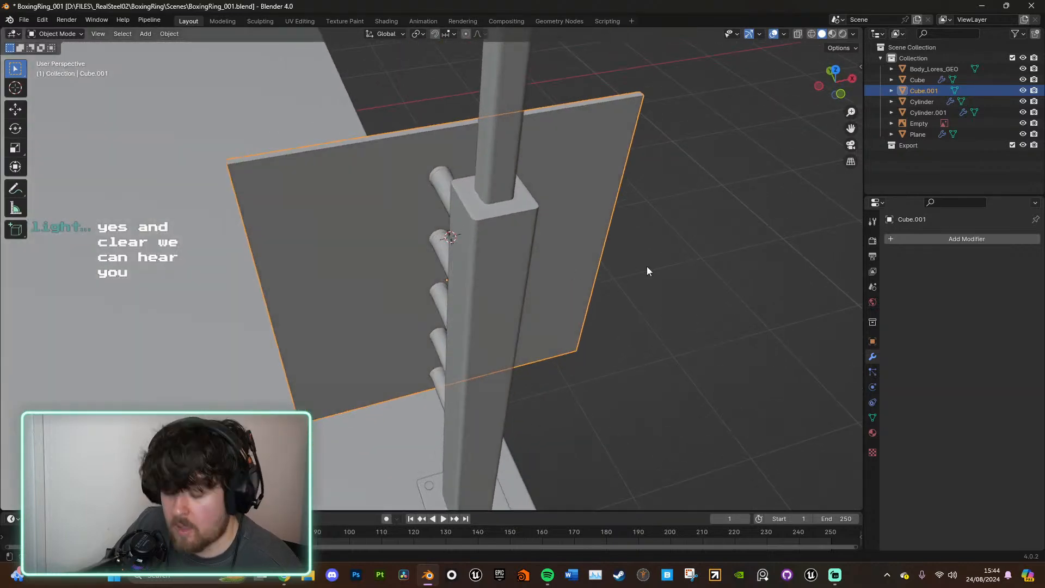
{"action": "key", "text": "s"}
{"action": "key", "text": "x"}
{"action": "left_click", "coordinate": [483, 266]}
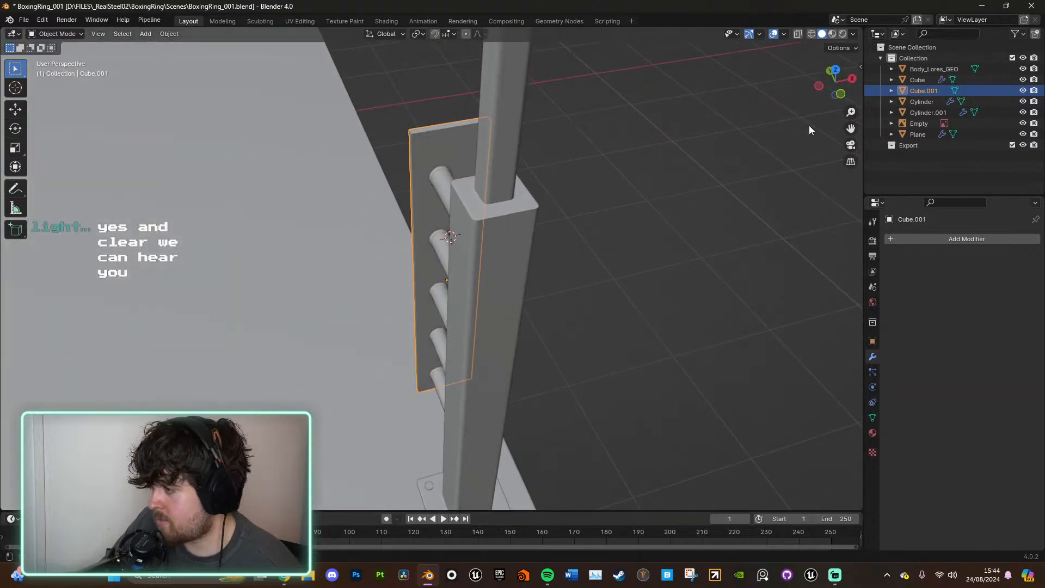
{"action": "left_click", "coordinate": [825, 70]}
{"action": "key", "text": "s"}
{"action": "key", "text": "x"}
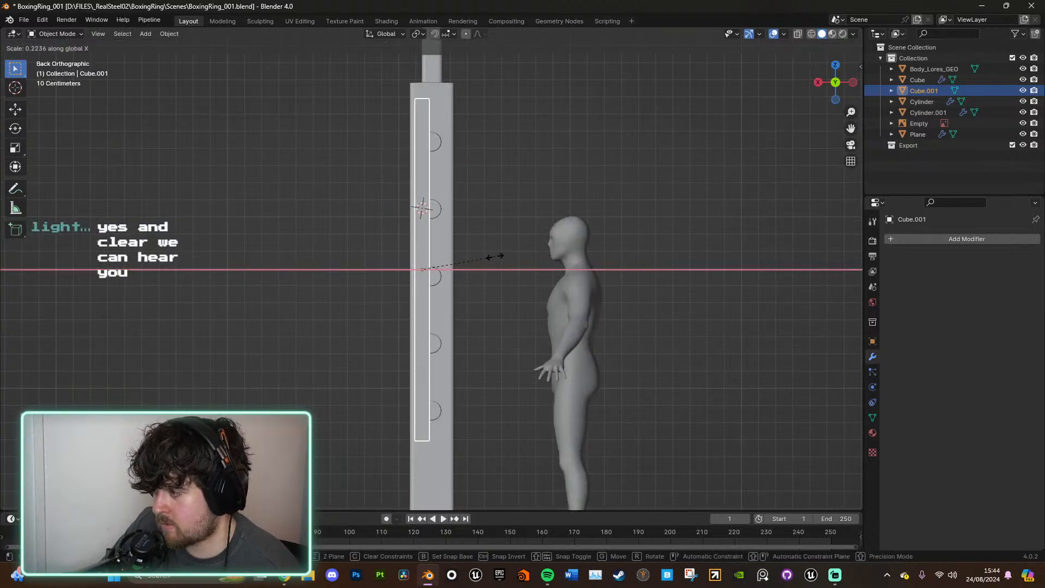
{"action": "left_click", "coordinate": [523, 263]}
Step: Move the plate about -0.06 m along X to centre it on the post, and readjust its width along X
{"action": "key", "text": "g"}
{"action": "key", "text": "x"}
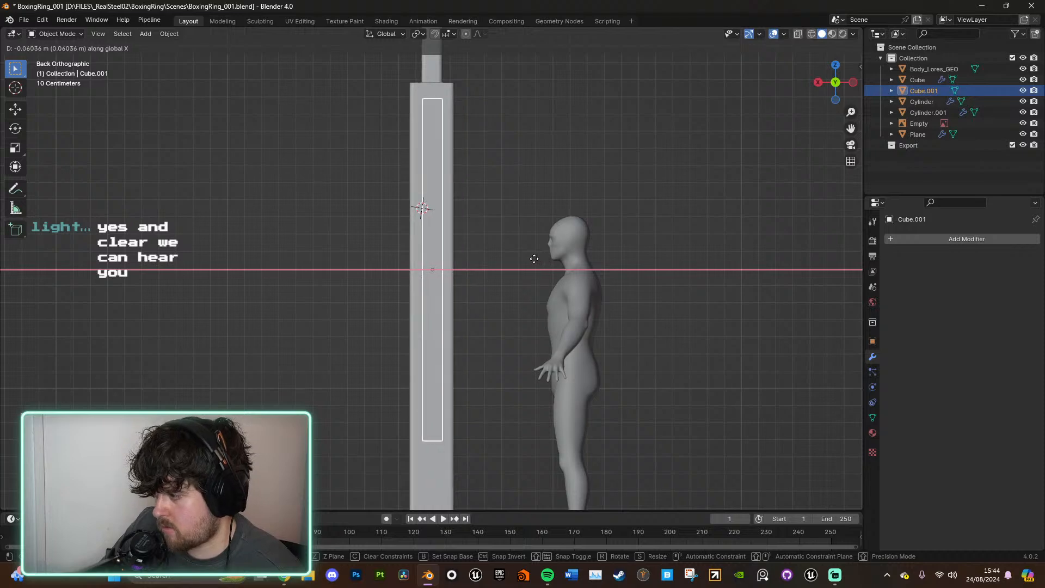
{"action": "left_click", "coordinate": [533, 259]}
{"action": "key", "text": "s"}
{"action": "key", "text": "x"}
{"action": "left_click", "coordinate": [518, 255]}
Step: Move the plate about -0.004 m along Y to fit it against the rung ends
{"action": "middle_click_drag", "start_coordinate": [517, 255], "coordinate": [500, 194]}
{"action": "key", "text": "KP_3"}
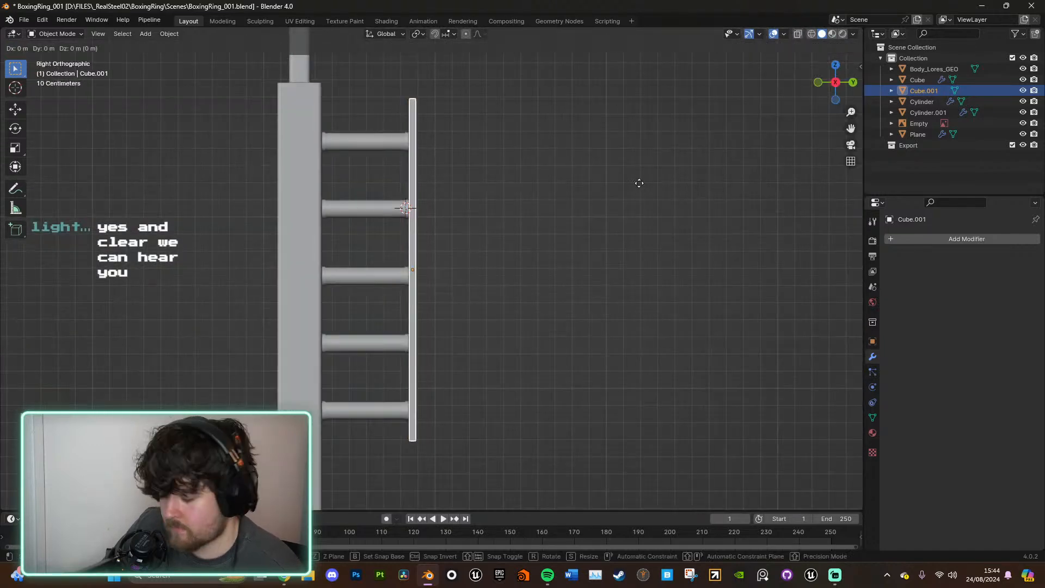
{"action": "middle_click_drag", "start_coordinate": [640, 187], "coordinate": [540, 214]}
{"action": "scroll", "coordinate": [582, 196], "scroll_direction": "up", "scroll_amount": 4}
{"action": "key", "text": "g"}
{"action": "key", "text": "y"}
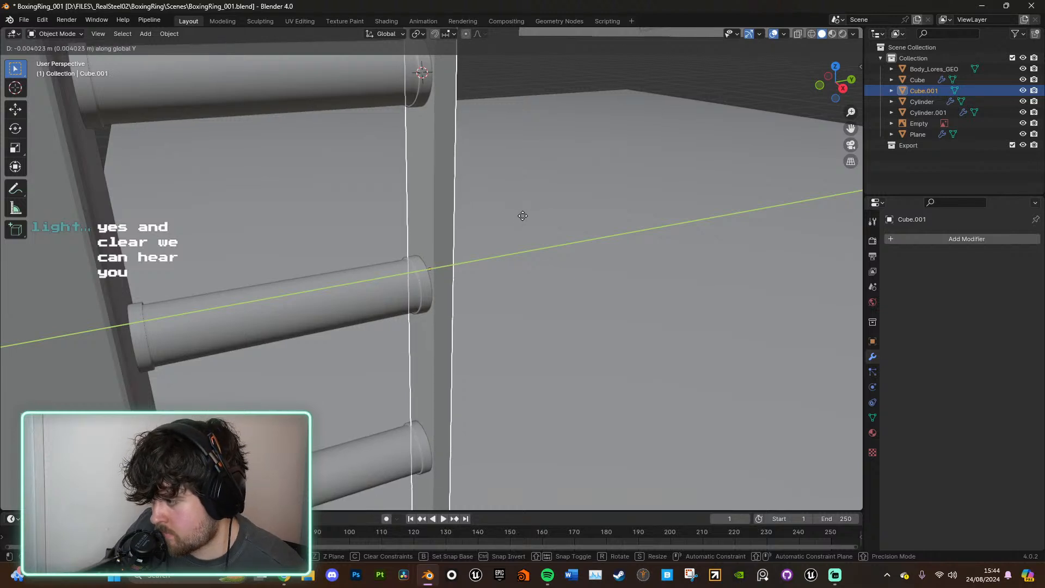
Step: Nudge the vertical rail slightly along the global Y axis at the outer ends of the rungs
{"action": "left_click", "coordinate": [521, 216]}
{"action": "scroll", "coordinate": [527, 192], "scroll_direction": "down", "scroll_amount": 6}
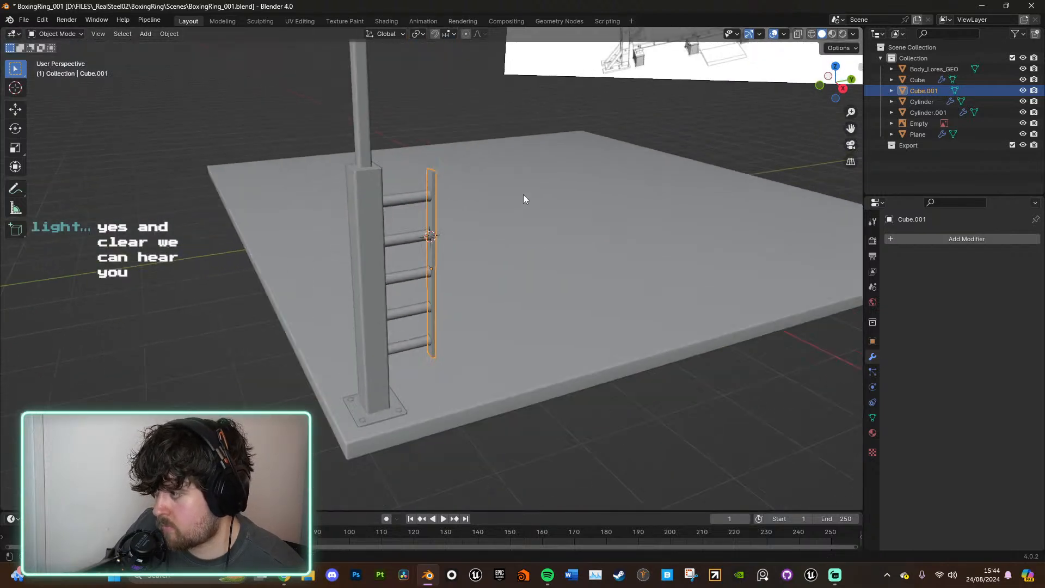
{"action": "scroll", "coordinate": [523, 194], "scroll_direction": "up", "scroll_amount": 6}
Step: Add a Bevel modifier with 5 segments to the vertical rail
{"action": "left_click", "coordinate": [935, 238]}
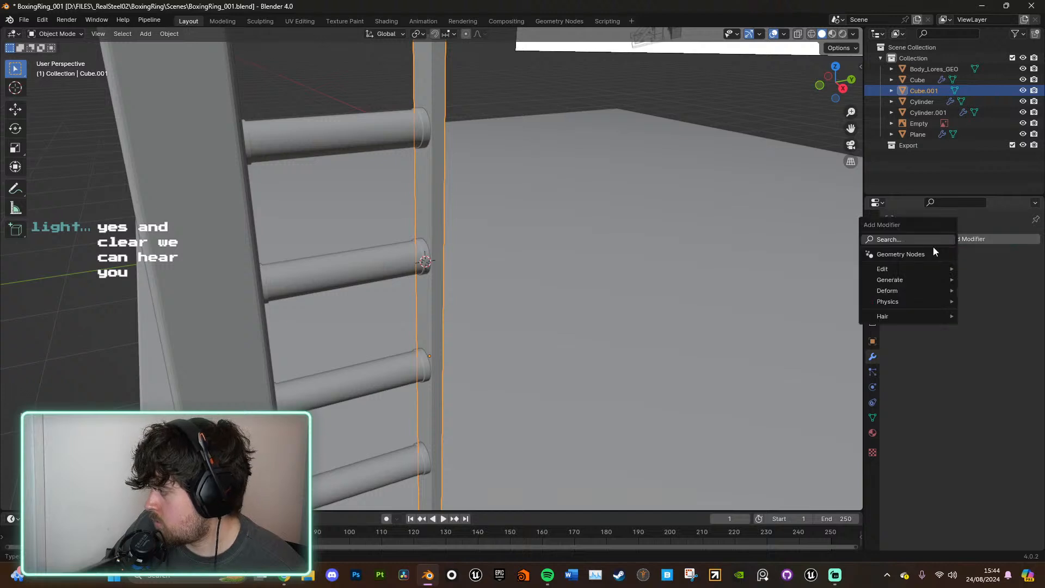
{"action": "left_click", "coordinate": [926, 240]}
{"action": "type", "text": "be"}
{"action": "left_click", "coordinate": [924, 257]}
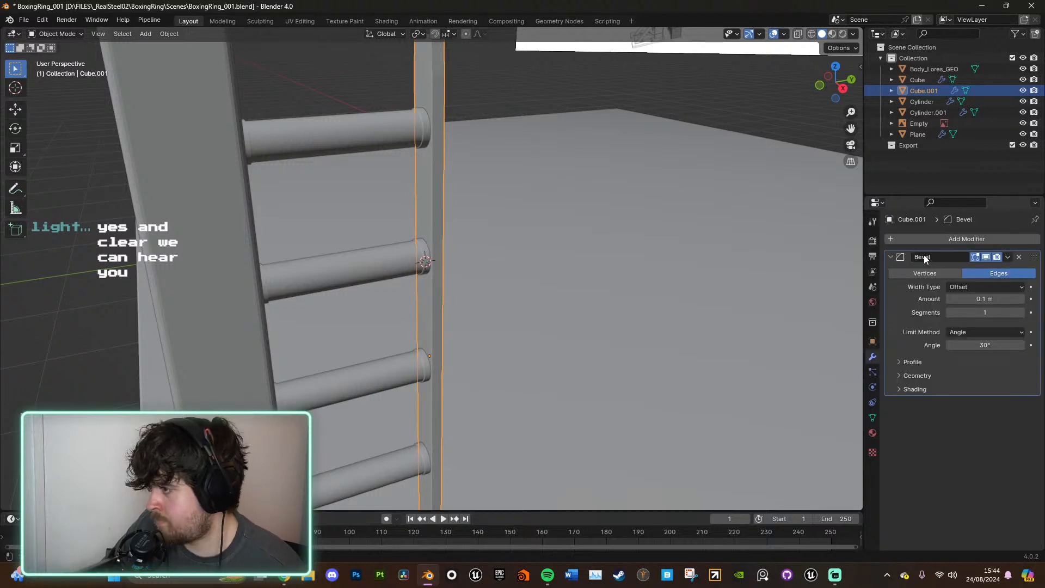
{"action": "scroll", "coordinate": [518, 156], "scroll_direction": "down", "scroll_amount": 1}
{"action": "middle_click_drag", "start_coordinate": [518, 156], "coordinate": [529, 271], "text": "shift"}
{"action": "scroll", "coordinate": [577, 299], "scroll_direction": "up", "scroll_amount": 6}
{"action": "middle_click_drag", "start_coordinate": [595, 309], "coordinate": [576, 306]}
{"action": "scroll", "coordinate": [576, 306], "scroll_direction": "up", "scroll_amount": 1}
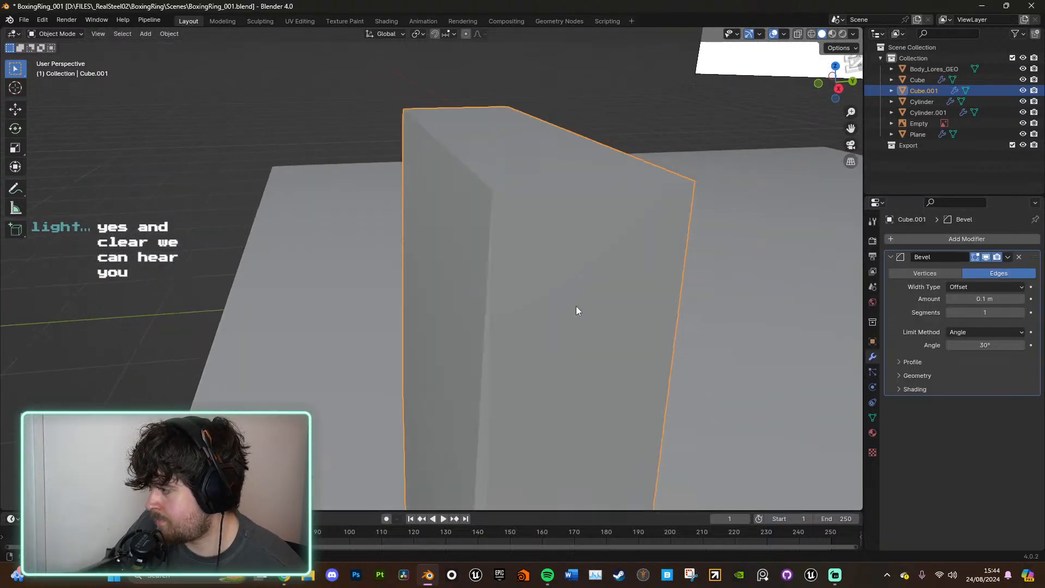
{"action": "left_click", "coordinate": [980, 312]}
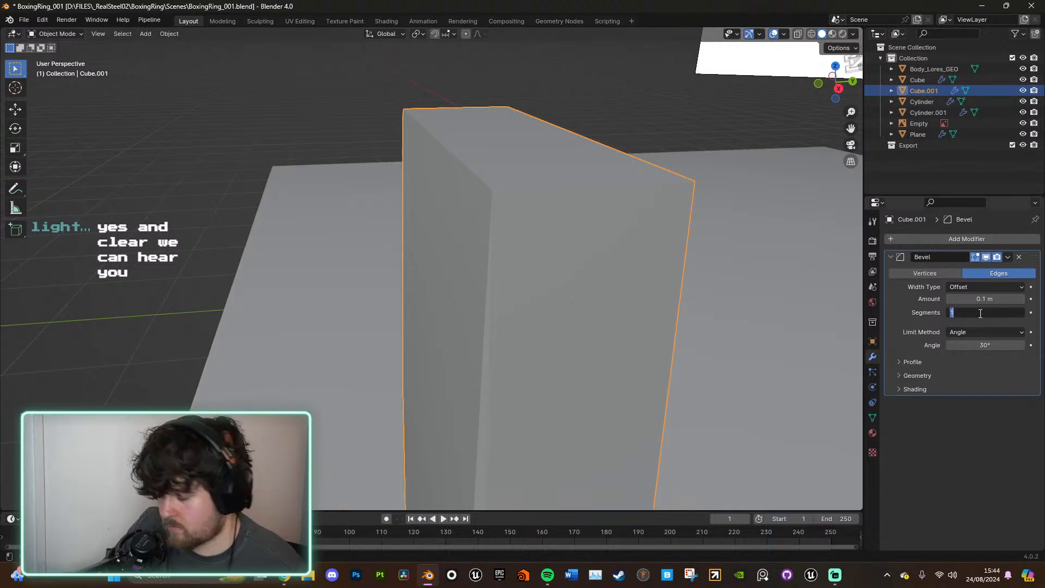
{"action": "key", "text": "Return"}
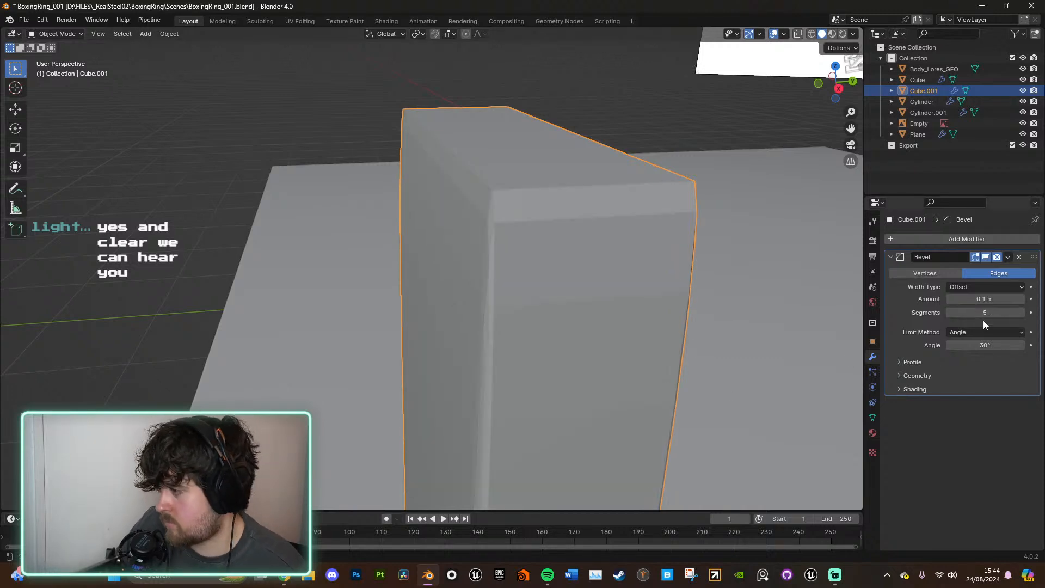
Step: Shade the rail smooth and reduce its bevel amount to 0.03 m
{"action": "right_click", "coordinate": [518, 258]}
{"action": "left_click", "coordinate": [519, 256]}
{"action": "middle_click_drag", "start_coordinate": [521, 256], "coordinate": [539, 268]}
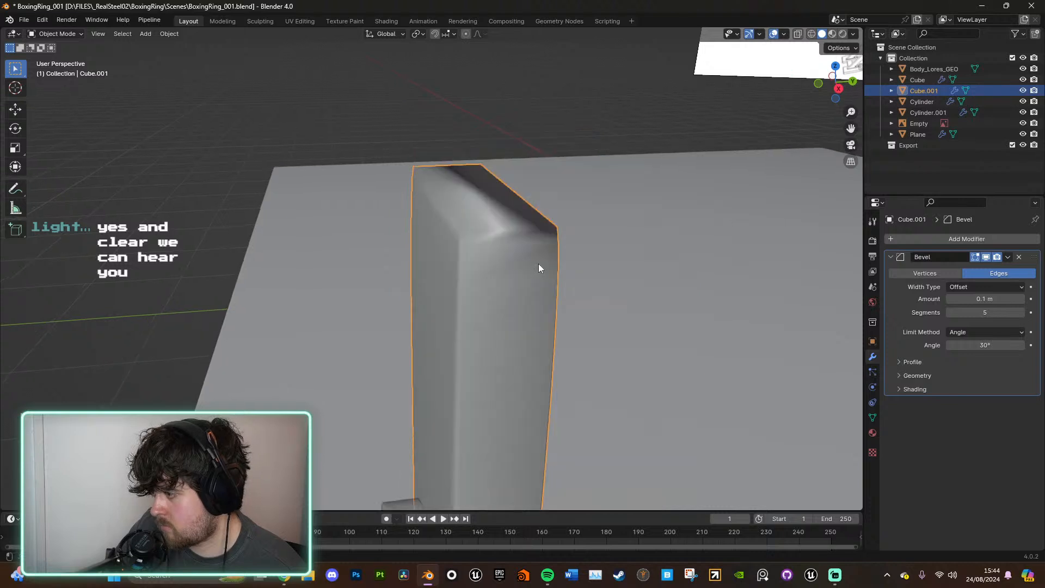
{"action": "left_click_drag", "start_coordinate": [993, 301], "coordinate": [970, 301]}
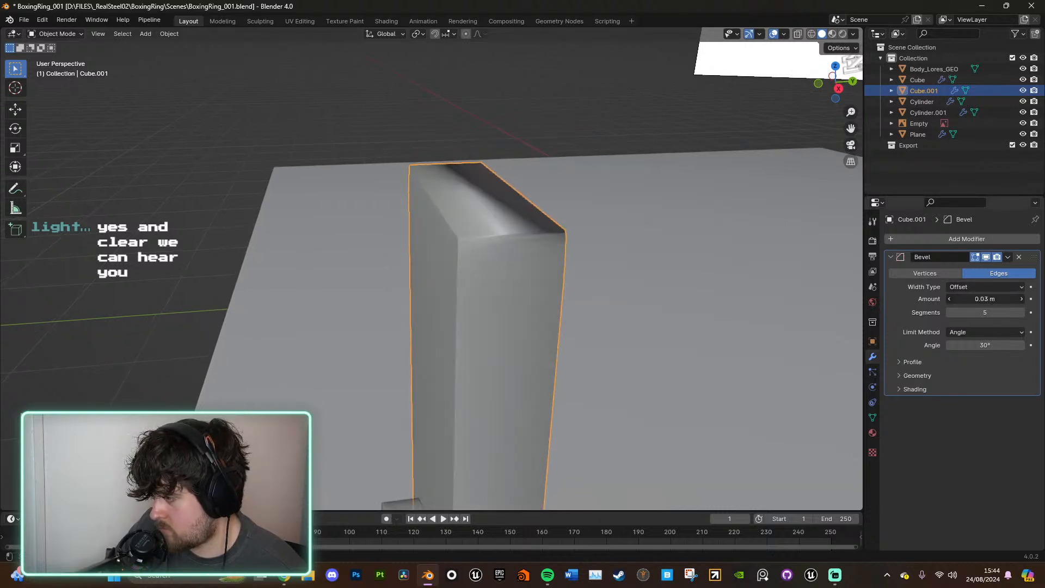
Step: Apply auto smooth shading to the vertical rail
{"action": "right_click", "coordinate": [520, 265]}
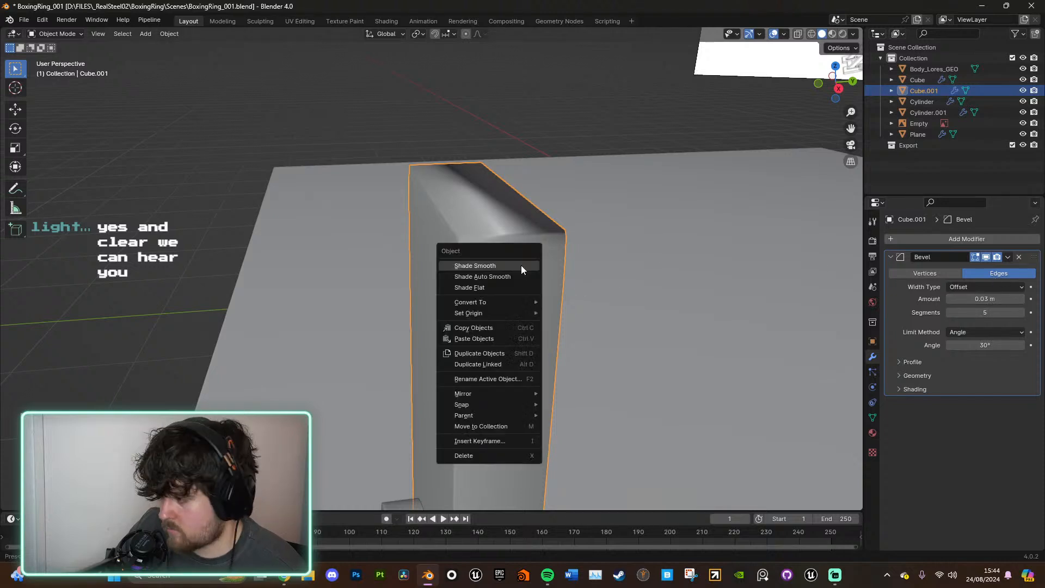
{"action": "left_click", "coordinate": [513, 277]}
{"action": "mouse_move", "coordinate": [514, 284]}
{"action": "middle_mouse_down"}
{"action": "mouse_move", "coordinate": [549, 308]}
{"action": "mouse_move", "coordinate": [566, 262]}
{"action": "mouse_move", "coordinate": [552, 295]}
{"action": "mouse_move", "coordinate": [532, 304]}
{"action": "middle_mouse_up"}
{"action": "scroll", "coordinate": [554, 286], "scroll_direction": "down", "scroll_amount": 6}
{"action": "scroll", "coordinate": [567, 262], "scroll_direction": "down", "scroll_amount": 7}
{"action": "scroll", "coordinate": [563, 288], "scroll_direction": "up", "scroll_amount": 7}
{"action": "scroll", "coordinate": [550, 299], "scroll_direction": "up", "scroll_amount": 5}
{"action": "scroll", "coordinate": [539, 304], "scroll_direction": "up", "scroll_amount": 4}
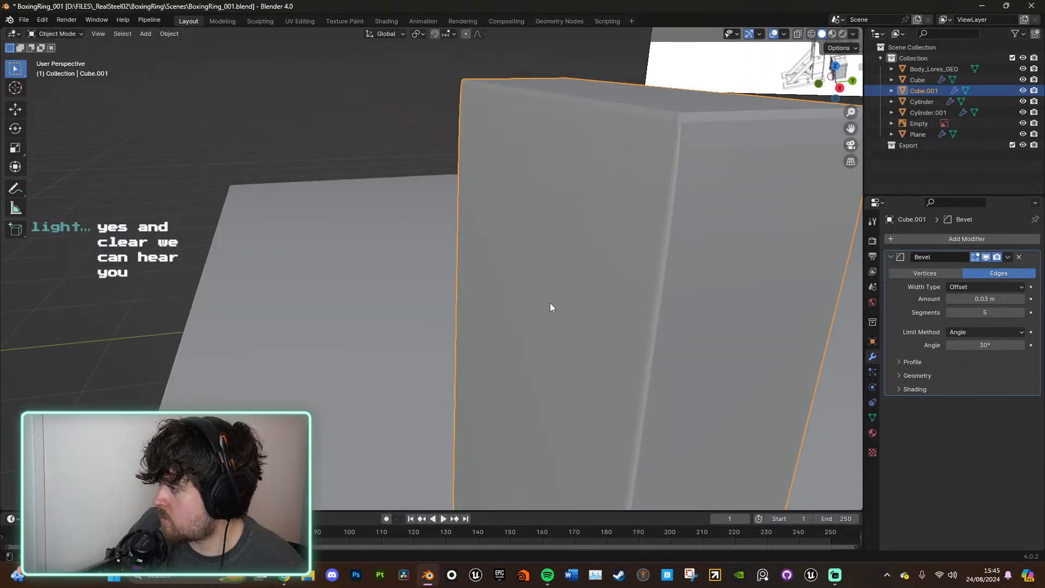
Step: Set the rail's bevel amount to 0.07 m
{"action": "scroll", "coordinate": [550, 306], "scroll_direction": "down", "scroll_amount": 6}
{"action": "mouse_move", "coordinate": [985, 298]}
{"action": "left_mouse_down"}
{"action": "mouse_move", "coordinate": [975, 298]}
{"action": "mouse_move", "coordinate": [987, 298]}
{"action": "left_mouse_up"}
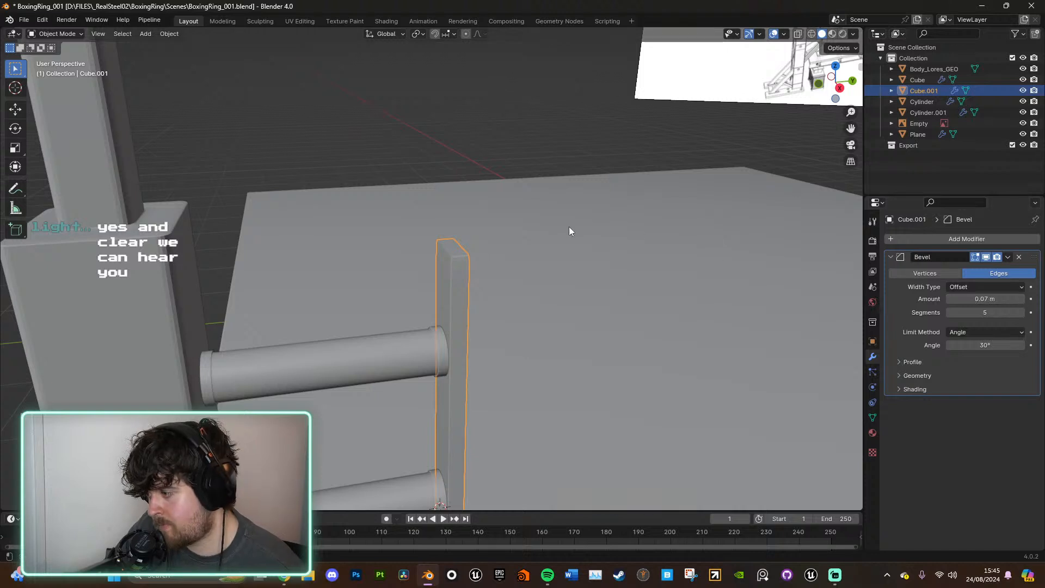
{"action": "scroll", "coordinate": [491, 354], "scroll_direction": "up", "scroll_amount": 2}
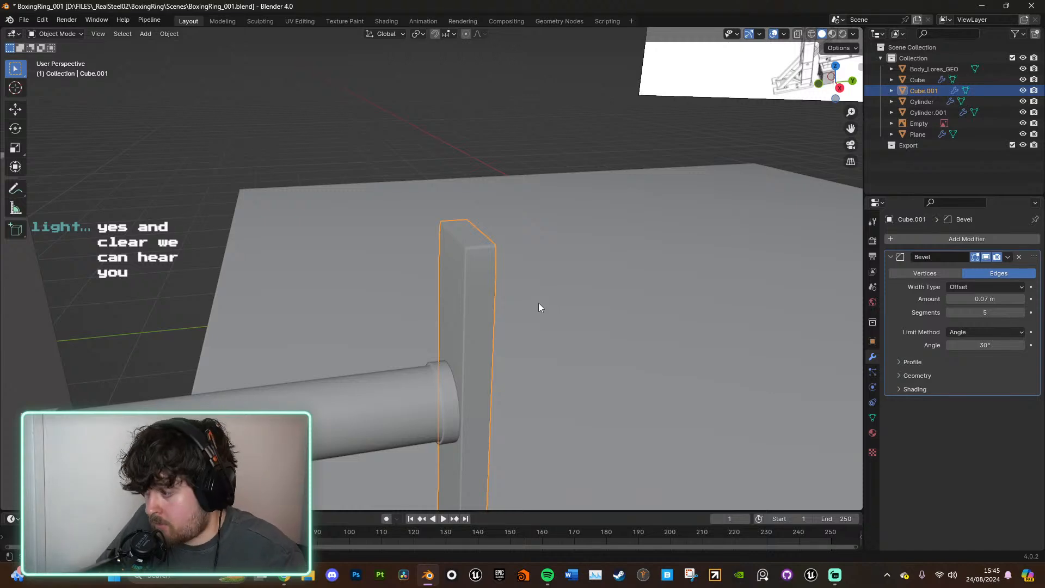
{"action": "scroll", "coordinate": [553, 302], "scroll_direction": "down", "scroll_amount": 8}
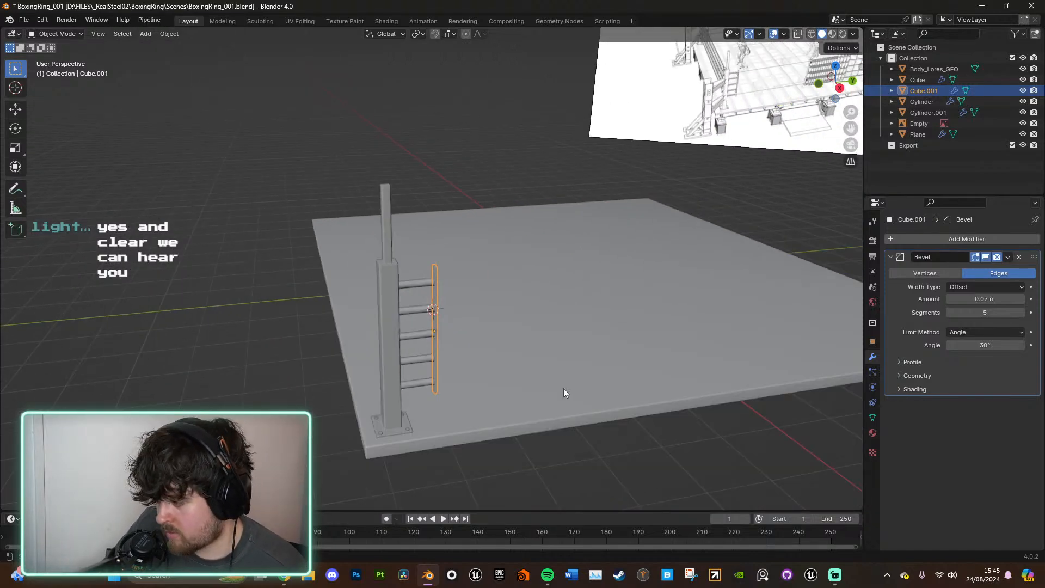
{"action": "left_click", "coordinate": [567, 430]}
{"action": "middle_click_drag", "start_coordinate": [567, 432], "coordinate": [562, 377]}
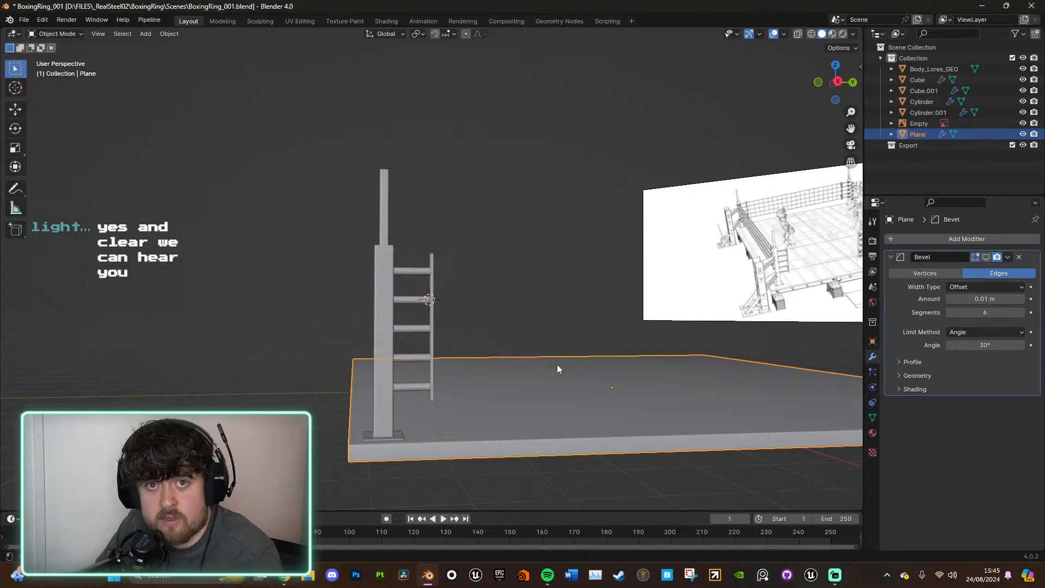
{"action": "scroll", "coordinate": [564, 306], "scroll_direction": "down", "scroll_amount": 5}
{"action": "middle_click_drag", "start_coordinate": [600, 325], "coordinate": [557, 341]}
{"action": "scroll", "coordinate": [592, 324], "scroll_direction": "up", "scroll_amount": 2}
{"action": "middle_click_drag", "start_coordinate": [524, 224], "coordinate": [559, 214]}
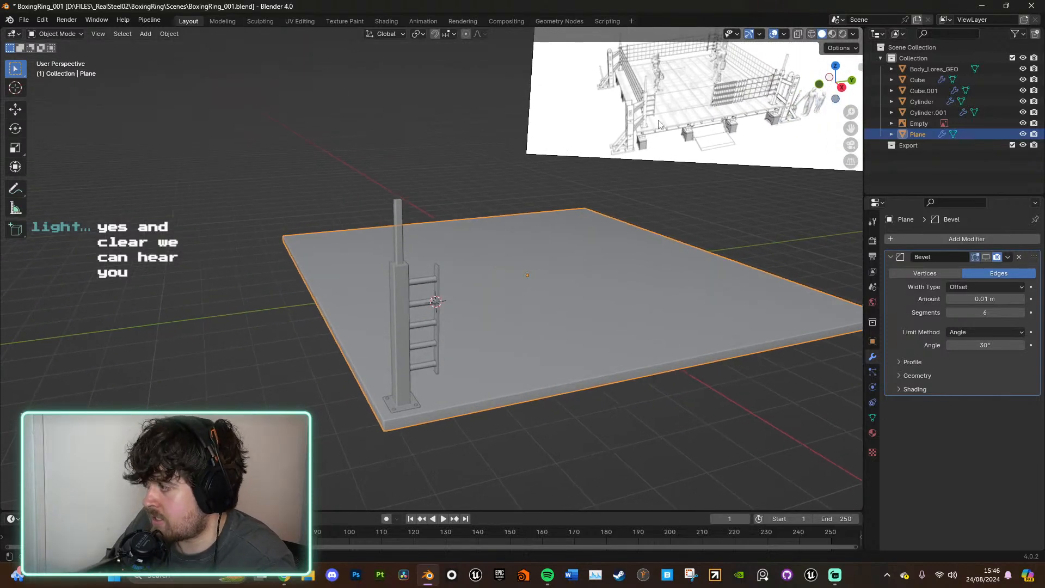
Step: Select the arrayed rungs between the post and the vertical rail
{"action": "middle_click_drag", "start_coordinate": [539, 315], "coordinate": [406, 293]}
{"action": "left_click", "coordinate": [405, 302]}
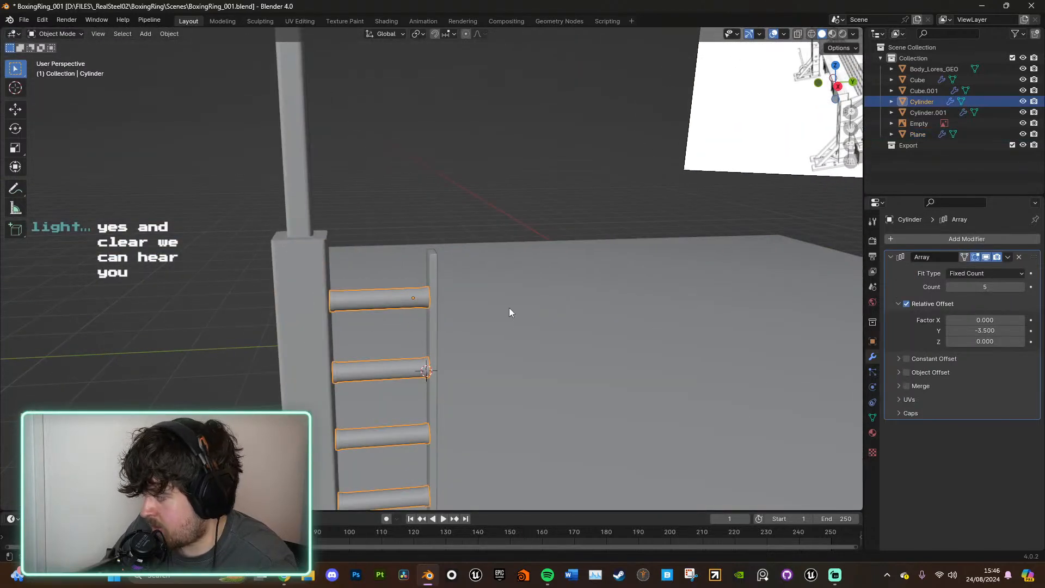
{"action": "middle_click_drag", "start_coordinate": [561, 343], "coordinate": [585, 290]}
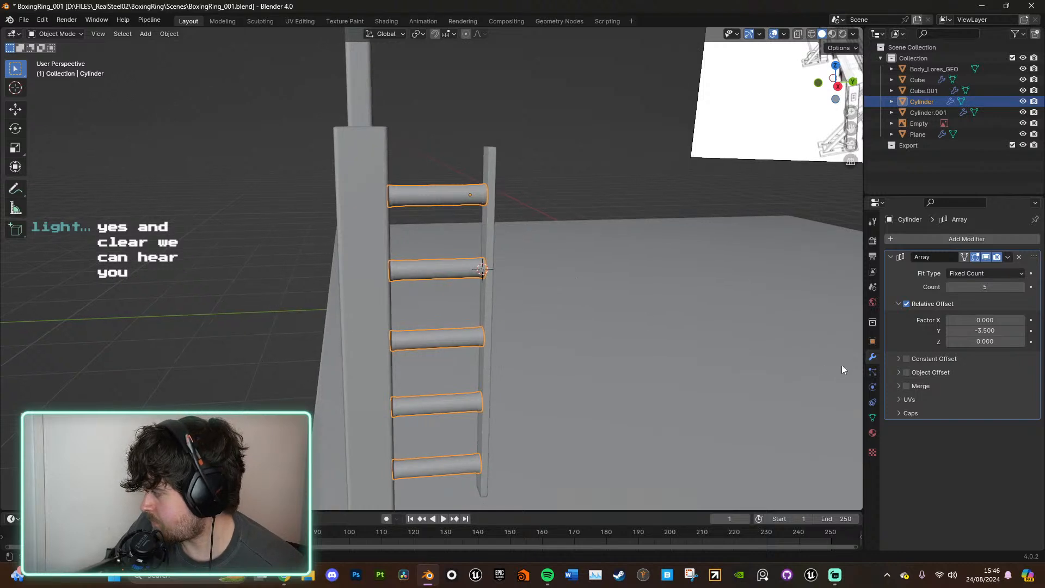
Step: Try a relative offset Z factor of 0.8 on the rungs' Array modifier and undo it
{"action": "left_click", "coordinate": [985, 341]}
{"action": "type", "text": "1"}
{"action": "key", "text": "Return"}
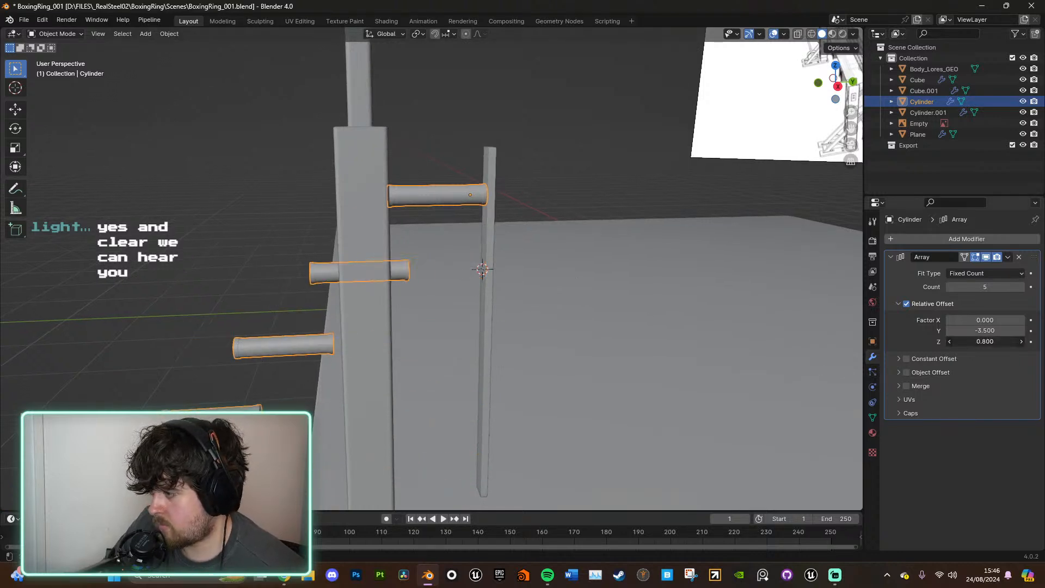
{"action": "key", "text": "ctrl+z"}
Step: Add the vertical rail to the selection, with the rungs as the active object
{"action": "middle_click_drag", "start_coordinate": [854, 366], "coordinate": [632, 387]}
{"action": "middle_click_drag", "start_coordinate": [484, 258], "coordinate": [514, 235]}
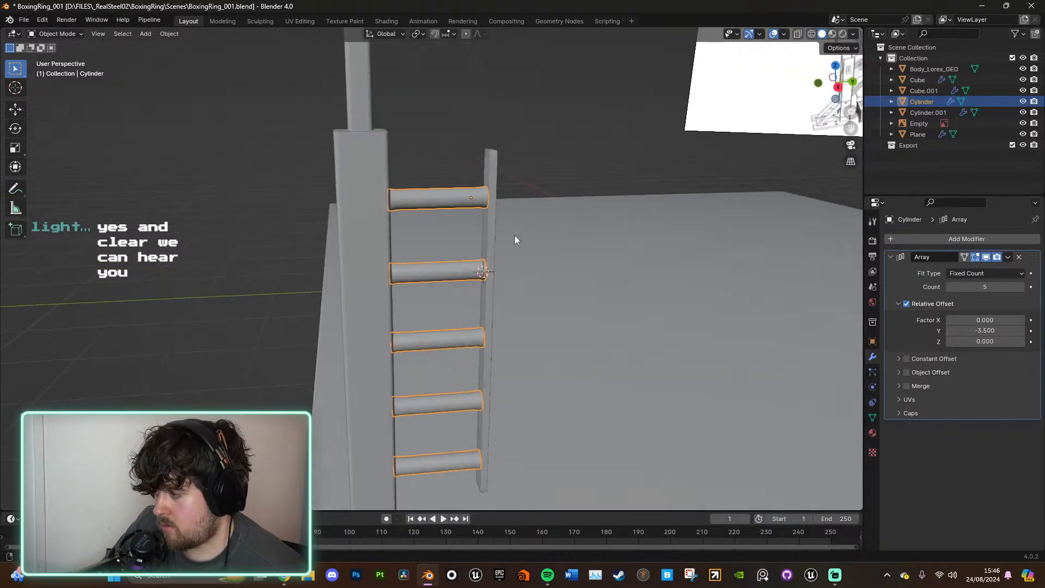
{"action": "left_click", "coordinate": [491, 171], "text": "shift"}
{"action": "mouse_move", "coordinate": [508, 211]}
{"action": "middle_mouse_down"}
{"action": "mouse_move", "coordinate": [498, 272]}
{"action": "mouse_move", "coordinate": [501, 228]}
{"action": "middle_mouse_up"}
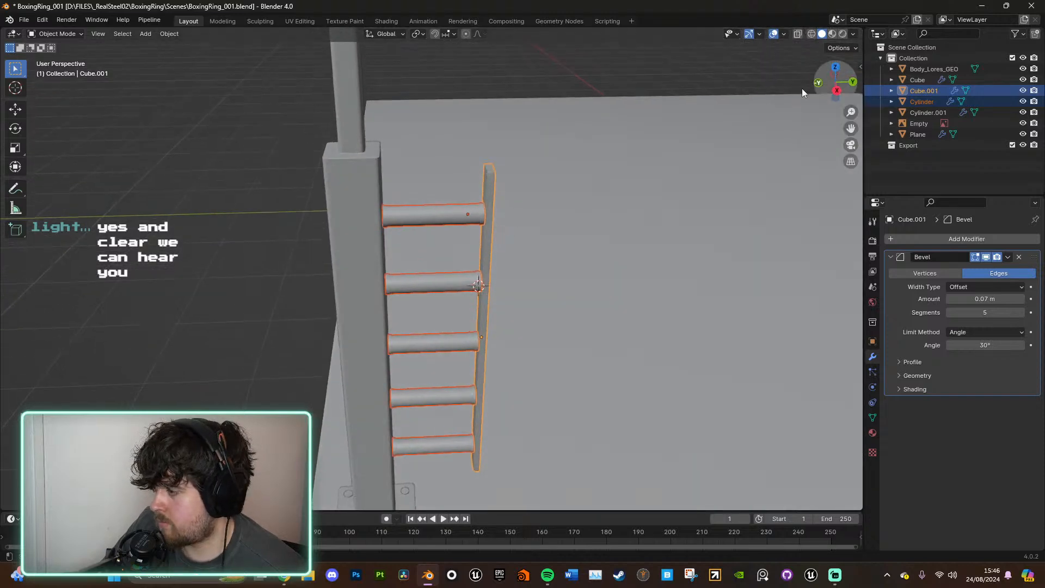
{"action": "left_click", "coordinate": [412, 214], "text": "shift"}
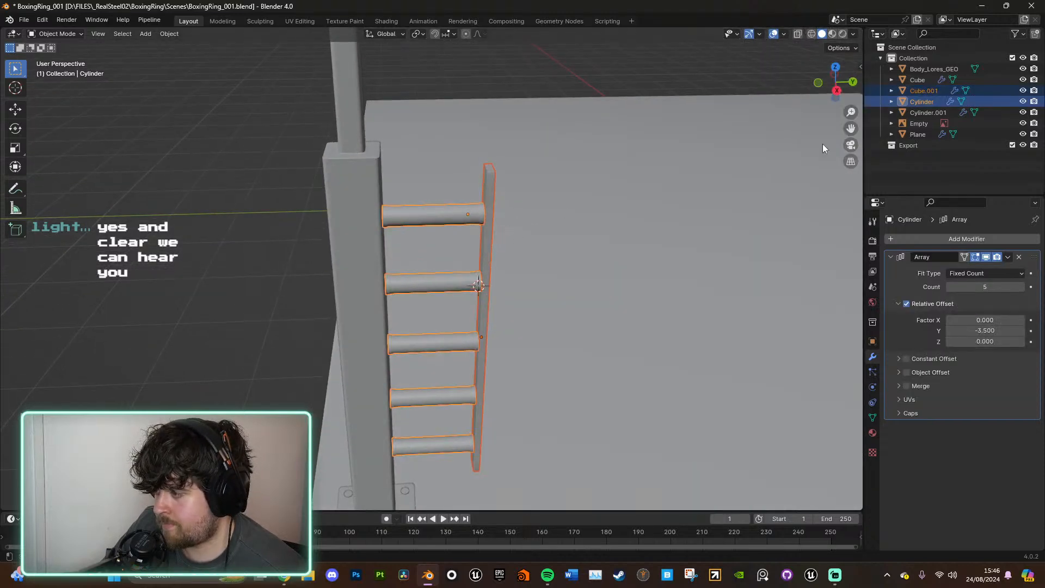
Step: Place the 3D cursor at the post's centre in top view and set the transform pivot point to 3D Cursor
{"action": "left_click", "coordinate": [836, 68]}
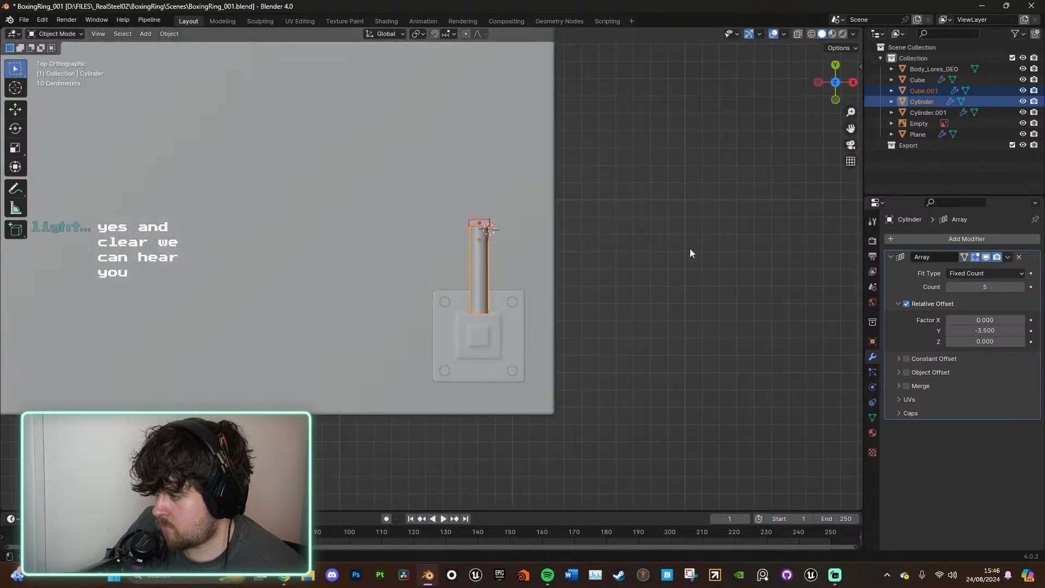
{"action": "right_click", "coordinate": [479, 336], "text": "shift"}
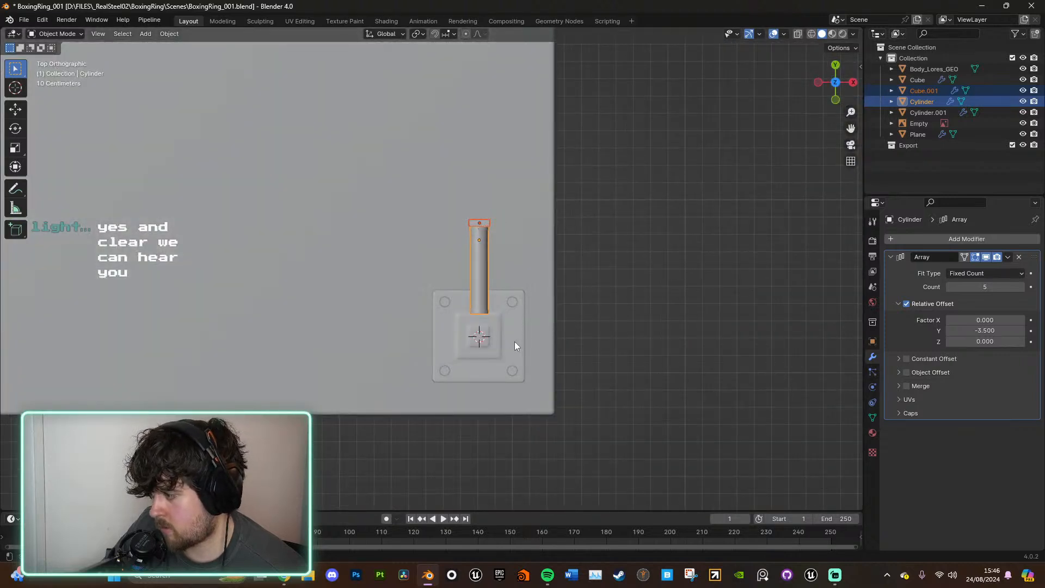
{"action": "left_click", "coordinate": [423, 34]}
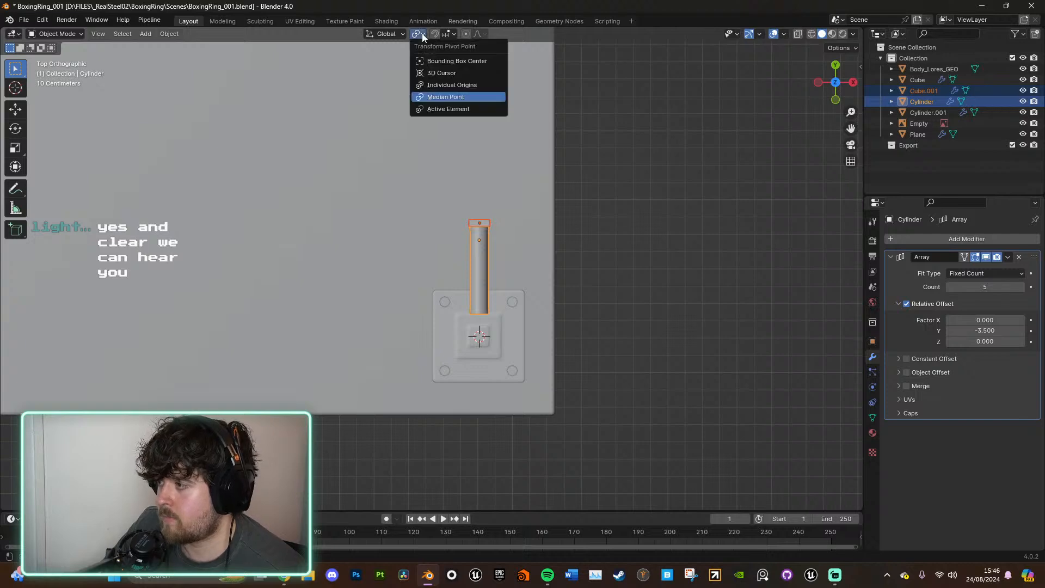
{"action": "left_click", "coordinate": [436, 72]}
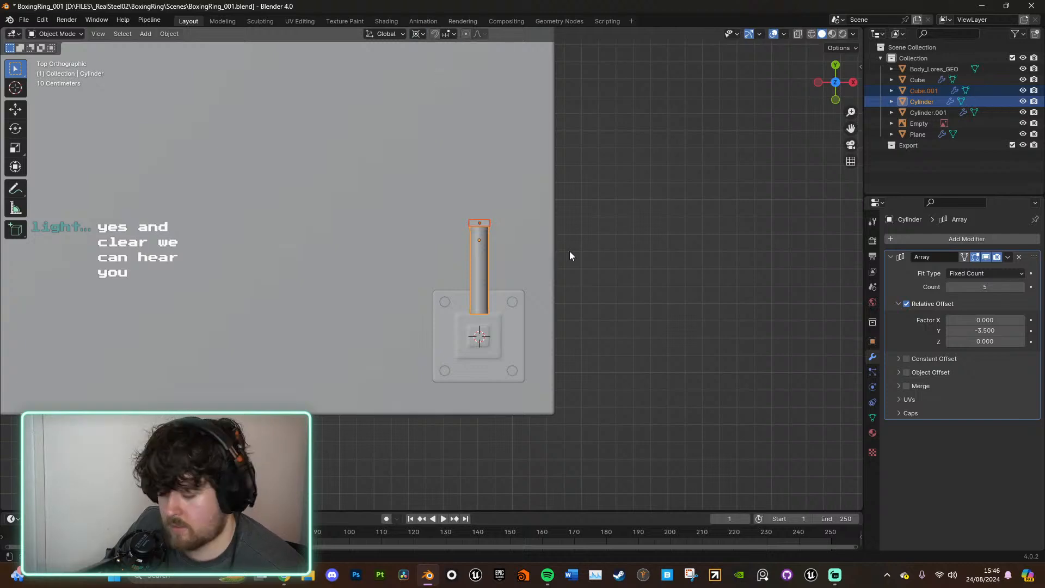
Step: Duplicate the rungs and rail and rotate the copy 90° about the Z axis around the post
{"action": "key", "text": "shift+d"}
{"action": "key", "text": "r"}
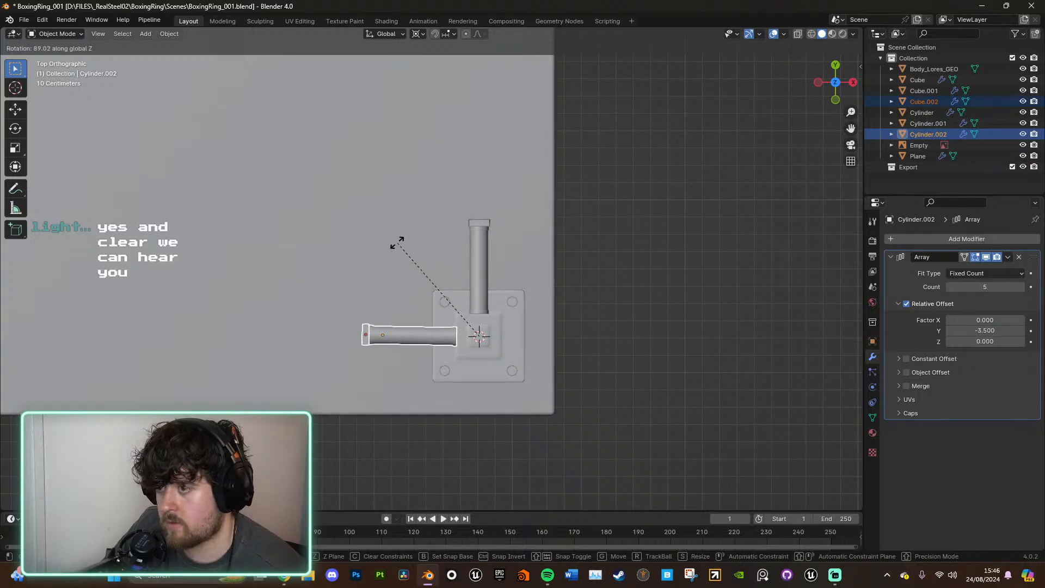
{"action": "type", "text": "90"}
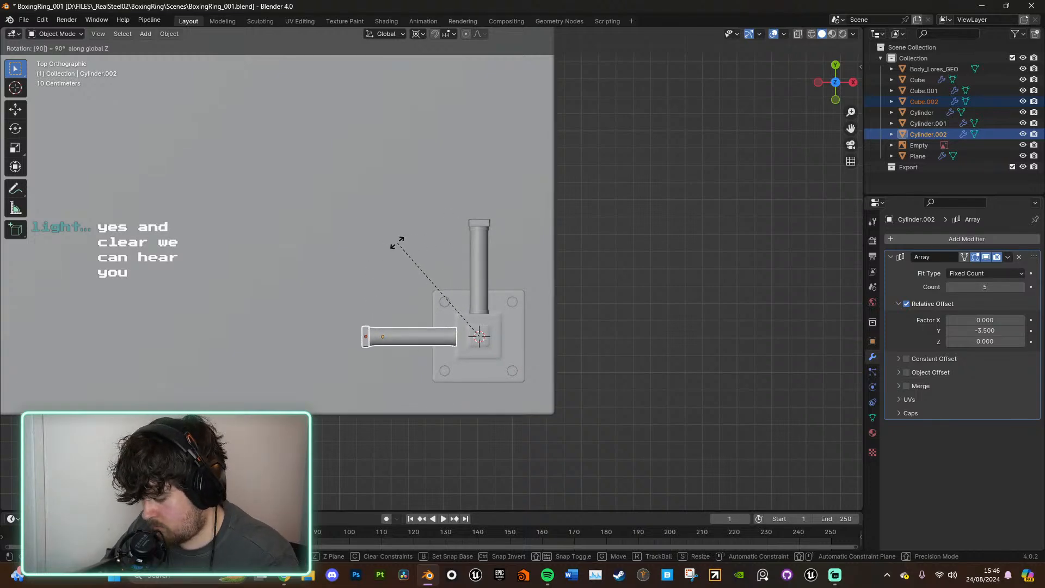
{"action": "key", "text": "Return"}
{"action": "middle_click_drag", "start_coordinate": [500, 292], "coordinate": [602, 176]}
{"action": "left_click", "coordinate": [597, 314]}
Step: Select the duplicated rungs and rail and shift them slightly along the global X axis beside the post
{"action": "scroll", "coordinate": [709, 205], "scroll_direction": "down", "scroll_amount": 5}
{"action": "scroll", "coordinate": [637, 354], "scroll_direction": "up", "scroll_amount": 4}
{"action": "scroll", "coordinate": [566, 298], "scroll_direction": "up", "scroll_amount": 3}
{"action": "left_click", "coordinate": [503, 188]}
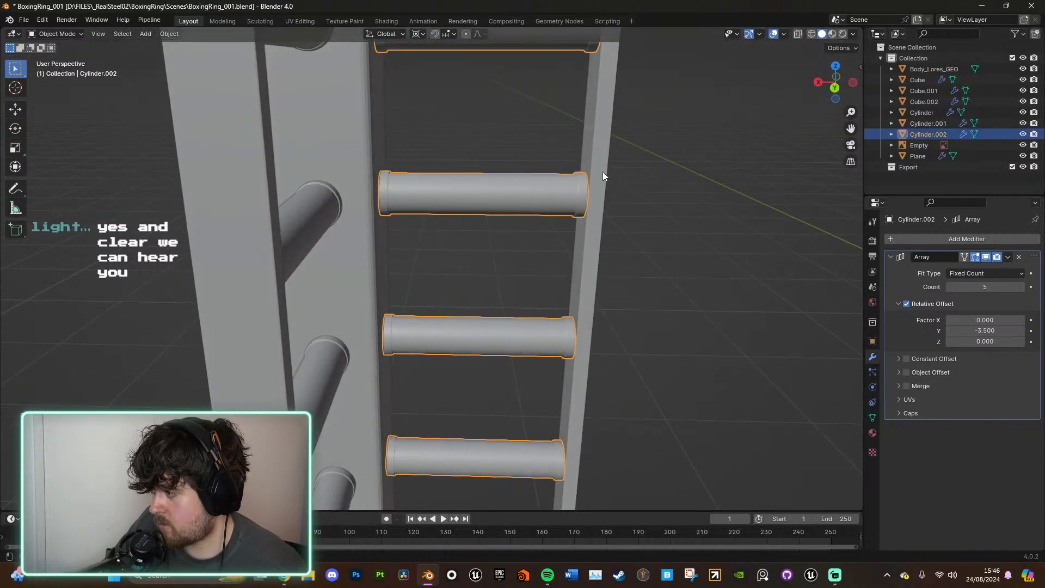
{"action": "left_click", "coordinate": [602, 176], "text": "shift"}
{"action": "scroll", "coordinate": [536, 193], "scroll_direction": "up", "scroll_amount": 3}
{"action": "middle_click_drag", "start_coordinate": [494, 182], "coordinate": [508, 247], "text": "shift"}
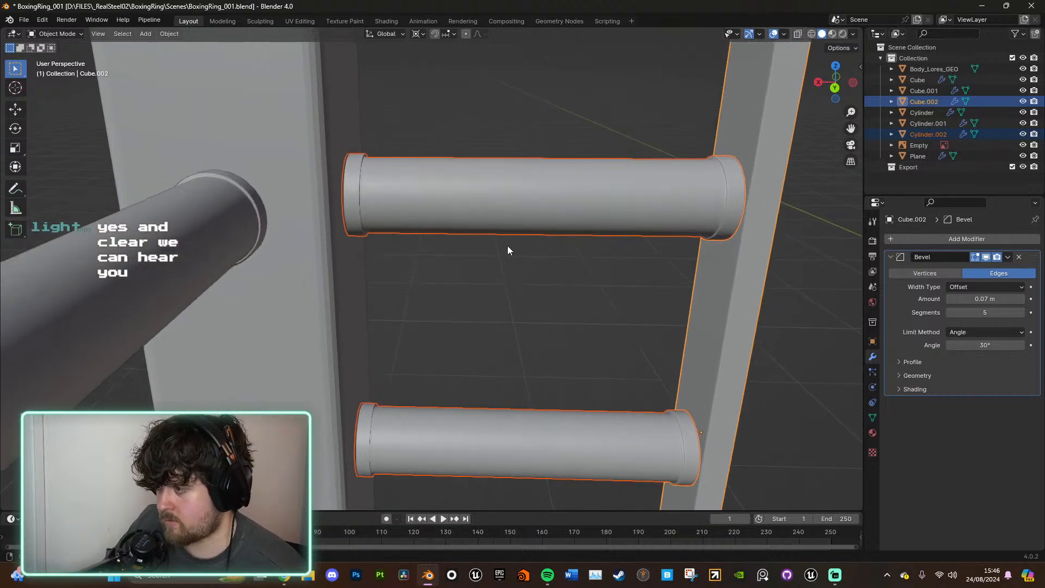
{"action": "key", "text": "g"}
{"action": "key", "text": "x"}
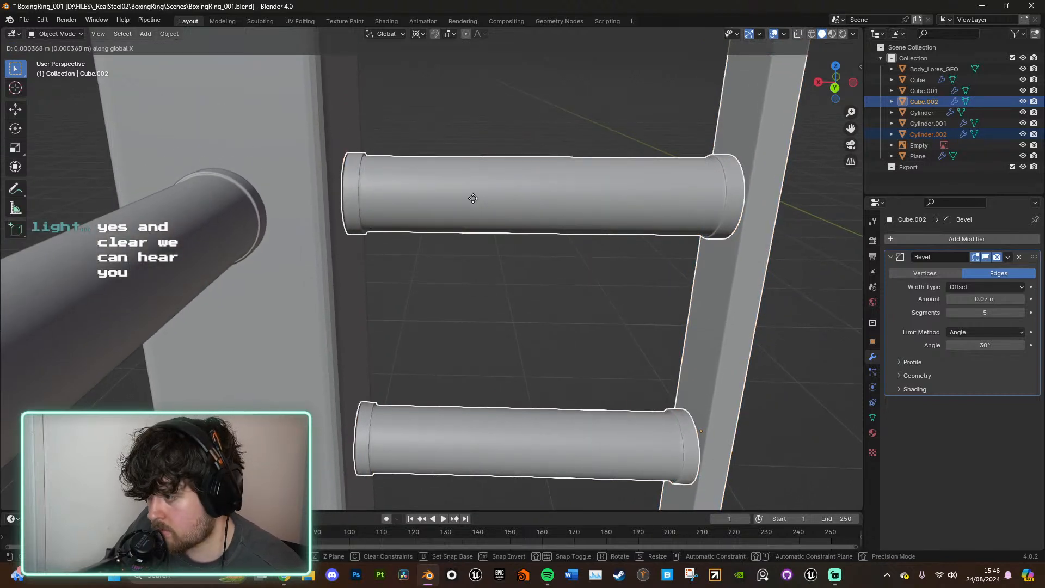
{"action": "left_click", "coordinate": [502, 201]}
{"action": "left_click", "coordinate": [498, 293]}
{"action": "scroll", "coordinate": [500, 294], "scroll_direction": "down", "scroll_amount": 9}
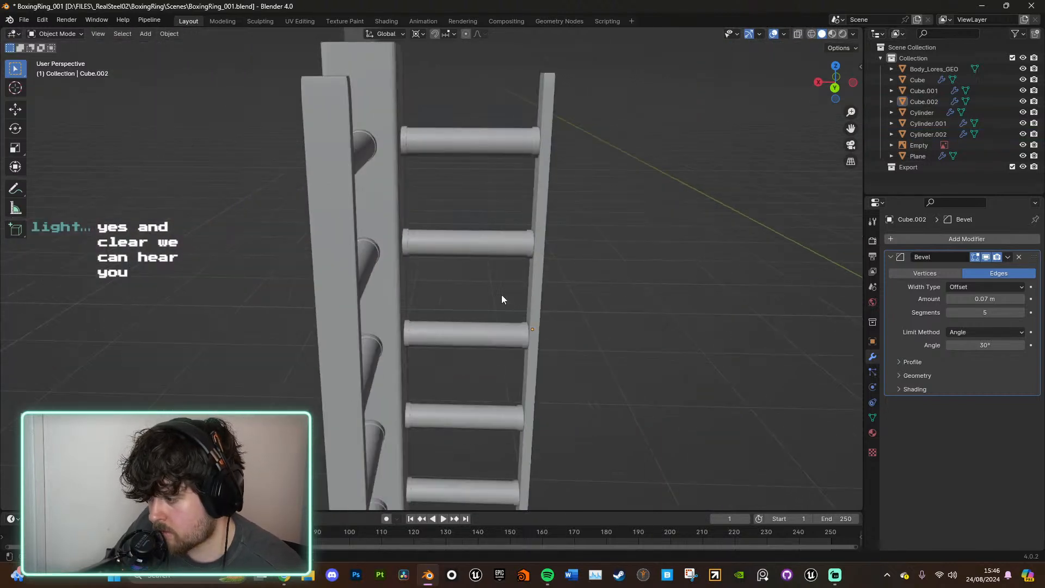
Step: Examine the reference image and the corner post with its two ladder sides
{"action": "middle_click_drag", "start_coordinate": [509, 303], "coordinate": [544, 321]}
{"action": "scroll", "coordinate": [639, 287], "scroll_direction": "down", "scroll_amount": 5}
{"action": "scroll", "coordinate": [503, 322], "scroll_direction": "down", "scroll_amount": 5}
{"action": "scroll", "coordinate": [515, 259], "scroll_direction": "up", "scroll_amount": 4}
{"action": "scroll", "coordinate": [514, 259], "scroll_direction": "up", "scroll_amount": 1}
{"action": "scroll", "coordinate": [549, 176], "scroll_direction": "down", "scroll_amount": 4}
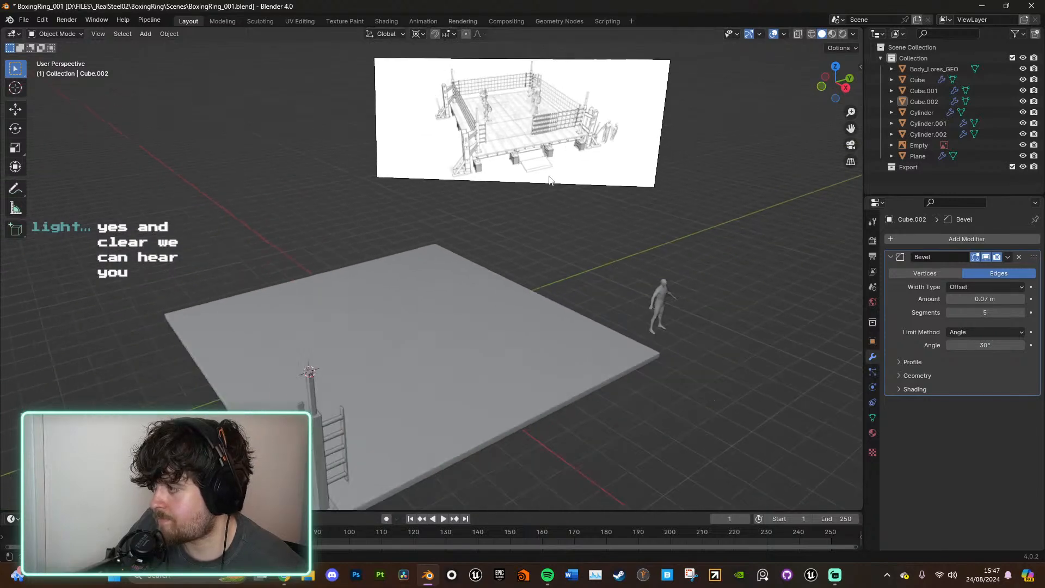
{"action": "middle_click_drag", "start_coordinate": [455, 376], "coordinate": [444, 440], "text": "ctrl"}
{"action": "middle_click_drag", "start_coordinate": [443, 438], "coordinate": [496, 324], "text": "shift"}
{"action": "mouse_move", "coordinate": [484, 337]}
{"action": "middle_mouse_down", "text": "ctrl"}
{"action": "mouse_move", "coordinate": [432, 118]}
{"action": "mouse_move", "coordinate": [507, 354]}
{"action": "mouse_move", "coordinate": [483, 343]}
{"action": "middle_mouse_up", "text": "ctrl"}
Step: Select the whole corner assembly: the base bolts, the post, both sets of rungs and both vertical rails
{"action": "left_click", "coordinate": [398, 420]}
{"action": "left_click", "coordinate": [332, 308], "text": "shift"}
{"action": "scroll", "coordinate": [499, 239], "scroll_direction": "up", "scroll_amount": 2}
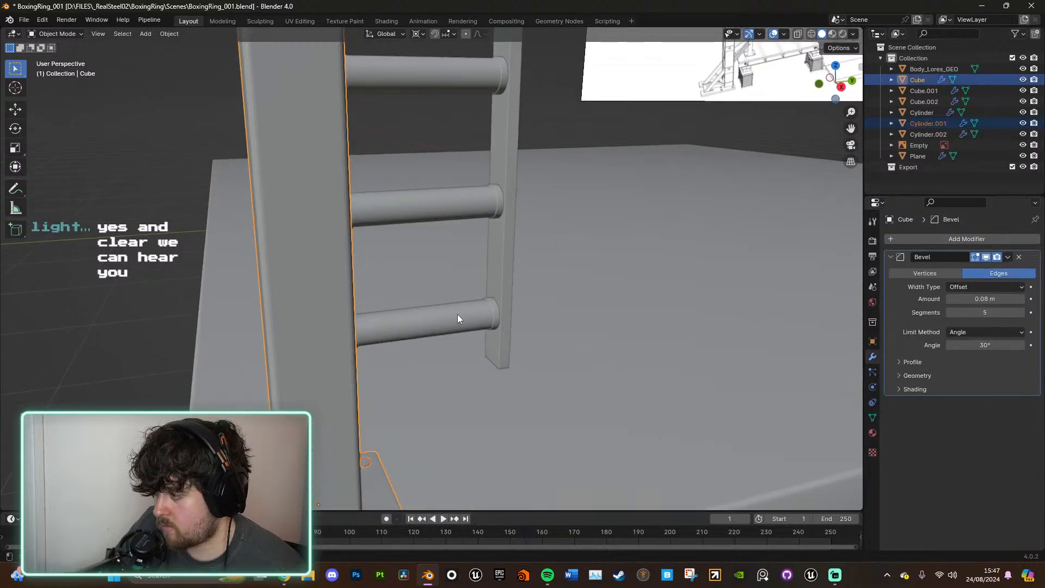
{"action": "left_click", "coordinate": [457, 315], "text": "shift"}
{"action": "left_click", "coordinate": [508, 242], "text": "shift"}
{"action": "middle_click_drag", "start_coordinate": [359, 130], "coordinate": [580, 333], "text": "shift"}
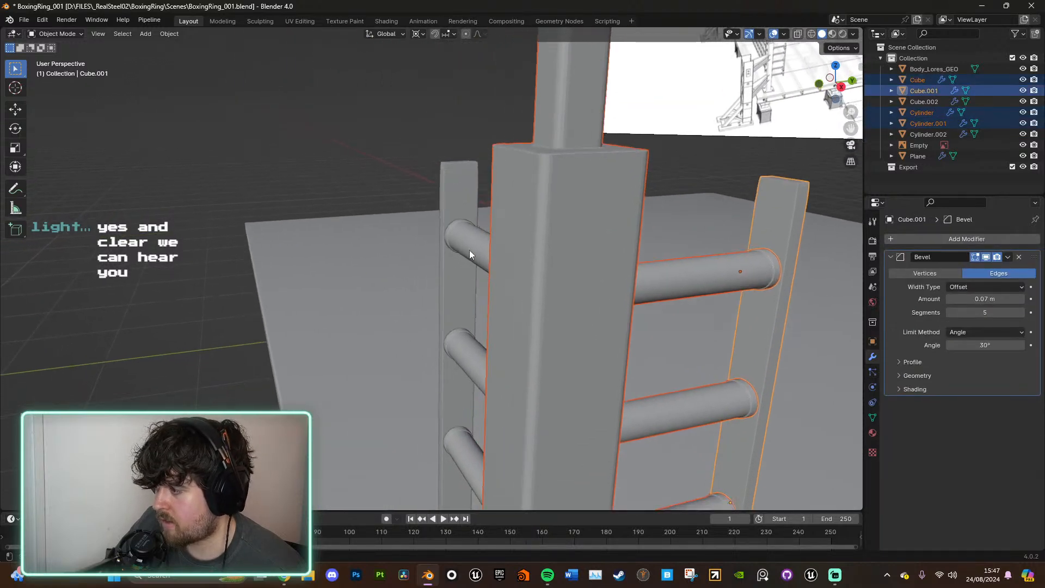
{"action": "left_click", "coordinate": [461, 204], "text": "shift"}
{"action": "left_click", "coordinate": [463, 232], "text": "shift"}
{"action": "scroll", "coordinate": [545, 239], "scroll_direction": "down", "scroll_amount": 8}
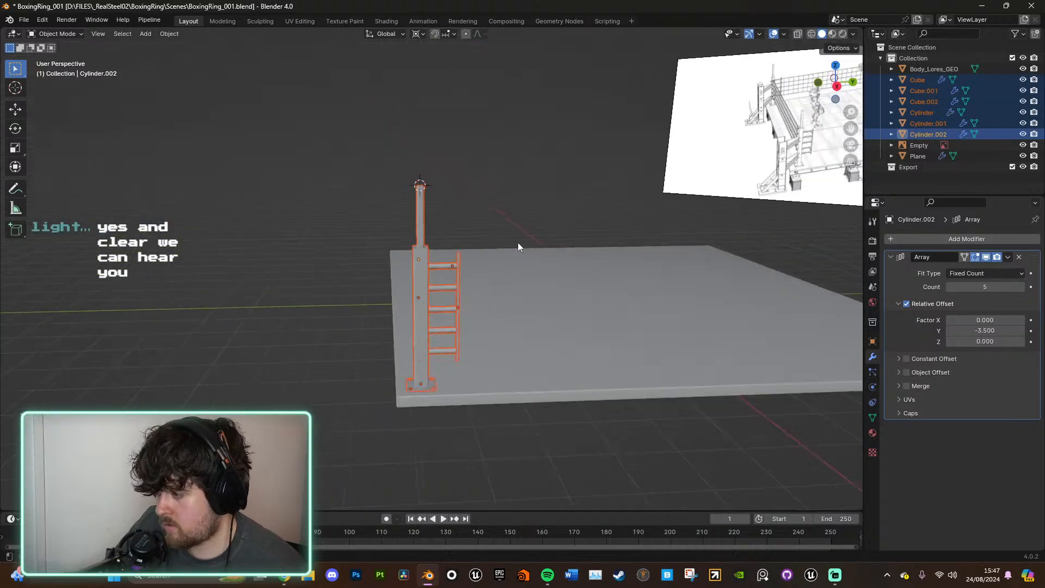
Step: Move the selected corner assembly into a new collection named RingCorner01
{"action": "middle_click_drag", "start_coordinate": [517, 242], "coordinate": [525, 261]}
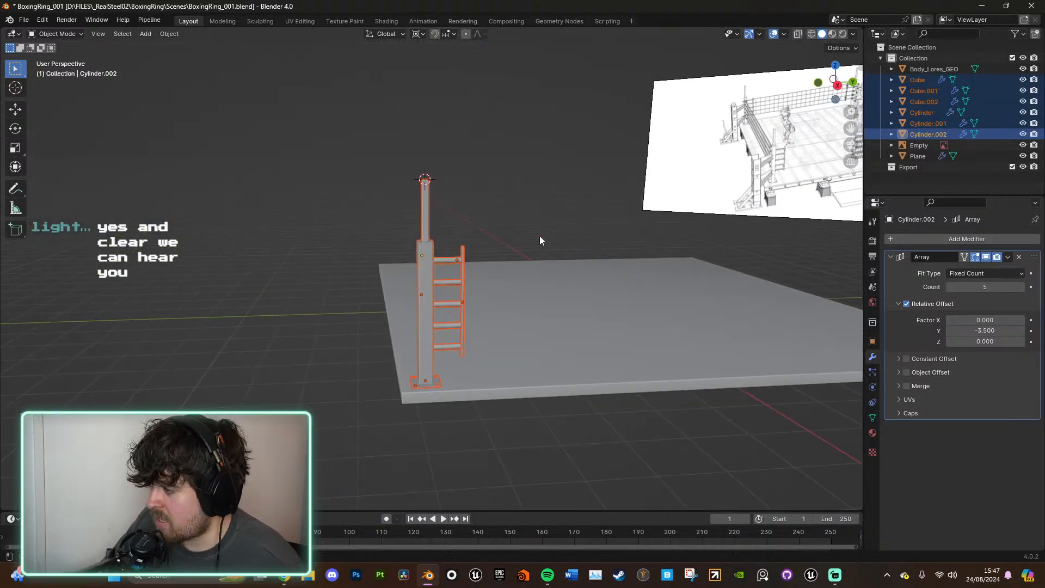
{"action": "key", "text": "m"}
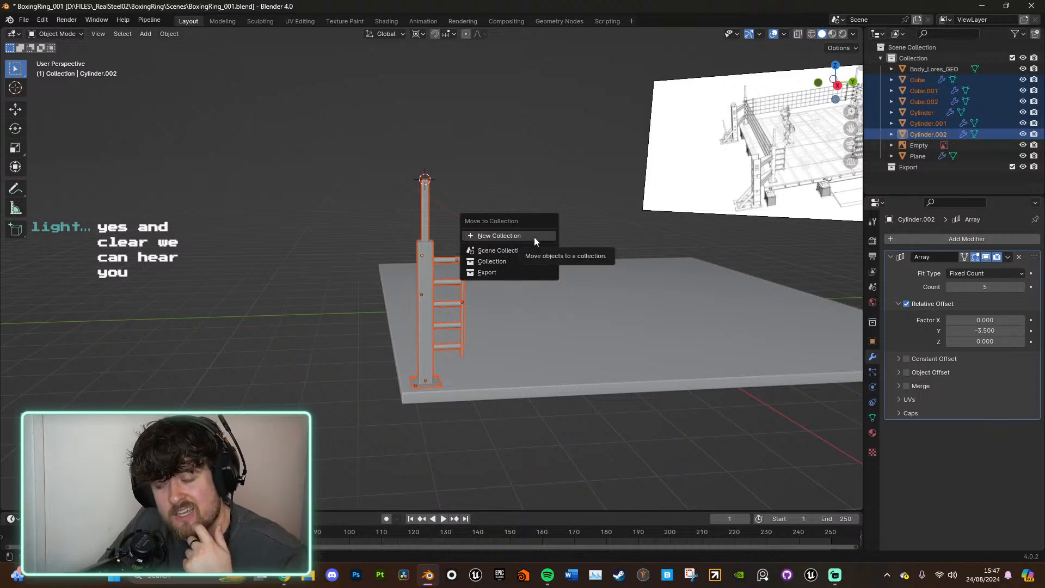
{"action": "left_click", "coordinate": [532, 237]}
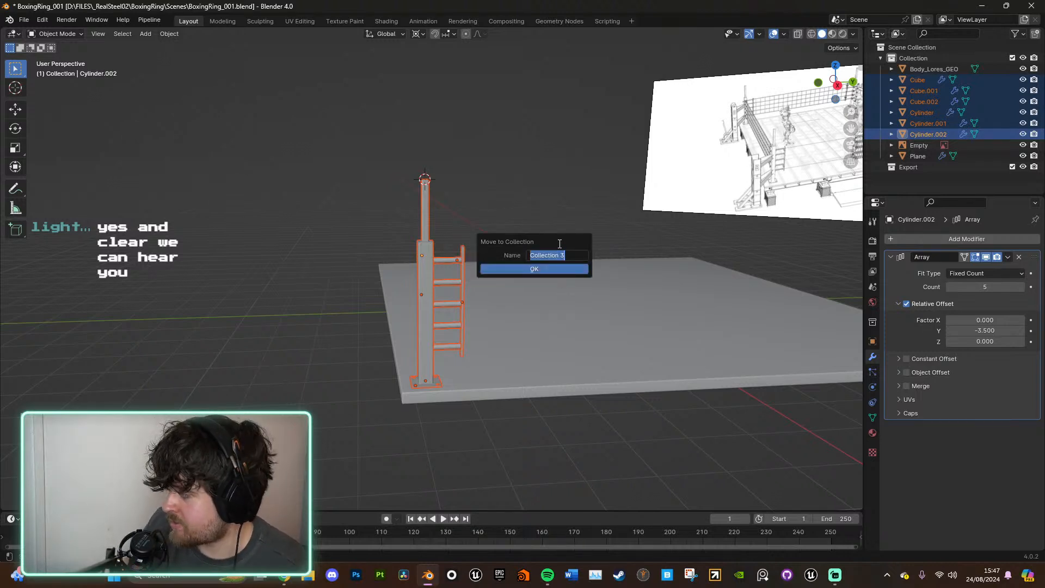
{"action": "type", "text": "Rin"}
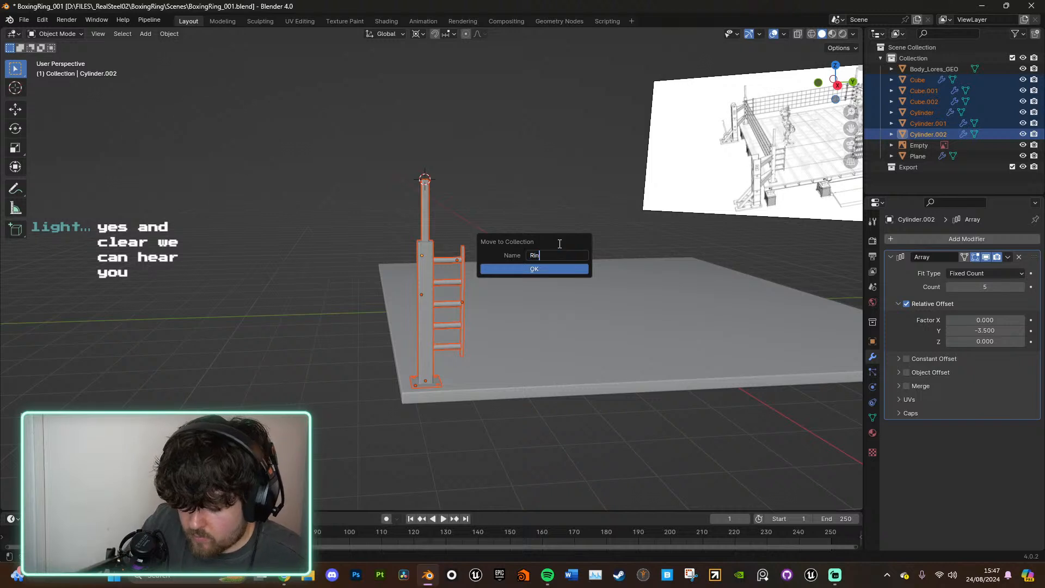
{"action": "type", "text": "gCorner"}
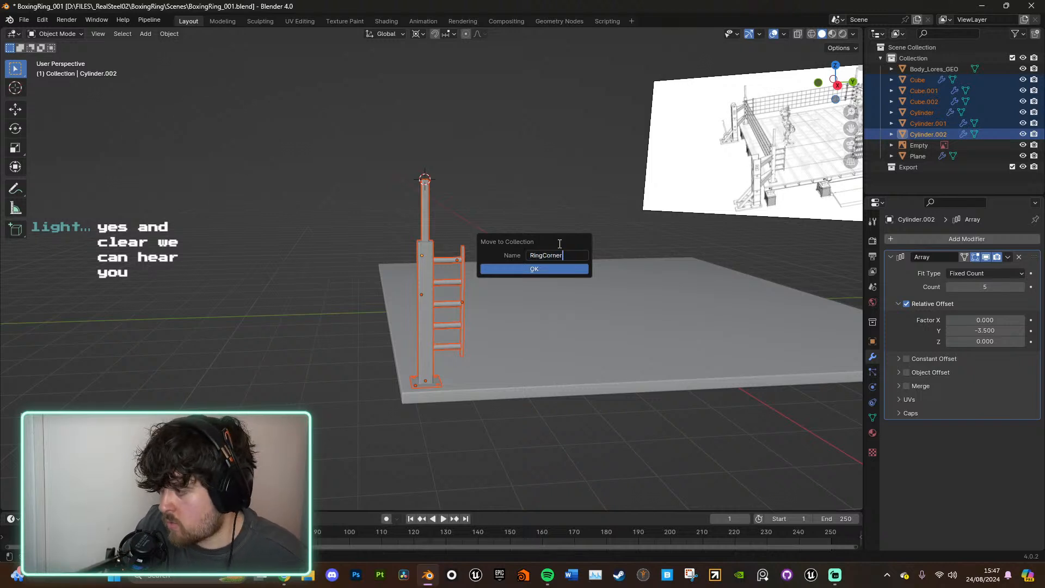
{"action": "type", "text": "01"}
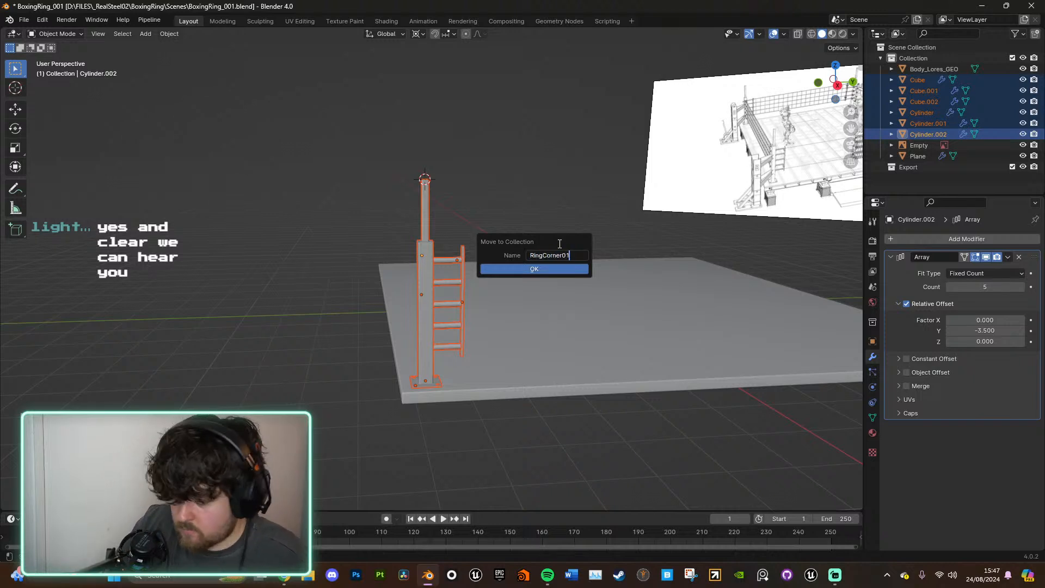
{"action": "left_click", "coordinate": [550, 268]}
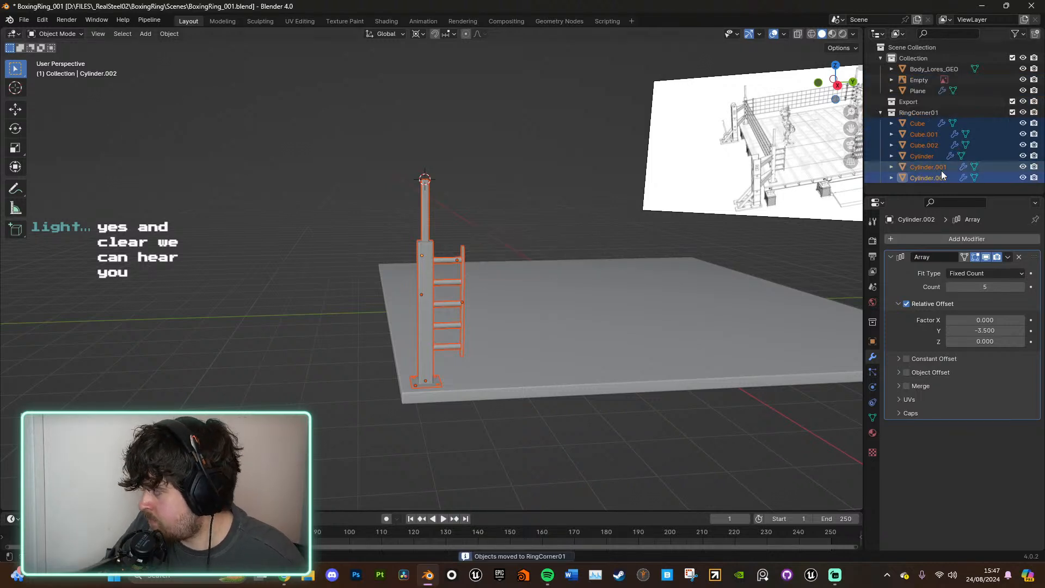
Step: Check the visibility toggle of the RingCorner01 collection, leave it visible and make it the active collection
{"action": "left_click", "coordinate": [1022, 112]}
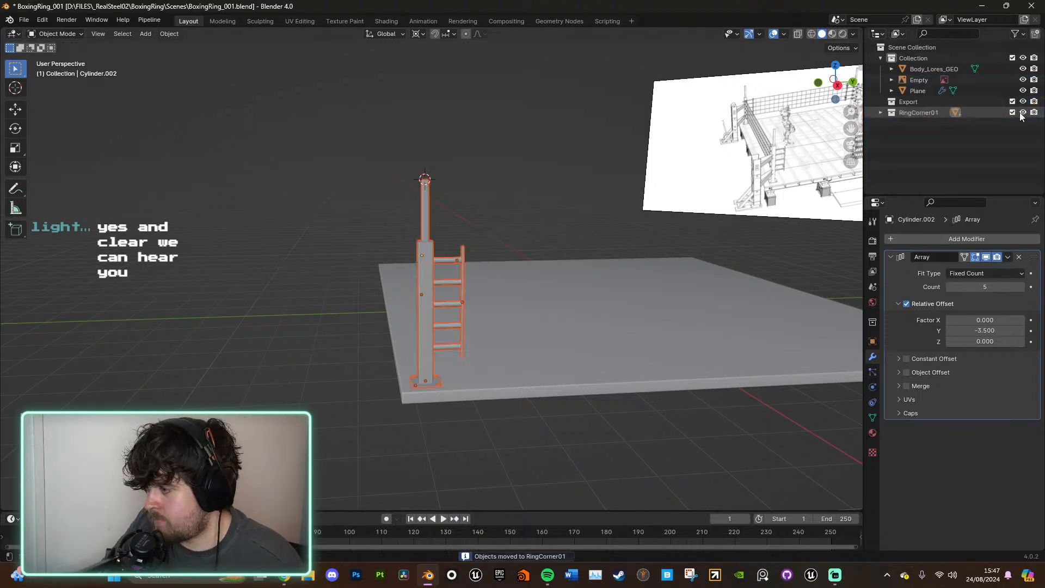
{"action": "left_click", "coordinate": [1023, 112]}
{"action": "middle_click_drag", "start_coordinate": [482, 165], "coordinate": [507, 265]}
{"action": "left_click", "coordinate": [507, 265]}
{"action": "left_click", "coordinate": [930, 111]}
{"action": "middle_click_drag", "start_coordinate": [564, 316], "coordinate": [522, 318]}
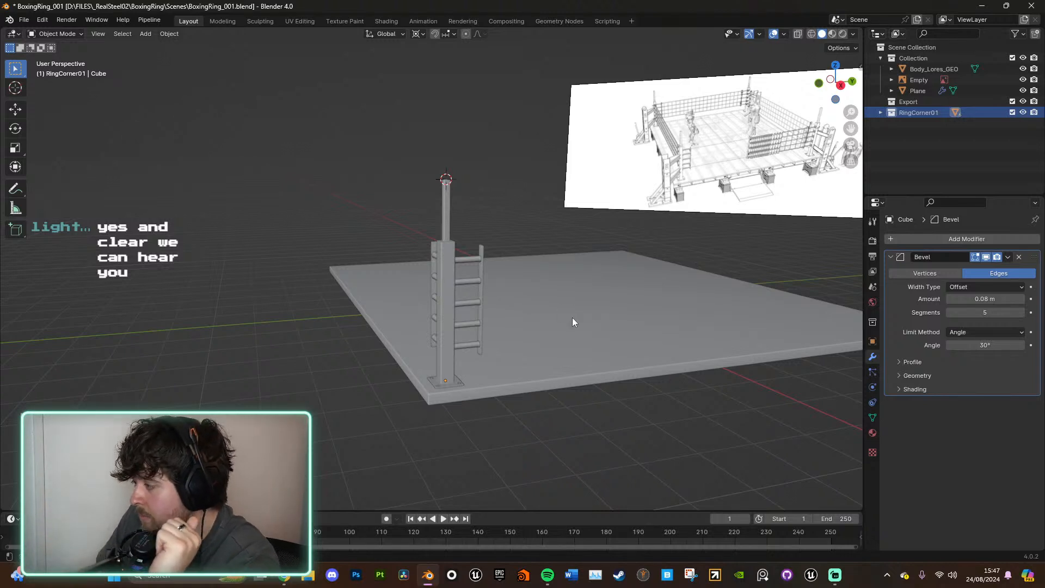
Step: Examine the ring reference drawing up close and switch to the browser showing the Crash Palace corner picture
{"action": "left_click", "coordinate": [675, 205]}
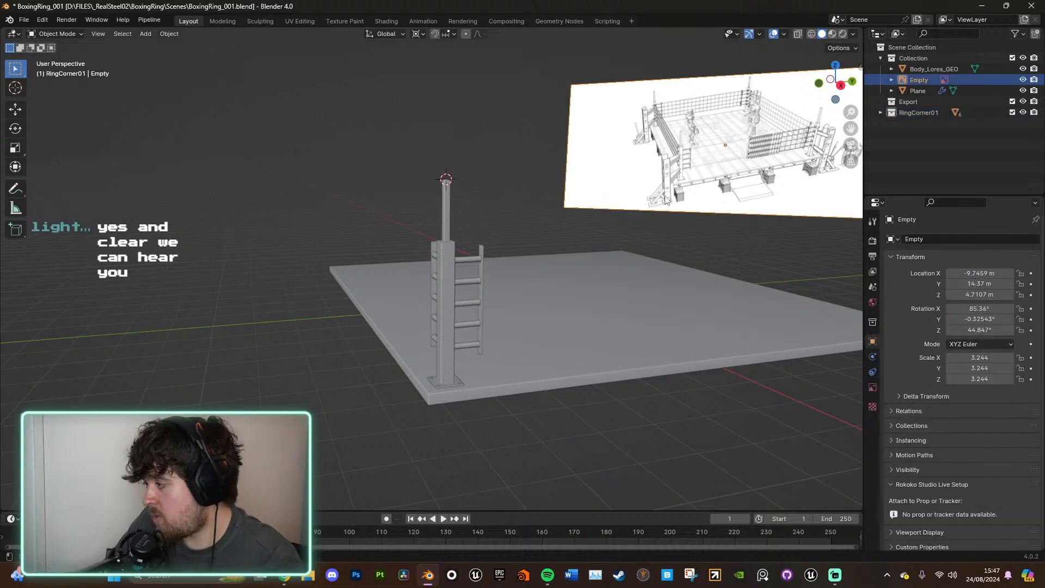
{"action": "key", "text": "KP_Decimal"}
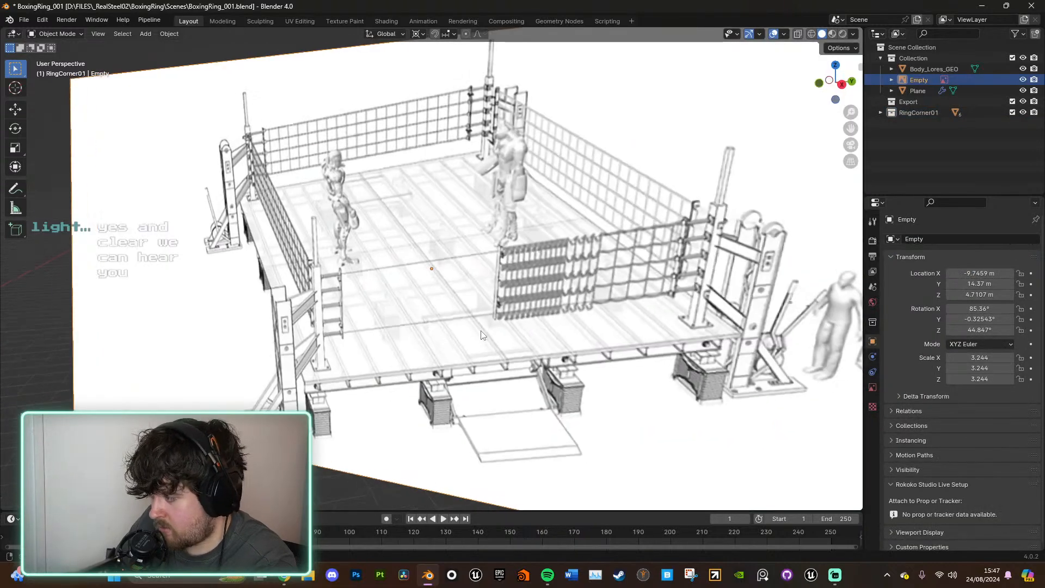
{"action": "middle_click_drag", "start_coordinate": [481, 331], "coordinate": [545, 329]}
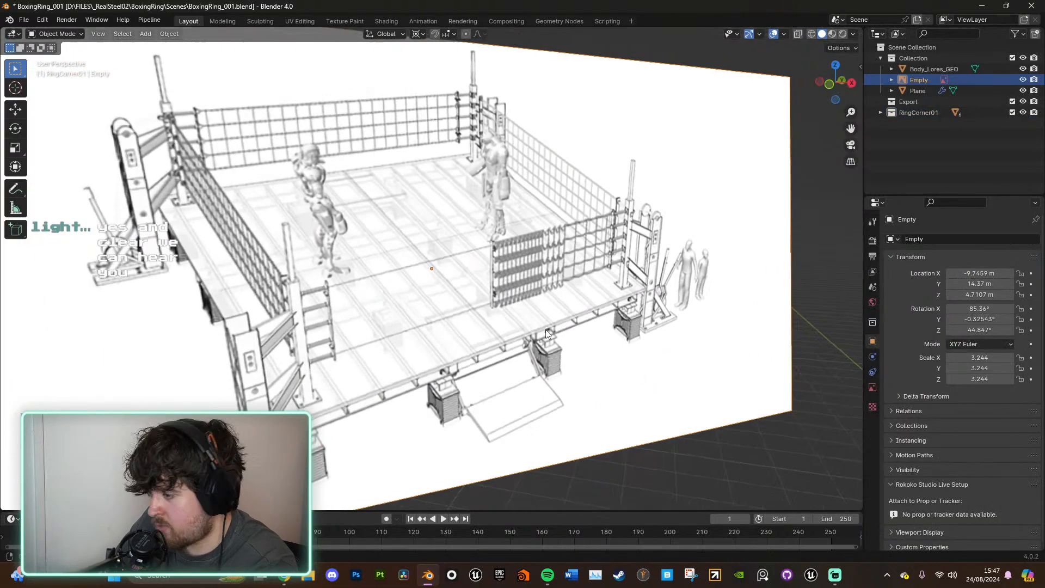
{"action": "middle_click_drag", "start_coordinate": [307, 393], "coordinate": [283, 394]}
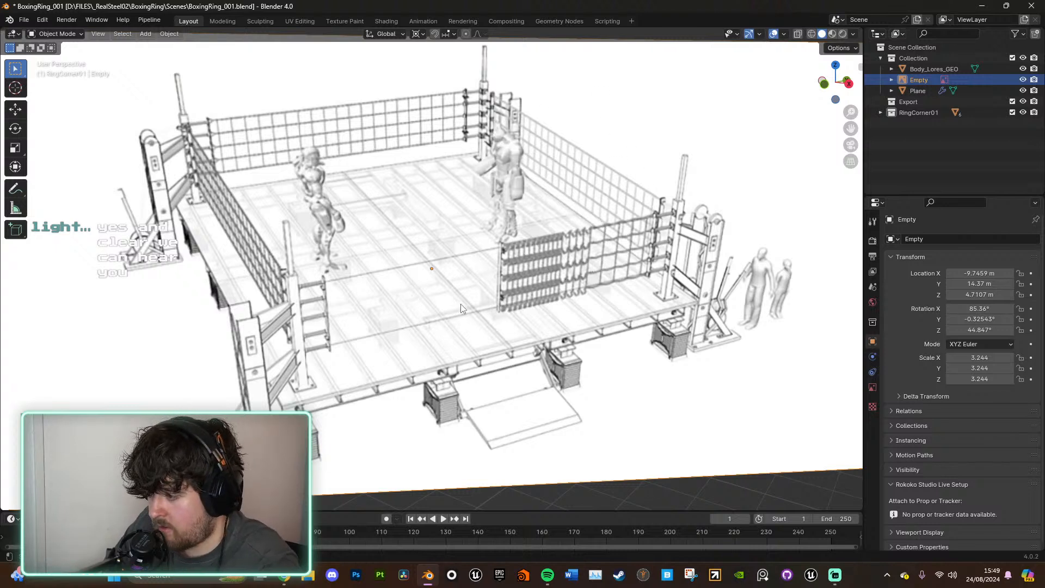
{"action": "scroll", "coordinate": [540, 265], "scroll_direction": "down", "scroll_amount": 6}
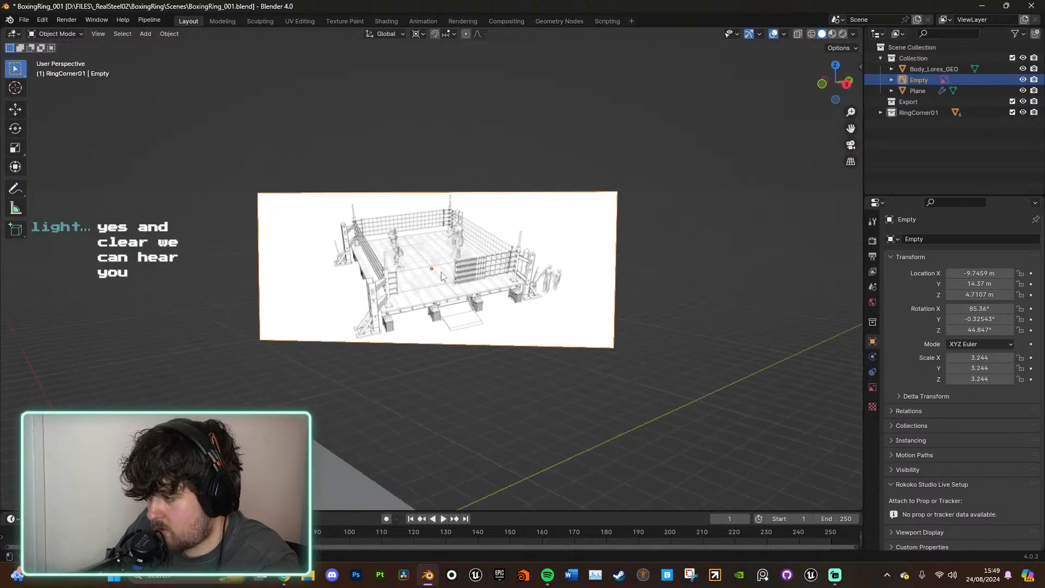
{"action": "scroll", "coordinate": [496, 318], "scroll_direction": "up", "scroll_amount": 5}
{"action": "middle_click_drag", "start_coordinate": [285, 371], "coordinate": [285, 579]}
{"action": "left_click", "coordinate": [284, 577]}
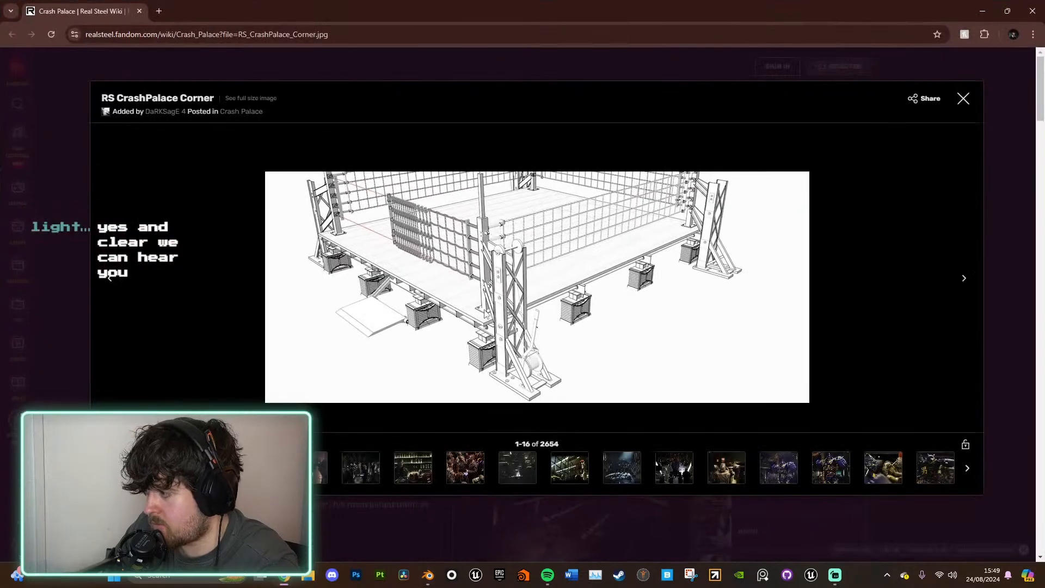
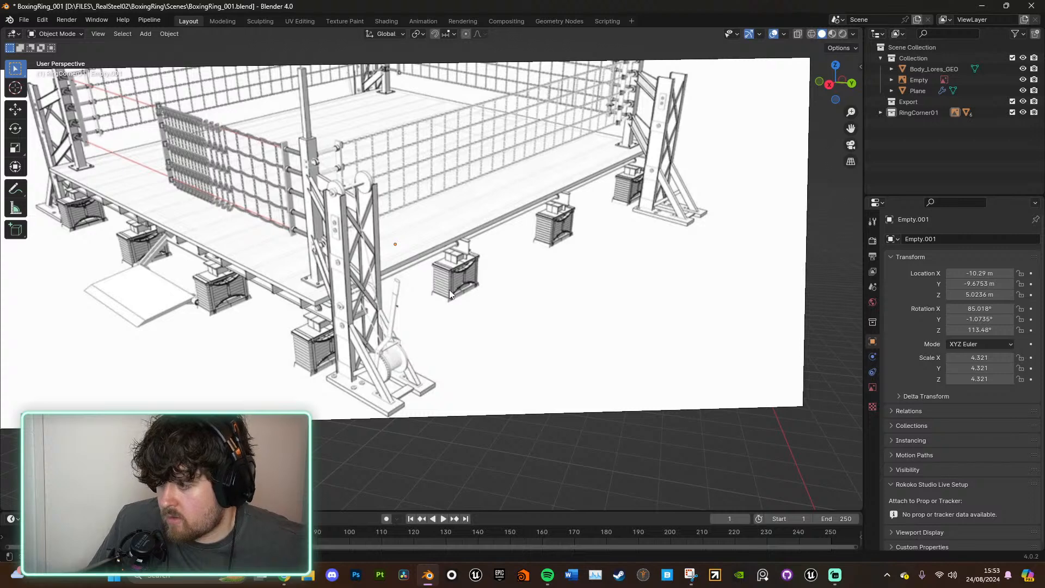
Step: Examine the outer support tower and its base in the corner reference image and compare them with the modelled corner
{"action": "middle_click_drag", "start_coordinate": [439, 326], "coordinate": [480, 311]}
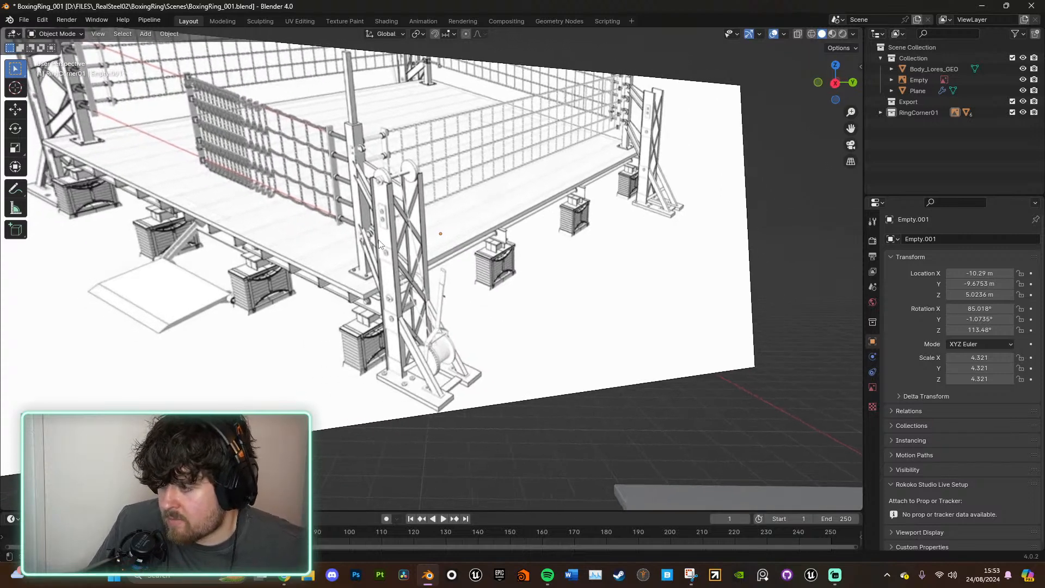
{"action": "middle_click_drag", "start_coordinate": [377, 240], "coordinate": [383, 246]}
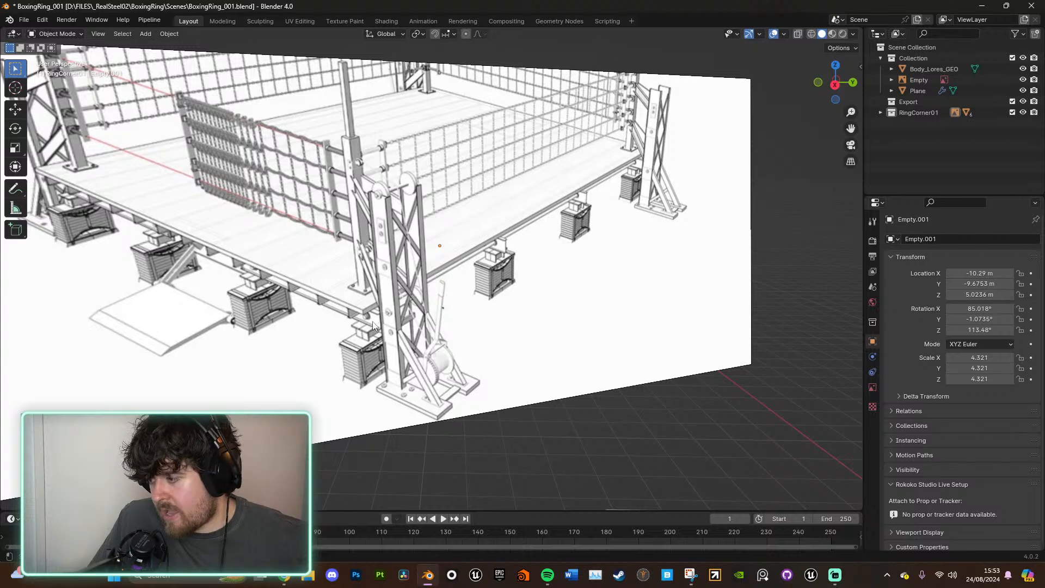
{"action": "scroll", "coordinate": [549, 355], "scroll_direction": "down", "scroll_amount": 6}
{"action": "middle_click_drag", "start_coordinate": [550, 351], "coordinate": [540, 345]}
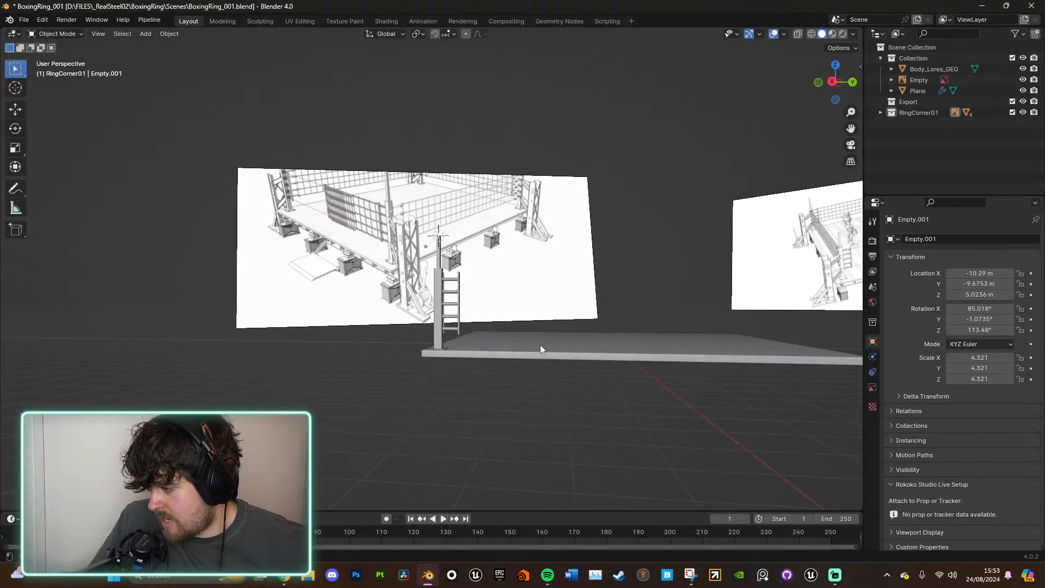
{"action": "scroll", "coordinate": [482, 379], "scroll_direction": "up", "scroll_amount": 8}
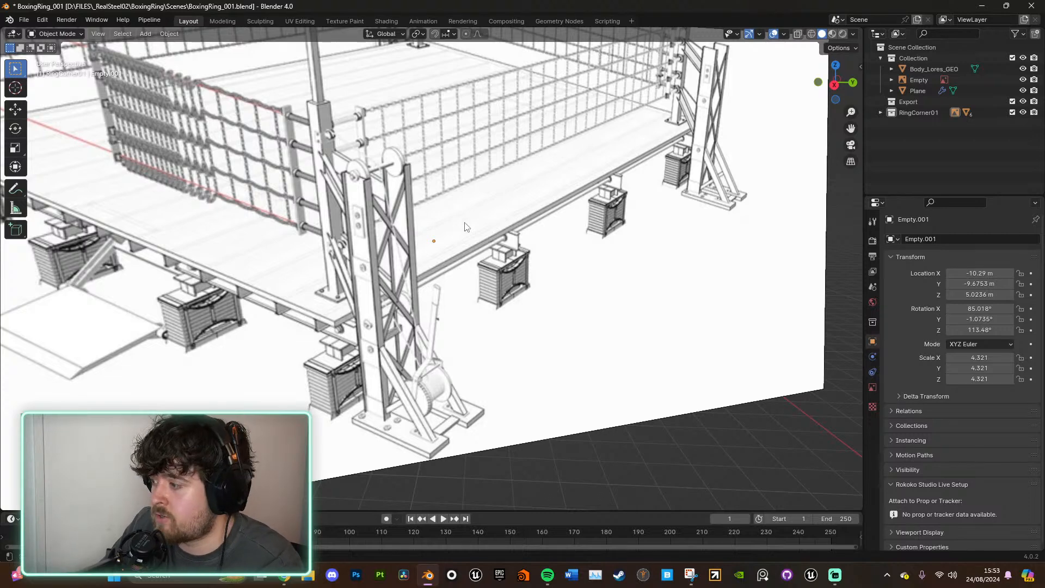
{"action": "scroll", "coordinate": [441, 213], "scroll_direction": "down", "scroll_amount": 5}
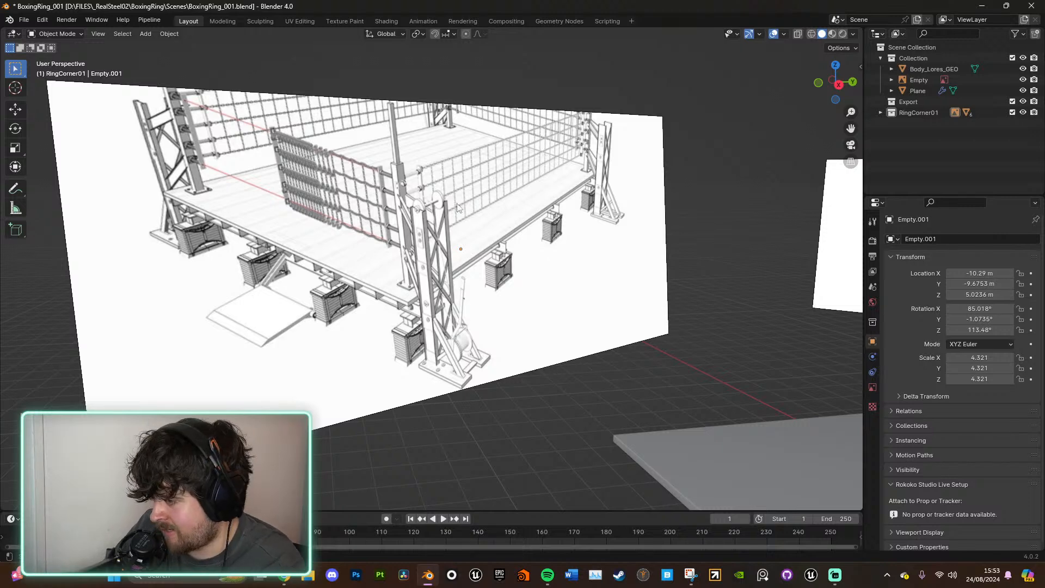
{"action": "scroll", "coordinate": [443, 207], "scroll_direction": "down", "scroll_amount": 2}
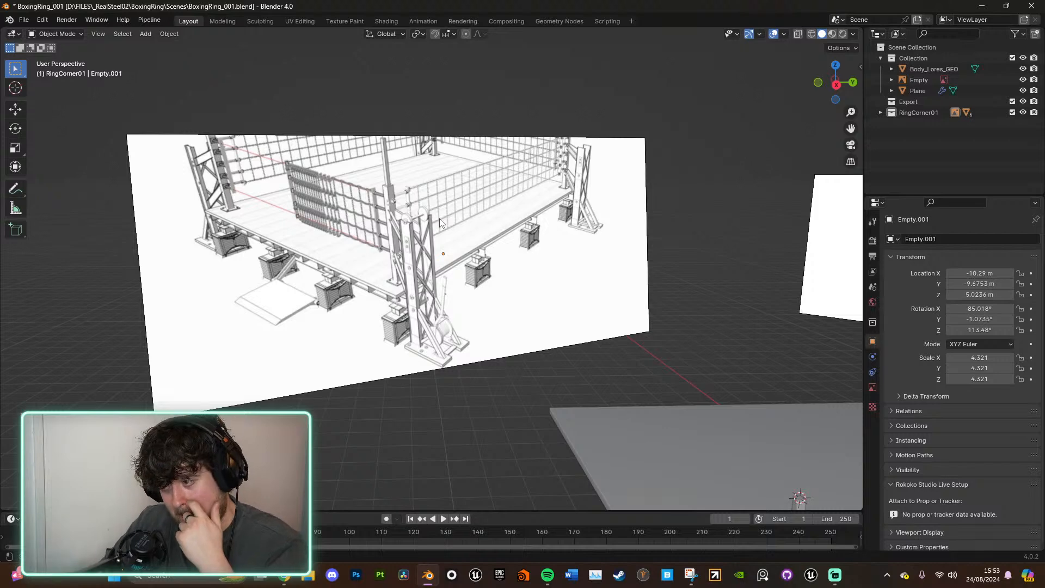
{"action": "scroll", "coordinate": [523, 305], "scroll_direction": "down", "scroll_amount": 4}
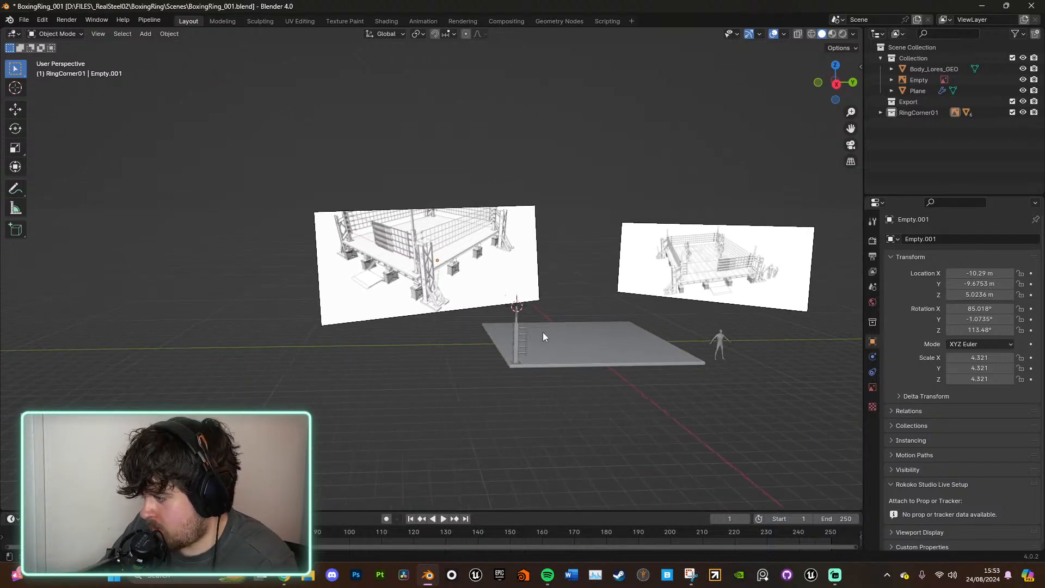
Step: Select the ring platform and frame it in the viewport from above
{"action": "left_click", "coordinate": [517, 366]}
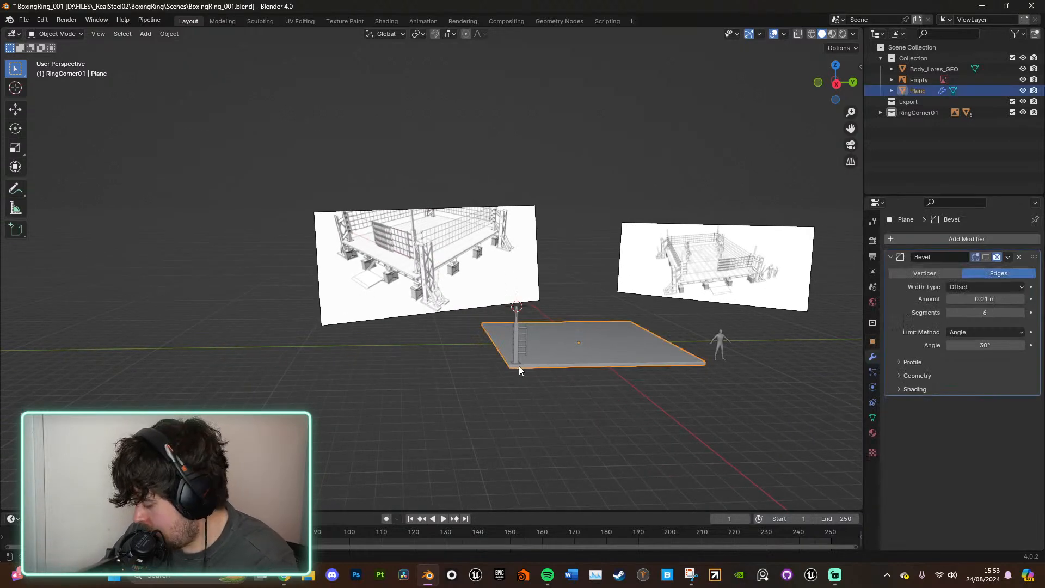
{"action": "key", "text": "KP_Decimal"}
{"action": "middle_click_drag", "start_coordinate": [356, 250], "coordinate": [452, 306]}
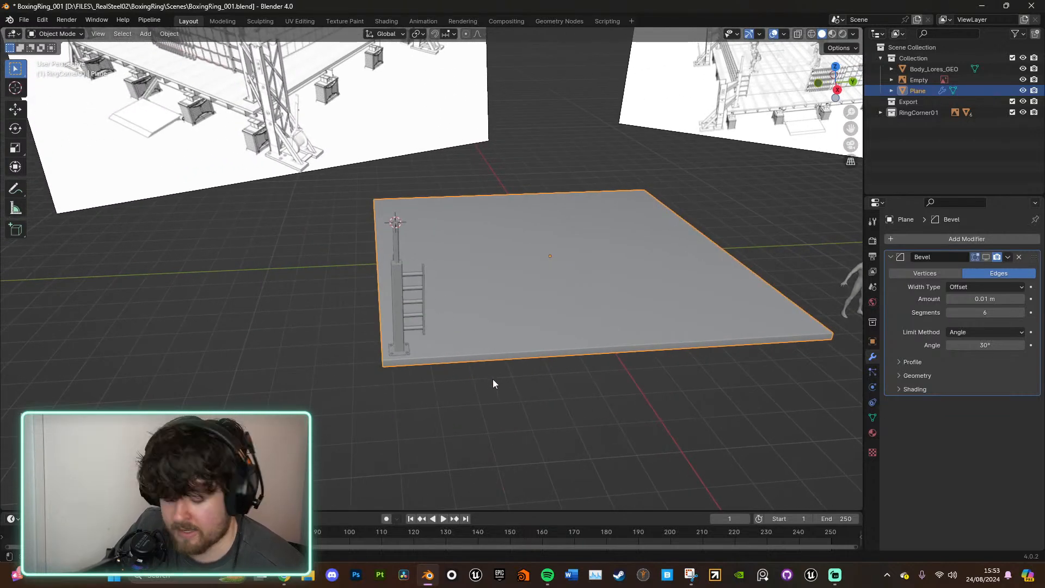
{"action": "key", "text": "shift+a"}
{"action": "mouse_move", "coordinate": [459, 261]}
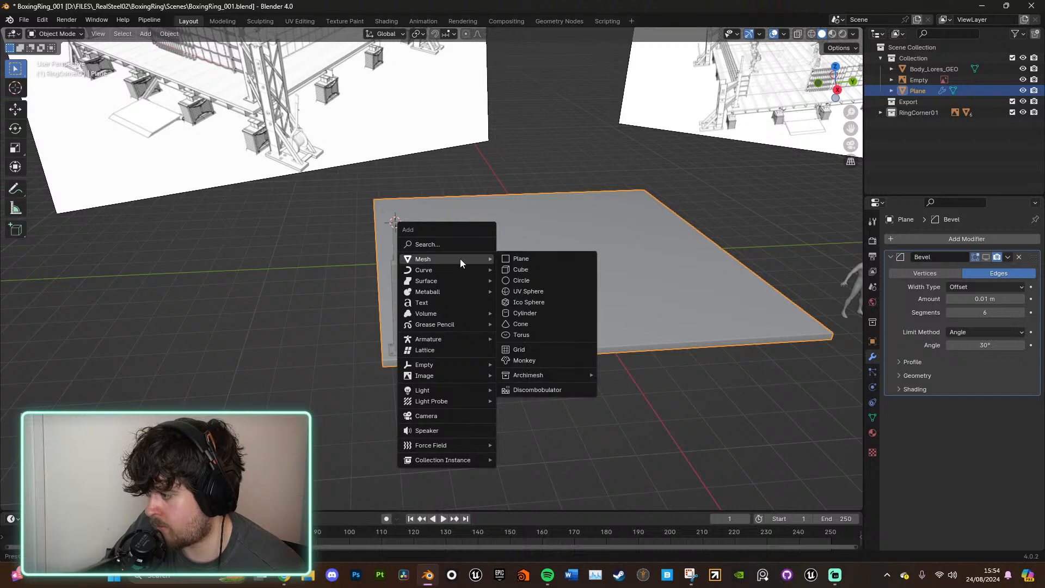
{"action": "key", "text": "Escape"}
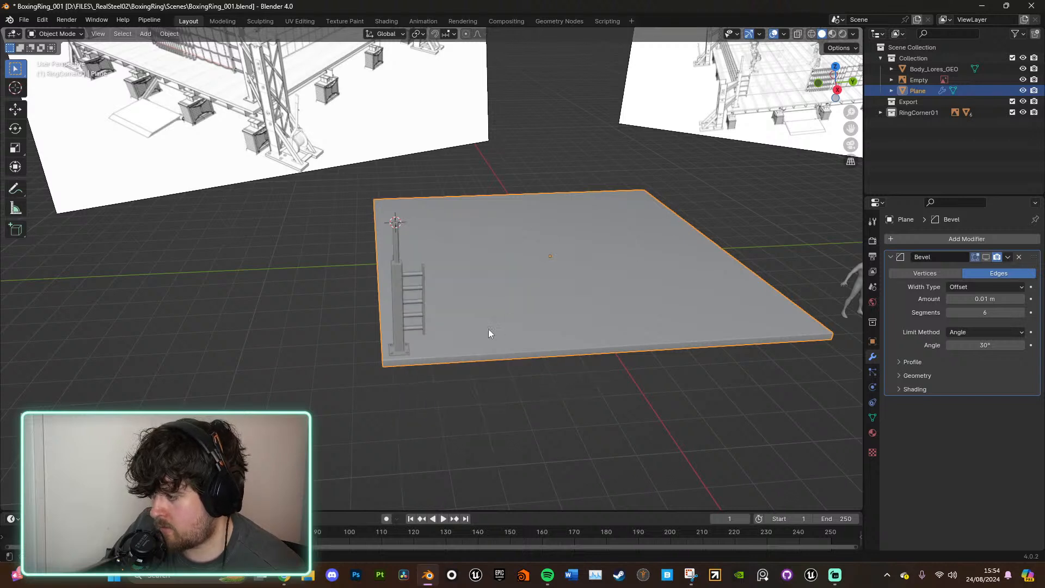
Step: Place the 3D cursor on the platform's corner beside the post and add a cube there
{"action": "right_click", "coordinate": [387, 357], "text": "shift"}
{"action": "key", "text": "shift+a"}
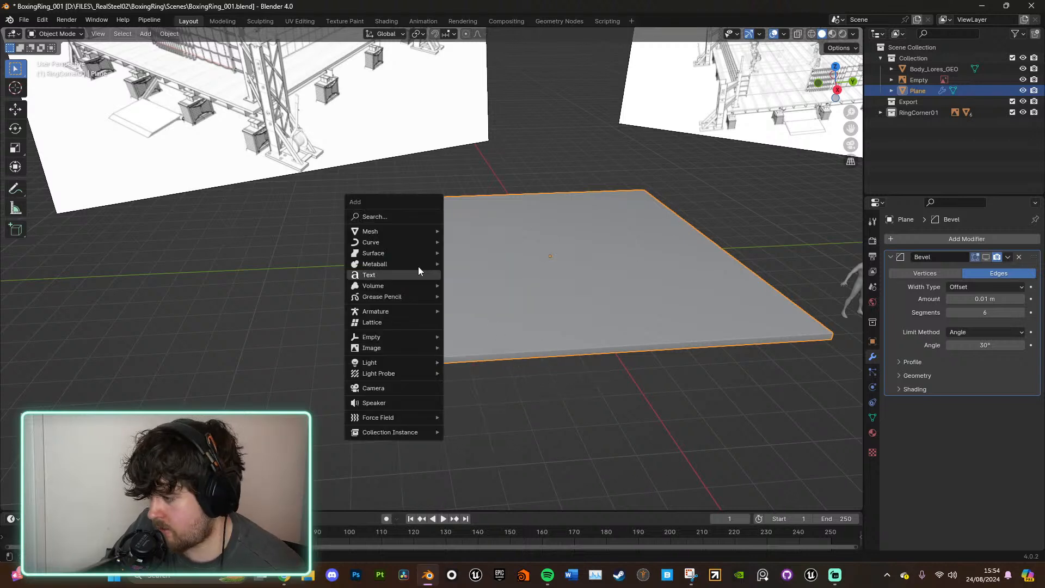
{"action": "mouse_move", "coordinate": [419, 234]}
{"action": "left_click", "coordinate": [488, 239]}
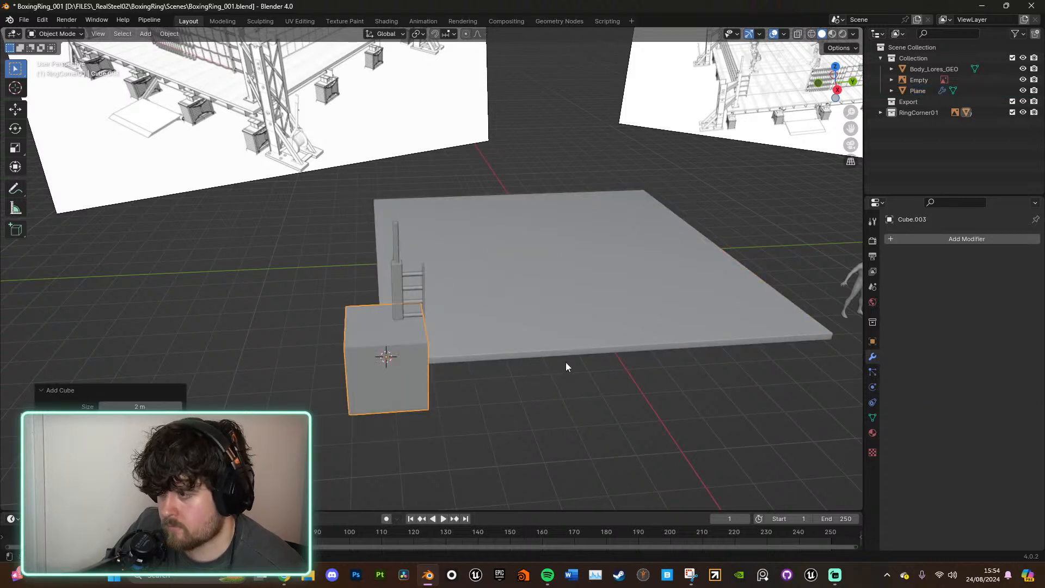
Step: Scale the cube into a small thin rectangular plate, flattened along Z and narrowed along X
{"action": "key", "text": "s"}
{"action": "key", "text": "z"}
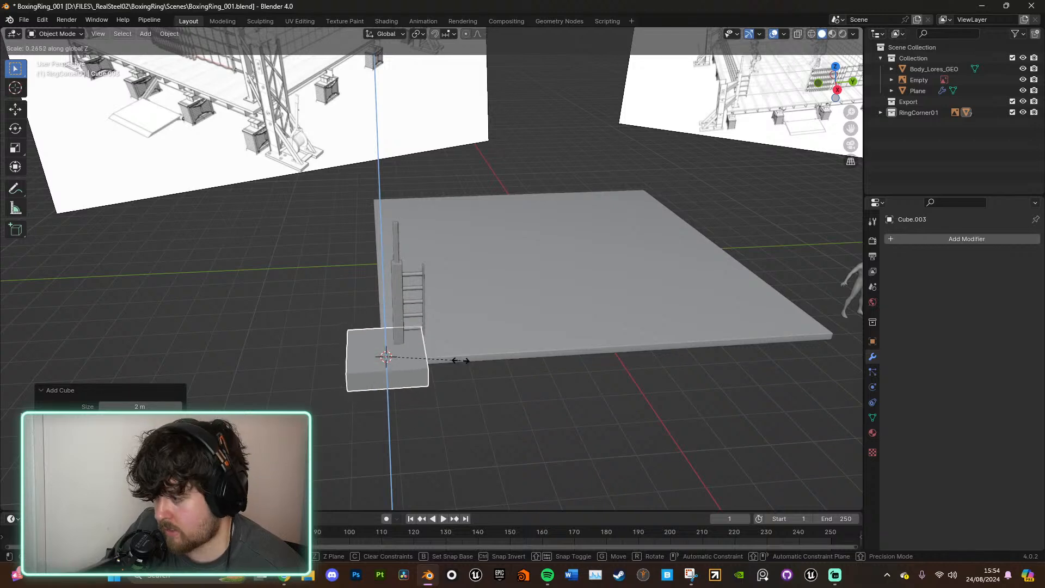
{"action": "left_click", "coordinate": [398, 361]}
{"action": "middle_click_drag", "start_coordinate": [502, 361], "coordinate": [563, 371], "text": "shift"}
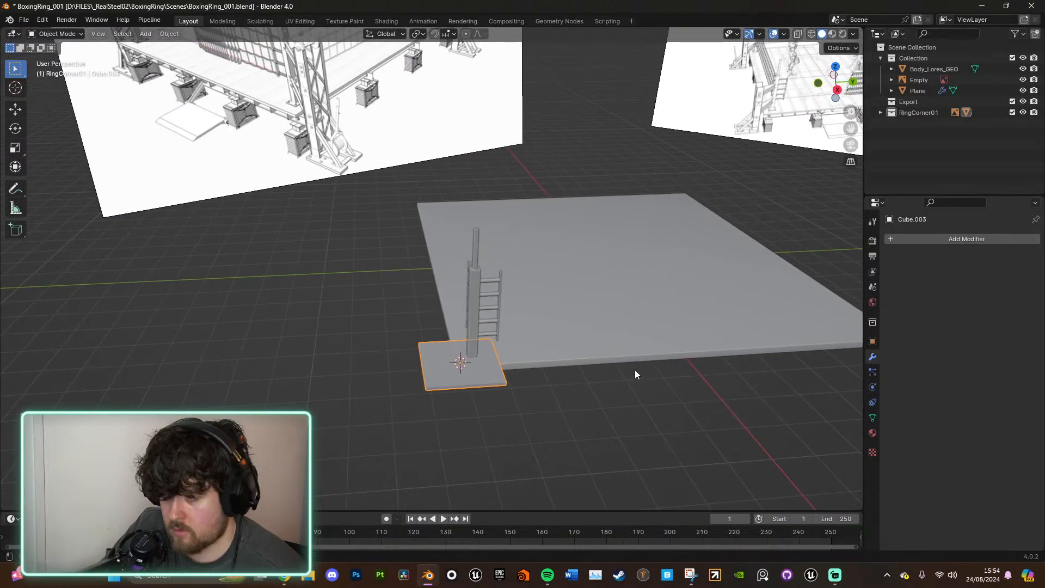
{"action": "key", "text": "s"}
{"action": "key", "text": "x"}
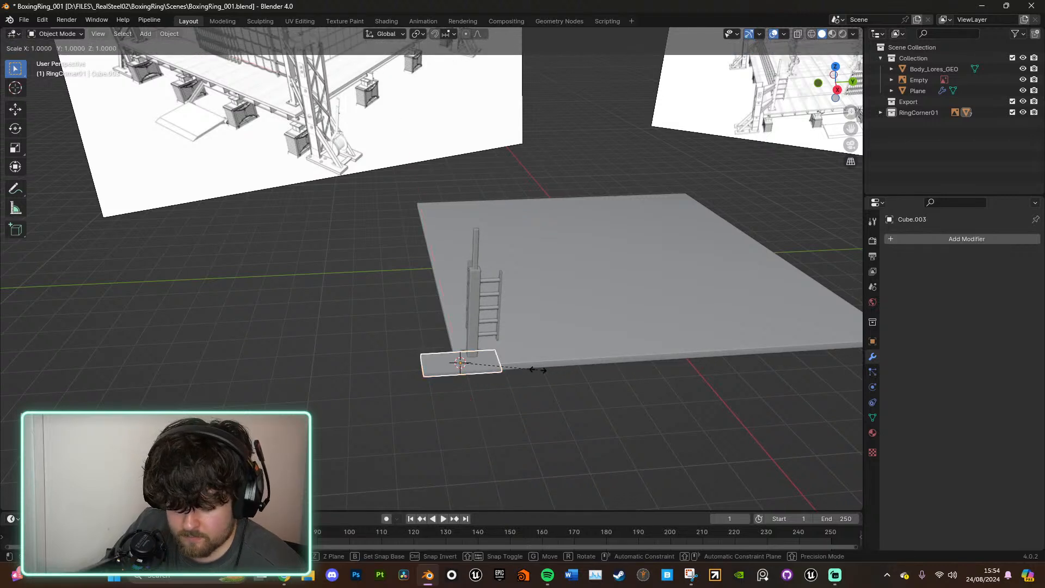
{"action": "key", "text": "y"}
{"action": "key", "text": "x"}
{"action": "left_click", "coordinate": [515, 372]}
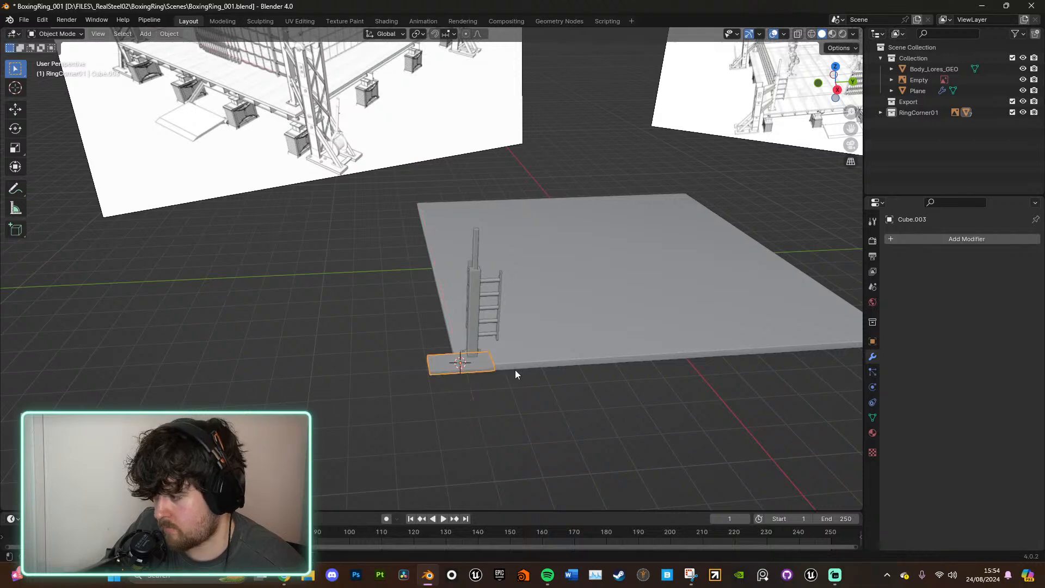
Step: Move the plate outside the platform's corner near the post, adjust its overall scale and compare it with the references
{"action": "key", "text": "g"}
{"action": "left_click", "coordinate": [460, 365]}
{"action": "middle_click_drag", "start_coordinate": [461, 365], "coordinate": [583, 370]}
{"action": "key", "text": "KP_Decimal"}
{"action": "key", "text": "s"}
{"action": "left_click", "coordinate": [538, 305]}
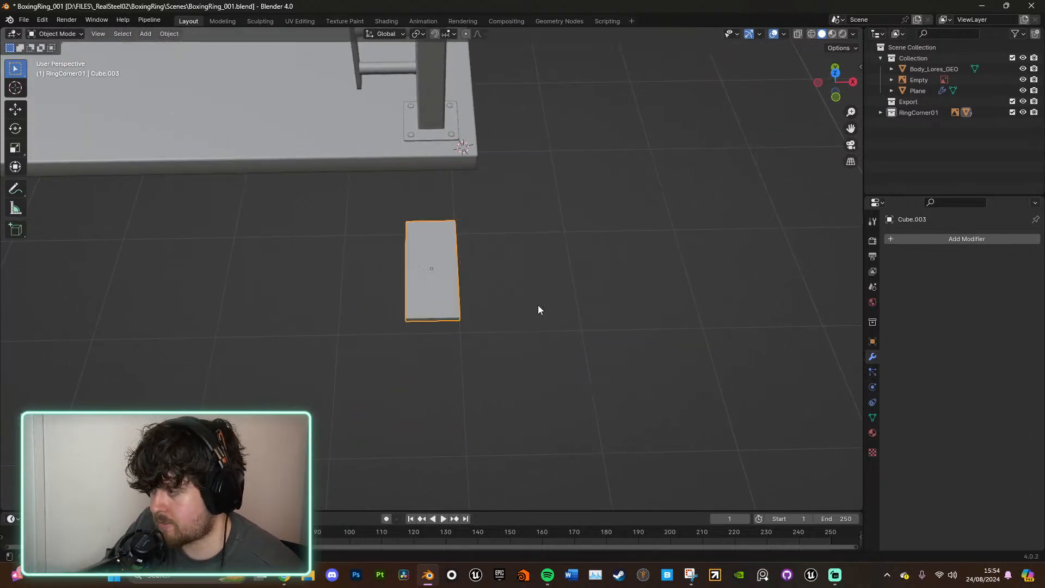
{"action": "middle_click_drag", "start_coordinate": [538, 306], "coordinate": [414, 254]}
{"action": "scroll", "coordinate": [415, 255], "scroll_direction": "down", "scroll_amount": 6}
{"action": "middle_click_drag", "start_coordinate": [471, 269], "coordinate": [394, 316]}
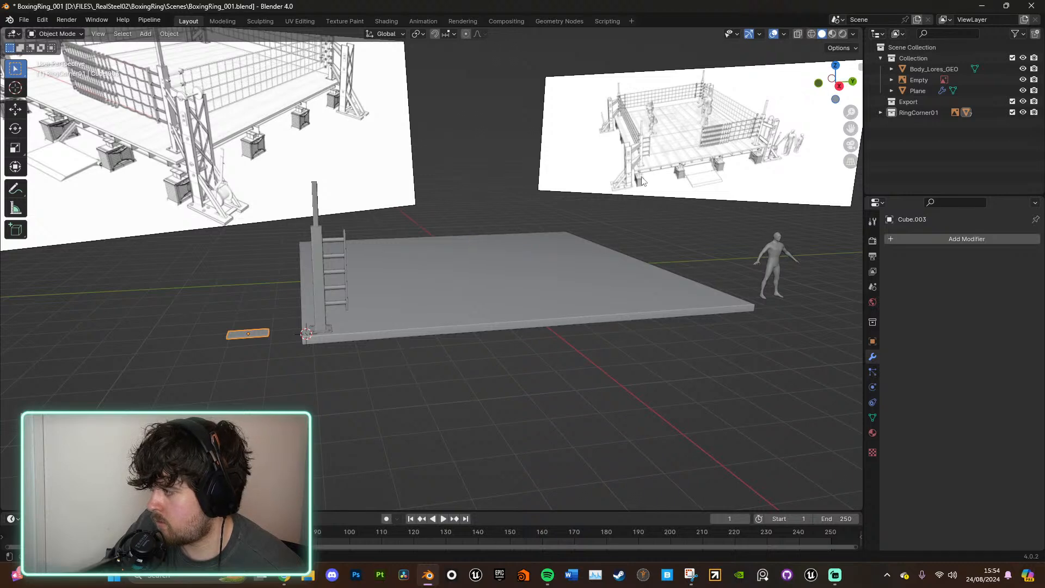
Step: Scale the base plate outside the platform's corner along the Y axis
{"action": "middle_click_drag", "start_coordinate": [442, 302], "coordinate": [554, 287]}
{"action": "key", "text": "s"}
{"action": "key", "text": "y"}
{"action": "left_click", "coordinate": [552, 275]}
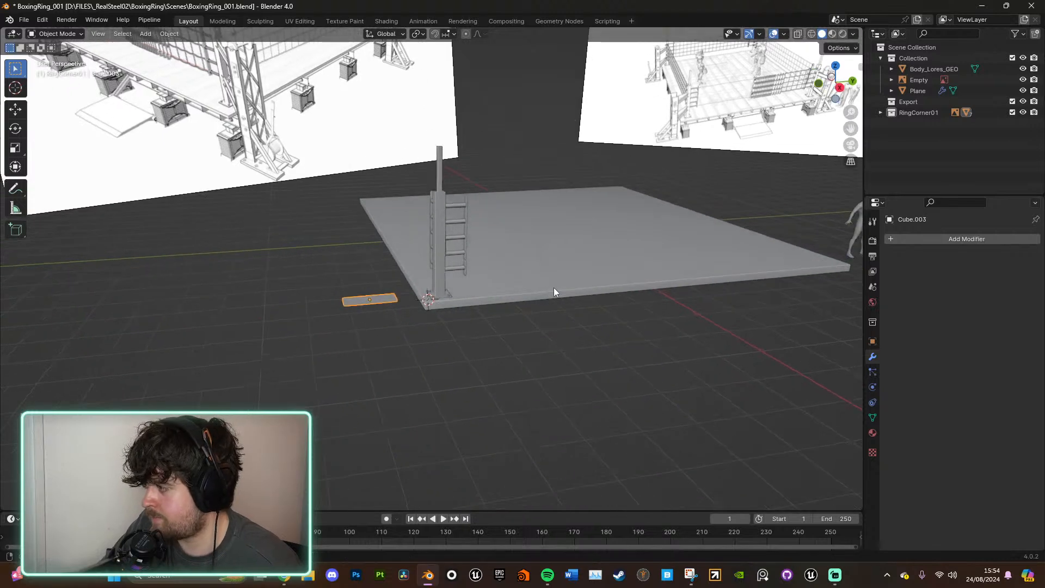
Step: Try moving the base plate below the platform in the side view and undo the move
{"action": "left_click", "coordinate": [841, 83]}
{"action": "key", "text": "g"}
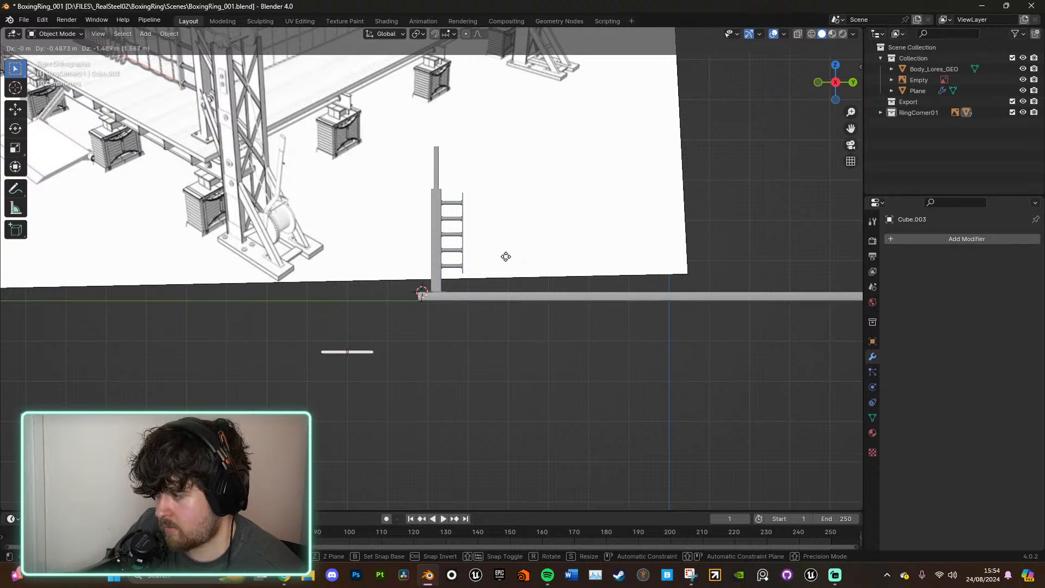
{"action": "left_click", "coordinate": [506, 256]}
{"action": "middle_click_drag", "start_coordinate": [506, 257], "coordinate": [634, 360]}
{"action": "key", "text": "ctrl+z"}
Step: Adjust the base plate's width along X and reposition it outside the platform's corner in the top view
{"action": "key", "text": "s"}
{"action": "key", "text": "x"}
{"action": "left_click", "coordinate": [561, 315]}
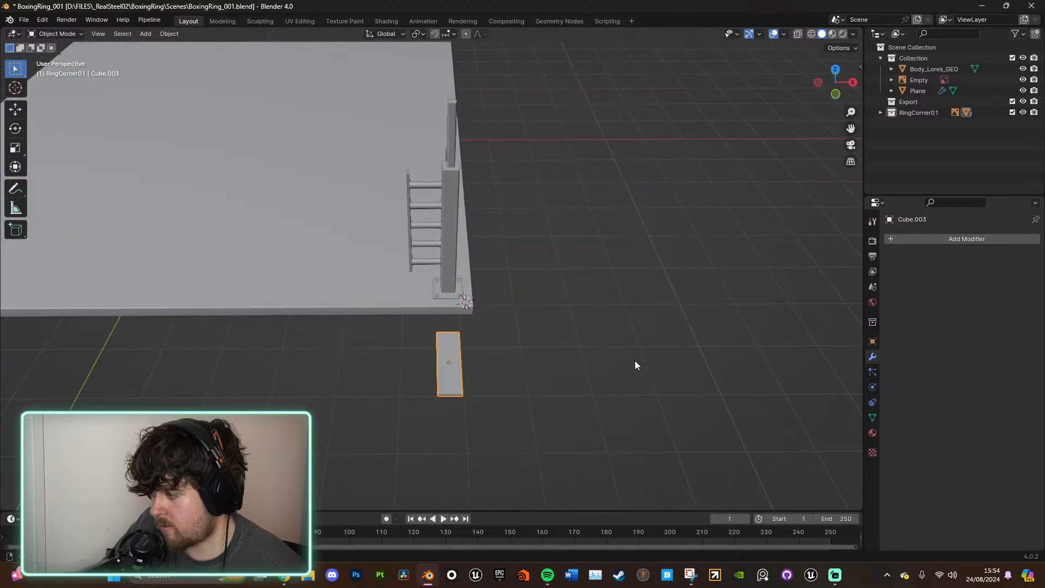
{"action": "left_click", "coordinate": [834, 71]}
{"action": "left_click", "coordinate": [835, 64]}
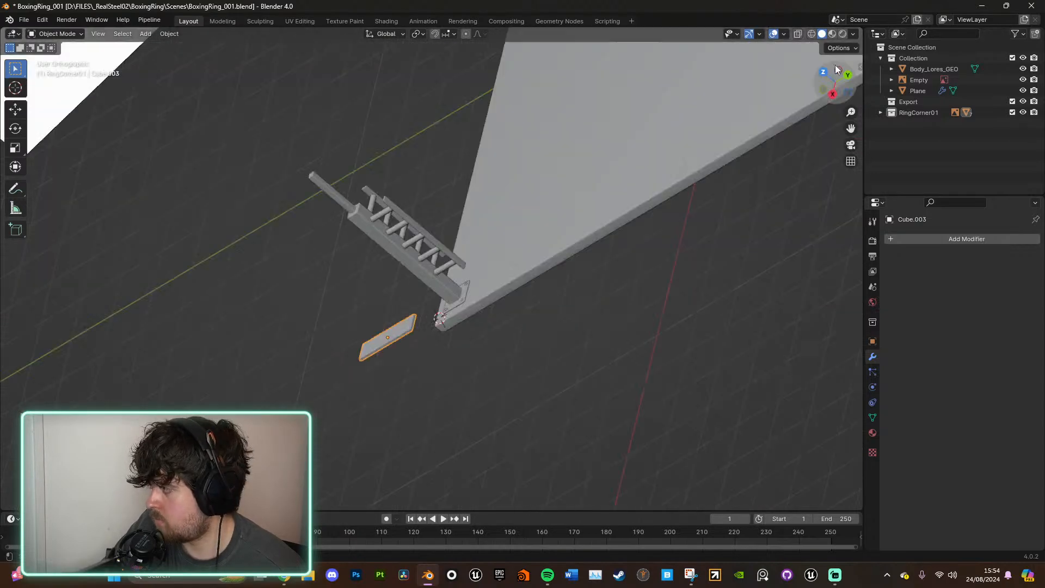
{"action": "key", "text": "g"}
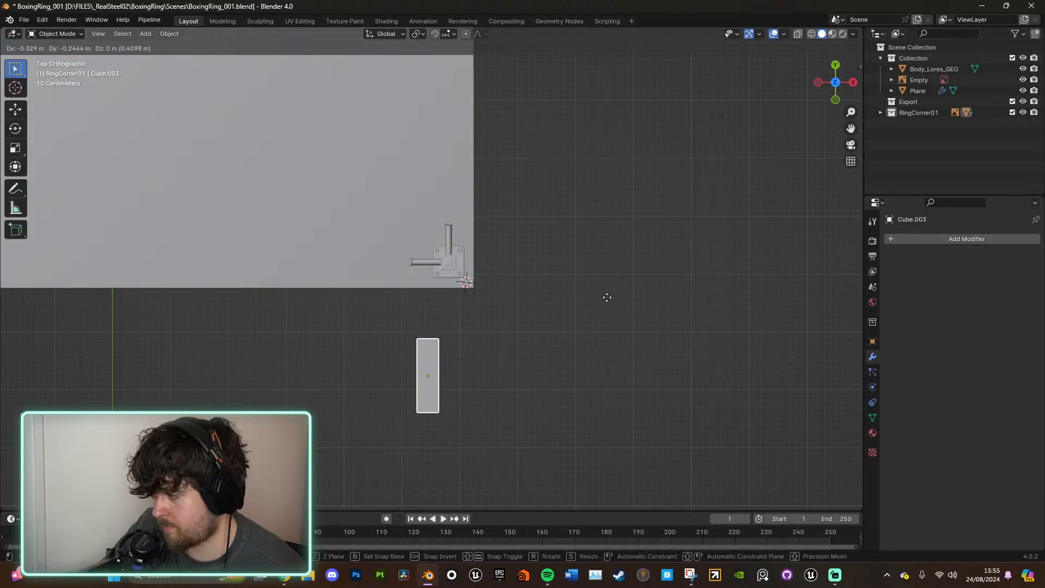
{"action": "left_click", "coordinate": [612, 306]}
Step: Narrow the base plate along X and scale it down uniformly into a slim strip
{"action": "key", "text": "s"}
{"action": "key", "text": "x"}
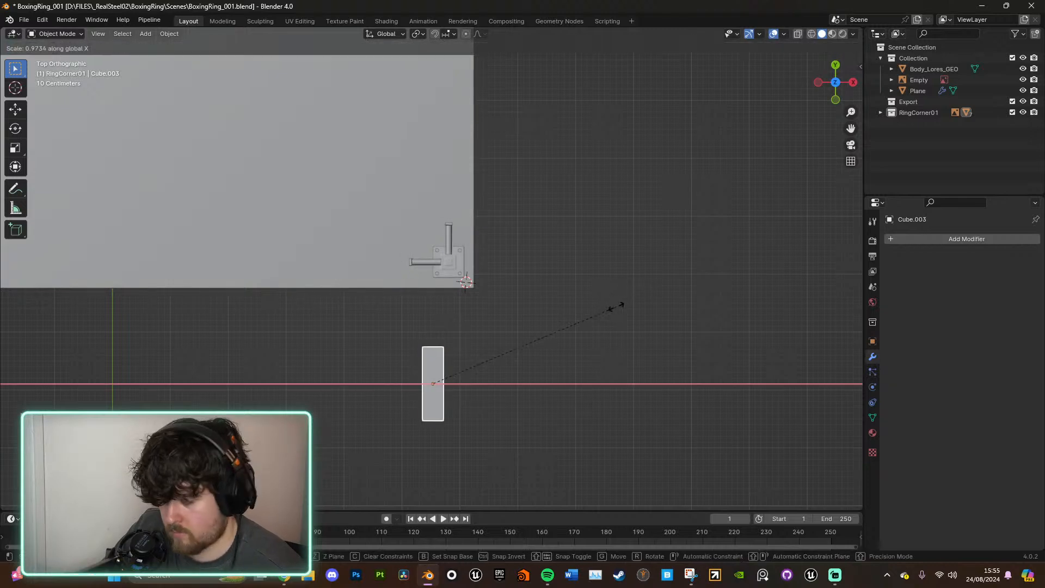
{"action": "left_click", "coordinate": [566, 311]}
{"action": "key", "text": "s"}
{"action": "left_click", "coordinate": [543, 336]}
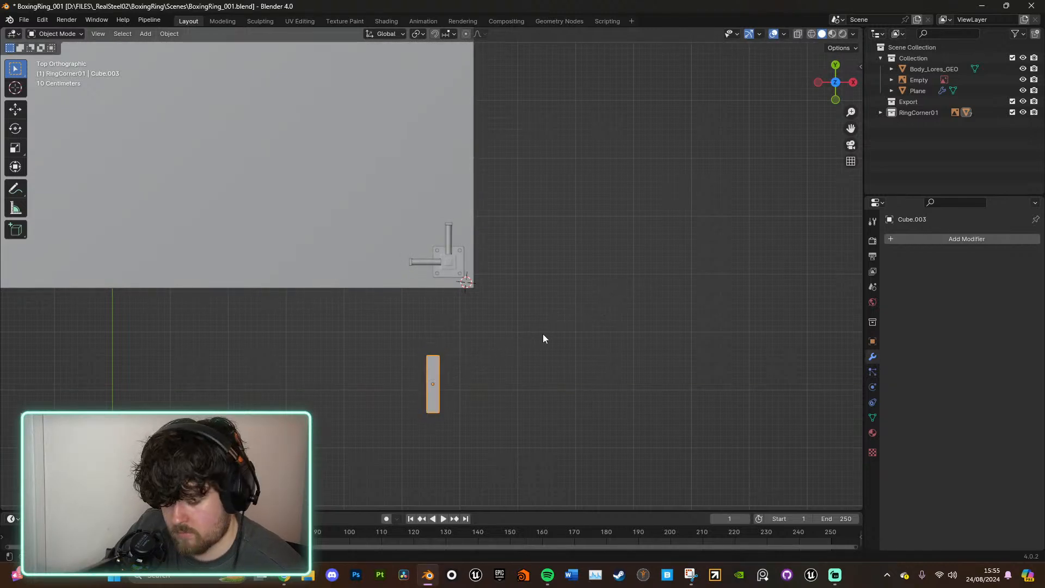
Step: Duplicate the slim base plate and offset the copy about 0.67 m along X
{"action": "key", "text": "shift+d"}
{"action": "key", "text": "x"}
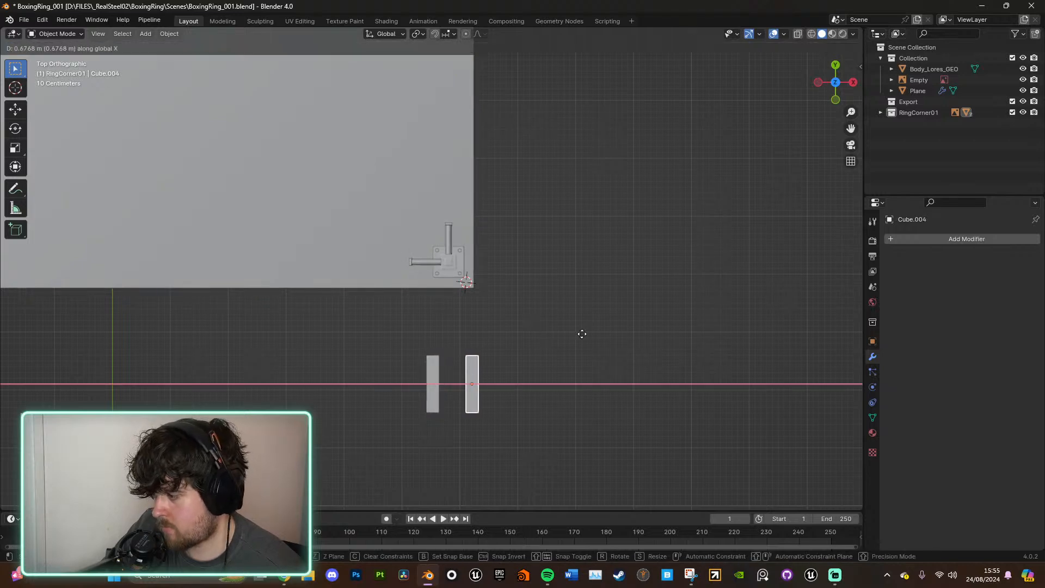
{"action": "left_click", "coordinate": [580, 334]}
Step: Select both base plates and stretch them along X and Y to match the reference tower's feet
{"action": "middle_click_drag", "start_coordinate": [579, 337], "coordinate": [582, 256]}
{"action": "left_click", "coordinate": [296, 319], "text": "shift"}
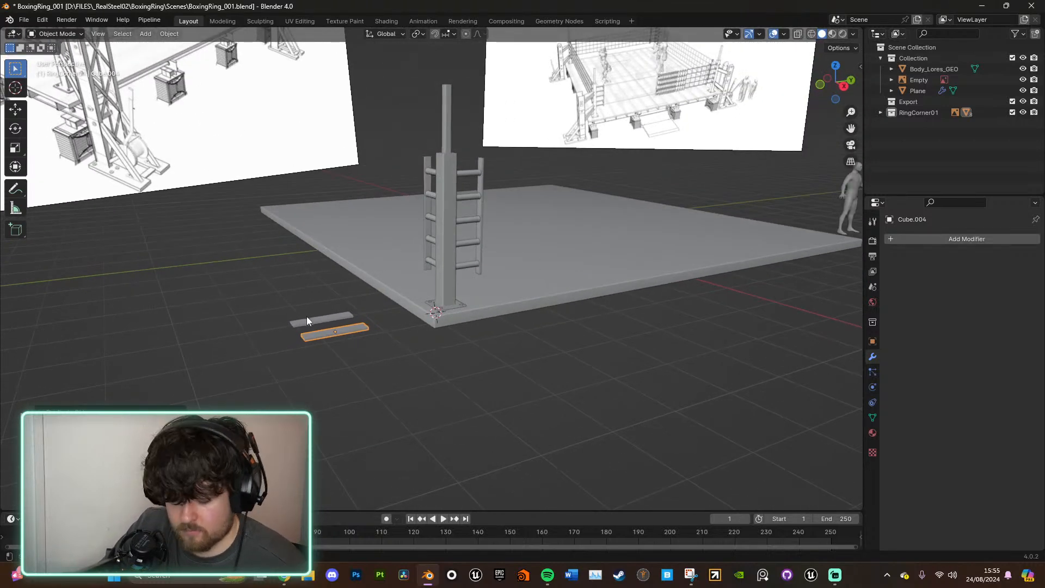
{"action": "key", "text": "r"}
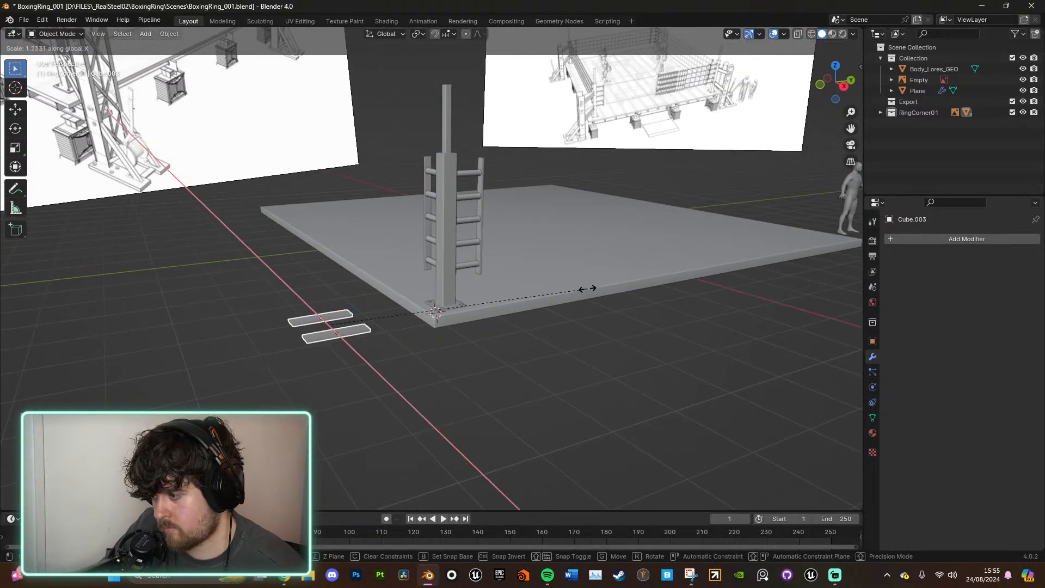
{"action": "left_click", "coordinate": [588, 295]}
{"action": "middle_click_drag", "start_coordinate": [588, 295], "coordinate": [573, 324]}
{"action": "key", "text": "s"}
{"action": "key", "text": "y"}
{"action": "left_click", "coordinate": [661, 313]}
{"action": "scroll", "coordinate": [587, 351], "scroll_direction": "down", "scroll_amount": 3}
{"action": "scroll", "coordinate": [577, 352], "scroll_direction": "up", "scroll_amount": 3}
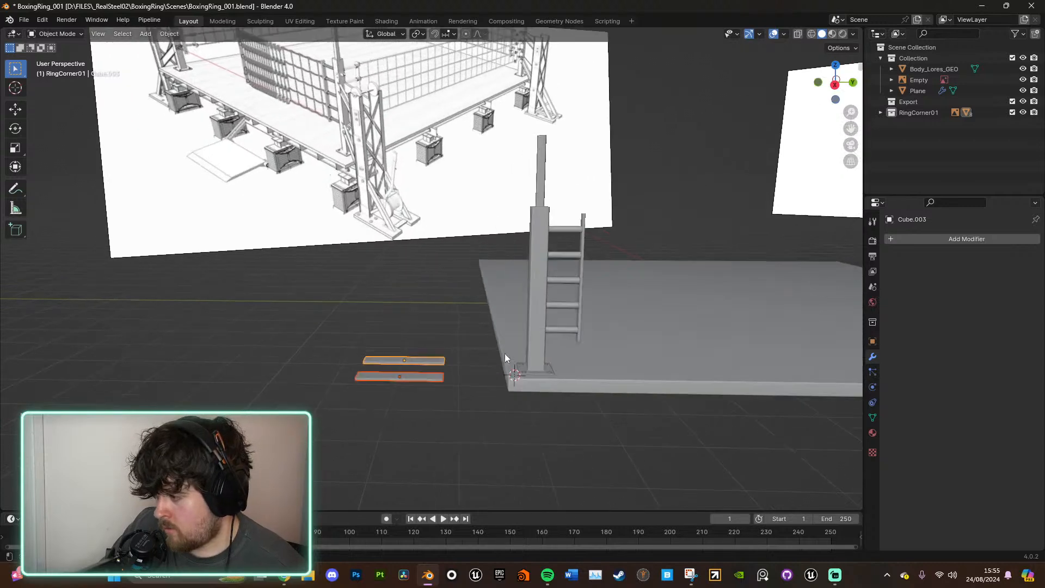
Step: Duplicate the original base plate in place and stand the copy upright by rotating it 90° about X and 90° about Z
{"action": "left_click", "coordinate": [426, 361]}
{"action": "key", "text": "shift+s"}
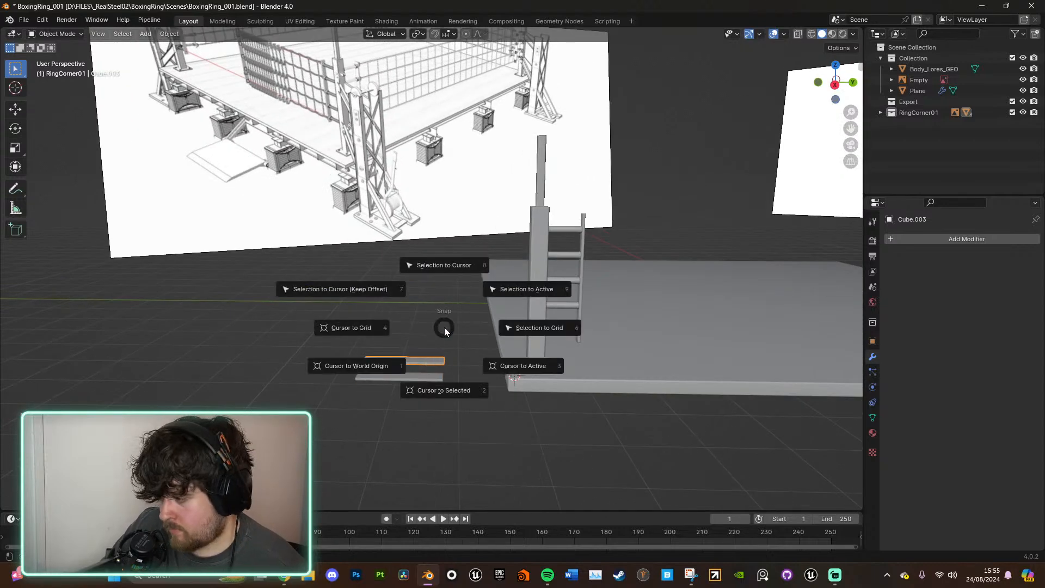
{"action": "key", "text": "Escape"}
{"action": "key", "text": "shift+d"}
{"action": "right_click", "coordinate": [446, 329]}
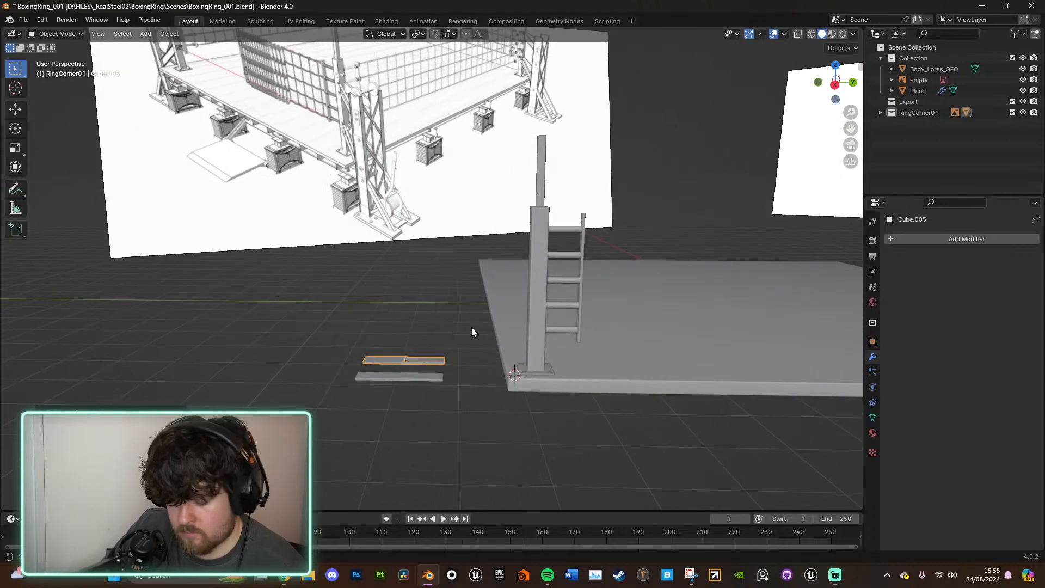
{"action": "type", "text": "rx"}
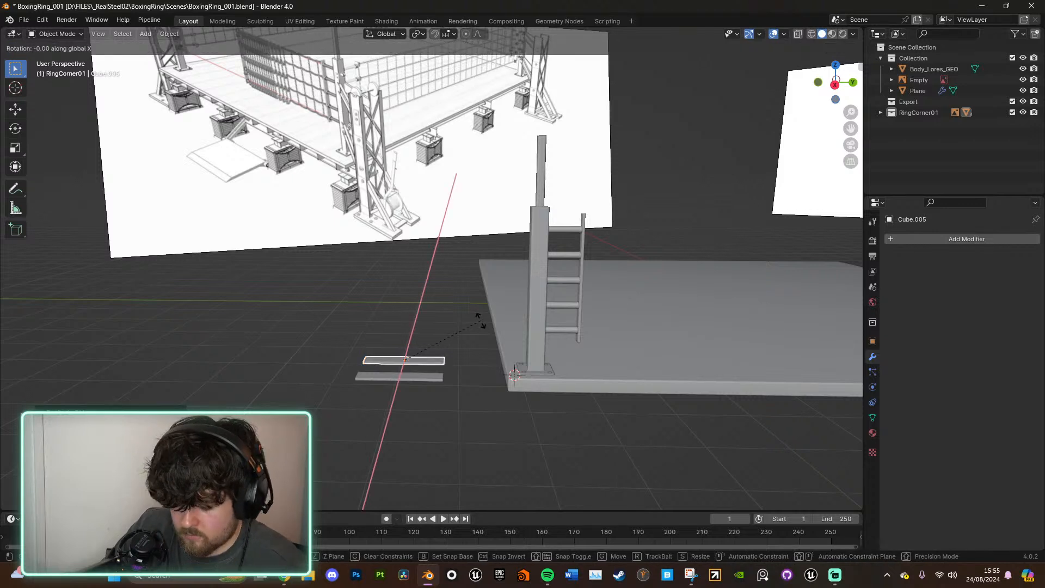
{"action": "type", "text": "90"}
{"action": "key", "text": "Return"}
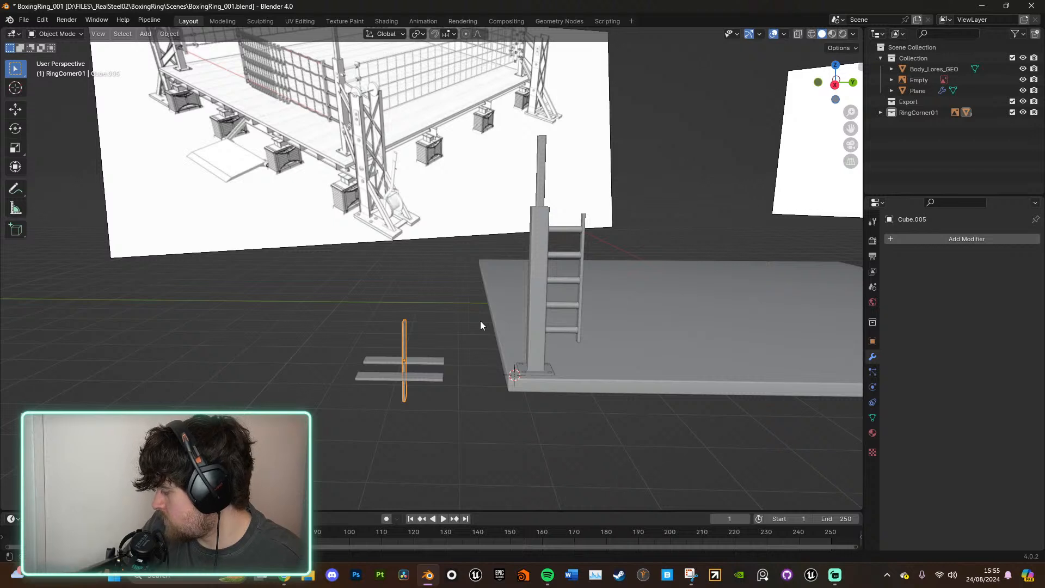
{"action": "type", "text": "r"}
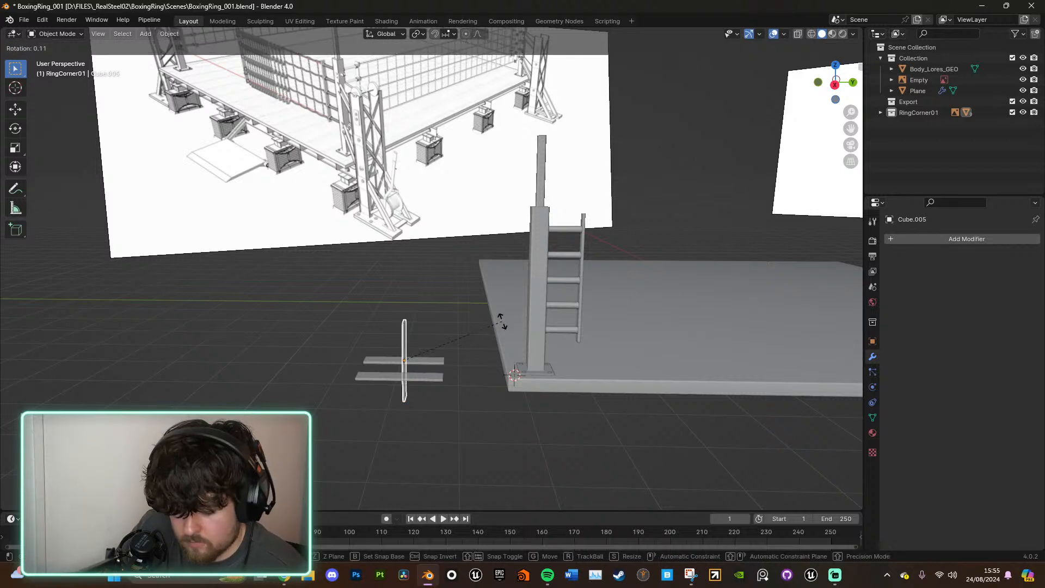
{"action": "type", "text": "z"}
{"action": "type", "text": "90"}
{"action": "key", "text": "Return"}
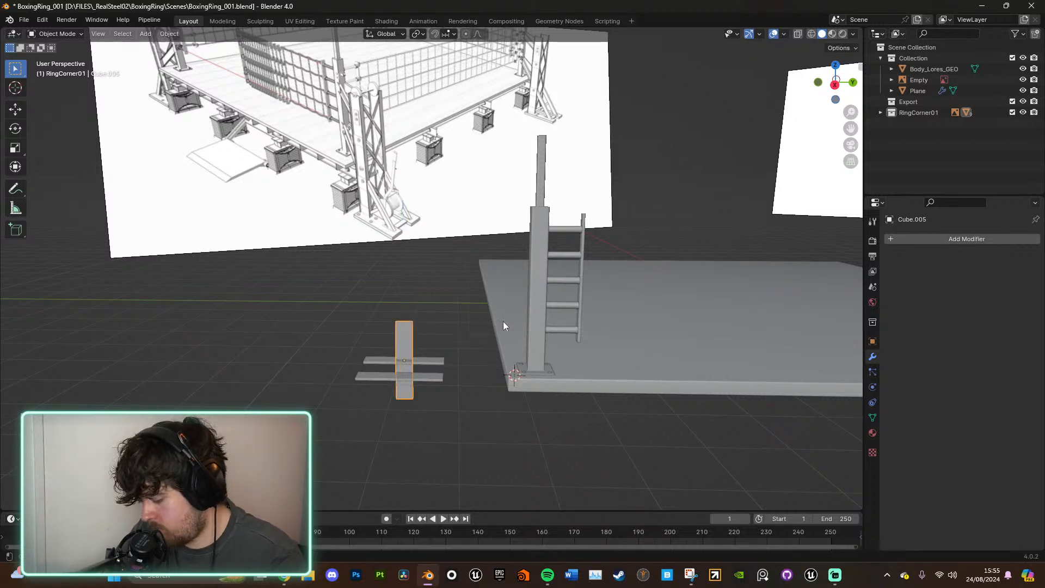
Step: Move the upright plate onto the inner end of the base plate, about 0.4 m along Y and 0.65 m up
{"action": "left_click", "coordinate": [835, 84]}
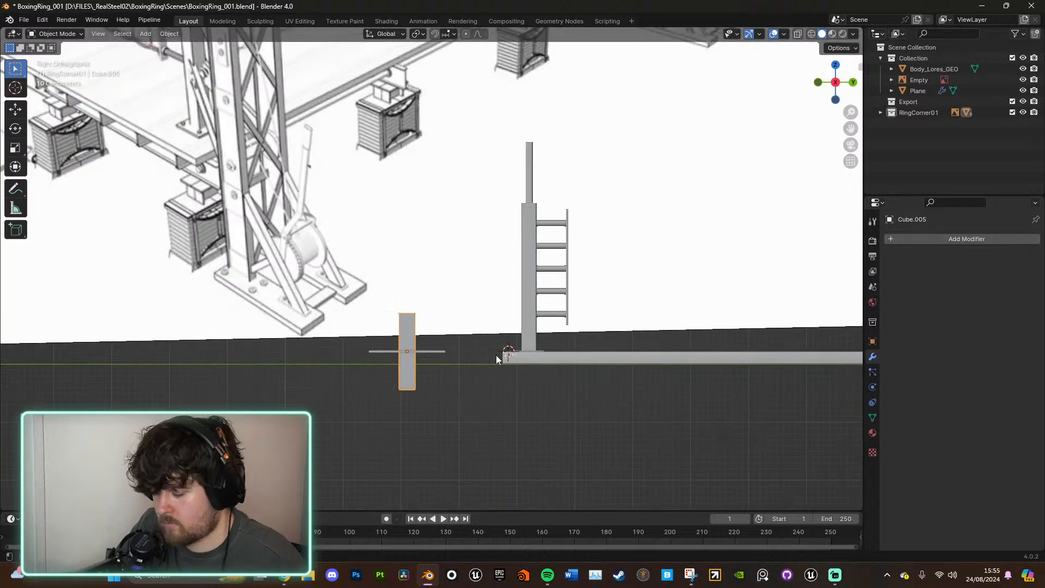
{"action": "key", "text": "g"}
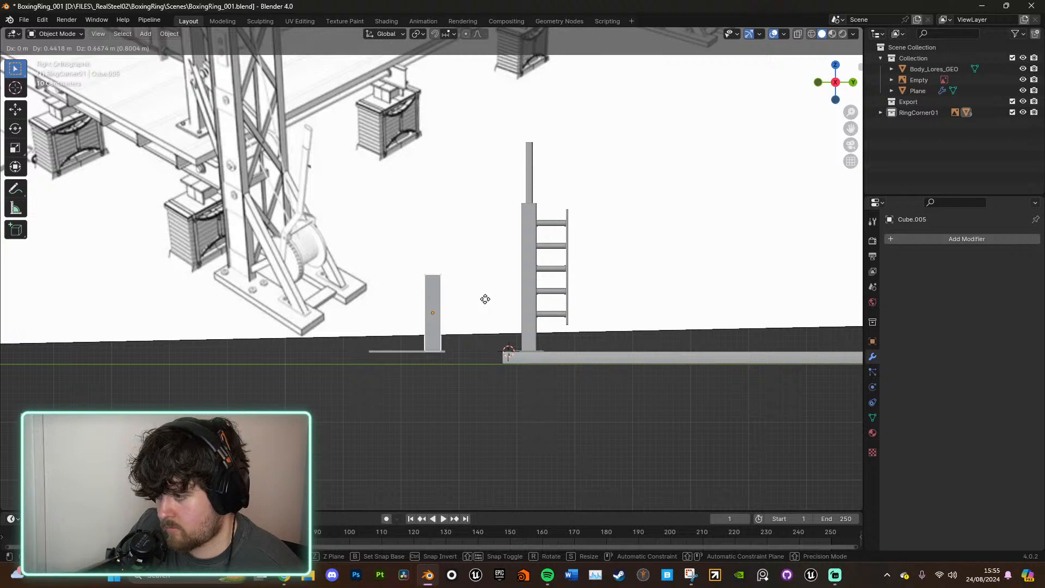
{"action": "left_click", "coordinate": [484, 300]}
{"action": "middle_click_drag", "start_coordinate": [485, 303], "coordinate": [570, 354]}
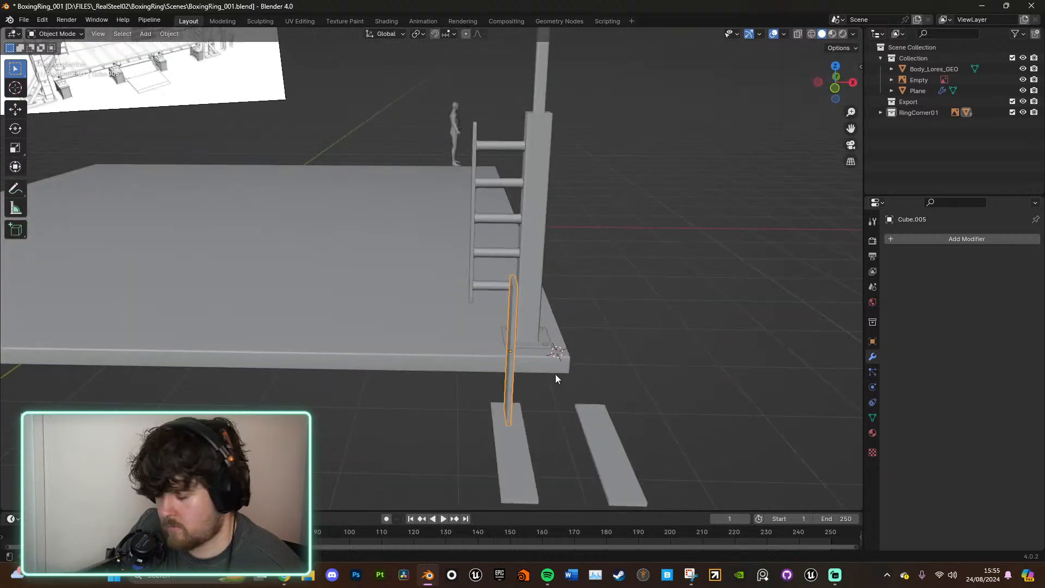
Step: Extrude the upright plate's top face upward to form a tall tower leg
{"action": "key", "text": "Tab"}
{"action": "left_click", "coordinate": [512, 276]}
{"action": "key", "text": "e"}
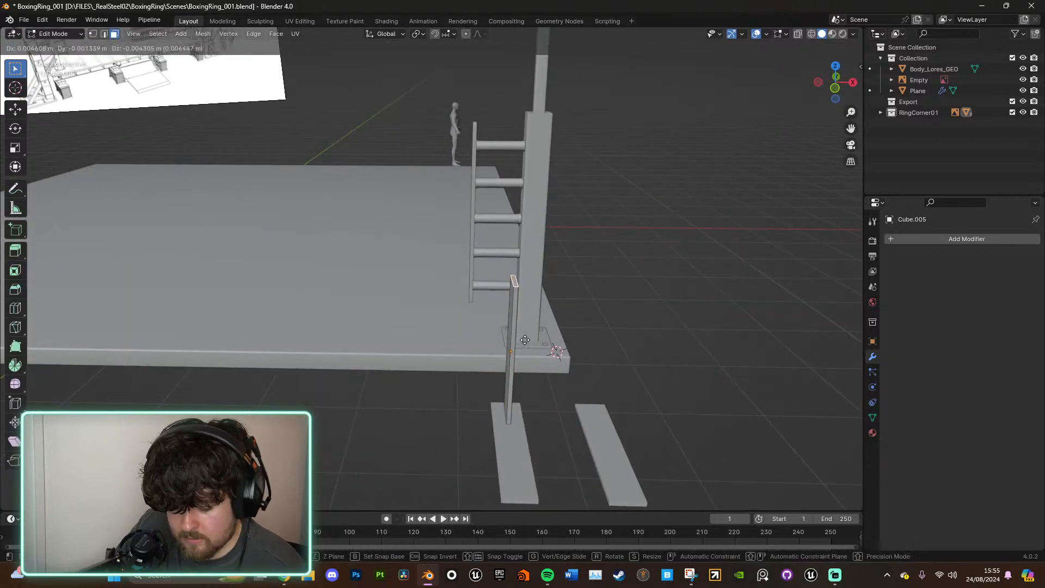
{"action": "left_click", "coordinate": [614, 160]}
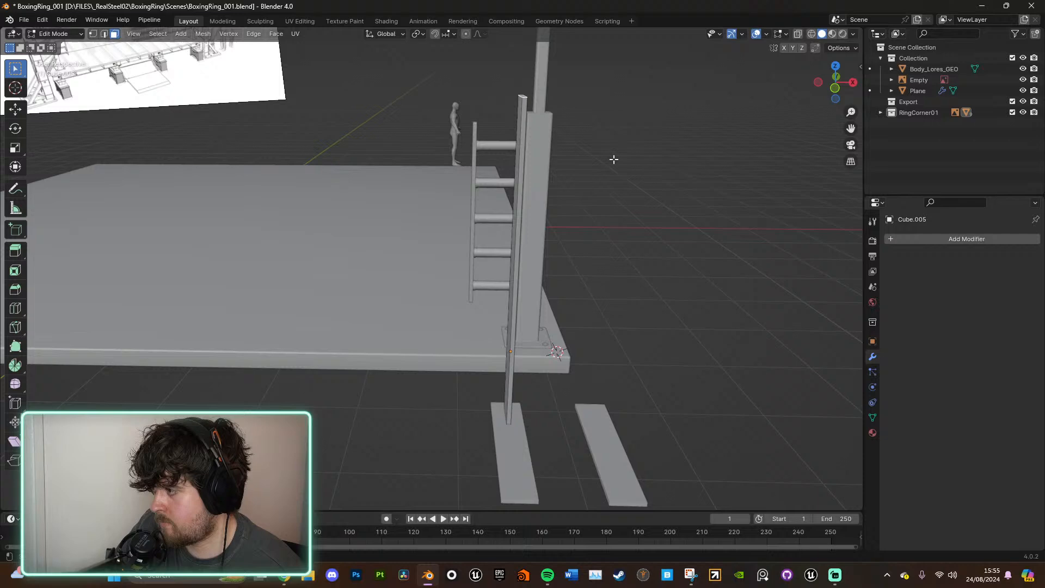
{"action": "left_click", "coordinate": [852, 82]}
{"action": "scroll", "coordinate": [672, 253], "scroll_direction": "down", "scroll_amount": 3}
{"action": "key", "text": "Tab"}
Step: Select the tower leg with both base plates and lower them along Z below the ring platform
{"action": "middle_click_drag", "start_coordinate": [646, 305], "coordinate": [498, 367]}
{"action": "left_click", "coordinate": [499, 367], "text": "shift"}
{"action": "left_click", "coordinate": [455, 363], "text": "shift"}
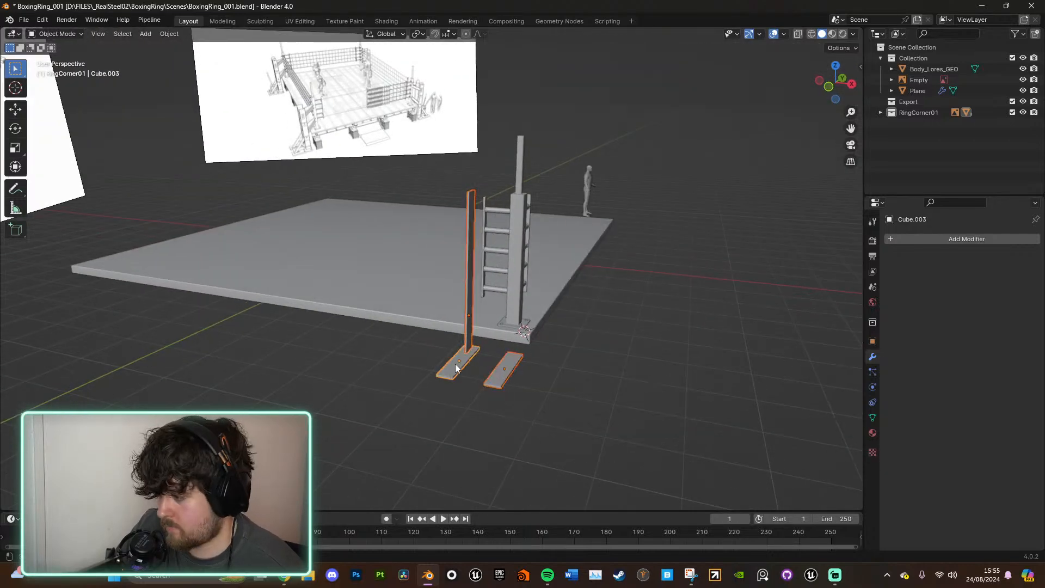
{"action": "left_click", "coordinate": [827, 86]}
{"action": "key", "text": "g"}
{"action": "key", "text": "z"}
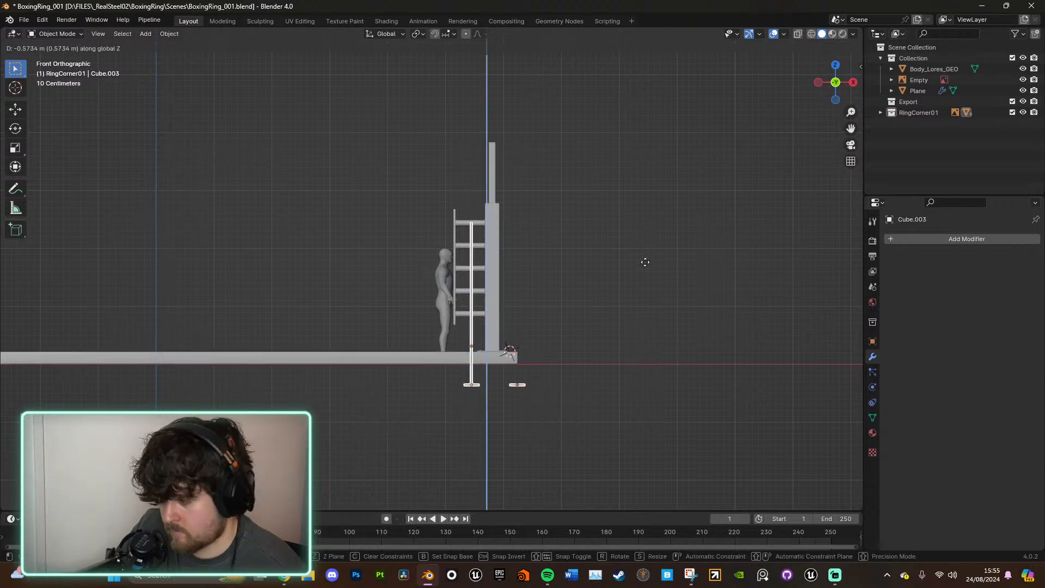
{"action": "left_click", "coordinate": [695, 293]}
{"action": "middle_click_drag", "start_coordinate": [694, 292], "coordinate": [535, 329]}
{"action": "scroll", "coordinate": [572, 296], "scroll_direction": "down", "scroll_amount": 3}
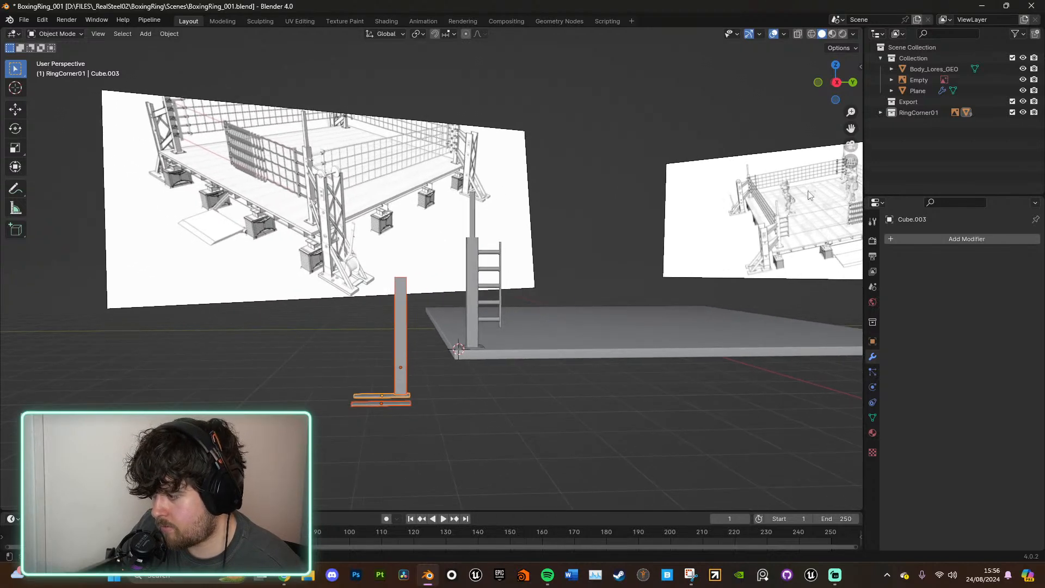
Step: Move the tower leg and both base plates about 0.26 m along Y toward the platform
{"action": "left_click", "coordinate": [839, 84]}
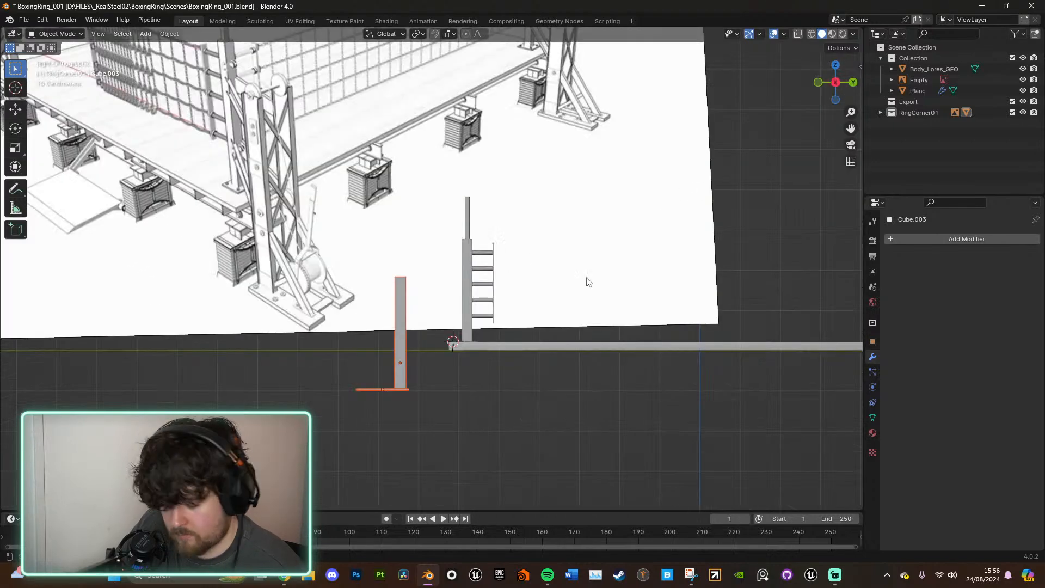
{"action": "key", "text": "g"}
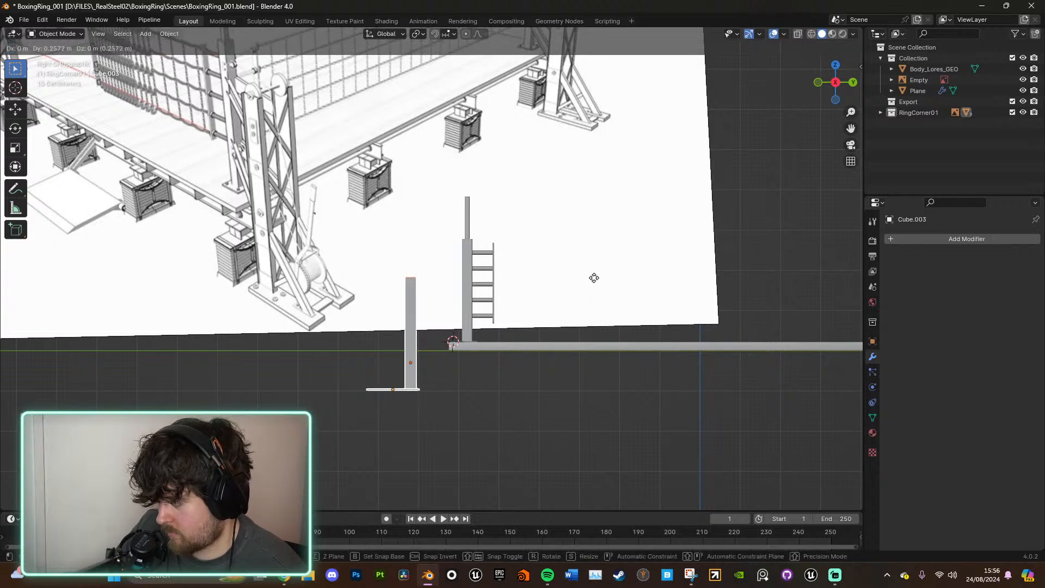
{"action": "left_click", "coordinate": [593, 278]}
{"action": "middle_click_drag", "start_coordinate": [453, 277], "coordinate": [480, 333]}
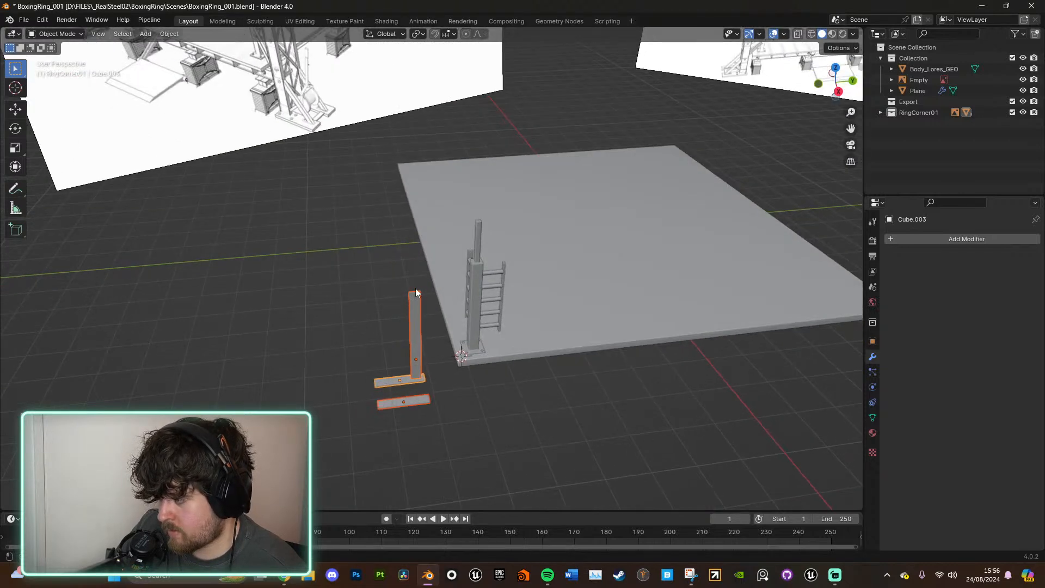
Step: Extrude the tower leg's top face further up and compare its height with the reference in the side view
{"action": "left_click", "coordinate": [417, 293]}
{"action": "scroll", "coordinate": [420, 294], "scroll_direction": "up", "scroll_amount": 2}
{"action": "middle_click_drag", "start_coordinate": [420, 295], "coordinate": [473, 334]}
{"action": "key", "text": "Tab"}
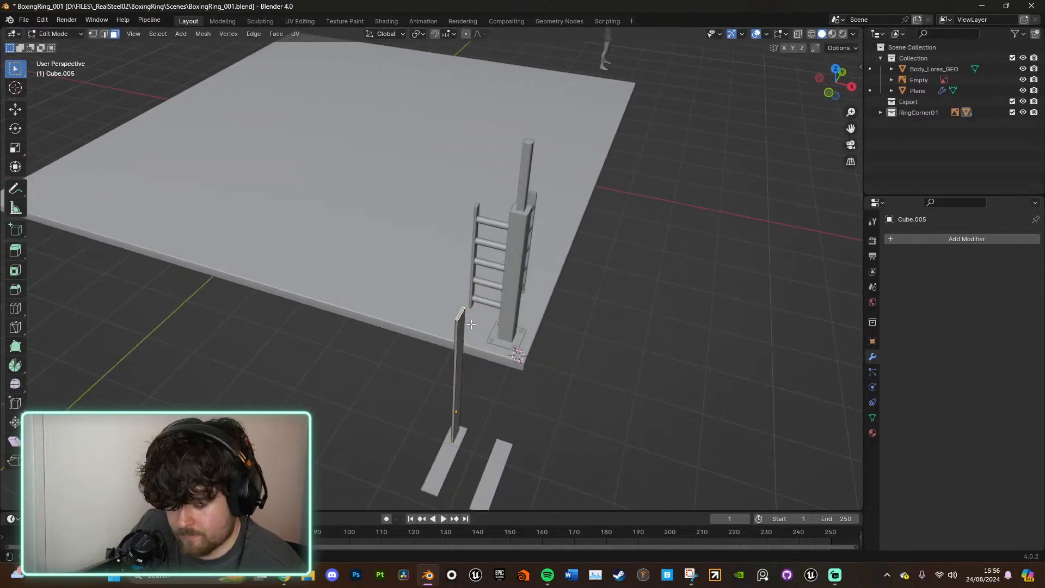
{"action": "key", "text": "e"}
{"action": "left_click", "coordinate": [474, 292]}
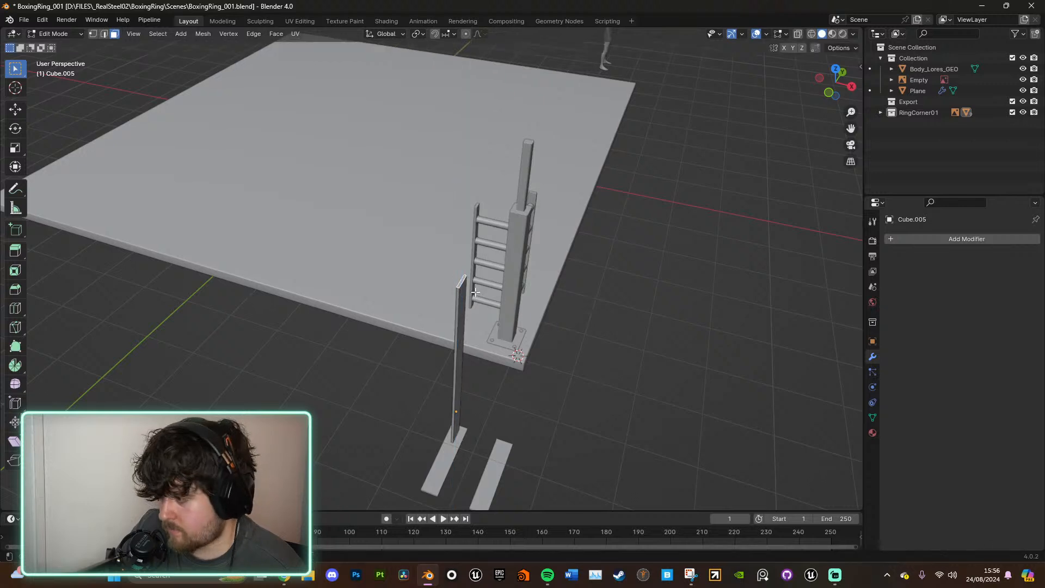
{"action": "left_click", "coordinate": [852, 89]}
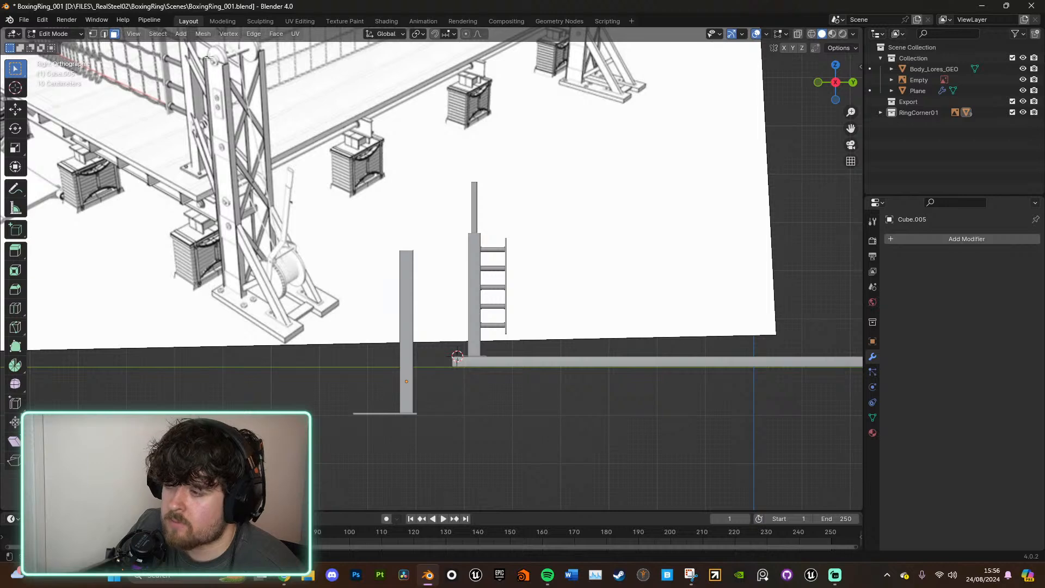
{"action": "middle_click_drag", "start_coordinate": [348, 289], "coordinate": [627, 382]}
{"action": "key", "text": "Tab"}
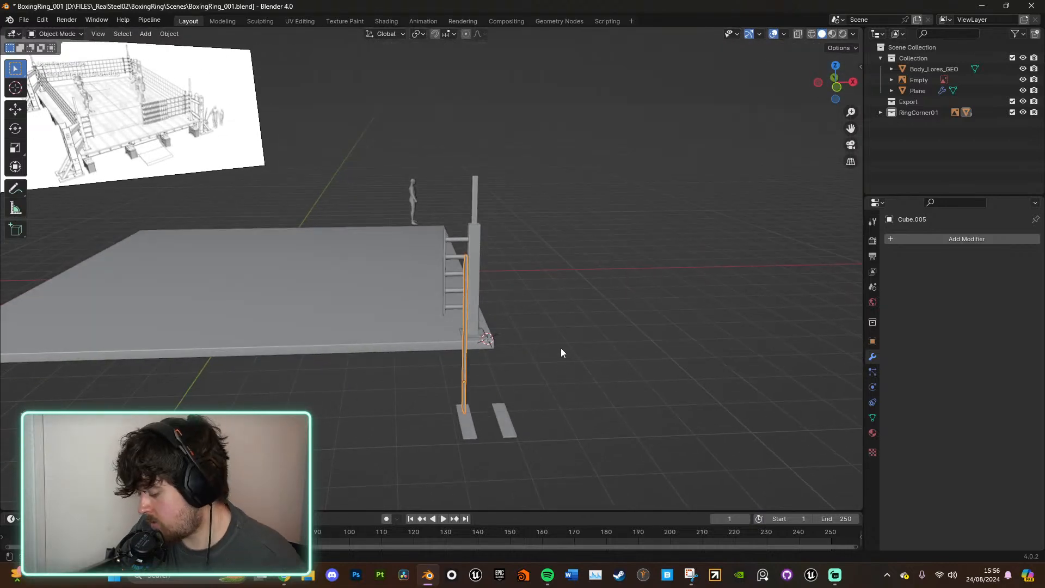
Step: Add two evenly spaced vertical edge loops down the wide face of the tower leg
{"action": "key", "text": "KP_Decimal"}
{"action": "middle_click_drag", "start_coordinate": [533, 271], "coordinate": [370, 230]}
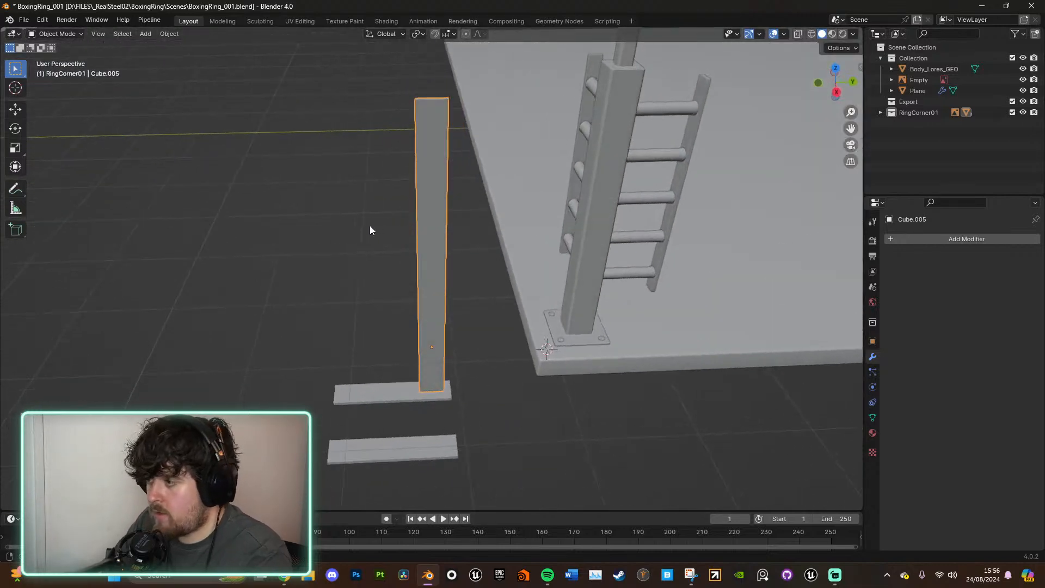
{"action": "scroll", "coordinate": [465, 204], "scroll_direction": "up", "scroll_amount": 2}
{"action": "middle_click_drag", "start_coordinate": [465, 205], "coordinate": [456, 400], "text": "shift"}
{"action": "scroll", "coordinate": [436, 203], "scroll_direction": "up", "scroll_amount": 3}
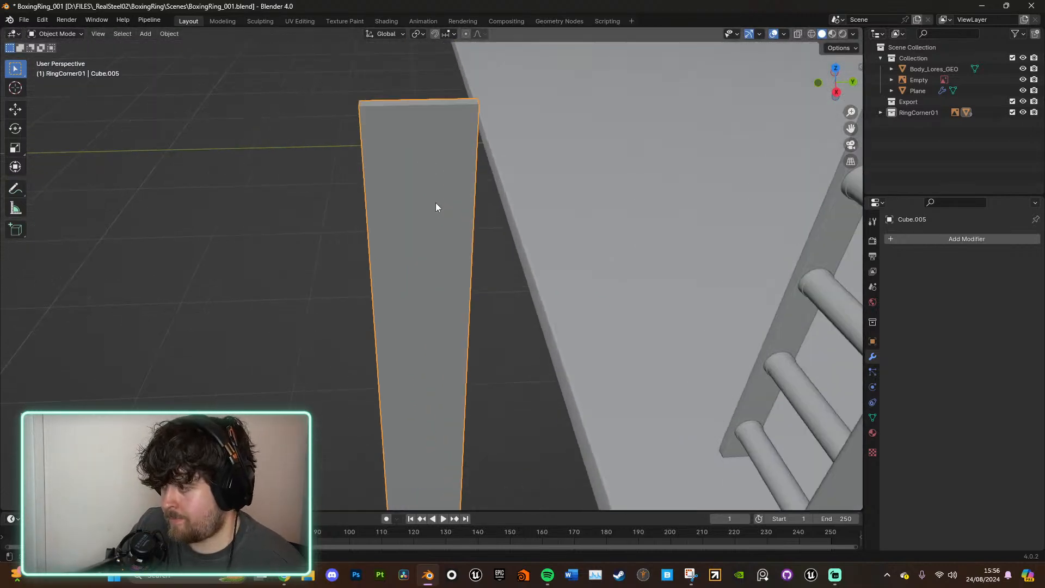
{"action": "key", "text": "Tab"}
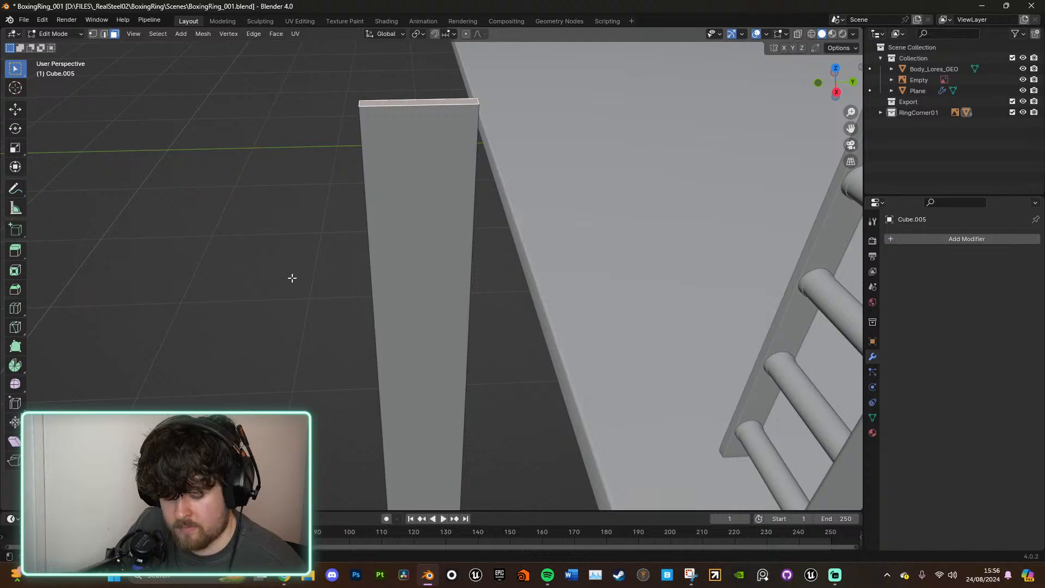
{"action": "key", "text": "a"}
{"action": "left_click", "coordinate": [17, 327]}
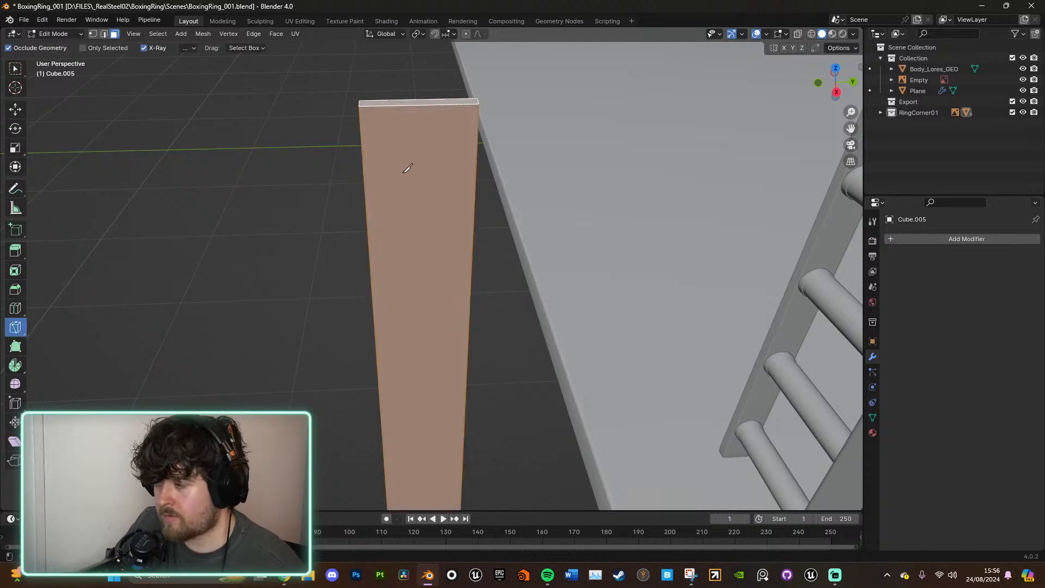
{"action": "key", "text": "ctrl+r"}
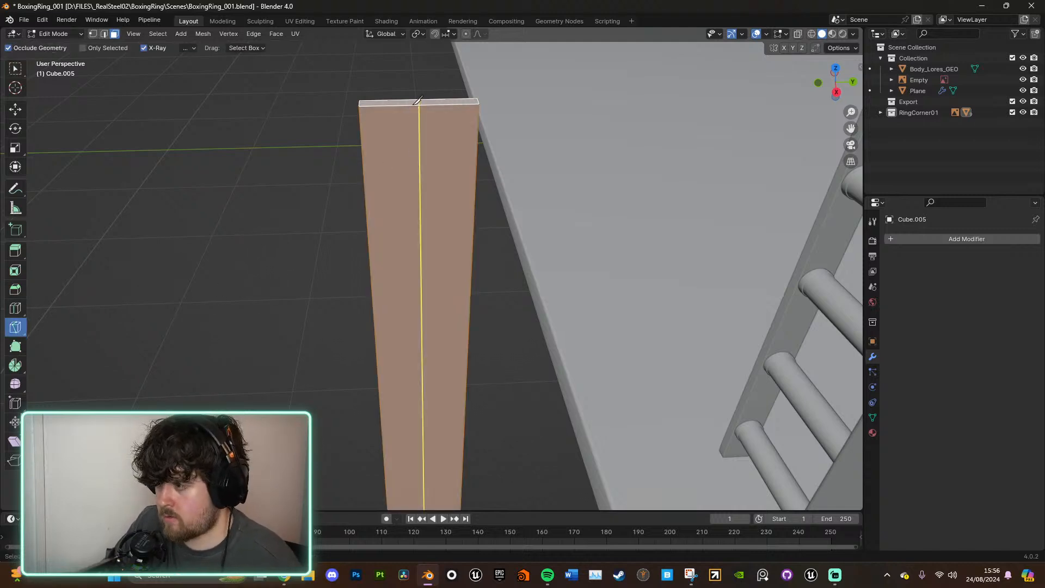
{"action": "scroll", "coordinate": [420, 102], "scroll_direction": "up", "scroll_amount": 1}
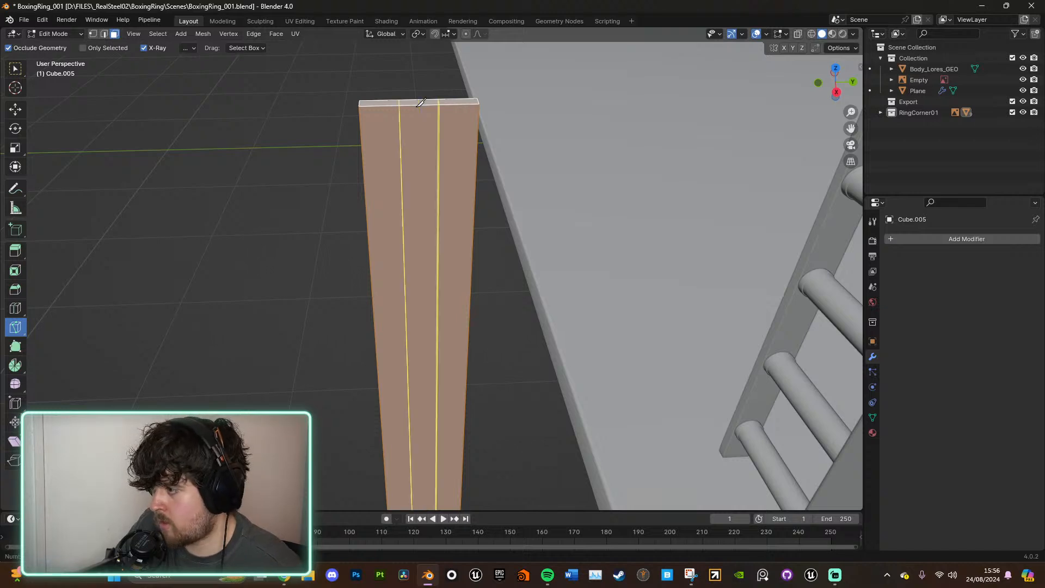
{"action": "left_click", "coordinate": [421, 102]}
{"action": "right_click", "coordinate": [416, 107]}
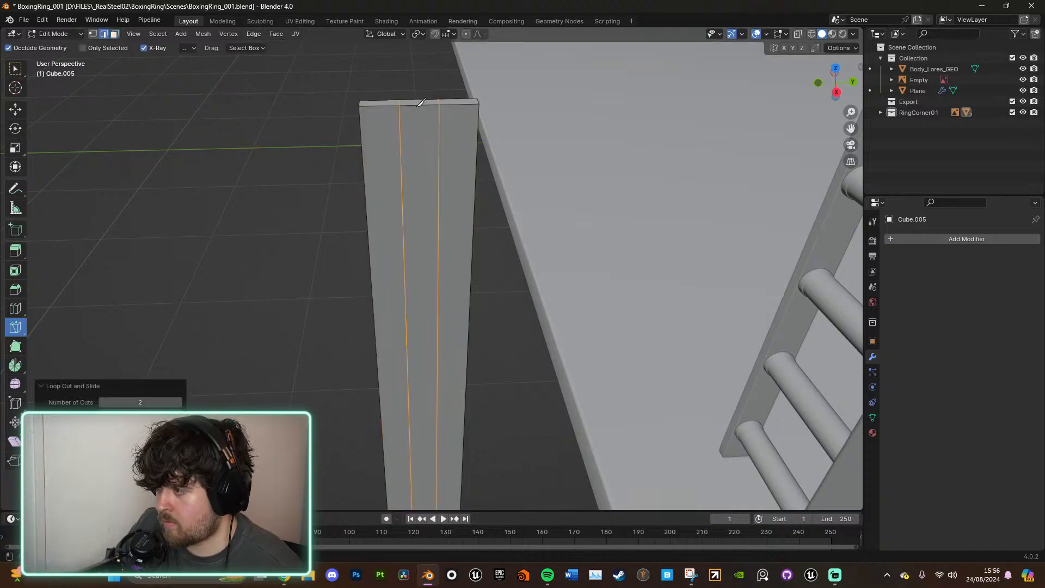
Step: Scale the two new edge loops along Y so they sit close to the leg's outer edges
{"action": "key", "text": "s"}
{"action": "key", "text": "y"}
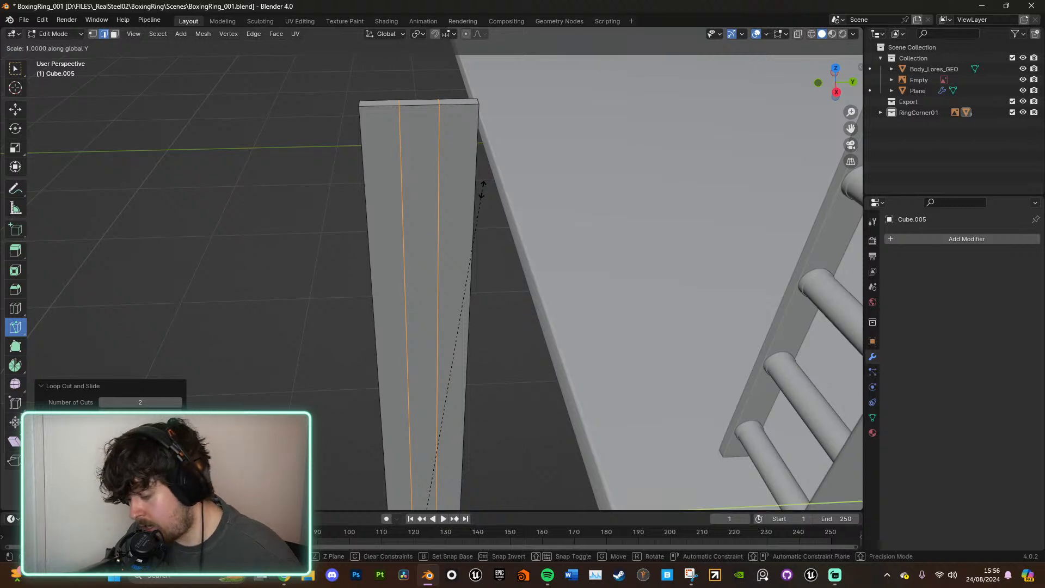
{"action": "left_click", "coordinate": [343, 65]}
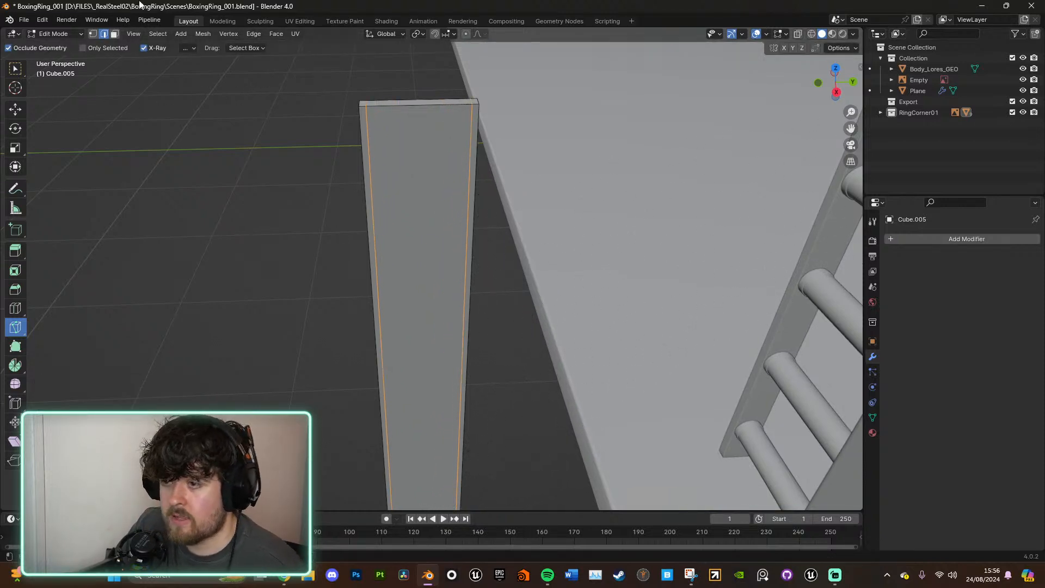
Step: Select the narrow face strips along both edges of the tower leg, including the outer side faces
{"action": "left_click", "coordinate": [114, 34]}
{"action": "left_click", "coordinate": [15, 68]}
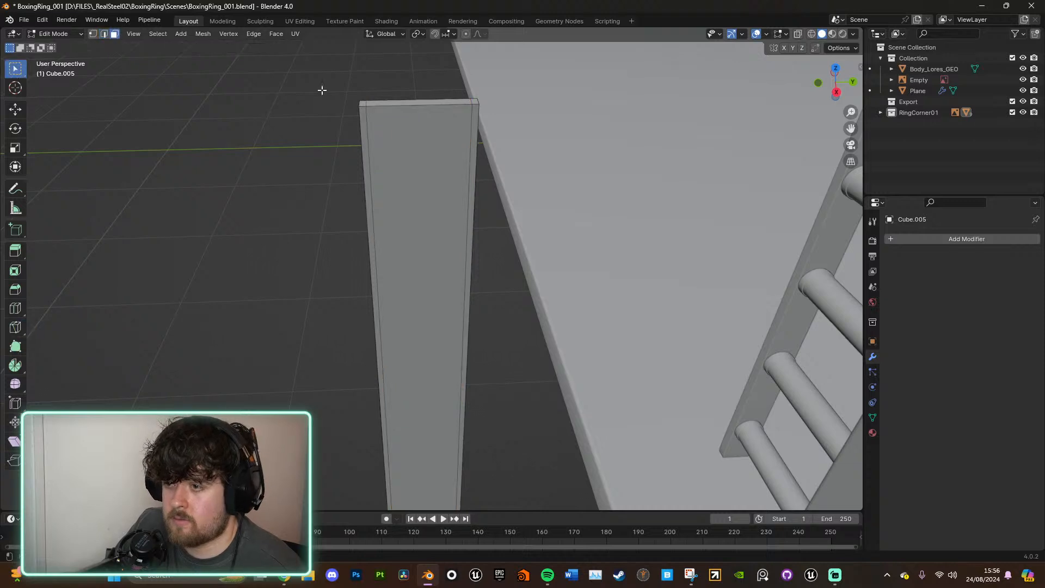
{"action": "left_click", "coordinate": [363, 105]}
{"action": "left_click", "coordinate": [476, 105], "text": "alt+shift"}
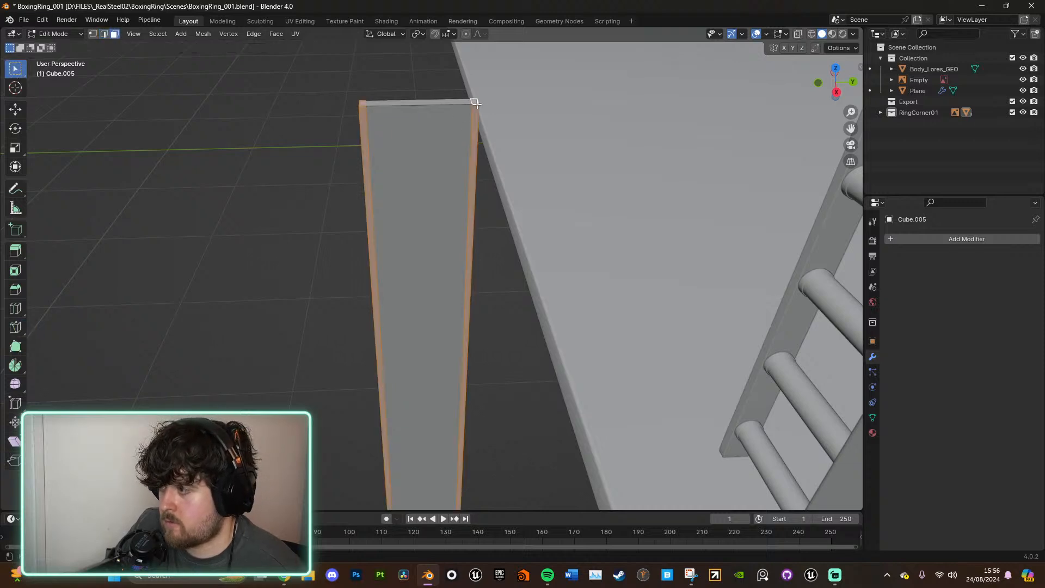
{"action": "middle_click_drag", "start_coordinate": [433, 152], "coordinate": [499, 240]}
{"action": "left_click", "coordinate": [516, 112], "text": "shift"}
{"action": "left_click", "coordinate": [260, 116], "text": "shift"}
{"action": "key", "text": "s"}
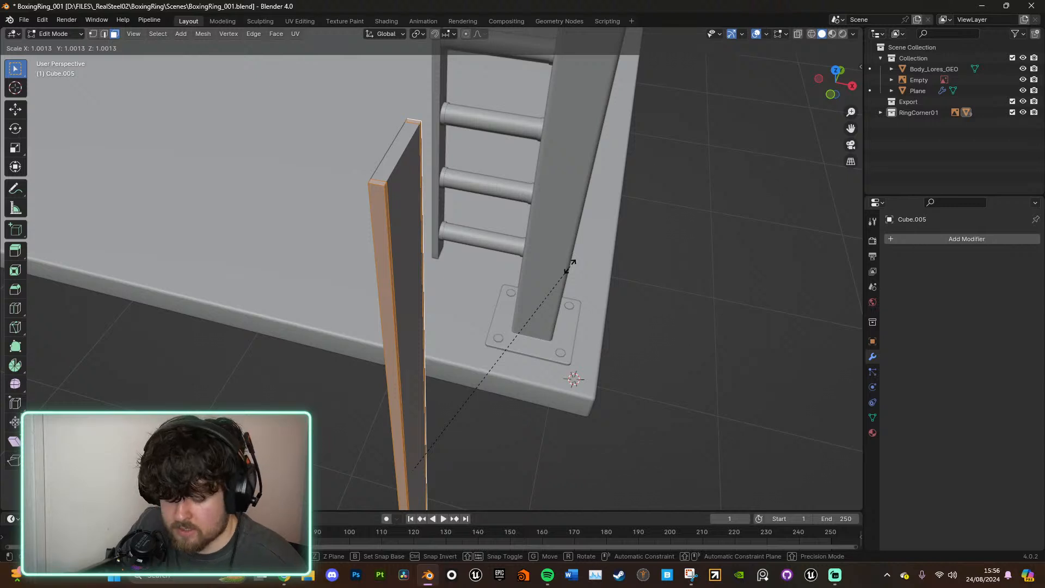
{"action": "right_click", "coordinate": [570, 266]}
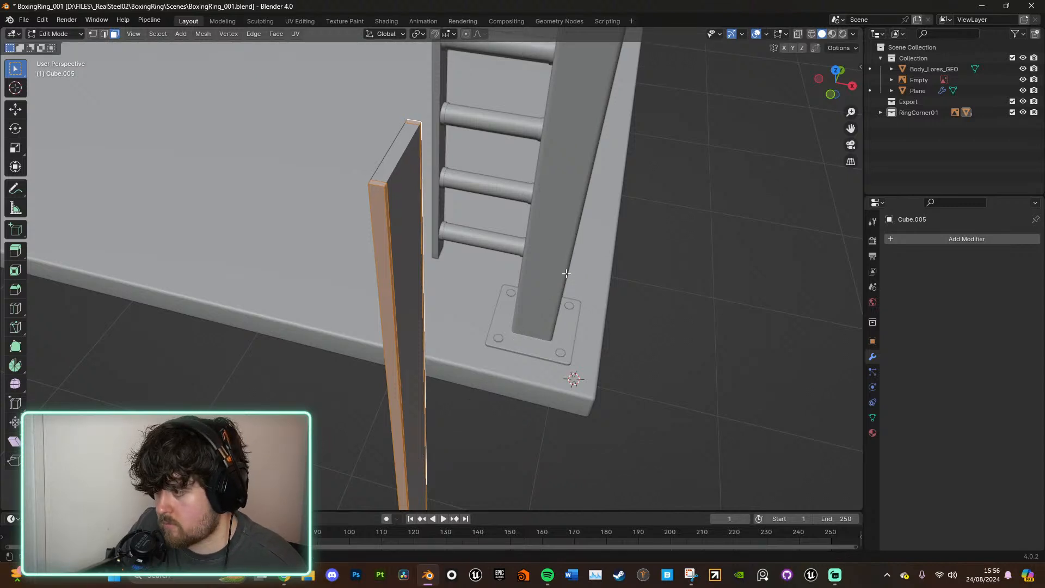
{"action": "middle_click_drag", "start_coordinate": [566, 273], "coordinate": [550, 270]}
{"action": "key", "text": "g"}
{"action": "key", "text": "z"}
{"action": "key", "text": "z"}
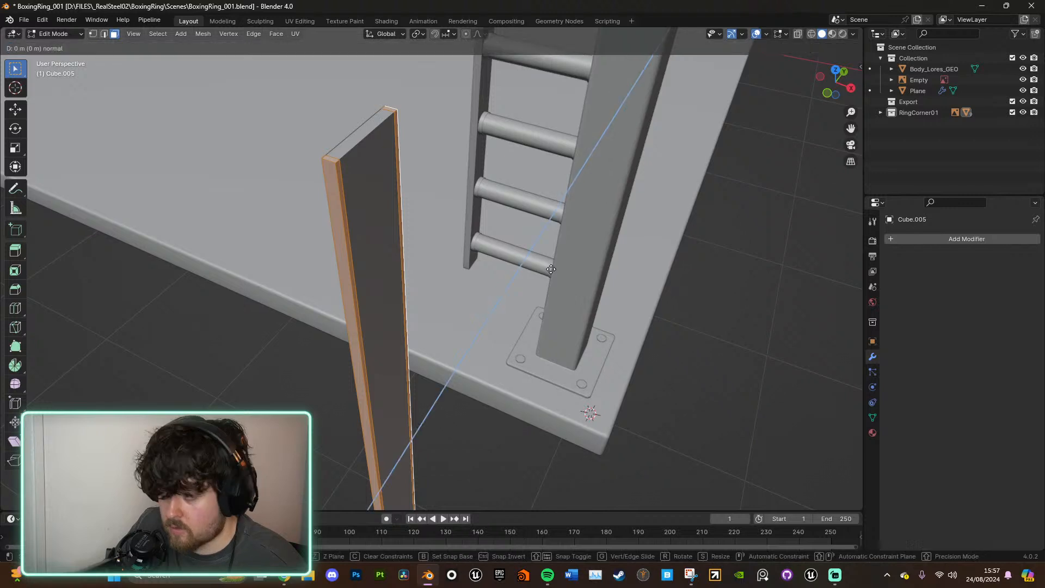
Step: Scale the selected edge strips along X to about twice their width, forming flanges on the tower leg
{"action": "key", "text": "s"}
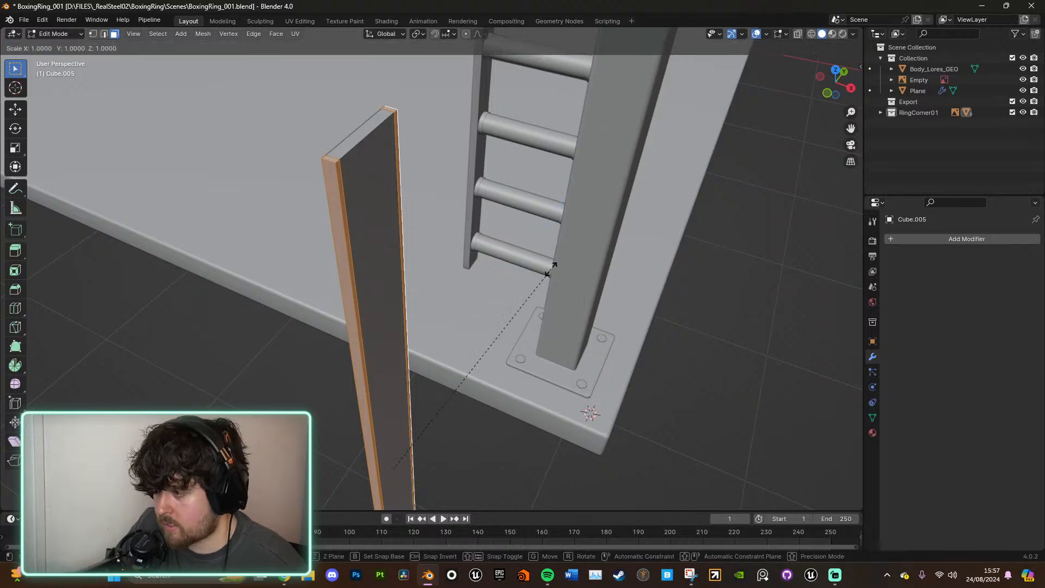
{"action": "key", "text": "shift+y"}
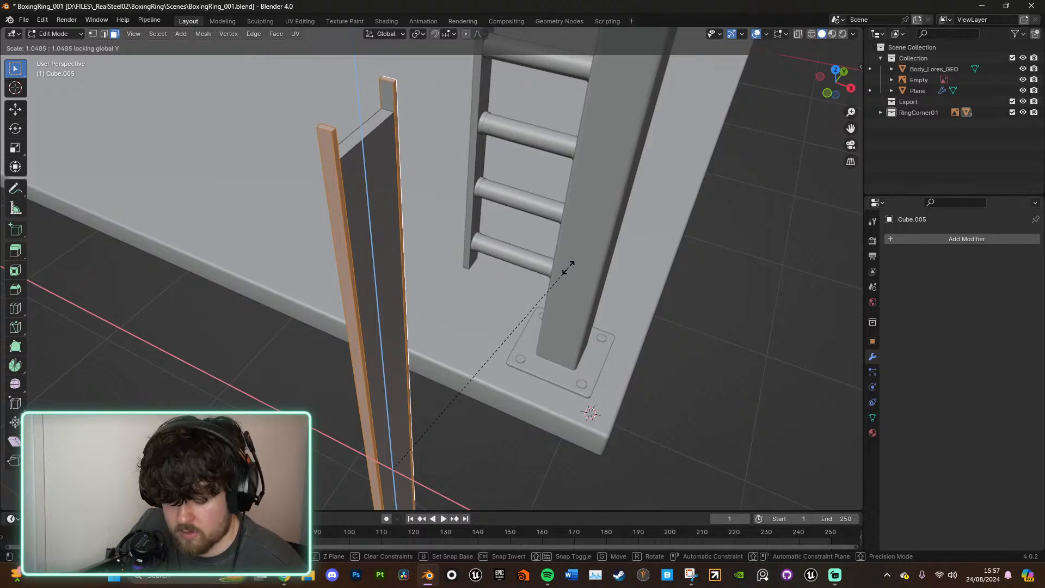
{"action": "key", "text": "shift+z"}
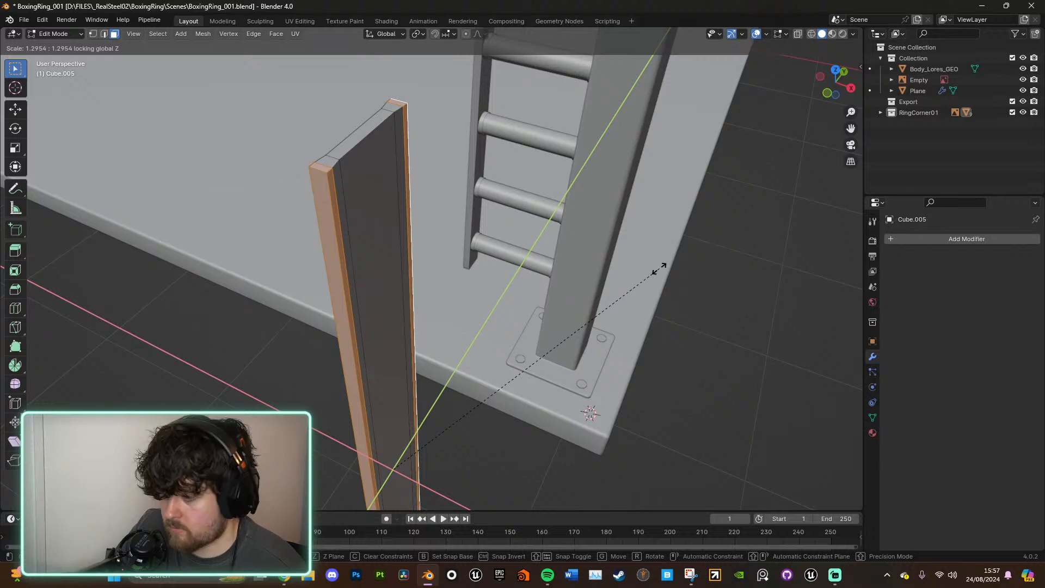
{"action": "key", "text": "x"}
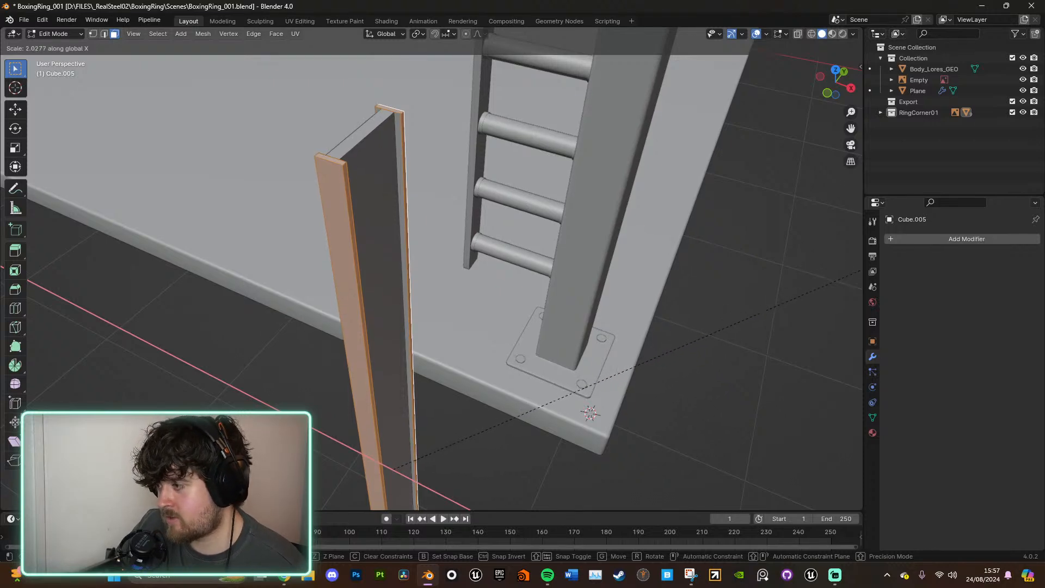
{"action": "left_click", "coordinate": [583, 312]}
{"action": "middle_click_drag", "start_coordinate": [583, 313], "coordinate": [459, 281]}
{"action": "key", "text": "Tab"}
{"action": "scroll", "coordinate": [660, 329], "scroll_direction": "down", "scroll_amount": 5}
{"action": "left_click", "coordinate": [636, 338]}
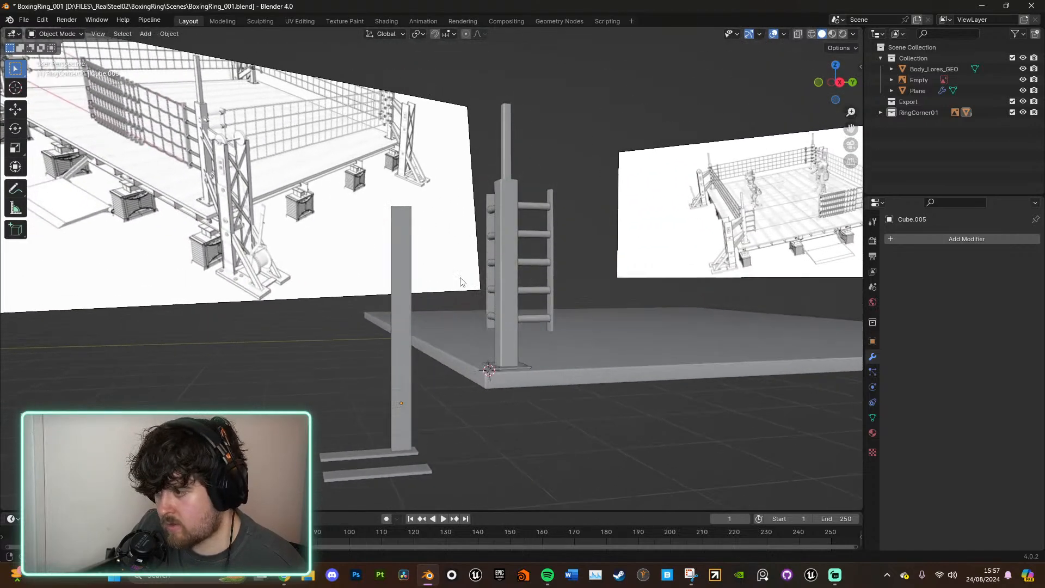
Step: Delete the separate second base plate that has no leg standing on it
{"action": "mouse_move", "coordinate": [374, 445]}
{"action": "middle_mouse_down"}
{"action": "mouse_move", "coordinate": [465, 421]}
{"action": "mouse_move", "coordinate": [509, 393]}
{"action": "mouse_move", "coordinate": [624, 410]}
{"action": "mouse_move", "coordinate": [618, 455]}
{"action": "mouse_move", "coordinate": [446, 474]}
{"action": "mouse_move", "coordinate": [373, 466]}
{"action": "mouse_move", "coordinate": [436, 474]}
{"action": "mouse_move", "coordinate": [385, 476]}
{"action": "mouse_move", "coordinate": [365, 461]}
{"action": "middle_mouse_up"}
{"action": "scroll", "coordinate": [624, 414], "scroll_direction": "down", "scroll_amount": 5}
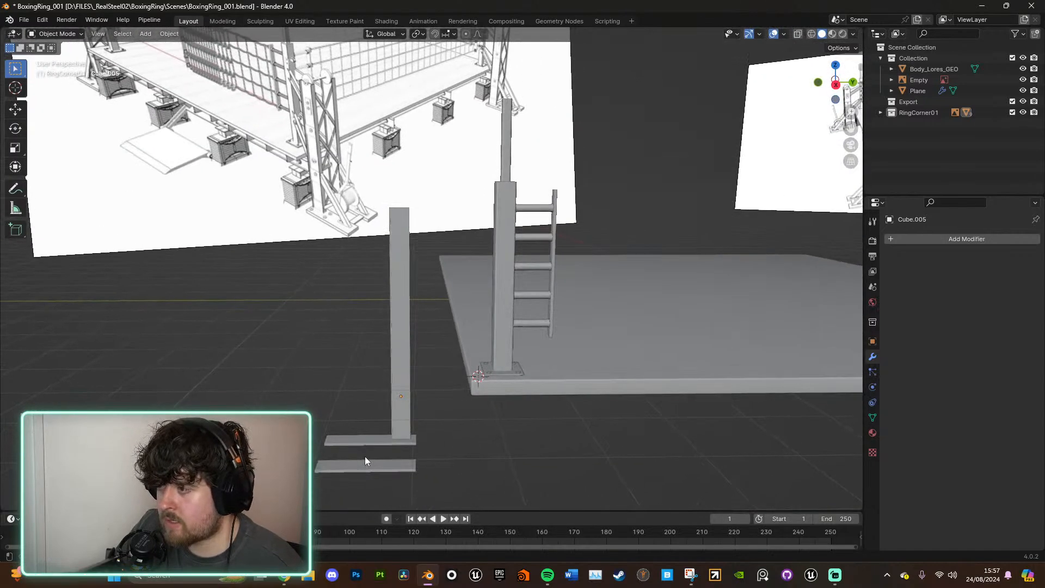
{"action": "mouse_move", "coordinate": [433, 329]}
{"action": "middle_mouse_down"}
{"action": "mouse_move", "coordinate": [540, 328]}
{"action": "mouse_move", "coordinate": [443, 345]}
{"action": "middle_mouse_up"}
{"action": "left_click", "coordinate": [432, 348]}
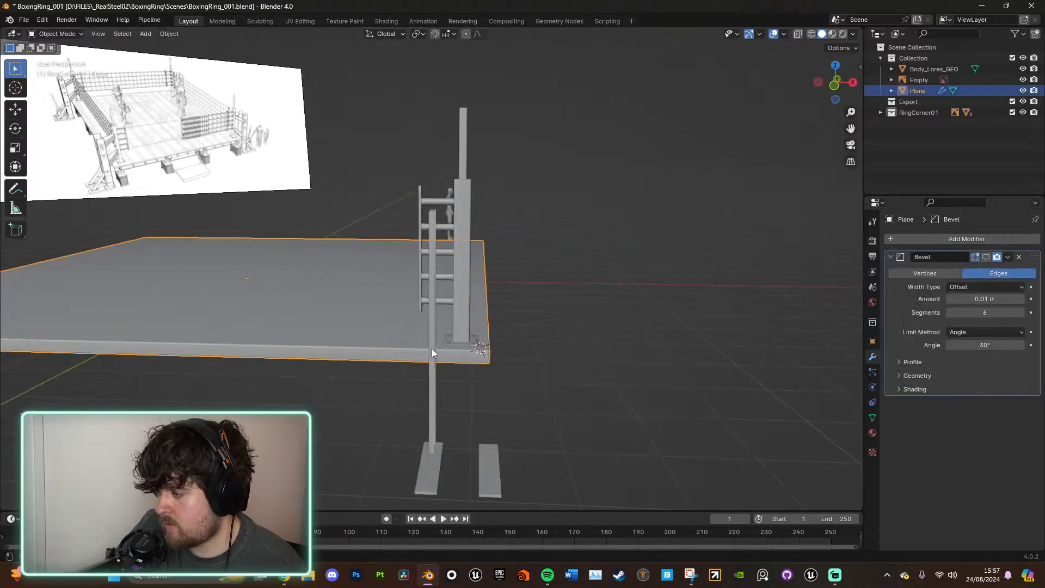
{"action": "left_click", "coordinate": [436, 457]}
{"action": "left_click", "coordinate": [493, 465]}
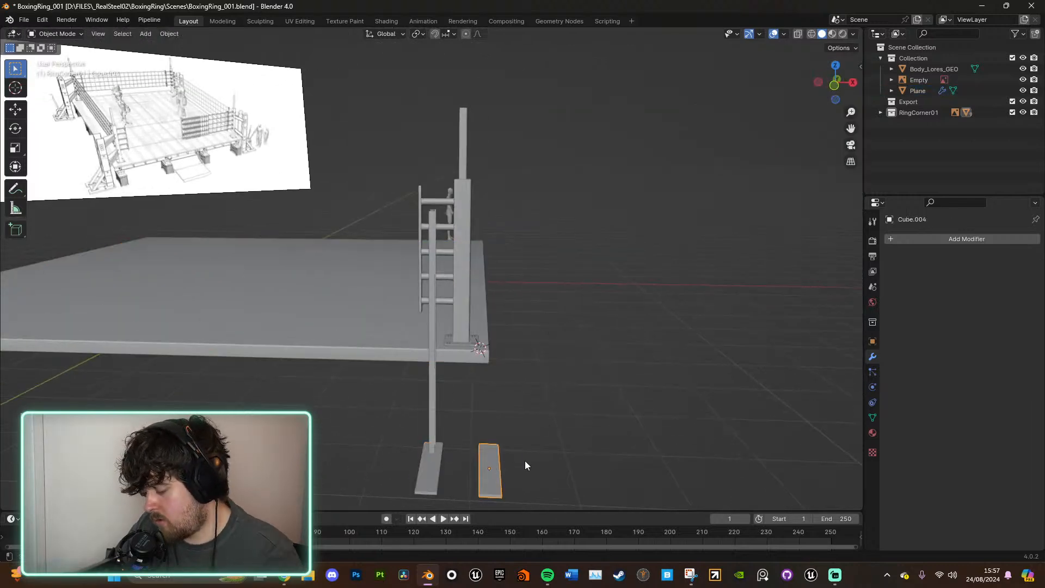
{"action": "key", "text": "Delete"}
Step: Add an Array modifier with a count of 2 to the remaining base plate and set its relative X offset to 2.9
{"action": "left_click", "coordinate": [438, 473]}
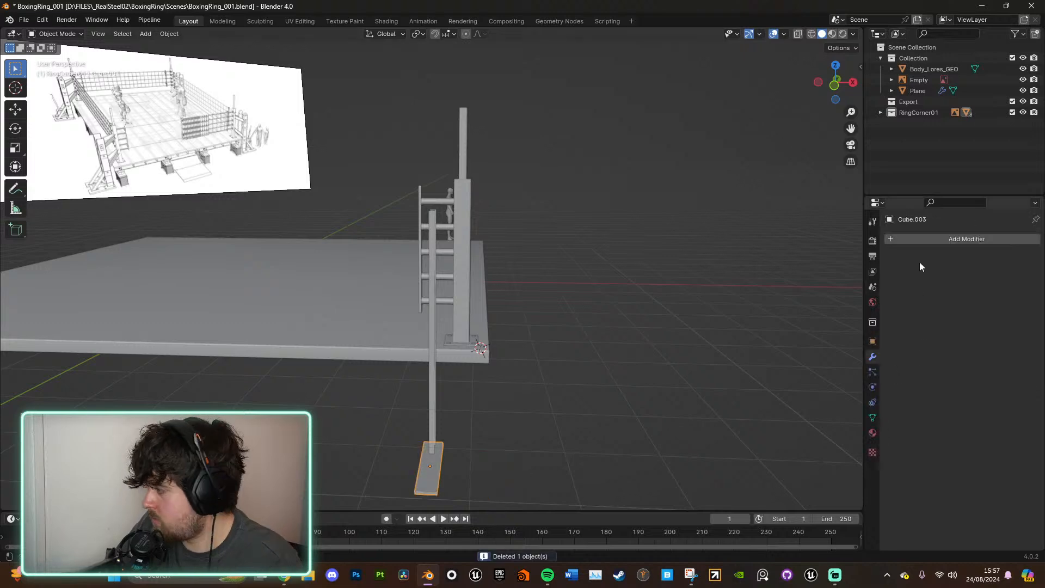
{"action": "left_click", "coordinate": [913, 241]}
{"action": "type", "text": "ara"}
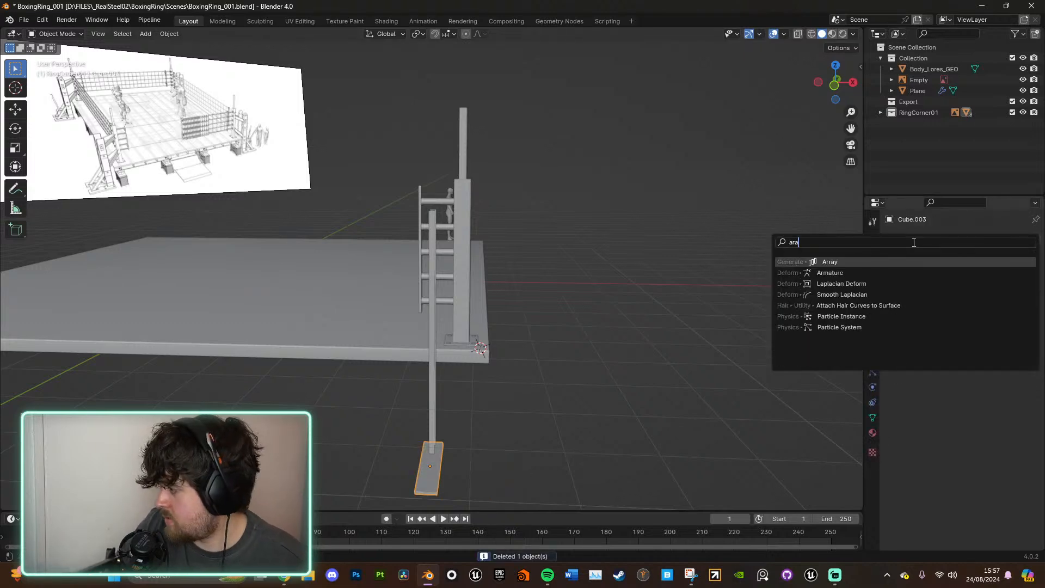
{"action": "left_click", "coordinate": [928, 265]}
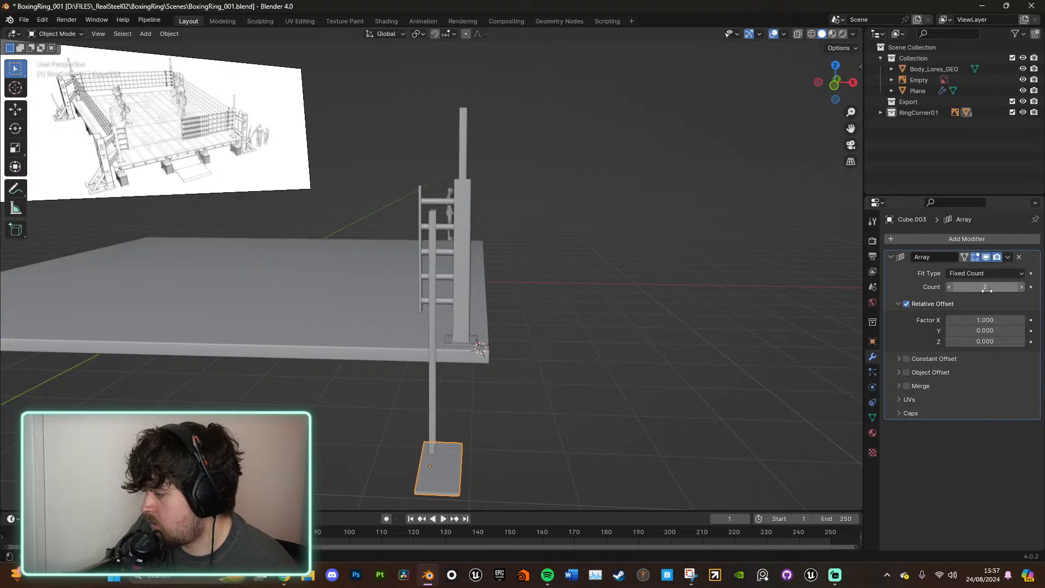
{"action": "left_click_drag", "start_coordinate": [985, 320], "coordinate": [1019, 321]}
{"action": "double_click", "coordinate": [1004, 320]}
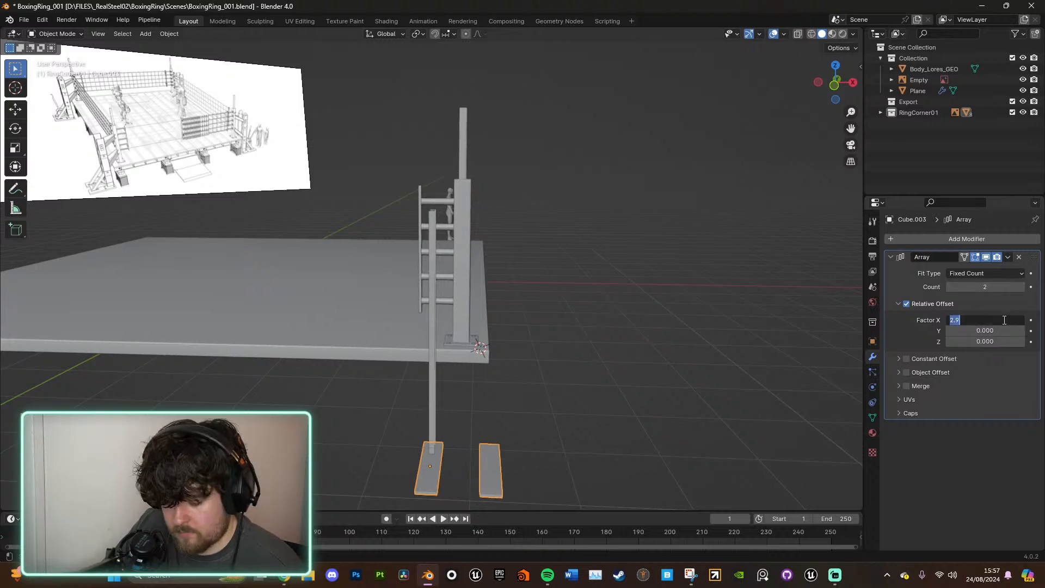
{"action": "key", "text": "Return"}
Step: Add an Array modifier with a count of 2 to the tower leg and set its relative X offset to 2.9
{"action": "left_click", "coordinate": [430, 320]}
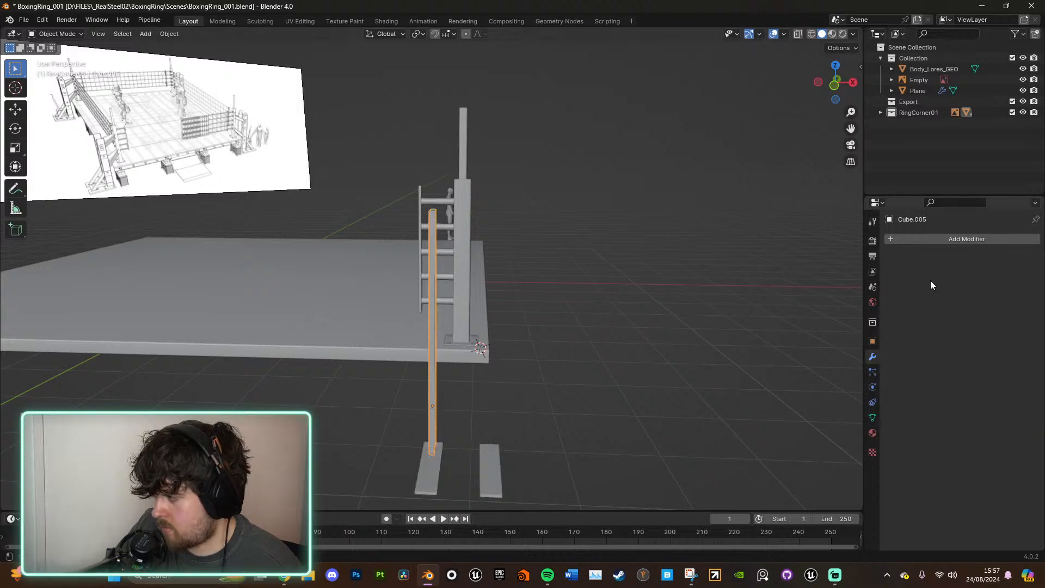
{"action": "left_click", "coordinate": [925, 239]}
{"action": "type", "text": "arra"}
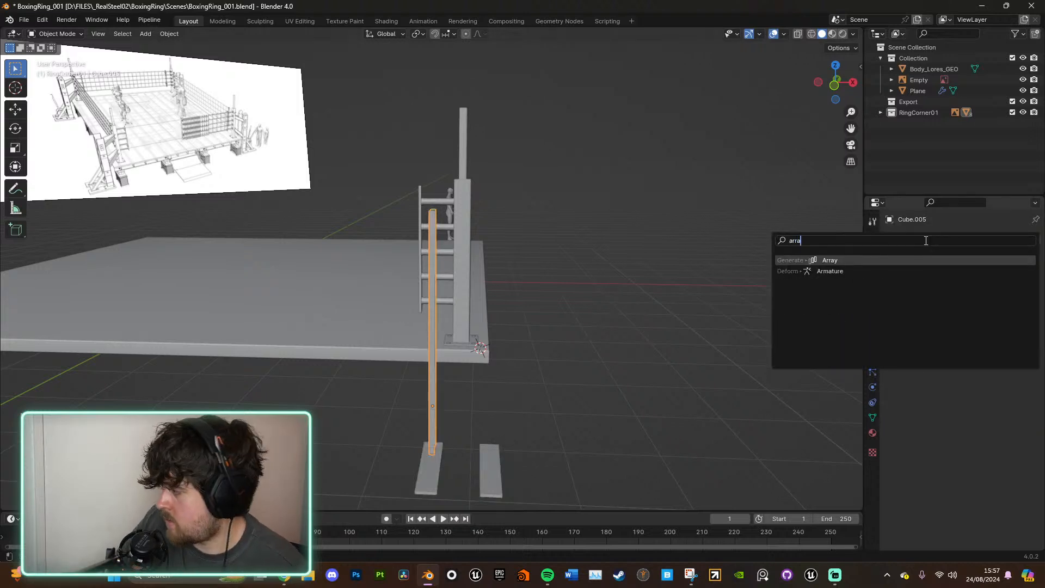
{"action": "left_click", "coordinate": [925, 260]}
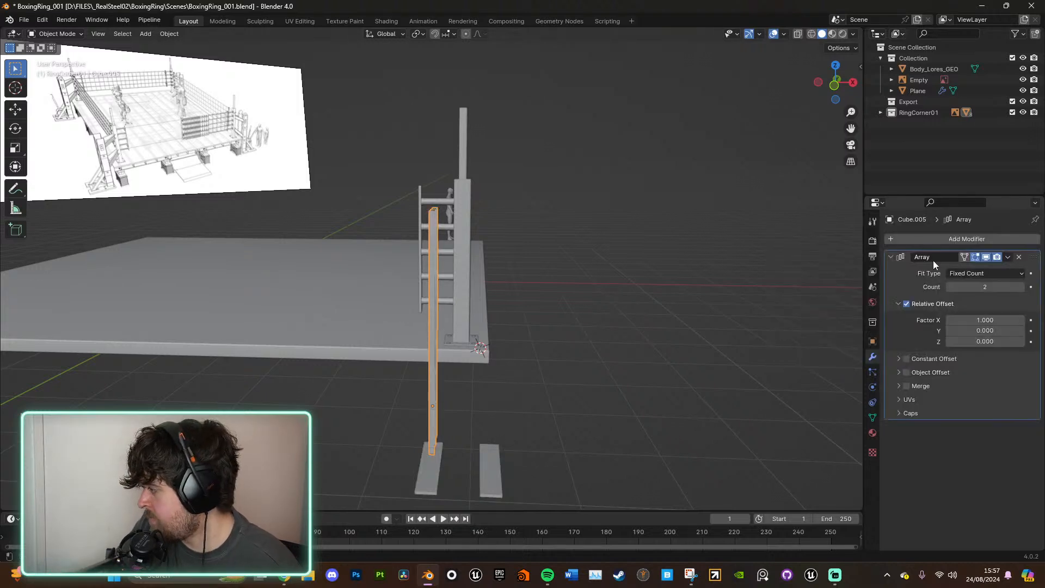
{"action": "left_click", "coordinate": [985, 319]}
{"action": "key", "text": "Return"}
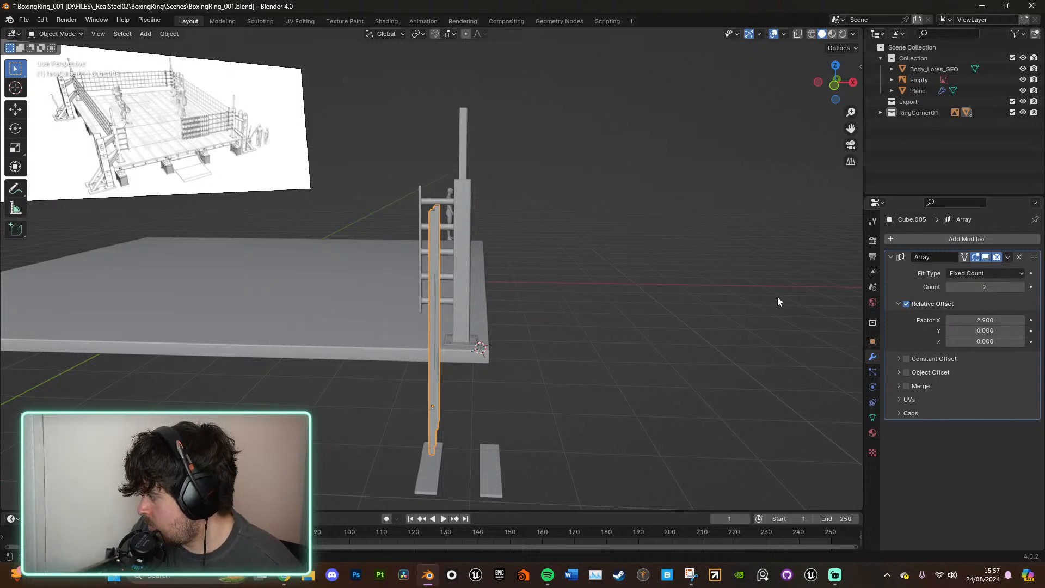
Step: Set the tower leg array's relative offset factors to 2.9 on Y and 0 on X
{"action": "middle_click_drag", "start_coordinate": [777, 301], "coordinate": [734, 341]}
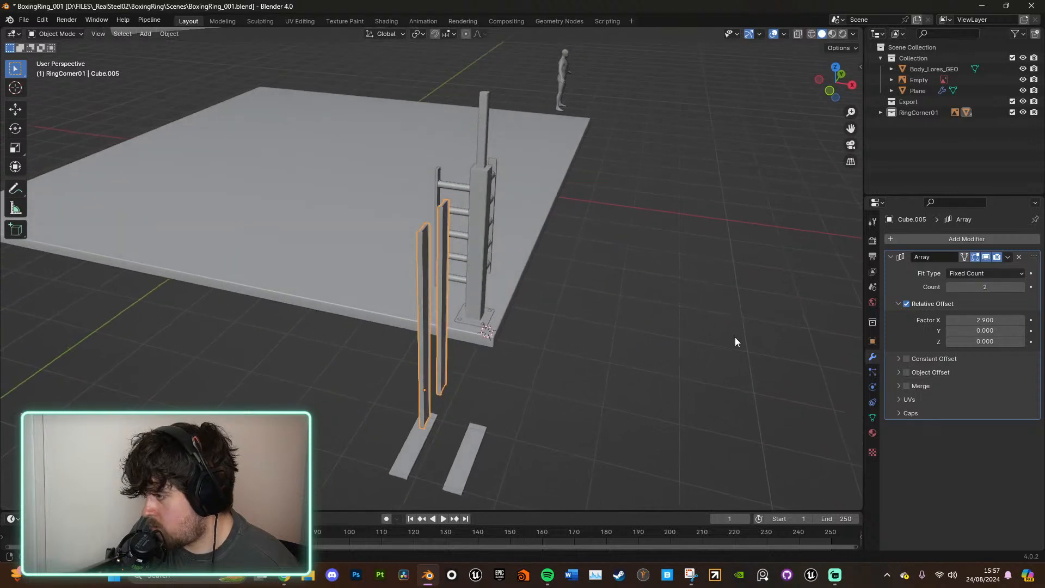
{"action": "left_click", "coordinate": [998, 330]}
{"action": "type", "text": "2.9"}
{"action": "key", "text": "Return"}
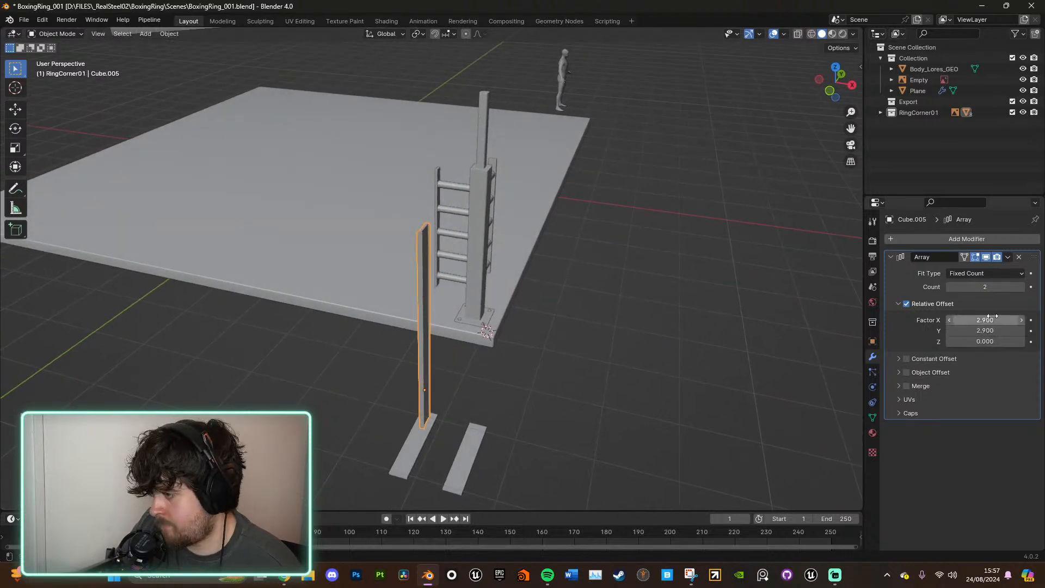
{"action": "left_click", "coordinate": [998, 319]}
{"action": "type", "text": "0"}
{"action": "key", "text": "Return"}
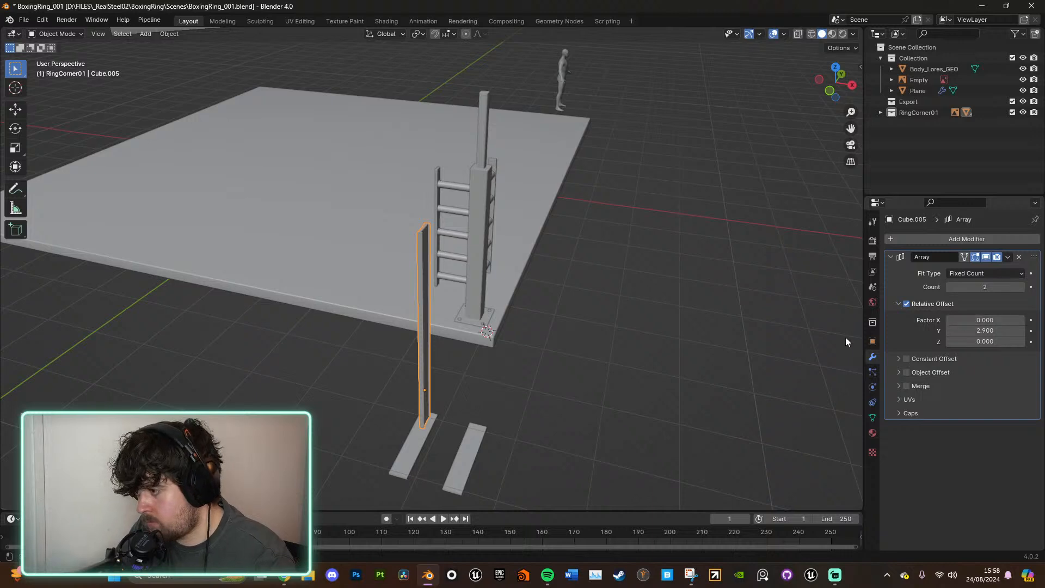
Step: Set the tower leg array's relative Z offset factor to 2.9
{"action": "middle_click_drag", "start_coordinate": [844, 337], "coordinate": [762, 163]}
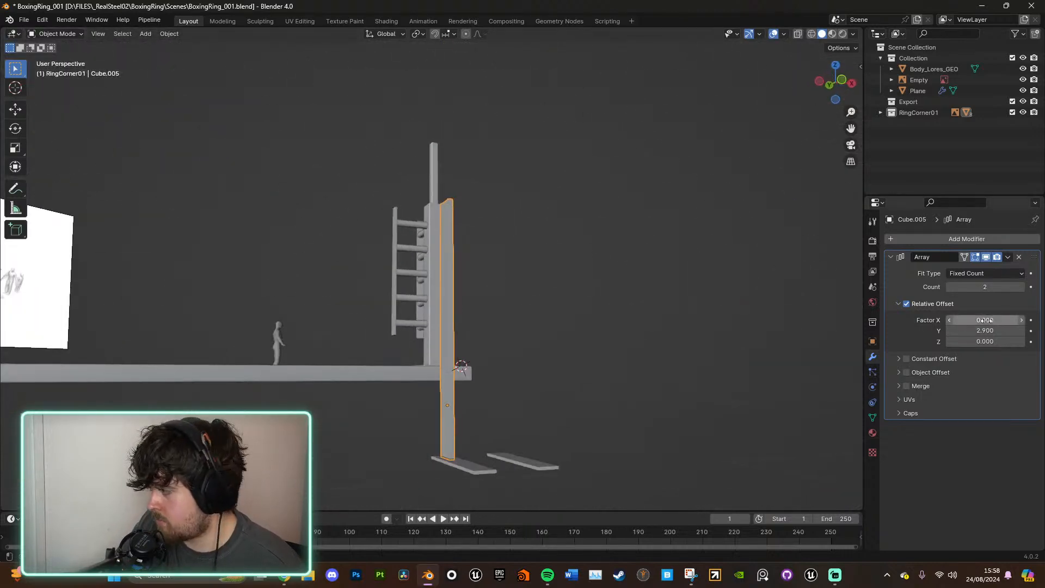
{"action": "left_click", "coordinate": [996, 342]}
{"action": "type", "text": "2.9"}
{"action": "key", "text": "Return"}
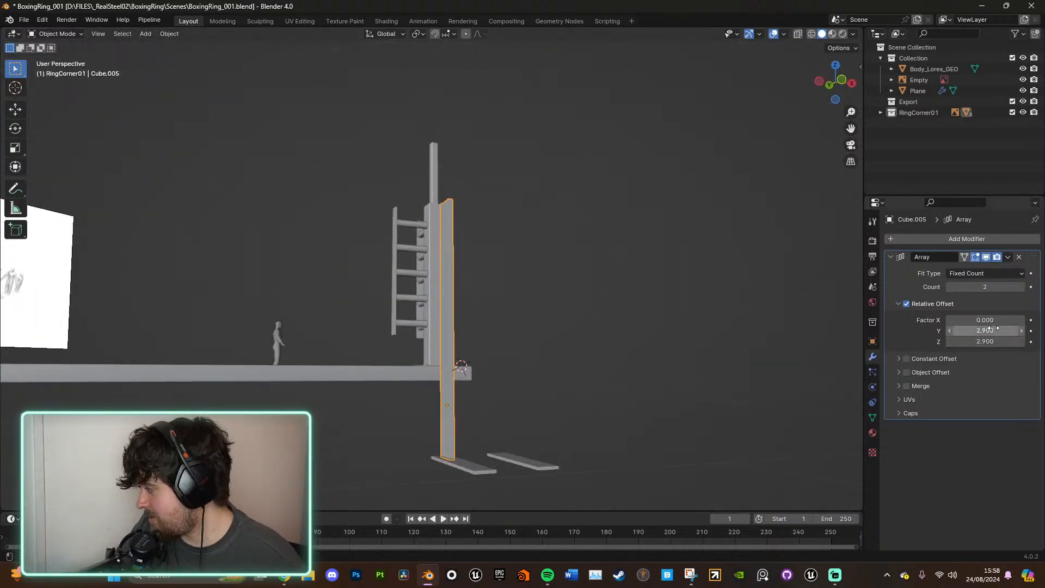
Step: Set the tower leg array's relative offset factors to 0 on Y and 8.7 on Z
{"action": "left_click", "coordinate": [994, 329]}
{"action": "type", "text": "0"}
{"action": "key", "text": "Return"}
{"action": "mouse_move", "coordinate": [719, 334]}
{"action": "middle_mouse_down"}
{"action": "mouse_move", "coordinate": [675, 350]}
{"action": "mouse_move", "coordinate": [707, 348]}
{"action": "middle_mouse_up"}
{"action": "left_click_drag", "start_coordinate": [992, 342], "coordinate": [1034, 342]}
{"action": "middle_click_drag", "start_coordinate": [762, 354], "coordinate": [771, 332]}
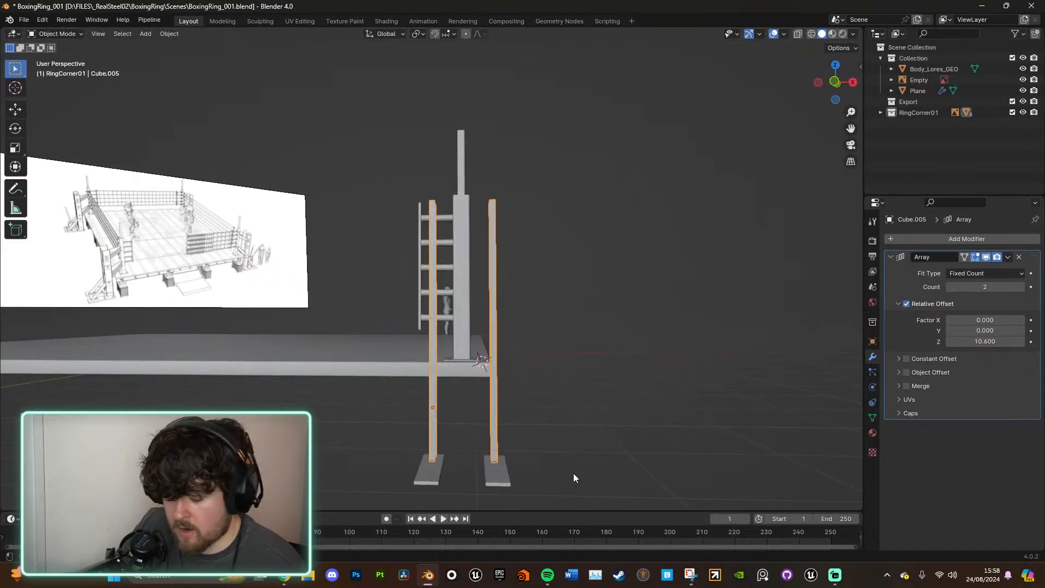
{"action": "left_click_drag", "start_coordinate": [999, 340], "coordinate": [974, 320]}
Step: Set the base plate array's relative X offset to 2.4 and move the legs and plates together about 0.04 m along X
{"action": "left_click", "coordinate": [508, 476]}
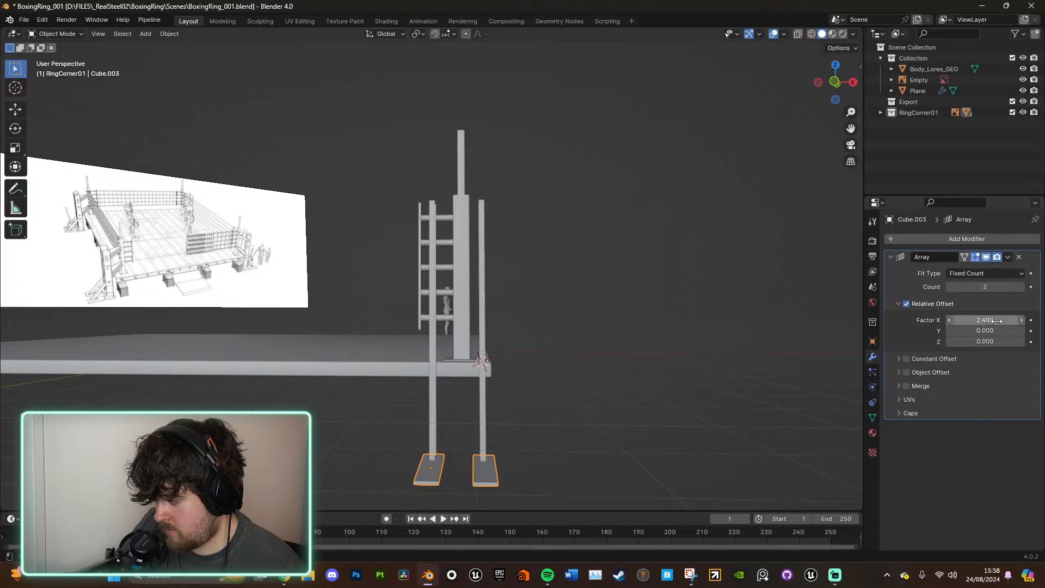
{"action": "left_click", "coordinate": [432, 400]}
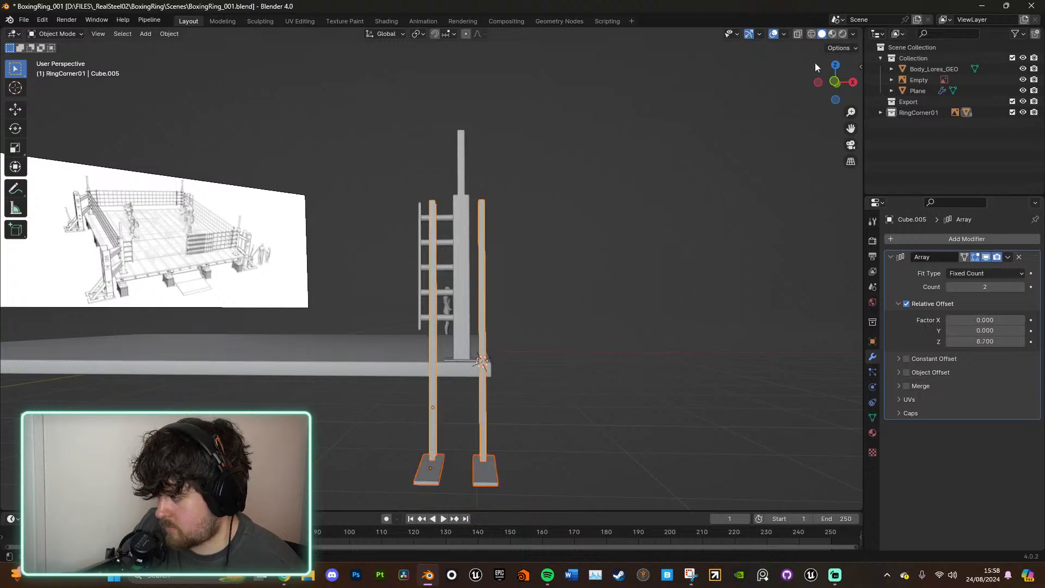
{"action": "left_click", "coordinate": [833, 86]}
{"action": "key", "text": "g"}
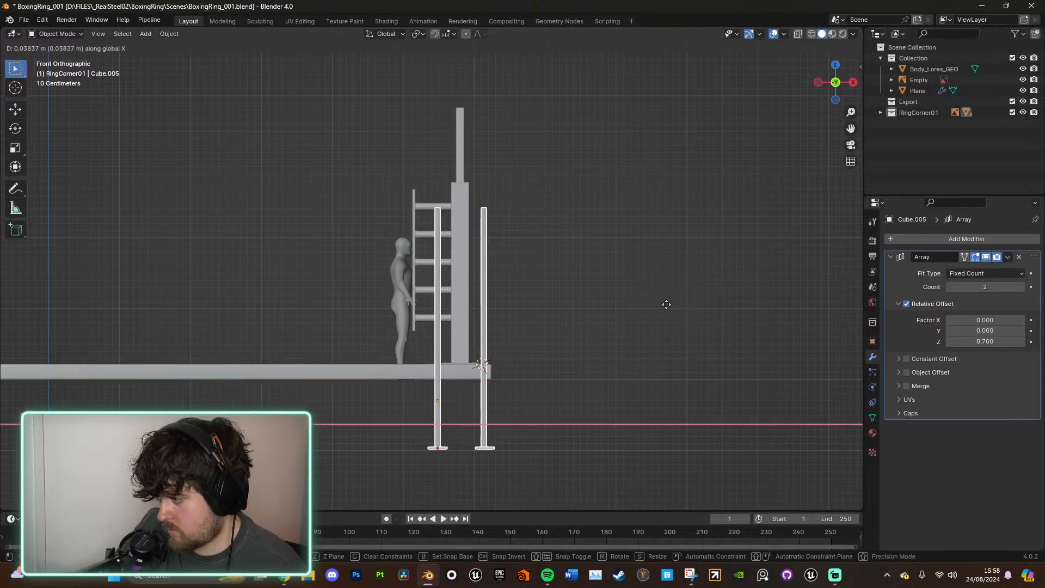
{"action": "left_click", "coordinate": [666, 304]}
{"action": "middle_click_drag", "start_coordinate": [665, 305], "coordinate": [572, 329]}
{"action": "scroll", "coordinate": [569, 335], "scroll_direction": "down", "scroll_amount": 3}
{"action": "left_click", "coordinate": [547, 365]}
{"action": "middle_click_drag", "start_coordinate": [548, 366], "coordinate": [649, 406]}
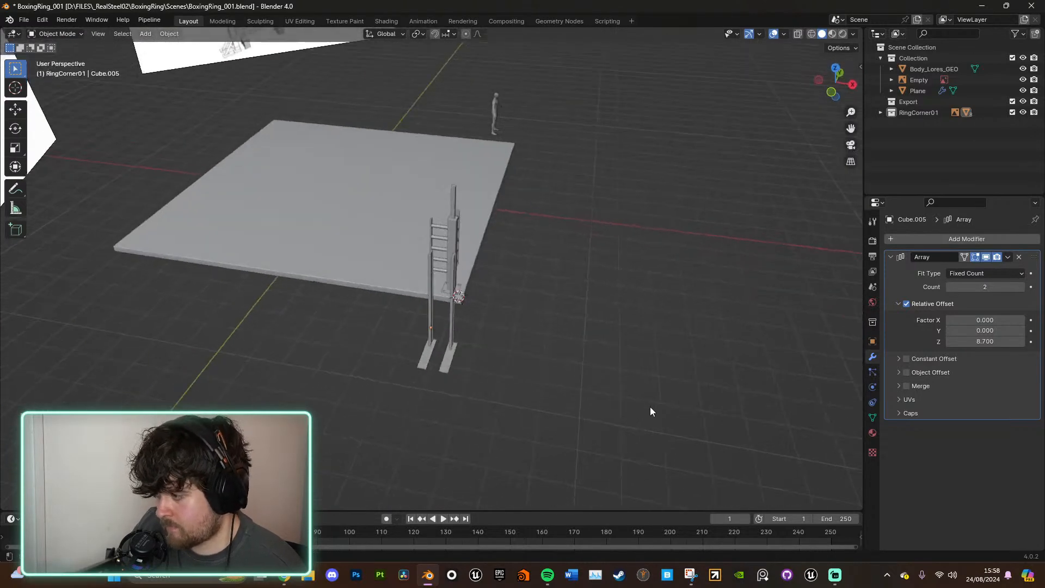
Step: Scale the tower legs down slightly along Z to shorten them
{"action": "scroll", "coordinate": [626, 370], "scroll_direction": "up", "scroll_amount": 4}
{"action": "middle_click_drag", "start_coordinate": [621, 367], "coordinate": [625, 336]}
{"action": "middle_click_drag", "start_coordinate": [579, 241], "coordinate": [543, 319]}
{"action": "left_click", "coordinate": [480, 256]}
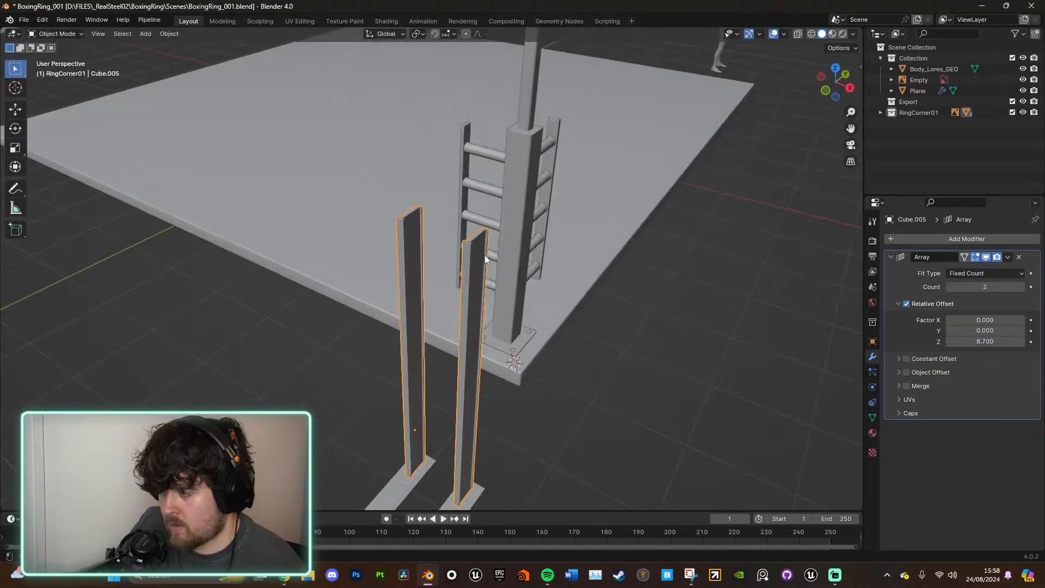
{"action": "key", "text": "Tab"}
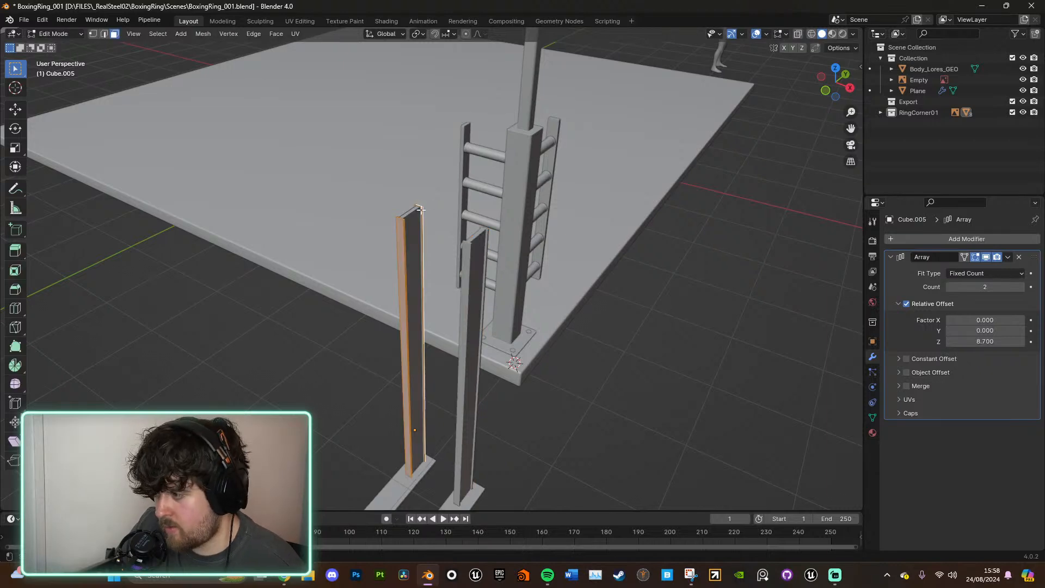
{"action": "key", "text": "Tab"}
{"action": "middle_click_drag", "start_coordinate": [443, 239], "coordinate": [531, 272]}
{"action": "scroll", "coordinate": [531, 272], "scroll_direction": "up", "scroll_amount": 2}
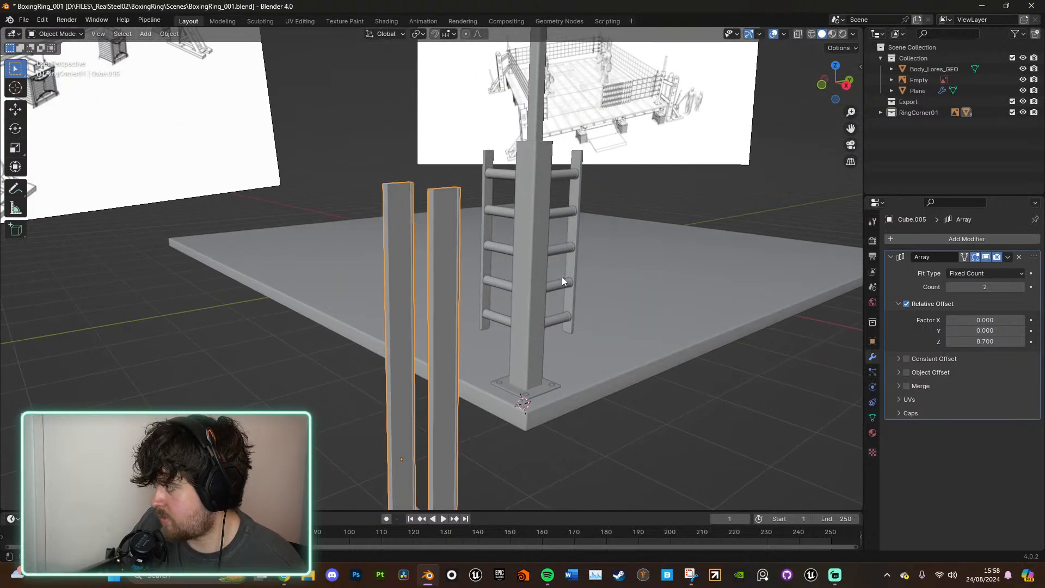
{"action": "key", "text": "s"}
{"action": "key", "text": "z"}
{"action": "left_click", "coordinate": [611, 275]}
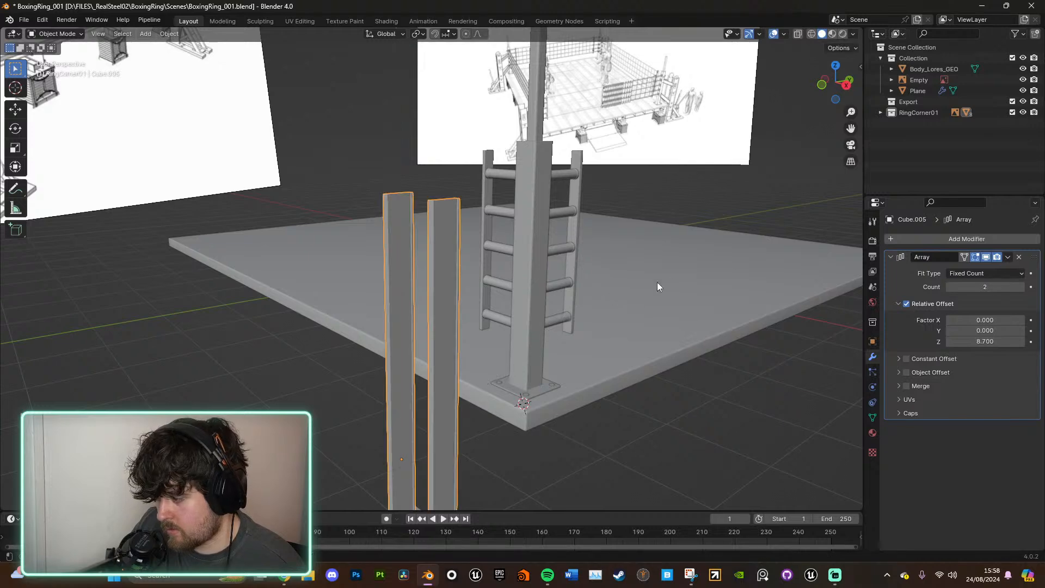
Step: Lower the tower legs about 0.02 m along Z onto the base plates
{"action": "middle_click_drag", "start_coordinate": [588, 398], "coordinate": [618, 292], "text": "shift"}
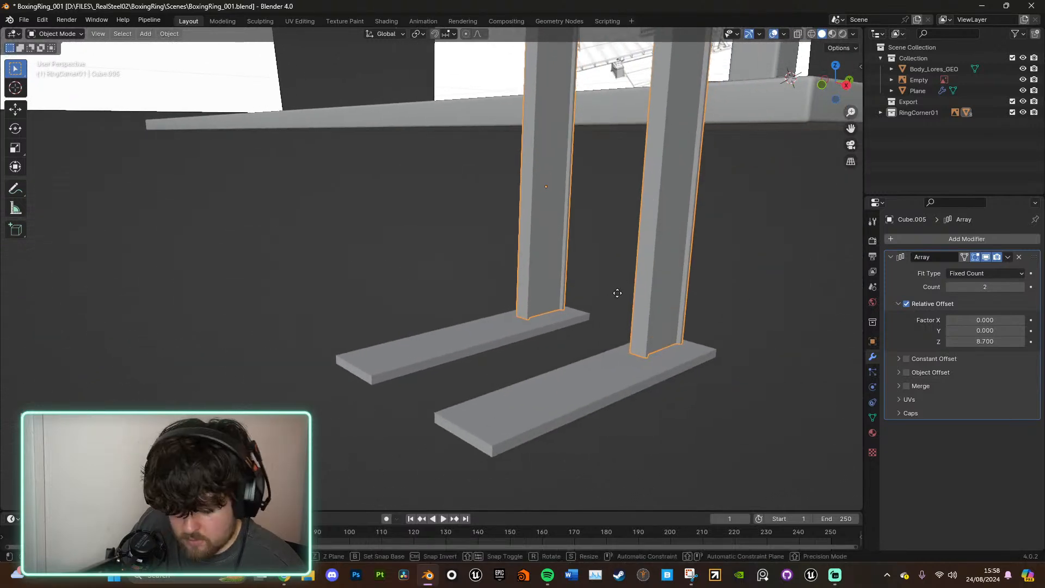
{"action": "key", "text": "g"}
{"action": "key", "text": "z"}
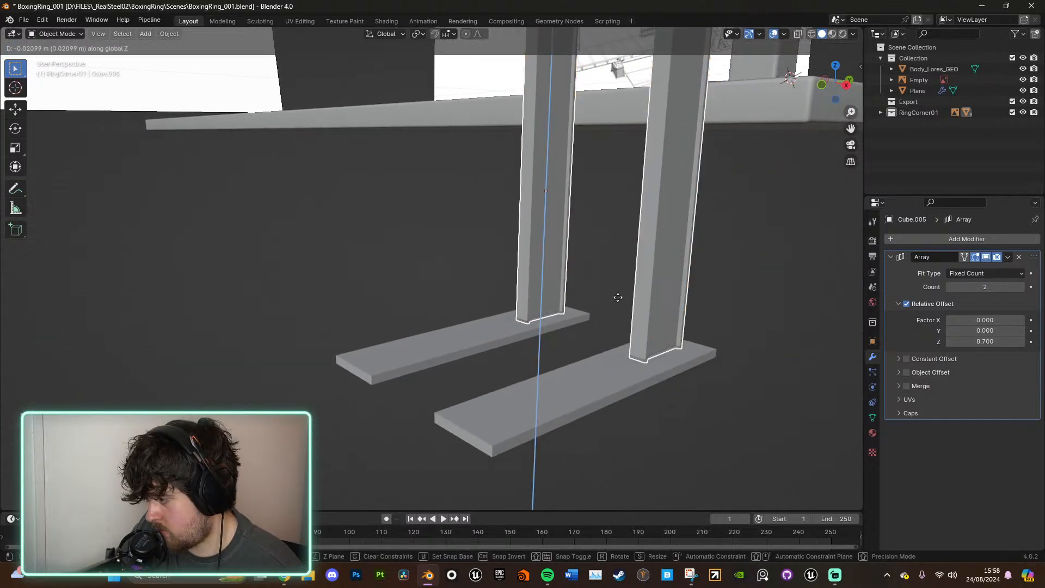
{"action": "left_click", "coordinate": [618, 296]}
Step: Scale the base plates up about 1.2 times on X and Y, keeping their thickness
{"action": "middle_click_drag", "start_coordinate": [618, 296], "coordinate": [665, 312]}
{"action": "scroll", "coordinate": [665, 311], "scroll_direction": "up", "scroll_amount": 5}
{"action": "left_click", "coordinate": [471, 306]}
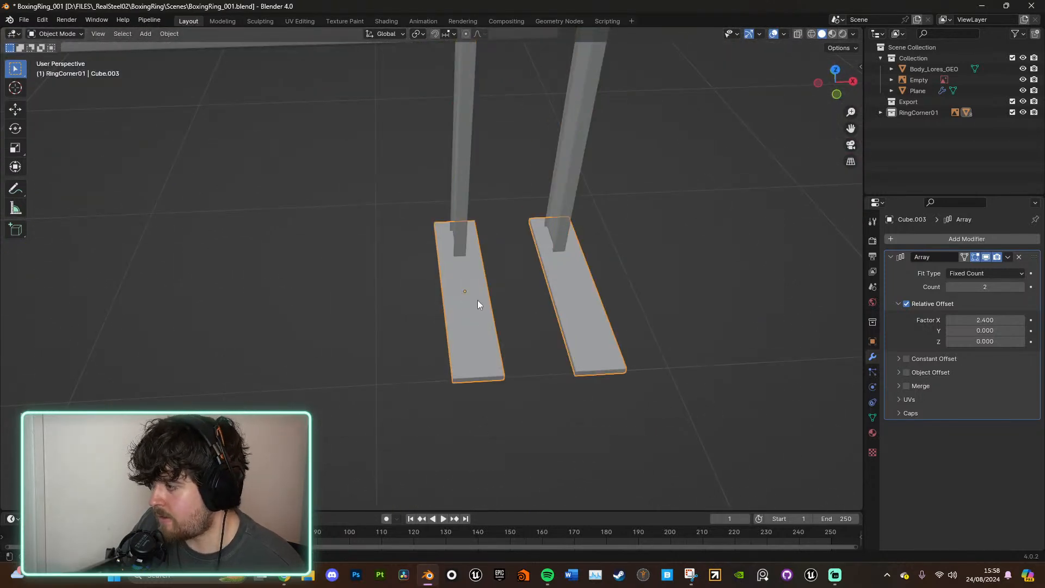
{"action": "key", "text": "s"}
{"action": "key", "text": "shift+z"}
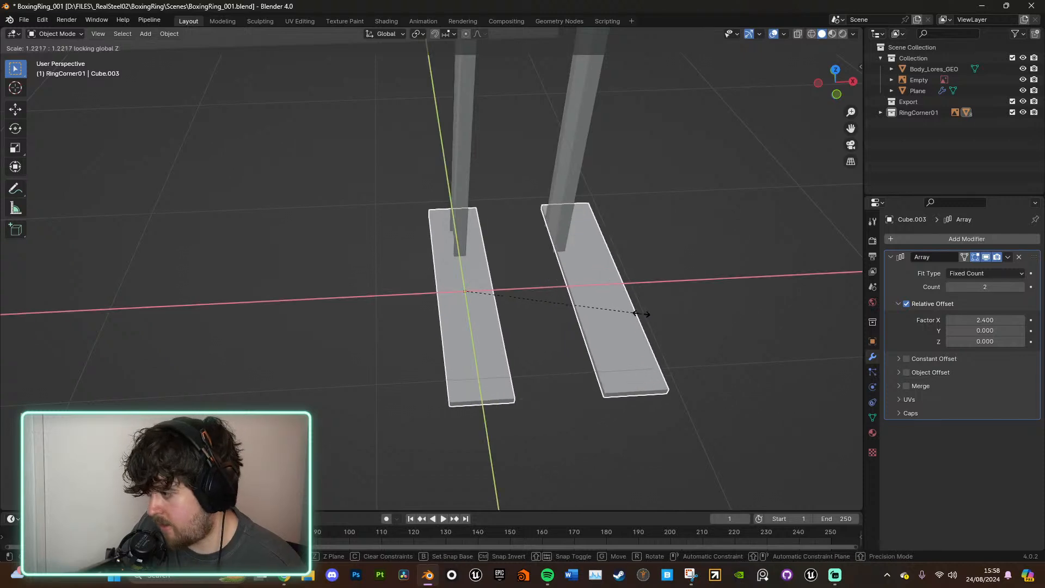
{"action": "left_click", "coordinate": [634, 312]}
Step: Move the enlarged base plates outward along Y, keeping the tower legs near their inner ends
{"action": "middle_click_drag", "start_coordinate": [635, 312], "coordinate": [606, 307]}
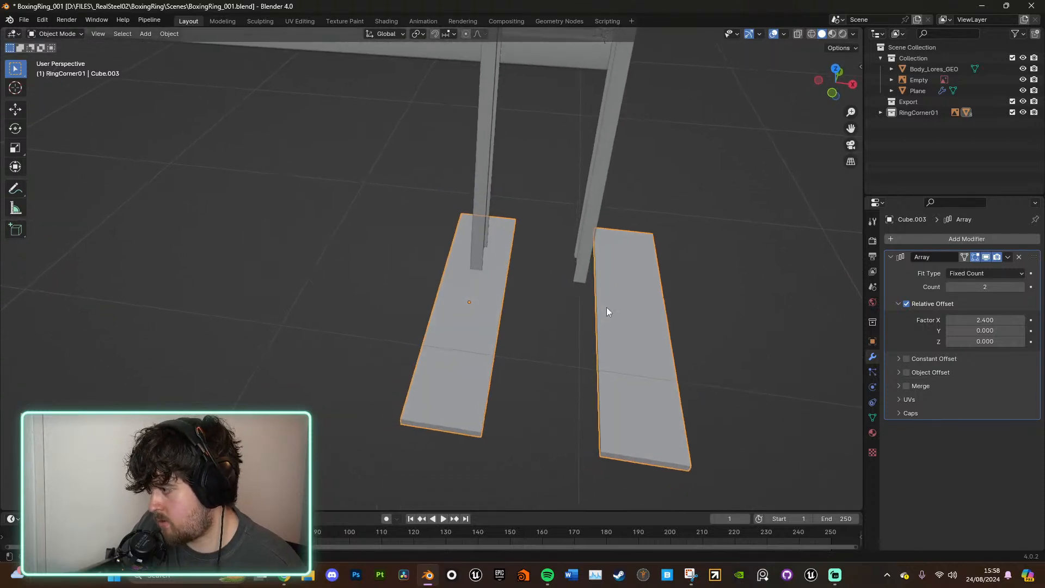
{"action": "key", "text": "g"}
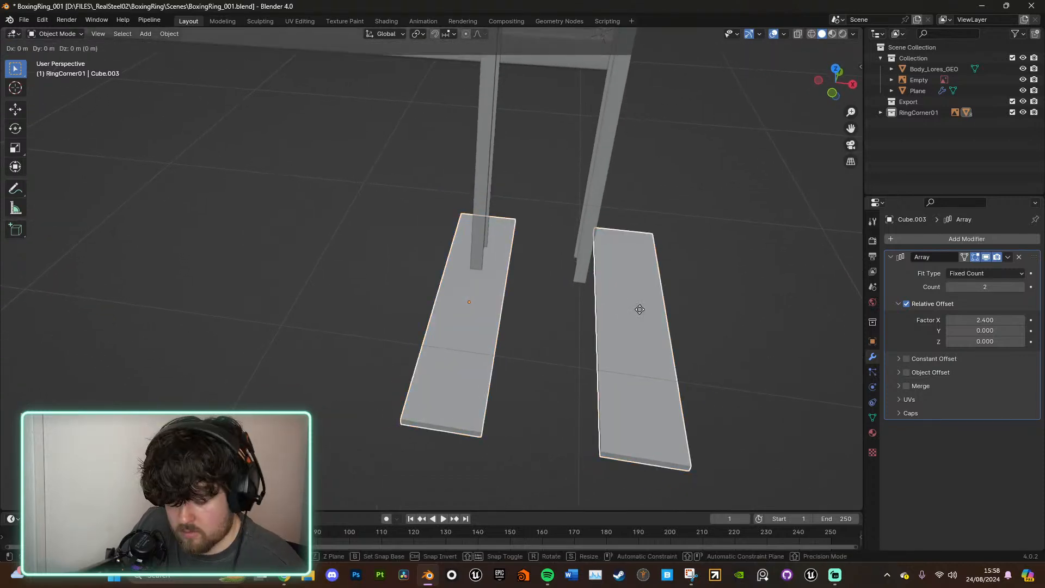
{"action": "key", "text": "y"}
{"action": "left_click", "coordinate": [627, 330]}
Step: Adjust the leg array's Z offset and set the base plate array's relative X offset to 1.8 so both pairs line up
{"action": "left_click", "coordinate": [586, 265]}
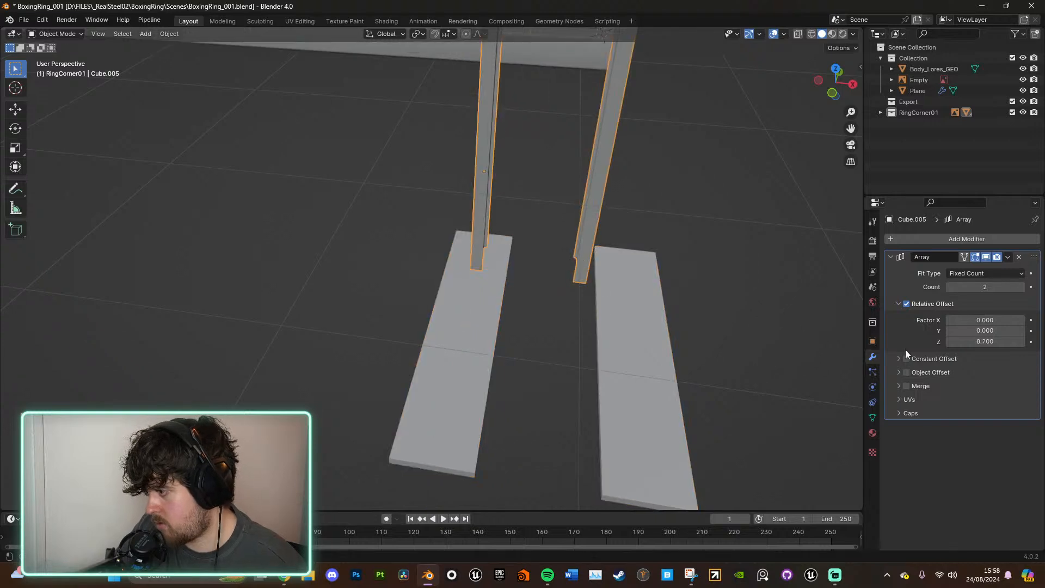
{"action": "left_click_drag", "start_coordinate": [988, 345], "coordinate": [955, 326]}
{"action": "left_click", "coordinate": [644, 358]}
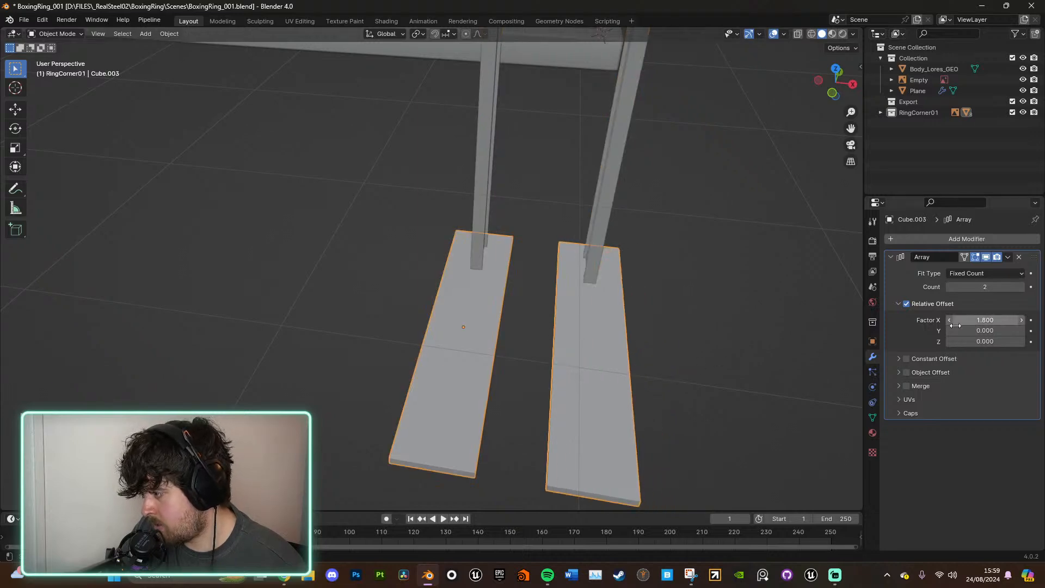
Step: Scale the base plates down along Y to shorten them
{"action": "scroll", "coordinate": [633, 327], "scroll_direction": "down", "scroll_amount": 5}
{"action": "left_click", "coordinate": [635, 327]}
{"action": "middle_click_drag", "start_coordinate": [635, 326], "coordinate": [557, 283]}
{"action": "scroll", "coordinate": [548, 315], "scroll_direction": "down", "scroll_amount": 6}
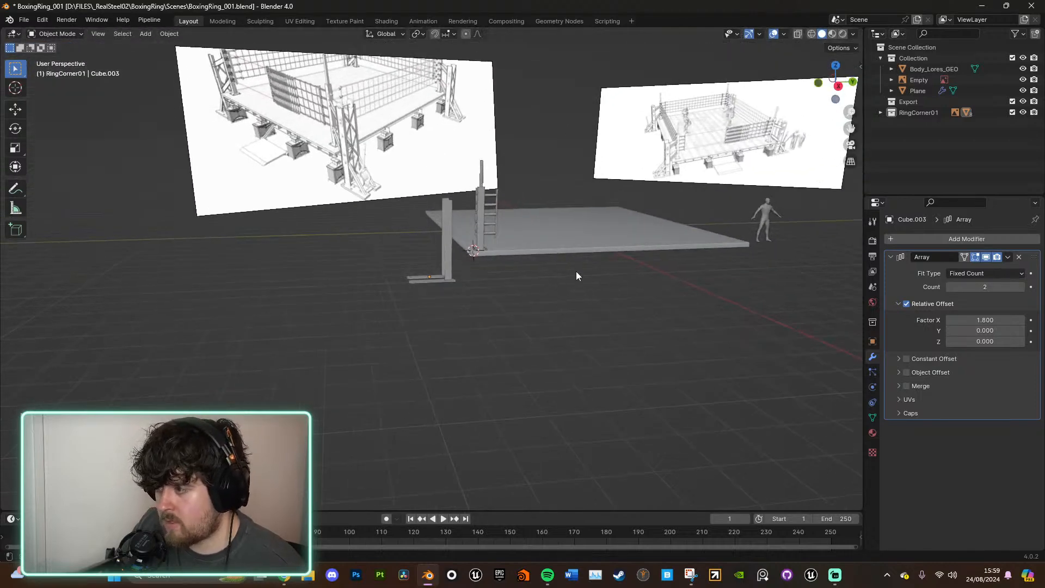
{"action": "scroll", "coordinate": [575, 276], "scroll_direction": "up", "scroll_amount": 5}
{"action": "scroll", "coordinate": [417, 356], "scroll_direction": "up", "scroll_amount": 3}
{"action": "left_click", "coordinate": [497, 333]}
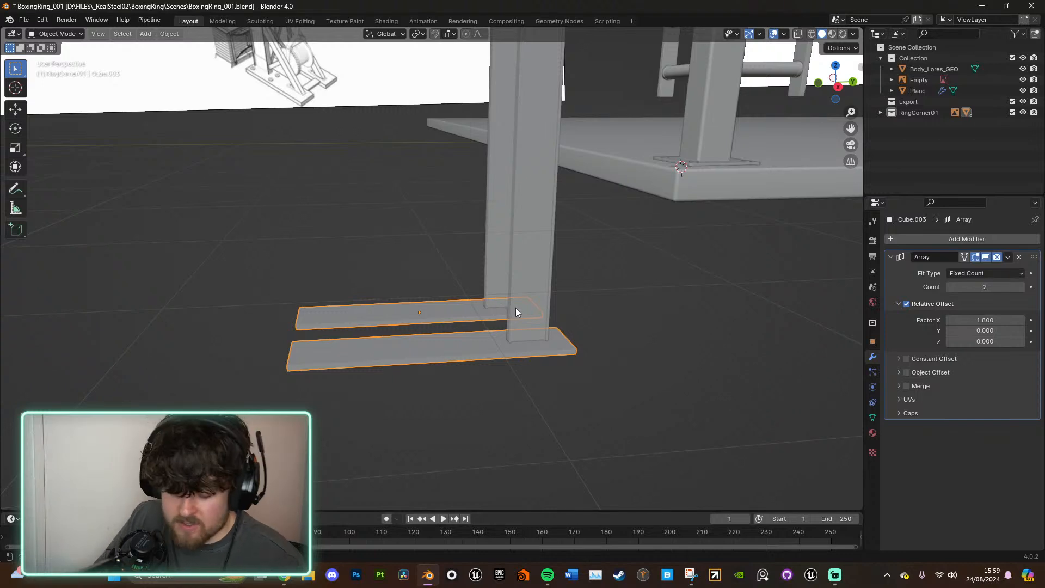
{"action": "key", "text": "s"}
{"action": "key", "text": "y"}
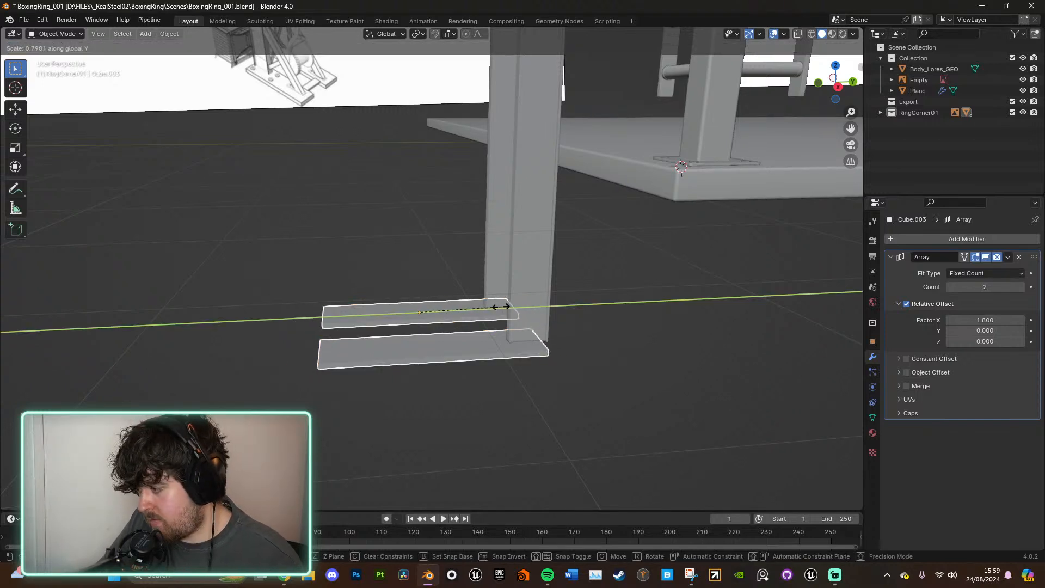
{"action": "left_click", "coordinate": [508, 306]}
Step: Move the shortened base plates about 0.05 m along Y so they extend slightly past the legs
{"action": "key", "text": "g"}
{"action": "key", "text": "y"}
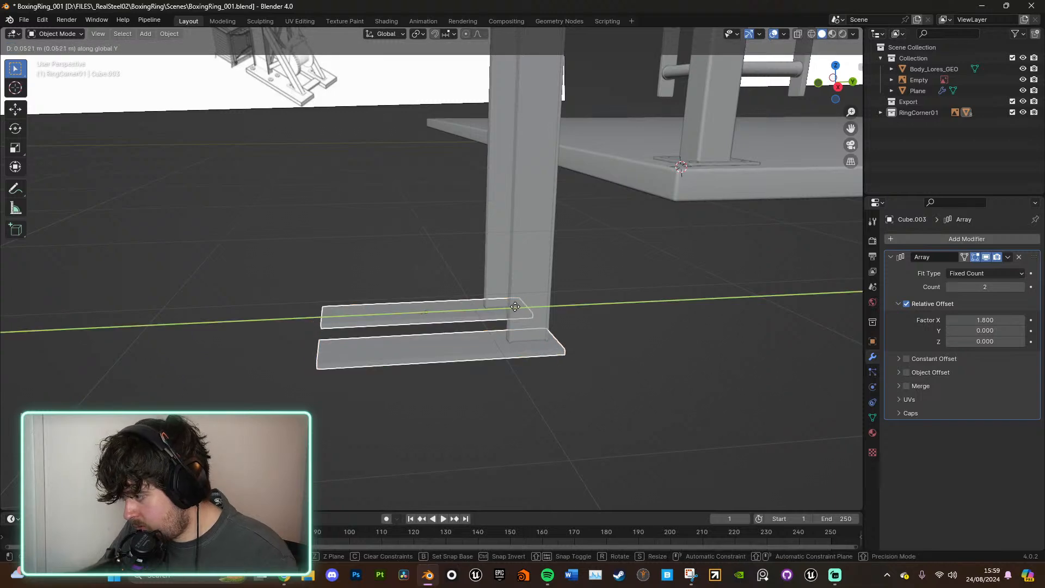
{"action": "left_click", "coordinate": [516, 307]}
Step: Thicken the base plates by scaling them about 1.6 times along Z
{"action": "middle_click_drag", "start_coordinate": [511, 308], "coordinate": [548, 292]}
{"action": "key", "text": "s"}
{"action": "key", "text": "z"}
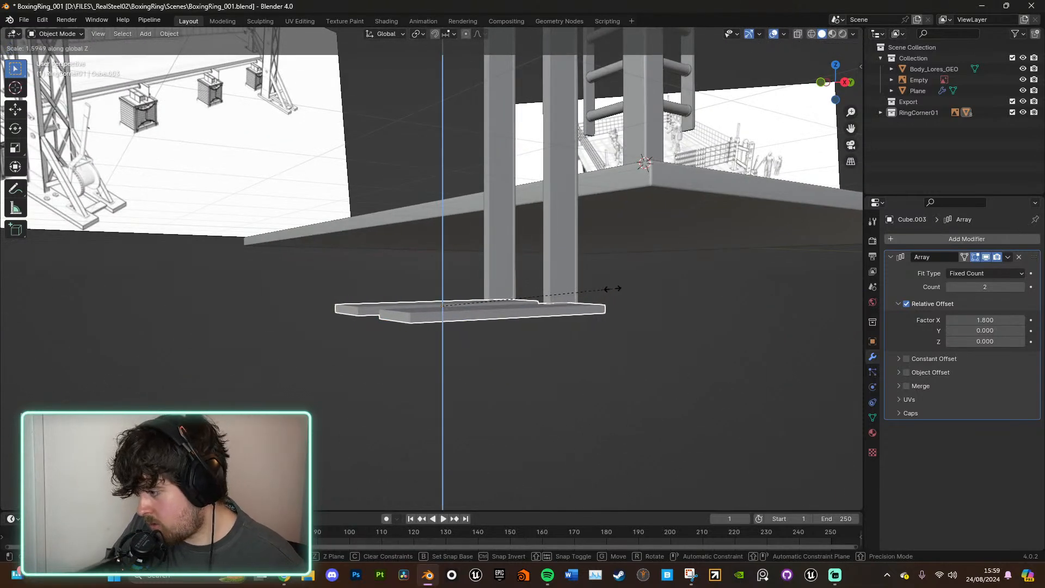
{"action": "left_click", "coordinate": [610, 289]}
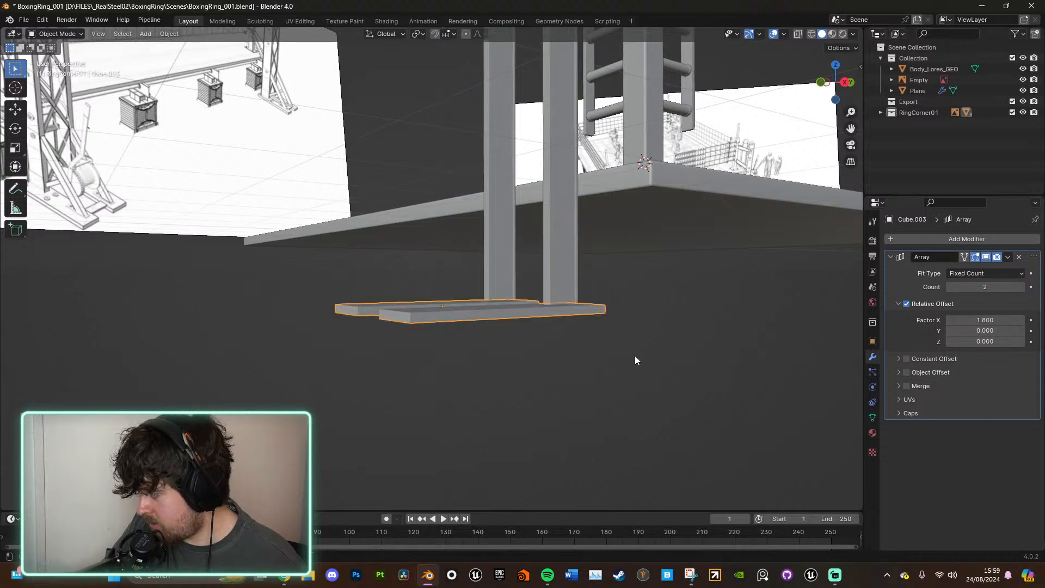
Step: Add a Bevel modifier to the base plates with an amount of 0.03 m and 6 segments
{"action": "scroll", "coordinate": [634, 355], "scroll_direction": "up", "scroll_amount": 4}
{"action": "left_click", "coordinate": [954, 239]}
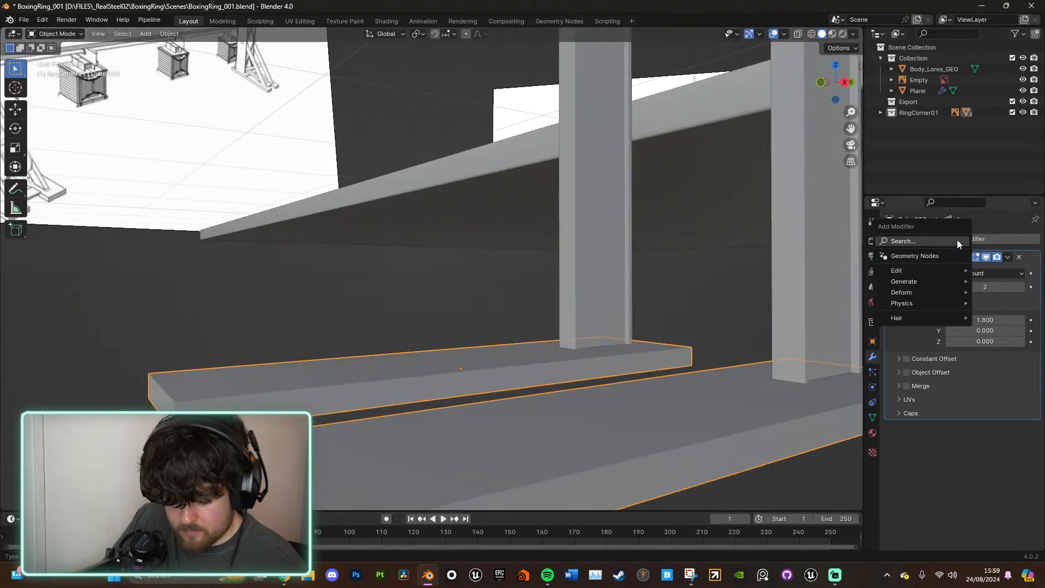
{"action": "type", "text": "b"}
{"action": "left_click", "coordinate": [832, 259]}
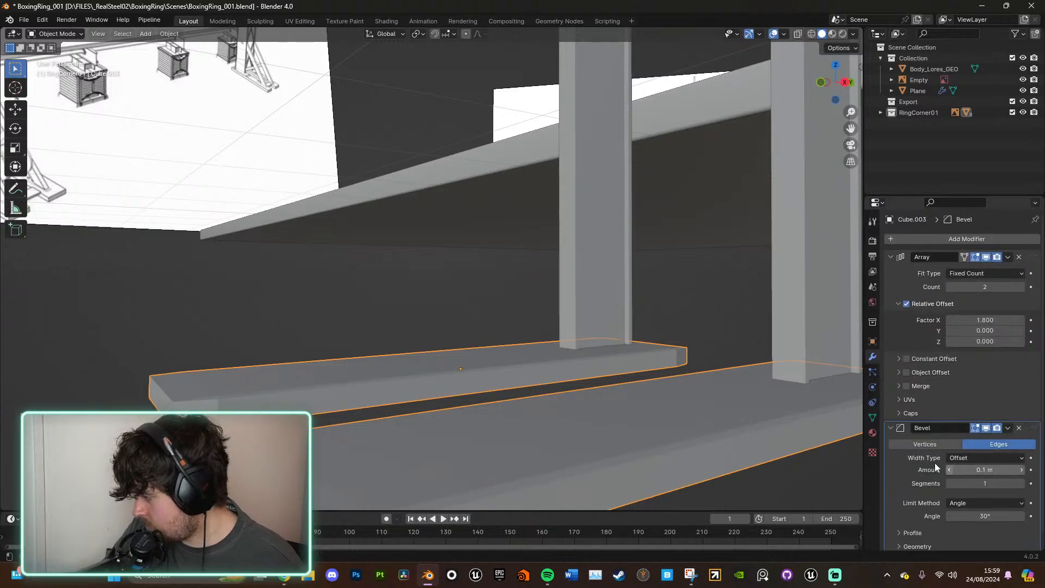
{"action": "middle_click_drag", "start_coordinate": [597, 406], "coordinate": [639, 407]}
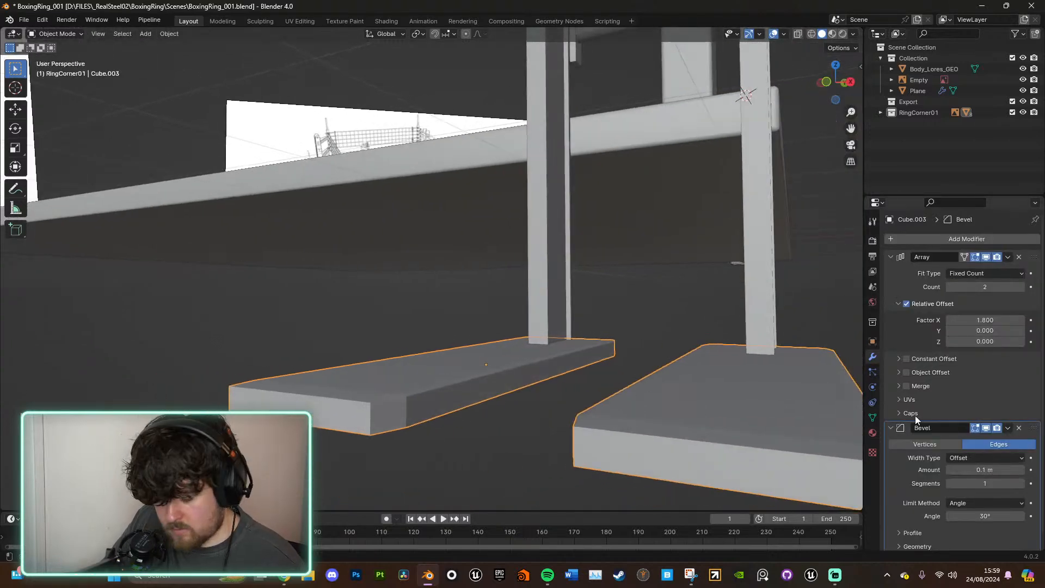
{"action": "left_click_drag", "start_coordinate": [982, 471], "coordinate": [1000, 483]}
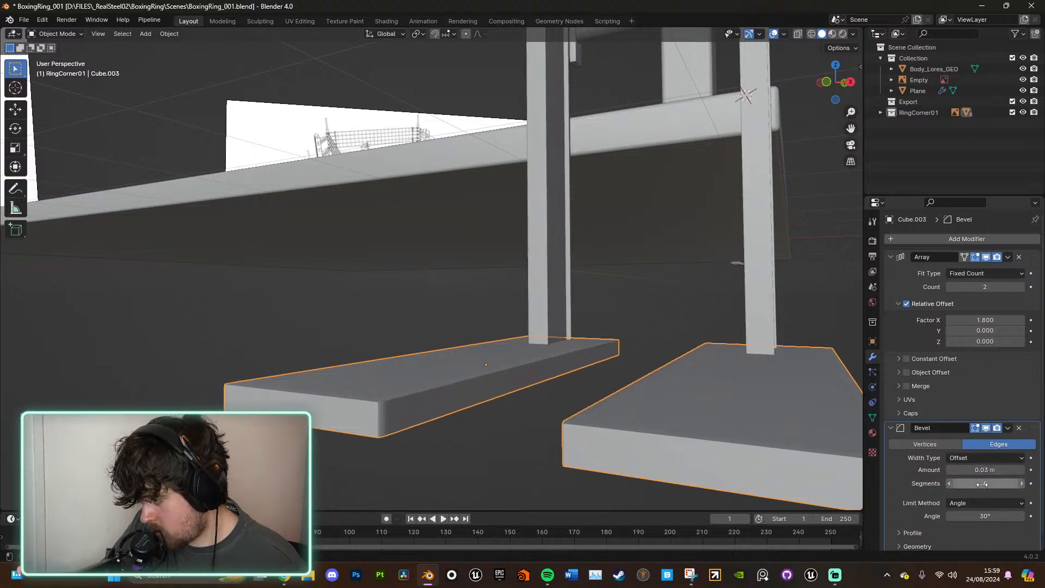
Step: Add a 2 m cube at the 3D cursor by the platform corner
{"action": "middle_click_drag", "start_coordinate": [620, 406], "coordinate": [671, 455]}
{"action": "middle_click_drag", "start_coordinate": [640, 399], "coordinate": [396, 320]}
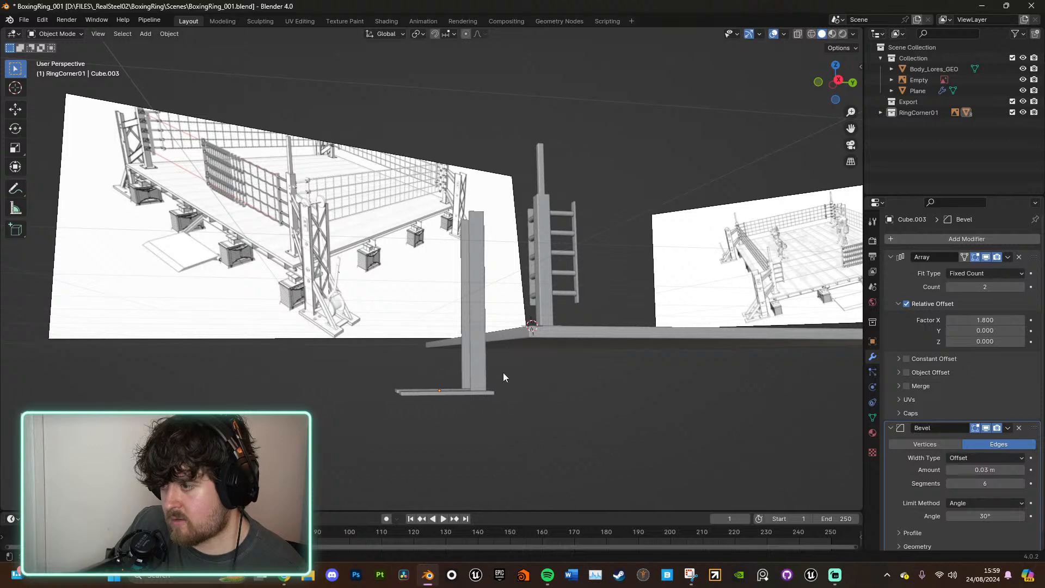
{"action": "middle_click_drag", "start_coordinate": [501, 373], "coordinate": [669, 323]}
{"action": "scroll", "coordinate": [647, 337], "scroll_direction": "down", "scroll_amount": 5}
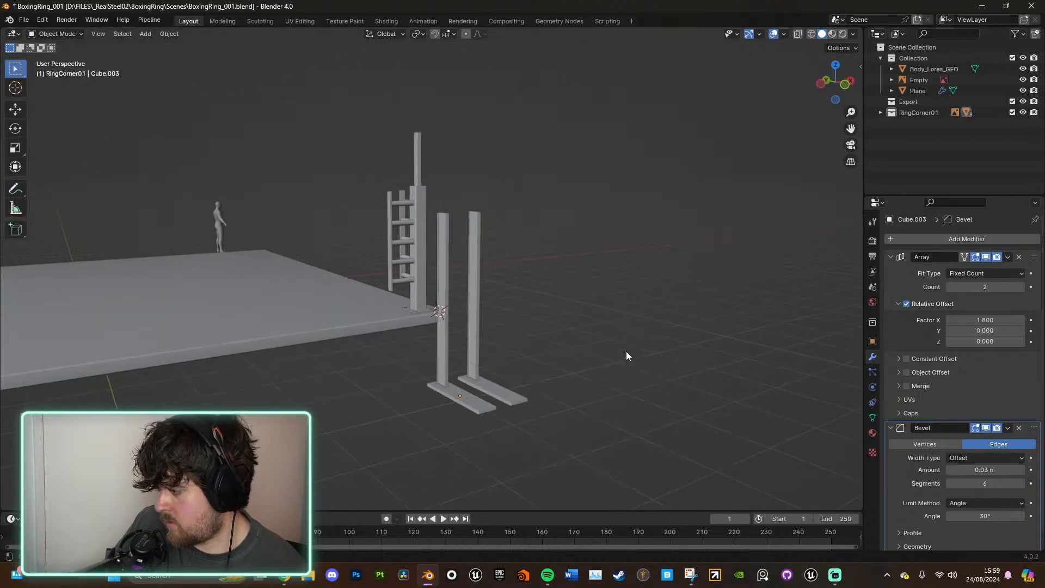
{"action": "middle_click_drag", "start_coordinate": [625, 354], "coordinate": [586, 397]}
{"action": "key", "text": "shift+a"}
{"action": "mouse_move", "coordinate": [575, 338]}
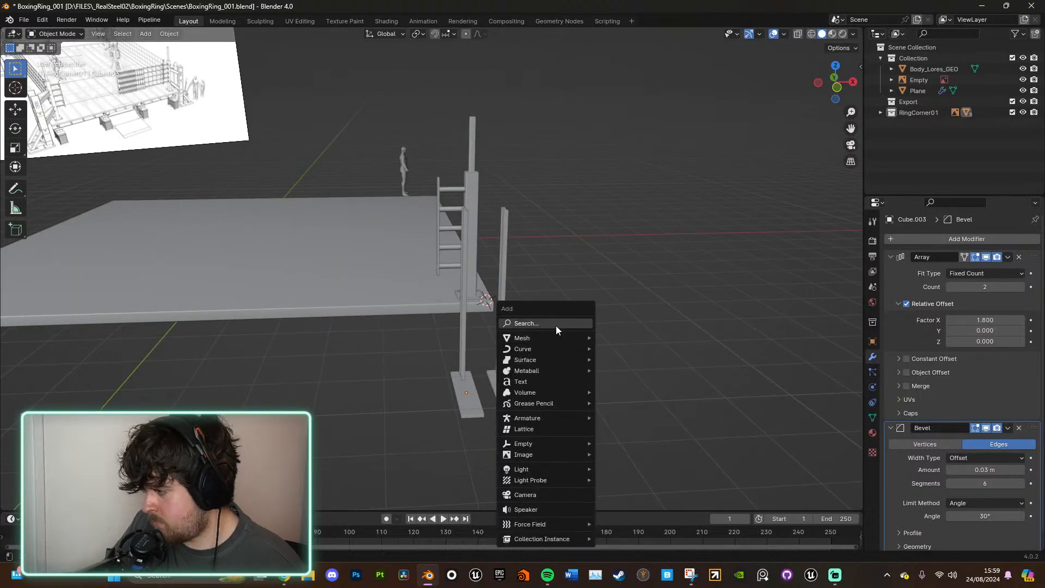
{"action": "left_click", "coordinate": [619, 349]}
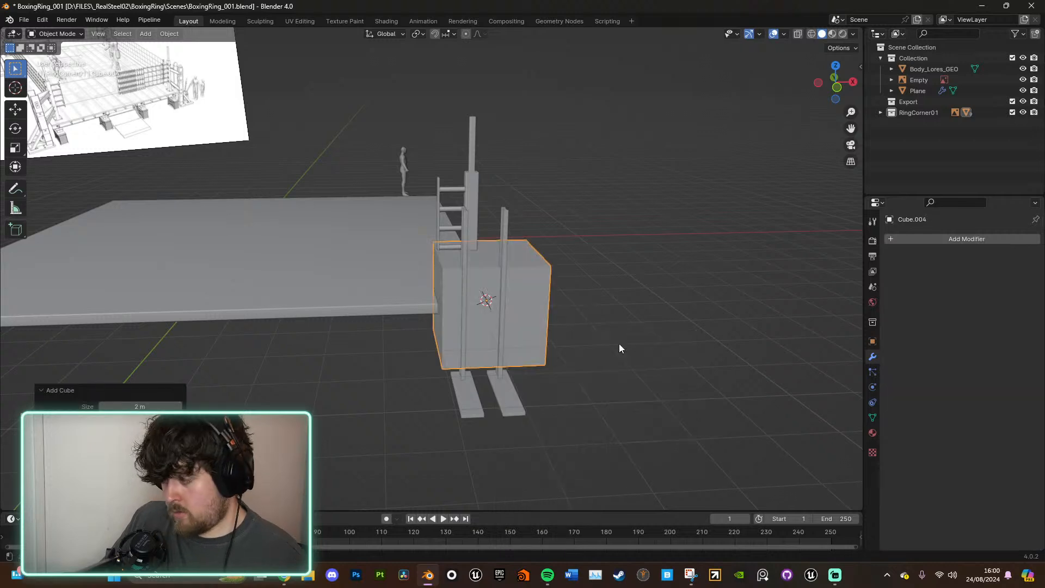
Step: Scale the new cube down uniformly to a small block and raise it between the two tower legs in front view
{"action": "left_click", "coordinate": [836, 87]}
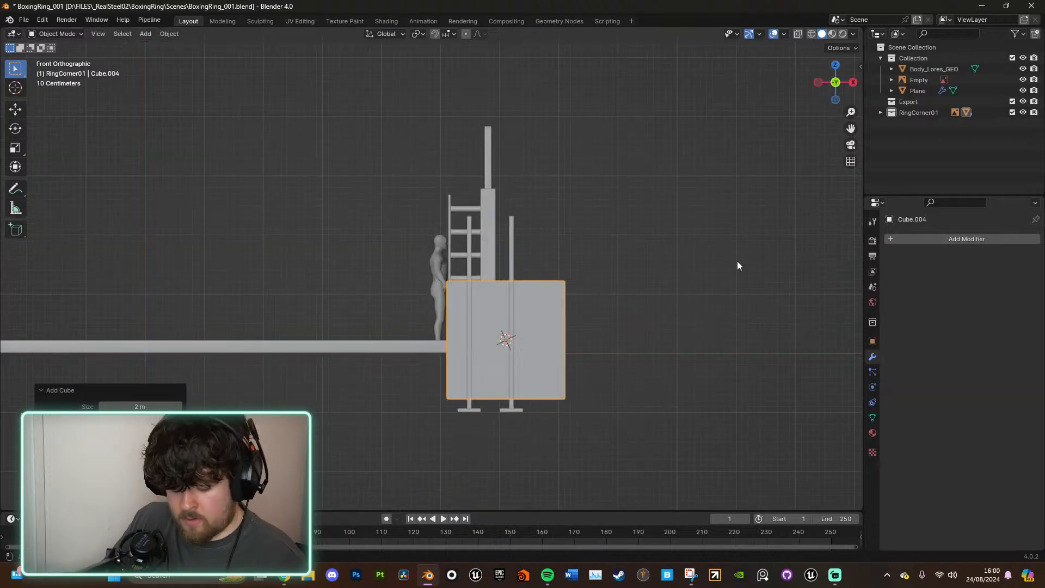
{"action": "key", "text": "s"}
{"action": "left_click", "coordinate": [562, 339]}
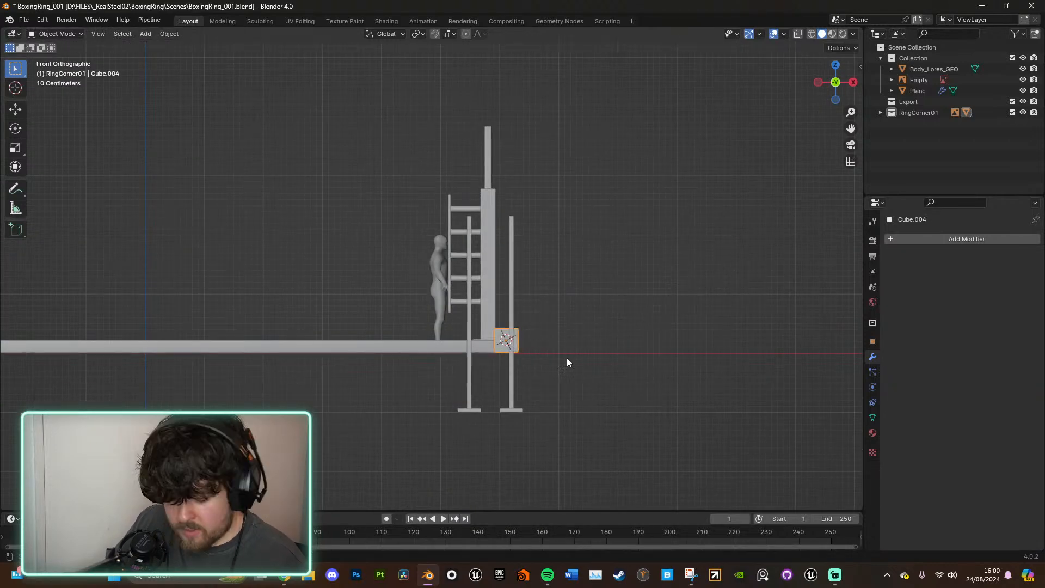
{"action": "key", "text": "g"}
{"action": "left_click", "coordinate": [547, 279]}
Step: Scale the block to about 0.33 along Y to make it thinner in side view
{"action": "left_click", "coordinate": [852, 82]}
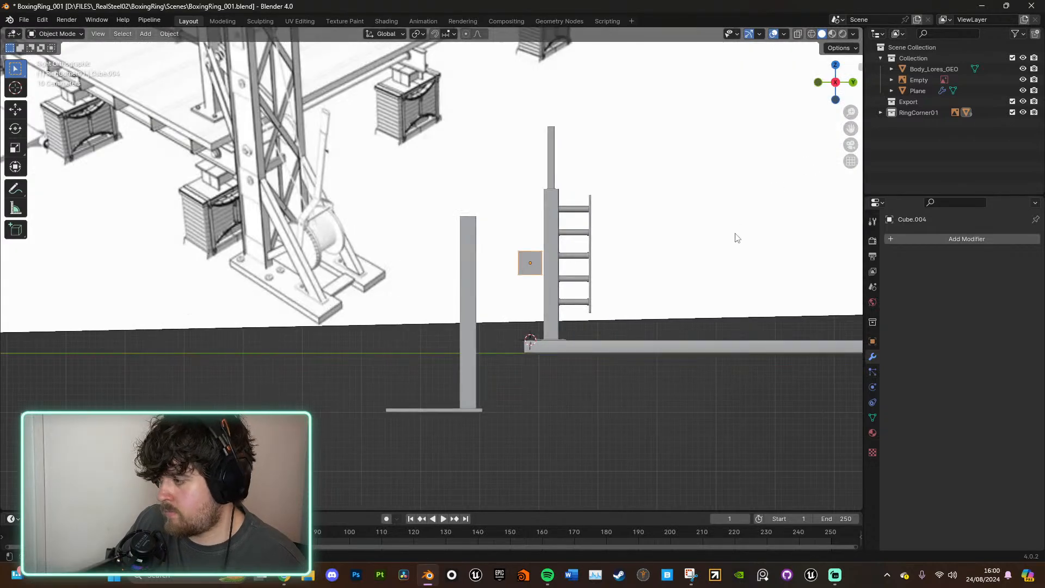
{"action": "key", "text": "s"}
{"action": "key", "text": "y"}
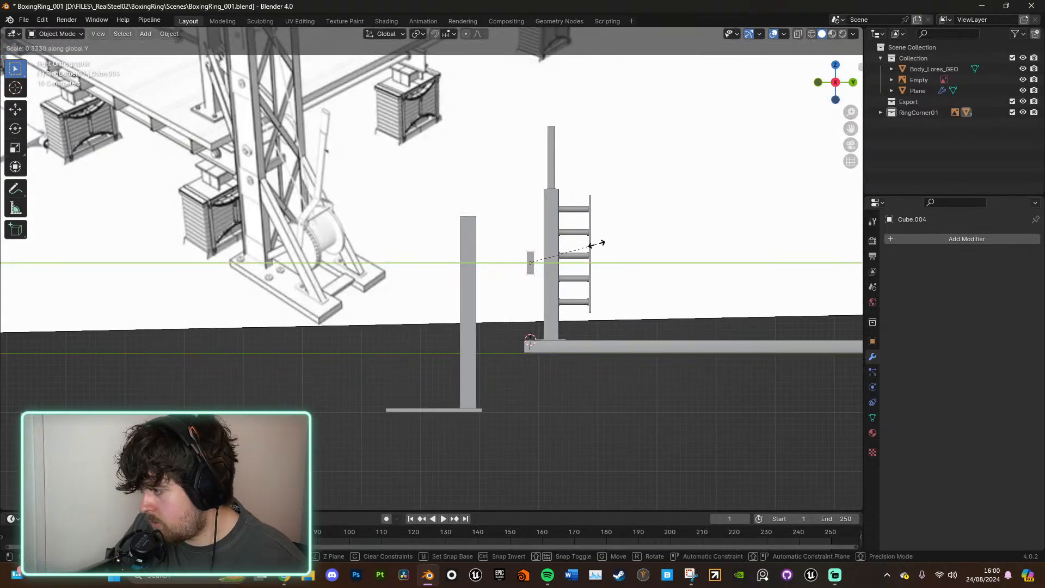
{"action": "left_click", "coordinate": [602, 243]}
Step: Centre the block between the two tower legs in front view and flatten it to about half its height along Z
{"action": "left_click", "coordinate": [818, 83]}
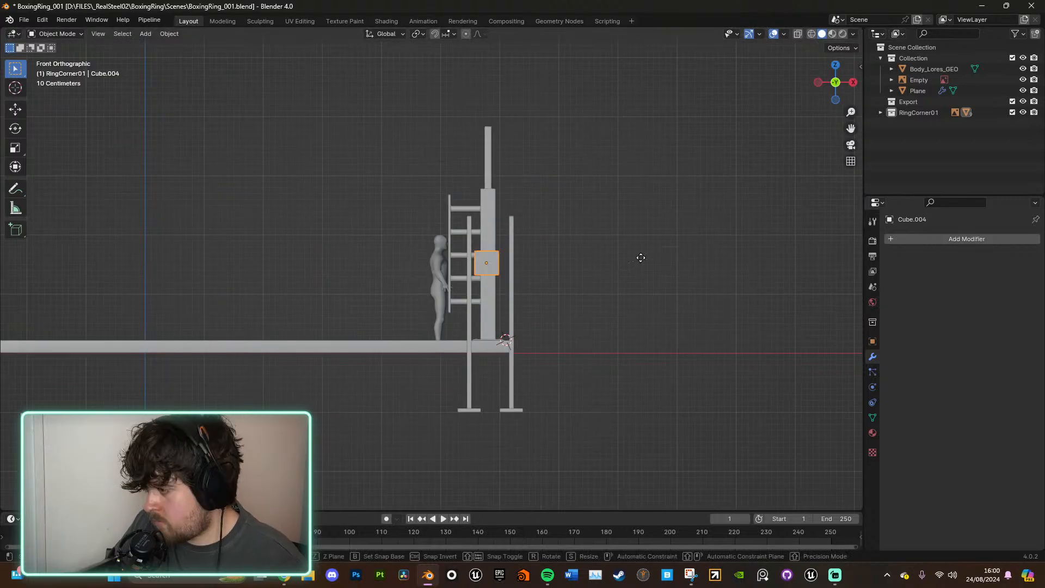
{"action": "key", "text": "g"}
{"action": "left_click", "coordinate": [647, 247]}
{"action": "key", "text": "s"}
{"action": "key", "text": "z"}
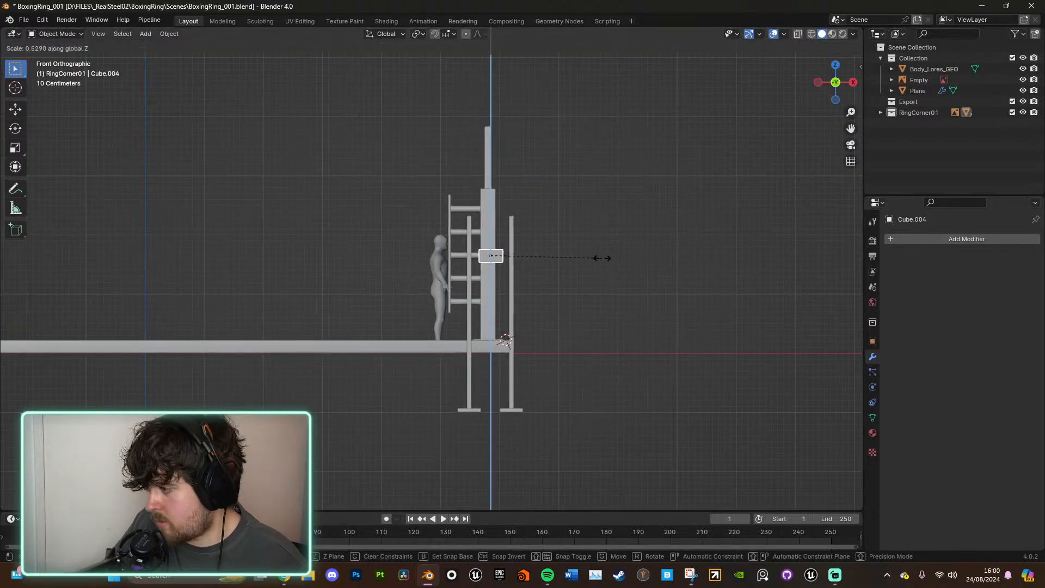
{"action": "left_click", "coordinate": [599, 256]}
Step: Tilt the block in front view so it slopes up towards the outer leg, and narrow it along its local Z
{"action": "key", "text": "r"}
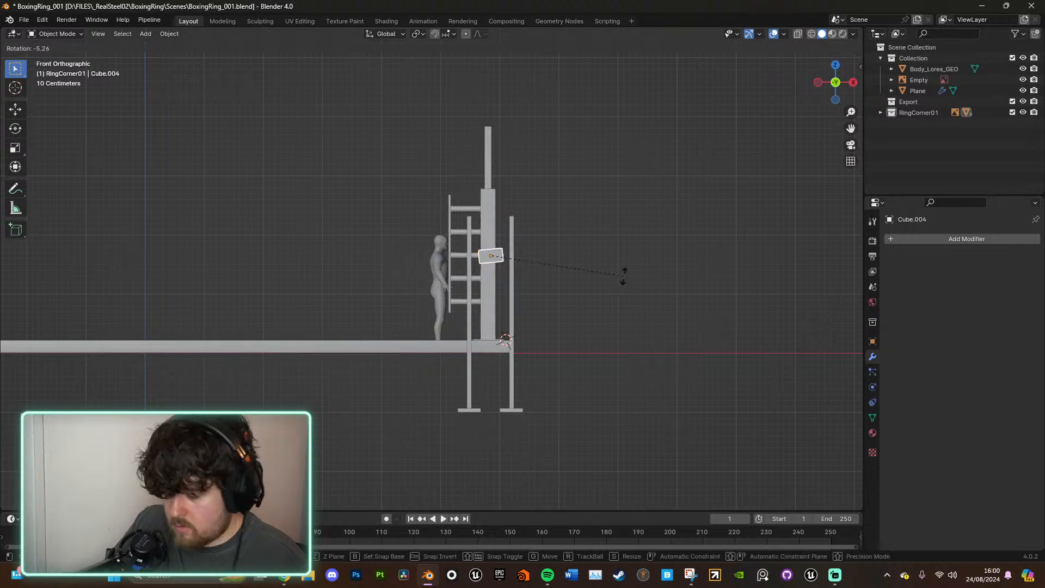
{"action": "left_click", "coordinate": [632, 226]}
{"action": "key", "text": "s"}
{"action": "key", "text": "z"}
{"action": "key", "text": "z"}
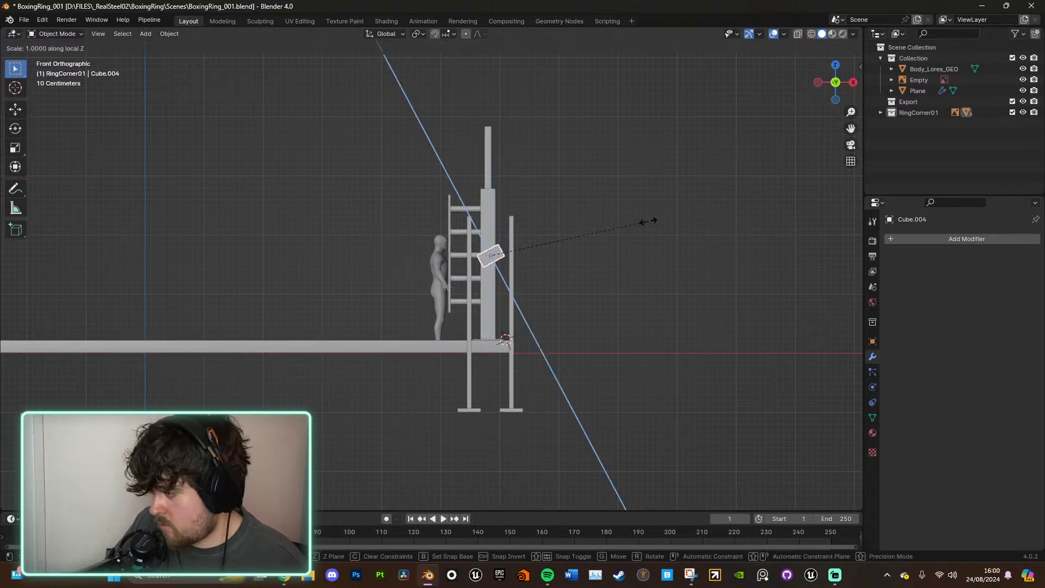
{"action": "left_click", "coordinate": [586, 227]}
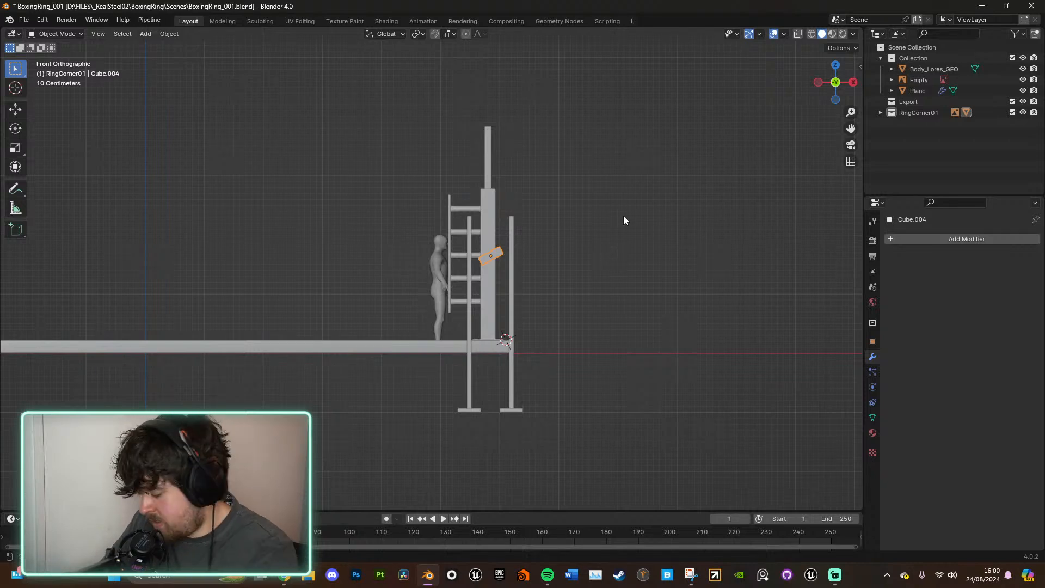
Step: Narrow the tilted block further along its local Z into a slim diagonal bar
{"action": "key", "text": "KP_Decimal"}
{"action": "scroll", "coordinate": [622, 215], "scroll_direction": "down", "scroll_amount": 5}
{"action": "key", "text": "s"}
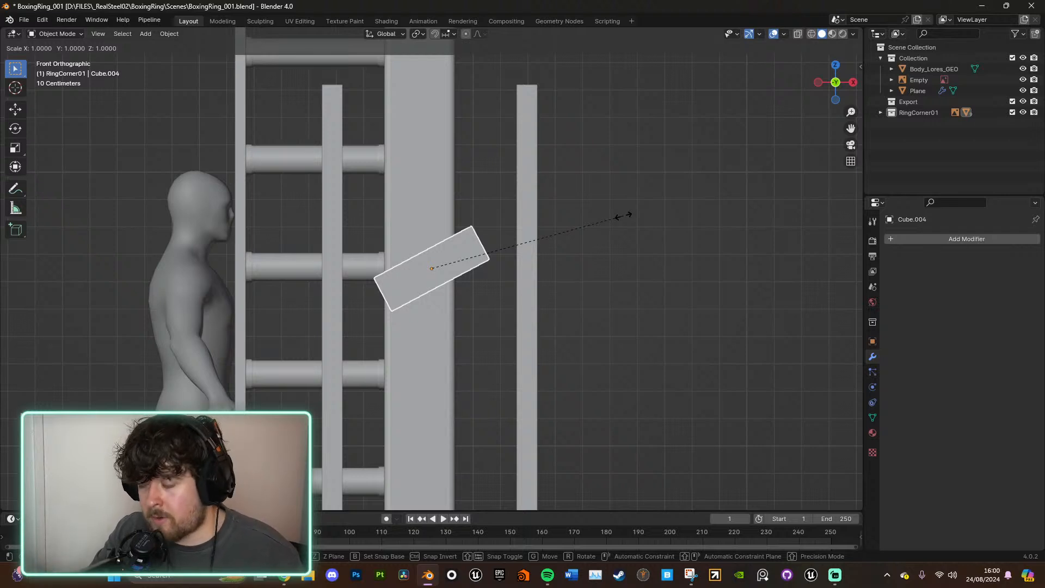
{"action": "key", "text": "z"}
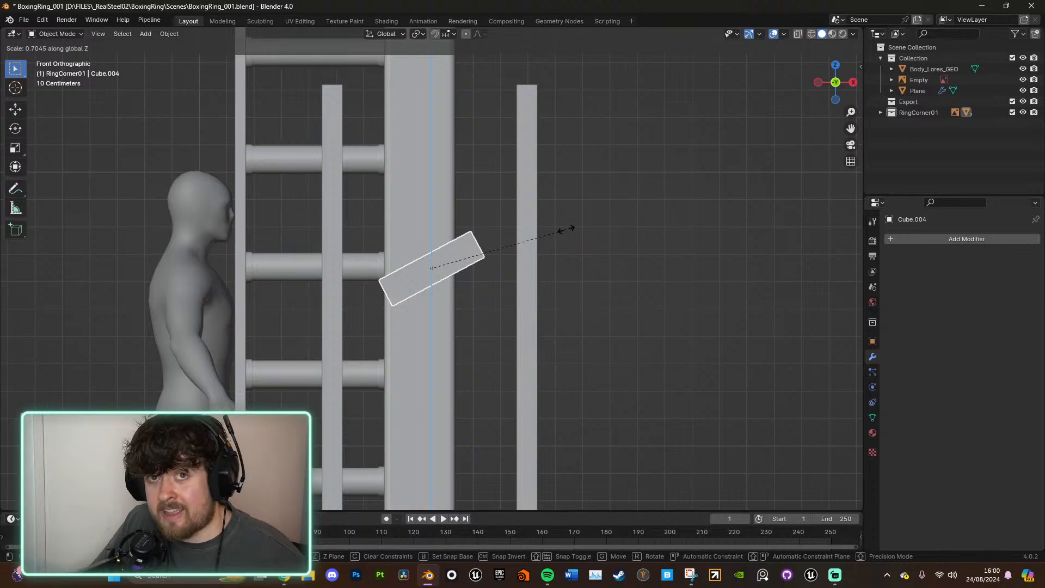
{"action": "key", "text": "z"}
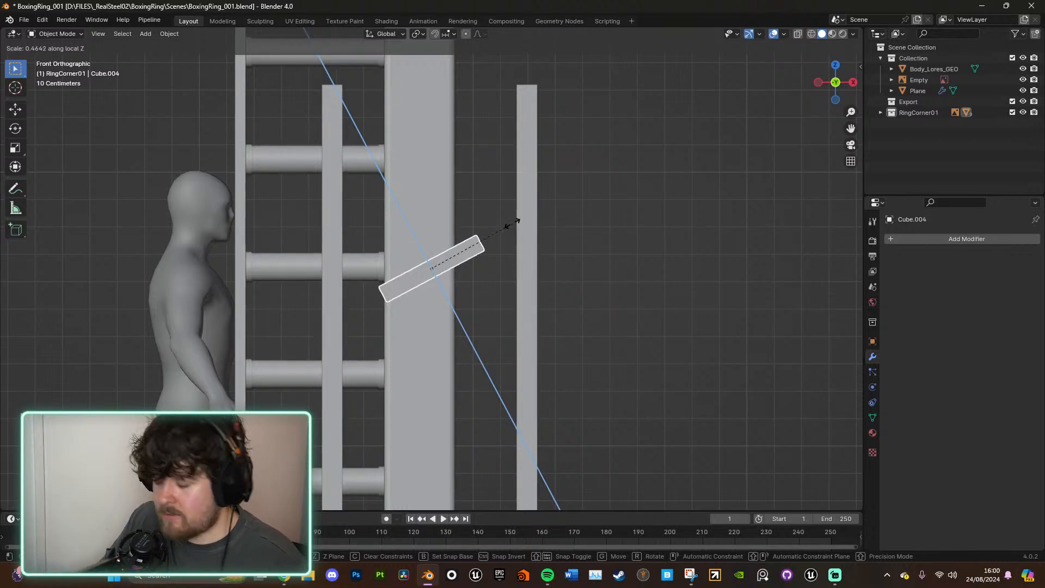
{"action": "left_click", "coordinate": [544, 229]}
Step: Scale the diagonal bar down along global Y to make it a thin strip
{"action": "middle_click_drag", "start_coordinate": [547, 232], "coordinate": [579, 298]}
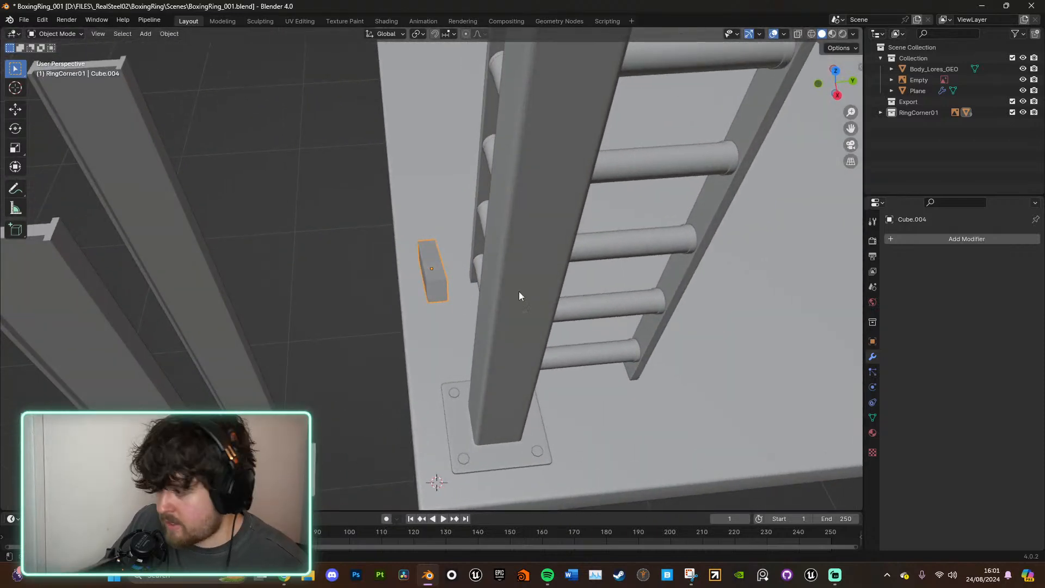
{"action": "key", "text": "s"}
{"action": "key", "text": "y"}
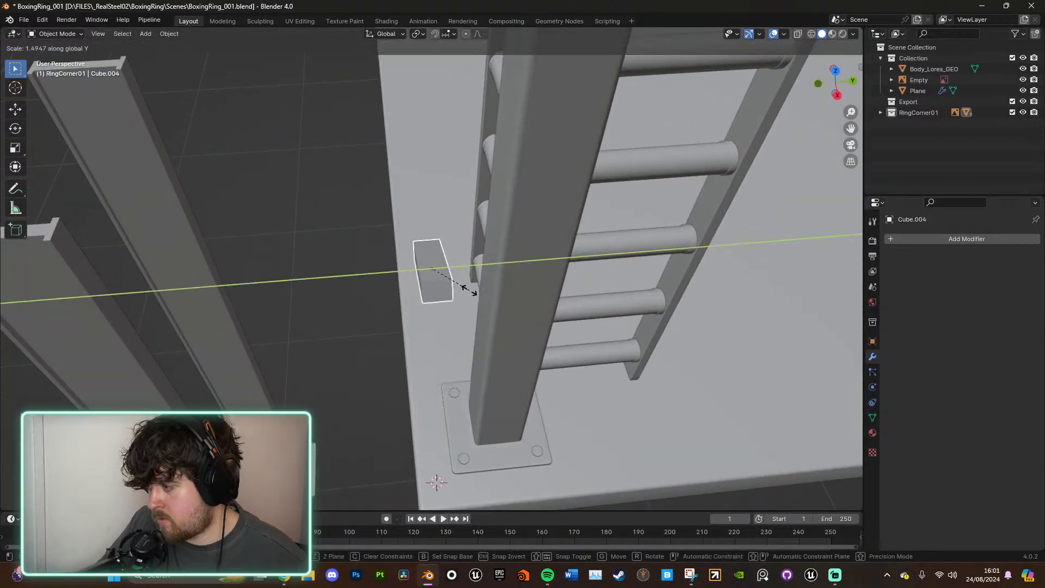
{"action": "left_click", "coordinate": [425, 268]}
Step: Move the strip along Y from the platform corner to between the two tower legs' base plates
{"action": "middle_click_drag", "start_coordinate": [426, 269], "coordinate": [821, 173]}
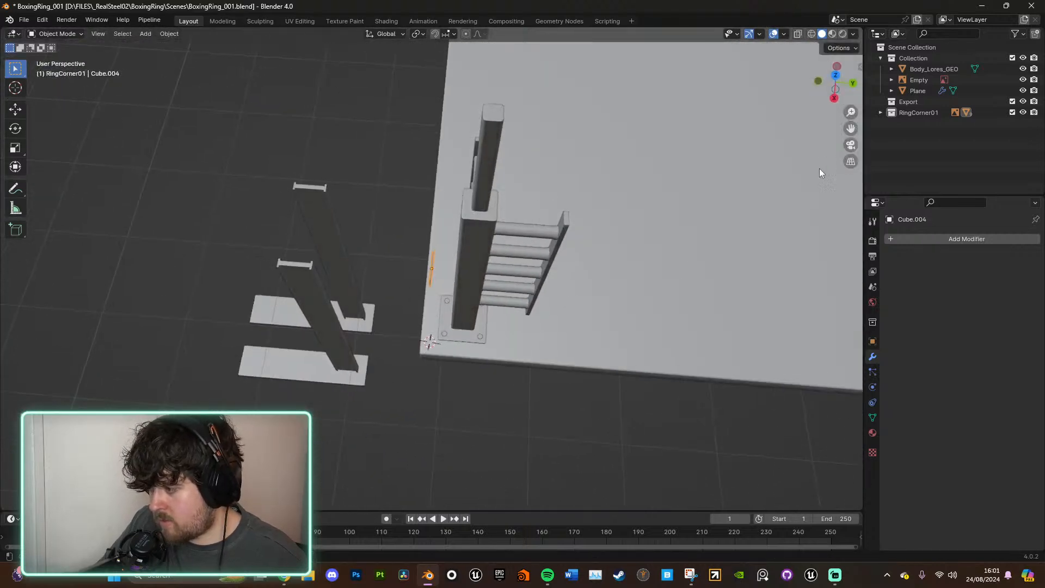
{"action": "left_click", "coordinate": [835, 75]}
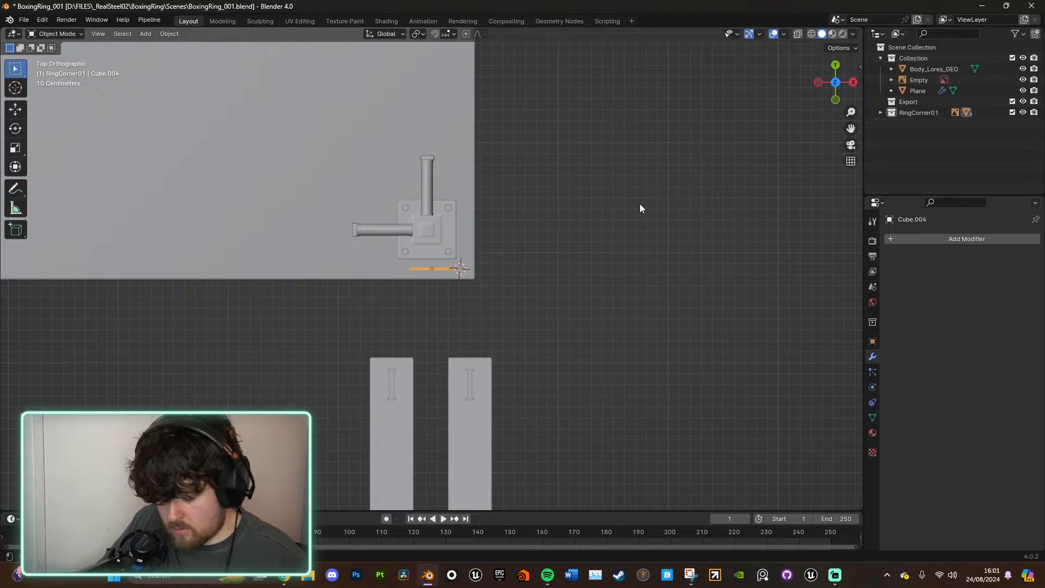
{"action": "key", "text": "g"}
{"action": "key", "text": "y"}
{"action": "left_click", "coordinate": [601, 345]}
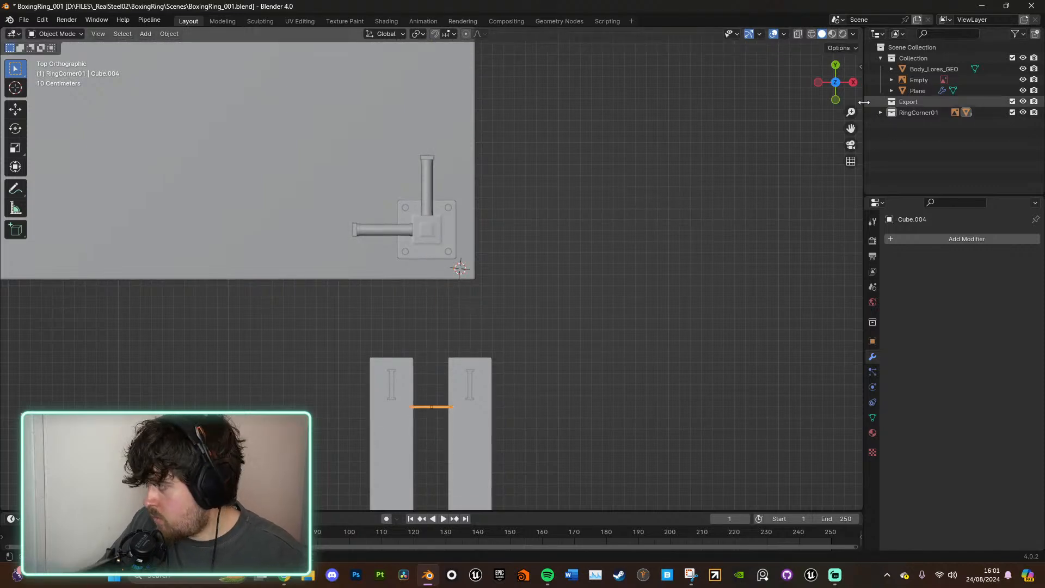
Step: Shift the strip about 0.1 m along Y in top view to line up near the legs' outer flanges
{"action": "left_click", "coordinate": [837, 101]}
{"action": "middle_click_drag", "start_coordinate": [686, 272], "coordinate": [572, 276]}
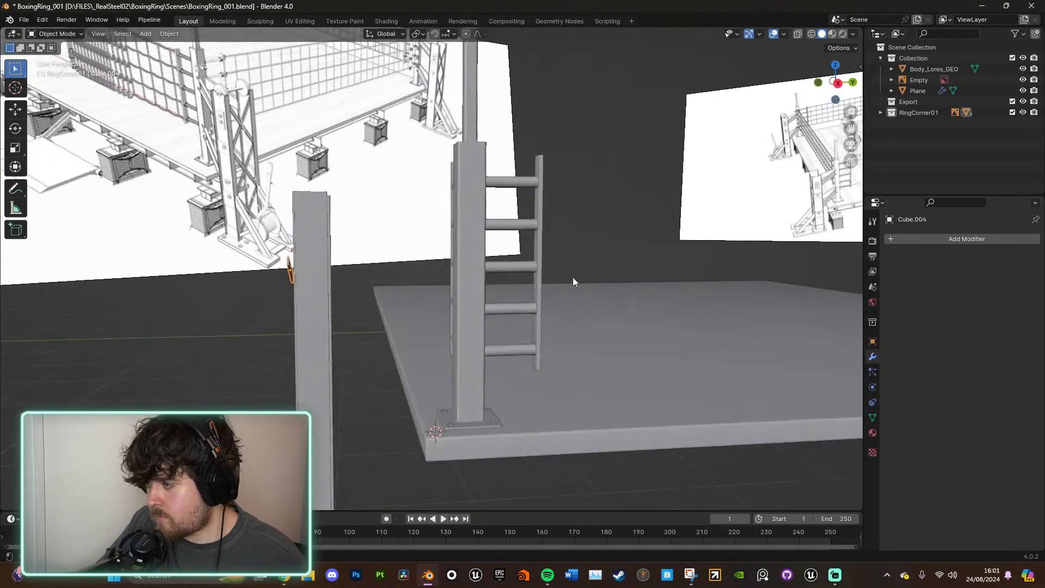
{"action": "middle_click_drag", "start_coordinate": [436, 329], "coordinate": [479, 378]}
{"action": "left_click", "coordinate": [836, 71]}
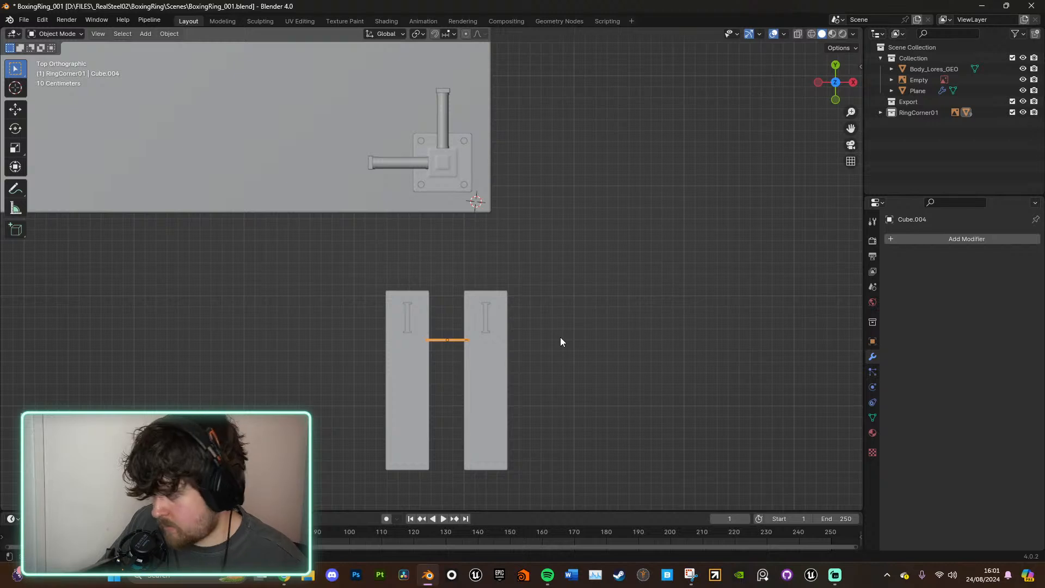
{"action": "key", "text": "g"}
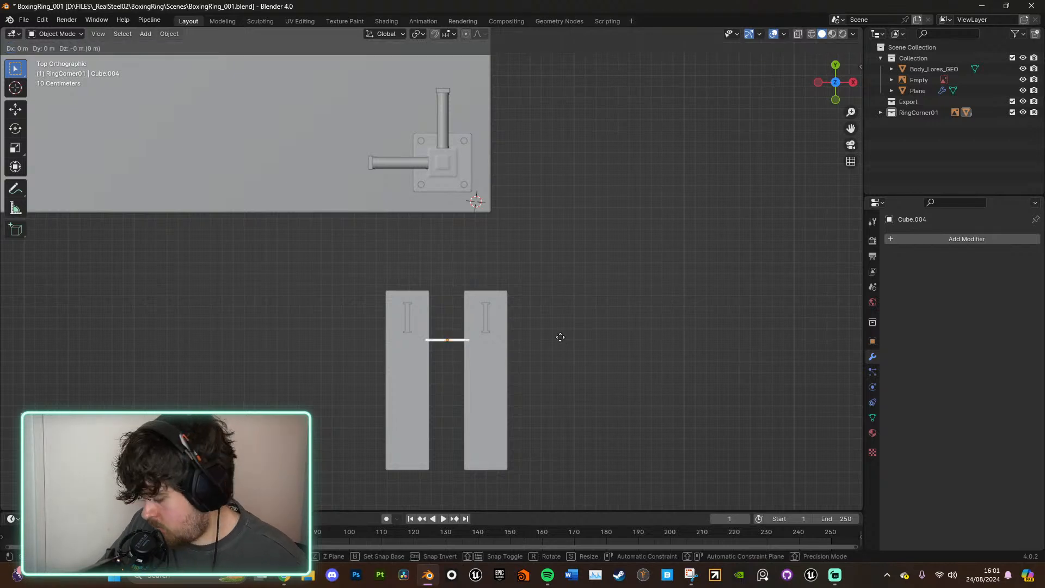
{"action": "key", "text": "Escape"}
{"action": "key", "text": "KP_Decimal"}
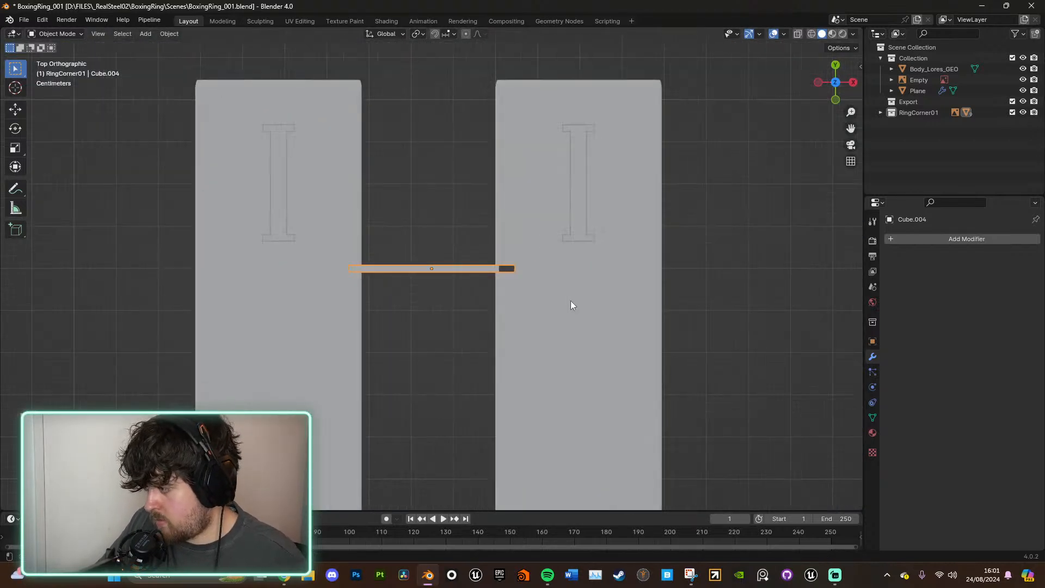
{"action": "key", "text": "g"}
{"action": "key", "text": "y"}
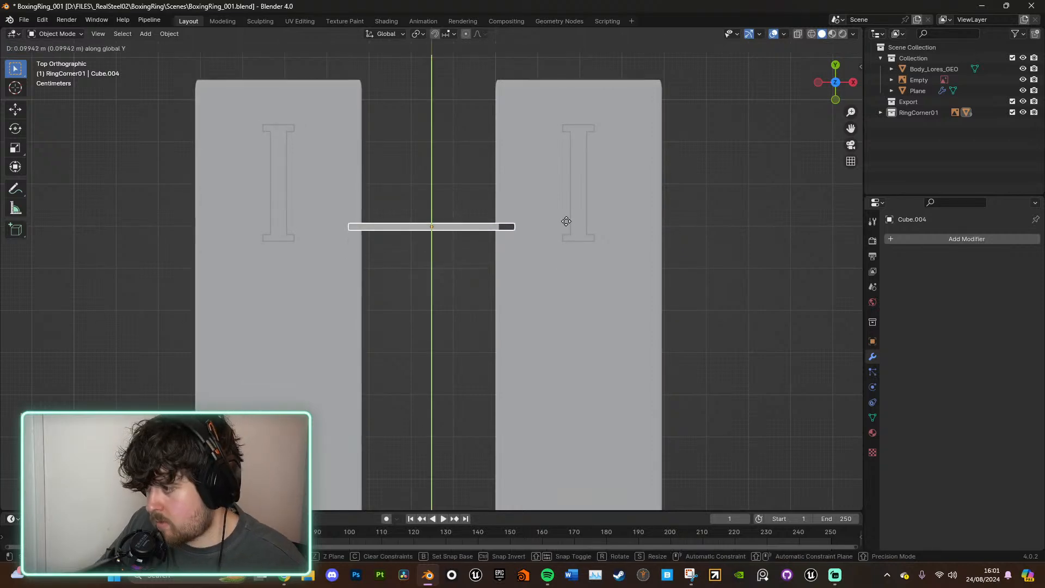
{"action": "left_click", "coordinate": [567, 227]}
Step: Lengthen the diagonal strip about 1.8 times along its local X to reach both tower legs
{"action": "middle_click_drag", "start_coordinate": [569, 233], "coordinate": [581, 184]}
{"action": "key", "text": "s"}
{"action": "key", "text": "x"}
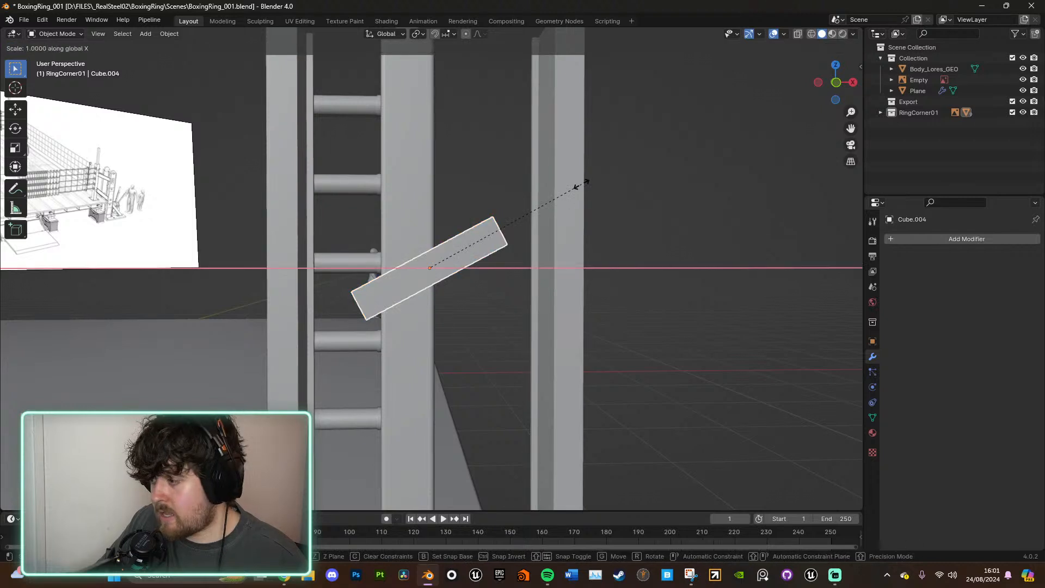
{"action": "key", "text": "x"}
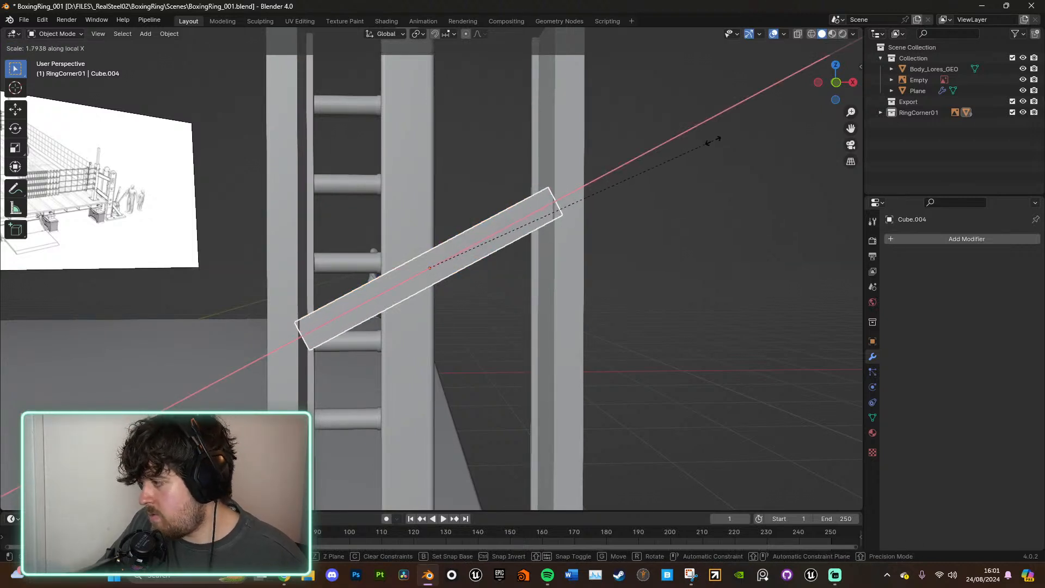
{"action": "left_click", "coordinate": [737, 187]}
Step: Nudge the diagonal brace slightly along Y towards the outer face of the leg flanges
{"action": "middle_click_drag", "start_coordinate": [736, 187], "coordinate": [605, 295]}
{"action": "middle_click_drag", "start_coordinate": [593, 224], "coordinate": [663, 223]}
{"action": "key", "text": "g"}
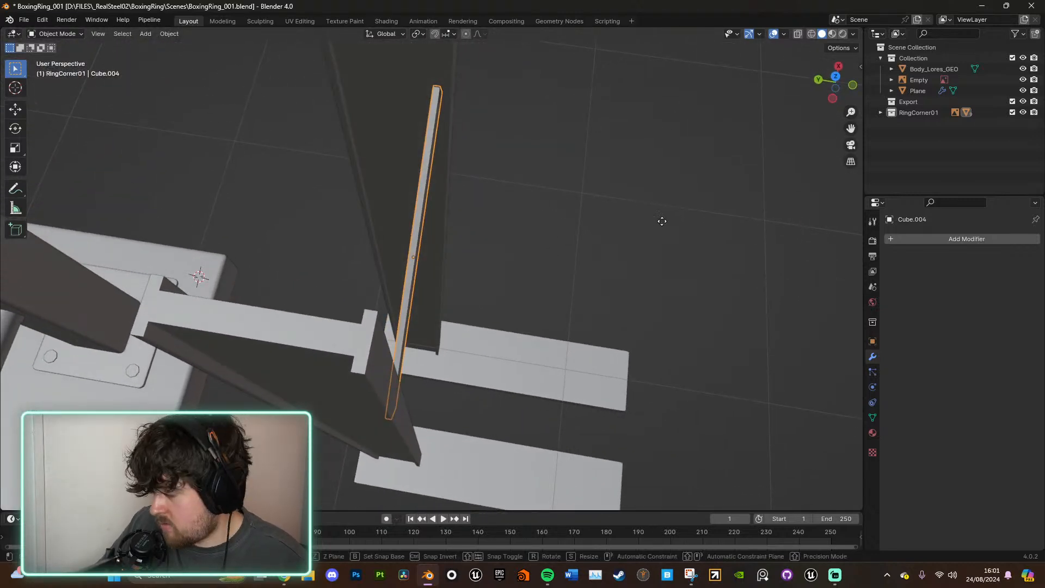
{"action": "key", "text": "y"}
{"action": "left_click", "coordinate": [668, 220]}
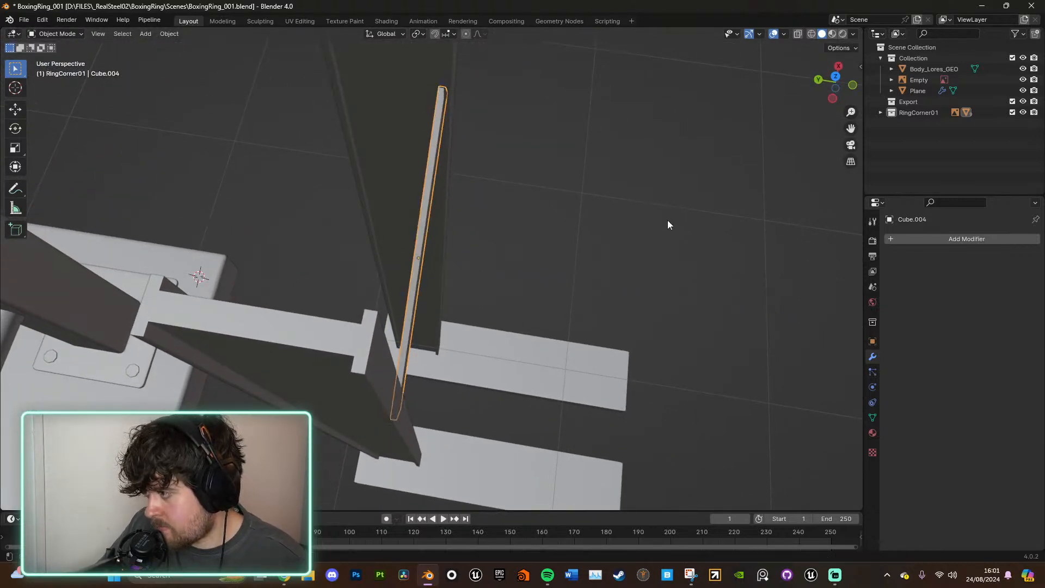
Step: Compare the brace's position and angle with the tower's cross-bracing in the reference drawing
{"action": "middle_click_drag", "start_coordinate": [667, 220], "coordinate": [466, 253]}
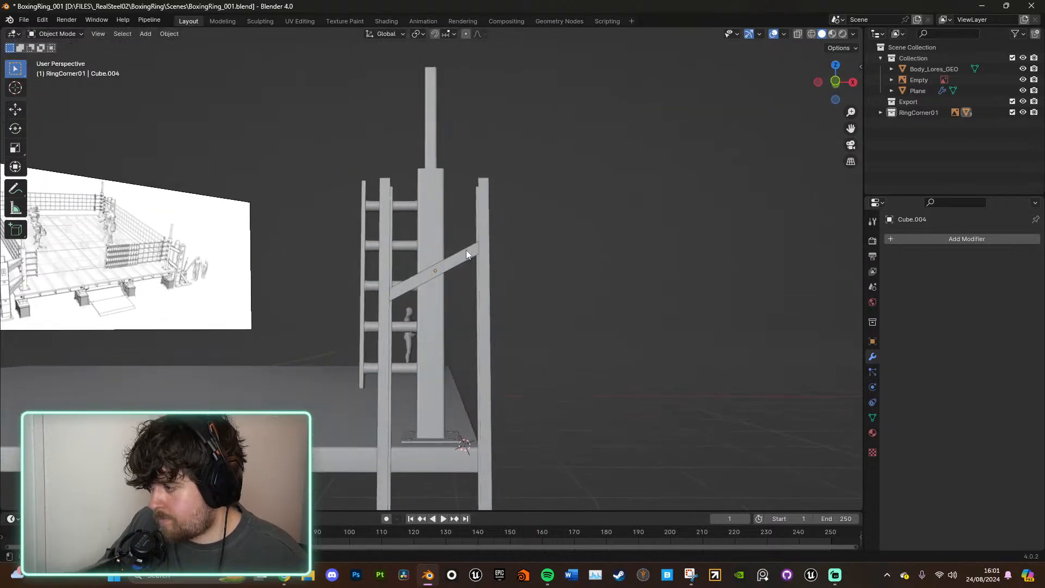
{"action": "middle_click_drag", "start_coordinate": [562, 255], "coordinate": [572, 260]}
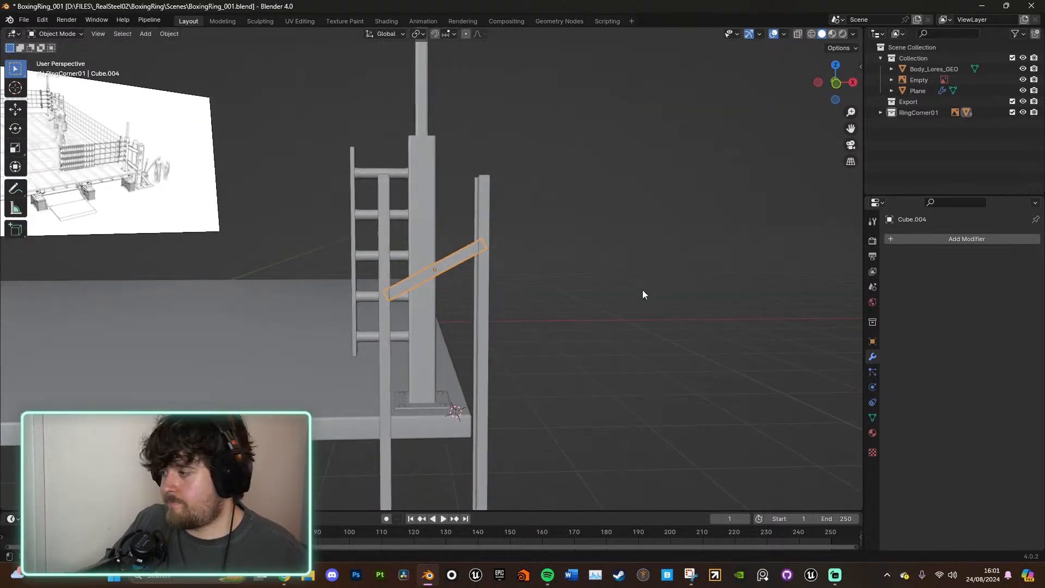
{"action": "left_click", "coordinate": [839, 85]}
{"action": "middle_click_drag", "start_coordinate": [754, 185], "coordinate": [734, 196]}
{"action": "scroll", "coordinate": [726, 197], "scroll_direction": "down", "scroll_amount": 5}
{"action": "middle_click_drag", "start_coordinate": [653, 210], "coordinate": [643, 209]}
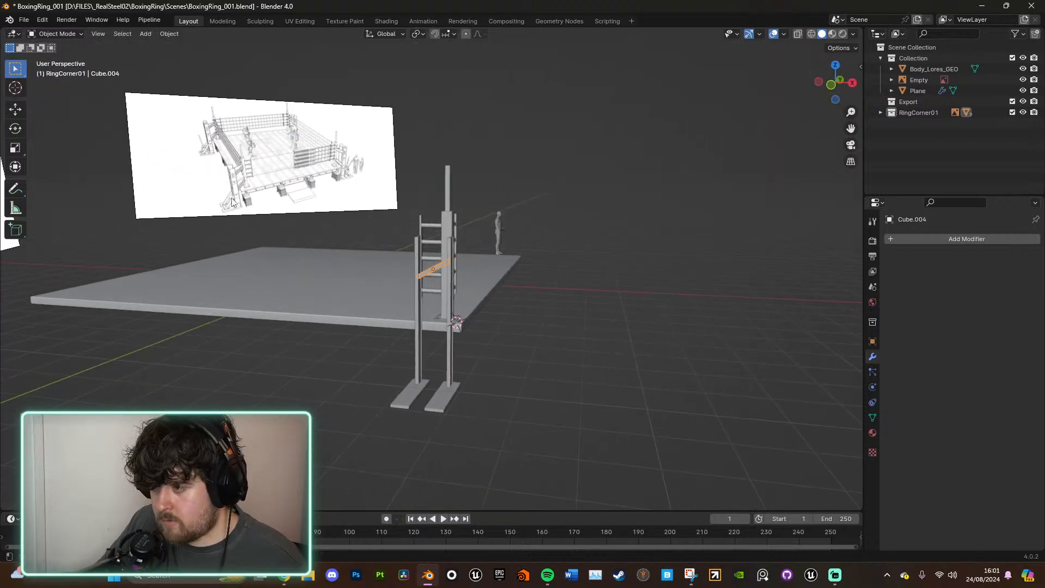
{"action": "middle_click_drag", "start_coordinate": [233, 201], "coordinate": [396, 297]}
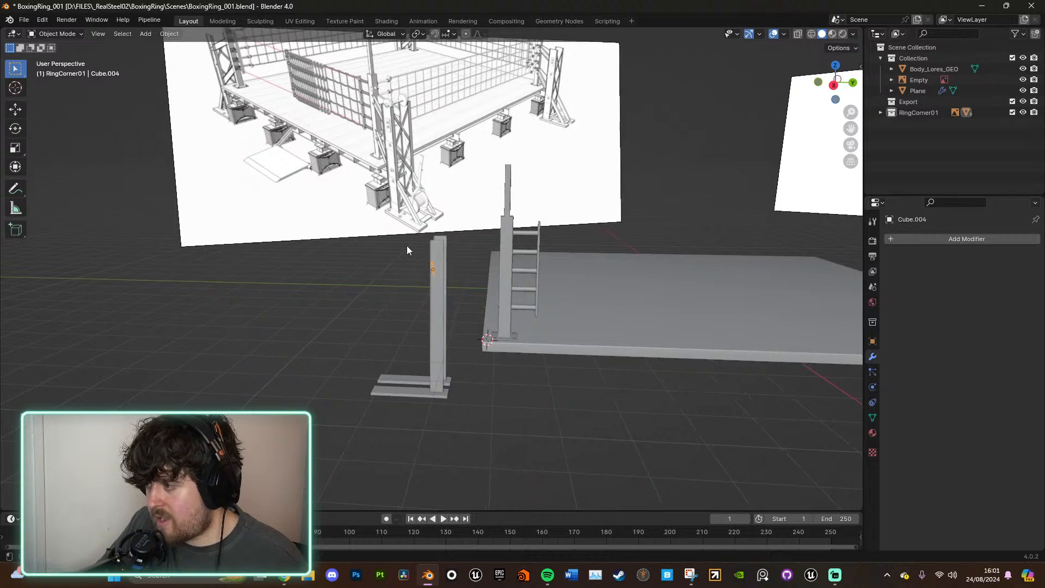
{"action": "middle_click_drag", "start_coordinate": [408, 247], "coordinate": [576, 312]}
Step: Rotate the brace about 22° steeper in front view and lengthen it along its local X so its ends overlap both legs
{"action": "left_click", "coordinate": [820, 95]}
{"action": "scroll", "coordinate": [670, 237], "scroll_direction": "up", "scroll_amount": 7}
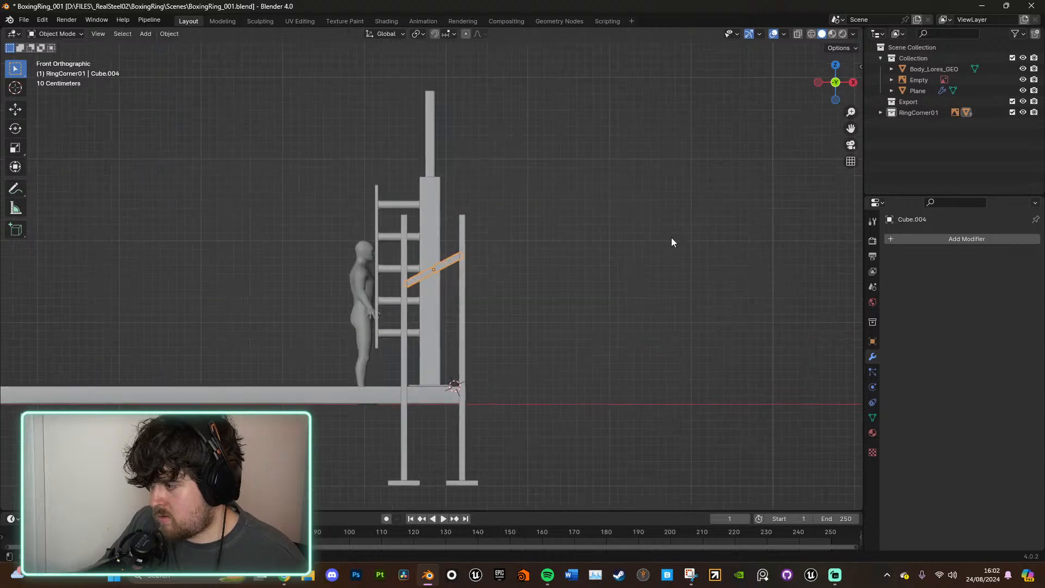
{"action": "key", "text": "r"}
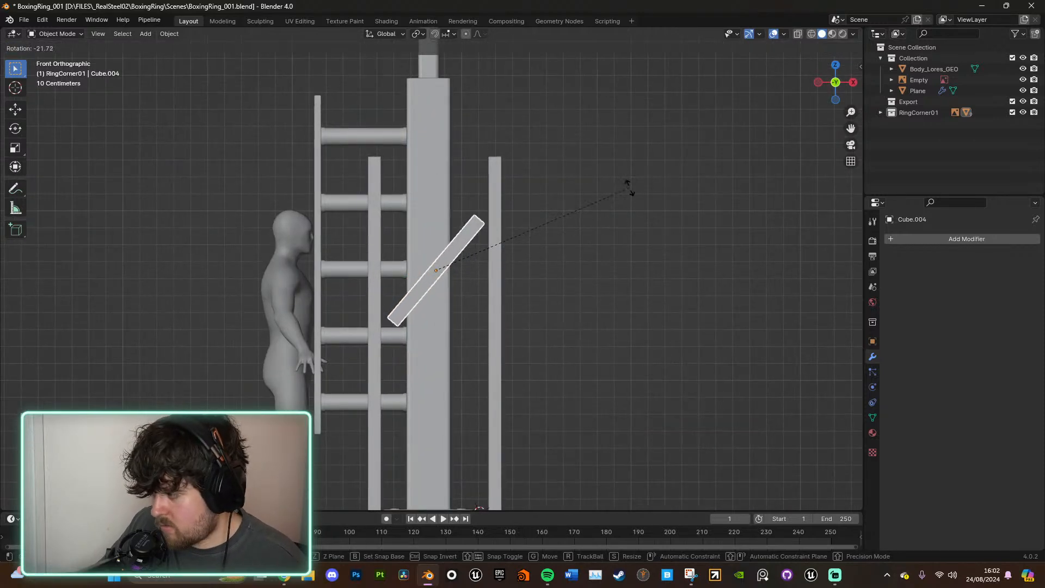
{"action": "left_click", "coordinate": [629, 188]}
{"action": "key", "text": "s"}
{"action": "key", "text": "x"}
{"action": "key", "text": "x"}
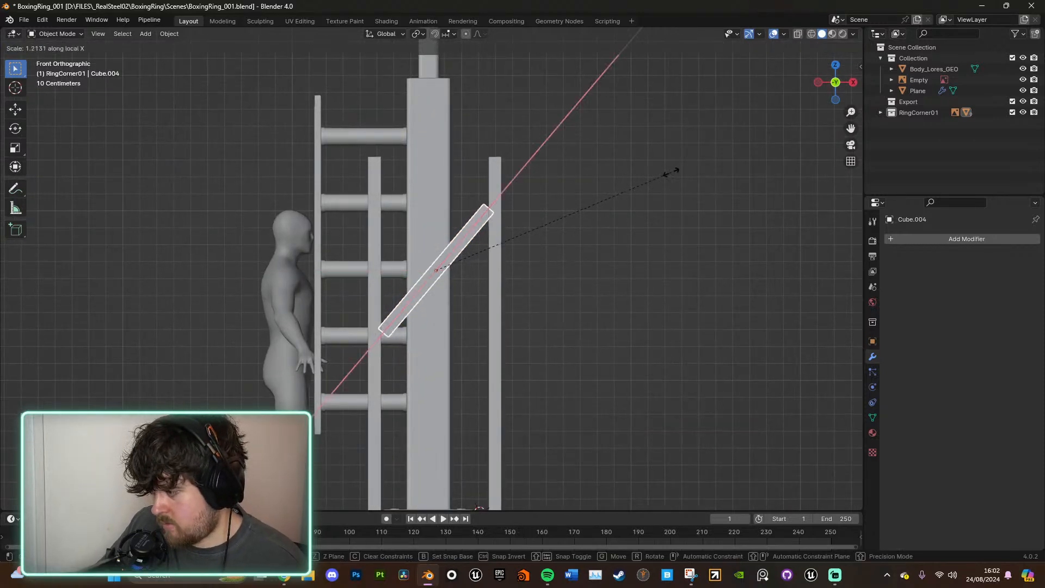
{"action": "left_click", "coordinate": [697, 163]}
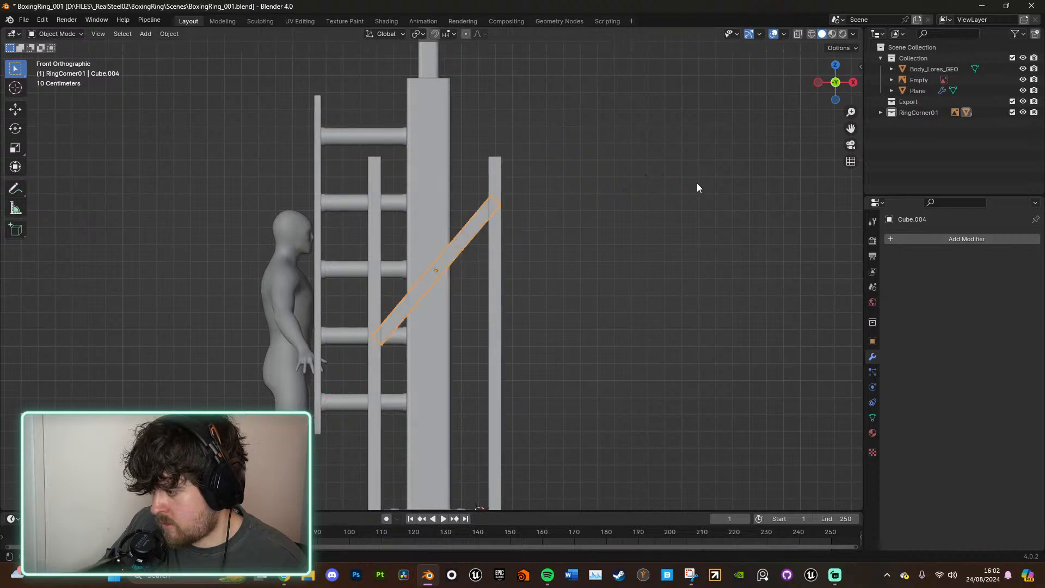
Step: Nudge the brace about 0.01 m along negative X so its ends sit evenly within the leg flanges
{"action": "middle_click_drag", "start_coordinate": [696, 183], "coordinate": [594, 207]}
{"action": "scroll", "coordinate": [593, 203], "scroll_direction": "up", "scroll_amount": 4}
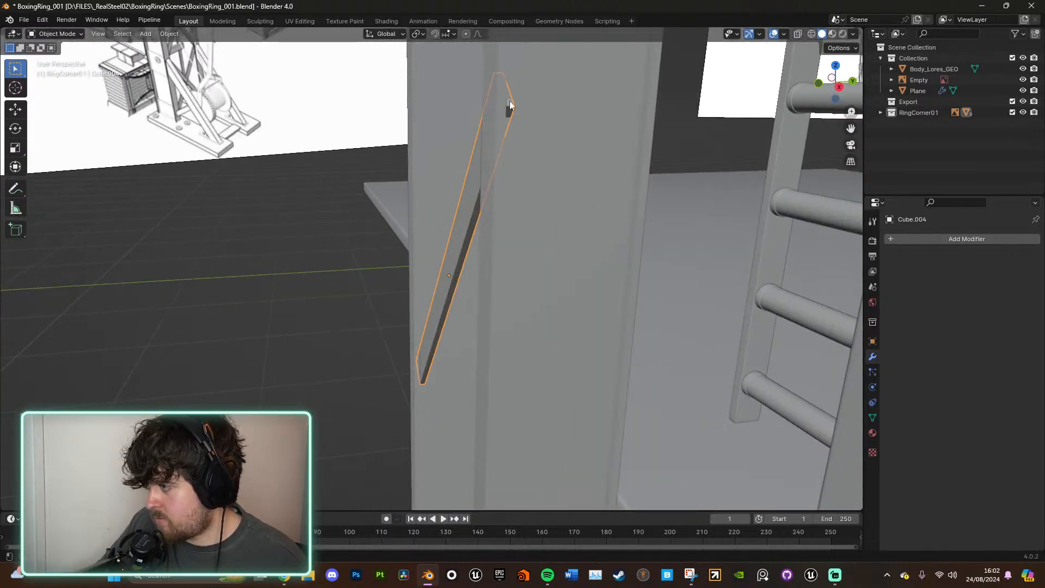
{"action": "middle_click_drag", "start_coordinate": [510, 101], "coordinate": [612, 221]}
{"action": "key", "text": "g"}
{"action": "key", "text": "x"}
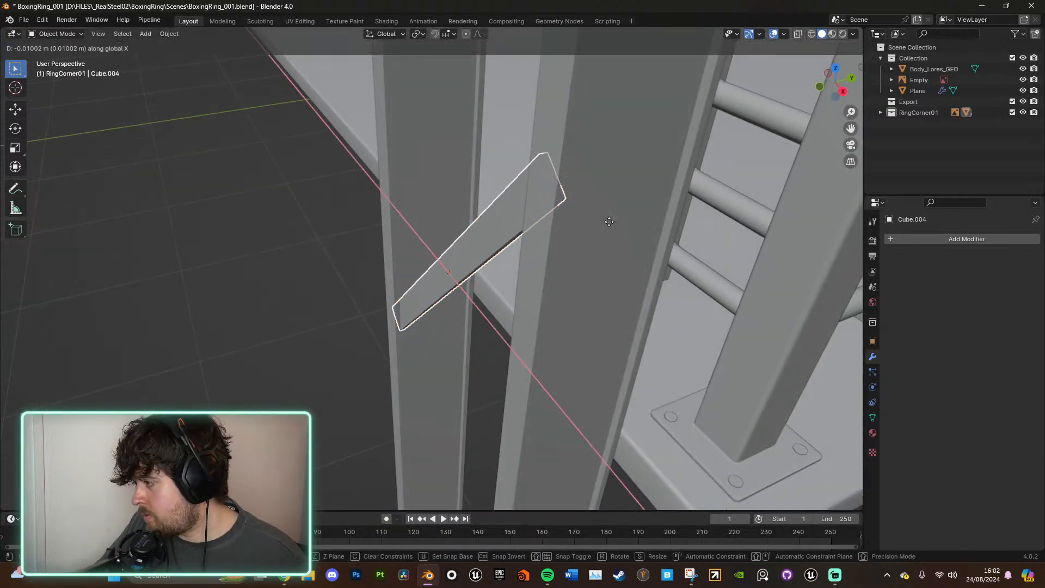
{"action": "left_click", "coordinate": [609, 222]}
{"action": "left_click", "coordinate": [819, 88]}
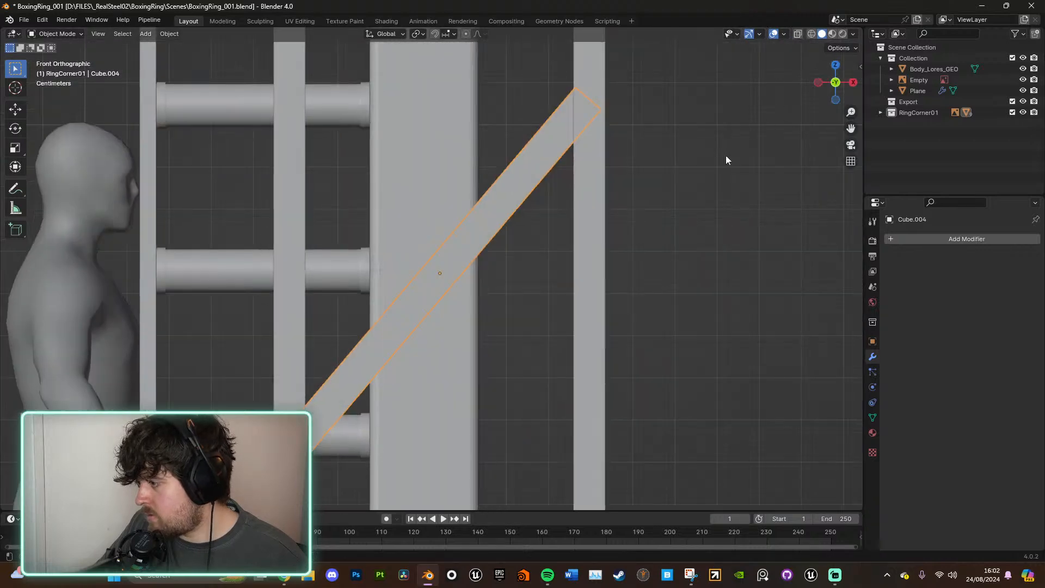
Step: Slim the diagonal brace slightly and fine-tune its rotation about global Y so both ends stay within the leg flanges
{"action": "scroll", "coordinate": [718, 156], "scroll_direction": "down", "scroll_amount": 2}
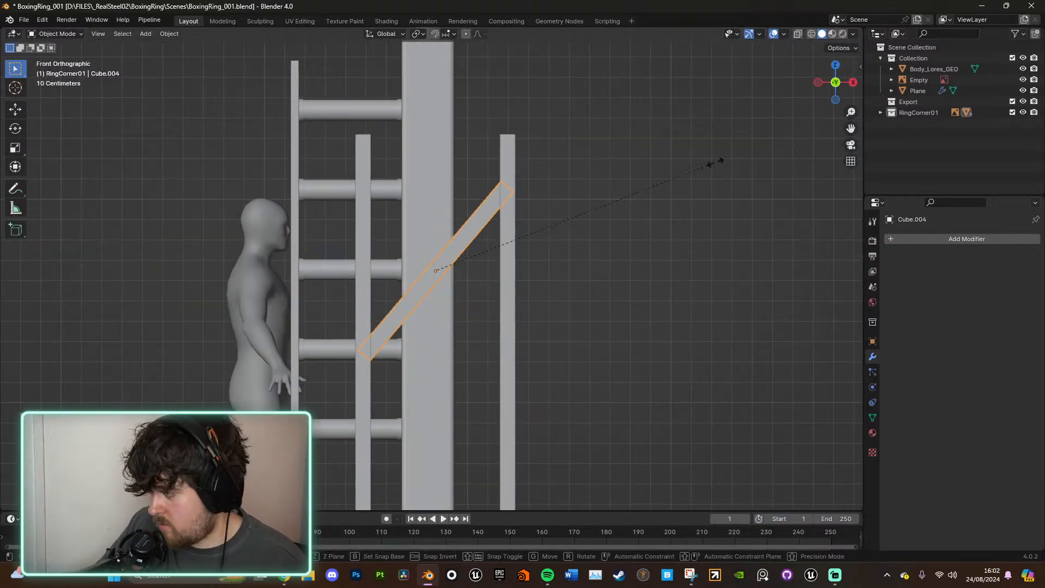
{"action": "key", "text": "s"}
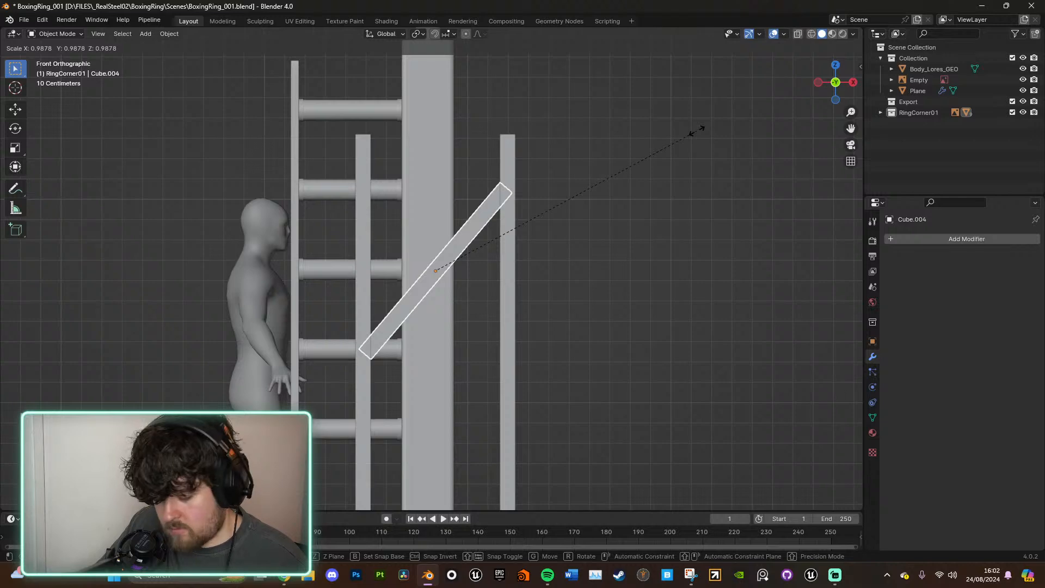
{"action": "left_click", "coordinate": [703, 161]}
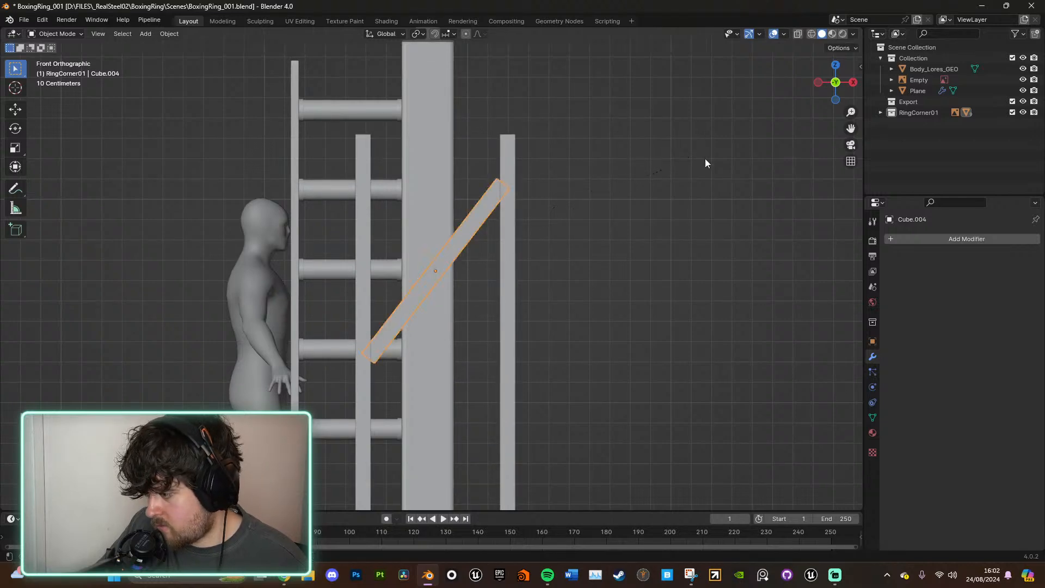
{"action": "middle_click_drag", "start_coordinate": [705, 163], "coordinate": [588, 203]}
{"action": "scroll", "coordinate": [589, 204], "scroll_direction": "up", "scroll_amount": 4}
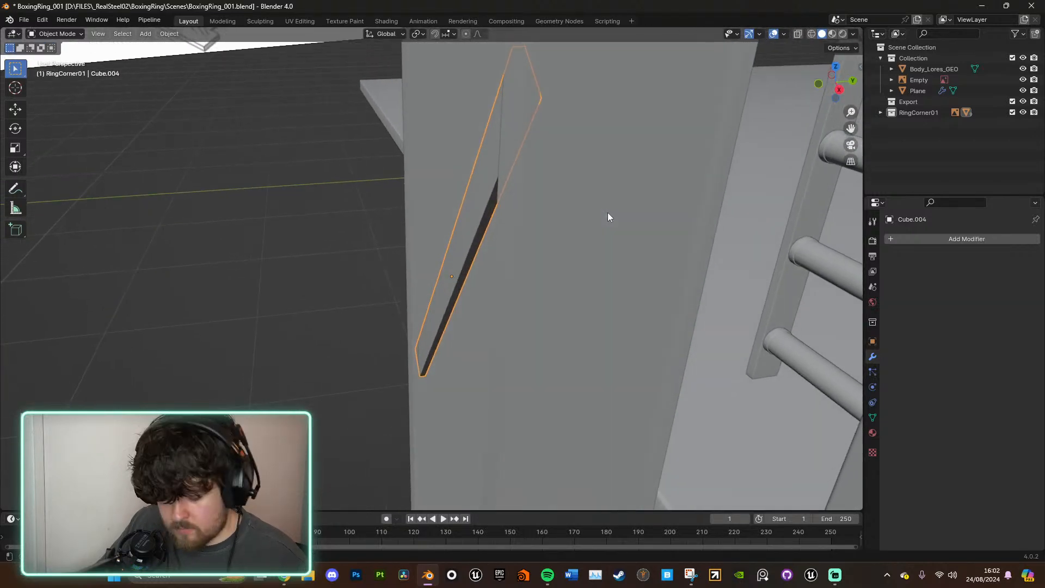
{"action": "key", "text": "r"}
{"action": "key", "text": "y"}
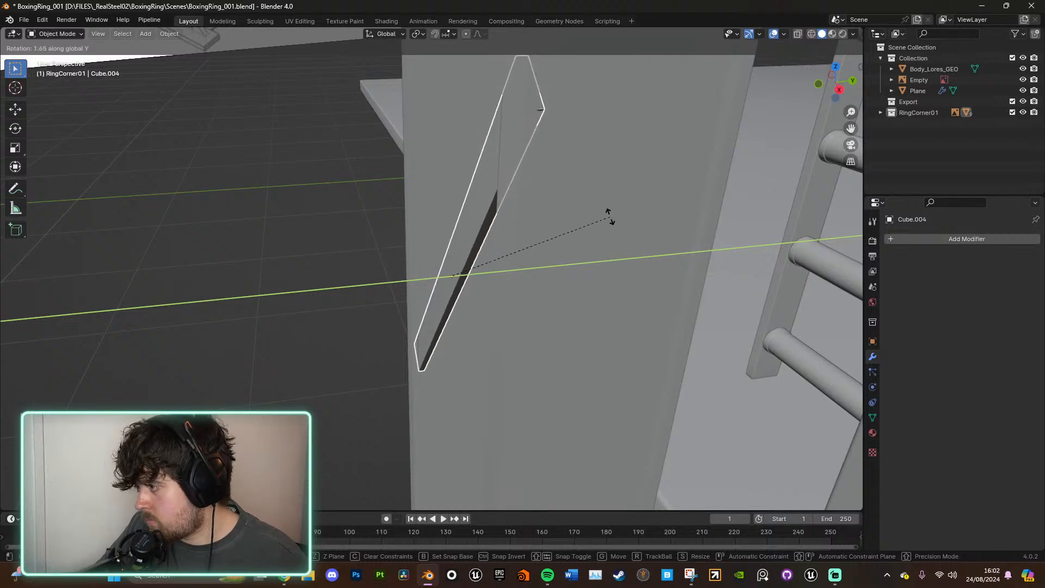
{"action": "left_click", "coordinate": [604, 194]}
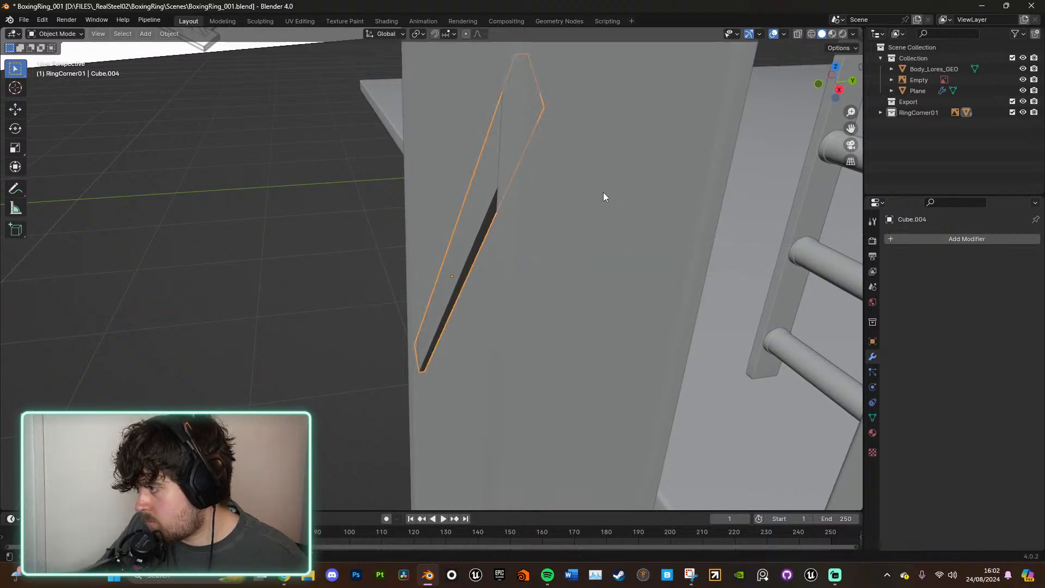
{"action": "middle_click_drag", "start_coordinate": [603, 192], "coordinate": [645, 200]}
{"action": "scroll", "coordinate": [646, 201], "scroll_direction": "down", "scroll_amount": 5}
{"action": "left_click", "coordinate": [649, 247]}
{"action": "scroll", "coordinate": [637, 231], "scroll_direction": "down", "scroll_amount": 4}
{"action": "middle_click_drag", "start_coordinate": [650, 247], "coordinate": [614, 230]}
Step: Add an Array modifier to the diagonal brace
{"action": "left_click", "coordinate": [833, 82]}
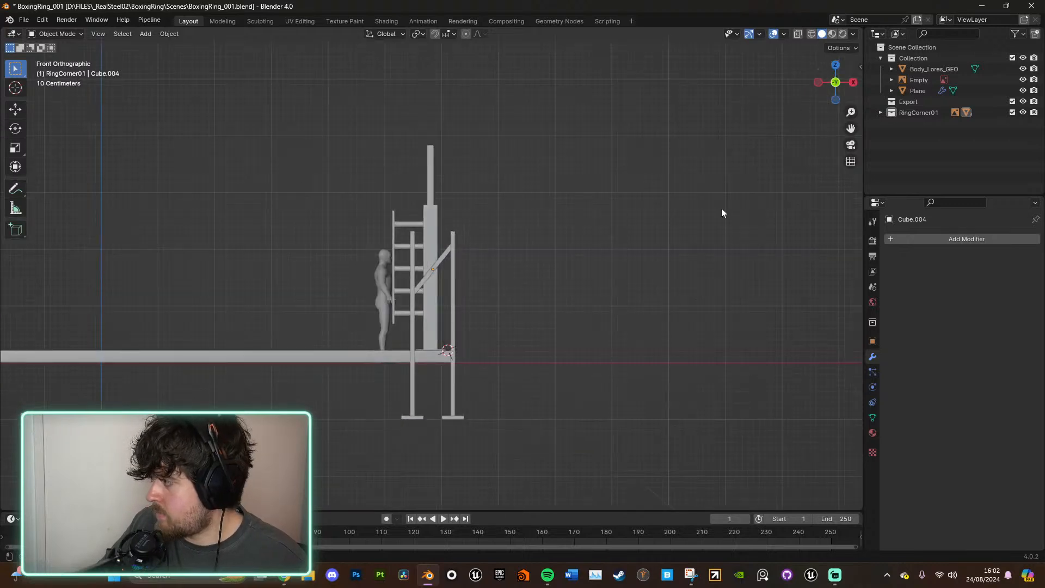
{"action": "scroll", "coordinate": [444, 255], "scroll_direction": "up", "scroll_amount": 4}
{"action": "left_click", "coordinate": [916, 236]}
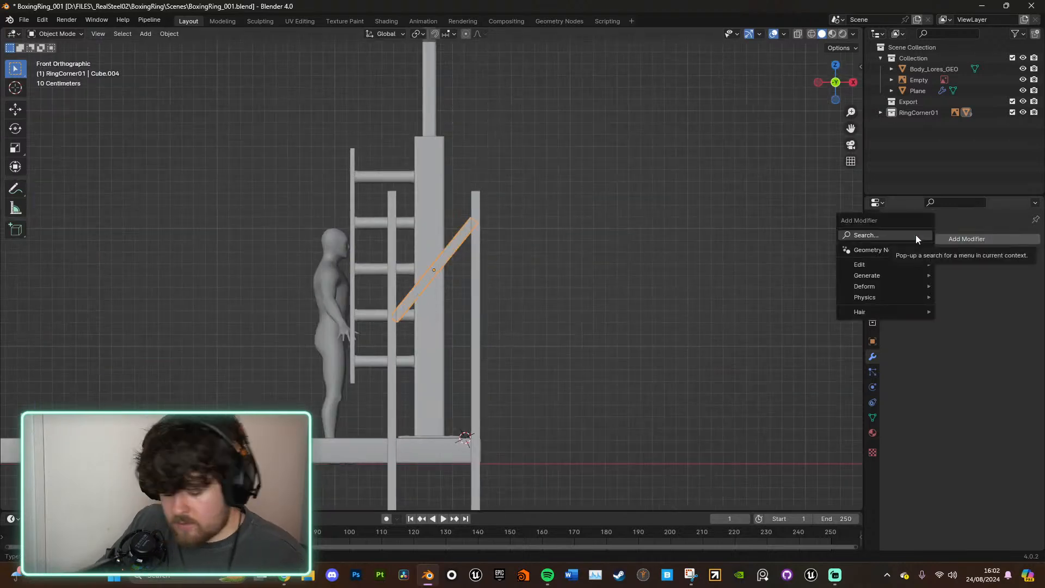
{"action": "left_click", "coordinate": [921, 231]}
{"action": "type", "text": "arr"}
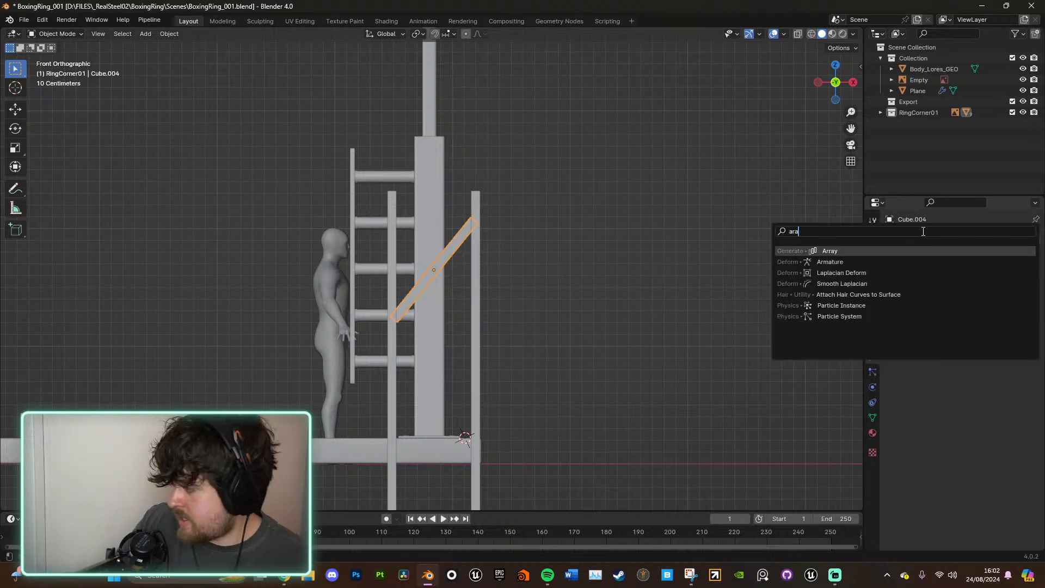
{"action": "left_click", "coordinate": [924, 258]}
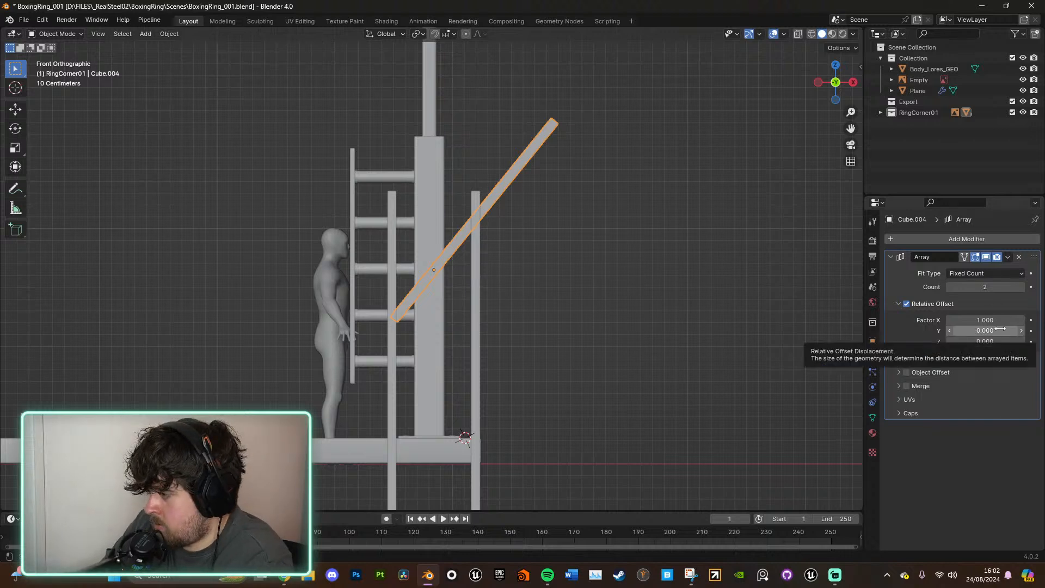
Step: Try spacing the arrayed brace with relative offset factors of X 0, Y 4.9 and Z 0.1
{"action": "left_click", "coordinate": [907, 305]}
{"action": "scroll", "coordinate": [668, 286], "scroll_direction": "down", "scroll_amount": 3}
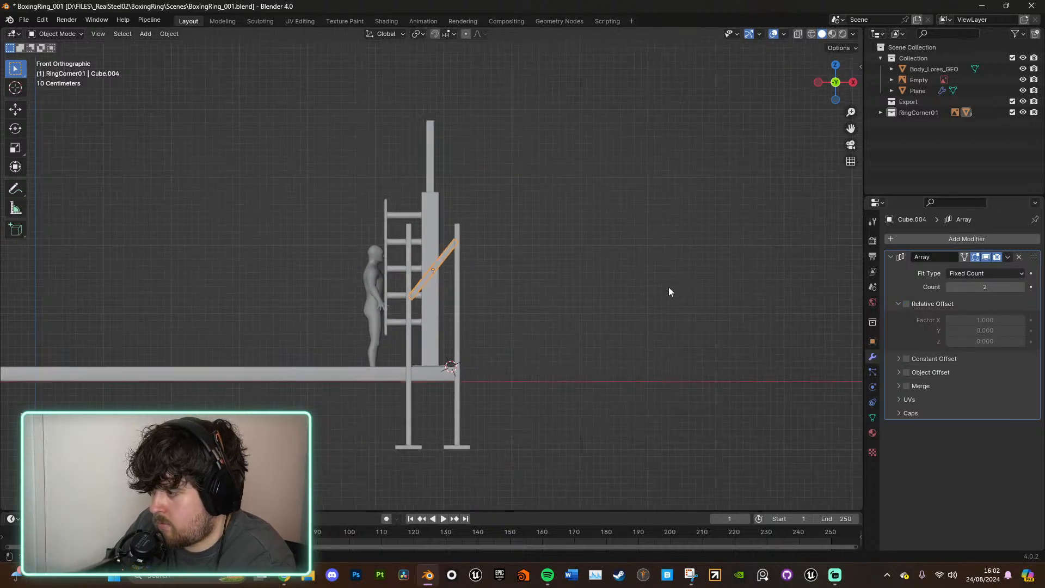
{"action": "scroll", "coordinate": [668, 287], "scroll_direction": "up", "scroll_amount": 4}
{"action": "left_click", "coordinate": [906, 304]}
{"action": "left_click", "coordinate": [905, 304]}
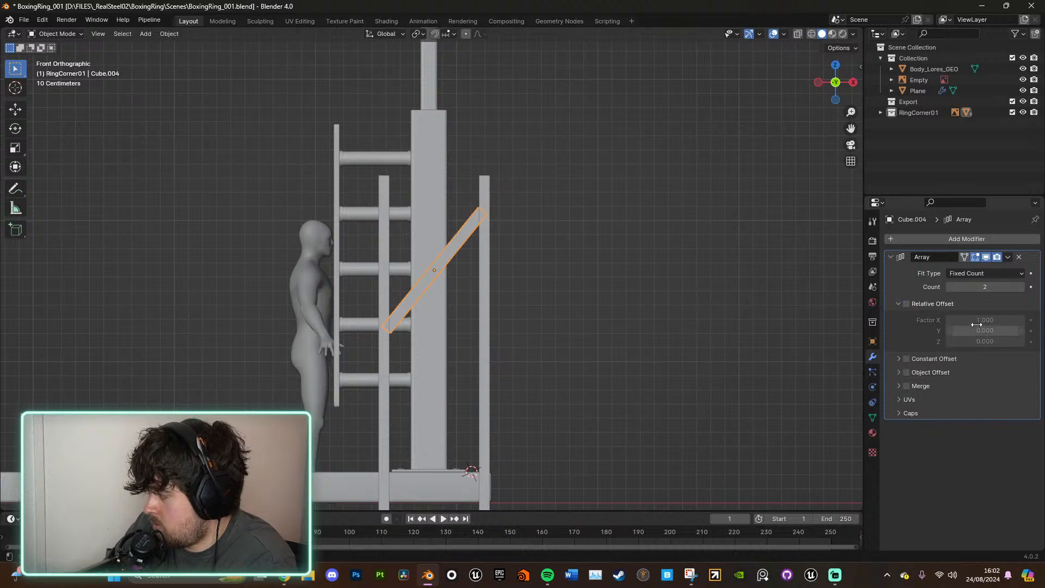
{"action": "left_click", "coordinate": [906, 305]}
{"action": "left_click_drag", "start_coordinate": [997, 320], "coordinate": [911, 342]}
{"action": "middle_click_drag", "start_coordinate": [641, 395], "coordinate": [640, 361]}
{"action": "left_click", "coordinate": [836, 79]}
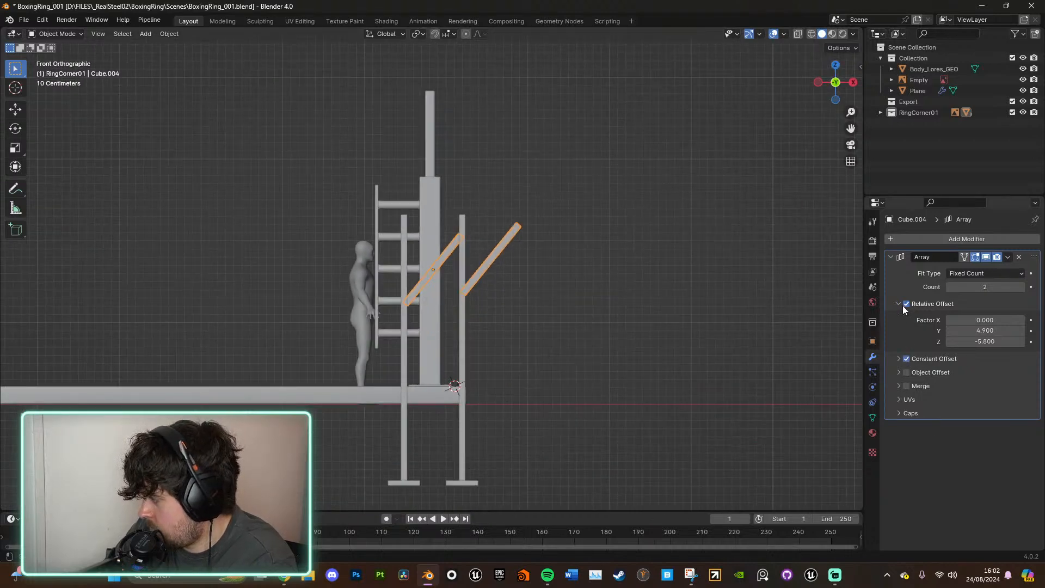
{"action": "left_click_drag", "start_coordinate": [985, 341], "coordinate": [1031, 341]}
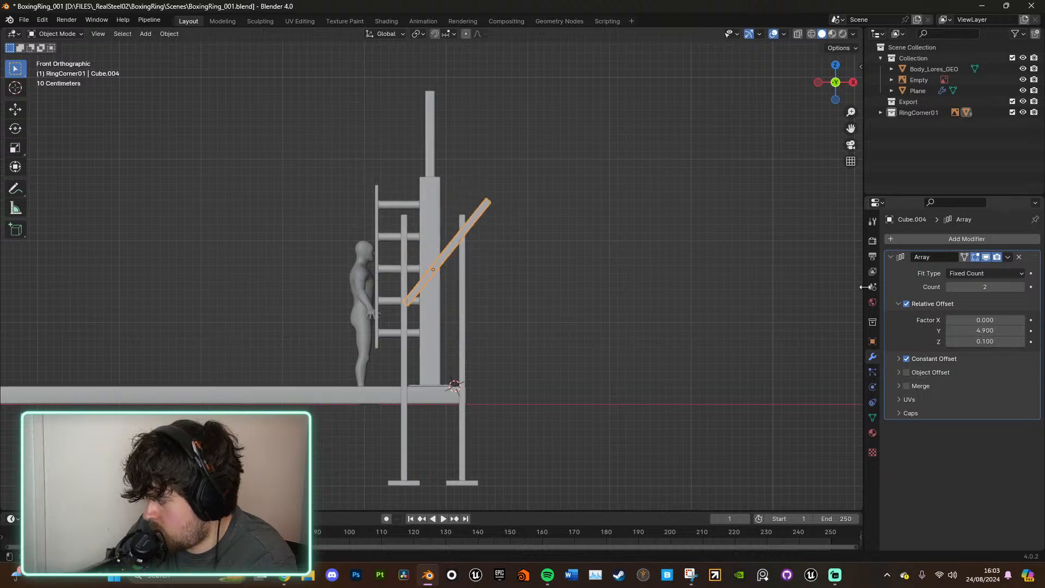
Step: Try spacing the brace copies by constant offset alone, then reset its X, Y and Z distances to 0 m and disable it
{"action": "left_click", "coordinate": [906, 304]}
{"action": "left_click", "coordinate": [898, 358]}
{"action": "left_click_drag", "start_coordinate": [980, 375], "coordinate": [971, 396]}
{"action": "left_click", "coordinate": [994, 375]}
{"action": "type", "text": "0"}
{"action": "key", "text": "Return"}
{"action": "left_click", "coordinate": [992, 386]}
{"action": "type", "text": "0"}
{"action": "key", "text": "Return"}
{"action": "left_click", "coordinate": [986, 396]}
{"action": "type", "text": "0"}
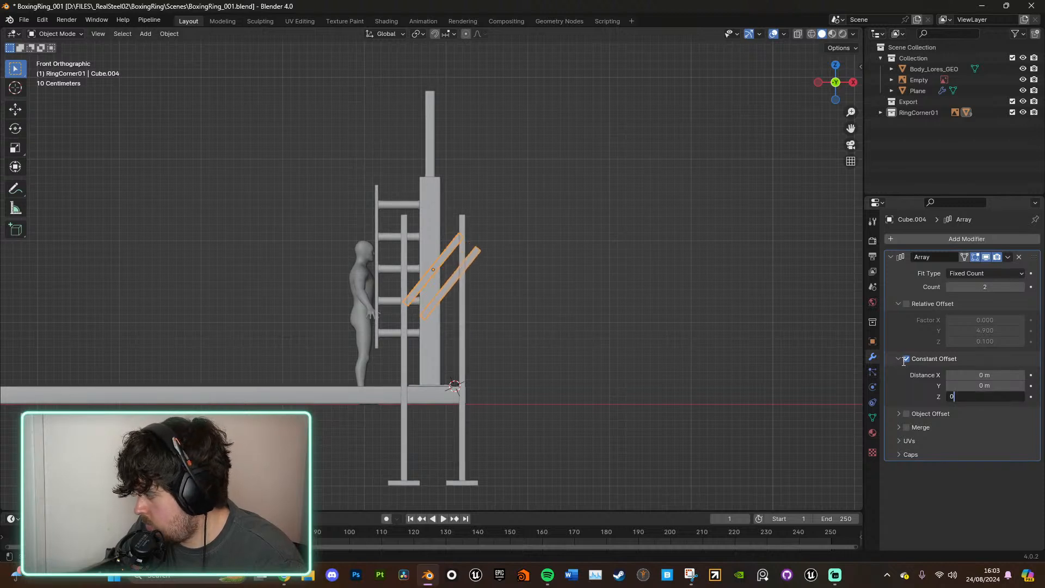
{"action": "key", "text": "Return"}
{"action": "left_click", "coordinate": [905, 358]}
Step: Re-enable the relative offset and set its factors to X -0.55, Y 0 and Z -6.1, aligning the second brace below the first
{"action": "left_click", "coordinate": [906, 303]}
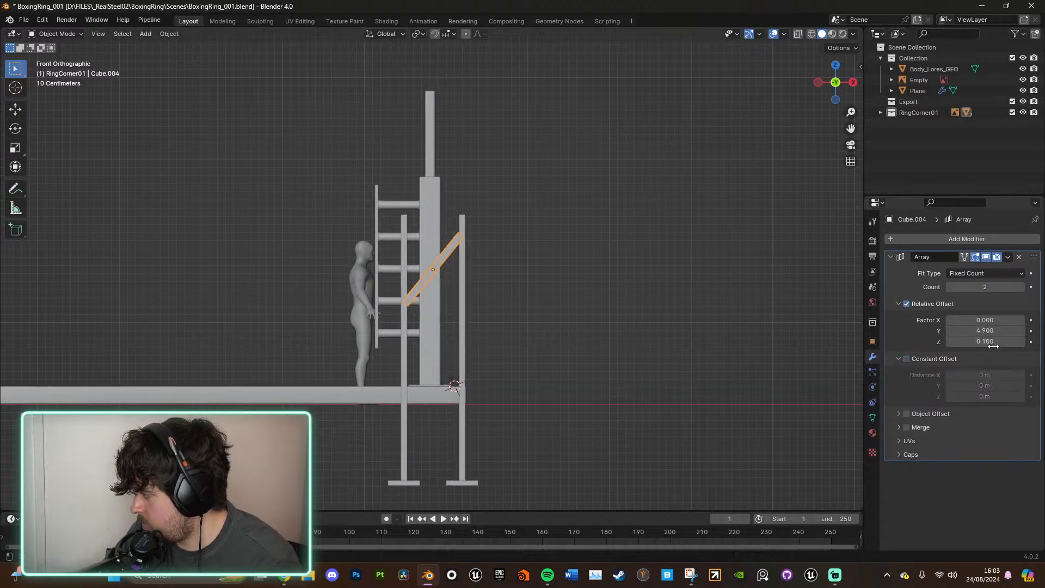
{"action": "left_click", "coordinate": [986, 330]}
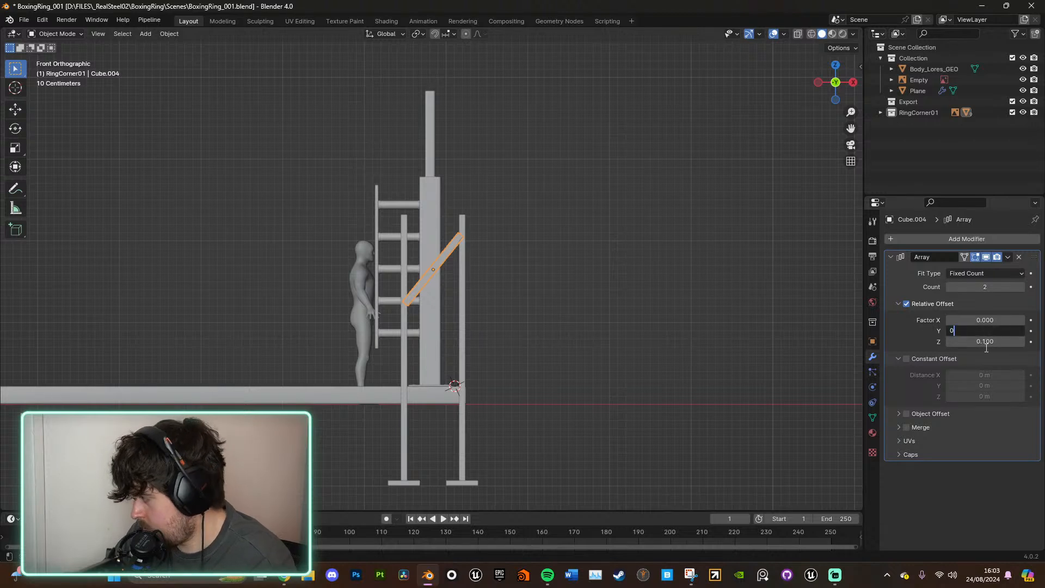
{"action": "type", "text": "0"}
{"action": "key", "text": "Return"}
{"action": "left_click_drag", "start_coordinate": [986, 342], "coordinate": [974, 320]}
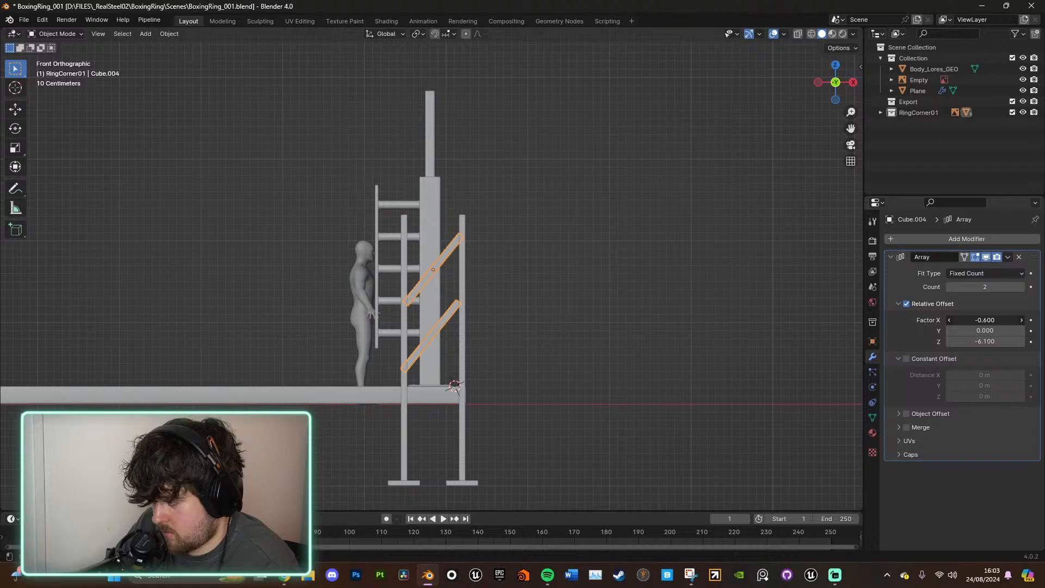
{"action": "scroll", "coordinate": [489, 336], "scroll_direction": "up", "scroll_amount": 6}
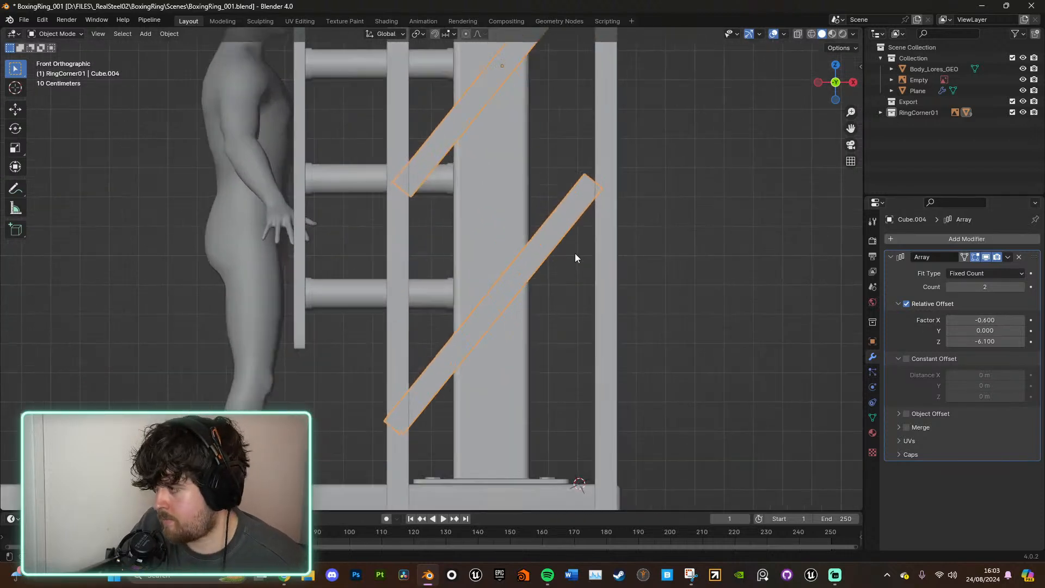
{"action": "middle_click_drag", "start_coordinate": [575, 254], "coordinate": [552, 272], "text": "shift"}
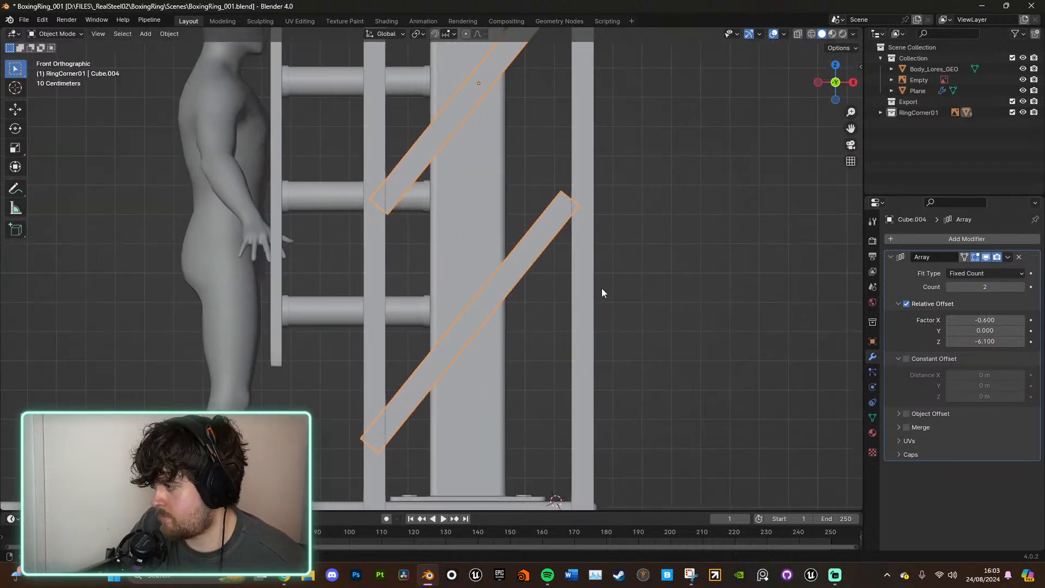
{"action": "left_click", "coordinate": [1022, 320]}
{"action": "left_click", "coordinate": [1005, 320]}
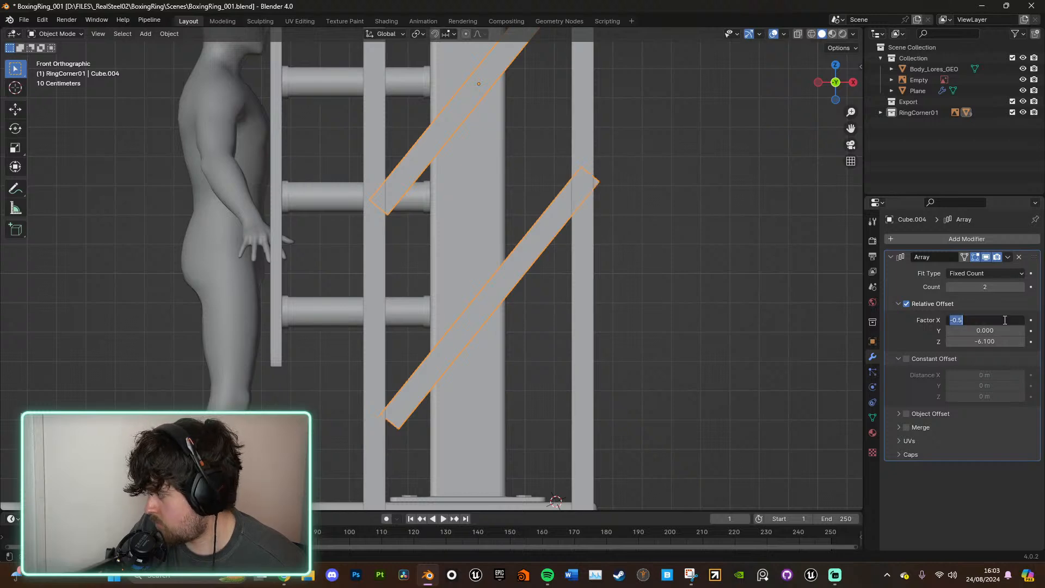
{"action": "left_click", "coordinate": [1004, 320]}
{"action": "type", "text": "5"}
{"action": "key", "text": "Return"}
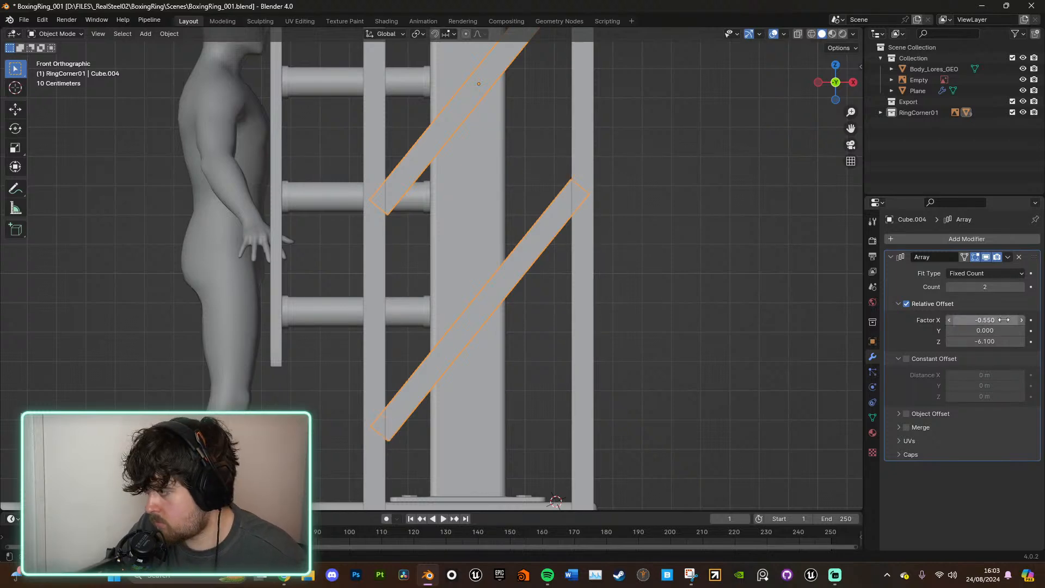
Step: Increase the array count to 3 and check the stacked braces against the reference drawing
{"action": "scroll", "coordinate": [615, 275], "scroll_direction": "down", "scroll_amount": 5}
{"action": "middle_click_drag", "start_coordinate": [627, 289], "coordinate": [638, 251], "text": "shift"}
{"action": "left_click", "coordinate": [1021, 287]}
{"action": "scroll", "coordinate": [603, 282], "scroll_direction": "down", "scroll_amount": 3}
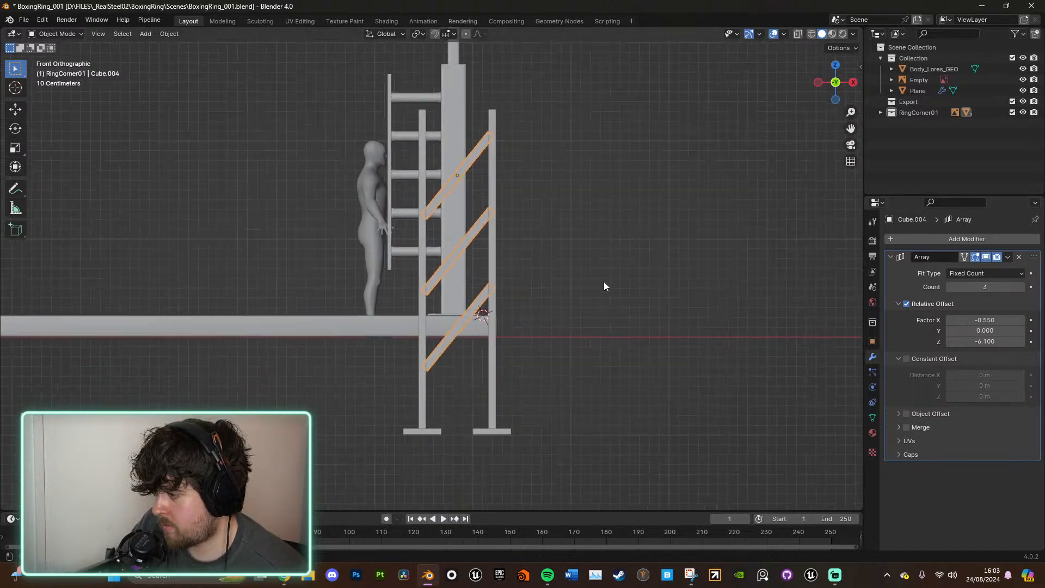
{"action": "middle_click_drag", "start_coordinate": [602, 282], "coordinate": [613, 303]}
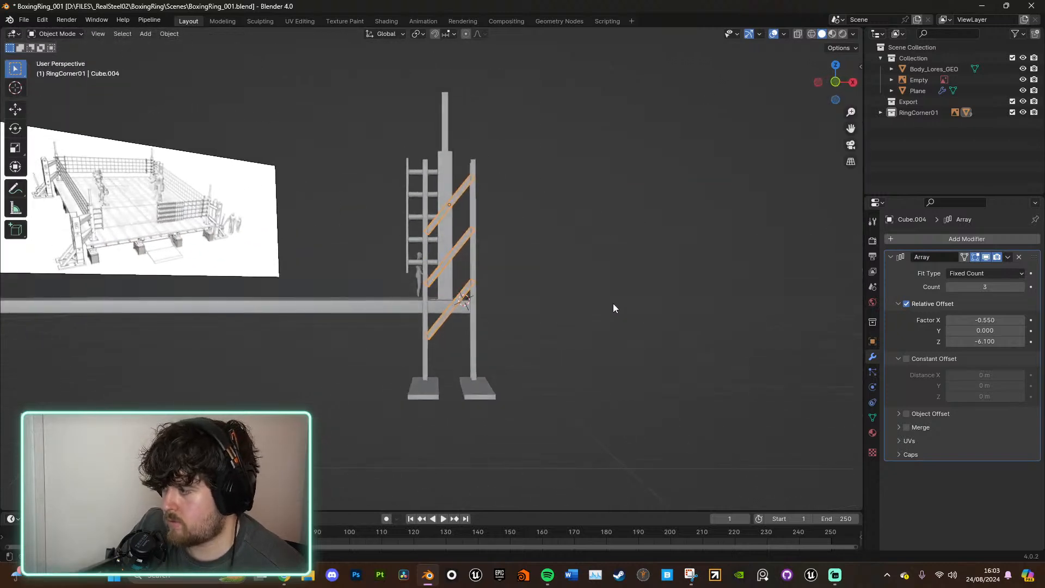
{"action": "scroll", "coordinate": [564, 270], "scroll_direction": "up", "scroll_amount": 3}
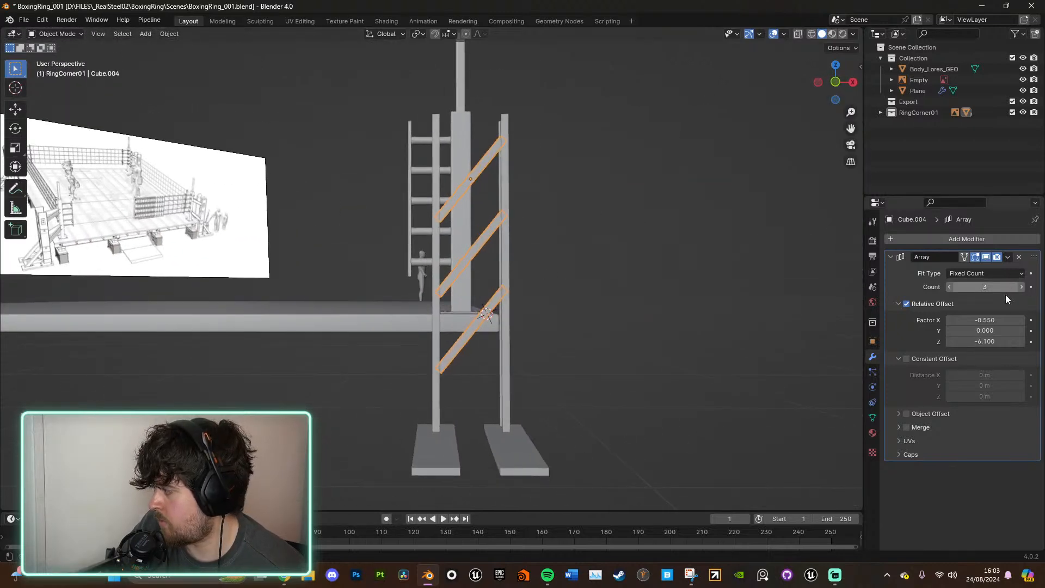
{"action": "middle_click_drag", "start_coordinate": [818, 173], "coordinate": [679, 296]}
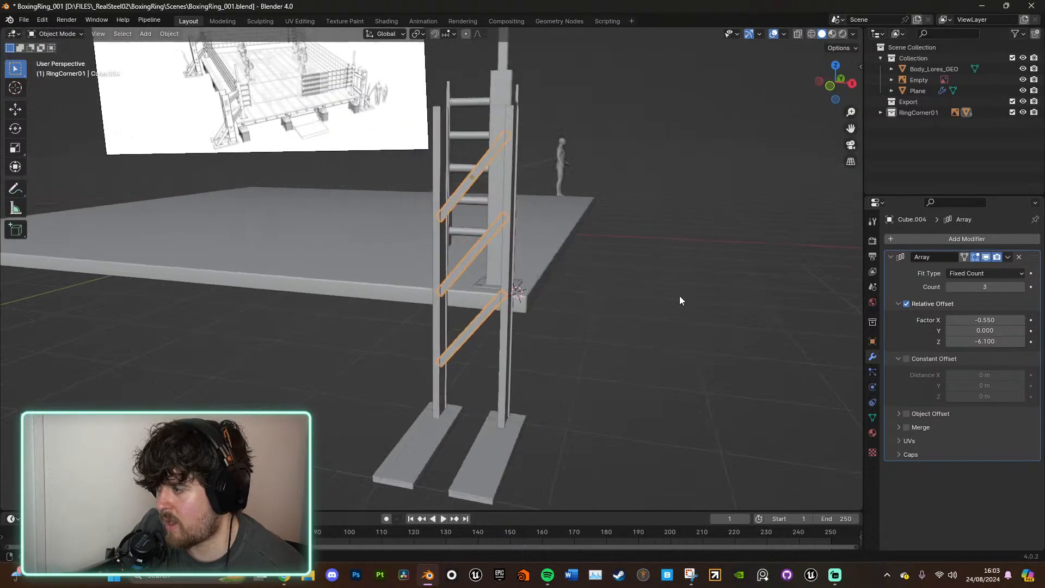
Step: Spread the three braces down the legs by setting the relative offset to X -0.75 and Z -8
{"action": "left_click", "coordinate": [837, 95]}
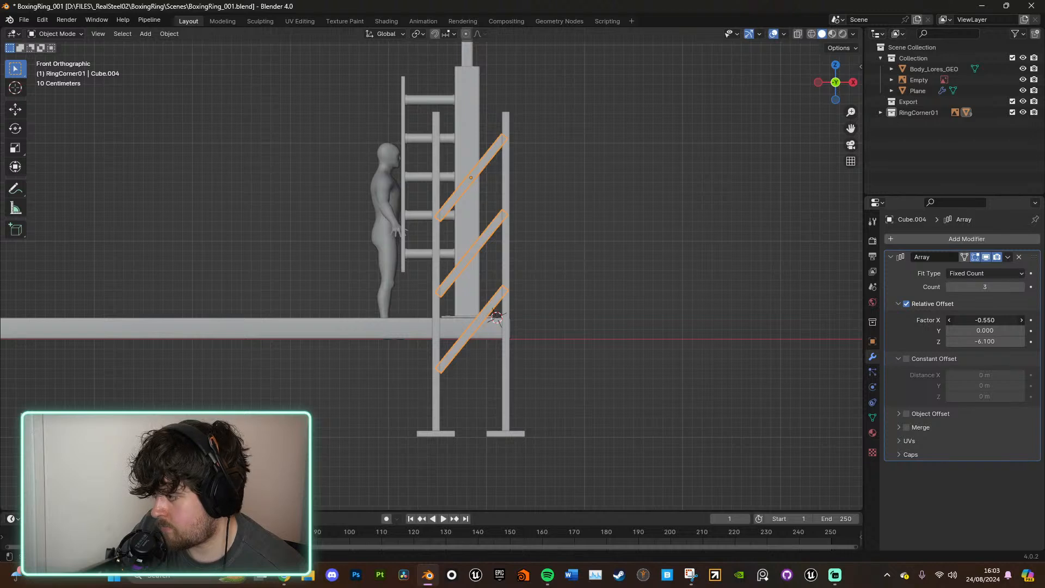
{"action": "left_click_drag", "start_coordinate": [985, 320], "coordinate": [941, 320]}
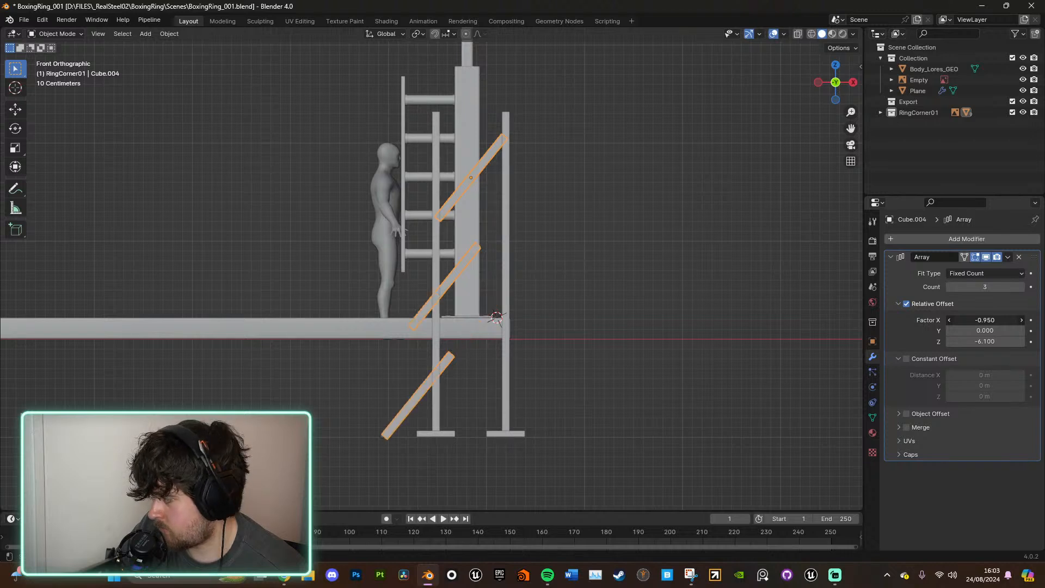
{"action": "key", "text": "ctrl+z"}
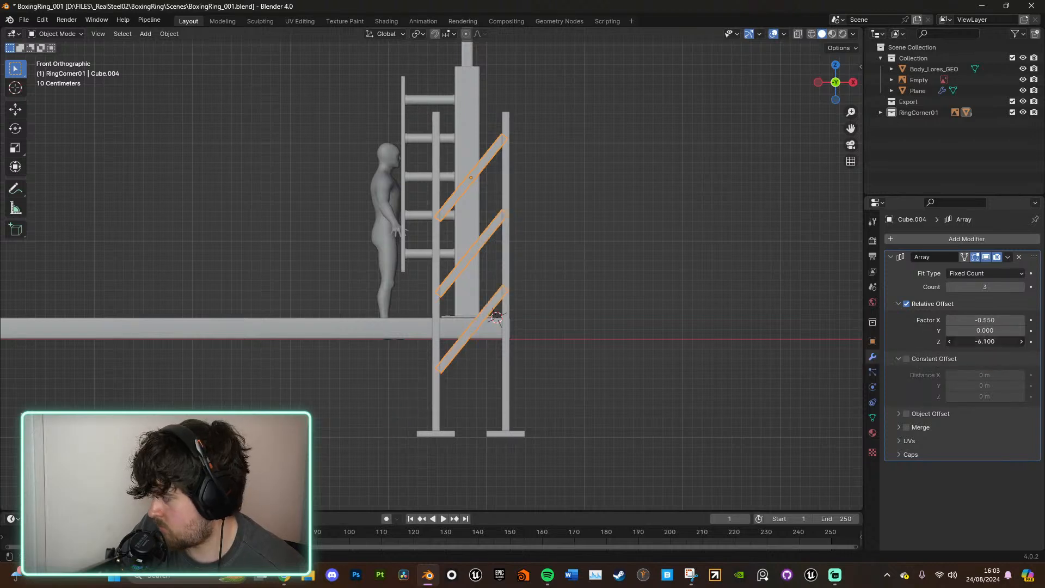
{"action": "left_click_drag", "start_coordinate": [985, 341], "coordinate": [979, 319]}
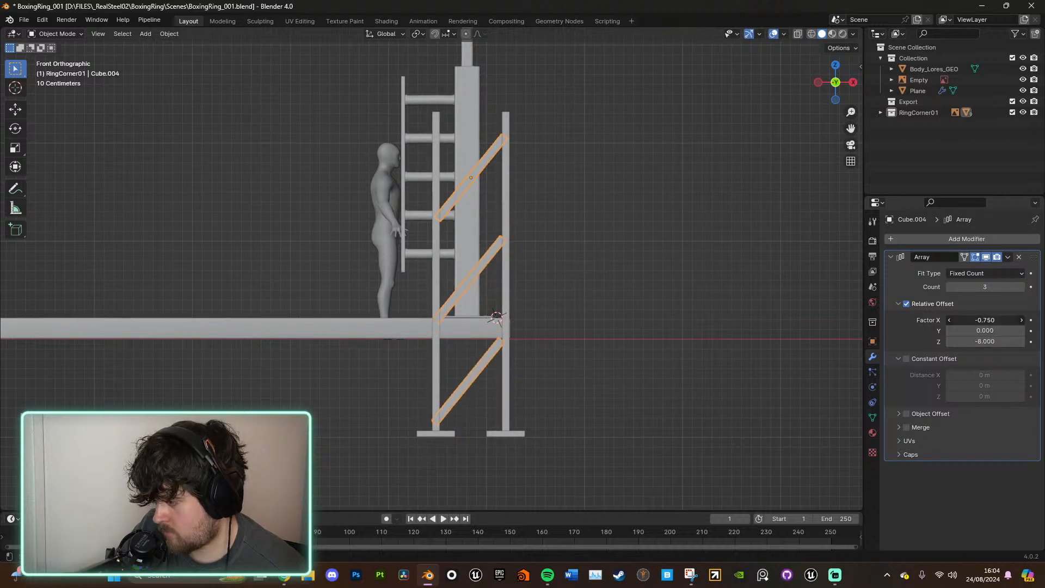
{"action": "middle_click_drag", "start_coordinate": [714, 302], "coordinate": [677, 255]}
{"action": "scroll", "coordinate": [663, 443], "scroll_direction": "up", "scroll_amount": 7}
{"action": "middle_click_drag", "start_coordinate": [681, 297], "coordinate": [677, 334]}
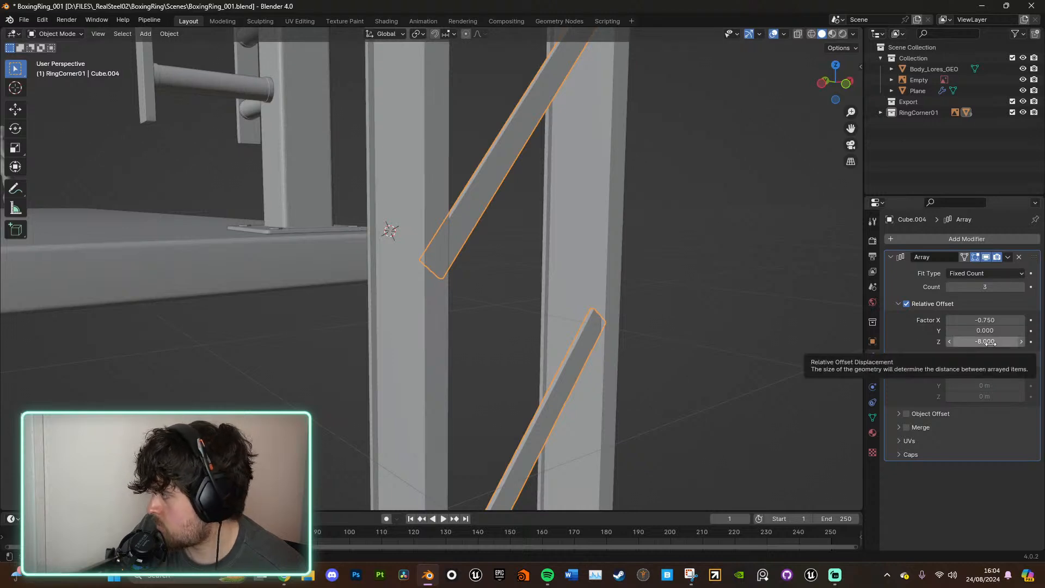
Step: Refine the array's relative X factor to -0.725 so the lower brace ends stay within the leg flanges
{"action": "double_click", "coordinate": [1001, 322]}
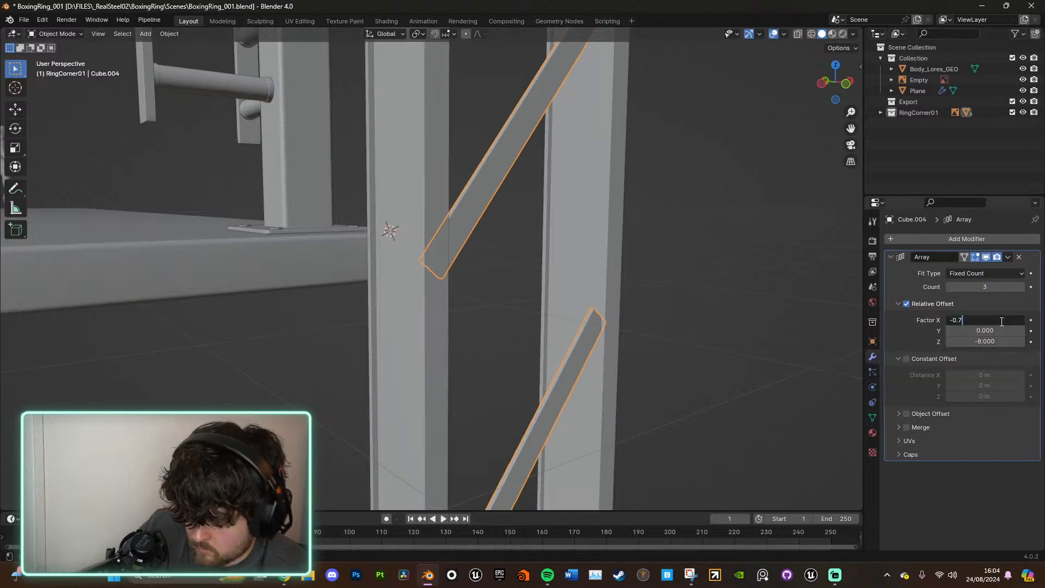
{"action": "key", "text": "BackSpace"}
{"action": "key", "text": "Return"}
{"action": "middle_click_drag", "start_coordinate": [678, 263], "coordinate": [553, 260]}
{"action": "double_click", "coordinate": [997, 320]}
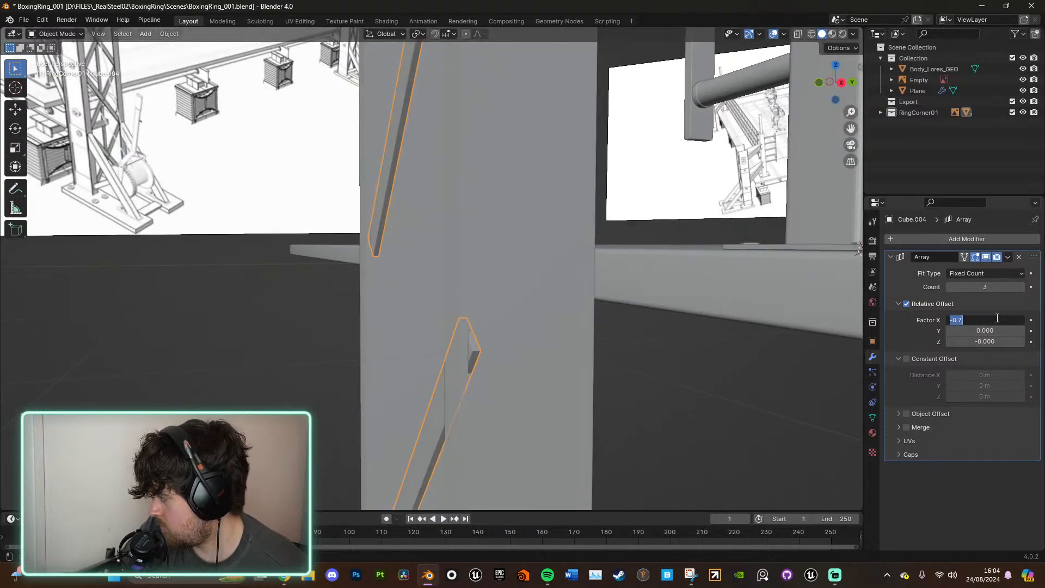
{"action": "type", "text": "25"}
{"action": "key", "text": "Return"}
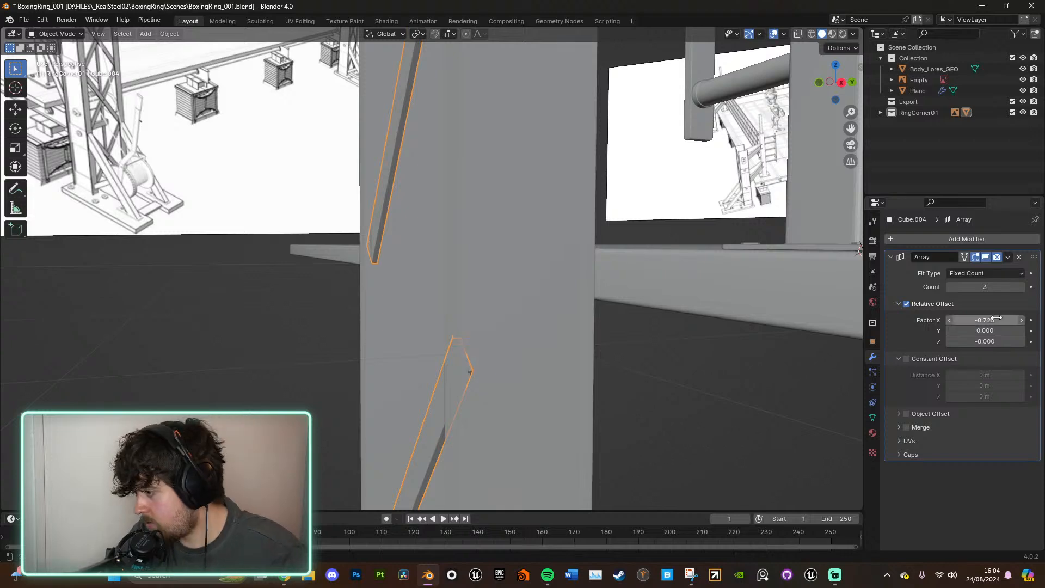
{"action": "scroll", "coordinate": [626, 273], "scroll_direction": "down", "scroll_amount": 3}
{"action": "middle_click_drag", "start_coordinate": [625, 273], "coordinate": [701, 255]}
{"action": "scroll", "coordinate": [704, 263], "scroll_direction": "down", "scroll_amount": 2}
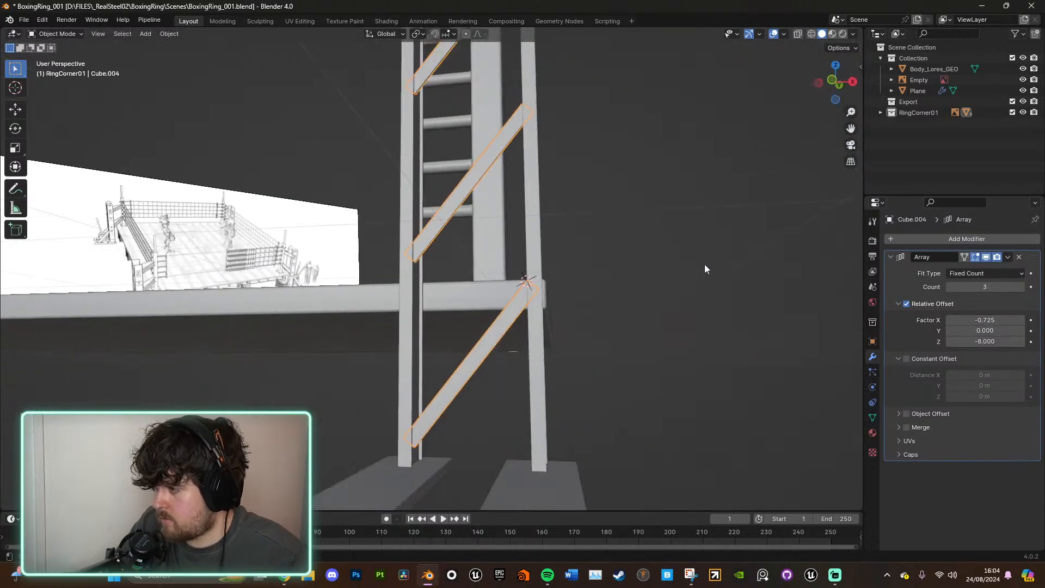
Step: Fine-tune the length of the three diagonal braces by scaling them along their local X axis, and check the tower
{"action": "scroll", "coordinate": [710, 306], "scroll_direction": "up", "scroll_amount": 3}
{"action": "middle_click_drag", "start_coordinate": [710, 307], "coordinate": [704, 263]}
{"action": "key", "text": "s"}
{"action": "key", "text": "x"}
{"action": "key", "text": "x"}
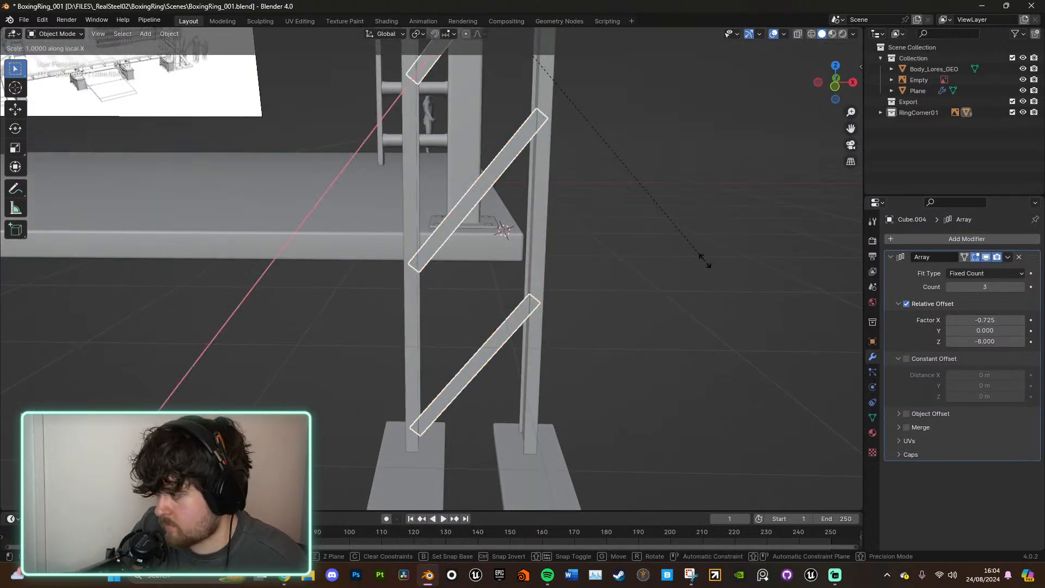
{"action": "left_click", "coordinate": [695, 264]}
{"action": "left_click", "coordinate": [696, 267]}
{"action": "scroll", "coordinate": [687, 296], "scroll_direction": "down", "scroll_amount": 4}
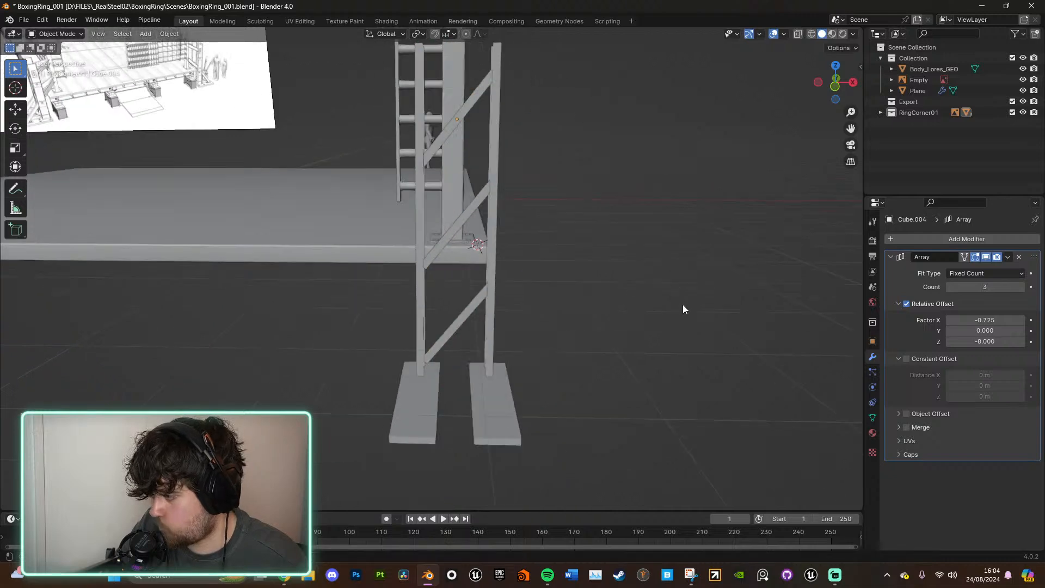
{"action": "middle_click_drag", "start_coordinate": [577, 240], "coordinate": [583, 350], "text": "shift"}
{"action": "scroll", "coordinate": [575, 279], "scroll_direction": "down", "scroll_amount": 3}
{"action": "scroll", "coordinate": [606, 306], "scroll_direction": "down", "scroll_amount": 2}
{"action": "scroll", "coordinate": [683, 238], "scroll_direction": "up", "scroll_amount": 5}
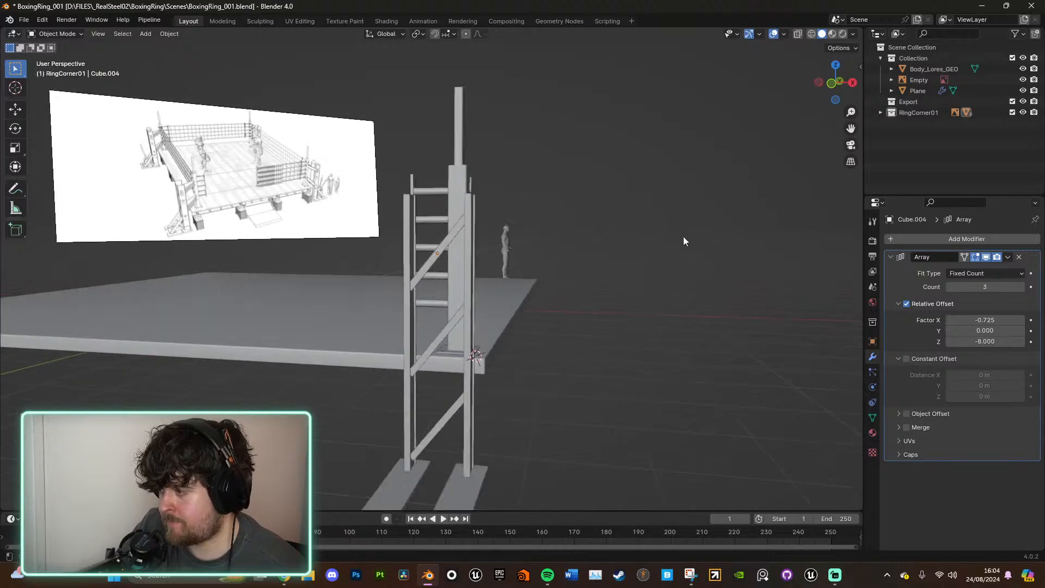
Step: Duplicate the arrayed braces in place and try rotating the copy about 47 degrees around the global Y axis
{"action": "left_click", "coordinate": [832, 83]}
{"action": "left_click", "coordinate": [460, 236]}
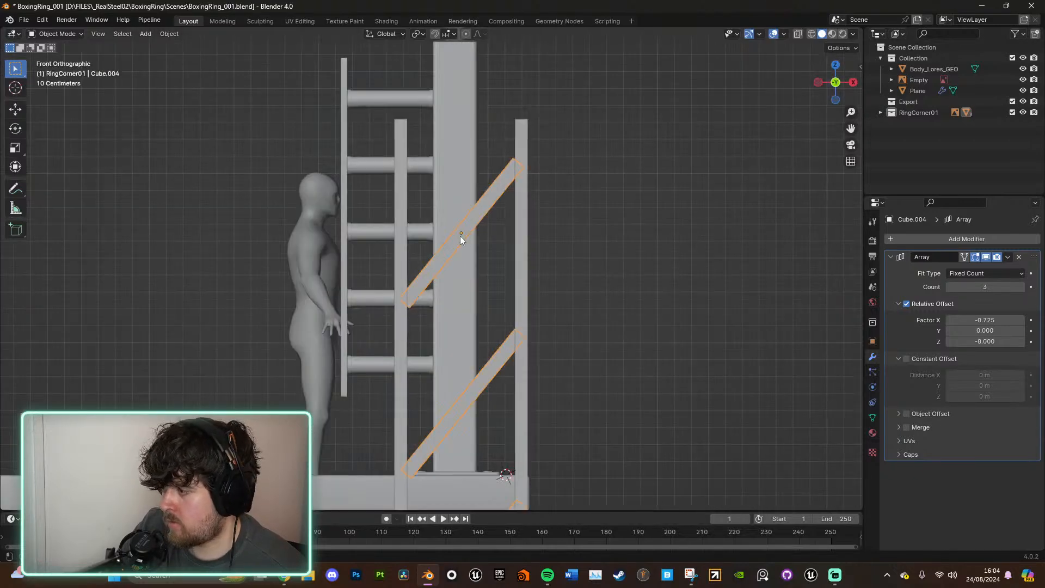
{"action": "key", "text": "shift+d"}
{"action": "right_click", "coordinate": [597, 229]}
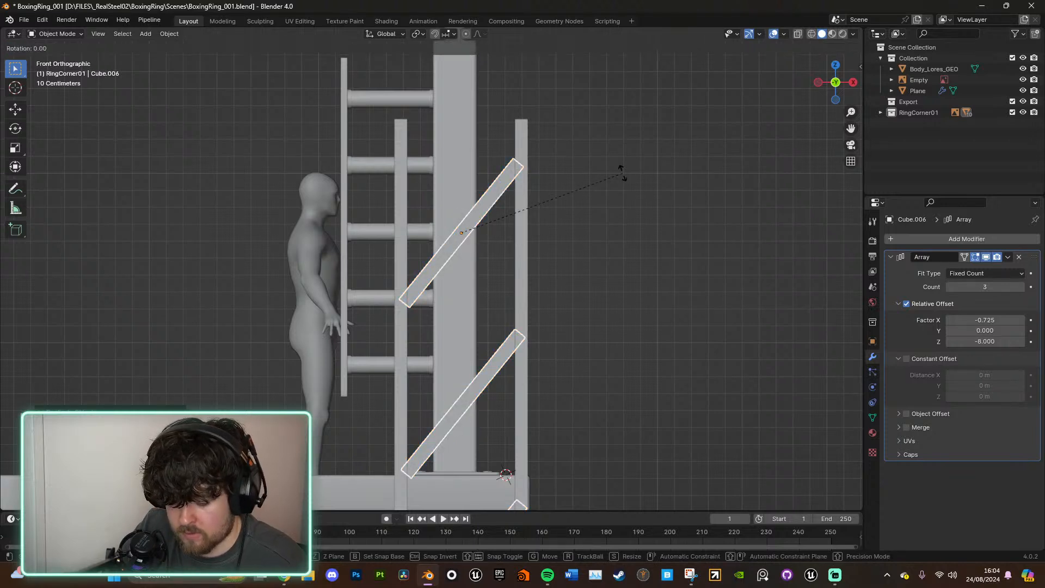
{"action": "key", "text": "r"}
{"action": "key", "text": "y"}
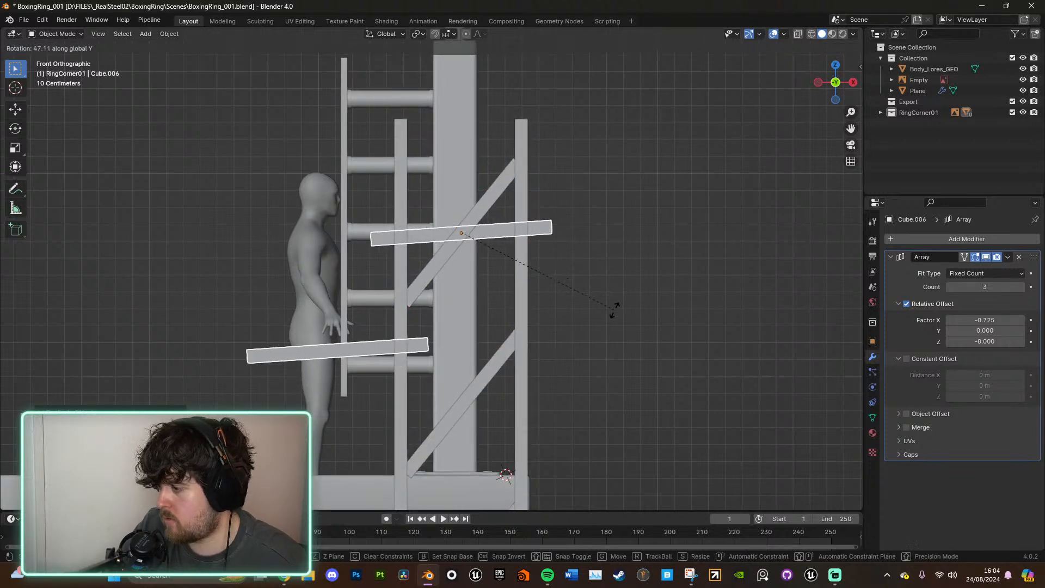
{"action": "left_click", "coordinate": [616, 306]}
{"action": "key", "text": "ctrl+z"}
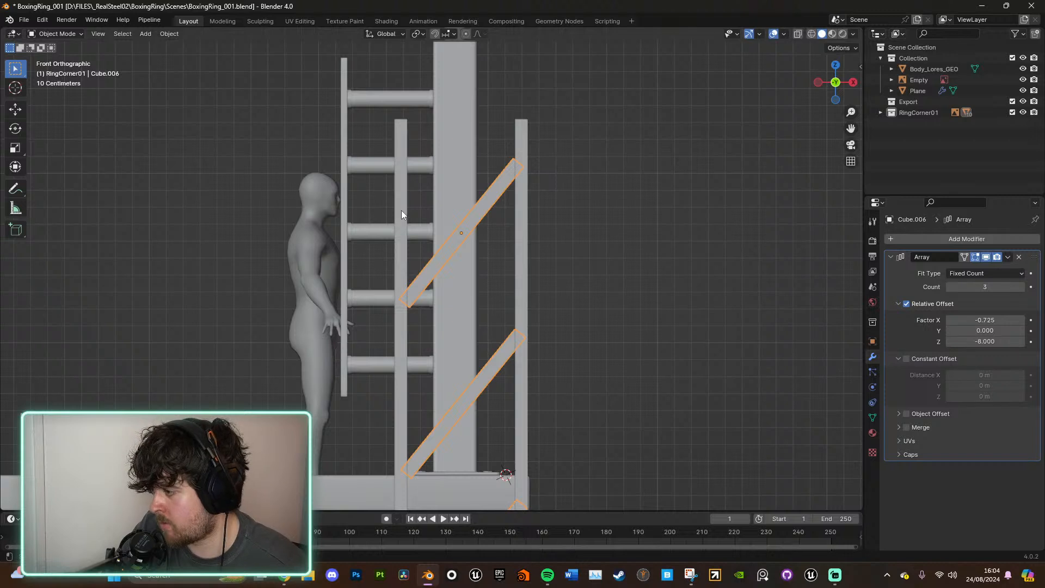
Step: Try using object offset instead of relative offset in the copy's array and rotating the copied brace by hand
{"action": "left_click", "coordinate": [905, 413]}
{"action": "left_click", "coordinate": [906, 303]}
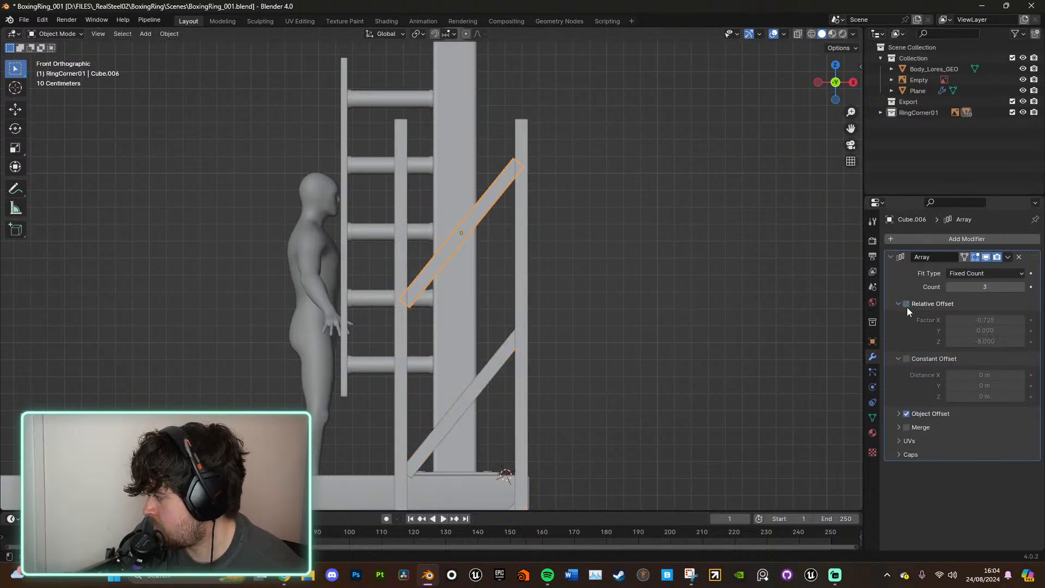
{"action": "scroll", "coordinate": [677, 393], "scroll_direction": "down", "scroll_amount": 5}
{"action": "scroll", "coordinate": [661, 400], "scroll_direction": "up", "scroll_amount": 3}
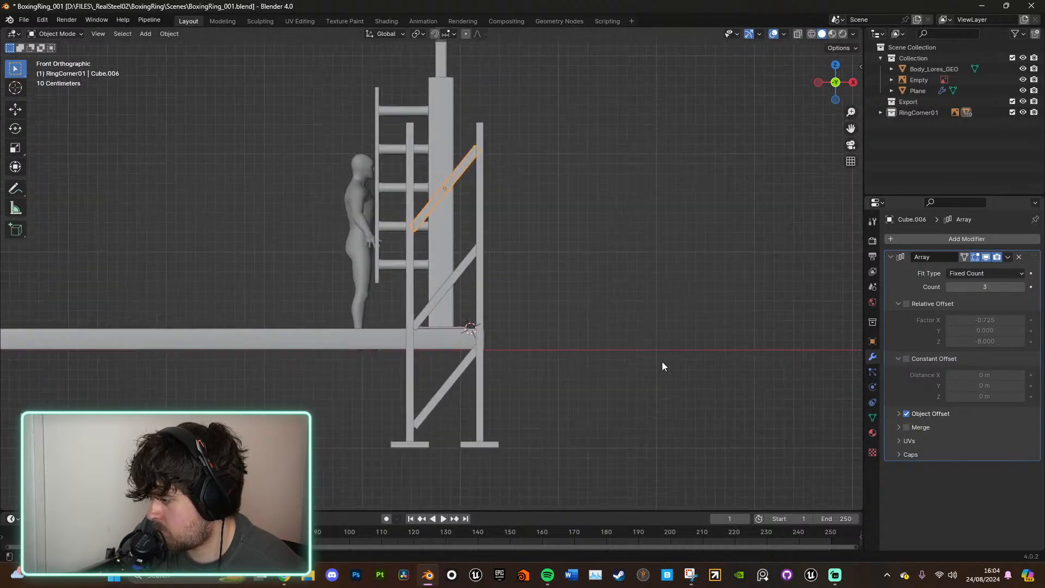
{"action": "key", "text": "r"}
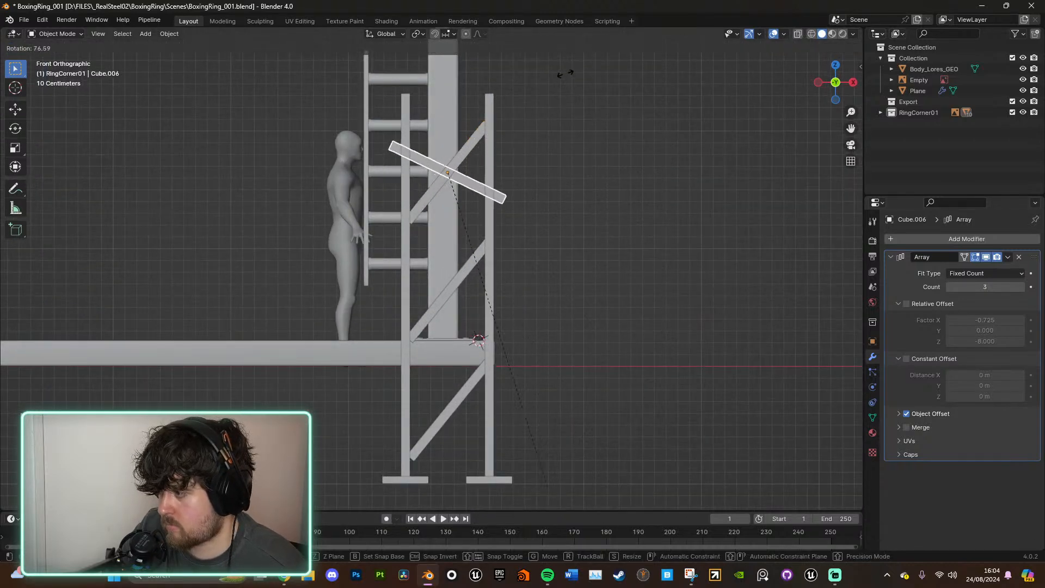
{"action": "left_click", "coordinate": [565, 190]}
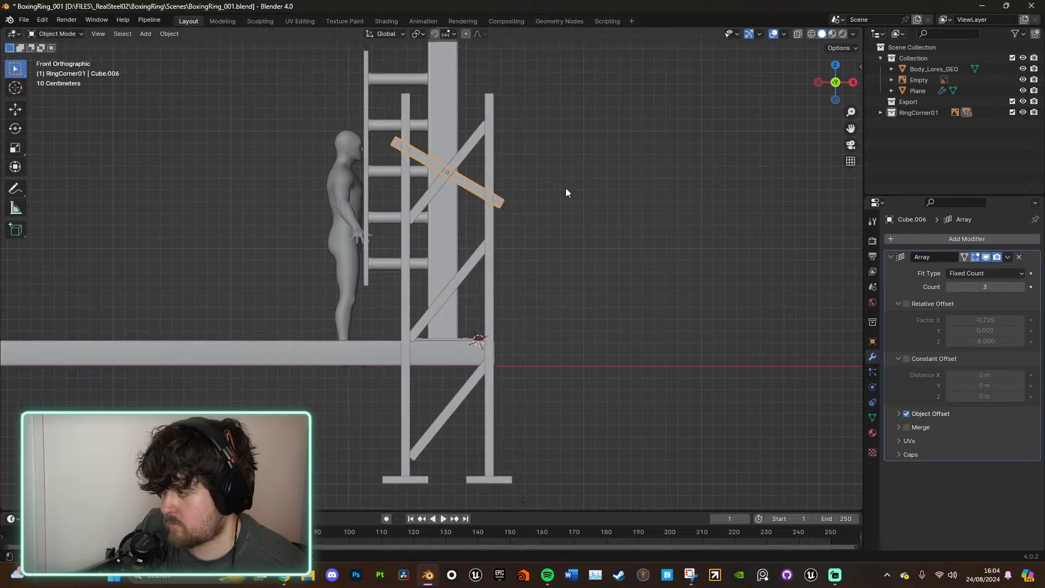
{"action": "key", "text": "ctrl+z"}
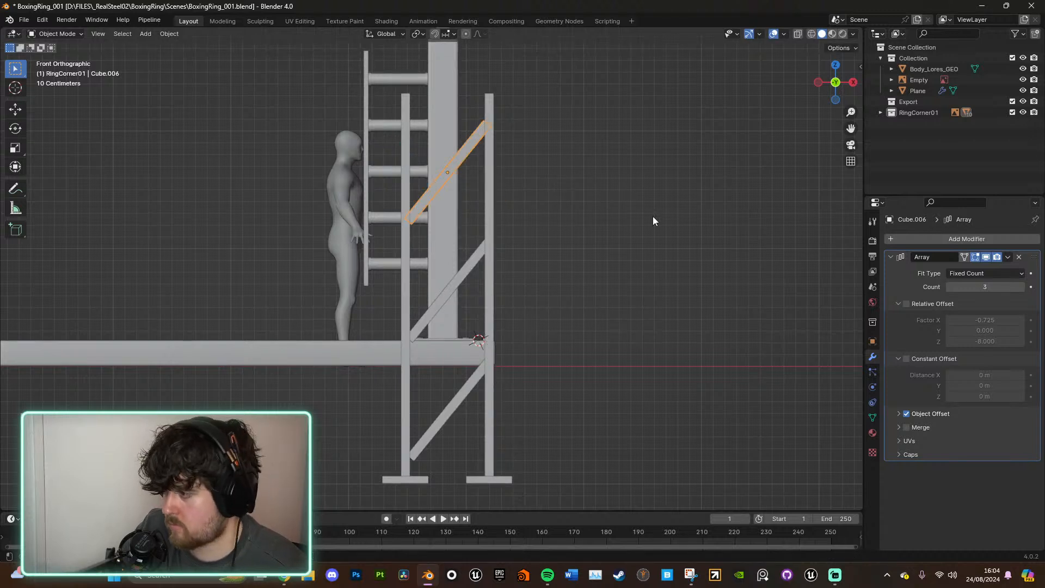
Step: Switch the copy's array back from object to relative offset and set its X and Z factors to 0
{"action": "left_click", "coordinate": [898, 414]}
{"action": "left_click", "coordinate": [906, 413]}
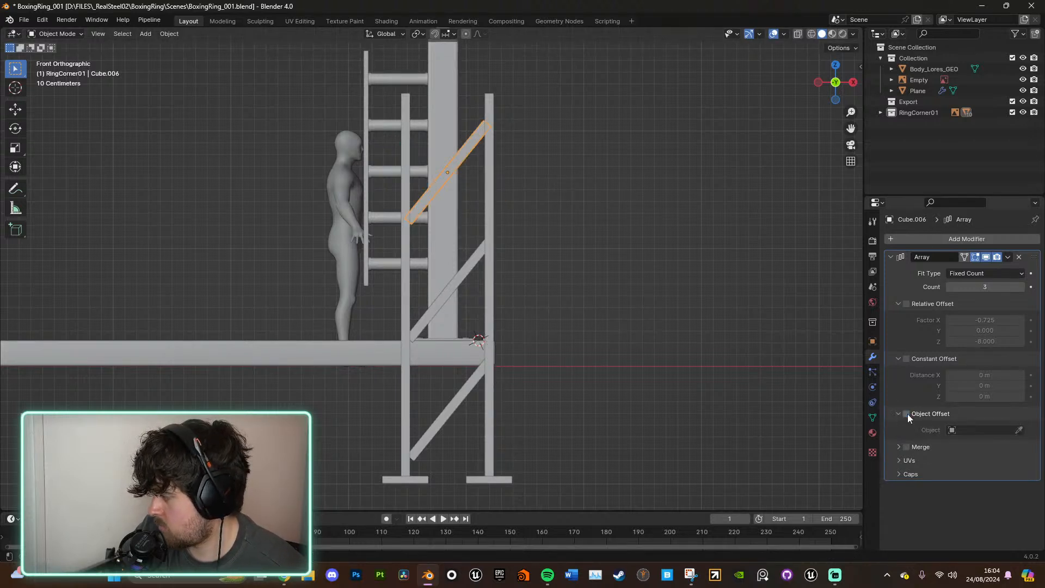
{"action": "left_click", "coordinate": [906, 304]}
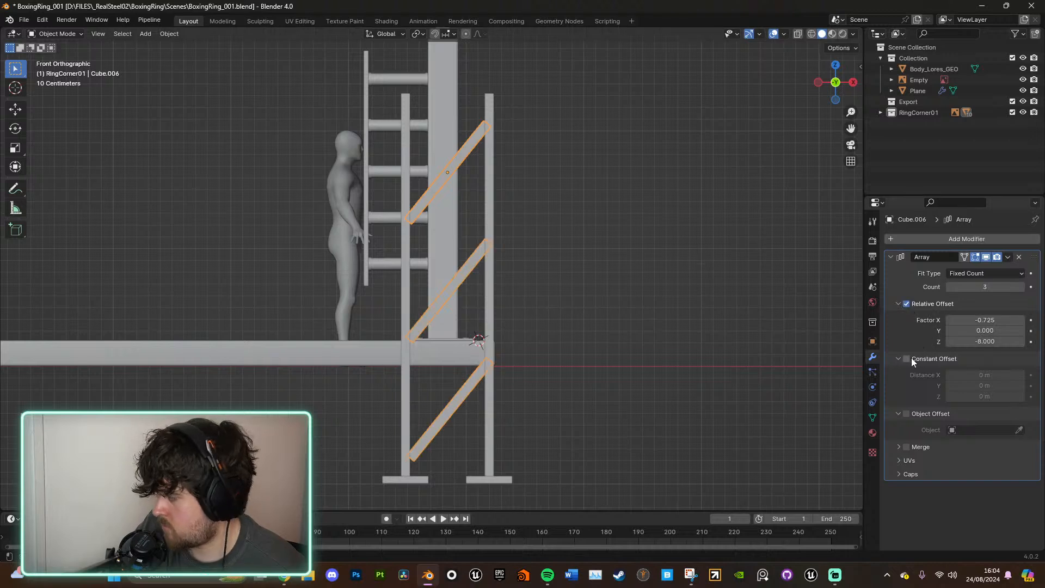
{"action": "left_click", "coordinate": [989, 320]}
{"action": "type", "text": "0"}
{"action": "key", "text": "Return"}
{"action": "left_click", "coordinate": [994, 341]}
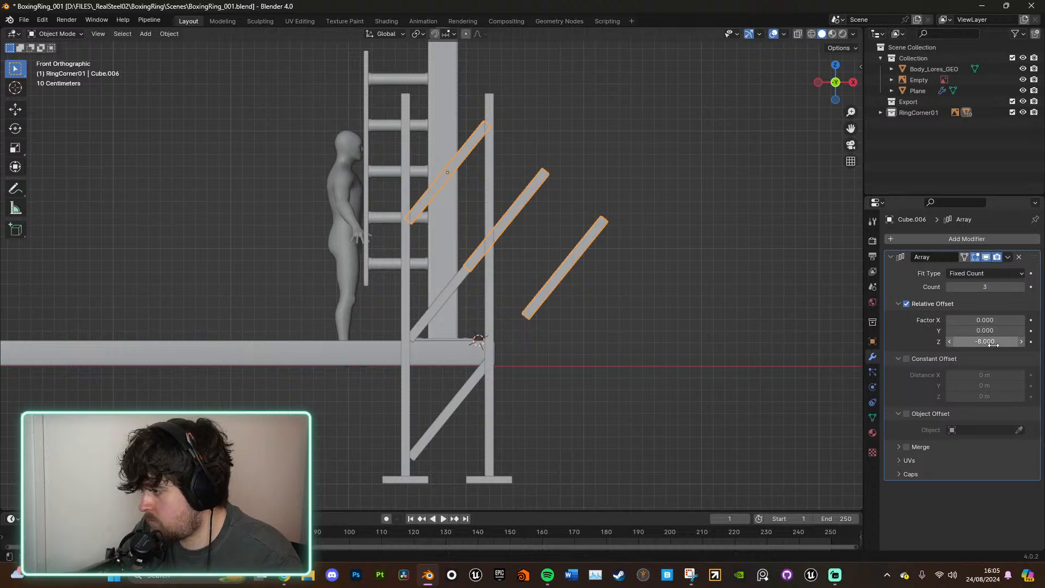
{"action": "type", "text": "0"}
{"action": "key", "text": "Return"}
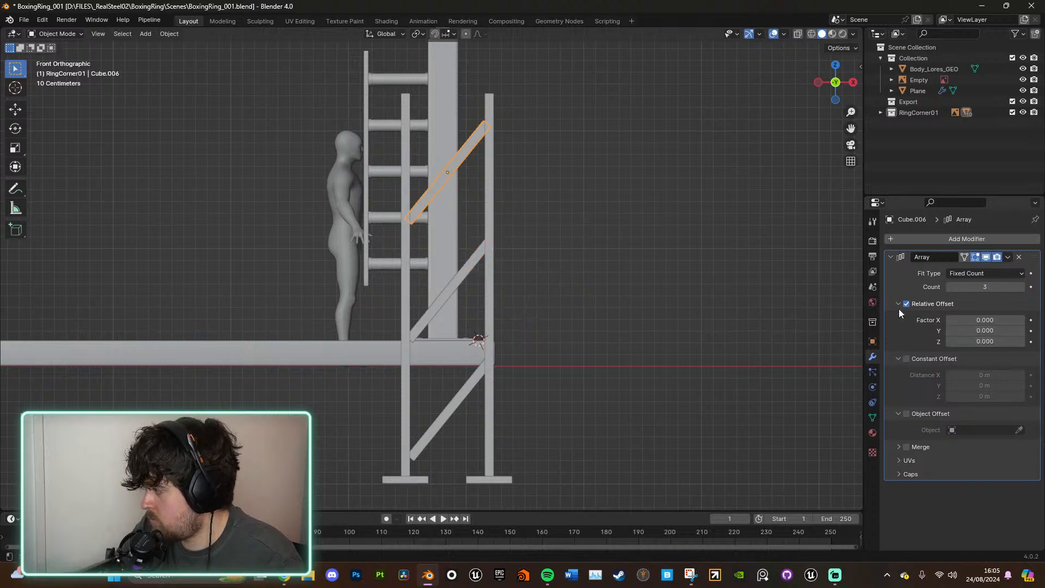
Step: Replace the copied brace's Array modifier with a Mirror modifier that uses the tower's outer leg as the mirror object
{"action": "left_click", "coordinate": [1019, 258]}
{"action": "left_click", "coordinate": [972, 243]}
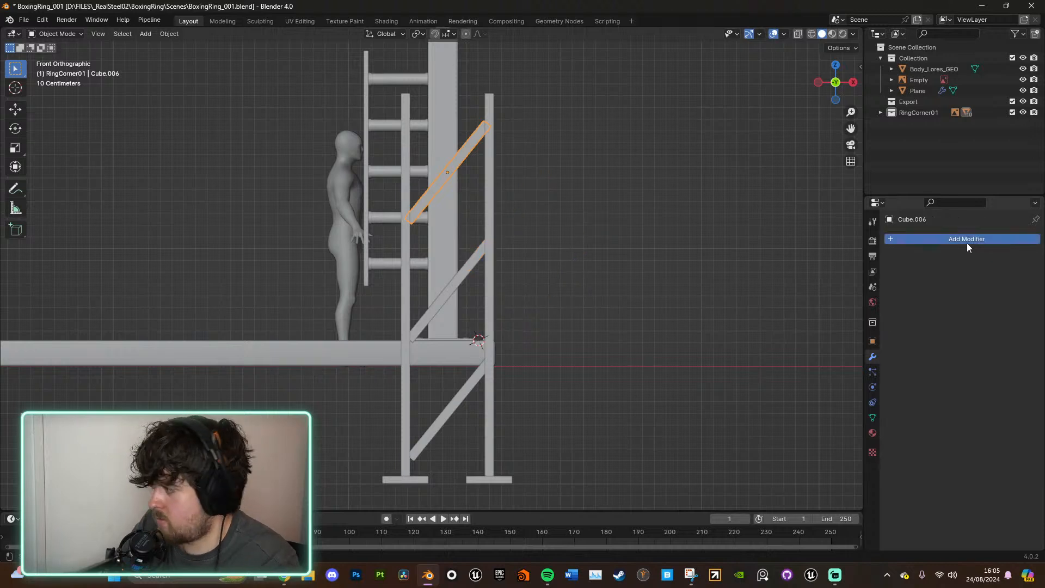
{"action": "type", "text": "mi"}
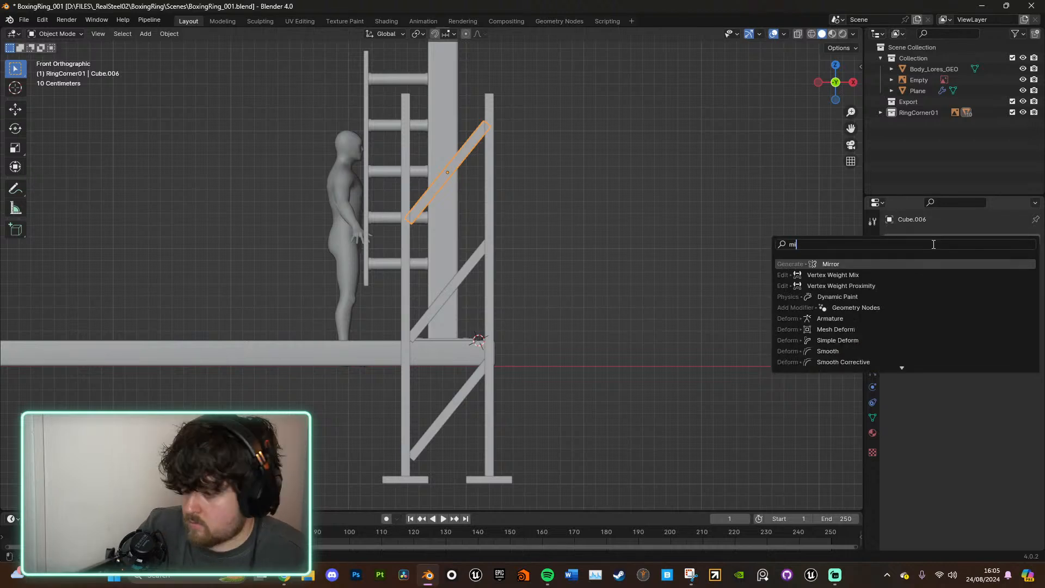
{"action": "key", "text": "Return"}
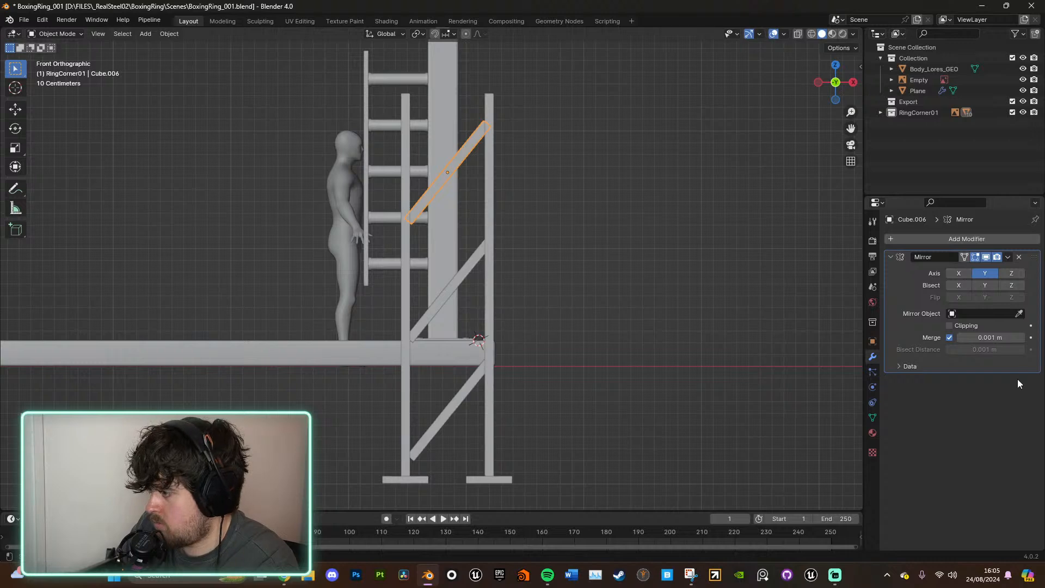
{"action": "left_click", "coordinate": [1019, 313]}
{"action": "left_click", "coordinate": [494, 297]}
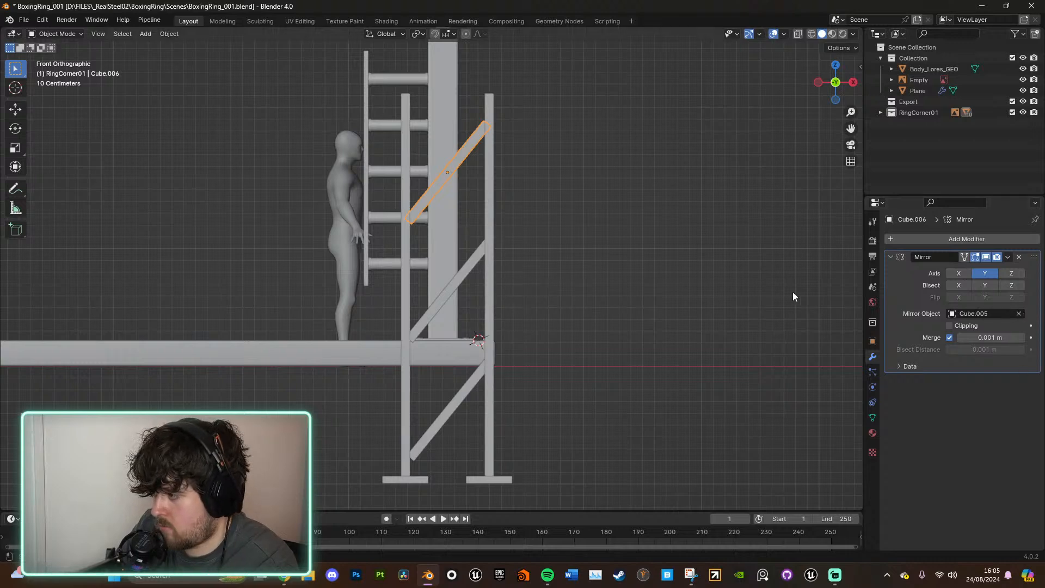
Step: Try the different mirror axes on the copied brace, leaving only Z enabled
{"action": "scroll", "coordinate": [625, 296], "scroll_direction": "down", "scroll_amount": 5}
{"action": "left_click", "coordinate": [959, 274]}
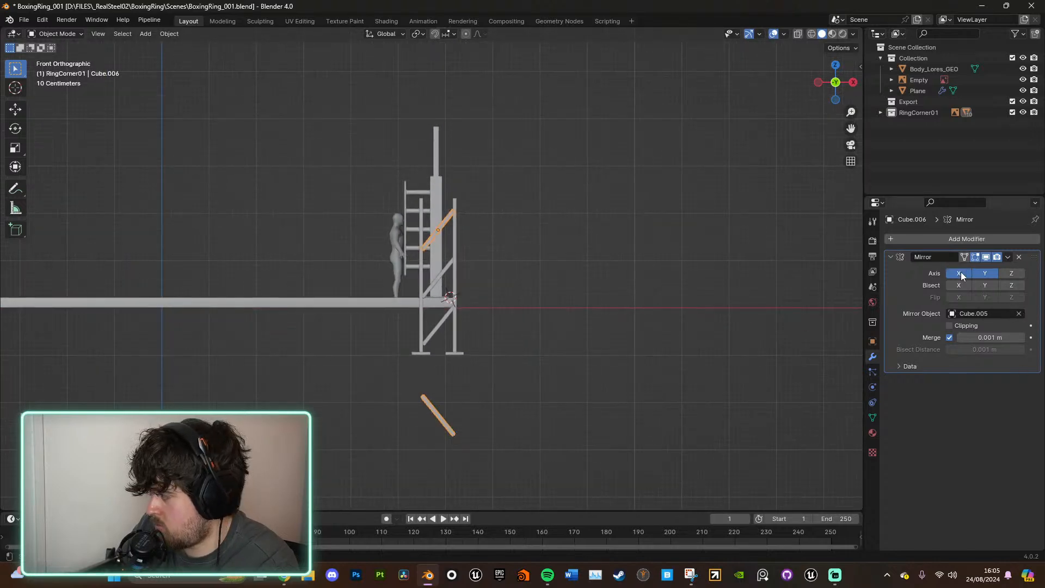
{"action": "left_click", "coordinate": [988, 273]}
{"action": "left_click", "coordinate": [1016, 273]}
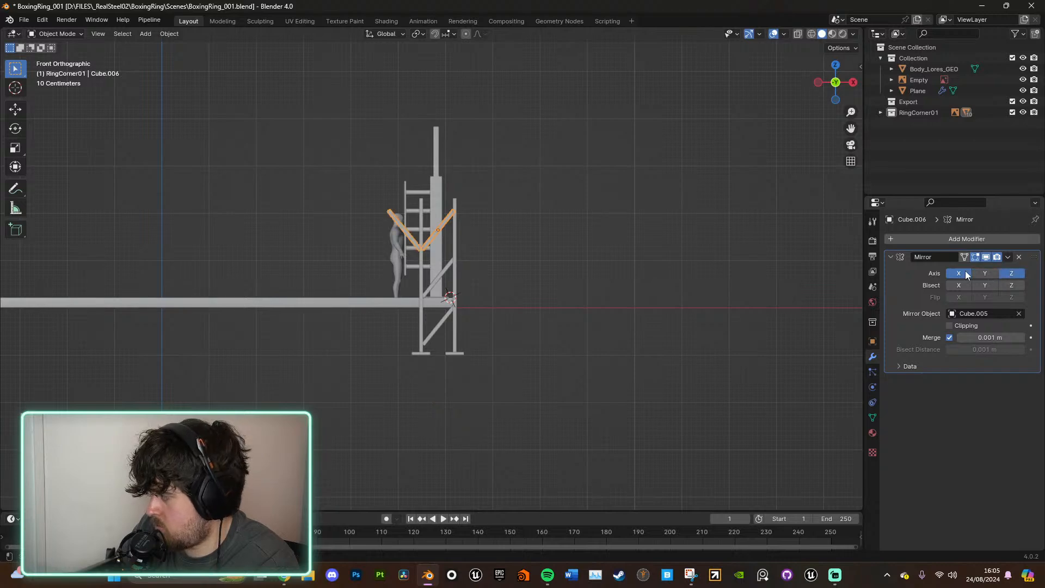
{"action": "left_click", "coordinate": [963, 273]}
{"action": "scroll", "coordinate": [591, 275], "scroll_direction": "up", "scroll_amount": 1}
{"action": "scroll", "coordinate": [592, 280], "scroll_direction": "up", "scroll_amount": 3}
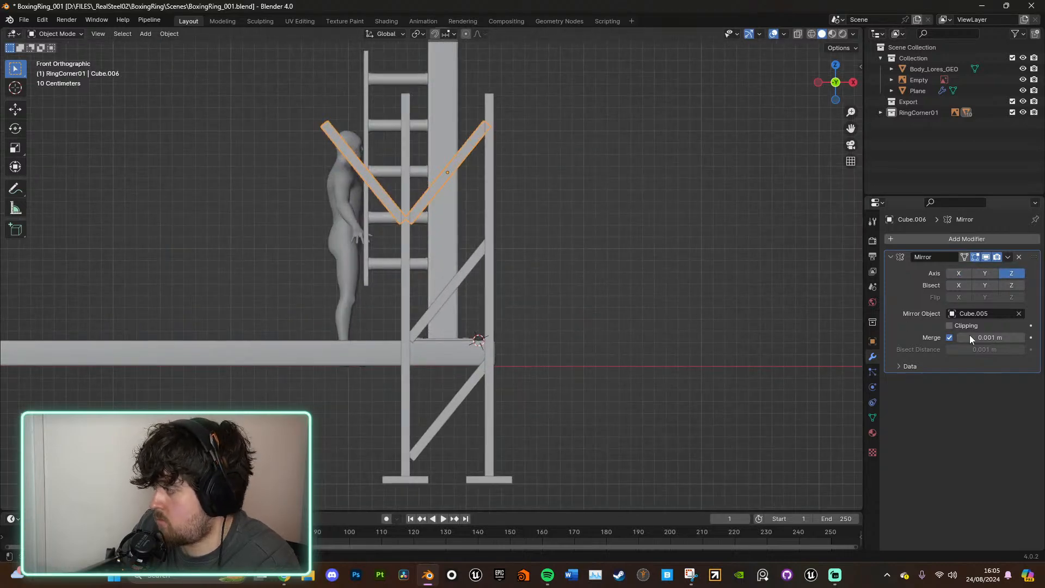
Step: Try out the mirror's merge distance and an Offset U of -0.3537, and remove the Mirror modifier from the copy
{"action": "left_click", "coordinate": [1002, 339]}
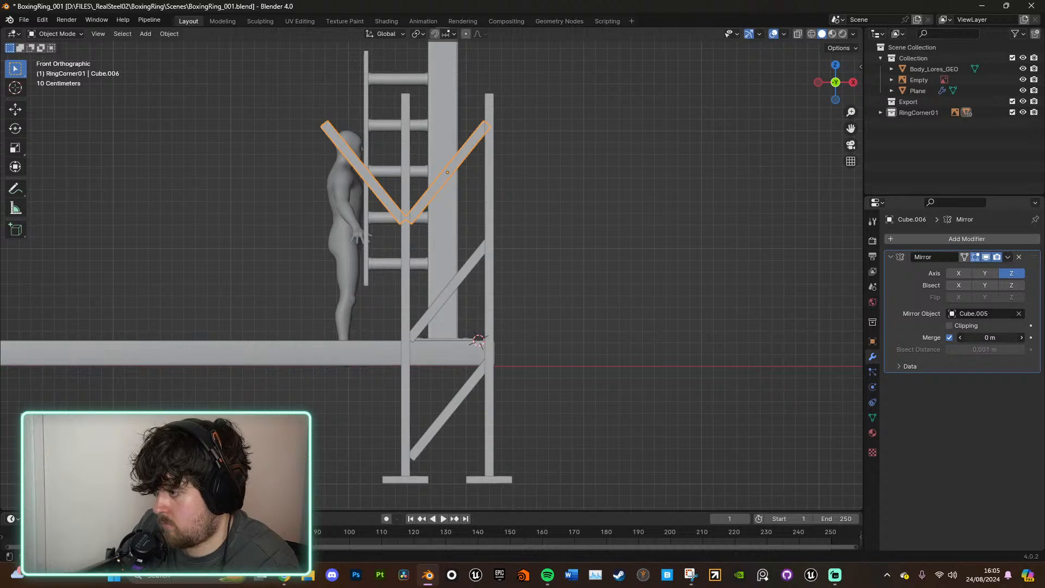
{"action": "left_click_drag", "start_coordinate": [991, 337], "coordinate": [996, 336]}
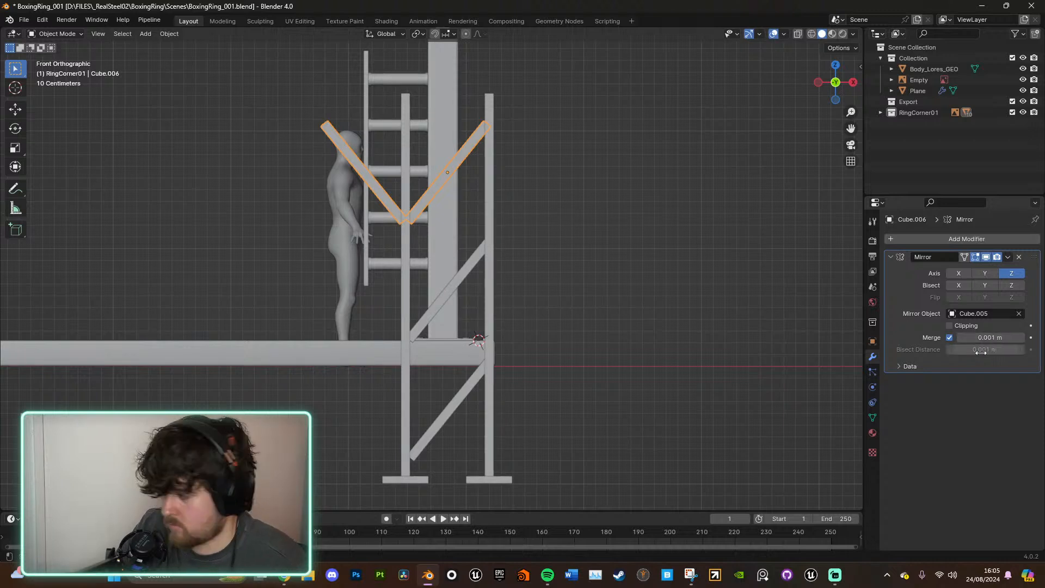
{"action": "left_click", "coordinate": [901, 366]}
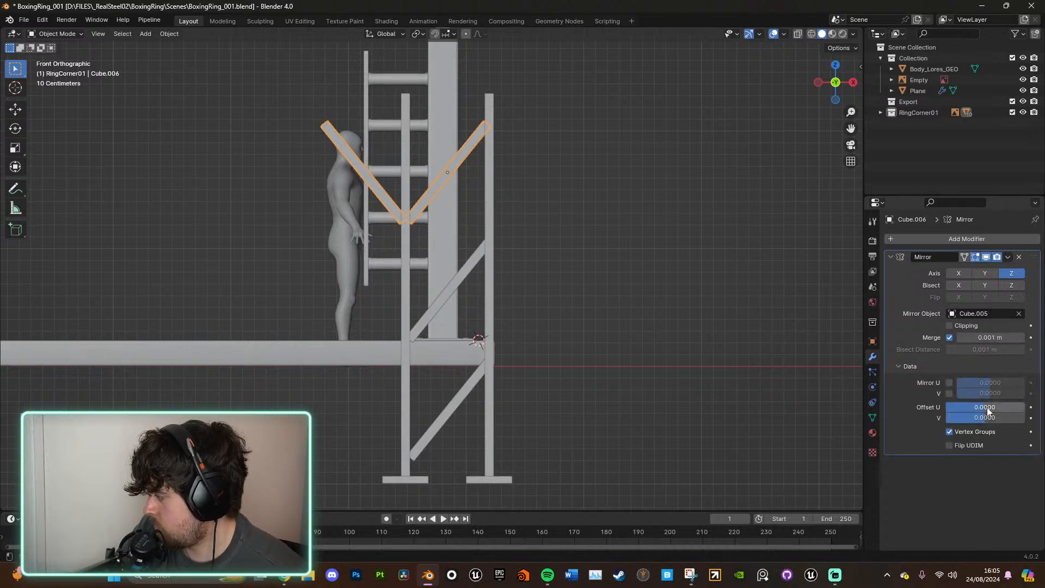
{"action": "mouse_move", "coordinate": [987, 407]}
{"action": "left_mouse_down"}
{"action": "mouse_move", "coordinate": [970, 407]}
{"action": "mouse_move", "coordinate": [976, 418]}
{"action": "left_mouse_up"}
{"action": "right_click", "coordinate": [976, 418]}
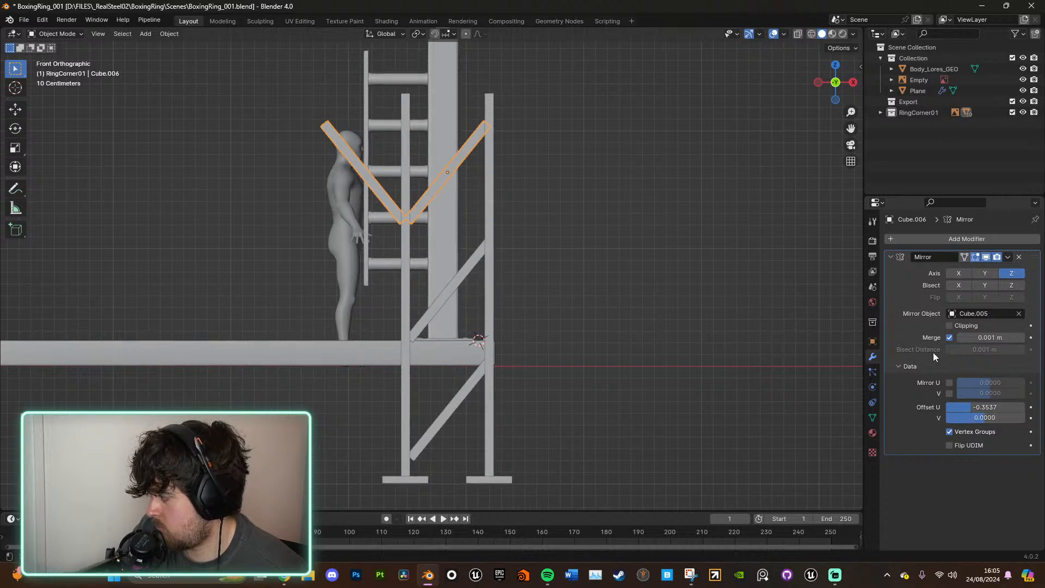
{"action": "left_click", "coordinate": [1018, 256]}
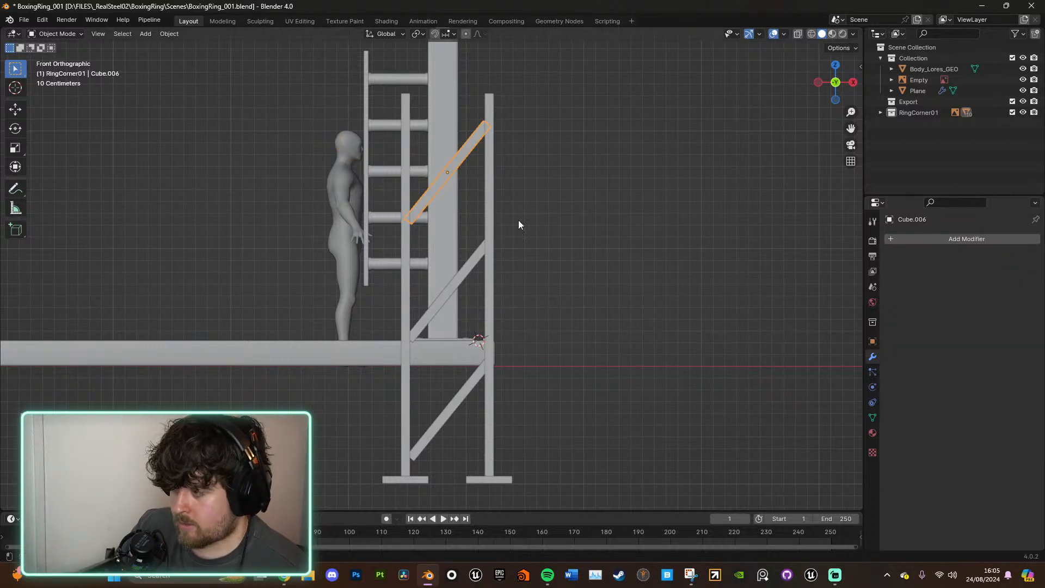
Step: Try rotating the single brace copy slightly in the front view and undo the rotation
{"action": "key", "text": "r"}
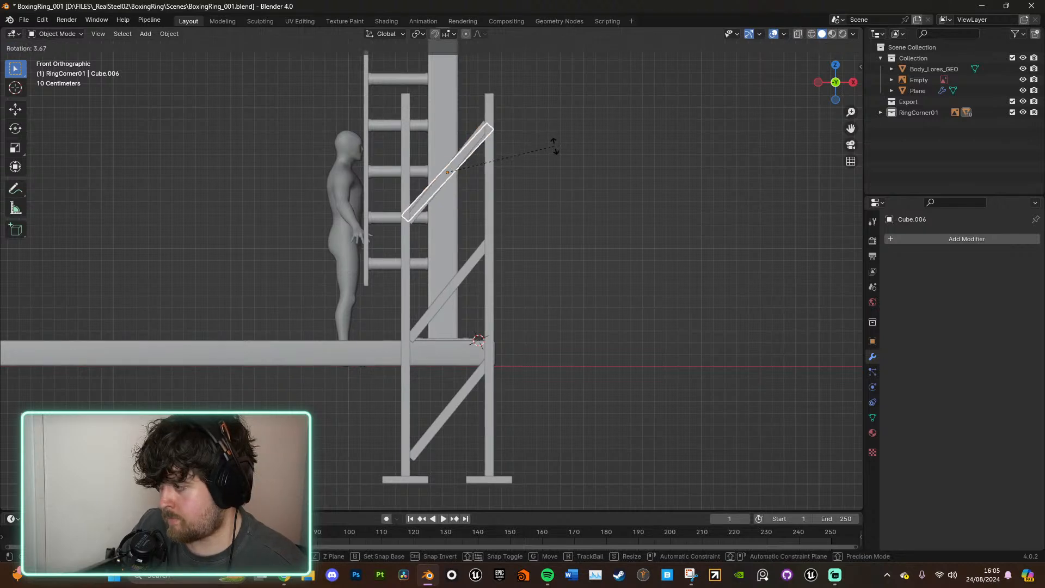
{"action": "left_click", "coordinate": [554, 146]}
{"action": "key", "text": "ctrl+z"}
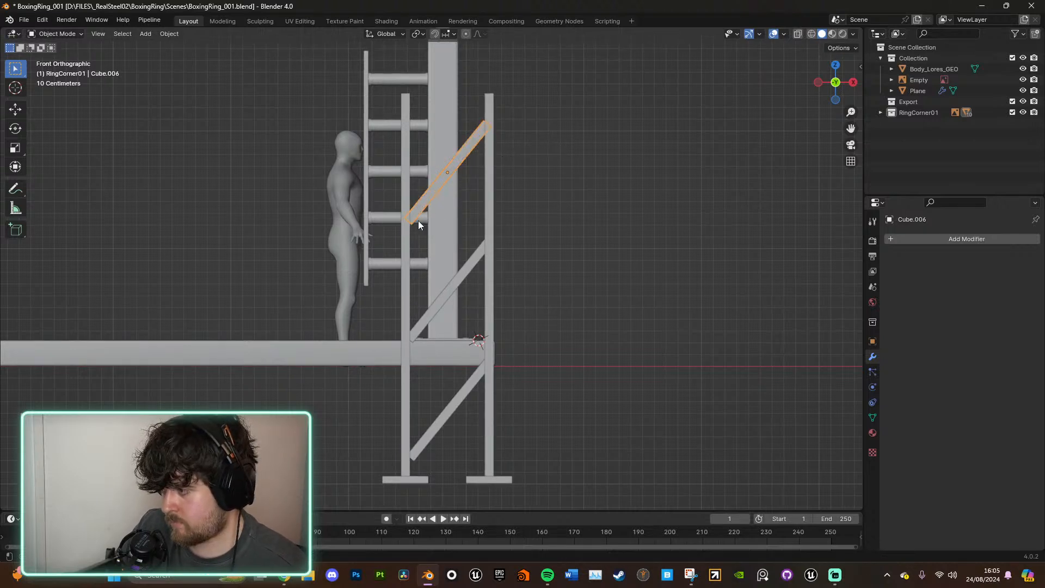
Step: Rotate the original three arrayed braces by about 1 degree so their lower ends line up with the inner leg
{"action": "left_click", "coordinate": [418, 211]}
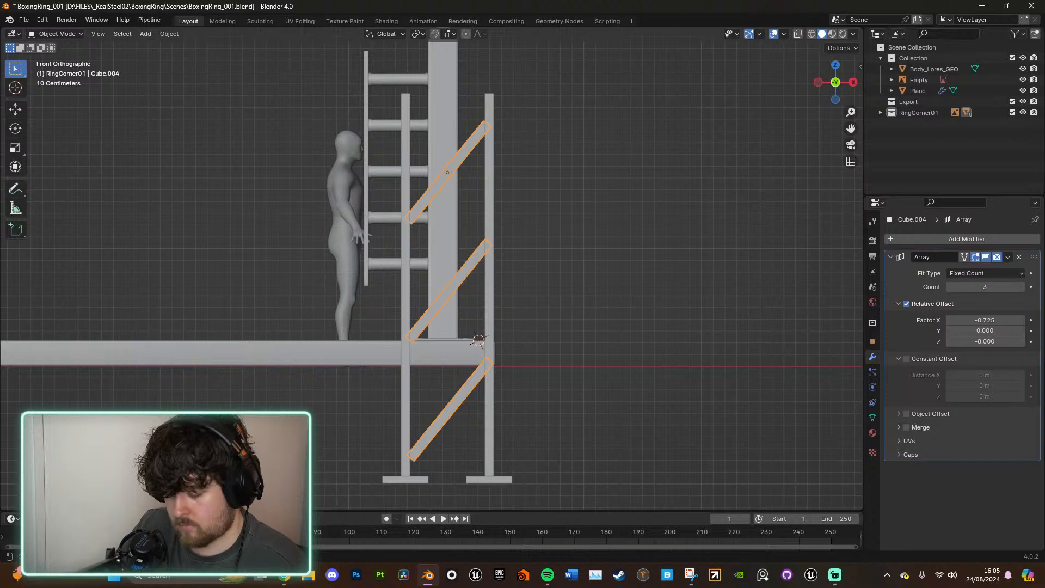
{"action": "key", "text": "r"}
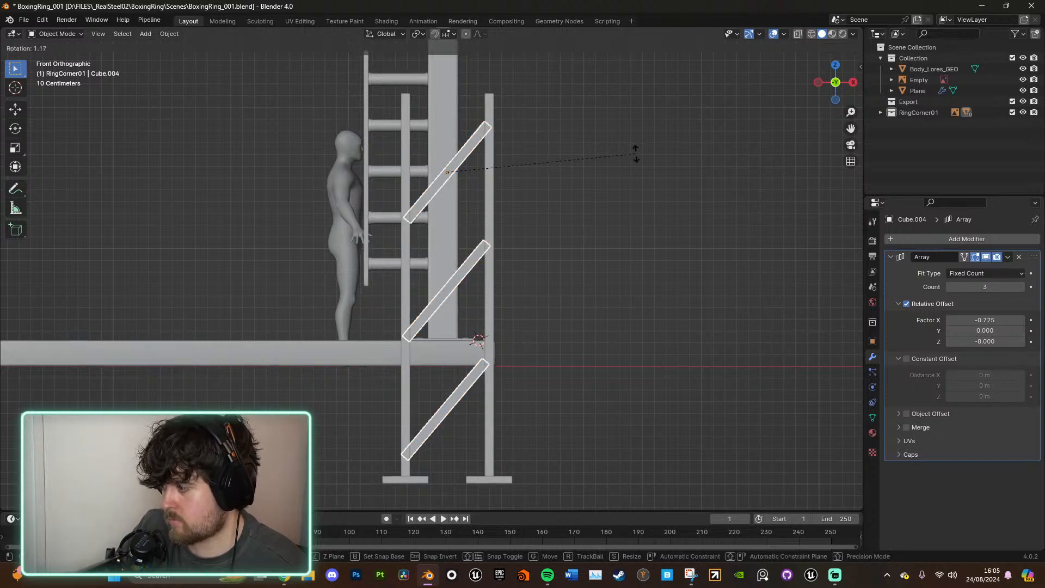
{"action": "left_click", "coordinate": [632, 153]}
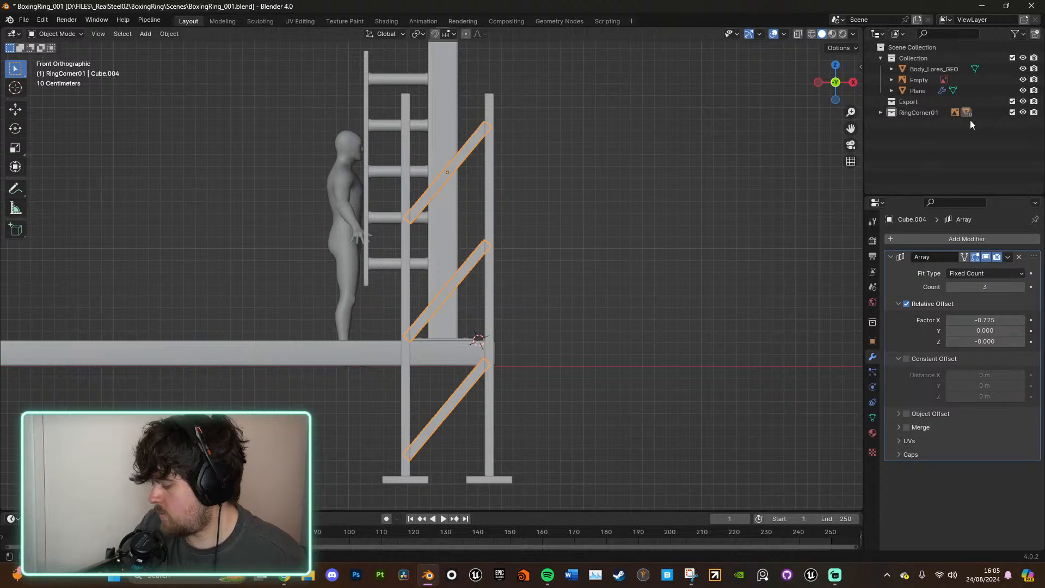
Step: Reveal the braces in the scene's object list and delete the leftover single brace copy, Cube.006
{"action": "key", "text": "period"}
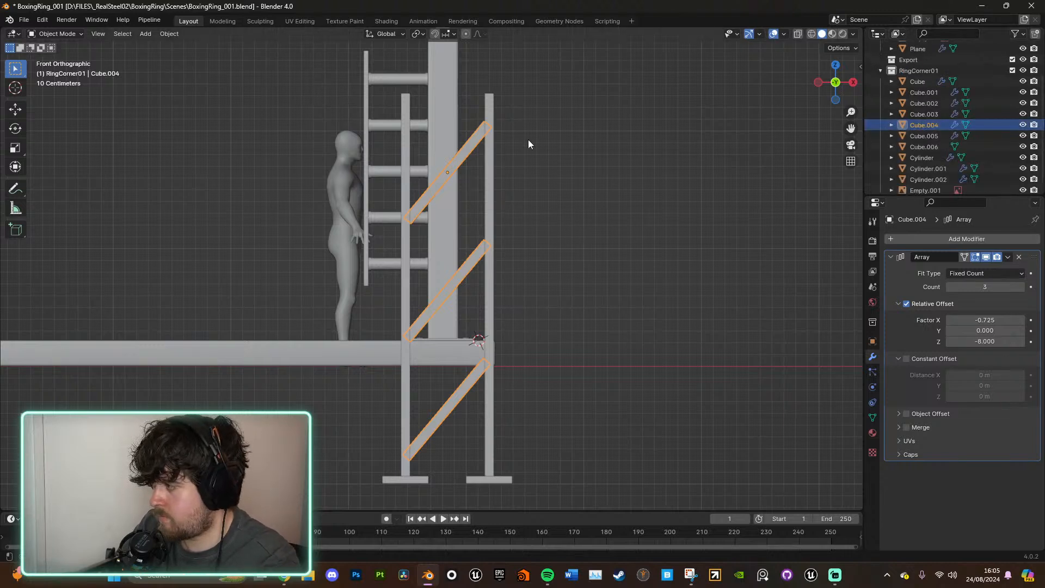
{"action": "left_click", "coordinate": [465, 155]}
{"action": "key", "text": "Delete"}
{"action": "left_click", "coordinate": [464, 153]}
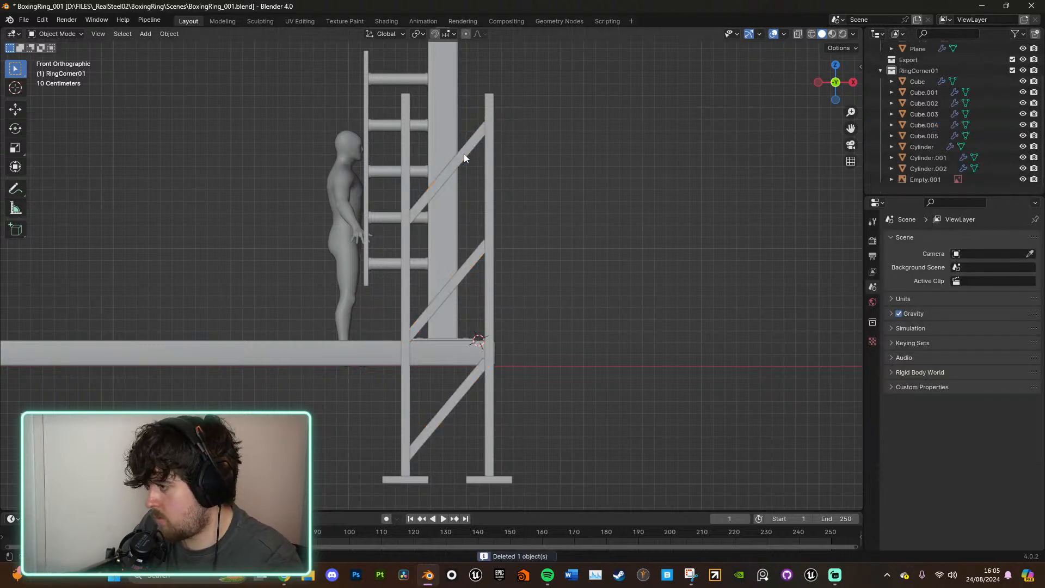
Step: Duplicate the three arrayed braces in place and rotate the copy 180° about the global X axis
{"action": "key", "text": "shift+d"}
{"action": "right_click", "coordinate": [687, 202]}
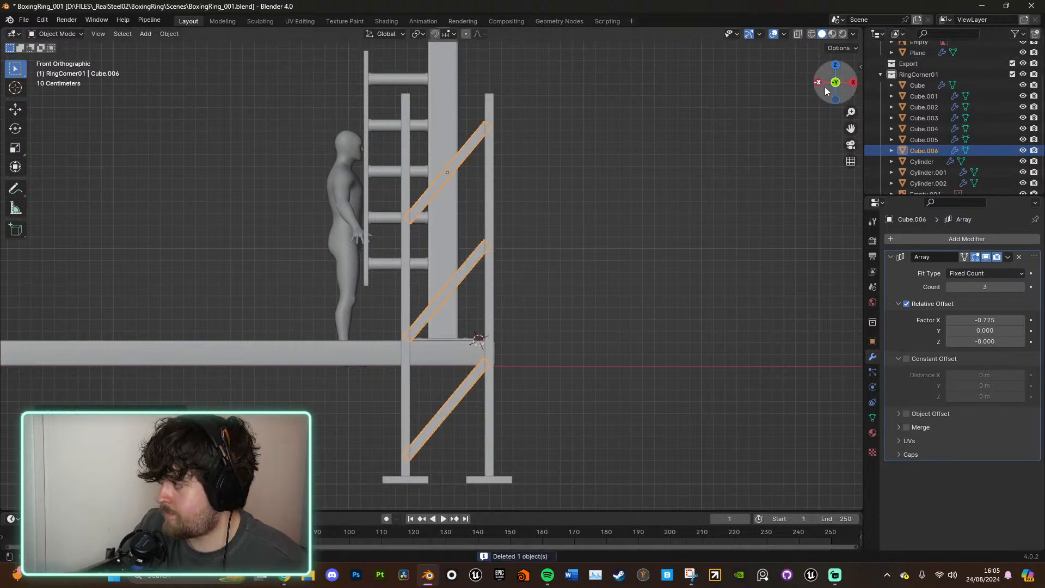
{"action": "left_click", "coordinate": [852, 82]}
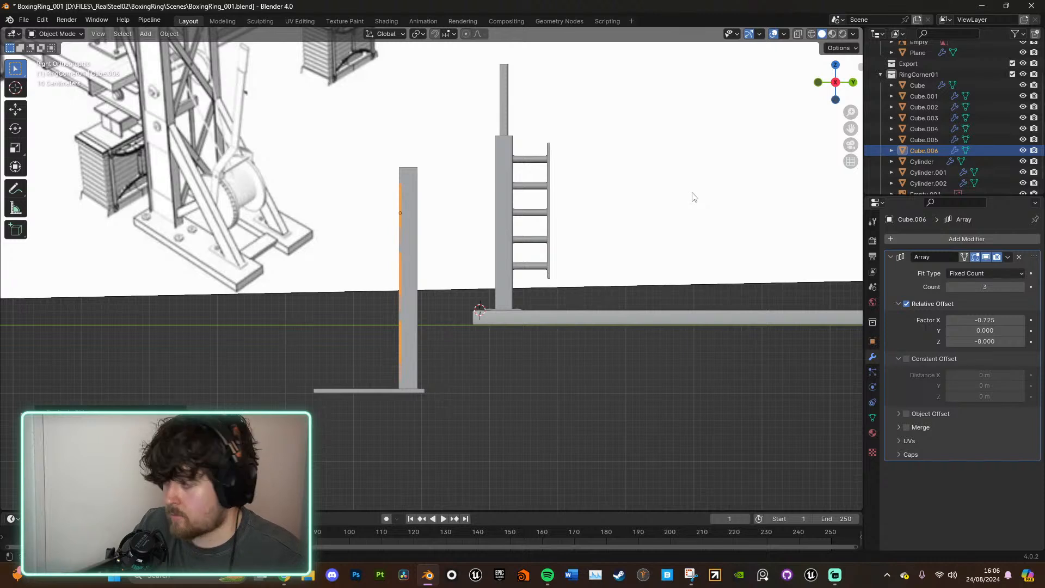
{"action": "type", "text": "r1"}
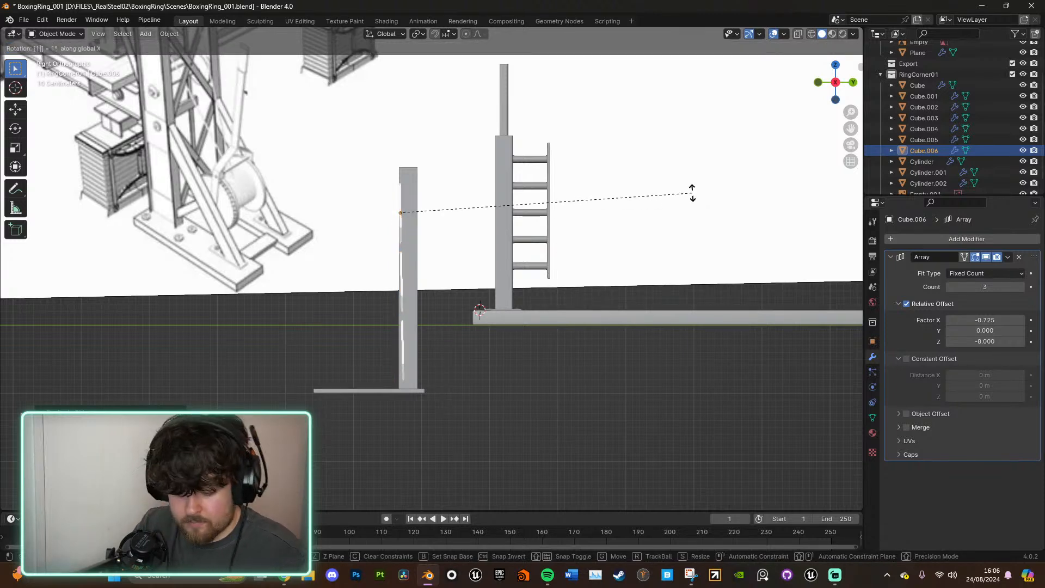
{"action": "type", "text": "800"}
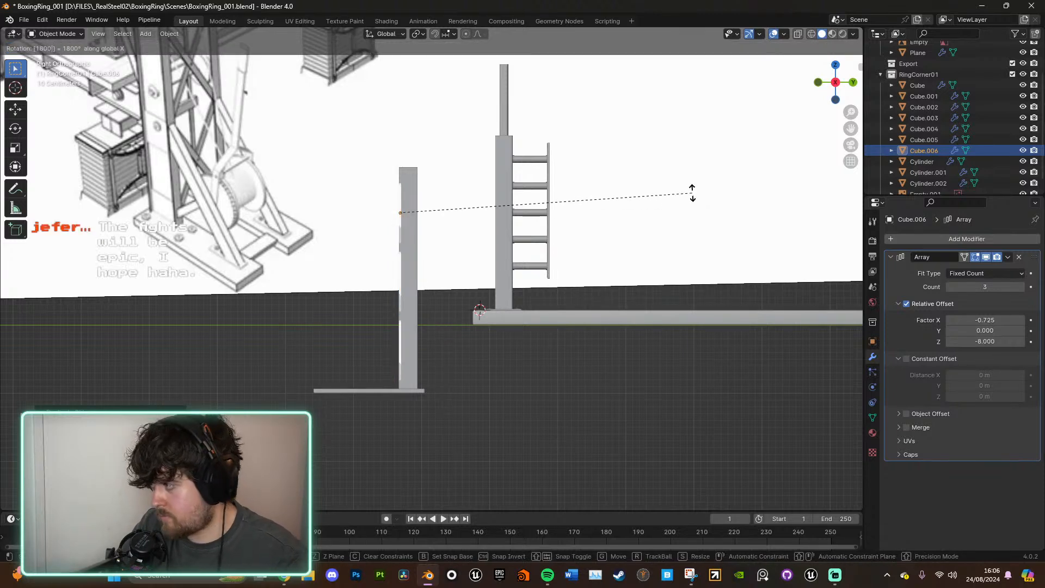
{"action": "key", "text": "Return"}
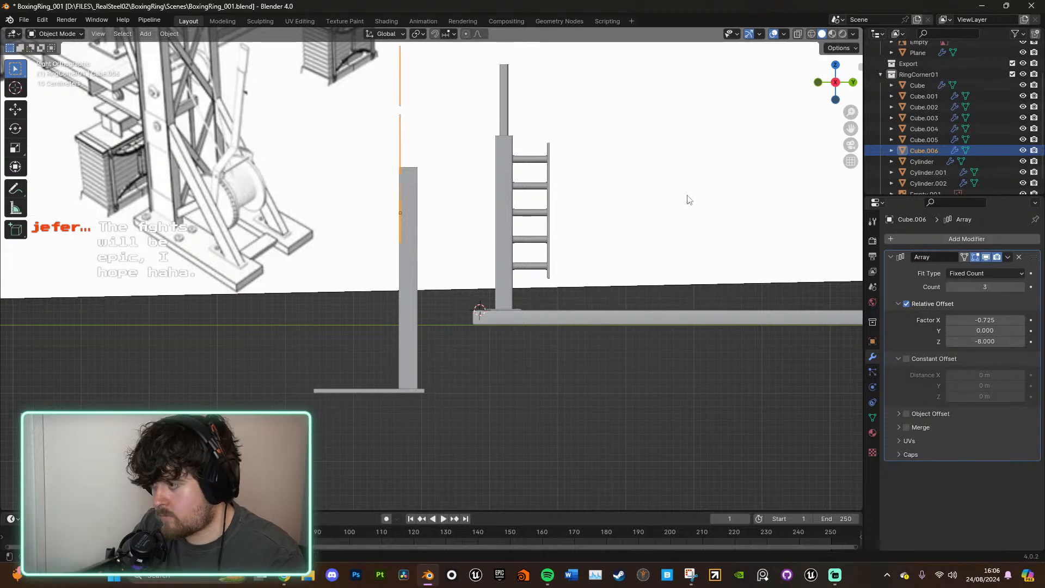
Step: Lower the flipped brace copy vertically so it forms X-shaped crossings with the original braces between the tower legs
{"action": "middle_click_drag", "start_coordinate": [686, 198], "coordinate": [714, 197]}
{"action": "left_click", "coordinate": [836, 84]}
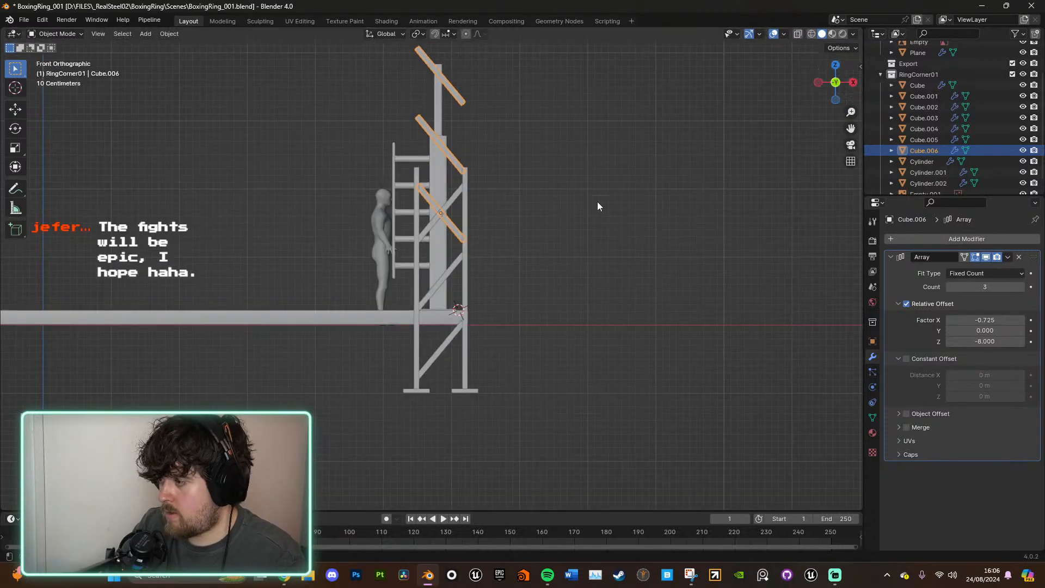
{"action": "key", "text": "g"}
{"action": "key", "text": "z"}
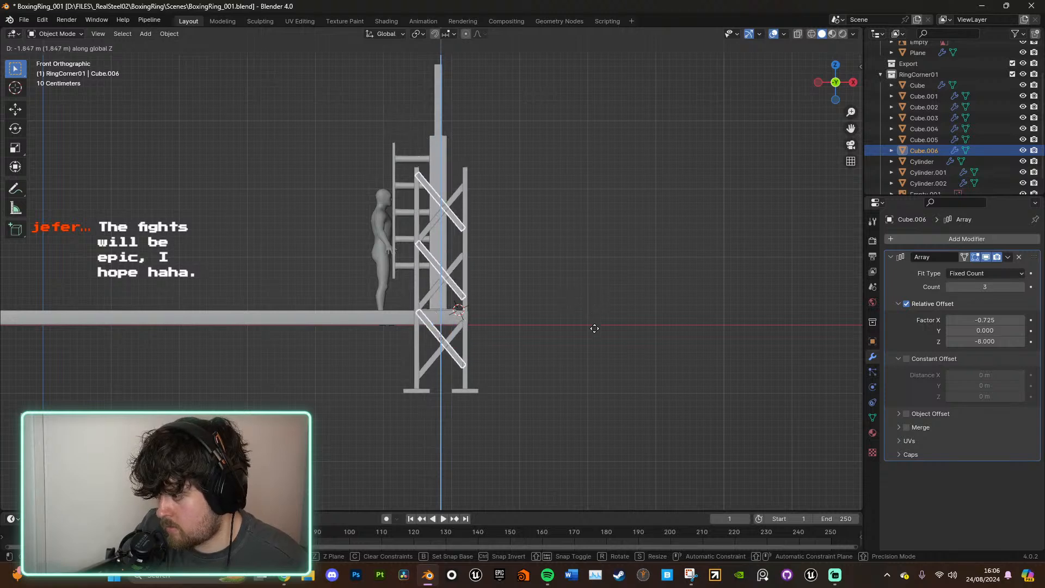
{"action": "left_click", "coordinate": [597, 338]}
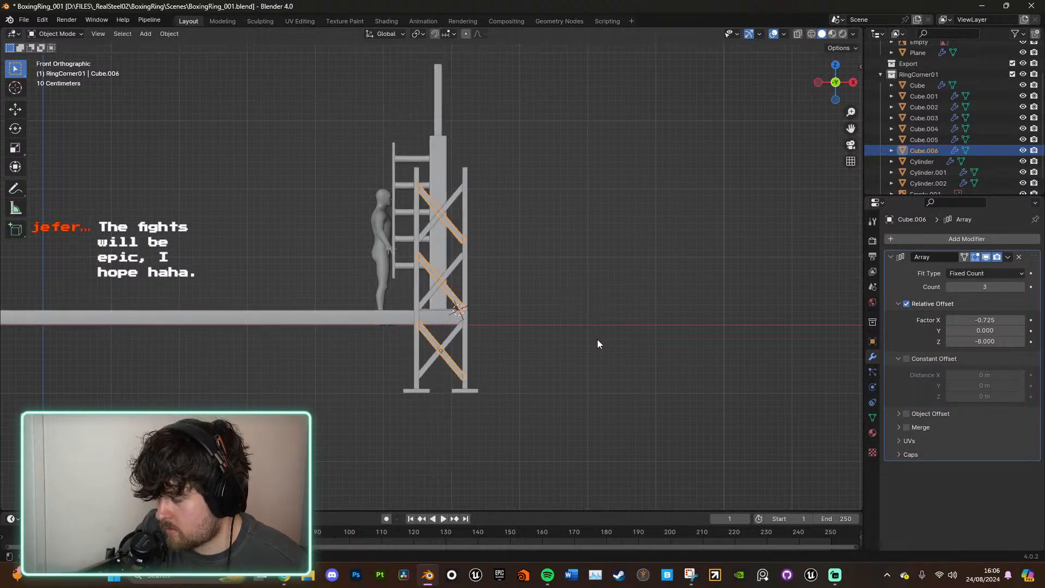
{"action": "scroll", "coordinate": [595, 353], "scroll_direction": "up", "scroll_amount": 5}
{"action": "middle_click_drag", "start_coordinate": [593, 371], "coordinate": [547, 326], "text": "shift"}
{"action": "scroll", "coordinate": [620, 127], "scroll_direction": "up", "scroll_amount": 4}
{"action": "middle_click_drag", "start_coordinate": [557, 238], "coordinate": [549, 293], "text": "shift"}
{"action": "left_click", "coordinate": [654, 265]}
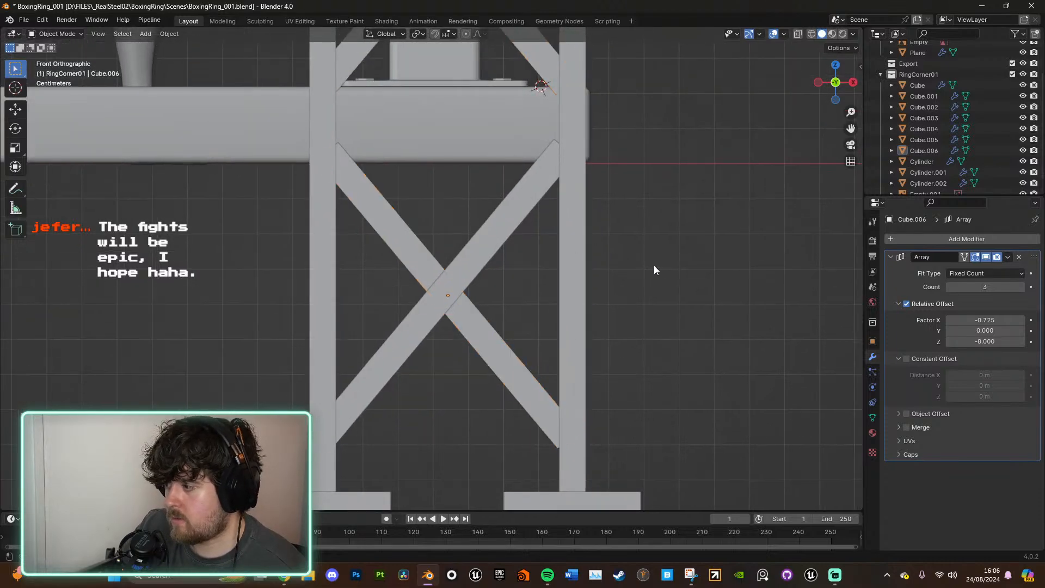
Step: Nudge the original arrayed braces slightly along Y so their faces stop overlapping the flipped set at the crossings
{"action": "middle_click_drag", "start_coordinate": [654, 265], "coordinate": [646, 297]}
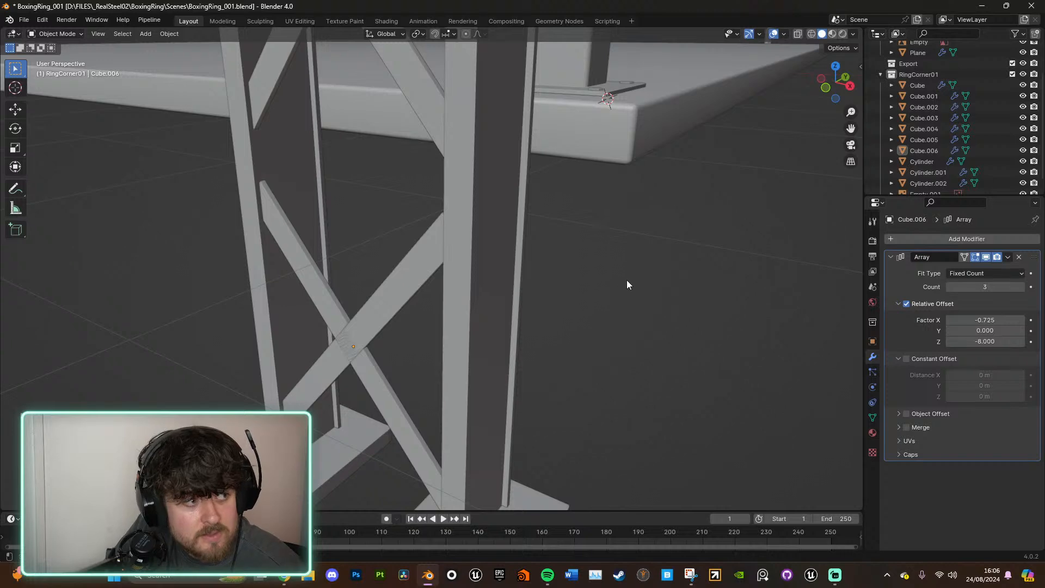
{"action": "scroll", "coordinate": [655, 265], "scroll_direction": "down", "scroll_amount": 3}
{"action": "middle_click_drag", "start_coordinate": [654, 266], "coordinate": [521, 270]}
{"action": "scroll", "coordinate": [668, 303], "scroll_direction": "down", "scroll_amount": 6}
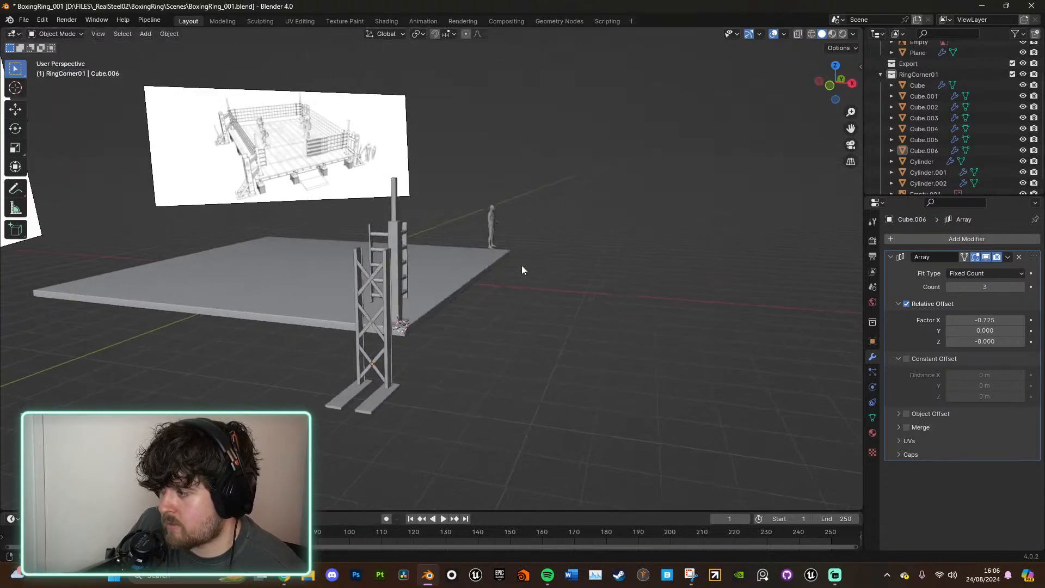
{"action": "scroll", "coordinate": [521, 270], "scroll_direction": "up", "scroll_amount": 10}
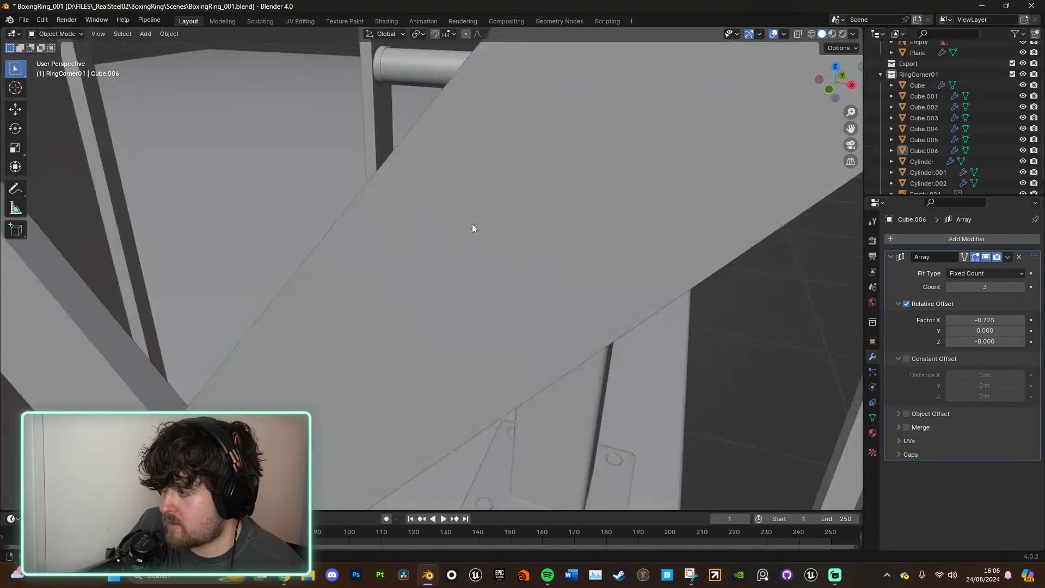
{"action": "scroll", "coordinate": [473, 226], "scroll_direction": "down", "scroll_amount": 4}
{"action": "left_click", "coordinate": [534, 253]}
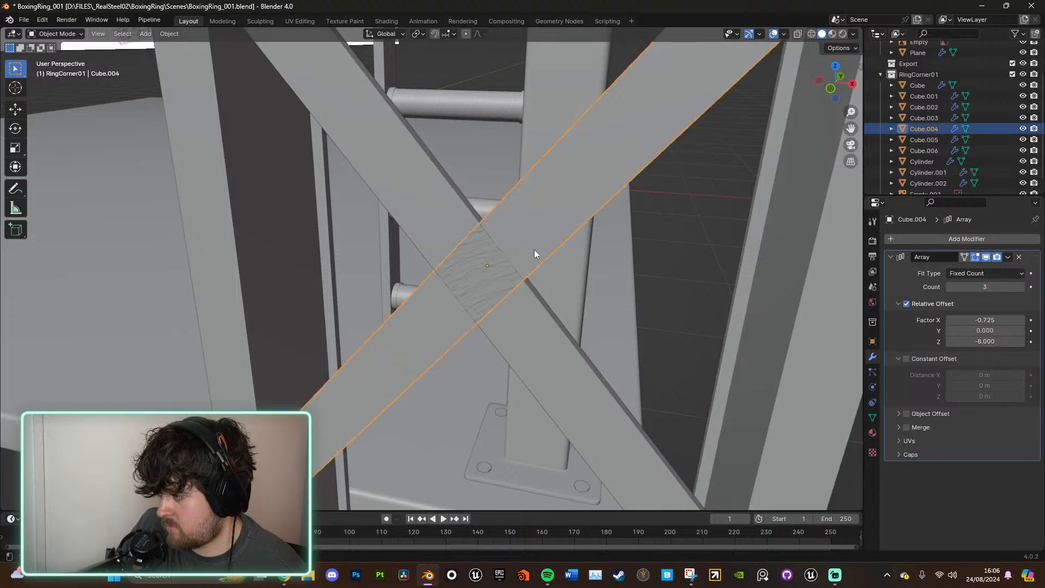
{"action": "key", "text": "g"}
{"action": "key", "text": "y"}
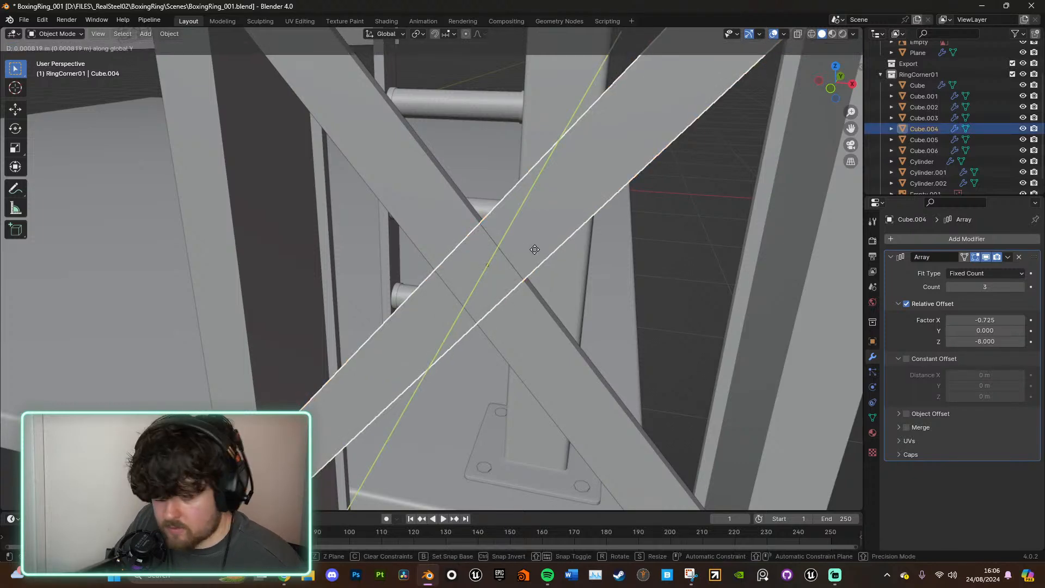
{"action": "left_click", "coordinate": [539, 249]}
{"action": "left_click", "coordinate": [422, 263]}
{"action": "middle_click_drag", "start_coordinate": [426, 262], "coordinate": [422, 268]}
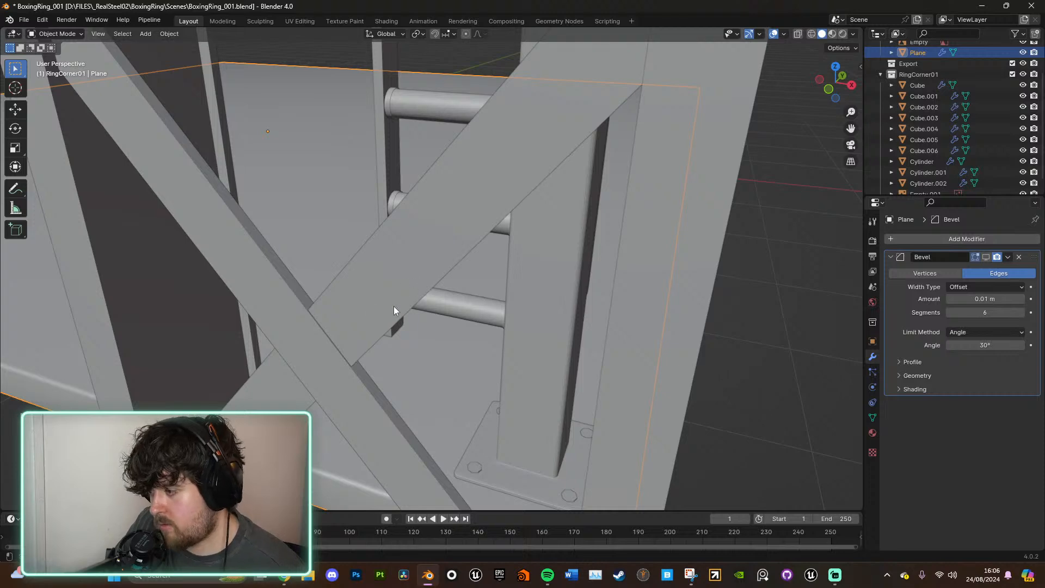
Step: Fine-tune the original braces' Y position from the side so they sit directly against the flipped set
{"action": "middle_click_drag", "start_coordinate": [393, 305], "coordinate": [527, 243]}
{"action": "left_click", "coordinate": [407, 357]}
{"action": "key", "text": "g"}
{"action": "key", "text": "y"}
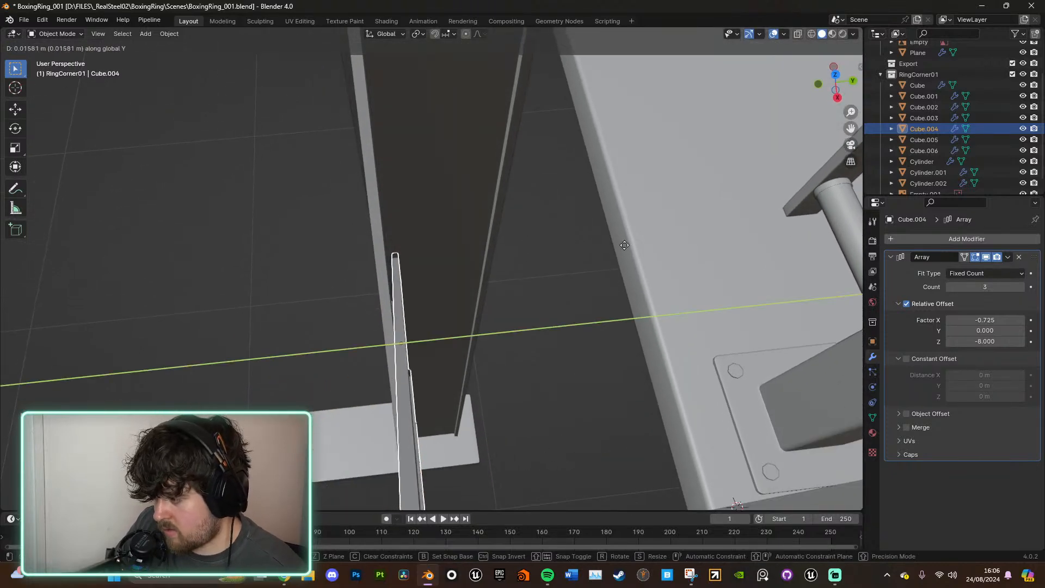
{"action": "left_click", "coordinate": [592, 246]}
Step: Select both sets of braces and scale them down along Y to make them thinner
{"action": "left_click", "coordinate": [390, 282], "text": "shift"}
{"action": "key", "text": "s"}
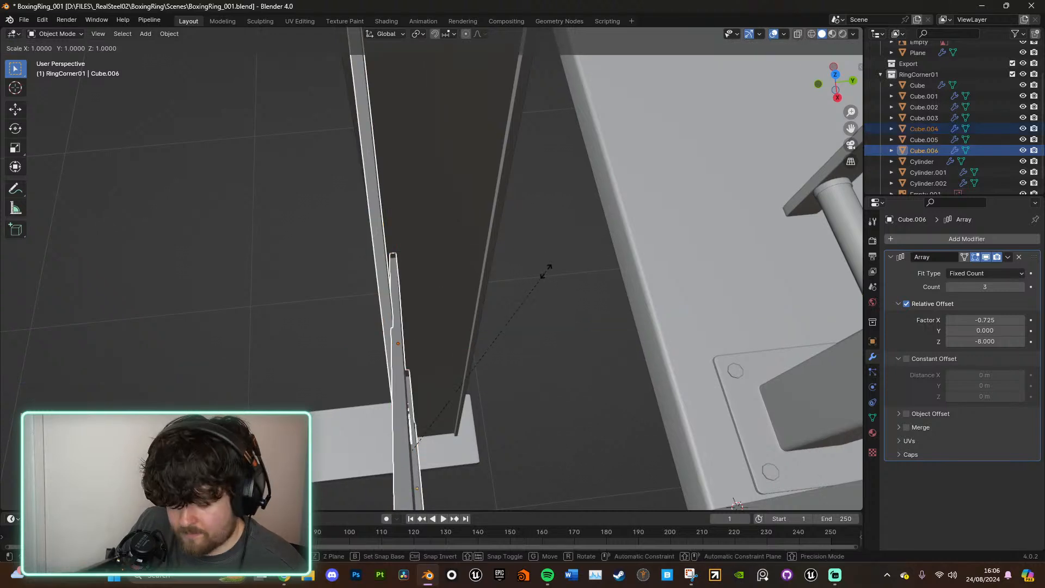
{"action": "key", "text": "y"}
{"action": "left_click", "coordinate": [478, 285]}
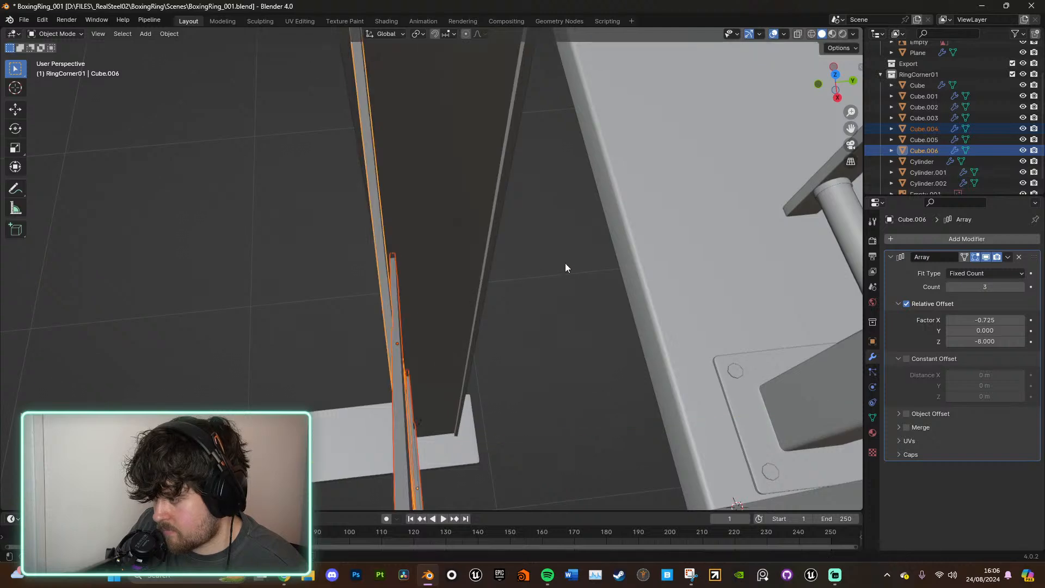
{"action": "left_click", "coordinate": [564, 262]}
Step: Examine both ring reference drawings for the outer tower's bracing and base supports
{"action": "middle_click_drag", "start_coordinate": [565, 263], "coordinate": [558, 215]}
{"action": "scroll", "coordinate": [599, 245], "scroll_direction": "down", "scroll_amount": 3}
{"action": "scroll", "coordinate": [599, 244], "scroll_direction": "down", "scroll_amount": 5}
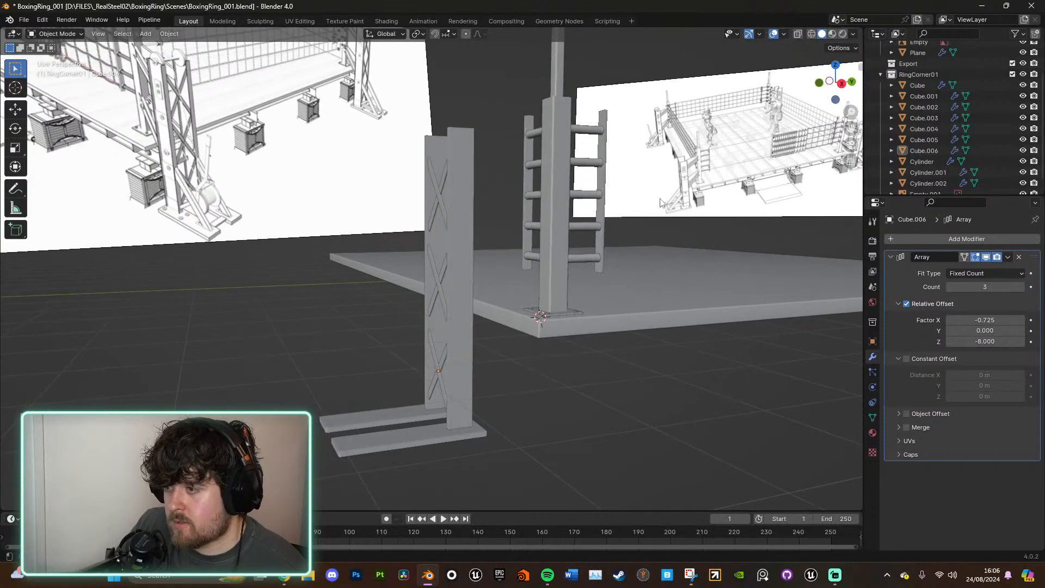
{"action": "scroll", "coordinate": [558, 218], "scroll_direction": "down", "scroll_amount": 3}
{"action": "left_click", "coordinate": [264, 174]}
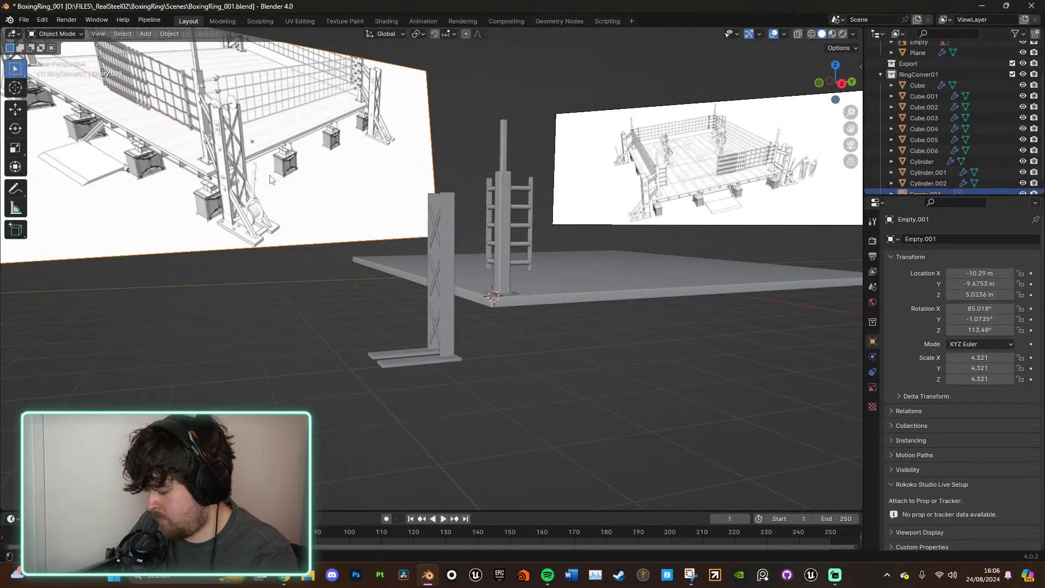
{"action": "key", "text": "KP_Decimal"}
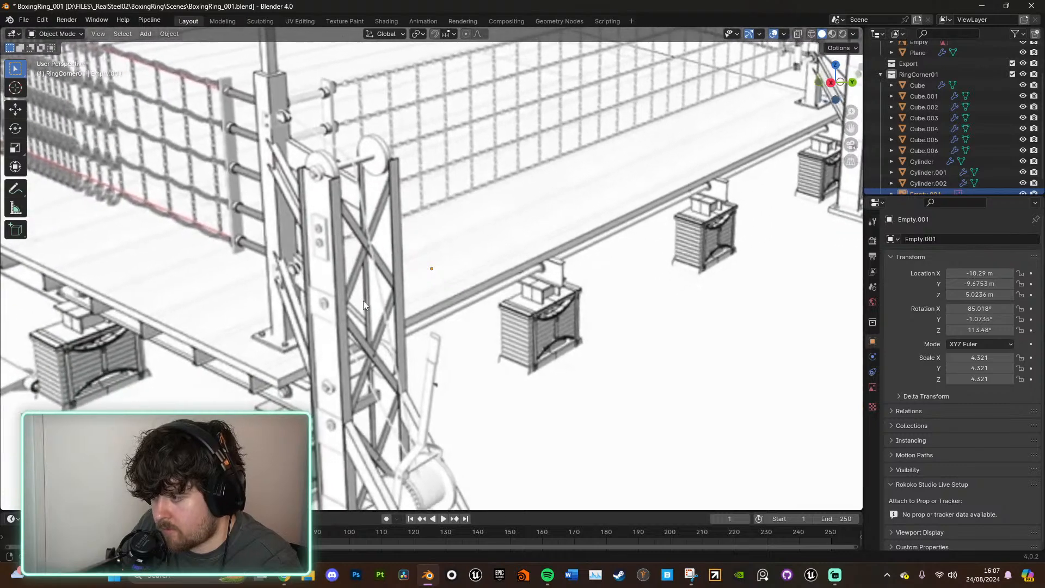
{"action": "scroll", "coordinate": [364, 301], "scroll_direction": "down", "scroll_amount": 10}
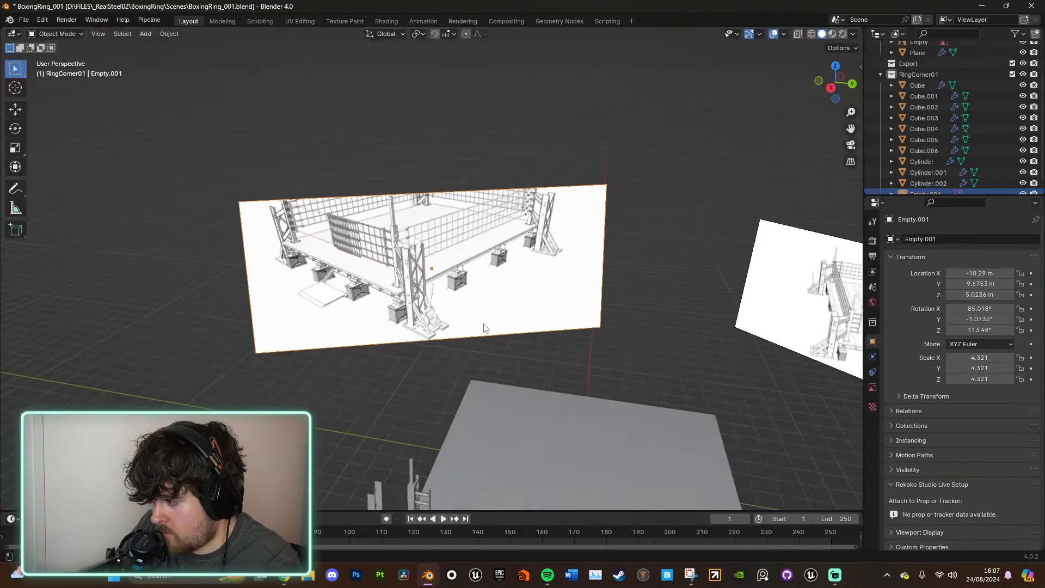
{"action": "left_click", "coordinate": [825, 312]}
{"action": "key", "text": "KP_Decimal"}
{"action": "middle_click_drag", "start_coordinate": [435, 299], "coordinate": [509, 276]}
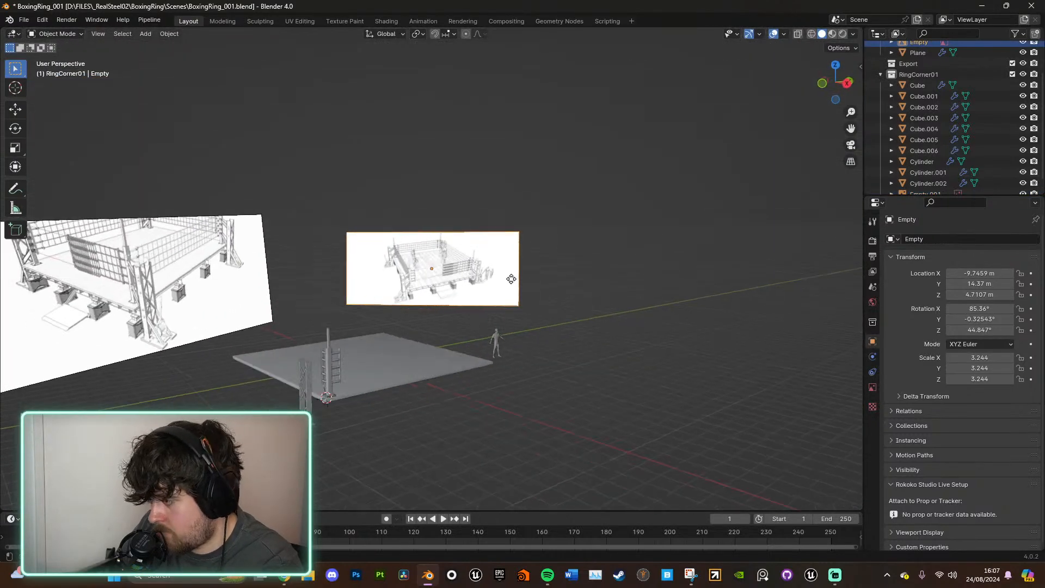
{"action": "scroll", "coordinate": [474, 288], "scroll_direction": "up", "scroll_amount": 9}
{"action": "scroll", "coordinate": [466, 294], "scroll_direction": "down", "scroll_amount": 3}
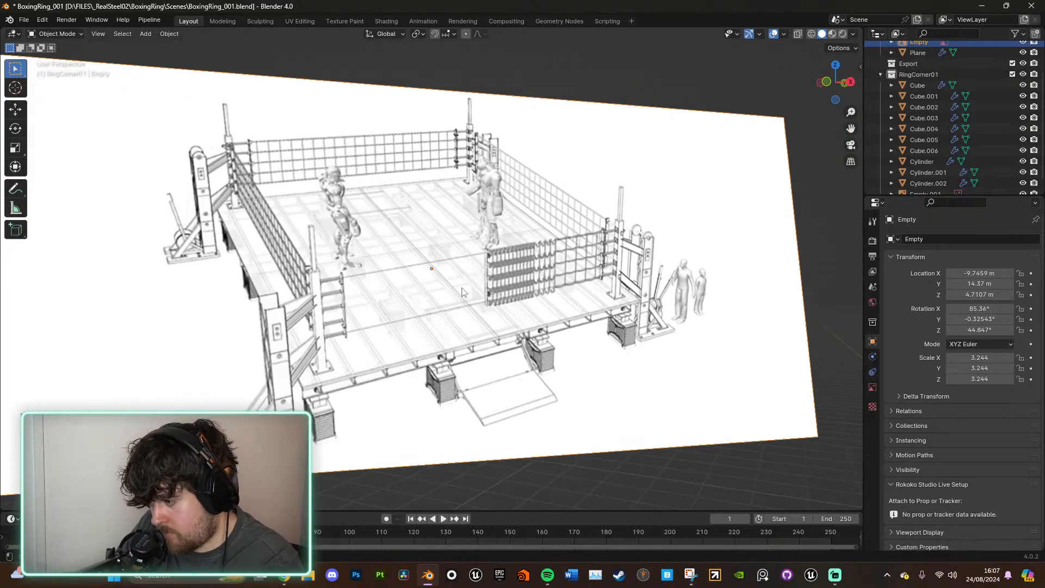
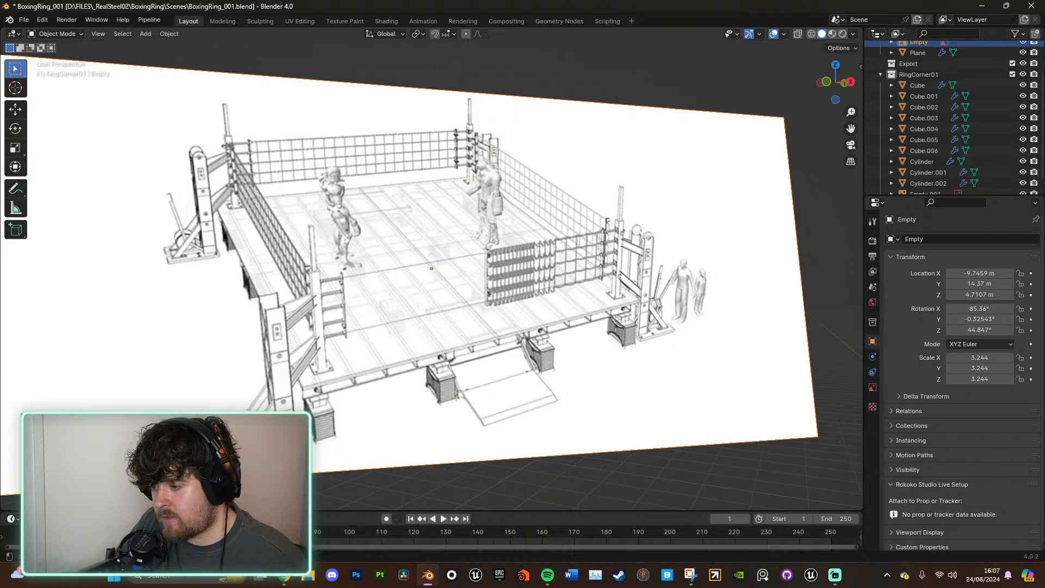
Step: Add a cube to the ring corner for a diagonal support on the tower's feet
{"action": "scroll", "coordinate": [348, 413], "scroll_direction": "down", "scroll_amount": 8}
{"action": "middle_click_drag", "start_coordinate": [321, 425], "coordinate": [408, 292]}
{"action": "scroll", "coordinate": [409, 304], "scroll_direction": "up", "scroll_amount": 3}
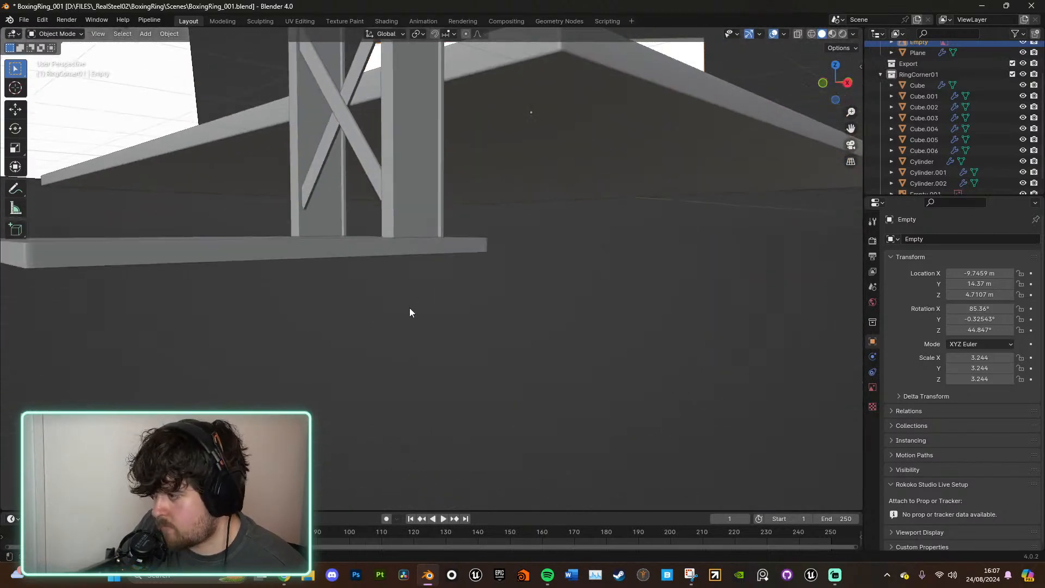
{"action": "left_click", "coordinate": [357, 248]}
{"action": "middle_click_drag", "start_coordinate": [362, 253], "coordinate": [489, 310]}
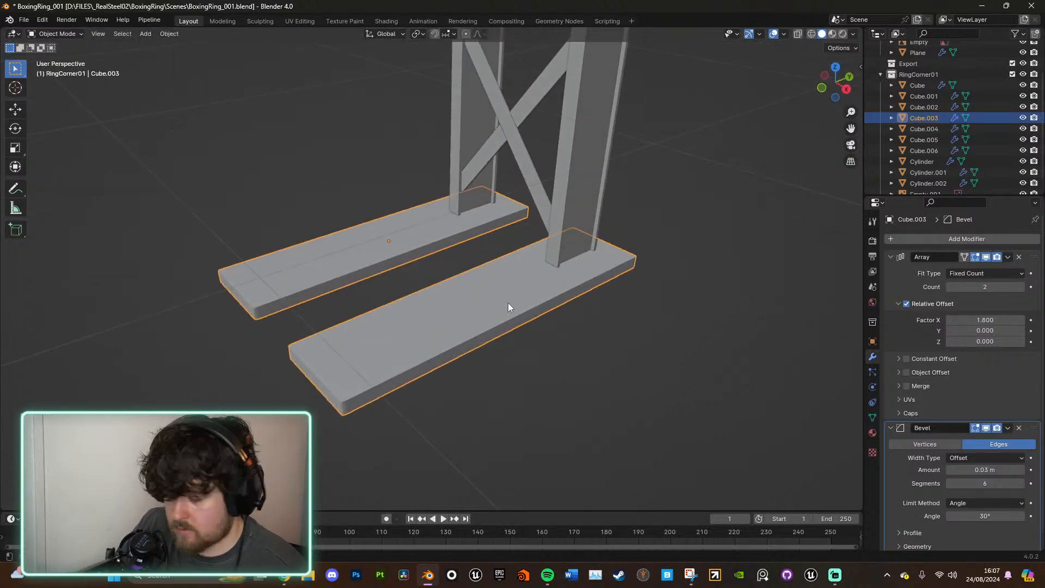
{"action": "key", "text": "shift+a"}
{"action": "mouse_move", "coordinate": [505, 253]}
{"action": "left_click", "coordinate": [560, 259]}
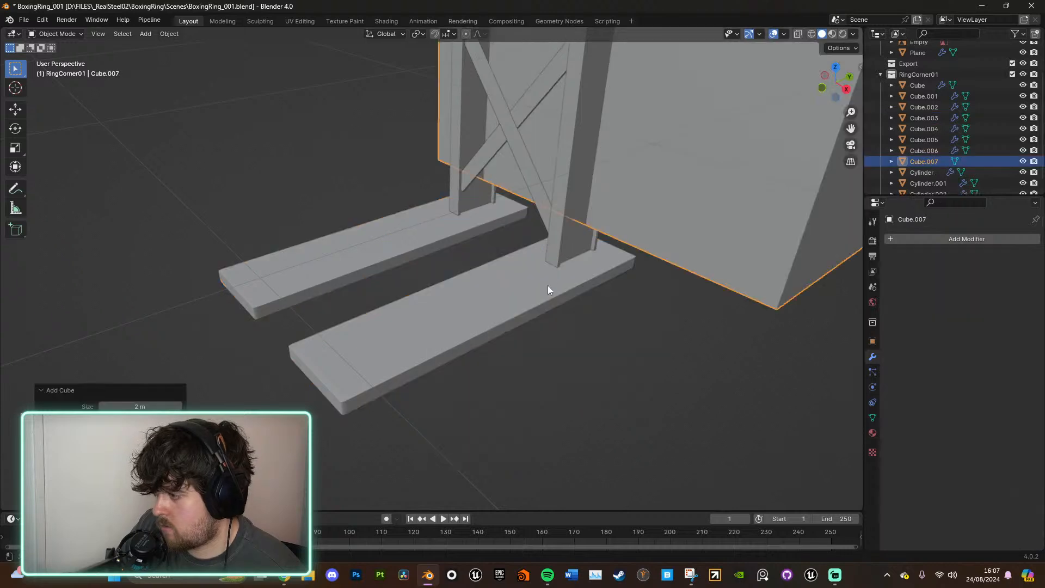
{"action": "middle_click_drag", "start_coordinate": [547, 285], "coordinate": [580, 294]}
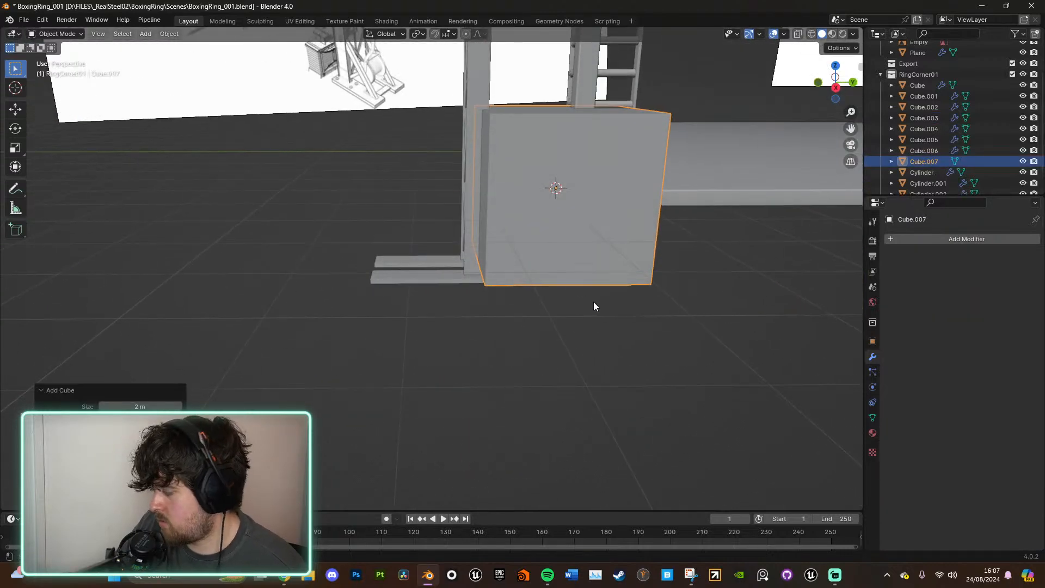
Step: Shrink the new cube and place it on the outer end of the base foot in the right view
{"action": "left_click", "coordinate": [835, 88]}
{"action": "key", "text": "s"}
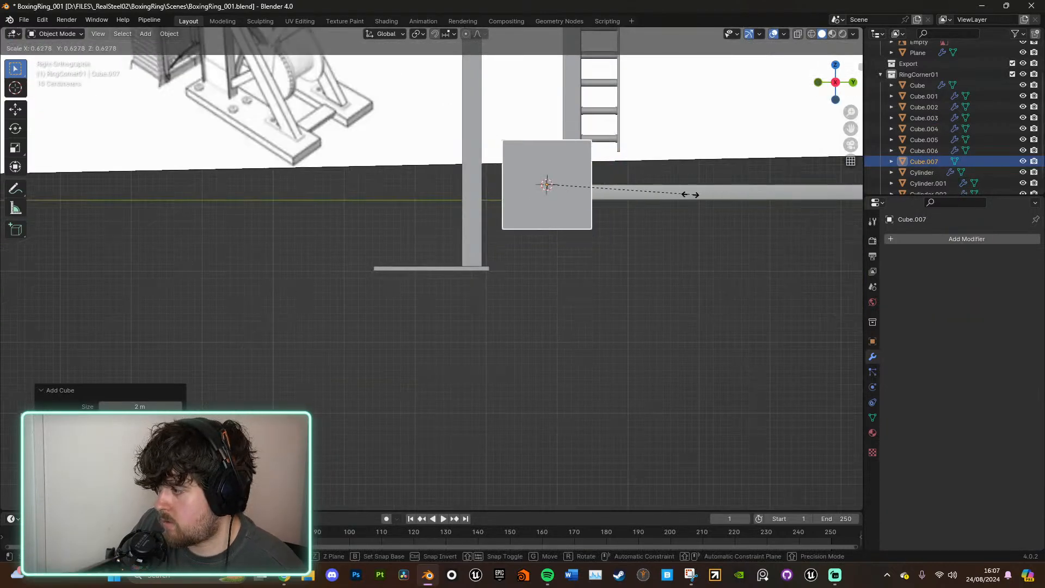
{"action": "left_click", "coordinate": [598, 199]}
{"action": "key", "text": "g"}
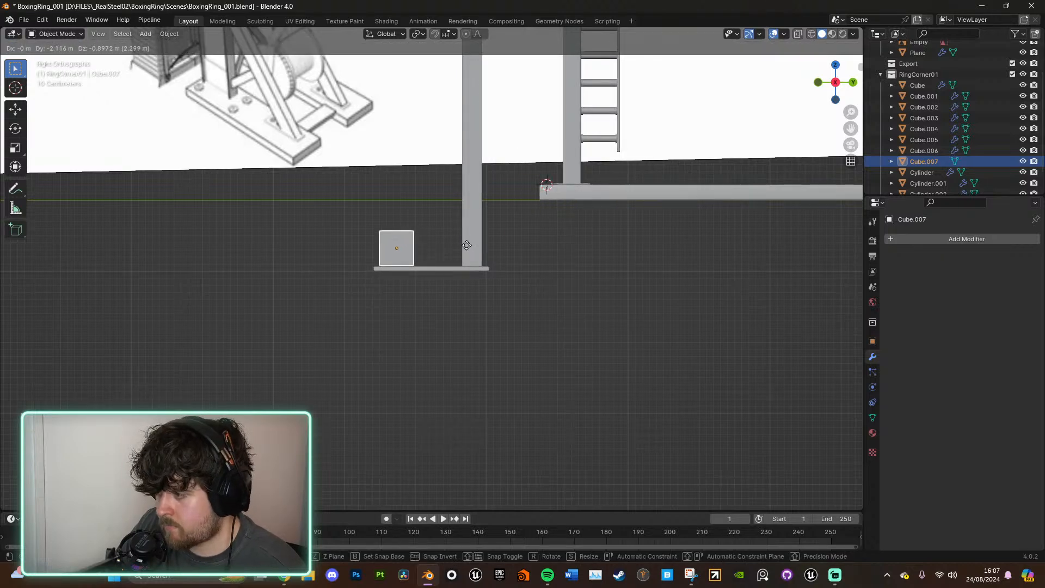
{"action": "left_click", "coordinate": [467, 246]}
Step: Move the cube's top face up and over to the tower leg, slanting the block into a diagonal support
{"action": "scroll", "coordinate": [475, 243], "scroll_direction": "up", "scroll_amount": 6}
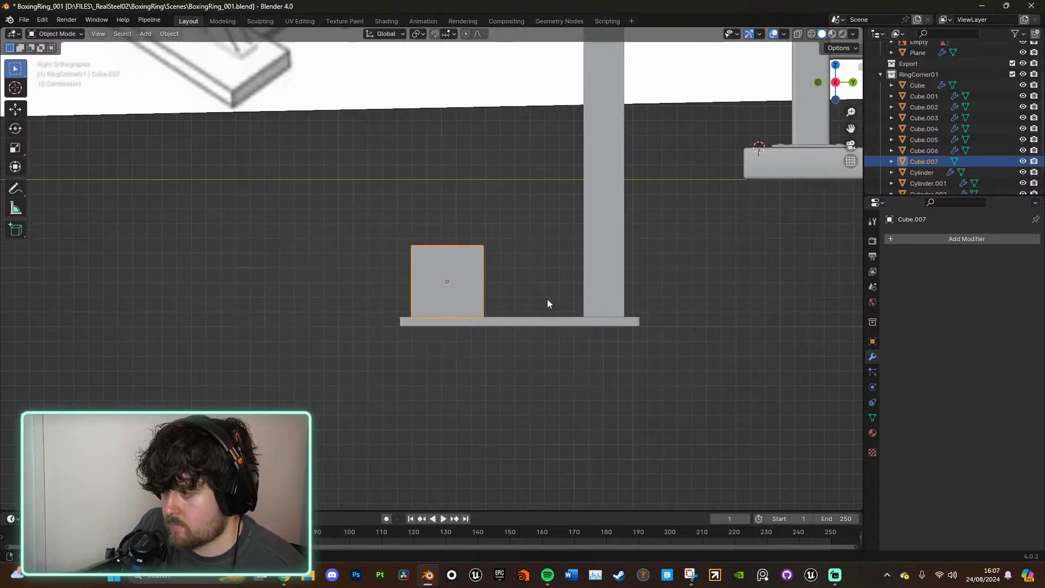
{"action": "key", "text": "Tab"}
{"action": "middle_click_drag", "start_coordinate": [551, 296], "coordinate": [453, 307]}
{"action": "left_click", "coordinate": [453, 306]}
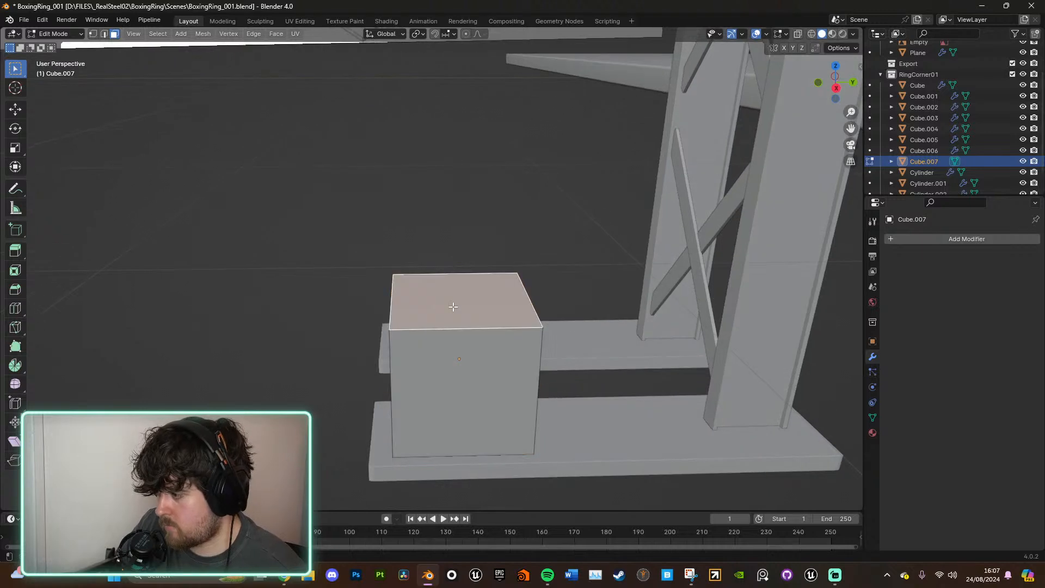
{"action": "left_click", "coordinate": [837, 89]}
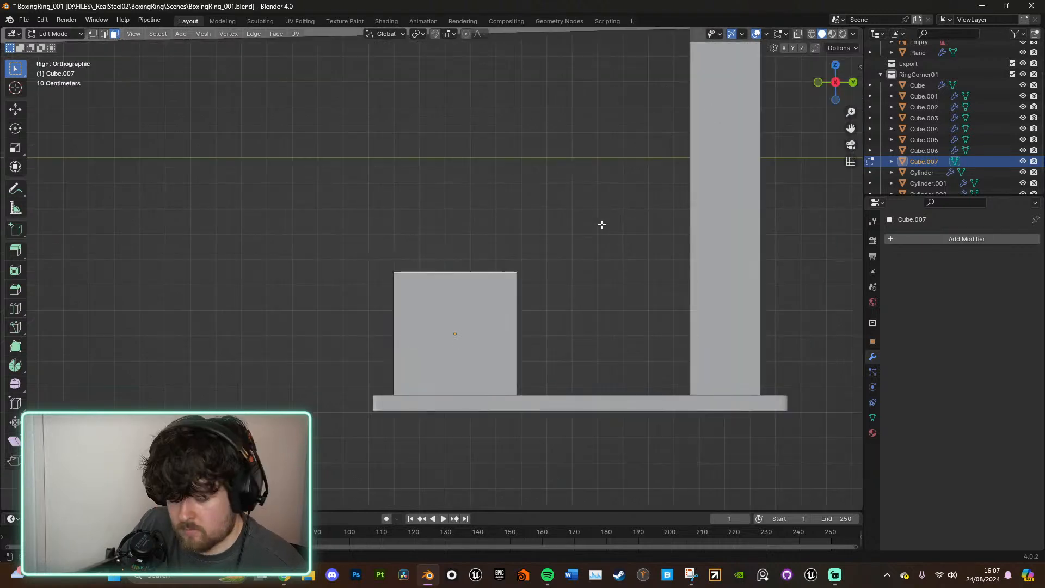
{"action": "key", "text": "g"}
{"action": "left_click", "coordinate": [754, 147]}
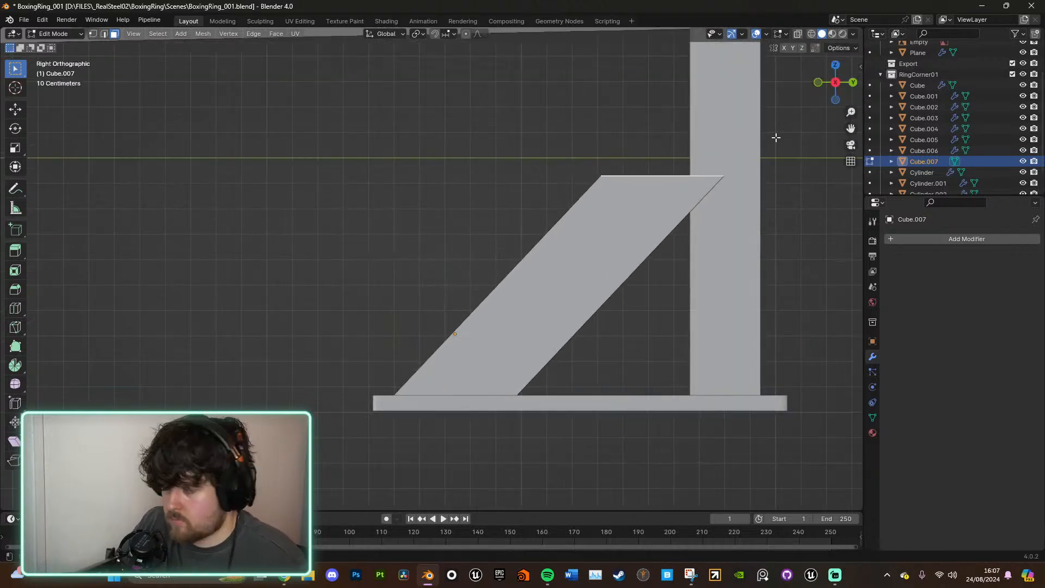
Step: Rotate the diagonal support's top face -90° about X and move it flush against the tower leg
{"action": "type", "text": "rx90"}
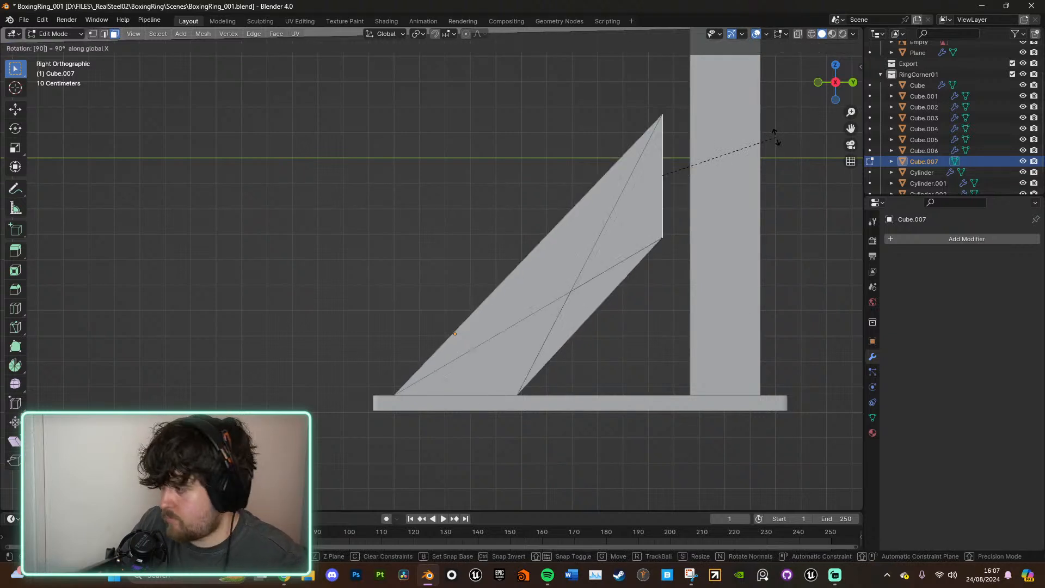
{"action": "key", "text": "BackSpace"}
{"action": "key", "text": "BackSpace"}
{"action": "type", "text": "90"}
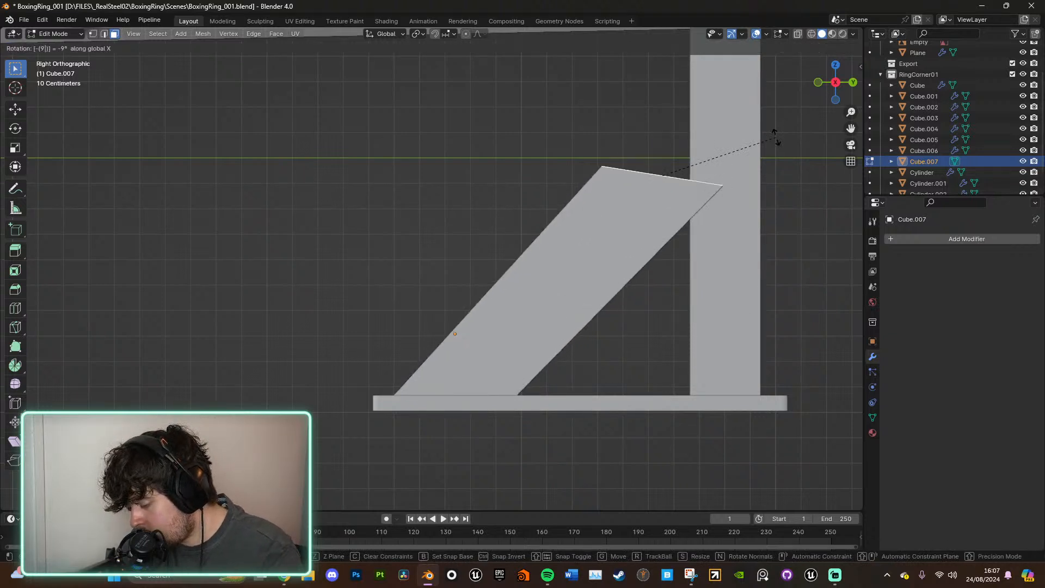
{"action": "key", "text": "Return"}
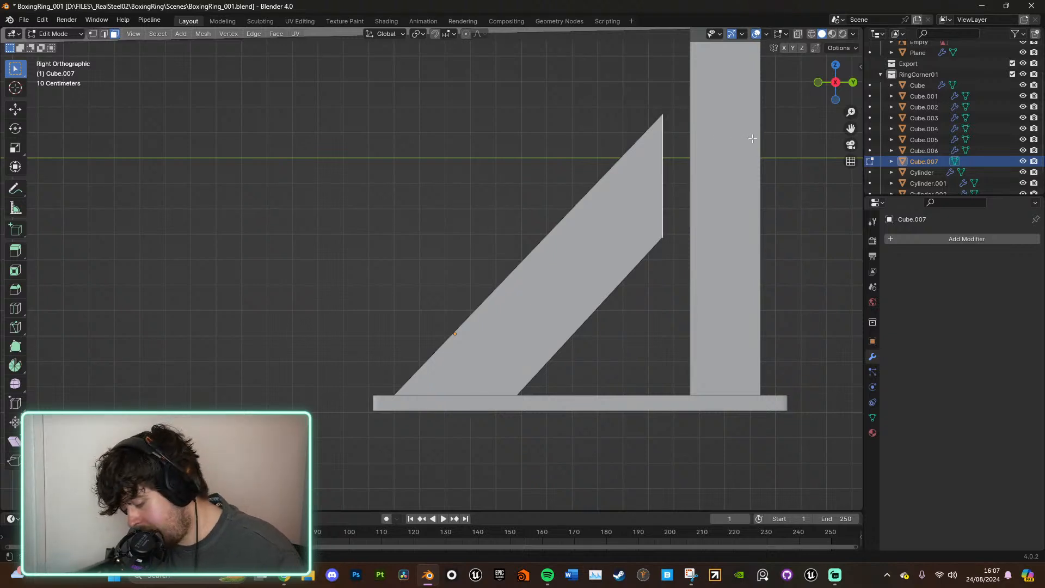
{"action": "key", "text": "g"}
{"action": "left_click", "coordinate": [782, 124]}
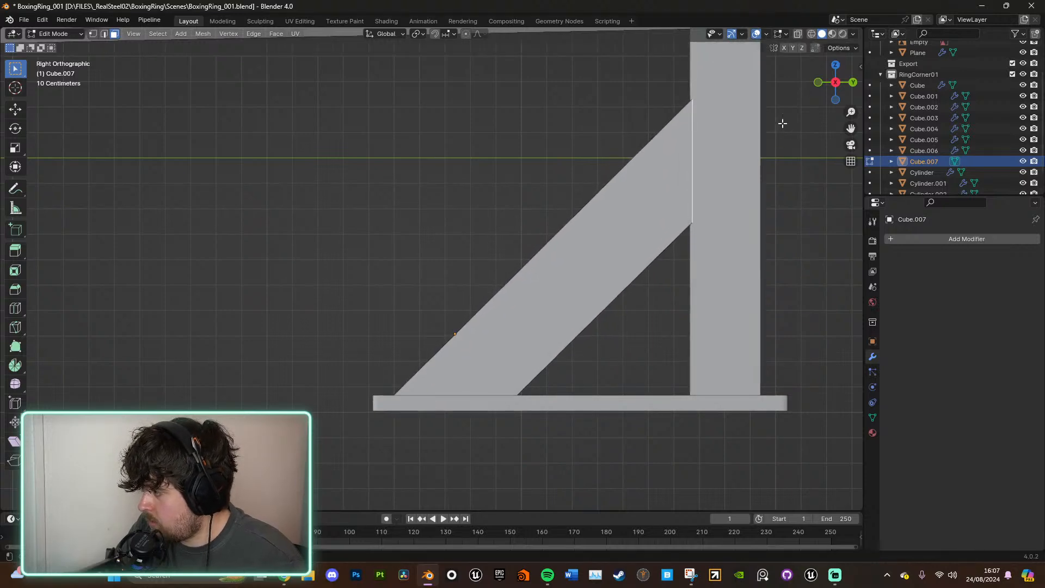
Step: Narrow the whole diagonal support along X and shift it along X to sit over its base foot
{"action": "middle_click_drag", "start_coordinate": [782, 124], "coordinate": [613, 222]}
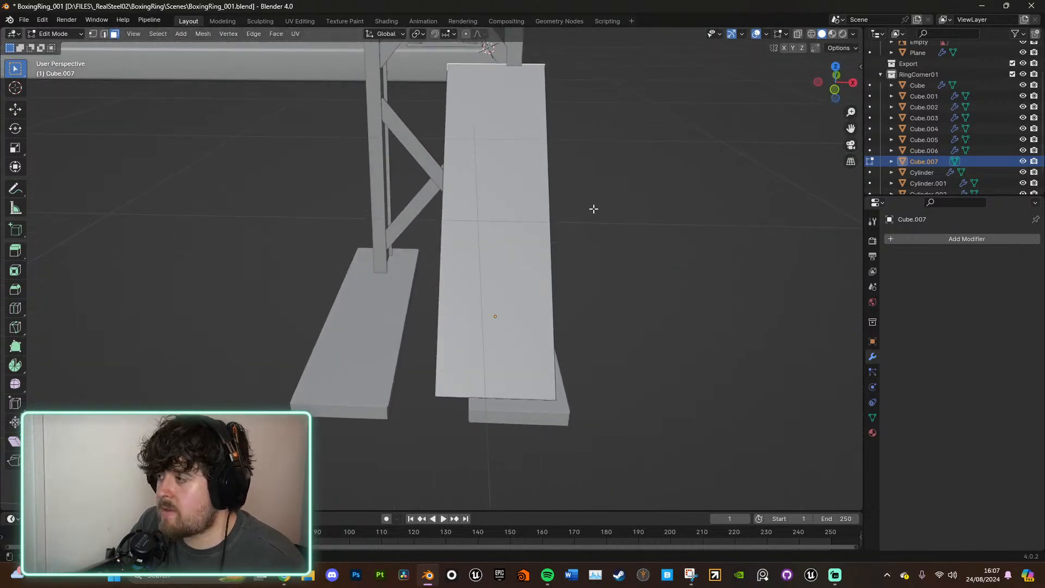
{"action": "key", "text": "Tab"}
{"action": "key", "text": "s"}
{"action": "key", "text": "x"}
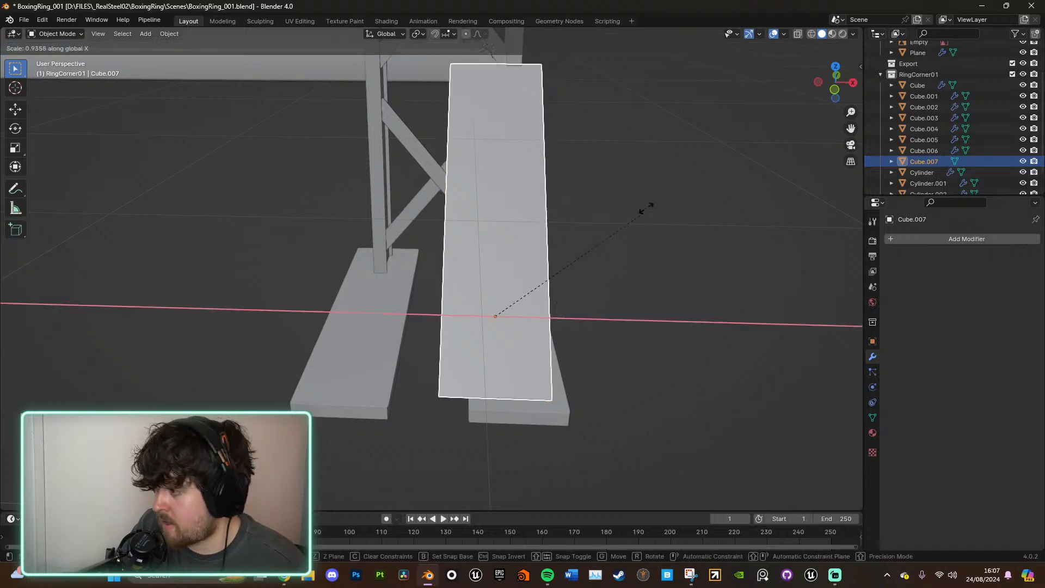
{"action": "left_click", "coordinate": [481, 299]}
{"action": "middle_click_drag", "start_coordinate": [481, 297], "coordinate": [555, 262]}
{"action": "key", "text": "g"}
{"action": "key", "text": "x"}
{"action": "left_click", "coordinate": [615, 289]}
Step: Try to compress the diagonal support by scaling it along Y
{"action": "scroll", "coordinate": [555, 262], "scroll_direction": "up", "scroll_amount": 5}
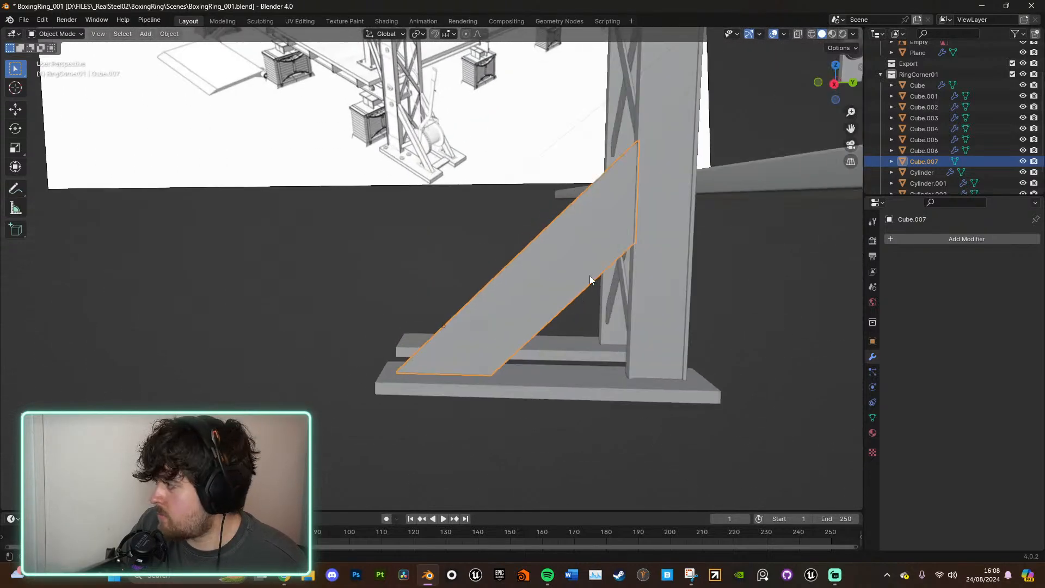
{"action": "middle_click_drag", "start_coordinate": [615, 287], "coordinate": [625, 276]}
{"action": "key", "text": "s"}
{"action": "key", "text": "z"}
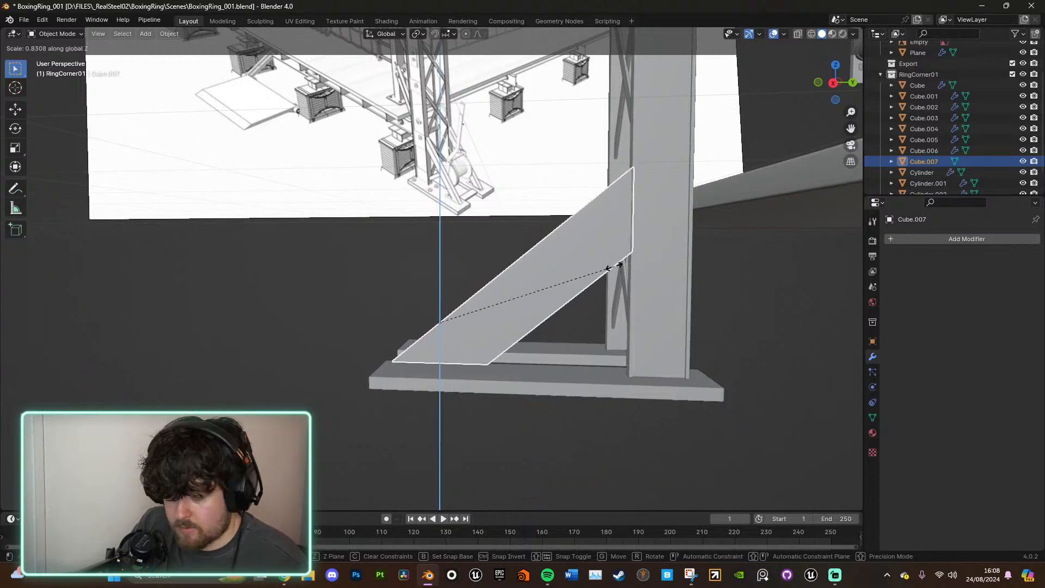
{"action": "key", "text": "y"}
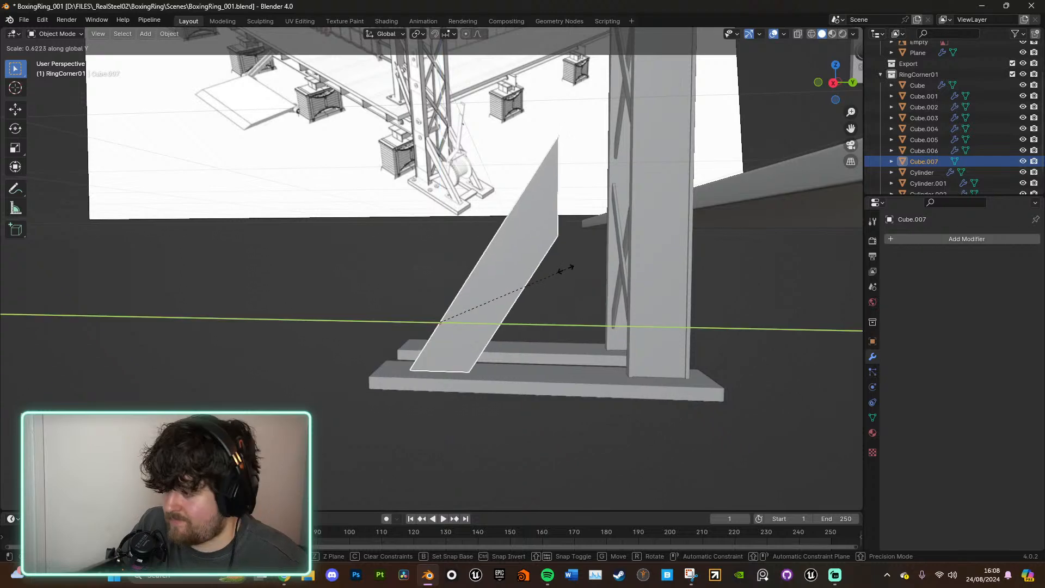
{"action": "left_click", "coordinate": [543, 272]}
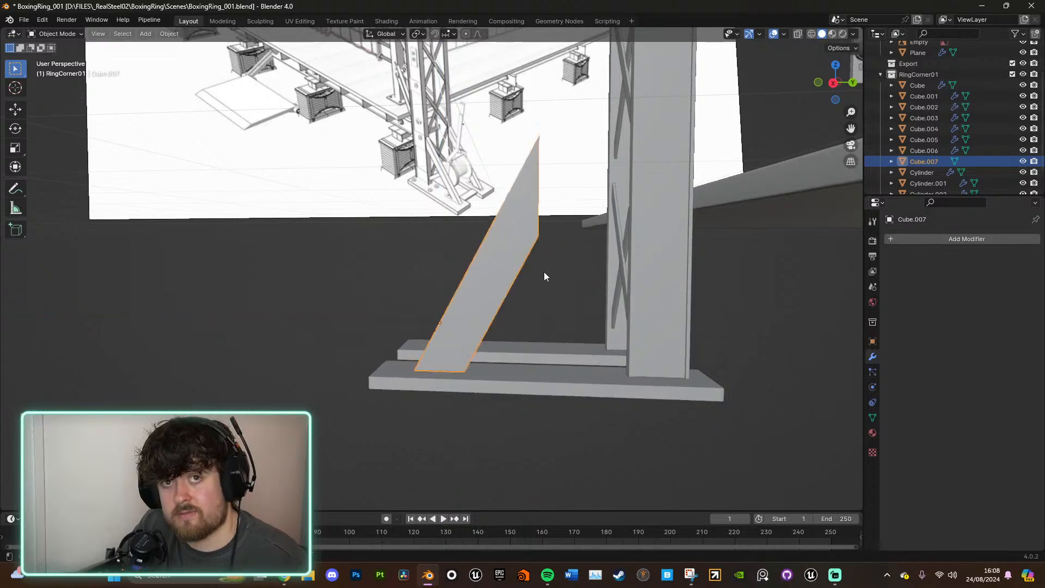
{"action": "key", "text": "ctrl+z"}
Step: Lower the support's slanted upper face along global Z in the right view to slim the block
{"action": "middle_click_drag", "start_coordinate": [544, 272], "coordinate": [625, 261]}
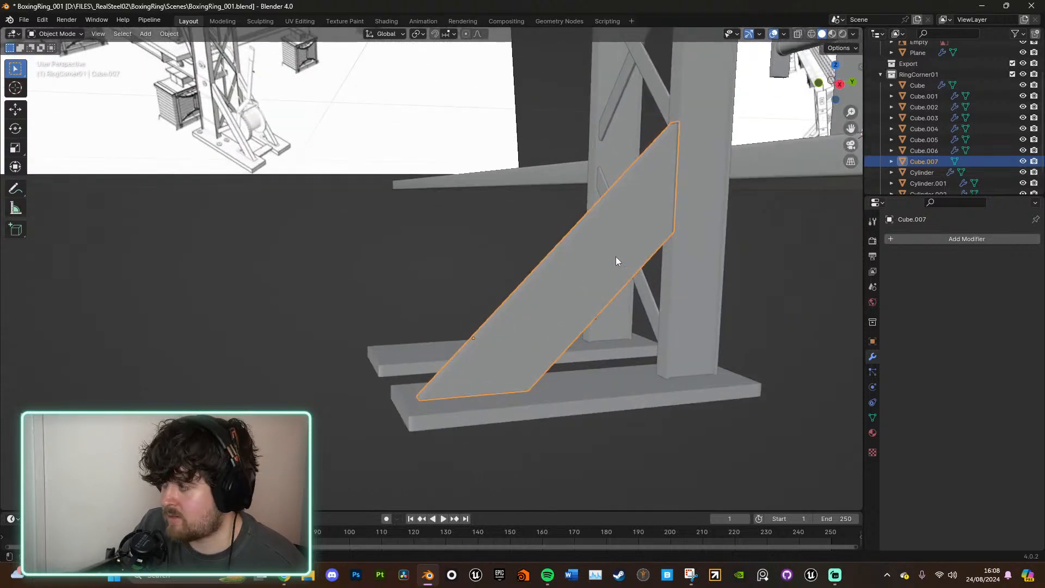
{"action": "key", "text": "Tab"}
{"action": "left_click", "coordinate": [558, 248]}
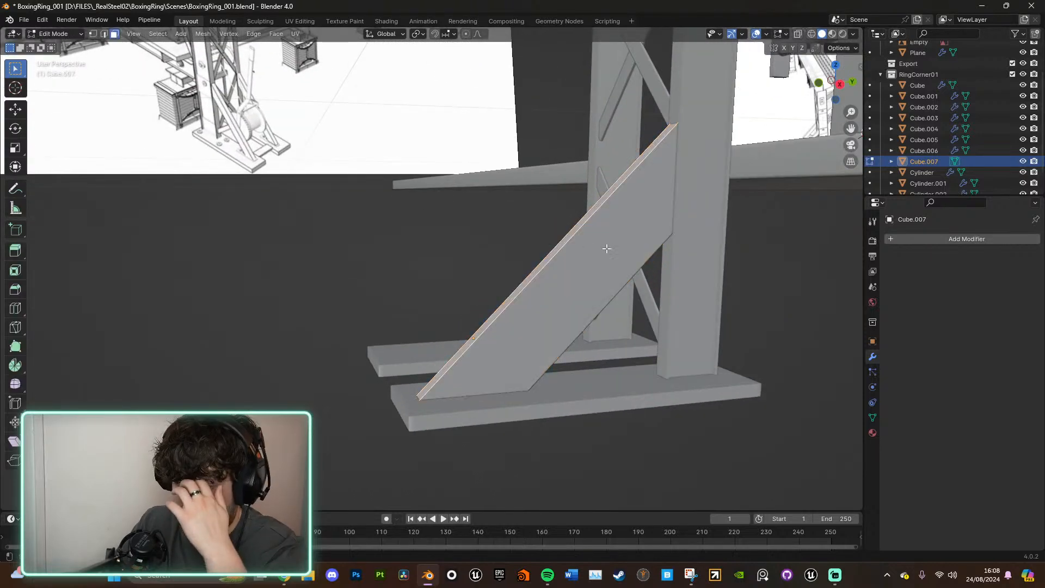
{"action": "left_click", "coordinate": [840, 85]}
{"action": "key", "text": "g"}
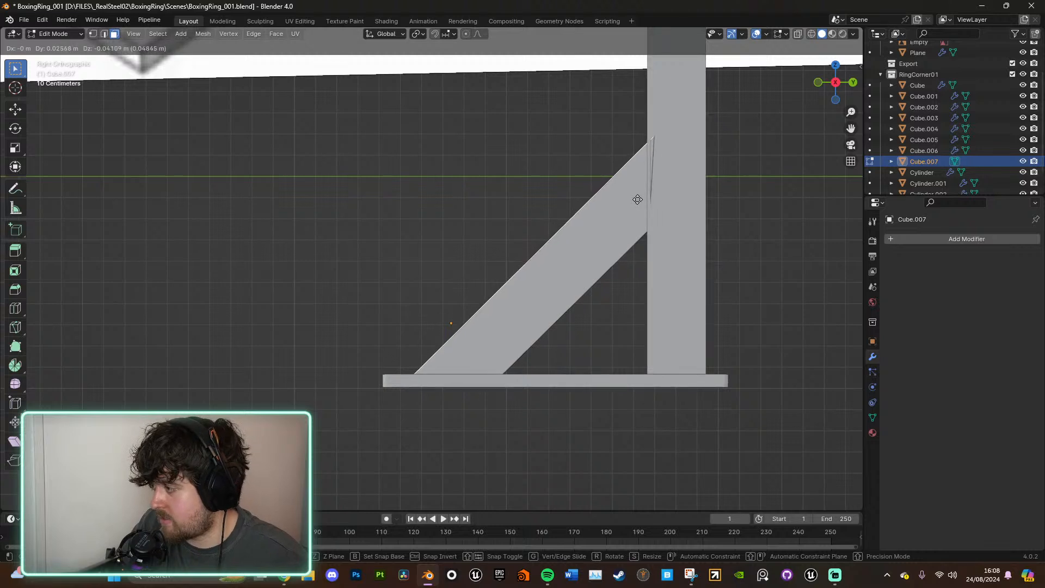
{"action": "key", "text": "z"}
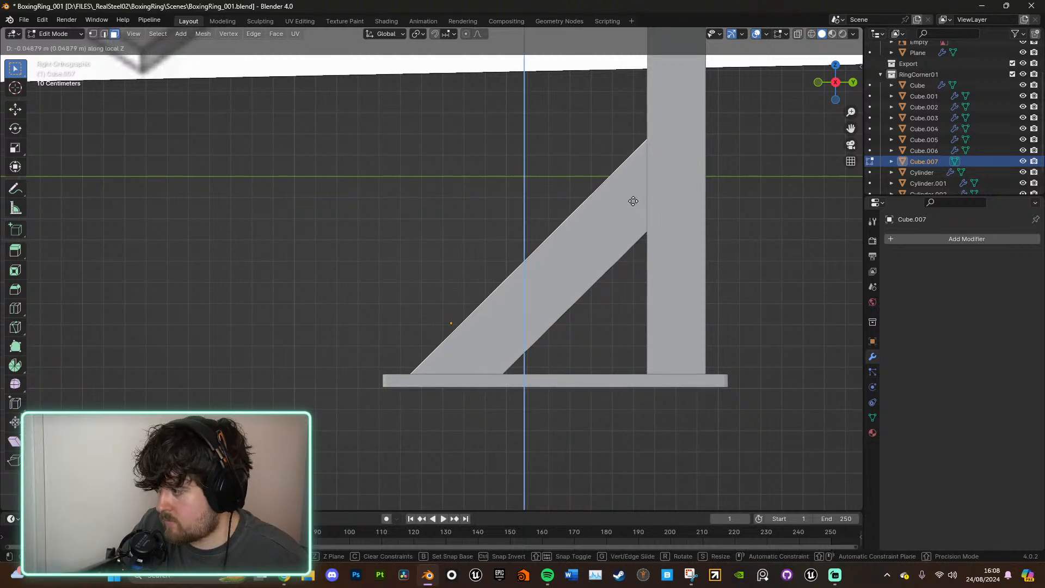
{"action": "key", "text": "z"}
{"action": "key", "text": "z"}
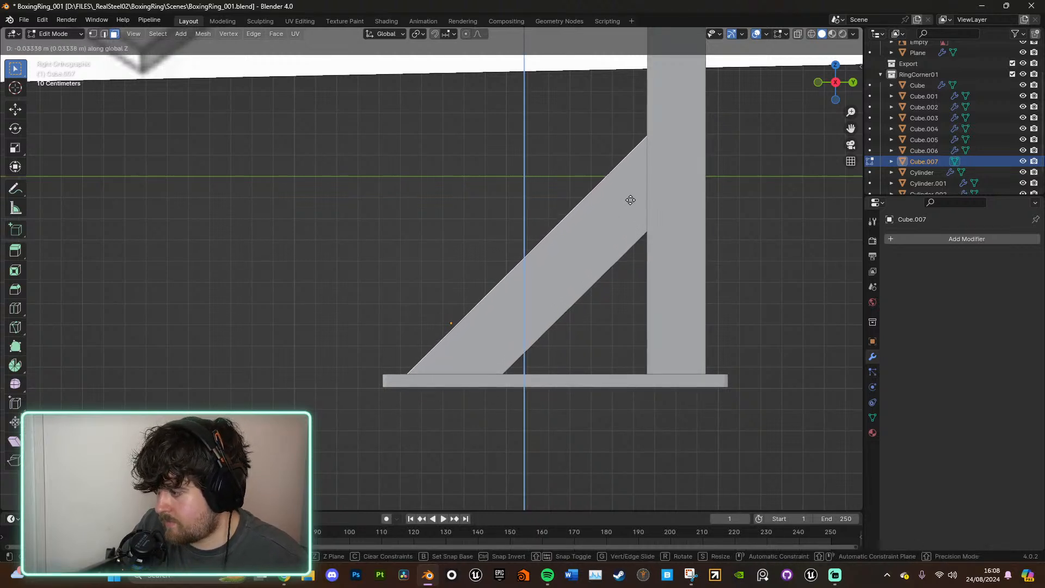
{"action": "left_click", "coordinate": [630, 209]}
{"action": "mouse_move", "coordinate": [628, 208]}
{"action": "middle_mouse_down"}
{"action": "mouse_move", "coordinate": [753, 242]}
{"action": "mouse_move", "coordinate": [602, 201]}
{"action": "mouse_move", "coordinate": [614, 205]}
{"action": "middle_mouse_up"}
Step: Scale the diagonal support along X down to a thin upright plate
{"action": "key", "text": "Tab"}
{"action": "key", "text": "s"}
{"action": "key", "text": "x"}
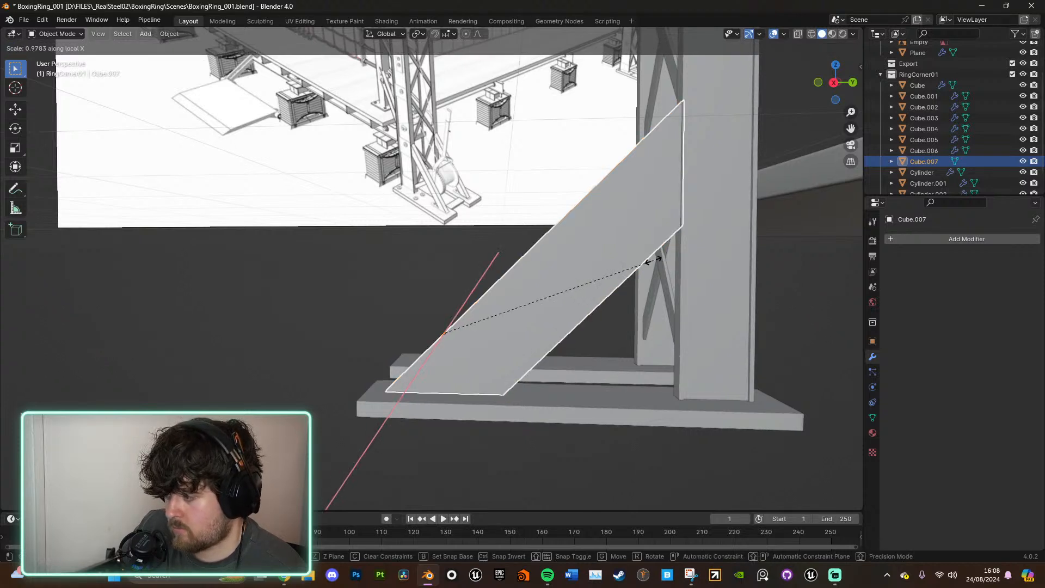
{"action": "middle_click_drag", "start_coordinate": [653, 261], "coordinate": [573, 149]}
{"action": "left_click", "coordinate": [629, 188]}
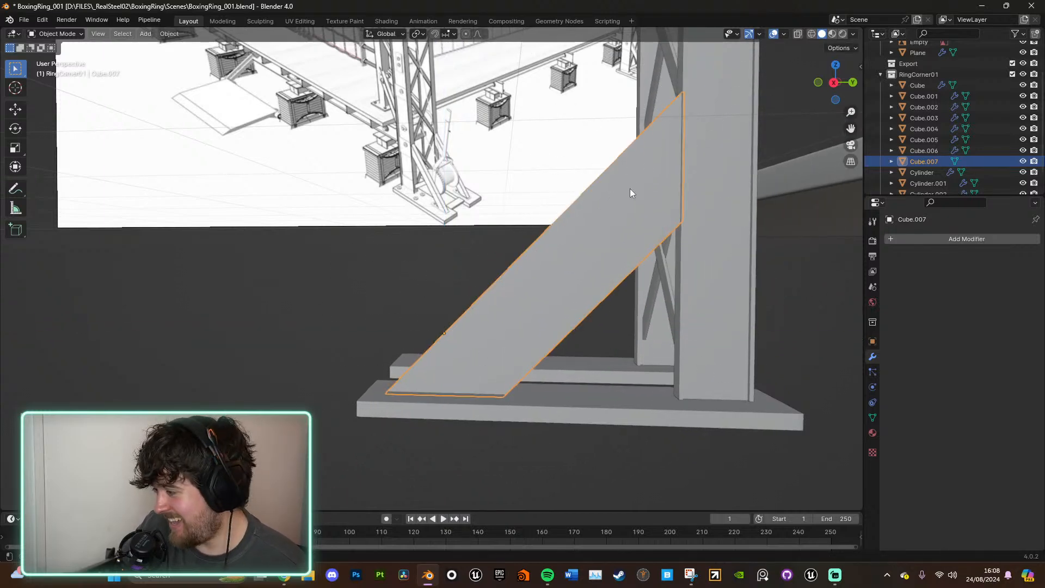
{"action": "middle_click_drag", "start_coordinate": [629, 188], "coordinate": [798, 109]}
{"action": "key", "text": "s"}
{"action": "key", "text": "x"}
{"action": "left_click", "coordinate": [650, 302]}
Step: Add an Array modifier to the support with relative offset X 17.2, placing a copy on the second foot
{"action": "left_click", "coordinate": [837, 66]}
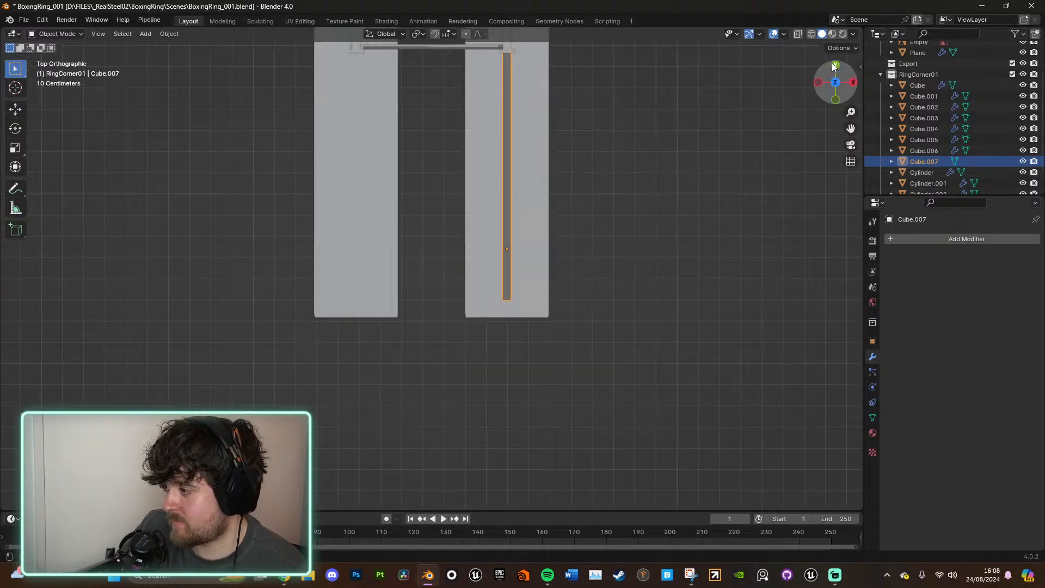
{"action": "left_click", "coordinate": [963, 240]}
{"action": "left_click", "coordinate": [912, 254]}
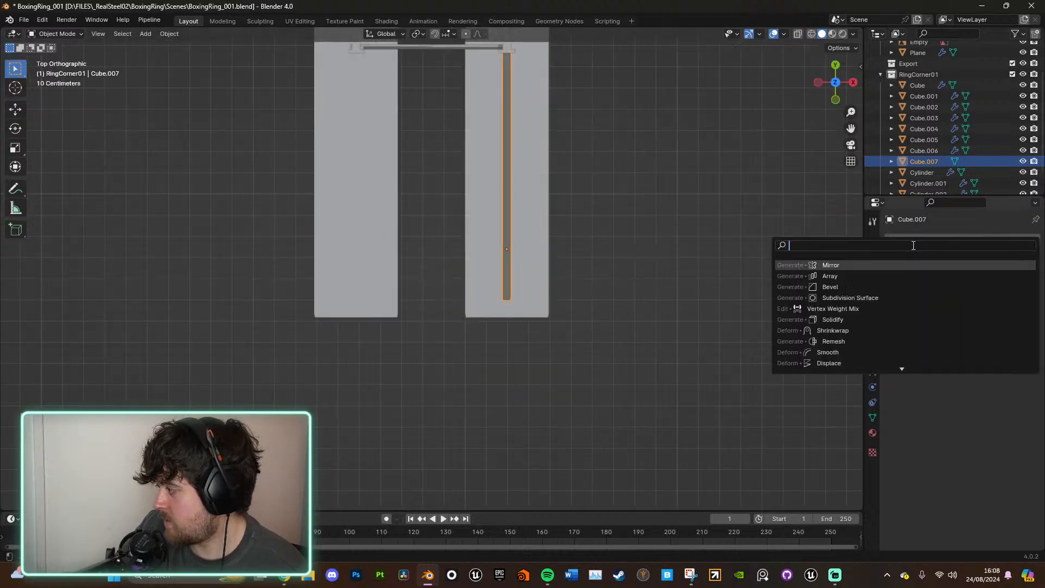
{"action": "left_click", "coordinate": [864, 276]}
{"action": "left_click_drag", "start_coordinate": [985, 320], "coordinate": [1026, 320]}
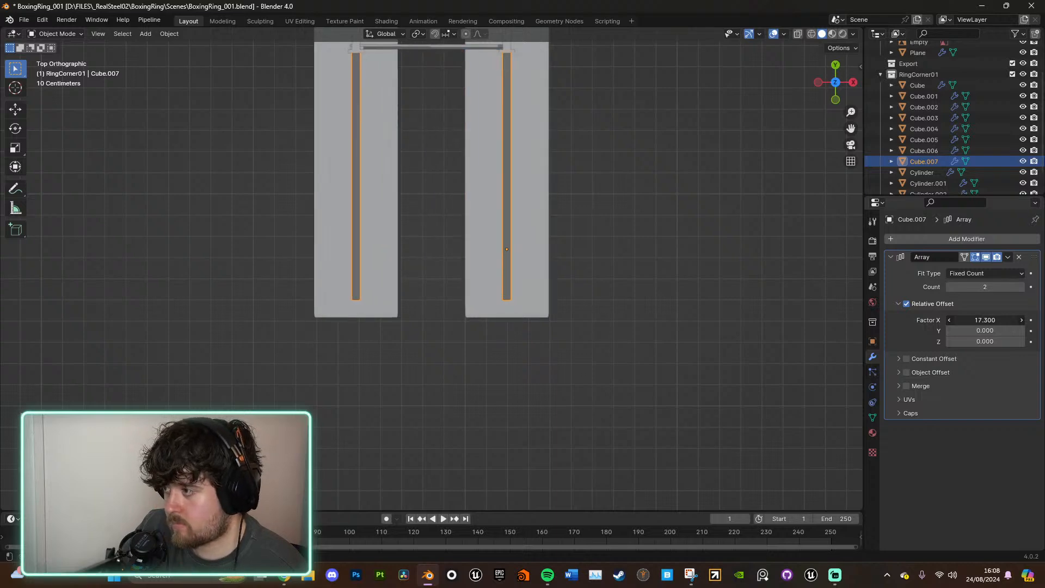
{"action": "left_click", "coordinate": [667, 285]}
Step: Examine both diagonal supports on the tower base from several angles and compare them with the reference drawing
{"action": "middle_click_drag", "start_coordinate": [667, 286], "coordinate": [544, 166]}
{"action": "scroll", "coordinate": [555, 185], "scroll_direction": "down", "scroll_amount": 6}
{"action": "middle_click_drag", "start_coordinate": [585, 242], "coordinate": [525, 250]}
{"action": "scroll", "coordinate": [629, 253], "scroll_direction": "down", "scroll_amount": 3}
{"action": "scroll", "coordinate": [522, 242], "scroll_direction": "up", "scroll_amount": 6}
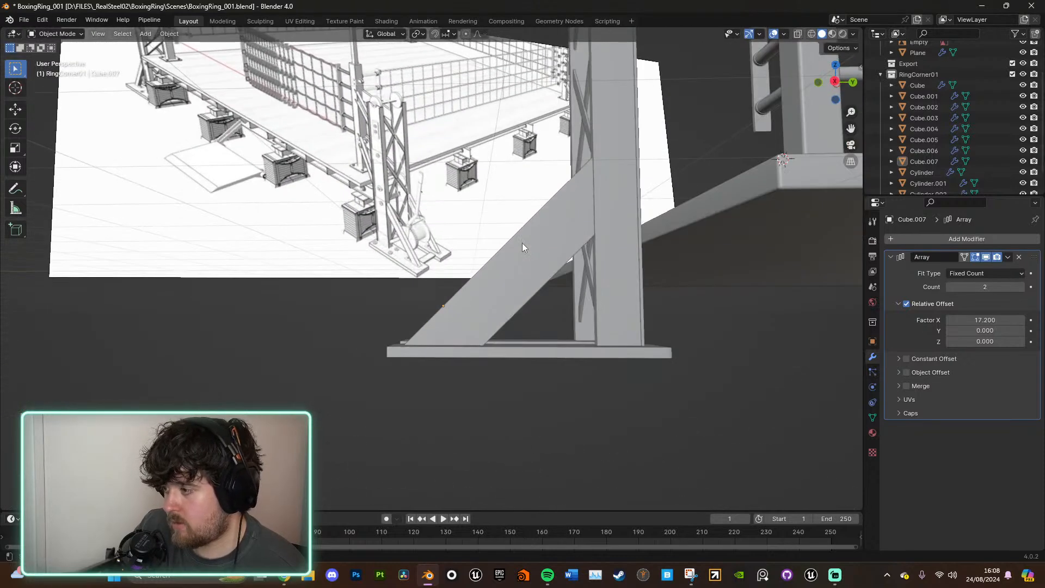
{"action": "middle_click_drag", "start_coordinate": [586, 263], "coordinate": [714, 309]}
{"action": "scroll", "coordinate": [600, 299], "scroll_direction": "up", "scroll_amount": 5}
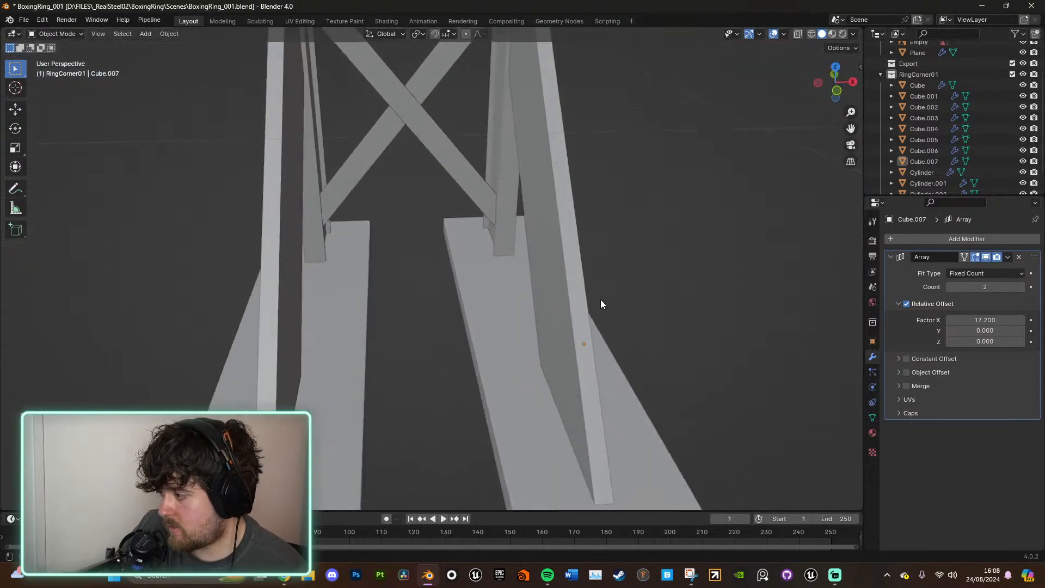
{"action": "middle_click_drag", "start_coordinate": [599, 300], "coordinate": [529, 279]}
{"action": "scroll", "coordinate": [603, 231], "scroll_direction": "down", "scroll_amount": 4}
Step: Duplicate the base feet in place and shrink the copy into smaller mounting plates
{"action": "left_click", "coordinate": [516, 282]}
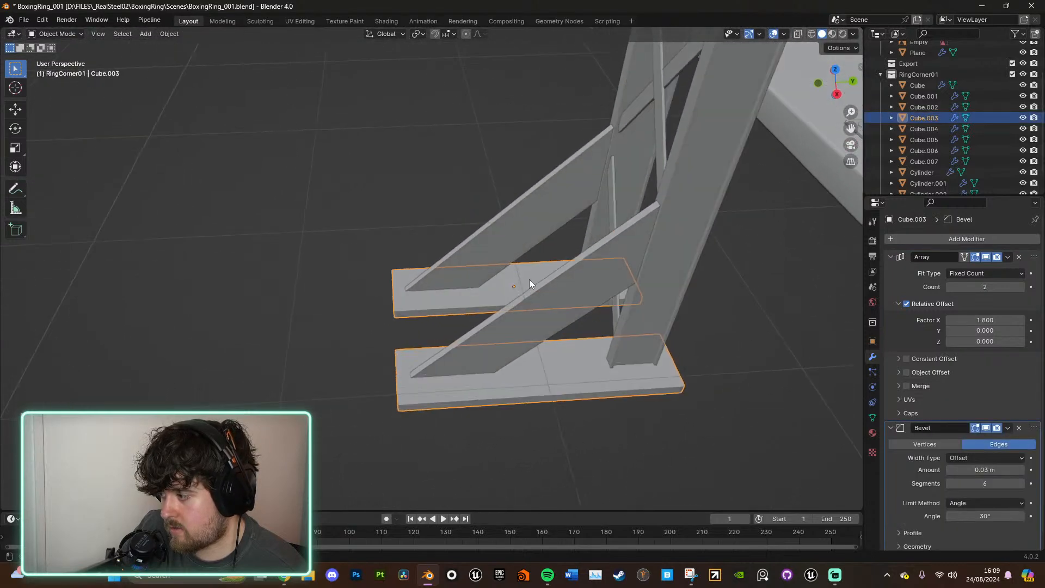
{"action": "key", "text": "shift+d"}
{"action": "right_click", "coordinate": [637, 283]}
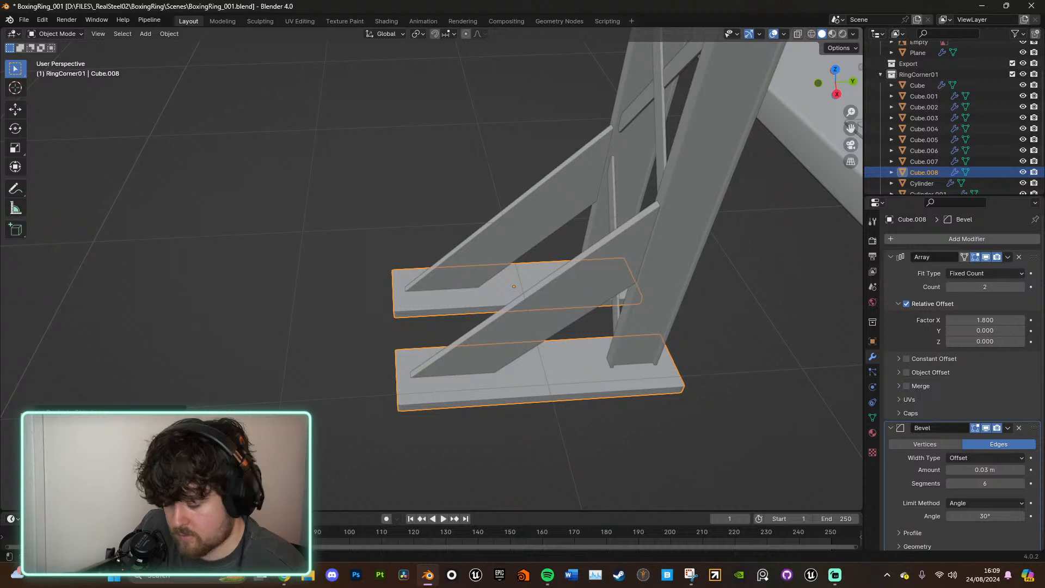
{"action": "key", "text": "s"}
{"action": "left_click", "coordinate": [584, 291]}
Step: Raise the duplicated plates along Z and slide them along Y to the outer end of the feet
{"action": "key", "text": "g"}
{"action": "key", "text": "z"}
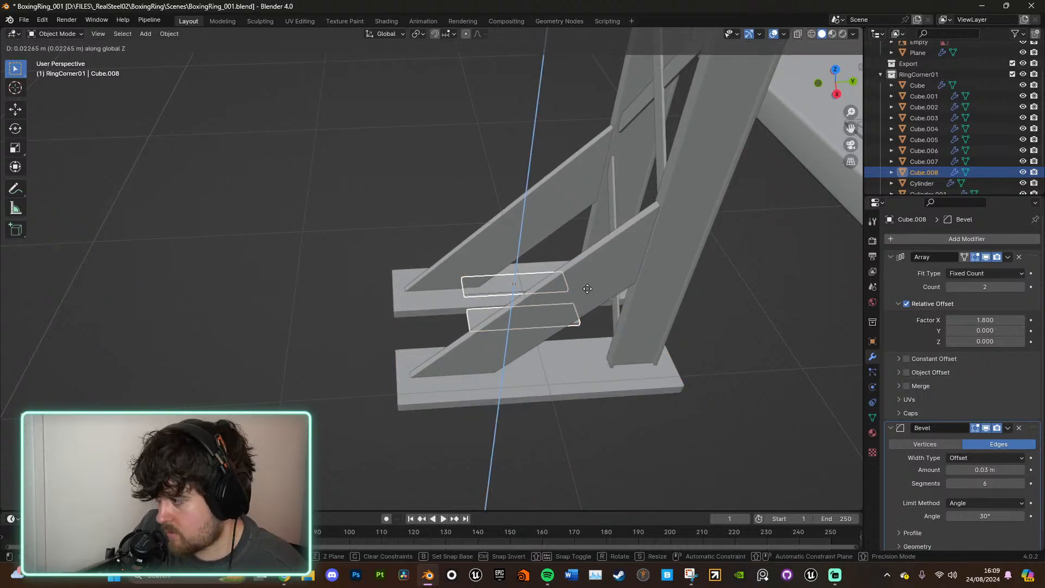
{"action": "left_click", "coordinate": [613, 287]}
{"action": "key", "text": "g"}
{"action": "key", "text": "x"}
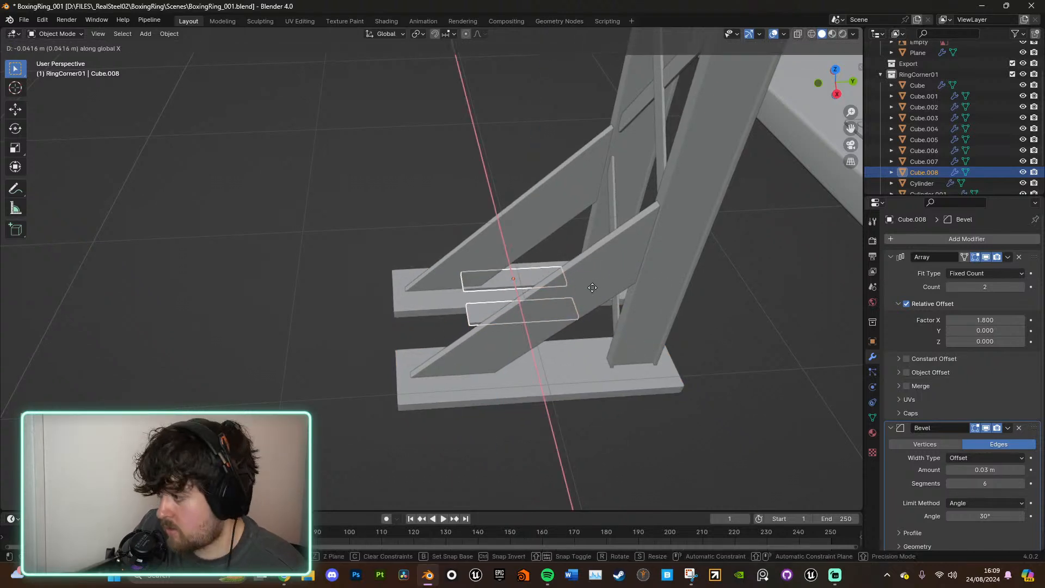
{"action": "key", "text": "y"}
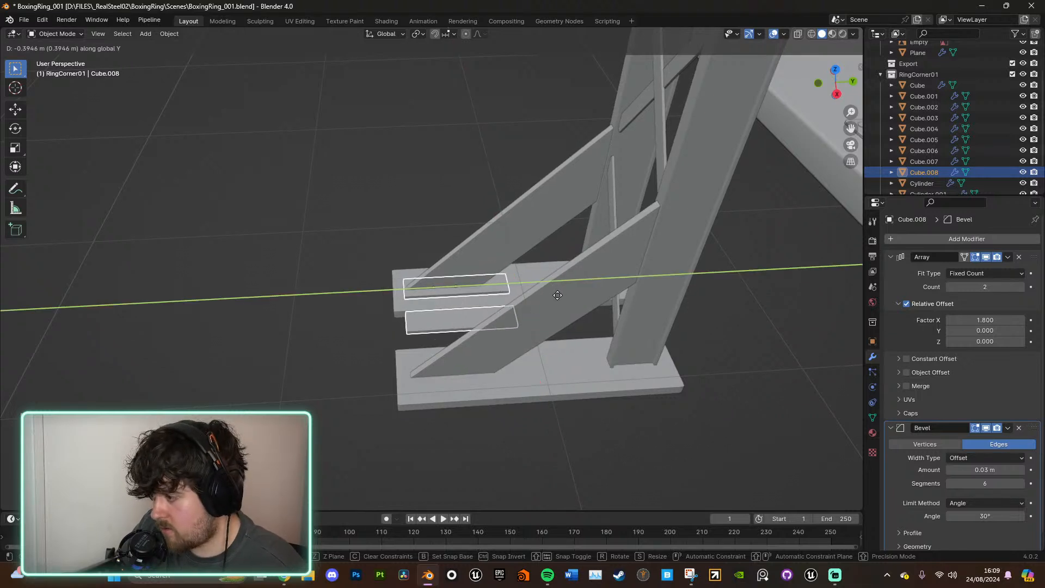
{"action": "left_click", "coordinate": [551, 295]}
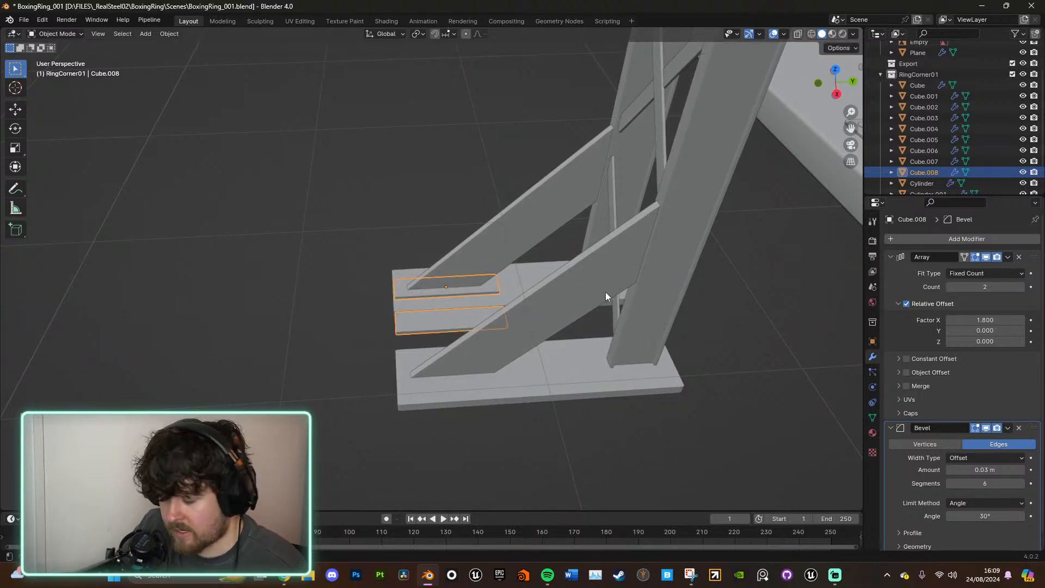
Step: Shorten the mounting plates along Y to fit around the diagonal support's base
{"action": "key", "text": "s"}
{"action": "key", "text": "y"}
{"action": "left_click", "coordinate": [580, 296]}
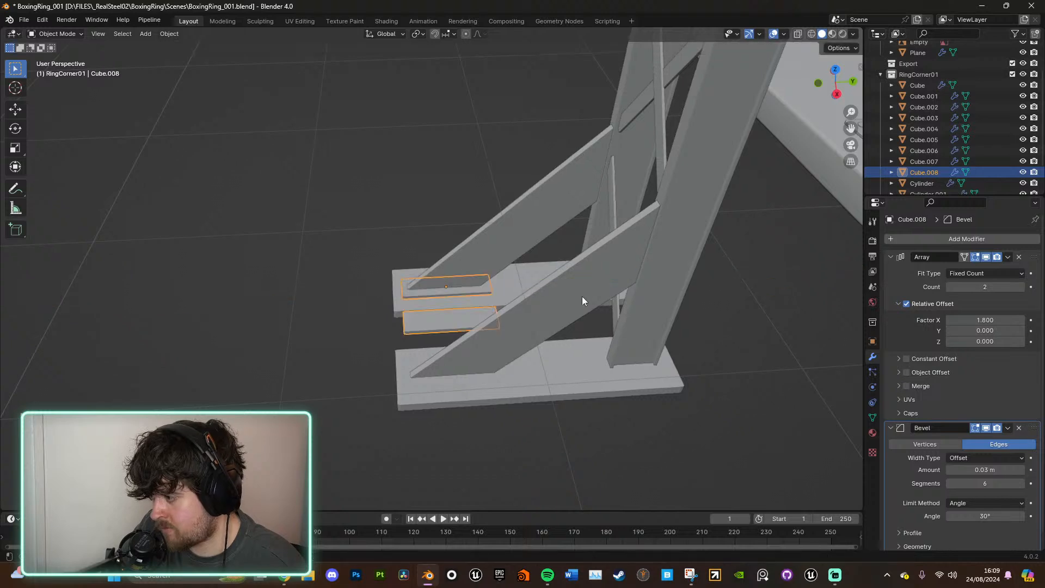
Step: Lower the mounting plate along Z into the foot's surface and adjust its Y position around the support's base
{"action": "scroll", "coordinate": [577, 288], "scroll_direction": "up", "scroll_amount": 5}
{"action": "middle_click_drag", "start_coordinate": [570, 277], "coordinate": [582, 276]}
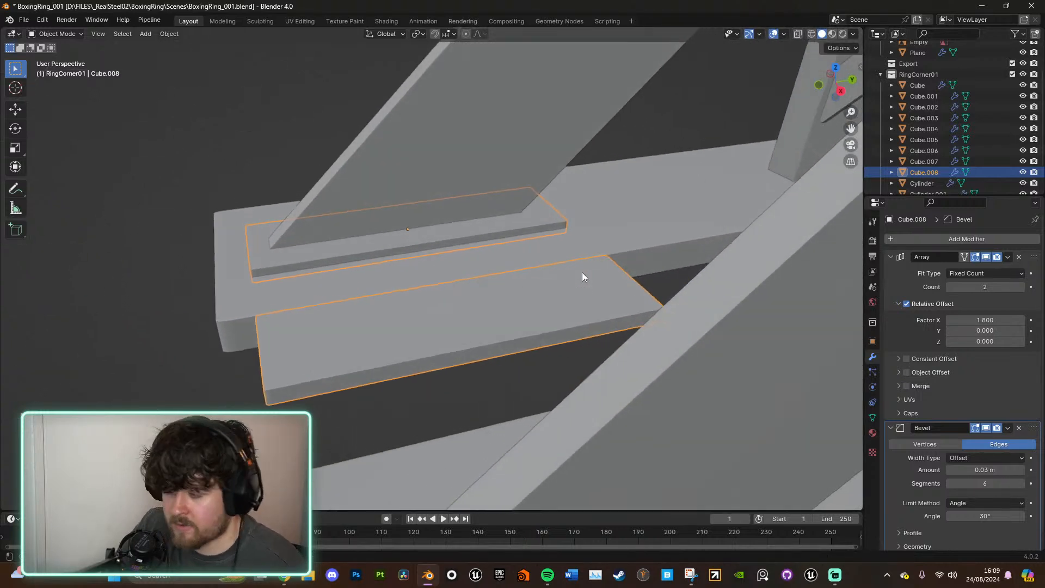
{"action": "key", "text": "g"}
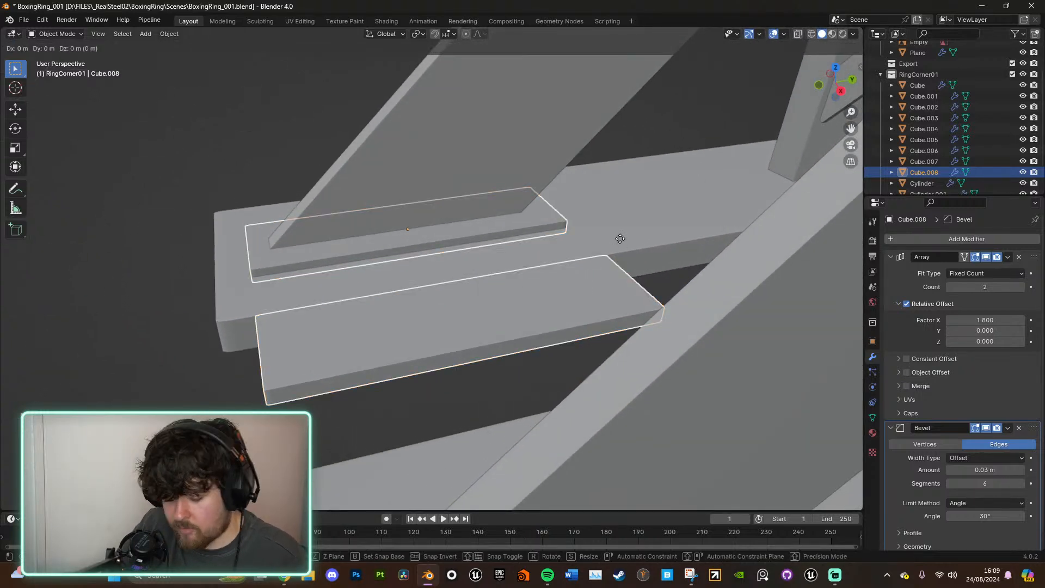
{"action": "key", "text": "z"}
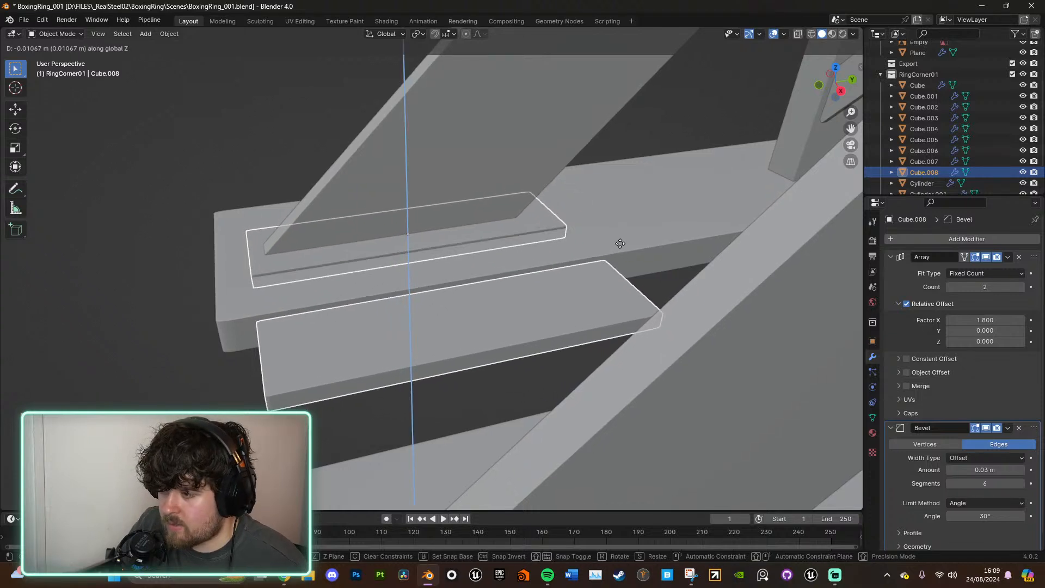
{"action": "left_click", "coordinate": [622, 248]}
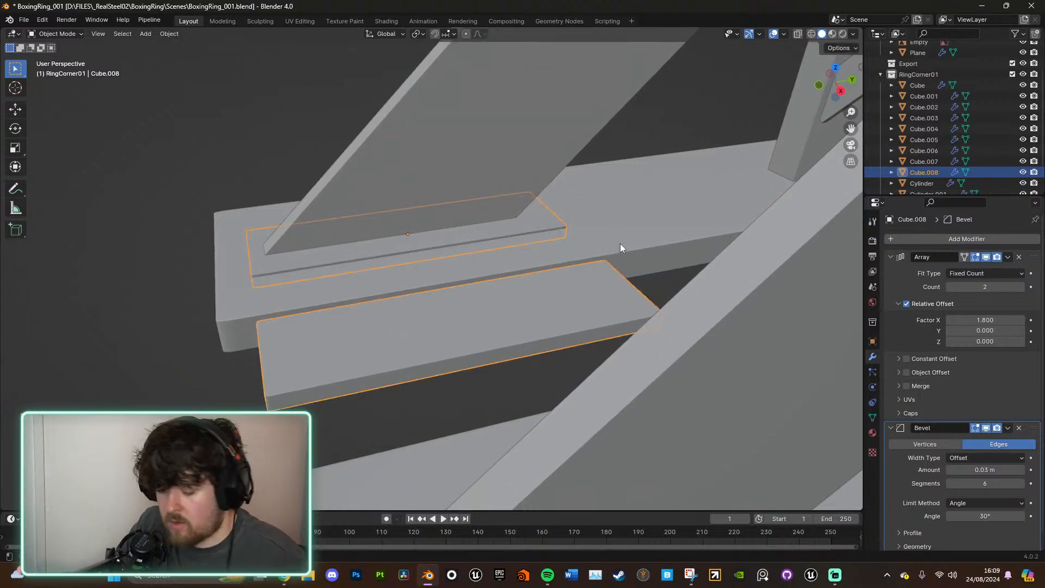
{"action": "key", "text": "g"}
{"action": "key", "text": "y"}
{"action": "left_click", "coordinate": [600, 244]}
Step: Set the mounting plates' array relative offset X to 4.2 so the second plate sits under the other support
{"action": "middle_click_drag", "start_coordinate": [600, 244], "coordinate": [853, 350]}
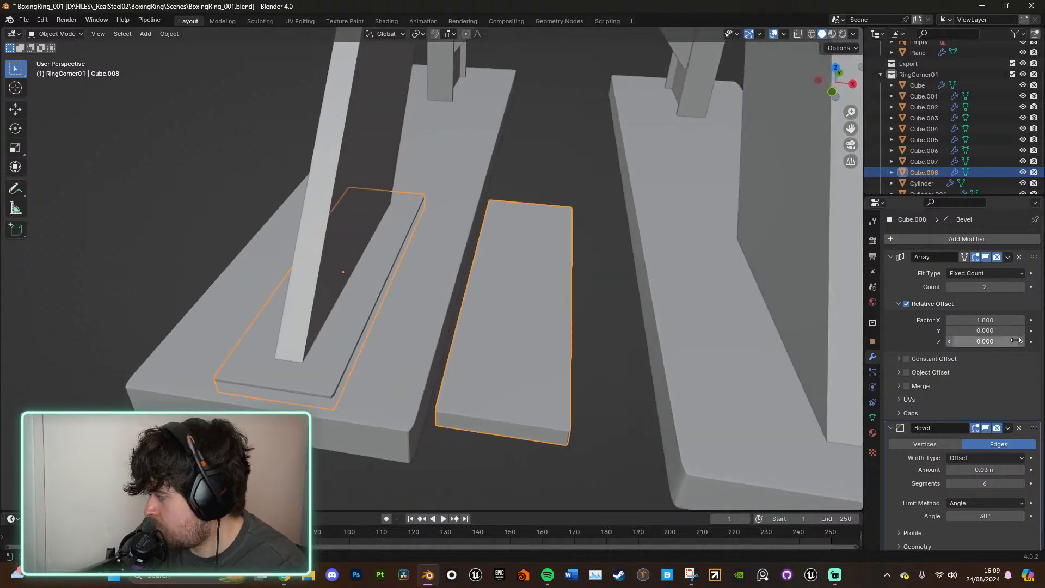
{"action": "left_click_drag", "start_coordinate": [985, 320], "coordinate": [1023, 320]}
{"action": "scroll", "coordinate": [745, 343], "scroll_direction": "down", "scroll_amount": 3}
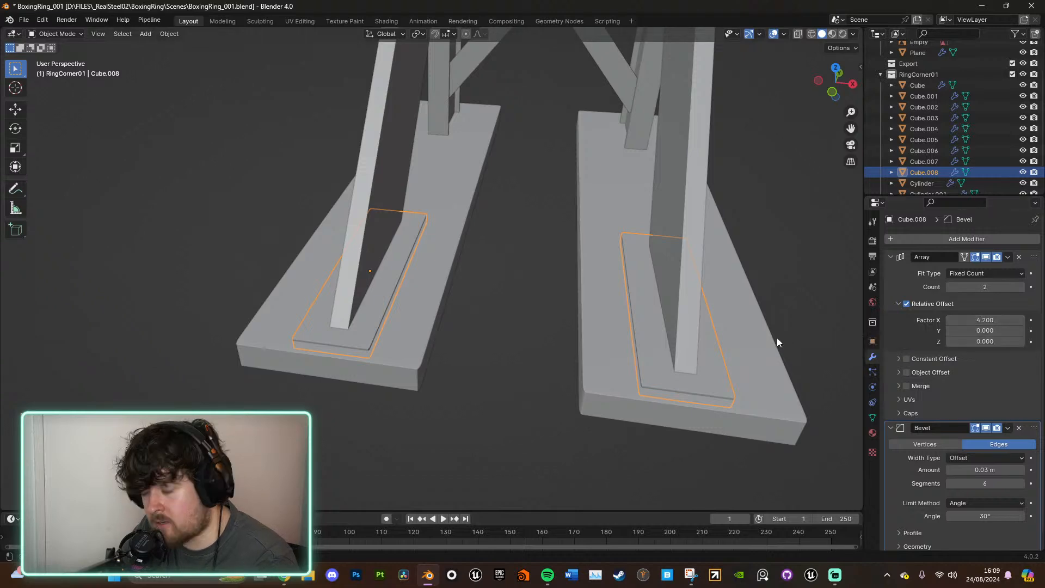
Step: Raise the mounting plates slightly along Z so they stand proud of the tower's feet
{"action": "scroll", "coordinate": [762, 340], "scroll_direction": "down", "scroll_amount": 2}
{"action": "left_click", "coordinate": [726, 353]}
{"action": "middle_click_drag", "start_coordinate": [727, 353], "coordinate": [777, 314]}
{"action": "scroll", "coordinate": [536, 310], "scroll_direction": "up", "scroll_amount": 5}
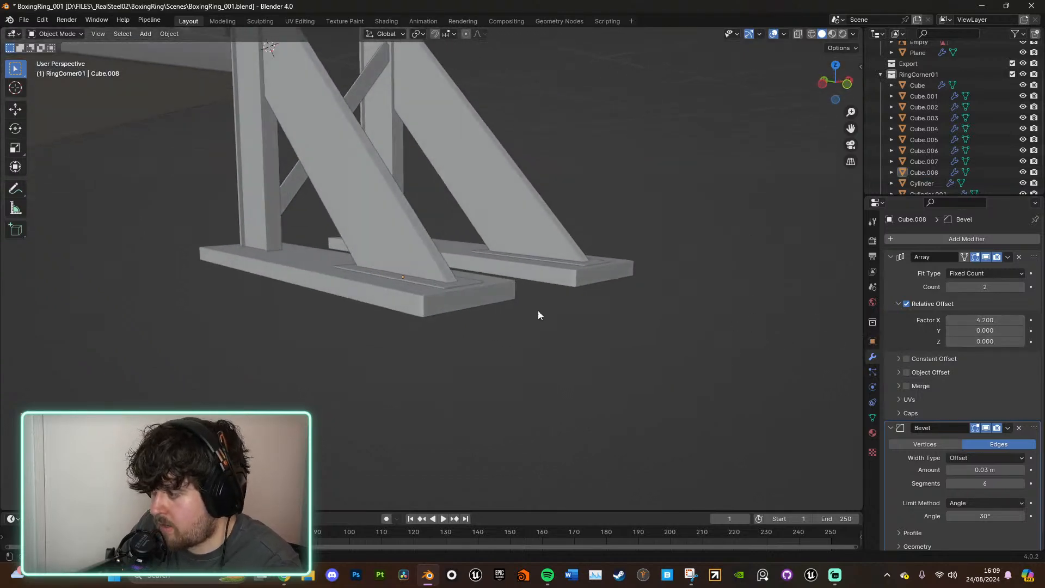
{"action": "left_click", "coordinate": [542, 317]}
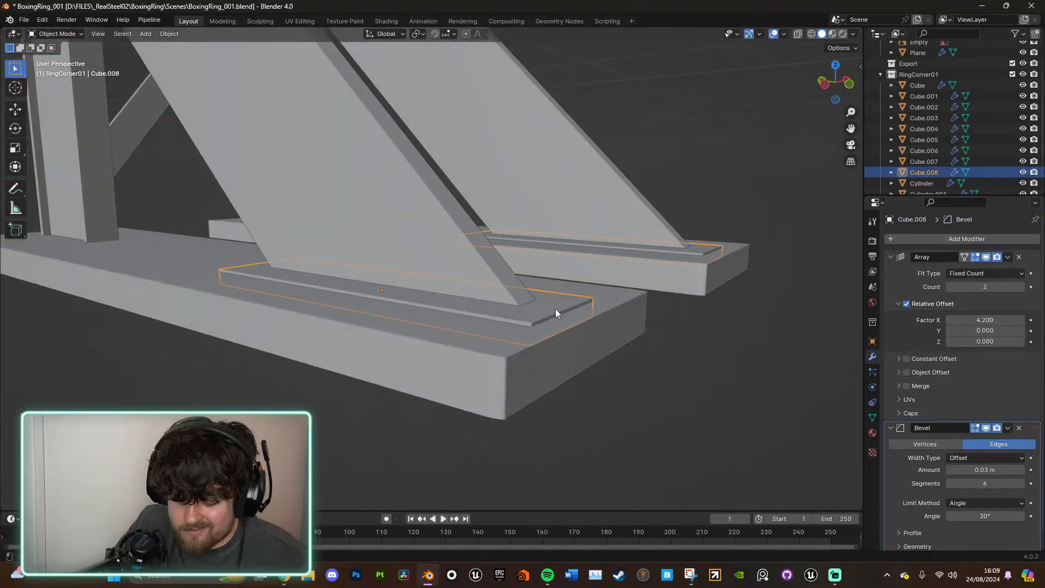
{"action": "key", "text": "g"}
{"action": "key", "text": "z"}
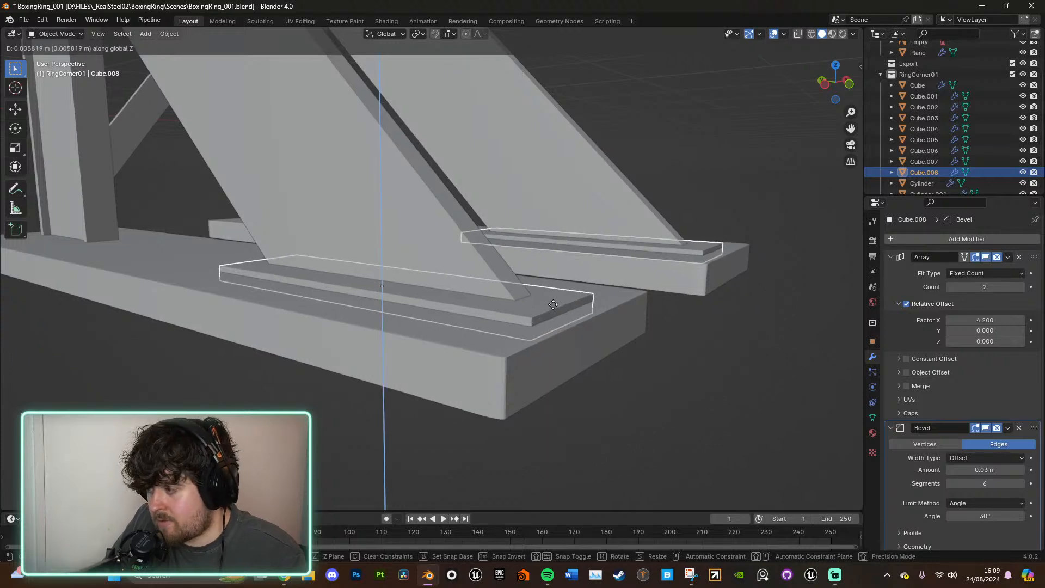
{"action": "left_click", "coordinate": [553, 305]}
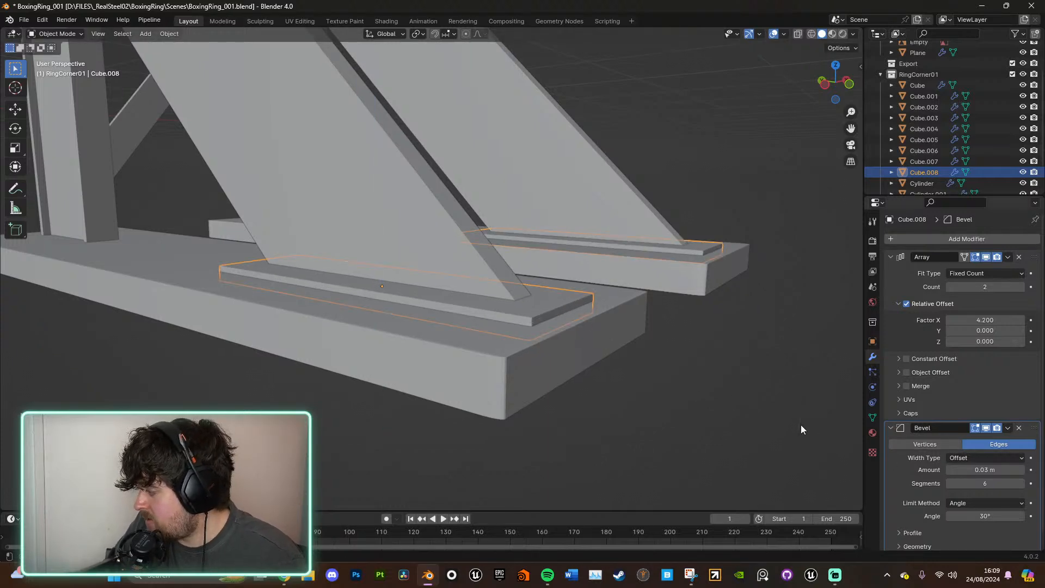
{"action": "middle_click_drag", "start_coordinate": [790, 418], "coordinate": [577, 389]}
{"action": "left_click", "coordinate": [711, 400]}
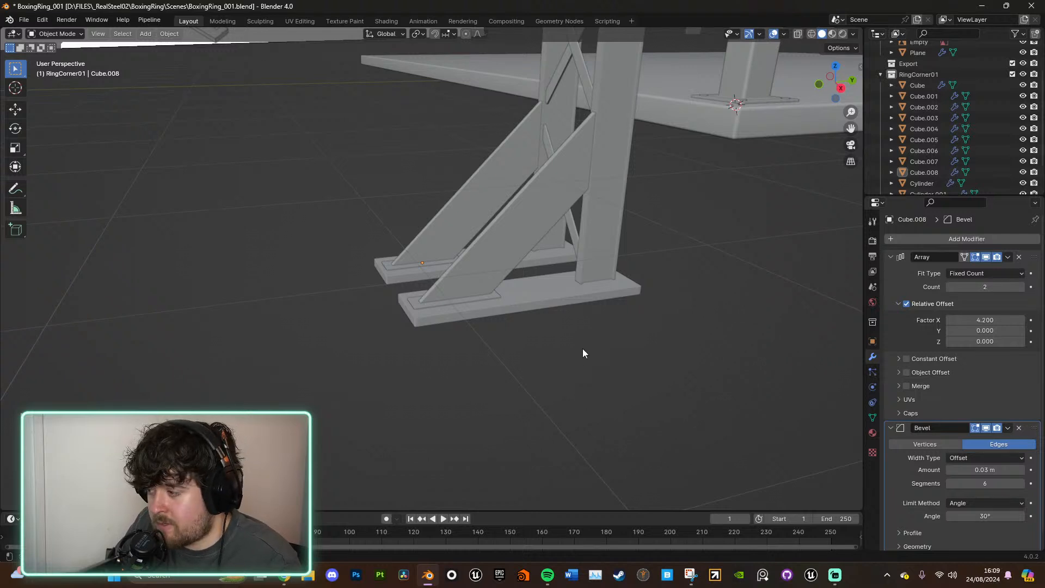
Step: Compare the tower's diagonal supports with the ring corners in the reference drawings
{"action": "middle_click_drag", "start_coordinate": [582, 351], "coordinate": [601, 344]}
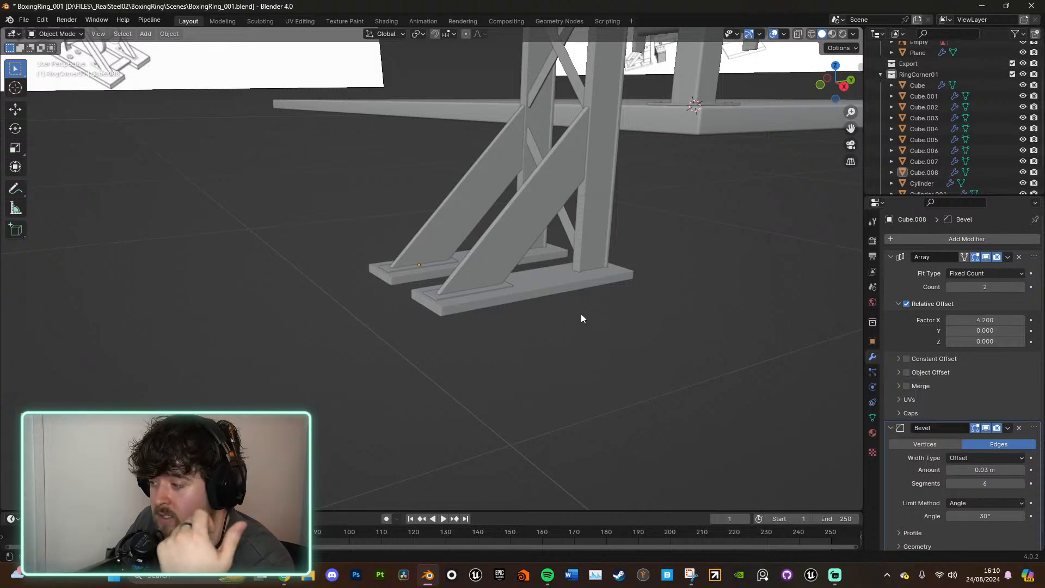
{"action": "scroll", "coordinate": [642, 270], "scroll_direction": "down", "scroll_amount": 3}
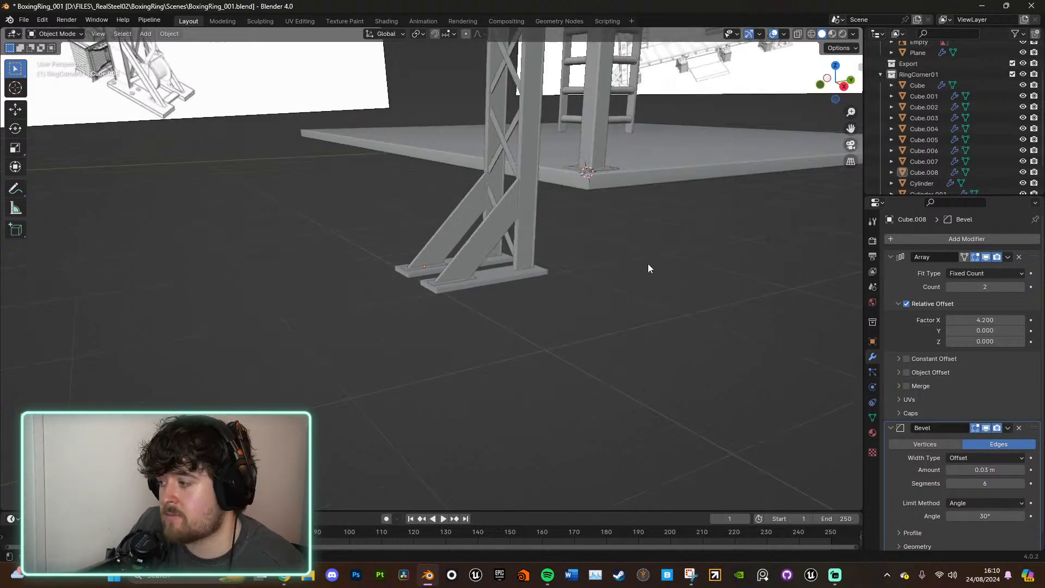
{"action": "middle_click_drag", "start_coordinate": [648, 263], "coordinate": [550, 358]}
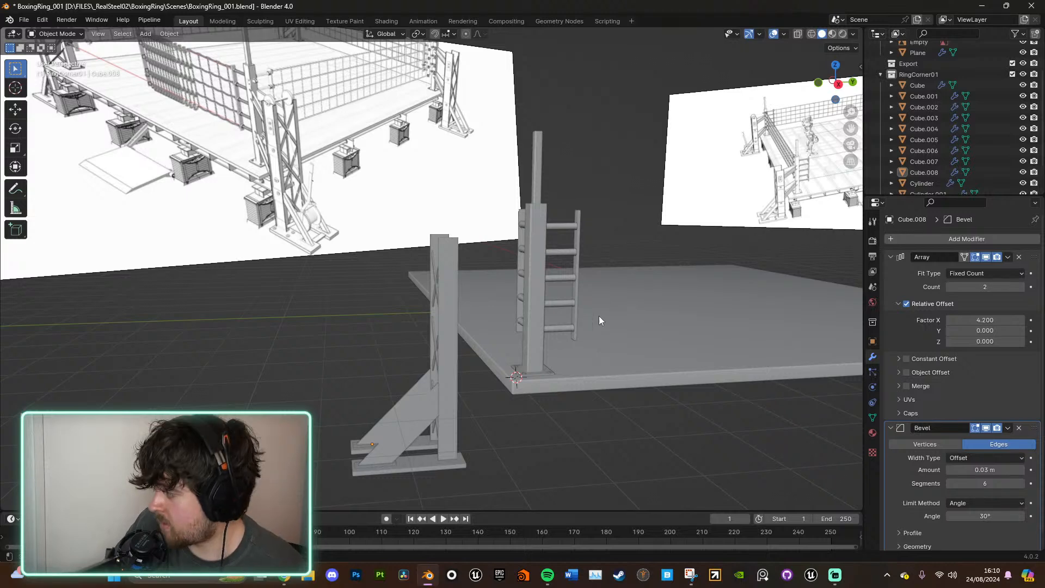
{"action": "scroll", "coordinate": [626, 310], "scroll_direction": "down", "scroll_amount": 4}
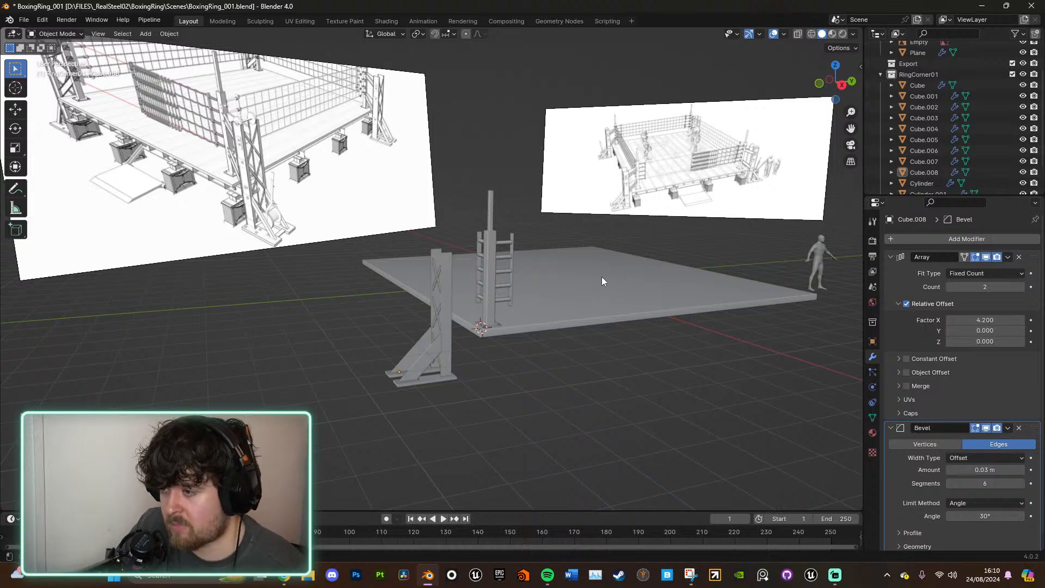
{"action": "left_click", "coordinate": [632, 190]}
{"action": "key", "text": "KP_Decimal"}
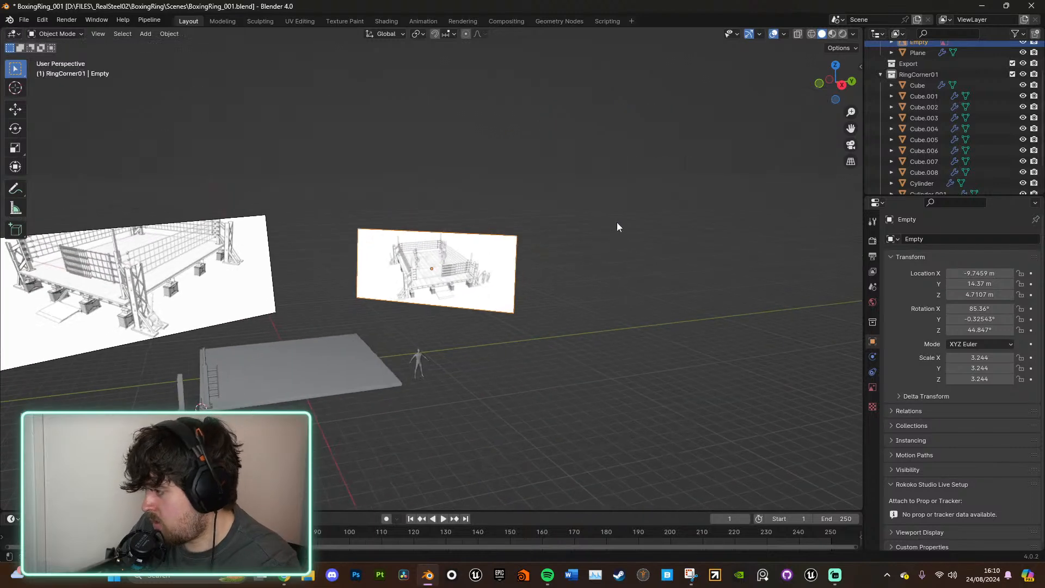
{"action": "scroll", "coordinate": [494, 305], "scroll_direction": "up", "scroll_amount": 2}
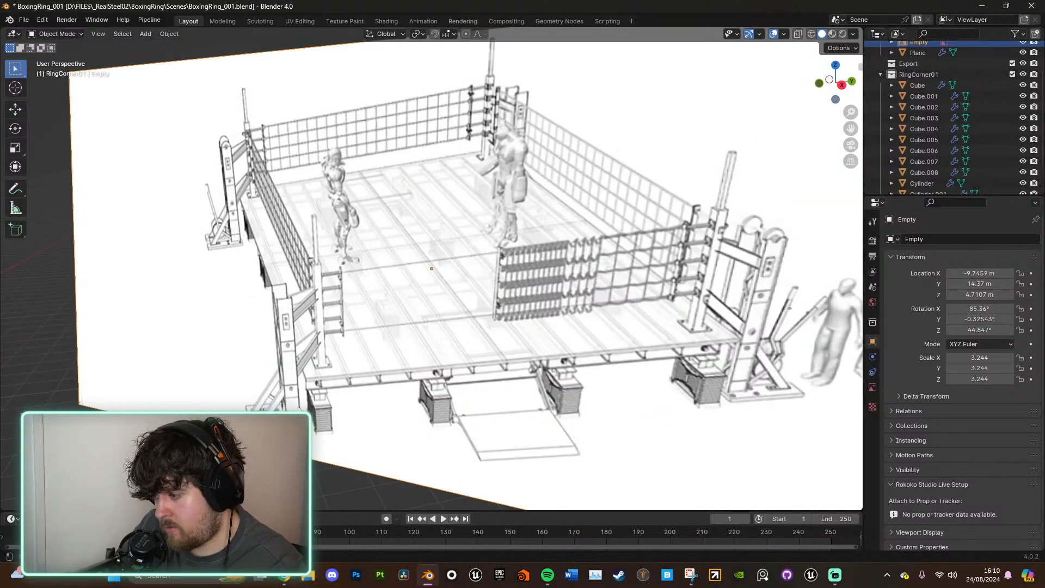
{"action": "scroll", "coordinate": [321, 429], "scroll_direction": "down", "scroll_amount": 8}
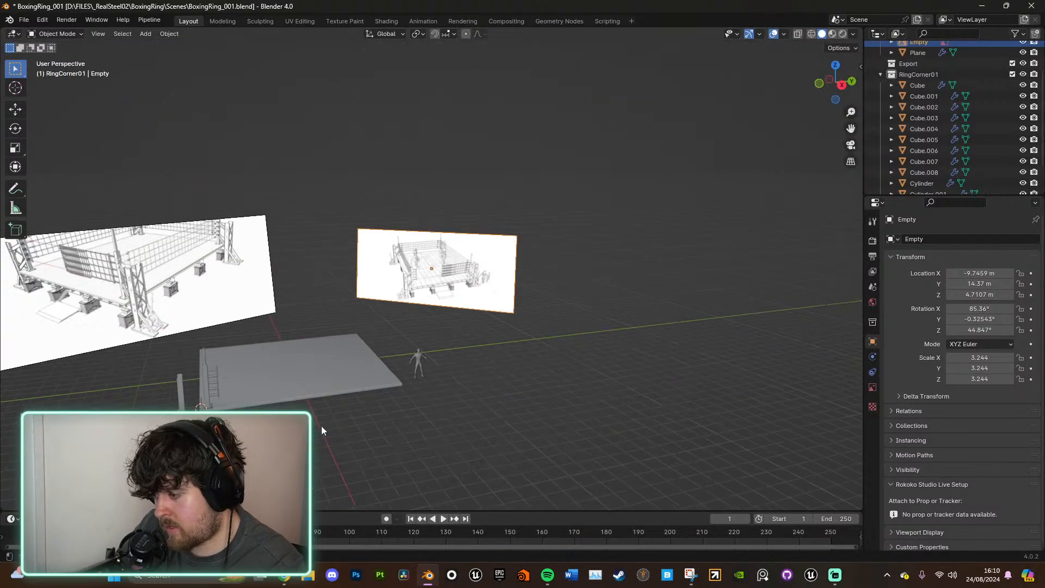
Step: Scale down the diagonal supports' upper end face along Z to narrow them where they meet the posts
{"action": "left_click", "coordinate": [184, 418]}
{"action": "key", "text": "KP_Decimal"}
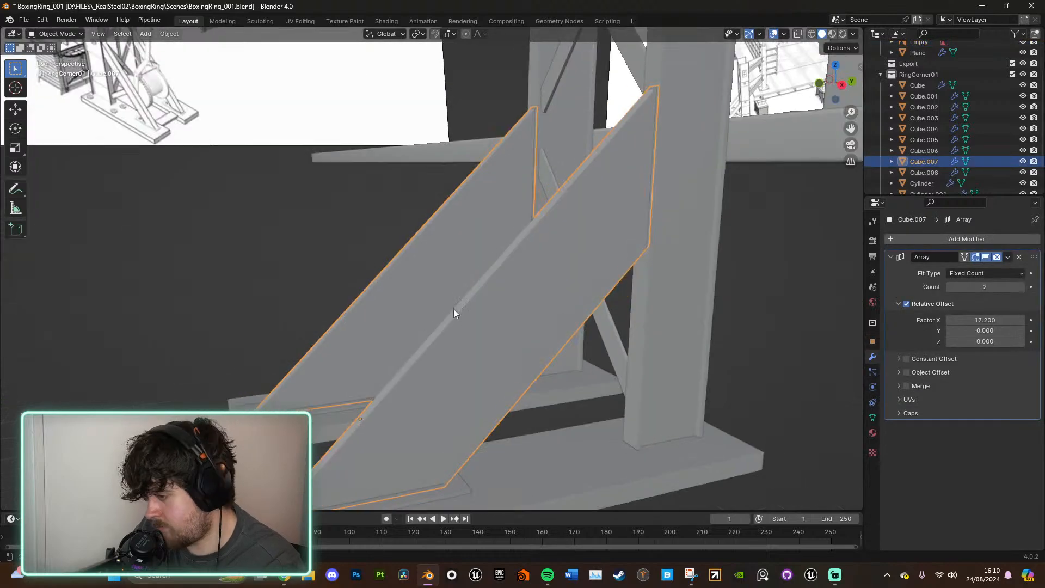
{"action": "middle_click_drag", "start_coordinate": [452, 308], "coordinate": [495, 278]}
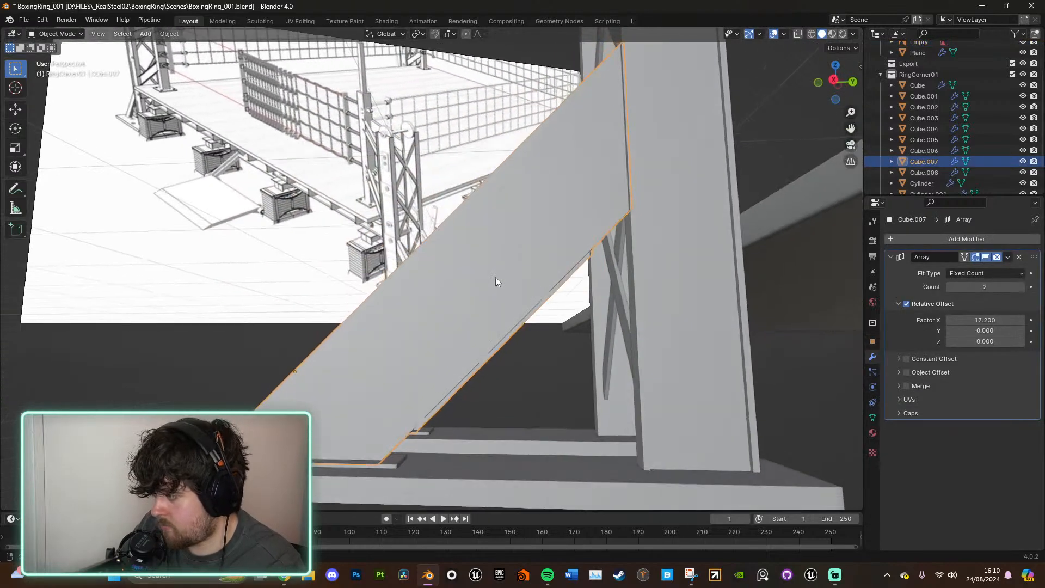
{"action": "key", "text": "Tab"}
{"action": "mouse_move", "coordinate": [627, 301]}
{"action": "middle_mouse_down"}
{"action": "mouse_move", "coordinate": [547, 315]}
{"action": "mouse_move", "coordinate": [484, 211]}
{"action": "mouse_move", "coordinate": [560, 217]}
{"action": "mouse_move", "coordinate": [709, 257]}
{"action": "middle_mouse_up"}
{"action": "key", "text": "alt+z"}
{"action": "key", "text": "s"}
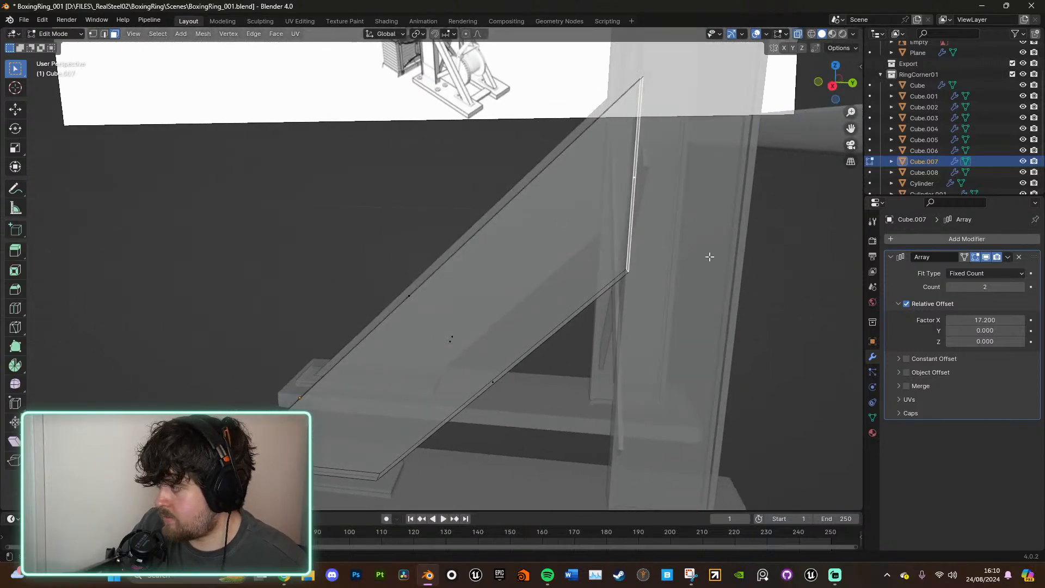
{"action": "key", "text": "z"}
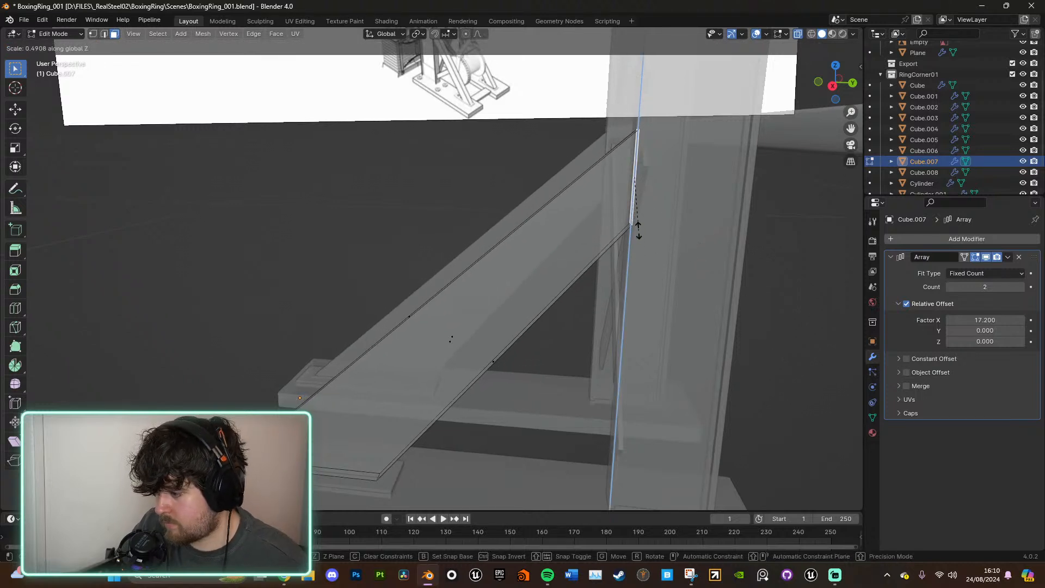
{"action": "left_click", "coordinate": [645, 236]}
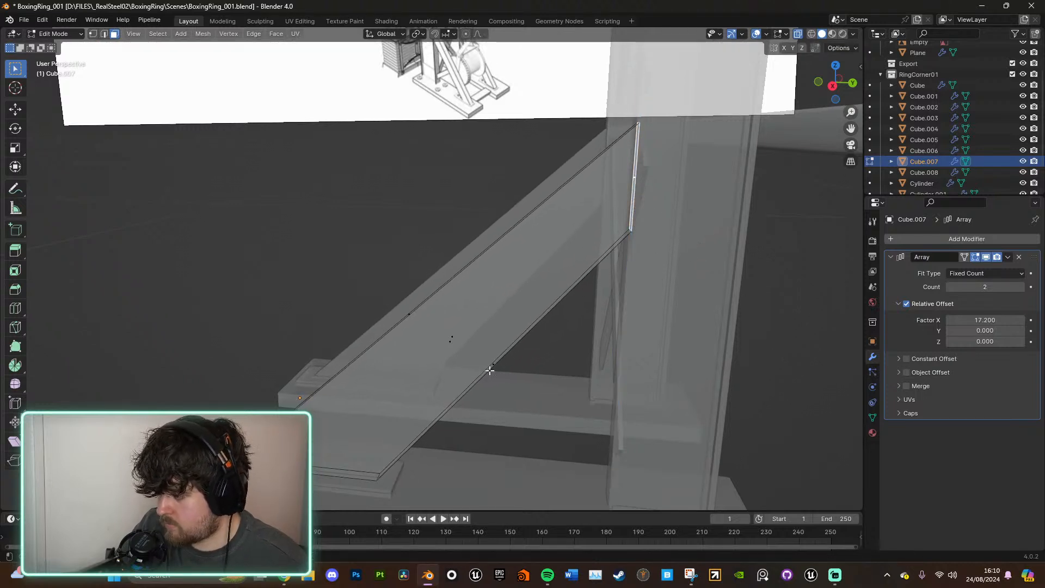
Step: Scale the diagonal supports' lower end face along Y to about 0.66 so the supports taper less
{"action": "middle_click_drag", "start_coordinate": [490, 373], "coordinate": [503, 365]}
{"action": "left_click", "coordinate": [332, 471]}
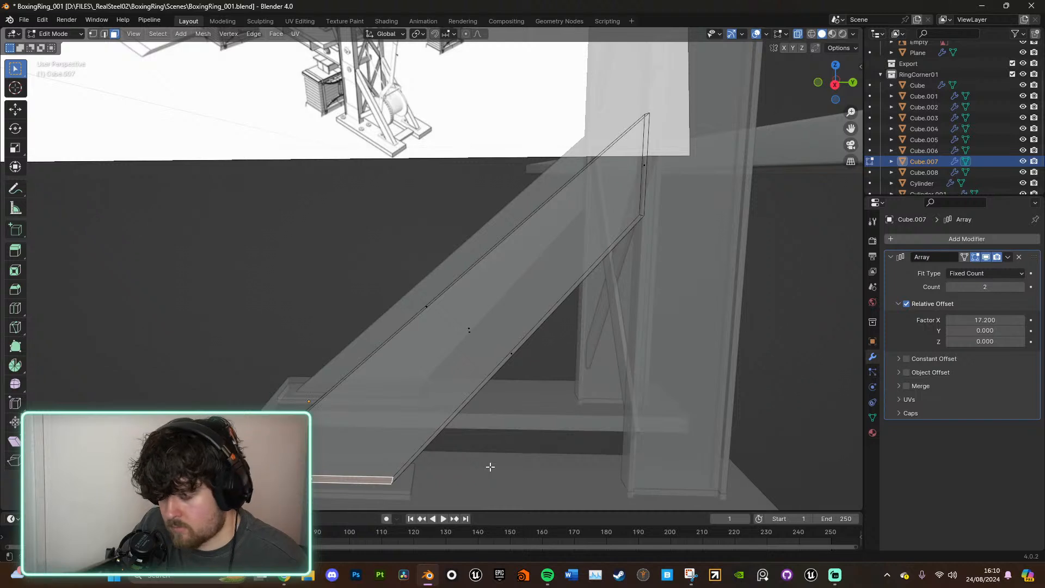
{"action": "key", "text": "s"}
{"action": "key", "text": "y"}
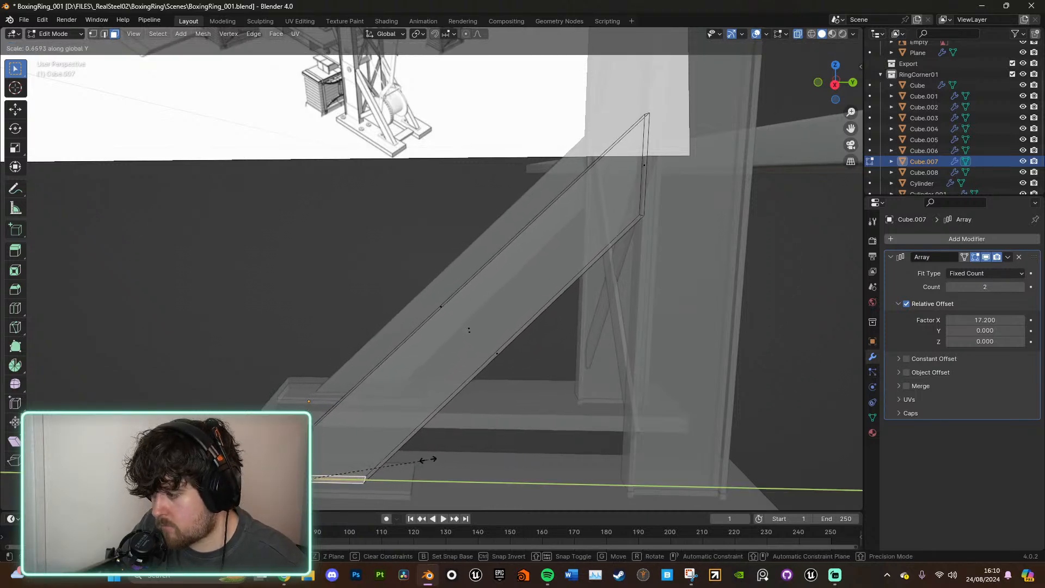
{"action": "left_click", "coordinate": [427, 460]}
{"action": "key", "text": "Tab"}
{"action": "scroll", "coordinate": [572, 419], "scroll_direction": "down", "scroll_amount": 4}
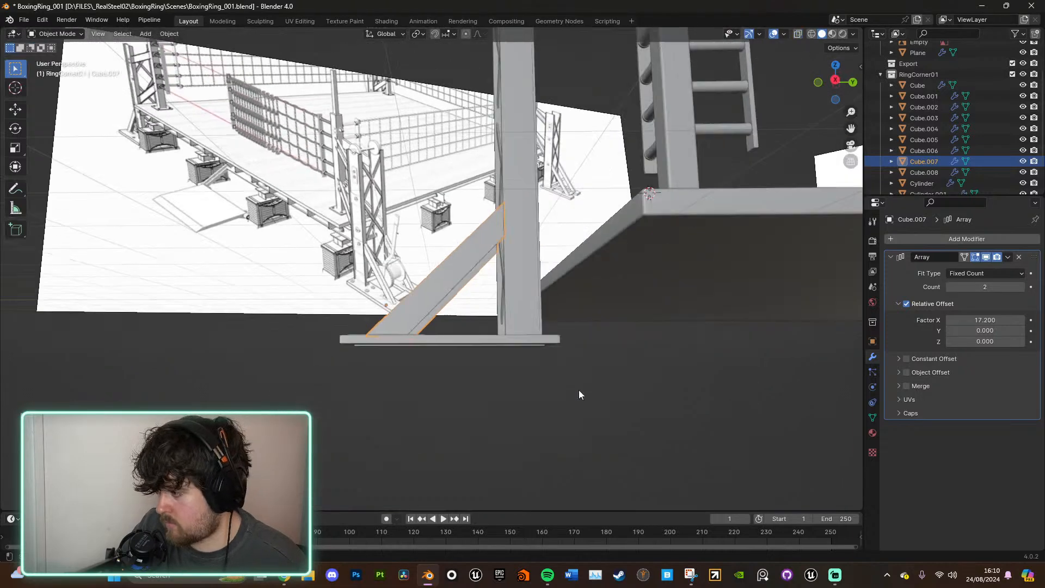
{"action": "scroll", "coordinate": [576, 398], "scroll_direction": "up", "scroll_amount": 2}
{"action": "left_click", "coordinate": [612, 412]}
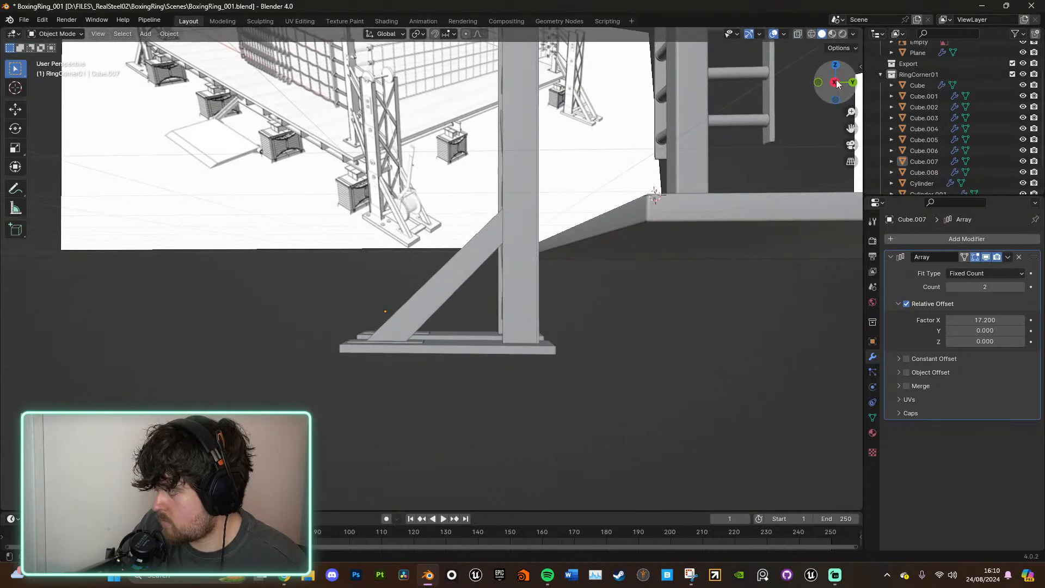
Step: From a side view, narrow the supports' lower end face along Y again by a factor of about 0.89
{"action": "left_click", "coordinate": [834, 83]}
{"action": "scroll", "coordinate": [670, 326], "scroll_direction": "up", "scroll_amount": 3}
{"action": "key", "text": "Tab"}
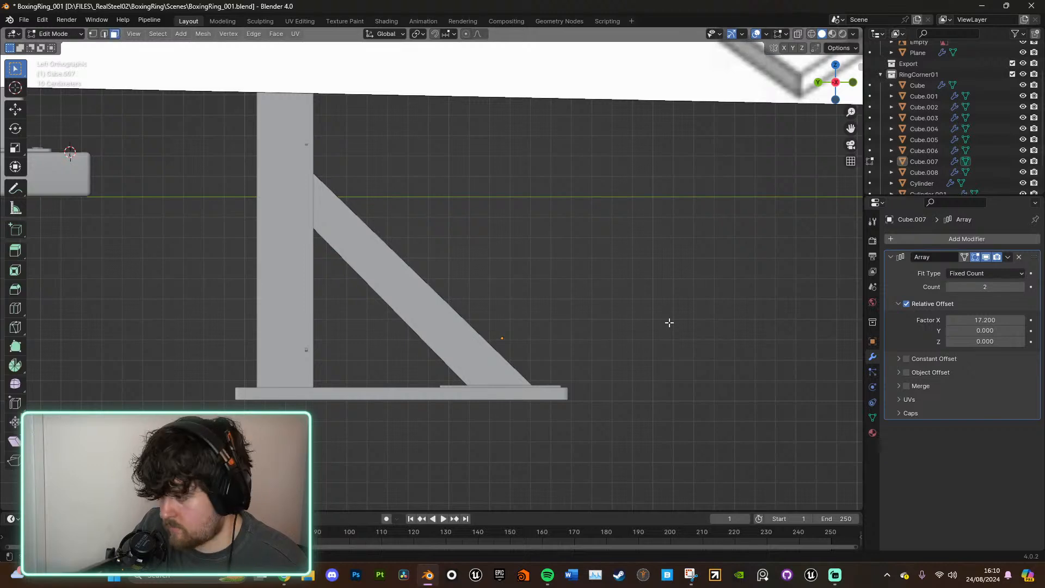
{"action": "key", "text": "s"}
{"action": "key", "text": "y"}
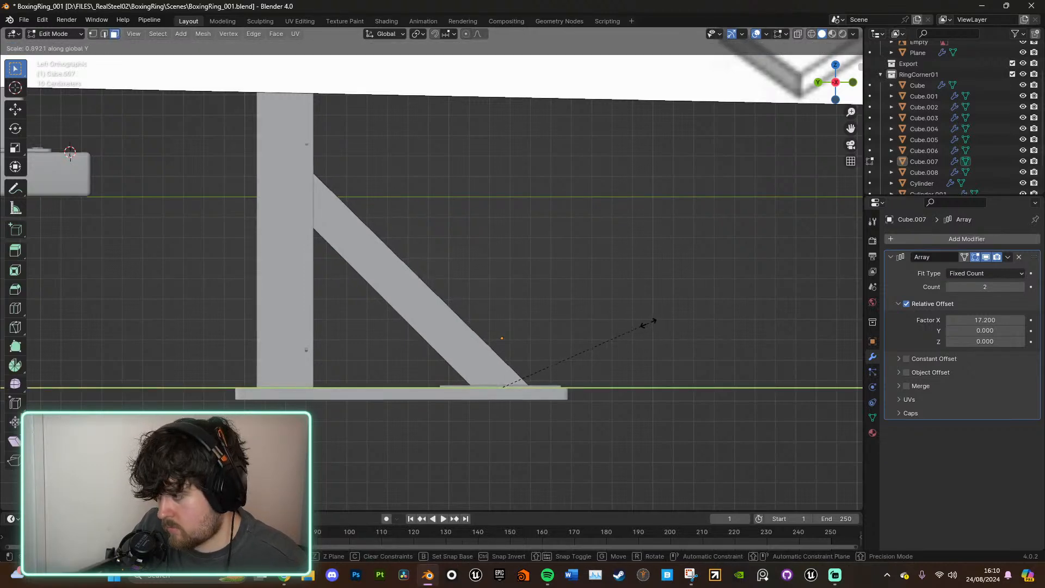
{"action": "left_click", "coordinate": [649, 323]}
{"action": "key", "text": "Tab"}
{"action": "middle_click_drag", "start_coordinate": [650, 321], "coordinate": [583, 347]}
Step: Thicken the diagonal supports by scaling them up along X
{"action": "left_click", "coordinate": [535, 320]}
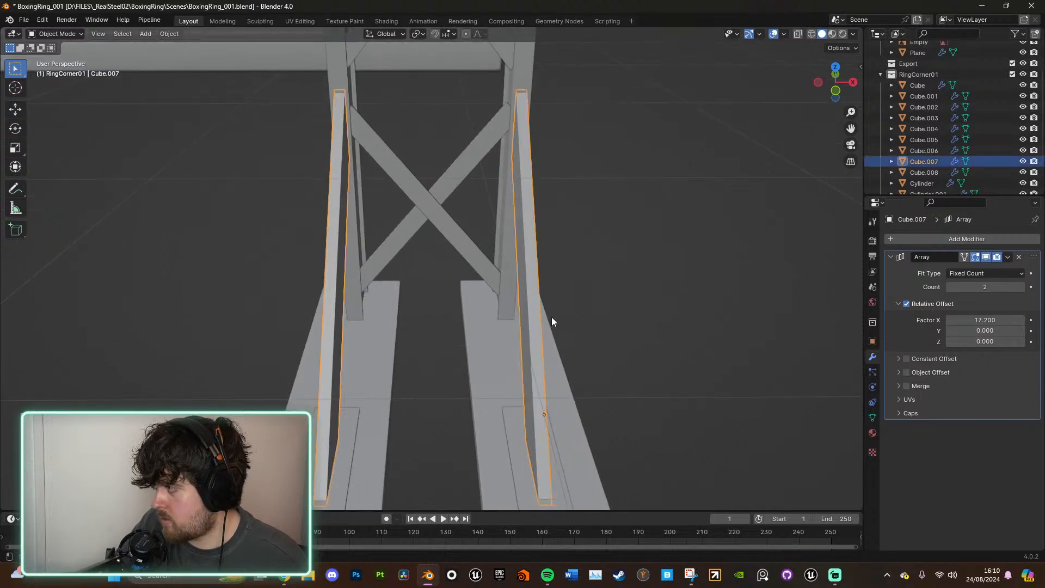
{"action": "key", "text": "s"}
{"action": "key", "text": "x"}
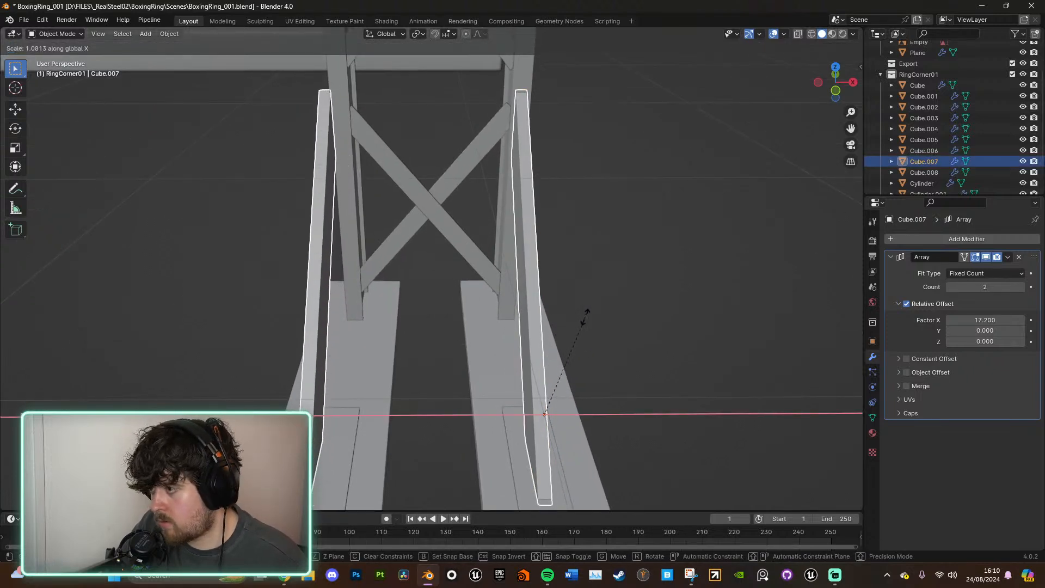
{"action": "left_click", "coordinate": [609, 315]}
{"action": "middle_click_drag", "start_coordinate": [610, 319], "coordinate": [639, 327]}
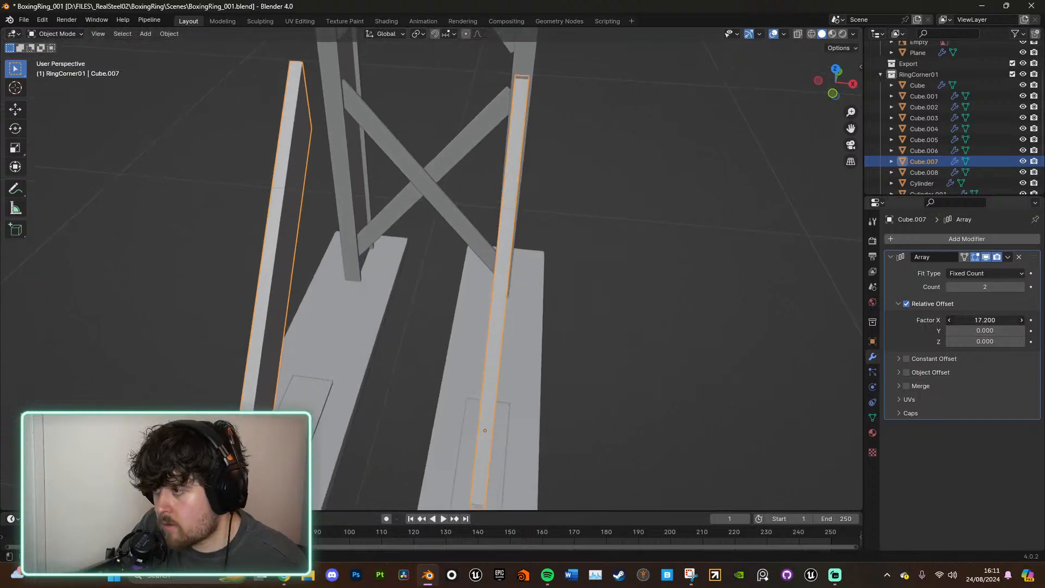
Step: Set the diagonal supports' array relative offset X to 14.5 so the second support lines up with its post
{"action": "left_click_drag", "start_coordinate": [984, 320], "coordinate": [944, 320]}
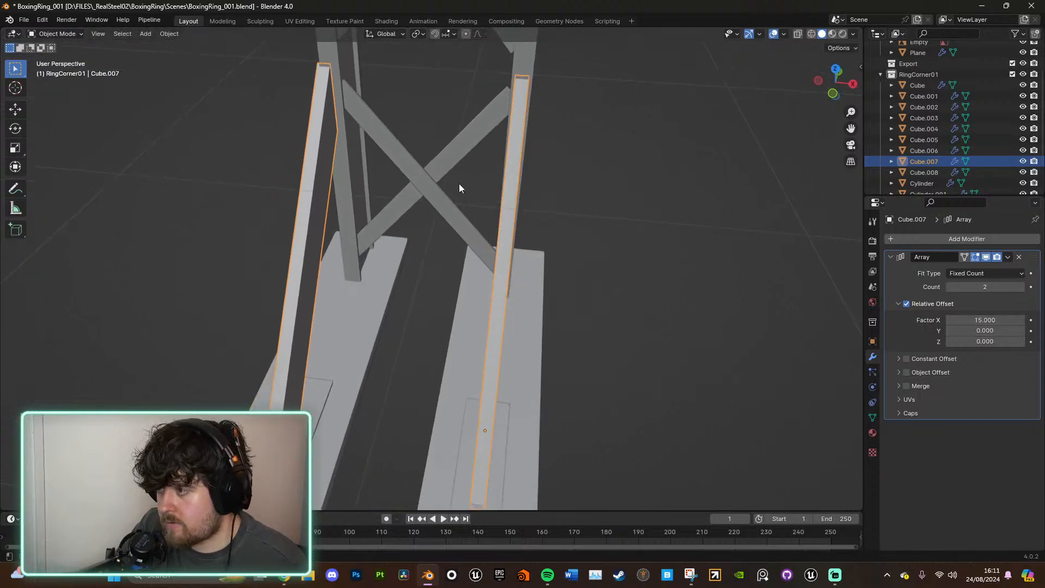
{"action": "middle_click_drag", "start_coordinate": [459, 185], "coordinate": [481, 261]}
{"action": "left_click_drag", "start_coordinate": [963, 320], "coordinate": [952, 320]}
{"action": "scroll", "coordinate": [674, 181], "scroll_direction": "down", "scroll_amount": 5}
{"action": "middle_click_drag", "start_coordinate": [669, 259], "coordinate": [588, 273]}
{"action": "scroll", "coordinate": [613, 328], "scroll_direction": "down", "scroll_amount": 3}
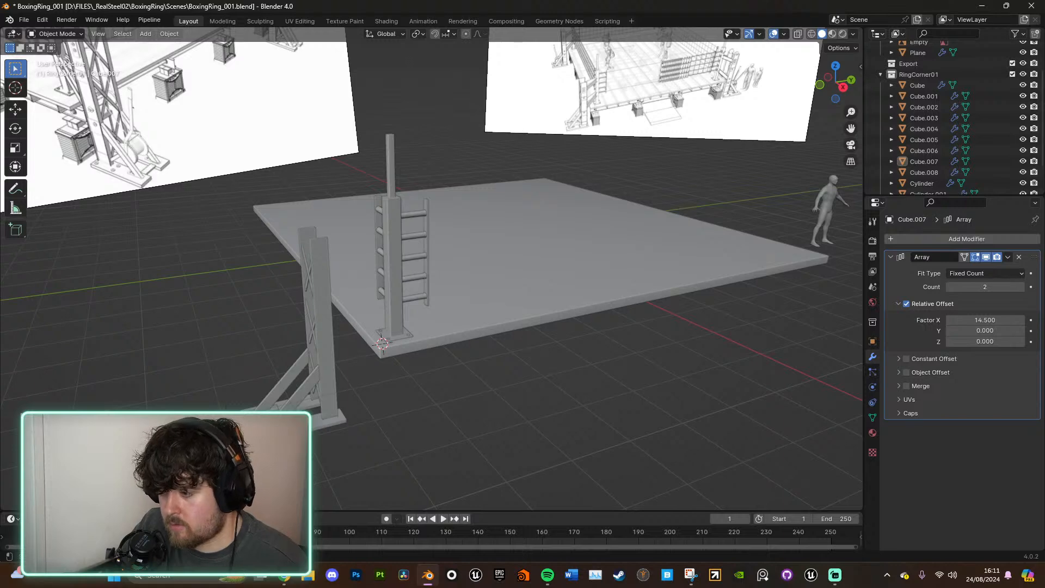
Step: Duplicate the mounting plates in place and rotate the copy 90° about Z
{"action": "left_click", "coordinate": [265, 417]}
{"action": "key", "text": "KP_Decimal"}
{"action": "middle_click_drag", "start_coordinate": [539, 312], "coordinate": [622, 335]}
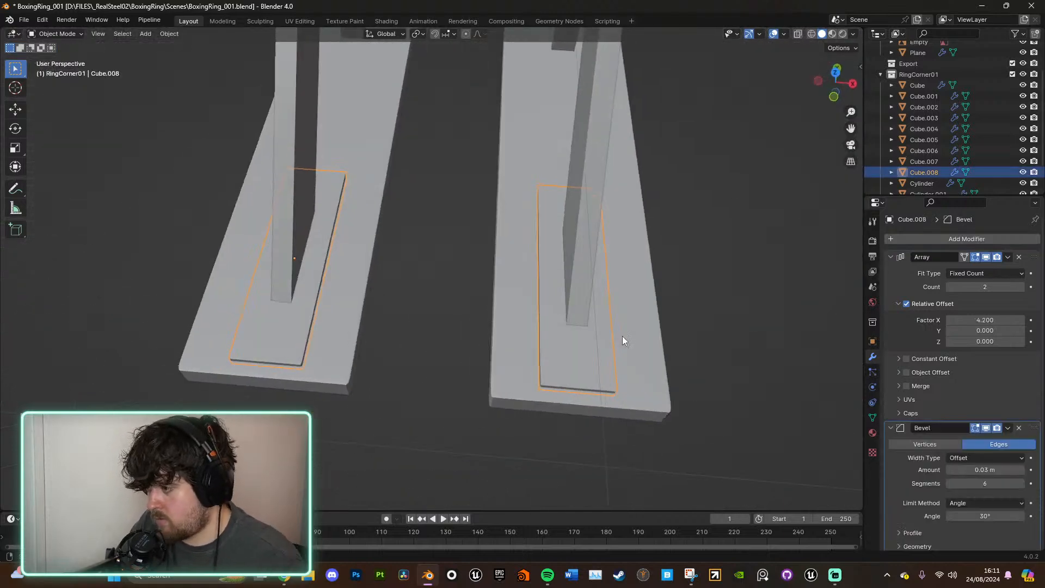
{"action": "key", "text": "shift+d"}
{"action": "right_click", "coordinate": [576, 273]}
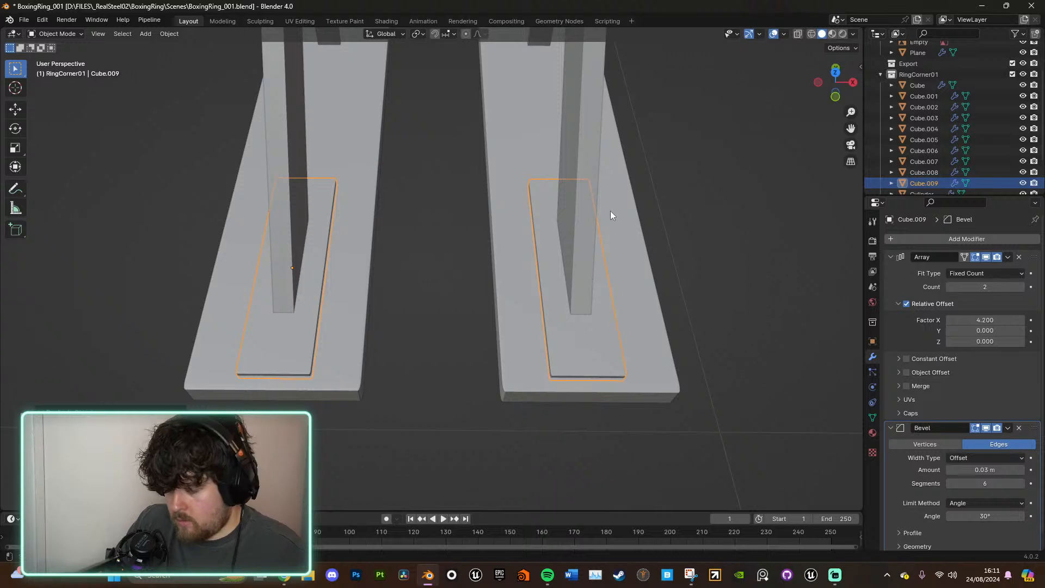
{"action": "key", "text": "r"}
{"action": "key", "text": "z"}
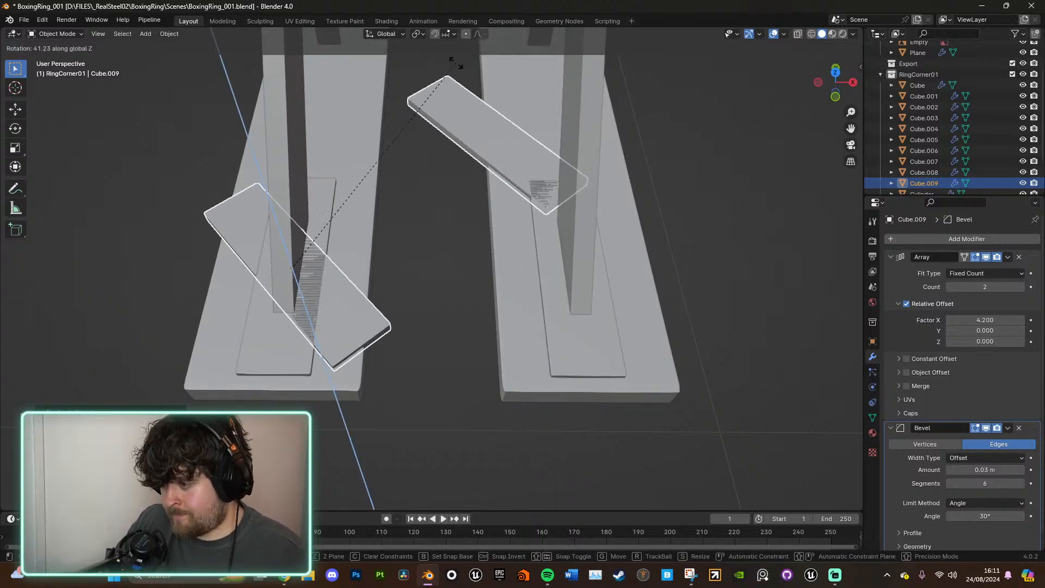
{"action": "type", "text": "90"}
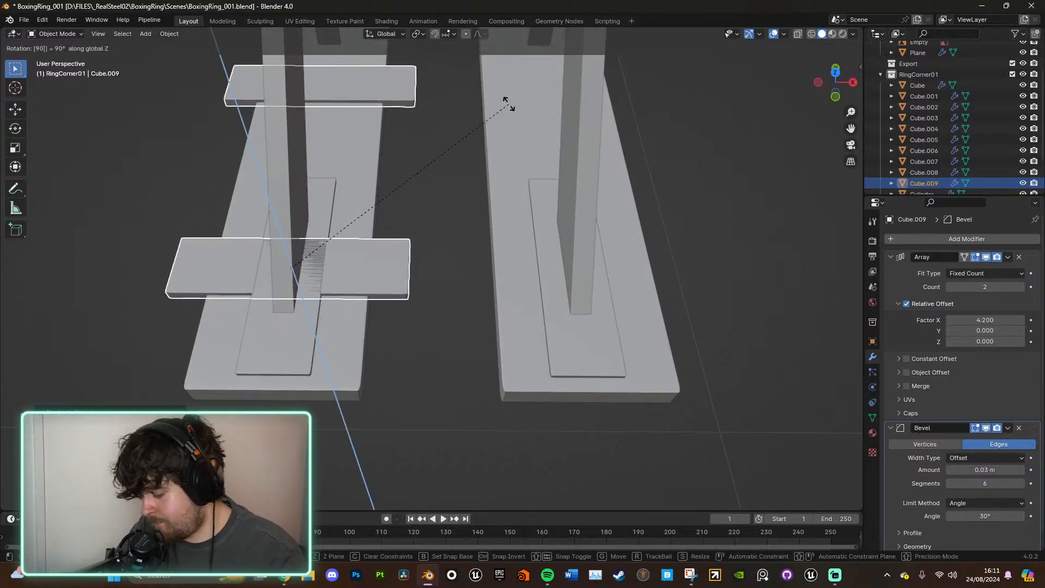
{"action": "key", "text": "Return"}
Step: Move the rotated plates between the two feet and lower them along Z to the feet's height
{"action": "key", "text": "g"}
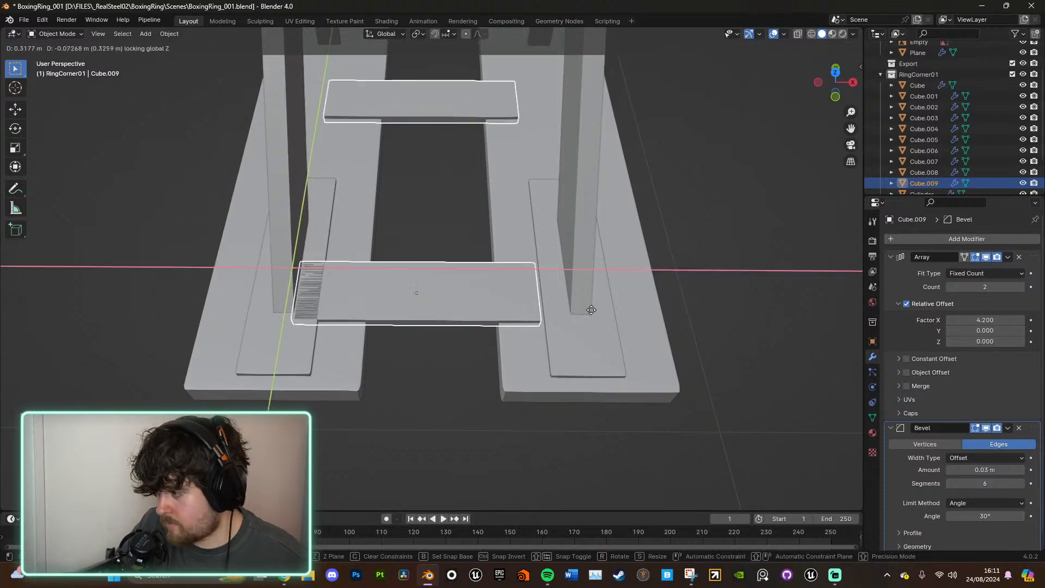
{"action": "left_click", "coordinate": [600, 319]}
{"action": "middle_click_drag", "start_coordinate": [600, 319], "coordinate": [598, 246]}
{"action": "key", "text": "g"}
{"action": "key", "text": "z"}
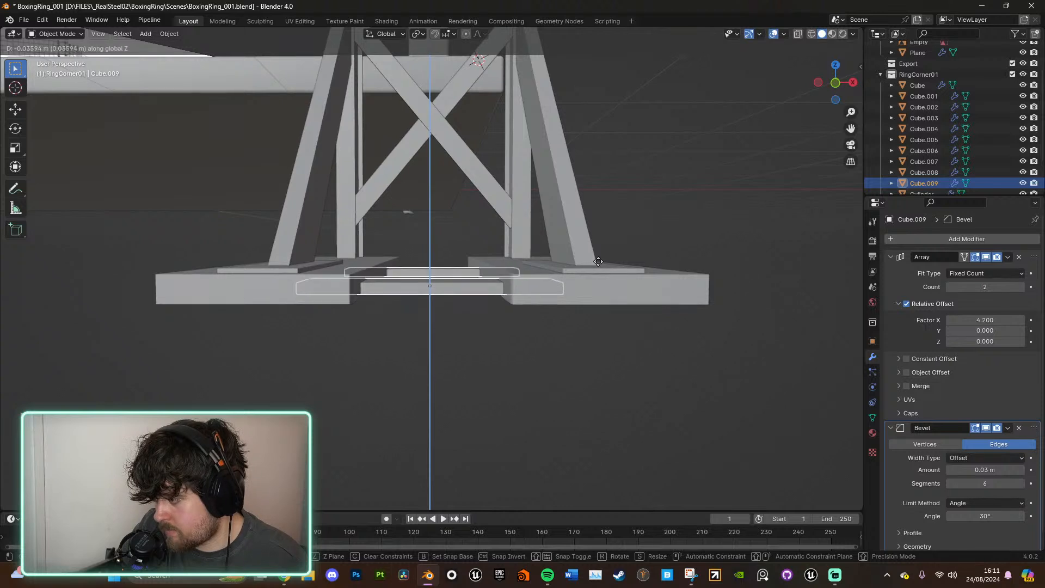
{"action": "left_click", "coordinate": [621, 280]}
Step: Shorten the rotated plates along X to fit the gap between the feet
{"action": "key", "text": "s"}
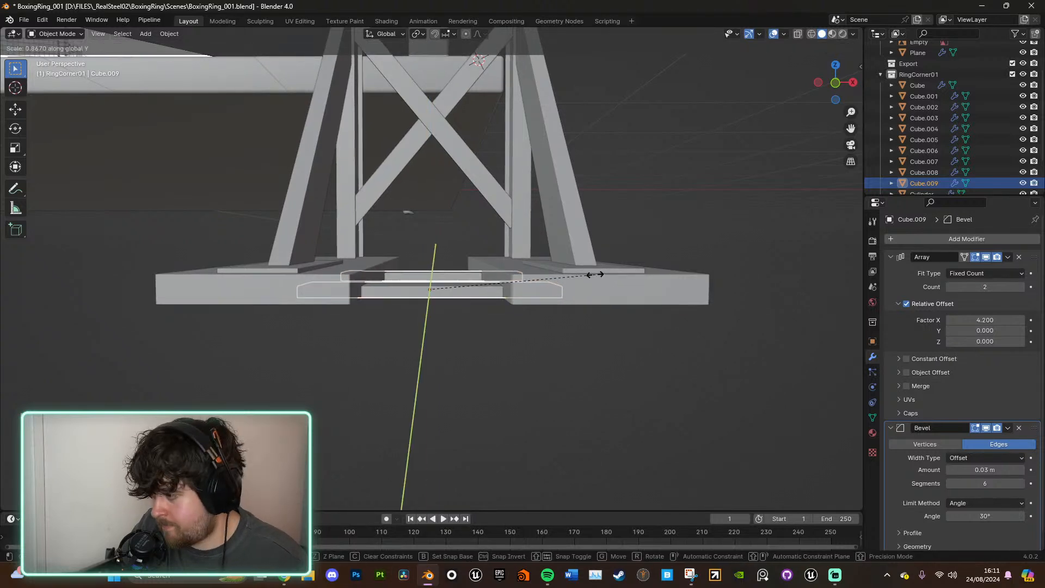
{"action": "key", "text": "x"}
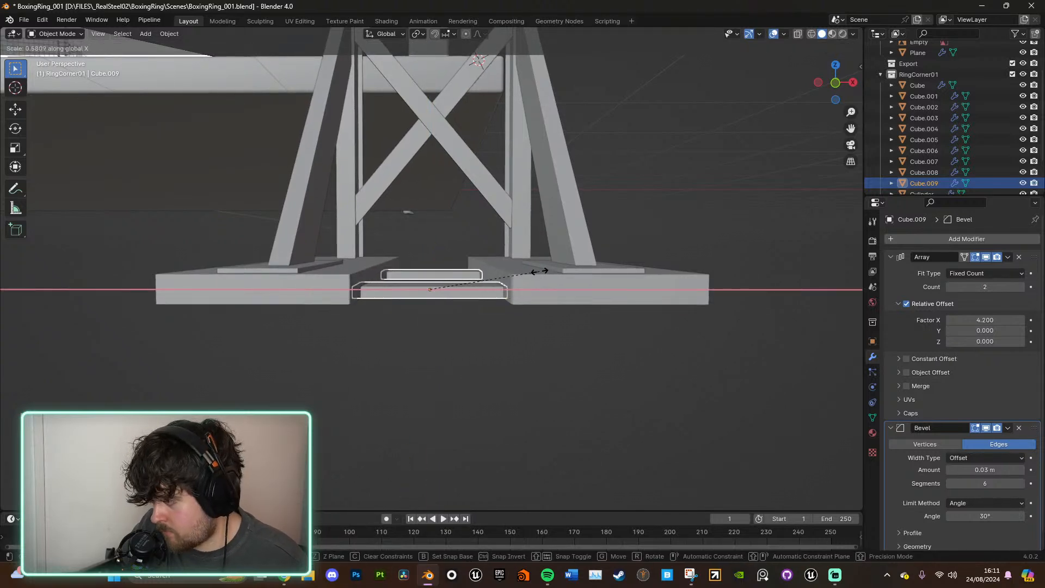
Step: Shorten the crossbar between the base plates along global X and set its Array relative offset X to 6.1
{"action": "left_click", "coordinate": [538, 271]}
{"action": "middle_click_drag", "start_coordinate": [567, 264], "coordinate": [777, 268]}
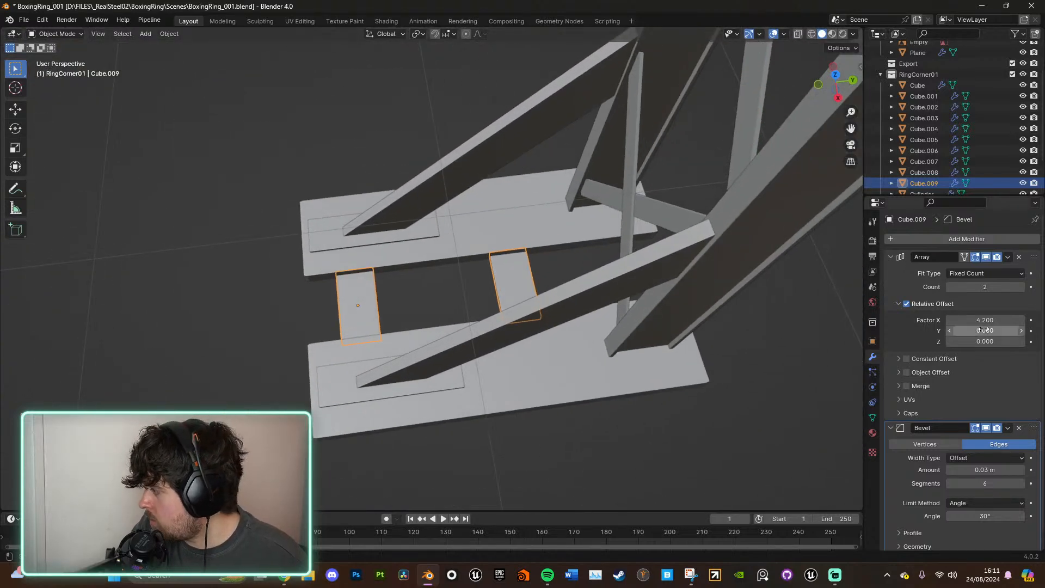
{"action": "left_click_drag", "start_coordinate": [989, 321], "coordinate": [1031, 321]}
{"action": "left_click", "coordinate": [285, 305]}
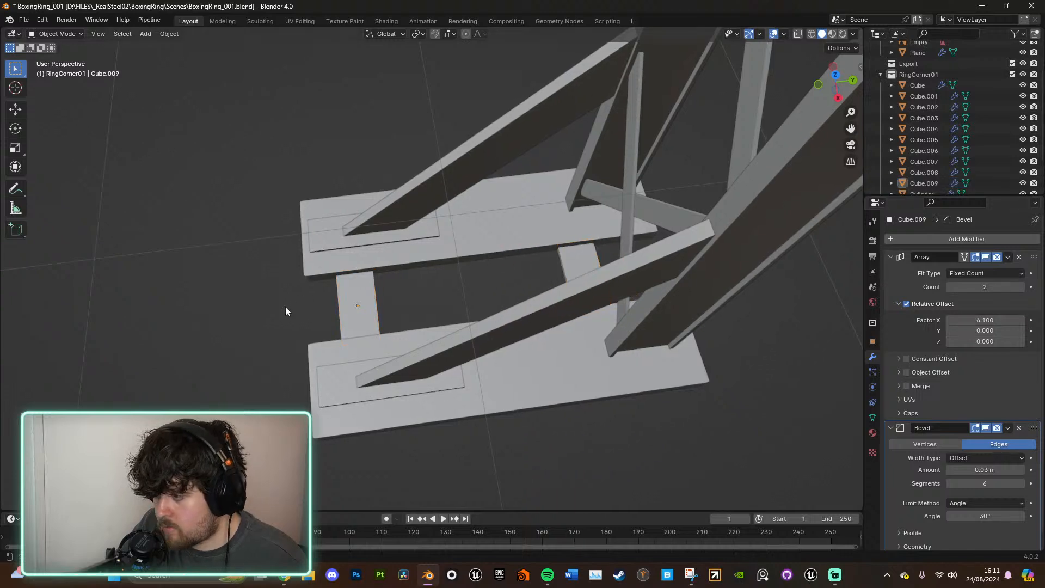
Step: Compare the corner tower with the reference drawings and examine the full boxing ring overview drawing up close
{"action": "middle_click_drag", "start_coordinate": [285, 306], "coordinate": [534, 262]}
{"action": "scroll", "coordinate": [538, 263], "scroll_direction": "down", "scroll_amount": 6}
{"action": "middle_click_drag", "start_coordinate": [543, 325], "coordinate": [523, 360]}
{"action": "middle_click_drag", "start_coordinate": [522, 360], "coordinate": [495, 361]}
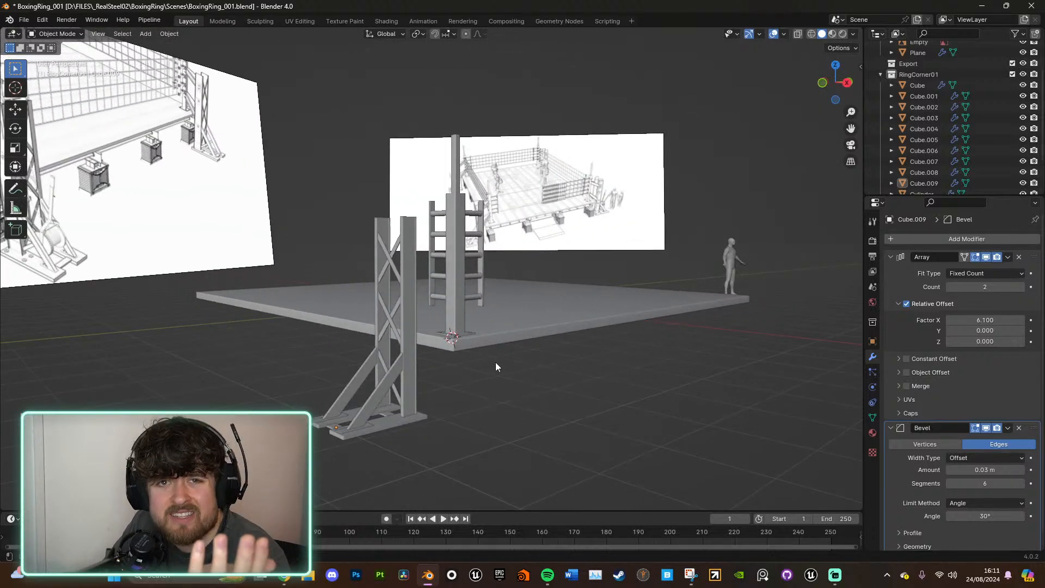
{"action": "middle_click_drag", "start_coordinate": [511, 354], "coordinate": [508, 350]}
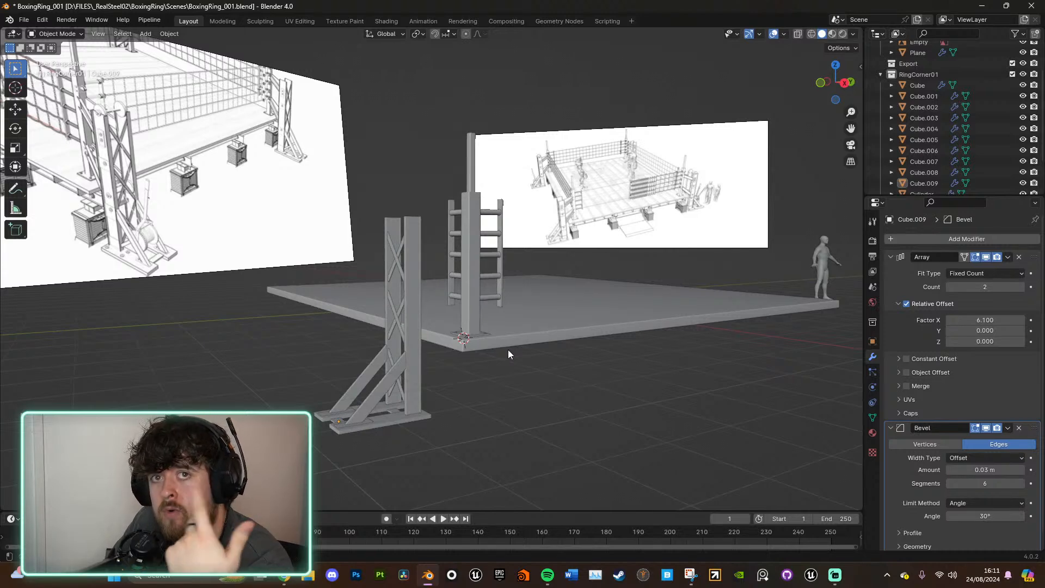
{"action": "mouse_move", "coordinate": [526, 352]}
{"action": "middle_mouse_down"}
{"action": "mouse_move", "coordinate": [560, 360]}
{"action": "mouse_move", "coordinate": [546, 347]}
{"action": "middle_mouse_up"}
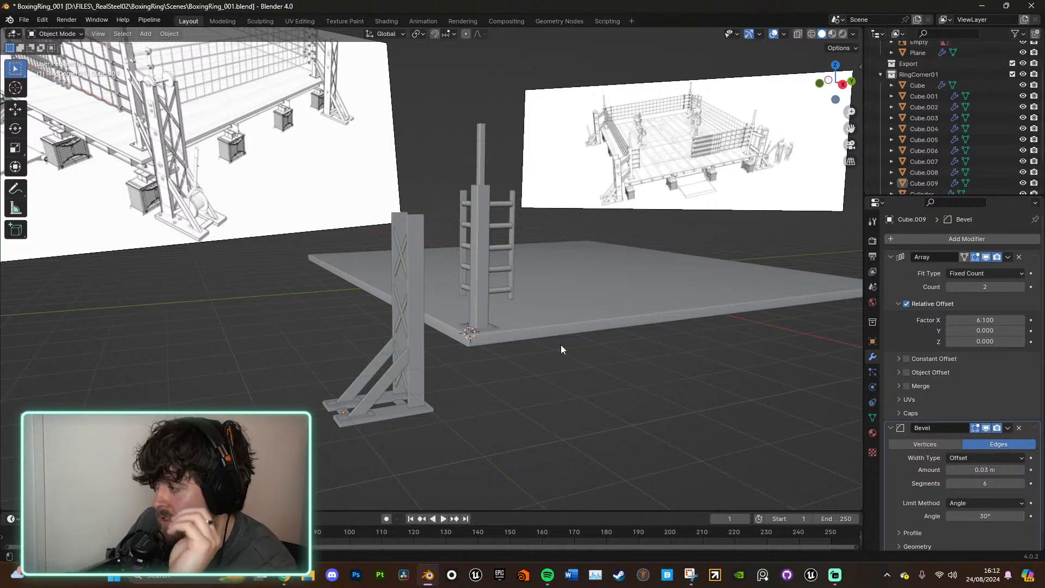
{"action": "left_click", "coordinate": [629, 195]}
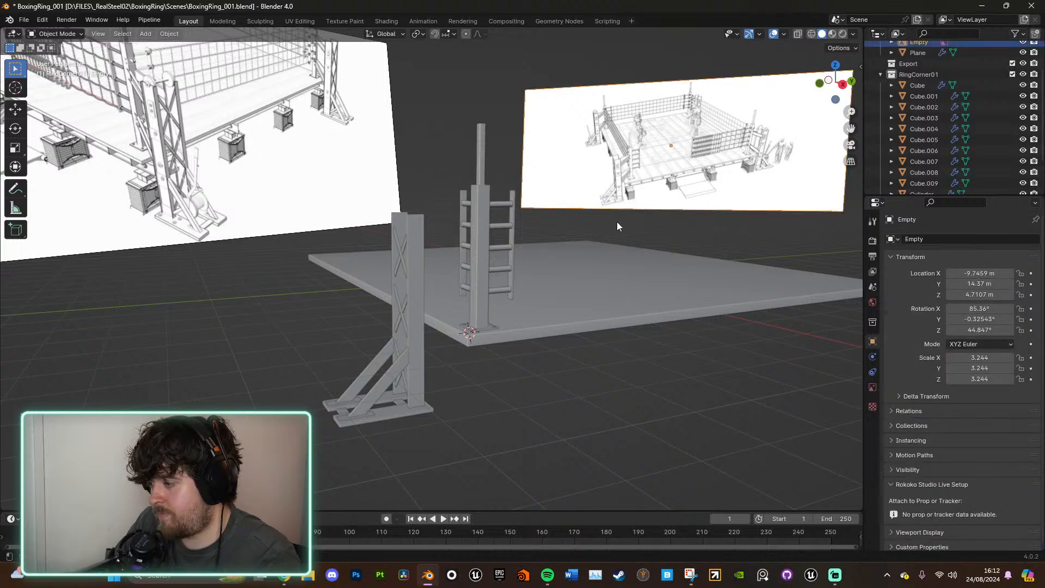
{"action": "key", "text": "KP_Decimal"}
{"action": "scroll", "coordinate": [479, 331], "scroll_direction": "up", "scroll_amount": 5}
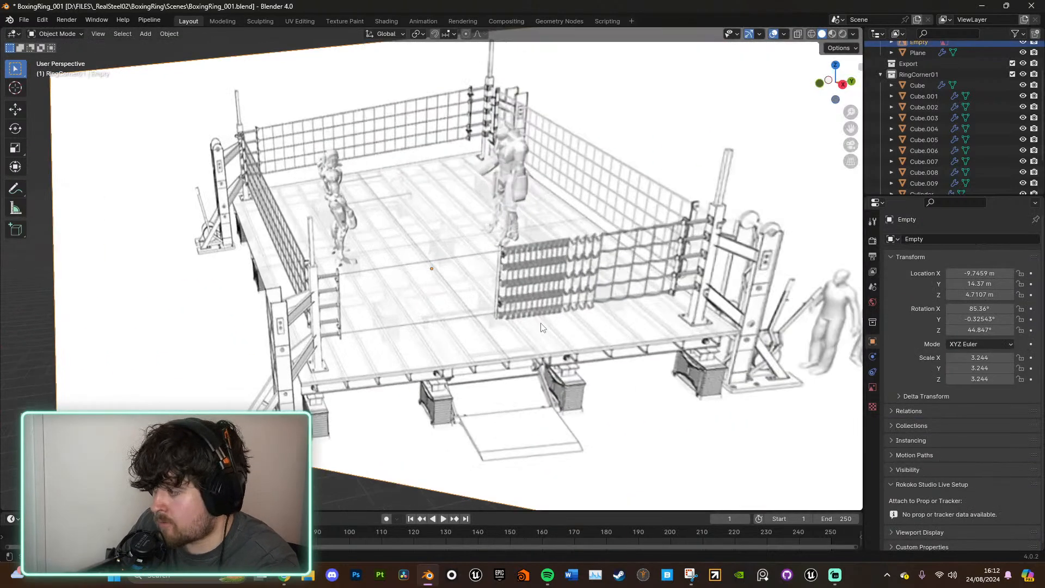
{"action": "middle_click_drag", "start_coordinate": [479, 331], "coordinate": [572, 343]}
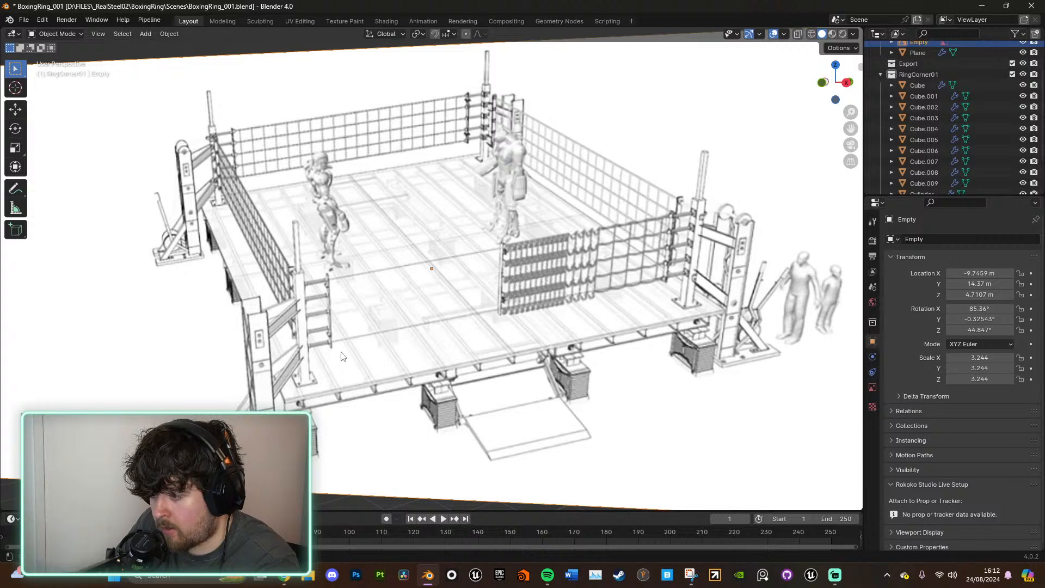
{"action": "middle_click_drag", "start_coordinate": [342, 357], "coordinate": [351, 352]}
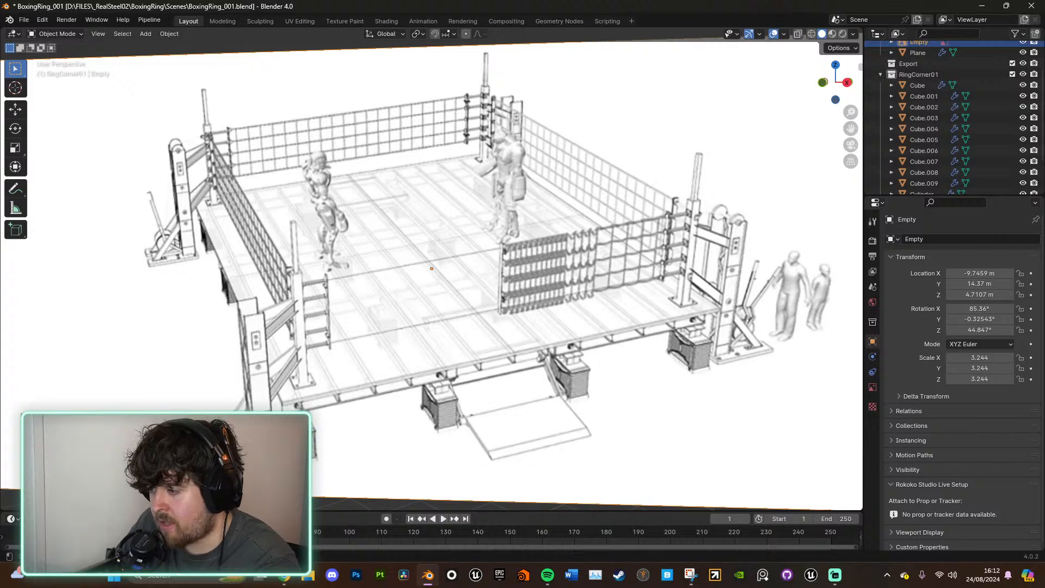
Step: Examine the corner tower, its braces and its base in the closer reference drawing
{"action": "scroll", "coordinate": [267, 390], "scroll_direction": "down", "scroll_amount": 8}
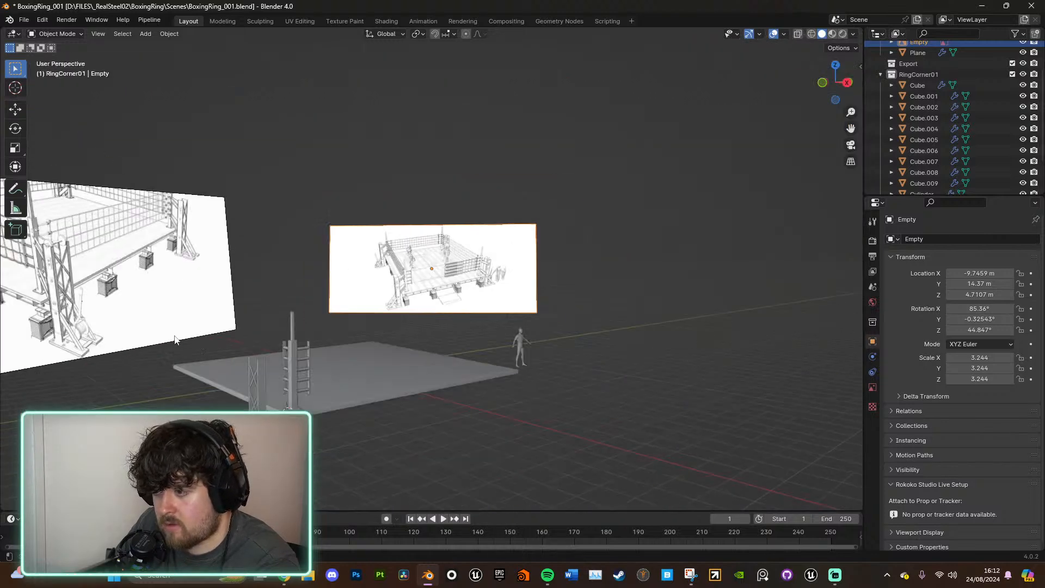
{"action": "left_click", "coordinate": [147, 297]}
{"action": "key", "text": "KP_Decimal"}
{"action": "scroll", "coordinate": [208, 303], "scroll_direction": "up", "scroll_amount": 9}
{"action": "middle_click_drag", "start_coordinate": [374, 326], "coordinate": [363, 347]}
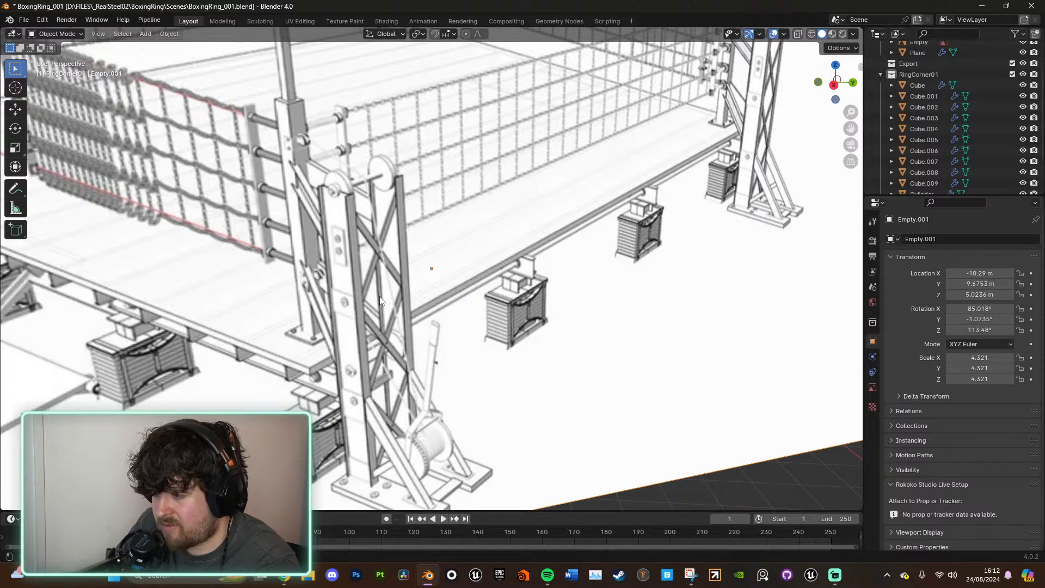
{"action": "middle_click_drag", "start_coordinate": [380, 301], "coordinate": [739, 399]}
{"action": "scroll", "coordinate": [394, 303], "scroll_direction": "down", "scroll_amount": 6}
Step: Select the diagonal brace at the tower's base and show it straight on from the side
{"action": "left_click", "coordinate": [815, 404]}
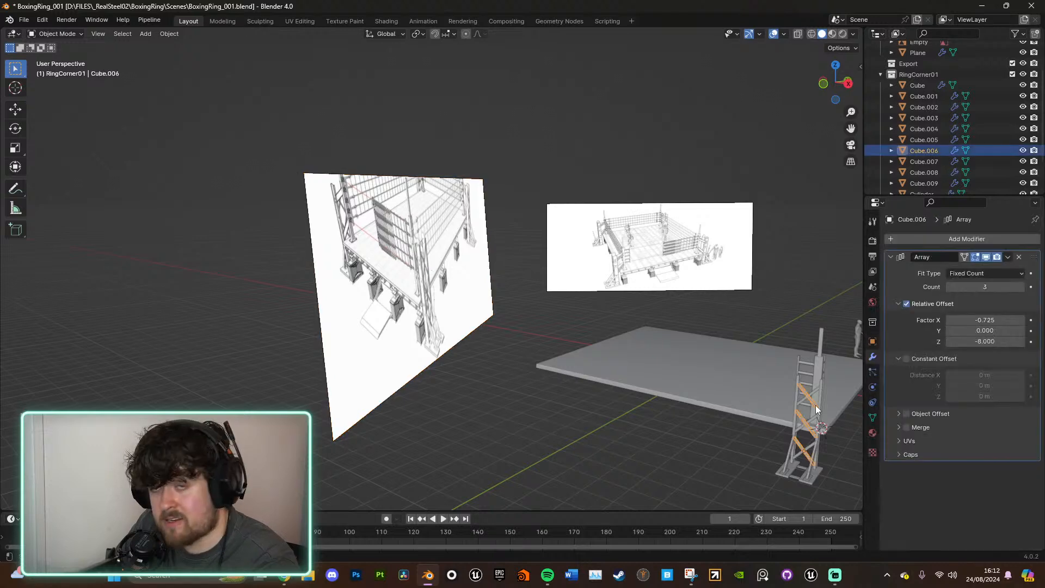
{"action": "key", "text": "KP_Decimal"}
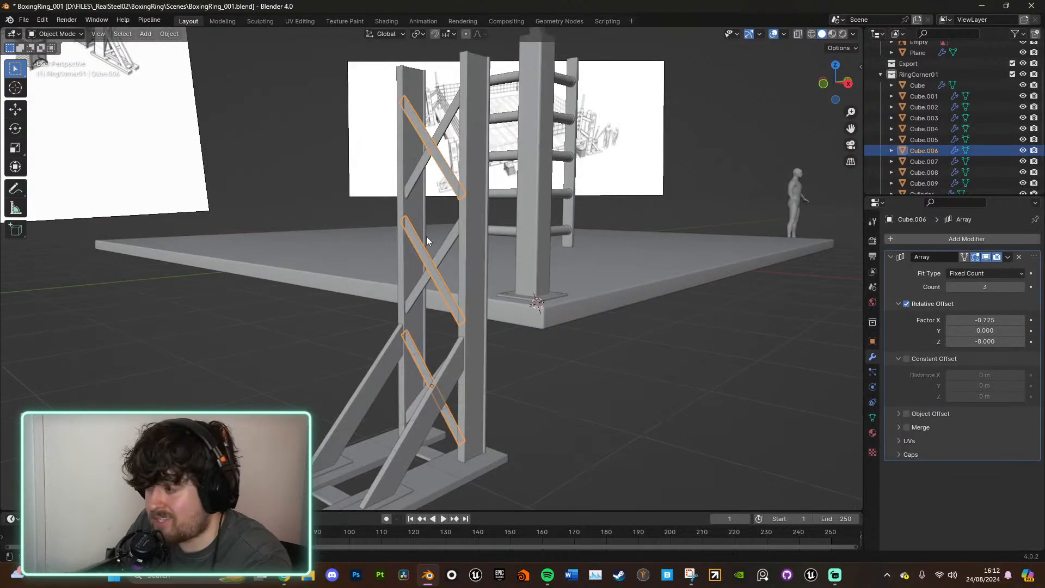
{"action": "middle_click_drag", "start_coordinate": [553, 312], "coordinate": [501, 316]}
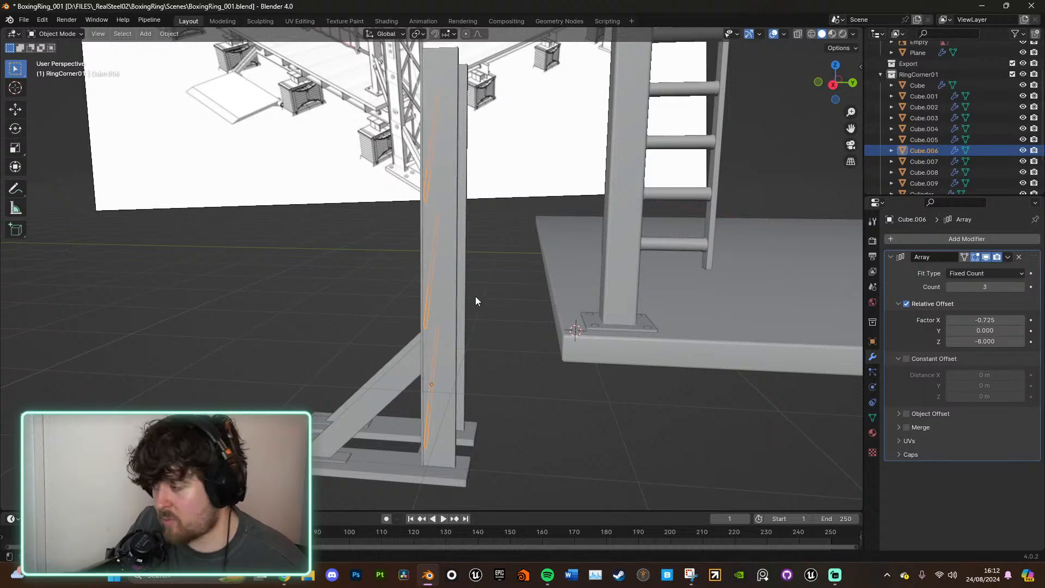
{"action": "middle_click_drag", "start_coordinate": [476, 297], "coordinate": [524, 279]}
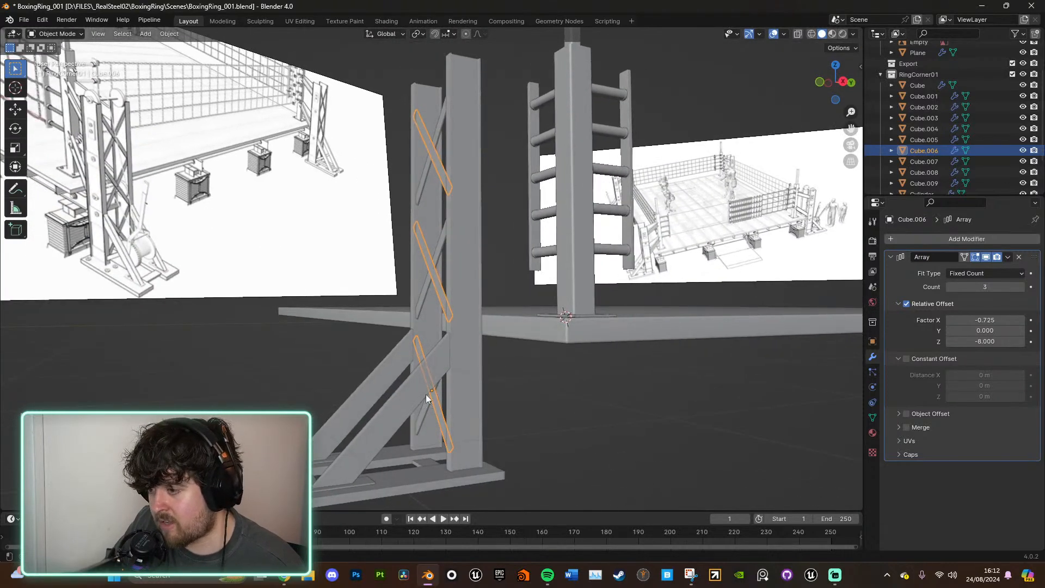
{"action": "mouse_move", "coordinate": [426, 397]}
{"action": "middle_mouse_down"}
{"action": "mouse_move", "coordinate": [381, 423]}
{"action": "mouse_move", "coordinate": [409, 406]}
{"action": "middle_mouse_up"}
{"action": "left_click", "coordinate": [409, 405]}
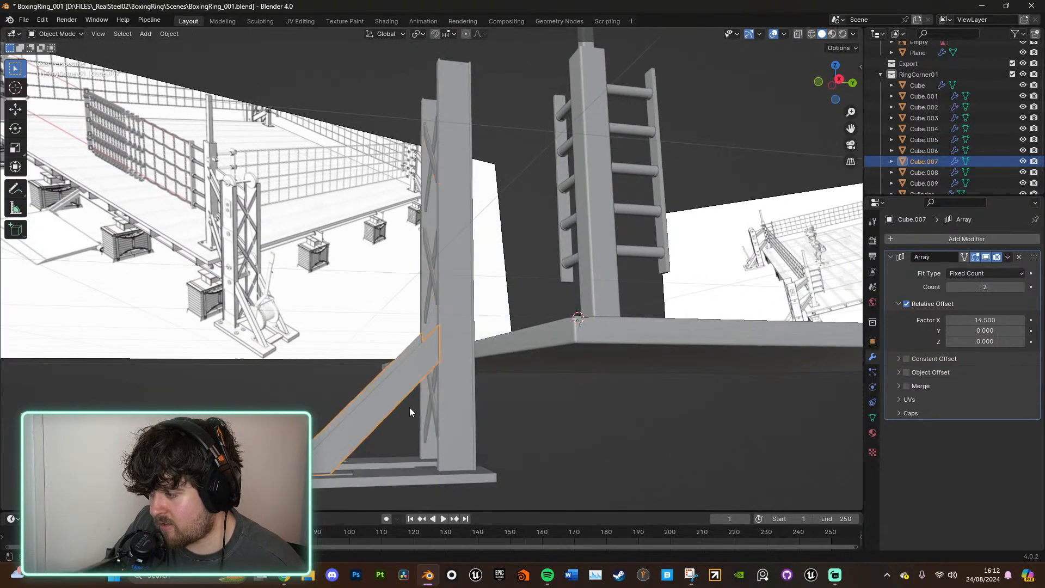
{"action": "left_click", "coordinate": [839, 82]}
{"action": "middle_click_drag", "start_coordinate": [593, 322], "coordinate": [599, 289], "text": "shift"}
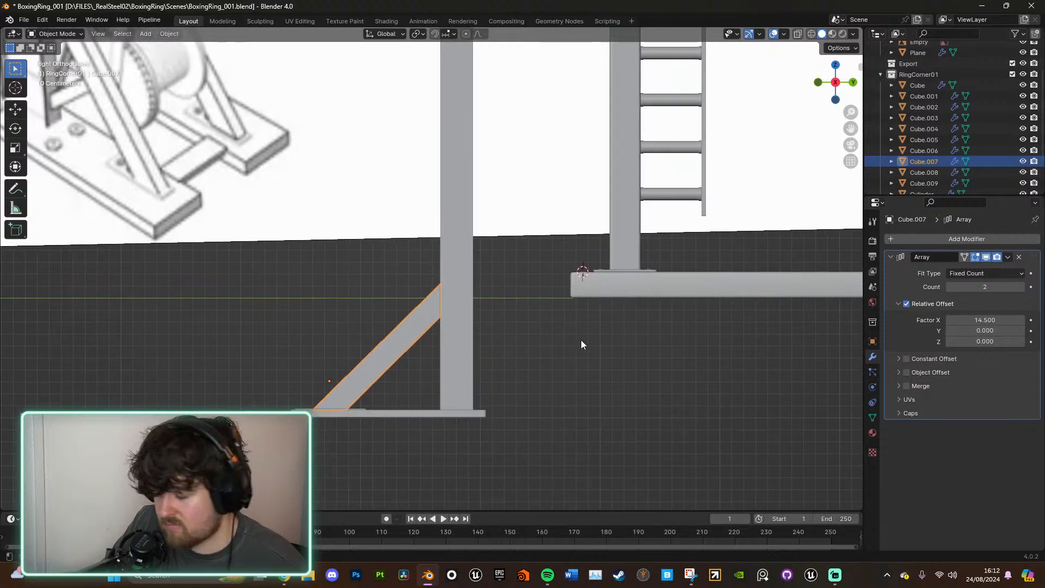
{"action": "scroll", "coordinate": [580, 340], "scroll_direction": "up", "scroll_amount": 1}
{"action": "key", "text": "shift+d"}
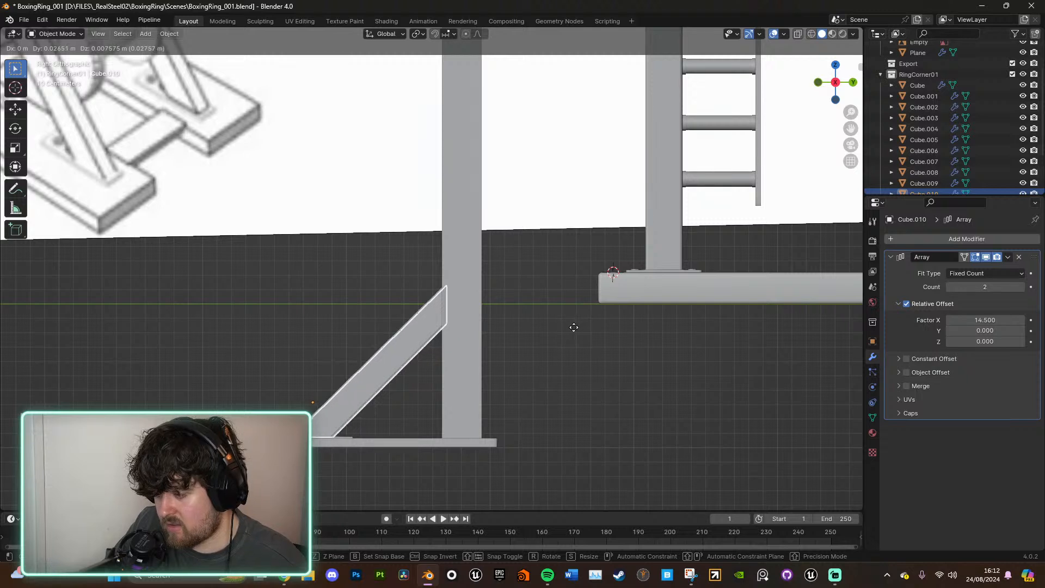
{"action": "right_click", "coordinate": [572, 328]}
{"action": "key", "text": "ctrl+z"}
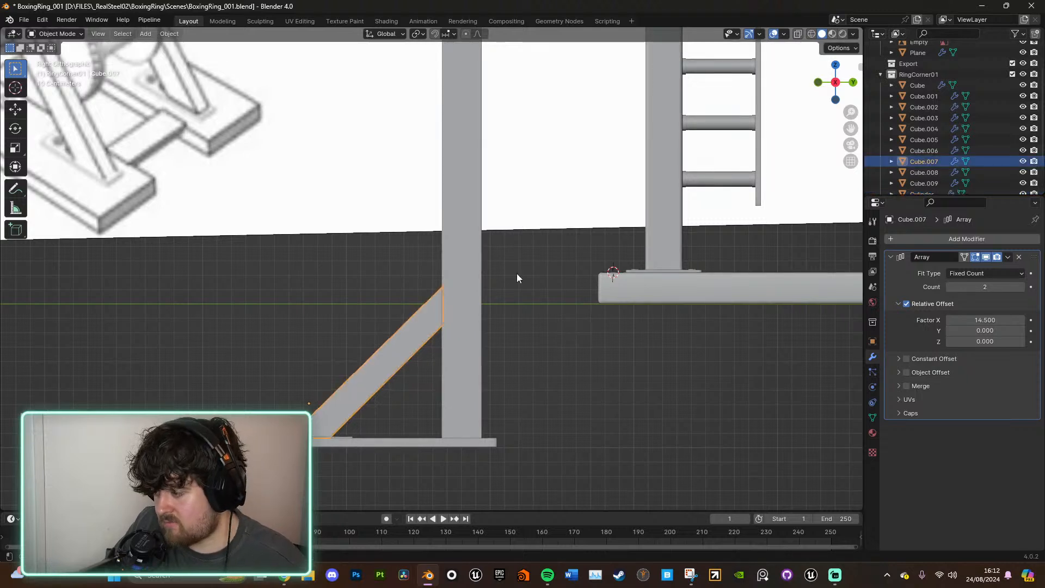
{"action": "key", "text": "r"}
{"action": "left_click", "coordinate": [532, 466]}
{"action": "key", "text": "ctrl+z"}
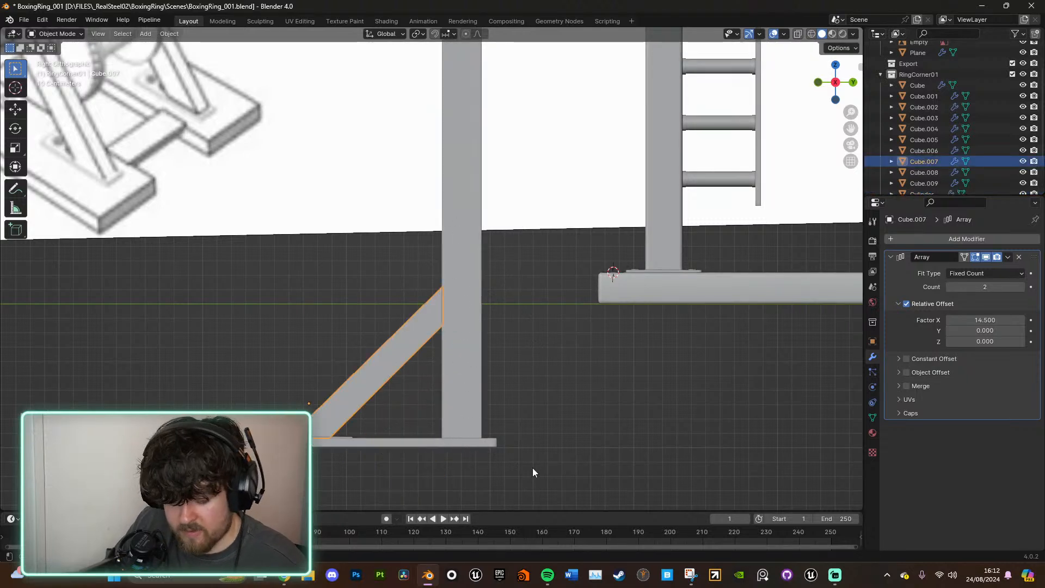
Step: Duplicate the diagonal brace in place and rotate the copy in the side view so it slopes the opposite way
{"action": "key", "text": "shift+d"}
{"action": "right_click", "coordinate": [532, 468]}
{"action": "key", "text": "r"}
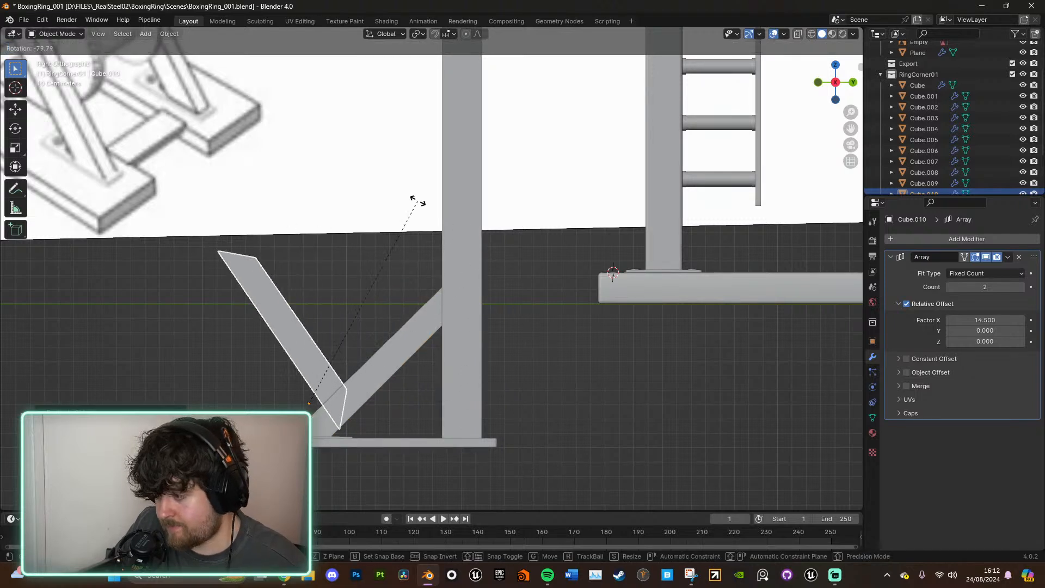
{"action": "left_click", "coordinate": [324, 134]}
Step: Scale the copied brace to about half size and place it between the diagonal brace and the vertical post
{"action": "key", "text": "g"}
{"action": "key", "text": "s"}
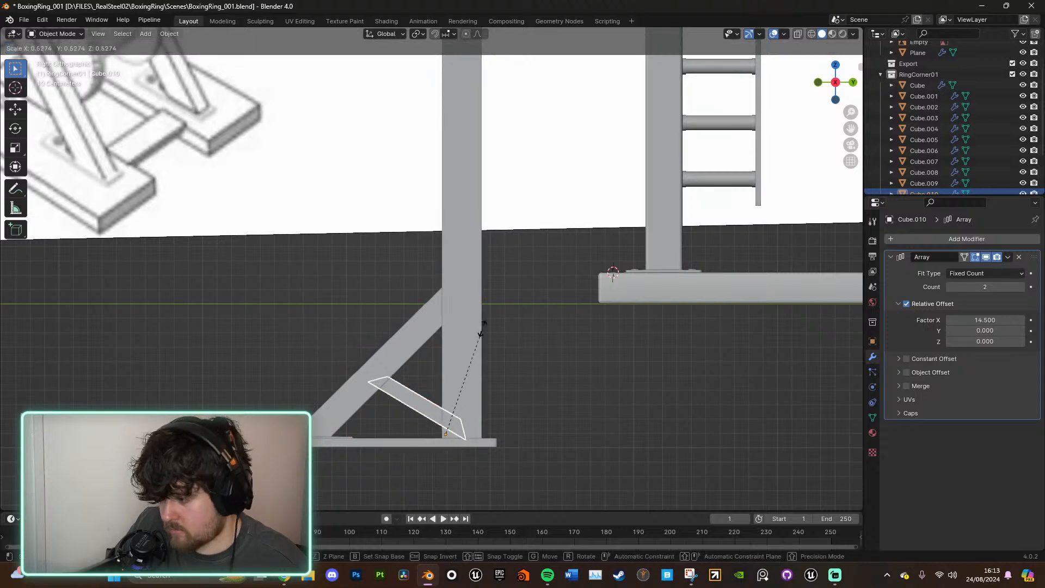
{"action": "left_click", "coordinate": [459, 348]}
{"action": "key", "text": "g"}
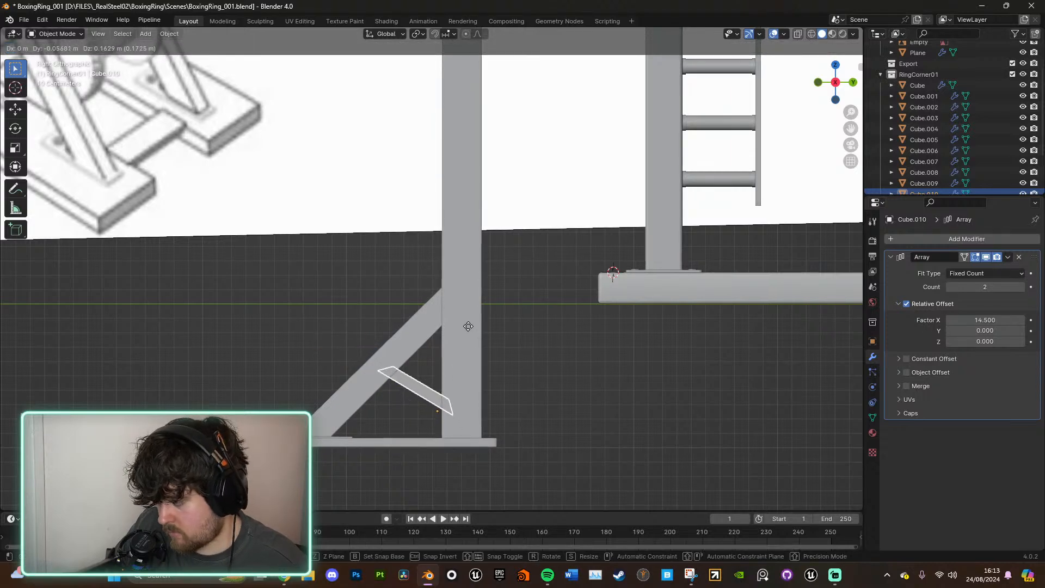
{"action": "left_click", "coordinate": [467, 327]}
Step: Set the small brace's Array relative offset X to 35.9 to align its second copy with the other side
{"action": "middle_click_drag", "start_coordinate": [465, 329], "coordinate": [520, 331]}
{"action": "scroll", "coordinate": [612, 363], "scroll_direction": "up", "scroll_amount": 2}
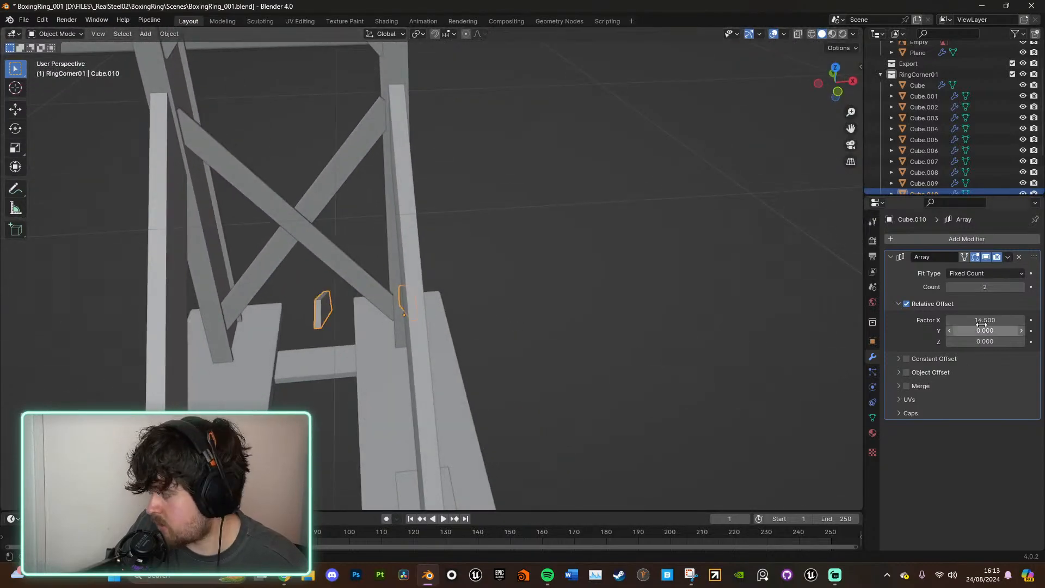
{"action": "left_click_drag", "start_coordinate": [990, 320], "coordinate": [1022, 320]}
{"action": "middle_click_drag", "start_coordinate": [472, 320], "coordinate": [656, 271]}
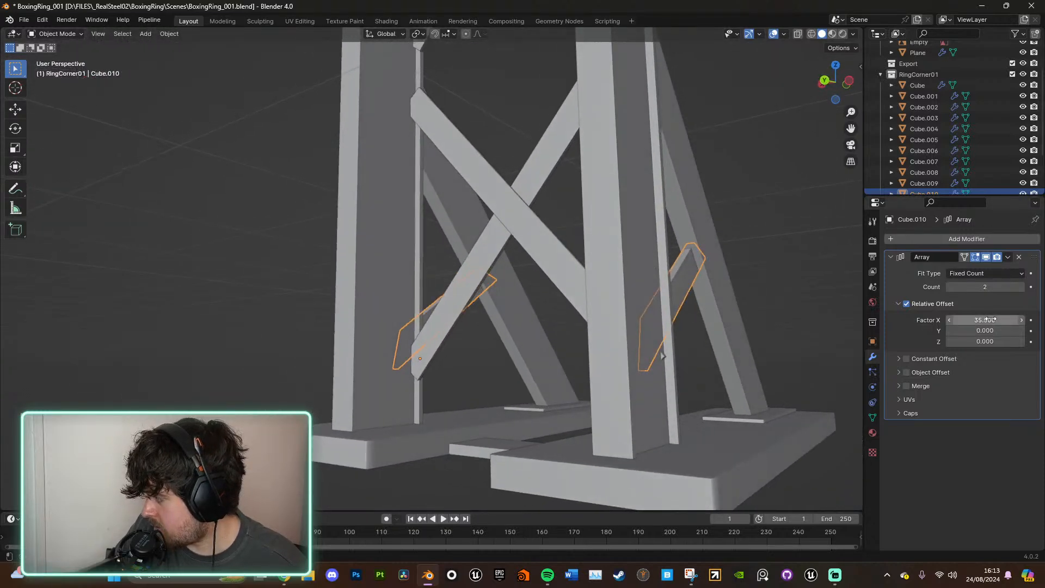
{"action": "left_click_drag", "start_coordinate": [988, 320], "coordinate": [993, 319]}
{"action": "middle_click_drag", "start_coordinate": [808, 298], "coordinate": [704, 300]}
{"action": "left_click", "coordinate": [700, 246]}
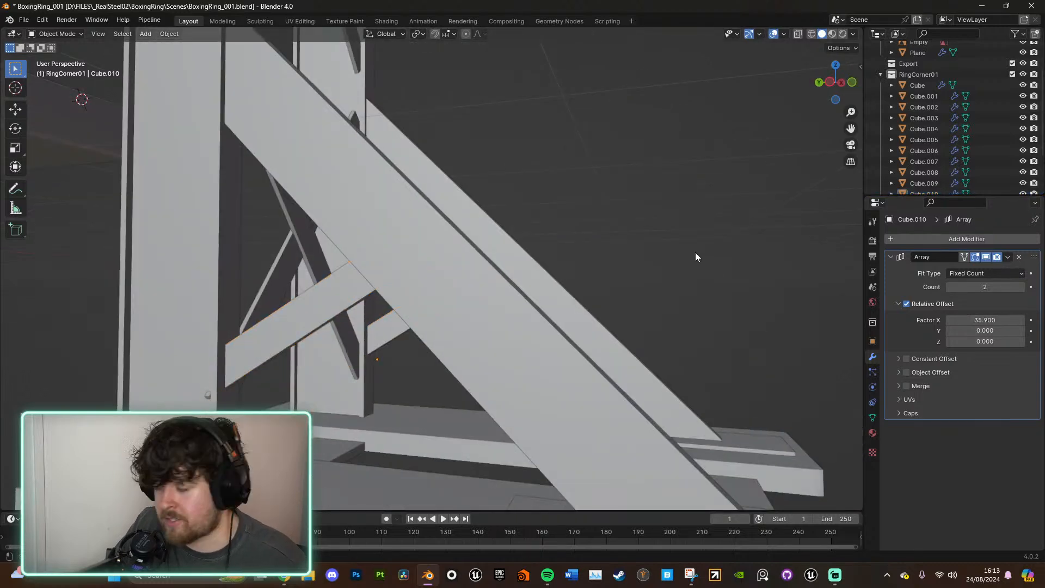
Step: Inspect the braced tower base from several angles and compare the tower with the reference drawing
{"action": "middle_click_drag", "start_coordinate": [696, 257], "coordinate": [486, 276]}
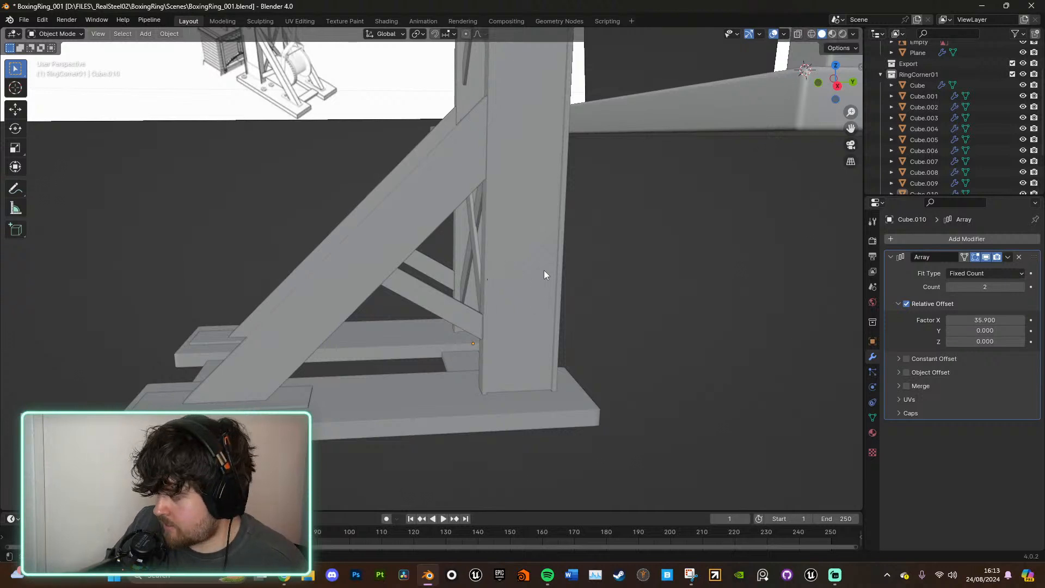
{"action": "scroll", "coordinate": [598, 265], "scroll_direction": "down", "scroll_amount": 4}
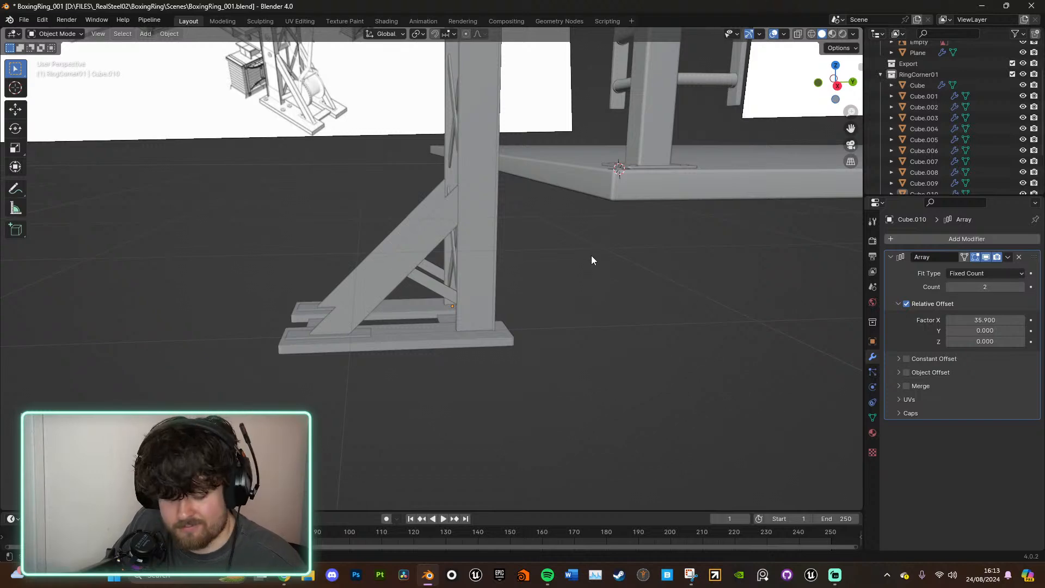
{"action": "middle_click_drag", "start_coordinate": [592, 259], "coordinate": [534, 319]}
{"action": "scroll", "coordinate": [535, 319], "scroll_direction": "up", "scroll_amount": 6}
{"action": "scroll", "coordinate": [504, 296], "scroll_direction": "down", "scroll_amount": 3}
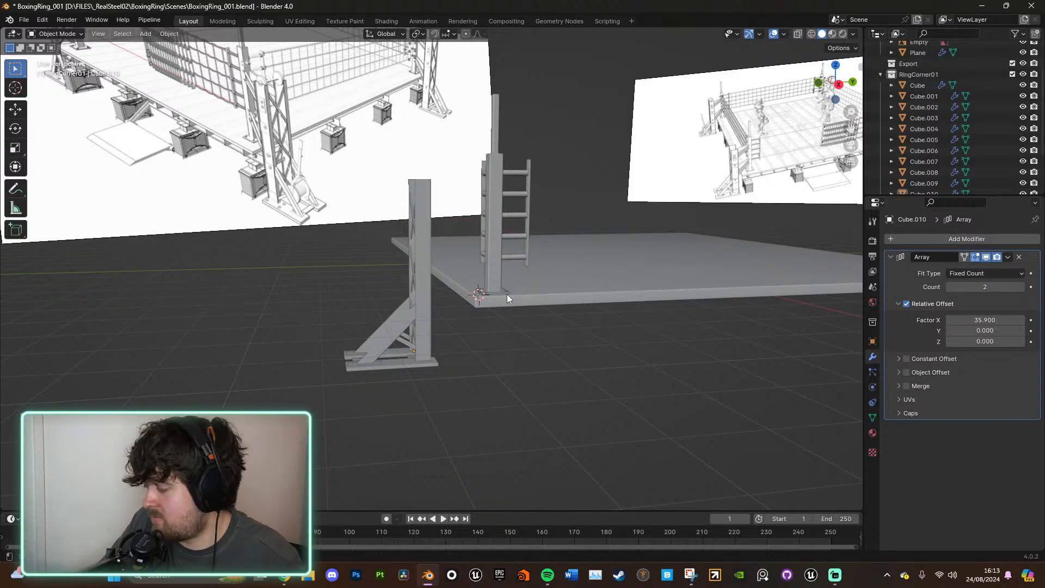
{"action": "middle_click_drag", "start_coordinate": [507, 294], "coordinate": [489, 222]}
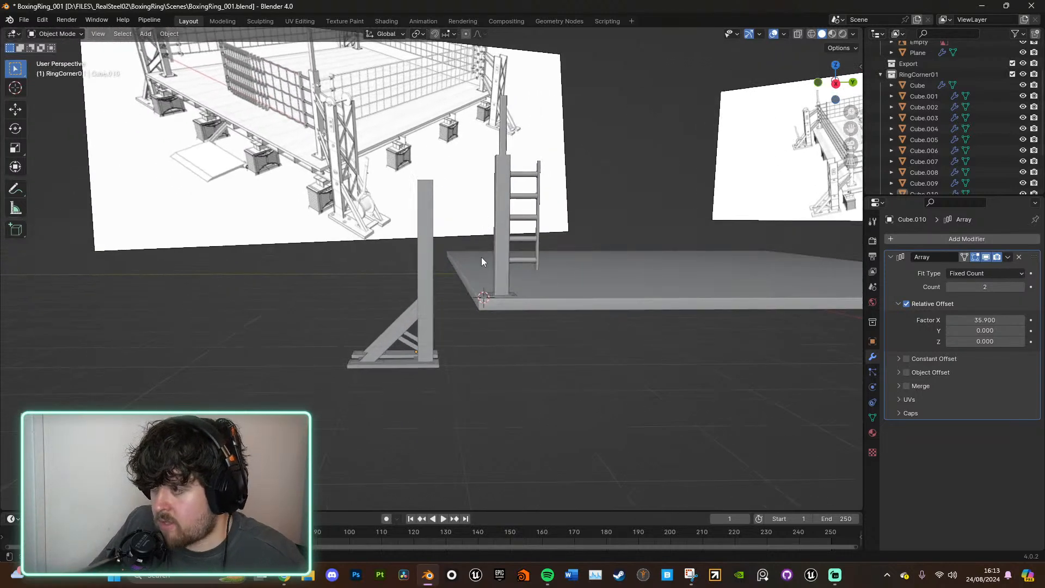
{"action": "middle_click_drag", "start_coordinate": [481, 261], "coordinate": [446, 290]}
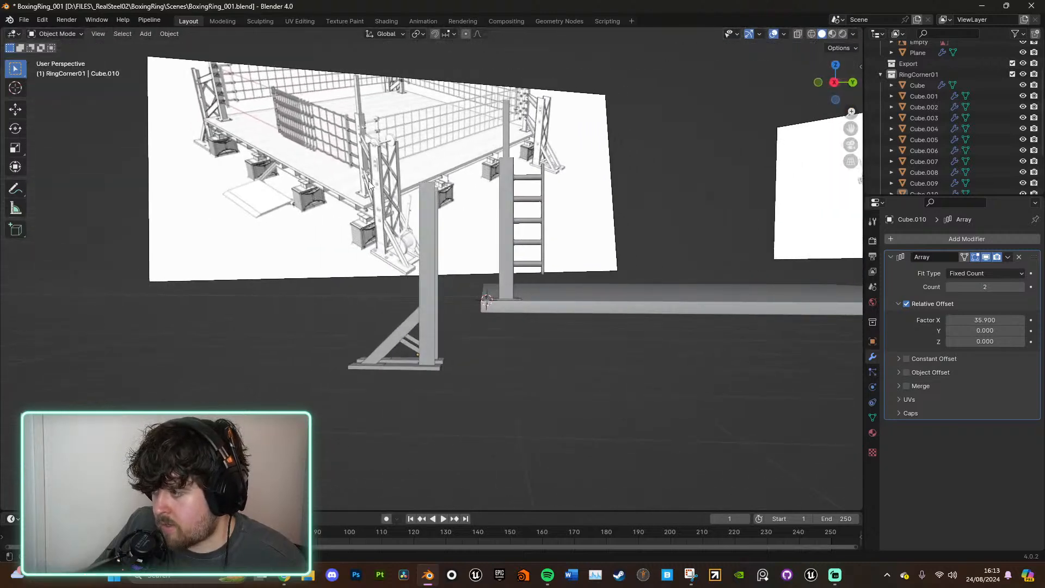
Step: Duplicate the tower's vertical posts in place and turn off the copy's Array modifier in the viewport
{"action": "middle_click_drag", "start_coordinate": [368, 180], "coordinate": [437, 236]}
{"action": "scroll", "coordinate": [432, 237], "scroll_direction": "up", "scroll_amount": 4}
{"action": "left_click", "coordinate": [424, 240]}
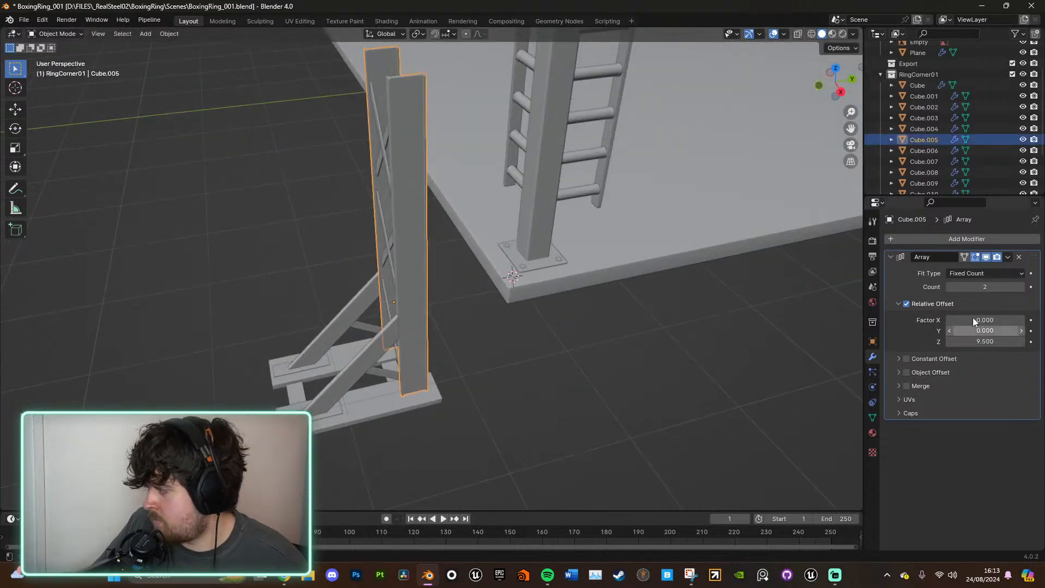
{"action": "key", "text": "shift+d"}
{"action": "right_click", "coordinate": [621, 278]}
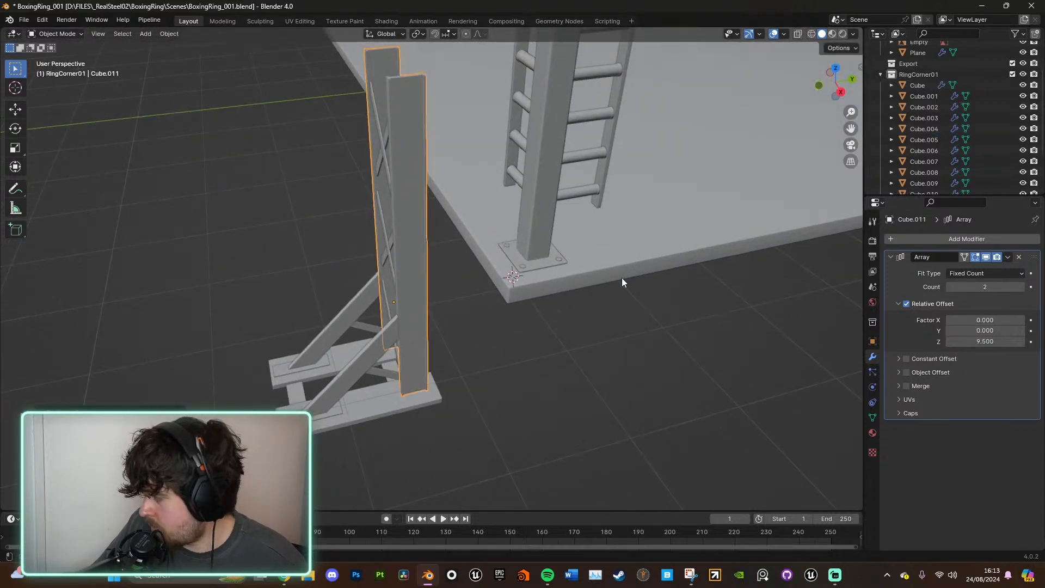
{"action": "left_click", "coordinate": [985, 257]}
Step: Rotate the copied post to a shallow upward slant in side view and move it up between the tower and the ring's corner post
{"action": "middle_click_drag", "start_coordinate": [662, 277], "coordinate": [649, 302]}
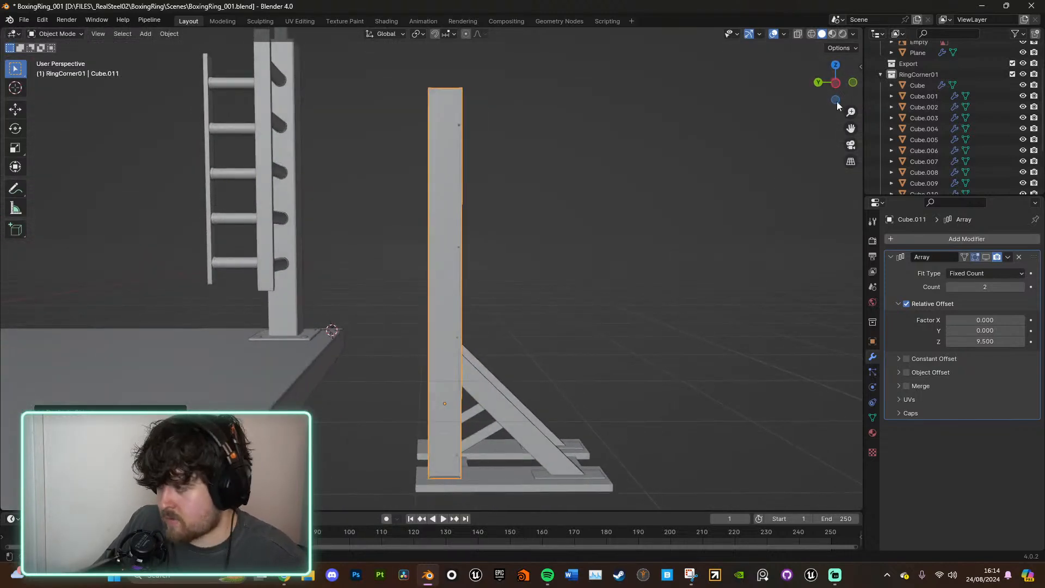
{"action": "left_click", "coordinate": [838, 82]}
{"action": "key", "text": "r"}
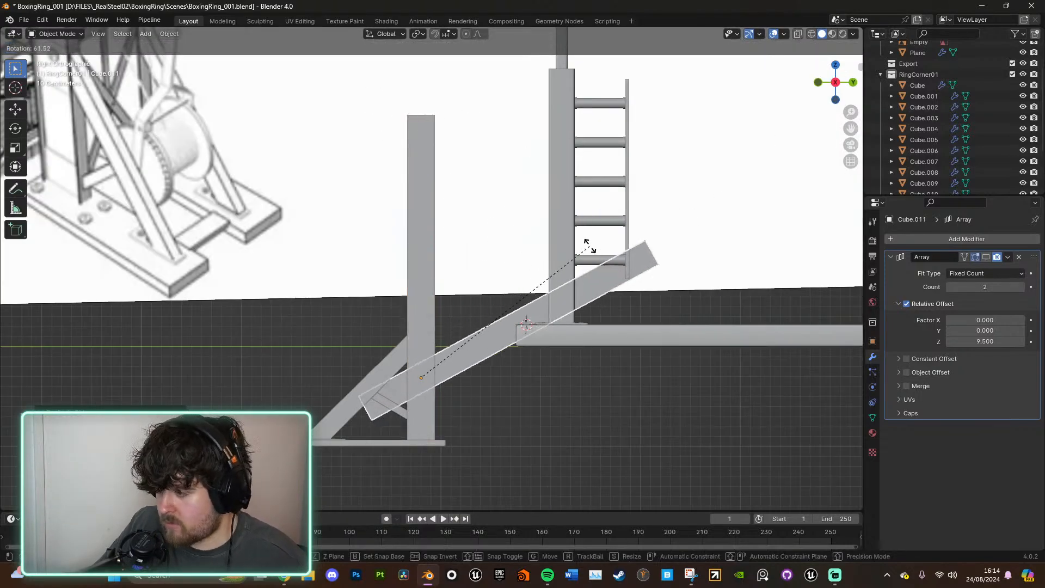
{"action": "left_click", "coordinate": [600, 291]}
{"action": "key", "text": "g"}
{"action": "left_click", "coordinate": [609, 170]}
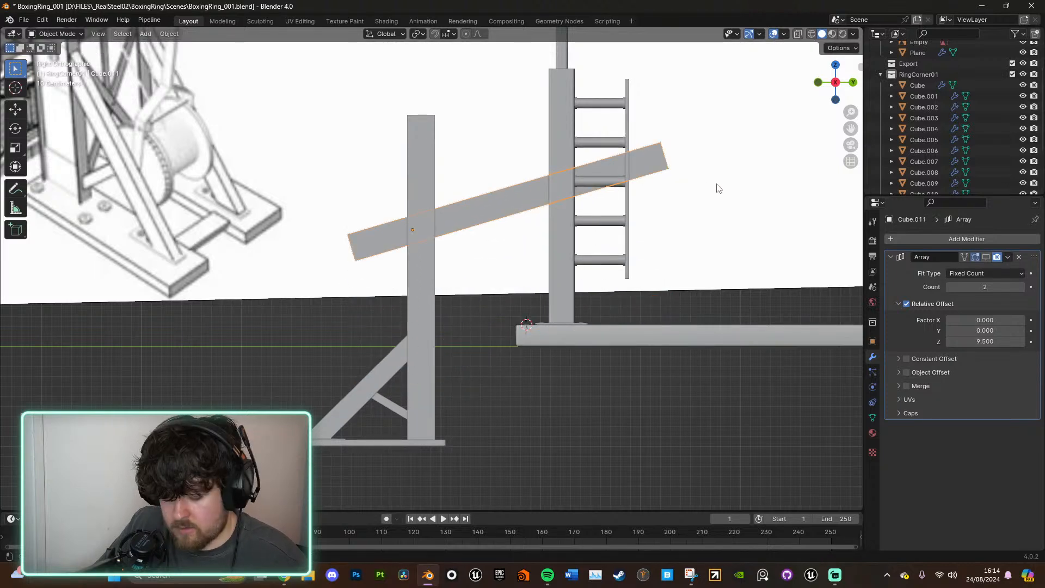
Step: Shorten the slanted beam along its length and position it to span from the tower post to the ring's corner post
{"action": "key", "text": "s"}
{"action": "key", "text": "x"}
{"action": "key", "text": "x"}
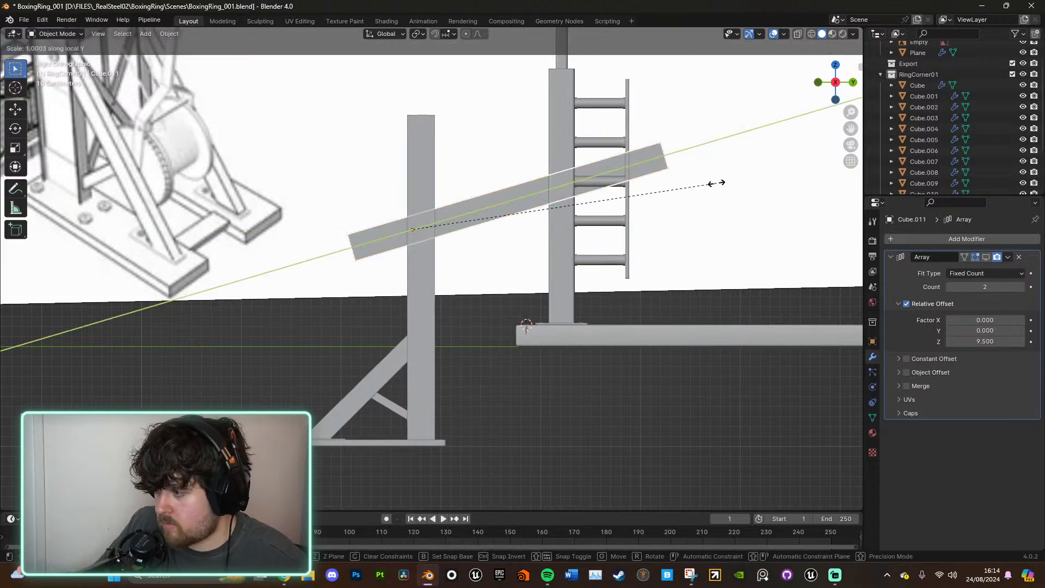
{"action": "left_click", "coordinate": [555, 204]}
{"action": "key", "text": "r"}
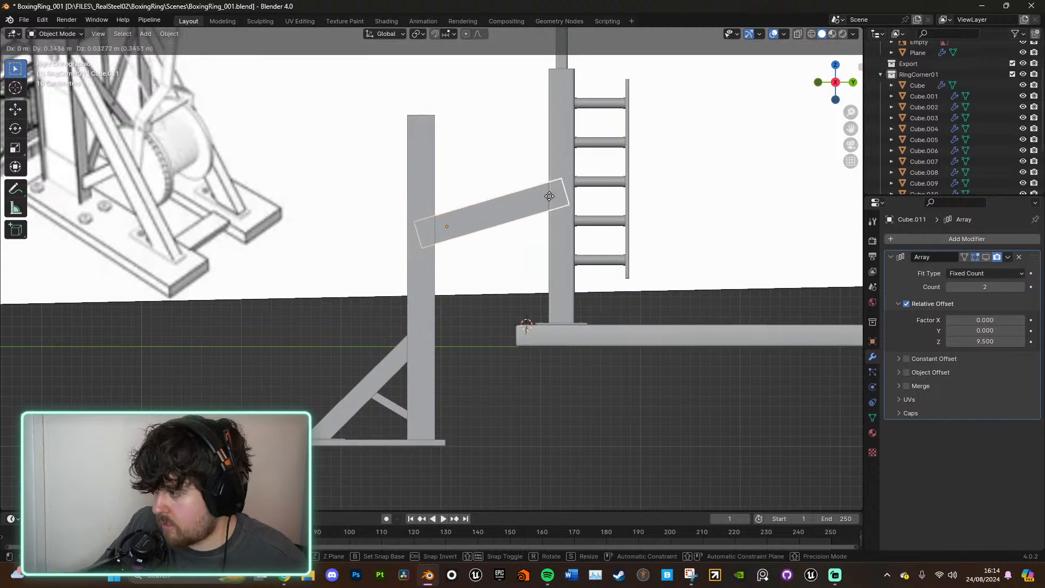
{"action": "left_click", "coordinate": [517, 215]}
{"action": "middle_click_drag", "start_coordinate": [517, 215], "coordinate": [458, 251]}
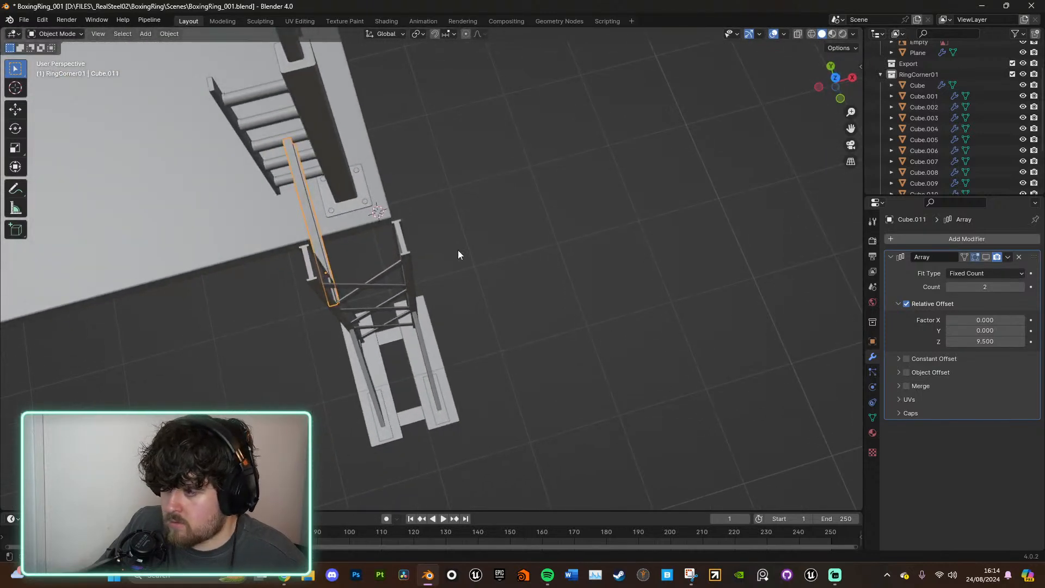
Step: Angle the slanted beam in top view so it runs from the tower's post to the centre of the ring's corner post
{"action": "left_click", "coordinate": [834, 77]}
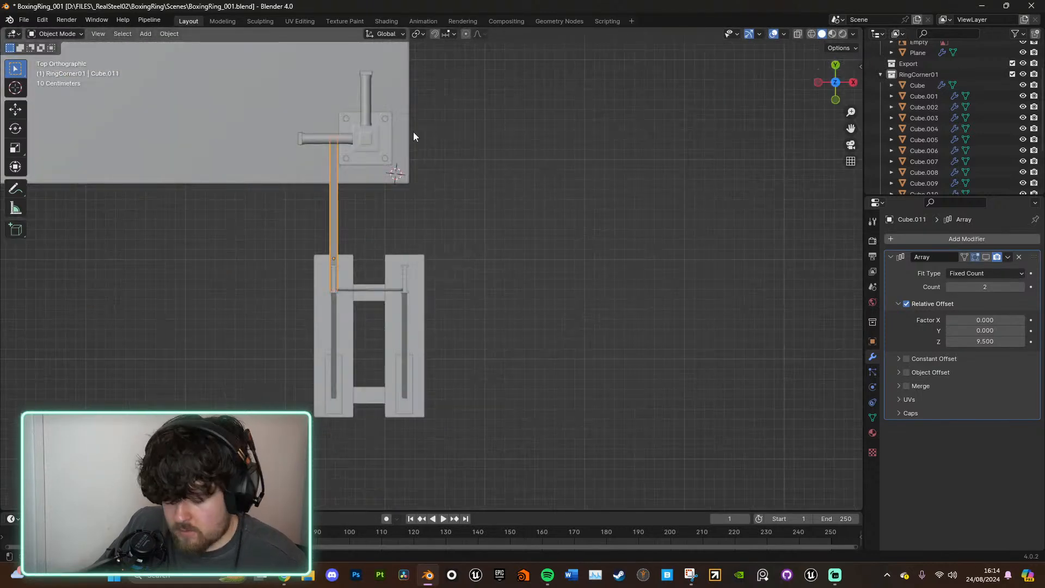
{"action": "key", "text": "g"}
{"action": "left_click", "coordinate": [430, 118]}
{"action": "key", "text": "g"}
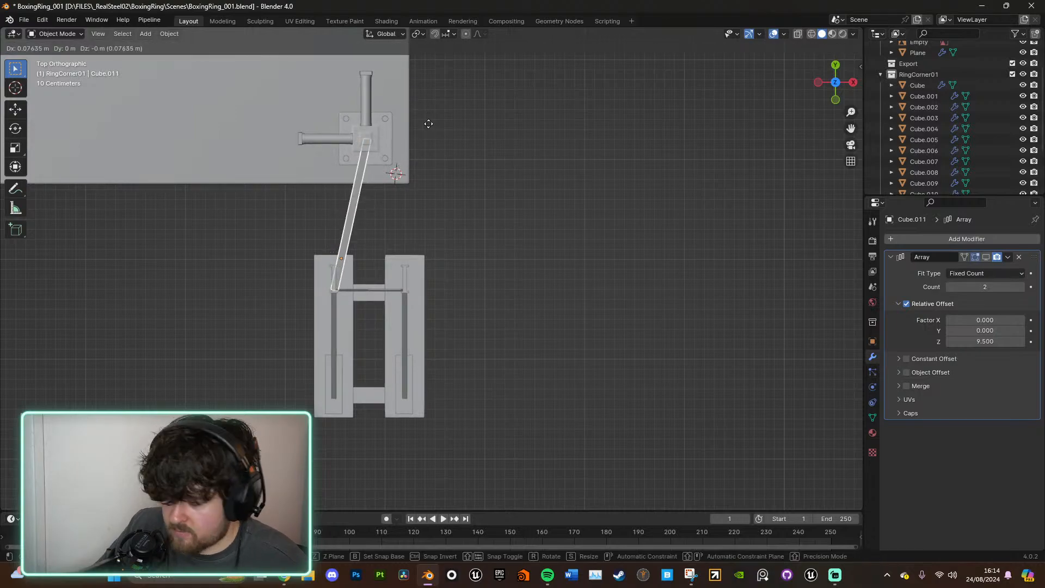
{"action": "left_click", "coordinate": [433, 126]}
{"action": "middle_click_drag", "start_coordinate": [432, 126], "coordinate": [510, 125]}
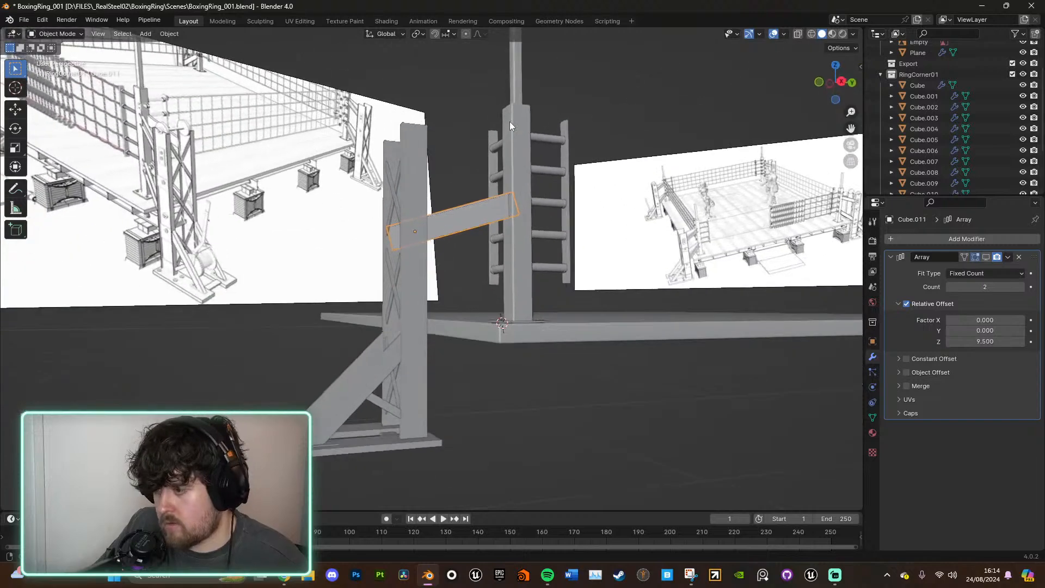
Step: Examine the reference drawing for how the slanted beams connect the tower to the ring's corner post
{"action": "scroll", "coordinate": [509, 122], "scroll_direction": "down", "scroll_amount": 5}
{"action": "left_click", "coordinate": [755, 227]}
{"action": "scroll", "coordinate": [744, 239], "scroll_direction": "down", "scroll_amount": 2}
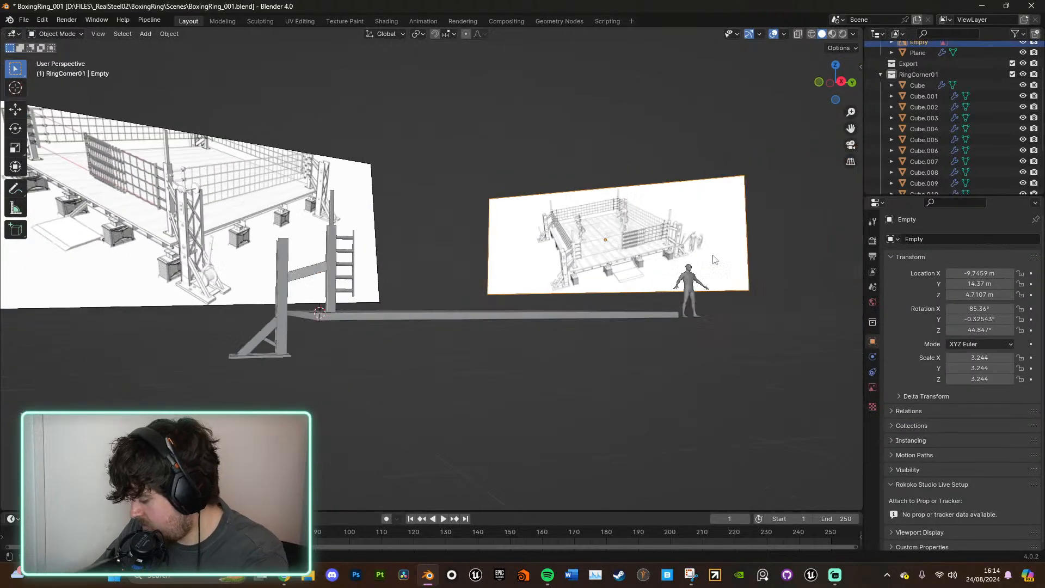
{"action": "key", "text": "KP_Decimal"}
{"action": "scroll", "coordinate": [556, 305], "scroll_direction": "up", "scroll_amount": 4}
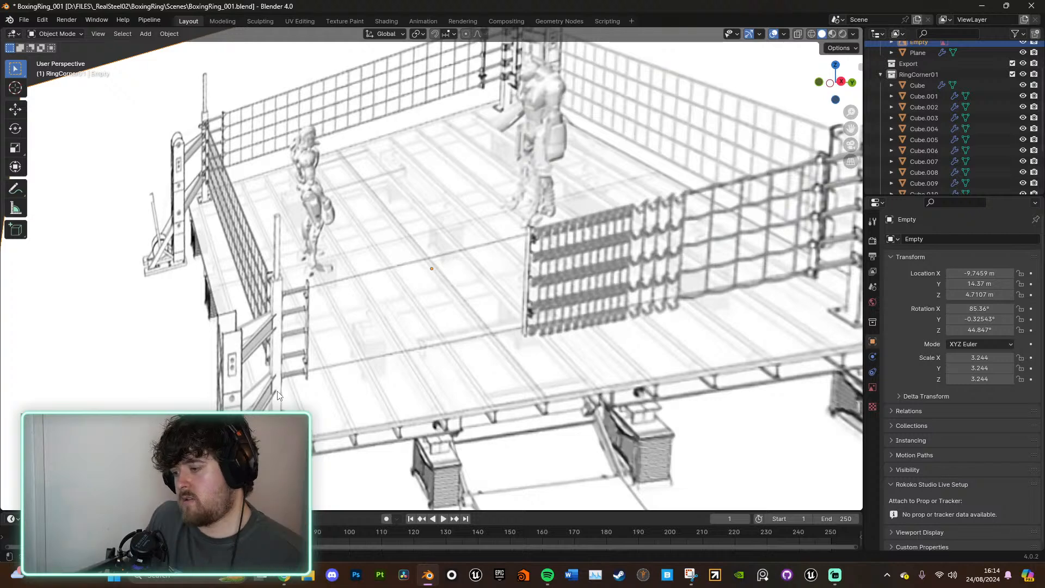
{"action": "scroll", "coordinate": [280, 373], "scroll_direction": "down", "scroll_amount": 8}
{"action": "middle_click_drag", "start_coordinate": [450, 357], "coordinate": [688, 261]}
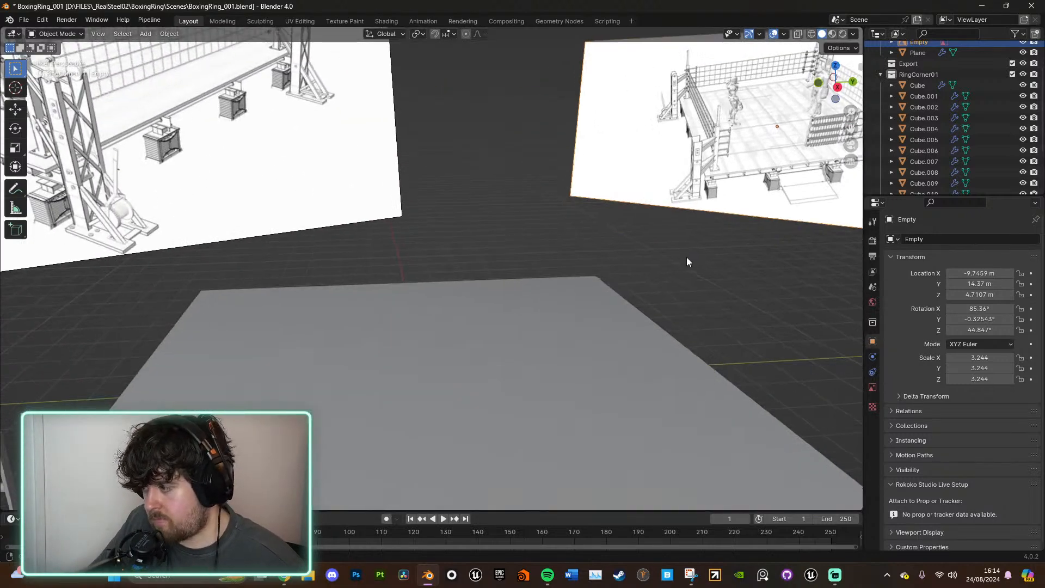
{"action": "middle_click_drag", "start_coordinate": [331, 330], "coordinate": [505, 251], "text": "shift"}
Step: Select the slanted connecting beam and shorten it slightly along its local Y axis
{"action": "left_click", "coordinate": [598, 247]}
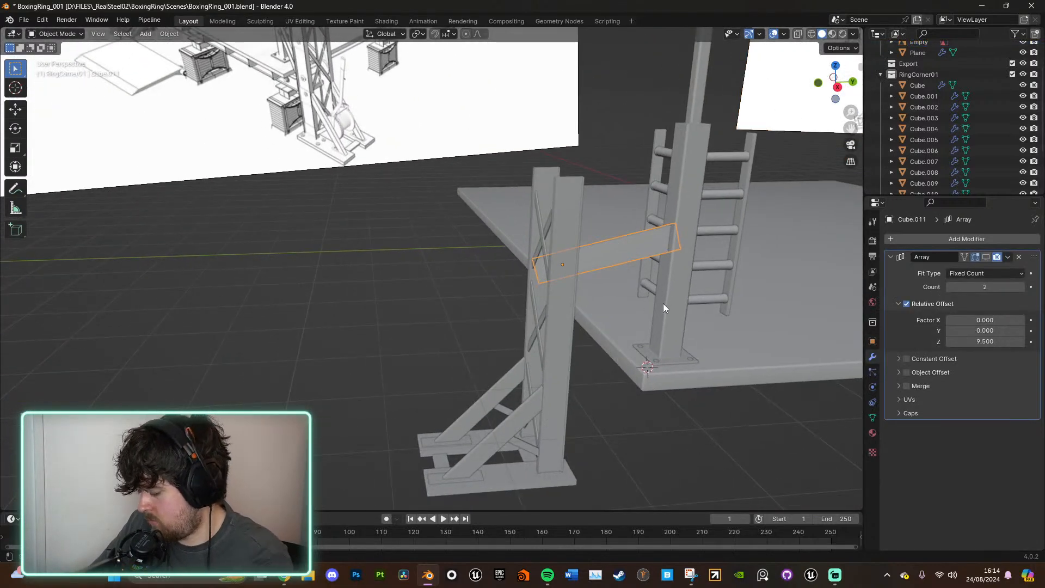
{"action": "key", "text": "KP_Decimal"}
{"action": "middle_click_drag", "start_coordinate": [662, 303], "coordinate": [713, 317]}
{"action": "key", "text": "s"}
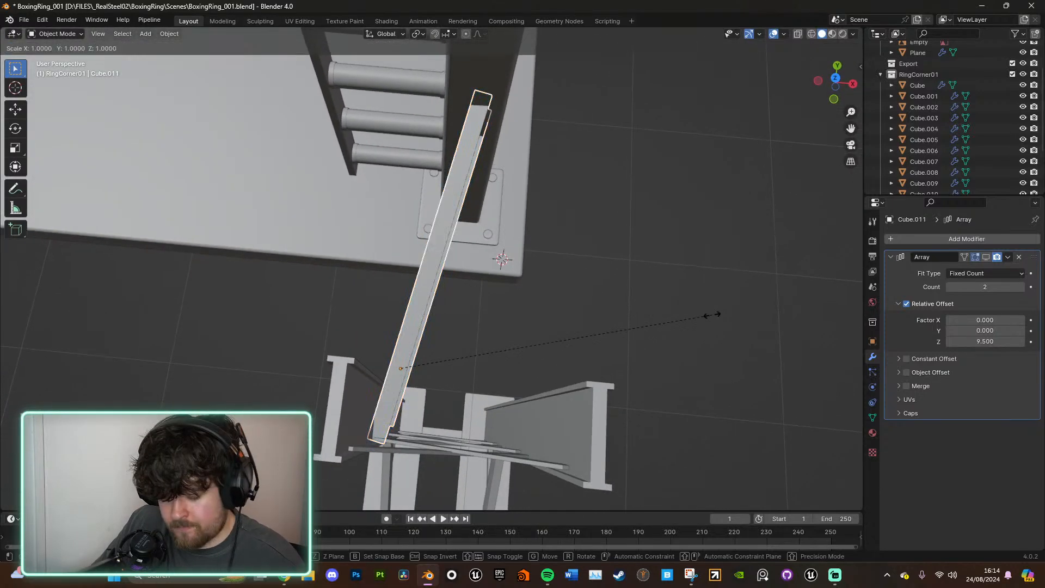
{"action": "key", "text": "y"}
{"action": "key", "text": "y"}
{"action": "left_click", "coordinate": [699, 315]}
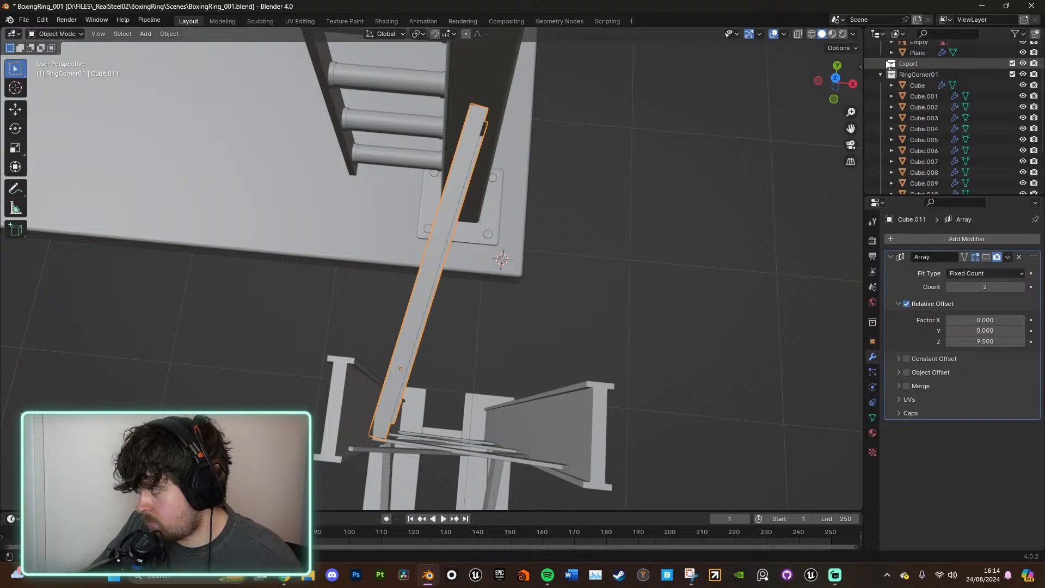
Step: Scale the beam to about 0.94 along local Y and shift it in top view so its end sits inside the corner post
{"action": "left_click", "coordinate": [835, 78]}
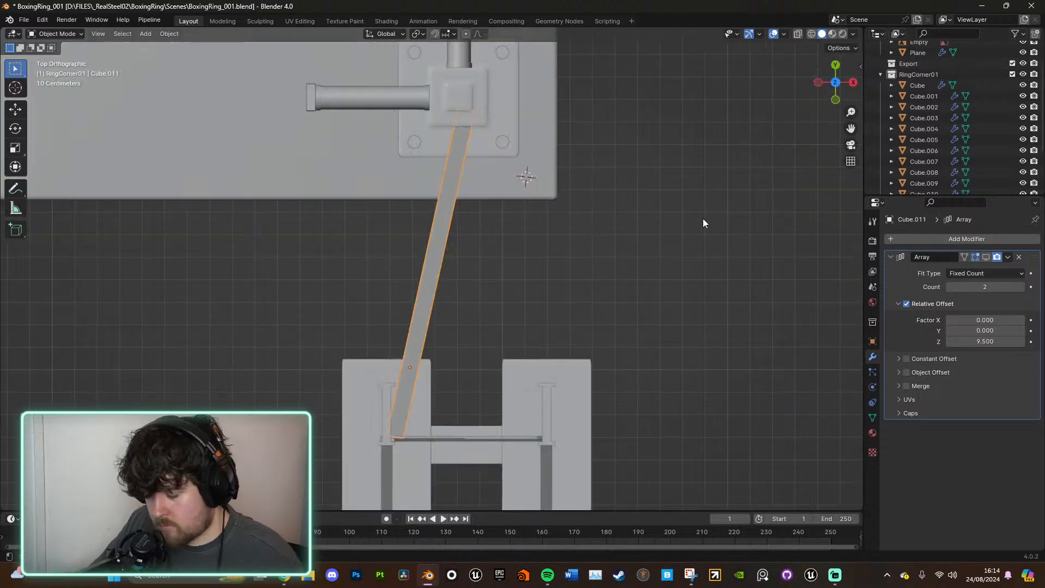
{"action": "key", "text": "s"}
{"action": "key", "text": "y"}
{"action": "key", "text": "y"}
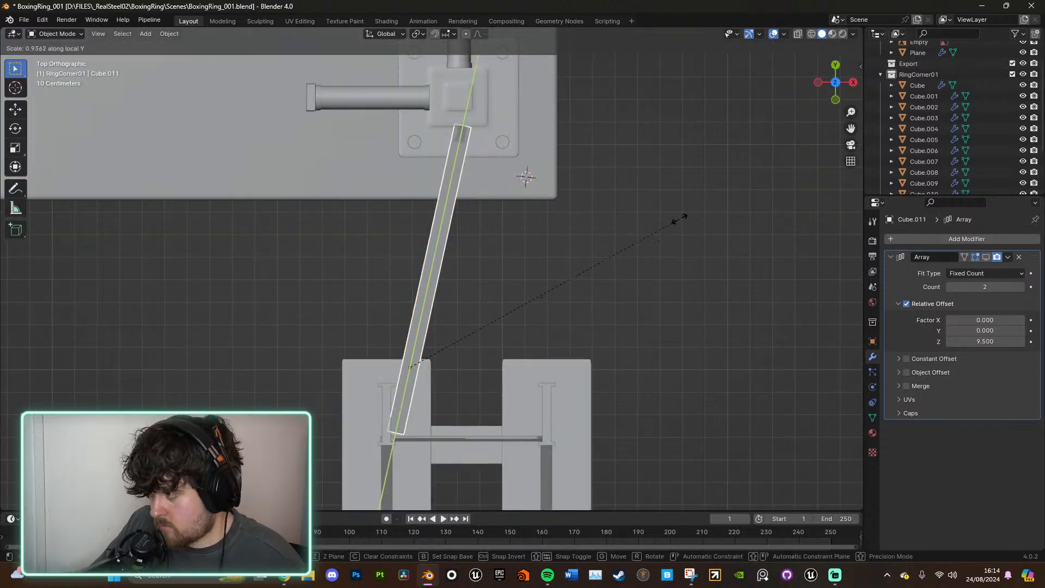
{"action": "left_click", "coordinate": [680, 219]}
{"action": "key", "text": "g"}
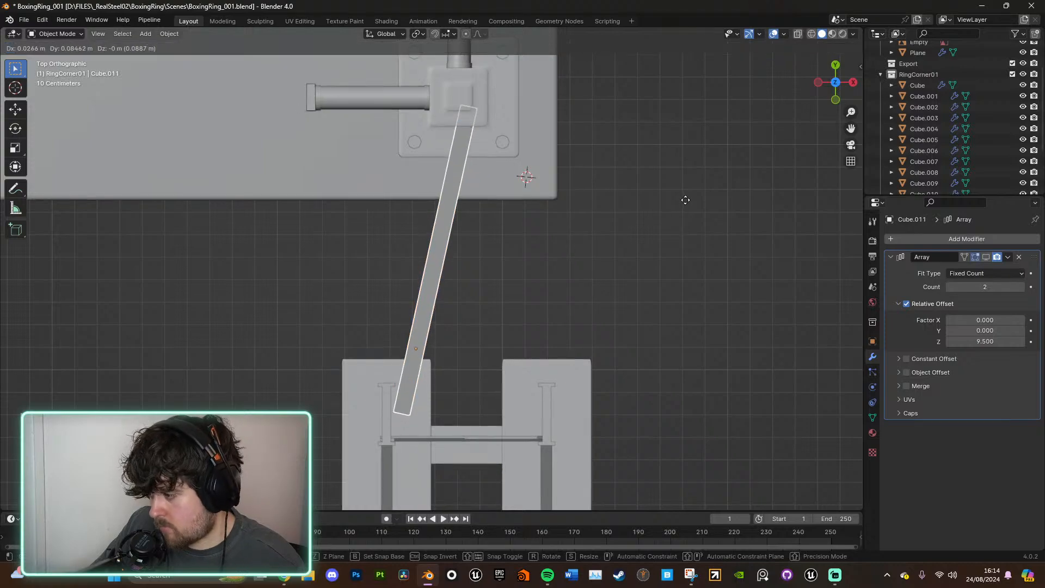
{"action": "left_click", "coordinate": [681, 197]}
{"action": "middle_click_drag", "start_coordinate": [708, 271], "coordinate": [702, 376]}
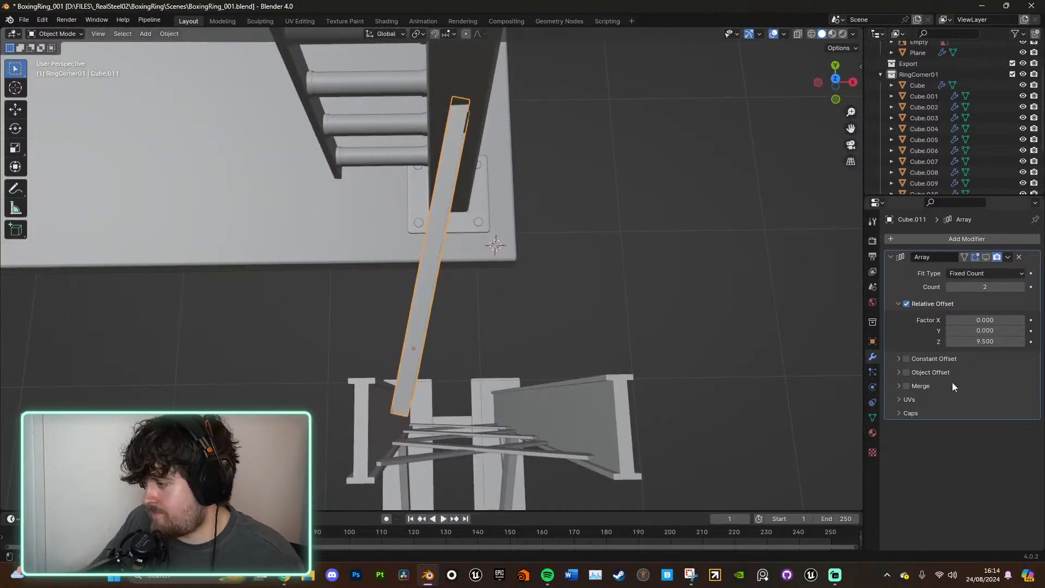
Step: Show the beam's Array modifier in the viewport and set its relative offset to X 3.1 and Z 0 for a second beam below
{"action": "left_click", "coordinate": [985, 257]}
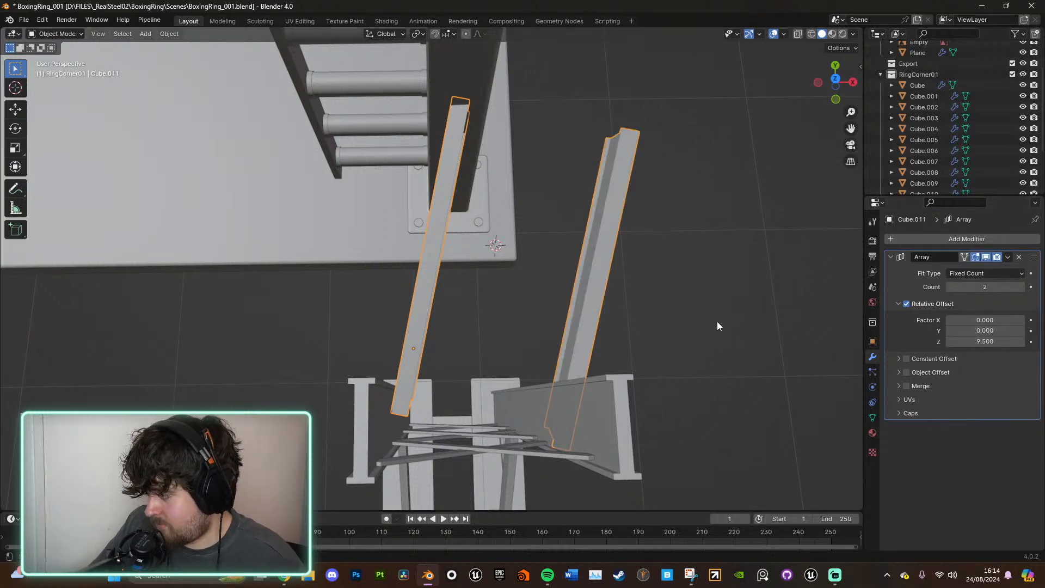
{"action": "middle_click_drag", "start_coordinate": [857, 319], "coordinate": [623, 223]}
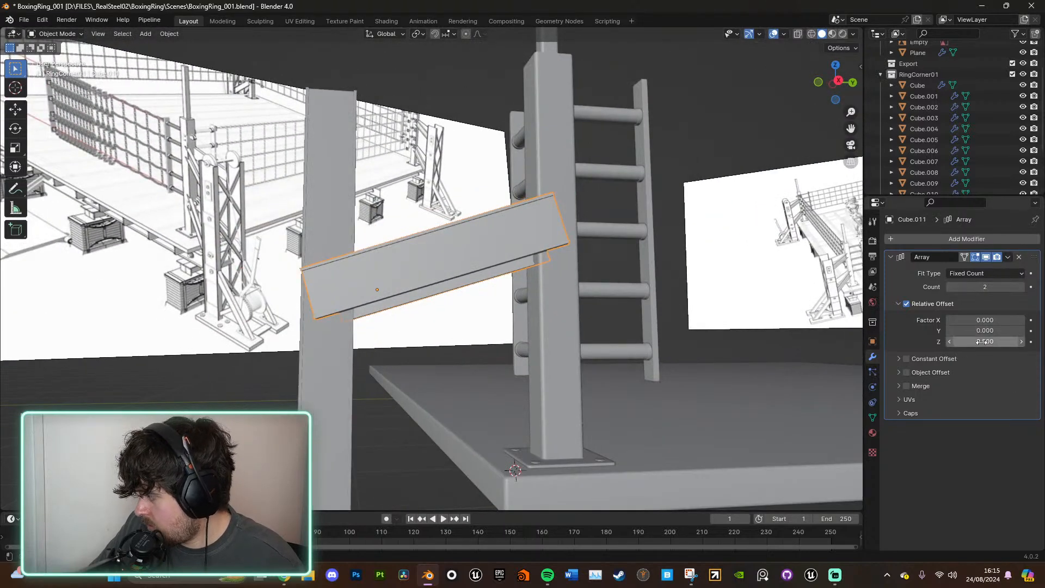
{"action": "key", "text": "Return"}
{"action": "left_click_drag", "start_coordinate": [988, 330], "coordinate": [1018, 320]}
{"action": "key", "text": "Return"}
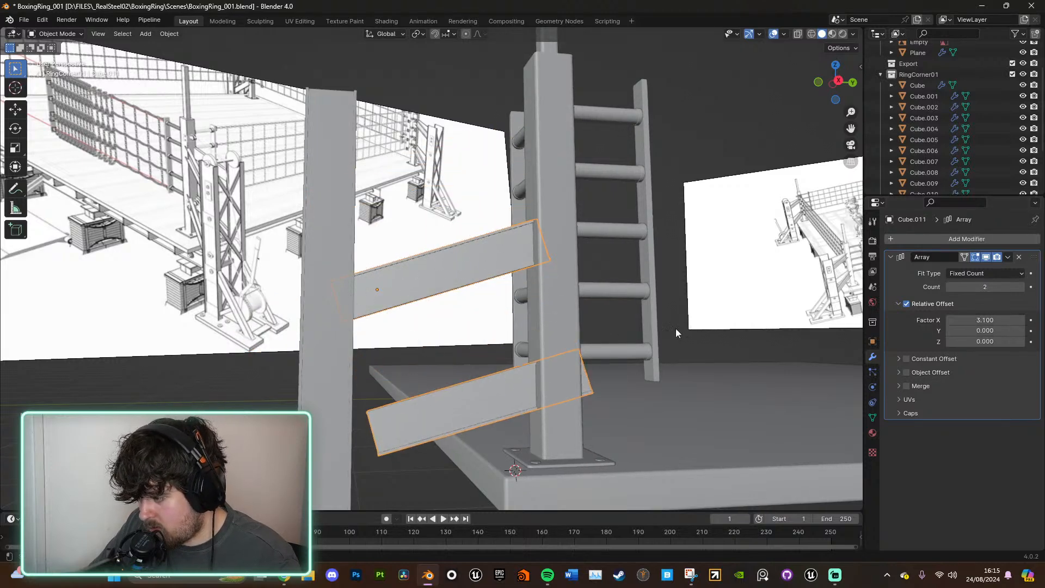
Step: Set the beam Array's relative offset Y to -0.2 to align the lower beam with the upper one
{"action": "scroll", "coordinate": [661, 343], "scroll_direction": "down", "scroll_amount": 3}
{"action": "middle_click_drag", "start_coordinate": [651, 364], "coordinate": [625, 375]}
{"action": "middle_click_drag", "start_coordinate": [626, 376], "coordinate": [624, 340], "text": "shift"}
{"action": "middle_click_drag", "start_coordinate": [773, 332], "coordinate": [824, 348]}
{"action": "mouse_move", "coordinate": [981, 341]}
{"action": "left_mouse_down"}
{"action": "mouse_move", "coordinate": [998, 341]}
{"action": "mouse_move", "coordinate": [982, 330]}
{"action": "left_mouse_up"}
{"action": "key", "text": "ctrl+z"}
{"action": "middle_click_drag", "start_coordinate": [617, 304], "coordinate": [698, 344]}
{"action": "scroll", "coordinate": [721, 343], "scroll_direction": "up", "scroll_amount": 5}
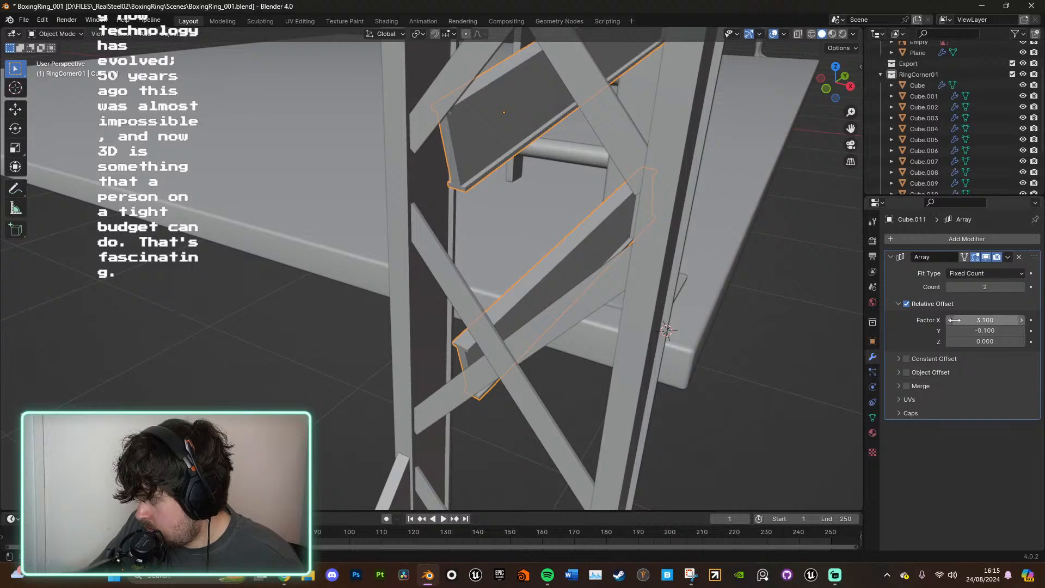
{"action": "left_click", "coordinate": [951, 319]}
{"action": "key", "text": "ctrl+z"}
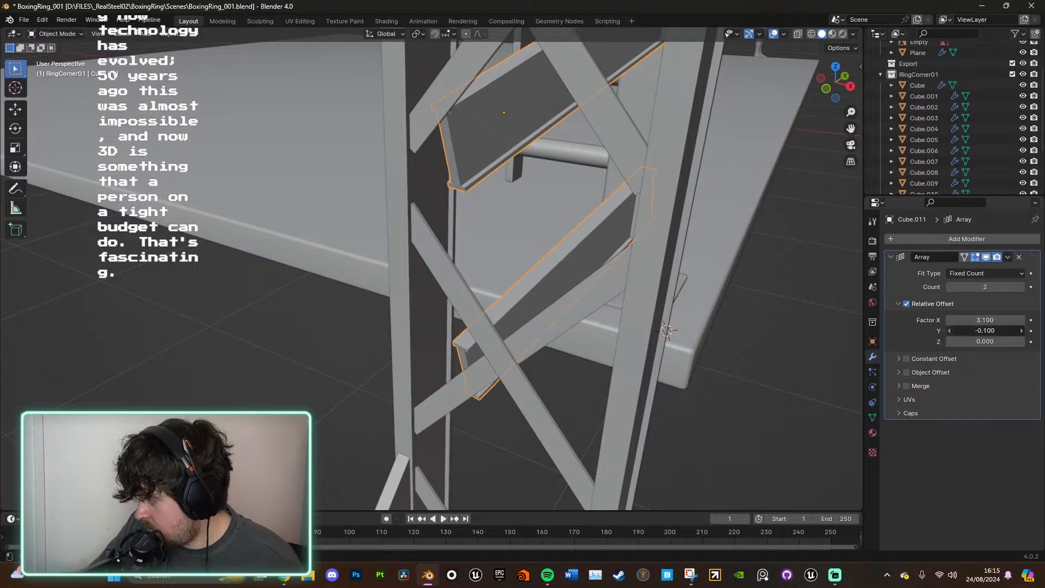
{"action": "left_click", "coordinate": [953, 332]}
{"action": "middle_click_drag", "start_coordinate": [665, 300], "coordinate": [687, 264]}
{"action": "scroll", "coordinate": [517, 294], "scroll_direction": "down", "scroll_amount": 5}
Step: Select all the tower parts and connecting beams through X-ray display, leaving the background reference image out of the selection
{"action": "left_click", "coordinate": [838, 79]}
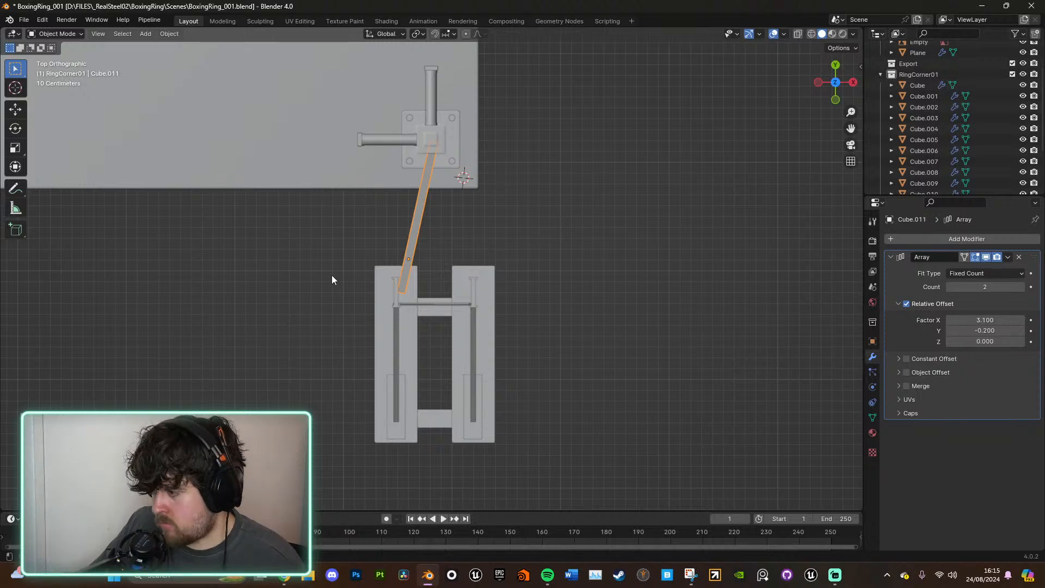
{"action": "left_click_drag", "start_coordinate": [328, 263], "coordinate": [397, 365]}
{"action": "middle_click_drag", "start_coordinate": [396, 365], "coordinate": [433, 278]}
{"action": "key", "text": "alt+z"}
{"action": "scroll", "coordinate": [433, 277], "scroll_direction": "down", "scroll_amount": 1, "text": "alt"}
{"action": "scroll", "coordinate": [433, 277], "scroll_direction": "down", "scroll_amount": 4}
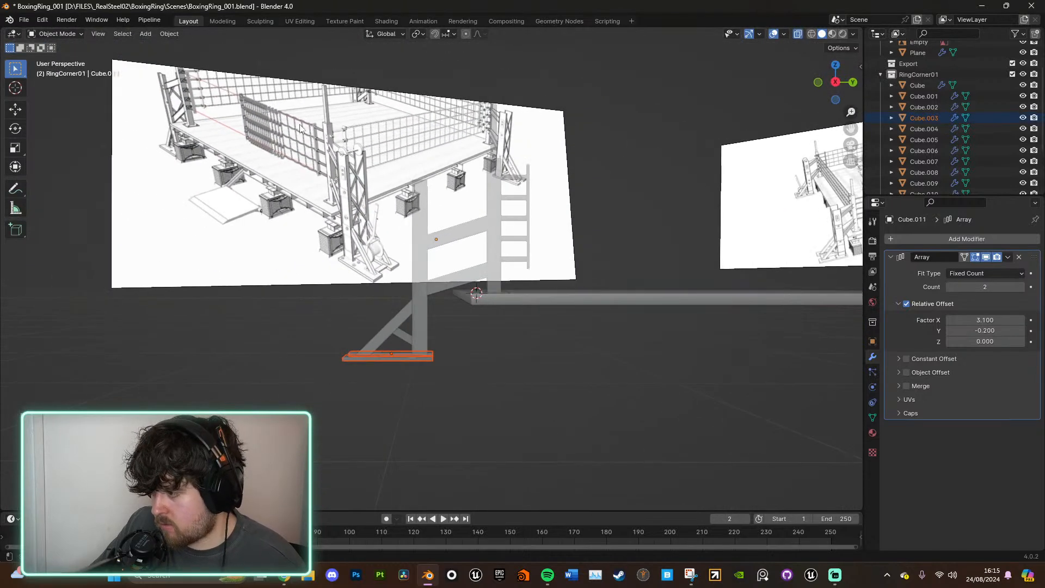
{"action": "left_click_drag", "start_coordinate": [294, 278], "coordinate": [439, 399]}
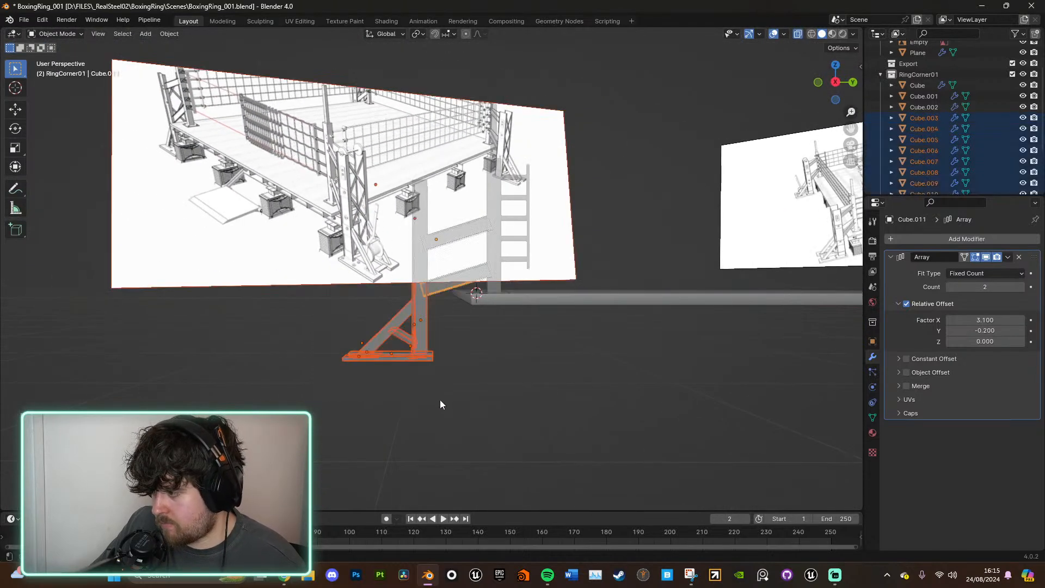
{"action": "left_click", "coordinate": [374, 186], "text": "shift"}
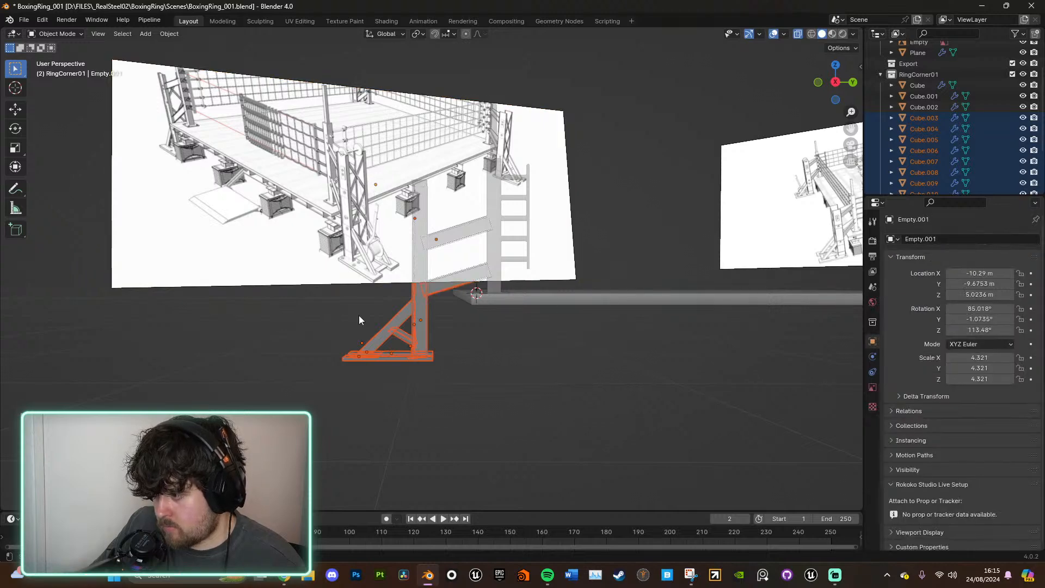
Step: Shift the selected tower parts and connecting beams about -0.04 m along X in top view
{"action": "middle_click_drag", "start_coordinate": [358, 315], "coordinate": [448, 335]}
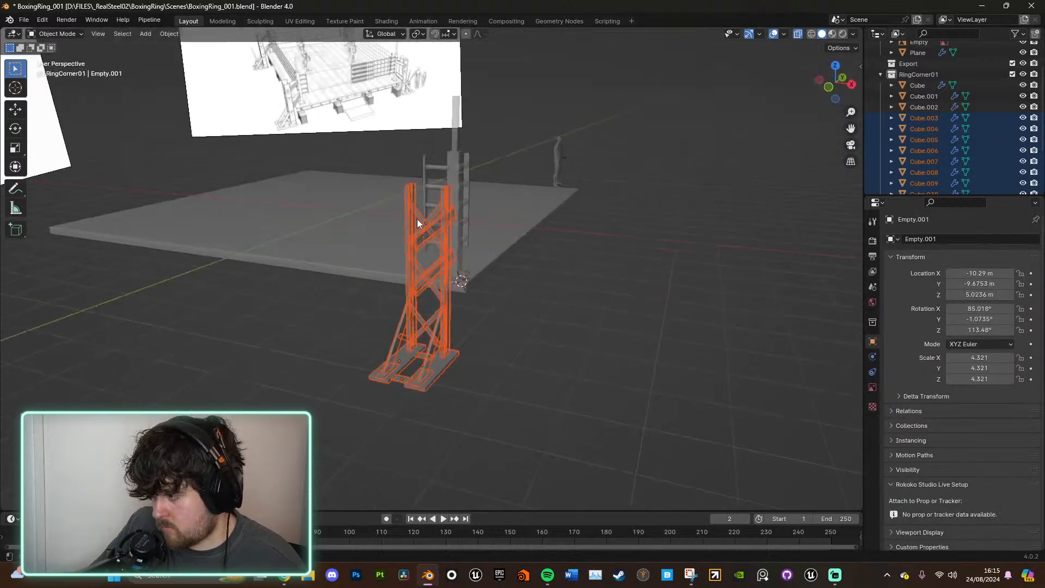
{"action": "scroll", "coordinate": [951, 131], "scroll_direction": "up", "scroll_amount": 3}
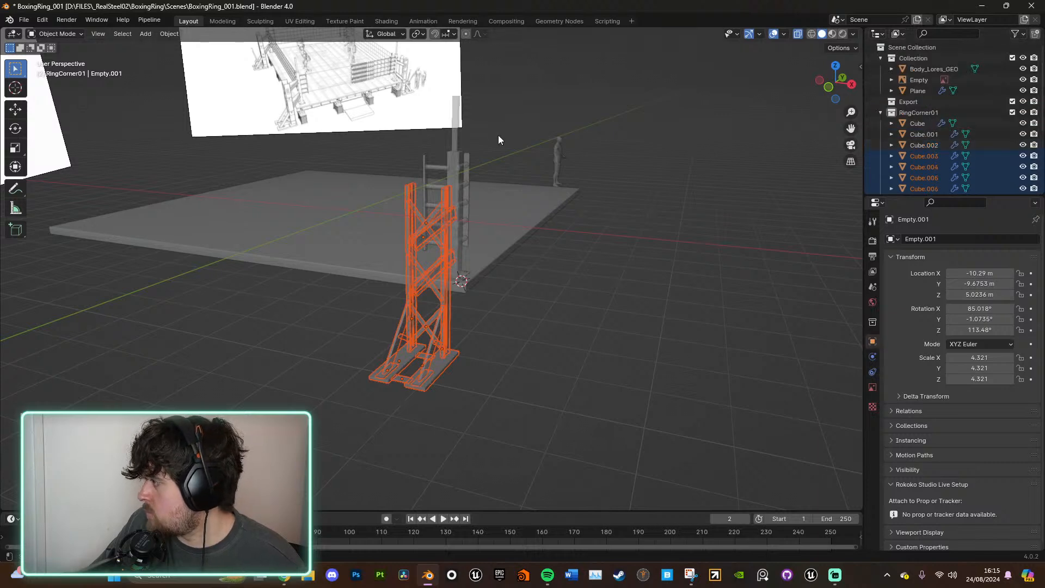
{"action": "middle_click_drag", "start_coordinate": [497, 140], "coordinate": [395, 128]}
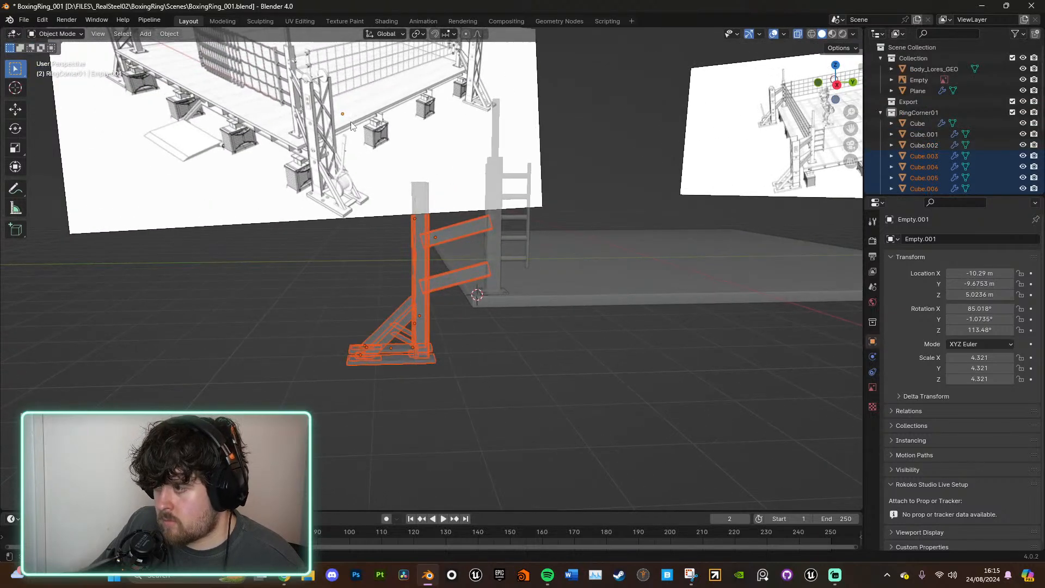
{"action": "middle_click_drag", "start_coordinate": [460, 291], "coordinate": [607, 253]}
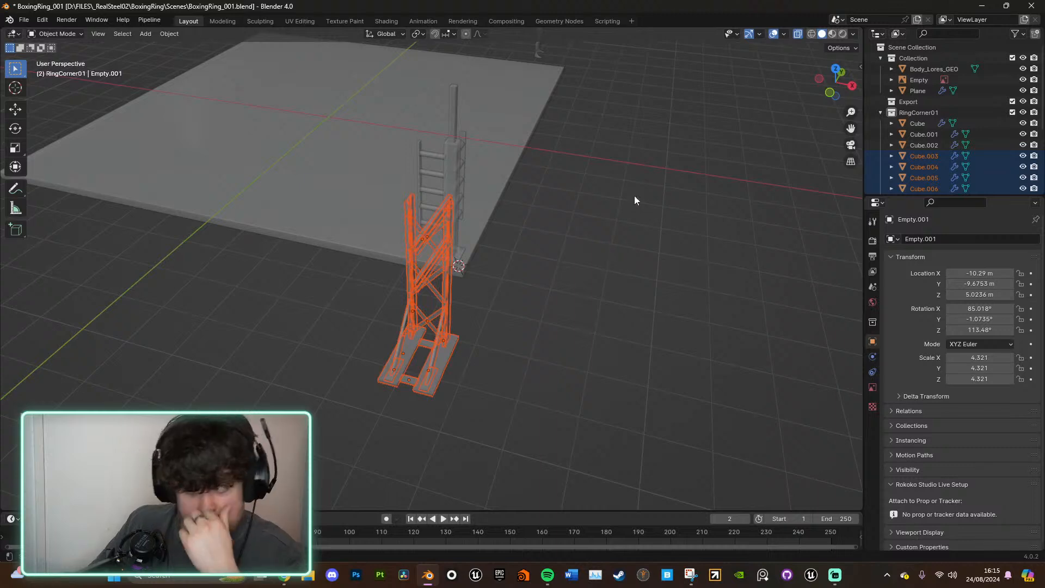
{"action": "left_click", "coordinate": [834, 71]}
{"action": "scroll", "coordinate": [539, 286], "scroll_direction": "up", "scroll_amount": 5}
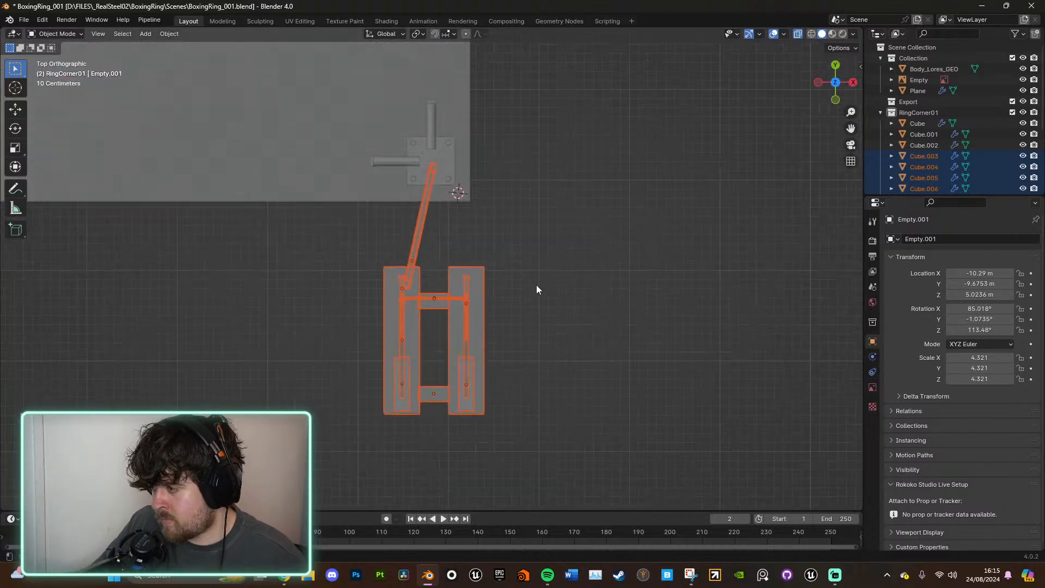
{"action": "key", "text": "alt+z"}
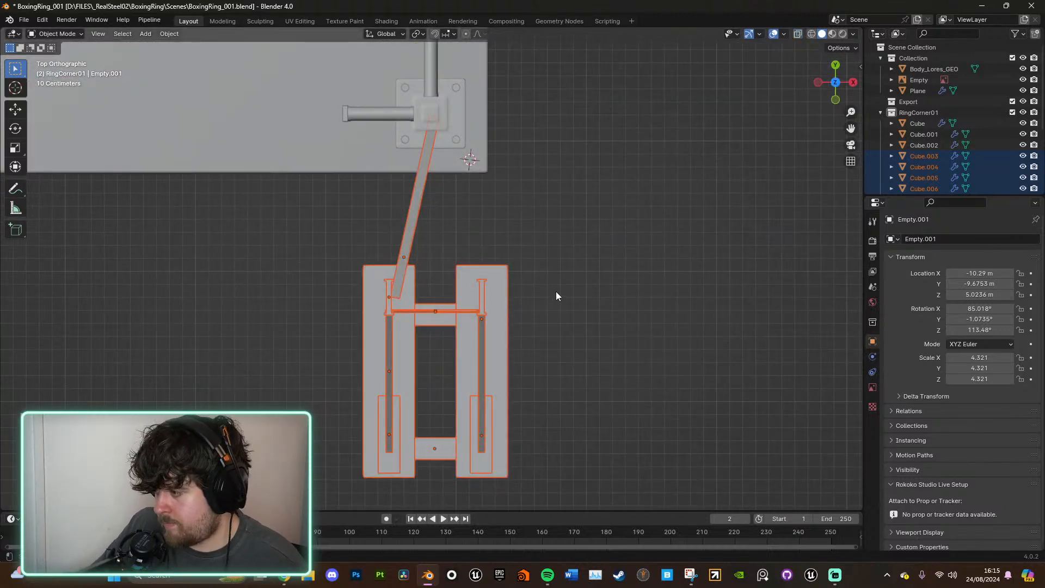
{"action": "key", "text": "g"}
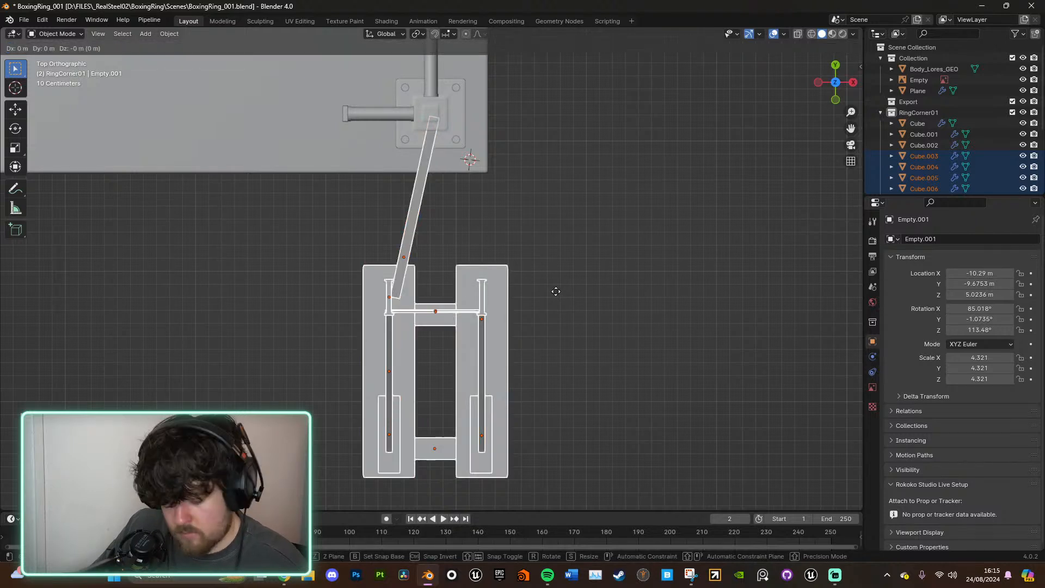
{"action": "key", "text": "x"}
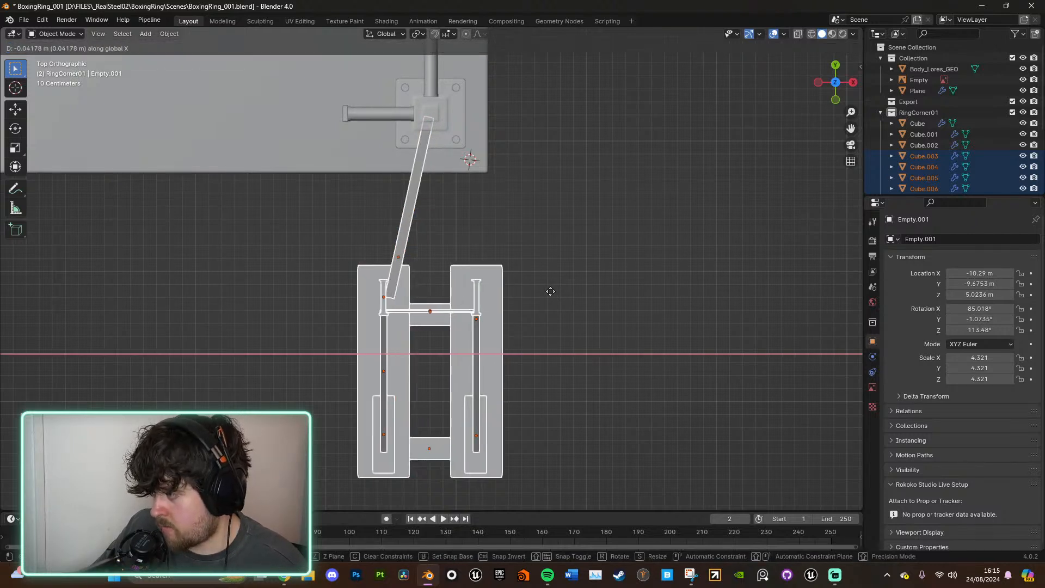
{"action": "left_click", "coordinate": [550, 291]}
Step: Rotate the connecting beam by about 2 degrees in top view to angle its end into the corner post
{"action": "left_click", "coordinate": [423, 227]}
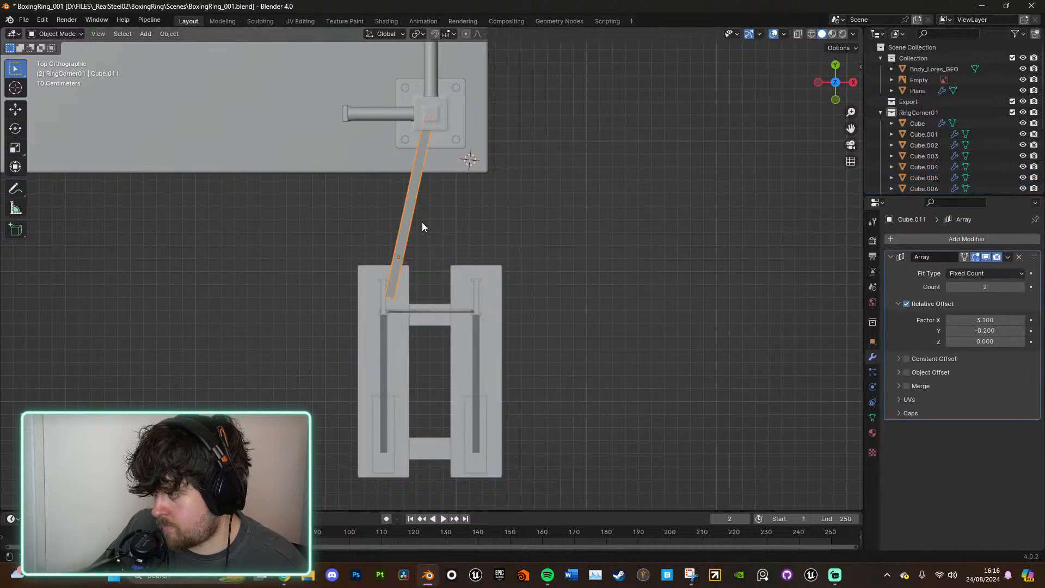
{"action": "key", "text": "r"}
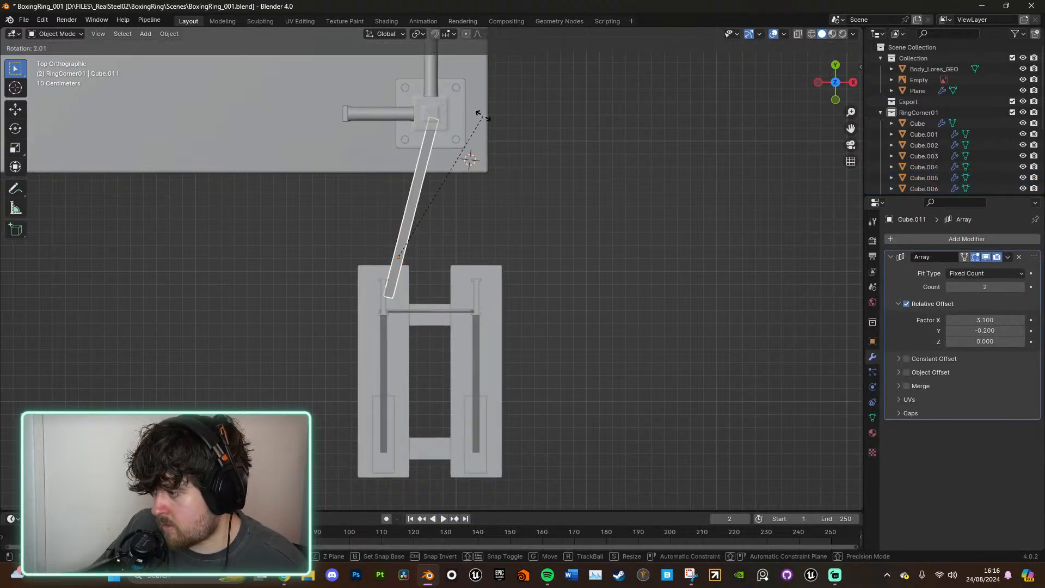
{"action": "left_click", "coordinate": [482, 116]}
{"action": "middle_click_drag", "start_coordinate": [482, 116], "coordinate": [539, 121]}
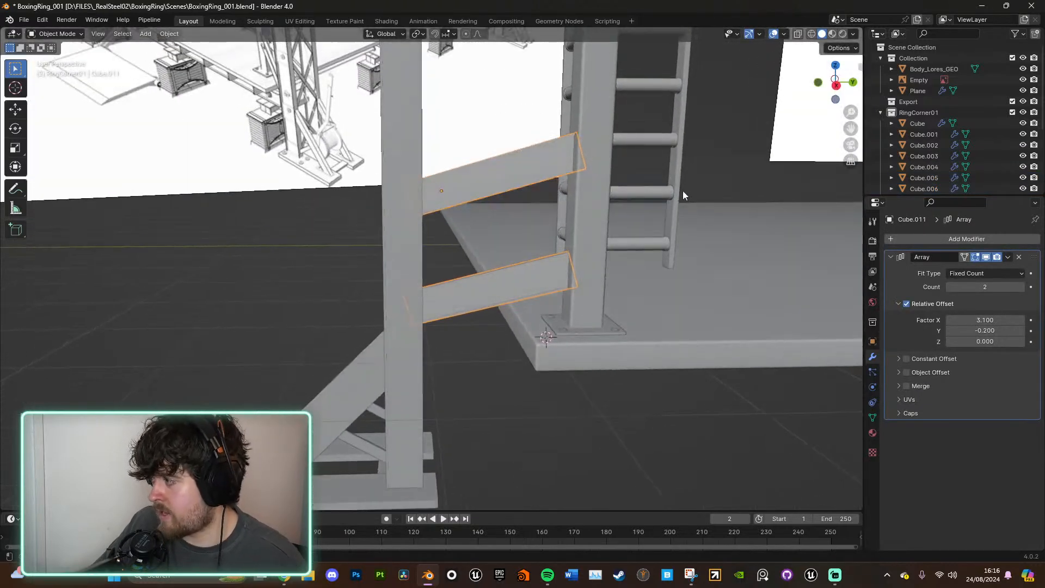
{"action": "middle_click_drag", "start_coordinate": [685, 187], "coordinate": [751, 283]}
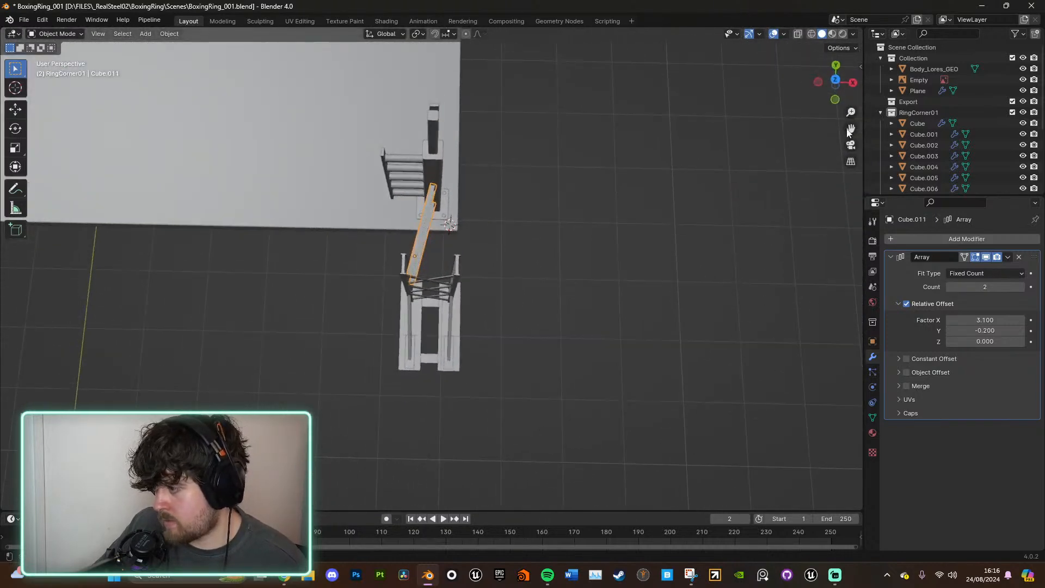
Step: Duplicate the connecting beam and move the copy about 0.61 m along X to the tower's other upright
{"action": "left_click", "coordinate": [835, 80]}
{"action": "scroll", "coordinate": [576, 270], "scroll_direction": "up", "scroll_amount": 5}
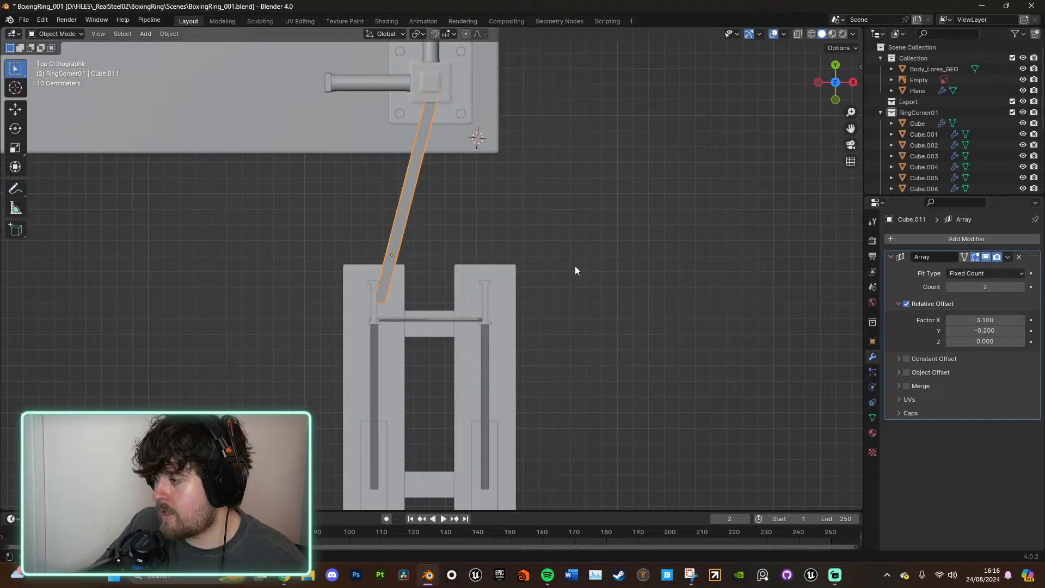
{"action": "key", "text": "shift+d"}
{"action": "right_click", "coordinate": [554, 224]}
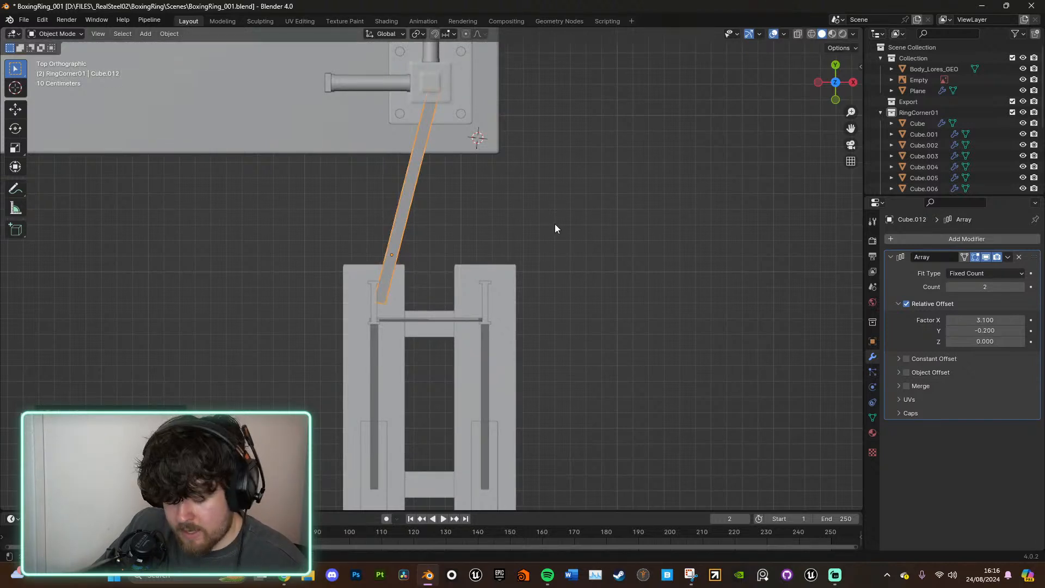
{"action": "key", "text": "g"}
{"action": "key", "text": "x"}
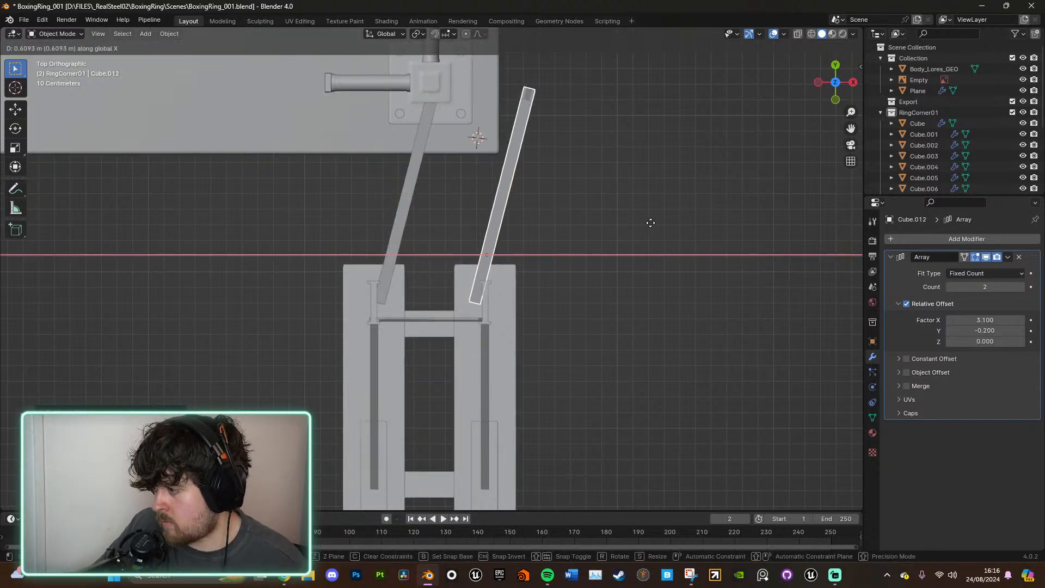
{"action": "left_click", "coordinate": [650, 222]}
Step: Rotate the duplicated beam in top view to converge on the corner post, and shift it along X inside its upright
{"action": "key", "text": "r"}
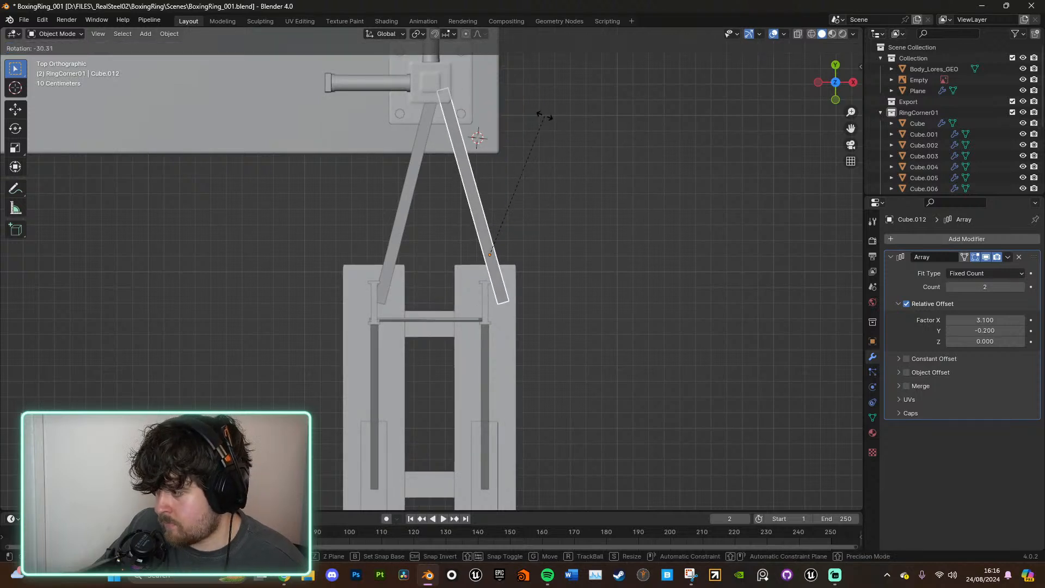
{"action": "left_click", "coordinate": [562, 116]}
{"action": "key", "text": "g"}
{"action": "key", "text": "x"}
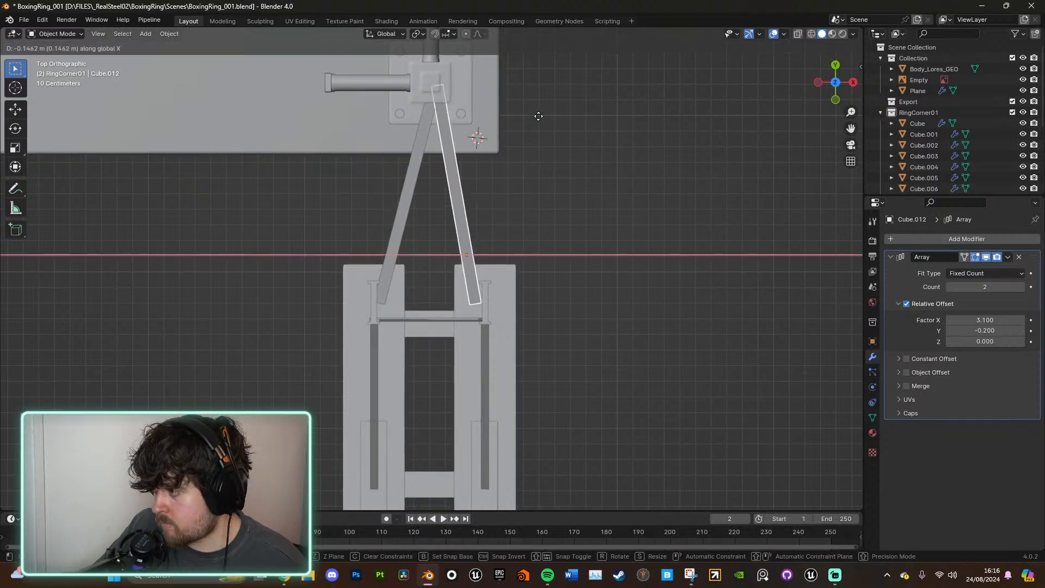
{"action": "left_click", "coordinate": [538, 117]}
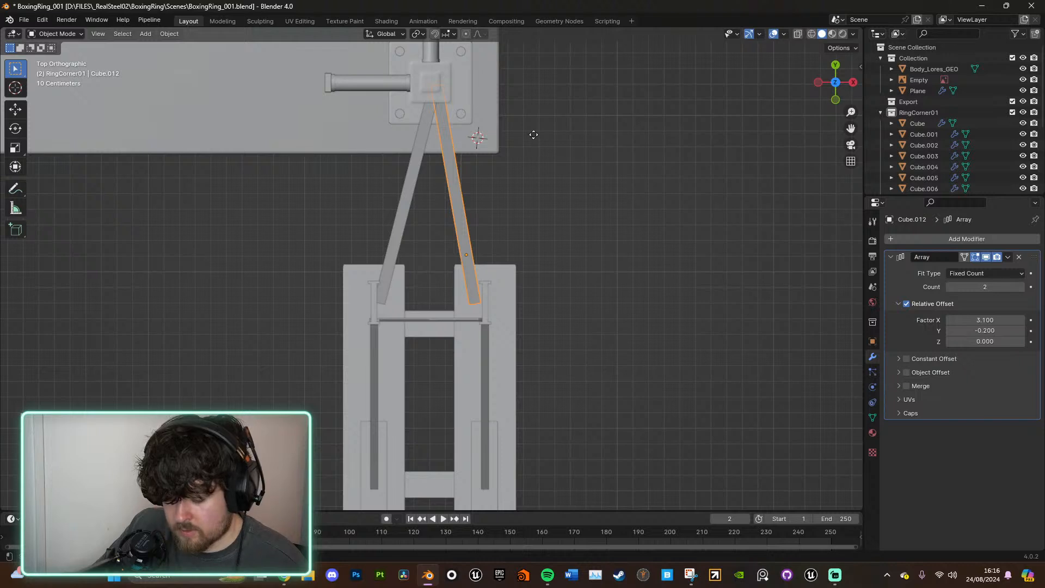
{"action": "key", "text": "g"}
{"action": "key", "text": "x"}
{"action": "left_click", "coordinate": [423, 139]}
Step: Fine-tune both beams' angles in top view, rotating the original about -2.2 degrees and the duplicate about -1.6 degrees
{"action": "left_click", "coordinate": [423, 136]}
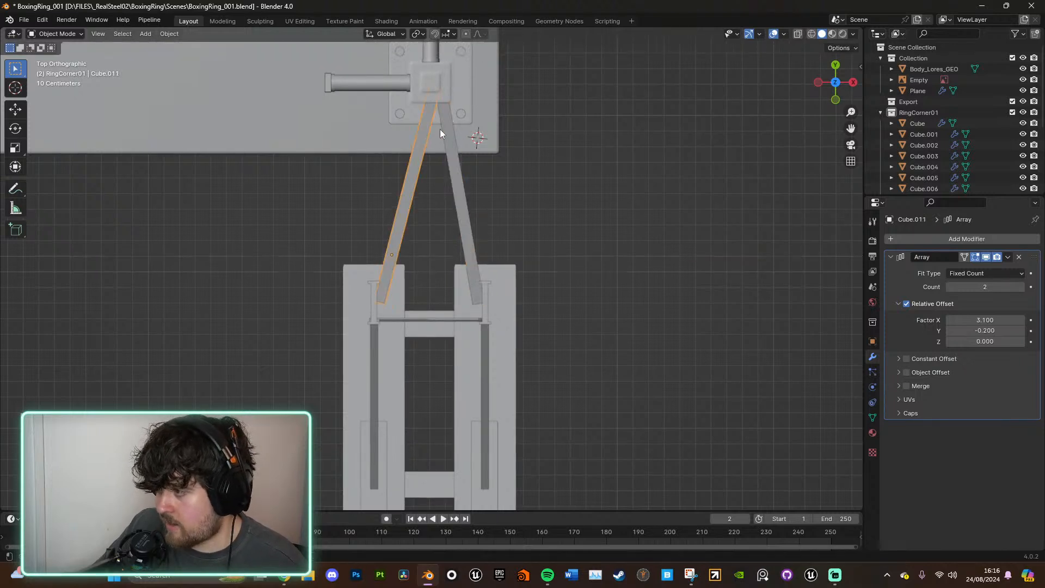
{"action": "key", "text": "r"}
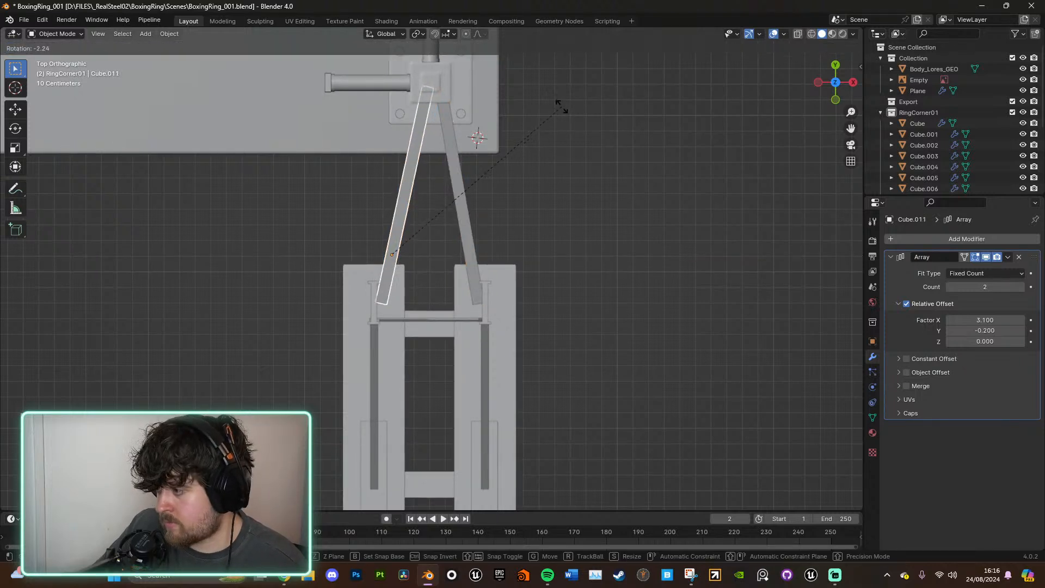
{"action": "left_click", "coordinate": [561, 107]}
{"action": "left_click", "coordinate": [449, 131]}
{"action": "key", "text": "r"}
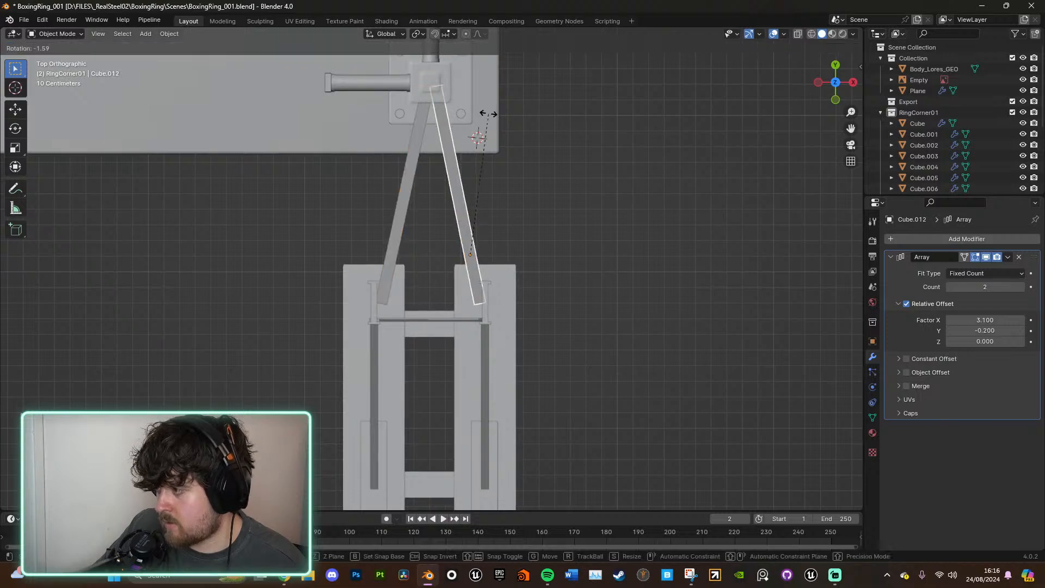
{"action": "left_click", "coordinate": [485, 113]}
Step: Nudge the original connecting beam slightly in the negative X direction to meet its tower upright
{"action": "middle_click_drag", "start_coordinate": [697, 307], "coordinate": [576, 290]}
{"action": "scroll", "coordinate": [624, 342], "scroll_direction": "down", "scroll_amount": 5}
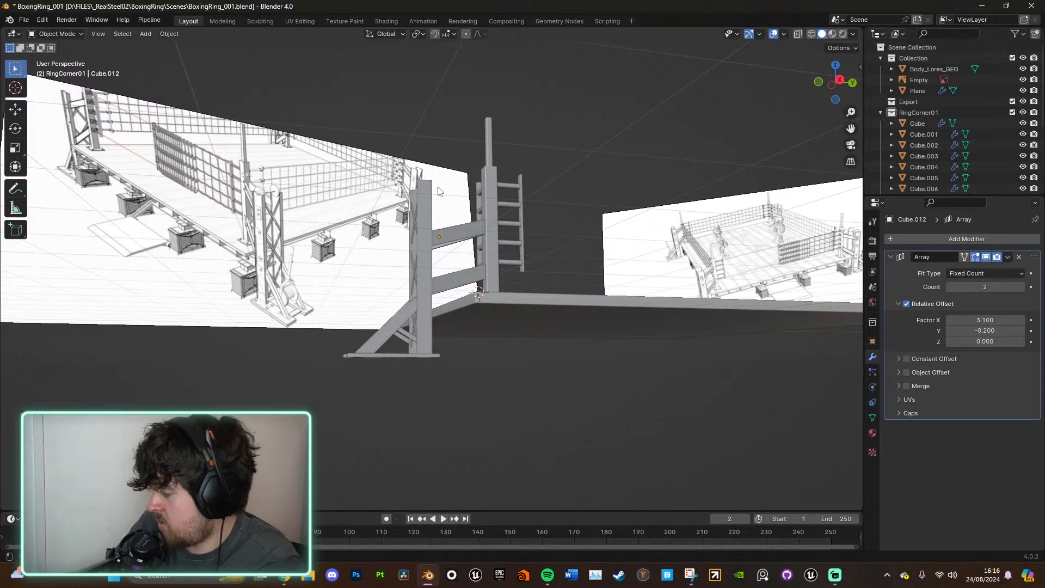
{"action": "middle_click_drag", "start_coordinate": [492, 225], "coordinate": [546, 231]}
{"action": "scroll", "coordinate": [549, 237], "scroll_direction": "up", "scroll_amount": 4}
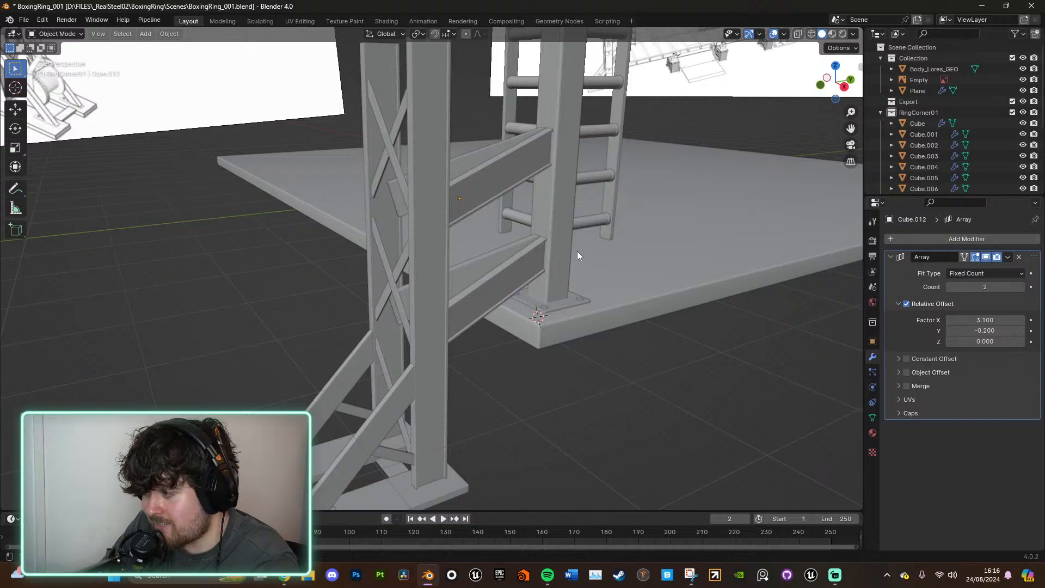
{"action": "middle_click_drag", "start_coordinate": [576, 250], "coordinate": [676, 243]}
{"action": "left_click", "coordinate": [414, 199]}
{"action": "scroll", "coordinate": [422, 195], "scroll_direction": "up", "scroll_amount": 3}
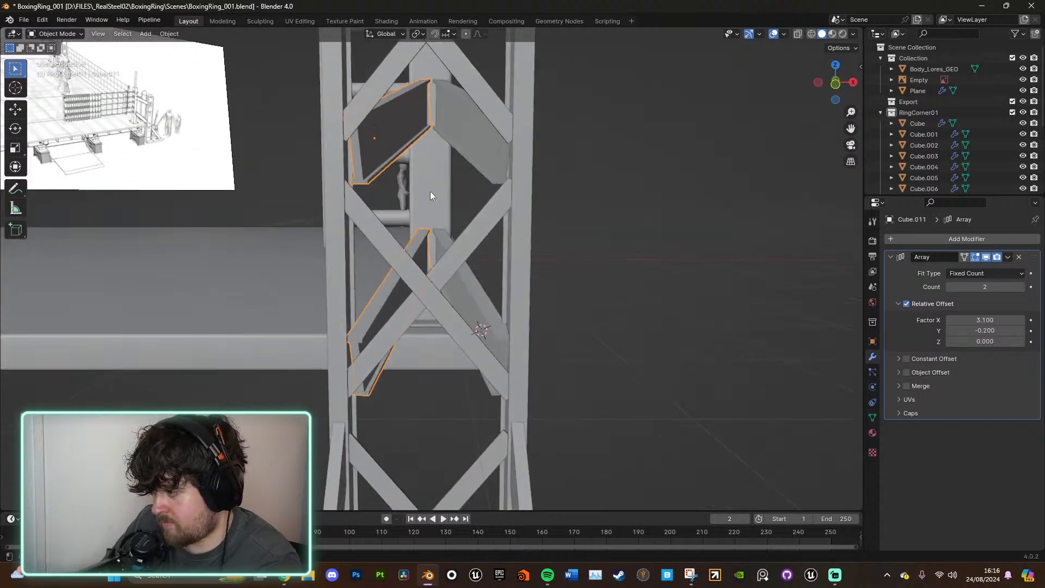
{"action": "mouse_move", "coordinate": [430, 191]}
{"action": "middle_mouse_down"}
{"action": "mouse_move", "coordinate": [419, 185]}
{"action": "mouse_move", "coordinate": [445, 190]}
{"action": "middle_mouse_up"}
{"action": "key", "text": "g"}
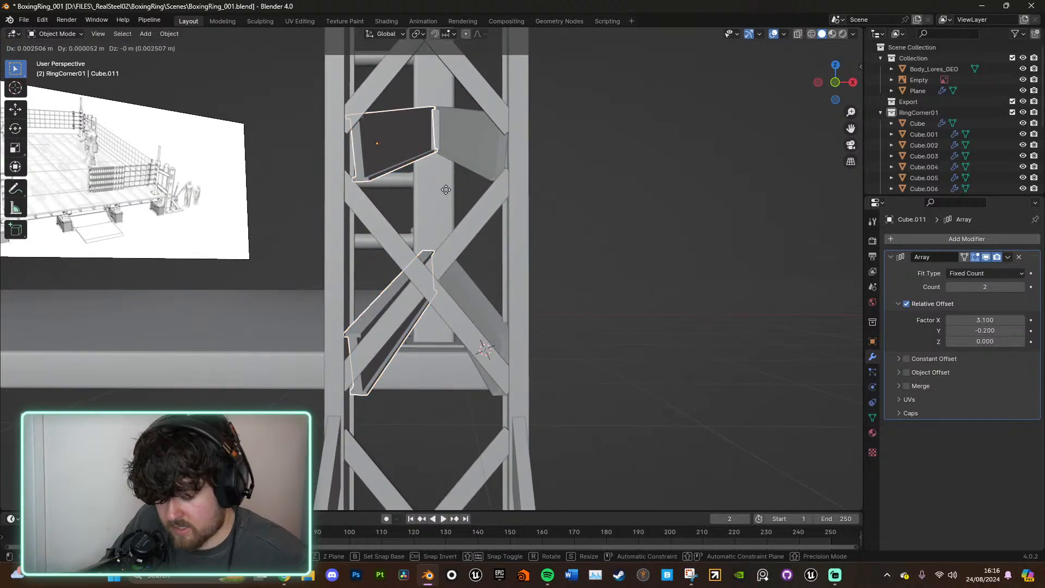
{"action": "key", "text": "x"}
{"action": "left_click", "coordinate": [441, 190]}
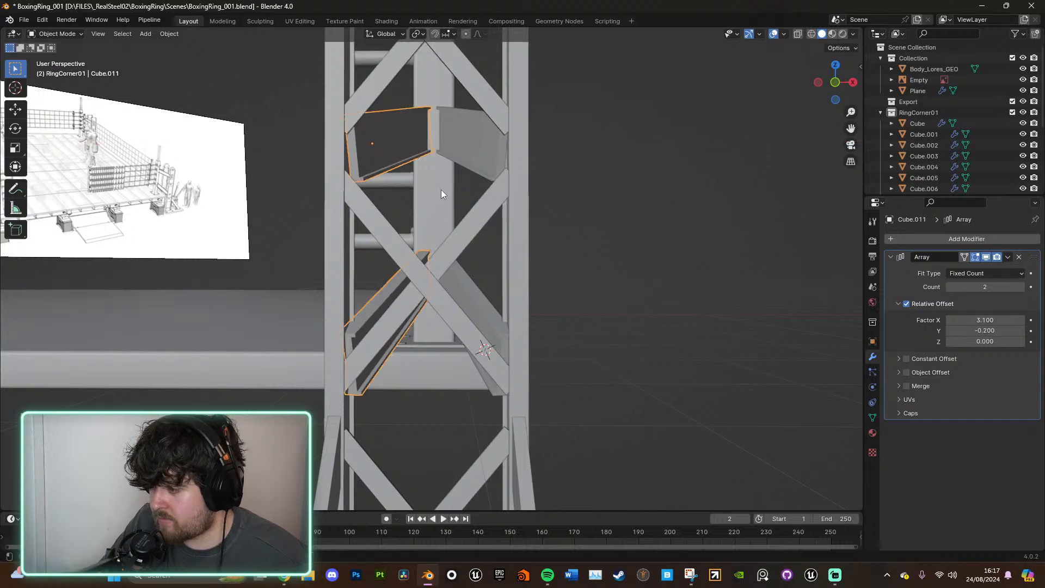
{"action": "middle_click_drag", "start_coordinate": [441, 189], "coordinate": [470, 327]}
{"action": "left_click", "coordinate": [679, 249]}
Step: Rotate the original beam about 1.2 degrees in top view and readjust the duplicate's angle toward the corner post
{"action": "middle_click_drag", "start_coordinate": [514, 270], "coordinate": [482, 231]}
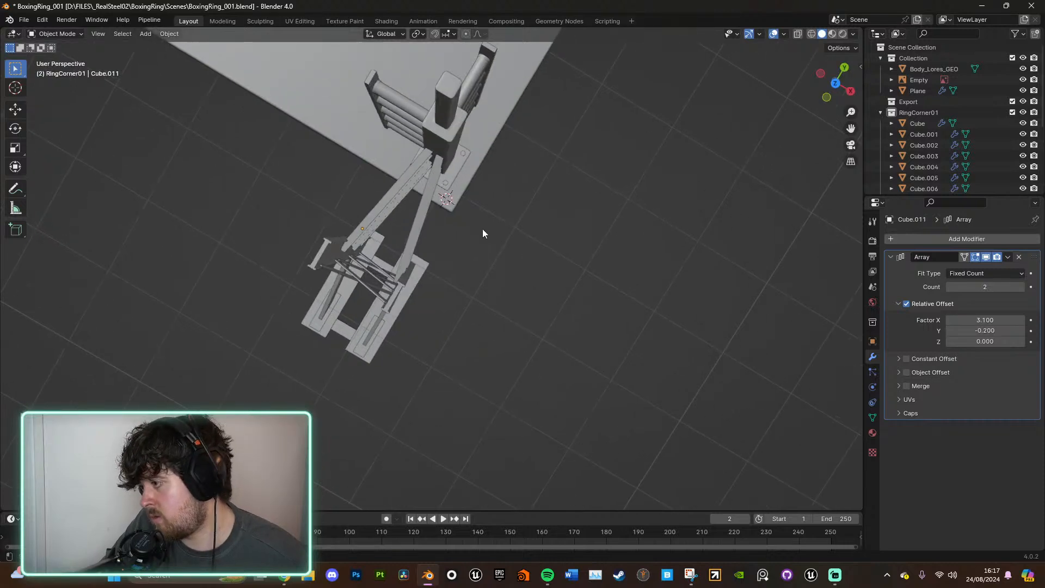
{"action": "left_click", "coordinate": [835, 83]}
{"action": "scroll", "coordinate": [545, 177], "scroll_direction": "up", "scroll_amount": 1}
{"action": "middle_click_drag", "start_coordinate": [323, 197], "coordinate": [412, 233], "text": "shift"}
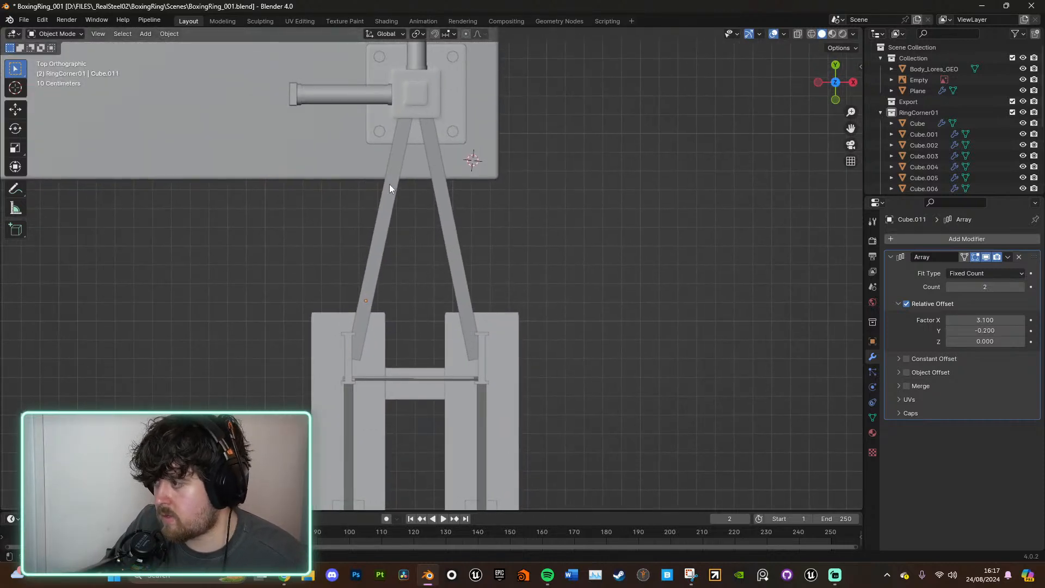
{"action": "left_click", "coordinate": [389, 184]}
{"action": "key", "text": "r"}
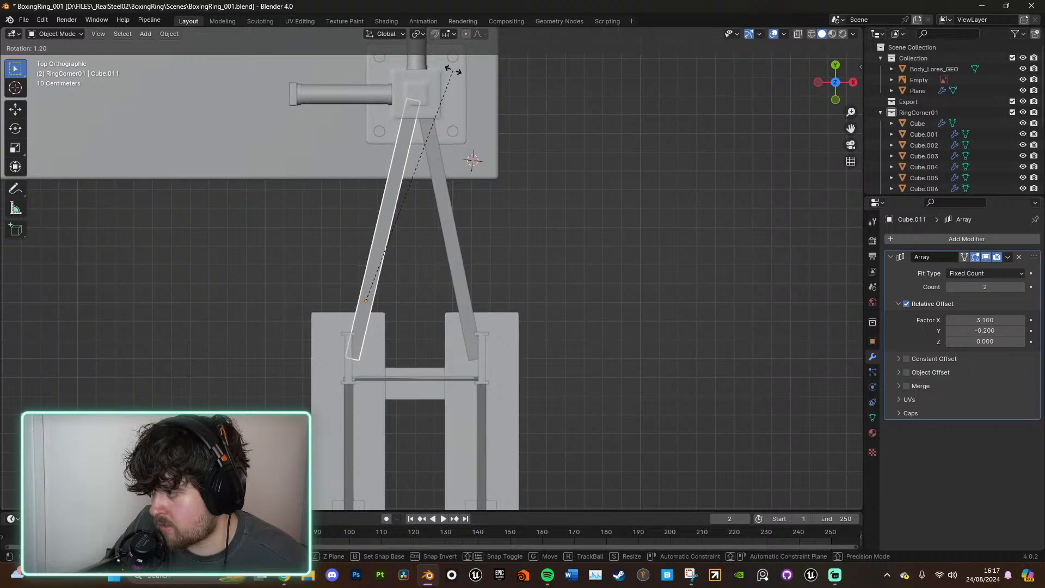
{"action": "left_click", "coordinate": [451, 67]}
{"action": "left_click", "coordinate": [429, 136]}
{"action": "key", "text": "r"}
{"action": "left_click", "coordinate": [480, 81]}
Step: Examine how the connecting beams join the tower and corner post in the boxing ring reference drawing, comparing them with the model
{"action": "middle_click_drag", "start_coordinate": [555, 221], "coordinate": [442, 131]}
{"action": "scroll", "coordinate": [442, 131], "scroll_direction": "down", "scroll_amount": 4}
{"action": "middle_click_drag", "start_coordinate": [487, 416], "coordinate": [618, 328]}
{"action": "left_click", "coordinate": [492, 442]}
{"action": "left_click", "coordinate": [747, 171]}
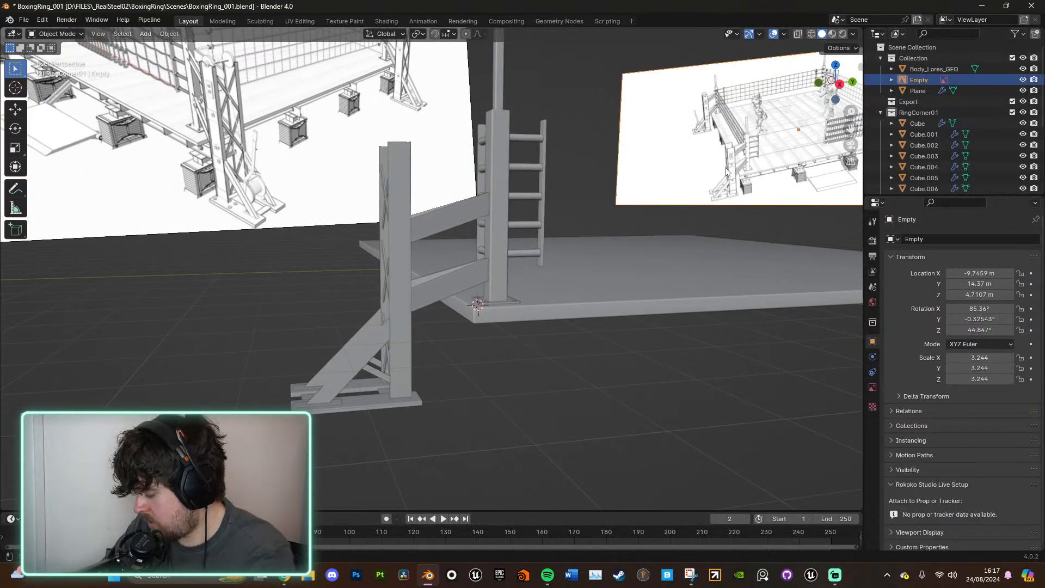
{"action": "key", "text": "KP_Decimal"}
{"action": "scroll", "coordinate": [539, 324], "scroll_direction": "up", "scroll_amount": 3}
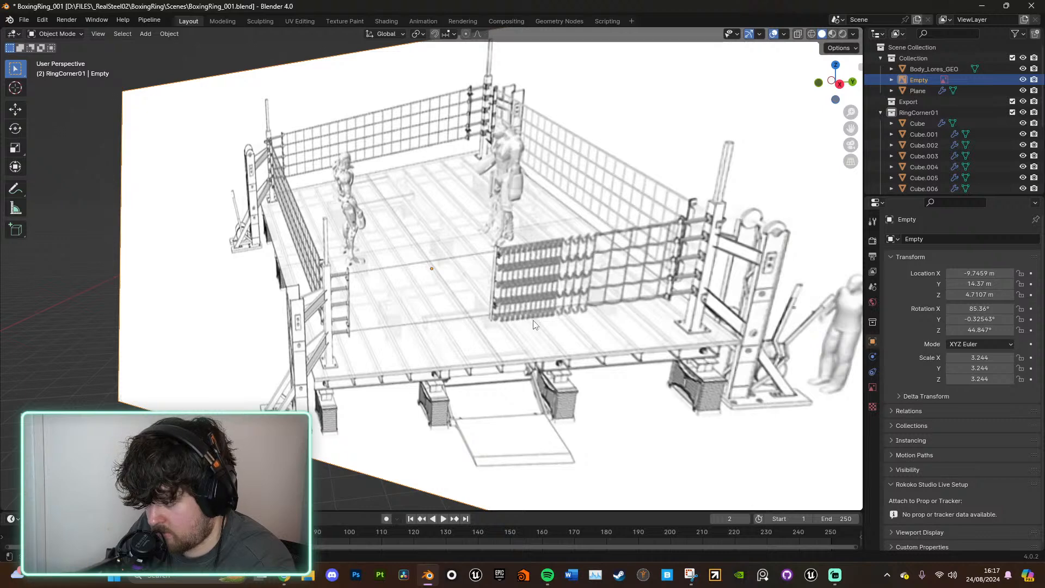
{"action": "scroll", "coordinate": [533, 324], "scroll_direction": "down", "scroll_amount": 5}
{"action": "scroll", "coordinate": [384, 392], "scroll_direction": "up", "scroll_amount": 8}
{"action": "middle_click_drag", "start_coordinate": [765, 221], "coordinate": [481, 194]}
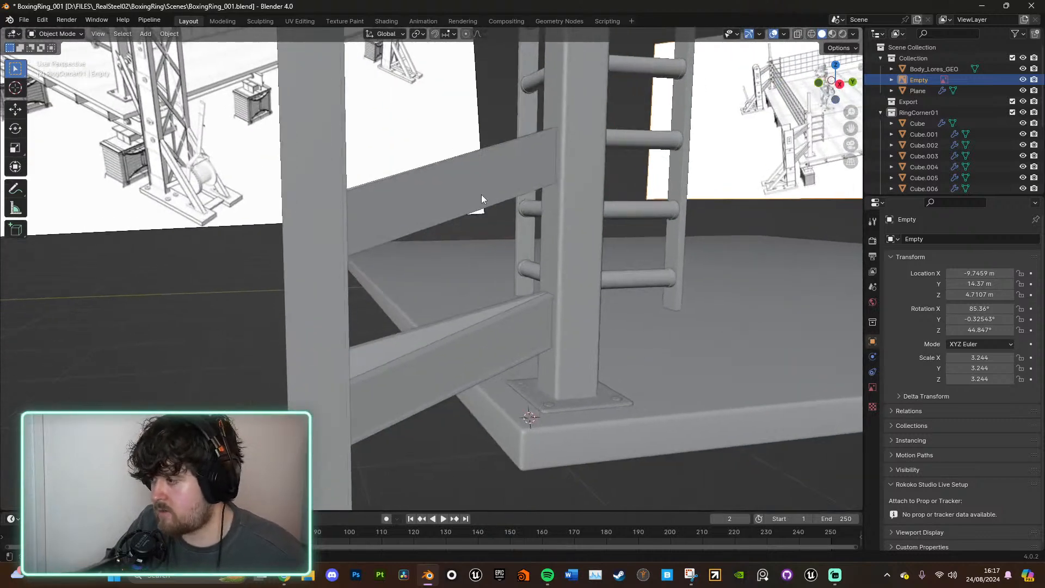
Step: Try to narrow one pair of arrayed connecting beams by scaling it along global Z
{"action": "left_click", "coordinate": [481, 194]}
{"action": "key", "text": "s"}
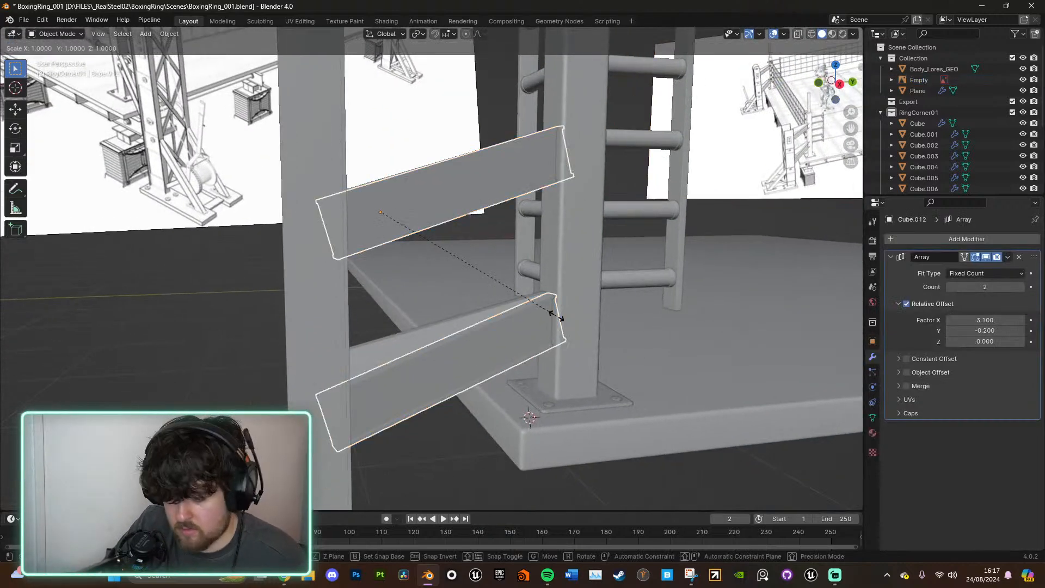
{"action": "key", "text": "z"}
{"action": "key", "text": "z"}
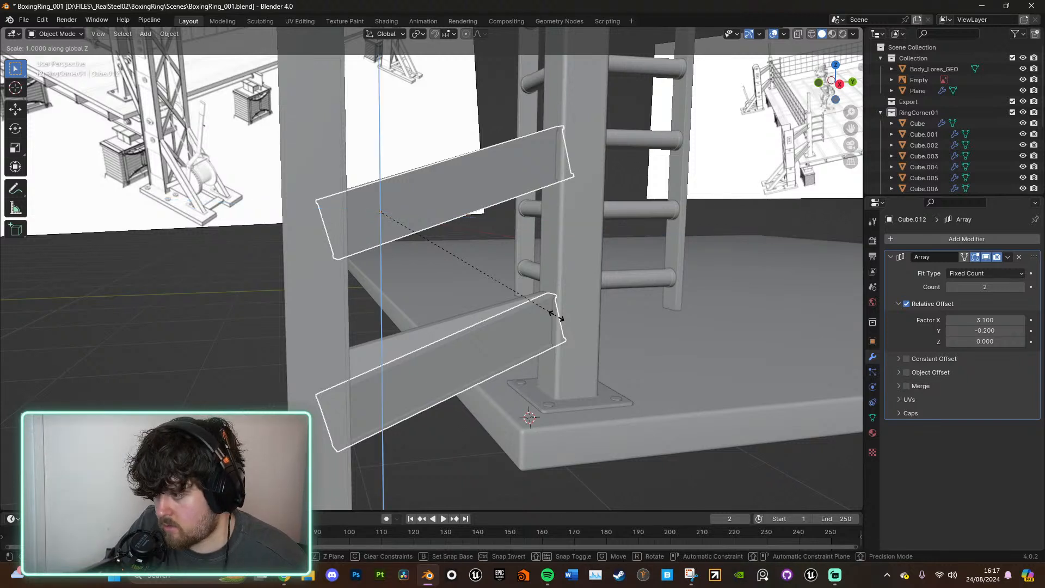
{"action": "key", "text": "y"}
{"action": "key", "text": "y"}
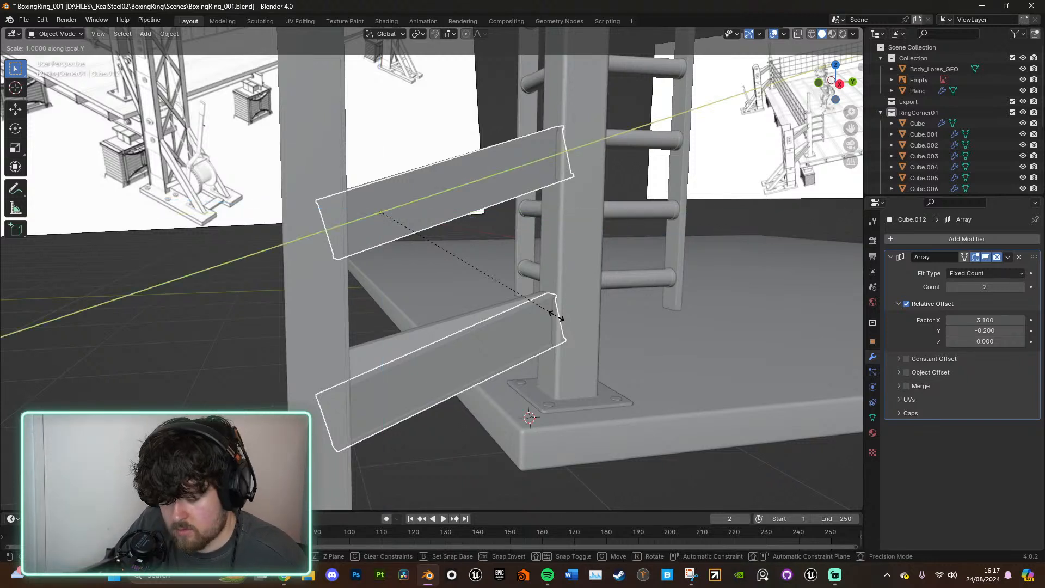
{"action": "key", "text": "x"}
{"action": "key", "text": "x"}
{"action": "key", "text": "z"}
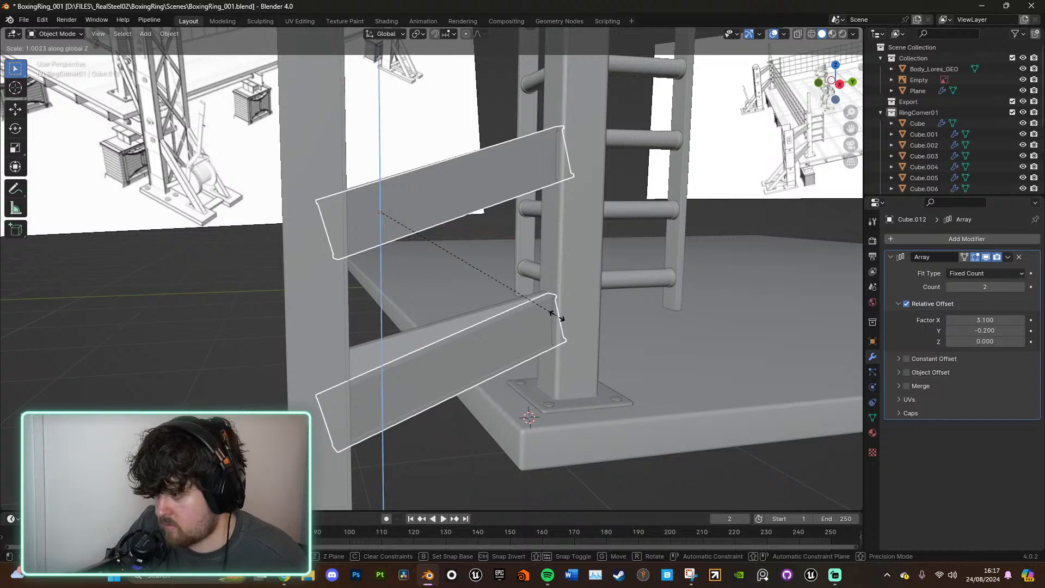
{"action": "left_click", "coordinate": [509, 302]}
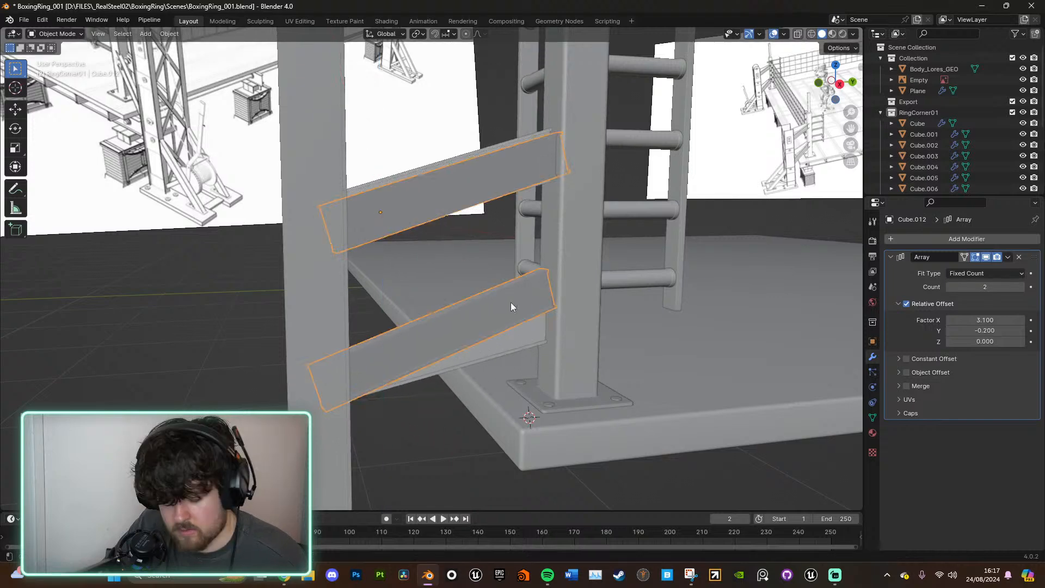
{"action": "key", "text": "ctrl+z"}
Step: Scale both sets of connecting beams together along global Z
{"action": "left_click", "coordinate": [468, 322], "text": "shift"}
{"action": "key", "text": "s"}
{"action": "key", "text": "z"}
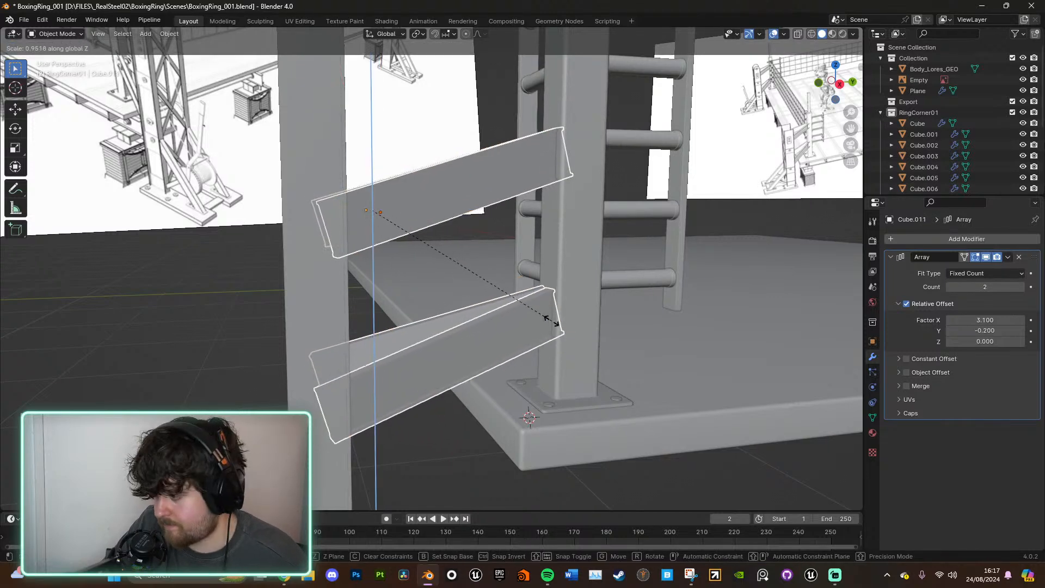
{"action": "left_click", "coordinate": [522, 311]}
Step: Raise the top faces of both upper connecting beams about 0.0155 m along global Z
{"action": "middle_click_drag", "start_coordinate": [602, 313], "coordinate": [571, 297]}
{"action": "key", "text": "KP_Decimal"}
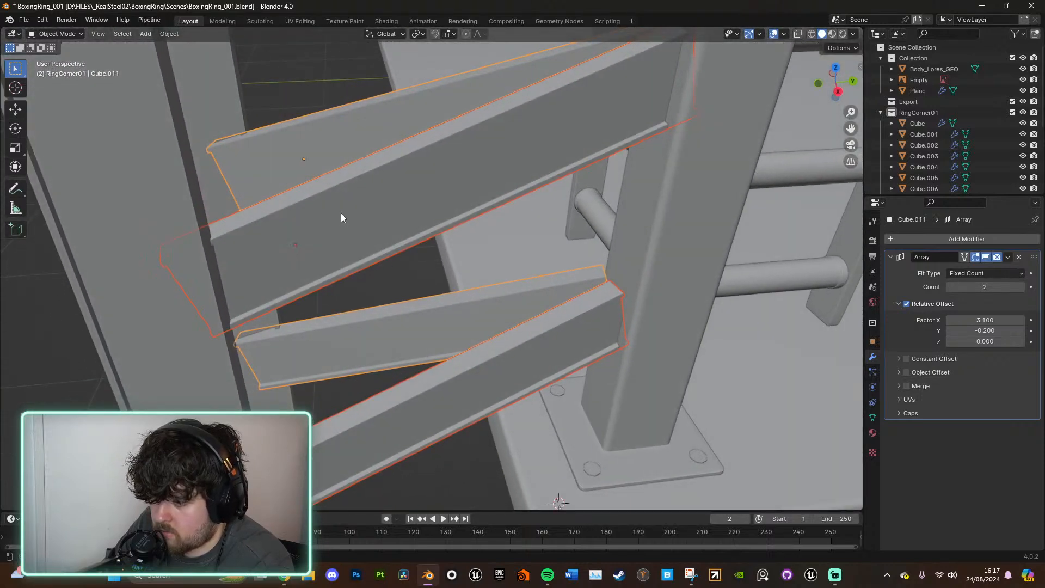
{"action": "key", "text": "Tab"}
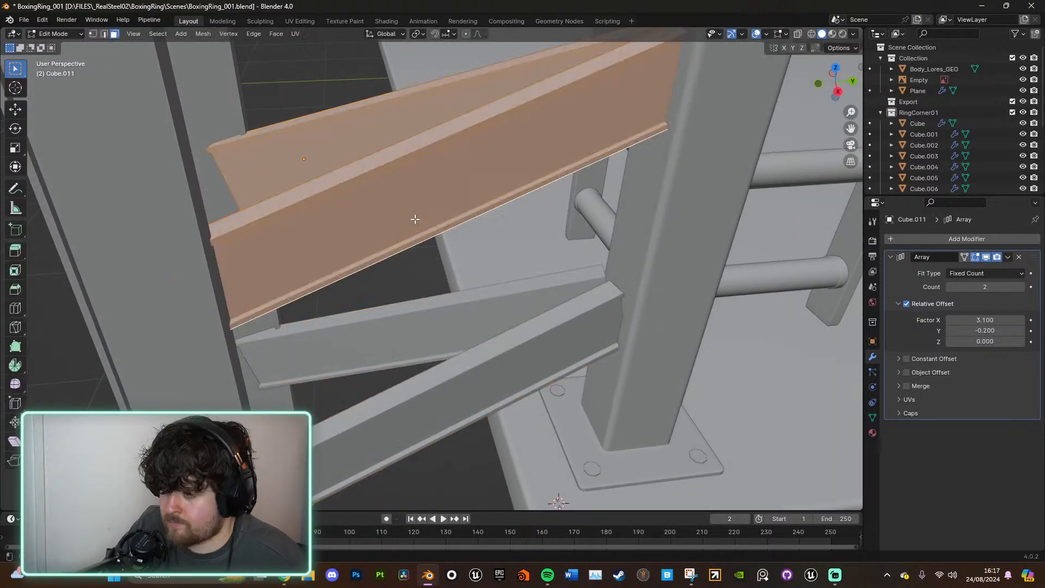
{"action": "left_click", "coordinate": [314, 187]}
{"action": "left_click", "coordinate": [300, 121], "text": "shift"}
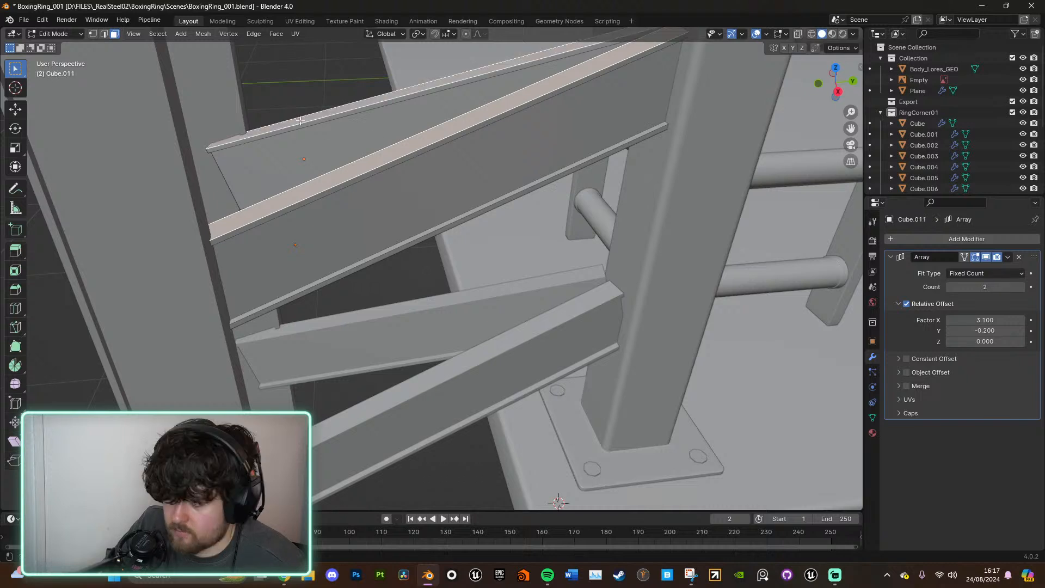
{"action": "key", "text": "g"}
{"action": "key", "text": "z"}
{"action": "key", "text": "z"}
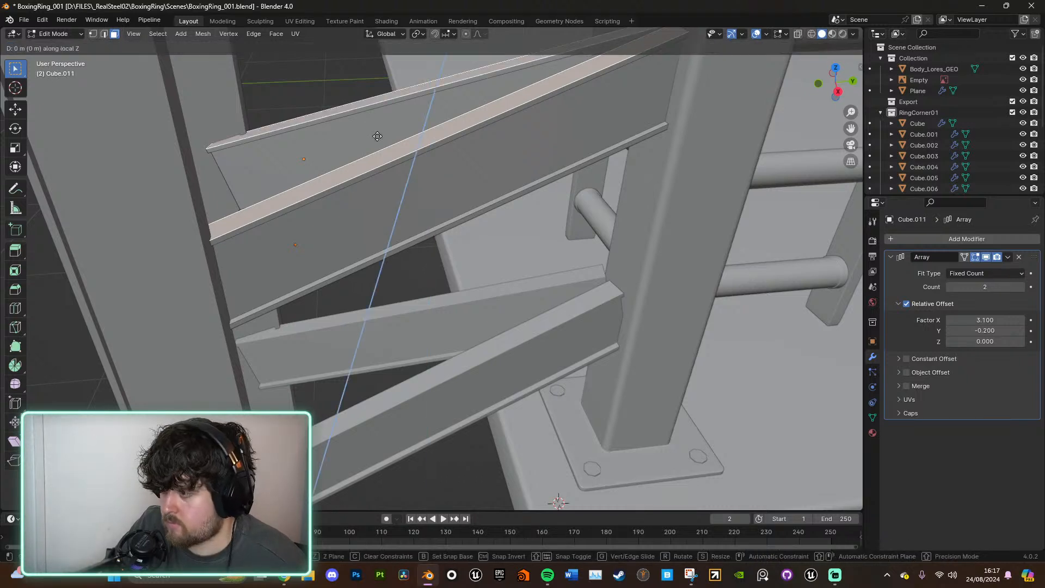
{"action": "key", "text": "z"}
{"action": "key", "text": "z"}
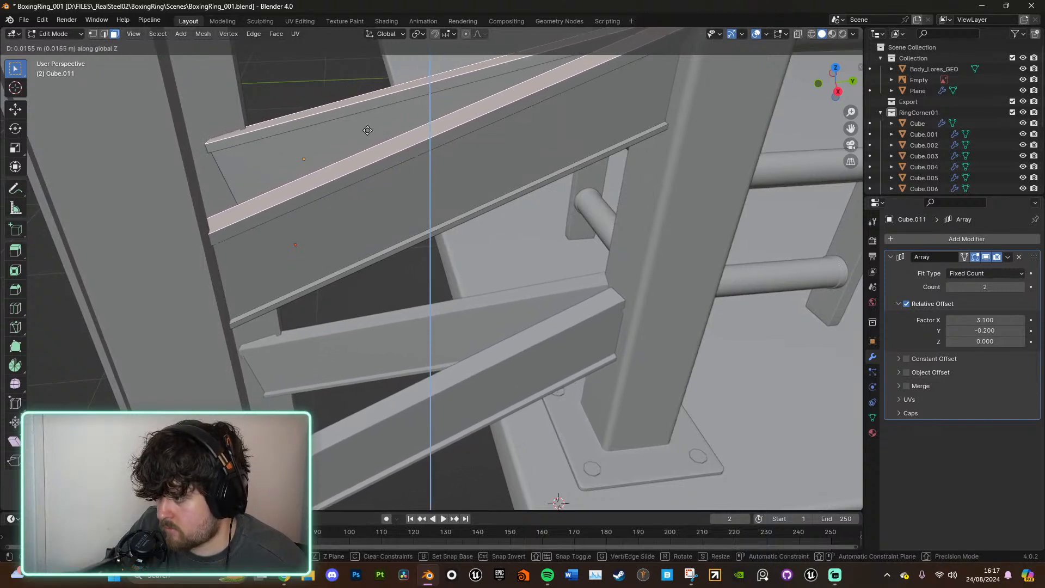
{"action": "left_click", "coordinate": [369, 131]}
Step: Try to deepen both upper beams by adding their bottom faces to the selection and scaling along global Z
{"action": "middle_click_drag", "start_coordinate": [475, 229], "coordinate": [402, 172]}
{"action": "left_click", "coordinate": [389, 168]}
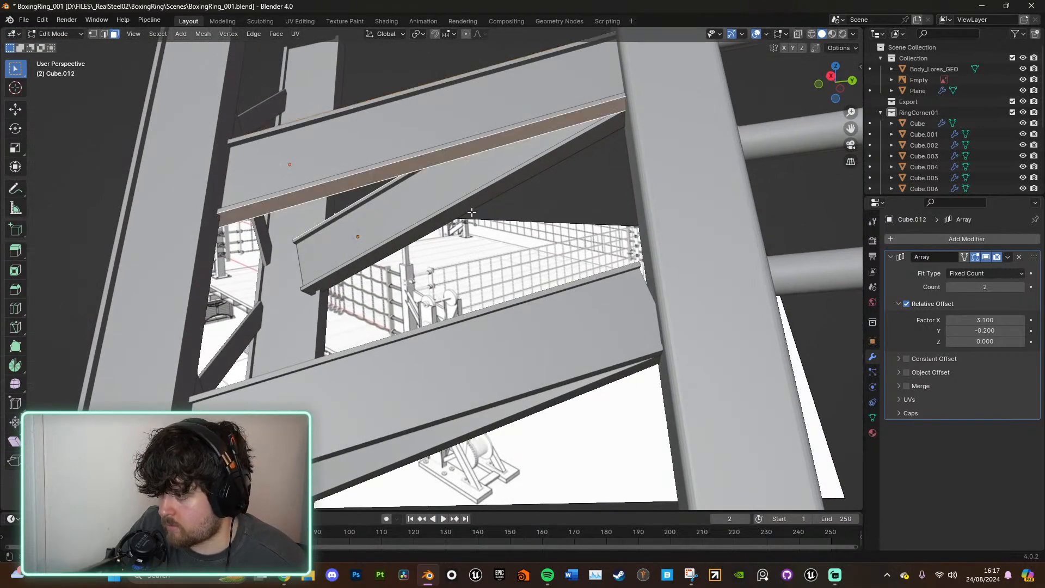
{"action": "left_click", "coordinate": [466, 209], "text": "shift"}
{"action": "middle_click_drag", "start_coordinate": [497, 188], "coordinate": [518, 247]}
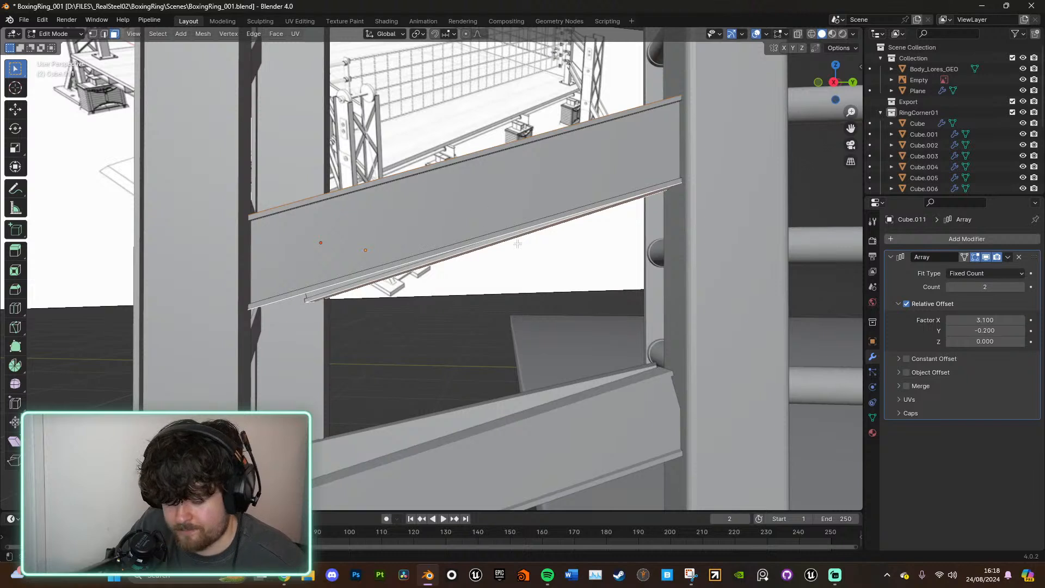
{"action": "key", "text": "s"}
{"action": "key", "text": "z"}
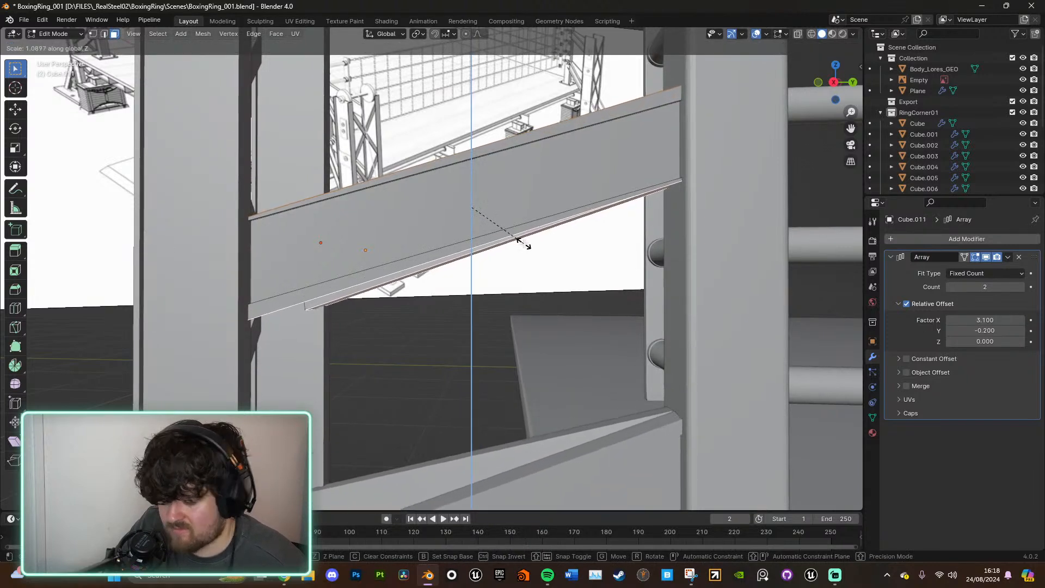
{"action": "left_click", "coordinate": [523, 244]}
{"action": "key", "text": "ctrl+z"}
Step: Move the top faces of both upper connecting beams slightly upward along global Z in the right side view
{"action": "middle_click_drag", "start_coordinate": [460, 172], "coordinate": [473, 198]}
{"action": "left_click", "coordinate": [462, 179]}
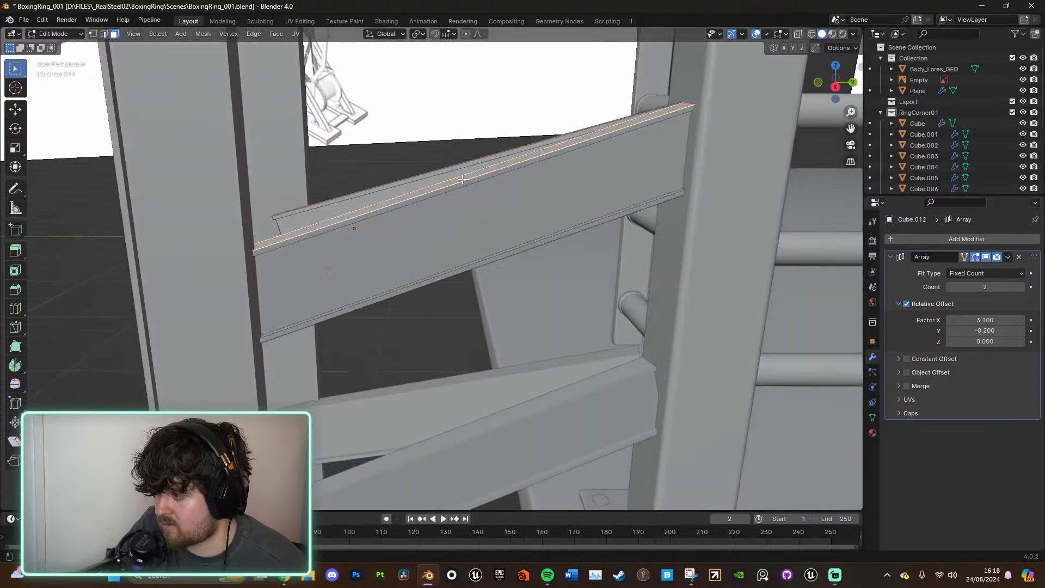
{"action": "left_click", "coordinate": [451, 166], "text": "shift"}
{"action": "middle_click_drag", "start_coordinate": [486, 141], "coordinate": [499, 162]}
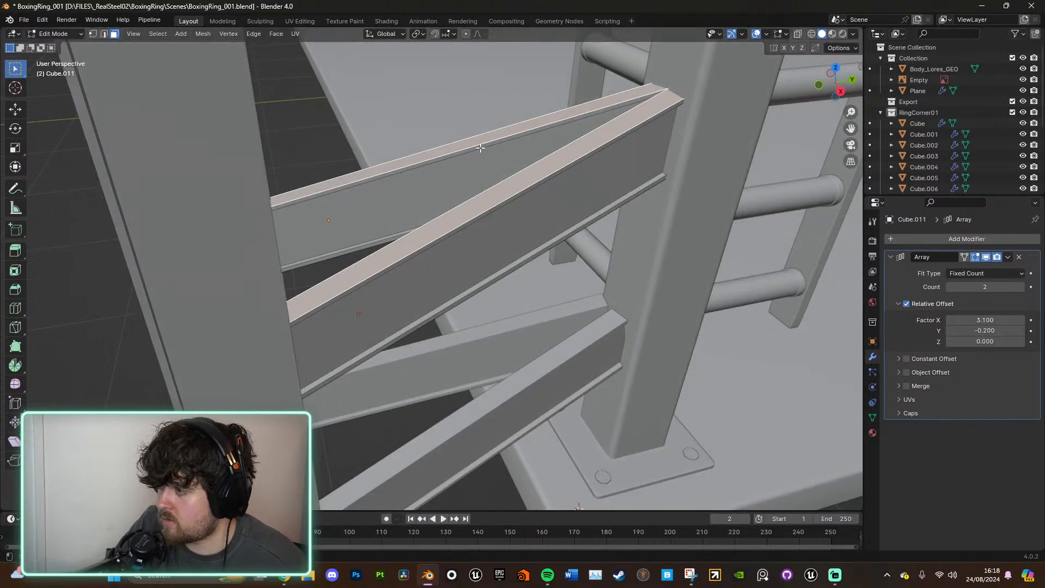
{"action": "left_click", "coordinate": [841, 92]}
{"action": "key", "text": "g"}
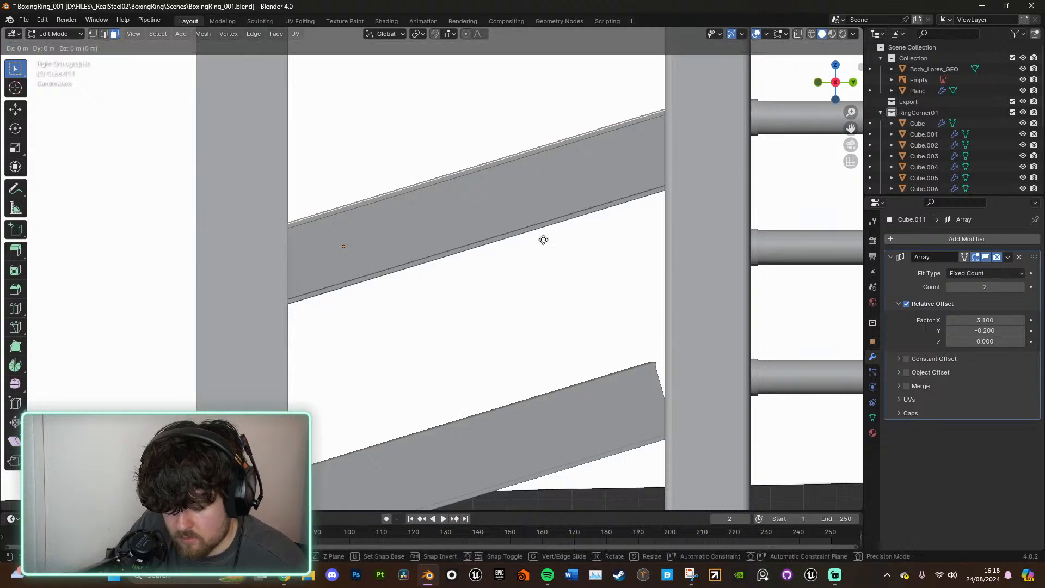
{"action": "key", "text": "z"}
{"action": "left_click", "coordinate": [542, 233]}
Step: Lower the bottom faces of both upper connecting beams slightly along global Z in the right side view
{"action": "middle_click_drag", "start_coordinate": [542, 233], "coordinate": [535, 200]}
{"action": "left_click", "coordinate": [507, 254]}
{"action": "left_click", "coordinate": [496, 211], "text": "shift"}
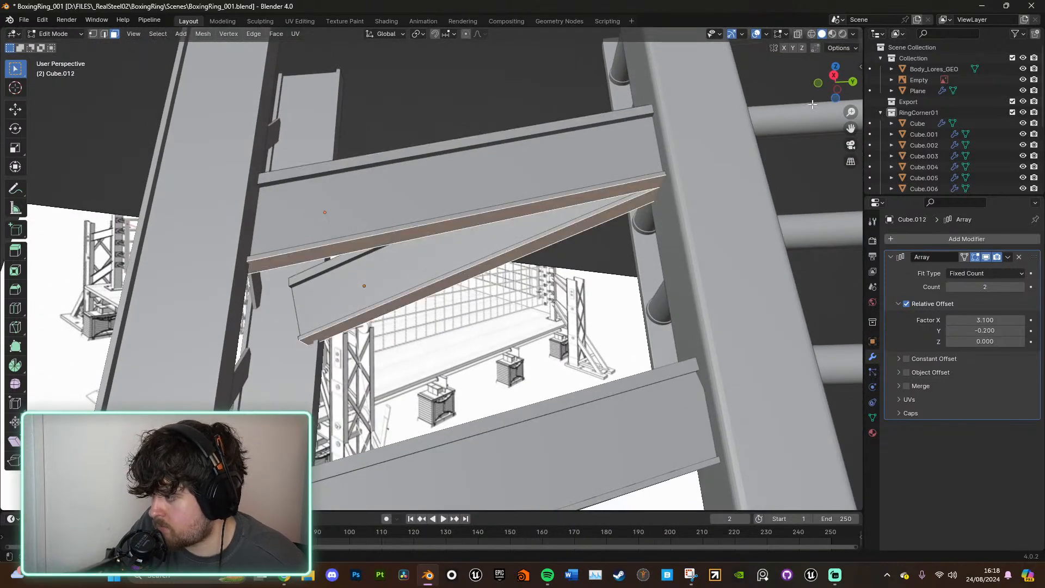
{"action": "left_click", "coordinate": [832, 76]}
{"action": "key", "text": "g"}
{"action": "key", "text": "z"}
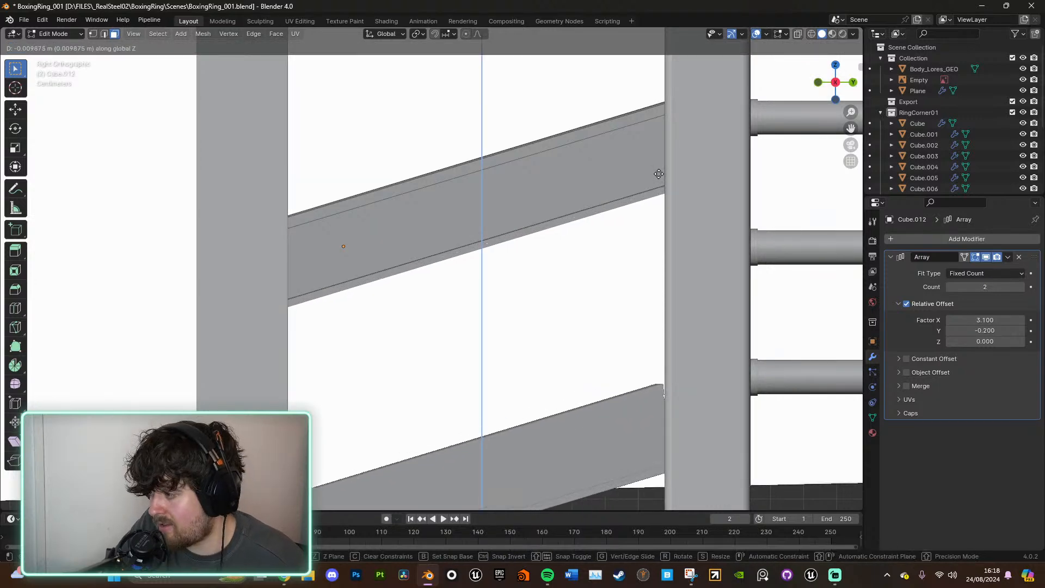
{"action": "left_click", "coordinate": [658, 178]}
{"action": "key", "text": "Tab"}
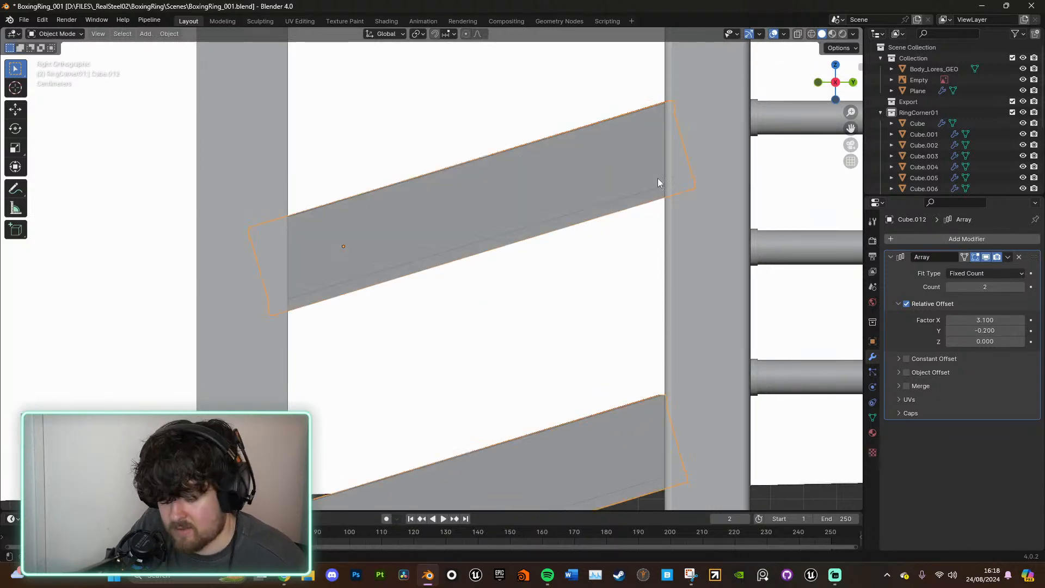
Step: Examine the corner tower and its connecting beams from several angles and compare them with the boxing ring reference drawings
{"action": "middle_click_drag", "start_coordinate": [657, 178], "coordinate": [536, 285]}
{"action": "scroll", "coordinate": [722, 197], "scroll_direction": "down", "scroll_amount": 3}
{"action": "scroll", "coordinate": [618, 290], "scroll_direction": "up", "scroll_amount": 5}
{"action": "scroll", "coordinate": [537, 284], "scroll_direction": "down", "scroll_amount": 3}
{"action": "left_click", "coordinate": [607, 409]}
{"action": "middle_click_drag", "start_coordinate": [607, 409], "coordinate": [615, 389]}
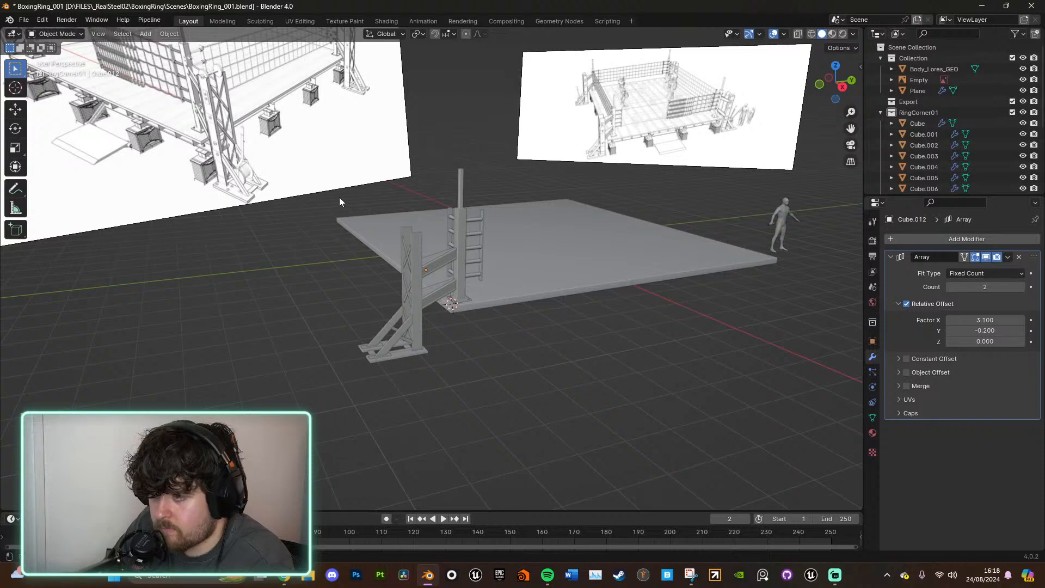
{"action": "middle_click_drag", "start_coordinate": [339, 201], "coordinate": [374, 218]}
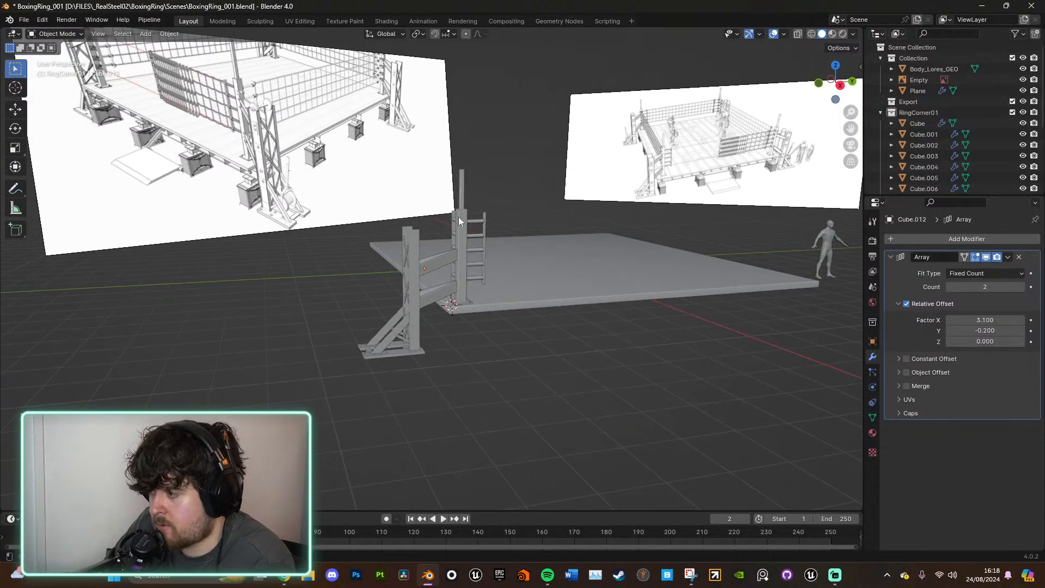
{"action": "middle_click_drag", "start_coordinate": [458, 218], "coordinate": [479, 228]}
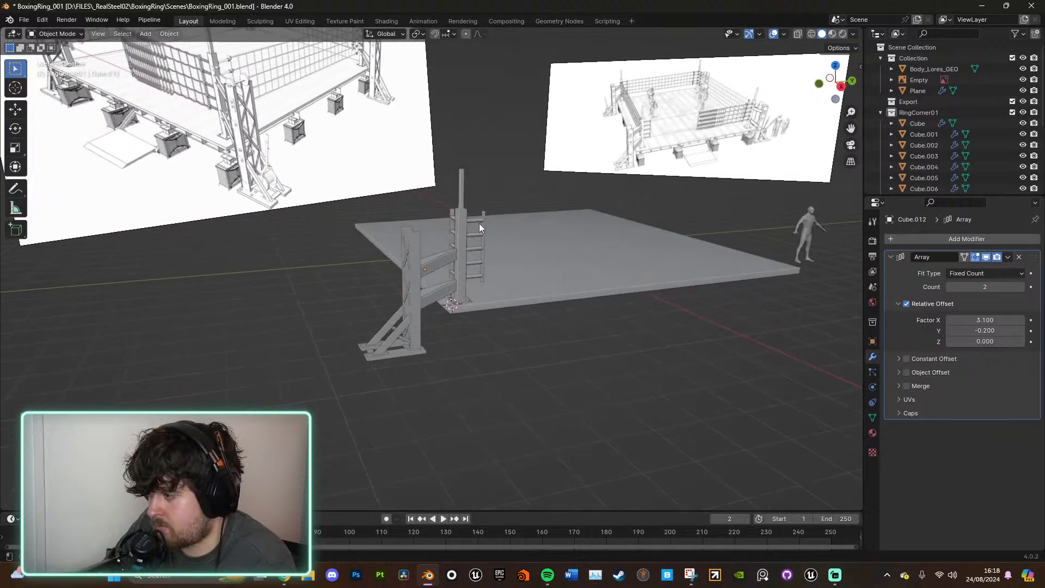
{"action": "left_click", "coordinate": [760, 116]}
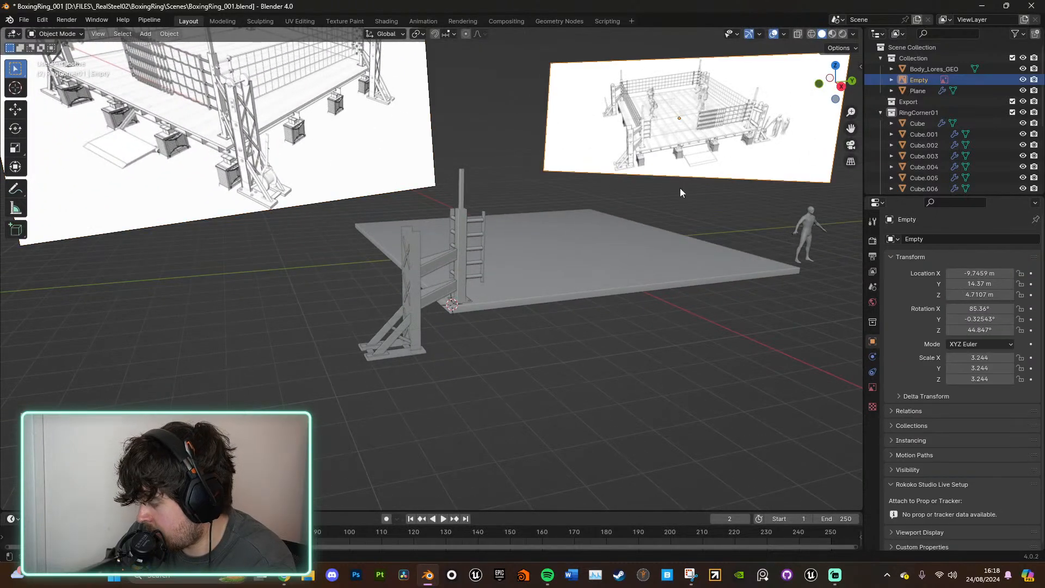
{"action": "key", "text": "KP_Decimal"}
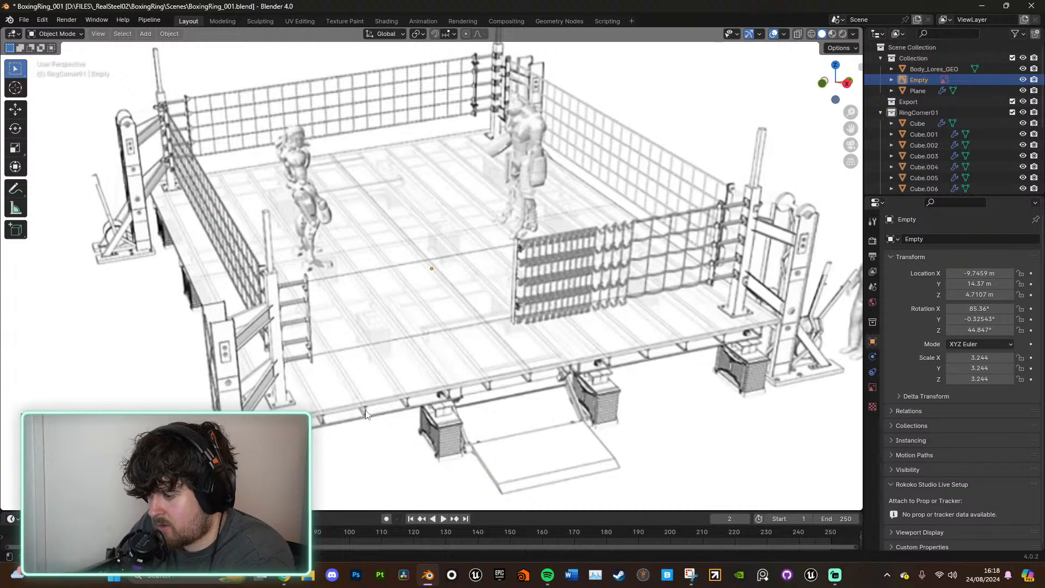
{"action": "scroll", "coordinate": [125, 354], "scroll_direction": "down", "scroll_amount": 11}
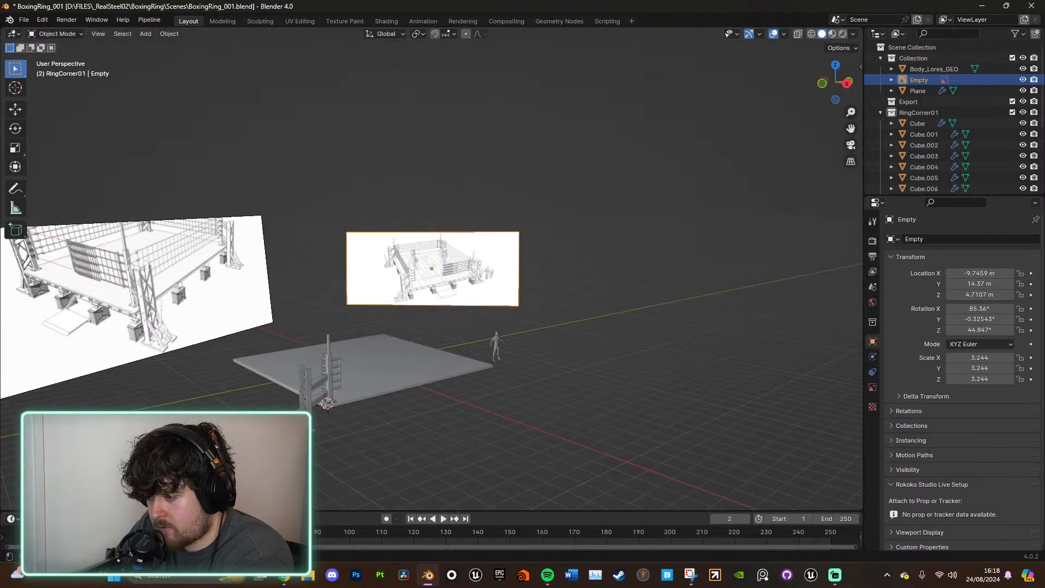
Step: Scale down the bolts on the ring corner post's base plate slightly
{"action": "left_click", "coordinate": [304, 422]}
{"action": "key", "text": "KP_Decimal"}
{"action": "middle_click_drag", "start_coordinate": [446, 419], "coordinate": [419, 427]}
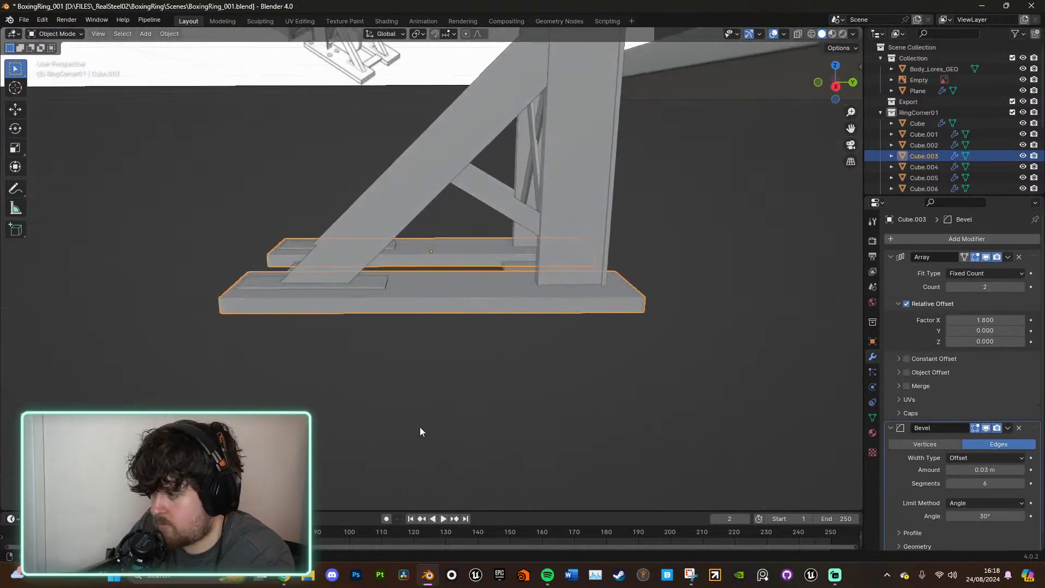
{"action": "scroll", "coordinate": [445, 332], "scroll_direction": "down", "scroll_amount": 5}
{"action": "middle_click_drag", "start_coordinate": [517, 287], "coordinate": [561, 289], "text": "shift"}
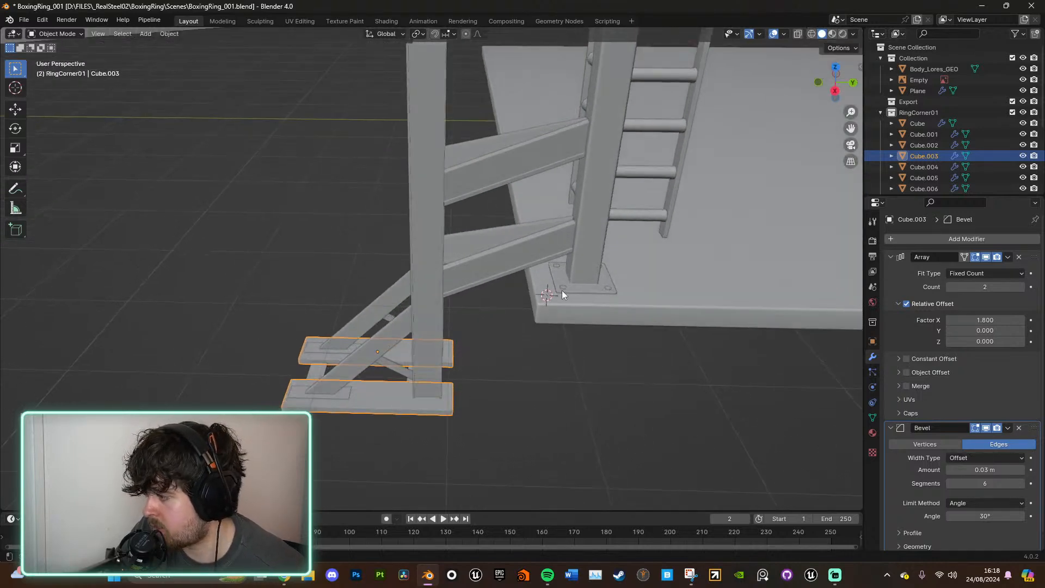
{"action": "left_click", "coordinate": [565, 289]}
{"action": "left_click", "coordinate": [563, 288]}
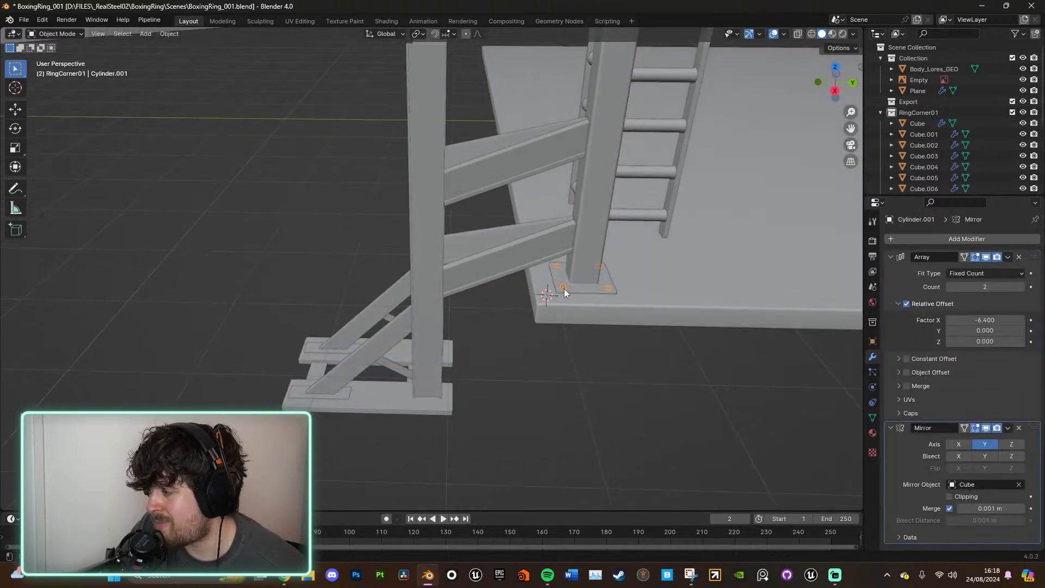
{"action": "key", "text": "KP_Decimal"}
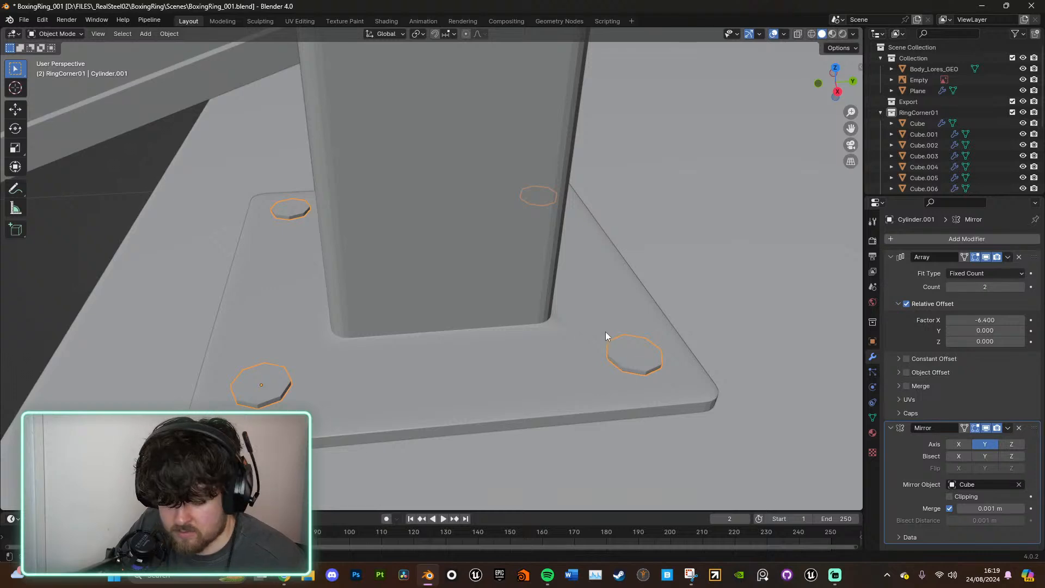
{"action": "key", "text": "s"}
{"action": "right_click", "coordinate": [699, 325]}
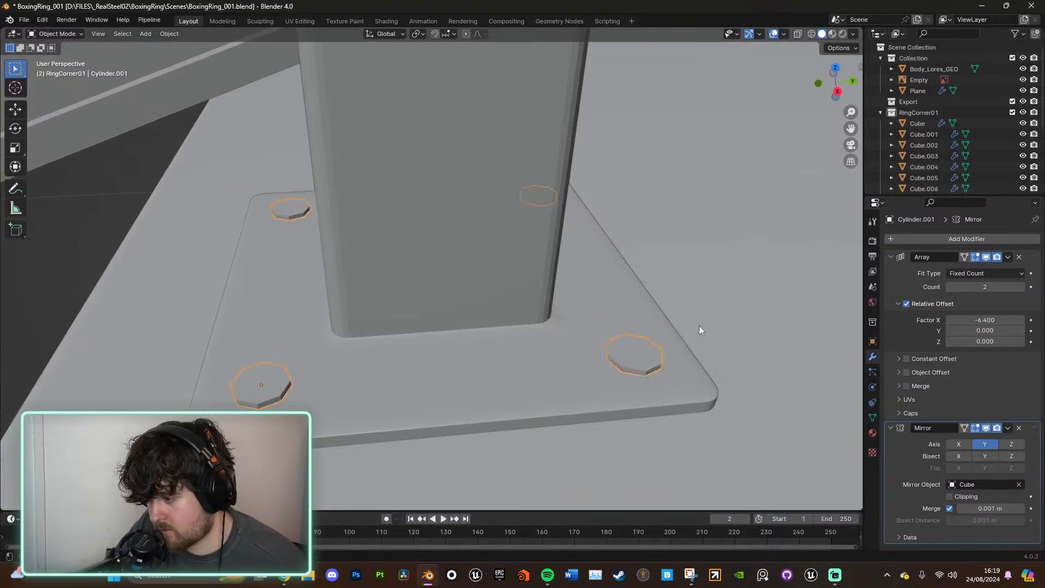
{"action": "key", "text": "s"}
{"action": "left_click", "coordinate": [637, 328]}
Step: Set the bolts' Array relative offset factor X to -7.400 to spread them evenly on the base plate
{"action": "middle_click_drag", "start_coordinate": [637, 329], "coordinate": [850, 271]}
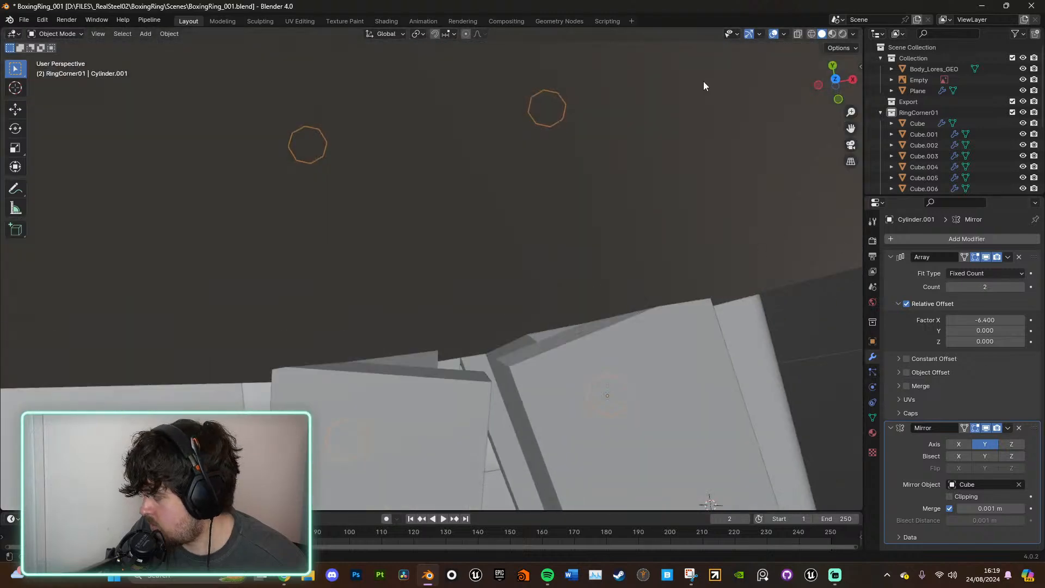
{"action": "left_click", "coordinate": [837, 81]}
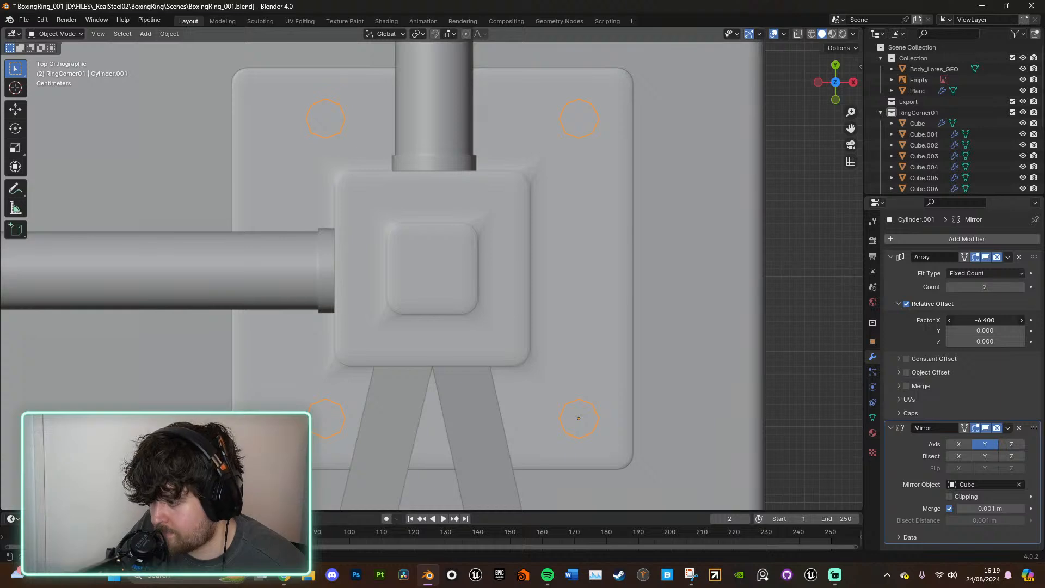
{"action": "left_click_drag", "start_coordinate": [985, 320], "coordinate": [1001, 320]}
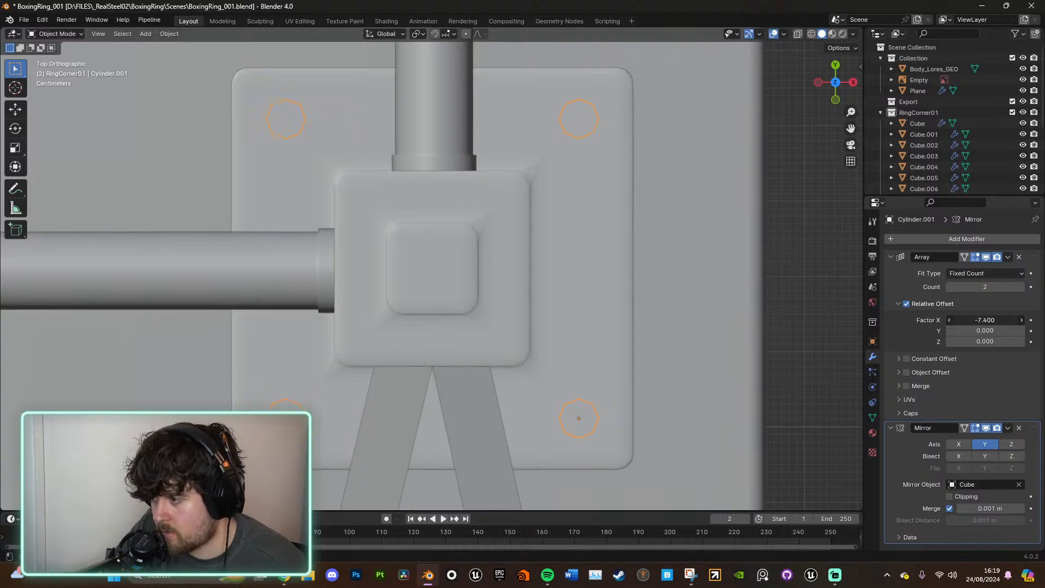
{"action": "middle_click_drag", "start_coordinate": [809, 364], "coordinate": [682, 296]}
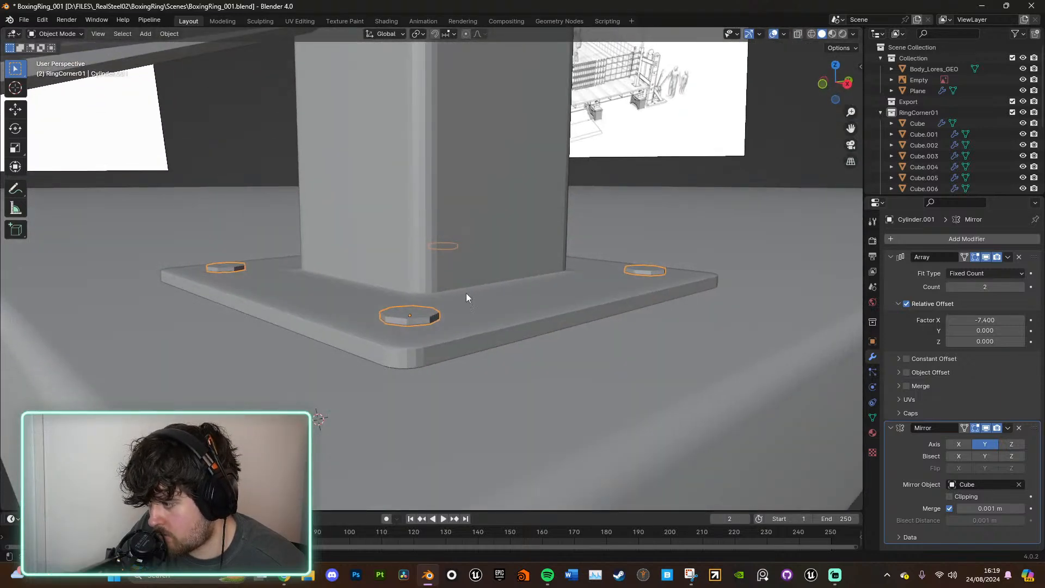
Step: Lower the bolts slightly along global Z so they sit on the corner post's base plate
{"action": "key", "text": "g"}
{"action": "key", "text": "z"}
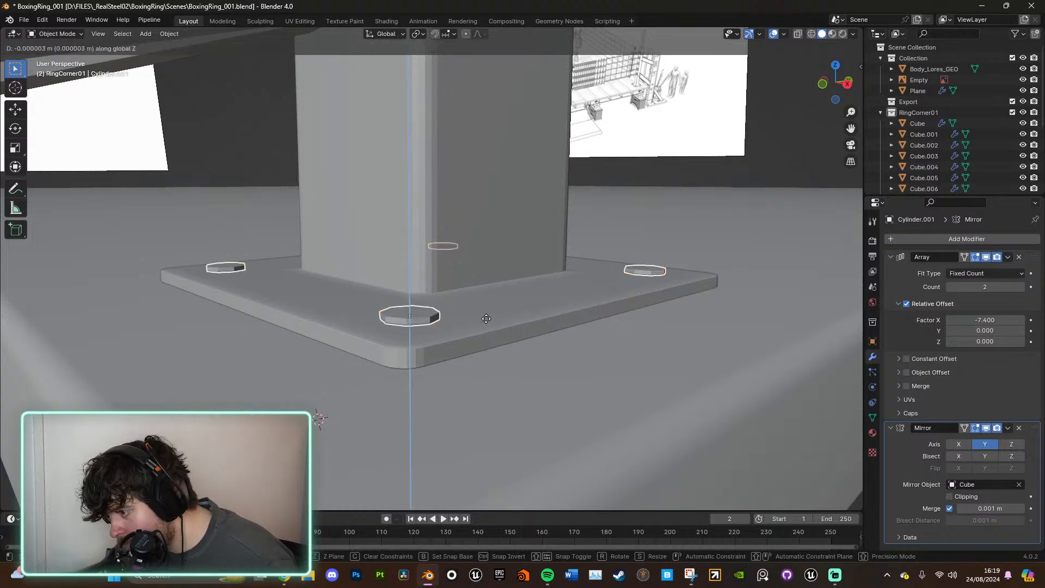
{"action": "left_click", "coordinate": [496, 312]}
{"action": "scroll", "coordinate": [661, 403], "scroll_direction": "down", "scroll_amount": 4}
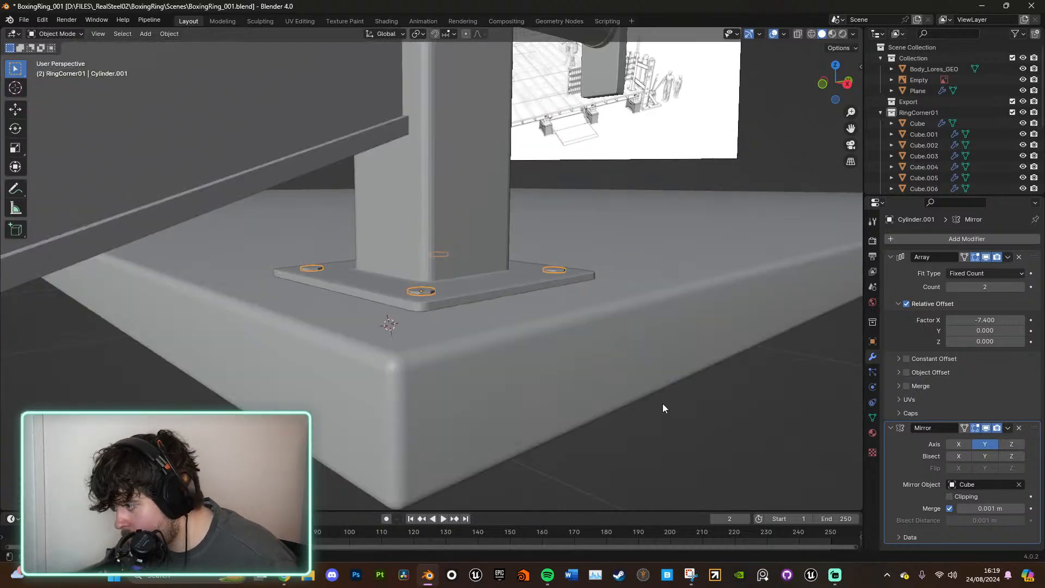
Step: Duplicate the thin plates under the tower's diagonal braces in place and turn off the copy's Array display in the viewport
{"action": "left_click", "coordinate": [662, 403]}
{"action": "middle_click_drag", "start_coordinate": [662, 404], "coordinate": [637, 431]}
{"action": "scroll", "coordinate": [634, 414], "scroll_direction": "down", "scroll_amount": 6}
{"action": "middle_click_drag", "start_coordinate": [468, 375], "coordinate": [658, 366], "text": "shift"}
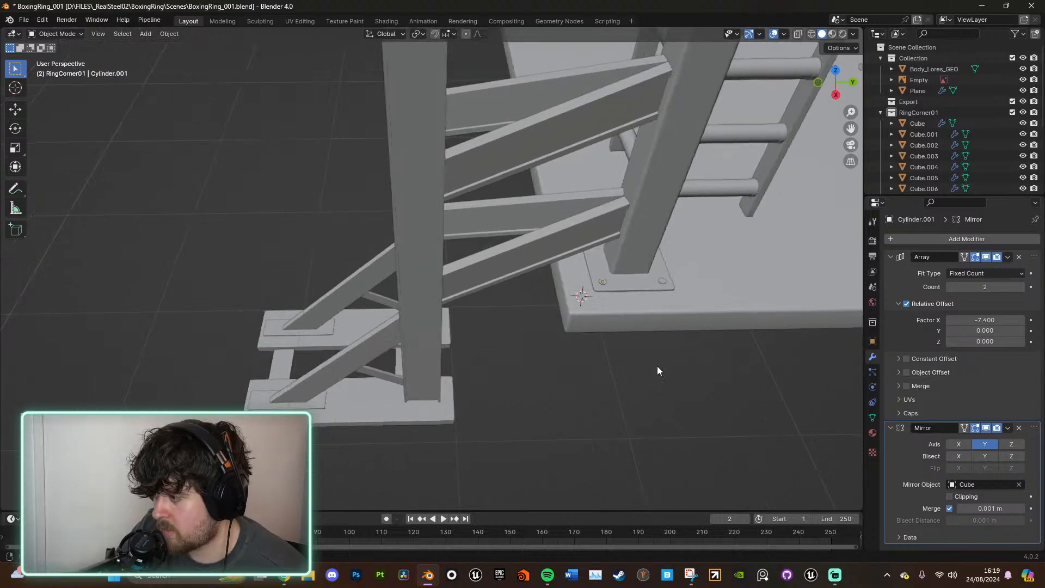
{"action": "scroll", "coordinate": [658, 364], "scroll_direction": "down", "scroll_amount": 3}
{"action": "left_click", "coordinate": [335, 348]}
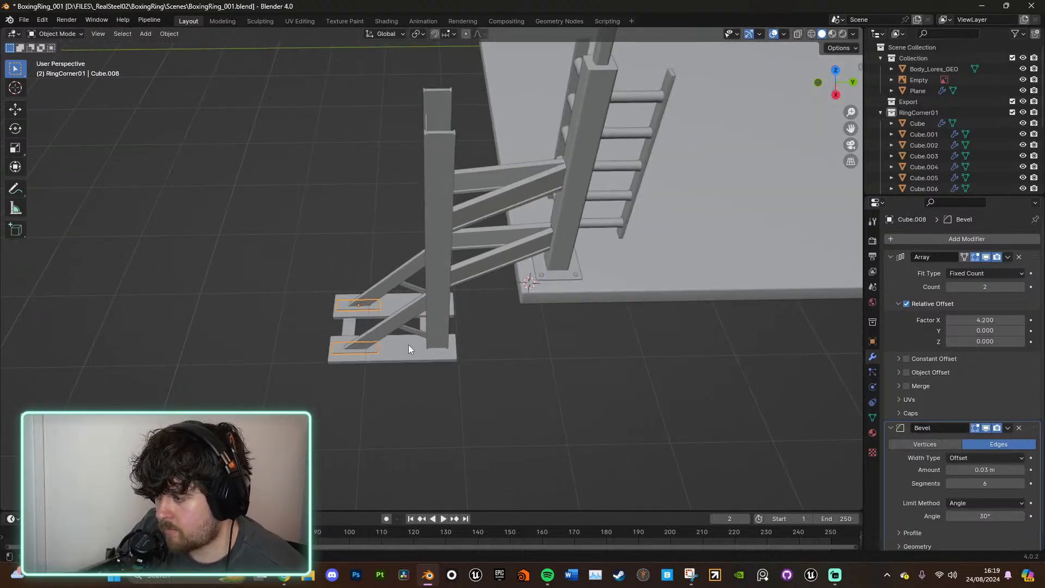
{"action": "key", "text": "shift+d"}
{"action": "right_click", "coordinate": [640, 342]}
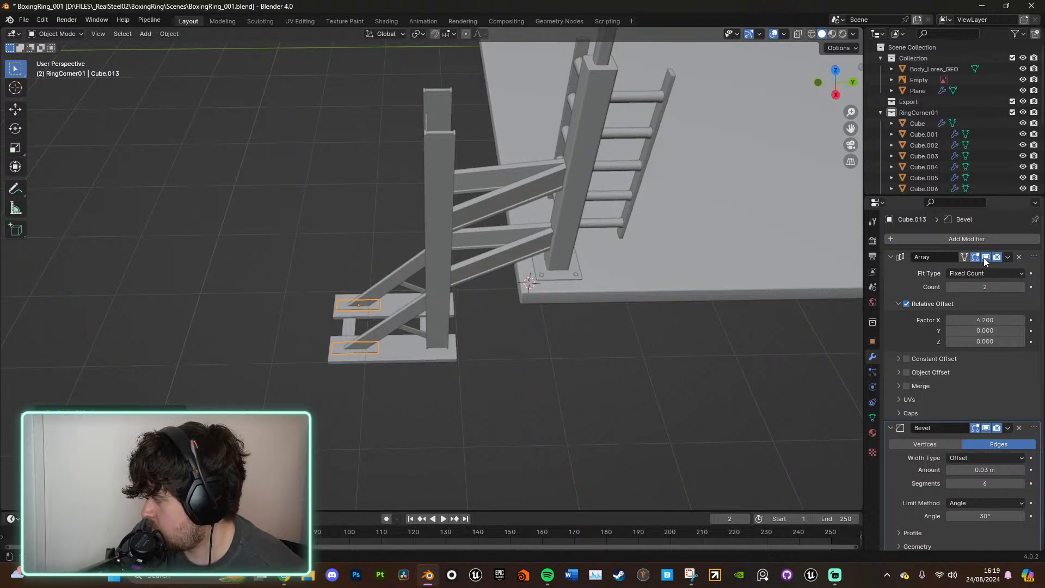
Step: Compare the tower with the reference drawings and move the duplicated plate up onto the upper part of the tower post in side view
{"action": "middle_click_drag", "start_coordinate": [554, 387], "coordinate": [573, 313]}
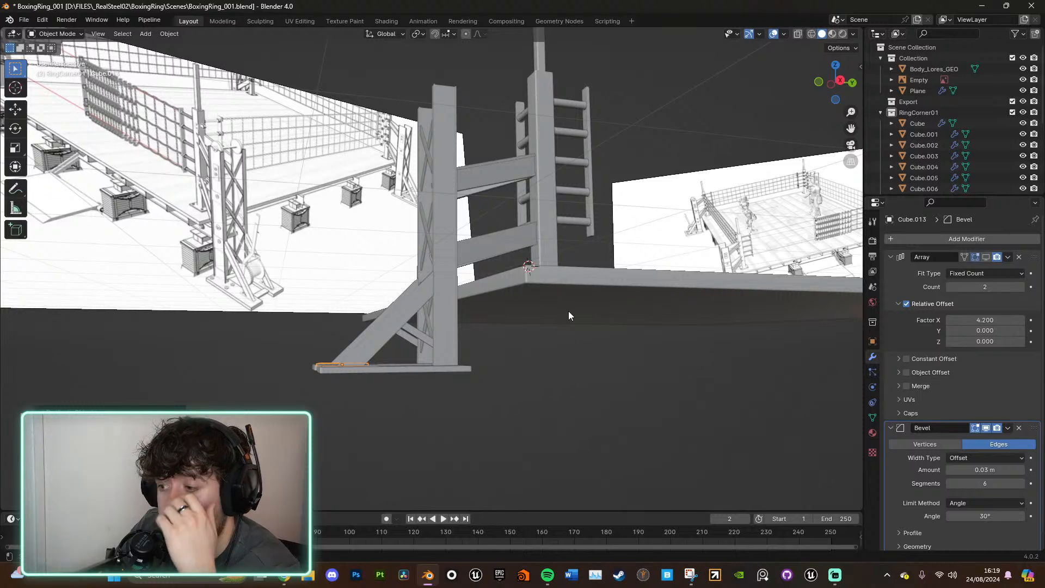
{"action": "scroll", "coordinate": [568, 311], "scroll_direction": "down", "scroll_amount": 1}
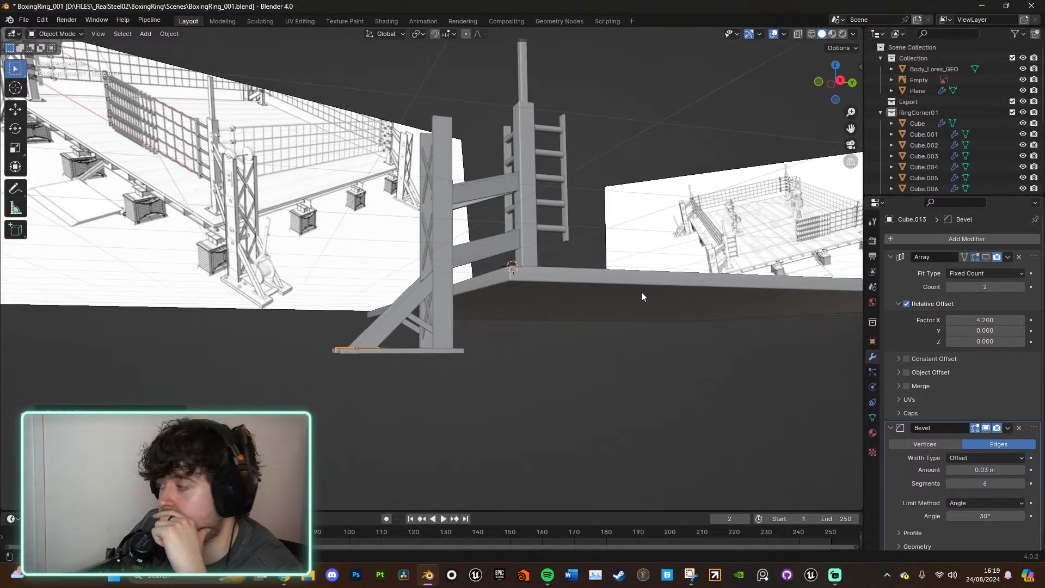
{"action": "middle_click_drag", "start_coordinate": [641, 292], "coordinate": [639, 296]}
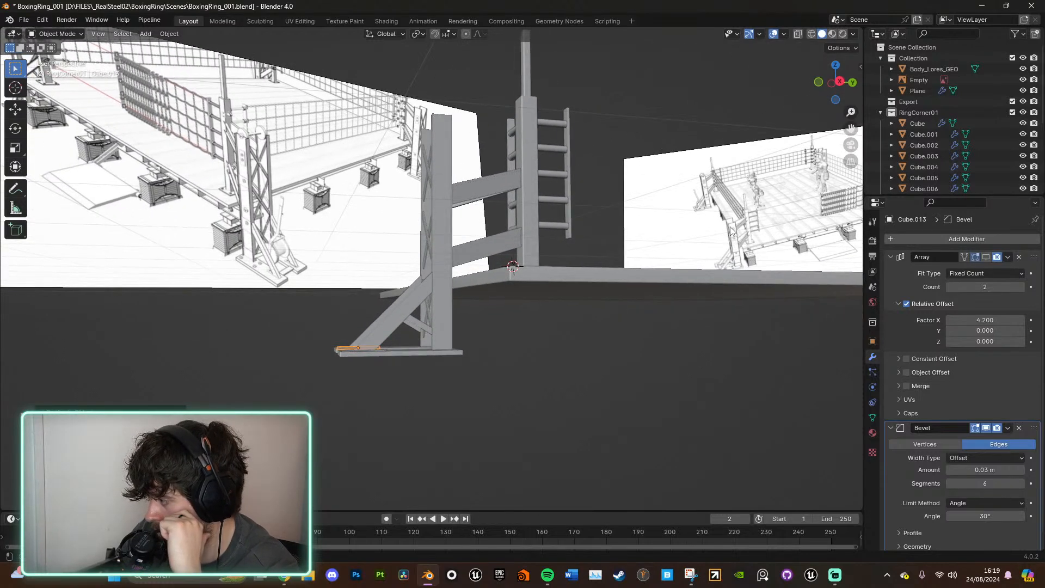
{"action": "middle_click_drag", "start_coordinate": [654, 233], "coordinate": [723, 253]}
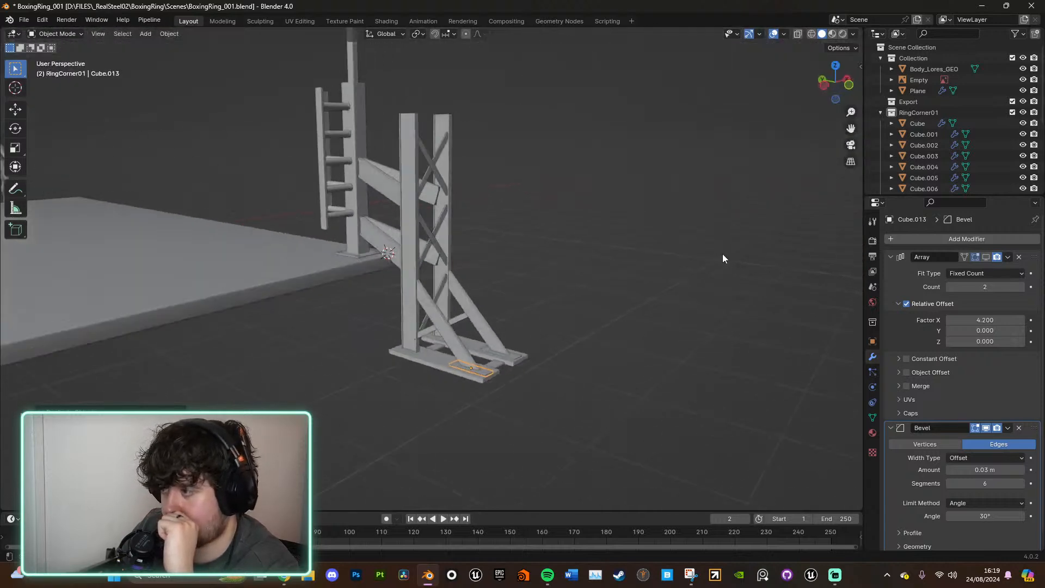
{"action": "left_click", "coordinate": [823, 87]}
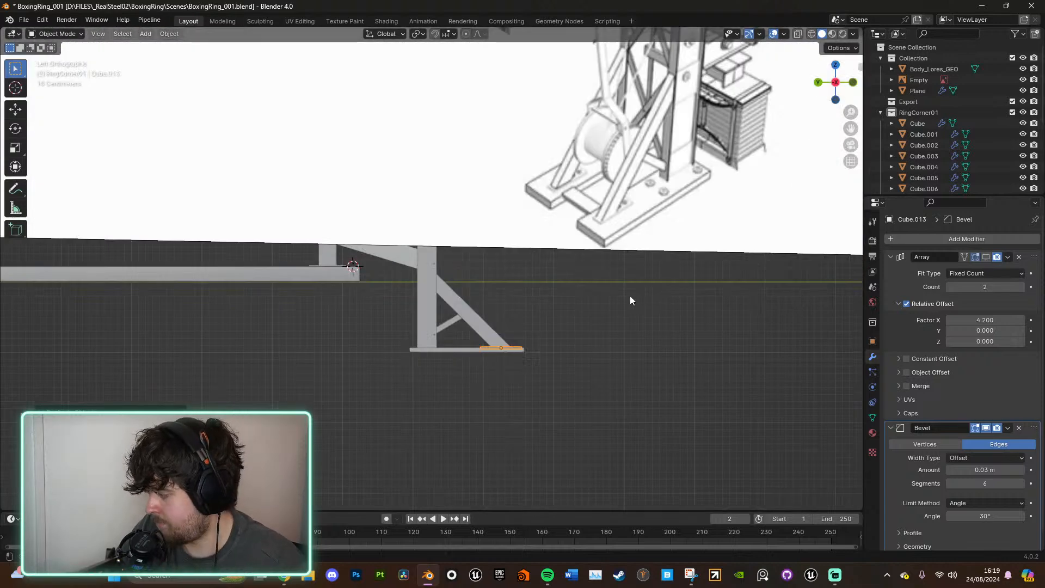
{"action": "scroll", "coordinate": [606, 277], "scroll_direction": "up", "scroll_amount": 1}
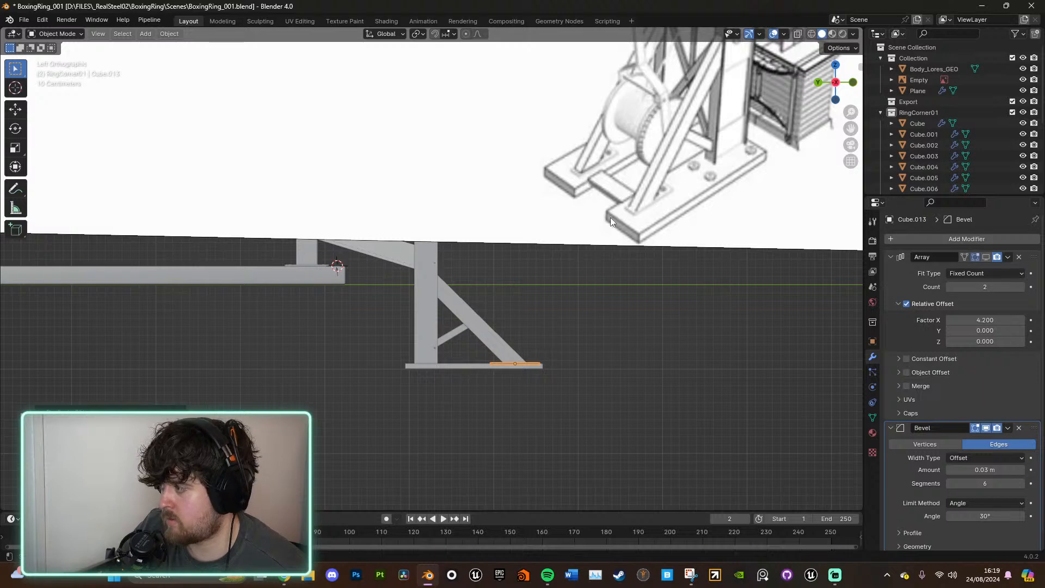
{"action": "left_click", "coordinate": [835, 81]}
{"action": "middle_click_drag", "start_coordinate": [439, 259], "coordinate": [450, 285], "text": "shift"}
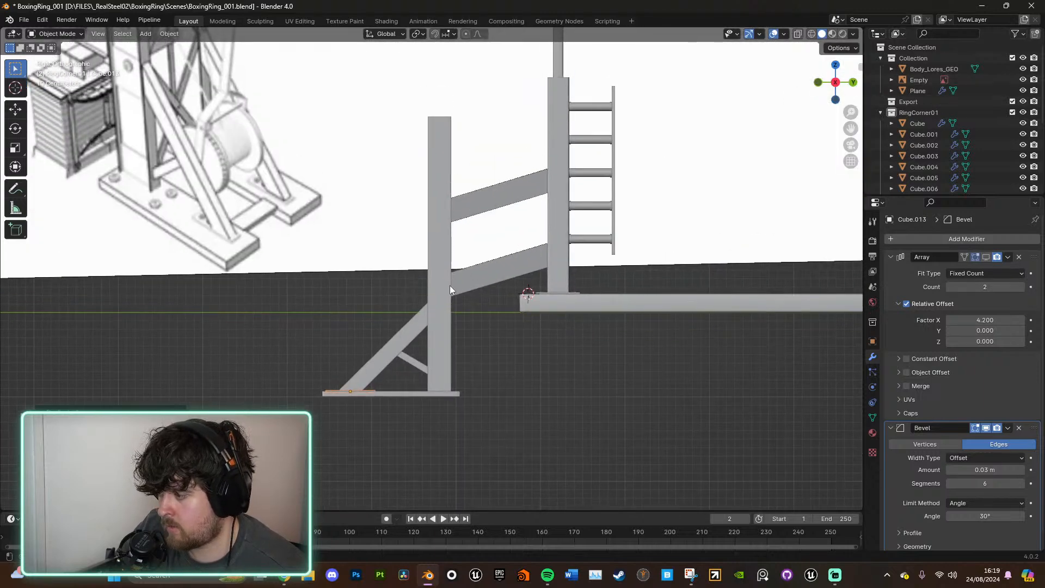
{"action": "left_click", "coordinate": [430, 179]}
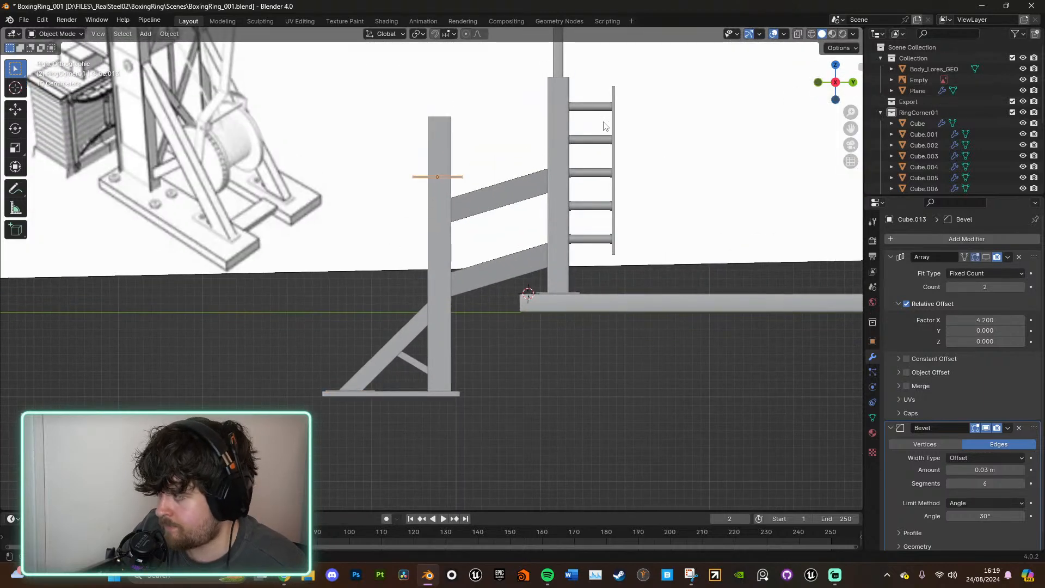
Step: Rotate the plate 90° about global Y and 90° about global X, and reposition it on the tower post
{"action": "type", "text": "ry90"}
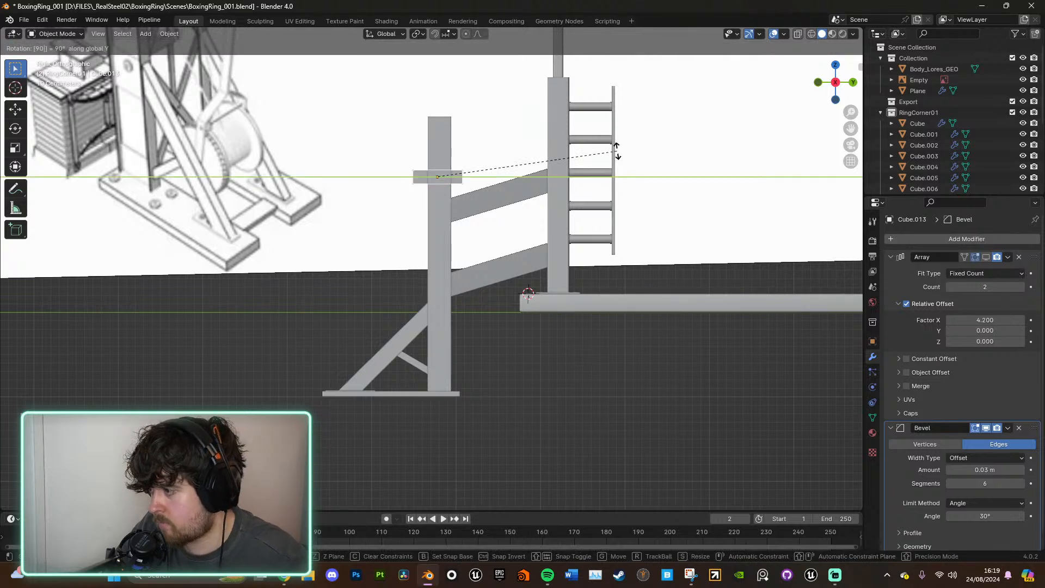
{"action": "key", "text": "Return"}
{"action": "type", "text": "r"}
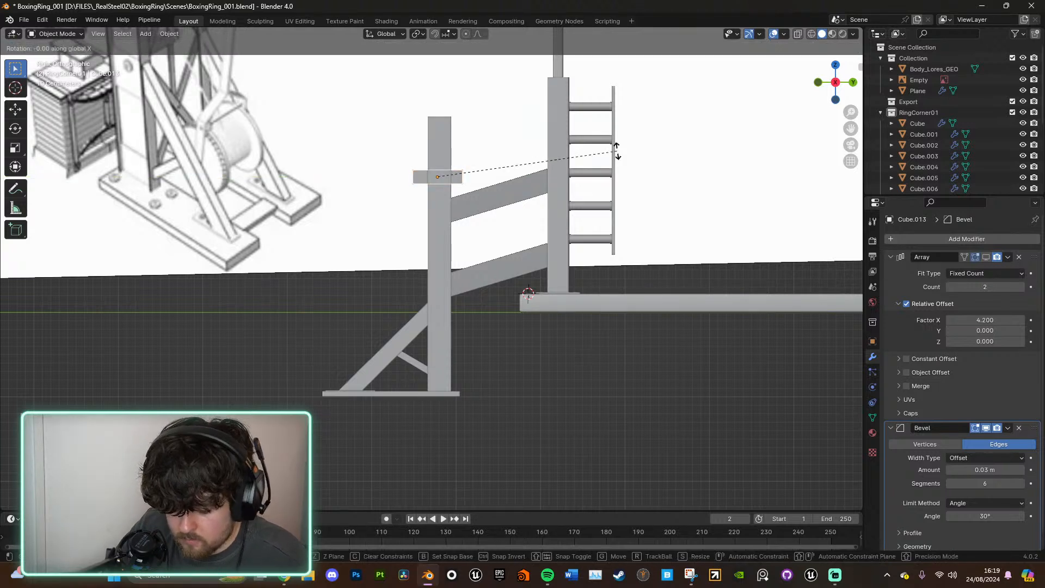
{"action": "type", "text": "x90"}
{"action": "key", "text": "Return"}
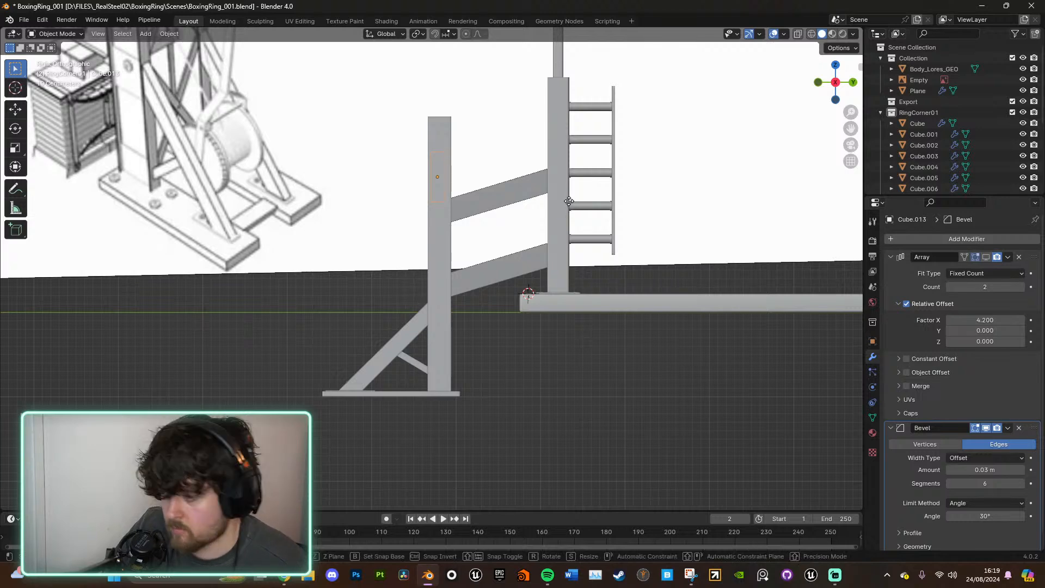
{"action": "key", "text": "g"}
{"action": "left_click", "coordinate": [569, 195]}
Step: Move the plate along global X so that it protrudes from the outer face of the tower post
{"action": "middle_click_drag", "start_coordinate": [569, 196], "coordinate": [689, 239]}
{"action": "key", "text": "KP_Decimal"}
{"action": "middle_click_drag", "start_coordinate": [586, 223], "coordinate": [616, 249]}
{"action": "key", "text": "g"}
{"action": "key", "text": "x"}
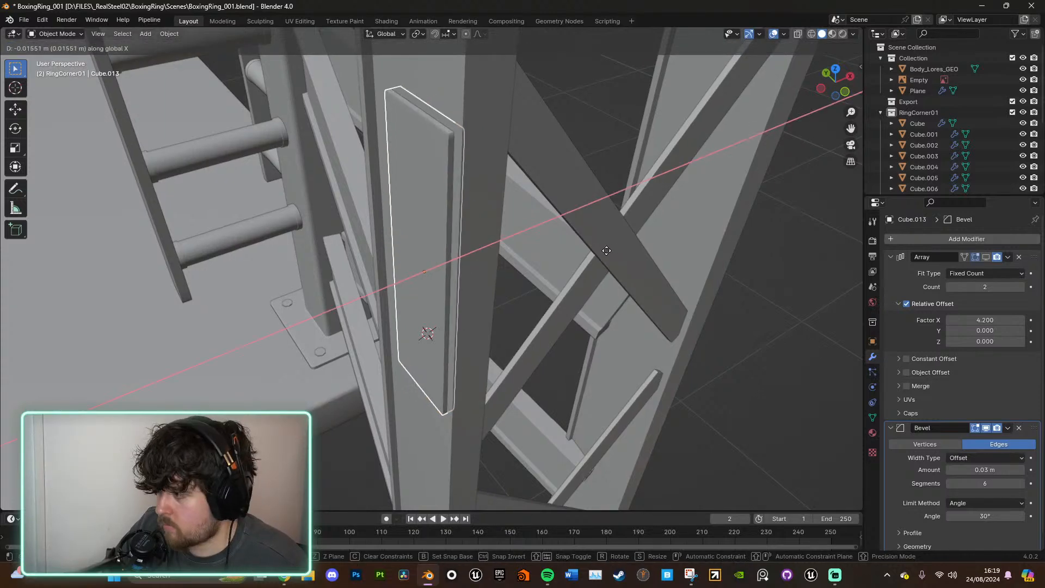
{"action": "left_click", "coordinate": [620, 251]}
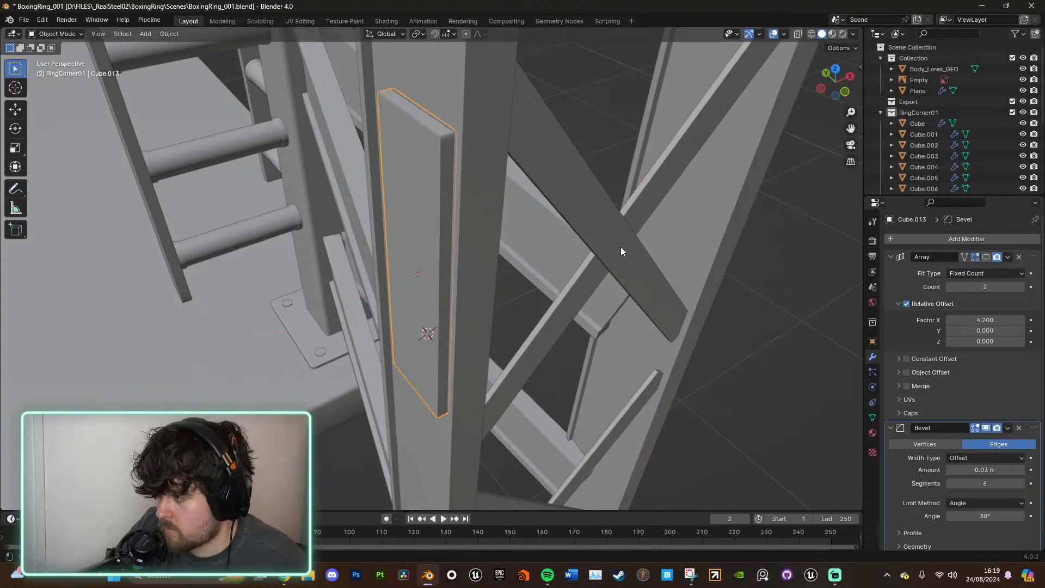
Step: Hide the reference image blocking the left side view and reposition the plate on the post's outer face
{"action": "middle_click_drag", "start_coordinate": [631, 242], "coordinate": [687, 208]}
{"action": "scroll", "coordinate": [688, 208], "scroll_direction": "down", "scroll_amount": 6}
{"action": "middle_click_drag", "start_coordinate": [629, 321], "coordinate": [638, 302]}
{"action": "left_click", "coordinate": [642, 325]}
{"action": "scroll", "coordinate": [638, 329], "scroll_direction": "down", "scroll_amount": 4}
{"action": "scroll", "coordinate": [631, 260], "scroll_direction": "up", "scroll_amount": 6}
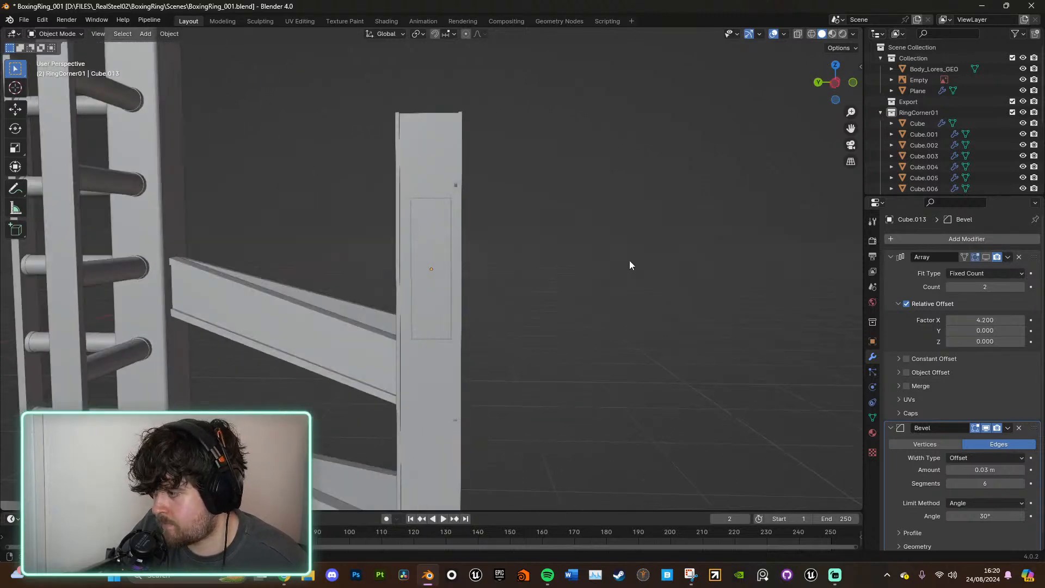
{"action": "left_click", "coordinate": [835, 82]}
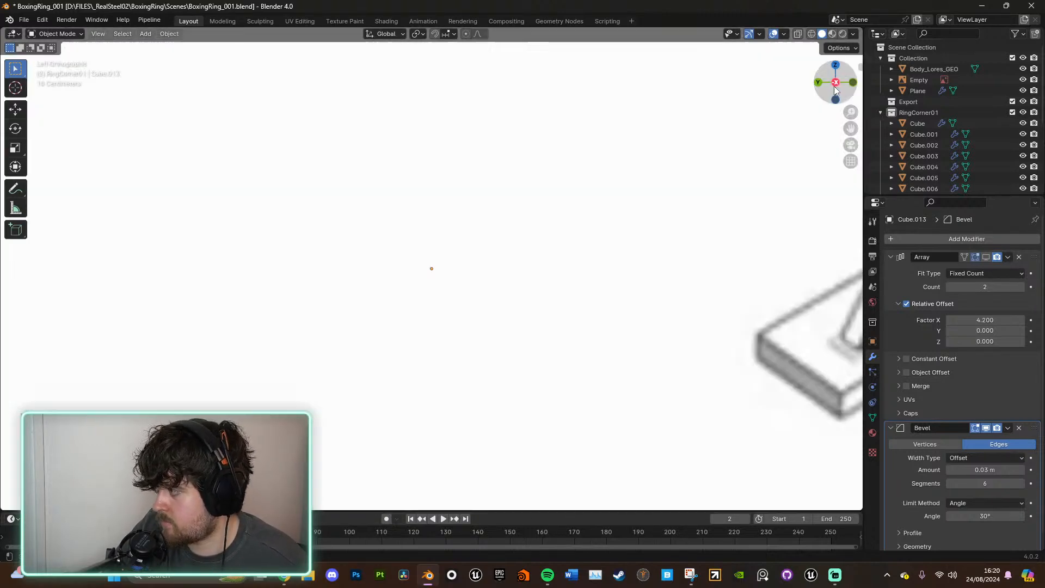
{"action": "left_click", "coordinate": [594, 223]}
{"action": "key", "text": "h"}
{"action": "left_click", "coordinate": [430, 226]}
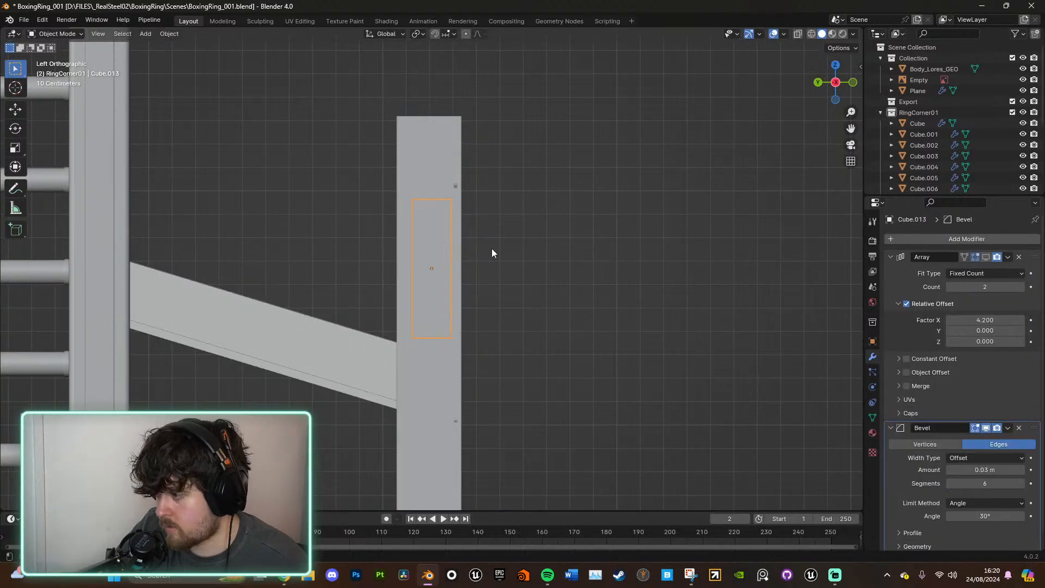
{"action": "key", "text": "g"}
{"action": "left_click", "coordinate": [565, 250]}
Step: Turn the plate's Array display back on in the viewport and set its relative offset factor X to 0
{"action": "middle_click_drag", "start_coordinate": [565, 250], "coordinate": [929, 367]}
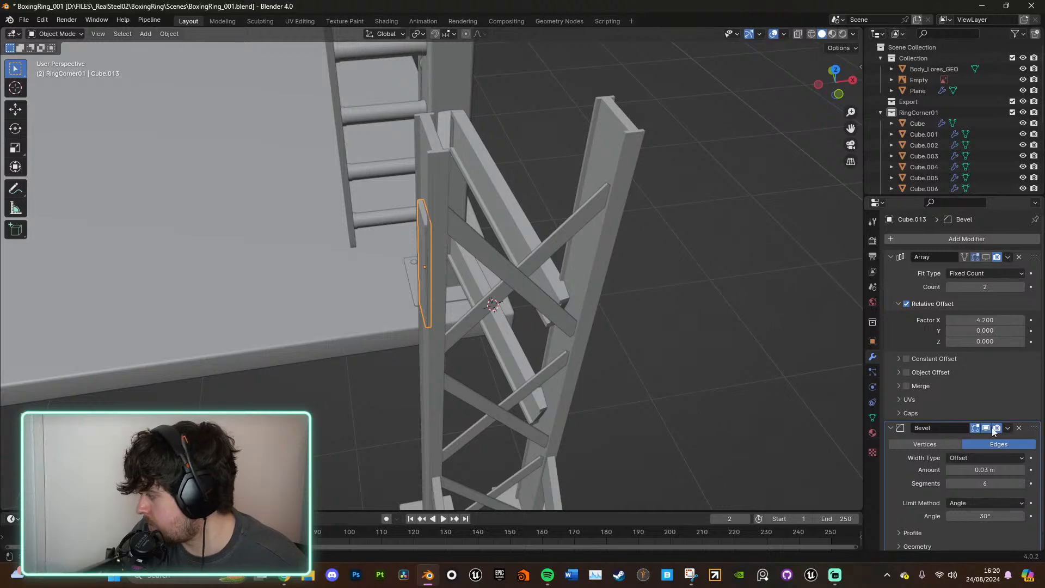
{"action": "left_click", "coordinate": [985, 257]}
{"action": "middle_click_drag", "start_coordinate": [829, 360], "coordinate": [808, 345]}
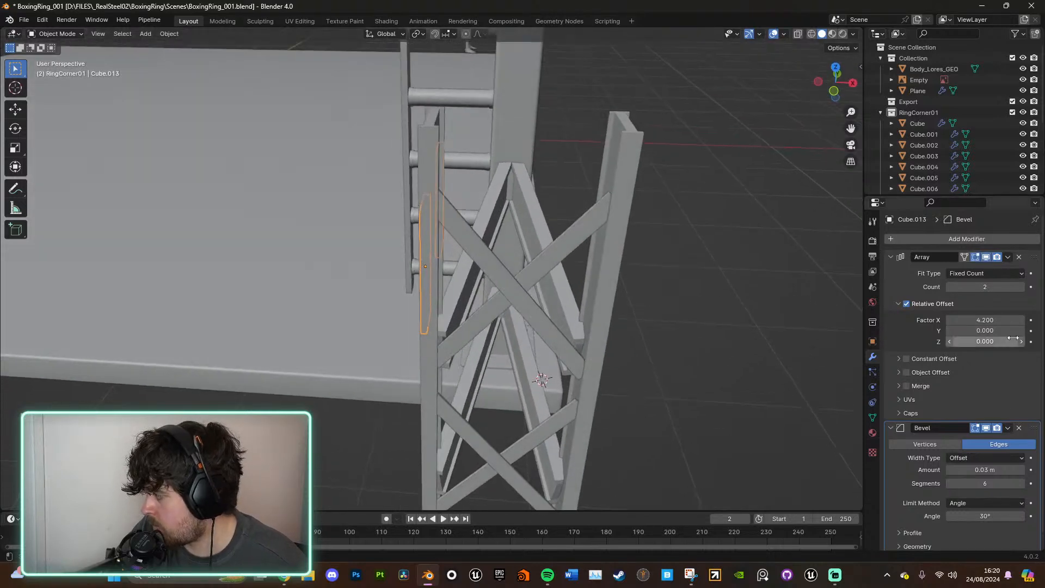
{"action": "left_click", "coordinate": [999, 318]}
{"action": "type", "text": "0"}
{"action": "key", "text": "Return"}
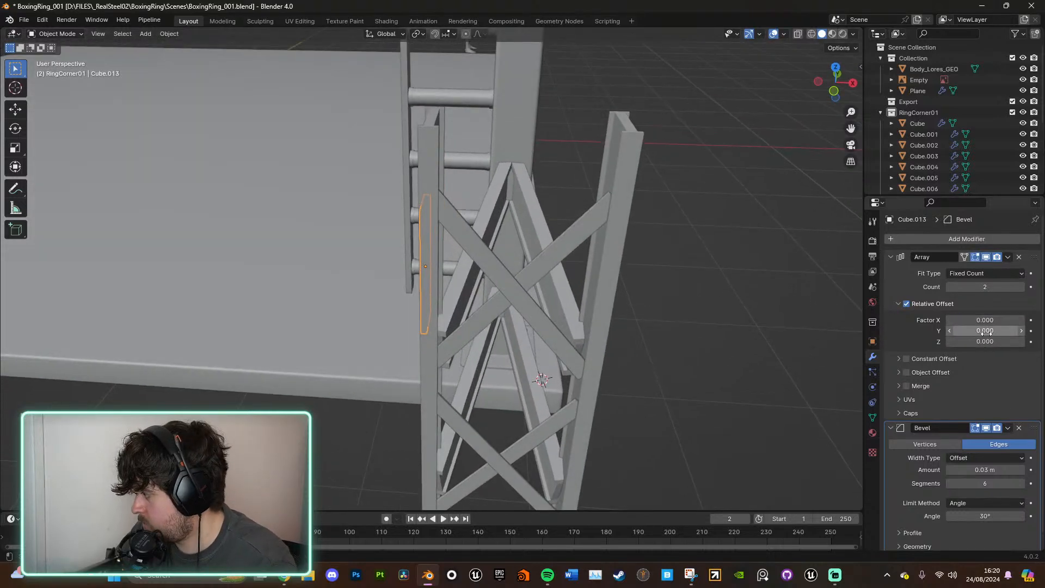
Step: Set the Array's relative offset factor Z to about 30 to place the second plate on the opposite tower post
{"action": "left_click_drag", "start_coordinate": [984, 332], "coordinate": [1040, 341]}
{"action": "key", "text": "ctrl+z"}
{"action": "middle_click_drag", "start_coordinate": [692, 360], "coordinate": [635, 348]}
{"action": "scroll", "coordinate": [634, 348], "scroll_direction": "up", "scroll_amount": 2}
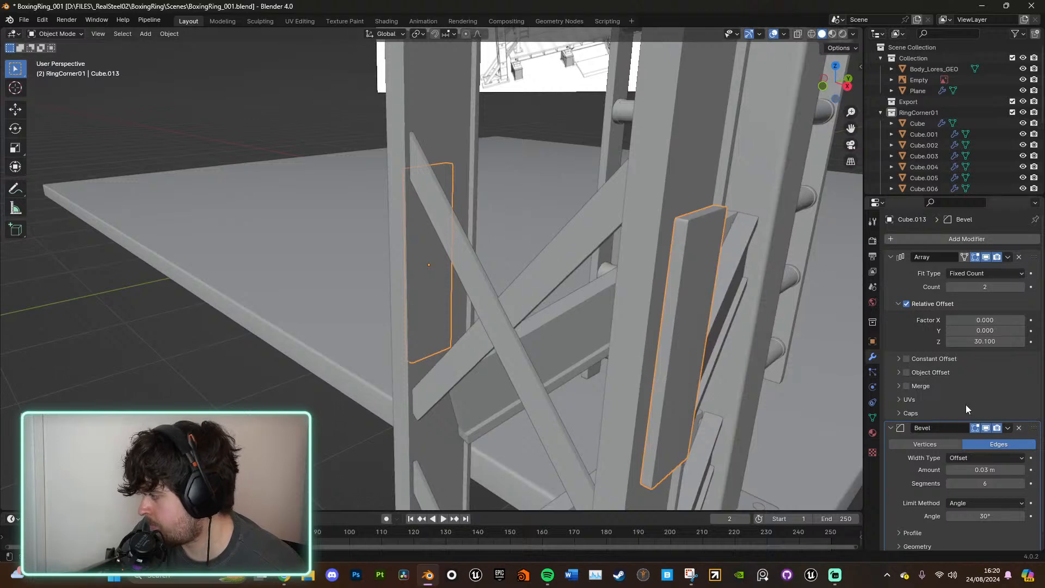
{"action": "left_click_drag", "start_coordinate": [985, 341], "coordinate": [977, 342]}
Step: Examine the corner tower with its new post plates from several angles
{"action": "scroll", "coordinate": [604, 305], "scroll_direction": "down", "scroll_amount": 3}
{"action": "middle_click_drag", "start_coordinate": [604, 305], "coordinate": [519, 364]}
{"action": "scroll", "coordinate": [561, 367], "scroll_direction": "down", "scroll_amount": 3}
{"action": "scroll", "coordinate": [530, 400], "scroll_direction": "up", "scroll_amount": 3}
{"action": "left_click", "coordinate": [436, 366]}
{"action": "scroll", "coordinate": [473, 382], "scroll_direction": "down", "scroll_amount": 2}
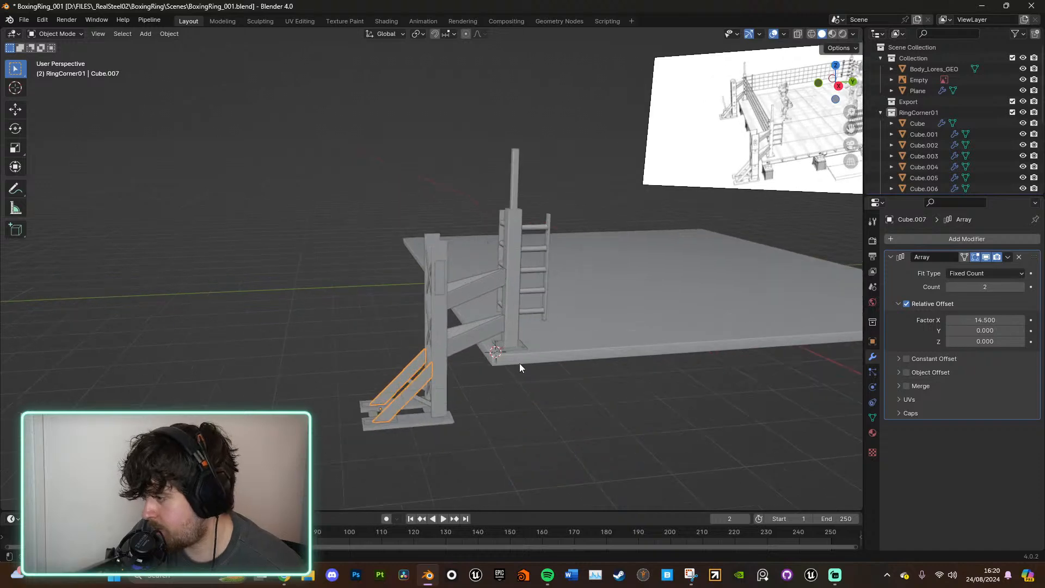
{"action": "scroll", "coordinate": [519, 363], "scroll_direction": "up", "scroll_amount": 2}
{"action": "middle_click_drag", "start_coordinate": [717, 189], "coordinate": [673, 144]}
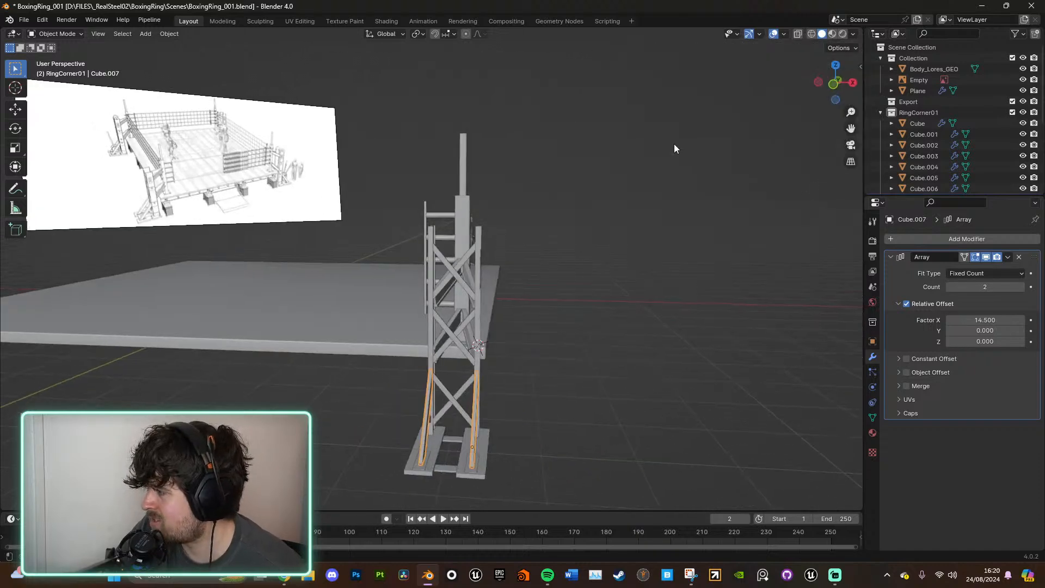
Step: Examine the boxing ring reference drawing up close and compare it with the corner tower's posts
{"action": "left_click", "coordinate": [319, 213]}
{"action": "key", "text": "KP_Decimal"}
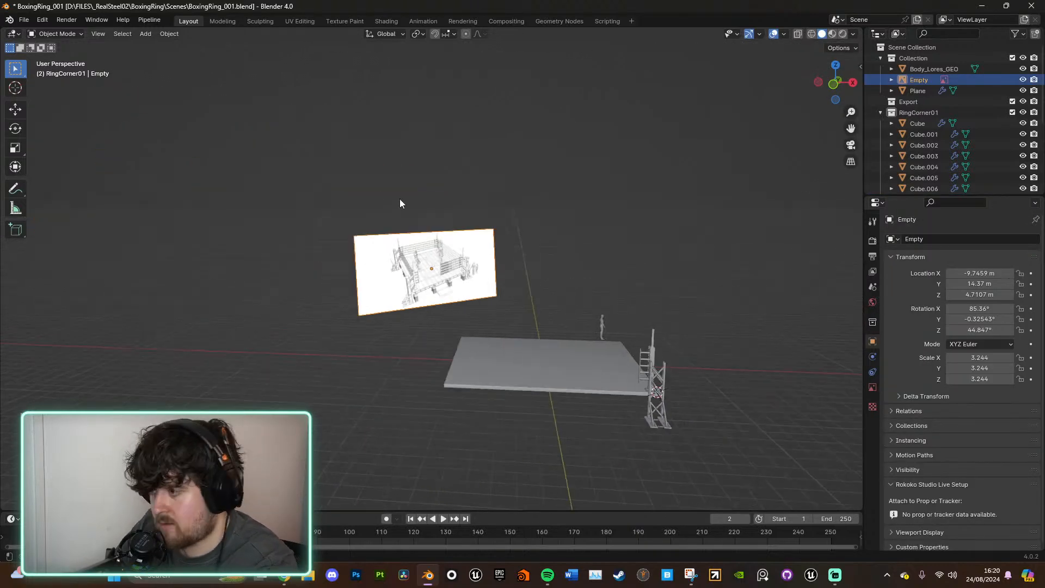
{"action": "scroll", "coordinate": [535, 284], "scroll_direction": "up", "scroll_amount": 3}
{"action": "middle_click_drag", "start_coordinate": [535, 284], "coordinate": [546, 296]}
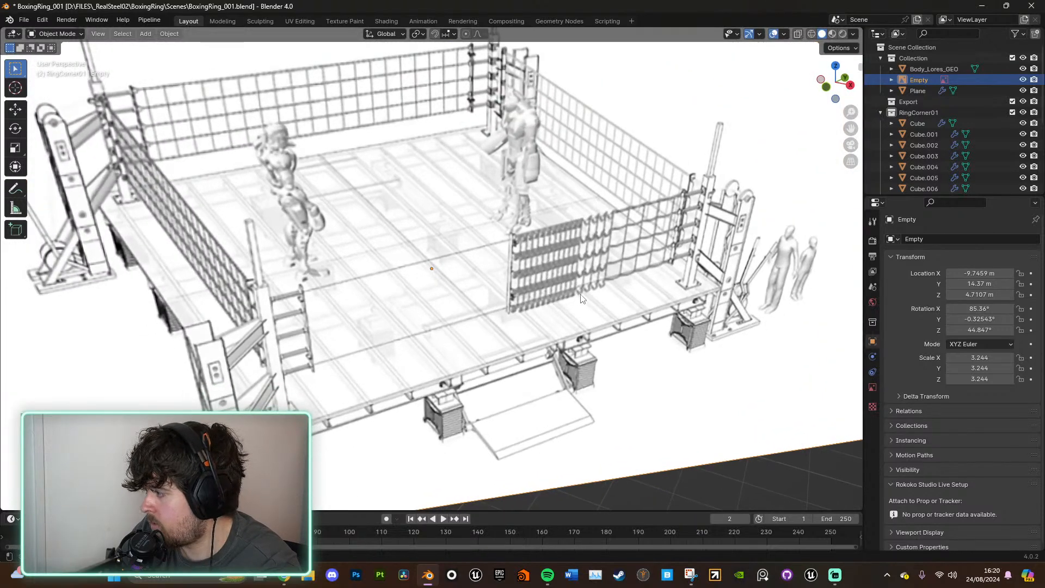
{"action": "scroll", "coordinate": [596, 298], "scroll_direction": "down", "scroll_amount": 6}
{"action": "middle_click_drag", "start_coordinate": [632, 315], "coordinate": [673, 403]}
{"action": "left_click", "coordinate": [276, 211]}
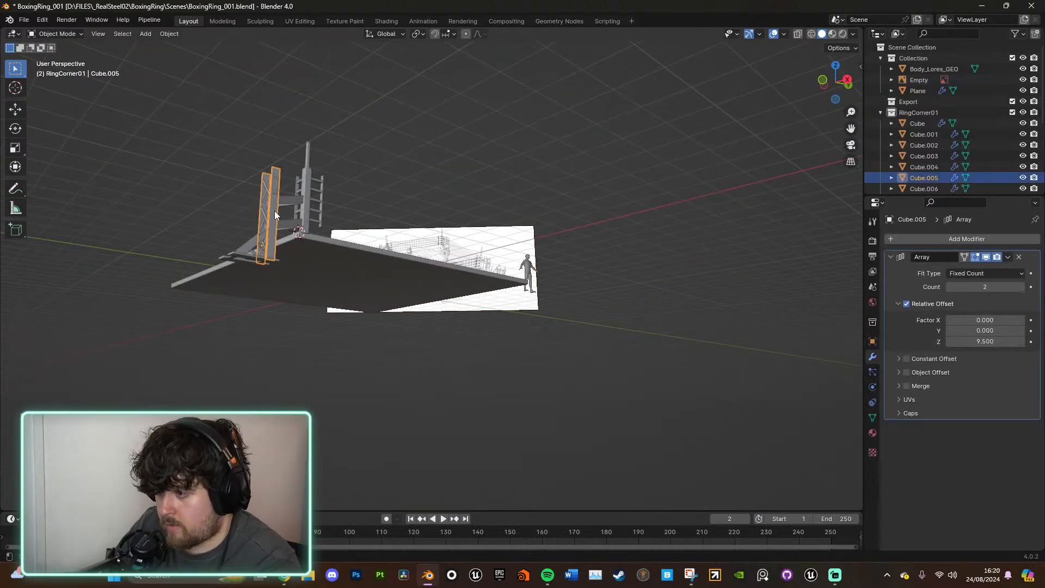
{"action": "key", "text": "KP_Decimal"}
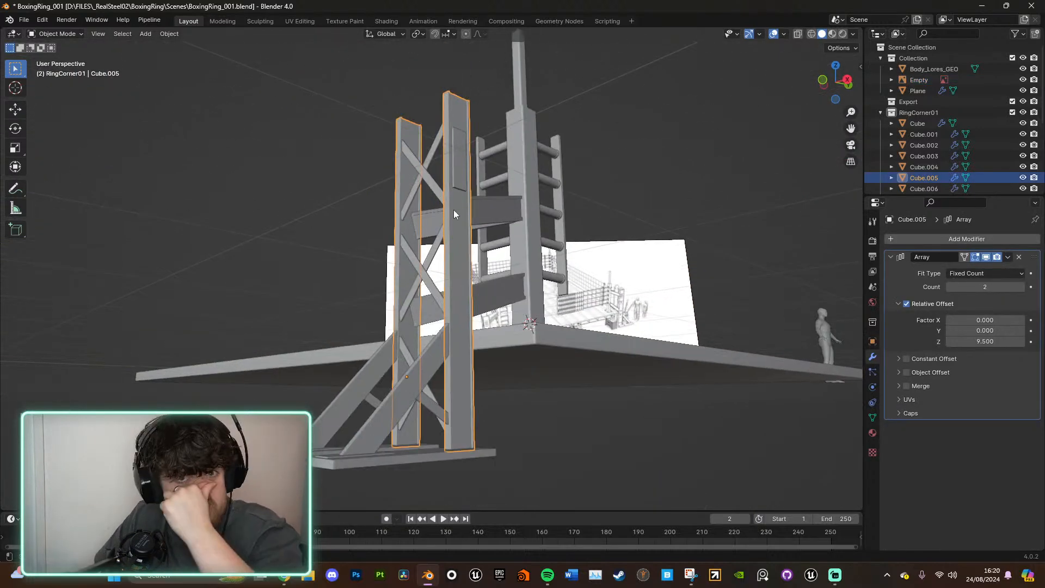
{"action": "middle_click_drag", "start_coordinate": [445, 198], "coordinate": [767, 242]}
{"action": "scroll", "coordinate": [945, 66], "scroll_direction": "down", "scroll_amount": 1}
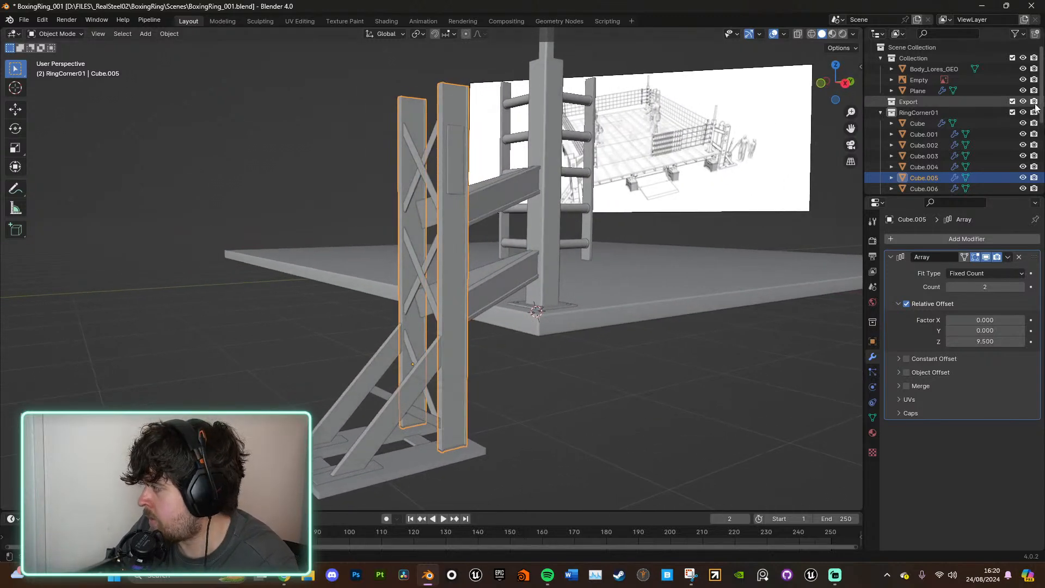
Step: Unhide the reference image Empty.001 and select it
{"action": "left_click", "coordinate": [945, 69]}
{"action": "scroll", "coordinate": [979, 152], "scroll_direction": "down", "scroll_amount": 5}
{"action": "scroll", "coordinate": [979, 149], "scroll_direction": "down", "scroll_amount": 1}
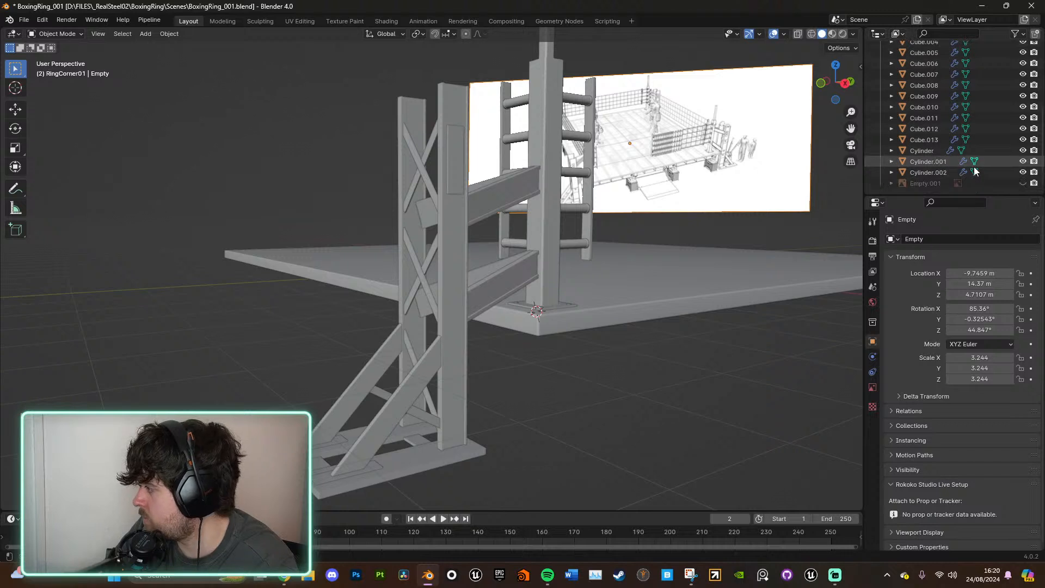
{"action": "left_click", "coordinate": [1023, 183]}
{"action": "scroll", "coordinate": [935, 185], "scroll_direction": "up", "scroll_amount": 3}
{"action": "scroll", "coordinate": [935, 185], "scroll_direction": "down", "scroll_amount": 5}
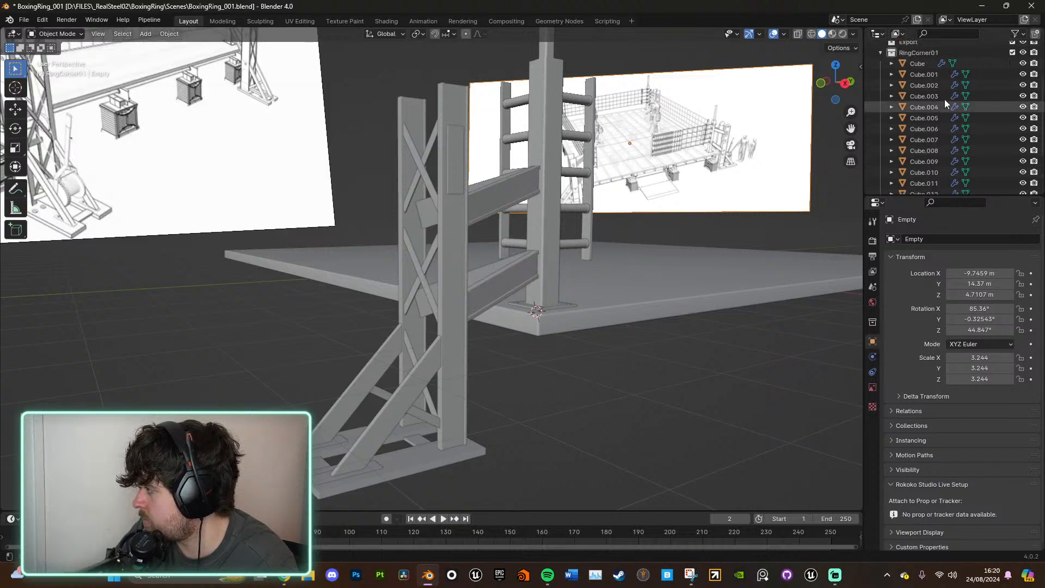
{"action": "left_click", "coordinate": [924, 185]}
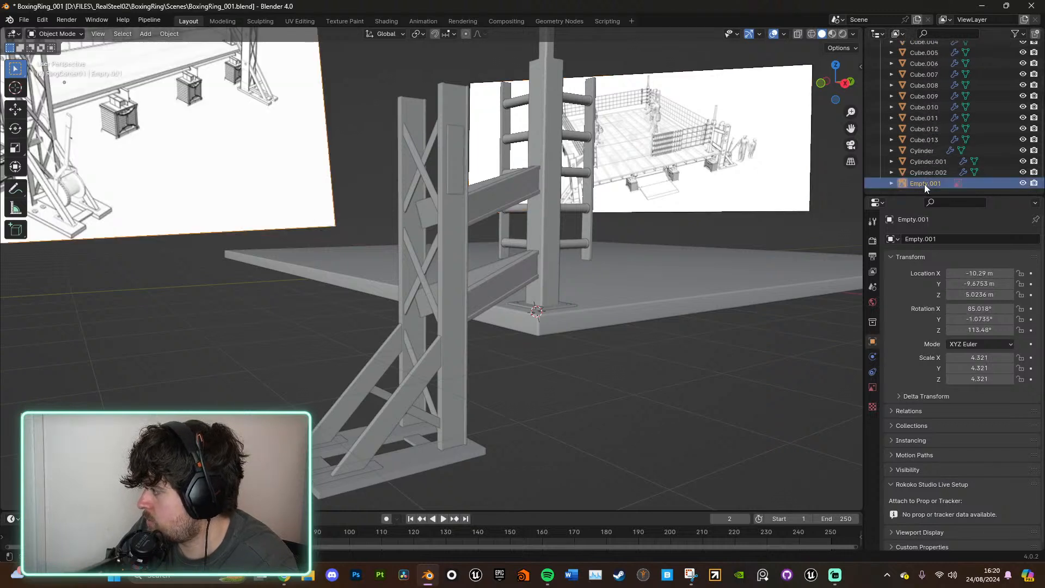
Step: Move the reference image Empty.001 into Collection and collapse the RingCorner01 collection in the outliner
{"action": "key", "text": "m"}
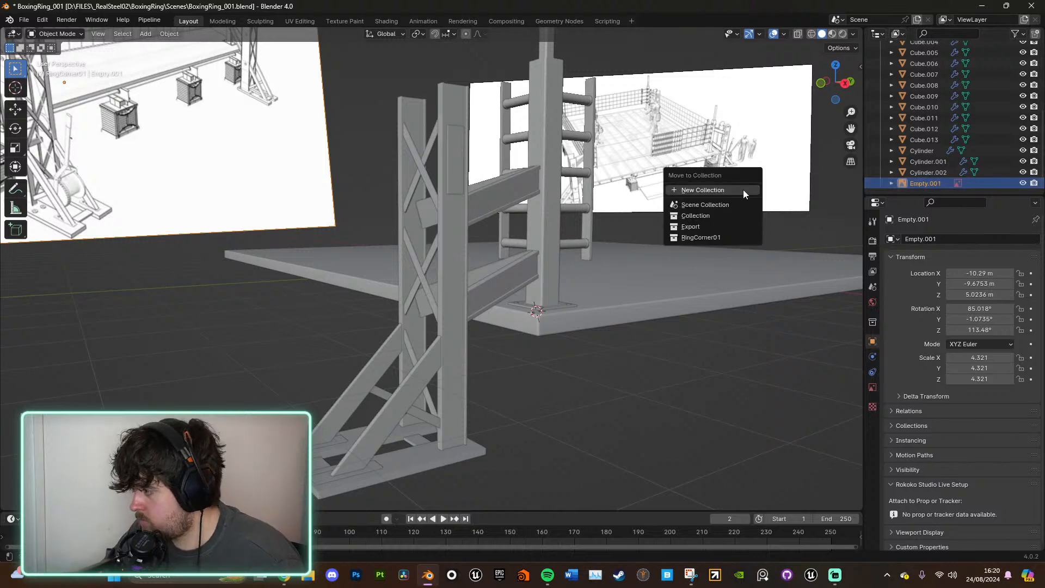
{"action": "left_click", "coordinate": [733, 215]}
{"action": "scroll", "coordinate": [910, 157], "scroll_direction": "up", "scroll_amount": 5}
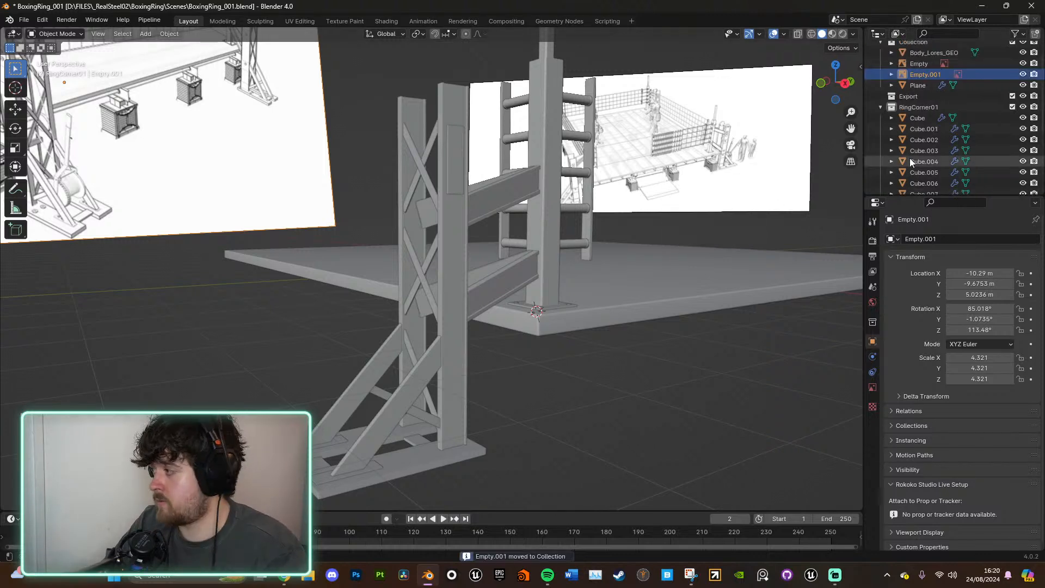
{"action": "left_click", "coordinate": [880, 124]}
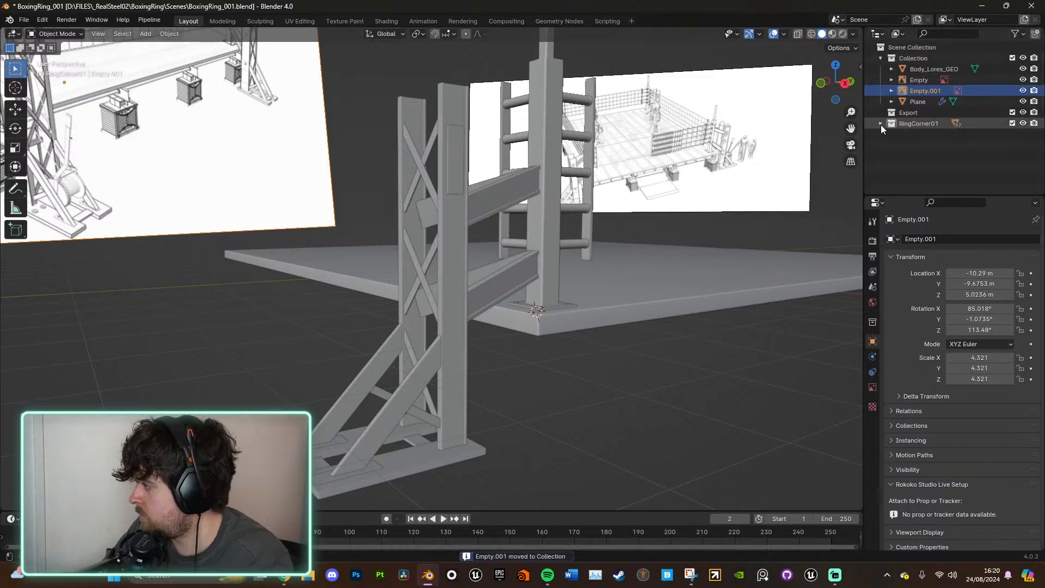
Step: Check which parts belong to RingCorner01 by toggling the collection's visibility and inspecting its object list
{"action": "left_click", "coordinate": [1022, 124]}
{"action": "left_click", "coordinate": [1023, 124]}
{"action": "left_click", "coordinate": [1022, 124]}
{"action": "left_click", "coordinate": [1022, 124]}
{"action": "left_click", "coordinate": [1023, 124]}
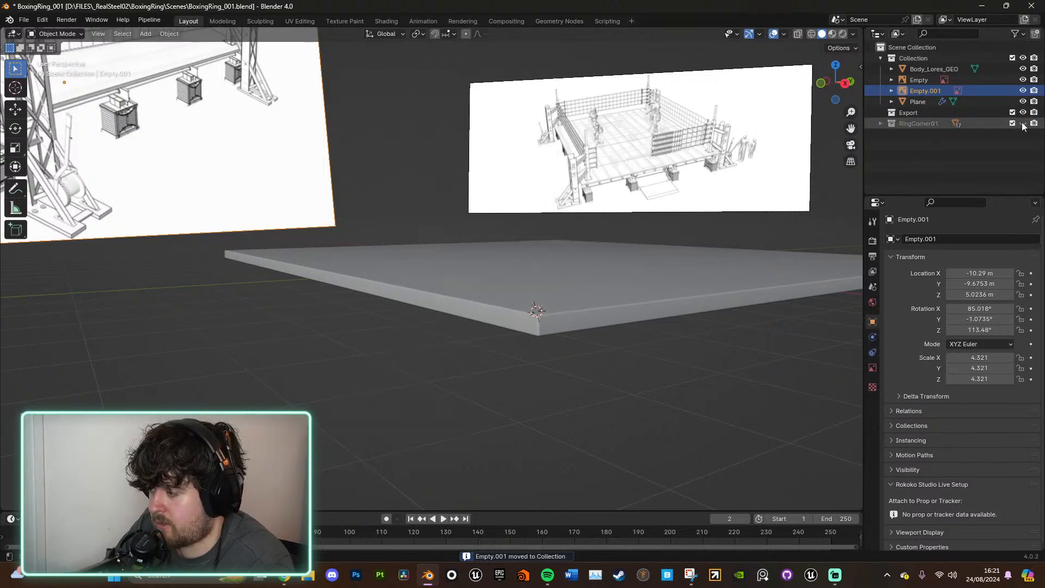
{"action": "left_click", "coordinate": [1022, 124]}
{"action": "left_click", "coordinate": [1022, 124]}
{"action": "left_click", "coordinate": [1022, 124]}
{"action": "scroll", "coordinate": [503, 209], "scroll_direction": "down", "scroll_amount": 4}
{"action": "middle_click_drag", "start_coordinate": [503, 210], "coordinate": [494, 264]}
{"action": "scroll", "coordinate": [528, 244], "scroll_direction": "up", "scroll_amount": 2}
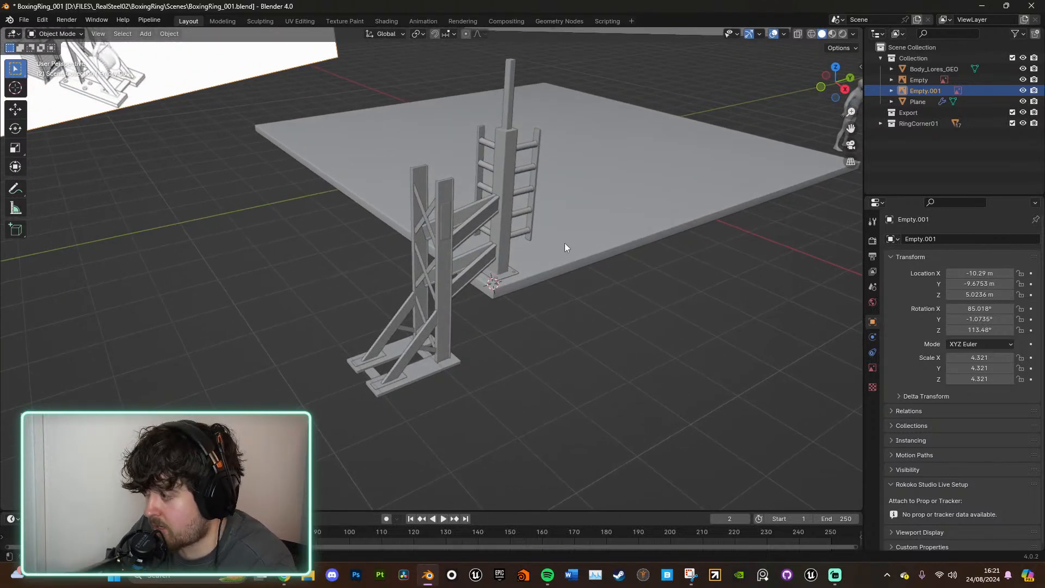
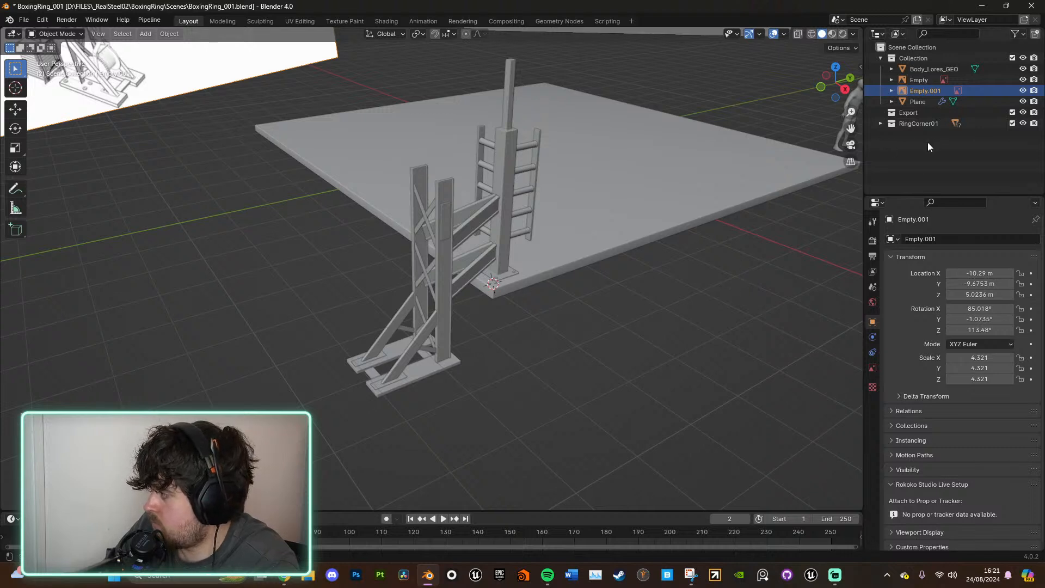
{"action": "left_click", "coordinate": [880, 123]}
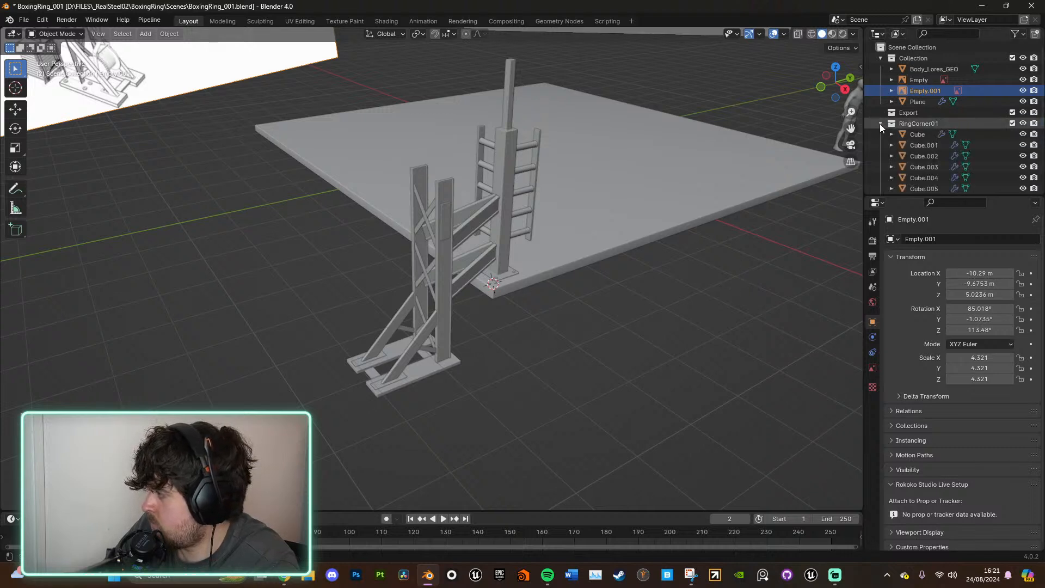
{"action": "scroll", "coordinate": [920, 146], "scroll_direction": "down", "scroll_amount": 6}
{"action": "left_click", "coordinate": [928, 183]}
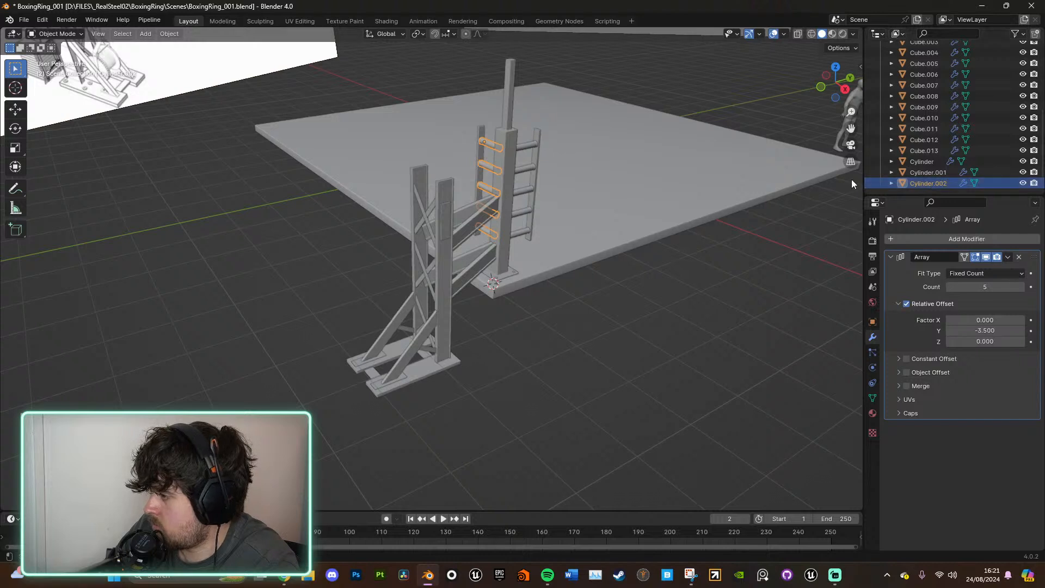
{"action": "scroll", "coordinate": [951, 155], "scroll_direction": "up", "scroll_amount": 5}
{"action": "left_click", "coordinate": [881, 107]}
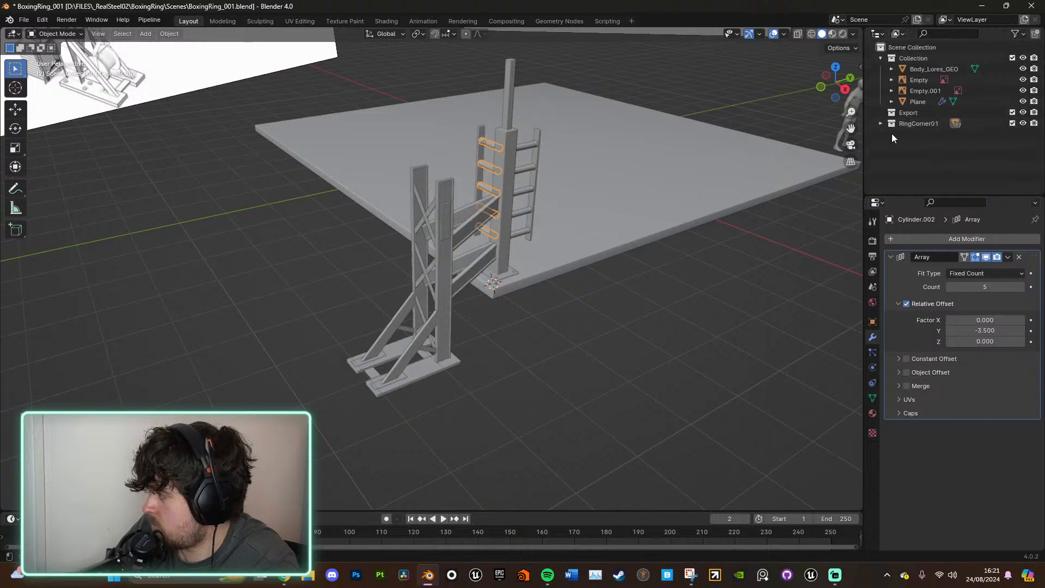
Step: Duplicate the ring post's base plate bolt in place and turn off the copy's Array and Mirror viewport display
{"action": "left_click", "coordinate": [403, 374]}
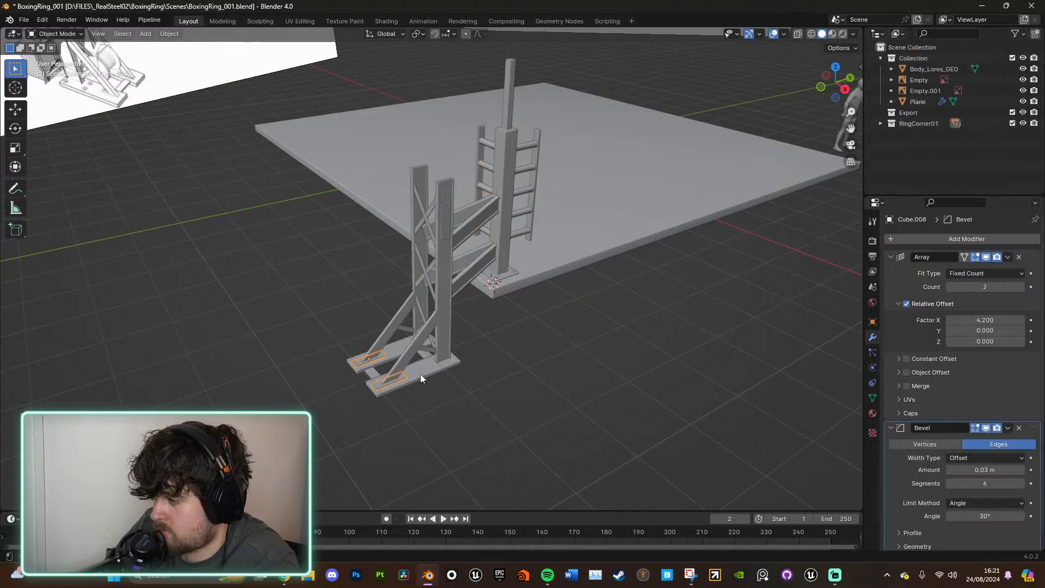
{"action": "mouse_move", "coordinate": [501, 308]}
{"action": "middle_mouse_down"}
{"action": "mouse_move", "coordinate": [648, 297]}
{"action": "mouse_move", "coordinate": [482, 301]}
{"action": "middle_mouse_up"}
{"action": "left_click", "coordinate": [504, 292]}
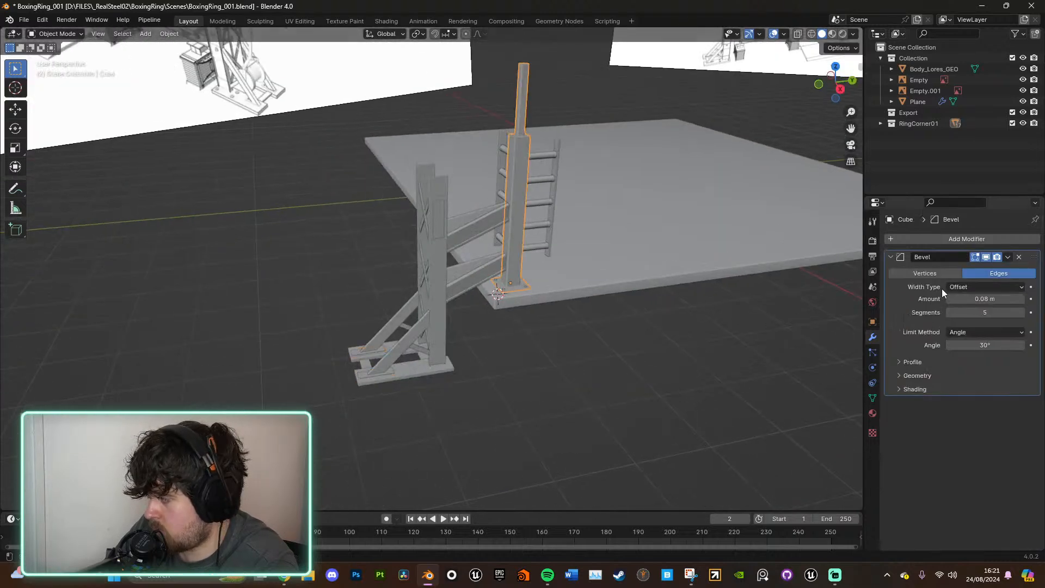
{"action": "scroll", "coordinate": [559, 306], "scroll_direction": "up", "scroll_amount": 3}
{"action": "left_click", "coordinate": [554, 304]}
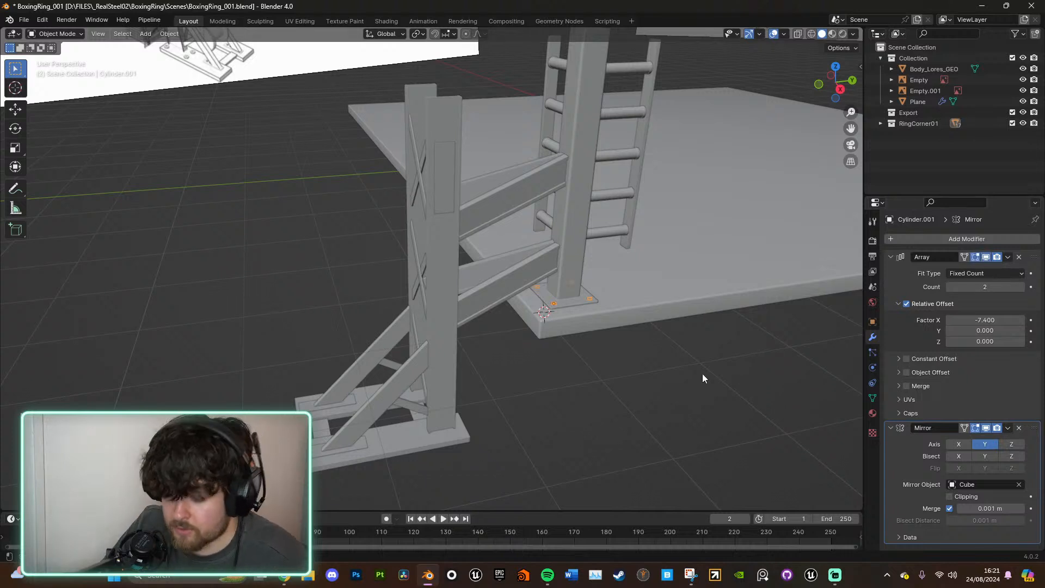
{"action": "key", "text": "shift+d"}
{"action": "right_click", "coordinate": [723, 374]}
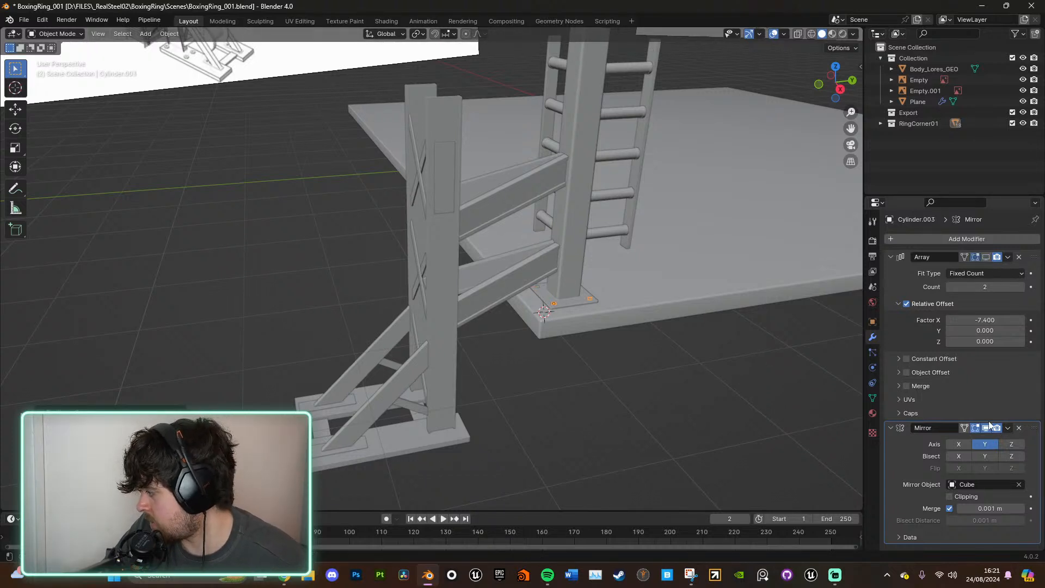
{"action": "scroll", "coordinate": [631, 302], "scroll_direction": "up", "scroll_amount": 4}
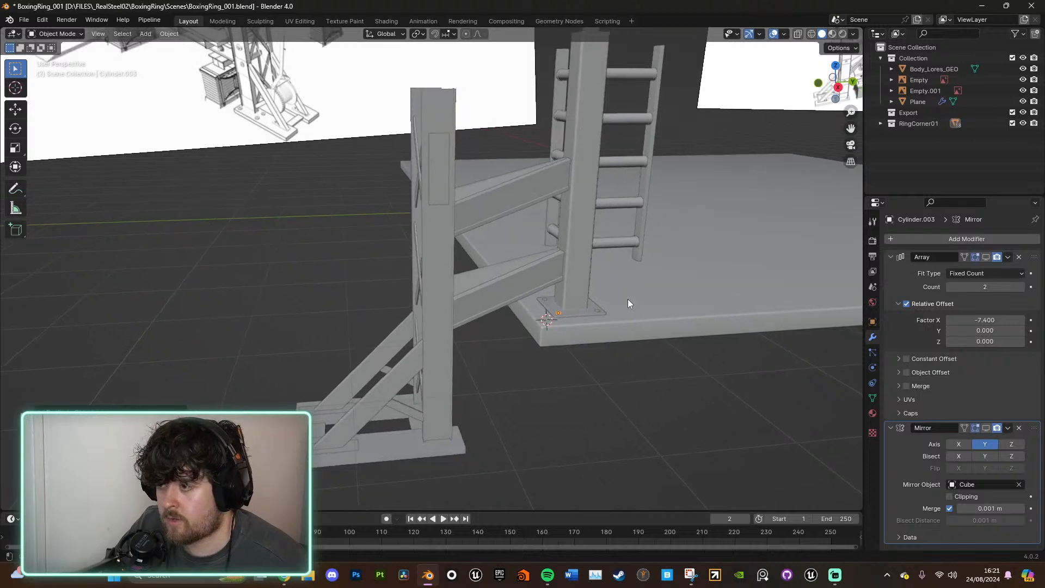
Step: Move the bolt copy from the ring post's base down to the near foot of the corner tower
{"action": "middle_click_drag", "start_coordinate": [452, 265], "coordinate": [339, 133]}
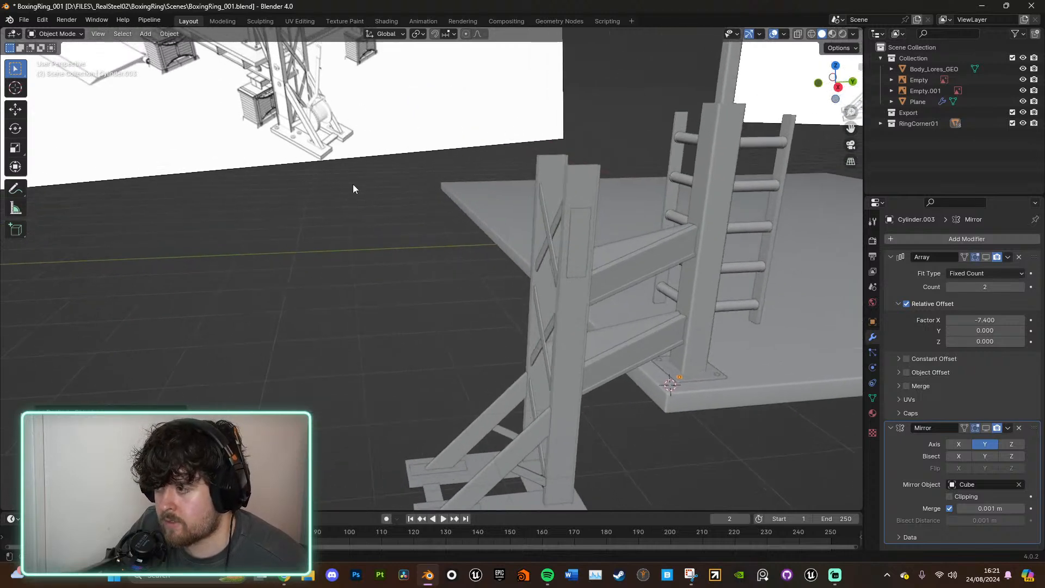
{"action": "middle_click_drag", "start_coordinate": [462, 282], "coordinate": [453, 143], "text": "shift"}
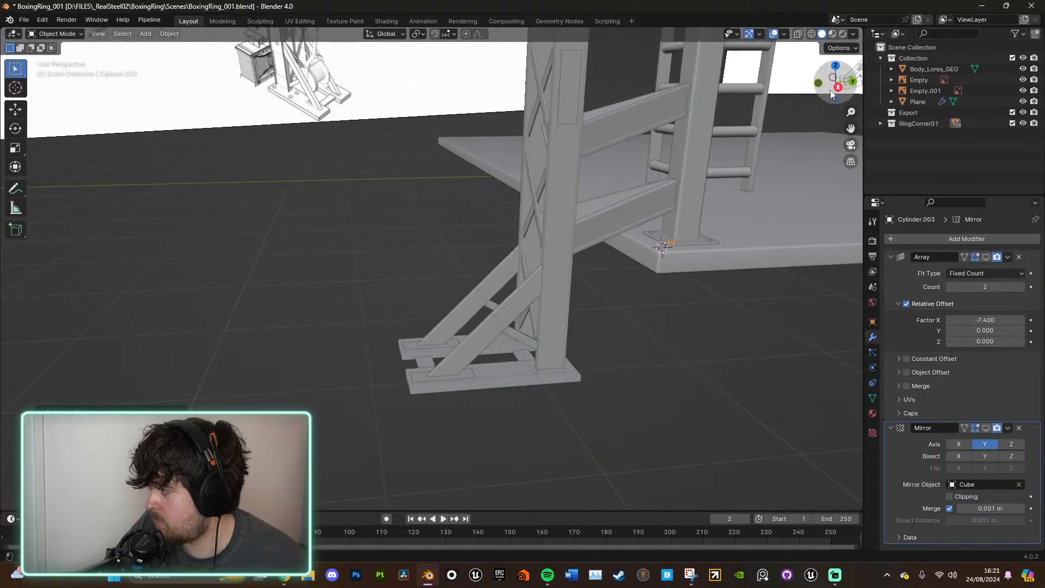
{"action": "key", "text": "g"}
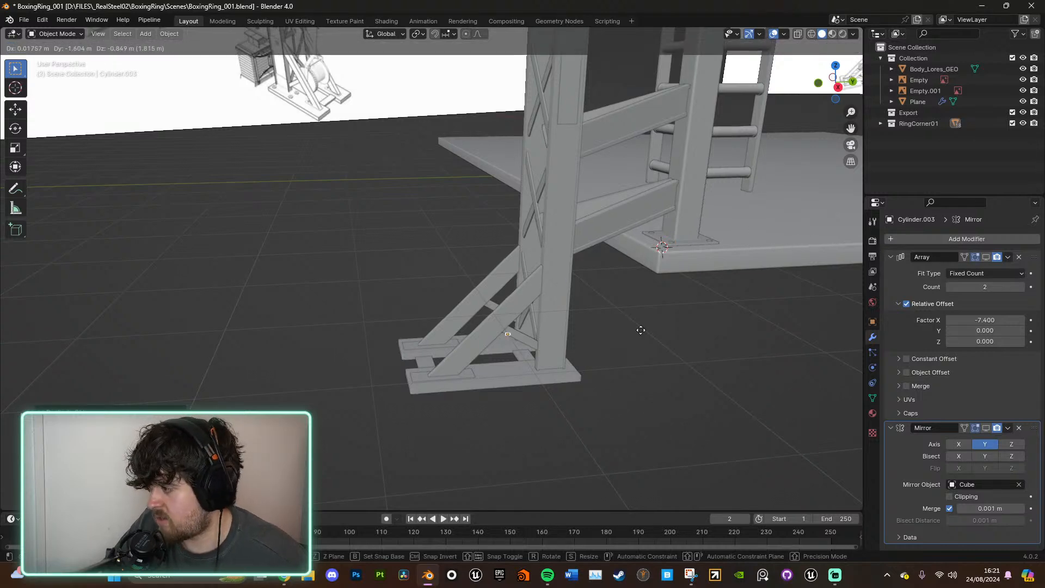
{"action": "left_click", "coordinate": [600, 367]}
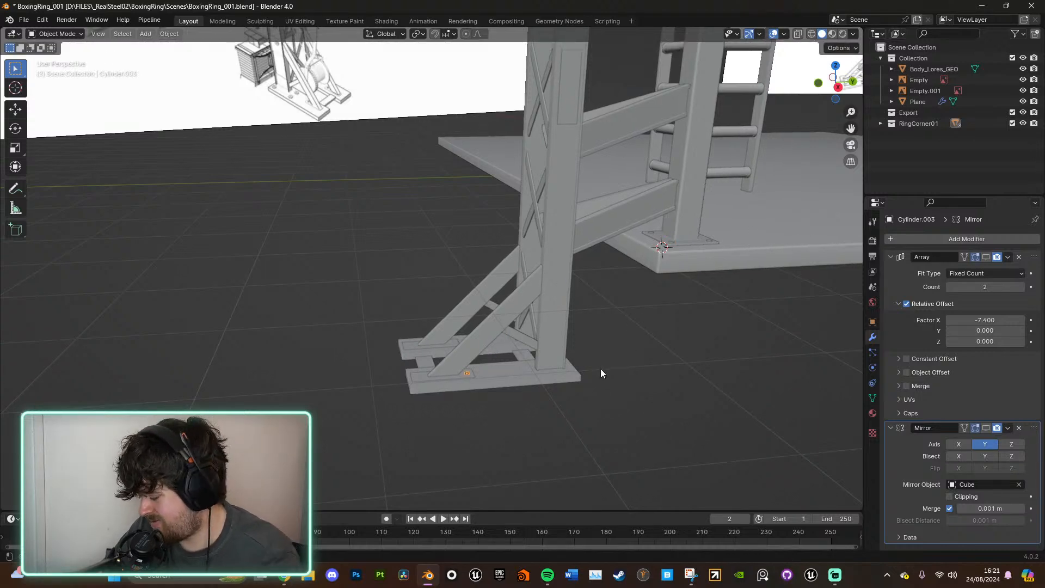
Step: Slide the bolt horizontally to the outer end of the diagonal brace's foot plate and raise it to the plate's surface
{"action": "key", "text": "KP_Decimal"}
{"action": "scroll", "coordinate": [611, 320], "scroll_direction": "down", "scroll_amount": 8}
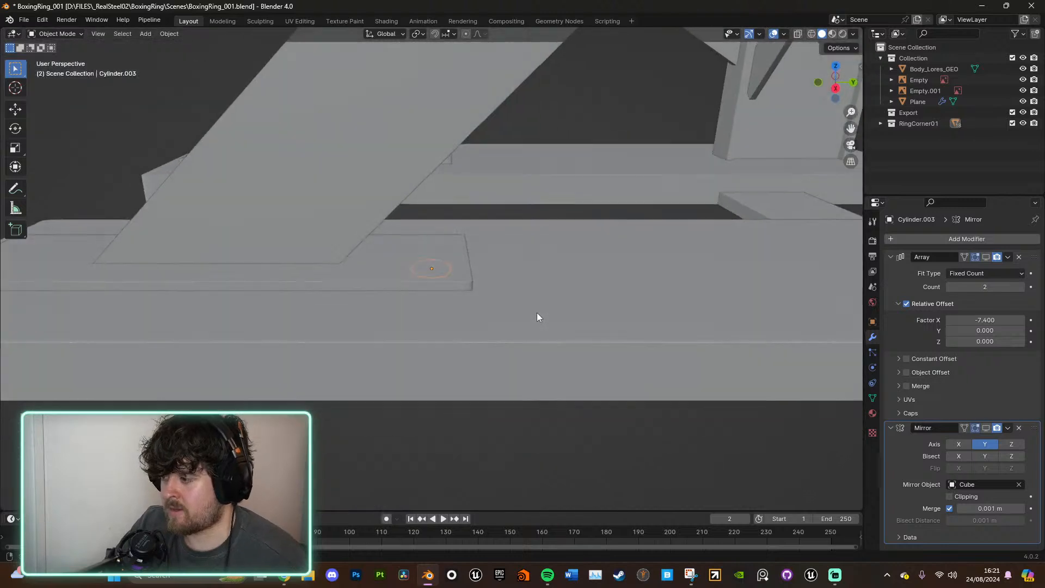
{"action": "key", "text": "g"}
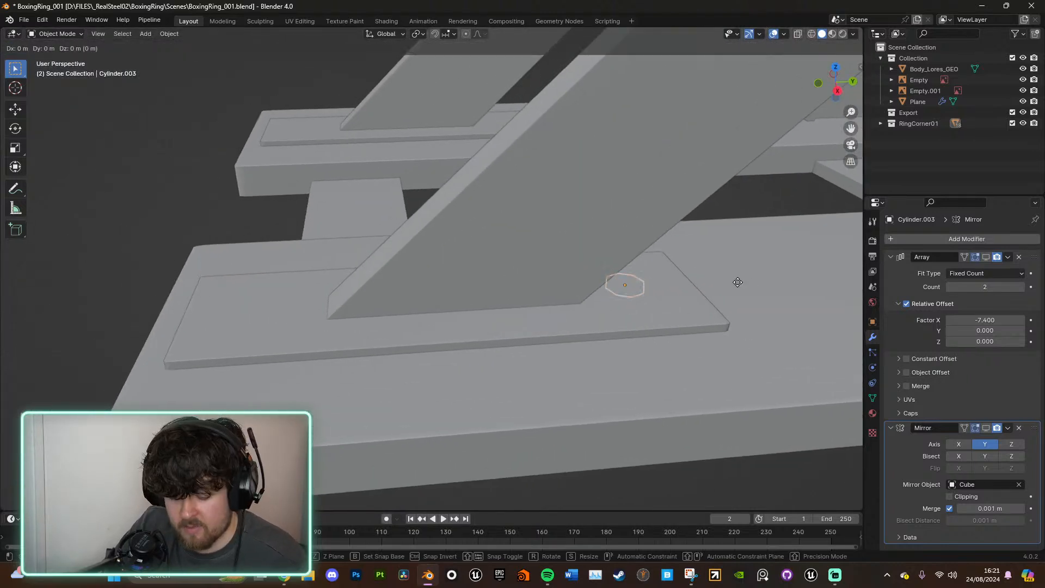
{"action": "key", "text": "shift+z"}
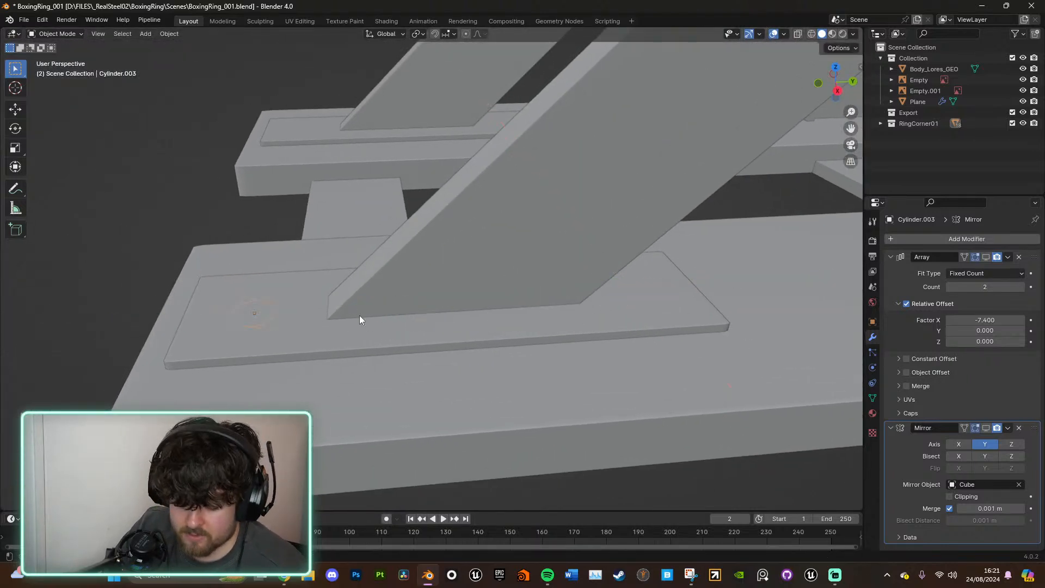
{"action": "key", "text": "z"}
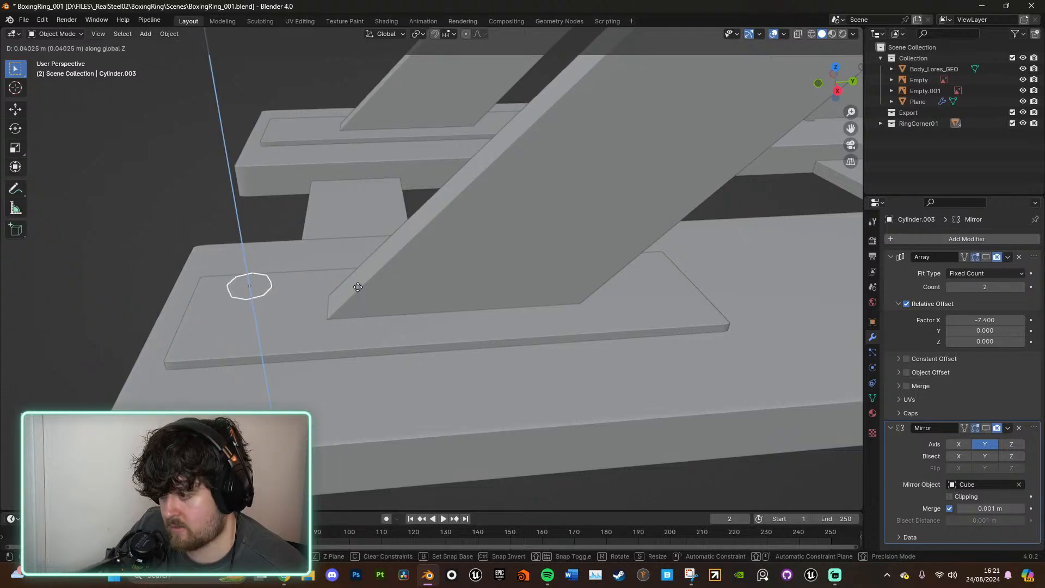
{"action": "left_click", "coordinate": [359, 289]}
Step: Fine-tune the bolt's height along Z so its head protrudes slightly above the foot plate
{"action": "middle_click_drag", "start_coordinate": [359, 288], "coordinate": [453, 295]}
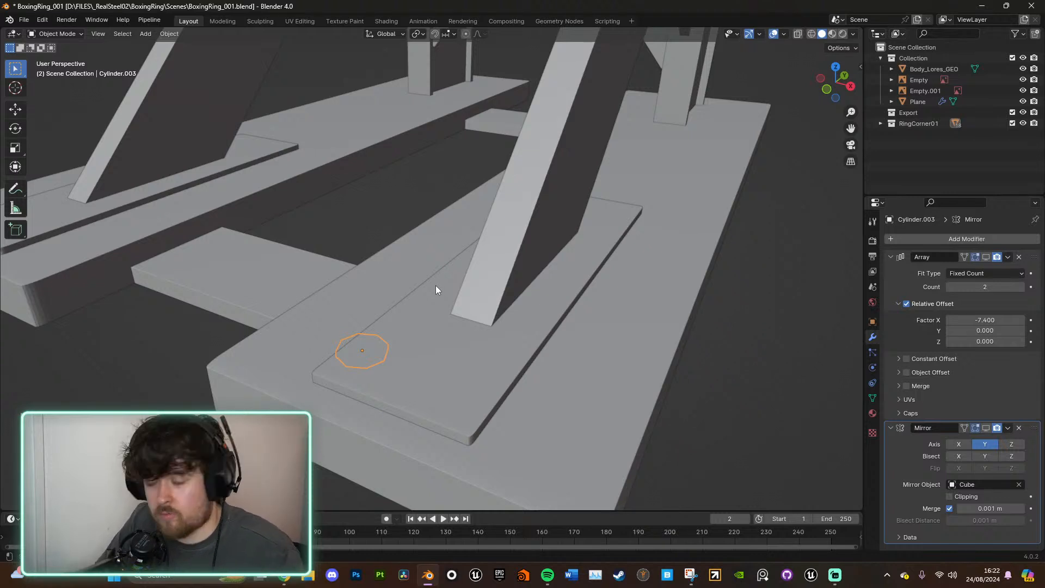
{"action": "key", "text": "g"}
{"action": "key", "text": "z"}
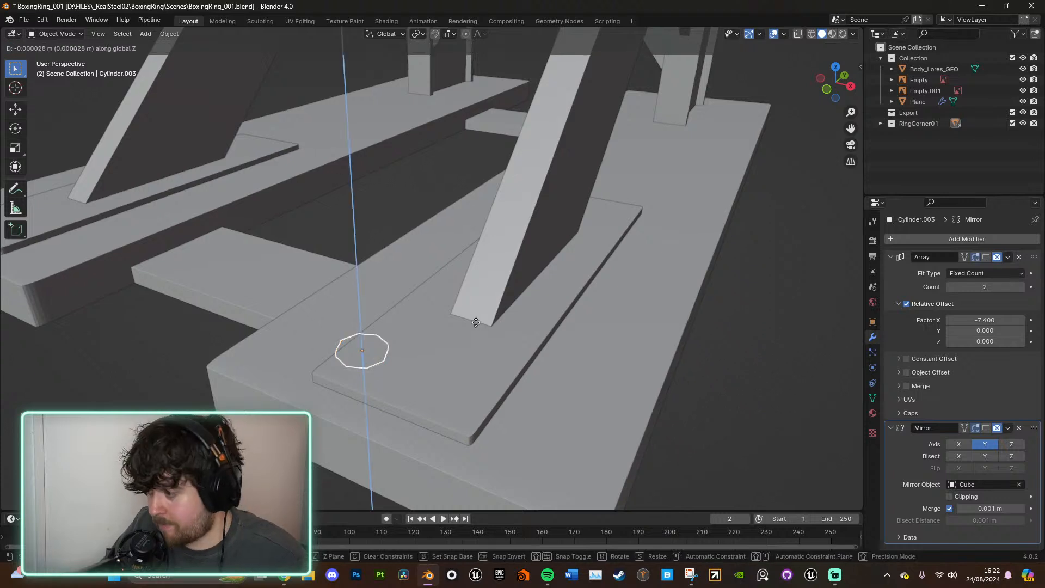
{"action": "left_click", "coordinate": [475, 320]}
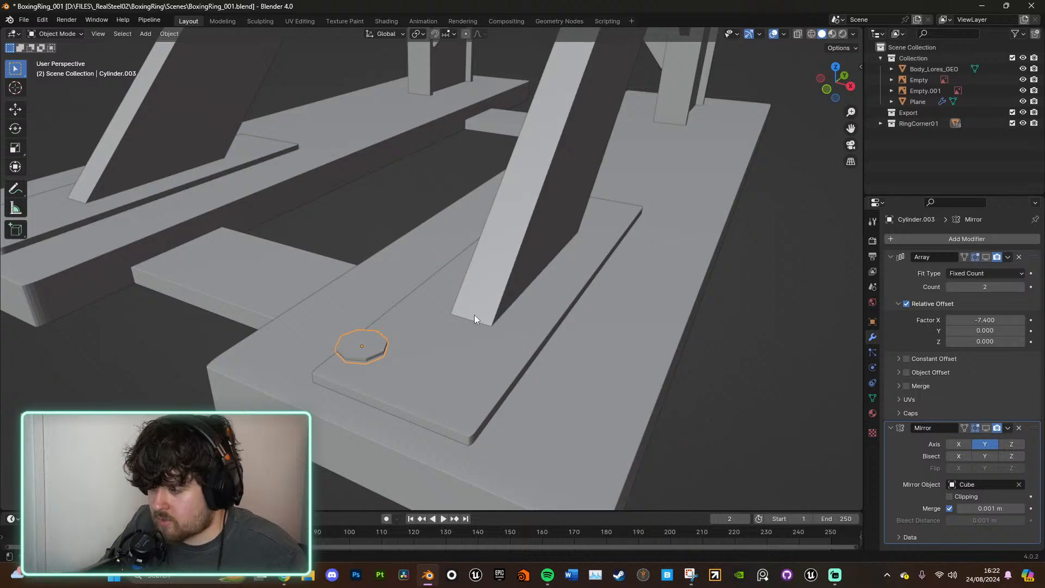
{"action": "key", "text": "g"}
{"action": "key", "text": "z"}
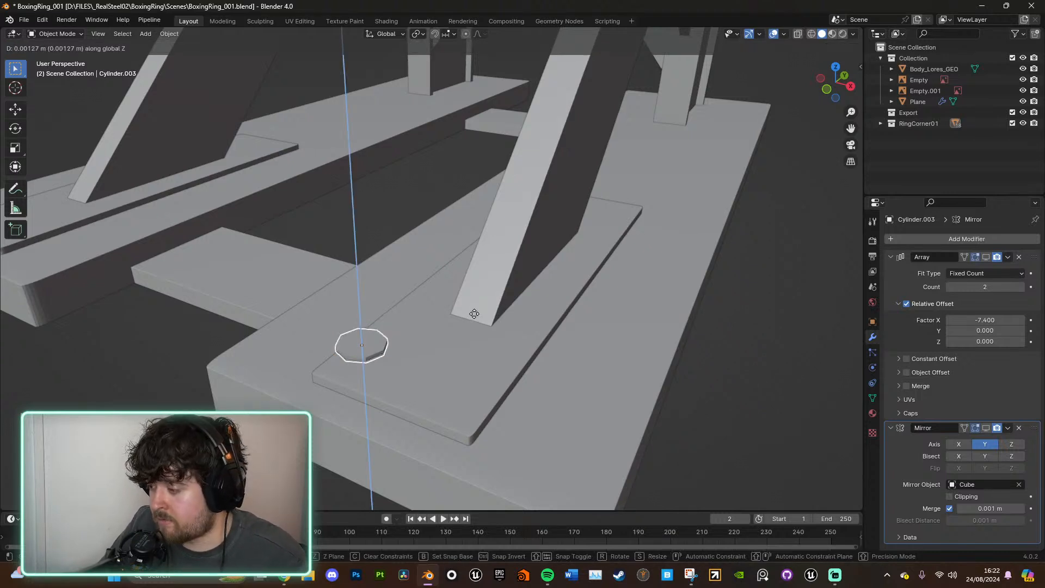
{"action": "left_click", "coordinate": [474, 313]}
Step: Shift the bolt horizontally to the middle of the foot plate's width, just in front of the diagonal brace
{"action": "key", "text": "g"}
{"action": "key", "text": "shift+z"}
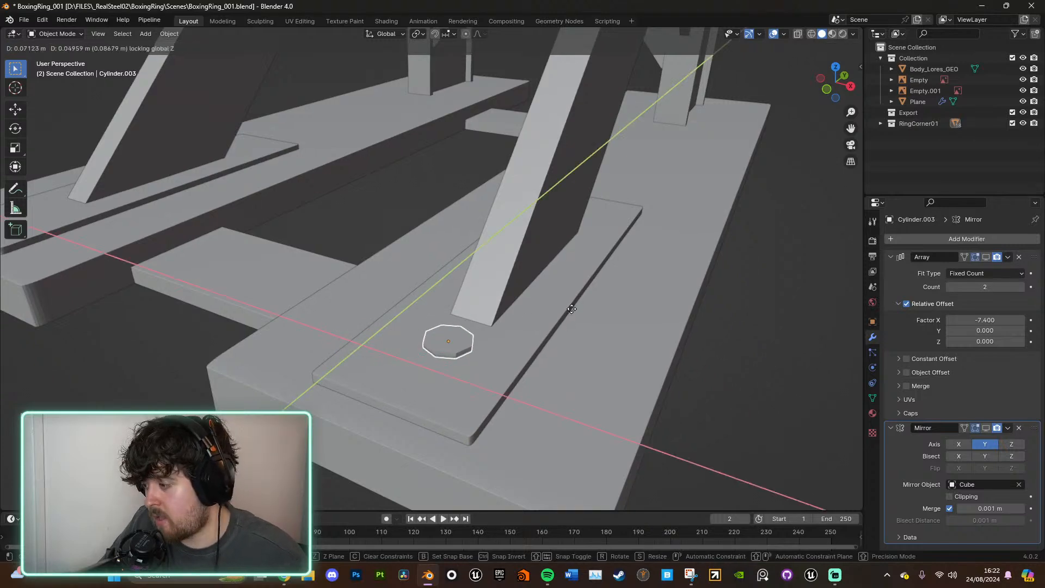
{"action": "left_click", "coordinate": [577, 297]}
Step: Rotate the foot plate bolt slightly about the Z axis
{"action": "scroll", "coordinate": [582, 325], "scroll_direction": "up", "scroll_amount": 2}
{"action": "middle_click_drag", "start_coordinate": [583, 325], "coordinate": [586, 357]}
{"action": "key", "text": "KP_Decimal"}
{"action": "scroll", "coordinate": [566, 349], "scroll_direction": "down", "scroll_amount": 7}
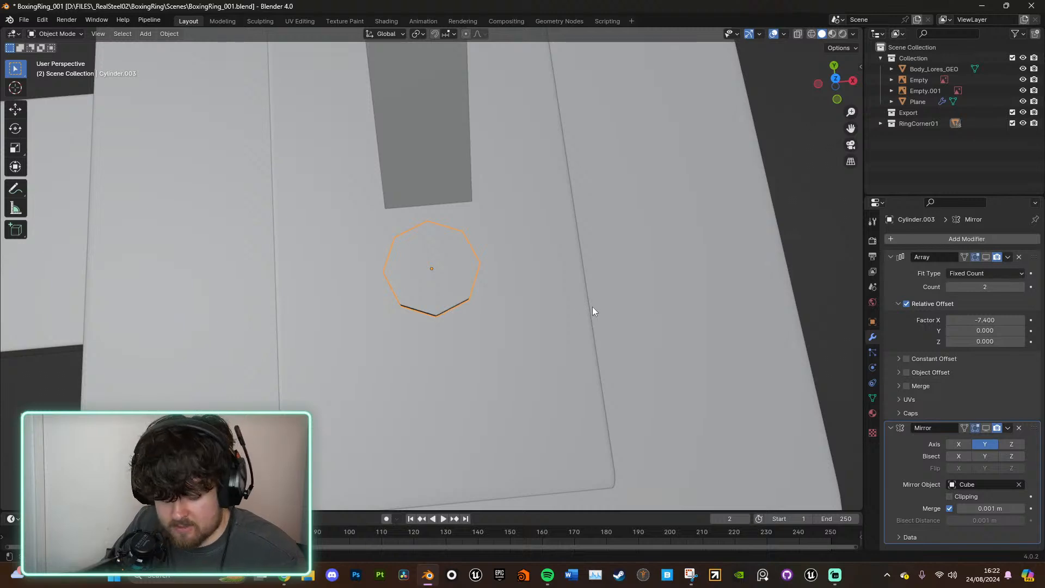
{"action": "key", "text": "r"}
{"action": "key", "text": "z"}
{"action": "left_click", "coordinate": [570, 435]}
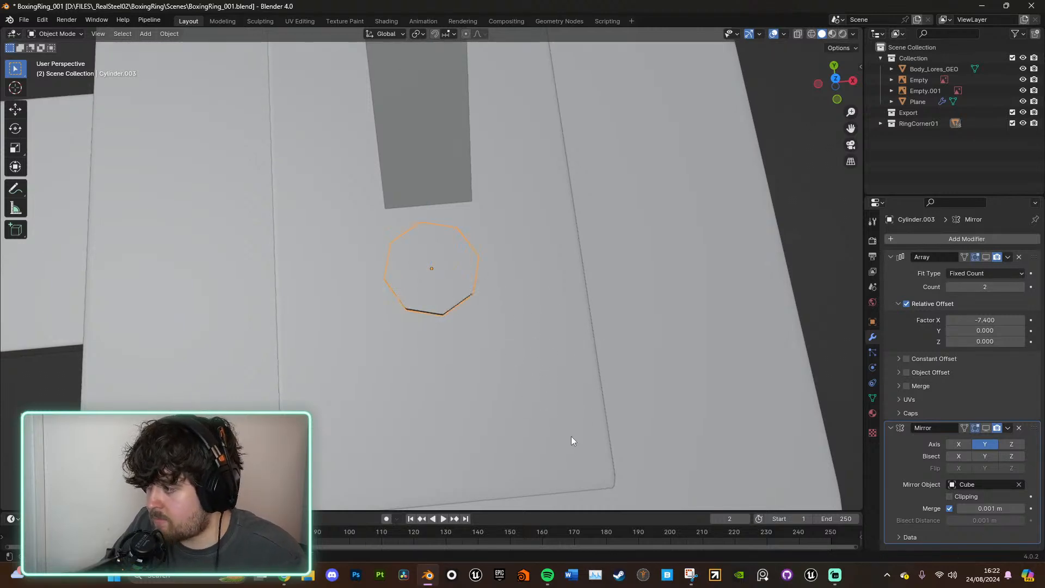
Step: Duplicate the bolt along the Y axis to place a second one nearer the foot plate's outer end
{"action": "middle_click_drag", "start_coordinate": [575, 355], "coordinate": [549, 347]}
{"action": "key", "text": "shift+d"}
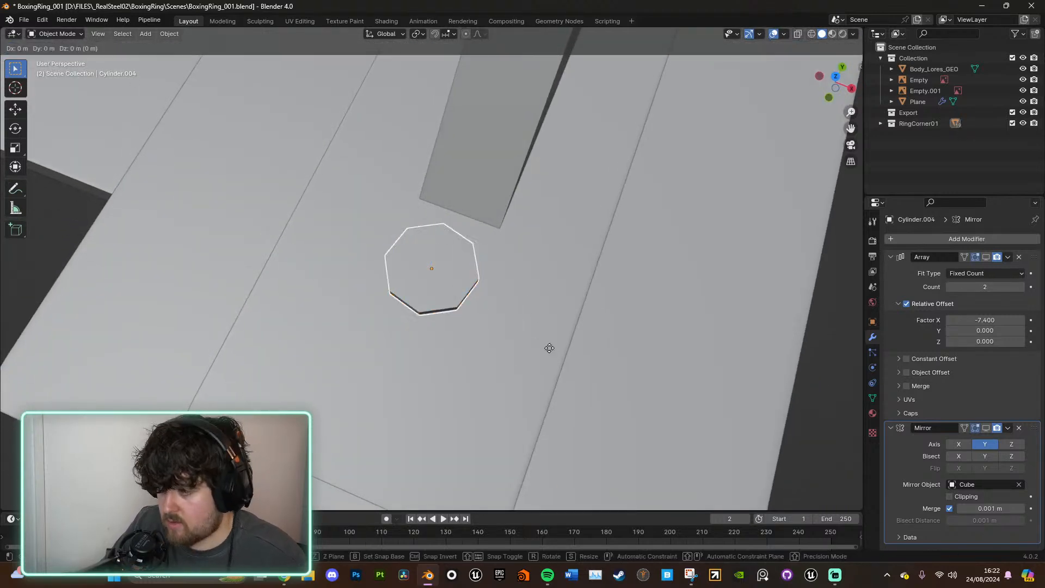
{"action": "key", "text": "y"}
{"action": "left_click", "coordinate": [476, 468]}
{"action": "scroll", "coordinate": [543, 377], "scroll_direction": "down", "scroll_amount": 4}
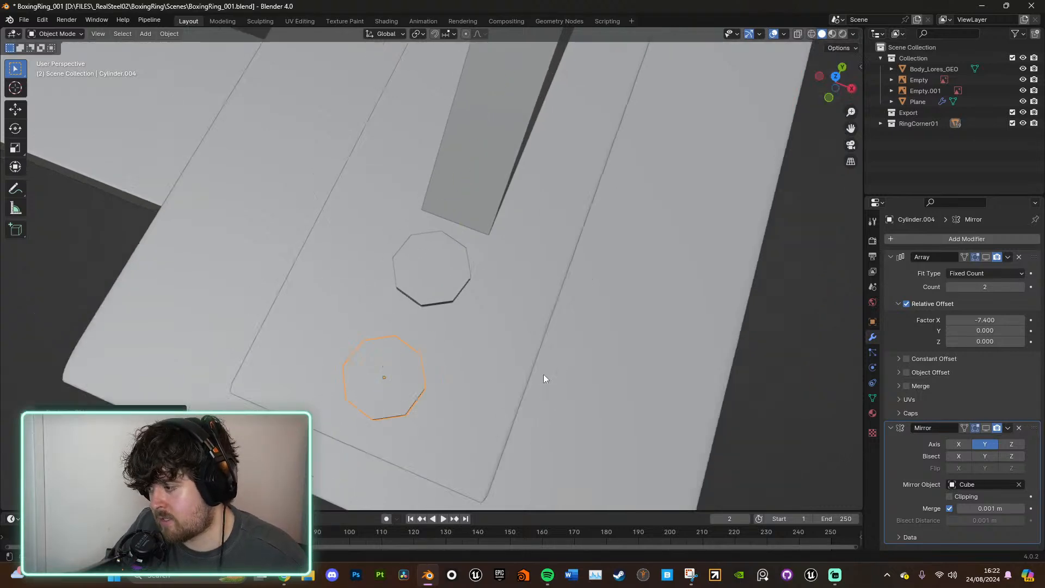
Step: Examine the corner tower and its foot plate bolts from several angles against the reference drawings
{"action": "scroll", "coordinate": [553, 338], "scroll_direction": "down", "scroll_amount": 5}
{"action": "middle_click_drag", "start_coordinate": [567, 339], "coordinate": [479, 313]}
{"action": "scroll", "coordinate": [477, 293], "scroll_direction": "up", "scroll_amount": 2}
{"action": "middle_click_drag", "start_coordinate": [609, 302], "coordinate": [343, 318], "text": "shift"}
{"action": "scroll", "coordinate": [343, 323], "scroll_direction": "down", "scroll_amount": 8}
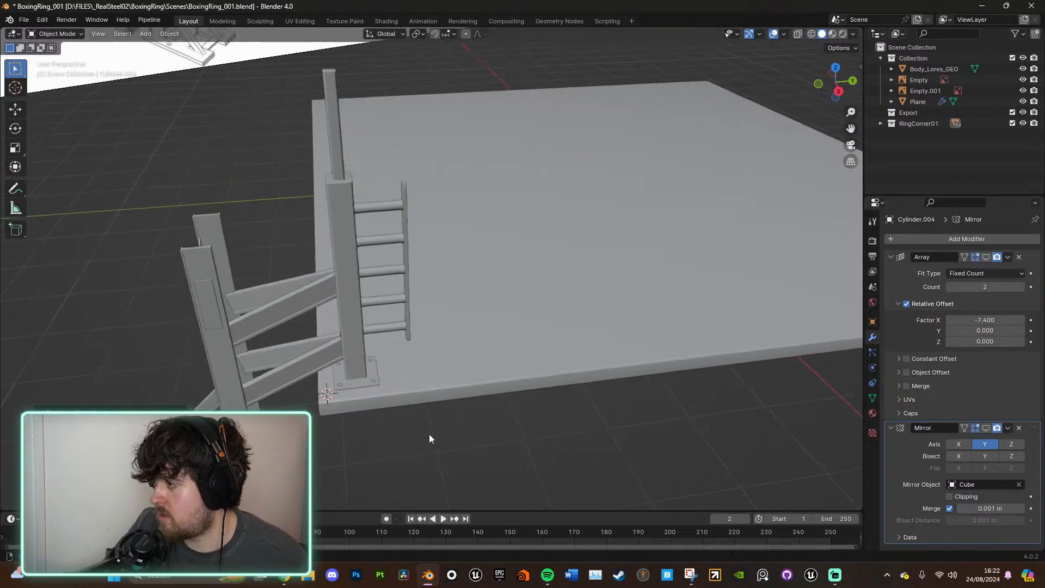
{"action": "middle_click_drag", "start_coordinate": [448, 334], "coordinate": [437, 302]}
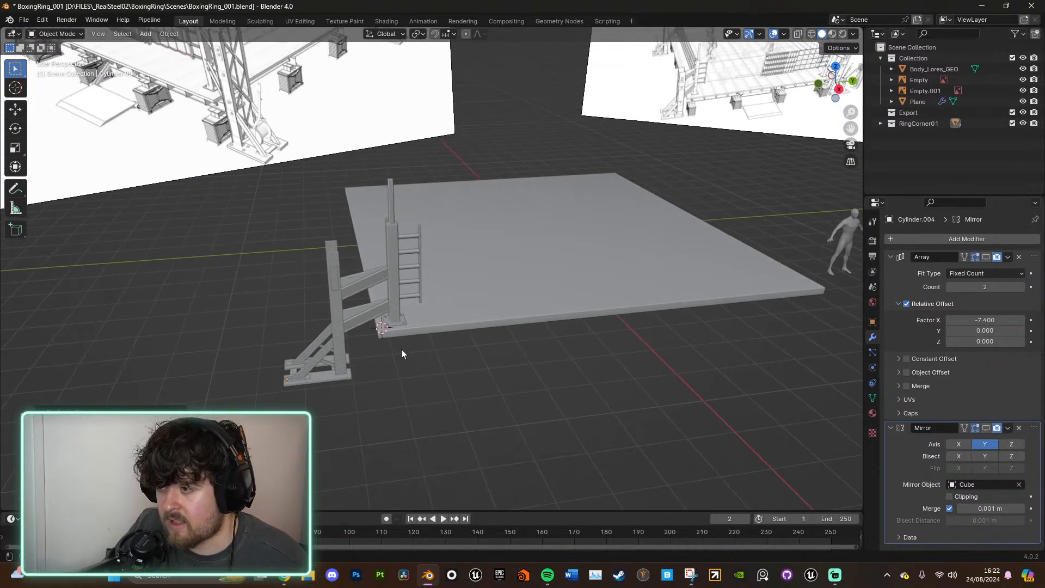
{"action": "middle_click_drag", "start_coordinate": [401, 354], "coordinate": [592, 269]}
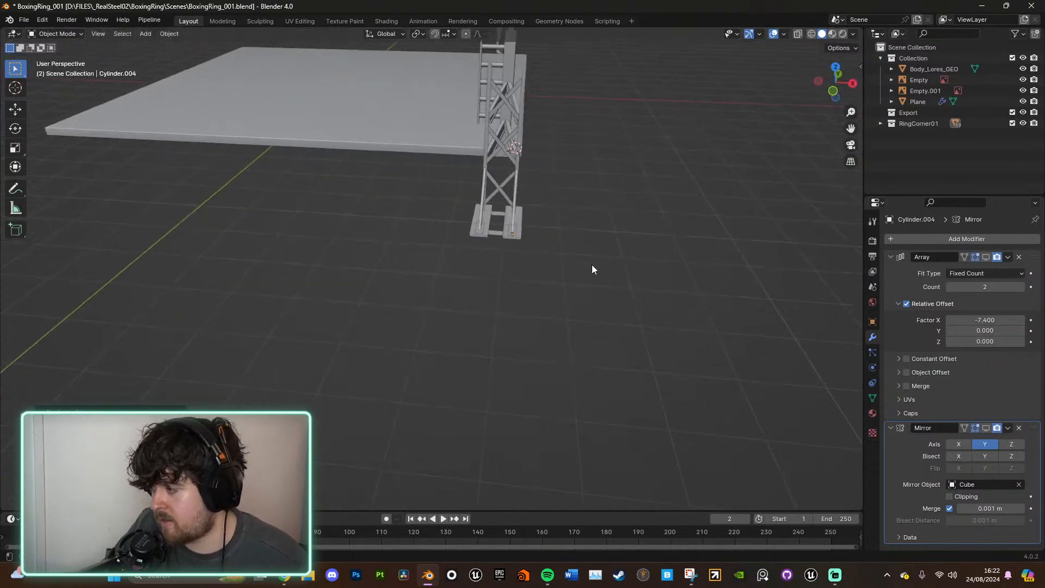
{"action": "scroll", "coordinate": [592, 266], "scroll_direction": "up", "scroll_amount": 5}
{"action": "middle_click_drag", "start_coordinate": [726, 215], "coordinate": [556, 301], "text": "shift"}
{"action": "scroll", "coordinate": [552, 305], "scroll_direction": "up", "scroll_amount": 1}
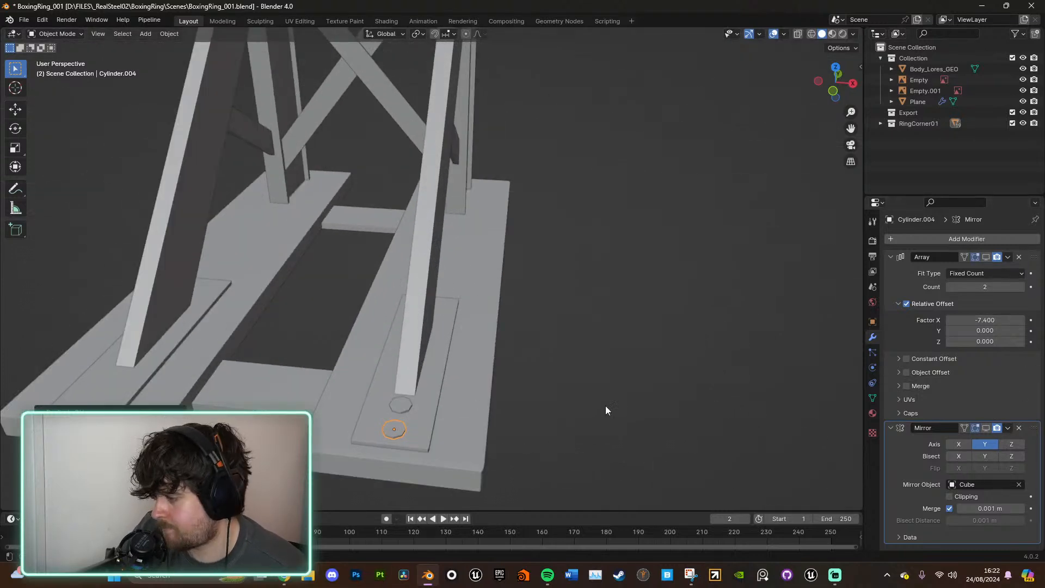
Step: Switch the outer foot plate bolt's Mirror modifier to the X axis and pick the rear upright as its mirror object
{"action": "middle_click_drag", "start_coordinate": [606, 411], "coordinate": [563, 346]}
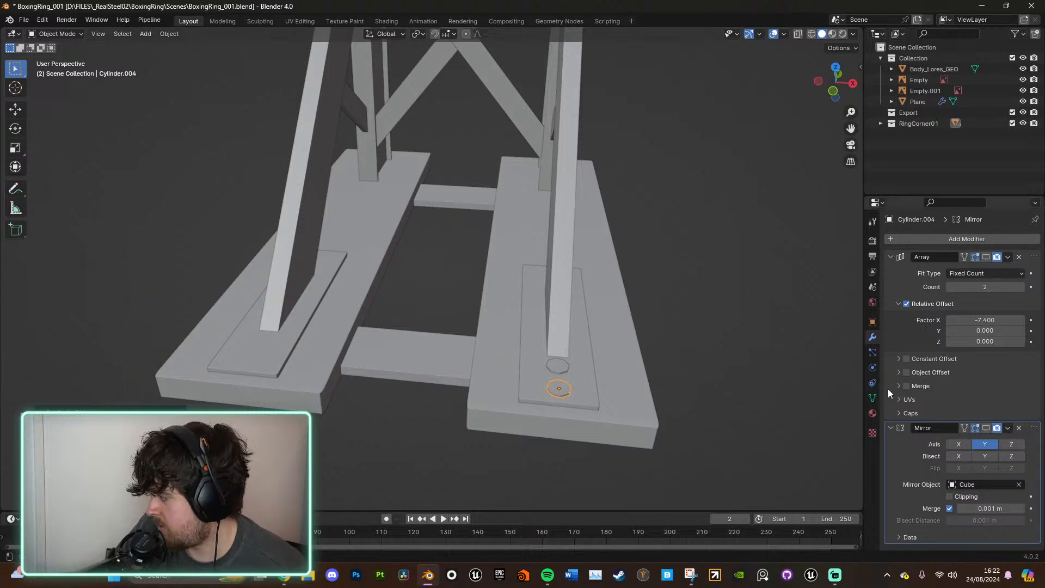
{"action": "left_click", "coordinate": [986, 259]}
{"action": "left_click", "coordinate": [985, 260]}
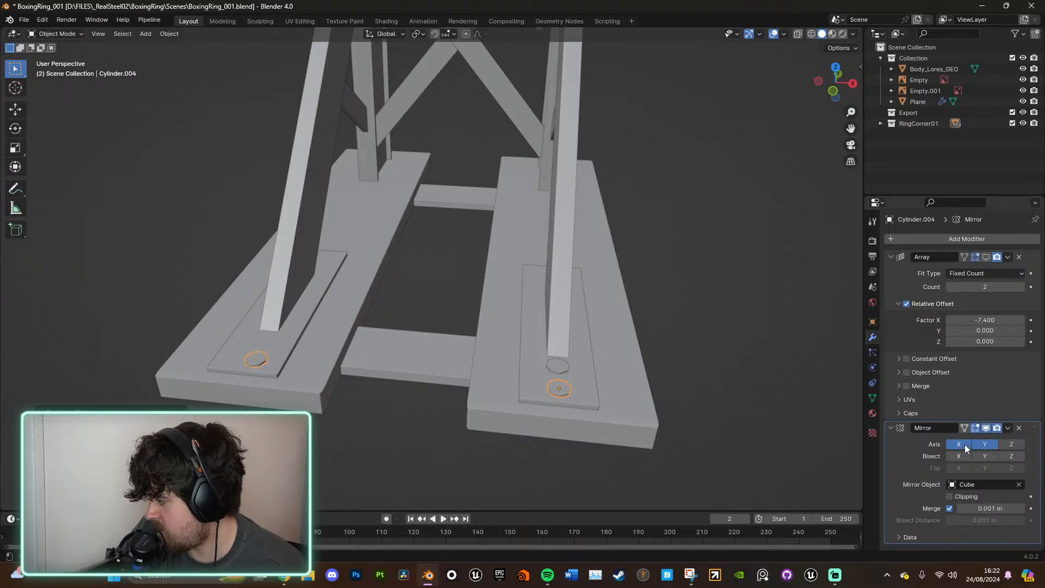
{"action": "left_click", "coordinate": [979, 444]}
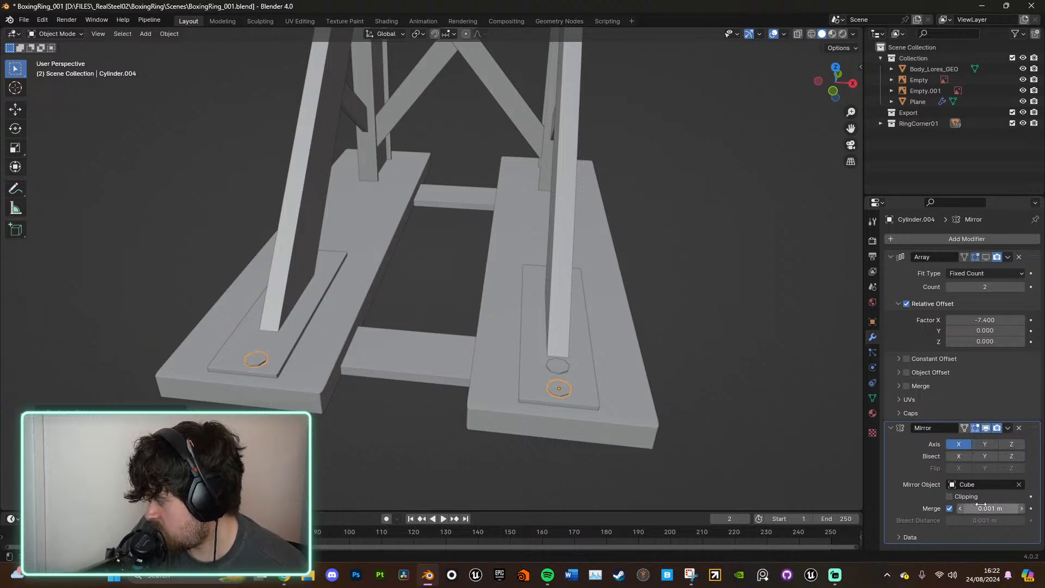
{"action": "left_click", "coordinate": [1018, 484]}
{"action": "left_click", "coordinate": [1018, 484]}
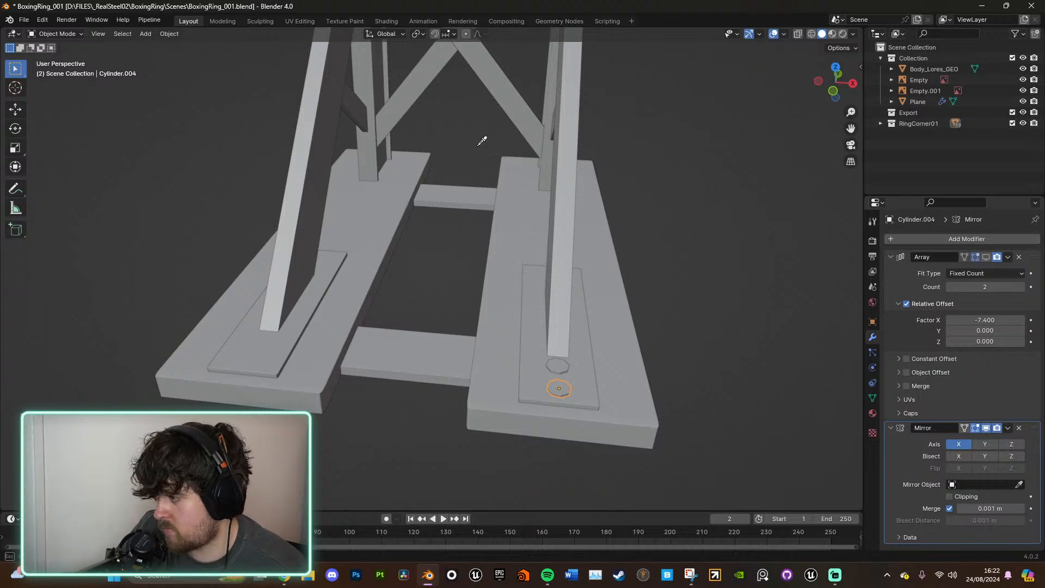
{"action": "left_click", "coordinate": [548, 173]}
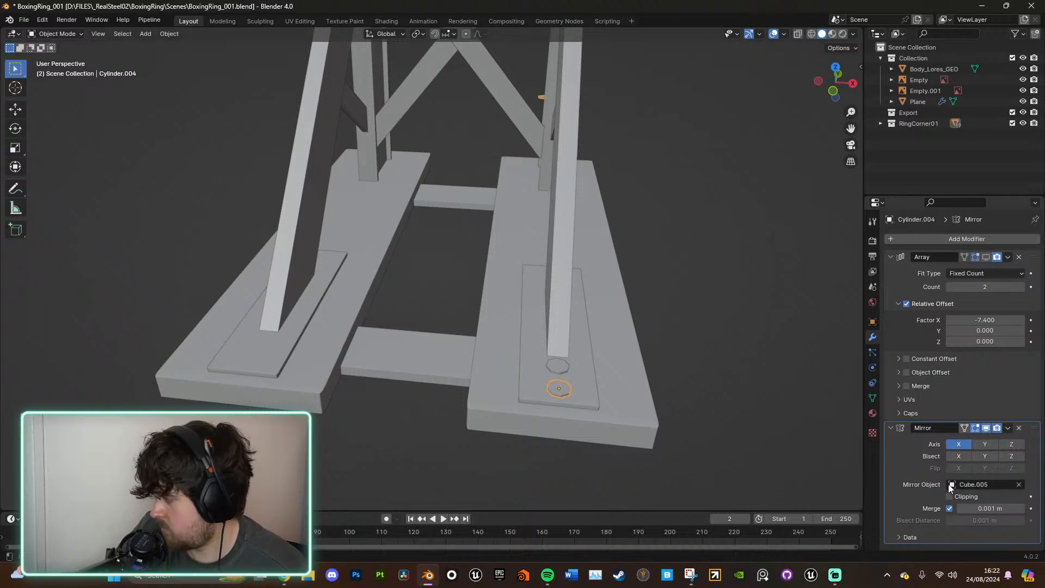
Step: Try mirroring the foot plate bolt across different combinations of the X, Y and Z axes
{"action": "left_click", "coordinate": [986, 445]}
{"action": "left_click", "coordinate": [963, 442]}
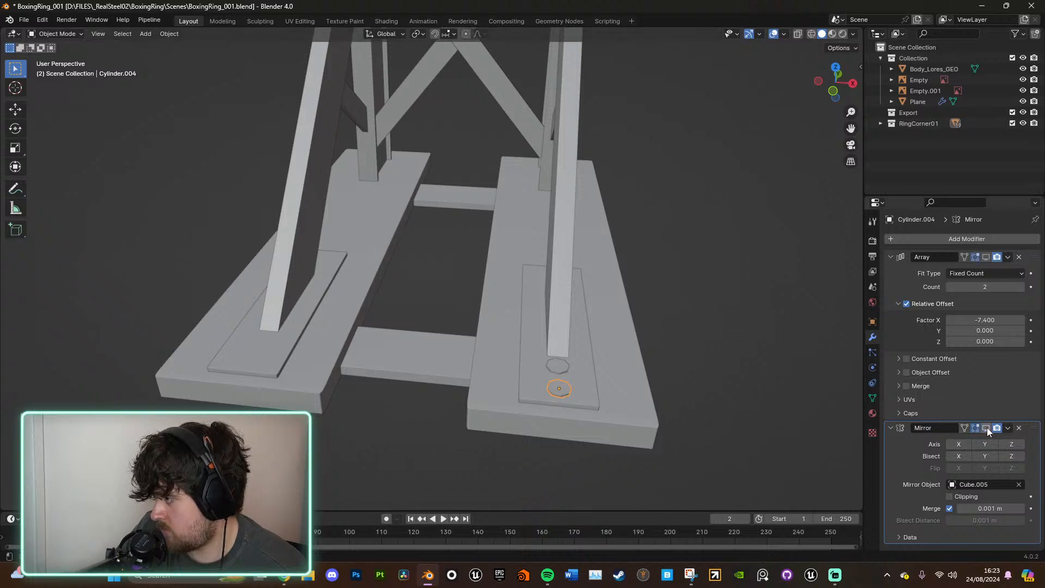
{"action": "scroll", "coordinate": [660, 341], "scroll_direction": "down", "scroll_amount": 6}
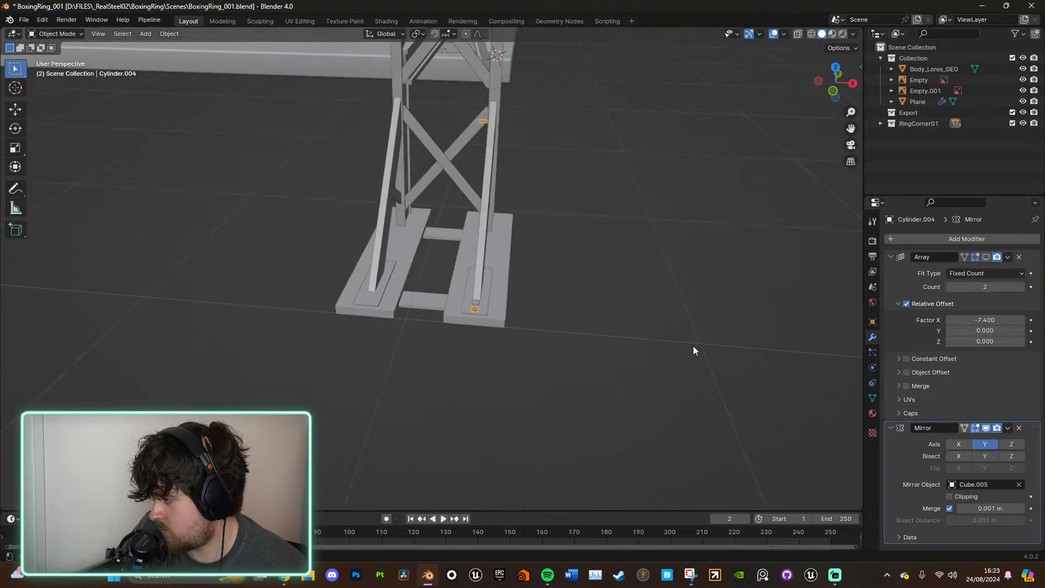
{"action": "middle_click_drag", "start_coordinate": [628, 335], "coordinate": [805, 370]}
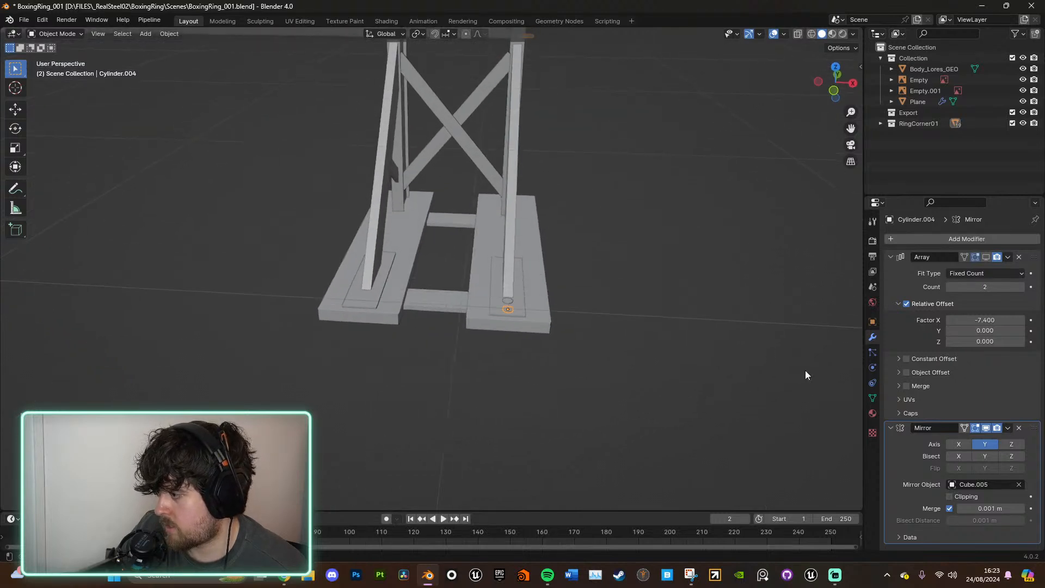
{"action": "left_click", "coordinate": [961, 444]}
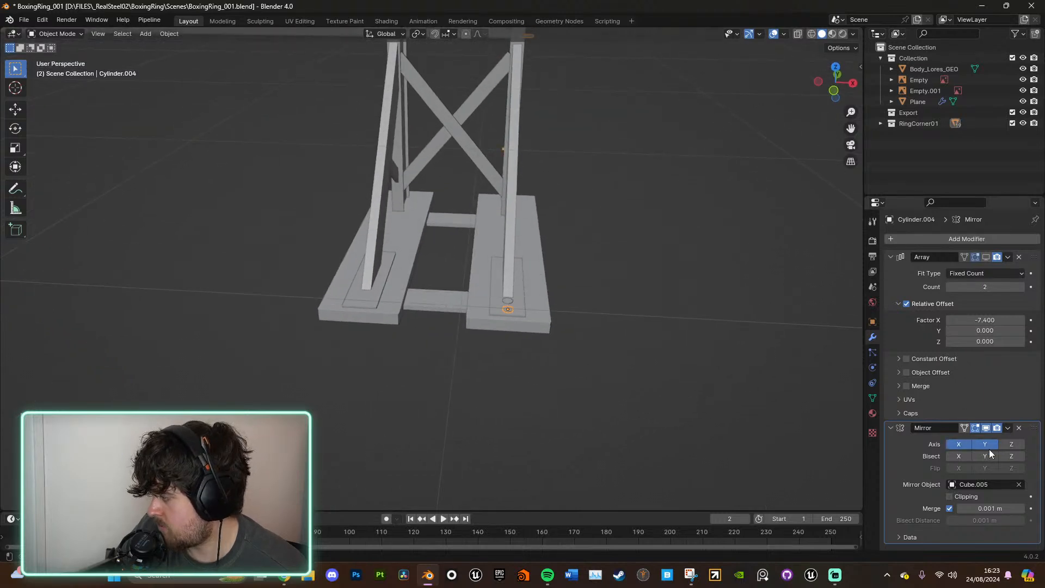
{"action": "left_click", "coordinate": [1015, 444]}
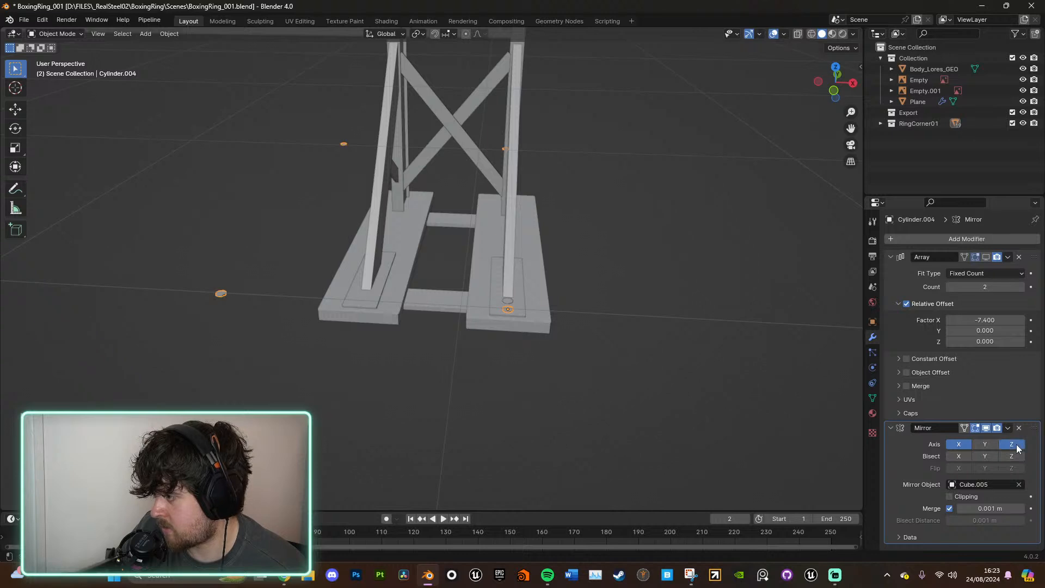
{"action": "left_click", "coordinate": [958, 445]}
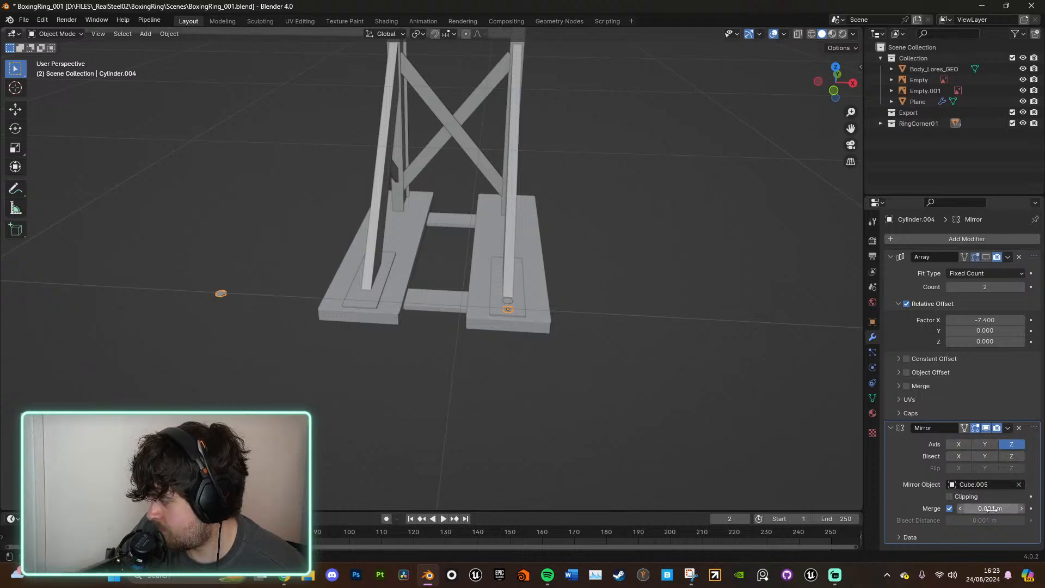
{"action": "scroll", "coordinate": [602, 358], "scroll_direction": "up", "scroll_amount": 5, "text": "shift"}
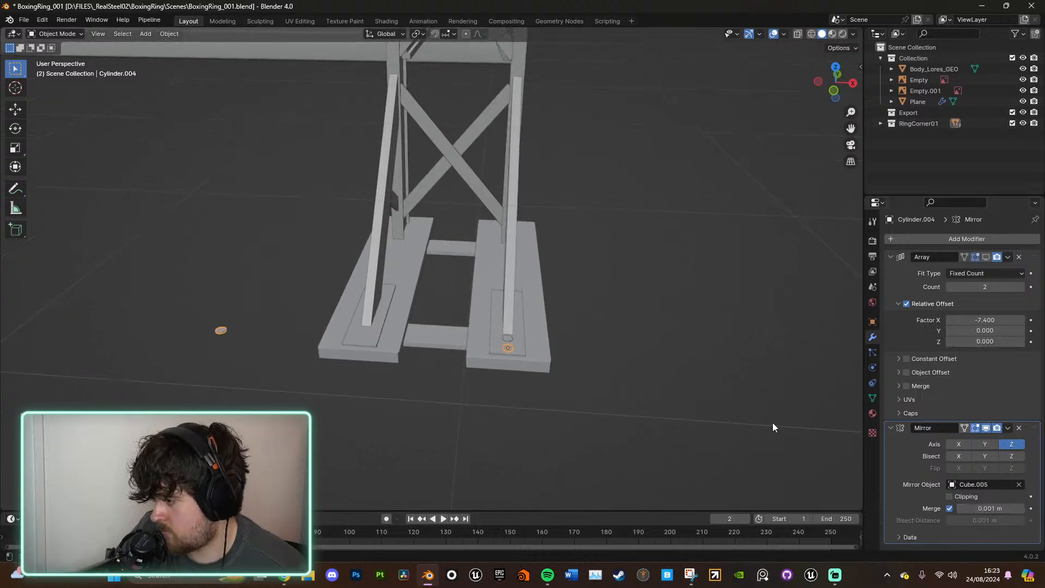
Step: Undo the recent mirror axis changes on the foot plate bolt
{"action": "key", "text": "ctrl+z"}
{"action": "key", "text": "ctrl+z"}
{"action": "key", "text": "ctrl+z"}
{"action": "key", "text": "ctrl+z"}
{"action": "key", "text": "ctrl+z"}
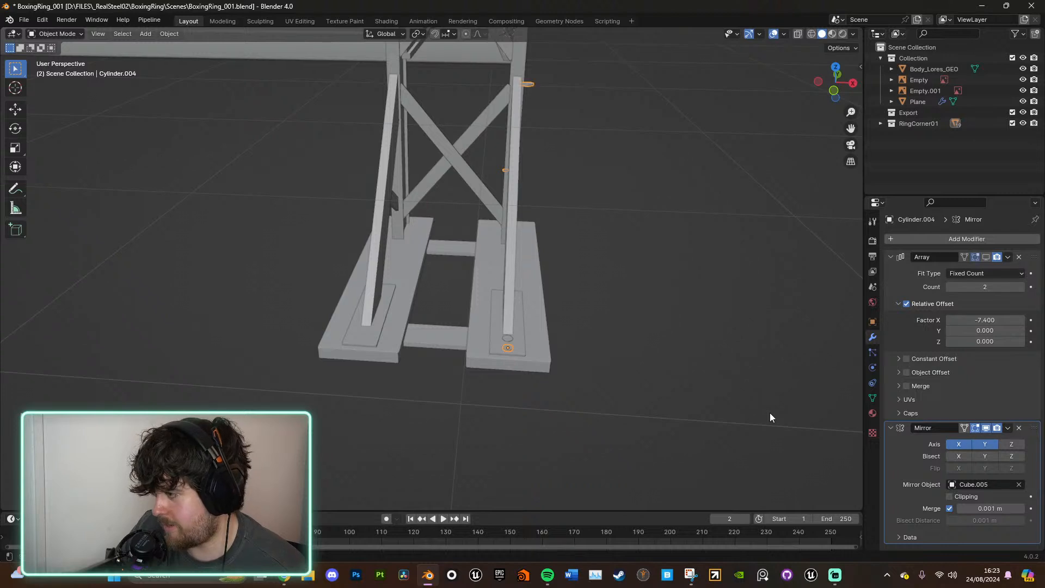
{"action": "key", "text": "ctrl+z"}
{"action": "key", "text": "ctrl+z"}
{"action": "key", "text": "ctrl+z"}
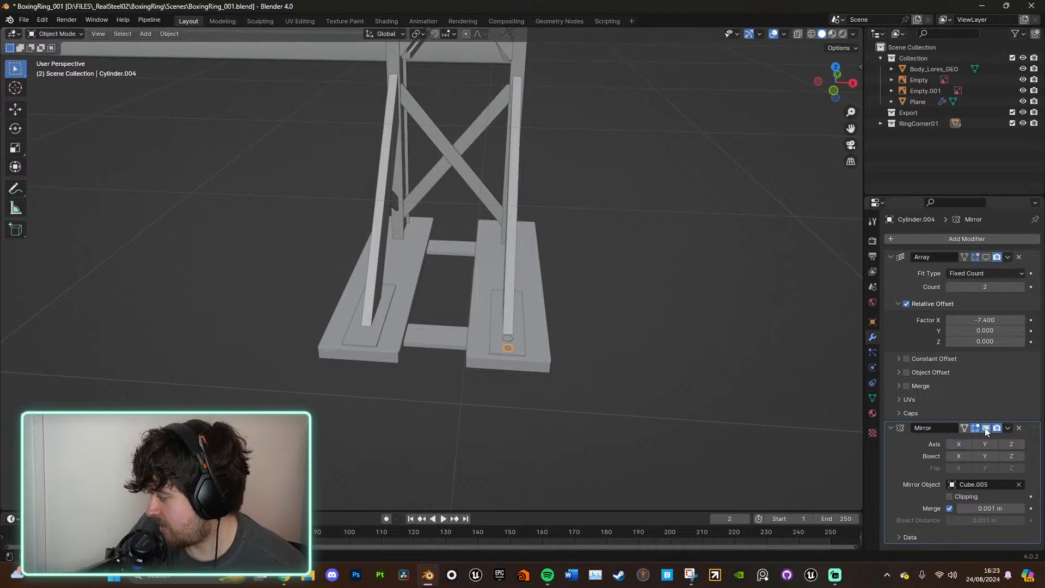
Step: Show the bolt's Array modifier in the viewport, set its relative X factor to 0, and try a Y factor of 0.7
{"action": "scroll", "coordinate": [645, 351], "scroll_direction": "up", "scroll_amount": 5}
{"action": "scroll", "coordinate": [645, 381], "scroll_direction": "down", "scroll_amount": 6}
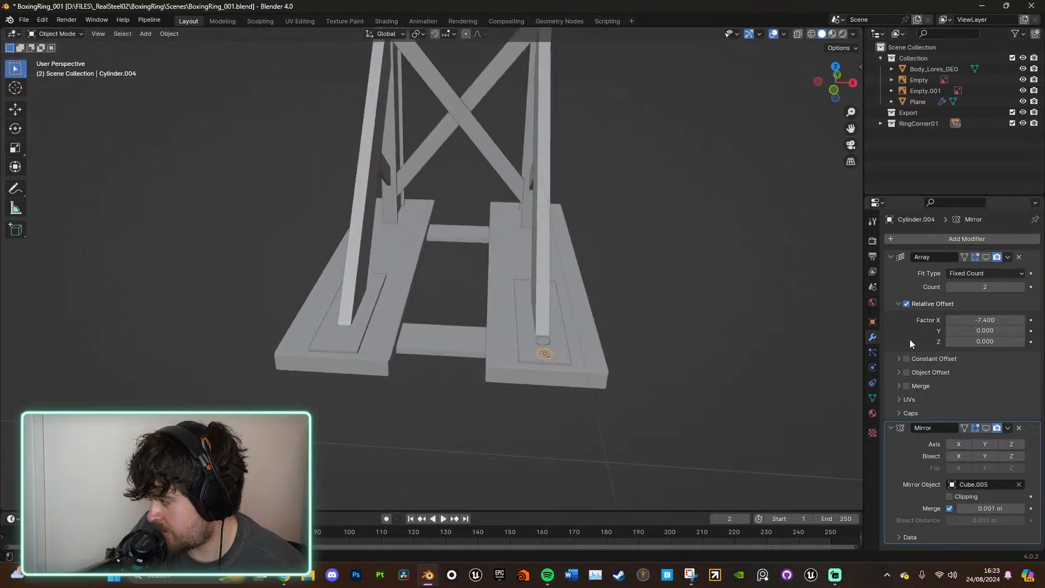
{"action": "left_click", "coordinate": [987, 258]}
{"action": "middle_click_drag", "start_coordinate": [642, 333], "coordinate": [758, 361]}
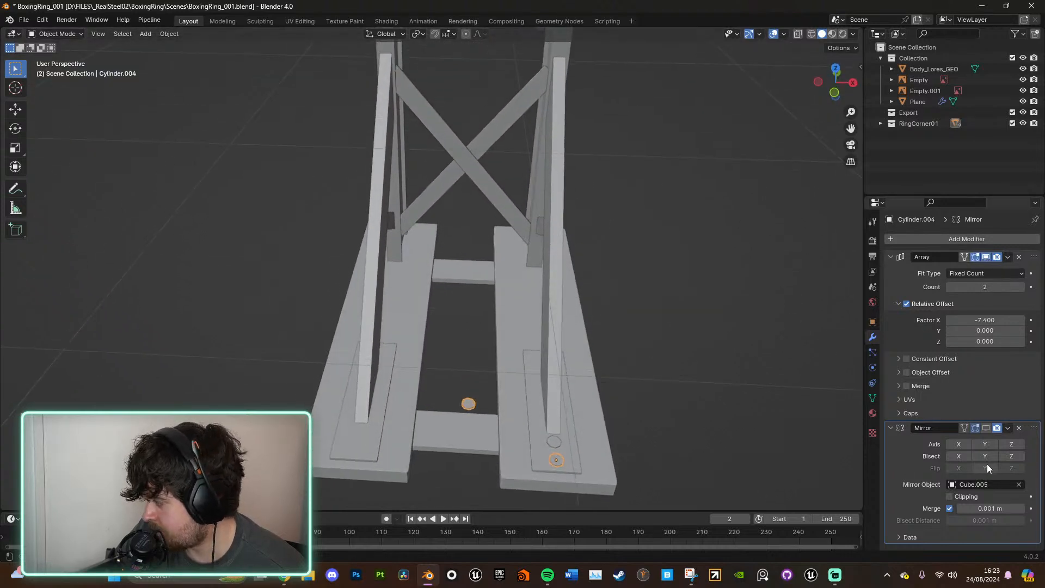
{"action": "left_click", "coordinate": [996, 320]}
{"action": "type", "text": "0"}
{"action": "key", "text": "Return"}
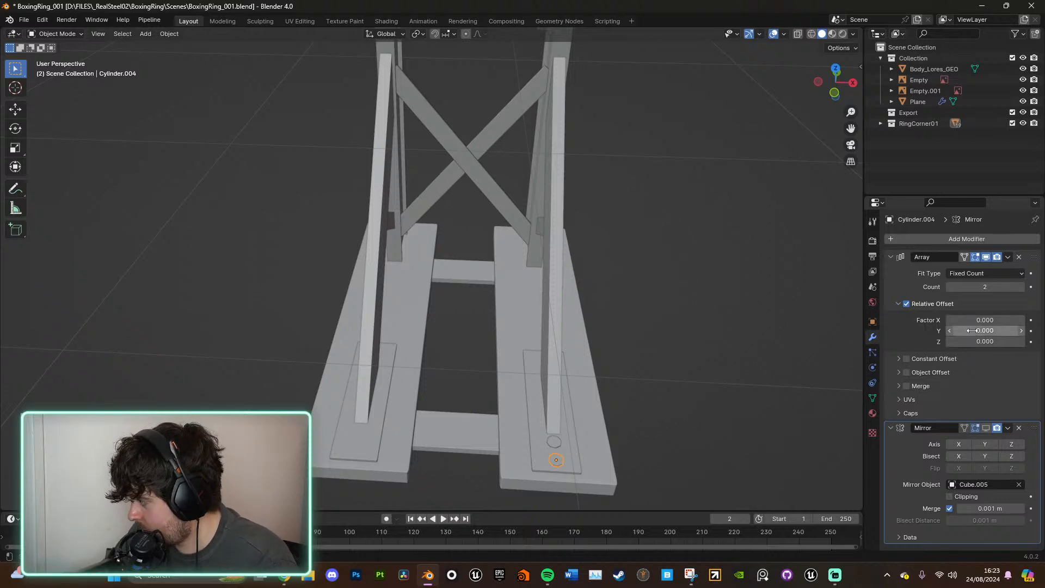
{"action": "left_click_drag", "start_coordinate": [977, 330], "coordinate": [983, 331]}
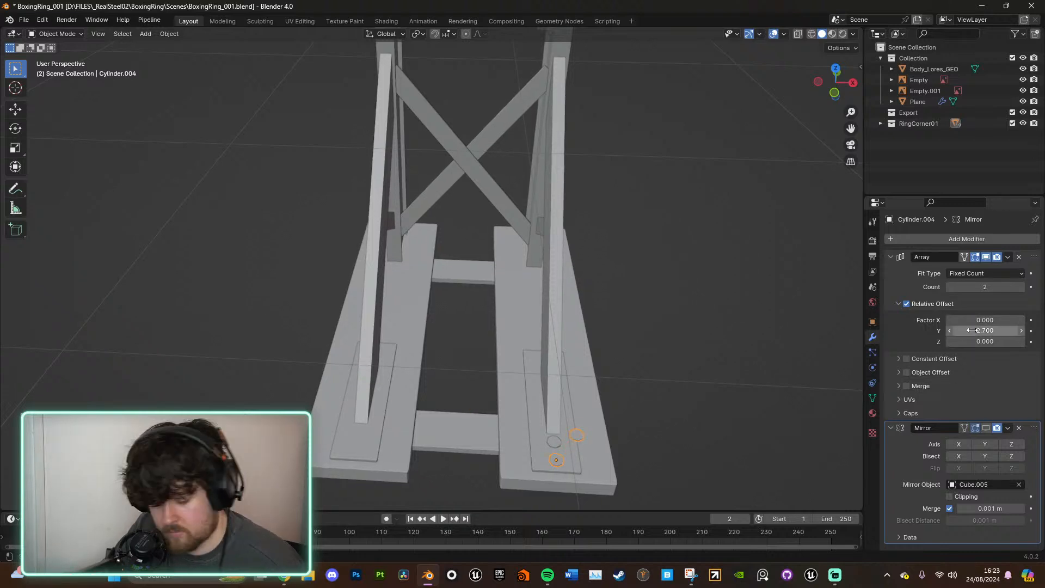
{"action": "key", "text": "ctrl+z"}
Step: Apply the bolt's rotation and set the Array's relative X factor to -13.8 to place its copy on the opposite foot plate
{"action": "right_click", "coordinate": [638, 442]}
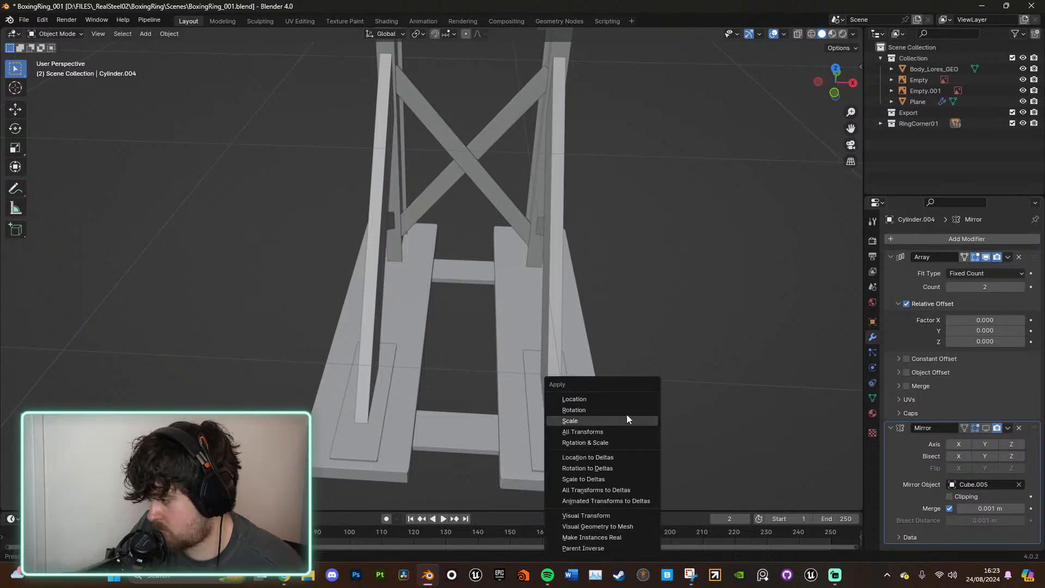
{"action": "key", "text": "Escape"}
{"action": "left_click_drag", "start_coordinate": [986, 330], "coordinate": [972, 320]}
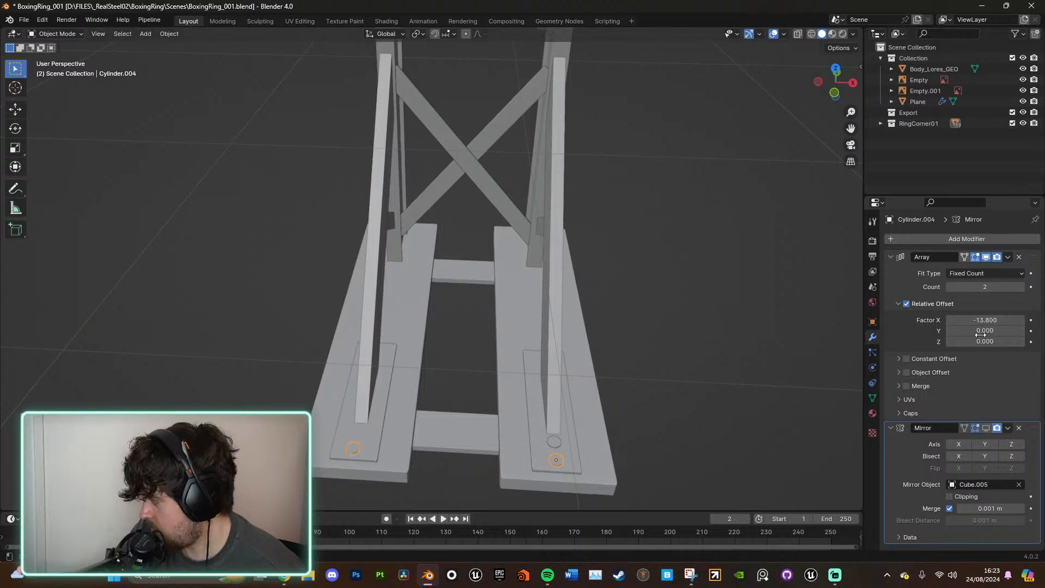
Step: Delete the old bolt nearest the diagonal brace and duplicate the arrayed bolt along Y into its place
{"action": "left_click", "coordinate": [551, 440]}
{"action": "key", "text": "Delete"}
{"action": "left_click", "coordinate": [559, 459]}
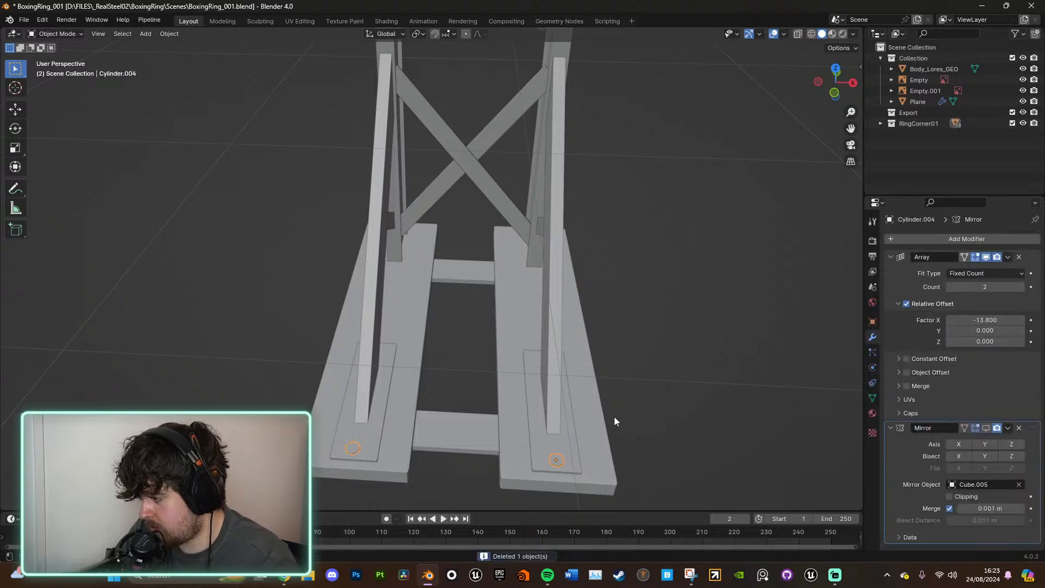
{"action": "key", "text": "shift+d"}
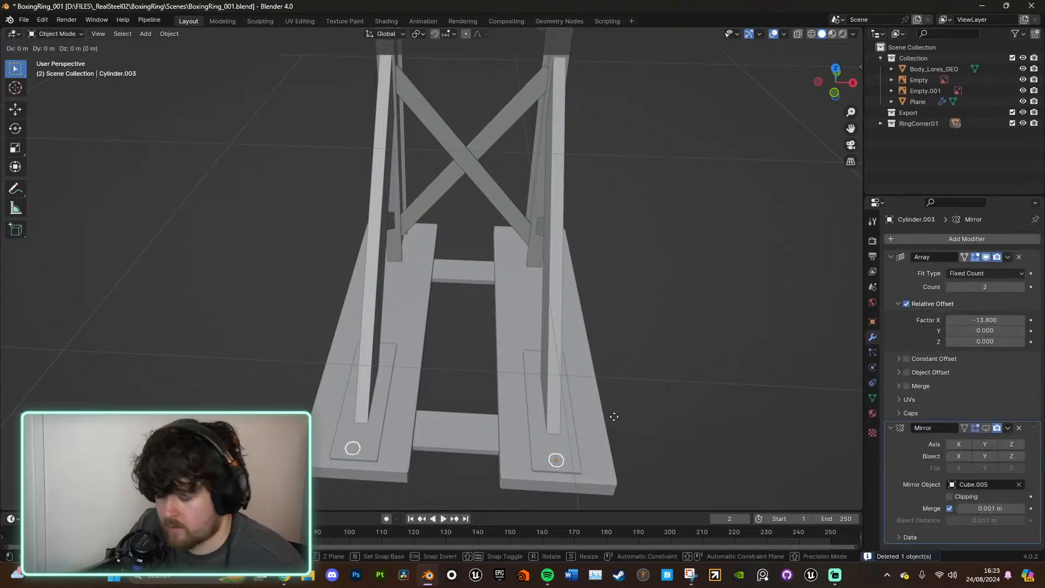
{"action": "key", "text": "y"}
{"action": "left_click", "coordinate": [615, 411]}
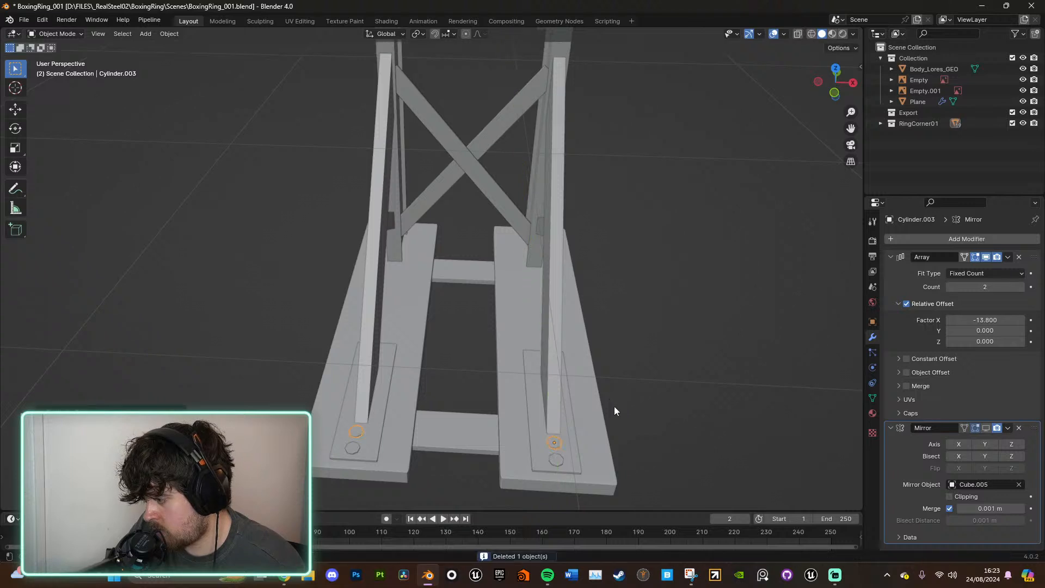
Step: Rotate the duplicated bolt about -33° around the Z axis and apply its rotation to realign the arrayed copy
{"action": "key", "text": "KP_Decimal"}
{"action": "middle_click_drag", "start_coordinate": [626, 302], "coordinate": [631, 354]}
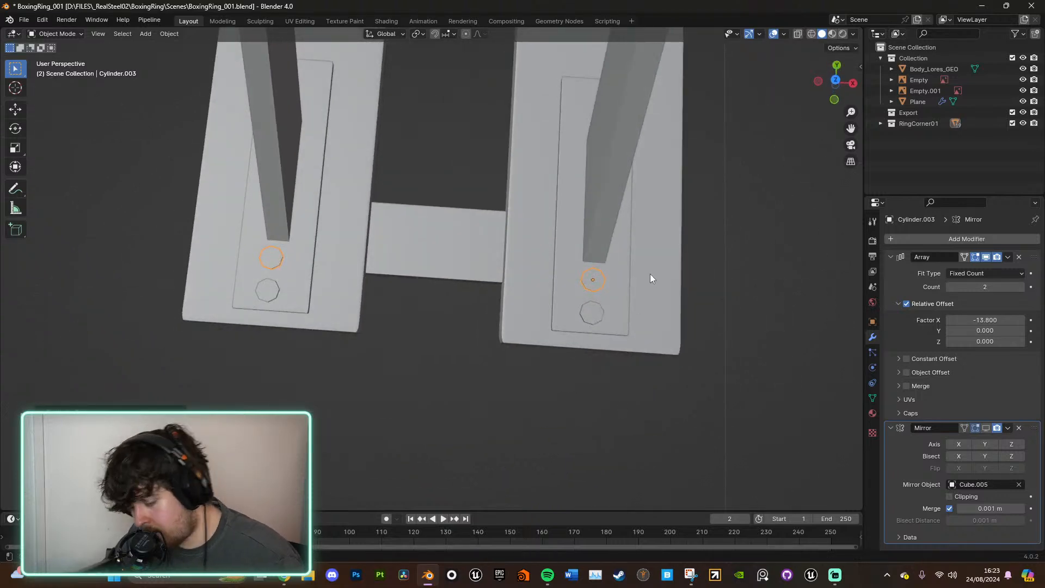
{"action": "key", "text": "r"}
{"action": "key", "text": "z"}
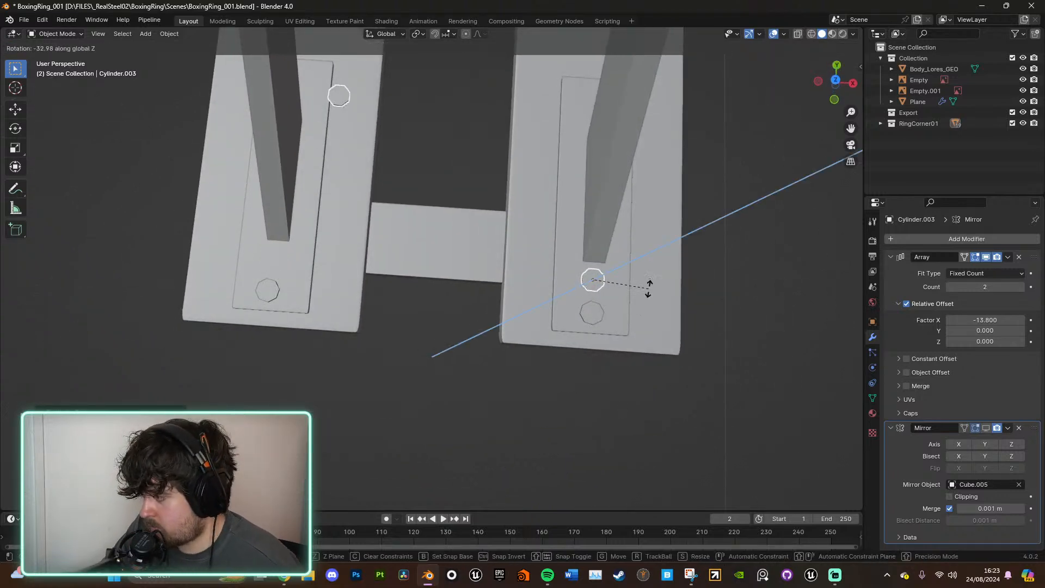
{"action": "left_click", "coordinate": [648, 290]}
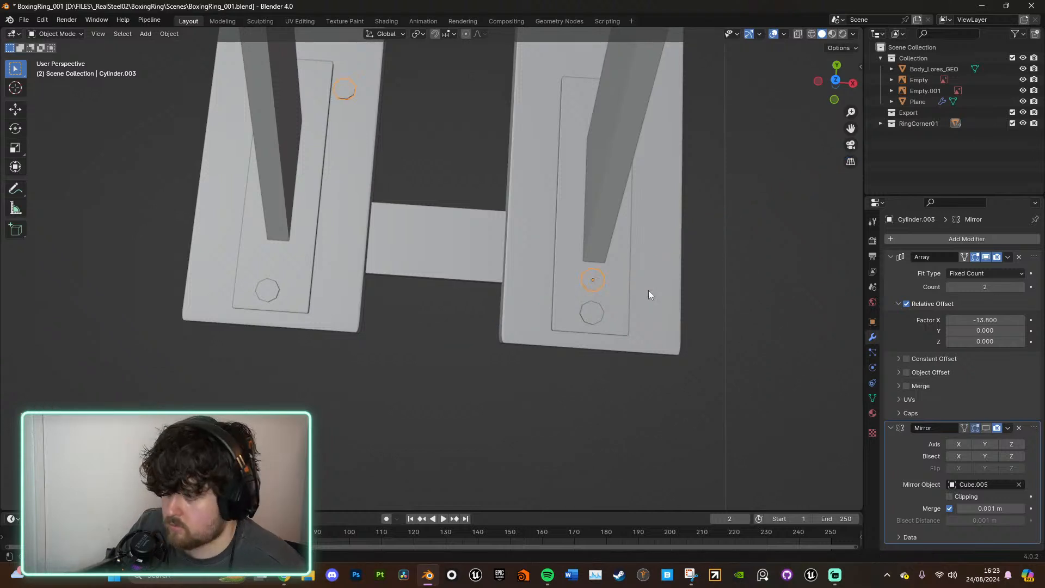
{"action": "key", "text": "ctrl+a"}
{"action": "left_click", "coordinate": [641, 295]}
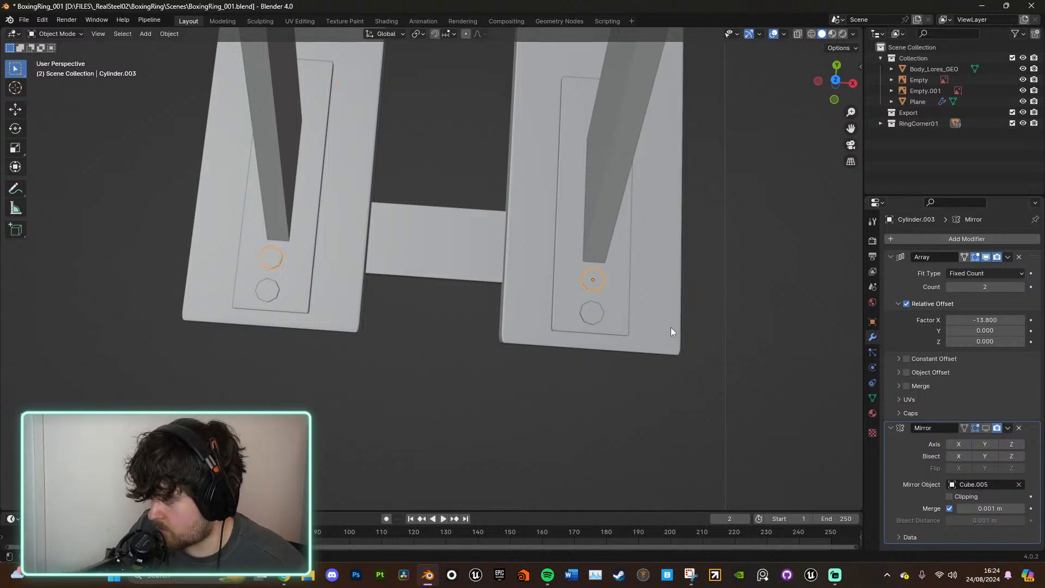
Step: Duplicate the inner bolt in the horizontal plane to a spot on the foot just in front of the upright post
{"action": "middle_click_drag", "start_coordinate": [668, 325], "coordinate": [477, 296]}
{"action": "scroll", "coordinate": [626, 263], "scroll_direction": "down", "scroll_amount": 5}
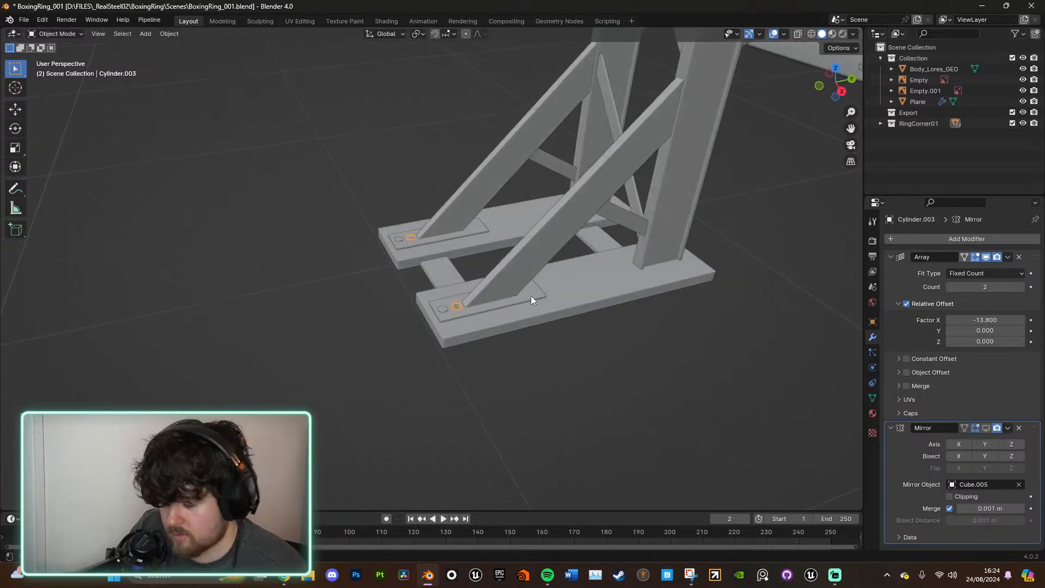
{"action": "key", "text": "shift+d"}
{"action": "key", "text": "shift+z"}
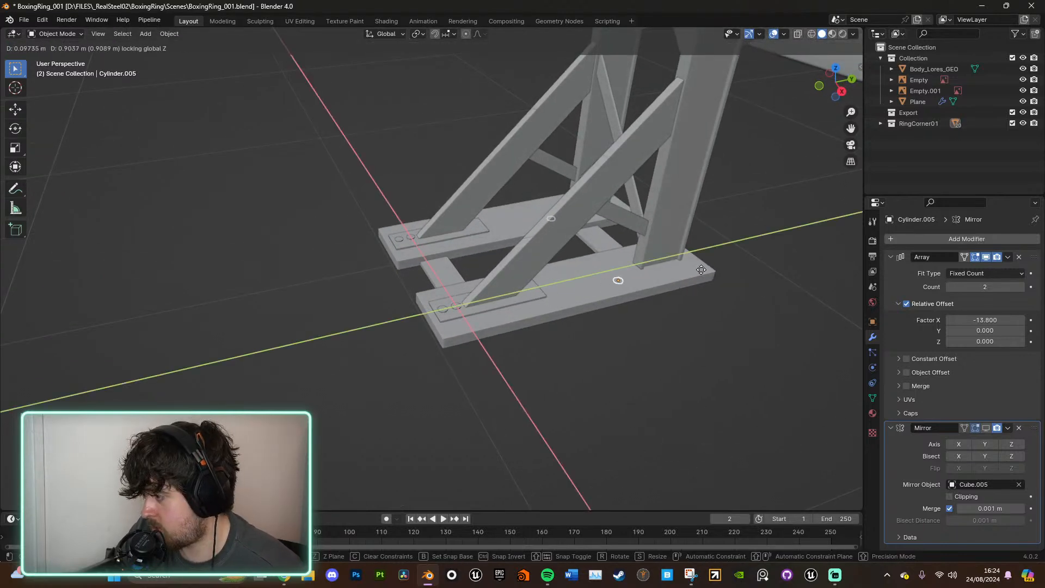
{"action": "left_click", "coordinate": [711, 270]}
{"action": "scroll", "coordinate": [700, 269], "scroll_direction": "down", "scroll_amount": 3}
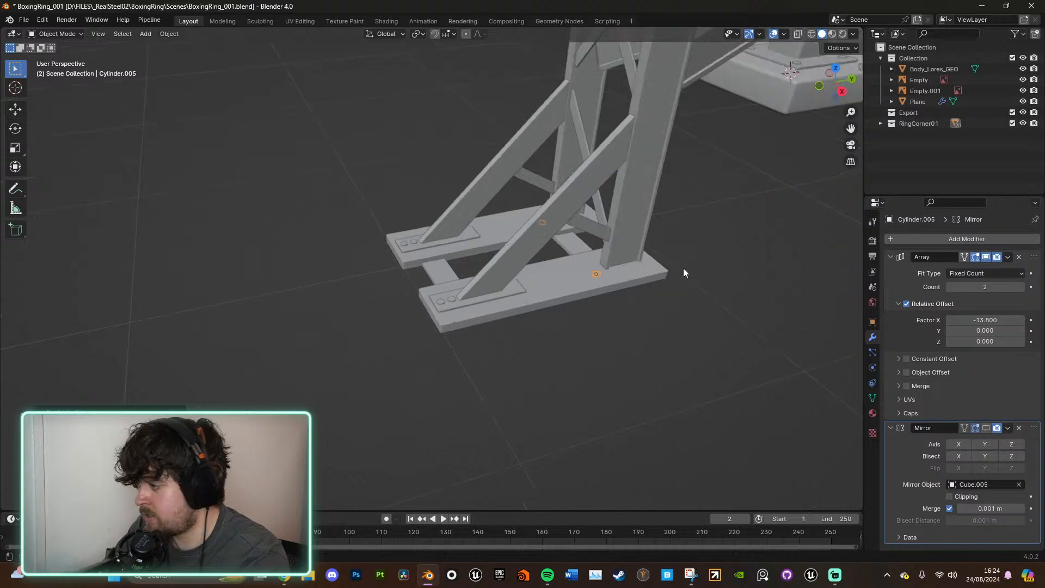
{"action": "middle_click_drag", "start_coordinate": [684, 268], "coordinate": [615, 196]}
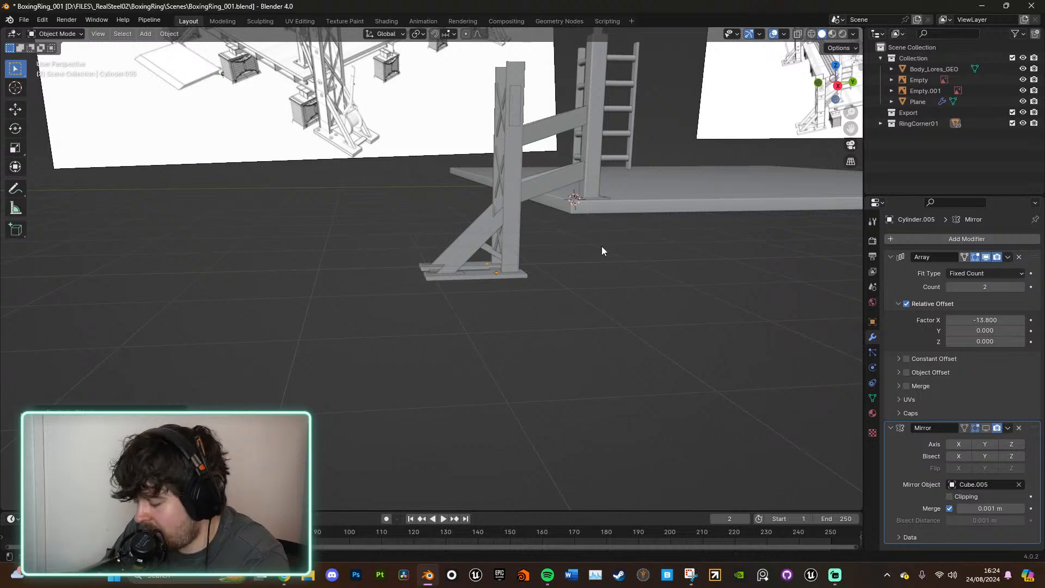
Step: Scale up the new bolt in front of the upright post uniformly
{"action": "key", "text": "KP_Decimal"}
{"action": "middle_click_drag", "start_coordinate": [593, 246], "coordinate": [615, 345]}
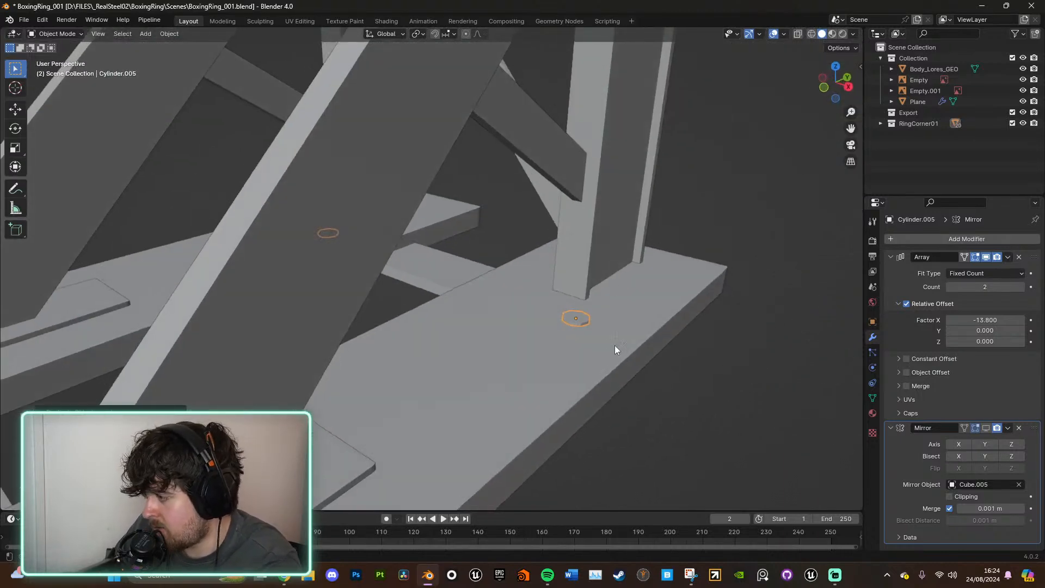
{"action": "key", "text": "s"}
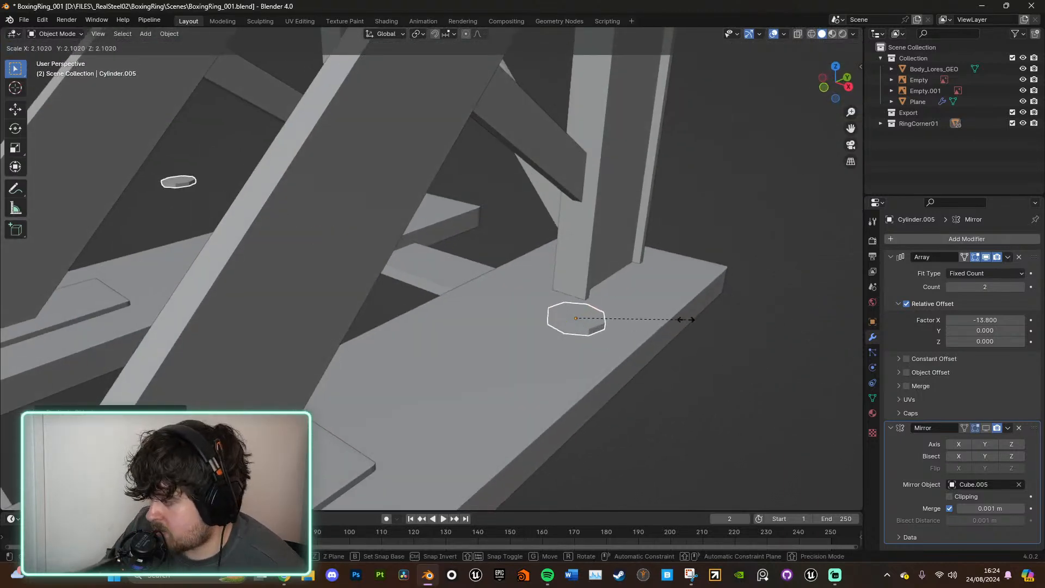
{"action": "left_click", "coordinate": [658, 319]}
Step: Lower the enlarged bolt in front of the upright post along Z into the foot's top surface
{"action": "middle_click_drag", "start_coordinate": [667, 319], "coordinate": [611, 316]}
{"action": "scroll", "coordinate": [611, 315], "scroll_direction": "up", "scroll_amount": 5}
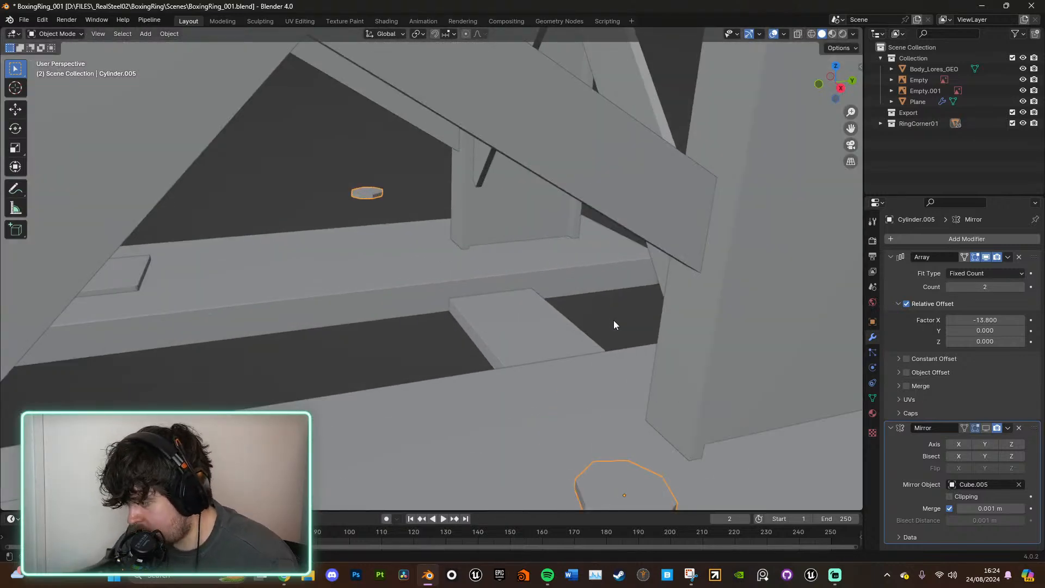
{"action": "scroll", "coordinate": [613, 320], "scroll_direction": "down", "scroll_amount": 1}
{"action": "middle_click_drag", "start_coordinate": [604, 361], "coordinate": [544, 317]}
{"action": "key", "text": "g"}
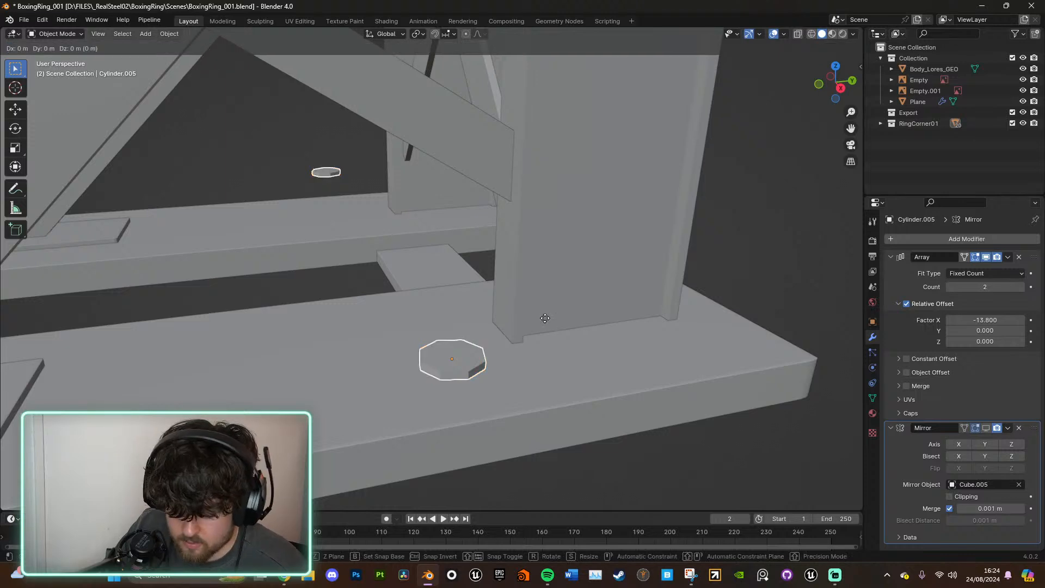
{"action": "key", "text": "z"}
{"action": "left_click", "coordinate": [546, 319]}
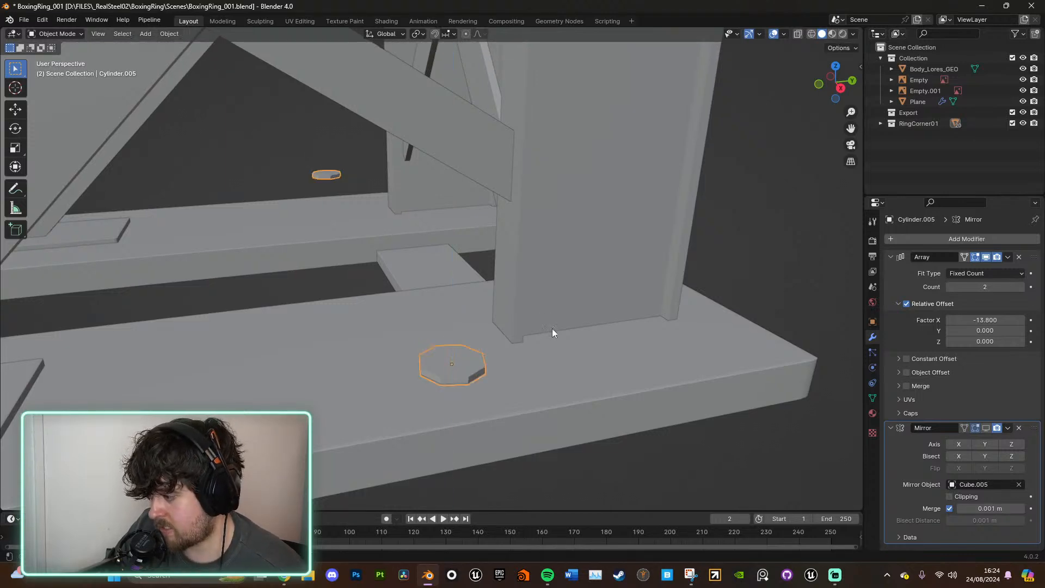
Step: Slide the bolt in the horizontal plane toward the outer long edge of the foot
{"action": "middle_click_drag", "start_coordinate": [552, 328], "coordinate": [566, 341]}
{"action": "key", "text": "g"}
{"action": "key", "text": "shift+z"}
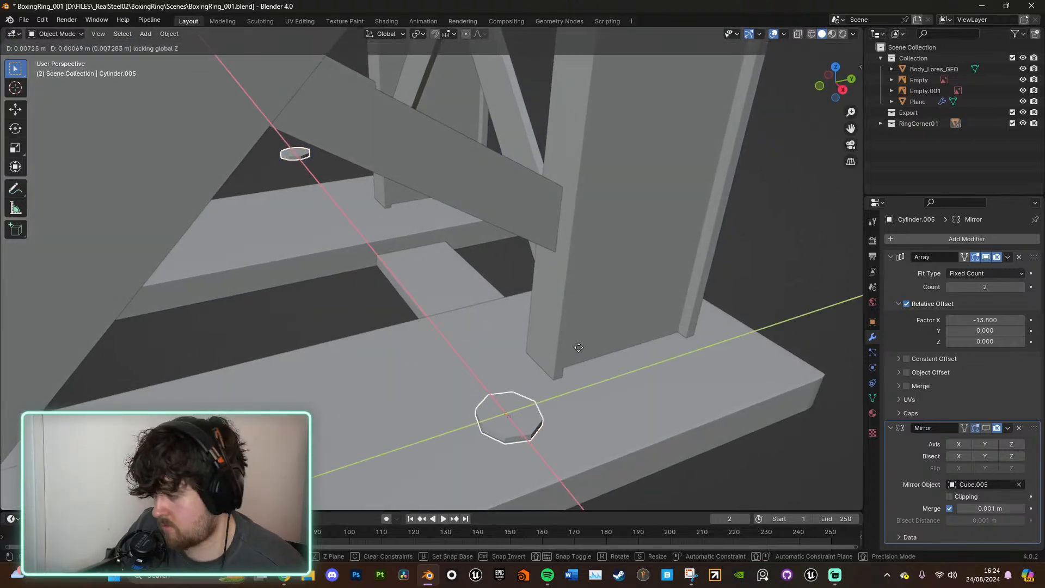
{"action": "left_click", "coordinate": [591, 363]}
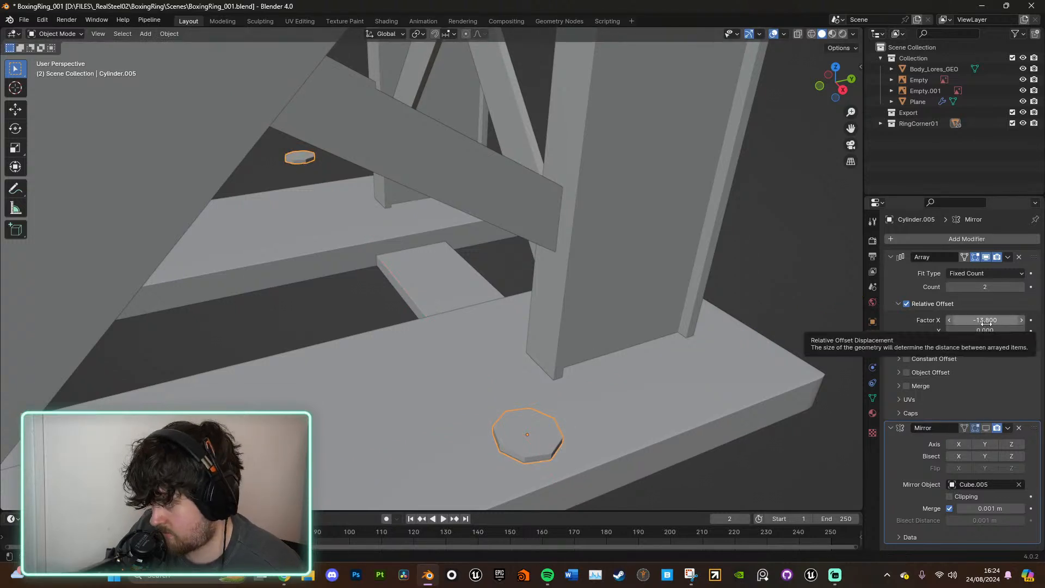
Step: Set the bolt array's relative offset X factor to -8.200 so the second bolt sits on the opposite foot
{"action": "left_click_drag", "start_coordinate": [985, 323], "coordinate": [1023, 323]}
{"action": "middle_click_drag", "start_coordinate": [457, 333], "coordinate": [543, 390]}
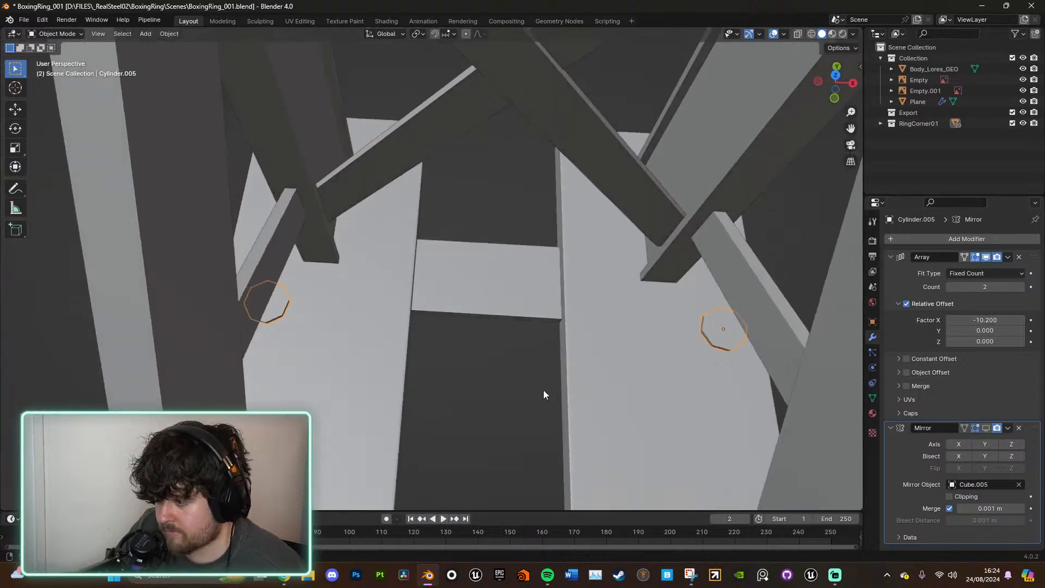
{"action": "left_click_drag", "start_coordinate": [985, 320], "coordinate": [1008, 320]}
Step: Duplicate the arrayed bolt along X to the other side of the foot, making a pair in front of the post
{"action": "key", "text": "shift+d"}
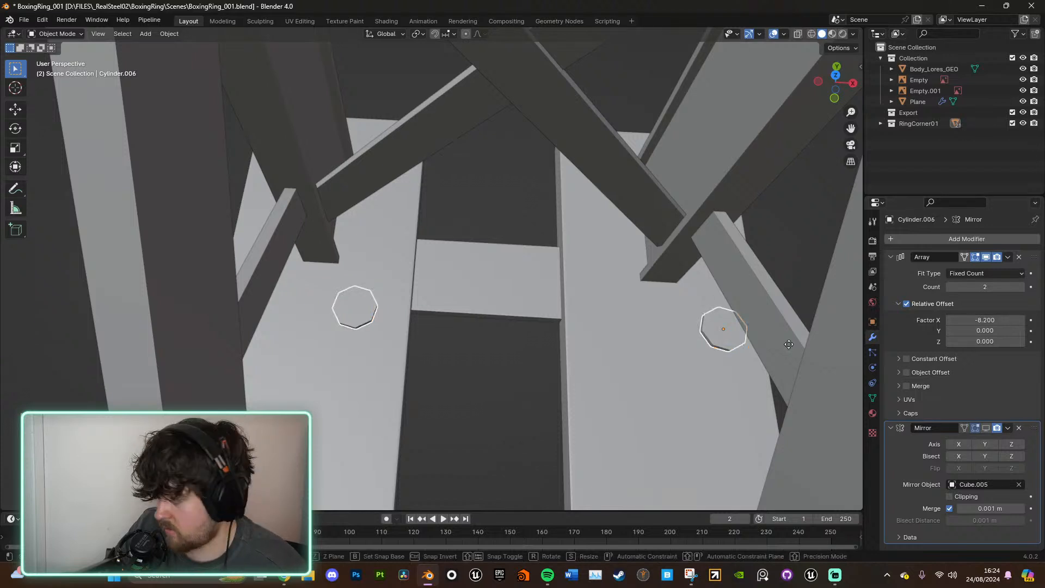
{"action": "key", "text": "x"}
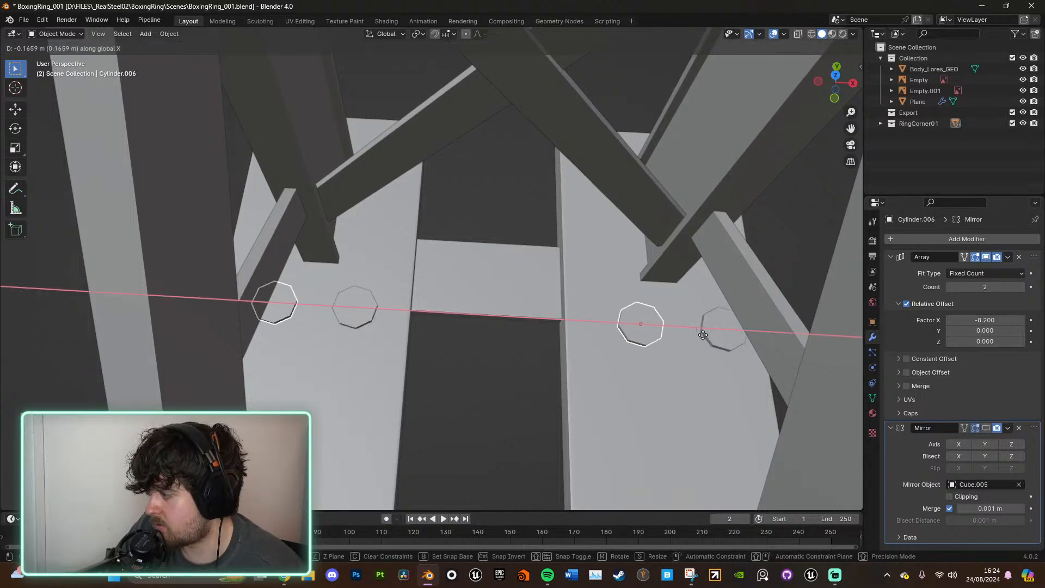
{"action": "left_click", "coordinate": [683, 329]}
{"action": "middle_click_drag", "start_coordinate": [728, 359], "coordinate": [630, 288]}
{"action": "scroll", "coordinate": [704, 303], "scroll_direction": "down", "scroll_amount": 4}
{"action": "left_click", "coordinate": [673, 319]}
{"action": "scroll", "coordinate": [599, 308], "scroll_direction": "down", "scroll_amount": 6}
{"action": "middle_click_drag", "start_coordinate": [630, 289], "coordinate": [635, 436], "text": "shift"}
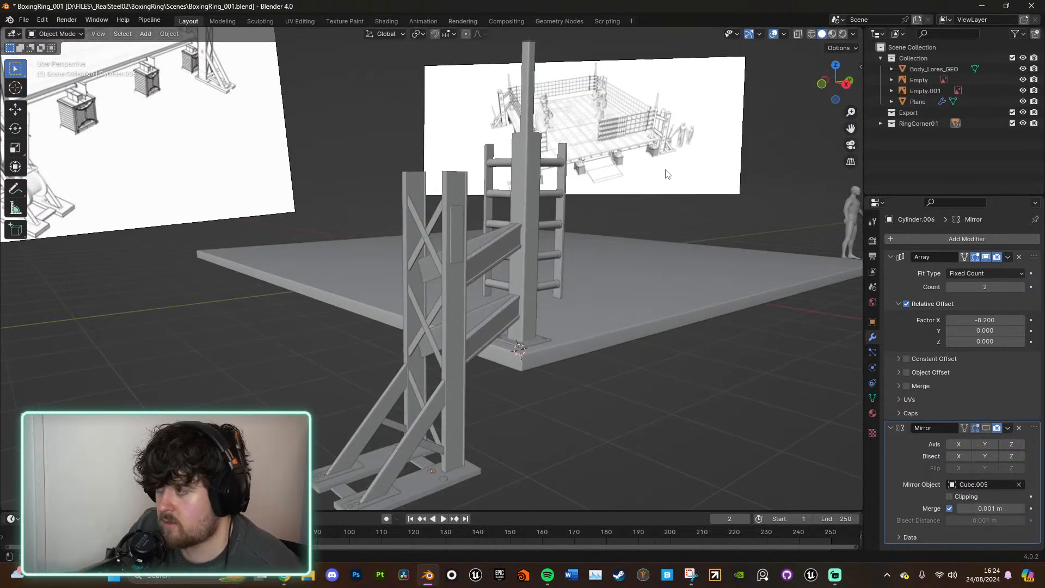
{"action": "middle_click_drag", "start_coordinate": [666, 174], "coordinate": [451, 335]}
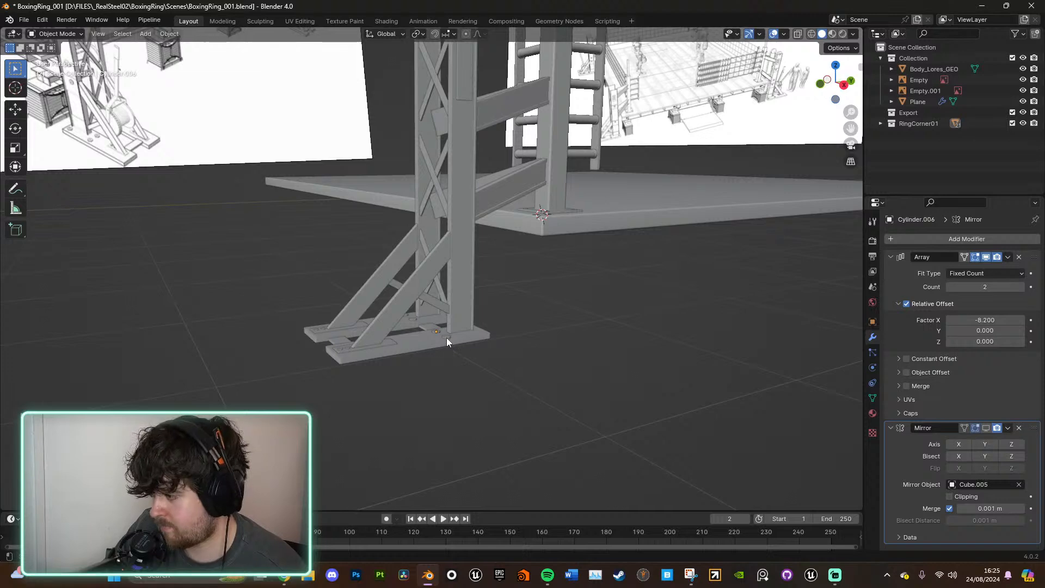
Step: Select both arrayed bolts in front of the post and duplicate them along Y to the foot's end behind the post
{"action": "left_click", "coordinate": [448, 342]}
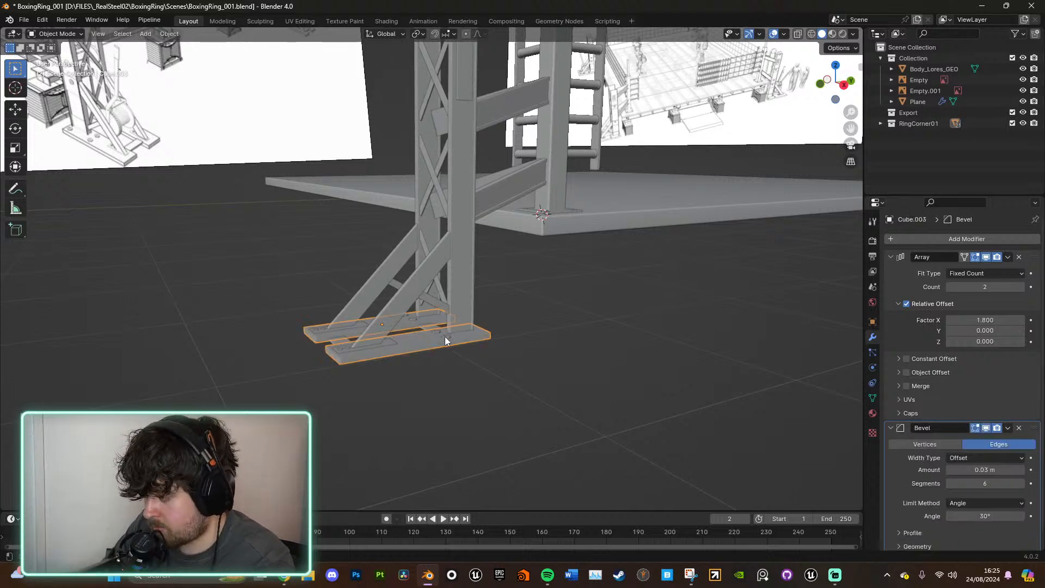
{"action": "left_click", "coordinate": [446, 338]}
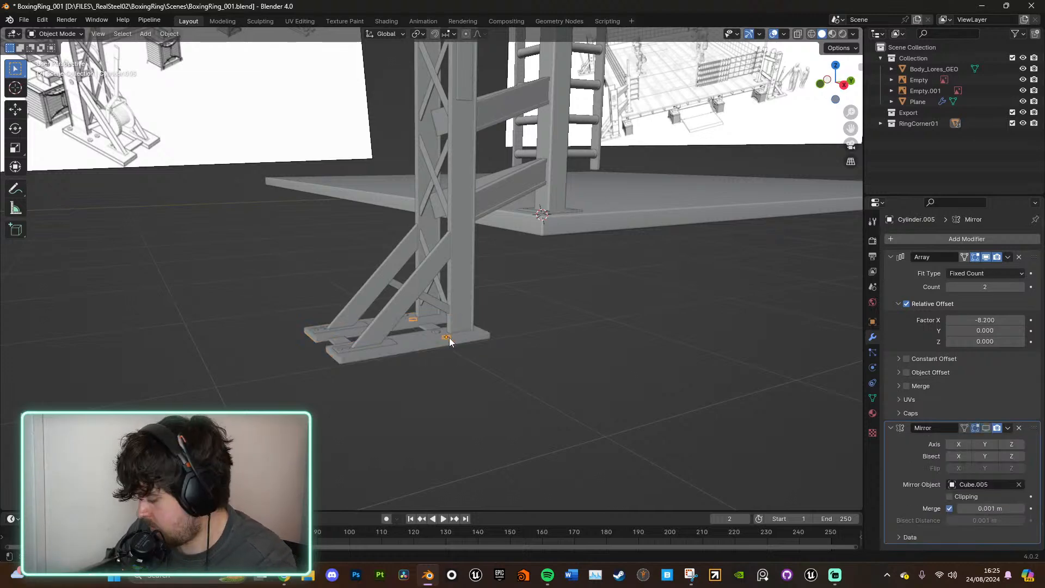
{"action": "key", "text": "KP_Decimal"}
{"action": "middle_click_drag", "start_coordinate": [554, 299], "coordinate": [553, 325]}
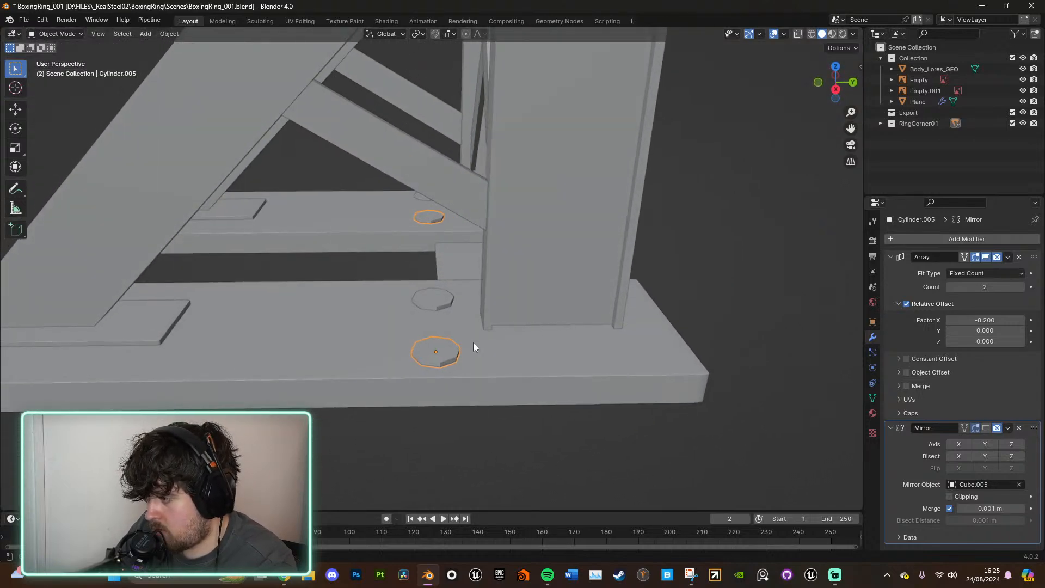
{"action": "left_click", "coordinate": [438, 300], "text": "shift"}
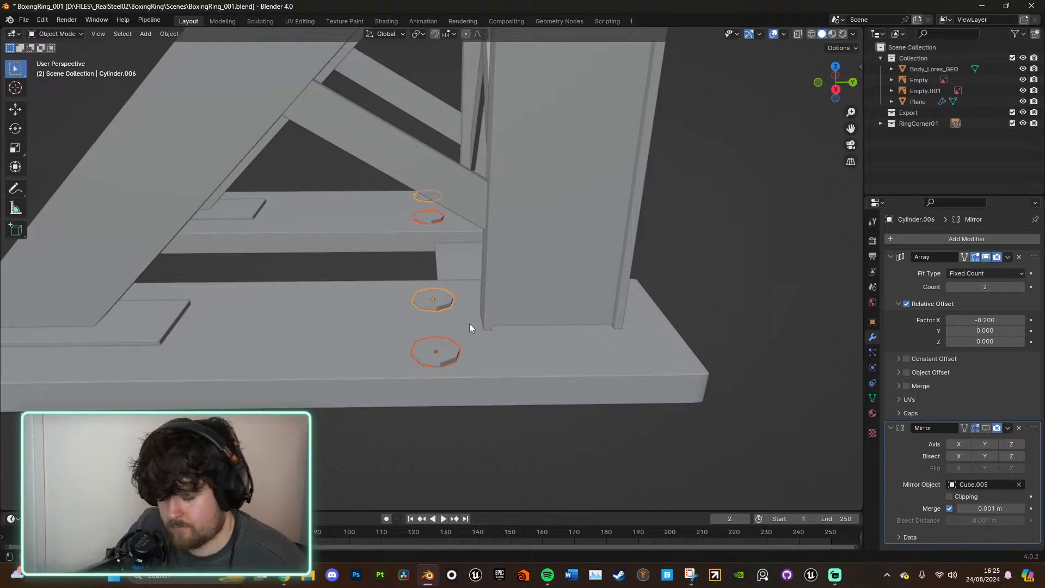
{"action": "key", "text": "shift+d"}
{"action": "key", "text": "y"}
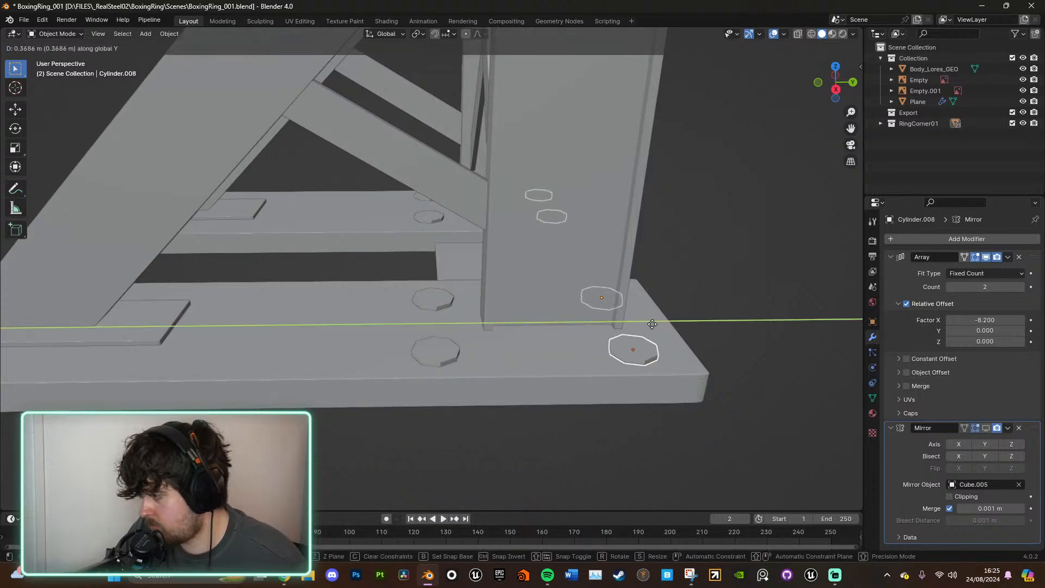
{"action": "left_click", "coordinate": [665, 326]}
{"action": "scroll", "coordinate": [665, 322], "scroll_direction": "down", "scroll_amount": 6}
{"action": "middle_click_drag", "start_coordinate": [496, 355], "coordinate": [445, 214]}
{"action": "scroll", "coordinate": [455, 260], "scroll_direction": "up", "scroll_amount": 3}
{"action": "scroll", "coordinate": [455, 256], "scroll_direction": "up", "scroll_amount": 1}
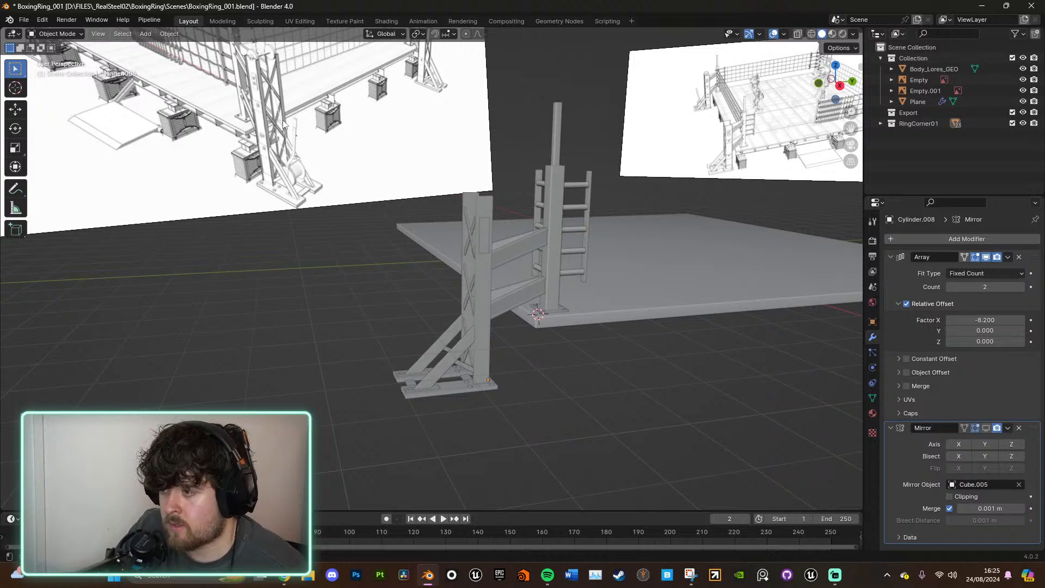
{"action": "left_click", "coordinate": [467, 390]}
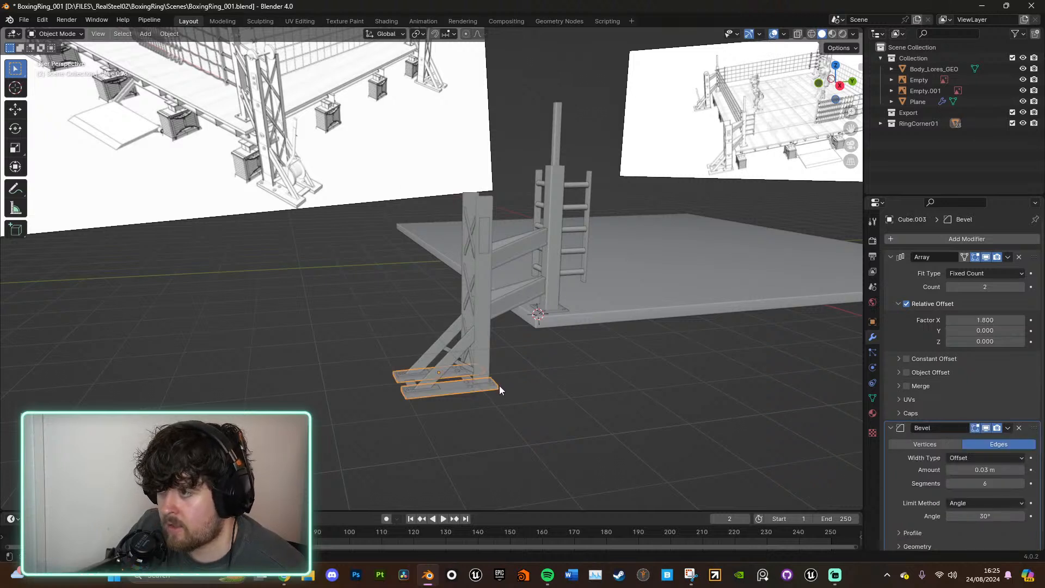
{"action": "left_click", "coordinate": [494, 386]}
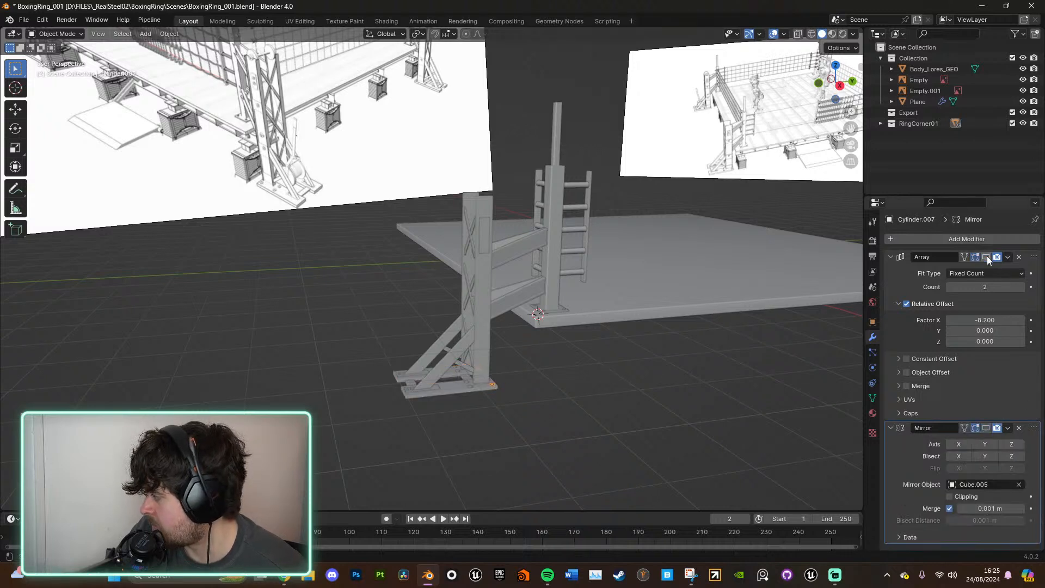
{"action": "left_click", "coordinate": [1018, 427]}
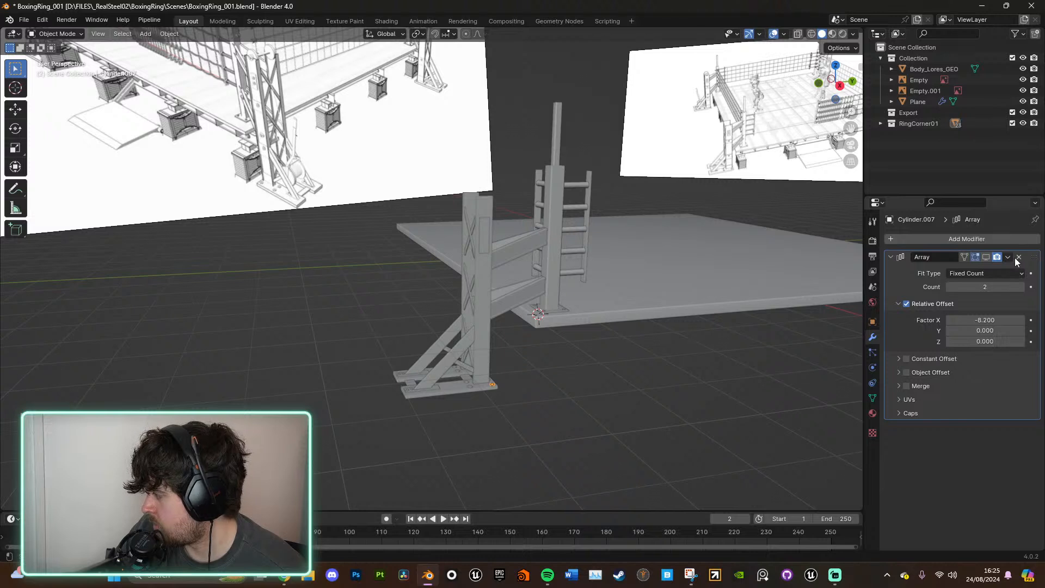
{"action": "key", "text": "ctrl+z"}
{"action": "key", "text": "ctrl+z"}
{"action": "key", "text": "ctrl+z"}
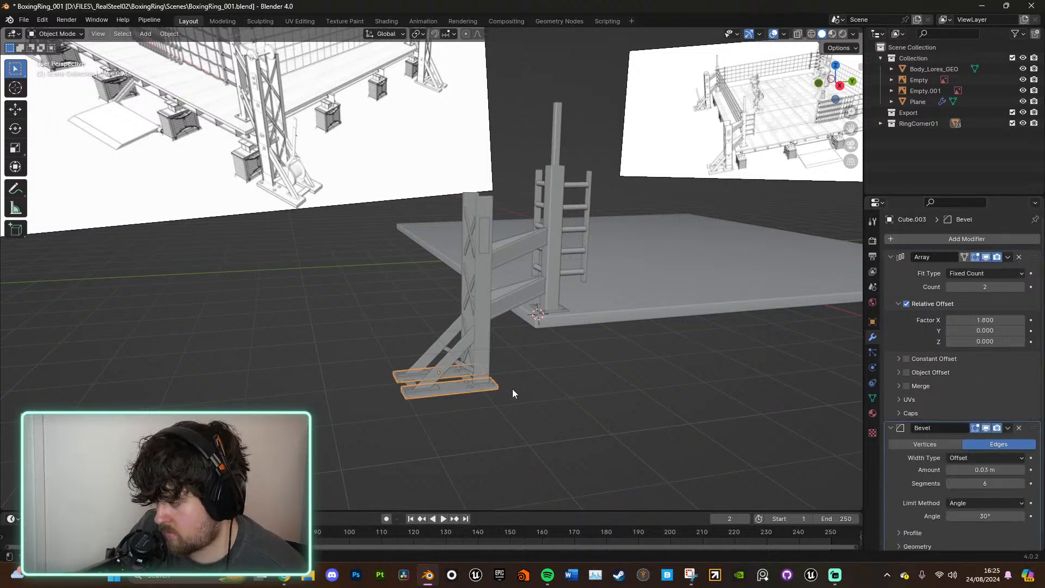
{"action": "key", "text": "ctrl+z"}
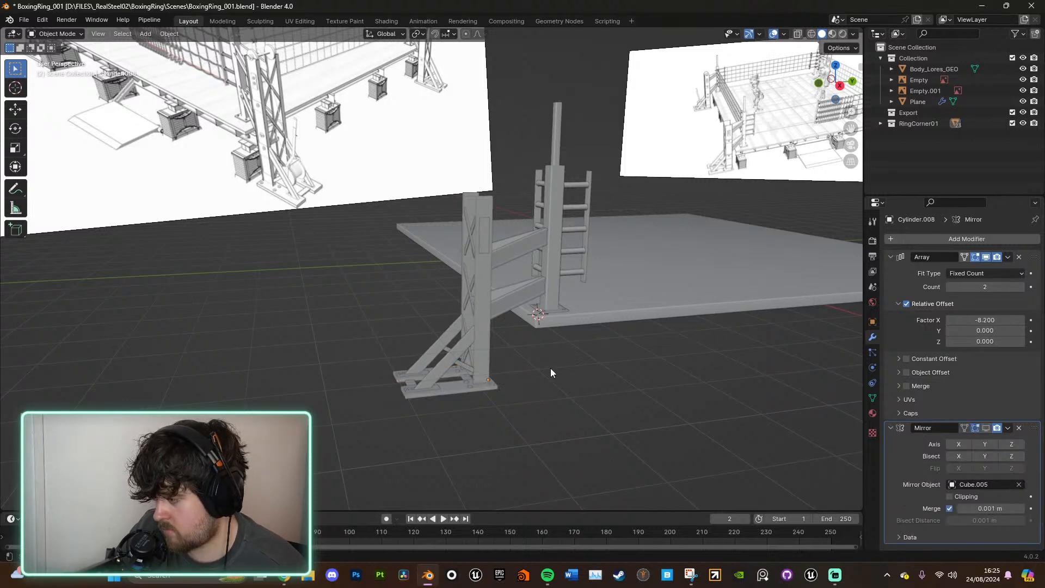
Step: Duplicate the outer bolt at the foot's rear end up to the post near its plate, and remove the copy's Mirror and Array modifiers
{"action": "middle_click_drag", "start_coordinate": [550, 368], "coordinate": [511, 379]}
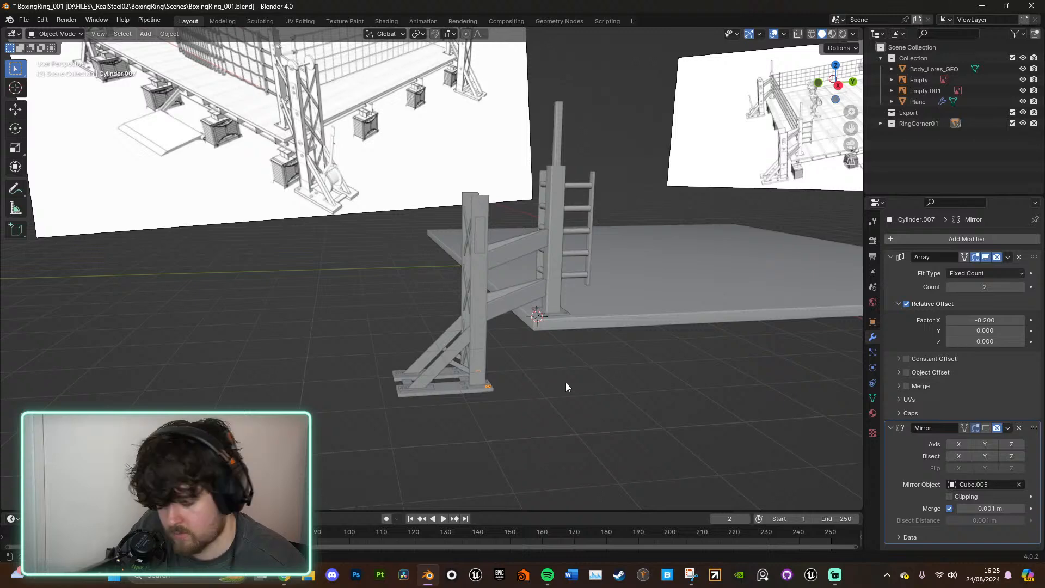
{"action": "key", "text": "KP_3"}
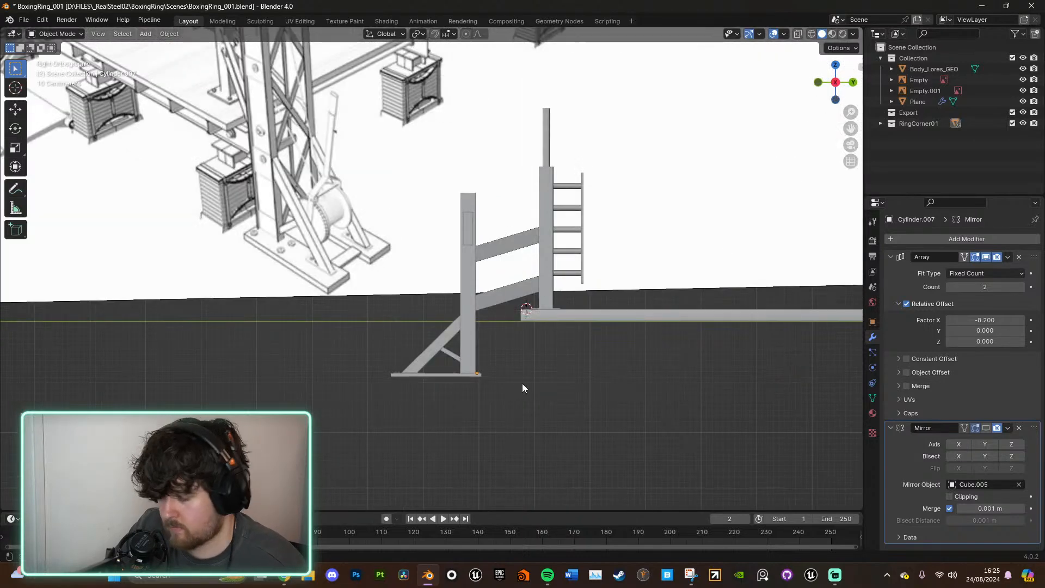
{"action": "left_click", "coordinate": [507, 261]}
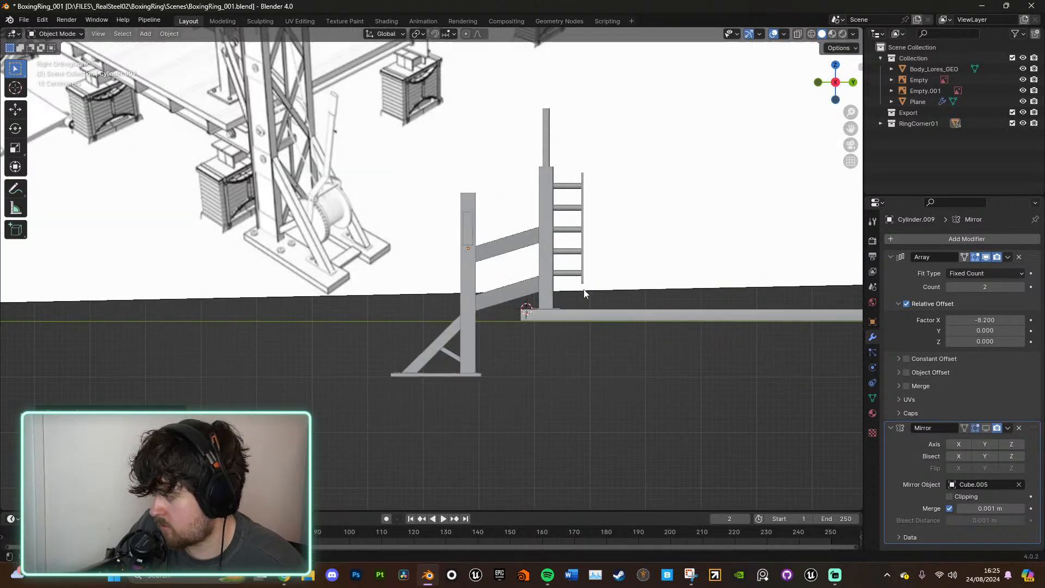
{"action": "left_click", "coordinate": [1020, 430]}
{"action": "left_click", "coordinate": [1018, 256]}
Step: Rotate the copied bolt 90° around the Y axis in front view so it faces the post's side
{"action": "middle_click_drag", "start_coordinate": [525, 265], "coordinate": [656, 340]}
{"action": "left_click", "coordinate": [831, 90]}
{"action": "scroll", "coordinate": [768, 175], "scroll_direction": "up", "scroll_amount": 4}
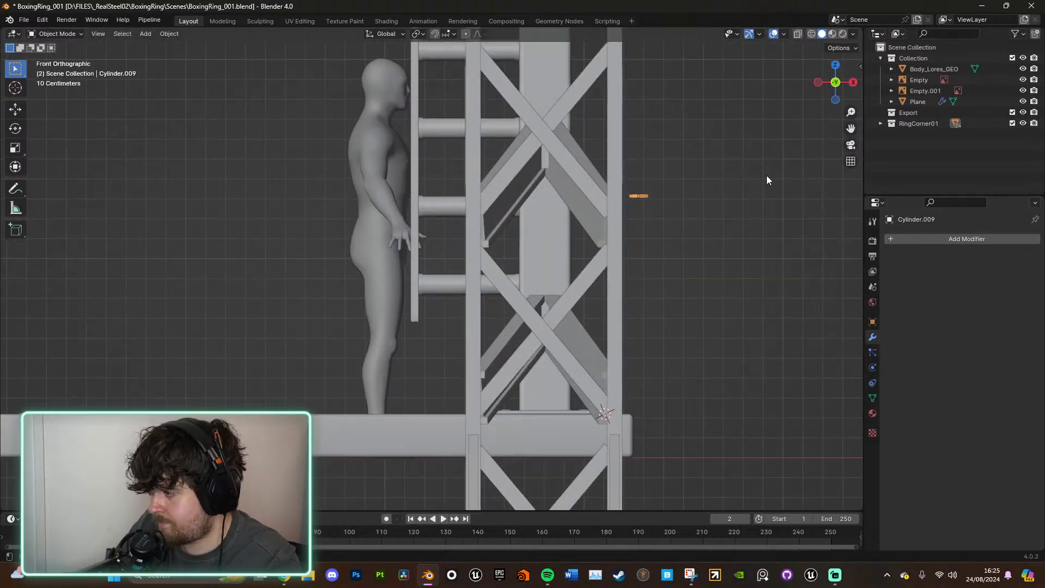
{"action": "type", "text": "ry90"}
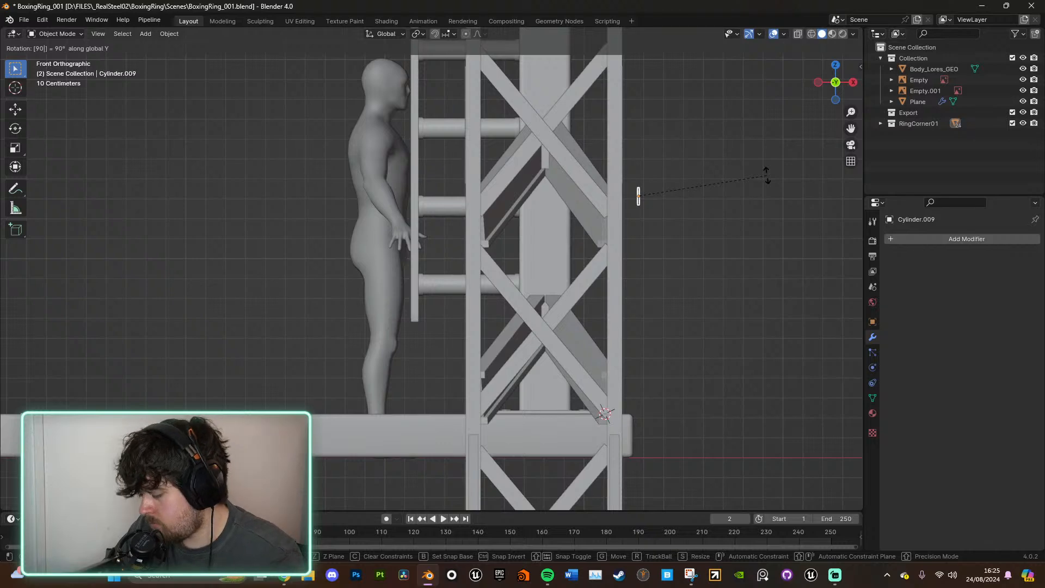
{"action": "key", "text": "Return"}
Step: Move the bolt in right view to the upper part of the rectangular plate on the upright post
{"action": "middle_click_drag", "start_coordinate": [767, 176], "coordinate": [626, 200]}
{"action": "left_click", "coordinate": [834, 88]}
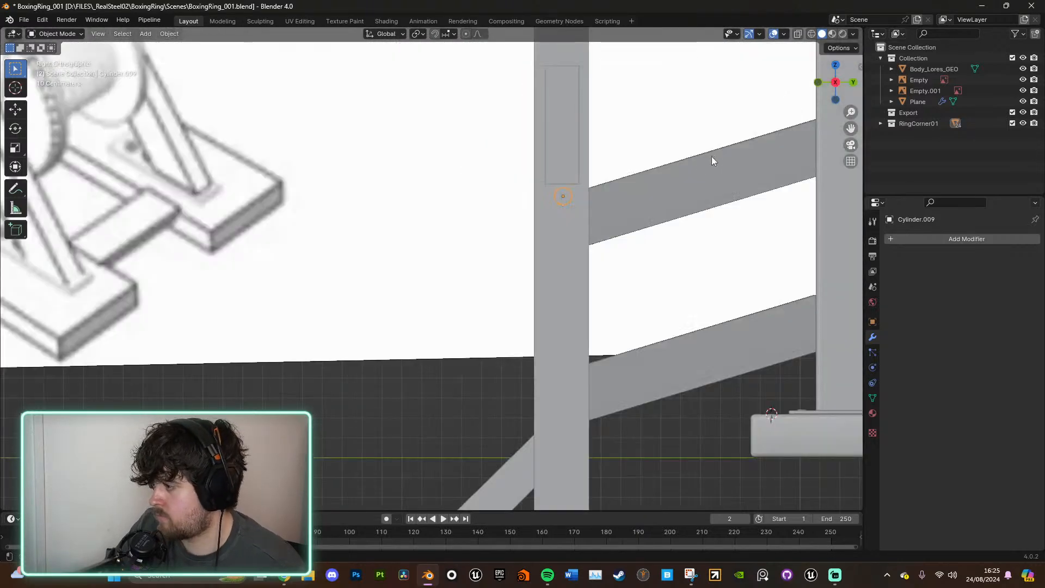
{"action": "middle_click_drag", "start_coordinate": [711, 156], "coordinate": [603, 241], "text": "shift"}
{"action": "key", "text": "g"}
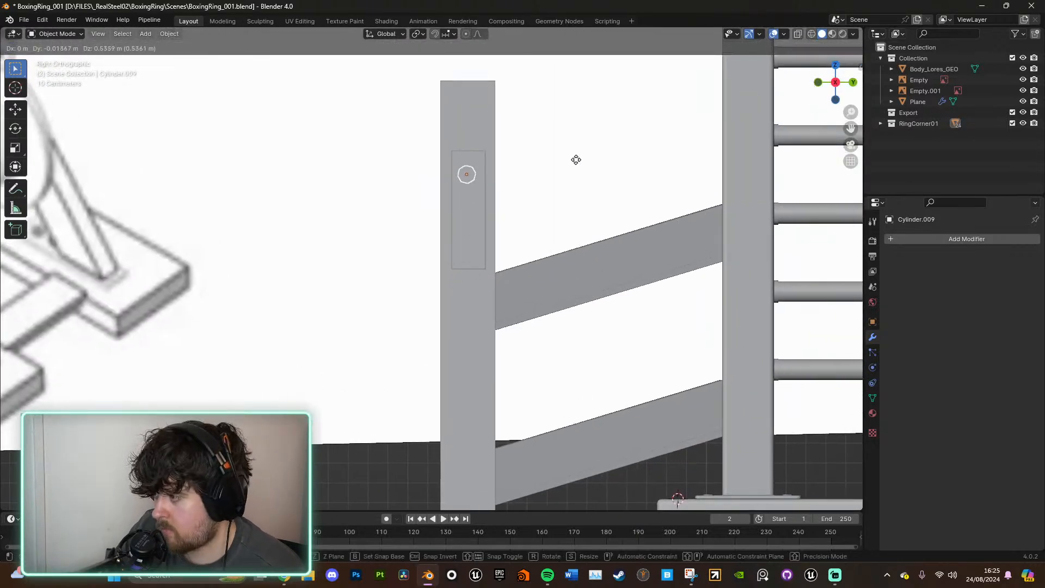
{"action": "left_click", "coordinate": [571, 164]}
Step: Move the bolt along X until it sits against the surface of the post's plate
{"action": "middle_click_drag", "start_coordinate": [559, 174], "coordinate": [620, 230]}
{"action": "middle_click_drag", "start_coordinate": [710, 252], "coordinate": [609, 255], "text": "shift"}
{"action": "middle_click_drag", "start_coordinate": [735, 234], "coordinate": [557, 238], "text": "shift"}
{"action": "scroll", "coordinate": [577, 222], "scroll_direction": "up", "scroll_amount": 5}
{"action": "key", "text": "KP_Decimal"}
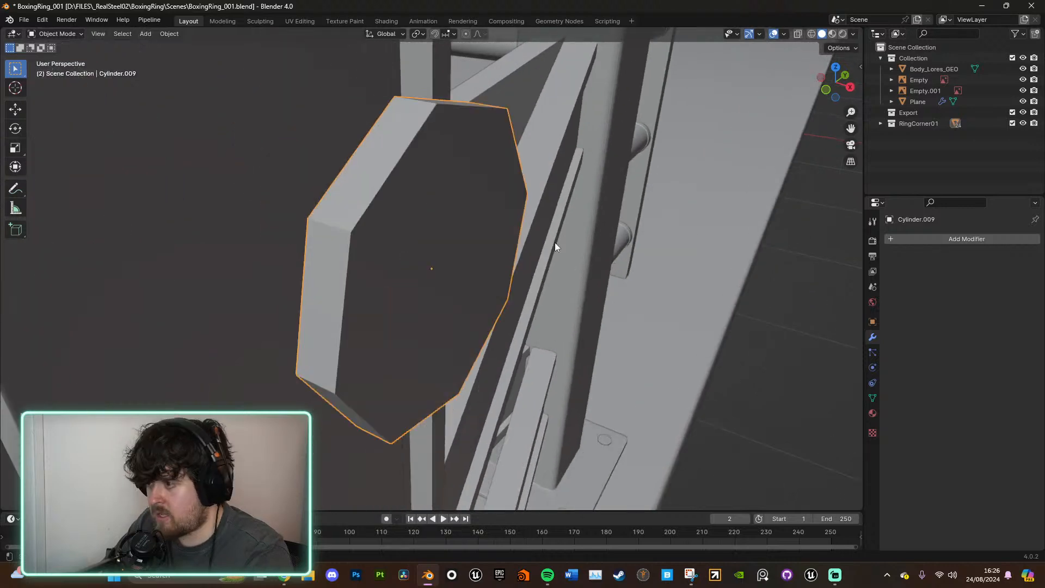
{"action": "scroll", "coordinate": [554, 247], "scroll_direction": "down", "scroll_amount": 7}
{"action": "key", "text": "g"}
{"action": "key", "text": "x"}
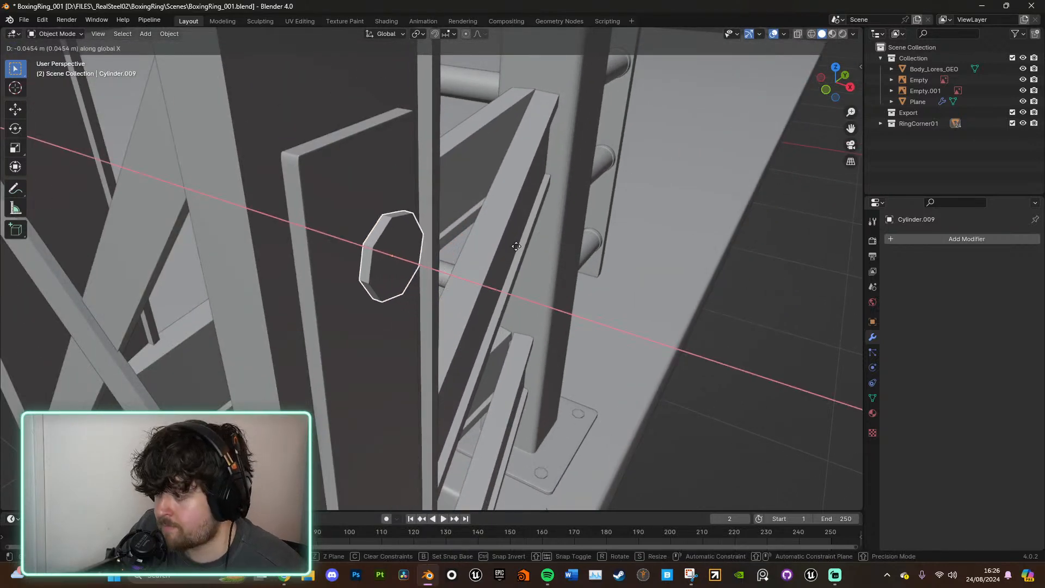
{"action": "left_click", "coordinate": [493, 235]}
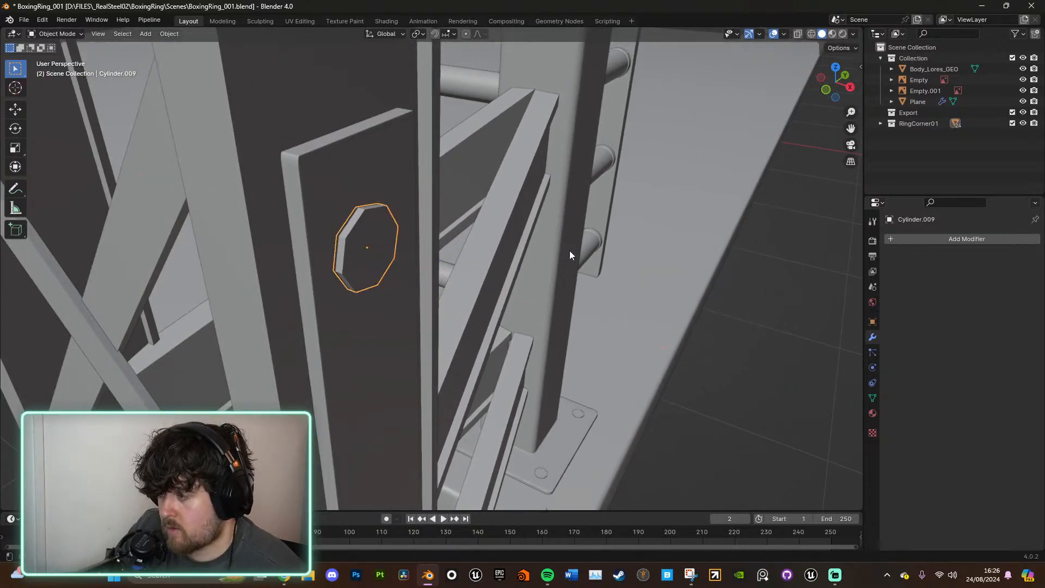
Step: Adjust the bolt's position in right view to center it across the upper part of the plate
{"action": "middle_click_drag", "start_coordinate": [567, 250], "coordinate": [523, 226]}
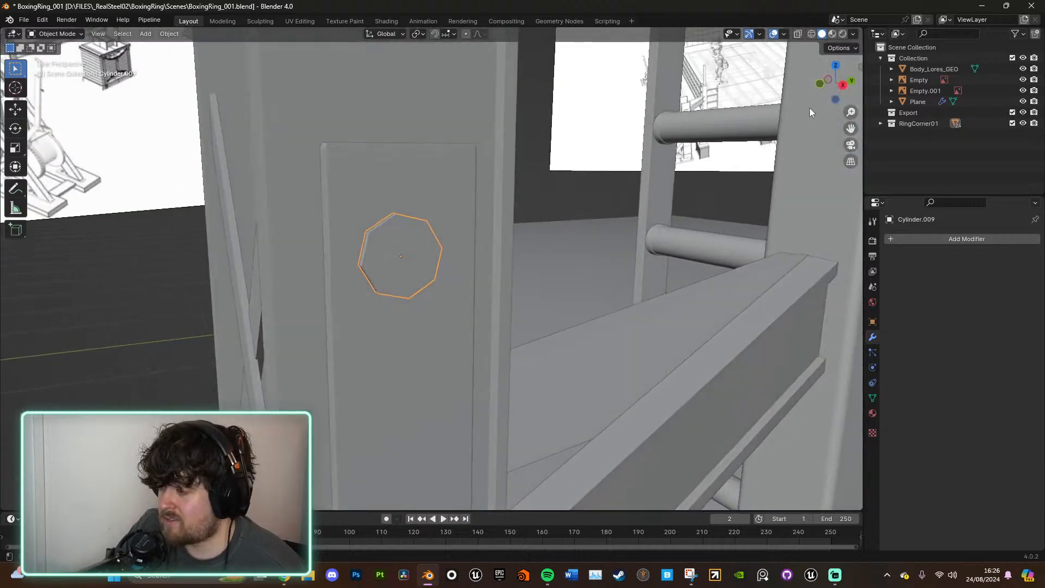
{"action": "left_click", "coordinate": [843, 86]}
{"action": "key", "text": "g"}
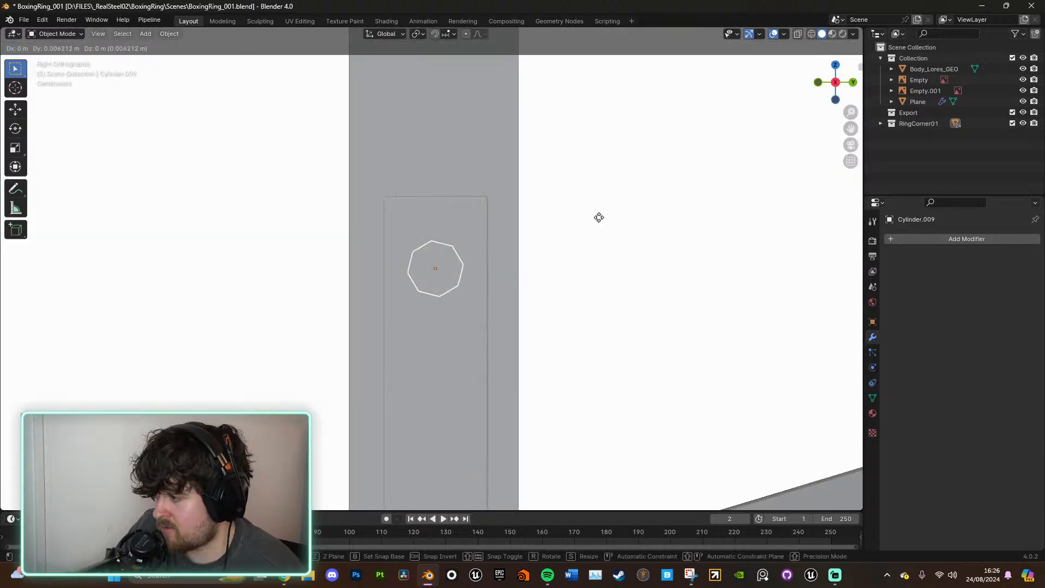
{"action": "left_click", "coordinate": [599, 218]}
Step: Rotate the bolt so its flat edges align with the plate, and adjust its position within the plate's upper part
{"action": "key", "text": "r"}
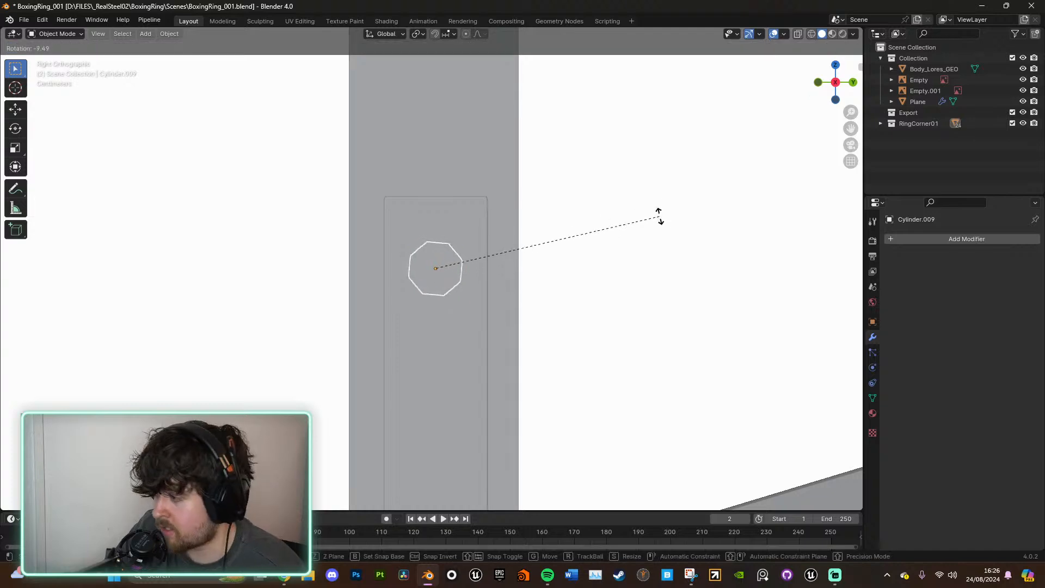
{"action": "right_click", "coordinate": [660, 196]}
{"action": "key", "text": "g"}
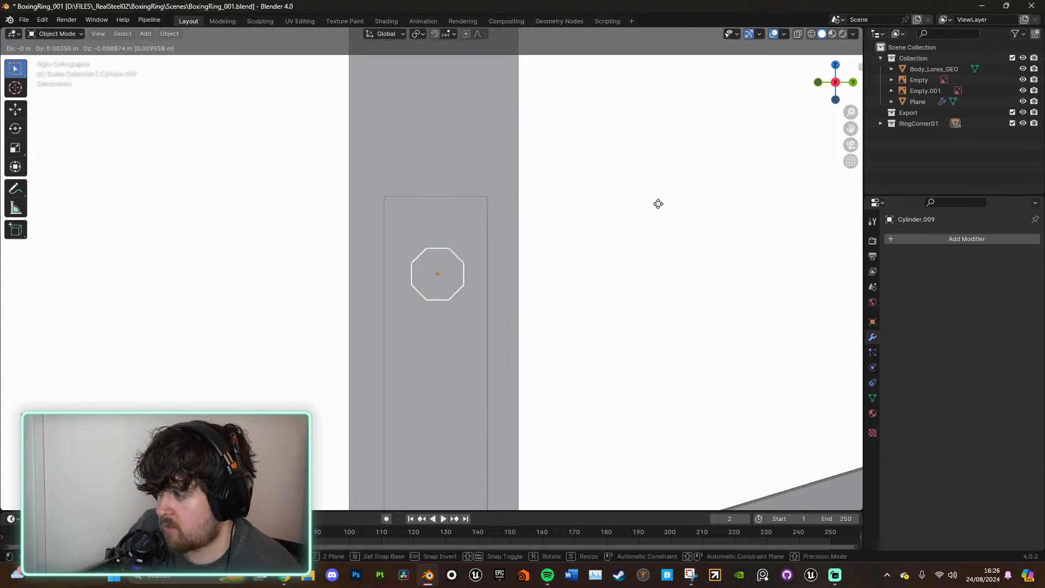
{"action": "left_click", "coordinate": [658, 209]}
Step: Scale the bolt on the upright post's plate down uniformly to about 0.82
{"action": "middle_click_drag", "start_coordinate": [658, 214], "coordinate": [613, 258]}
{"action": "scroll", "coordinate": [605, 270], "scroll_direction": "down", "scroll_amount": 8}
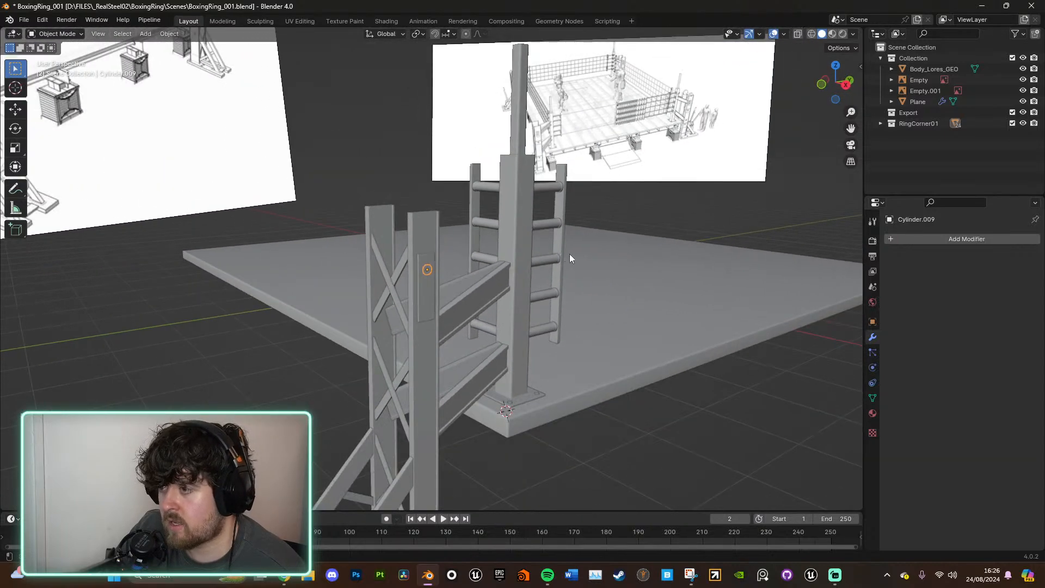
{"action": "middle_click_drag", "start_coordinate": [570, 257], "coordinate": [546, 231]}
{"action": "scroll", "coordinate": [549, 239], "scroll_direction": "up", "scroll_amount": 8}
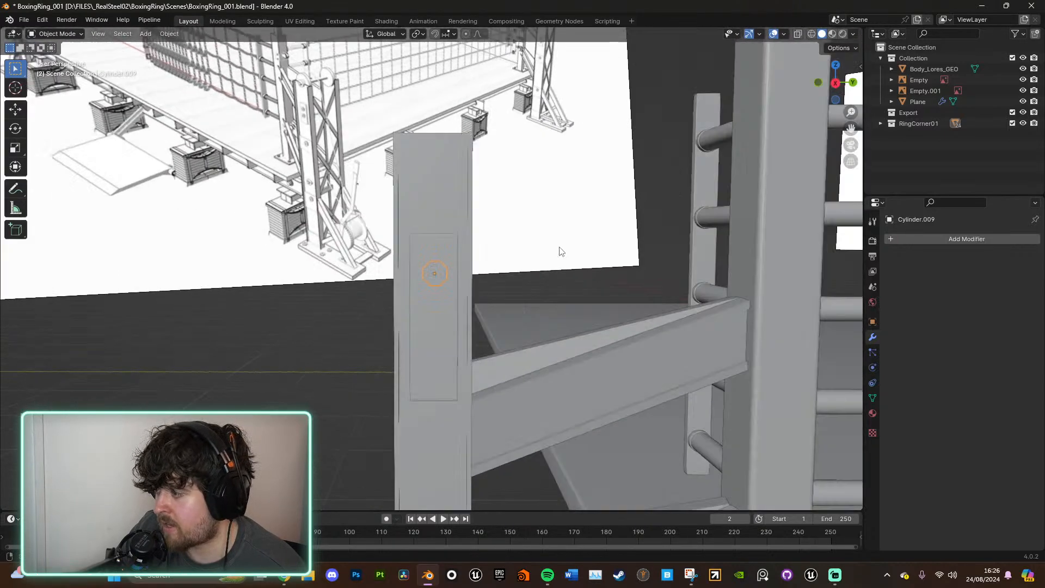
{"action": "key", "text": "s"}
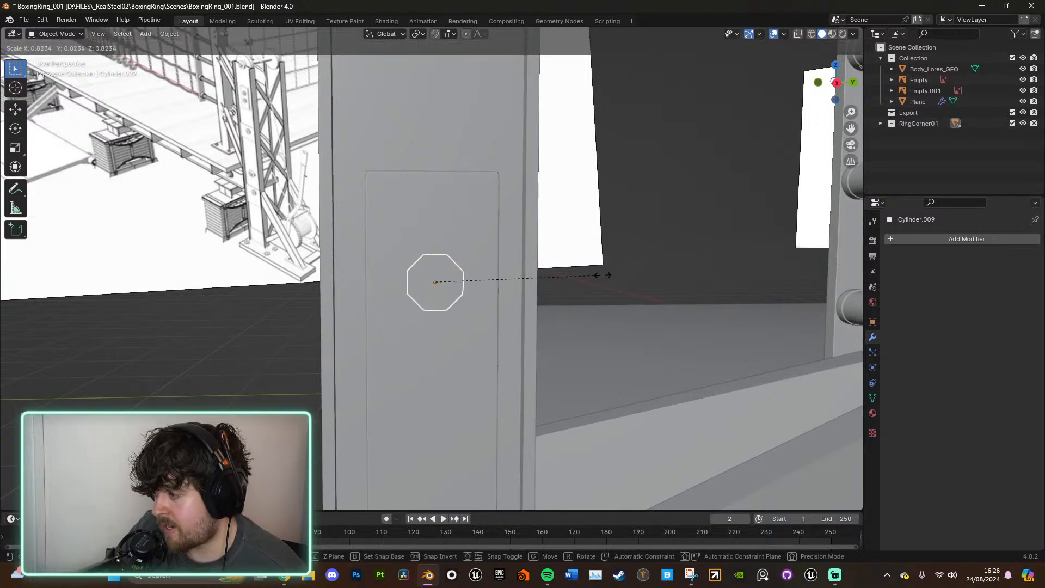
{"action": "left_click", "coordinate": [601, 275]}
Step: Duplicate the bolt in place and scale the copy down to about half size as the inner bolt head
{"action": "middle_click_drag", "start_coordinate": [600, 277], "coordinate": [614, 292]}
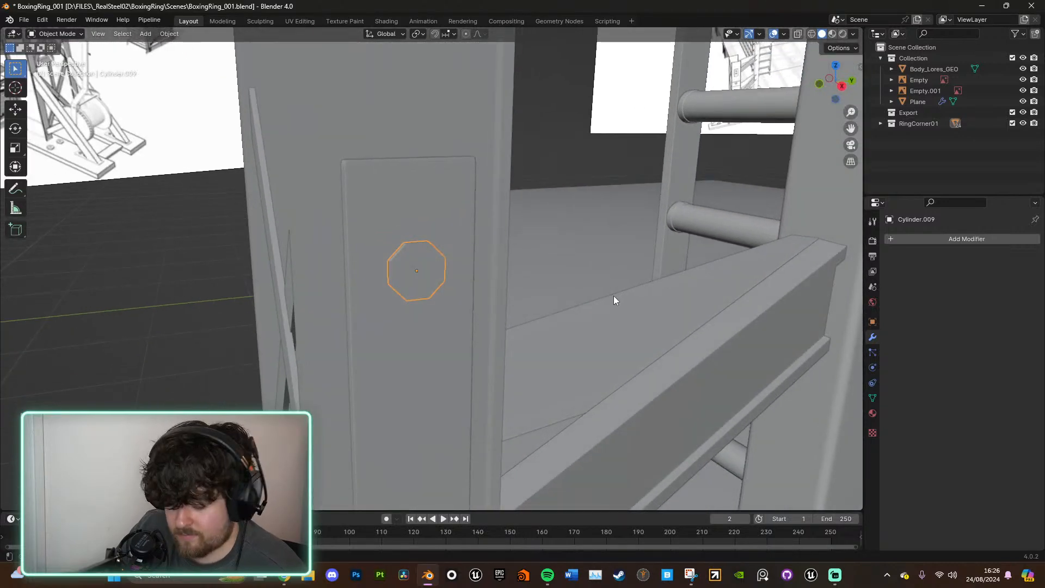
{"action": "key", "text": "shift+d"}
{"action": "right_click", "coordinate": [617, 297]}
{"action": "key", "text": "s"}
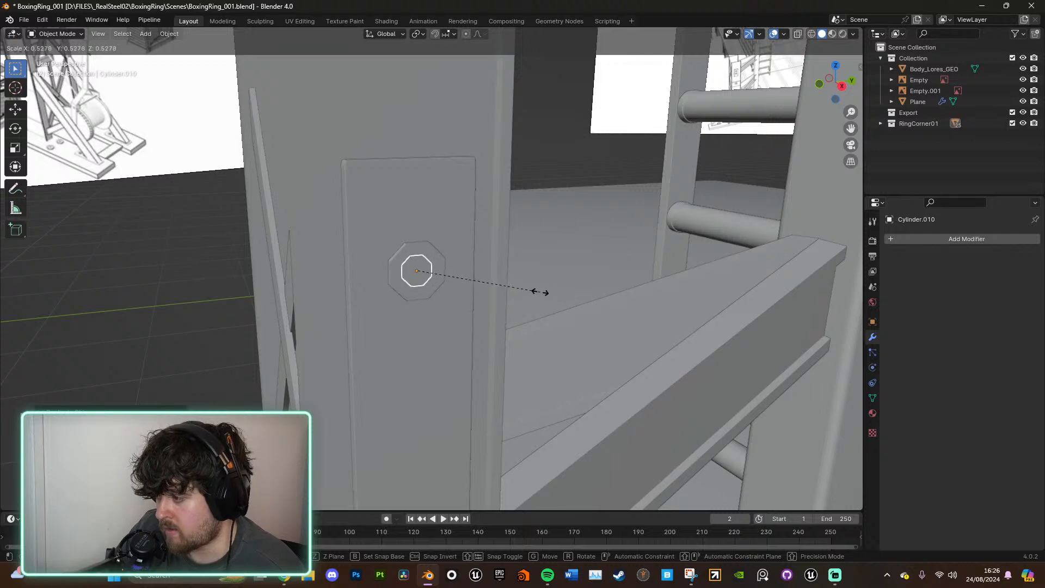
{"action": "left_click", "coordinate": [540, 292]}
Step: Stretch the inner cylinder along X so it protrudes beyond the larger octagon
{"action": "middle_click_drag", "start_coordinate": [534, 291], "coordinate": [579, 300]}
{"action": "key", "text": "s"}
{"action": "key", "text": "x"}
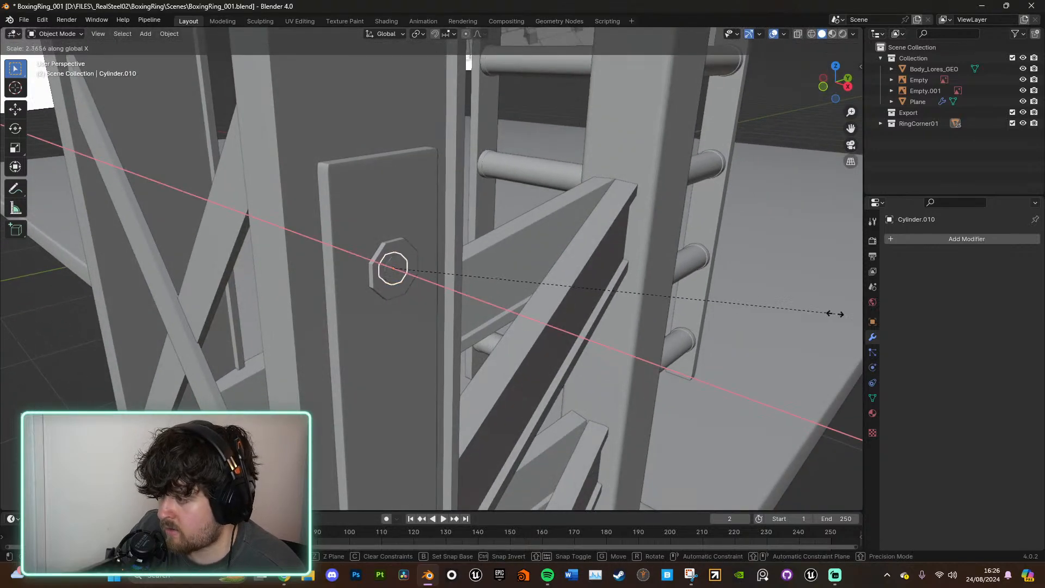
{"action": "left_click", "coordinate": [16, 432]}
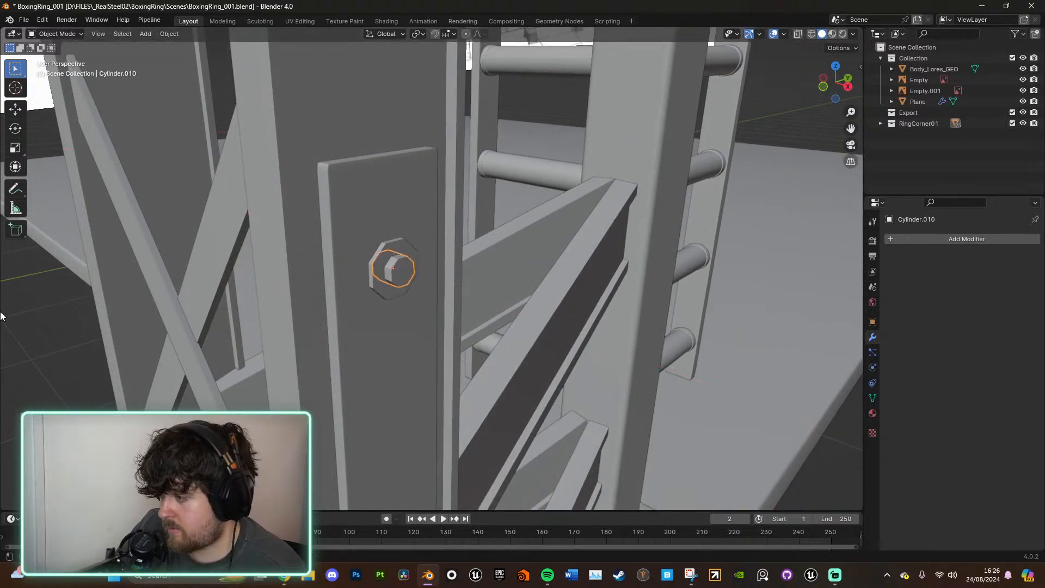
Step: Join the small inner cylinder and the larger octagonal cylinder into one bolt object
{"action": "key", "text": "KP_Decimal"}
{"action": "middle_click_drag", "start_coordinate": [553, 309], "coordinate": [507, 299]}
{"action": "scroll", "coordinate": [504, 286], "scroll_direction": "down", "scroll_amount": 11}
{"action": "scroll", "coordinate": [507, 299], "scroll_direction": "up", "scroll_amount": 6}
{"action": "left_click", "coordinate": [838, 83]}
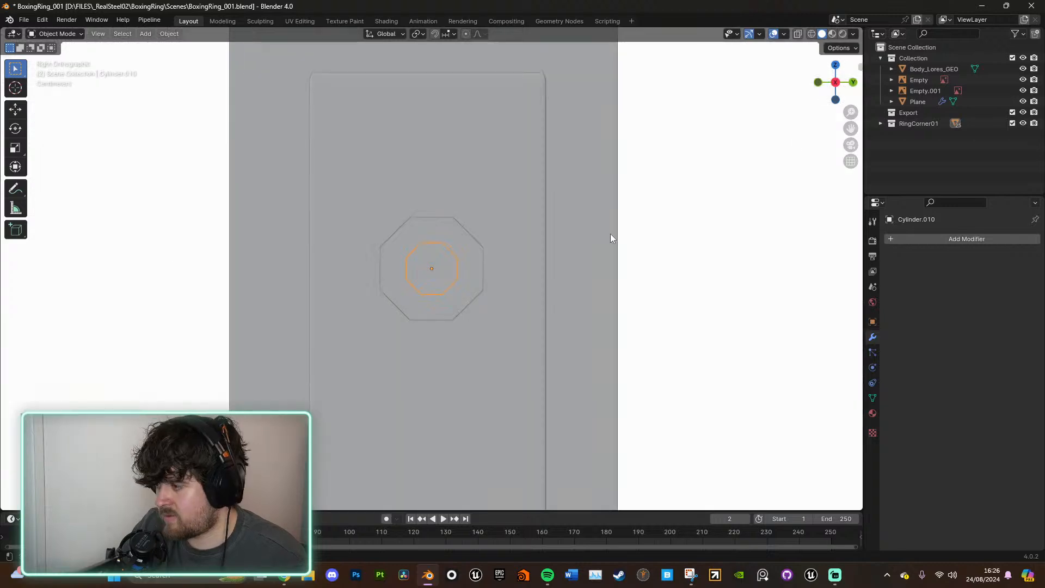
{"action": "scroll", "coordinate": [609, 233], "scroll_direction": "up", "scroll_amount": 2}
{"action": "scroll", "coordinate": [365, 292], "scroll_direction": "down", "scroll_amount": 6}
{"action": "left_click", "coordinate": [321, 301]}
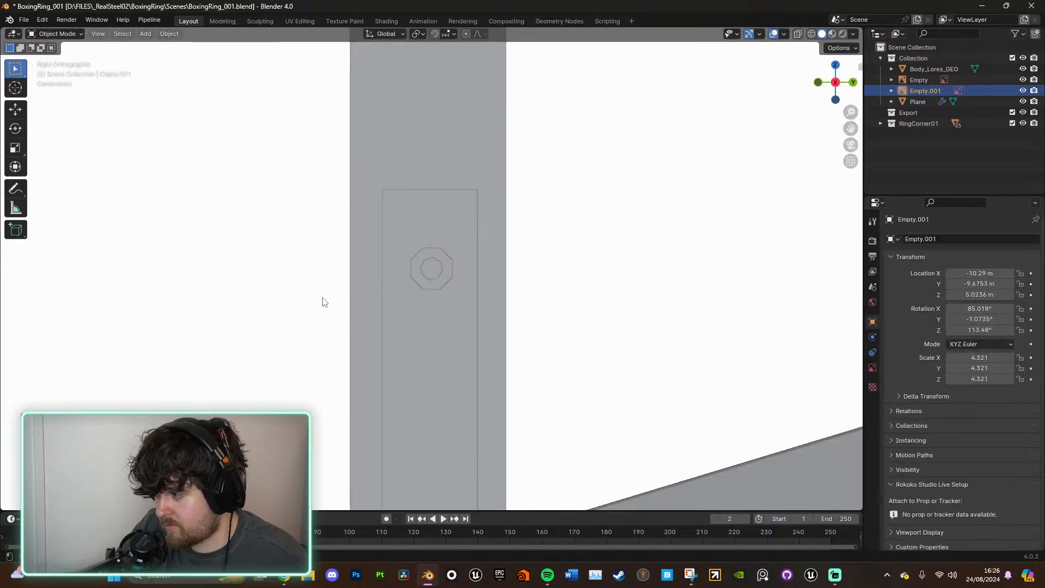
{"action": "middle_click_drag", "start_coordinate": [322, 301], "coordinate": [474, 294]}
{"action": "scroll", "coordinate": [457, 286], "scroll_direction": "up", "scroll_amount": 4}
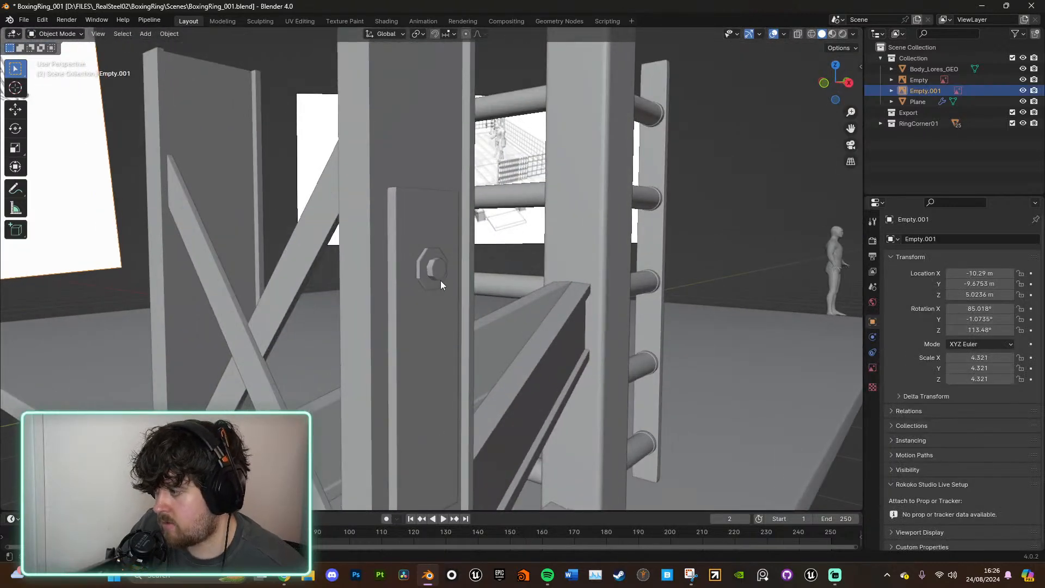
{"action": "left_click", "coordinate": [441, 269]}
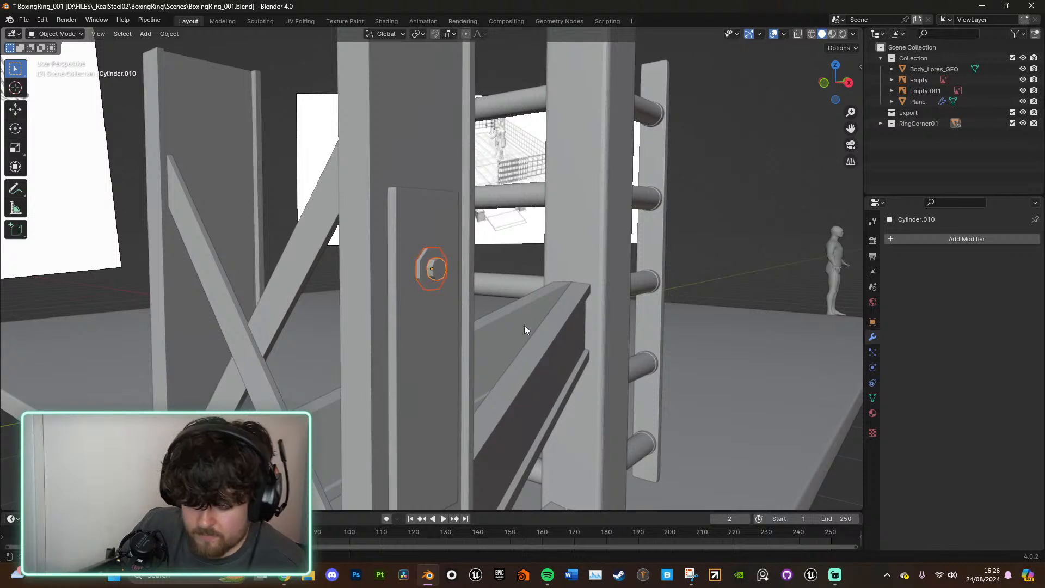
{"action": "key", "text": "ctrl+j"}
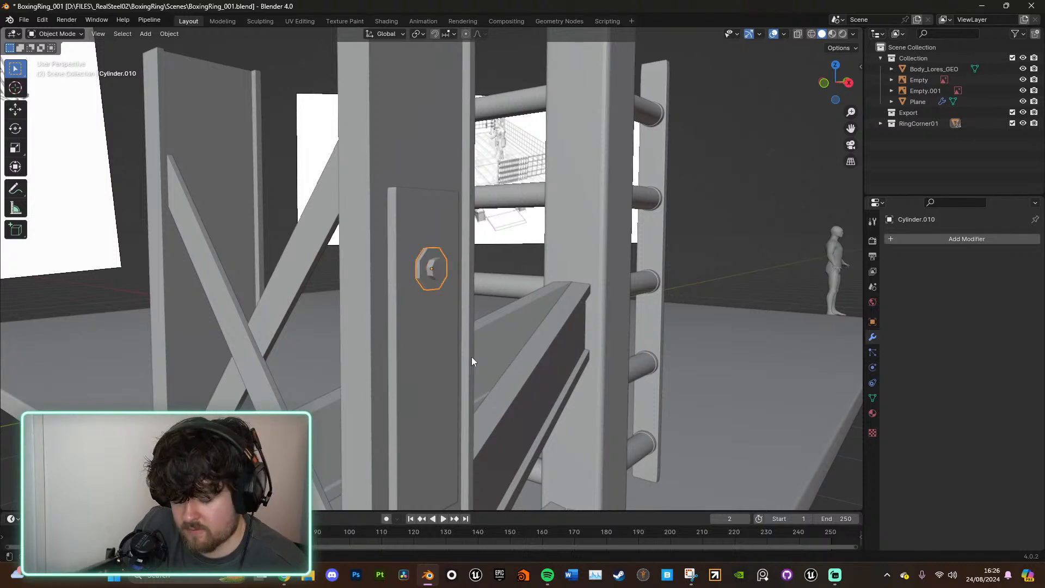
Step: Duplicate the joined bolt and place the copy on the lower part of the same plate
{"action": "key", "text": "shift+d"}
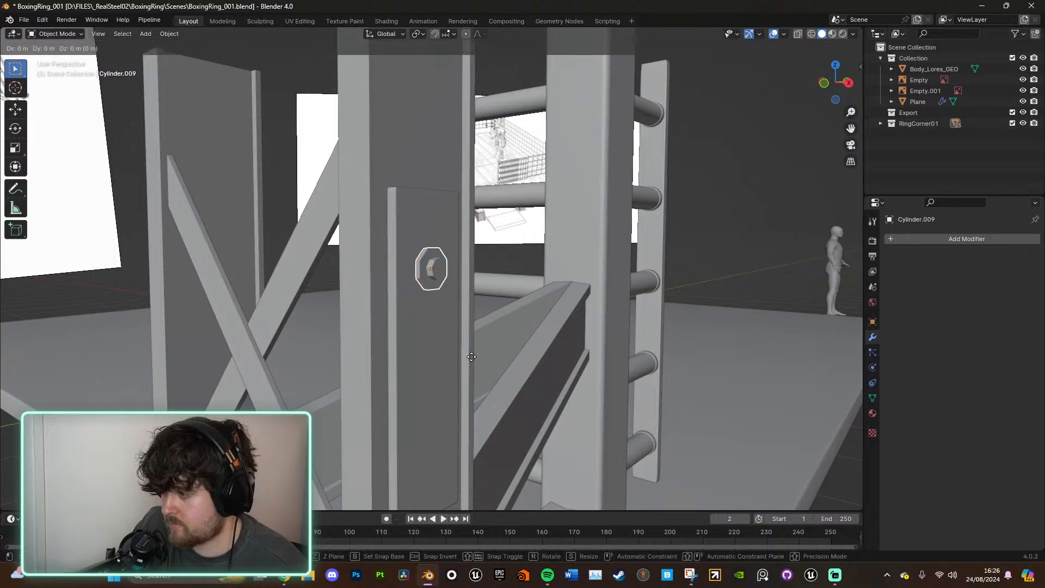
{"action": "left_click", "coordinate": [514, 50]}
{"action": "scroll", "coordinate": [530, 144], "scroll_direction": "down", "scroll_amount": 5}
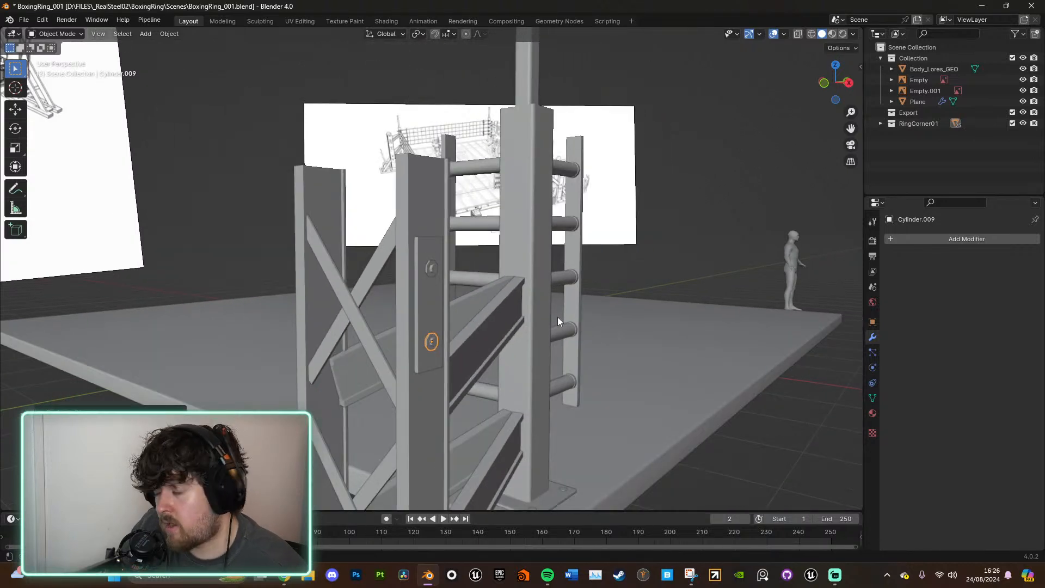
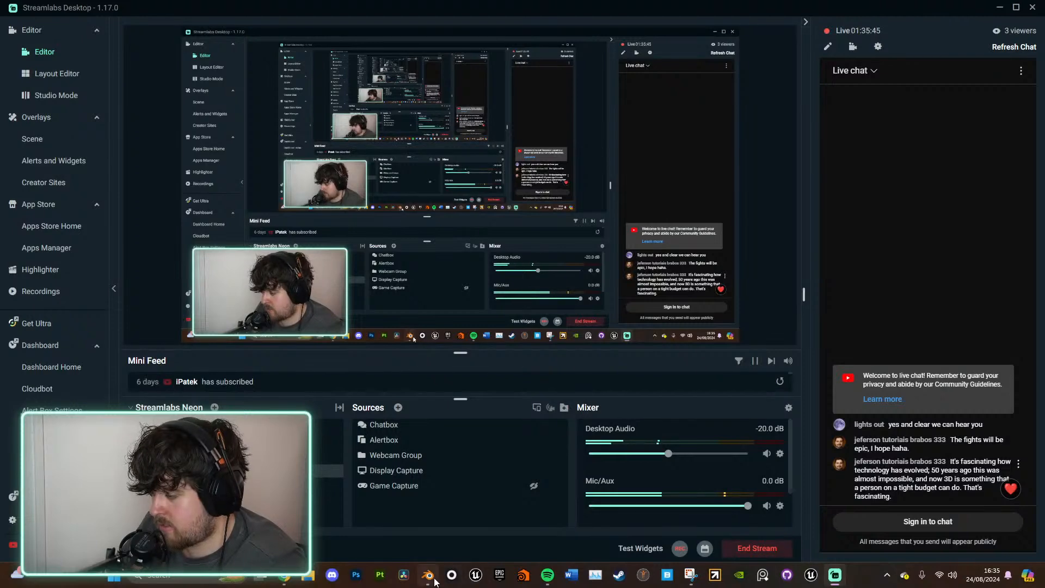
Step: Switch back to Blender, duplicate the lower bolt and move the copy along X to the opposite post's outer side
{"action": "left_click", "coordinate": [435, 575]}
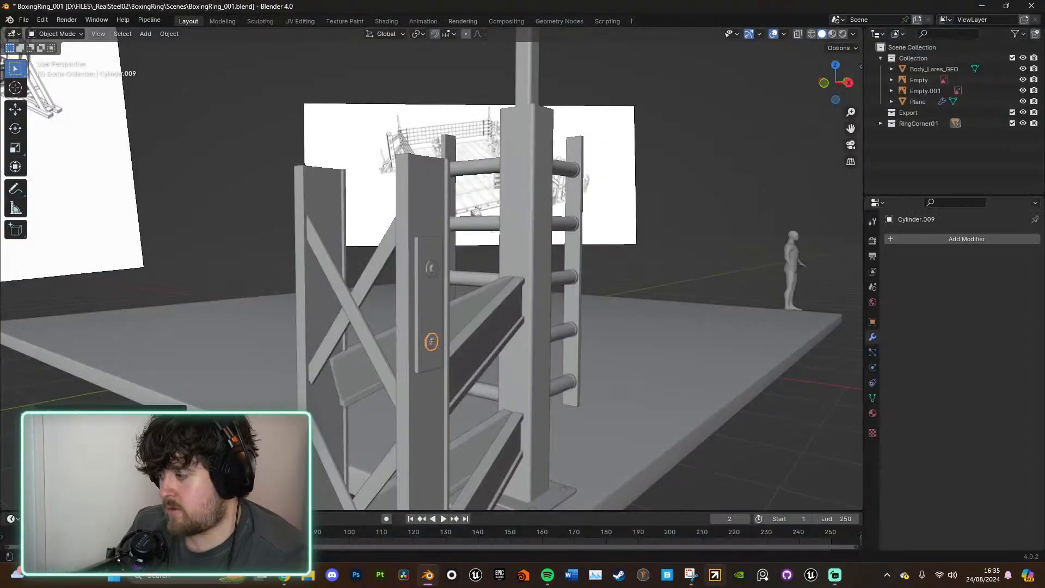
{"action": "middle_click_drag", "start_coordinate": [461, 292], "coordinate": [495, 297]}
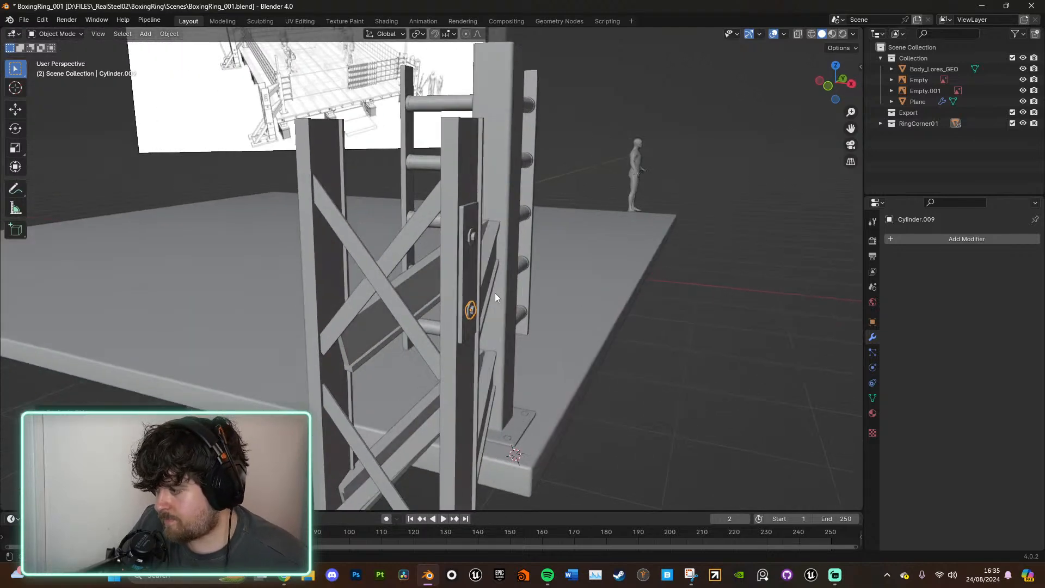
{"action": "middle_click_drag", "start_coordinate": [407, 284], "coordinate": [494, 313]}
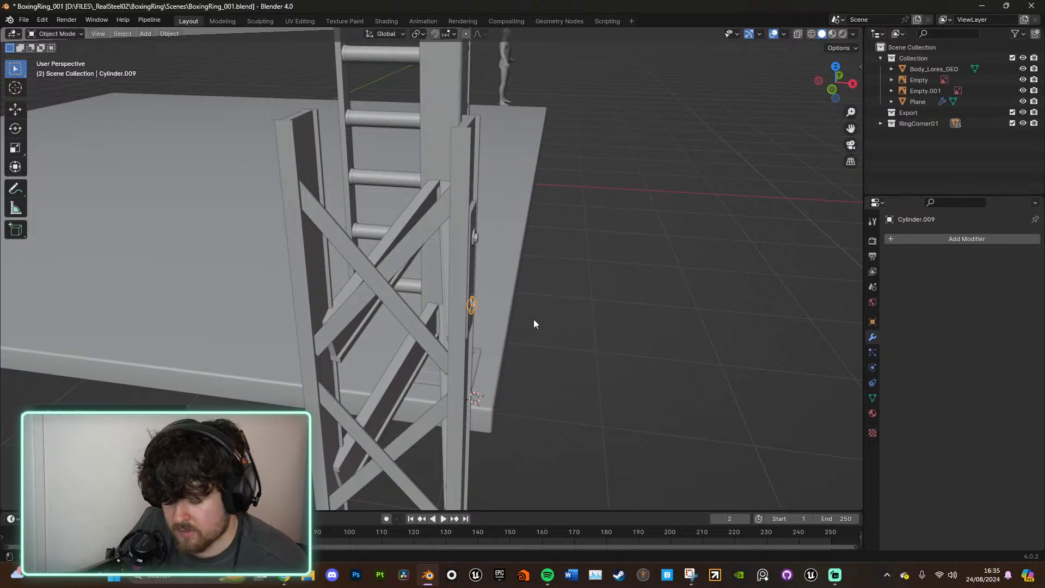
{"action": "key", "text": "shift+d"}
{"action": "right_click", "coordinate": [553, 317]}
{"action": "left_click", "coordinate": [831, 89]}
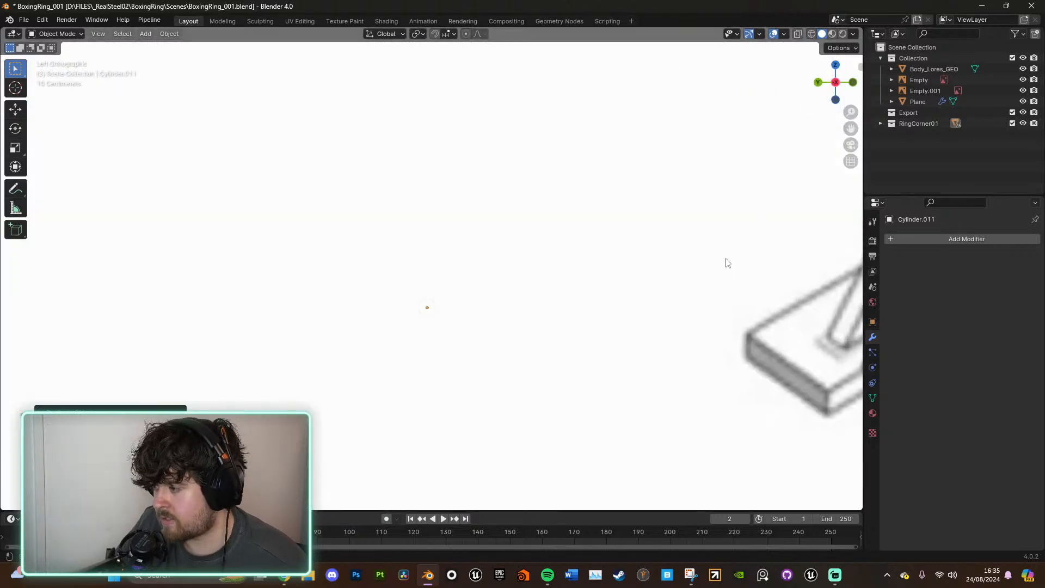
{"action": "middle_click_drag", "start_coordinate": [725, 262], "coordinate": [645, 292]}
{"action": "key", "text": "g"}
{"action": "key", "text": "x"}
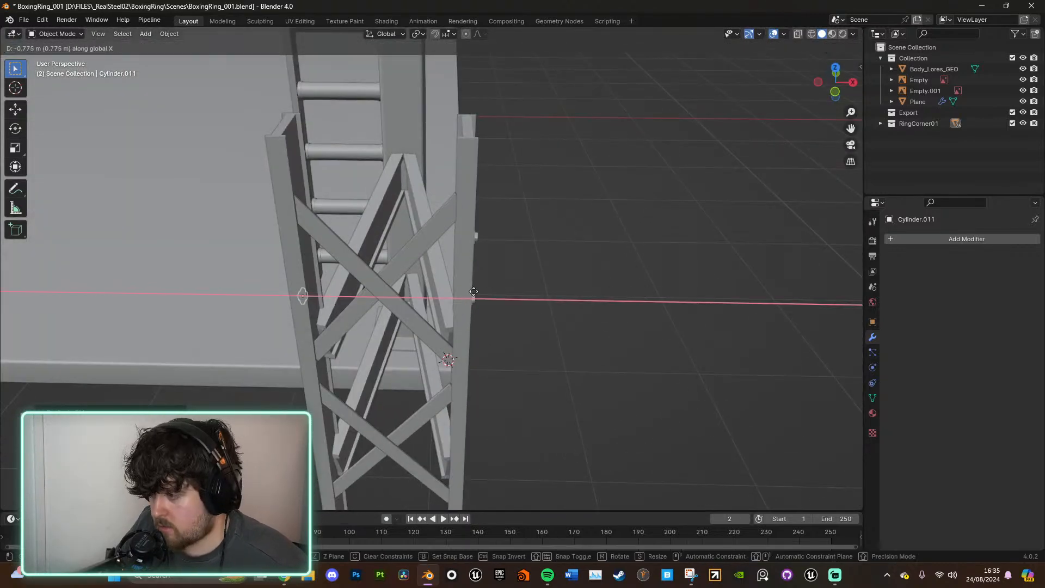
{"action": "left_click", "coordinate": [472, 292]}
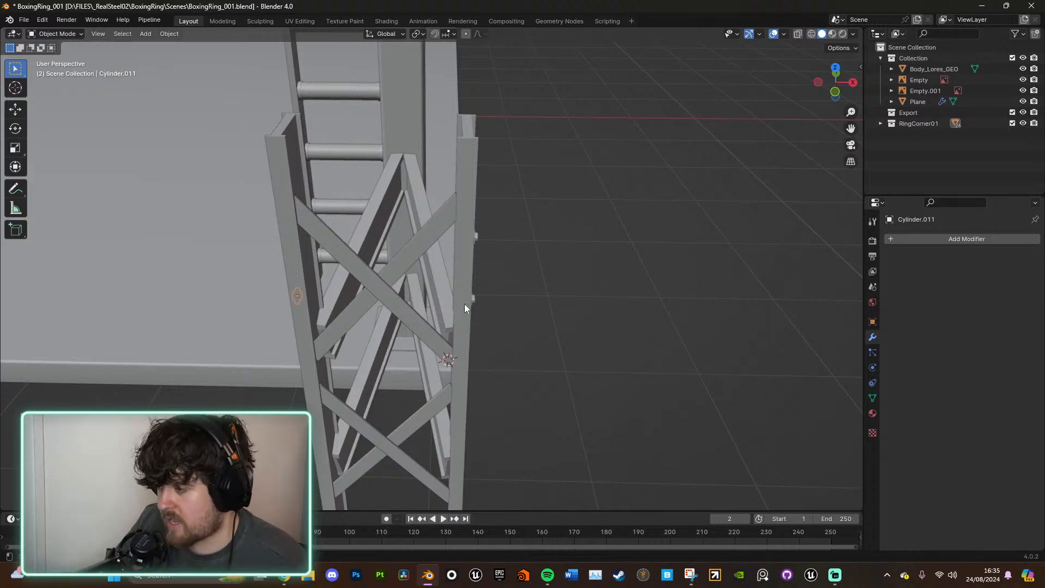
Step: Shift the copied bolt about 0.006 m along X so it sits against the opposite post's plate
{"action": "key", "text": "KP_Decimal"}
{"action": "middle_click_drag", "start_coordinate": [524, 294], "coordinate": [562, 298]}
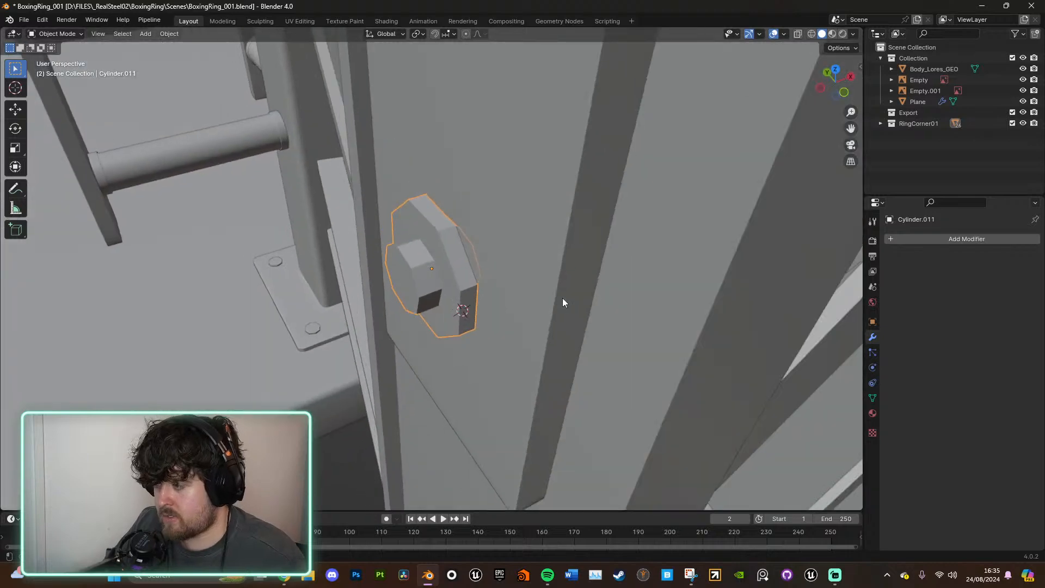
{"action": "key", "text": "g"}
{"action": "key", "text": "x"}
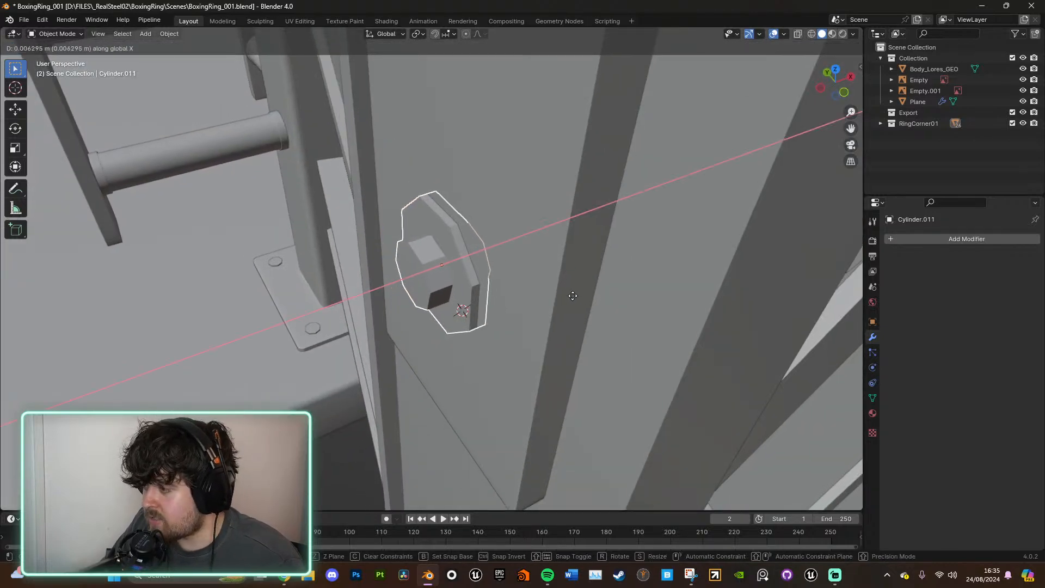
{"action": "left_click", "coordinate": [572, 299]}
{"action": "middle_click_drag", "start_coordinate": [571, 300], "coordinate": [694, 224]}
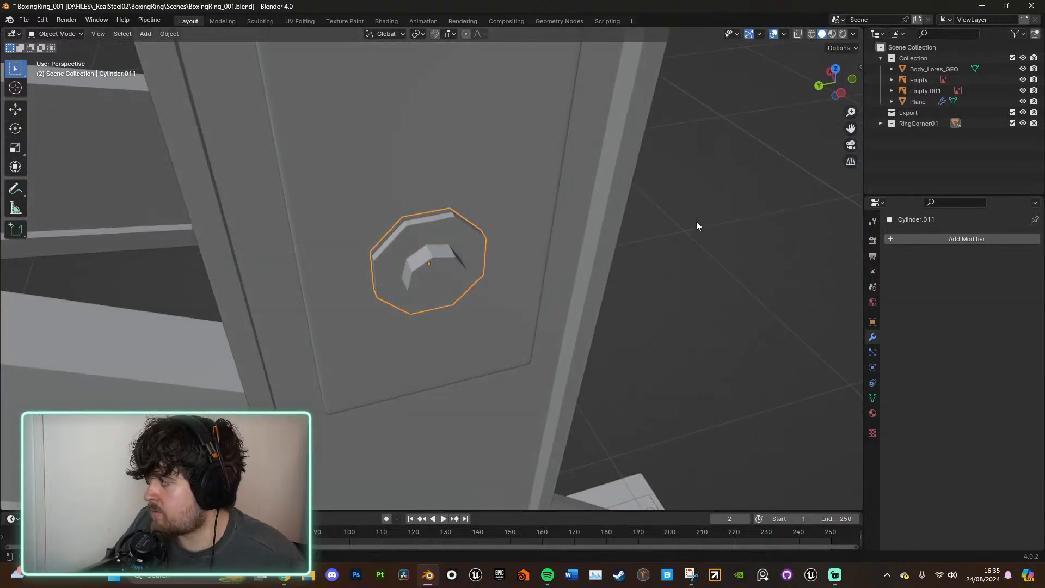
Step: Hide the Empty.001 reference image standing beside the corner tower
{"action": "scroll", "coordinate": [680, 228], "scroll_direction": "down", "scroll_amount": 6}
{"action": "middle_click_drag", "start_coordinate": [673, 291], "coordinate": [780, 251]}
{"action": "left_click", "coordinate": [735, 141]}
{"action": "middle_click_drag", "start_coordinate": [735, 141], "coordinate": [532, 206]}
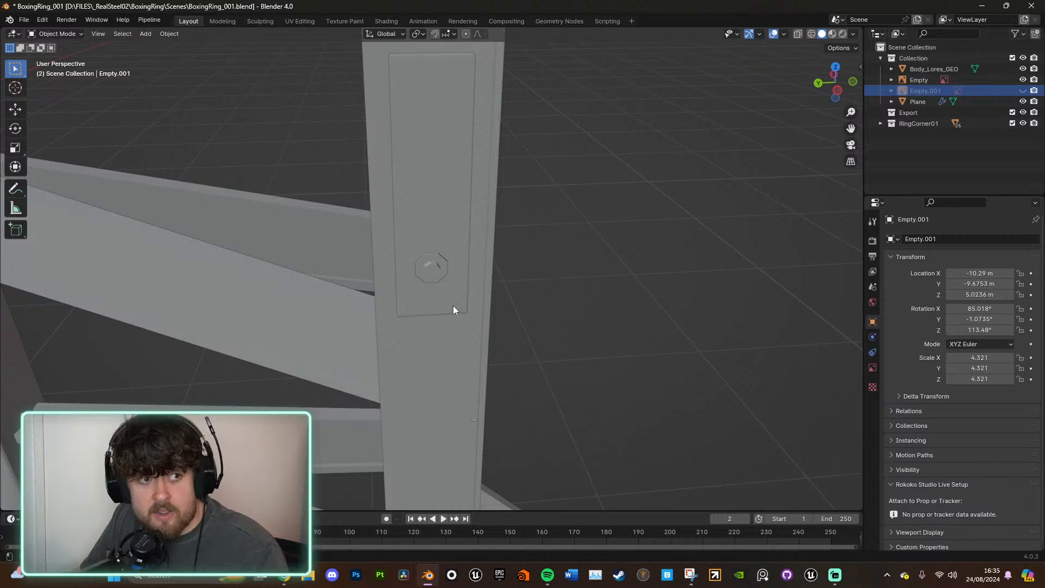
Step: Duplicate the opposite post's lower bolt in left view and move the copy about 0.3 m up along Z on the plate
{"action": "left_click", "coordinate": [837, 91]}
{"action": "left_click", "coordinate": [441, 272]}
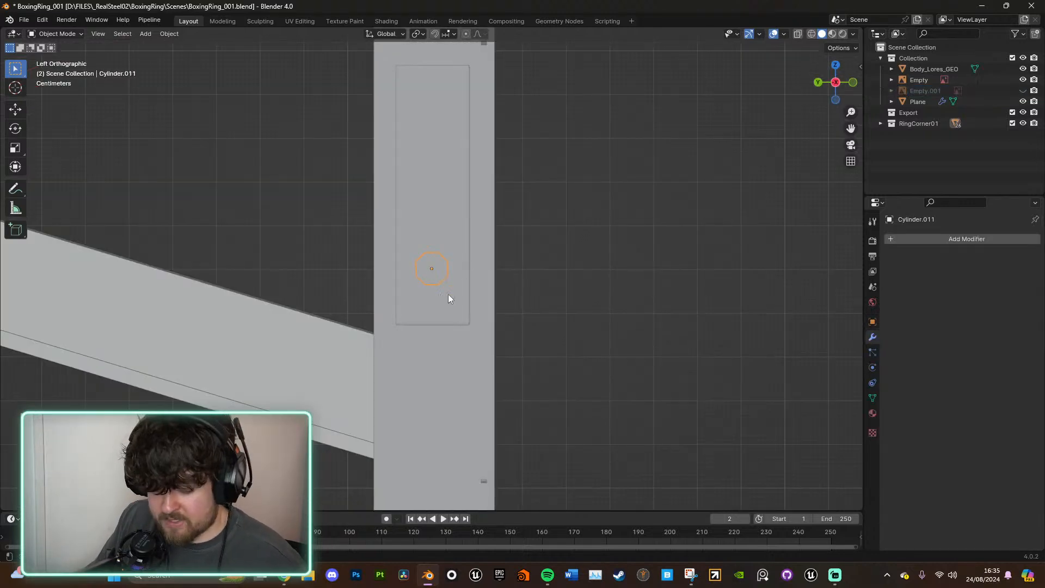
{"action": "key", "text": "shift+d"}
{"action": "key", "text": "z"}
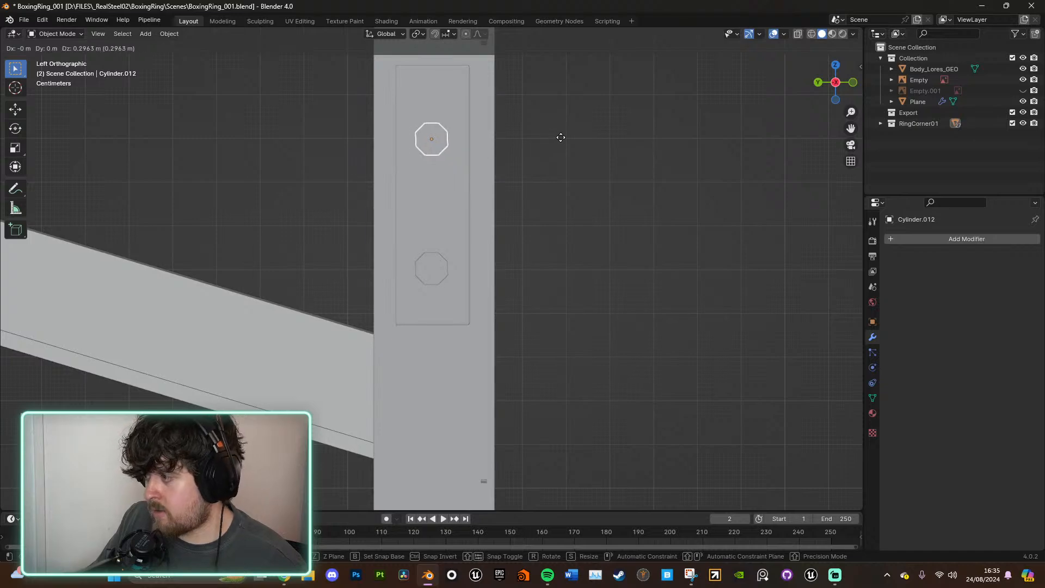
{"action": "left_click", "coordinate": [562, 131]}
{"action": "key", "text": "KP_Decimal"}
{"action": "middle_click_drag", "start_coordinate": [571, 222], "coordinate": [573, 275]}
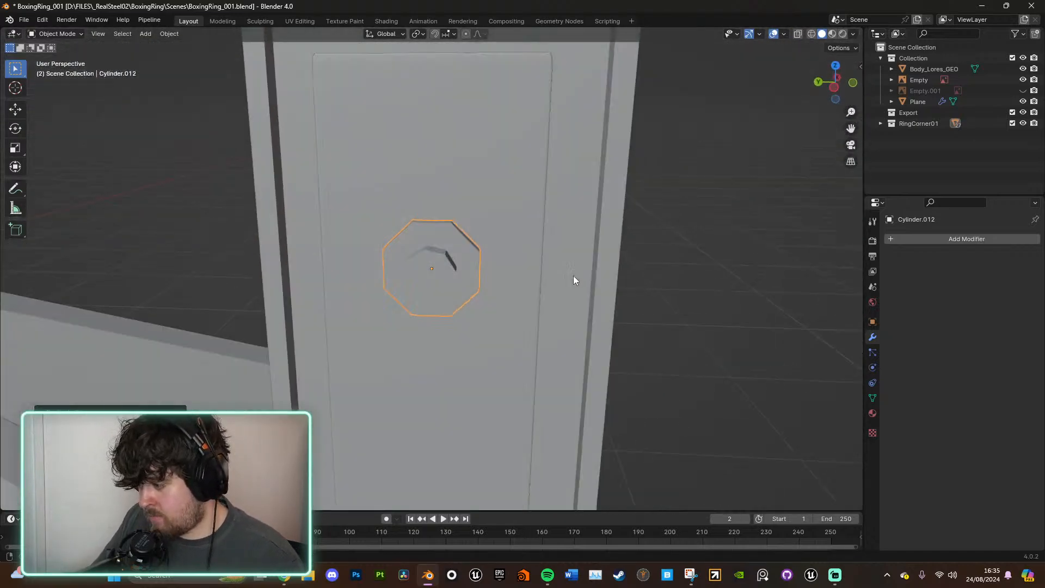
{"action": "left_click", "coordinate": [833, 92]}
{"action": "key", "text": "s"}
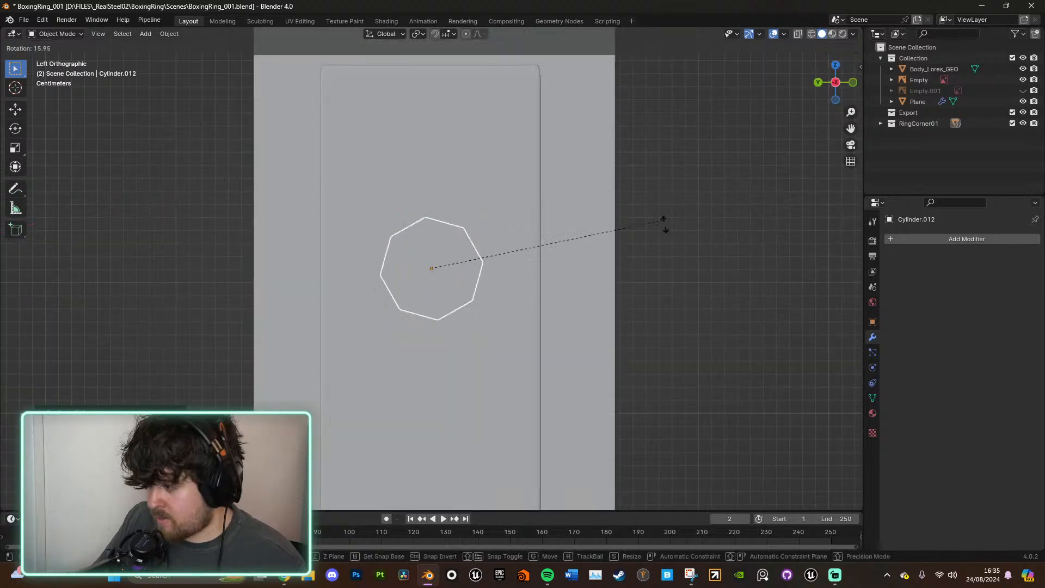
{"action": "key", "text": "Escape"}
{"action": "middle_click_drag", "start_coordinate": [699, 261], "coordinate": [531, 315]}
{"action": "scroll", "coordinate": [601, 334], "scroll_direction": "down", "scroll_amount": 7}
{"action": "scroll", "coordinate": [522, 353], "scroll_direction": "down", "scroll_amount": 3}
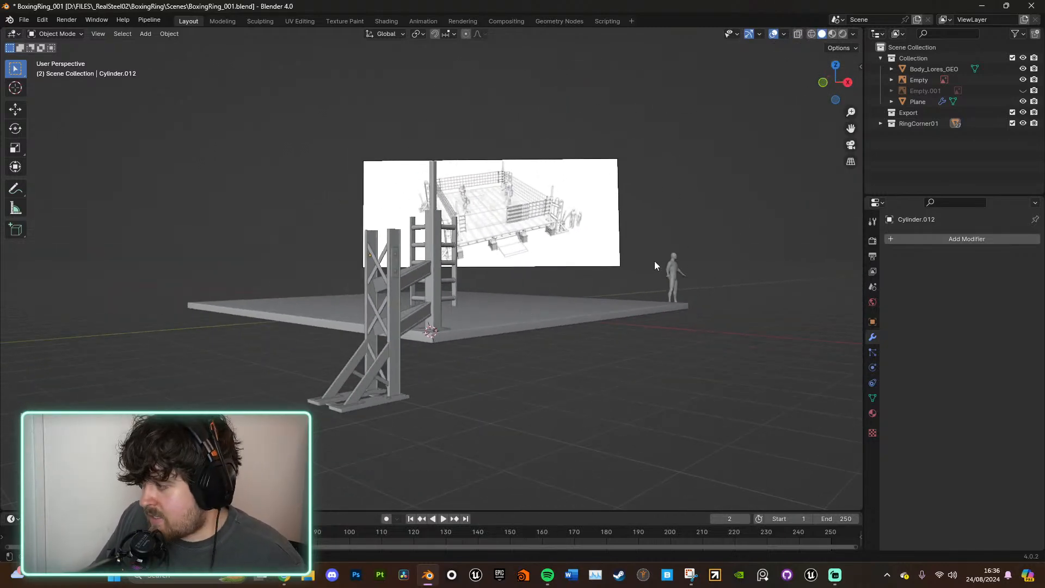
{"action": "middle_click_drag", "start_coordinate": [654, 261], "coordinate": [655, 264]}
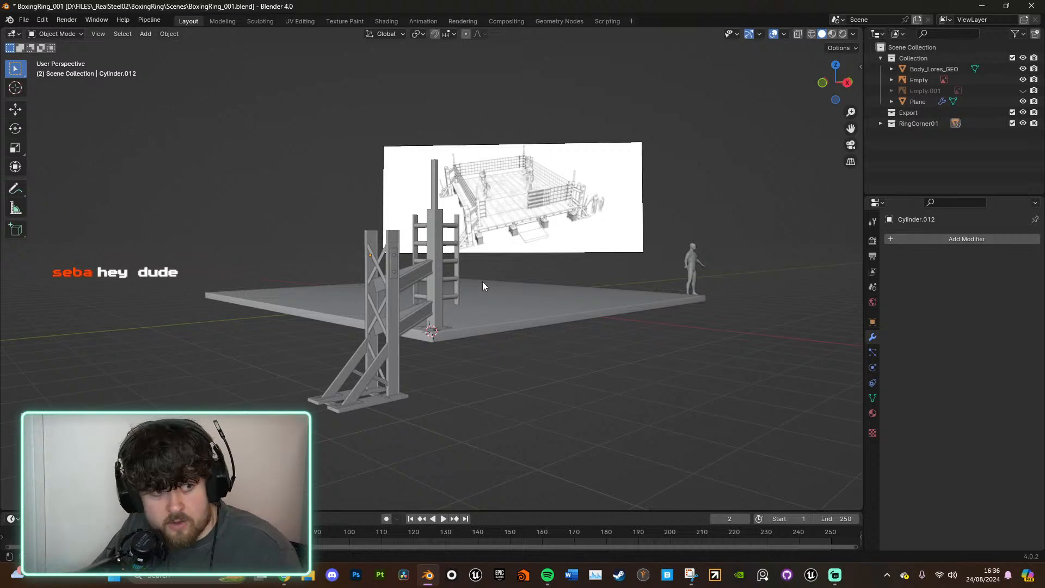
{"action": "middle_click_drag", "start_coordinate": [480, 325], "coordinate": [499, 333]}
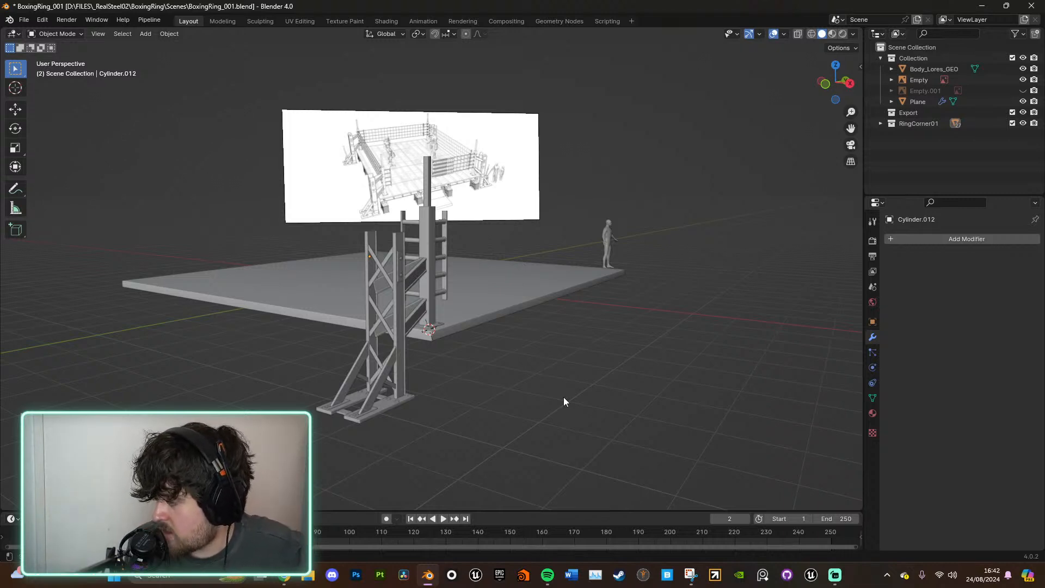
{"action": "scroll", "coordinate": [496, 314], "scroll_direction": "up", "scroll_amount": 4}
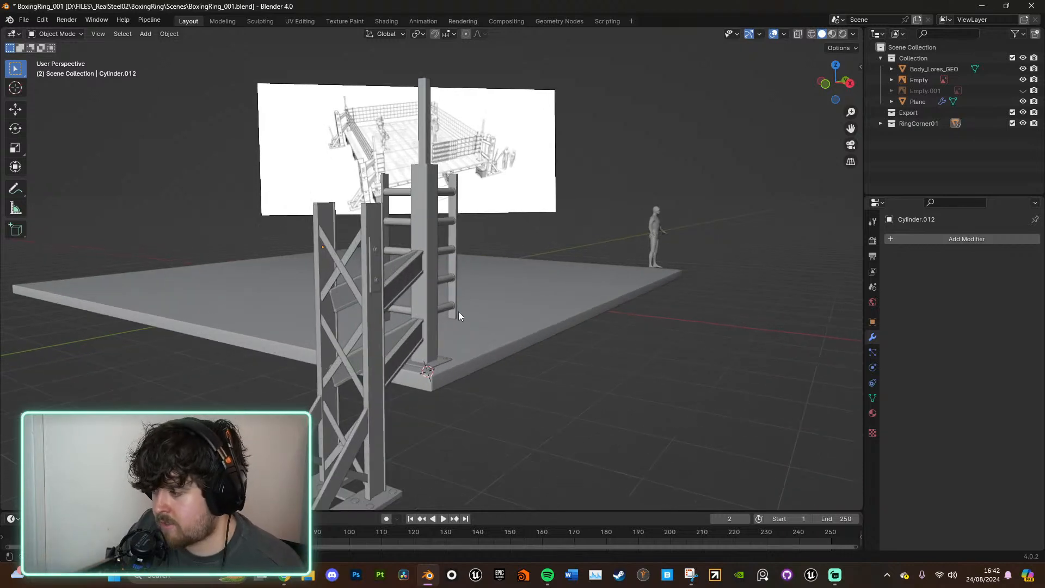
Step: Examine the boxing ring reference image, focusing on the plates and bolts of the corner towers
{"action": "middle_click_drag", "start_coordinate": [460, 310], "coordinate": [578, 152]}
{"action": "left_click", "coordinate": [587, 141]}
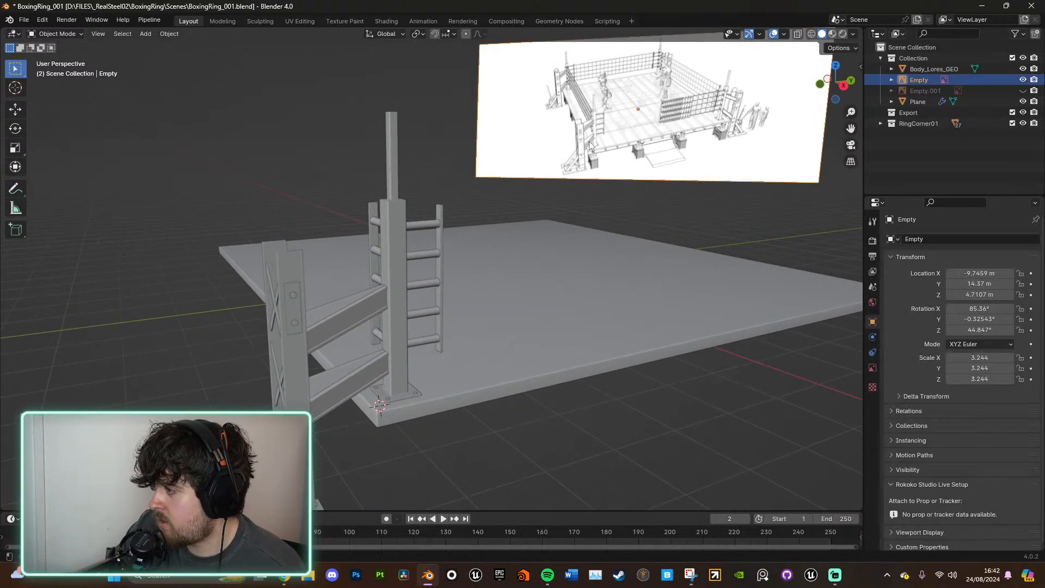
{"action": "key", "text": "KP_Decimal"}
{"action": "scroll", "coordinate": [484, 269], "scroll_direction": "up", "scroll_amount": 5}
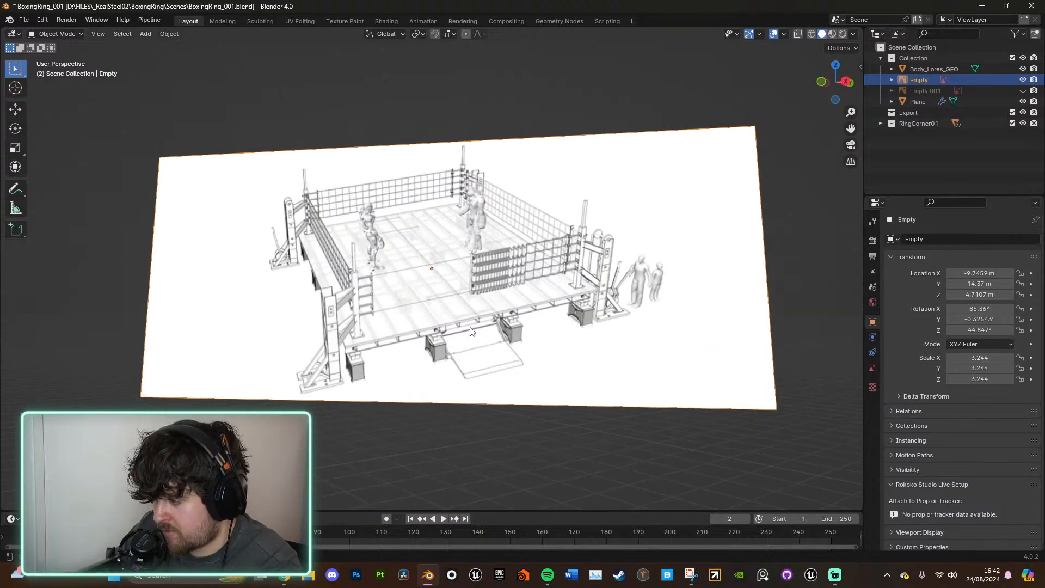
{"action": "middle_click_drag", "start_coordinate": [493, 313], "coordinate": [471, 313]}
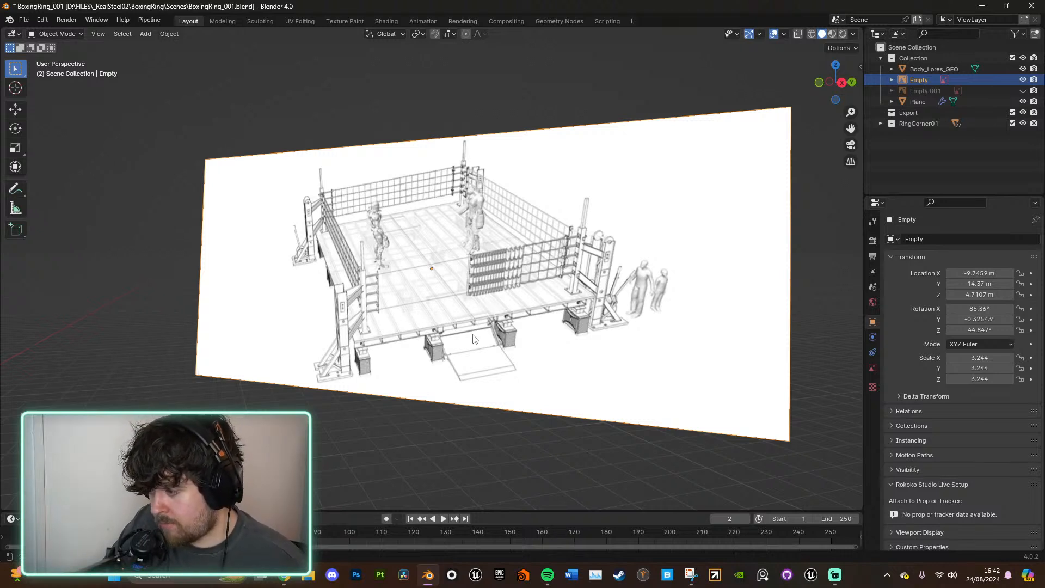
{"action": "scroll", "coordinate": [481, 340], "scroll_direction": "down", "scroll_amount": 10}
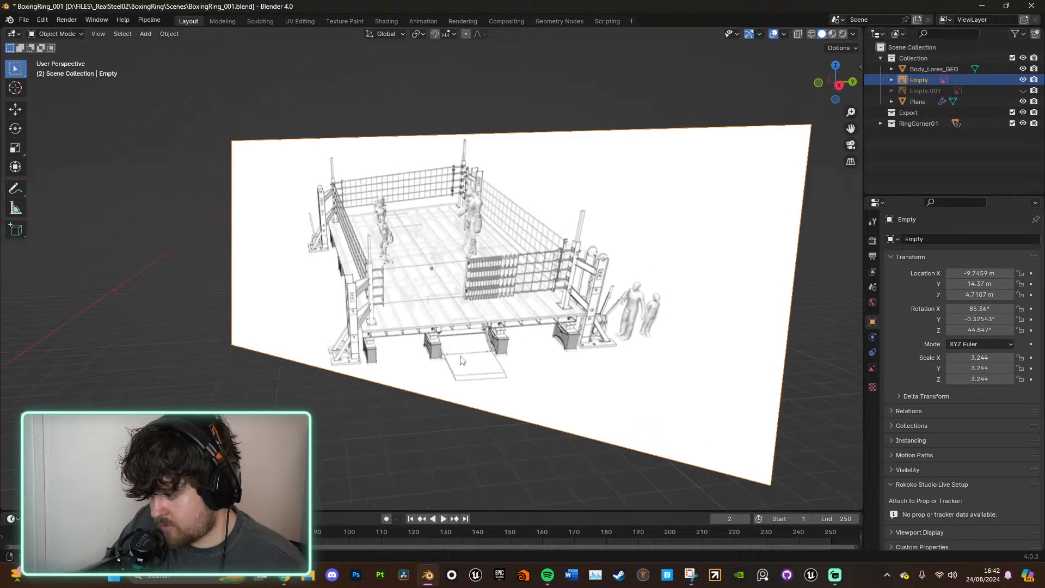
Step: Duplicate the post's upper plate together with its two bolts and move the copies about 1.7 m down along Z
{"action": "middle_click_drag", "start_coordinate": [430, 389], "coordinate": [563, 332], "text": "shift"}
{"action": "scroll", "coordinate": [334, 339], "scroll_direction": "up", "scroll_amount": 5}
{"action": "middle_click_drag", "start_coordinate": [333, 339], "coordinate": [526, 276], "text": "shift"}
{"action": "left_click", "coordinate": [321, 283]}
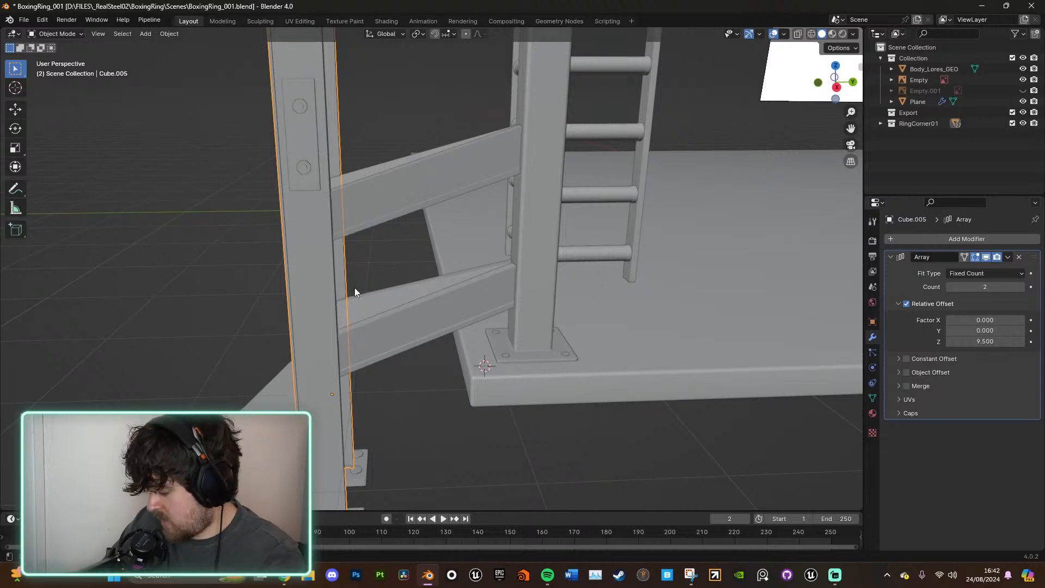
{"action": "key", "text": "KP_Decimal"}
{"action": "middle_click_drag", "start_coordinate": [466, 351], "coordinate": [476, 301]}
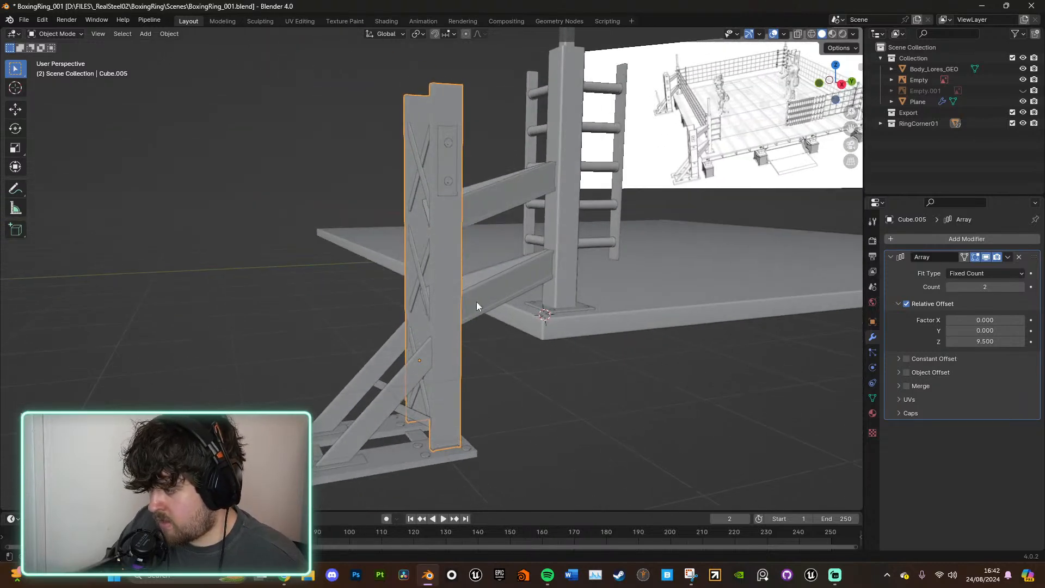
{"action": "left_click", "coordinate": [448, 180]}
{"action": "left_click", "coordinate": [447, 162], "text": "shift"}
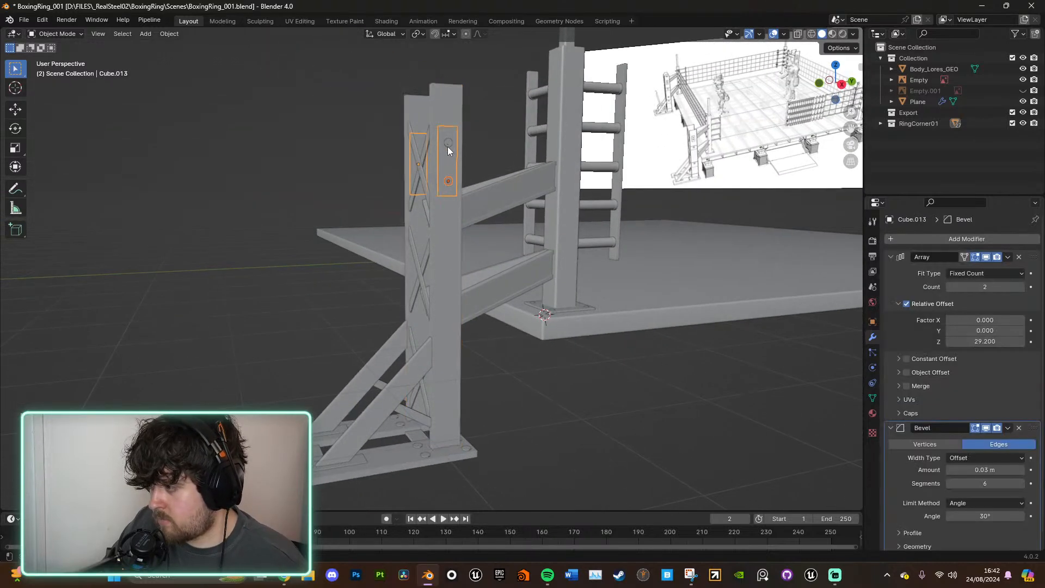
{"action": "left_click", "coordinate": [448, 143], "text": "shift"}
{"action": "key", "text": "shift+d"}
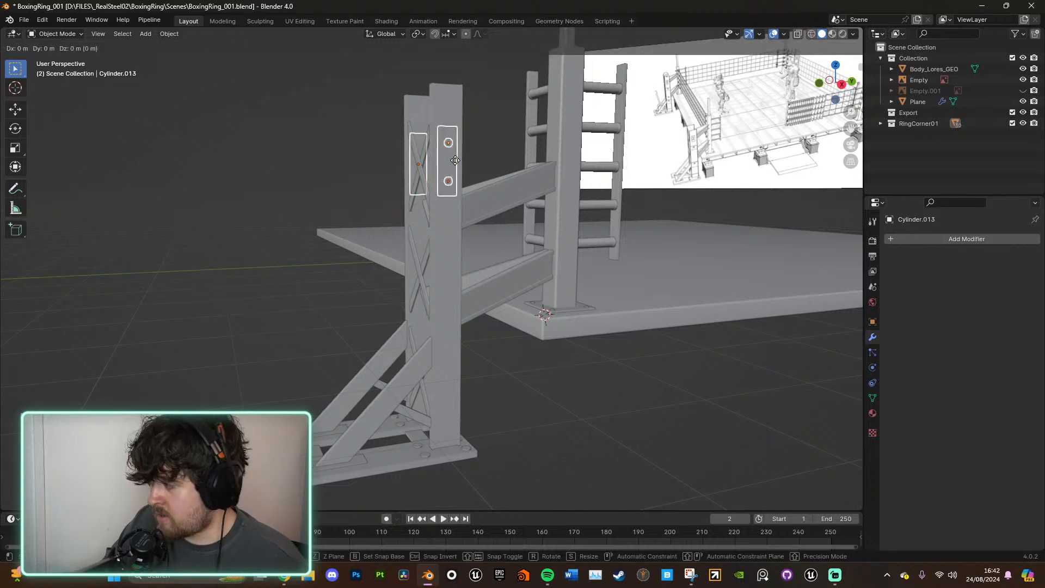
{"action": "key", "text": "z"}
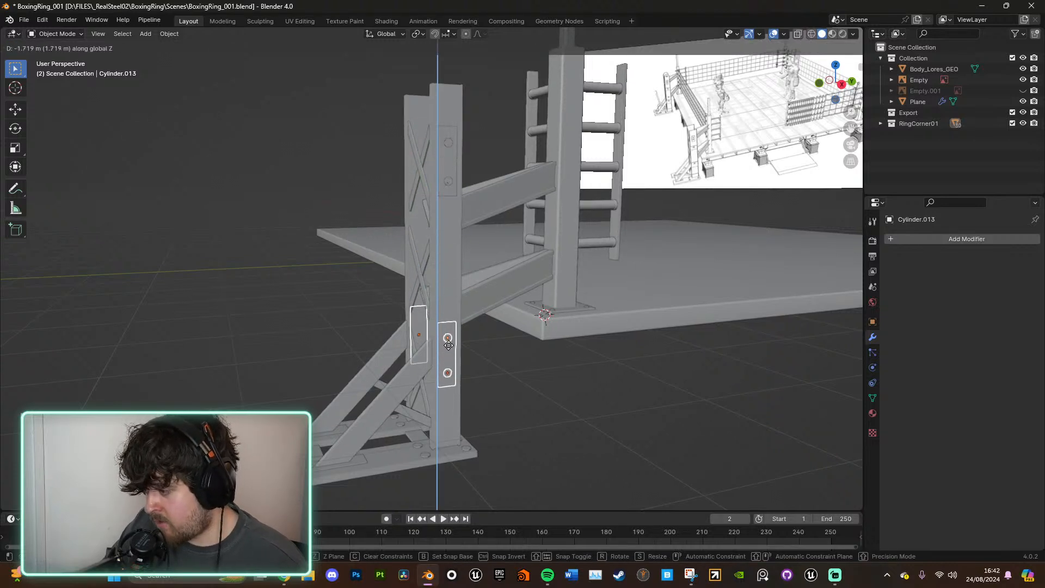
{"action": "left_click", "coordinate": [448, 340]}
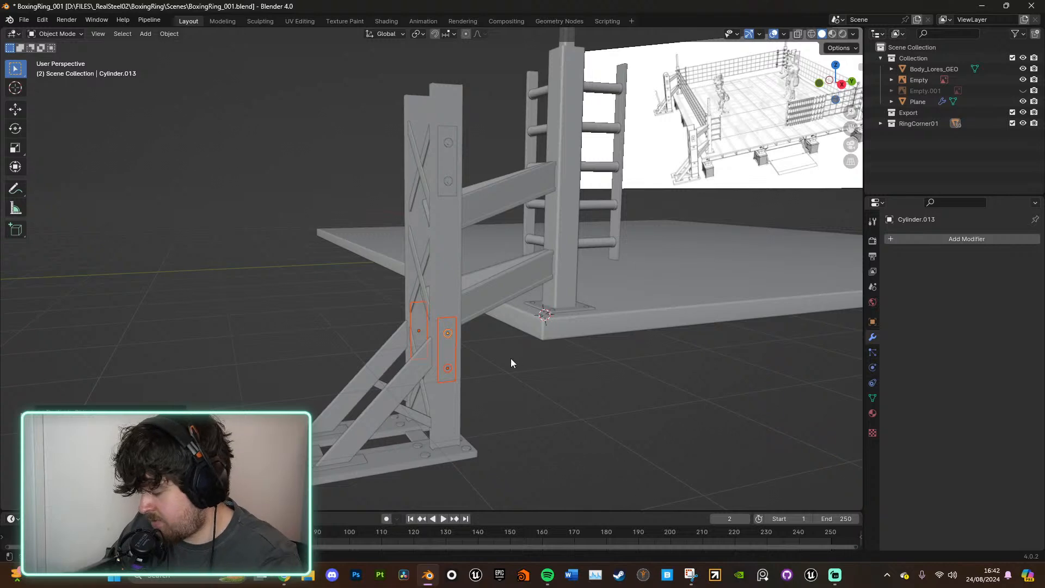
Step: Shorten the copied plate along Z to roughly two thirds of its height
{"action": "key", "text": "KP_Decimal"}
{"action": "left_click", "coordinate": [497, 321], "text": "shift"}
{"action": "middle_click_drag", "start_coordinate": [564, 321], "coordinate": [550, 315]}
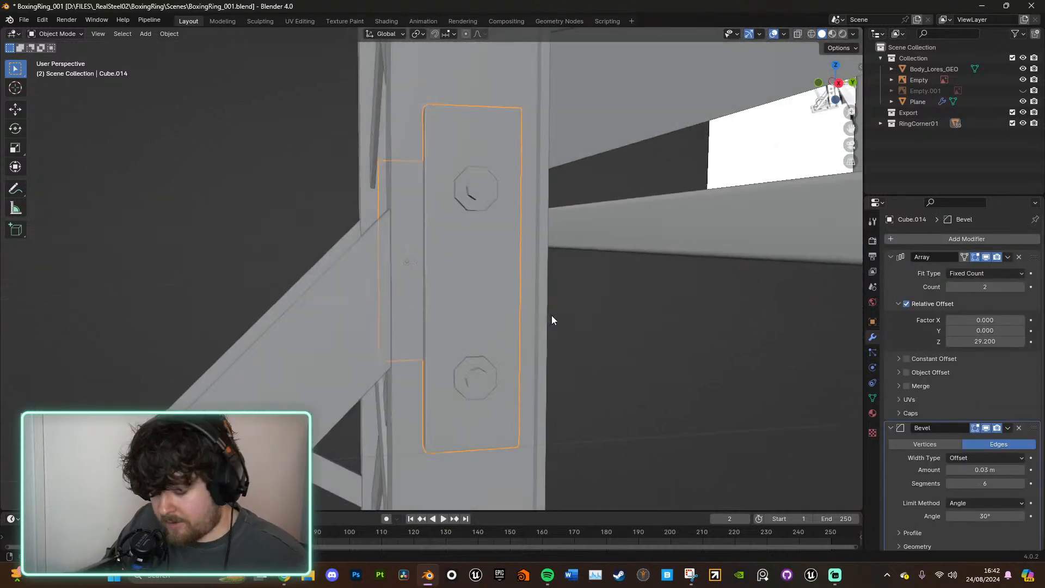
{"action": "key", "text": "s"}
{"action": "key", "text": "z"}
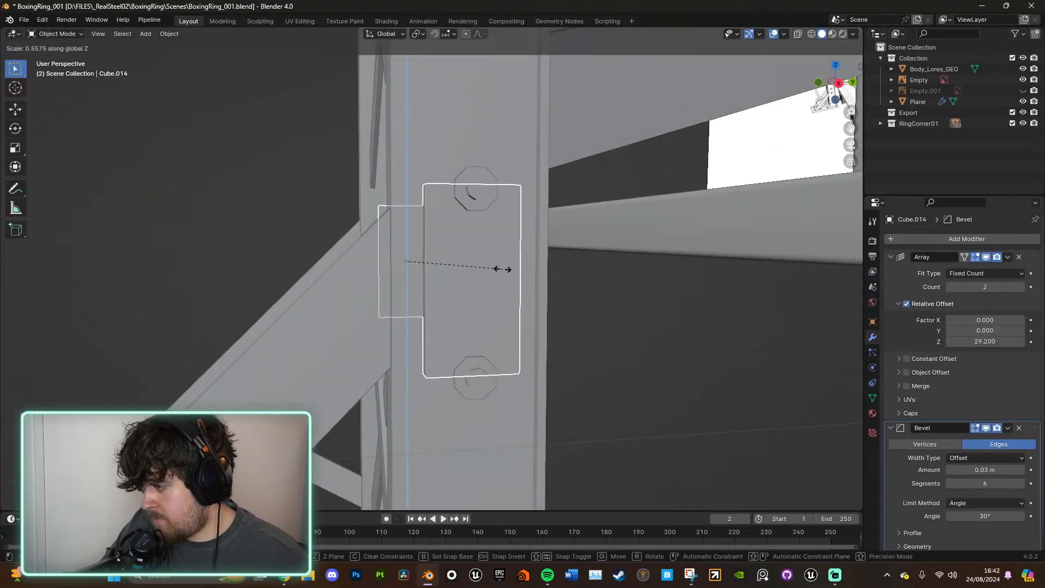
{"action": "left_click", "coordinate": [514, 270]}
Step: In right view, move the copied upper bolt about 0.04 m down along Z, inside the shortened plate
{"action": "left_click", "coordinate": [471, 204]}
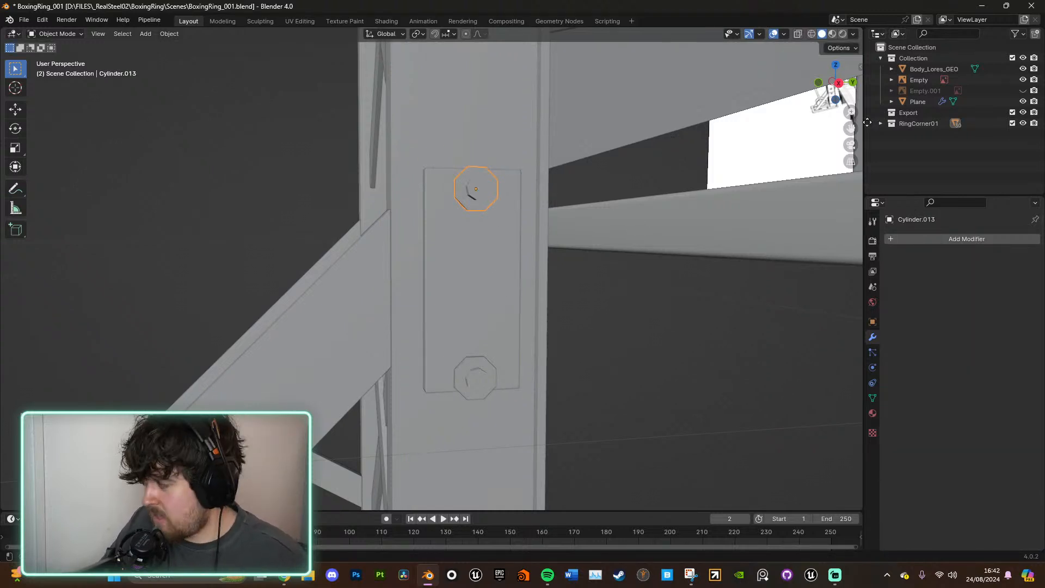
{"action": "left_click", "coordinate": [839, 84]}
{"action": "key", "text": "g"}
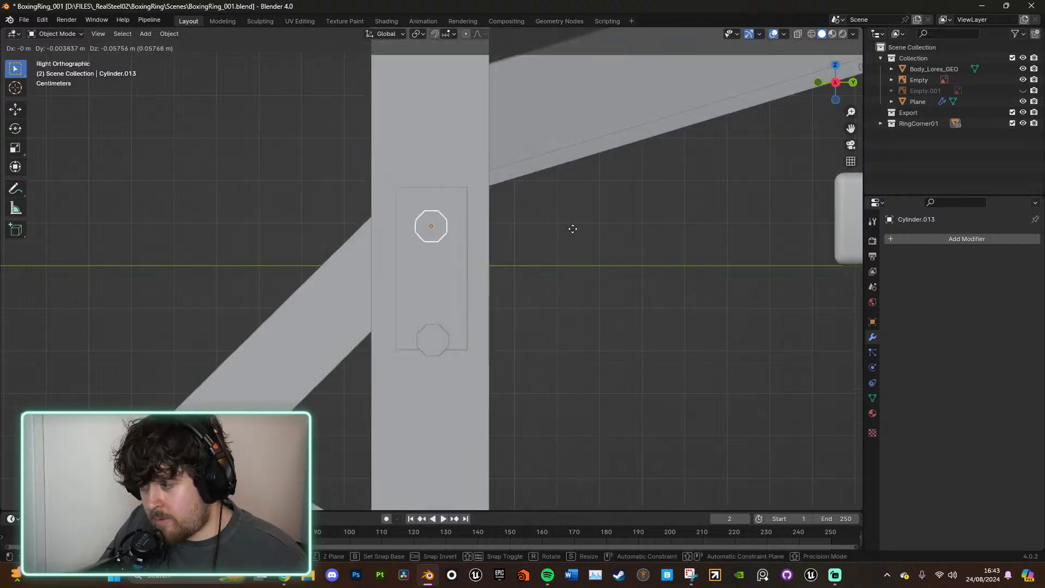
{"action": "key", "text": "z"}
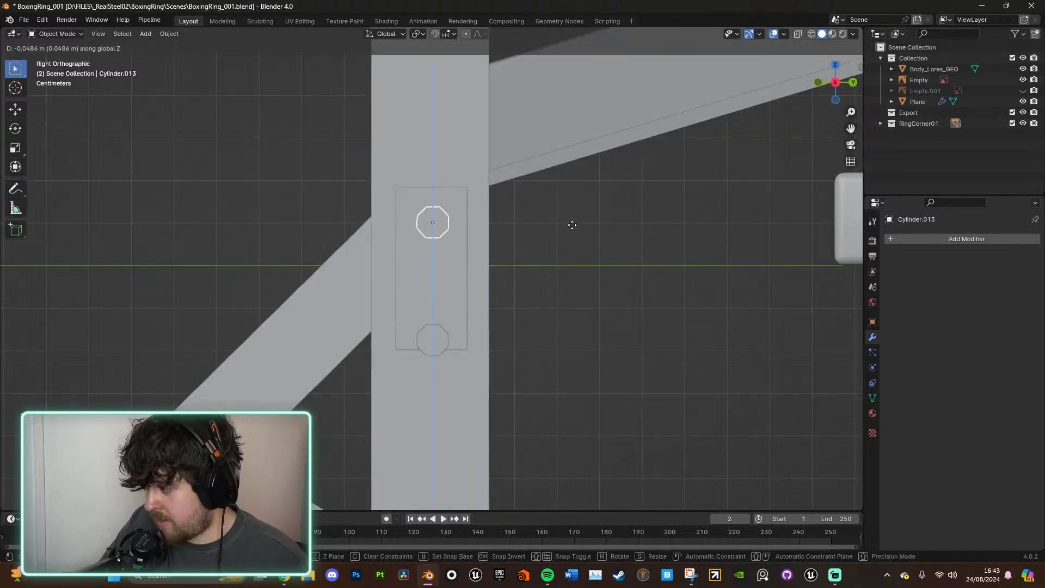
{"action": "left_click", "coordinate": [571, 221]}
Step: Raise the copied lower bolt along Z so it sits inside the shortened plate, and rotate it in right view
{"action": "left_click", "coordinate": [429, 345]}
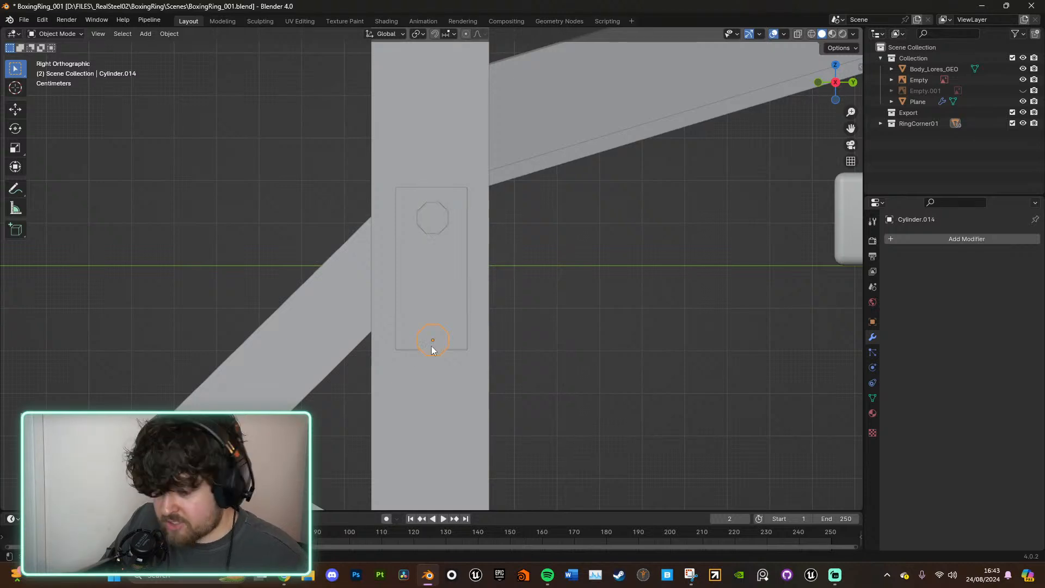
{"action": "key", "text": "g"}
{"action": "key", "text": "z"}
{"action": "left_click", "coordinate": [547, 282]}
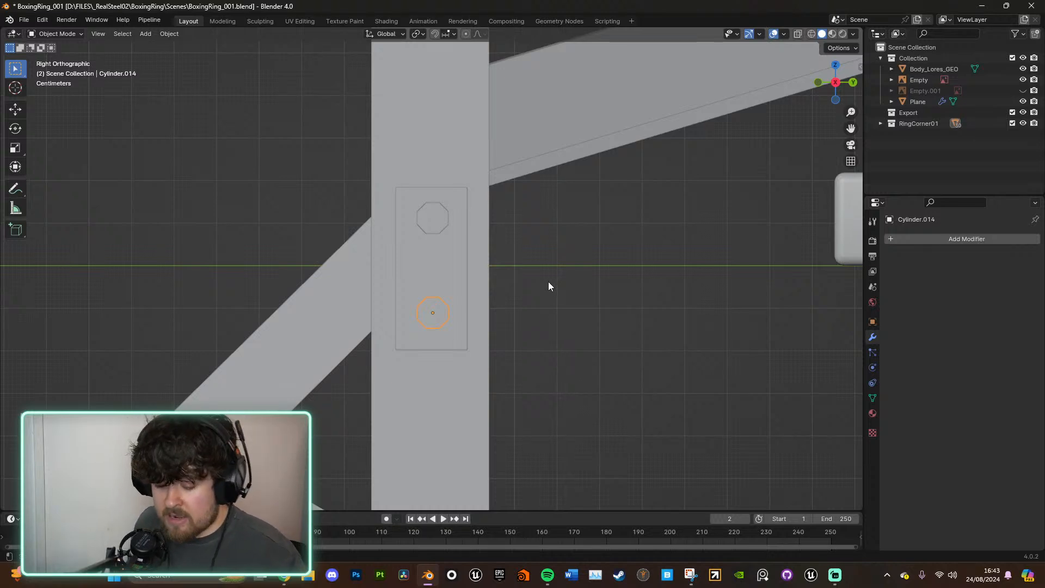
{"action": "key", "text": "r"}
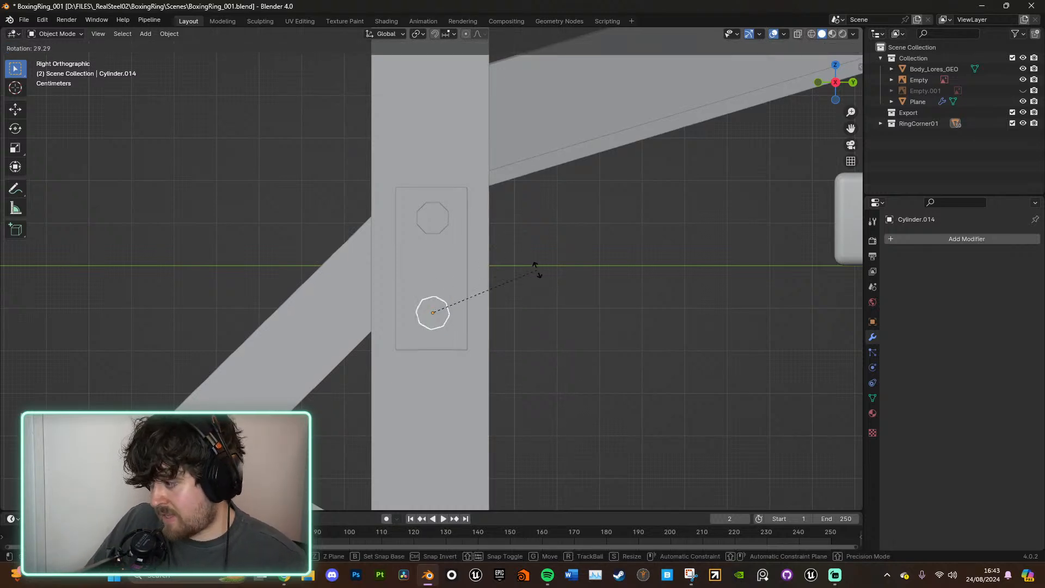
{"action": "left_click", "coordinate": [527, 267]}
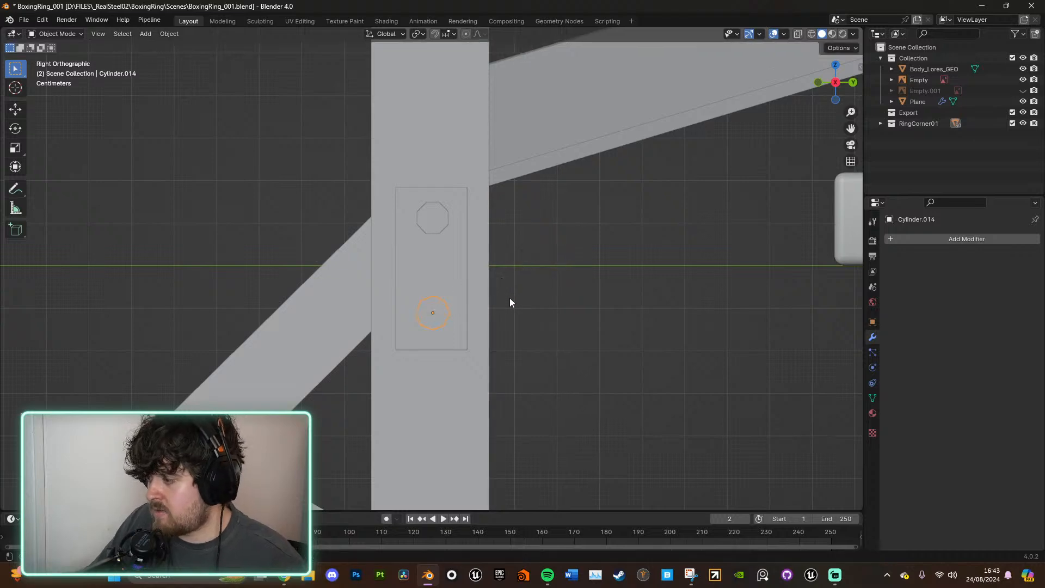
Step: Duplicate both lower-plate bolts and move the copies about 0.8 m along negative X to the opposite post's outer side
{"action": "middle_click_drag", "start_coordinate": [509, 303], "coordinate": [608, 228]}
{"action": "left_click", "coordinate": [607, 225], "text": "shift"}
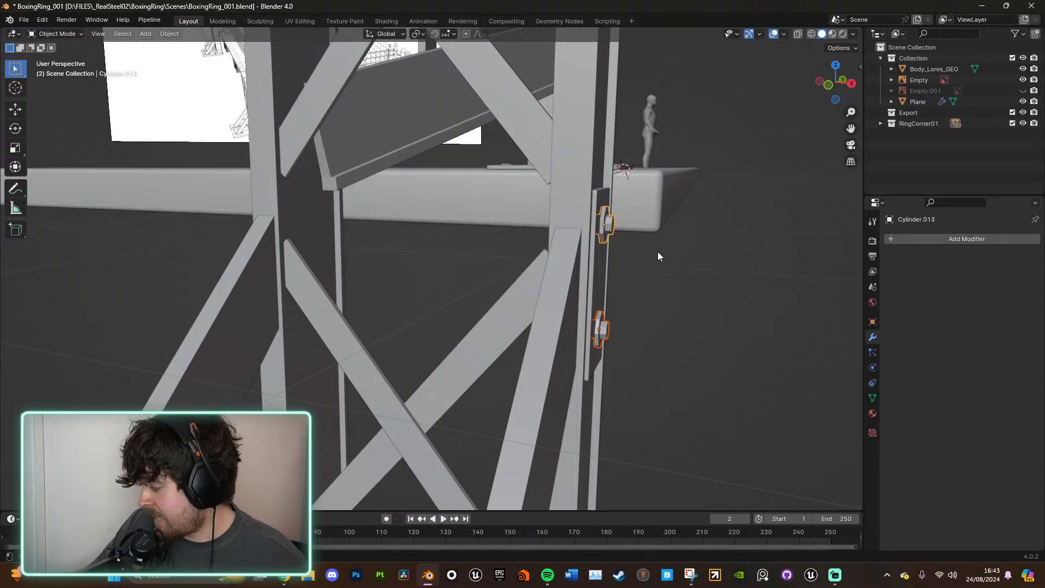
{"action": "middle_click_drag", "start_coordinate": [670, 261], "coordinate": [648, 298]}
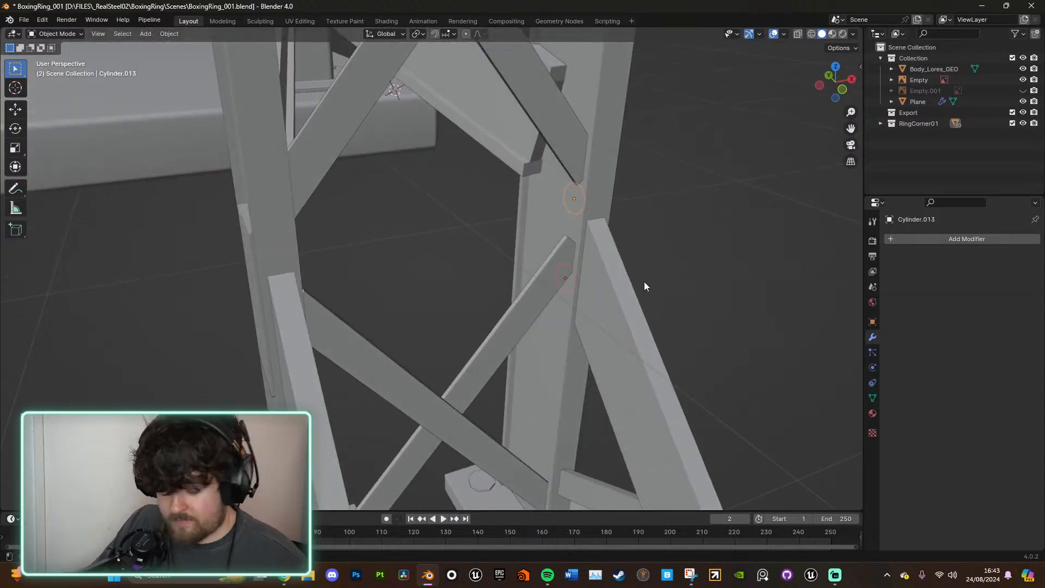
{"action": "key", "text": "shift+d"}
{"action": "key", "text": "x"}
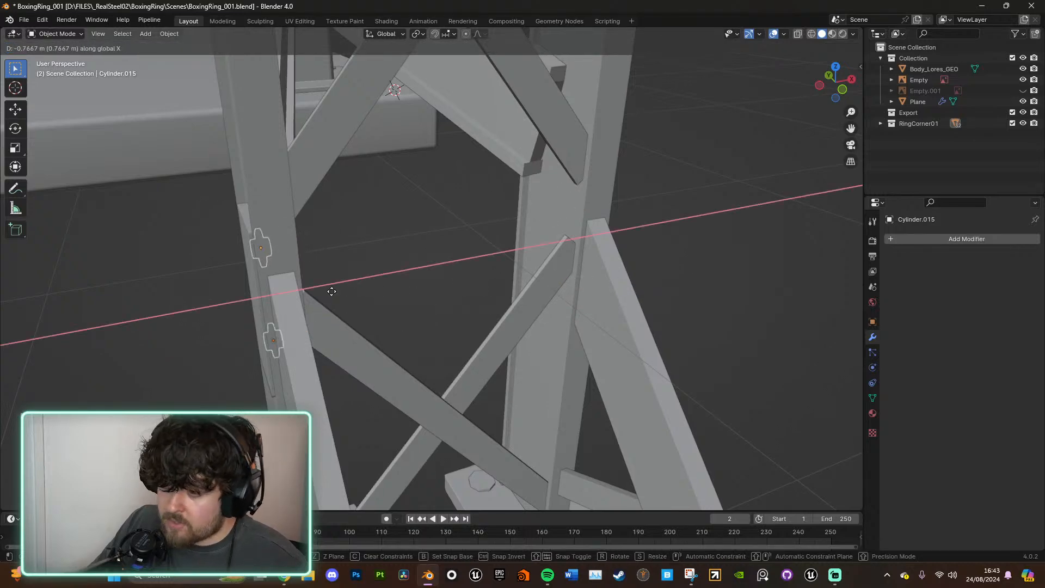
{"action": "left_click", "coordinate": [326, 292]}
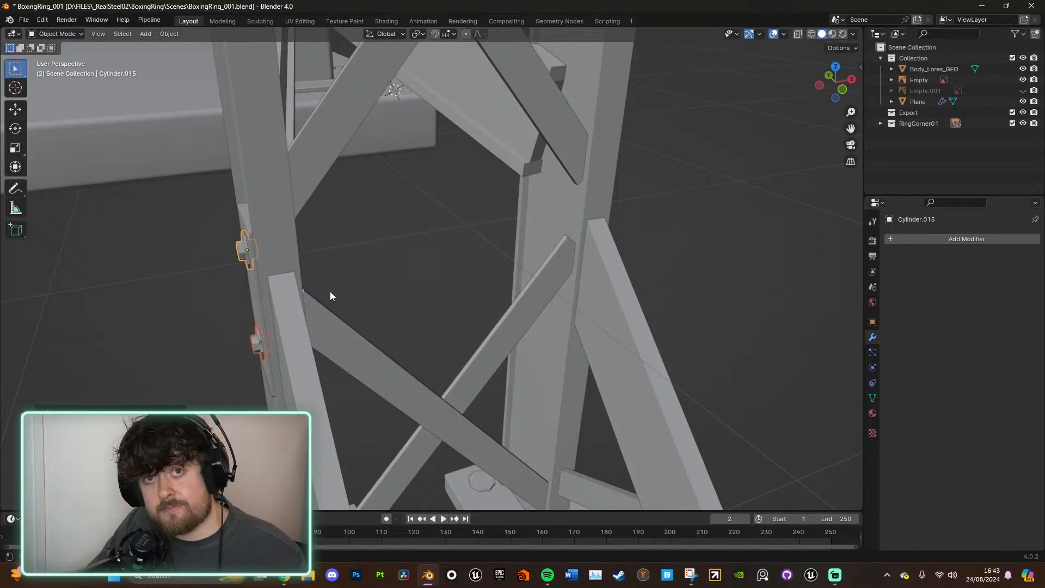
{"action": "middle_click_drag", "start_coordinate": [357, 289], "coordinate": [512, 238]}
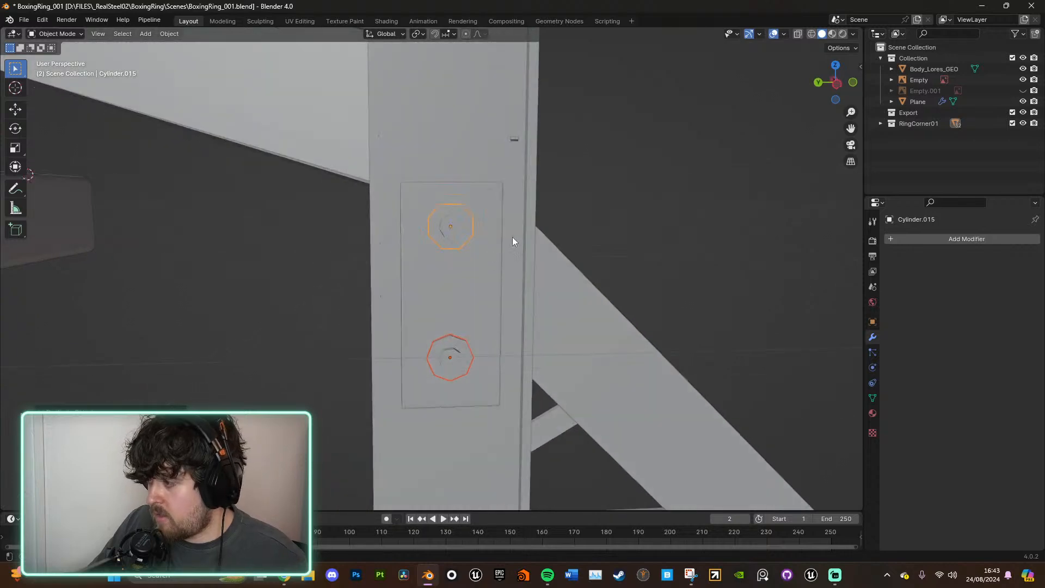
{"action": "middle_click_drag", "start_coordinate": [555, 192], "coordinate": [515, 233]}
Step: Duplicate the foot plate's bolt nearest the diagonal brace and move the copy along Y to the plate's far end behind the brace
{"action": "scroll", "coordinate": [608, 265], "scroll_direction": "up", "scroll_amount": 3}
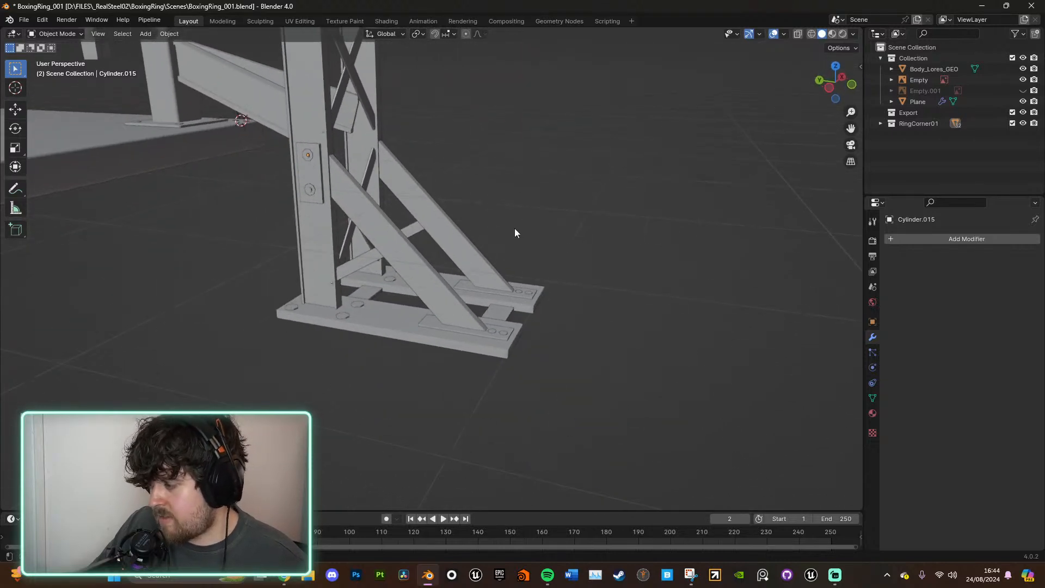
{"action": "left_click", "coordinate": [493, 333]}
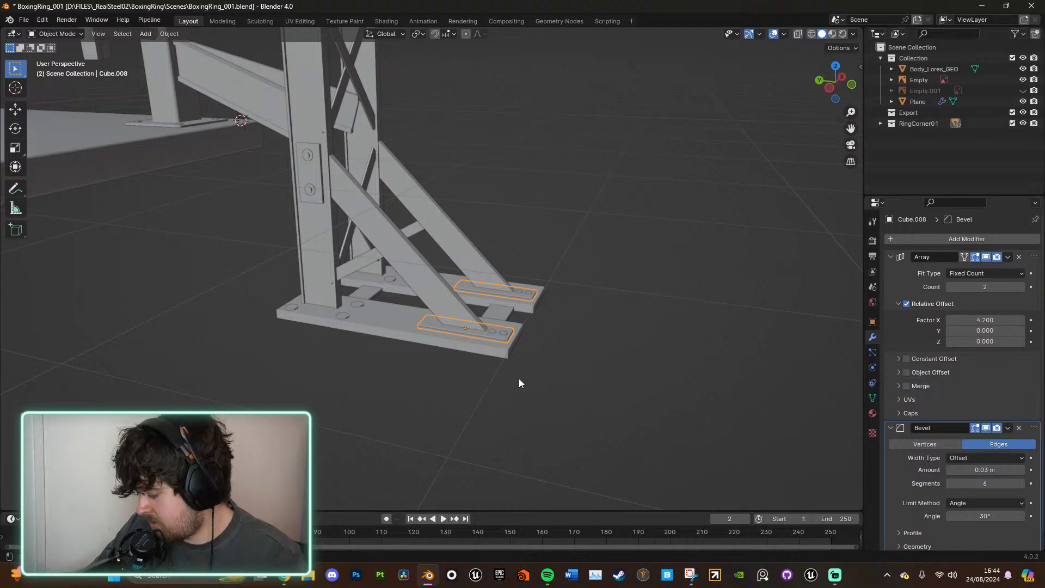
{"action": "scroll", "coordinate": [518, 378], "scroll_direction": "up", "scroll_amount": 5}
{"action": "scroll", "coordinate": [517, 381], "scroll_direction": "down", "scroll_amount": 2}
{"action": "left_click", "coordinate": [454, 386]}
{"action": "middle_click_drag", "start_coordinate": [457, 385], "coordinate": [732, 176]}
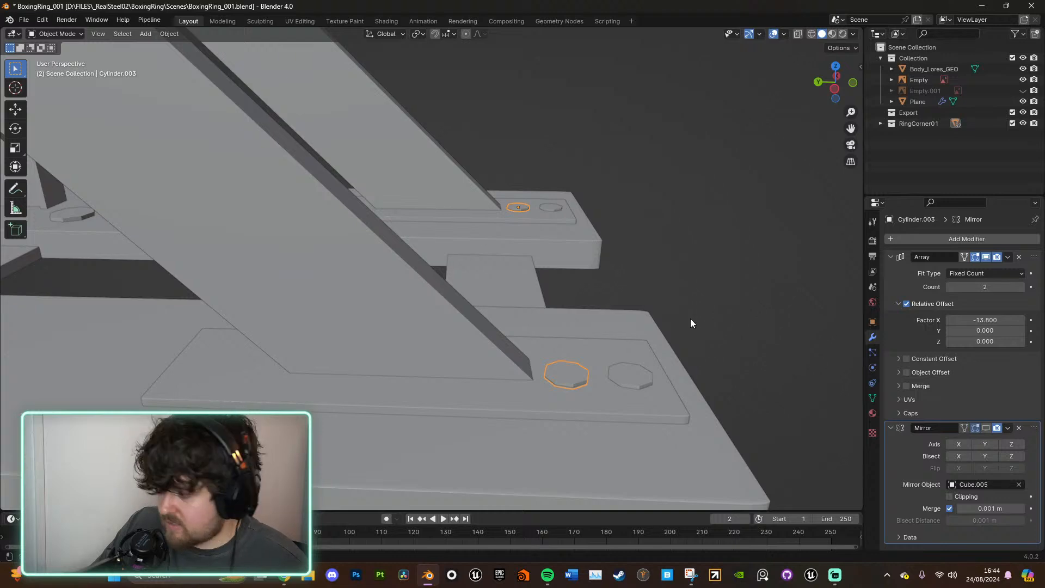
{"action": "key", "text": "shift+d"}
{"action": "key", "text": "y"}
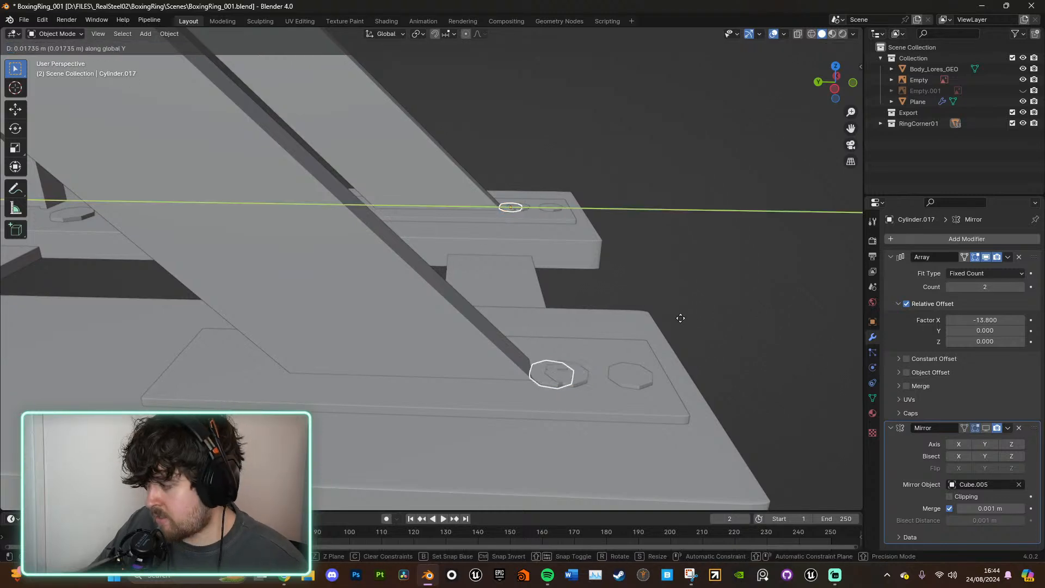
{"action": "left_click", "coordinate": [525, 318]}
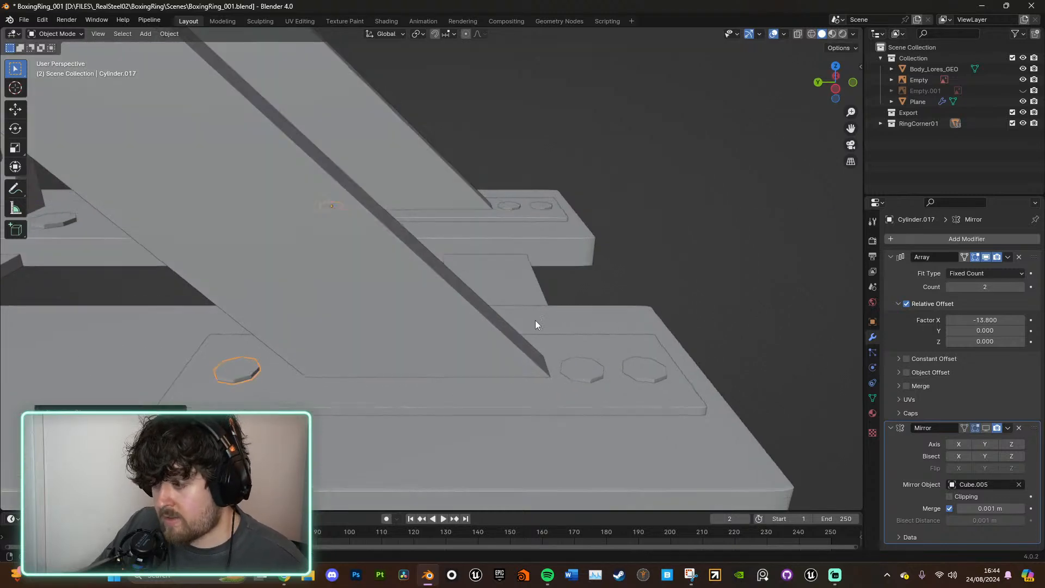
Step: Move the foot plate's end bolt in the XY plane to the outer front corner, away from the crossbeam
{"action": "middle_click_drag", "start_coordinate": [534, 320], "coordinate": [492, 306]}
{"action": "scroll", "coordinate": [450, 302], "scroll_direction": "up", "scroll_amount": 2}
{"action": "left_click", "coordinate": [459, 331]}
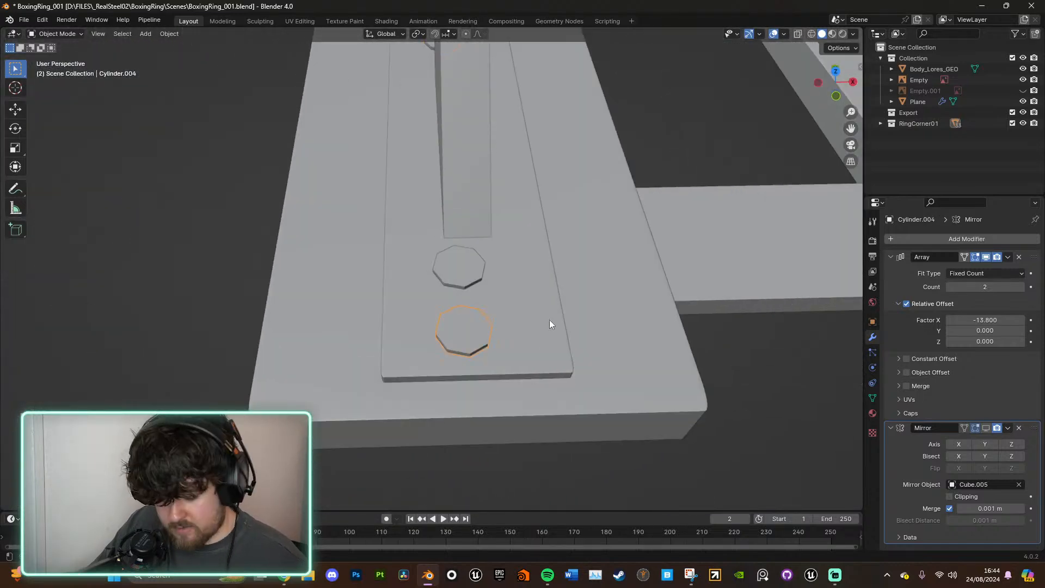
{"action": "key", "text": "g"}
{"action": "key", "text": "shift+z"}
{"action": "left_click", "coordinate": [507, 333]}
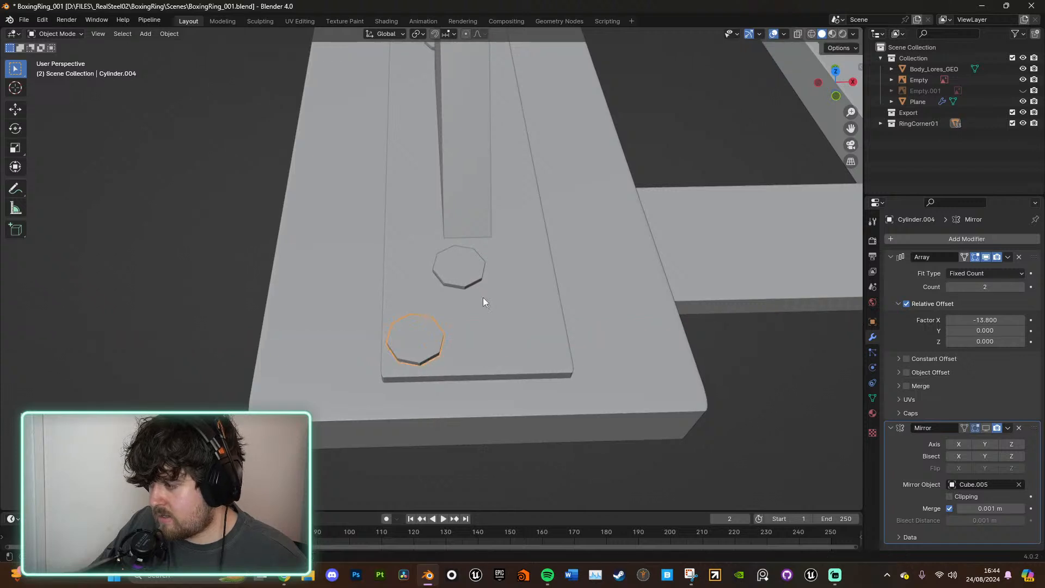
Step: Move the bolt in front of the diagonal brace in the XY plane to the plate's other front corner, on the crossbeam side
{"action": "left_click", "coordinate": [480, 280]}
{"action": "key", "text": "g"}
{"action": "key", "text": "shift+z"}
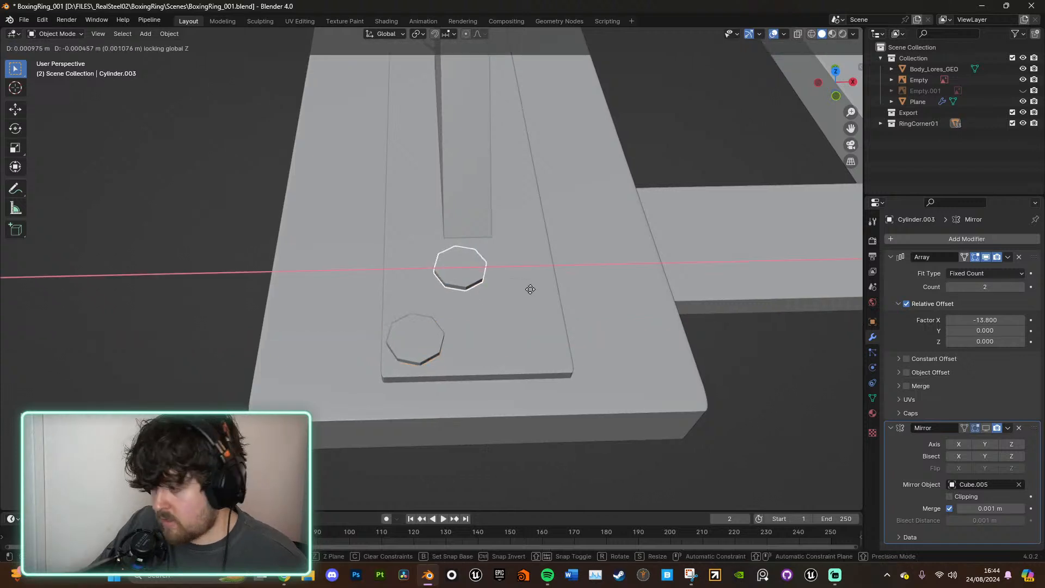
{"action": "left_click", "coordinate": [653, 357]}
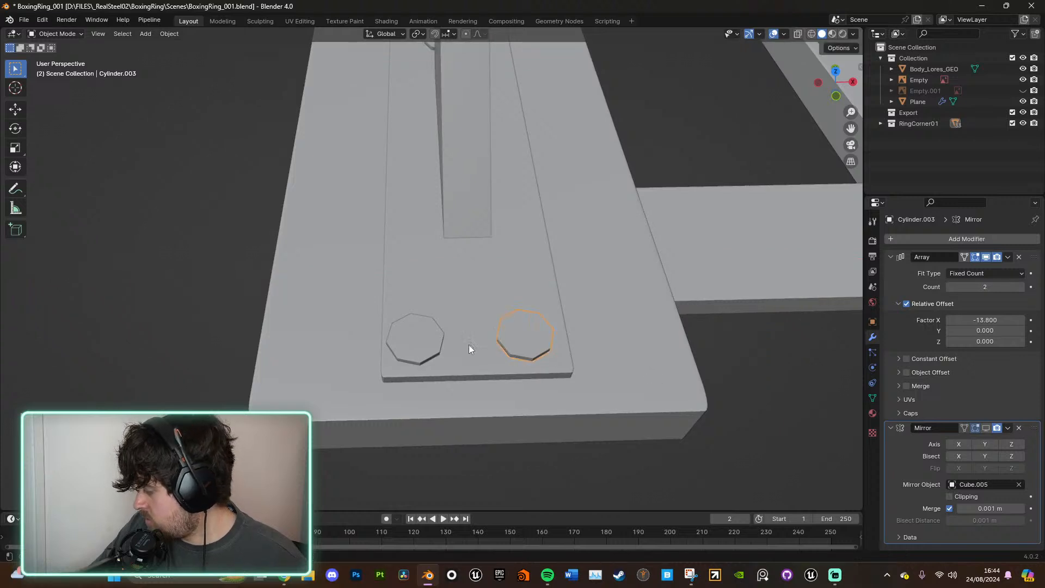
{"action": "left_click", "coordinate": [408, 340], "text": "shift"}
{"action": "key", "text": "g"}
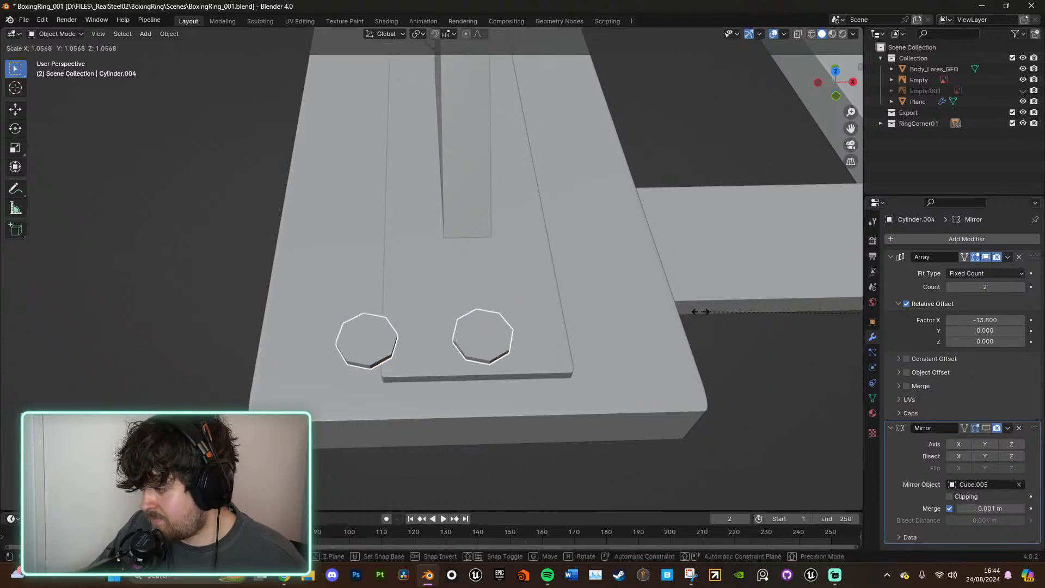
{"action": "left_click", "coordinate": [732, 313]}
{"action": "left_click", "coordinate": [528, 335]}
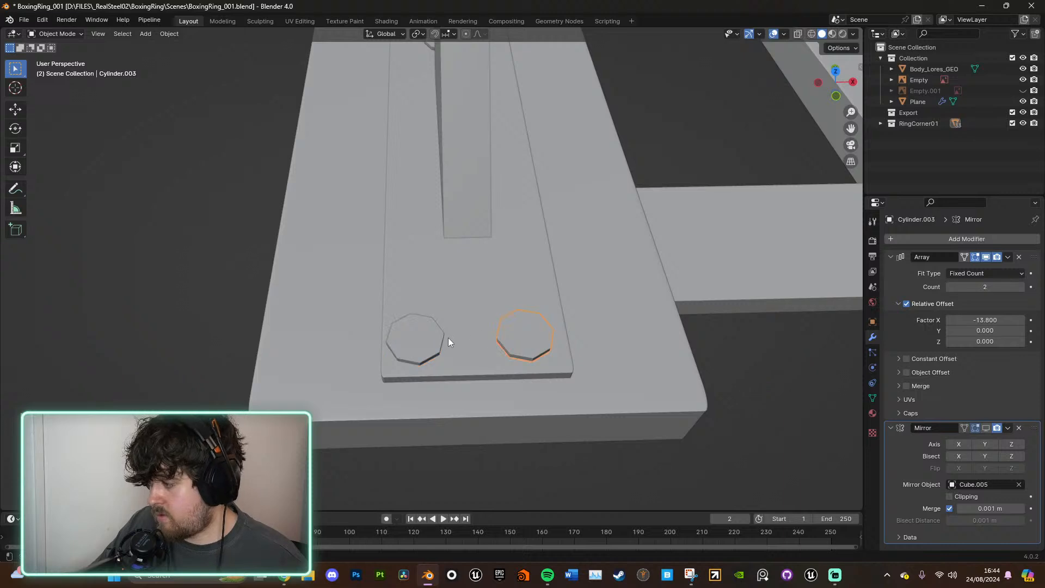
Step: Examine the front bolt pairs on both foot plates and compare their placement
{"action": "left_click", "coordinate": [446, 337]}
{"action": "scroll", "coordinate": [465, 335], "scroll_direction": "down", "scroll_amount": 5}
{"action": "middle_click_drag", "start_coordinate": [551, 331], "coordinate": [352, 355], "text": "shift"}
{"action": "scroll", "coordinate": [512, 354], "scroll_direction": "up", "scroll_amount": 3}
{"action": "middle_click_drag", "start_coordinate": [495, 364], "coordinate": [649, 351], "text": "shift"}
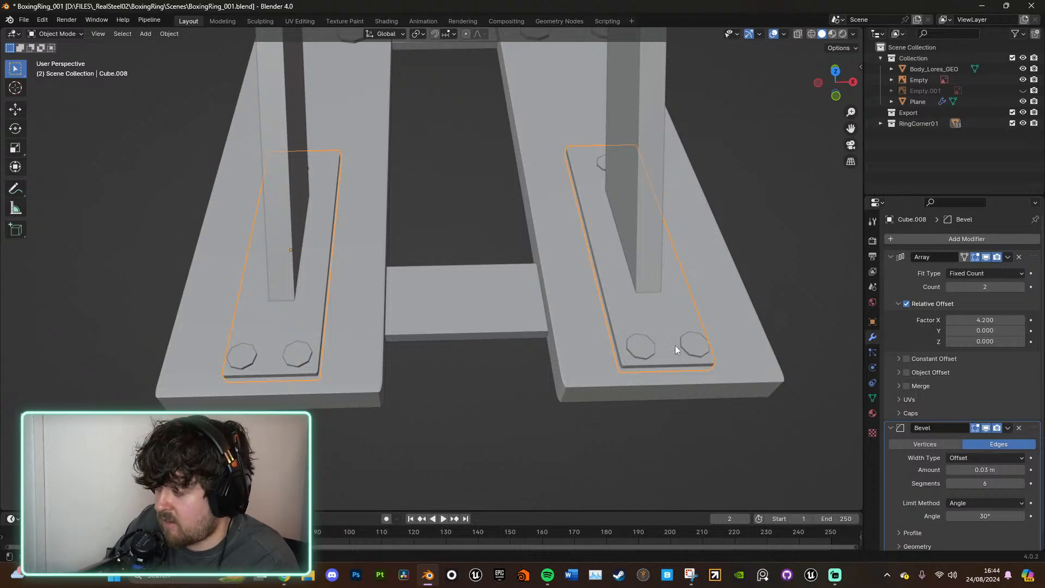
{"action": "left_click", "coordinate": [694, 347]}
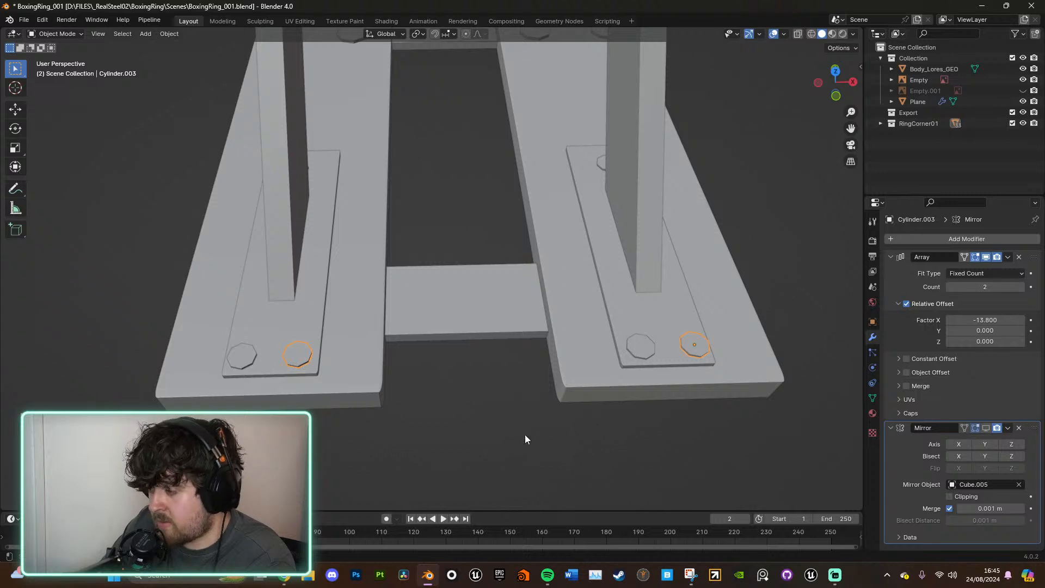
{"action": "left_click", "coordinate": [243, 355], "text": "shift"}
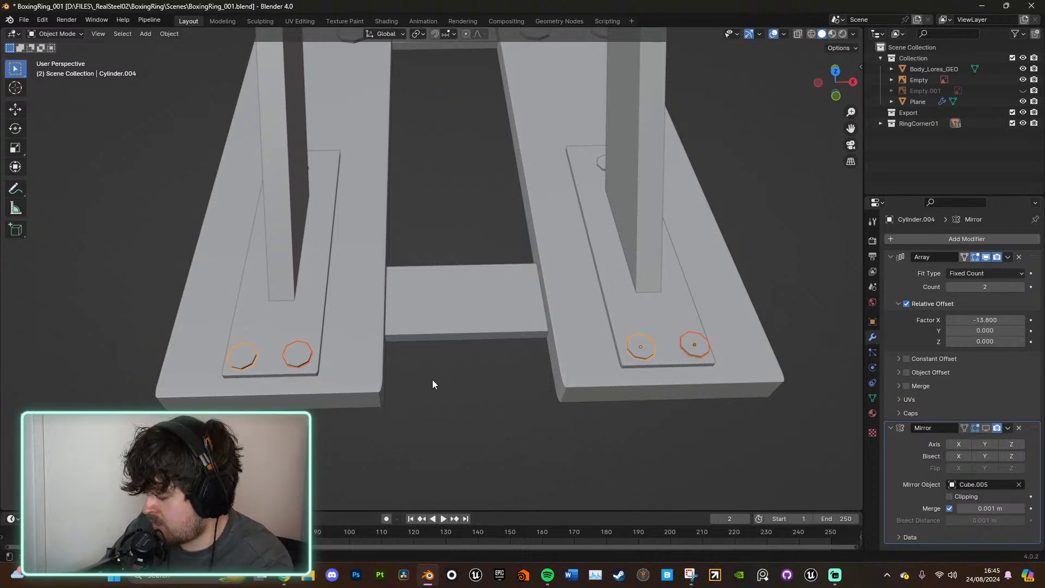
{"action": "middle_click_drag", "start_coordinate": [432, 379], "coordinate": [418, 326]}
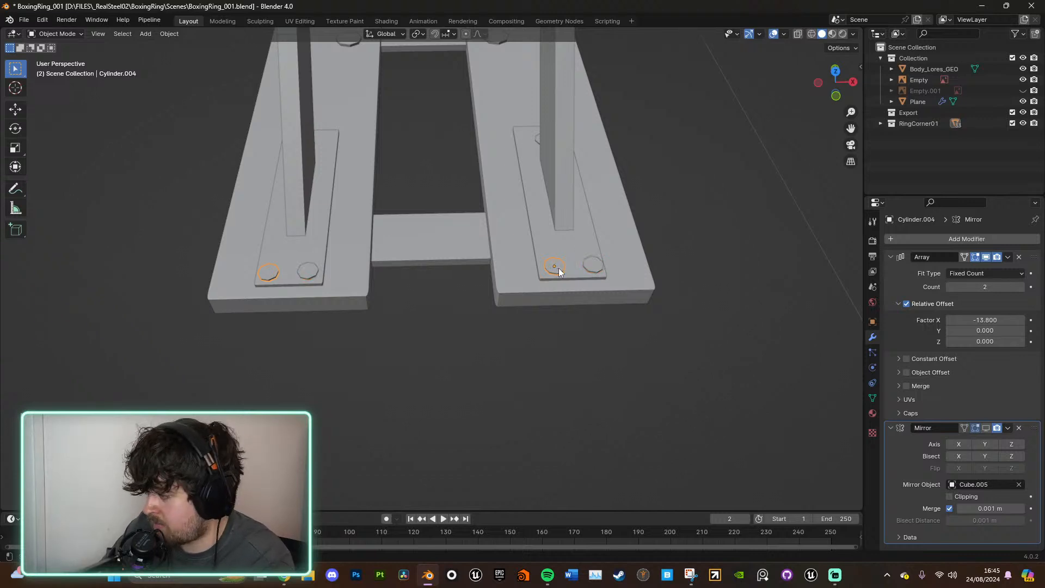
Step: Nudge the foot plate's front bolt on the crossbeam side slightly along negative X, closer to the plate's edge
{"action": "scroll", "coordinate": [562, 268], "scroll_direction": "up", "scroll_amount": 3}
{"action": "scroll", "coordinate": [616, 321], "scroll_direction": "up", "scroll_amount": 3}
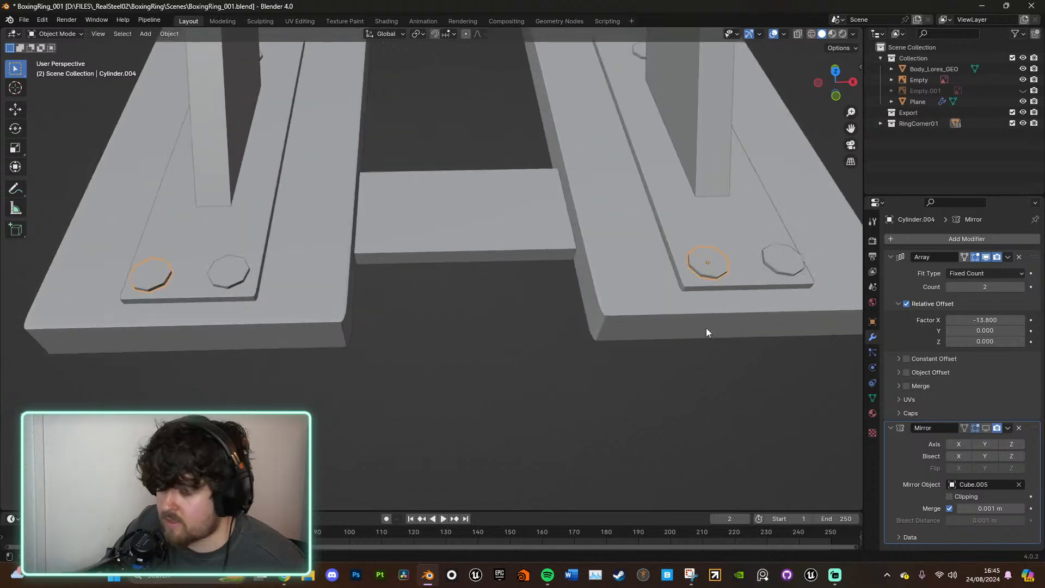
{"action": "middle_click_drag", "start_coordinate": [706, 328], "coordinate": [504, 350], "text": "shift"}
{"action": "scroll", "coordinate": [361, 370], "scroll_direction": "up", "scroll_amount": 3}
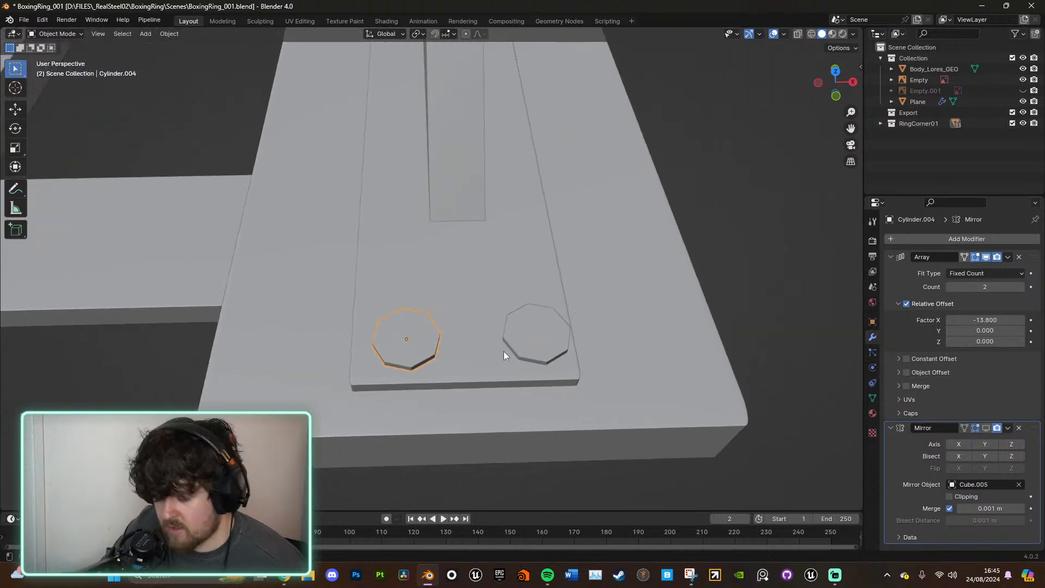
{"action": "key", "text": "g"}
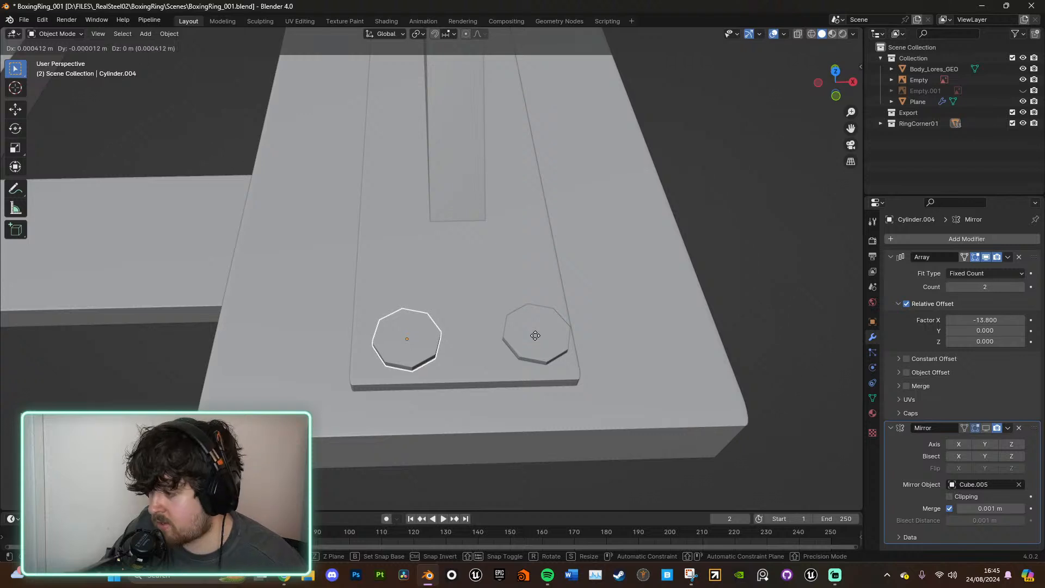
{"action": "key", "text": "x"}
{"action": "left_click", "coordinate": [523, 336]}
Step: Nudge the foot plate's outer front bolt slightly along negative X, away from the plate's edge
{"action": "left_click", "coordinate": [537, 338]}
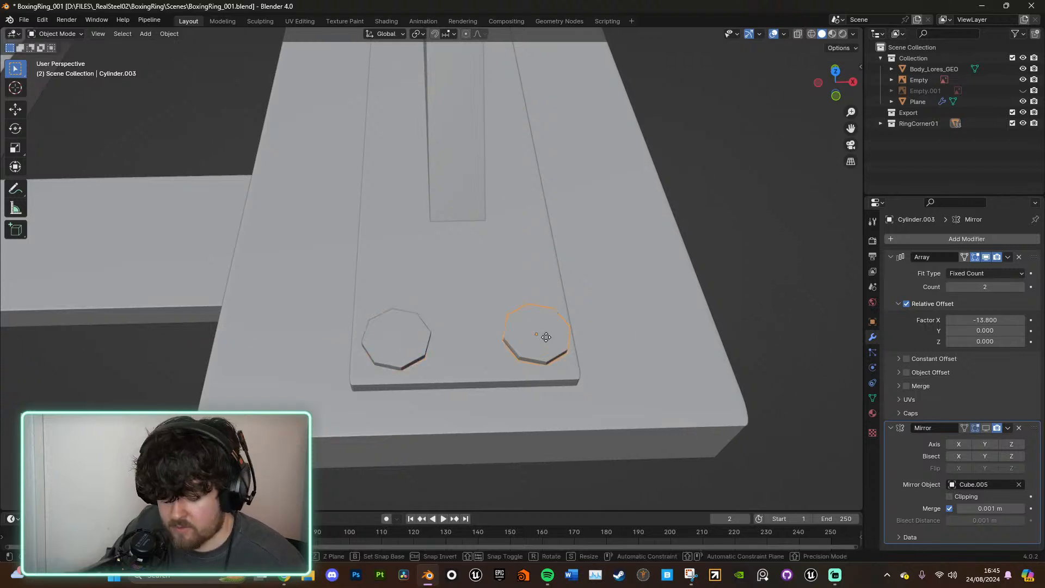
{"action": "key", "text": "g"}
{"action": "key", "text": "x"}
{"action": "left_click", "coordinate": [542, 337]}
Step: Rotate the outer front bolt about the current viewing axis and apply its rotation
{"action": "middle_click_drag", "start_coordinate": [537, 337], "coordinate": [532, 383]}
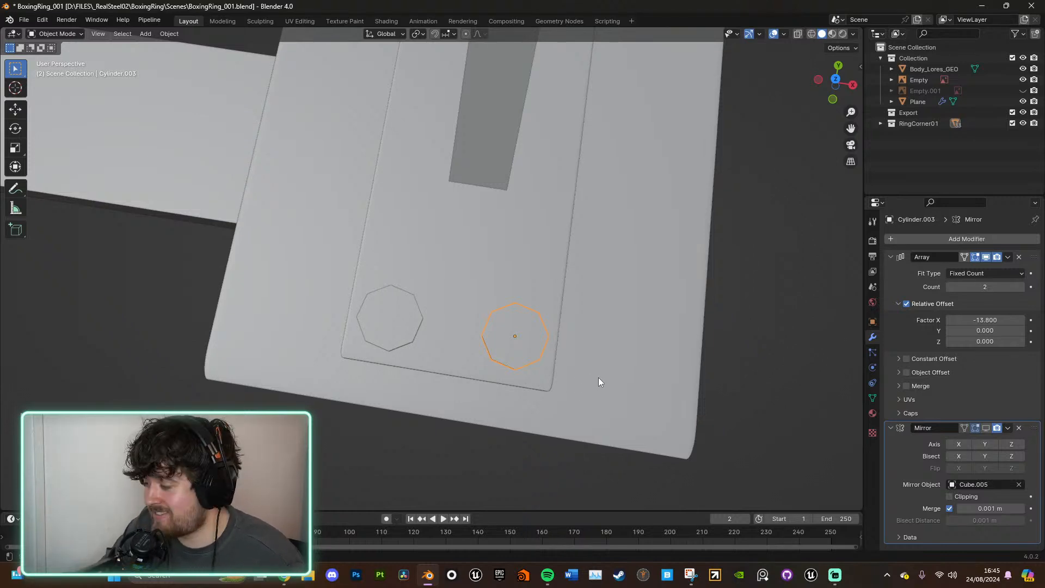
{"action": "key", "text": "r"}
{"action": "left_click", "coordinate": [619, 303]}
{"action": "scroll", "coordinate": [613, 308], "scroll_direction": "down", "scroll_amount": 6}
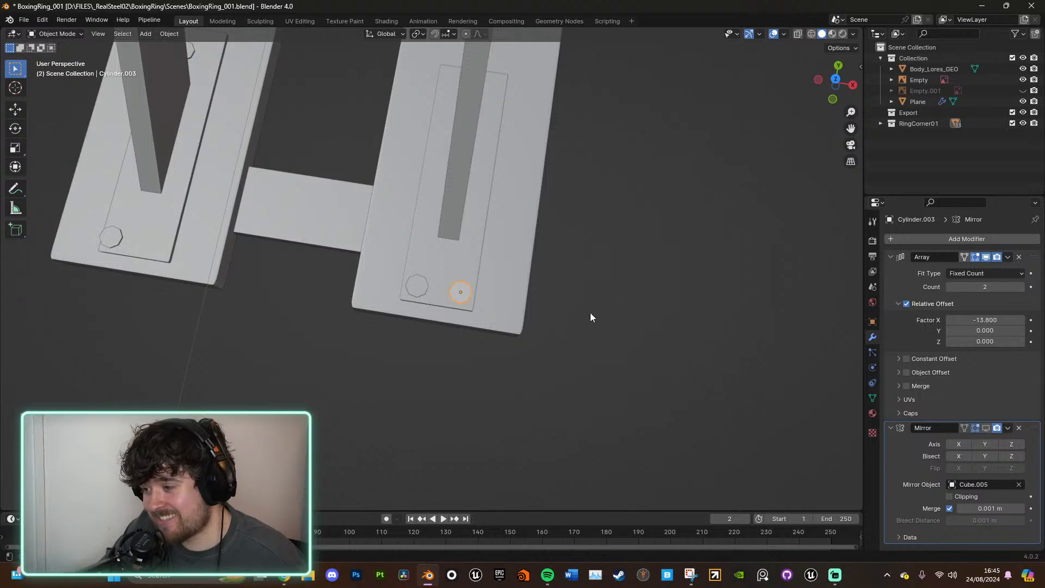
{"action": "key", "text": "ctrl+a"}
{"action": "left_click", "coordinate": [587, 313]}
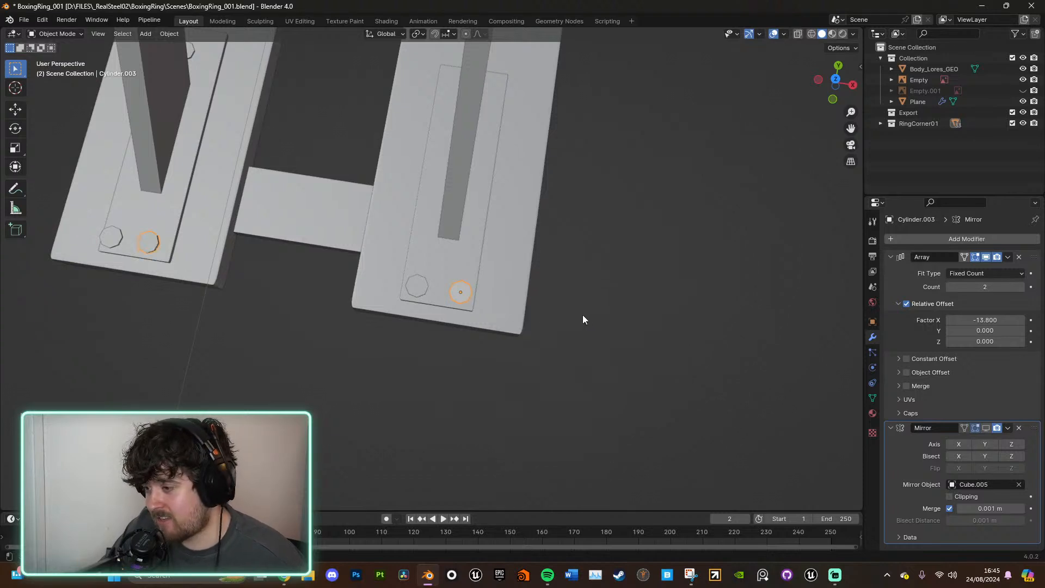
Step: Set the array's relative X offset to -13.4 for the outer front bolt and -13.6 for the crossbeam-side front bolt
{"action": "middle_click_drag", "start_coordinate": [582, 319], "coordinate": [835, 445]}
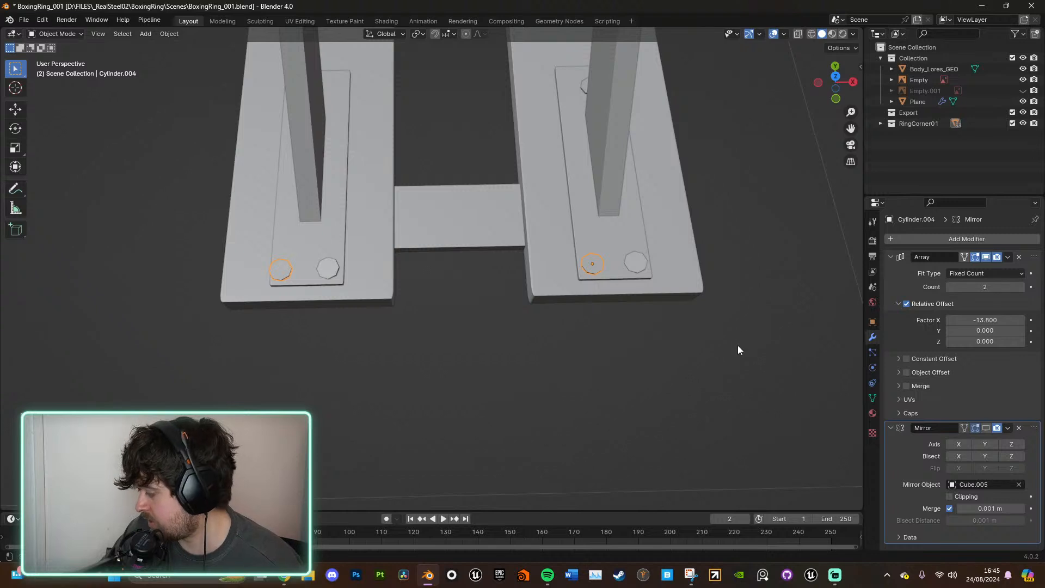
{"action": "left_click_drag", "start_coordinate": [987, 320], "coordinate": [987, 320]}
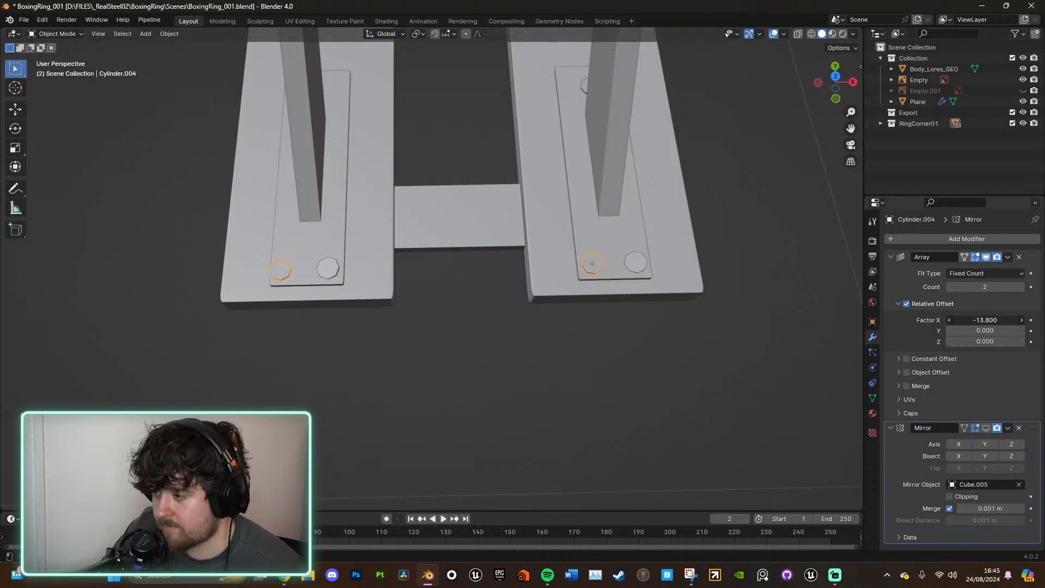
{"action": "middle_click_drag", "start_coordinate": [498, 360], "coordinate": [426, 364]}
{"action": "left_click", "coordinate": [426, 365]}
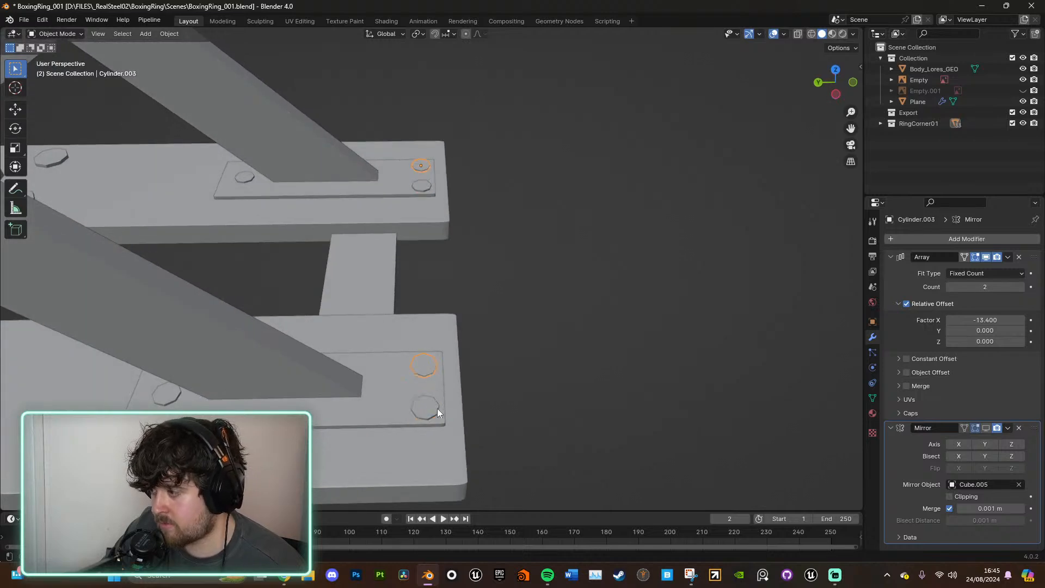
Step: Delete the remaining bolt at the foot plate's far end behind the diagonal brace
{"action": "left_click", "coordinate": [427, 408], "text": "shift"}
{"action": "middle_click_drag", "start_coordinate": [428, 408], "coordinate": [609, 373]}
{"action": "key", "text": "Delete"}
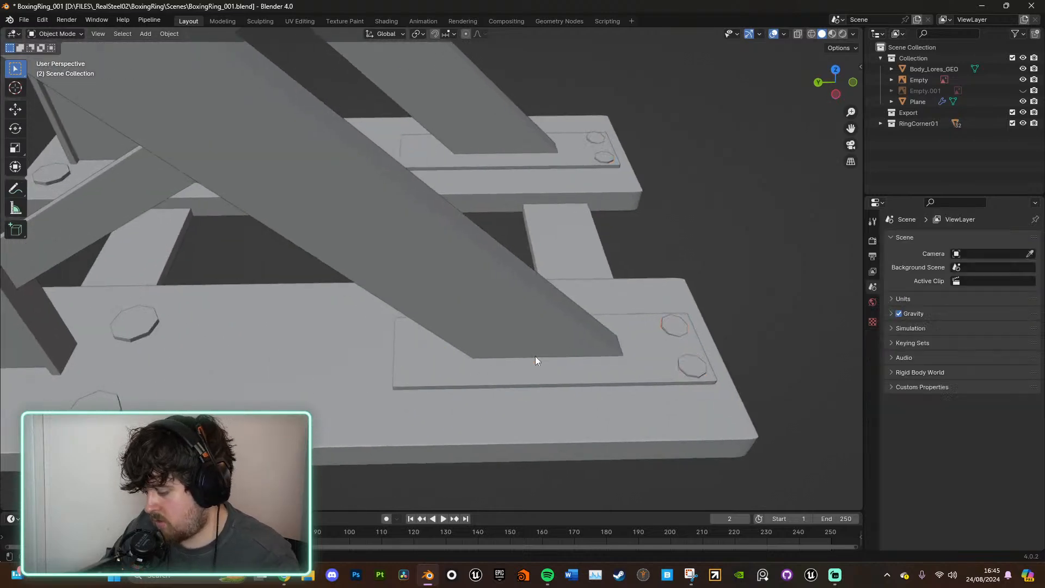
Step: Rotate the tilted outer front bolt in the front view until it lies level on the foot plate
{"action": "left_click", "coordinate": [702, 359]}
{"action": "middle_click_drag", "start_coordinate": [702, 359], "coordinate": [738, 292]}
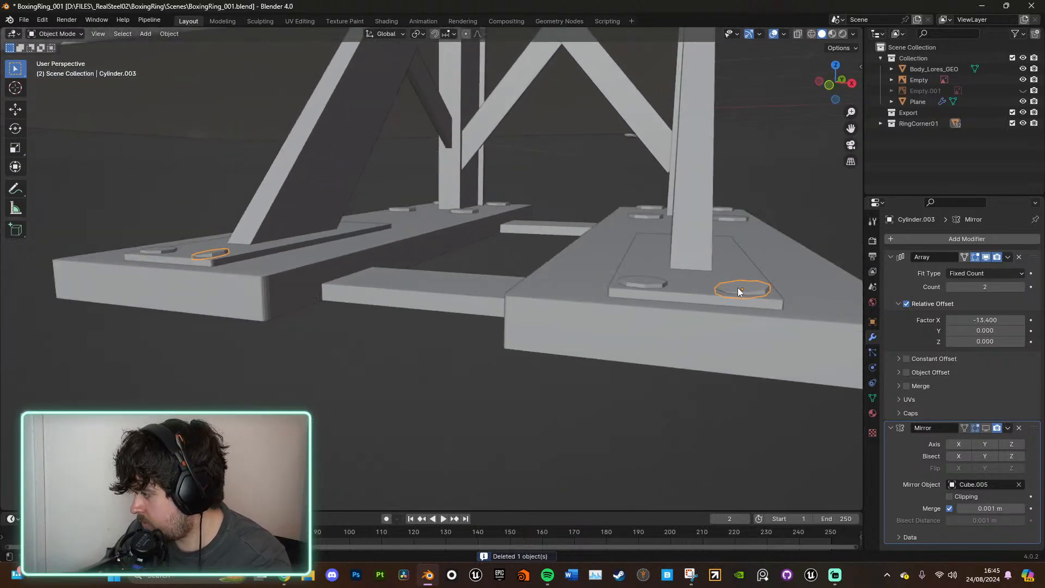
{"action": "middle_click_drag", "start_coordinate": [708, 336], "coordinate": [636, 273]}
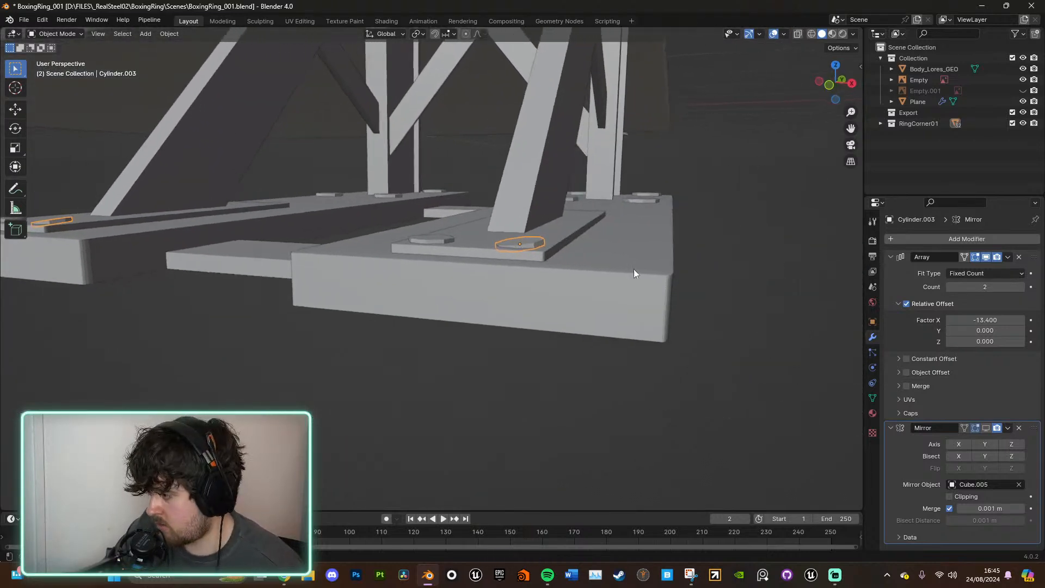
{"action": "left_click", "coordinate": [827, 90]}
{"action": "scroll", "coordinate": [663, 234], "scroll_direction": "up", "scroll_amount": 5}
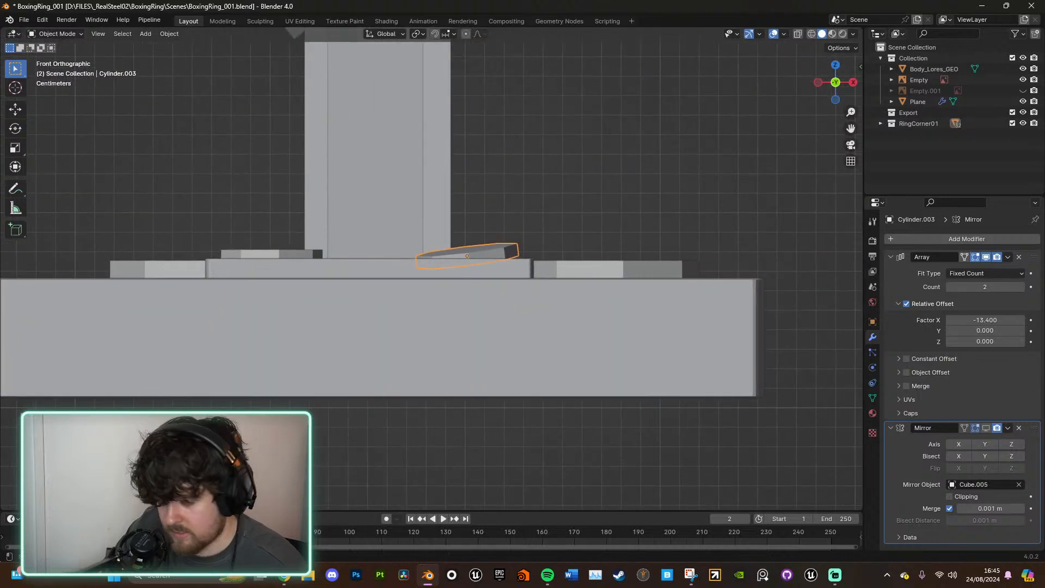
{"action": "key", "text": "r"}
{"action": "left_click", "coordinate": [592, 243]}
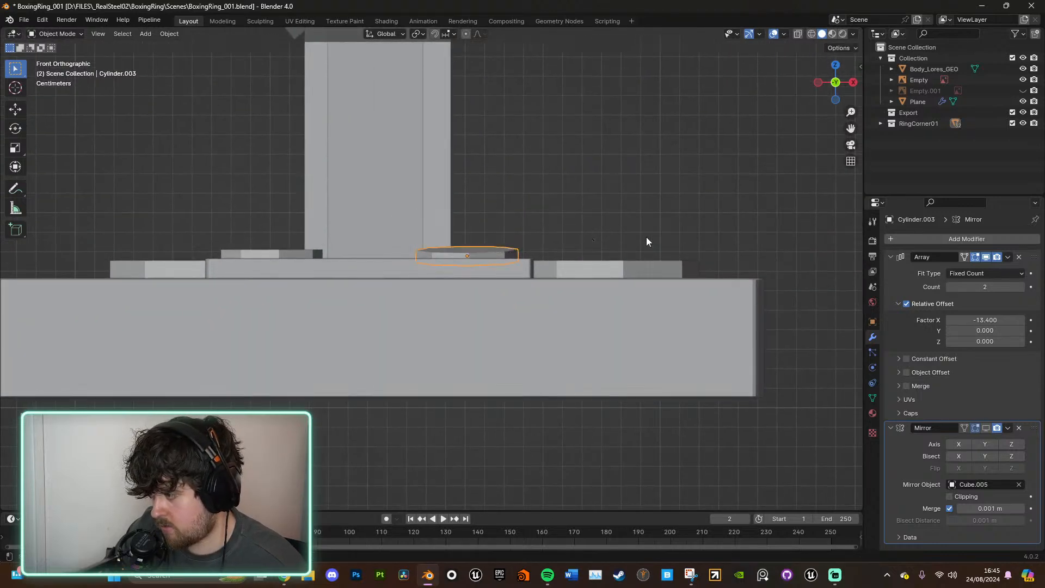
Step: Level the outer front bolt in the right-side view and apply its rotation
{"action": "left_click", "coordinate": [853, 85]}
{"action": "key", "text": "r"}
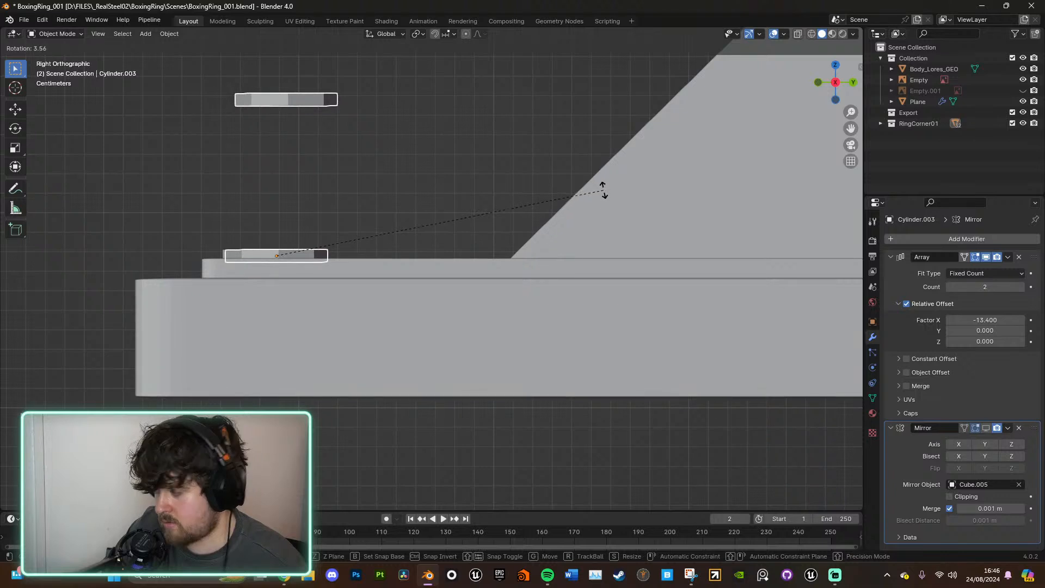
{"action": "left_click", "coordinate": [603, 191]}
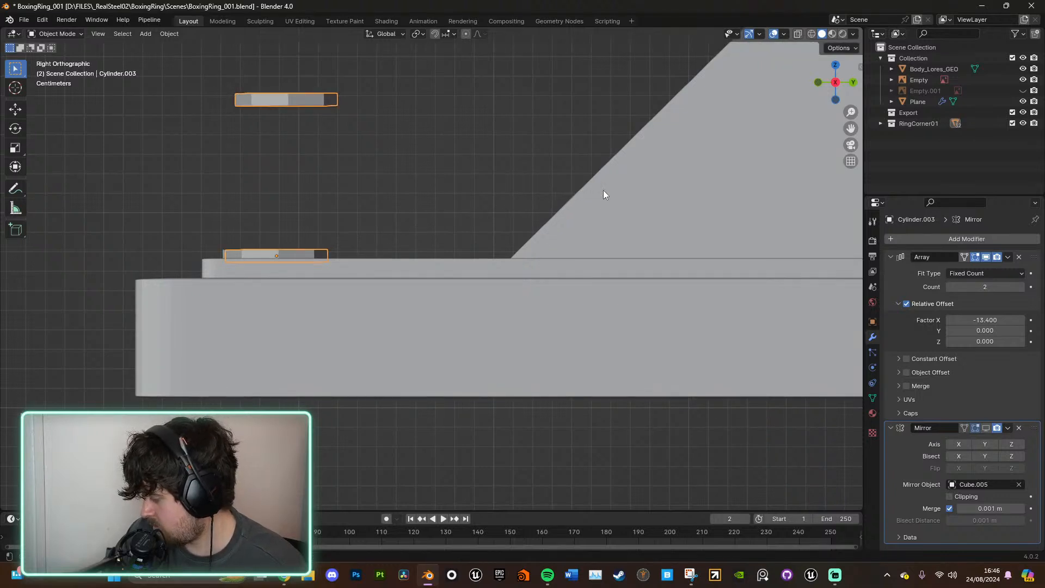
{"action": "key", "text": "ctrl+a"}
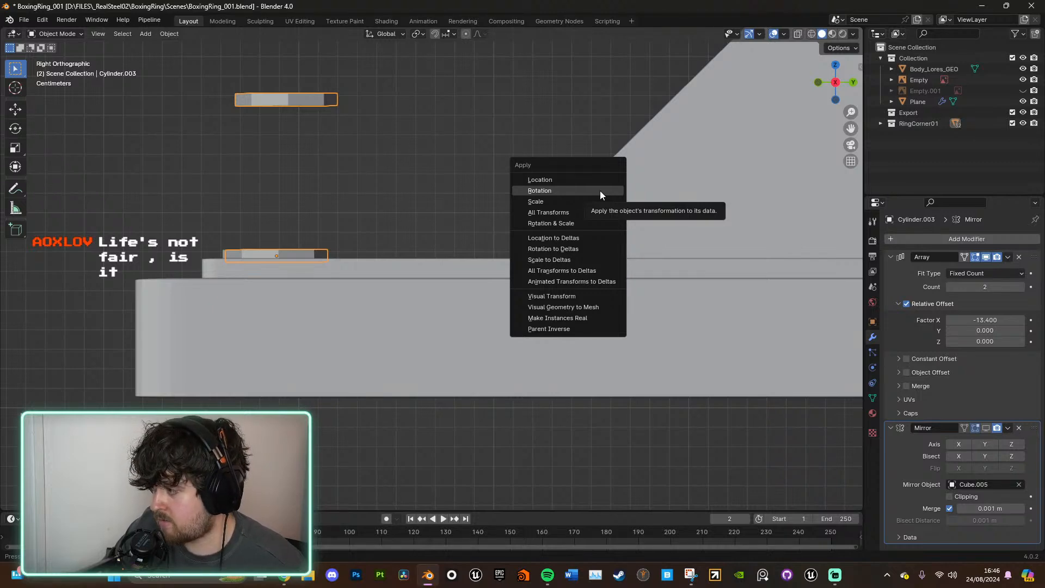
{"action": "left_click", "coordinate": [600, 191]}
Step: Duplicate both front bolts in the top view and move the copies along Y to the foot plate's far end
{"action": "middle_click_drag", "start_coordinate": [459, 267], "coordinate": [549, 311]}
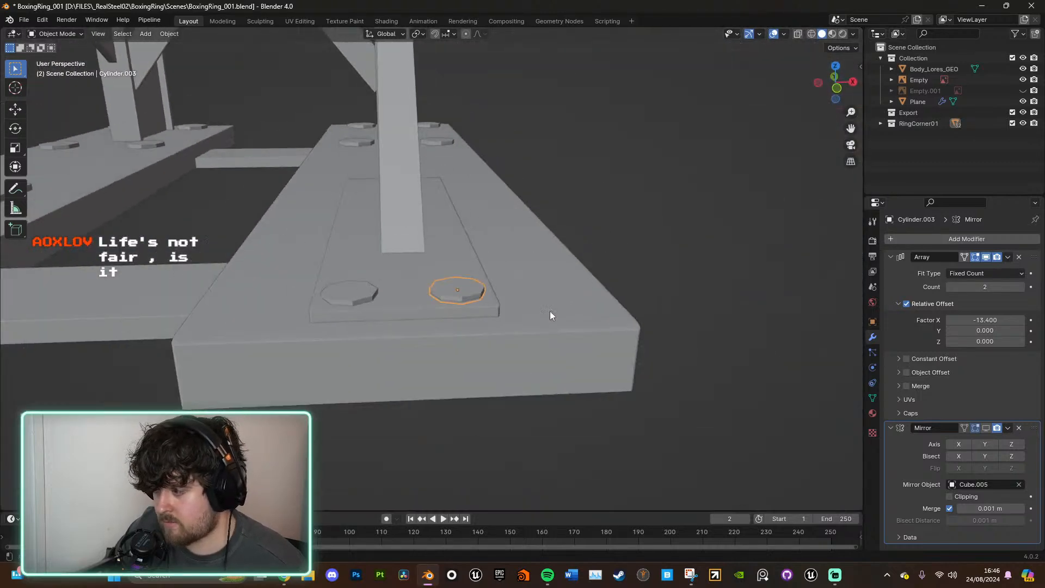
{"action": "scroll", "coordinate": [550, 315], "scroll_direction": "down", "scroll_amount": 5}
{"action": "middle_click_drag", "start_coordinate": [515, 354], "coordinate": [343, 282]}
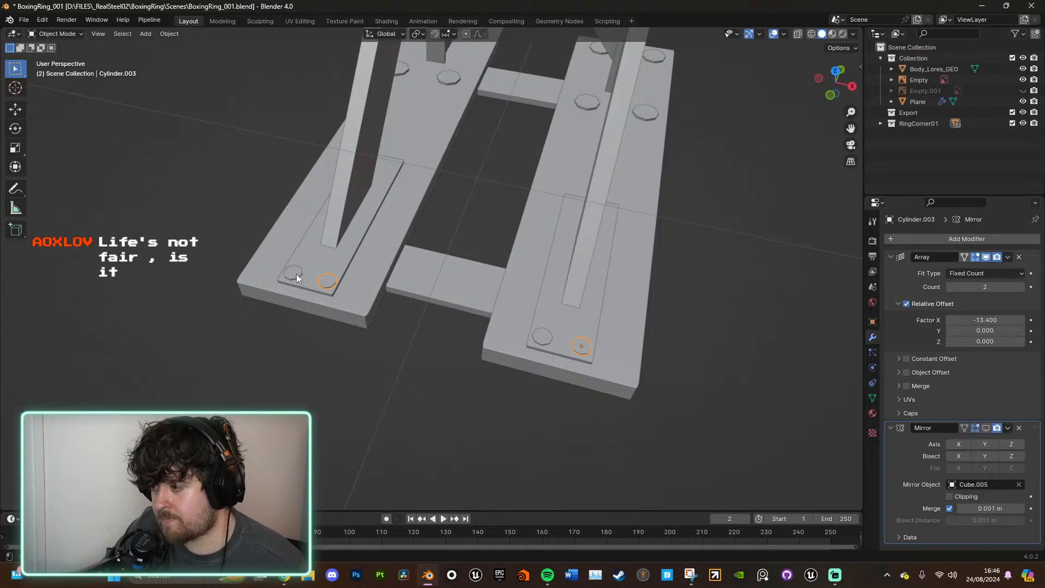
{"action": "left_click", "coordinate": [852, 86]}
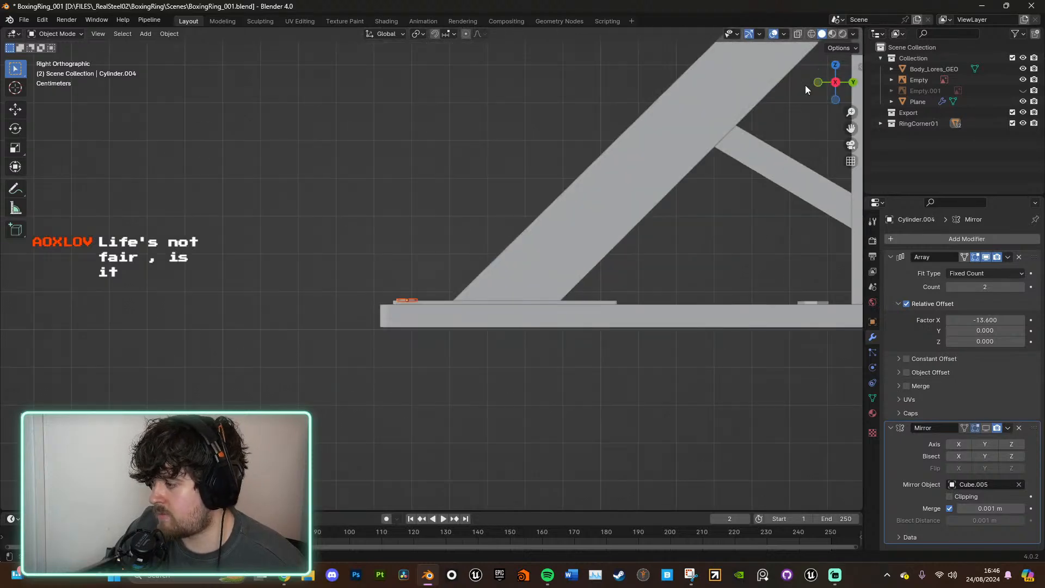
{"action": "left_click", "coordinate": [835, 67]}
{"action": "middle_click_drag", "start_coordinate": [700, 232], "coordinate": [647, 269], "text": "shift"}
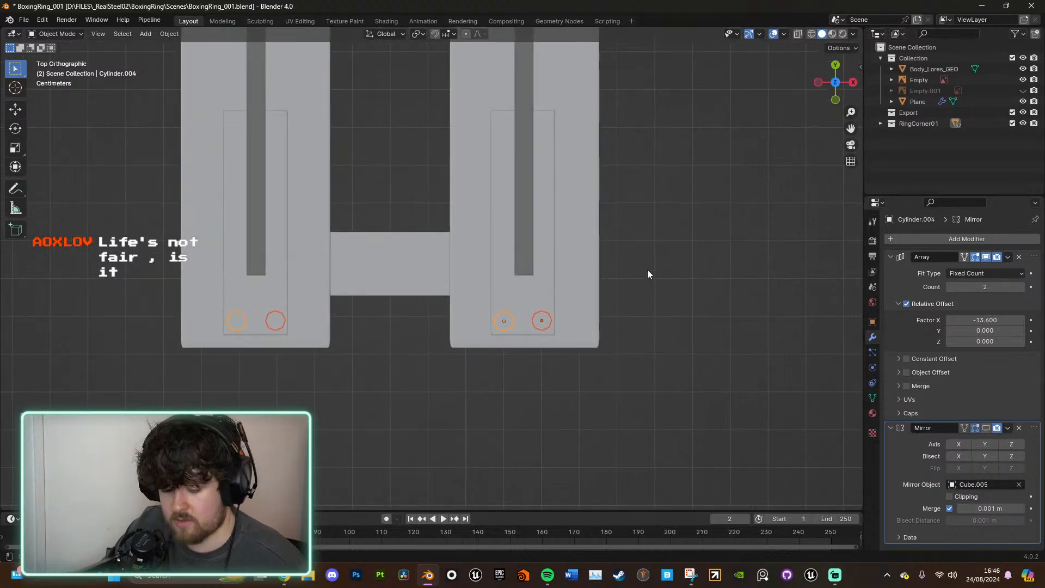
{"action": "key", "text": "shift+d"}
{"action": "key", "text": "y"}
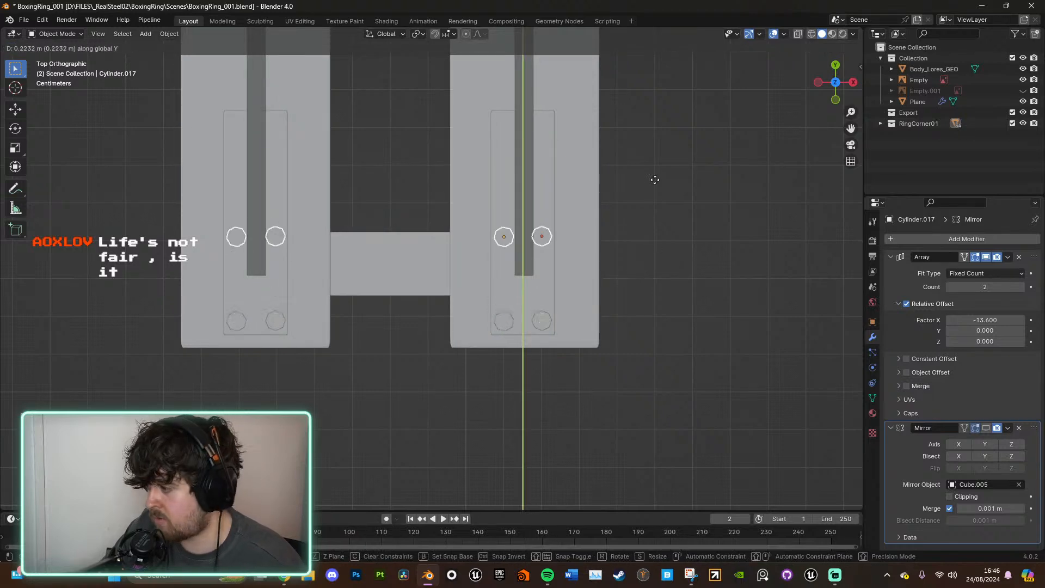
{"action": "left_click", "coordinate": [654, 74]}
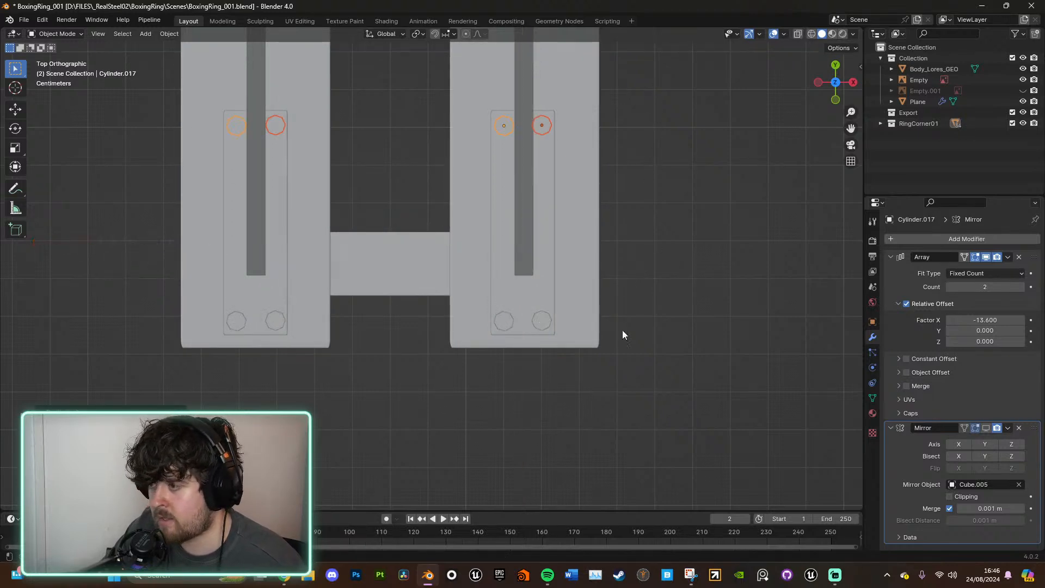
Step: Inspect the bolted foot plates and the whole corner tower from several angles
{"action": "middle_click_drag", "start_coordinate": [622, 330], "coordinate": [611, 410]}
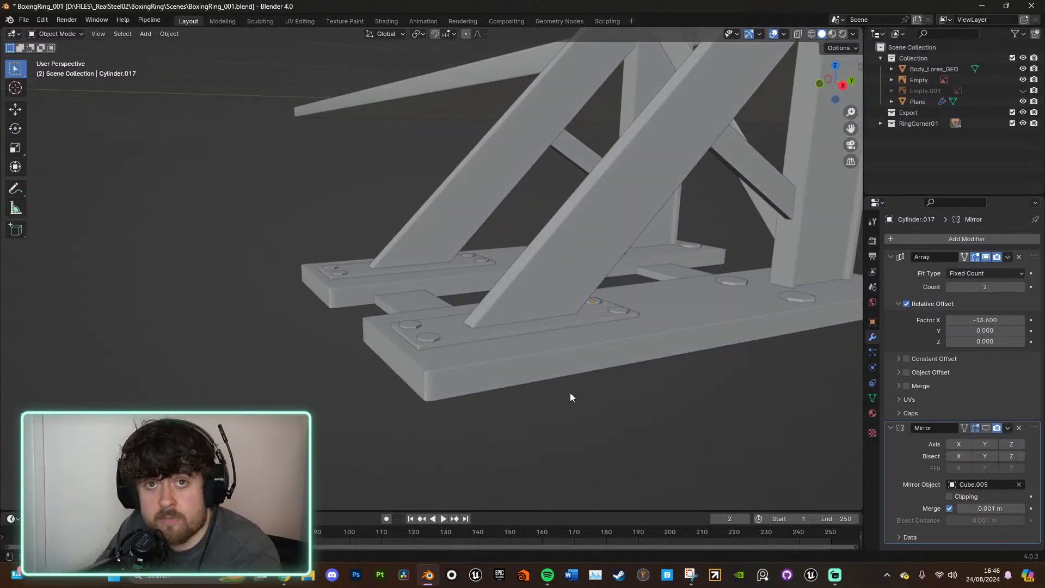
{"action": "middle_click_drag", "start_coordinate": [472, 350], "coordinate": [561, 260]}
{"action": "scroll", "coordinate": [479, 263], "scroll_direction": "down", "scroll_amount": 4}
{"action": "scroll", "coordinate": [482, 223], "scroll_direction": "up", "scroll_amount": 3}
{"action": "scroll", "coordinate": [562, 260], "scroll_direction": "down", "scroll_amount": 3}
{"action": "middle_click_drag", "start_coordinate": [554, 303], "coordinate": [547, 323]}
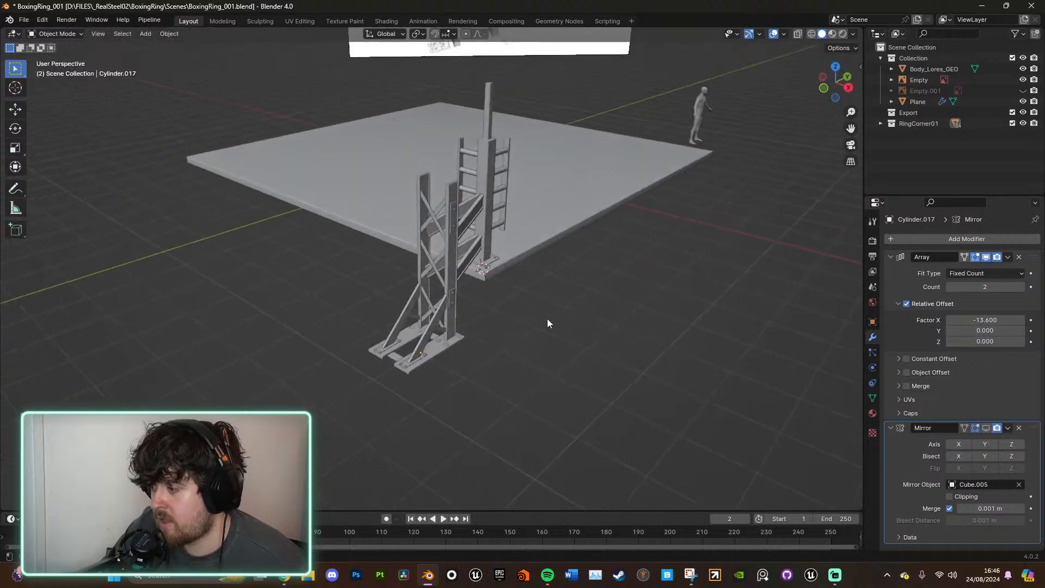
Step: Select the four octagonal bolts around the base of the post on the near foot plate
{"action": "scroll", "coordinate": [521, 354], "scroll_direction": "up", "scroll_amount": 5}
{"action": "left_click", "coordinate": [477, 494]}
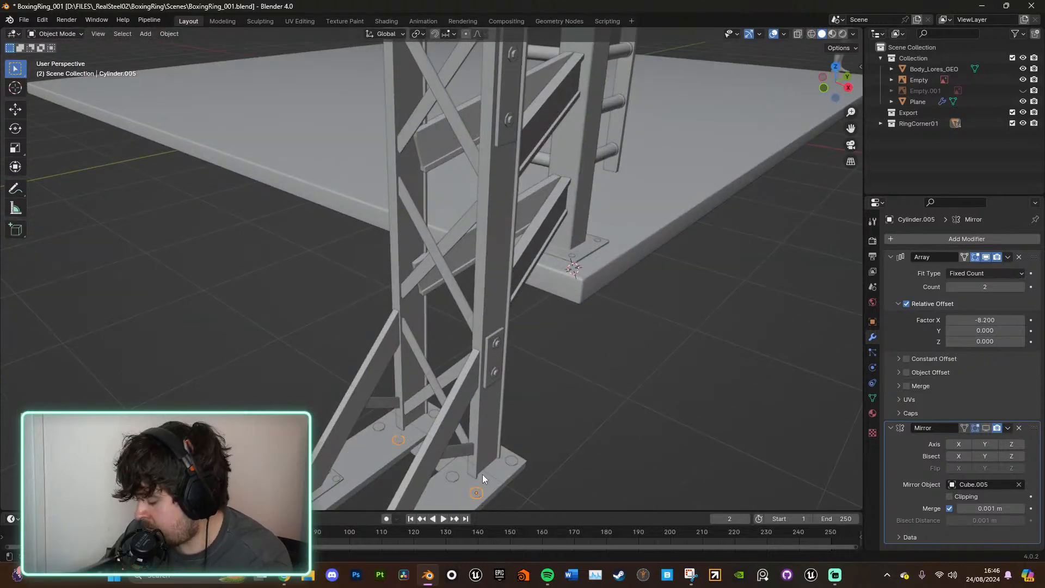
{"action": "scroll", "coordinate": [482, 466], "scroll_direction": "up", "scroll_amount": 4}
{"action": "middle_click_drag", "start_coordinate": [507, 465], "coordinate": [596, 296], "text": "shift"}
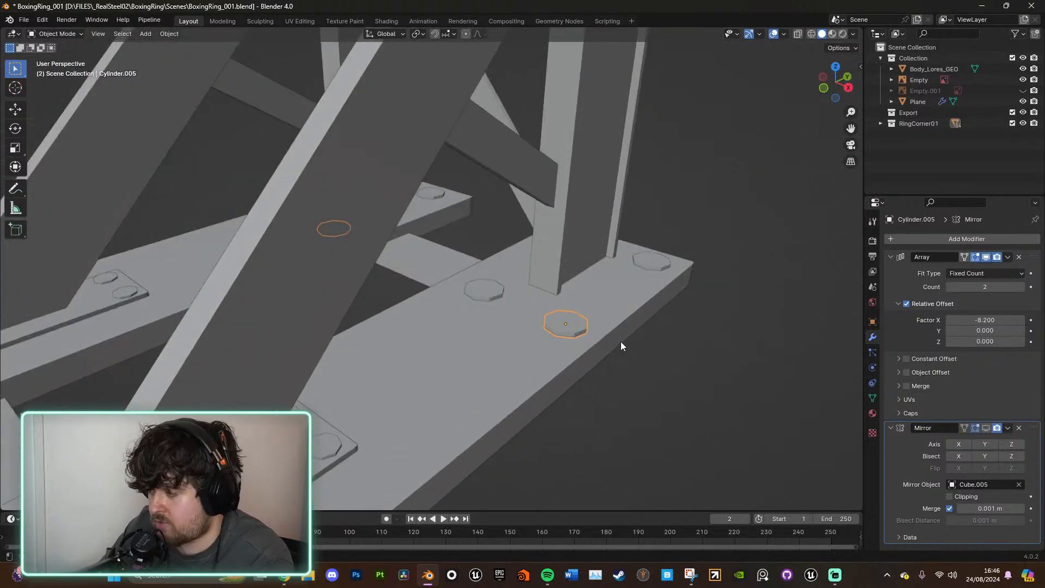
{"action": "key", "text": "s"}
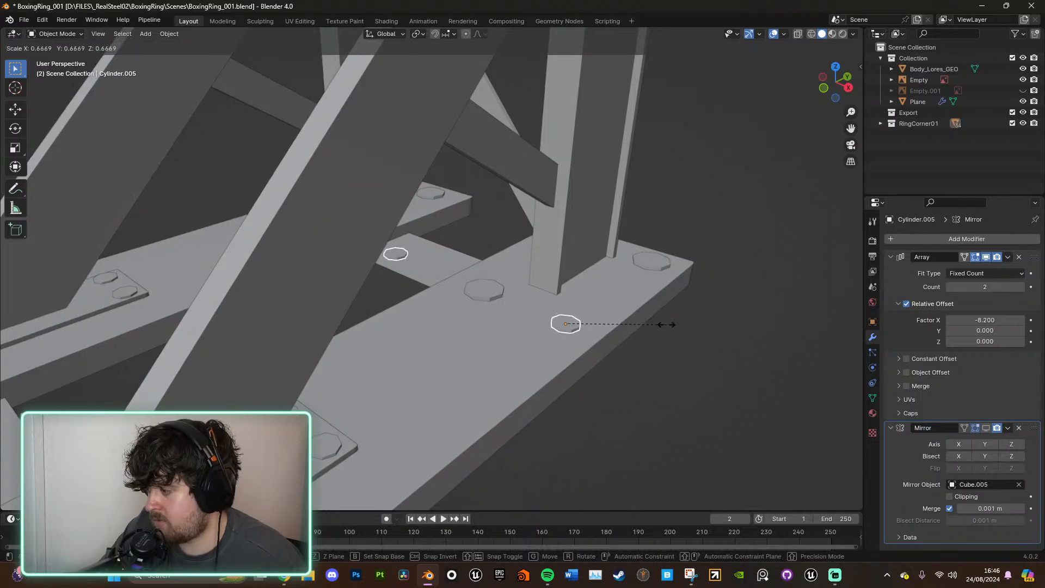
{"action": "left_click", "coordinate": [652, 325]}
{"action": "left_click", "coordinate": [490, 292], "text": "shift"}
{"action": "left_click", "coordinate": [652, 263], "text": "shift"}
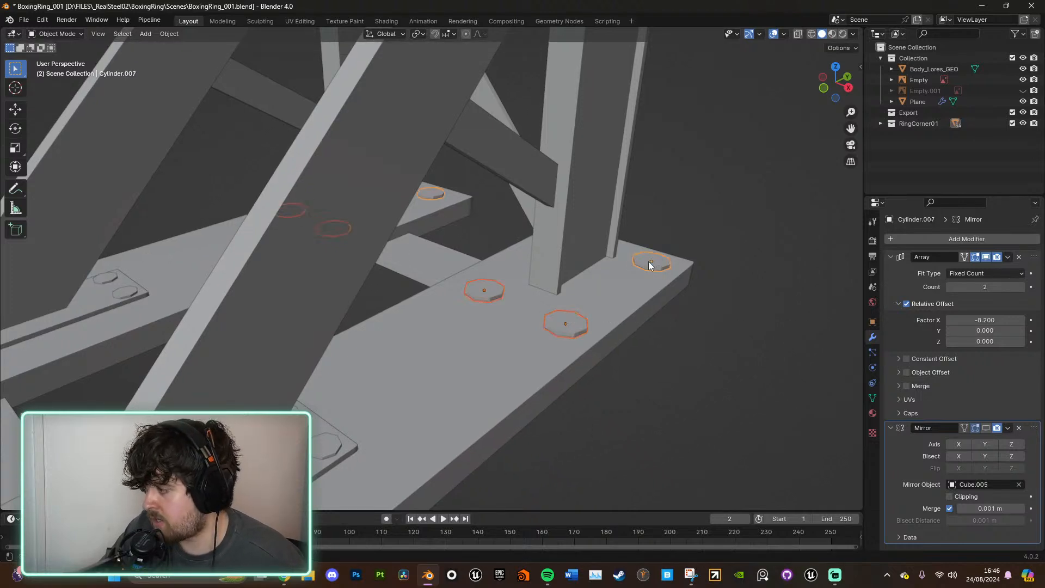
{"action": "middle_click_drag", "start_coordinate": [651, 263], "coordinate": [616, 314]}
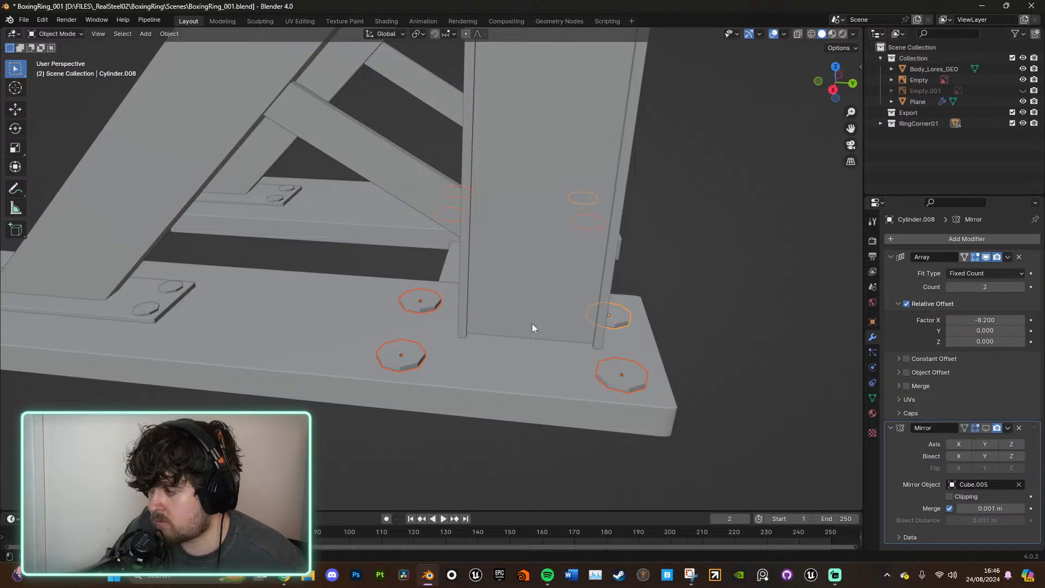
Step: Scale the four selected foot-plate bolts down to about 0.77, each around its individual origin
{"action": "key", "text": "s"}
{"action": "right_click", "coordinate": [673, 324]}
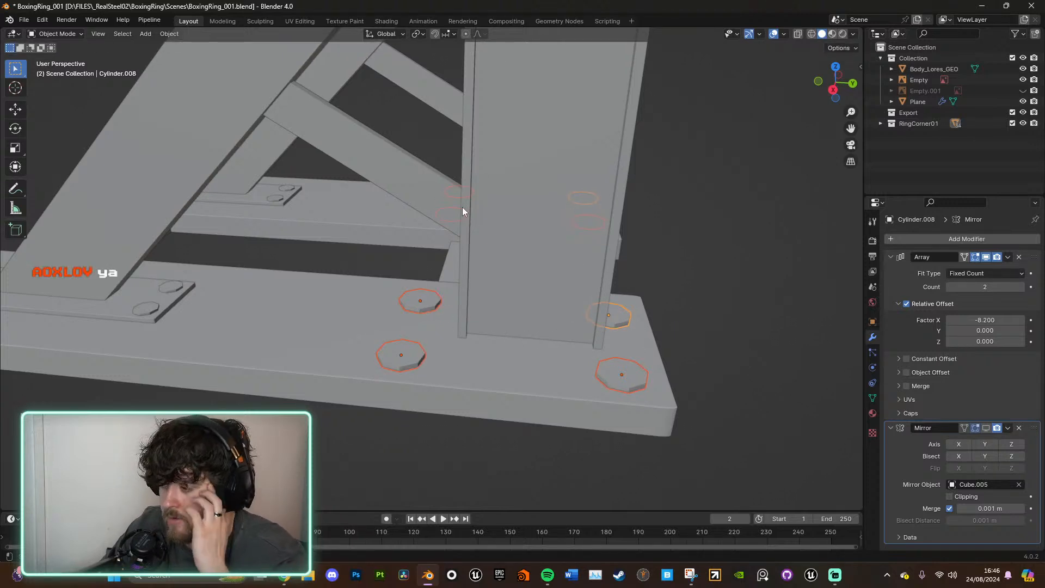
{"action": "left_click", "coordinate": [418, 35]}
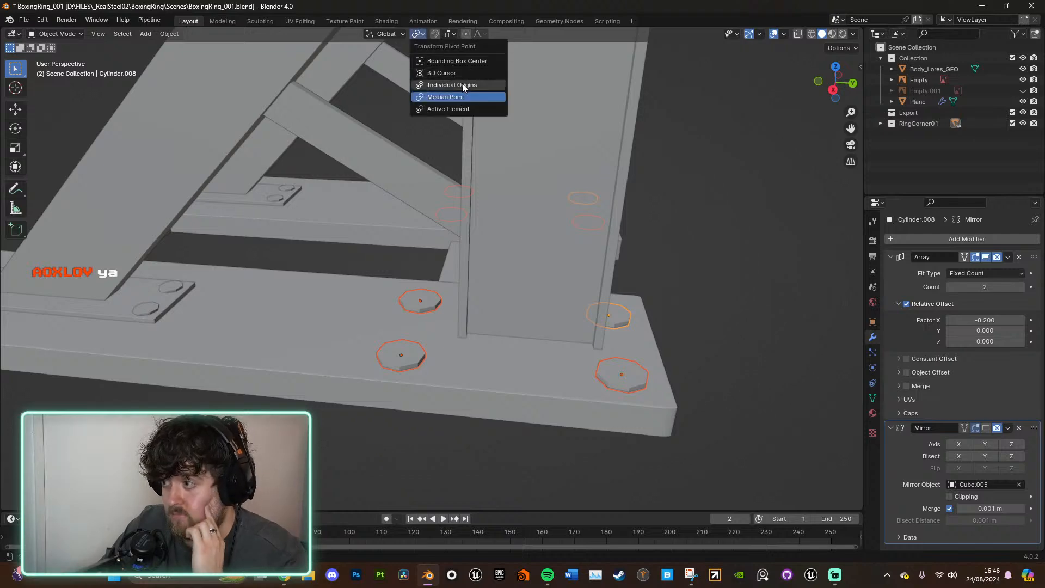
{"action": "left_click", "coordinate": [462, 84]}
{"action": "key", "text": "s"}
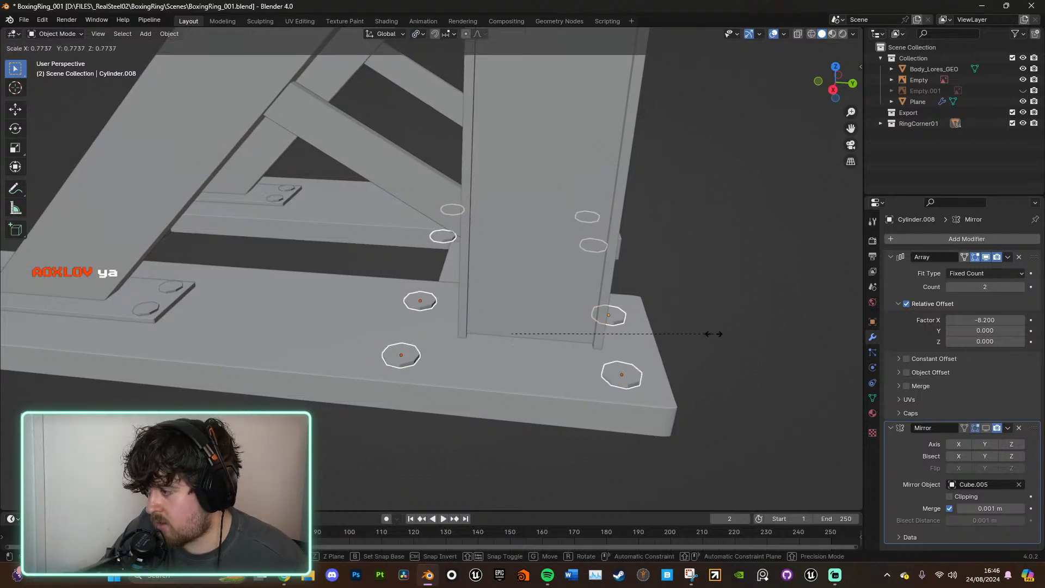
{"action": "left_click", "coordinate": [706, 332]}
Step: Set the array of the outer bolt on the brace side of the post to an X relative offset of -10.3, keeping 2 copies
{"action": "middle_click_drag", "start_coordinate": [456, 316], "coordinate": [576, 304]}
{"action": "scroll", "coordinate": [576, 304], "scroll_direction": "up", "scroll_amount": 3}
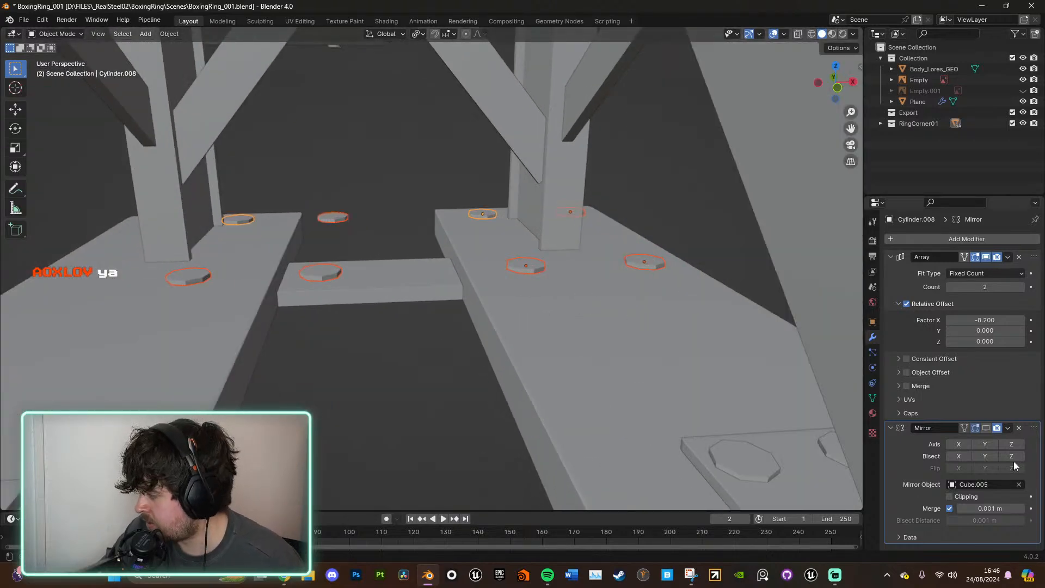
{"action": "left_click_drag", "start_coordinate": [973, 320], "coordinate": [997, 320]}
{"action": "left_click", "coordinate": [653, 264]}
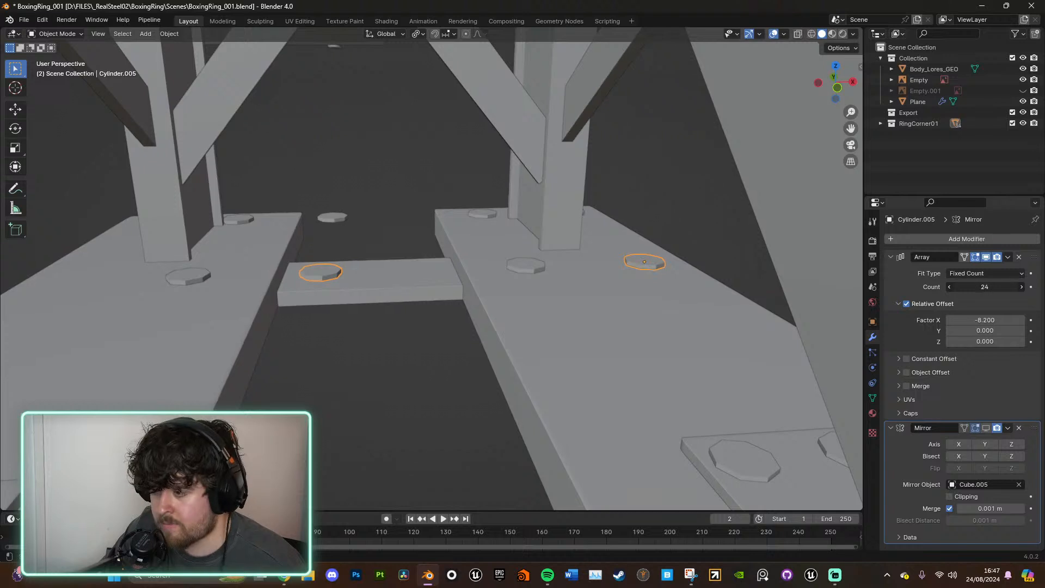
{"action": "left_click_drag", "start_coordinate": [980, 287], "coordinate": [986, 287]}
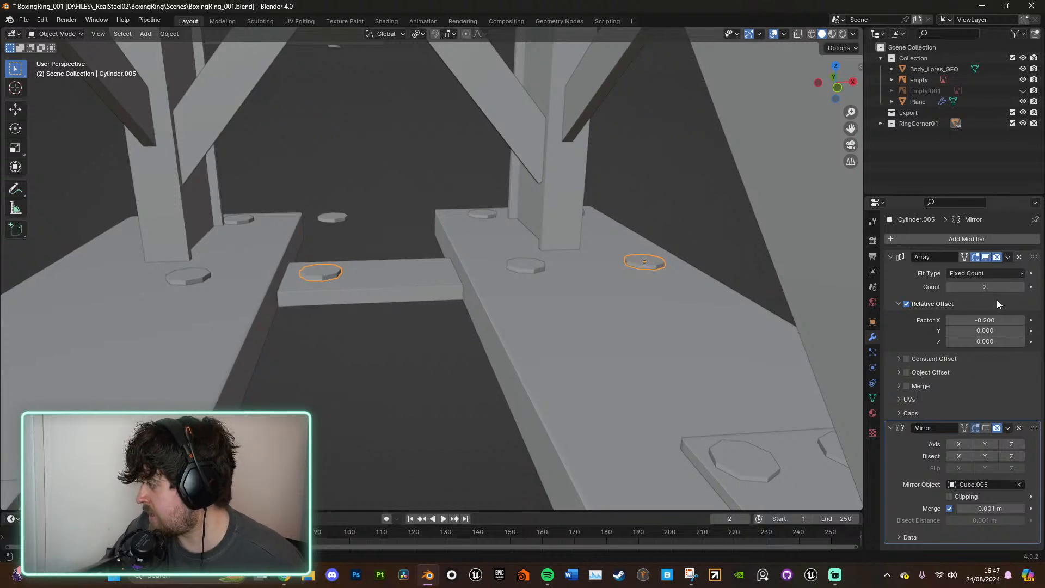
{"action": "left_click_drag", "start_coordinate": [958, 320], "coordinate": [933, 320]}
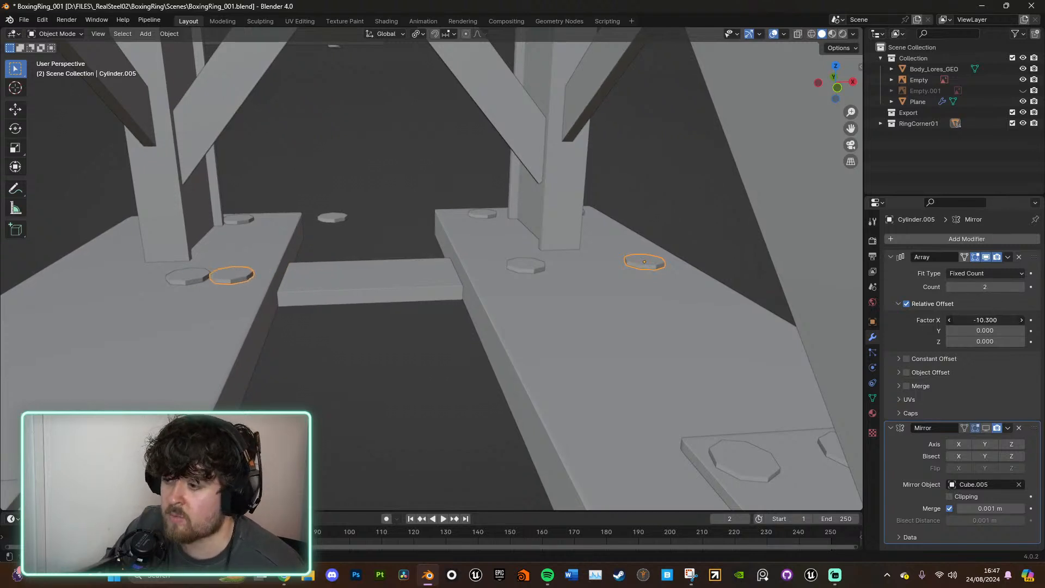
Step: Set the inner brace-side bolt's array to an X relative offset of -10.8 and check its placement from the top
{"action": "middle_click_drag", "start_coordinate": [758, 333], "coordinate": [778, 393]}
{"action": "left_click", "coordinate": [667, 292]}
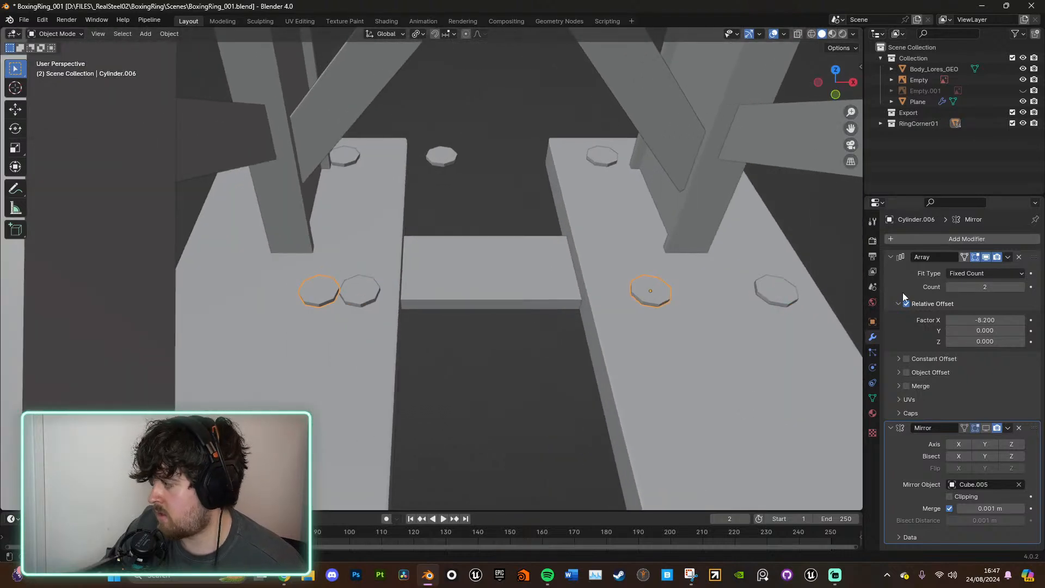
{"action": "left_click_drag", "start_coordinate": [986, 321], "coordinate": [969, 321]}
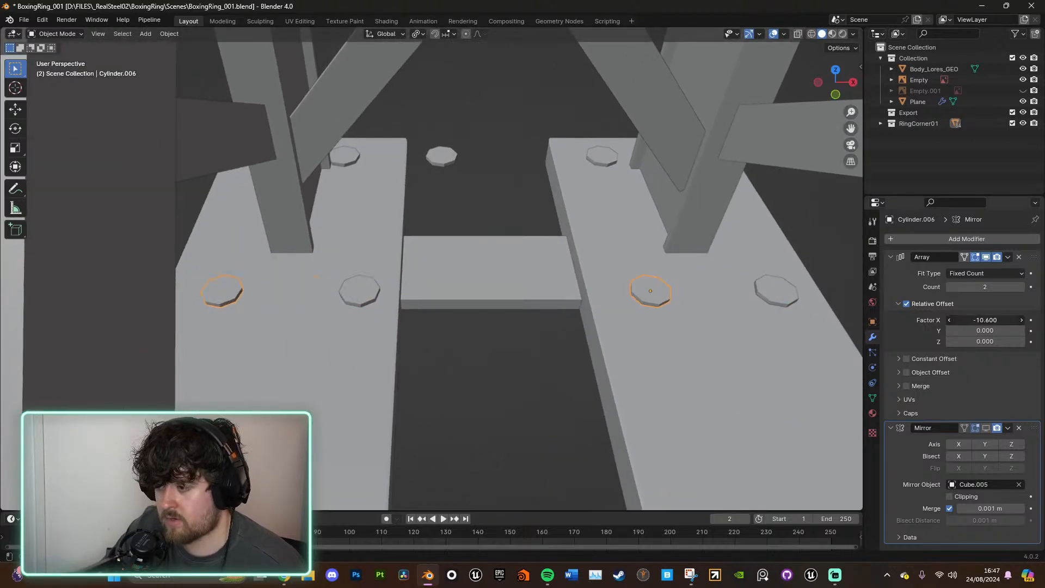
{"action": "left_click", "coordinate": [835, 94]}
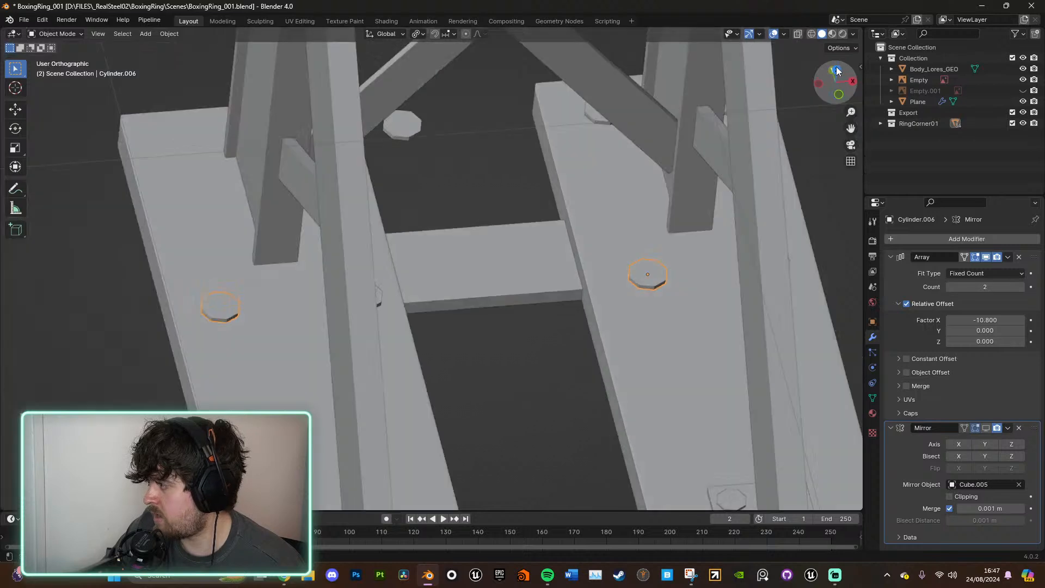
{"action": "left_click", "coordinate": [835, 66]}
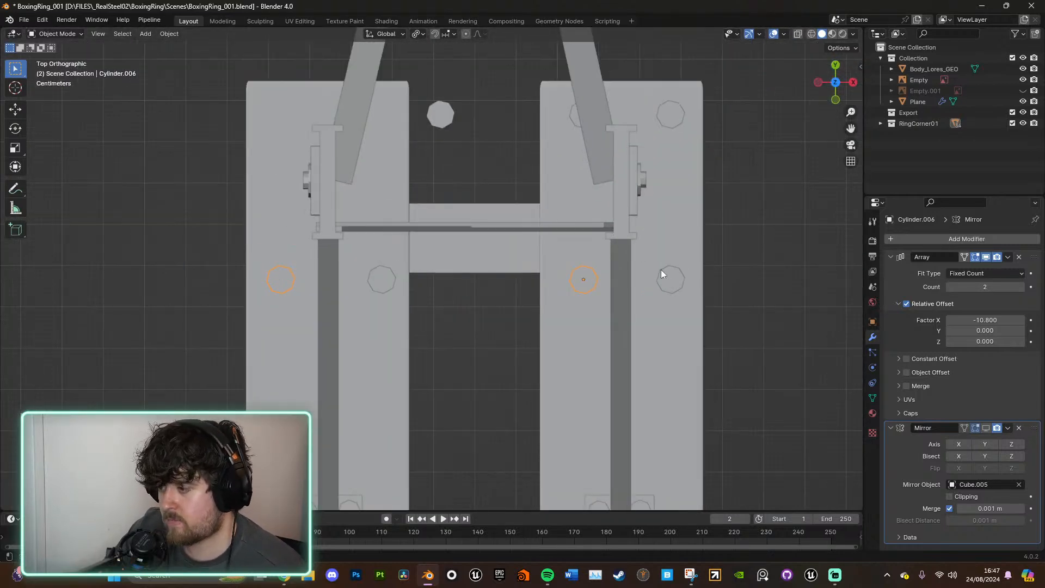
Step: Set the relative X array offset to -10.4 for the end bolt Cylinder.007 and to -10.8 for its neighbour Cylinder.008
{"action": "left_click", "coordinate": [667, 119]}
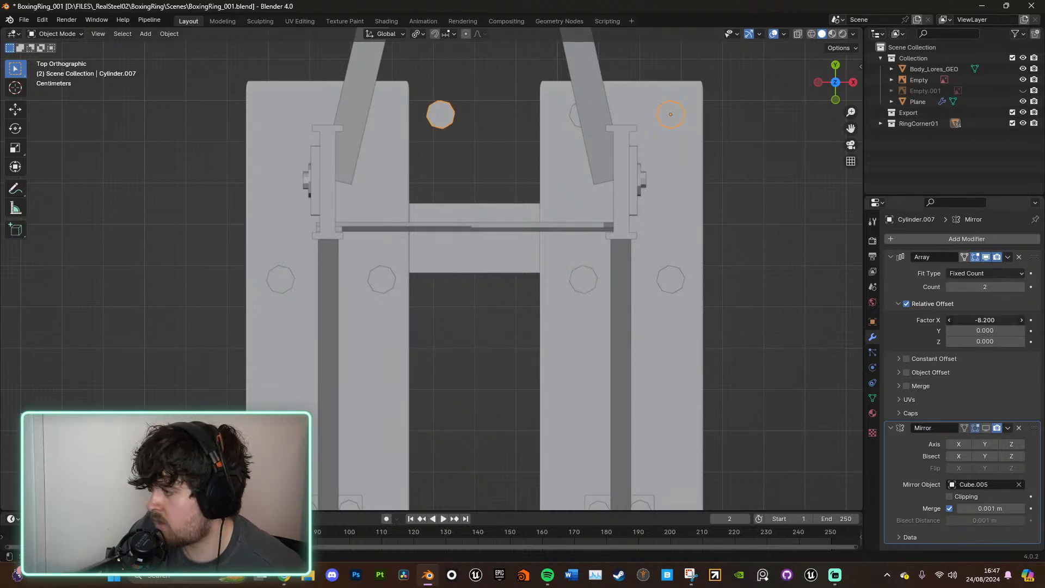
{"action": "left_click_drag", "start_coordinate": [974, 320], "coordinate": [917, 320]}
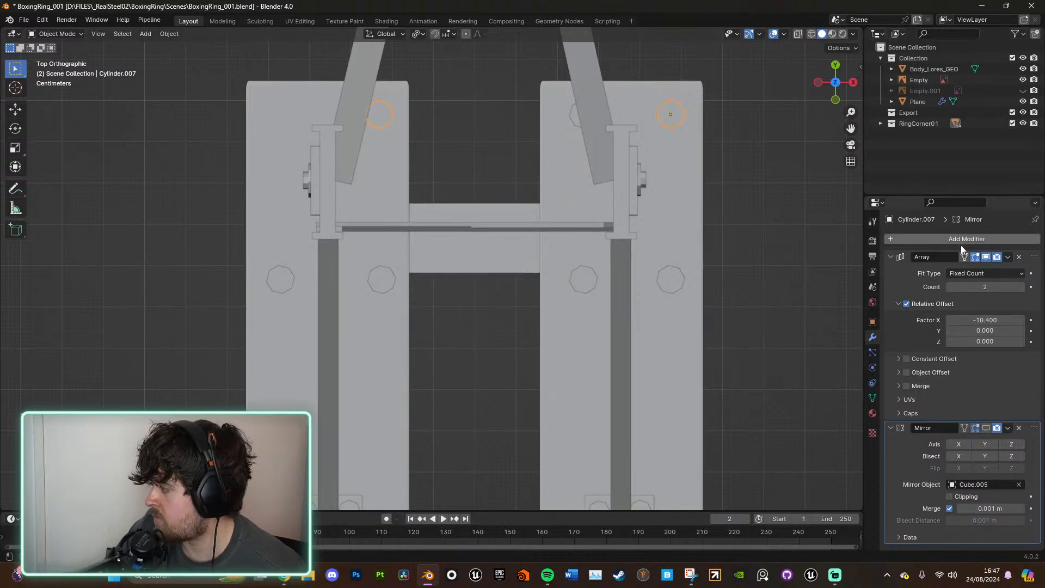
{"action": "middle_click_drag", "start_coordinate": [707, 272], "coordinate": [546, 114]}
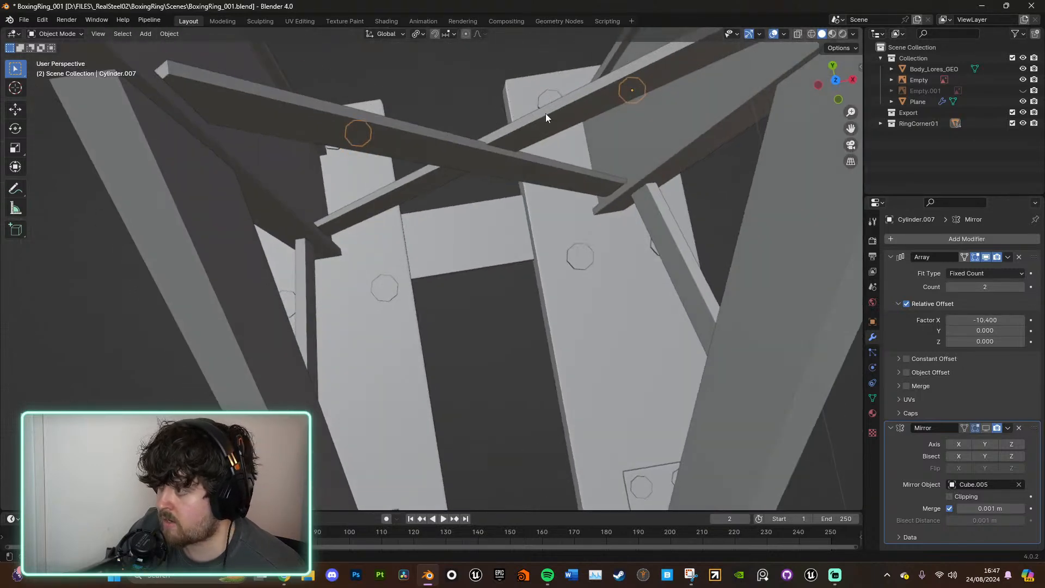
{"action": "left_click", "coordinate": [547, 91]}
{"action": "left_click", "coordinate": [836, 81]}
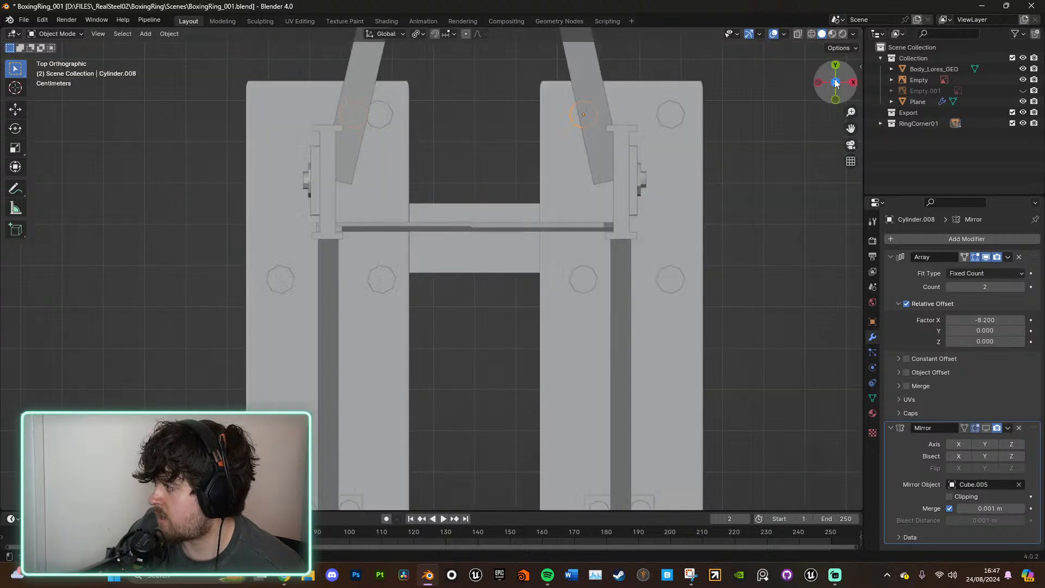
{"action": "left_click_drag", "start_coordinate": [985, 320], "coordinate": [952, 320]}
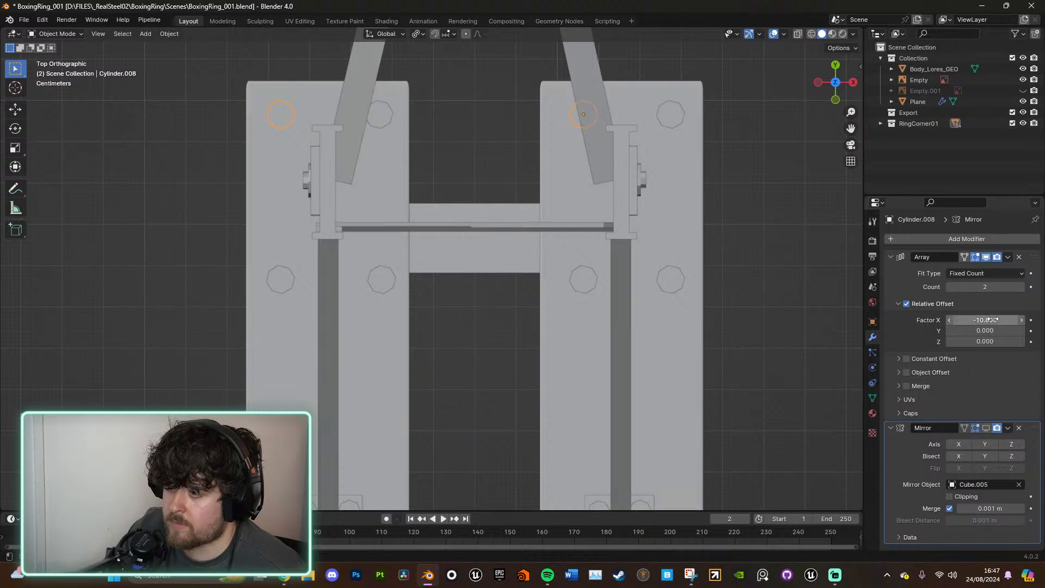
Step: Raise all four bolt objects around the upright post along Z by about 0.02 m
{"action": "middle_click_drag", "start_coordinate": [615, 329], "coordinate": [556, 247]}
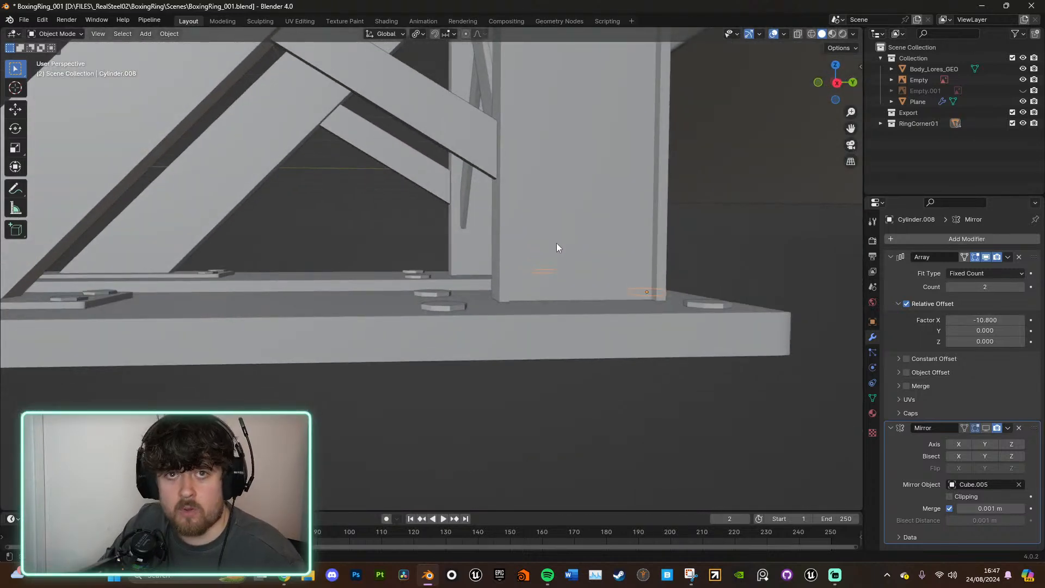
{"action": "middle_click_drag", "start_coordinate": [578, 286], "coordinate": [592, 303]}
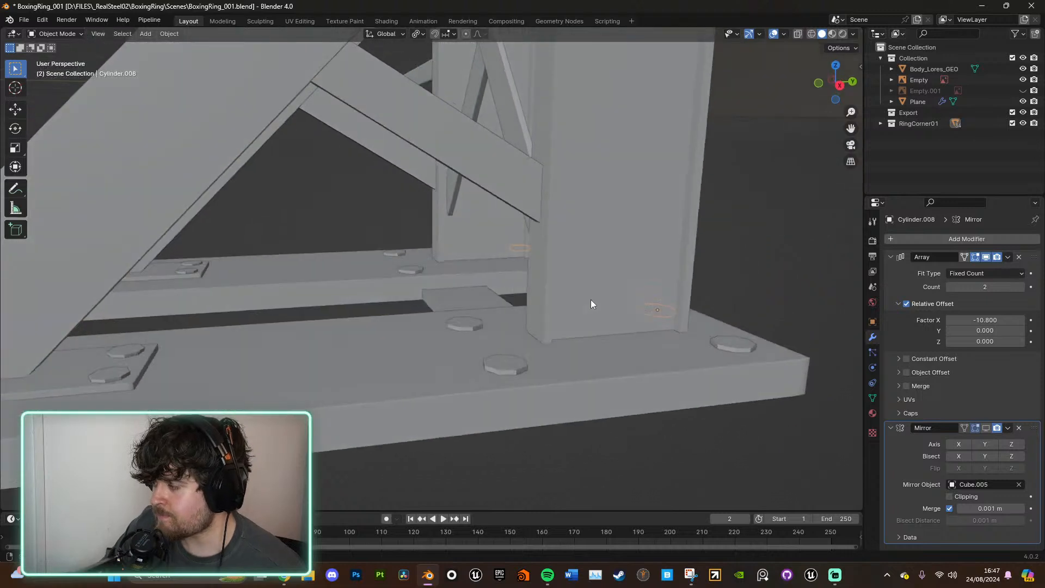
{"action": "left_click", "coordinate": [460, 322], "text": "shift"}
{"action": "left_click", "coordinate": [498, 364], "text": "shift"}
{"action": "left_click", "coordinate": [733, 346], "text": "shift"}
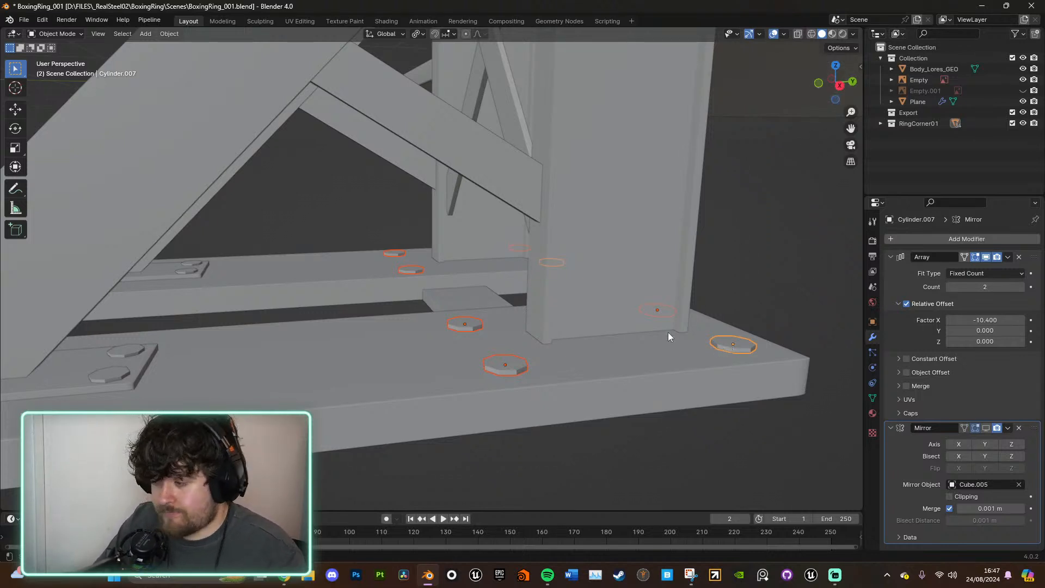
{"action": "key", "text": "g"}
{"action": "key", "text": "z"}
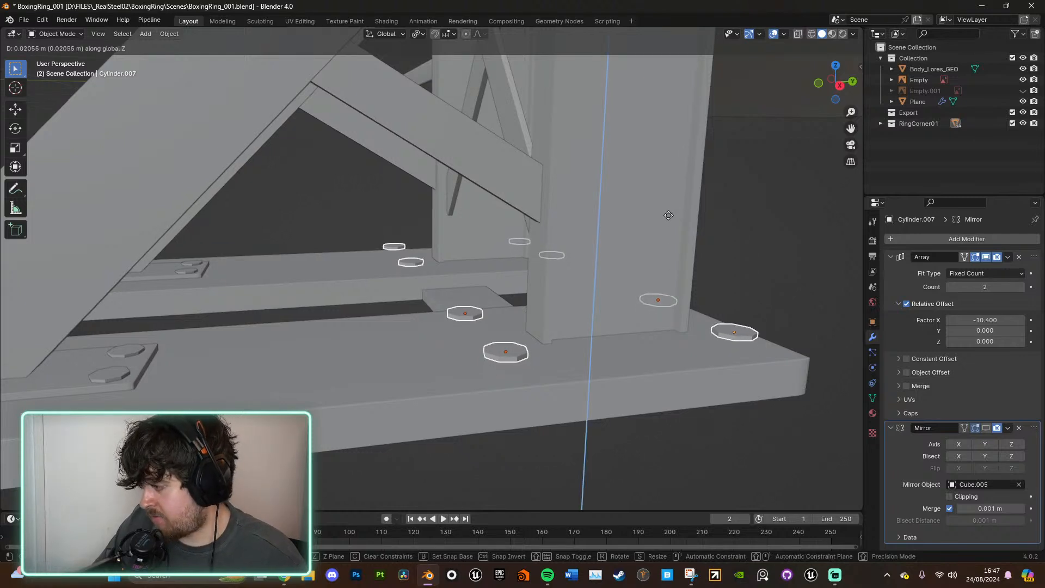
{"action": "left_click", "coordinate": [670, 196]}
Step: Duplicate the mounting plate under the diagonal brace and place the copy horizontally beneath the upright post, about 1 m along the beam
{"action": "left_click", "coordinate": [144, 358]}
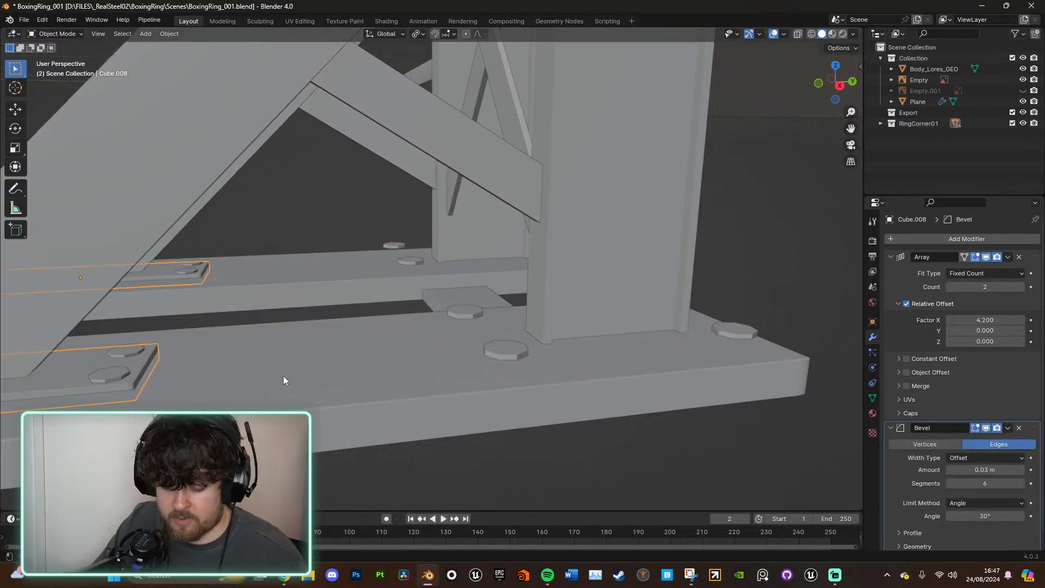
{"action": "key", "text": "shift+d"}
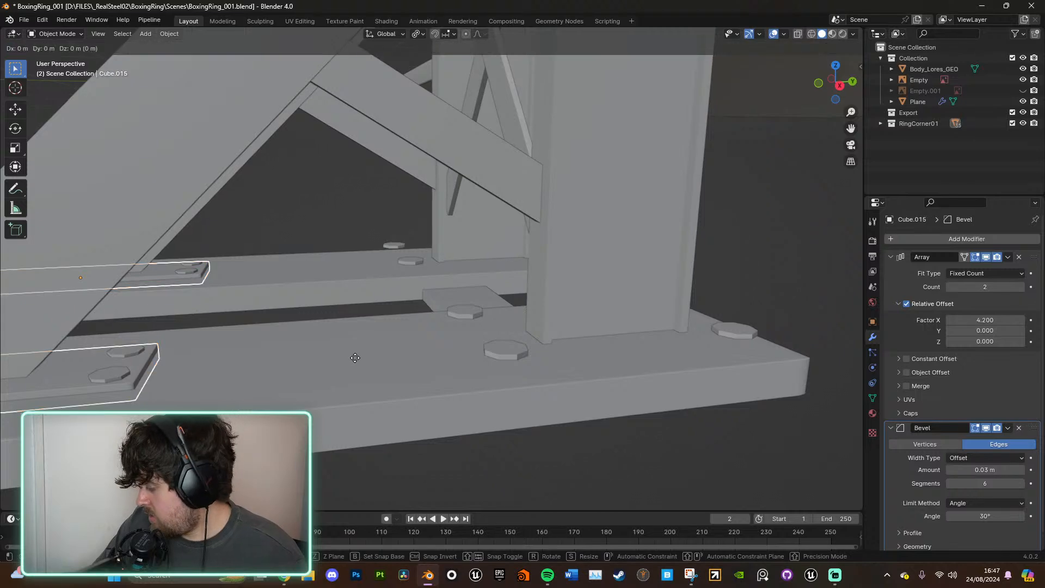
{"action": "key", "text": "shift+z"}
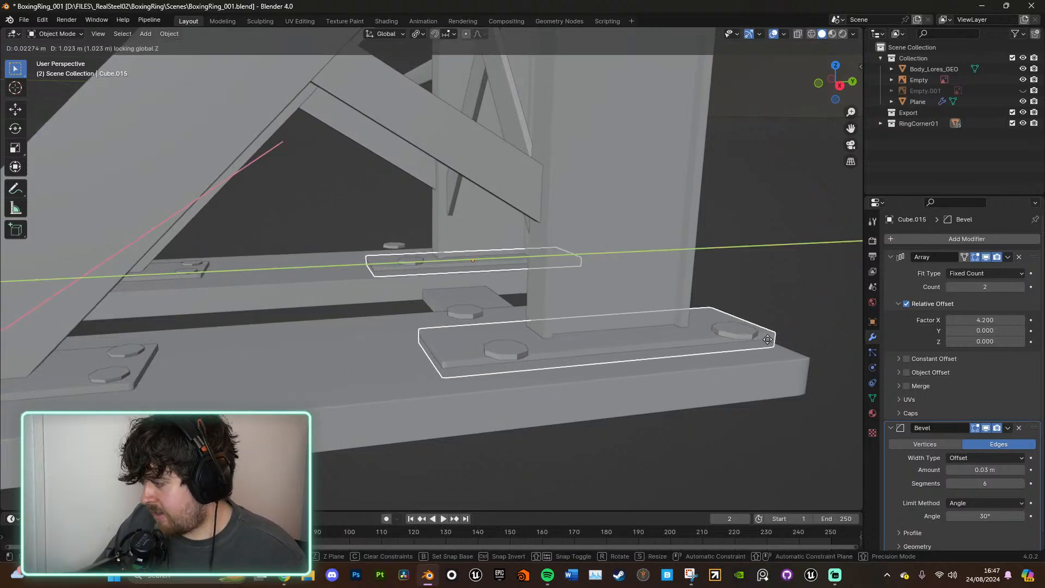
{"action": "left_click", "coordinate": [809, 113]}
Step: Widen the copied plate along X to nearly the beam's width and centre it on the beam around the bolts
{"action": "left_click", "coordinate": [835, 66]}
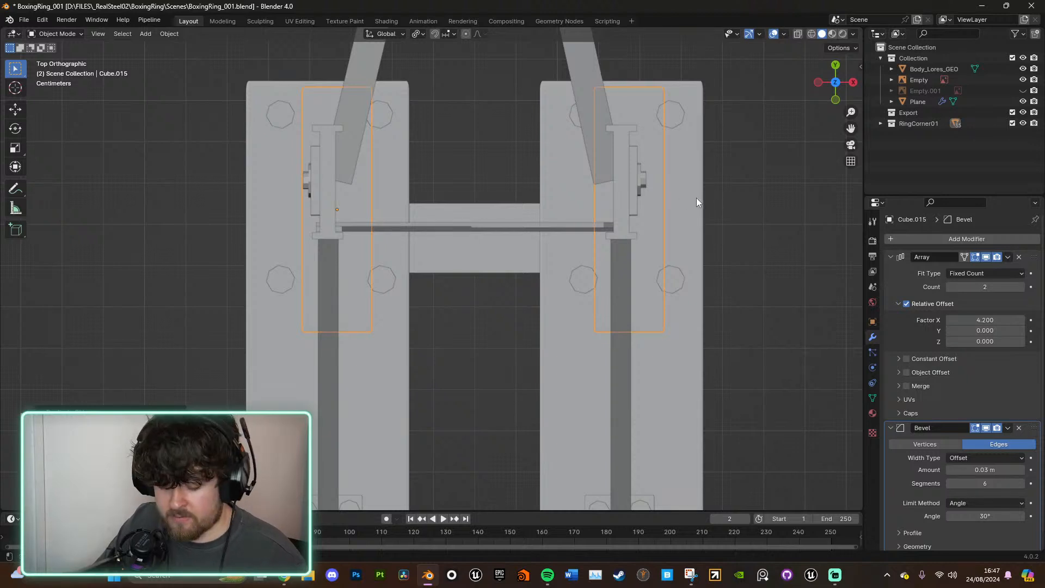
{"action": "key", "text": "g"}
{"action": "key", "text": "x"}
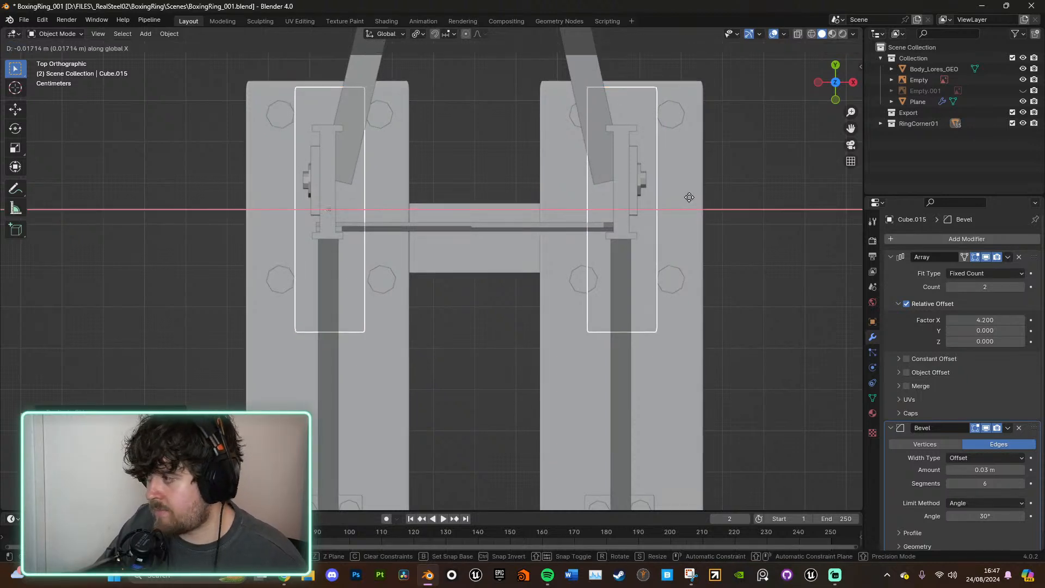
{"action": "left_click", "coordinate": [690, 197]}
{"action": "key", "text": "s"}
{"action": "key", "text": "x"}
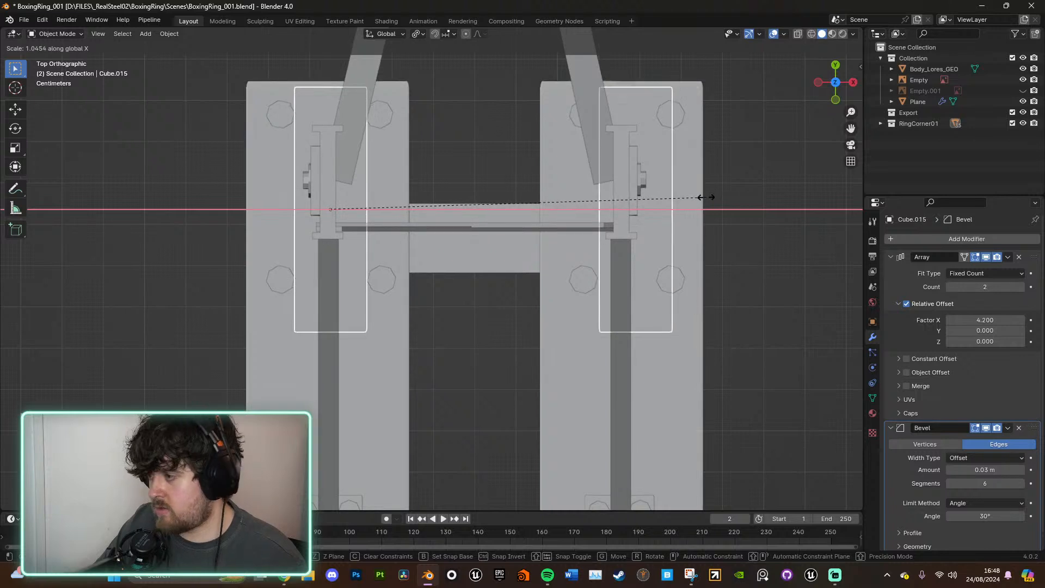
{"action": "left_click", "coordinate": [221, 198]}
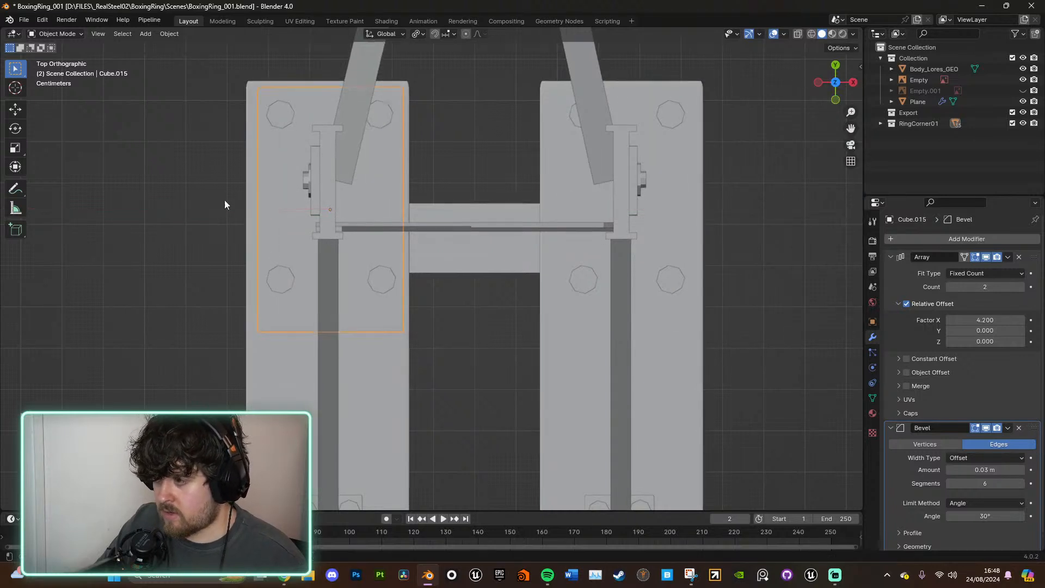
{"action": "key", "text": "g"}
{"action": "key", "text": "x"}
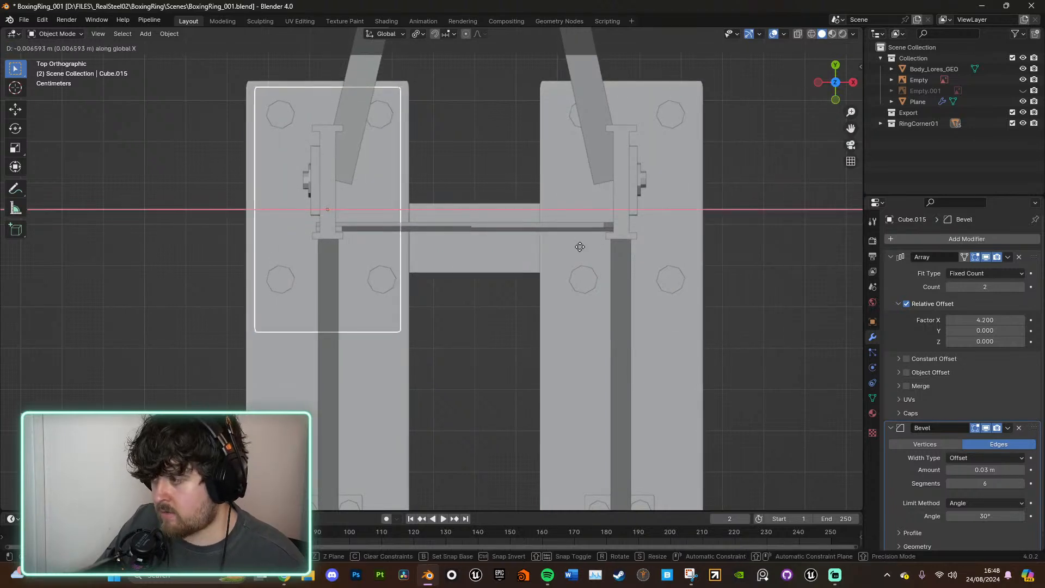
{"action": "left_click", "coordinate": [580, 247]}
Step: Set the copied plate's relative X array offset to 2.03 so its second instance sits on the other beam
{"action": "middle_click_drag", "start_coordinate": [589, 340], "coordinate": [827, 501]}
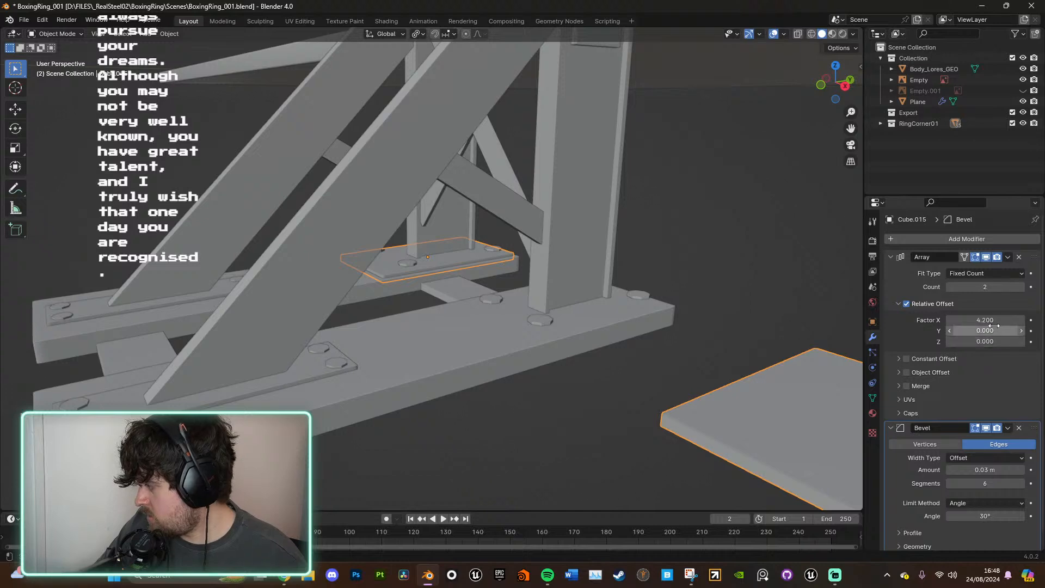
{"action": "left_click_drag", "start_coordinate": [993, 326], "coordinate": [936, 325], "text": "ctrl"}
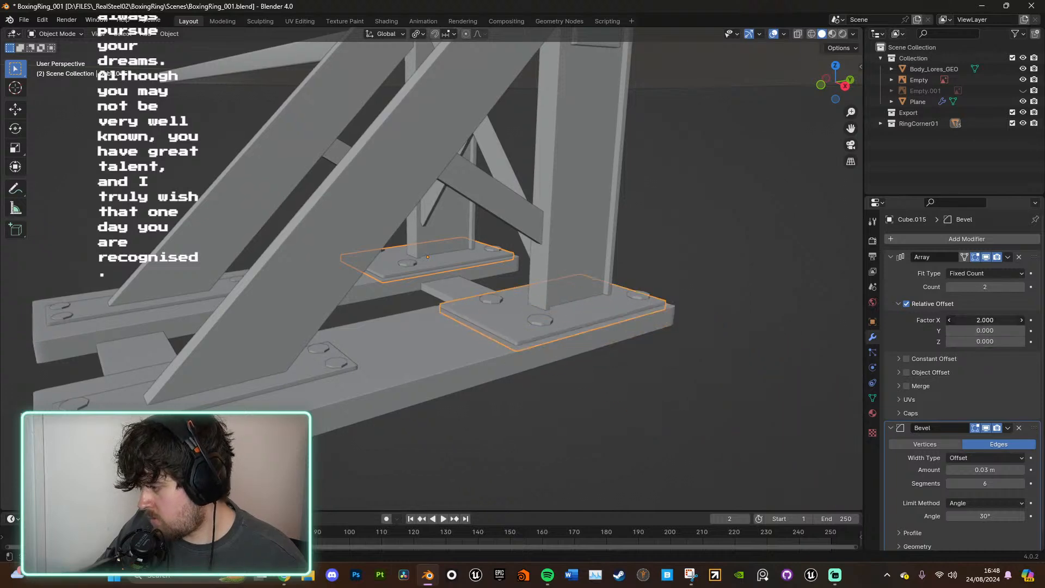
{"action": "left_click", "coordinate": [836, 65]}
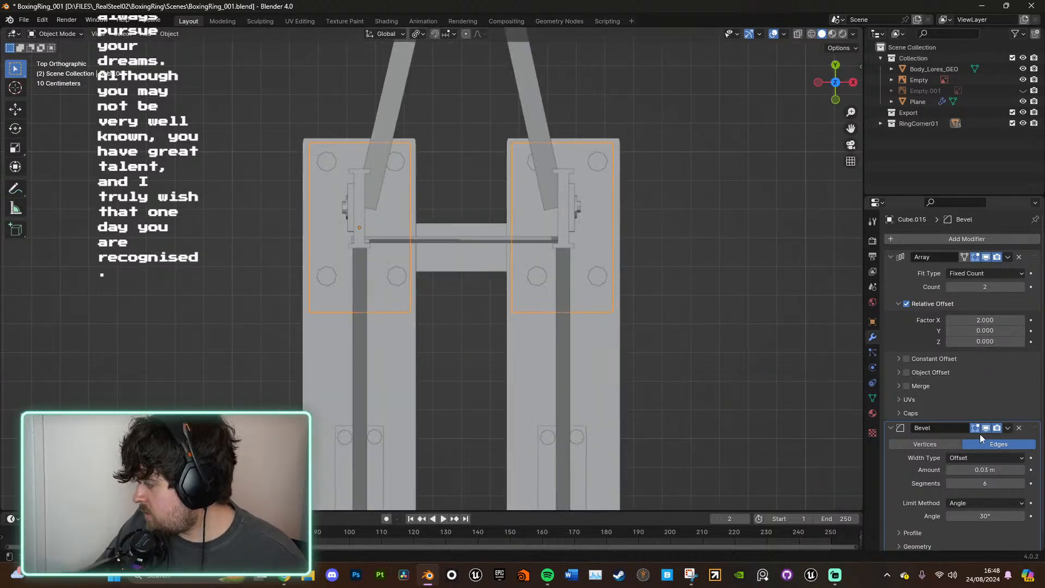
{"action": "left_click", "coordinate": [1020, 321]}
{"action": "left_click_drag", "start_coordinate": [1011, 321], "coordinate": [1009, 321]}
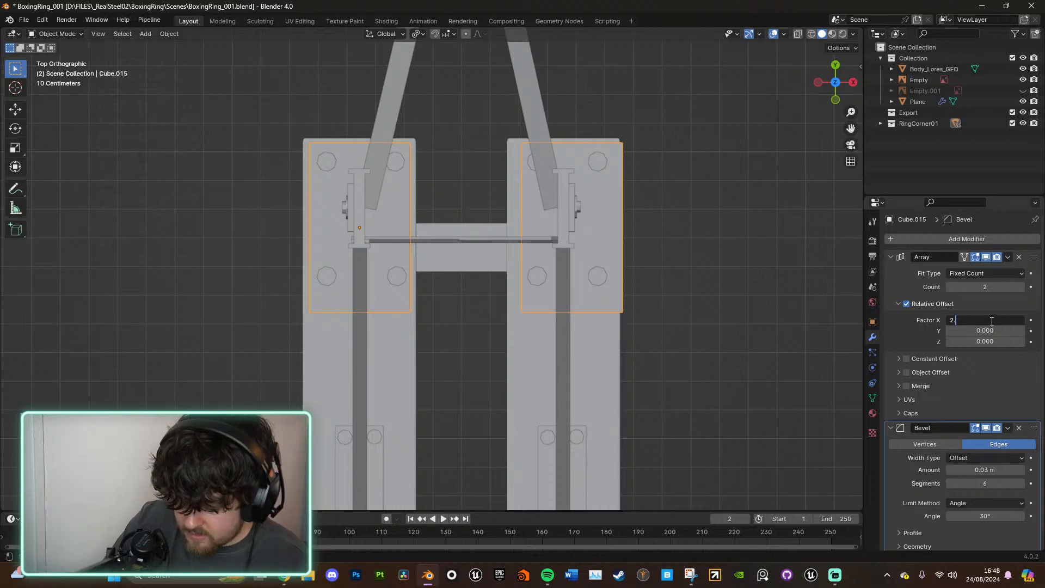
{"action": "key", "text": "Return"}
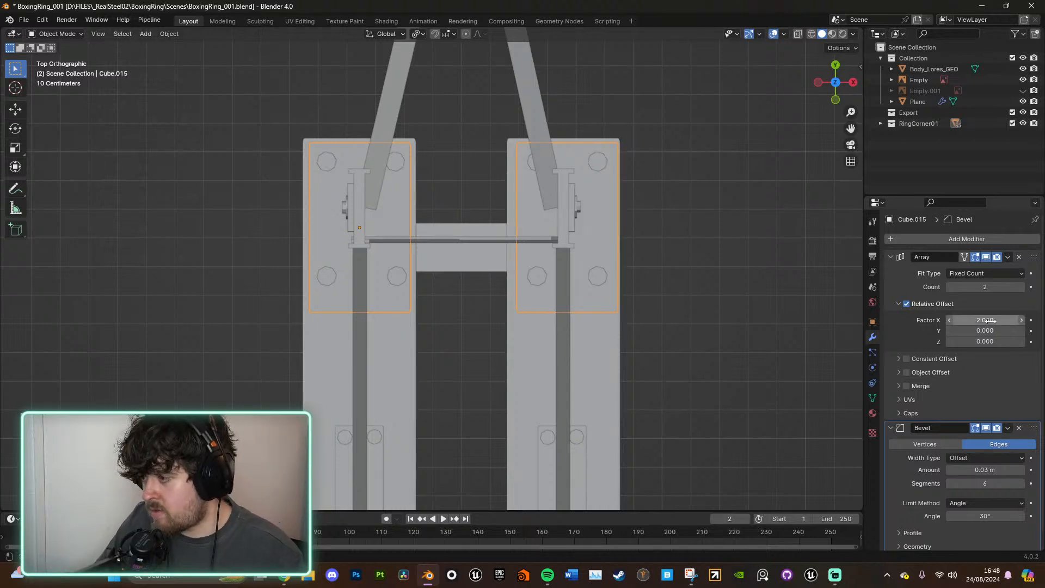
{"action": "left_click", "coordinate": [1003, 320]}
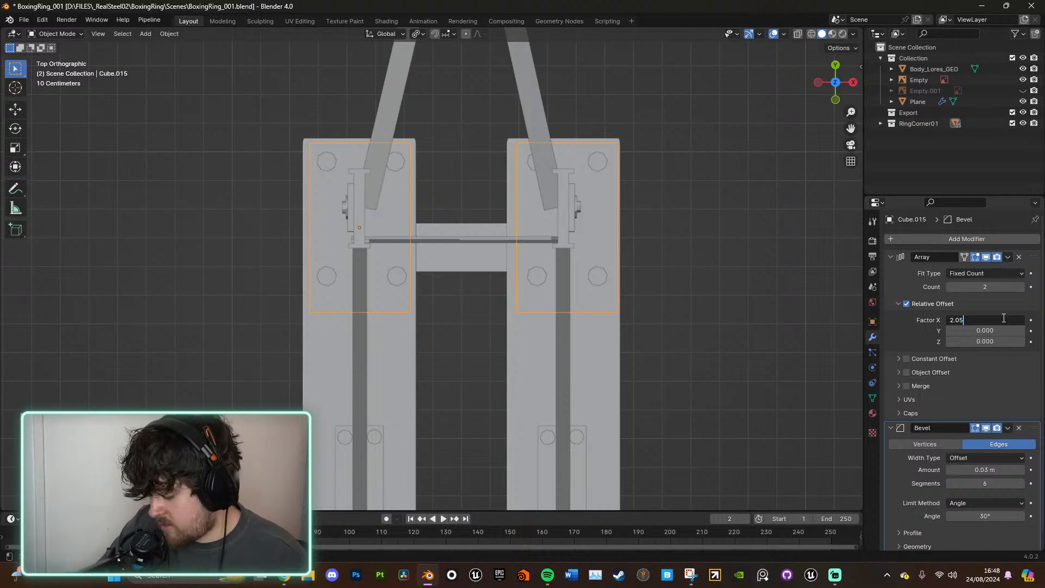
{"action": "key", "text": "BackSpace"}
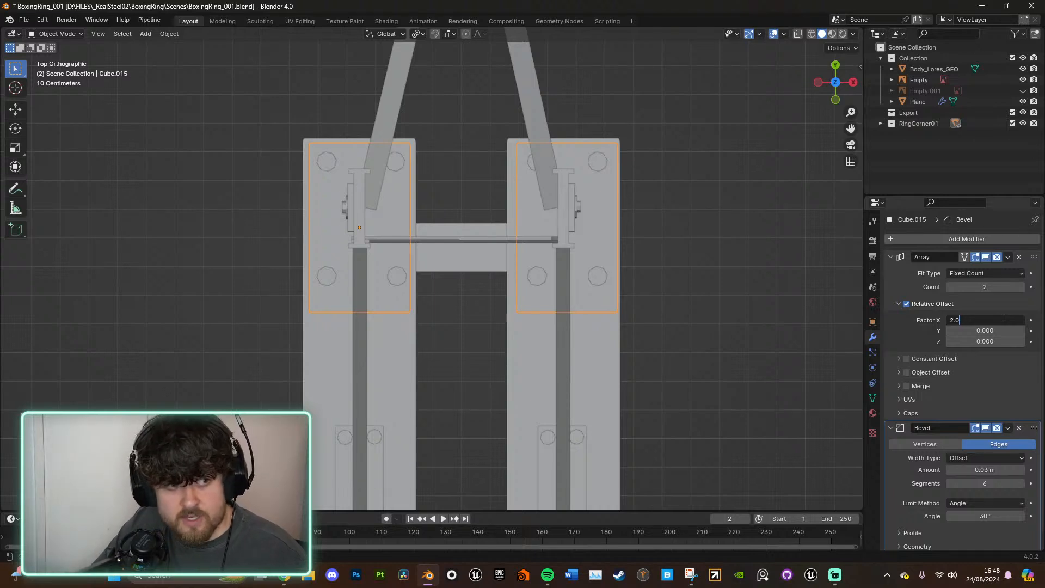
{"action": "type", "text": "3"}
{"action": "key", "text": "Return"}
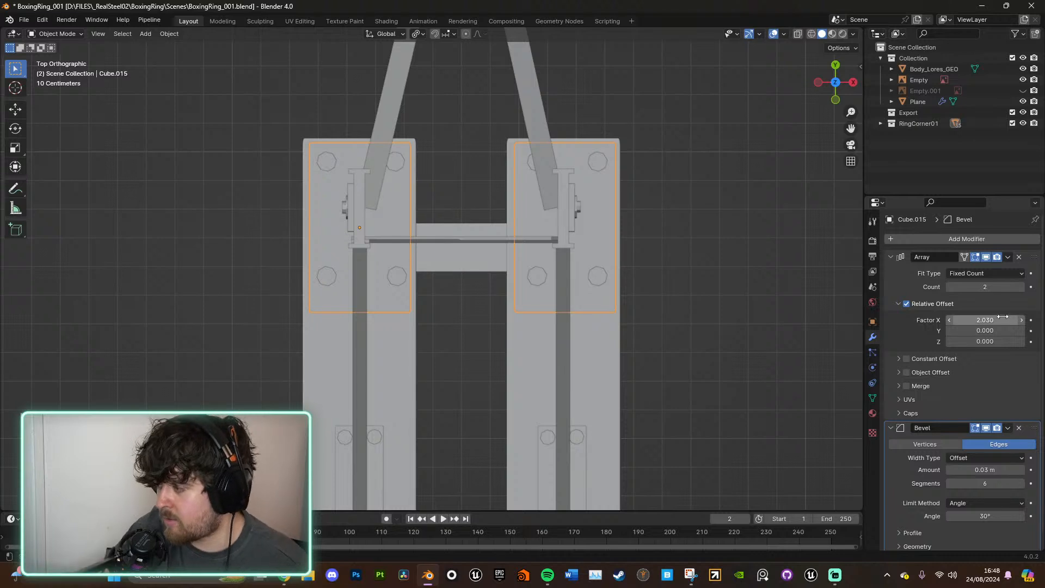
Step: Move the bolts Cylinder.006 and Cylinder.005 toward the plate's inner-end corners, and set Cylinder.005's relative X array offset to -10.5
{"action": "left_click", "coordinate": [539, 277]}
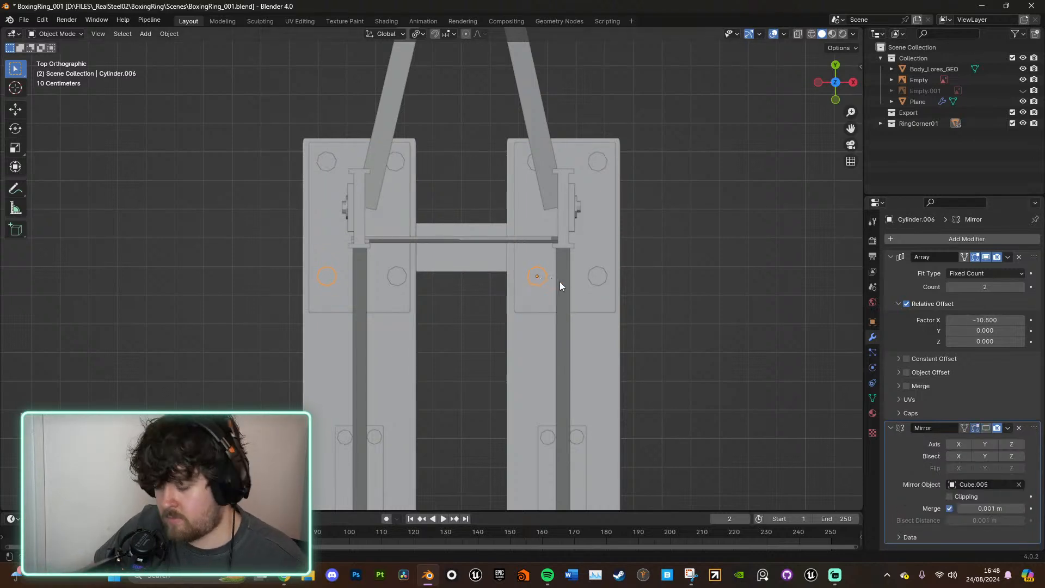
{"action": "key", "text": "g"}
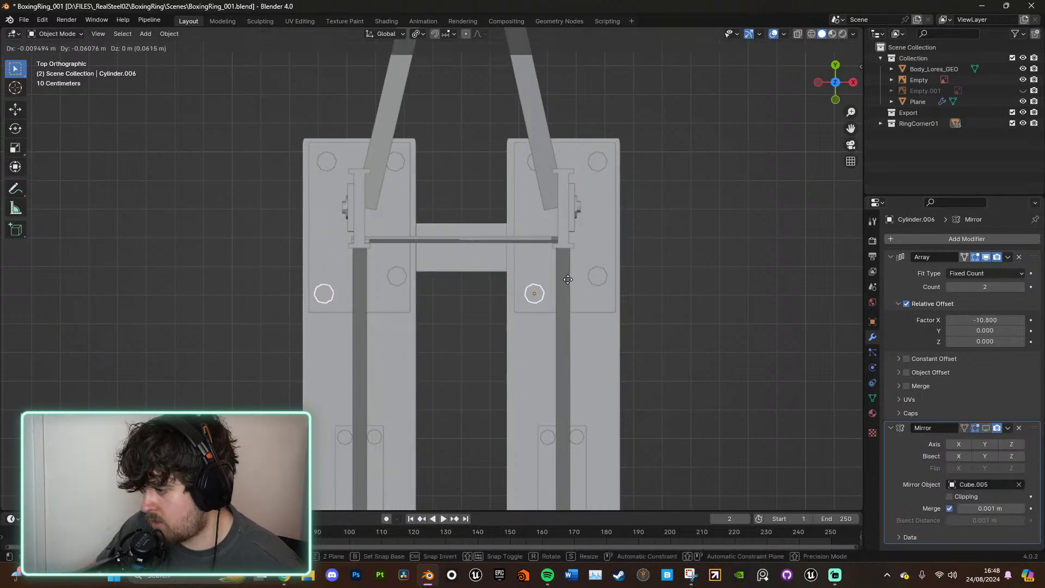
{"action": "left_click", "coordinate": [592, 279]}
{"action": "left_click", "coordinate": [597, 277]}
{"action": "key", "text": "g"}
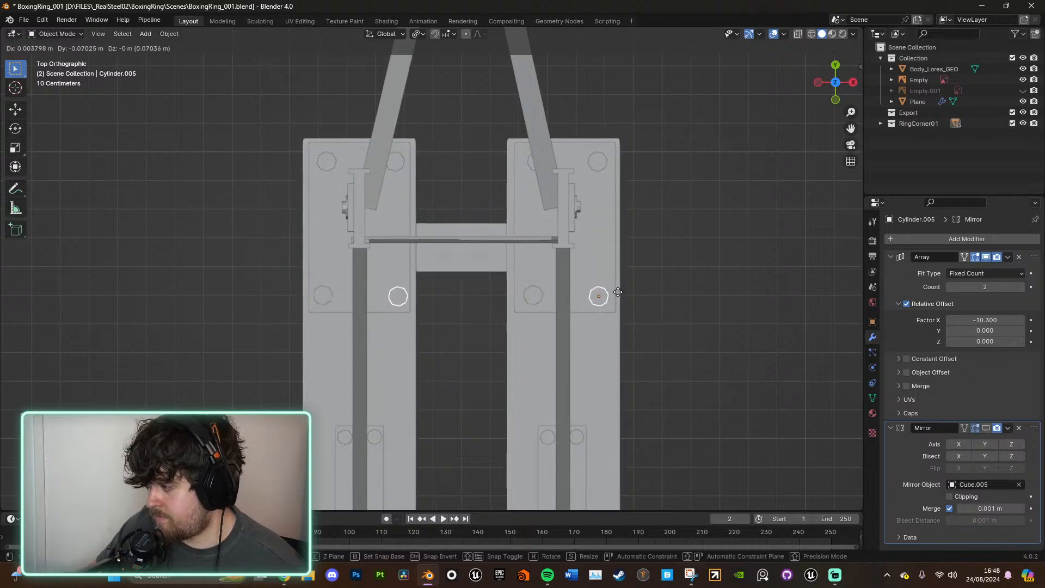
{"action": "left_click", "coordinate": [619, 293]}
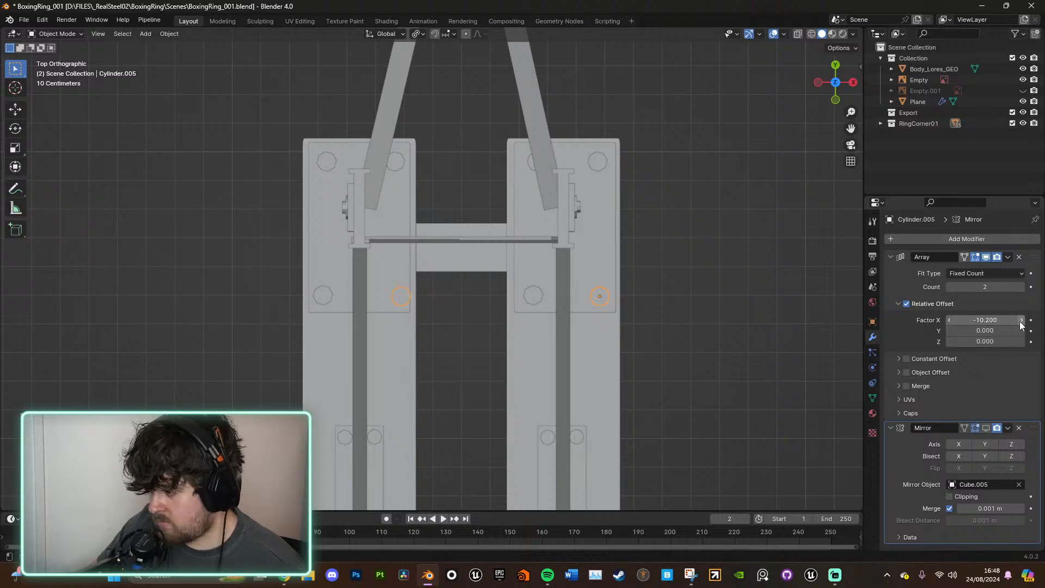
{"action": "left_click", "coordinate": [949, 321]}
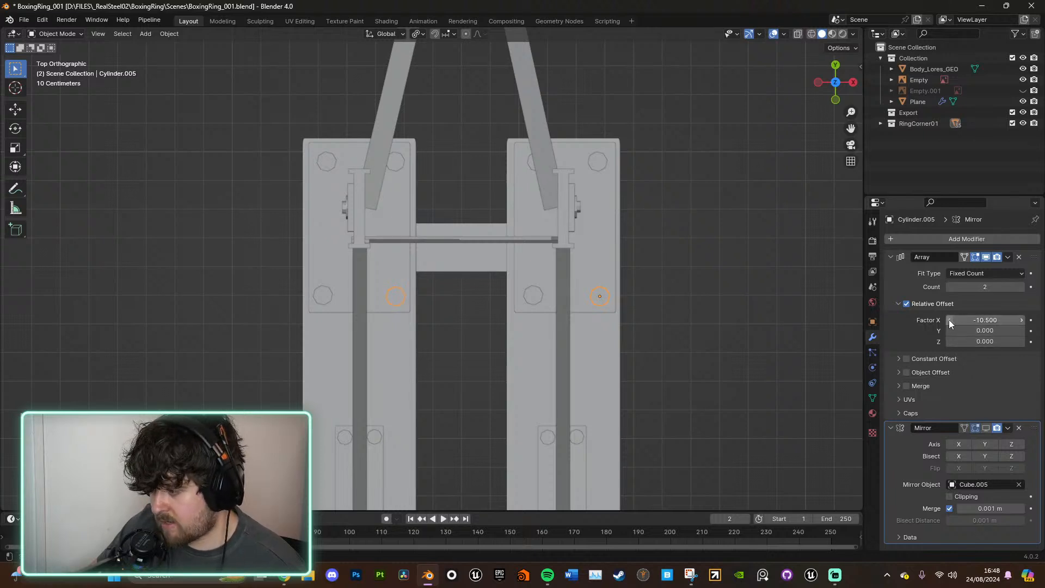
Step: Move the beam-end bolts Cylinder.007 and Cylinder.008 closer to the plate's outer corners, and set Cylinder.007's relative X array offset to -10.6
{"action": "left_click", "coordinate": [601, 167]}
{"action": "key", "text": "g"}
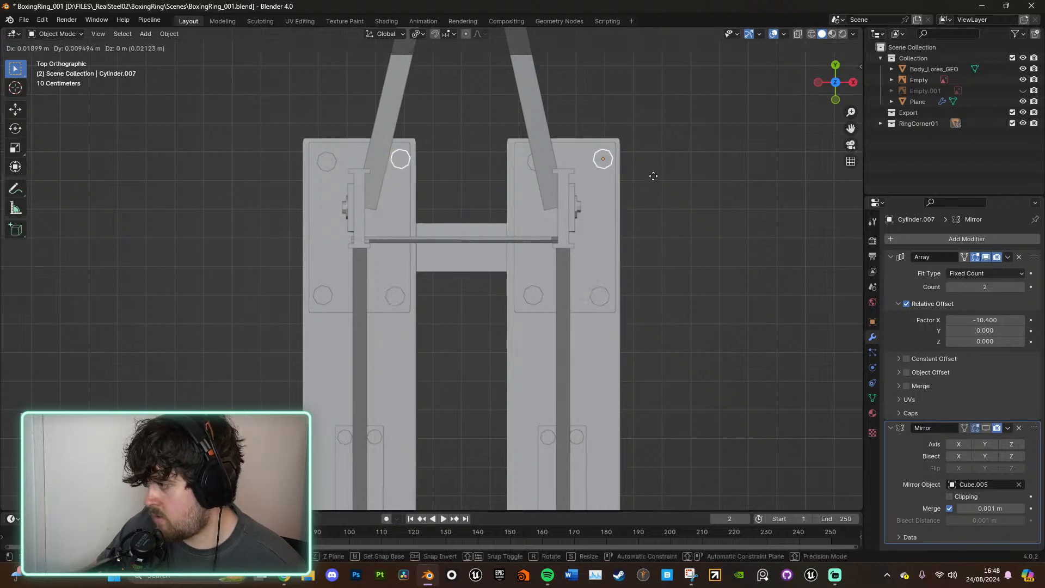
{"action": "left_click", "coordinate": [652, 173]}
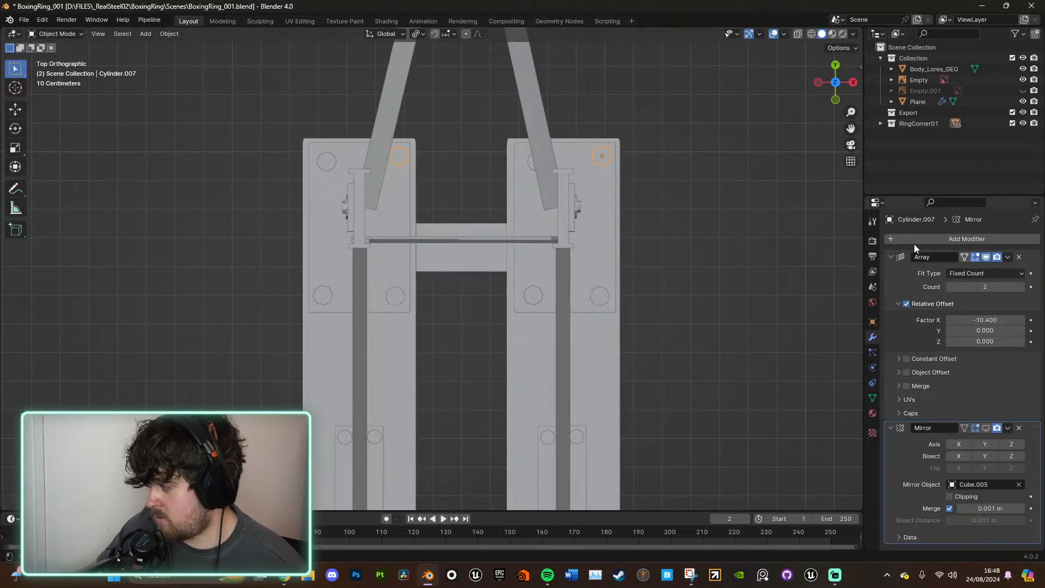
{"action": "left_click", "coordinate": [1021, 320]}
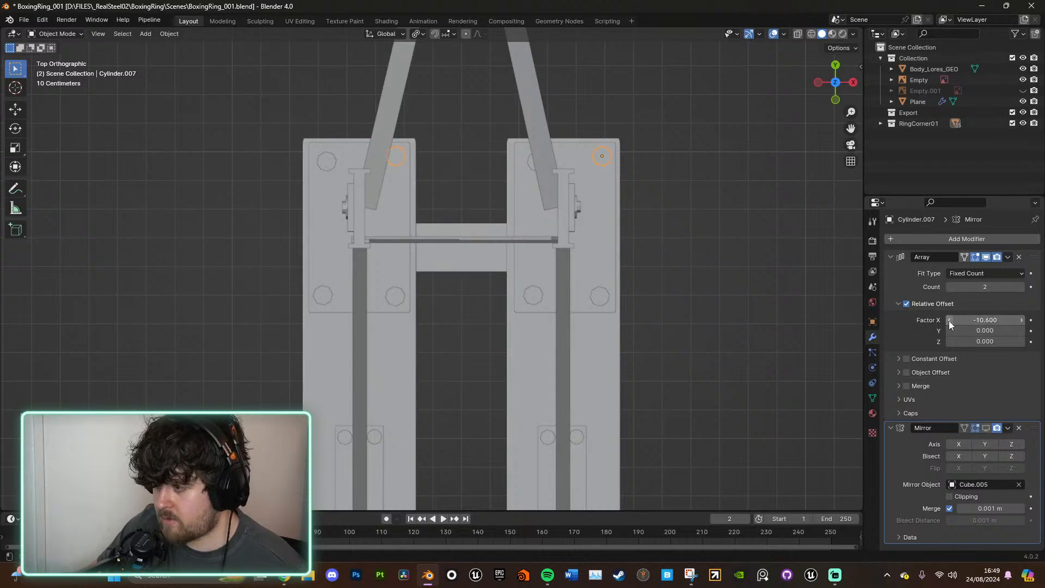
{"action": "left_click", "coordinate": [331, 160]}
{"action": "key", "text": "g"}
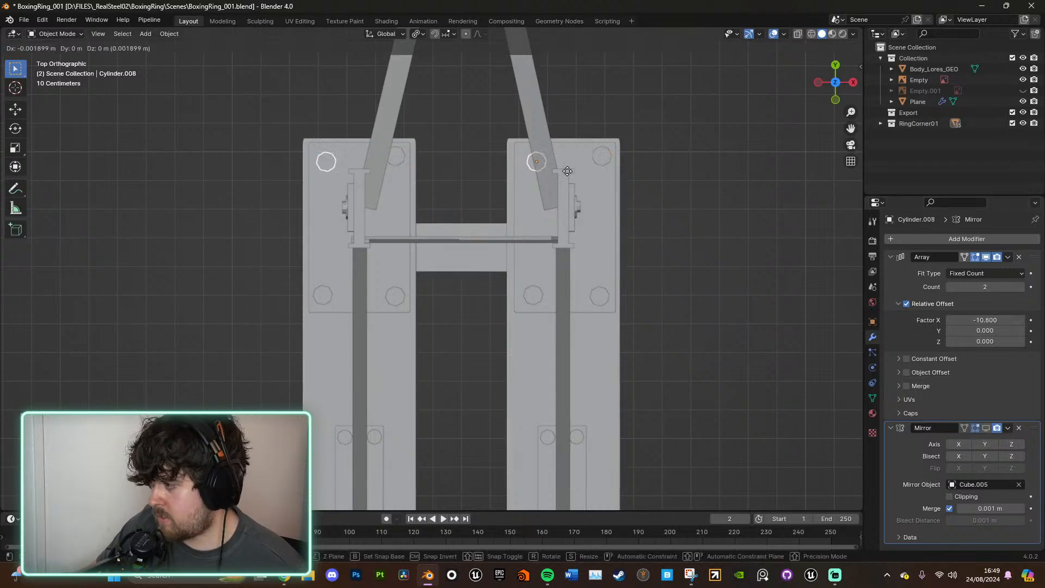
{"action": "left_click", "coordinate": [561, 166]}
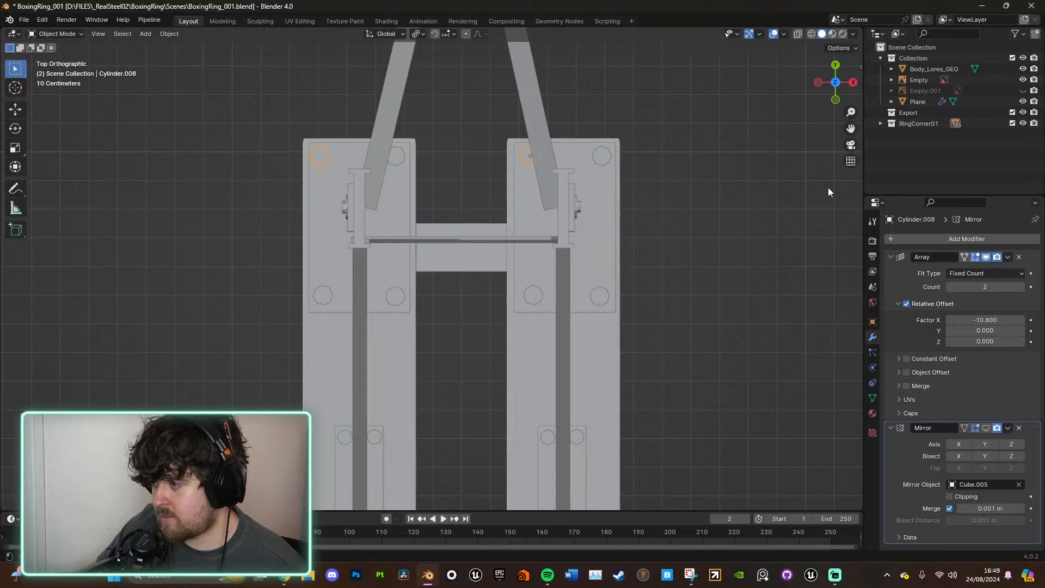
Step: Set Cylinder.008's relative X array offset to -10.6
{"action": "left_click", "coordinate": [950, 321]}
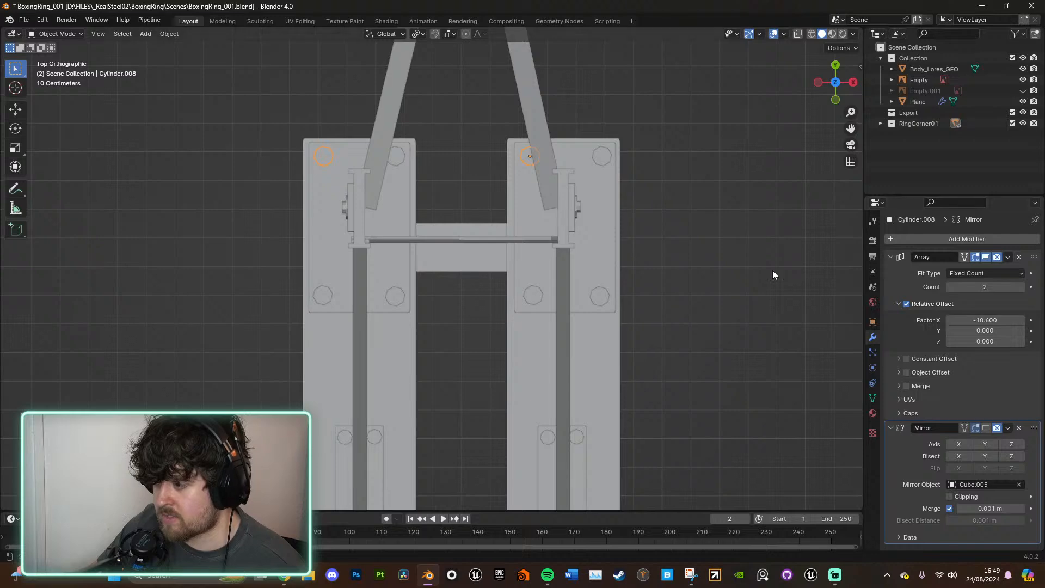
Step: Lower the four mounting plate bolts, Cylinder.005 to Cylinder.008, together along Z until they sit on the plate
{"action": "middle_click_drag", "start_coordinate": [772, 270], "coordinate": [451, 283]}
{"action": "left_click", "coordinate": [443, 271]}
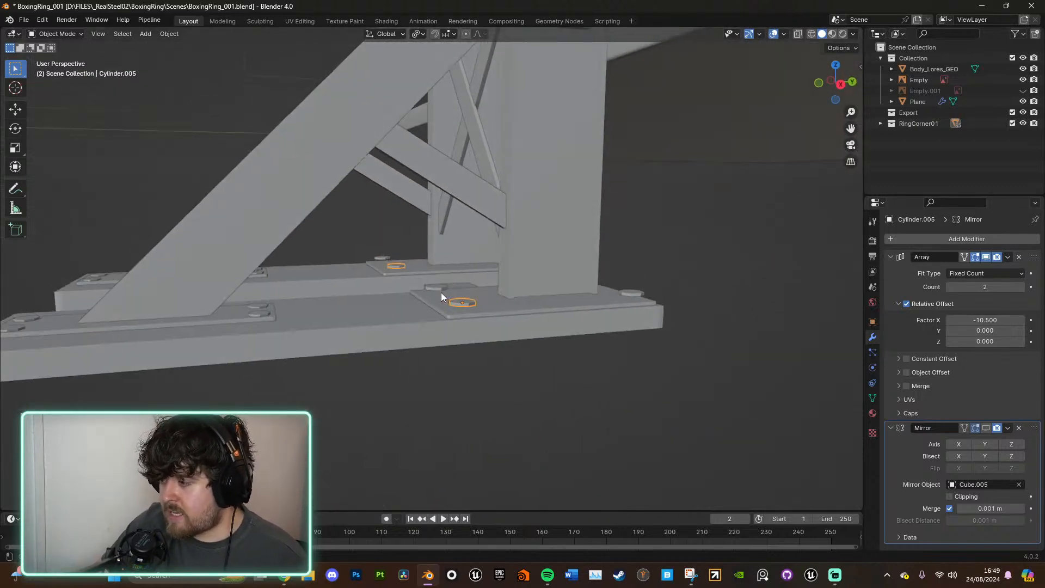
{"action": "left_click", "coordinate": [438, 289], "text": "shift"}
{"action": "middle_click_drag", "start_coordinate": [603, 298], "coordinate": [581, 301]}
{"action": "left_click", "coordinate": [577, 295], "text": "shift"}
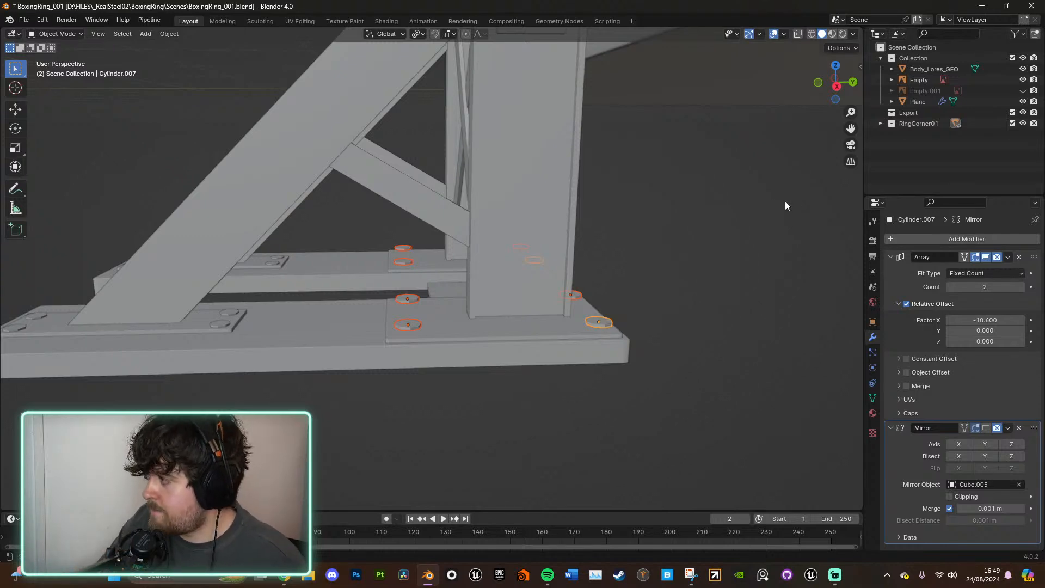
{"action": "key", "text": "KP_3"}
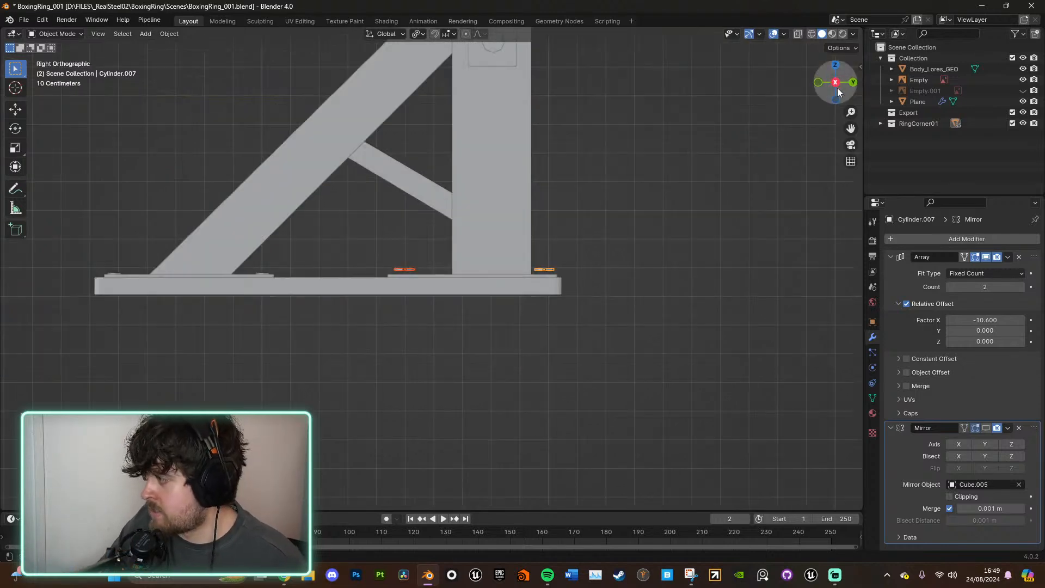
{"action": "scroll", "coordinate": [651, 207], "scroll_direction": "up", "scroll_amount": 5}
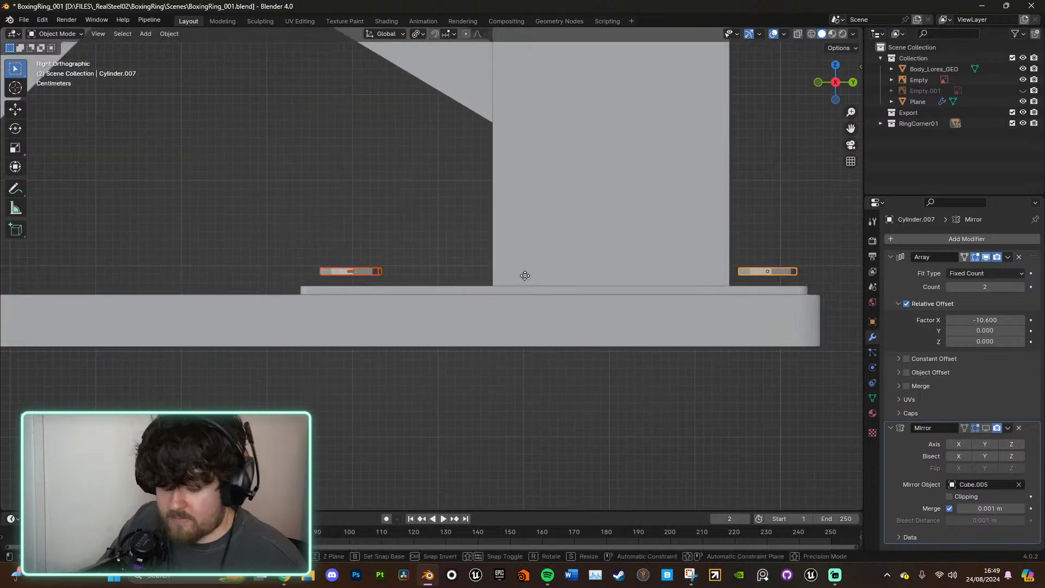
{"action": "key", "text": "g"}
{"action": "key", "text": "z"}
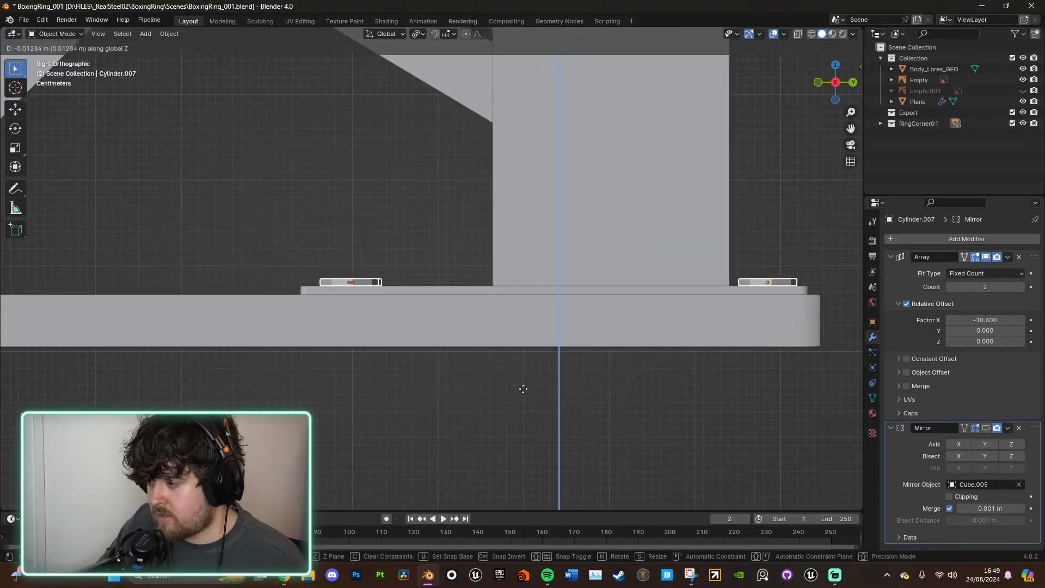
{"action": "left_click", "coordinate": [521, 410]}
Step: Examine the bolted support base and the whole ring corner from several angles and distances
{"action": "middle_click_drag", "start_coordinate": [806, 210], "coordinate": [689, 294]}
{"action": "scroll", "coordinate": [691, 295], "scroll_direction": "down", "scroll_amount": 3}
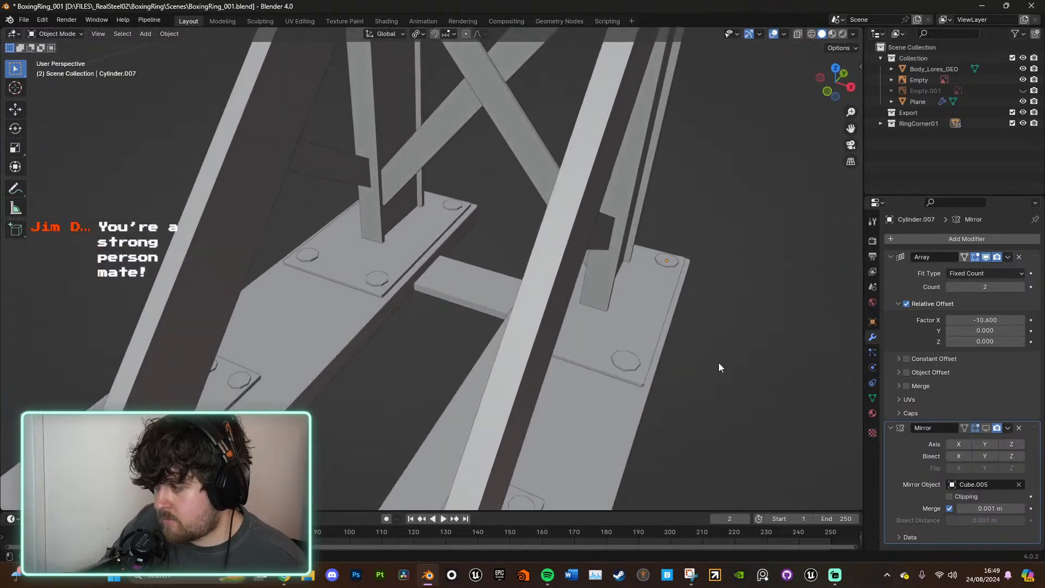
{"action": "scroll", "coordinate": [719, 365], "scroll_direction": "down", "scroll_amount": 5}
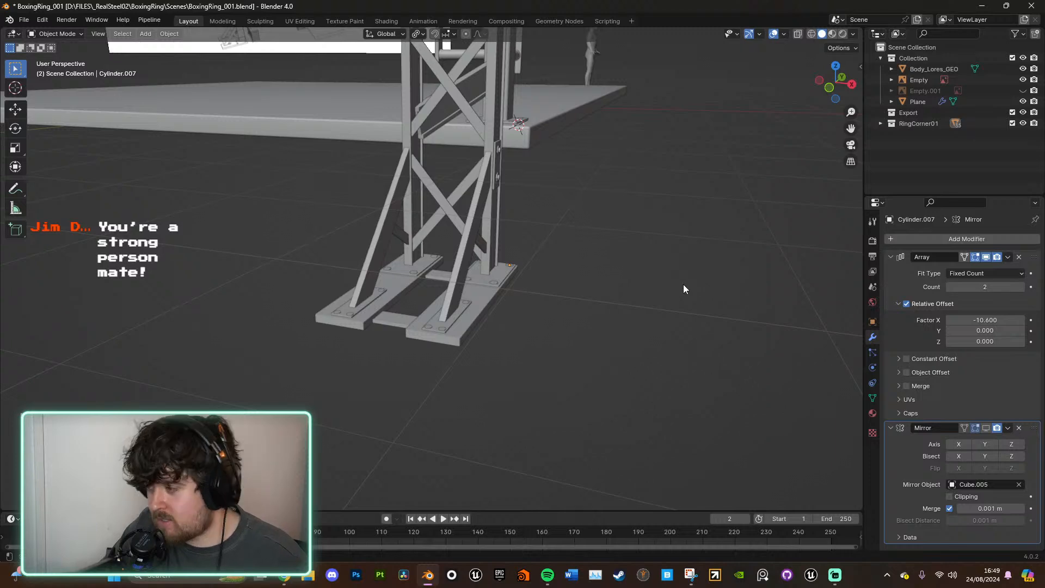
{"action": "middle_click_drag", "start_coordinate": [684, 289], "coordinate": [569, 331]}
{"action": "scroll", "coordinate": [693, 284], "scroll_direction": "down", "scroll_amount": 3}
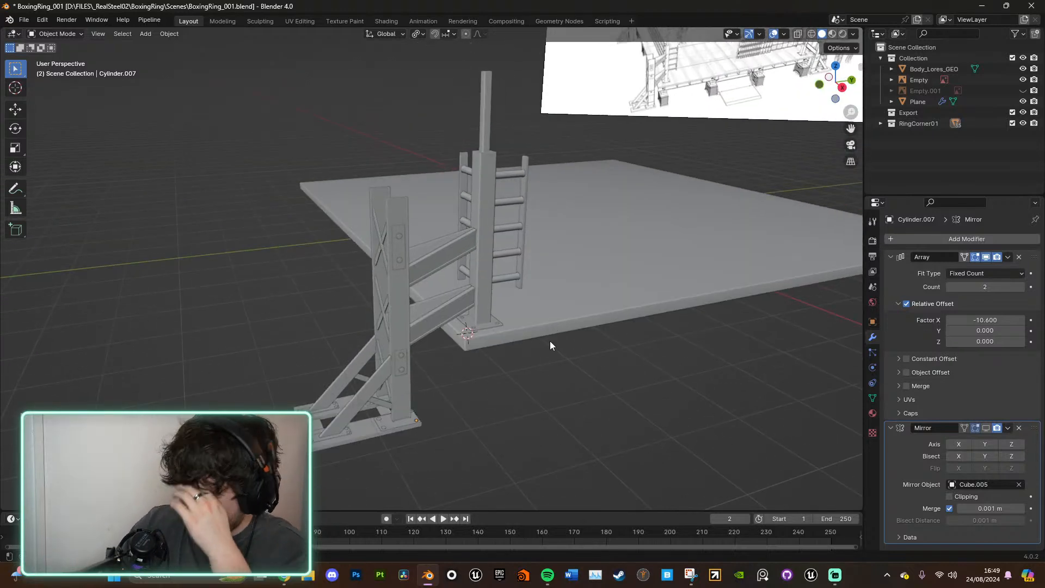
{"action": "middle_click_drag", "start_coordinate": [549, 343], "coordinate": [617, 235]}
{"action": "scroll", "coordinate": [544, 389], "scroll_direction": "up", "scroll_amount": 8}
{"action": "scroll", "coordinate": [578, 321], "scroll_direction": "down", "scroll_amount": 4}
{"action": "scroll", "coordinate": [606, 279], "scroll_direction": "down", "scroll_amount": 8}
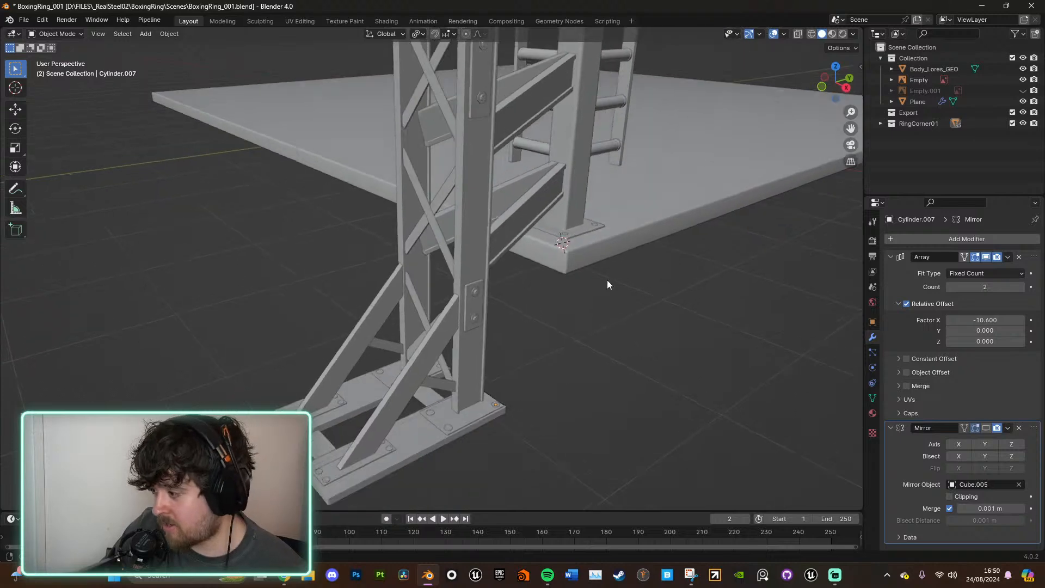
{"action": "middle_click_drag", "start_coordinate": [592, 336], "coordinate": [599, 312]}
{"action": "scroll", "coordinate": [592, 320], "scroll_direction": "up", "scroll_amount": 10}
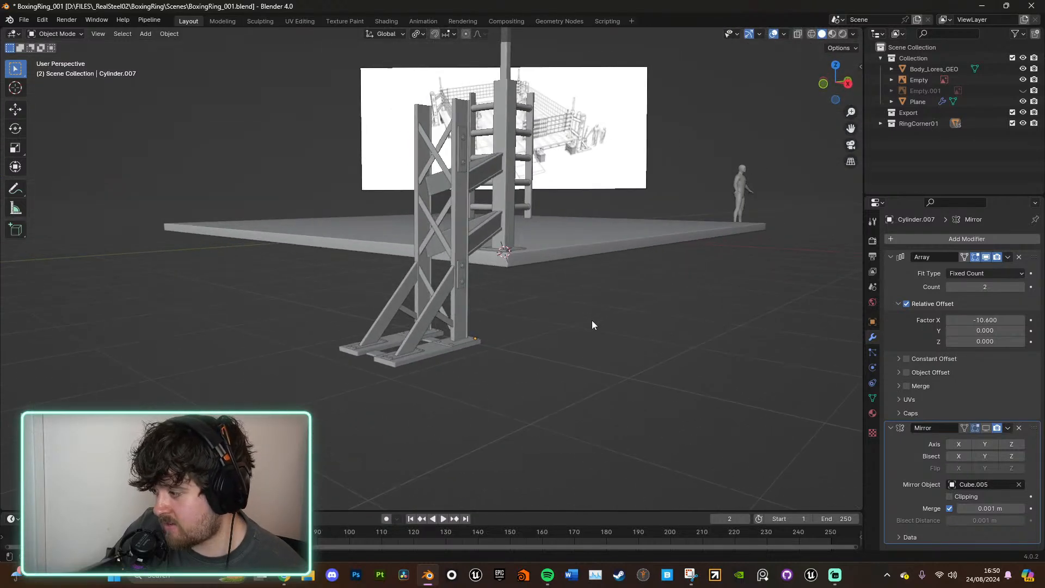
Step: Try to build a raised head for bolt Cylinder.005 from a smaller duplicate stretched in Z, and delete the duplicate
{"action": "middle_click_drag", "start_coordinate": [443, 388], "coordinate": [428, 407]}
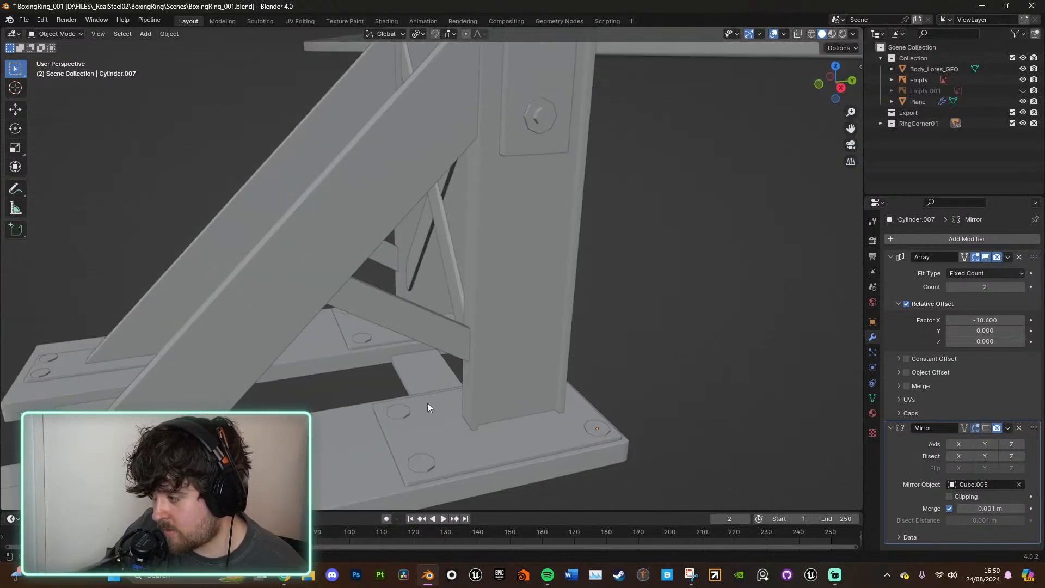
{"action": "left_click", "coordinate": [423, 466]}
{"action": "scroll", "coordinate": [450, 450], "scroll_direction": "up", "scroll_amount": 2}
{"action": "middle_click_drag", "start_coordinate": [451, 450], "coordinate": [521, 390], "text": "shift"}
{"action": "middle_click_drag", "start_coordinate": [587, 323], "coordinate": [595, 332]}
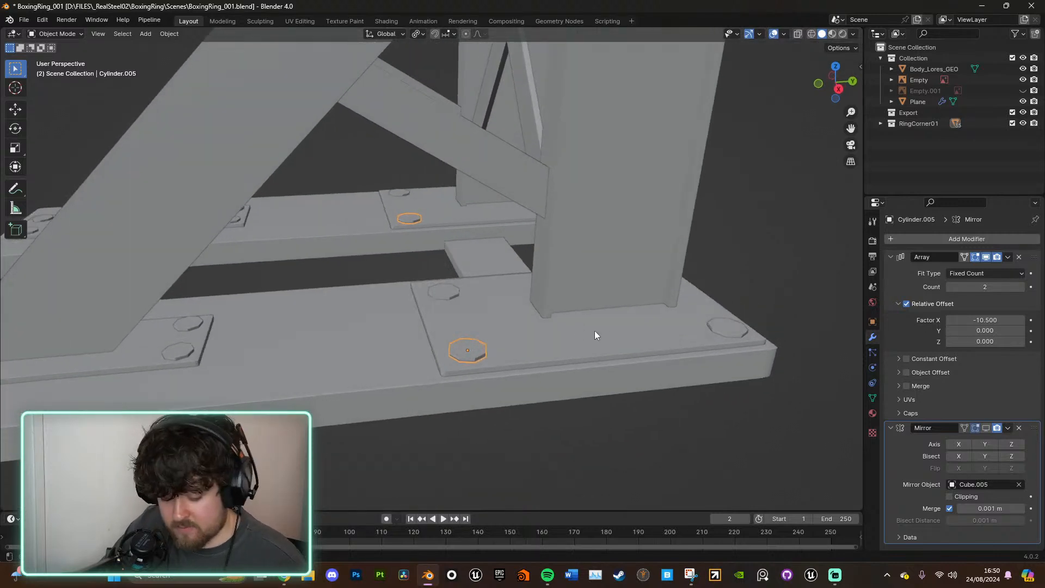
{"action": "scroll", "coordinate": [599, 326], "scroll_direction": "up", "scroll_amount": 3}
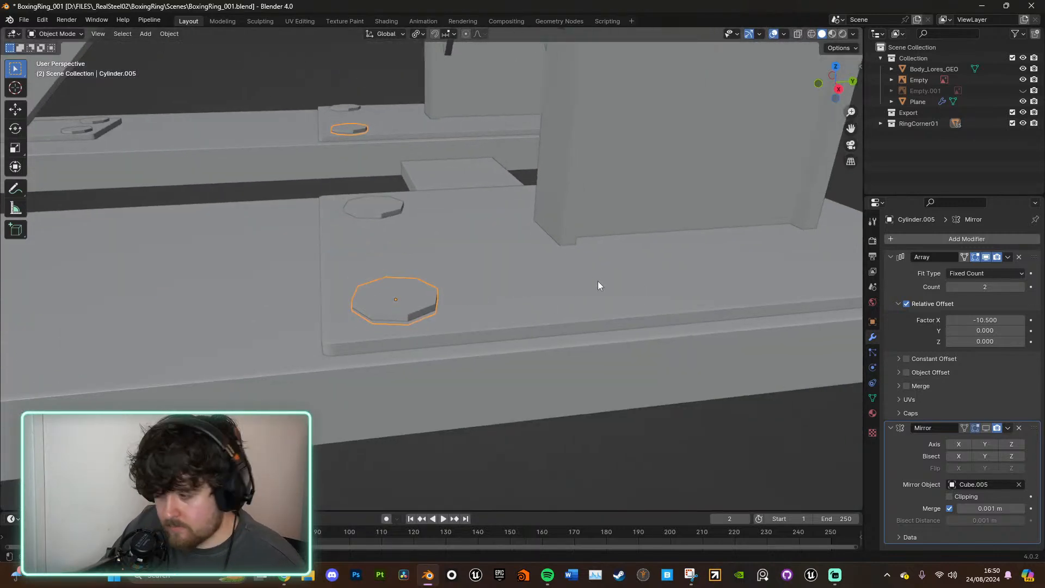
{"action": "key", "text": "shift+d"}
{"action": "key", "text": "s"}
{"action": "left_click", "coordinate": [506, 285]}
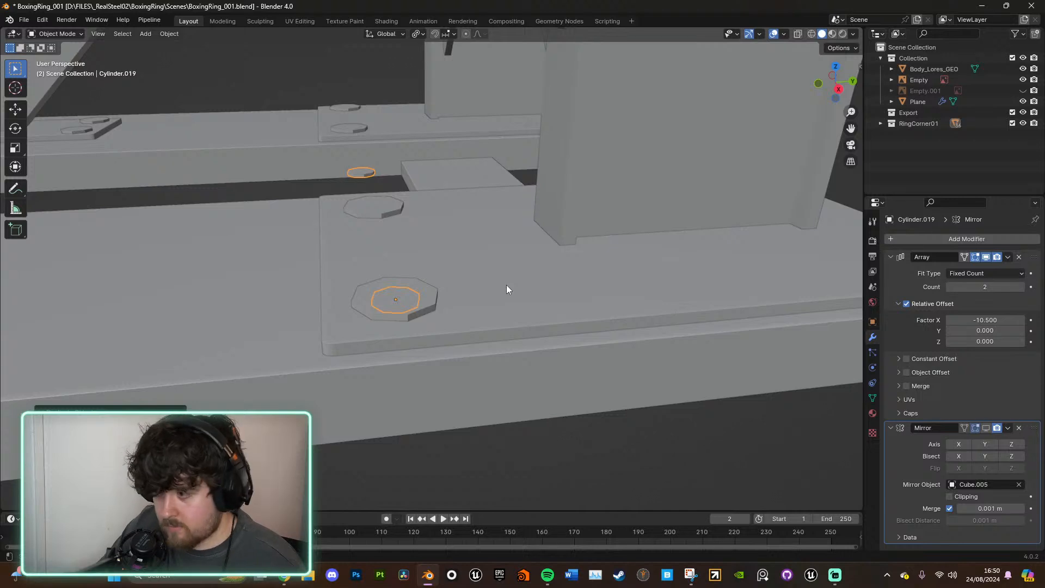
{"action": "key", "text": "s"}
{"action": "key", "text": "z"}
{"action": "left_click", "coordinate": [727, 276]}
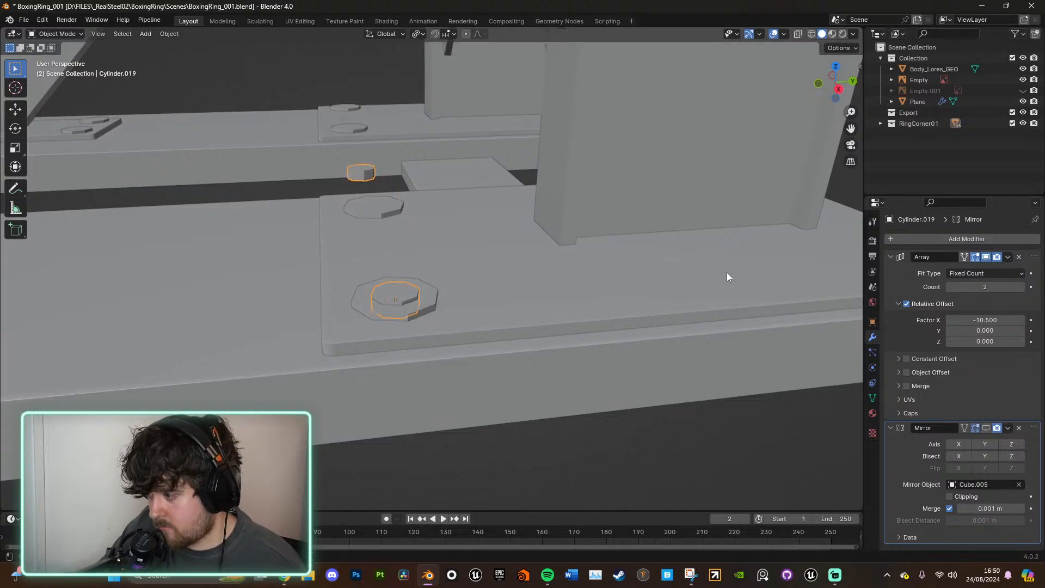
{"action": "key", "text": "Delete"}
Step: Inset bolt Cylinder.005's top face by extruding it and scaling to about 0.7 without Z, and extrude it upward into a raised head
{"action": "left_click", "coordinate": [409, 298]}
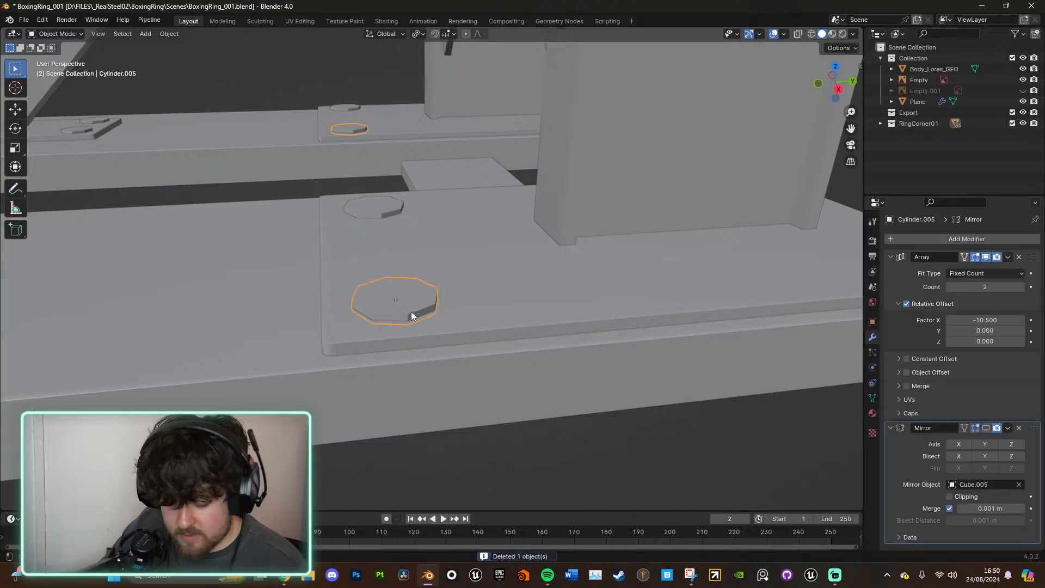
{"action": "key", "text": "Tab"}
{"action": "key", "text": "KP_Decimal"}
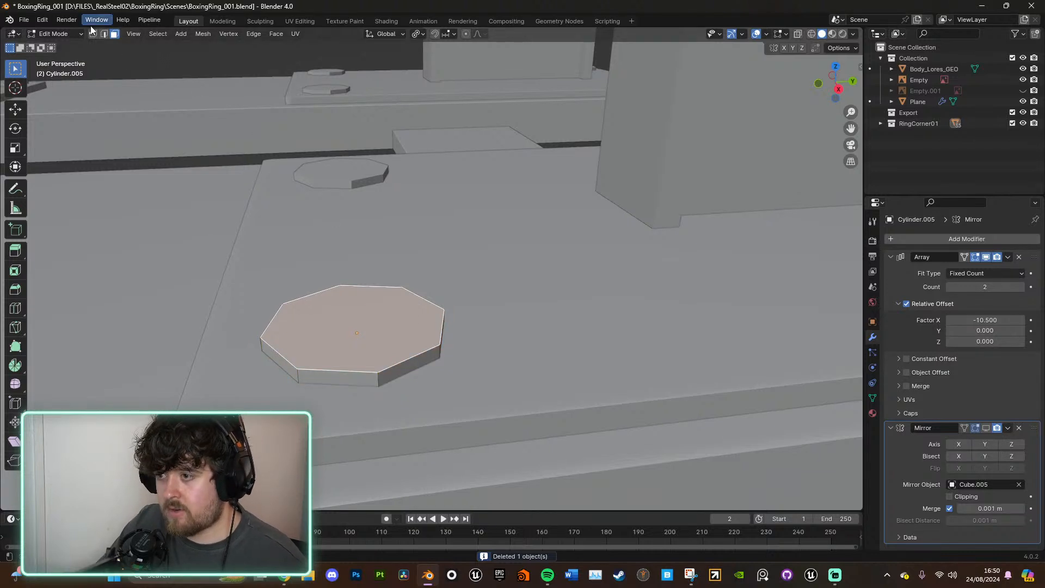
{"action": "key", "text": "e"}
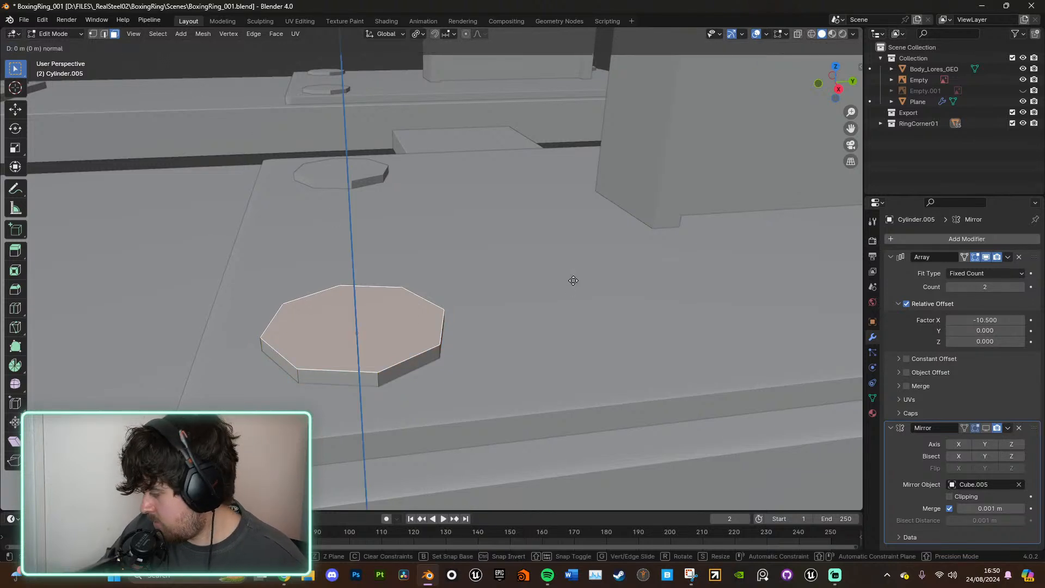
{"action": "right_click", "coordinate": [572, 280]}
{"action": "key", "text": "s"}
{"action": "key", "text": "shift+z"}
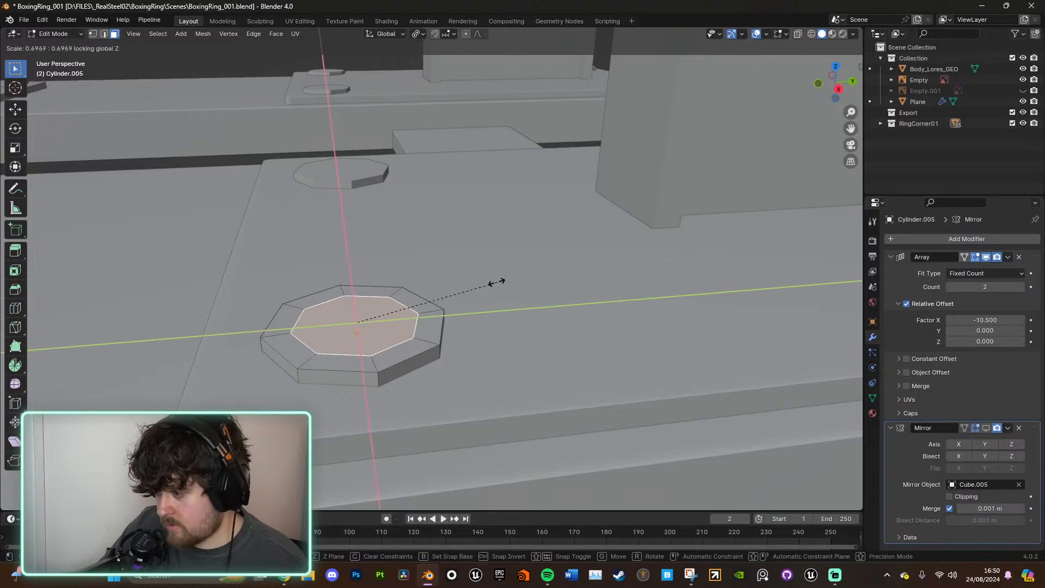
{"action": "left_click", "coordinate": [509, 283]}
{"action": "key", "text": "e"}
{"action": "left_click", "coordinate": [496, 271]}
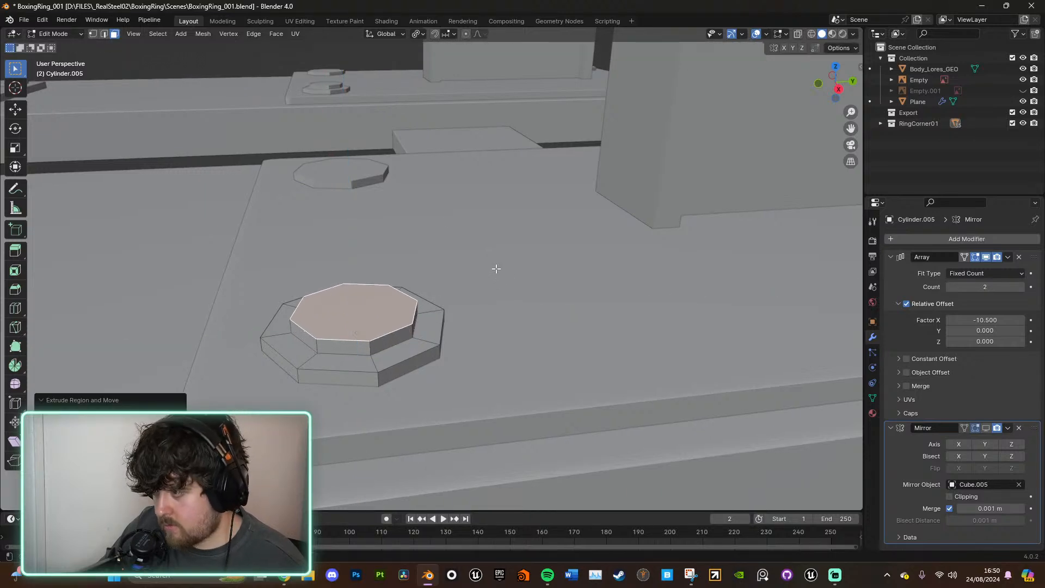
{"action": "key", "text": "Tab"}
Step: Give beam-end bolt Cylinder.007 a raised head by extruding and shrinking its top face, and extruding the inner face upward
{"action": "middle_click_drag", "start_coordinate": [442, 214], "coordinate": [614, 299]}
{"action": "left_click", "coordinate": [617, 299]}
{"action": "middle_click_drag", "start_coordinate": [683, 323], "coordinate": [535, 392], "text": "shift"}
{"action": "scroll", "coordinate": [555, 411], "scroll_direction": "up", "scroll_amount": 4}
{"action": "middle_click_drag", "start_coordinate": [572, 432], "coordinate": [547, 243], "text": "shift"}
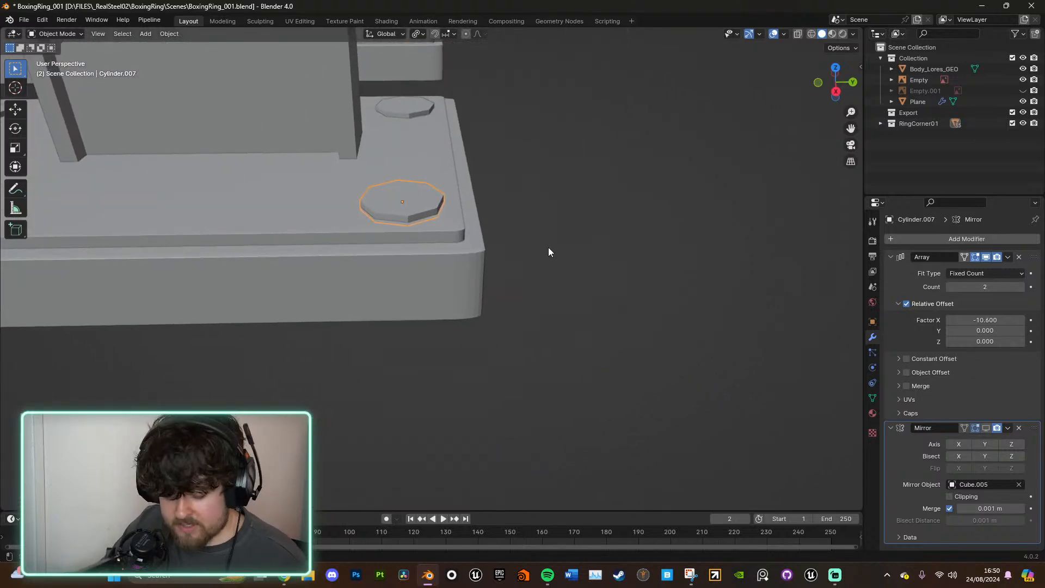
{"action": "scroll", "coordinate": [548, 247], "scroll_direction": "up", "scroll_amount": 1}
{"action": "key", "text": "Tab"}
{"action": "middle_click_drag", "start_coordinate": [474, 202], "coordinate": [497, 264], "text": "shift"}
{"action": "left_click", "coordinate": [449, 289]}
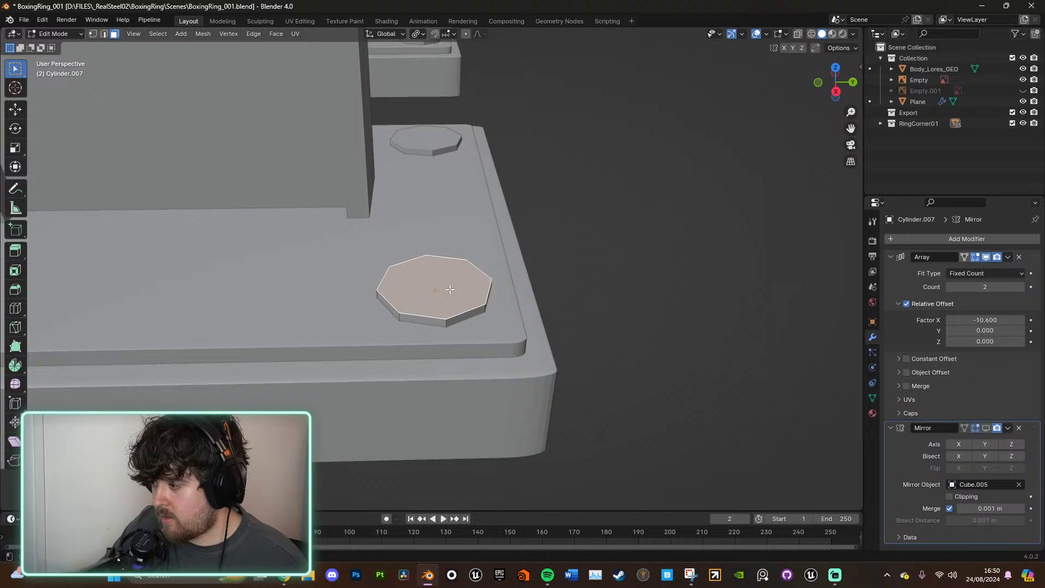
{"action": "key", "text": "e"}
{"action": "key", "text": "s"}
{"action": "left_click", "coordinate": [526, 301]}
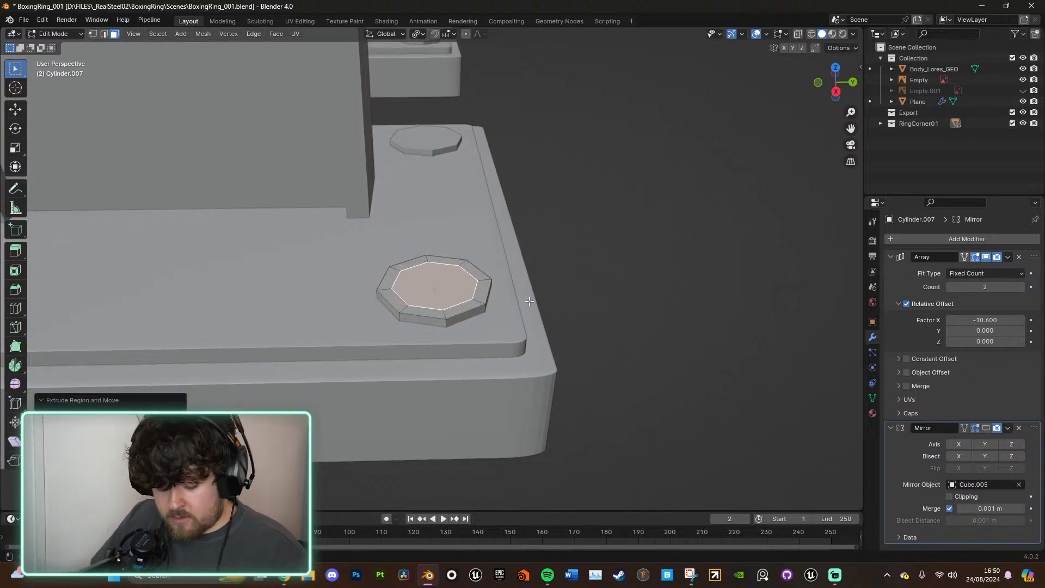
{"action": "key", "text": "e"}
{"action": "left_click", "coordinate": [529, 297]}
{"action": "key", "text": "Tab"}
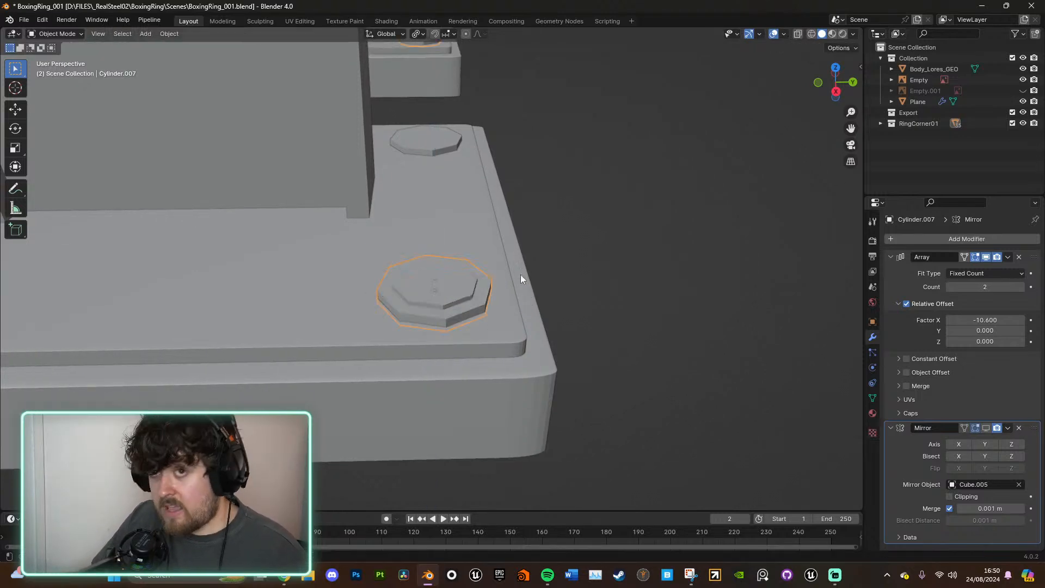
Step: Inset bolt Cylinder.008's top face by extruding it and scaling to about 0.73, and extrude the inner face upward into a raised head
{"action": "left_click", "coordinate": [440, 134]}
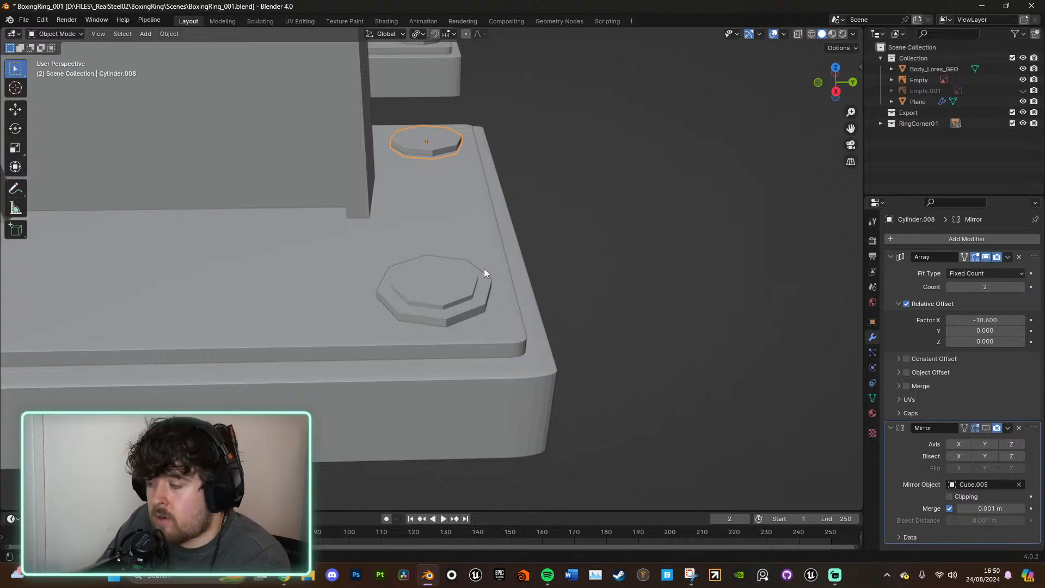
{"action": "middle_click_drag", "start_coordinate": [484, 269], "coordinate": [496, 394]}
{"action": "key", "text": "Tab"}
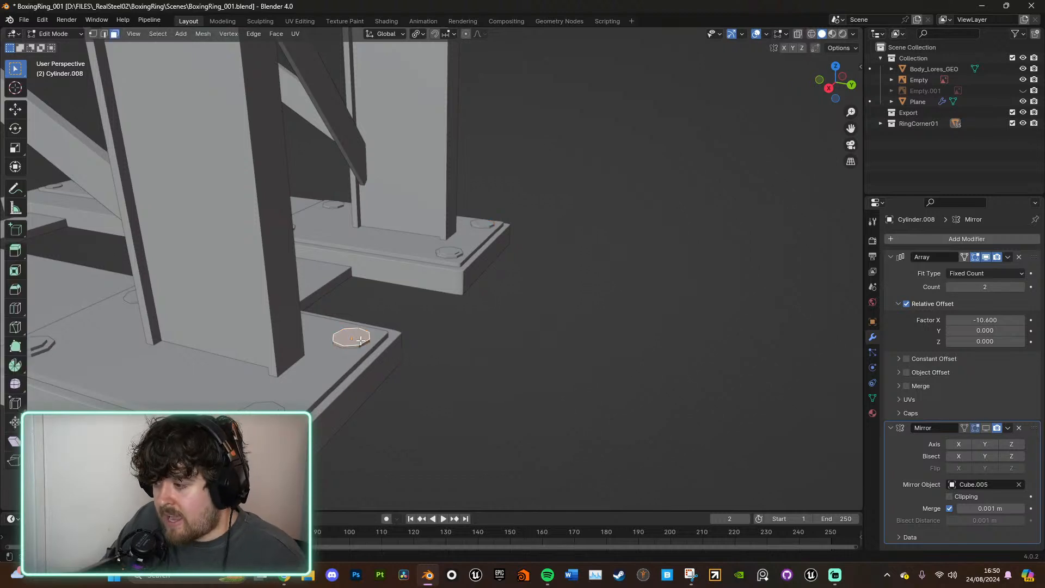
{"action": "key", "text": "KP_Decimal"}
{"action": "middle_click_drag", "start_coordinate": [487, 311], "coordinate": [453, 342]}
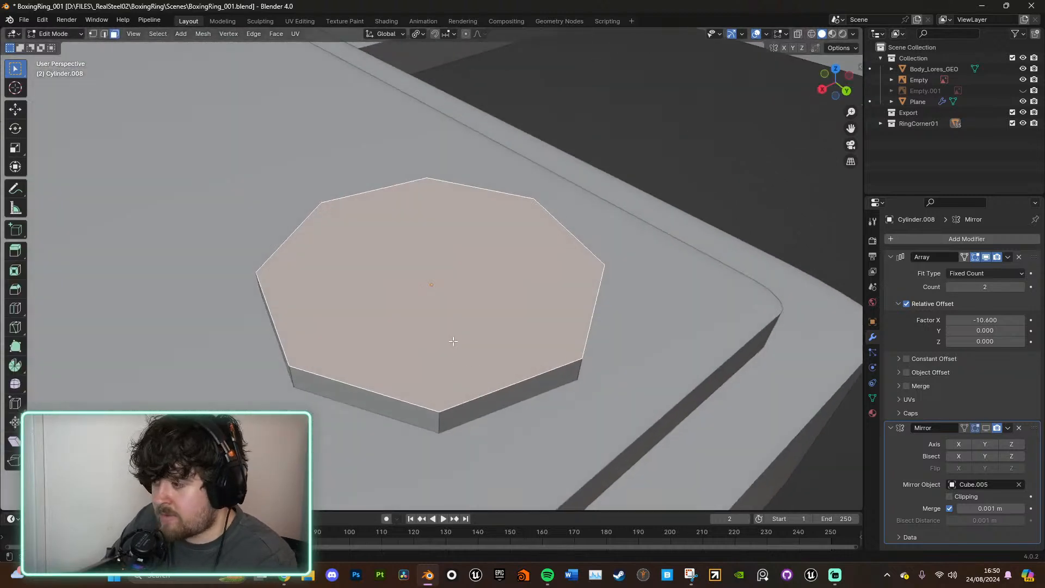
{"action": "key", "text": "e"}
{"action": "right_click", "coordinate": [618, 357]}
{"action": "key", "text": "s"}
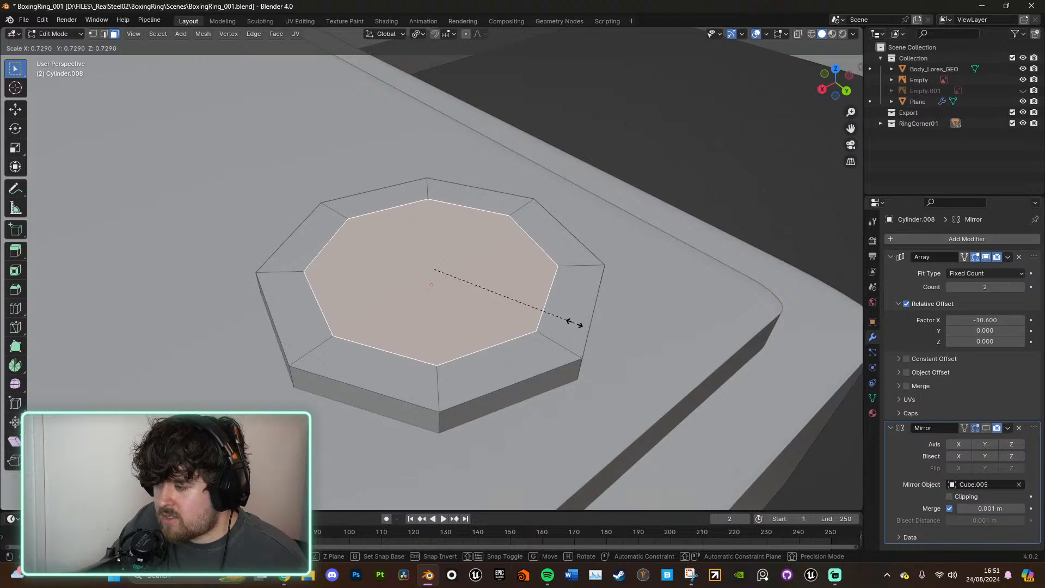
{"action": "left_click", "coordinate": [574, 322]}
{"action": "key", "text": "e"}
{"action": "left_click", "coordinate": [575, 303]}
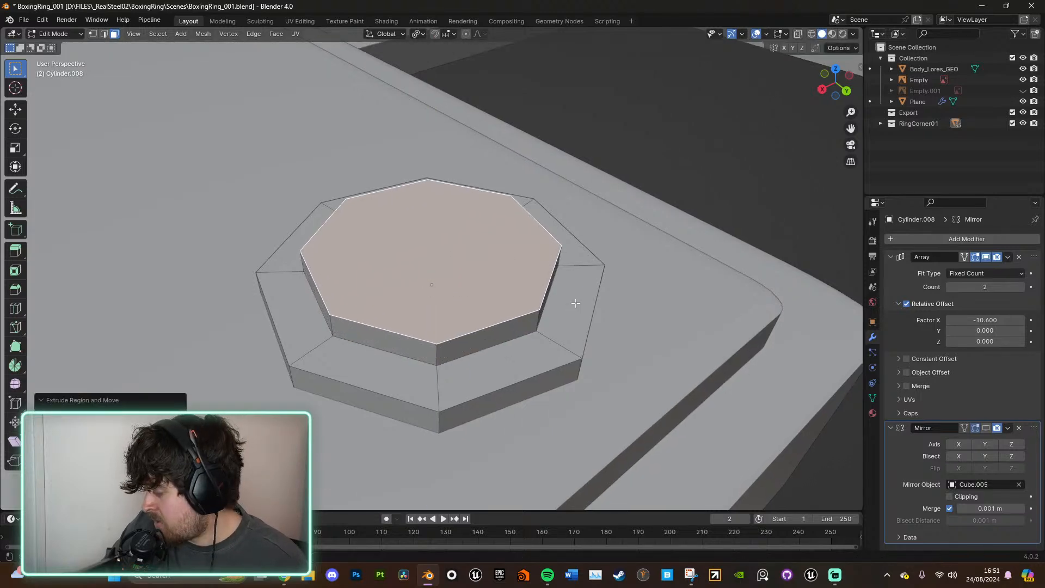
{"action": "key", "text": "Tab"}
Step: Inset bolt Cylinder.006's top face by extruding it and scaling to about 0.66, and extrude the inner face upward into a raised head
{"action": "scroll", "coordinate": [571, 280], "scroll_direction": "down", "scroll_amount": 4}
{"action": "middle_click_drag", "start_coordinate": [572, 280], "coordinate": [518, 281]}
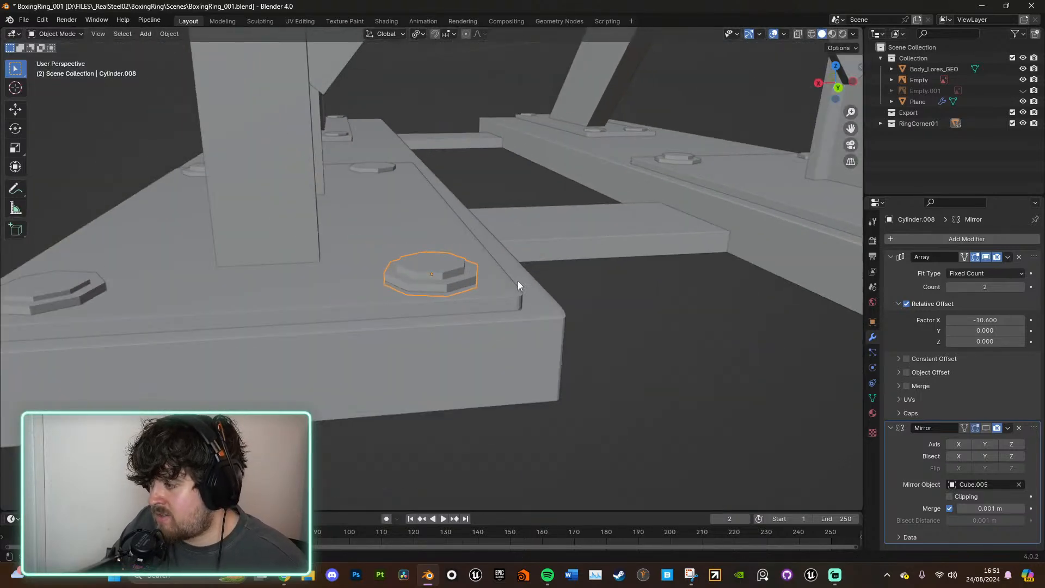
{"action": "middle_click_drag", "start_coordinate": [590, 283], "coordinate": [492, 236]}
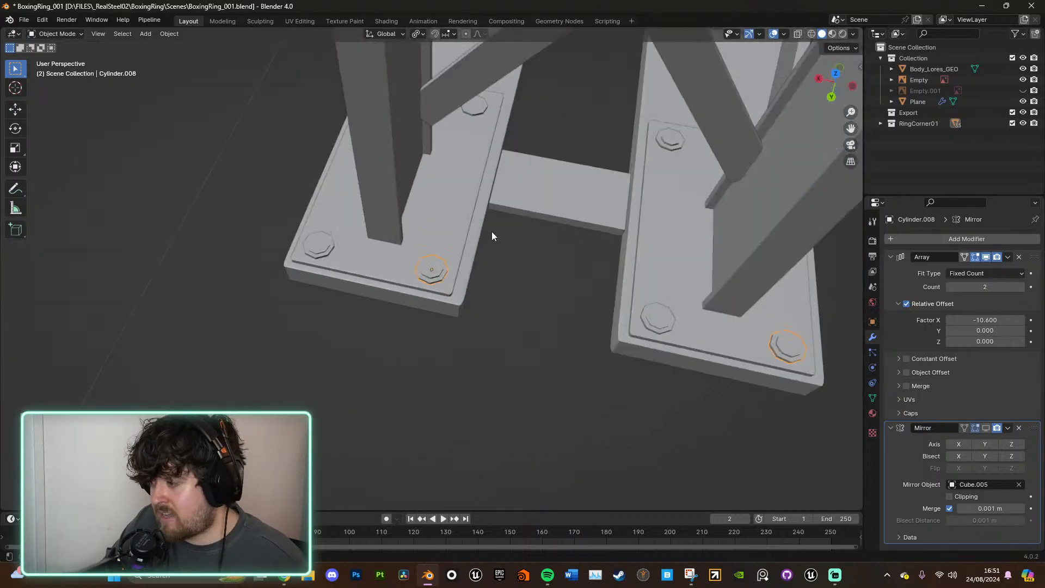
{"action": "left_click", "coordinate": [481, 106]}
{"action": "middle_click_drag", "start_coordinate": [491, 142], "coordinate": [513, 257]}
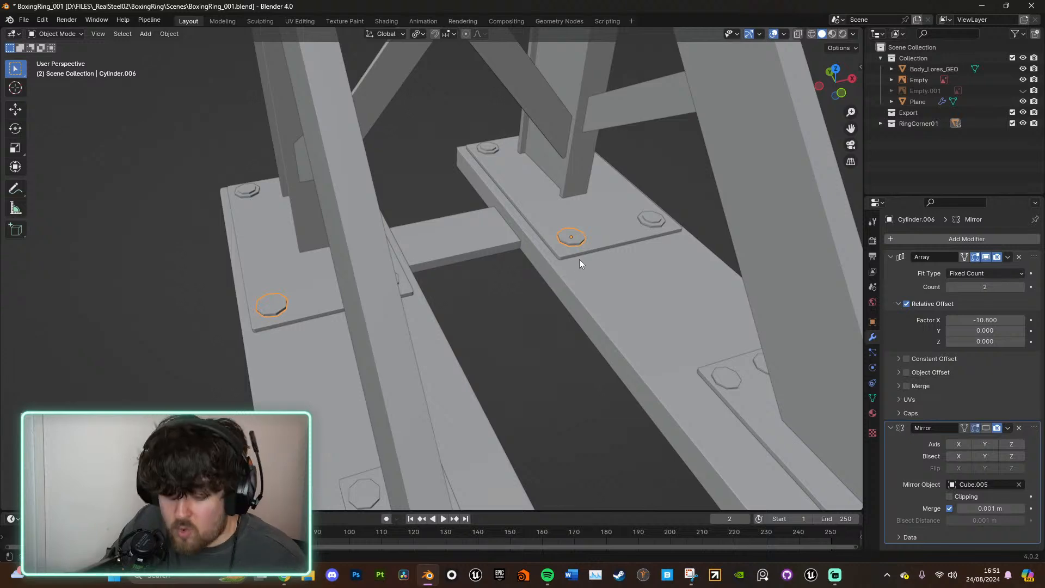
{"action": "key", "text": "Tab"}
{"action": "key", "text": "KP_Decimal"}
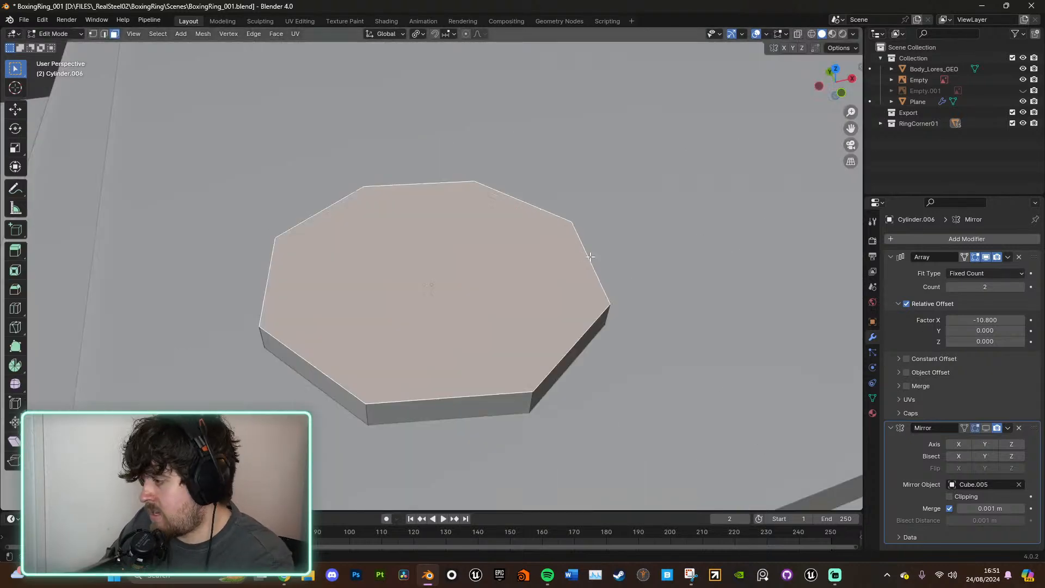
{"action": "key", "text": "e"}
{"action": "key", "text": "s"}
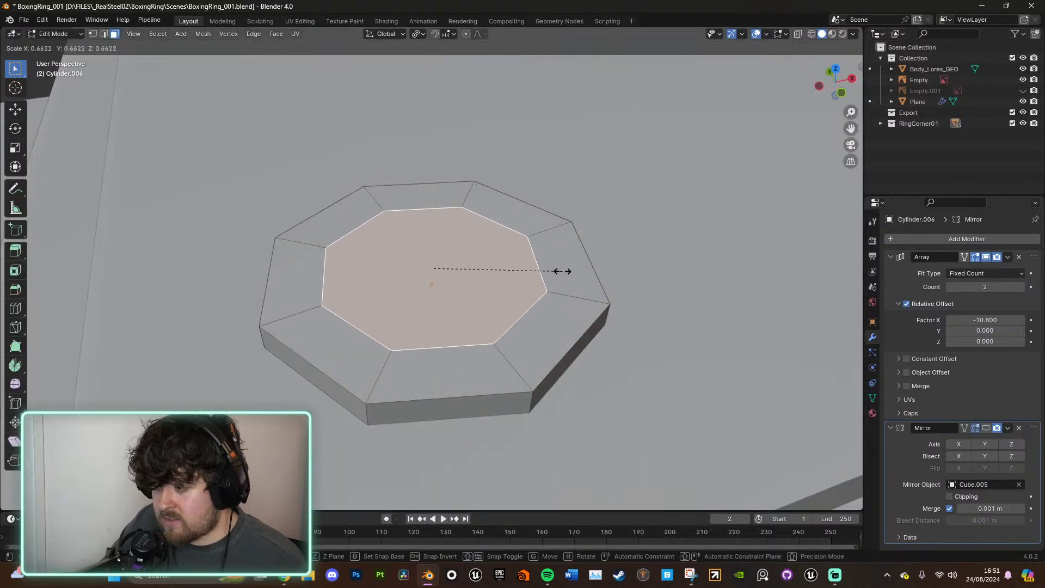
{"action": "left_click", "coordinate": [562, 271]}
{"action": "key", "text": "e"}
{"action": "left_click", "coordinate": [564, 253]}
{"action": "key", "text": "Tab"}
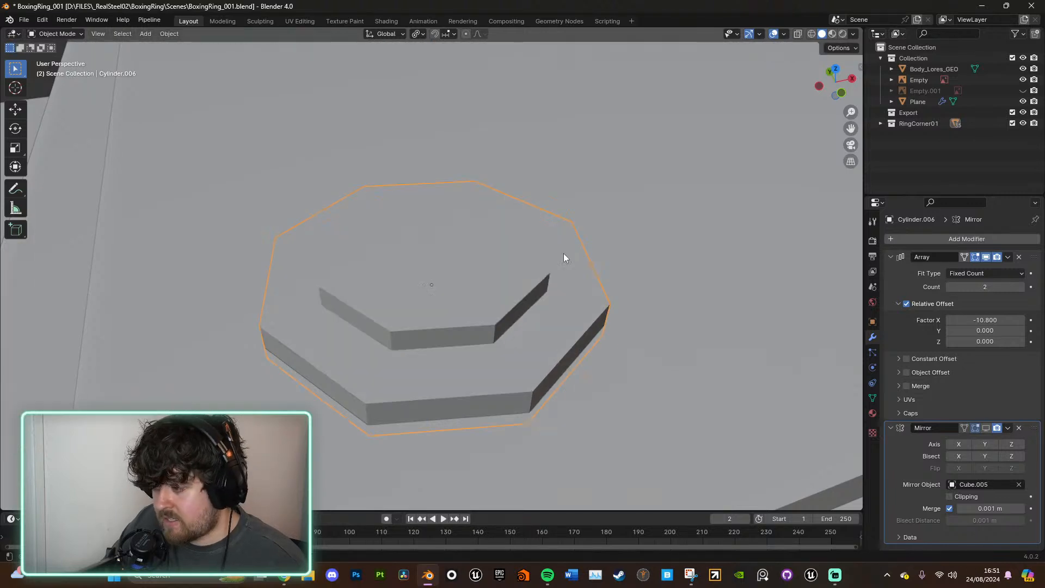
Step: Give bolt Cylinder.018 on the diagonal brace's plate a raised head by extruding and shrinking its top face, and extruding the inner face upward
{"action": "scroll", "coordinate": [564, 255], "scroll_direction": "down", "scroll_amount": 13}
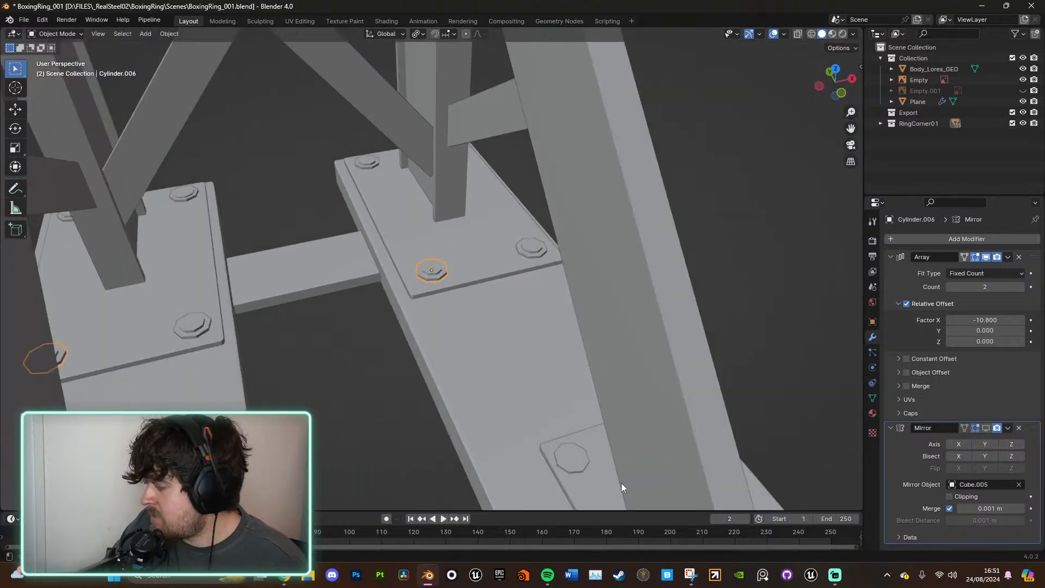
{"action": "middle_click_drag", "start_coordinate": [708, 459], "coordinate": [429, 466]}
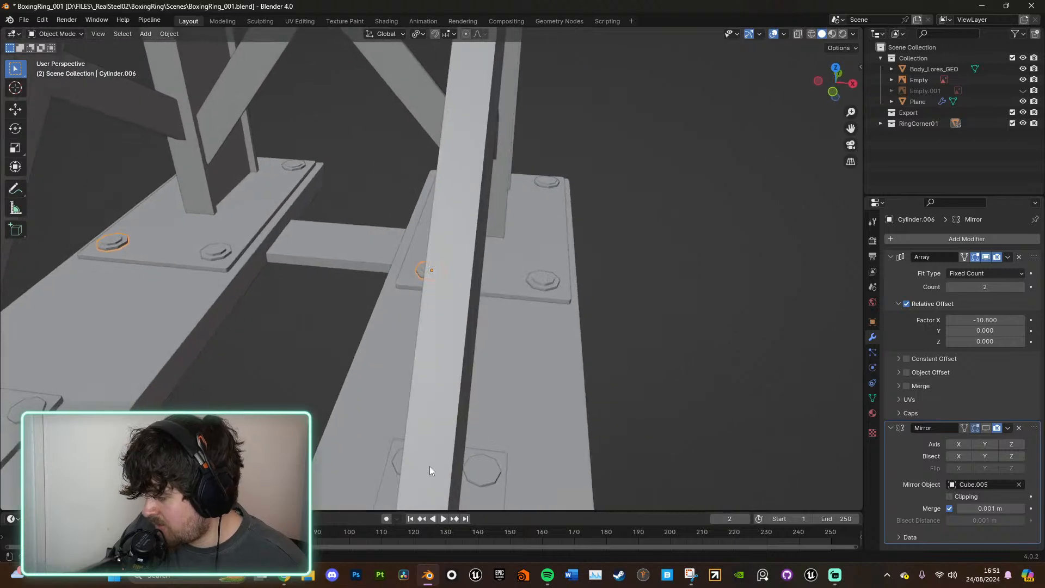
{"action": "left_click", "coordinate": [494, 476]}
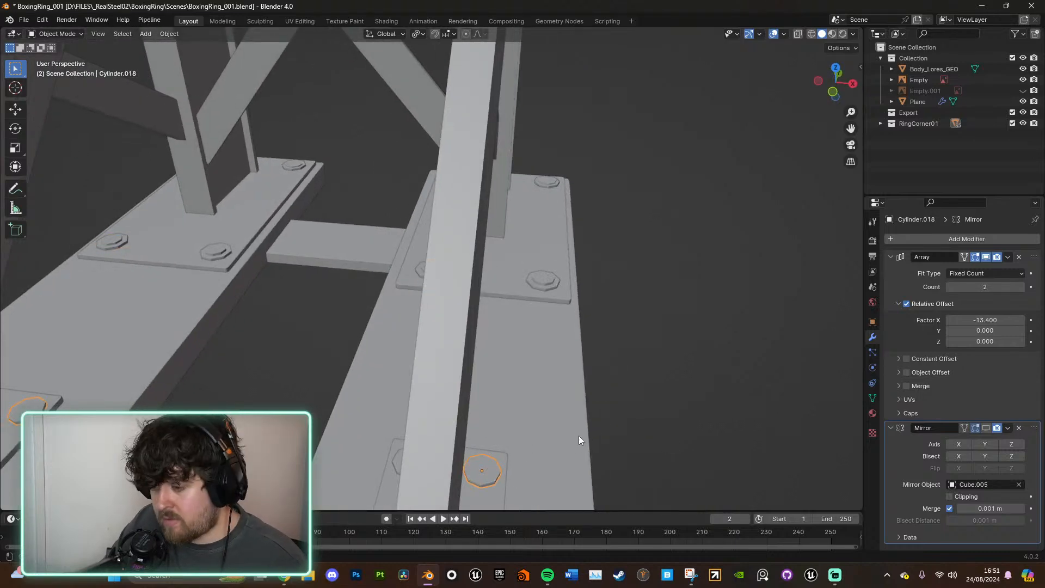
{"action": "scroll", "coordinate": [595, 435], "scroll_direction": "down", "scroll_amount": 4}
{"action": "middle_click_drag", "start_coordinate": [594, 435], "coordinate": [575, 403]}
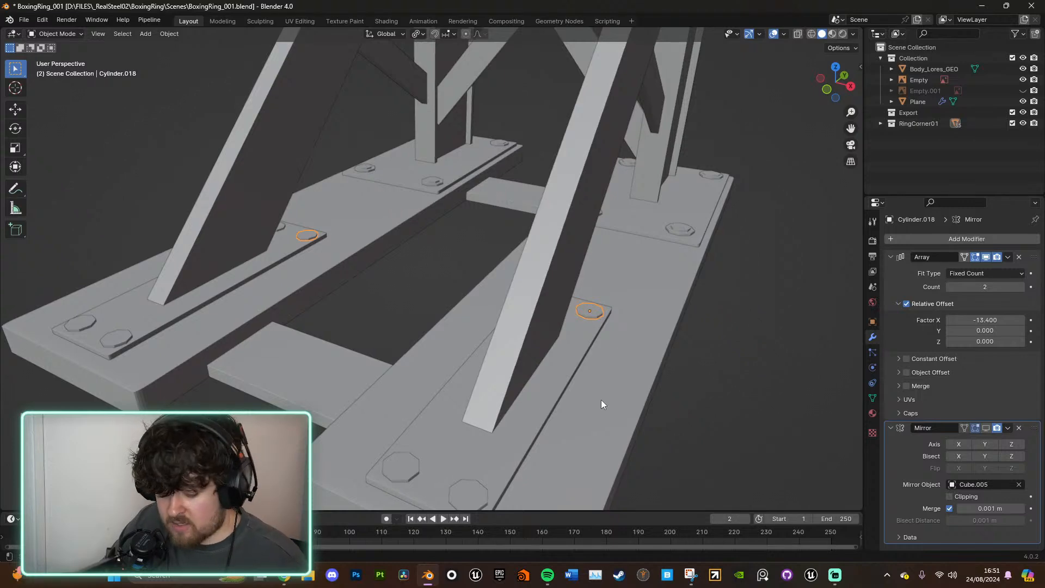
{"action": "key", "text": "Tab"}
{"action": "left_click", "coordinate": [593, 312]}
{"action": "key", "text": "KP_Decimal"}
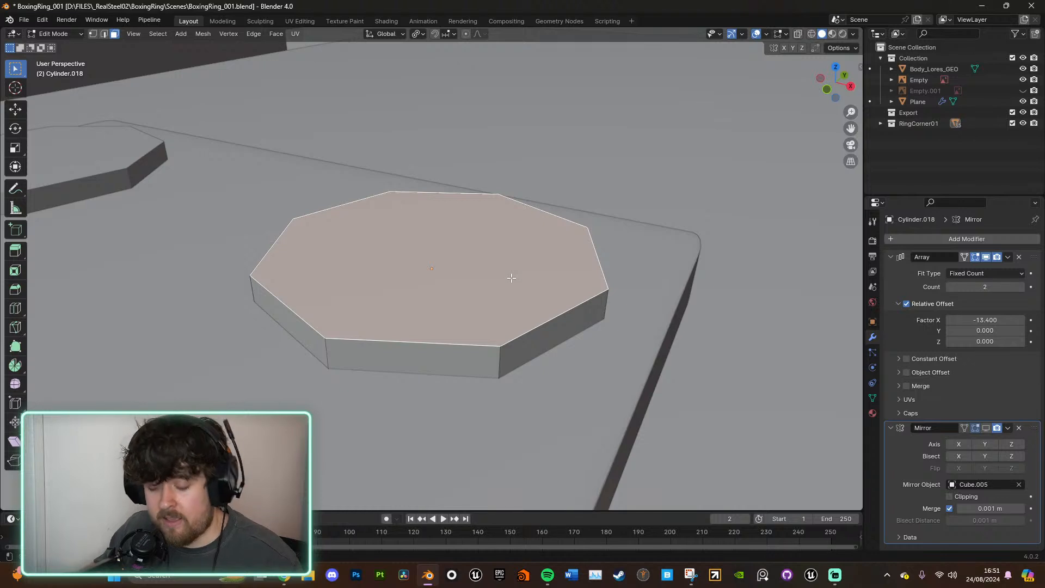
{"action": "key", "text": "e"}
{"action": "key", "text": "s"}
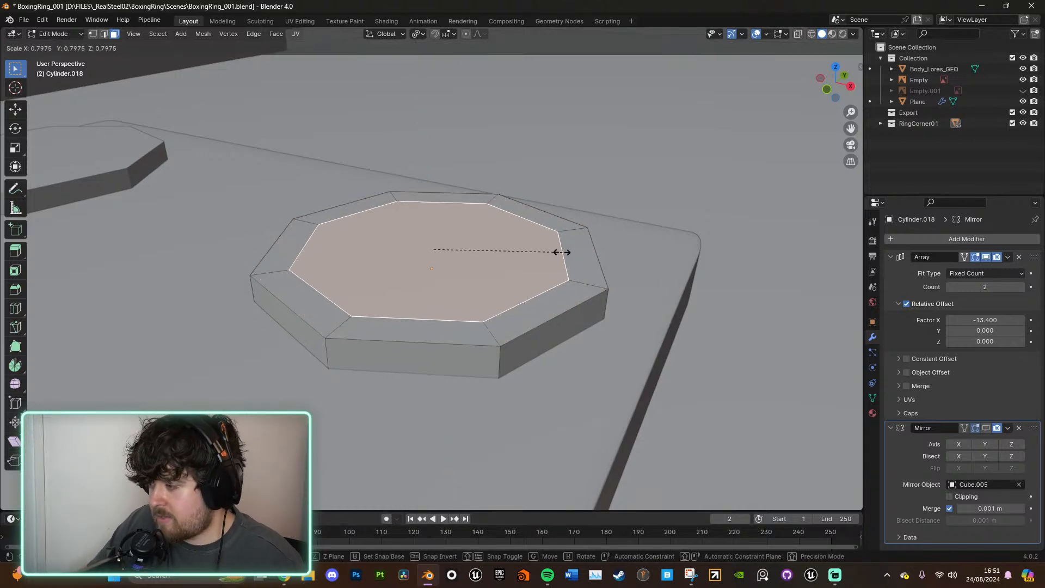
{"action": "left_click", "coordinate": [544, 248]}
{"action": "key", "text": "e"}
{"action": "left_click", "coordinate": [544, 236]}
{"action": "scroll", "coordinate": [515, 229], "scroll_direction": "down", "scroll_amount": 4}
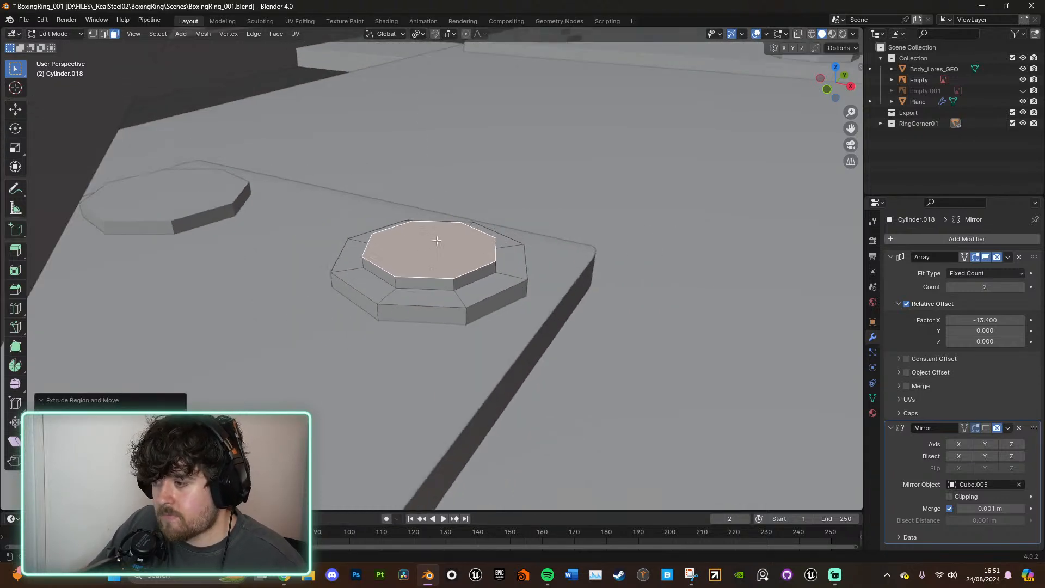
{"action": "key", "text": "Tab"}
Step: Inset the top face of the neighbouring brace-plate bolt Cylinder.017 and extrude the inner face upward into a raised head
{"action": "left_click", "coordinate": [200, 201]}
{"action": "scroll", "coordinate": [502, 316], "scroll_direction": "down", "scroll_amount": 8}
{"action": "middle_click_drag", "start_coordinate": [525, 323], "coordinate": [577, 340]}
{"action": "key", "text": "Tab"}
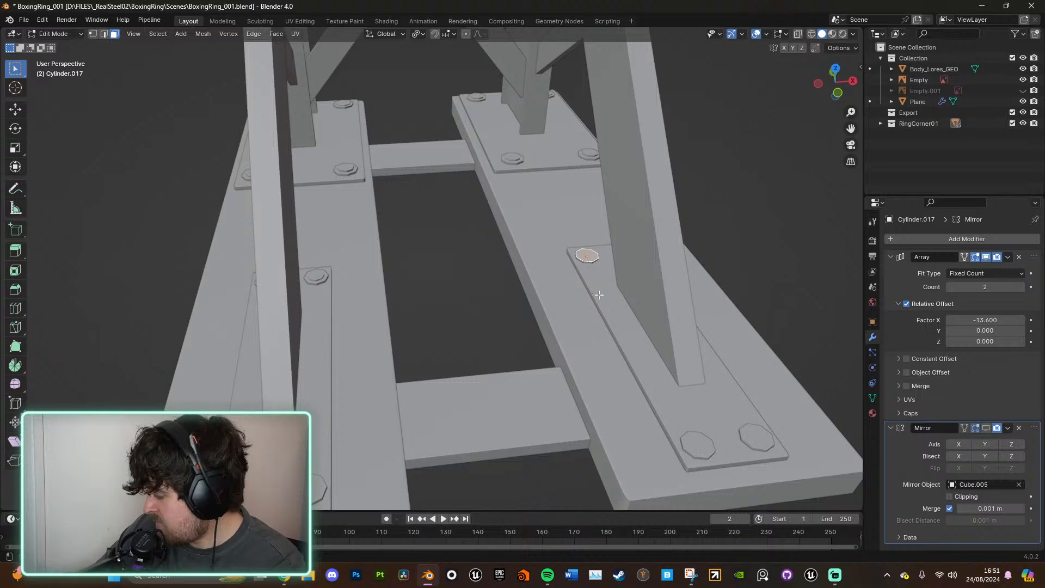
{"action": "key", "text": "KP_Decimal"}
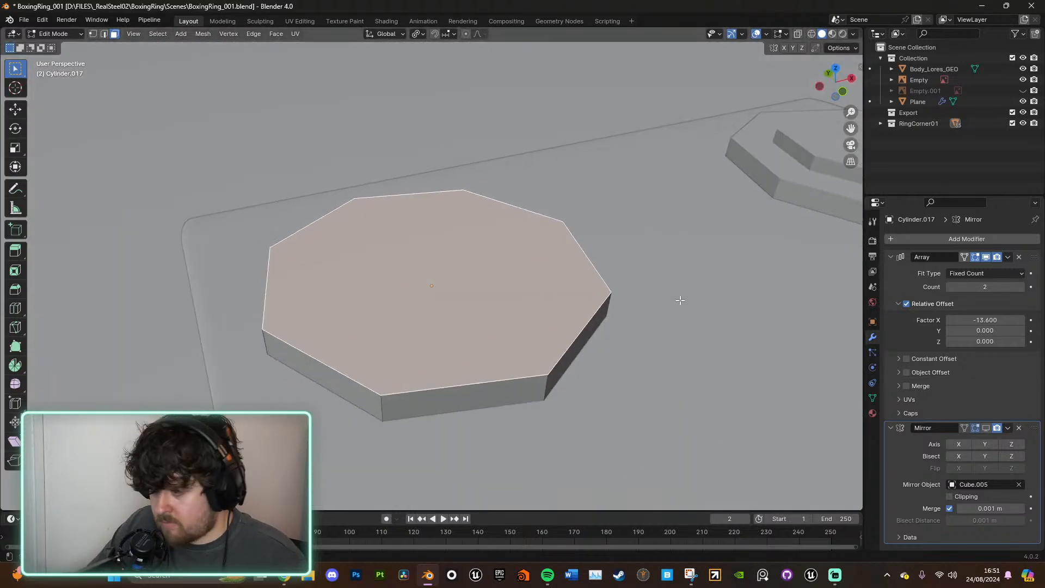
{"action": "key", "text": "i"}
{"action": "left_click", "coordinate": [618, 287]}
{"action": "key", "text": "e"}
{"action": "left_click", "coordinate": [623, 265]}
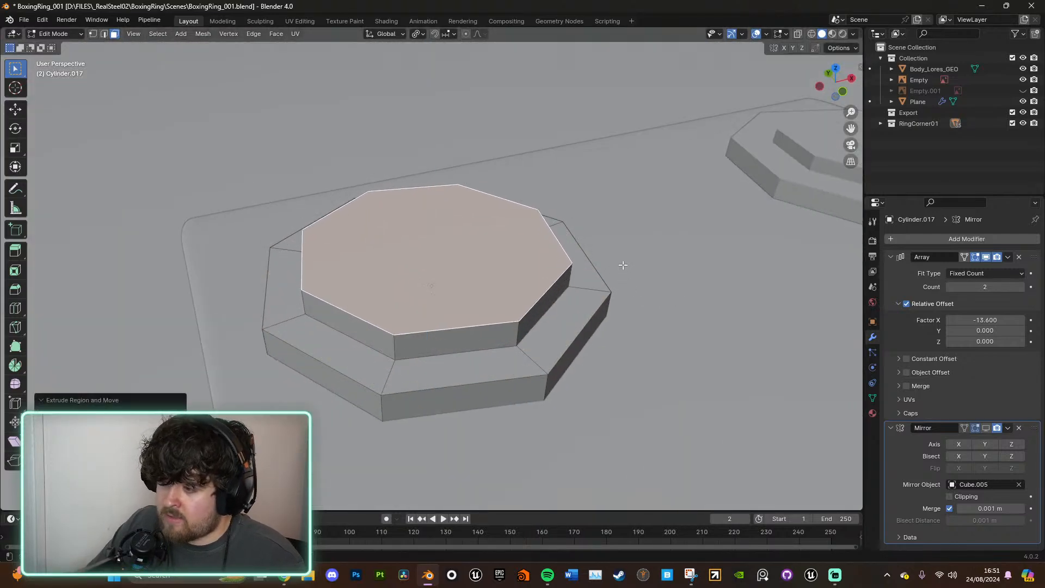
{"action": "key", "text": "Tab"}
Step: Inset the top face of bolt Cylinder.003 at the brace plate's outer end, and extrude the inner face upward by about 0.003 m
{"action": "scroll", "coordinate": [624, 266], "scroll_direction": "down", "scroll_amount": 12}
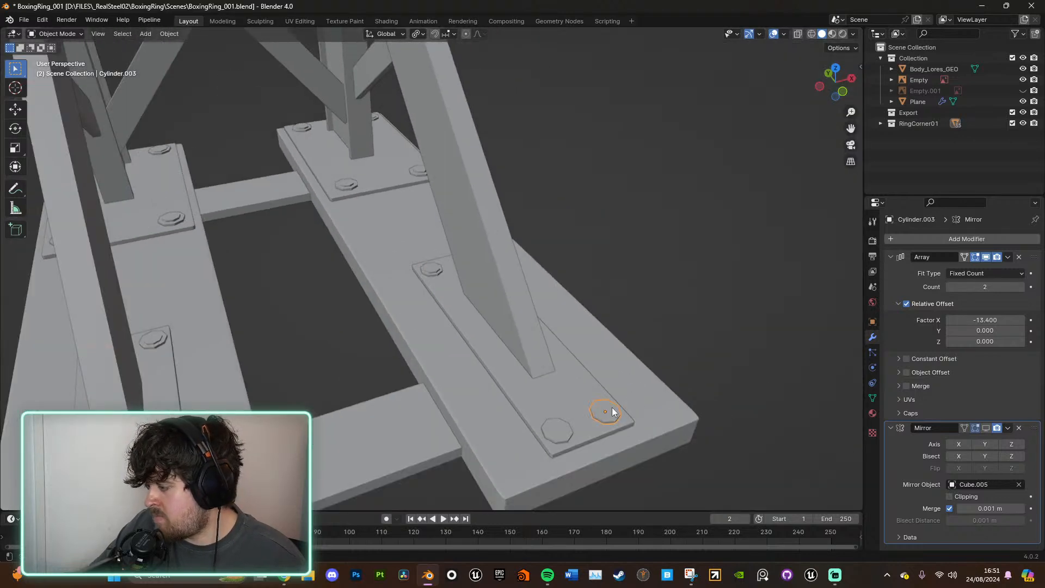
{"action": "key", "text": "KP_Decimal"}
{"action": "scroll", "coordinate": [624, 351], "scroll_direction": "up", "scroll_amount": 5}
{"action": "middle_click_drag", "start_coordinate": [623, 348], "coordinate": [625, 325]}
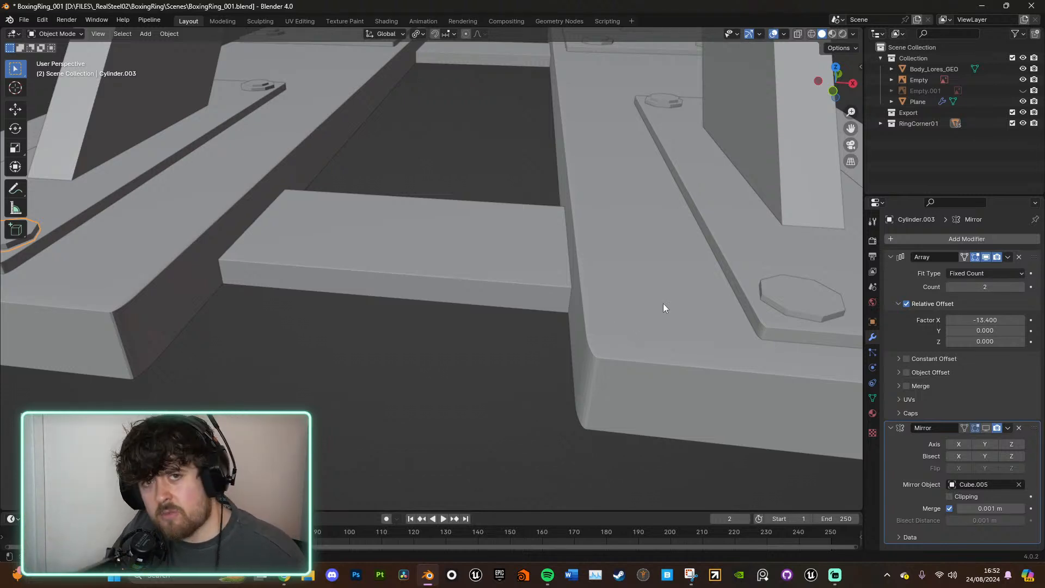
{"action": "key", "text": "KP_Decimal"}
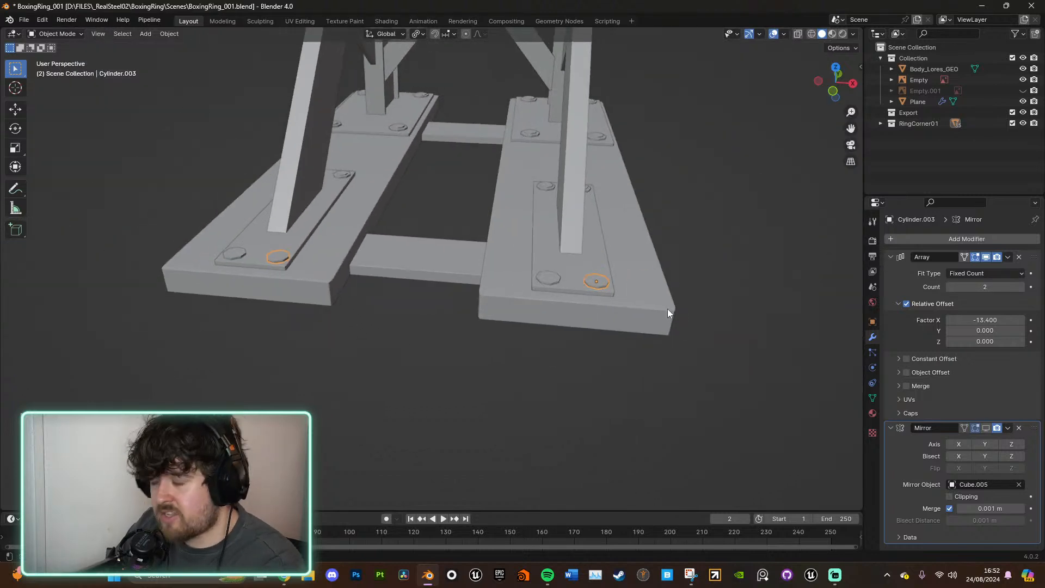
{"action": "key", "text": "Tab"}
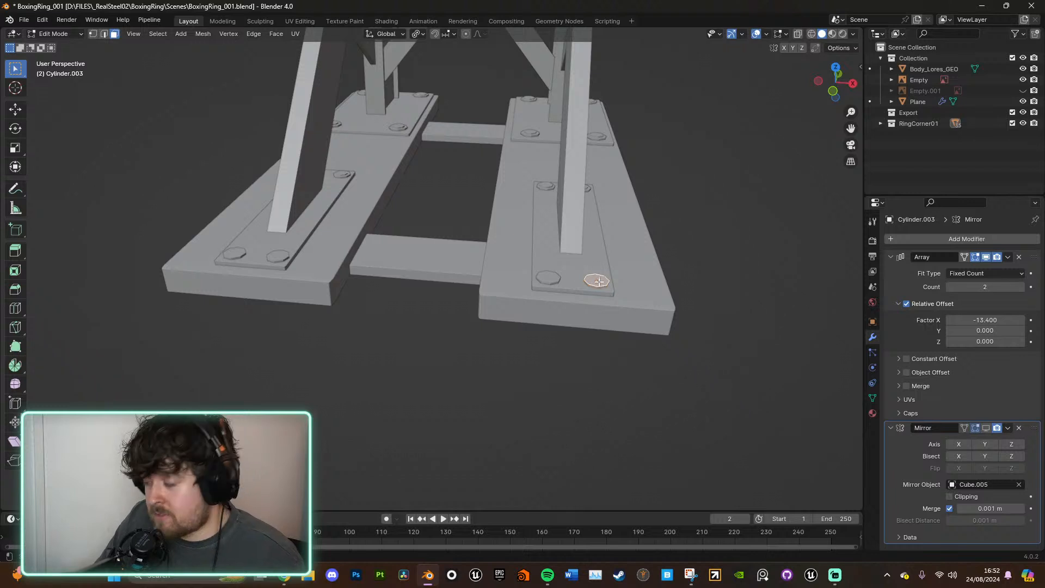
{"action": "key", "text": "KP_Decimal"}
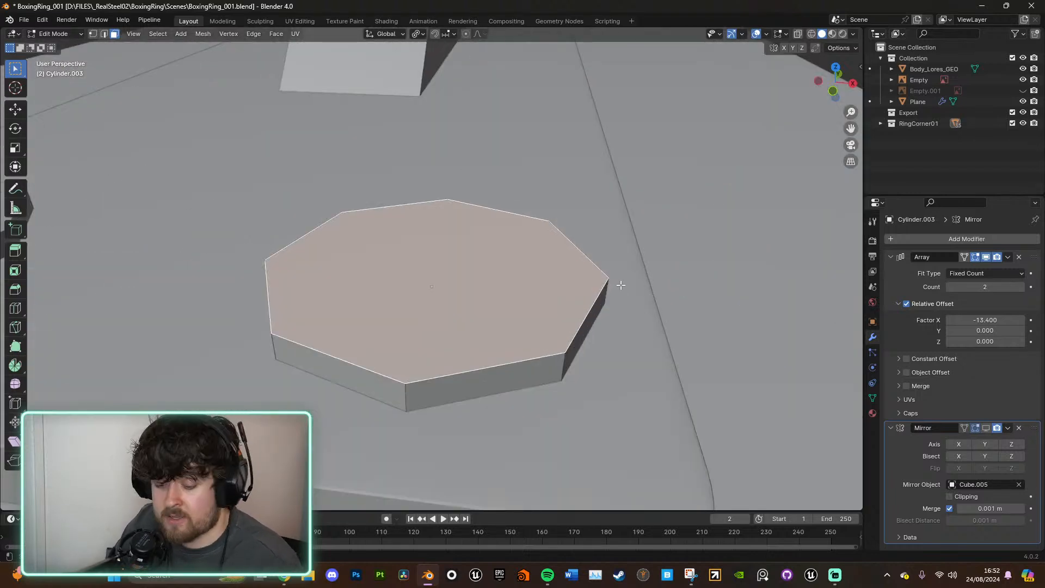
{"action": "key", "text": "i"}
{"action": "left_click", "coordinate": [627, 276]}
{"action": "key", "text": "e"}
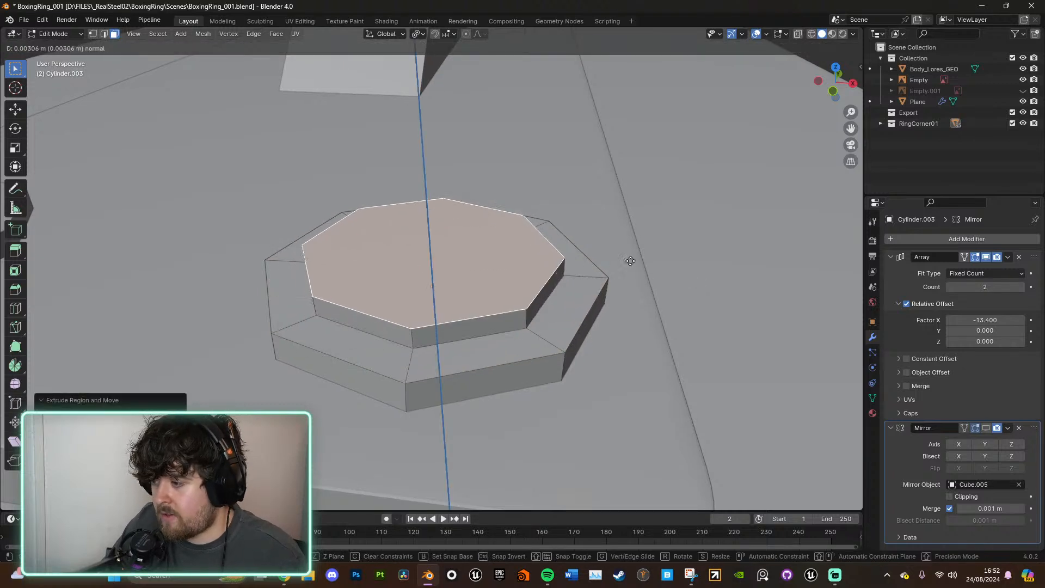
{"action": "left_click", "coordinate": [630, 263]}
{"action": "key", "text": "Tab"}
Step: Inset bolt Cylinder.004's top face by scaling it to about 0.69, and extrude the inner face upward into a raised head
{"action": "scroll", "coordinate": [550, 244], "scroll_direction": "down", "scroll_amount": 8}
{"action": "middle_click_drag", "start_coordinate": [551, 244], "coordinate": [600, 265], "text": "shift"}
{"action": "left_click", "coordinate": [324, 289]}
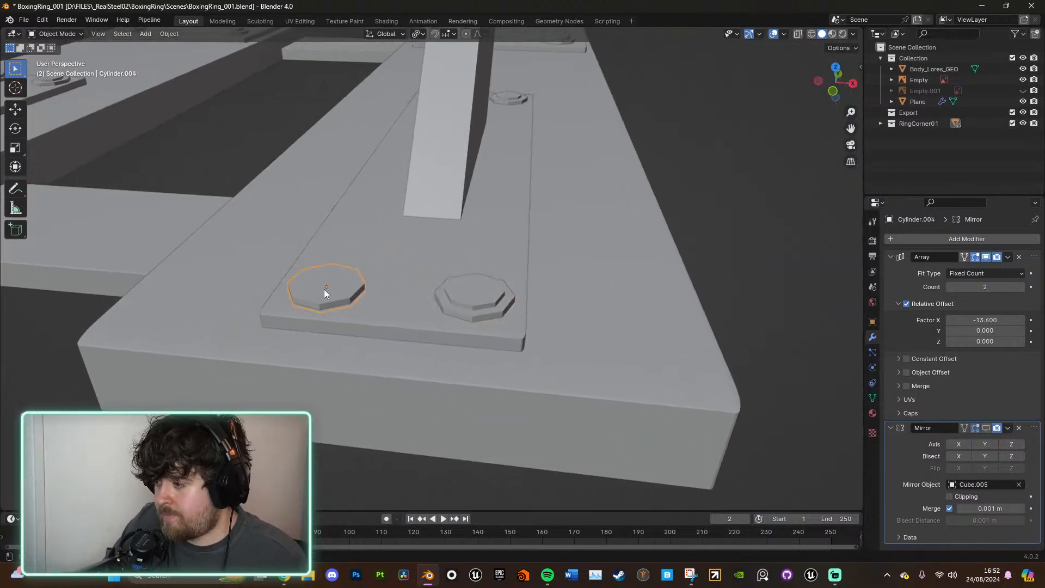
{"action": "scroll", "coordinate": [324, 289], "scroll_direction": "down", "scroll_amount": 4}
{"action": "middle_click_drag", "start_coordinate": [282, 307], "coordinate": [596, 319], "text": "shift"}
{"action": "scroll", "coordinate": [596, 318], "scroll_direction": "up", "scroll_amount": 4}
{"action": "key", "text": "Tab"}
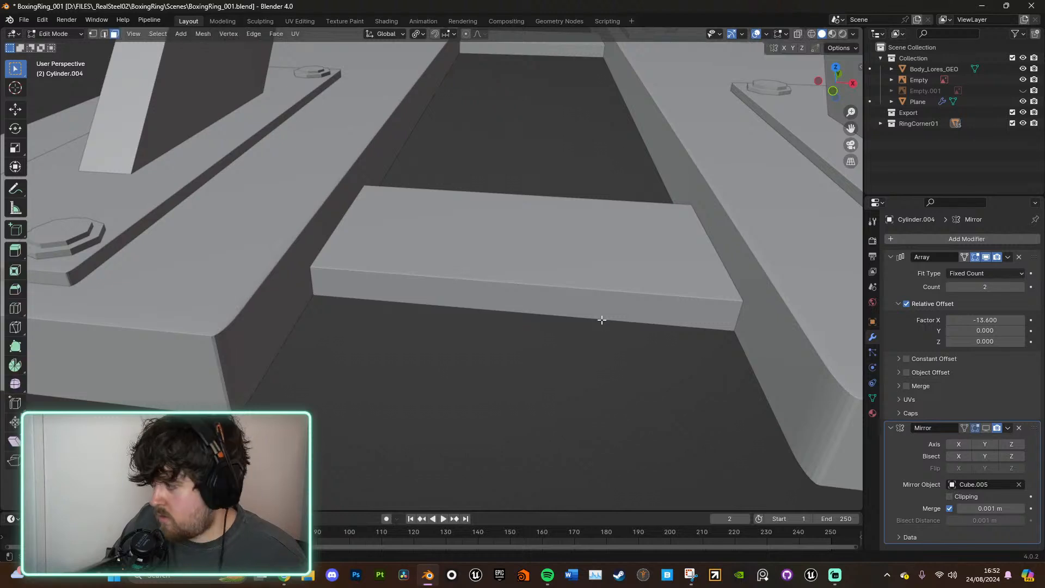
{"action": "key", "text": "KP_Decimal"}
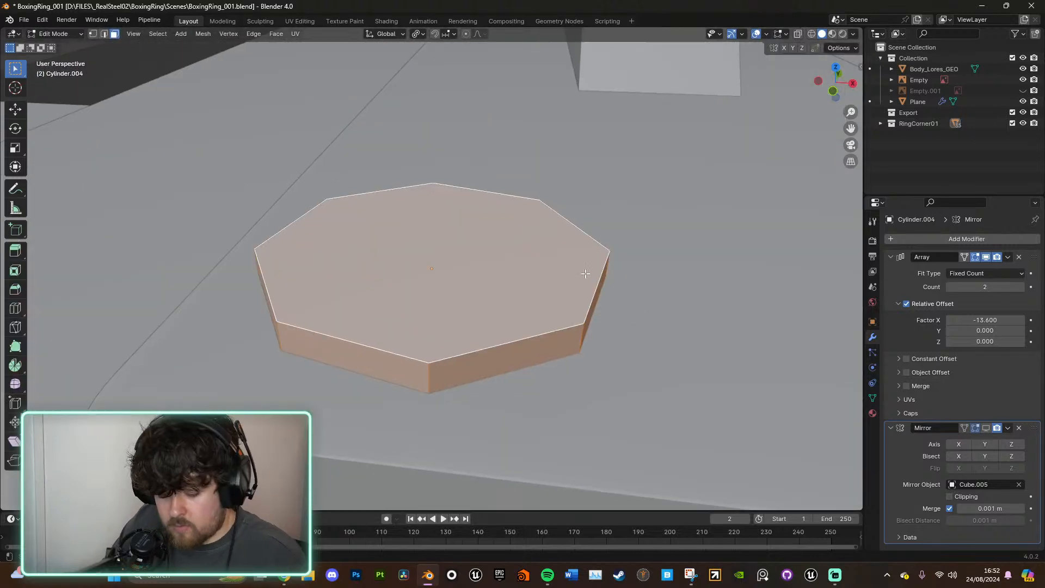
{"action": "left_click", "coordinate": [585, 273]}
{"action": "key", "text": "i"}
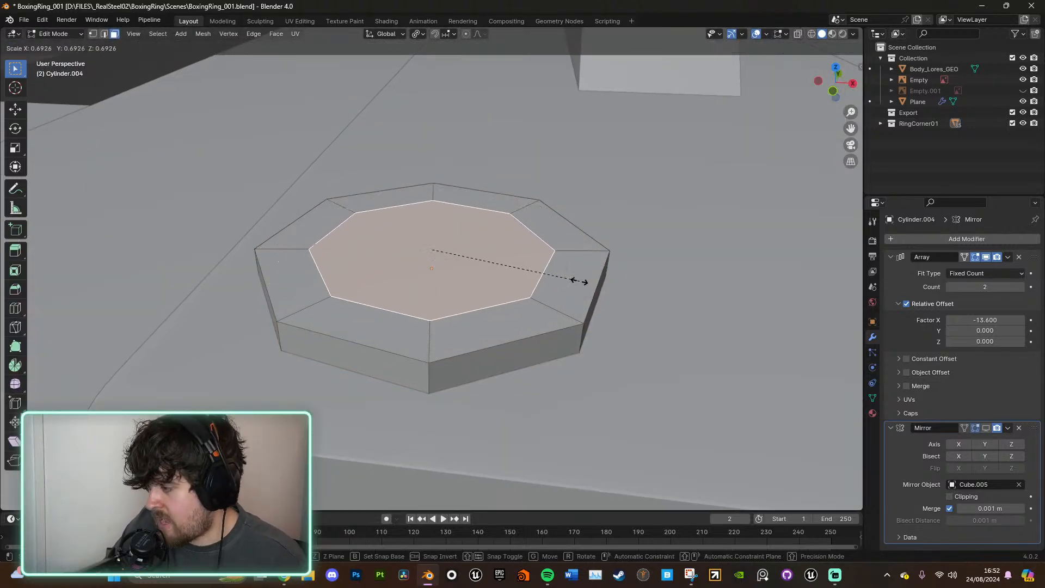
{"action": "left_click", "coordinate": [579, 282]}
{"action": "key", "text": "e"}
{"action": "left_click", "coordinate": [575, 261]}
{"action": "key", "text": "Tab"}
Step: Select the Cylinder.001 bolts on the base plate of the ring's corner post
{"action": "key", "text": "KP_Decimal"}
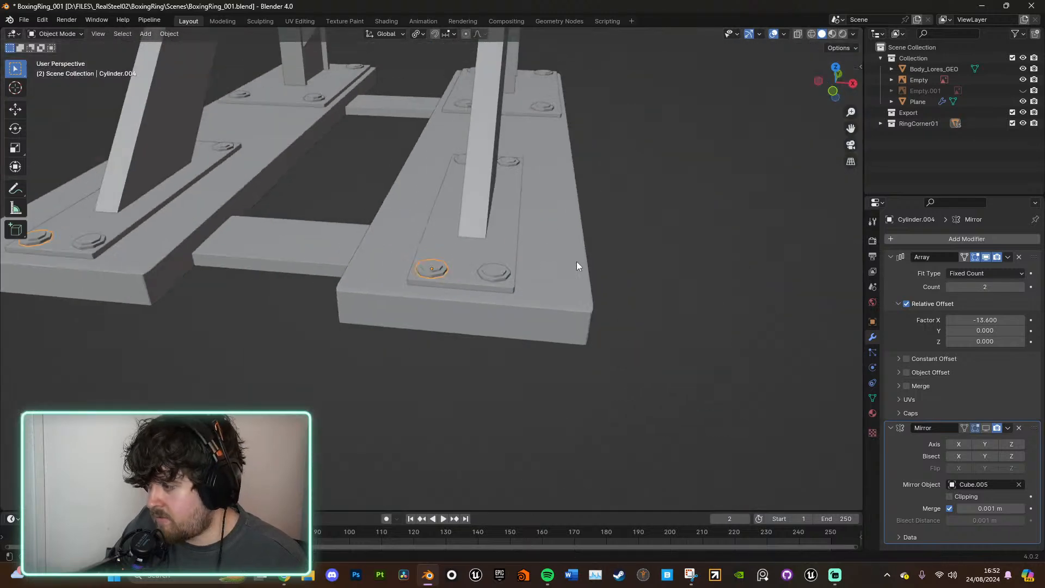
{"action": "middle_click_drag", "start_coordinate": [581, 291], "coordinate": [387, 474], "text": "shift"}
{"action": "scroll", "coordinate": [616, 324], "scroll_direction": "down", "scroll_amount": 8}
{"action": "middle_click_drag", "start_coordinate": [454, 218], "coordinate": [569, 274], "text": "shift"}
{"action": "middle_click_drag", "start_coordinate": [565, 354], "coordinate": [402, 286], "text": "shift"}
{"action": "scroll", "coordinate": [405, 288], "scroll_direction": "up", "scroll_amount": 5}
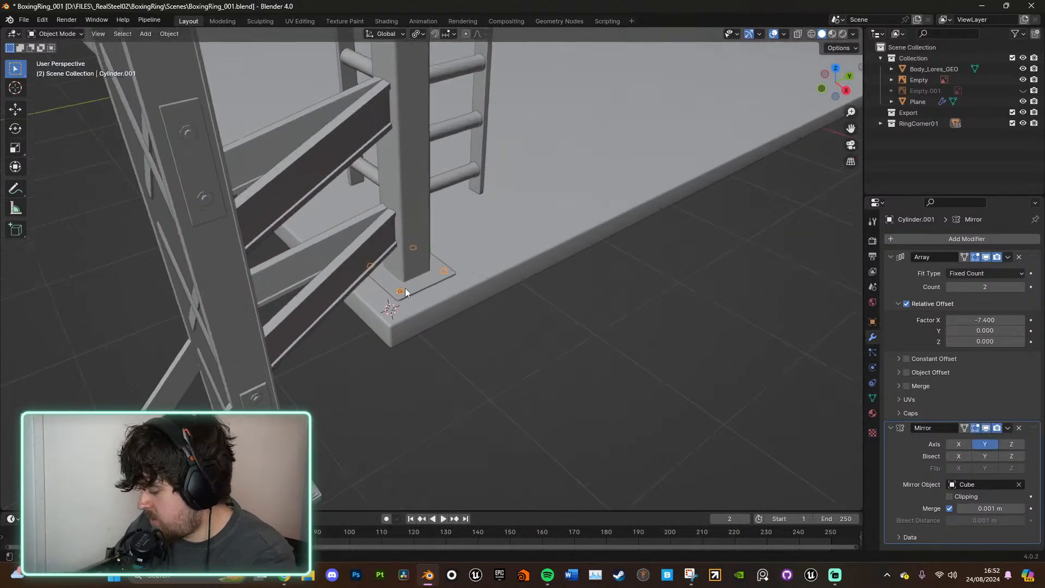
{"action": "scroll", "coordinate": [498, 387], "scroll_direction": "up", "scroll_amount": 5}
{"action": "scroll", "coordinate": [518, 247], "scroll_direction": "down", "scroll_amount": 1}
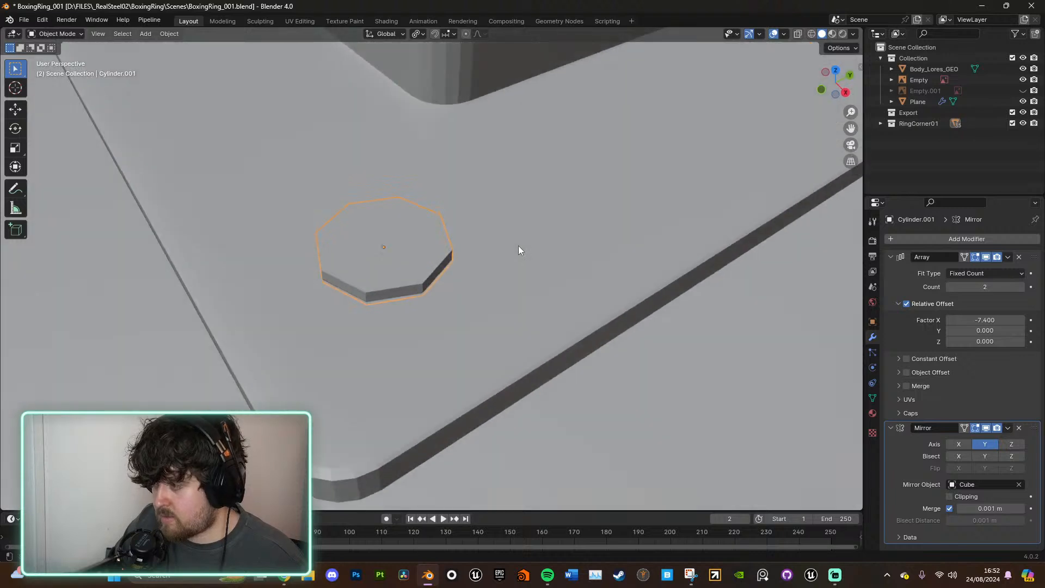
Step: Try to enlarge the Cylinder.001 bolts on the post's base plate, and undo the scaling
{"action": "key", "text": "s"}
{"action": "right_click", "coordinate": [580, 236]}
{"action": "scroll", "coordinate": [584, 238], "scroll_direction": "down", "scroll_amount": 4}
{"action": "scroll", "coordinate": [583, 234], "scroll_direction": "down", "scroll_amount": 1}
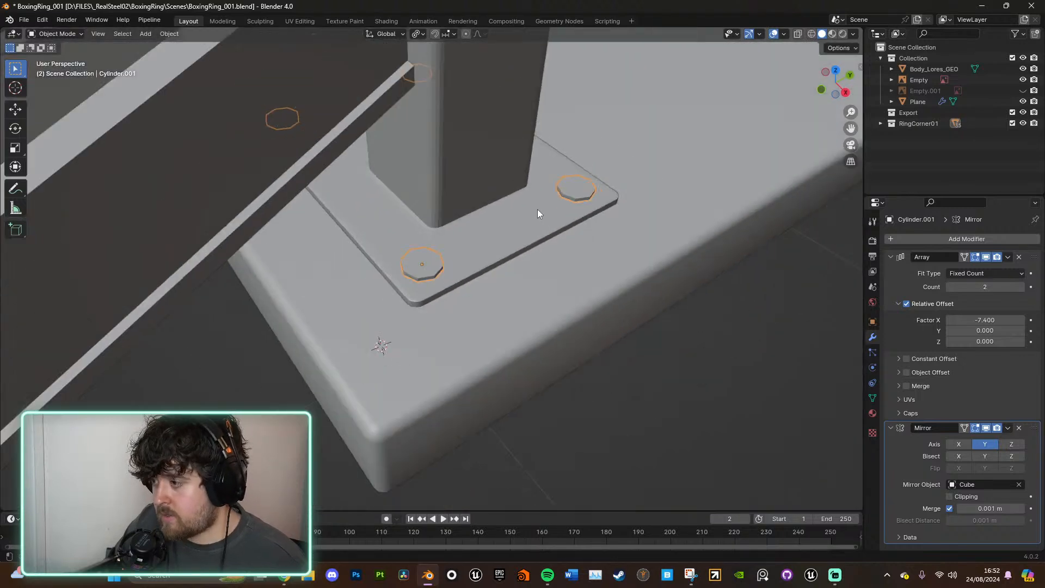
{"action": "scroll", "coordinate": [537, 209], "scroll_direction": "up", "scroll_amount": 2}
{"action": "key", "text": "ctrl+z"}
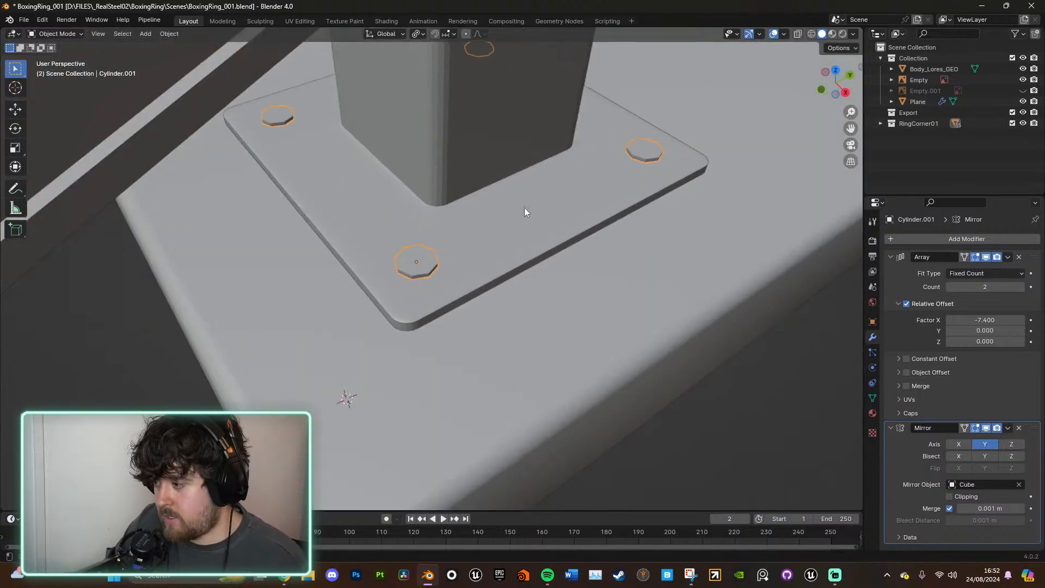
Step: Scale the post-base bolts Cylinder.001 to about 1.4, and set their array's relative offset Factor X to -5.100
{"action": "left_click", "coordinate": [423, 34]}
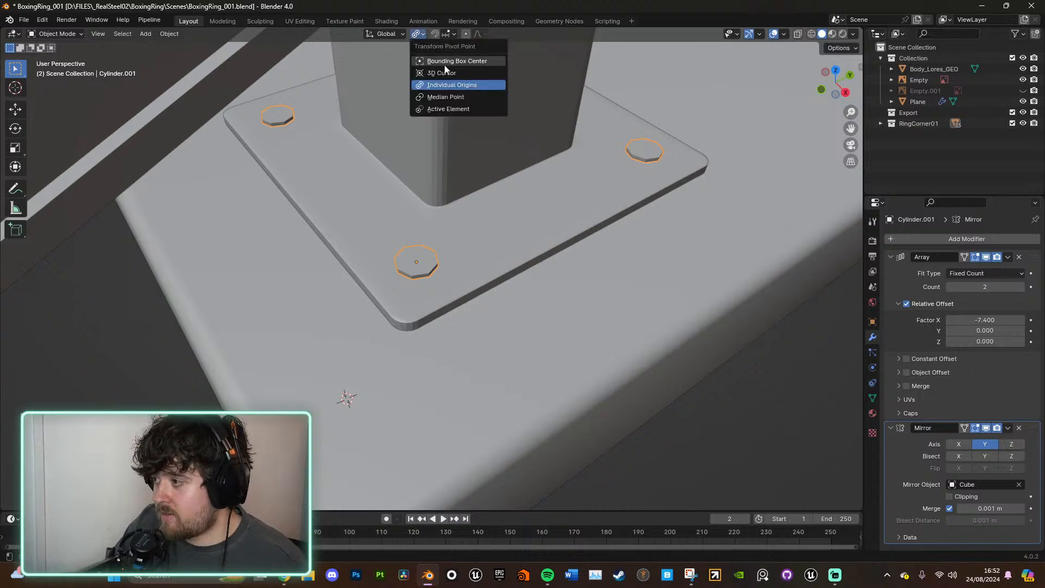
{"action": "key", "text": "s"}
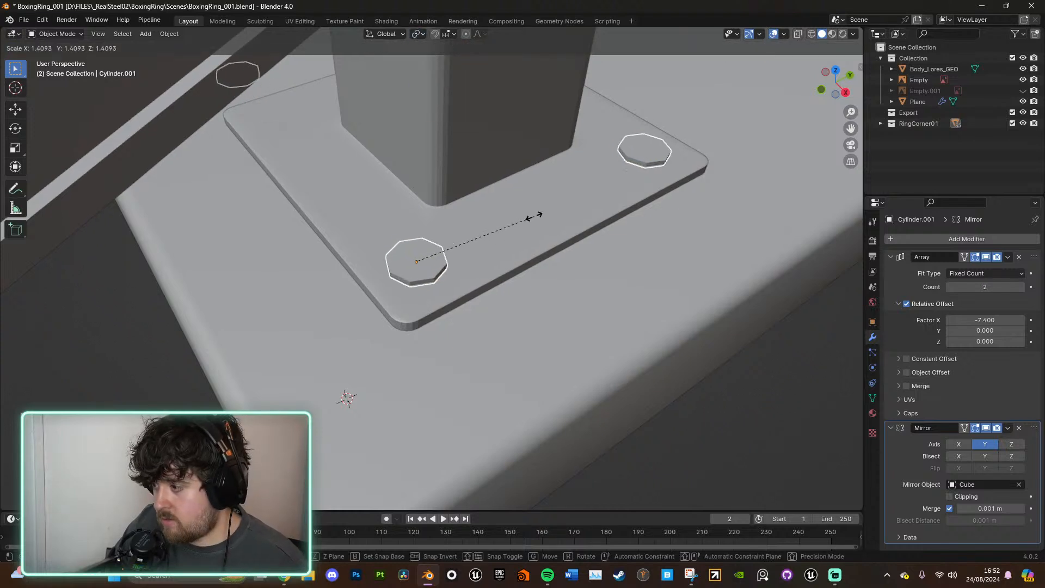
{"action": "left_click", "coordinate": [523, 223]}
{"action": "middle_click_drag", "start_coordinate": [773, 305], "coordinate": [735, 341]}
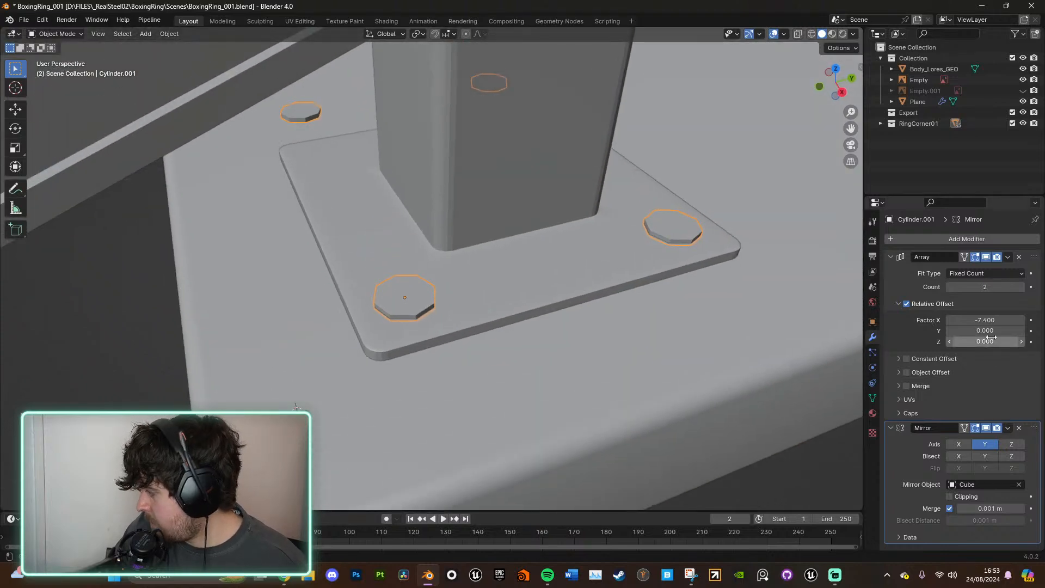
{"action": "left_click_drag", "start_coordinate": [985, 319], "coordinate": [974, 320]}
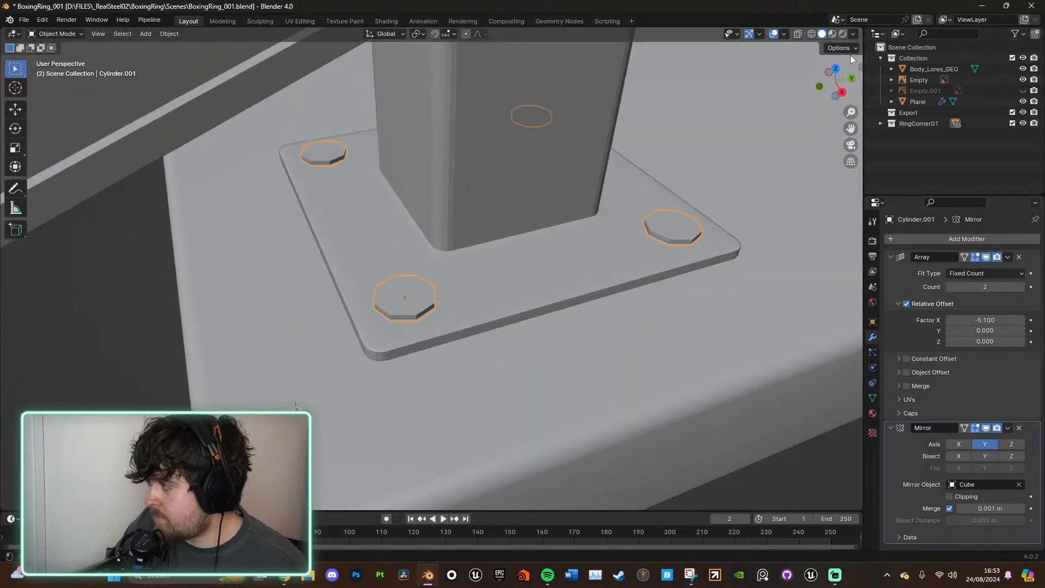
Step: Set the relative offset Factor X of the Cylinder.001 bolts' array to -5.000
{"action": "left_click", "coordinate": [836, 68]}
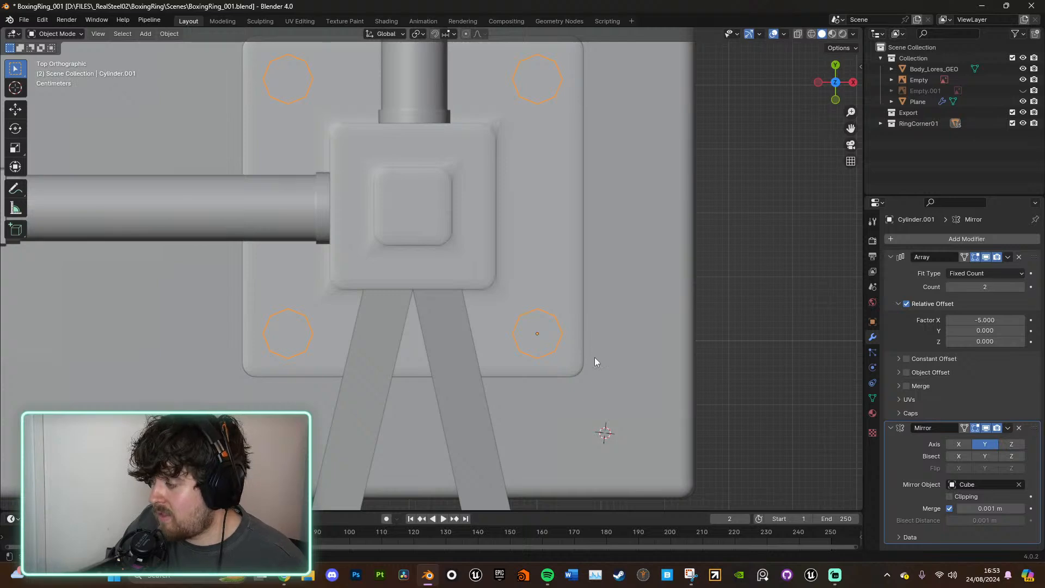
{"action": "middle_click_drag", "start_coordinate": [594, 357], "coordinate": [589, 322]}
{"action": "scroll", "coordinate": [537, 252], "scroll_direction": "up", "scroll_amount": 3}
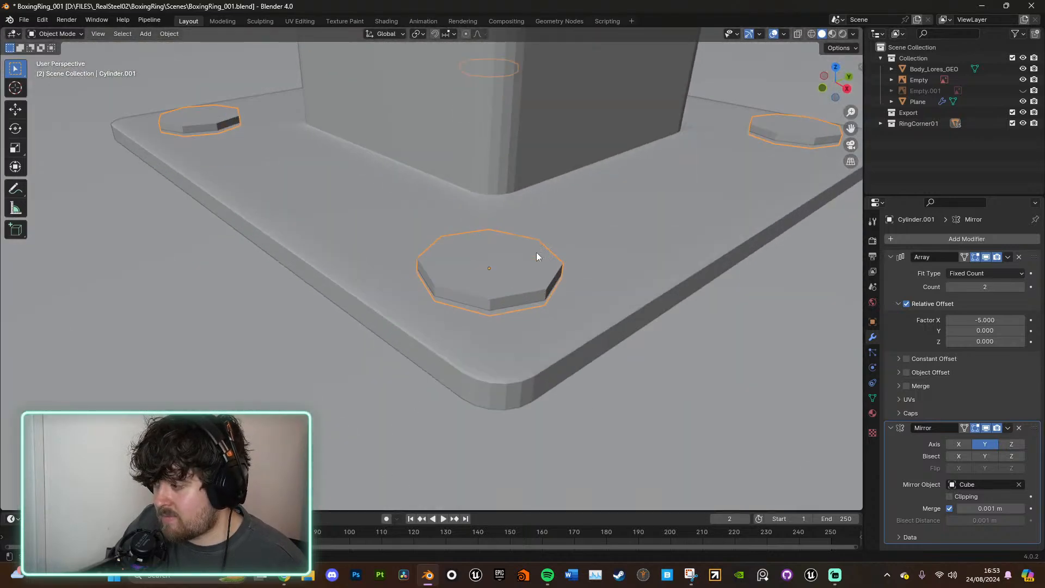
Step: Inset the Cylinder.001 bolt's top face with a scaled-down extrusion, and extrude the inner face upward about 0.005 m into a raised head
{"action": "key", "text": "Tab"}
{"action": "left_click", "coordinate": [515, 267]}
{"action": "key", "text": "e"}
{"action": "key", "text": "s"}
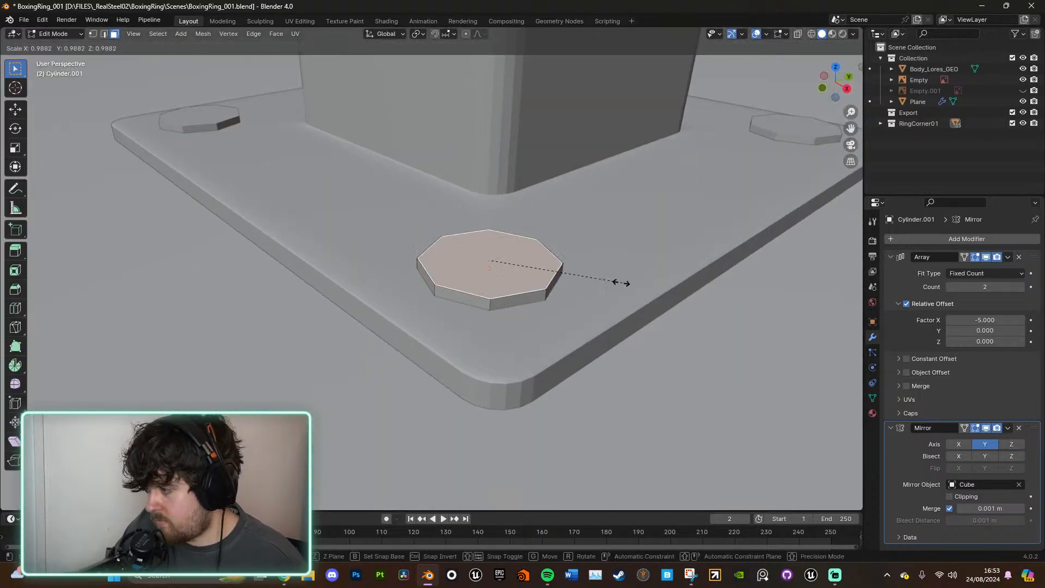
{"action": "left_click", "coordinate": [576, 267]}
{"action": "key", "text": "e"}
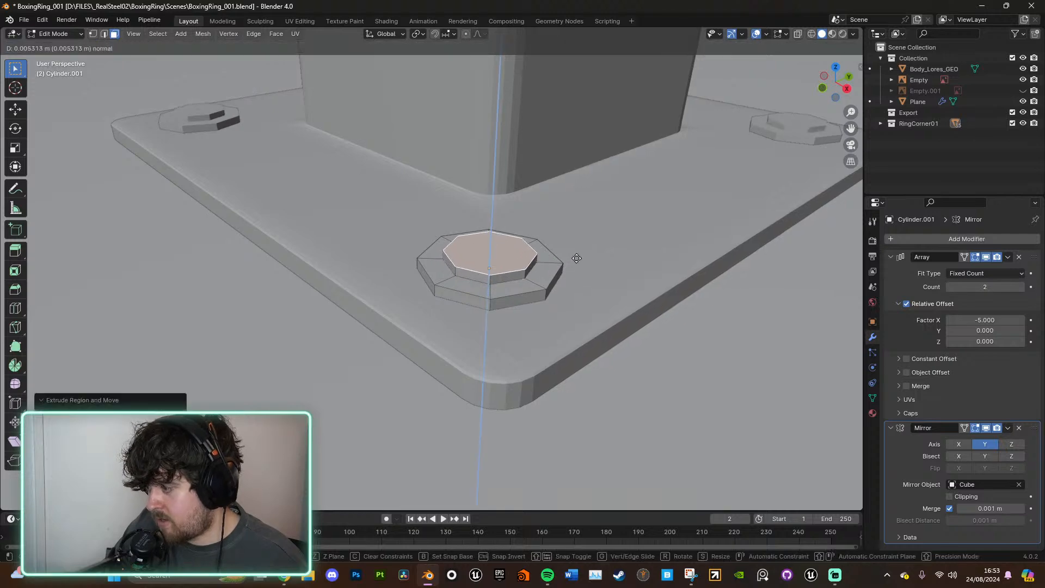
{"action": "left_click", "coordinate": [576, 258]}
{"action": "key", "text": "Tab"}
Step: Examine the finished ring corner from several sides together with the ring floor, the reference image and the human figure
{"action": "scroll", "coordinate": [579, 261], "scroll_direction": "down", "scroll_amount": 12}
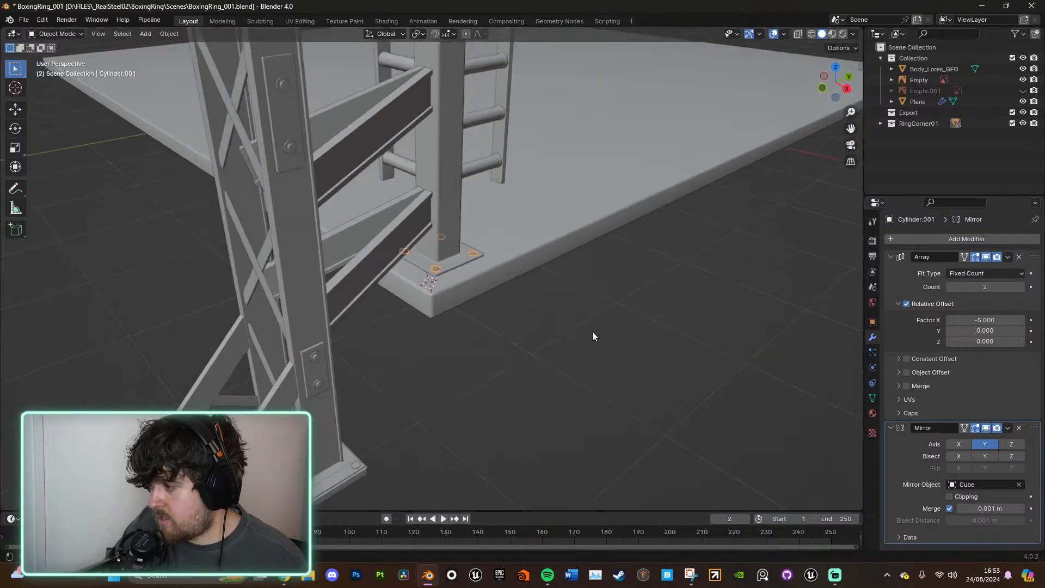
{"action": "left_click", "coordinate": [592, 332]}
{"action": "middle_click_drag", "start_coordinate": [607, 305], "coordinate": [554, 292]}
{"action": "scroll", "coordinate": [556, 324], "scroll_direction": "down", "scroll_amount": 8}
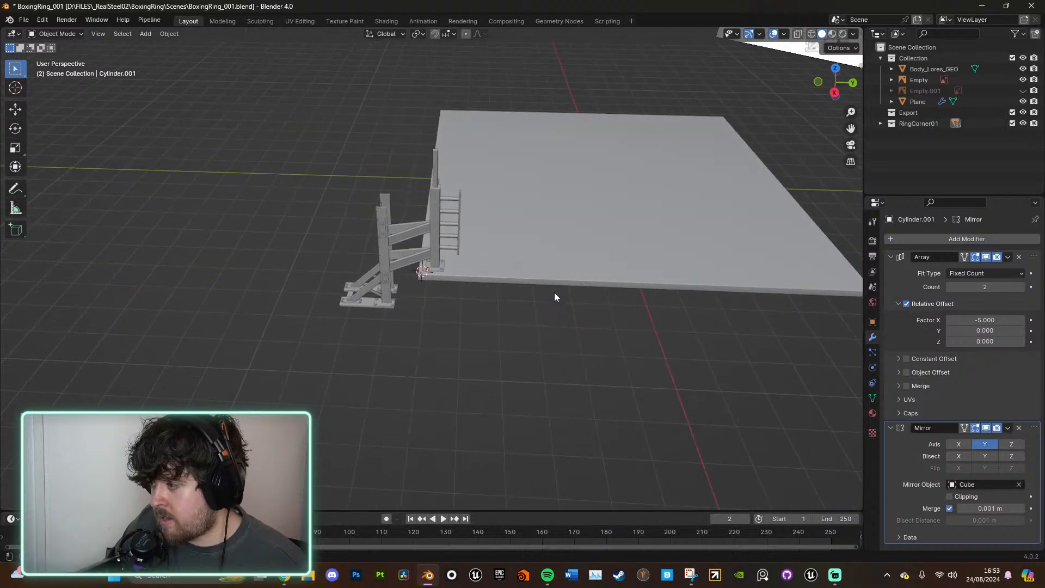
{"action": "scroll", "coordinate": [549, 244], "scroll_direction": "up", "scroll_amount": 8}
{"action": "middle_click_drag", "start_coordinate": [547, 214], "coordinate": [500, 301]}
{"action": "scroll", "coordinate": [504, 248], "scroll_direction": "up", "scroll_amount": 3}
{"action": "scroll", "coordinate": [504, 248], "scroll_direction": "down", "scroll_amount": 5}
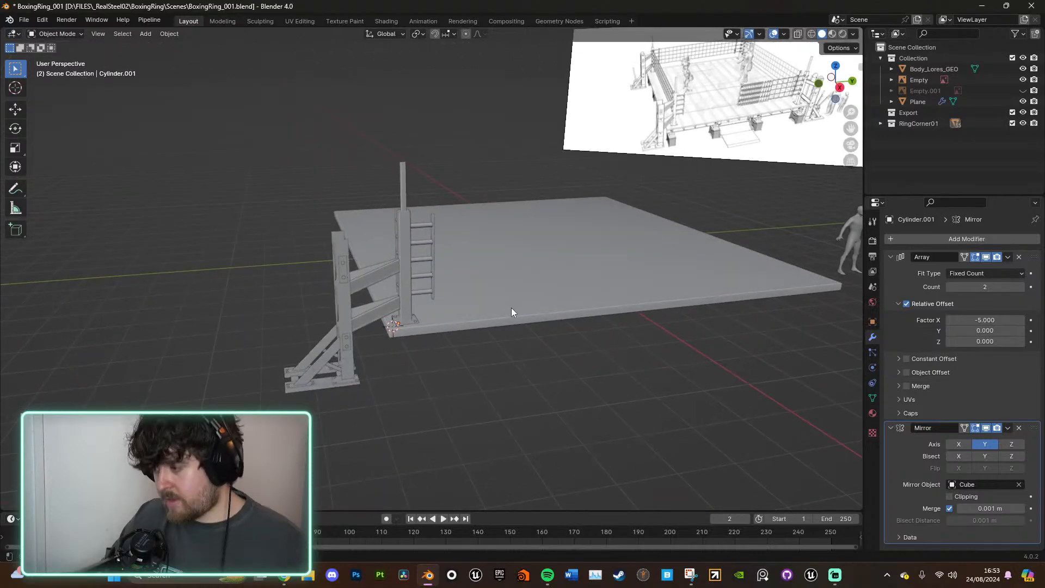
{"action": "middle_click_drag", "start_coordinate": [526, 260], "coordinate": [588, 277]}
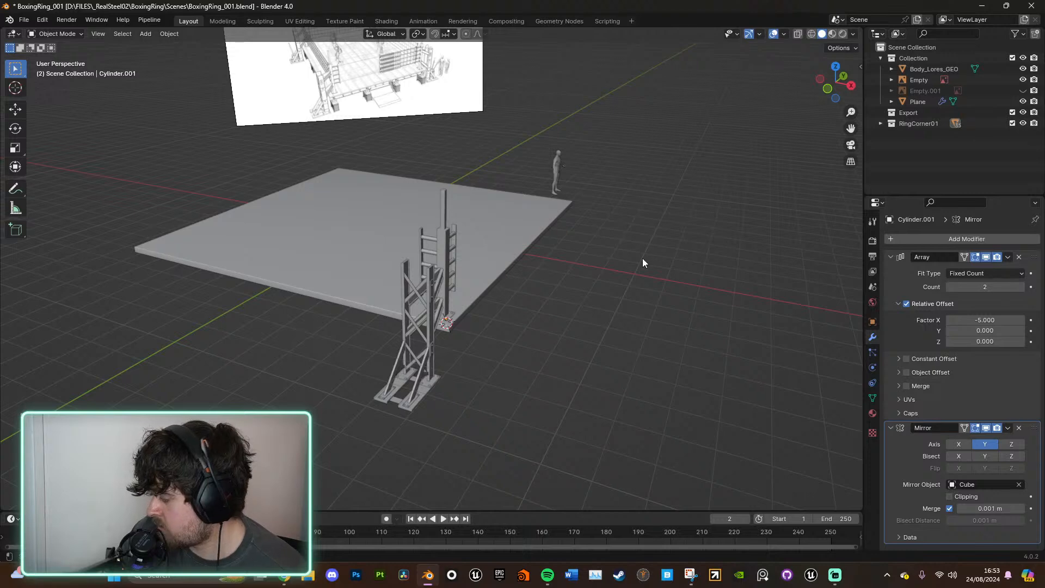
{"action": "mouse_move", "coordinate": [643, 263]}
{"action": "middle_mouse_down"}
{"action": "mouse_move", "coordinate": [555, 285]}
{"action": "mouse_move", "coordinate": [443, 273]}
{"action": "mouse_move", "coordinate": [631, 280]}
{"action": "middle_mouse_up"}
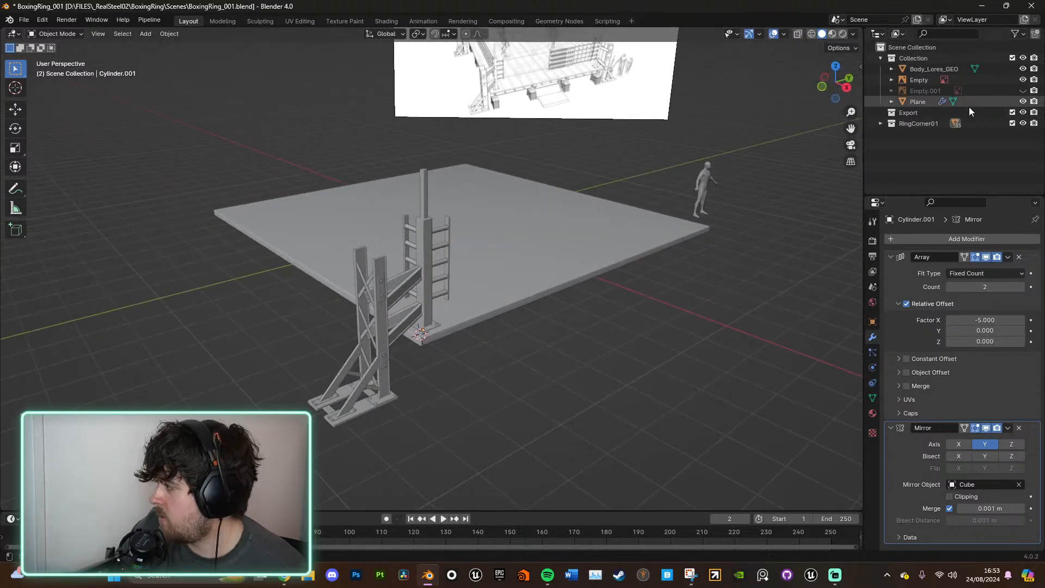
Step: Check what the RingCorner01 collection contains by toggling its visibility, and duplicate the whole collection
{"action": "left_click", "coordinate": [1022, 123]}
{"action": "left_click", "coordinate": [1022, 123]}
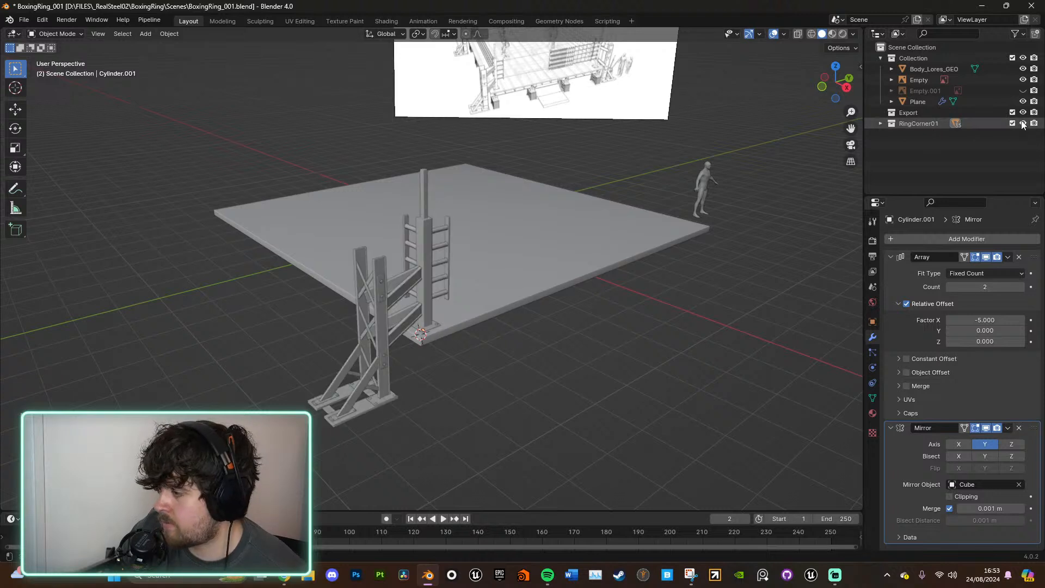
{"action": "left_click", "coordinate": [941, 123]}
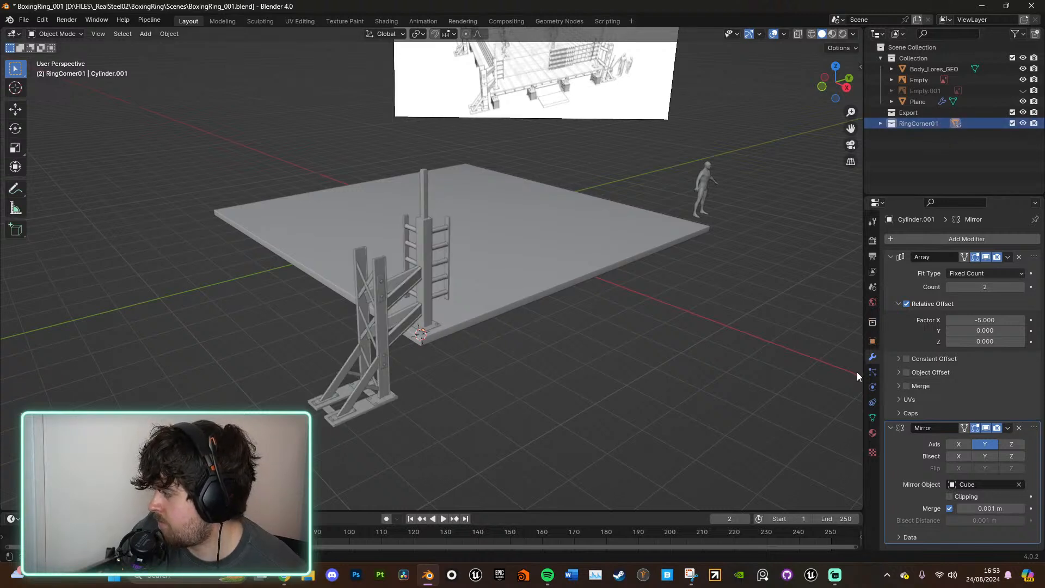
{"action": "middle_click_drag", "start_coordinate": [567, 382], "coordinate": [603, 357]}
{"action": "left_click", "coordinate": [879, 122]}
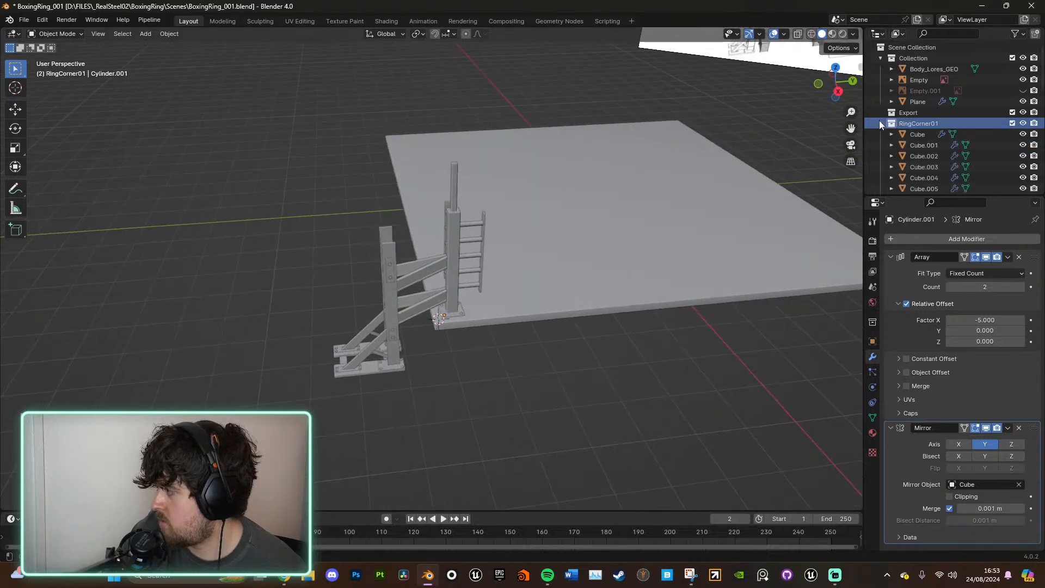
{"action": "right_click", "coordinate": [920, 124]}
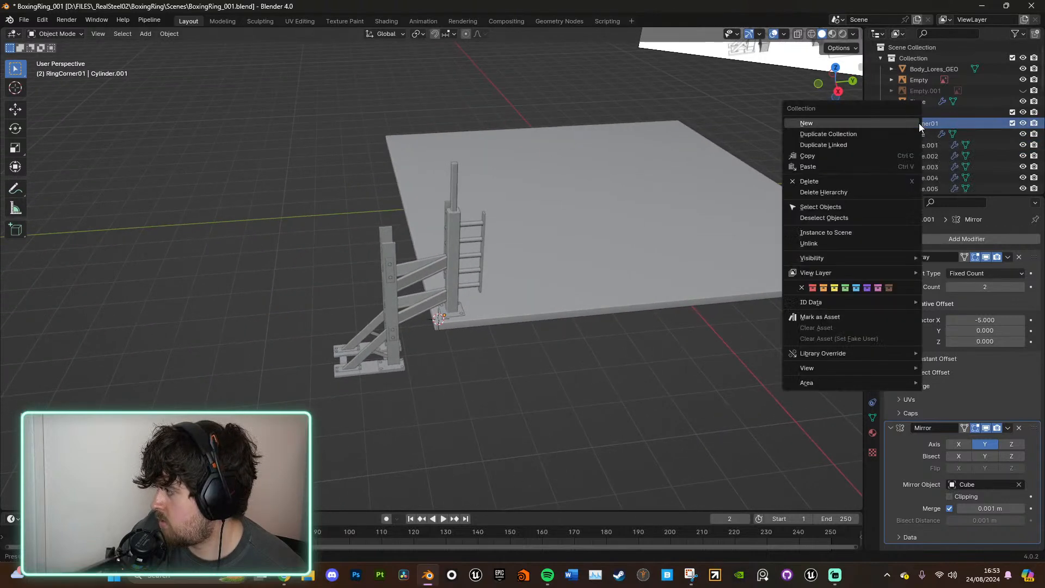
{"action": "left_click", "coordinate": [886, 133]}
{"action": "left_click", "coordinate": [880, 124]}
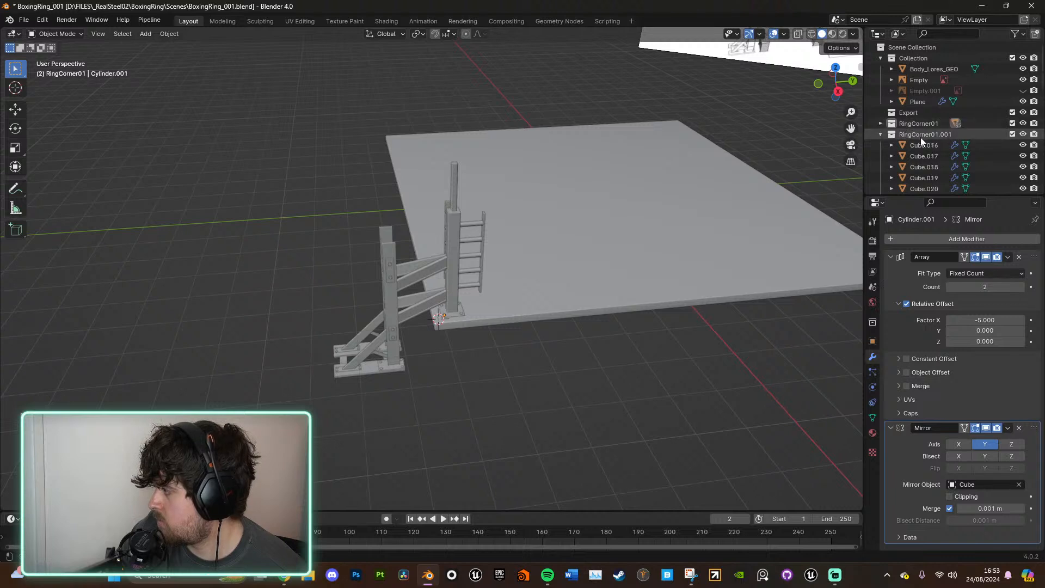
{"action": "left_click", "coordinate": [919, 135]}
{"action": "left_click", "coordinate": [1022, 136]}
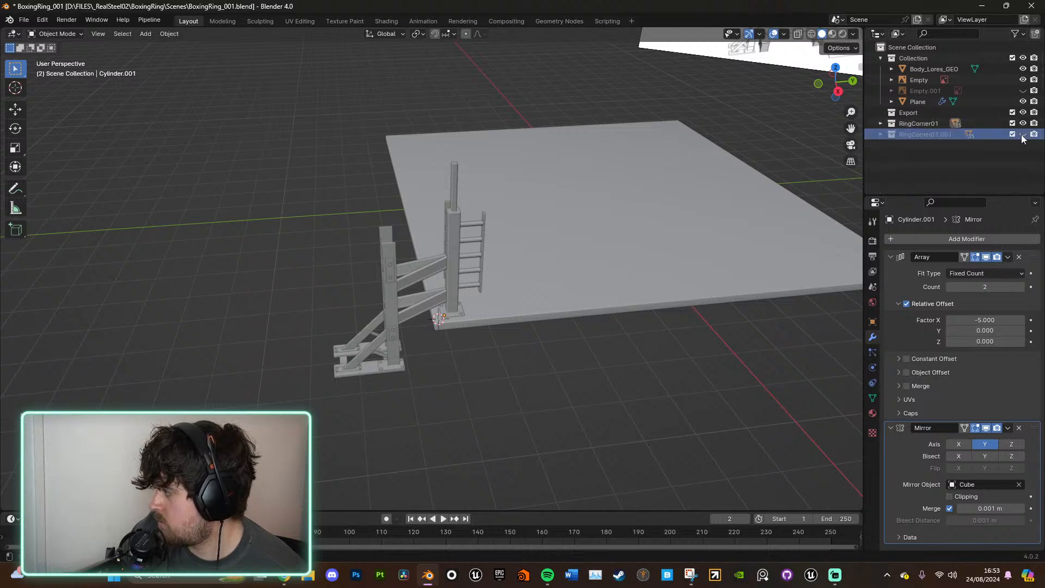
{"action": "left_click", "coordinate": [948, 135]}
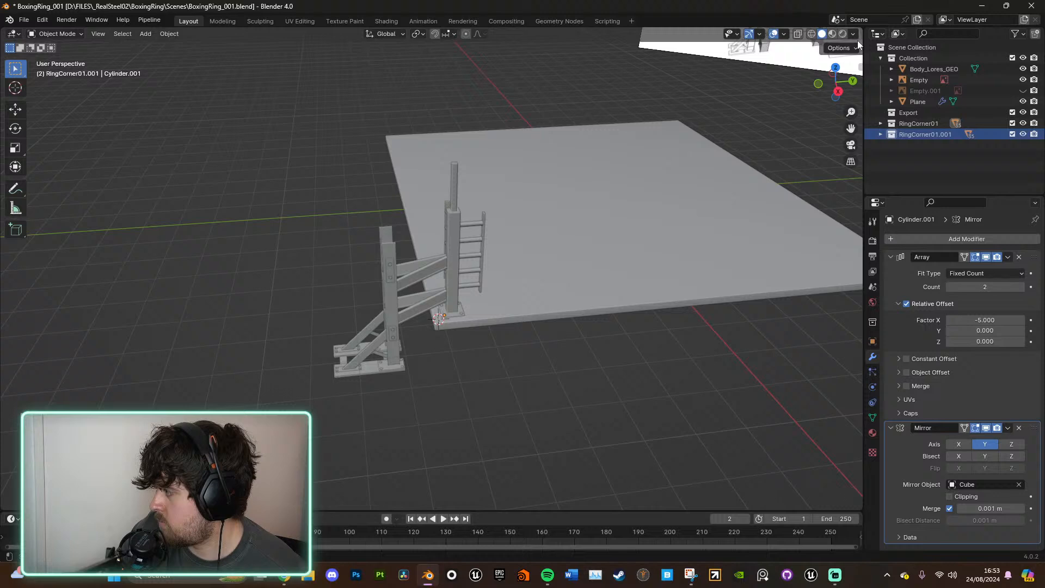
Step: Look at the ring from straight above and snap the 3D cursor to the world origin
{"action": "left_click", "coordinate": [836, 69]}
{"action": "scroll", "coordinate": [566, 155], "scroll_direction": "down", "scroll_amount": 3}
{"action": "middle_click_drag", "start_coordinate": [566, 154], "coordinate": [629, 252], "text": "shift"}
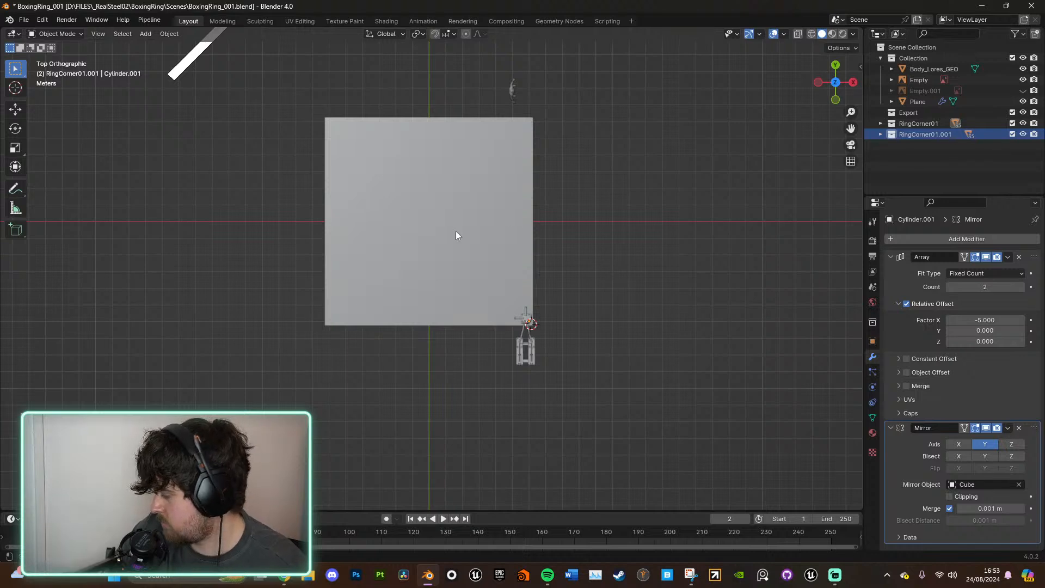
{"action": "right_click", "coordinate": [439, 210]}
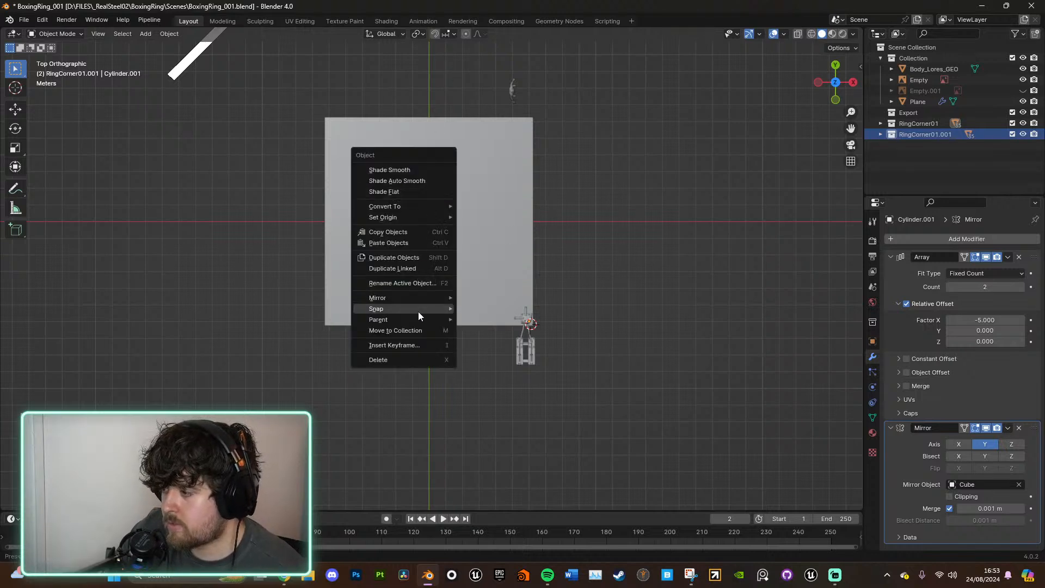
{"action": "mouse_move", "coordinate": [417, 309]}
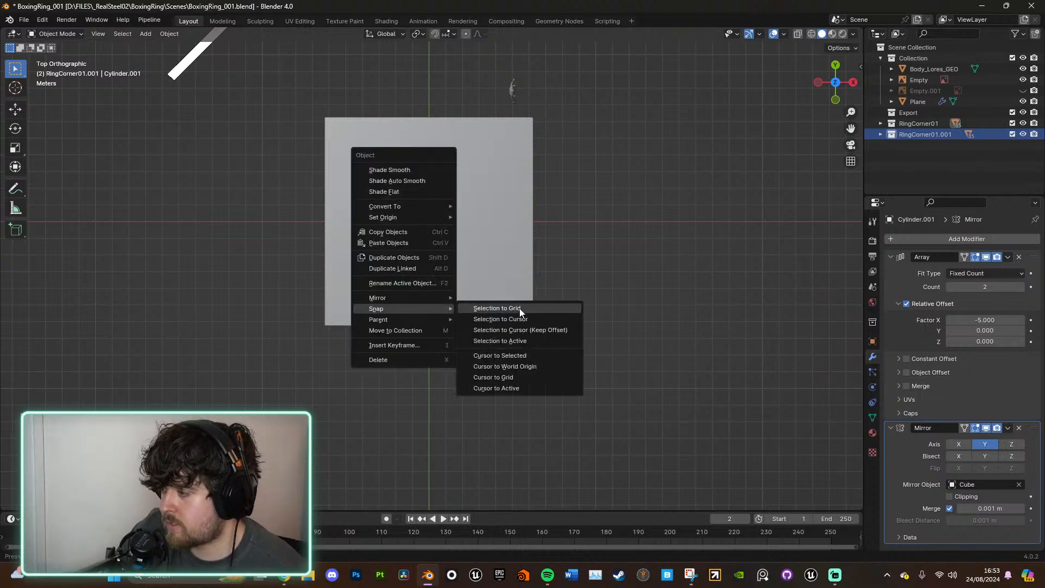
{"action": "left_click", "coordinate": [527, 367]}
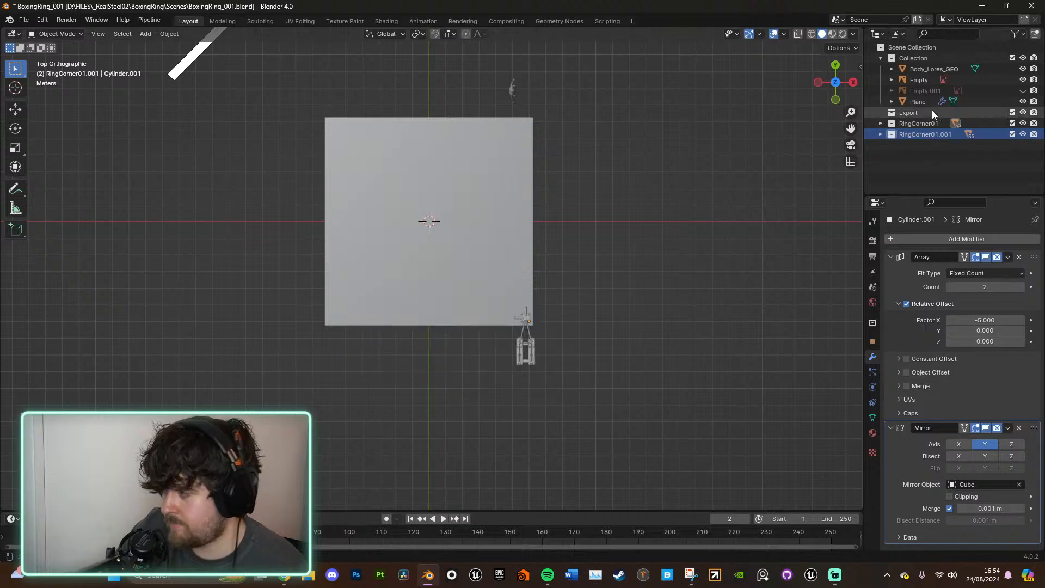
Step: Select all objects in the duplicated collection RingCorner01.001, from Cube.016 through Cylinder.037
{"action": "left_click", "coordinate": [879, 134]}
{"action": "left_click", "coordinate": [912, 144]}
{"action": "scroll", "coordinate": [966, 151], "scroll_direction": "down", "scroll_amount": 5}
{"action": "scroll", "coordinate": [967, 148], "scroll_direction": "down", "scroll_amount": 9}
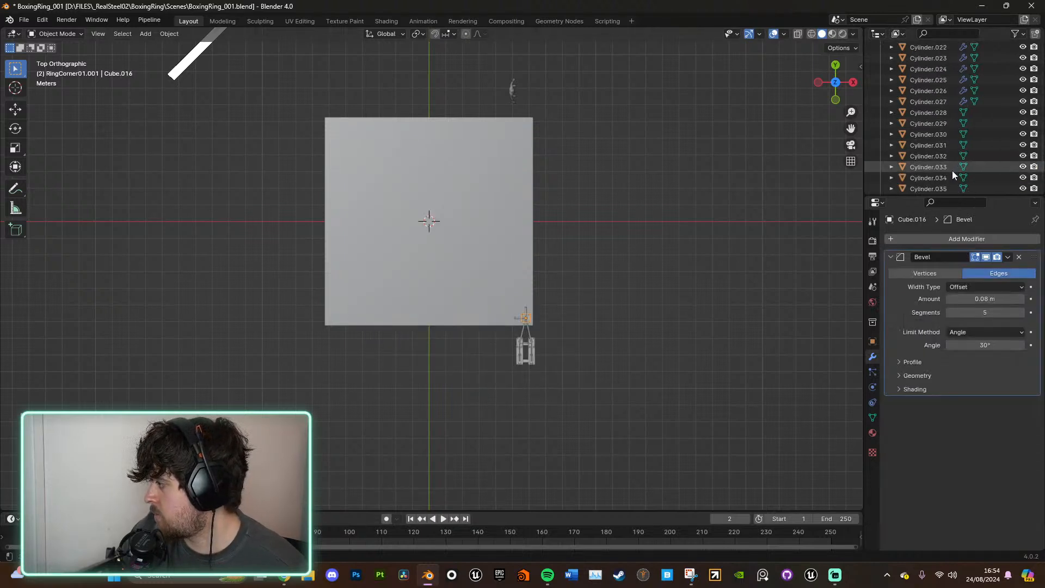
{"action": "left_click", "coordinate": [947, 180], "text": "shift"}
{"action": "middle_click_drag", "start_coordinate": [601, 221], "coordinate": [635, 223], "text": "shift"}
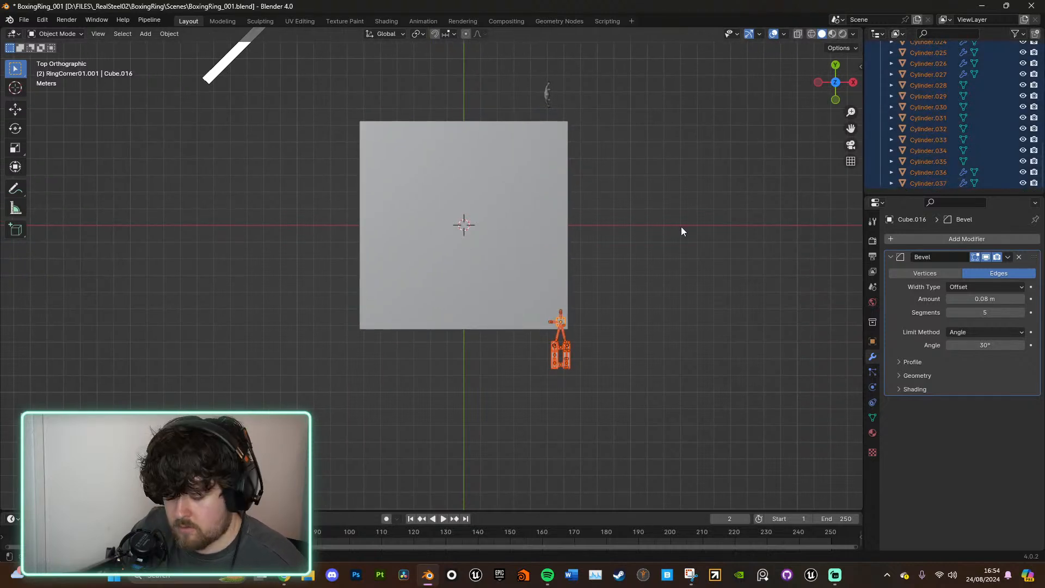
Step: Set the transform pivot point to 3D Cursor and rotate the duplicated corner by -180° to the diagonally opposite corner of the ring
{"action": "key", "text": "r"}
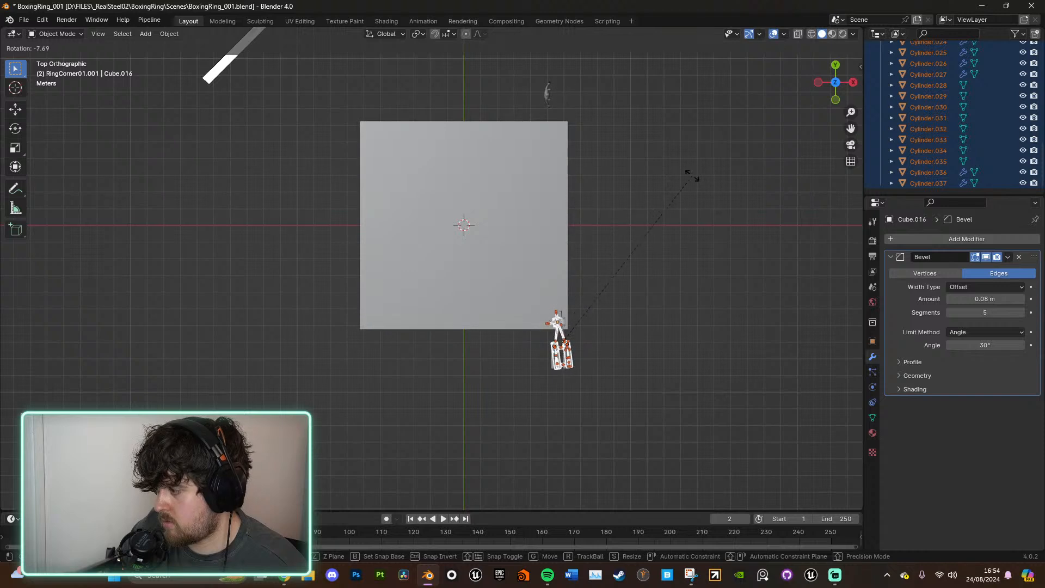
{"action": "left_click", "coordinate": [690, 175]}
{"action": "left_click", "coordinate": [419, 34]}
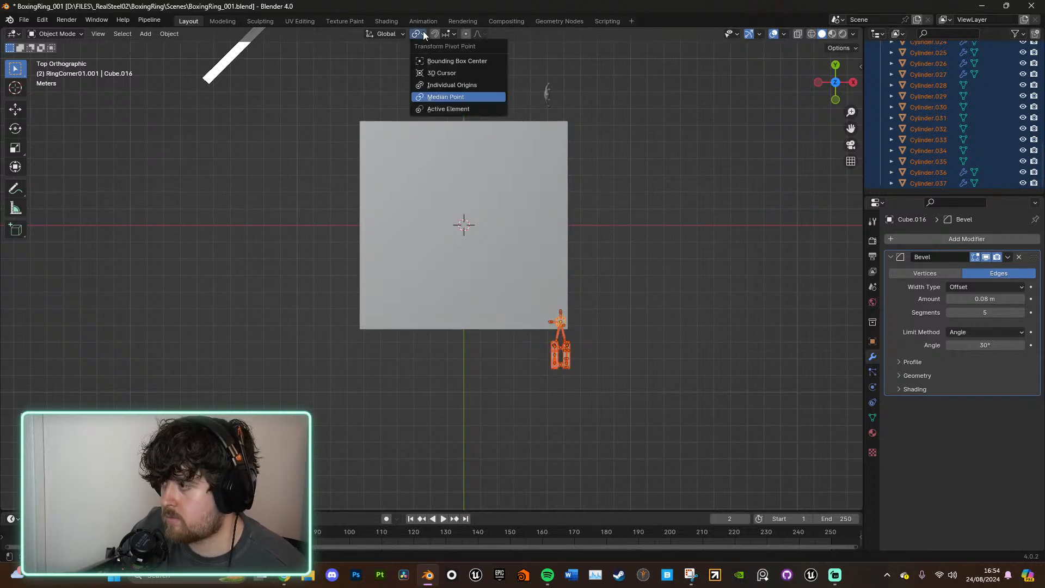
{"action": "left_click", "coordinate": [463, 73]}
{"action": "key", "text": "r"}
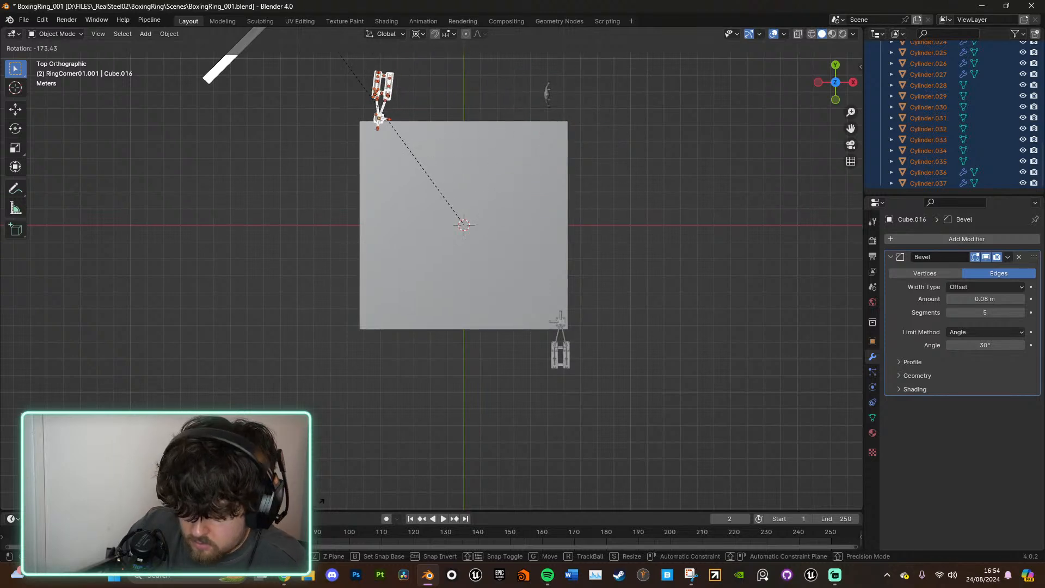
{"action": "type", "text": "-180"}
{"action": "key", "text": "Return"}
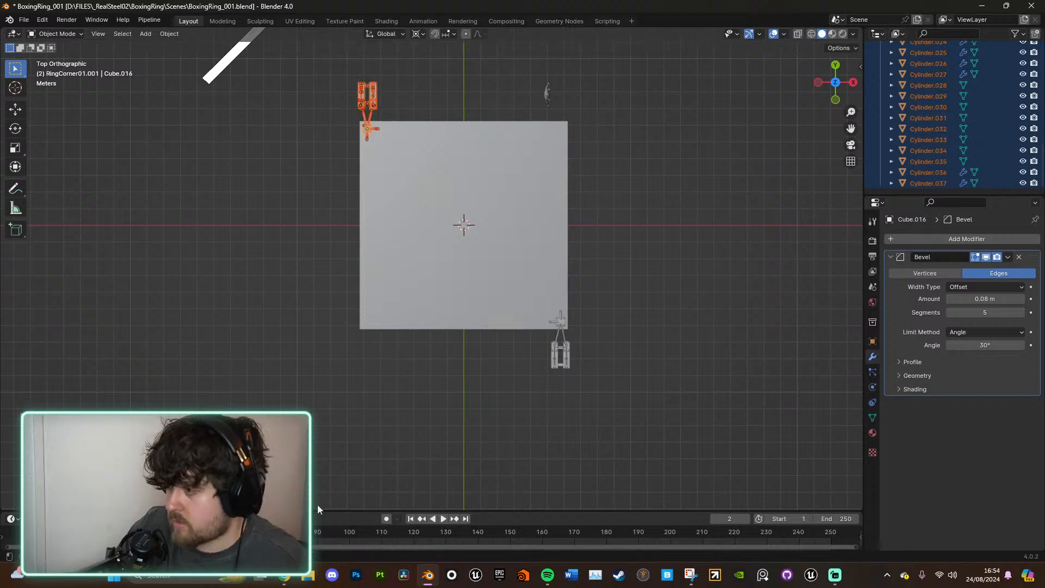
{"action": "middle_click_drag", "start_coordinate": [574, 388], "coordinate": [643, 308]}
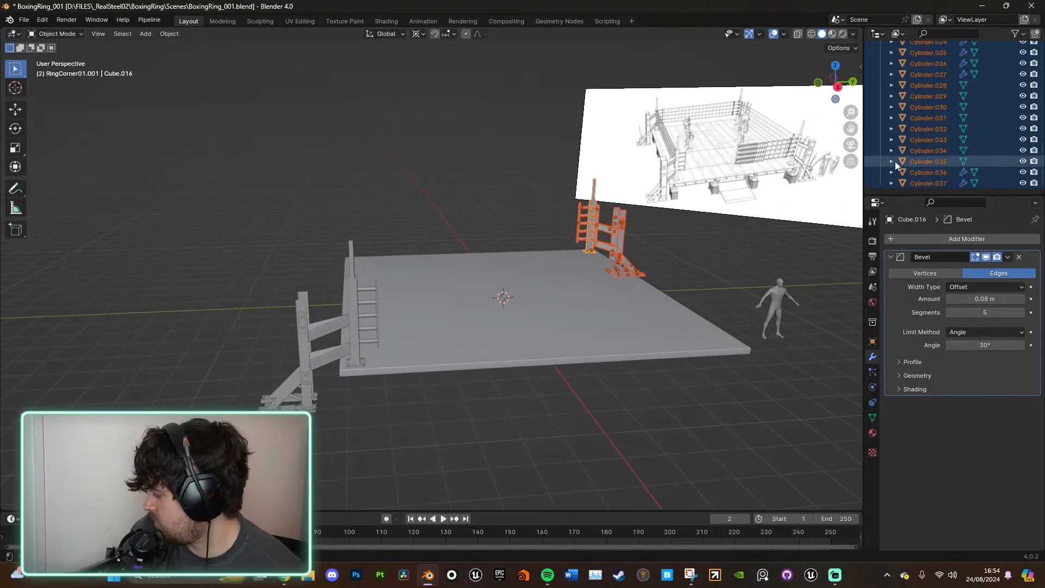
{"action": "scroll", "coordinate": [896, 160], "scroll_direction": "up", "scroll_amount": 10}
{"action": "left_click", "coordinate": [880, 135]}
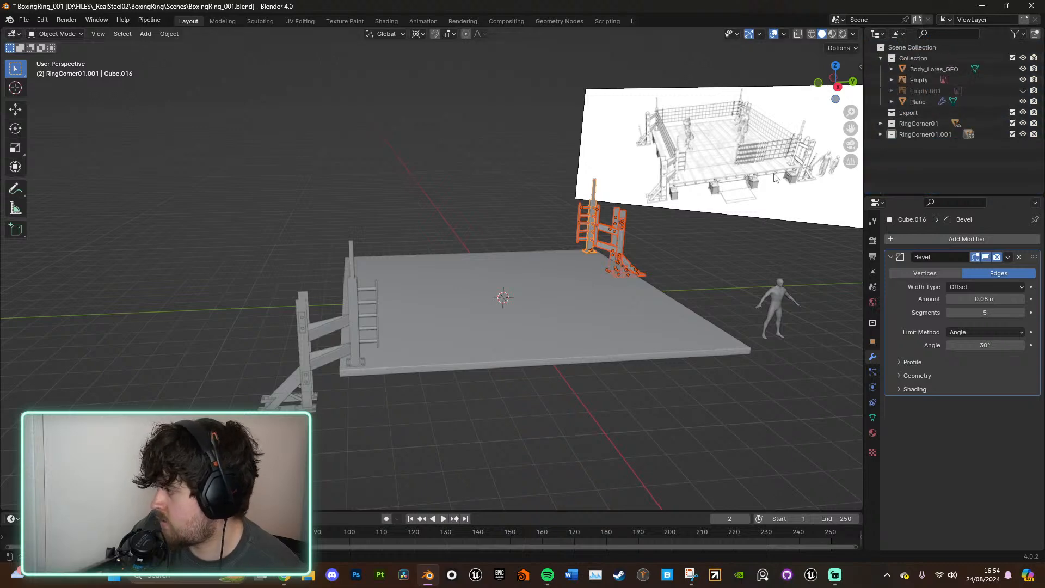
Step: Deselect the rotated corner's objects and rename the collection RingCorner01.001 to RingCorner02
{"action": "middle_click_drag", "start_coordinate": [775, 178], "coordinate": [633, 263]}
{"action": "left_click", "coordinate": [644, 269]}
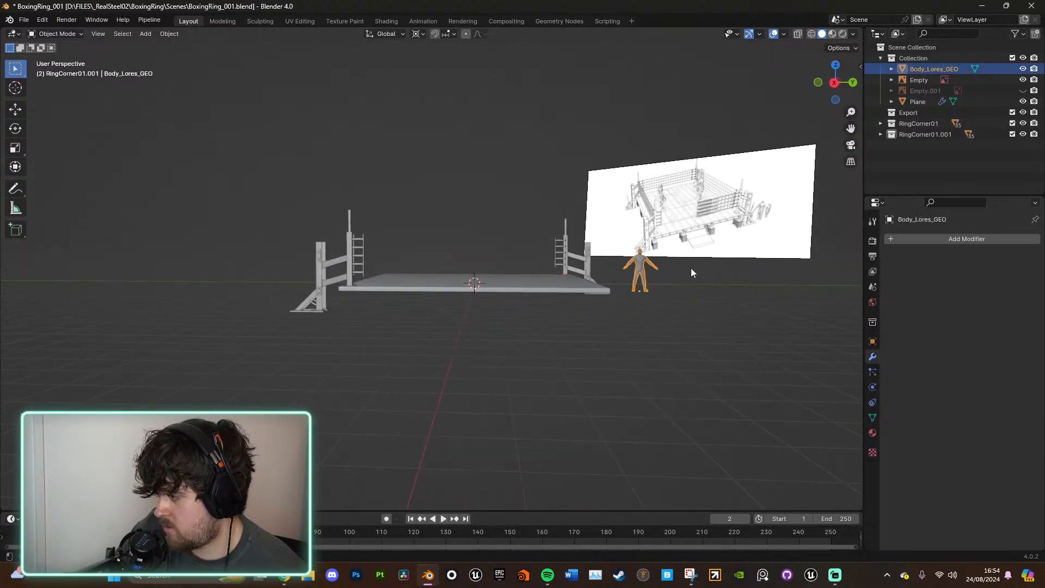
{"action": "middle_click_drag", "start_coordinate": [730, 269], "coordinate": [713, 321]}
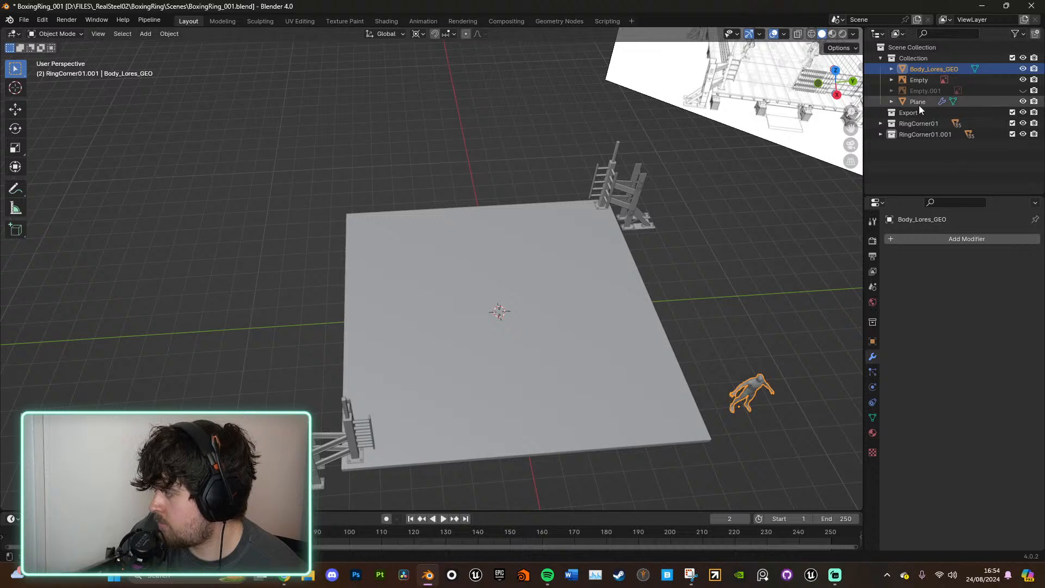
{"action": "left_click", "coordinate": [923, 133]}
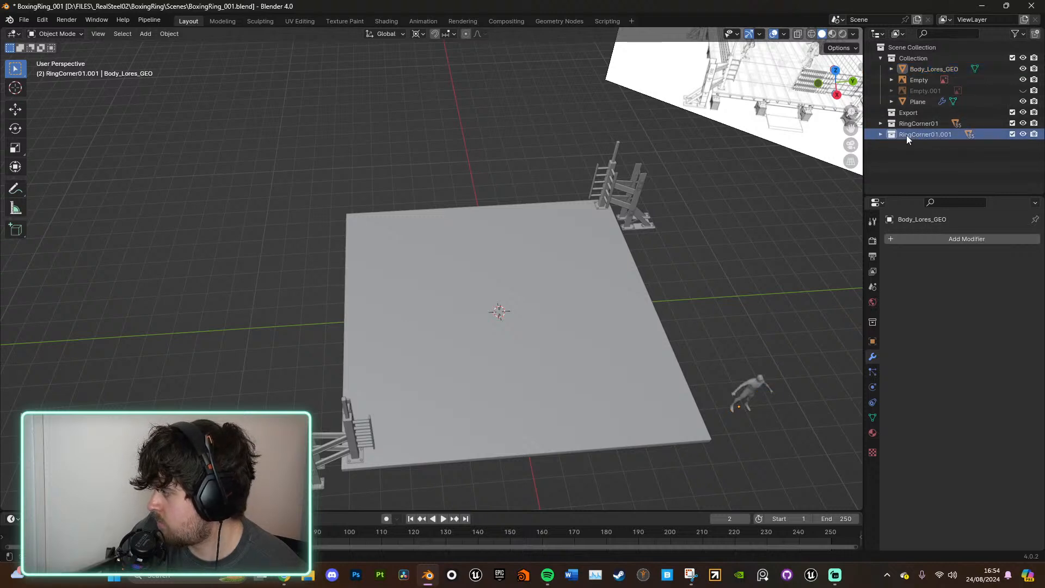
{"action": "double_click", "coordinate": [945, 134]}
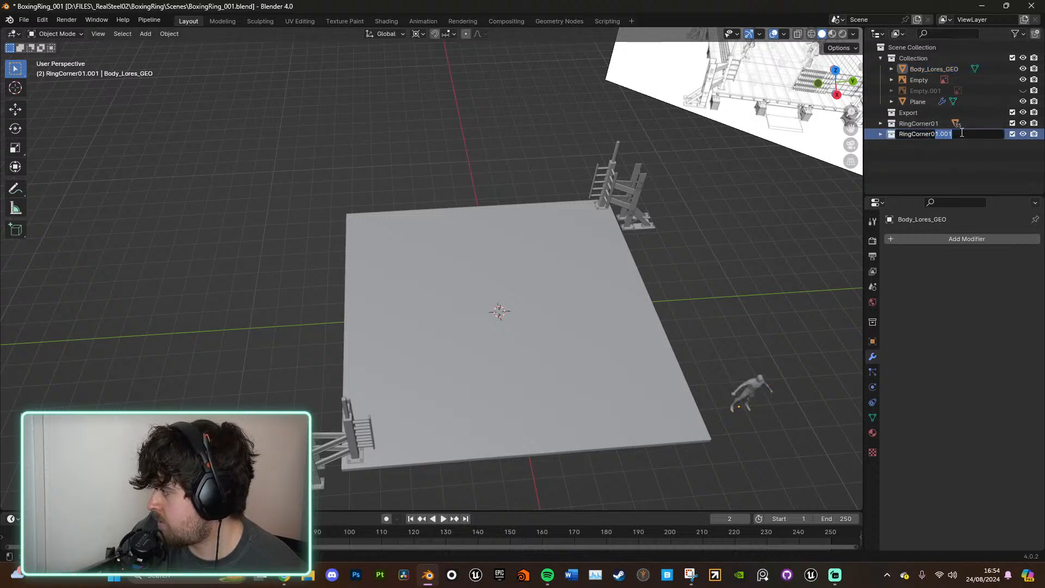
{"action": "type", "text": "RingCorner02"}
{"action": "key", "text": "Return"}
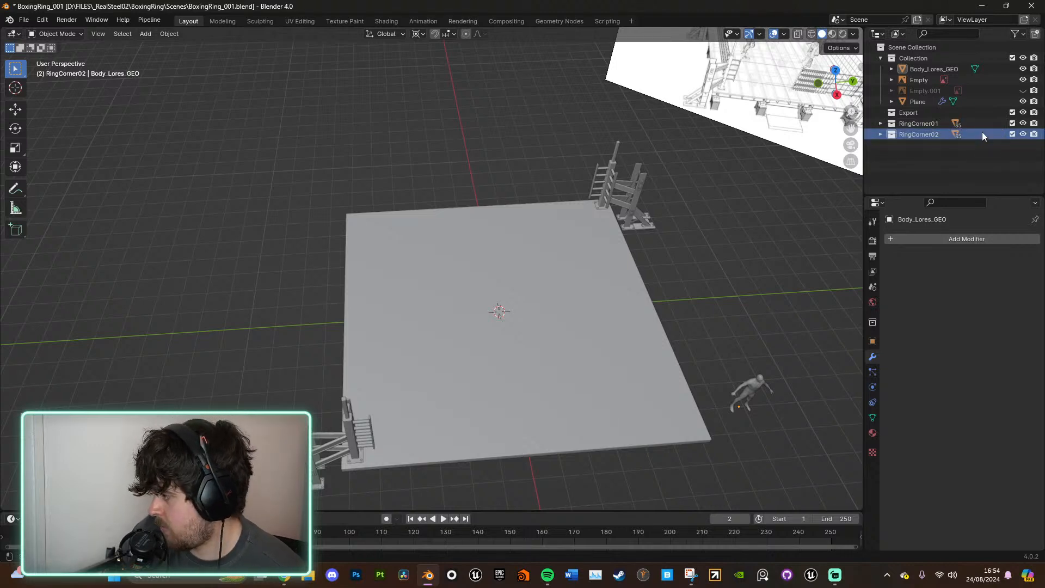
Step: Duplicate the RingCorner02 collection with all of its objects
{"action": "right_click", "coordinate": [982, 137]}
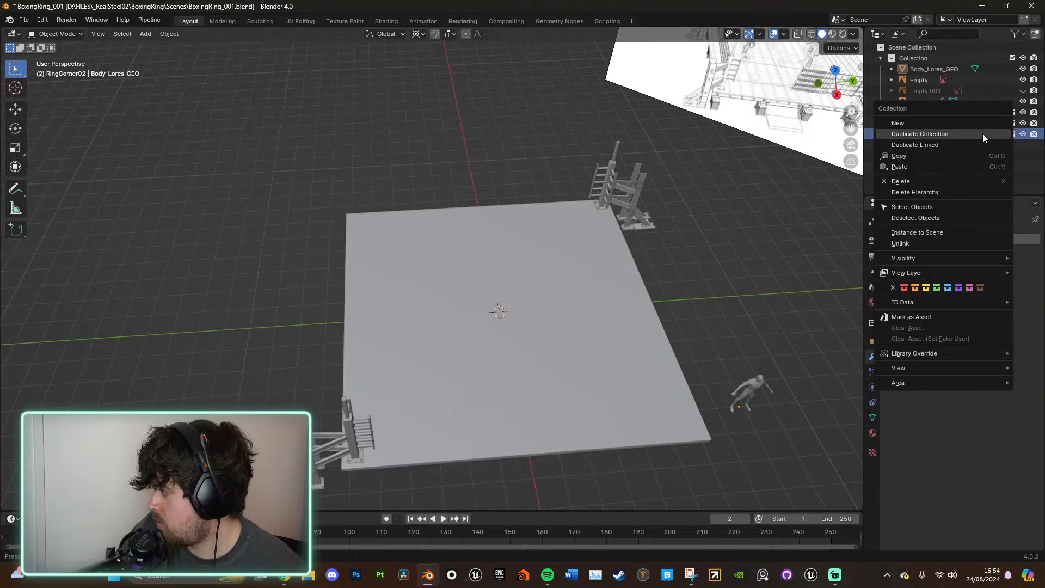
{"action": "left_click", "coordinate": [964, 134]}
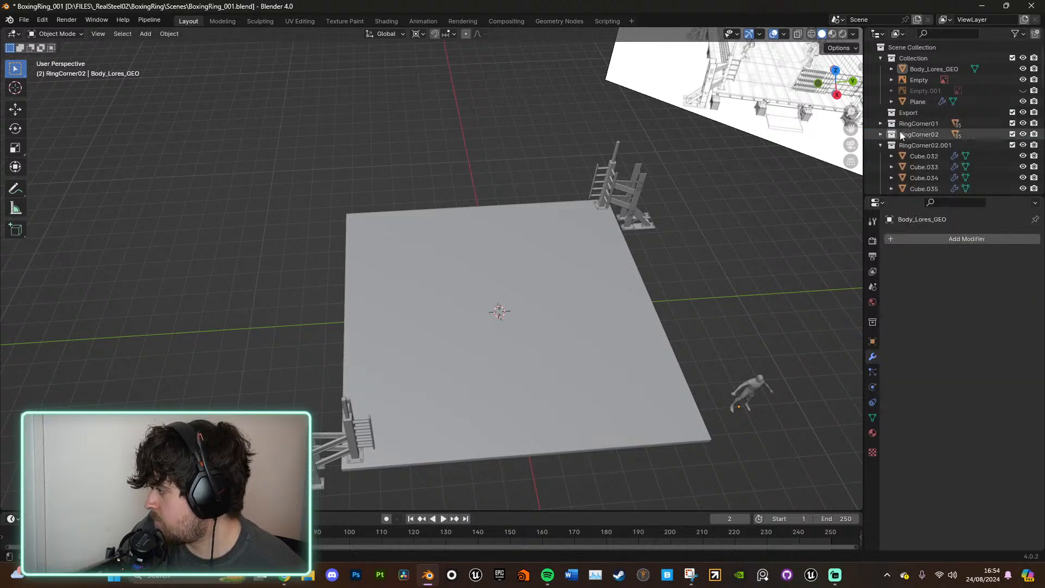
Step: Rename the duplicated collection RingCorner02.001 to RingCorner03
{"action": "left_click", "coordinate": [879, 145]}
{"action": "left_click", "coordinate": [925, 145]}
{"action": "double_click", "coordinate": [936, 145]}
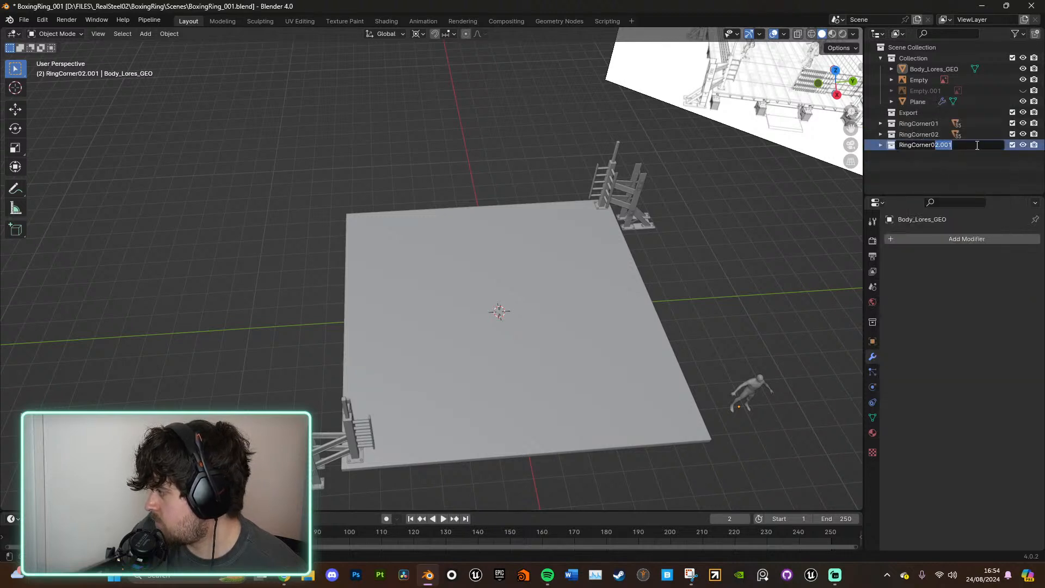
{"action": "type", "text": "3"}
{"action": "key", "text": "Return"}
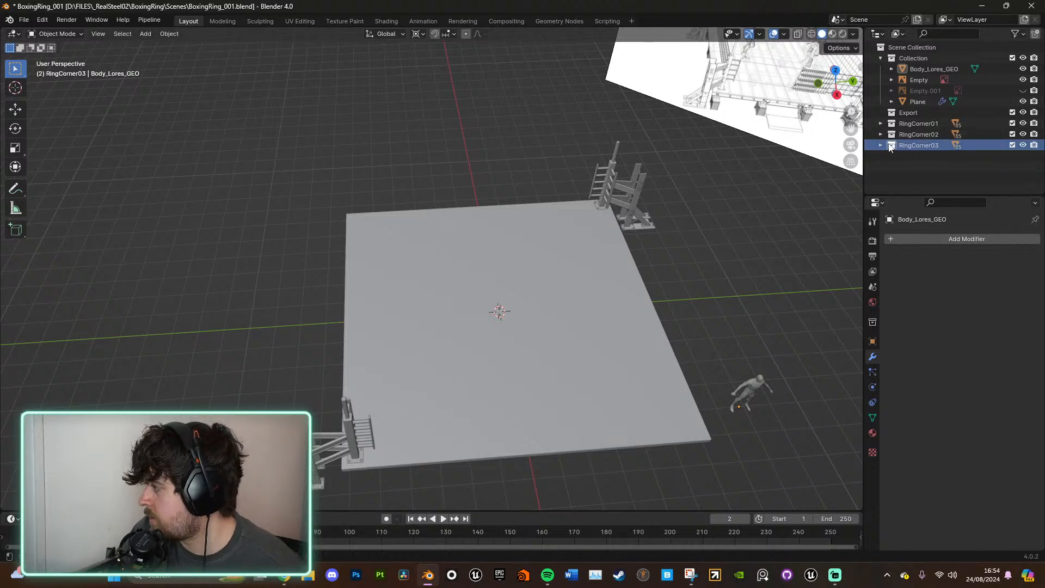
Step: Duplicate RingCorner03's objects, Cube.032 through Cylinder.056, and move the copies about 11.4 m along the global X axis to the neighbouring corner
{"action": "left_click", "coordinate": [880, 145]}
{"action": "left_click", "coordinate": [919, 156]}
{"action": "scroll", "coordinate": [929, 169], "scroll_direction": "down", "scroll_amount": 10}
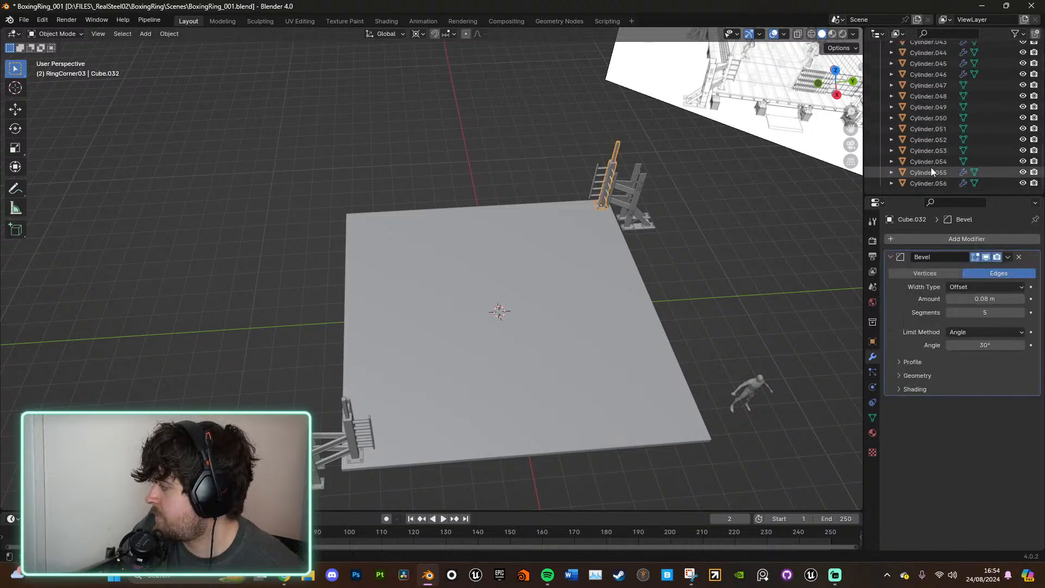
{"action": "left_click", "coordinate": [931, 183], "text": "shift"}
{"action": "middle_click_drag", "start_coordinate": [731, 247], "coordinate": [724, 179]}
{"action": "left_click", "coordinate": [836, 71]}
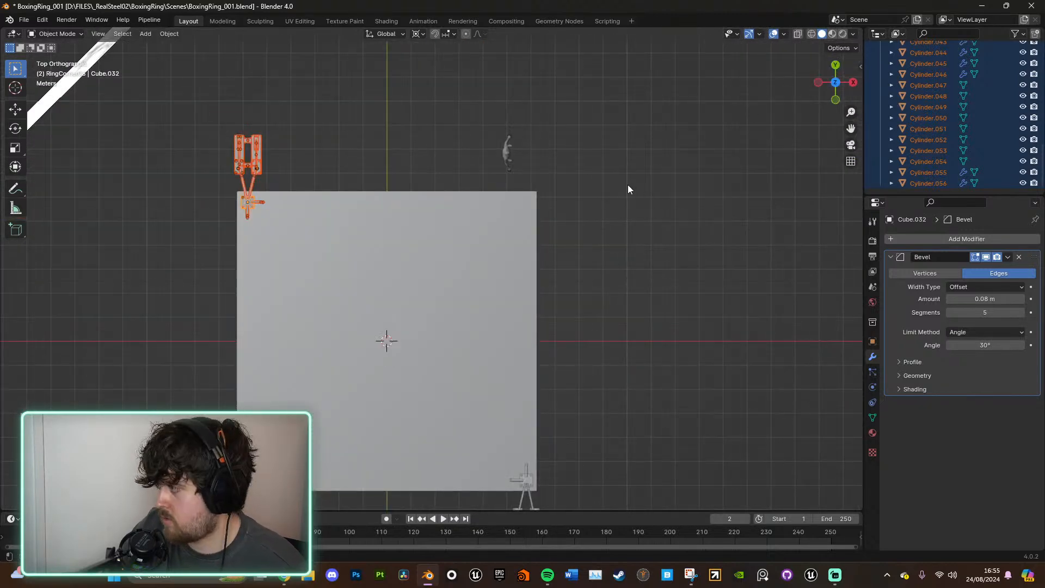
{"action": "key", "text": "shift+d"}
{"action": "key", "text": "x"}
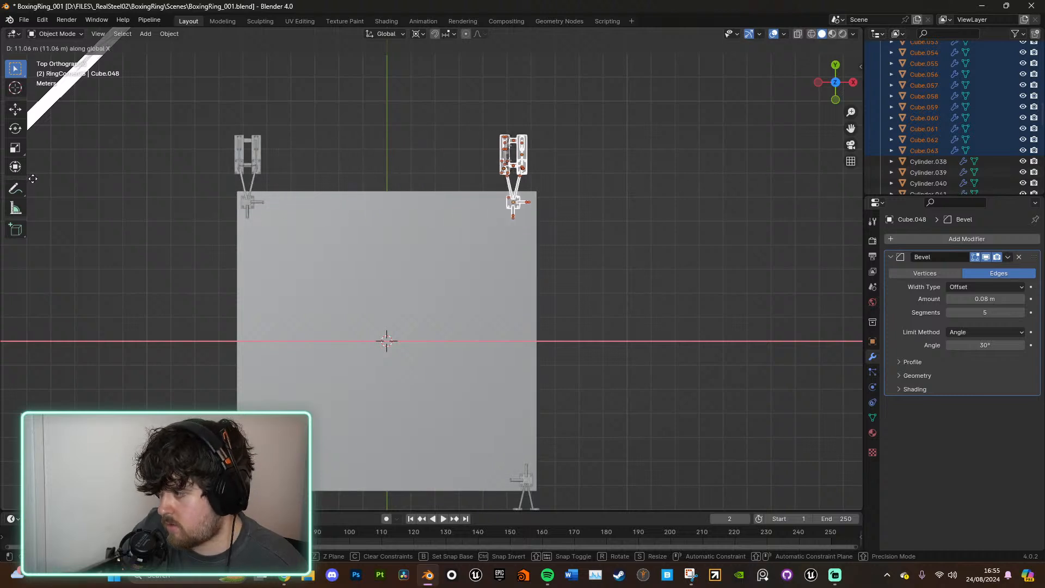
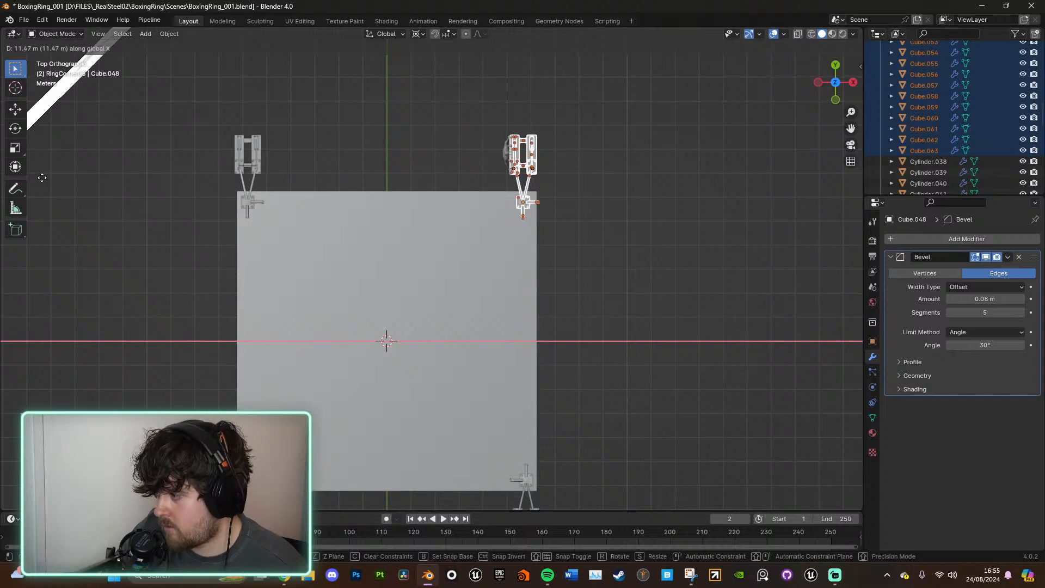
{"action": "left_click", "coordinate": [41, 177]}
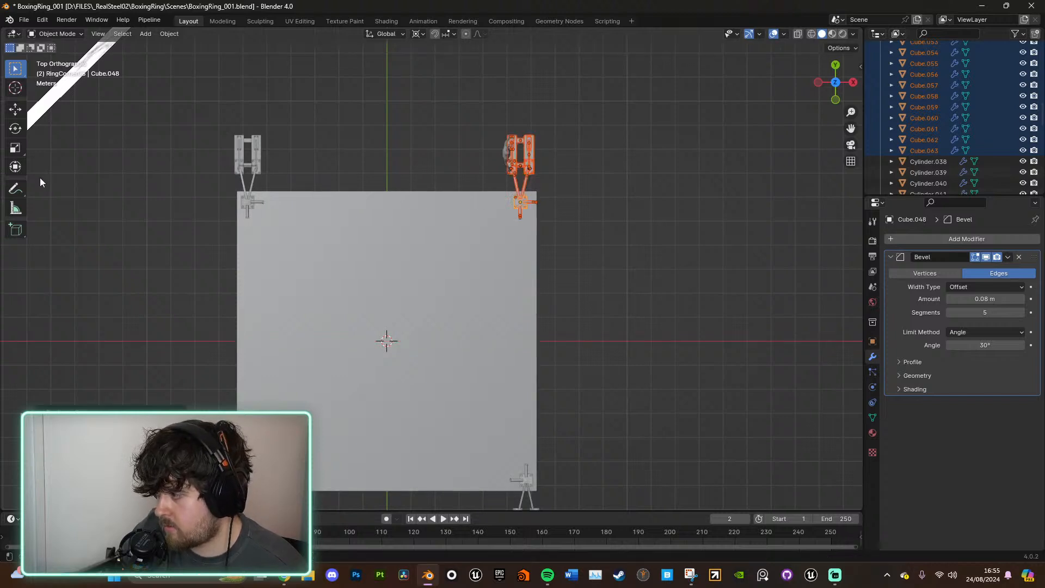
Step: Snap the 3D cursor to the main post of the newly placed corner with Cursor to Selected
{"action": "left_click", "coordinate": [535, 204]}
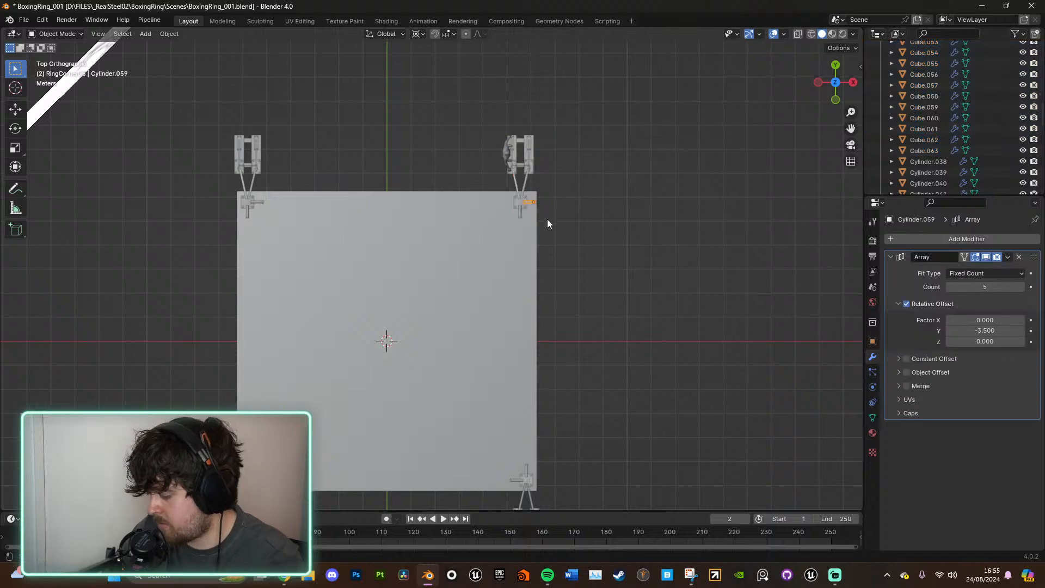
{"action": "key", "text": "KP_Decimal"}
{"action": "middle_click_drag", "start_coordinate": [547, 219], "coordinate": [546, 158]}
{"action": "left_click", "coordinate": [496, 143]}
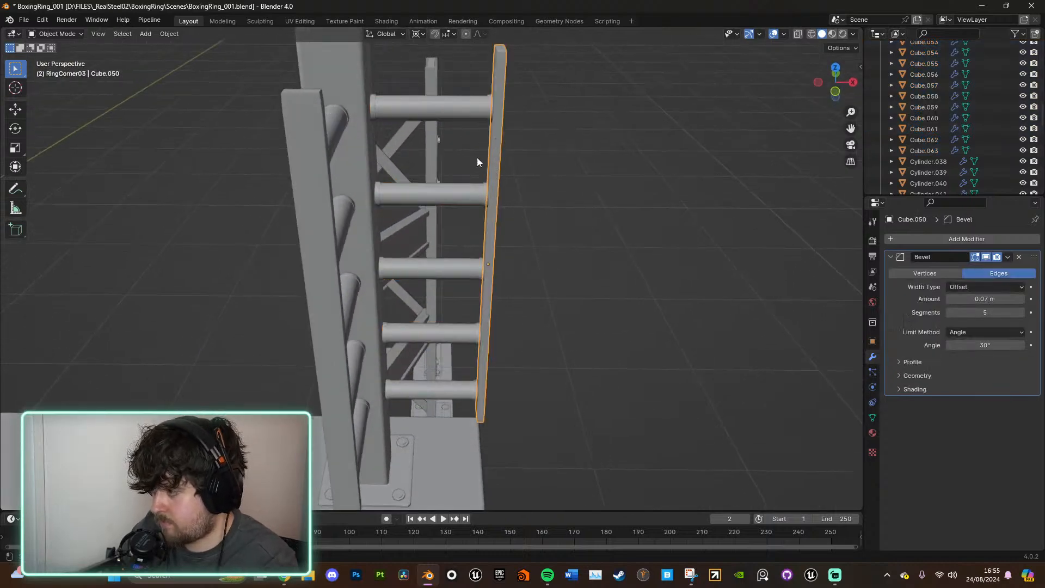
{"action": "left_click", "coordinate": [456, 111]}
{"action": "left_click", "coordinate": [343, 120]}
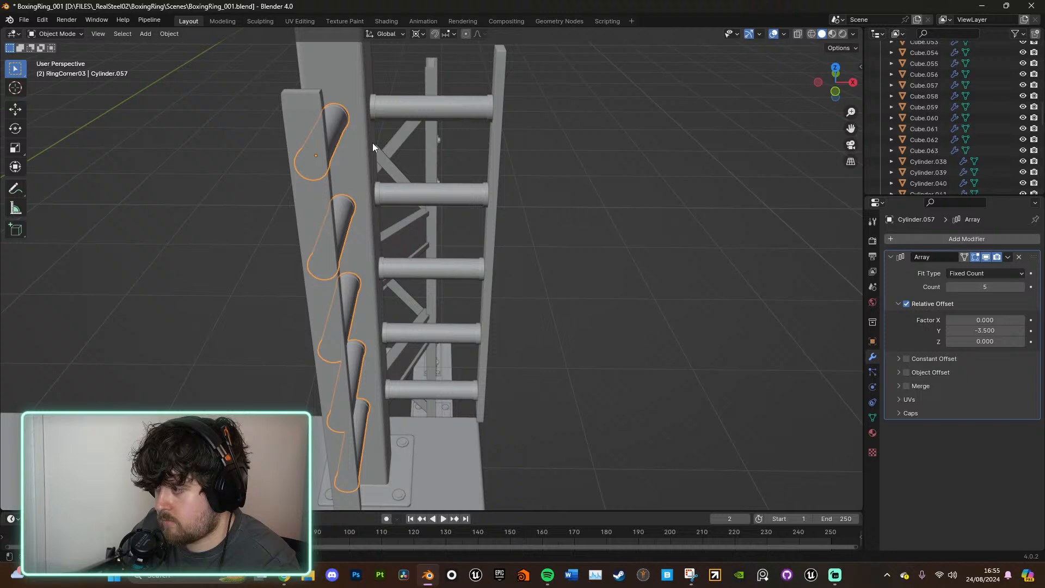
{"action": "left_click", "coordinate": [411, 104]}
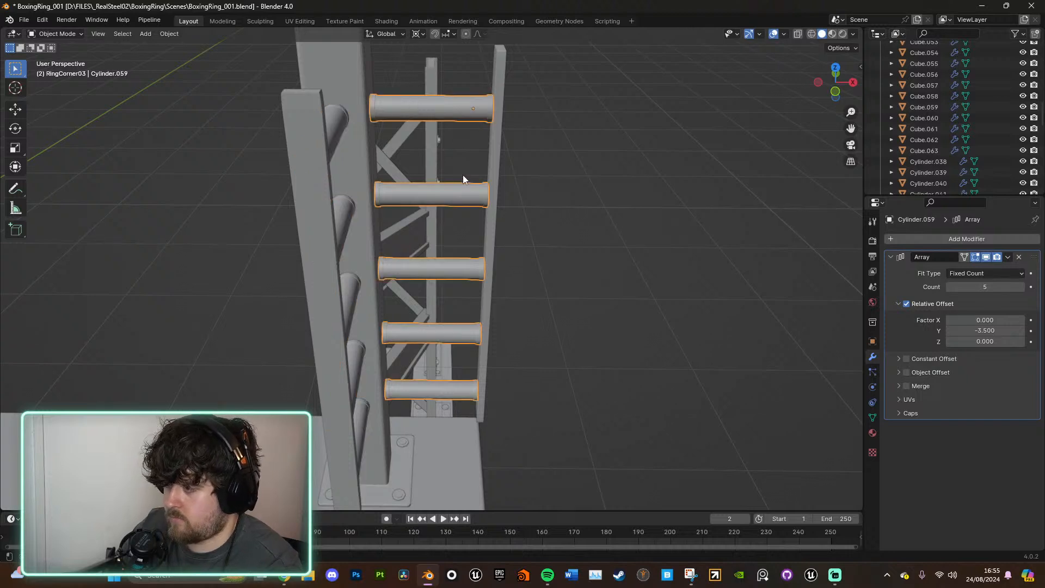
{"action": "left_click", "coordinate": [384, 469]}
{"action": "right_click", "coordinate": [385, 469]}
{"action": "mouse_move", "coordinate": [382, 469]}
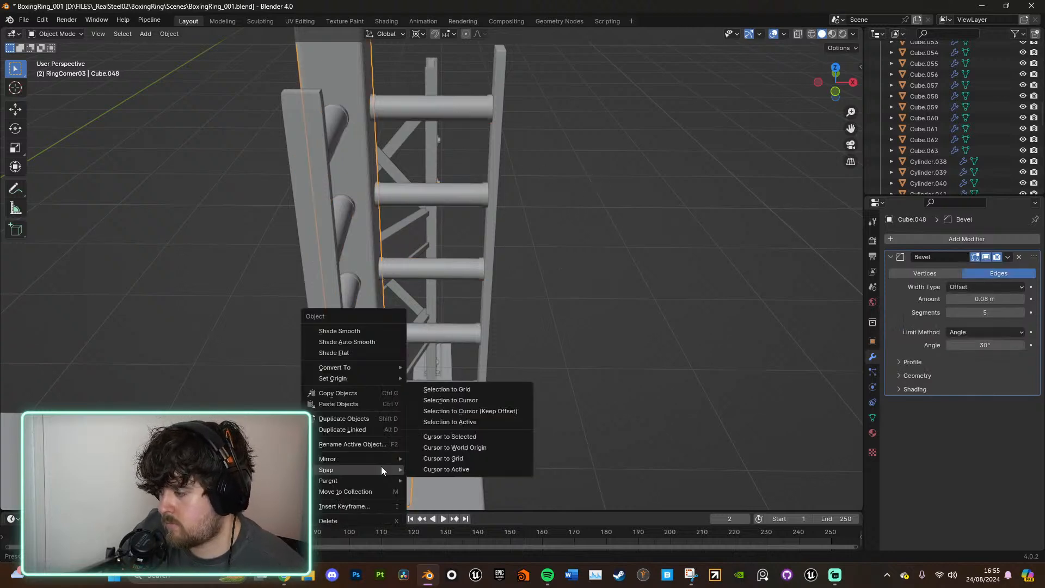
{"action": "left_click", "coordinate": [481, 438]}
Step: Rotate both ladders of the new corner, rungs and outer rails together, by 90° around the 3D cursor, then deselect them
{"action": "left_click", "coordinate": [456, 109]}
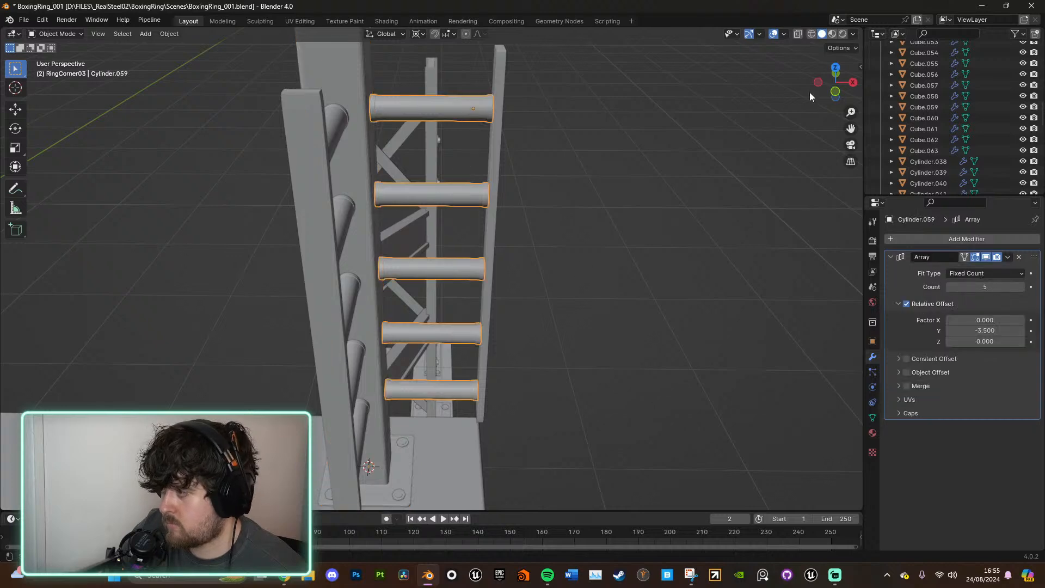
{"action": "left_click", "coordinate": [835, 67]}
{"action": "middle_click_drag", "start_coordinate": [494, 301], "coordinate": [599, 282], "text": "shift"}
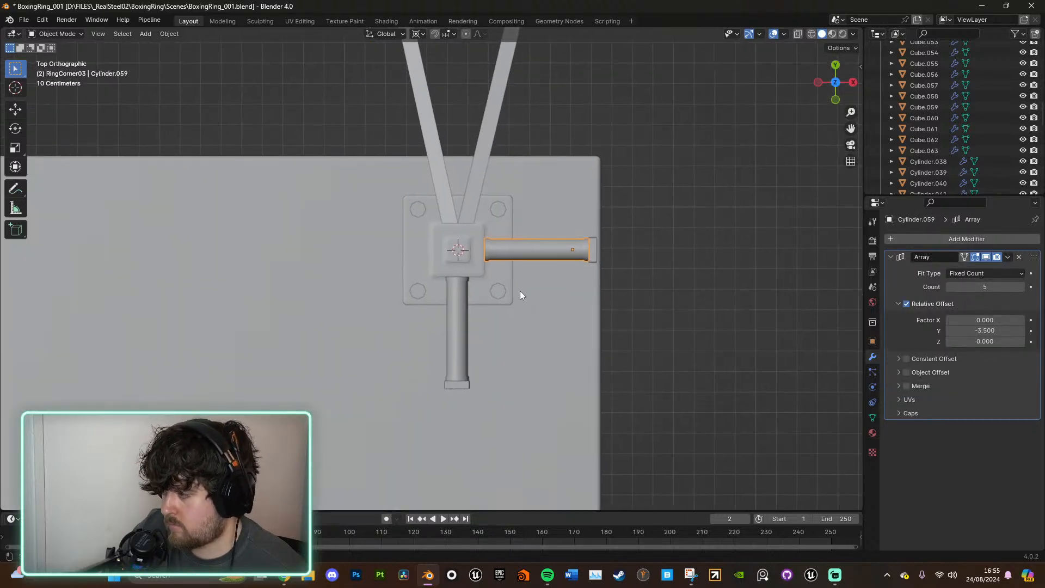
{"action": "left_click", "coordinate": [458, 305], "text": "shift"}
{"action": "middle_click_drag", "start_coordinate": [458, 305], "coordinate": [533, 243]}
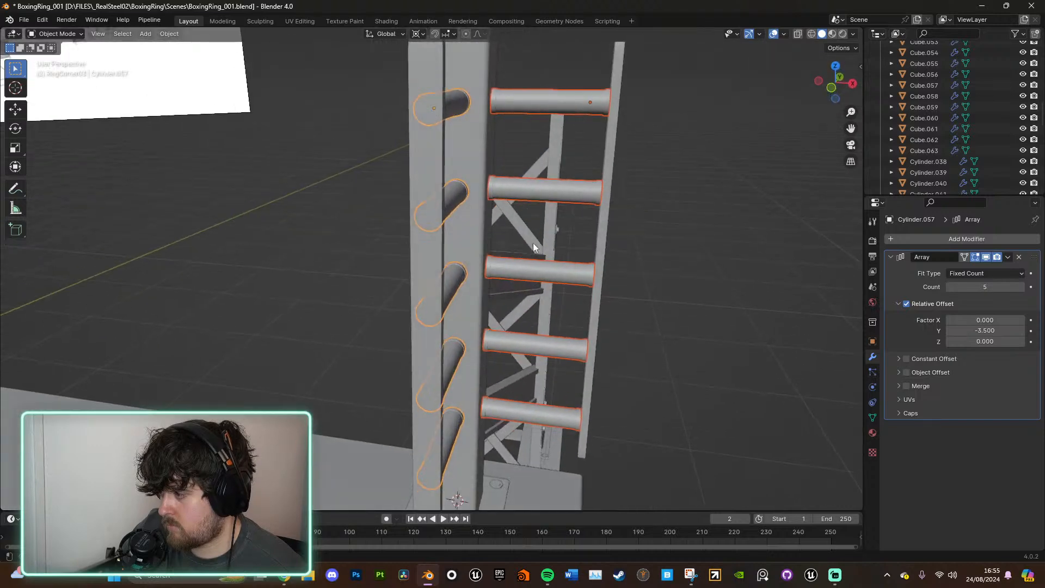
{"action": "left_click", "coordinate": [441, 251], "text": "shift"}
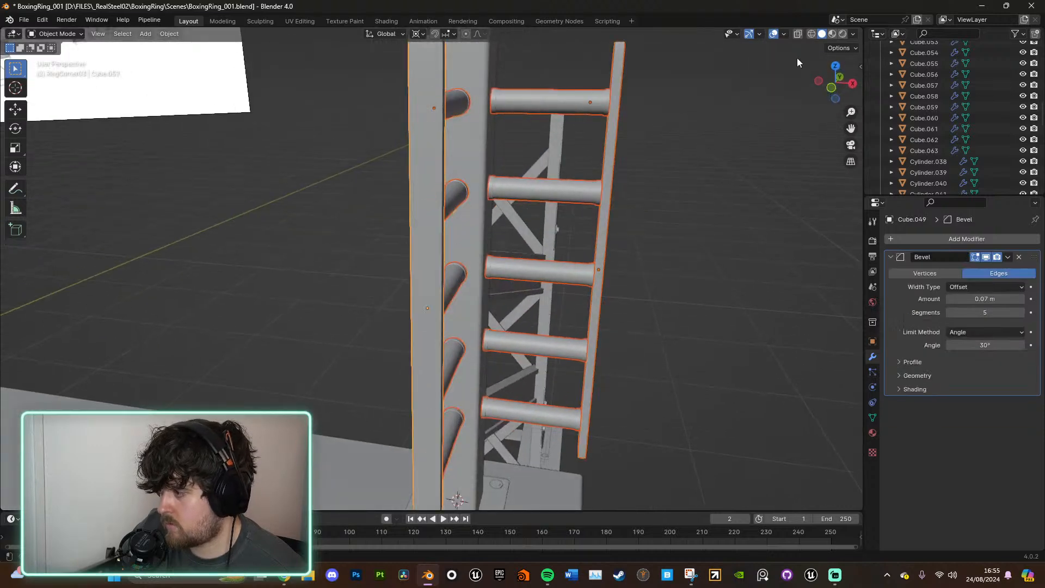
{"action": "left_click", "coordinate": [835, 66]}
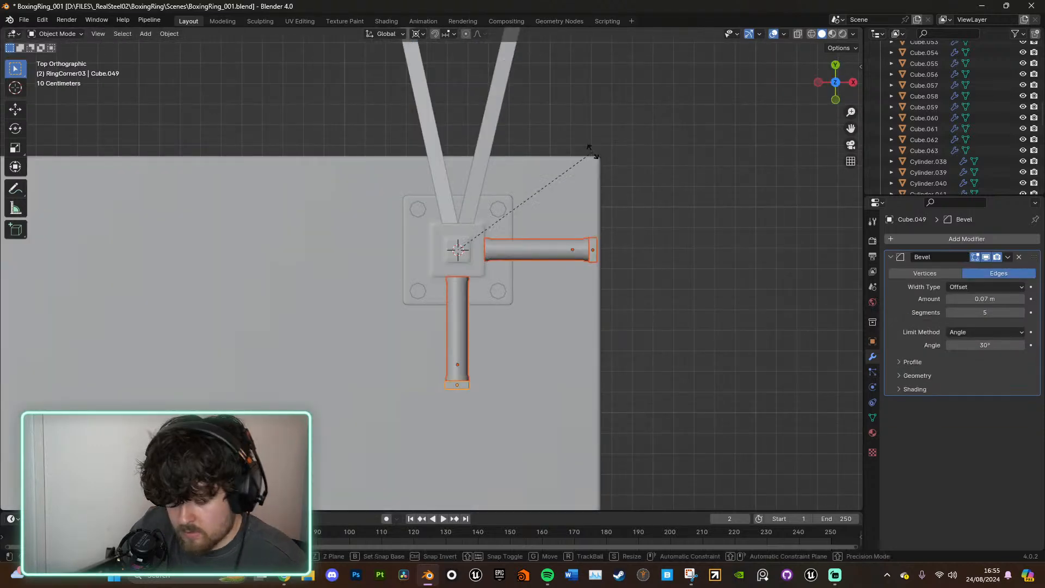
{"action": "type", "text": "r90"}
{"action": "key", "text": "Return"}
{"action": "middle_click_drag", "start_coordinate": [593, 272], "coordinate": [588, 188]}
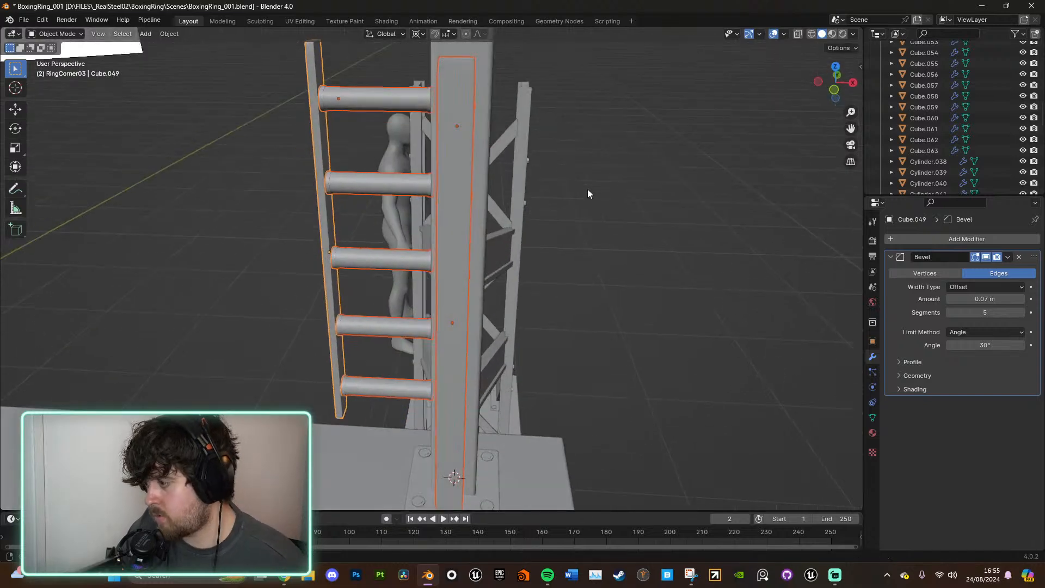
{"action": "scroll", "coordinate": [588, 190], "scroll_direction": "down", "scroll_amount": 7}
{"action": "left_click", "coordinate": [602, 269]}
Step: Examine the furnished ring corners and the contents of RingCorner03, and check which collection the new corner's main post belongs to
{"action": "middle_click_drag", "start_coordinate": [603, 269], "coordinate": [556, 325]}
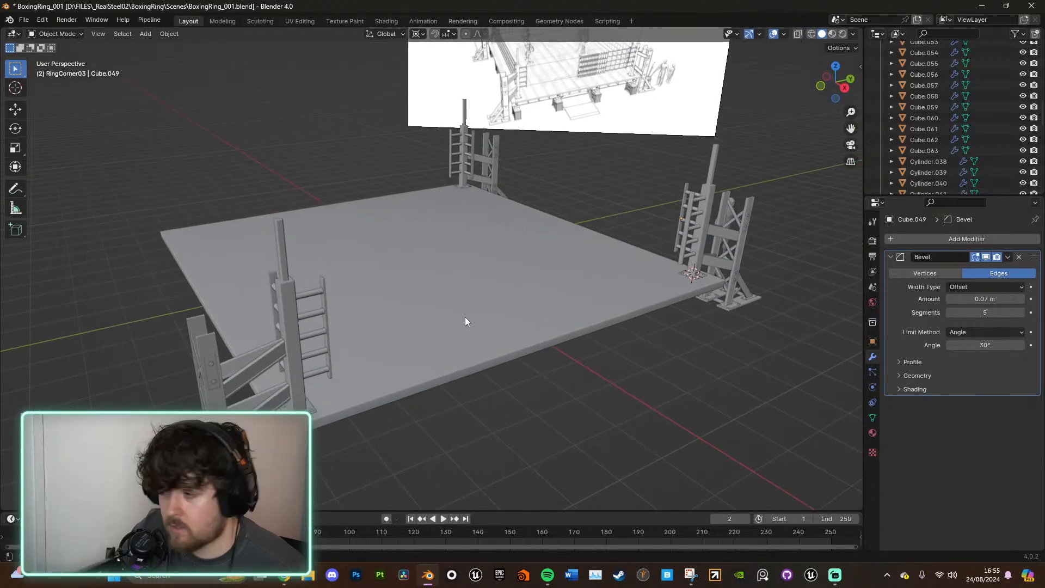
{"action": "middle_click_drag", "start_coordinate": [467, 322], "coordinate": [529, 168]}
{"action": "middle_click_drag", "start_coordinate": [491, 320], "coordinate": [592, 195]}
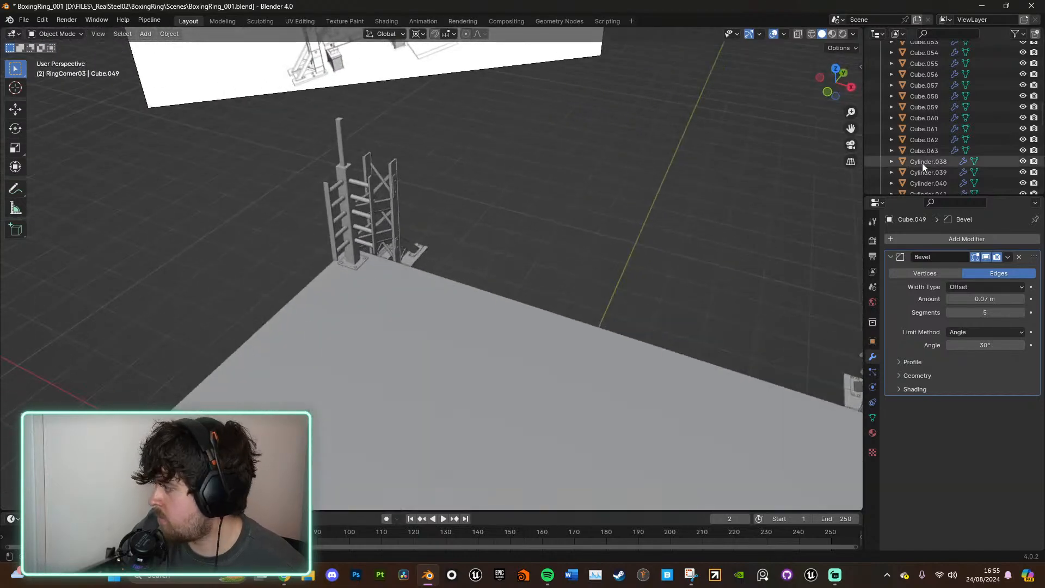
{"action": "scroll", "coordinate": [929, 158], "scroll_direction": "up", "scroll_amount": 10}
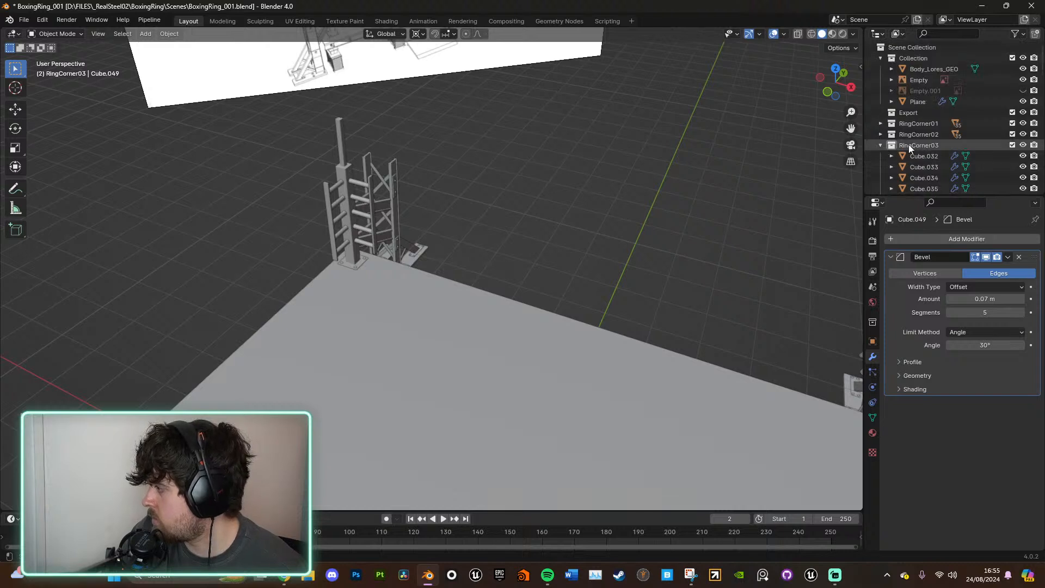
{"action": "scroll", "coordinate": [925, 152], "scroll_direction": "down", "scroll_amount": 12}
{"action": "scroll", "coordinate": [927, 169], "scroll_direction": "up", "scroll_amount": 12}
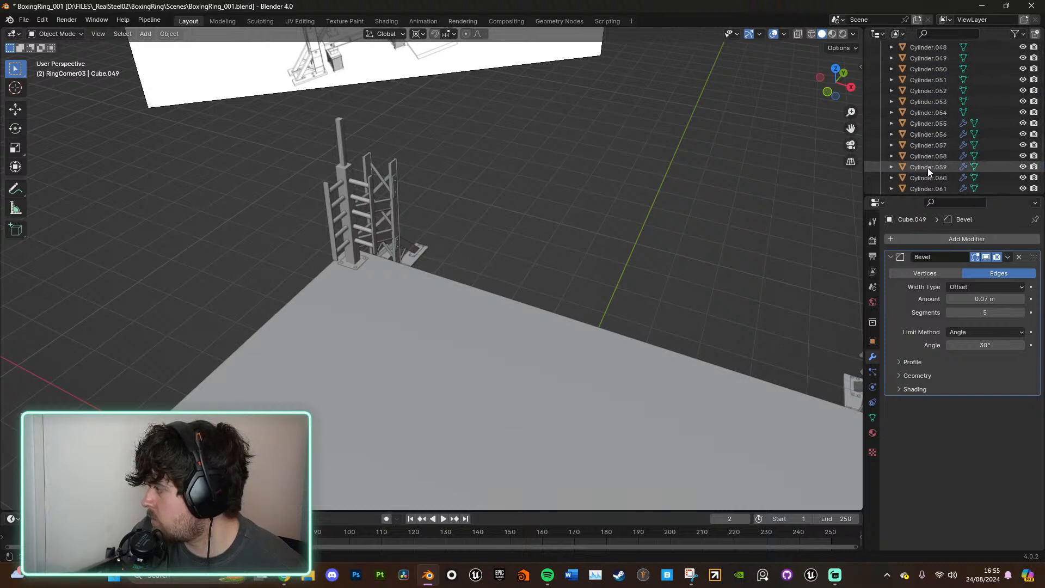
{"action": "left_click", "coordinate": [880, 145]}
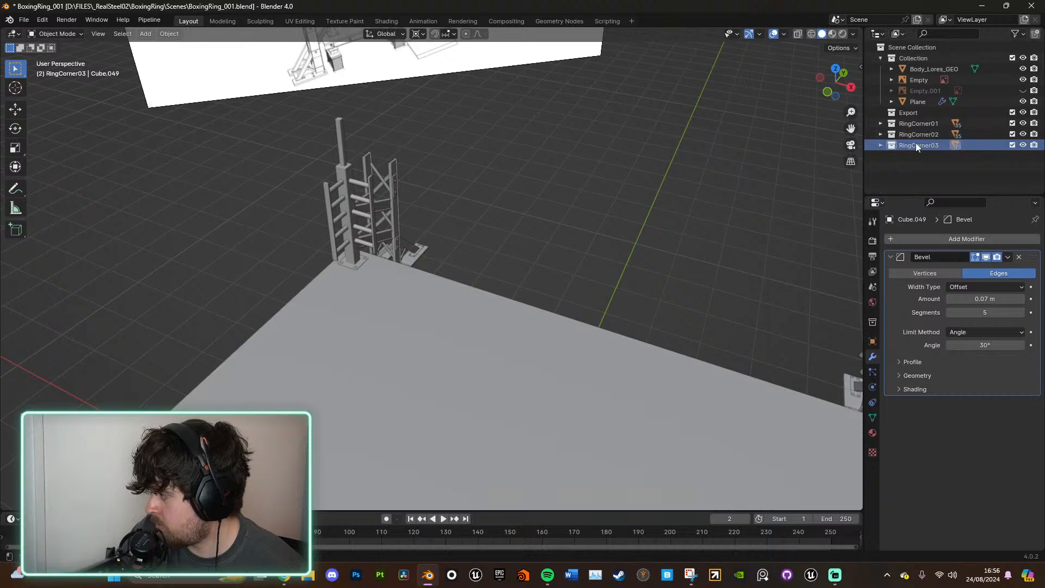
{"action": "right_click", "coordinate": [919, 146]}
{"action": "scroll", "coordinate": [504, 203], "scroll_direction": "down", "scroll_amount": 7}
{"action": "middle_click_drag", "start_coordinate": [504, 204], "coordinate": [597, 329]}
{"action": "scroll", "coordinate": [580, 259], "scroll_direction": "up", "scroll_amount": 5}
{"action": "left_click", "coordinate": [613, 170]}
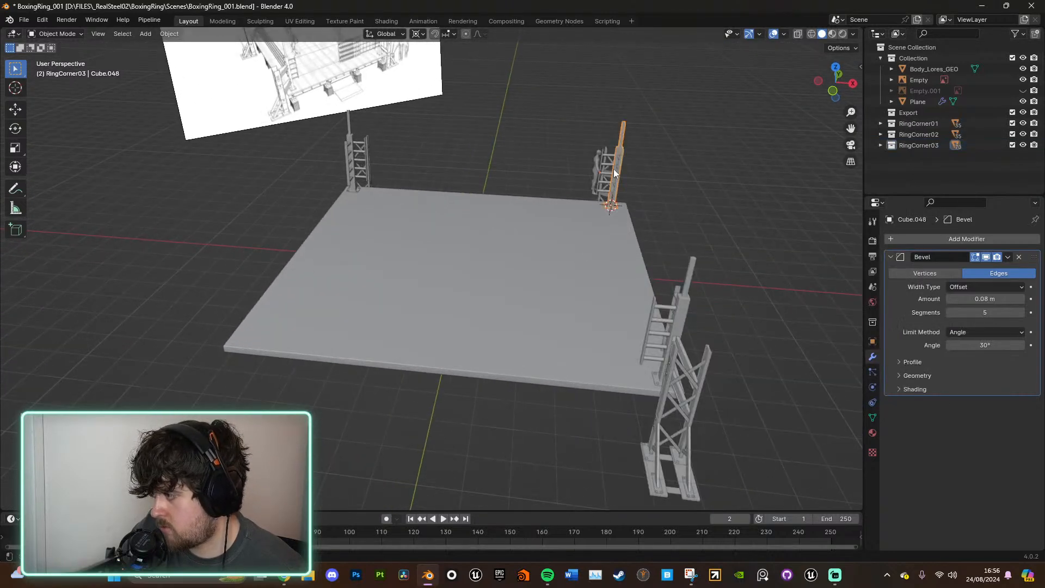
Step: Duplicate the RingCorner03 collection with its objects and rename the copy RingCorner04
{"action": "left_click", "coordinate": [925, 147]}
{"action": "right_click", "coordinate": [921, 147]}
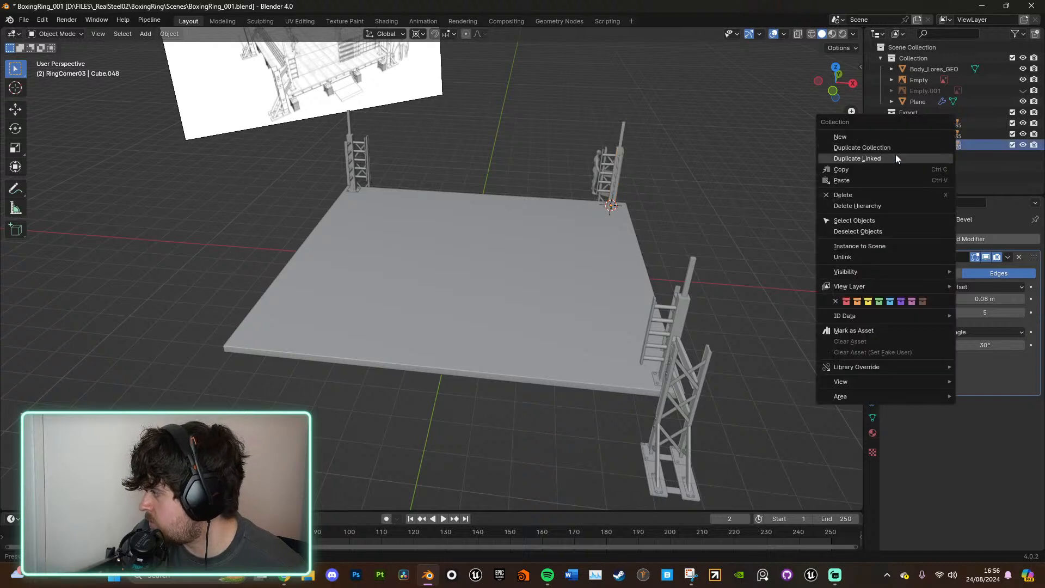
{"action": "left_click", "coordinate": [914, 150]}
{"action": "left_click", "coordinate": [880, 156]}
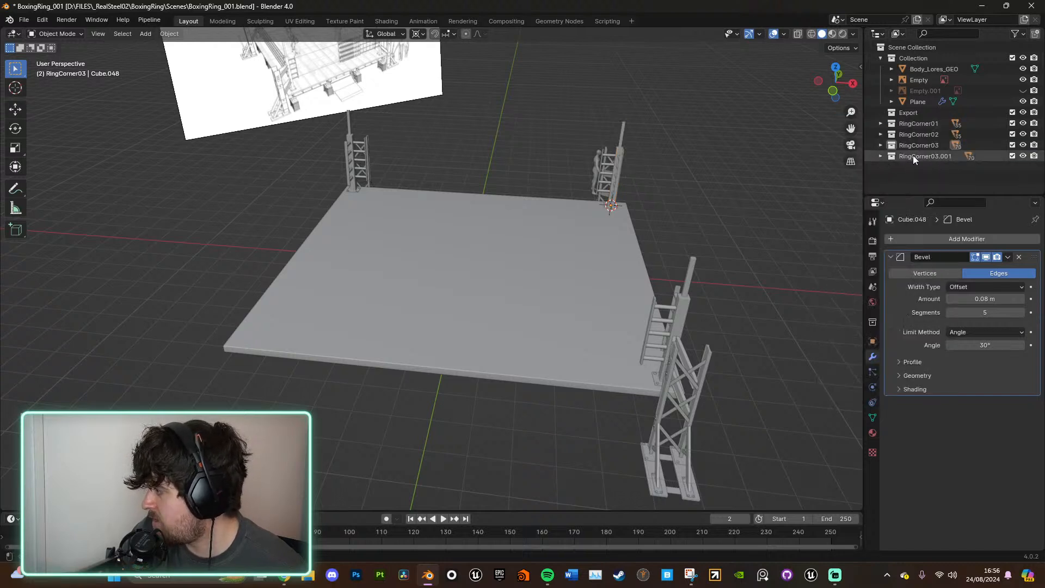
{"action": "double_click", "coordinate": [913, 156]}
{"action": "left_click_drag", "start_coordinate": [935, 155], "coordinate": [981, 155]}
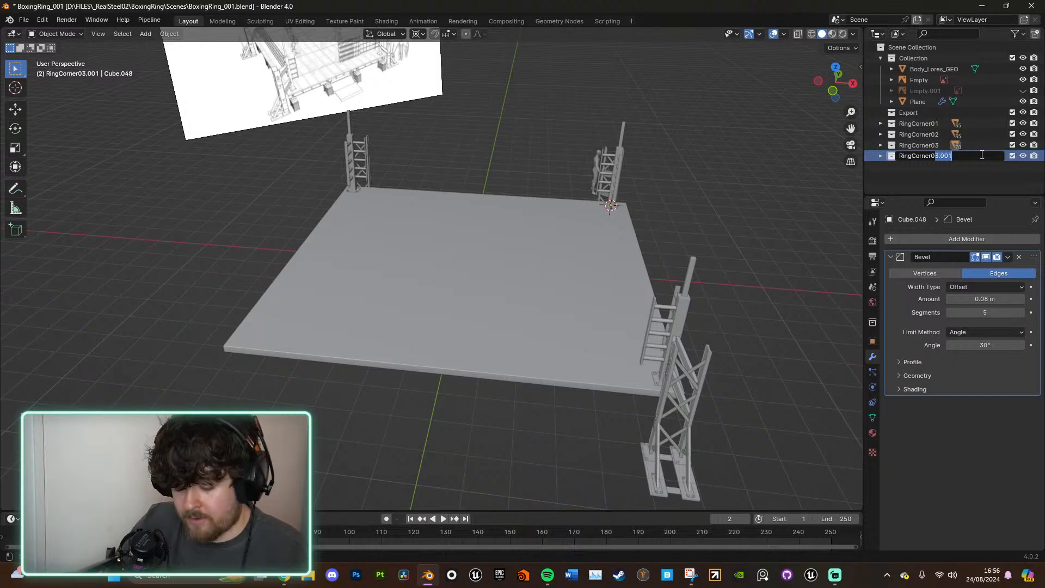
{"action": "type", "text": "4"}
{"action": "key", "text": "Return"}
Step: Select the objects in RingCorner04 from Cube.064 through Cylinder.112
{"action": "left_click", "coordinate": [881, 156]}
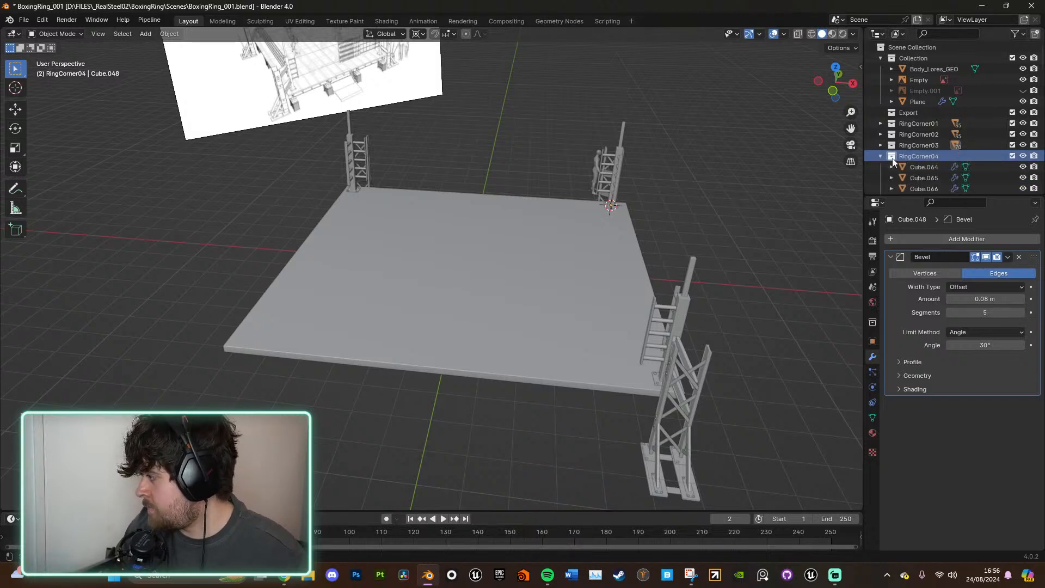
{"action": "left_click", "coordinate": [915, 162]}
{"action": "scroll", "coordinate": [931, 169], "scroll_direction": "down", "scroll_amount": 5}
{"action": "scroll", "coordinate": [935, 179], "scroll_direction": "down", "scroll_amount": 10}
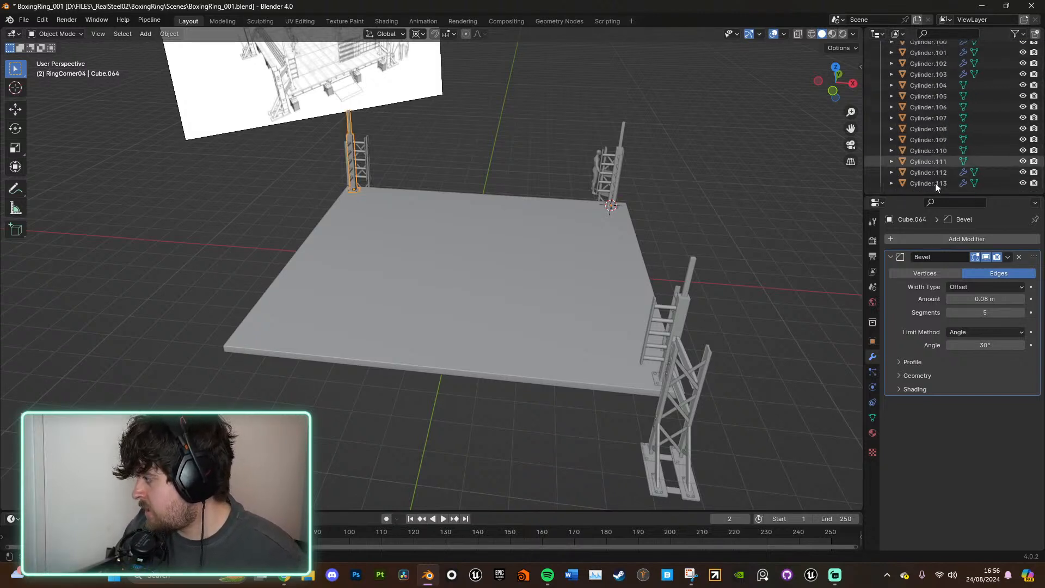
{"action": "left_click", "coordinate": [934, 176], "text": "shift"}
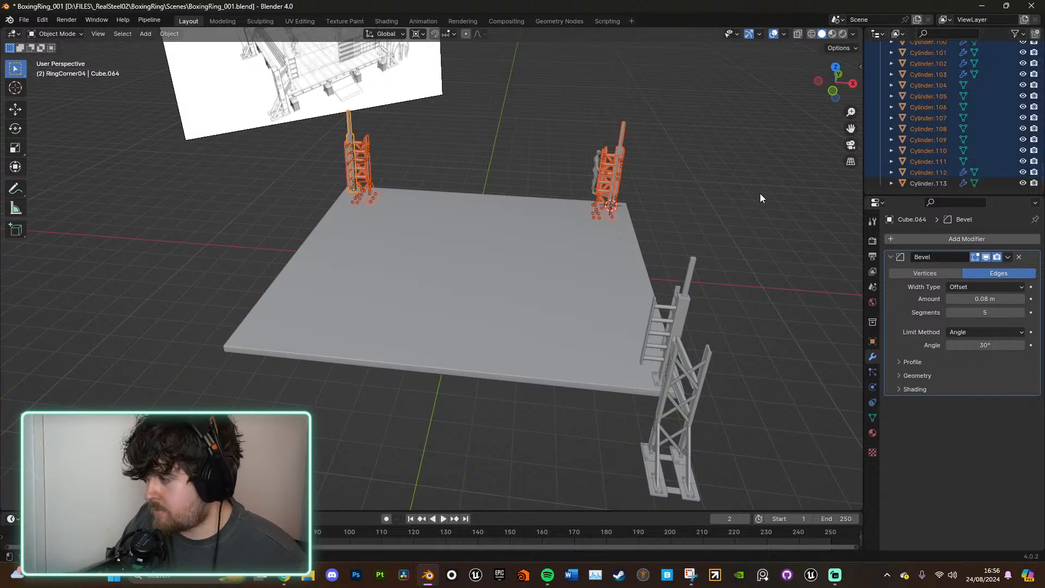
{"action": "left_click", "coordinate": [836, 68]}
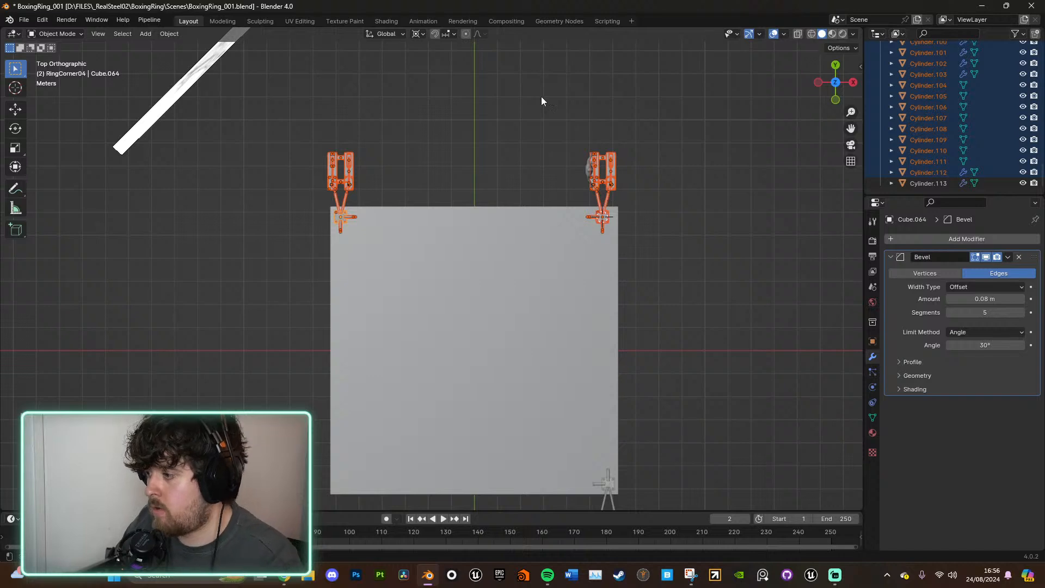
Step: Hide and show the RingCorner04 collection to check which corners it covers, and expand its object list
{"action": "scroll", "coordinate": [974, 168], "scroll_direction": "up", "scroll_amount": 10}
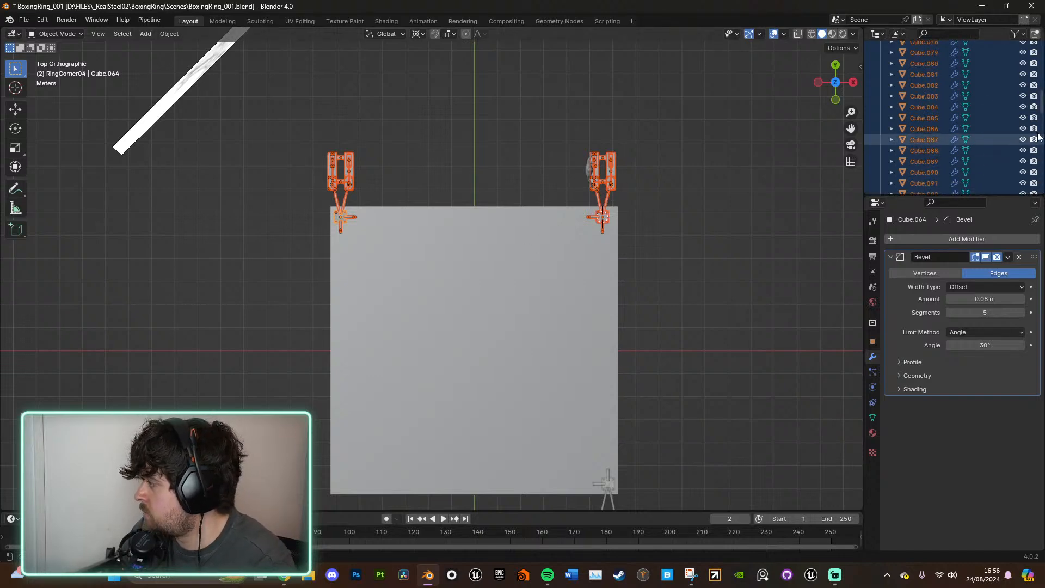
{"action": "scroll", "coordinate": [958, 136], "scroll_direction": "up", "scroll_amount": 10}
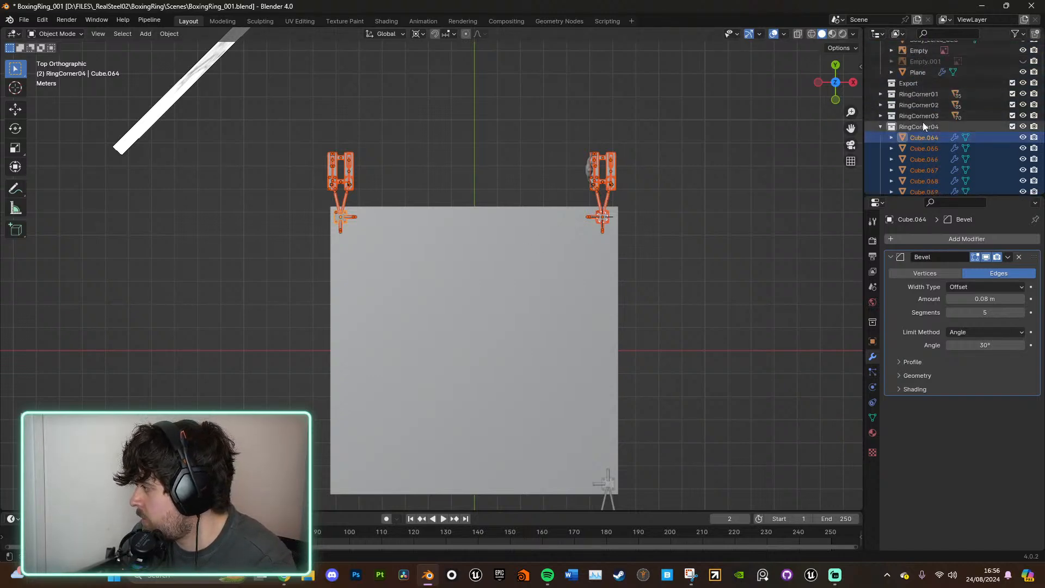
{"action": "left_click", "coordinate": [922, 126]}
{"action": "left_click", "coordinate": [880, 126]}
{"action": "left_click", "coordinate": [1022, 156]}
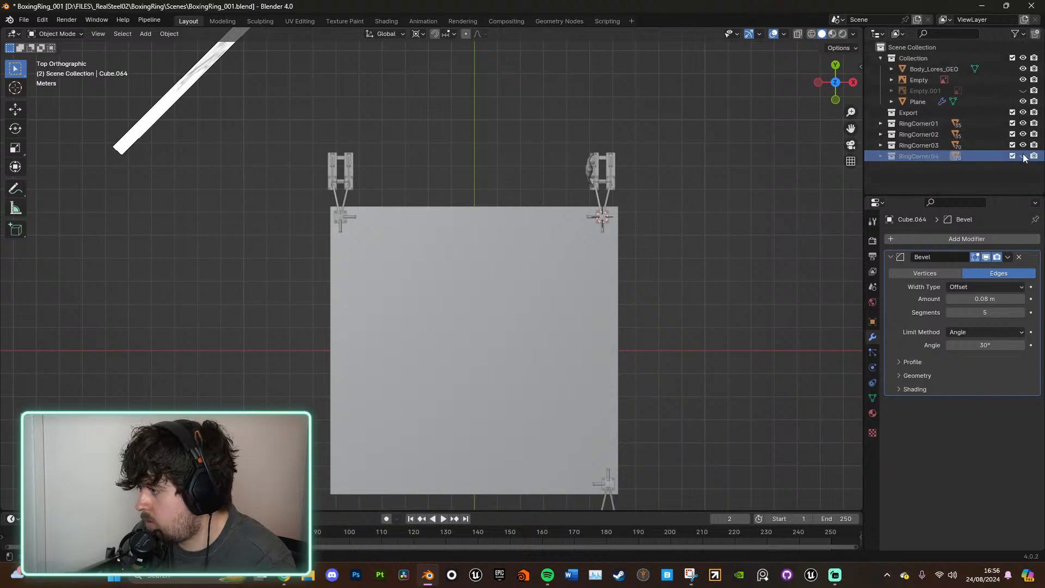
{"action": "left_click", "coordinate": [1023, 156]}
{"action": "left_click", "coordinate": [880, 157]}
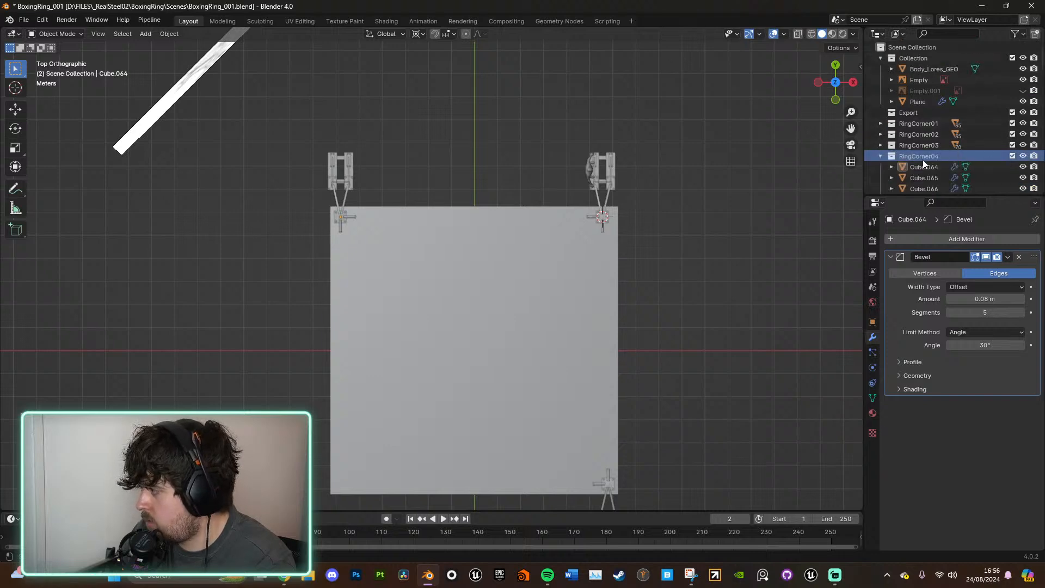
Step: Select every object in RingCorner04 from Cube.064 to Cylinder.113 and move the whole set clear of the ring
{"action": "scroll", "coordinate": [936, 165], "scroll_direction": "down", "scroll_amount": 15}
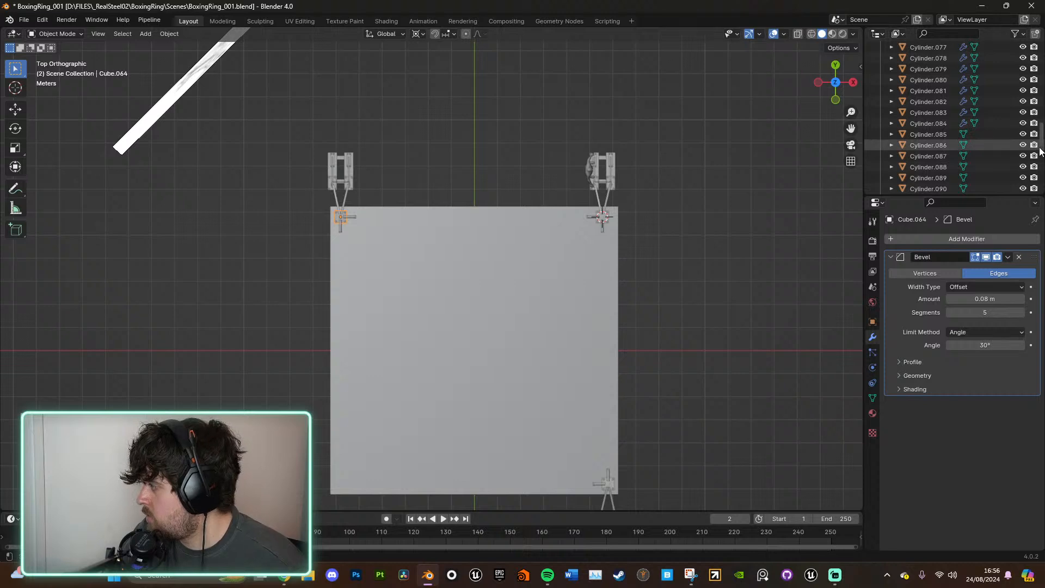
{"action": "left_click_drag", "start_coordinate": [1040, 148], "coordinate": [1040, 189]}
{"action": "left_click", "coordinate": [938, 184], "text": "shift"}
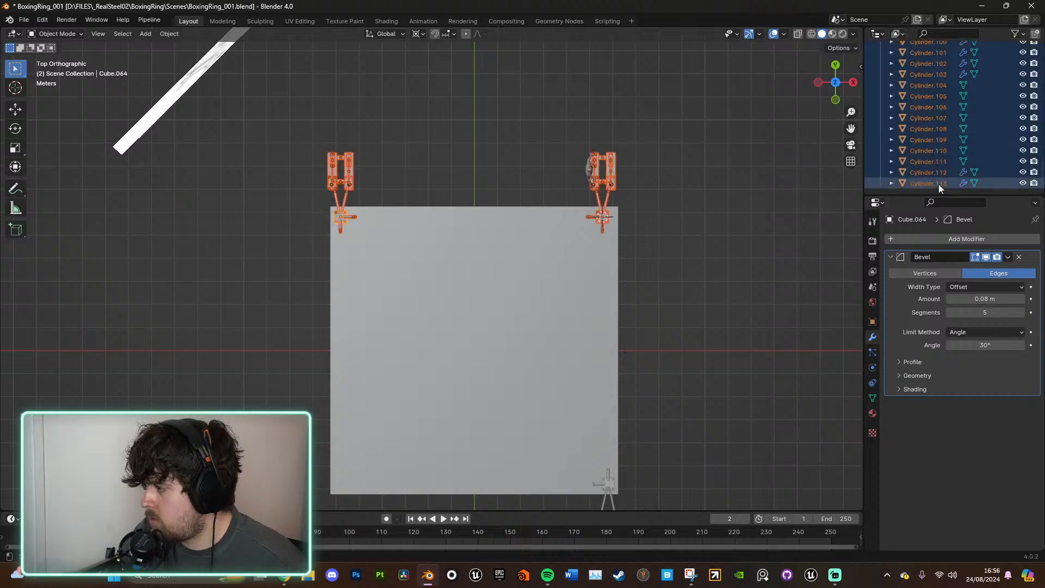
{"action": "key", "text": "shift+d"}
{"action": "left_click", "coordinate": [711, 159]}
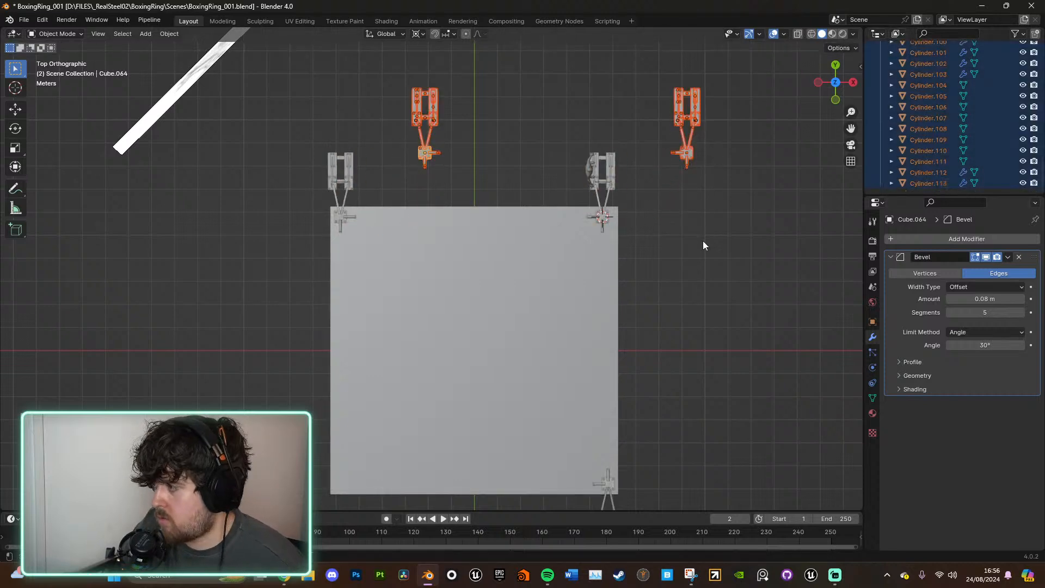
{"action": "scroll", "coordinate": [704, 245], "scroll_direction": "down", "scroll_amount": 4}
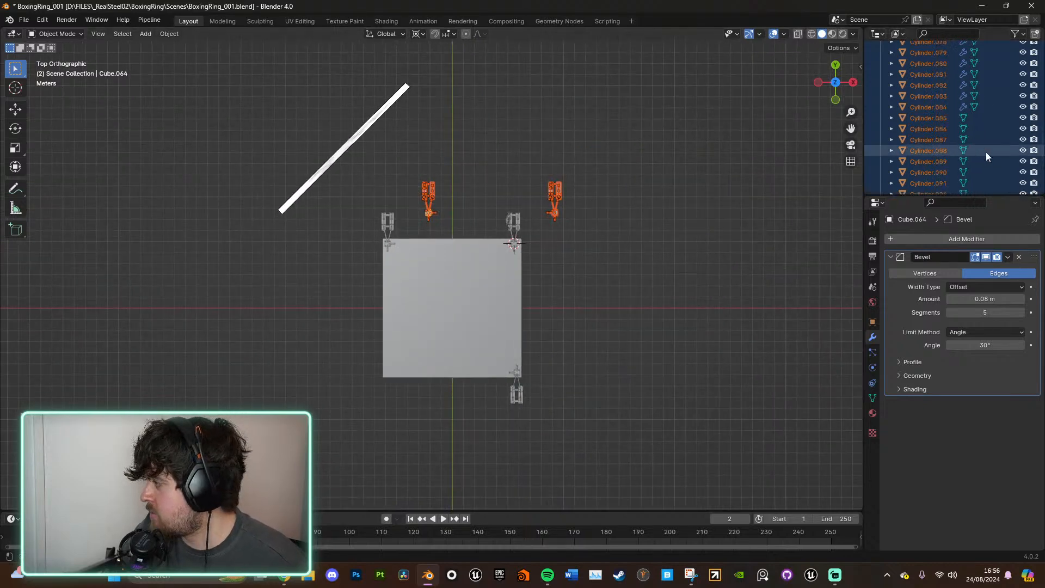
Step: Delete all of RingCorner04's objects together with the RingCorner04 collection itself
{"action": "scroll", "coordinate": [985, 152], "scroll_direction": "up", "scroll_amount": 6}
{"action": "left_click_drag", "start_coordinate": [1041, 139], "coordinate": [1039, 50]}
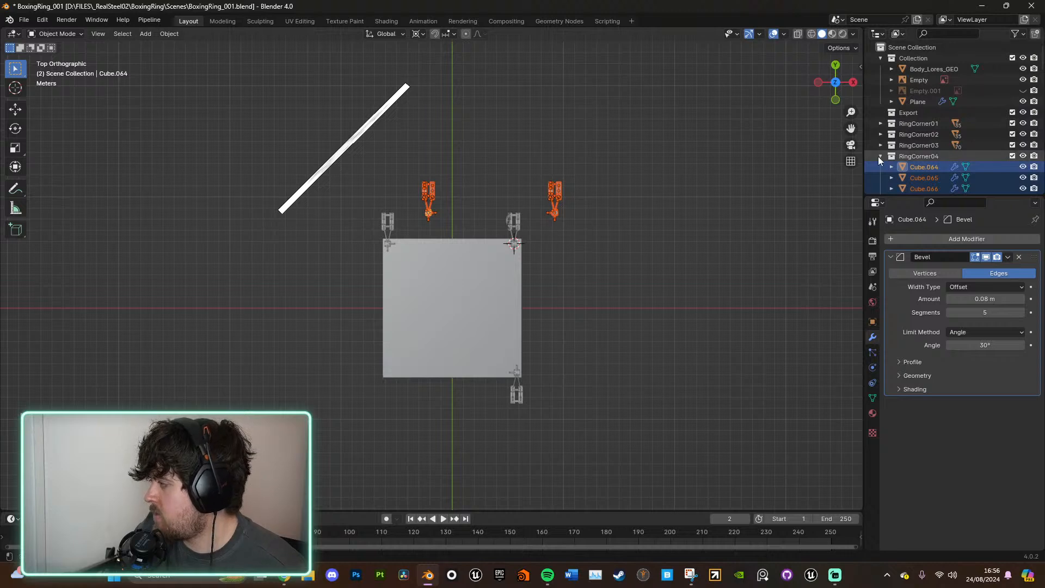
{"action": "left_click", "coordinate": [919, 157]}
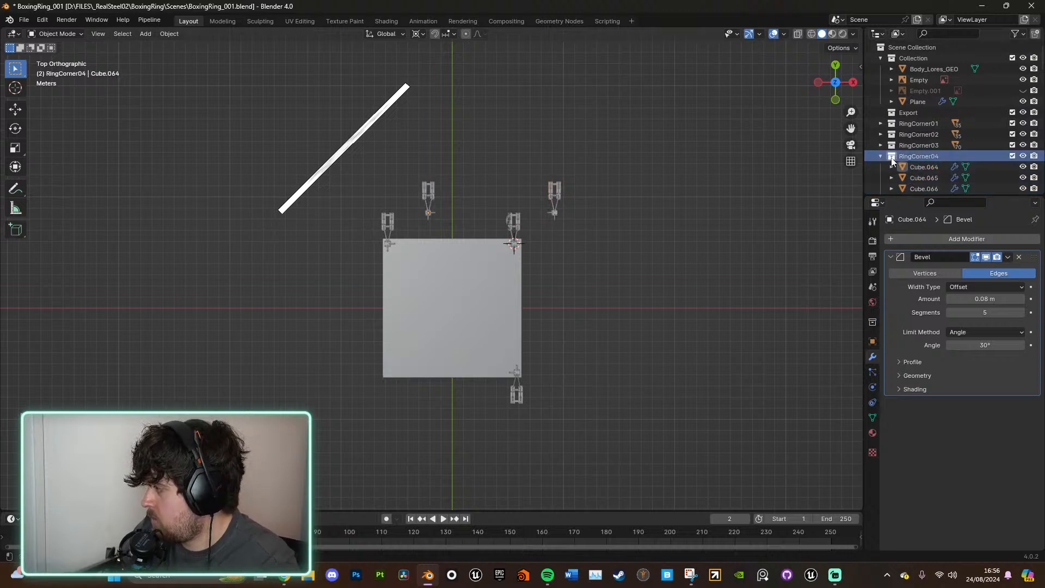
{"action": "key", "text": "ctrl+z"}
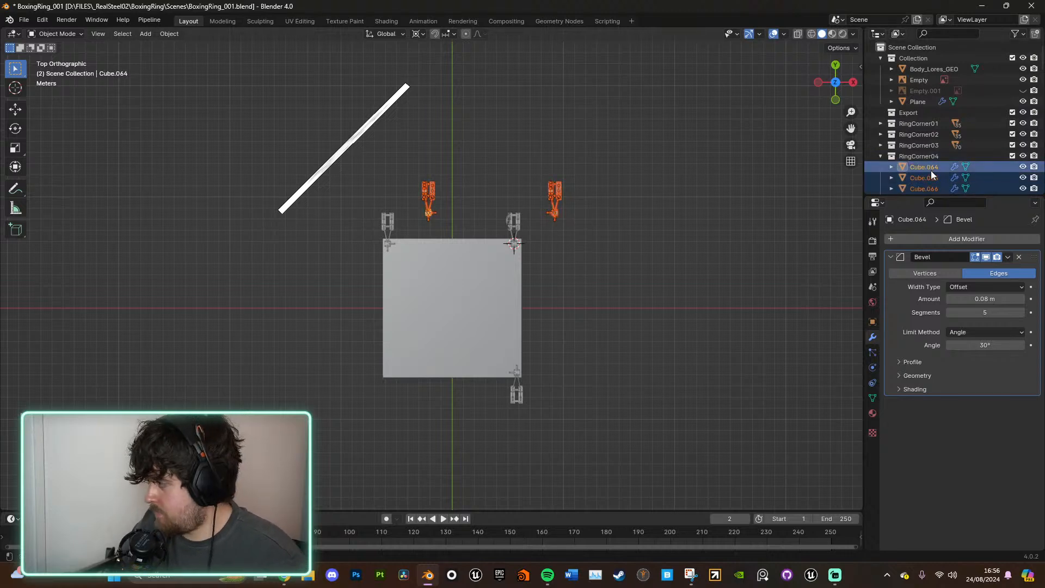
{"action": "key", "text": "Delete"}
{"action": "left_click", "coordinate": [928, 158]}
{"action": "key", "text": "Delete"}
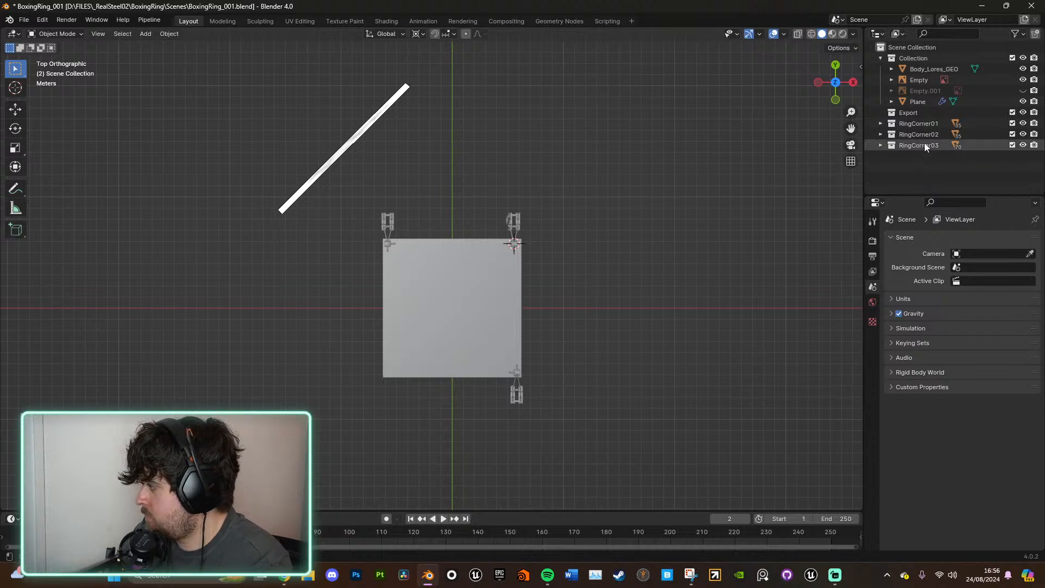
Step: Examine RingCorner03's object list and check which ring corners its cubes from Cube.032 to Cube.063 belong to
{"action": "left_click", "coordinate": [924, 144]}
{"action": "left_click", "coordinate": [881, 145]}
{"action": "left_click", "coordinate": [941, 155]}
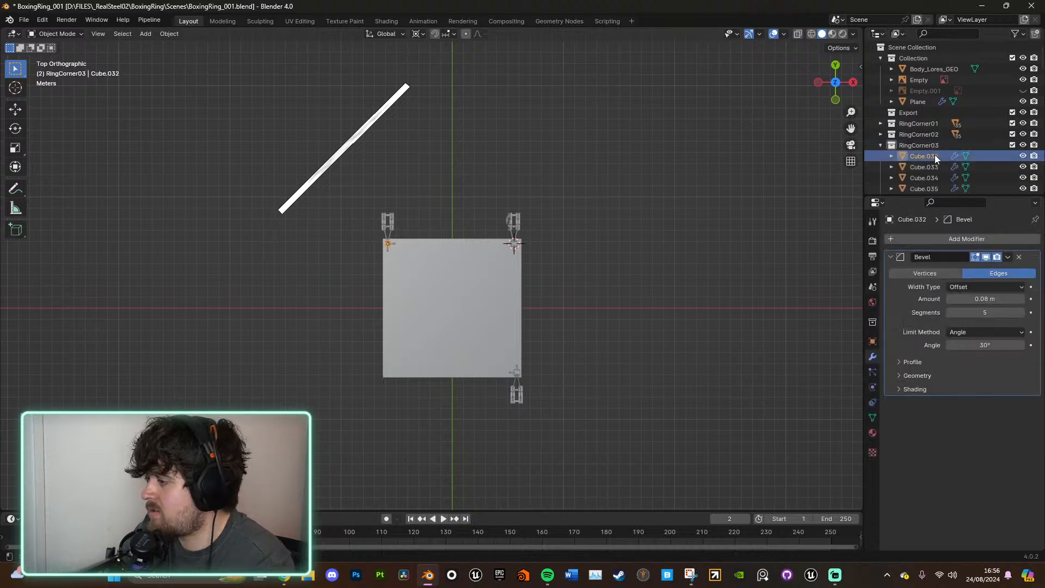
{"action": "scroll", "coordinate": [933, 157], "scroll_direction": "down", "scroll_amount": 8}
{"action": "scroll", "coordinate": [932, 160], "scroll_direction": "down", "scroll_amount": 7}
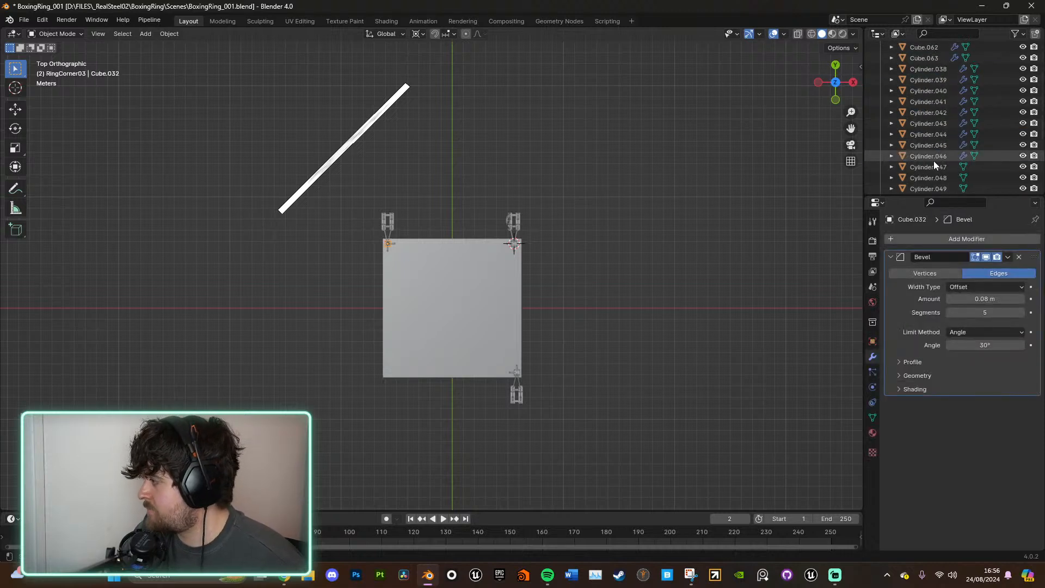
{"action": "left_click", "coordinate": [936, 60], "text": "shift"}
{"action": "scroll", "coordinate": [936, 60], "scroll_direction": "up", "scroll_amount": 3}
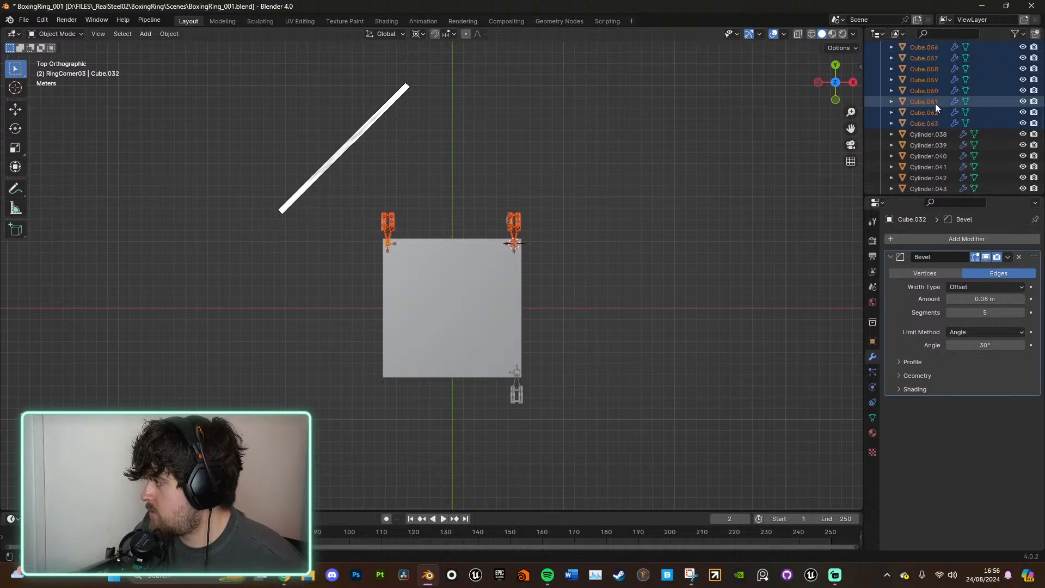
{"action": "left_click", "coordinate": [935, 102]}
{"action": "scroll", "coordinate": [935, 109], "scroll_direction": "up", "scroll_amount": 2}
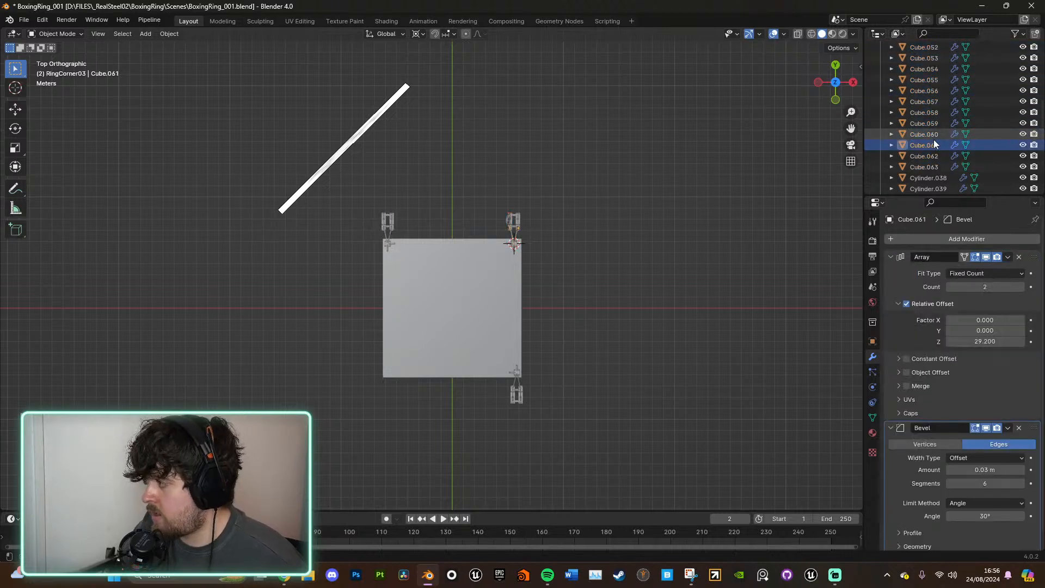
{"action": "scroll", "coordinate": [932, 142], "scroll_direction": "up", "scroll_amount": 15}
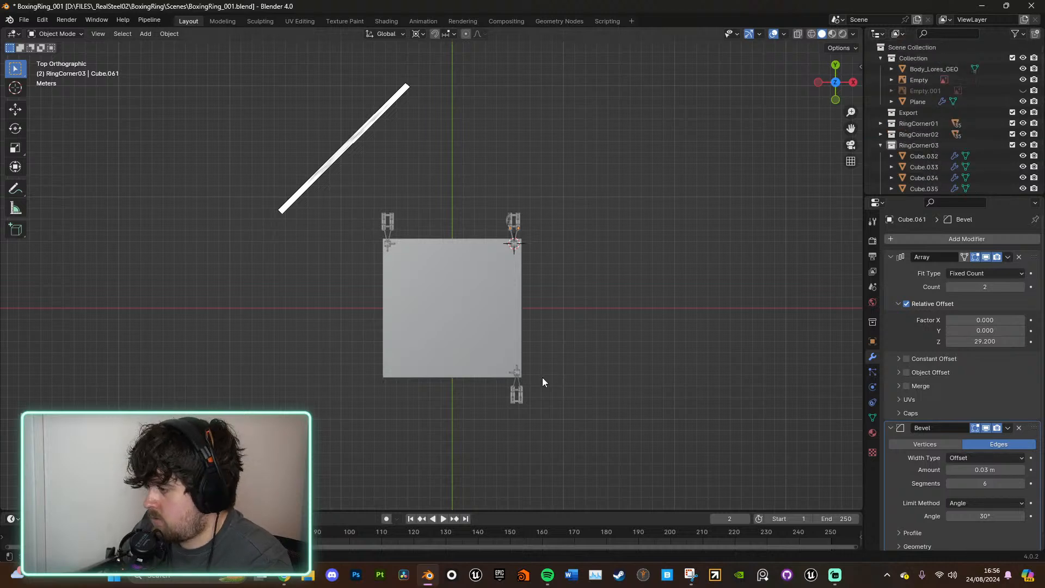
Step: Delete the RingCorner03 collection and all the objects it contained, starting from Cube.032
{"action": "left_click", "coordinate": [881, 145]}
{"action": "left_click", "coordinate": [930, 147]}
{"action": "key", "text": "Delete"}
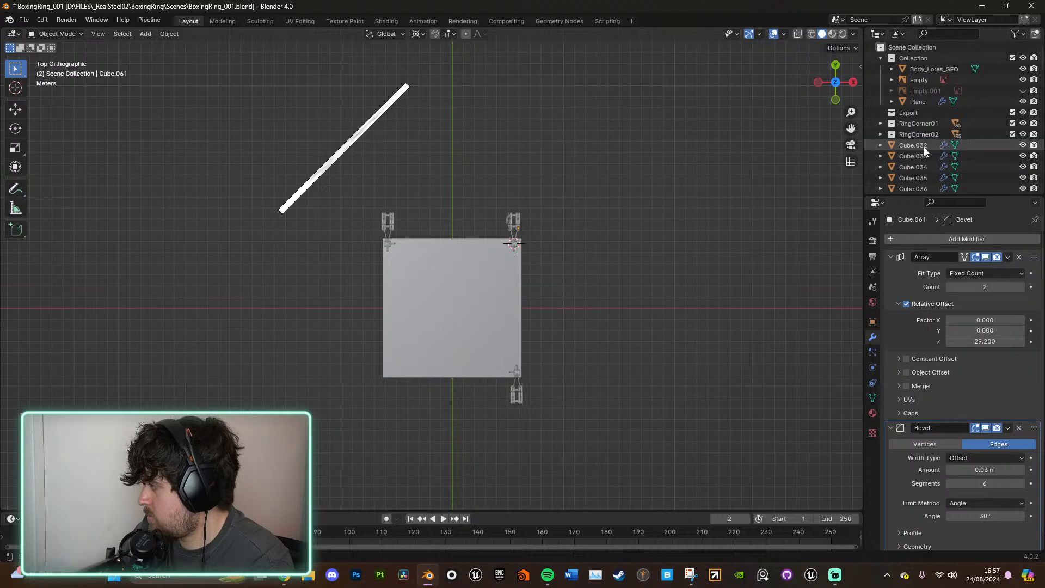
{"action": "left_click", "coordinate": [922, 147]}
{"action": "scroll", "coordinate": [975, 147], "scroll_direction": "down", "scroll_amount": 6}
{"action": "scroll", "coordinate": [1004, 145], "scroll_direction": "down", "scroll_amount": 10}
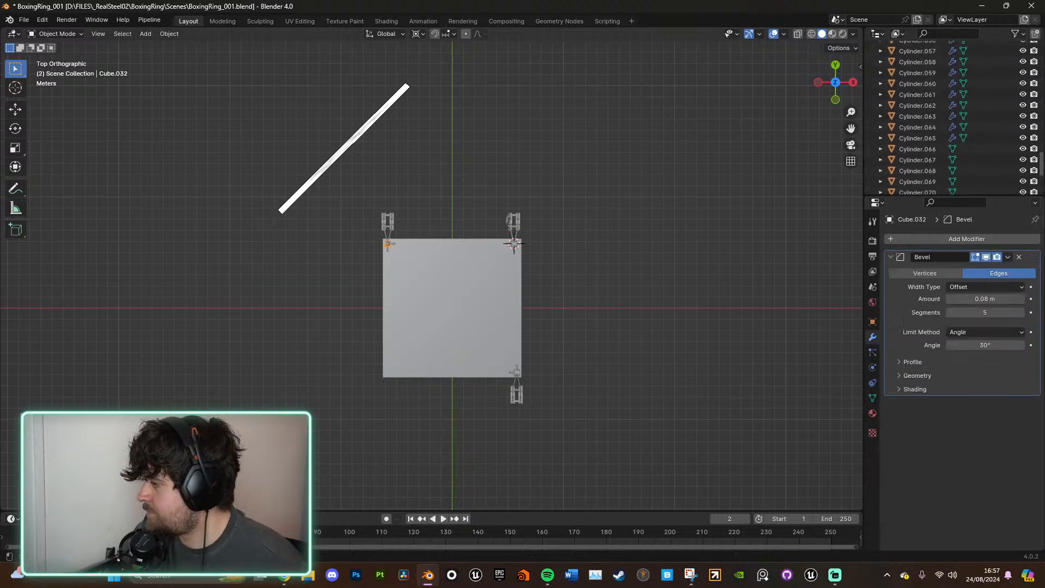
{"action": "left_click", "coordinate": [924, 184], "text": "shift"}
{"action": "key", "text": "Delete"}
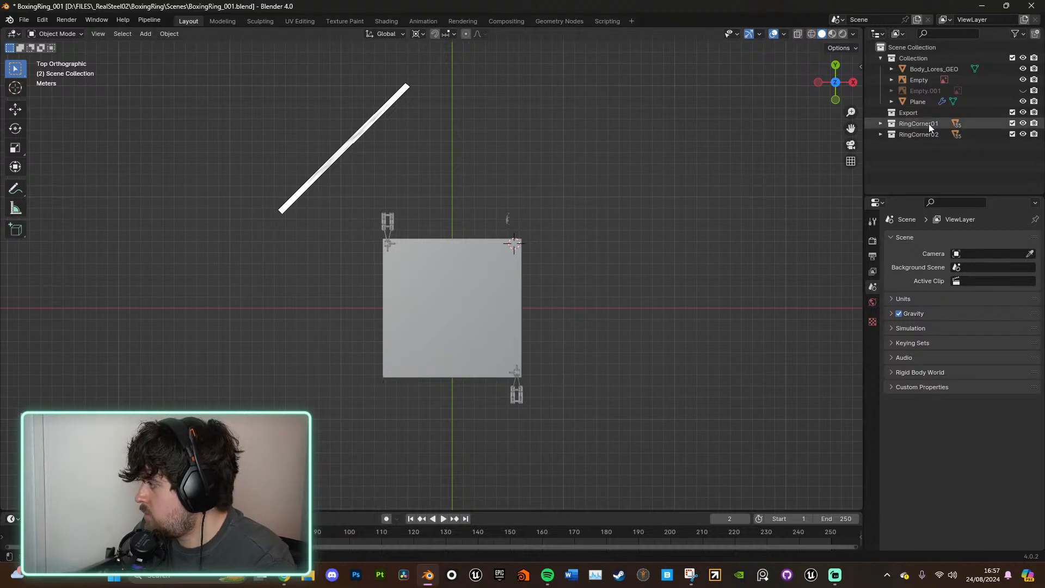
Step: Duplicate the RingCorner02 collection with its objects and rename the copy RingCorner03
{"action": "scroll", "coordinate": [538, 209], "scroll_direction": "up", "scroll_amount": 5}
{"action": "middle_click_drag", "start_coordinate": [592, 218], "coordinate": [621, 180]}
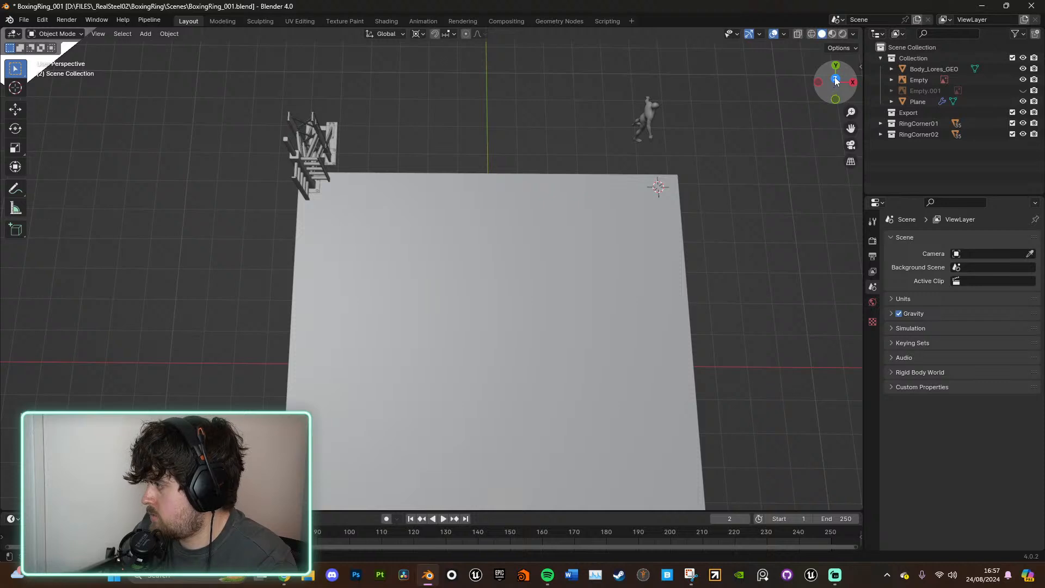
{"action": "left_click", "coordinate": [834, 78]}
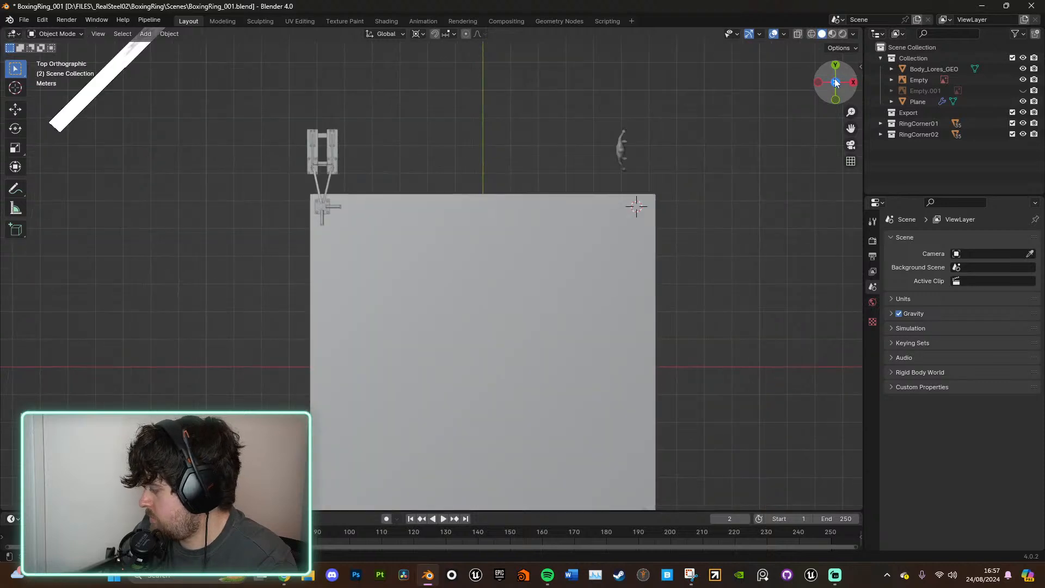
{"action": "right_click", "coordinate": [921, 134]}
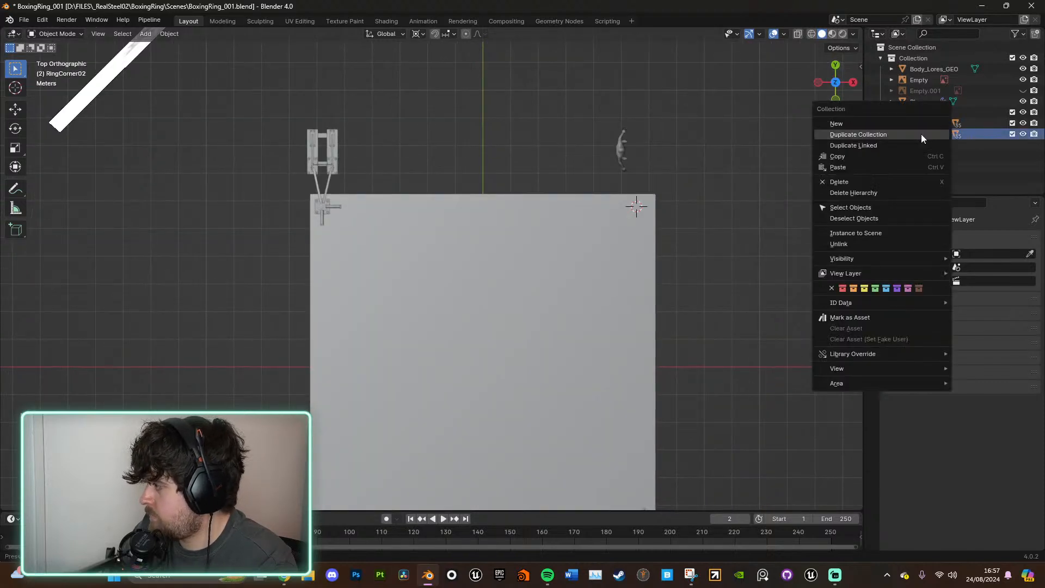
{"action": "left_click", "coordinate": [886, 135]}
{"action": "left_click", "coordinate": [880, 146]}
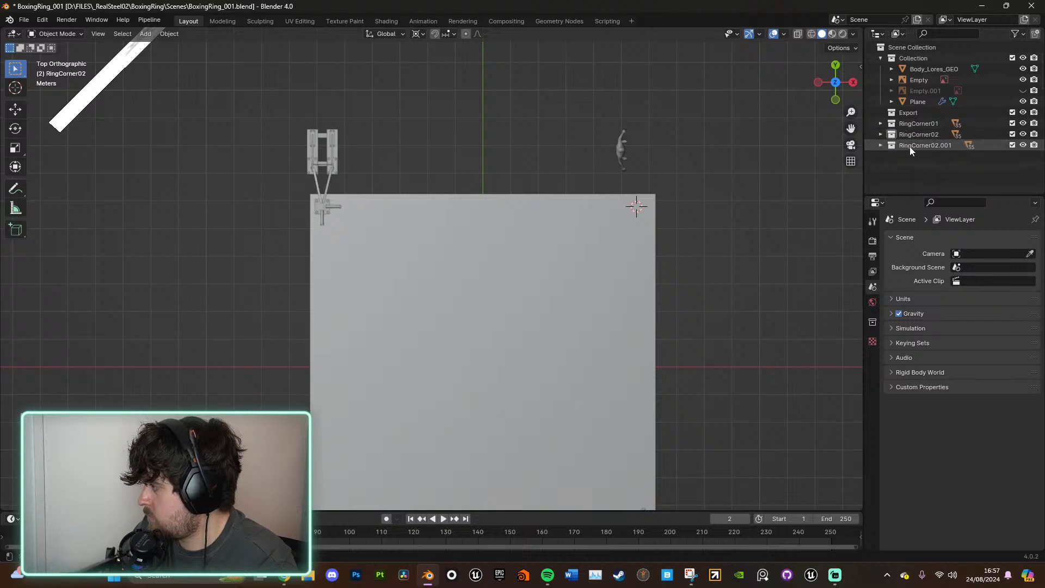
{"action": "double_click", "coordinate": [919, 146]}
{"action": "left_click_drag", "start_coordinate": [935, 145], "coordinate": [976, 144]}
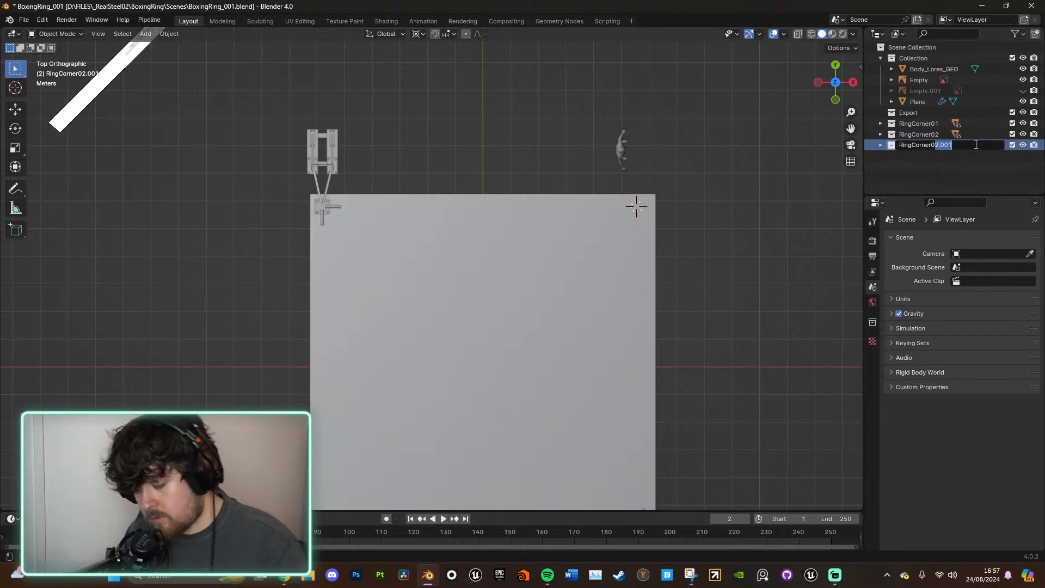
{"action": "type", "text": "3"}
{"action": "key", "text": "Return"}
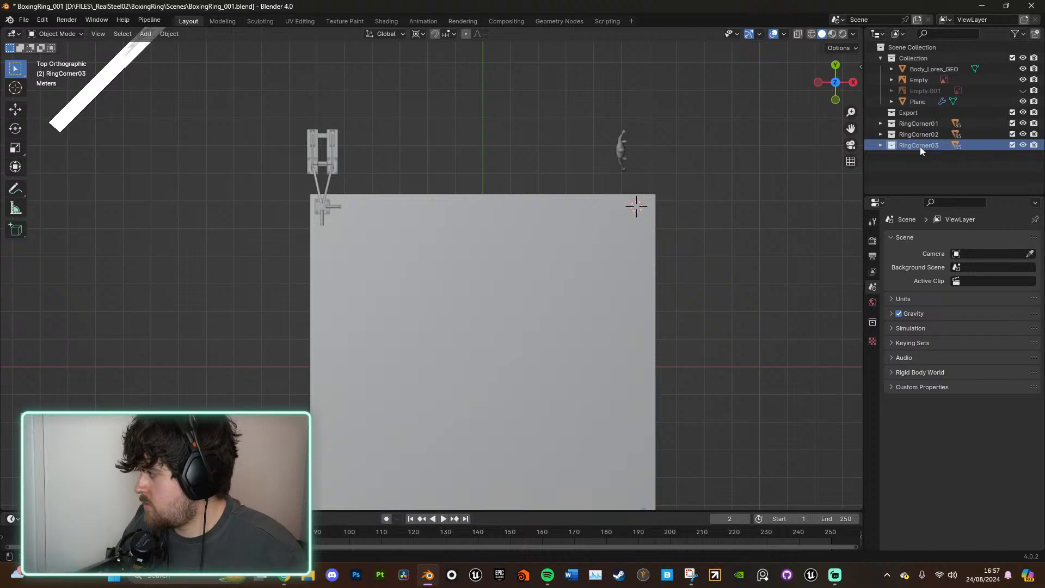
Step: Select all RingCorner03 objects from Cube.032 to Cylinder.056 and move them along X to the ring corner beside the human figure
{"action": "left_click", "coordinate": [881, 146]}
{"action": "left_click", "coordinate": [917, 156]}
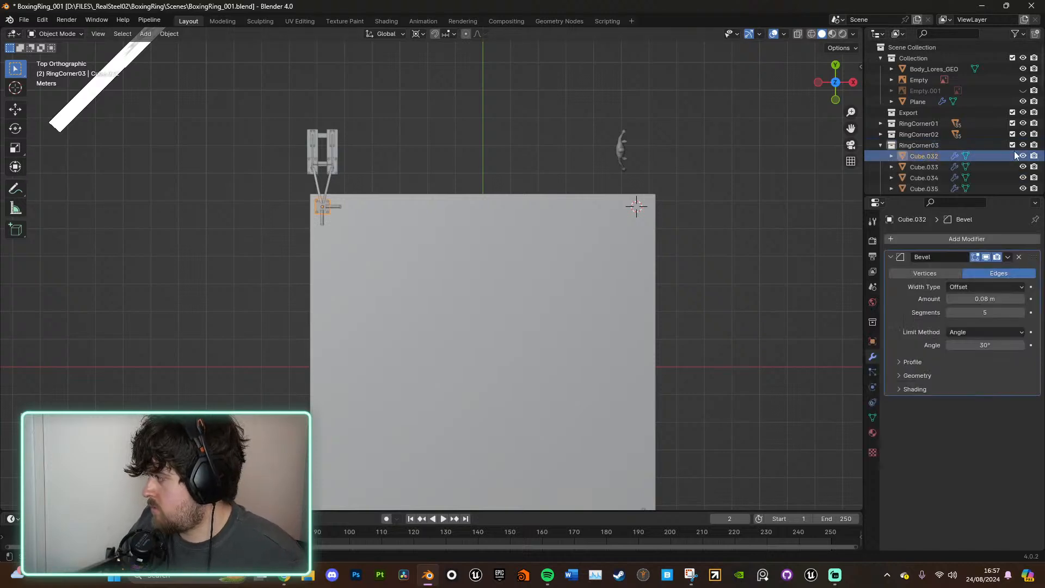
{"action": "scroll", "coordinate": [925, 136], "scroll_direction": "down", "scroll_amount": 10}
{"action": "scroll", "coordinate": [957, 163], "scroll_direction": "down", "scroll_amount": 3}
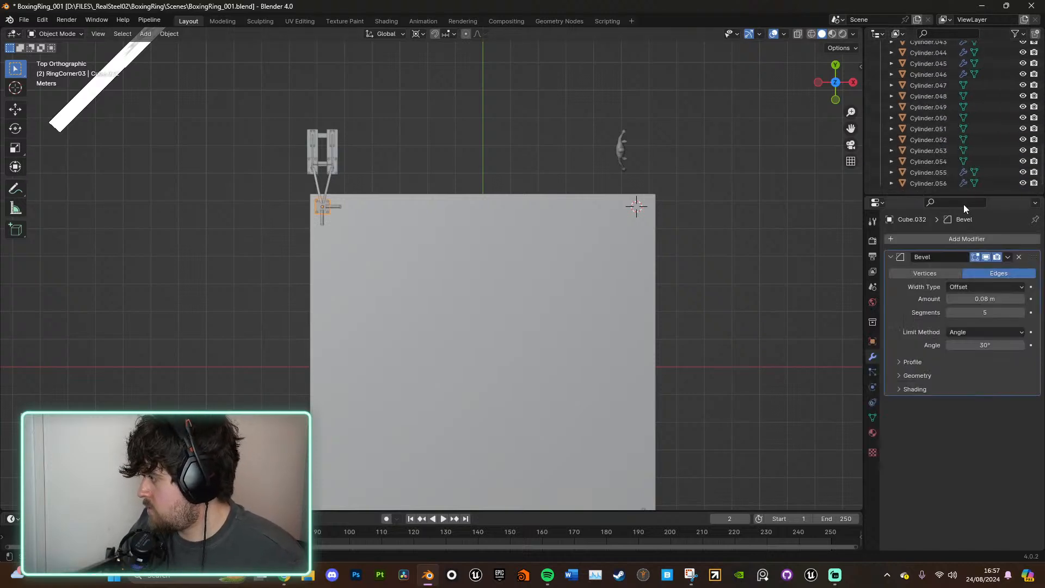
{"action": "left_click", "coordinate": [940, 181], "text": "shift"}
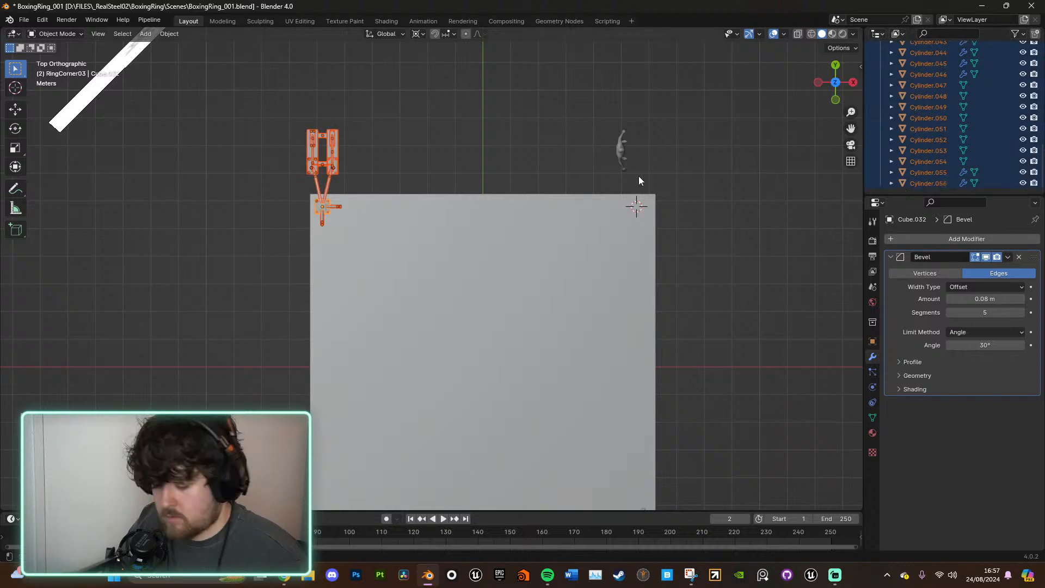
{"action": "key", "text": "shift+d"}
{"action": "key", "text": "x"}
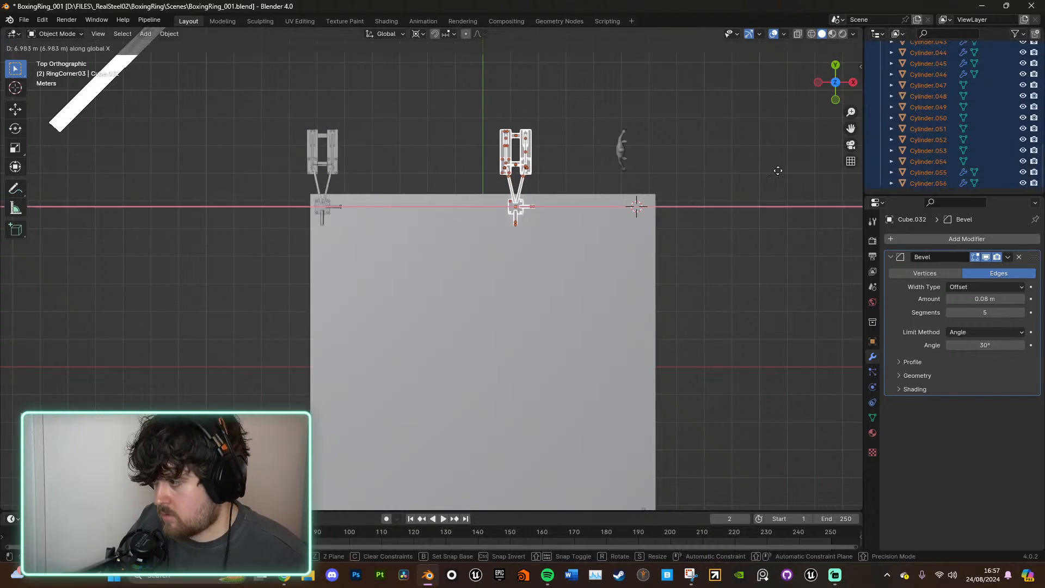
{"action": "left_click", "coordinate": [33, 170]}
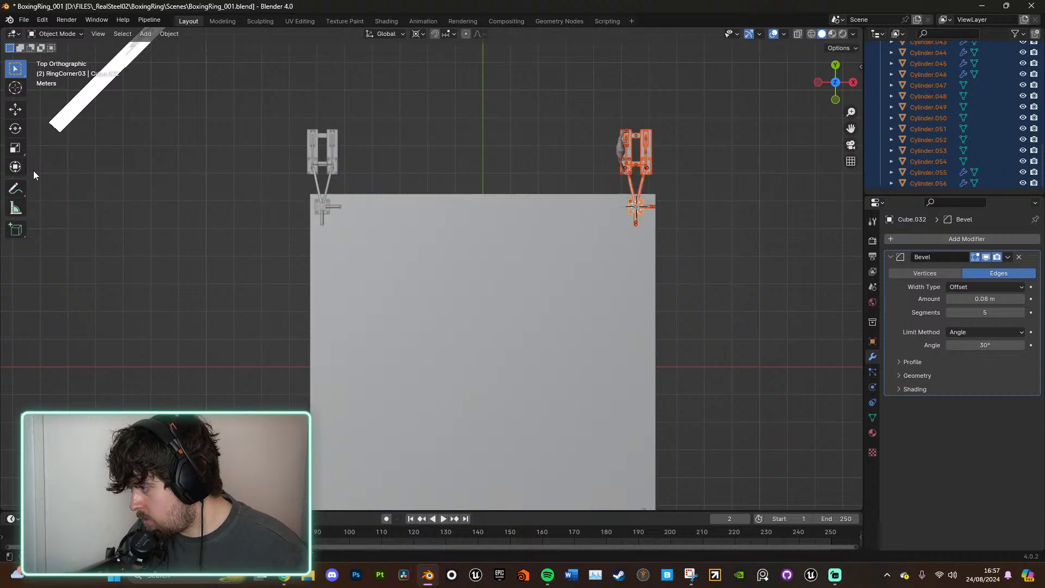
Step: Nudge the RingCorner03 structure slightly further along X towards the ring's outer edge
{"action": "key", "text": "KP_Decimal"}
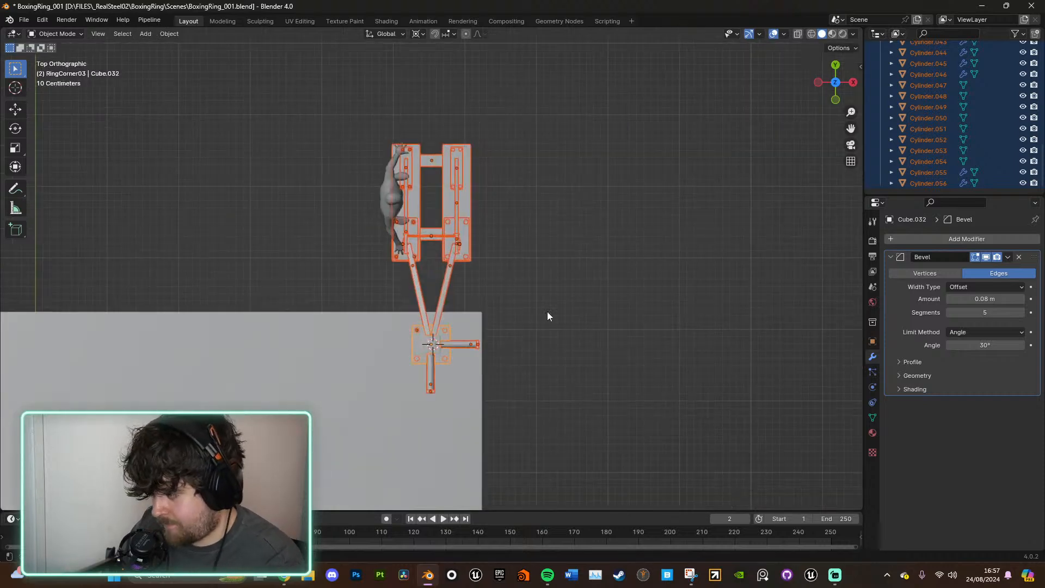
{"action": "key", "text": "g"}
{"action": "key", "text": "x"}
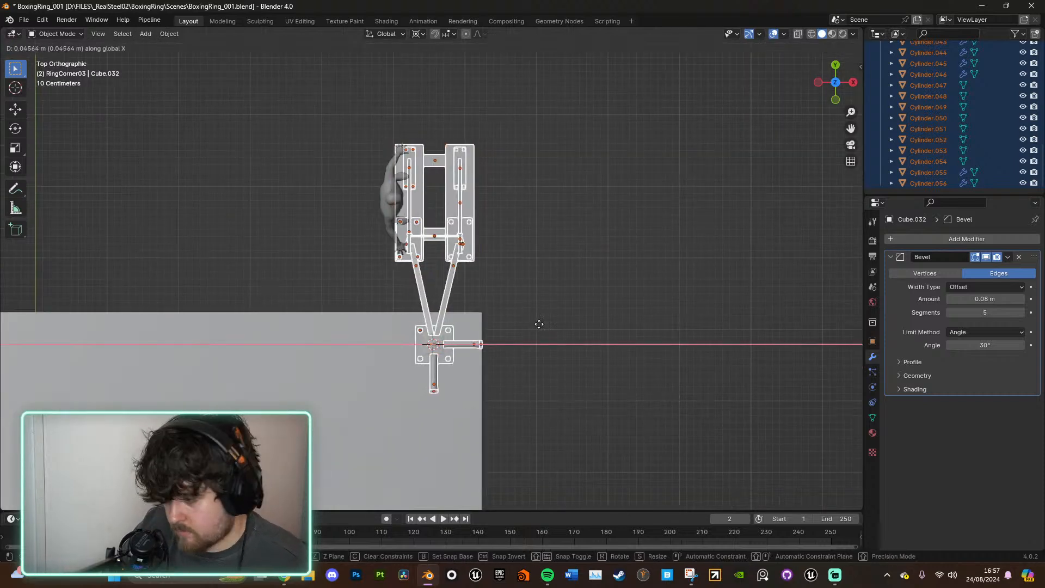
{"action": "left_click", "coordinate": [549, 322]}
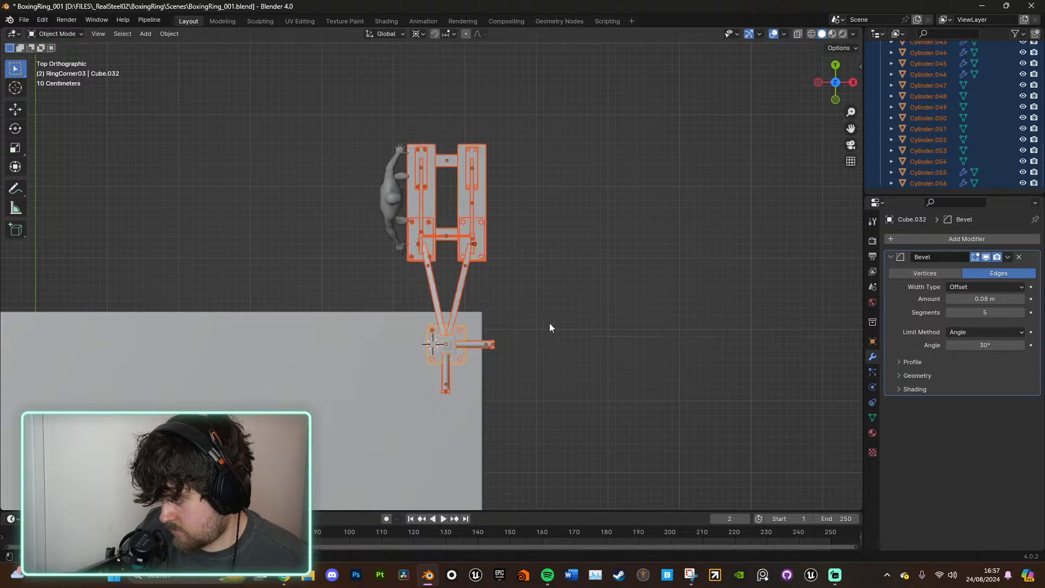
Step: Snap the 3D cursor to the base plate of the RingCorner03 structure
{"action": "left_click", "coordinate": [446, 345]}
{"action": "right_click", "coordinate": [448, 345]}
{"action": "mouse_move", "coordinate": [448, 345]}
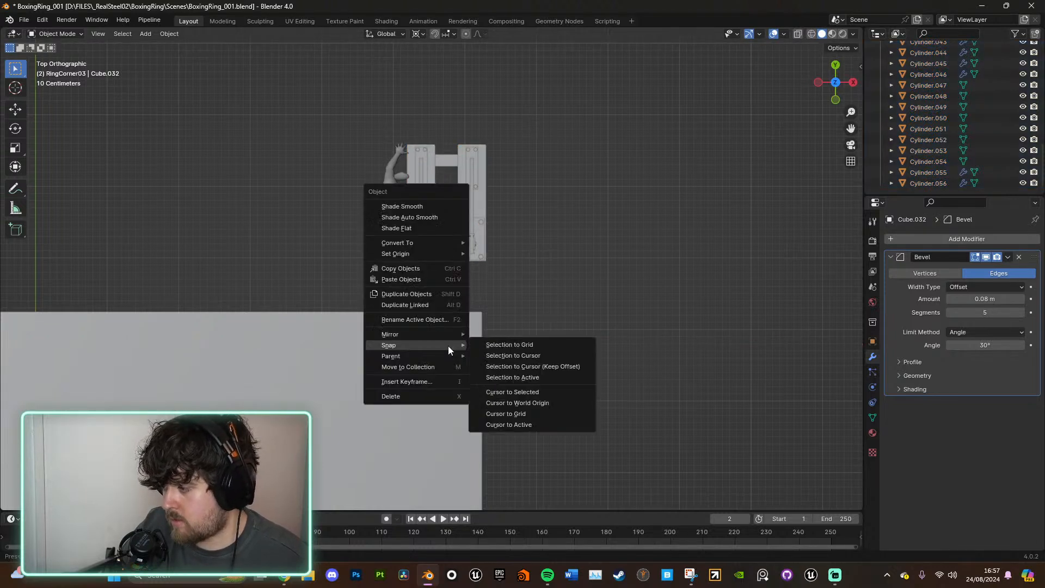
{"action": "left_click", "coordinate": [527, 391]}
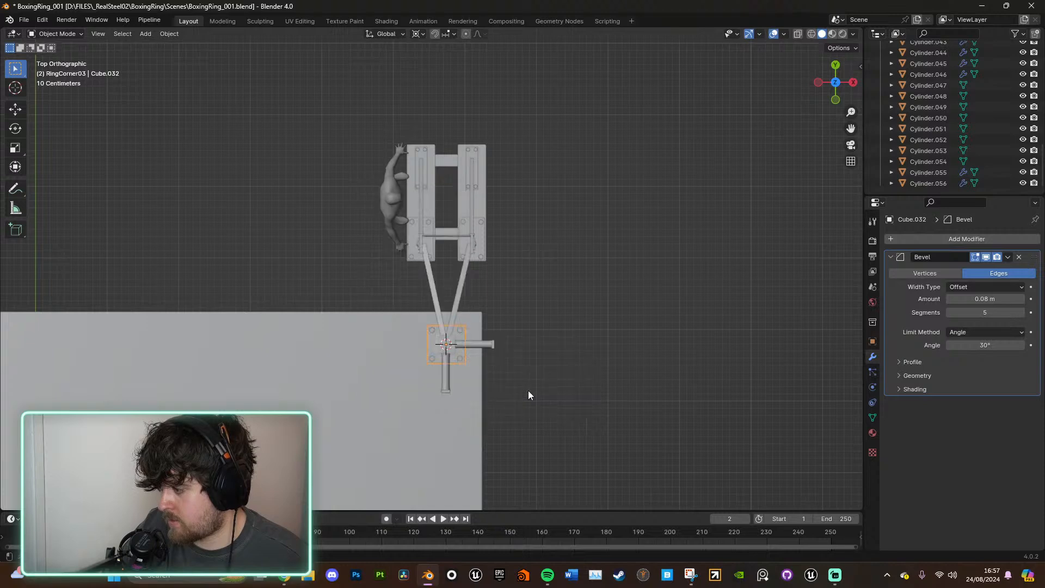
Step: Select the RingCorner03 structure's ladder rungs and side rails and rotate them 90° about the 3D cursor in top view
{"action": "left_click", "coordinate": [470, 344]}
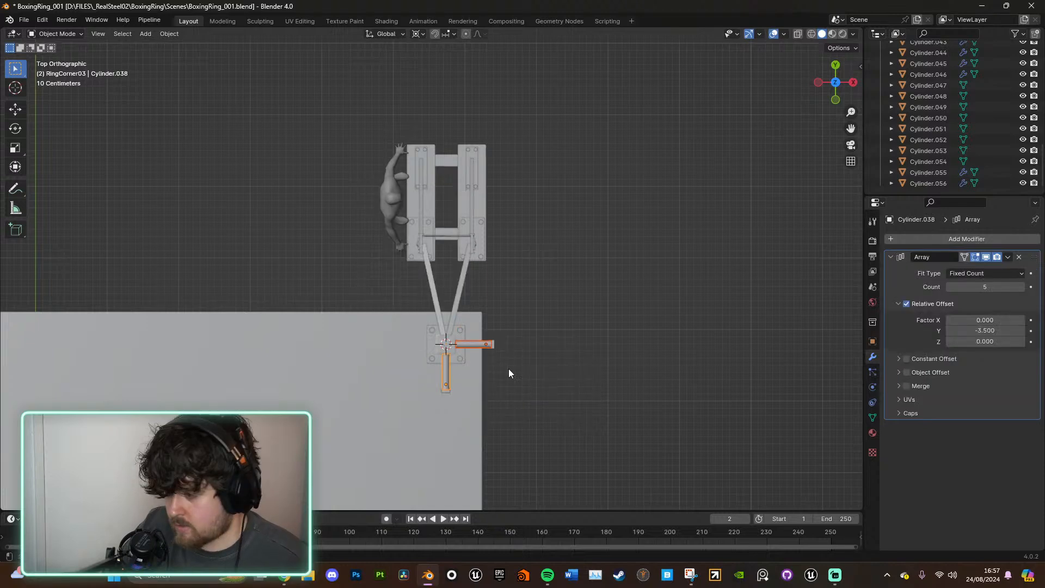
{"action": "middle_click_drag", "start_coordinate": [508, 368], "coordinate": [502, 290]}
{"action": "left_click", "coordinate": [452, 280], "text": "shift"}
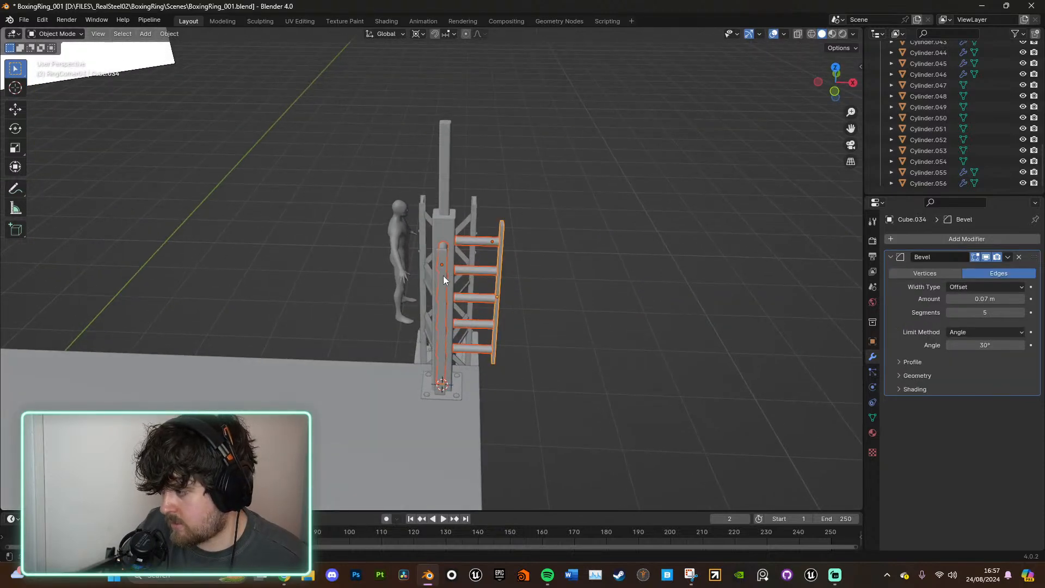
{"action": "left_click", "coordinate": [443, 275], "text": "shift"}
{"action": "left_click", "coordinate": [835, 68]}
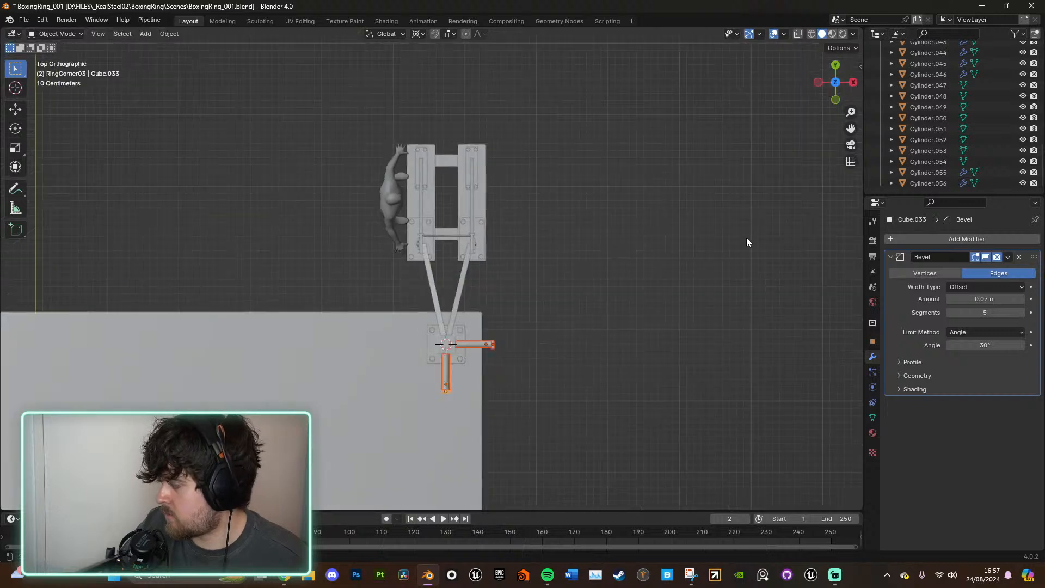
{"action": "type", "text": "r"}
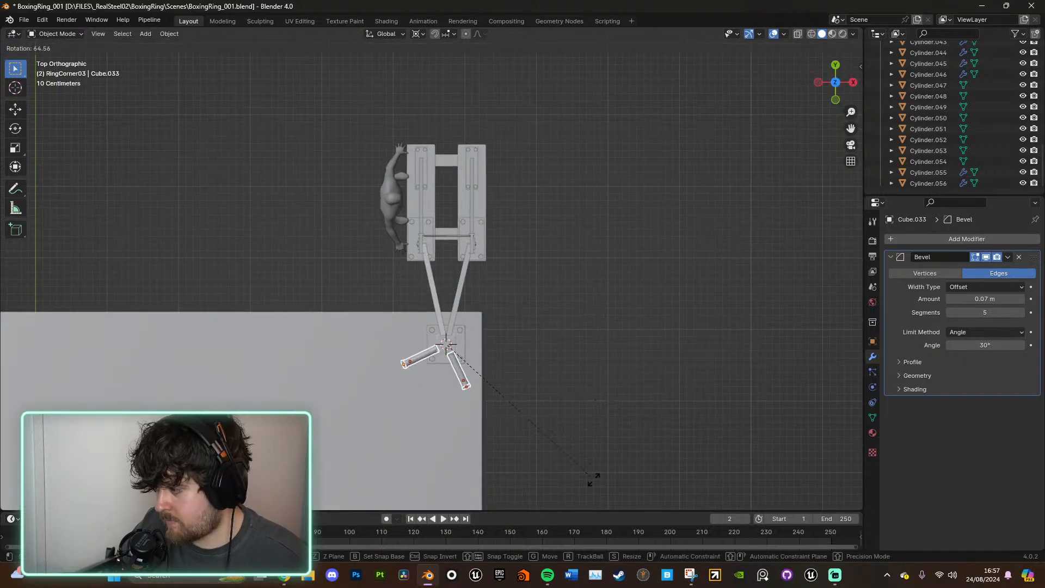
{"action": "type", "text": "90"}
{"action": "key", "text": "Return"}
{"action": "middle_click_drag", "start_coordinate": [592, 479], "coordinate": [602, 326]}
{"action": "scroll", "coordinate": [936, 161], "scroll_direction": "up", "scroll_amount": 15}
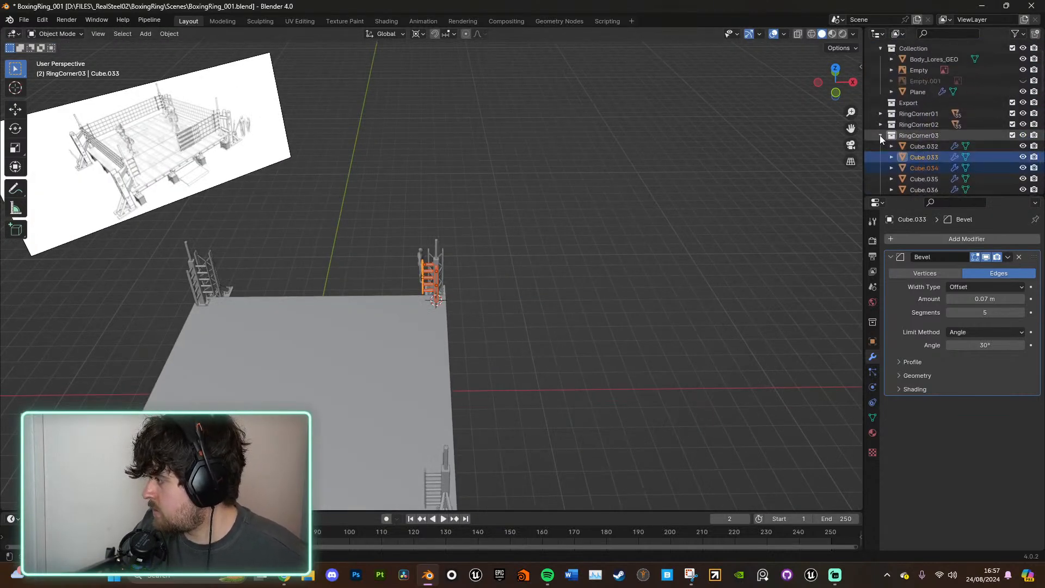
Step: Duplicate the RingCorner03 collection with its objects and rename the copy RingCorner04
{"action": "left_click", "coordinate": [880, 136]}
{"action": "left_click", "coordinate": [923, 142]}
{"action": "middle_click_drag", "start_coordinate": [852, 215], "coordinate": [692, 256]}
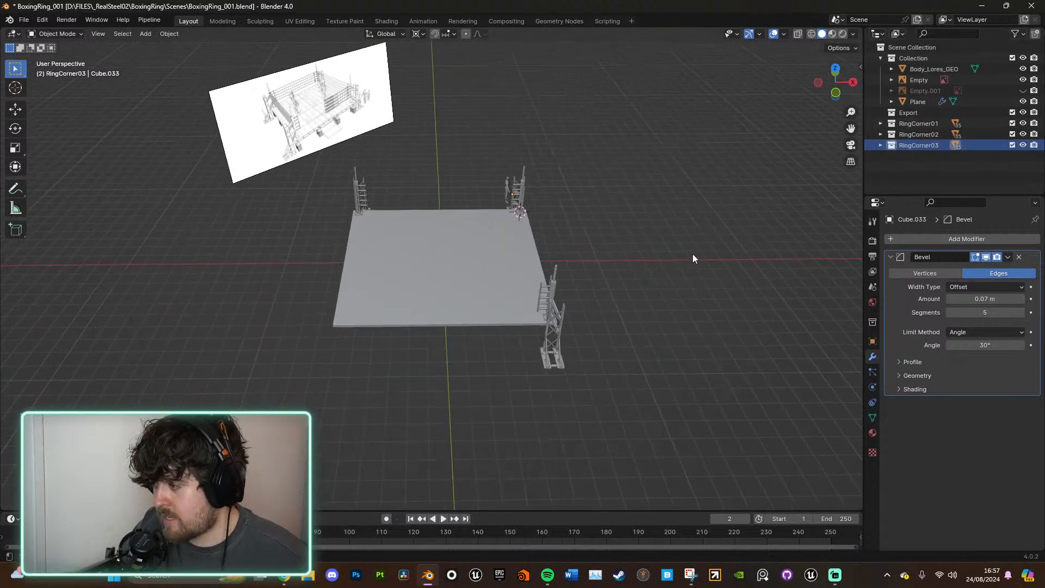
{"action": "right_click", "coordinate": [923, 145]}
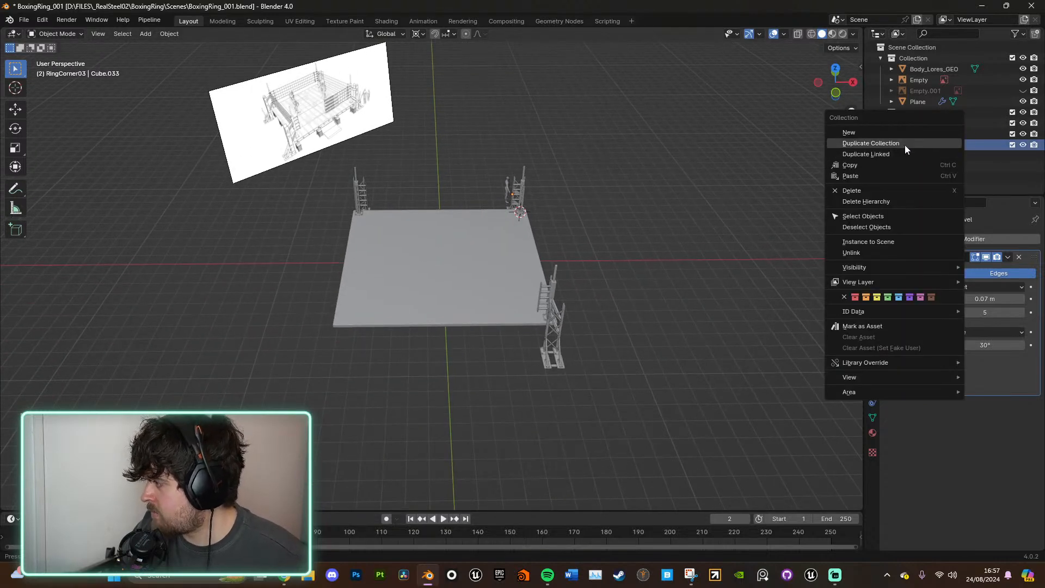
{"action": "left_click", "coordinate": [904, 144]}
{"action": "left_click", "coordinate": [880, 155]}
{"action": "double_click", "coordinate": [924, 155]}
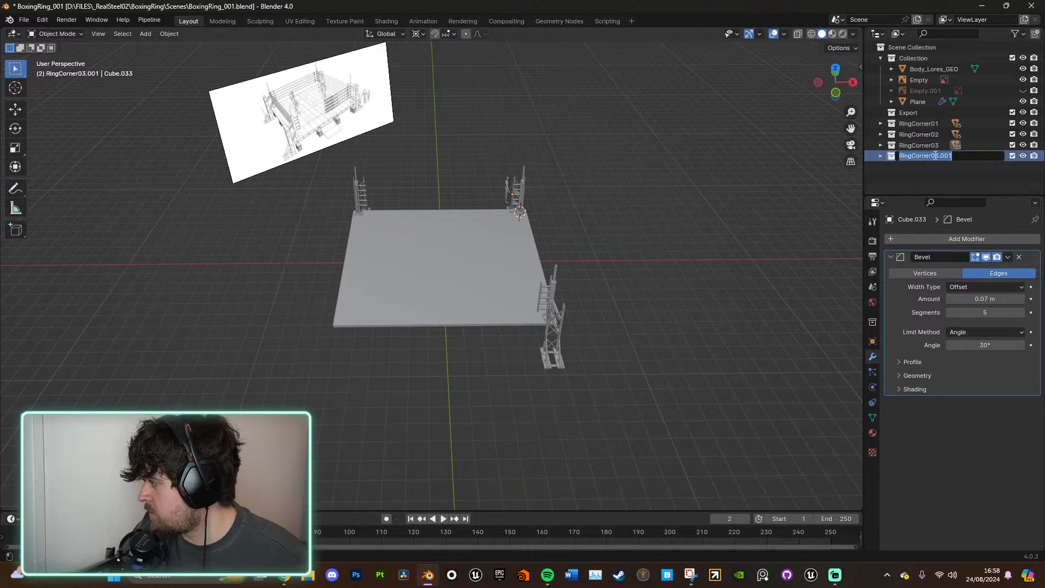
{"action": "left_click_drag", "start_coordinate": [935, 155], "coordinate": [971, 152]}
{"action": "type", "text": "4"}
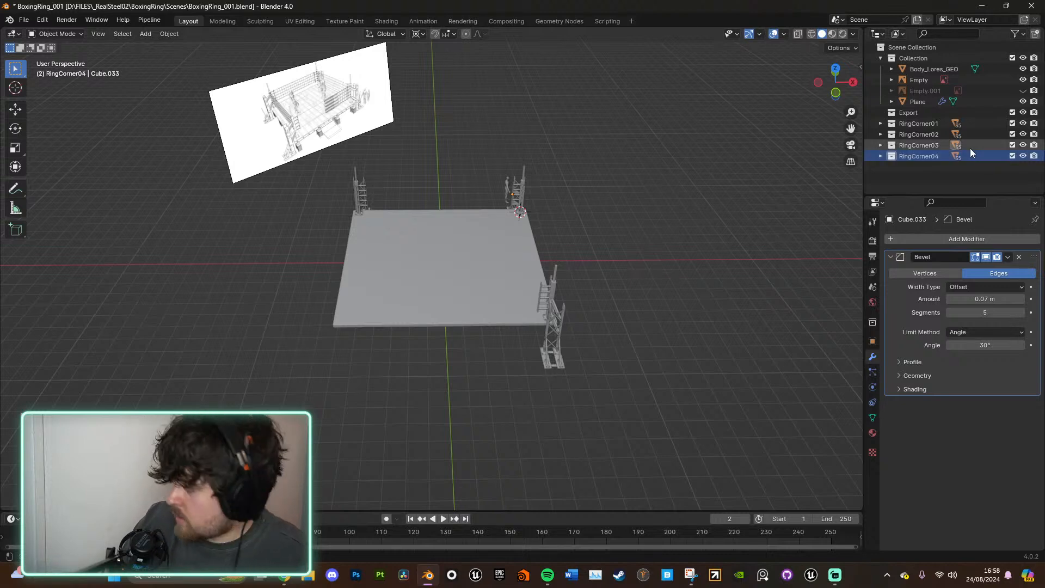
{"action": "key", "text": "Return"}
Step: Select all objects in the RingCorner04 collection, from Cube.048 to Cylinder.075
{"action": "left_click", "coordinate": [882, 157]}
{"action": "left_click", "coordinate": [925, 165]}
{"action": "scroll", "coordinate": [930, 161], "scroll_direction": "down", "scroll_amount": 10}
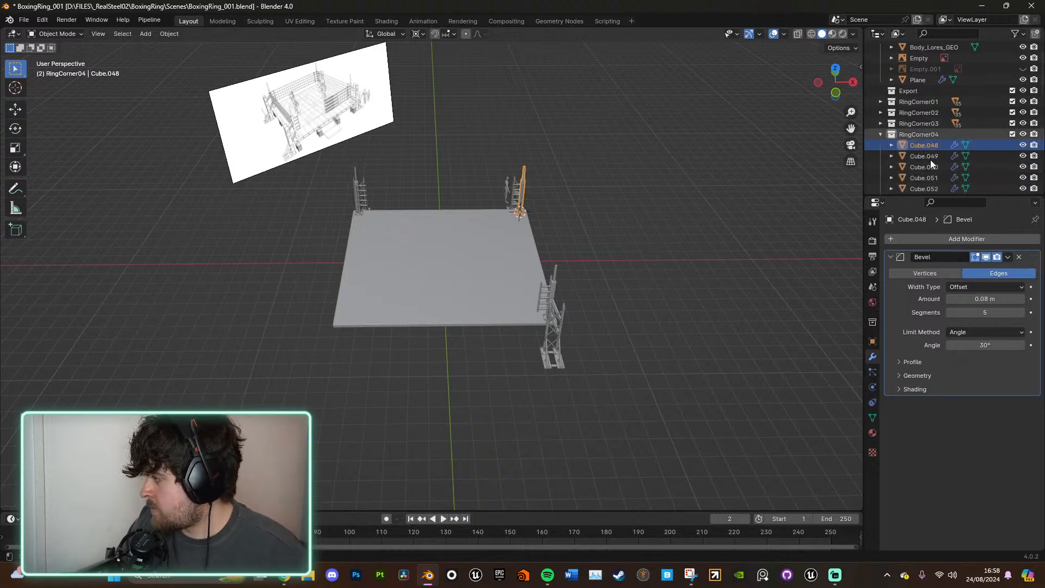
{"action": "left_click", "coordinate": [933, 182], "text": "shift"}
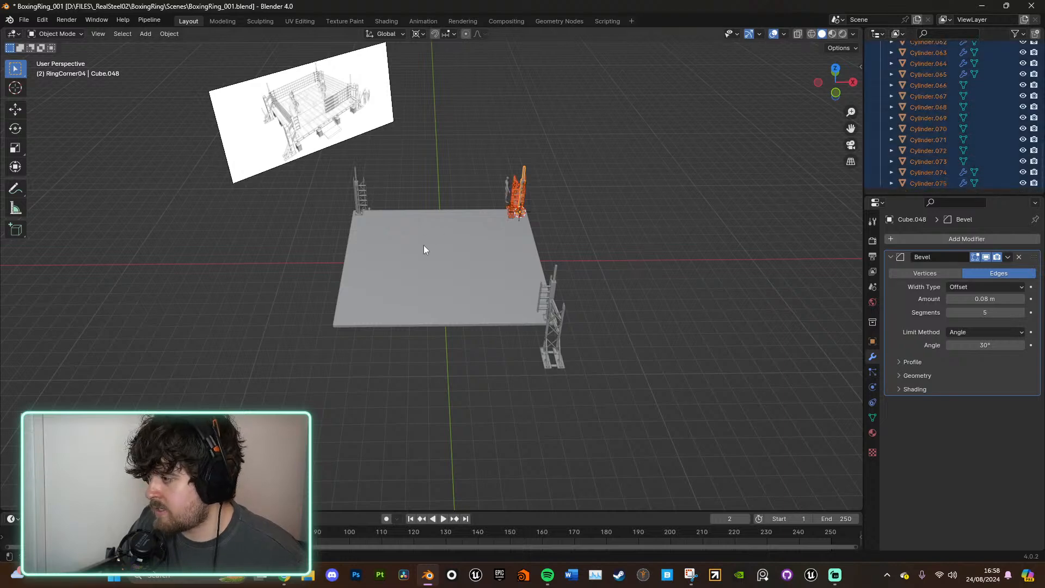
Step: Try to rotate the RingCorner04 structure freely around its base plate in top view
{"action": "left_click_drag", "start_coordinate": [839, 67], "coordinate": [831, 67]}
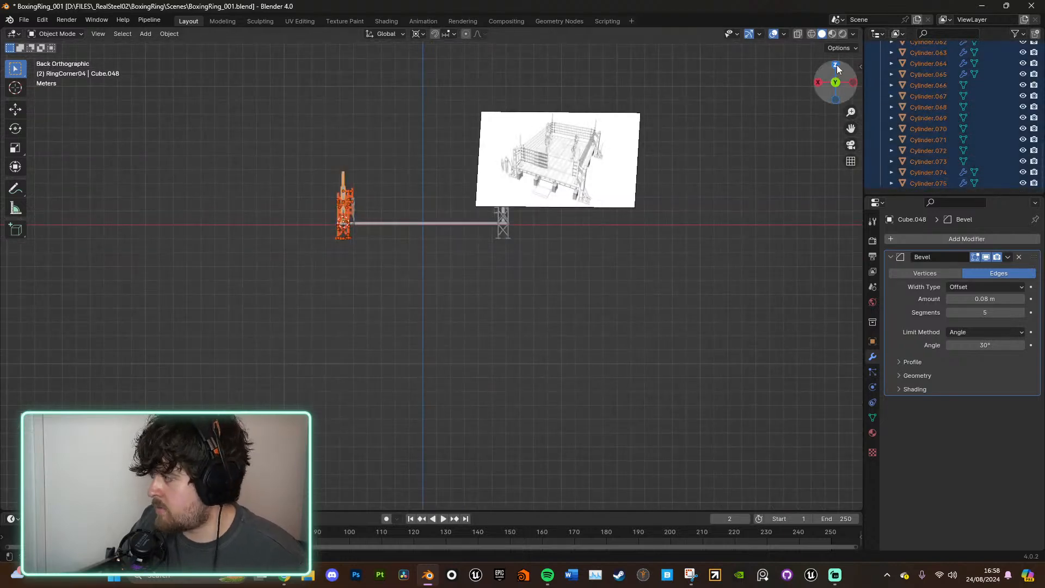
{"action": "left_click", "coordinate": [836, 66]}
{"action": "key", "text": "r"}
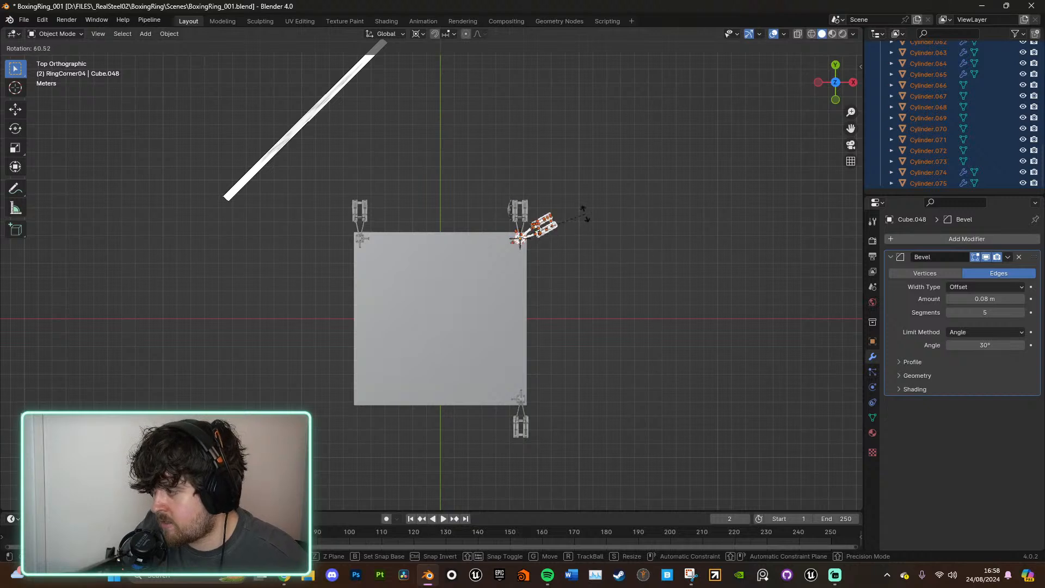
{"action": "left_click", "coordinate": [566, 278]}
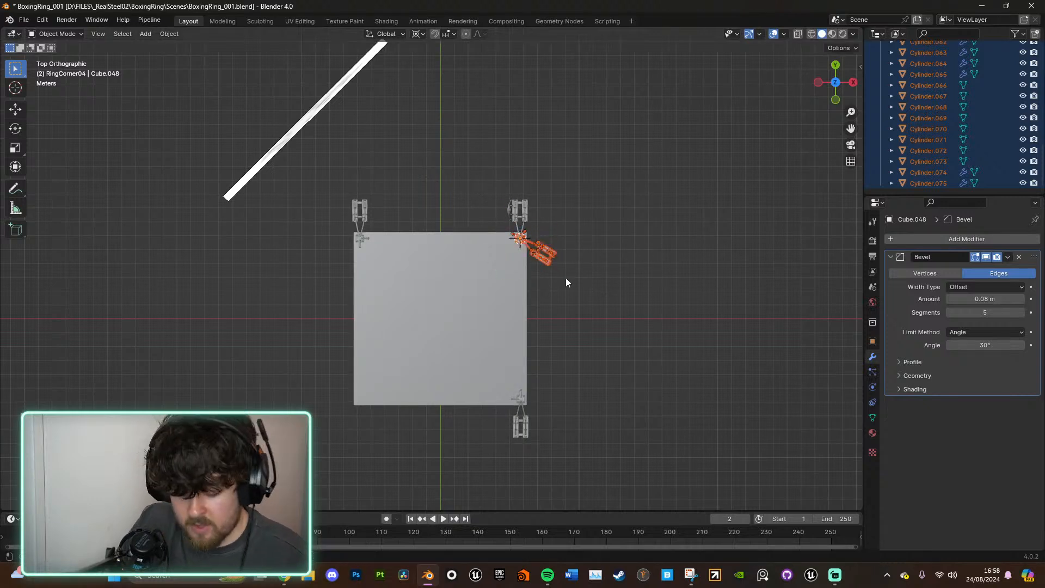
{"action": "key", "text": "ctrl+z"}
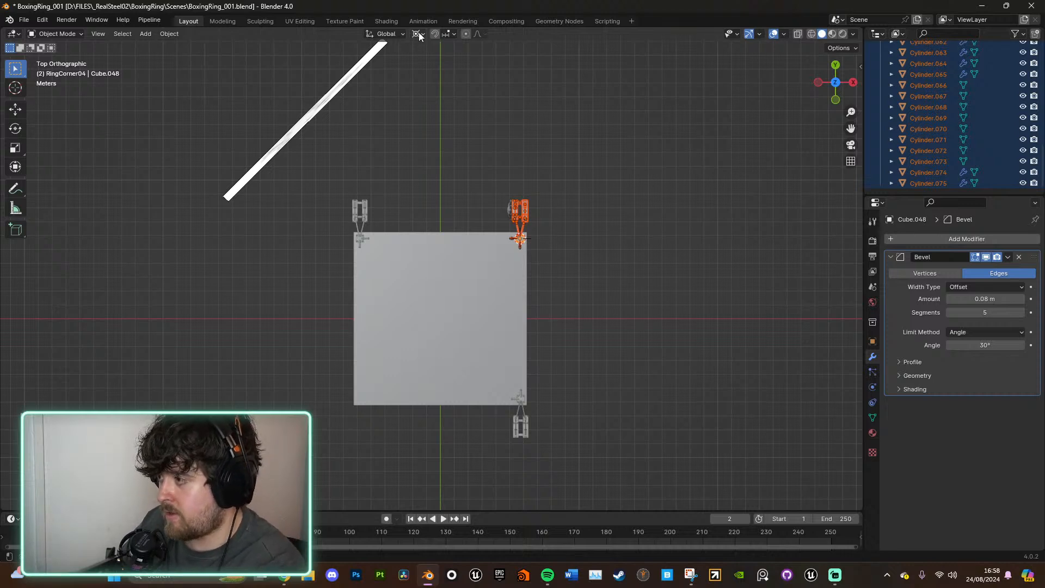
Step: Snap the 3D cursor to the world origin at the centre of the ring
{"action": "right_click", "coordinate": [437, 299]}
{"action": "mouse_move", "coordinate": [437, 300]}
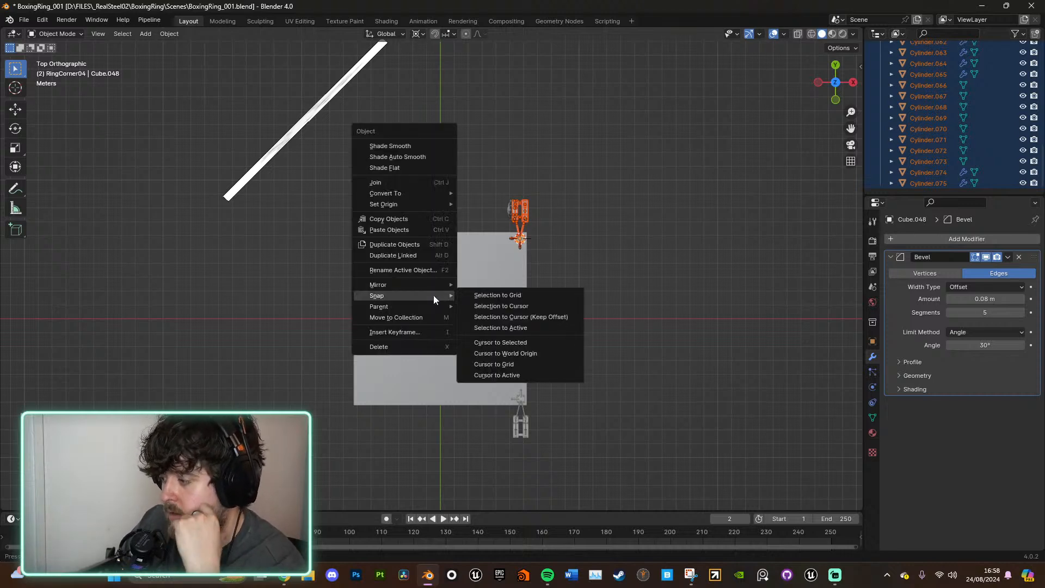
{"action": "left_click", "coordinate": [527, 353]}
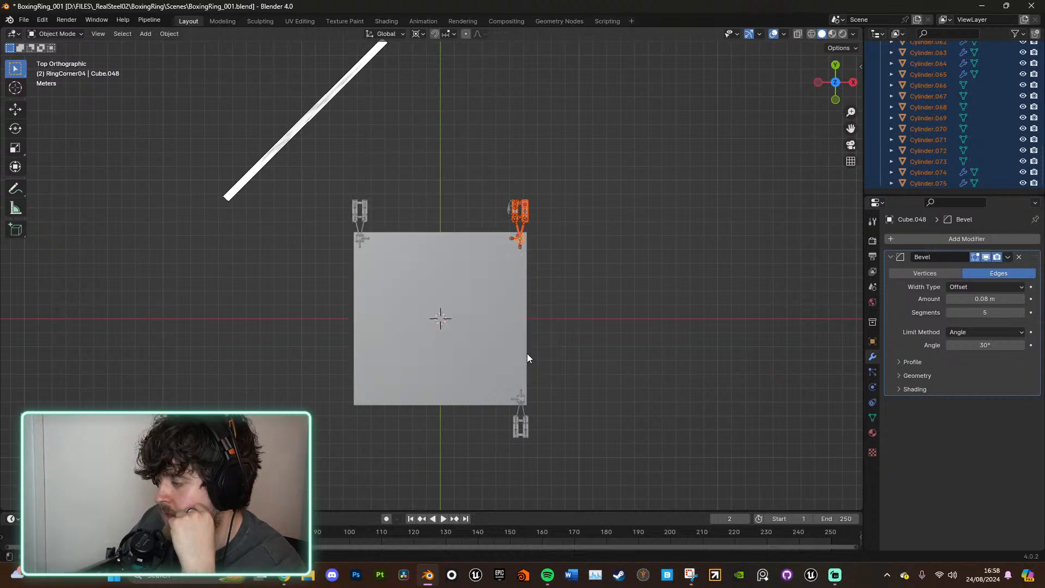
{"action": "scroll", "coordinate": [429, 335], "scroll_direction": "up", "scroll_amount": 5}
{"action": "scroll", "coordinate": [481, 402], "scroll_direction": "down", "scroll_amount": 2}
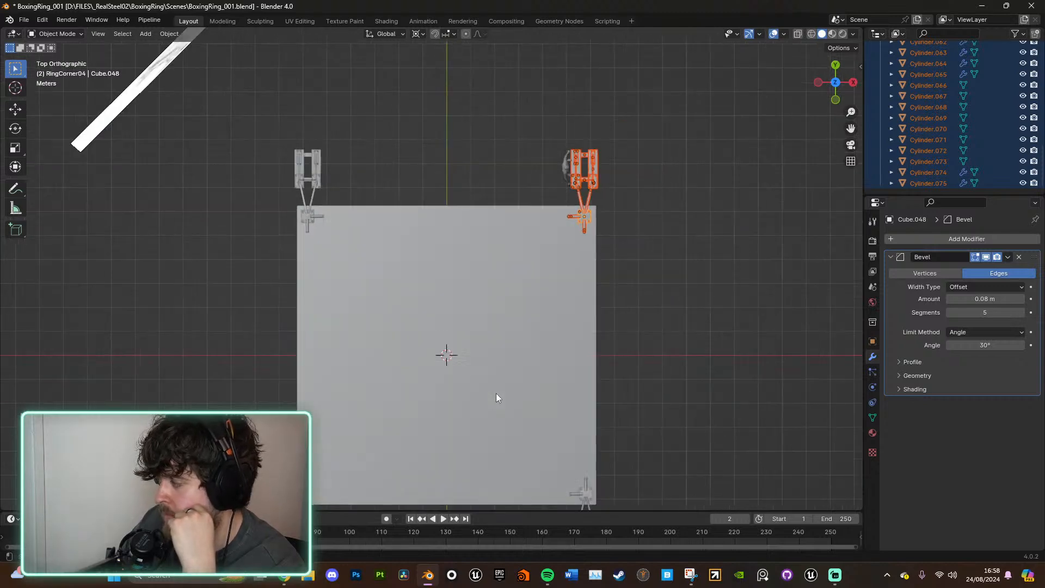
Step: Try rotating the RingCorner04 objects with the pivot point set to Individual Origins
{"action": "left_click", "coordinate": [420, 33]}
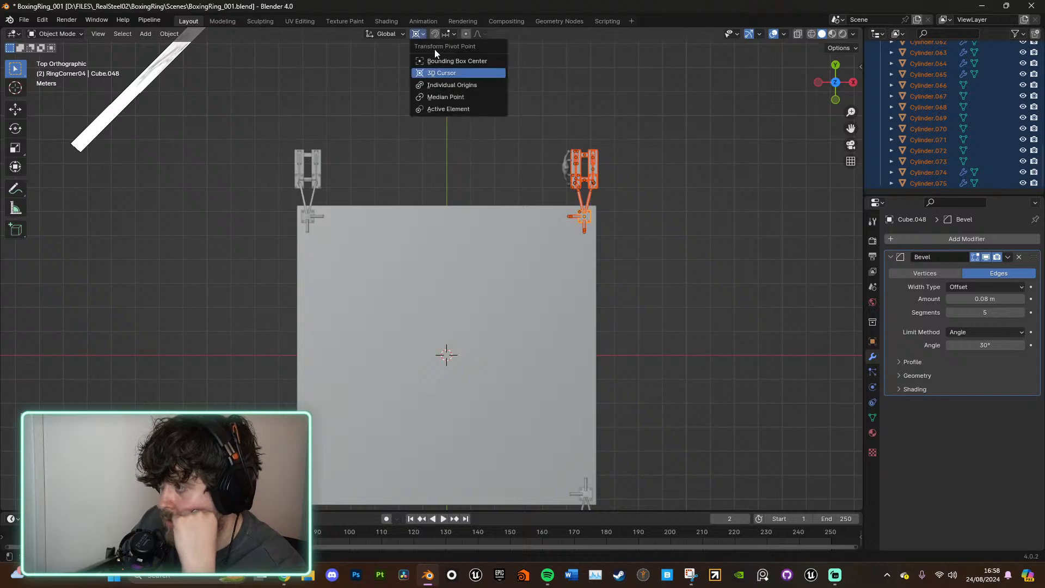
{"action": "left_click", "coordinate": [456, 85]}
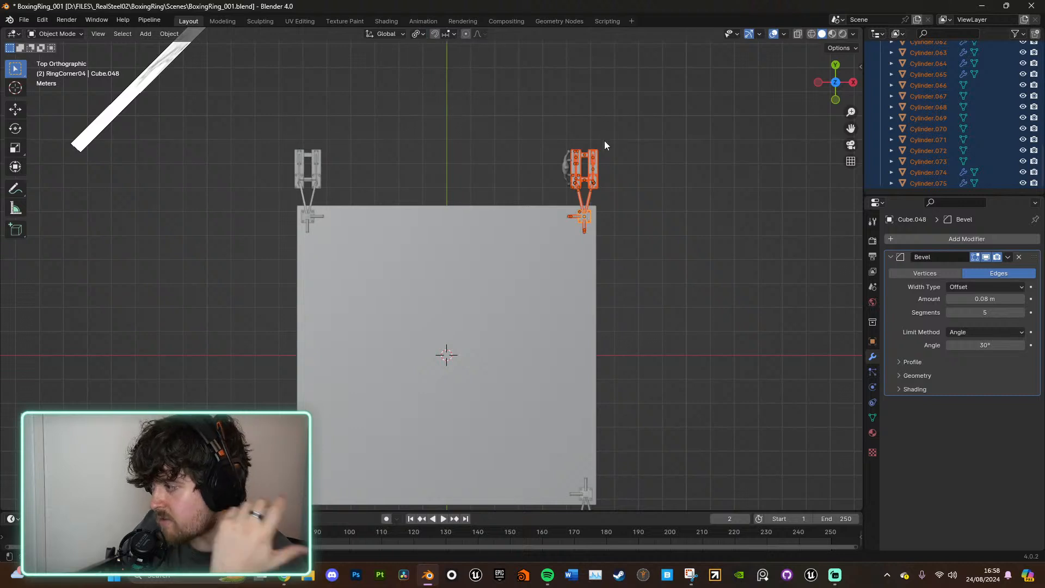
{"action": "key", "text": "r"}
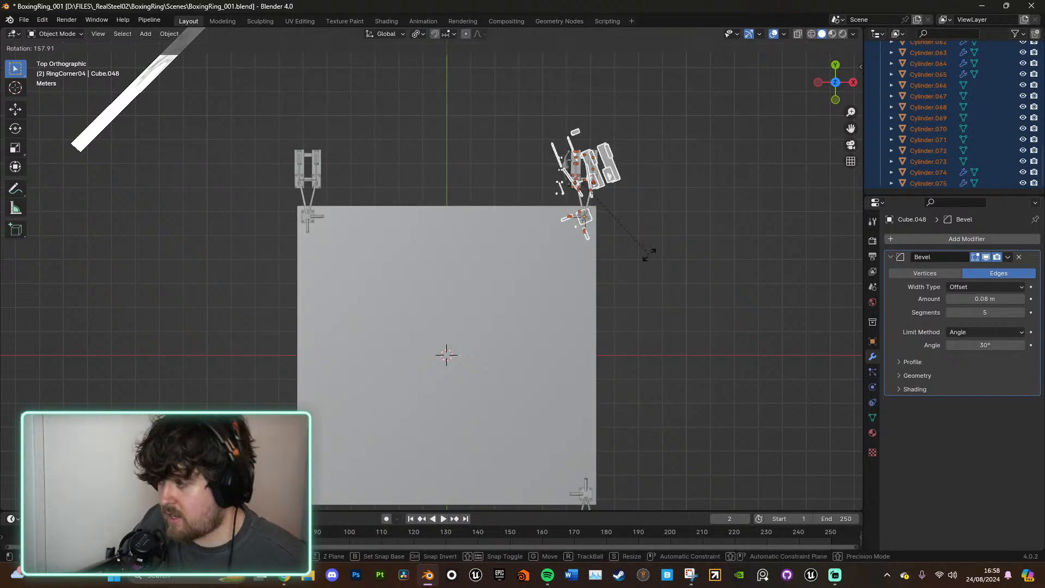
{"action": "left_click", "coordinate": [638, 233]}
{"action": "key", "text": "ctrl+z"}
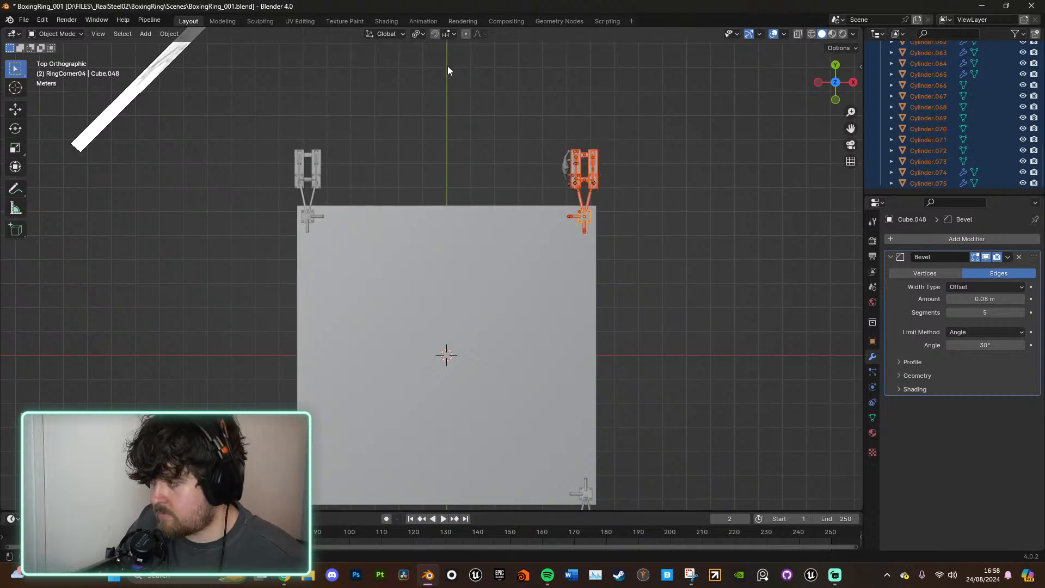
Step: Try rotating the RingCorner04 objects around their Median Point, undo it, and set the pivot point back to 3D Cursor
{"action": "left_click", "coordinate": [420, 34]}
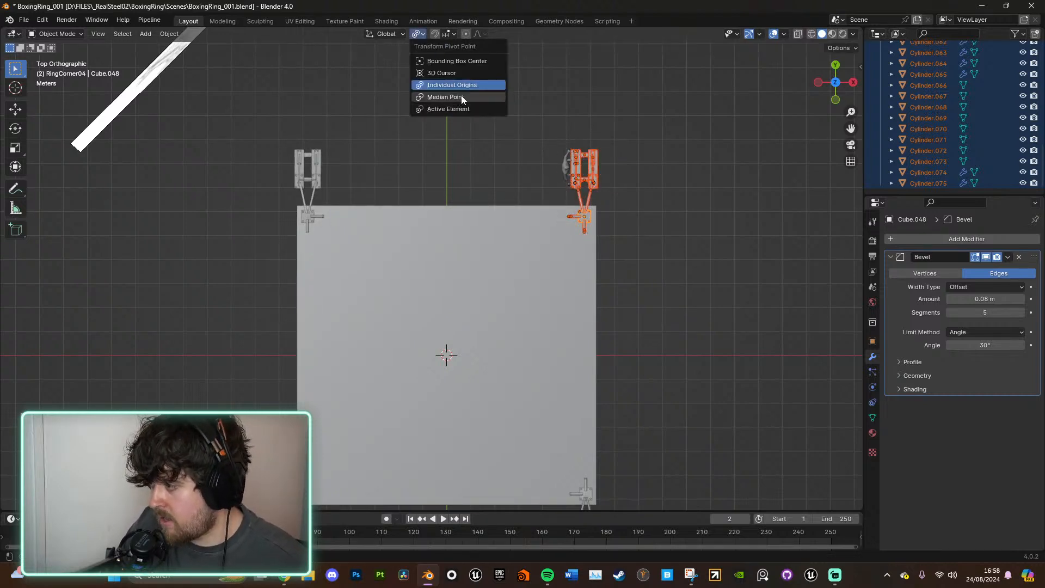
{"action": "key", "text": "r"}
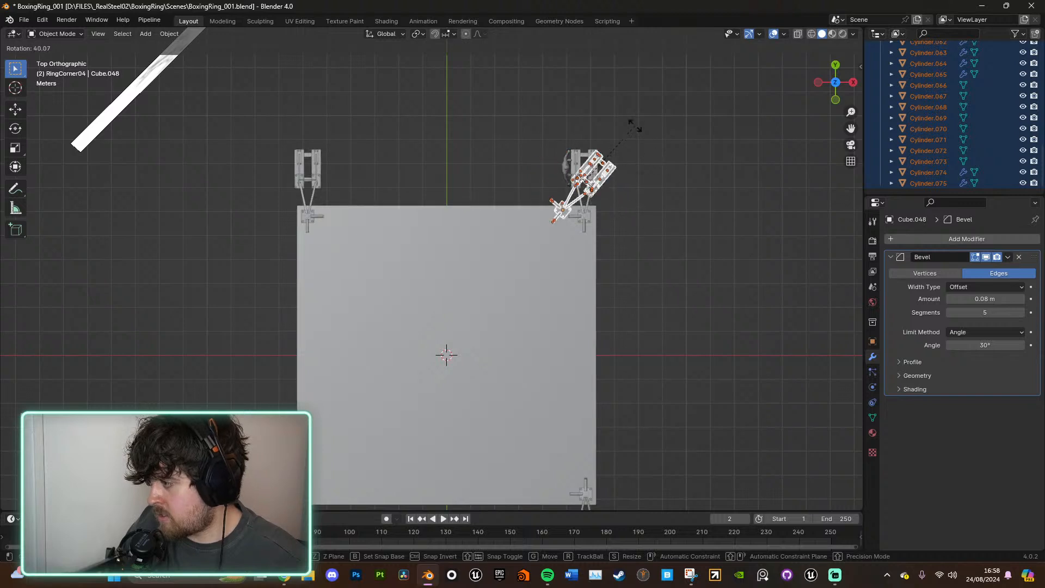
{"action": "left_click", "coordinate": [648, 180]}
{"action": "key", "text": "ctrl+z"}
{"action": "left_click", "coordinate": [418, 34]}
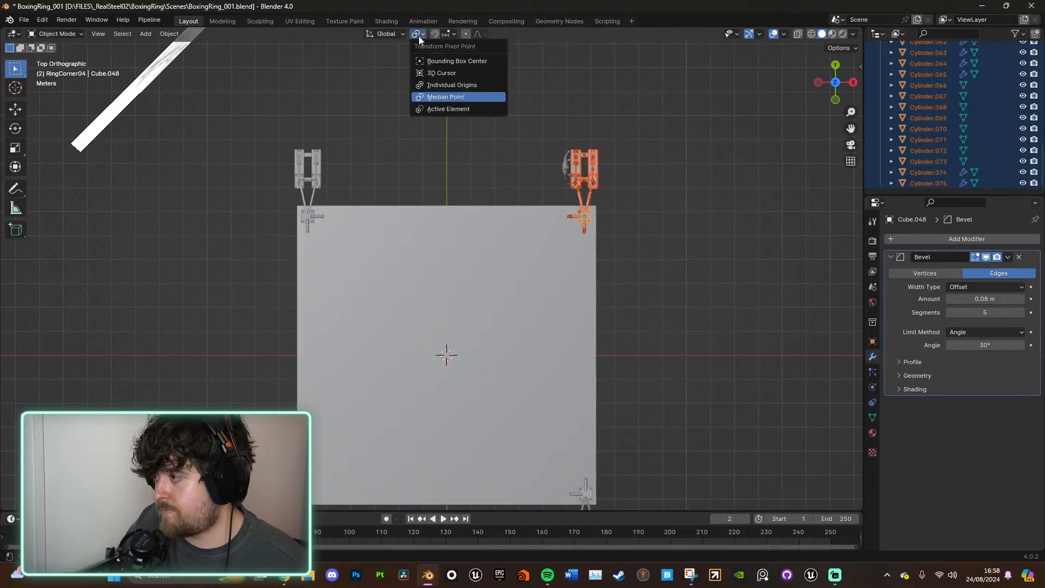
{"action": "left_click", "coordinate": [442, 74]}
Step: Rotate the RingCorner04 structure by -180° about the 3D cursor to place it at the empty ring corner
{"action": "middle_click_drag", "start_coordinate": [586, 241], "coordinate": [579, 158], "text": "shift"}
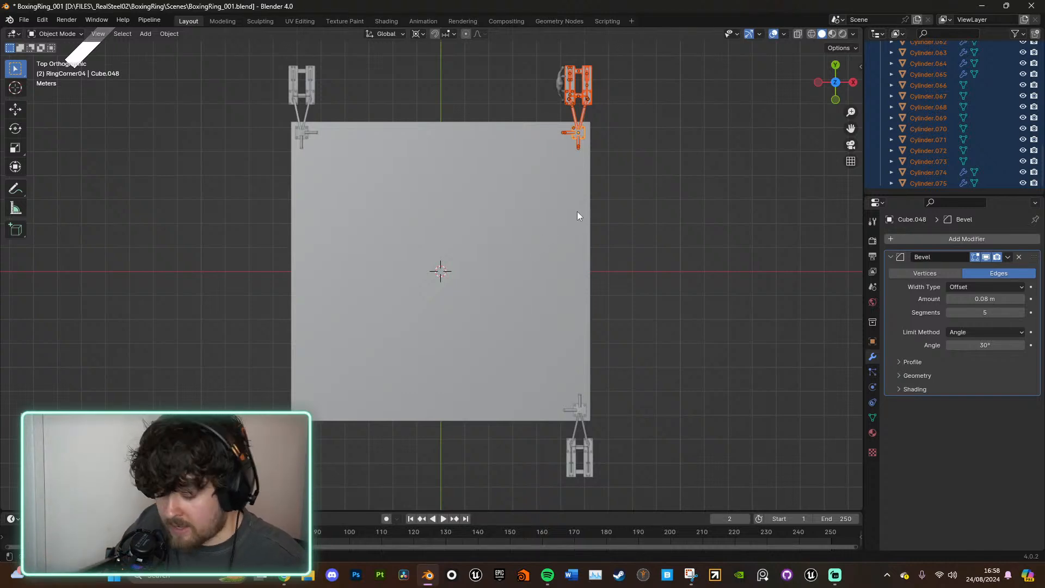
{"action": "key", "text": "shift+d"}
{"action": "key", "text": "r"}
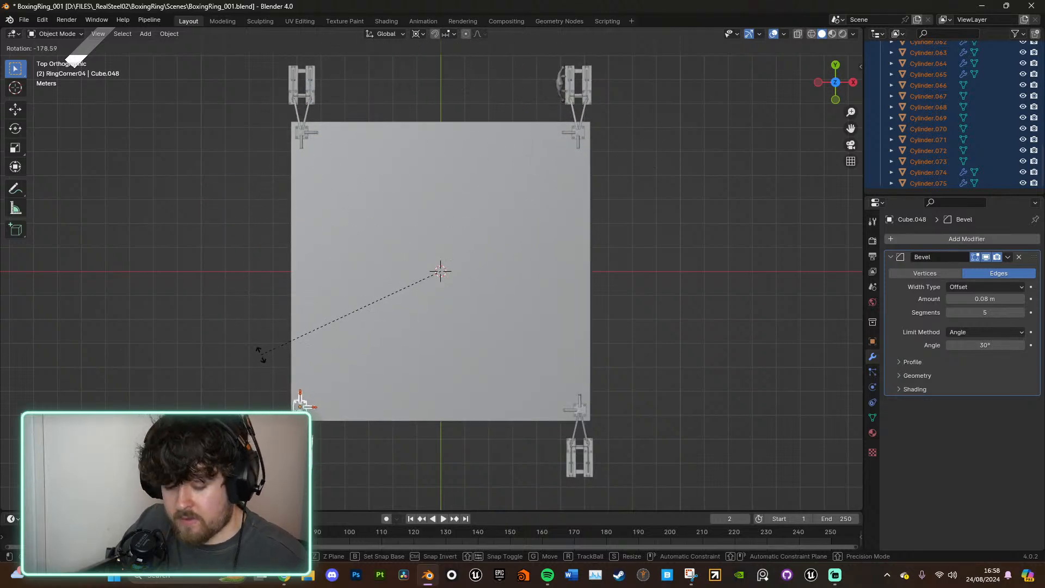
{"action": "type", "text": "-180"}
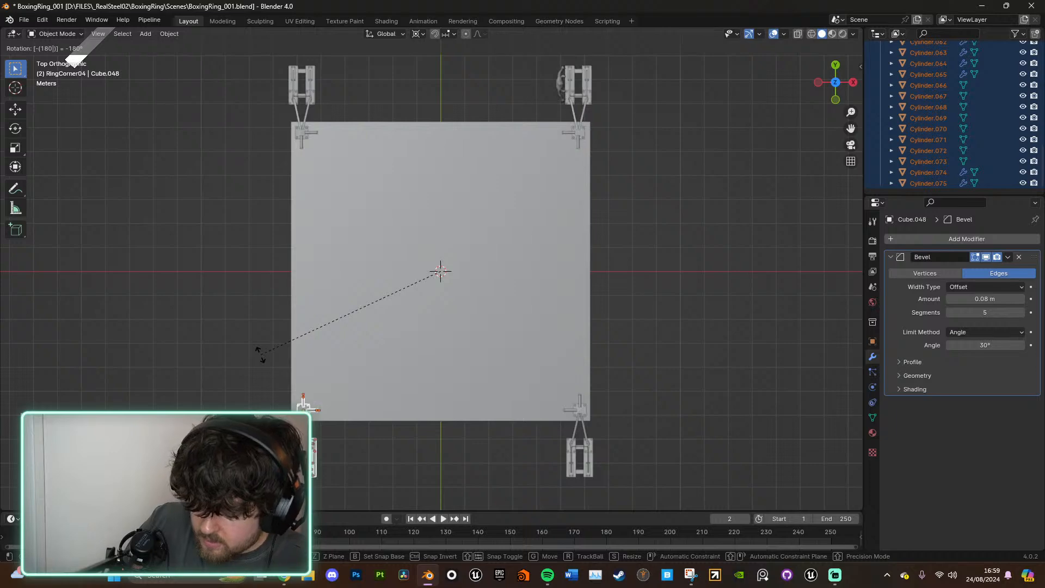
{"action": "key", "text": "Return"}
Step: Deselect the RingCorner04 objects and collapse the RingCorner04 collection in the Outliner
{"action": "middle_click_drag", "start_coordinate": [573, 232], "coordinate": [540, 211]}
{"action": "left_click", "coordinate": [604, 175]}
{"action": "middle_click_drag", "start_coordinate": [604, 175], "coordinate": [561, 201]}
{"action": "scroll", "coordinate": [920, 158], "scroll_direction": "up", "scroll_amount": 10}
{"action": "scroll", "coordinate": [925, 161], "scroll_direction": "up", "scroll_amount": 4}
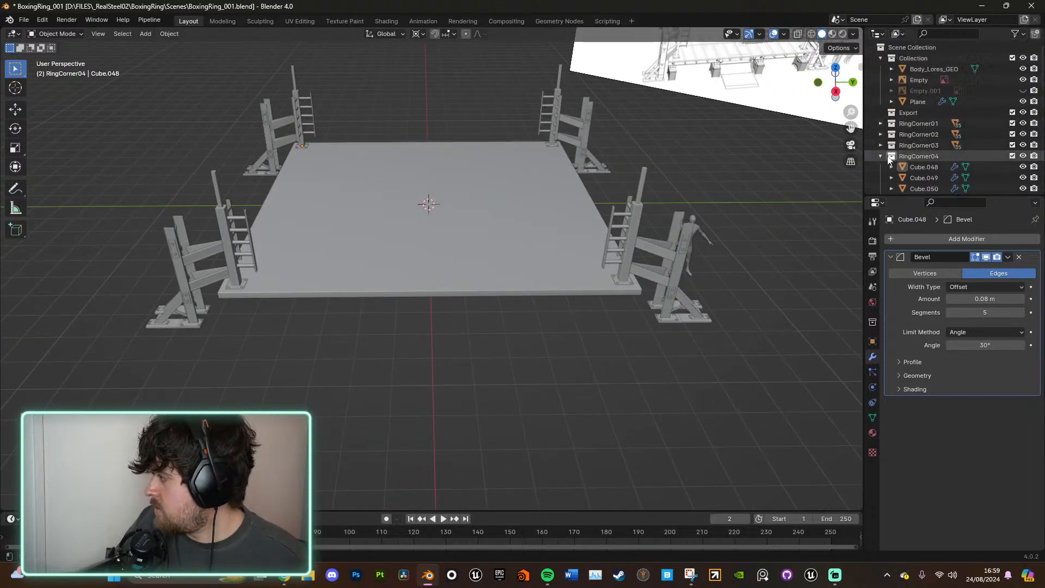
{"action": "left_click", "coordinate": [880, 155]}
{"action": "middle_click_drag", "start_coordinate": [796, 178], "coordinate": [569, 209]}
{"action": "scroll", "coordinate": [727, 188], "scroll_direction": "down", "scroll_amount": 3}
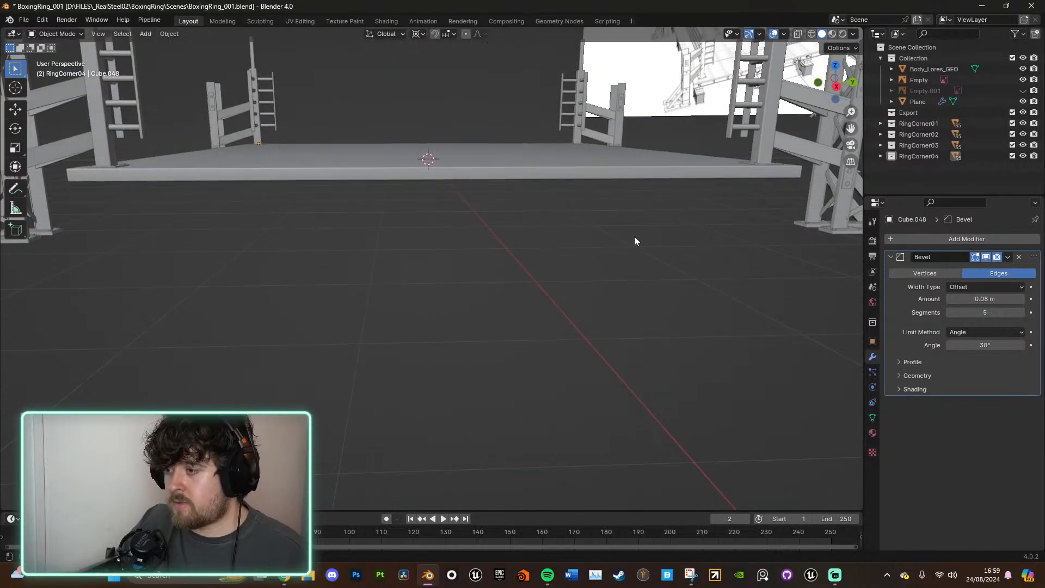
Step: Select the boxing ring reference image and examine its ropes, floor and supports against the modelled ring
{"action": "middle_click_drag", "start_coordinate": [635, 238], "coordinate": [661, 220]}
{"action": "left_click", "coordinate": [679, 97]}
{"action": "key", "text": "KP_Decimal"}
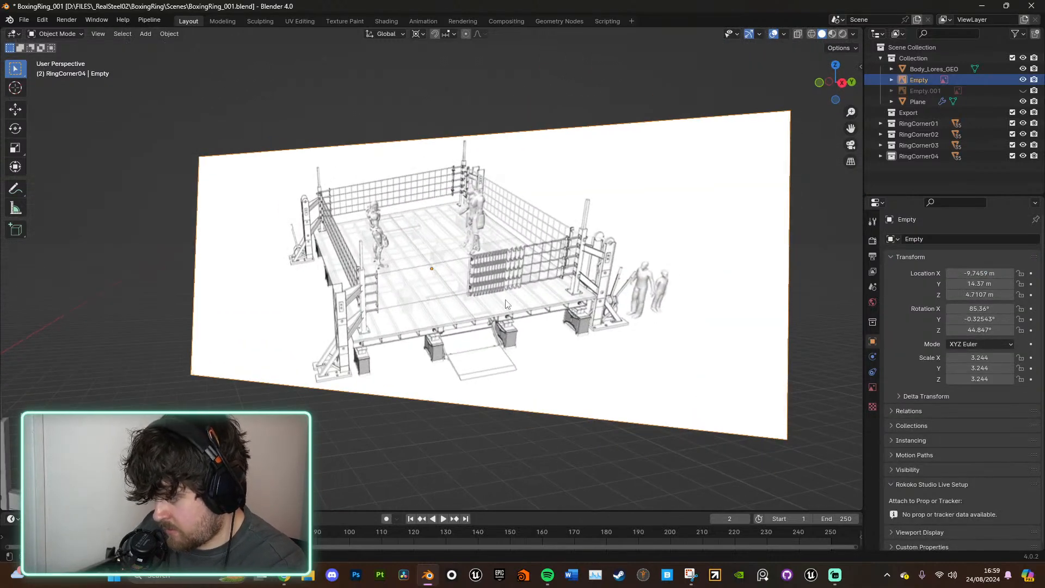
{"action": "middle_click_drag", "start_coordinate": [460, 356], "coordinate": [551, 352]}
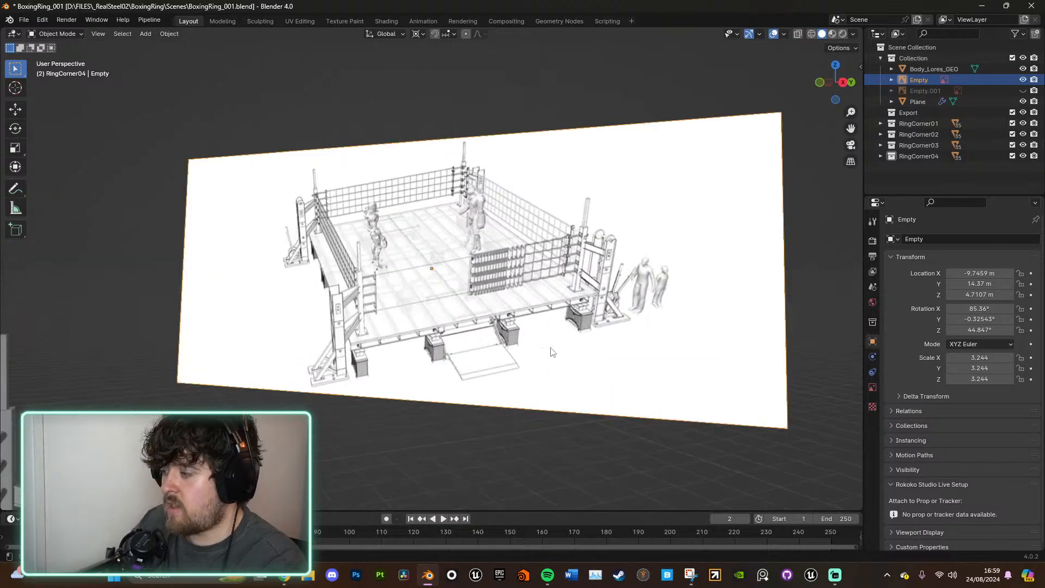
{"action": "scroll", "coordinate": [552, 352], "scroll_direction": "down", "scroll_amount": 5}
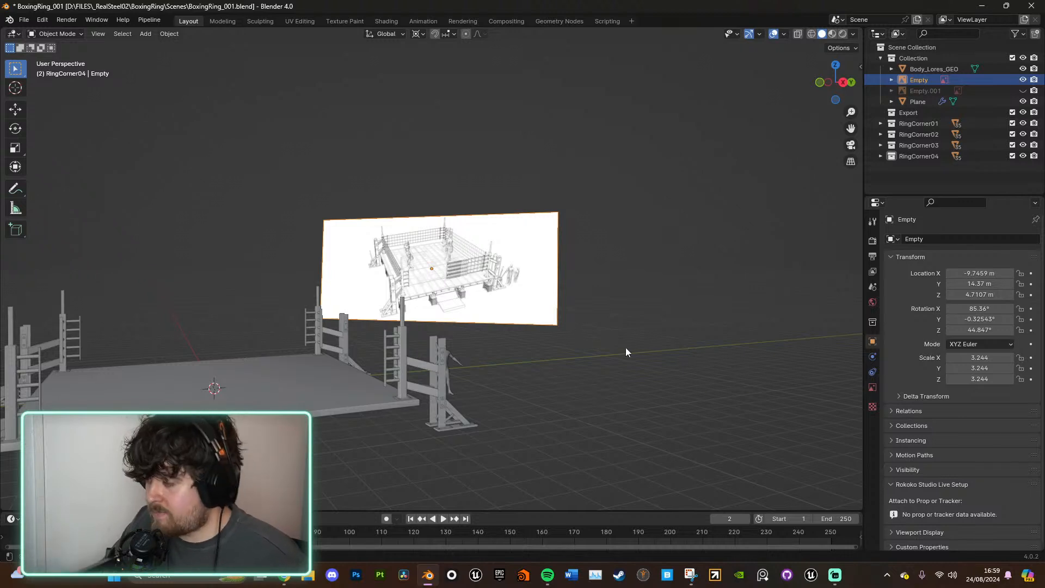
{"action": "middle_click_drag", "start_coordinate": [625, 349], "coordinate": [608, 357]}
{"action": "middle_click_drag", "start_coordinate": [527, 383], "coordinate": [575, 305]}
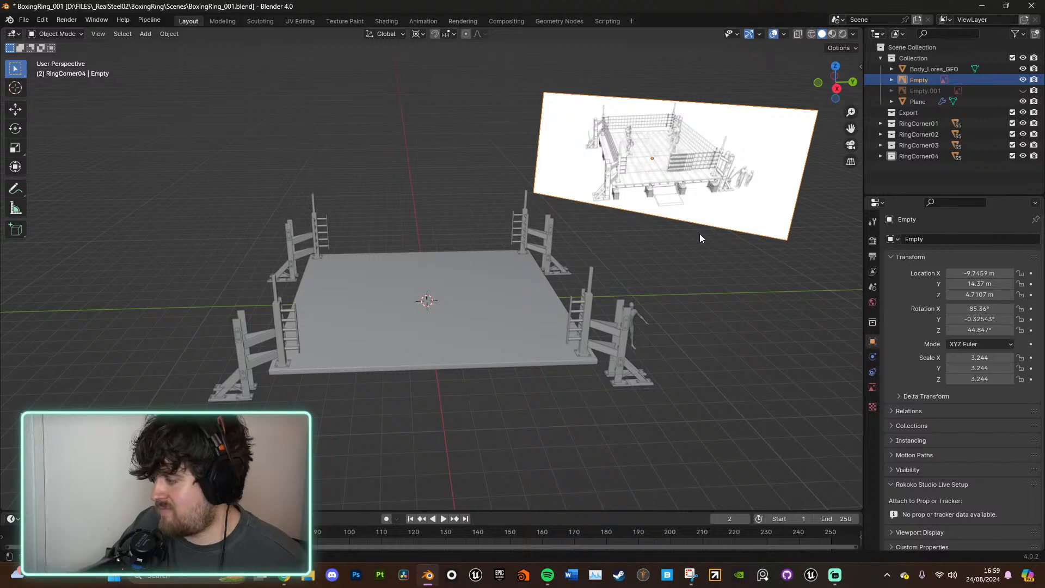
{"action": "key", "text": "KP_Decimal"}
{"action": "scroll", "coordinate": [660, 259], "scroll_direction": "up", "scroll_amount": 7}
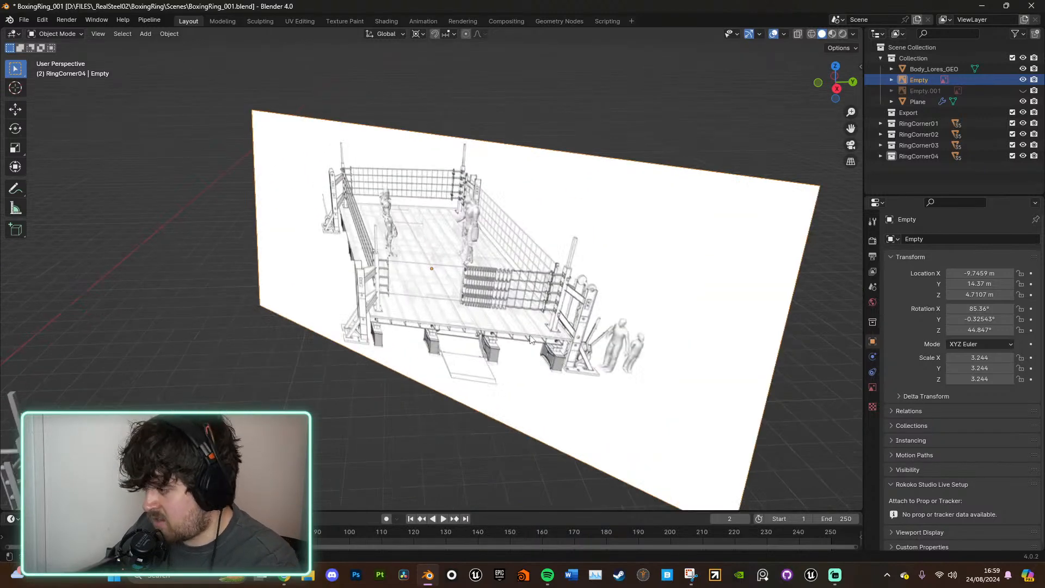
Step: Unhide the Empty.001 reference image beside the ring and deselect the Empty reference image
{"action": "middle_click_drag", "start_coordinate": [525, 330], "coordinate": [587, 303]}
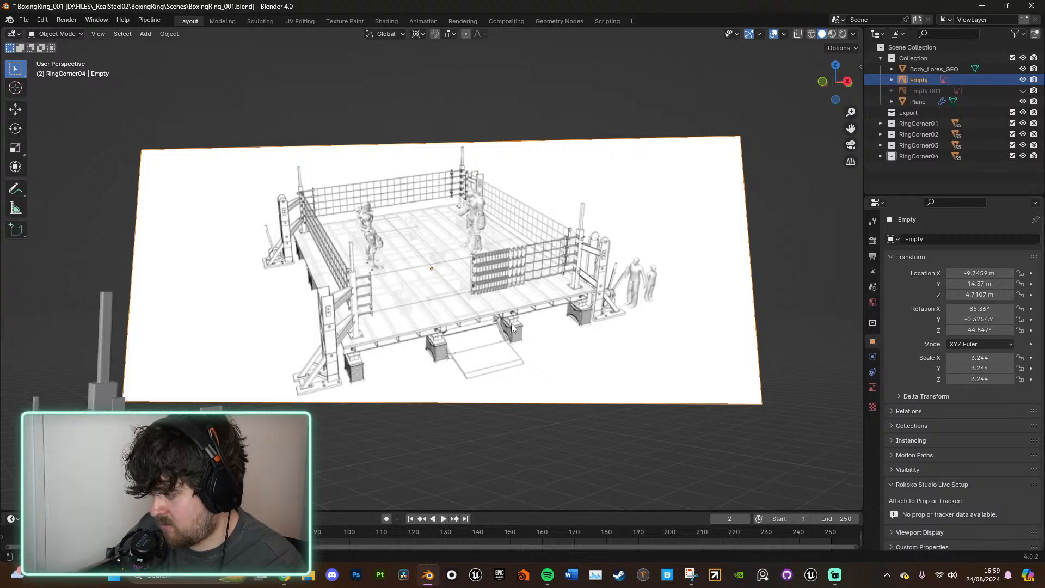
{"action": "scroll", "coordinate": [511, 323], "scroll_direction": "down", "scroll_amount": 8}
{"action": "left_click", "coordinate": [1023, 90]}
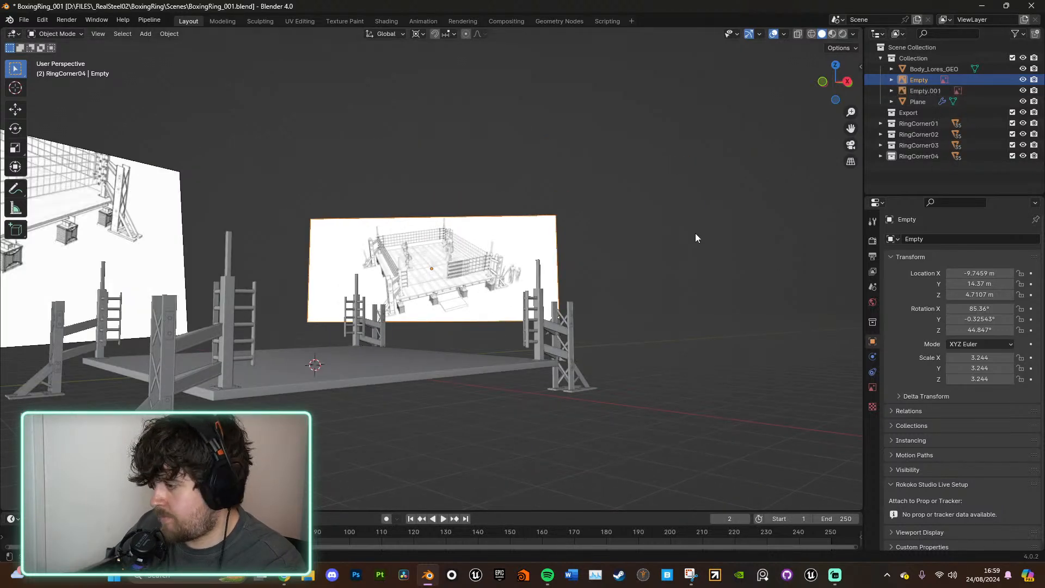
{"action": "middle_click_drag", "start_coordinate": [695, 238], "coordinate": [616, 253]}
{"action": "middle_click_drag", "start_coordinate": [390, 349], "coordinate": [398, 211]}
{"action": "scroll", "coordinate": [272, 231], "scroll_direction": "up", "scroll_amount": 3}
{"action": "mouse_move", "coordinate": [457, 280]}
{"action": "middle_mouse_down"}
{"action": "mouse_move", "coordinate": [467, 249]}
{"action": "mouse_move", "coordinate": [432, 266]}
{"action": "mouse_move", "coordinate": [445, 282]}
{"action": "middle_mouse_up"}
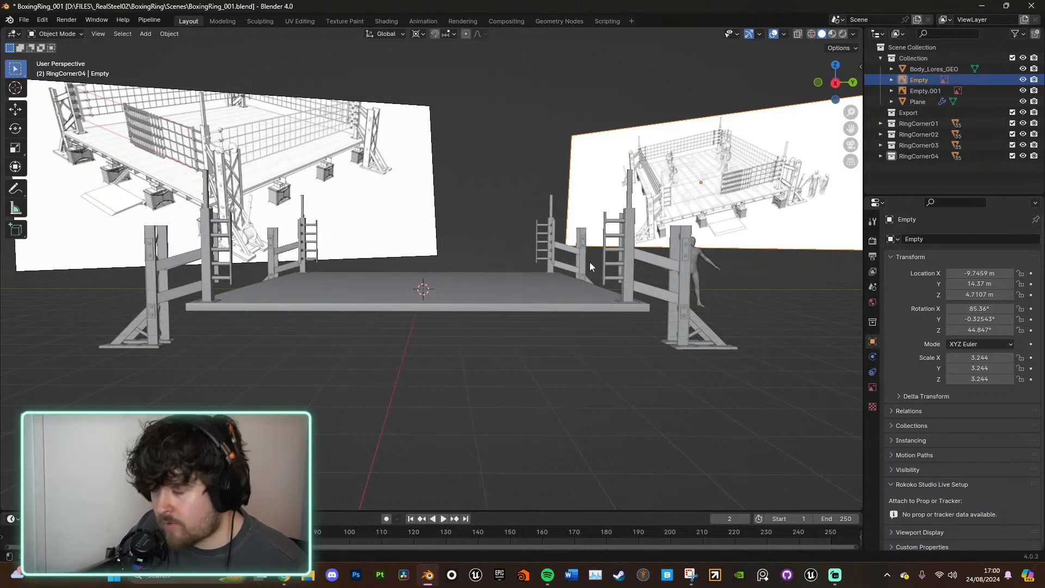
{"action": "left_click", "coordinate": [463, 193]}
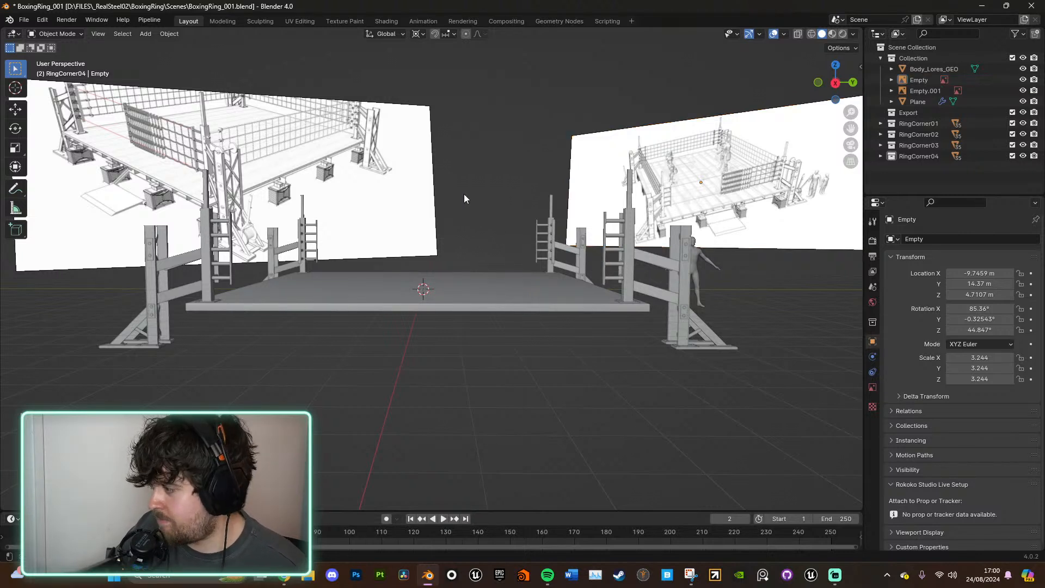
Step: Duplicate the upright I-beam post of the RingCorner03 structure in place and disable the copy's Array modifier in the viewport
{"action": "key", "text": "shift+a"}
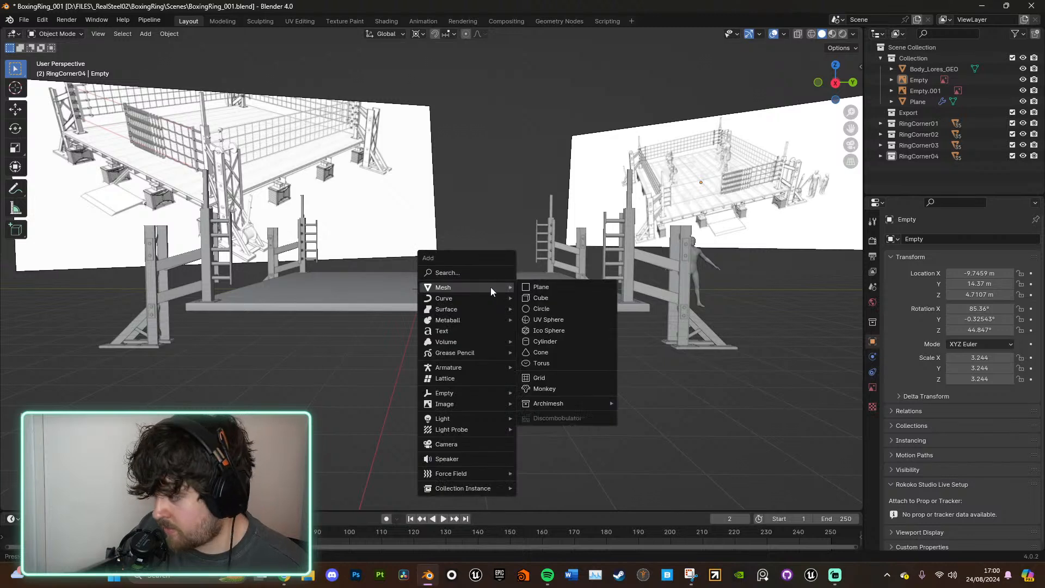
{"action": "left_click", "coordinate": [678, 245]}
{"action": "left_click", "coordinate": [872, 356]}
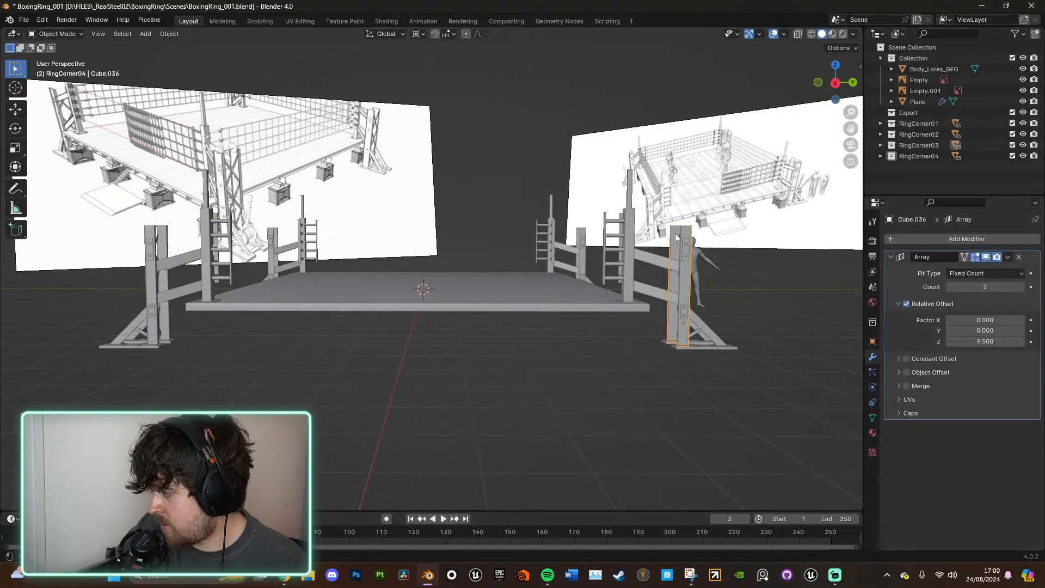
{"action": "key", "text": "shift+d"}
{"action": "right_click", "coordinate": [683, 360]}
{"action": "left_click", "coordinate": [985, 257]}
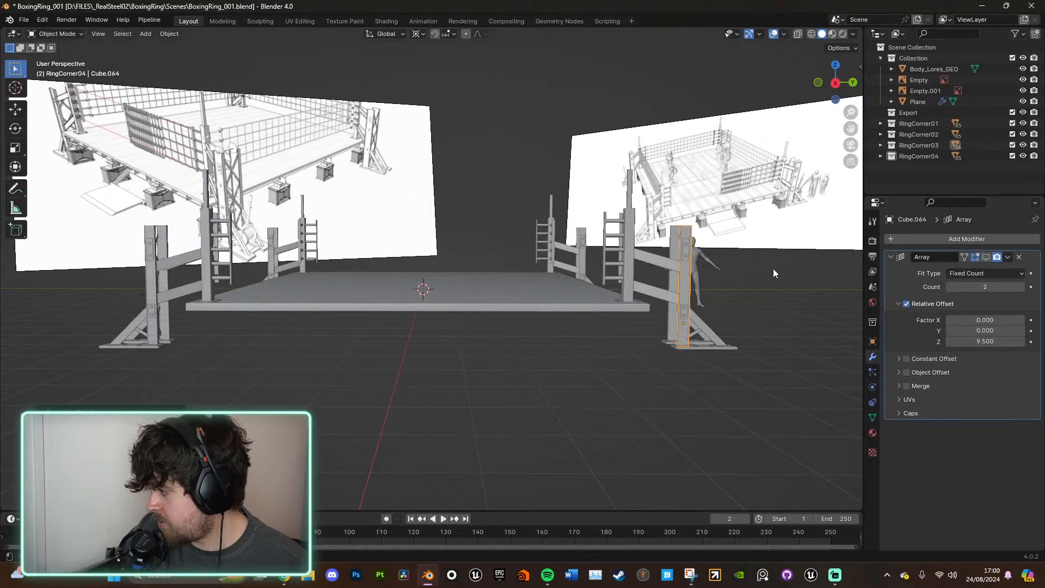
Step: Move the duplicated beam to the ring's centre in the right view and rotate it 90° about the global Y axis
{"action": "left_click", "coordinate": [835, 83]}
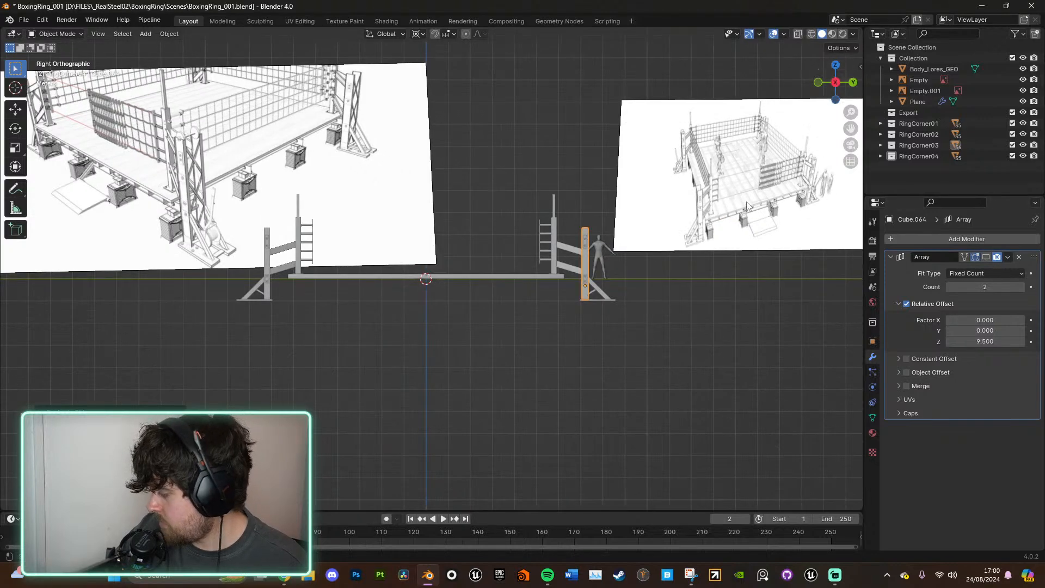
{"action": "key", "text": "g"}
{"action": "left_click", "coordinate": [633, 238]}
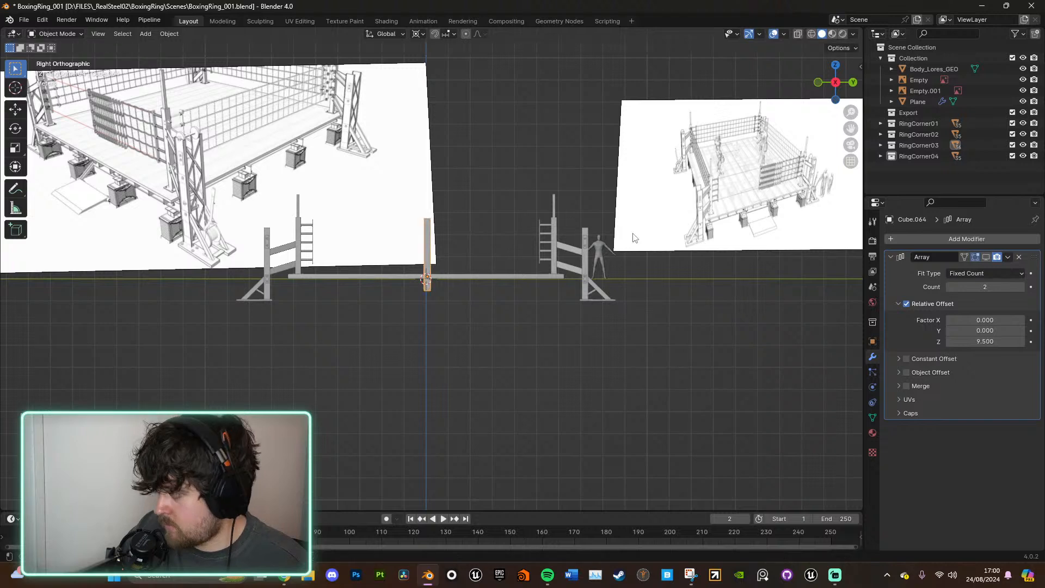
{"action": "key", "text": "r"}
{"action": "key", "text": "y"}
{"action": "key", "text": "9"}
{"action": "key", "text": "0"}
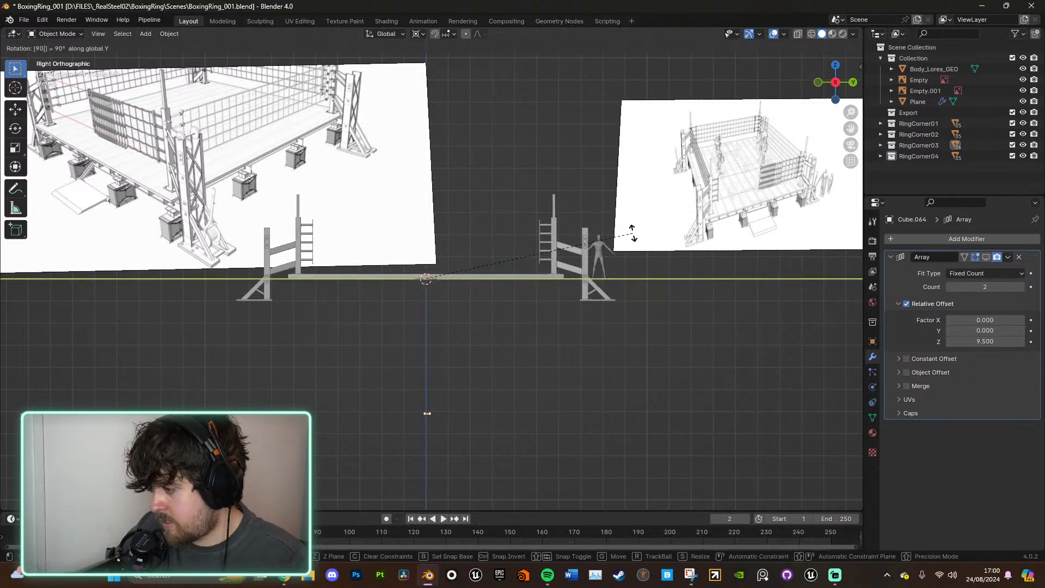
{"action": "key", "text": "Return"}
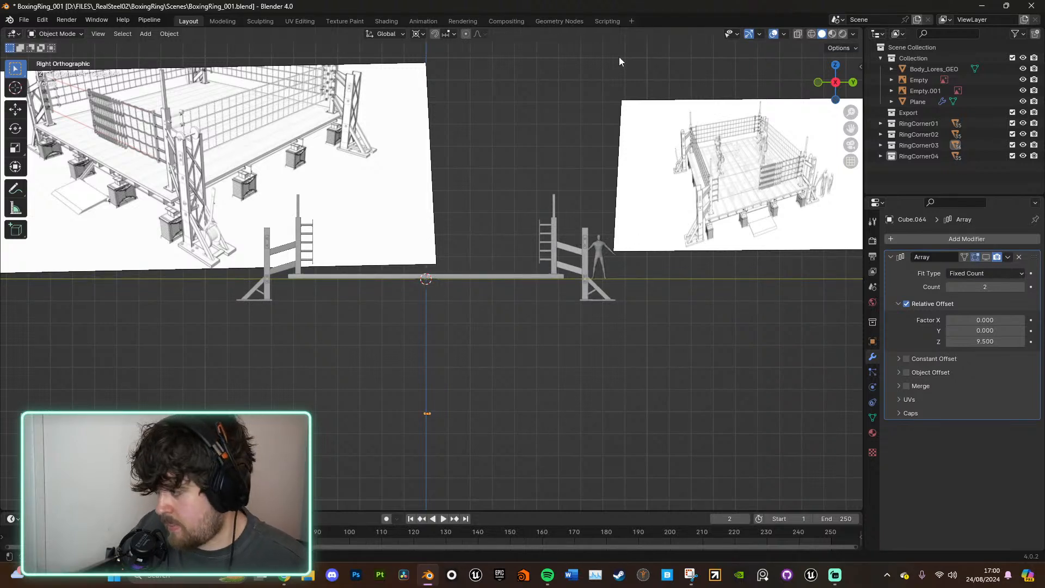
Step: Set the pivot point to Median Point and move the horizontal beam up to the middle of the ring floor
{"action": "left_click", "coordinate": [416, 33]}
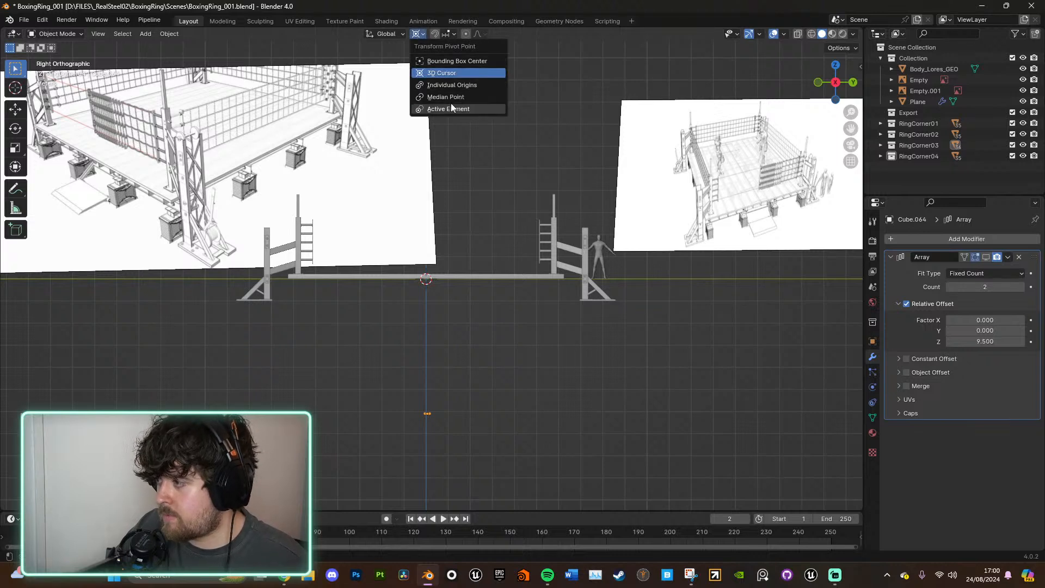
{"action": "left_click", "coordinate": [450, 105]}
{"action": "left_click", "coordinate": [418, 33]}
{"action": "left_click", "coordinate": [446, 96]}
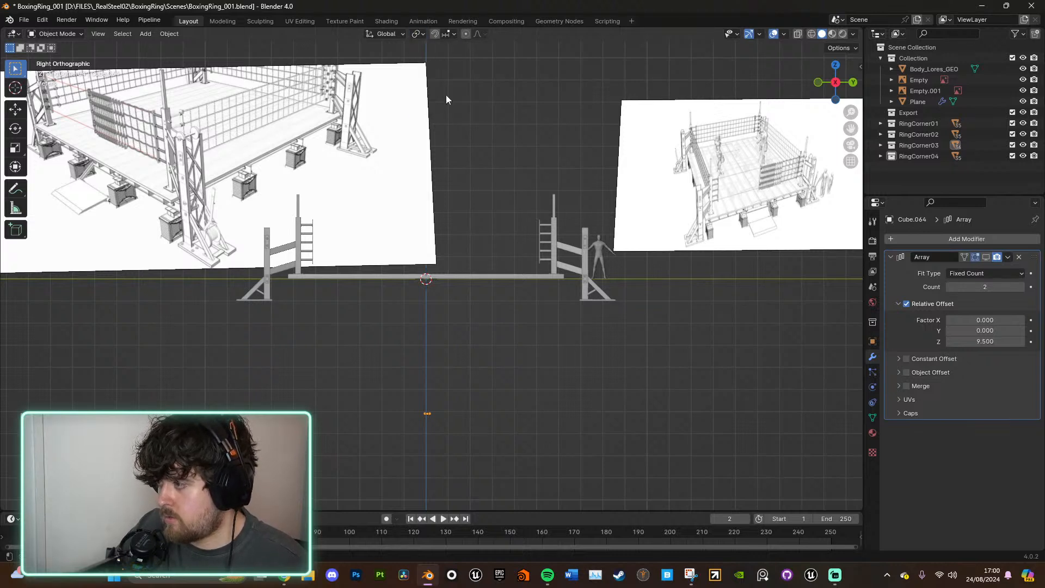
{"action": "key", "text": "g"}
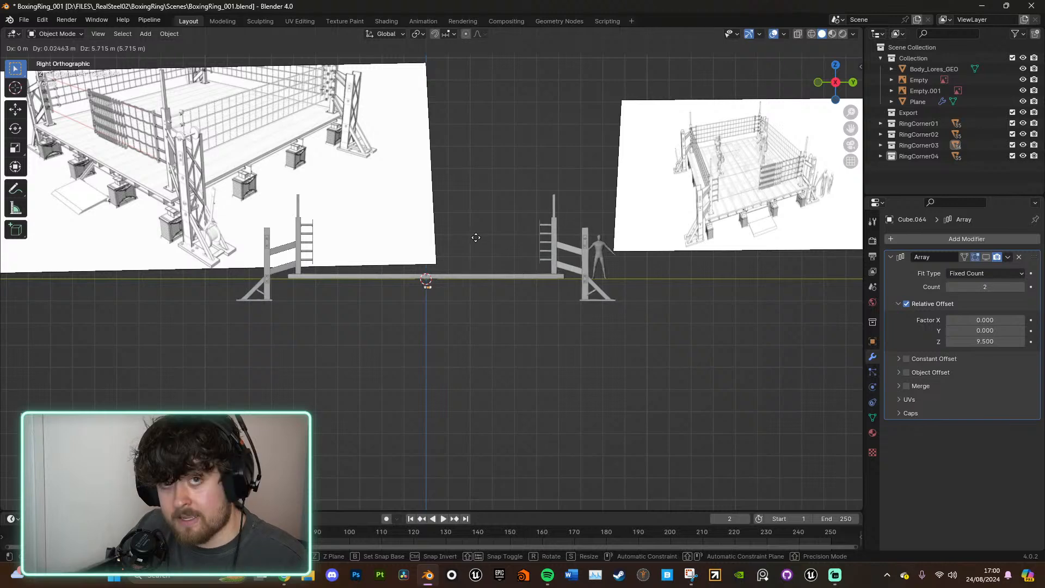
{"action": "left_click", "coordinate": [473, 234]}
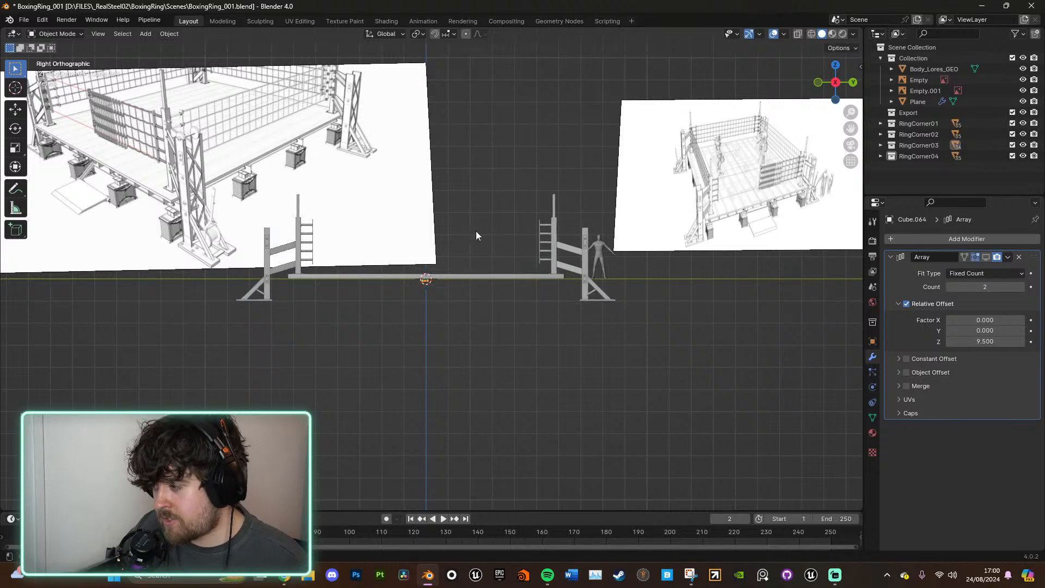
Step: Enlarge the beam uniformly in the top view and centre it across the ring floor
{"action": "middle_click_drag", "start_coordinate": [489, 239], "coordinate": [536, 320]}
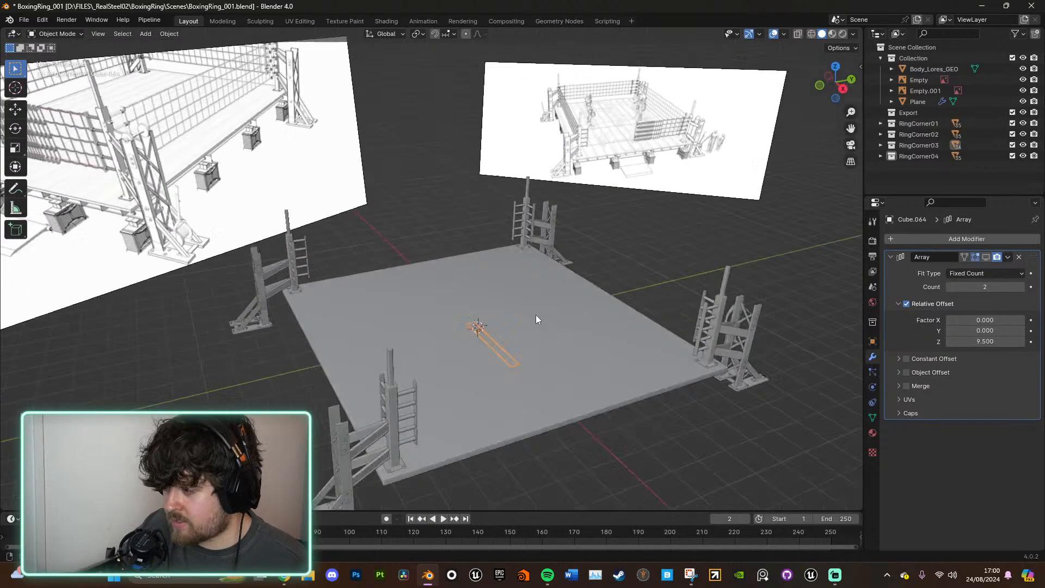
{"action": "left_click", "coordinate": [835, 66]}
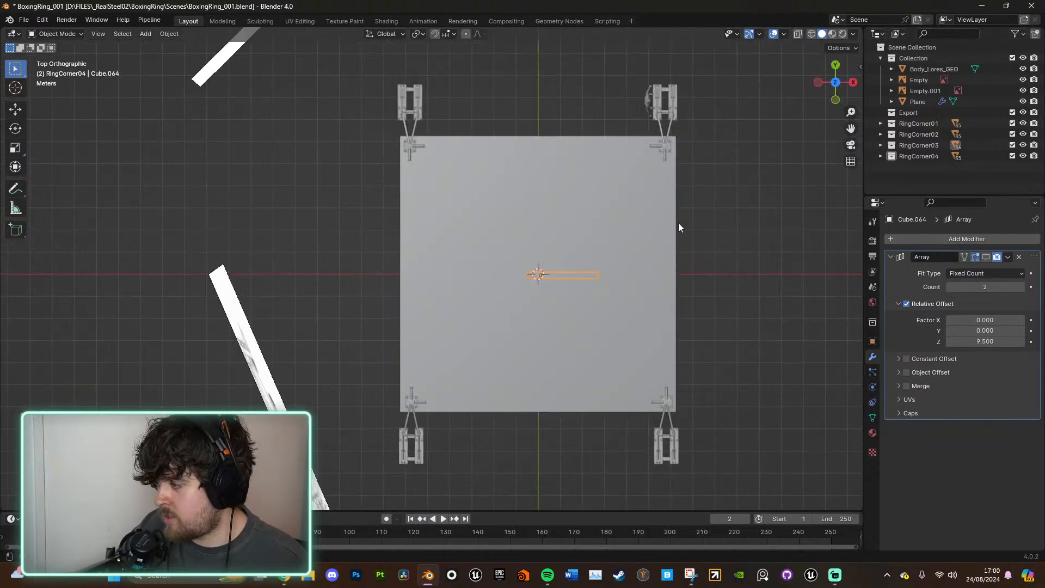
{"action": "key", "text": "s"}
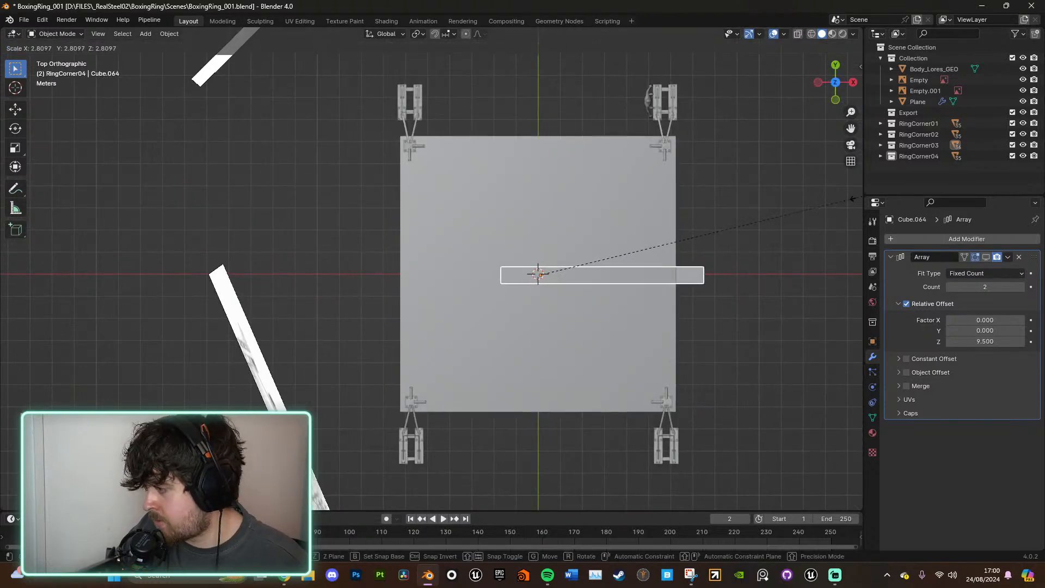
{"action": "left_click", "coordinate": [837, 202]}
{"action": "key", "text": "g"}
{"action": "left_click", "coordinate": [704, 228]}
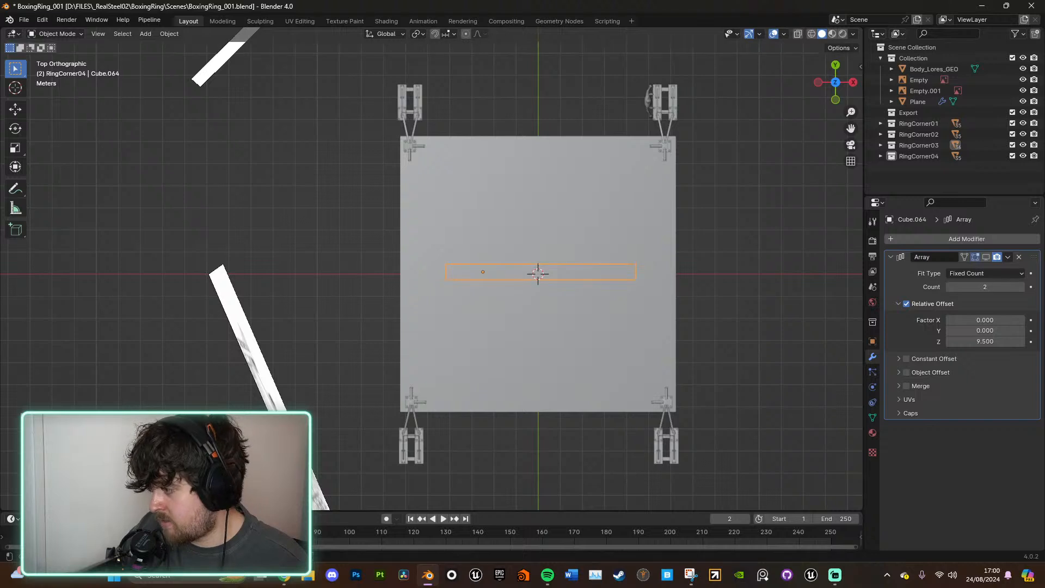
{"action": "key", "text": "s"}
{"action": "left_click", "coordinate": [740, 216]}
{"action": "key", "text": "g"}
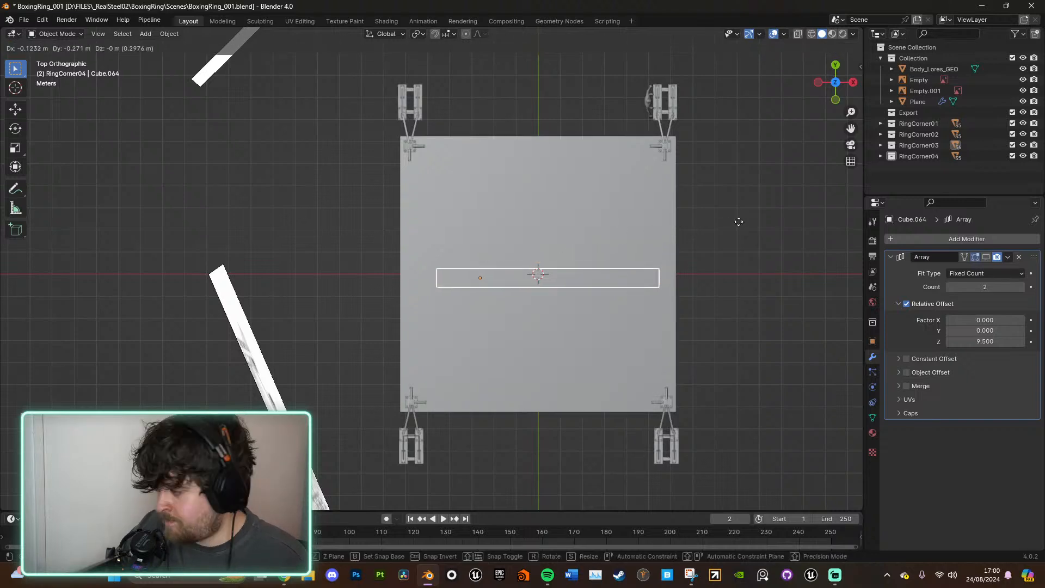
{"action": "left_click", "coordinate": [732, 217]}
Step: Stretch the beam along X past the floor's width and shift it along X toward the ring's centre
{"action": "key", "text": "s"}
{"action": "key", "text": "x"}
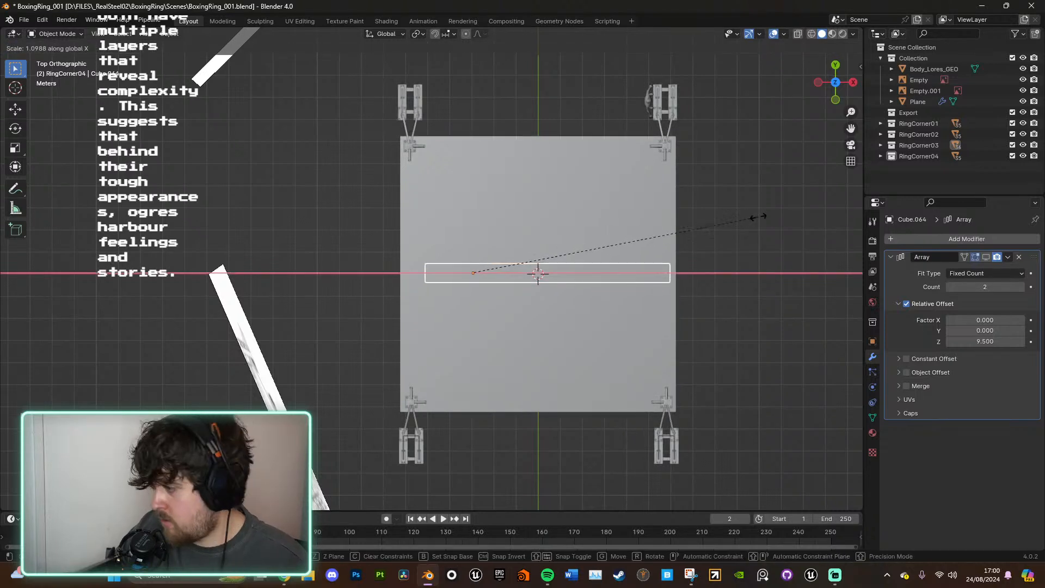
{"action": "left_click", "coordinate": [812, 217]}
{"action": "key", "text": "g"}
{"action": "key", "text": "x"}
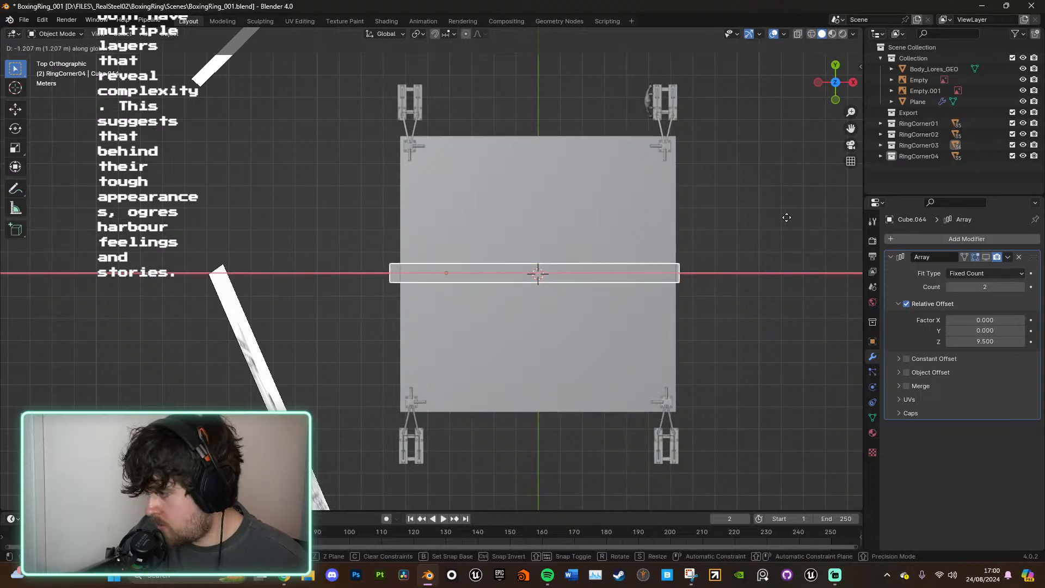
{"action": "left_click", "coordinate": [789, 218]}
Step: Lower the beam along Z until its upper edges sit against the underside of the ring floor
{"action": "middle_click_drag", "start_coordinate": [789, 218], "coordinate": [682, 237]}
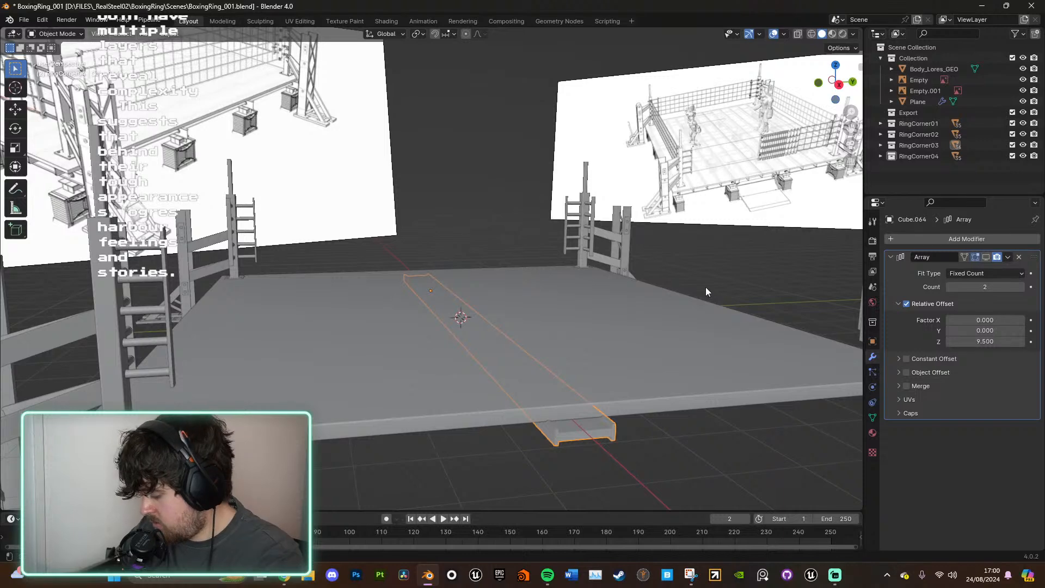
{"action": "key", "text": "KP_Decimal"}
{"action": "scroll", "coordinate": [627, 352], "scroll_direction": "up", "scroll_amount": 3}
{"action": "middle_click_drag", "start_coordinate": [625, 359], "coordinate": [548, 240]}
{"action": "scroll", "coordinate": [549, 242], "scroll_direction": "up", "scroll_amount": 3}
{"action": "key", "text": "g"}
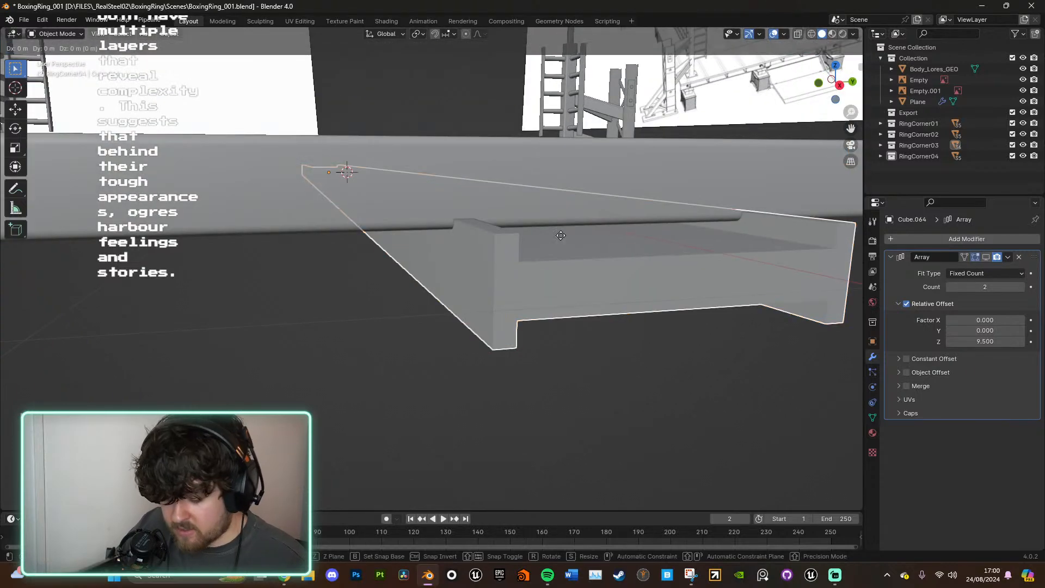
{"action": "key", "text": "z"}
{"action": "left_click", "coordinate": [590, 266]}
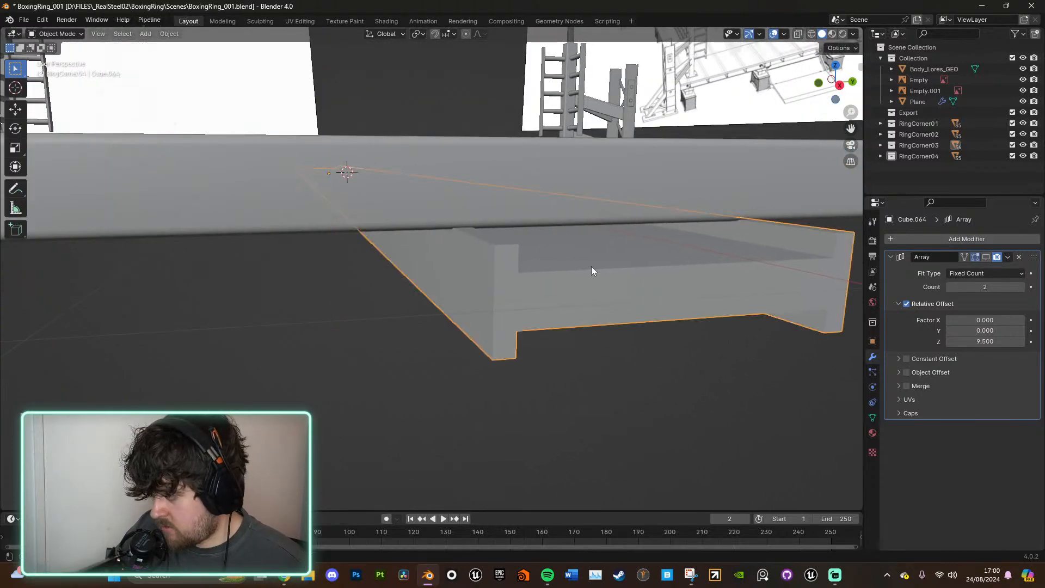
Step: Shorten the beam slightly along X and centre it so both ends overhang the ring floor equally
{"action": "left_click", "coordinate": [835, 65]}
{"action": "scroll", "coordinate": [707, 278], "scroll_direction": "down", "scroll_amount": 5}
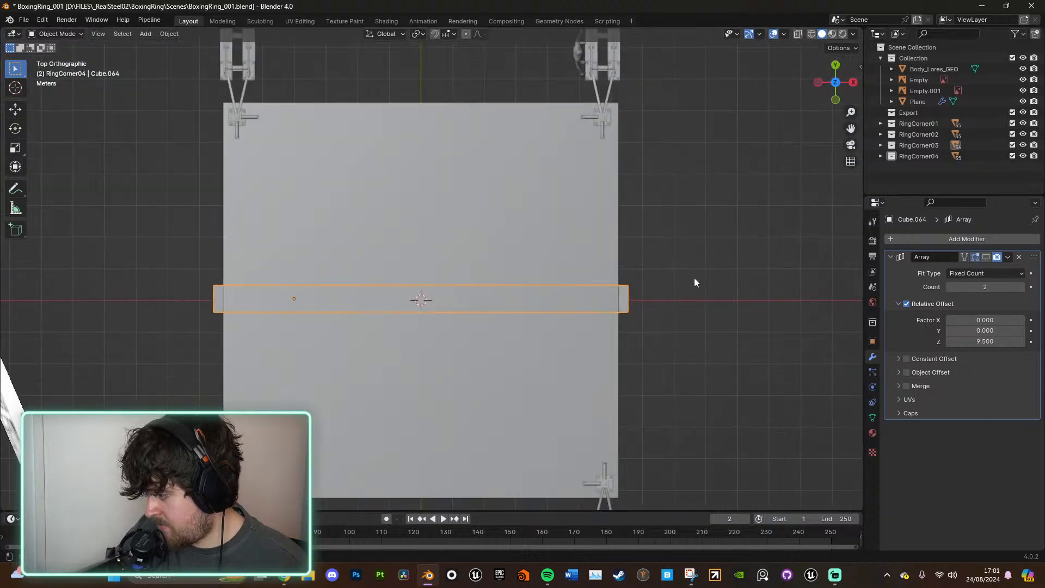
{"action": "key", "text": "s"}
{"action": "key", "text": "x"}
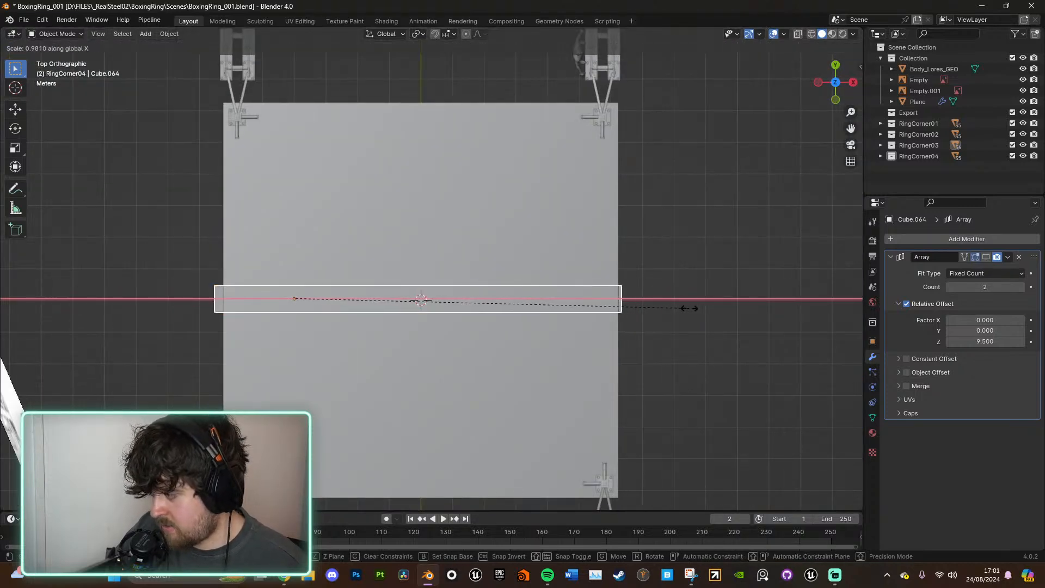
{"action": "left_click", "coordinate": [685, 292]}
{"action": "key", "text": "g"}
{"action": "key", "text": "x"}
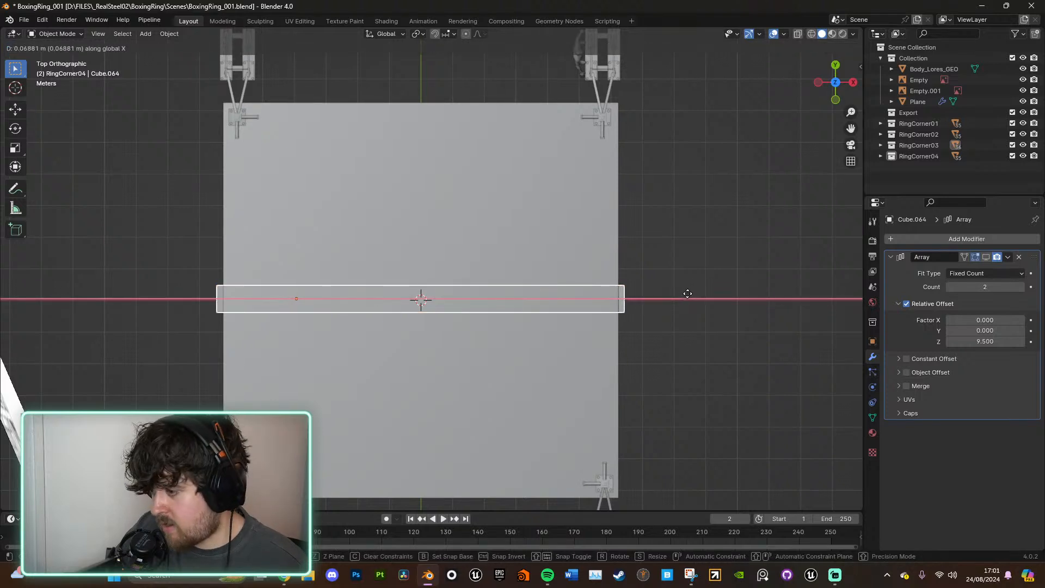
{"action": "left_click", "coordinate": [688, 294]}
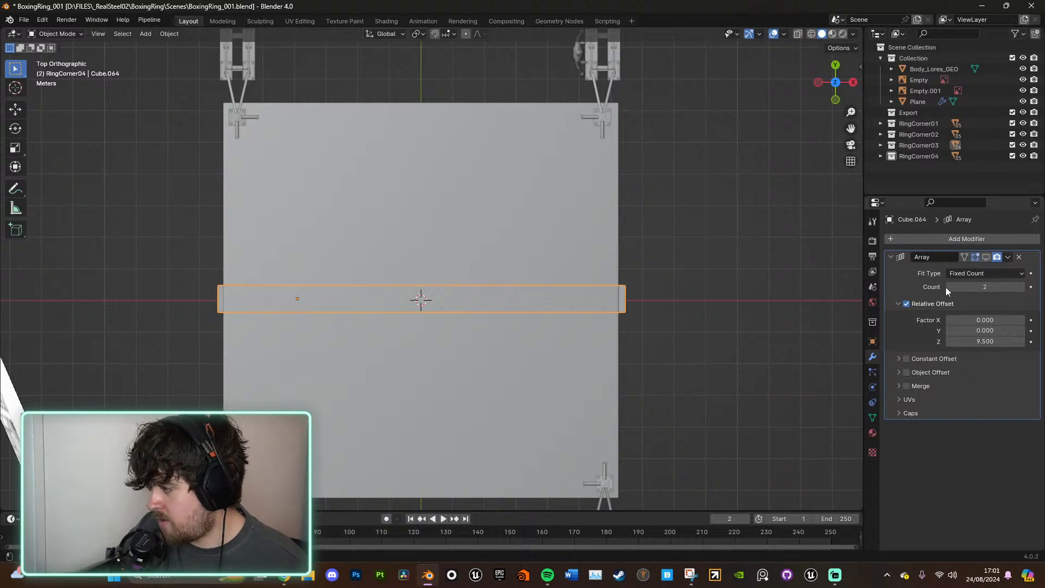
Step: Set the Relative Offset Z factor of the beam's Array modifier to 0
{"action": "left_click", "coordinate": [985, 342]}
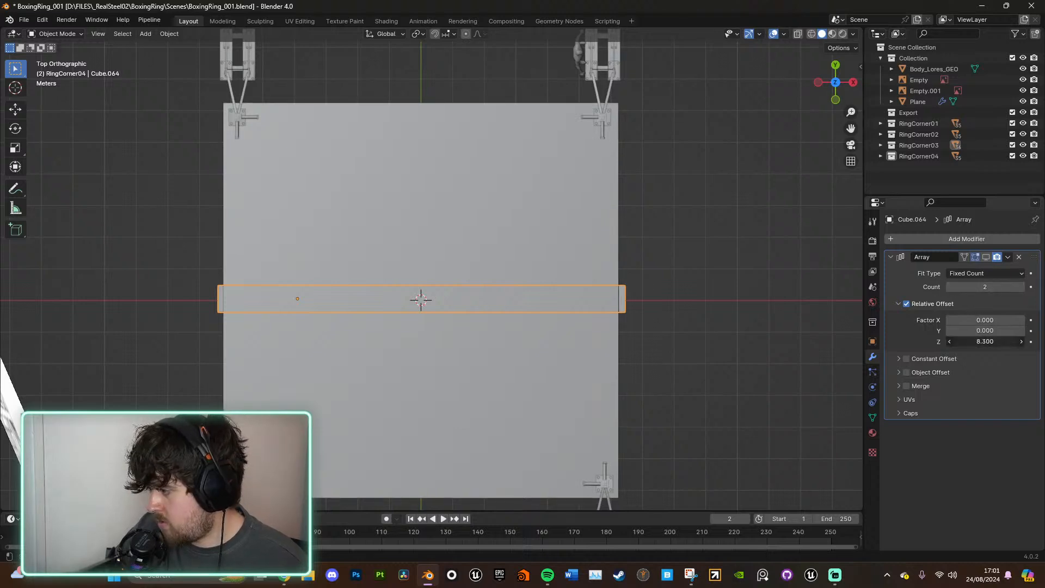
{"action": "type", "text": "-11.8"}
{"action": "key", "text": "Return"}
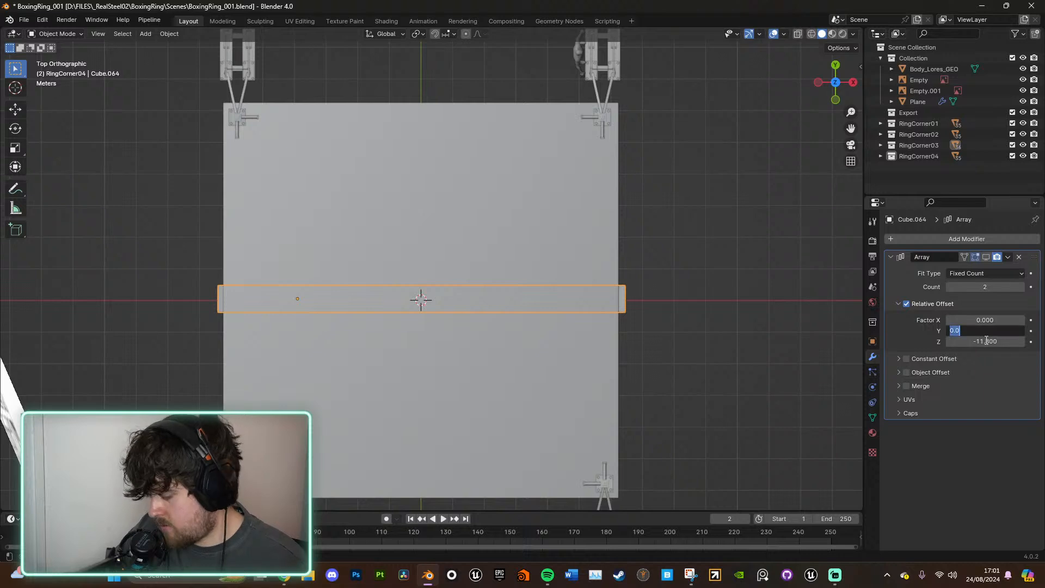
{"action": "left_click", "coordinate": [998, 343]}
{"action": "type", "text": "0"}
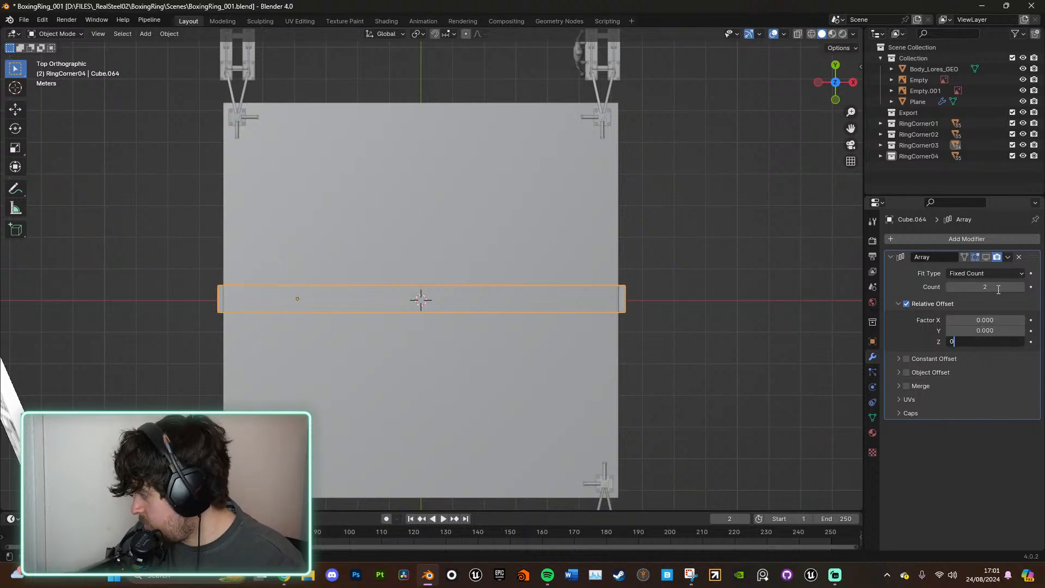
{"action": "key", "text": "Return"}
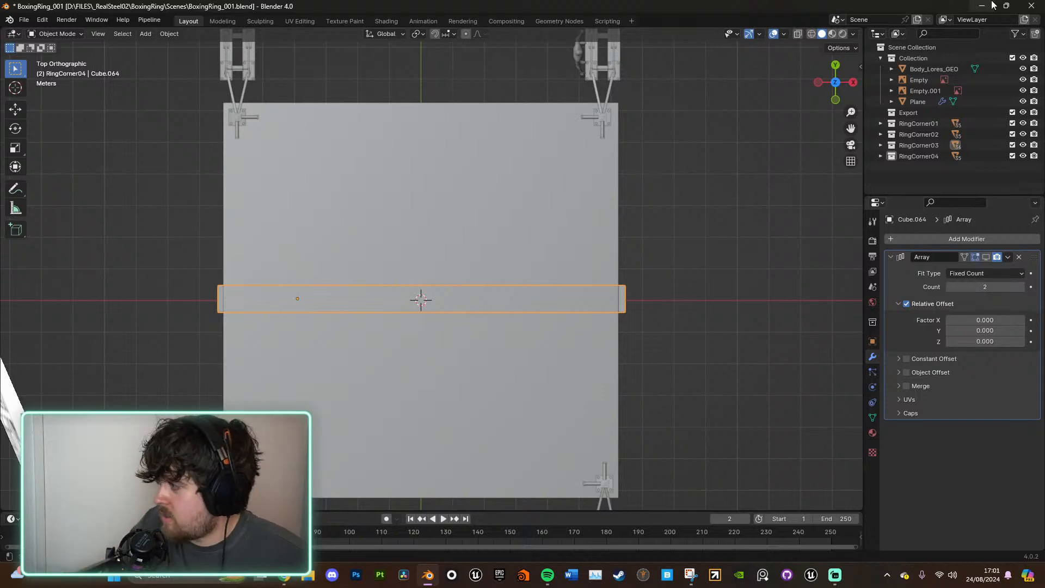
{"action": "left_click", "coordinate": [853, 82]}
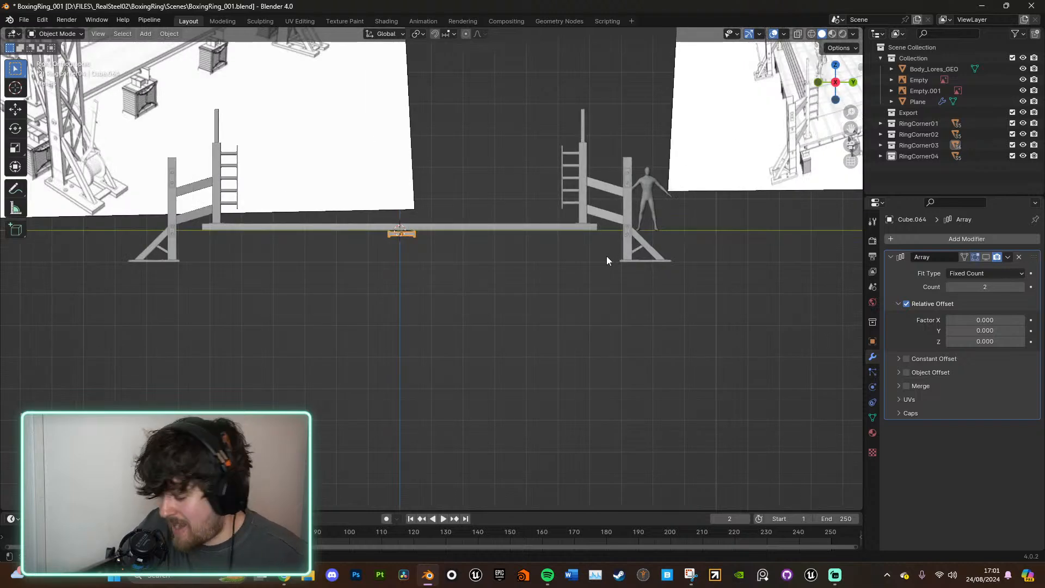
{"action": "key", "text": "KP_Decimal"}
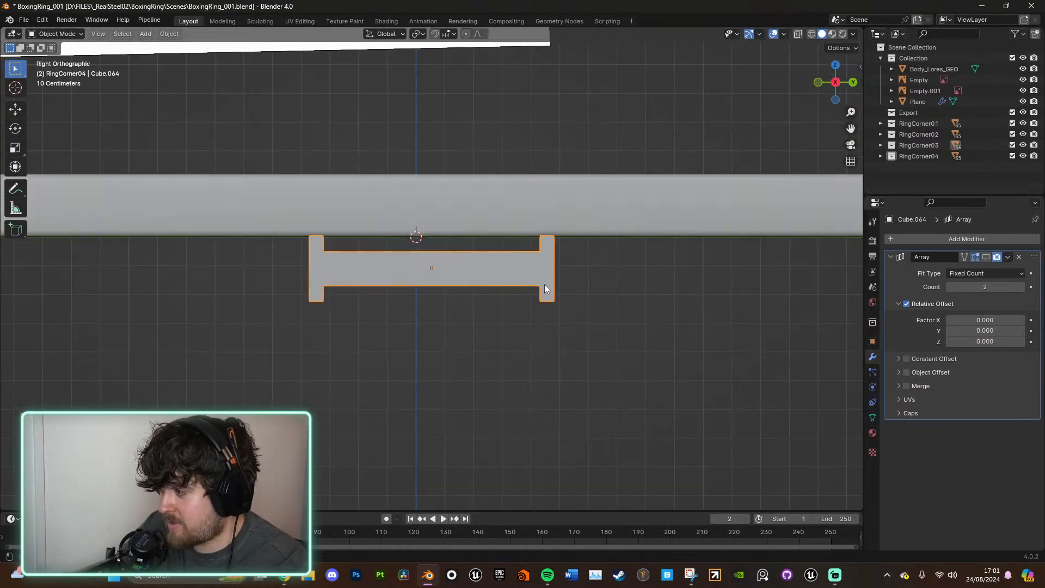
{"action": "middle_click_drag", "start_coordinate": [545, 260], "coordinate": [702, 336]}
{"action": "scroll", "coordinate": [696, 286], "scroll_direction": "down", "scroll_amount": 6}
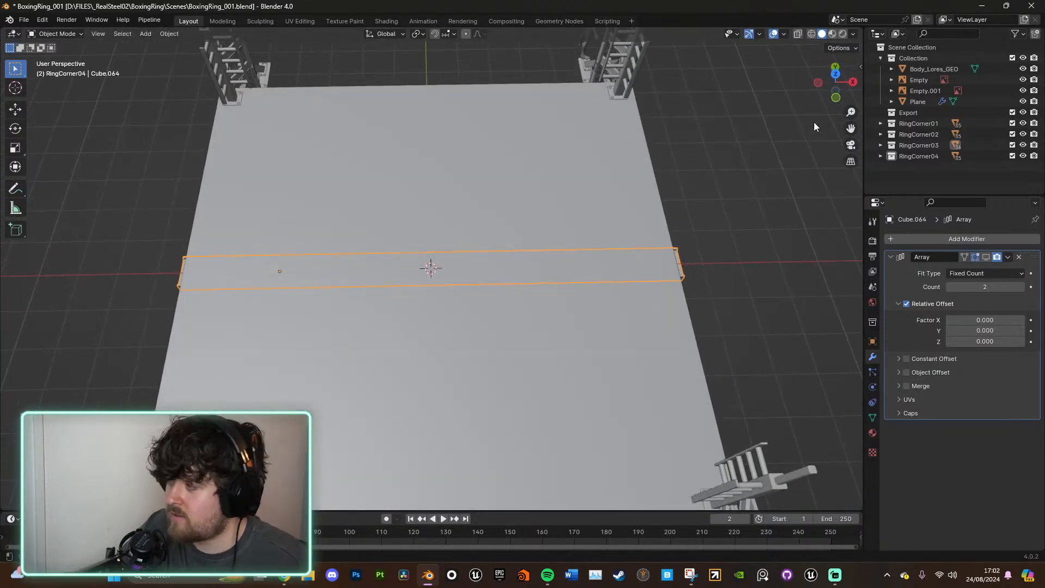
{"action": "left_click", "coordinate": [833, 77]}
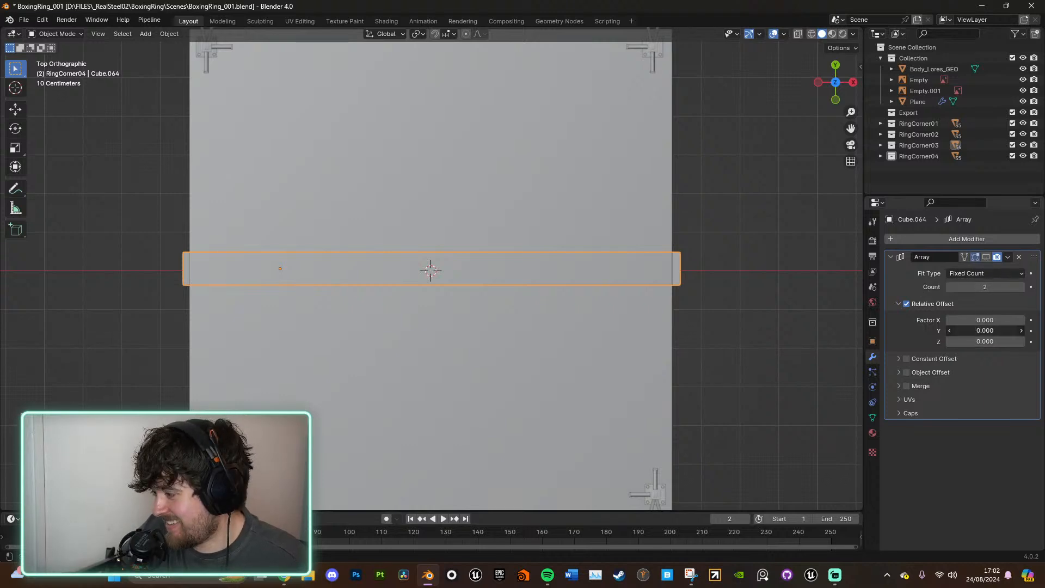
{"action": "left_click_drag", "start_coordinate": [984, 330], "coordinate": [1005, 341]}
{"action": "key", "text": "ctrl+z"}
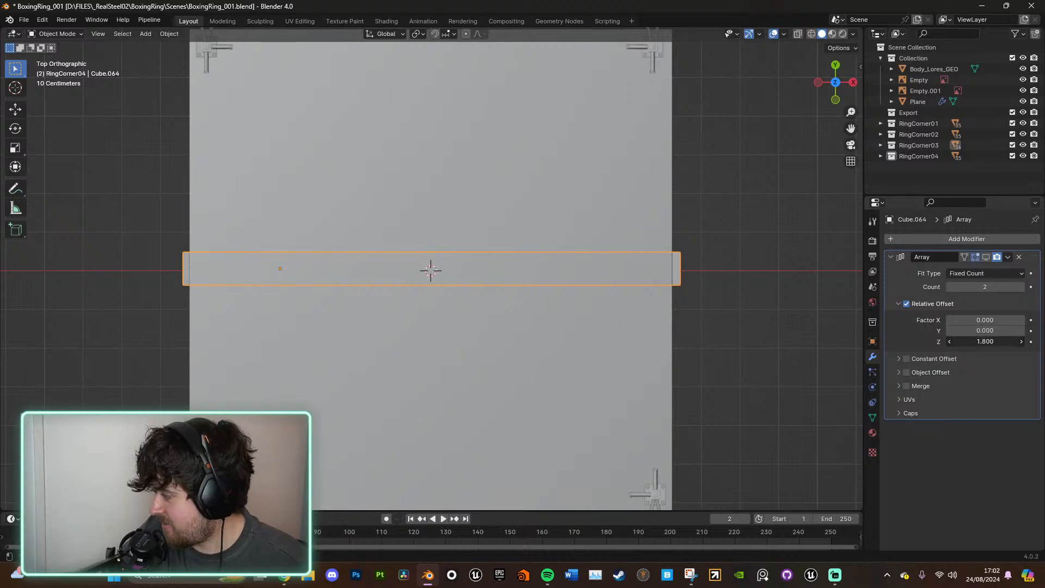
{"action": "key", "text": "ctrl+z"}
Step: Apply all transforms to the beam
{"action": "middle_click_drag", "start_coordinate": [751, 304], "coordinate": [606, 234]}
{"action": "key", "text": "ctrl+a"}
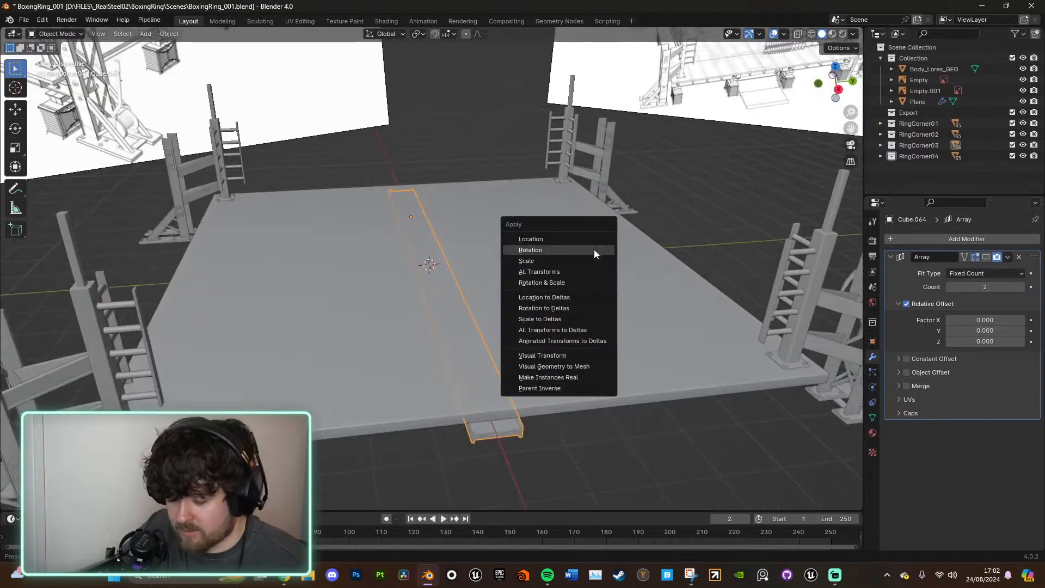
{"action": "left_click", "coordinate": [576, 269]}
Step: Try Relative Offset Y factors of 1.1 and 1.0 on the beam's Array modifier
{"action": "mouse_move", "coordinate": [996, 331]}
{"action": "left_mouse_down"}
{"action": "mouse_move", "coordinate": [1012, 331]}
{"action": "mouse_move", "coordinate": [963, 330]}
{"action": "mouse_move", "coordinate": [984, 330]}
{"action": "left_mouse_up"}
{"action": "double_click", "coordinate": [985, 330]}
{"action": "type", "text": "7.7"}
{"action": "key", "text": "Return"}
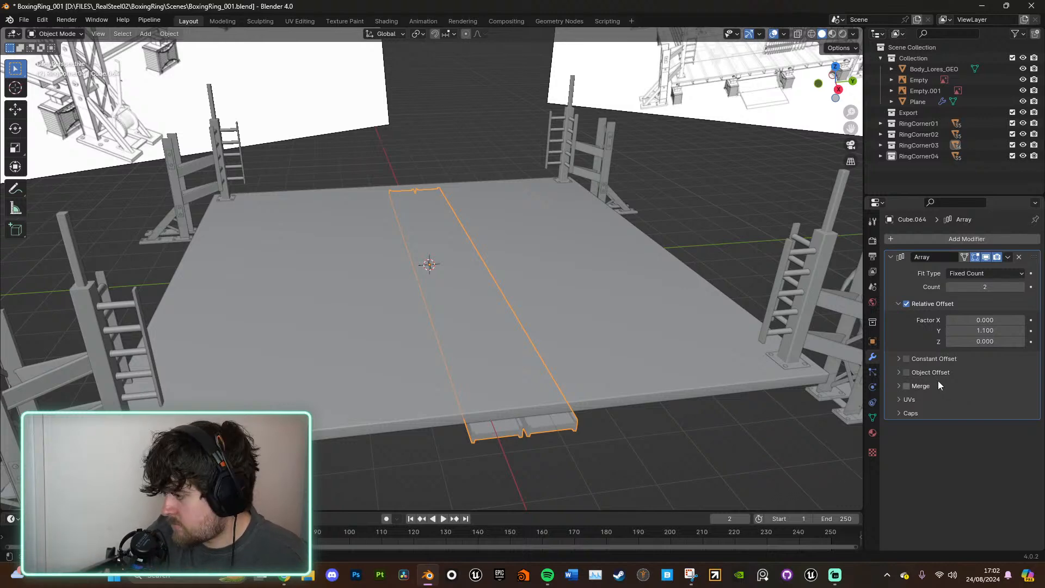
{"action": "middle_click_drag", "start_coordinate": [789, 365], "coordinate": [743, 348]}
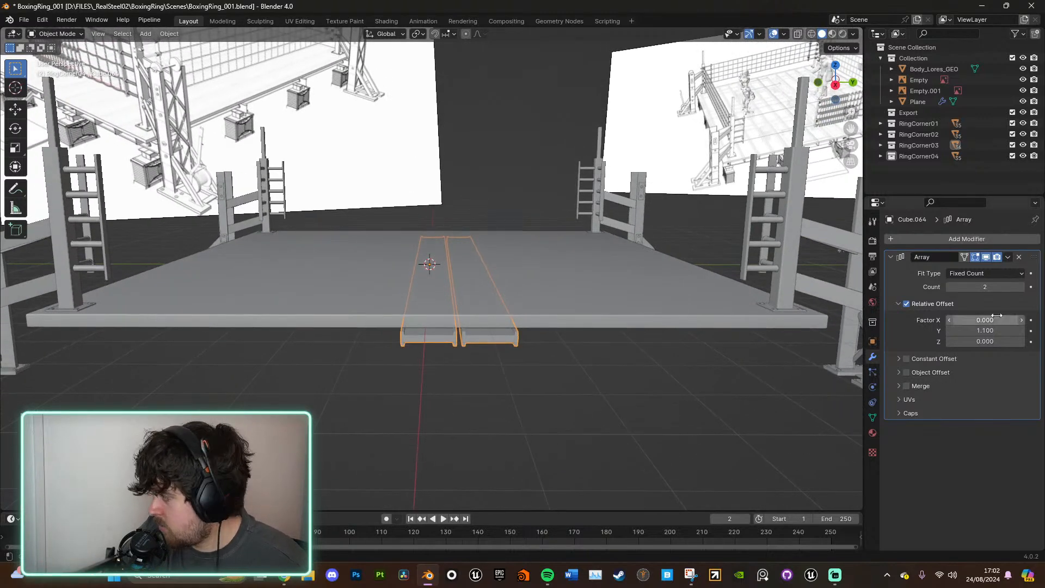
{"action": "left_click_drag", "start_coordinate": [997, 331], "coordinate": [986, 330]}
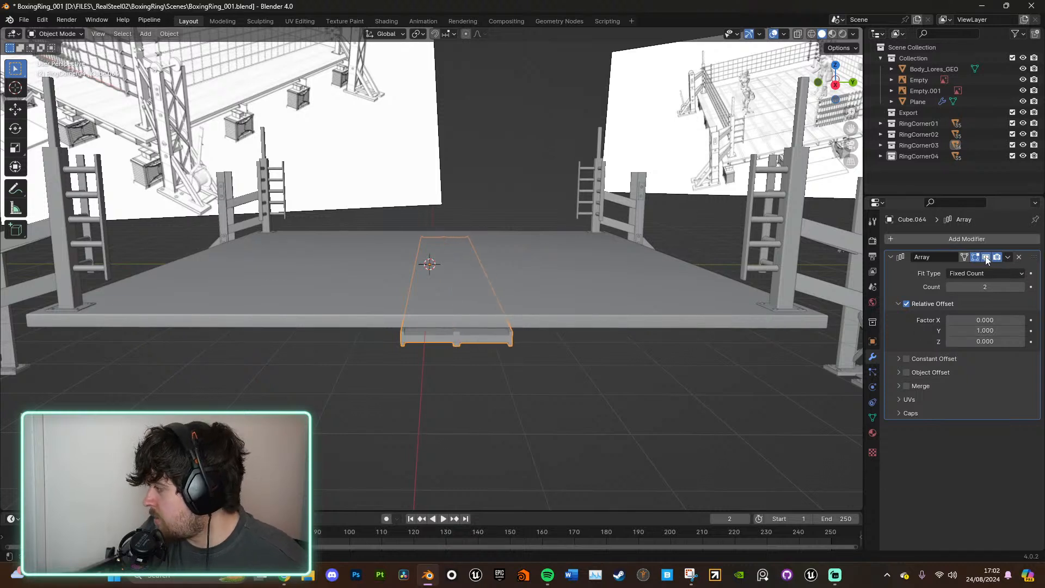
Step: Remove the beam's Array modifier and move the beam along negative Y until it lies between the two corner posts near the floor's edge
{"action": "left_click", "coordinate": [1019, 257]}
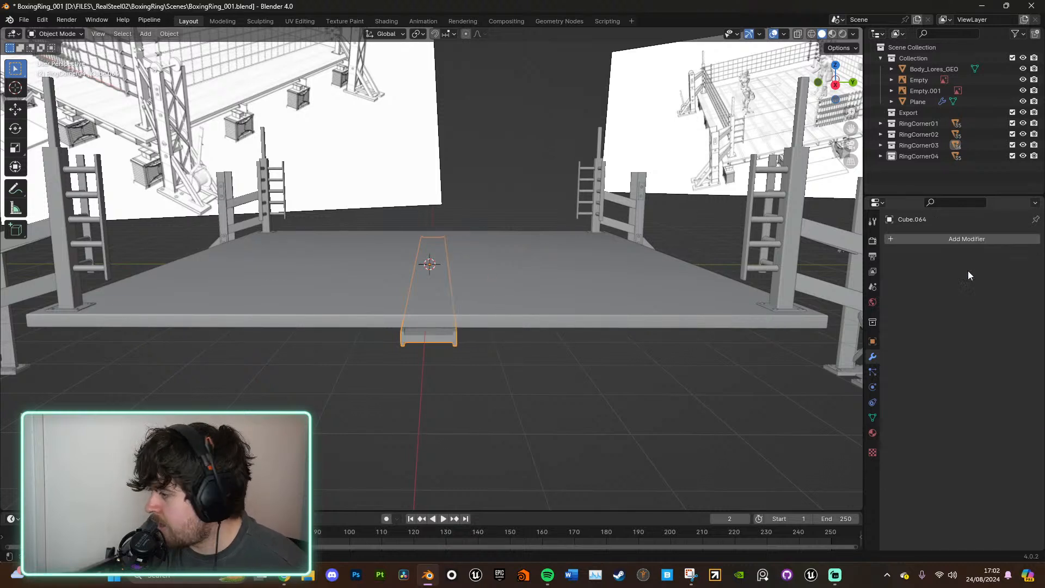
{"action": "left_click", "coordinate": [836, 65]}
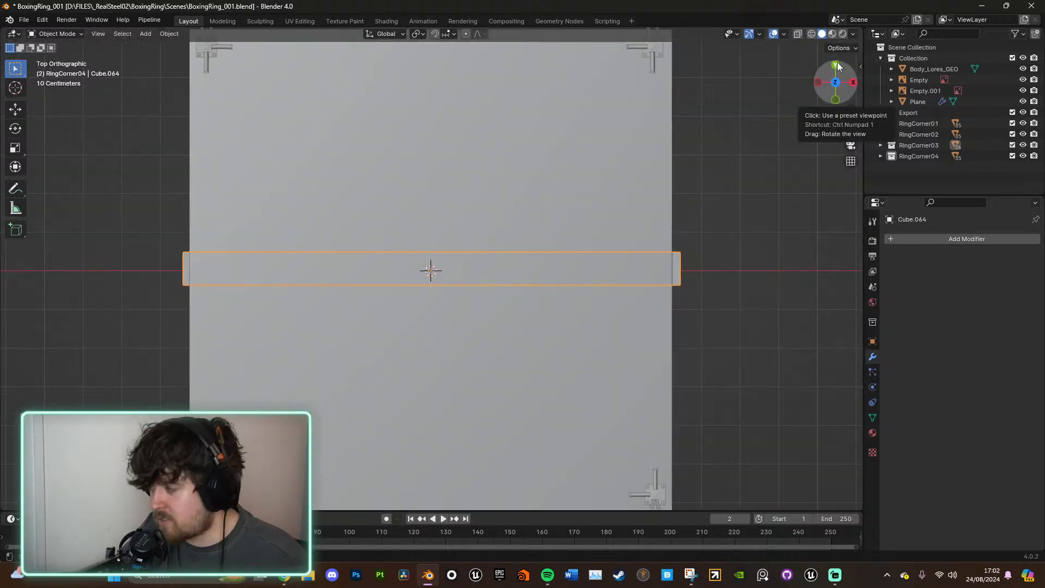
{"action": "scroll", "coordinate": [724, 288], "scroll_direction": "down", "scroll_amount": 2}
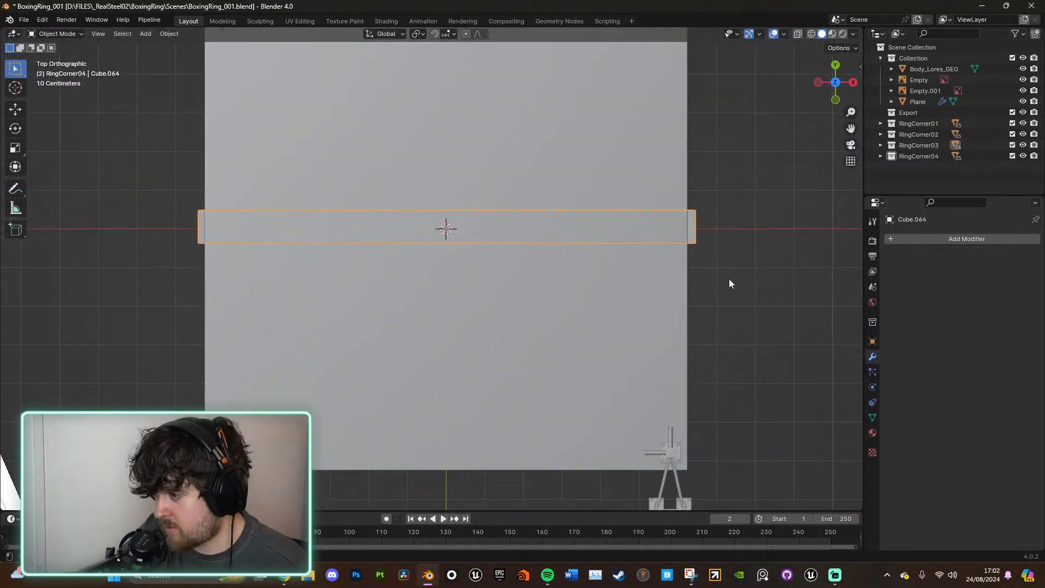
{"action": "key", "text": "g"}
{"action": "key", "text": "y"}
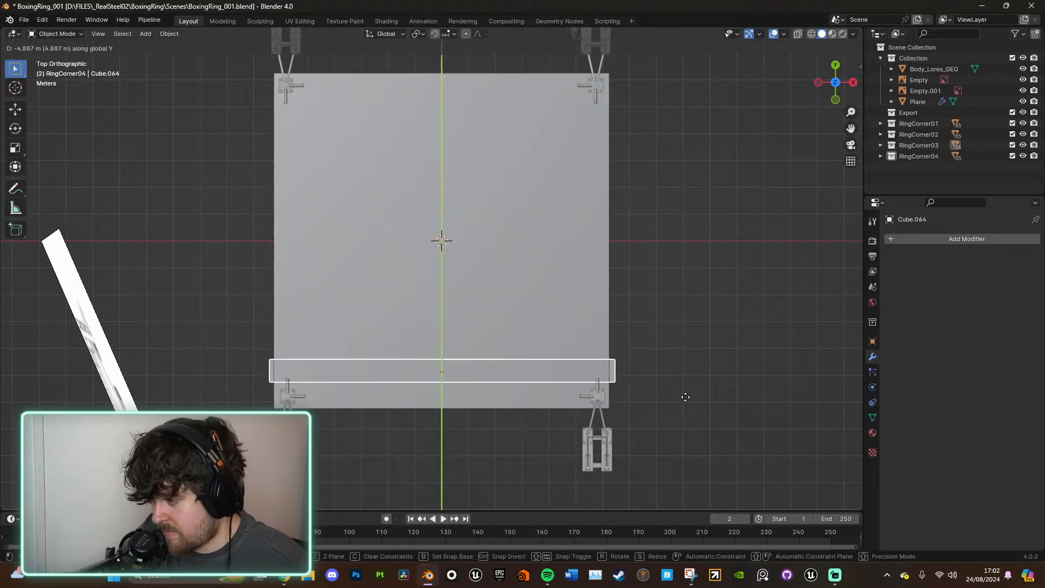
{"action": "left_click", "coordinate": [686, 407]}
Step: Nudge the beam about -0.02 m along X to even out its overhang at both ends
{"action": "key", "text": "g"}
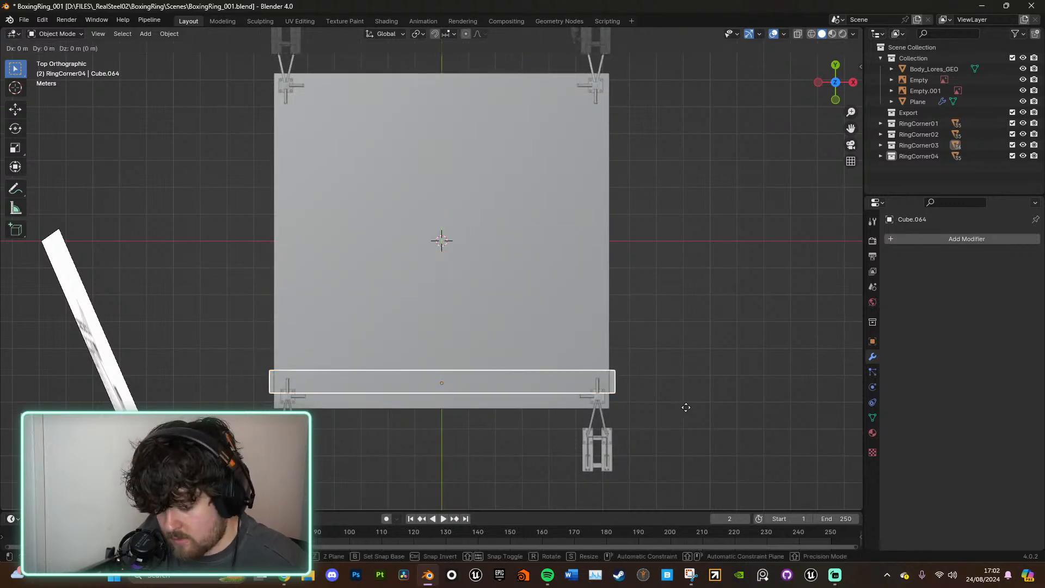
{"action": "key", "text": "x"}
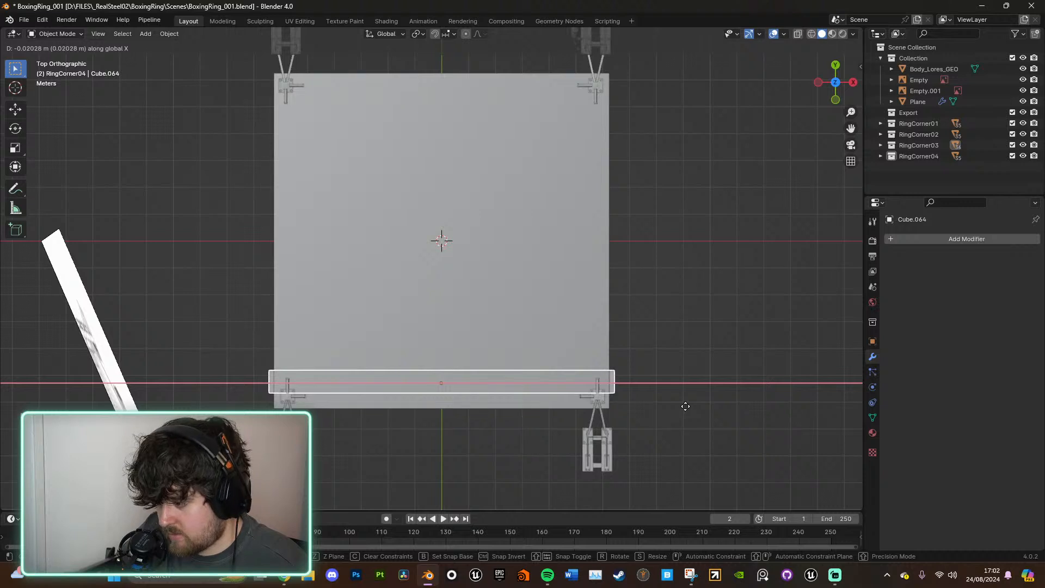
{"action": "left_click", "coordinate": [685, 406]}
Step: Duplicate the beam three times along positive Y, about 0.9 m apart, so four beams lie side by side
{"action": "key", "text": "shift+d"}
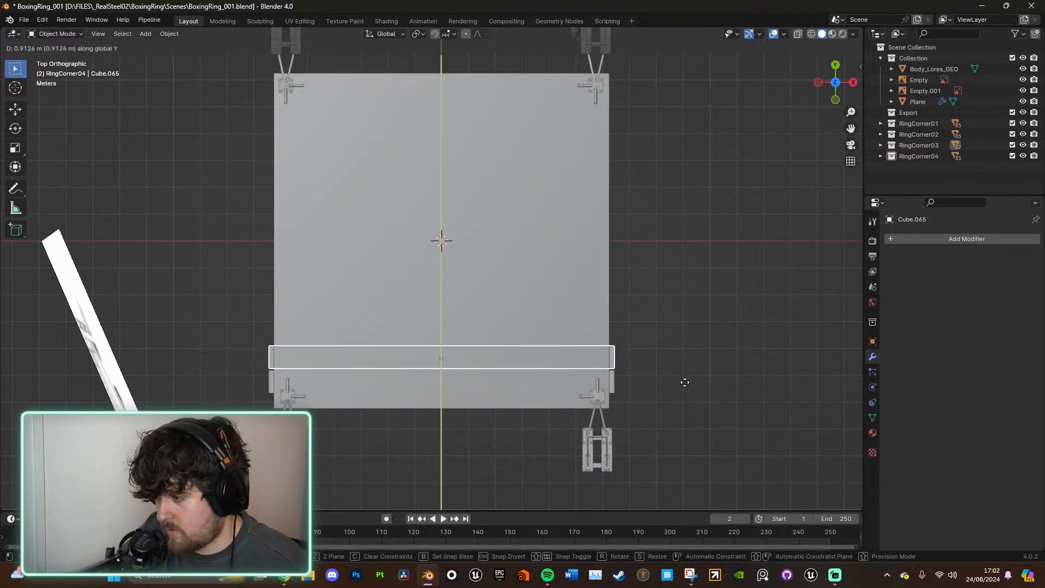
{"action": "left_click", "coordinate": [685, 382]}
{"action": "key", "text": "shift+d"}
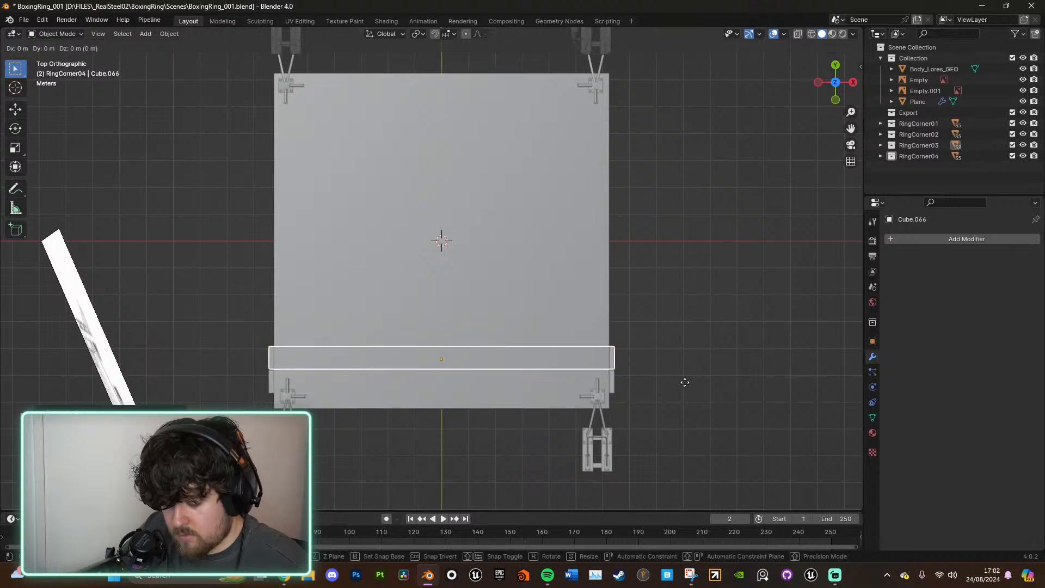
{"action": "key", "text": "y"}
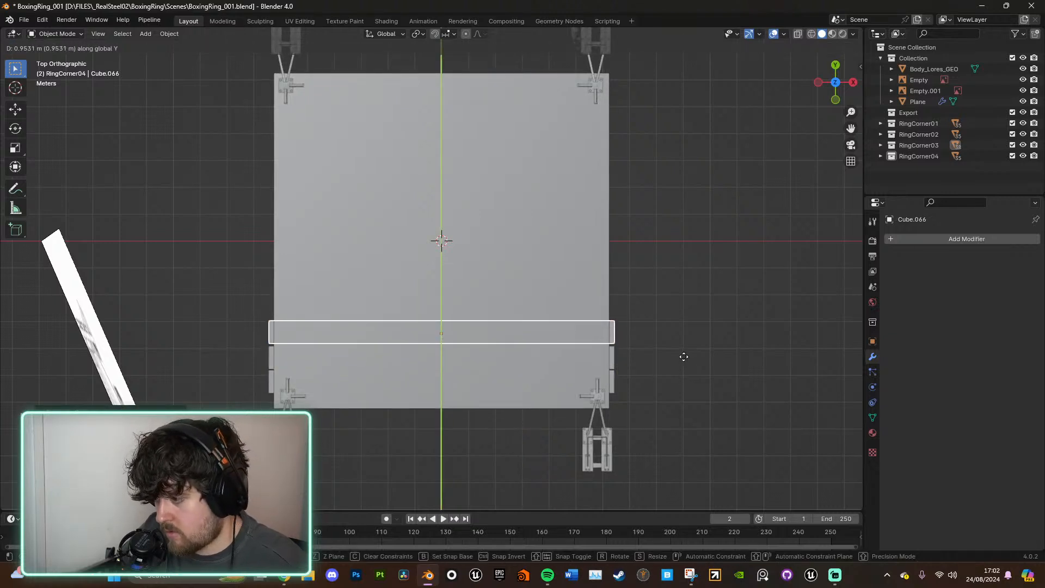
{"action": "left_click", "coordinate": [684, 363]}
{"action": "key", "text": "shift+d"}
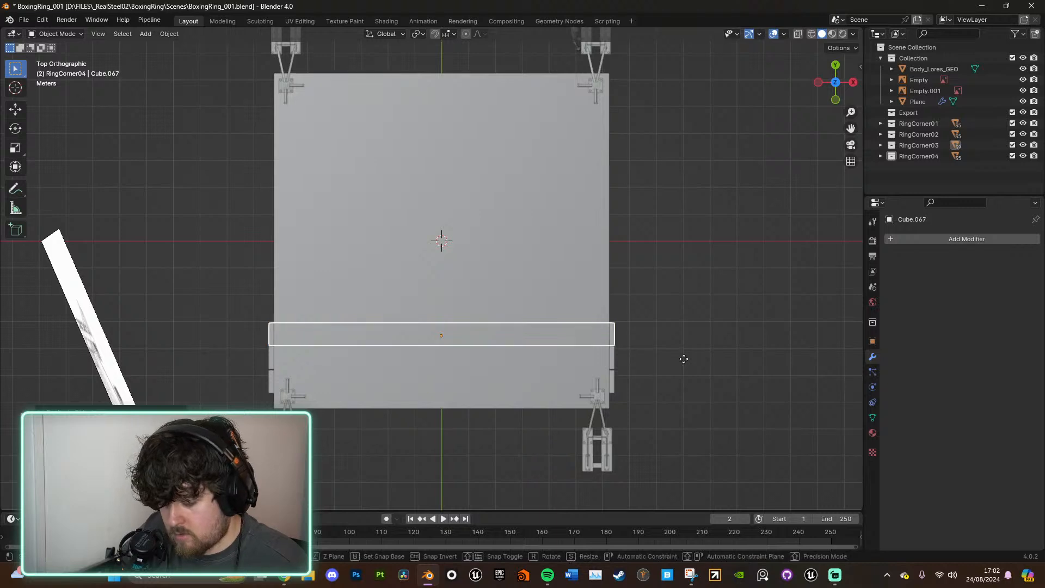
{"action": "key", "text": "y"}
{"action": "left_click", "coordinate": [681, 335]}
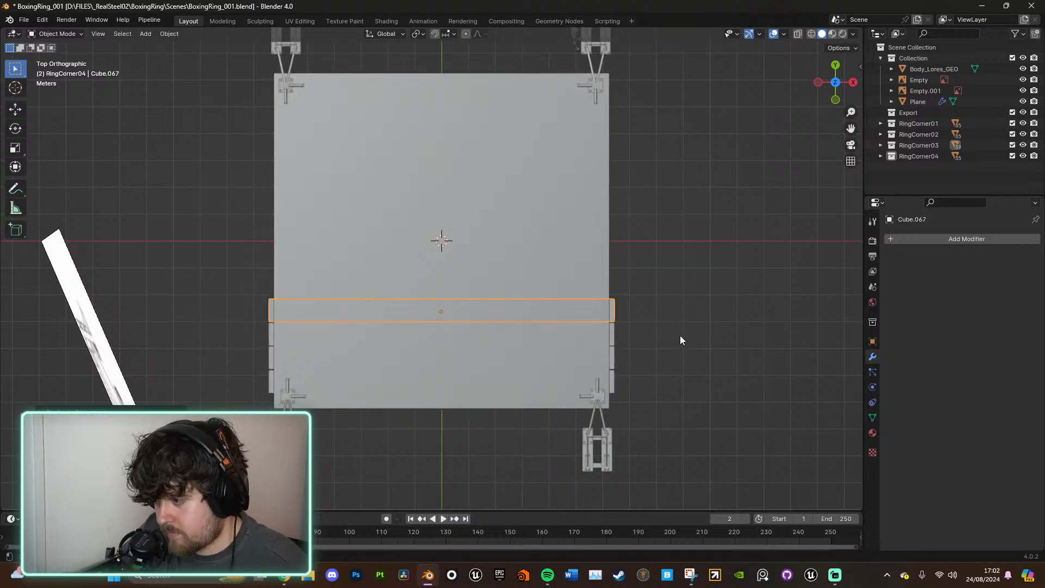
Step: Select all four beams and duplicate them about 3.6 m along Y, directly beside the originals
{"action": "left_click", "coordinate": [269, 381], "text": "shift"}
{"action": "left_click", "coordinate": [271, 360], "text": "shift"}
{"action": "left_click", "coordinate": [271, 340], "text": "shift"}
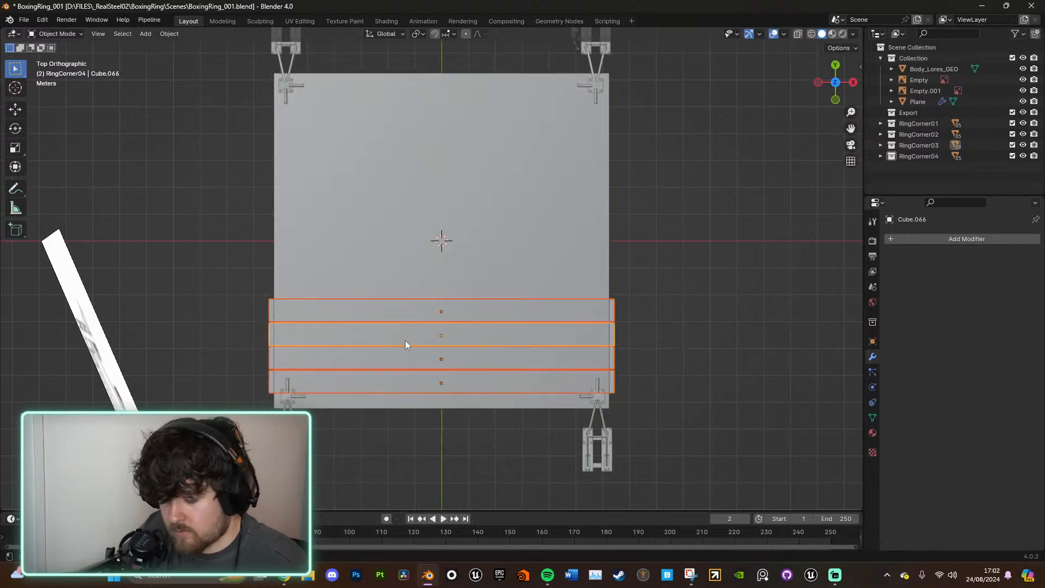
{"action": "key", "text": "shift+d"}
{"action": "key", "text": "y"}
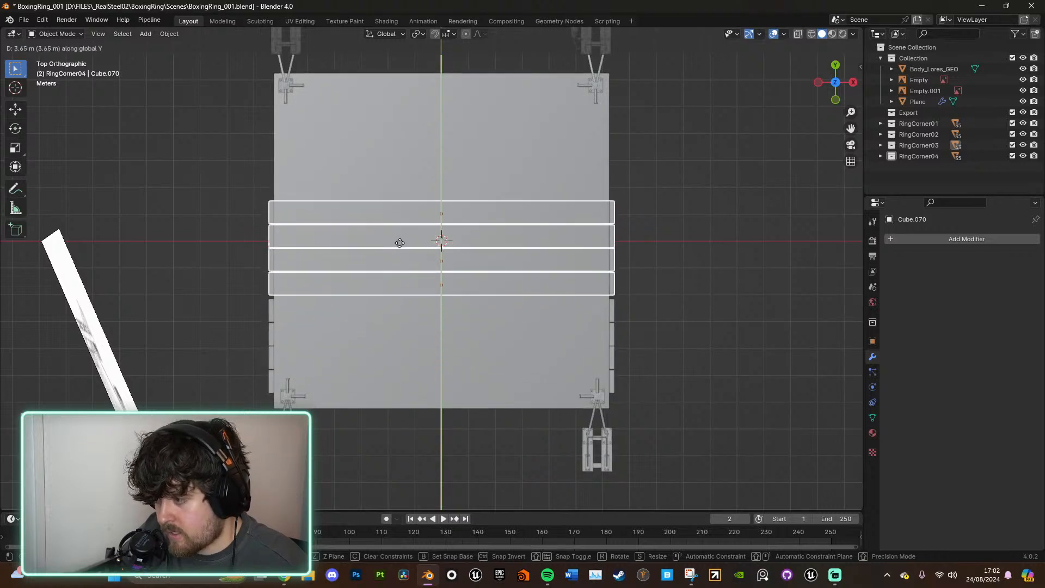
{"action": "left_click", "coordinate": [399, 244]}
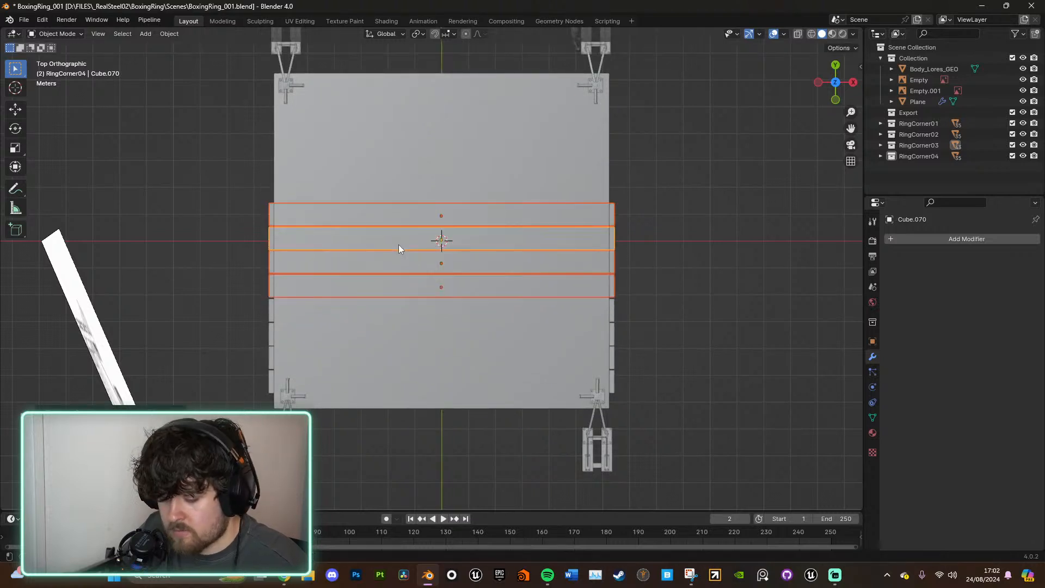
Step: Duplicate the second group of four beams about 3.6 m along Y and nudge the copies back to close the gap
{"action": "key", "text": "shift+d"}
{"action": "key", "text": "y"}
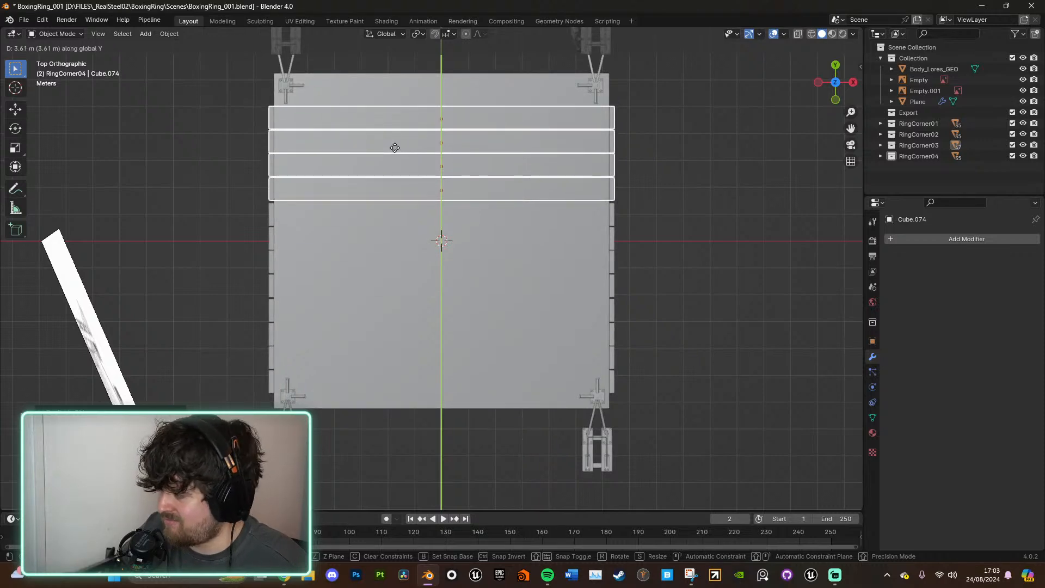
{"action": "left_click", "coordinate": [395, 148]}
{"action": "middle_click_drag", "start_coordinate": [611, 330], "coordinate": [656, 337]}
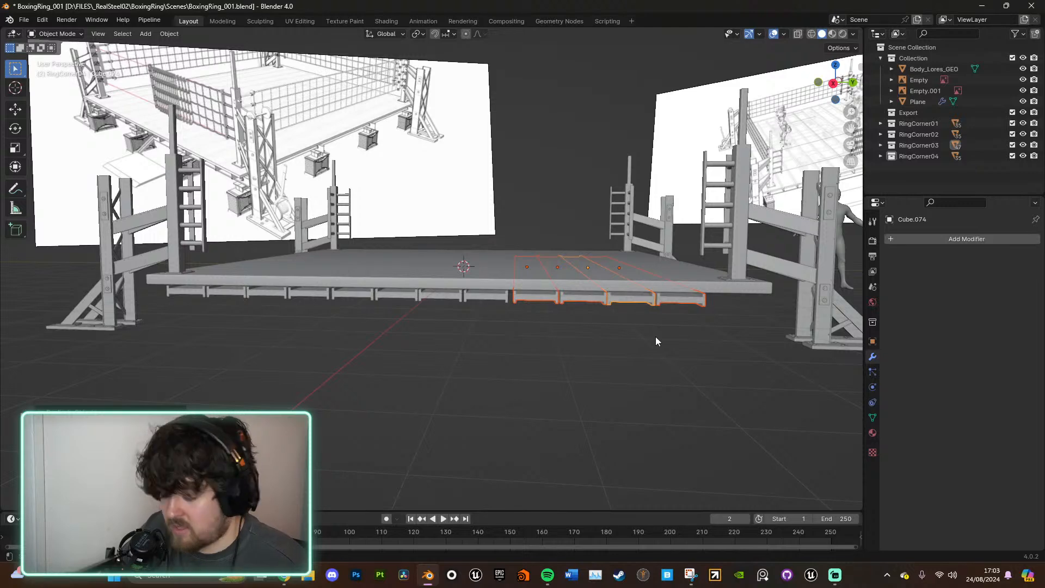
{"action": "key", "text": "g"}
{"action": "key", "text": "y"}
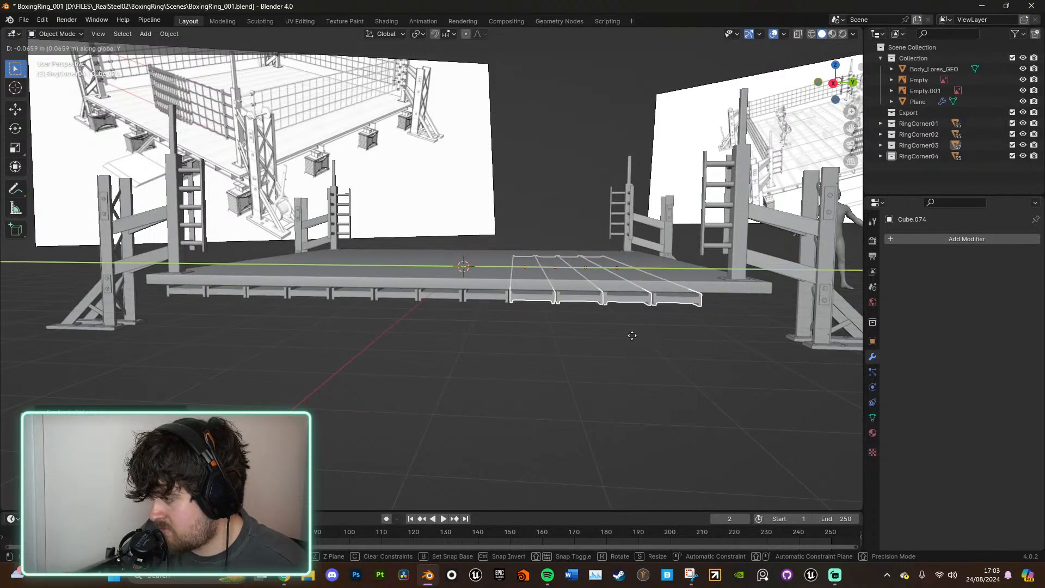
{"action": "left_click", "coordinate": [626, 334]}
Step: Add the middle four beams to the selection and nudge them slightly along negative Y to even out the gap to the first group
{"action": "middle_click_drag", "start_coordinate": [589, 335], "coordinate": [608, 345]}
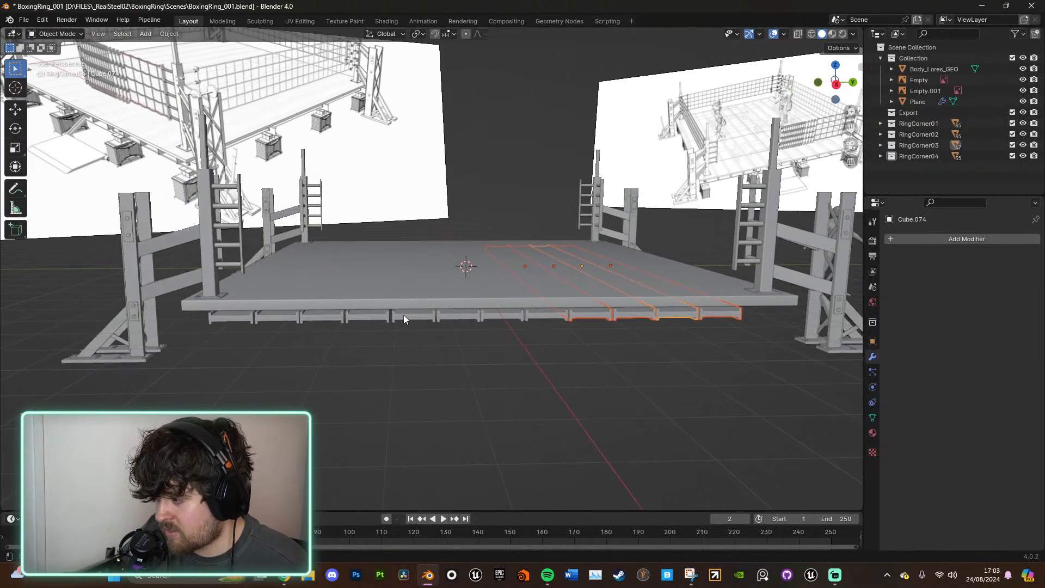
{"action": "left_click", "coordinate": [418, 318], "text": "shift"}
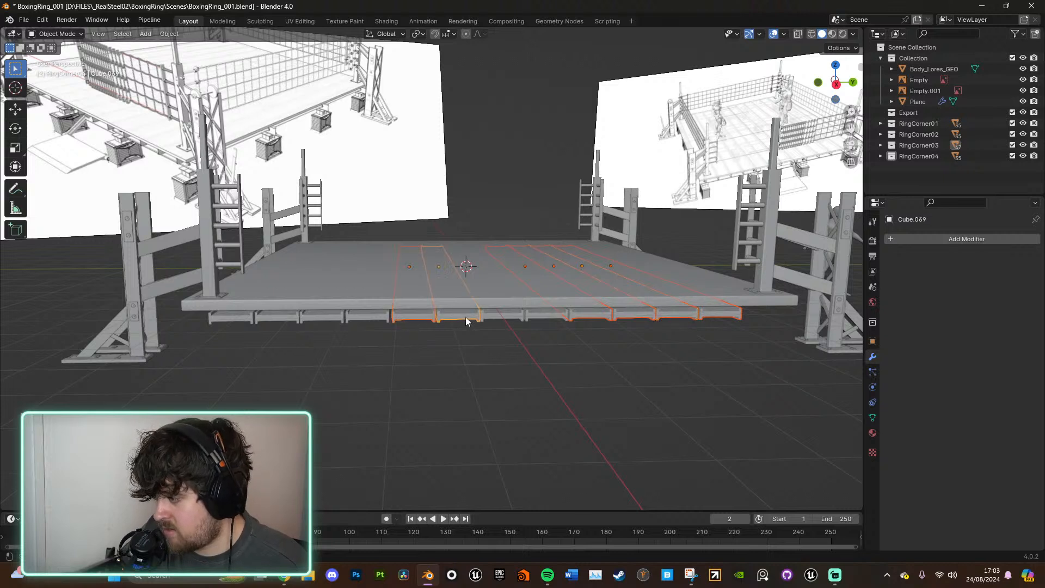
{"action": "left_click", "coordinate": [462, 316], "text": "shift"}
{"action": "left_click", "coordinate": [496, 316], "text": "shift"}
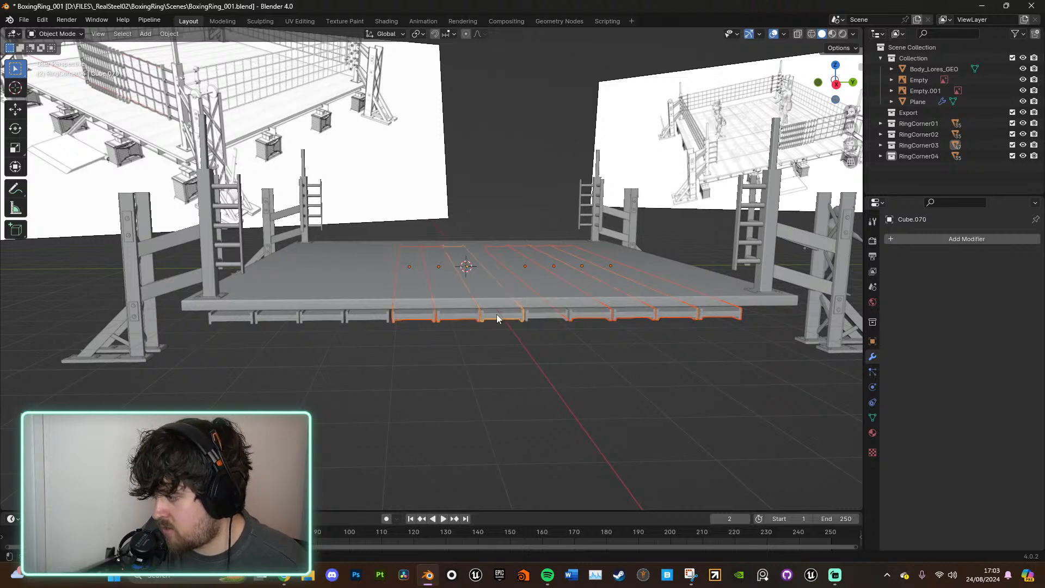
{"action": "key", "text": "shift+d"}
{"action": "key", "text": "y"}
{"action": "left_click", "coordinate": [539, 326]}
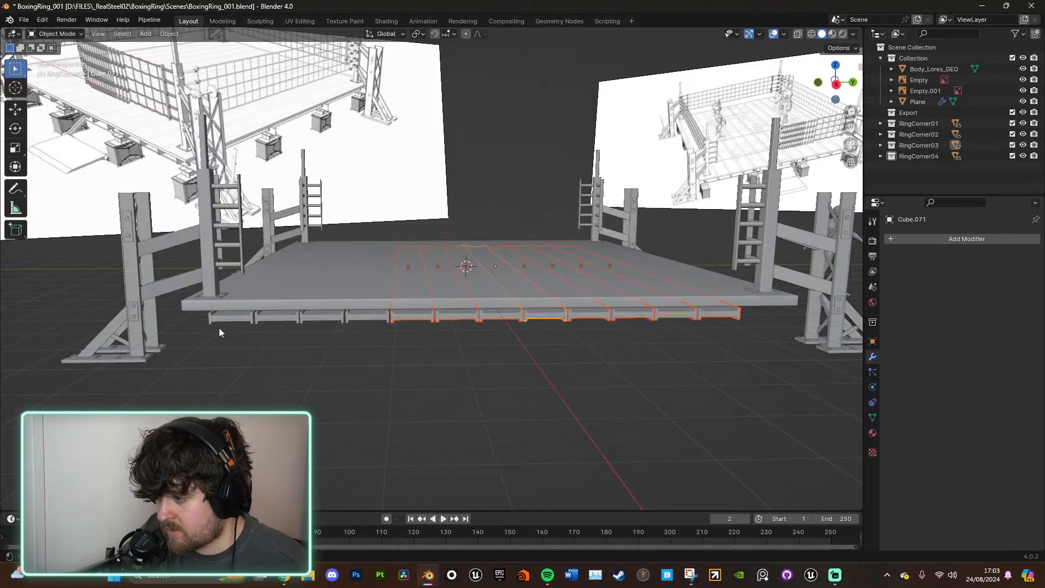
Step: Add the fourth beam of the first group to the selection and nudge the selected beams slightly along negative Y
{"action": "left_click", "coordinate": [366, 316], "text": "shift"}
{"action": "key", "text": "g"}
{"action": "key", "text": "y"}
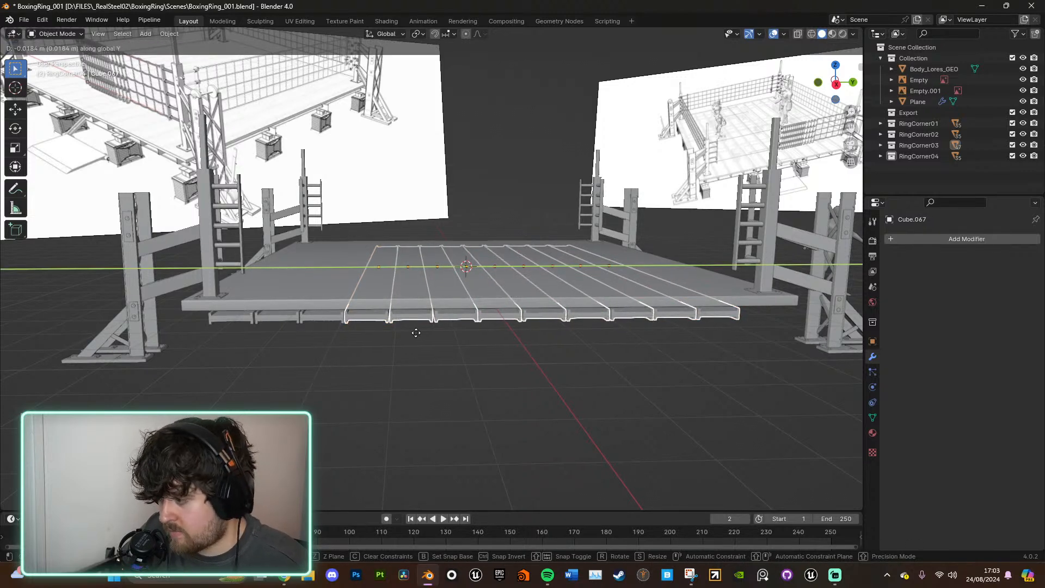
{"action": "left_click", "coordinate": [414, 332]}
Step: Add the third and second beams of the row to the selection and nudge all selected beams slightly along negative Y
{"action": "left_click", "coordinate": [324, 319], "text": "shift"}
{"action": "left_click", "coordinate": [284, 317], "text": "shift"}
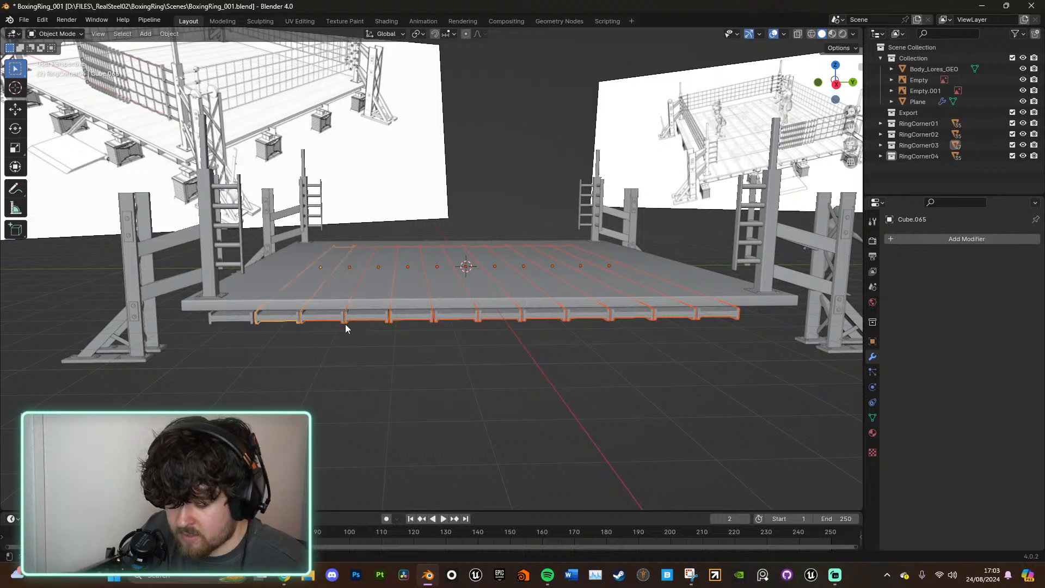
{"action": "key", "text": "g"}
{"action": "key", "text": "y"}
{"action": "left_click", "coordinate": [338, 324]}
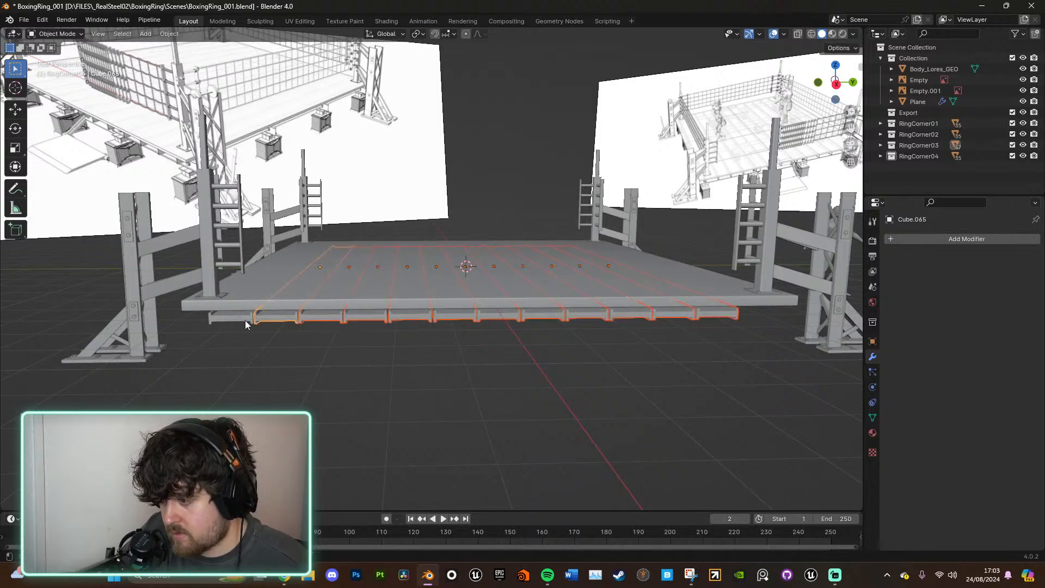
Step: Add the first beam to the selection and move the whole row along negative Y until it slightly overhangs the floor's edge
{"action": "left_click", "coordinate": [246, 321], "text": "shift"}
{"action": "key", "text": "KP_3"}
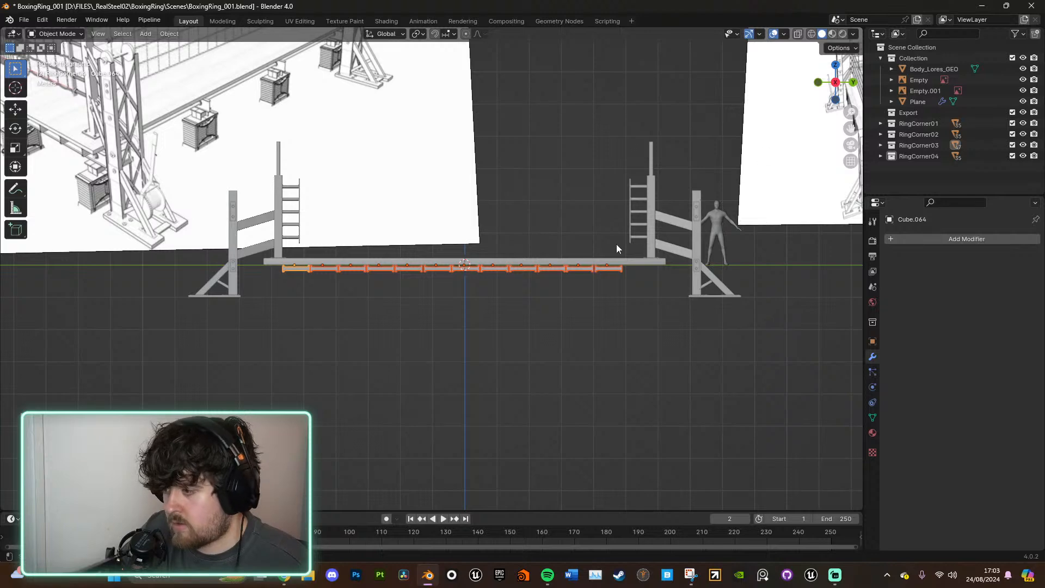
{"action": "scroll", "coordinate": [604, 267], "scroll_direction": "up", "scroll_amount": 5}
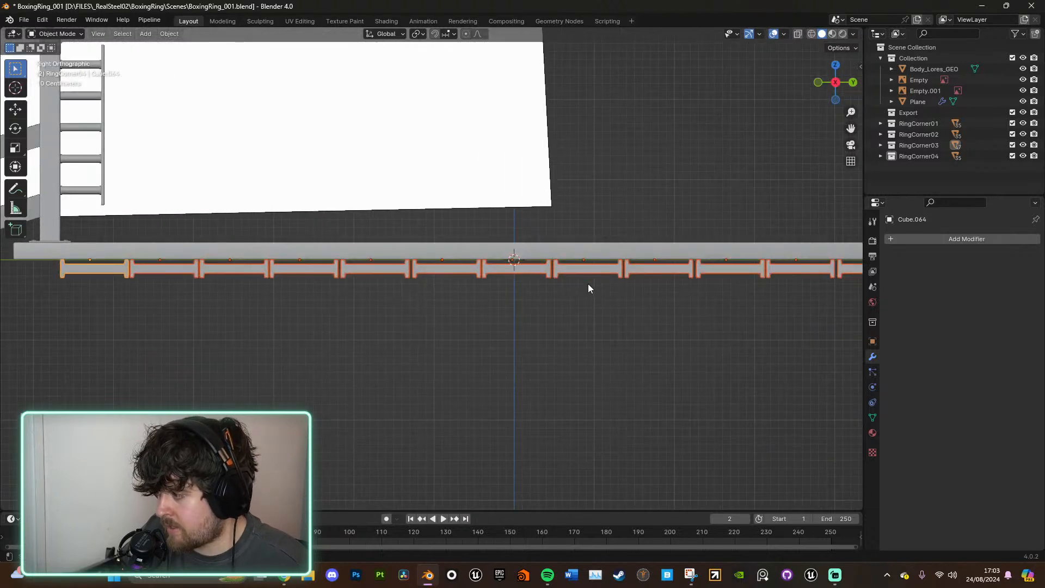
{"action": "key", "text": "g"}
{"action": "key", "text": "y"}
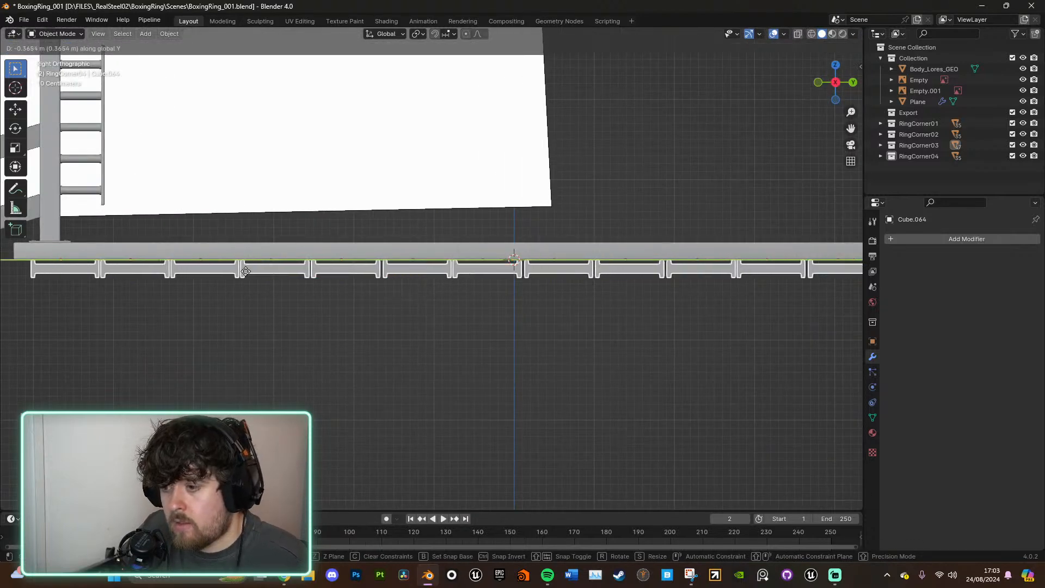
{"action": "left_click", "coordinate": [429, 269]}
{"action": "scroll", "coordinate": [429, 269], "scroll_direction": "down", "scroll_amount": 4}
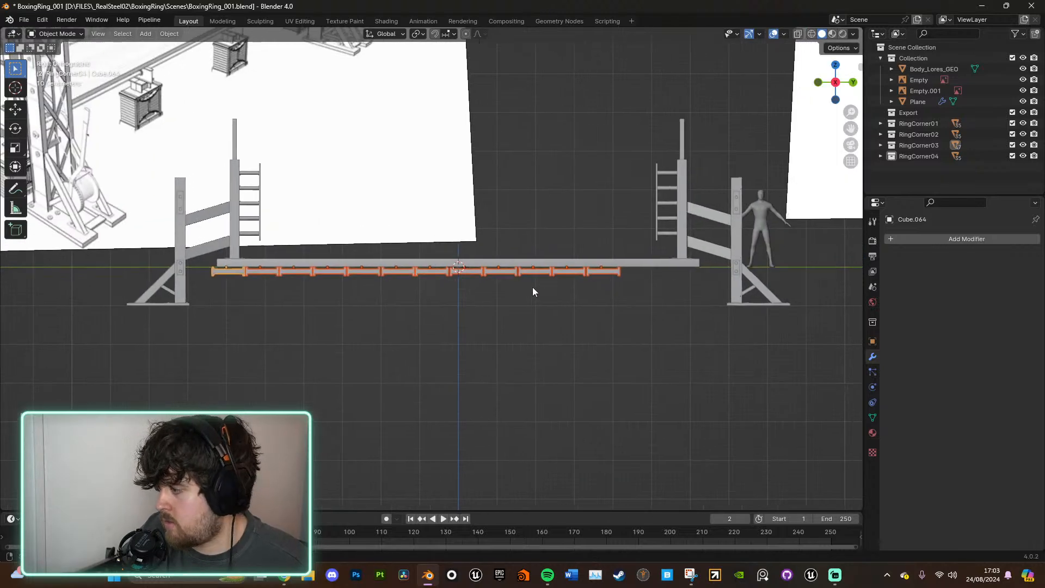
Step: Duplicate the last three beams of the row and place the copies along positive Y, extending past the floor's far edge
{"action": "middle_click_drag", "start_coordinate": [533, 289], "coordinate": [358, 309], "text": "shift"}
{"action": "left_click_drag", "start_coordinate": [349, 299], "coordinate": [427, 291]}
{"action": "key", "text": "g"}
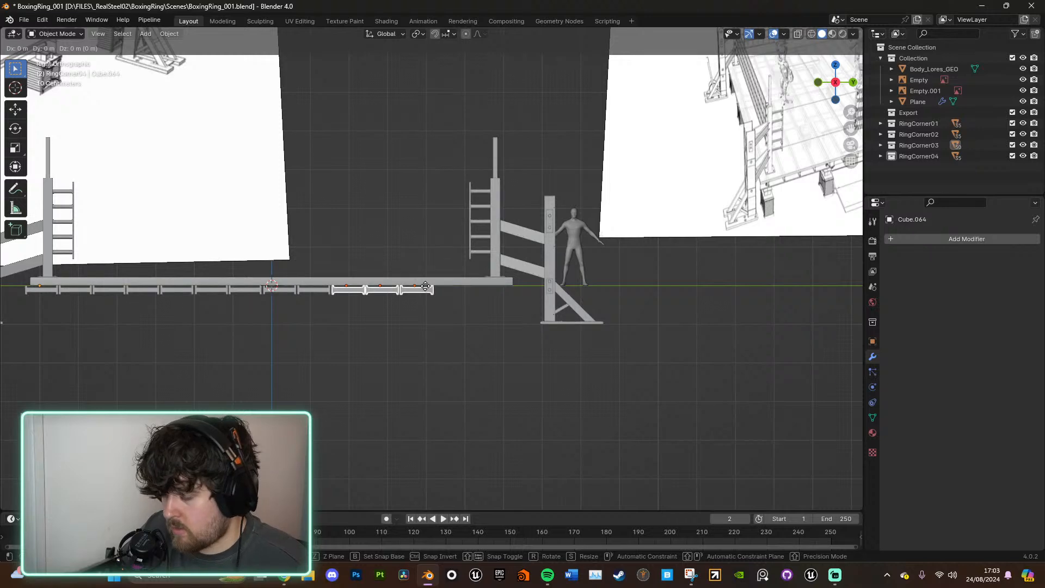
{"action": "key", "text": "y"}
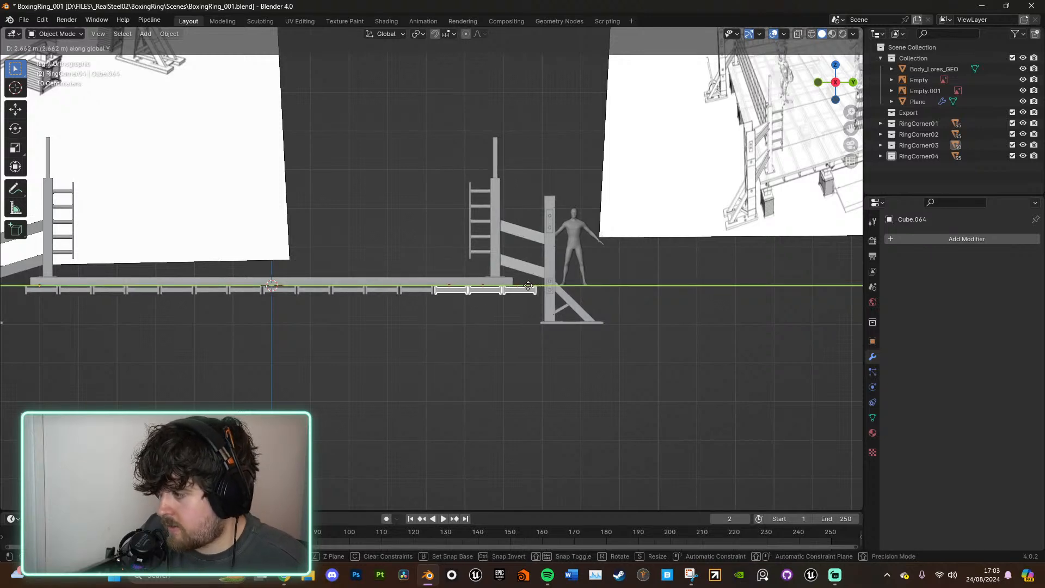
{"action": "left_click", "coordinate": [513, 296]}
Step: Fine-tune the three copied beams along Y so only a narrow gap separates them from the existing row
{"action": "scroll", "coordinate": [513, 297], "scroll_direction": "up", "scroll_amount": 6}
{"action": "middle_click_drag", "start_coordinate": [582, 345], "coordinate": [580, 331], "text": "shift"}
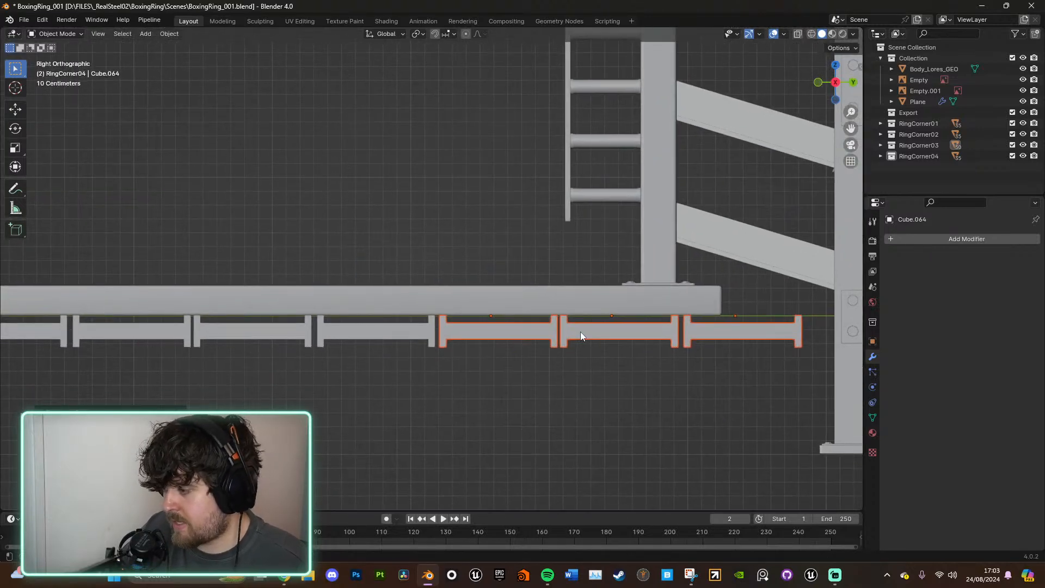
{"action": "key", "text": "g"}
{"action": "key", "text": "y"}
{"action": "left_click", "coordinate": [579, 330]}
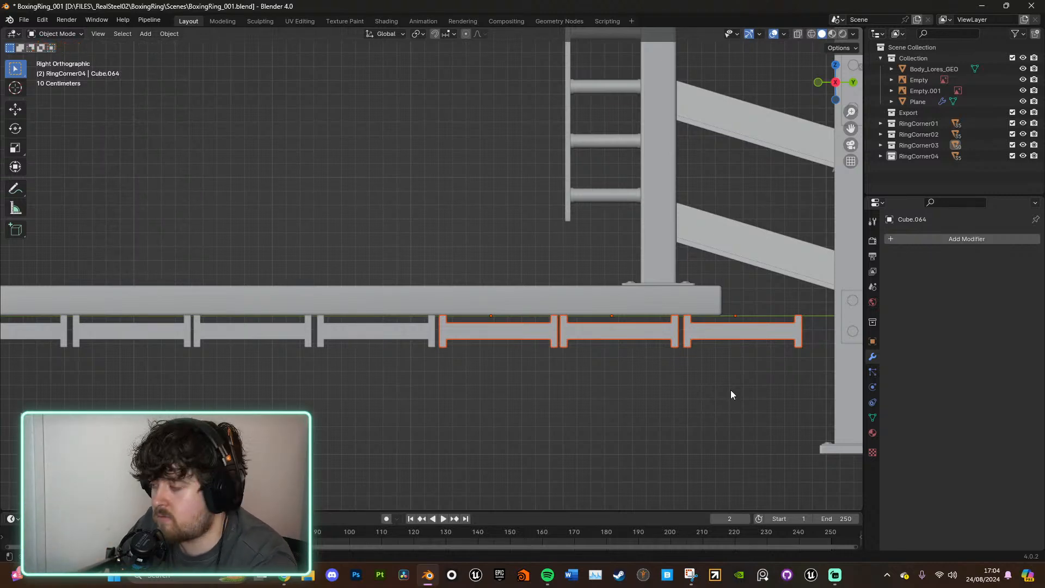
Step: Add the neighbouring fourth beam from the far end to the selection and nudge all four slightly along negative Y
{"action": "scroll", "coordinate": [597, 373], "scroll_direction": "down", "scroll_amount": 5}
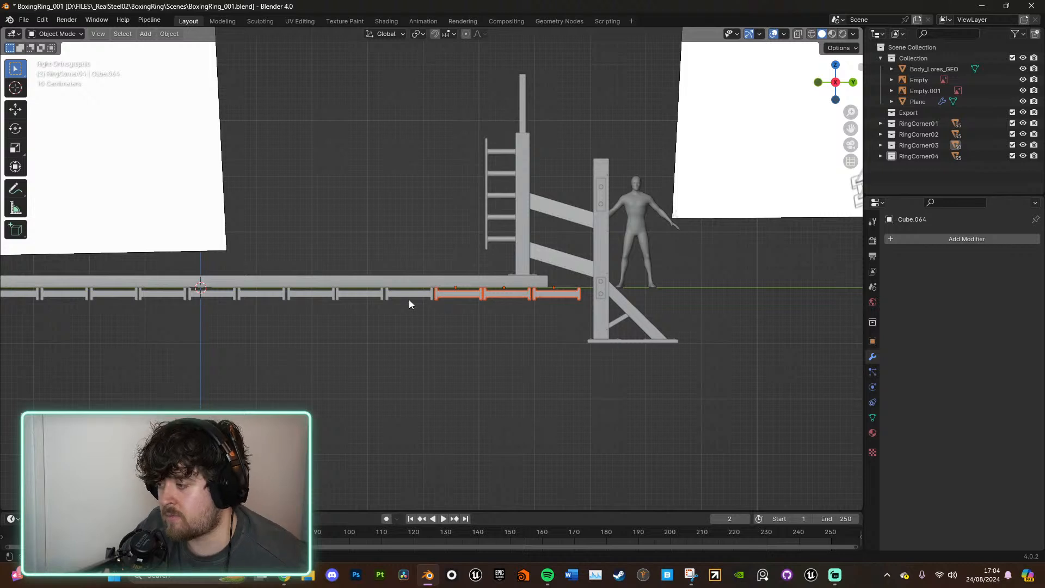
{"action": "key", "text": "g"}
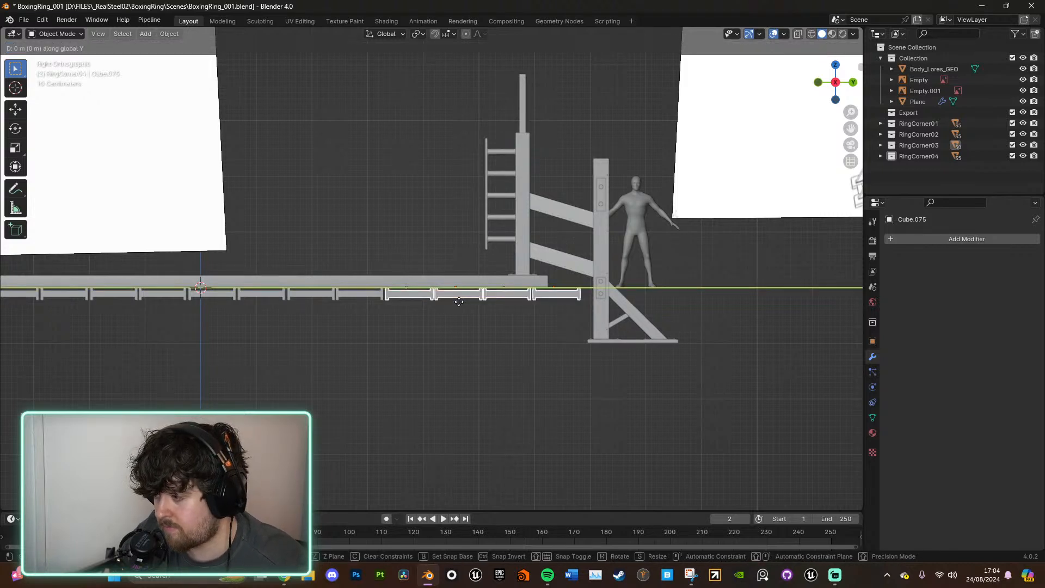
{"action": "left_click", "coordinate": [462, 302]}
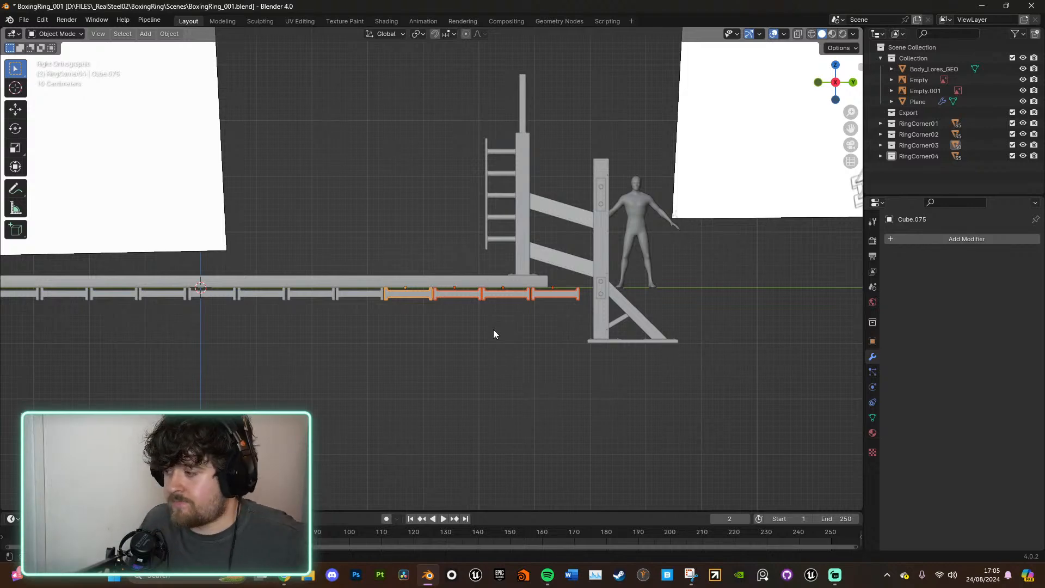
Step: Extend the selection in the right-side view to every remaining beam of the row beneath the floor
{"action": "middle_click_drag", "start_coordinate": [492, 327], "coordinate": [562, 318]}
{"action": "scroll", "coordinate": [551, 311], "scroll_direction": "down", "scroll_amount": 4}
{"action": "left_click", "coordinate": [843, 88]}
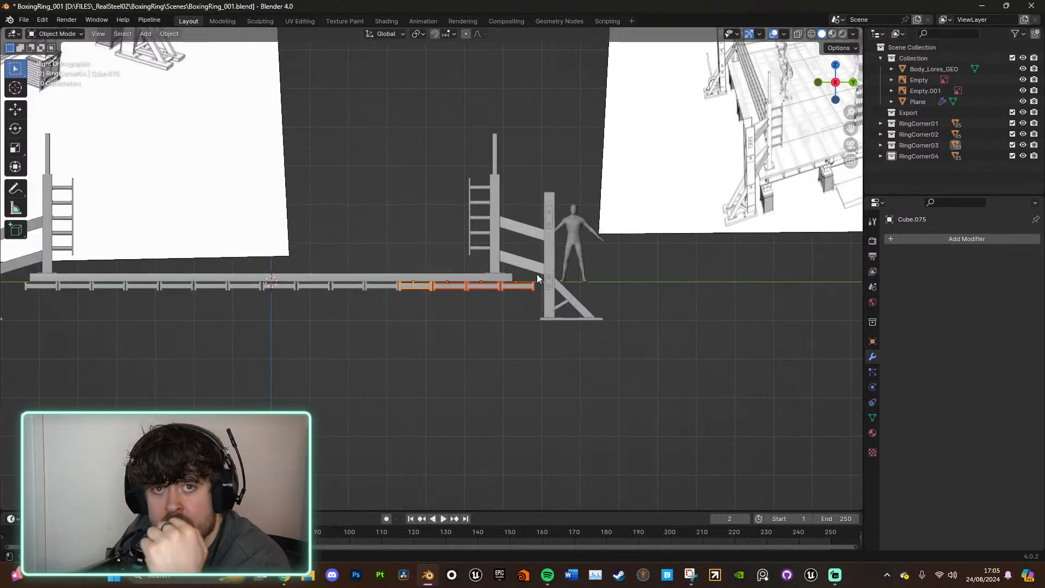
{"action": "left_click", "coordinate": [381, 285], "text": "shift"}
{"action": "left_click", "coordinate": [348, 285], "text": "shift"}
{"action": "left_click", "coordinate": [318, 286], "text": "shift"}
{"action": "middle_click_drag", "start_coordinate": [326, 287], "coordinate": [553, 312], "text": "shift"}
{"action": "left_click", "coordinate": [494, 300], "text": "shift"}
{"action": "left_click", "coordinate": [457, 299], "text": "shift"}
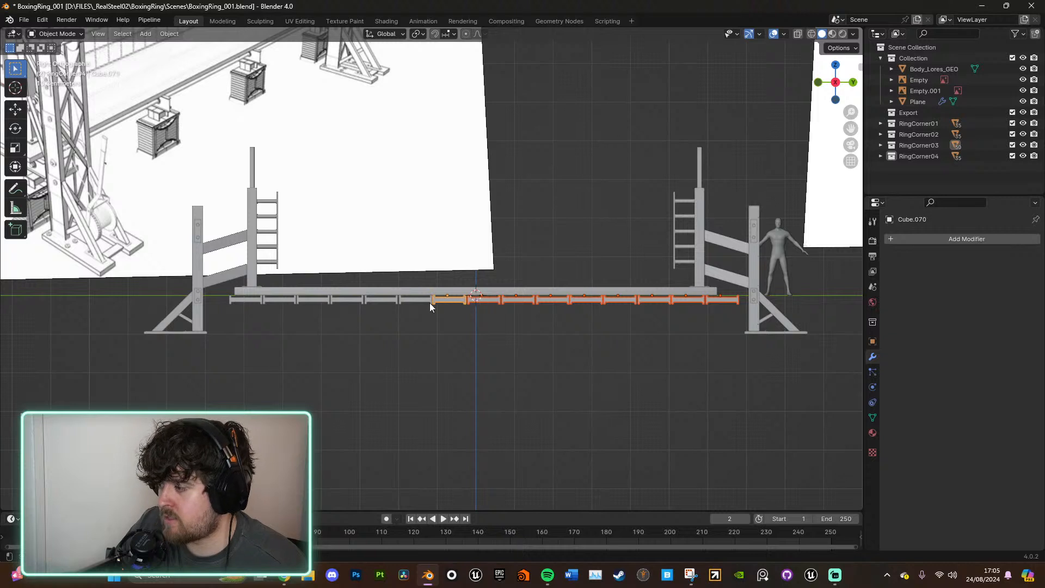
{"action": "left_click", "coordinate": [416, 300], "text": "shift"}
{"action": "left_click", "coordinate": [381, 300], "text": "shift"}
{"action": "left_click", "coordinate": [348, 301], "text": "shift"}
{"action": "left_click", "coordinate": [313, 300], "text": "shift"}
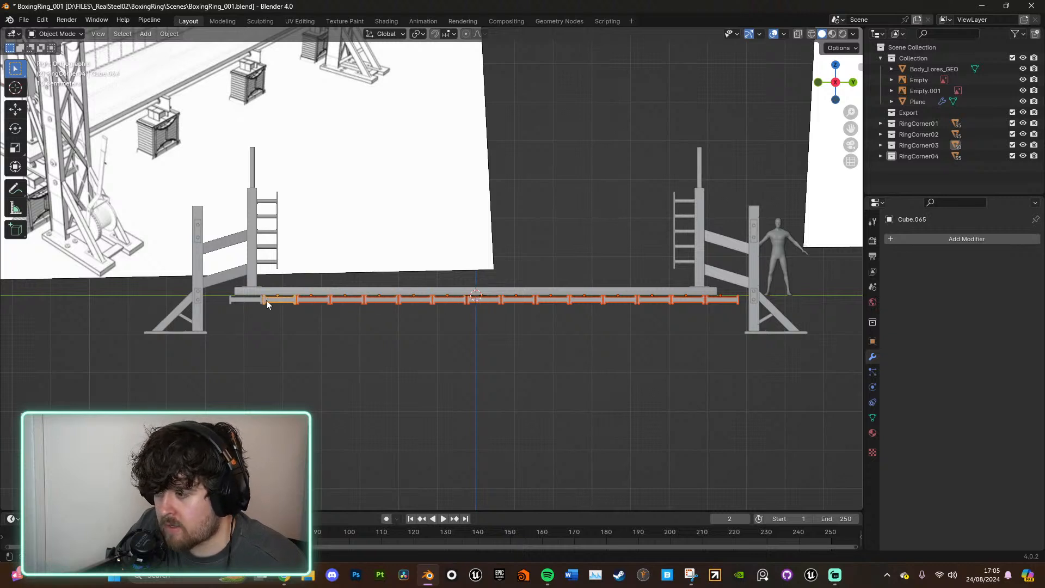
{"action": "left_click", "coordinate": [272, 300], "text": "shift"}
{"action": "left_click", "coordinate": [245, 300], "text": "shift"}
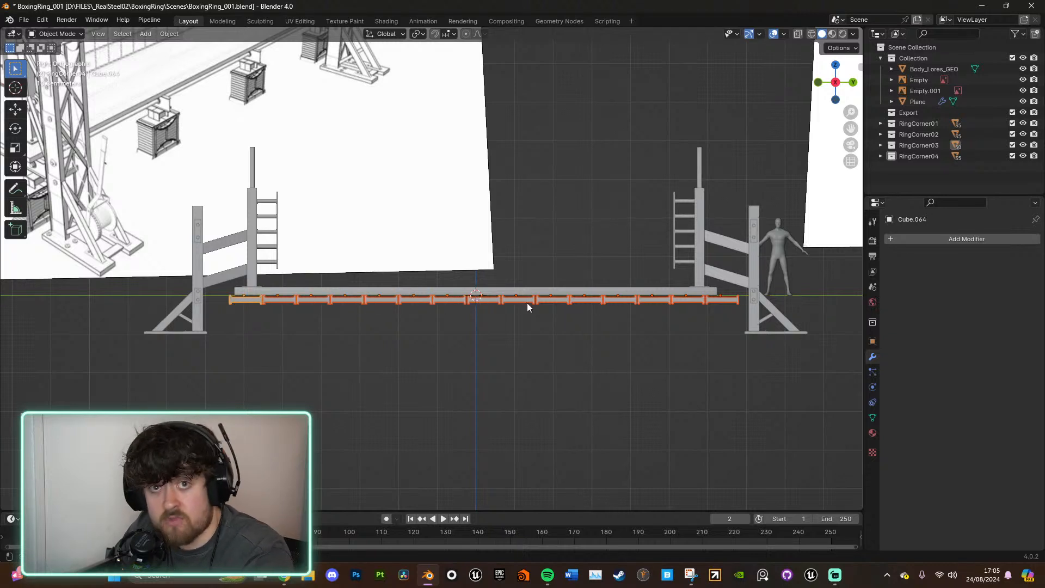
Step: Raise the whole row of beams slightly along Z so it meets the floor's underside
{"action": "scroll", "coordinate": [530, 302], "scroll_direction": "down", "scroll_amount": 2}
{"action": "scroll", "coordinate": [468, 261], "scroll_direction": "up", "scroll_amount": 6}
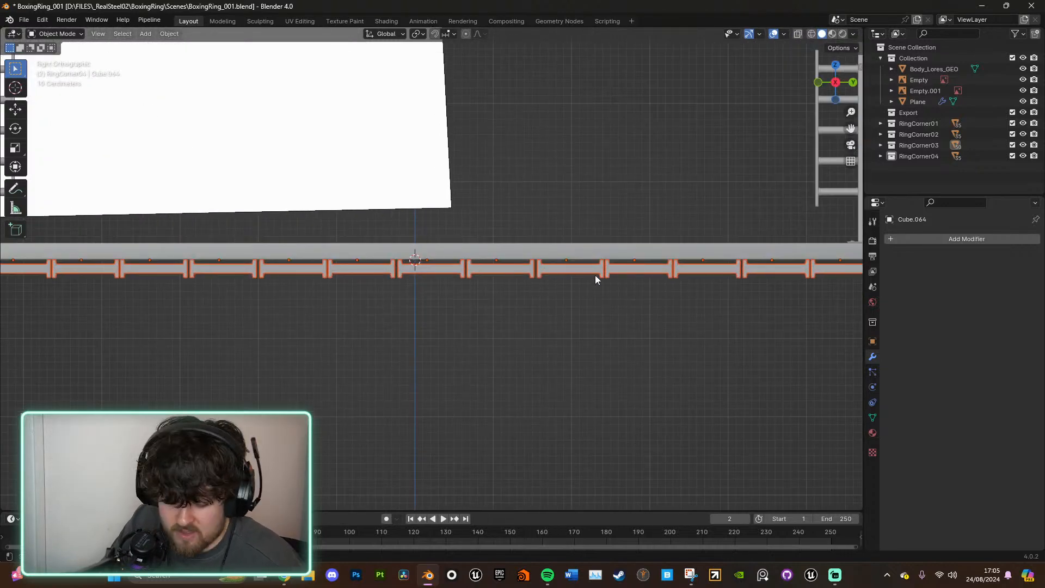
{"action": "key", "text": "g"}
{"action": "key", "text": "z"}
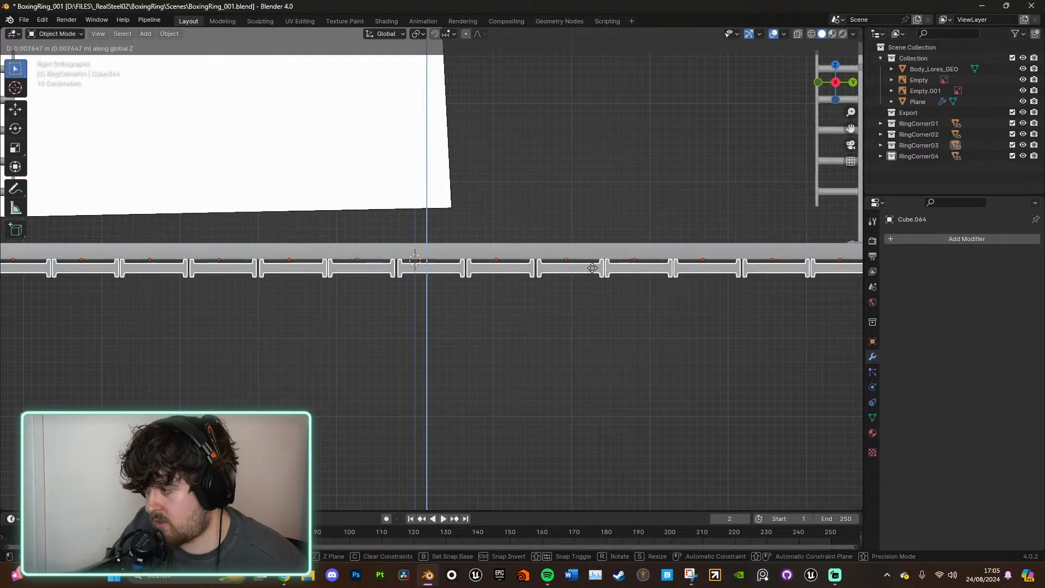
{"action": "left_click", "coordinate": [595, 258]}
Step: View the ring from above and start moving the selected beams into a new collection
{"action": "middle_click_drag", "start_coordinate": [594, 257], "coordinate": [562, 353]}
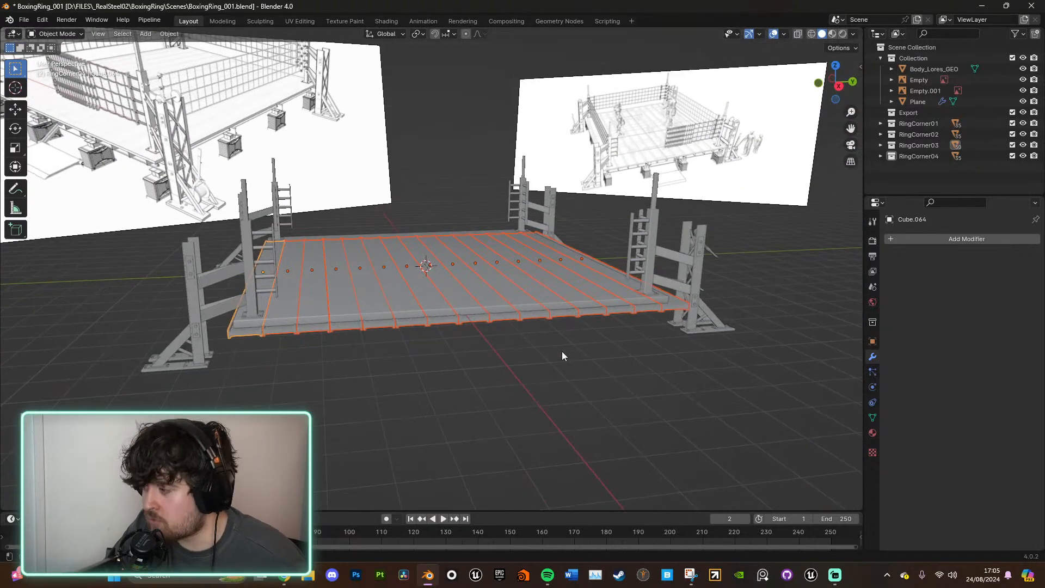
{"action": "left_click", "coordinate": [836, 67]}
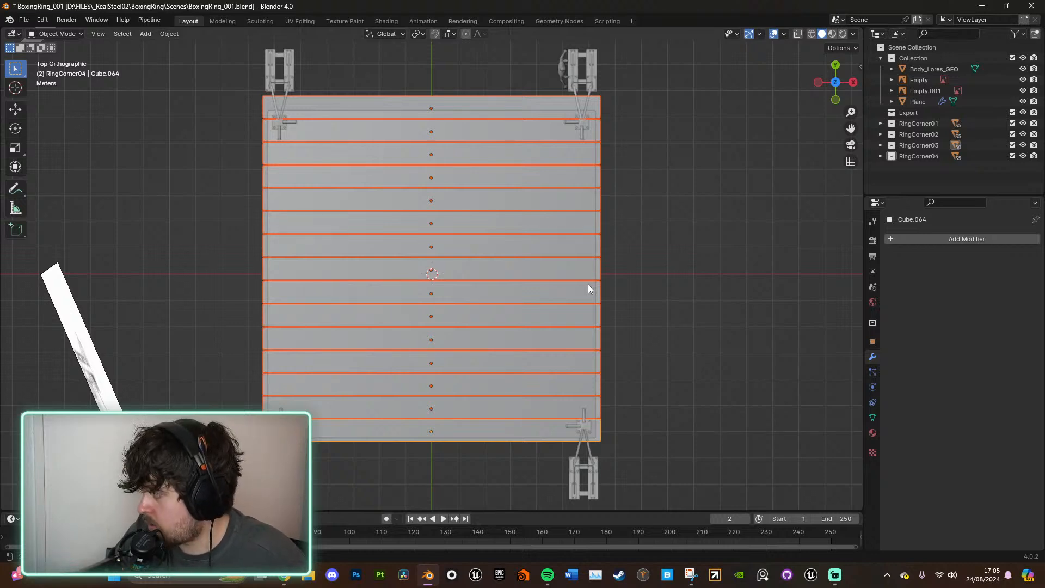
{"action": "key", "text": "m"}
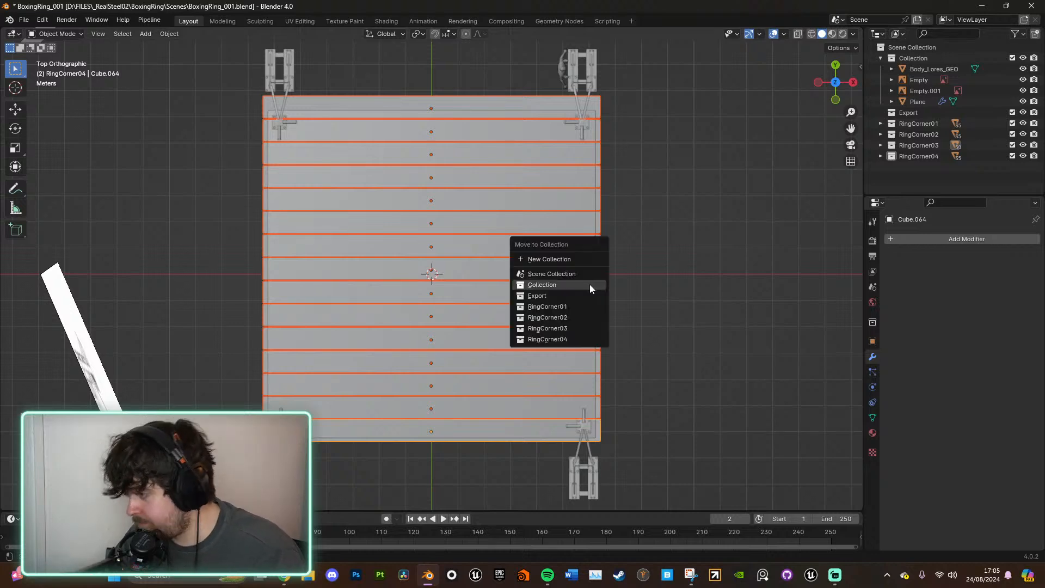
{"action": "left_click", "coordinate": [570, 260]}
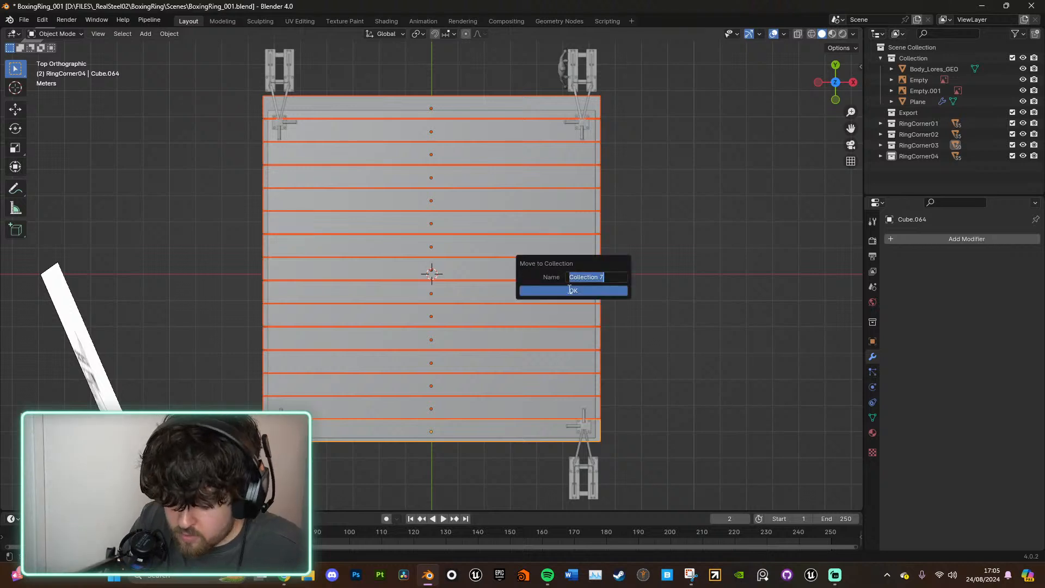
{"action": "type", "text": "bOXIN"}
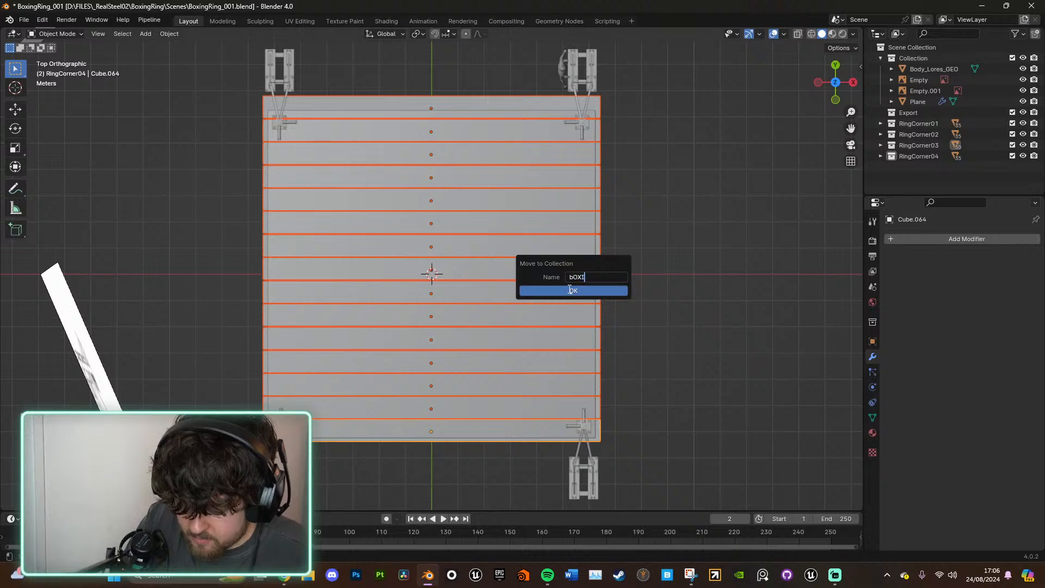
{"action": "key", "text": "BackSpace"}
{"action": "key", "text": "BackSpace"}
{"action": "key", "text": "BackSpace"}
{"action": "key", "text": "BackSpace"}
{"action": "key", "text": "BackSpace"}
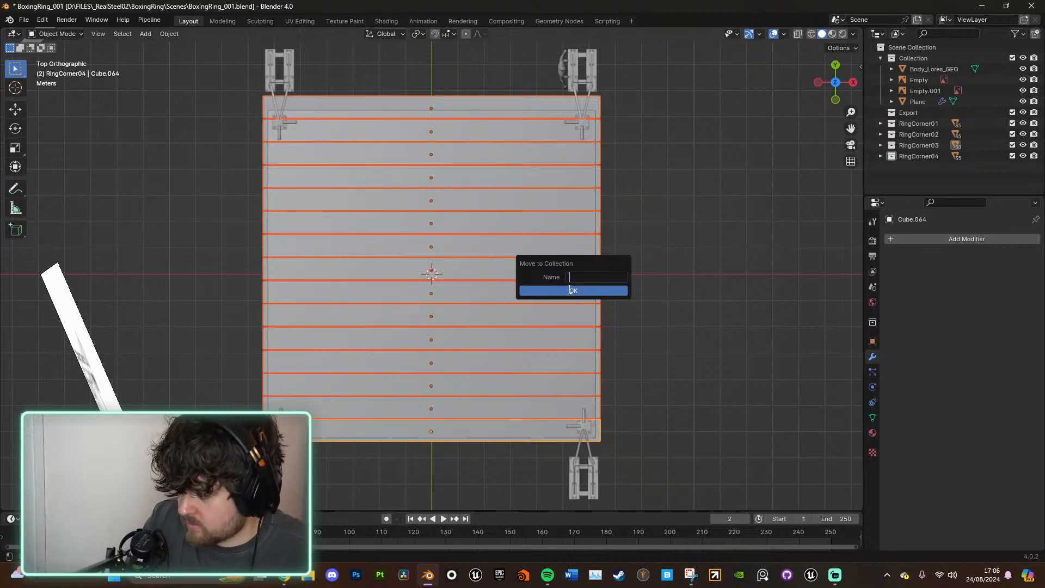
{"action": "type", "text": "BOxing"}
{"action": "key", "text": "BackSpace"}
{"action": "key", "text": "BackSpace"}
{"action": "key", "text": "BackSpace"}
{"action": "key", "text": "BackSpace"}
{"action": "key", "text": "BackSpace"}
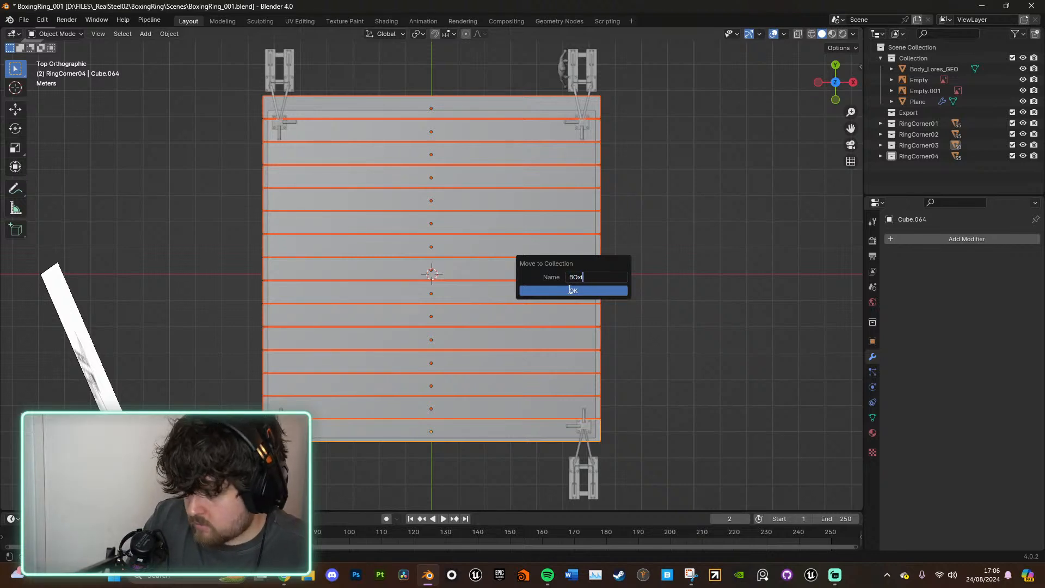
{"action": "key", "text": "BackSpace"}
{"action": "type", "text": "rING"}
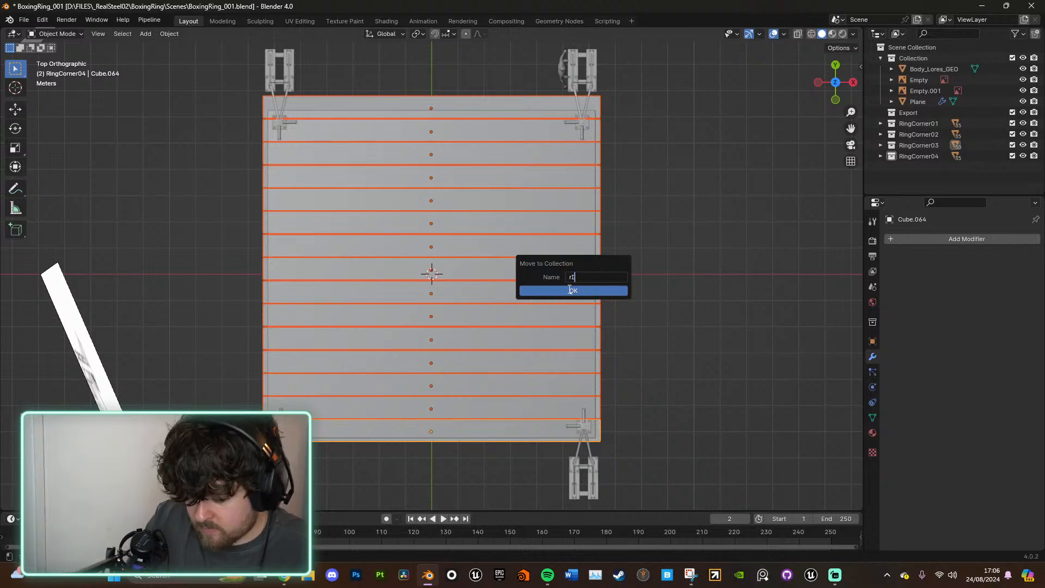
{"action": "key", "text": "BackSpace"}
{"action": "key", "text": "BackSpace"}
{"action": "key", "text": "BackSpace"}
{"action": "key", "text": "BackSpace"}
Step: Name the new collection RingBase and confirm moving the beams into it
{"action": "type", "text": "R"}
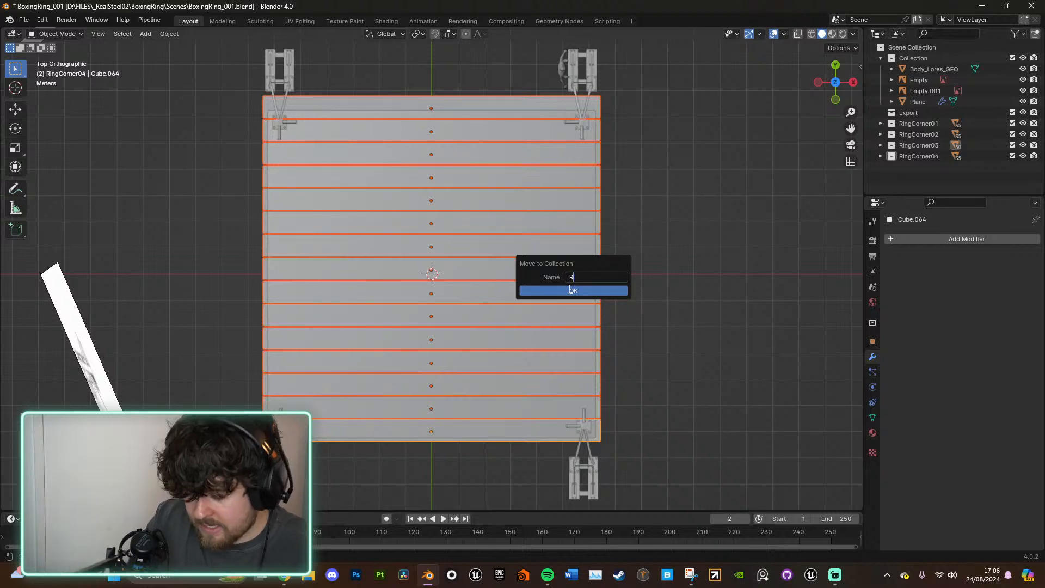
{"action": "type", "text": "ingBase"}
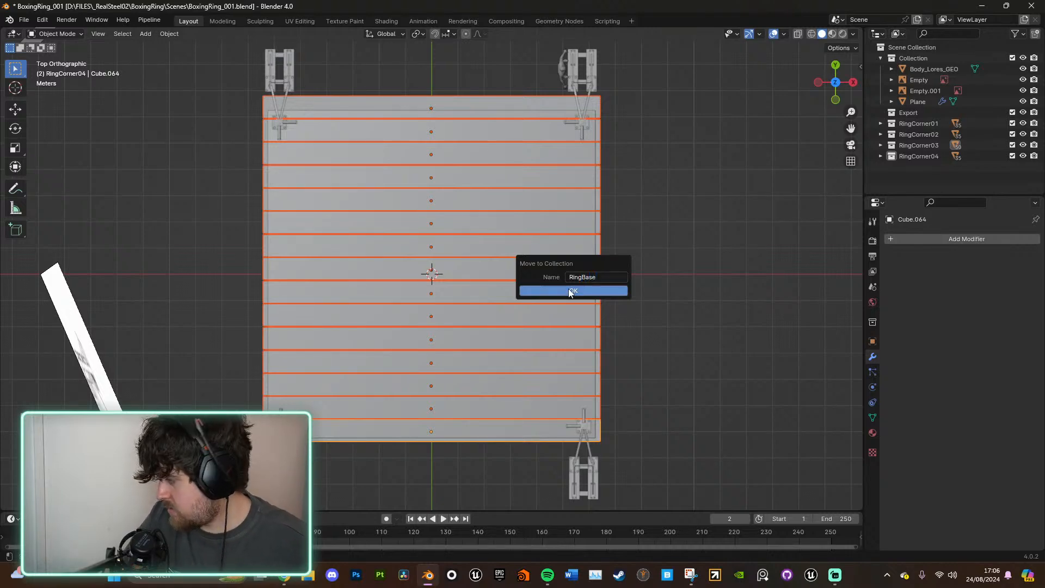
{"action": "left_click", "coordinate": [574, 287]}
Step: Select the floor plane and move it into the RingBase collection
{"action": "middle_click_drag", "start_coordinate": [624, 286], "coordinate": [638, 260]}
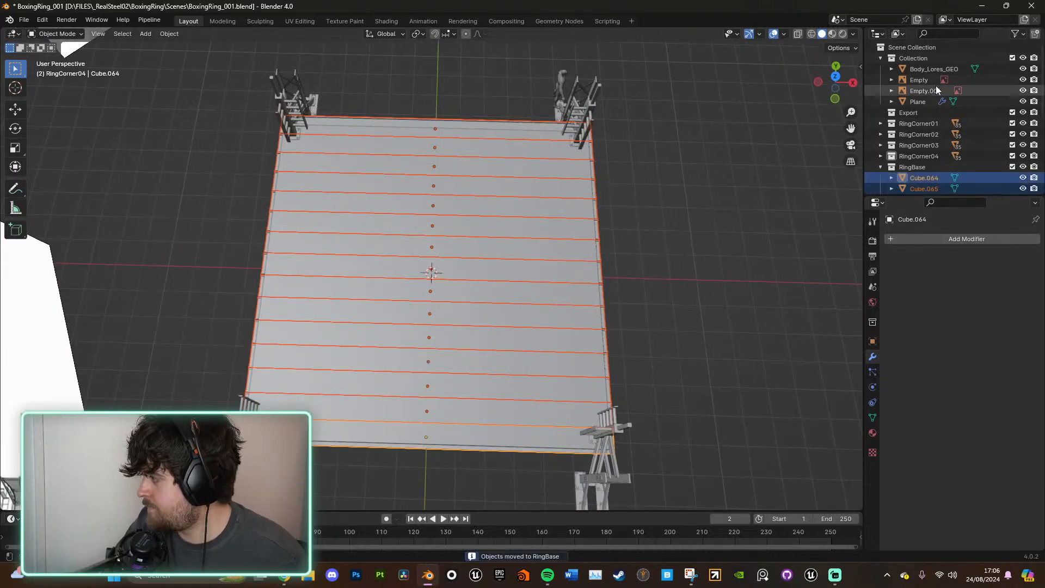
{"action": "left_click", "coordinate": [920, 103]}
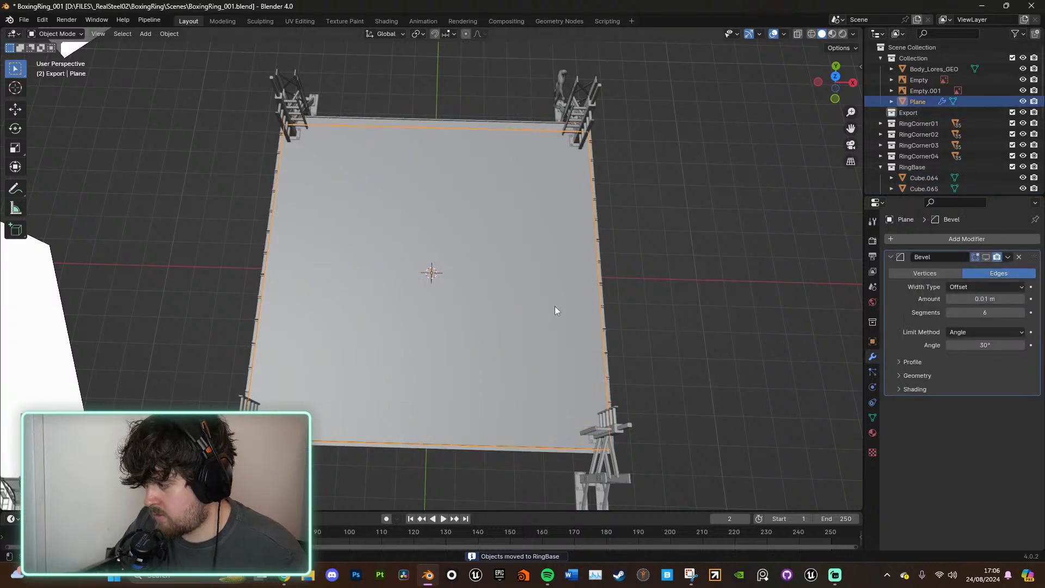
{"action": "key", "text": "m"}
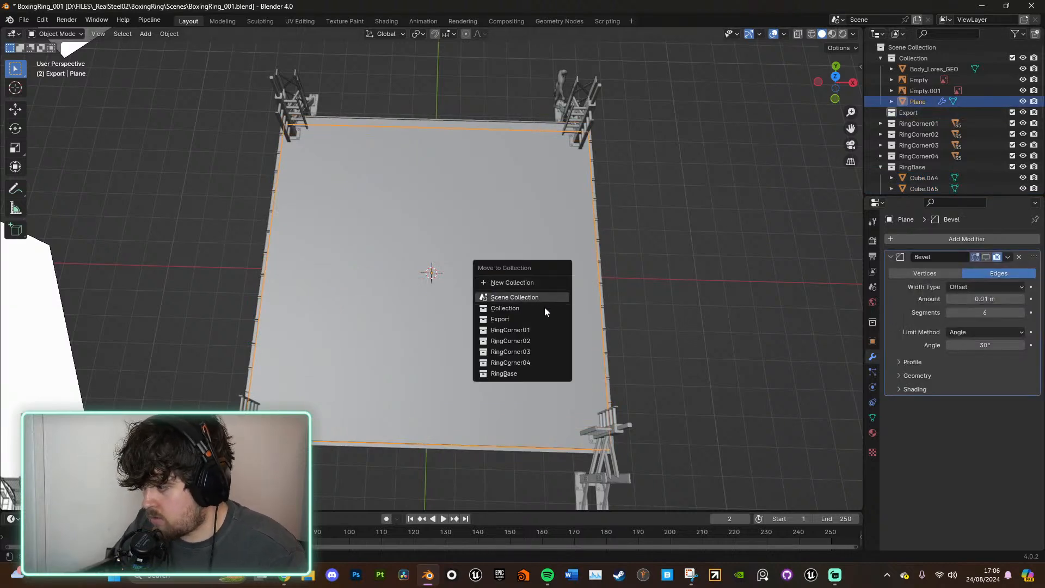
{"action": "left_click", "coordinate": [517, 378]}
Step: Select the first beam, Cube.064, and shift it slightly along negative X in the top view
{"action": "left_click", "coordinate": [928, 168]}
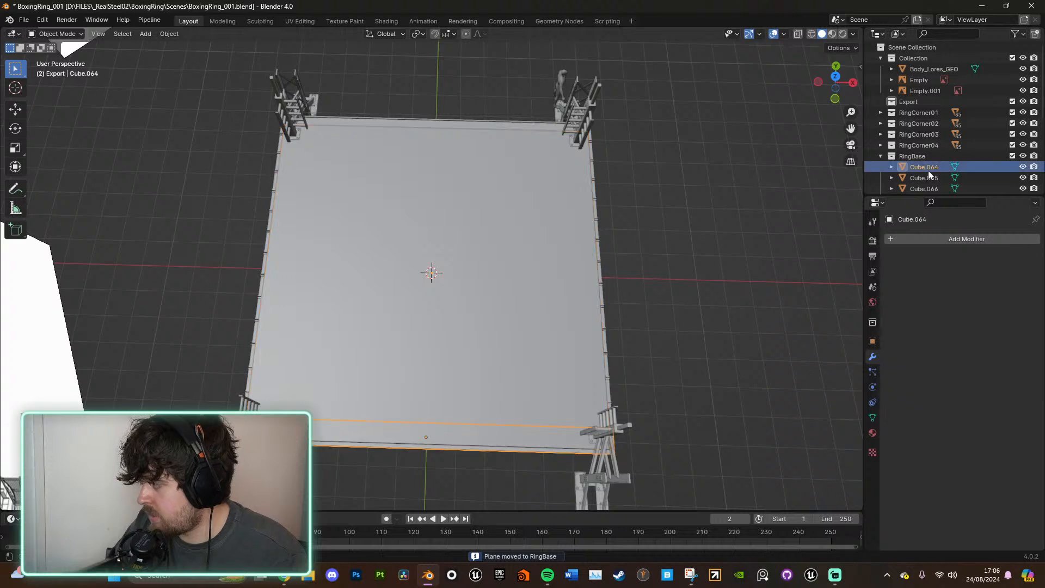
{"action": "left_click", "coordinate": [835, 76]}
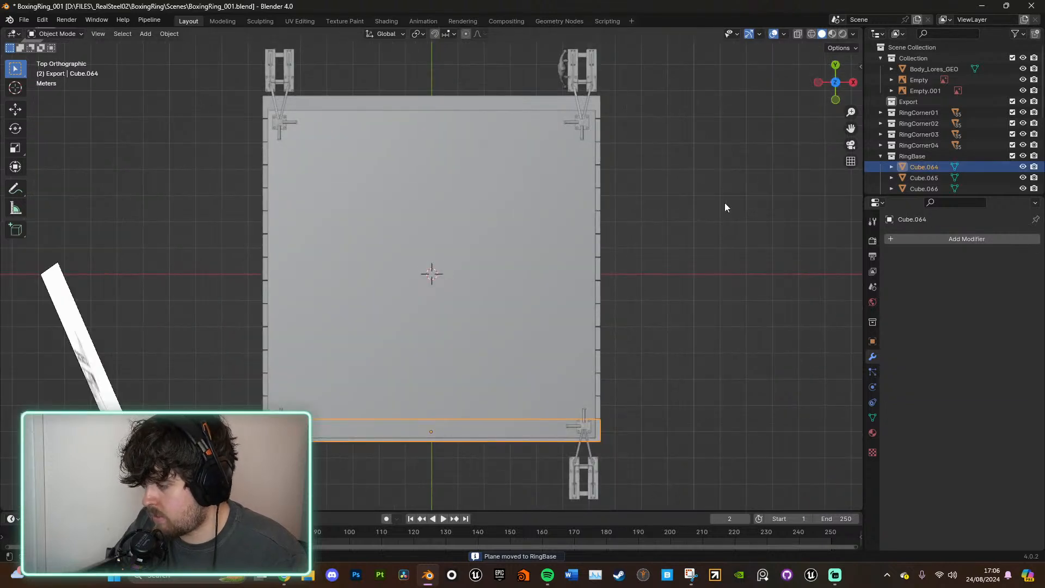
{"action": "key", "text": "g"}
{"action": "key", "text": "x"}
{"action": "left_click", "coordinate": [690, 267]}
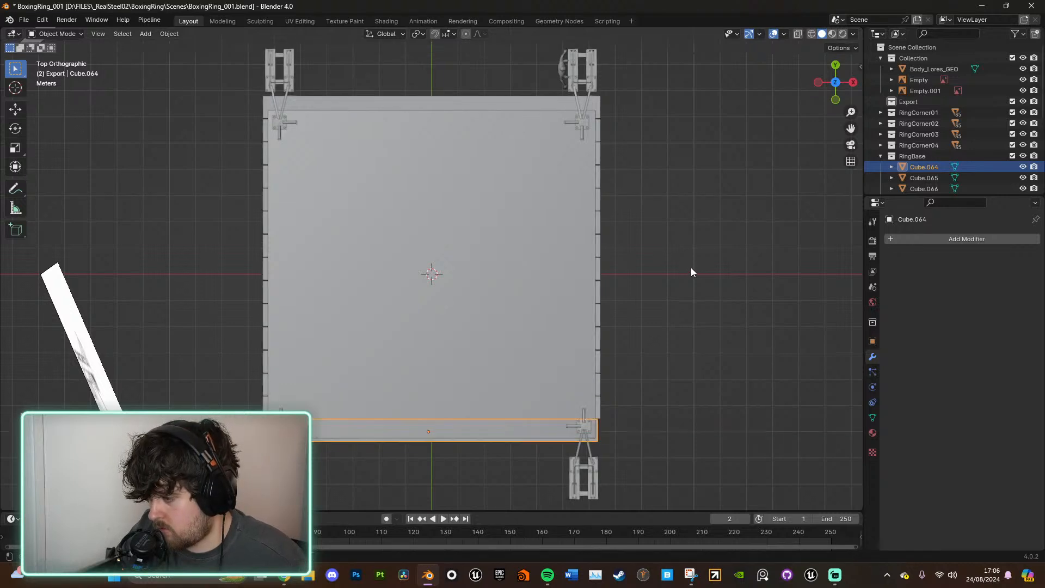
Step: Select the second beam, Cube.065, and shift it slightly along positive X
{"action": "left_click", "coordinate": [593, 404]}
{"action": "left_click", "coordinate": [600, 406]}
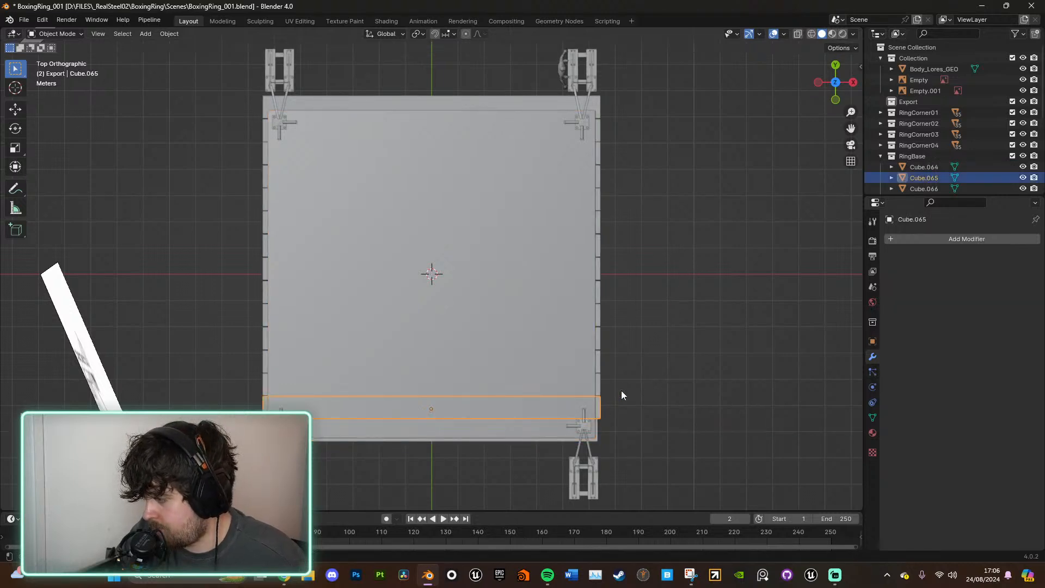
{"action": "key", "text": "g"}
{"action": "key", "text": "x"}
{"action": "left_click", "coordinate": [738, 281]}
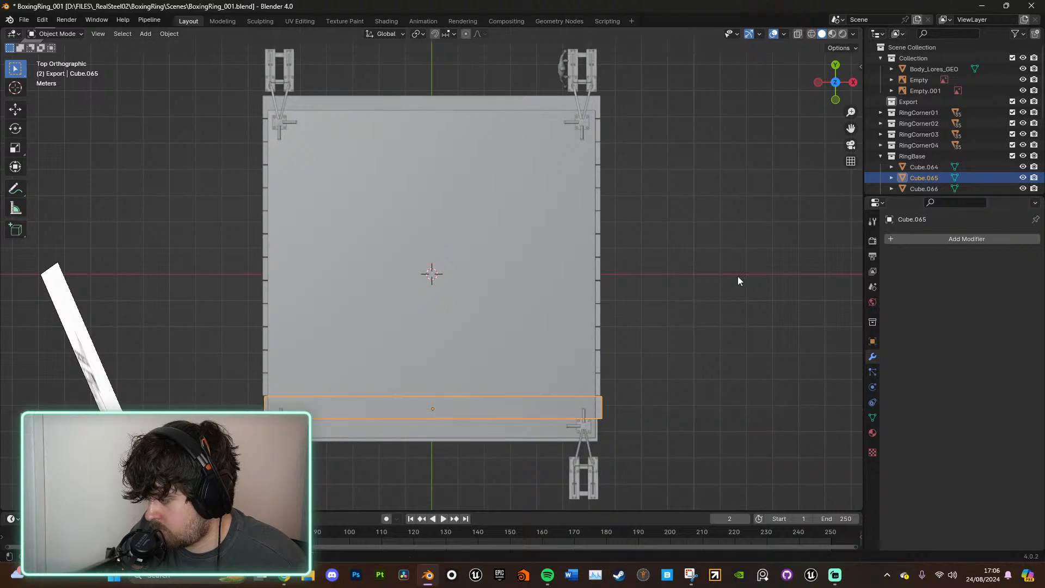
Step: Select the third beam, Cube.066, and shift it about 0.06 m along negative X
{"action": "left_click", "coordinate": [599, 380]}
{"action": "key", "text": "g"}
{"action": "key", "text": "x"}
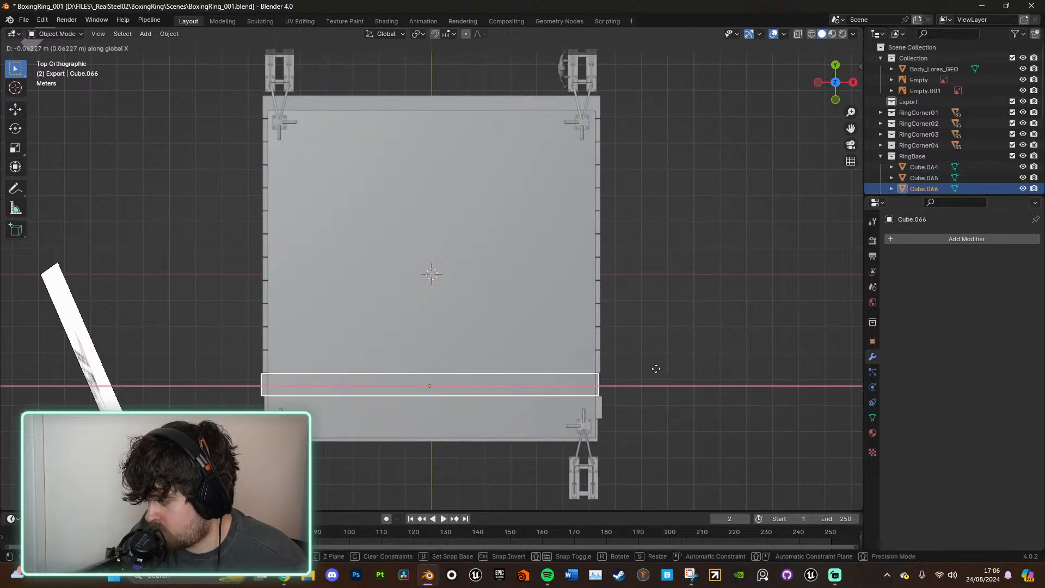
{"action": "left_click", "coordinate": [655, 368]}
Step: Select the fourth beam, Cube.067, and offset it slightly along positive X to stagger its end
{"action": "left_click", "coordinate": [600, 369]}
{"action": "left_click", "coordinate": [601, 361]}
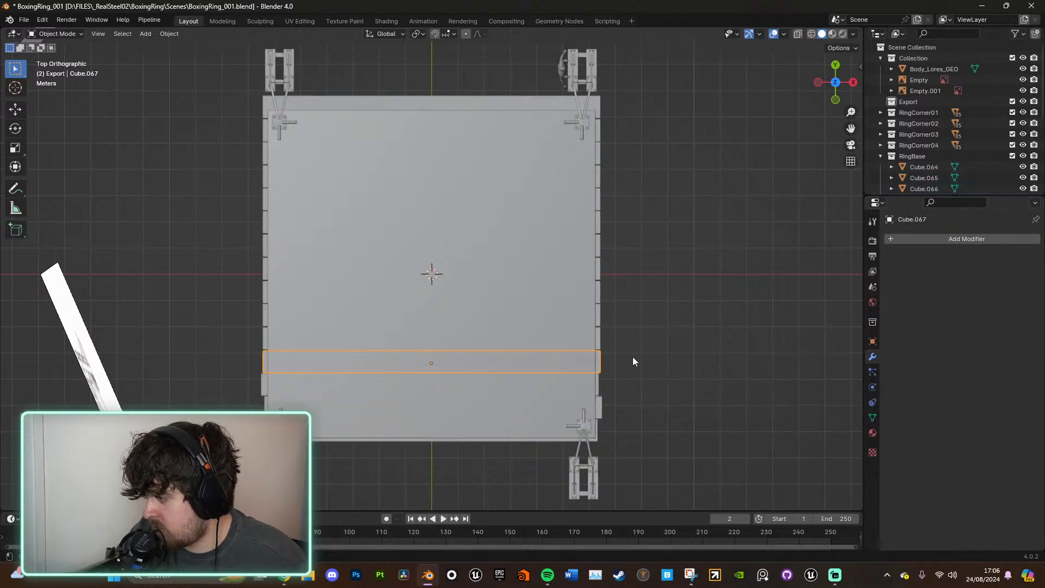
{"action": "key", "text": "g"}
{"action": "key", "text": "x"}
{"action": "left_click", "coordinate": [621, 353]}
Step: Select the fifth beam, Cube.068, and offset it along positive X a little beyond the fourth beam
{"action": "left_click", "coordinate": [599, 339]}
{"action": "key", "text": "g"}
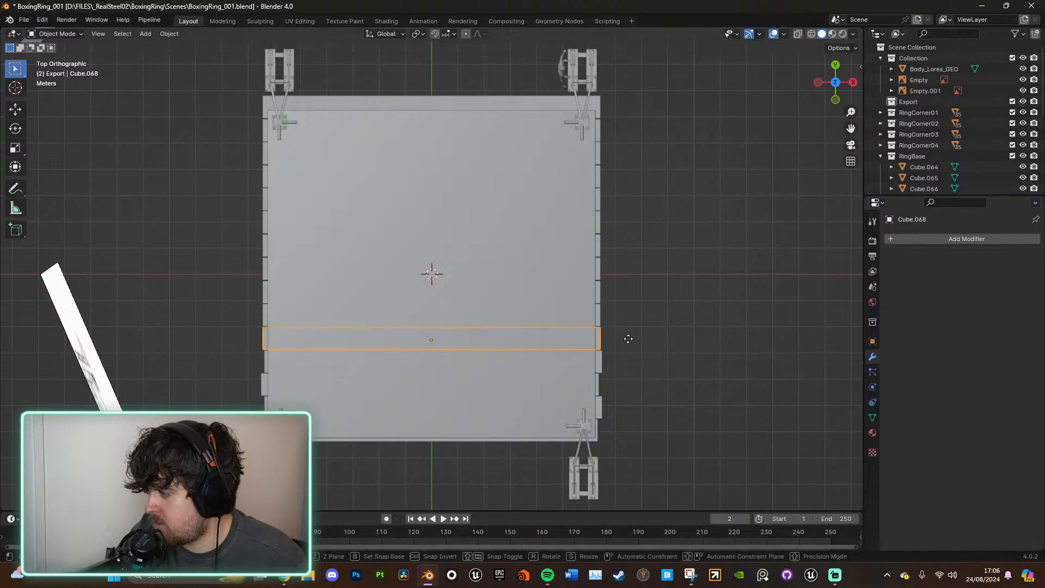
{"action": "key", "text": "x"}
{"action": "left_click", "coordinate": [606, 326]}
{"action": "left_click", "coordinate": [619, 325]}
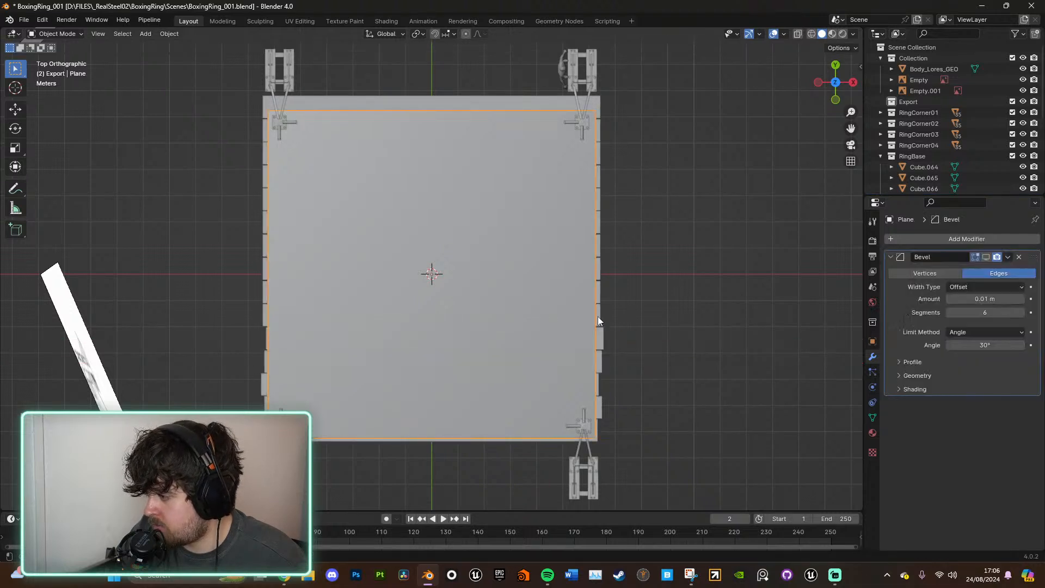
Step: Shift the sixth beam, Cube.069, about 0.08 m along positive X and its neighbour Cube.070 about 0.06 m along negative X
{"action": "left_click", "coordinate": [602, 318]}
{"action": "key", "text": "g"}
{"action": "key", "text": "x"}
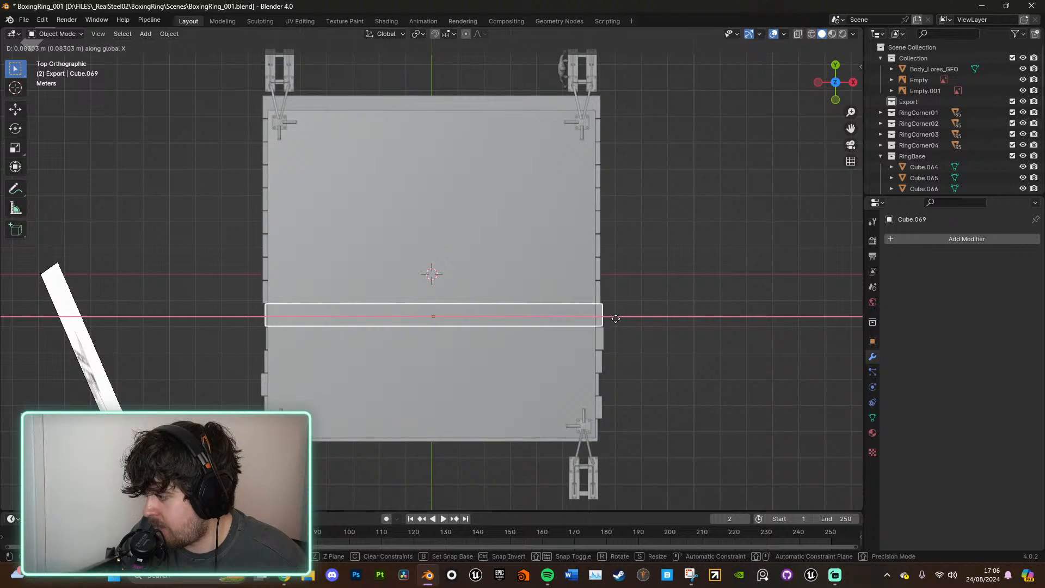
{"action": "left_click", "coordinate": [613, 319]}
{"action": "left_click", "coordinate": [600, 299]}
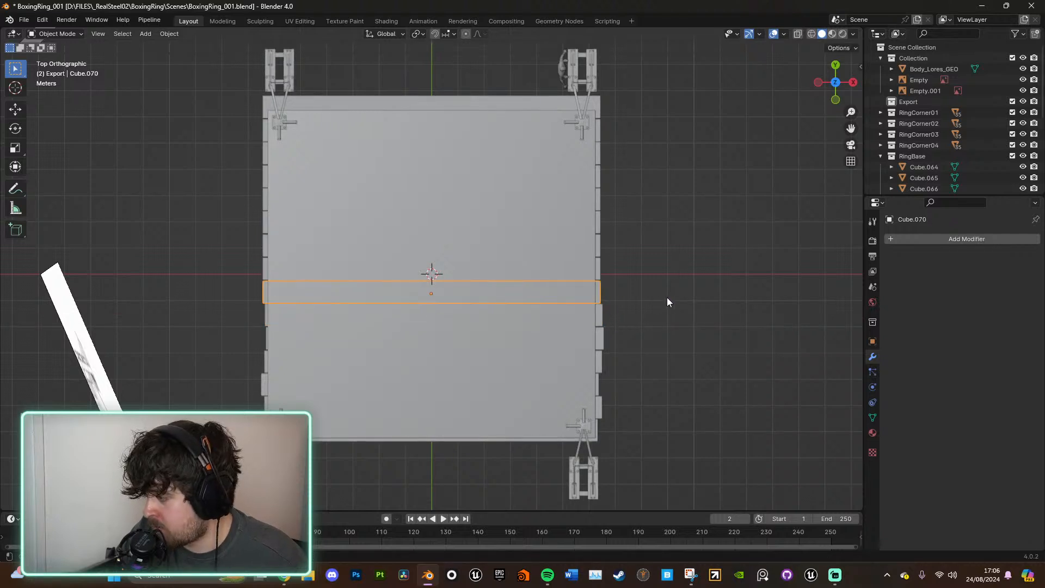
{"action": "key", "text": "x"}
{"action": "key", "text": "g"}
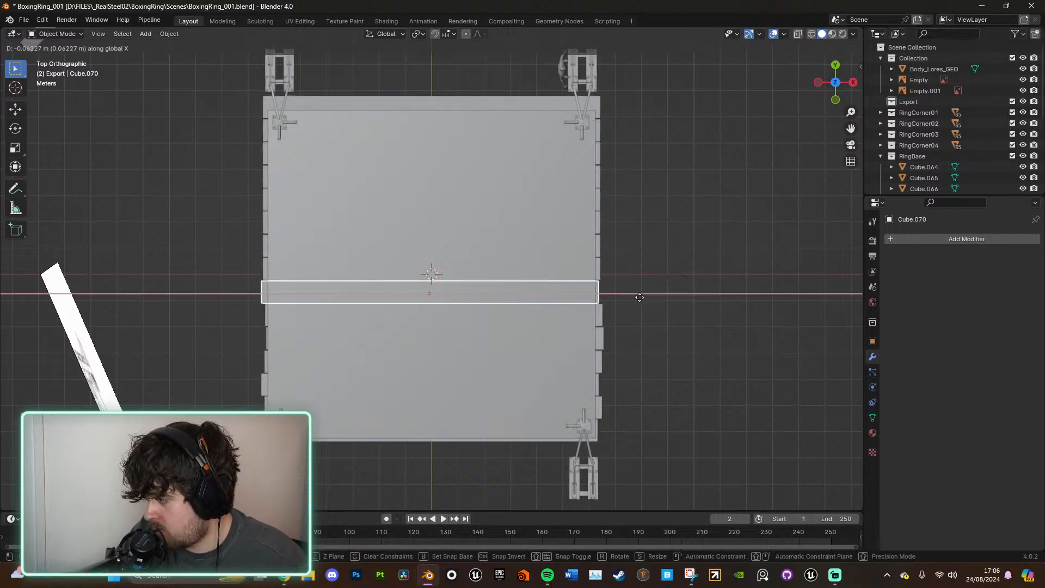
{"action": "left_click", "coordinate": [639, 296]}
Step: Shift beam Cube.071 about 0.06 m along positive X and the adjacent Cube.072 slightly along negative X
{"action": "left_click", "coordinate": [599, 275]}
{"action": "key", "text": "g"}
{"action": "key", "text": "x"}
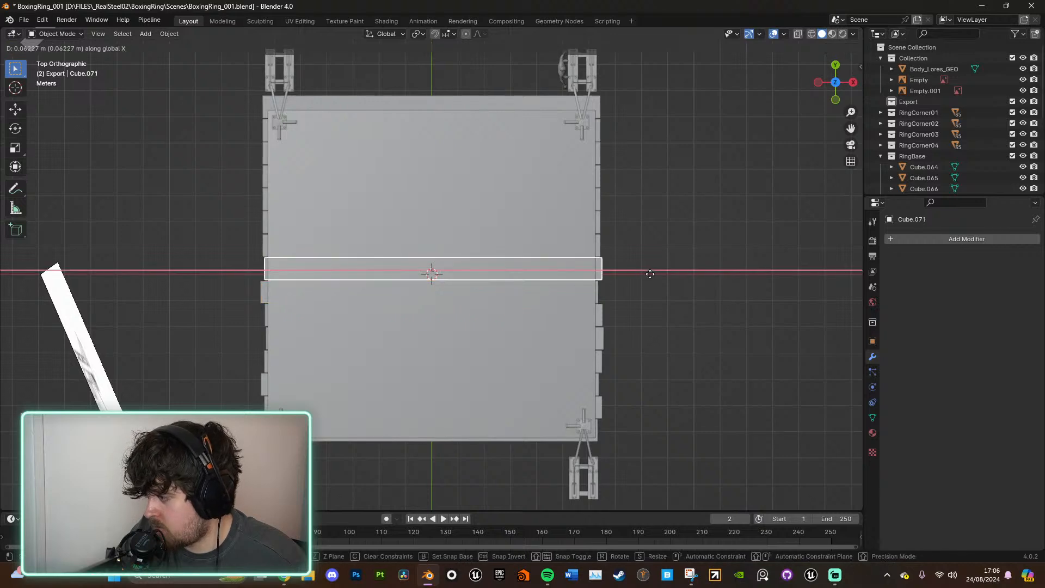
{"action": "left_click", "coordinate": [651, 272]}
{"action": "left_click", "coordinate": [599, 241]}
{"action": "key", "text": "x"}
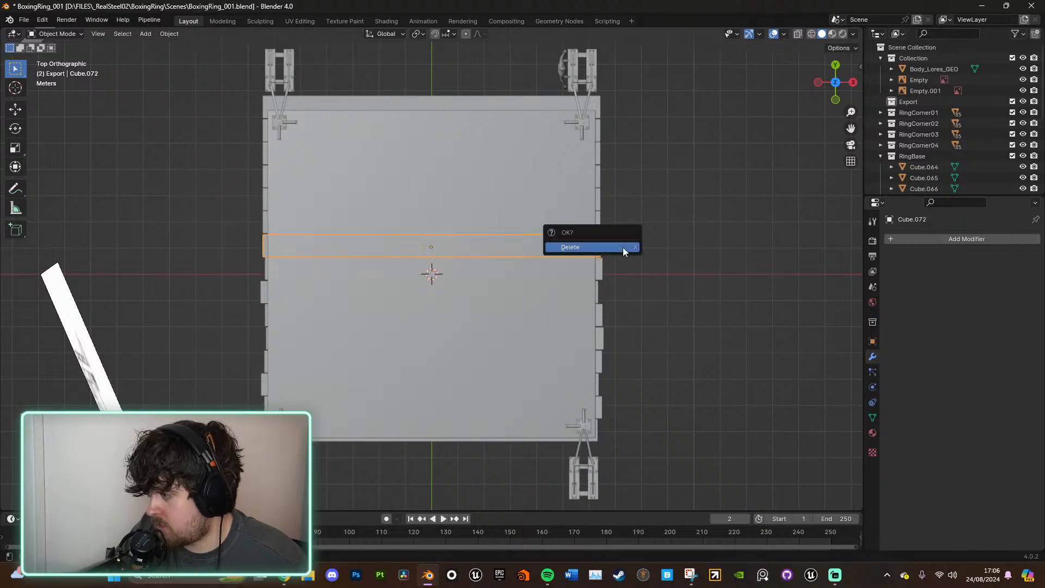
{"action": "left_click", "coordinate": [598, 246]}
{"action": "left_click", "coordinate": [599, 244]}
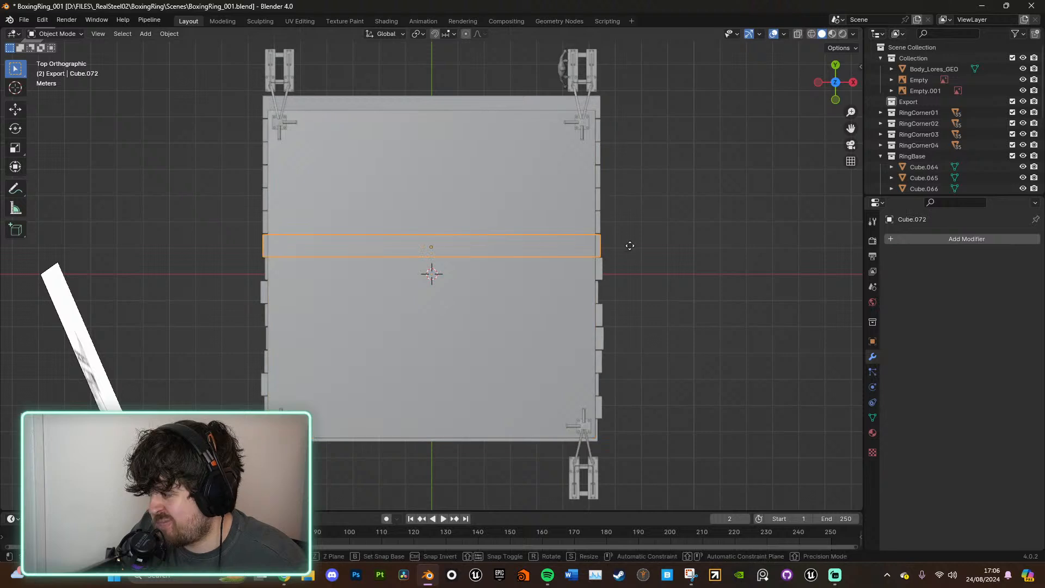
{"action": "key", "text": "g"}
{"action": "key", "text": "x"}
{"action": "left_click", "coordinate": [601, 227]}
Step: Stagger the following two beams, moving Cube.073 slightly along positive X and Cube.074 slightly along negative X
{"action": "left_click", "coordinate": [600, 225]}
{"action": "key", "text": "g"}
{"action": "key", "text": "x"}
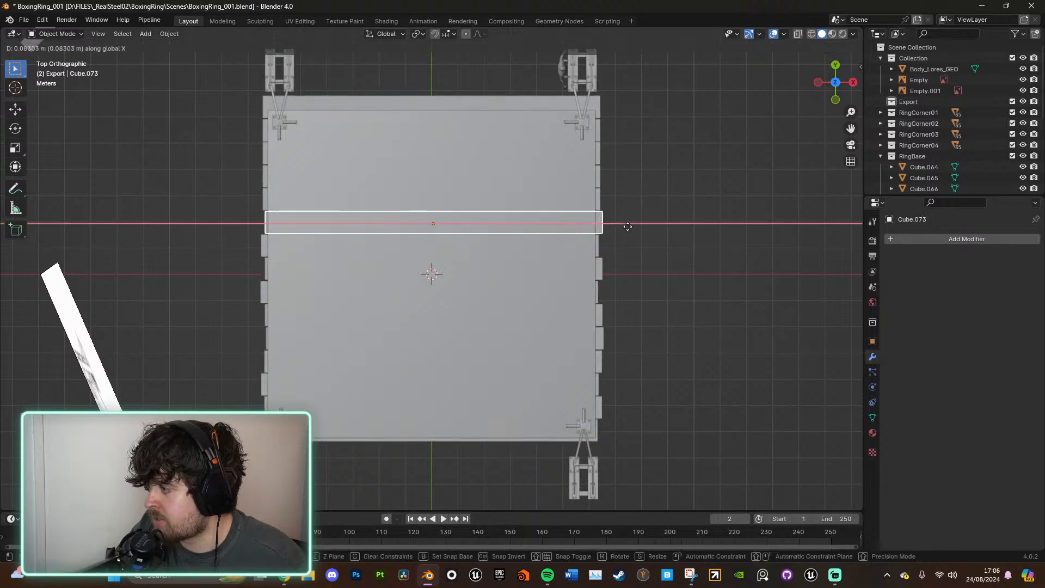
{"action": "left_click", "coordinate": [621, 226]}
{"action": "left_click", "coordinate": [601, 202]}
{"action": "key", "text": "g"}
{"action": "key", "text": "x"}
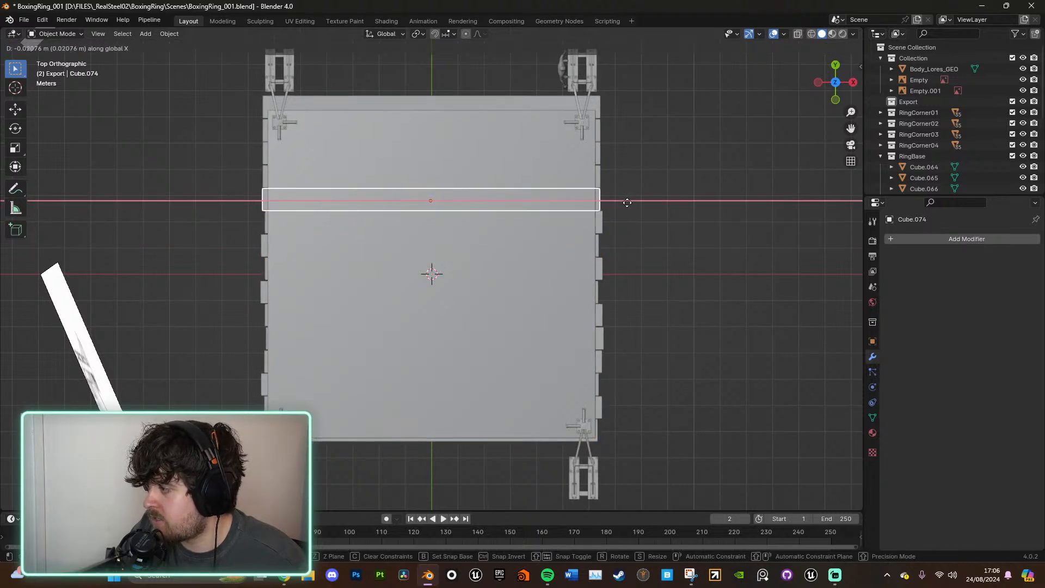
{"action": "left_click", "coordinate": [622, 201]}
Step: Offset beam Cube.075 slightly along positive X and Cube.076 by a smaller amount in the same direction
{"action": "left_click", "coordinate": [607, 181]}
{"action": "key", "text": "g"}
{"action": "key", "text": "x"}
{"action": "left_click", "coordinate": [629, 178]}
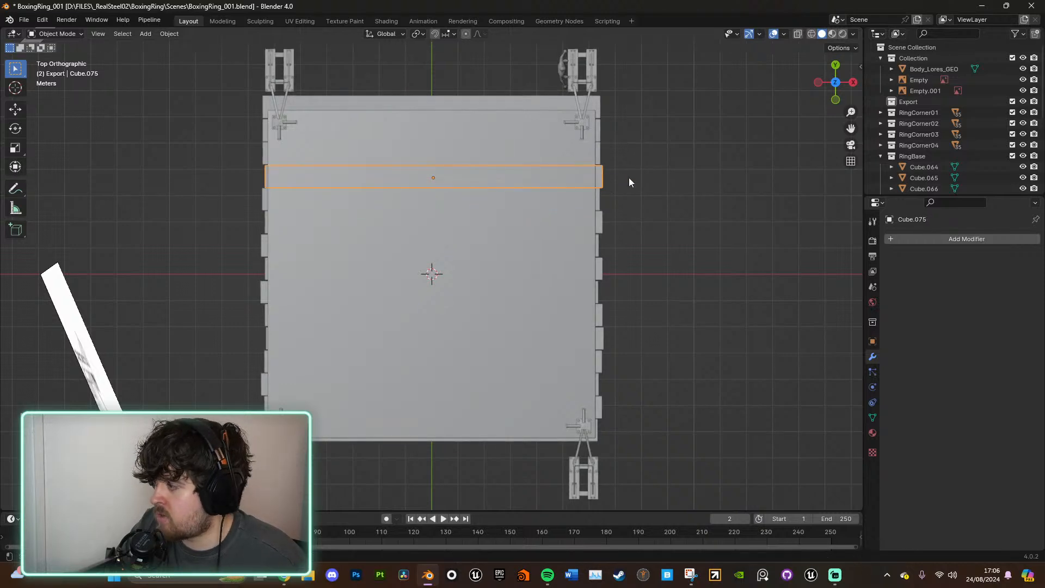
{"action": "left_click", "coordinate": [601, 155]}
{"action": "key", "text": "g"}
{"action": "key", "text": "x"}
{"action": "left_click", "coordinate": [621, 160]}
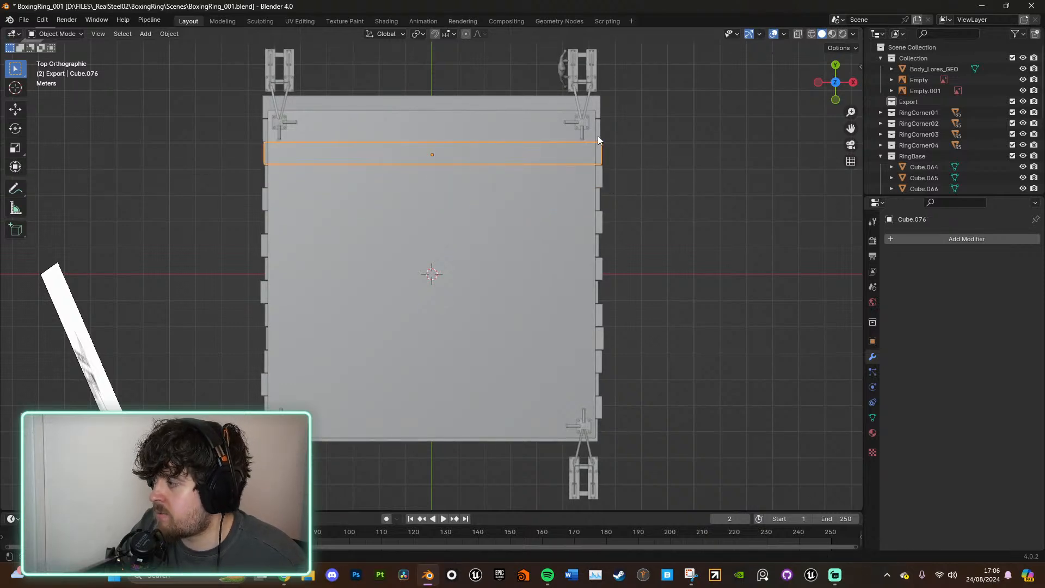
Step: Offset the last two beams along positive X, moving Cube.077 farther than the outermost beam, Cube.078
{"action": "left_click", "coordinate": [597, 136]}
{"action": "key", "text": "g"}
{"action": "key", "text": "x"}
{"action": "left_click", "coordinate": [629, 134]}
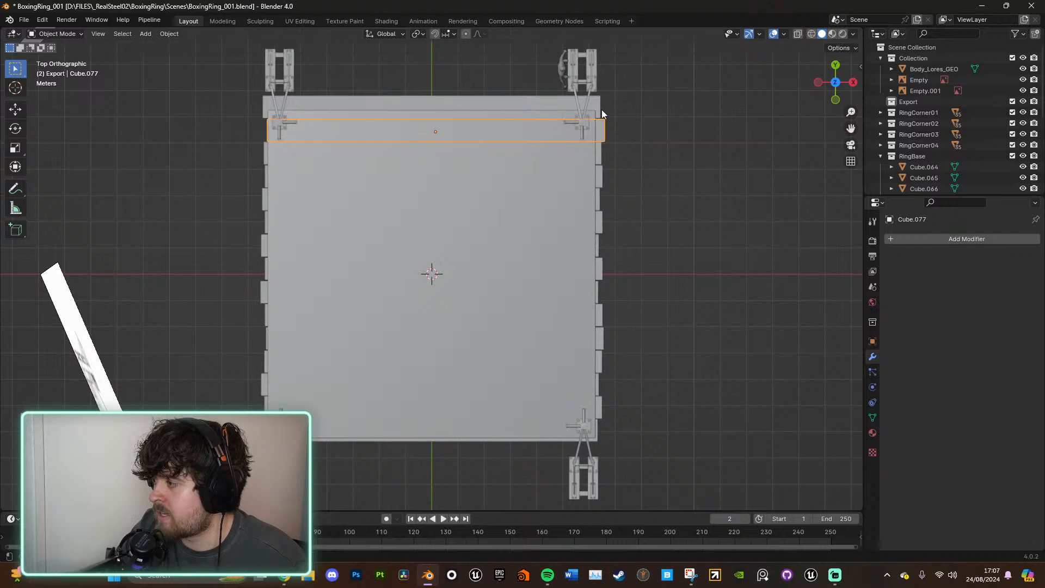
{"action": "left_click", "coordinate": [601, 106]}
{"action": "key", "text": "g"}
{"action": "key", "text": "x"}
{"action": "left_click", "coordinate": [626, 113]}
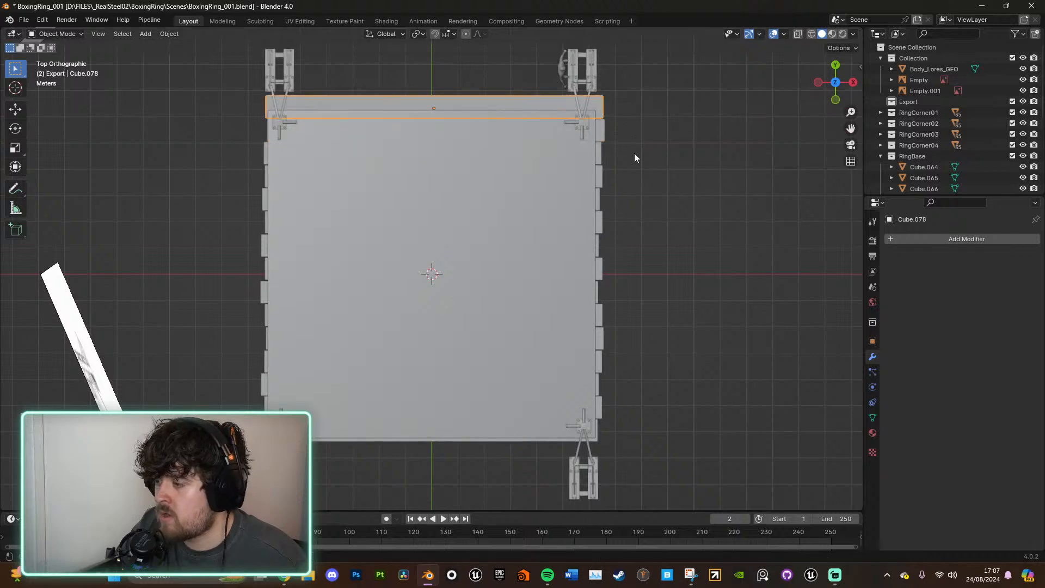
Step: Select all the floor-support beams, Cube.064 to Cube.078, and move them together about 0.2 m along negative Y in top view
{"action": "middle_click_drag", "start_coordinate": [624, 136], "coordinate": [620, 343]}
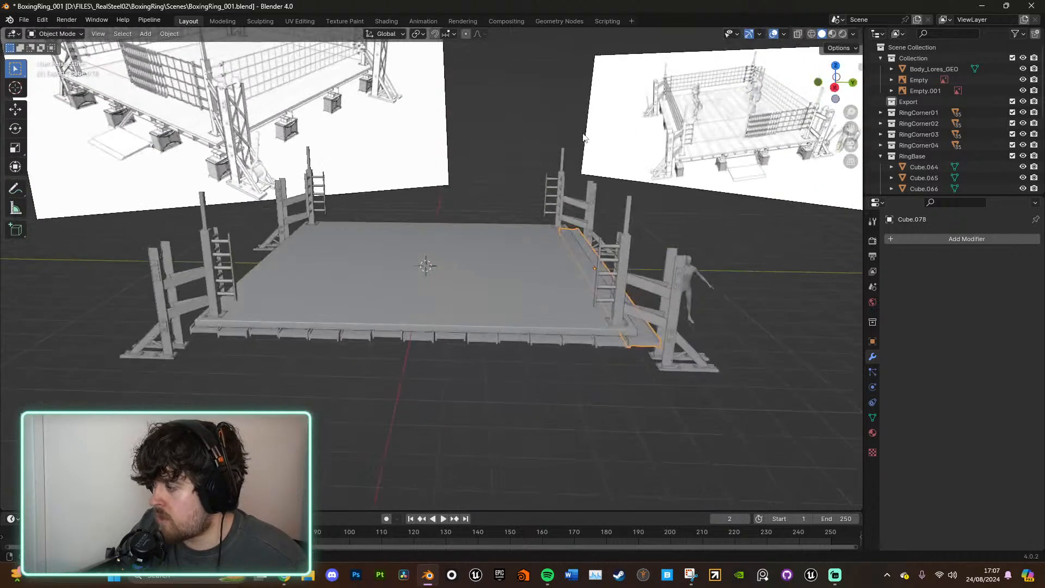
{"action": "left_click", "coordinate": [611, 340]}
{"action": "left_click", "coordinate": [636, 343]}
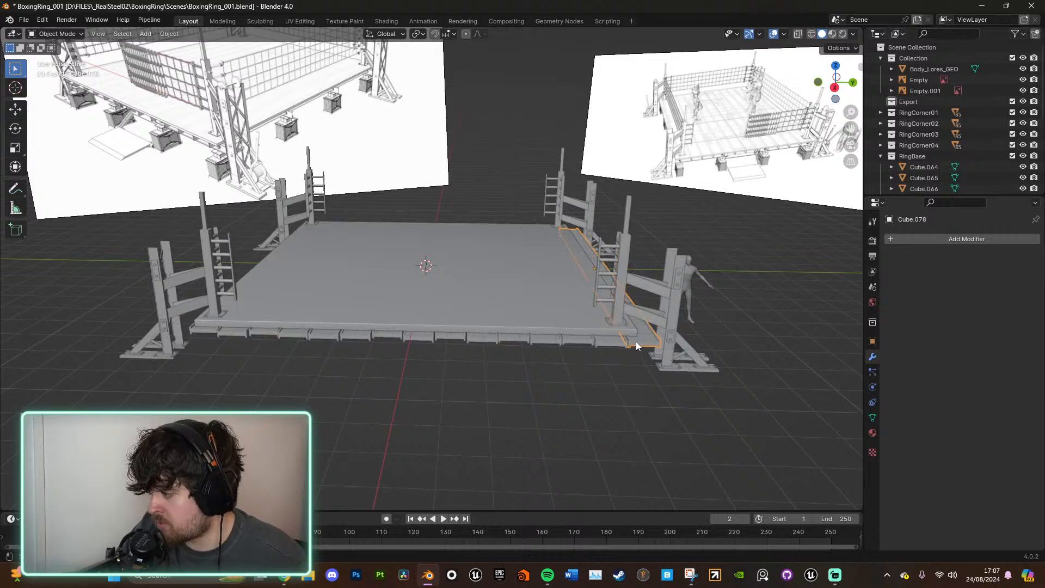
{"action": "left_click", "coordinate": [932, 169]}
{"action": "scroll", "coordinate": [926, 172], "scroll_direction": "down", "scroll_amount": 7}
{"action": "left_click", "coordinate": [926, 172], "text": "ctrl"}
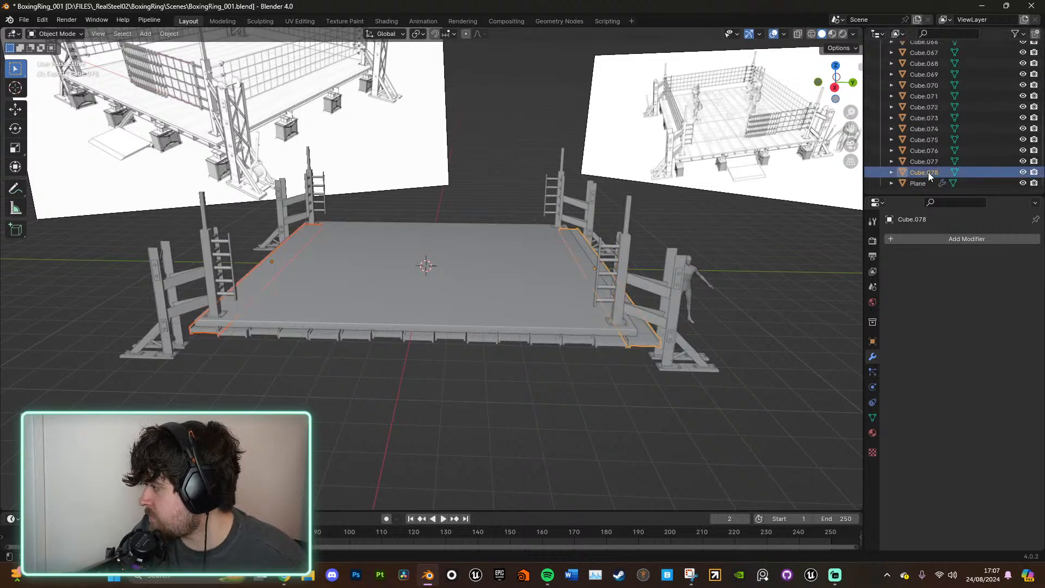
{"action": "left_click", "coordinate": [597, 342]}
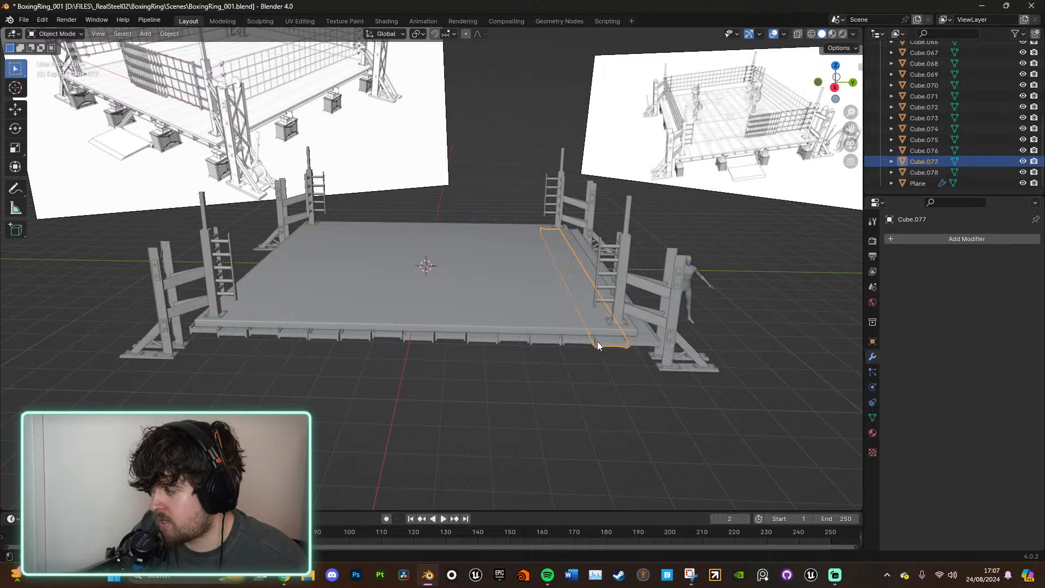
{"action": "left_click", "coordinate": [638, 340]}
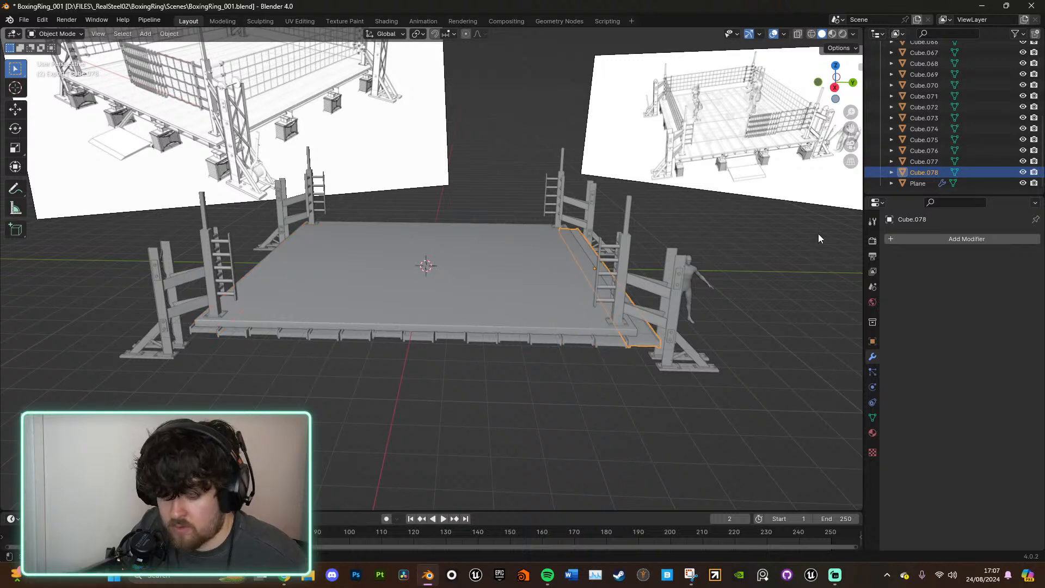
{"action": "scroll", "coordinate": [939, 152], "scroll_direction": "up", "scroll_amount": 5}
{"action": "left_click", "coordinate": [922, 151], "text": "shift"}
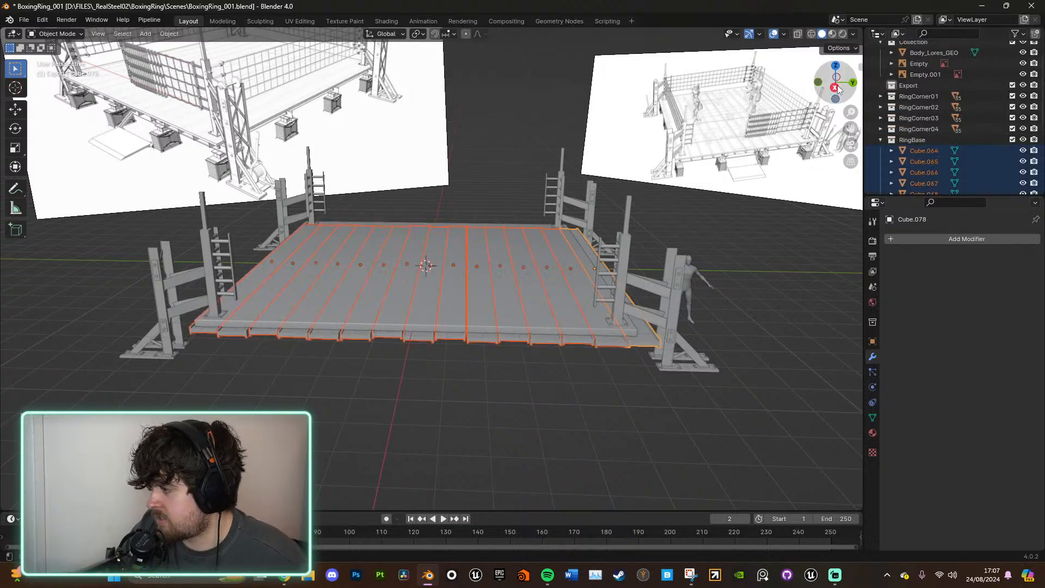
{"action": "left_click", "coordinate": [836, 65]}
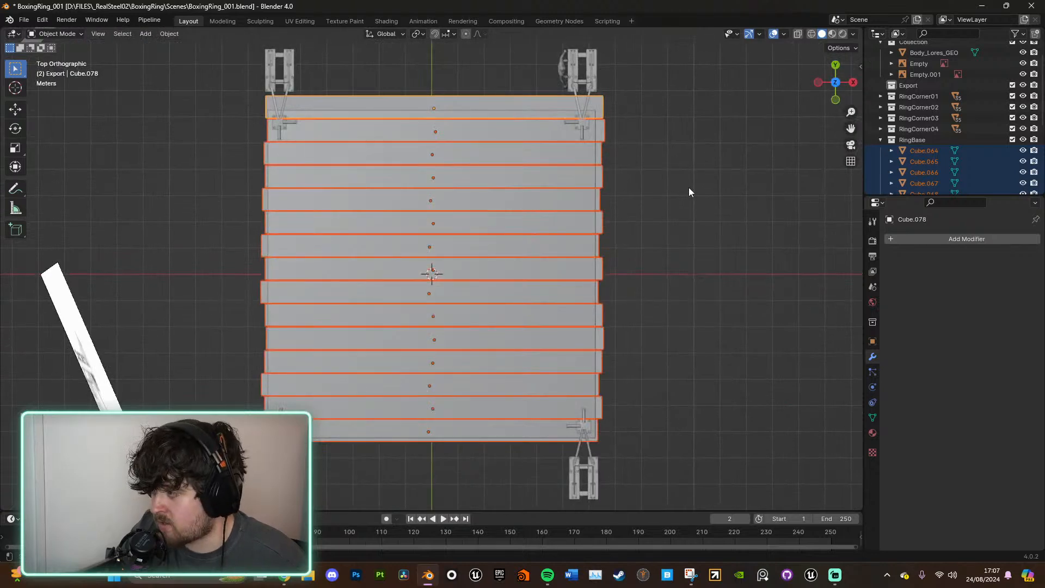
{"action": "key", "text": "g"}
{"action": "key", "text": "y"}
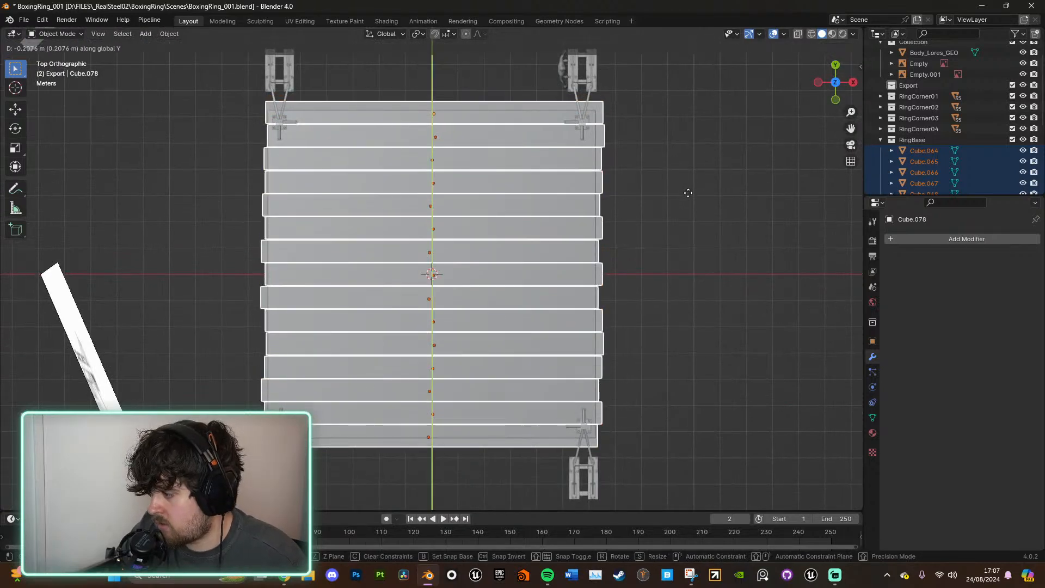
{"action": "left_click", "coordinate": [687, 192]}
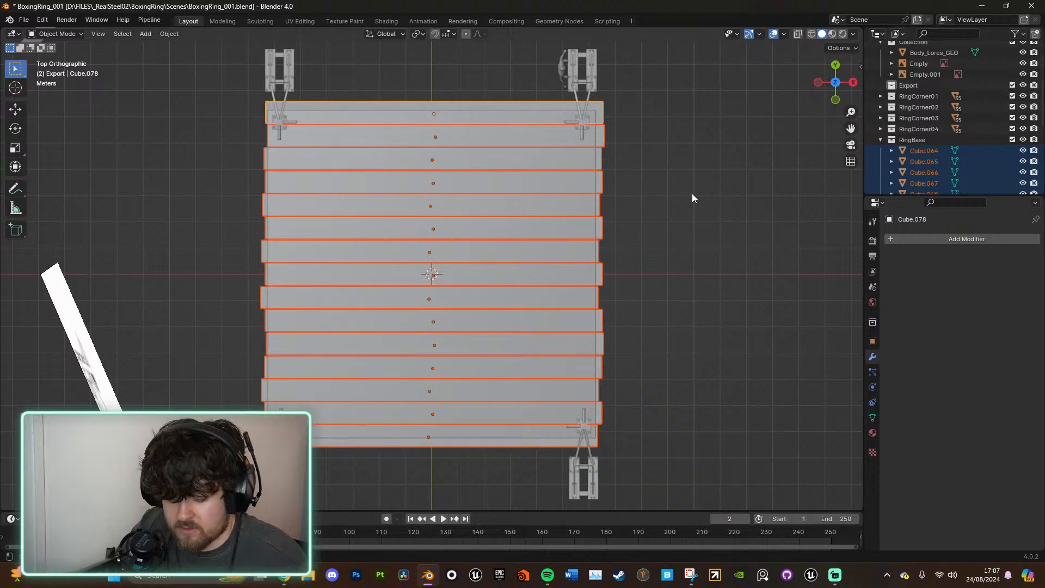
Step: Scale the selected beams down slightly along Y and nudge them along negative Y to fit the ring floor
{"action": "key", "text": "s"}
{"action": "key", "text": "y"}
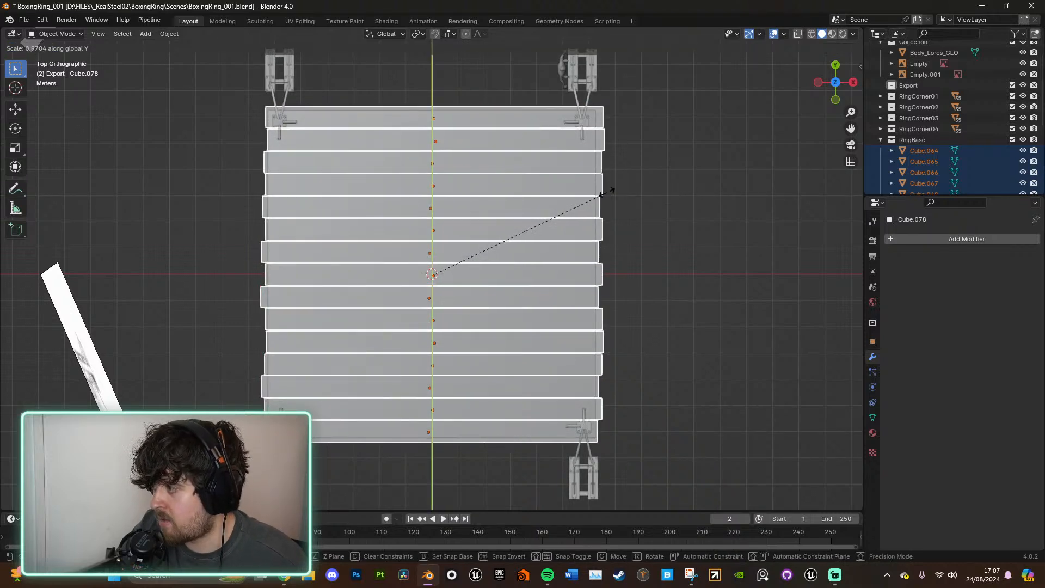
{"action": "left_click", "coordinate": [590, 191]}
{"action": "key", "text": "g"}
{"action": "key", "text": "y"}
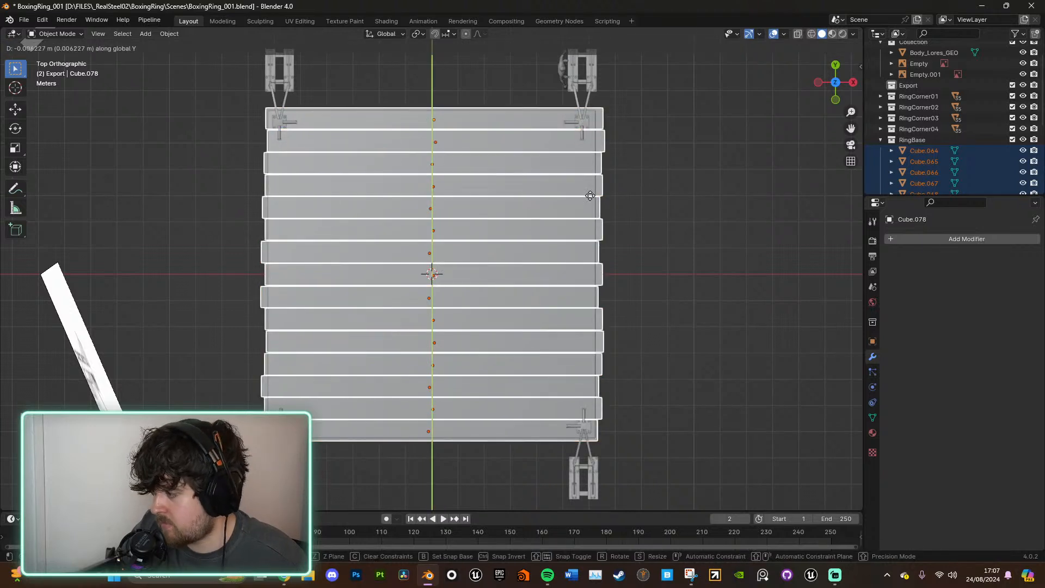
{"action": "left_click", "coordinate": [590, 203]}
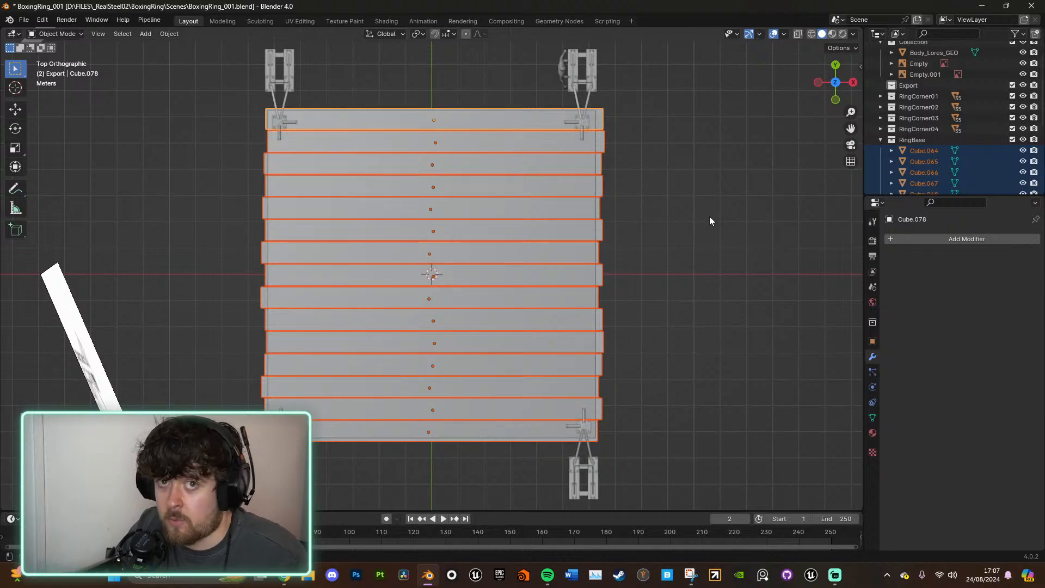
Step: Deselect the beams and inspect their staggered ends along the platform's edge from several angles
{"action": "middle_click_drag", "start_coordinate": [716, 223], "coordinate": [528, 315]}
{"action": "left_click", "coordinate": [545, 381]}
{"action": "middle_click_drag", "start_coordinate": [545, 382], "coordinate": [586, 394]}
{"action": "scroll", "coordinate": [546, 401], "scroll_direction": "down", "scroll_amount": 4}
{"action": "scroll", "coordinate": [582, 394], "scroll_direction": "up", "scroll_amount": 5}
{"action": "scroll", "coordinate": [569, 316], "scroll_direction": "down", "scroll_amount": 3}
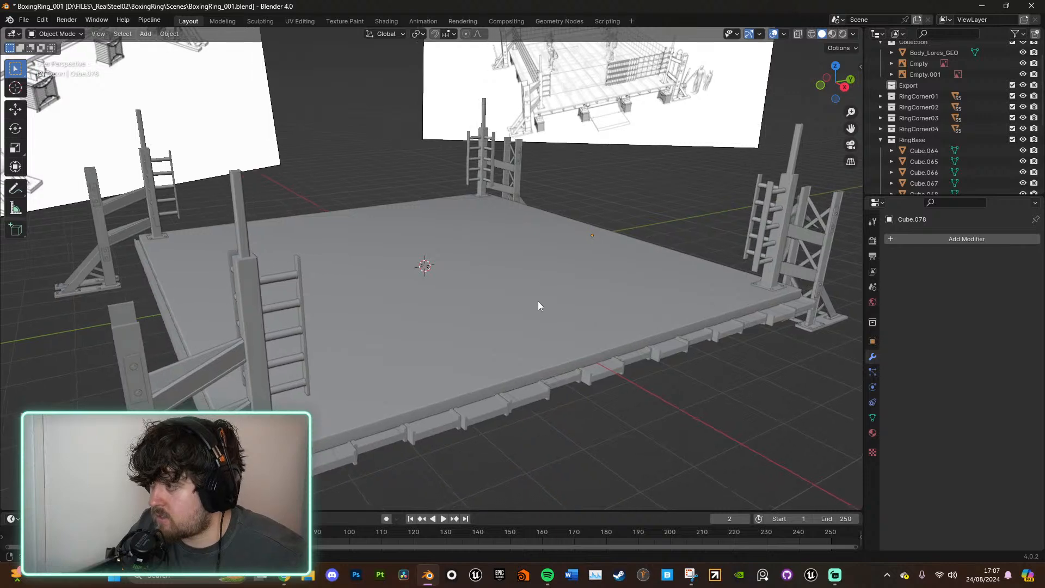
{"action": "middle_click_drag", "start_coordinate": [539, 303], "coordinate": [551, 320]}
{"action": "scroll", "coordinate": [592, 332], "scroll_direction": "down", "scroll_amount": 2}
{"action": "scroll", "coordinate": [593, 333], "scroll_direction": "up", "scroll_amount": 2}
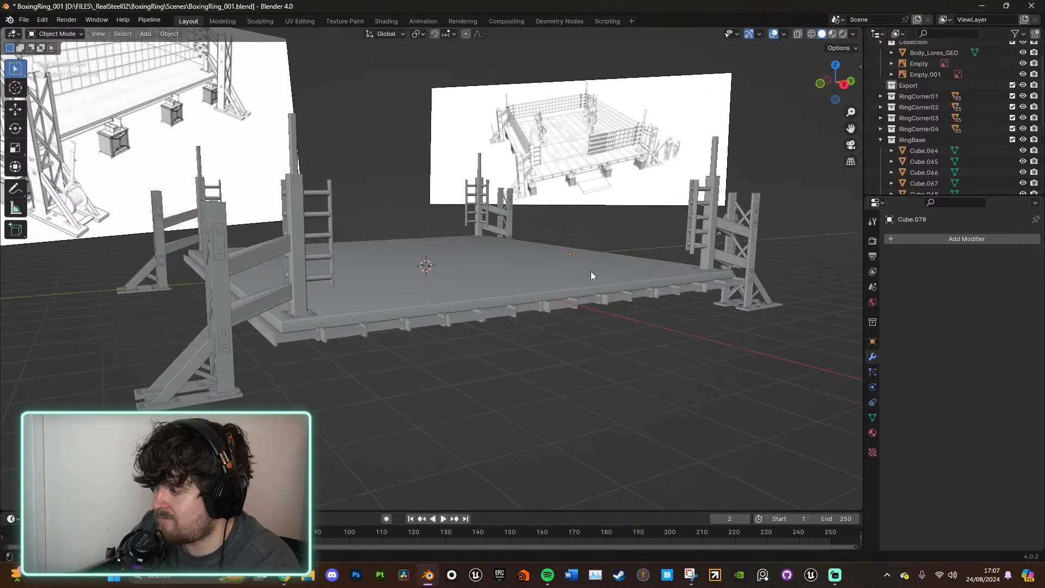
{"action": "middle_click_drag", "start_coordinate": [618, 301], "coordinate": [613, 310]}
{"action": "middle_click_drag", "start_coordinate": [345, 329], "coordinate": [427, 337]}
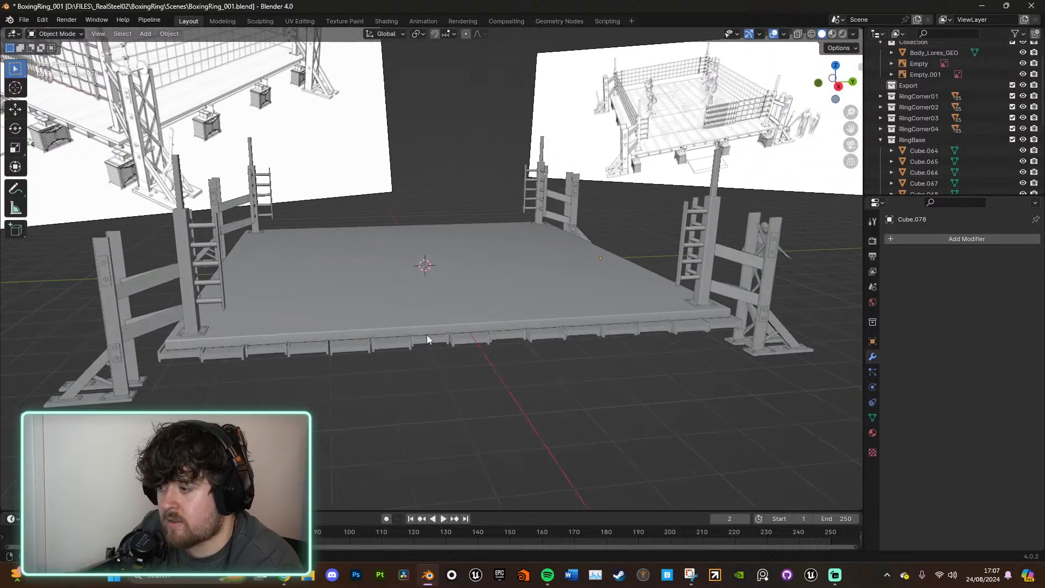
Step: Examine the Empty reference drawing up close, focusing on the support blocks and ramp beneath the ring's edge
{"action": "left_click", "coordinate": [713, 123]}
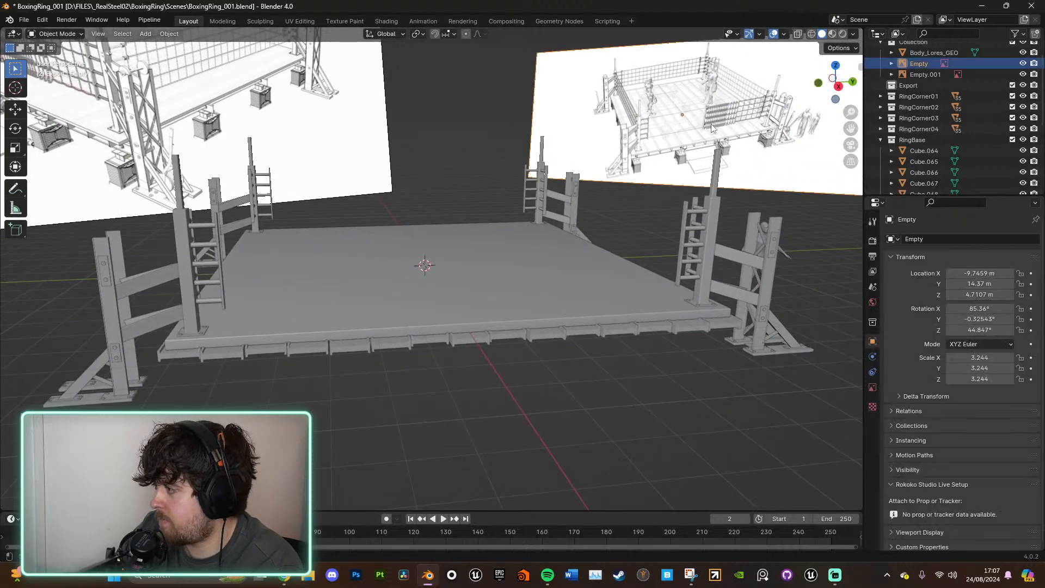
{"action": "middle_click_drag", "start_coordinate": [667, 163], "coordinate": [651, 165]}
{"action": "key", "text": "KP_Decimal"}
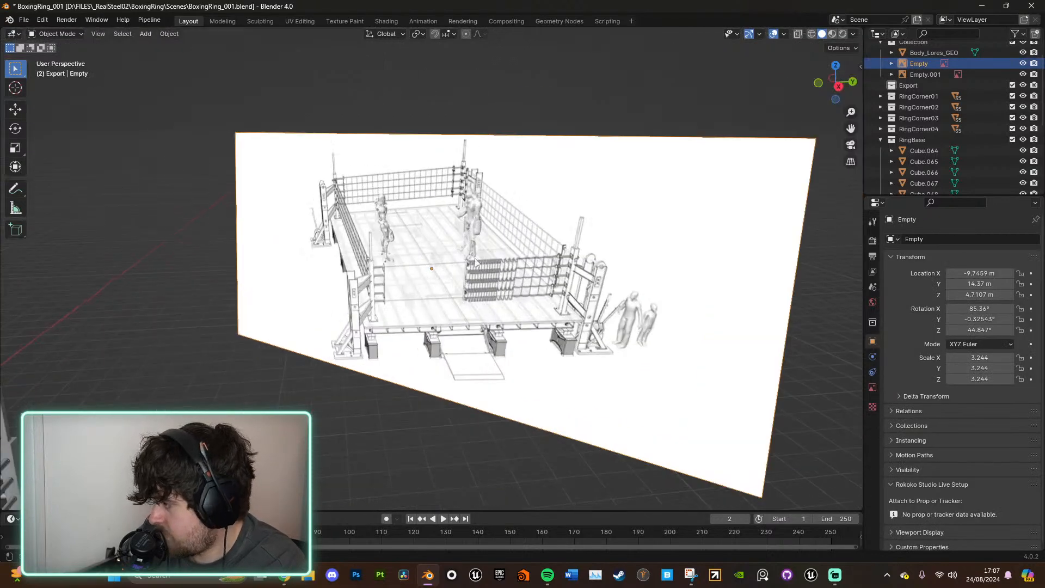
{"action": "scroll", "coordinate": [511, 408], "scroll_direction": "up", "scroll_amount": 5}
{"action": "middle_click_drag", "start_coordinate": [506, 405], "coordinate": [553, 368]}
{"action": "scroll", "coordinate": [552, 368], "scroll_direction": "down", "scroll_amount": 3}
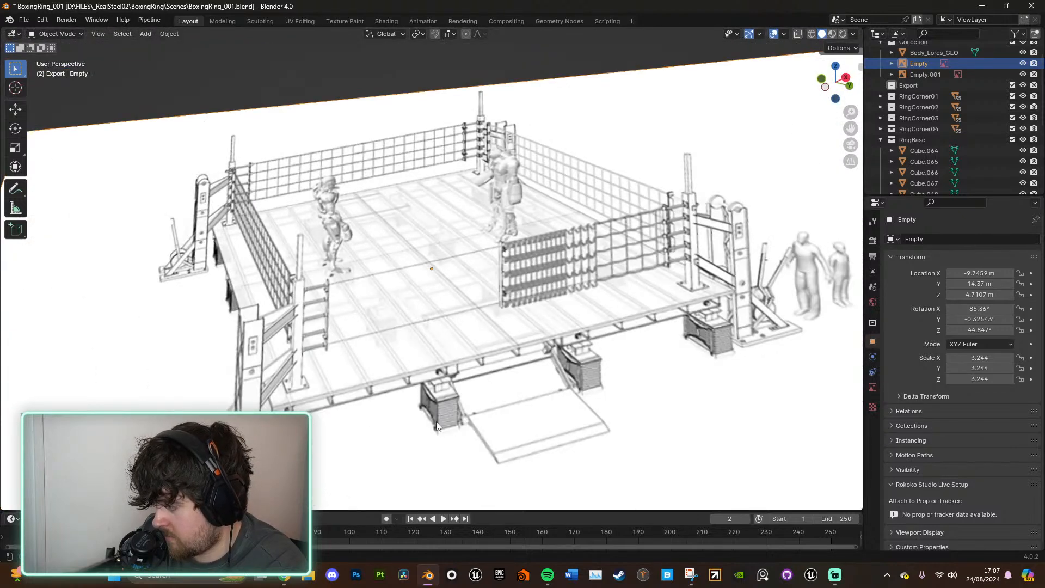
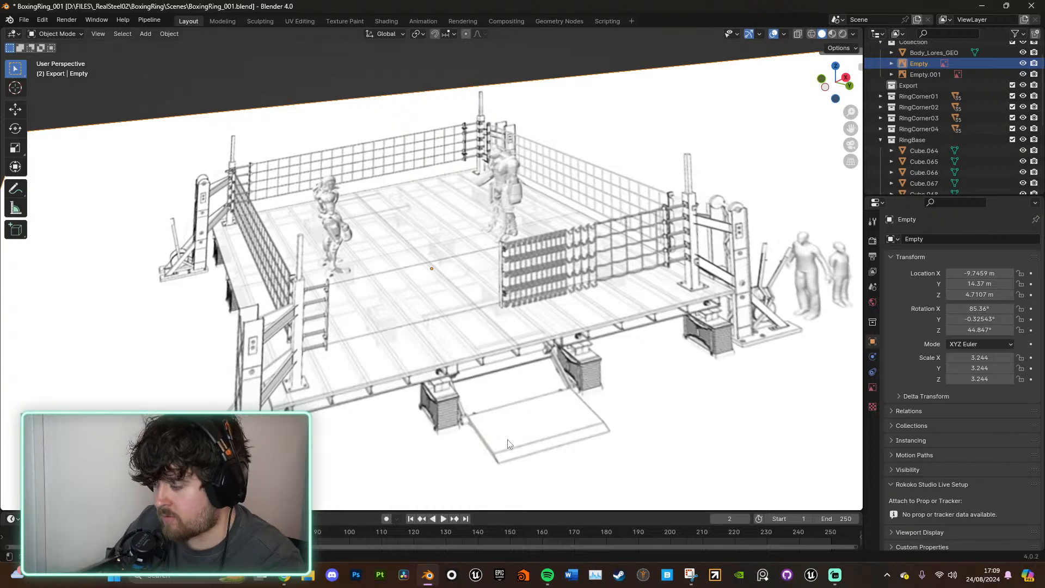
{"action": "scroll", "coordinate": [507, 439], "scroll_direction": "down", "scroll_amount": 7}
{"action": "middle_click_drag", "start_coordinate": [538, 384], "coordinate": [516, 410]}
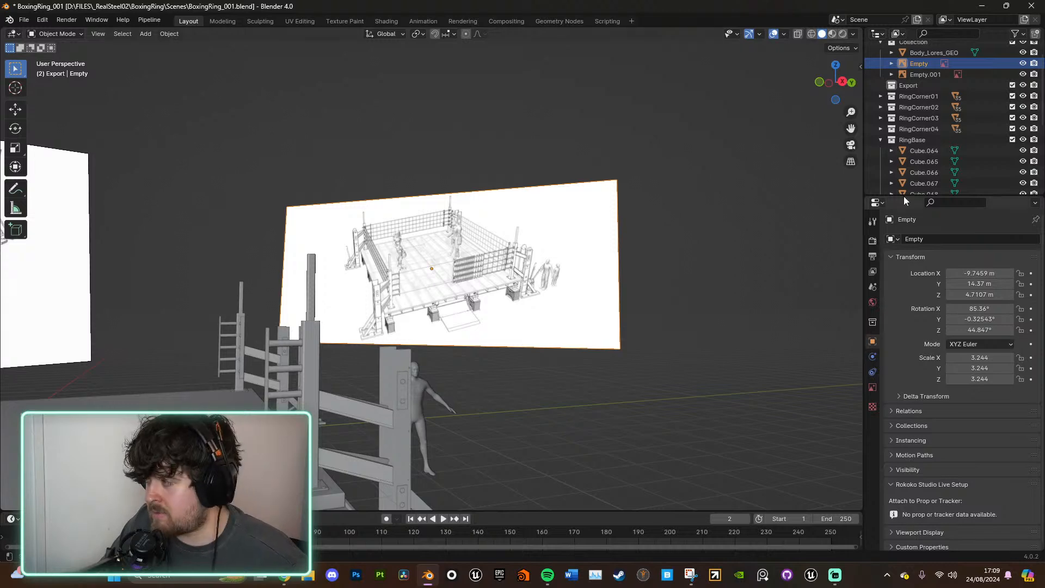
Step: Add a cube, scale it to just over half size and place it beneath the floor beams near the platform's centre
{"action": "left_click", "coordinate": [842, 81]}
{"action": "middle_click_drag", "start_coordinate": [404, 298], "coordinate": [578, 267]}
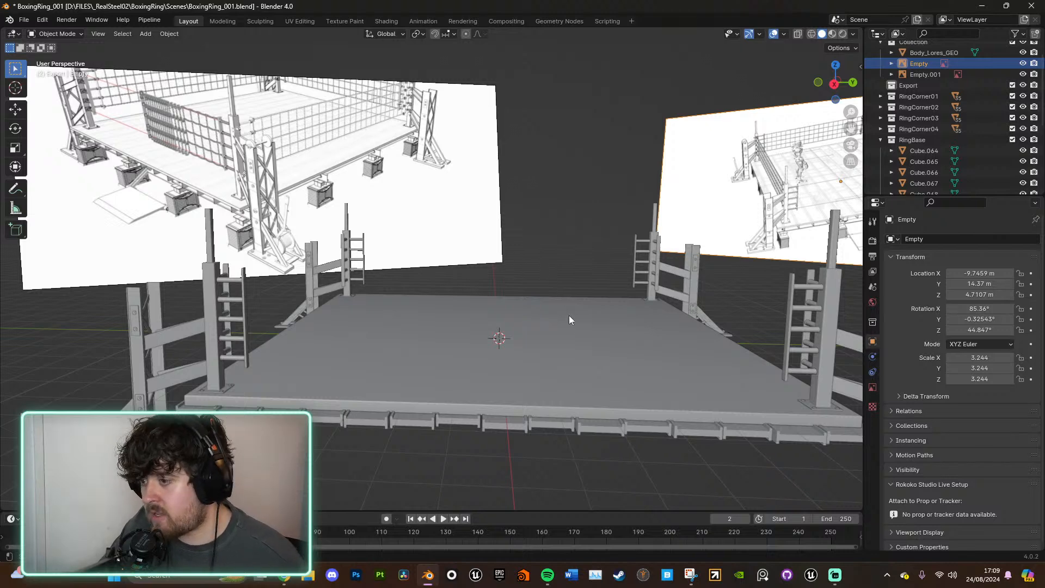
{"action": "middle_click_drag", "start_coordinate": [594, 337], "coordinate": [620, 328]}
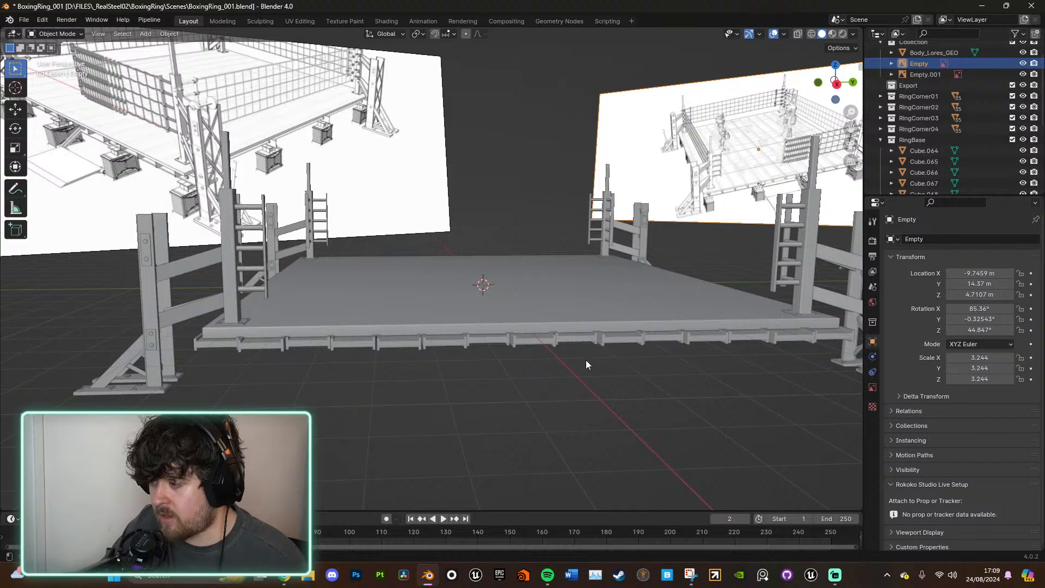
{"action": "key", "text": "shift+a"}
{"action": "mouse_move", "coordinate": [545, 348]}
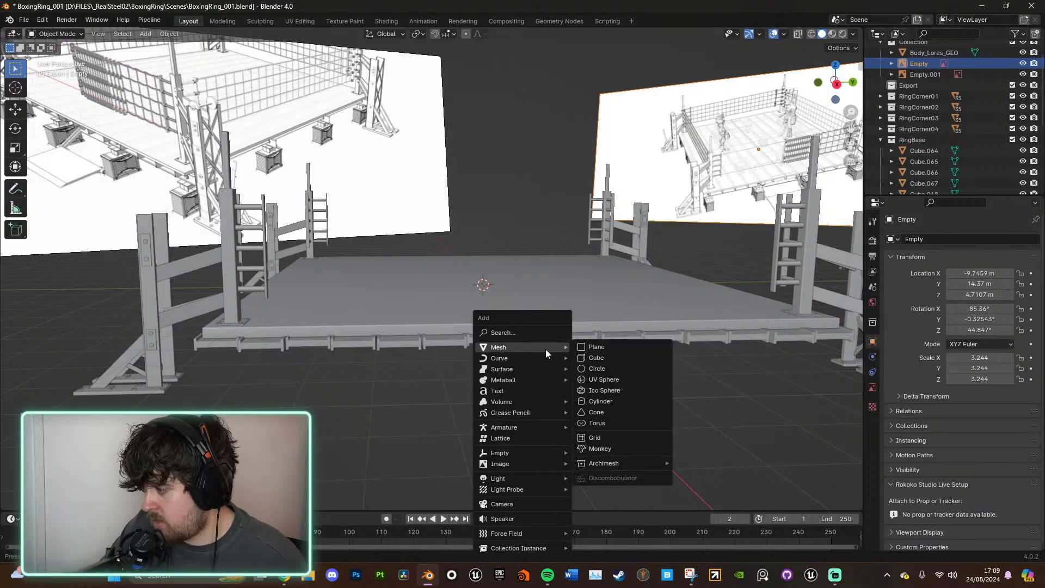
{"action": "left_click", "coordinate": [604, 358]}
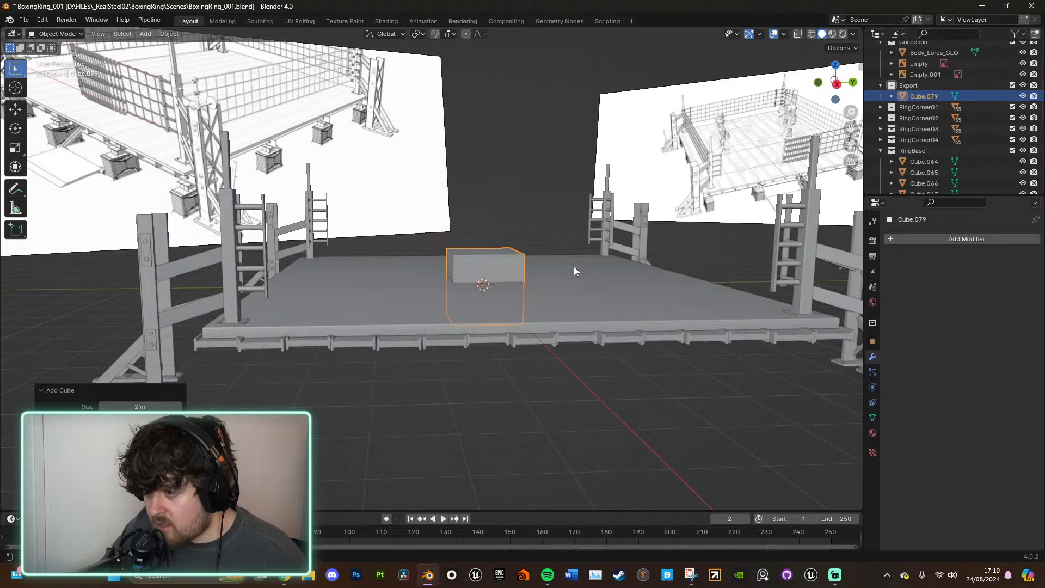
{"action": "left_click", "coordinate": [837, 84]}
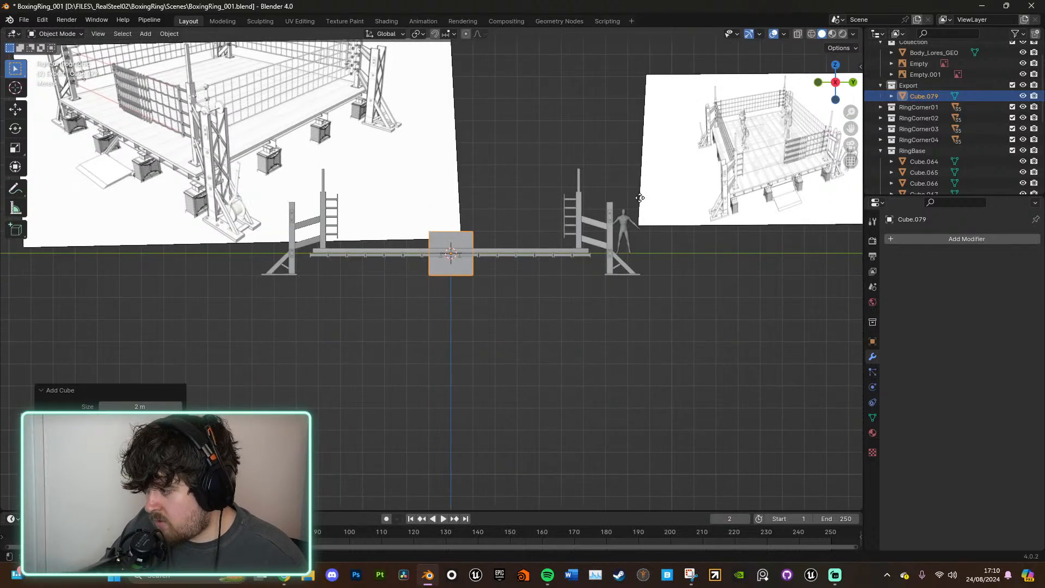
{"action": "key", "text": "s"}
{"action": "left_click", "coordinate": [590, 303]}
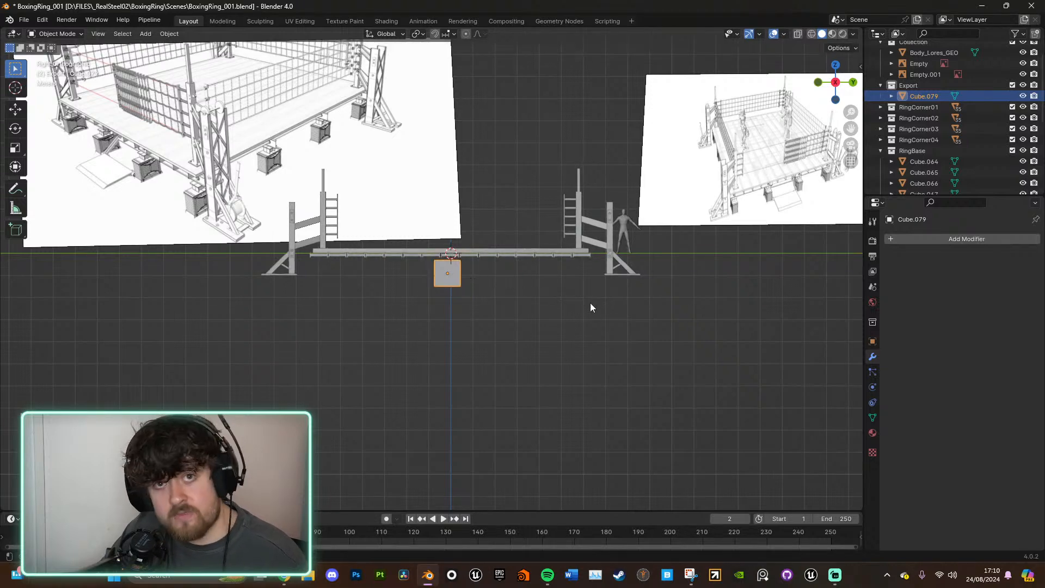
{"action": "scroll", "coordinate": [605, 312], "scroll_direction": "up", "scroll_amount": 6}
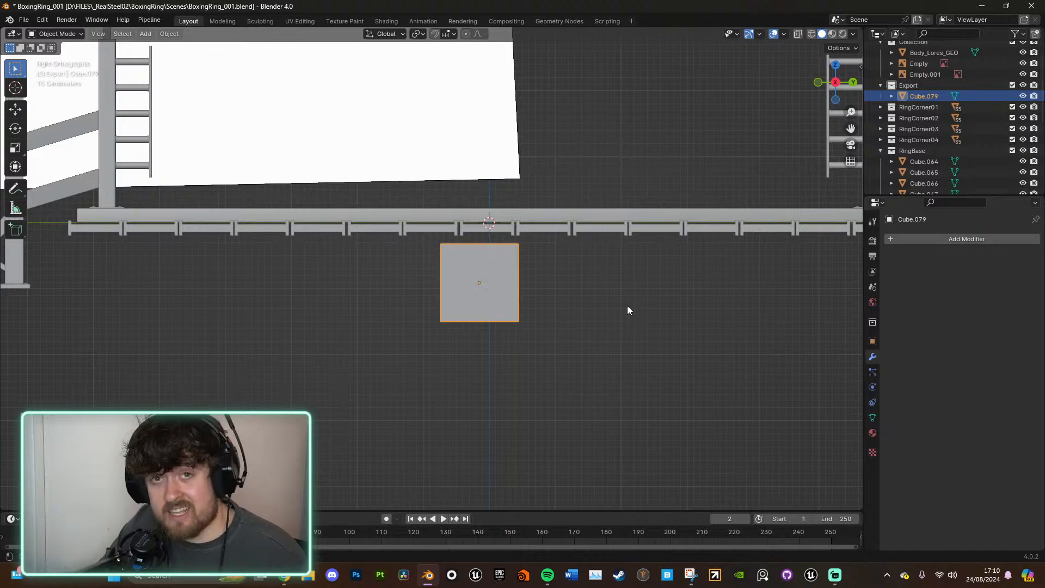
Step: Stretch the cube beneath the ring platform along the X axis to about 2.3 times its width
{"action": "left_click", "coordinate": [853, 83]}
{"action": "key", "text": "KP_Decimal"}
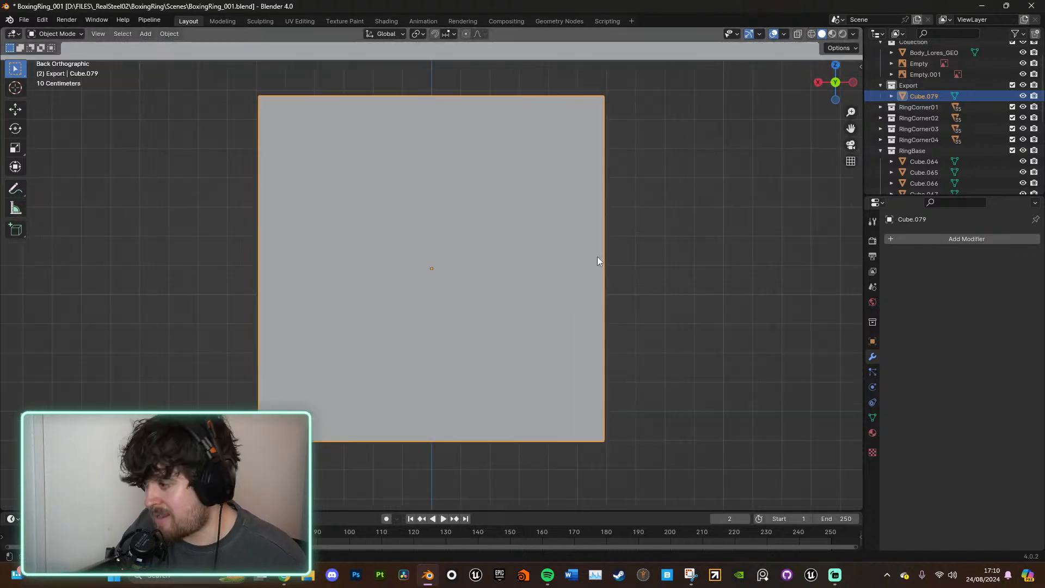
{"action": "scroll", "coordinate": [596, 257], "scroll_direction": "down", "scroll_amount": 6}
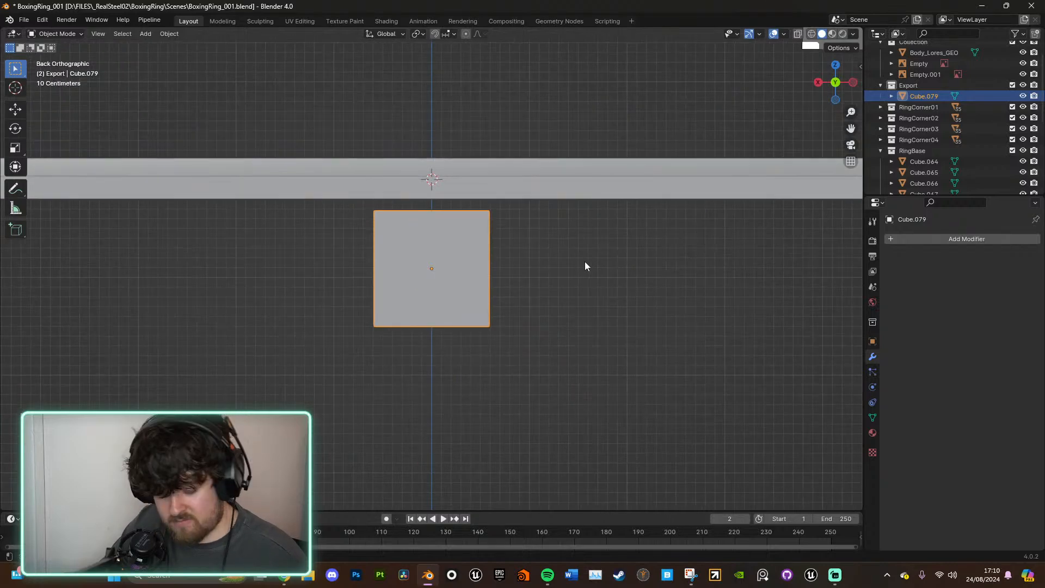
{"action": "key", "text": "s"}
{"action": "key", "text": "x"}
{"action": "left_click", "coordinate": [637, 259]}
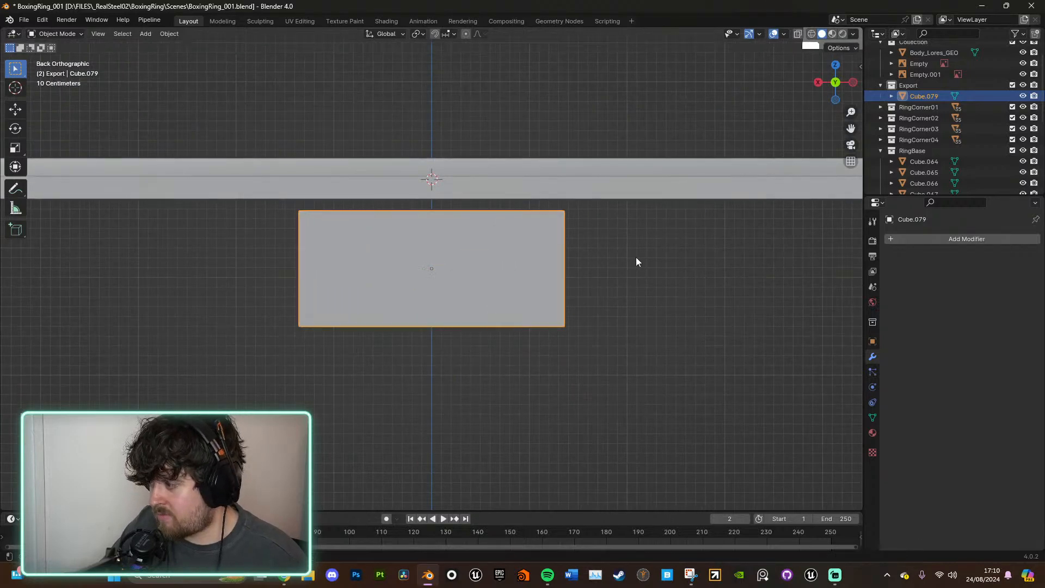
Step: Delete the stretched cube beneath the ring platform
{"action": "middle_click_drag", "start_coordinate": [637, 259], "coordinate": [704, 283]}
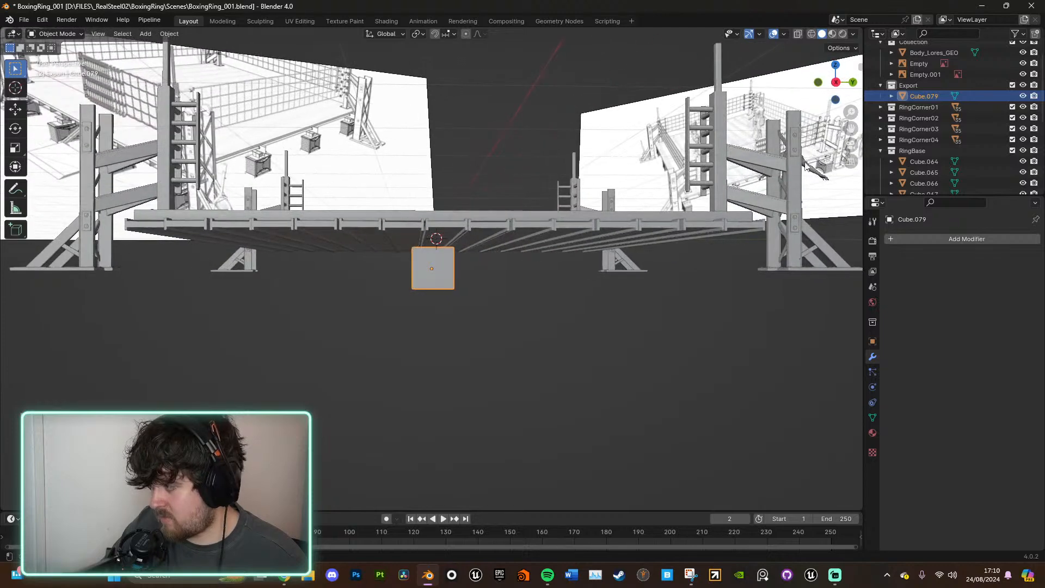
{"action": "middle_click_drag", "start_coordinate": [678, 207], "coordinate": [676, 248]}
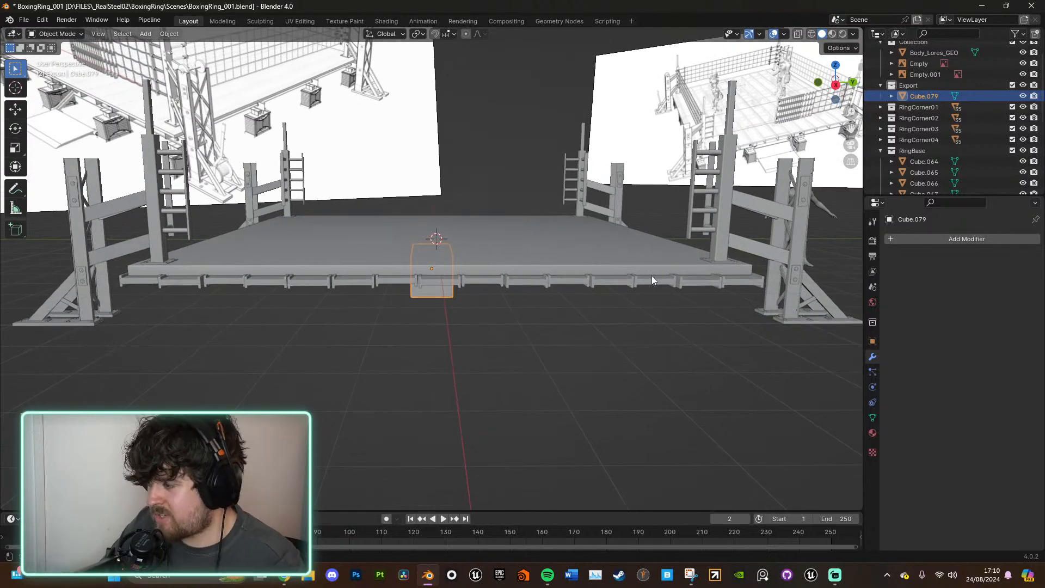
{"action": "key", "text": "x"}
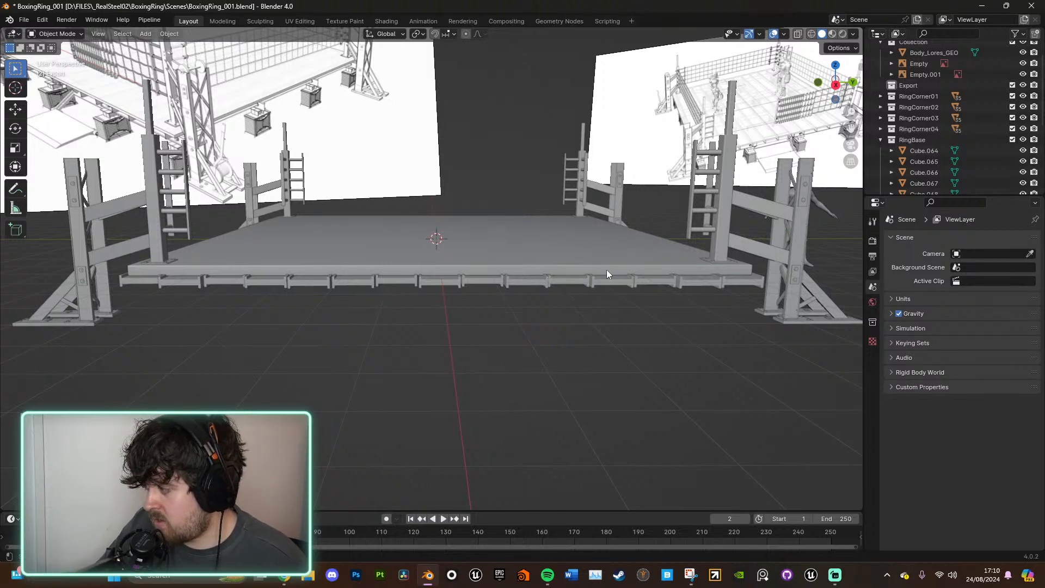
Step: Examine the full-ring reference image and compare it with the modelled corner post and its ladder rungs
{"action": "middle_click_drag", "start_coordinate": [616, 268], "coordinate": [651, 277]}
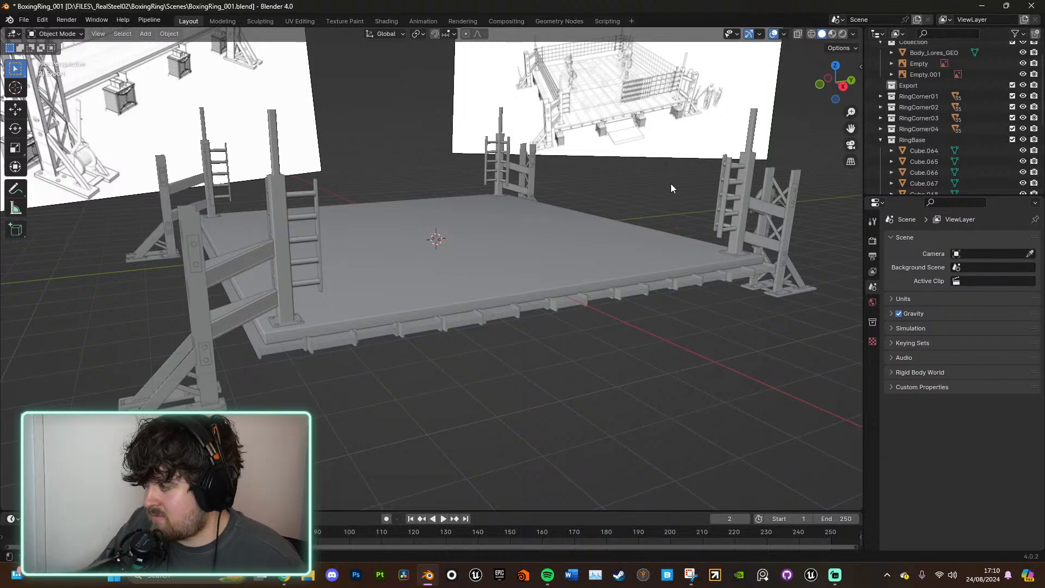
{"action": "middle_click_drag", "start_coordinate": [631, 203], "coordinate": [603, 293]}
{"action": "scroll", "coordinate": [608, 215], "scroll_direction": "down", "scroll_amount": 5}
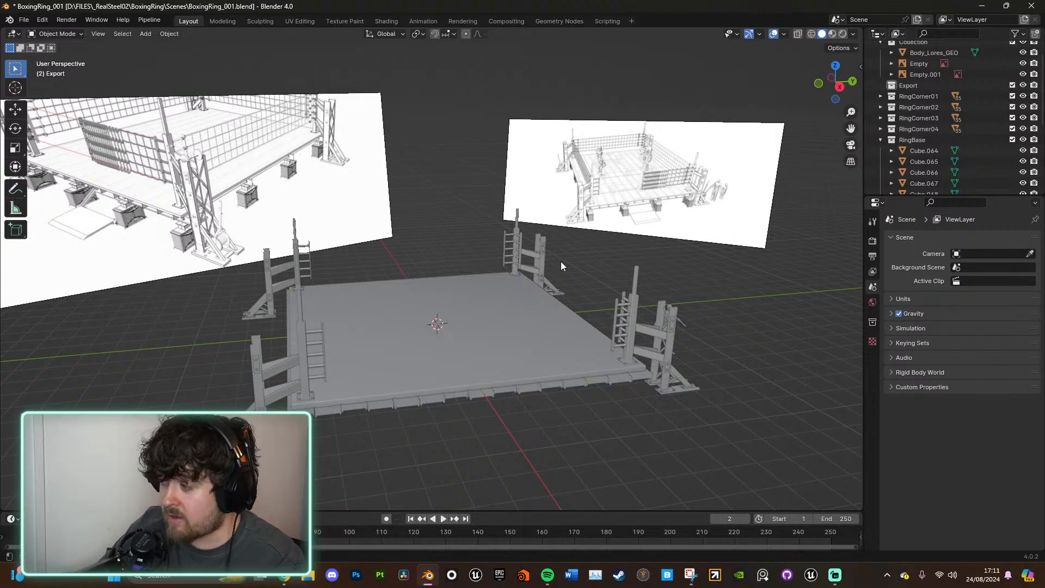
{"action": "middle_click_drag", "start_coordinate": [555, 288], "coordinate": [545, 278]}
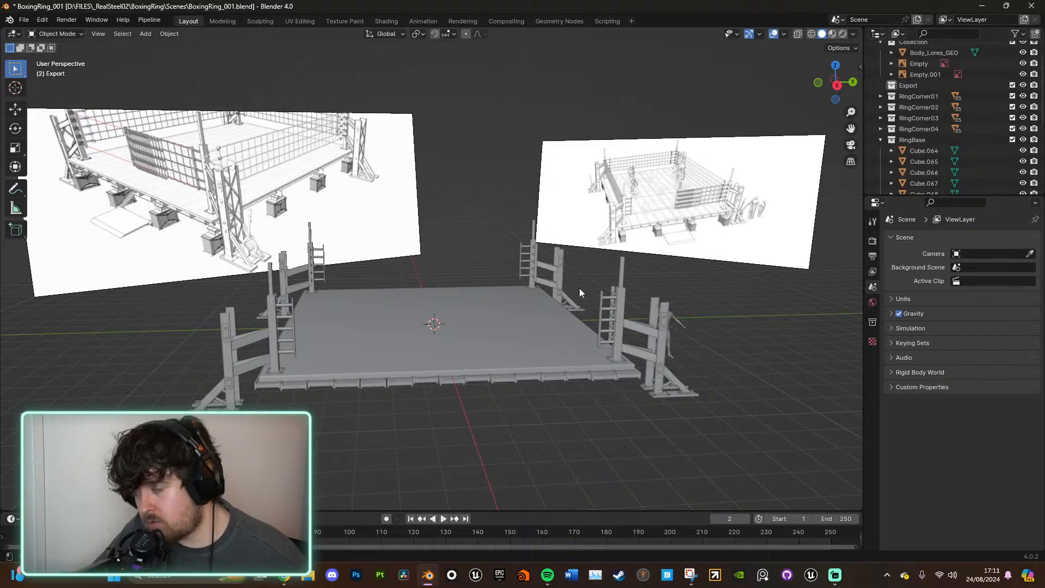
{"action": "middle_click_drag", "start_coordinate": [579, 289], "coordinate": [542, 298]}
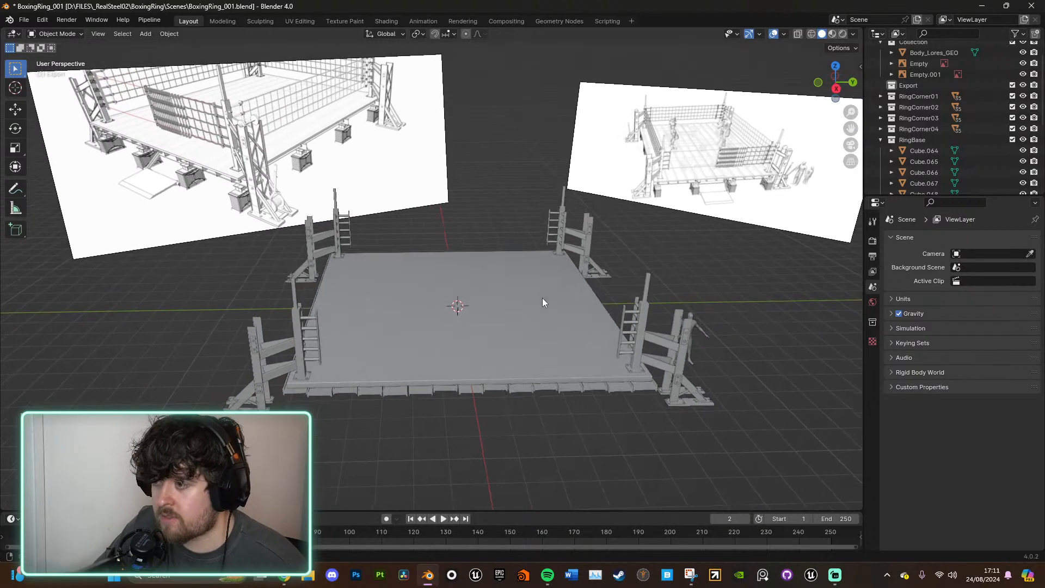
{"action": "left_click", "coordinate": [710, 162]}
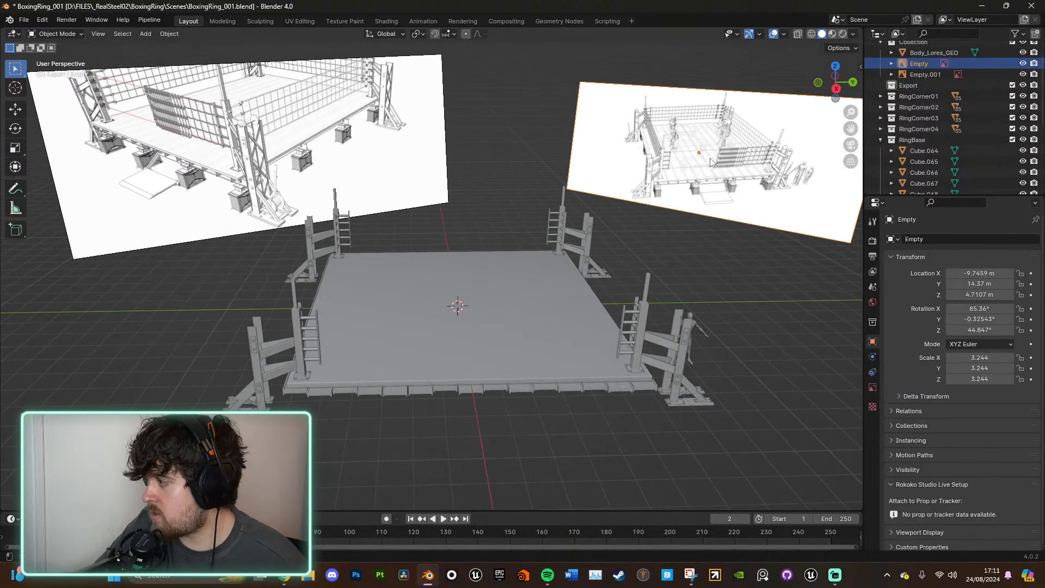
{"action": "key", "text": "KP_Decimal"}
{"action": "scroll", "coordinate": [709, 168], "scroll_direction": "up", "scroll_amount": 9}
{"action": "middle_click_drag", "start_coordinate": [566, 277], "coordinate": [628, 271]}
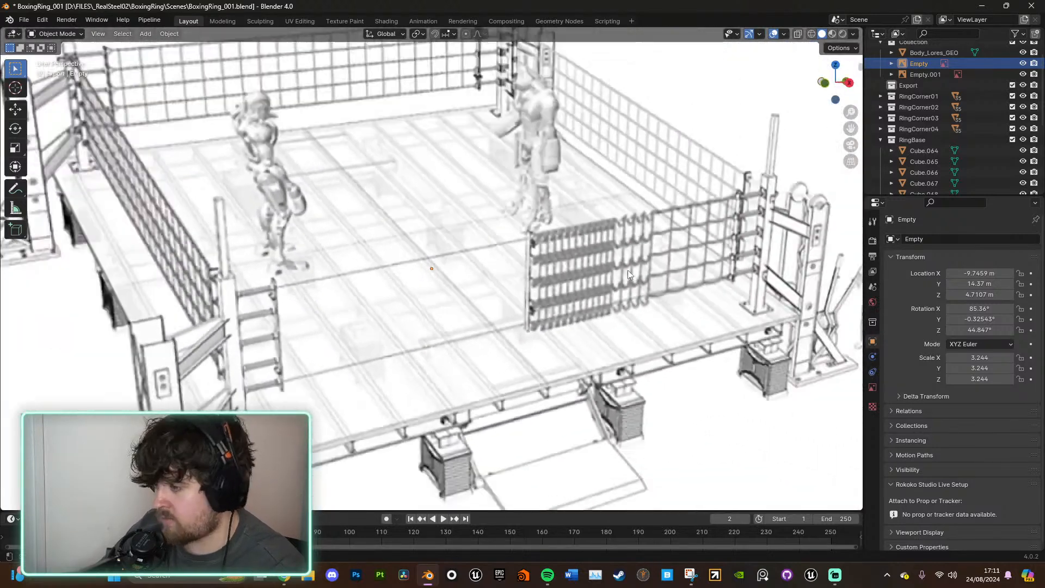
{"action": "scroll", "coordinate": [628, 270], "scroll_direction": "down", "scroll_amount": 4}
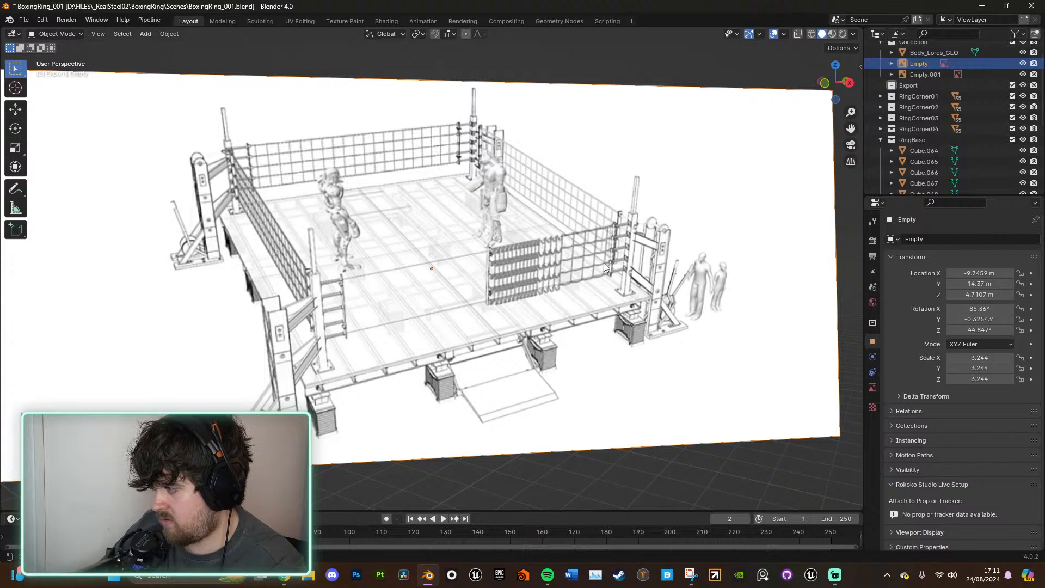
{"action": "scroll", "coordinate": [604, 260], "scroll_direction": "down", "scroll_amount": 6}
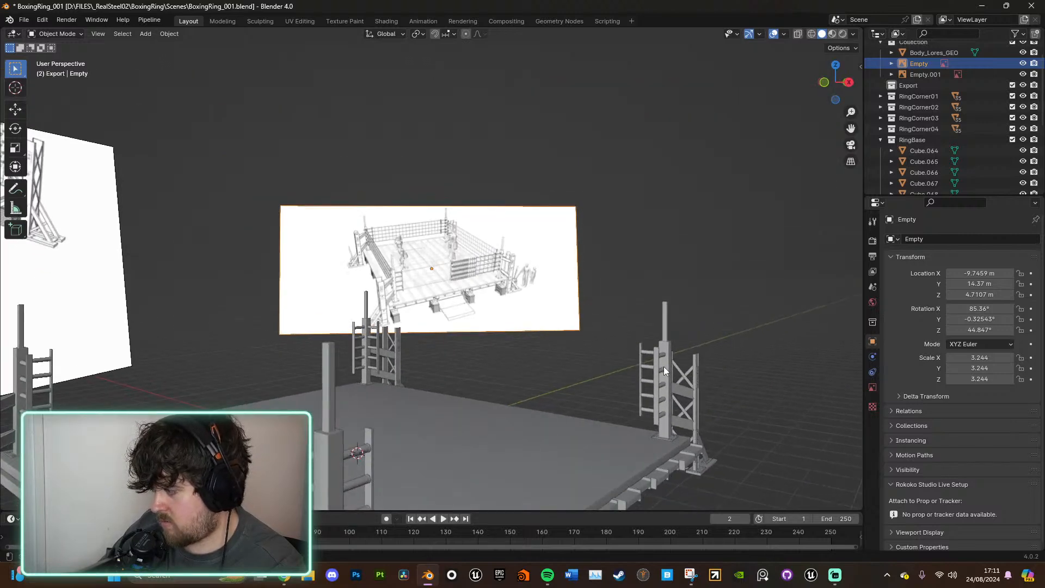
{"action": "left_click", "coordinate": [656, 359]}
{"action": "key", "text": "KP_Decimal"}
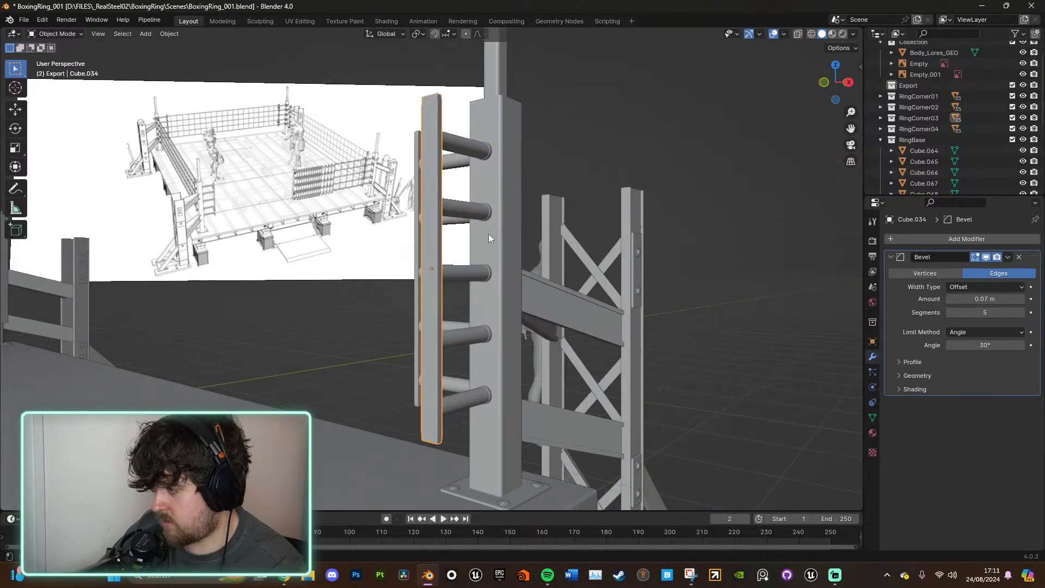
{"action": "middle_click_drag", "start_coordinate": [489, 235], "coordinate": [432, 205]}
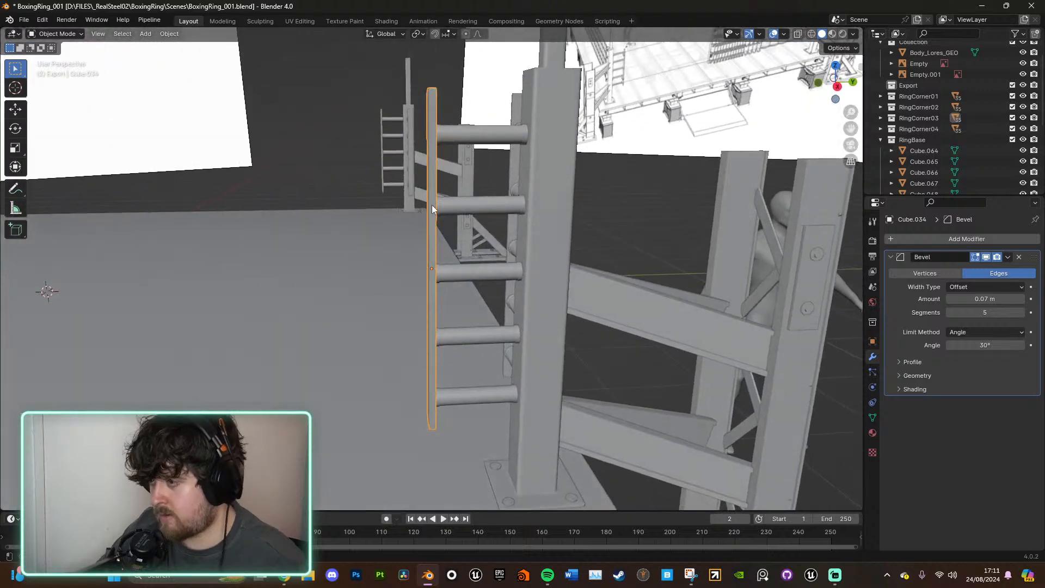
{"action": "scroll", "coordinate": [432, 207], "scroll_direction": "down", "scroll_amount": 5}
{"action": "key", "text": "shift+a"}
{"action": "mouse_move", "coordinate": [540, 269]}
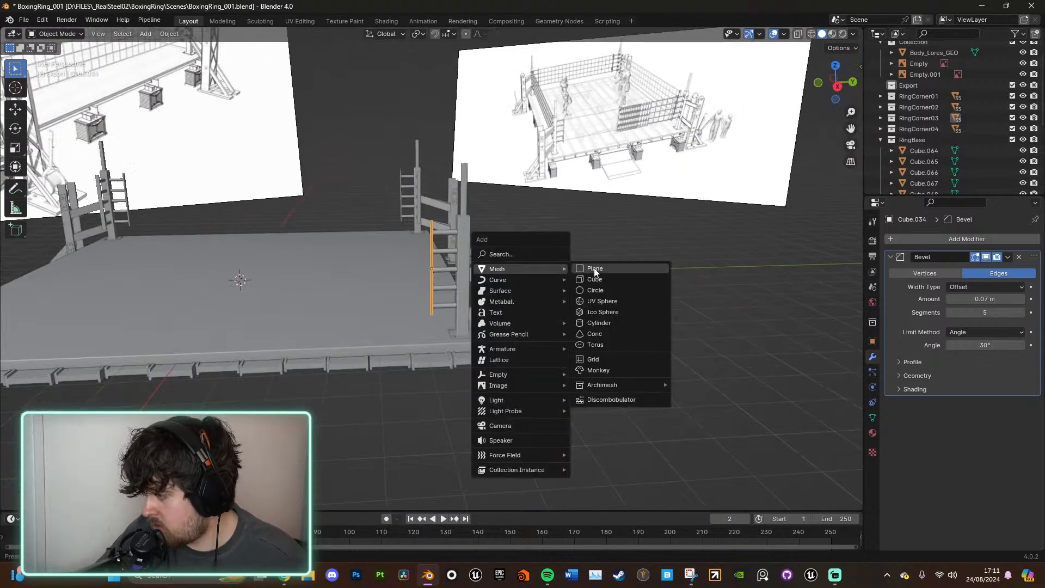
{"action": "left_click", "coordinate": [603, 345]}
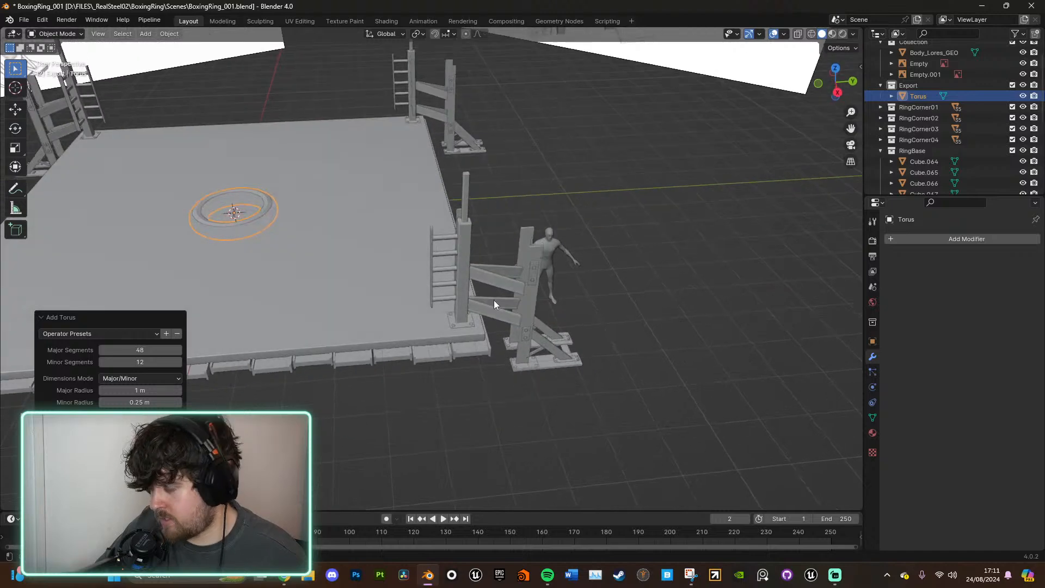
{"action": "key", "text": "KP_Decimal"}
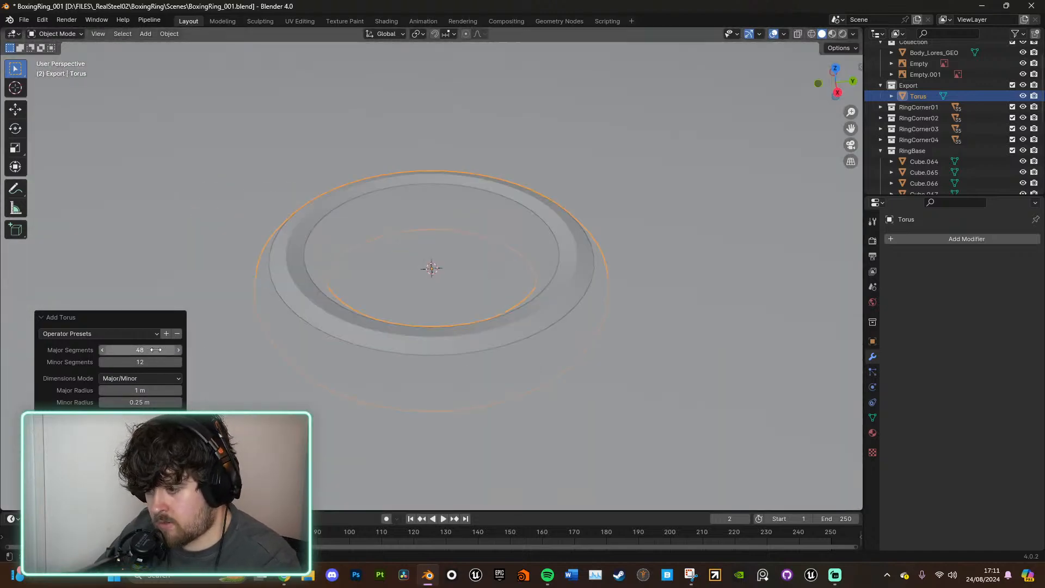
{"action": "left_click_drag", "start_coordinate": [153, 349], "coordinate": [180, 349]}
{"action": "key", "text": "ctrl+z"}
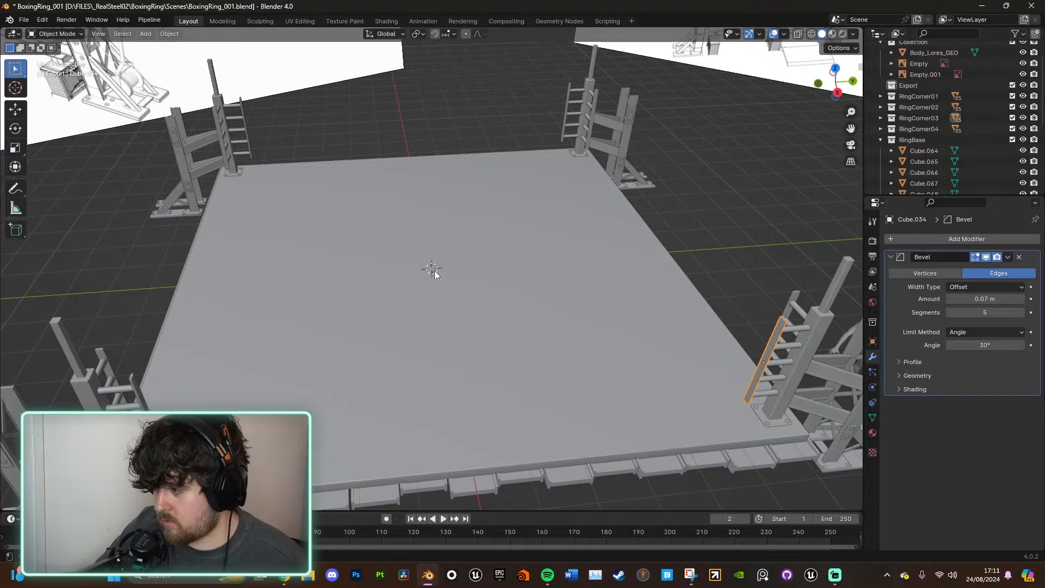
Step: Add a torus mesh at the 3D cursor in the centre of the ring floor
{"action": "middle_click_drag", "start_coordinate": [434, 271], "coordinate": [461, 275]}
{"action": "scroll", "coordinate": [435, 274], "scroll_direction": "up", "scroll_amount": 4}
{"action": "key", "text": "shift+a"}
{"action": "mouse_move", "coordinate": [460, 276]}
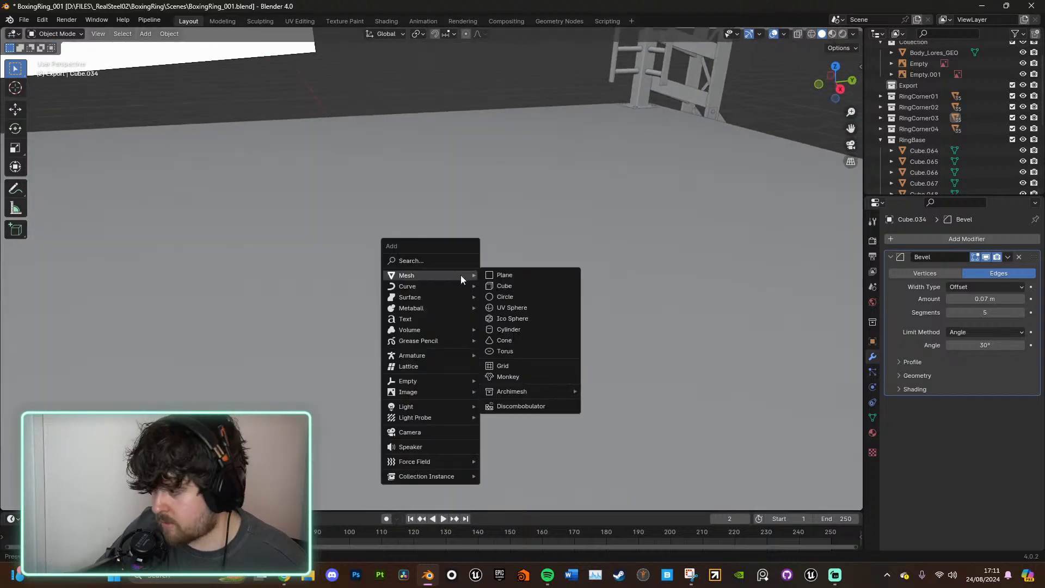
{"action": "left_click", "coordinate": [506, 351]}
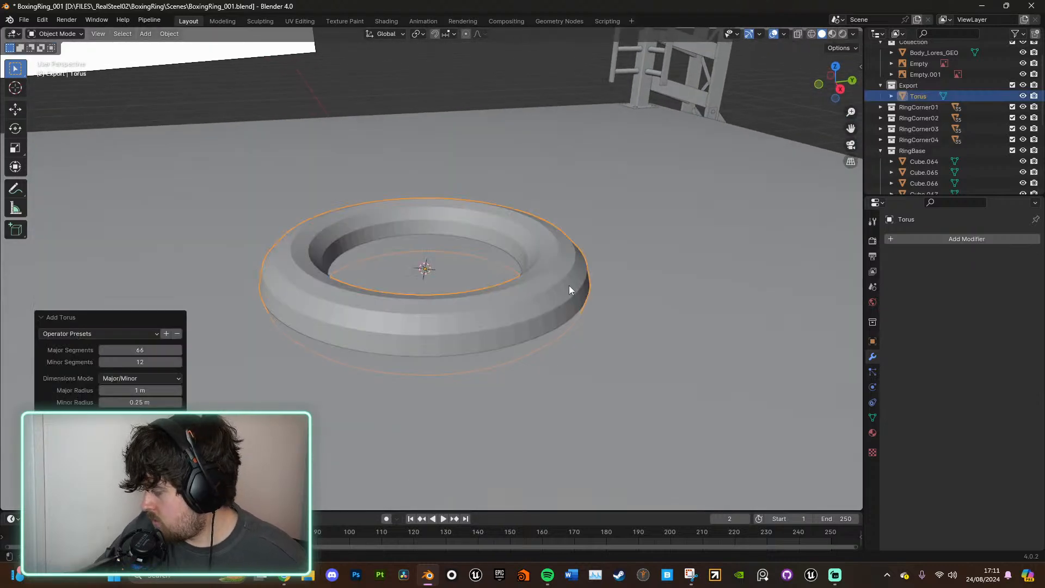
{"action": "mouse_move", "coordinate": [568, 261]}
{"action": "middle_mouse_down"}
{"action": "mouse_move", "coordinate": [557, 276]}
{"action": "mouse_move", "coordinate": [554, 267]}
{"action": "middle_mouse_up"}
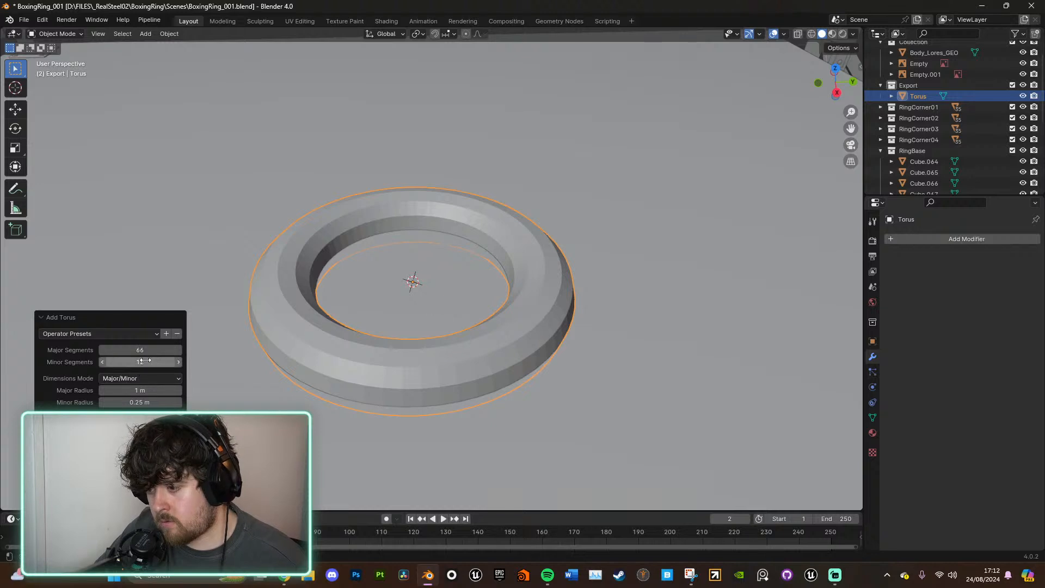
Step: Set the torus to 35 major segments and 12 minor segments
{"action": "left_click_drag", "start_coordinate": [145, 361], "coordinate": [152, 360]}
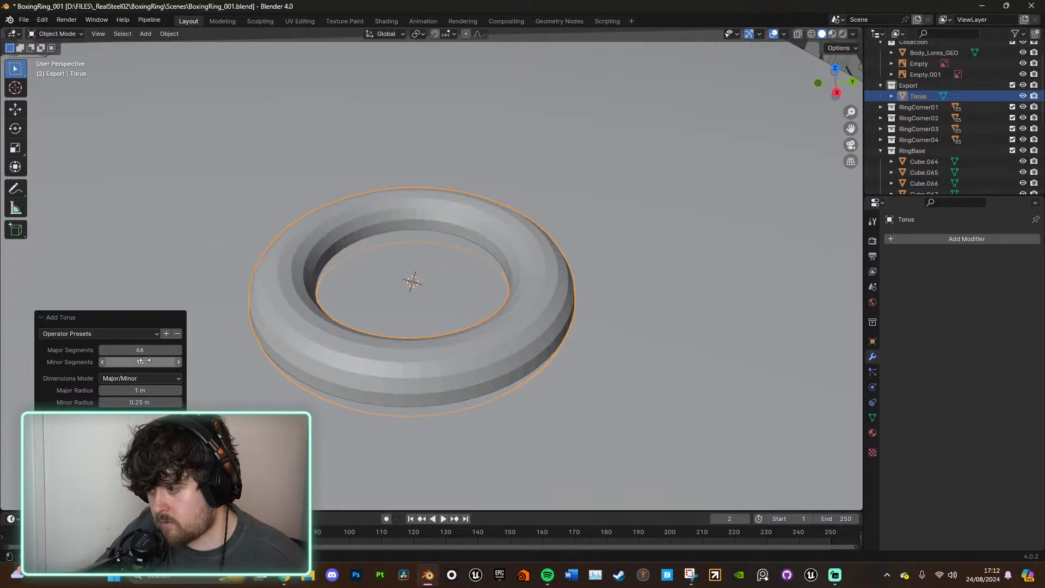
{"action": "left_click", "coordinate": [150, 362]}
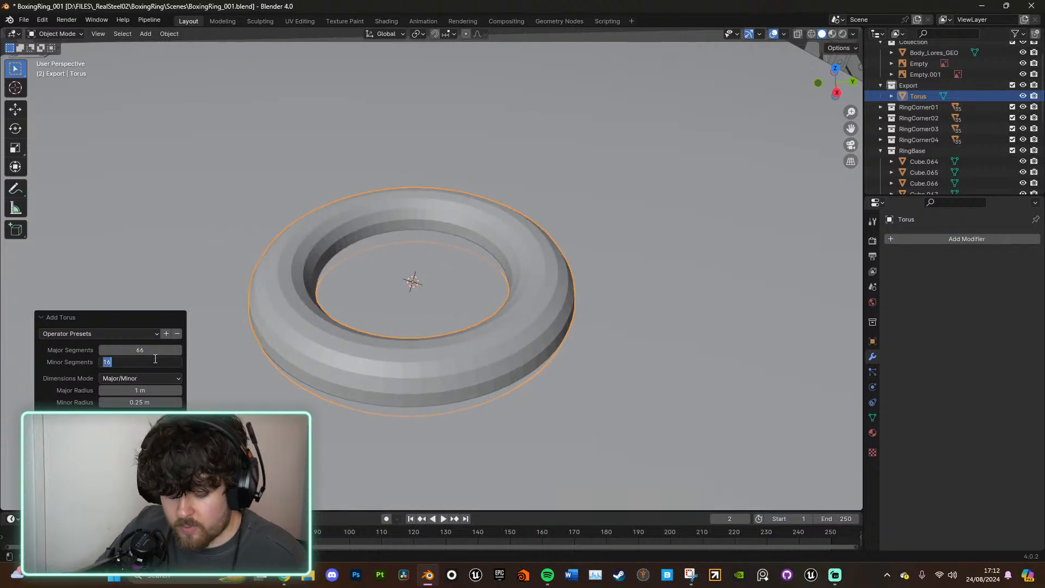
{"action": "type", "text": "12"}
{"action": "key", "text": "Return"}
{"action": "left_click", "coordinate": [152, 350]}
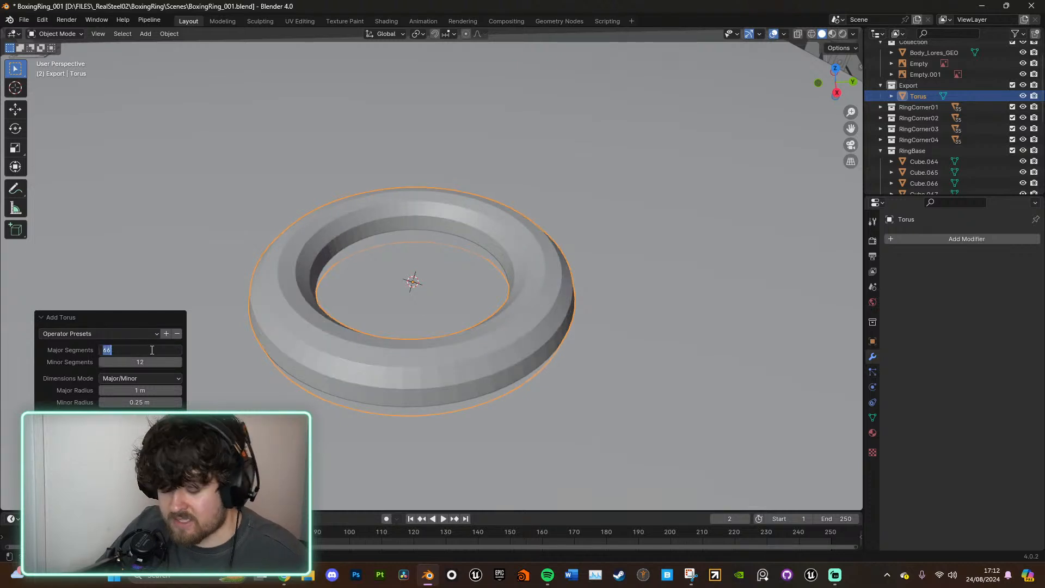
{"action": "type", "text": "40"}
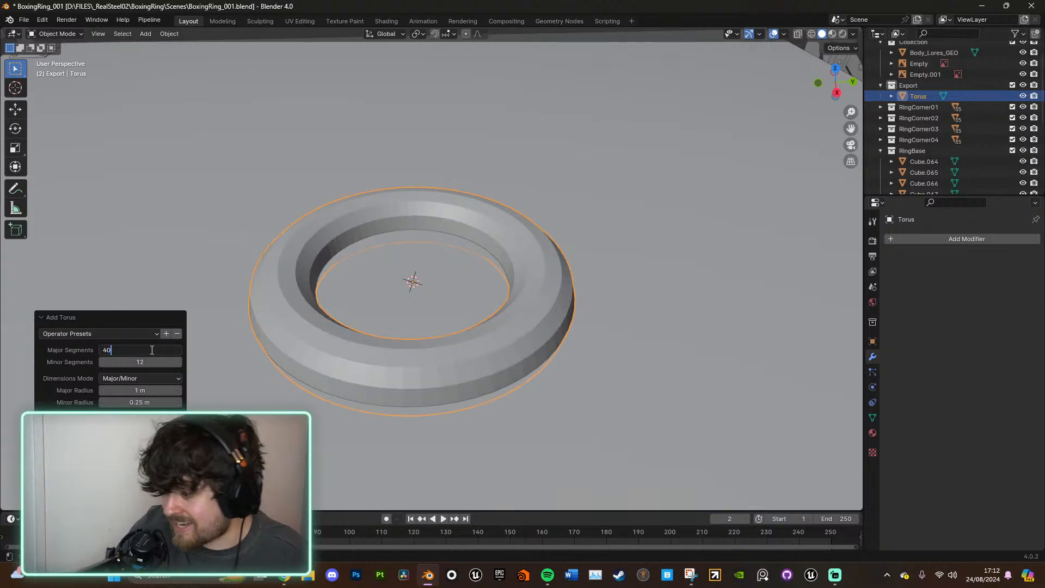
{"action": "key", "text": "Return"}
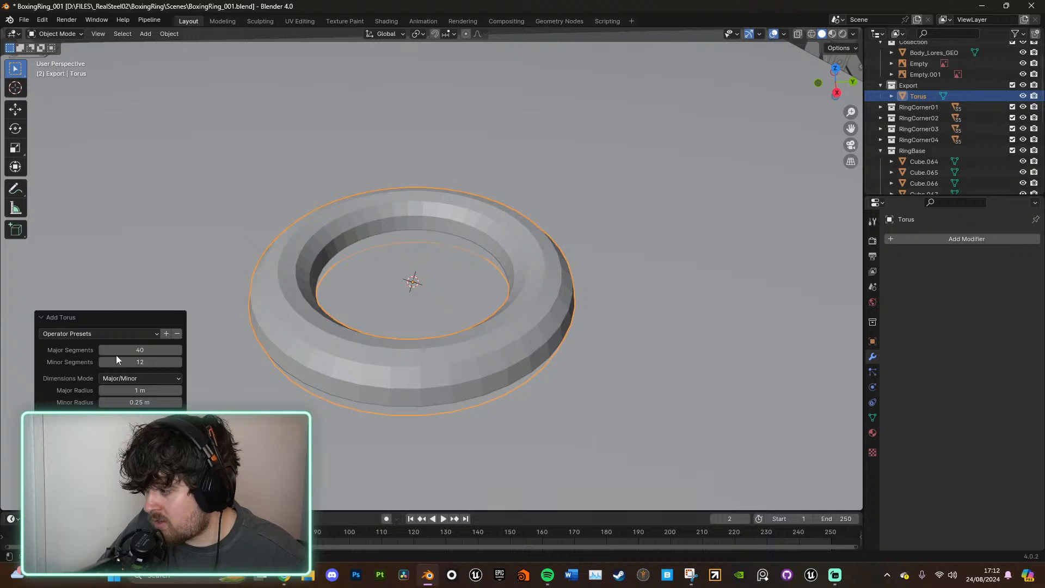
{"action": "mouse_move", "coordinate": [162, 350]}
{"action": "left_mouse_down"}
{"action": "mouse_move", "coordinate": [149, 349]}
{"action": "mouse_move", "coordinate": [164, 349]}
{"action": "left_mouse_up"}
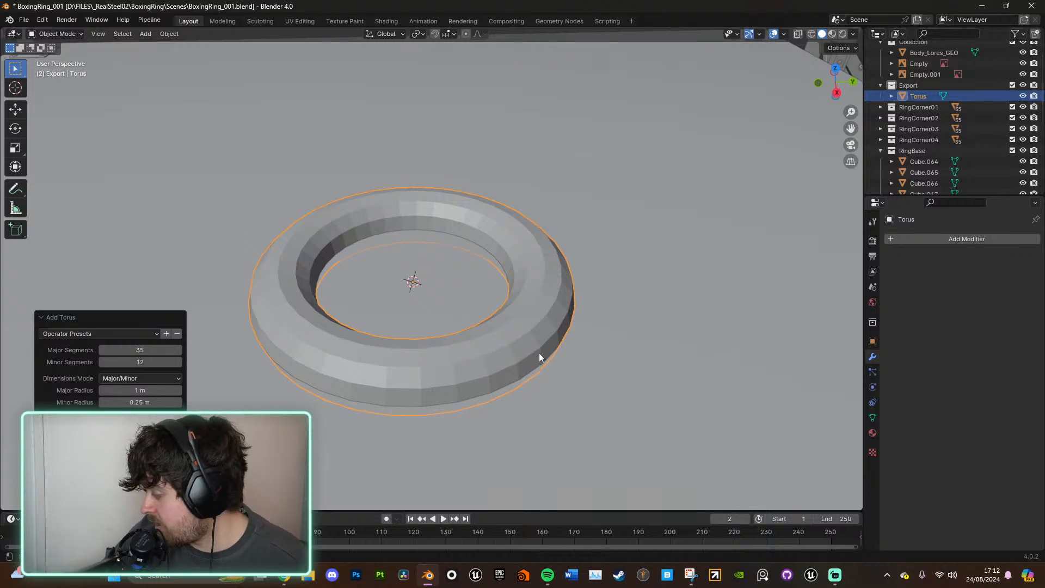
Step: Select the negative-X half of the torus's faces in Edit Mode, using X-ray in top view to include hidden faces
{"action": "key", "text": "Tab"}
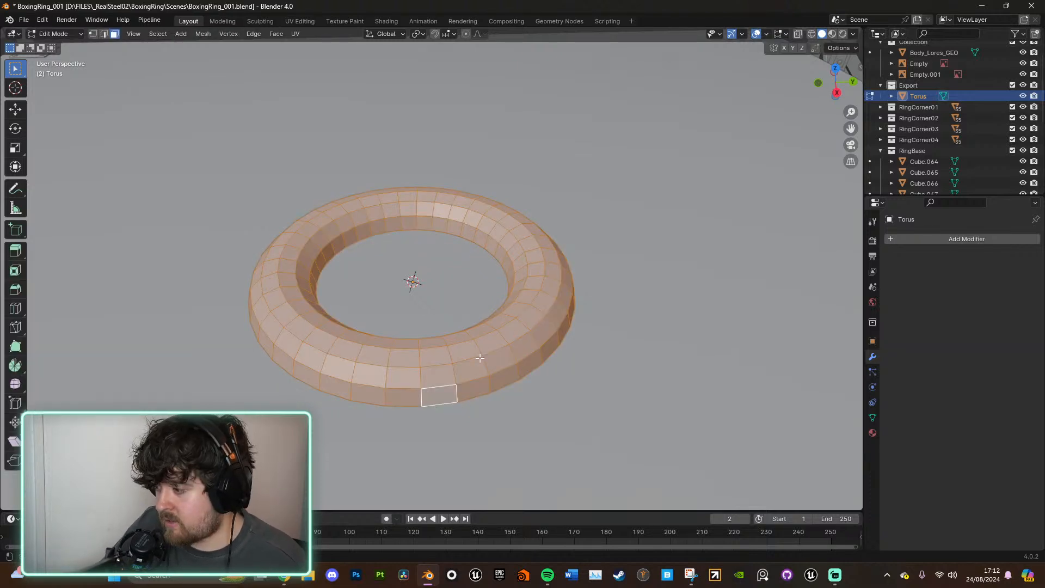
{"action": "left_click", "coordinate": [835, 68]}
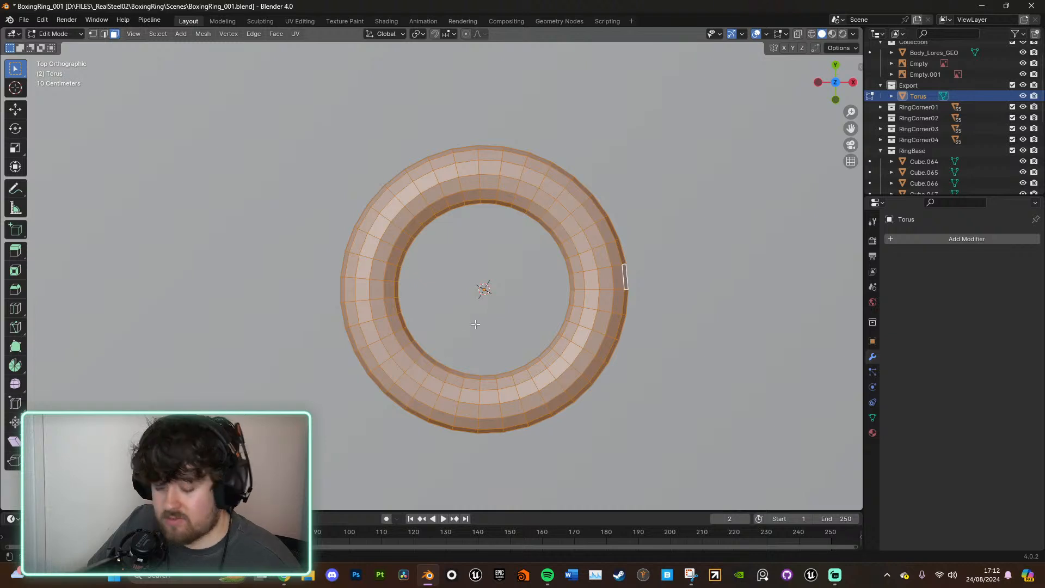
{"action": "key", "text": "alt+z"}
{"action": "left_click_drag", "start_coordinate": [250, 100], "coordinate": [460, 480]}
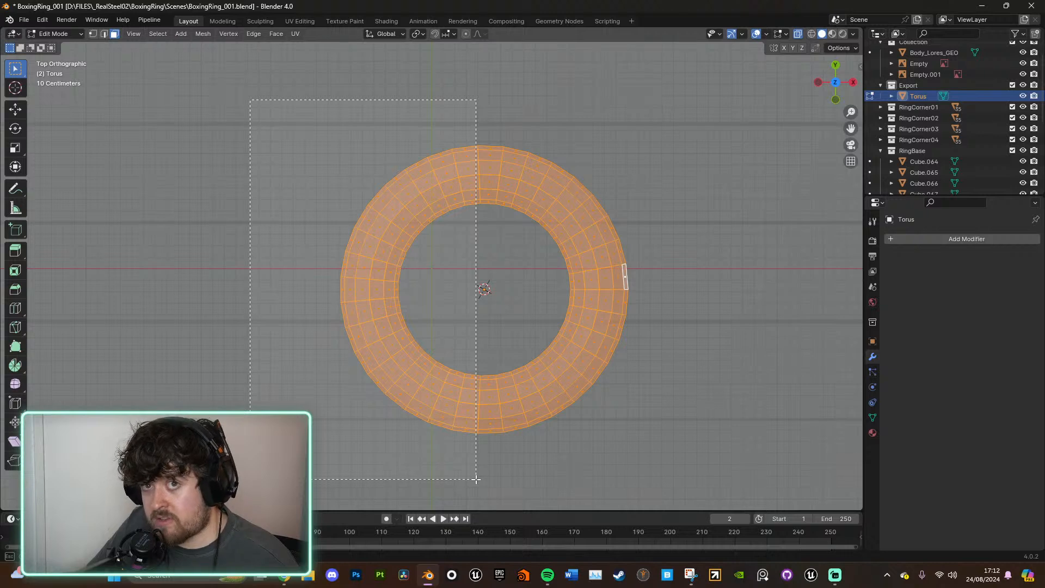
{"action": "left_click_drag", "start_coordinate": [476, 480], "coordinate": [479, 479]}
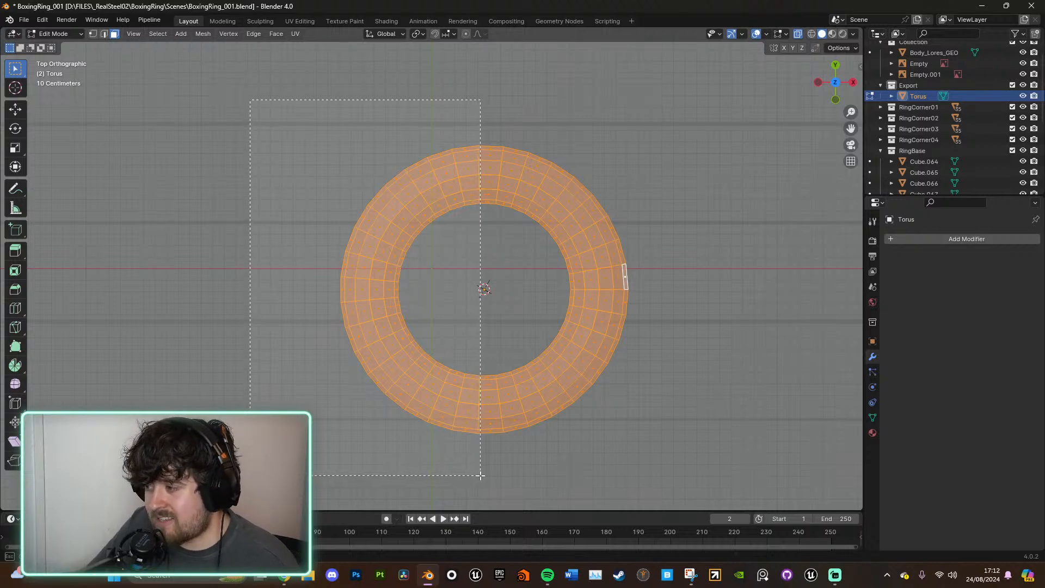
{"action": "left_click_drag", "start_coordinate": [480, 475], "coordinate": [480, 475]}
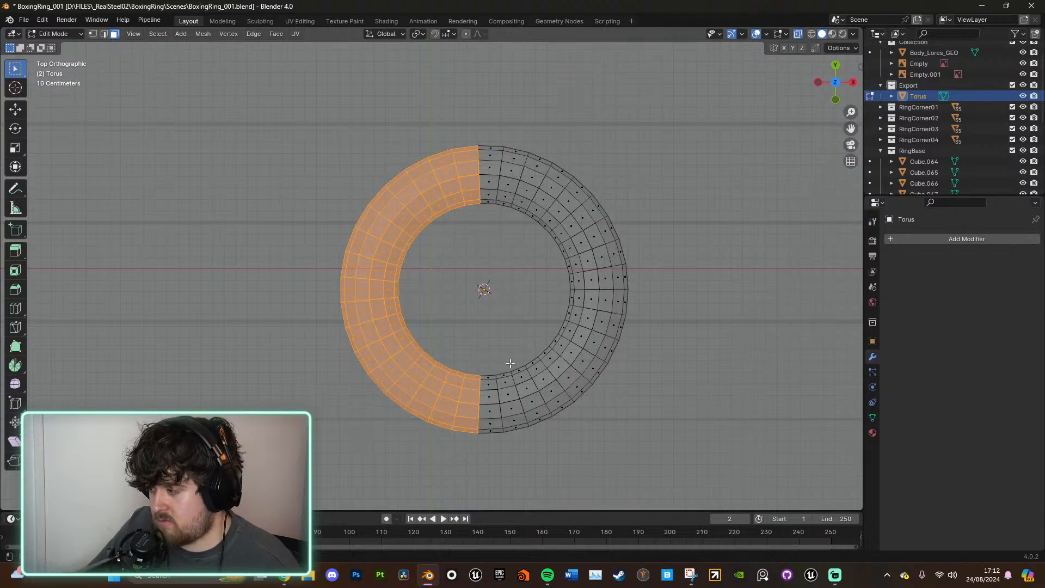
Step: Leave Edit Mode and remove the torus from the scene
{"action": "key", "text": "a"}
{"action": "key", "text": "Tab"}
{"action": "key", "text": "Delete"}
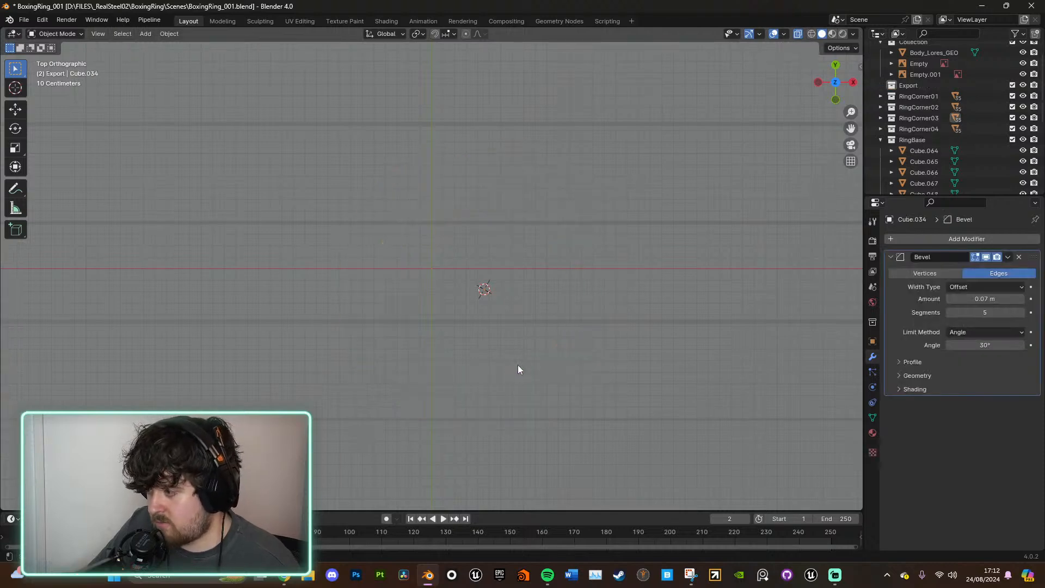
{"action": "middle_click_drag", "start_coordinate": [552, 364], "coordinate": [554, 283]}
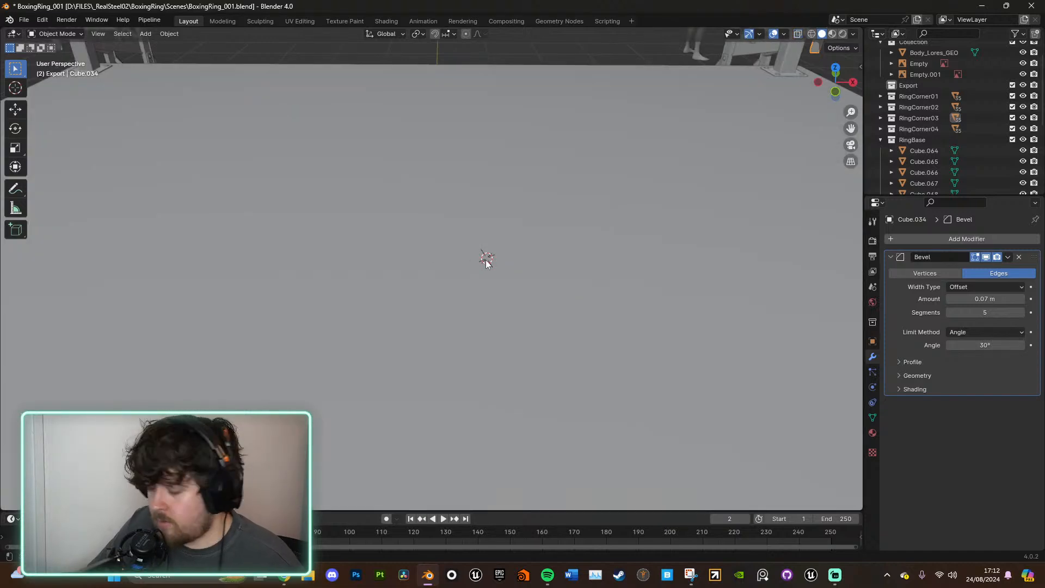
{"action": "key", "text": "ctrl+z"}
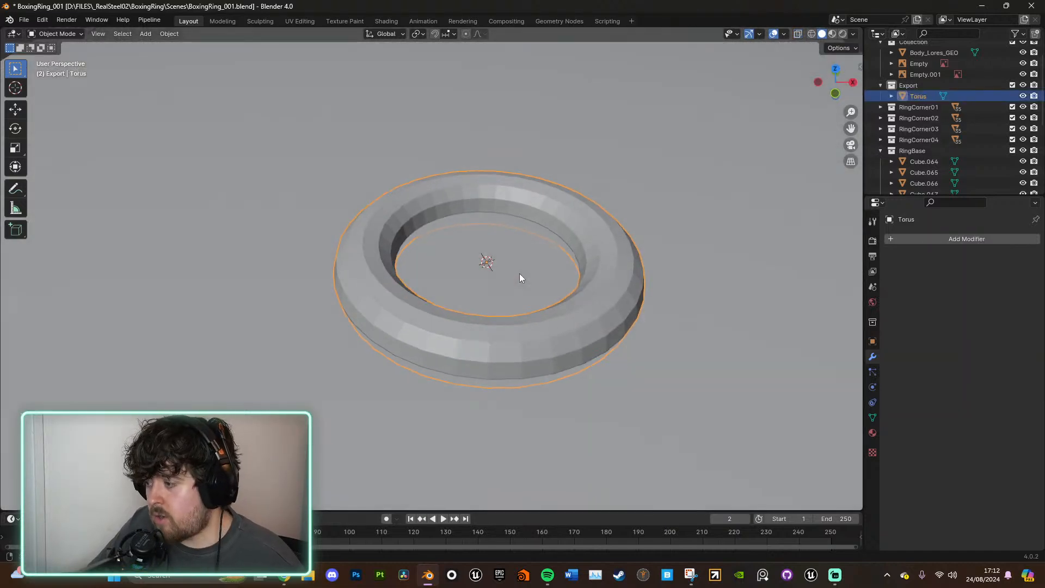
{"action": "key", "text": "Delete"}
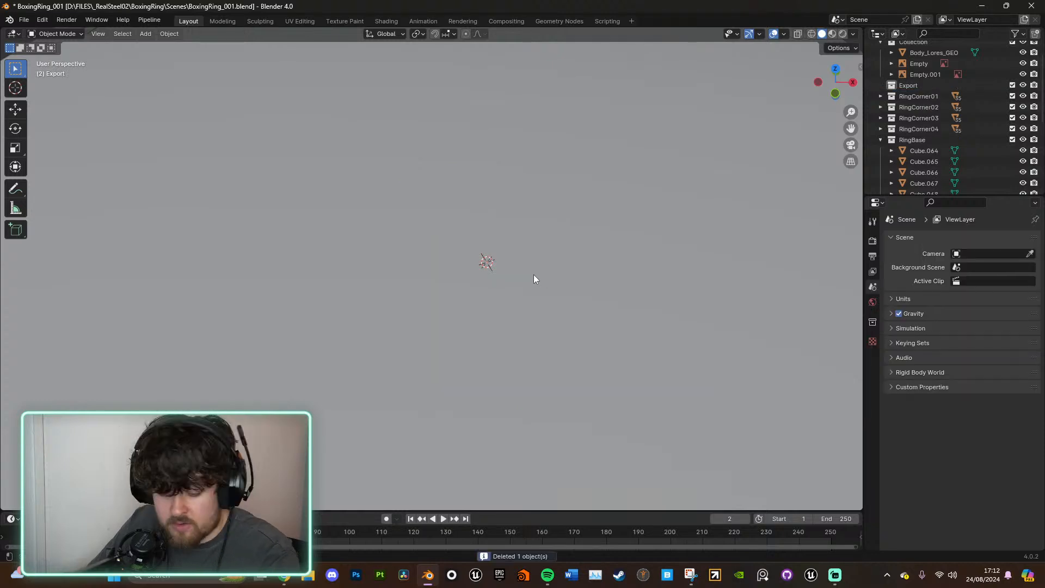
Step: Add a torus mesh at the 3D cursor and set it to 40 major segments
{"action": "key", "text": "shift+a"}
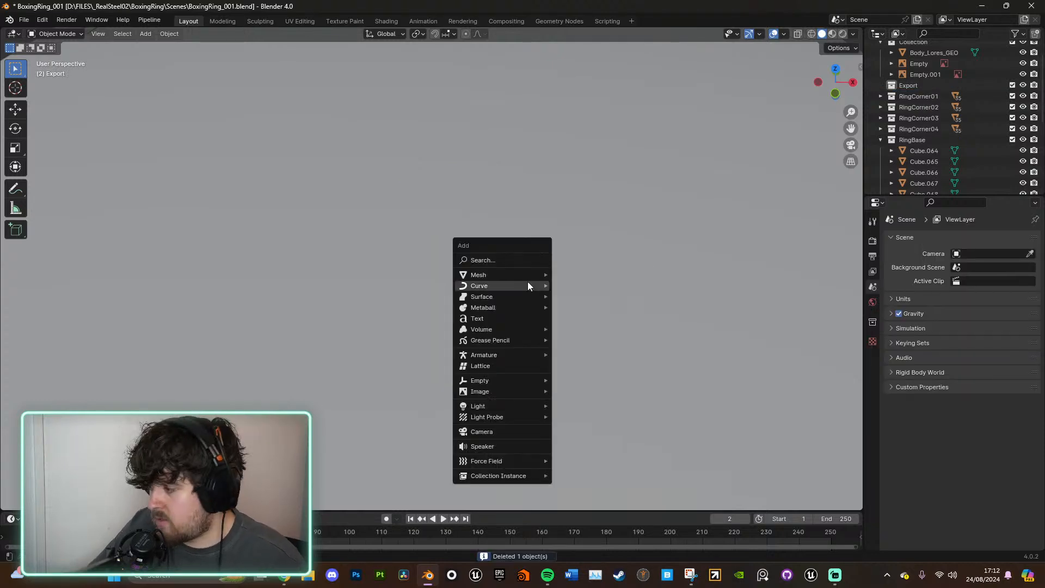
{"action": "mouse_move", "coordinate": [525, 280]}
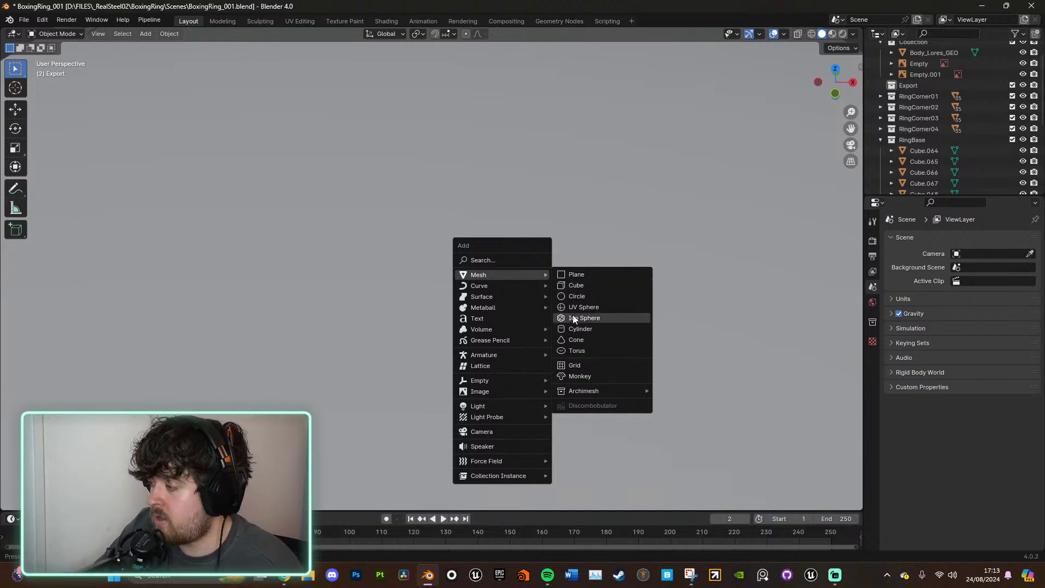
{"action": "left_click", "coordinate": [586, 349]}
{"action": "middle_click_drag", "start_coordinate": [561, 250], "coordinate": [564, 266]}
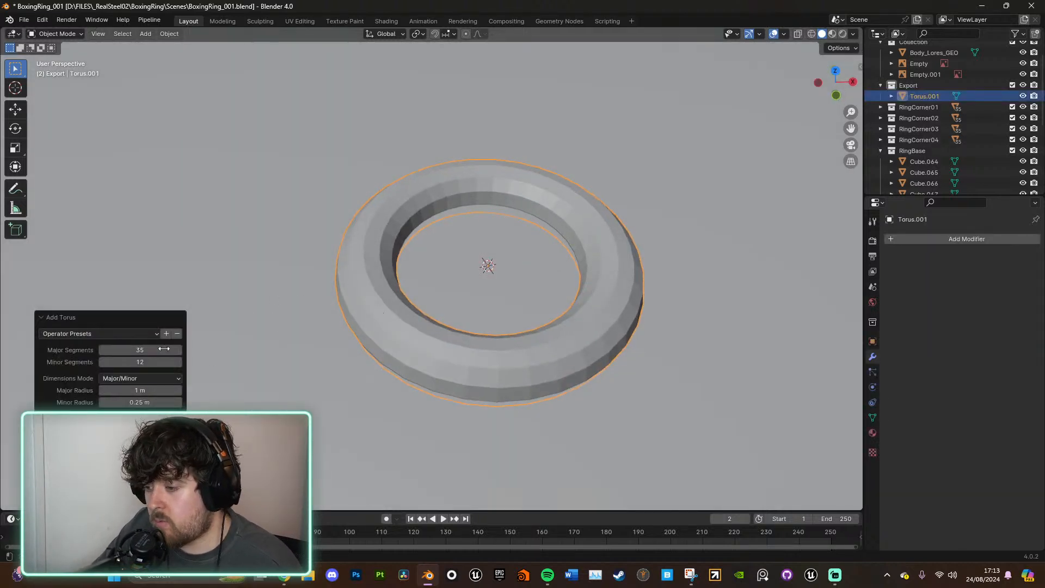
{"action": "double_click", "coordinate": [147, 352]}
{"action": "type", "text": "40"}
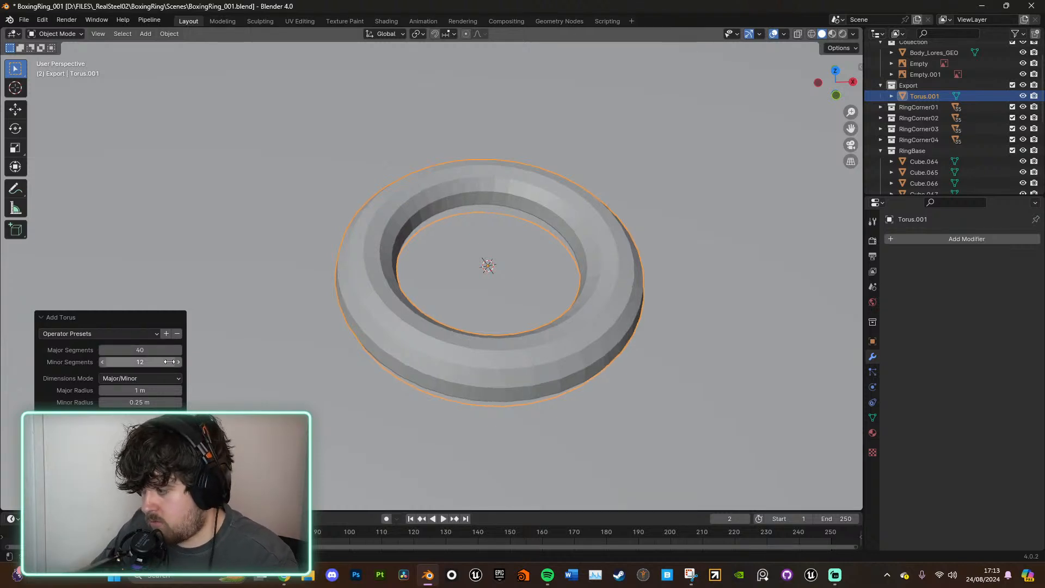
Step: Select exactly the negative-X half of the torus's faces in Edit Mode, using X-ray in top view to include hidden faces
{"action": "left_click", "coordinate": [835, 71]}
{"action": "key", "text": "Tab"}
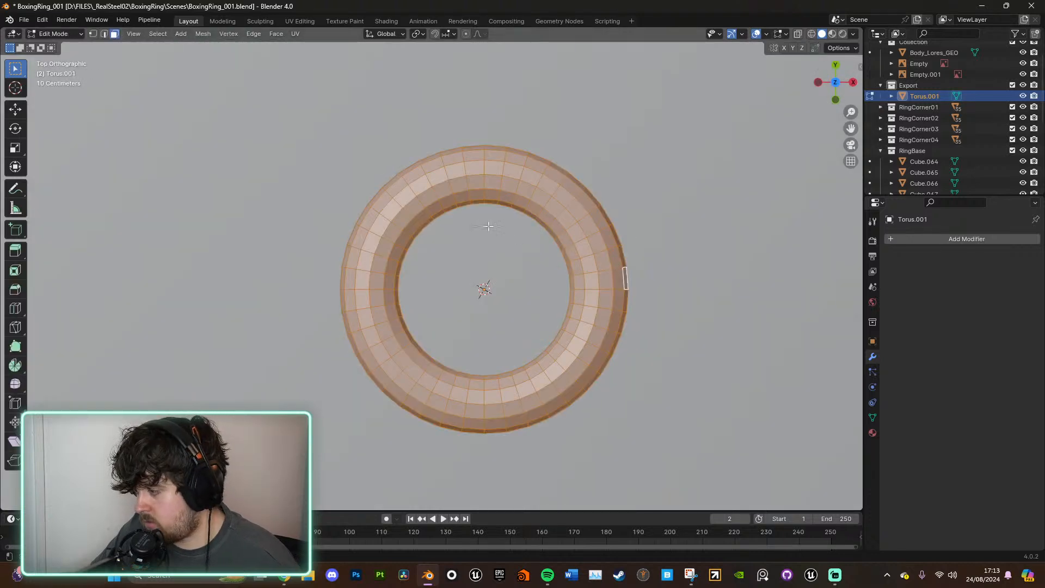
{"action": "key", "text": "alt+z"}
{"action": "left_click_drag", "start_coordinate": [279, 109], "coordinate": [476, 459]}
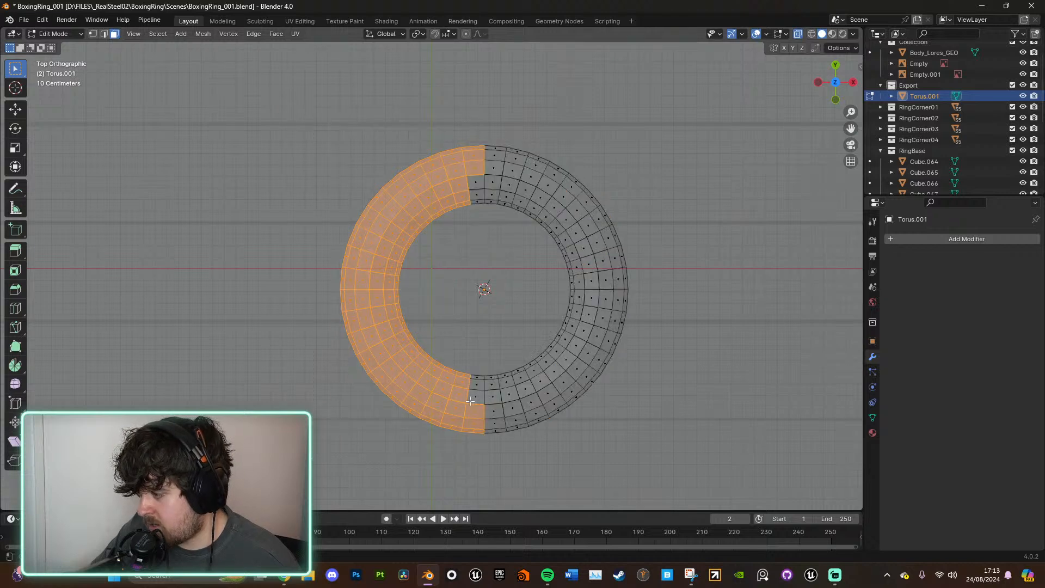
{"action": "mouse_move", "coordinate": [21, 75]}
{"action": "left_mouse_down"}
{"action": "mouse_move", "coordinate": [54, 95]}
{"action": "mouse_move", "coordinate": [61, 116]}
{"action": "left_mouse_up"}
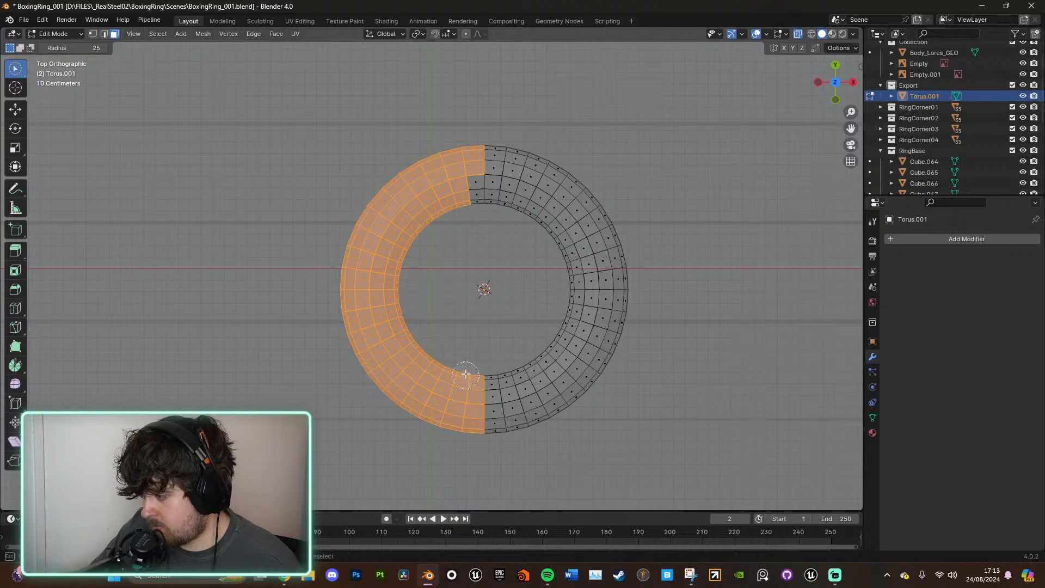
{"action": "left_click_drag", "start_coordinate": [461, 193], "coordinate": [463, 171]}
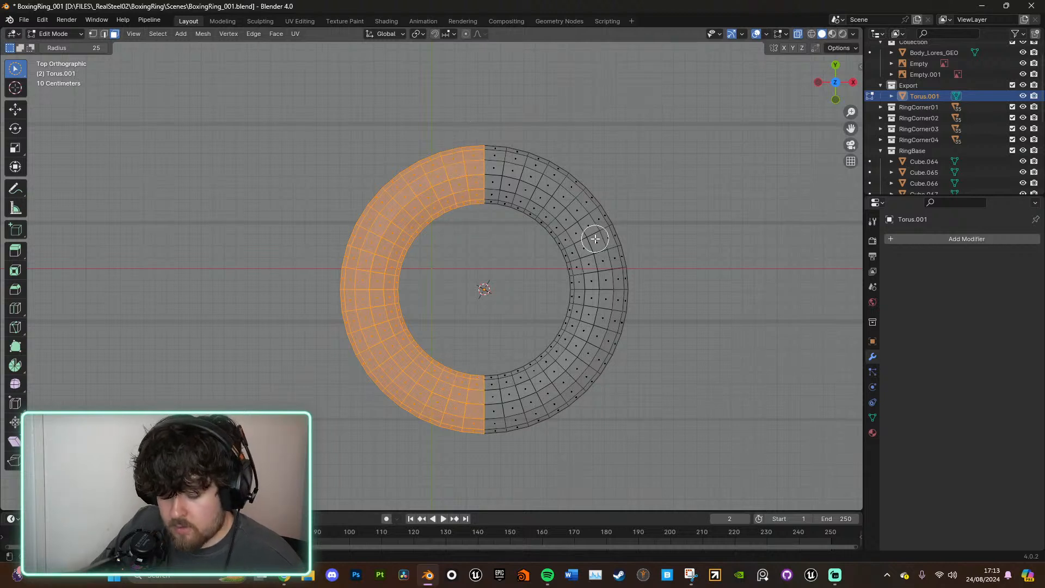
{"action": "key", "text": "g"}
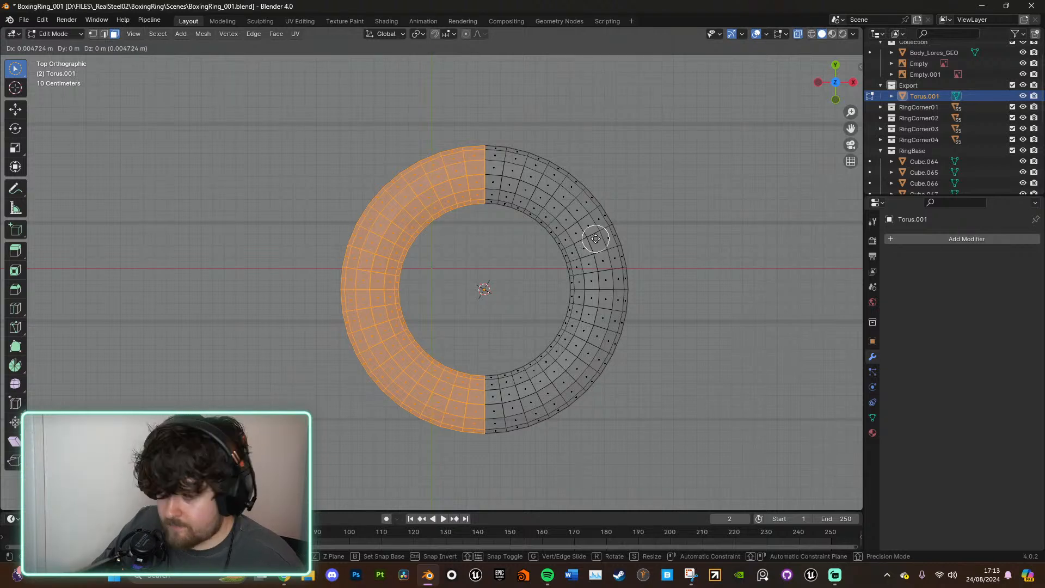
{"action": "key", "text": "x"}
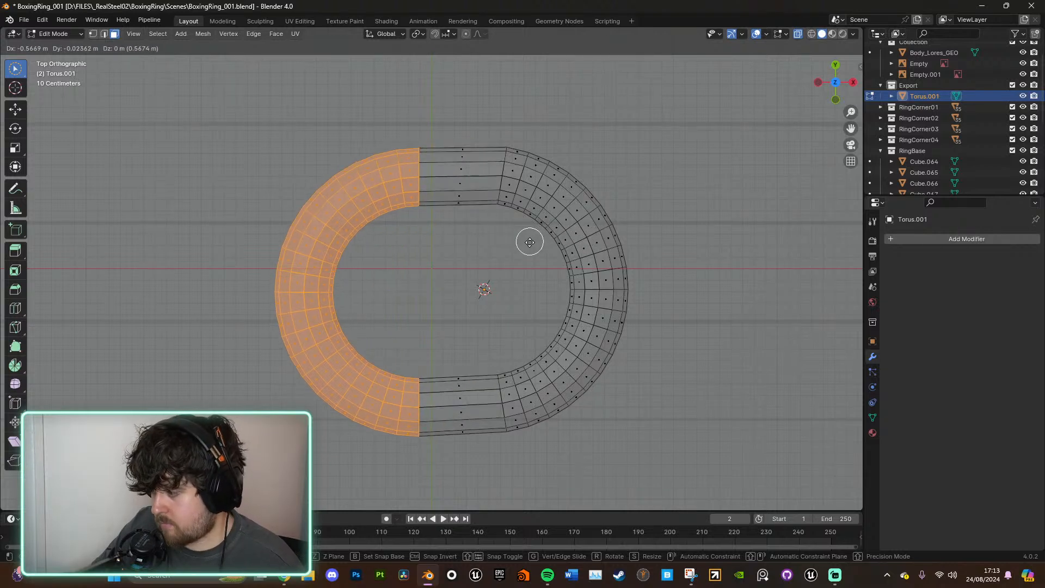
{"action": "left_click", "coordinate": [500, 238]}
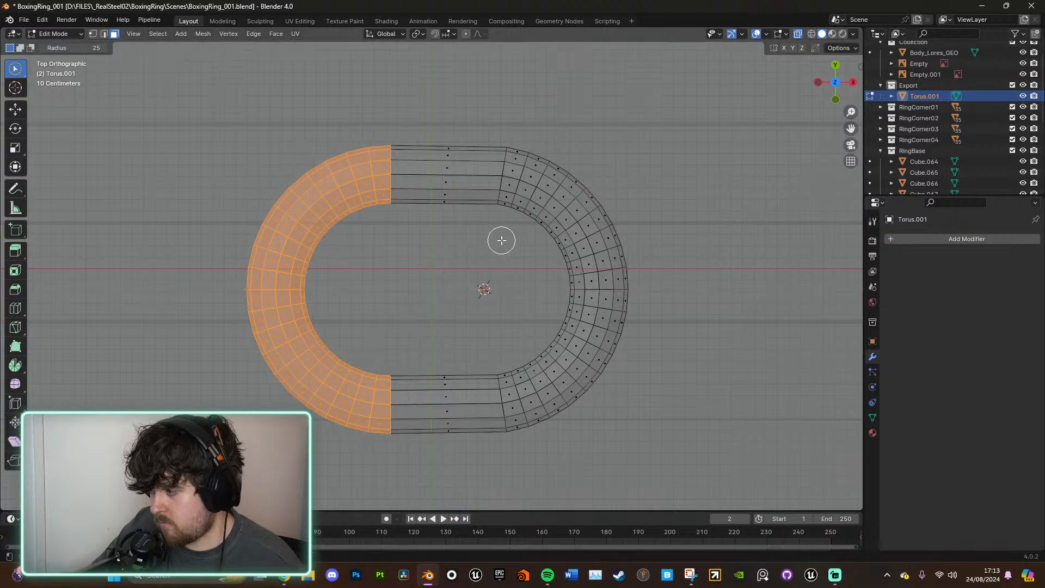
{"action": "key", "text": "ctrl+z"}
Step: Extrude the selected half along negative X, move it about 1.12 m further to form an elongated link, and leave Edit Mode
{"action": "key", "text": "g"}
{"action": "key", "text": "z"}
{"action": "key", "text": "z"}
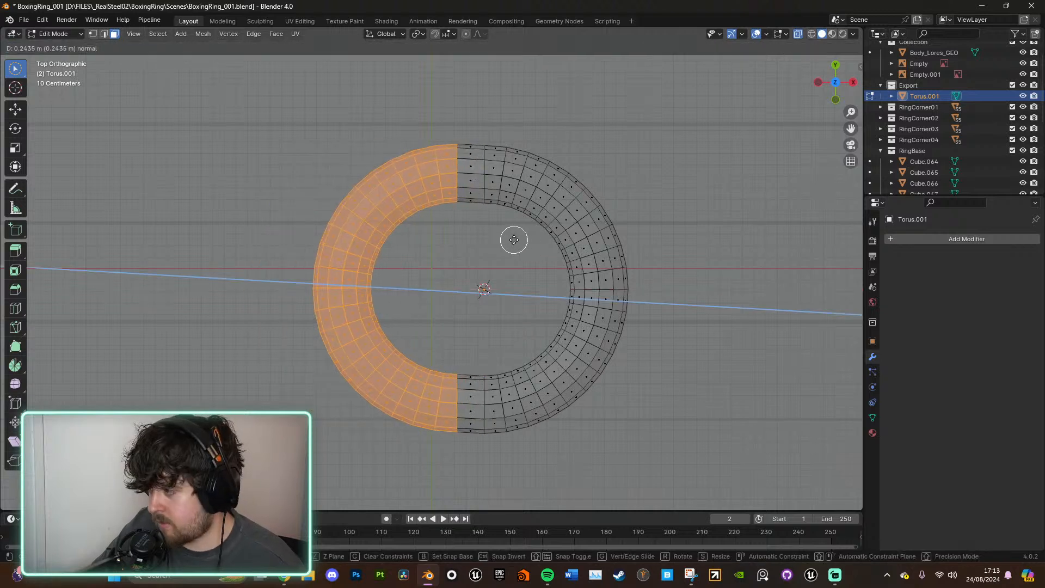
{"action": "key", "text": "x"}
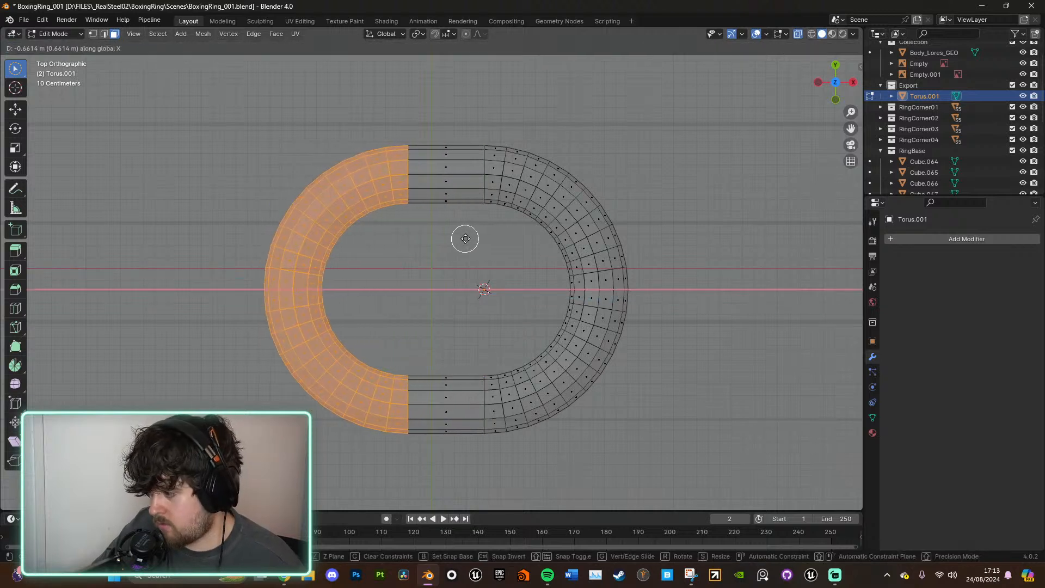
{"action": "left_click", "coordinate": [457, 238]}
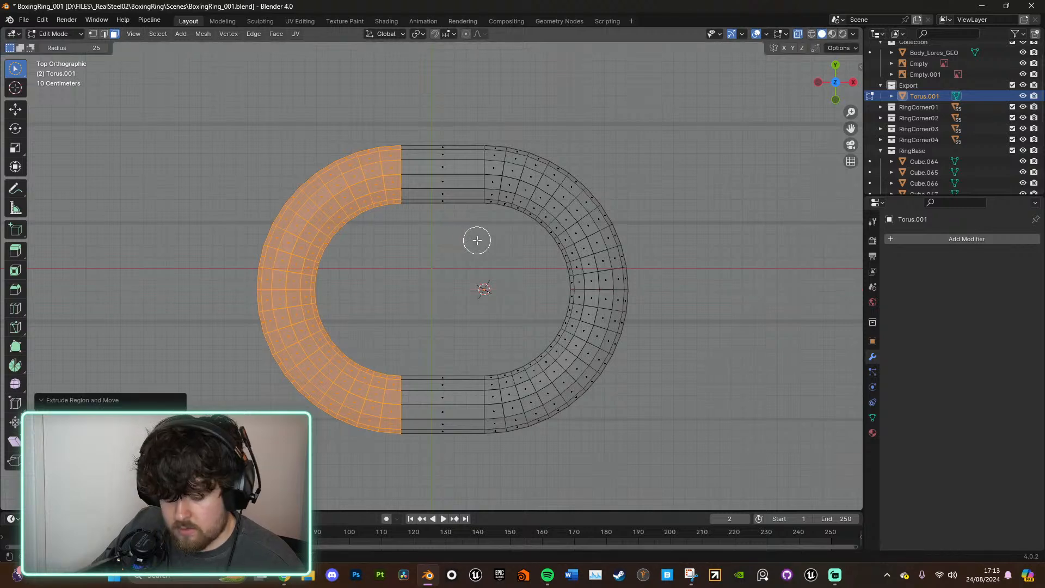
{"action": "key", "text": "g"}
{"action": "key", "text": "x"}
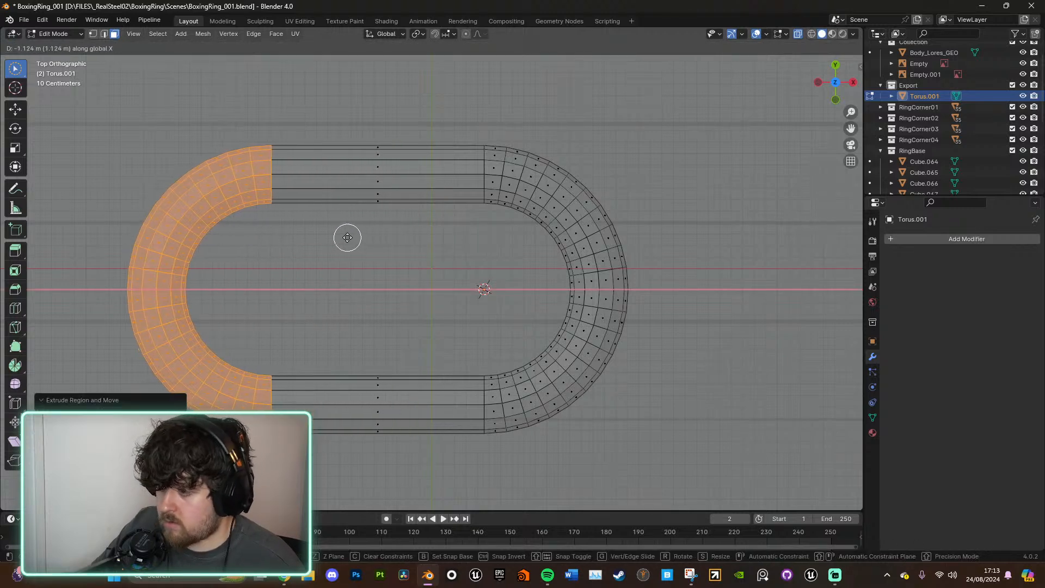
{"action": "left_click", "coordinate": [347, 238]}
{"action": "key", "text": "Tab"}
Step: Turn X-ray off and apply smooth shading to the elongated link on the ring floor
{"action": "scroll", "coordinate": [466, 235], "scroll_direction": "down", "scroll_amount": 5}
{"action": "middle_click_drag", "start_coordinate": [466, 235], "coordinate": [540, 197]}
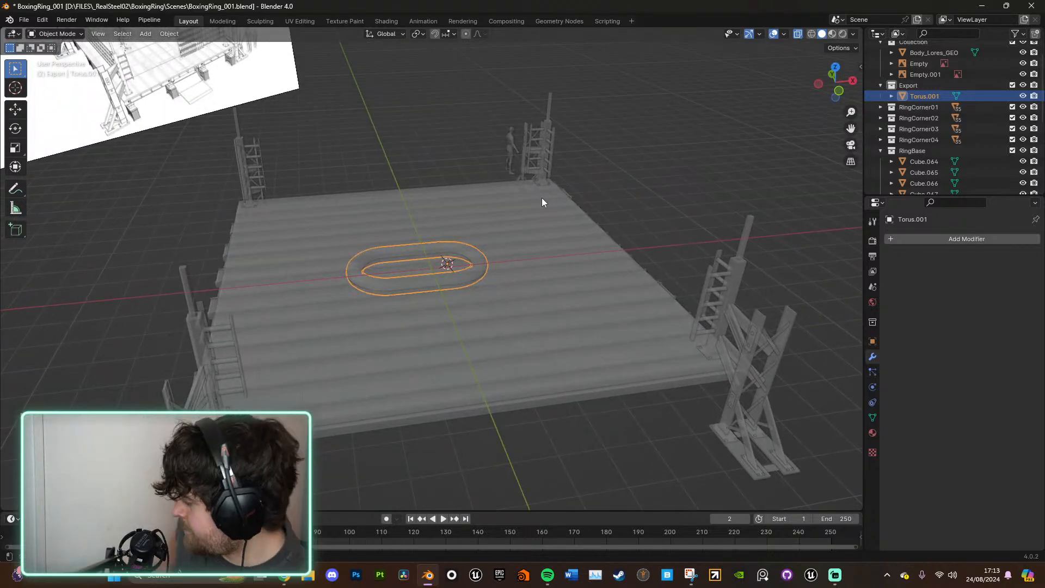
{"action": "scroll", "coordinate": [503, 259], "scroll_direction": "up", "scroll_amount": 8}
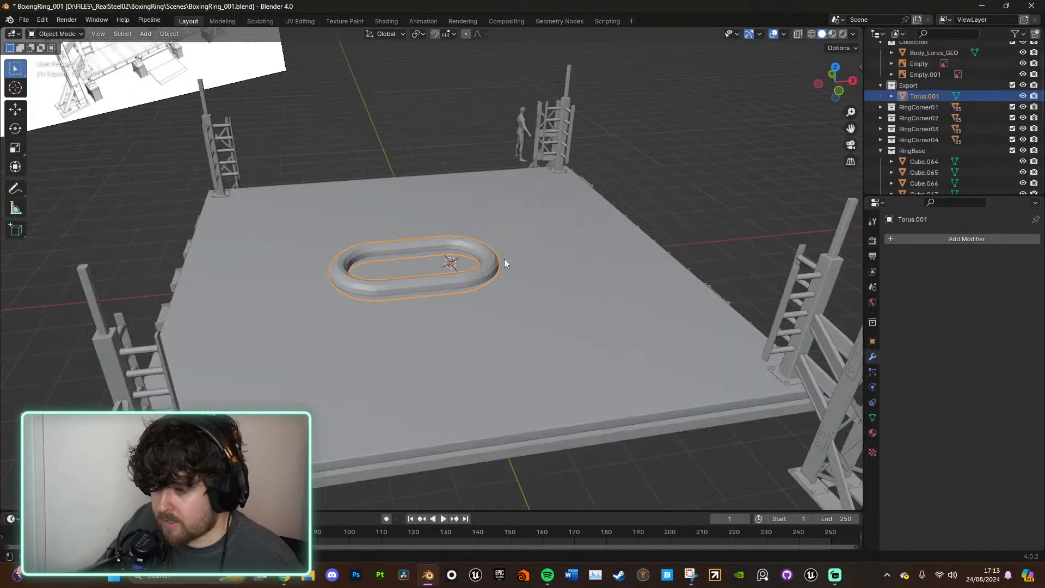
{"action": "right_click", "coordinate": [512, 279]}
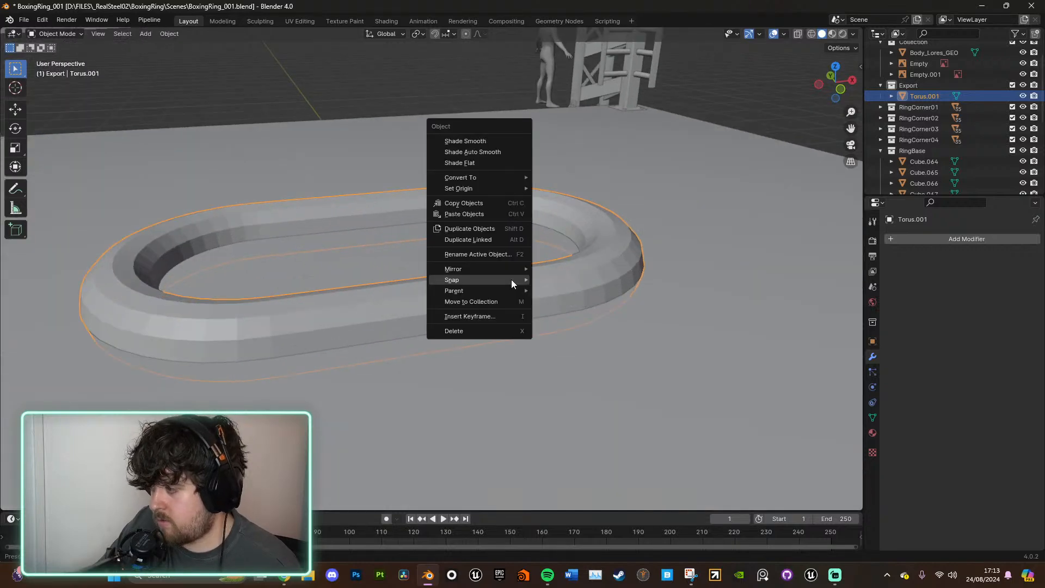
{"action": "left_click", "coordinate": [493, 141]}
Step: Scale the link down uniformly to about a third of its size
{"action": "mouse_move", "coordinate": [506, 169]}
{"action": "middle_mouse_down"}
{"action": "mouse_move", "coordinate": [475, 259]}
{"action": "mouse_move", "coordinate": [556, 237]}
{"action": "mouse_move", "coordinate": [697, 243]}
{"action": "middle_mouse_up"}
{"action": "scroll", "coordinate": [475, 259], "scroll_direction": "down", "scroll_amount": 4}
{"action": "key", "text": "s"}
{"action": "left_click", "coordinate": [535, 249]}
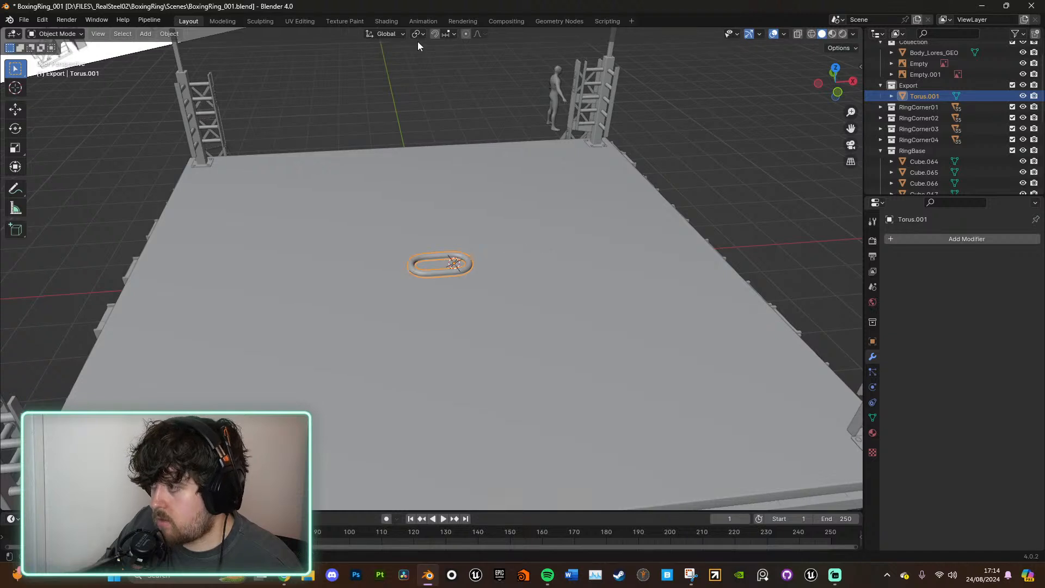
{"action": "key", "text": "g"}
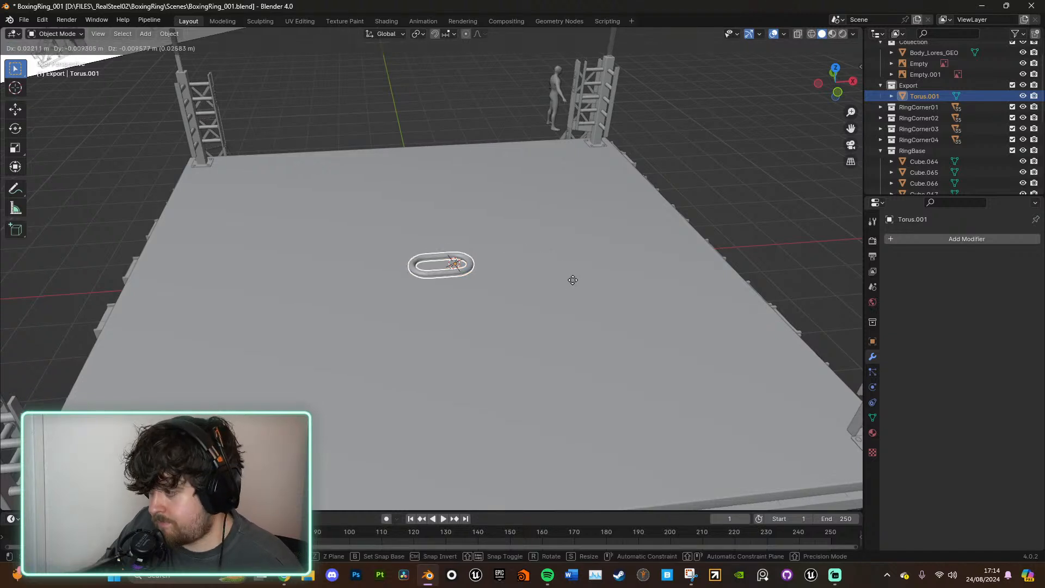
{"action": "left_click", "coordinate": [574, 275]}
{"action": "key", "text": "ctrl+z"}
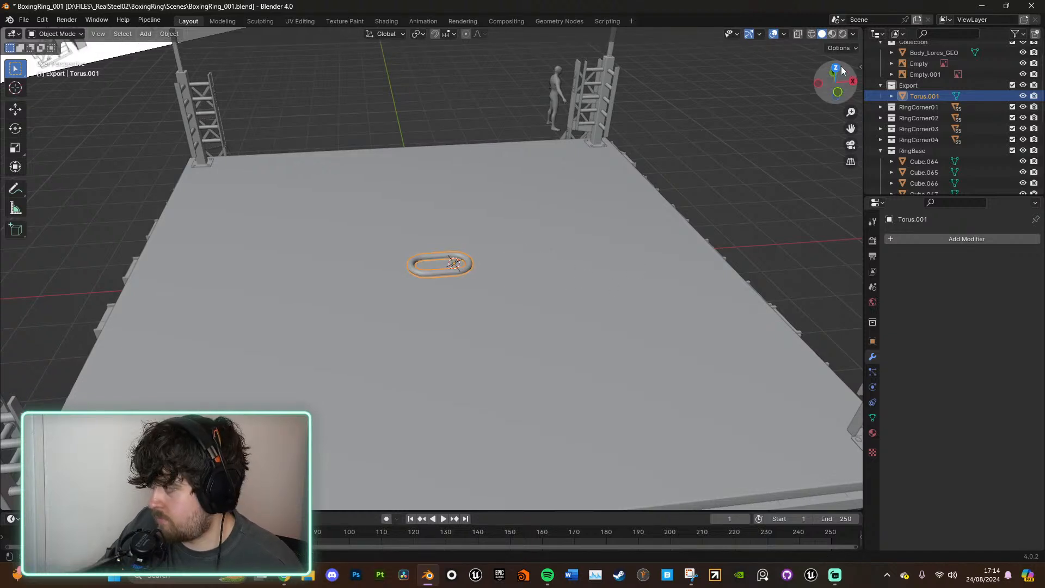
Step: Snap the 3D cursor to the world origin and snap the link to the cursor
{"action": "left_click", "coordinate": [837, 68]}
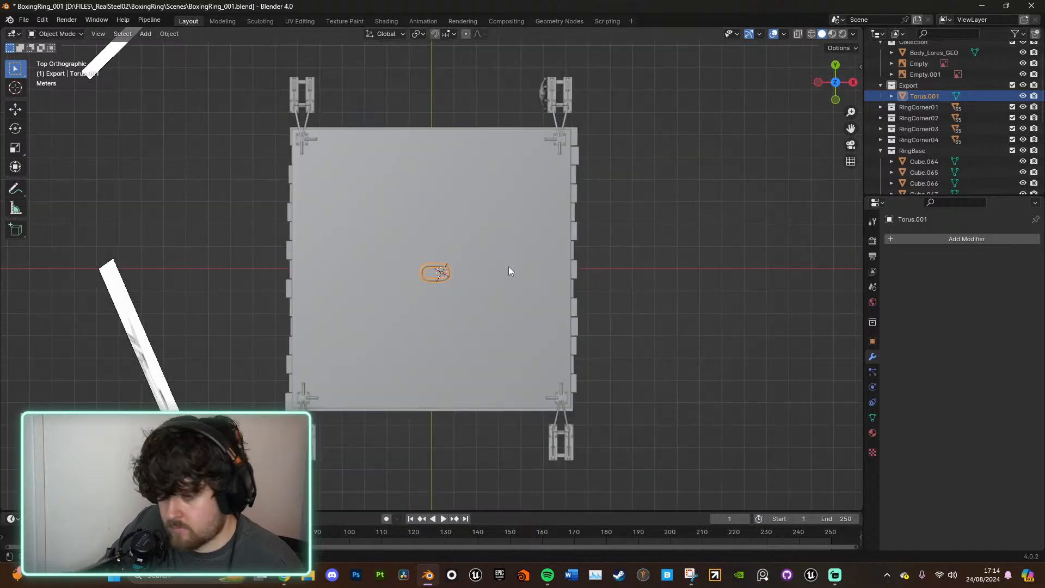
{"action": "right_click", "coordinate": [442, 272]}
{"action": "mouse_move", "coordinate": [412, 409]}
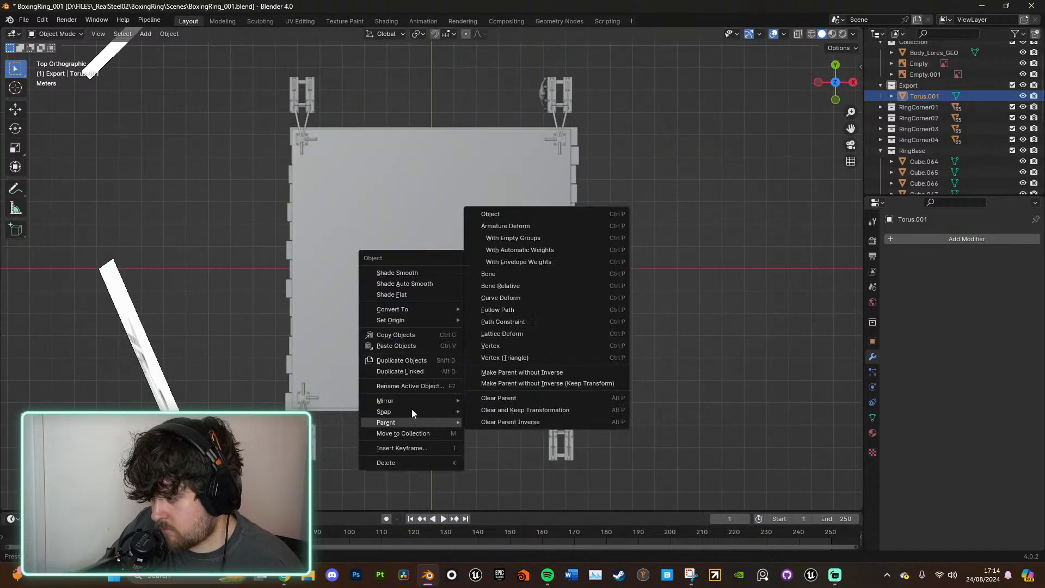
{"action": "left_click", "coordinate": [523, 469]}
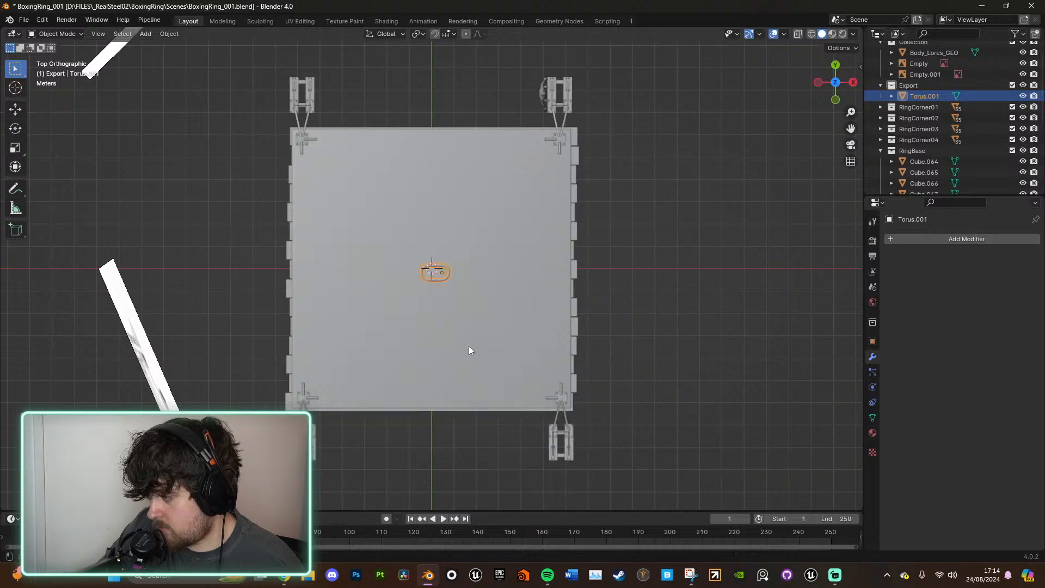
{"action": "right_click", "coordinate": [434, 275]}
{"action": "mouse_move", "coordinate": [434, 275]}
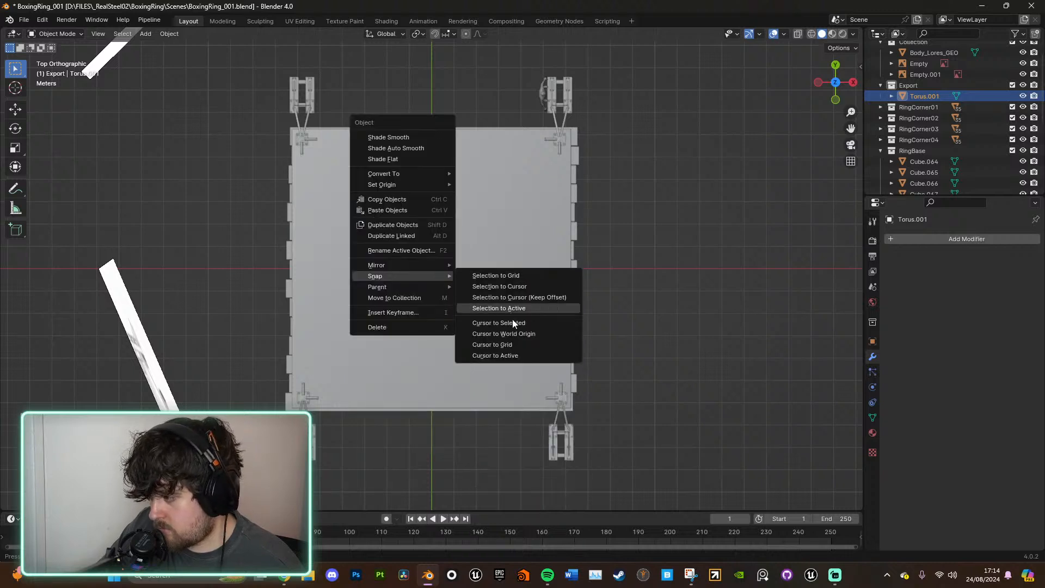
{"action": "left_click", "coordinate": [530, 288]}
Step: Move the link about 0.31 m along positive X to centre it on the world origin, and apply its transform
{"action": "key", "text": "KP_Decimal"}
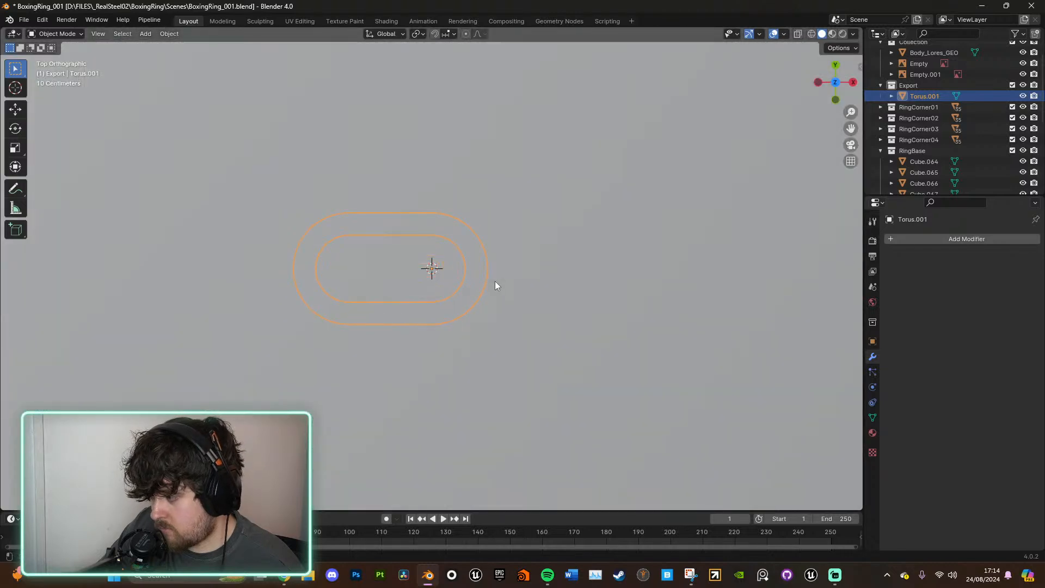
{"action": "key", "text": "g"}
{"action": "key", "text": "x"}
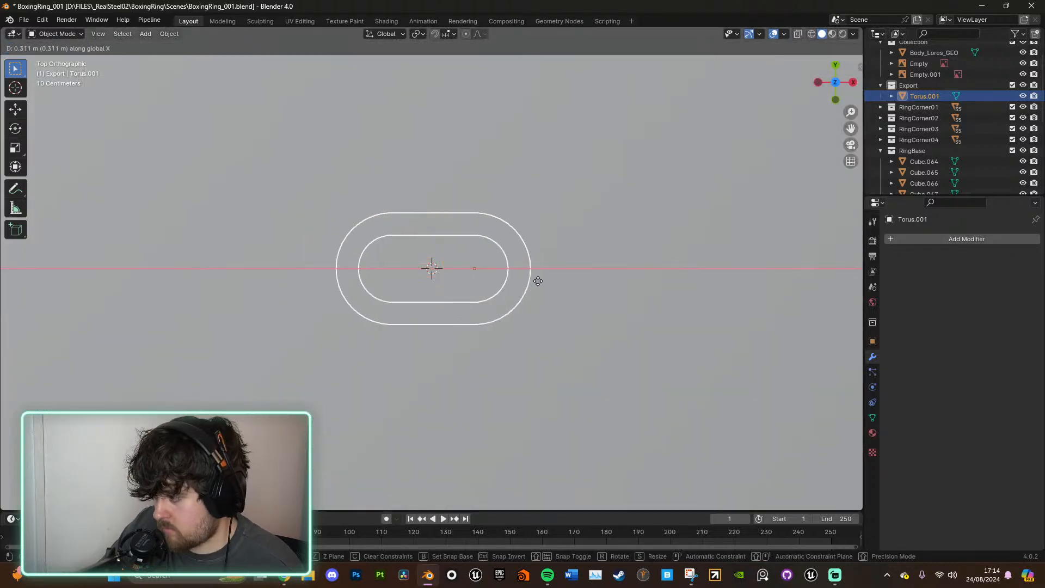
{"action": "left_click", "coordinate": [538, 280]}
{"action": "key", "text": "ctrl+a"}
{"action": "left_click", "coordinate": [531, 282]}
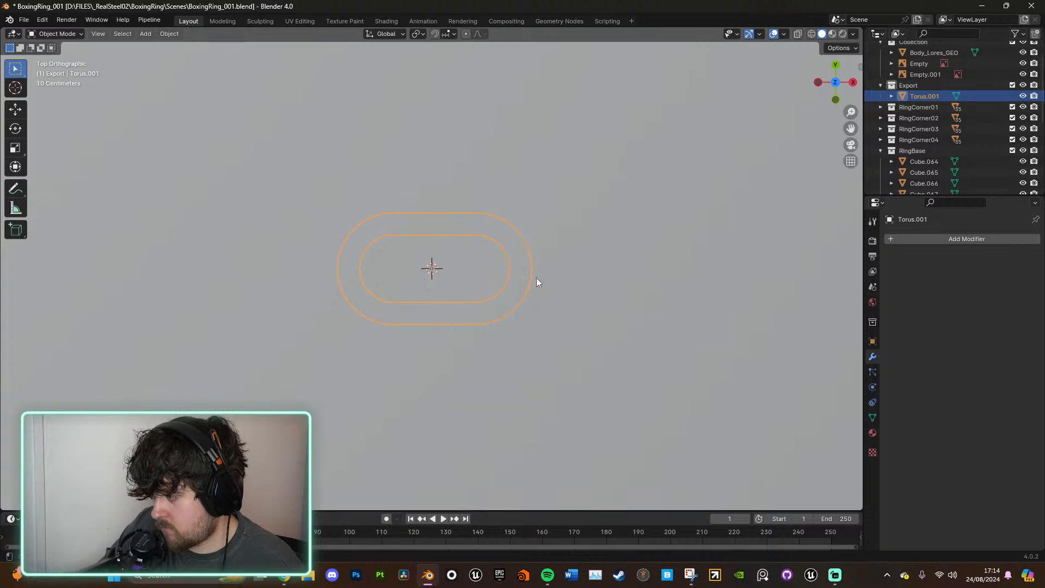
Step: Nudge the link slightly along negative X to refine its centring on the origin, and apply its transform again
{"action": "scroll", "coordinate": [536, 279], "scroll_direction": "down", "scroll_amount": 6}
{"action": "scroll", "coordinate": [534, 279], "scroll_direction": "up", "scroll_amount": 7}
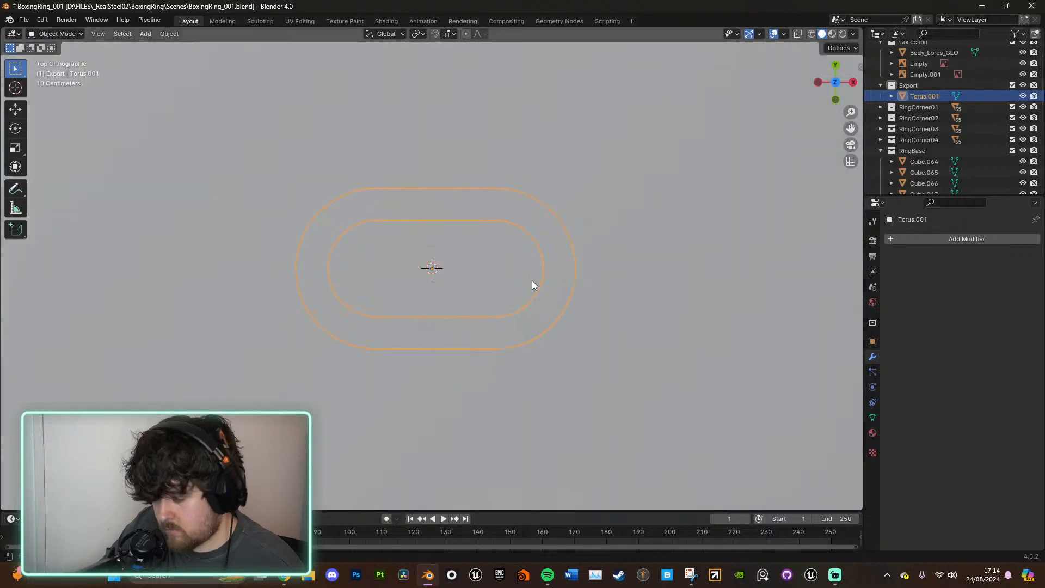
{"action": "key", "text": "g"}
{"action": "key", "text": "x"}
{"action": "left_click", "coordinate": [527, 280]}
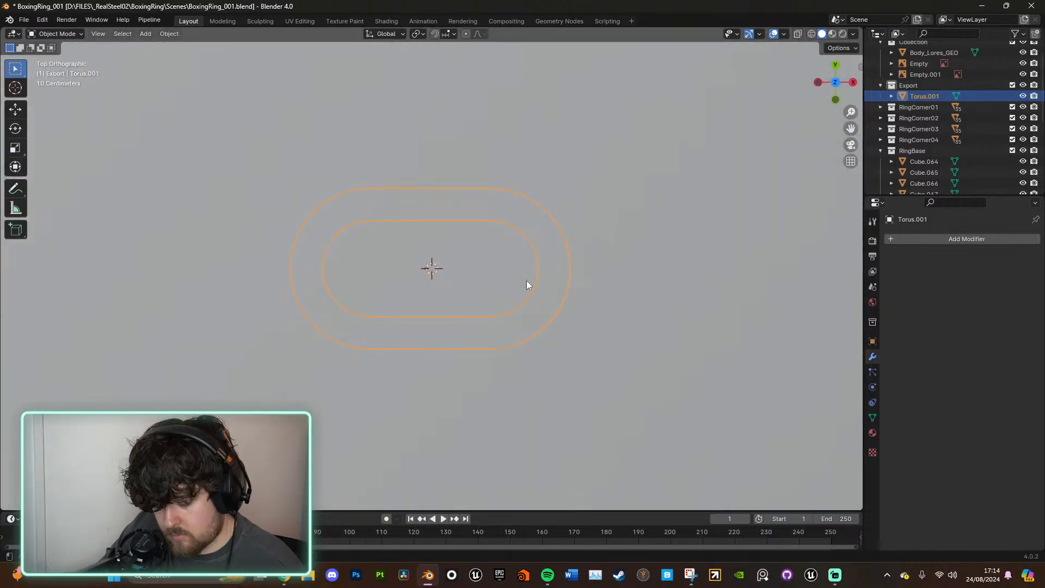
{"action": "key", "text": "ctrl+a"}
{"action": "left_click", "coordinate": [527, 281]}
Step: Raise the link along Z so that it sits above the ring floor
{"action": "middle_click_drag", "start_coordinate": [536, 283], "coordinate": [584, 289]}
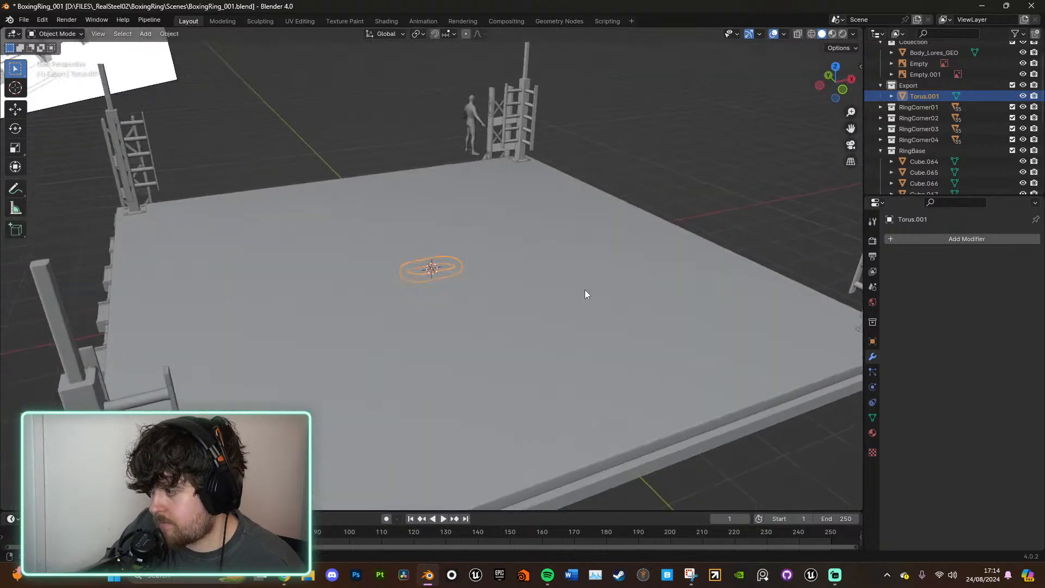
{"action": "key", "text": "g"}
{"action": "key", "text": "z"}
{"action": "left_click", "coordinate": [565, 217]}
{"action": "middle_click_drag", "start_coordinate": [565, 216], "coordinate": [648, 274]}
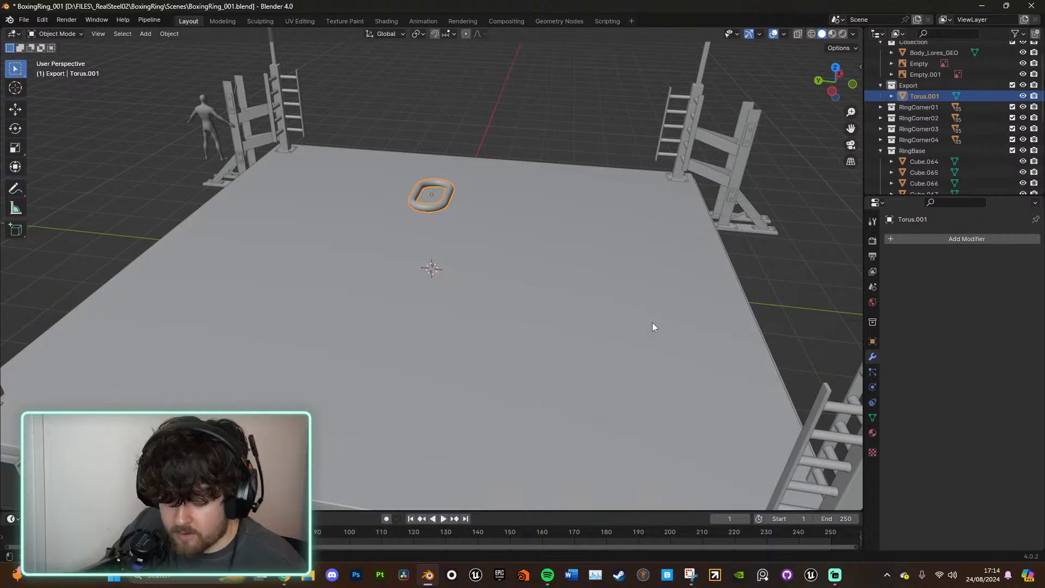
Step: Rotate the link 90° about the global X axis so that it stands upright
{"action": "type", "text": "rx"}
{"action": "type", "text": "90"}
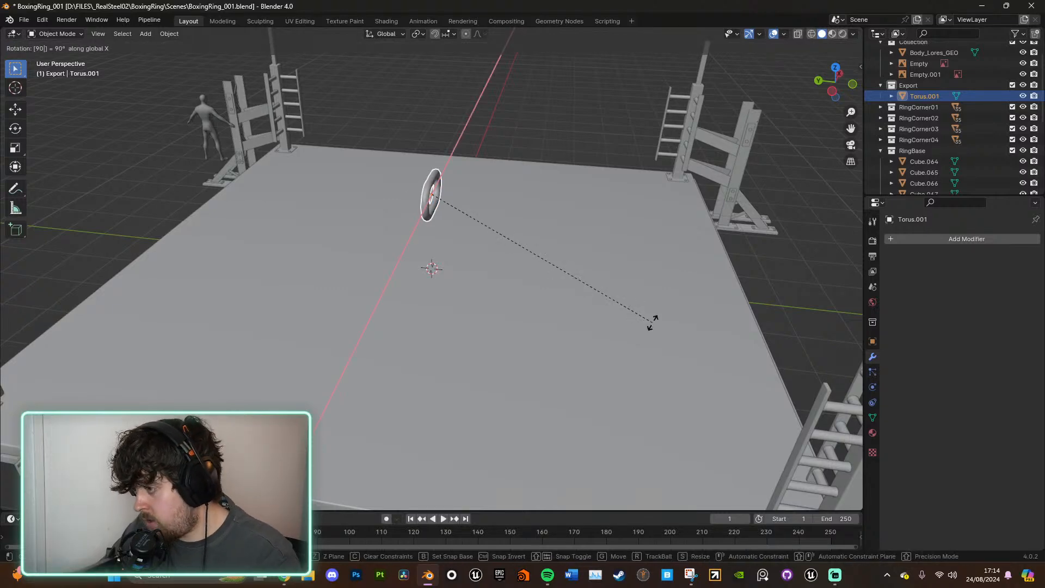
{"action": "key", "text": "Return"}
{"action": "middle_click_drag", "start_coordinate": [612, 311], "coordinate": [784, 229]}
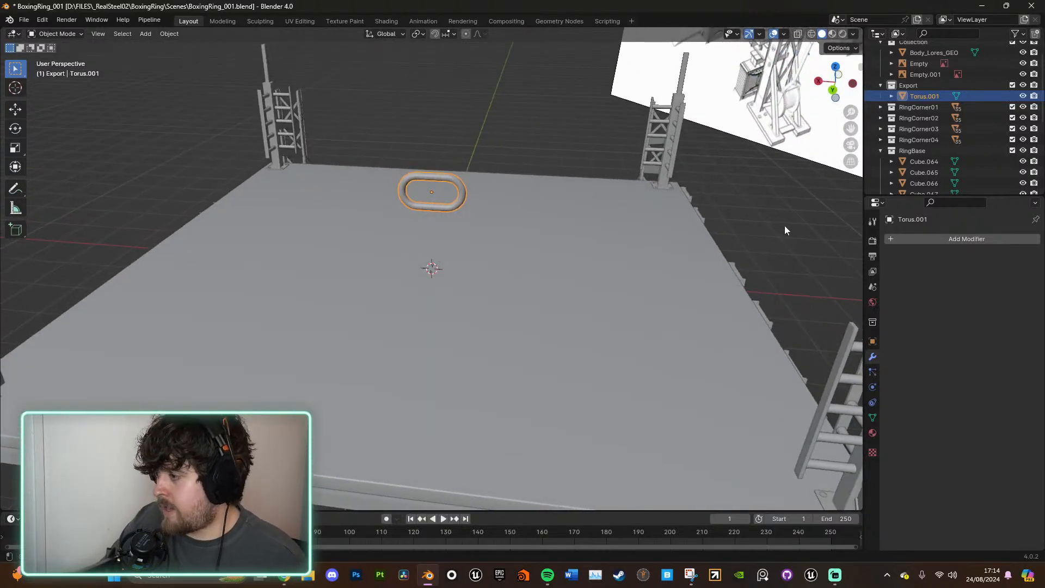
Step: Move the link across the ring floor to the inner end of the corner ladder along X
{"action": "left_click", "coordinate": [835, 66]}
{"action": "middle_click_drag", "start_coordinate": [552, 348], "coordinate": [452, 181], "text": "shift"}
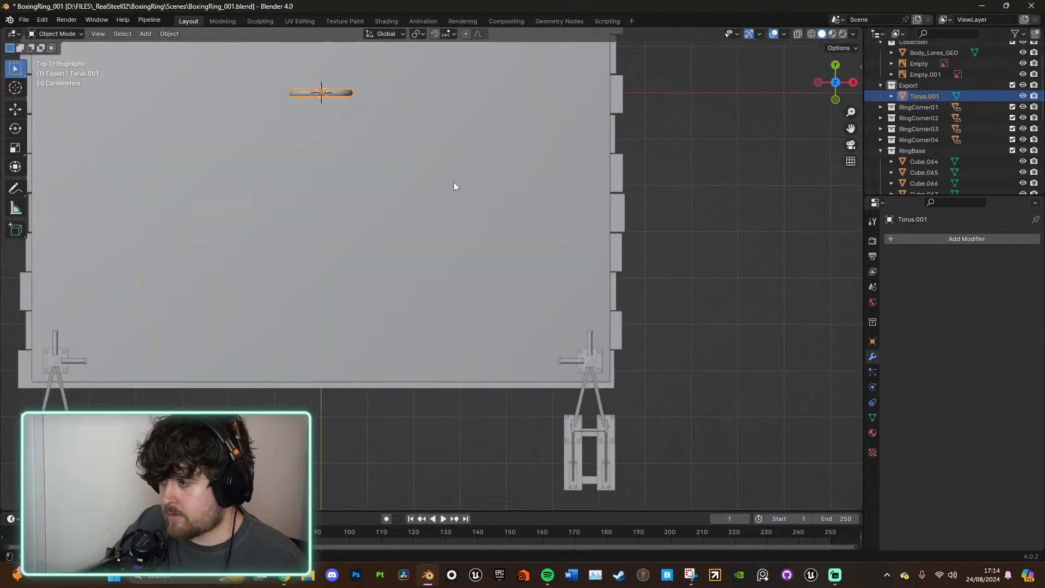
{"action": "key", "text": "g"}
{"action": "left_click", "coordinate": [637, 407]}
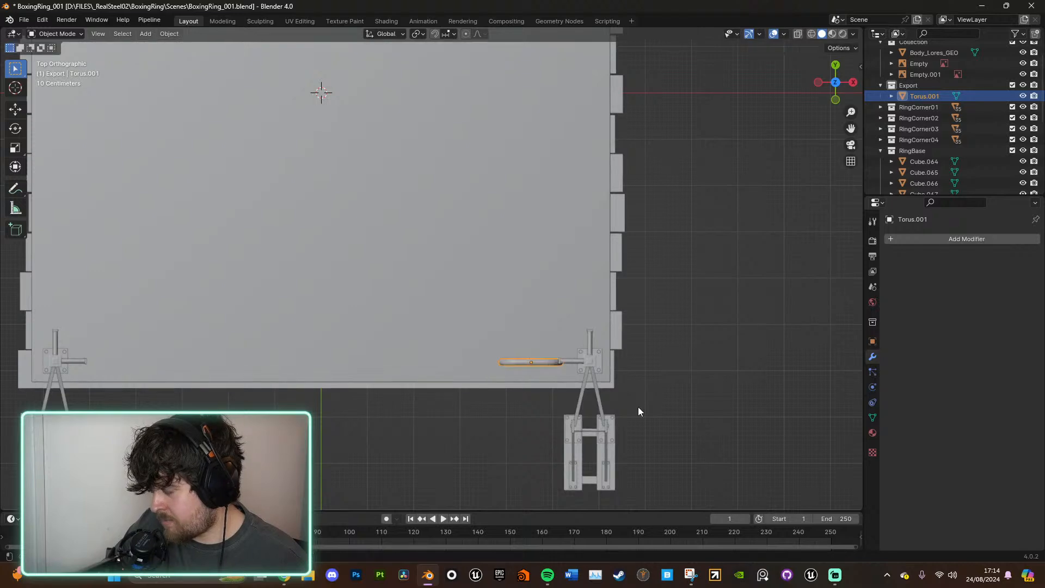
{"action": "key", "text": "KP_Decimal"}
{"action": "middle_click_drag", "start_coordinate": [646, 399], "coordinate": [648, 272]}
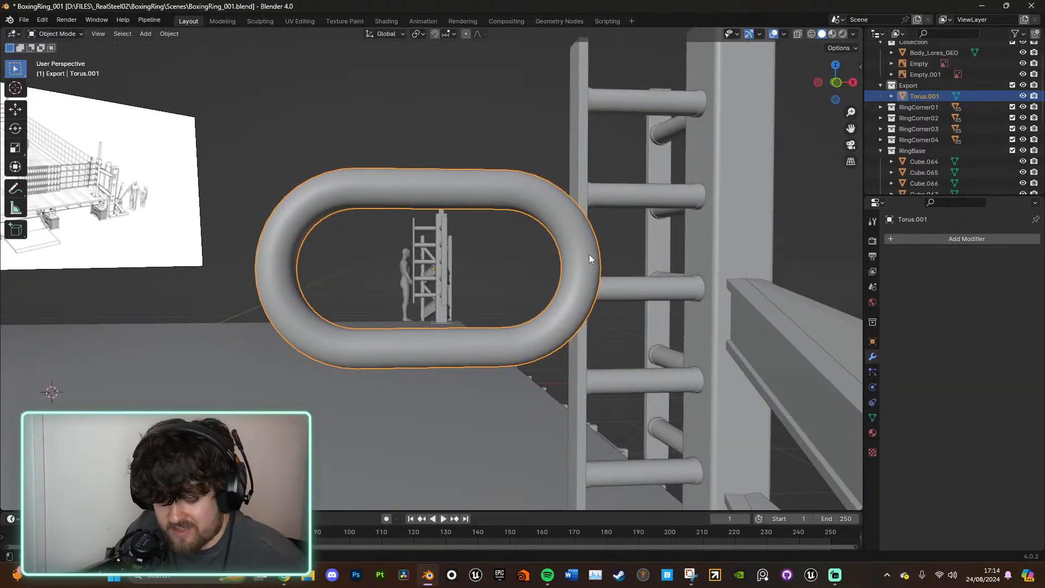
Step: Scale the link down uniformly to well under half its size
{"action": "left_click", "coordinate": [836, 84]}
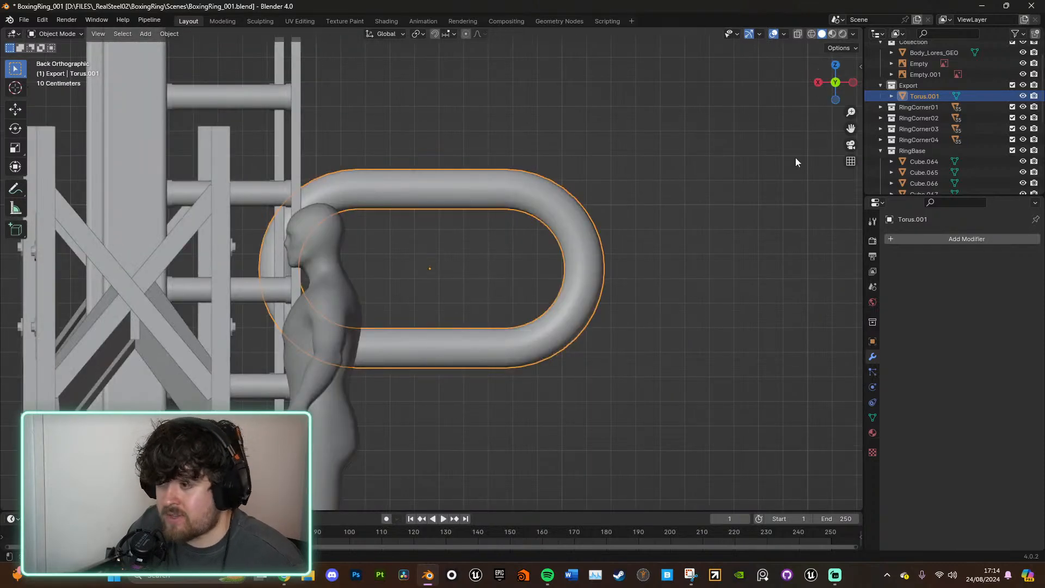
{"action": "scroll", "coordinate": [608, 218], "scroll_direction": "down", "scroll_amount": 5}
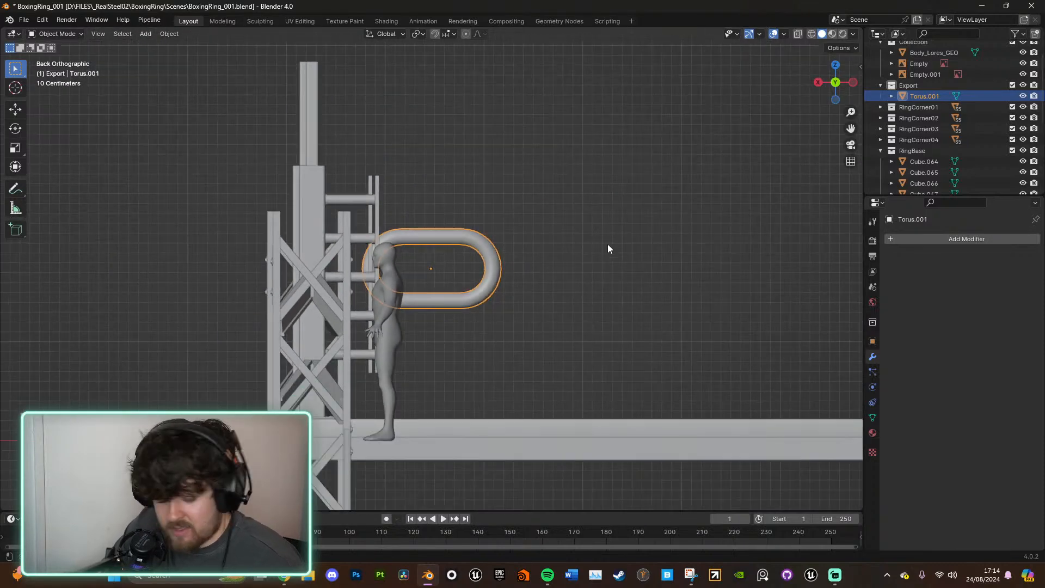
{"action": "key", "text": "s"}
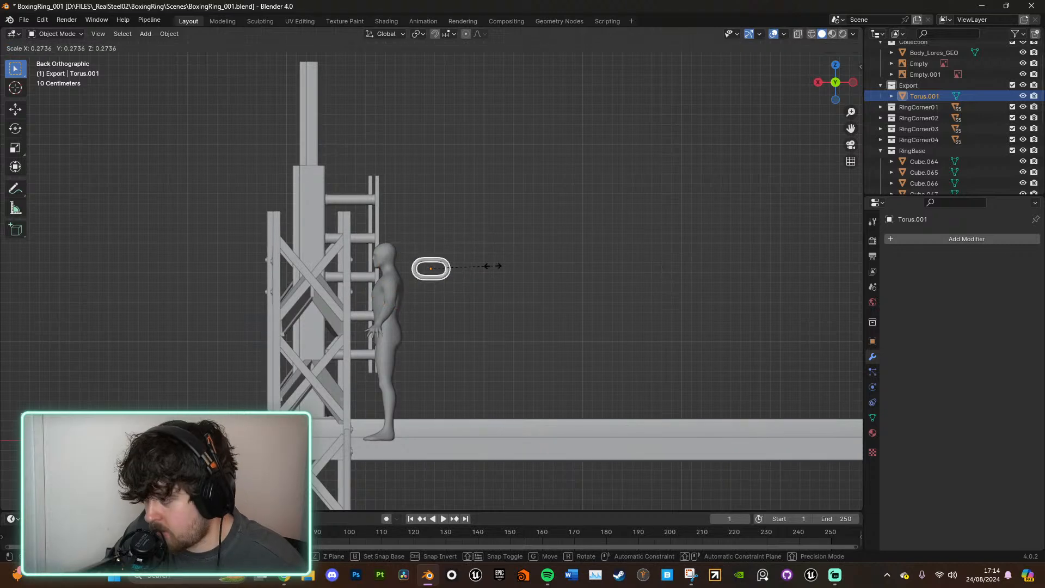
{"action": "left_click", "coordinate": [507, 265]}
{"action": "middle_click_drag", "start_coordinate": [508, 265], "coordinate": [547, 260]}
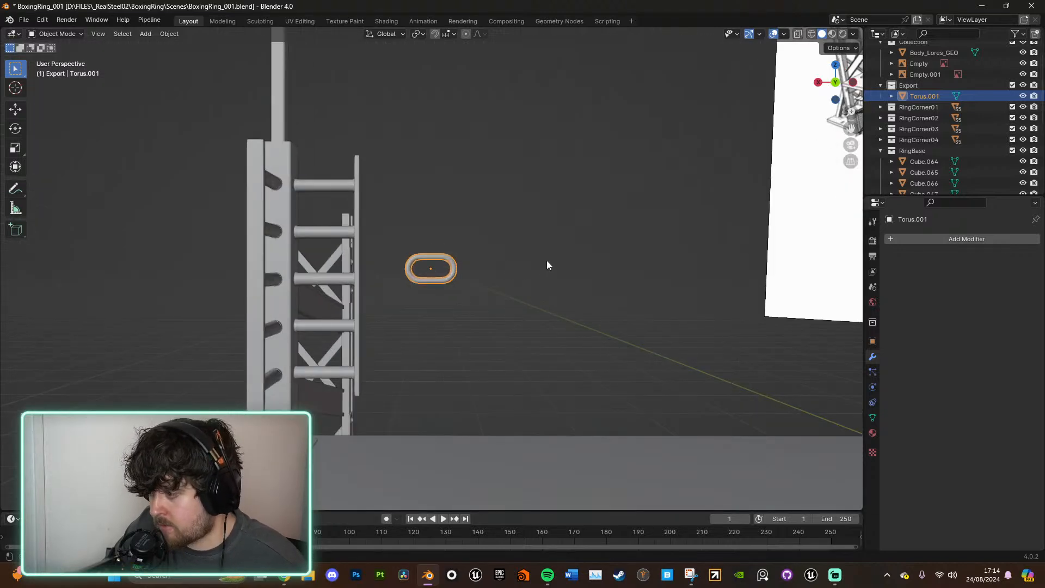
Step: Raise the link level with the ladder's top rung, shift it along positive X against the ladder, and scale it down further
{"action": "left_click", "coordinate": [836, 84]}
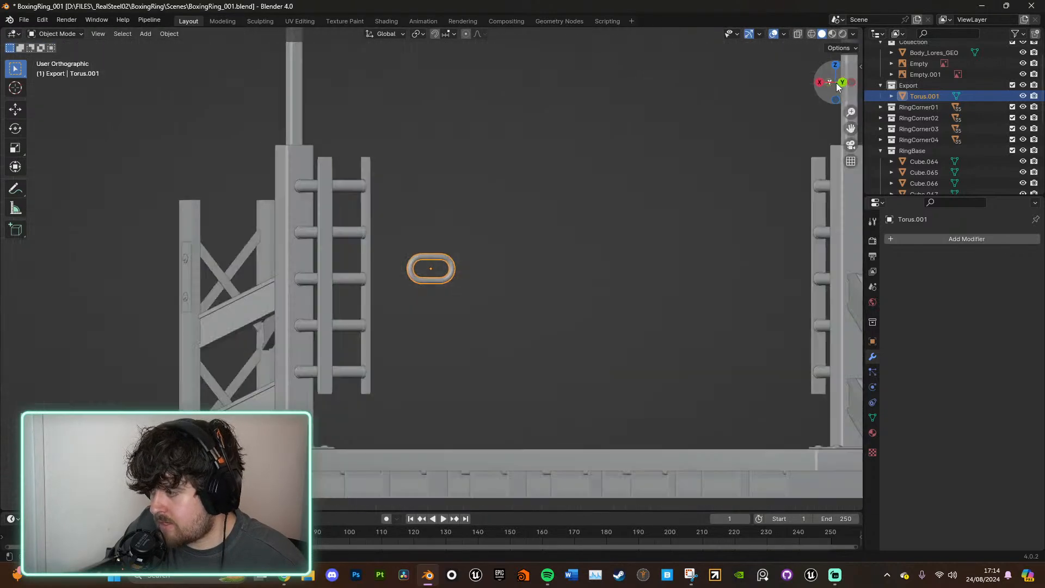
{"action": "key", "text": "g"}
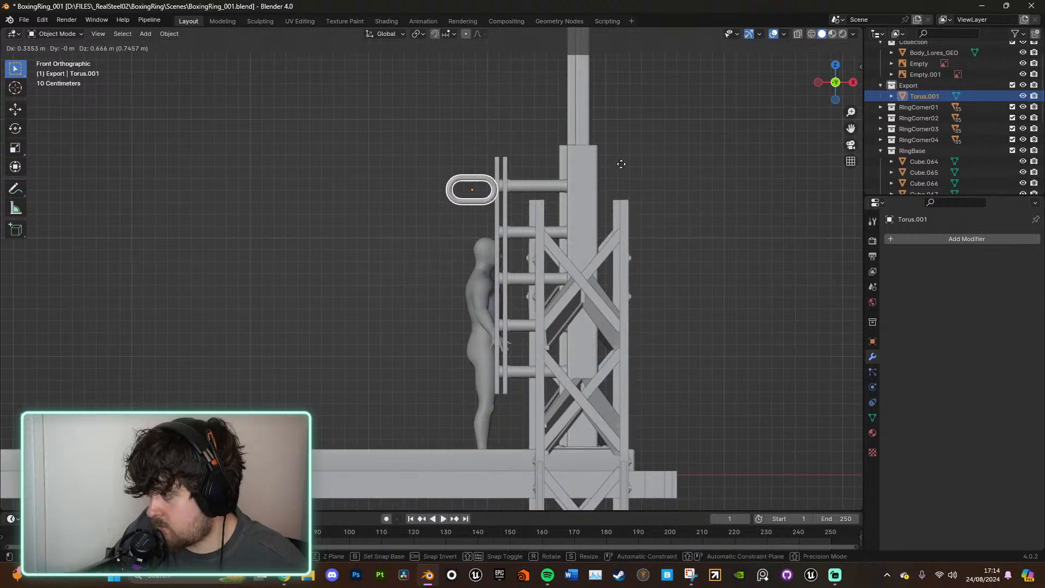
{"action": "left_click", "coordinate": [630, 163]}
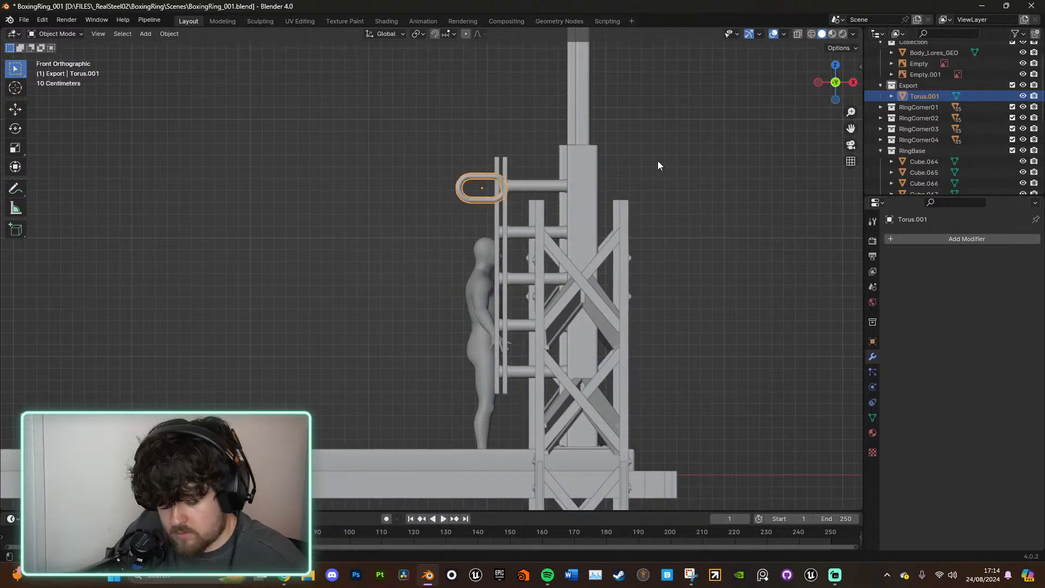
{"action": "key", "text": "s"}
{"action": "left_click", "coordinate": [569, 168]}
Step: Move the link across the ring along Y to the mannequin and place it in front of the face at head height
{"action": "scroll", "coordinate": [608, 245], "scroll_direction": "down", "scroll_amount": 5}
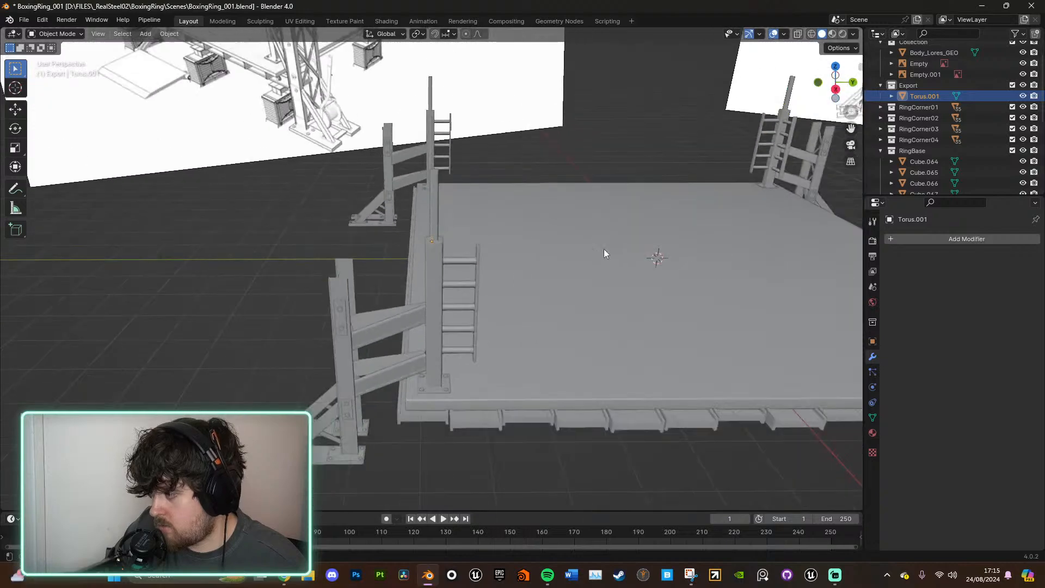
{"action": "mouse_move", "coordinate": [603, 250]}
{"action": "middle_mouse_down"}
{"action": "mouse_move", "coordinate": [704, 286]}
{"action": "mouse_move", "coordinate": [548, 286]}
{"action": "mouse_move", "coordinate": [599, 262]}
{"action": "middle_mouse_up"}
{"action": "left_click", "coordinate": [847, 86]}
{"action": "key", "text": "g"}
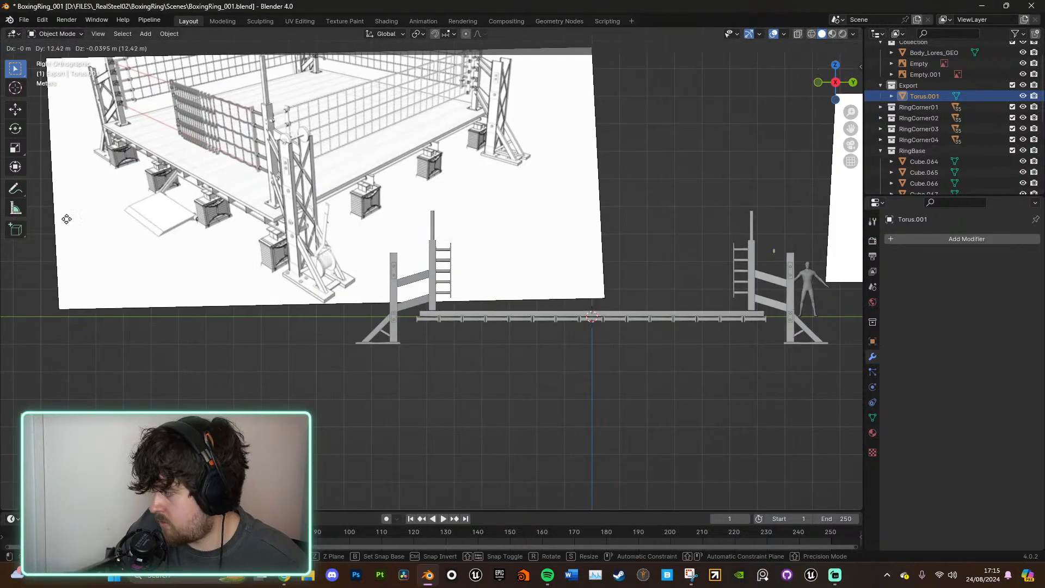
{"action": "right_click", "coordinate": [87, 231]}
{"action": "key", "text": "KP_Decimal"}
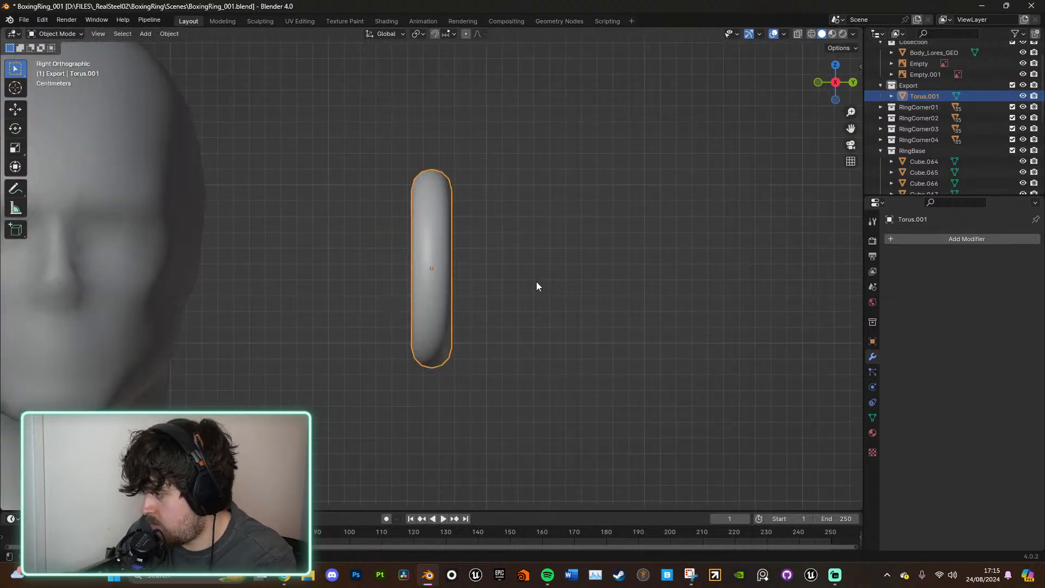
{"action": "middle_click_drag", "start_coordinate": [537, 282], "coordinate": [348, 283]}
{"action": "left_click", "coordinate": [827, 82]}
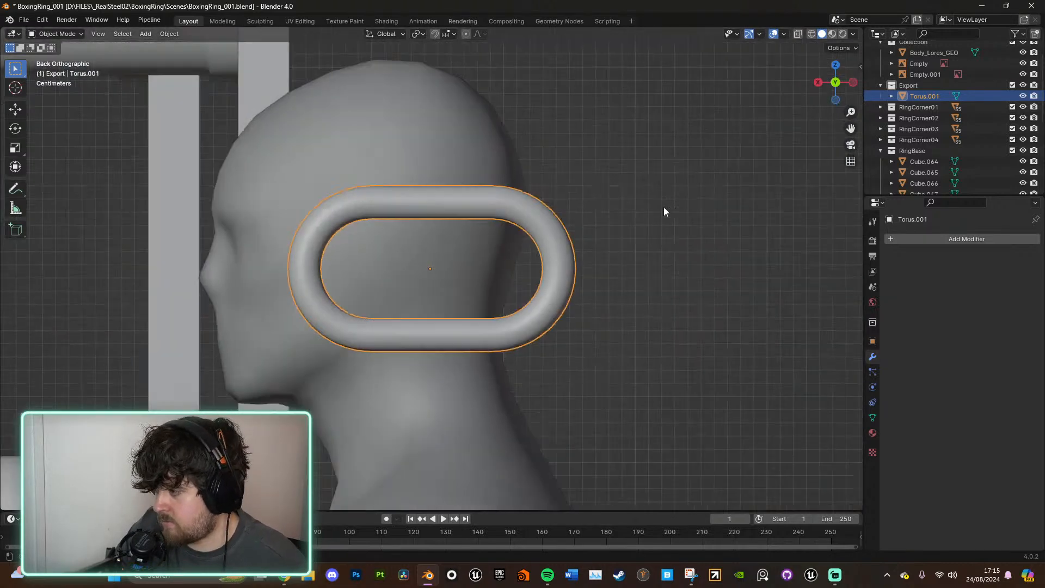
{"action": "key", "text": "g"}
{"action": "left_click", "coordinate": [436, 270]}
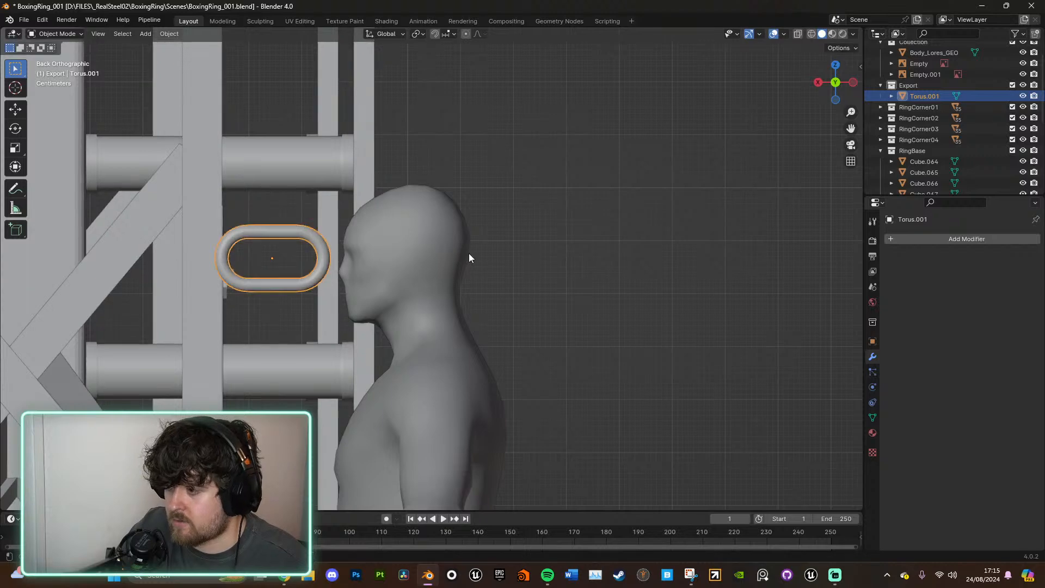
Step: Scale the link down to a small chain-link size relative to the mannequin's head
{"action": "middle_click_drag", "start_coordinate": [469, 253], "coordinate": [659, 266]}
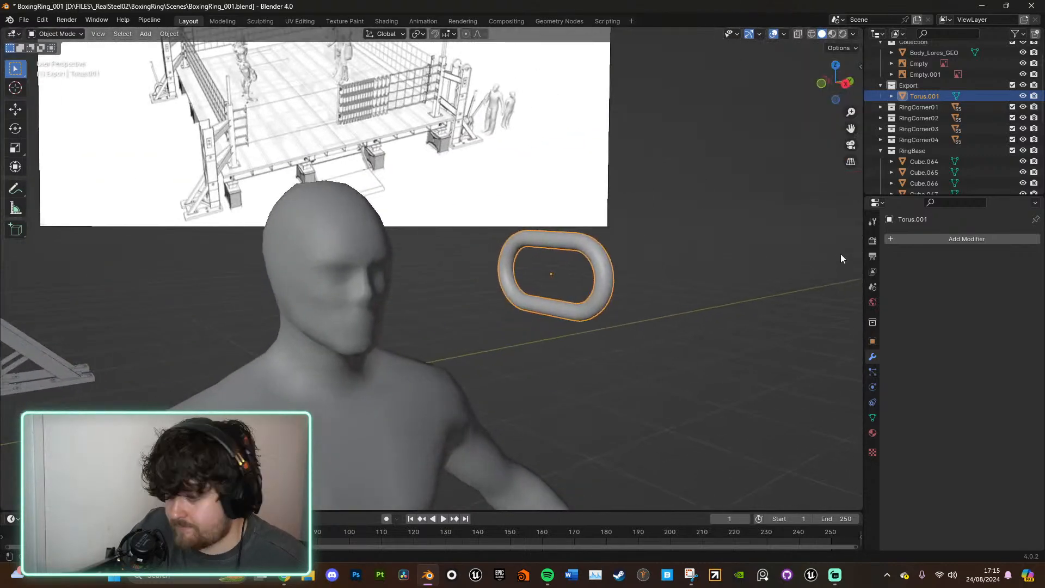
{"action": "key", "text": "s"}
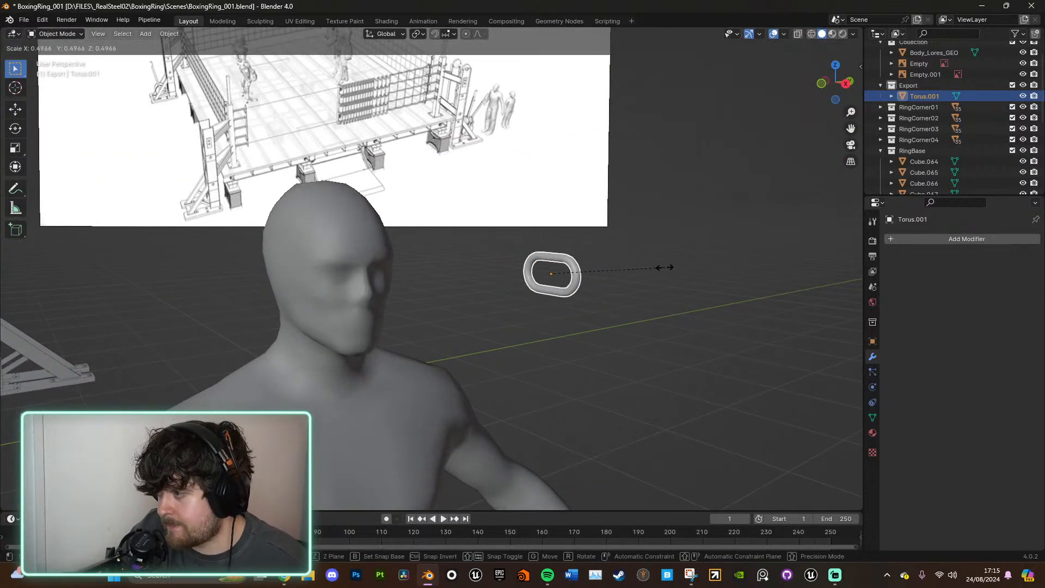
{"action": "left_click", "coordinate": [620, 266]}
Step: Move the link back across the ring along Y to the corner ladder opposite the mannequin
{"action": "middle_click_drag", "start_coordinate": [628, 317], "coordinate": [479, 335]}
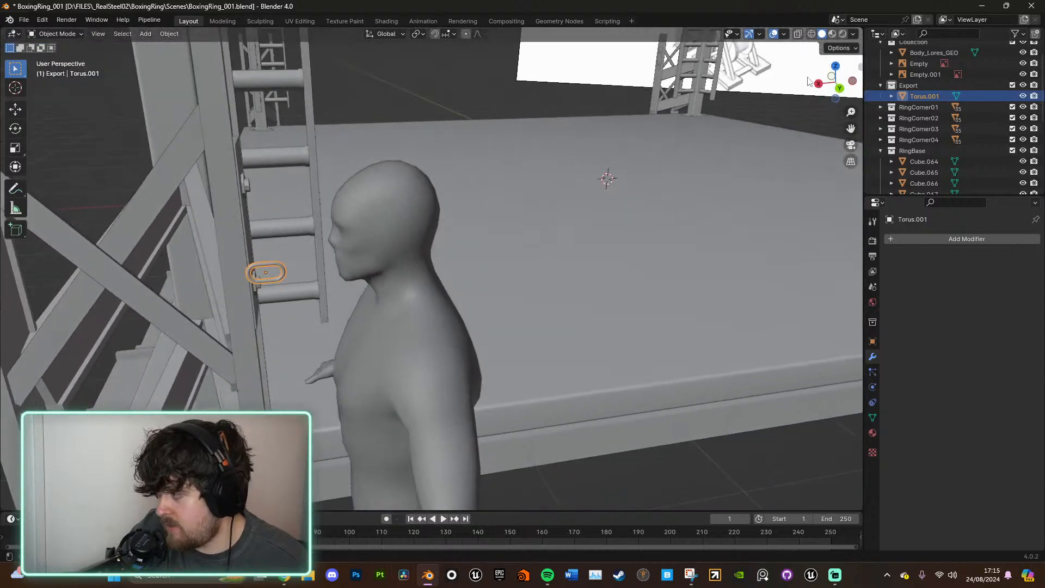
{"action": "left_click", "coordinate": [834, 70]}
{"action": "scroll", "coordinate": [664, 242], "scroll_direction": "down", "scroll_amount": 13}
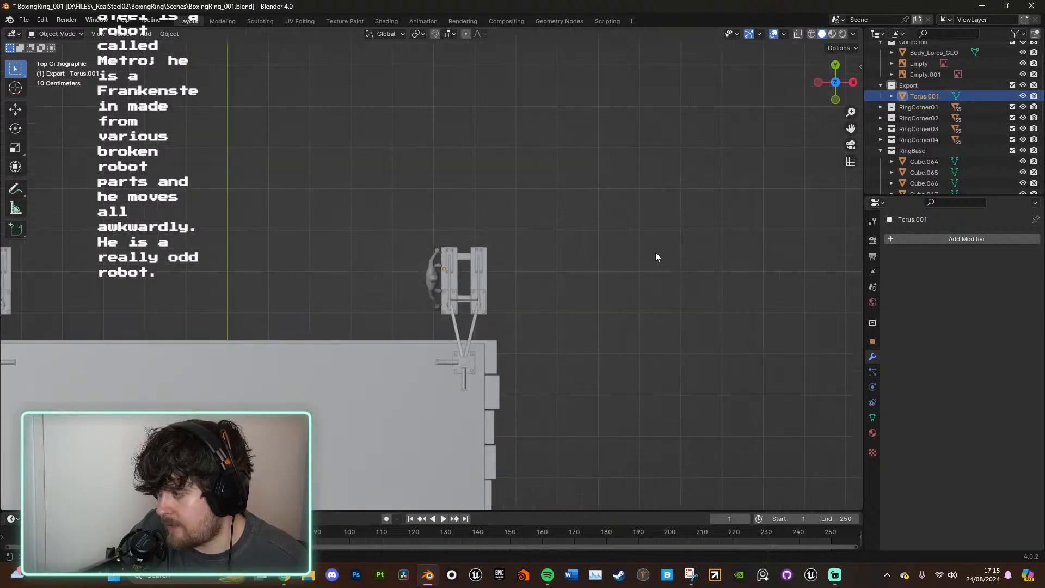
{"action": "middle_click_drag", "start_coordinate": [625, 312], "coordinate": [668, 150], "text": "shift"}
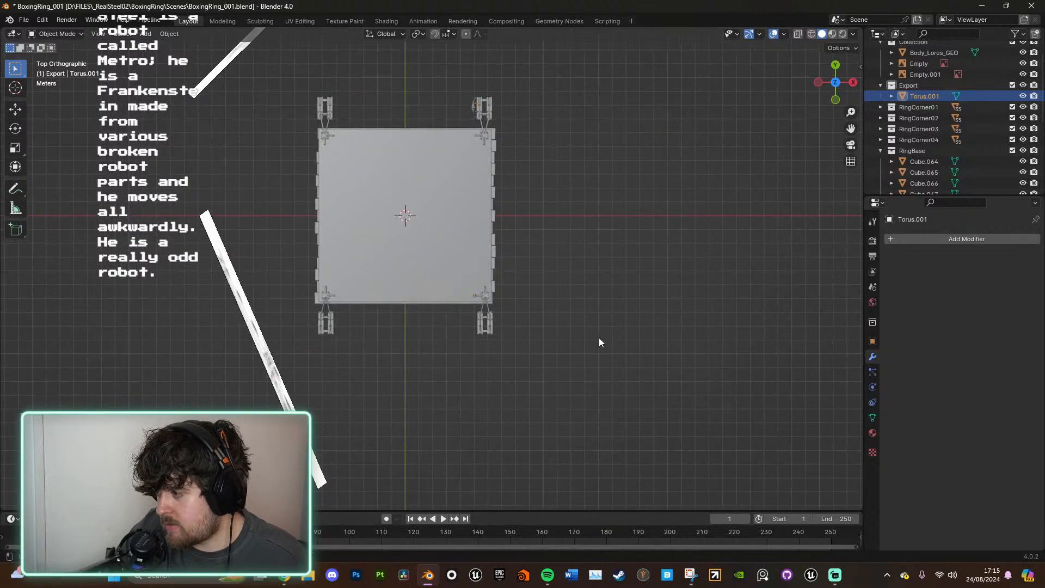
Step: Scale the link up moderately, judging its size against the ladder's rungs
{"action": "key", "text": "KP_Decimal"}
{"action": "middle_click_drag", "start_coordinate": [606, 332], "coordinate": [620, 277]}
{"action": "scroll", "coordinate": [638, 231], "scroll_direction": "down", "scroll_amount": 7}
{"action": "scroll", "coordinate": [635, 272], "scroll_direction": "down", "scroll_amount": 6}
{"action": "scroll", "coordinate": [635, 229], "scroll_direction": "down", "scroll_amount": 6}
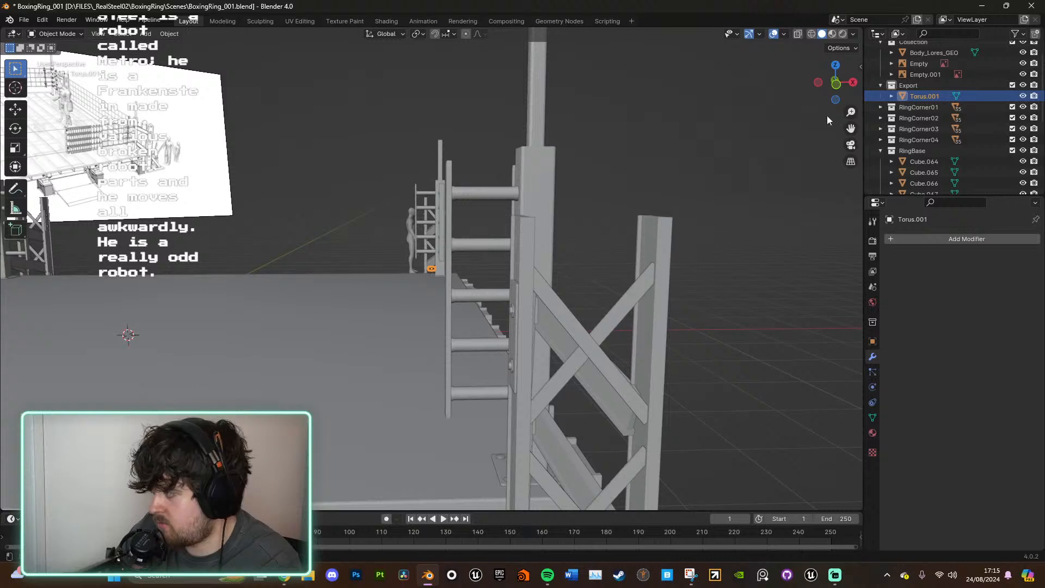
{"action": "left_click", "coordinate": [836, 83]}
{"action": "scroll", "coordinate": [623, 204], "scroll_direction": "up", "scroll_amount": 5}
{"action": "key", "text": "s"}
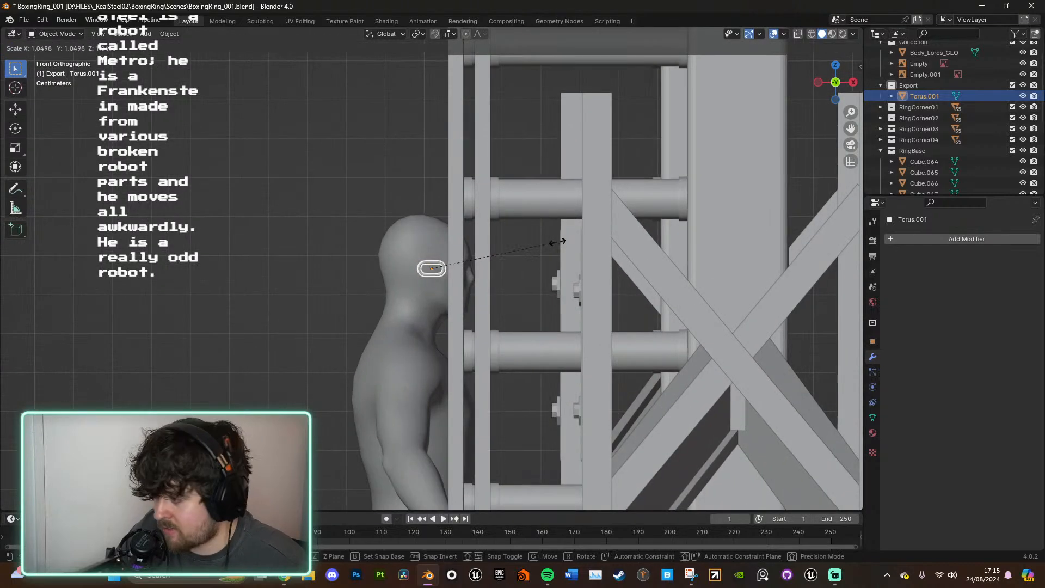
{"action": "left_click", "coordinate": [618, 228]}
Step: Raise the link in the XZ plane to the height of the ladder's top rung
{"action": "middle_click_drag", "start_coordinate": [553, 252], "coordinate": [683, 364], "text": "shift"}
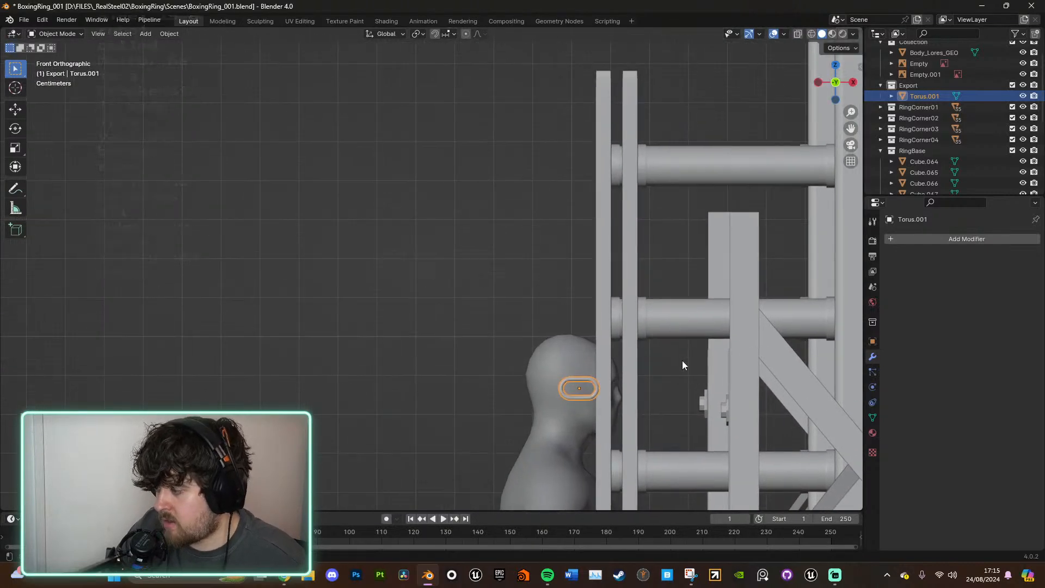
{"action": "key", "text": "g"}
{"action": "left_click", "coordinate": [695, 147]}
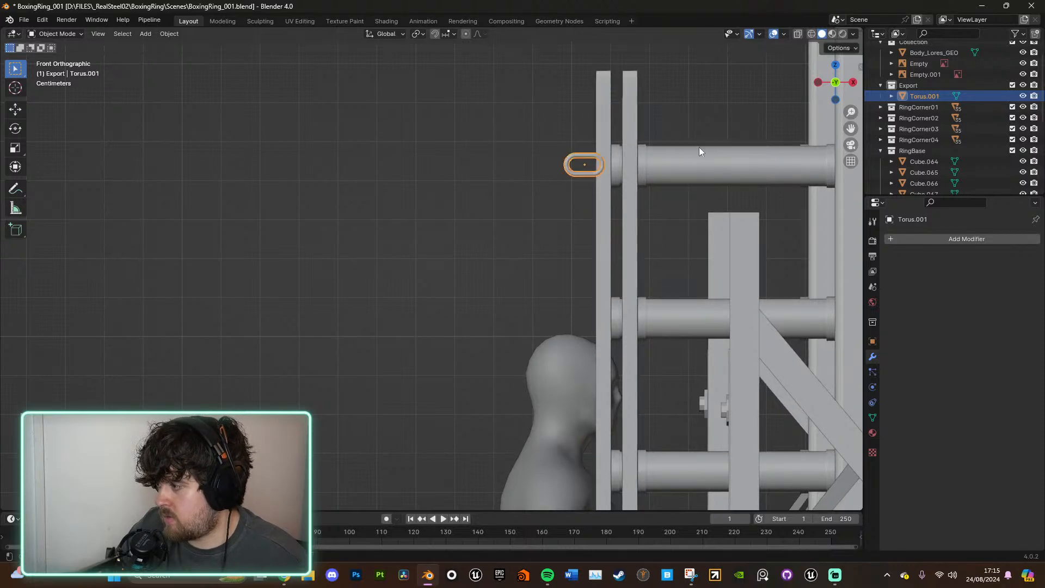
Step: Move the link in plan so that it touches the ladder's inner upright and lines up with the rung's centreline
{"action": "middle_click_drag", "start_coordinate": [699, 147], "coordinate": [810, 174]}
{"action": "left_click", "coordinate": [834, 81]}
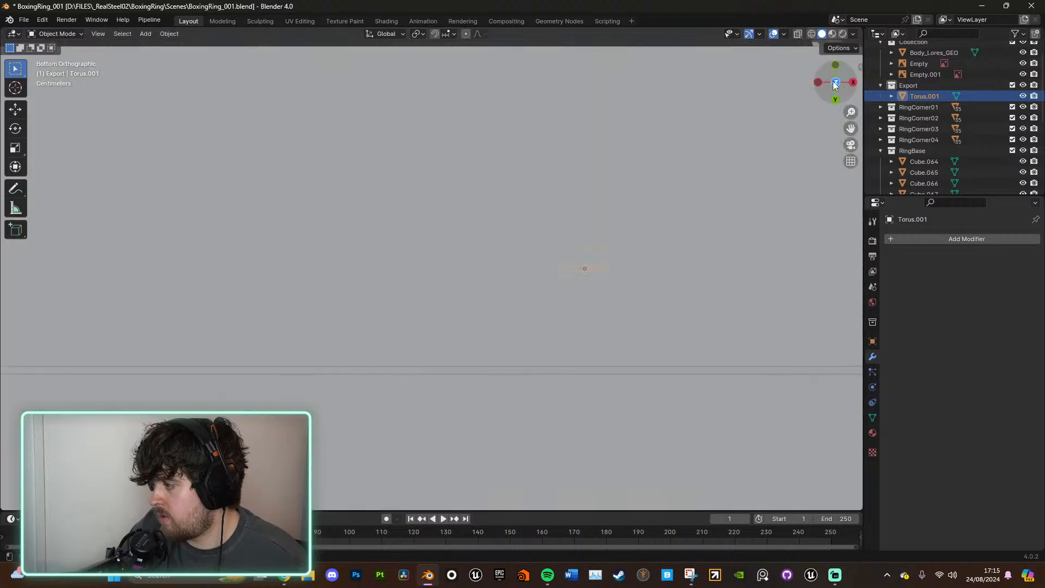
{"action": "scroll", "coordinate": [680, 257], "scroll_direction": "up", "scroll_amount": 6}
{"action": "key", "text": "g"}
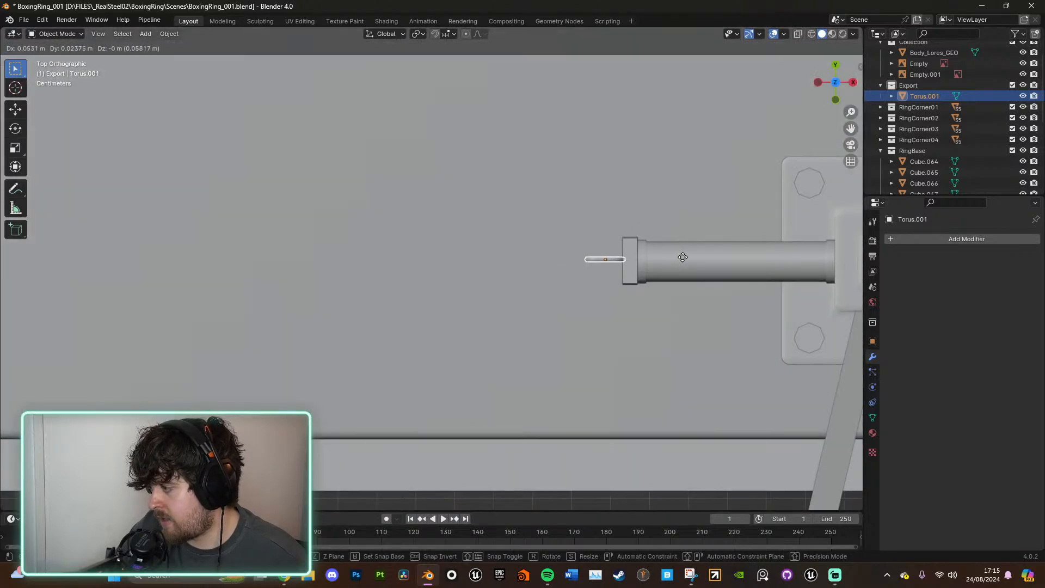
{"action": "left_click", "coordinate": [682, 257]}
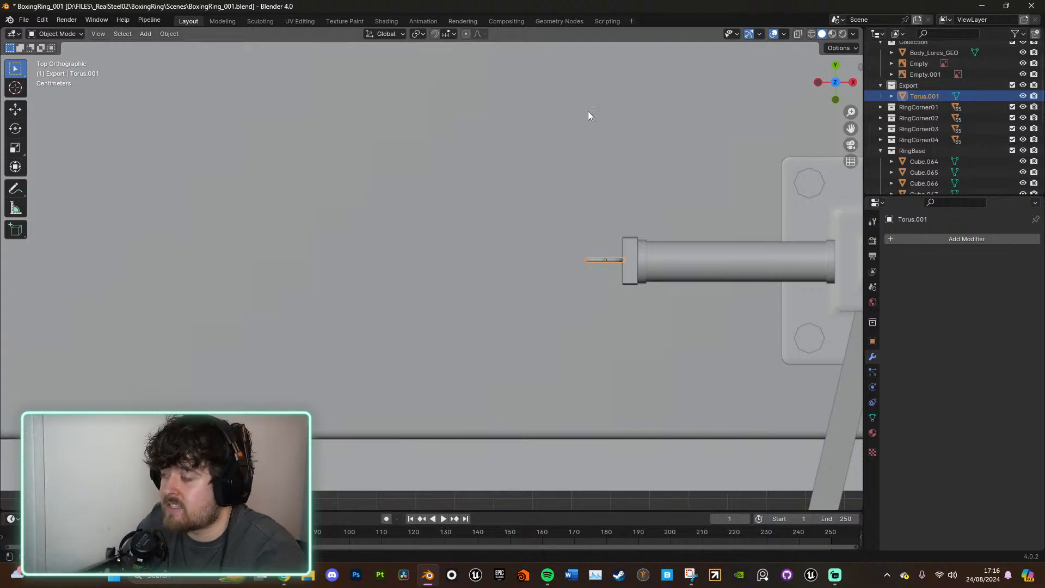
Step: Tilt the link about the X axis along its length
{"action": "middle_click_drag", "start_coordinate": [644, 265], "coordinate": [606, 223]}
{"action": "key", "text": "r"}
{"action": "key", "text": "y"}
{"action": "key", "text": "y"}
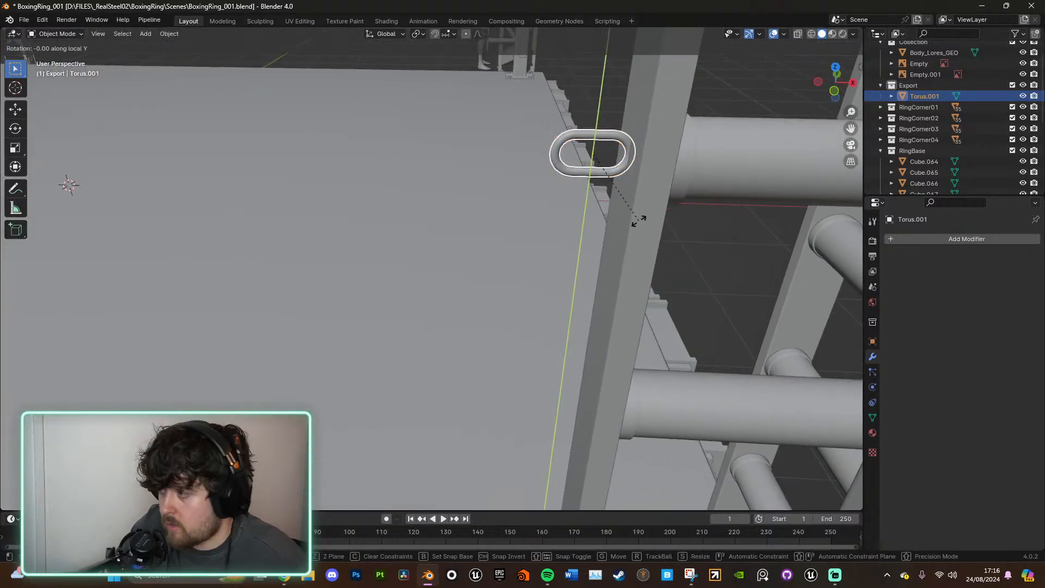
{"action": "key", "text": "x"}
{"action": "left_click", "coordinate": [639, 166]}
Step: Move the link about 0.024 m along negative X, away from the ladder upright
{"action": "middle_click_drag", "start_coordinate": [639, 166], "coordinate": [497, 230]}
{"action": "scroll", "coordinate": [560, 186], "scroll_direction": "down", "scroll_amount": 3}
{"action": "scroll", "coordinate": [495, 228], "scroll_direction": "up", "scroll_amount": 2}
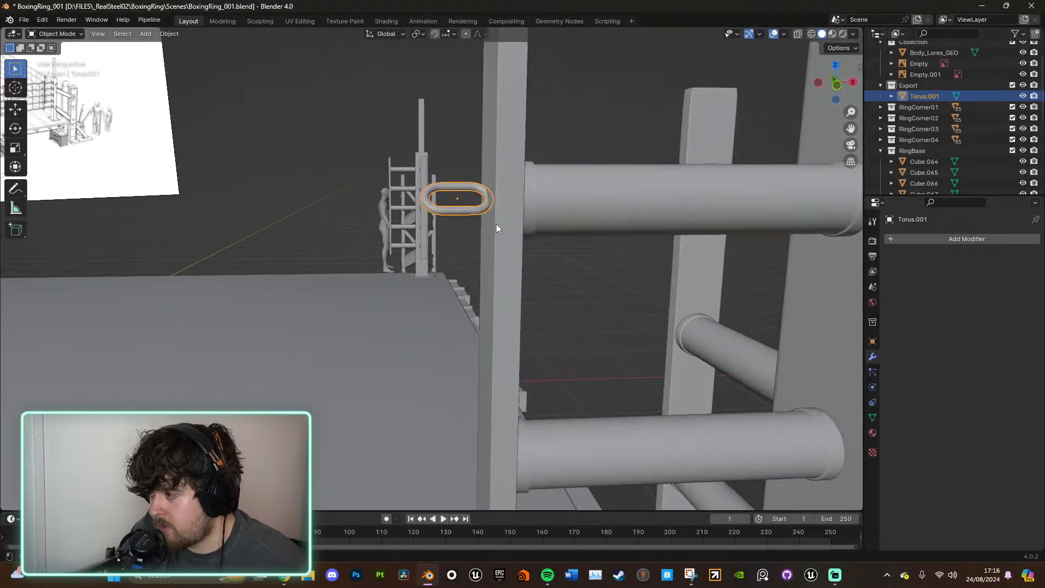
{"action": "key", "text": "g"}
{"action": "key", "text": "x"}
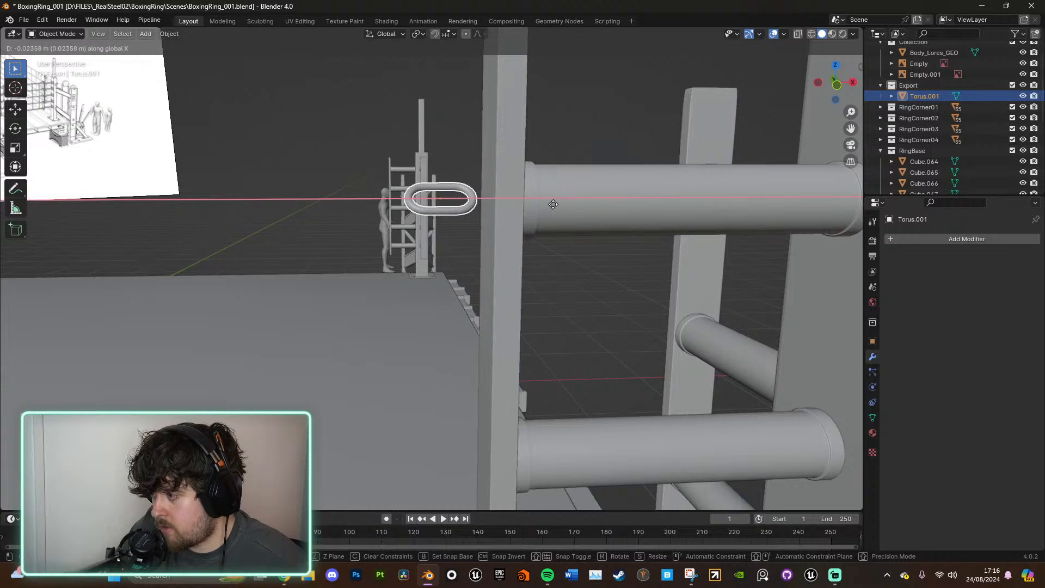
{"action": "key", "text": "Return"}
Step: Add an Array modifier to the link
{"action": "left_click", "coordinate": [926, 239]}
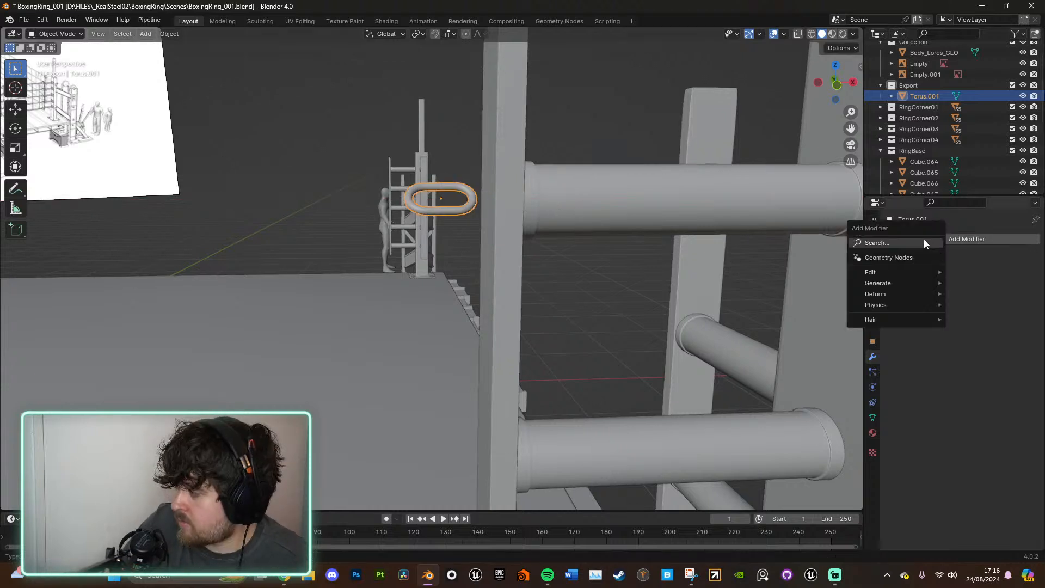
{"action": "left_click", "coordinate": [923, 239]}
{"action": "type", "text": "ara"}
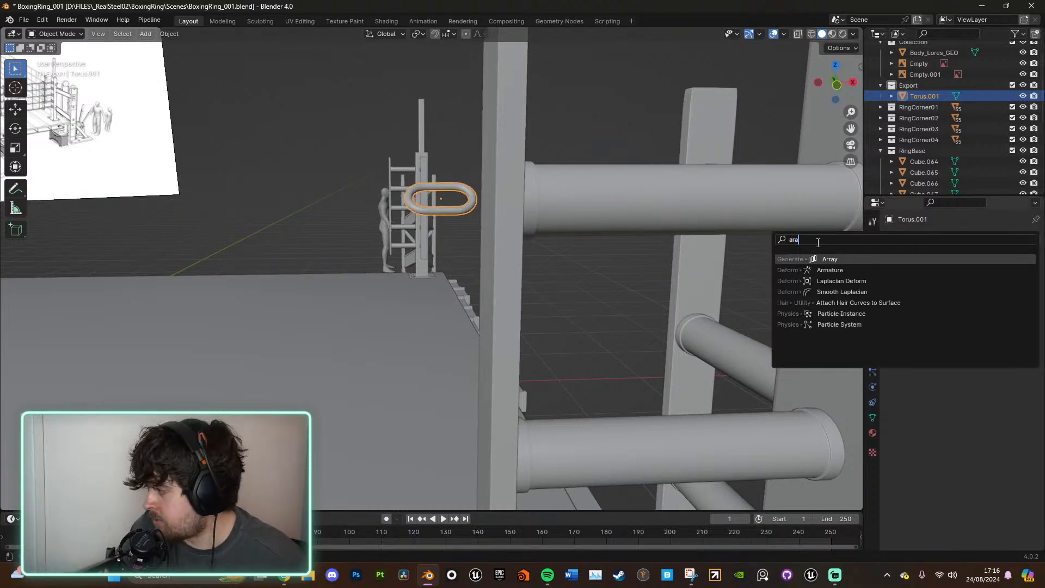
{"action": "key", "text": "Return"}
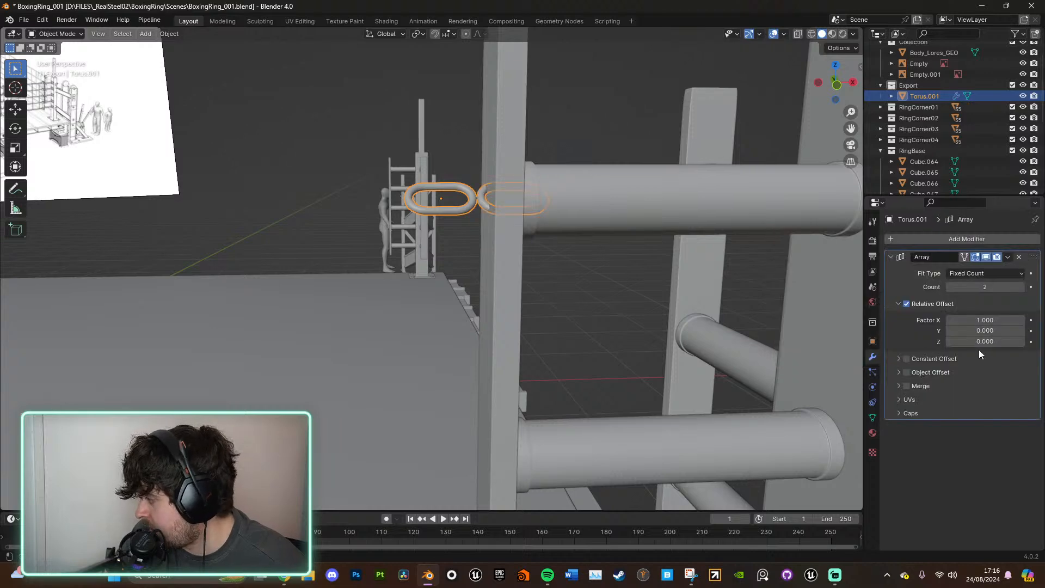
Step: Set the X factor of the array's relative offset to -0.6
{"action": "scroll", "coordinate": [647, 323], "scroll_direction": "down", "scroll_amount": 3}
{"action": "middle_click_drag", "start_coordinate": [606, 325], "coordinate": [669, 332], "text": "shift"}
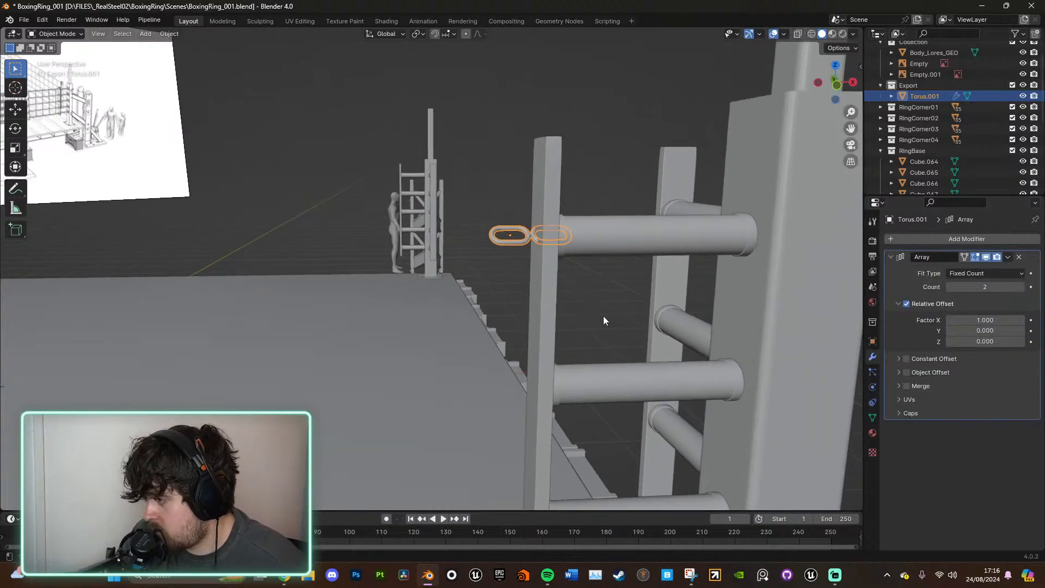
{"action": "left_click", "coordinate": [985, 320]}
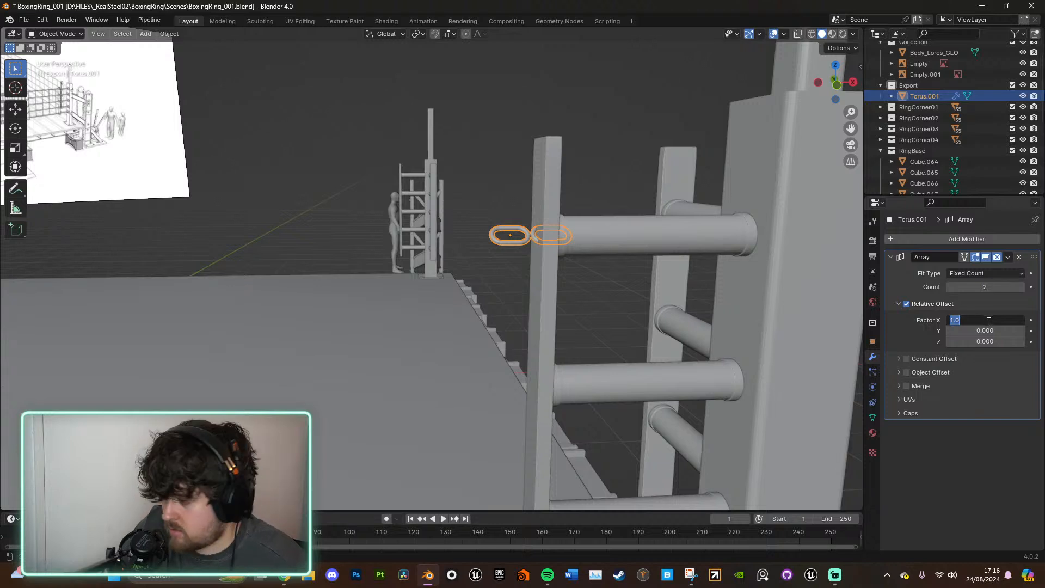
{"action": "type", "text": "-0.6"}
{"action": "key", "text": "Return"}
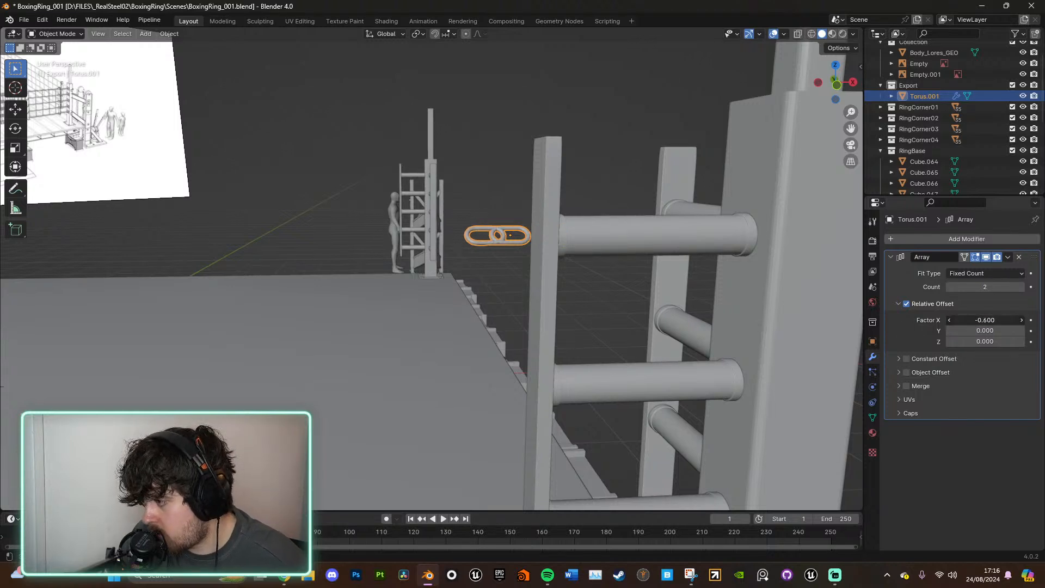
Step: Try a Y factor of 0.6 and a changed Z factor in the array's relative offset, undoing both
{"action": "left_click", "coordinate": [984, 330]}
{"action": "type", "text": "0.6"}
{"action": "key", "text": "Return"}
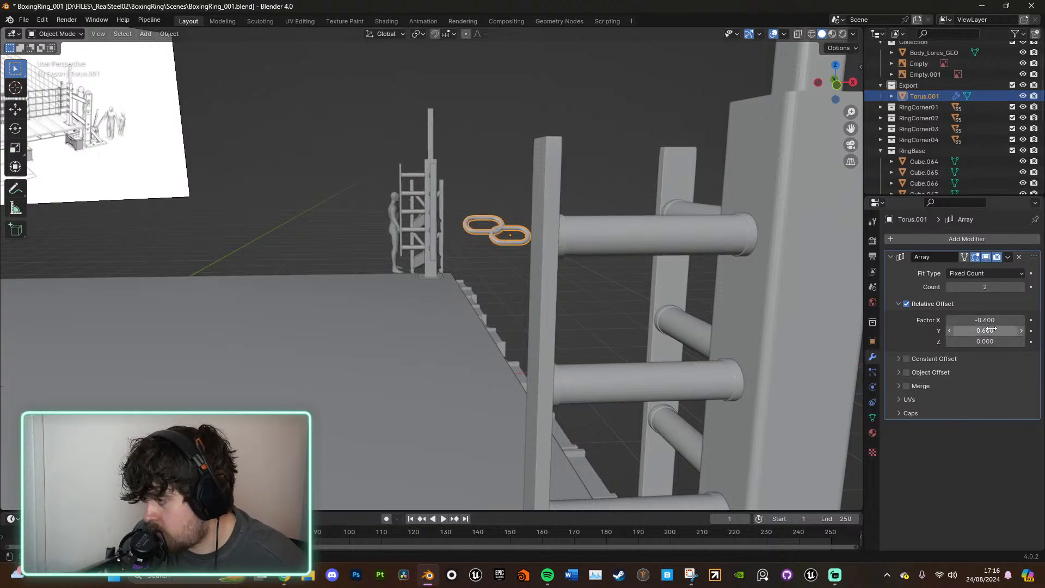
{"action": "key", "text": "ctrl+z"}
{"action": "left_click_drag", "start_coordinate": [990, 341], "coordinate": [1042, 341]}
{"action": "key", "text": "ctrl+z"}
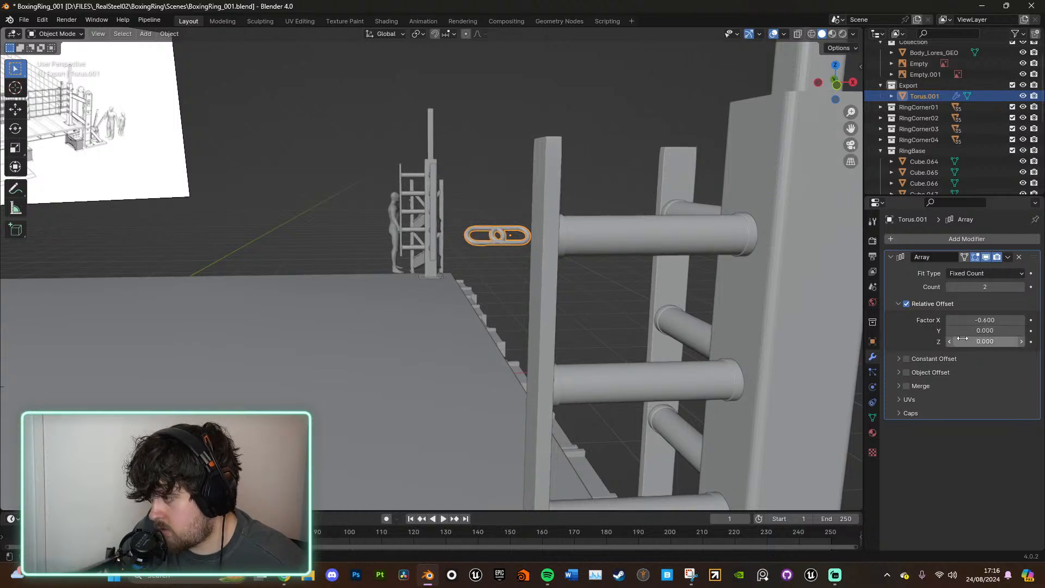
Step: Try adding a Constant Offset with a changed Z distance to the array, and switch it off again
{"action": "left_click", "coordinate": [898, 360]}
{"action": "left_click", "coordinate": [906, 358]}
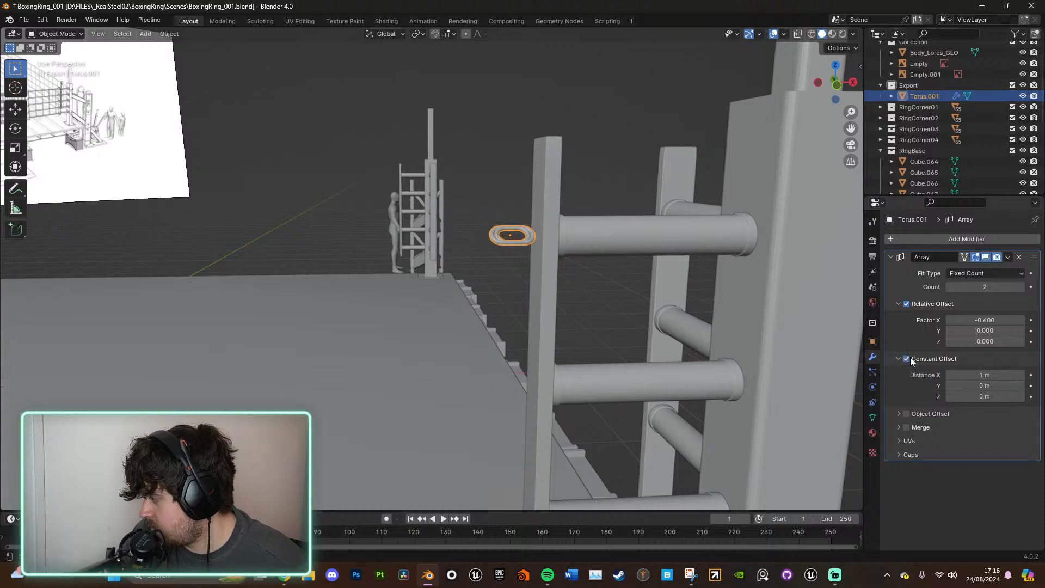
{"action": "left_click_drag", "start_coordinate": [972, 397], "coordinate": [984, 396]}
{"action": "key", "text": "ctrl+z"}
{"action": "left_click", "coordinate": [906, 359]}
{"action": "left_click", "coordinate": [898, 358]}
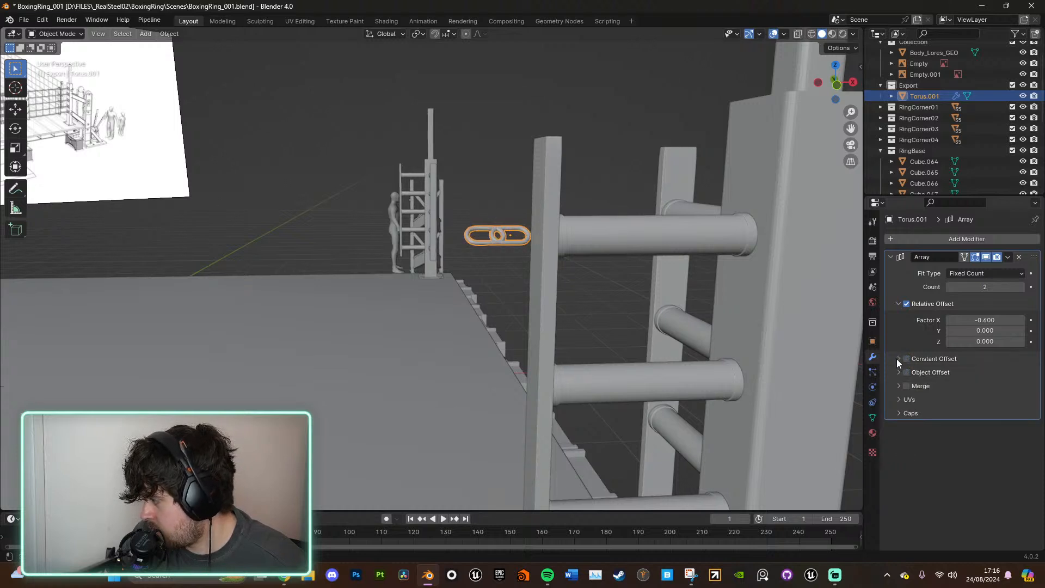
Step: Examine the array's Object Offset, Merge, UVs and Caps options, leaving them all switched off
{"action": "left_click", "coordinate": [907, 373]}
{"action": "left_click", "coordinate": [899, 373]}
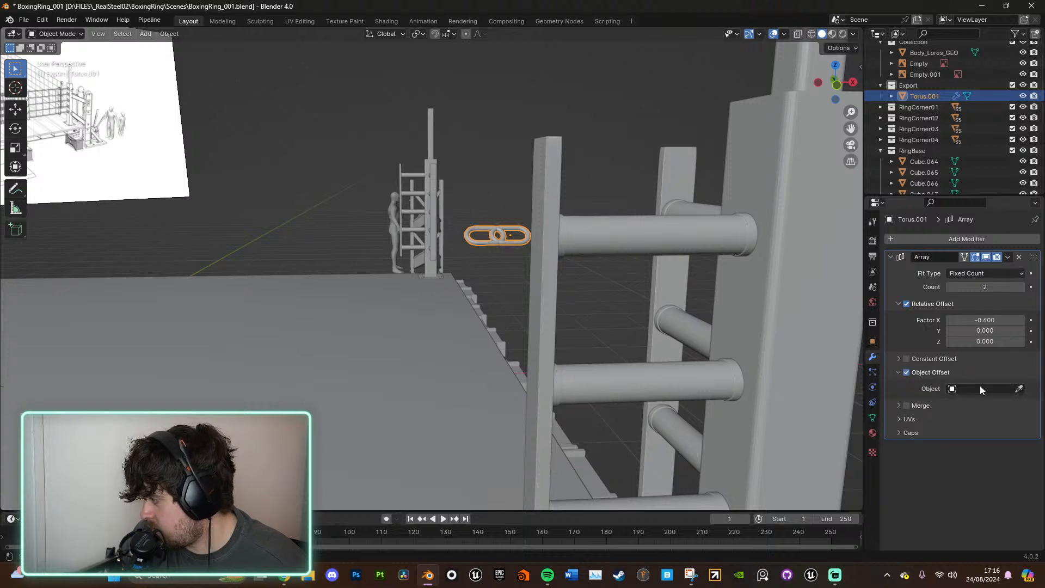
{"action": "left_click", "coordinate": [906, 372]}
{"action": "left_click", "coordinate": [898, 373]}
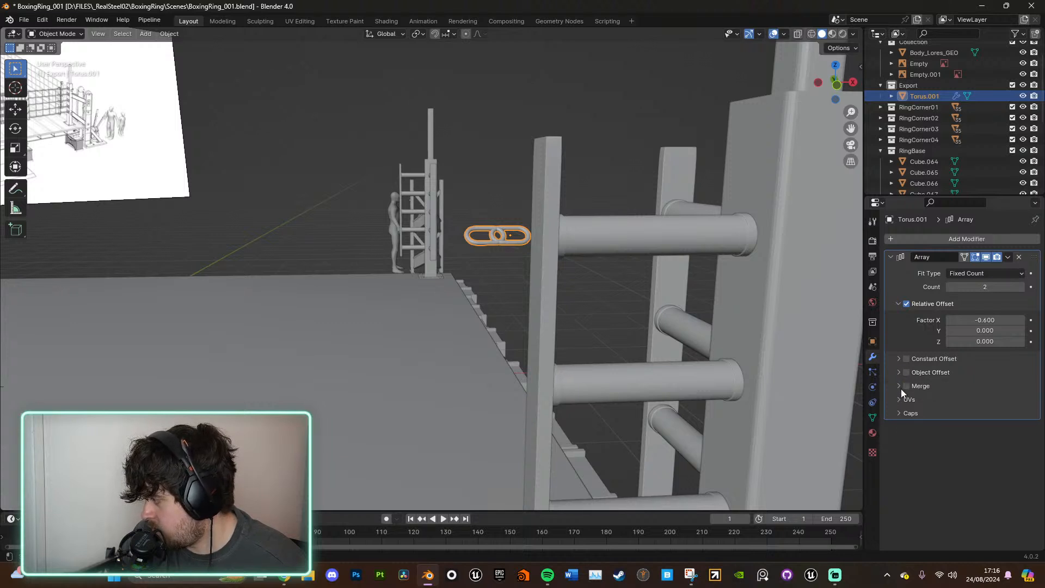
{"action": "left_click", "coordinate": [898, 386]}
{"action": "left_click", "coordinate": [896, 386]}
{"action": "left_click", "coordinate": [898, 399]}
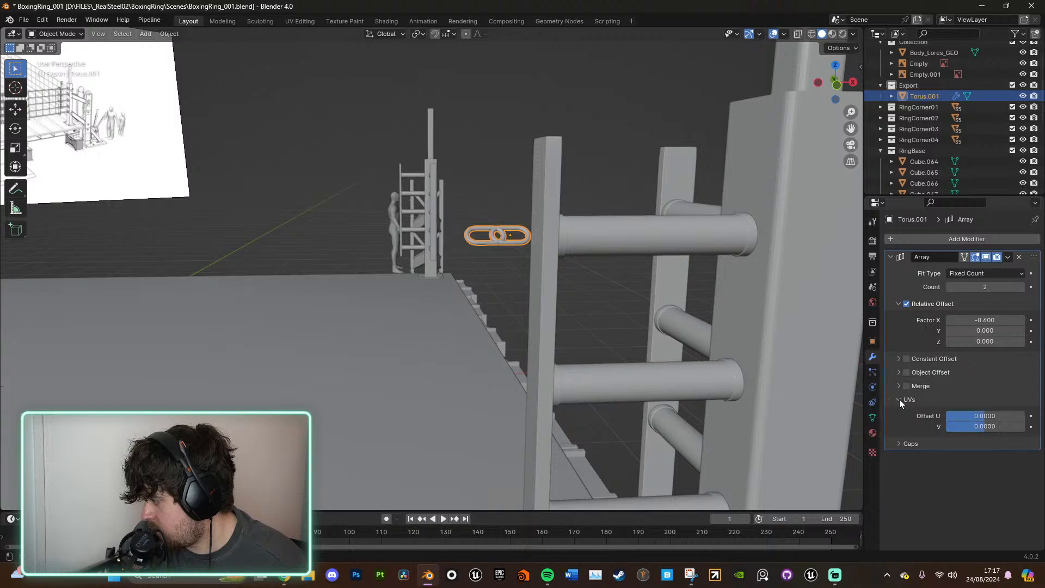
{"action": "left_click", "coordinate": [898, 399]}
{"action": "left_click", "coordinate": [900, 413]}
{"action": "left_click", "coordinate": [900, 412]}
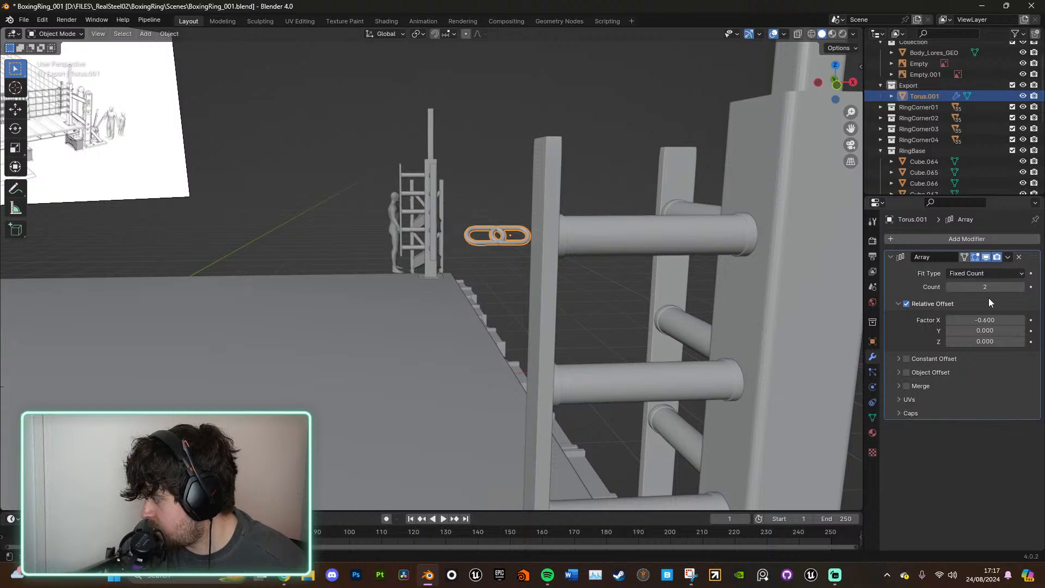
Step: Try the Fit Curve fit type on the array and return it to Fixed Count
{"action": "left_click", "coordinate": [998, 271]}
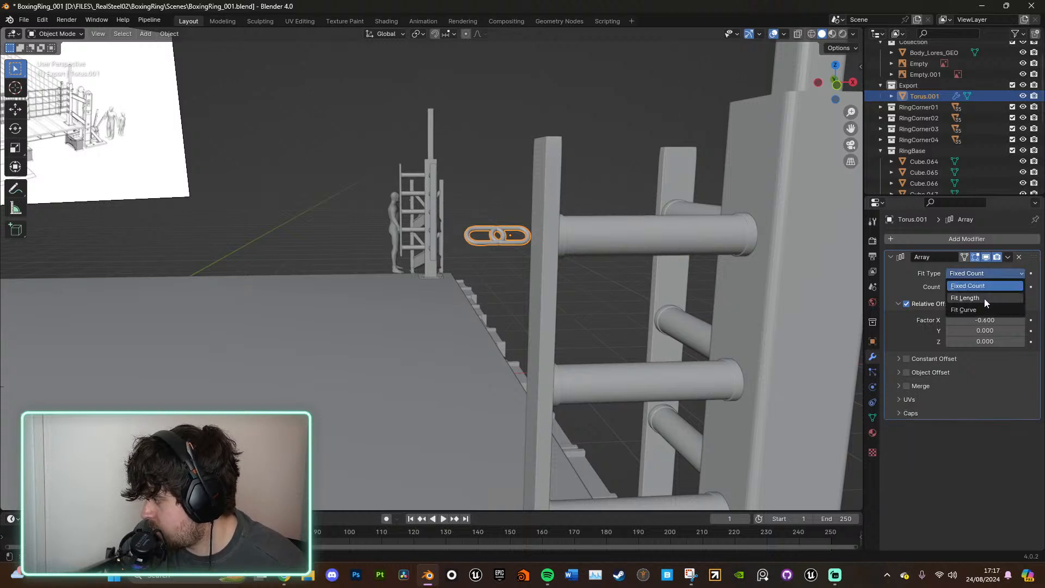
{"action": "left_click", "coordinate": [981, 309]}
{"action": "left_click", "coordinate": [988, 275]}
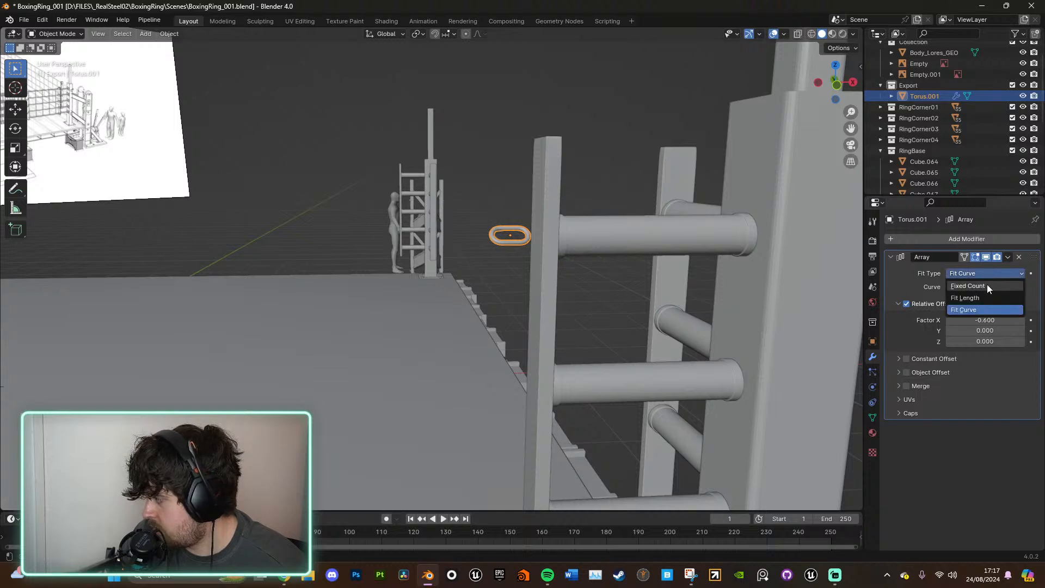
{"action": "left_click", "coordinate": [987, 284]}
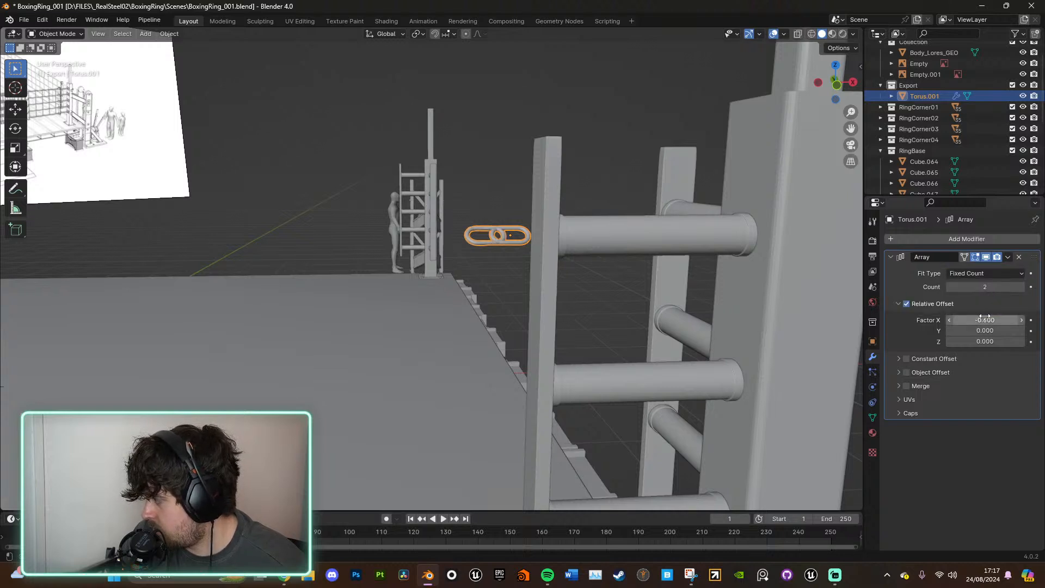
Step: Set the array's relative X factor to -0.8 and its count to 121 so the chain spans the ring between the corner ladders
{"action": "left_click_drag", "start_coordinate": [985, 287], "coordinate": [962, 319]}
{"action": "scroll", "coordinate": [553, 174], "scroll_direction": "down", "scroll_amount": 5}
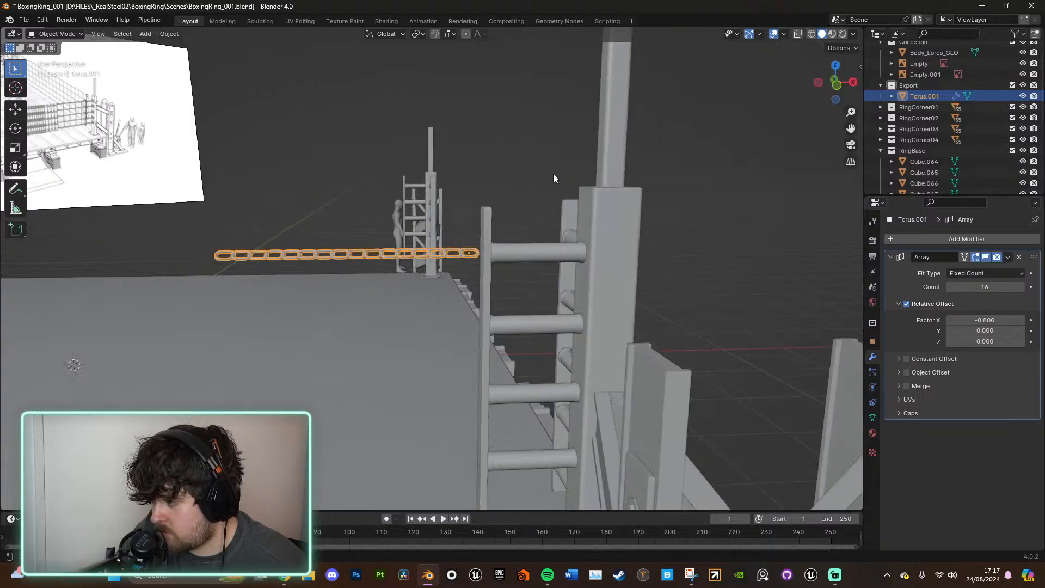
{"action": "middle_click_drag", "start_coordinate": [571, 256], "coordinate": [651, 276], "text": "shift"}
{"action": "scroll", "coordinate": [652, 275], "scroll_direction": "down", "scroll_amount": 5}
{"action": "middle_click_drag", "start_coordinate": [492, 302], "coordinate": [707, 301], "text": "shift"}
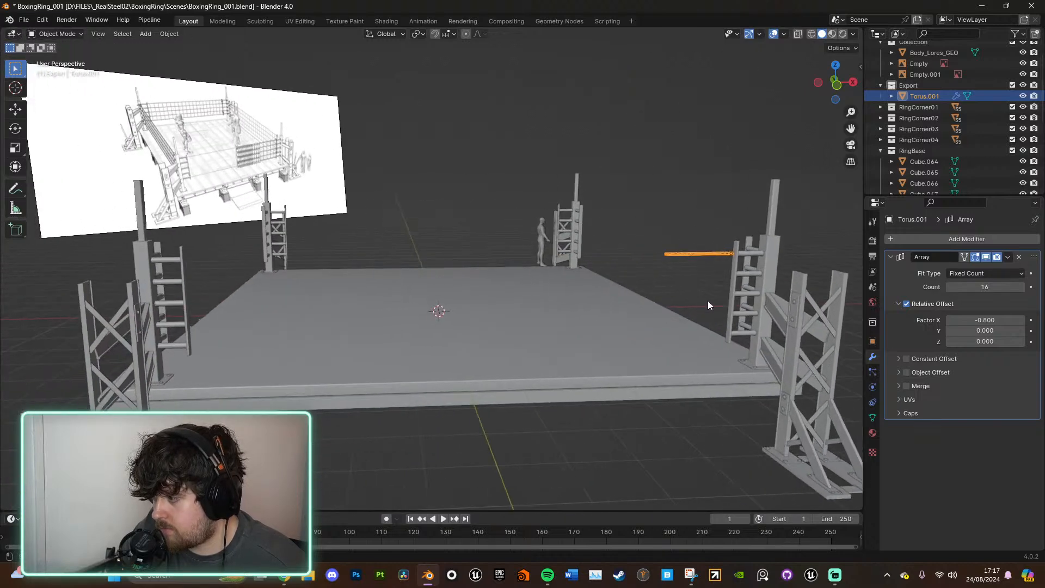
{"action": "left_click_drag", "start_coordinate": [985, 287], "coordinate": [1006, 287]}
Step: Examine how both ends of the chain meet the uprights of the corner ladders
{"action": "middle_click_drag", "start_coordinate": [707, 250], "coordinate": [262, 263]}
{"action": "left_click", "coordinate": [632, 231]}
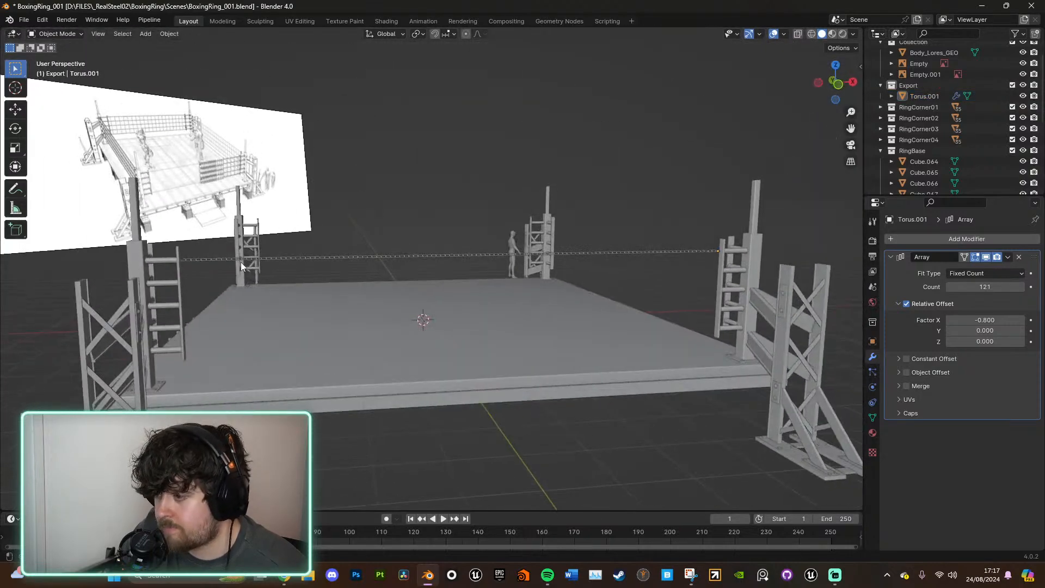
{"action": "left_click", "coordinate": [240, 262]}
{"action": "scroll", "coordinate": [241, 259], "scroll_direction": "down", "scroll_amount": 3}
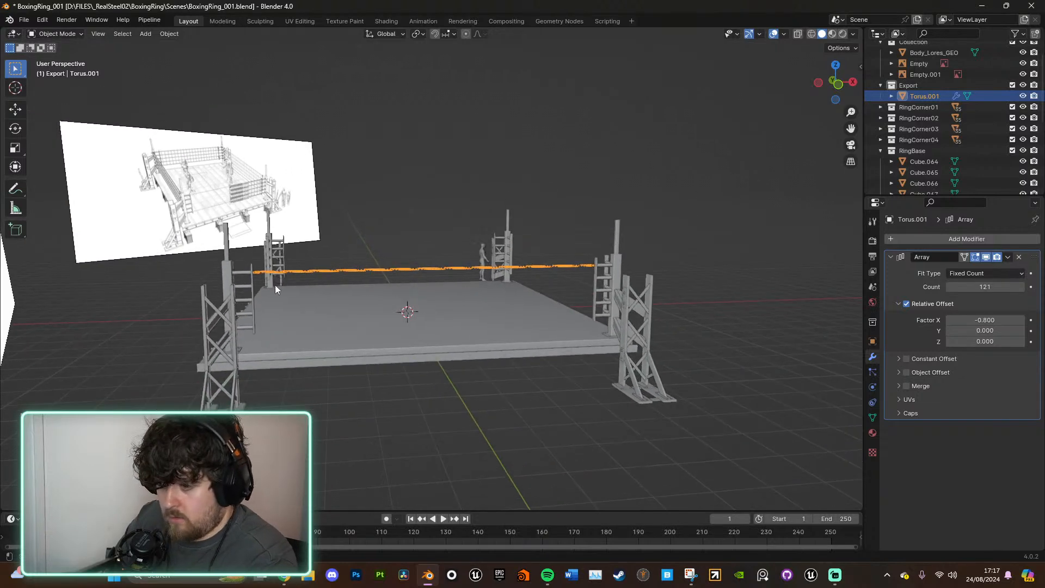
{"action": "scroll", "coordinate": [275, 285], "scroll_direction": "up", "scroll_amount": 10}
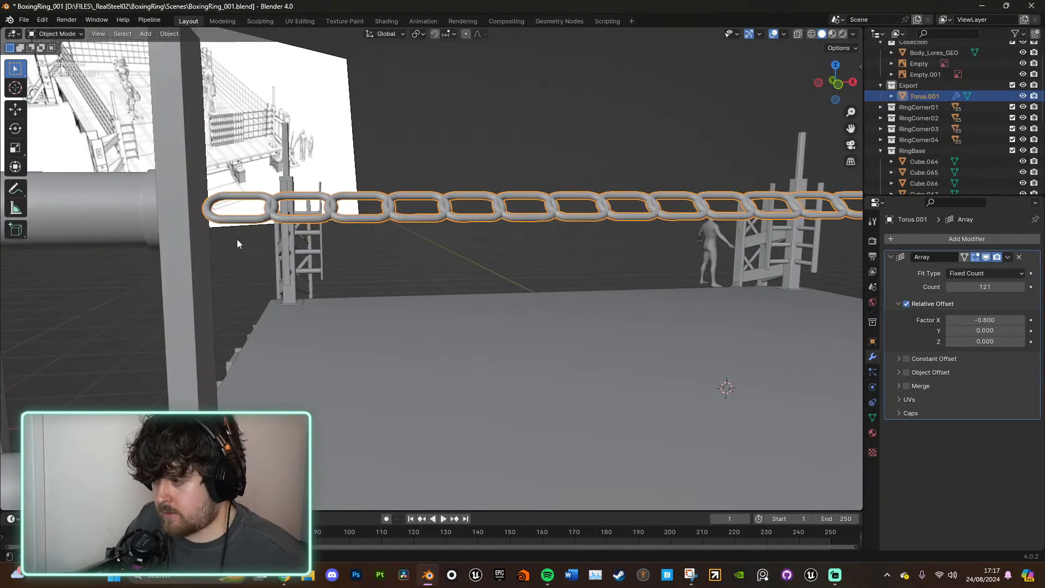
{"action": "mouse_move", "coordinate": [237, 239]}
{"action": "middle_mouse_down"}
{"action": "mouse_move", "coordinate": [246, 244]}
{"action": "mouse_move", "coordinate": [218, 244]}
{"action": "middle_mouse_up"}
{"action": "scroll", "coordinate": [233, 245], "scroll_direction": "down", "scroll_amount": 6}
{"action": "middle_click_drag", "start_coordinate": [564, 276], "coordinate": [248, 272], "text": "shift"}
{"action": "scroll", "coordinate": [498, 263], "scroll_direction": "up", "scroll_amount": 4}
{"action": "middle_click_drag", "start_coordinate": [534, 231], "coordinate": [539, 293], "text": "shift"}
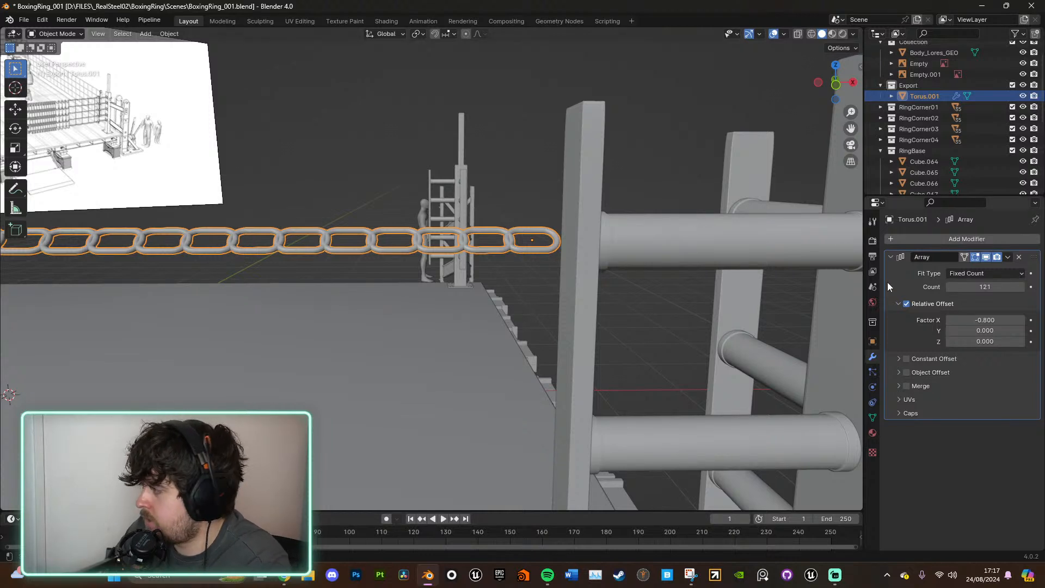
Step: Try the array's Constant Offset and Object Offset options on the chain, switching each off again
{"action": "left_click", "coordinate": [963, 239]}
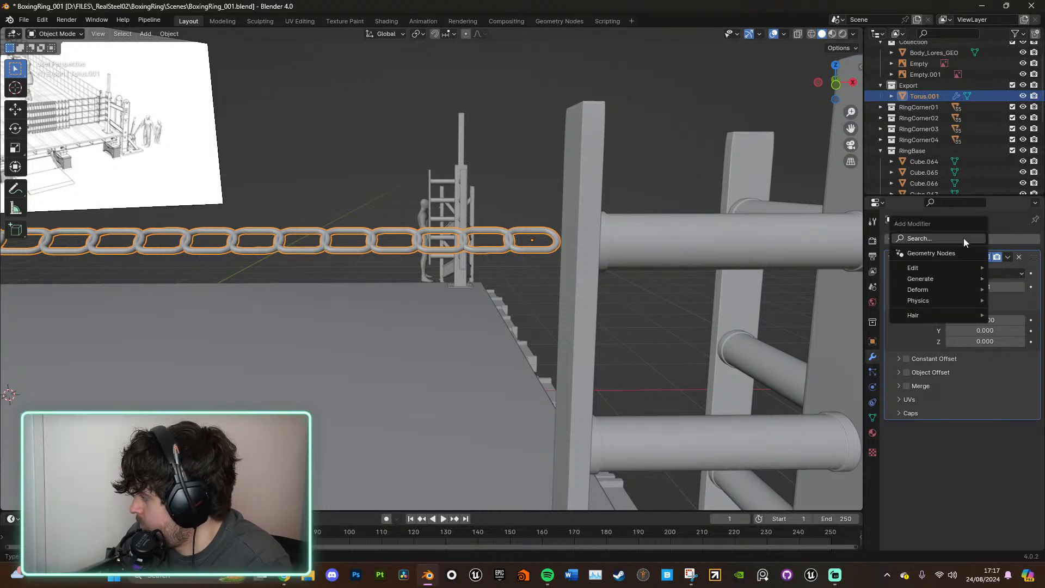
{"action": "left_click", "coordinate": [1025, 239]}
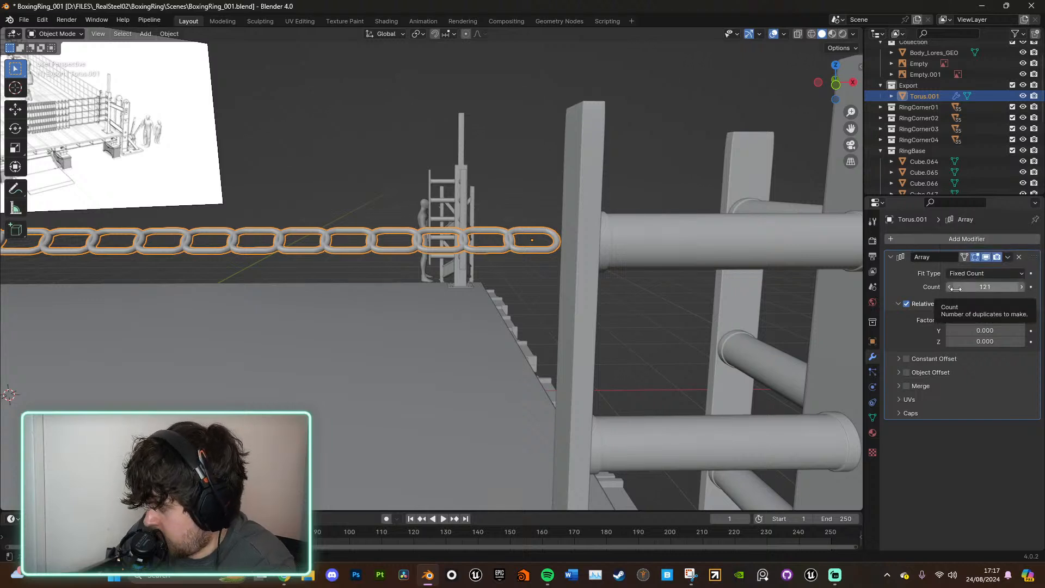
{"action": "left_click", "coordinate": [907, 359]}
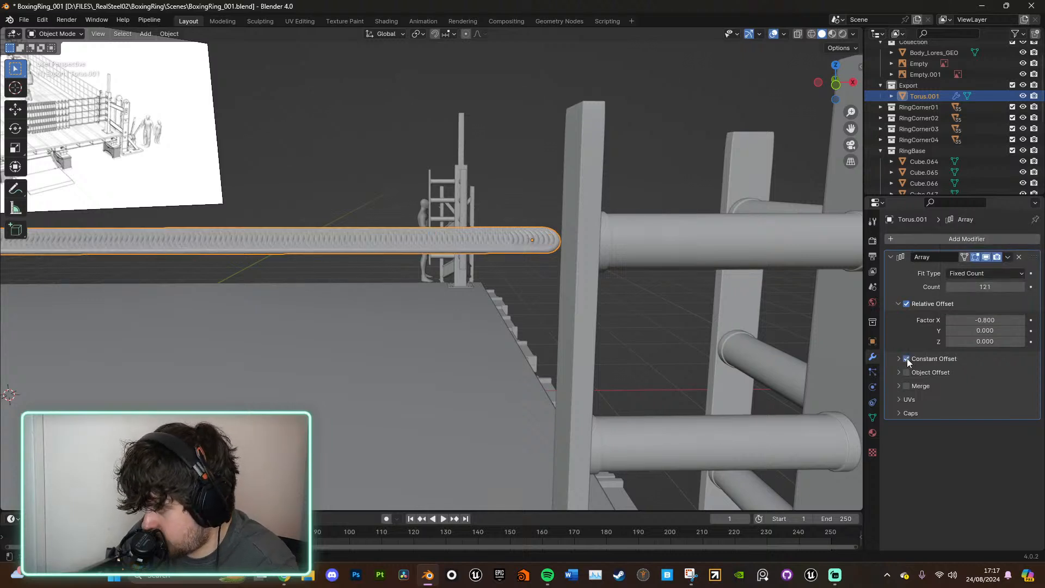
{"action": "left_click", "coordinate": [907, 359]}
{"action": "left_click", "coordinate": [893, 371]}
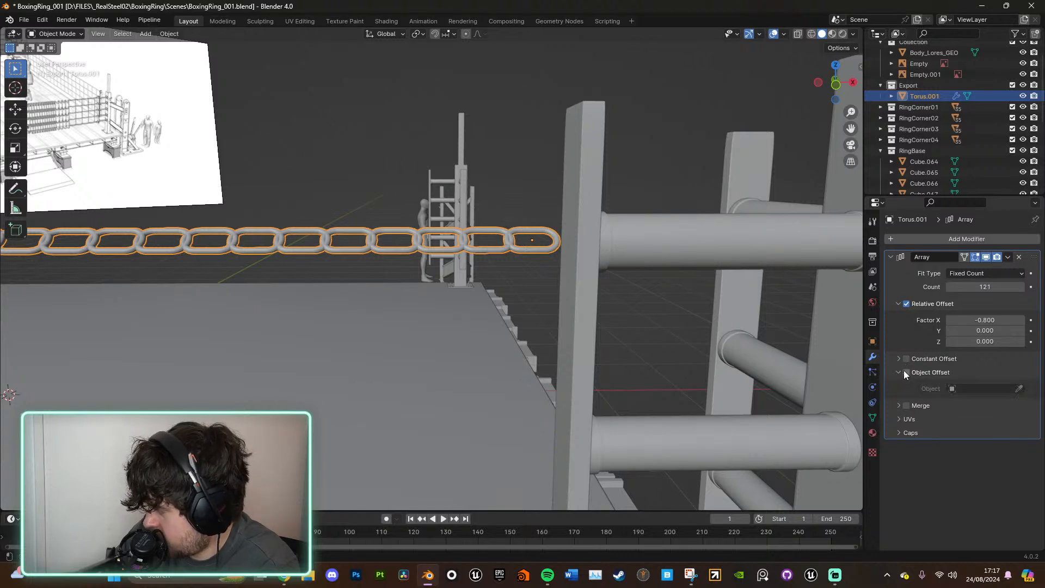
{"action": "left_click", "coordinate": [904, 371]}
{"action": "left_click", "coordinate": [904, 372]}
{"action": "left_click", "coordinate": [894, 371]}
Step: Check the array's Merge options and try changed U and V values for its UV offset, undoing both
{"action": "left_click", "coordinate": [897, 385]}
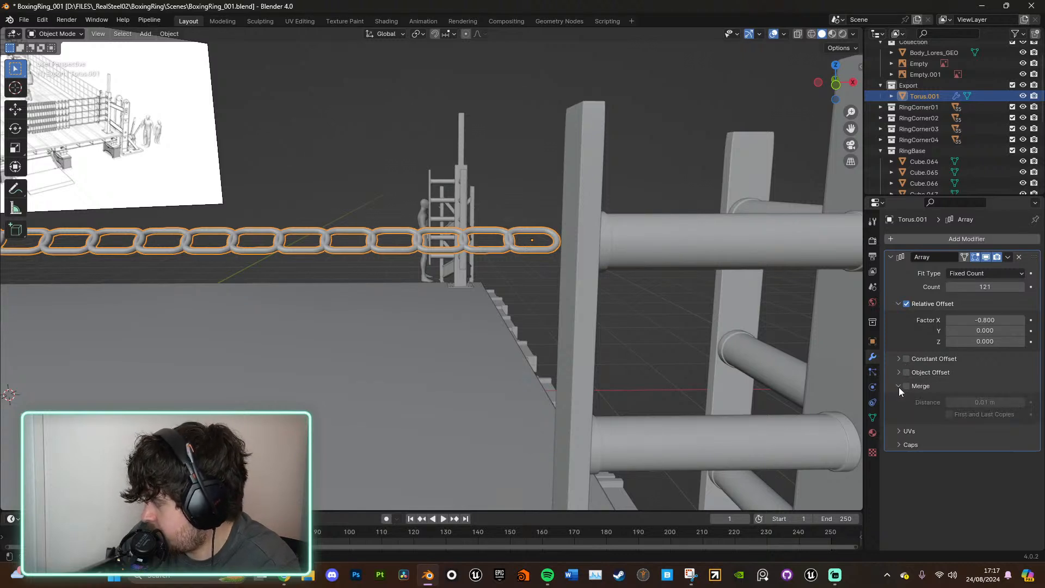
{"action": "left_click", "coordinate": [899, 387]}
{"action": "left_click", "coordinate": [899, 399]}
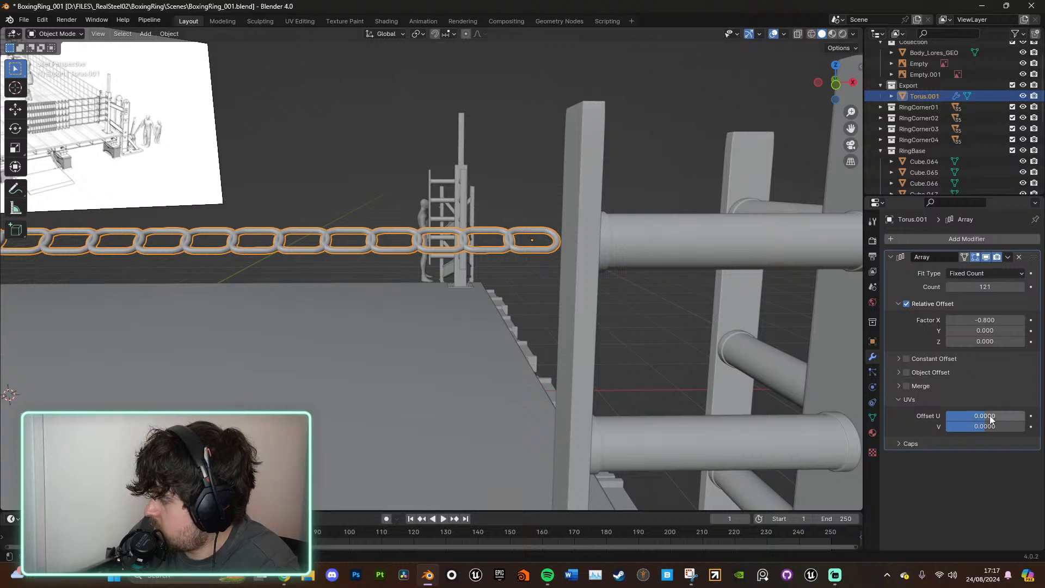
{"action": "left_click_drag", "start_coordinate": [989, 415], "coordinate": [1023, 416]}
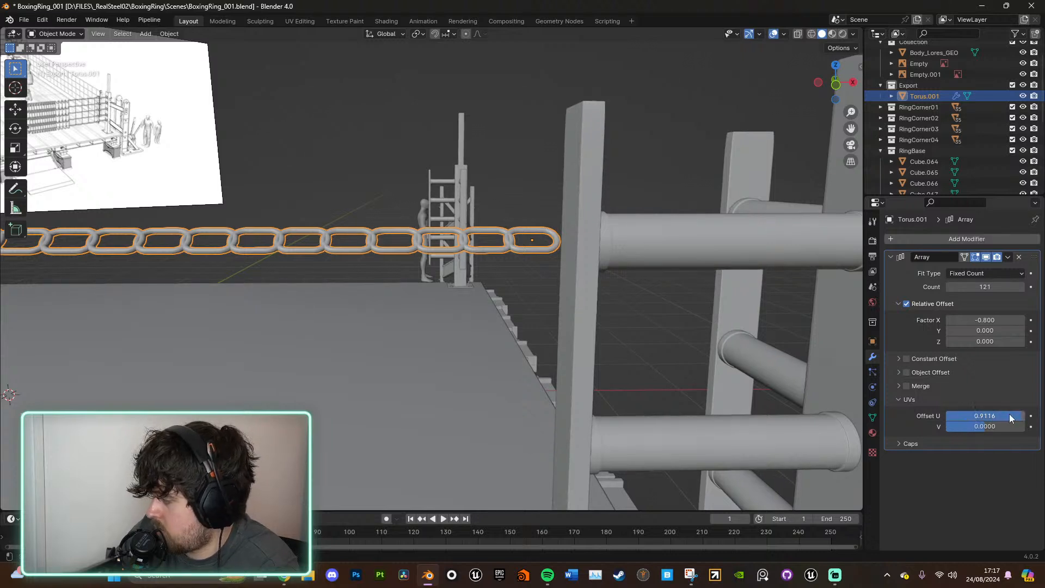
{"action": "key", "text": "ctrl+z"}
{"action": "left_click", "coordinate": [897, 420]}
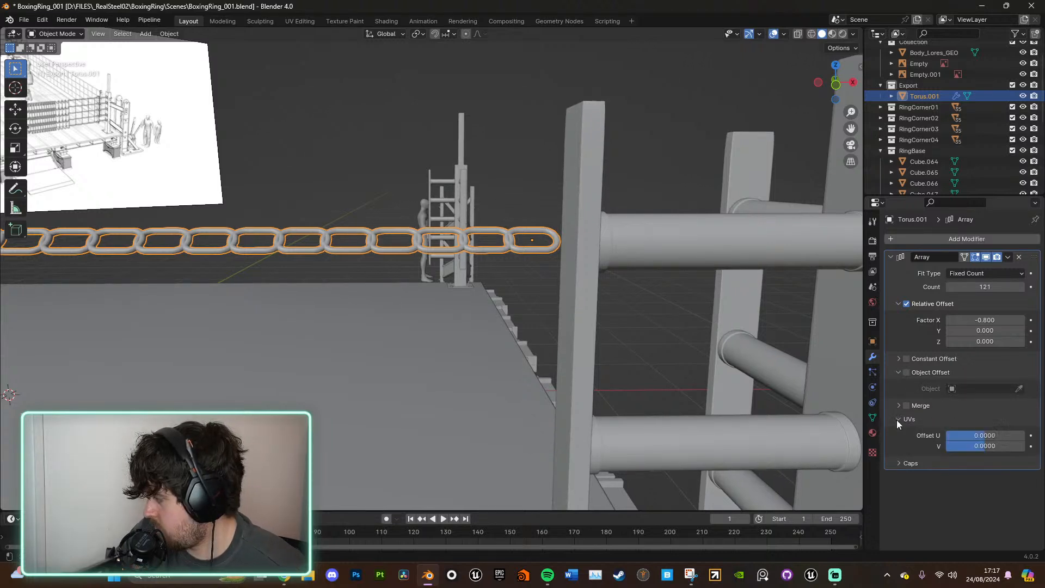
{"action": "left_click_drag", "start_coordinate": [988, 446], "coordinate": [1010, 446]}
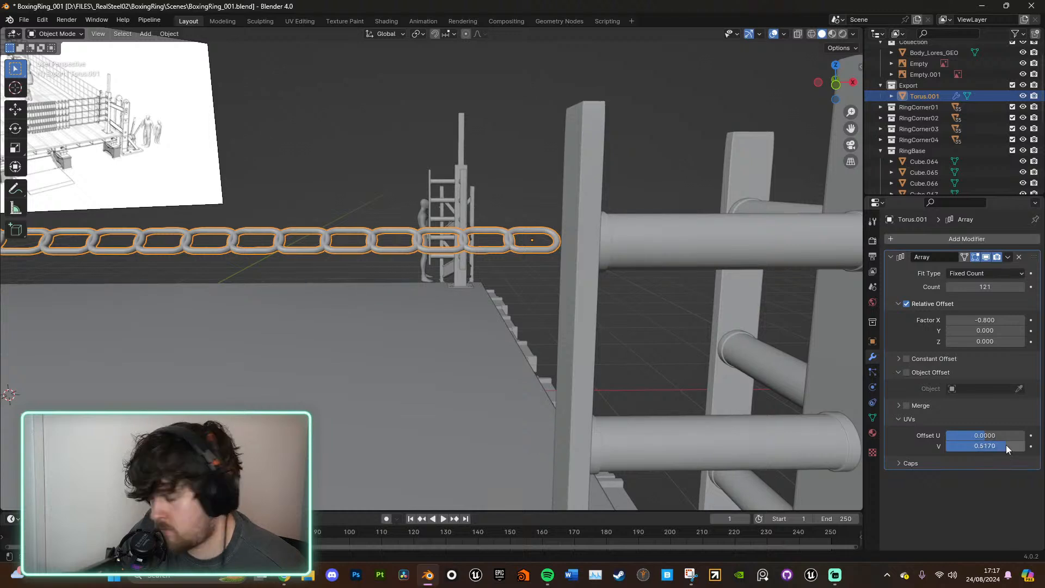
{"action": "key", "text": "ctrl+z"}
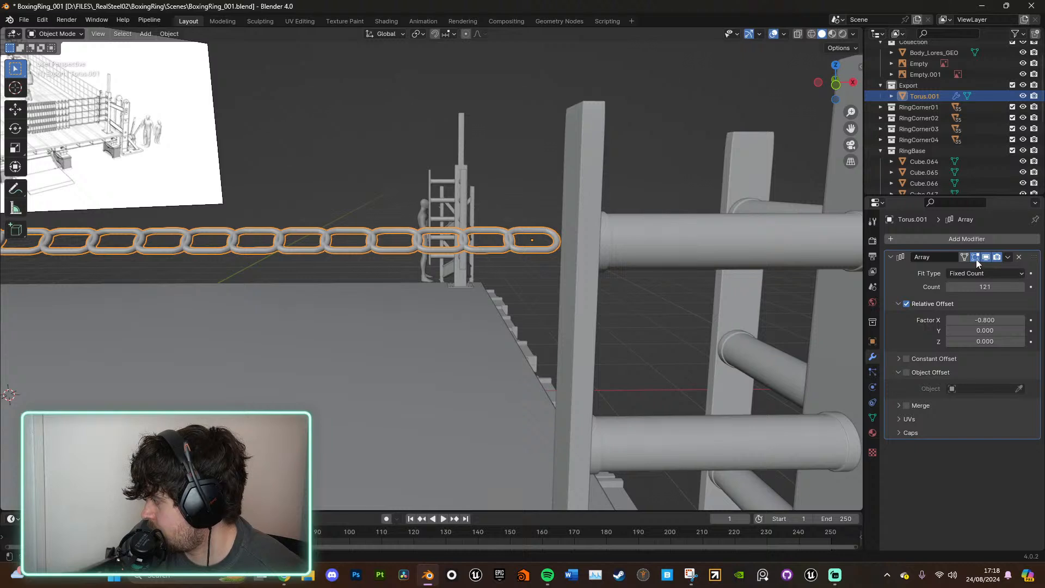
Step: Search the modifiers for "rot" and add a second Array modifier to the chain
{"action": "left_click", "coordinate": [968, 273]}
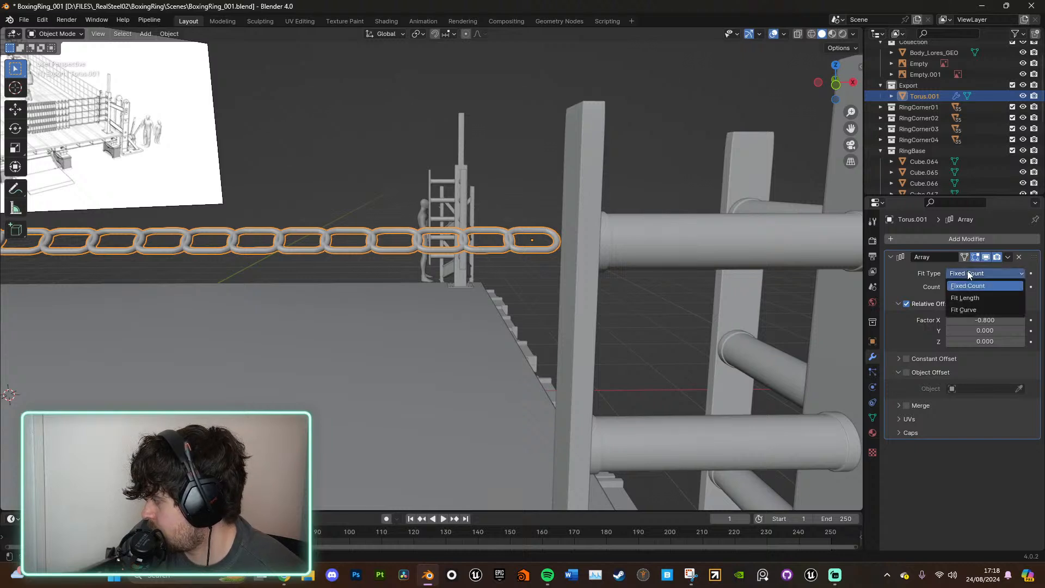
{"action": "left_click", "coordinate": [967, 239]}
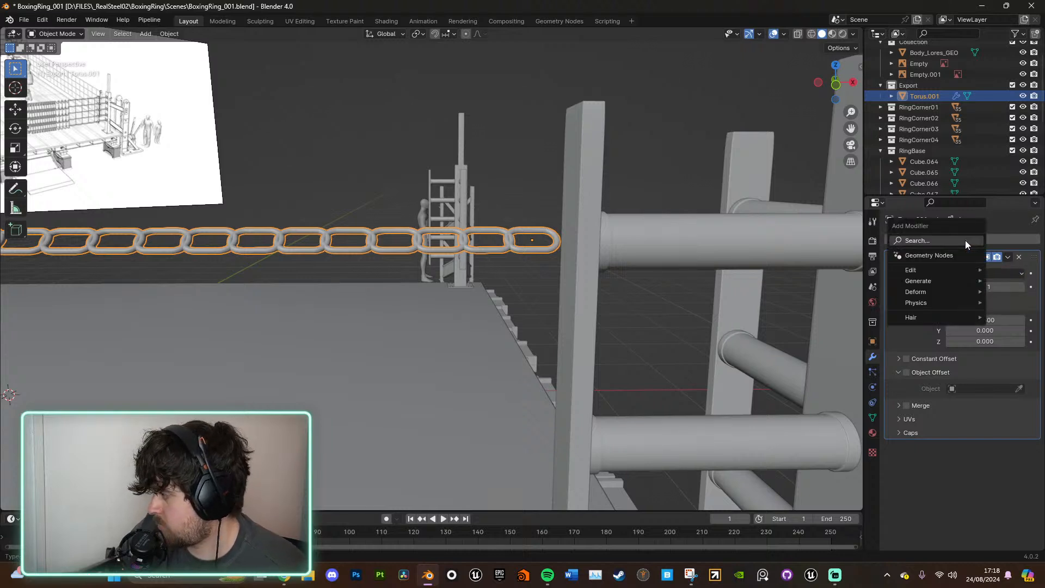
{"action": "left_click", "coordinate": [962, 240]}
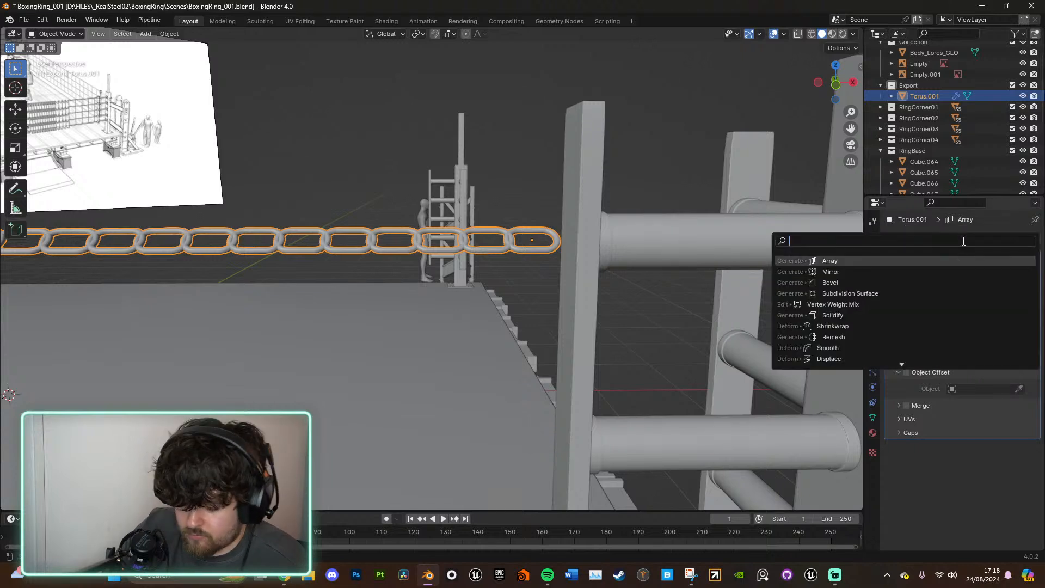
{"action": "type", "text": "rot"}
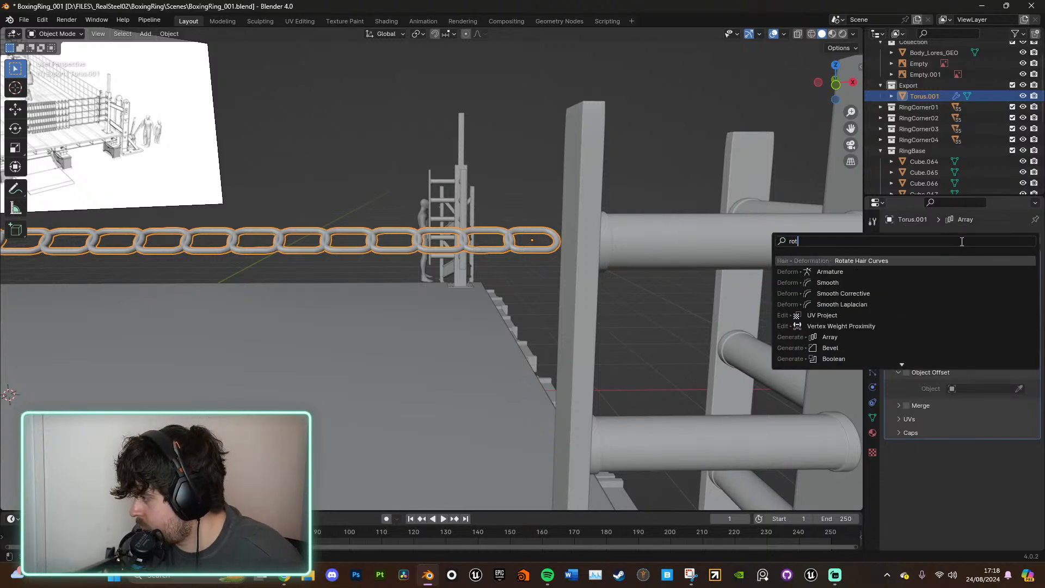
{"action": "left_click", "coordinate": [909, 336]}
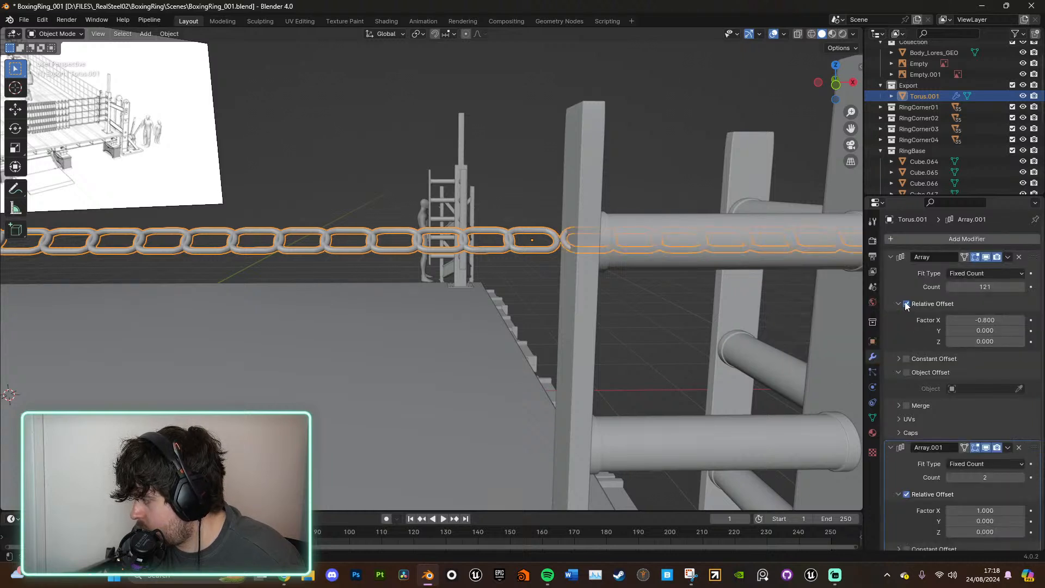
Step: Hide the second array's result in the viewport and rotate the chain about the global X axis so its links stand more upright
{"action": "left_click", "coordinate": [986, 257]}
{"action": "left_click", "coordinate": [986, 256]}
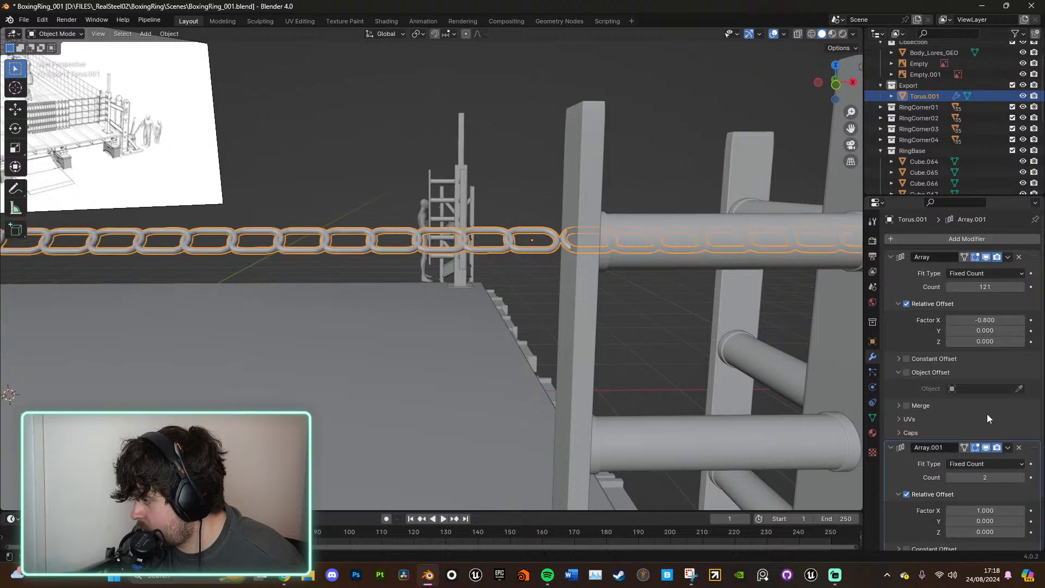
{"action": "left_click", "coordinate": [986, 447]}
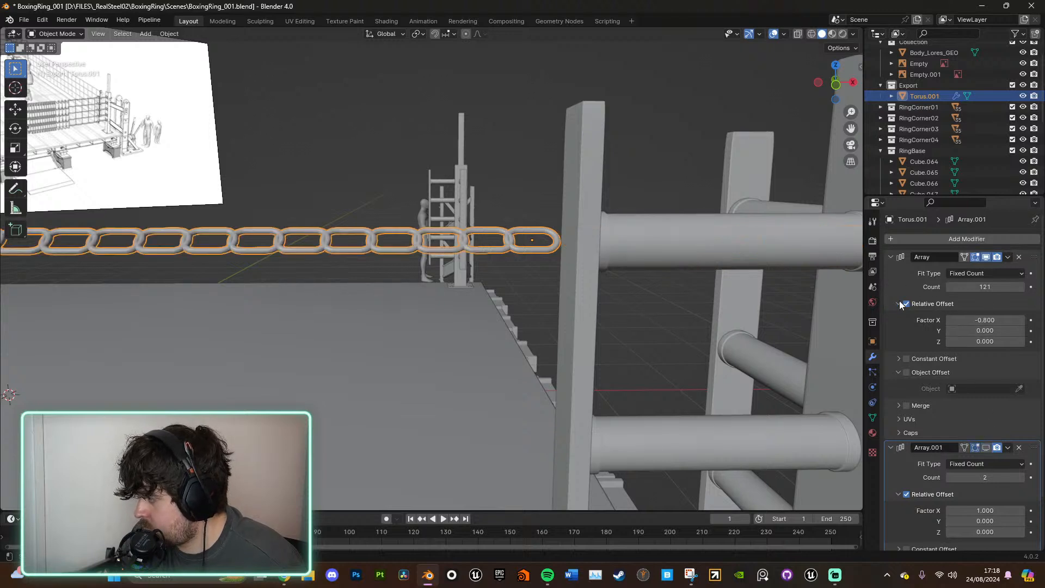
{"action": "key", "text": "x"}
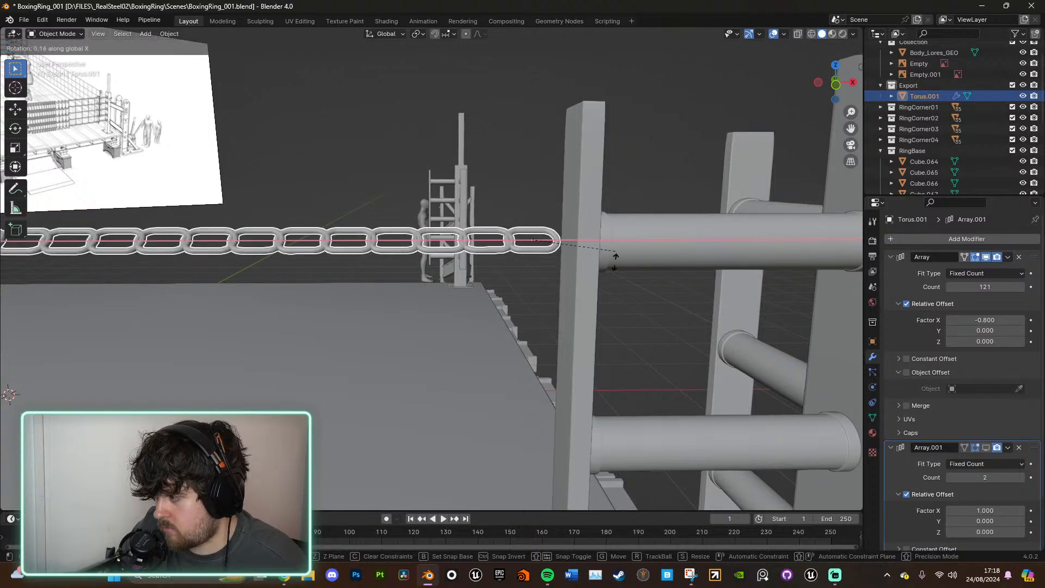
{"action": "left_click", "coordinate": [624, 354]}
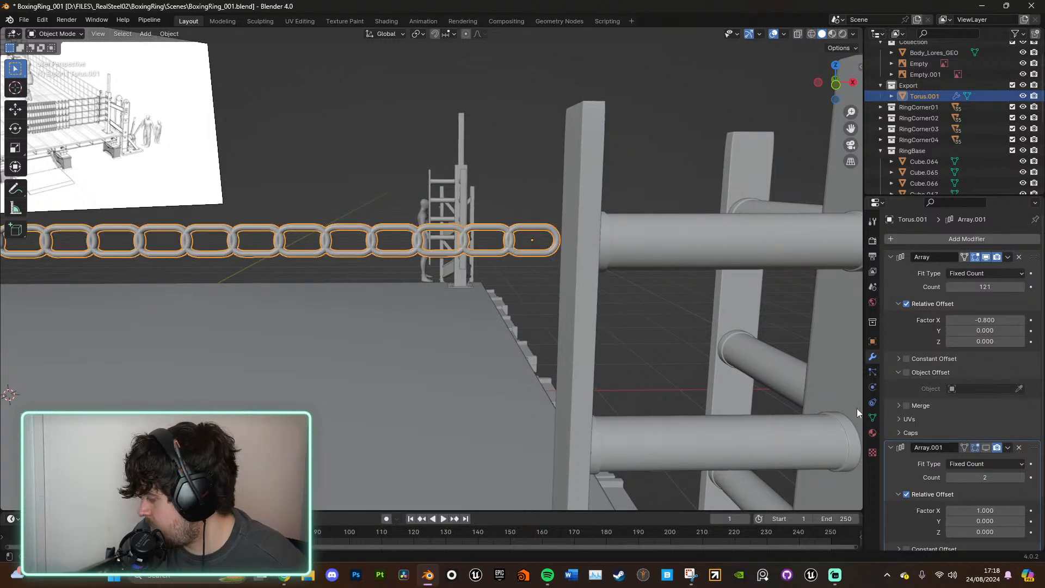
Step: Remove the second Array modifier from the chain and deselect the chain
{"action": "left_click", "coordinate": [1019, 446]}
{"action": "middle_click_drag", "start_coordinate": [721, 344], "coordinate": [675, 338]}
{"action": "scroll", "coordinate": [675, 338], "scroll_direction": "down", "scroll_amount": 5}
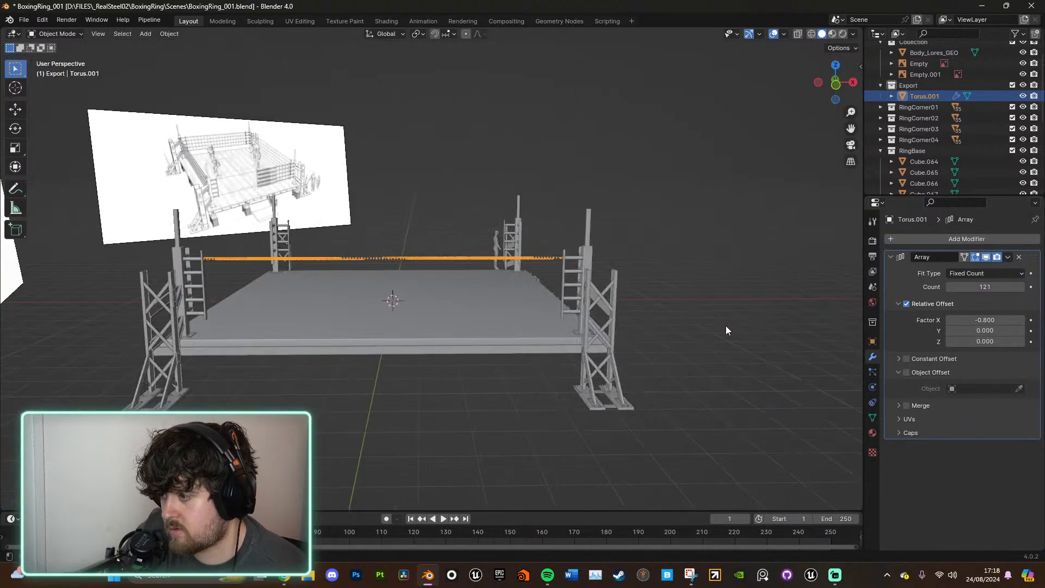
{"action": "left_click", "coordinate": [726, 325]}
Step: Duplicate the chain about 0.40 m straight down along Z to the second rung of the corner ladder
{"action": "scroll", "coordinate": [585, 334], "scroll_direction": "up", "scroll_amount": 4}
{"action": "middle_click_drag", "start_coordinate": [585, 334], "coordinate": [347, 241]}
{"action": "scroll", "coordinate": [763, 314], "scroll_direction": "up", "scroll_amount": 2}
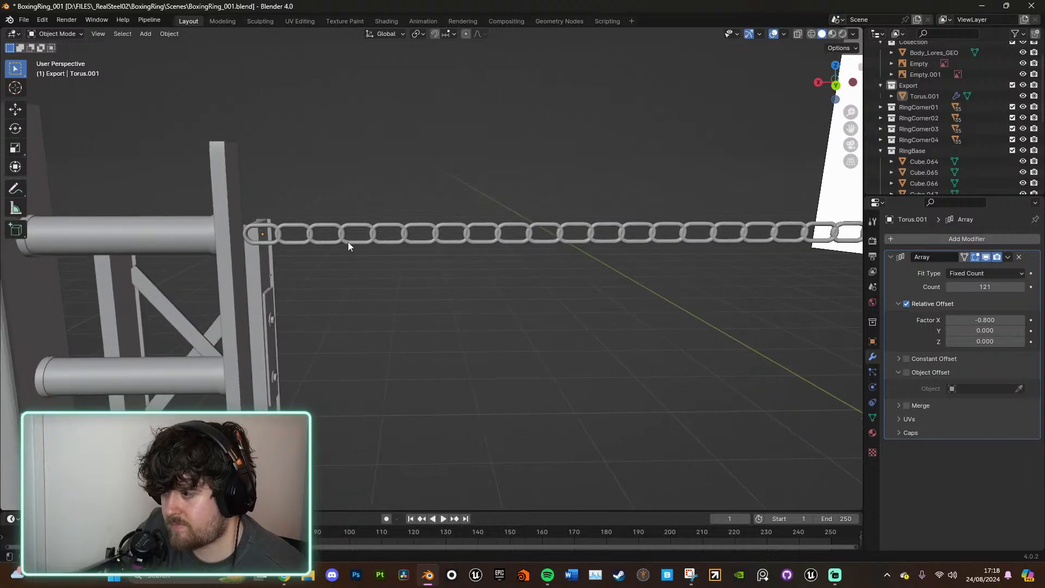
{"action": "left_click", "coordinate": [421, 240]}
{"action": "left_click", "coordinate": [838, 86]}
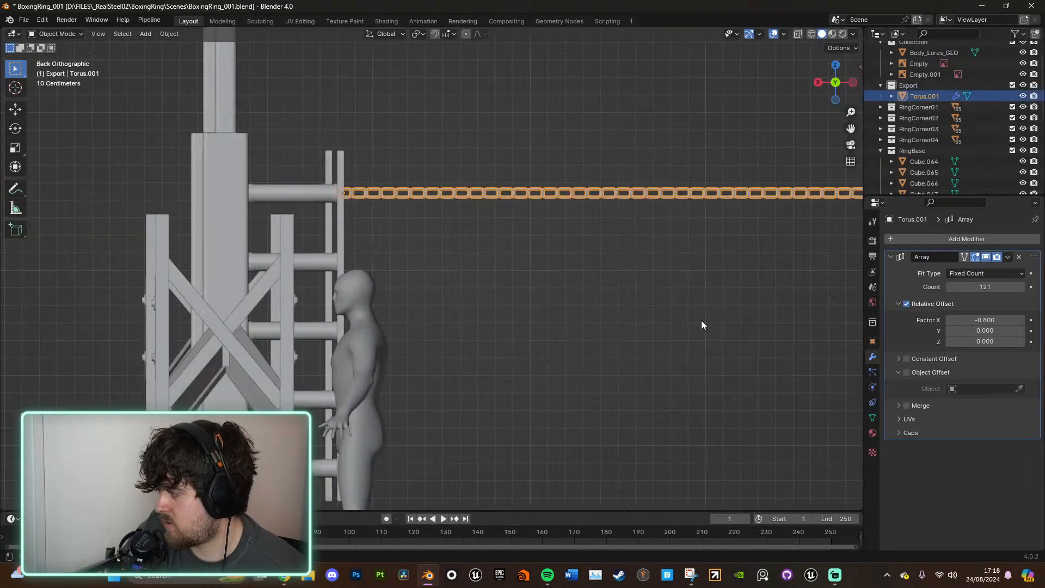
{"action": "middle_click_drag", "start_coordinate": [702, 321], "coordinate": [679, 298], "text": "shift"}
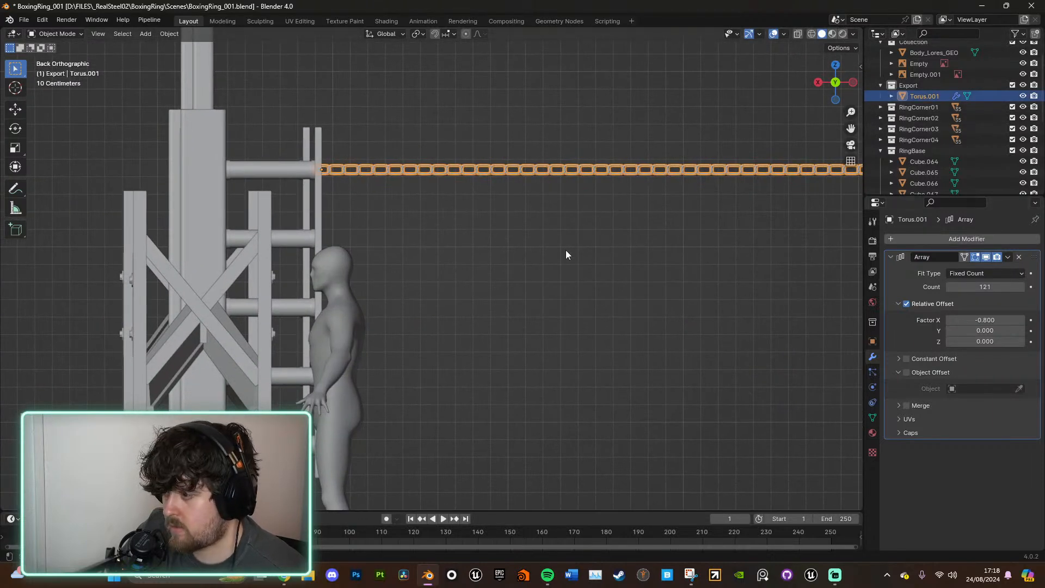
{"action": "key", "text": "shift+d"}
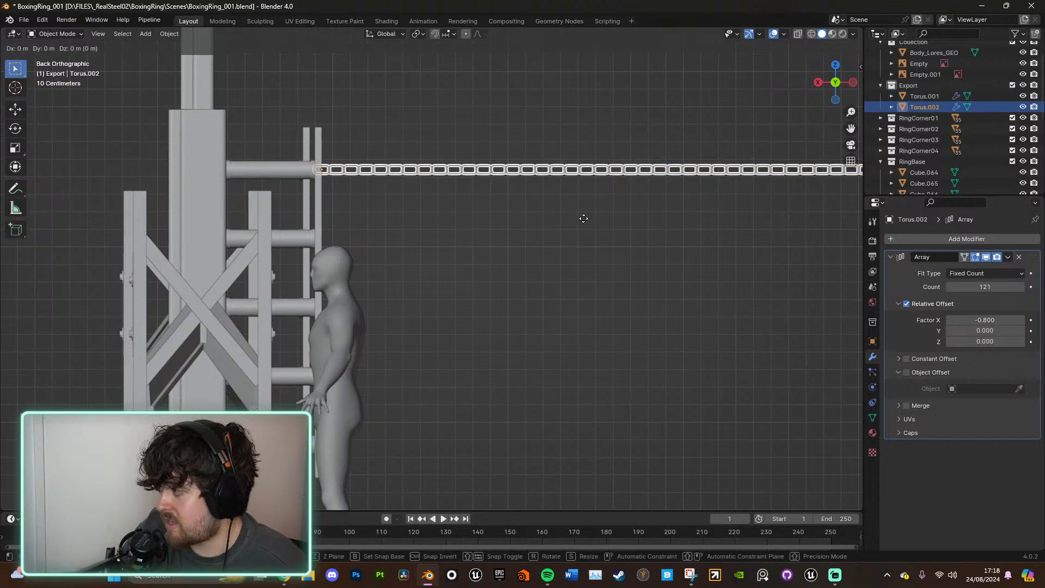
{"action": "key", "text": "z"}
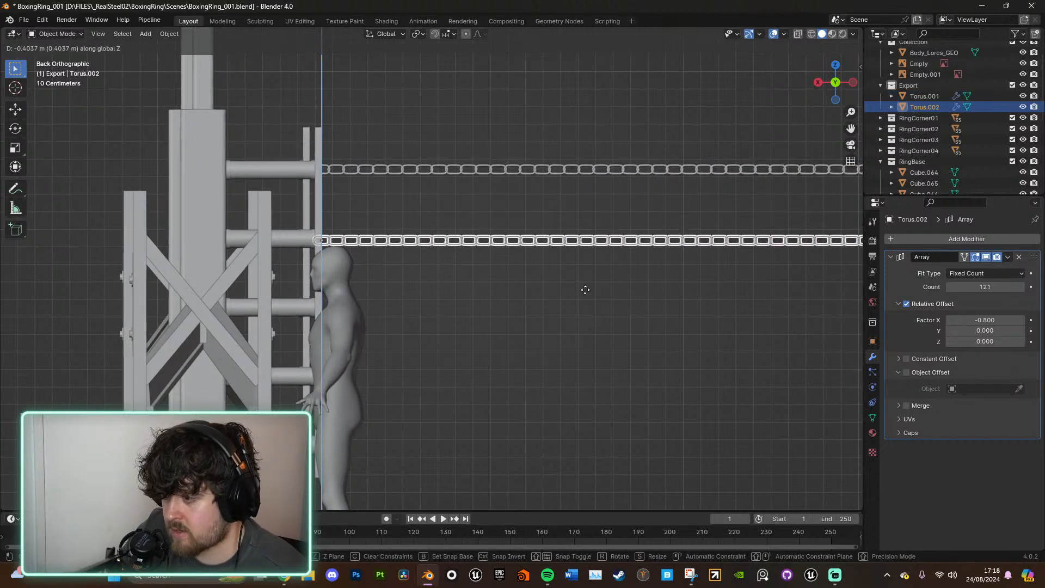
{"action": "left_click", "coordinate": [585, 290]}
Step: Adjust the second chain's height along Z so it lines up with the ladder's second rung
{"action": "left_click", "coordinate": [836, 82]}
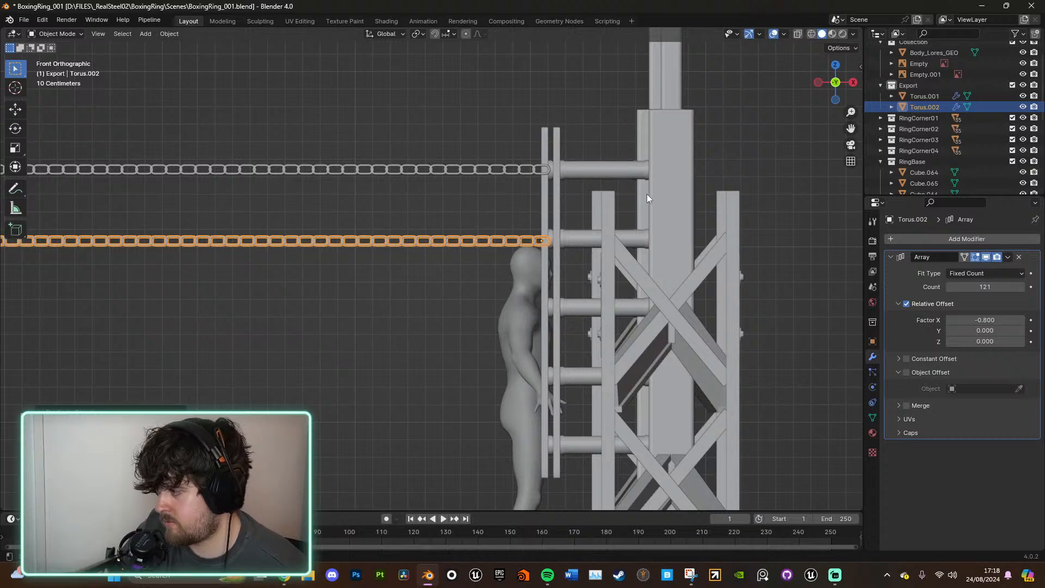
{"action": "key", "text": "KP_5"}
{"action": "scroll", "coordinate": [778, 158], "scroll_direction": "up", "scroll_amount": 3}
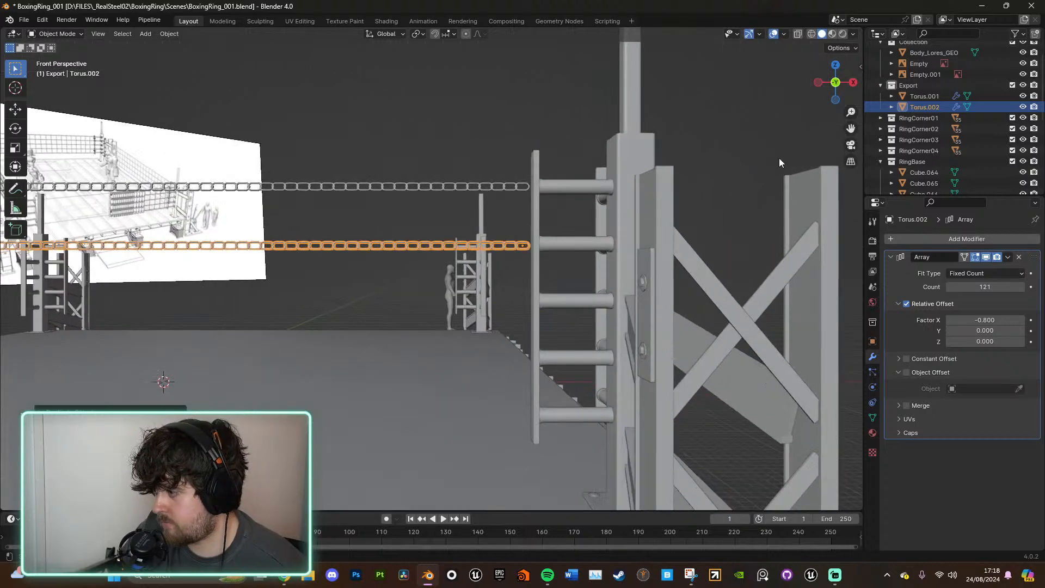
{"action": "key", "text": "g"}
{"action": "key", "text": "z"}
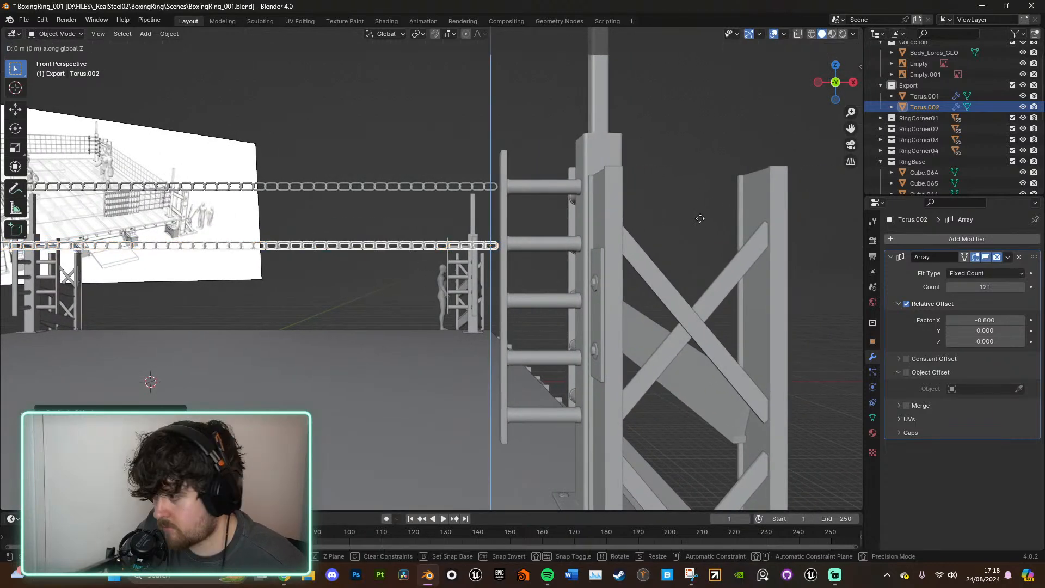
{"action": "left_click", "coordinate": [701, 216]}
Step: Duplicate the chain down along Z three more times, placing the copies level with the third, fourth and fifth ladder rungs
{"action": "key", "text": "shift+d"}
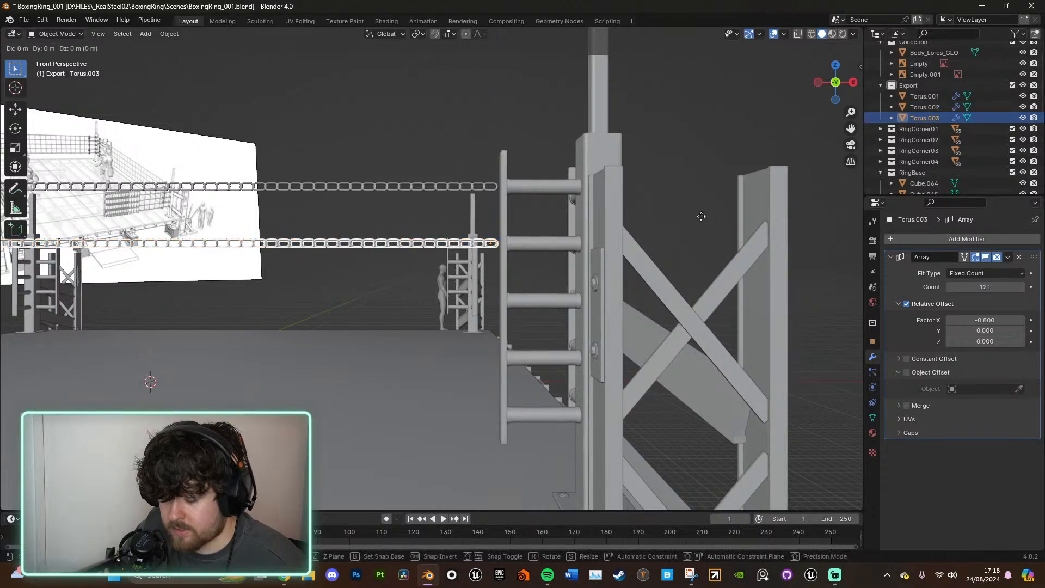
{"action": "key", "text": "z"}
{"action": "left_click", "coordinate": [702, 272]}
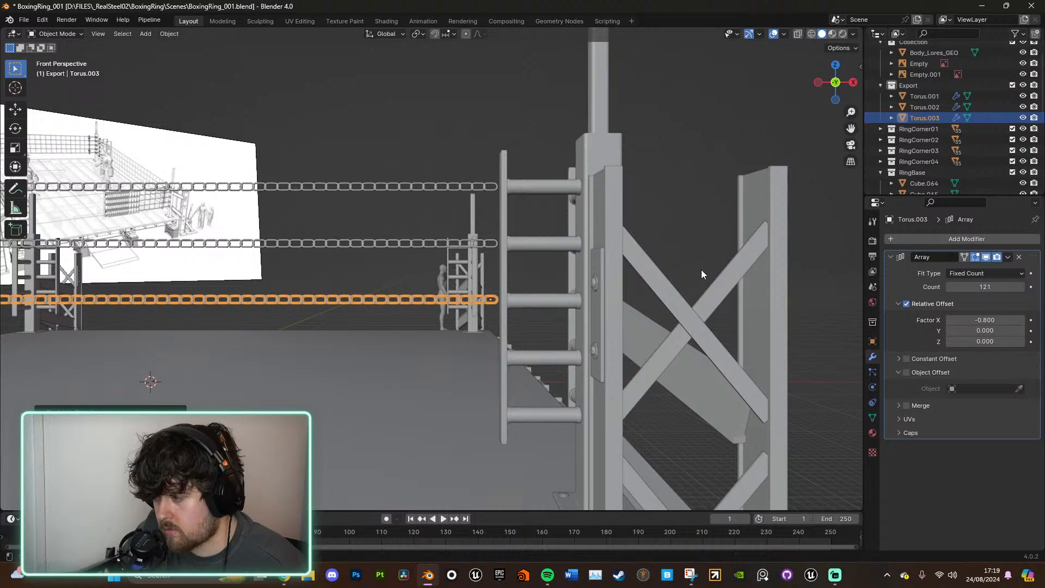
{"action": "key", "text": "shift+d"}
{"action": "key", "text": "z"}
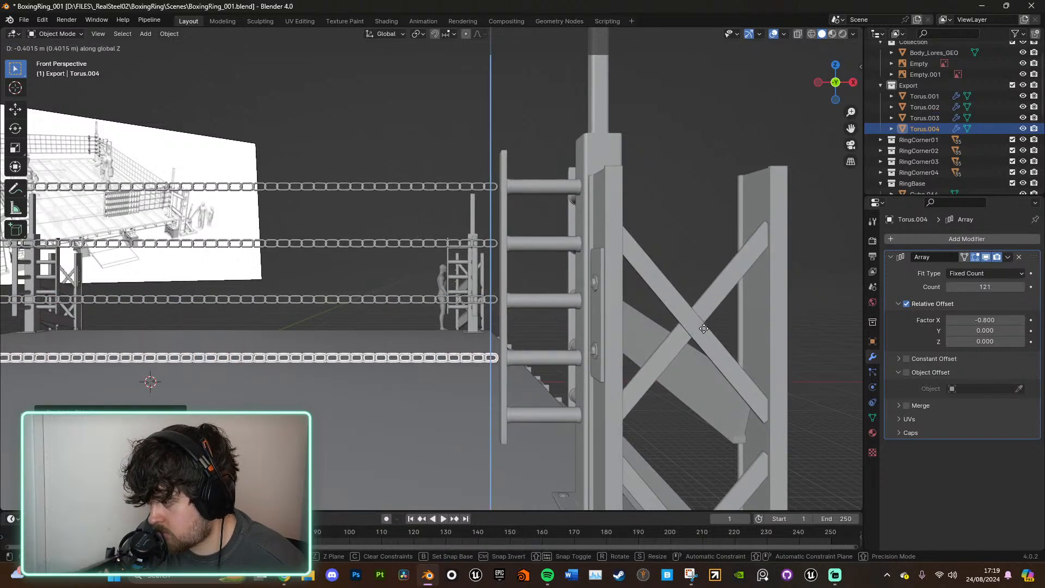
{"action": "left_click", "coordinate": [703, 329]}
{"action": "key", "text": "shift+d"}
{"action": "key", "text": "z"}
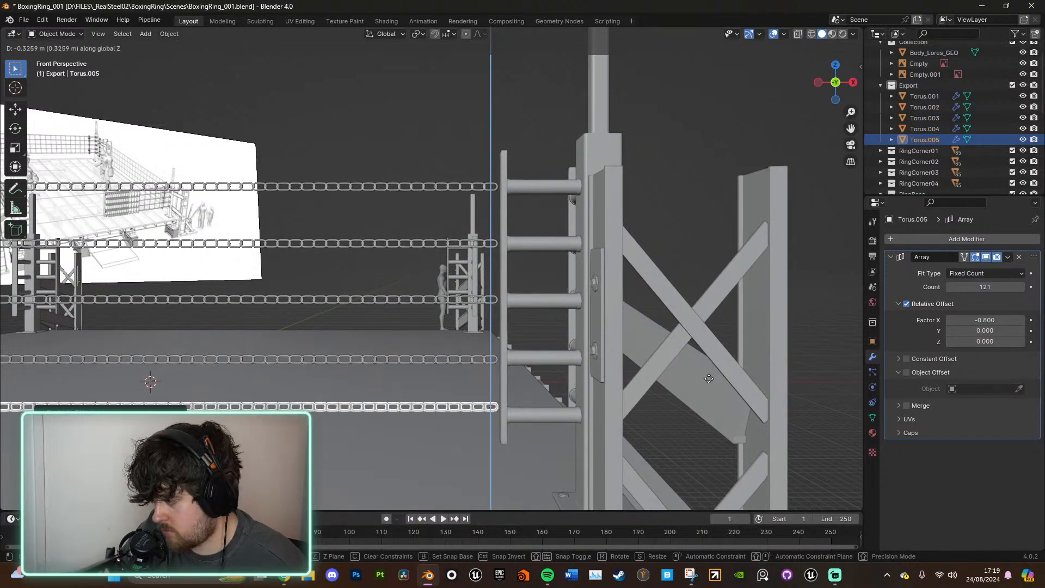
{"action": "left_click", "coordinate": [711, 385]}
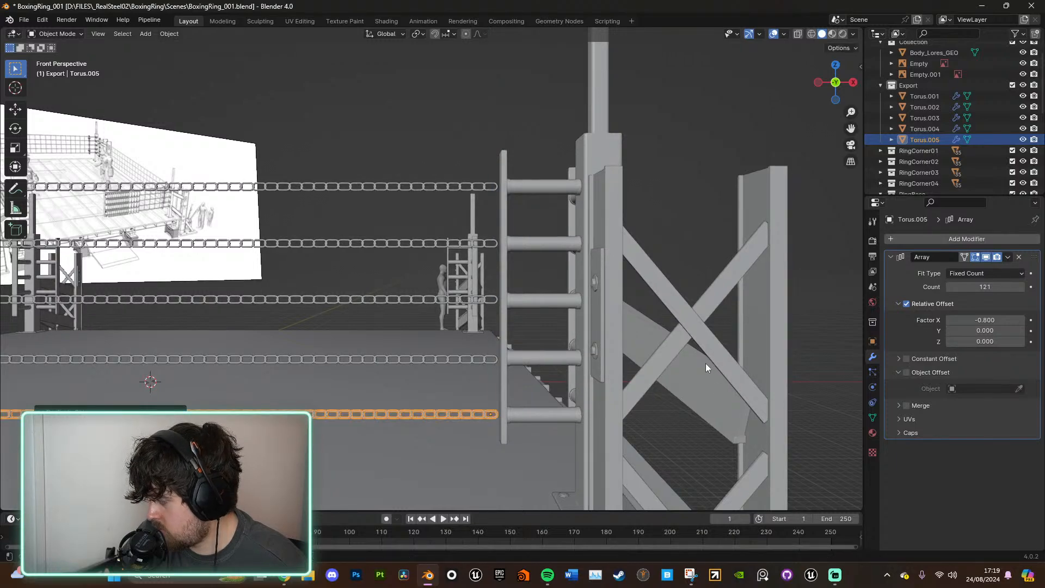
Step: Select the top chain and examine how the five chains run between the corners and meet the ladder upright
{"action": "scroll", "coordinate": [705, 363], "scroll_direction": "down", "scroll_amount": 4}
{"action": "middle_click_drag", "start_coordinate": [691, 369], "coordinate": [832, 358]}
{"action": "scroll", "coordinate": [655, 400], "scroll_direction": "down", "scroll_amount": 3}
{"action": "left_click", "coordinate": [655, 399]}
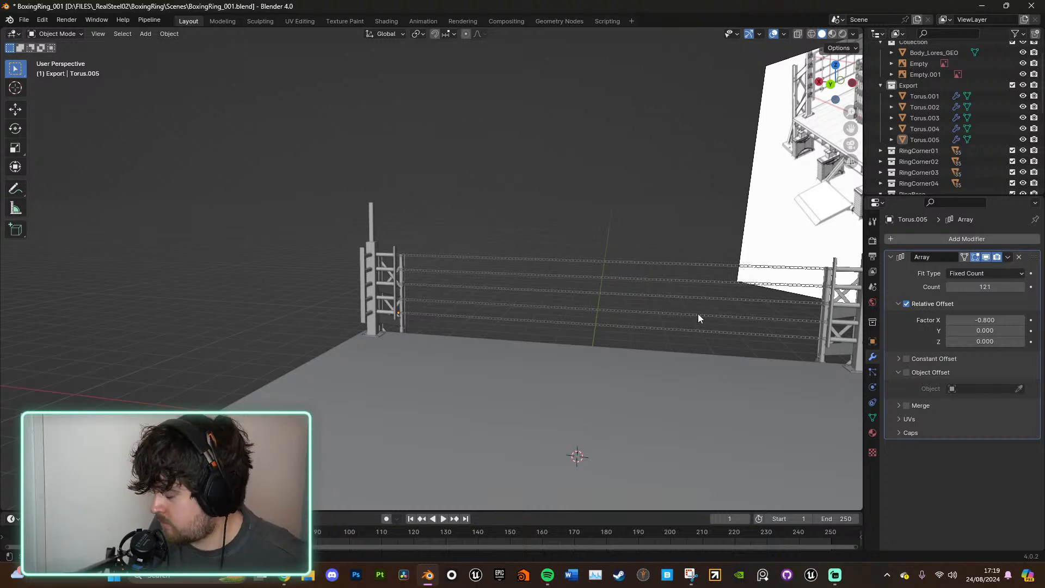
{"action": "left_click", "coordinate": [693, 265]}
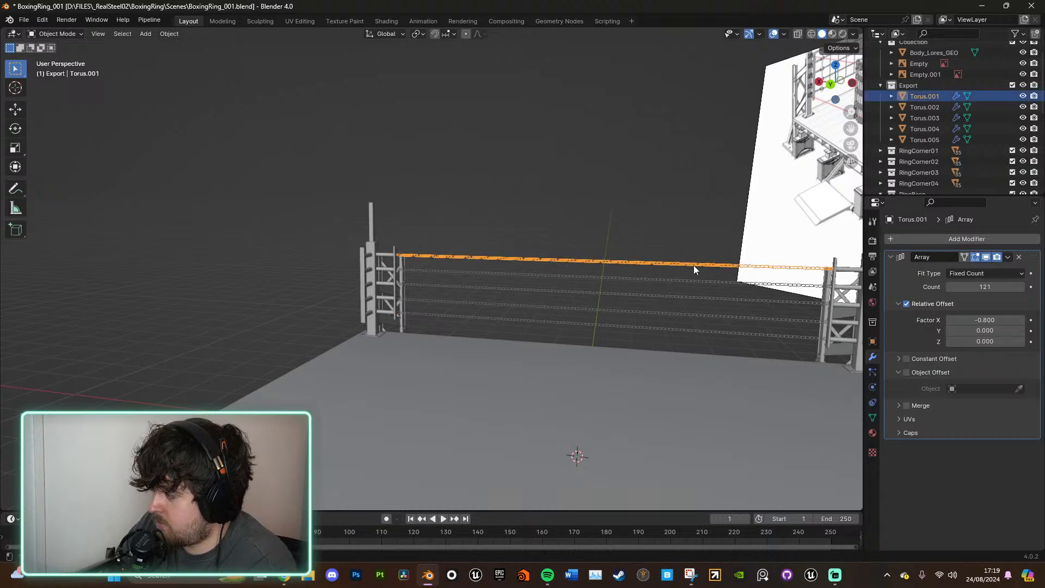
{"action": "key", "text": "KP_Decimal"}
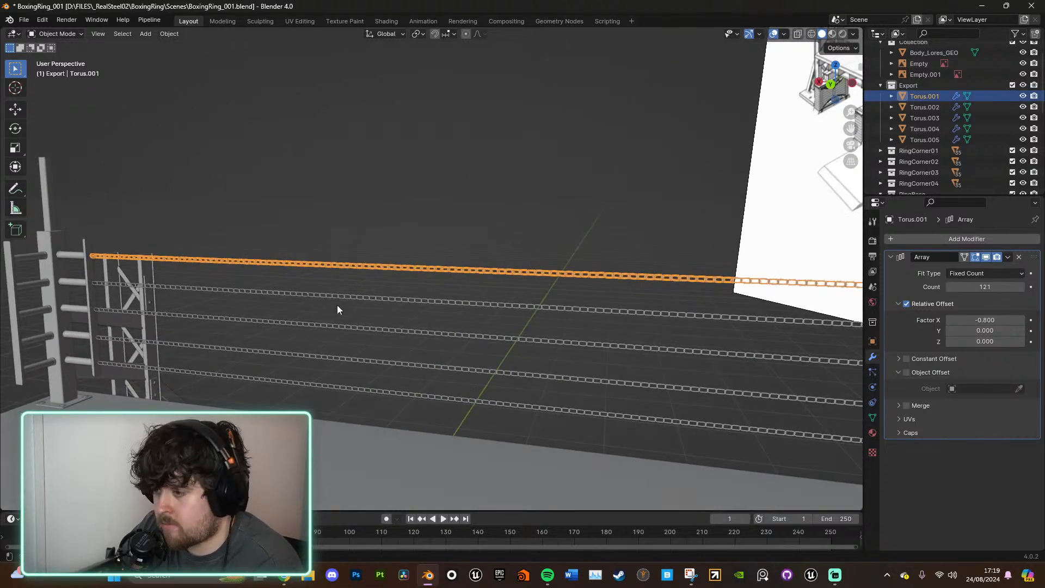
{"action": "middle_click_drag", "start_coordinate": [386, 332], "coordinate": [791, 286]}
{"action": "scroll", "coordinate": [504, 264], "scroll_direction": "up", "scroll_amount": 5}
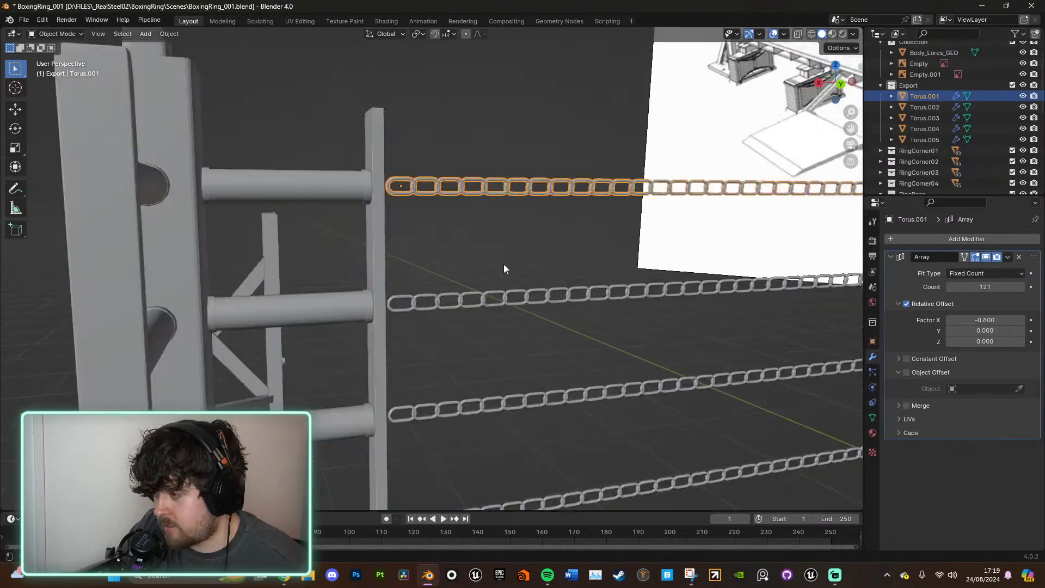
{"action": "scroll", "coordinate": [504, 263], "scroll_direction": "up", "scroll_amount": 2}
{"action": "middle_click_drag", "start_coordinate": [504, 263], "coordinate": [521, 276]}
{"action": "scroll", "coordinate": [508, 275], "scroll_direction": "down", "scroll_amount": 8}
{"action": "middle_click_drag", "start_coordinate": [560, 338], "coordinate": [511, 277], "text": "shift"}
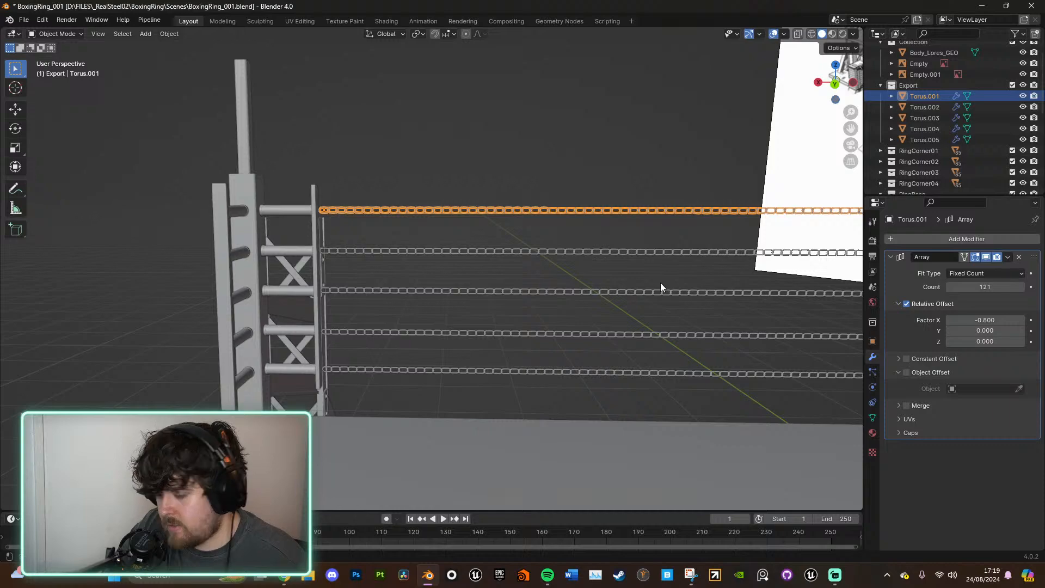
Step: Study the netting between the corner posts in the ring's reference image
{"action": "scroll", "coordinate": [661, 283], "scroll_direction": "down", "scroll_amount": 7}
{"action": "middle_click_drag", "start_coordinate": [778, 280], "coordinate": [538, 240], "text": "shift"}
{"action": "scroll", "coordinate": [551, 244], "scroll_direction": "up", "scroll_amount": 3}
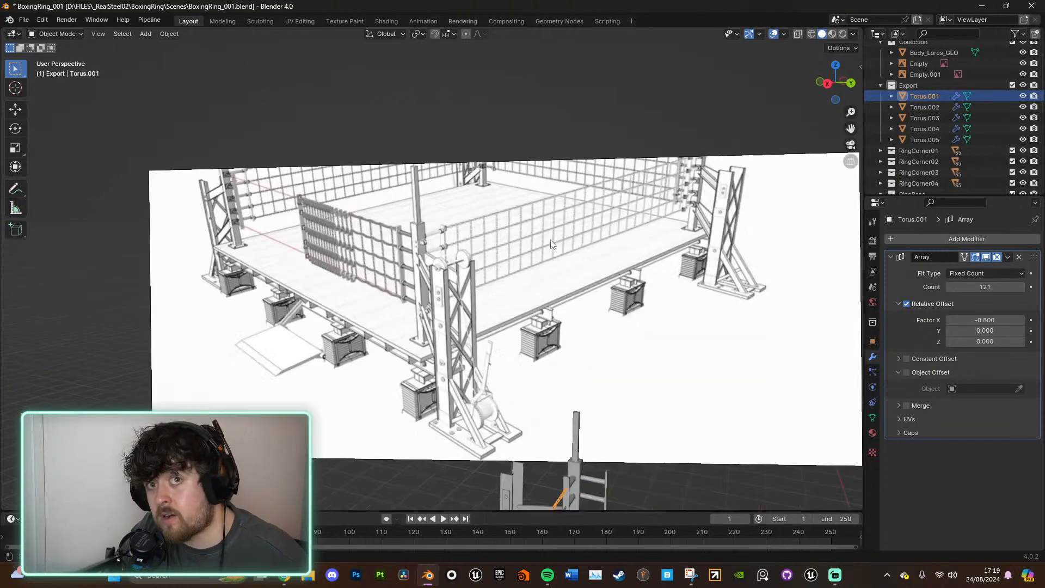
{"action": "scroll", "coordinate": [456, 287], "scroll_direction": "up", "scroll_amount": 2}
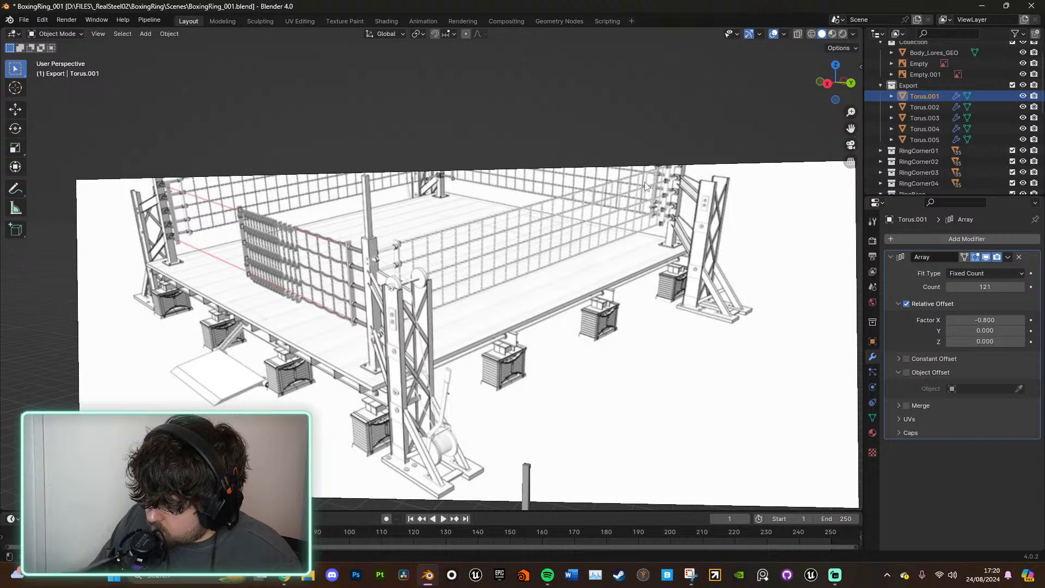
Step: Duplicate the top chain in place, working in the back orthographic view
{"action": "middle_click_drag", "start_coordinate": [644, 182], "coordinate": [631, 234]}
{"action": "left_click", "coordinate": [834, 84]}
{"action": "left_click", "coordinate": [844, 80]}
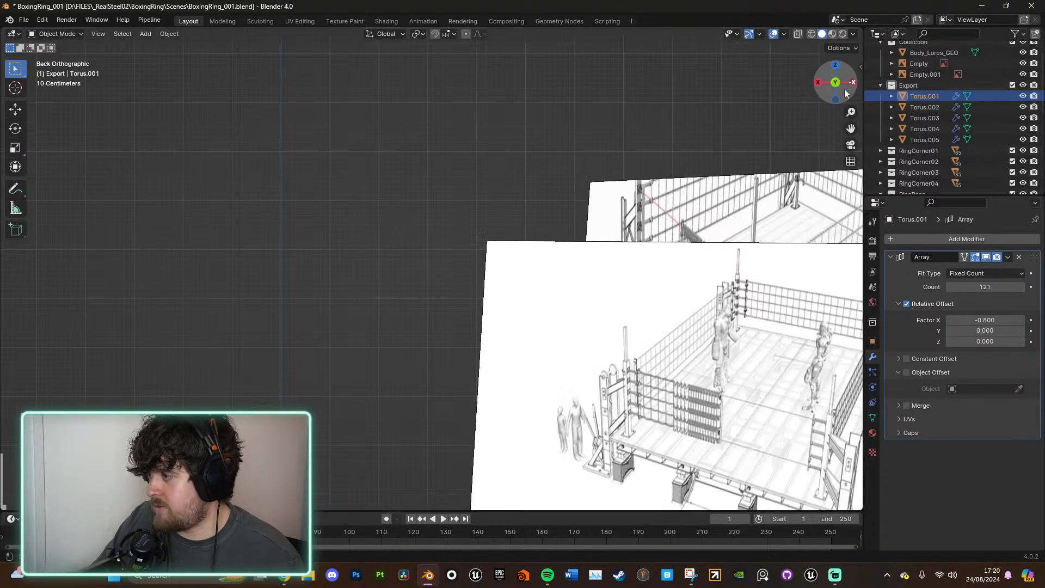
{"action": "middle_click_drag", "start_coordinate": [618, 291], "coordinate": [608, 32]}
{"action": "left_click", "coordinate": [839, 82]}
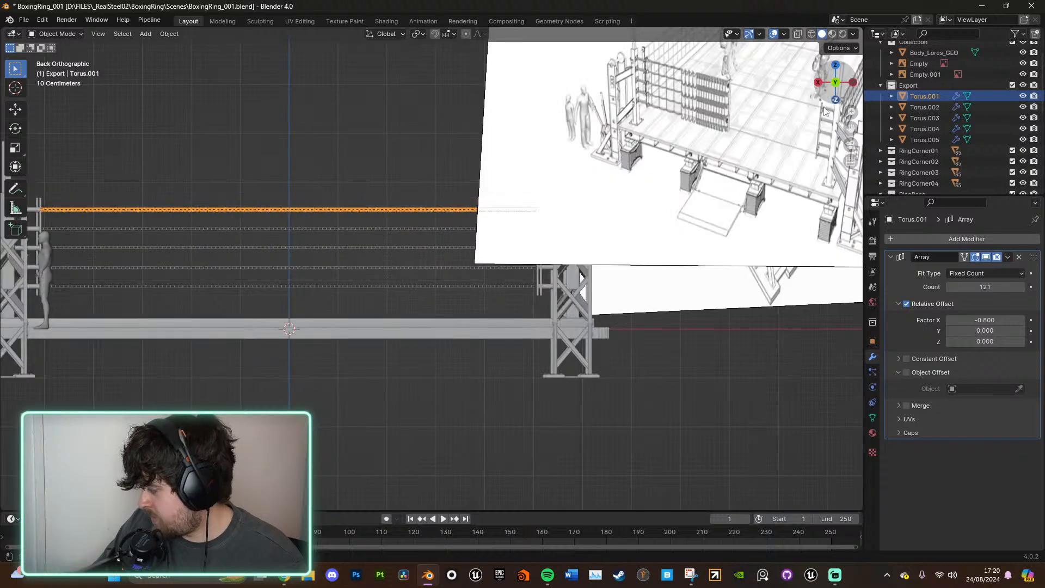
{"action": "middle_click_drag", "start_coordinate": [565, 223], "coordinate": [672, 249], "text": "shift"}
{"action": "scroll", "coordinate": [393, 231], "scroll_direction": "up", "scroll_amount": 5}
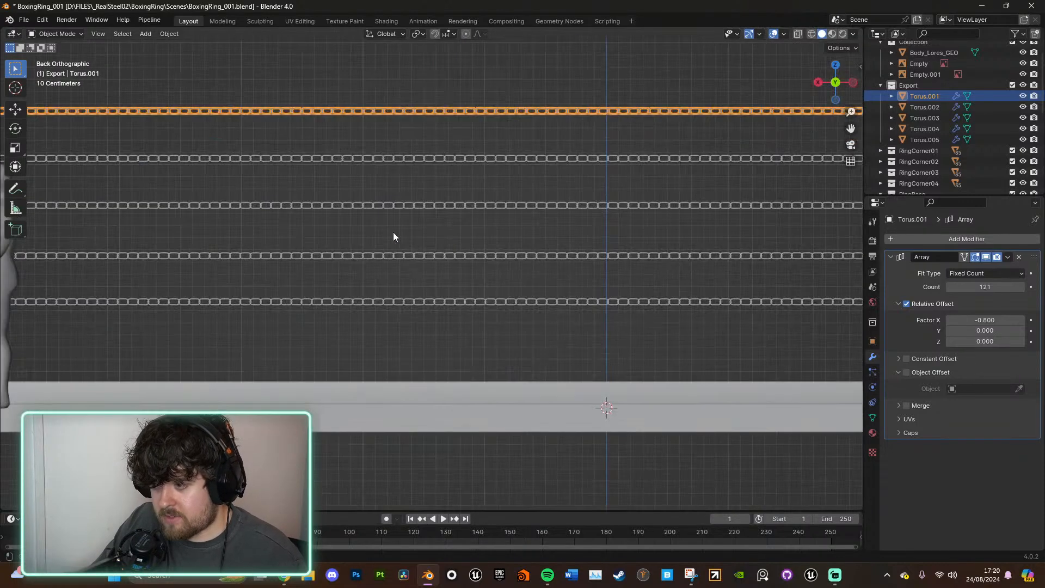
{"action": "middle_click_drag", "start_coordinate": [393, 232], "coordinate": [524, 335], "text": "shift"}
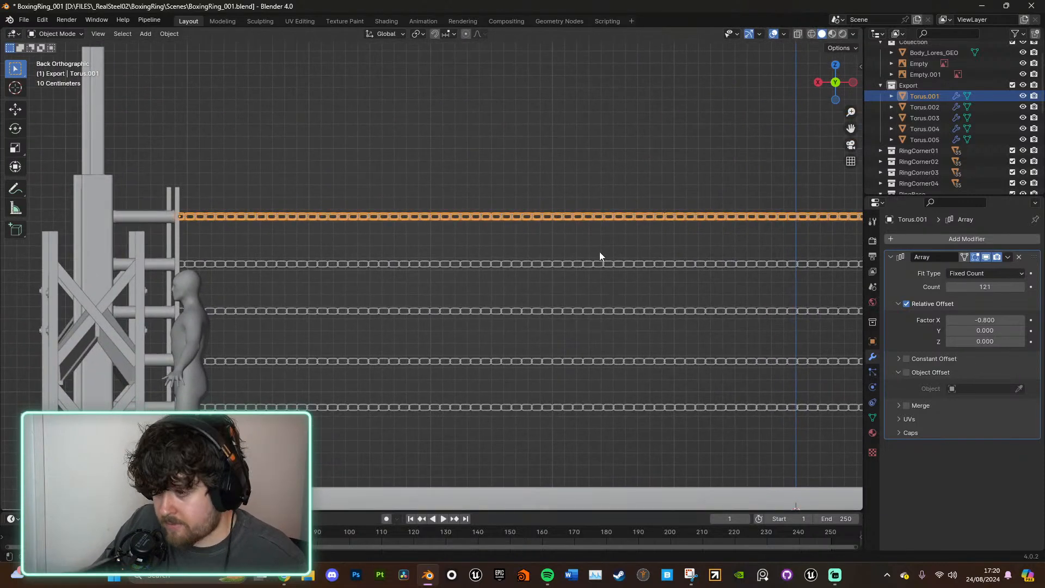
{"action": "key", "text": "shift+d"}
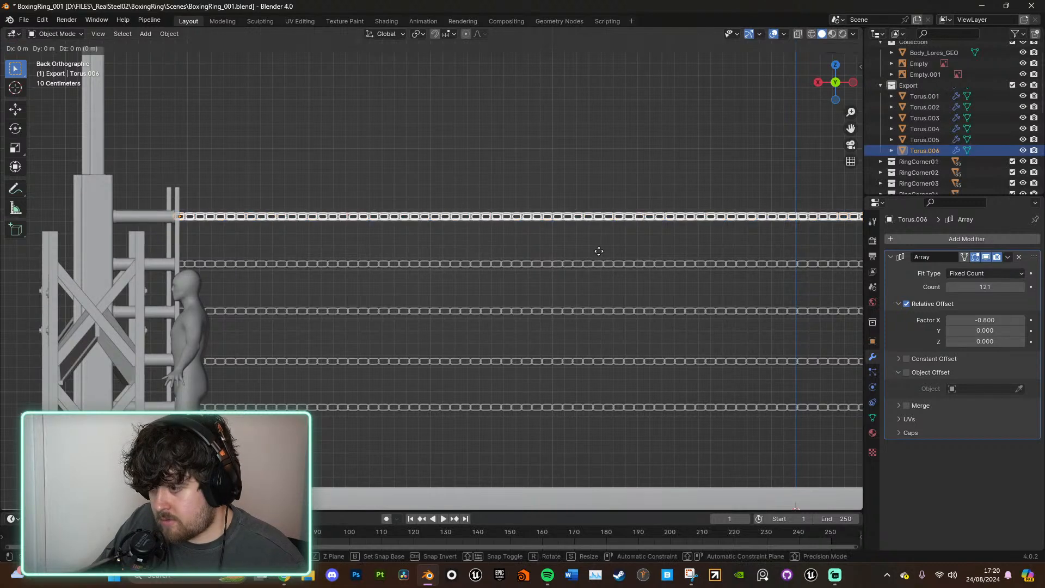
{"action": "right_click", "coordinate": [599, 252]}
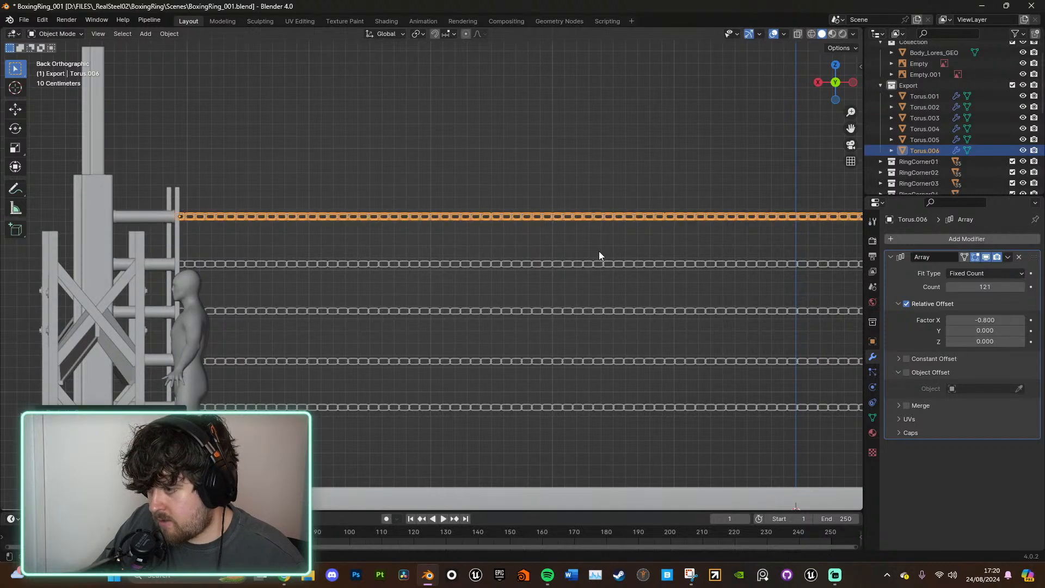
Step: Hide the duplicate's array in the viewport and move its single link along the top chain, away from the corner ladder
{"action": "left_click", "coordinate": [986, 258]}
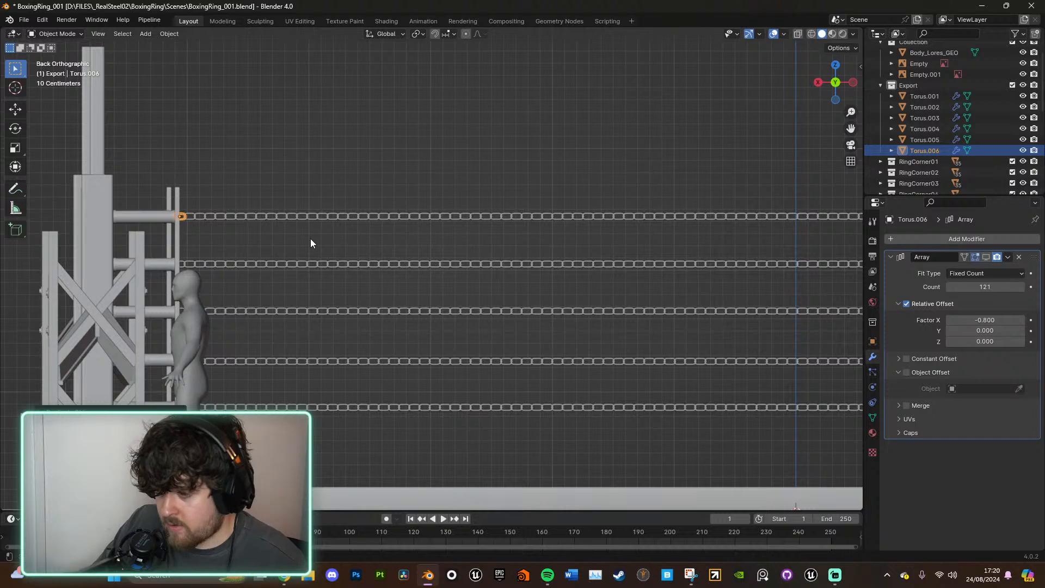
{"action": "key", "text": "g"}
{"action": "key", "text": "x"}
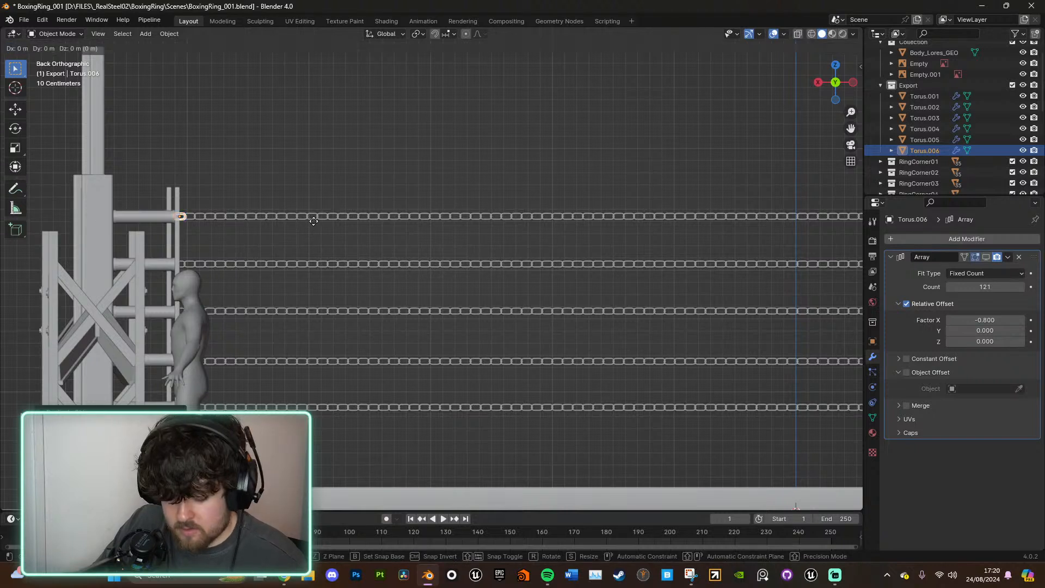
{"action": "left_click", "coordinate": [407, 223]}
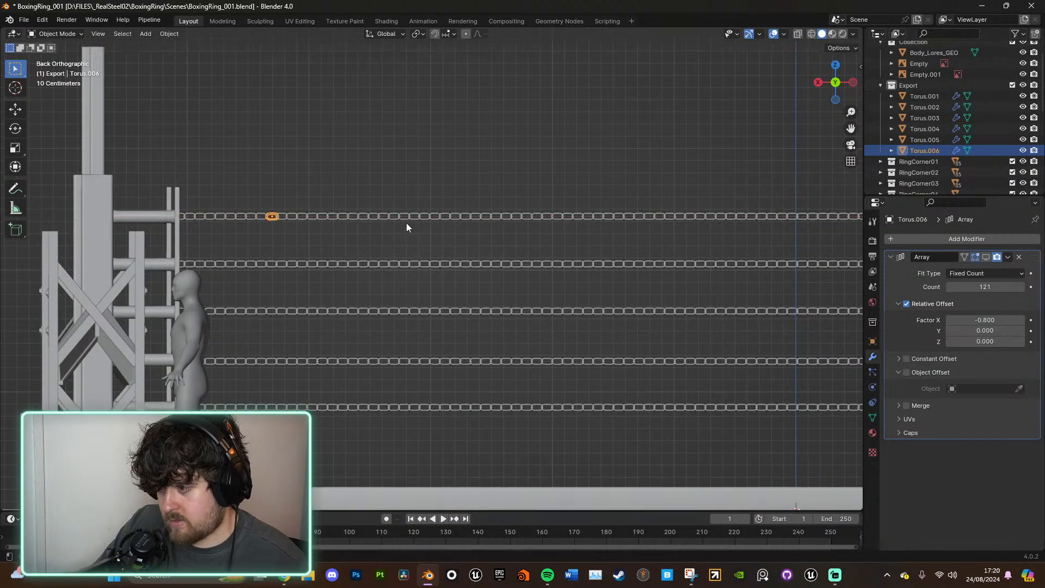
Step: Rotate the single duplicated link about the global Y axis so it stands upright across the top chain
{"action": "key", "text": "r"}
{"action": "key", "text": "x"}
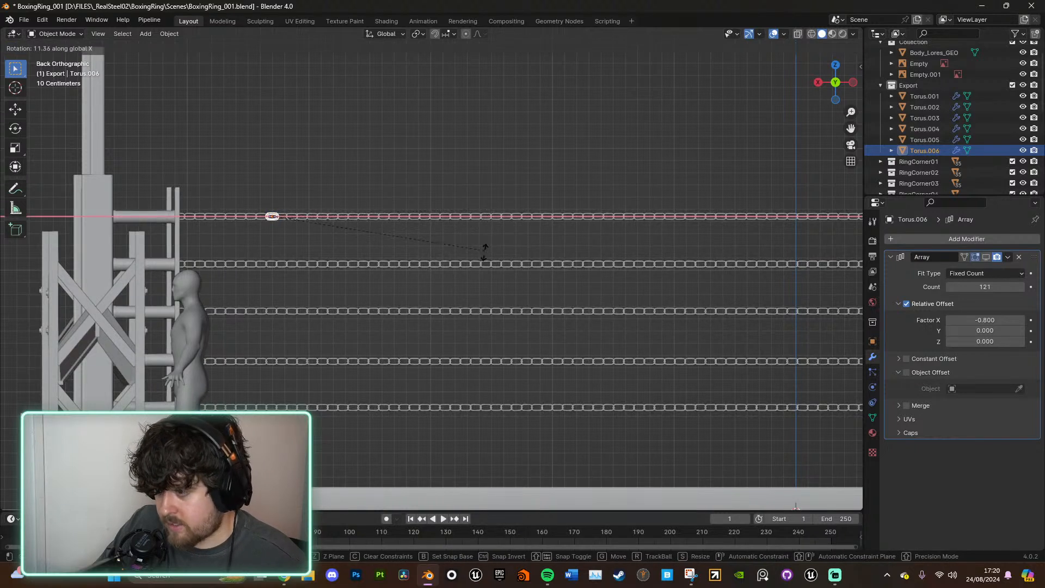
{"action": "key", "text": "x"}
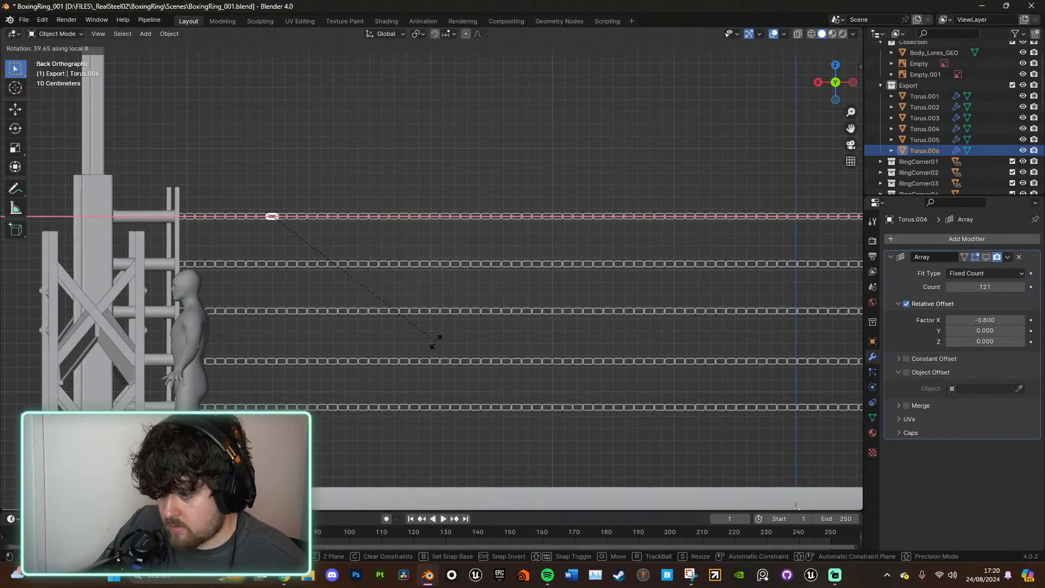
{"action": "key", "text": "y"}
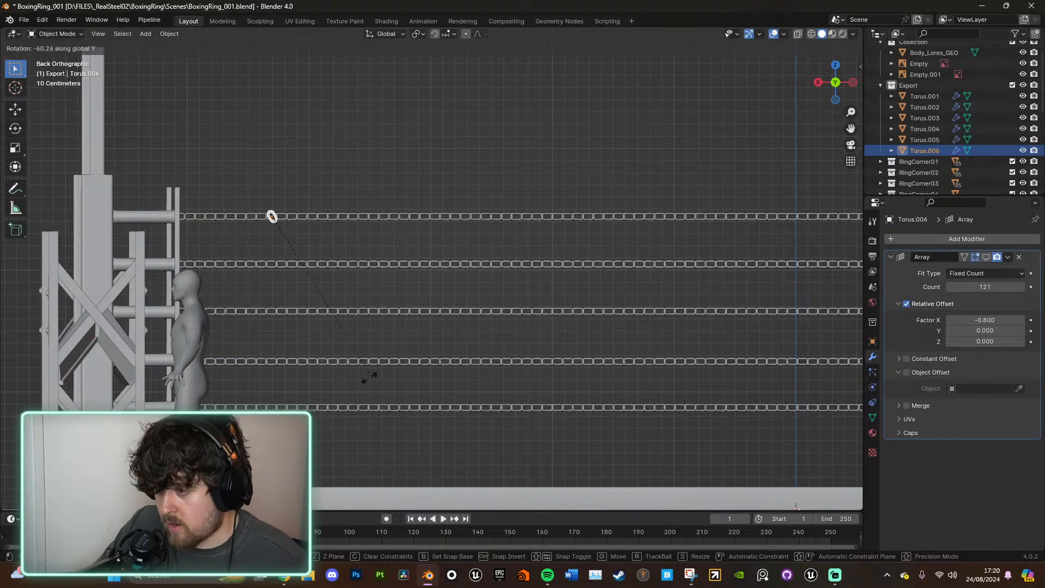
{"action": "left_click", "coordinate": [282, 386]}
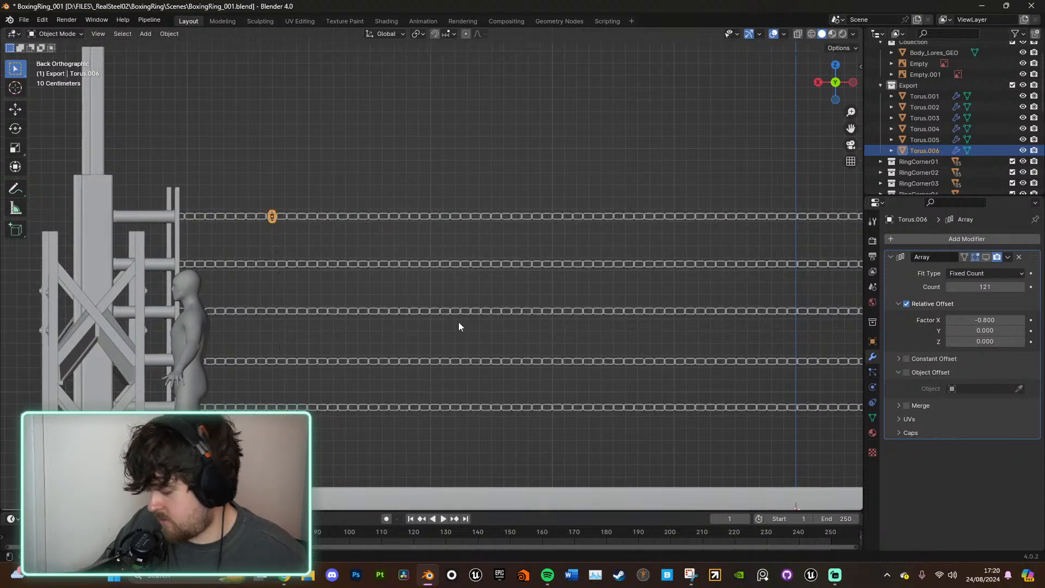
Step: Move the upright link down along Z so it hangs through the lower bar of the top chain's link
{"action": "key", "text": "KP_Decimal"}
{"action": "middle_click_drag", "start_coordinate": [520, 274], "coordinate": [521, 319]}
{"action": "scroll", "coordinate": [521, 321], "scroll_direction": "down", "scroll_amount": 4}
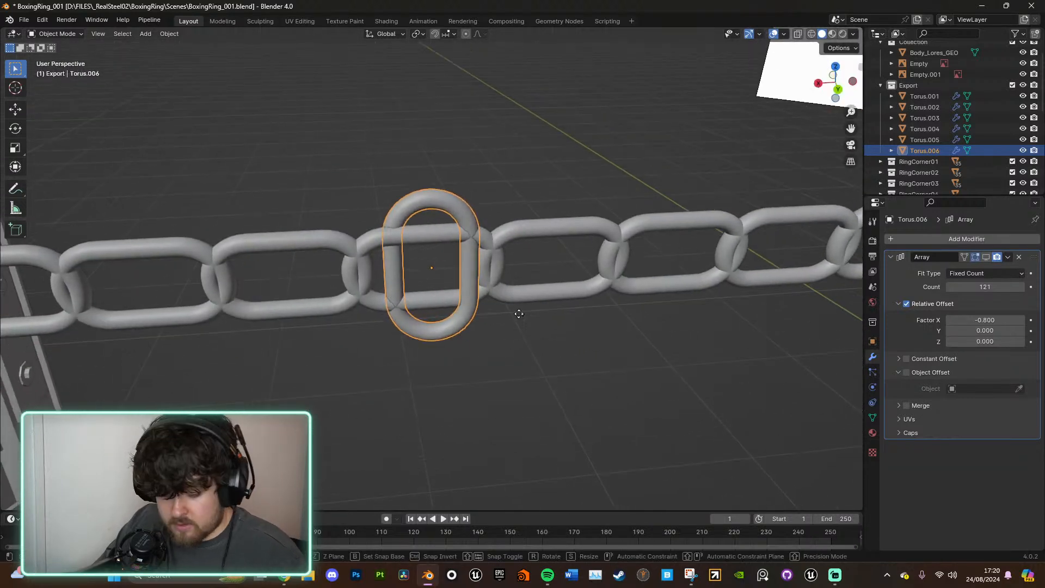
{"action": "key", "text": "g"}
{"action": "key", "text": "x"}
{"action": "key", "text": "z"}
{"action": "left_click", "coordinate": [543, 343]}
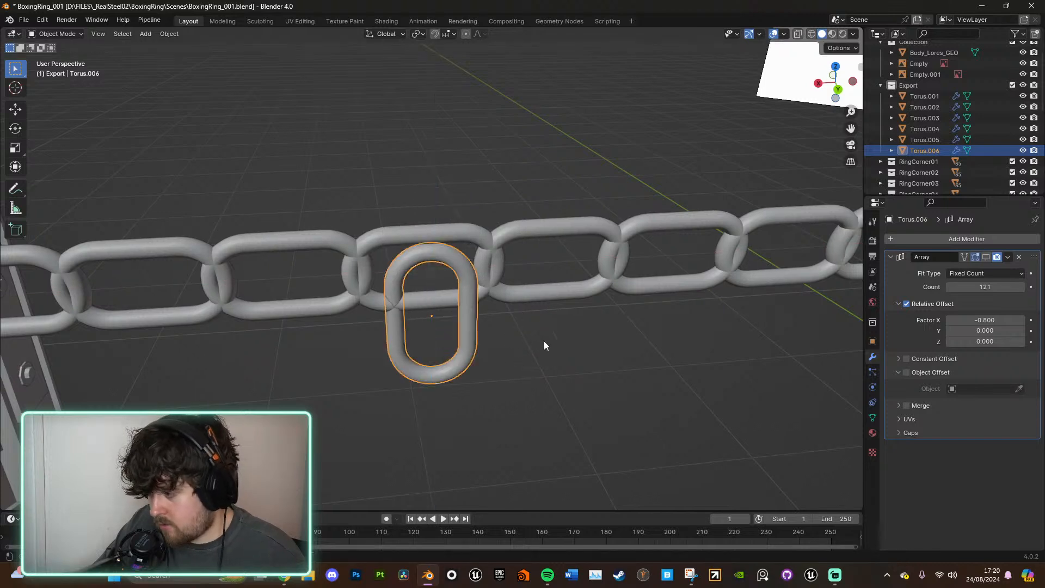
Step: Adjust the hanging link's rotation and check how it sits against the top chain and the chains below
{"action": "key", "text": "r"}
{"action": "left_click", "coordinate": [521, 366]}
{"action": "middle_click_drag", "start_coordinate": [521, 367], "coordinate": [587, 244]}
{"action": "scroll", "coordinate": [597, 320], "scroll_direction": "down", "scroll_amount": 10}
{"action": "scroll", "coordinate": [551, 315], "scroll_direction": "down", "scroll_amount": 5}
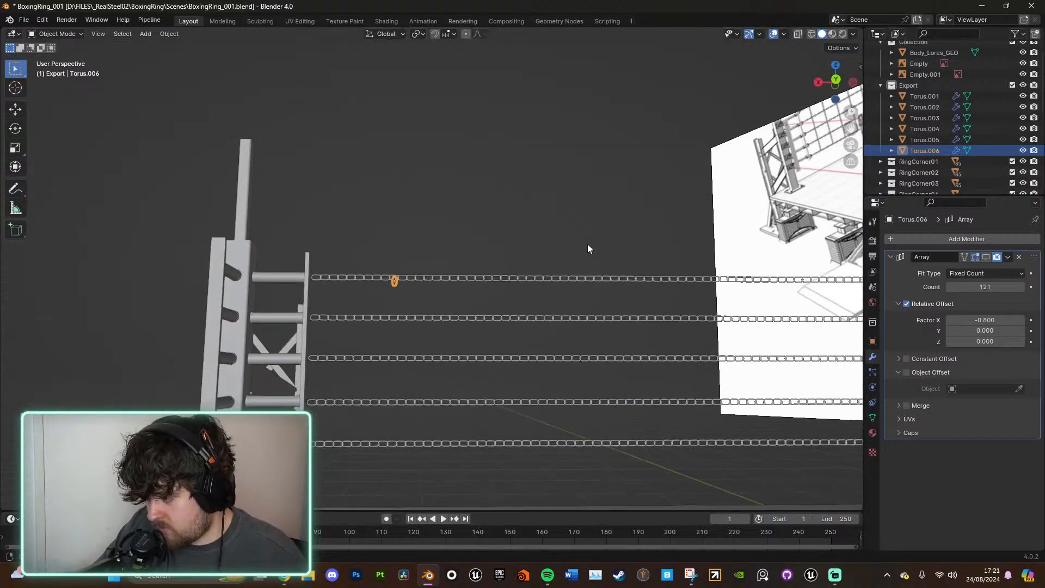
{"action": "key", "text": "KP_Decimal"}
{"action": "scroll", "coordinate": [583, 266], "scroll_direction": "down", "scroll_amount": 7}
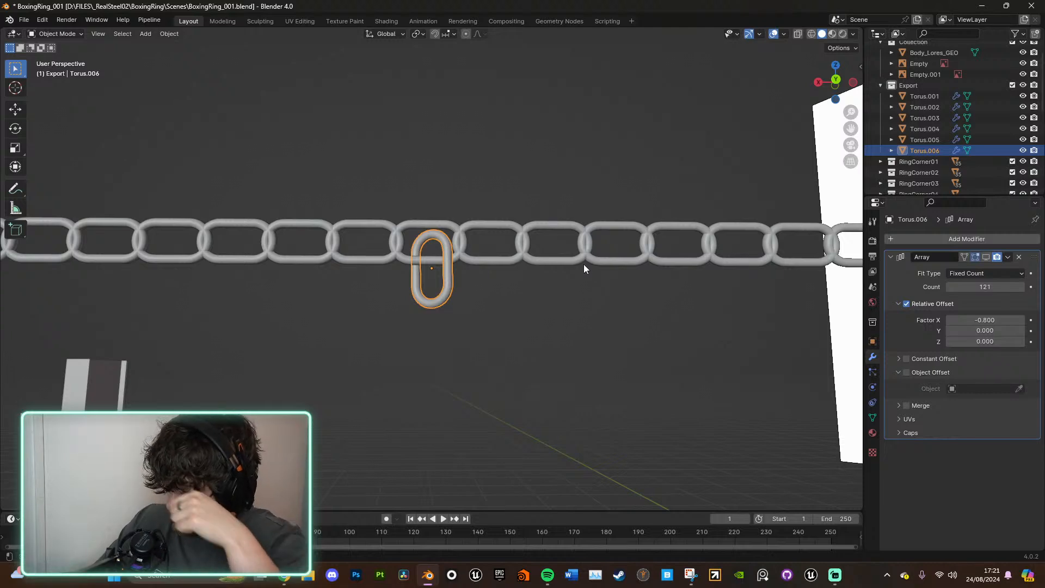
{"action": "middle_click_drag", "start_coordinate": [563, 309], "coordinate": [570, 240]}
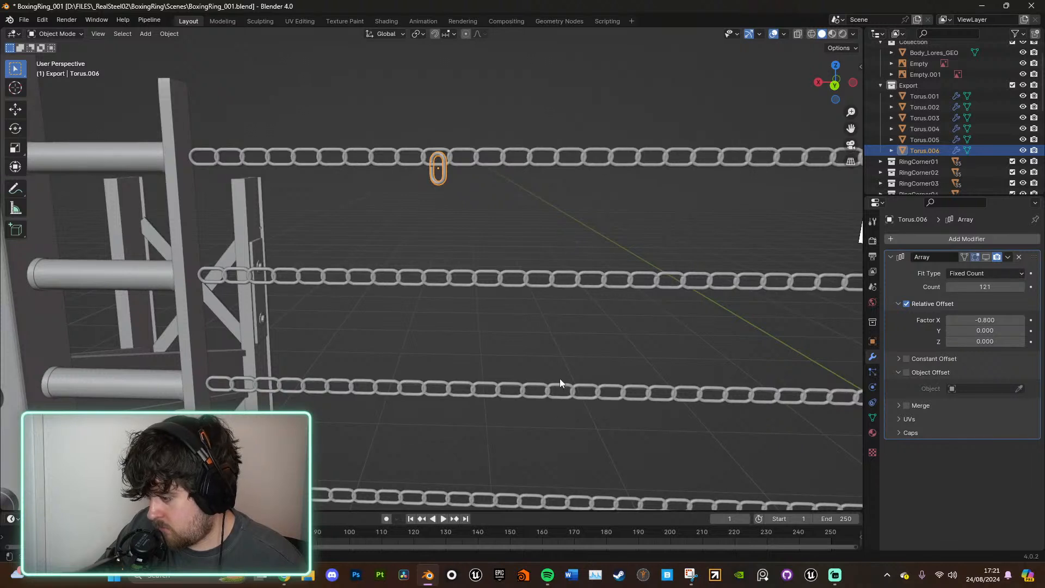
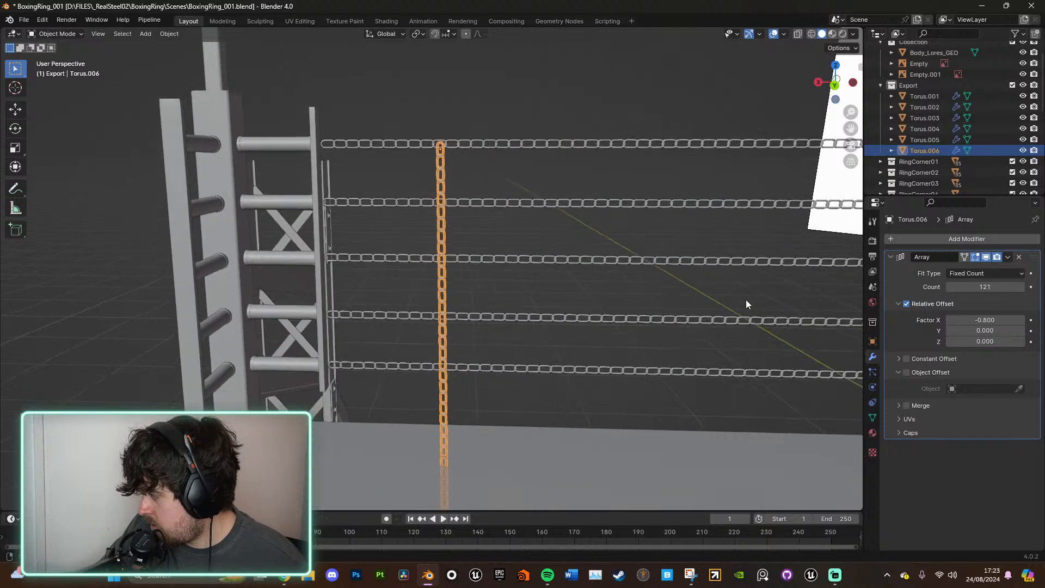
Step: Set the vertical chain's array count to 19 so it spans from the top chain to the bottom chain
{"action": "middle_click_drag", "start_coordinate": [669, 228], "coordinate": [671, 248], "text": "shift"}
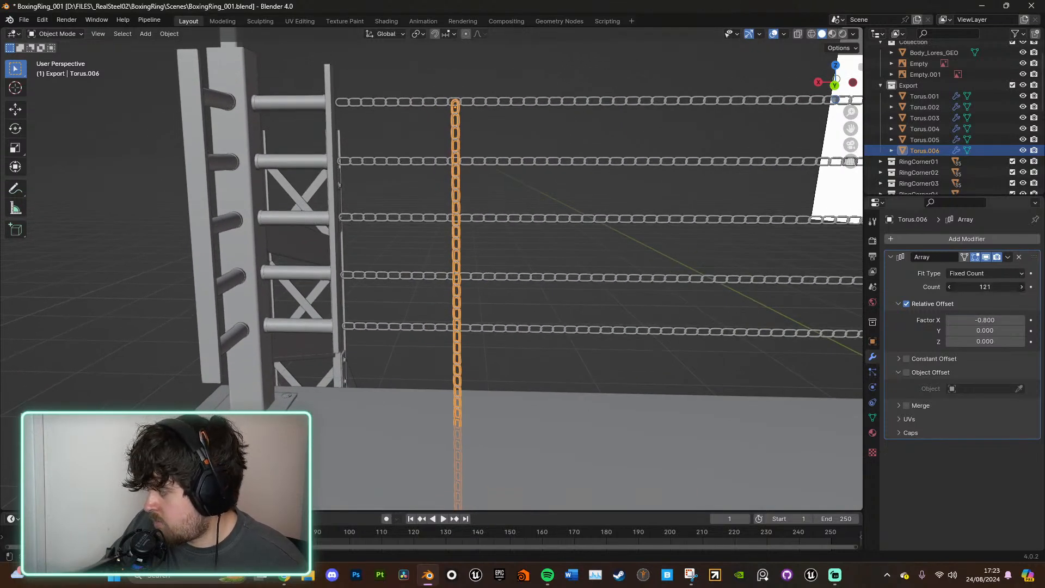
{"action": "left_click_drag", "start_coordinate": [984, 287], "coordinate": [963, 286]}
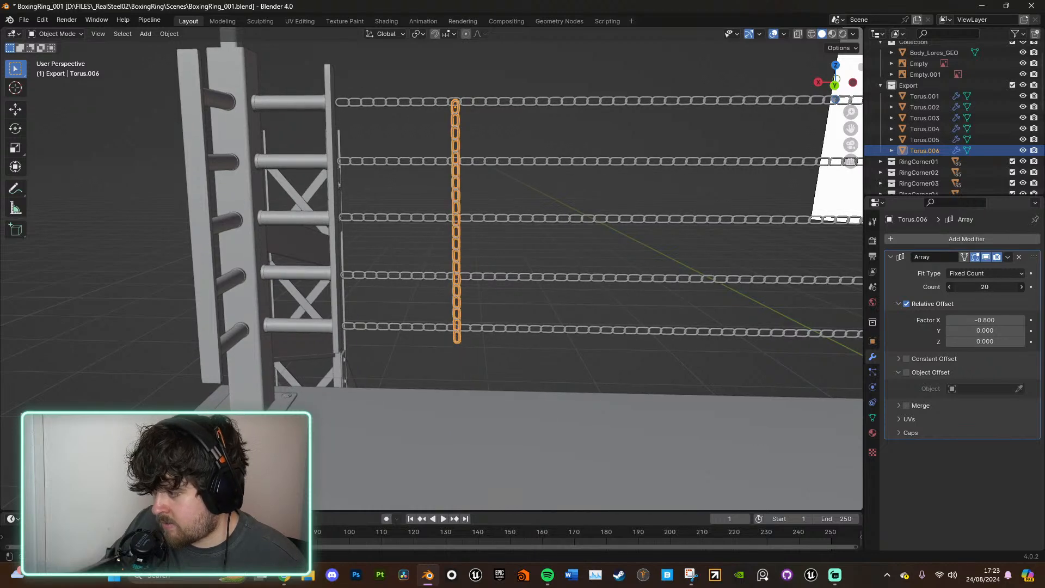
{"action": "scroll", "coordinate": [632, 295], "scroll_direction": "up", "scroll_amount": 5}
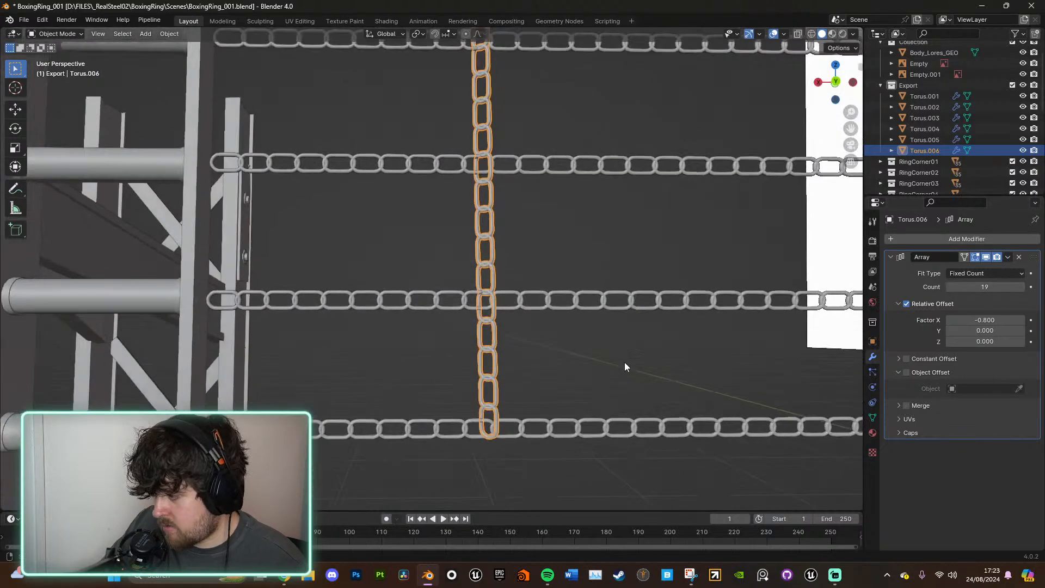
{"action": "mouse_move", "coordinate": [625, 361]}
{"action": "middle_mouse_down"}
{"action": "mouse_move", "coordinate": [606, 331]}
{"action": "mouse_move", "coordinate": [590, 337]}
{"action": "mouse_move", "coordinate": [619, 358]}
{"action": "middle_mouse_up"}
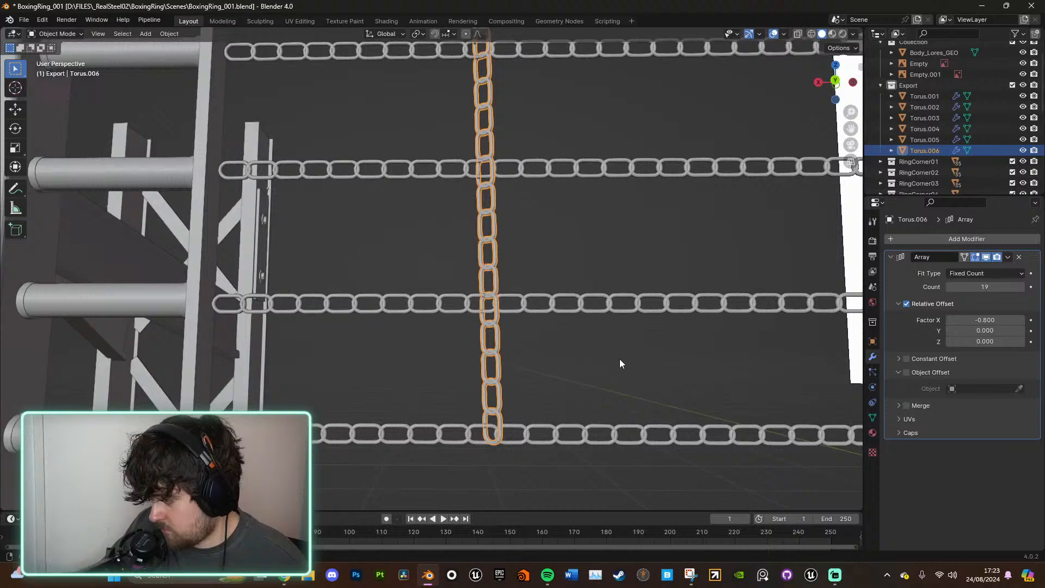
Step: Straighten the vertical chain in the back orthographic view and turn it about the global Z axis
{"action": "left_click", "coordinate": [836, 82]}
{"action": "scroll", "coordinate": [705, 287], "scroll_direction": "down", "scroll_amount": 3}
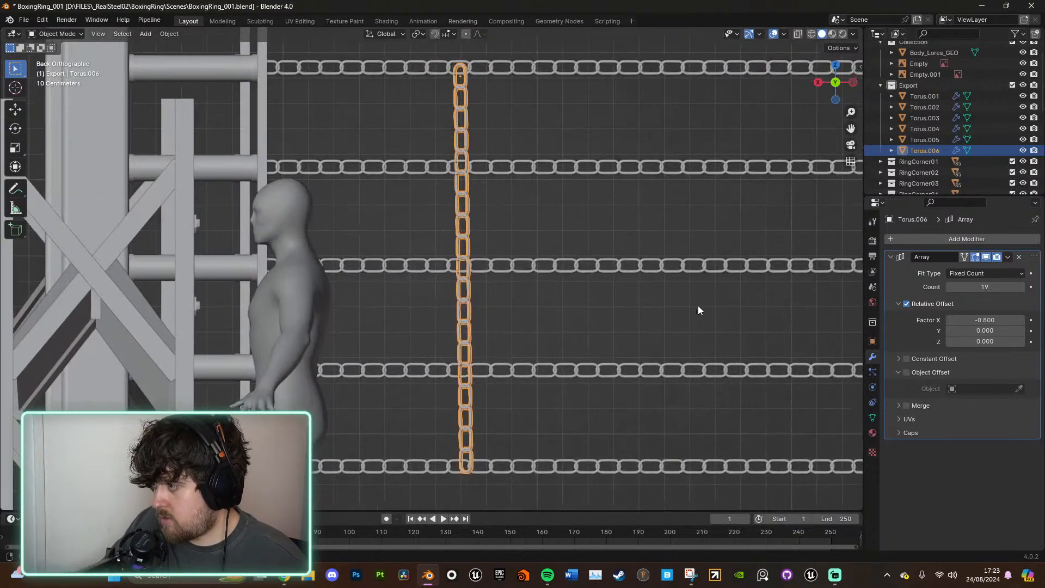
{"action": "key", "text": "s"}
{"action": "key", "text": "r"}
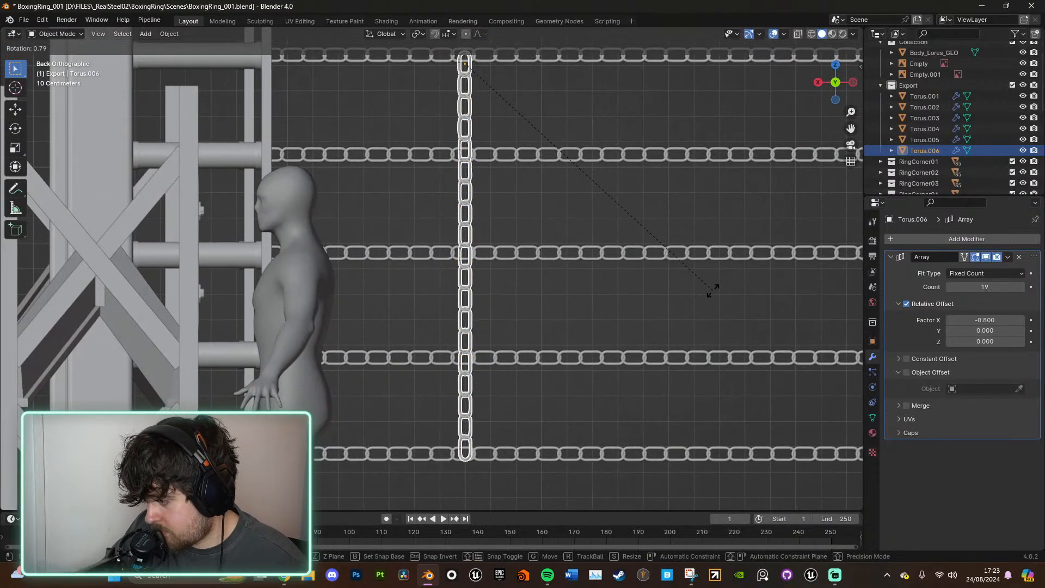
{"action": "key", "text": "Escape"}
{"action": "key", "text": "r"}
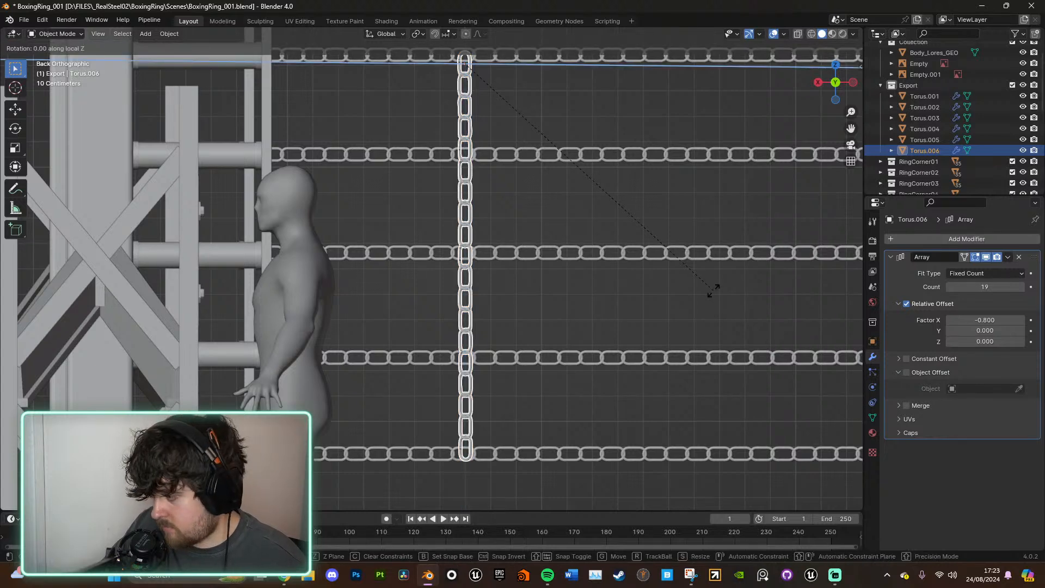
{"action": "key", "text": "z"}
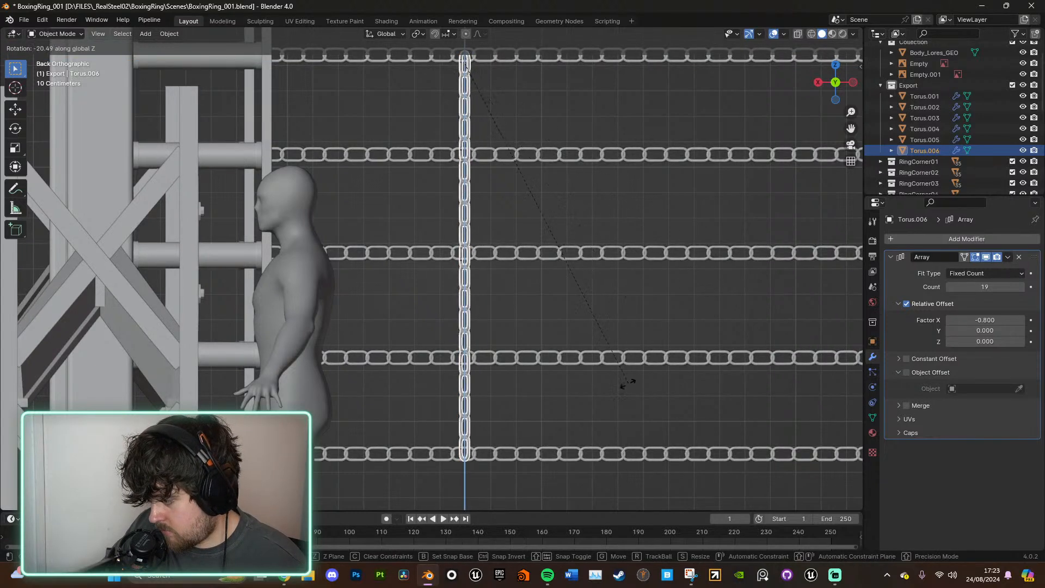
{"action": "left_click", "coordinate": [674, 347]}
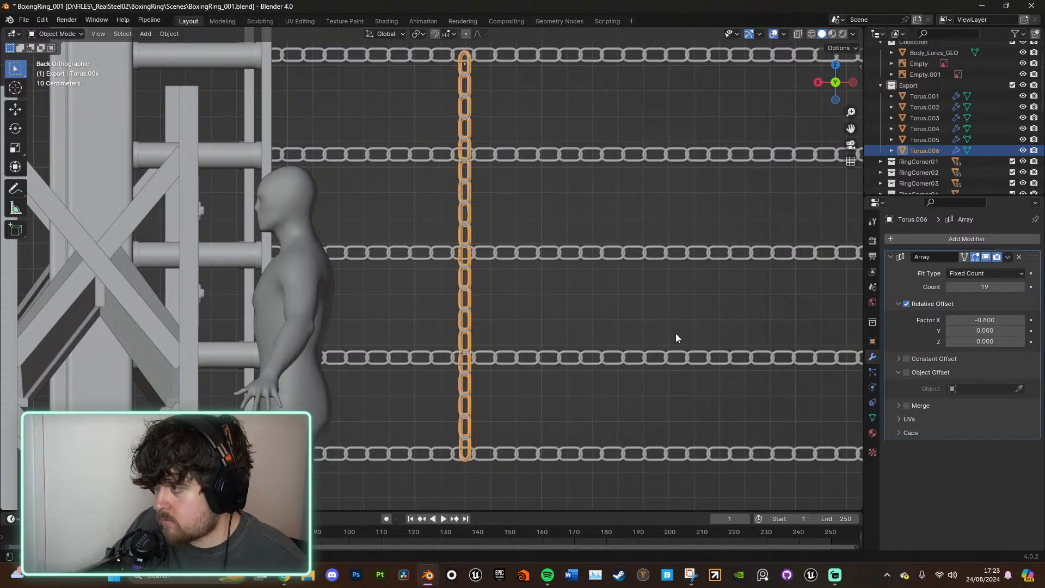
Step: Scale the vertical chain slightly along Z to fit its lower end to the bottom chain, and deselect it
{"action": "key", "text": "s"}
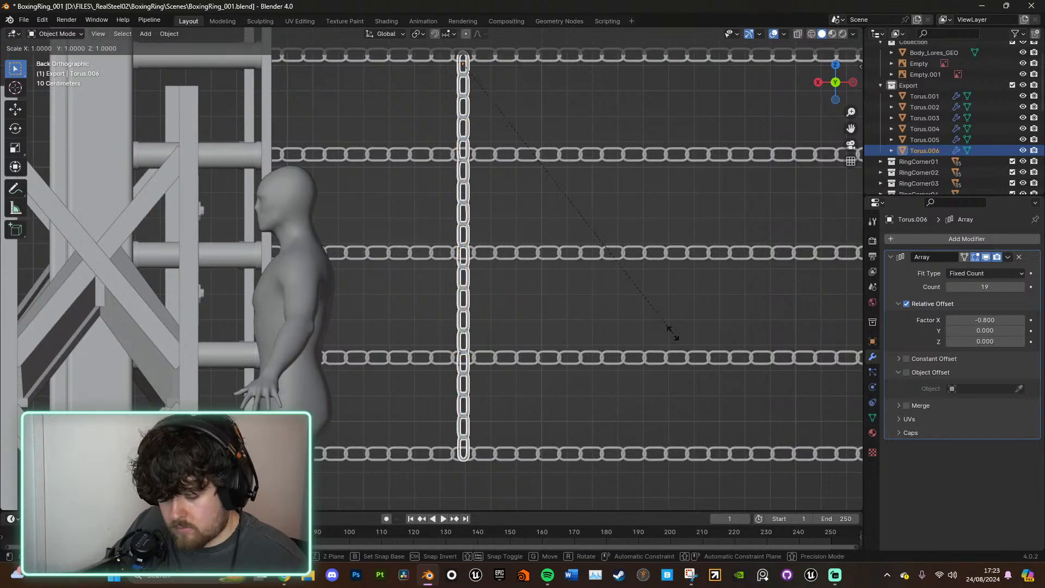
{"action": "key", "text": "z"}
{"action": "left_click", "coordinate": [667, 333]}
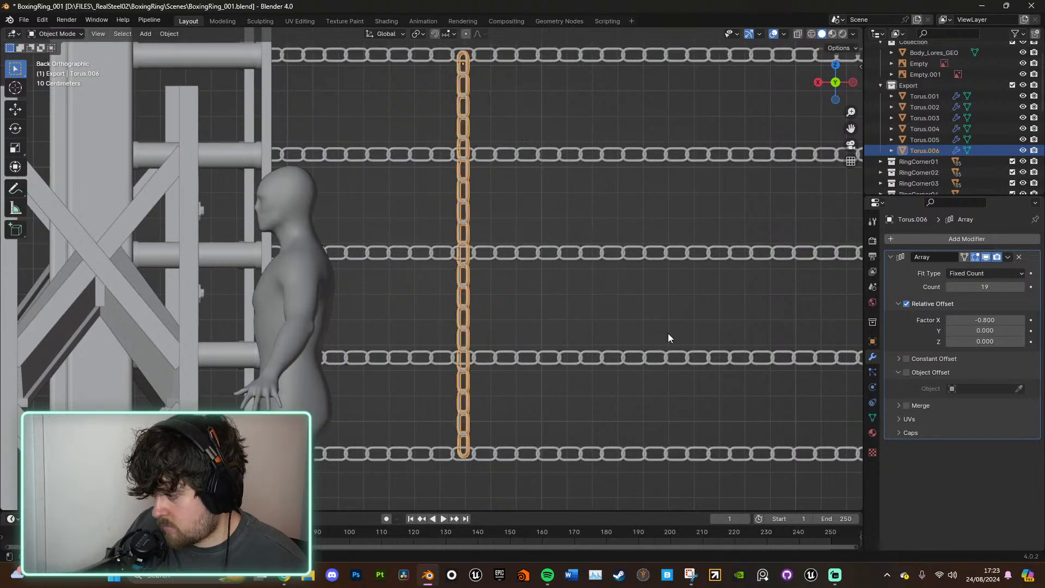
{"action": "left_click", "coordinate": [639, 224]}
{"action": "middle_click_drag", "start_coordinate": [619, 206], "coordinate": [684, 247]}
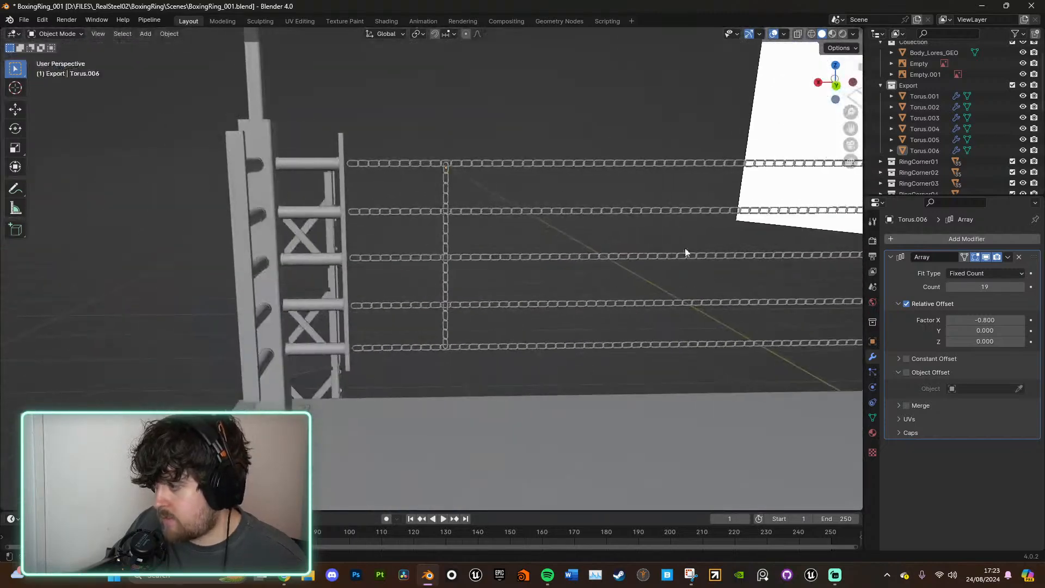
Step: Duplicate the vertical chain twice along X in the back view, spacing the copies evenly away from the corner ladder
{"action": "left_click", "coordinate": [837, 87]}
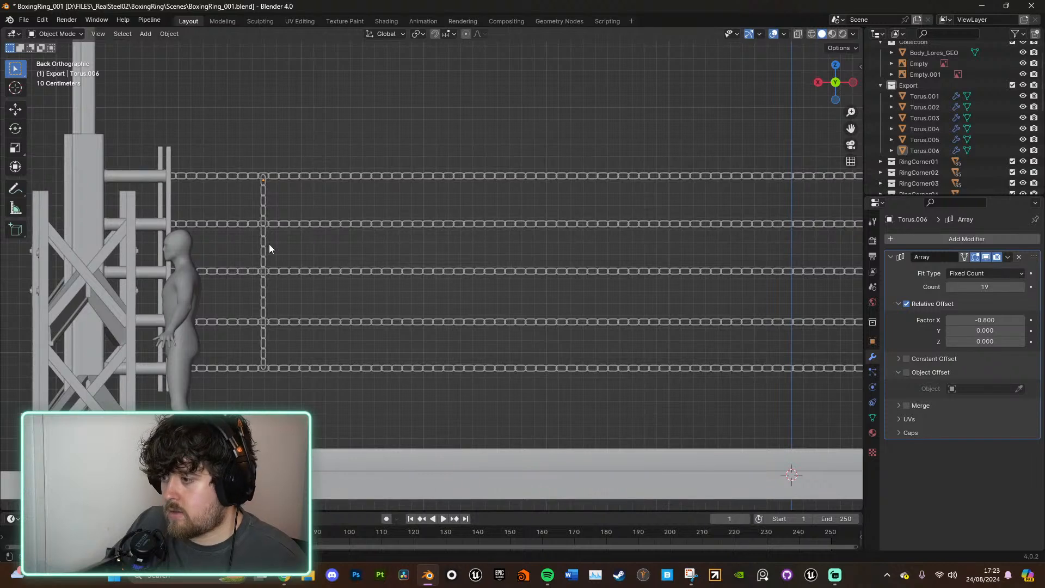
{"action": "left_click", "coordinate": [265, 249]}
{"action": "scroll", "coordinate": [500, 255], "scroll_direction": "down", "scroll_amount": 2}
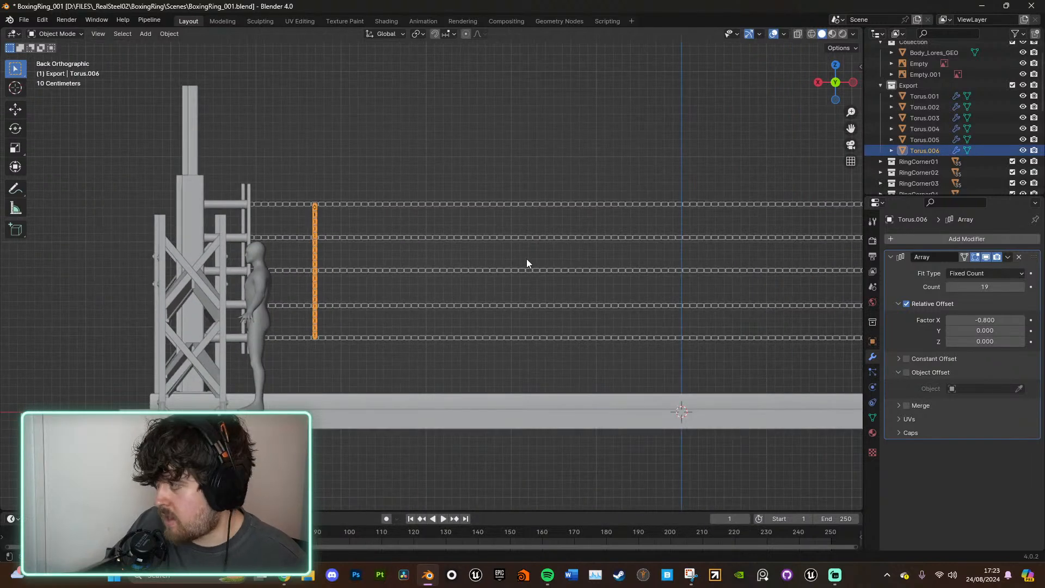
{"action": "key", "text": "shift+d"}
{"action": "key", "text": "x"}
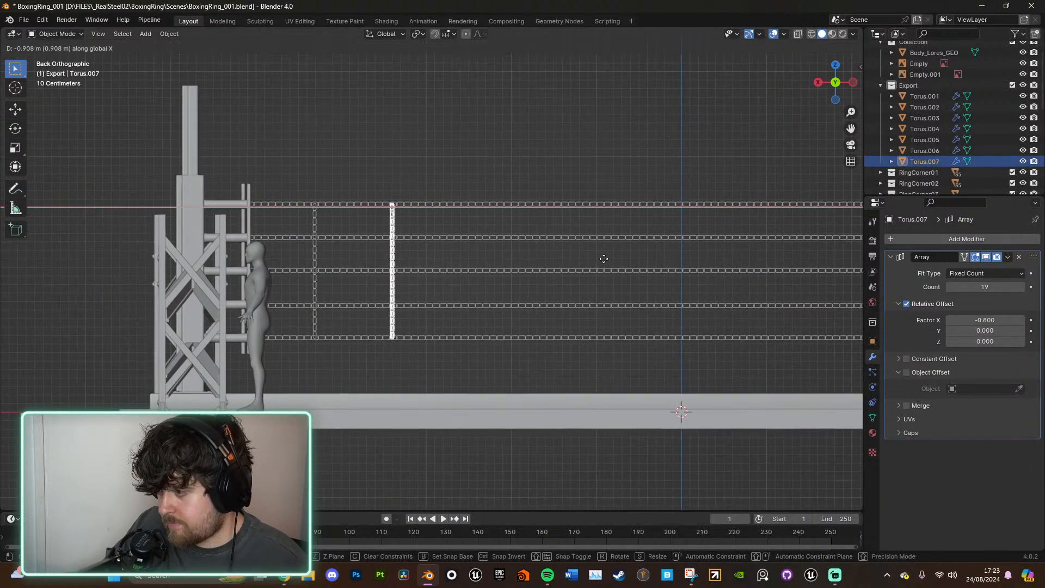
{"action": "left_click", "coordinate": [597, 259]}
{"action": "key", "text": "shift+d"}
{"action": "key", "text": "x"}
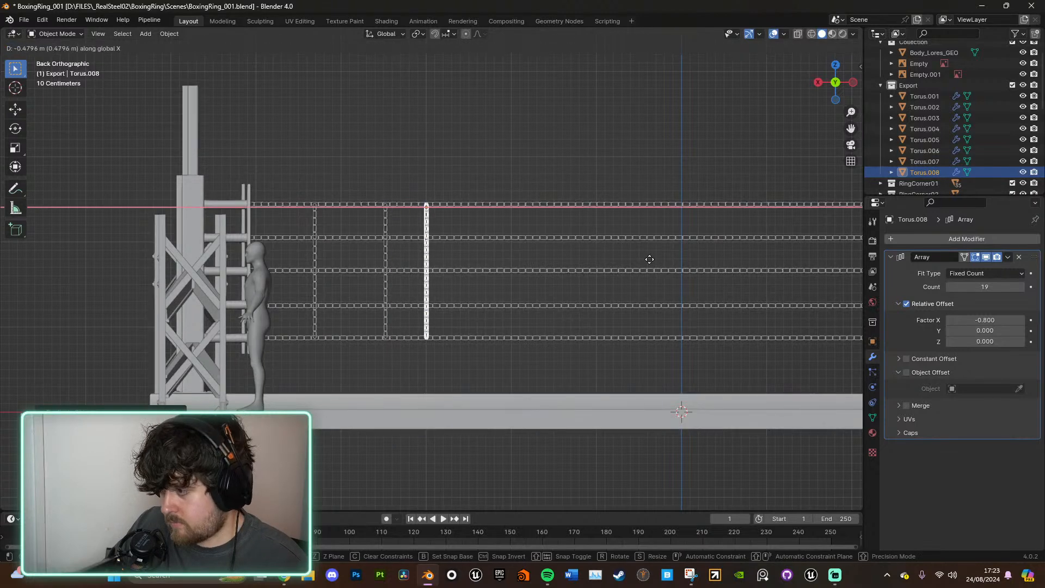
{"action": "left_click", "coordinate": [668, 258]}
Step: Add a third copy of the vertical chain along X and shift it to match the spacing of the others
{"action": "key", "text": "shift+d"}
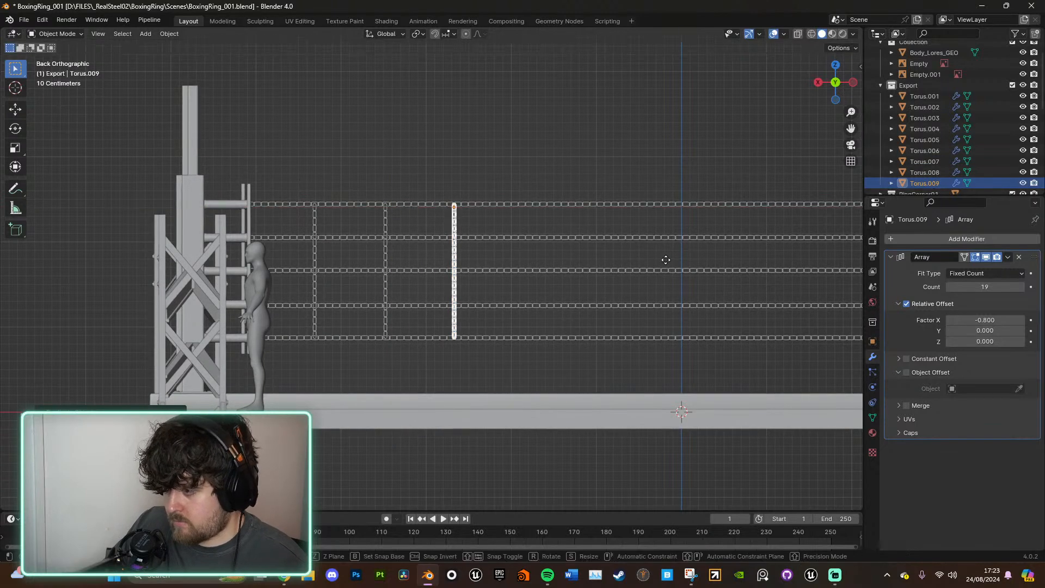
{"action": "key", "text": "x"}
{"action": "left_click", "coordinate": [740, 266]}
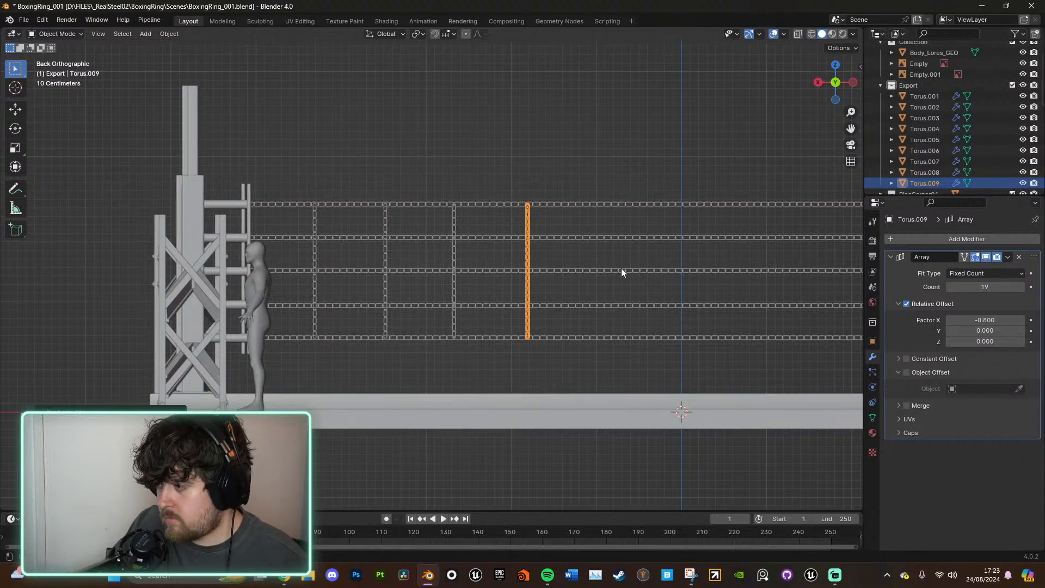
{"action": "key", "text": "g"}
{"action": "key", "text": "x"}
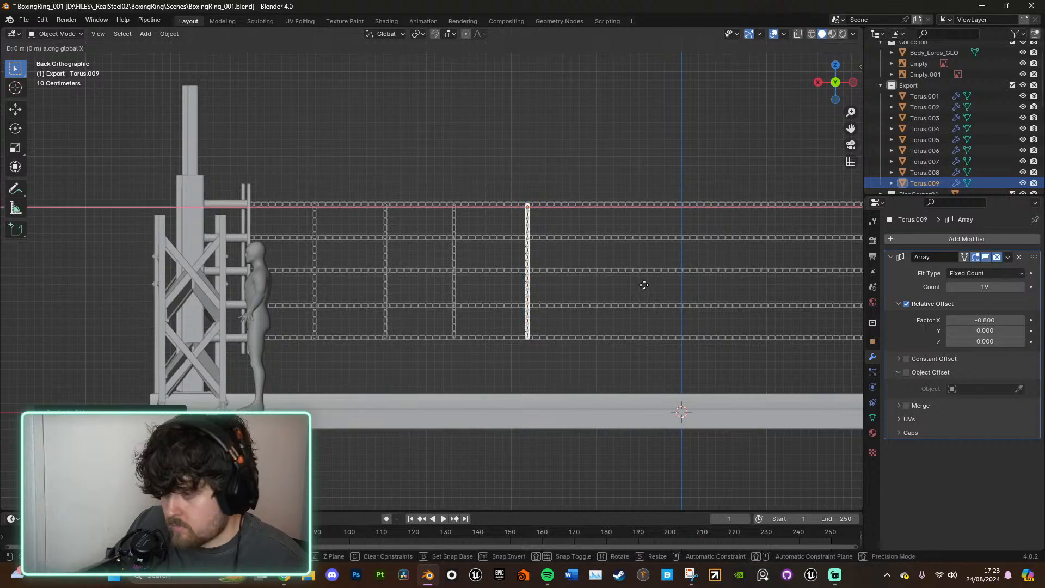
{"action": "left_click", "coordinate": [639, 284]}
Step: Duplicate the last vertical chain two more times along X, continuing the row towards the ring's centre line
{"action": "middle_click_drag", "start_coordinate": [683, 287], "coordinate": [560, 288], "text": "shift"}
{"action": "key", "text": "shift+d"}
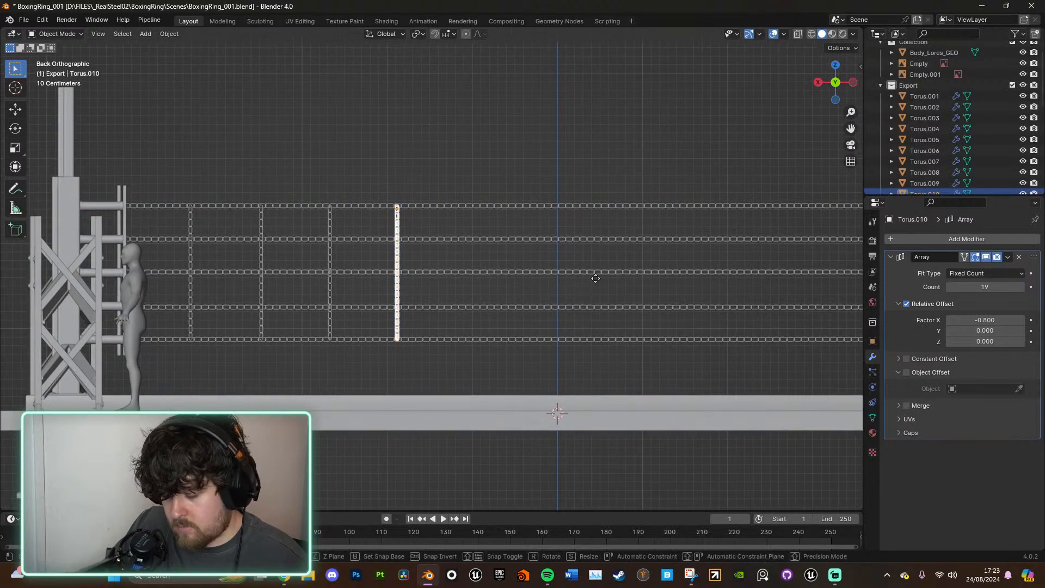
{"action": "key", "text": "x"}
{"action": "left_click", "coordinate": [657, 278]}
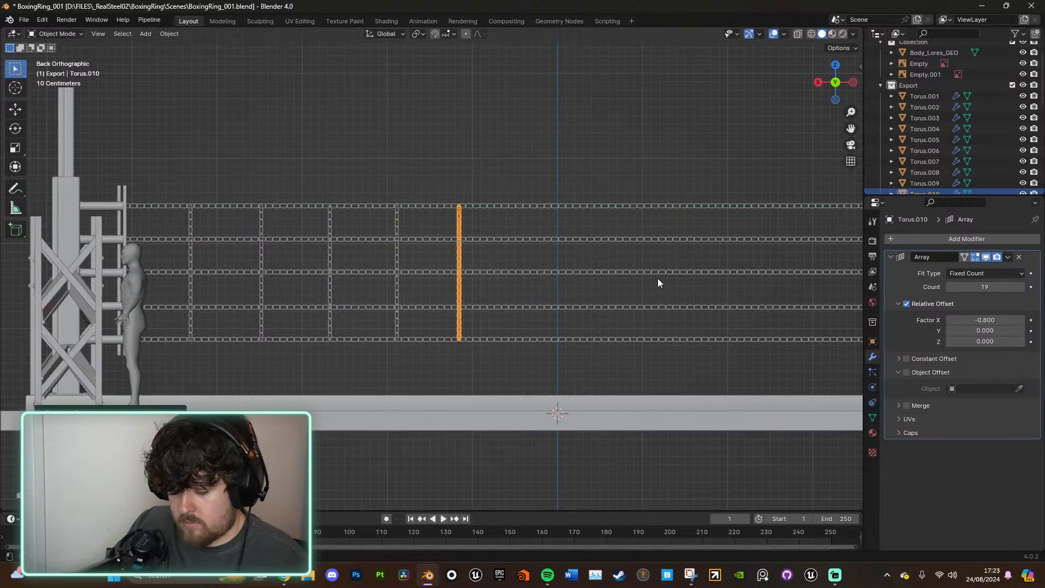
{"action": "key", "text": "shift+d"}
{"action": "key", "text": "x"}
{"action": "left_click", "coordinate": [715, 277]}
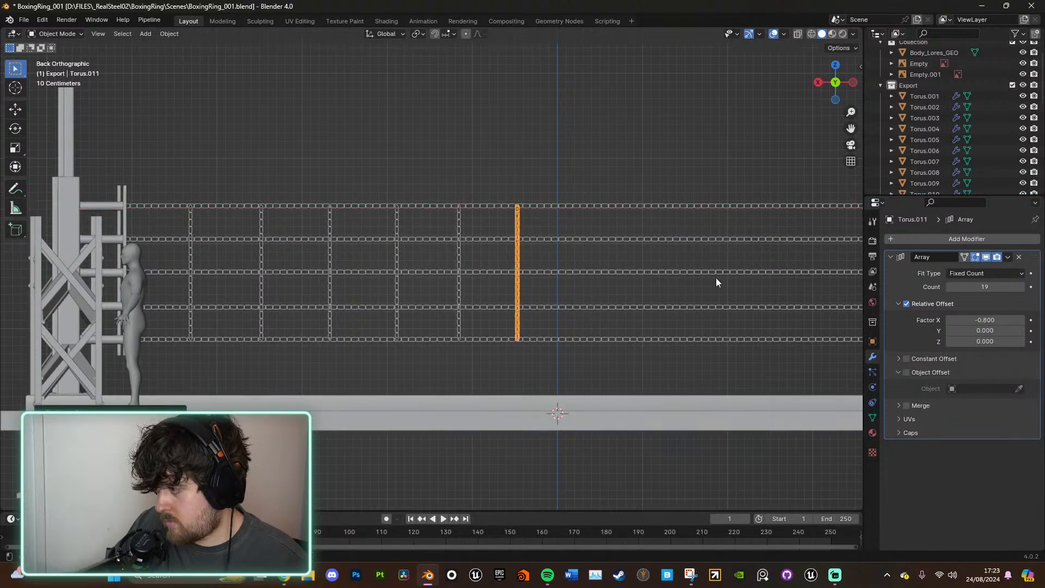
Step: Shift the two newest vertical chains along X to even out their spacing
{"action": "key", "text": "g"}
{"action": "key", "text": "x"}
{"action": "left_click", "coordinate": [645, 269]}
{"action": "left_click", "coordinate": [459, 257]}
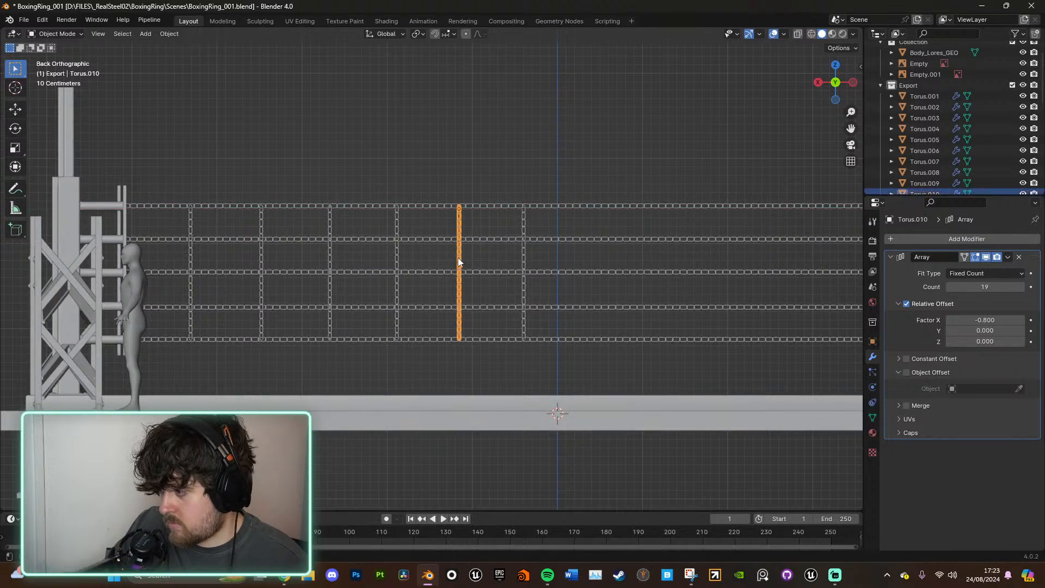
{"action": "key", "text": "g"}
{"action": "key", "text": "x"}
{"action": "key", "text": "Escape"}
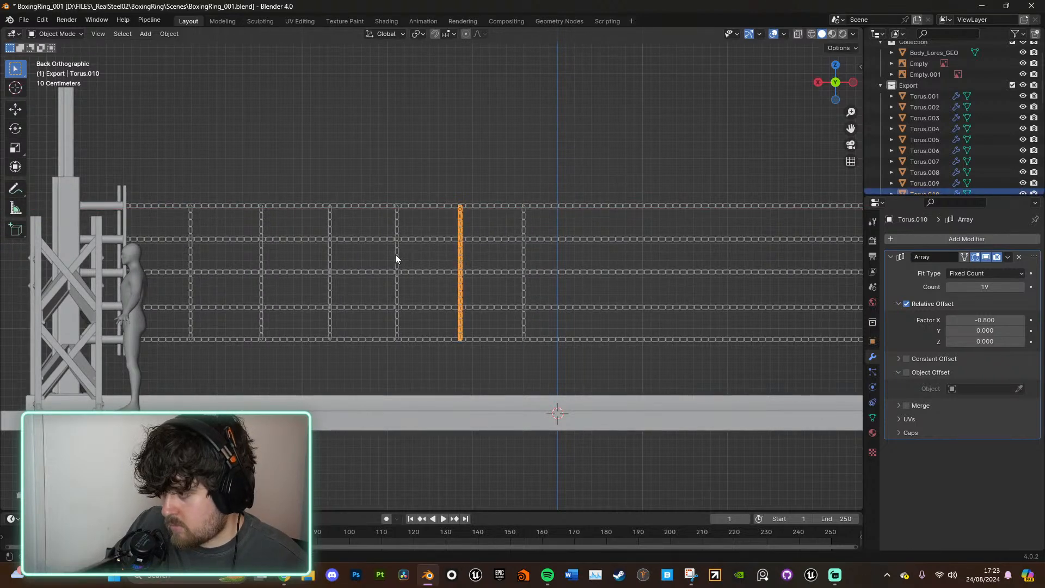
Step: Duplicate the last vertical chain along X, placing the copy one even gap past the ring's centre line
{"action": "left_click", "coordinate": [524, 256]}
{"action": "key", "text": "shift+d"}
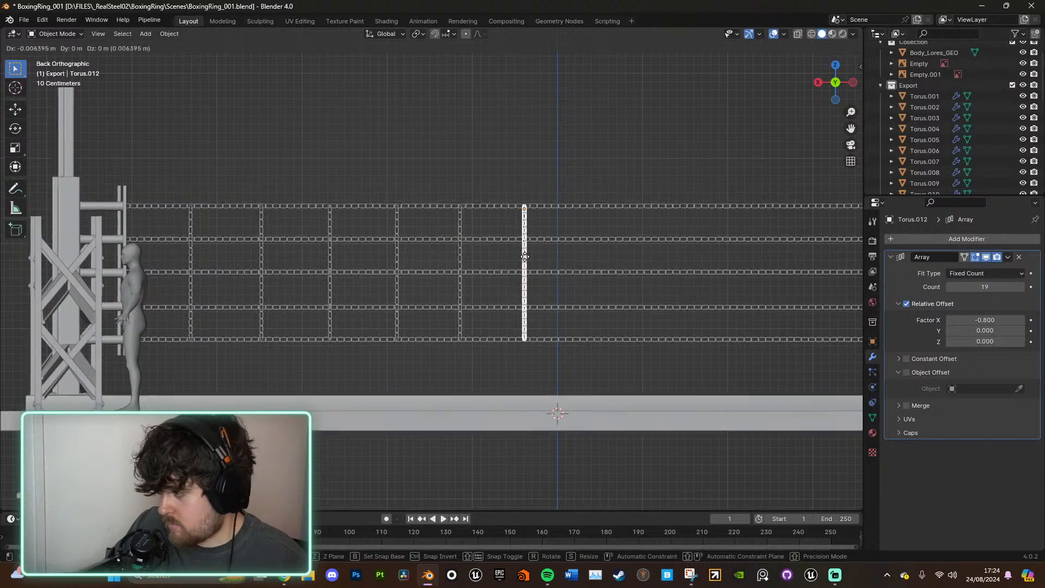
{"action": "key", "text": "x"}
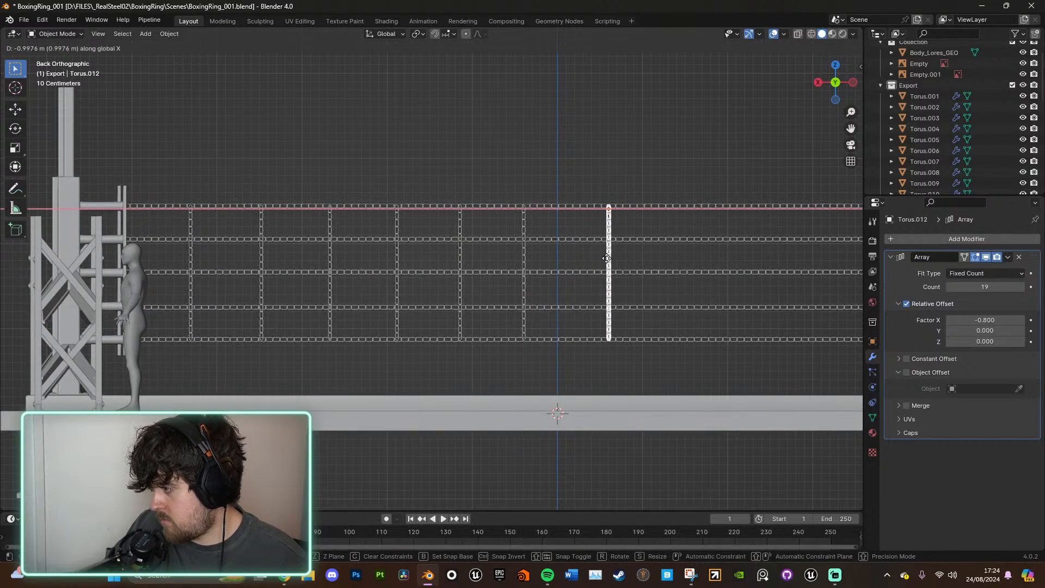
{"action": "left_click", "coordinate": [591, 258]}
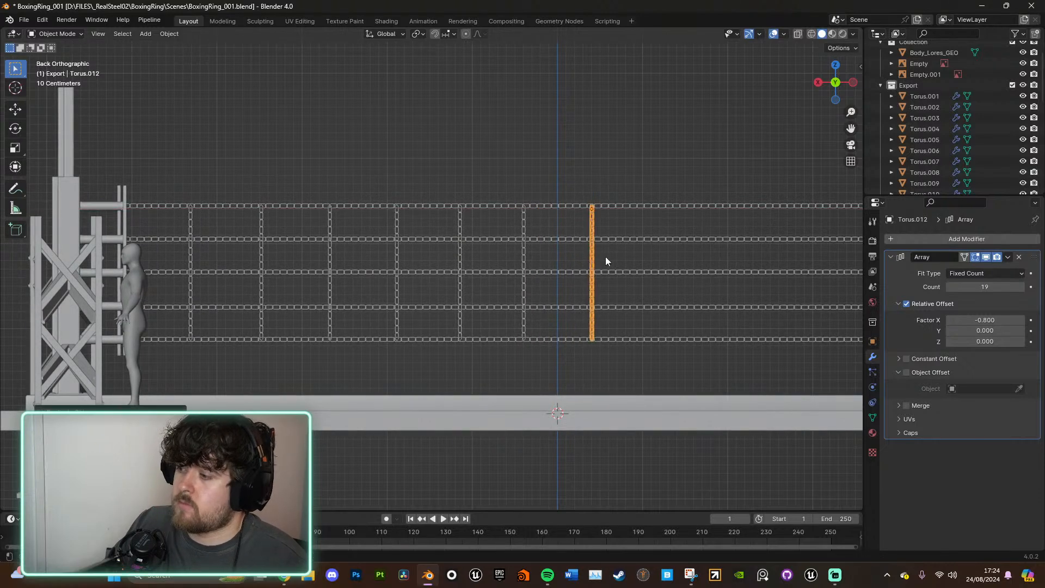
Step: In the back view, duplicate the newest vertical chain again and place it one gap further towards the far corner
{"action": "mouse_move", "coordinate": [605, 256]}
{"action": "middle_mouse_down"}
{"action": "mouse_move", "coordinate": [664, 305]}
{"action": "mouse_move", "coordinate": [605, 261]}
{"action": "middle_mouse_up"}
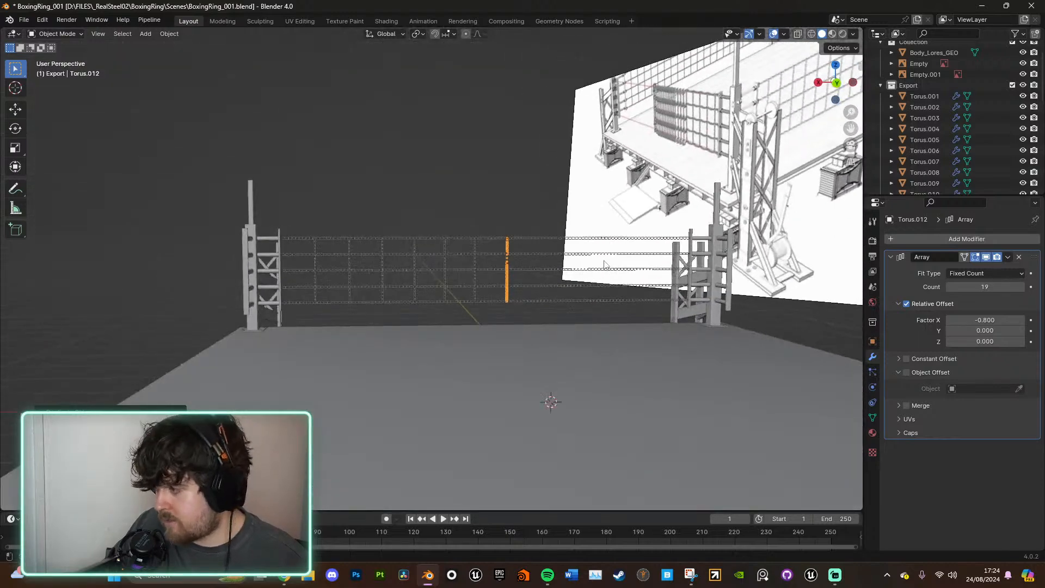
{"action": "scroll", "coordinate": [605, 261], "scroll_direction": "up", "scroll_amount": 3}
{"action": "double_click", "coordinate": [834, 82]}
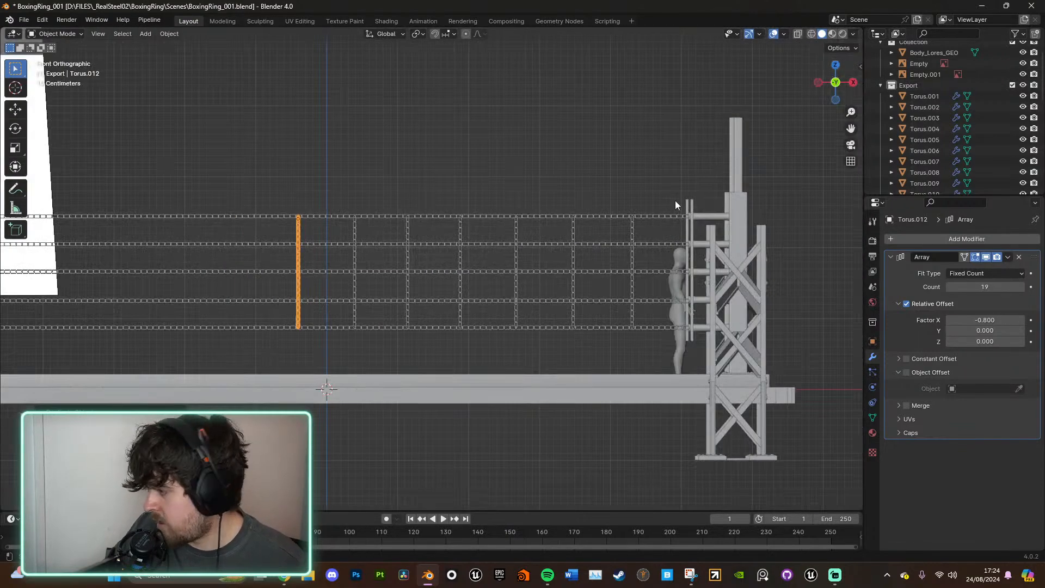
{"action": "left_click", "coordinate": [834, 82]}
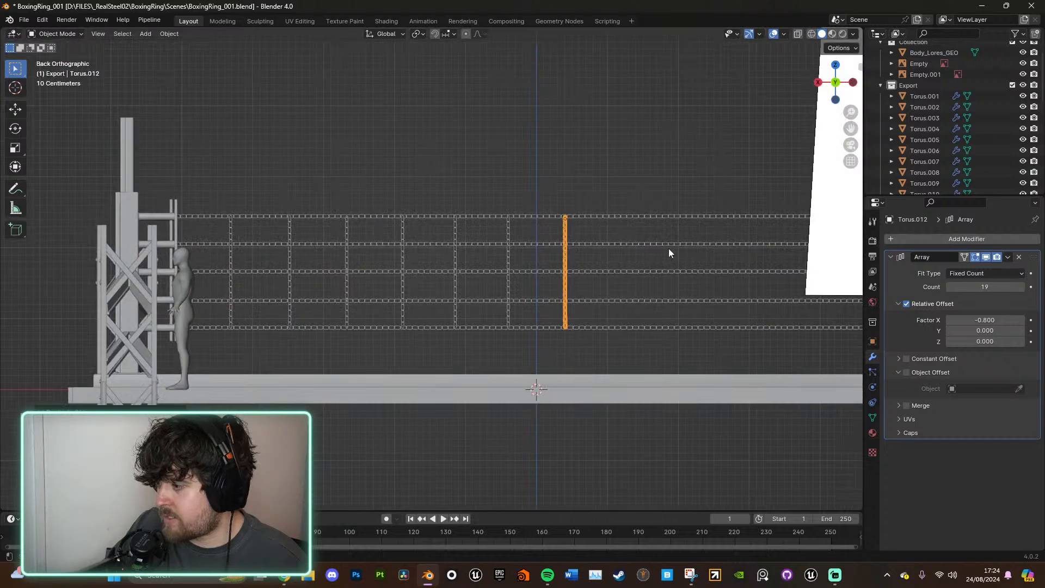
{"action": "middle_click_drag", "start_coordinate": [670, 273], "coordinate": [579, 268], "text": "shift"}
{"action": "key", "text": "shift+d"}
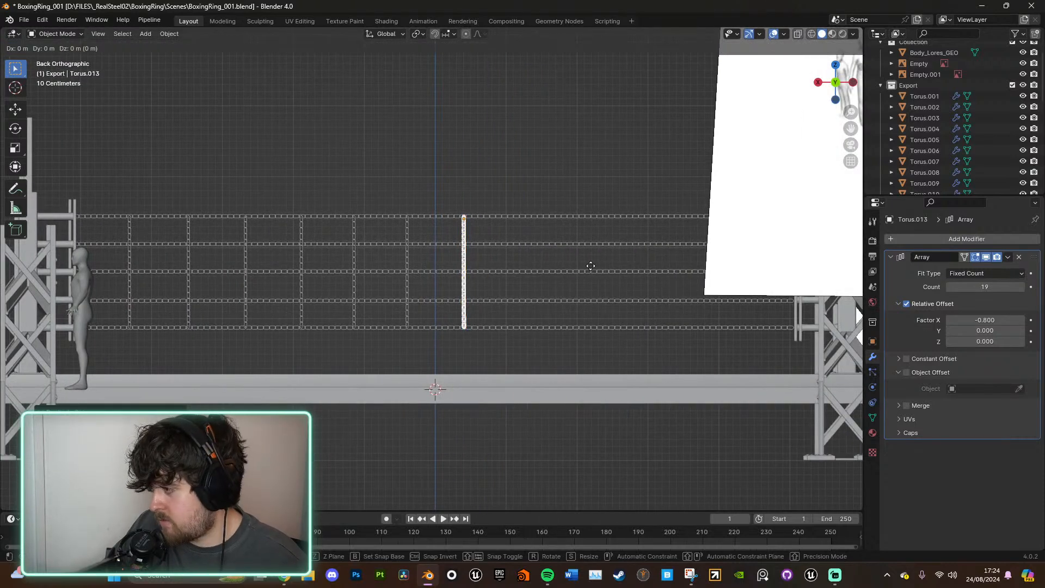
{"action": "left_click", "coordinate": [648, 263]}
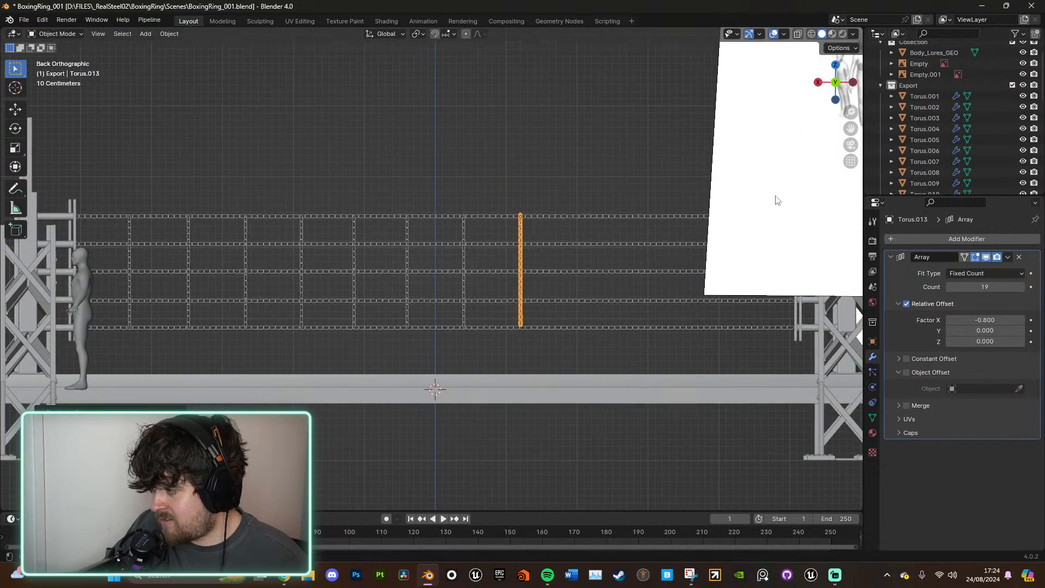
Step: Hide the reference image blocking the far corner, and duplicate the last vertical chain along X by one gap
{"action": "left_click", "coordinate": [765, 132]}
{"action": "key", "text": "h"}
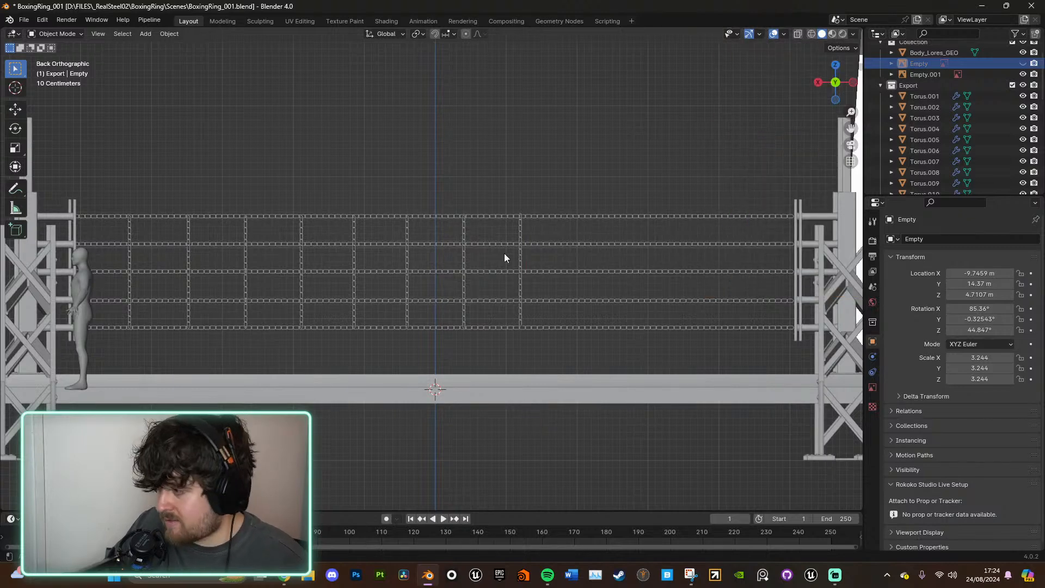
{"action": "left_click", "coordinate": [520, 227]}
{"action": "key", "text": "shift+d"}
{"action": "key", "text": "x"}
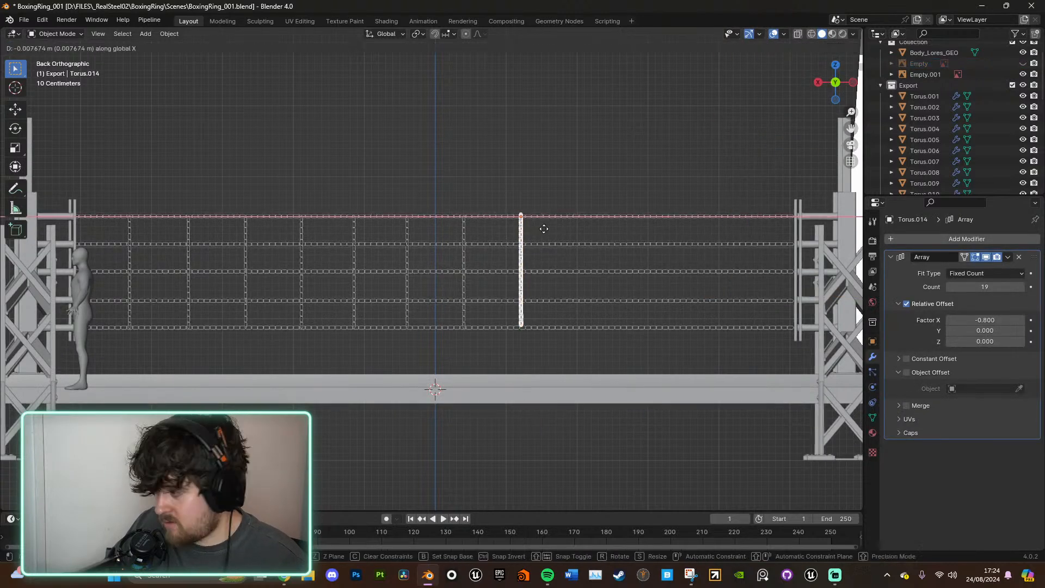
{"action": "left_click", "coordinate": [601, 228]}
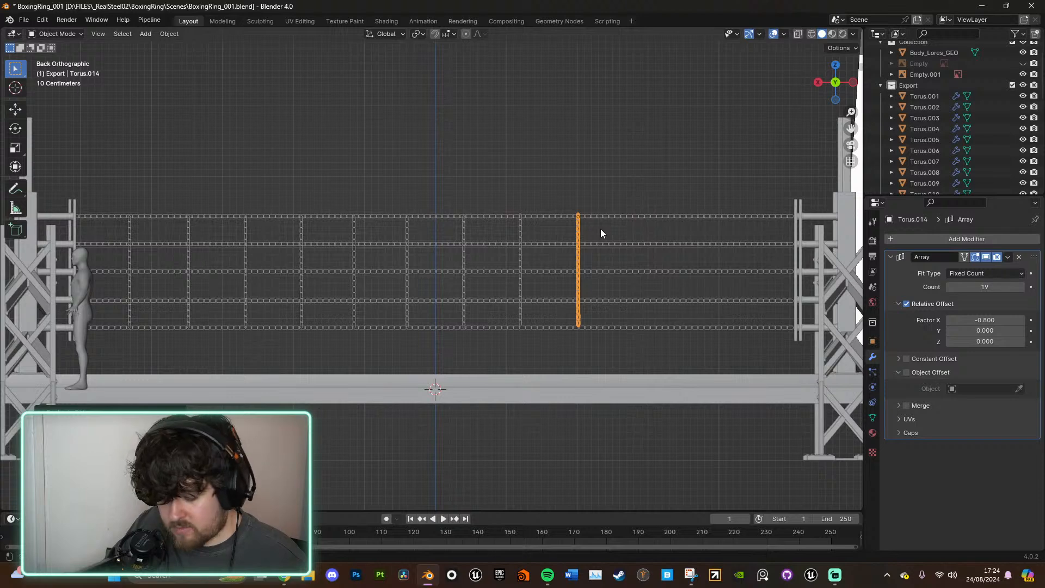
Step: Duplicate the last vertical chain three more times along X, continuing the even spacing up to the far corner ladder
{"action": "key", "text": "shift+d"}
{"action": "key", "text": "x"}
{"action": "left_click", "coordinate": [664, 233]}
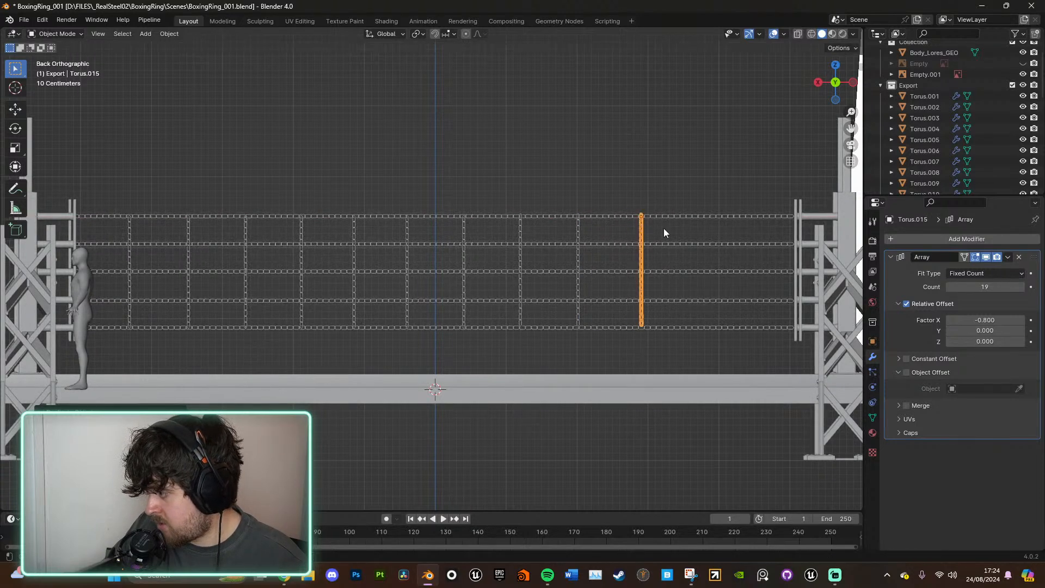
{"action": "key", "text": "shift+d"}
{"action": "key", "text": "x"}
{"action": "left_click", "coordinate": [718, 228]}
{"action": "key", "text": "shift+d"}
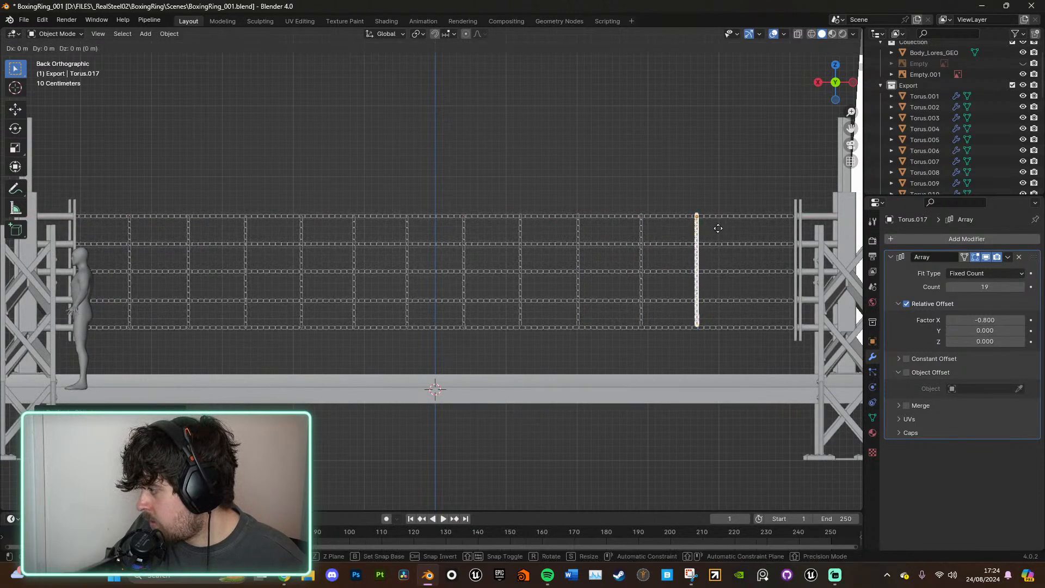
{"action": "key", "text": "x"}
{"action": "left_click", "coordinate": [743, 232]}
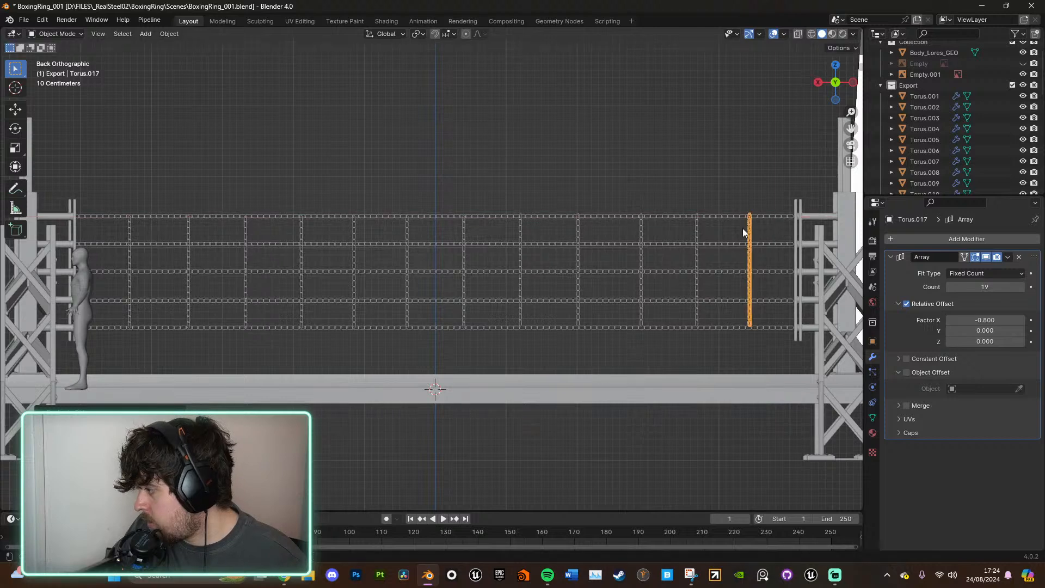
Step: Rotate the second, fourth and fifth vertical chains about the global Z axis by differing angles to vary their links
{"action": "left_click", "coordinate": [190, 232]}
{"action": "key", "text": "r"}
{"action": "key", "text": "z"}
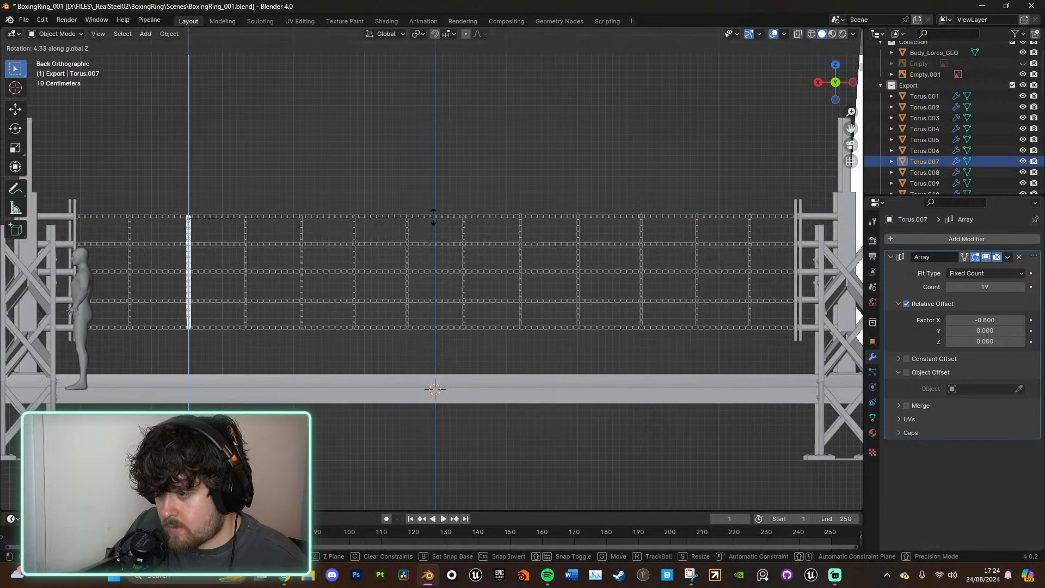
{"action": "left_click", "coordinate": [435, 206]}
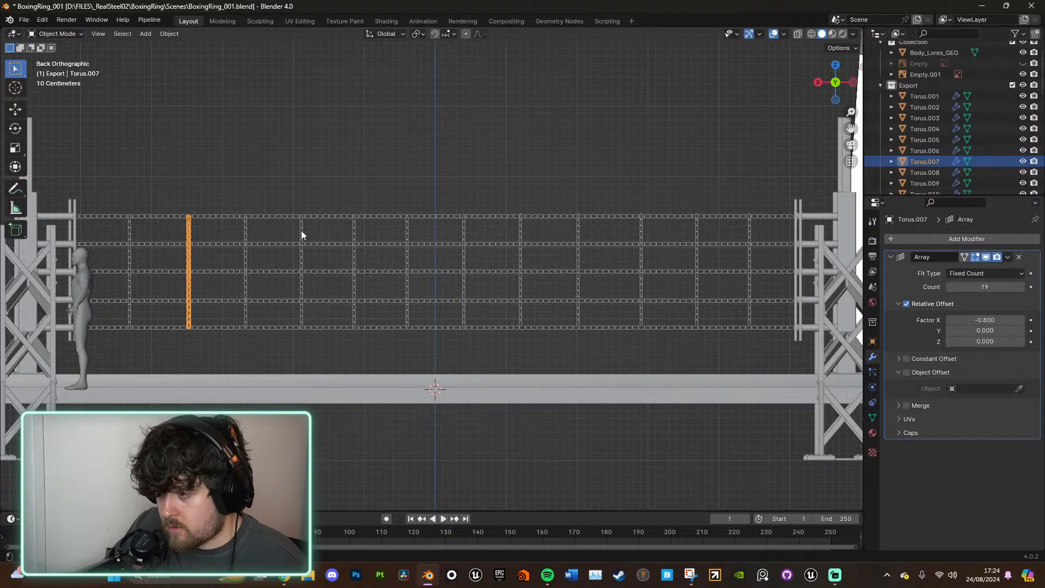
{"action": "left_click", "coordinate": [301, 230]}
{"action": "key", "text": "r"}
{"action": "key", "text": "z"}
{"action": "left_click", "coordinate": [367, 227]}
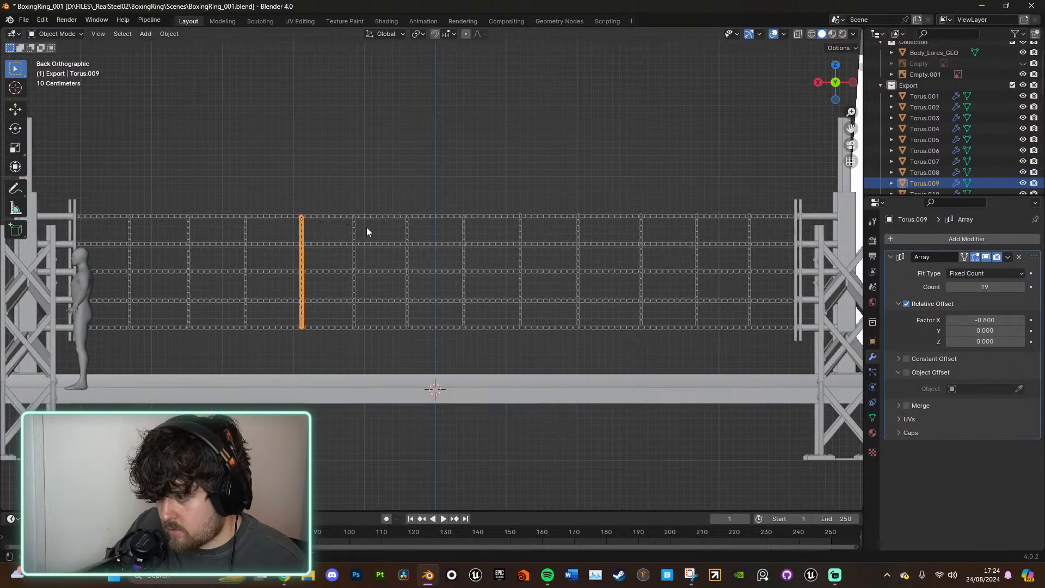
{"action": "left_click", "coordinate": [354, 229]}
{"action": "key", "text": "r"}
{"action": "key", "text": "z"}
{"action": "left_click", "coordinate": [371, 238]}
Step: Frame the fifth vertical chain in the back view and rotate it further about the global Z axis
{"action": "mouse_move", "coordinate": [371, 238]}
{"action": "middle_mouse_down"}
{"action": "mouse_move", "coordinate": [455, 250]}
{"action": "mouse_move", "coordinate": [412, 269]}
{"action": "mouse_move", "coordinate": [570, 245]}
{"action": "mouse_move", "coordinate": [582, 259]}
{"action": "mouse_move", "coordinate": [380, 235]}
{"action": "middle_mouse_up"}
{"action": "left_click", "coordinate": [454, 251]}
{"action": "scroll", "coordinate": [378, 234], "scroll_direction": "up", "scroll_amount": 4}
{"action": "left_click", "coordinate": [324, 210]}
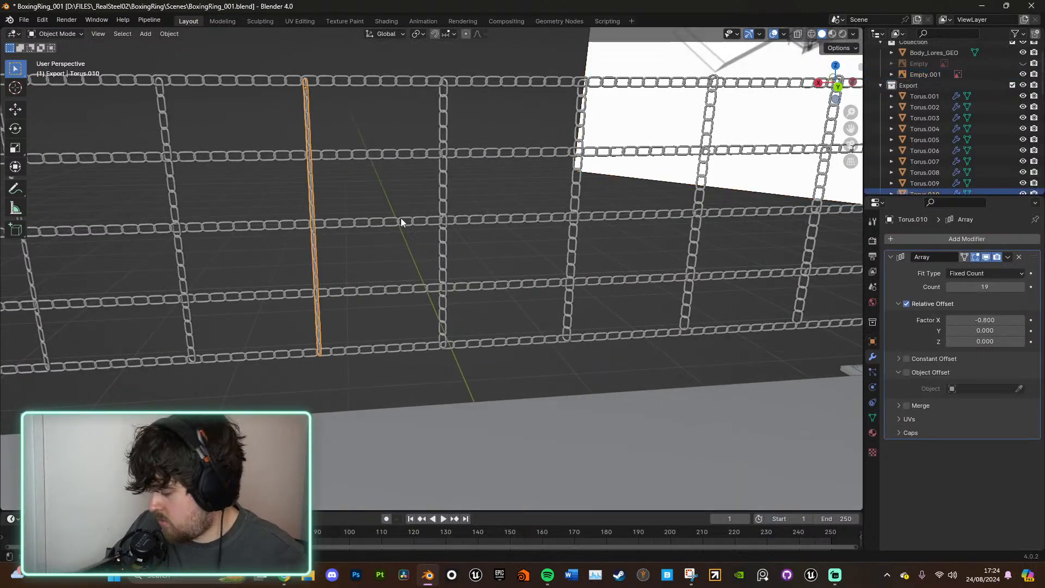
{"action": "key", "text": "KP_Decimal"}
{"action": "left_click", "coordinate": [837, 86]}
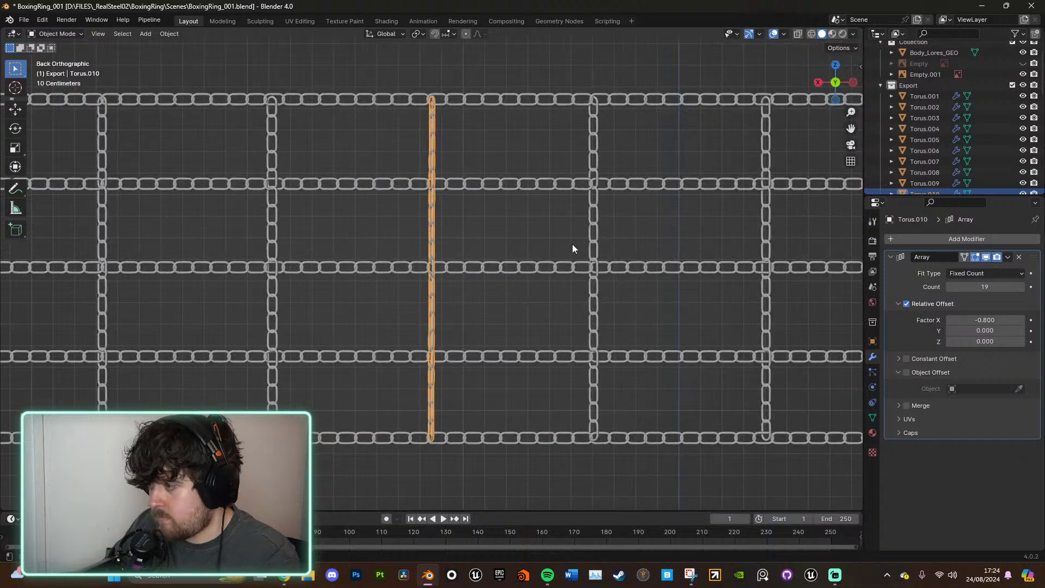
{"action": "key", "text": "r"}
{"action": "key", "text": "z"}
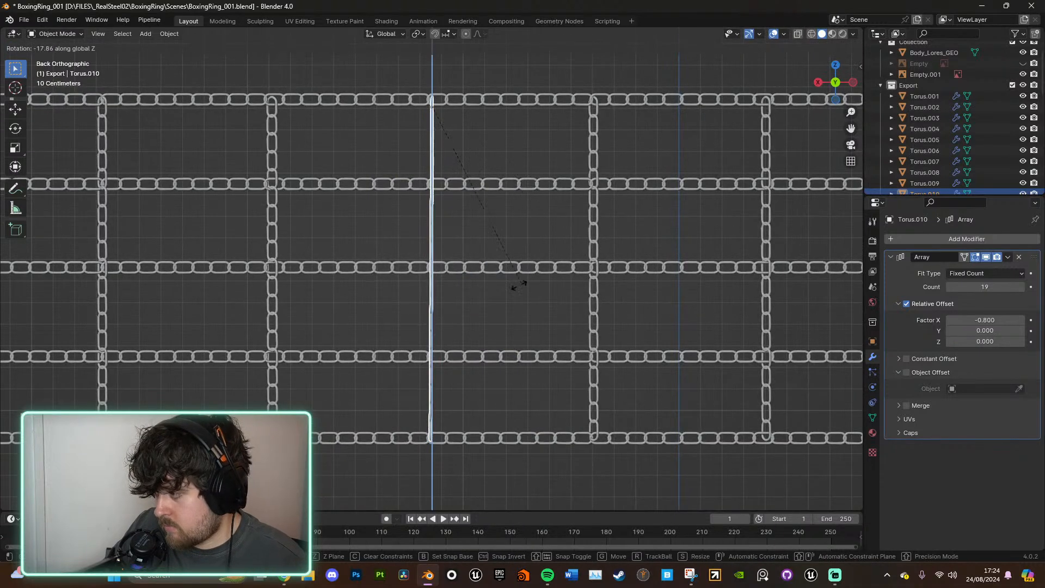
{"action": "left_click", "coordinate": [454, 322]}
Step: Rotate the vertical chain just before the centre line about global Z and shift it slightly along X to even the gap
{"action": "scroll", "coordinate": [571, 237], "scroll_direction": "down", "scroll_amount": 2}
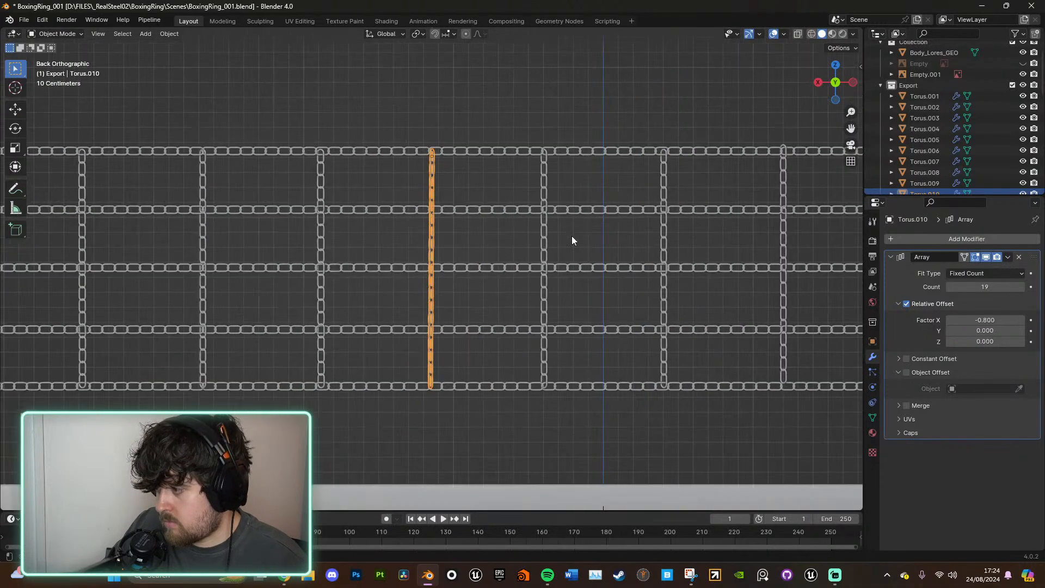
{"action": "key", "text": "shift+d"}
{"action": "key", "text": "r"}
{"action": "key", "text": "z"}
{"action": "key", "text": "z"}
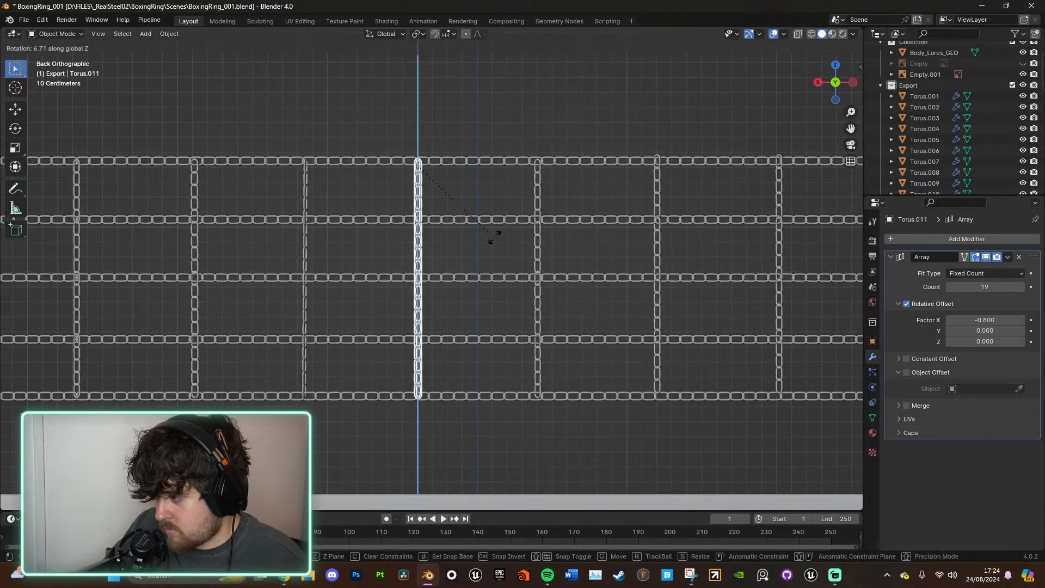
{"action": "left_click", "coordinate": [451, 264]}
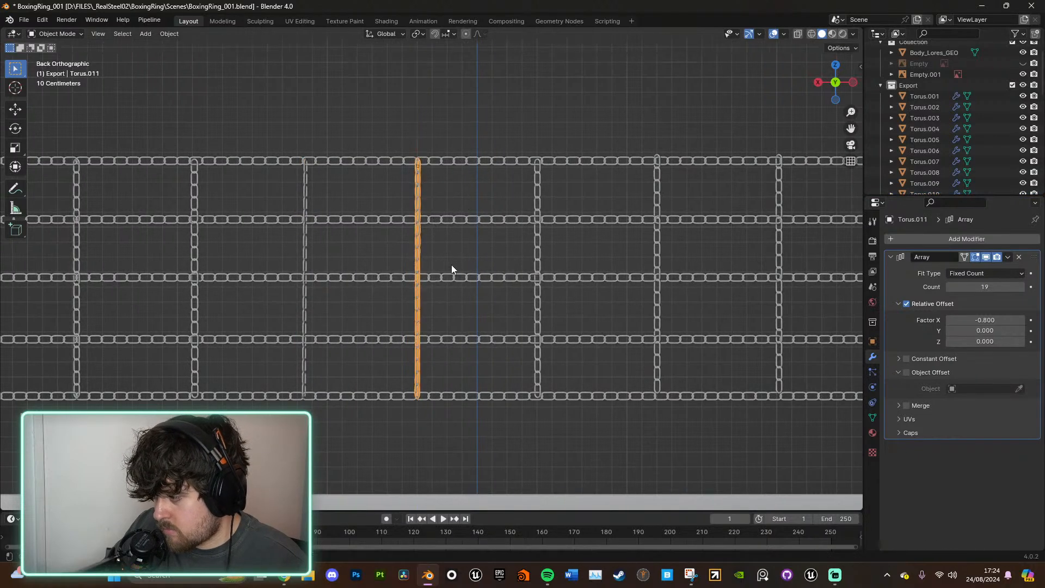
{"action": "key", "text": "g"}
{"action": "key", "text": "x"}
{"action": "left_click", "coordinate": [464, 261]}
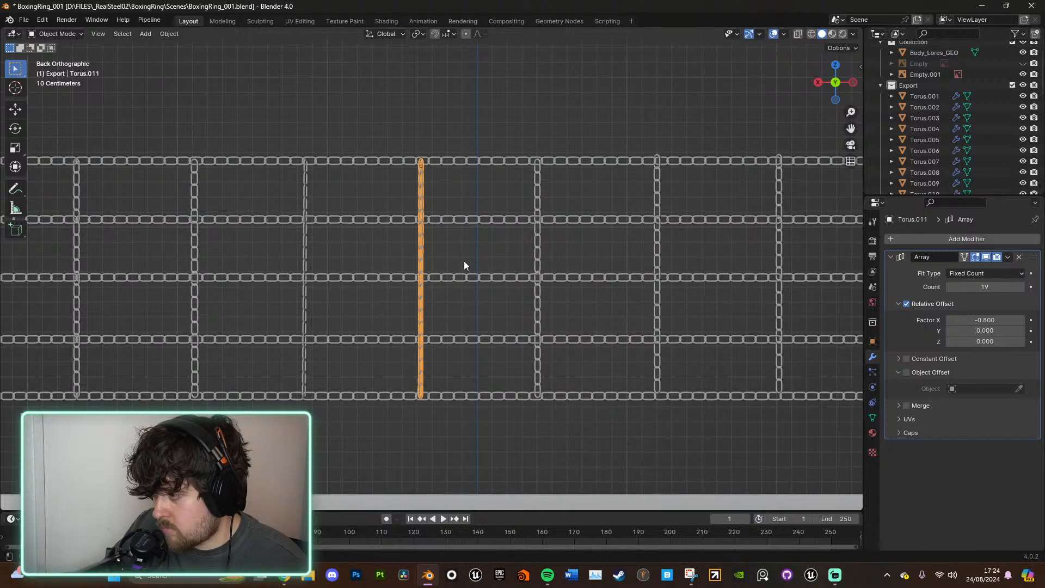
{"action": "left_click", "coordinate": [304, 188]}
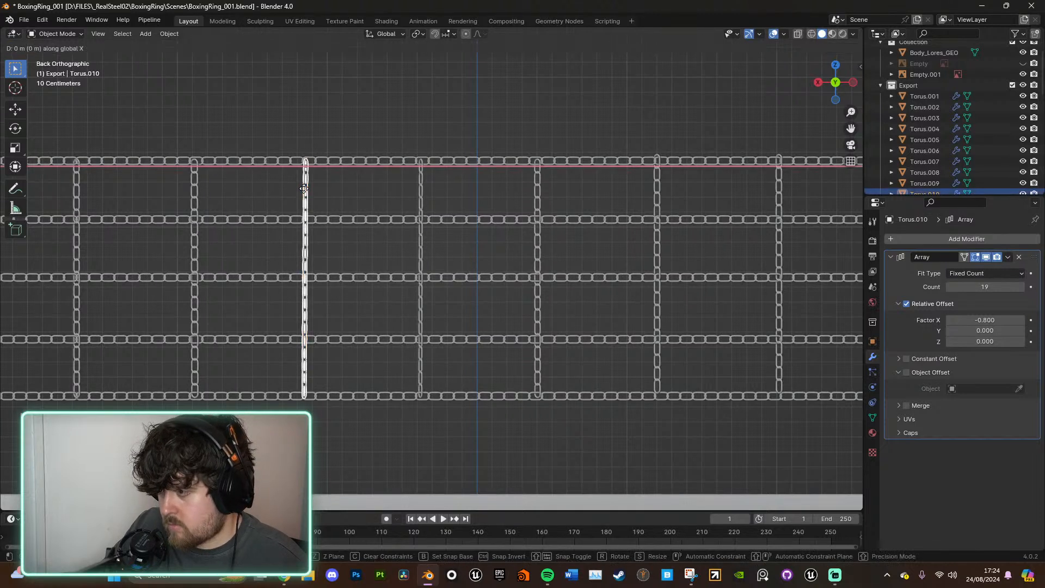
Step: Lower the second vertical chain past the centre line onto the top horizontal chain and rotate it about its local X axis
{"action": "left_click", "coordinate": [656, 190]}
{"action": "key", "text": "shift+d"}
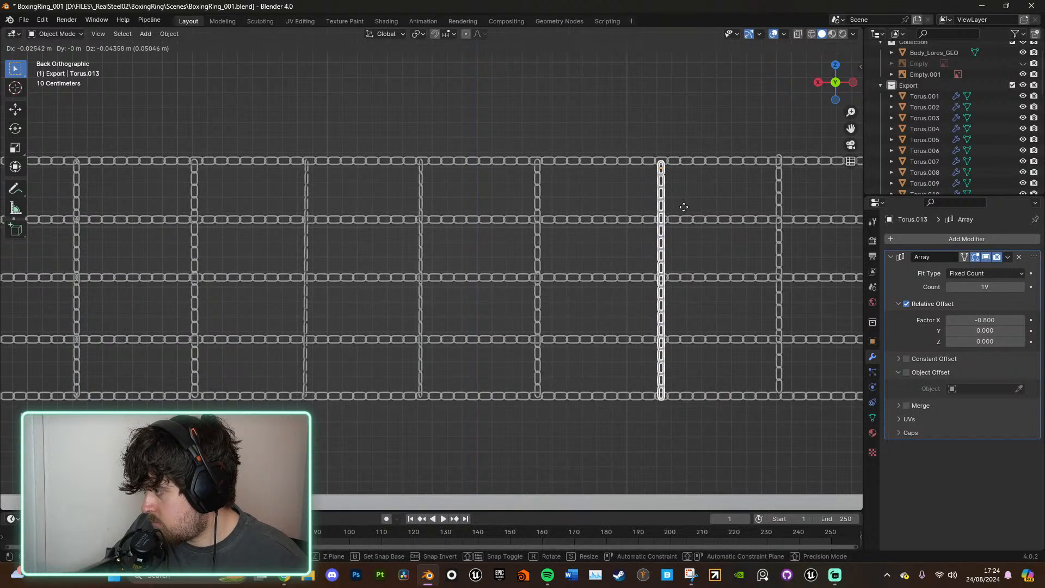
{"action": "left_click", "coordinate": [684, 205]}
{"action": "key", "text": "r"}
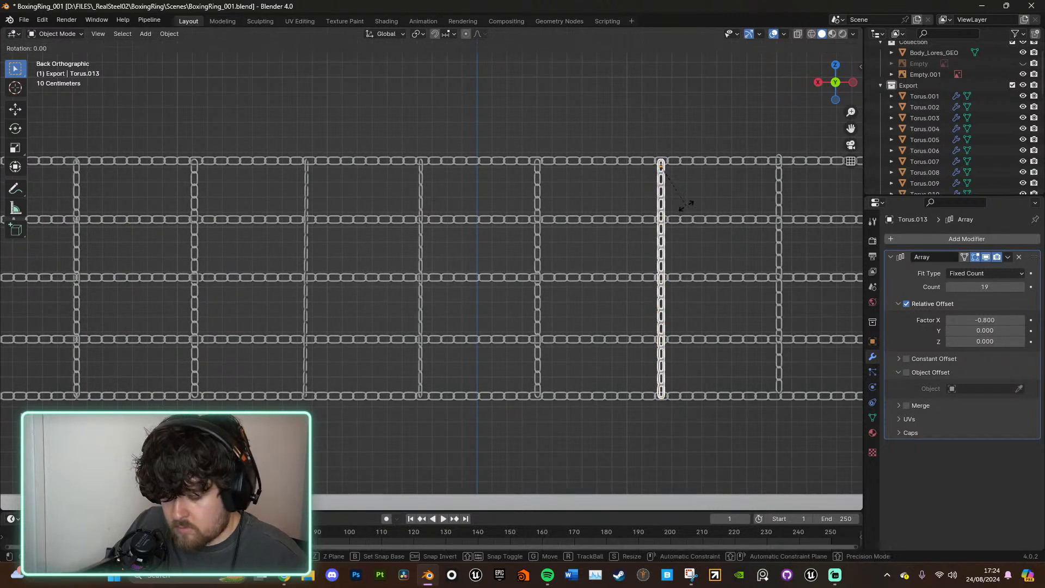
{"action": "key", "text": "x"}
{"action": "key", "text": "x"}
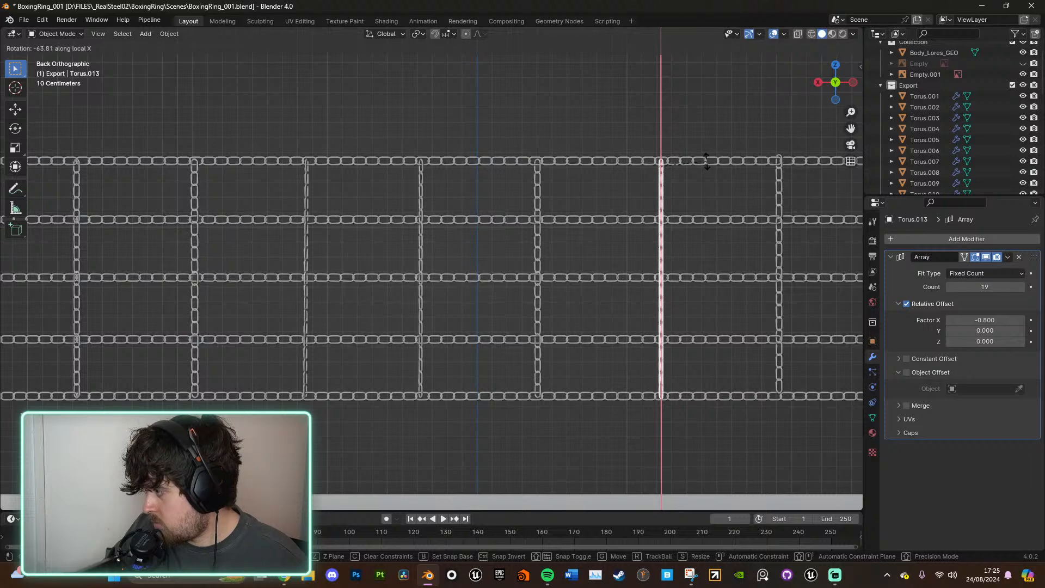
{"action": "left_click", "coordinate": [717, 169]}
Step: Nudge the third vertical chain past the centre line down and sideways to meet the horizontal chains at an even gap
{"action": "left_click", "coordinate": [779, 182]}
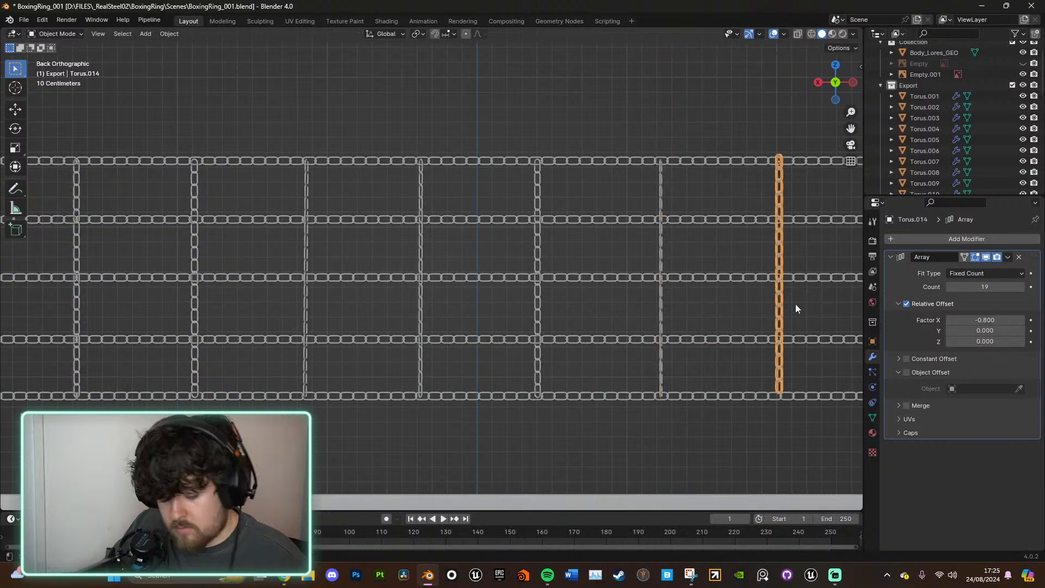
{"action": "middle_click_drag", "start_coordinate": [795, 305], "coordinate": [518, 298], "text": "shift"}
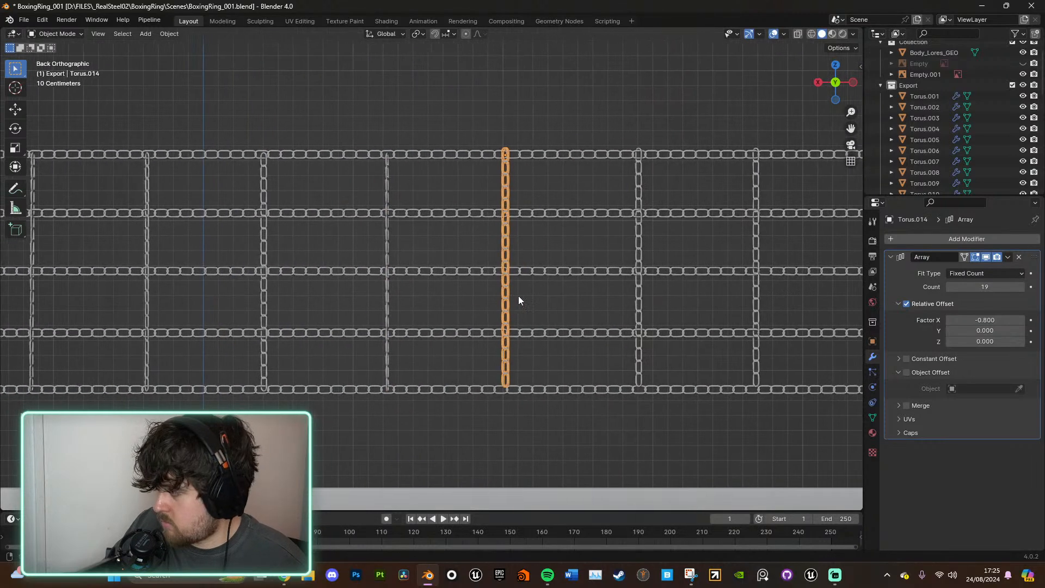
{"action": "key", "text": "g"}
{"action": "left_click", "coordinate": [566, 279]}
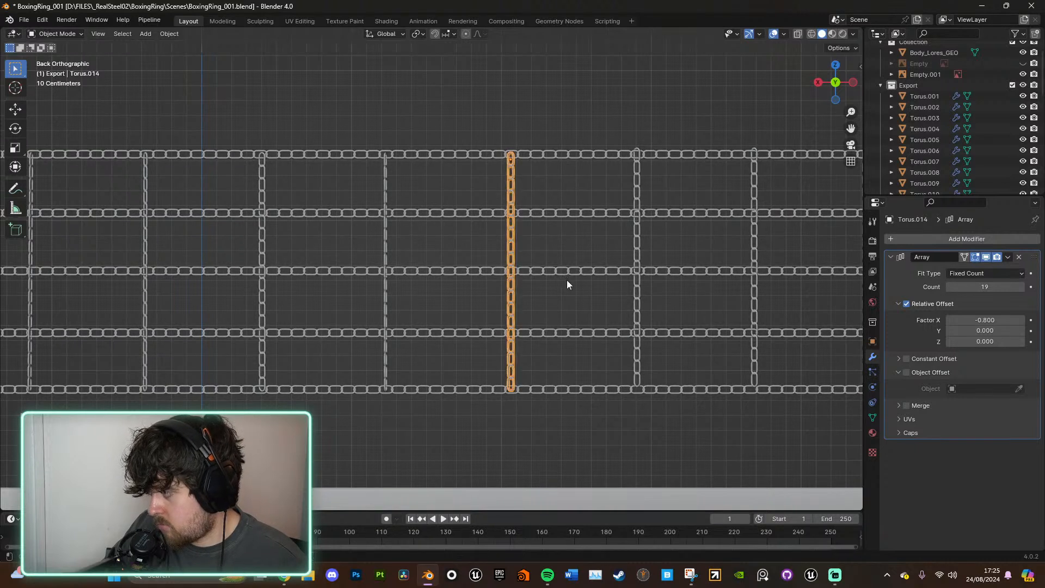
Step: Rotate the third vertical chain past the centre line about the global Z axis to vary its links
{"action": "key", "text": "r"}
{"action": "key", "text": "z"}
{"action": "key", "text": "z"}
{"action": "key", "text": "z"}
{"action": "key", "text": "z"}
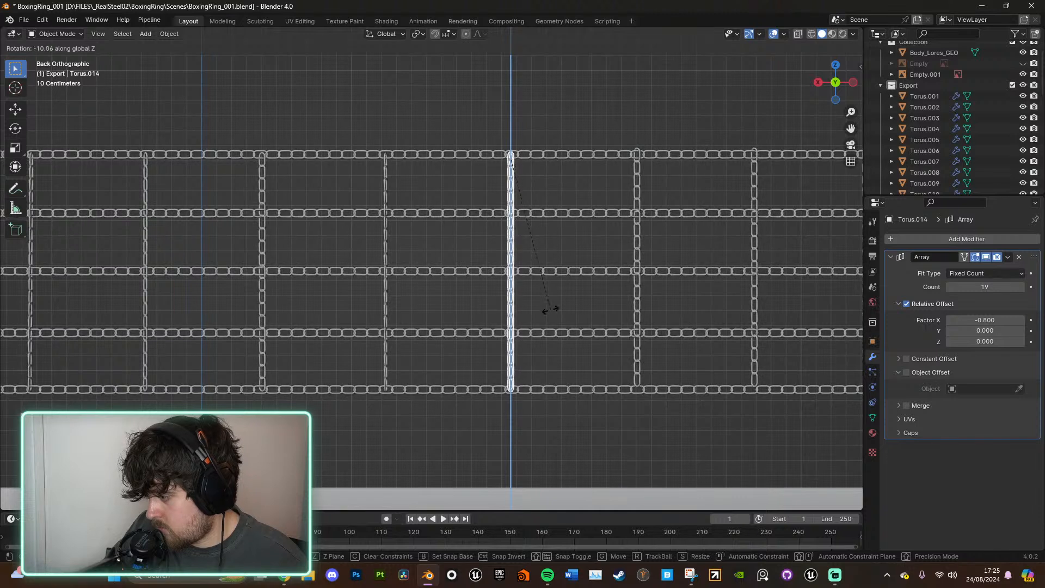
{"action": "left_click", "coordinate": [534, 344]}
Step: Lower the fourth vertical chain past the centre line onto the horizontal chains and rotate it about its local X axis
{"action": "left_click", "coordinate": [642, 252]}
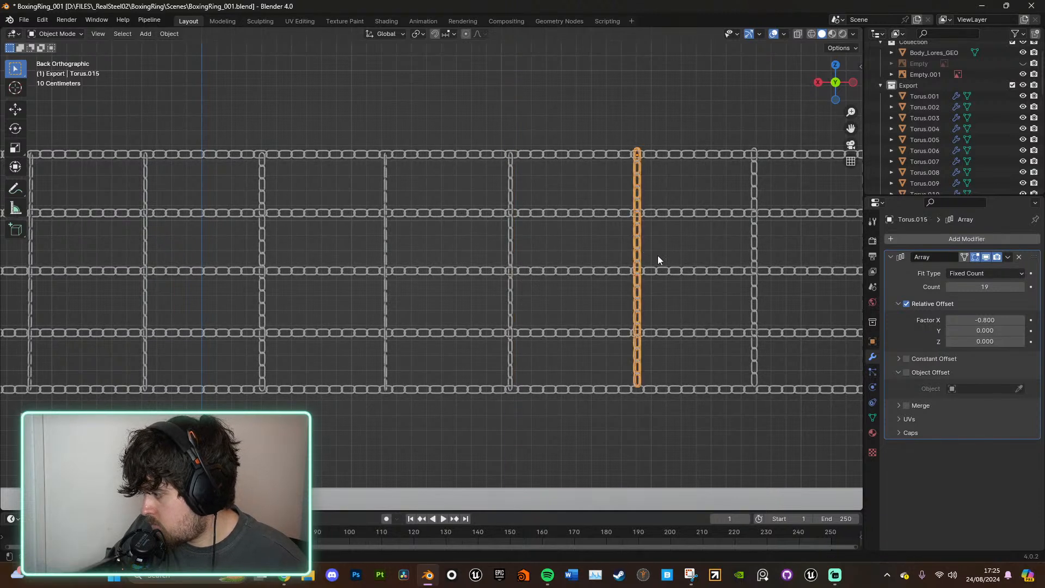
{"action": "key", "text": "g"}
{"action": "key", "text": "z"}
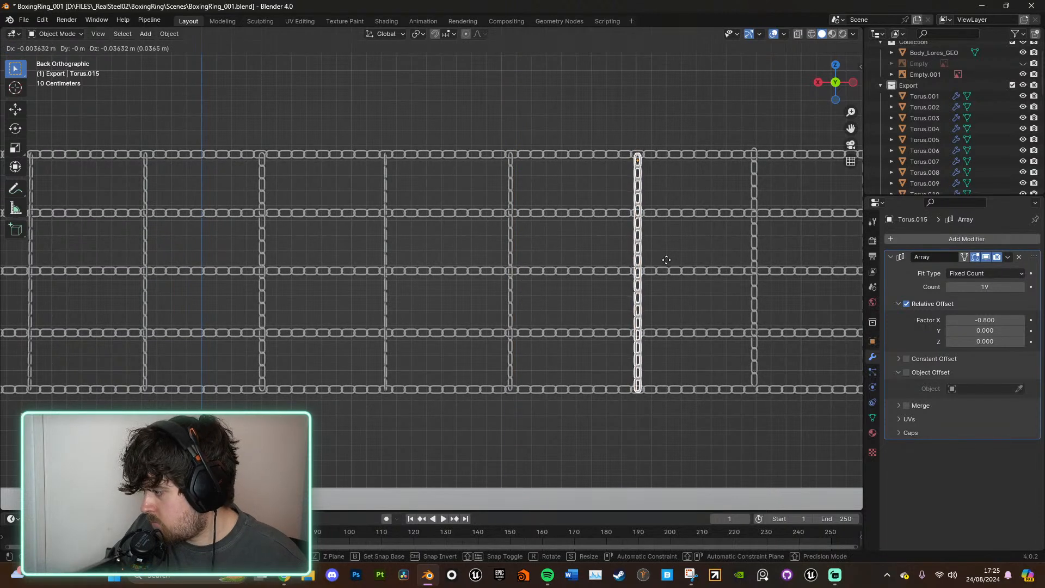
{"action": "left_click", "coordinate": [667, 260]}
{"action": "key", "text": "g"}
{"action": "key", "text": "x"}
{"action": "key", "text": "x"}
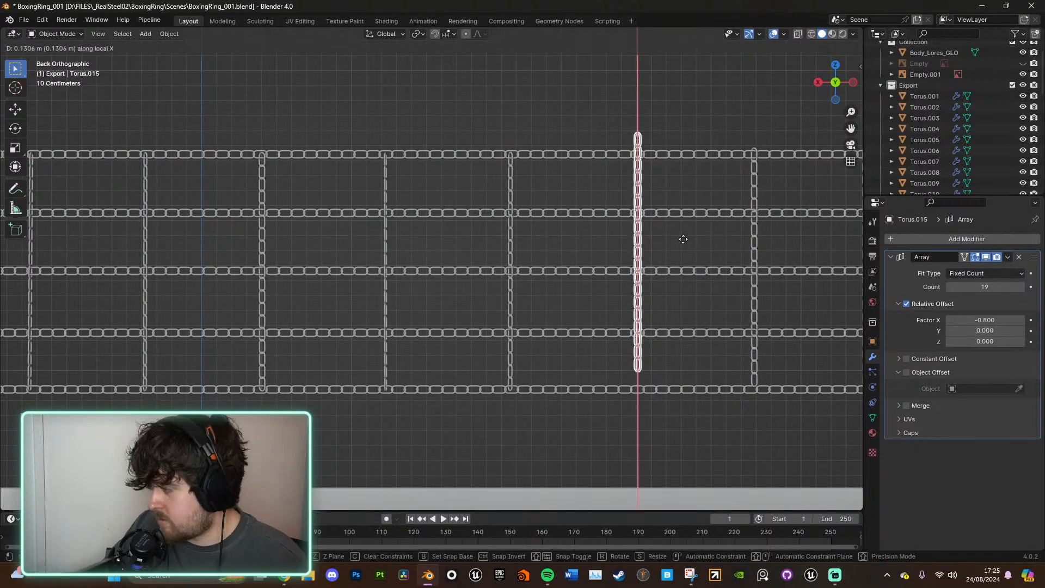
{"action": "key", "text": "r"}
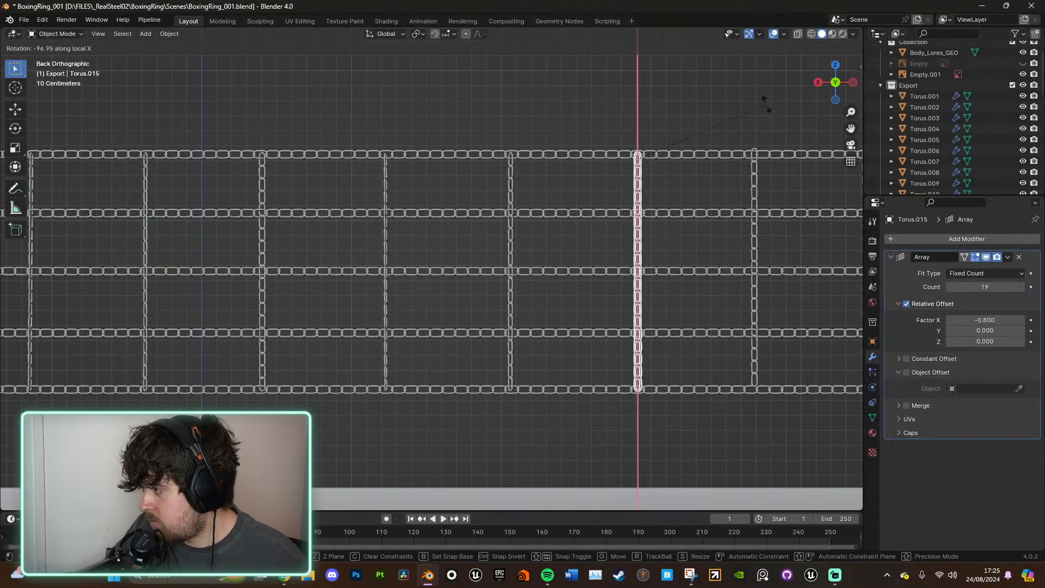
{"action": "left_click", "coordinate": [720, 154]}
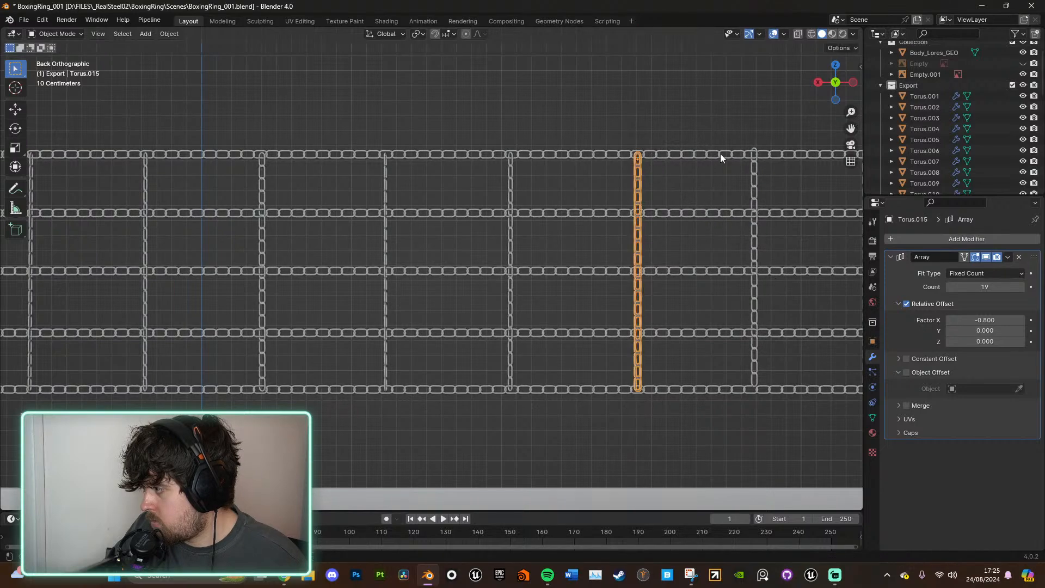
Step: Lower the fifth vertical chain past the centre line so its ends meet the top and bottom horizontal chains
{"action": "middle_click_drag", "start_coordinate": [719, 154], "coordinate": [563, 137]}
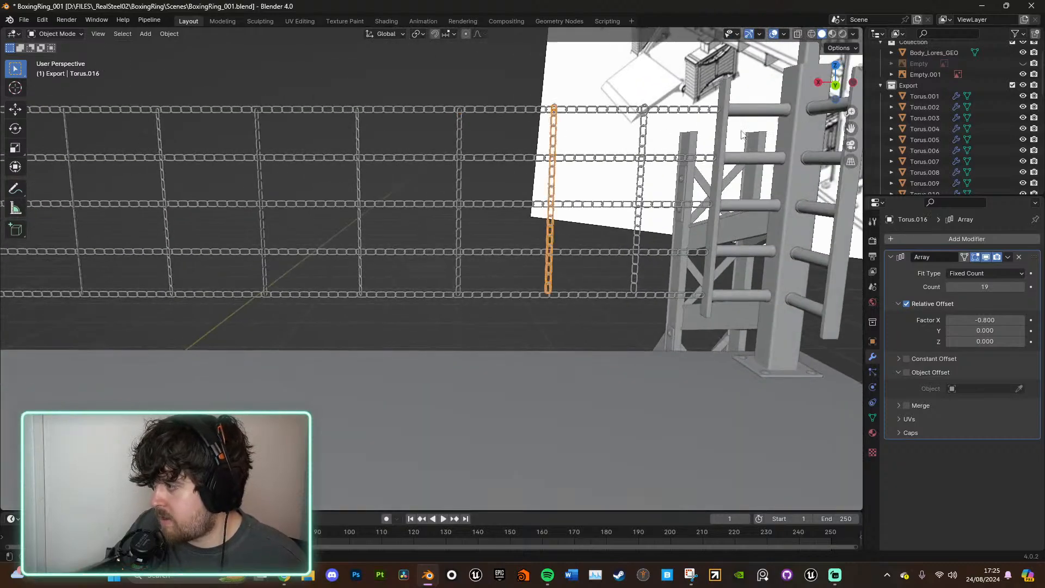
{"action": "left_click", "coordinate": [835, 90]}
{"action": "scroll", "coordinate": [519, 219], "scroll_direction": "up", "scroll_amount": 2}
{"action": "middle_click_drag", "start_coordinate": [732, 251], "coordinate": [576, 261], "text": "shift"}
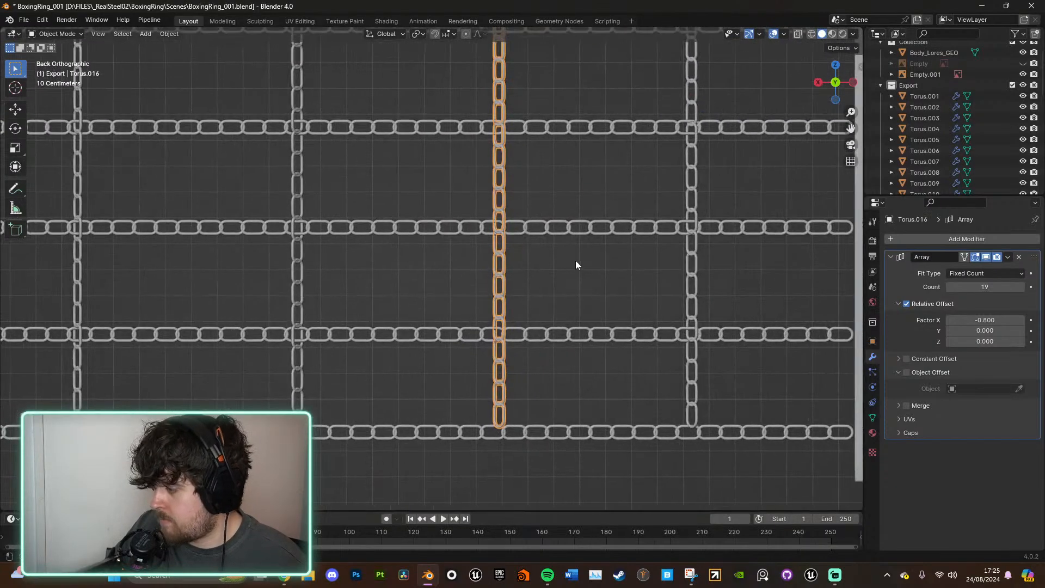
{"action": "scroll", "coordinate": [586, 250], "scroll_direction": "down", "scroll_amount": 1}
{"action": "key", "text": "g"}
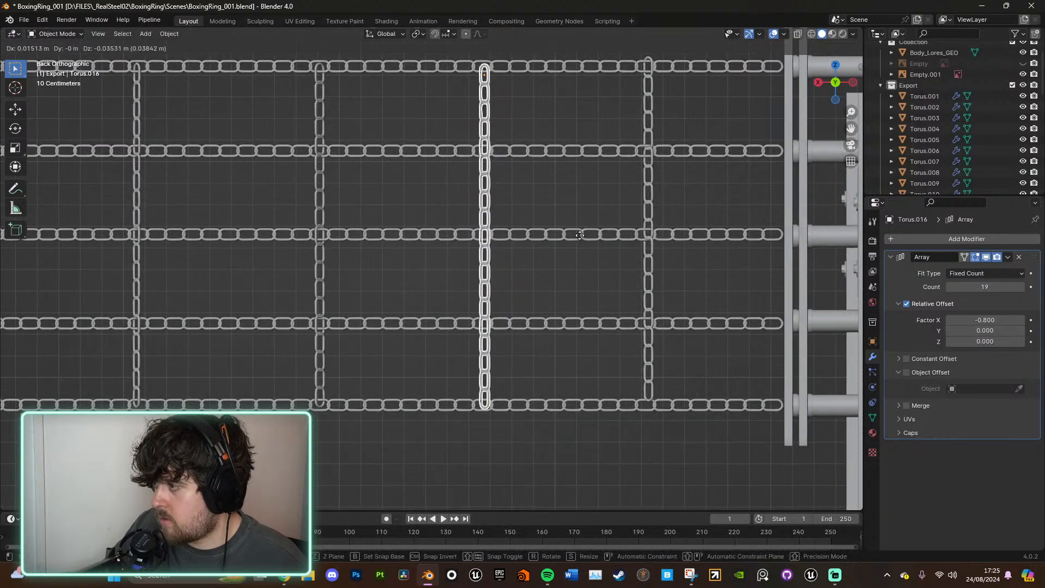
{"action": "right_click", "coordinate": [580, 232]}
Step: Lower the last vertical chain before the corner post onto the horizontal chains and rotate it slightly about global Z
{"action": "left_click", "coordinate": [649, 218]}
{"action": "key", "text": "g"}
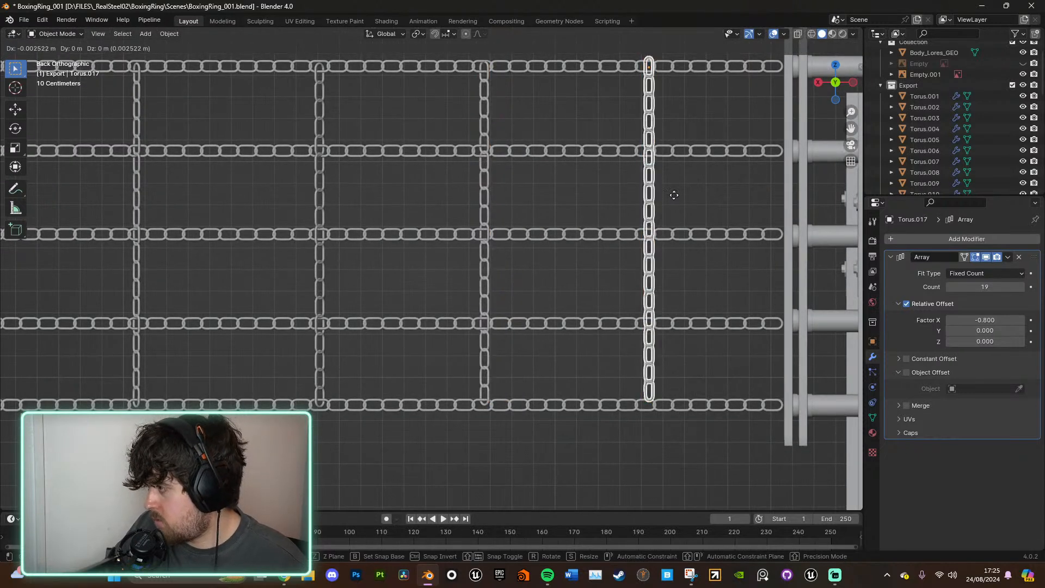
{"action": "right_click", "coordinate": [672, 201]}
{"action": "key", "text": "r"}
{"action": "key", "text": "z"}
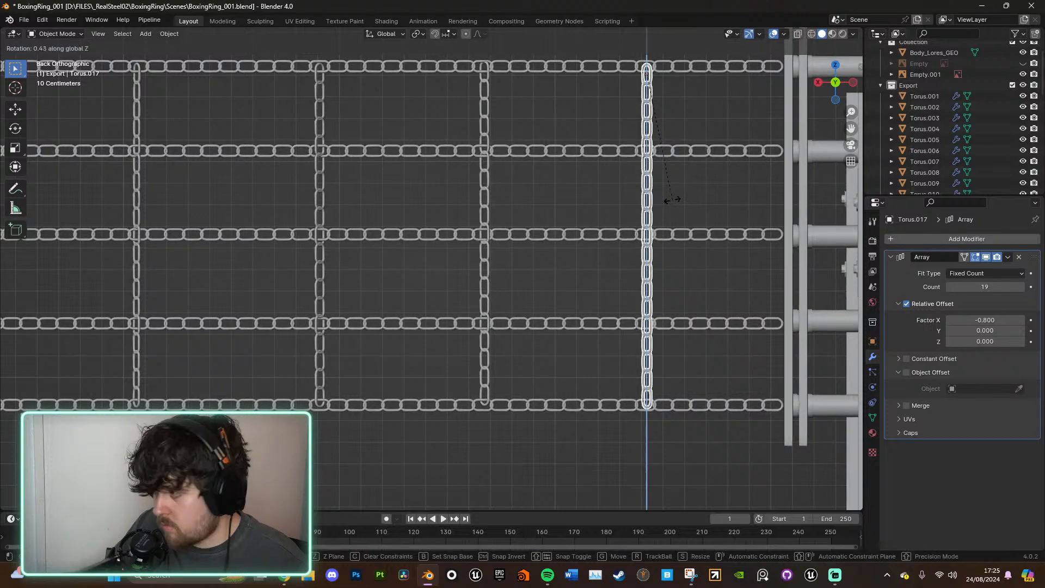
{"action": "left_click", "coordinate": [602, 239]}
Step: Duplicate the top horizontal chain in place
{"action": "middle_click_drag", "start_coordinate": [599, 238], "coordinate": [413, 188]}
{"action": "left_click", "coordinate": [638, 293]}
{"action": "left_click", "coordinate": [371, 142]}
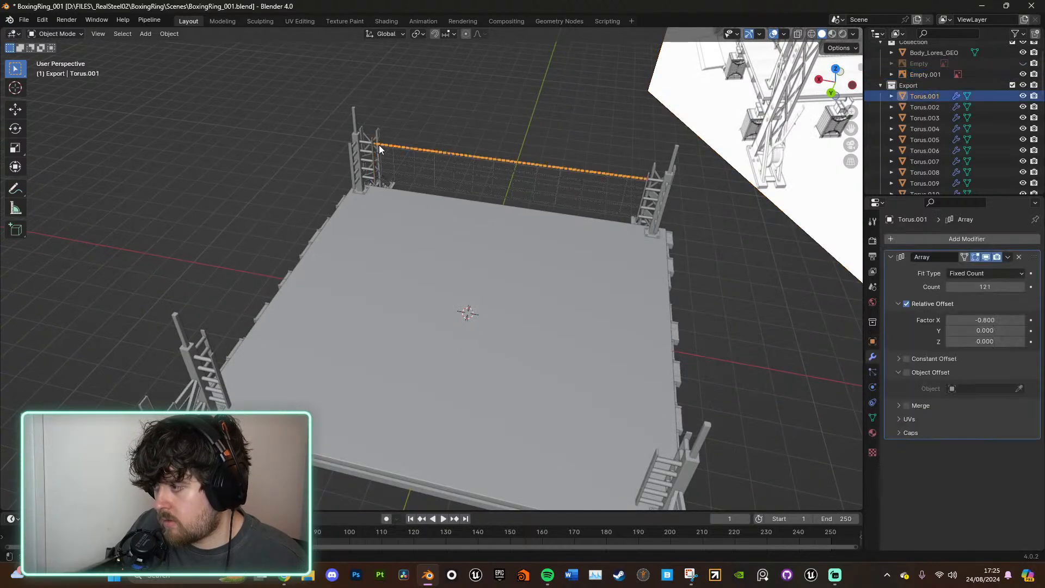
{"action": "middle_click_drag", "start_coordinate": [412, 139], "coordinate": [408, 165]}
{"action": "scroll", "coordinate": [366, 317], "scroll_direction": "up", "scroll_amount": 4}
{"action": "middle_click_drag", "start_coordinate": [366, 316], "coordinate": [630, 262], "text": "shift"}
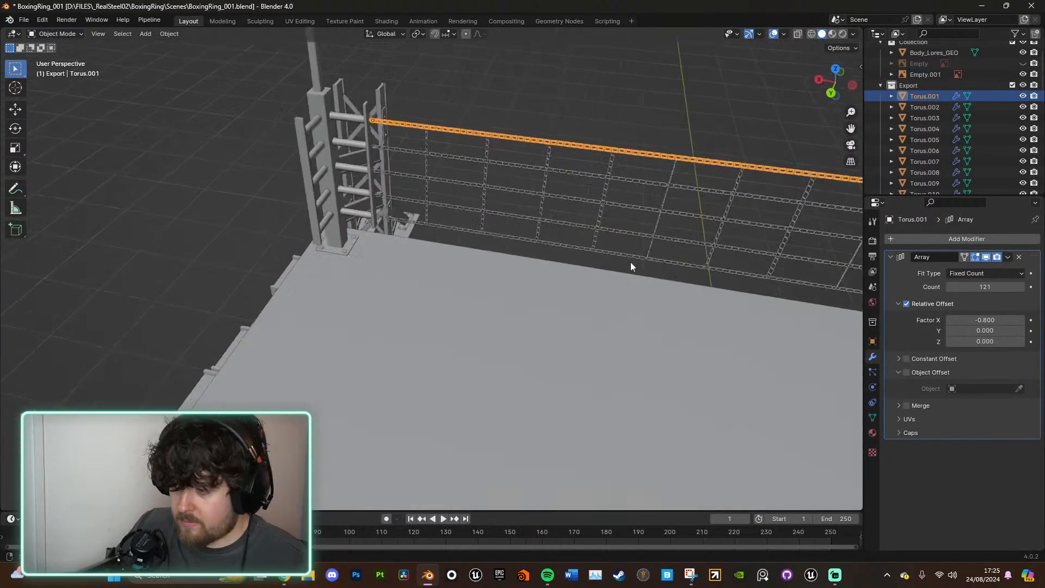
{"action": "scroll", "coordinate": [570, 303], "scroll_direction": "down", "scroll_amount": 1}
{"action": "scroll", "coordinate": [565, 299], "scroll_direction": "up", "scroll_amount": 4}
{"action": "middle_click_drag", "start_coordinate": [457, 162], "coordinate": [471, 337], "text": "shift"}
{"action": "scroll", "coordinate": [416, 212], "scroll_direction": "up", "scroll_amount": 4}
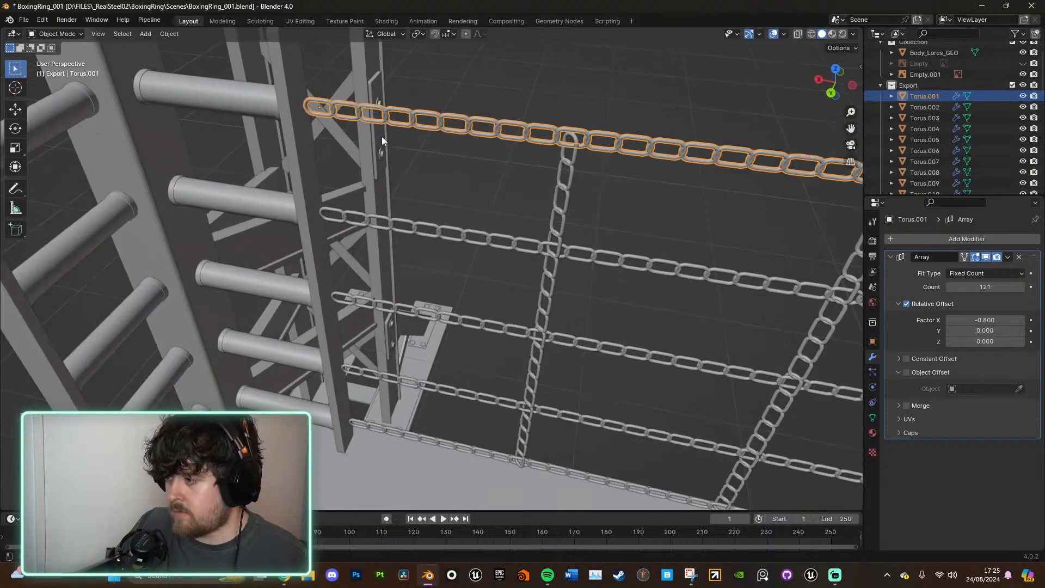
{"action": "middle_click_drag", "start_coordinate": [384, 139], "coordinate": [397, 210], "text": "shift"}
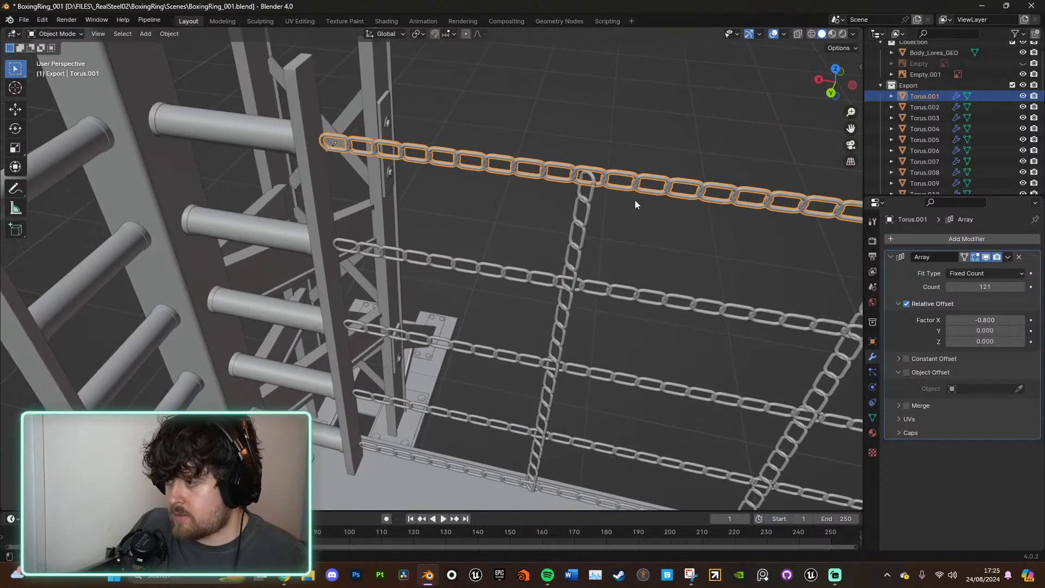
{"action": "key", "text": "shift+d"}
{"action": "right_click", "coordinate": [459, 220]}
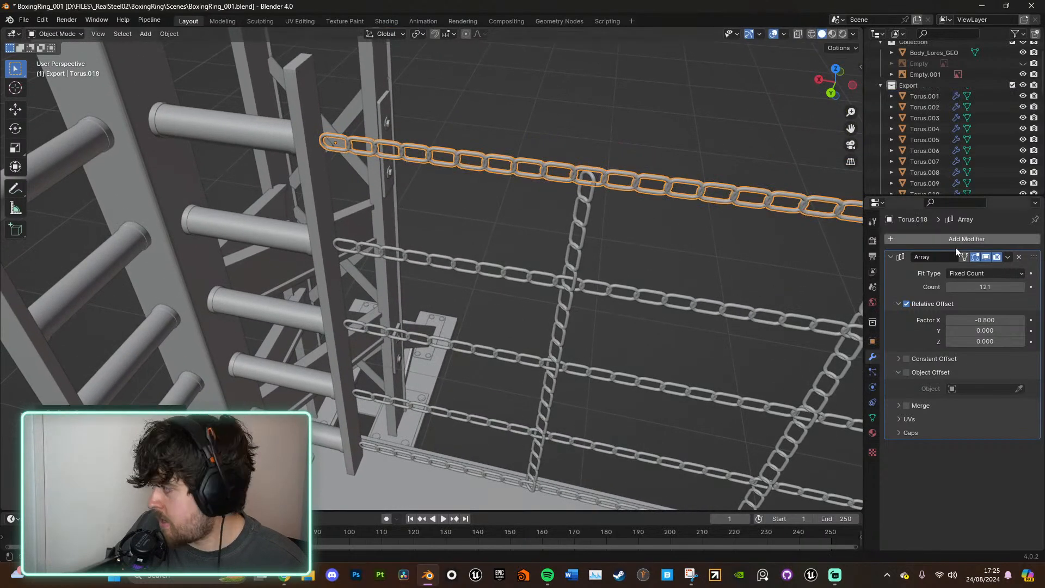
Step: Remove the duplicate chain's Array modifier and rotate the remaining single link about global X so it crosses the chain's end link
{"action": "left_click", "coordinate": [1018, 258]}
{"action": "key", "text": "KP_Decimal"}
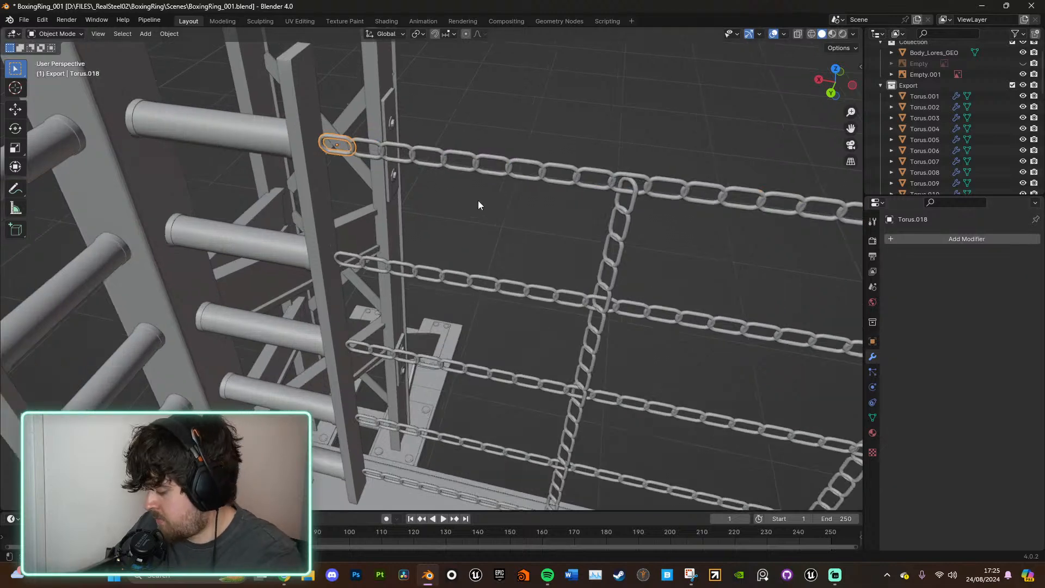
{"action": "key", "text": "r"}
{"action": "key", "text": "x"}
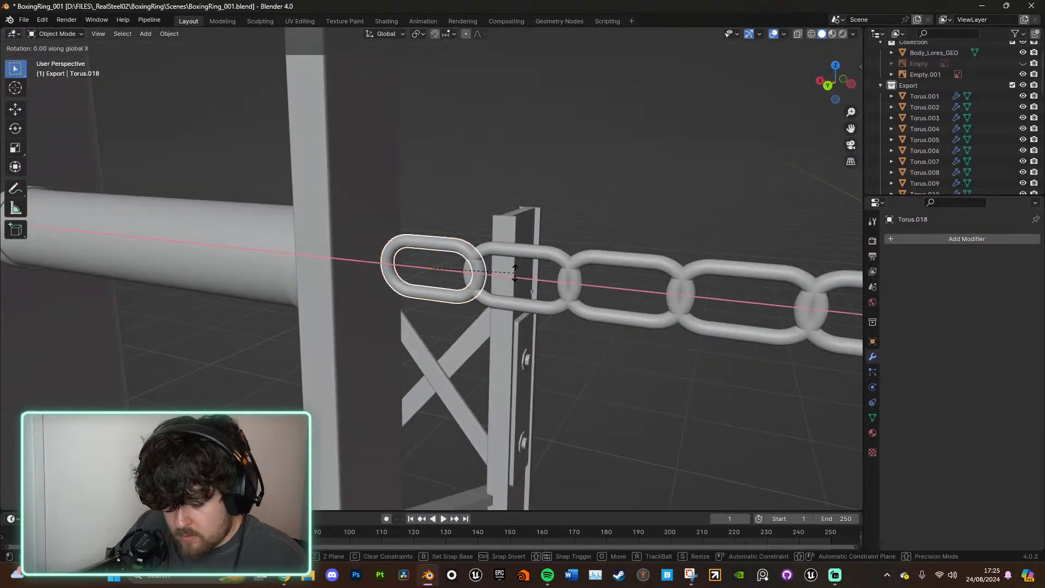
{"action": "left_click", "coordinate": [445, 152]}
{"action": "middle_click_drag", "start_coordinate": [445, 157], "coordinate": [651, 283]}
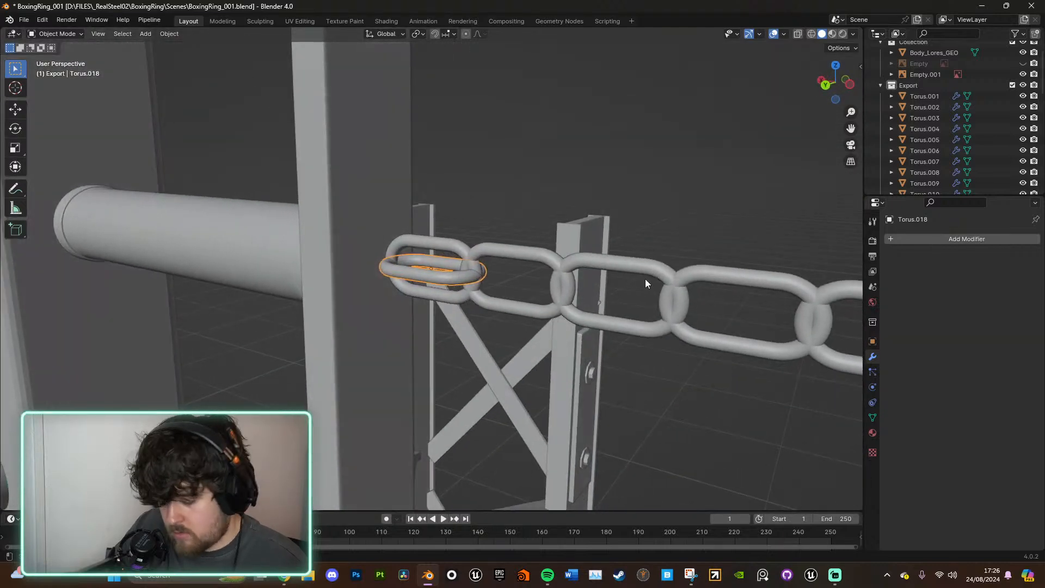
Step: Thicken the single link along global Z and enlarge it in the XY plane
{"action": "key", "text": "s"}
{"action": "key", "text": "z"}
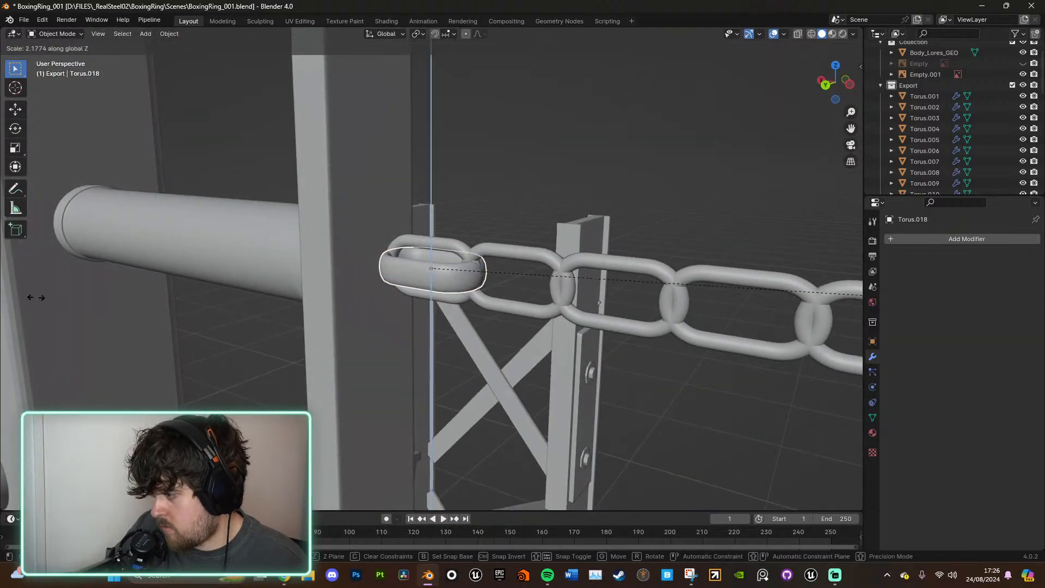
{"action": "key", "text": "Escape"}
{"action": "middle_click_drag", "start_coordinate": [372, 343], "coordinate": [567, 336]}
{"action": "key", "text": "s"}
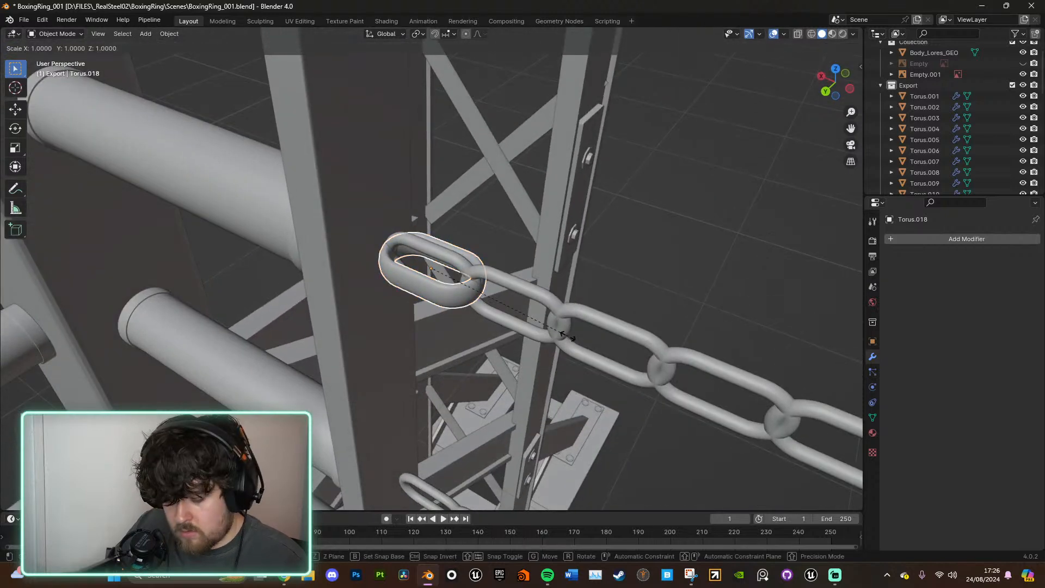
{"action": "key", "text": "shift+z"}
{"action": "left_click", "coordinate": [633, 341]}
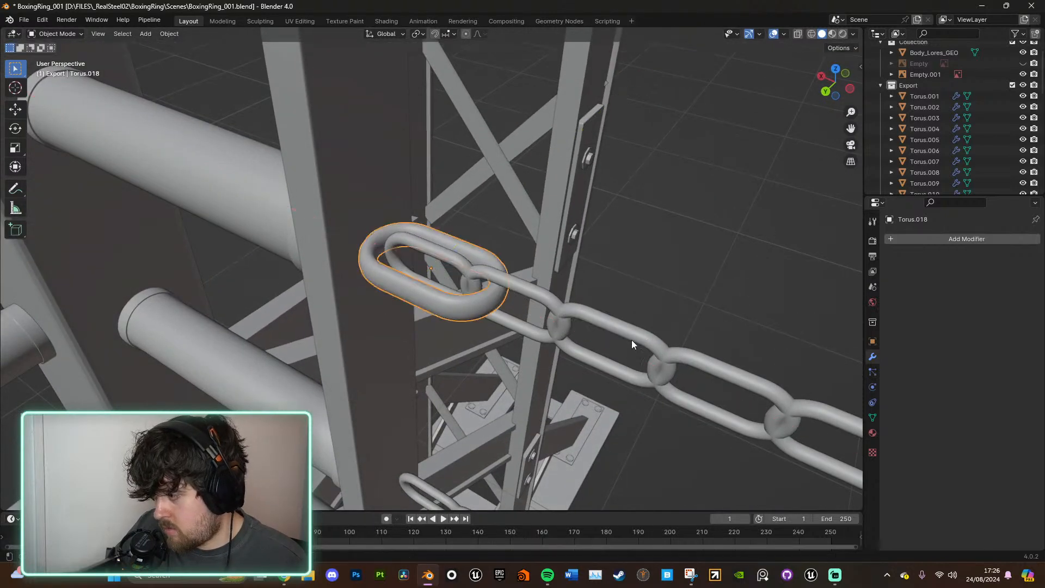
Step: Move the enlarged link along global X into the corner upright so it hooks through the chain's end link
{"action": "middle_click_drag", "start_coordinate": [631, 343], "coordinate": [648, 399]}
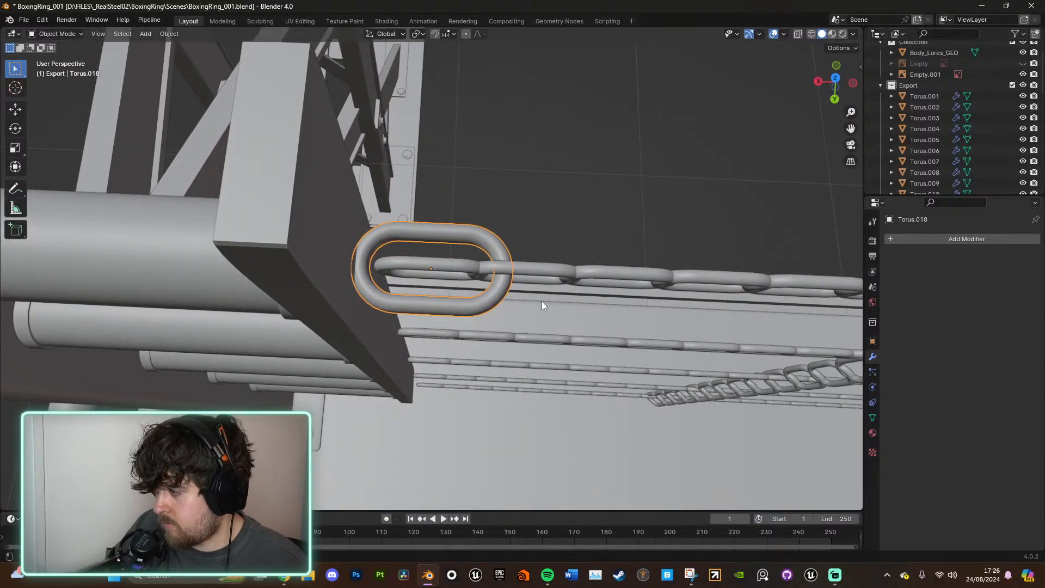
{"action": "mouse_move", "coordinate": [550, 304]}
{"action": "middle_mouse_down"}
{"action": "mouse_move", "coordinate": [505, 260]}
{"action": "mouse_move", "coordinate": [550, 256]}
{"action": "mouse_move", "coordinate": [560, 292]}
{"action": "middle_mouse_up"}
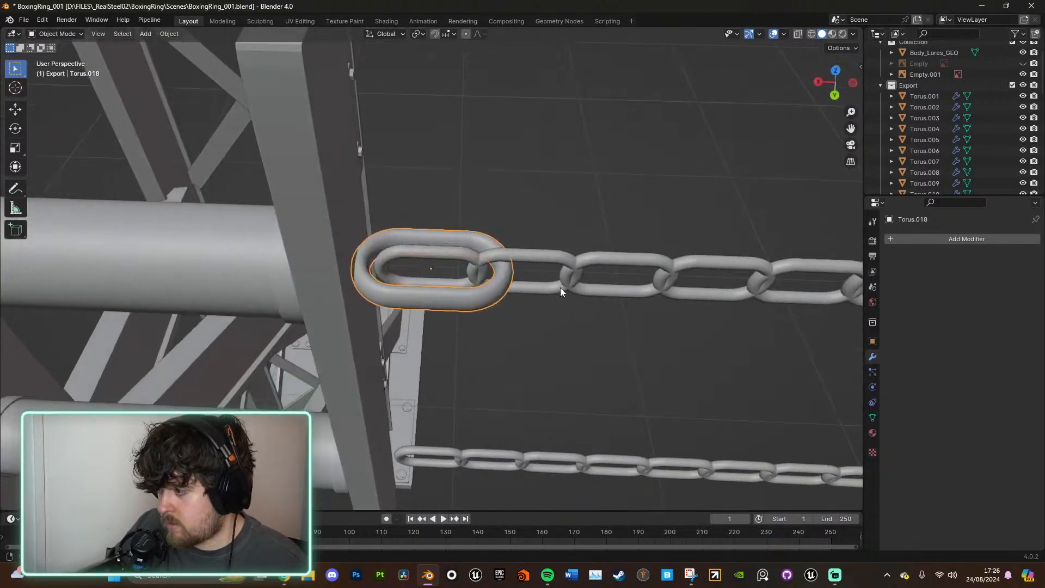
{"action": "key", "text": "g"}
{"action": "key", "text": "x"}
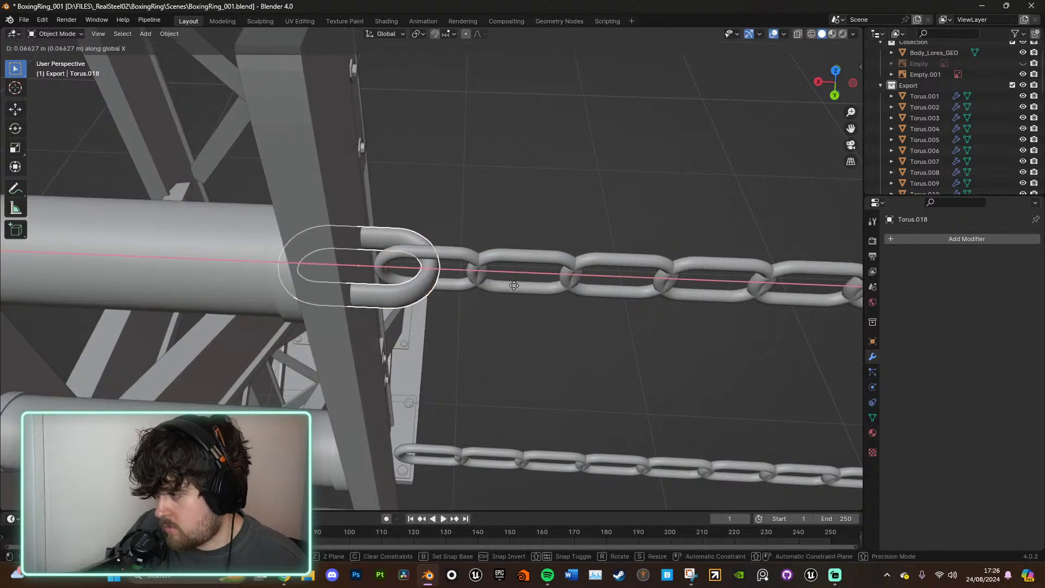
{"action": "left_click", "coordinate": [514, 286]}
Step: Delete the faces of the enlarged link's curved end behind the upright, leaving a U-shaped hook around the chain's end
{"action": "mouse_move", "coordinate": [617, 319]}
{"action": "middle_mouse_down"}
{"action": "mouse_move", "coordinate": [526, 237]}
{"action": "mouse_move", "coordinate": [480, 169]}
{"action": "mouse_move", "coordinate": [500, 164]}
{"action": "mouse_move", "coordinate": [536, 279]}
{"action": "mouse_move", "coordinate": [617, 322]}
{"action": "middle_mouse_up"}
{"action": "middle_click_drag", "start_coordinate": [575, 326], "coordinate": [599, 316]}
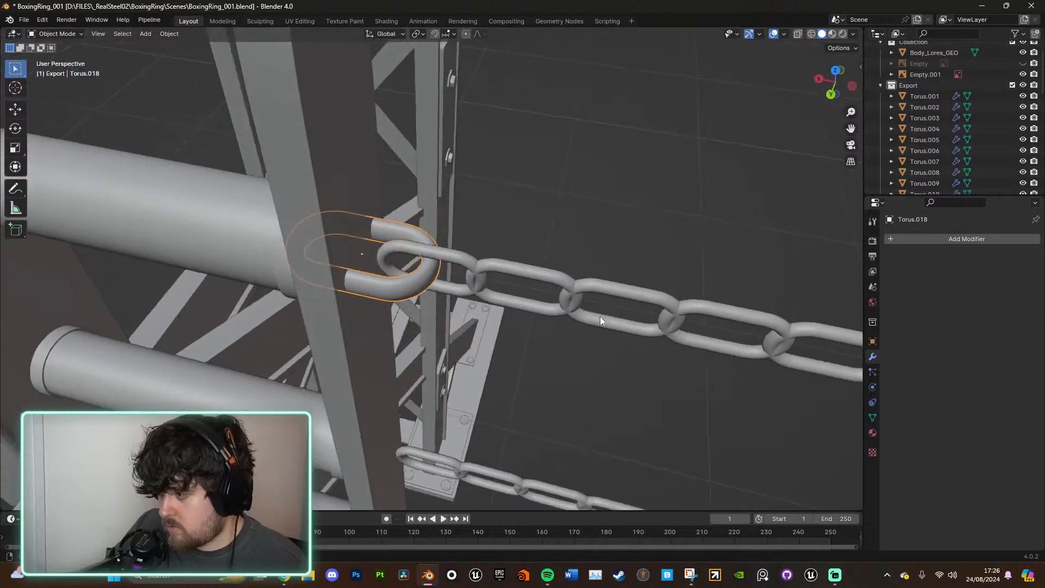
{"action": "key", "text": "Tab"}
{"action": "mouse_move", "coordinate": [449, 279]}
{"action": "middle_mouse_down"}
{"action": "mouse_move", "coordinate": [436, 296]}
{"action": "mouse_move", "coordinate": [445, 275]}
{"action": "middle_mouse_up"}
{"action": "key", "text": "alt+z"}
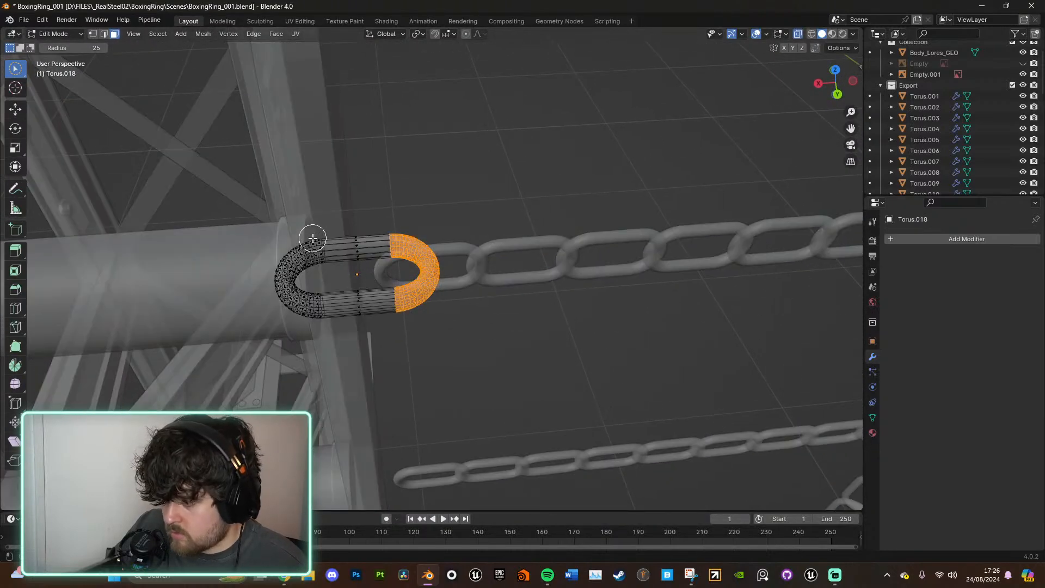
{"action": "left_click_drag", "start_coordinate": [313, 239], "coordinate": [314, 300]}
{"action": "left_click_drag", "start_coordinate": [303, 260], "coordinate": [290, 326]}
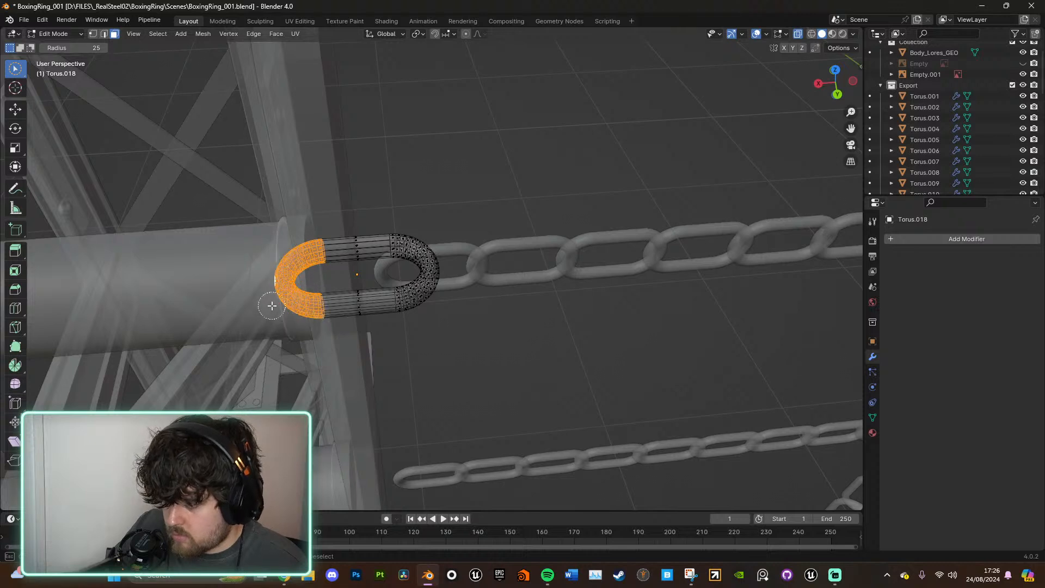
{"action": "key", "text": "x"}
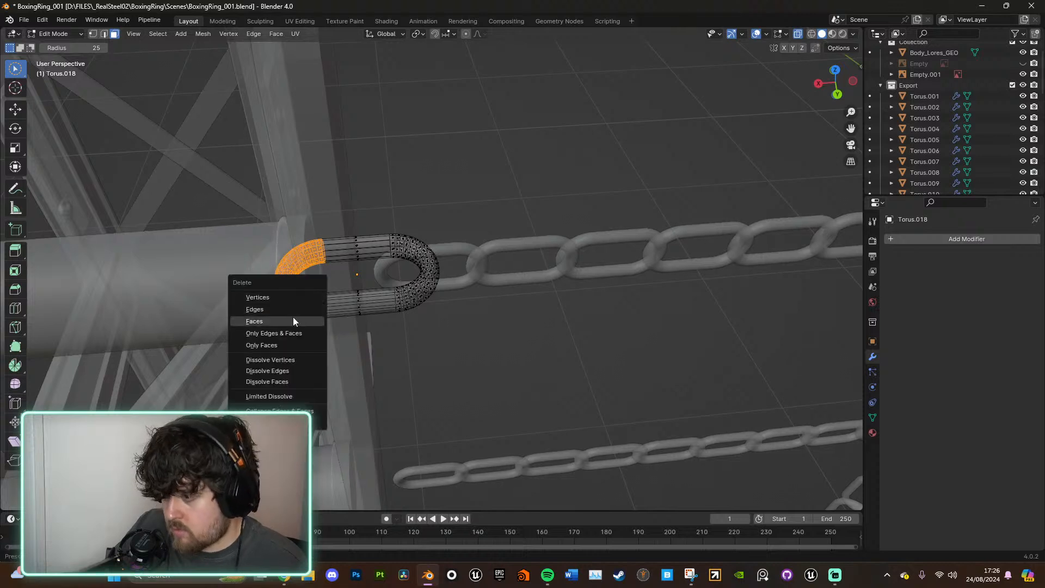
{"action": "left_click", "coordinate": [293, 318]}
{"action": "key", "text": "Tab"}
{"action": "mouse_move", "coordinate": [404, 294]}
{"action": "middle_mouse_down"}
{"action": "mouse_move", "coordinate": [394, 325]}
{"action": "mouse_move", "coordinate": [406, 301]}
{"action": "middle_mouse_up"}
{"action": "key", "text": "Tab"}
{"action": "key", "text": "Tab"}
{"action": "middle_click_drag", "start_coordinate": [465, 283], "coordinate": [440, 267]}
Step: Duplicate the bolted plate on the nearby truss post in place and remove the duplicate's Array modifier
{"action": "scroll", "coordinate": [439, 266], "scroll_direction": "down", "scroll_amount": 5}
{"action": "middle_click_drag", "start_coordinate": [595, 269], "coordinate": [720, 285]}
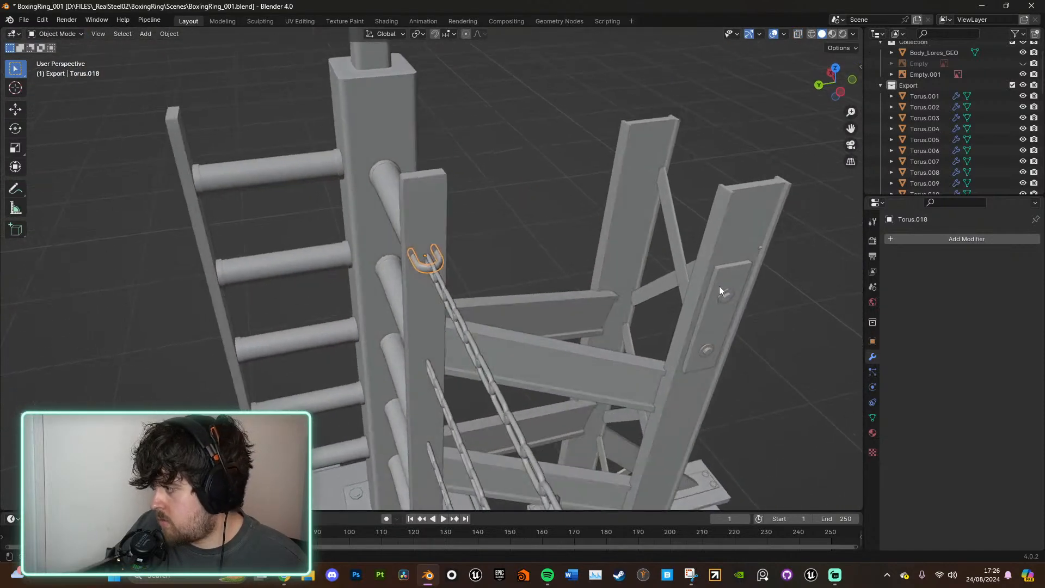
{"action": "left_click", "coordinate": [723, 312]}
{"action": "middle_click_drag", "start_coordinate": [474, 309], "coordinate": [501, 306]}
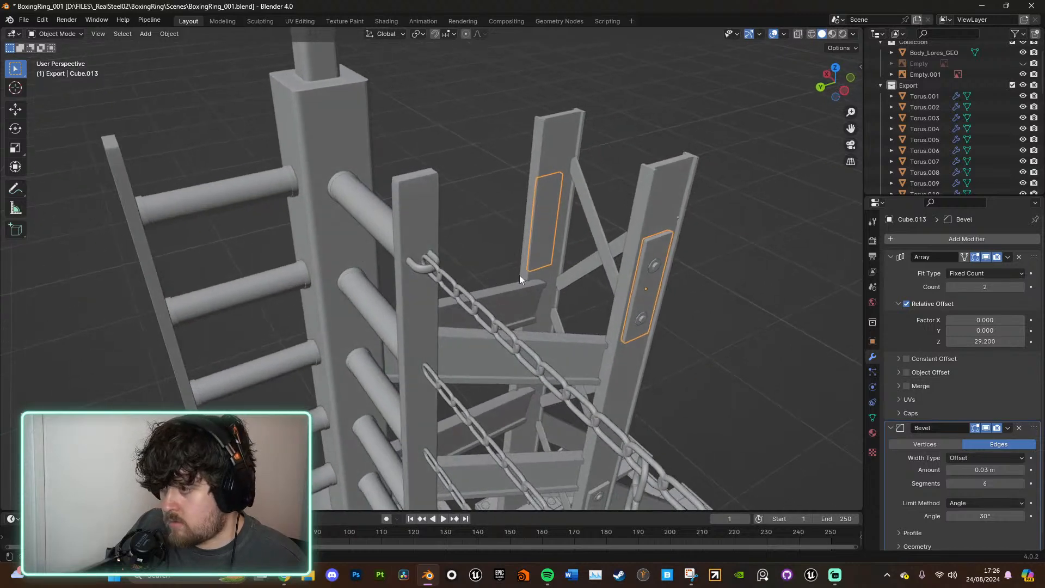
{"action": "left_click", "coordinate": [644, 302], "text": "shift"}
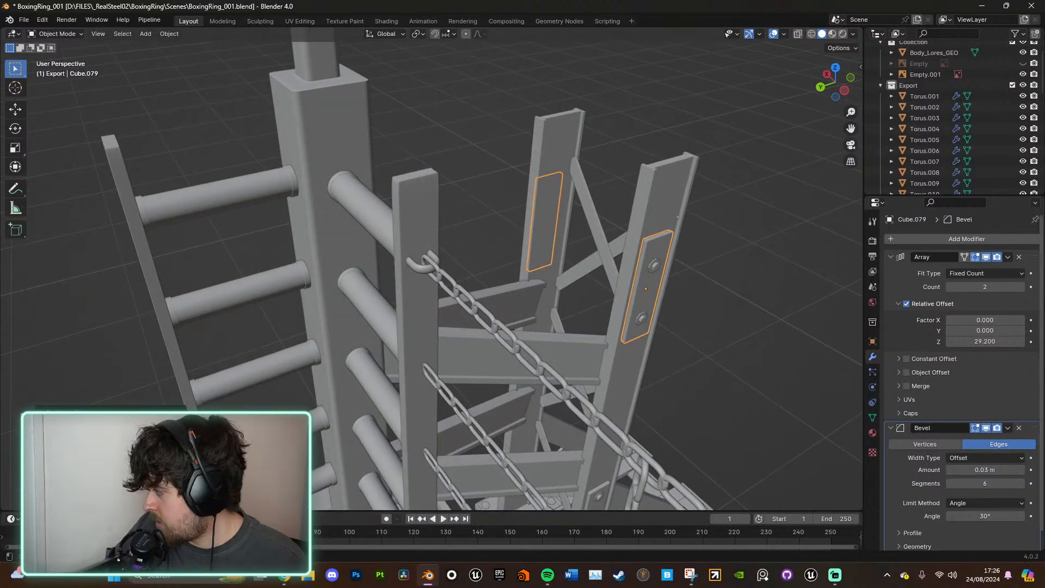
{"action": "left_click", "coordinate": [1018, 257]}
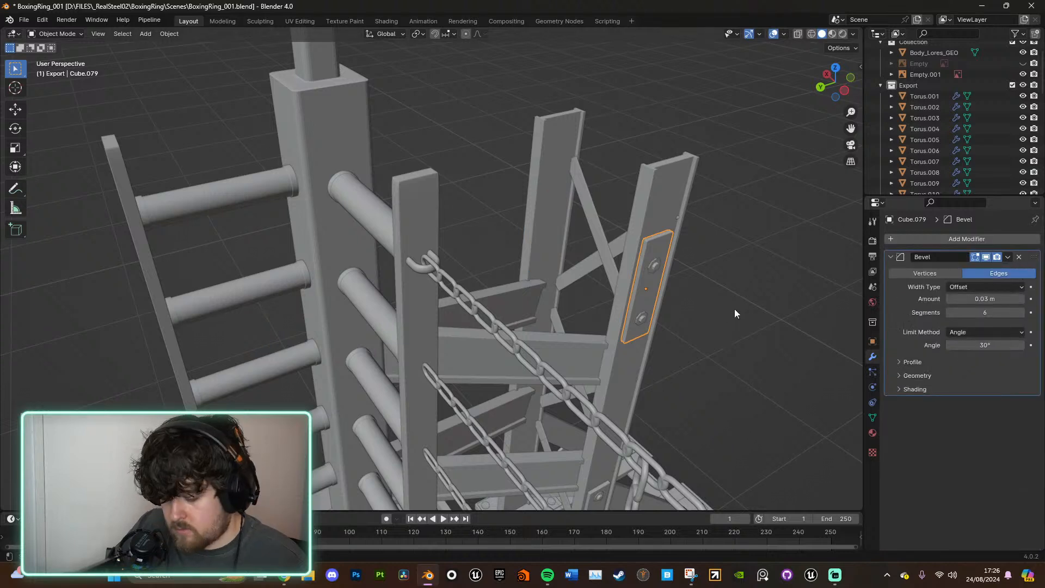
Step: Move the duplicated plate in the YZ plane, with global X locked, toward the upright that holds the chain hook
{"action": "key", "text": "shift+d"}
{"action": "key", "text": "shift+z"}
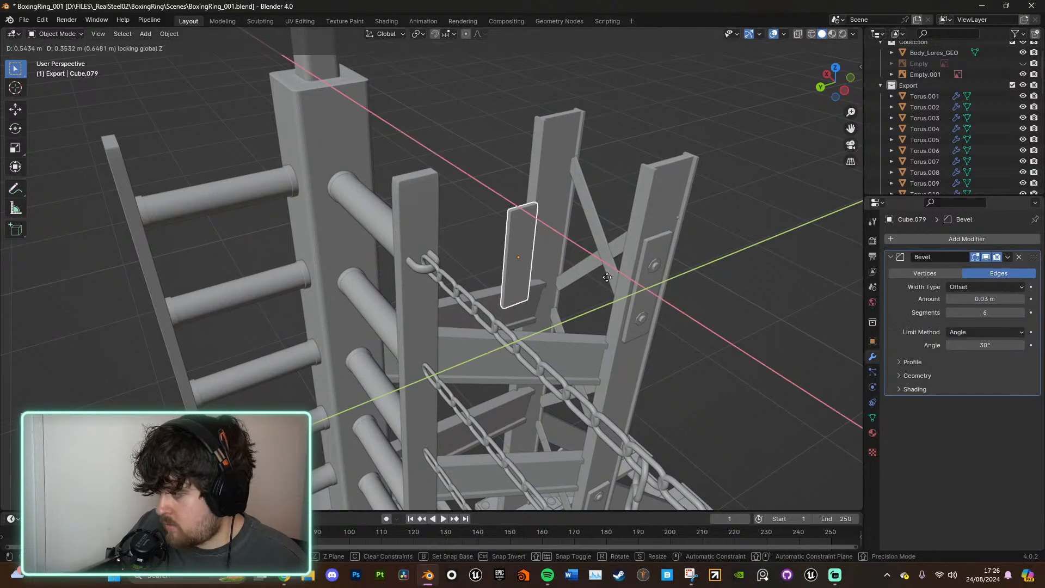
{"action": "key", "text": "shift+x"}
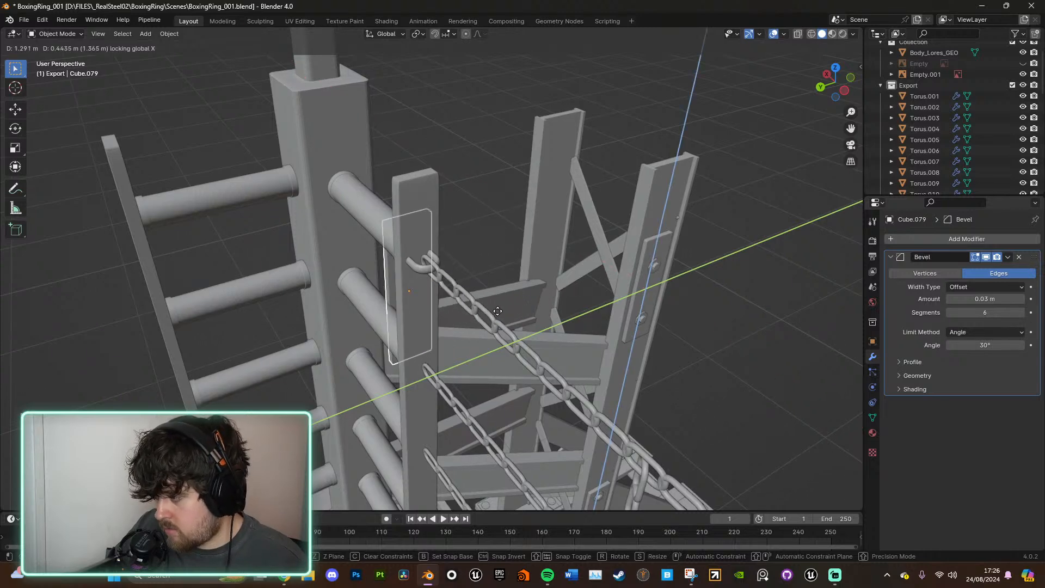
{"action": "left_click", "coordinate": [462, 315]}
{"action": "middle_click_drag", "start_coordinate": [462, 315], "coordinate": [584, 285]}
{"action": "left_click", "coordinate": [833, 89]}
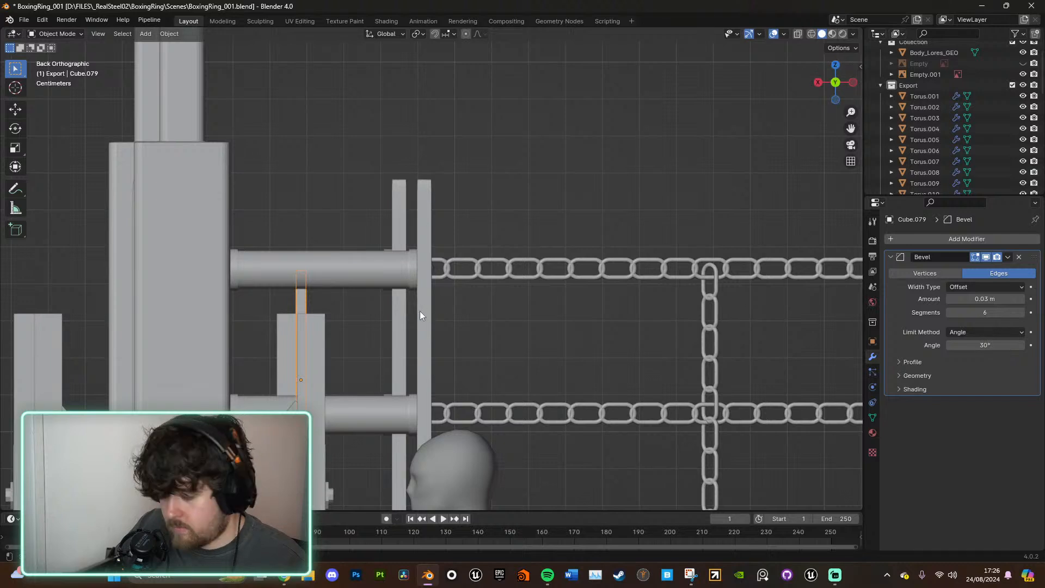
Step: Move the duplicated plate onto the upright's chain-side face, scale it down uniformly and thicken it along global X
{"action": "key", "text": "g"}
{"action": "left_click", "coordinate": [514, 213]}
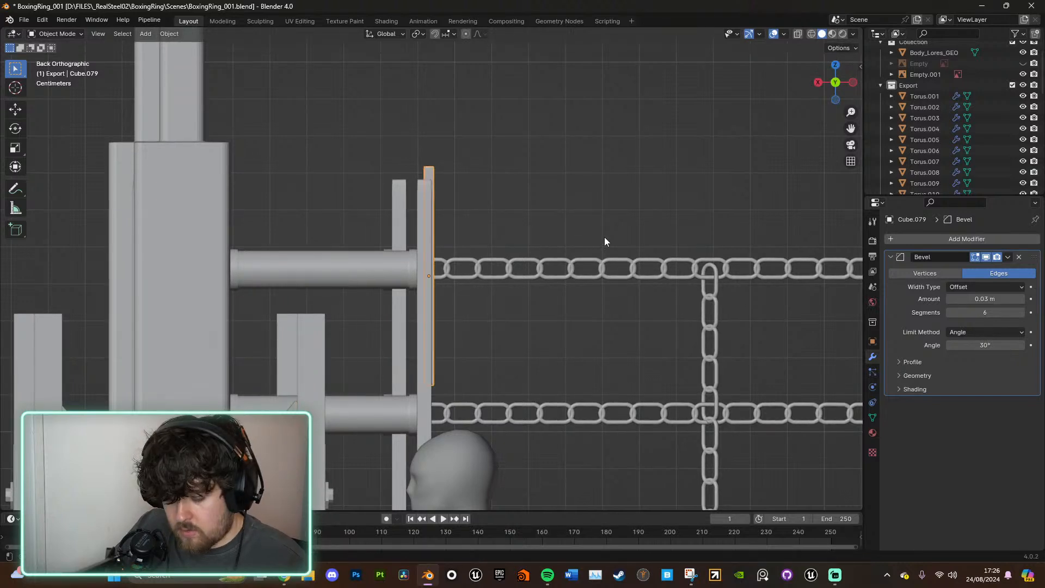
{"action": "key", "text": "s"}
{"action": "left_click", "coordinate": [503, 245]}
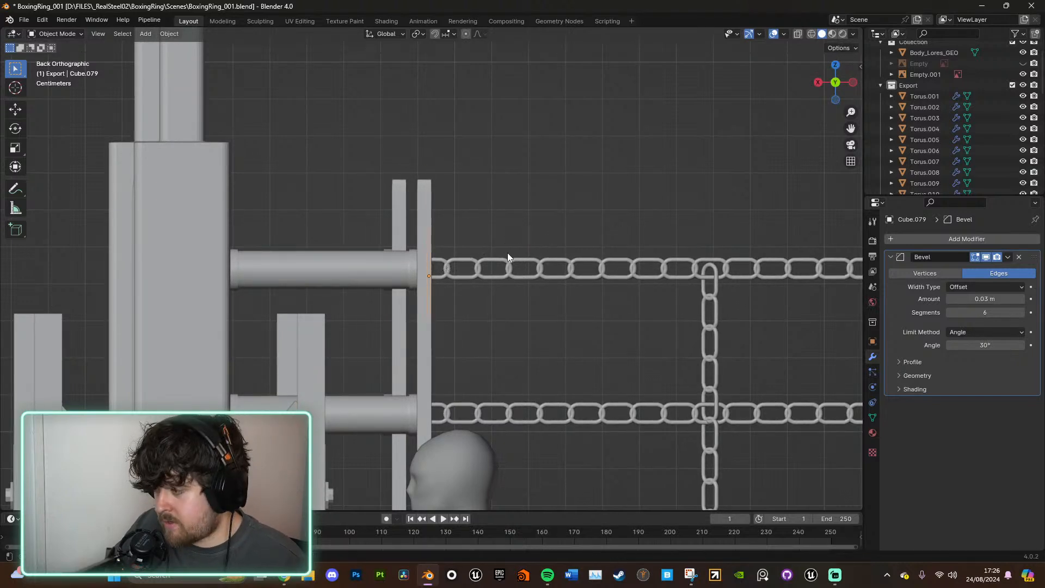
{"action": "key", "text": "s"}
{"action": "key", "text": "x"}
{"action": "left_click", "coordinate": [575, 263]}
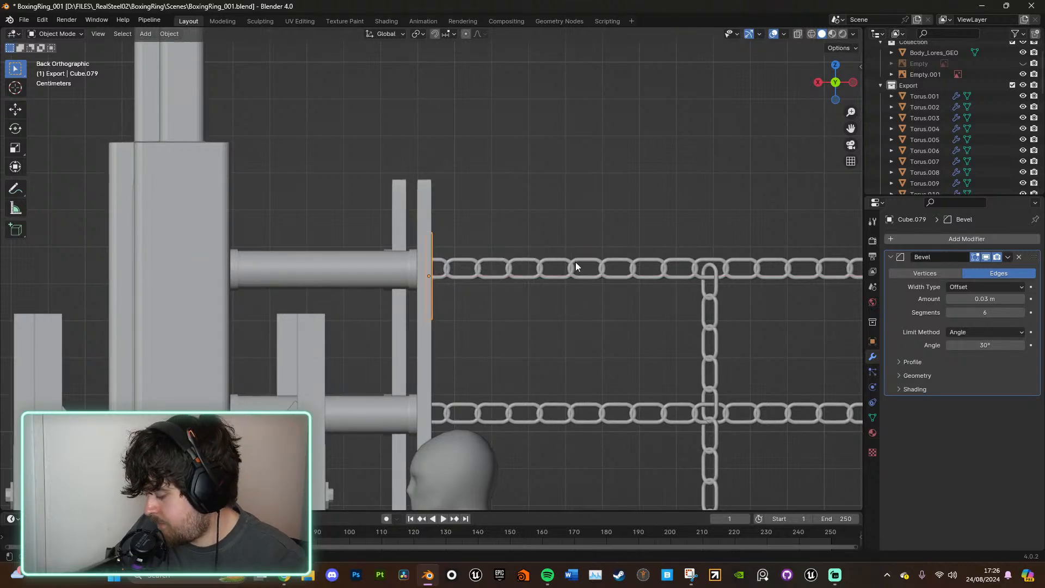
Step: Move the plate horizontally, with global Z locked, so it sits against the upright behind the chain hook
{"action": "scroll", "coordinate": [558, 262], "scroll_direction": "up", "scroll_amount": 3}
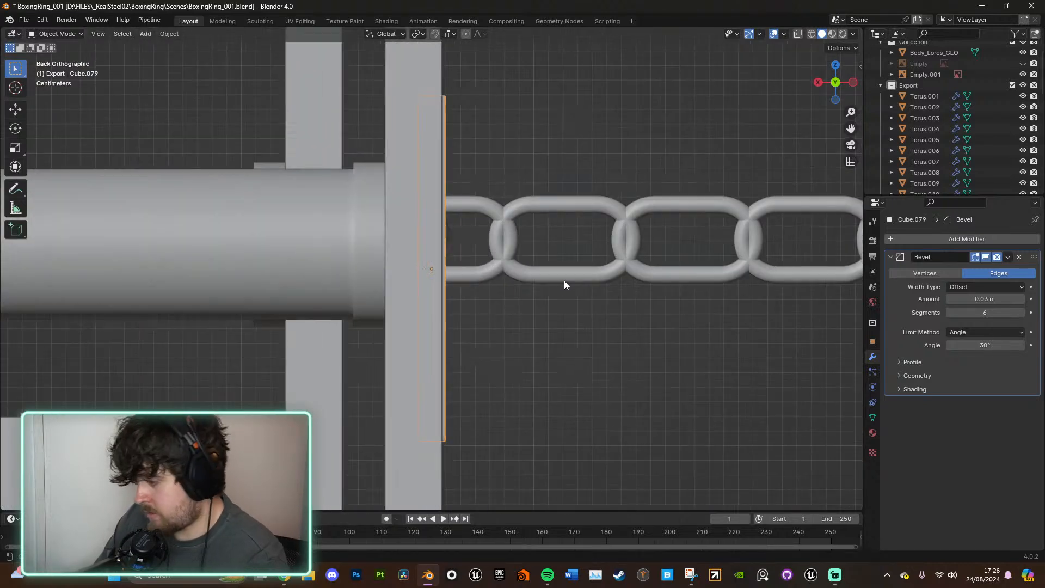
{"action": "middle_click_drag", "start_coordinate": [564, 279], "coordinate": [559, 302]}
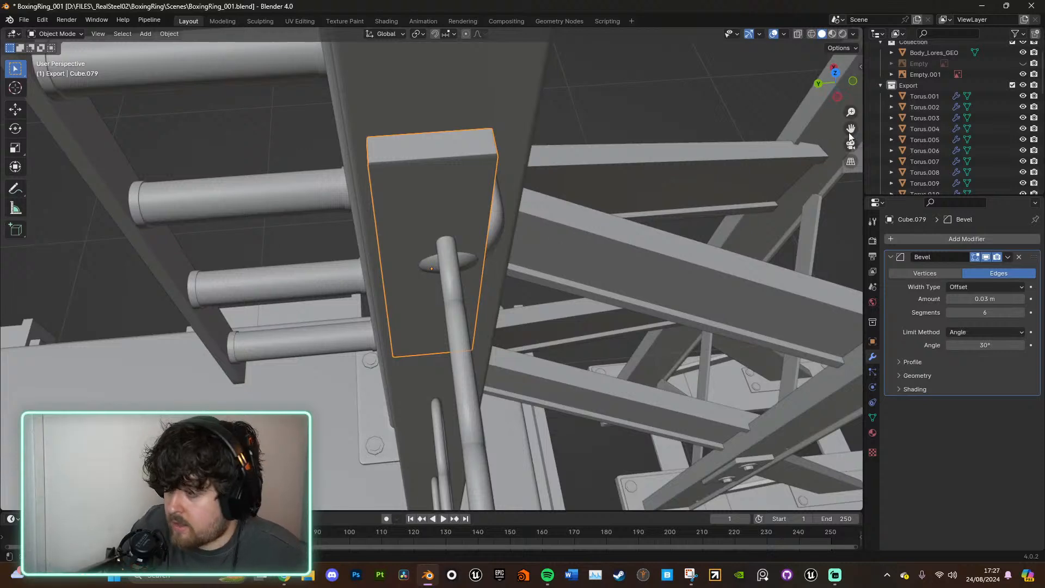
{"action": "left_click", "coordinate": [836, 96]}
{"action": "middle_click_drag", "start_coordinate": [684, 200], "coordinate": [590, 271]}
{"action": "key", "text": "g"}
{"action": "key", "text": "shift+z"}
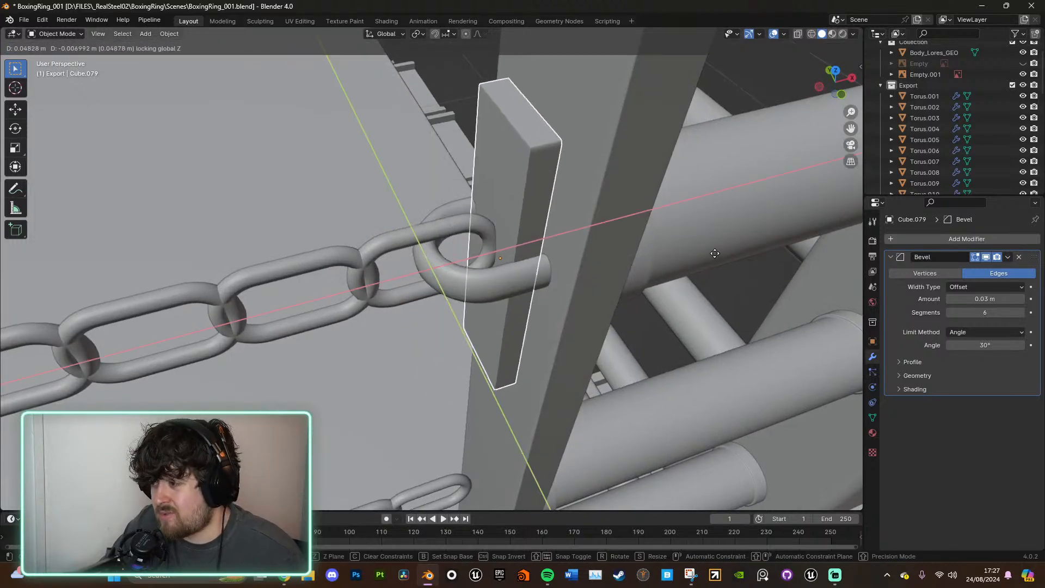
{"action": "left_click", "coordinate": [704, 241]}
Step: Shorten the plate along global Z and widen it across the upright's face so it spans the hook
{"action": "middle_click_drag", "start_coordinate": [704, 242], "coordinate": [772, 213]}
{"action": "key", "text": "s"}
{"action": "key", "text": "z"}
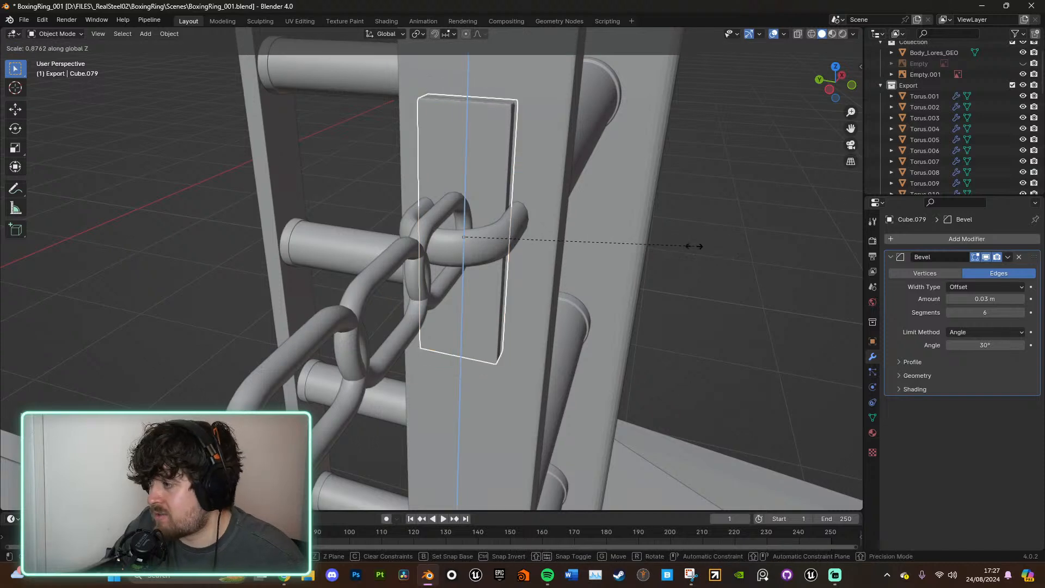
{"action": "left_click", "coordinate": [594, 239]}
{"action": "key", "text": "s"}
{"action": "key", "text": "x"}
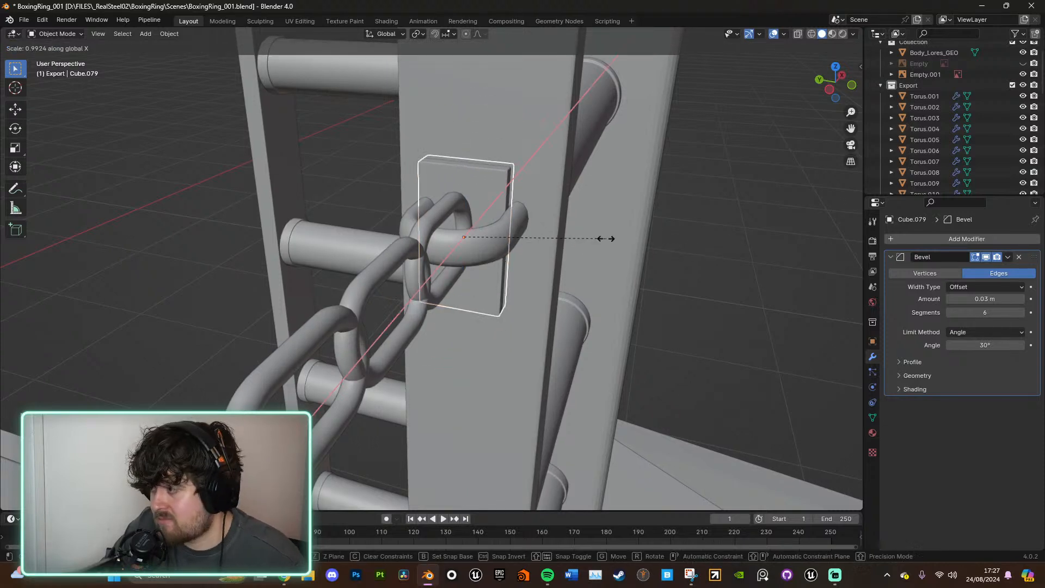
{"action": "left_click", "coordinate": [718, 244]}
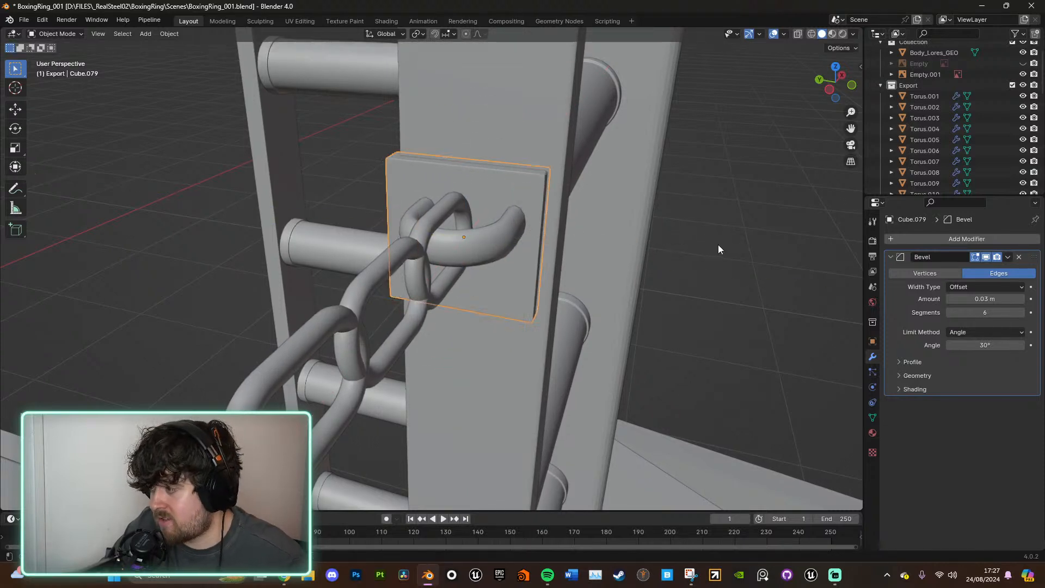
Step: Centre the plate behind the hook along global Y and narrow it to fit within the upright's face
{"action": "middle_click_drag", "start_coordinate": [717, 244], "coordinate": [704, 295]}
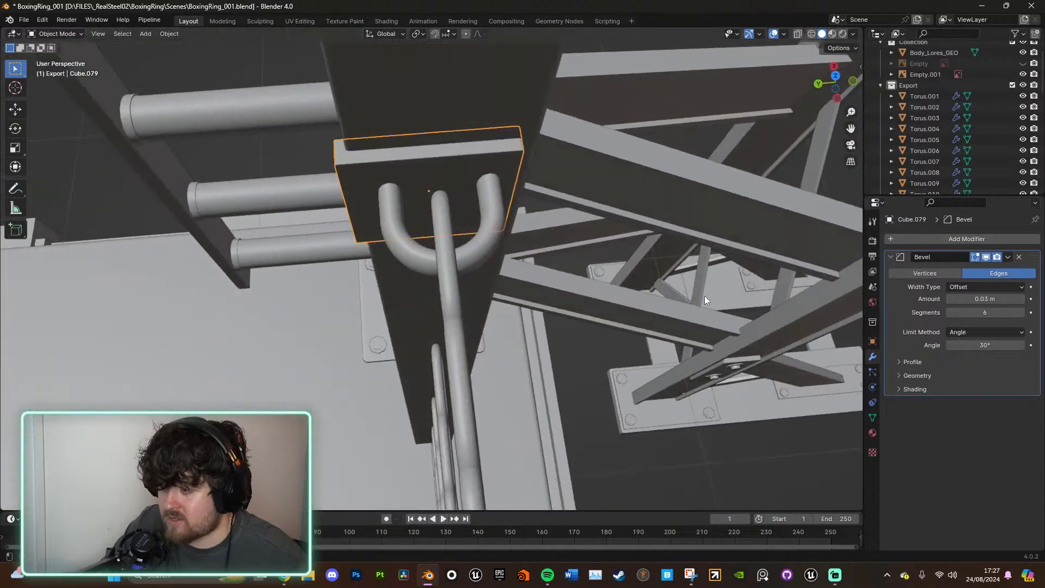
{"action": "key", "text": "s"}
{"action": "key", "text": "y"}
{"action": "left_click", "coordinate": [613, 233]}
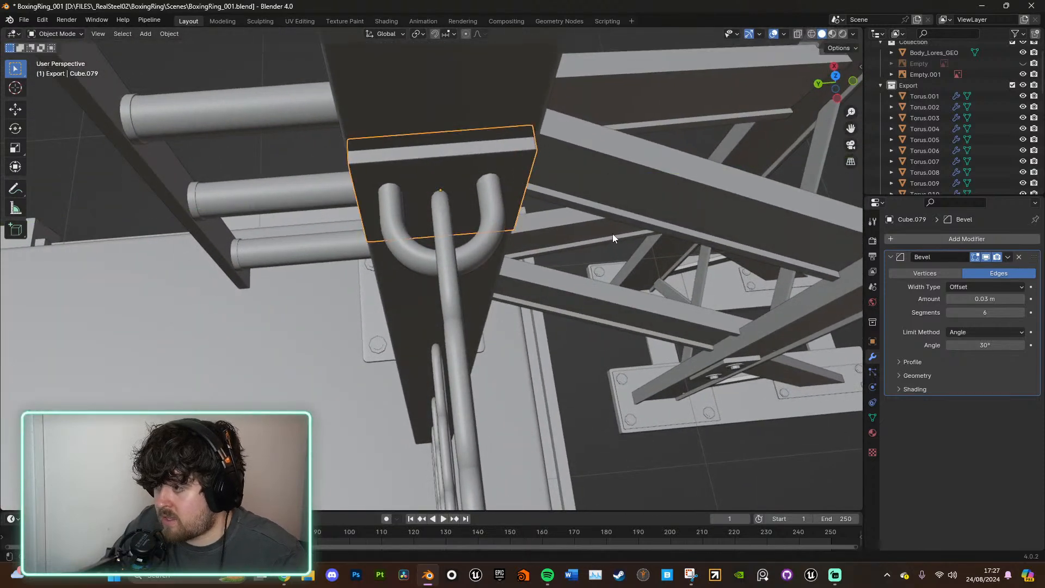
{"action": "key", "text": "s"}
{"action": "key", "text": "y"}
{"action": "left_click", "coordinate": [588, 235]}
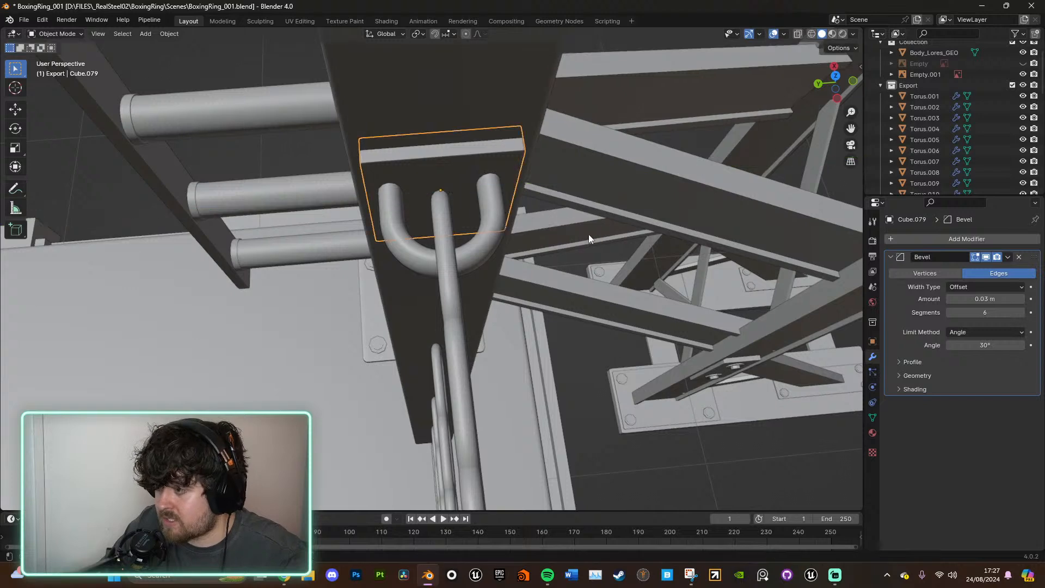
Step: Raise the plate about 0.015 m along global Z to centre it vertically on the hook
{"action": "middle_click_drag", "start_coordinate": [589, 234], "coordinate": [669, 136]}
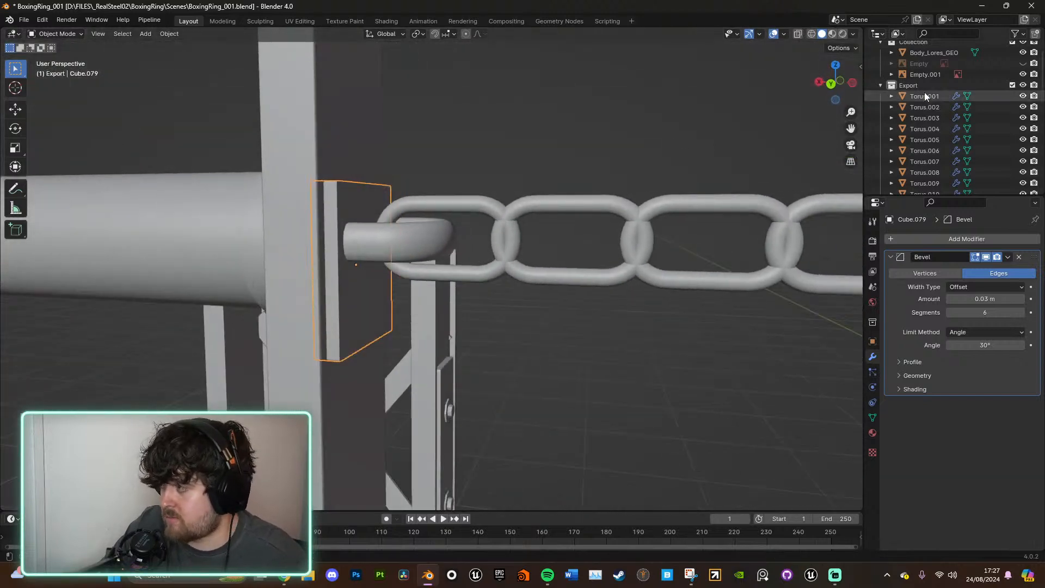
{"action": "left_click", "coordinate": [831, 84]}
{"action": "key", "text": "g"}
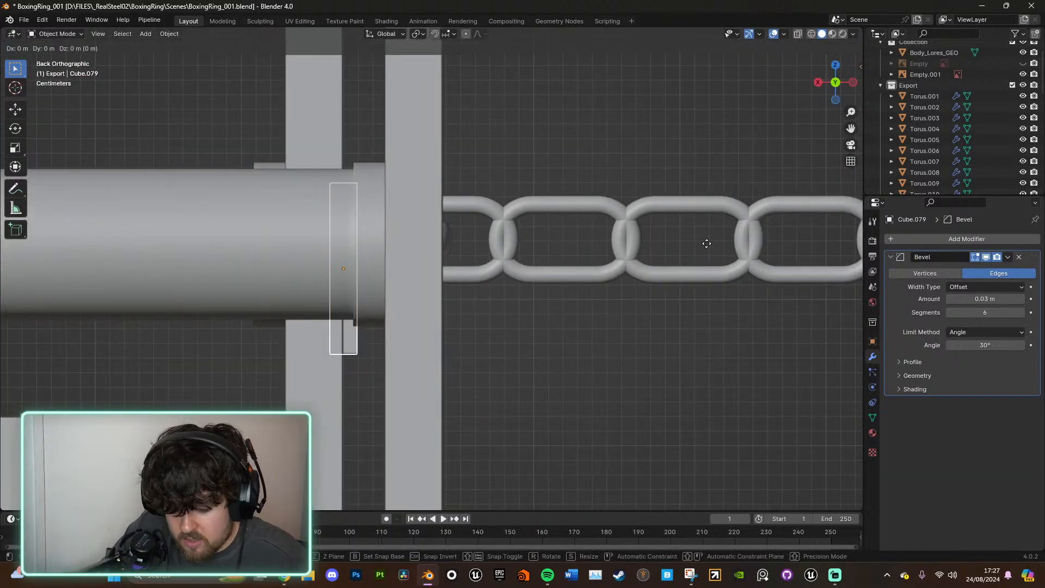
{"action": "key", "text": "x"}
{"action": "key", "text": "z"}
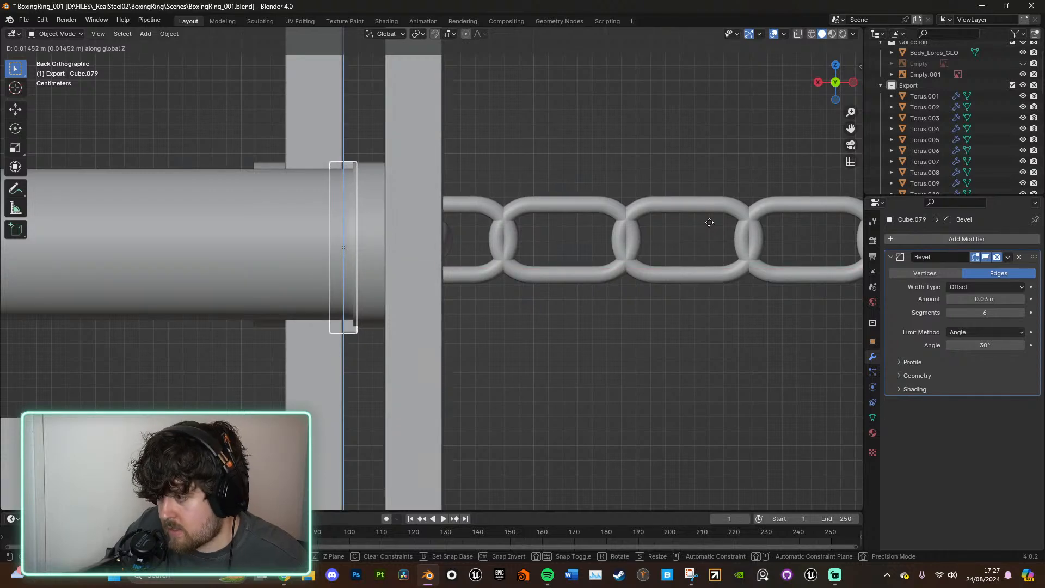
{"action": "left_click", "coordinate": [709, 222]}
{"action": "middle_click_drag", "start_coordinate": [709, 222], "coordinate": [717, 278]}
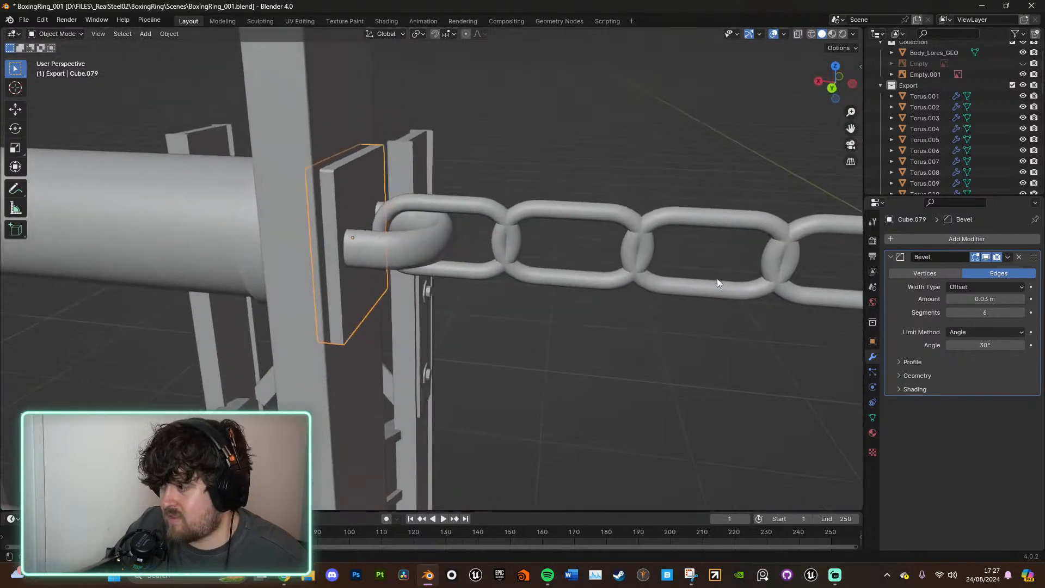
Step: Join the mounting plate and the U-shaped hook into one object, with the hook as the active object
{"action": "scroll", "coordinate": [717, 278], "scroll_direction": "down", "scroll_amount": 5}
{"action": "middle_click_drag", "start_coordinate": [704, 337], "coordinate": [371, 260]}
{"action": "scroll", "coordinate": [569, 355], "scroll_direction": "up", "scroll_amount": 5}
{"action": "left_click", "coordinate": [402, 260]}
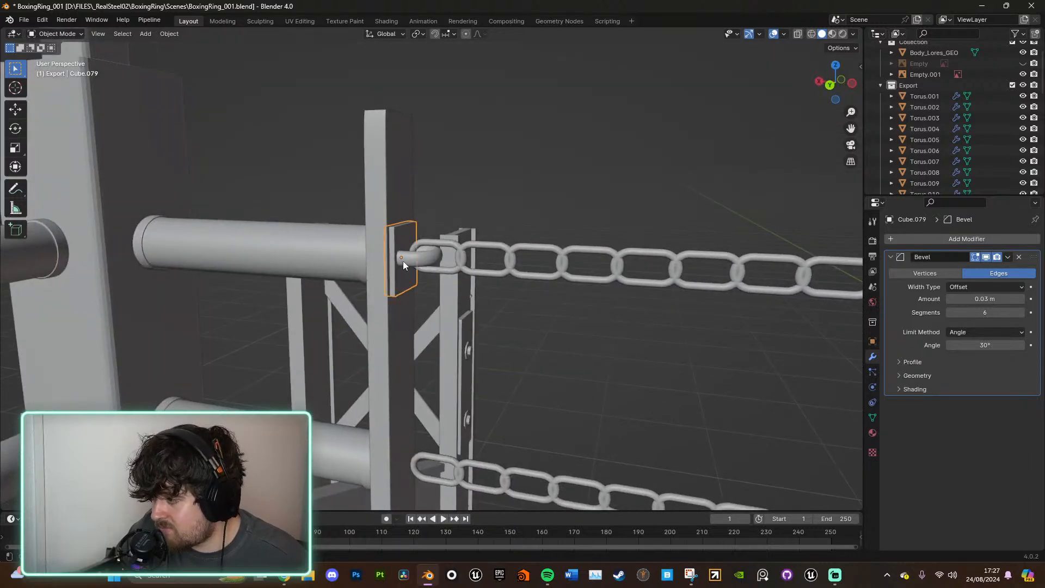
{"action": "key", "text": "ctrl+j"}
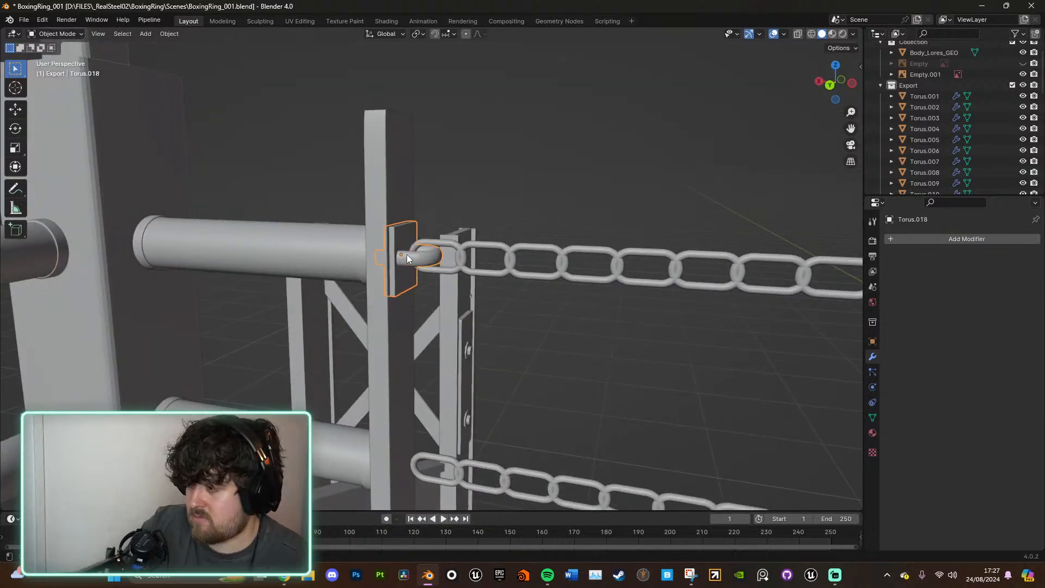
Step: Add an Array modifier to the joined hook and plate
{"action": "left_click_drag", "start_coordinate": [834, 85], "coordinate": [564, 240]}
{"action": "left_click", "coordinate": [919, 240]}
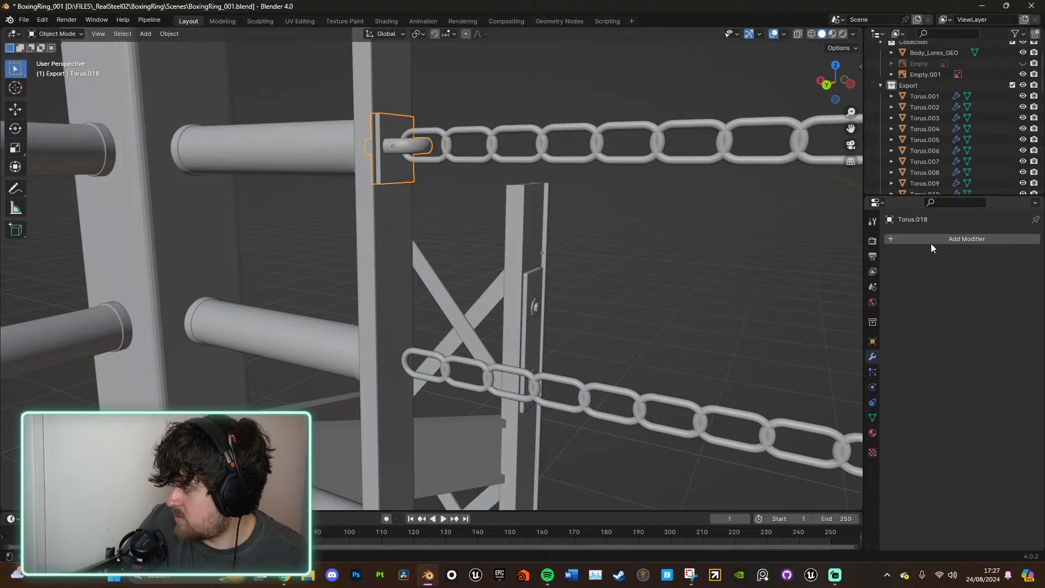
{"action": "left_click", "coordinate": [931, 240]}
{"action": "left_click", "coordinate": [896, 240]}
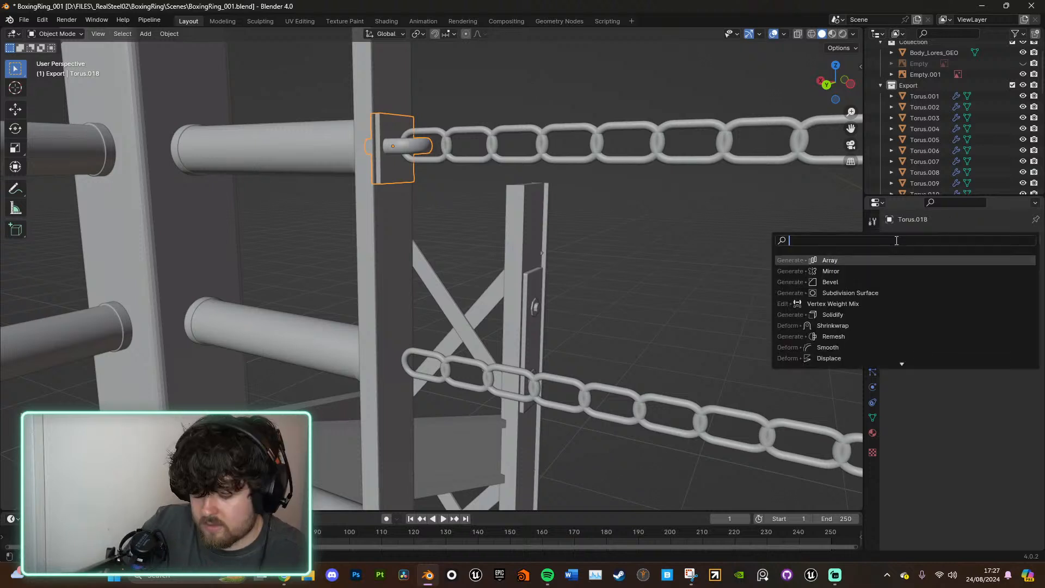
{"action": "type", "text": "ARR"}
{"action": "left_click", "coordinate": [888, 260]}
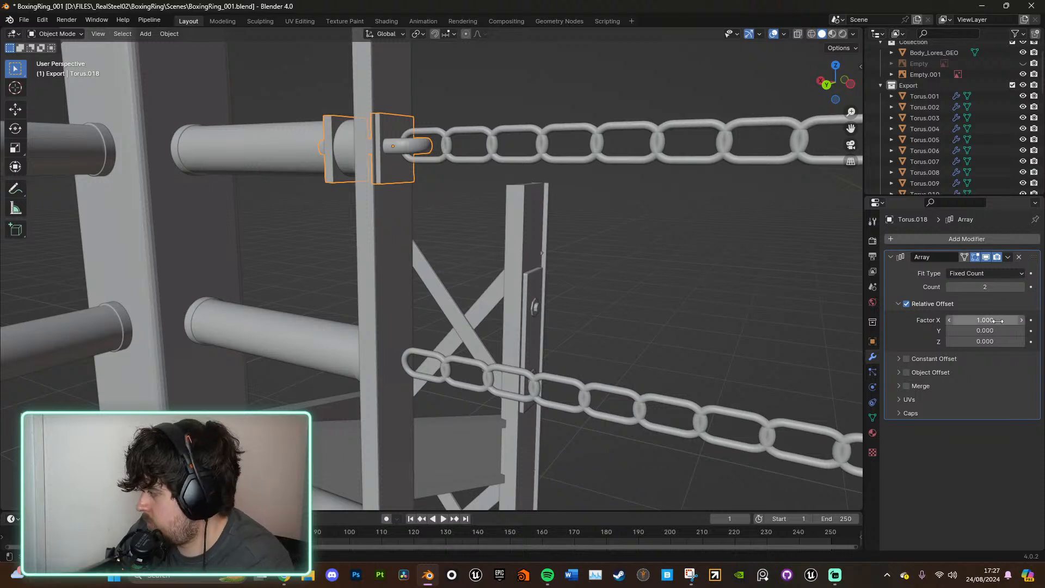
Step: Set the hook array's relative offset to 0 on X, 0 on Y and -3.3 on Z
{"action": "left_click_drag", "start_coordinate": [996, 320], "coordinate": [920, 319]}
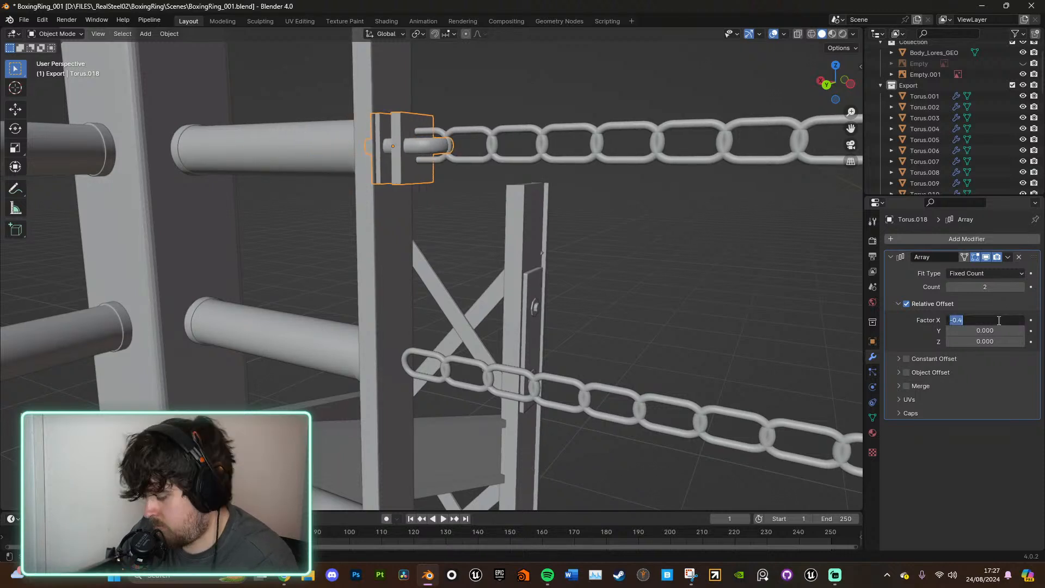
{"action": "key", "text": "Return"}
{"action": "left_click_drag", "start_coordinate": [988, 330], "coordinate": [925, 331]}
{"action": "key", "text": "Return"}
{"action": "left_click_drag", "start_coordinate": [985, 341], "coordinate": [882, 341]}
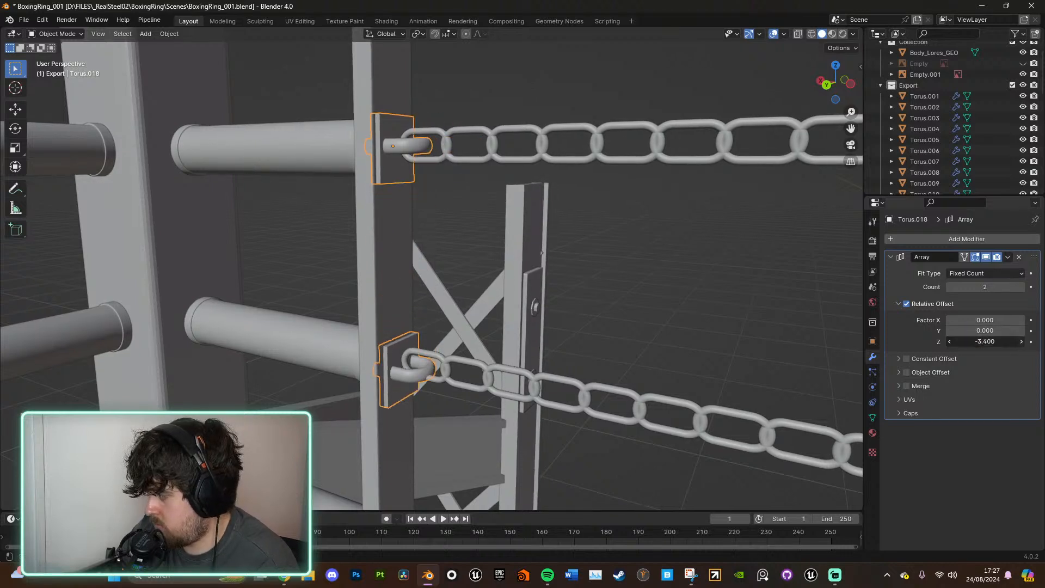
{"action": "left_click", "coordinate": [1021, 341]}
Step: Set the array count to 5 so each horizontal chain gets a hook and plate, and check them along the upright
{"action": "scroll", "coordinate": [645, 350], "scroll_direction": "down", "scroll_amount": 6}
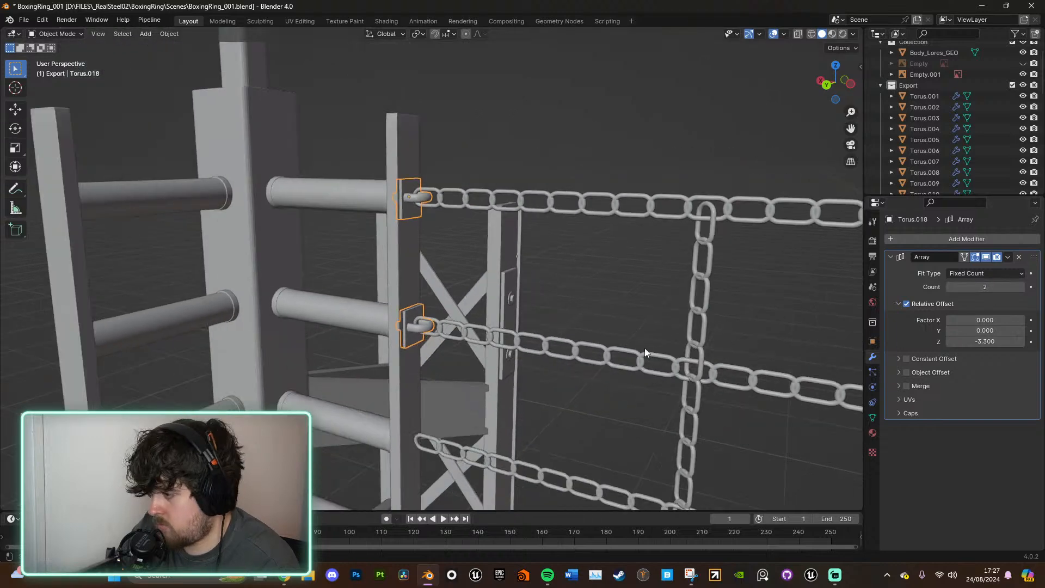
{"action": "middle_click_drag", "start_coordinate": [626, 409], "coordinate": [638, 277], "text": "shift"}
{"action": "left_click", "coordinate": [1022, 287]}
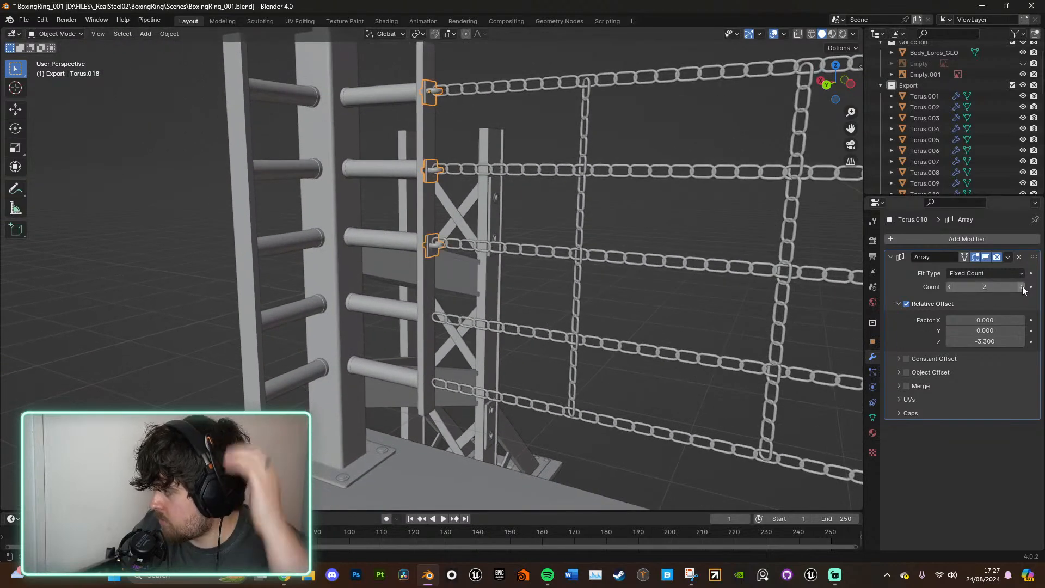
{"action": "left_click", "coordinate": [1022, 287]}
{"action": "middle_click_drag", "start_coordinate": [631, 359], "coordinate": [508, 351]}
{"action": "left_click", "coordinate": [506, 357]}
{"action": "middle_click_drag", "start_coordinate": [549, 378], "coordinate": [399, 403]}
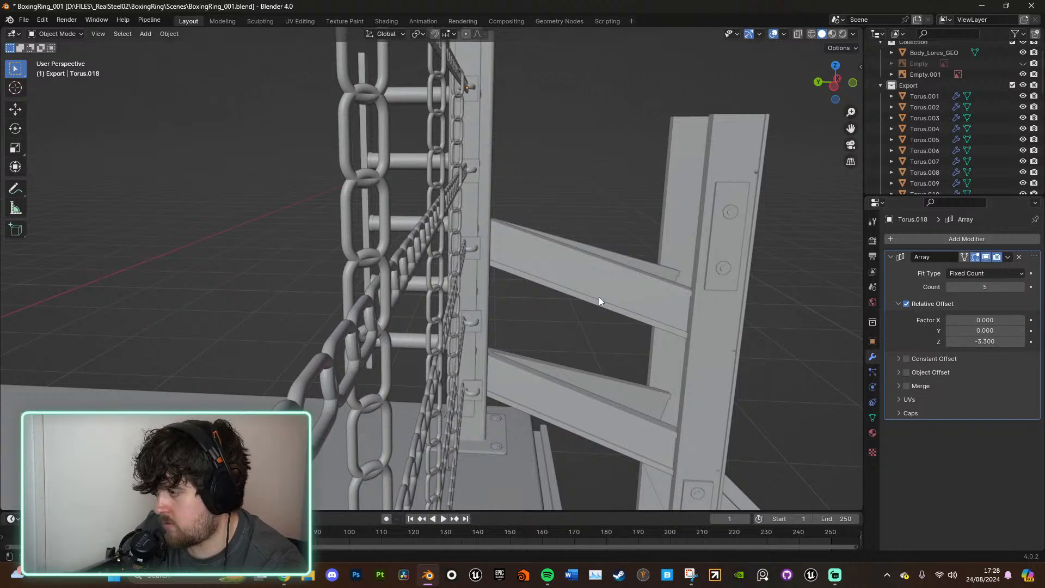
Step: Select the arrayed hook and plate object and apply all of its transforms
{"action": "middle_click_drag", "start_coordinate": [599, 301], "coordinate": [513, 171]}
{"action": "left_click", "coordinate": [472, 126]}
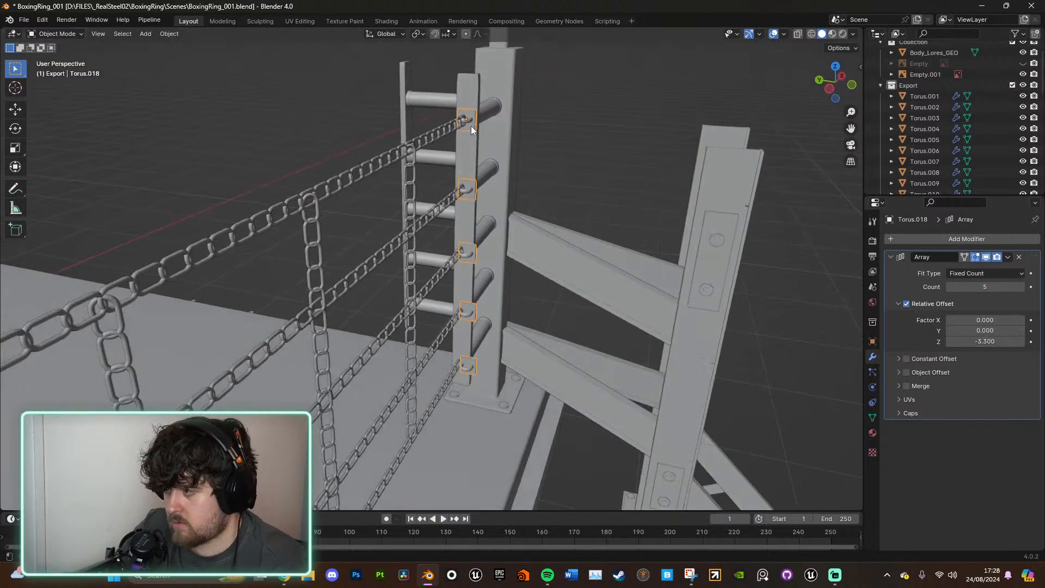
{"action": "key", "text": "ctrl+a"}
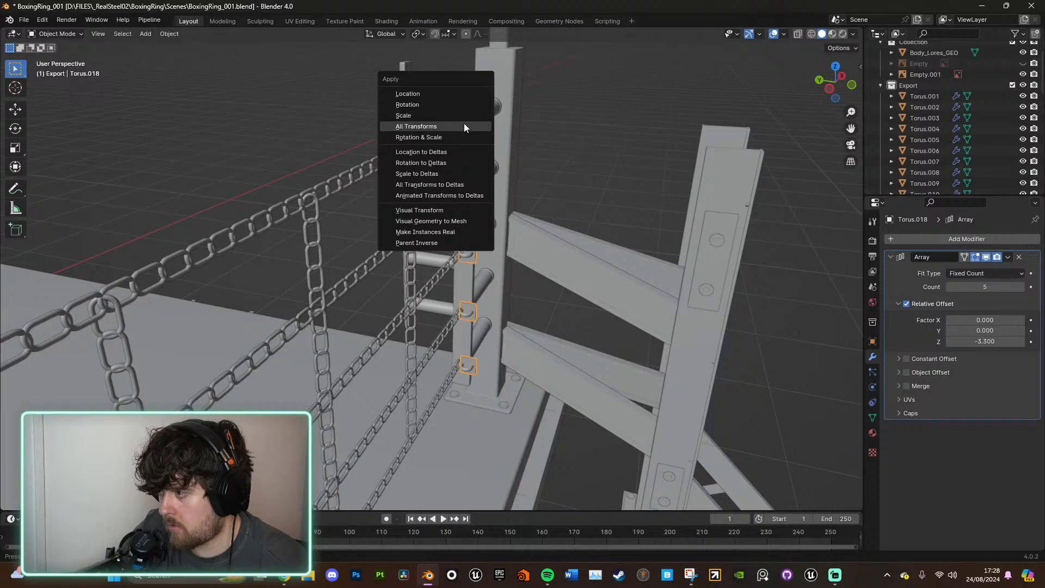
{"action": "left_click", "coordinate": [464, 124]}
Step: Try Z relative offsets of -3.2 and -3.4 on the hook array to line up the hooks with the chains
{"action": "middle_click_drag", "start_coordinate": [463, 123], "coordinate": [643, 235]}
{"action": "scroll", "coordinate": [429, 158], "scroll_direction": "up", "scroll_amount": 6}
{"action": "middle_click_drag", "start_coordinate": [481, 216], "coordinate": [485, 292], "text": "shift"}
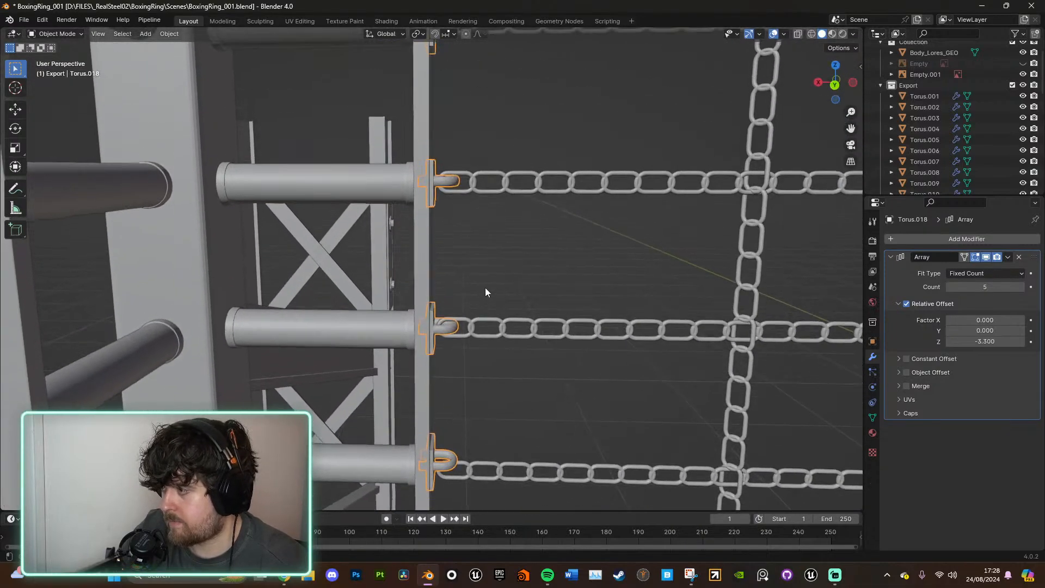
{"action": "scroll", "coordinate": [485, 292], "scroll_direction": "up", "scroll_amount": 3}
{"action": "left_click", "coordinate": [1021, 342]}
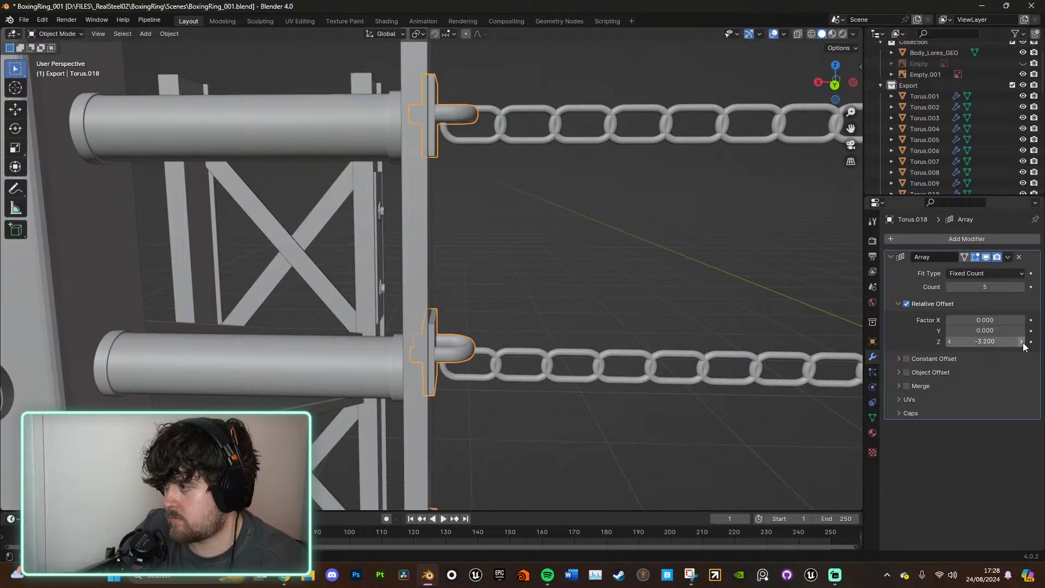
{"action": "left_click", "coordinate": [948, 342]}
{"action": "left_click", "coordinate": [948, 341]}
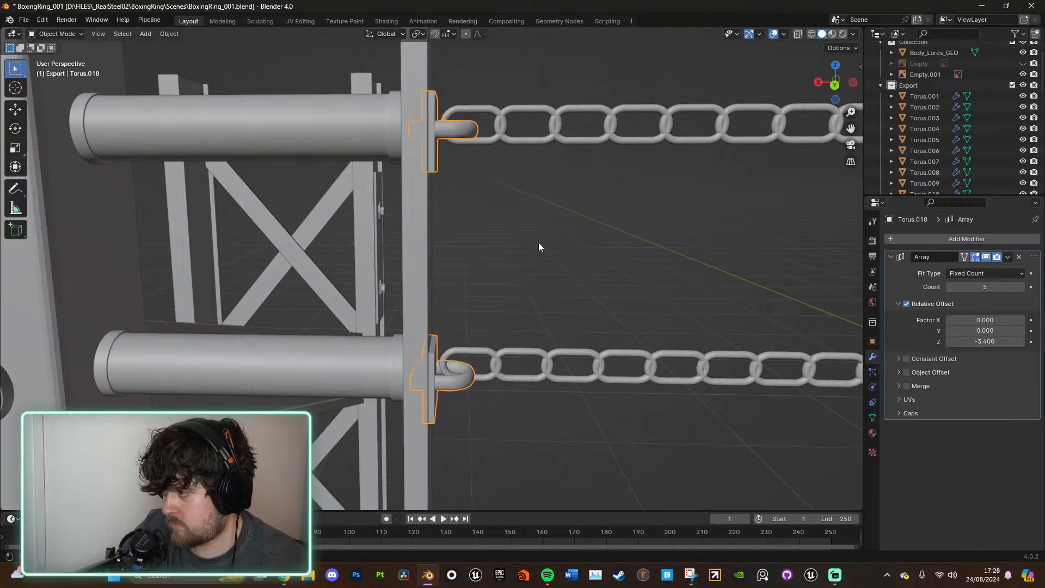
Step: Set the hook array's Z relative offset to -3.35 and check the hooks against the horizontal chains
{"action": "scroll", "coordinate": [537, 246], "scroll_direction": "down", "scroll_amount": 4}
{"action": "middle_click_drag", "start_coordinate": [561, 369], "coordinate": [563, 331]}
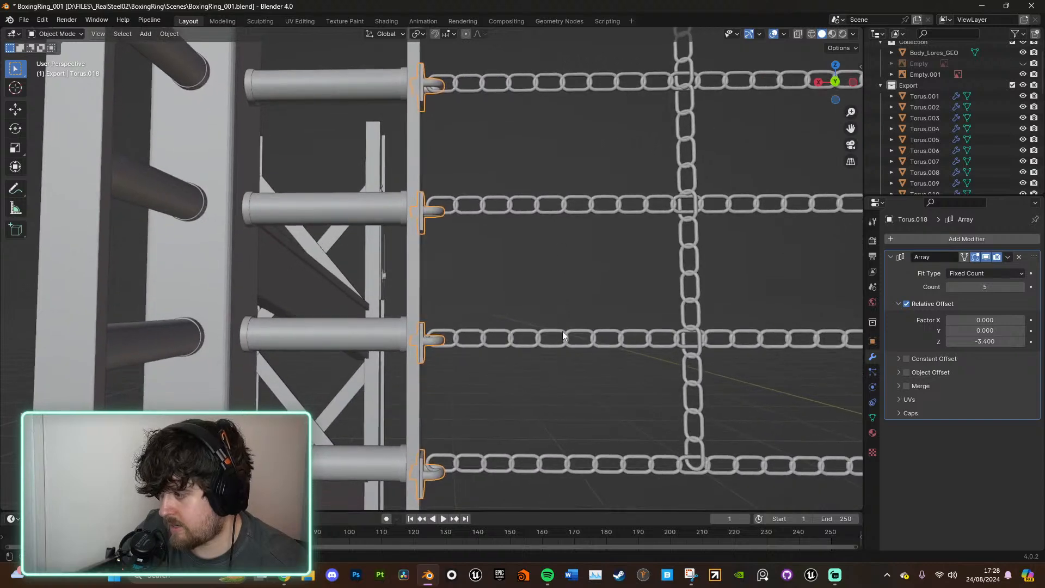
{"action": "scroll", "coordinate": [552, 303], "scroll_direction": "down", "scroll_amount": 3}
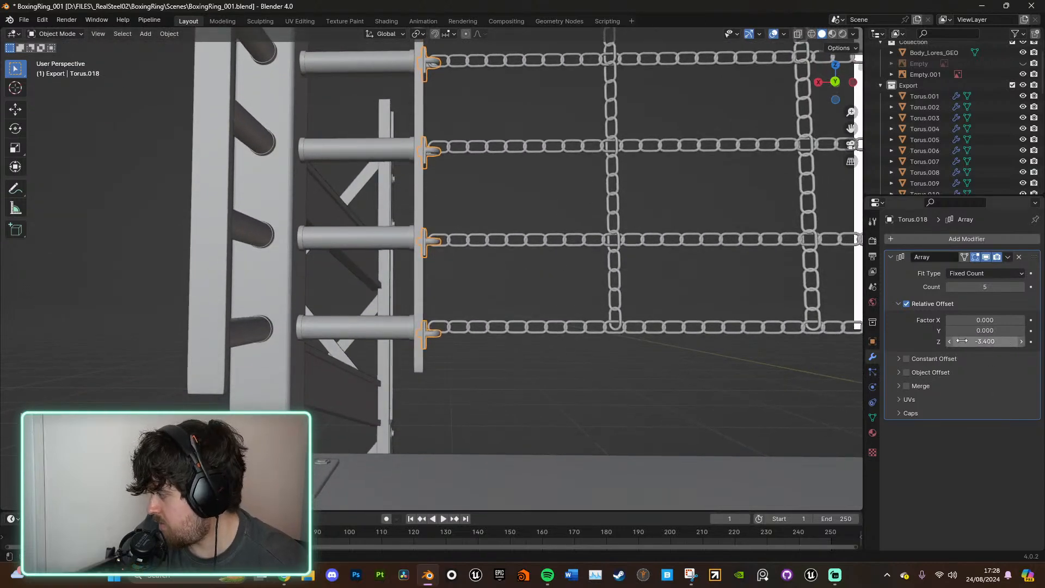
{"action": "left_click", "coordinate": [950, 341]}
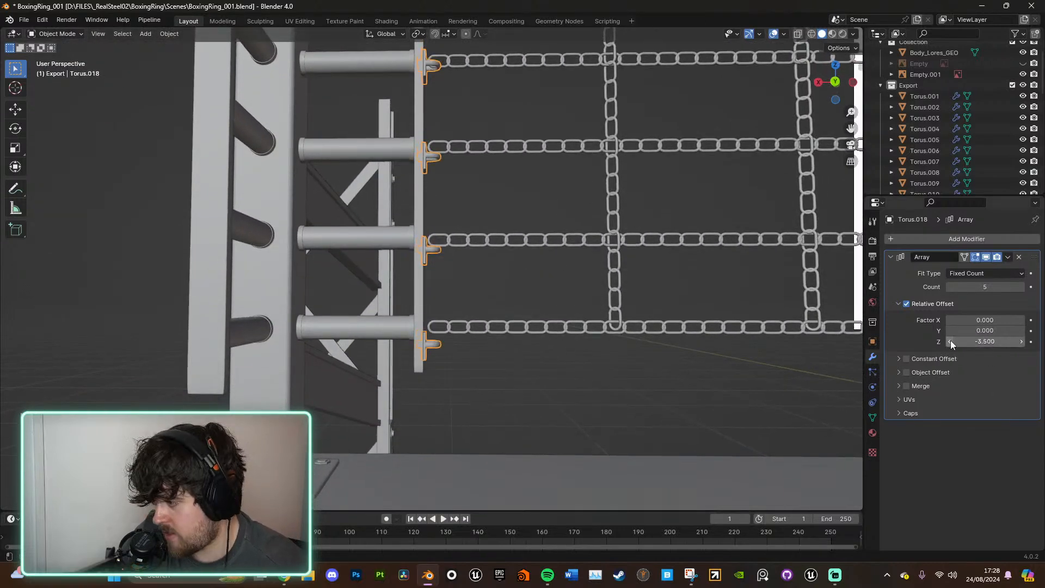
{"action": "left_click", "coordinate": [1021, 345]}
{"action": "left_click", "coordinate": [1021, 345]}
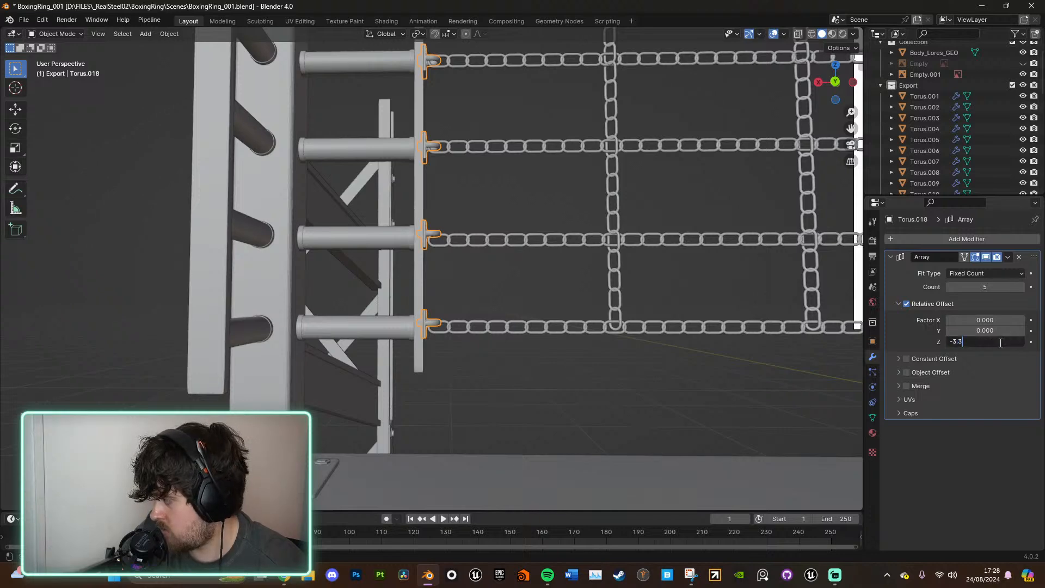
{"action": "key", "text": "Return"}
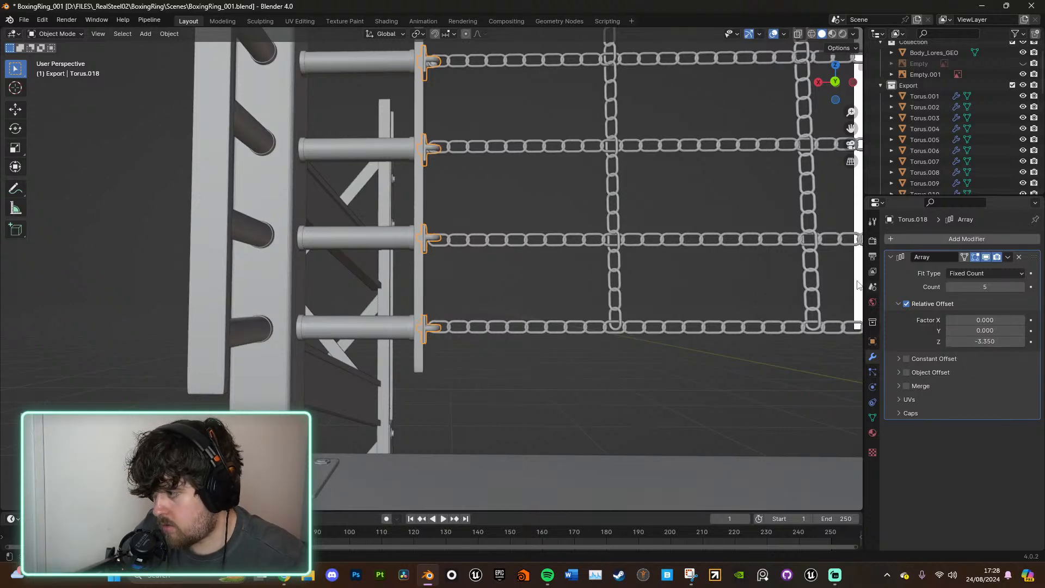
{"action": "left_click", "coordinate": [526, 210]}
{"action": "middle_click_drag", "start_coordinate": [526, 210], "coordinate": [509, 279]}
{"action": "scroll", "coordinate": [537, 224], "scroll_direction": "down", "scroll_amount": 6}
{"action": "scroll", "coordinate": [502, 266], "scroll_direction": "up", "scroll_amount": 6}
{"action": "scroll", "coordinate": [508, 274], "scroll_direction": "down", "scroll_amount": 5}
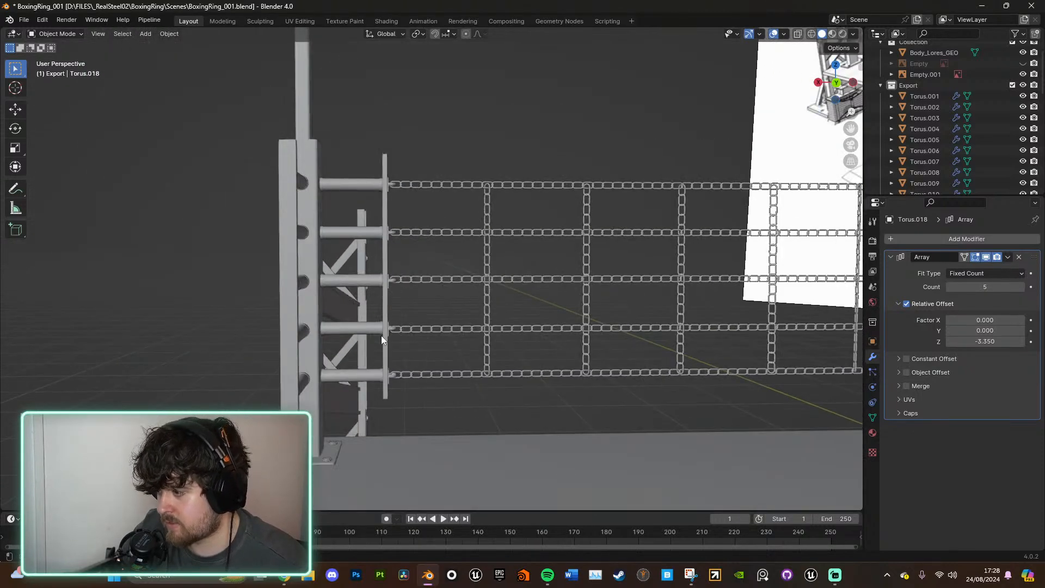
Step: Duplicate the hook array and move the copy about -10.21 m along X to the upright at the net's other end
{"action": "scroll", "coordinate": [394, 327], "scroll_direction": "down", "scroll_amount": 3}
{"action": "middle_click_drag", "start_coordinate": [394, 327], "coordinate": [553, 315]}
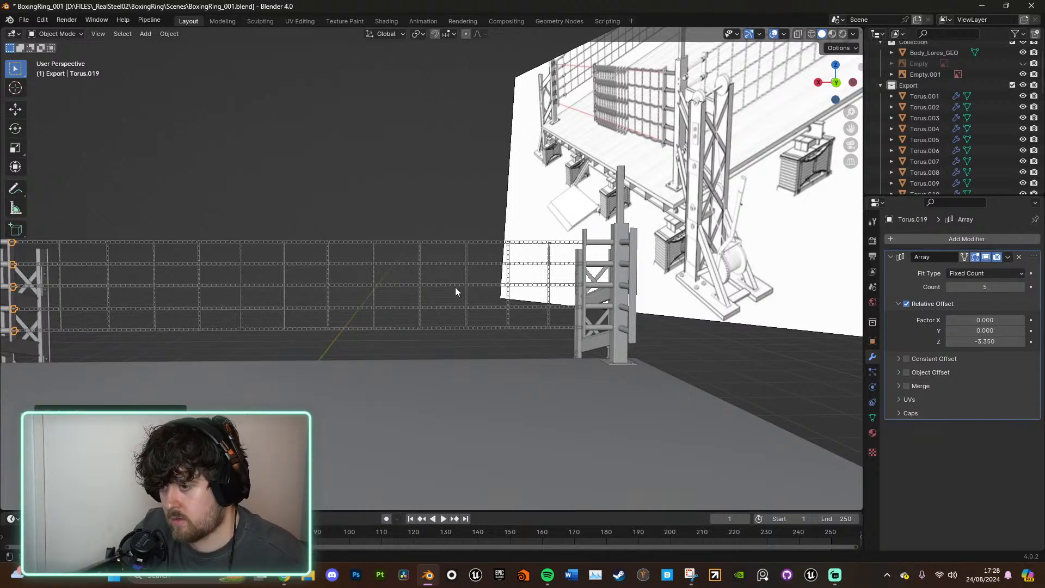
{"action": "key", "text": "g"}
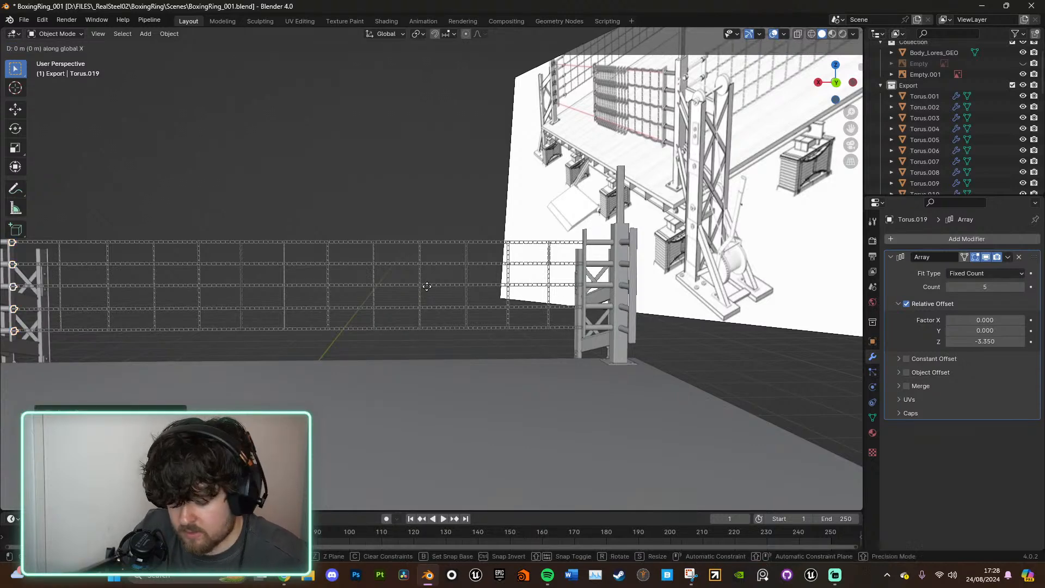
{"action": "key", "text": "x"}
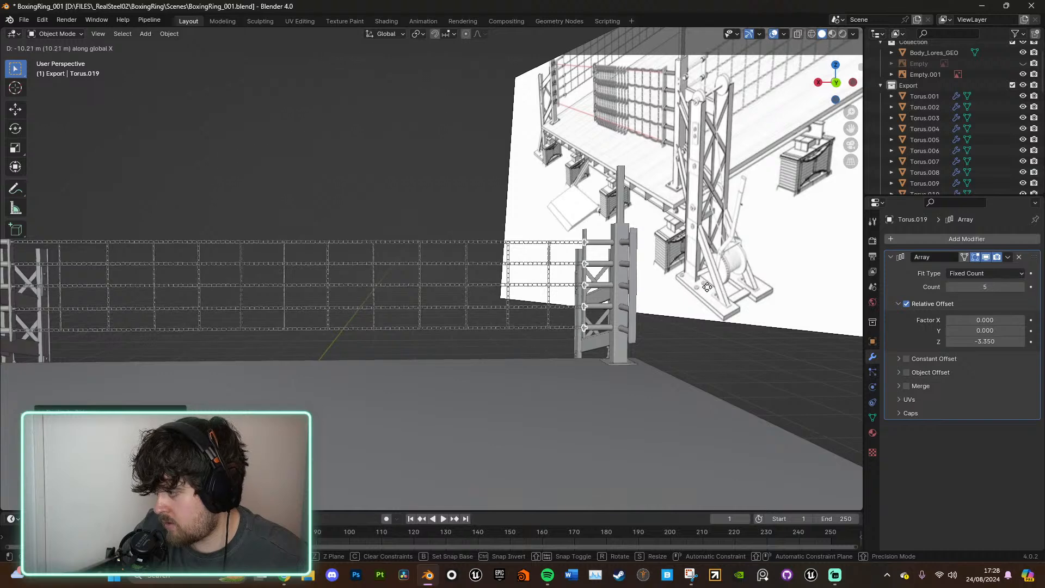
{"action": "left_click", "coordinate": [706, 287]}
Step: Rotate the duplicated hook array 180° about the global Z axis
{"action": "key", "text": "KP_Decimal"}
{"action": "middle_click_drag", "start_coordinate": [478, 221], "coordinate": [558, 298]}
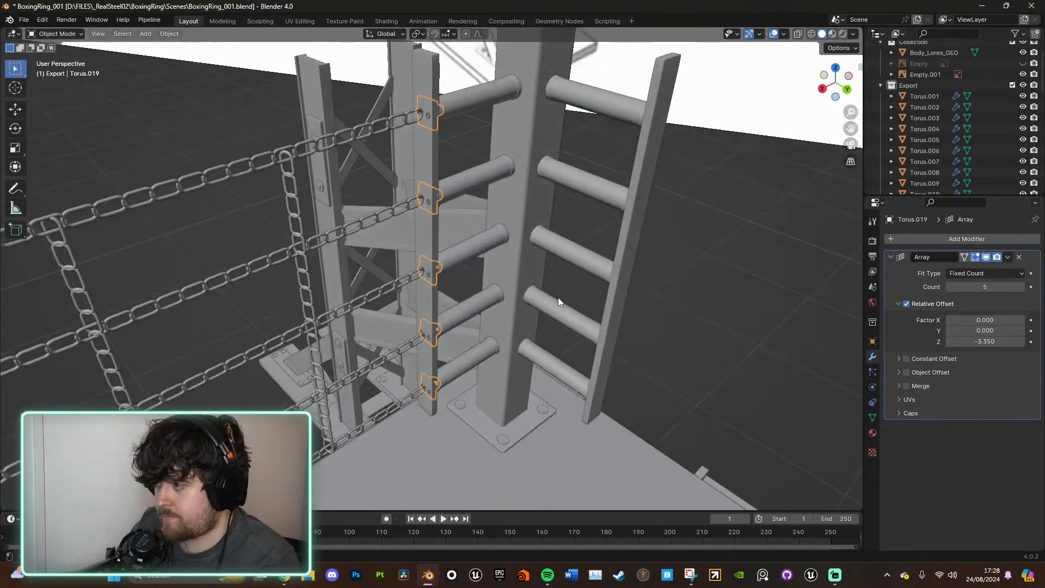
{"action": "type", "text": "rz180"}
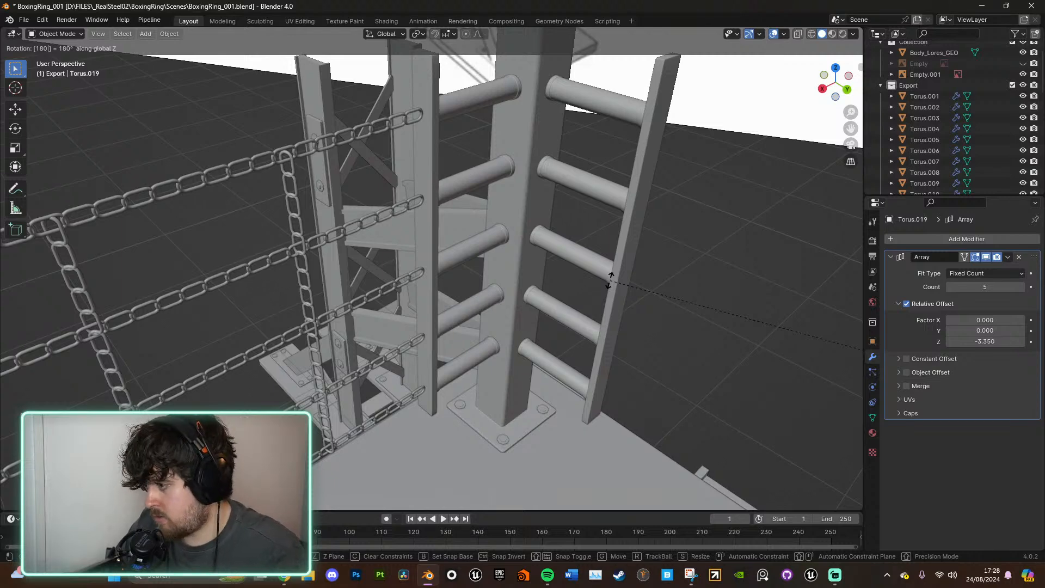
{"action": "key", "text": "Return"}
Step: Move the rotated hook array horizontally, with Z locked, back to the far corner's upright
{"action": "scroll", "coordinate": [331, 287], "scroll_direction": "down", "scroll_amount": 9}
{"action": "middle_click_drag", "start_coordinate": [331, 286], "coordinate": [534, 367]}
{"action": "key", "text": "g"}
{"action": "key", "text": "shift+z"}
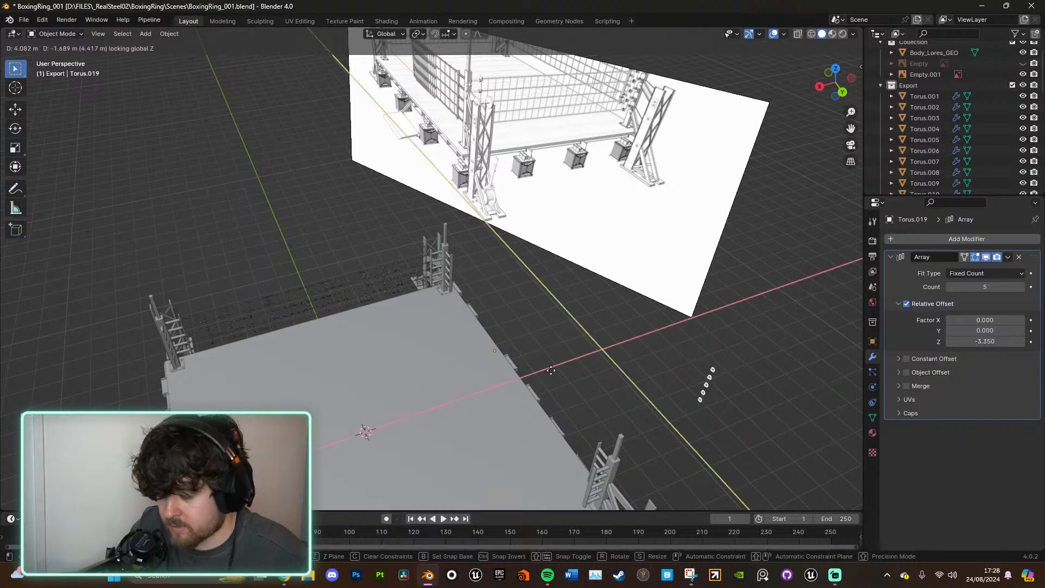
{"action": "left_click", "coordinate": [370, 275]}
{"action": "scroll", "coordinate": [534, 290], "scroll_direction": "up", "scroll_amount": 10}
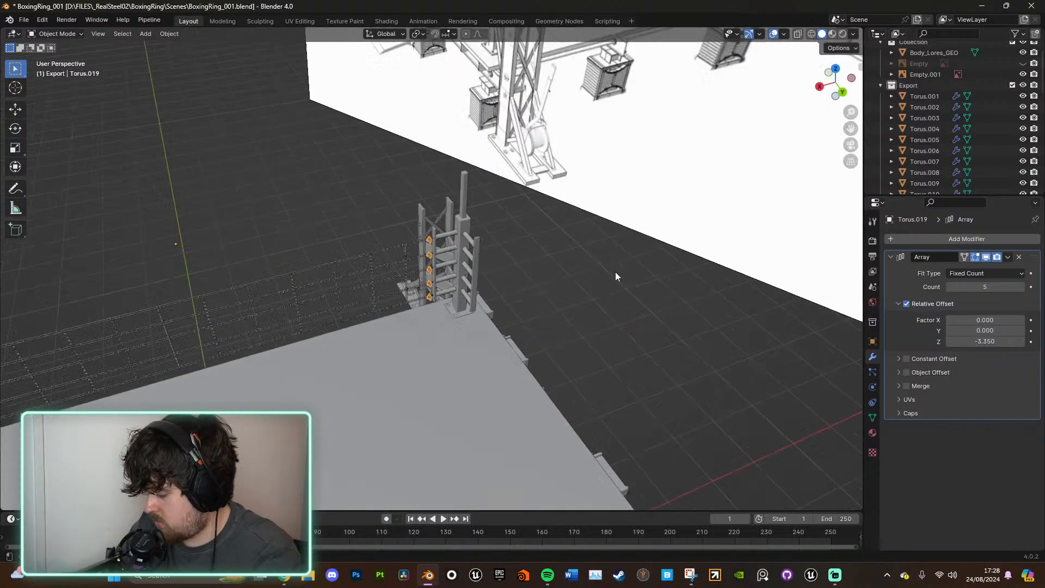
Step: Fine-position the rotated hook array in the XY plane so its plates centre on the upright and the hooks meet the chains
{"action": "middle_click_drag", "start_coordinate": [559, 231], "coordinate": [557, 280]}
{"action": "key", "text": "g"}
{"action": "key", "text": "shift+z"}
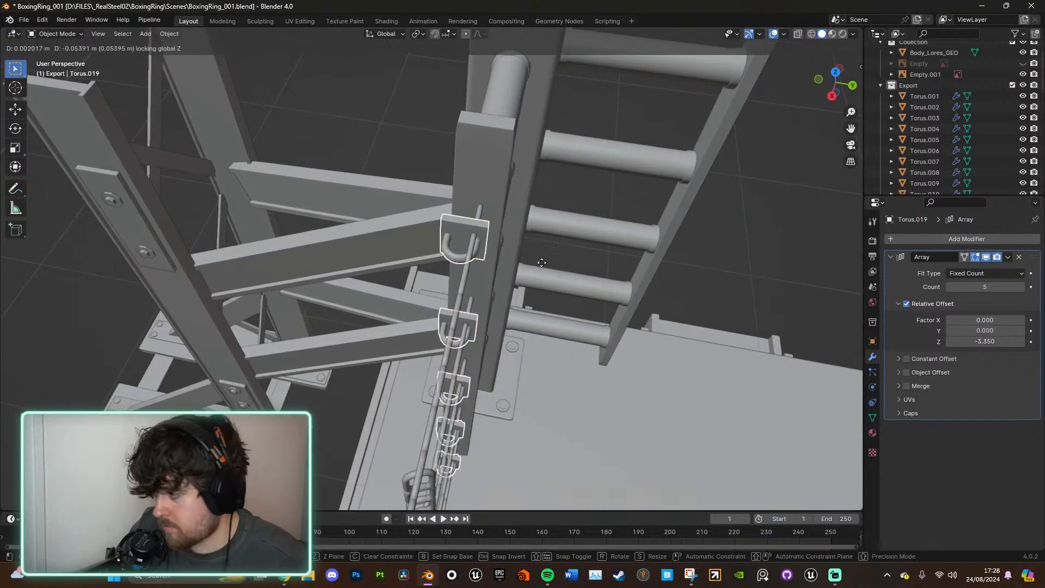
{"action": "left_click", "coordinate": [698, 143]}
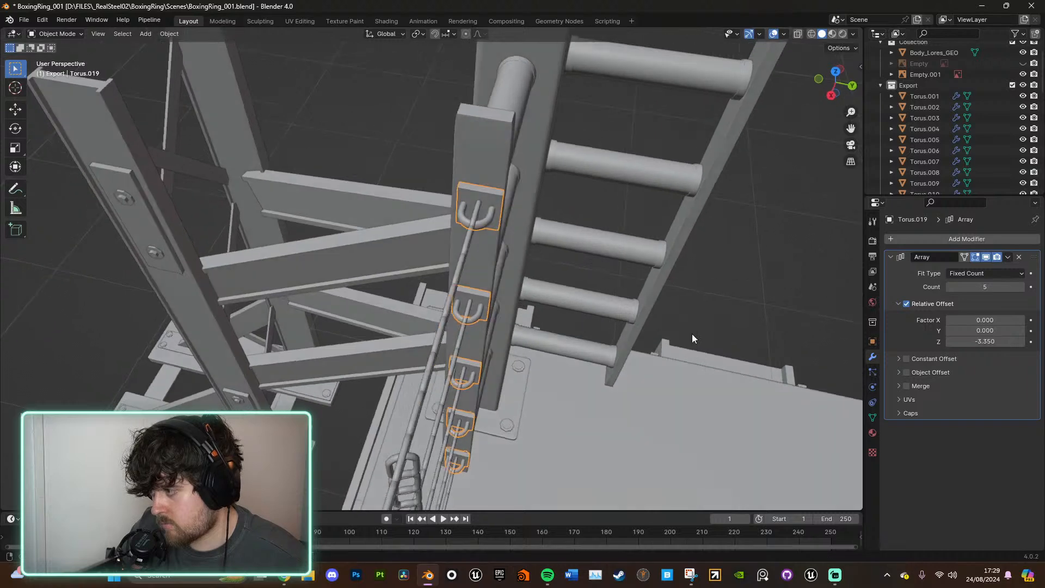
Step: Nudge the hook array along X so its plates sit against the upright's face
{"action": "middle_click_drag", "start_coordinate": [691, 334], "coordinate": [616, 311]}
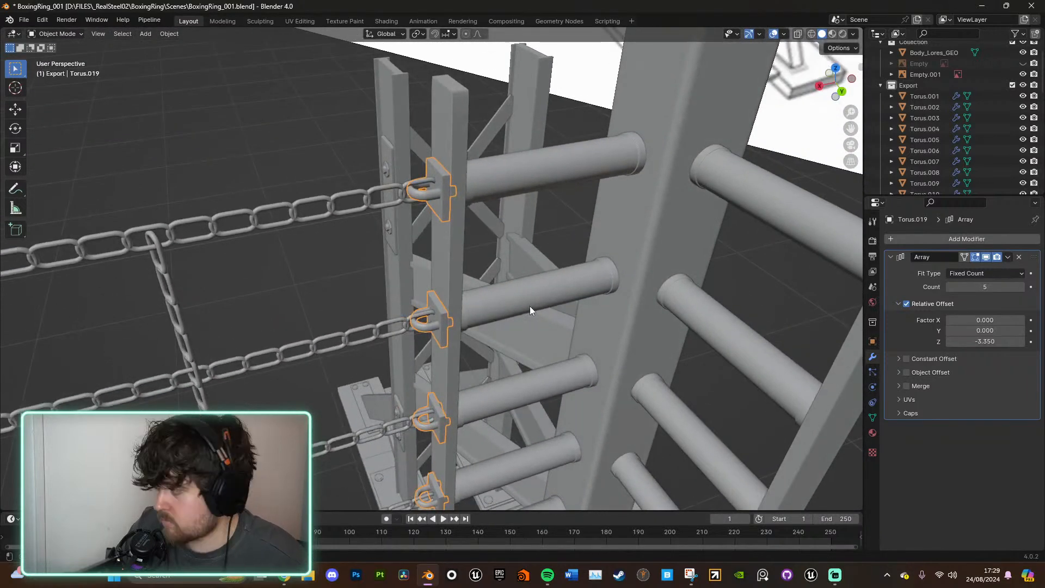
{"action": "key", "text": "g"}
{"action": "key", "text": "x"}
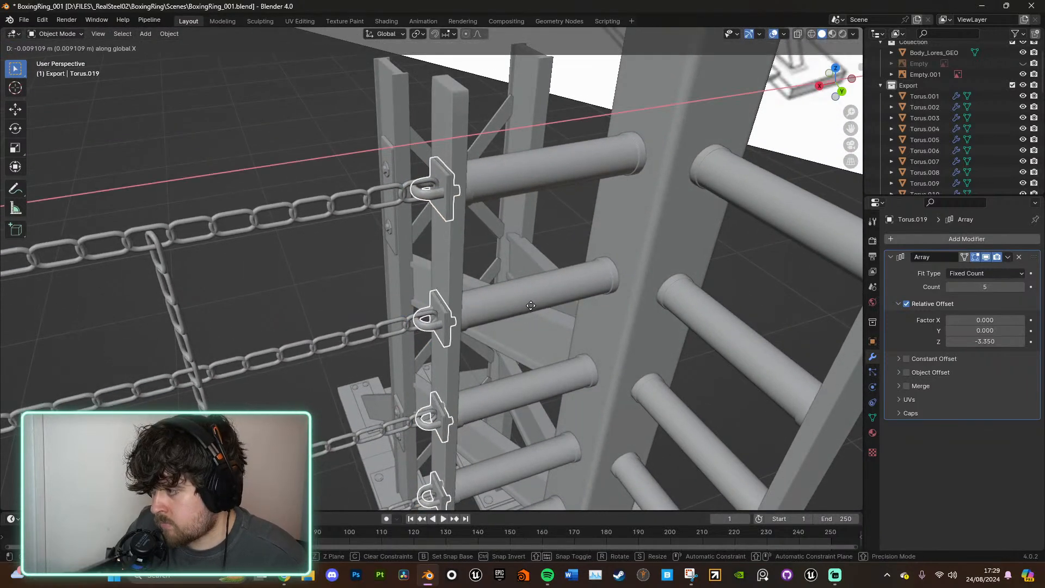
{"action": "left_click", "coordinate": [512, 267]}
{"action": "middle_click_drag", "start_coordinate": [511, 266], "coordinate": [616, 279]}
{"action": "scroll", "coordinate": [544, 259], "scroll_direction": "down", "scroll_amount": 3}
{"action": "scroll", "coordinate": [541, 214], "scroll_direction": "up", "scroll_amount": 8}
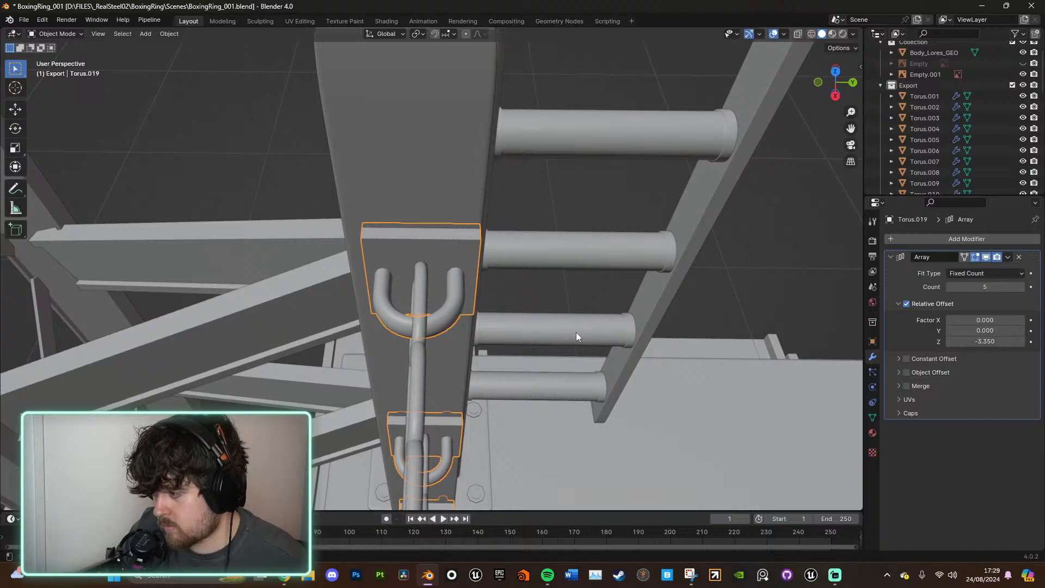
{"action": "middle_click_drag", "start_coordinate": [576, 335], "coordinate": [409, 224]}
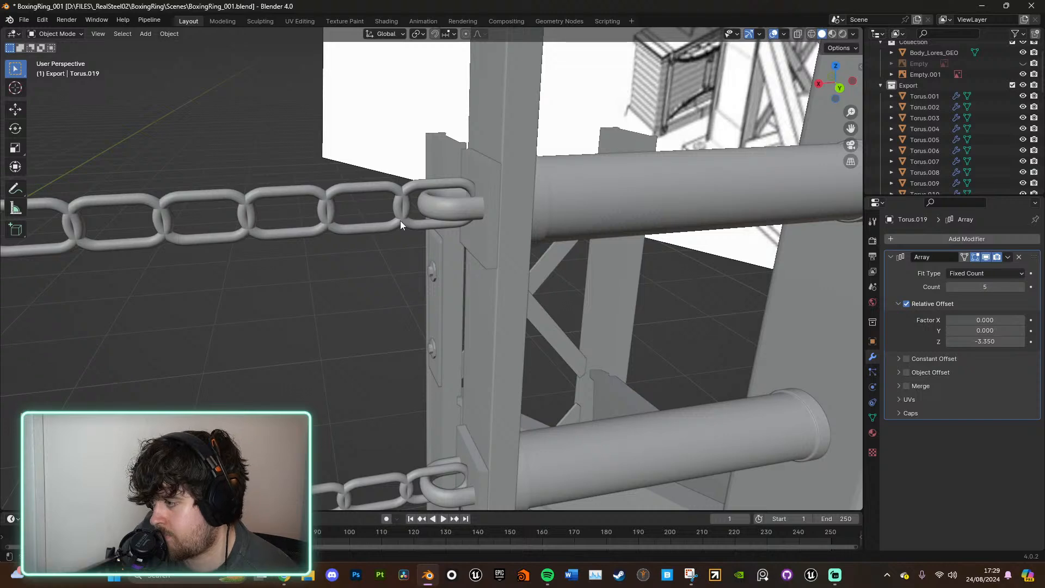
Step: Examine how the ends of the horizontal chains join the hooks on the far upright
{"action": "left_click", "coordinate": [400, 220]}
{"action": "scroll", "coordinate": [401, 221], "scroll_direction": "down", "scroll_amount": 5}
{"action": "mouse_move", "coordinate": [400, 221]}
{"action": "middle_mouse_down"}
{"action": "mouse_move", "coordinate": [403, 292]}
{"action": "mouse_move", "coordinate": [407, 207]}
{"action": "middle_mouse_up"}
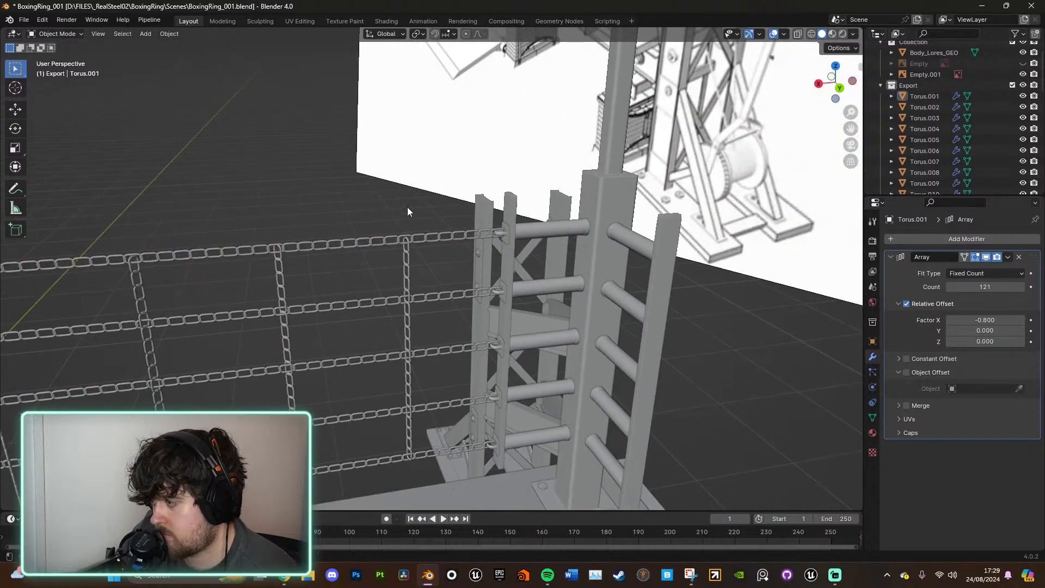
{"action": "scroll", "coordinate": [587, 348], "scroll_direction": "up", "scroll_amount": 6}
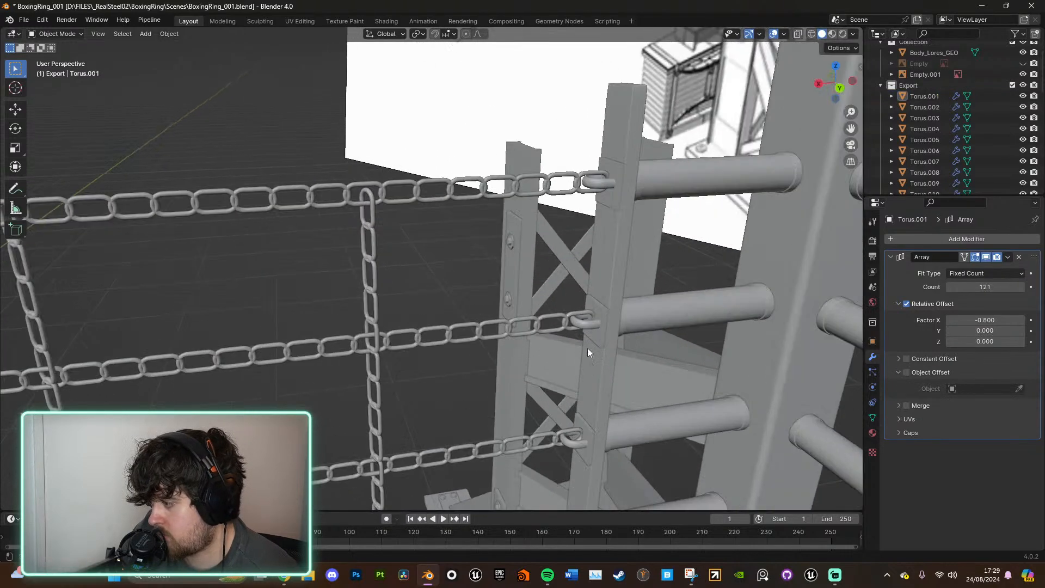
{"action": "middle_click_drag", "start_coordinate": [625, 345], "coordinate": [475, 279], "text": "shift"}
{"action": "left_click", "coordinate": [457, 277]}
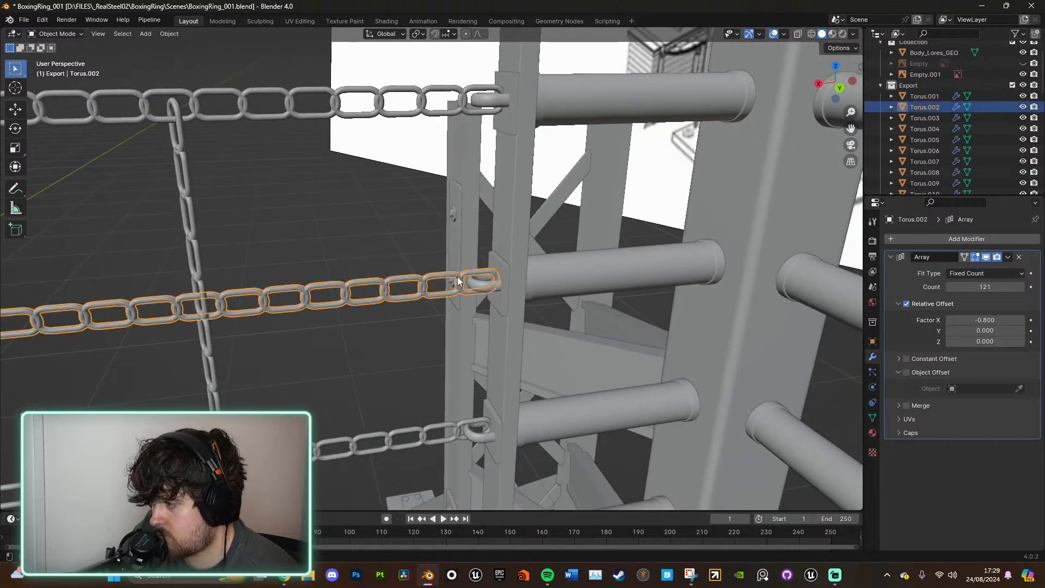
{"action": "left_click", "coordinate": [420, 244]}
{"action": "scroll", "coordinate": [419, 244], "scroll_direction": "down", "scroll_amount": 5}
{"action": "middle_click_drag", "start_coordinate": [421, 244], "coordinate": [686, 260]}
{"action": "scroll", "coordinate": [687, 261], "scroll_direction": "down", "scroll_amount": 4}
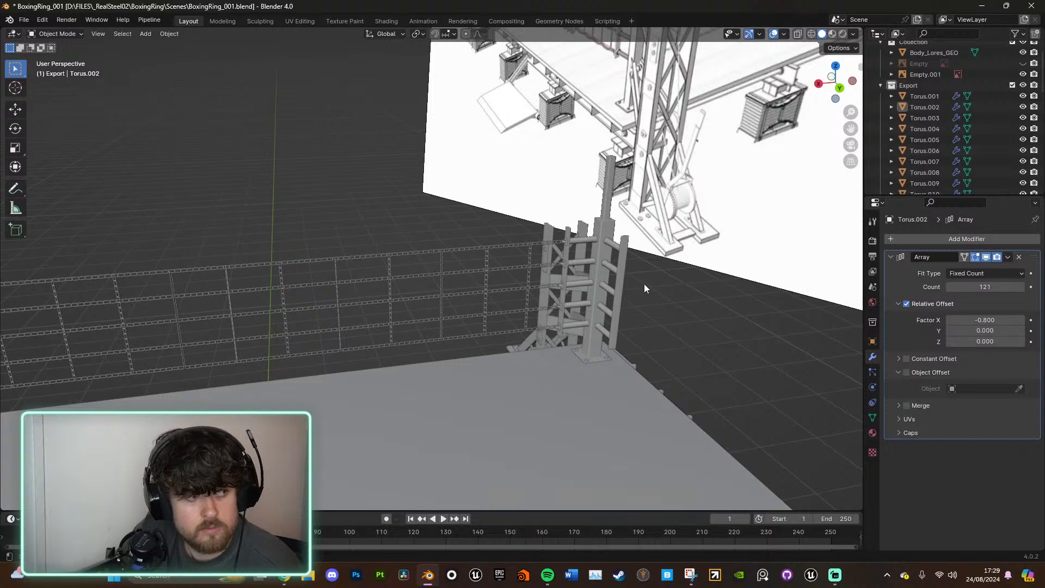
Step: Select the far upright's hook array, all five horizontal chains and the nearest vertical chains
{"action": "scroll", "coordinate": [651, 303], "scroll_direction": "down", "scroll_amount": 4}
{"action": "middle_click_drag", "start_coordinate": [651, 302], "coordinate": [581, 342]}
{"action": "scroll", "coordinate": [580, 296], "scroll_direction": "up", "scroll_amount": 8}
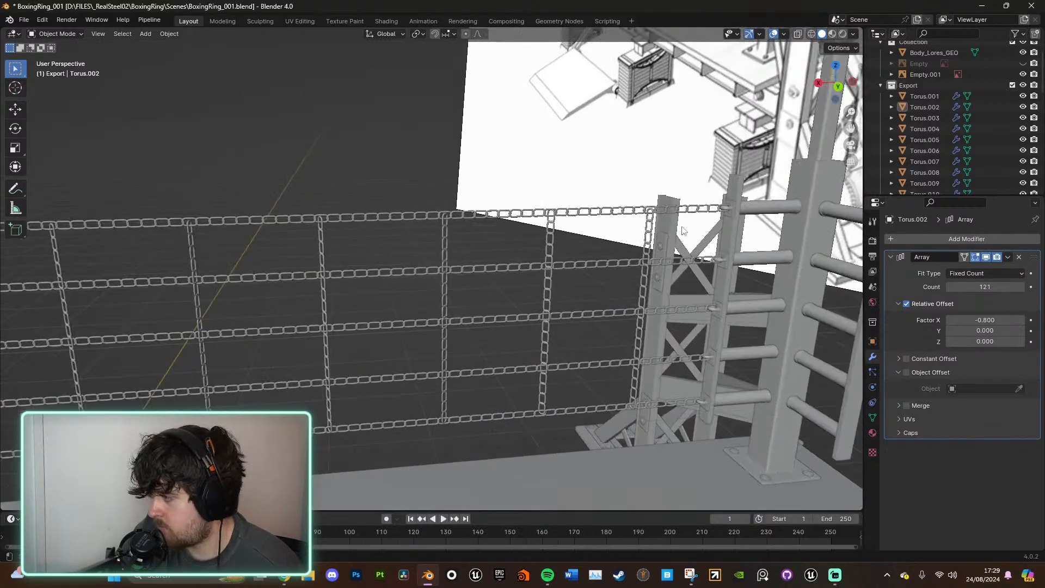
{"action": "left_click", "coordinate": [733, 207]}
{"action": "left_click", "coordinate": [699, 213], "text": "shift"}
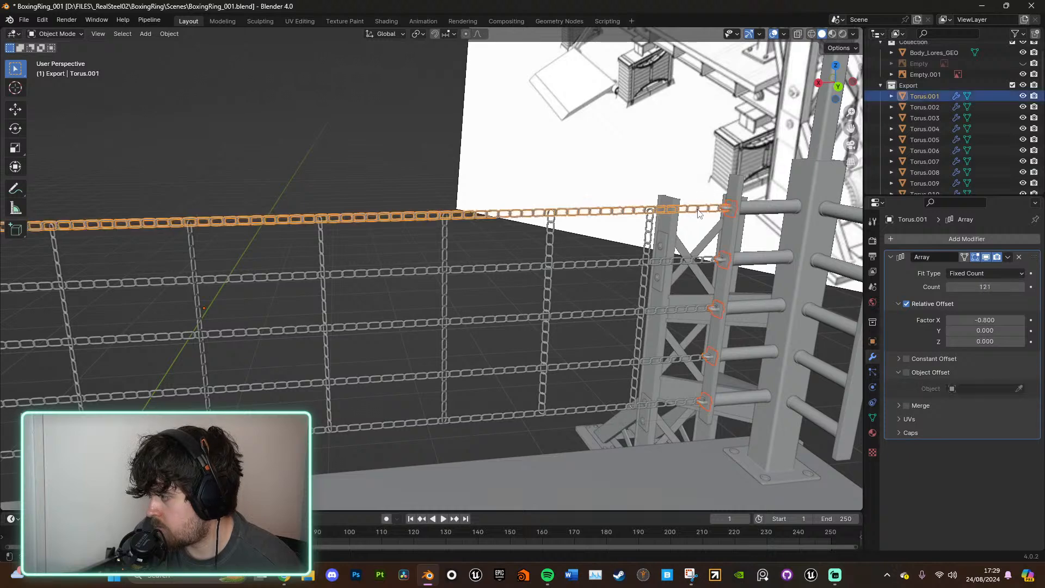
{"action": "left_click", "coordinate": [649, 235], "text": "shift"}
{"action": "left_click", "coordinate": [658, 265], "text": "shift"}
{"action": "left_click_drag", "start_coordinate": [527, 309], "coordinate": [571, 347], "text": "shift"}
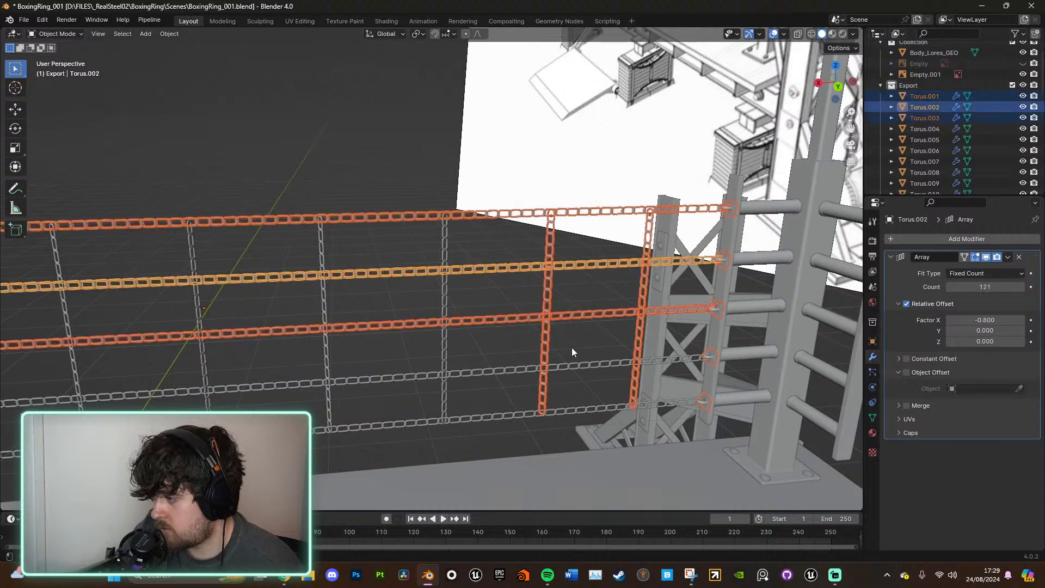
{"action": "left_click_drag", "start_coordinate": [495, 400], "coordinate": [496, 423], "text": "shift"}
Step: Add the remaining vertical chains and the opposite upright's hook array to the selection
{"action": "middle_click_drag", "start_coordinate": [282, 297], "coordinate": [462, 267], "text": "shift"}
{"action": "left_click_drag", "start_coordinate": [303, 224], "coordinate": [675, 370], "text": "shift"}
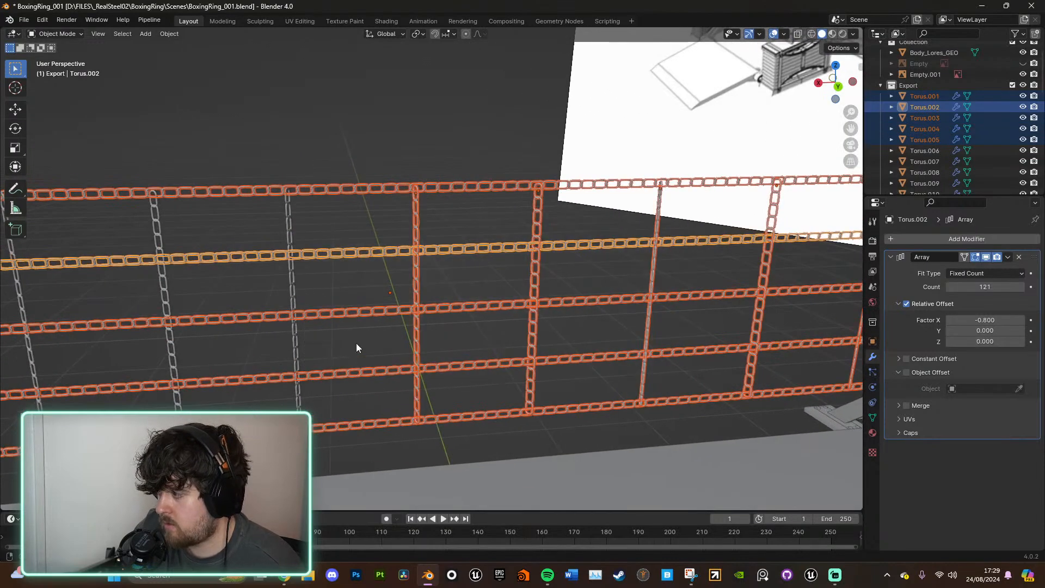
{"action": "middle_click_drag", "start_coordinate": [356, 343], "coordinate": [570, 338], "text": "shift"}
{"action": "left_click_drag", "start_coordinate": [326, 215], "coordinate": [636, 371], "text": "shift"}
{"action": "middle_click_drag", "start_coordinate": [327, 299], "coordinate": [562, 286], "text": "shift"}
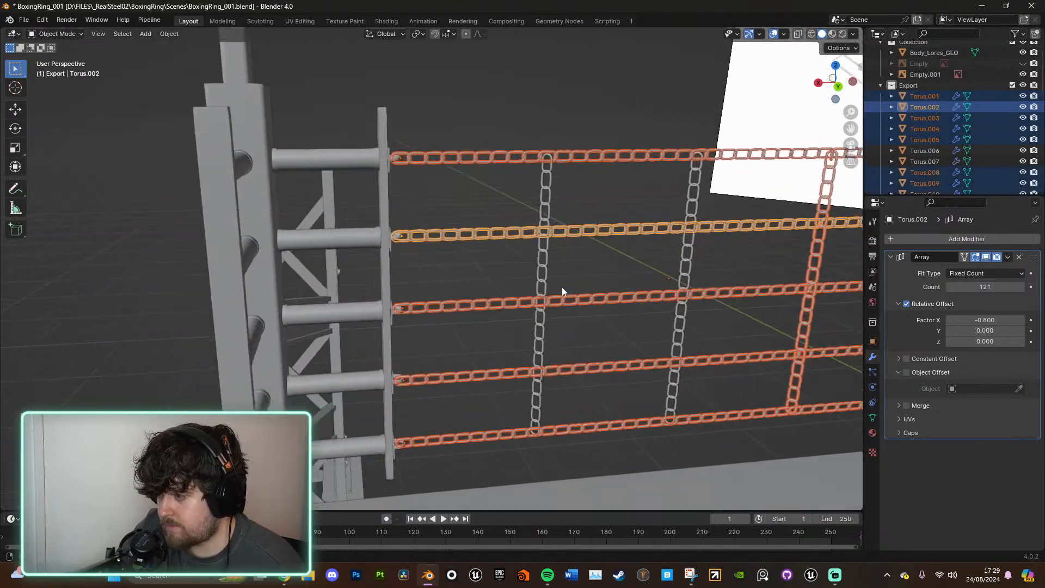
{"action": "left_click_drag", "start_coordinate": [486, 198], "coordinate": [760, 360], "text": "shift"}
{"action": "middle_click_drag", "start_coordinate": [759, 363], "coordinate": [414, 340]}
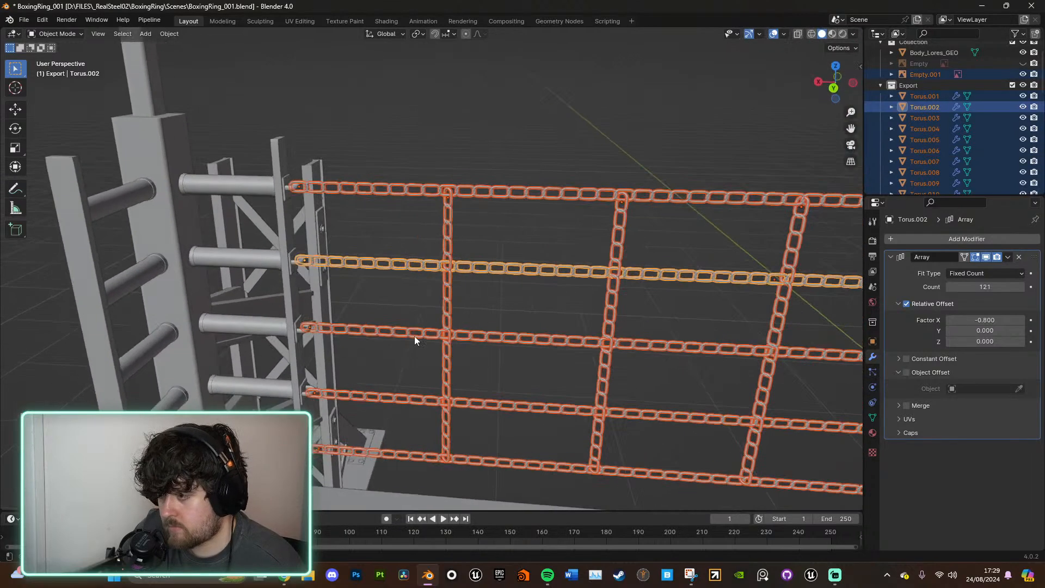
{"action": "left_click", "coordinate": [286, 195], "text": "shift"}
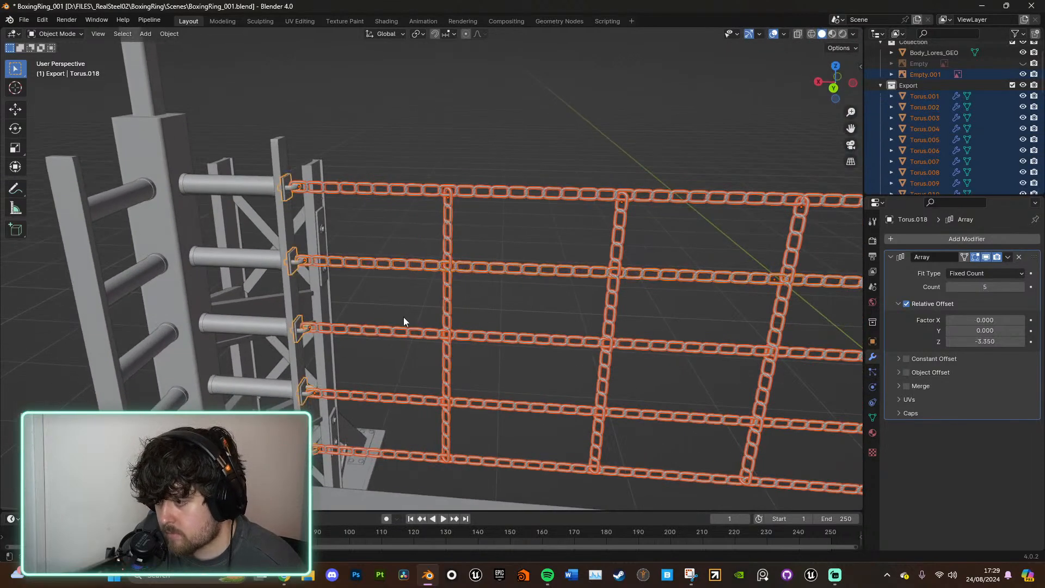
Step: Move the selected chains and hook arrays into a new collection named BoxingRingRopes
{"action": "scroll", "coordinate": [403, 321], "scroll_direction": "down", "scroll_amount": 5}
{"action": "middle_click_drag", "start_coordinate": [421, 318], "coordinate": [308, 321]}
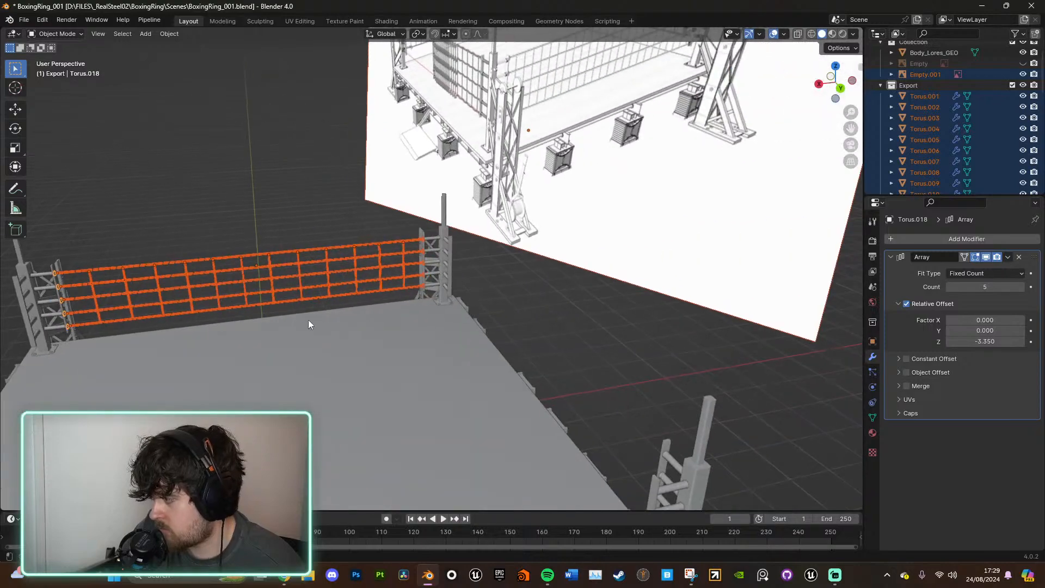
{"action": "scroll", "coordinate": [390, 285], "scroll_direction": "up", "scroll_amount": 7}
{"action": "middle_click_drag", "start_coordinate": [403, 299], "coordinate": [428, 306]}
{"action": "scroll", "coordinate": [429, 306], "scroll_direction": "down", "scroll_amount": 5}
{"action": "middle_click_drag", "start_coordinate": [539, 297], "coordinate": [541, 256], "text": "shift"}
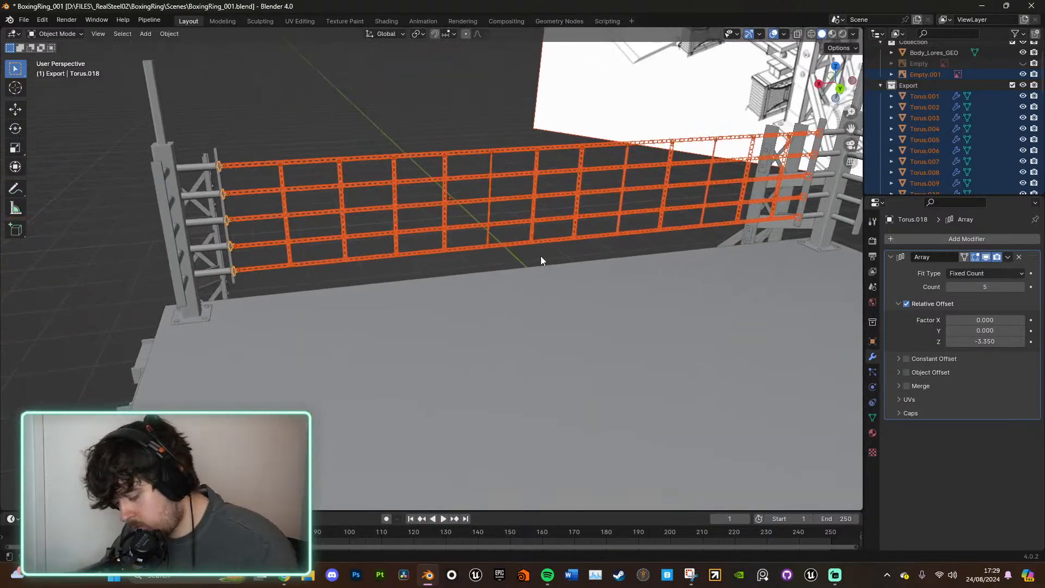
{"action": "key", "text": "m"}
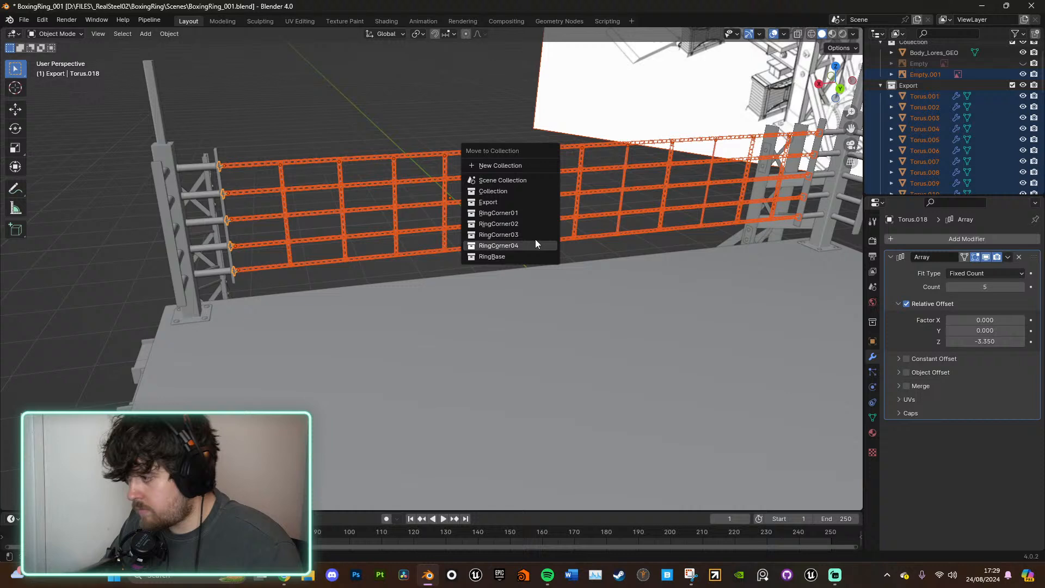
{"action": "left_click", "coordinate": [523, 165]}
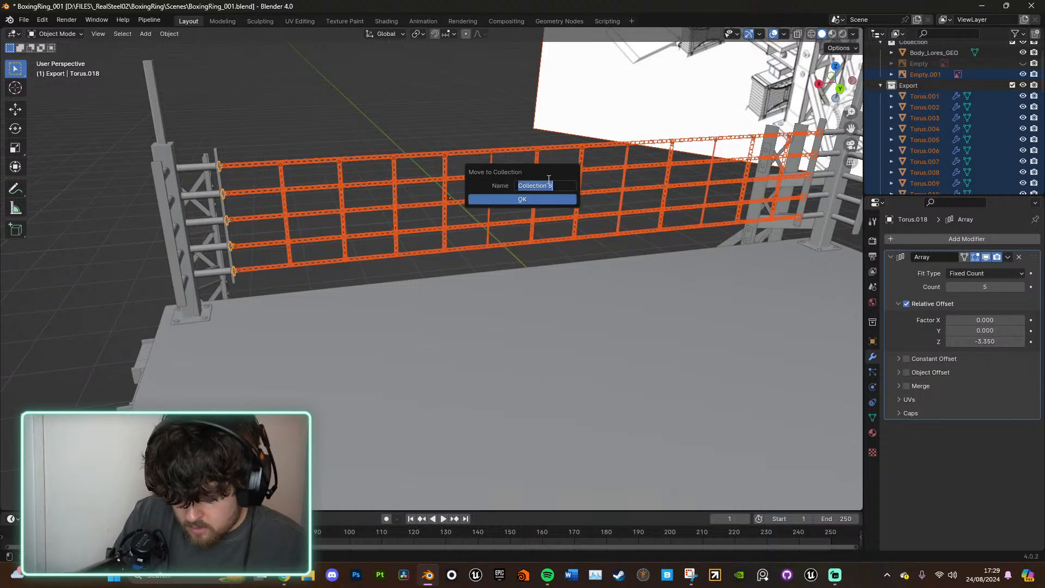
{"action": "type", "text": "b"}
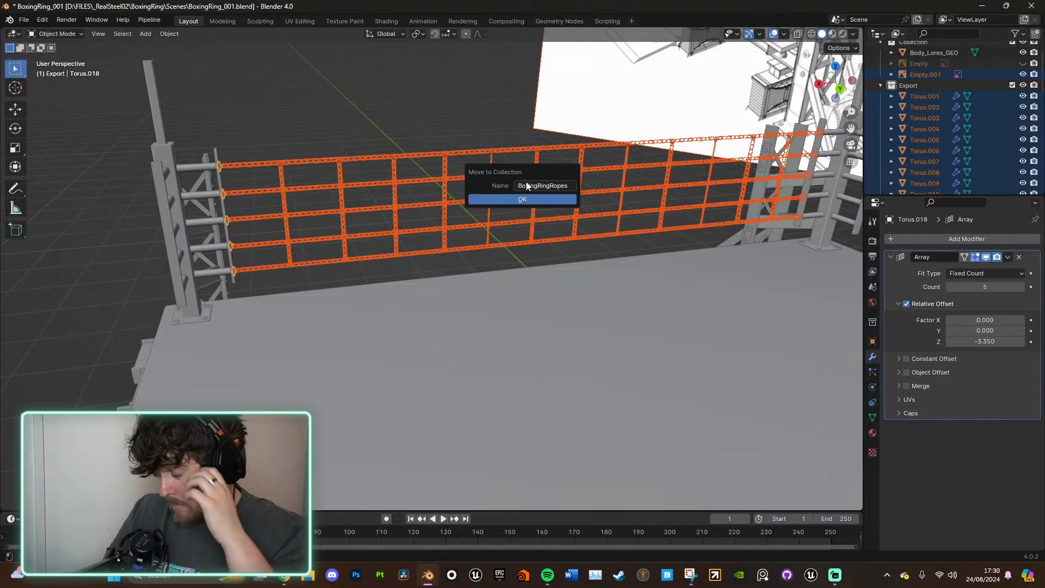
{"action": "left_click", "coordinate": [524, 200]}
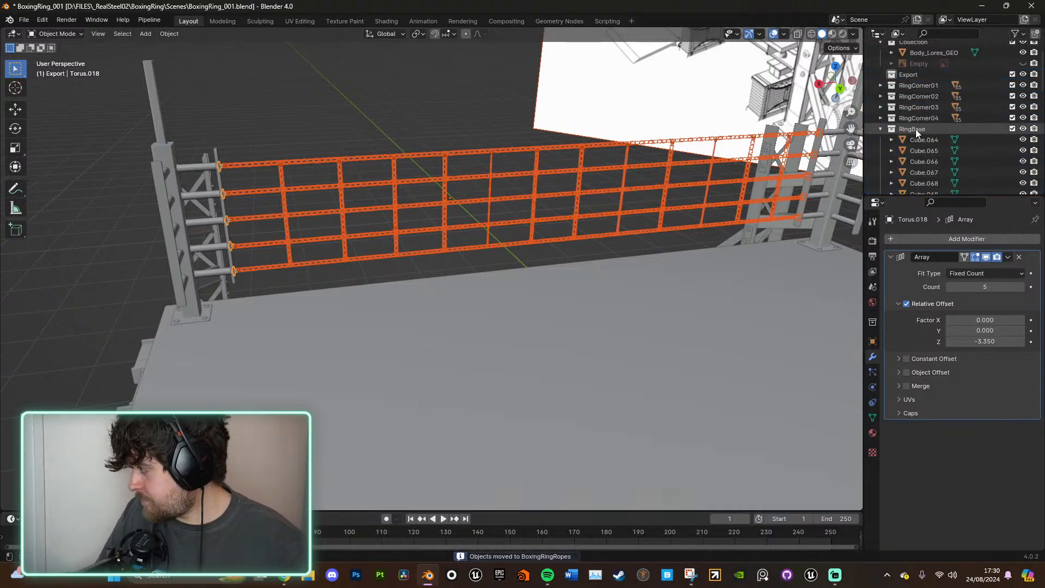
Step: From the top view, set the transform pivot point to the 3D Cursor and snap the cursor to the world origin
{"action": "scroll", "coordinate": [574, 180], "scroll_direction": "down", "scroll_amount": 5}
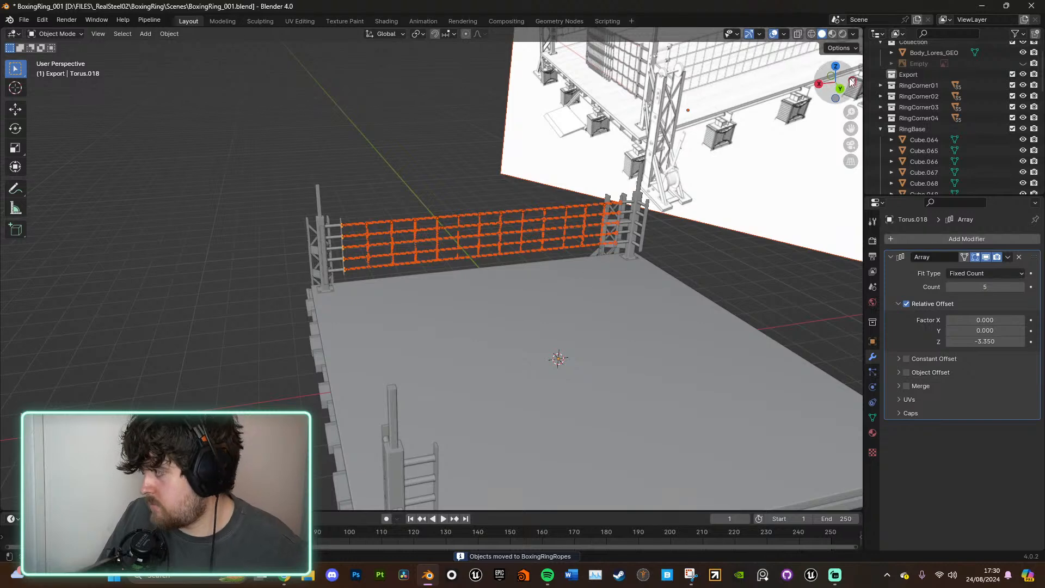
{"action": "left_click", "coordinate": [836, 67]}
{"action": "middle_click_drag", "start_coordinate": [510, 187], "coordinate": [550, 299], "text": "shift"}
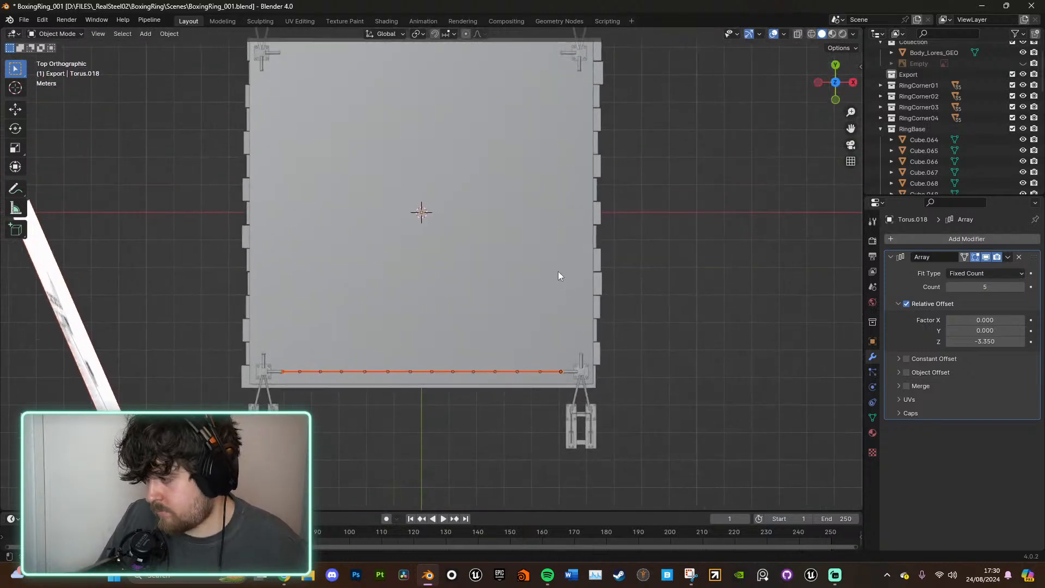
{"action": "left_click", "coordinate": [420, 34]}
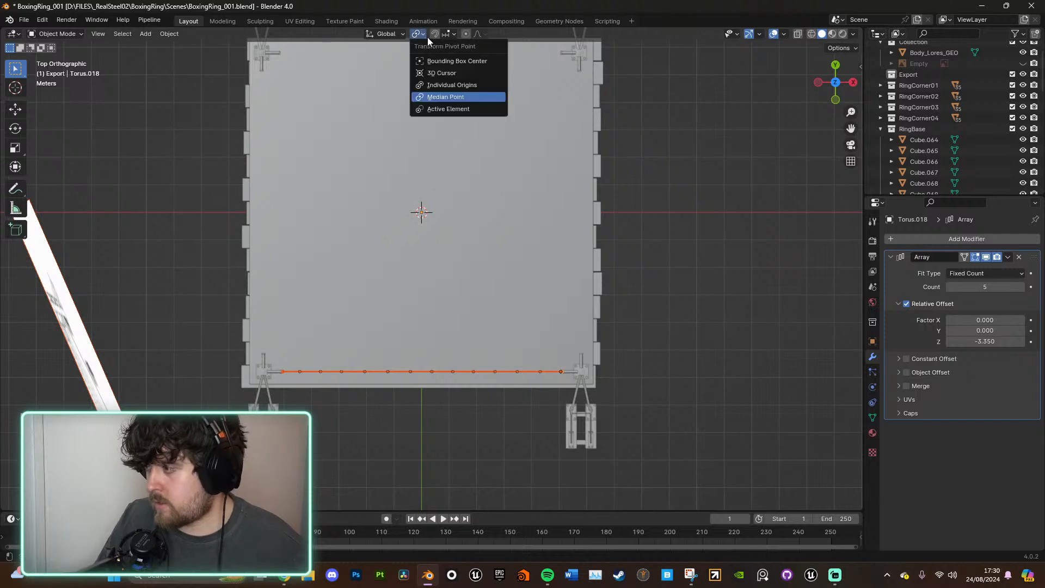
{"action": "left_click", "coordinate": [440, 70]}
{"action": "right_click", "coordinate": [434, 202]}
{"action": "mouse_move", "coordinate": [434, 201]}
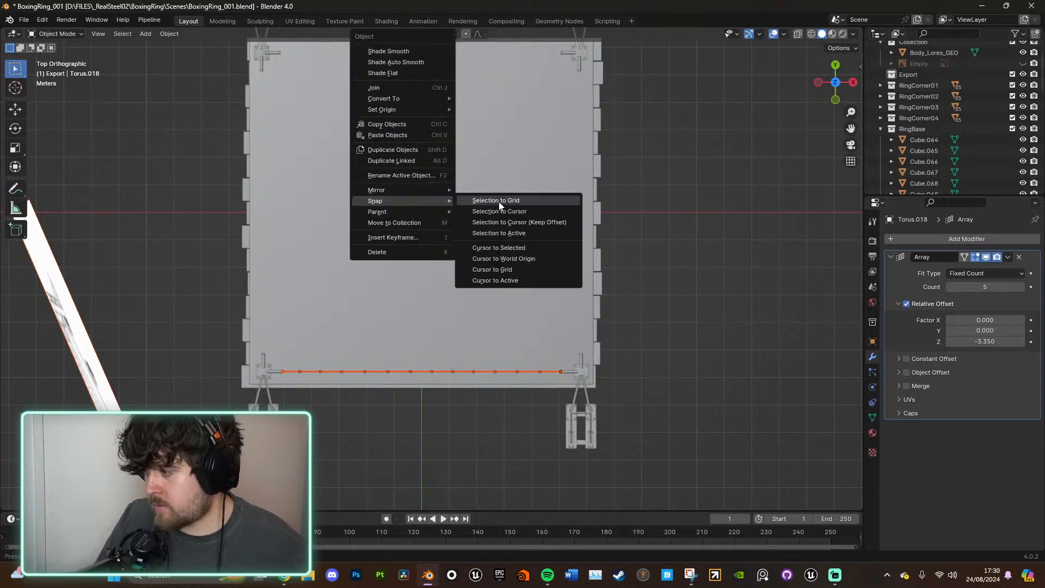
{"action": "left_click", "coordinate": [518, 260]}
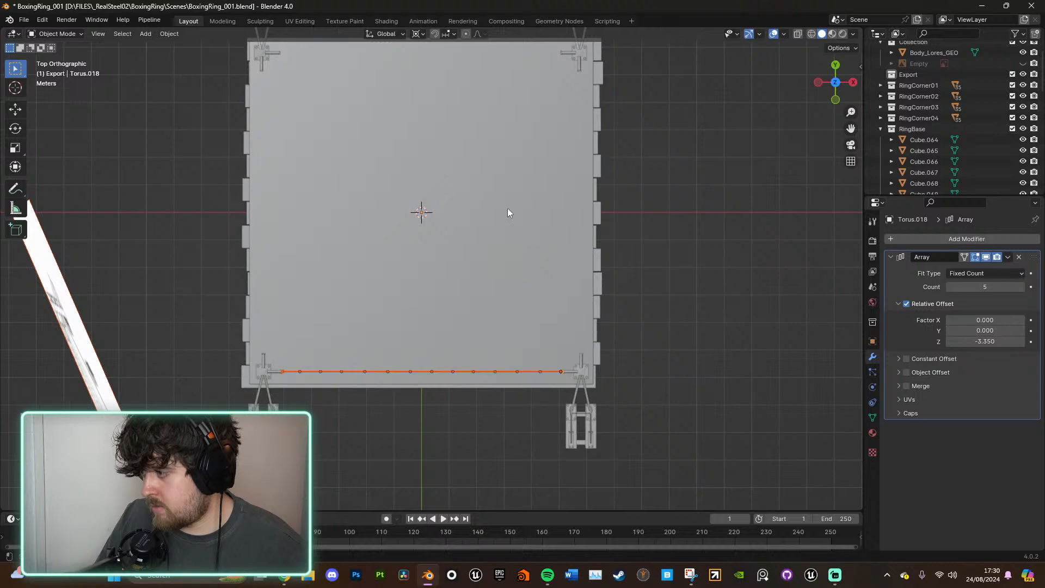
{"action": "key", "text": "r"}
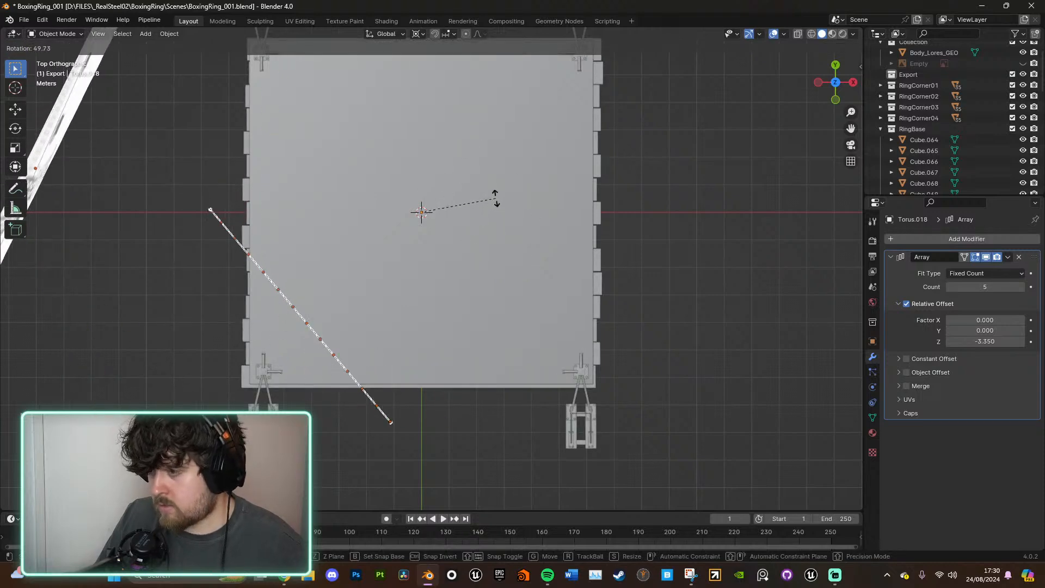
{"action": "left_click", "coordinate": [495, 202]}
{"action": "key", "text": "ctrl+z"}
Step: Select only the reference image Empty.001 inside BoxingRingRopes and move it back to Collection
{"action": "middle_click_drag", "start_coordinate": [567, 266], "coordinate": [417, 165]}
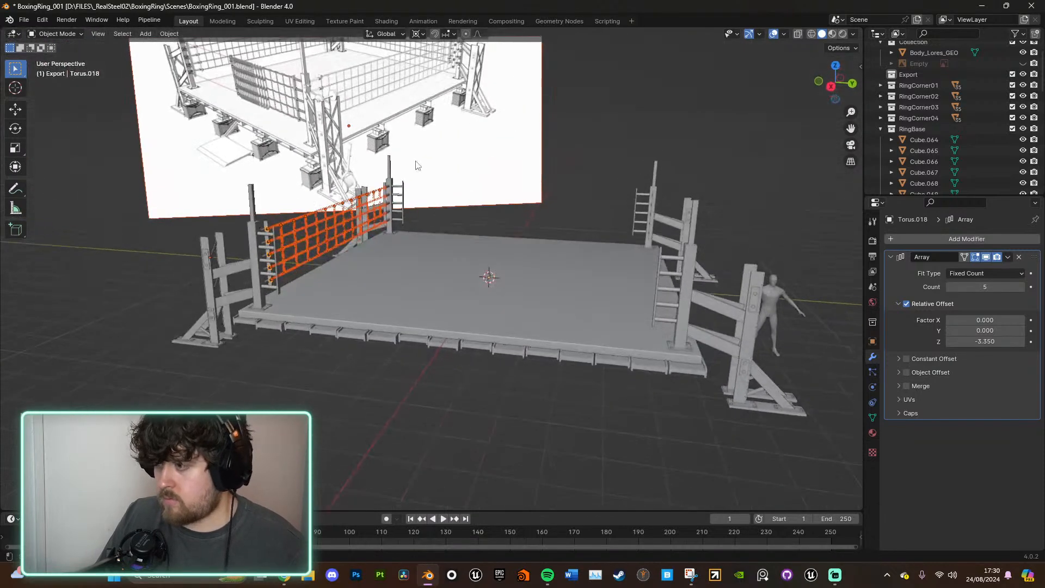
{"action": "left_click", "coordinate": [357, 129], "text": "shift"}
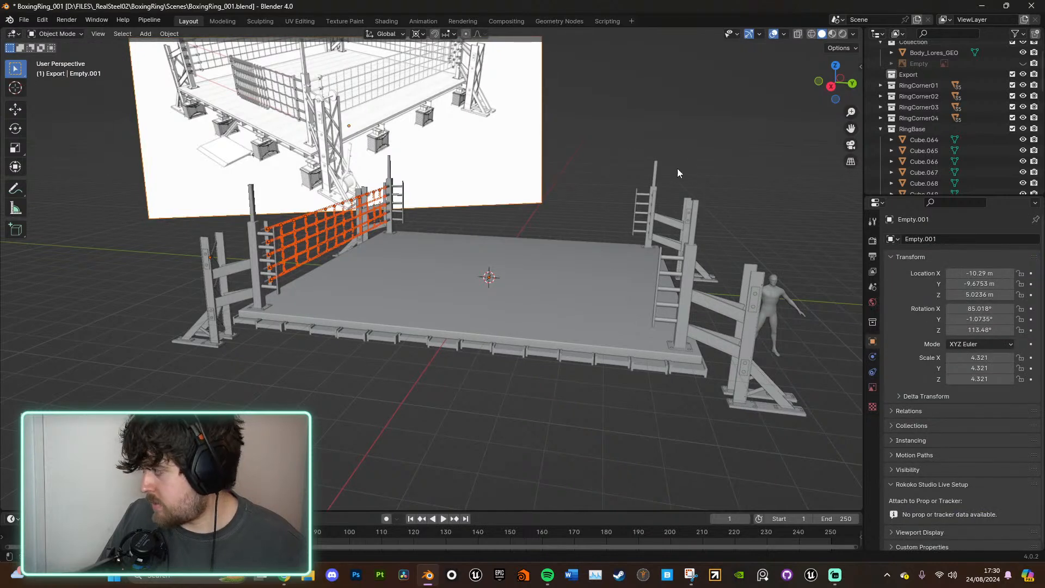
{"action": "scroll", "coordinate": [913, 145], "scroll_direction": "down", "scroll_amount": 8}
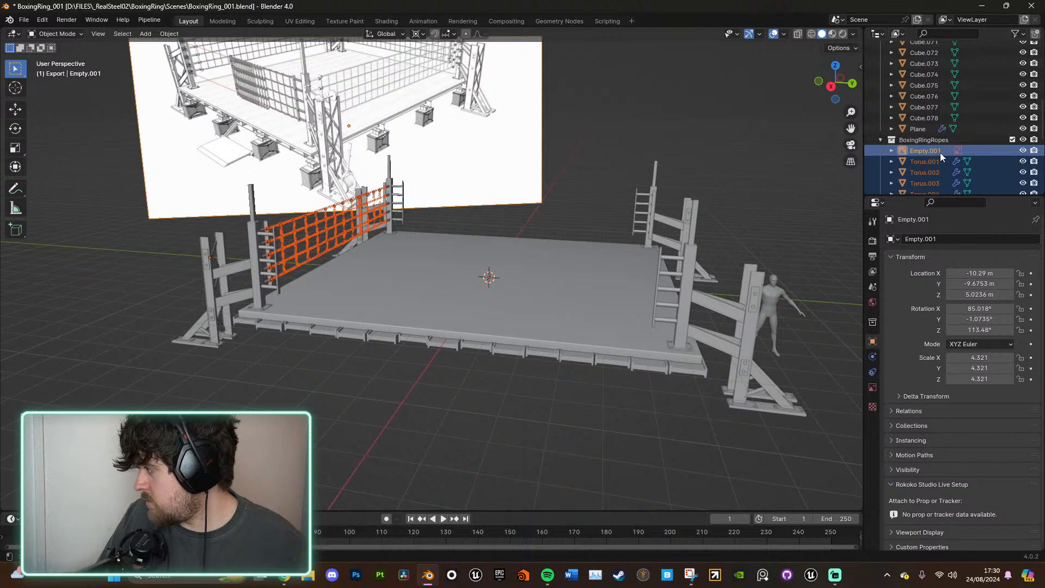
{"action": "left_click", "coordinate": [938, 154]}
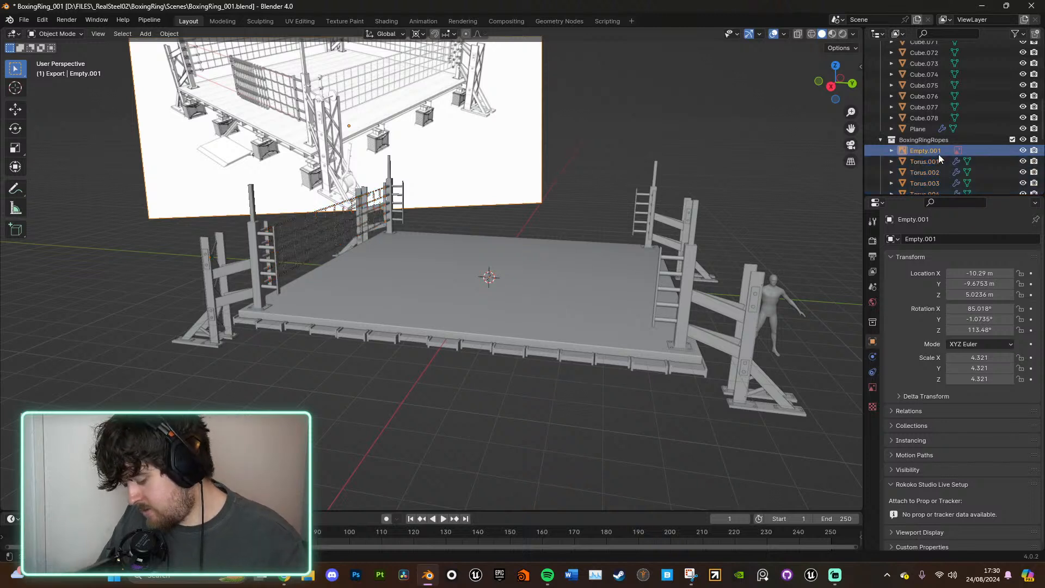
{"action": "key", "text": "m"}
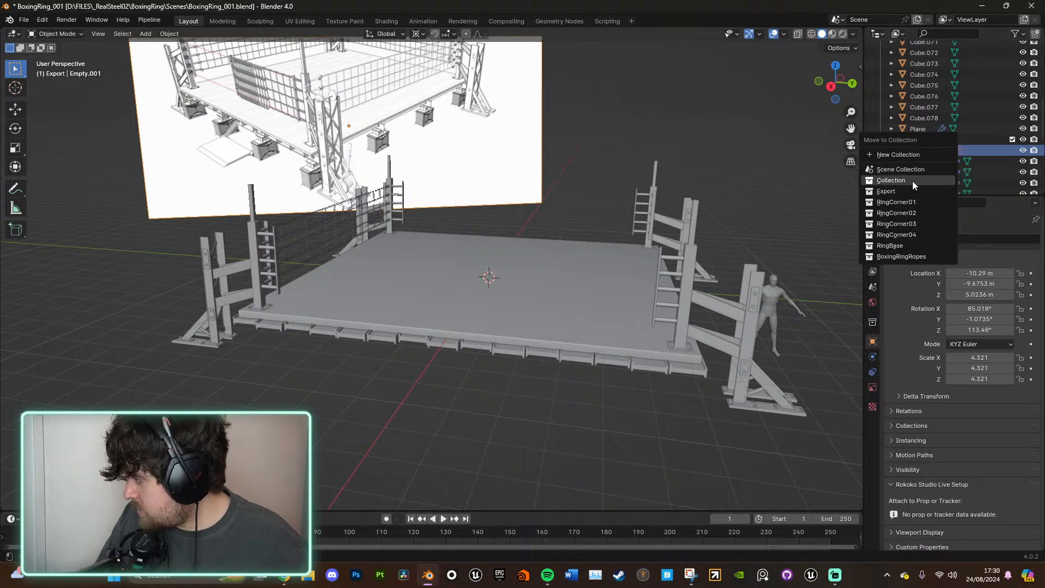
{"action": "left_click", "coordinate": [912, 181]}
Step: Select the netting objects Torus.001 to Torus.019, duplicate them in place and rotate the copy -90° about Z around the ring's centre
{"action": "left_click", "coordinate": [926, 151]}
{"action": "scroll", "coordinate": [928, 161], "scroll_direction": "down", "scroll_amount": 5}
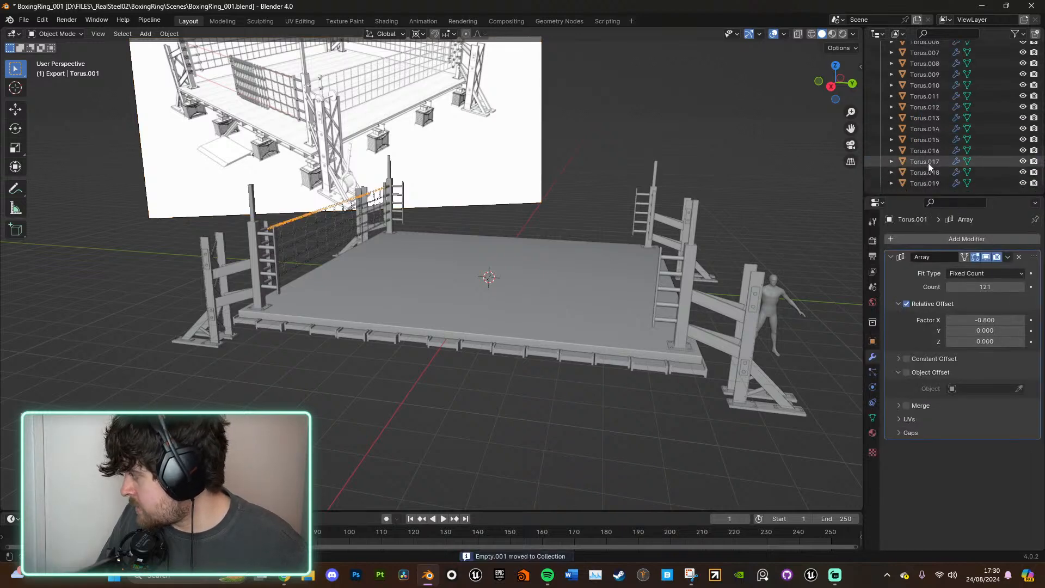
{"action": "left_click", "coordinate": [928, 183], "text": "shift"}
{"action": "middle_click_drag", "start_coordinate": [789, 196], "coordinate": [798, 107]}
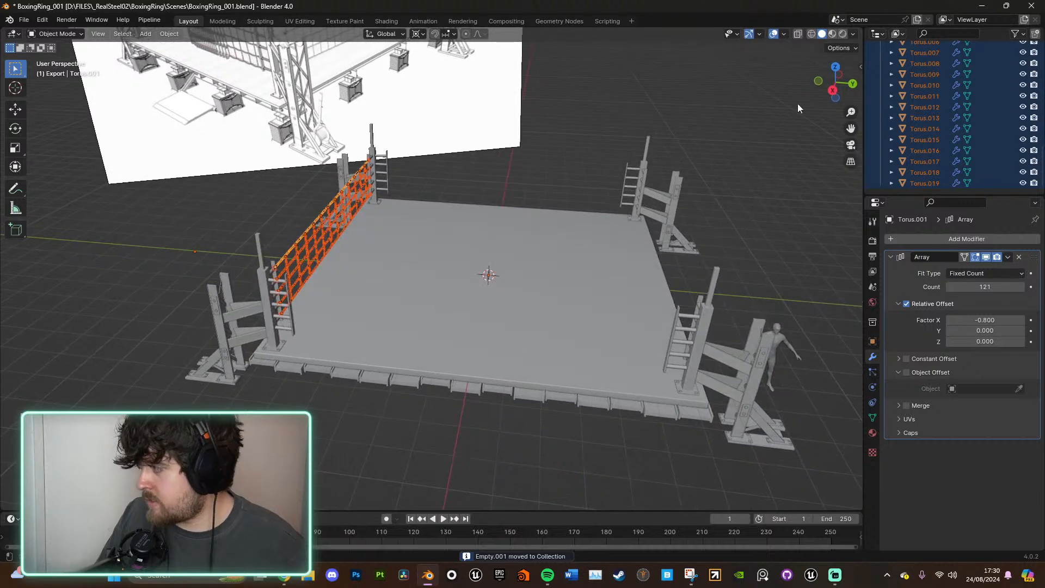
{"action": "left_click", "coordinate": [837, 65]}
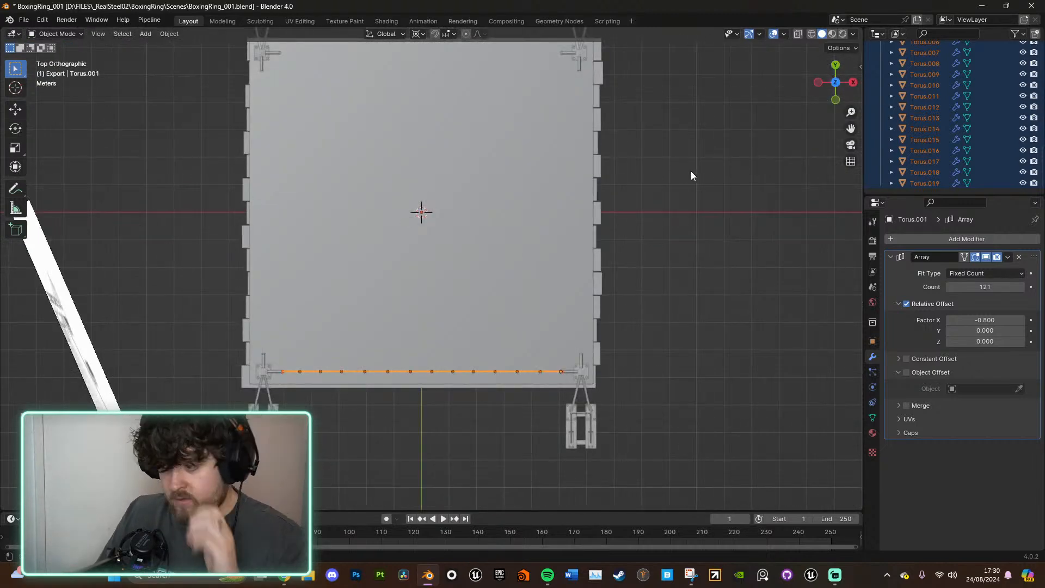
{"action": "middle_click_drag", "start_coordinate": [705, 189], "coordinate": [637, 208]}
{"action": "scroll", "coordinate": [673, 197], "scroll_direction": "up", "scroll_amount": 5}
{"action": "left_click", "coordinate": [833, 68]}
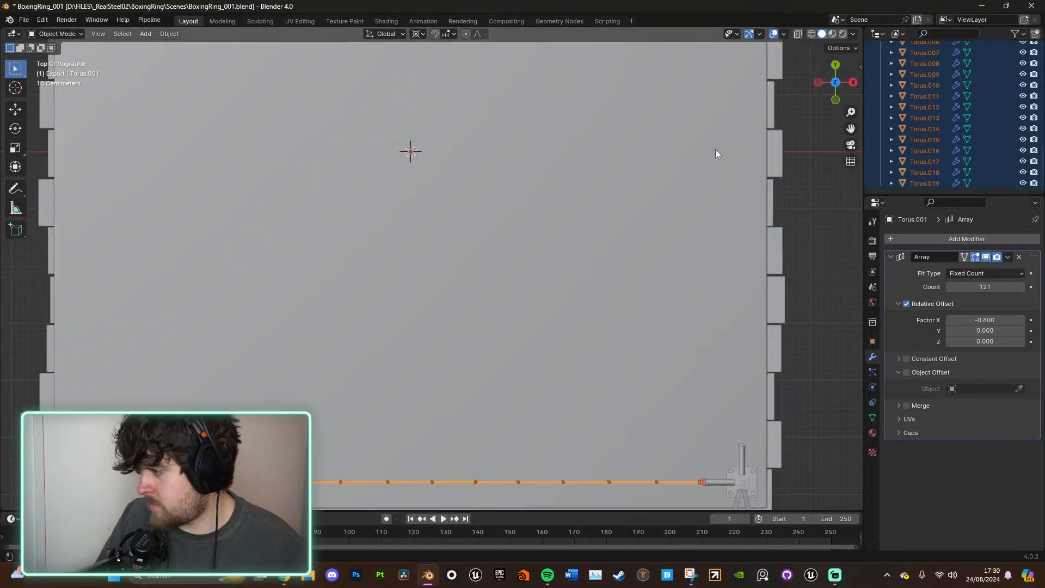
{"action": "scroll", "coordinate": [612, 221], "scroll_direction": "down", "scroll_amount": 4}
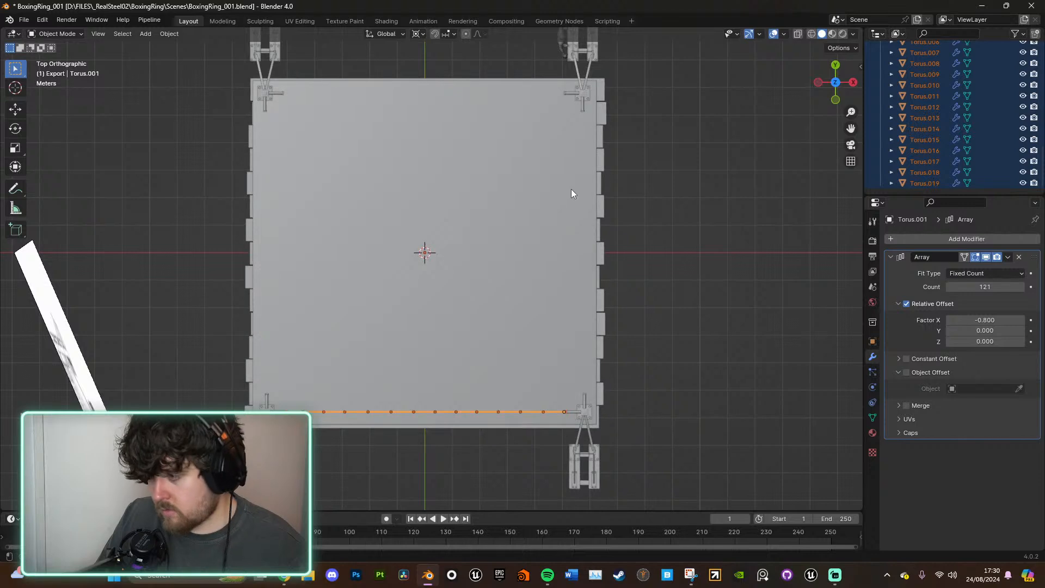
{"action": "key", "text": "shift+d"}
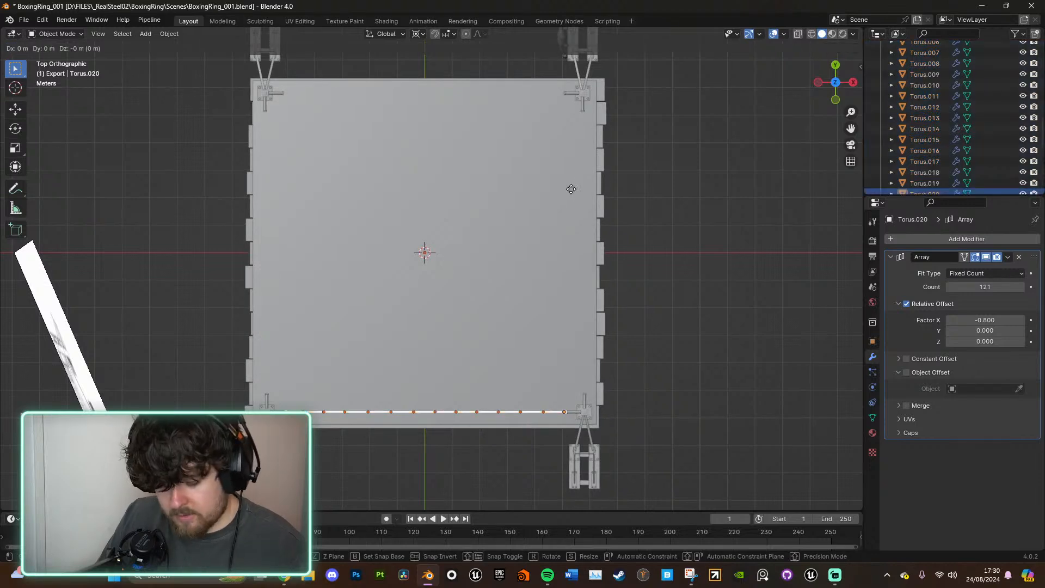
{"action": "key", "text": "r"}
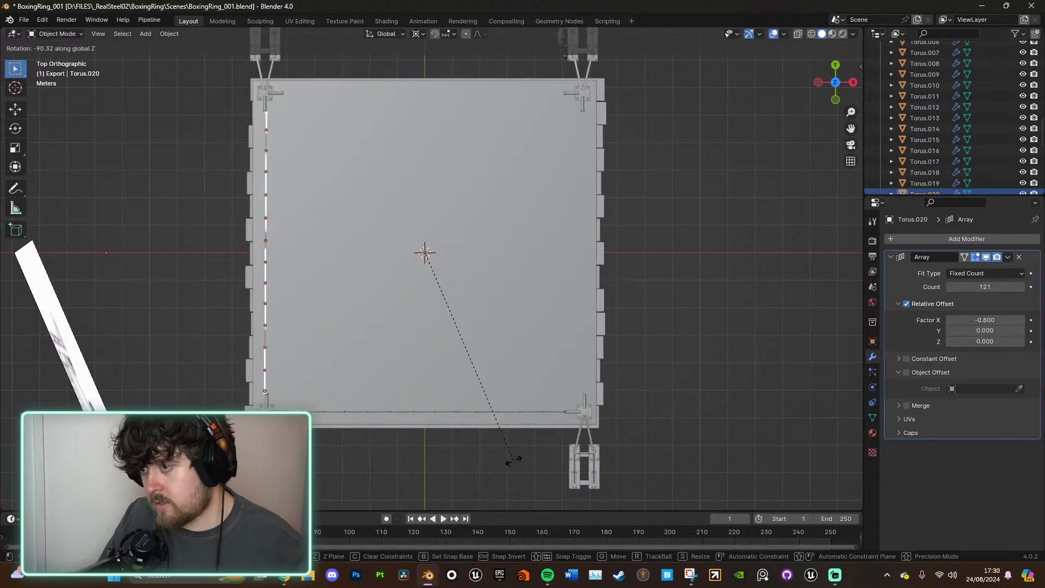
{"action": "type", "text": "-90"}
{"action": "key", "text": "Return"}
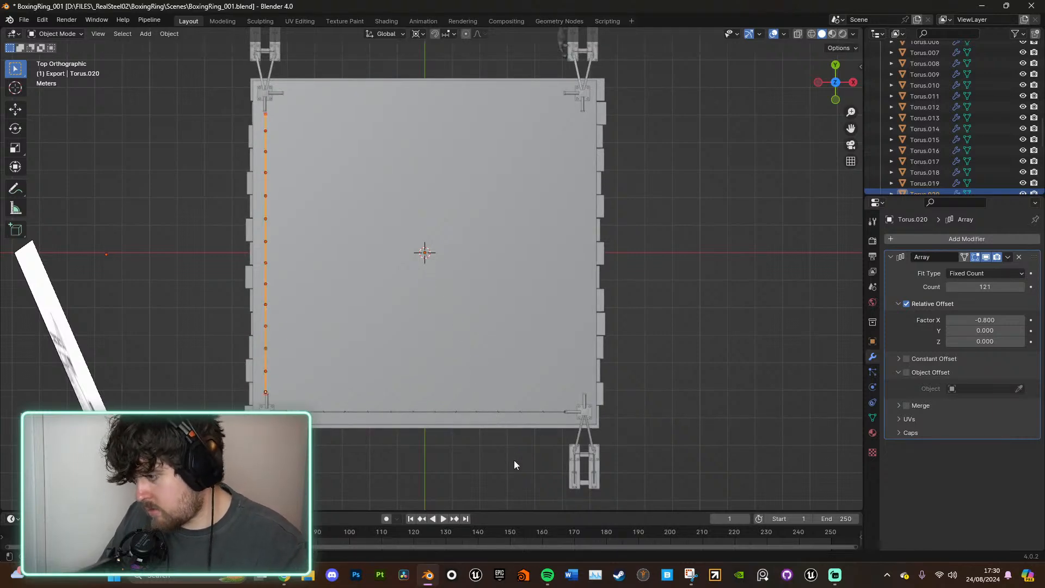
Step: Examine how the duplicated netting fits between the corner posts on the adjacent side of the ring
{"action": "middle_click_drag", "start_coordinate": [513, 459], "coordinate": [504, 249]}
{"action": "scroll", "coordinate": [504, 250], "scroll_direction": "up", "scroll_amount": 5}
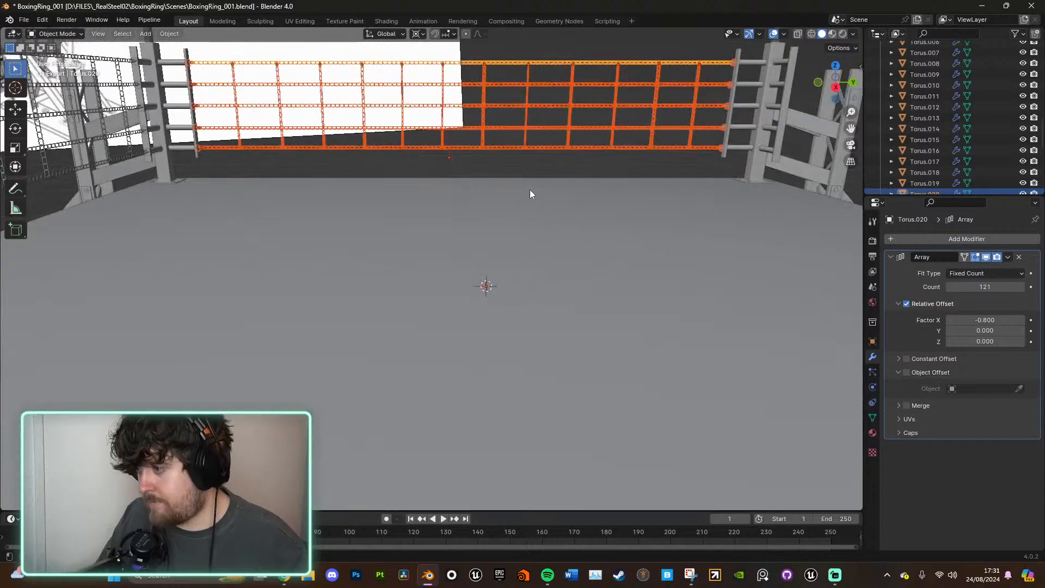
{"action": "key", "text": "KP_Decimal"}
{"action": "scroll", "coordinate": [616, 299], "scroll_direction": "up", "scroll_amount": 7}
{"action": "middle_click_drag", "start_coordinate": [616, 299], "coordinate": [648, 328]}
{"action": "scroll", "coordinate": [502, 294], "scroll_direction": "down", "scroll_amount": 7}
Step: In top view, duplicate the second netting panel and rotate the copy 90° clockwise around the centre onto the ring's third side
{"action": "left_click", "coordinate": [834, 66]}
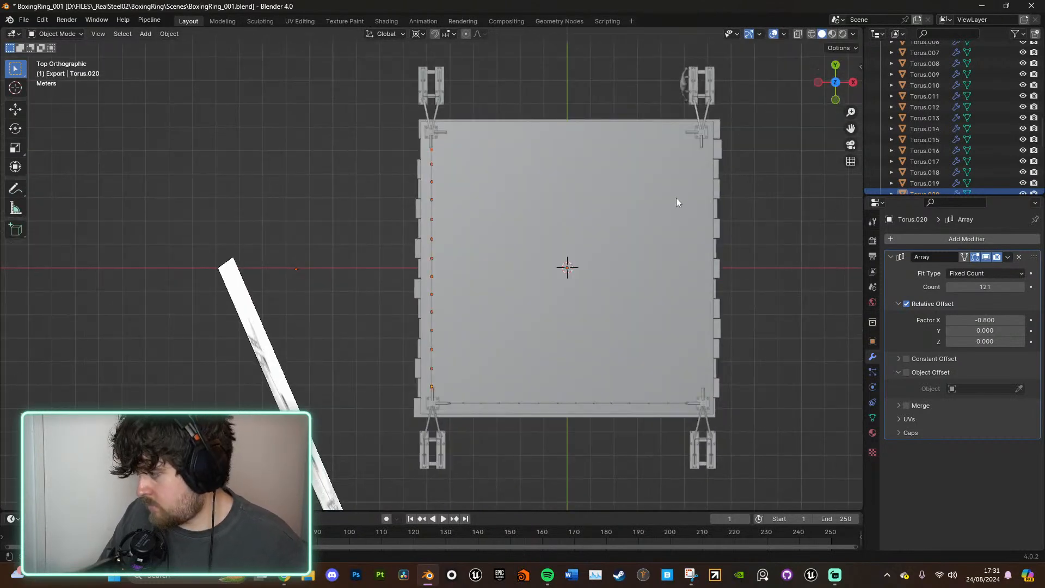
{"action": "middle_click_drag", "start_coordinate": [672, 197], "coordinate": [548, 186], "text": "shift"}
{"action": "key", "text": "r"}
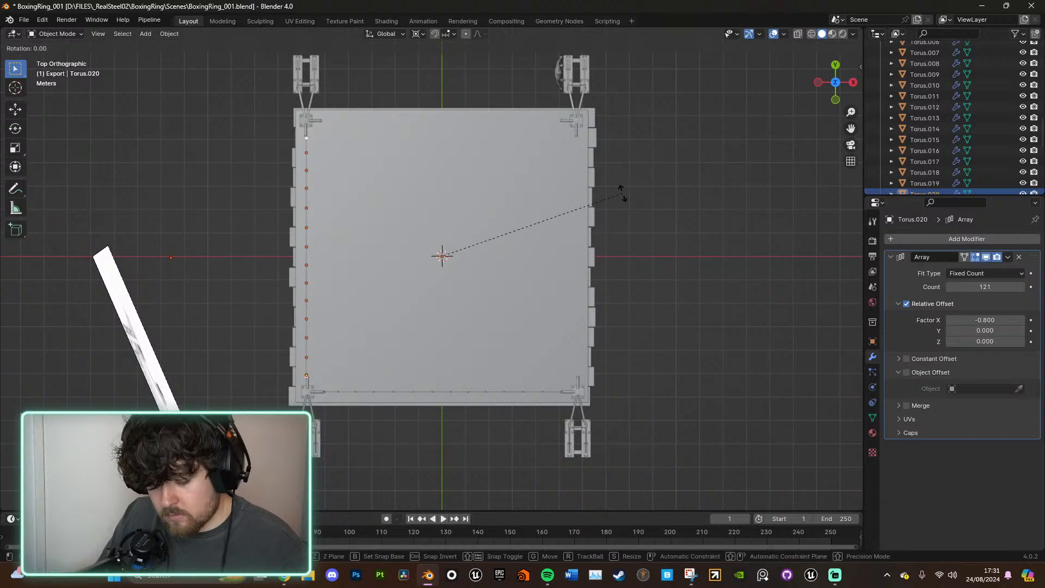
{"action": "key", "text": "Escape"}
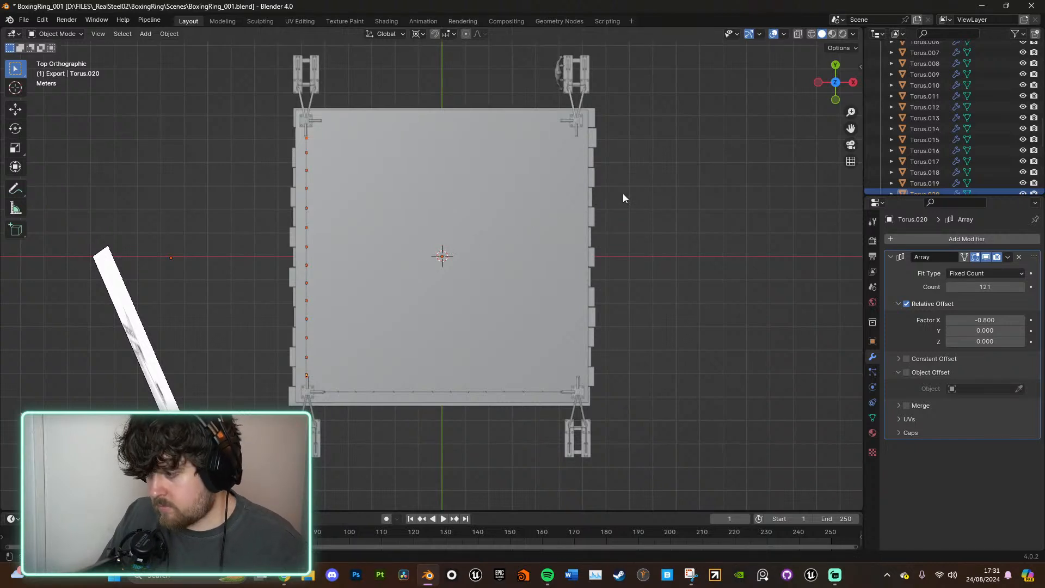
{"action": "key", "text": "shift+d"}
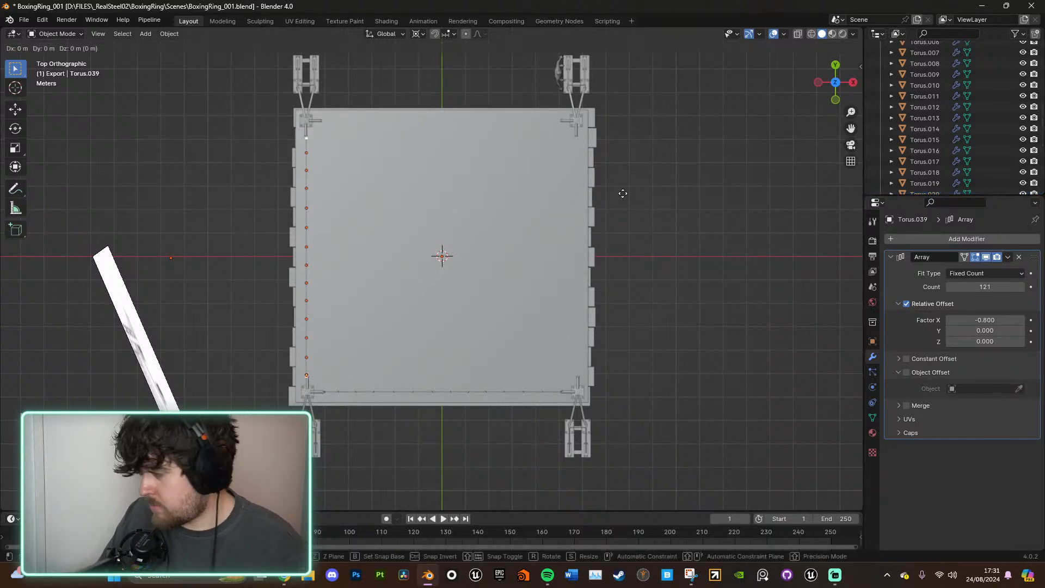
{"action": "key", "text": "r"}
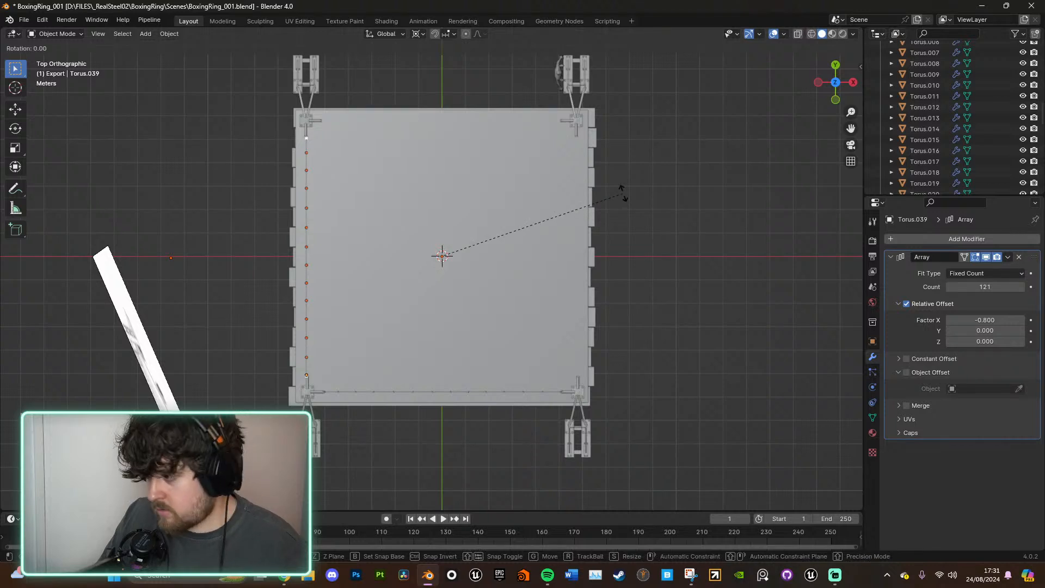
{"action": "type", "text": "90"}
{"action": "key", "text": "Return"}
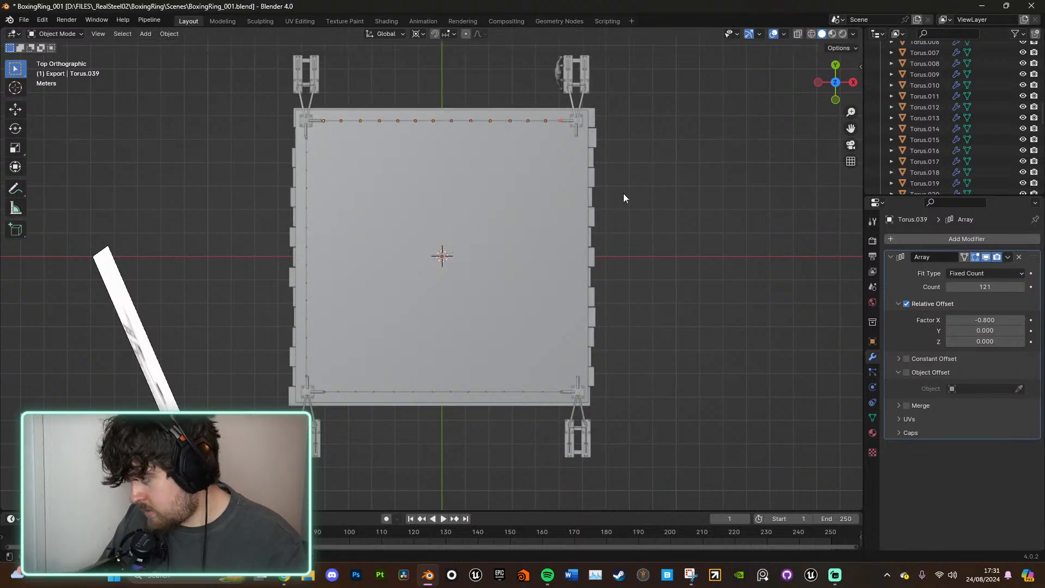
Step: Duplicate the third netting panel and rotate the copy by 90° onto the ring's remaining open side
{"action": "key", "text": "shift+d"}
{"action": "type", "text": "r"}
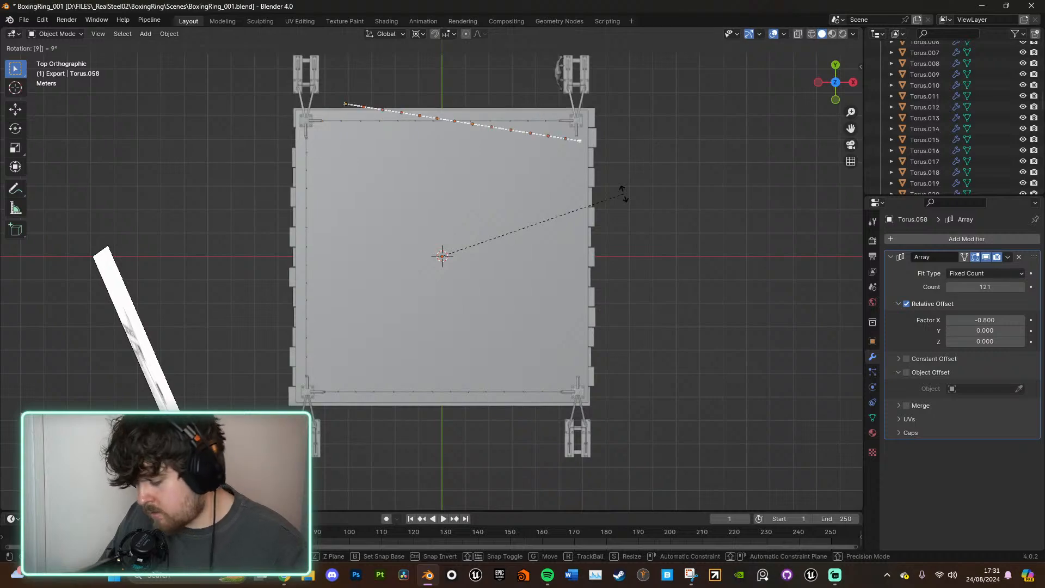
{"action": "type", "text": "90"}
{"action": "key", "text": "Return"}
Step: Select the human reference figure beside the corner post and snap it to the 3D cursor at the ring's centre
{"action": "middle_click_drag", "start_coordinate": [618, 205], "coordinate": [715, 272]}
{"action": "left_click", "coordinate": [680, 295]}
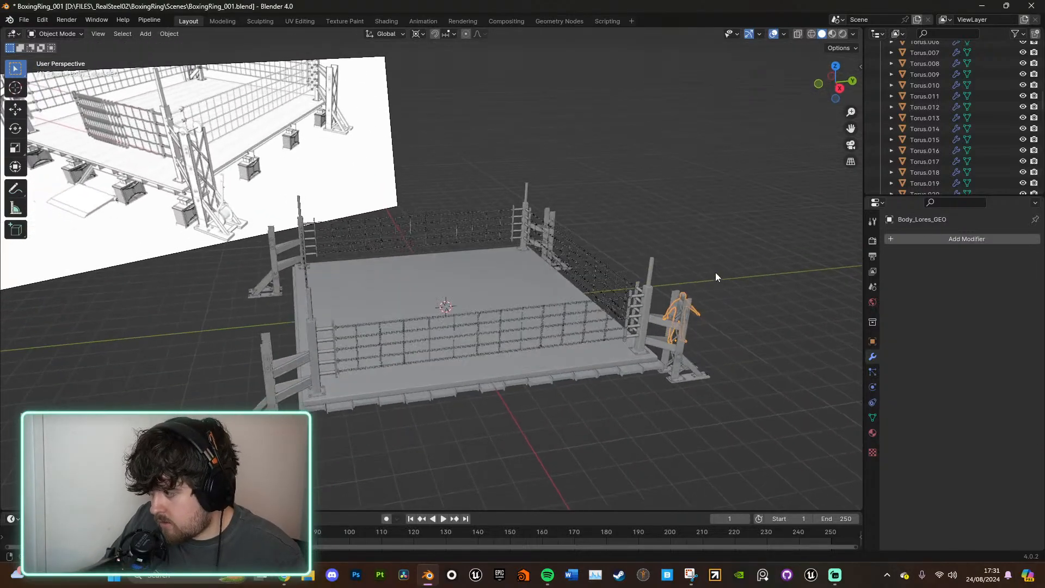
{"action": "right_click", "coordinate": [706, 294]}
{"action": "mouse_move", "coordinate": [684, 293]}
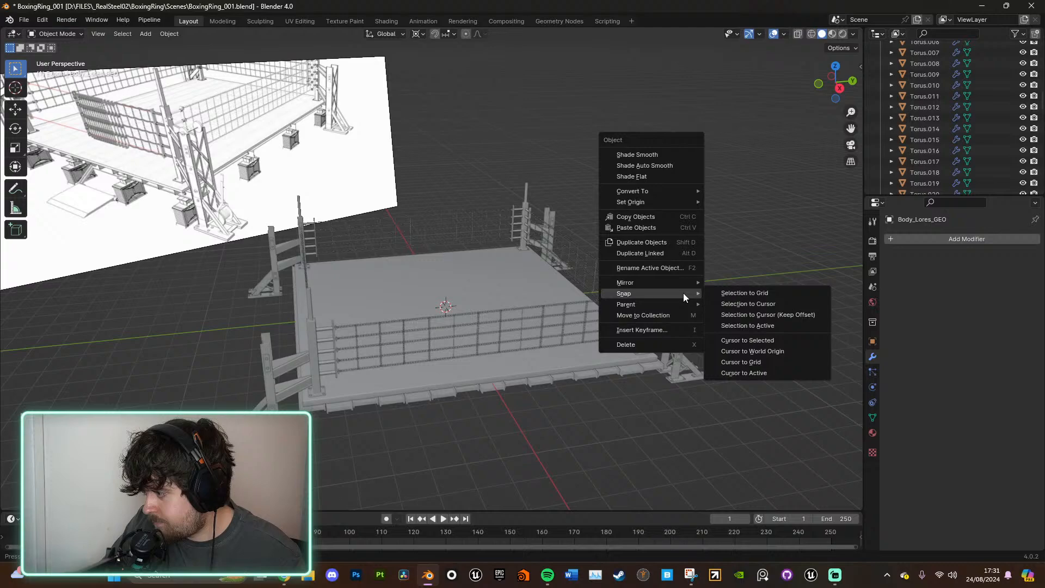
{"action": "left_click", "coordinate": [782, 305]}
Step: Raise the human figure about 0.15 m along Z so that its feet rest on the ring floor
{"action": "scroll", "coordinate": [625, 259], "scroll_direction": "up", "scroll_amount": 7}
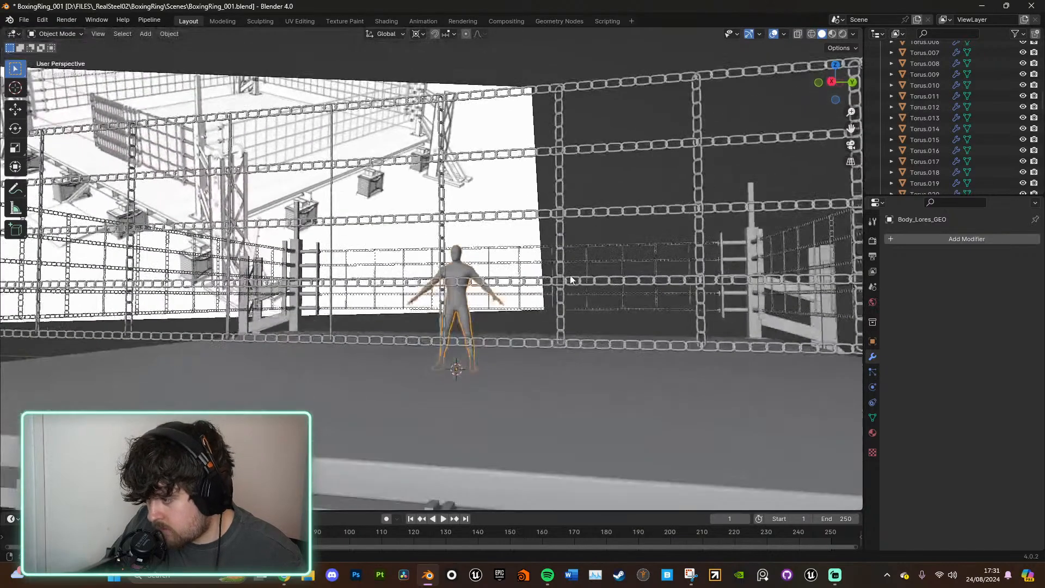
{"action": "scroll", "coordinate": [576, 312], "scroll_direction": "up", "scroll_amount": 4}
{"action": "key", "text": "g"}
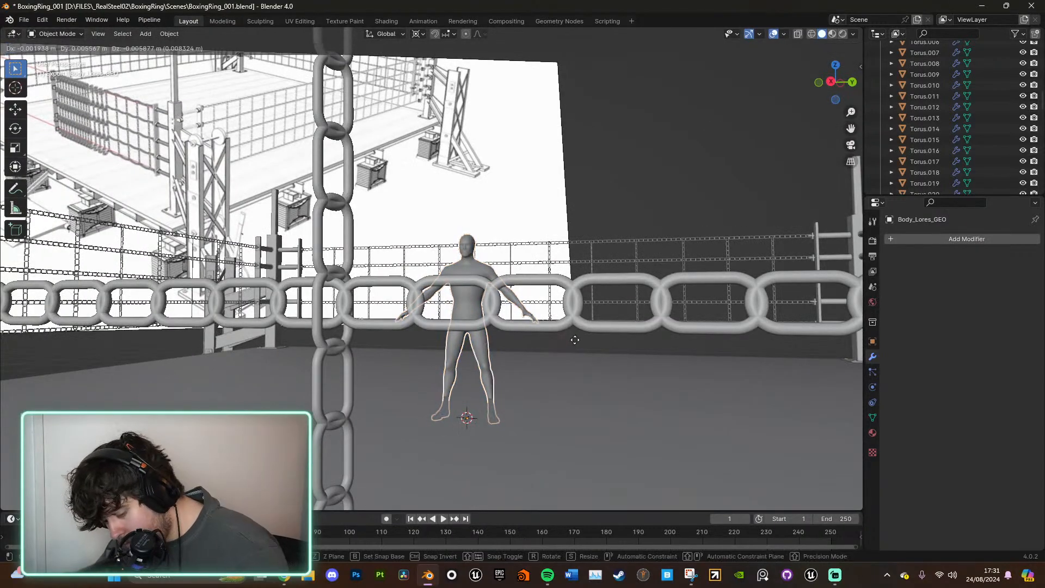
{"action": "key", "text": "x"}
{"action": "left_click", "coordinate": [577, 328]}
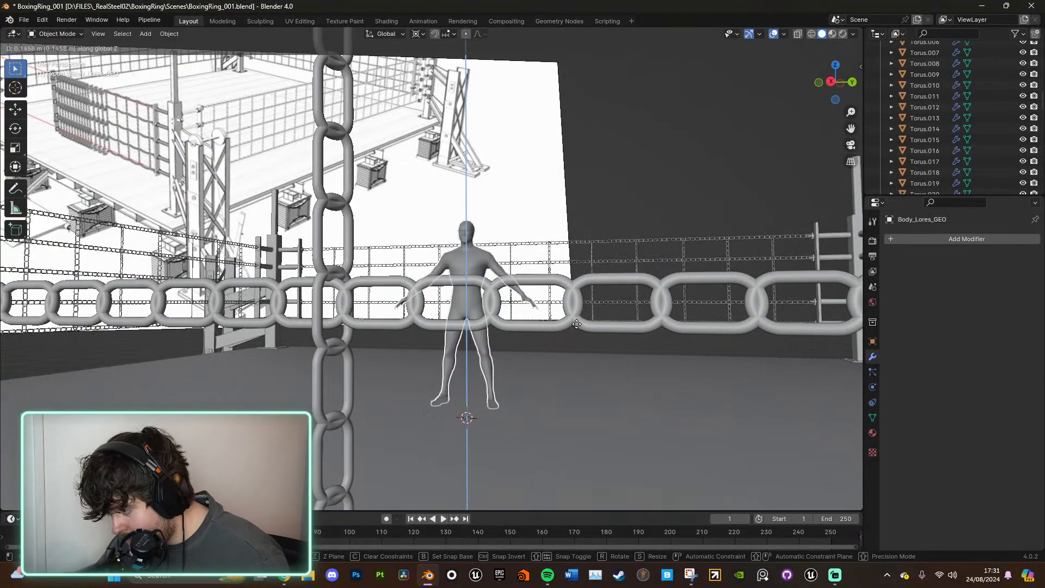
Step: Move the human figure about 2 m along Y, away from the centre of the ring floor
{"action": "scroll", "coordinate": [576, 318], "scroll_direction": "down", "scroll_amount": 5}
{"action": "scroll", "coordinate": [595, 280], "scroll_direction": "down", "scroll_amount": 5}
{"action": "middle_click_drag", "start_coordinate": [595, 280], "coordinate": [631, 282]}
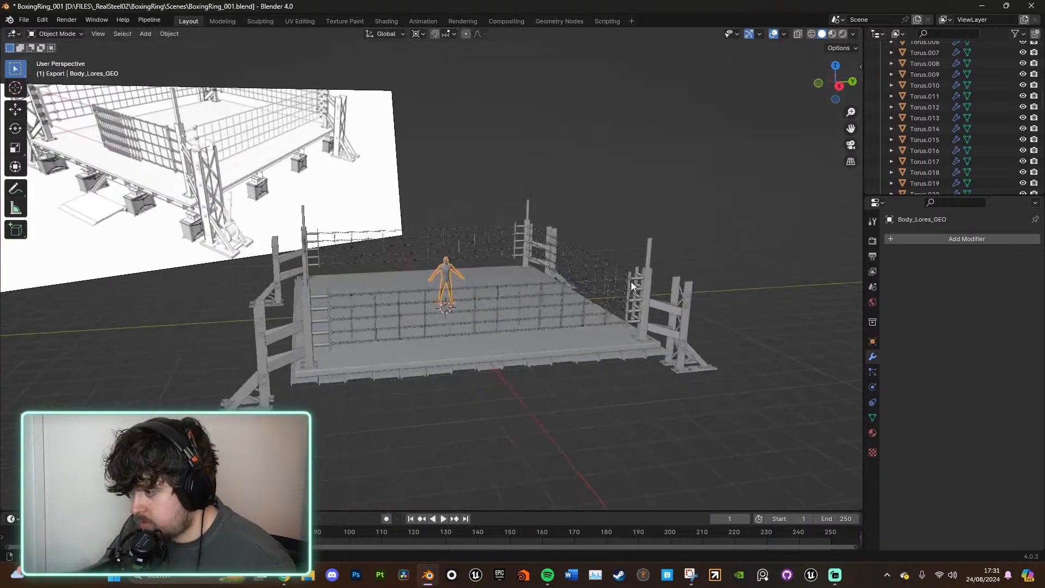
{"action": "middle_click_drag", "start_coordinate": [656, 145], "coordinate": [645, 132]}
{"action": "scroll", "coordinate": [645, 132], "scroll_direction": "up", "scroll_amount": 2}
{"action": "left_click", "coordinate": [645, 132]}
{"action": "middle_click_drag", "start_coordinate": [666, 193], "coordinate": [681, 233]}
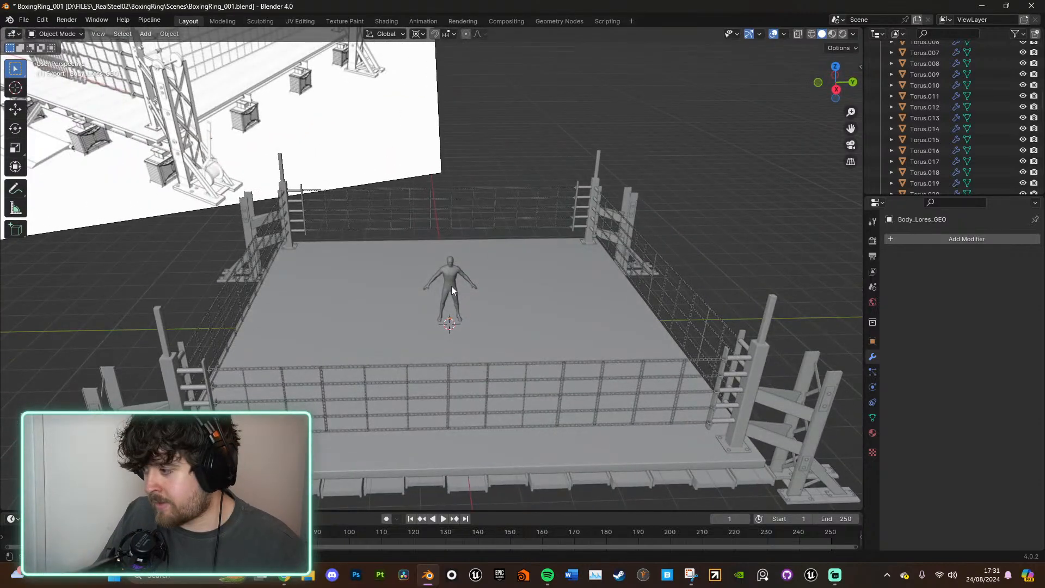
{"action": "key", "text": "g"}
{"action": "key", "text": "y"}
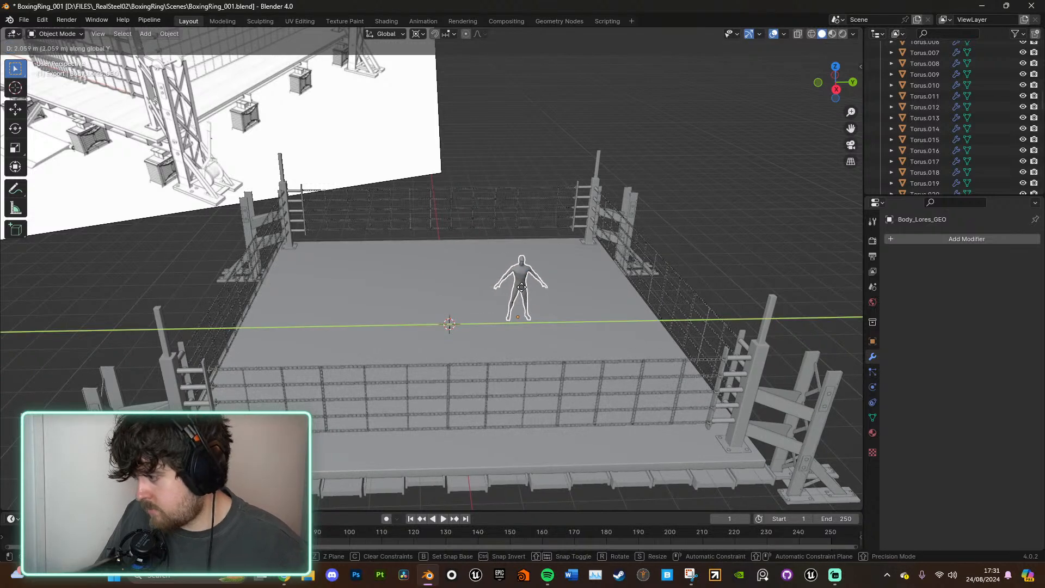
{"action": "left_click", "coordinate": [592, 305]}
Step: Save the BoxingRing_001.blend scene and deselect the human figure
{"action": "middle_click_drag", "start_coordinate": [612, 306], "coordinate": [560, 303], "text": "shift"}
{"action": "scroll", "coordinate": [502, 231], "scroll_direction": "down", "scroll_amount": 3}
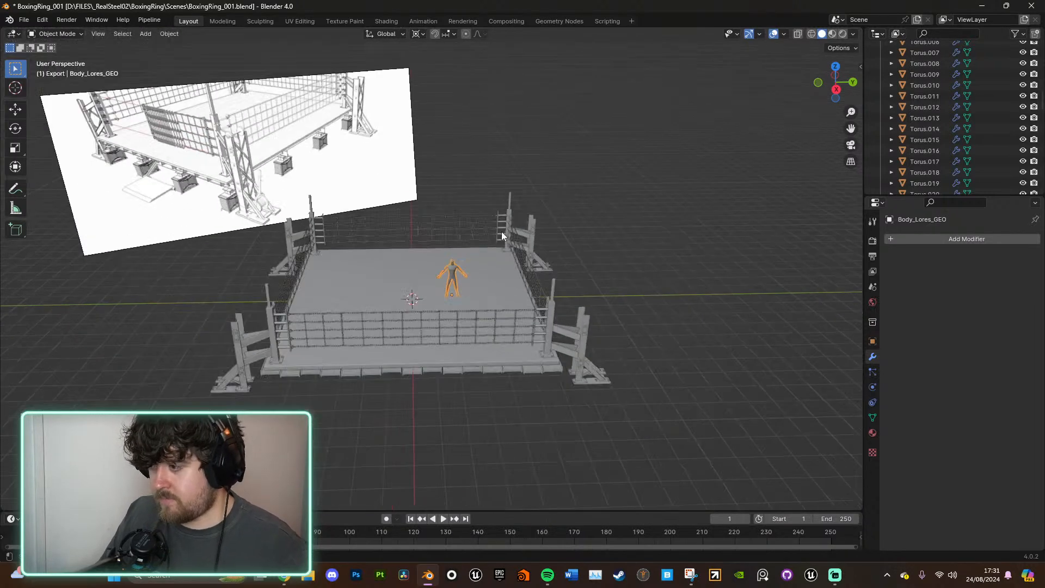
{"action": "middle_click_drag", "start_coordinate": [501, 230], "coordinate": [481, 219]}
{"action": "scroll", "coordinate": [490, 223], "scroll_direction": "up", "scroll_amount": 3}
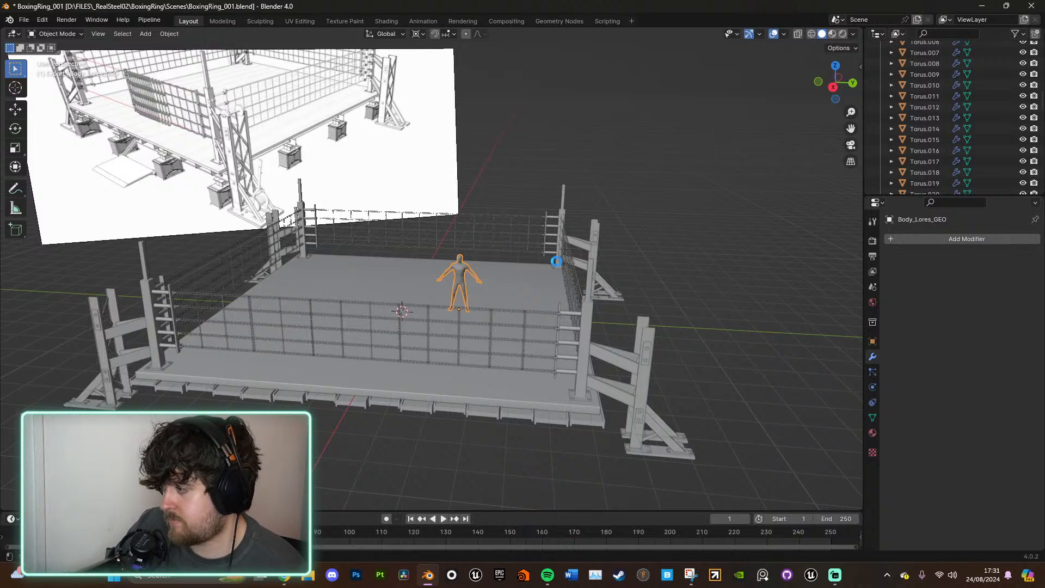
{"action": "middle_click_drag", "start_coordinate": [522, 327], "coordinate": [572, 343], "text": "shift"}
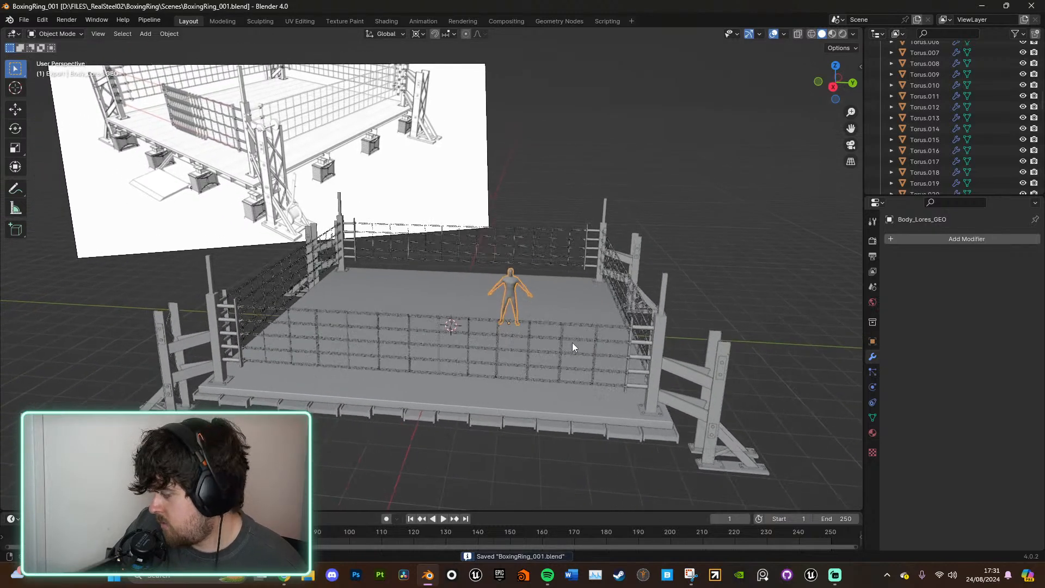
{"action": "left_click", "coordinate": [750, 347]}
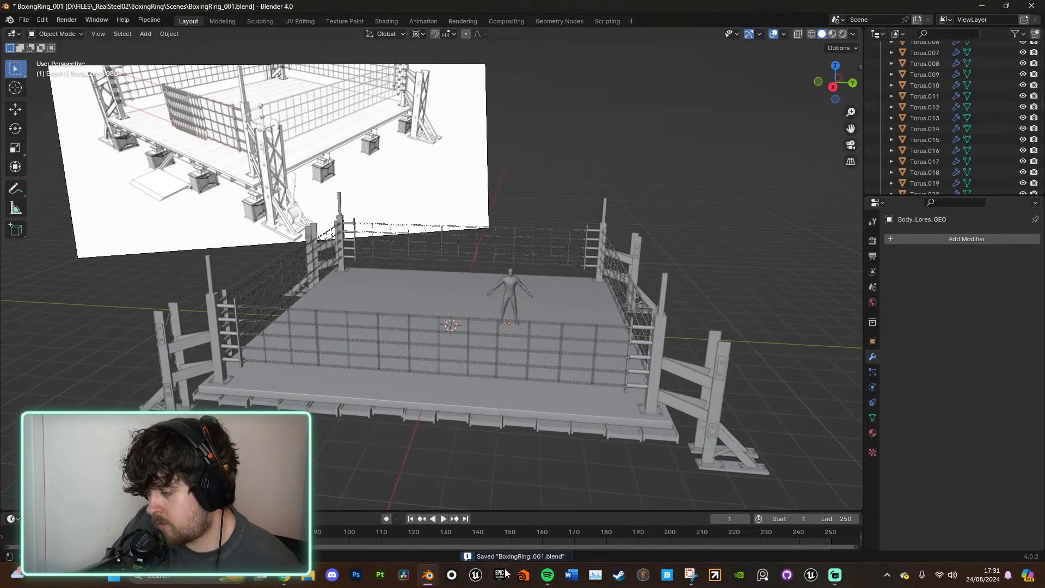